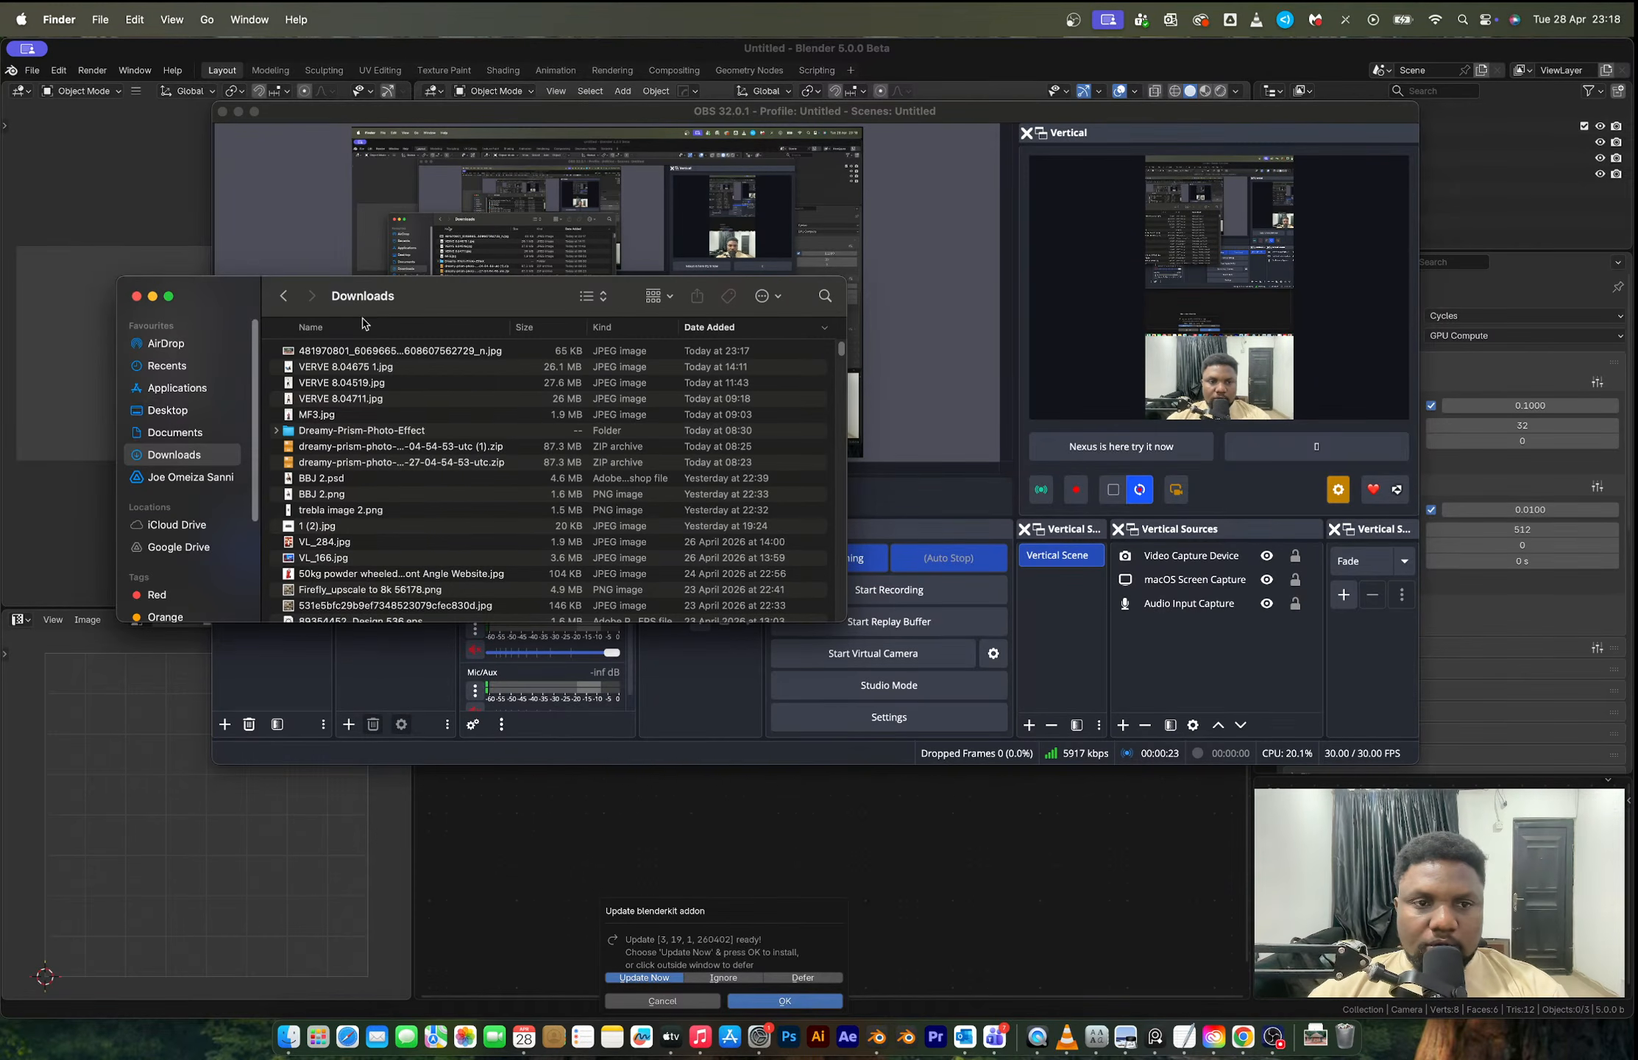
Step: Load the downloaded African hut JPG from the Downloads folder into Blender's image editor and dismiss the splash screen
{"action": "left_click_drag", "start_coordinate": [454, 312], "coordinate": [158, 783]}
{"action": "left_click", "coordinate": [448, 257]}
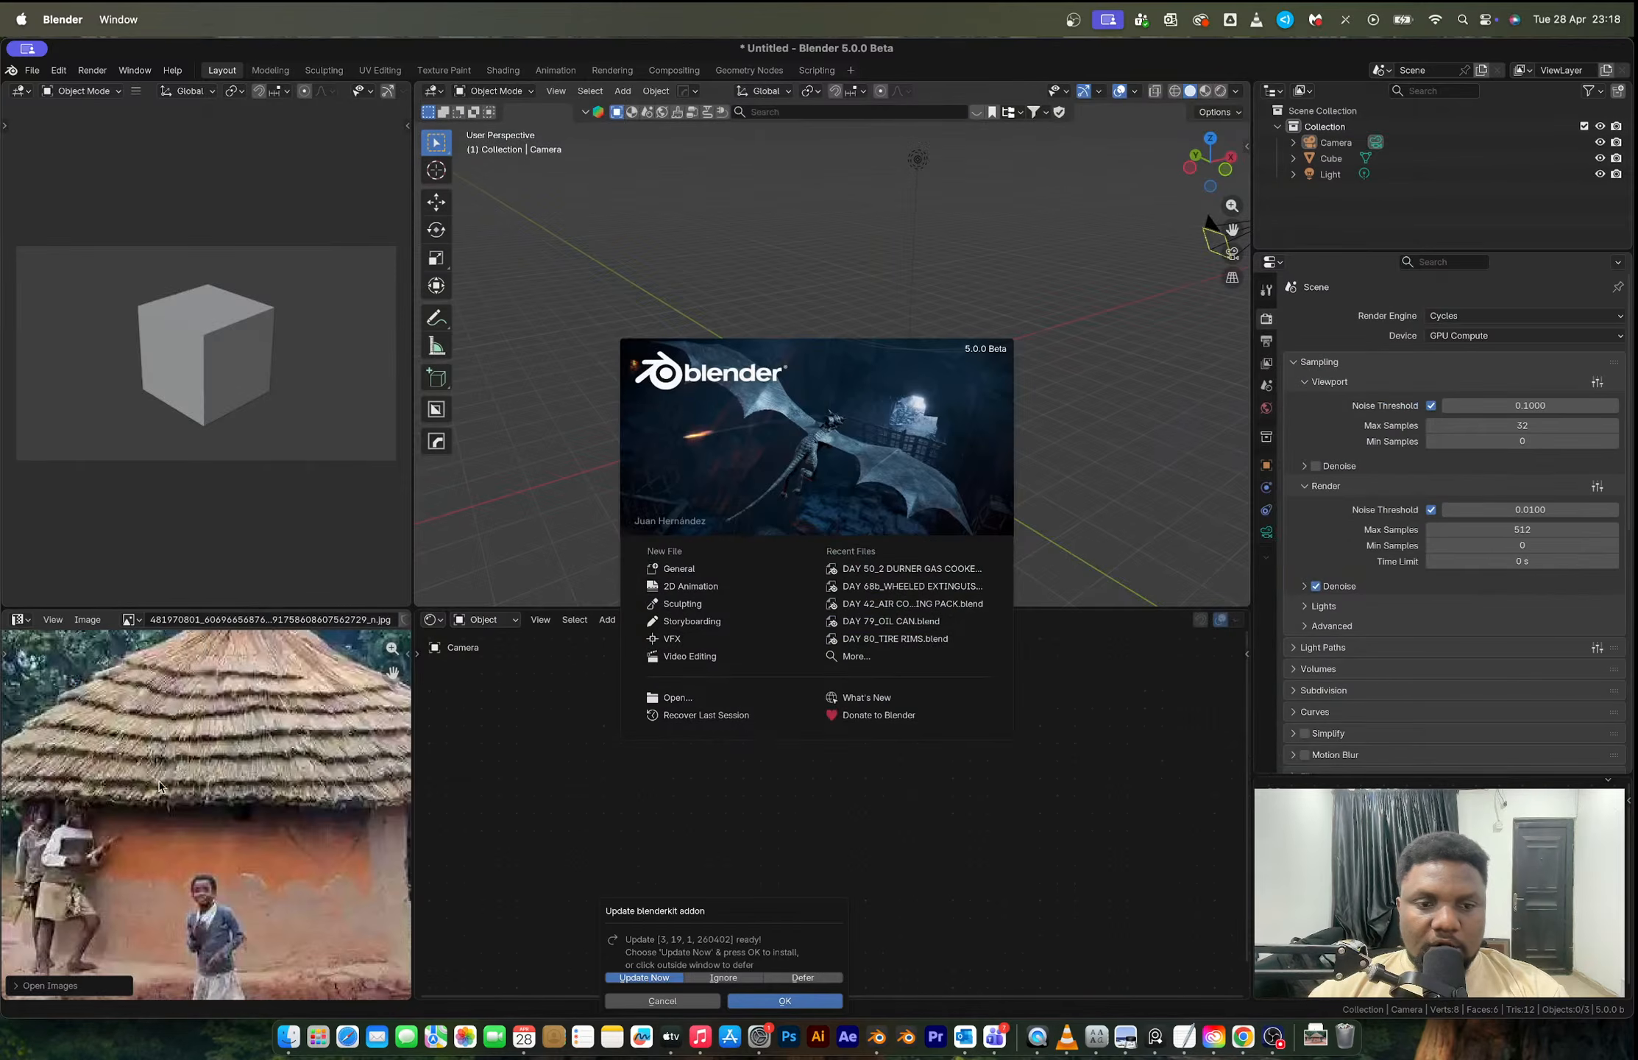
{"action": "left_click", "coordinate": [218, 800]}
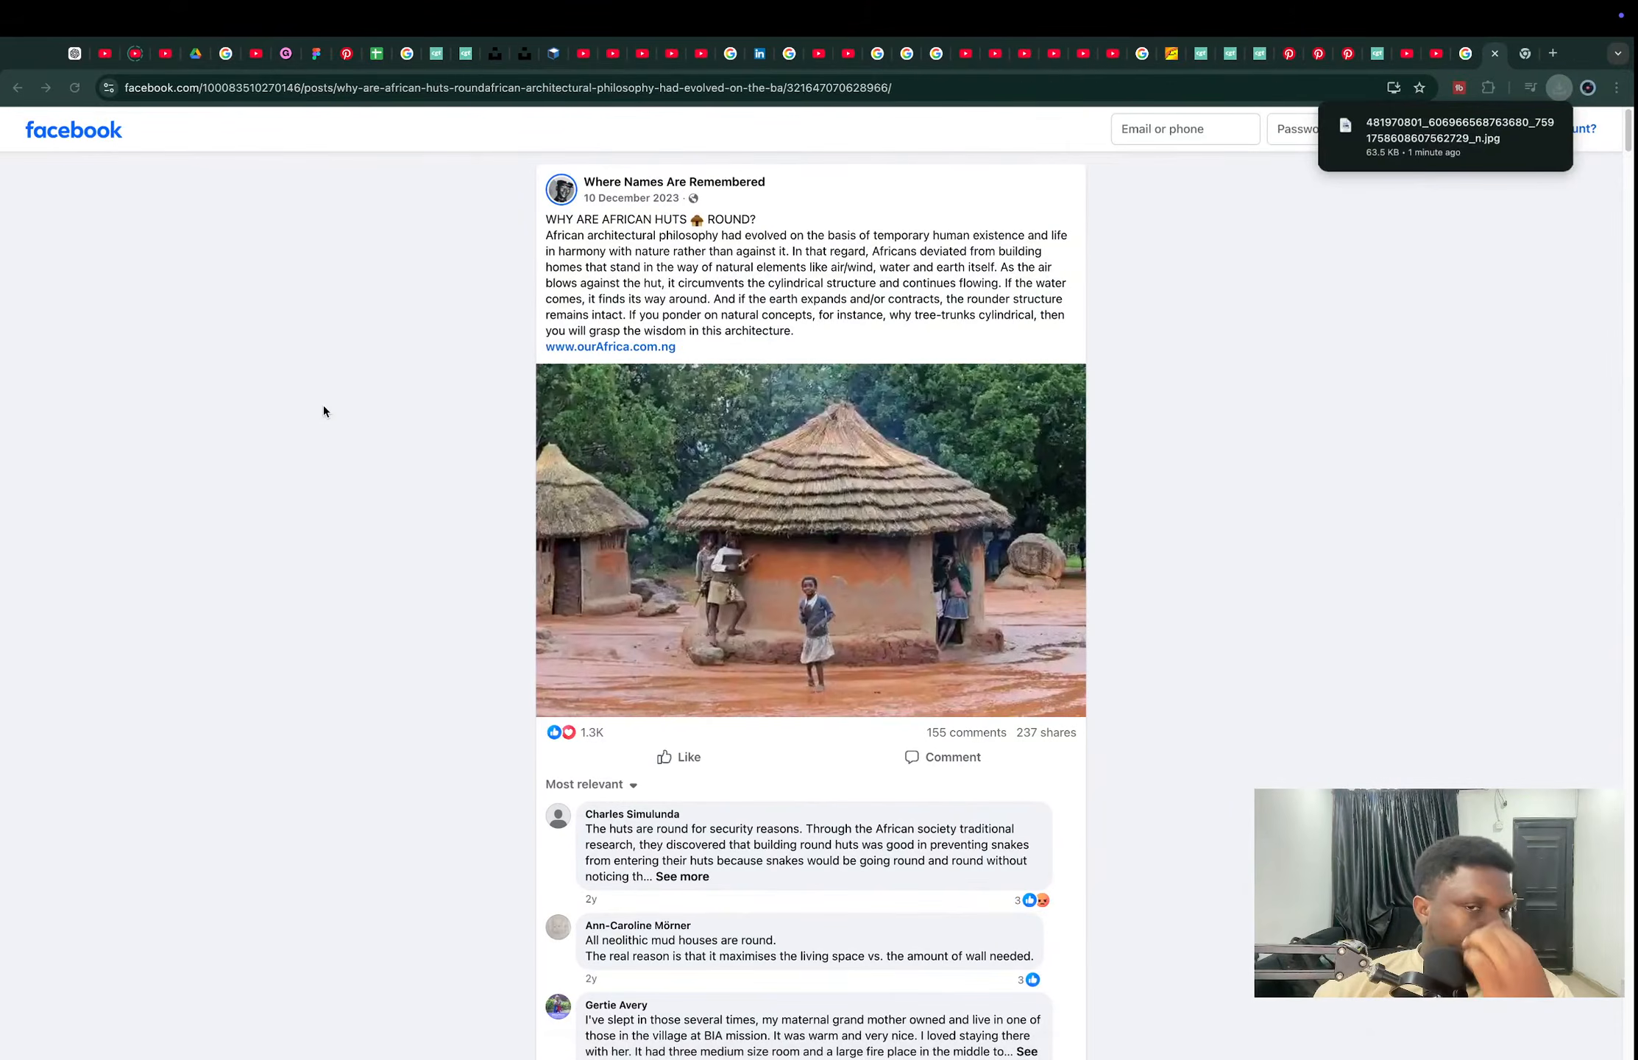
Step: Open the CGTrader_100_Day_Tracker spreadsheet in the browser and set the African Hut model's completion status to In Progress
{"action": "left_click", "coordinate": [376, 55]}
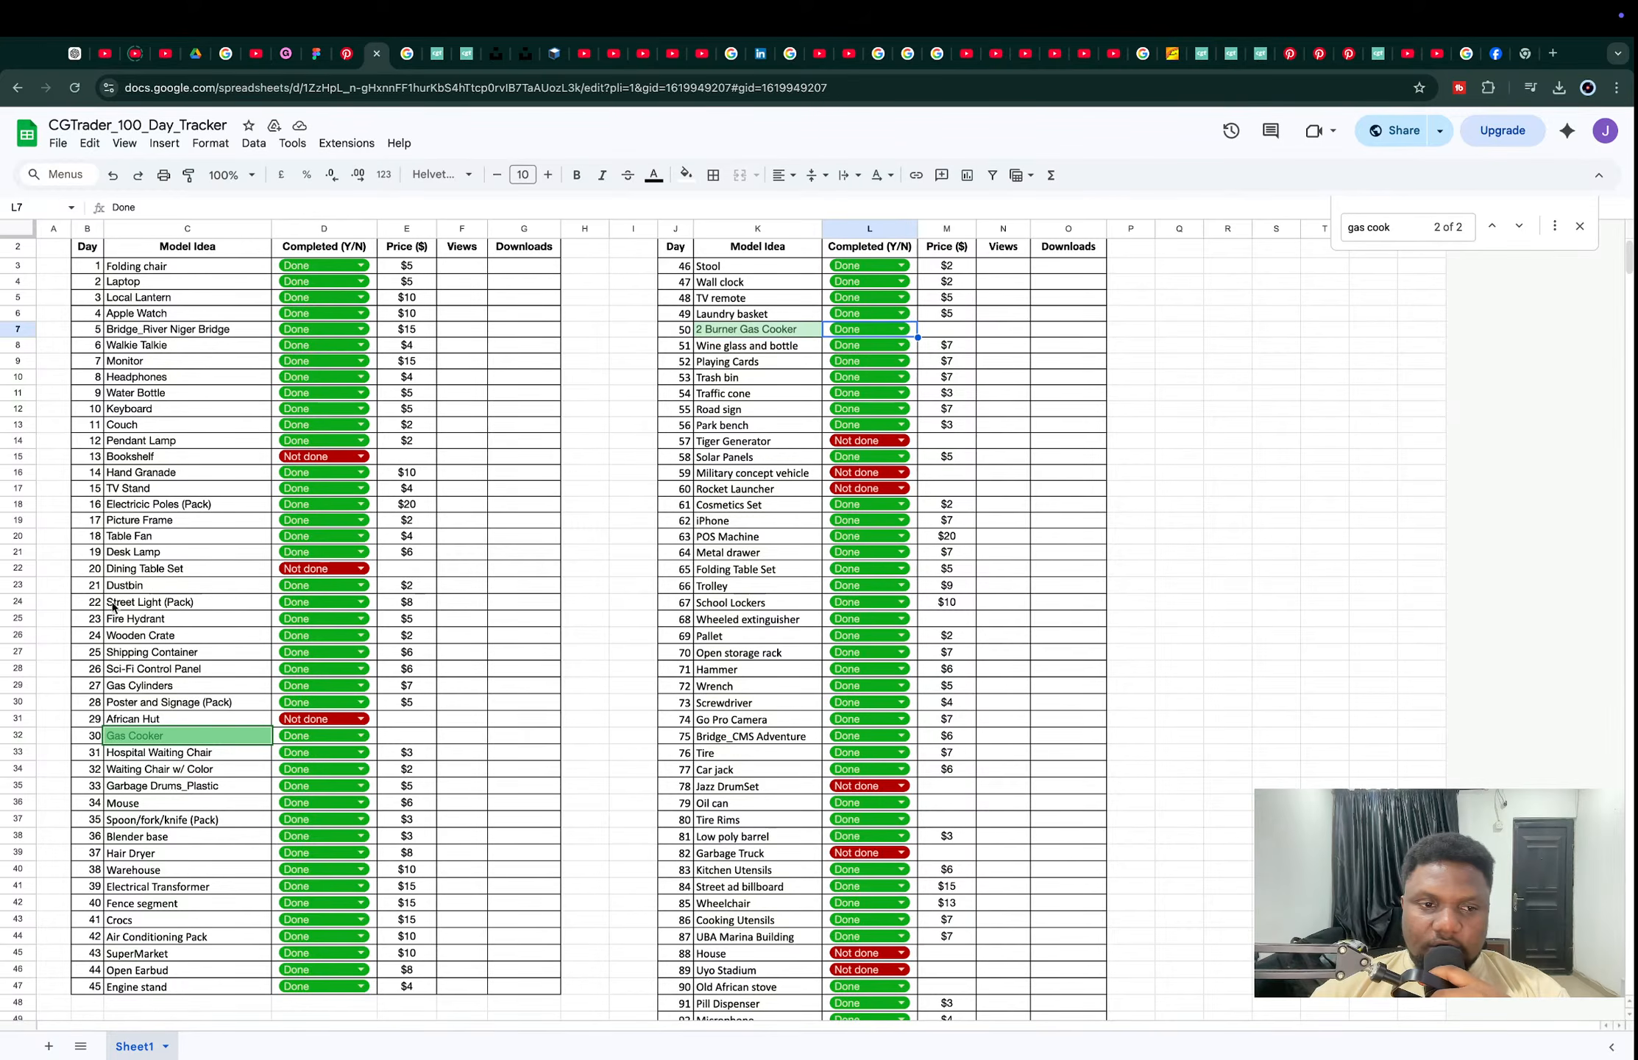
{"action": "scroll", "coordinate": [237, 595], "scroll_direction": "down", "scroll_amount": 3}
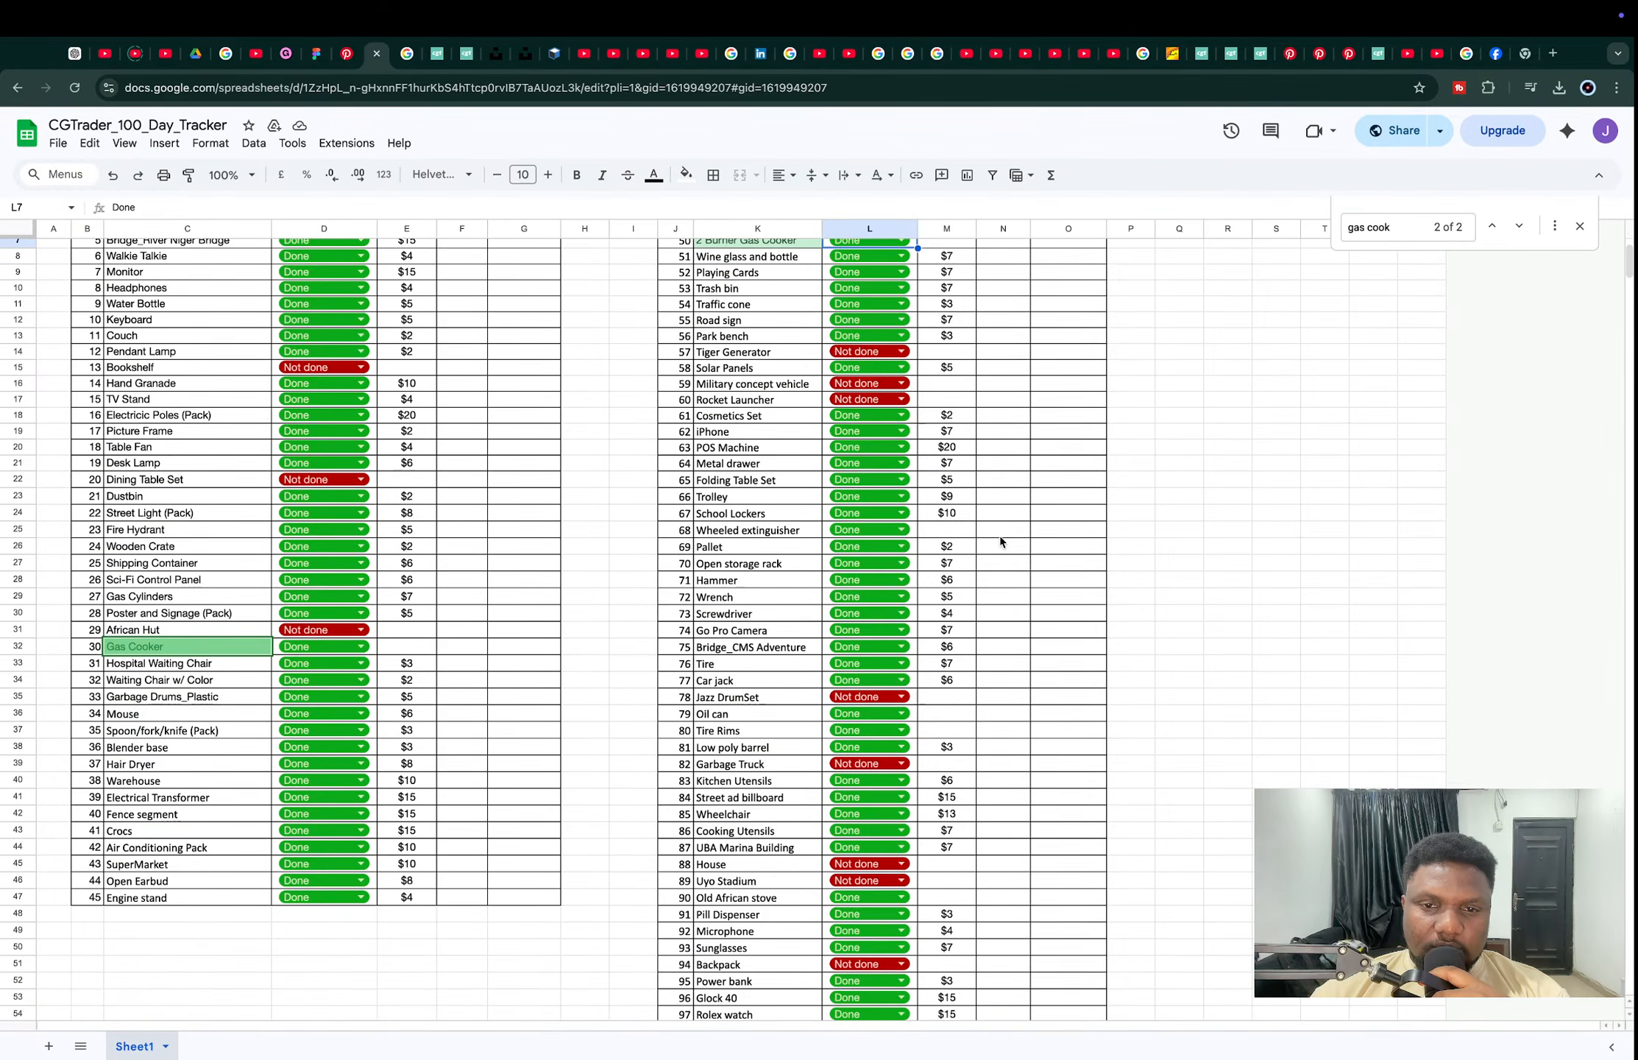
{"action": "scroll", "coordinate": [999, 542], "scroll_direction": "up", "scroll_amount": 1}
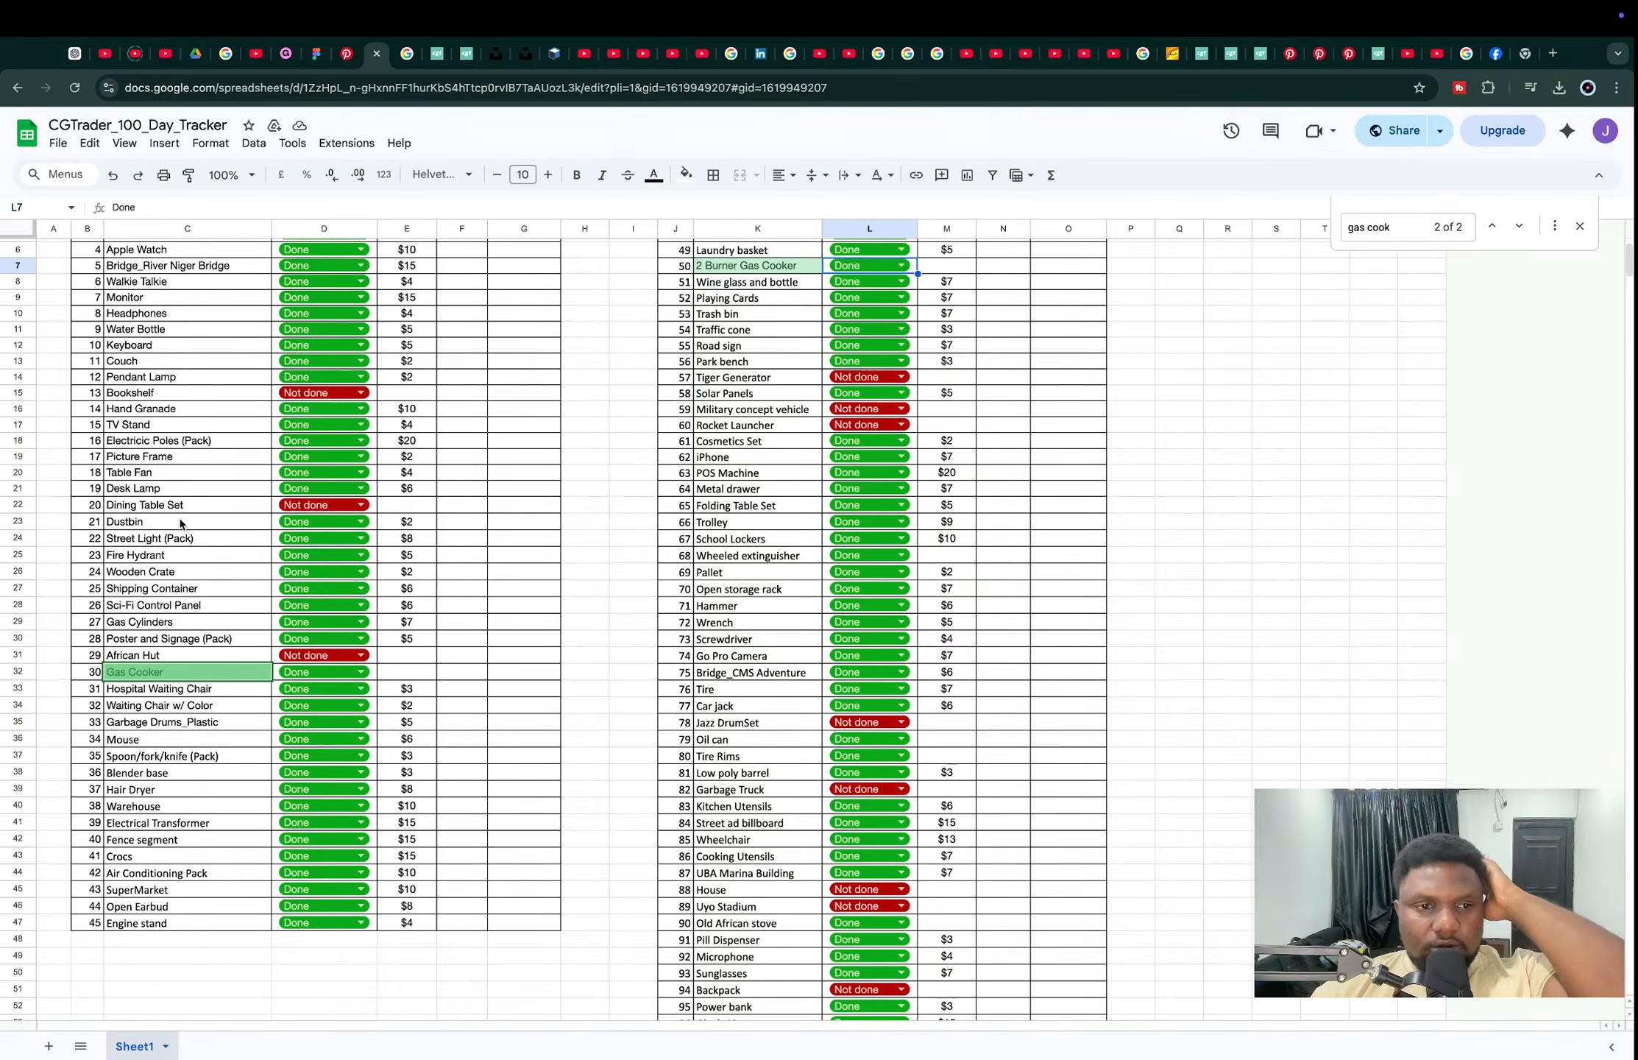
{"action": "scroll", "coordinate": [184, 515], "scroll_direction": "up", "scroll_amount": 3}
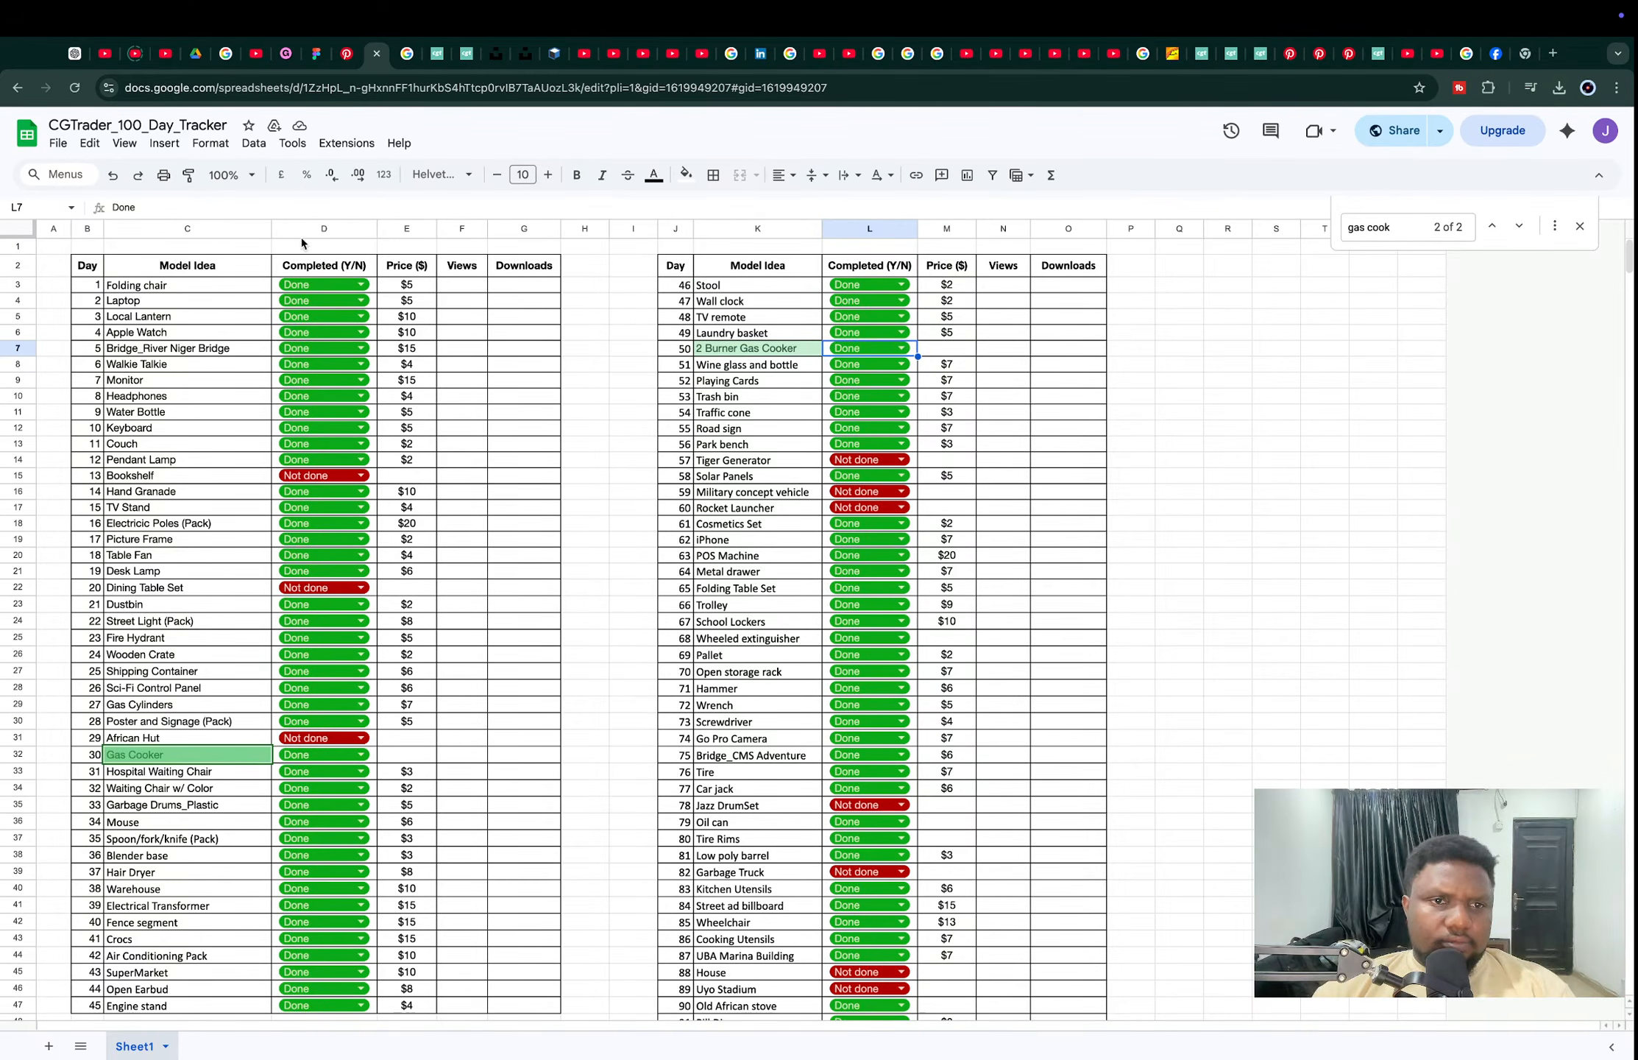
{"action": "left_click", "coordinate": [232, 175]}
{"action": "left_click", "coordinate": [234, 342]}
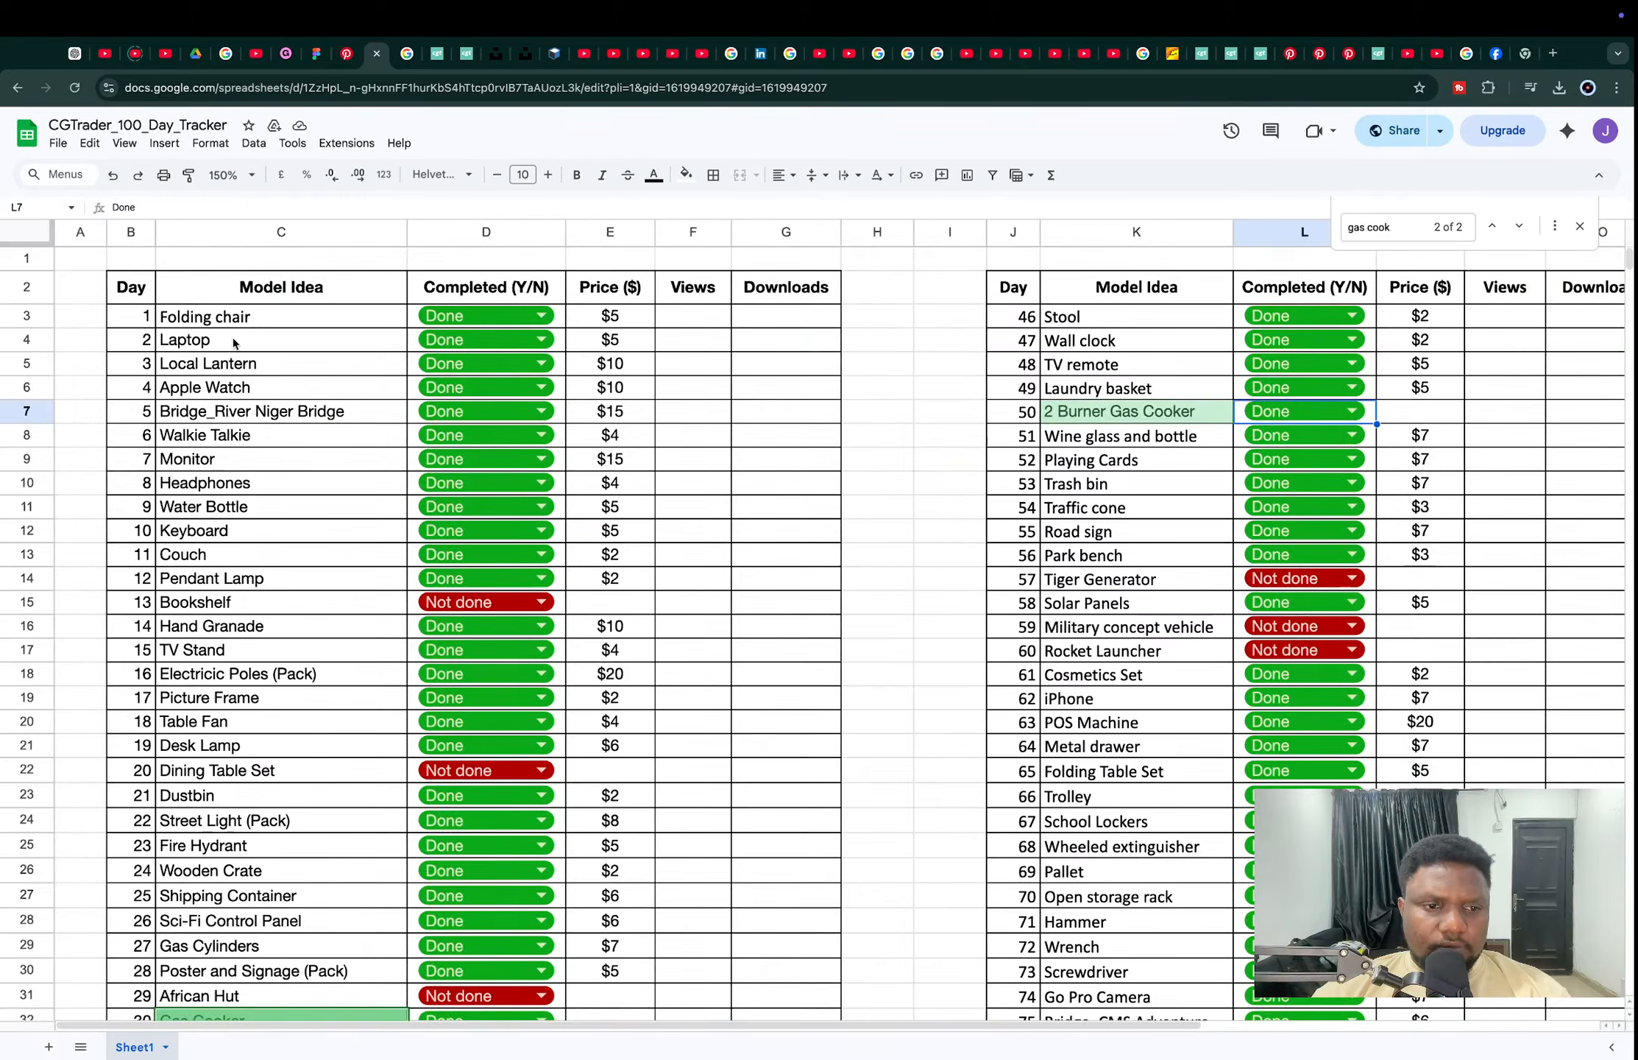
{"action": "scroll", "coordinate": [323, 581], "scroll_direction": "down", "scroll_amount": 5}
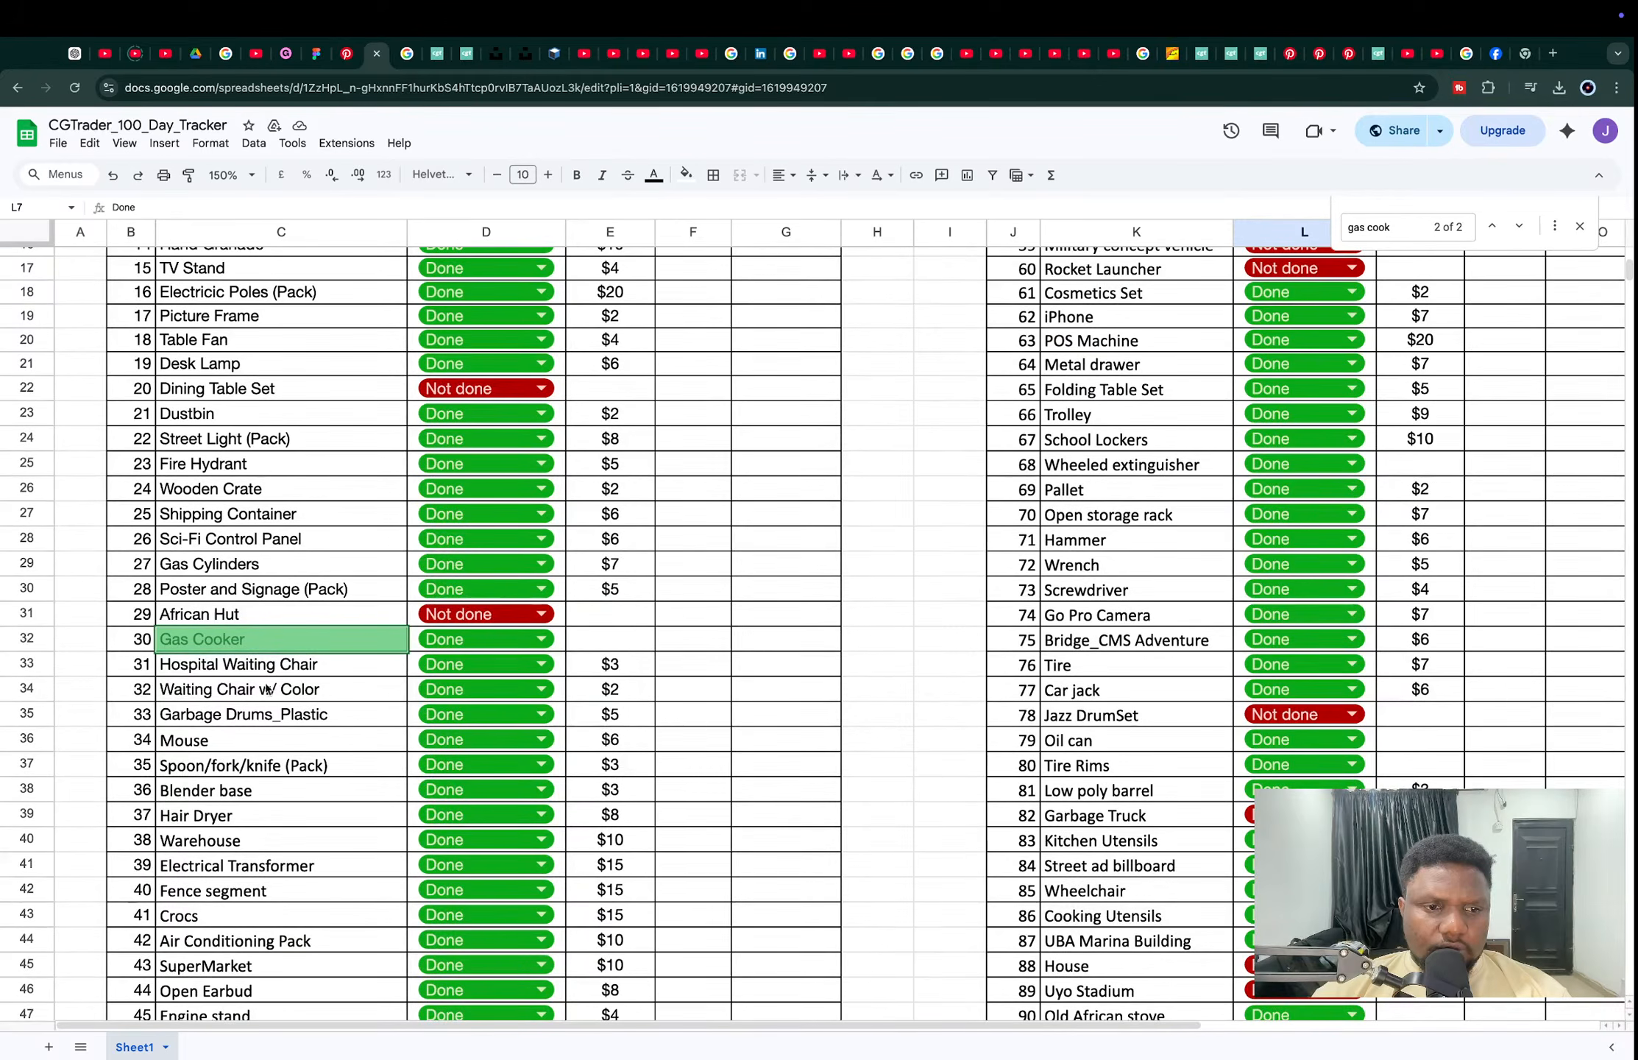
{"action": "left_click", "coordinate": [458, 617]}
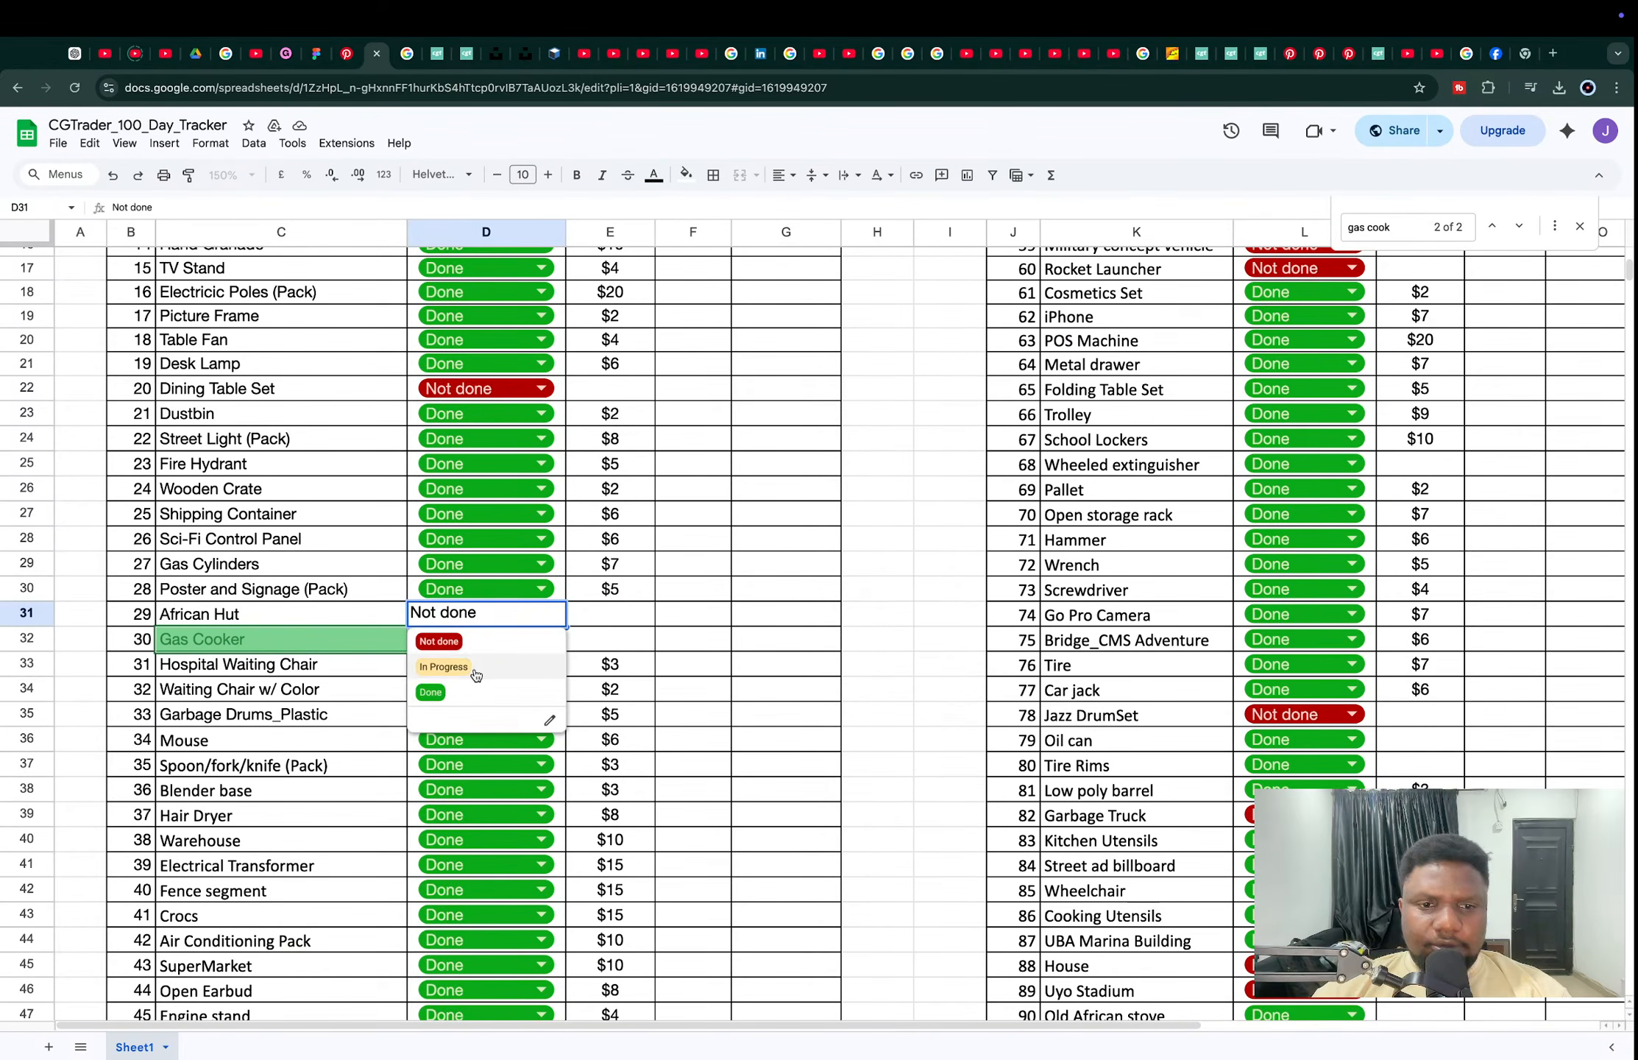
{"action": "left_click", "coordinate": [475, 669]}
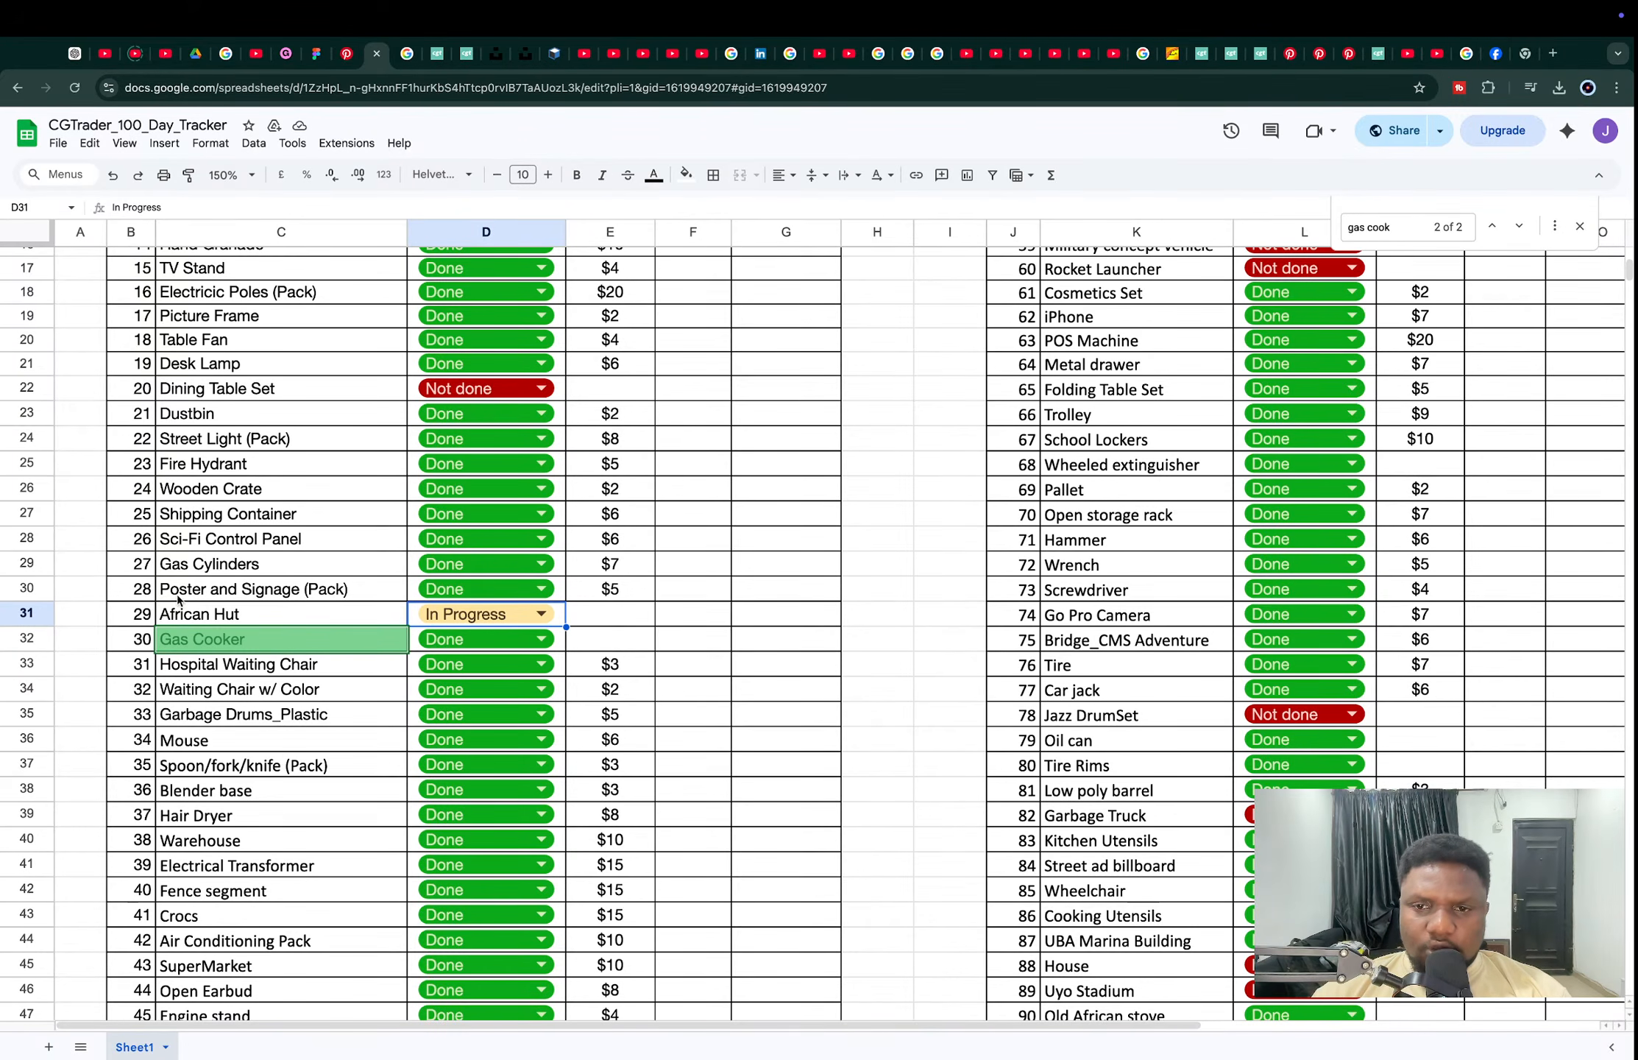
Step: Return to Blender and examine the reference photo's thatched roof layers, mud wall, doorway and base, comparing them with the people's height
{"action": "key", "text": "super+Tab"}
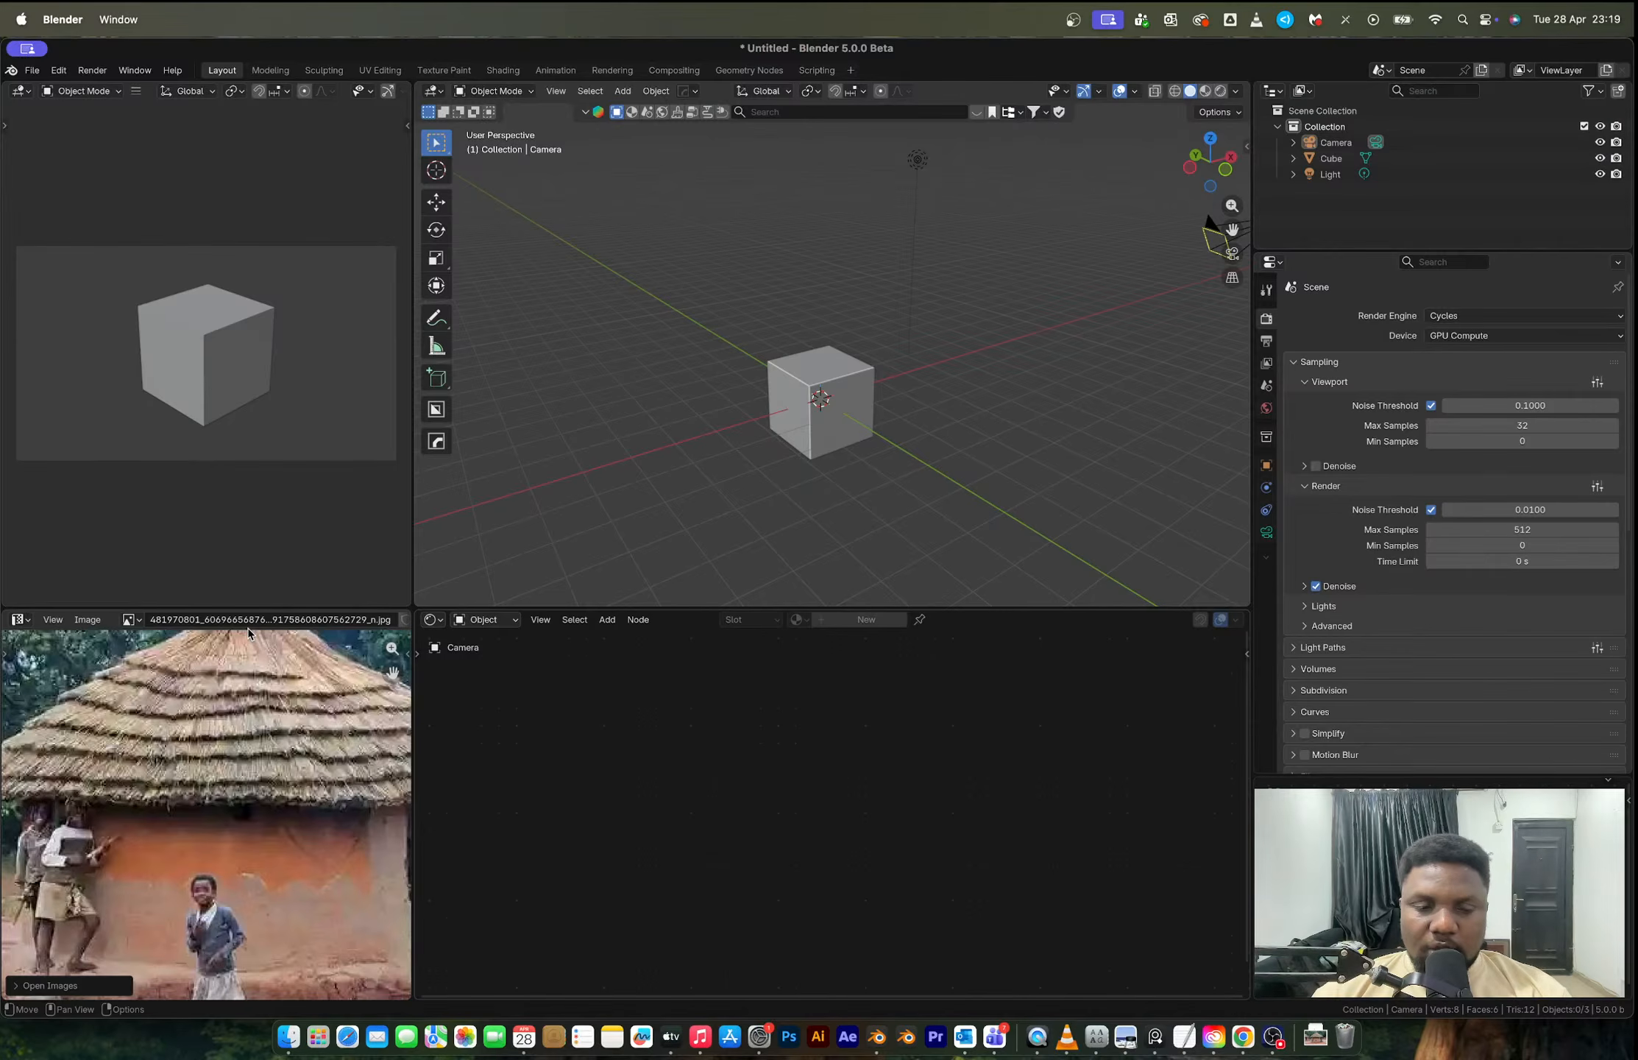
{"action": "mouse_move", "coordinate": [840, 396]}
{"action": "middle_mouse_down"}
{"action": "mouse_move", "coordinate": [780, 401]}
{"action": "mouse_move", "coordinate": [861, 411]}
{"action": "middle_mouse_up"}
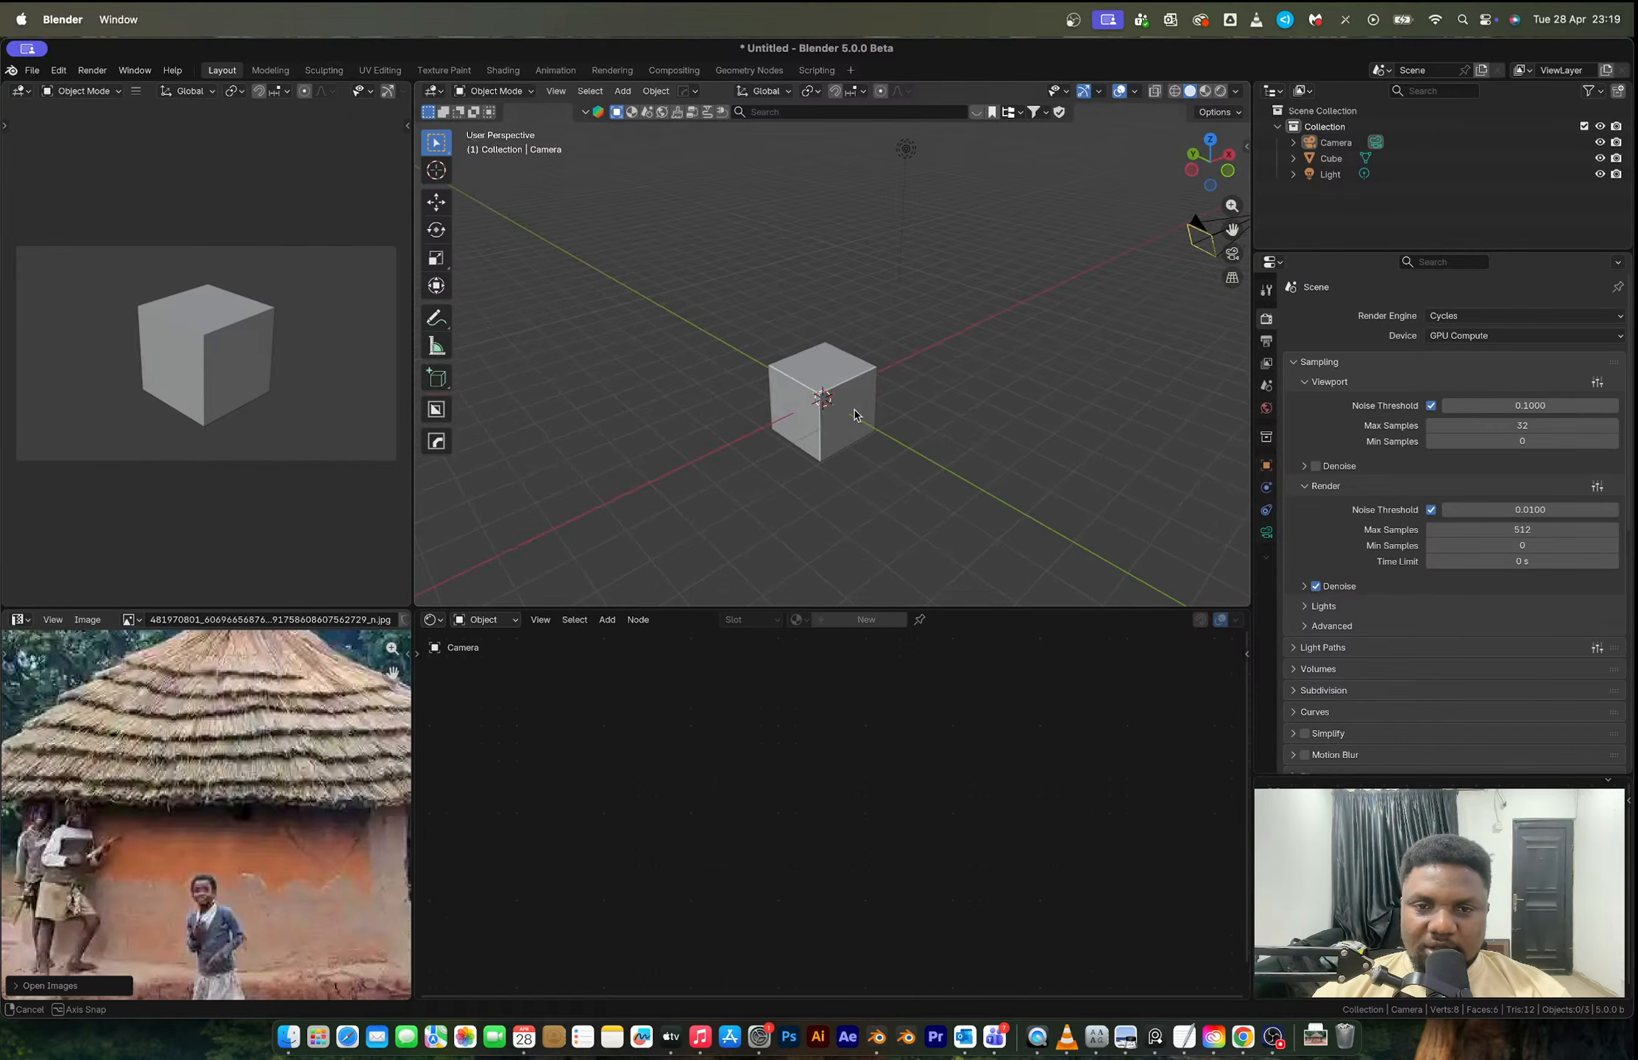
{"action": "scroll", "coordinate": [113, 934], "scroll_direction": "down", "scroll_amount": 1}
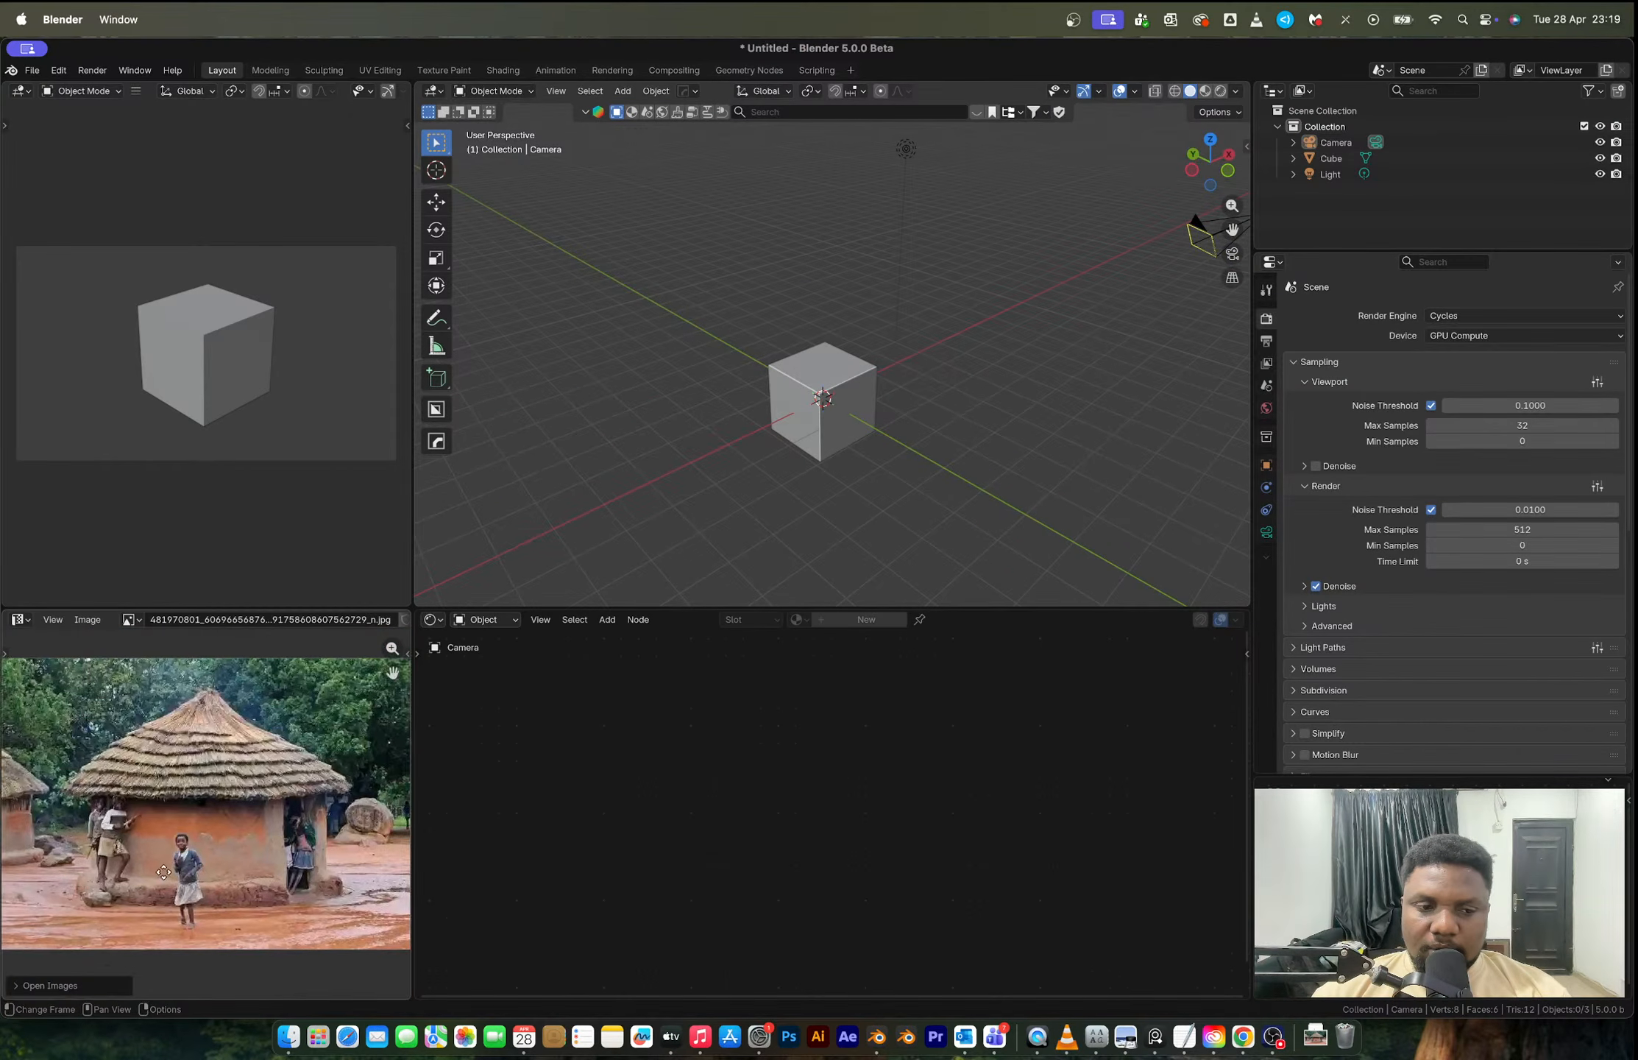
{"action": "scroll", "coordinate": [173, 822], "scroll_direction": "up", "scroll_amount": 2}
{"action": "scroll", "coordinate": [173, 823], "scroll_direction": "down", "scroll_amount": 2}
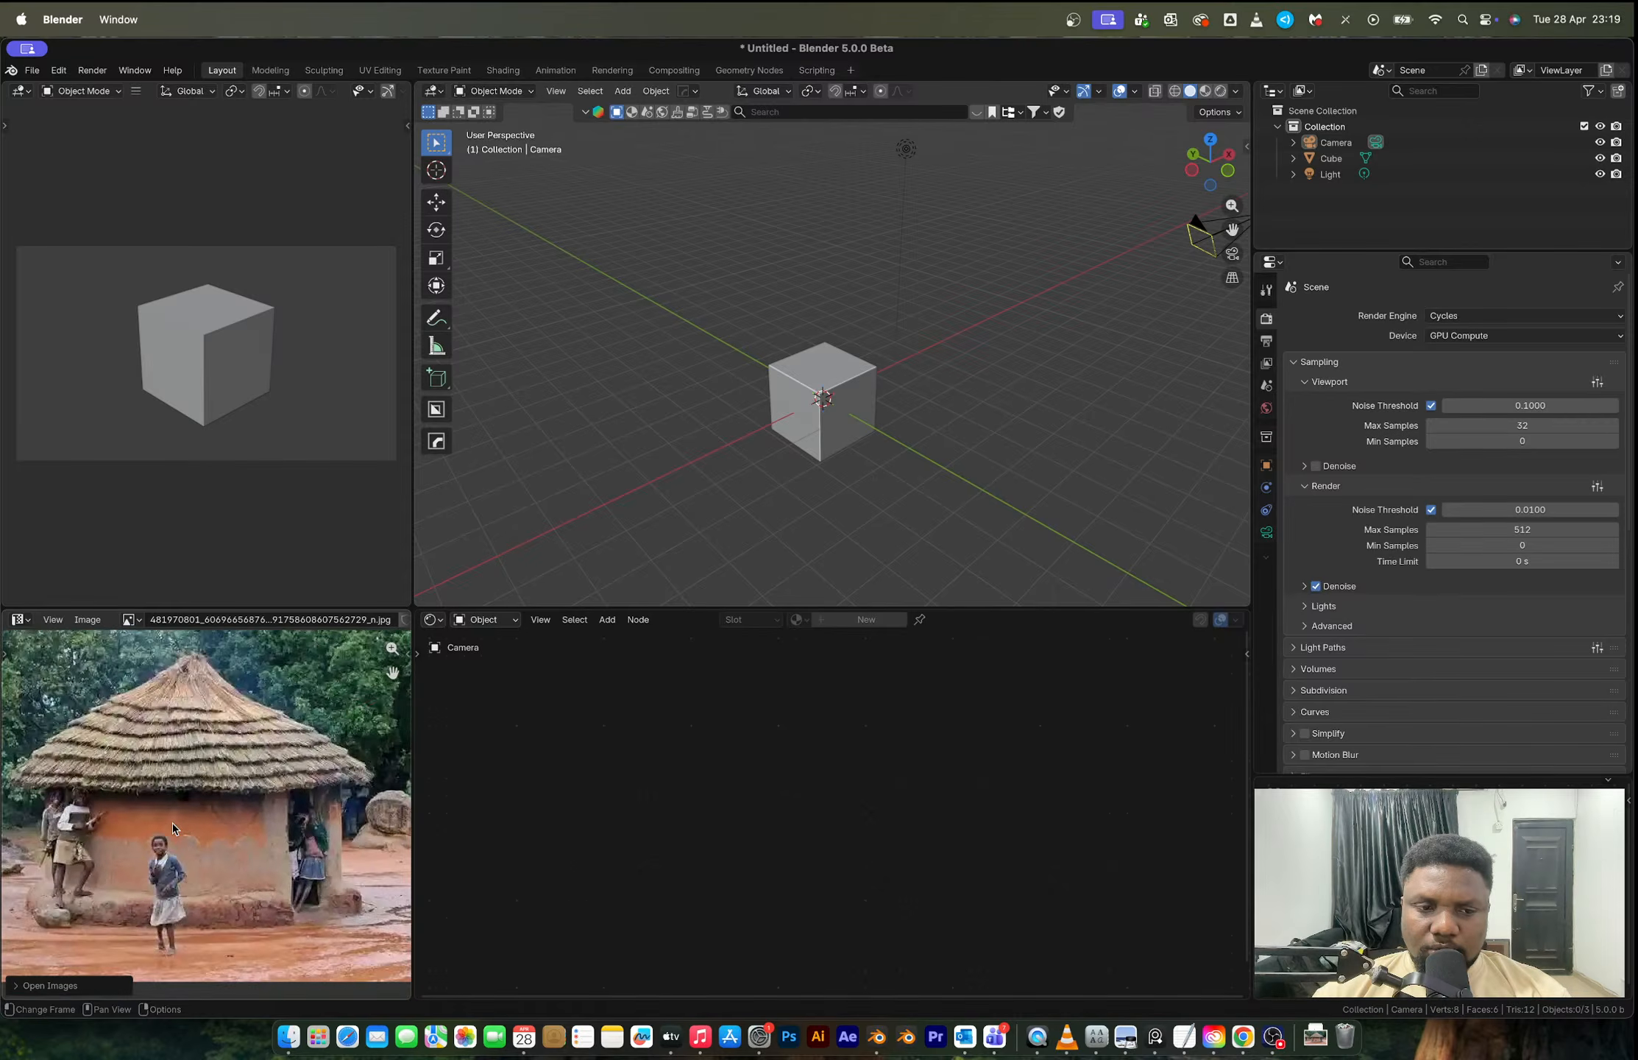
{"action": "scroll", "coordinate": [173, 822], "scroll_direction": "up", "scroll_amount": 2}
{"action": "scroll", "coordinate": [173, 822], "scroll_direction": "down", "scroll_amount": 1}
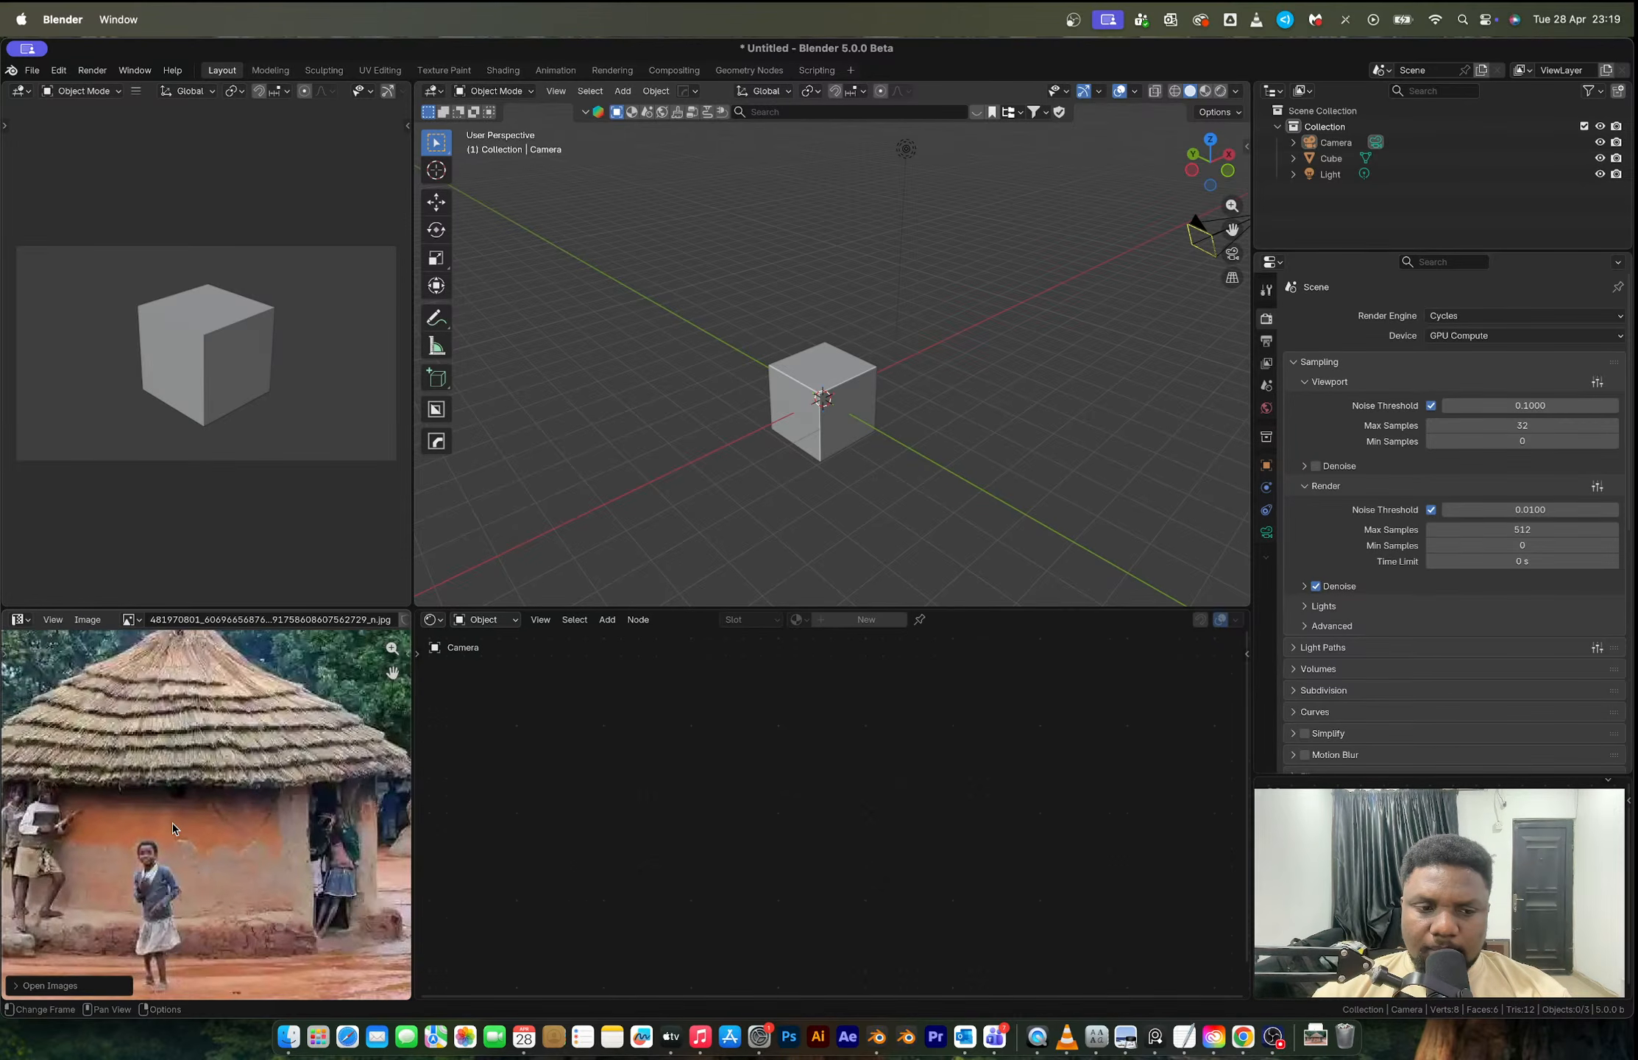
{"action": "scroll", "coordinate": [184, 708], "scroll_direction": "down", "scroll_amount": 1}
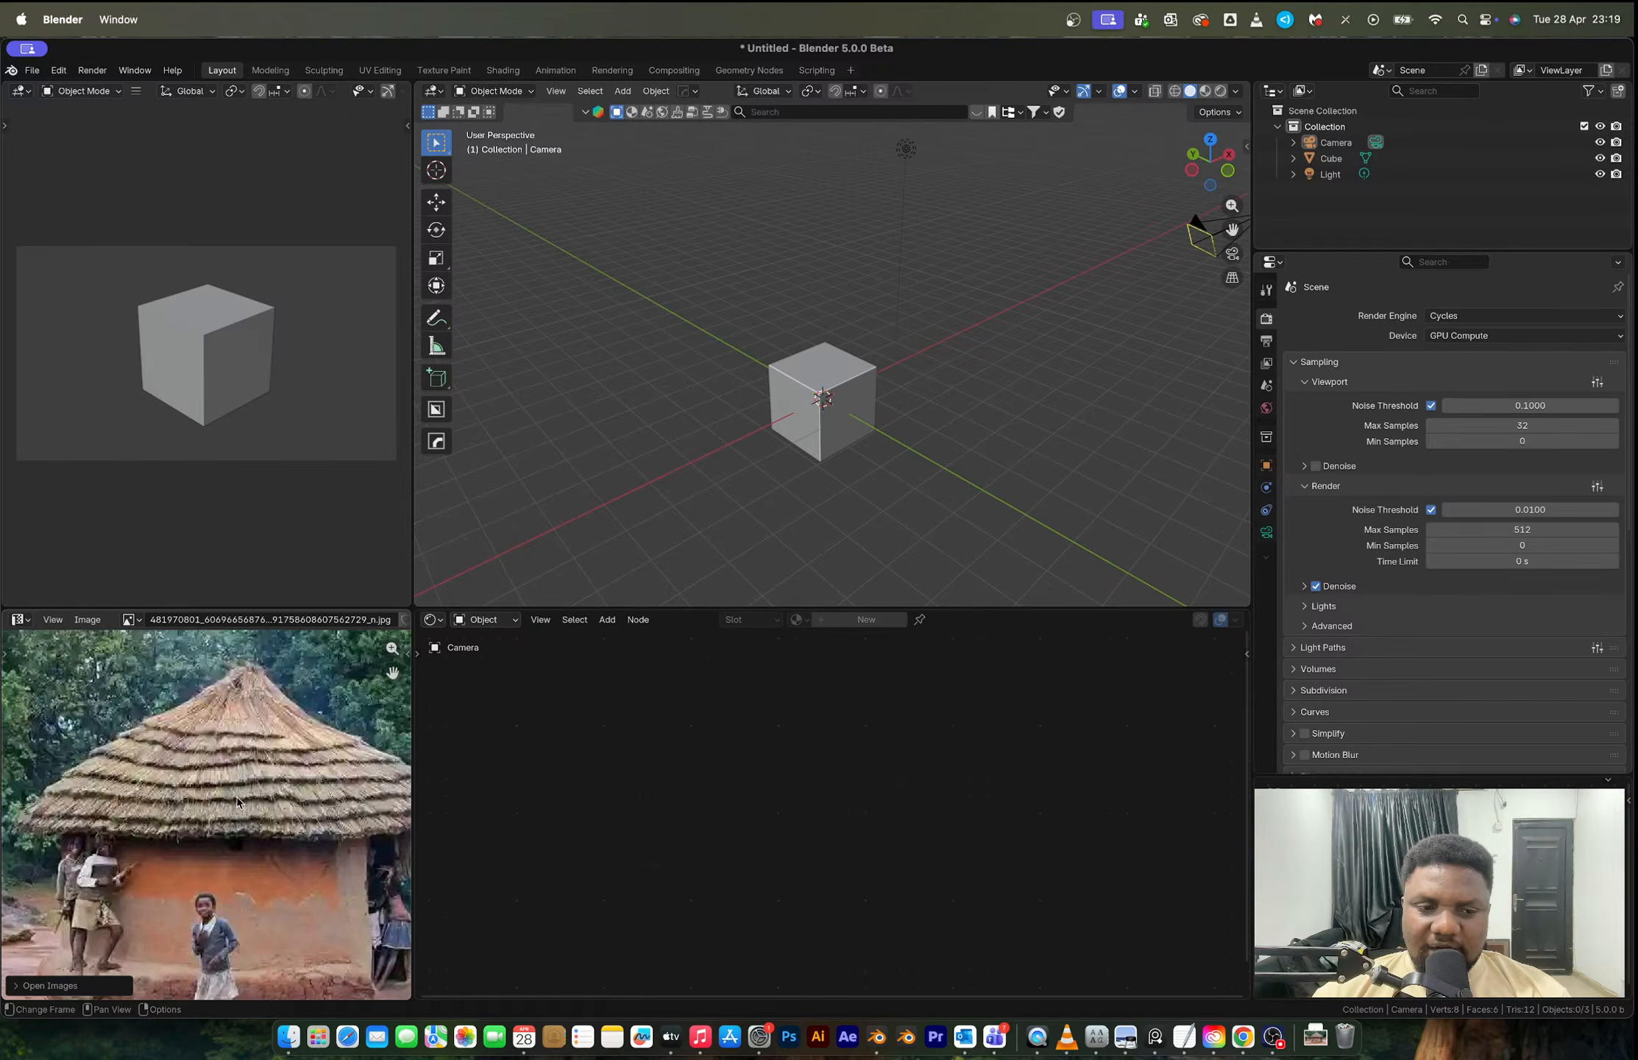
{"action": "scroll", "coordinate": [223, 937], "scroll_direction": "up", "scroll_amount": 4}
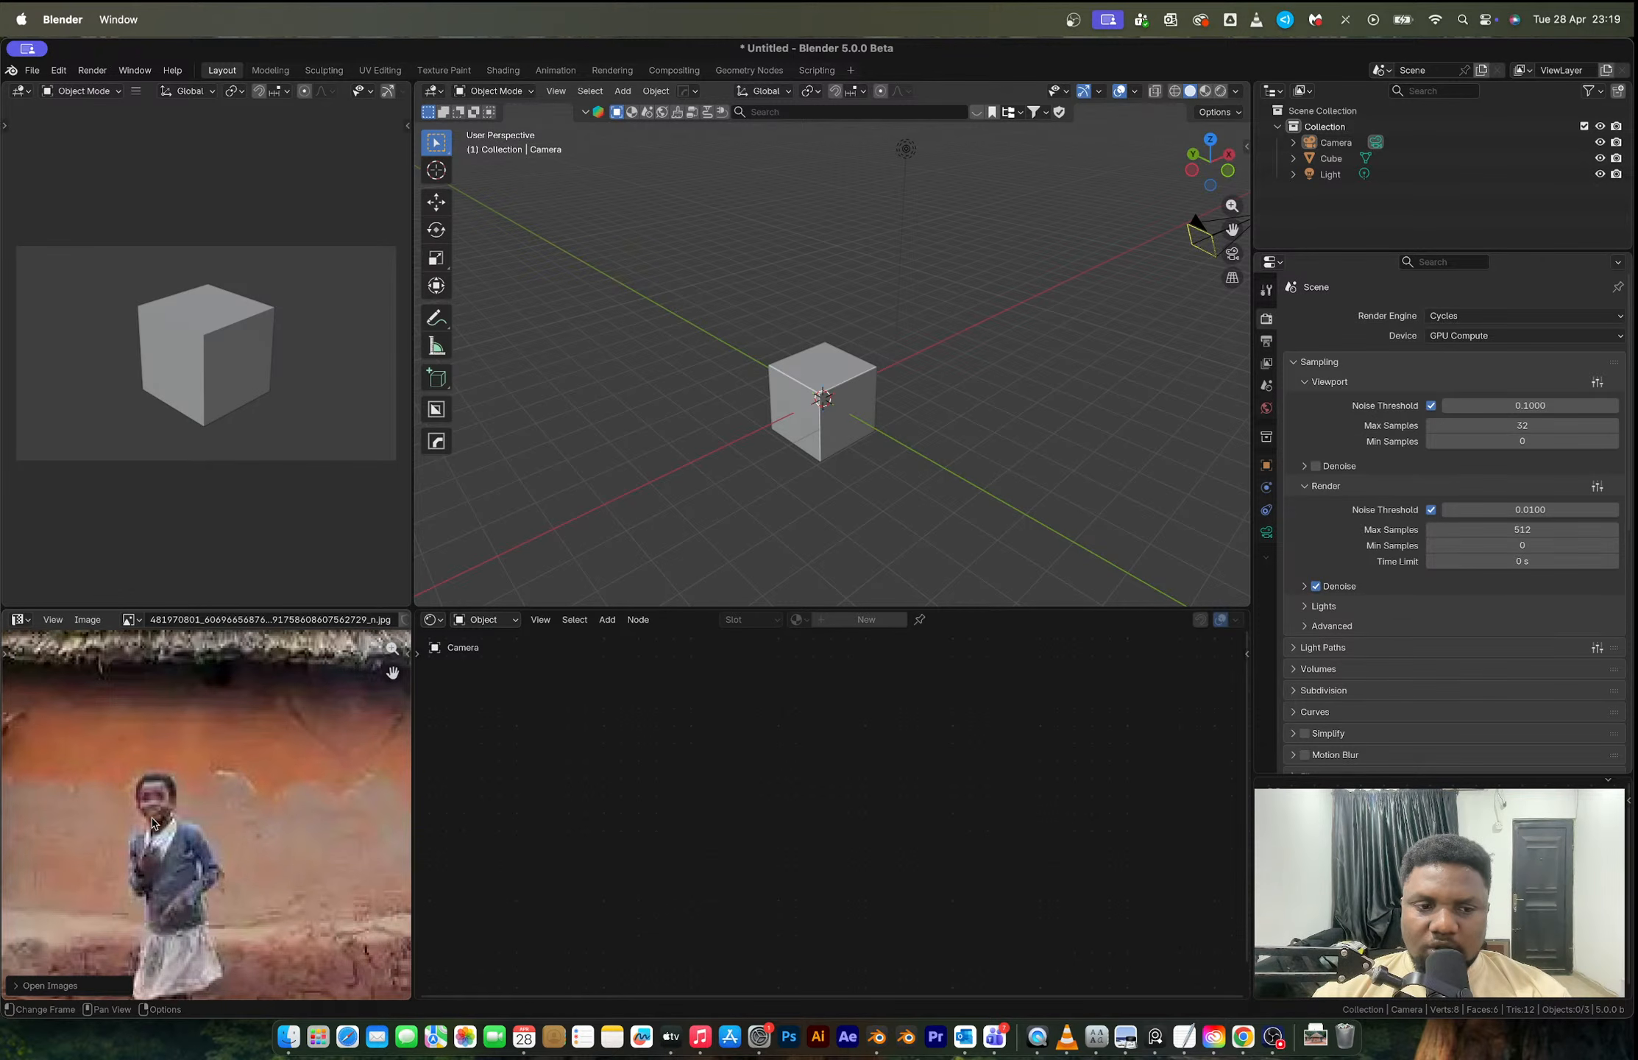
{"action": "scroll", "coordinate": [217, 780], "scroll_direction": "down", "scroll_amount": 3}
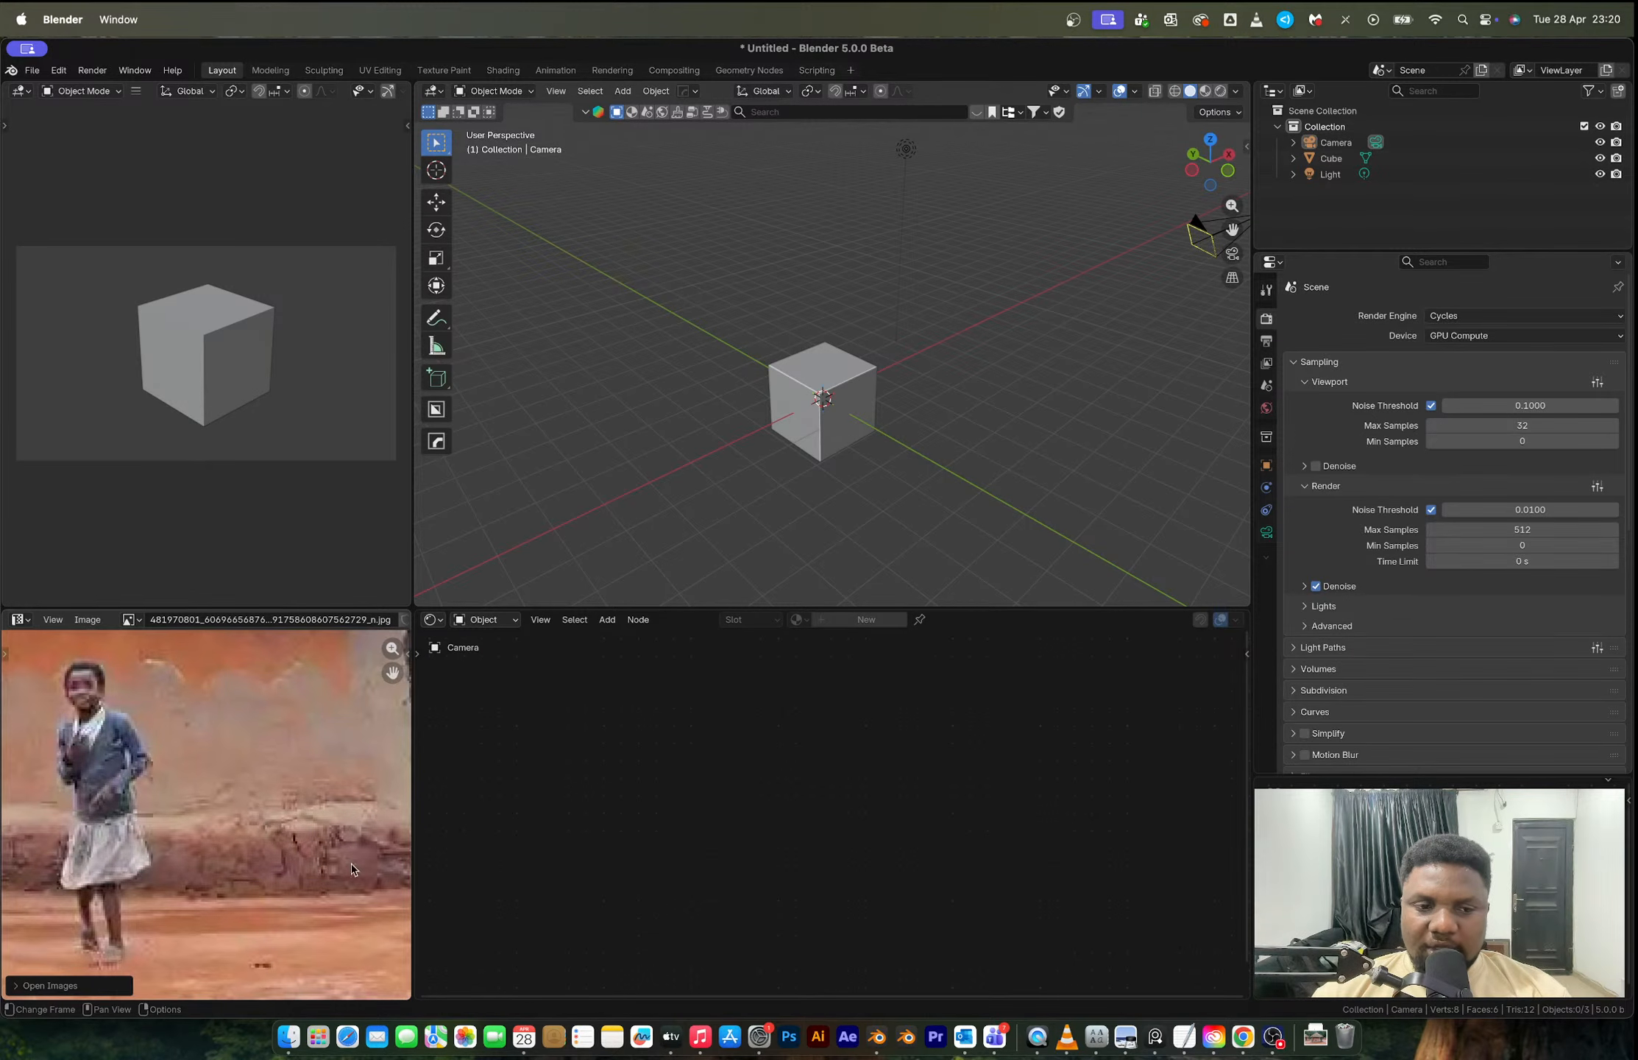
{"action": "scroll", "coordinate": [183, 856], "scroll_direction": "up", "scroll_amount": 3}
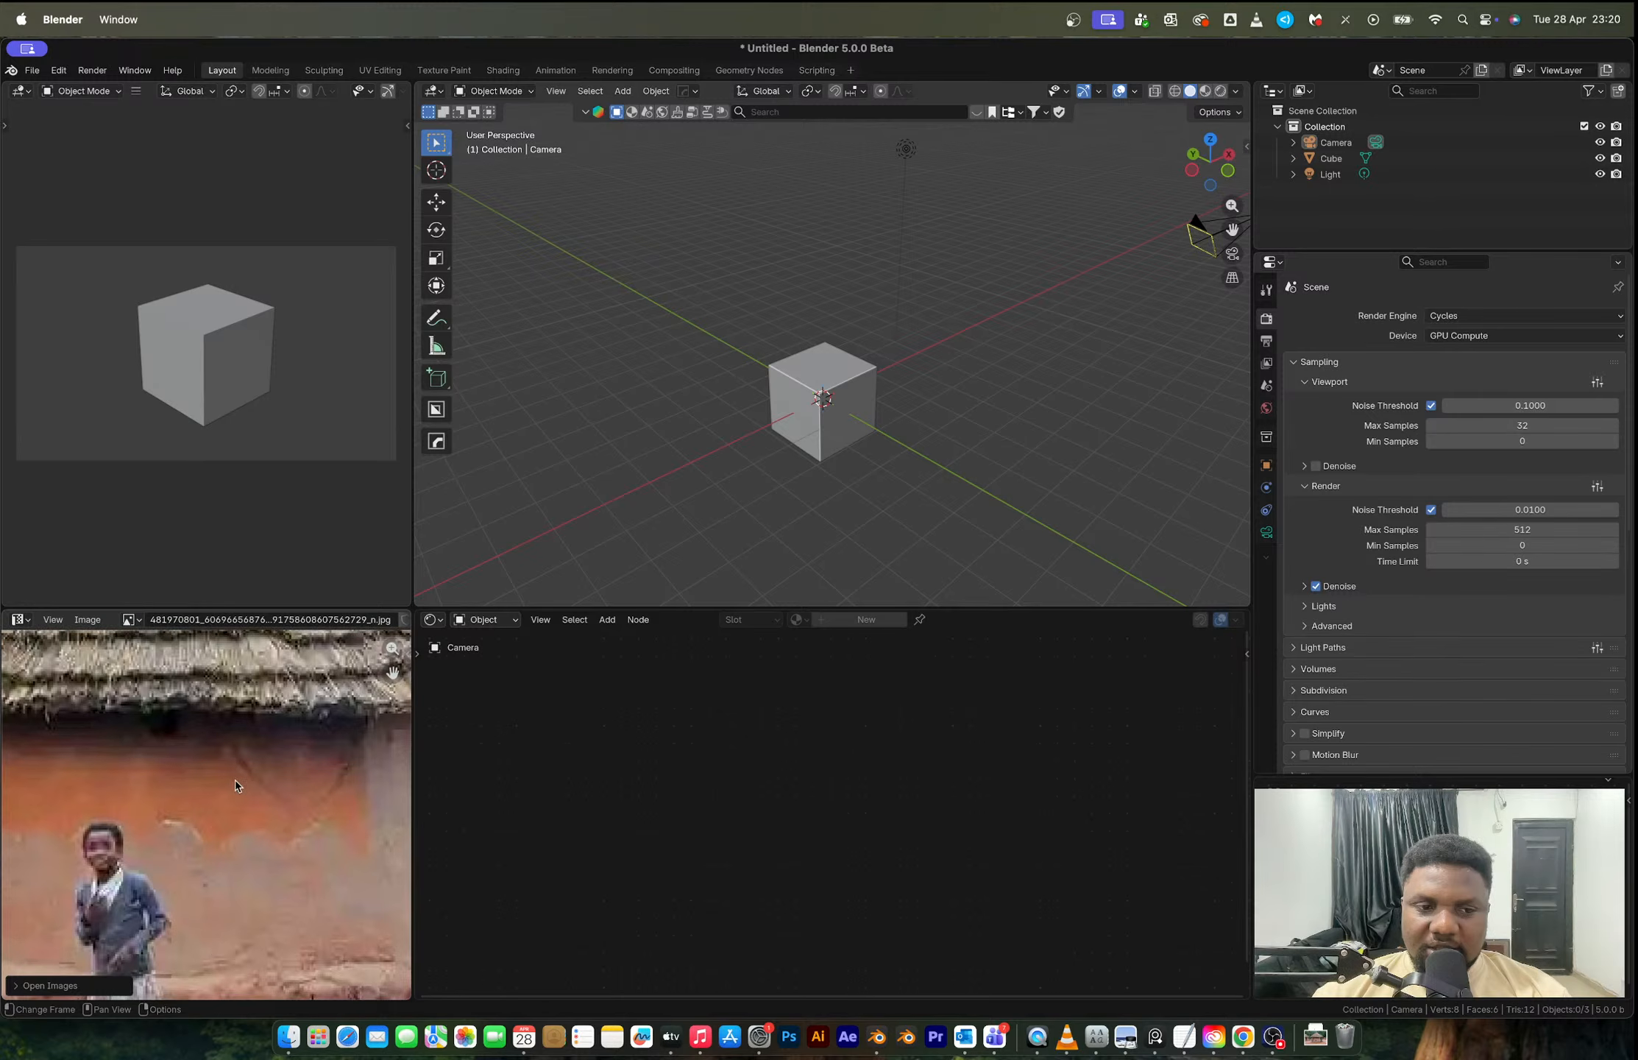
{"action": "key", "text": "Home"}
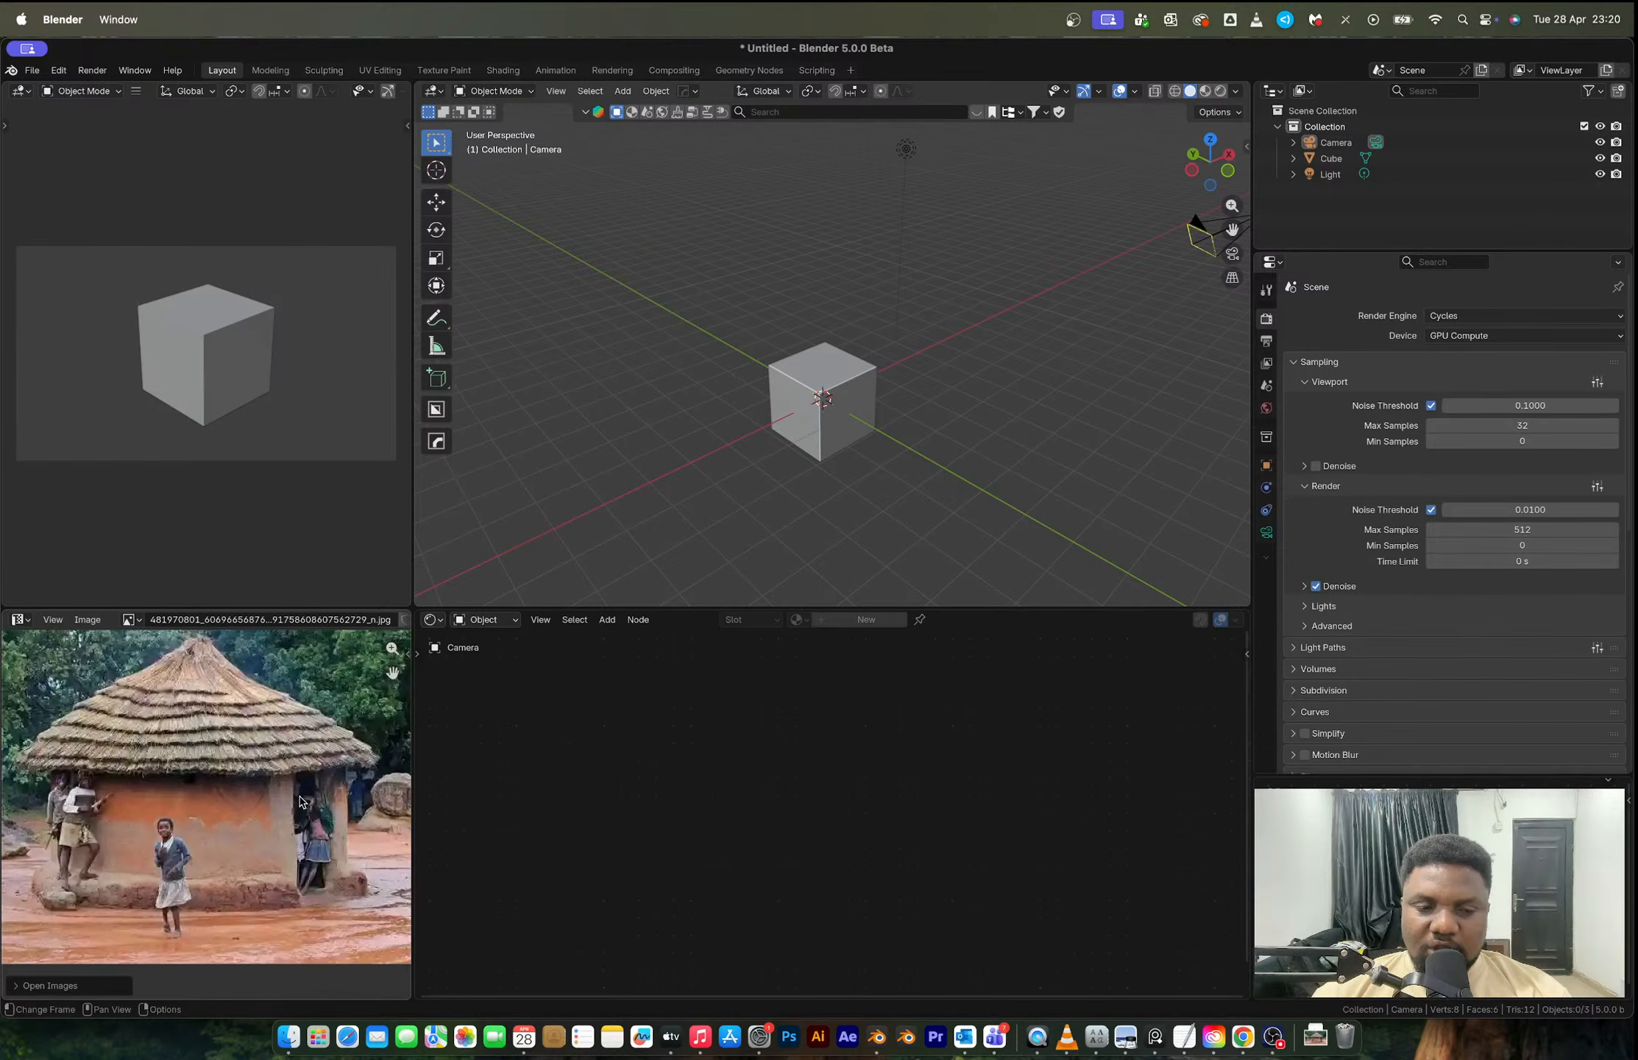
{"action": "scroll", "coordinate": [194, 846], "scroll_direction": "up", "scroll_amount": 4}
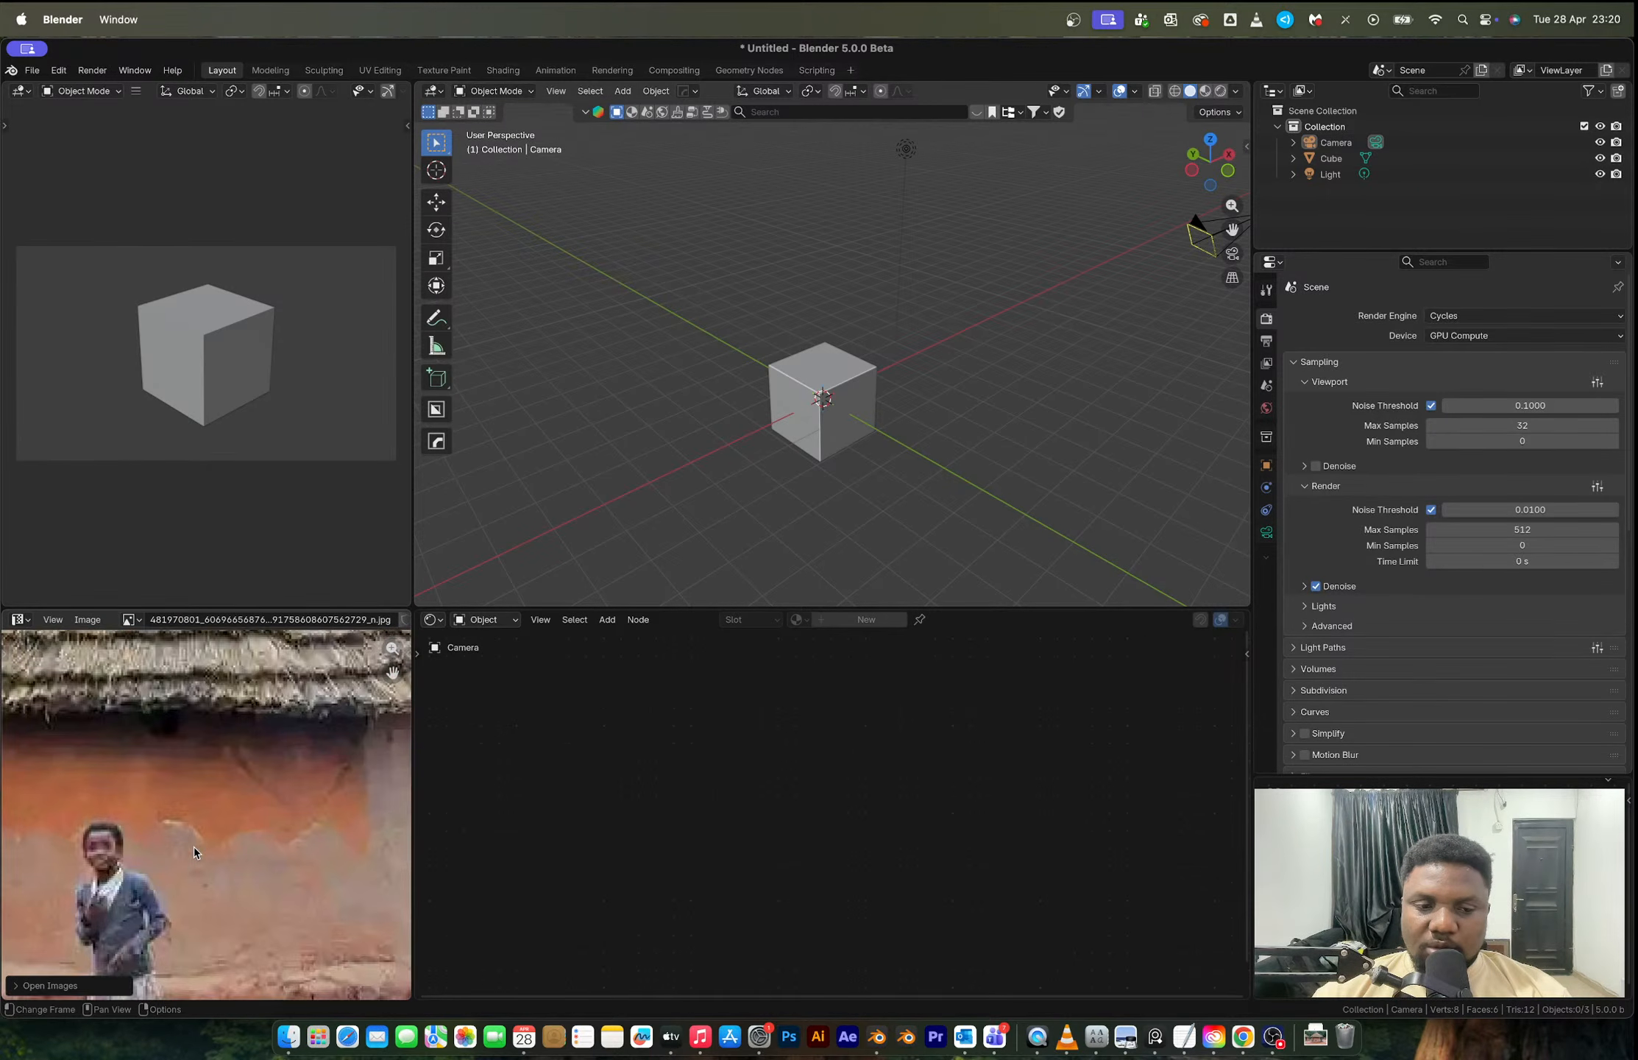
{"action": "scroll", "coordinate": [302, 813], "scroll_direction": "down", "scroll_amount": 1}
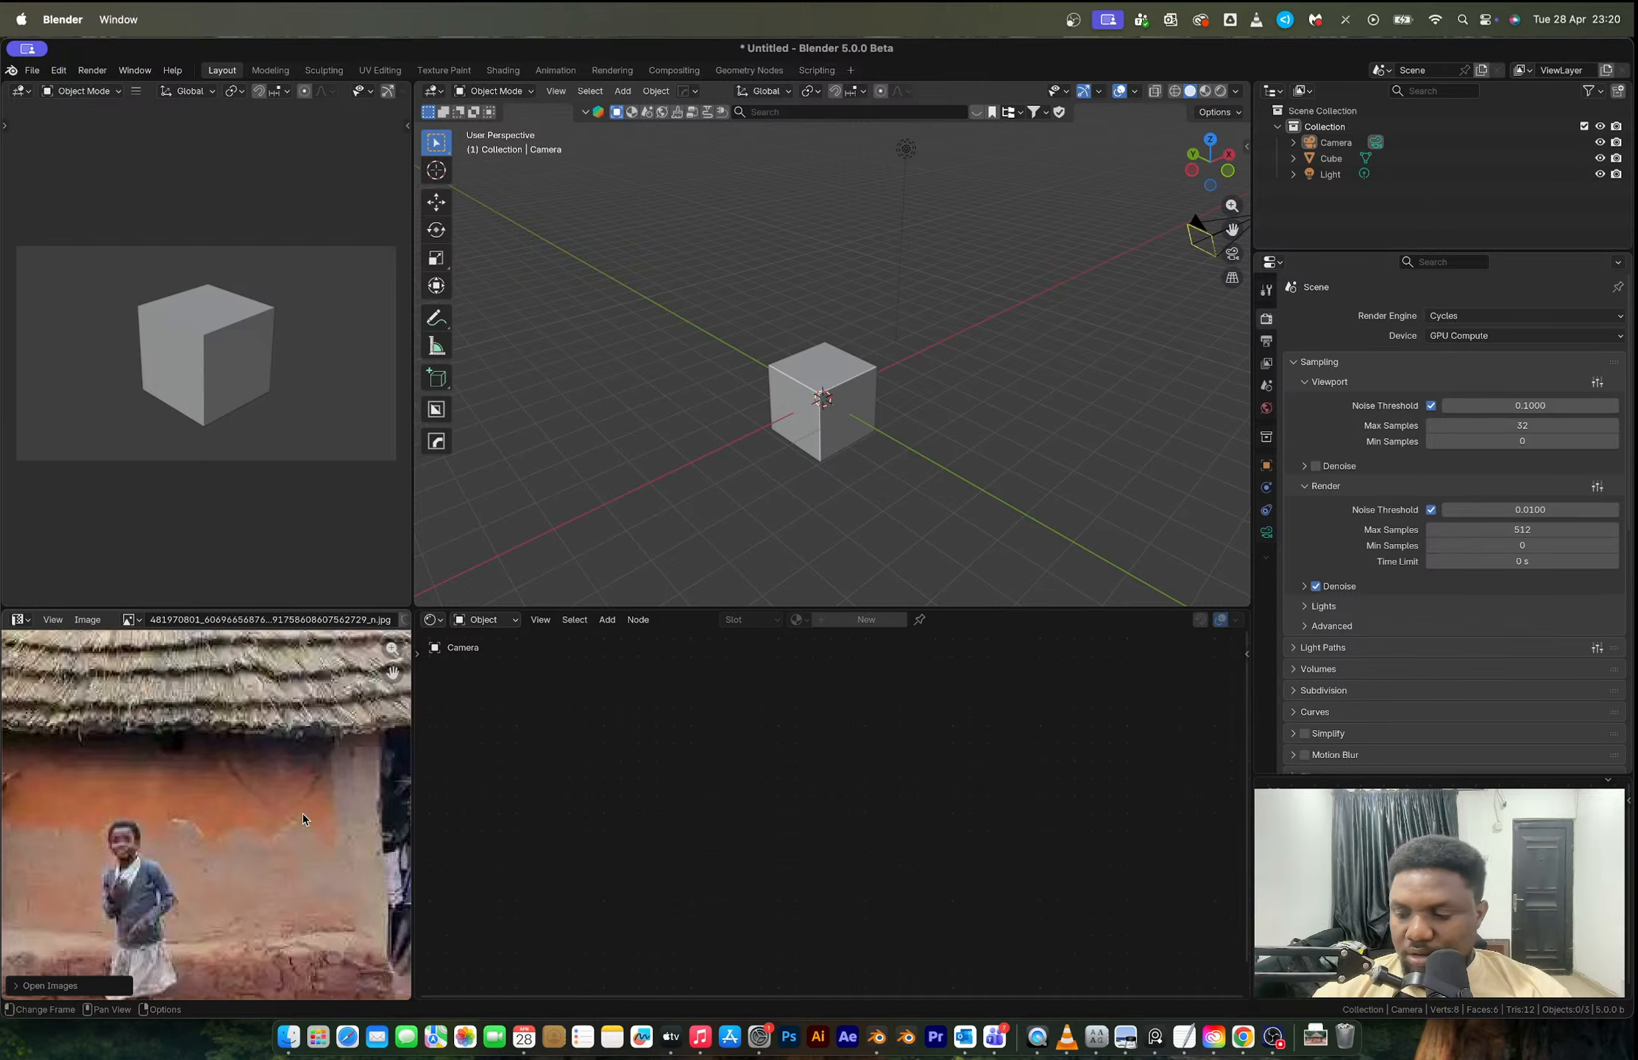
{"action": "scroll", "coordinate": [222, 825], "scroll_direction": "down", "scroll_amount": 3}
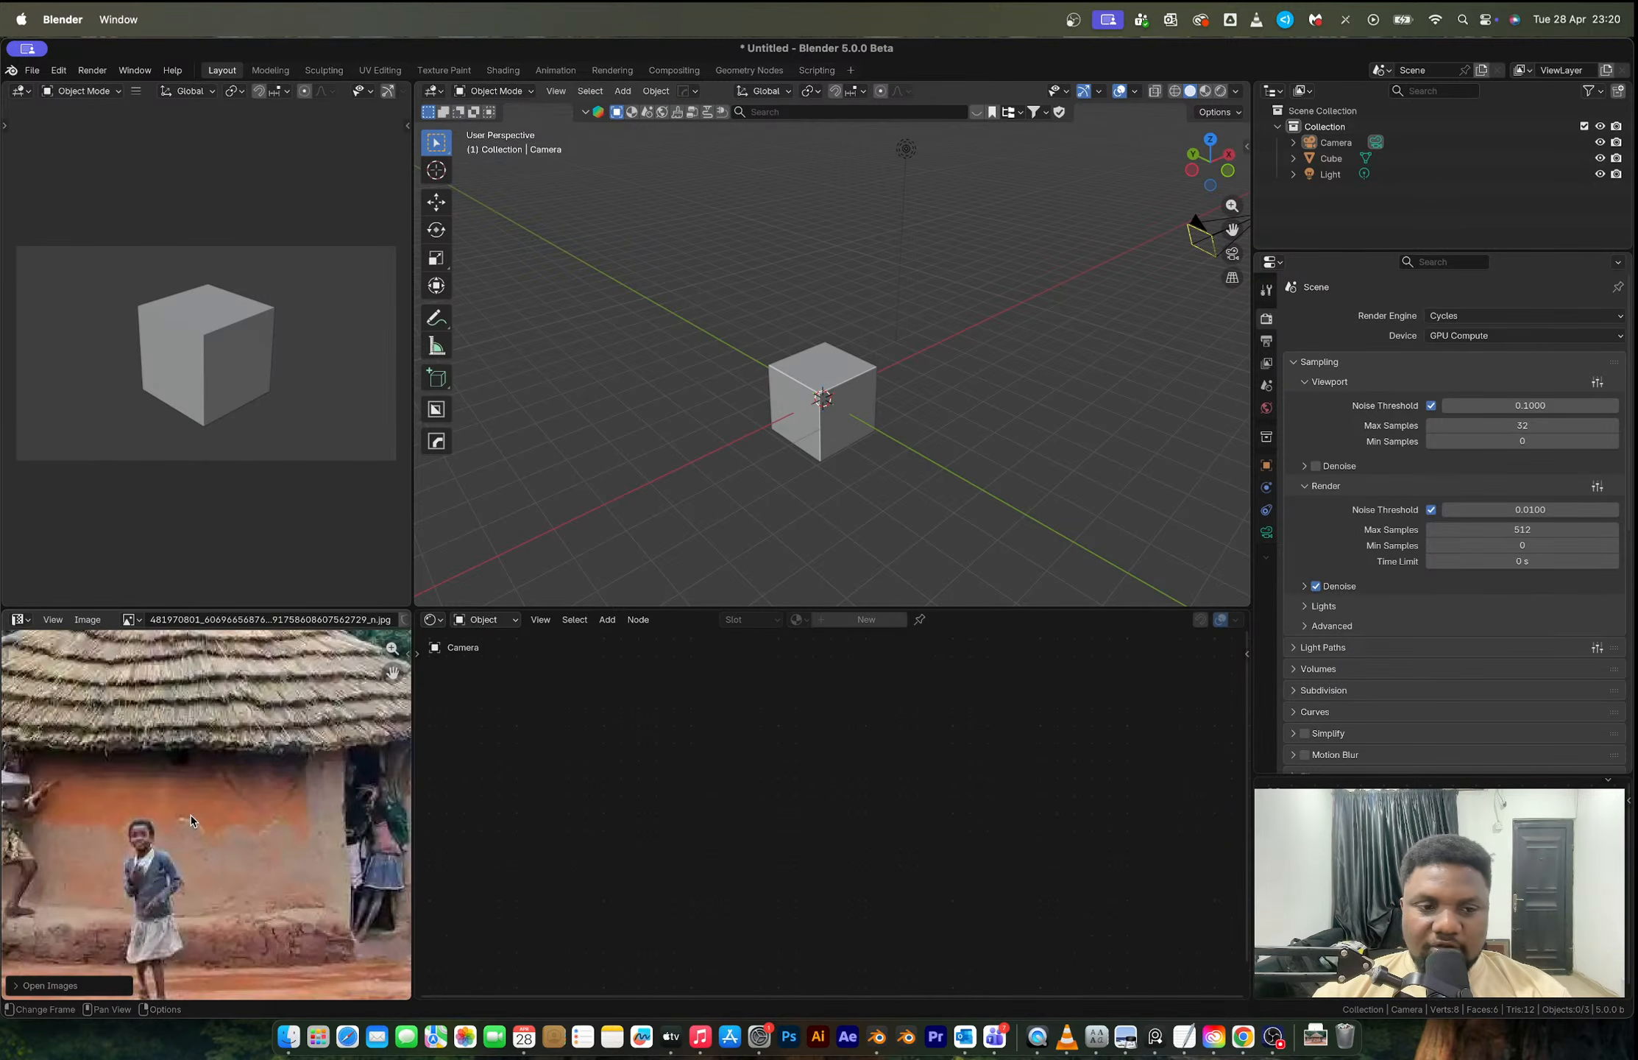
{"action": "middle_click_drag", "start_coordinate": [250, 752], "coordinate": [259, 778]}
{"action": "scroll", "coordinate": [243, 798], "scroll_direction": "up", "scroll_amount": 3}
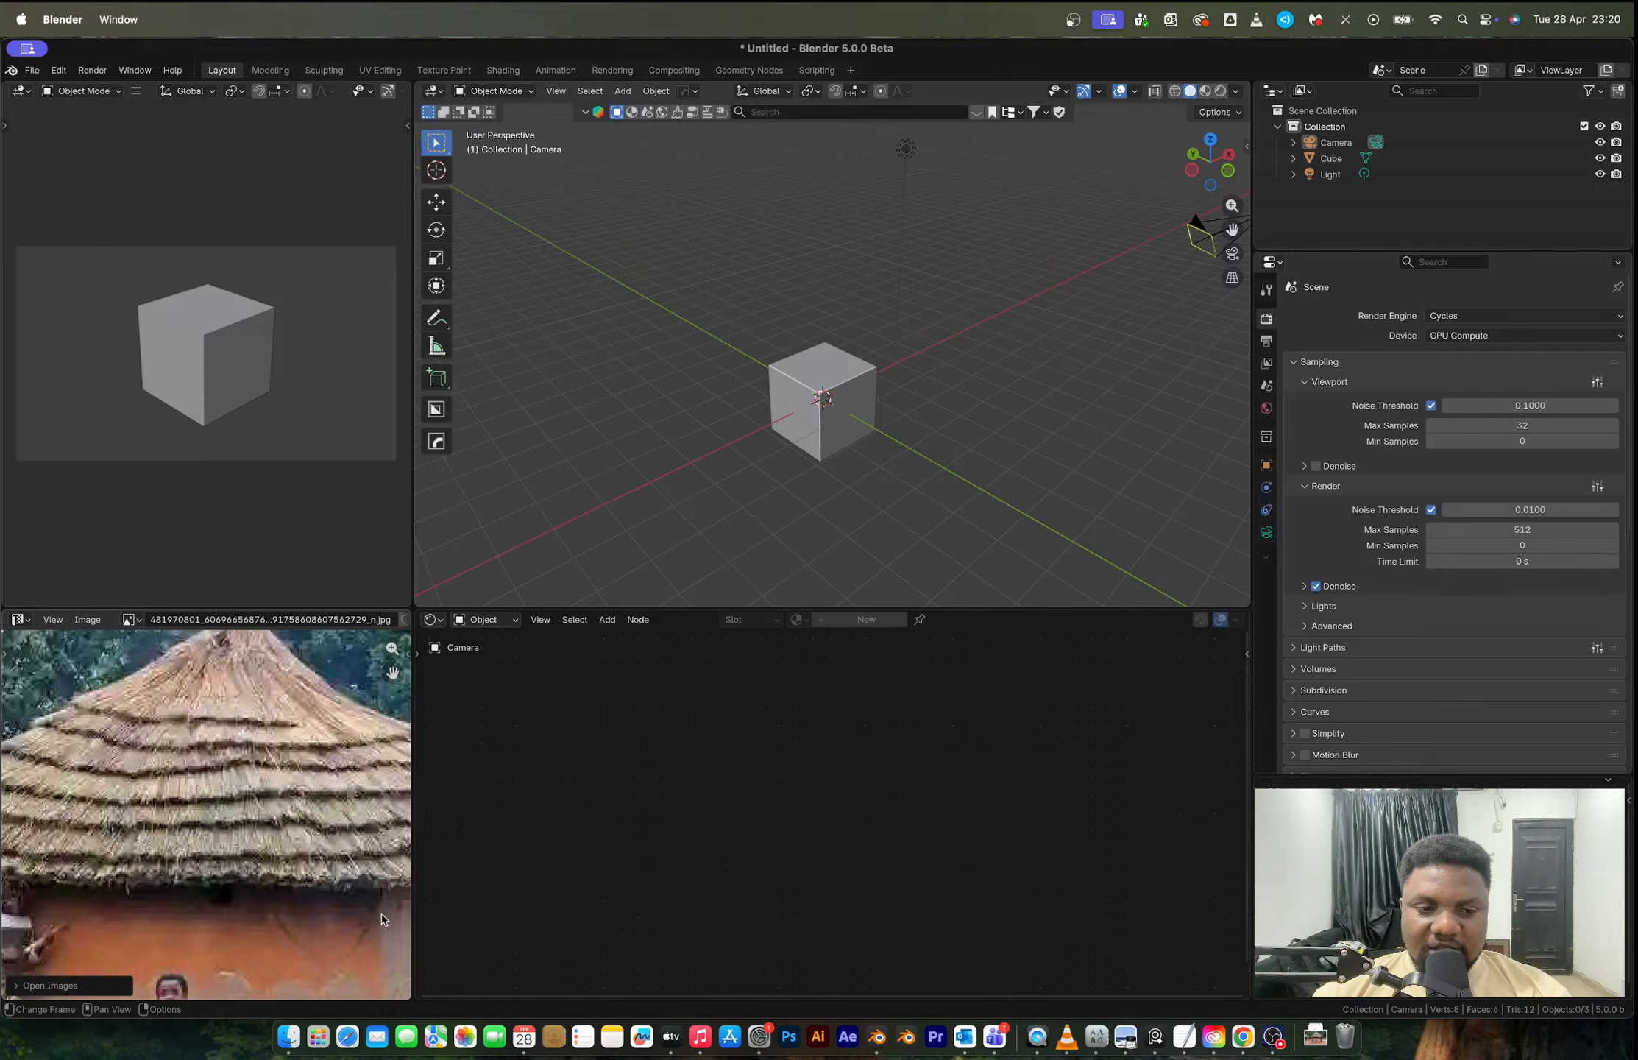
{"action": "middle_click_drag", "start_coordinate": [195, 751], "coordinate": [154, 707]}
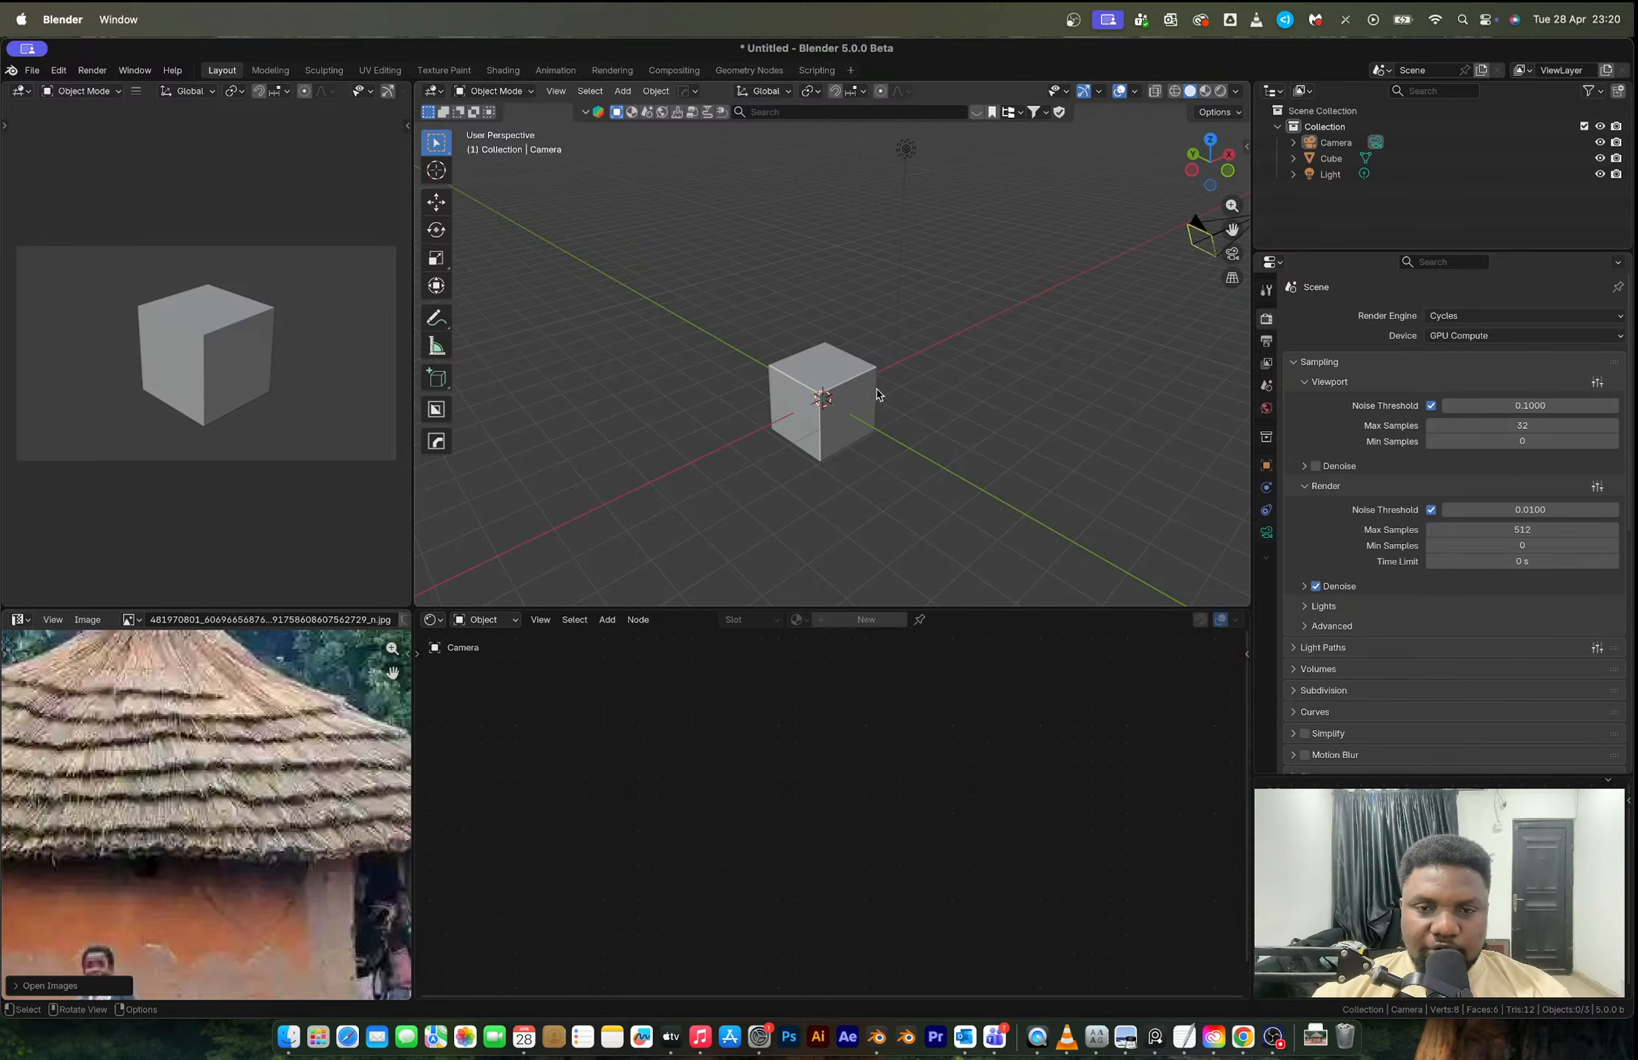
Step: Delete all default scene objects and add a mesh cylinder at the world origin
{"action": "key", "text": "a"}
{"action": "key", "text": "Delete"}
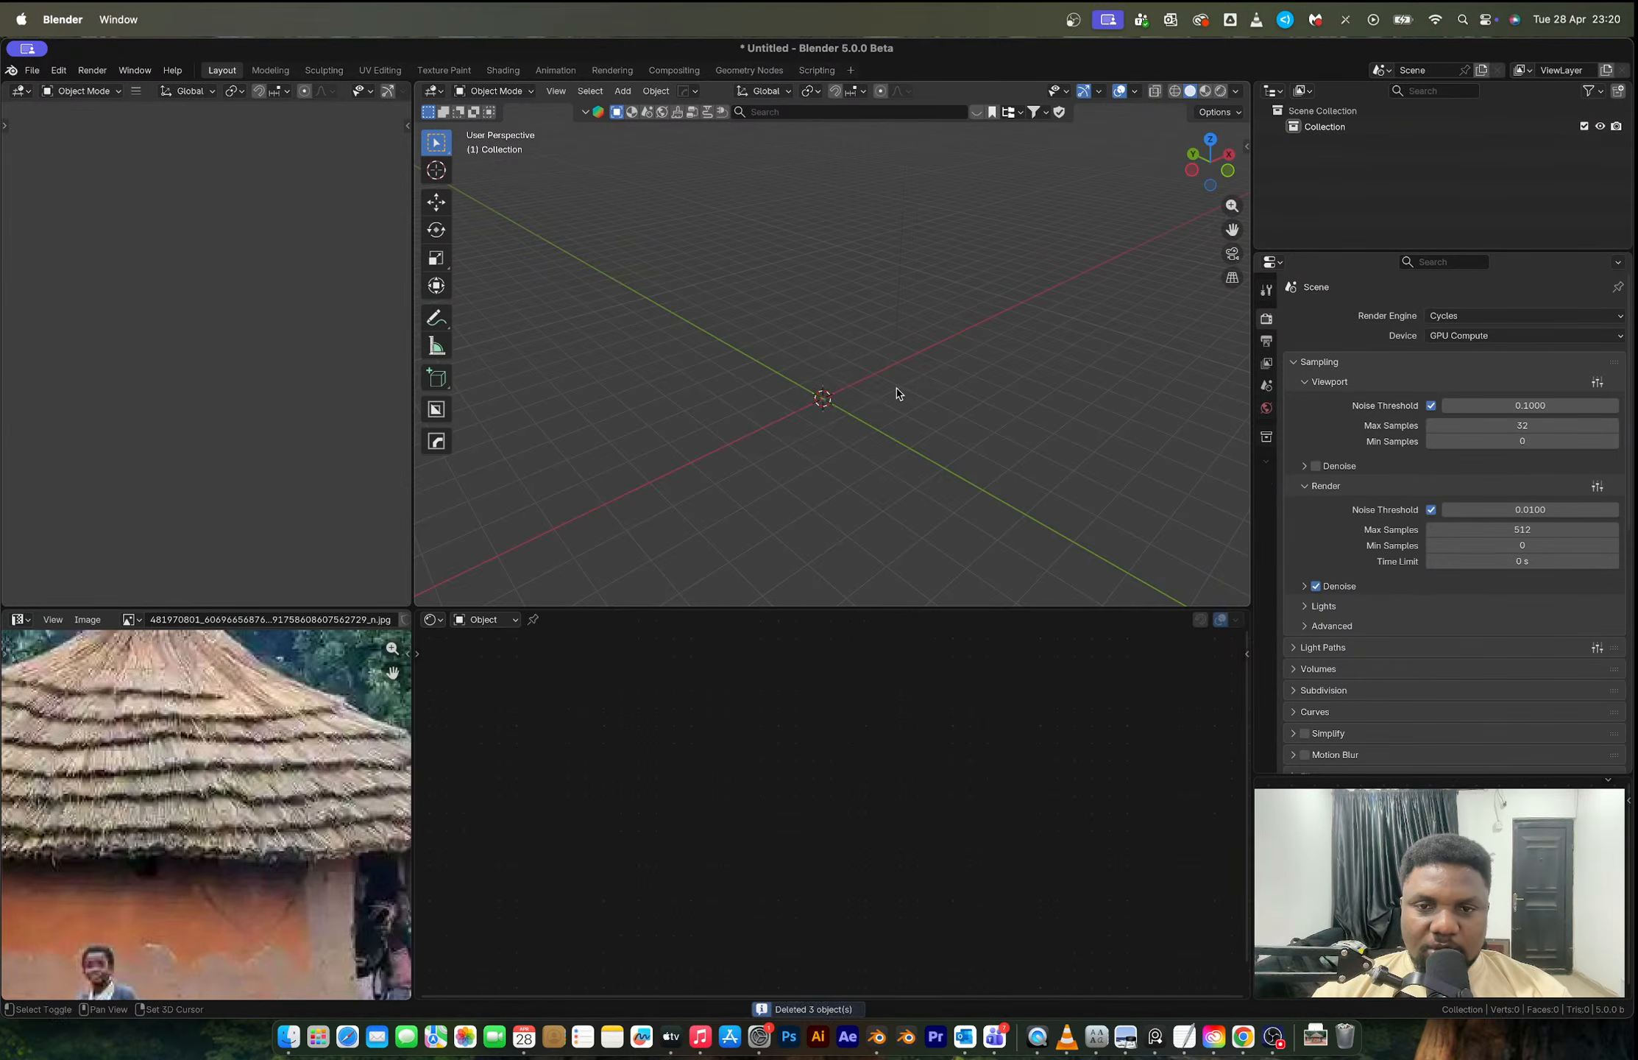
{"action": "key", "text": "shift+a"}
{"action": "mouse_move", "coordinate": [859, 414]}
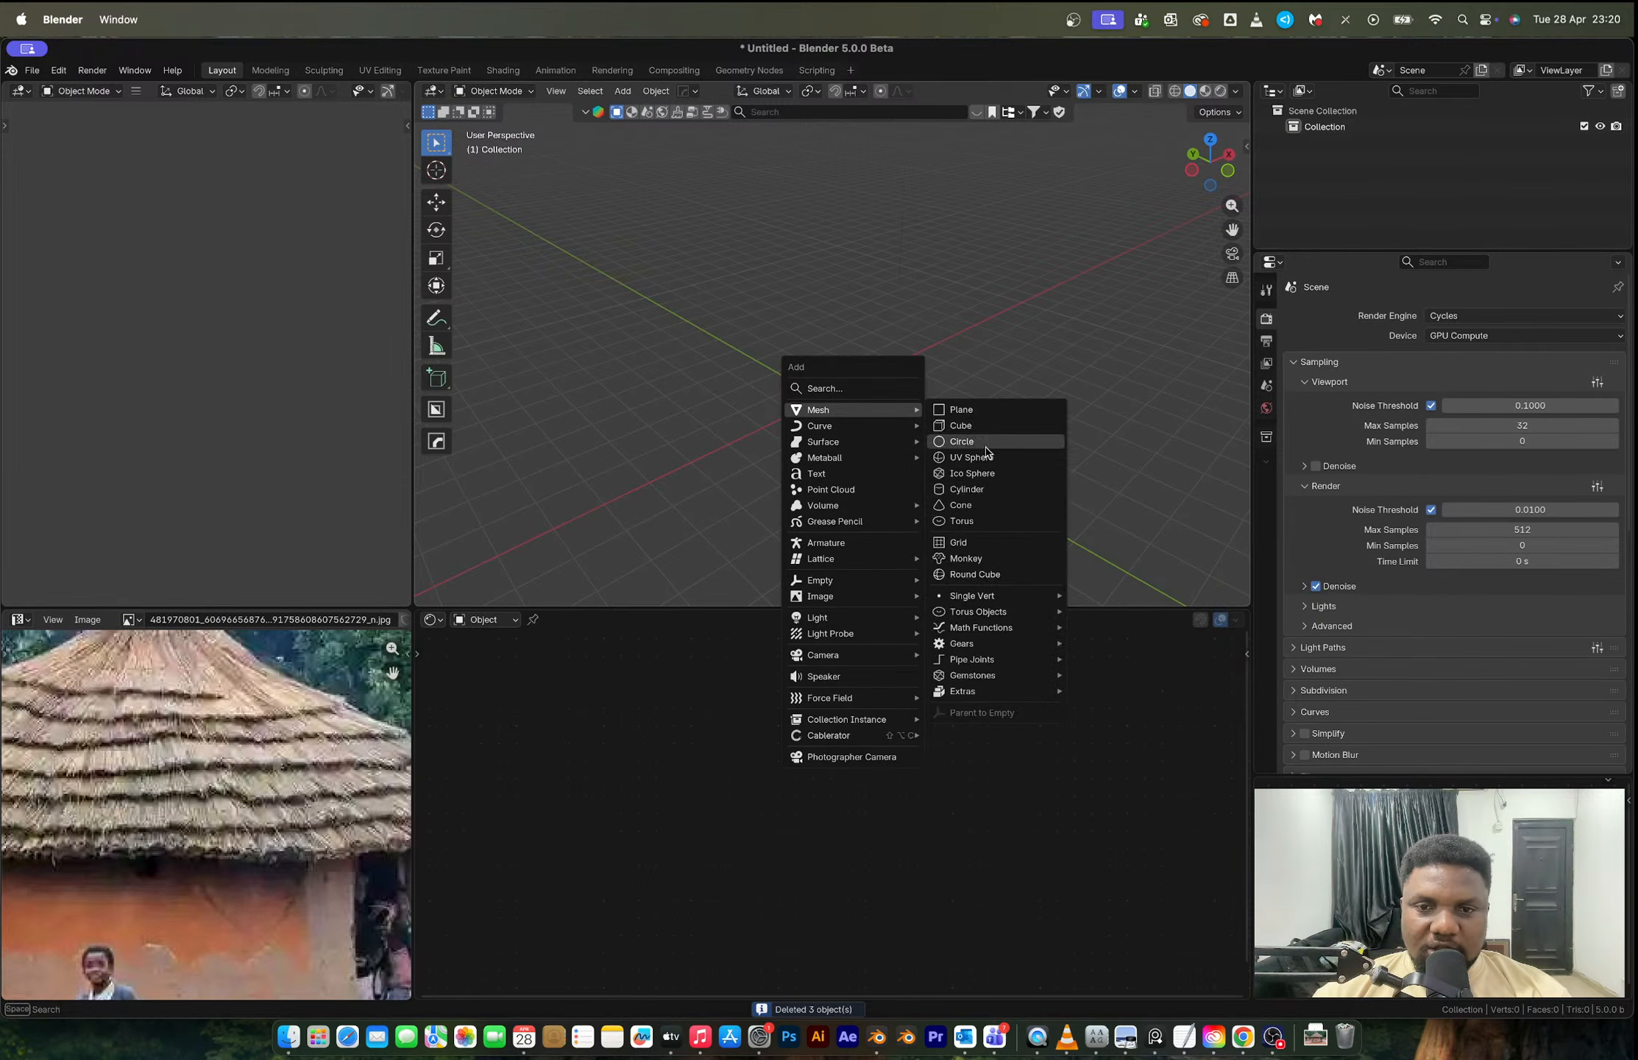
{"action": "left_click", "coordinate": [950, 486]}
Step: Raise the cylinder's geometry along Z in Edit Mode so its base sits near the object origin, and return to Object Mode
{"action": "key", "text": "Tab"}
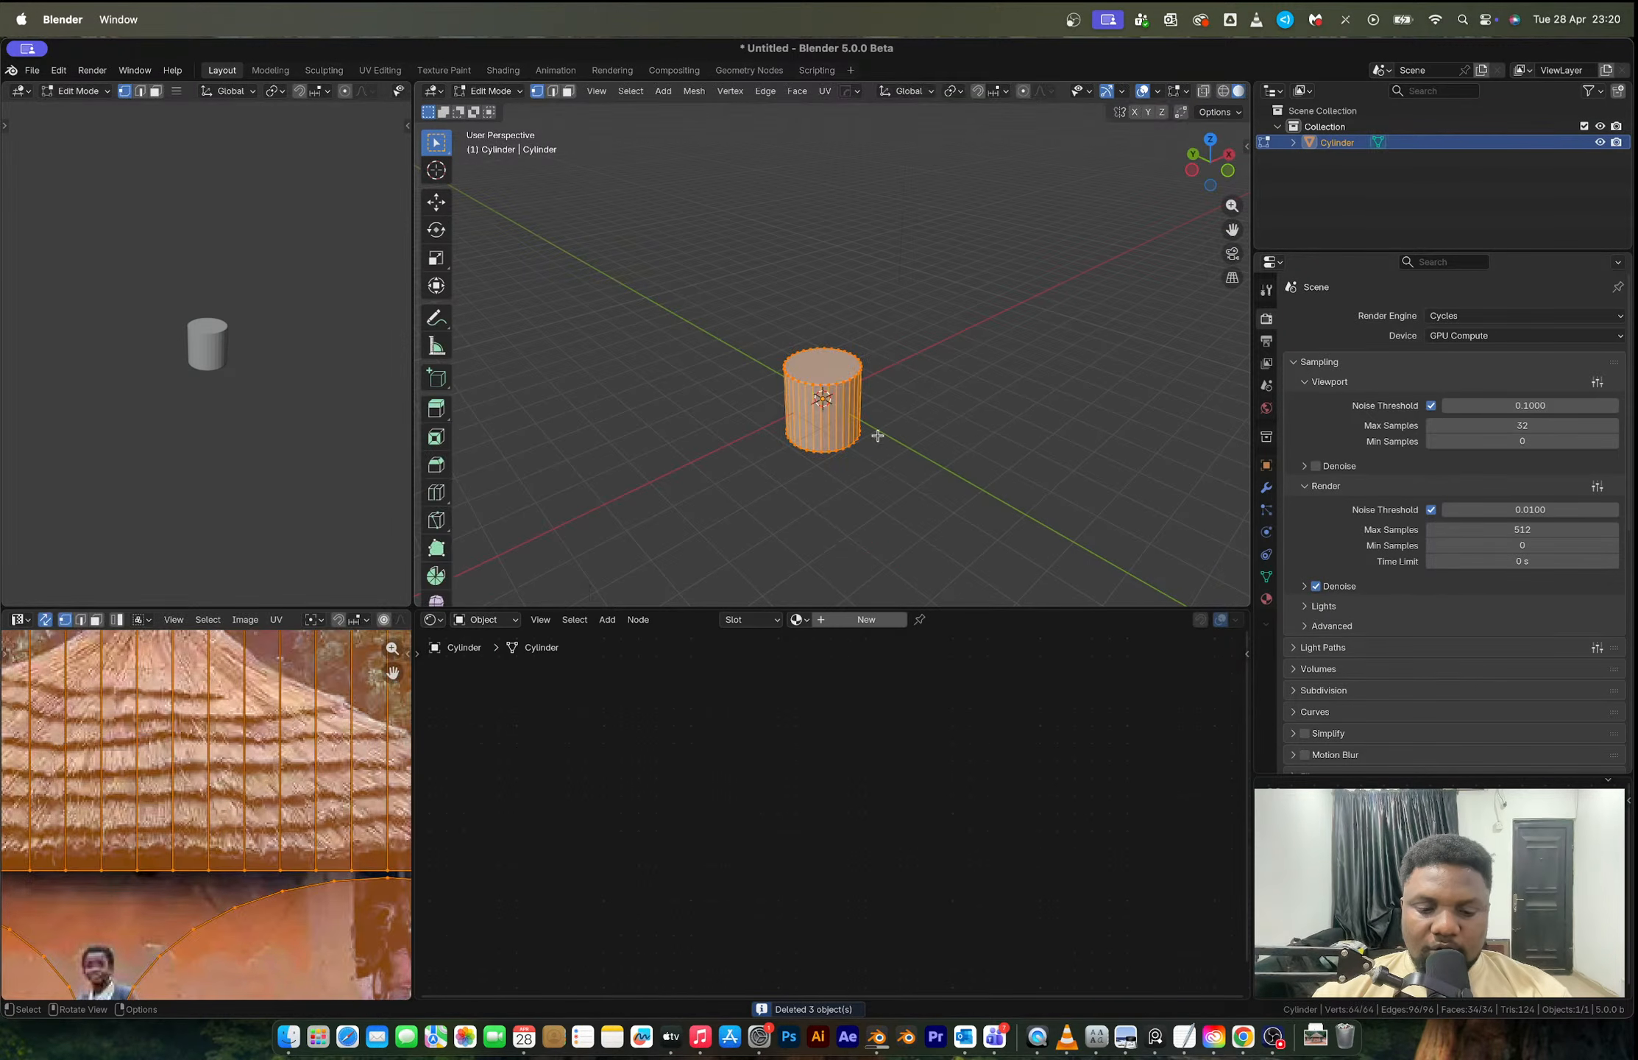
{"action": "key", "text": "g"}
{"action": "key", "text": "z"}
{"action": "key", "text": "Return"}
{"action": "key", "text": "Tab"}
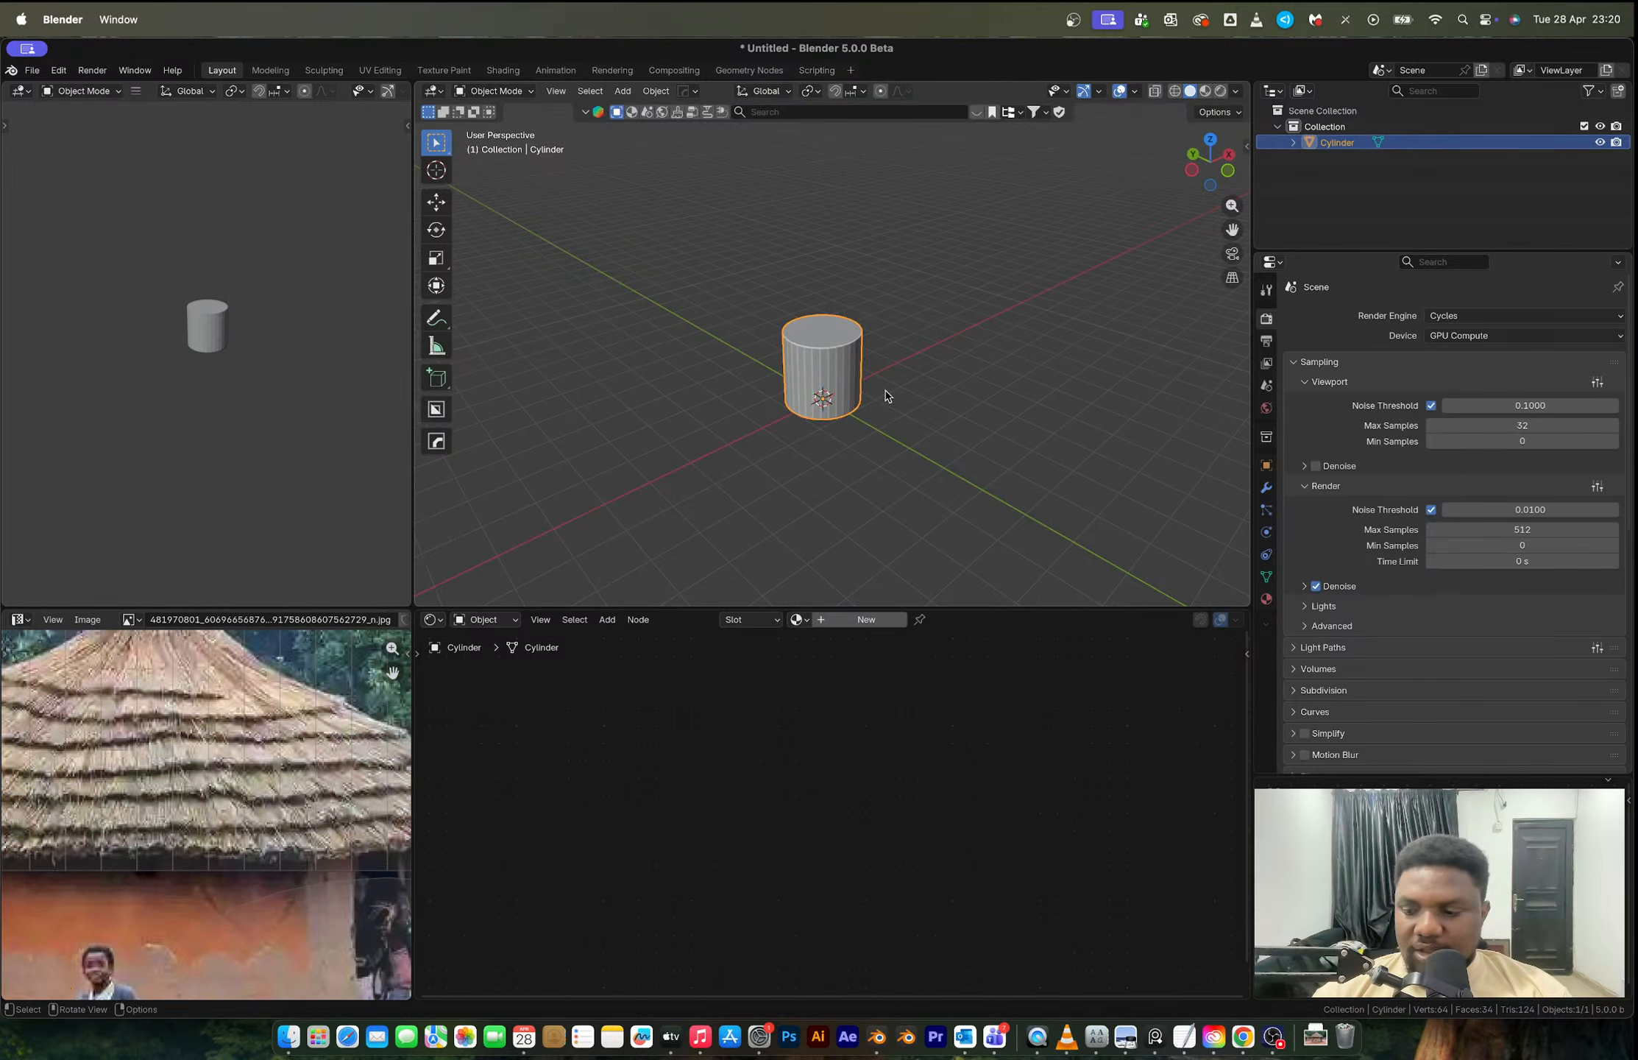
Step: Scale the cylinder by about 2.4 in X and Y, excluding Z, to get the hut's wide wall proportions
{"action": "key", "text": "s"}
{"action": "key", "text": "shift+z"}
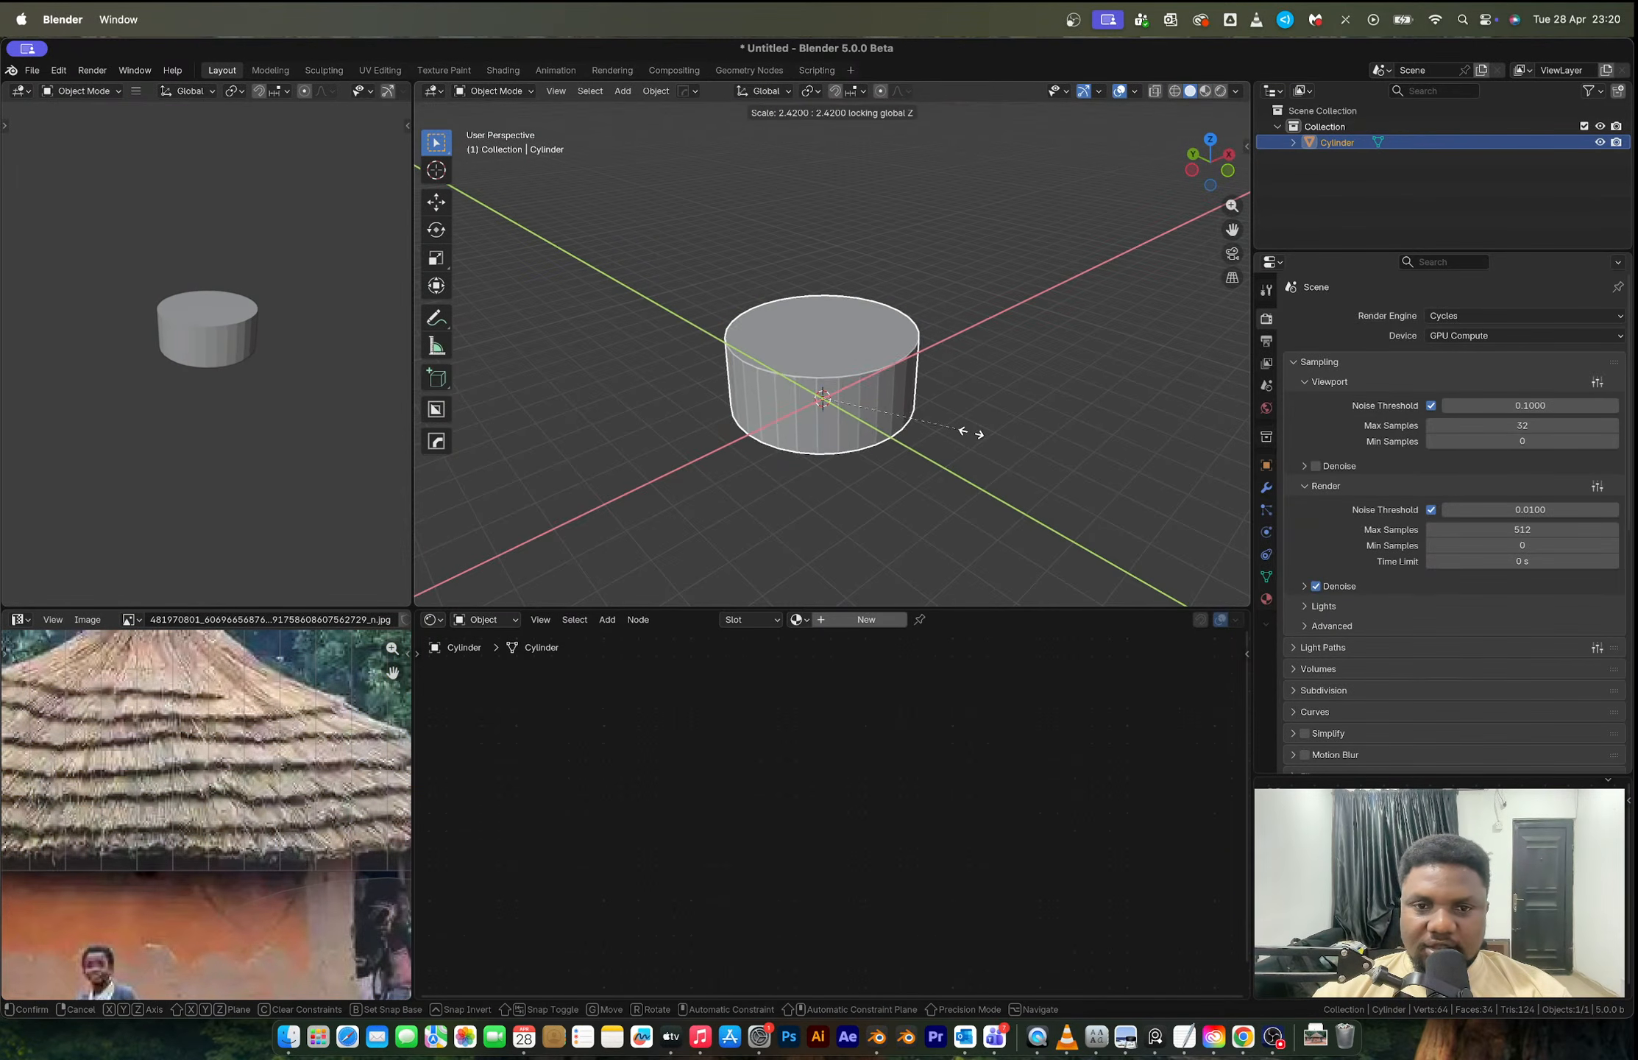
{"action": "left_click", "coordinate": [973, 432]}
{"action": "key", "text": "s"}
{"action": "key", "text": "z"}
{"action": "left_click", "coordinate": [979, 432]}
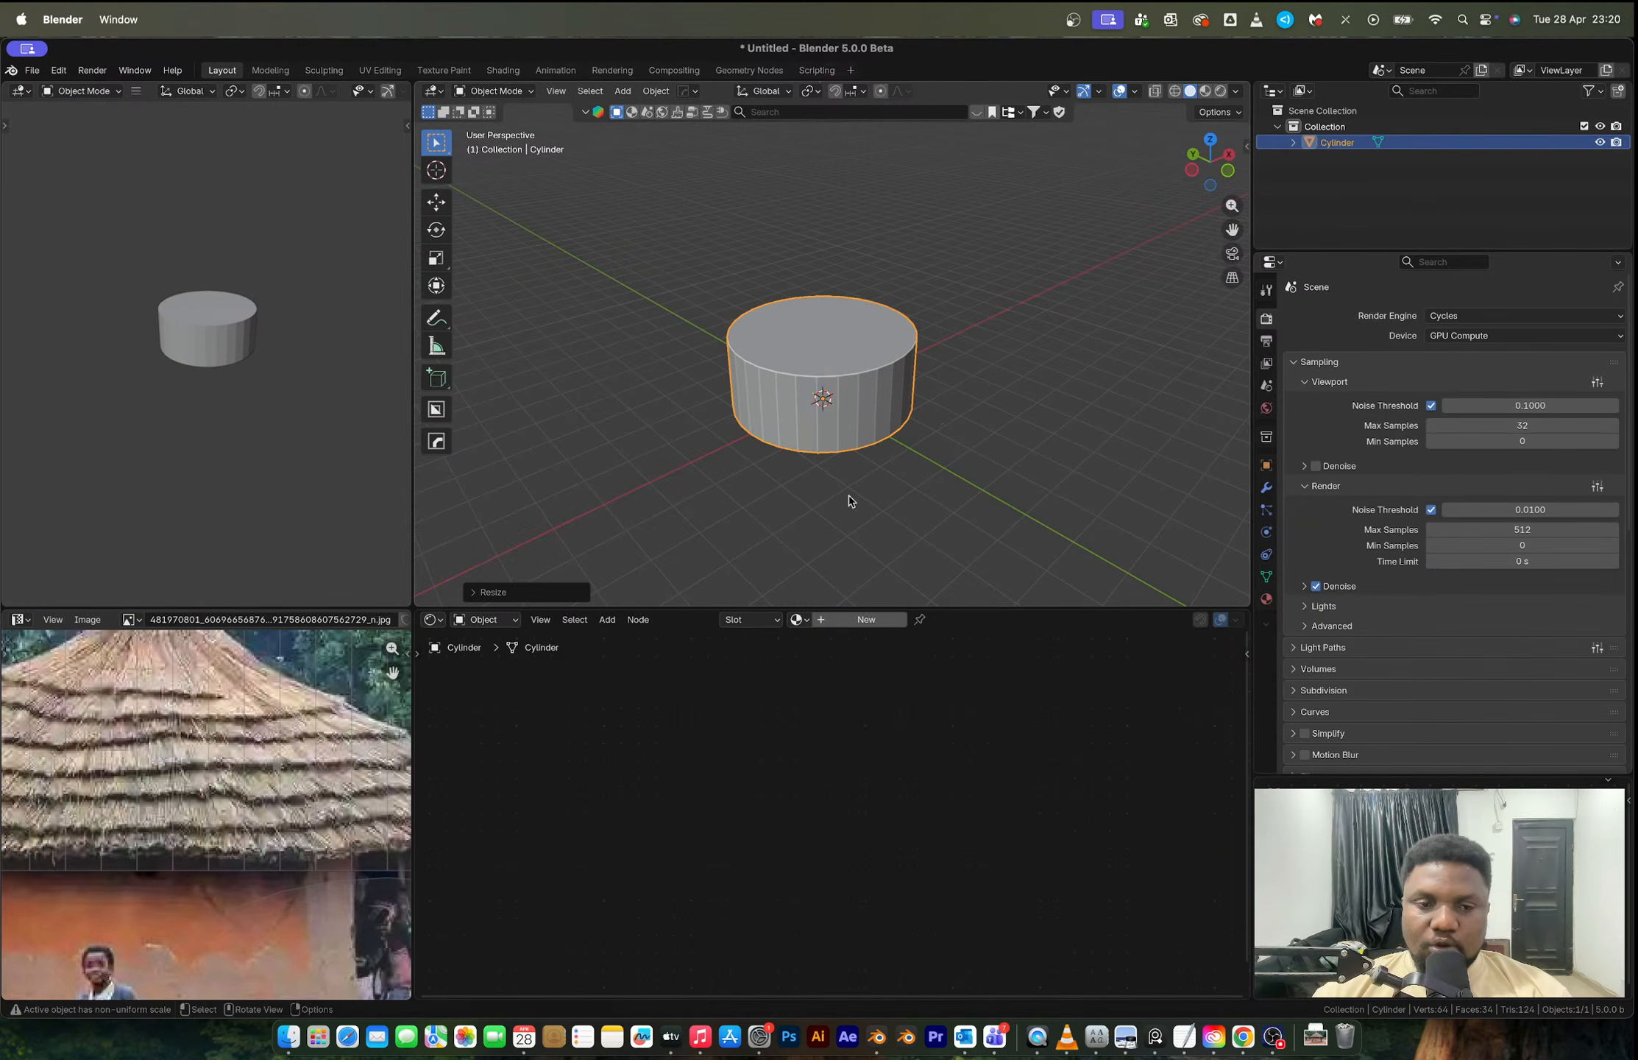
Step: Change the Shader Editor area to an Asset Browser and show the Poly Haven library
{"action": "left_click", "coordinate": [432, 619]}
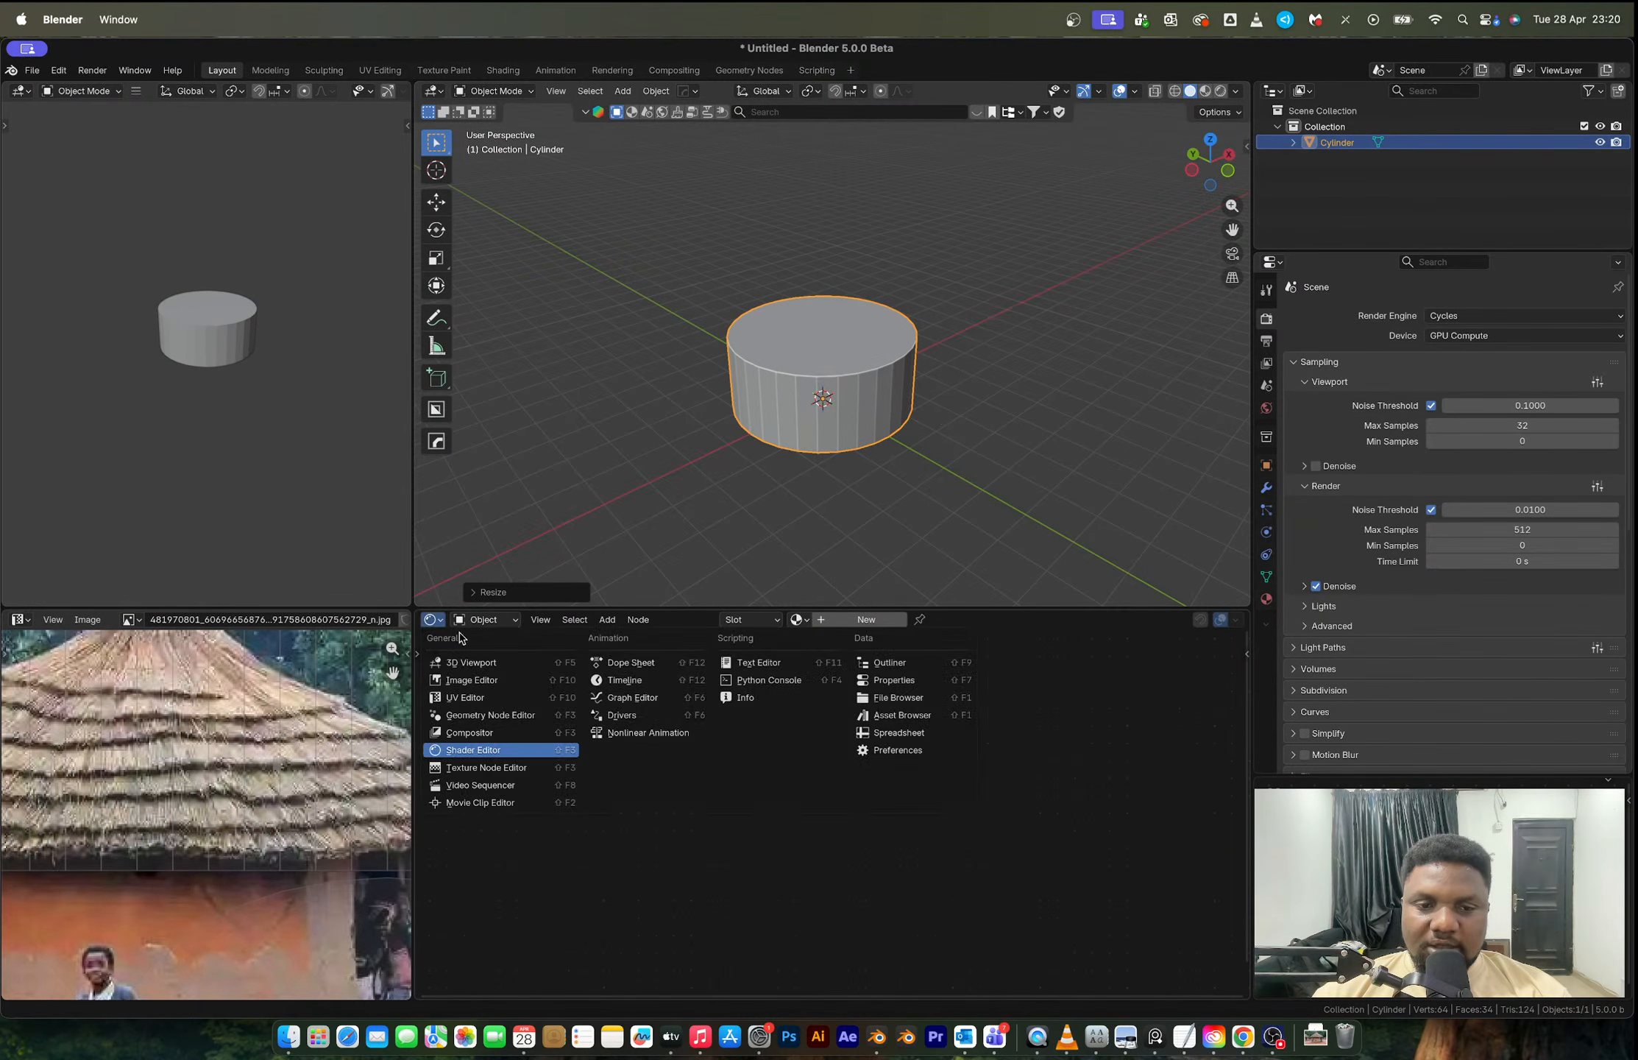
{"action": "left_click", "coordinate": [904, 715]}
{"action": "left_click", "coordinate": [478, 644]}
{"action": "left_click", "coordinate": [478, 767]}
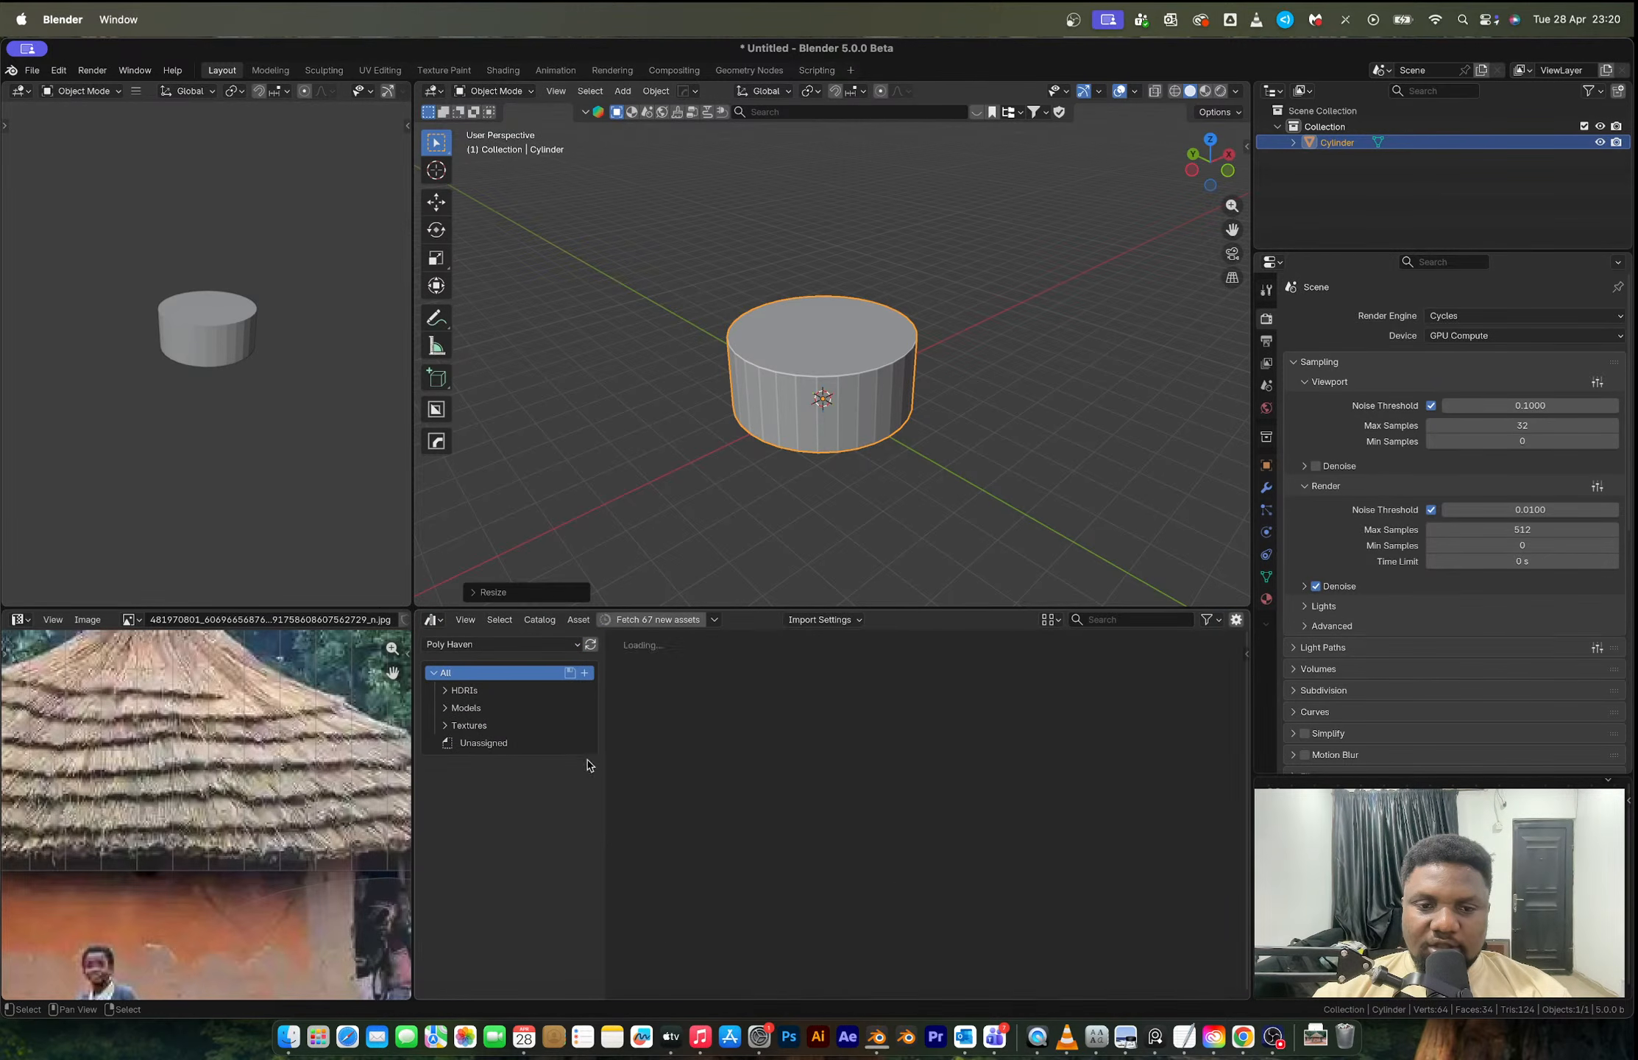
Step: Show the assets of All Libraries and place the Polygon.003 human figure beside the cylinder as a scale reference
{"action": "left_click", "coordinate": [462, 646]}
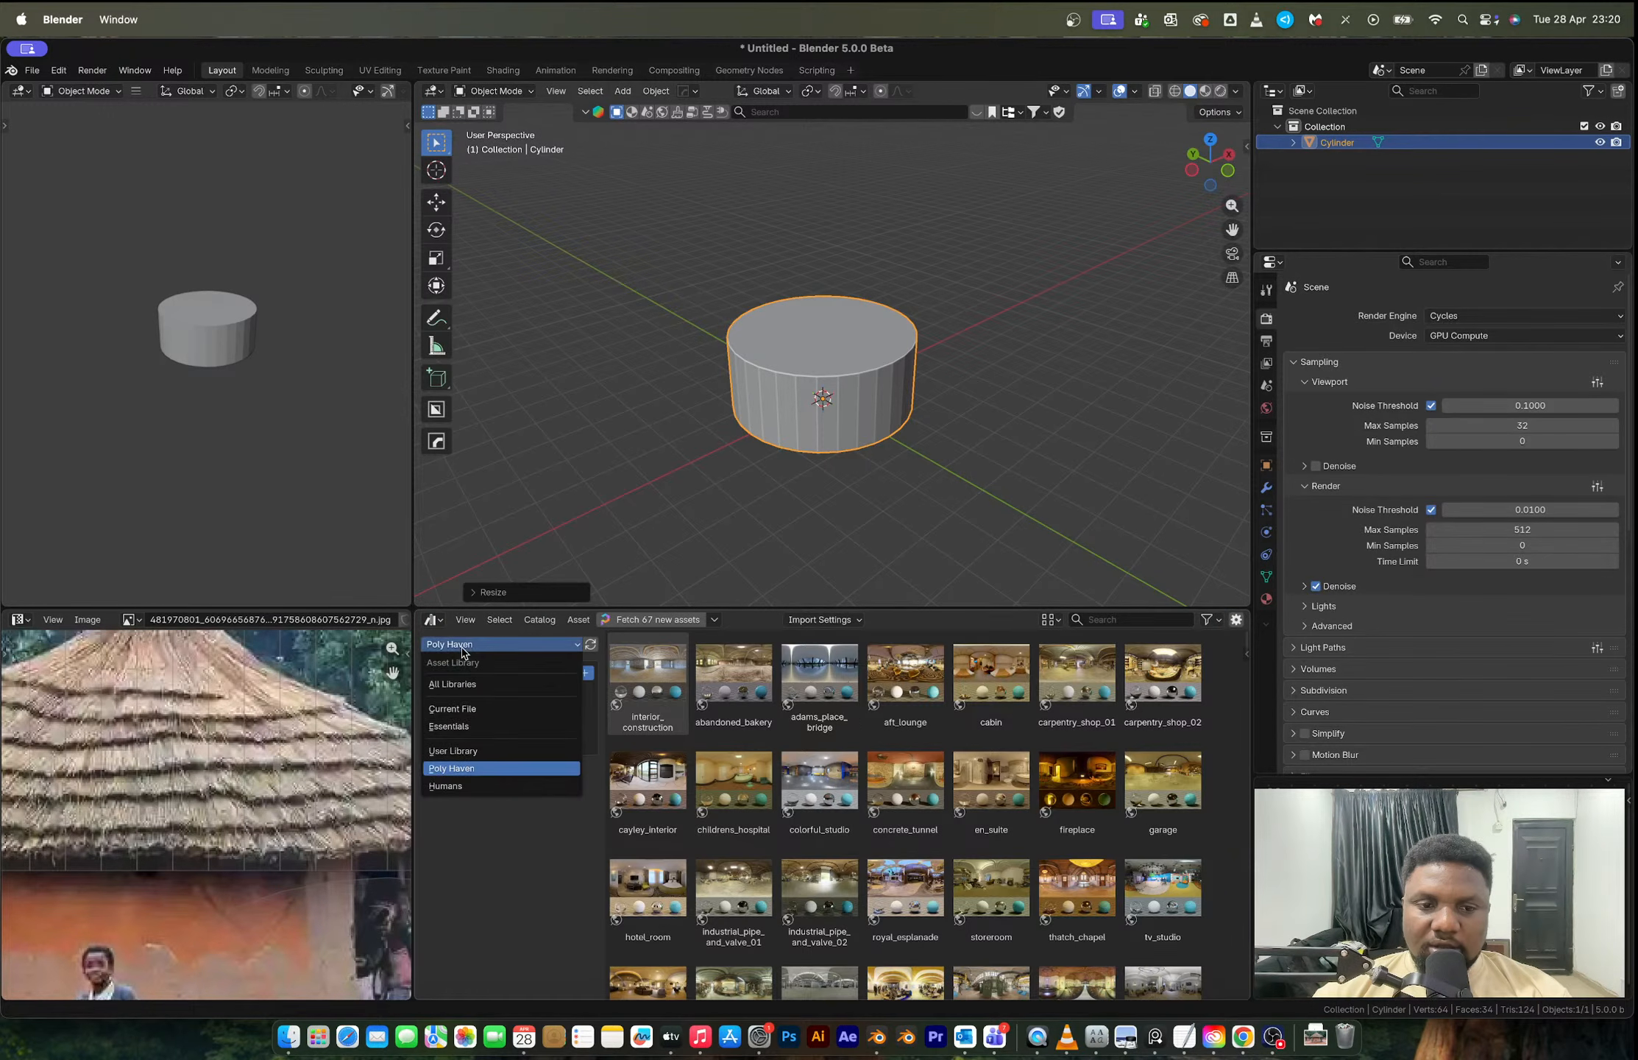
{"action": "left_click", "coordinate": [453, 684]}
{"action": "left_click_drag", "start_coordinate": [906, 680], "coordinate": [961, 414]}
{"action": "scroll", "coordinate": [957, 416], "scroll_direction": "right", "scroll_amount": 5}
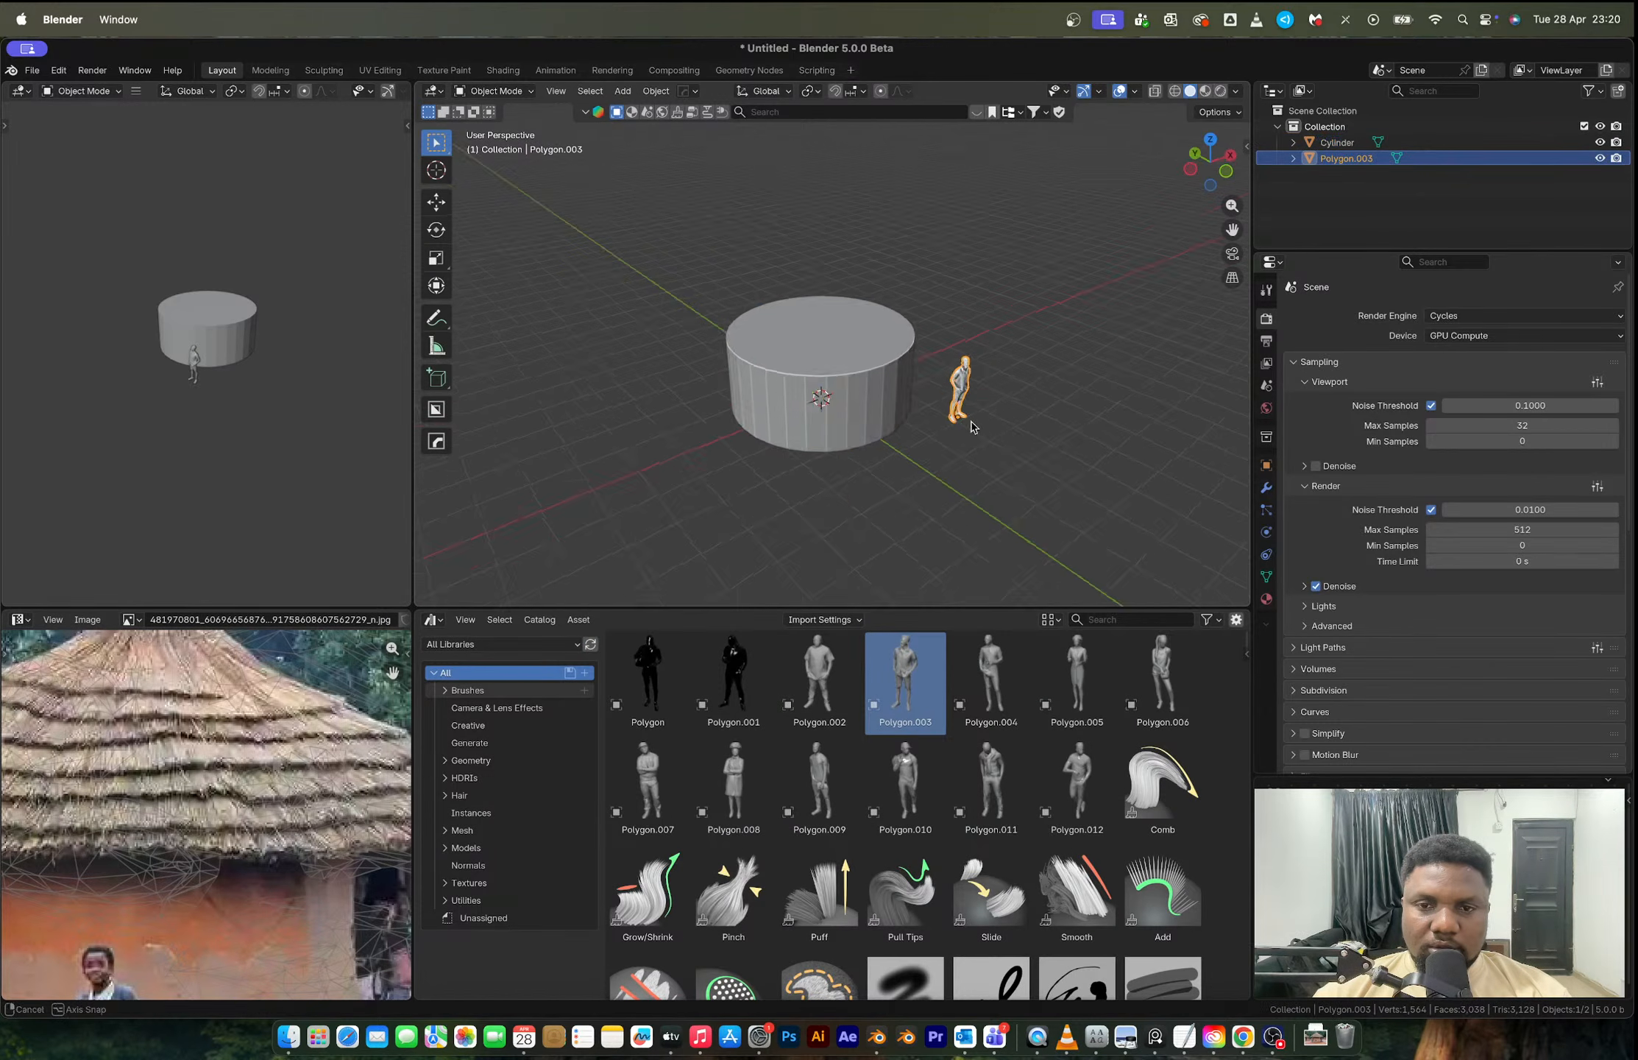
Step: Clear the human figure's rotation and location, and move it along X to stand beside the cylinder
{"action": "key", "text": "alt+r"}
{"action": "key", "text": "alt+g"}
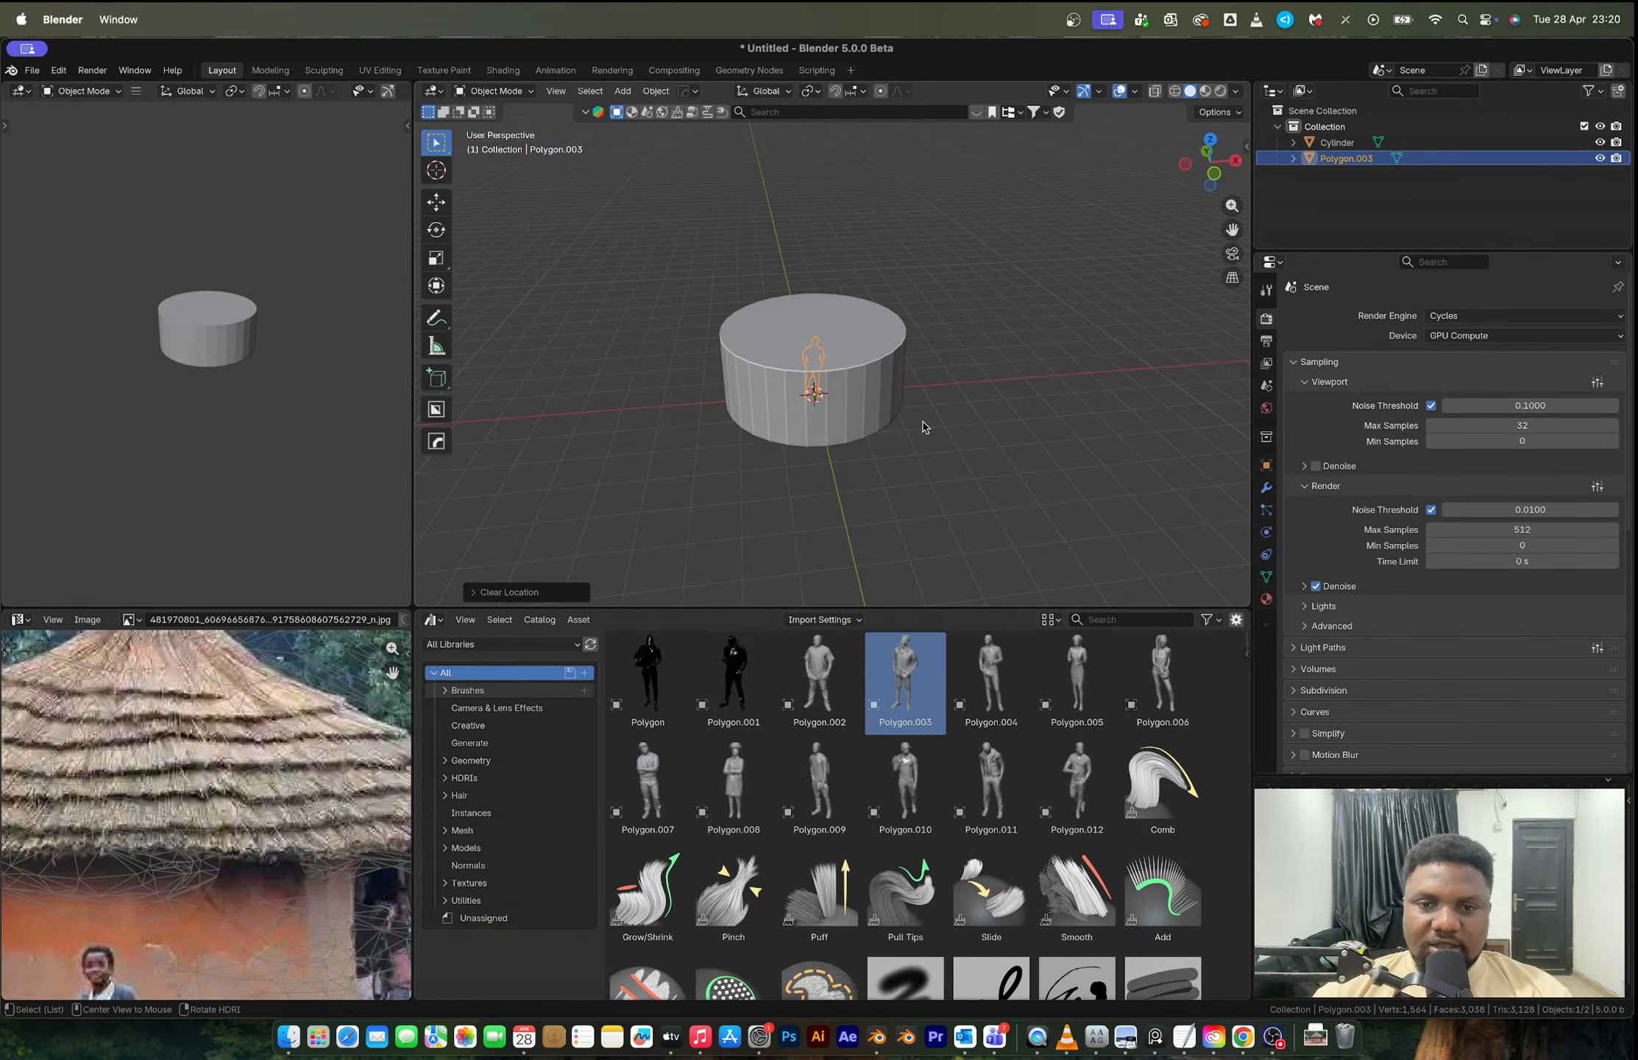
{"action": "key", "text": "g"}
{"action": "key", "text": "x"}
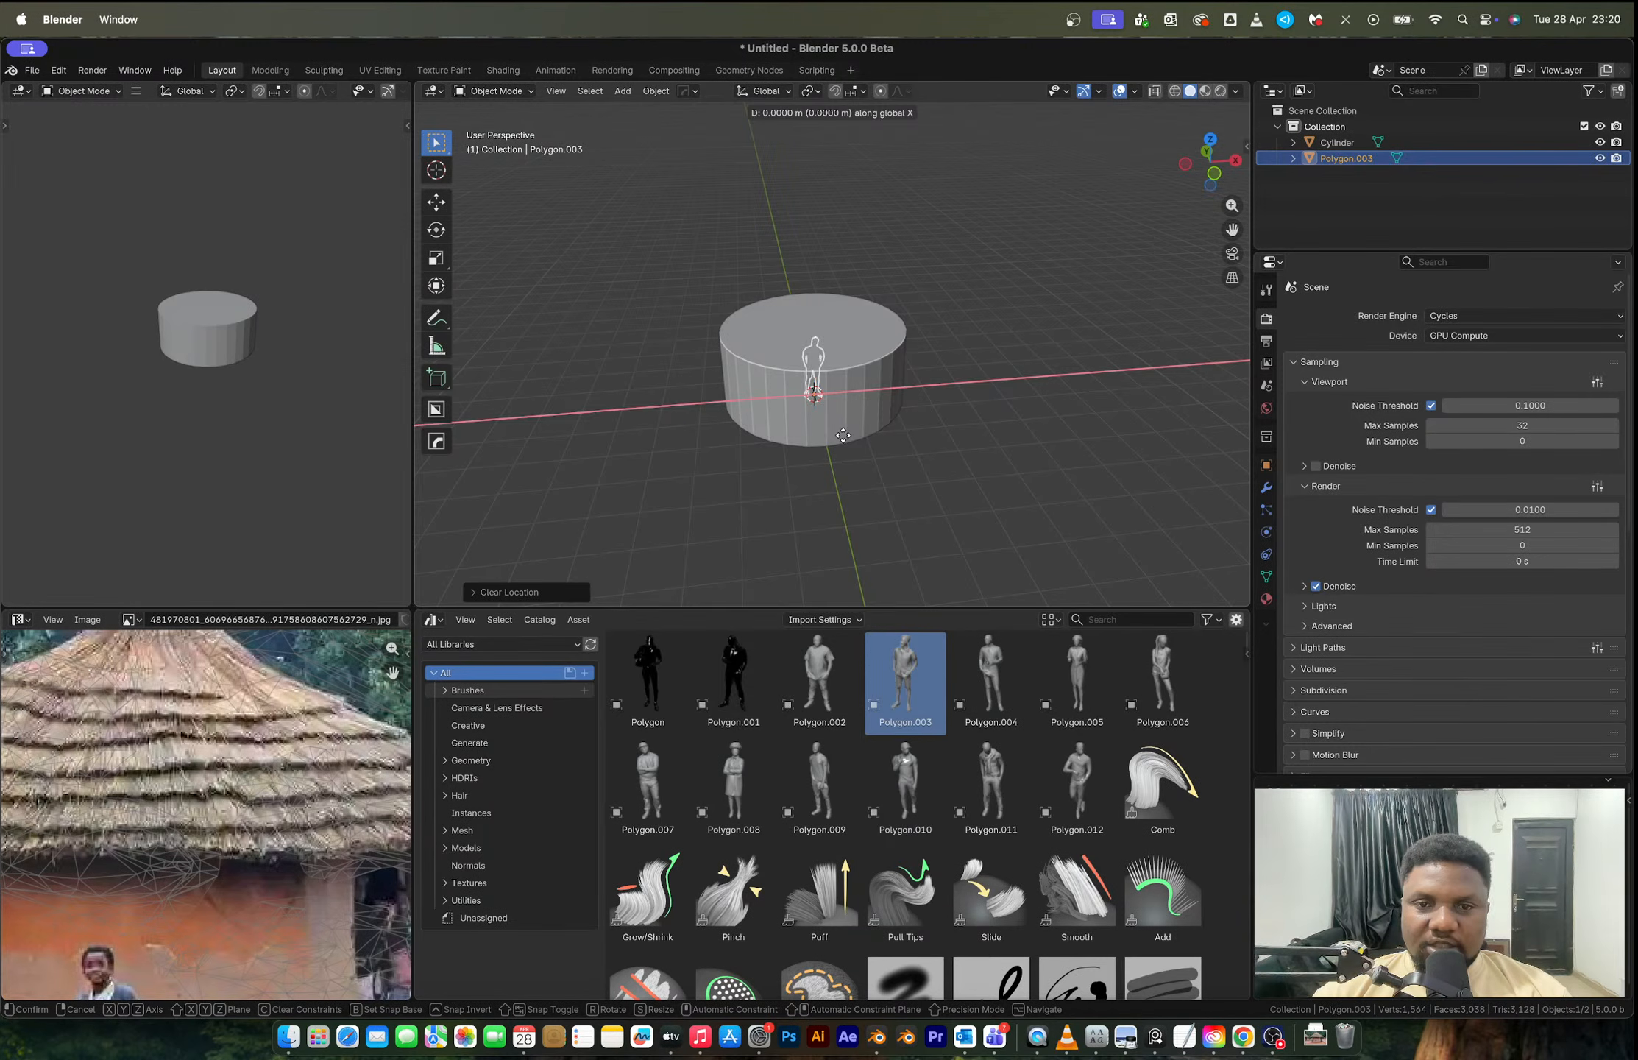
{"action": "left_click", "coordinate": [1006, 418]}
Step: Scale the cylinder up along Z in front view to make the hut wall taller relative to the human figure
{"action": "left_click", "coordinate": [813, 383]}
{"action": "left_click_drag", "start_coordinate": [1210, 167], "coordinate": [1216, 209]}
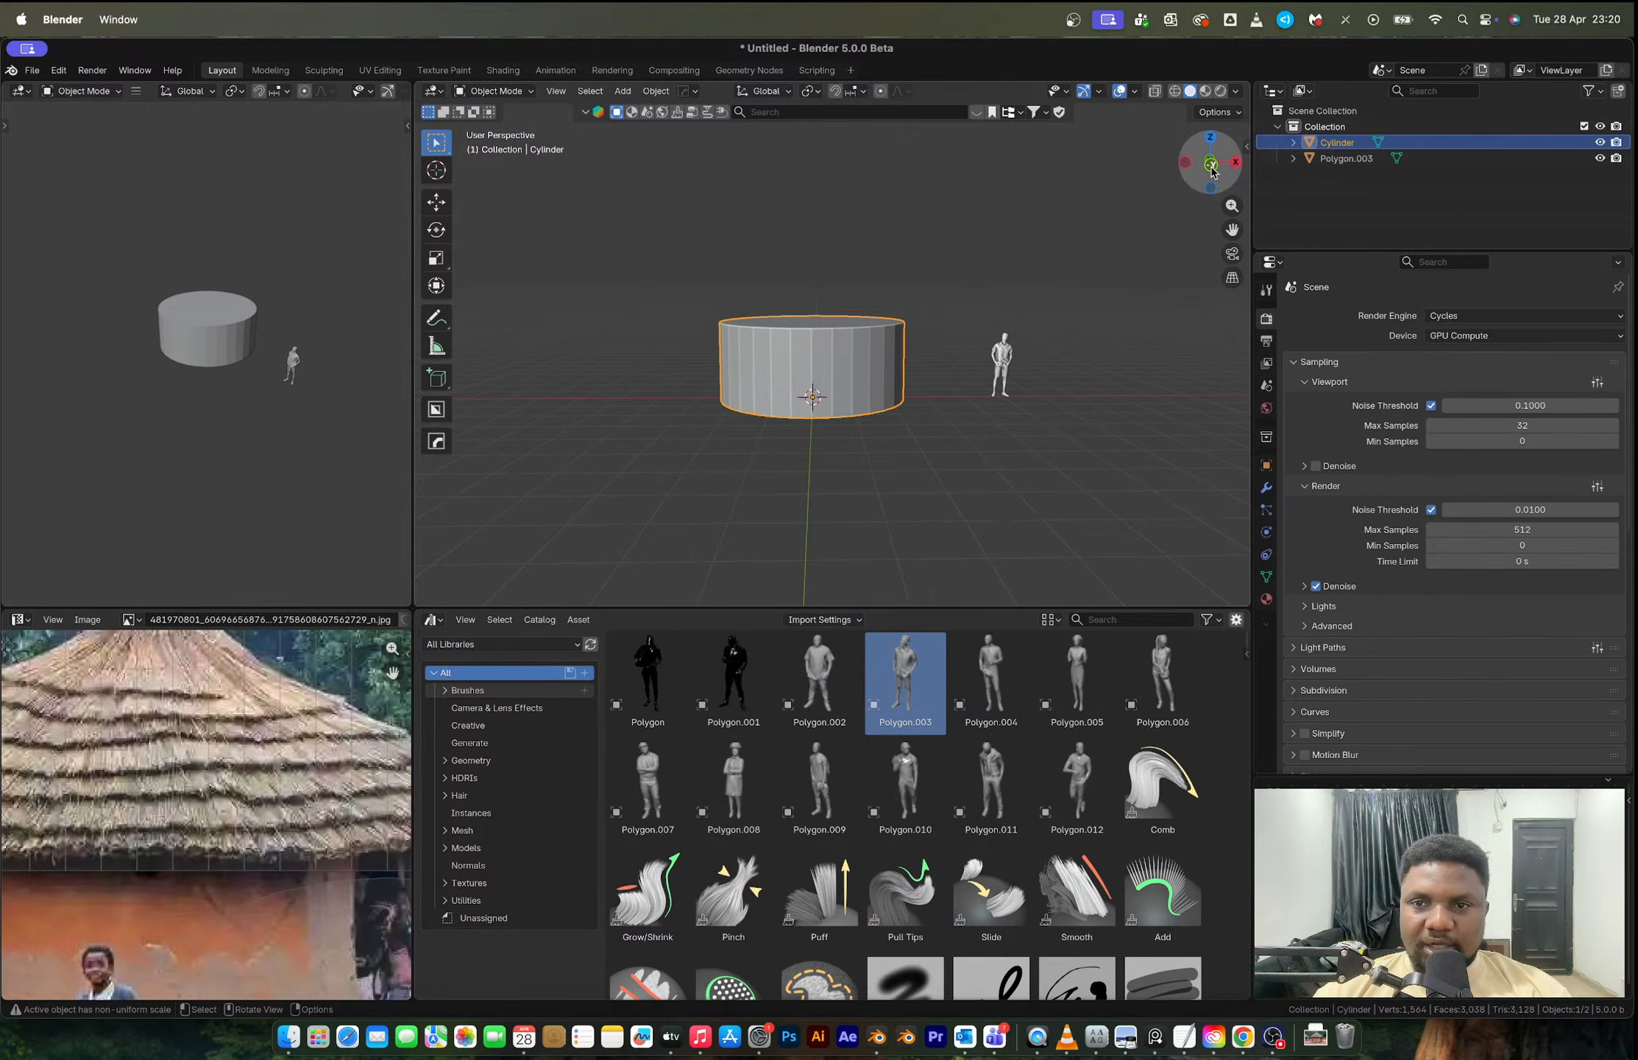
{"action": "left_click", "coordinate": [1211, 168]}
{"action": "scroll", "coordinate": [957, 364], "scroll_direction": "up", "scroll_amount": 3}
{"action": "key", "text": "s"}
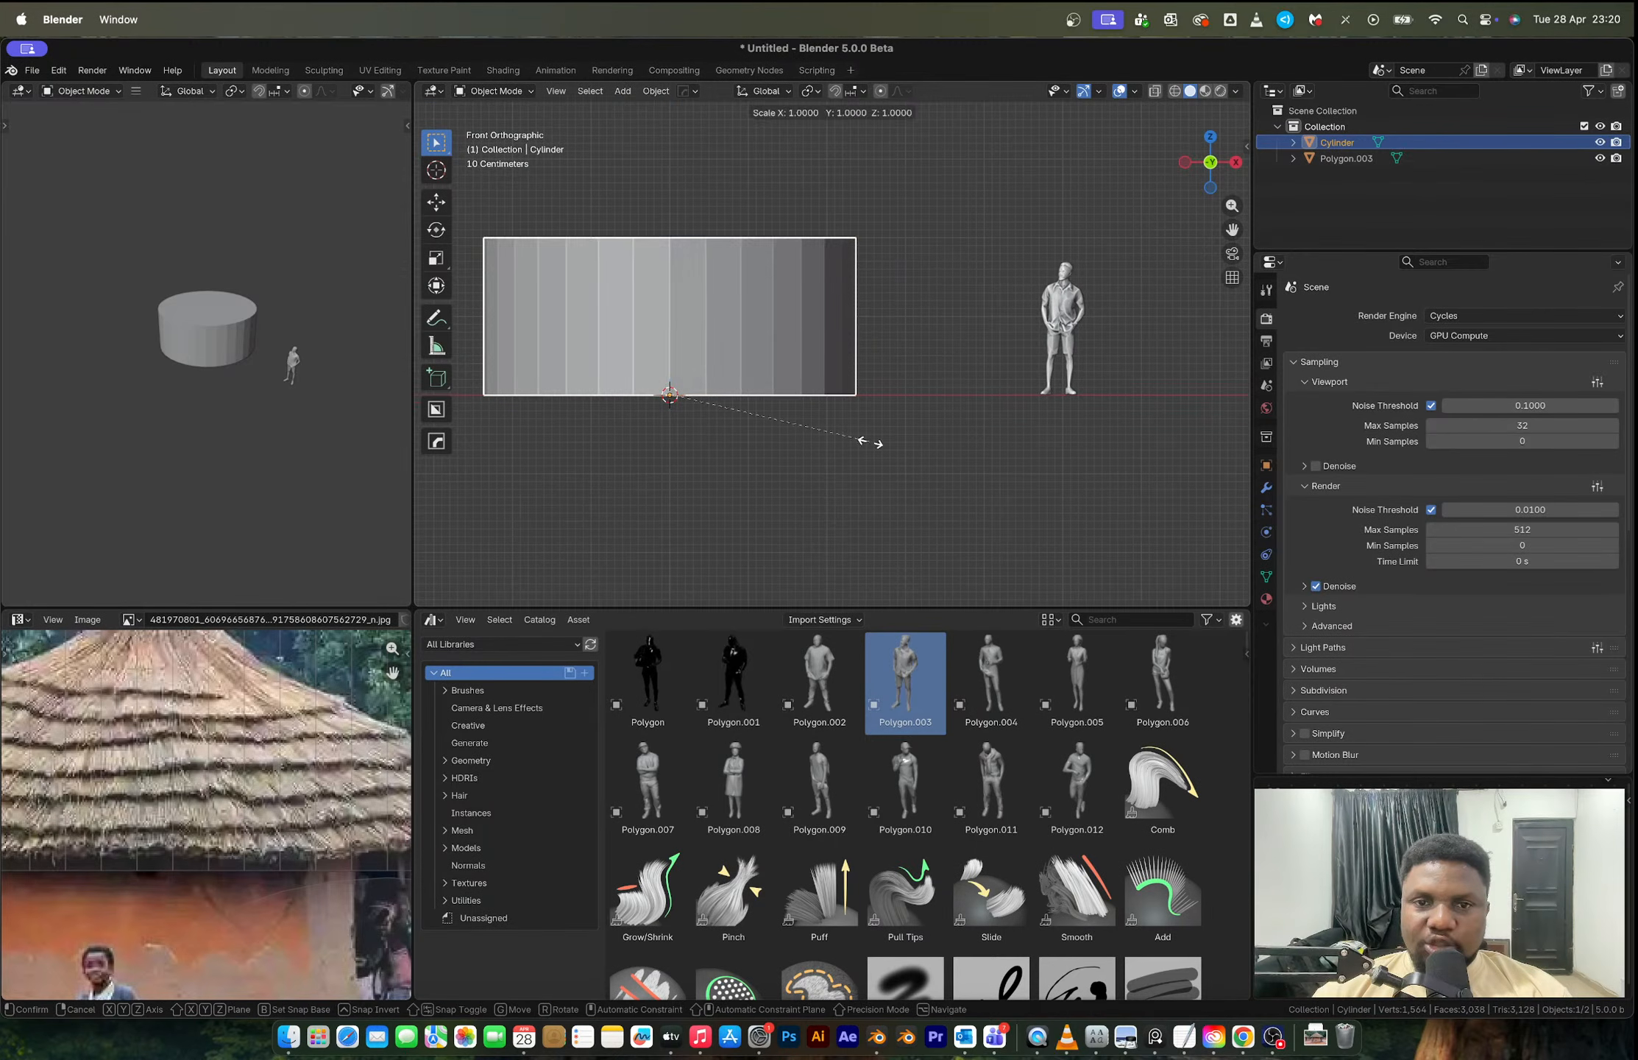
{"action": "key", "text": "z"}
{"action": "left_click", "coordinate": [924, 468]}
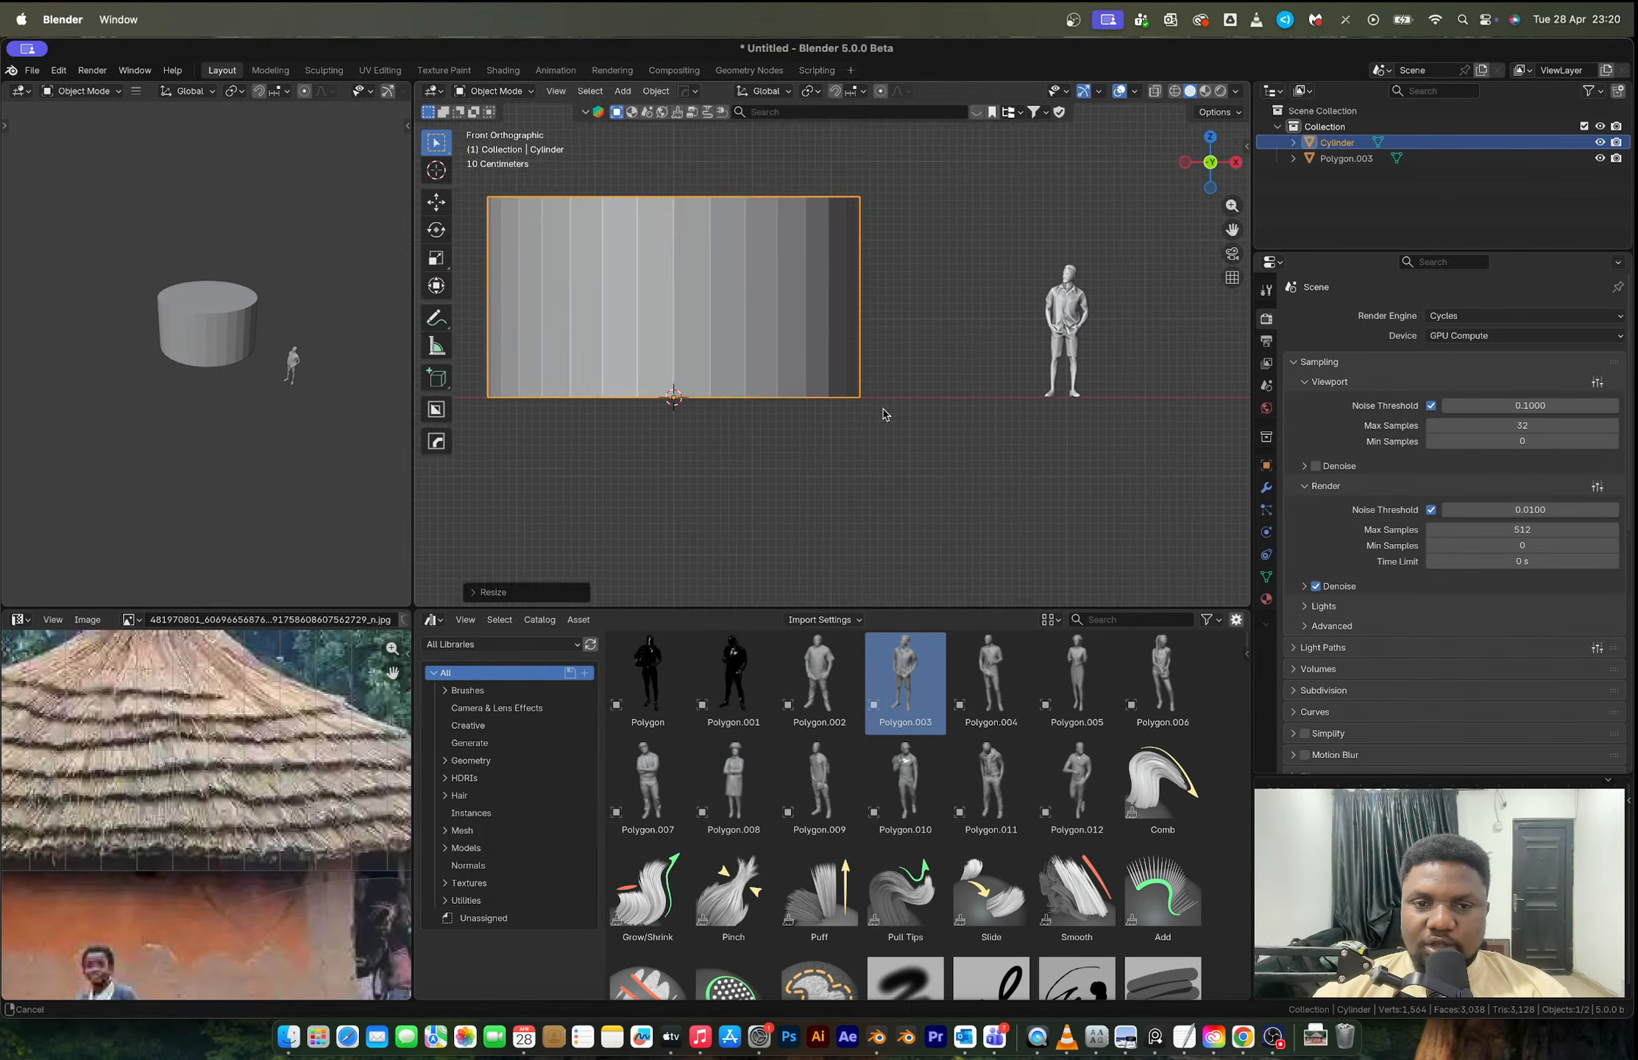
Step: Scale the cylinder by about 1.08 in X and Y, excluding Z, to widen the hut wall slightly
{"action": "middle_click_drag", "start_coordinate": [865, 403], "coordinate": [925, 428], "text": "shift"}
{"action": "key", "text": "s"}
{"action": "key", "text": "shift+z"}
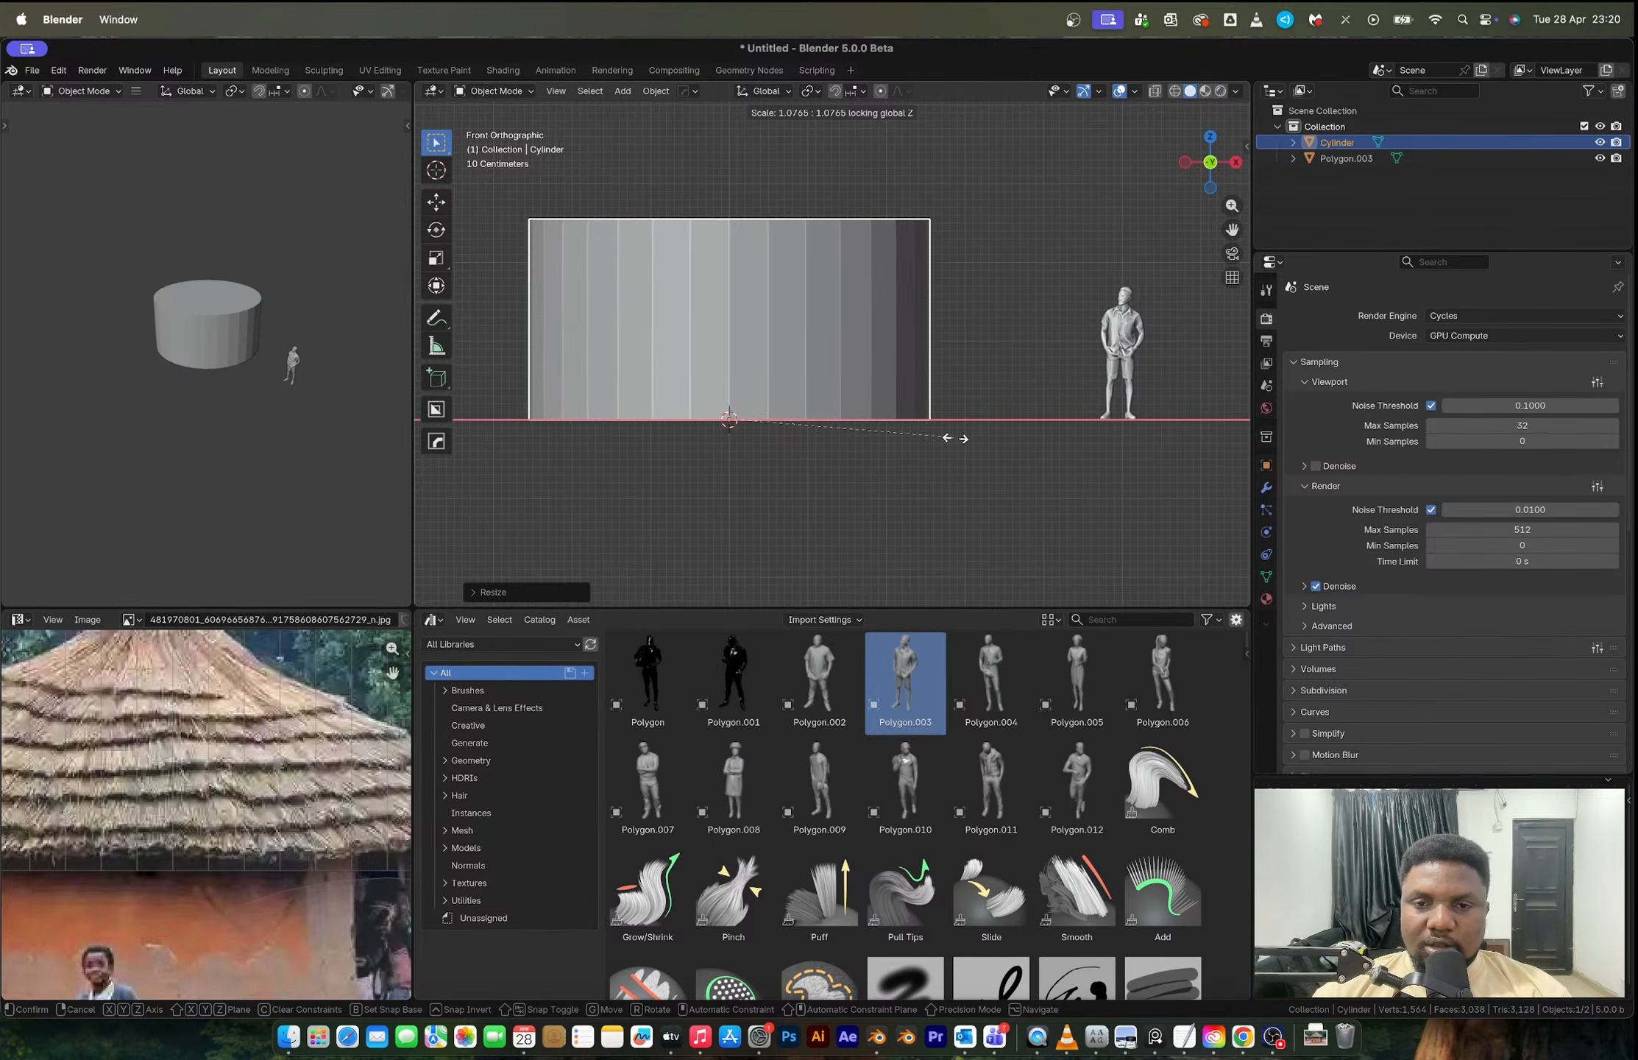
{"action": "left_click", "coordinate": [954, 438]}
Step: Delete the cylinder's top and bottom faces in Edit Mode to leave an open wall, and return to Object Mode
{"action": "mouse_move", "coordinate": [857, 345]}
{"action": "middle_mouse_down"}
{"action": "mouse_move", "coordinate": [971, 426]}
{"action": "mouse_move", "coordinate": [904, 374]}
{"action": "mouse_move", "coordinate": [841, 368]}
{"action": "middle_mouse_up"}
{"action": "scroll", "coordinate": [841, 367], "scroll_direction": "down", "scroll_amount": 3}
{"action": "middle_click_drag", "start_coordinate": [945, 402], "coordinate": [896, 412]}
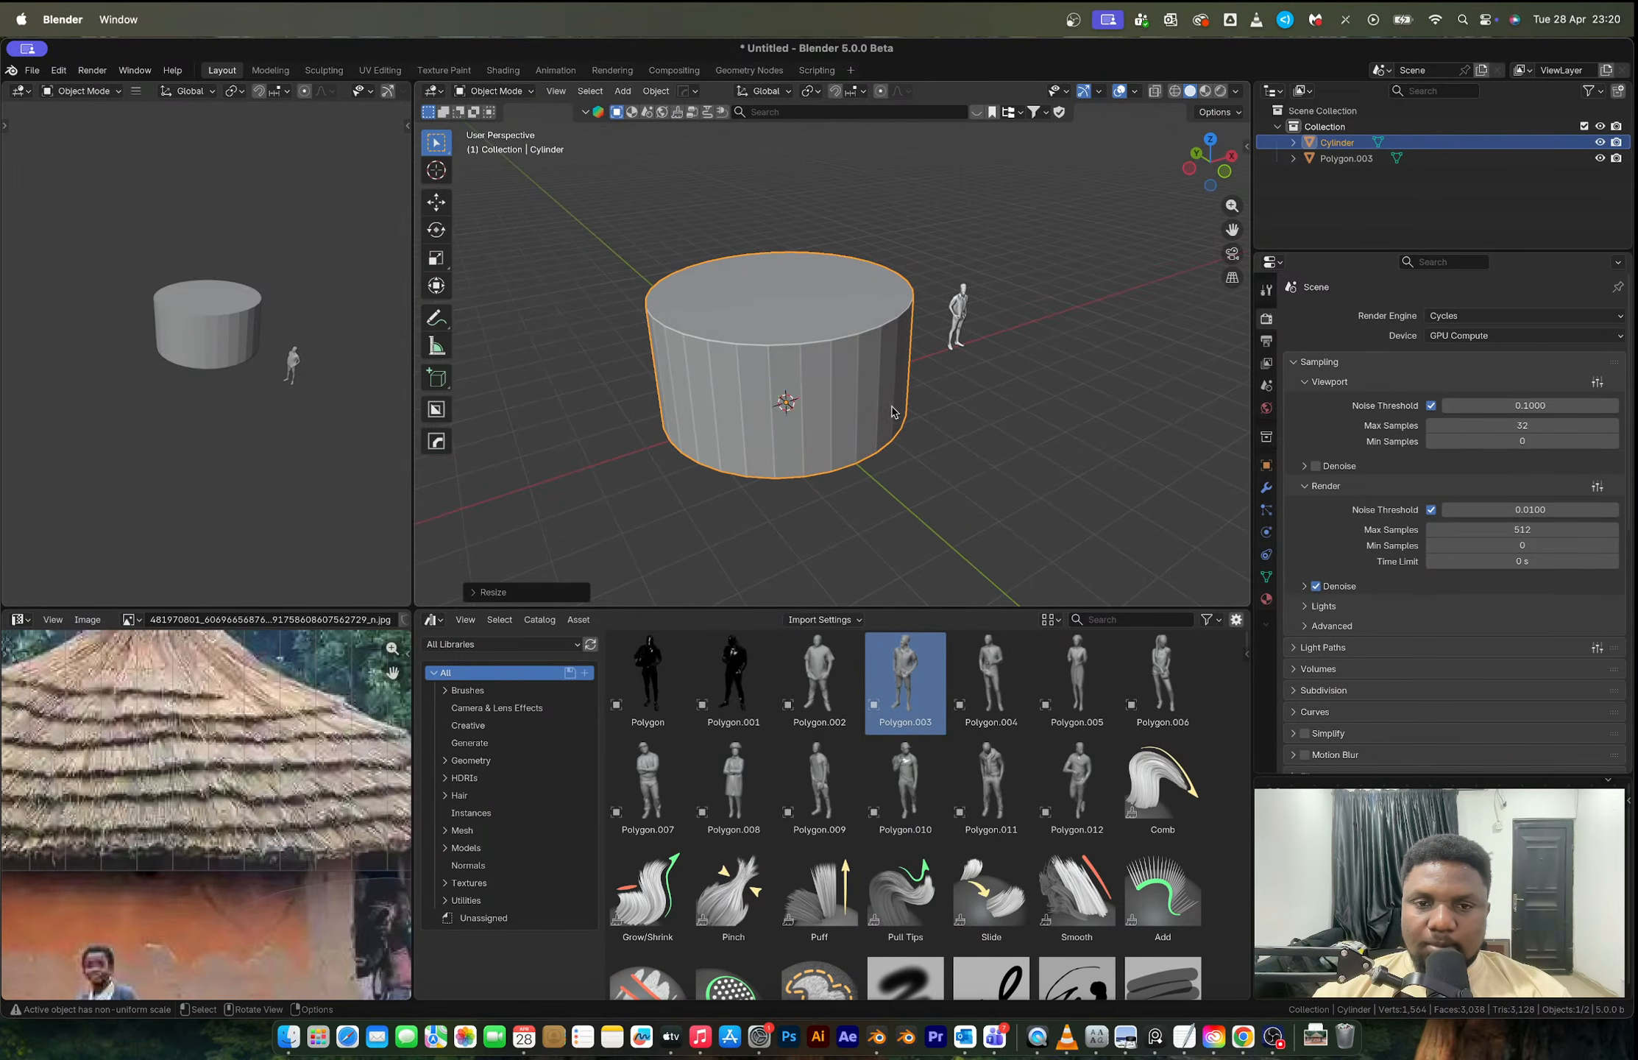
{"action": "key", "text": "Tab"}
{"action": "key", "text": "3"}
{"action": "left_click", "coordinate": [806, 360]}
{"action": "middle_click_drag", "start_coordinate": [806, 360], "coordinate": [853, 381]}
{"action": "left_click", "coordinate": [790, 327], "text": "shift"}
{"action": "key", "text": "x"}
{"action": "left_click", "coordinate": [736, 362]}
{"action": "key", "text": "Tab"}
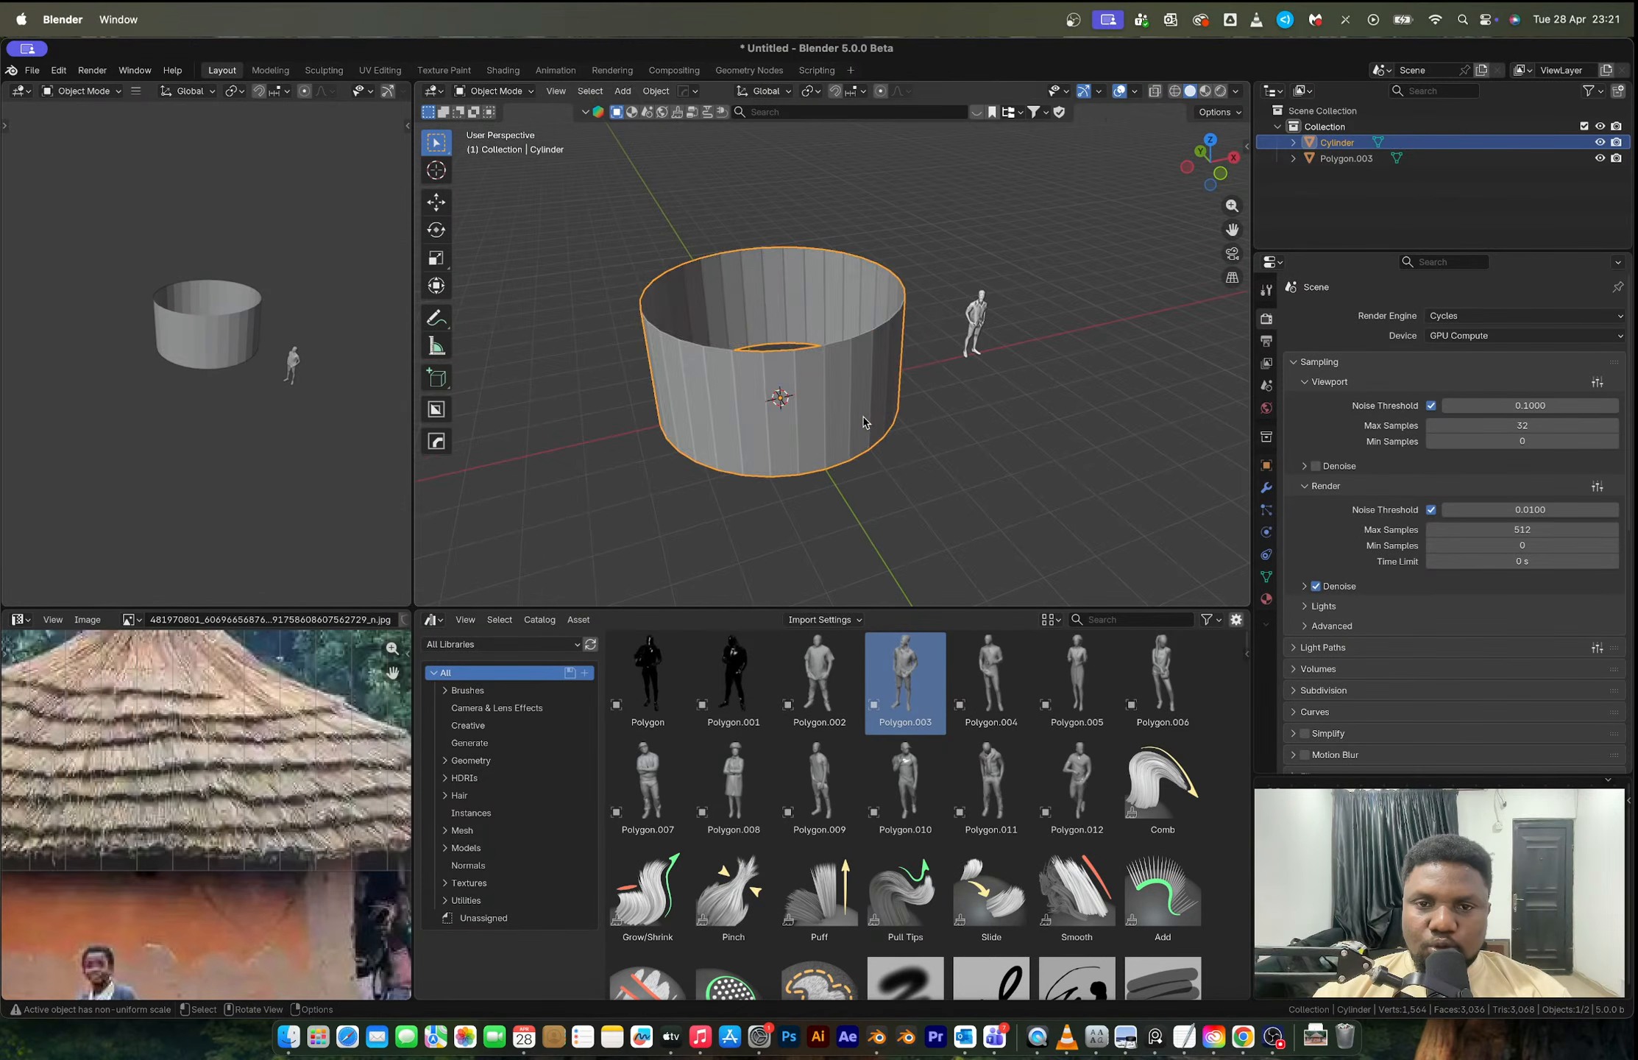
Step: Snap the 3D cursor to the center of the wall's top edge loop and return to Object Mode
{"action": "key", "text": "Tab"}
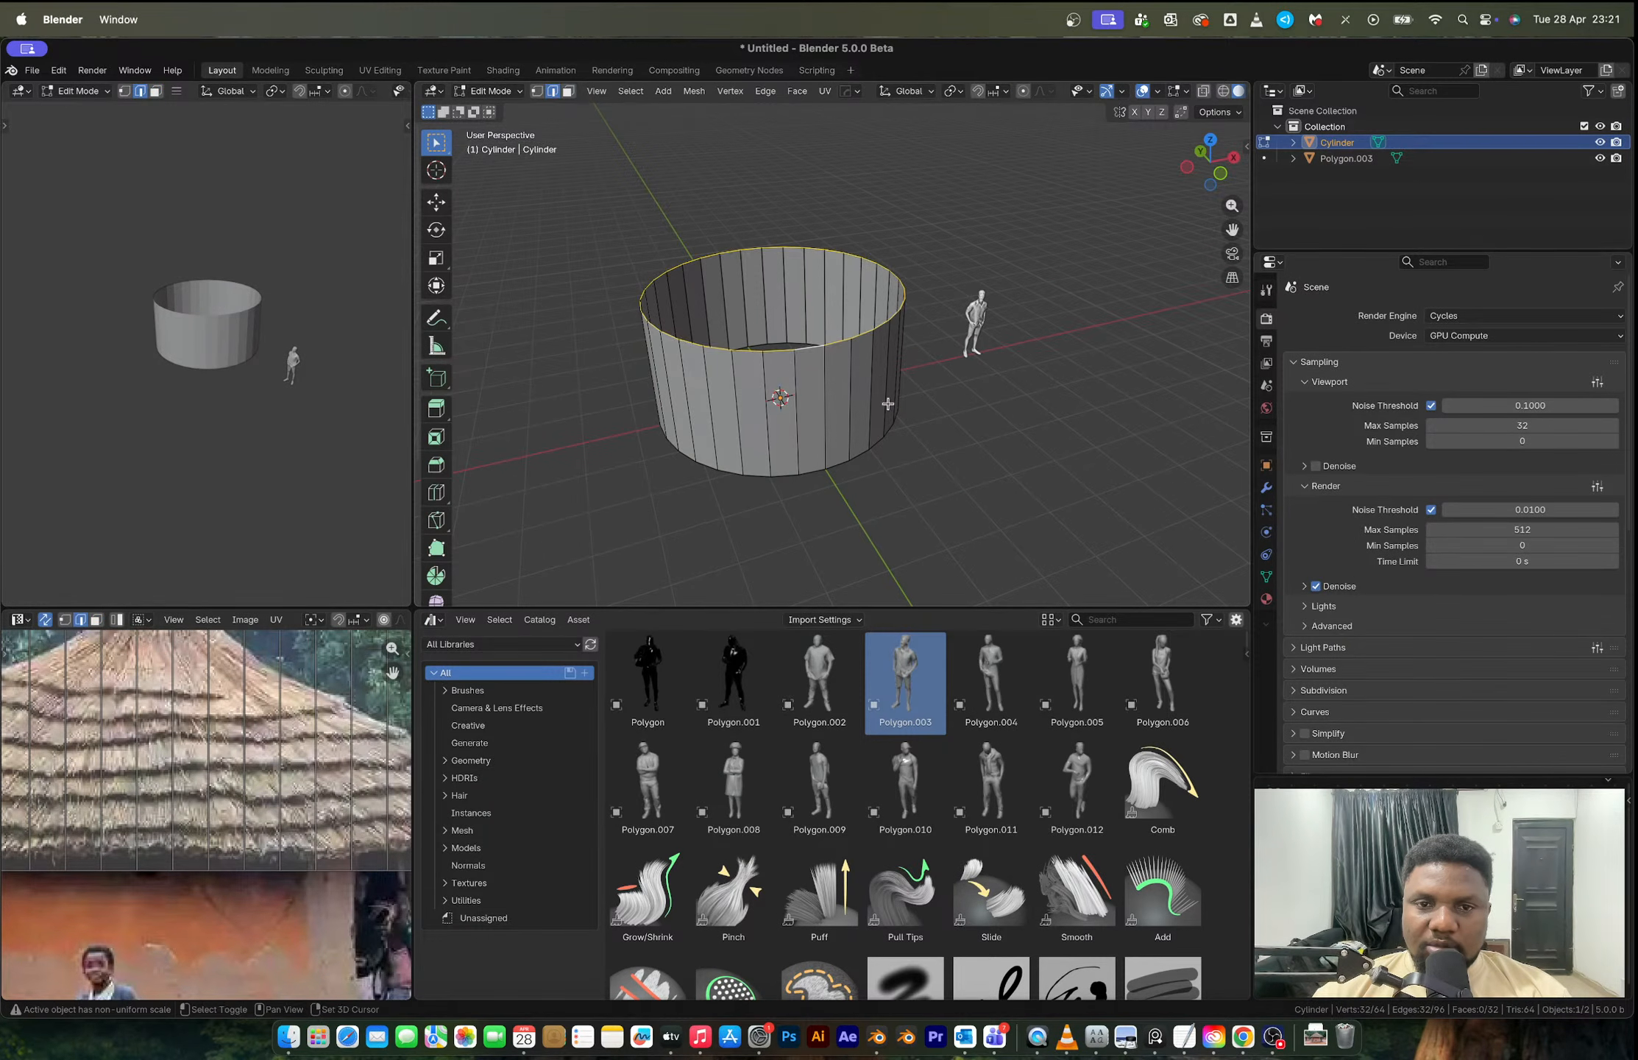
{"action": "key", "text": "ctrl+Tab"}
{"action": "left_click", "coordinate": [925, 430]}
{"action": "key", "text": "shift+a"}
{"action": "mouse_move", "coordinate": [924, 427]}
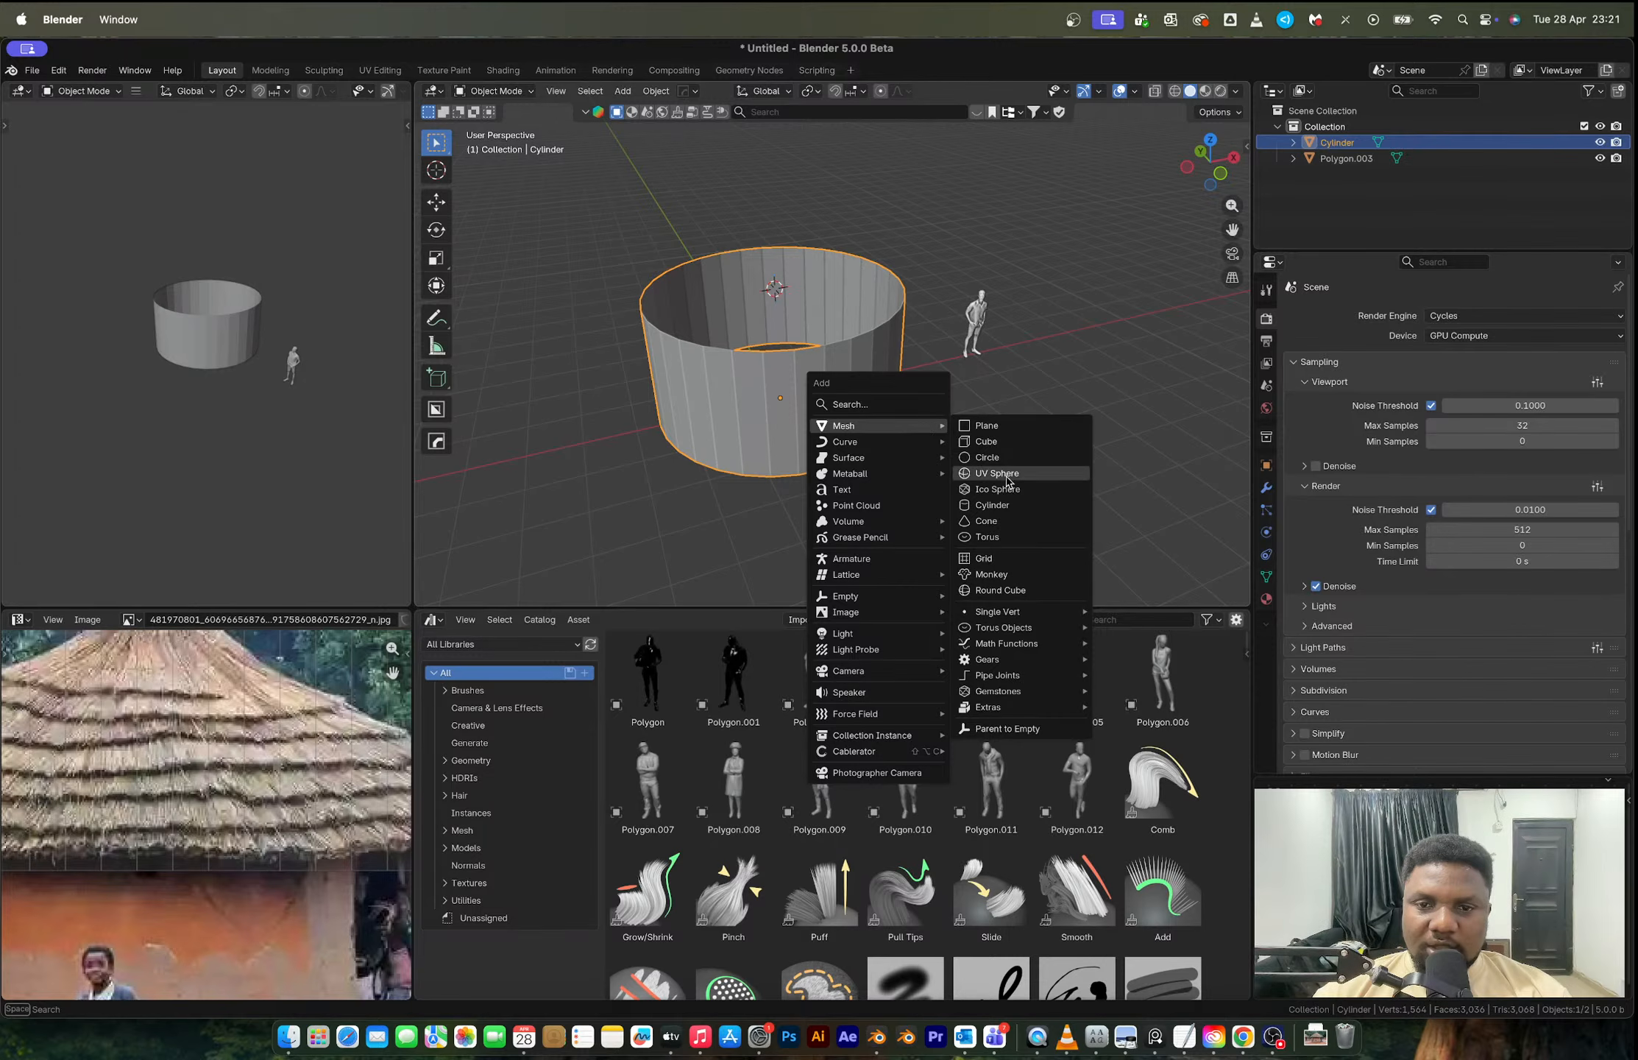
{"action": "left_click", "coordinate": [1021, 521]}
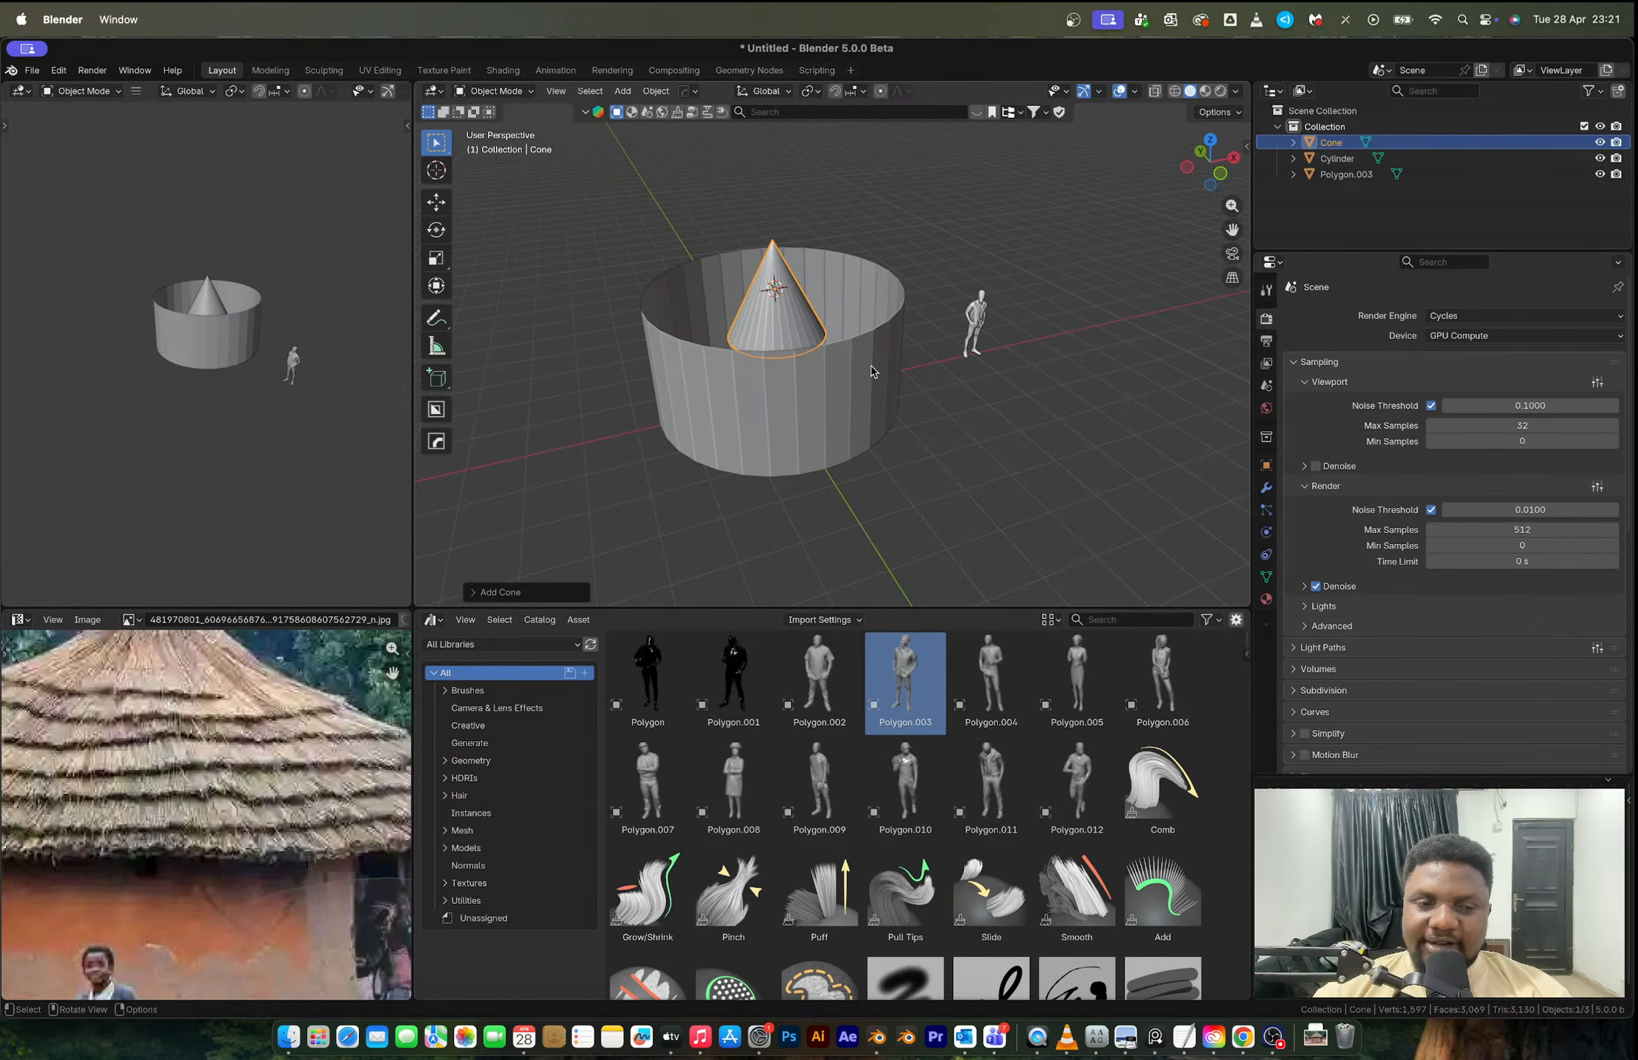
{"action": "key", "text": "x"}
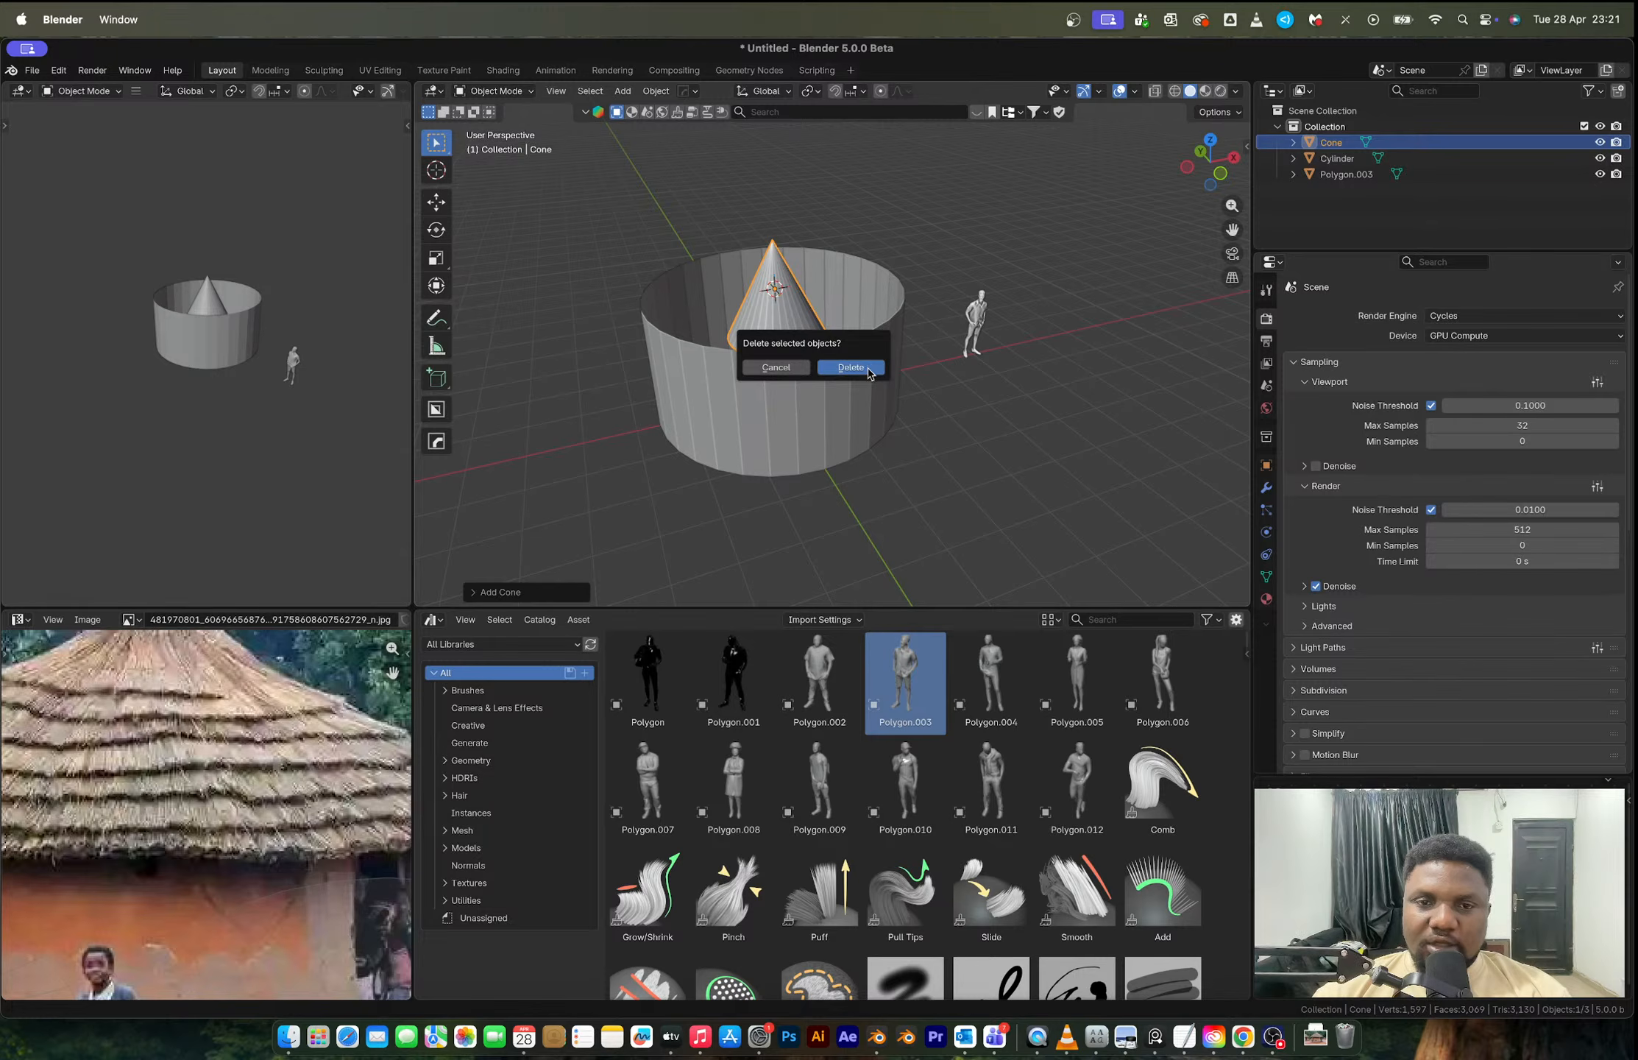
{"action": "left_click", "coordinate": [851, 367]}
Step: Add a cube at the 3D cursor as the block for cutting the doorway
{"action": "middle_click_drag", "start_coordinate": [872, 370], "coordinate": [615, 409]}
{"action": "left_click", "coordinate": [756, 395]}
{"action": "middle_click_drag", "start_coordinate": [756, 395], "coordinate": [787, 436]}
{"action": "key", "text": "shift+a"}
{"action": "mouse_move", "coordinate": [787, 437]}
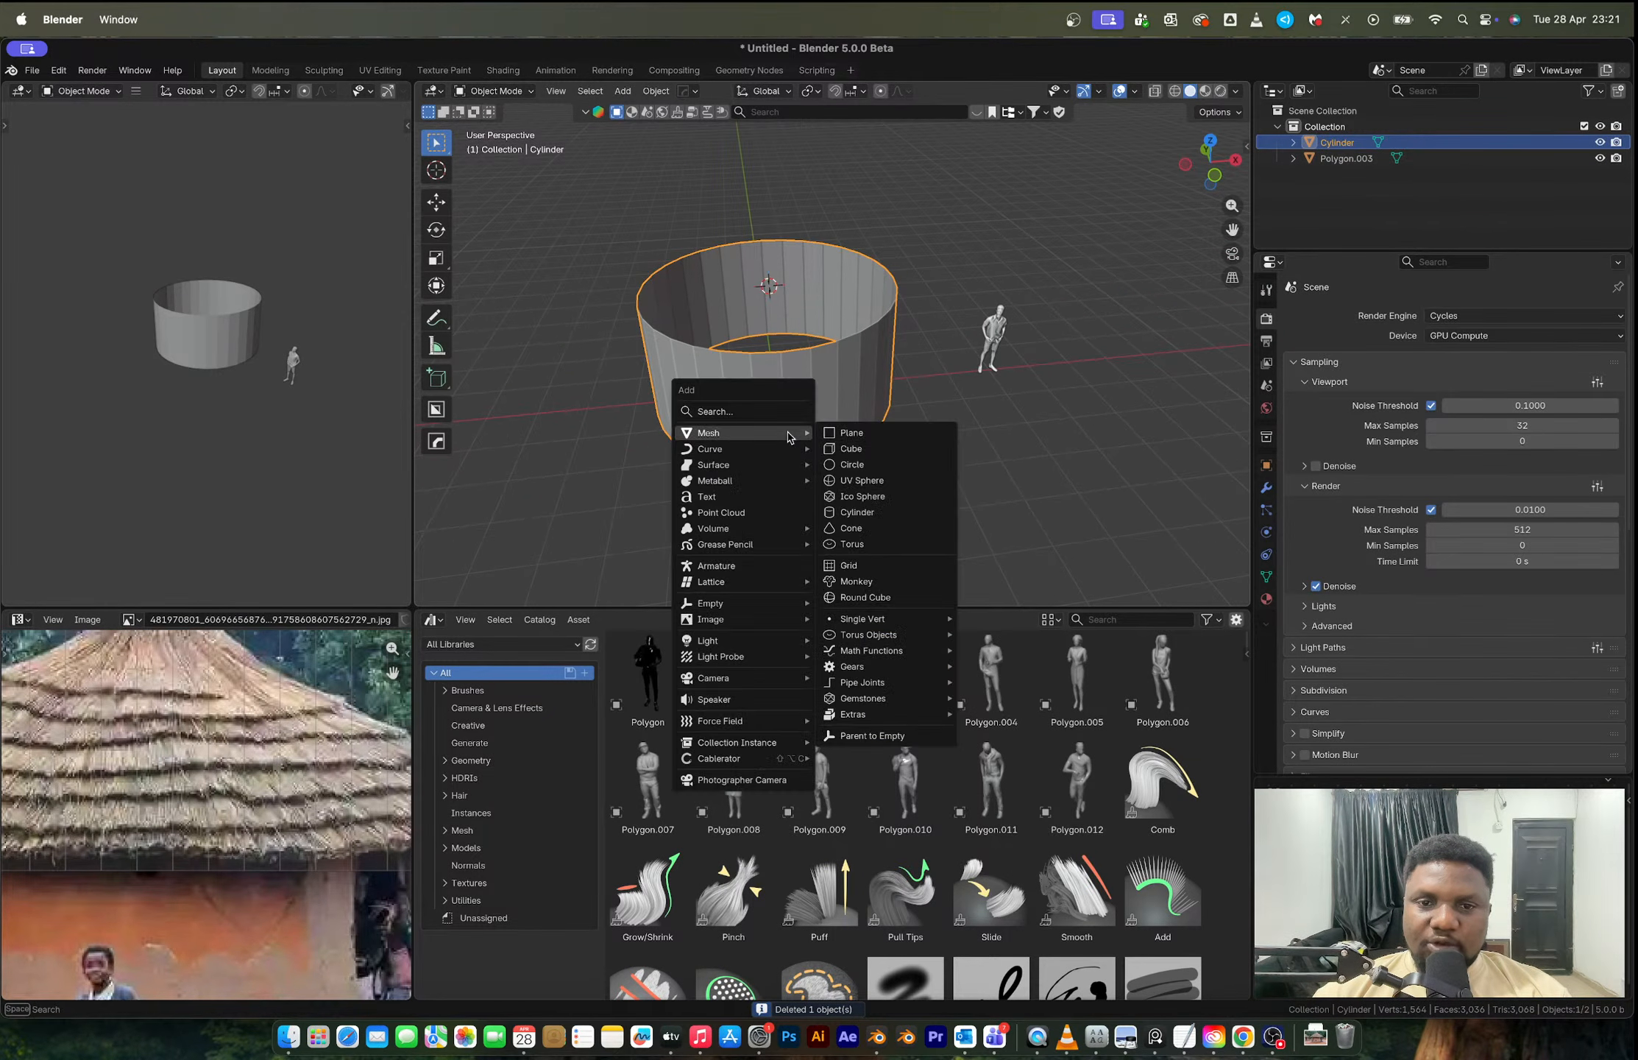
{"action": "left_click", "coordinate": [876, 451]}
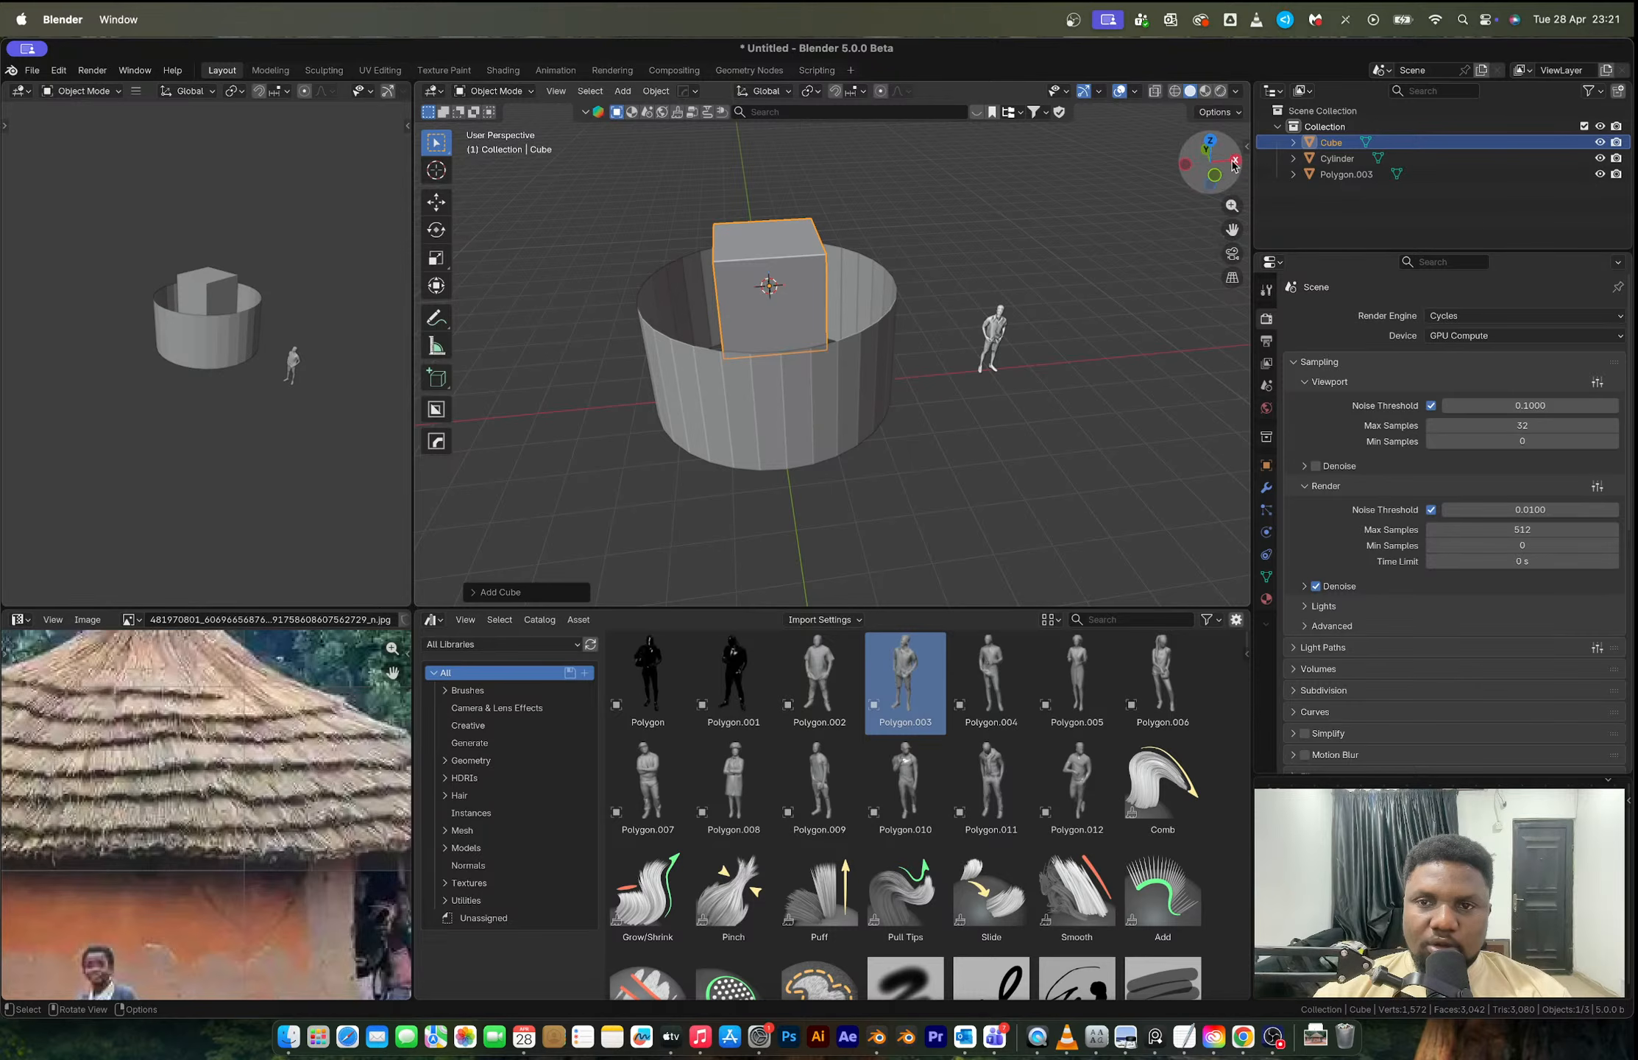
Step: Lower the cube along Z until it crosses the ground line, and narrow it along X to doorway width
{"action": "left_click", "coordinate": [1216, 178]}
{"action": "scroll", "coordinate": [898, 353], "scroll_direction": "up", "scroll_amount": 3}
{"action": "key", "text": "g"}
{"action": "key", "text": "z"}
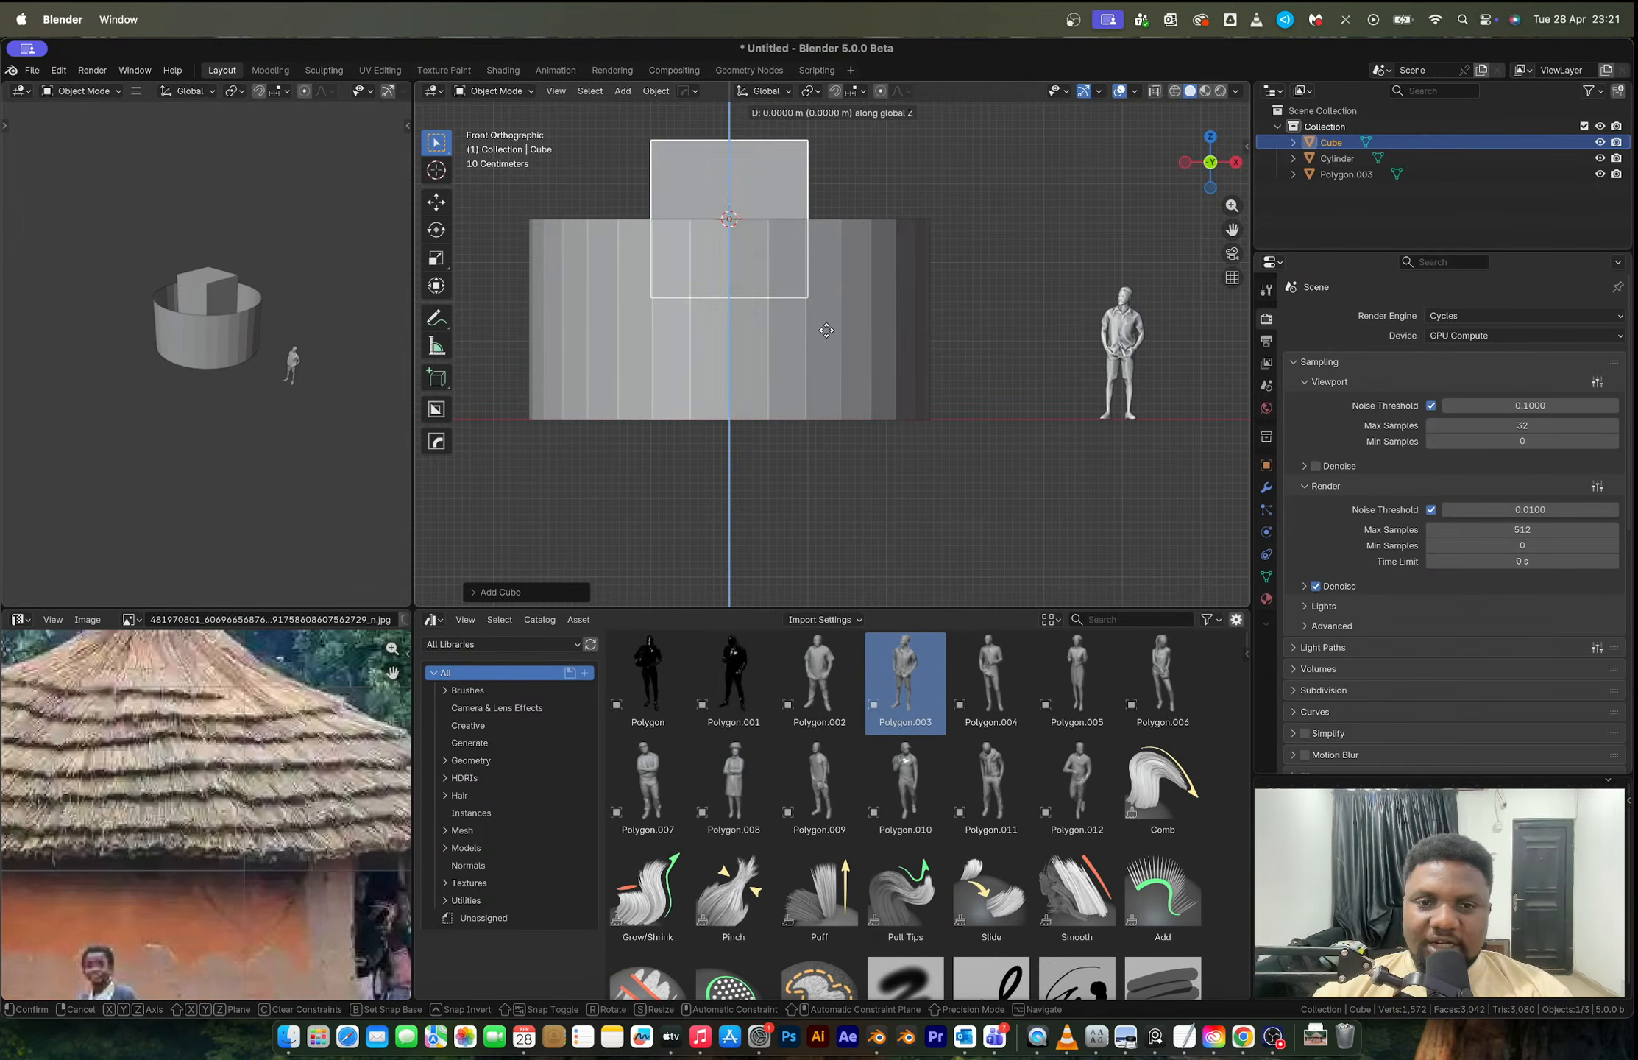
{"action": "left_click", "coordinate": [834, 483]}
{"action": "key", "text": "s"}
{"action": "key", "text": "x"}
{"action": "left_click", "coordinate": [797, 441]}
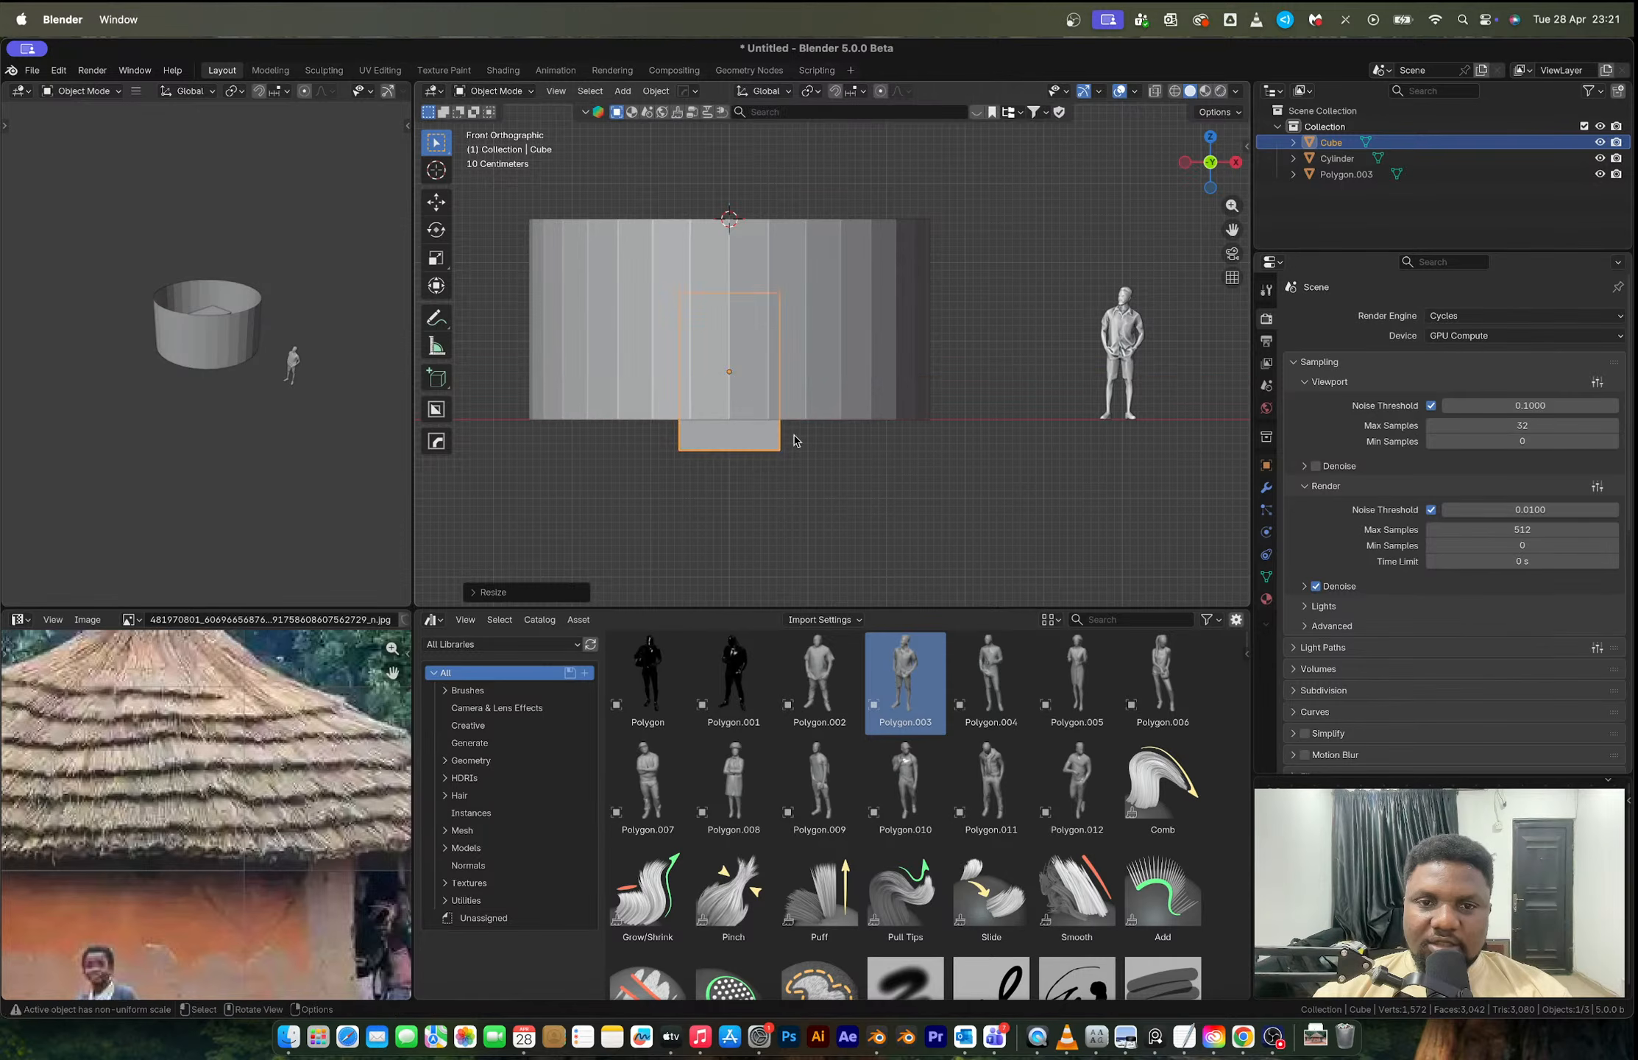
Step: Move the cube along Y so it passes through the front of the hut wall
{"action": "middle_click_drag", "start_coordinate": [797, 441], "coordinate": [960, 432]}
{"action": "key", "text": "g"}
{"action": "key", "text": "y"}
{"action": "left_click", "coordinate": [949, 440]}
Step: Cut the cube out of the cylinder wall with a HOps Difference boolean
{"action": "left_click", "coordinate": [808, 335], "text": "shift"}
{"action": "key", "text": "q"}
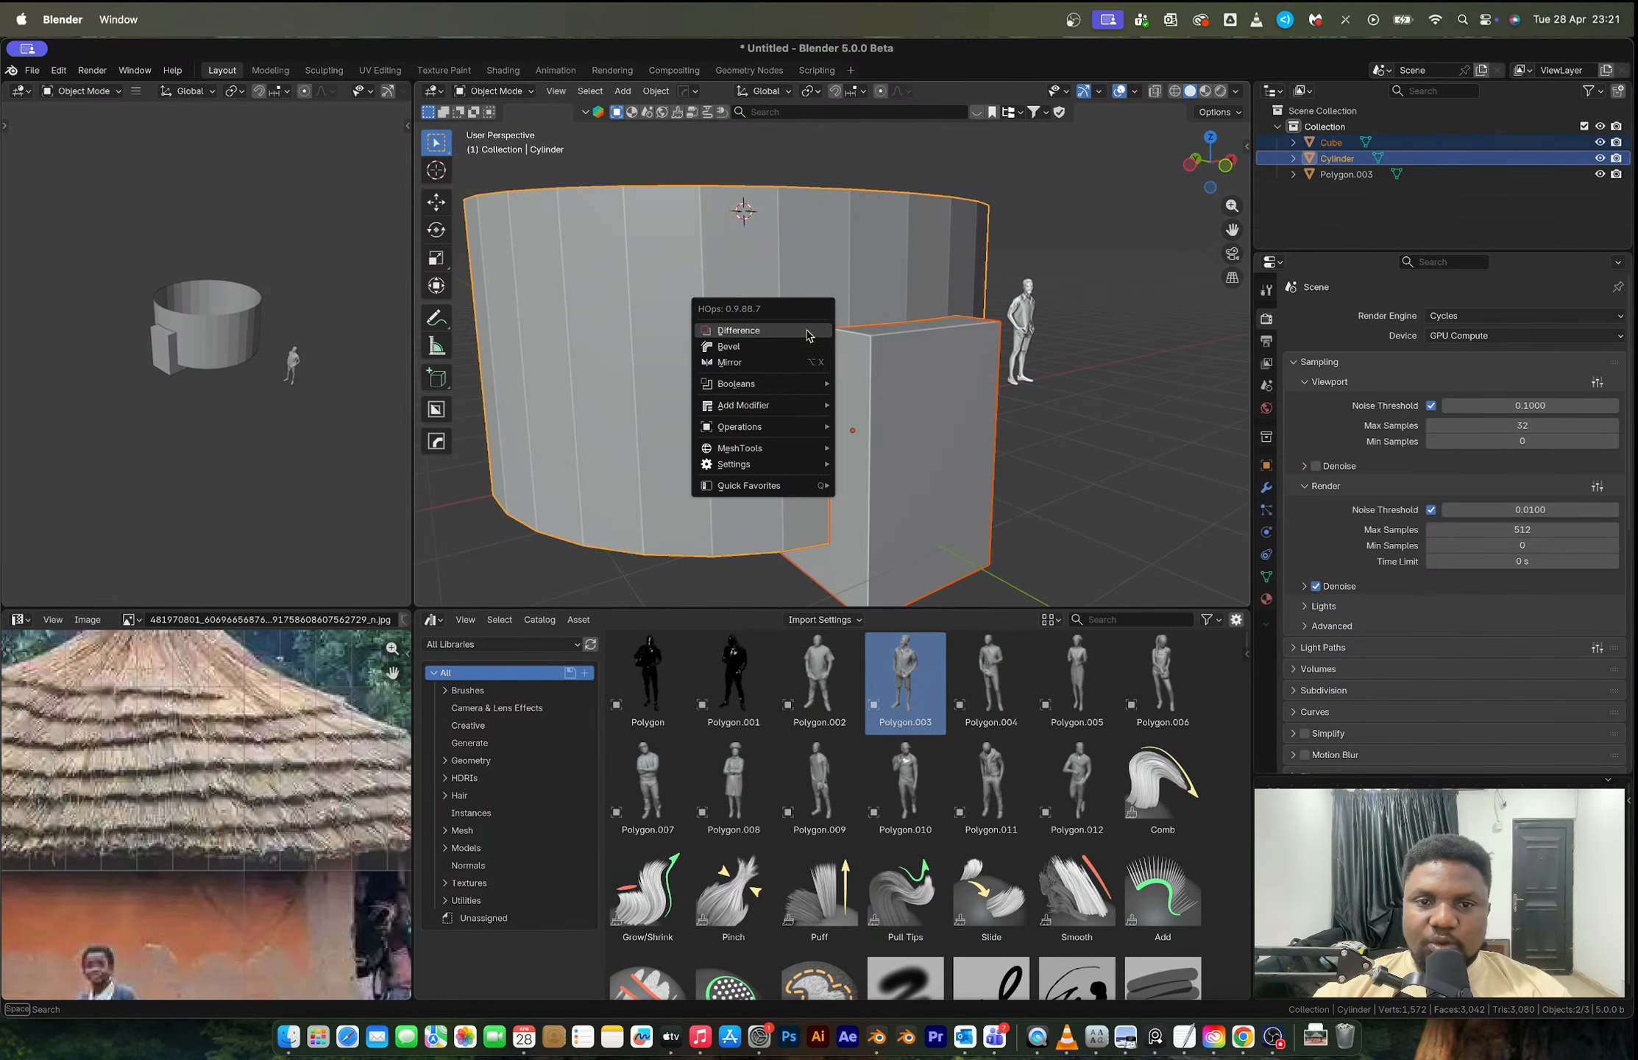
{"action": "left_click", "coordinate": [808, 335]}
{"action": "middle_click_drag", "start_coordinate": [808, 335], "coordinate": [930, 316]}
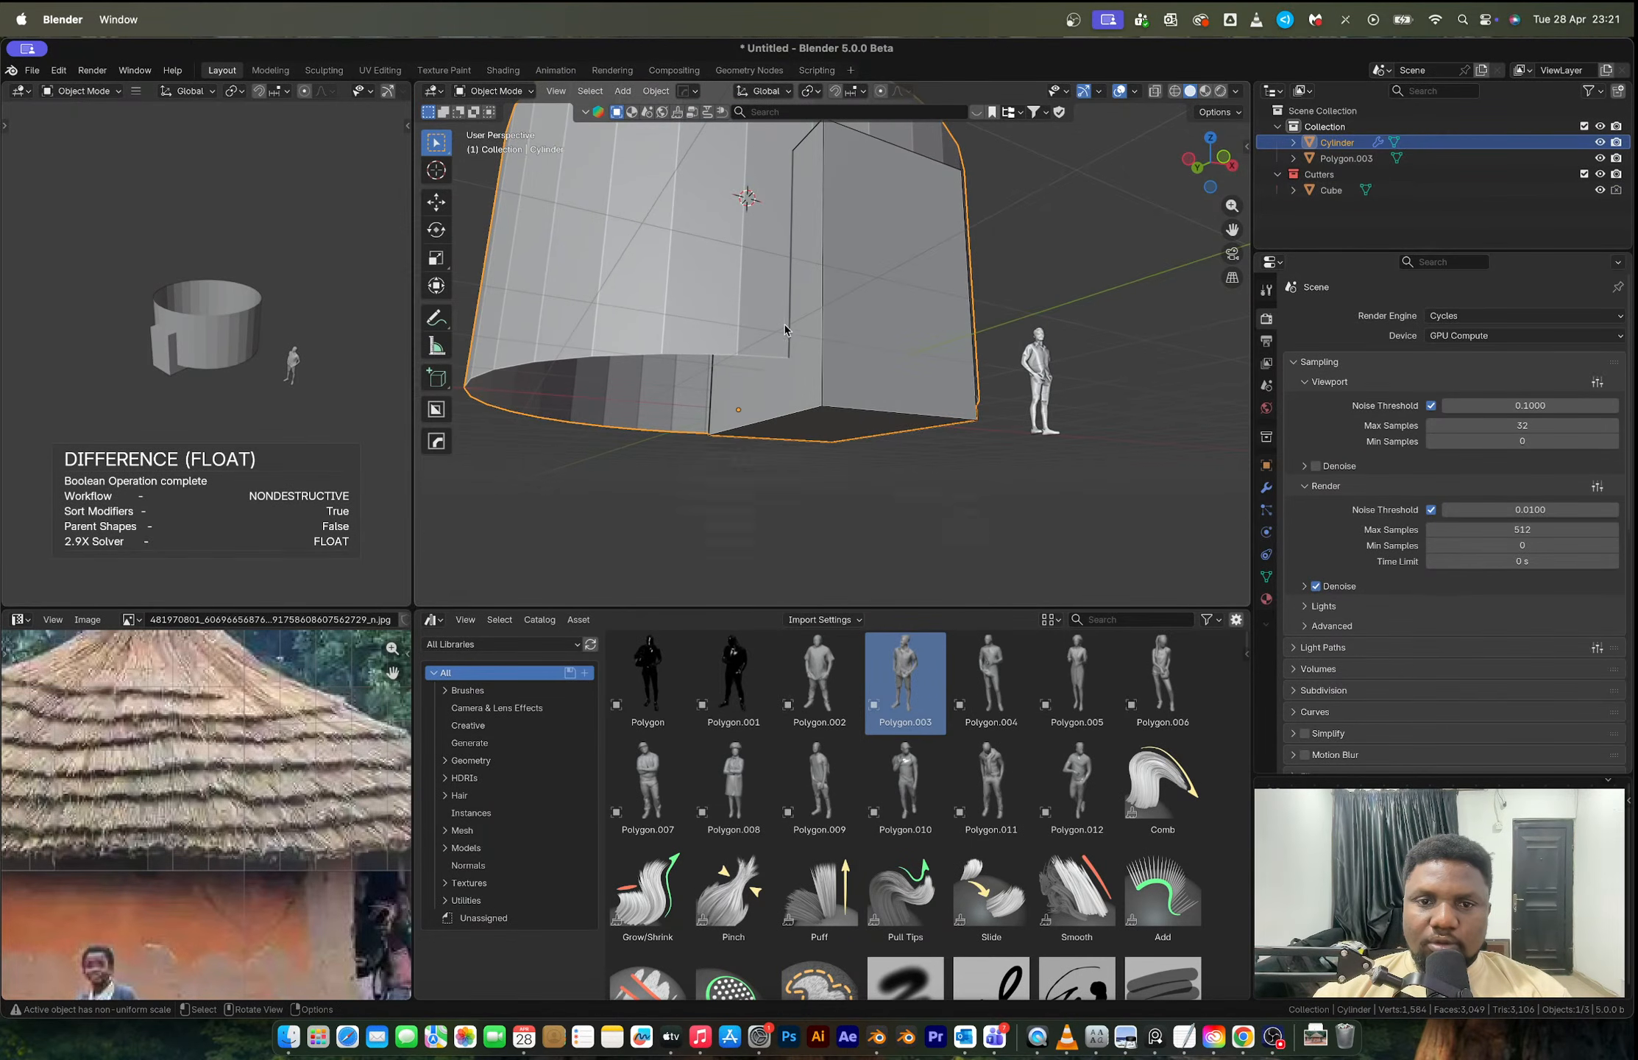
{"action": "key", "text": "Tab"}
{"action": "key", "text": "Tab"}
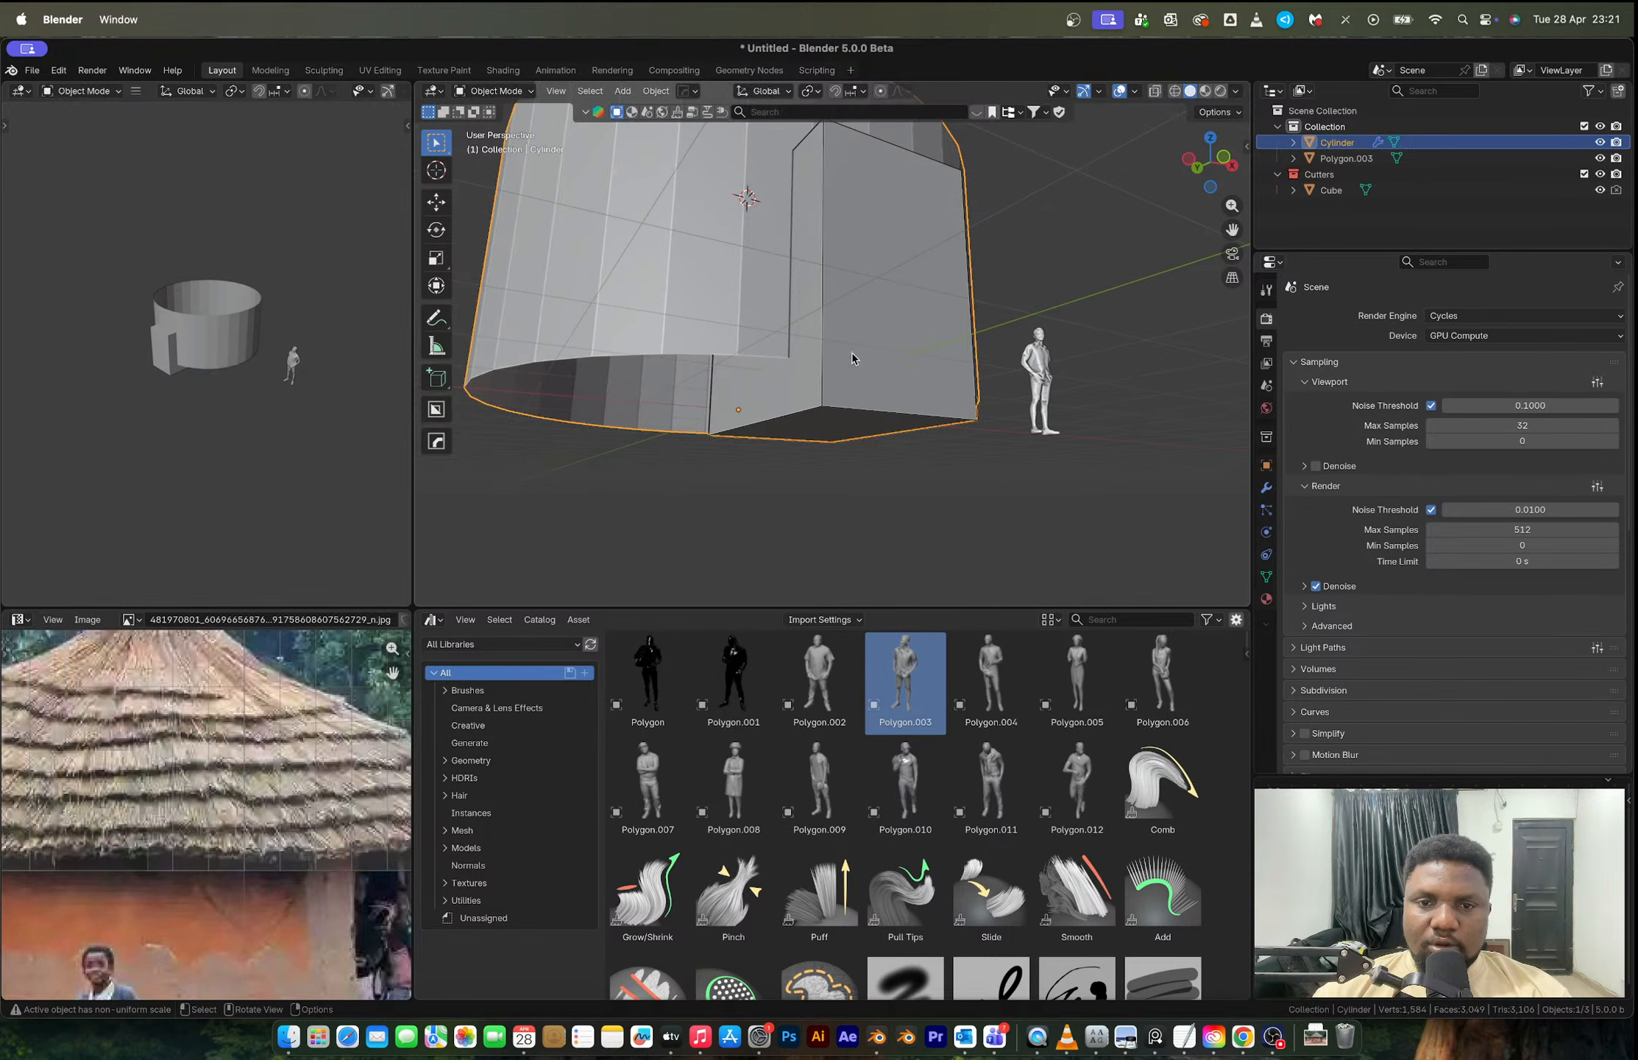
Step: Set the solver of the cylinder's Boolean modifier to Exact
{"action": "left_click", "coordinate": [1263, 490]}
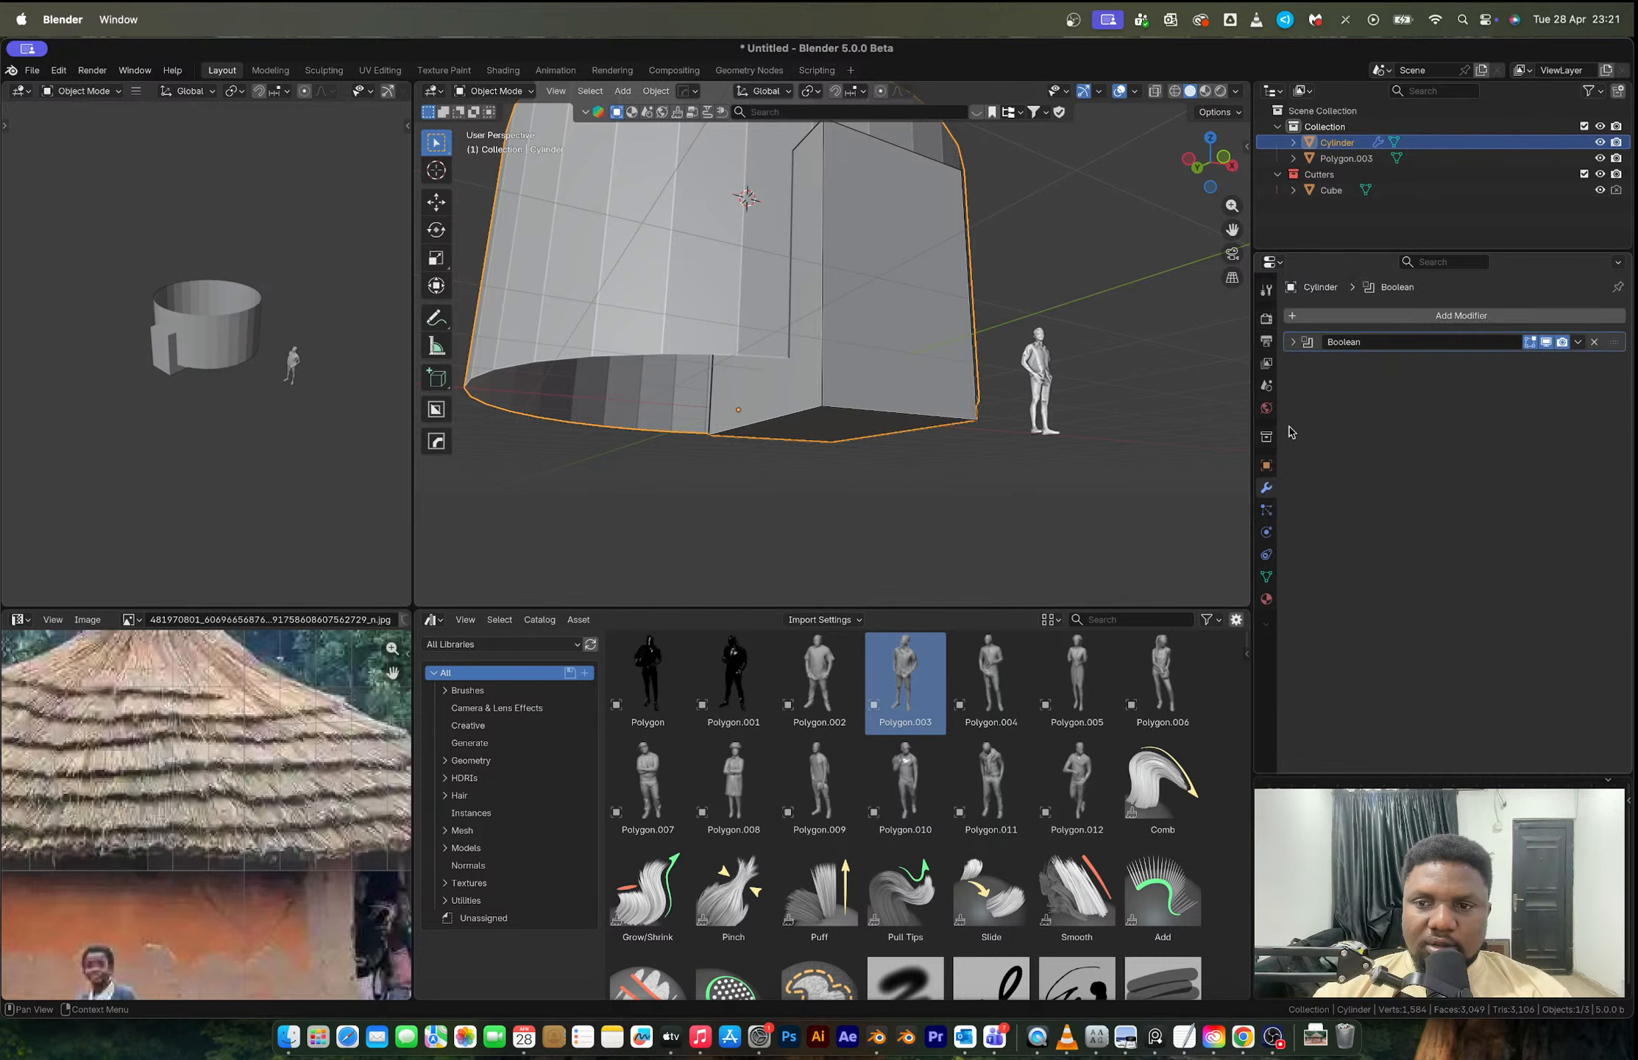
{"action": "left_click", "coordinate": [1294, 343]}
{"action": "left_click", "coordinate": [1509, 426]}
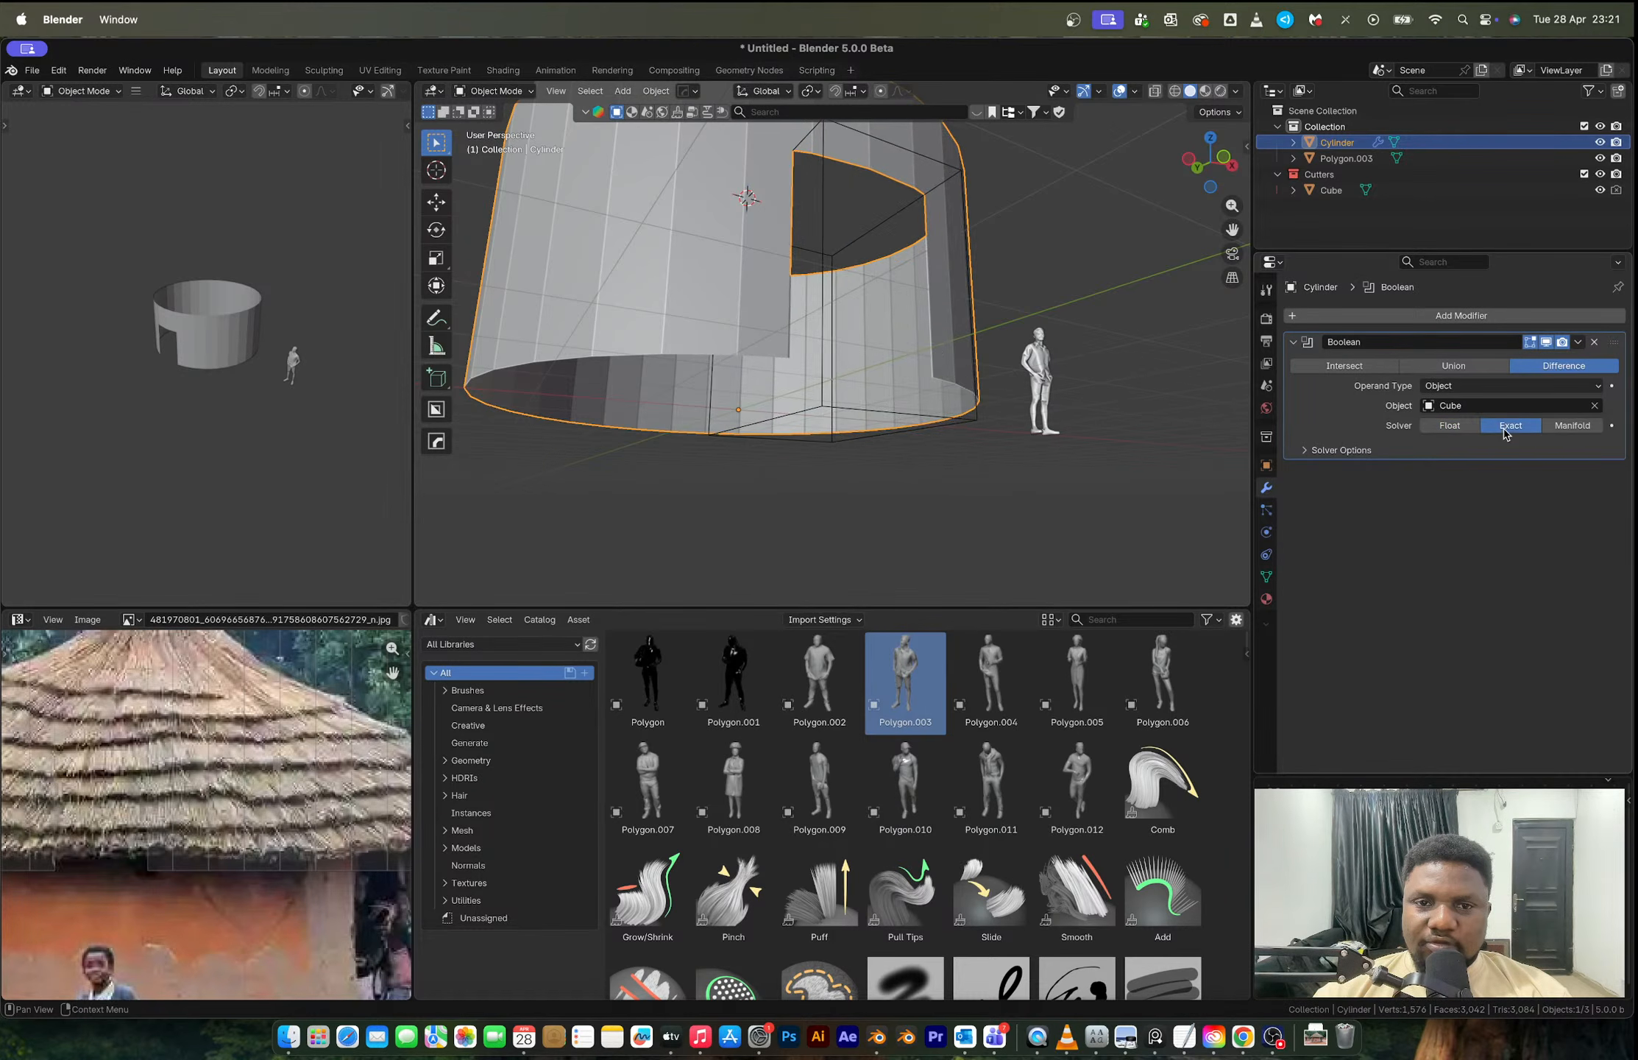
{"action": "middle_click_drag", "start_coordinate": [931, 346], "coordinate": [863, 417]}
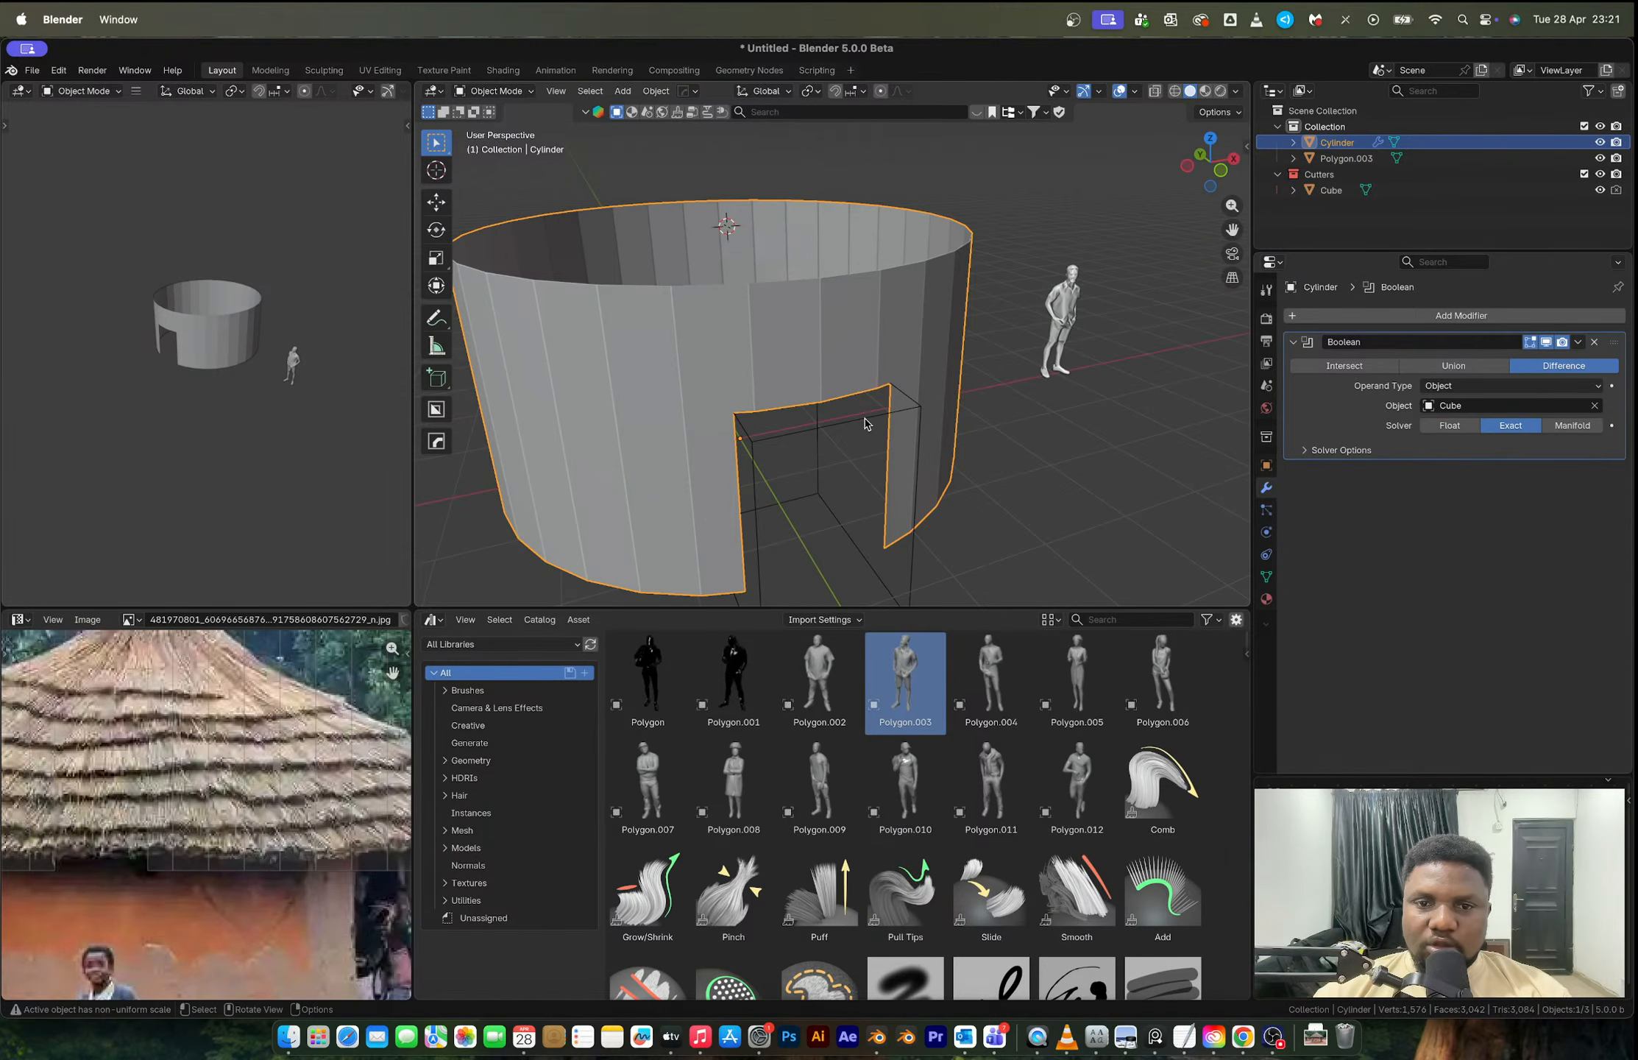
Step: Raise the cutter cube along Z to make the doorway taller, and reselect the cylinder wall
{"action": "left_click", "coordinate": [896, 434]}
{"action": "key", "text": "g"}
{"action": "key", "text": "z"}
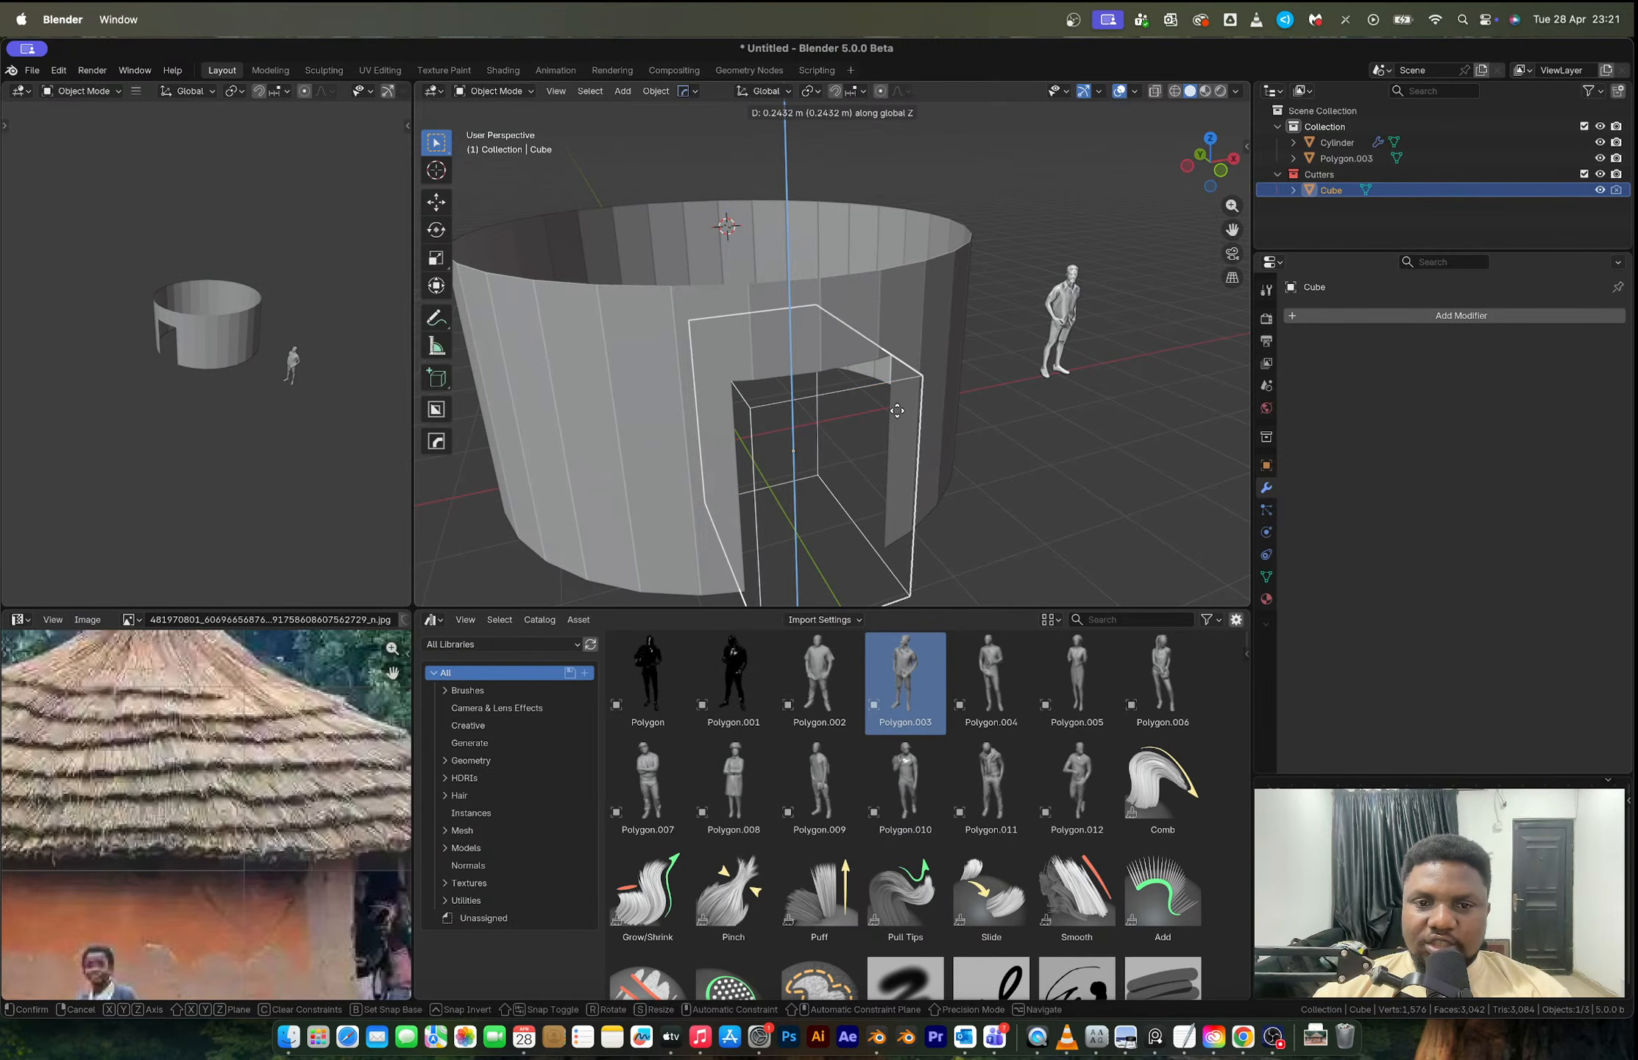
{"action": "left_click", "coordinate": [899, 412]}
{"action": "key", "text": "g"}
{"action": "key", "text": "z"}
{"action": "left_click", "coordinate": [959, 434]}
{"action": "left_click", "coordinate": [939, 315]}
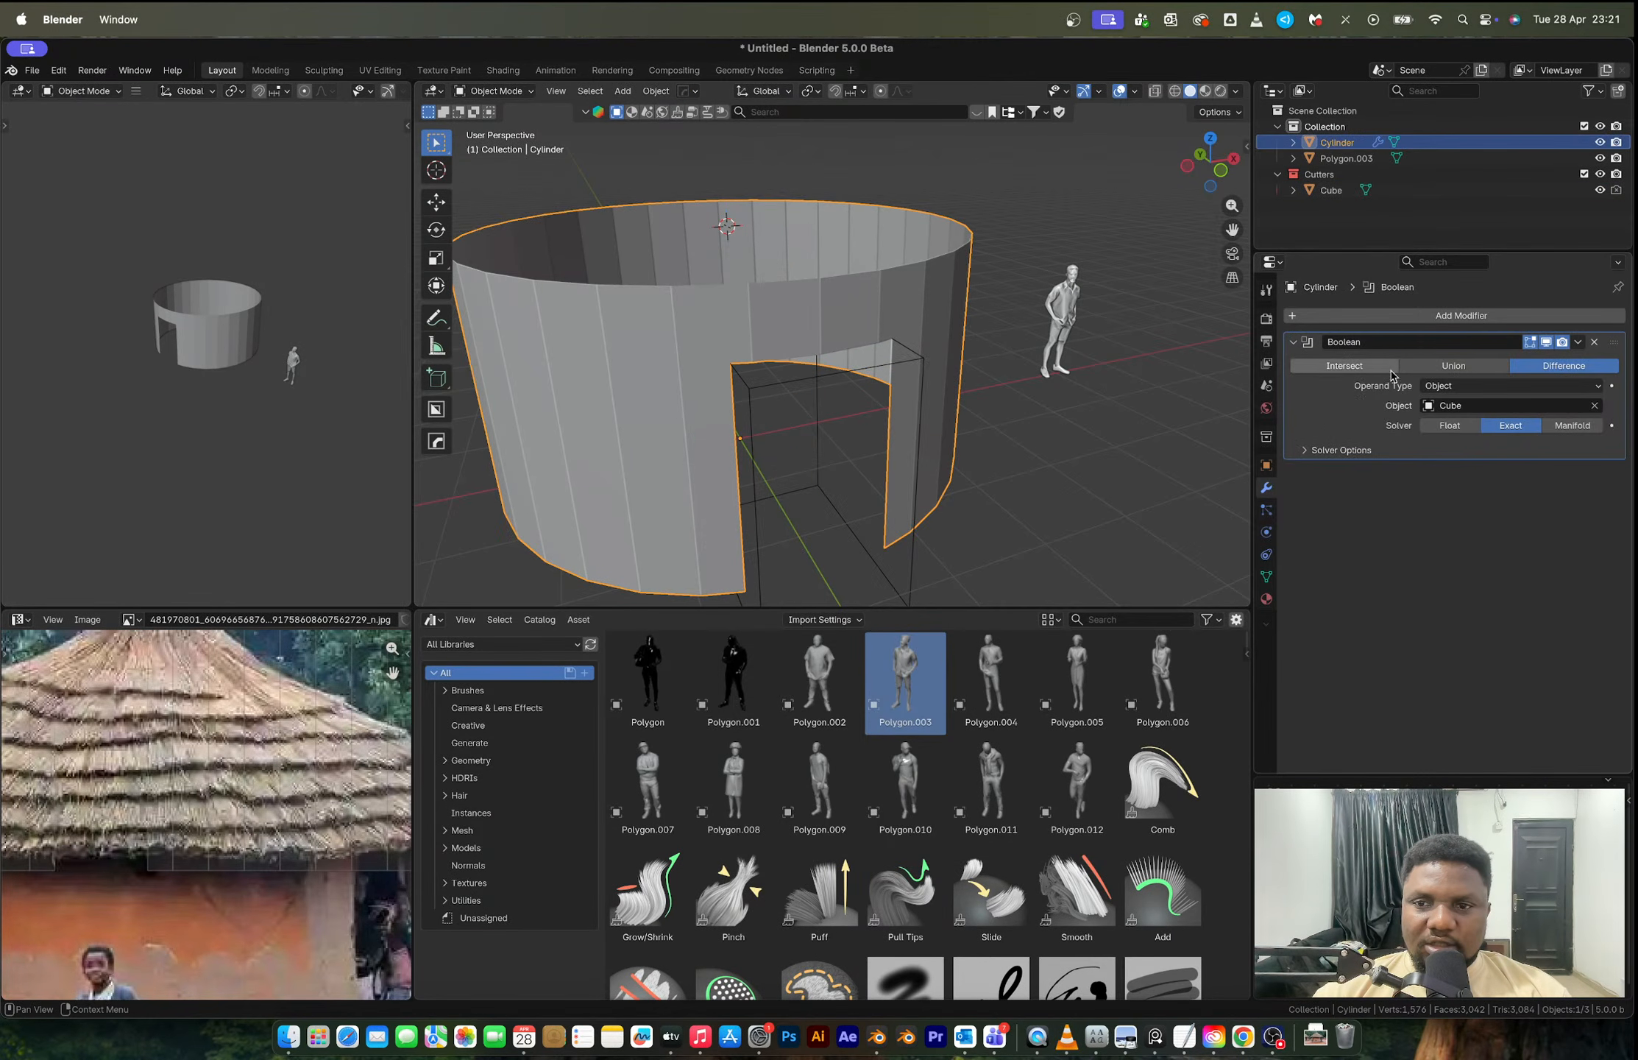
{"action": "middle_click_drag", "start_coordinate": [866, 430], "coordinate": [809, 460]}
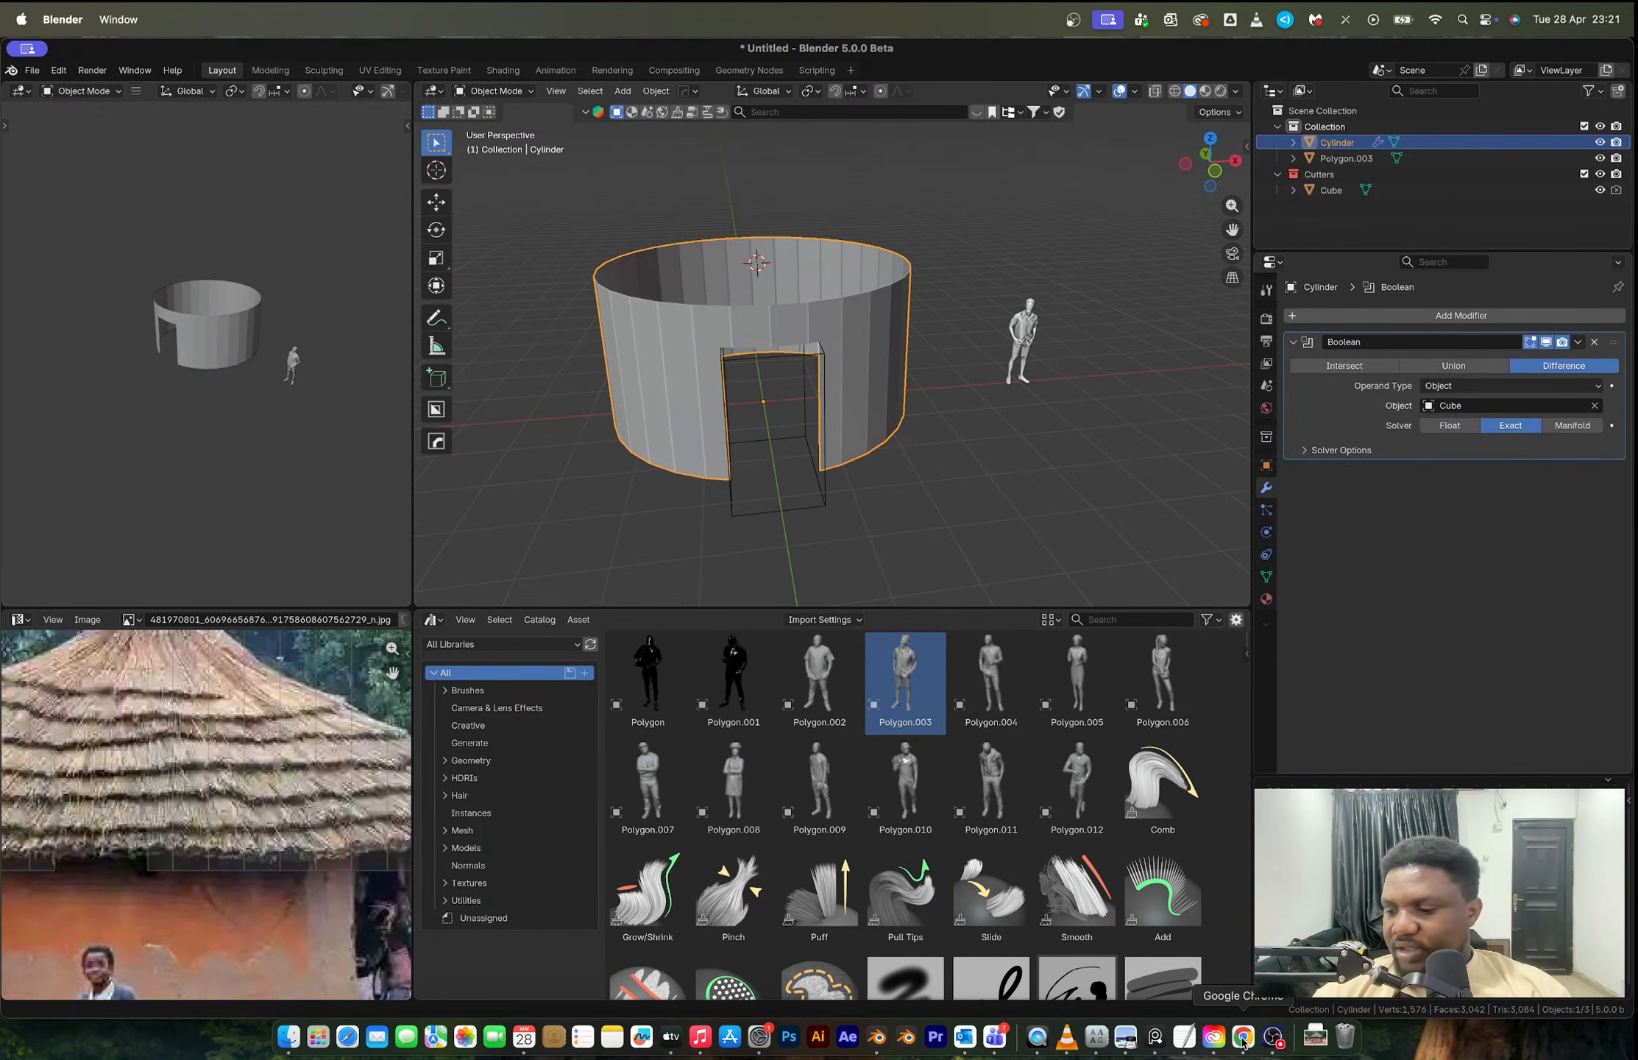
{"action": "left_click", "coordinate": [1274, 1038]}
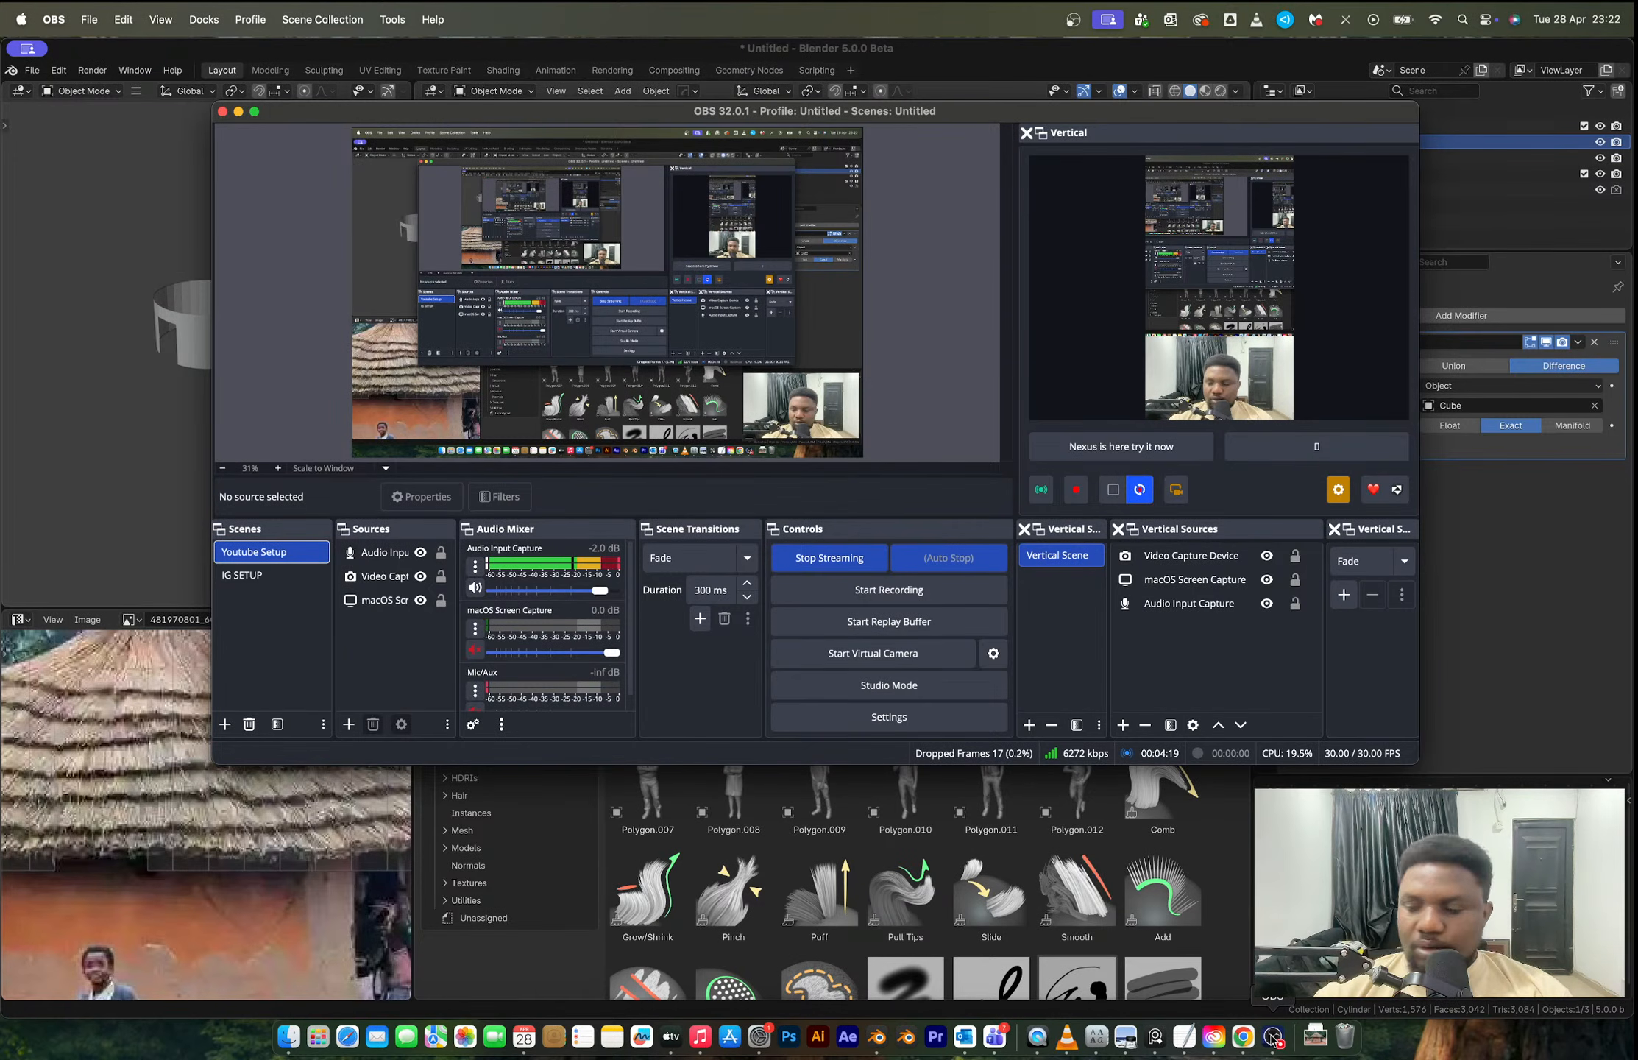
{"action": "left_click", "coordinate": [918, 62]}
{"action": "mouse_move", "coordinate": [969, 409]}
{"action": "middle_mouse_down"}
{"action": "mouse_move", "coordinate": [847, 404]}
{"action": "mouse_move", "coordinate": [957, 410]}
{"action": "middle_mouse_up"}
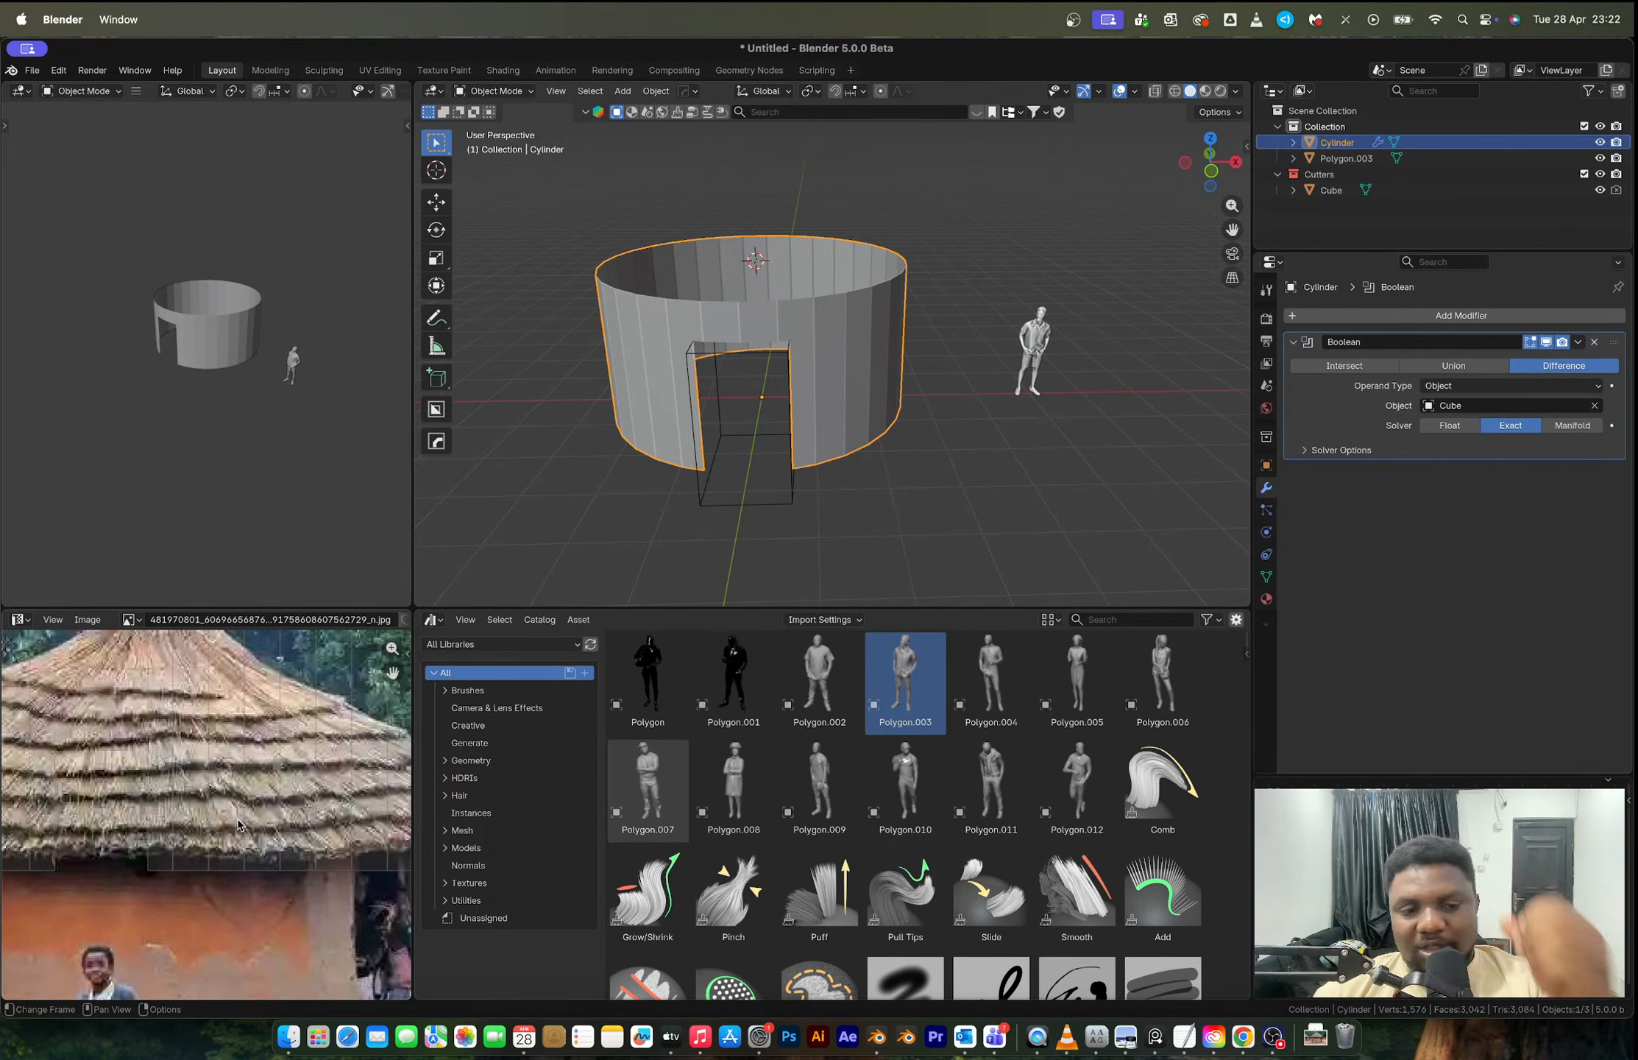
Step: Apply Shade Auto Smooth to the cylinder wall
{"action": "middle_click_drag", "start_coordinate": [785, 391], "coordinate": [970, 287]}
{"action": "right_click", "coordinate": [767, 421]}
{"action": "left_click", "coordinate": [768, 438]}
Step: Examine the hut's base, doorway and roof proportions in the reference photo
{"action": "scroll", "coordinate": [846, 353], "scroll_direction": "down", "scroll_amount": 2}
{"action": "scroll", "coordinate": [219, 834], "scroll_direction": "down", "scroll_amount": 4}
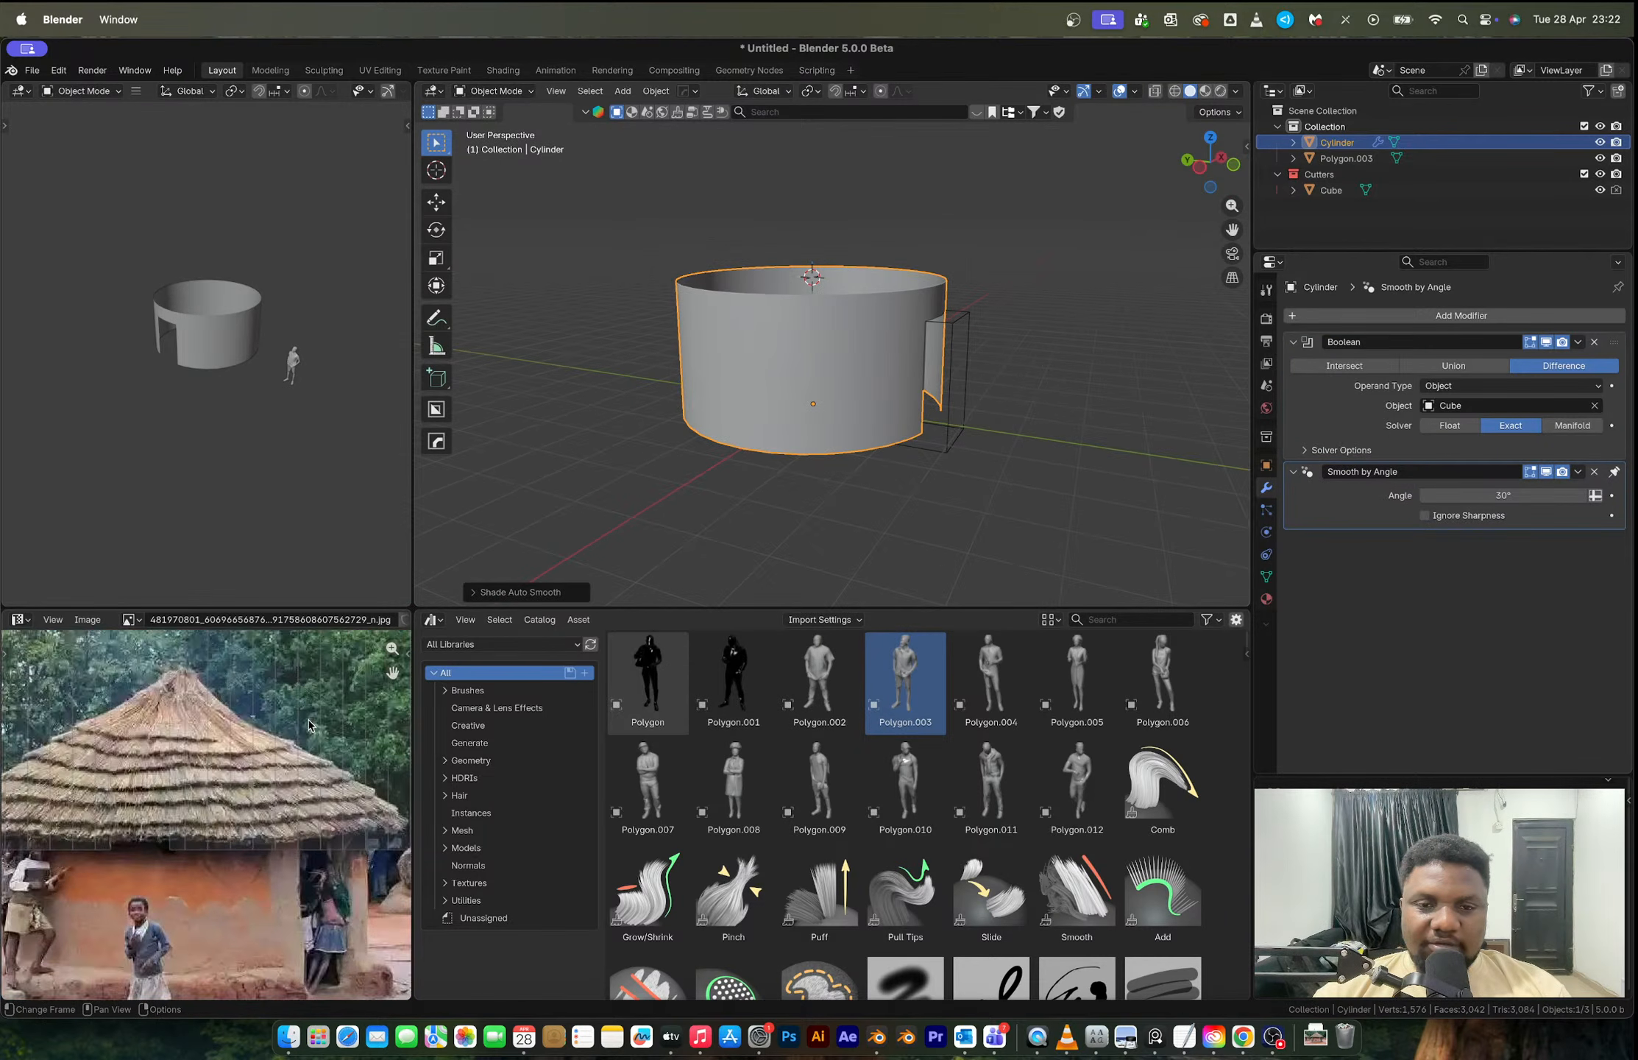
{"action": "scroll", "coordinate": [160, 913], "scroll_direction": "up", "scroll_amount": 2}
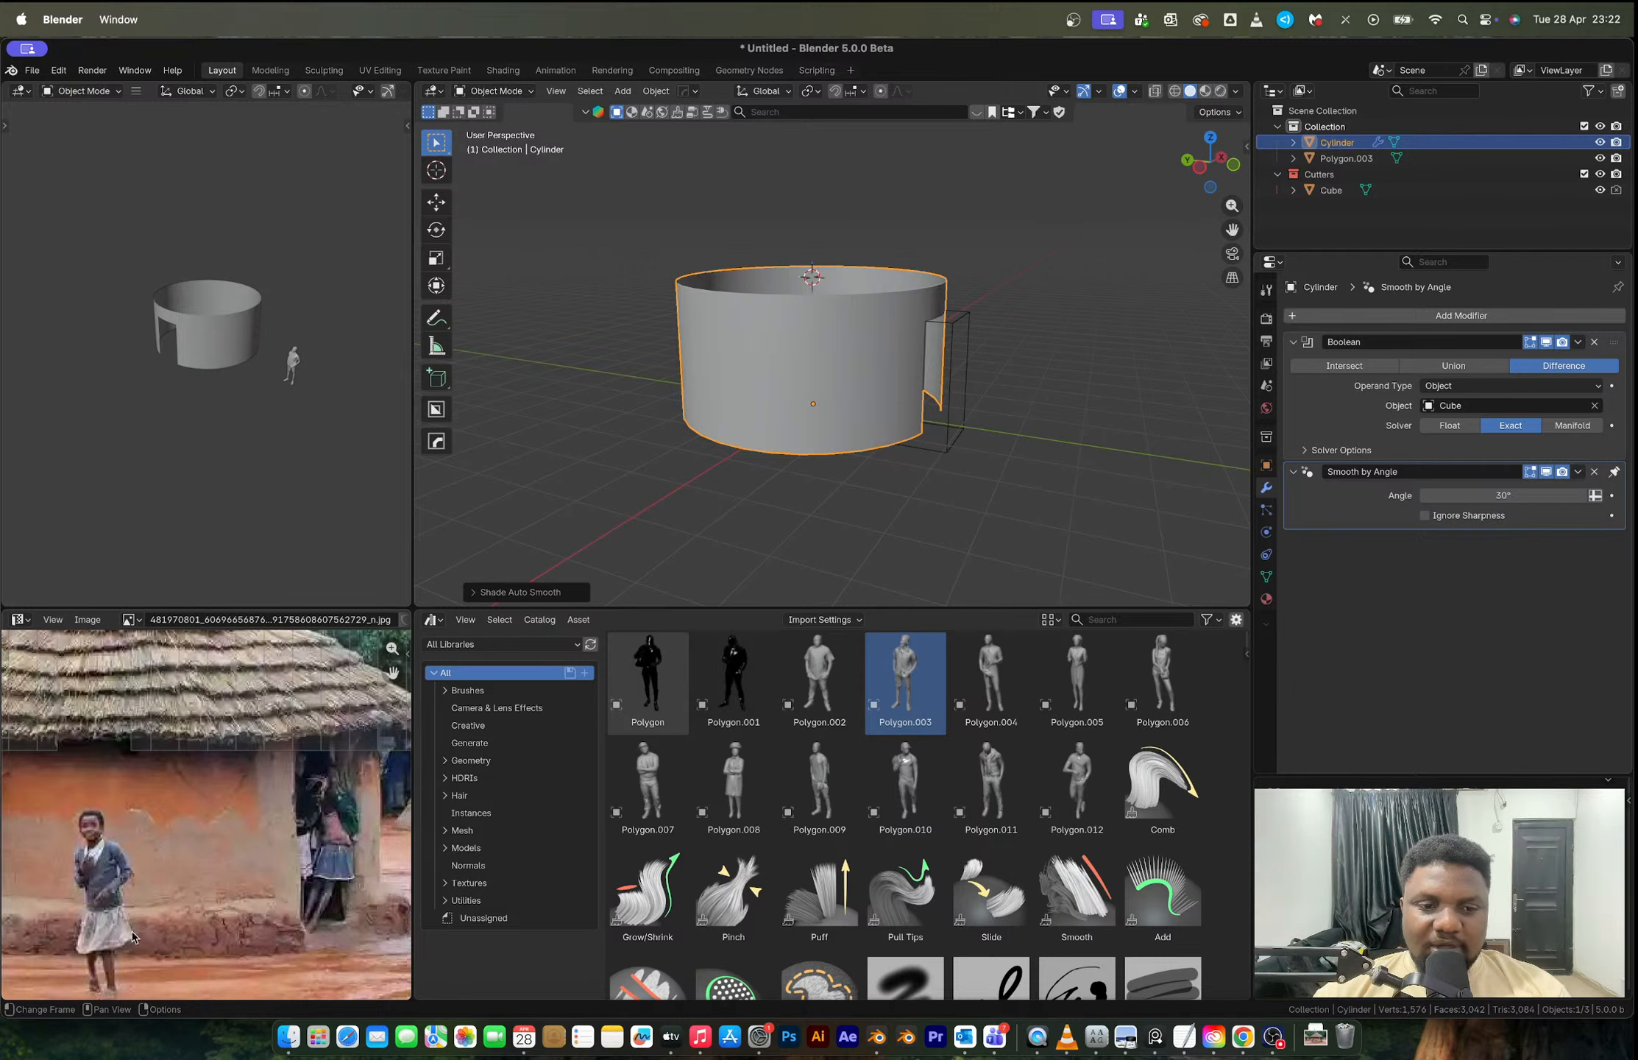
{"action": "scroll", "coordinate": [235, 918], "scroll_direction": "down", "scroll_amount": 2}
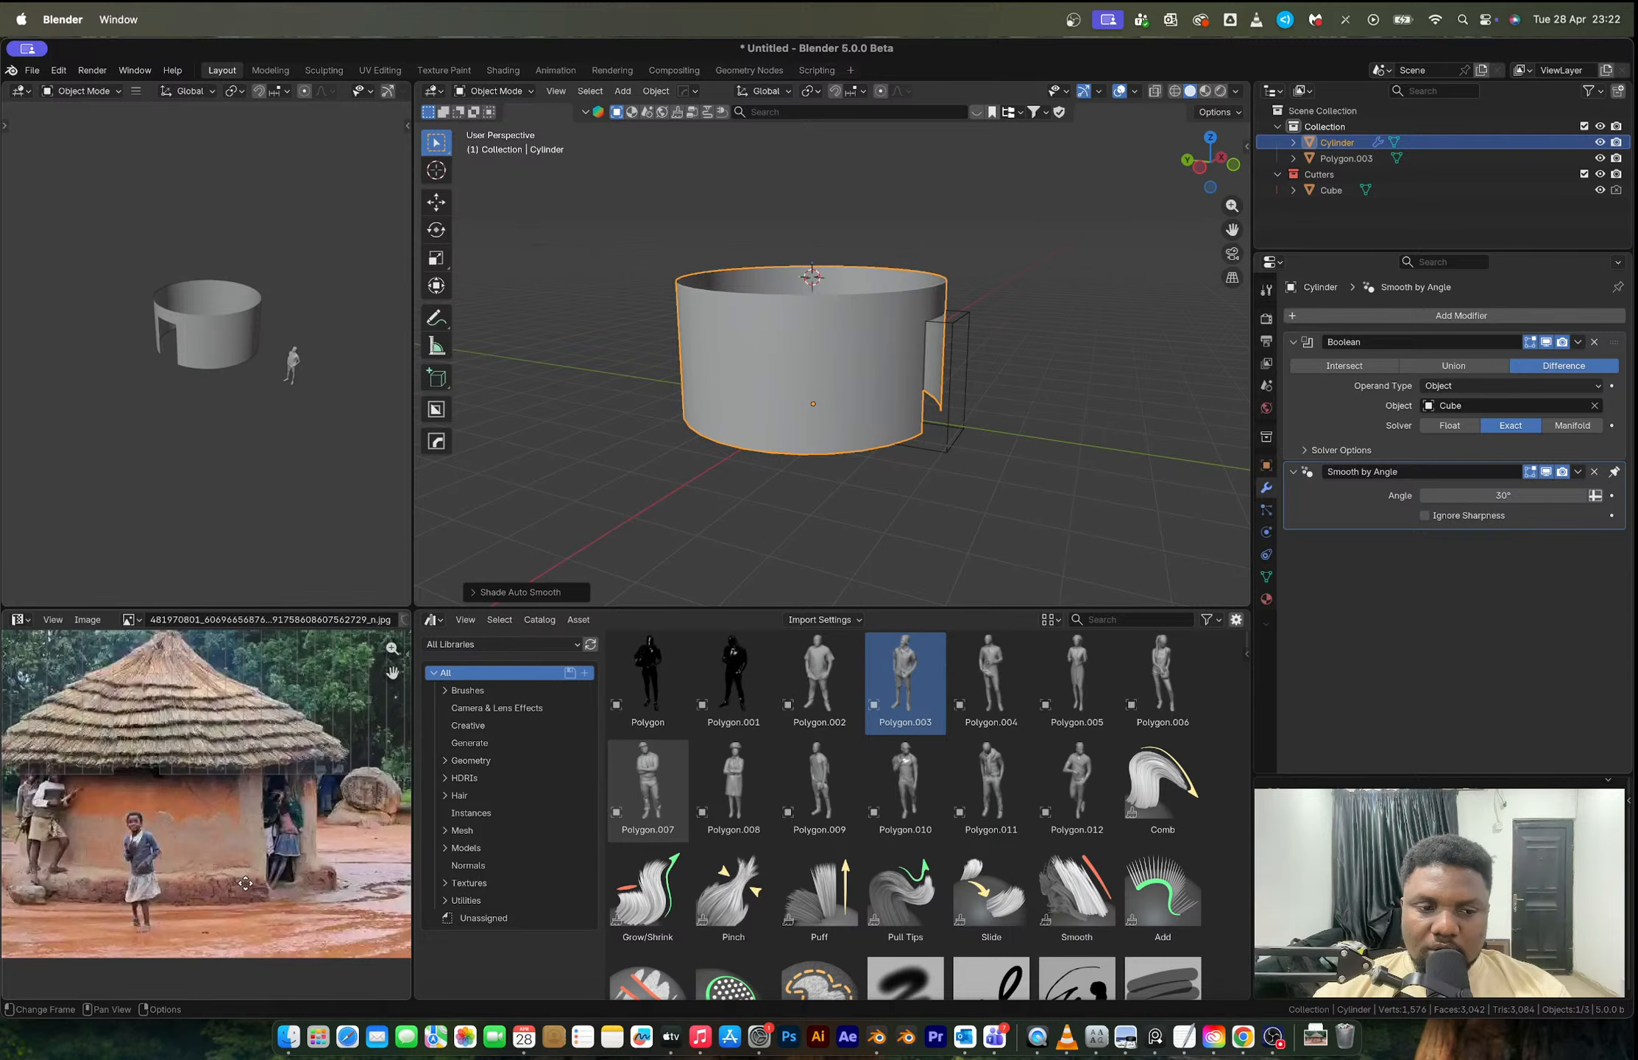
{"action": "scroll", "coordinate": [294, 892], "scroll_direction": "up", "scroll_amount": 1}
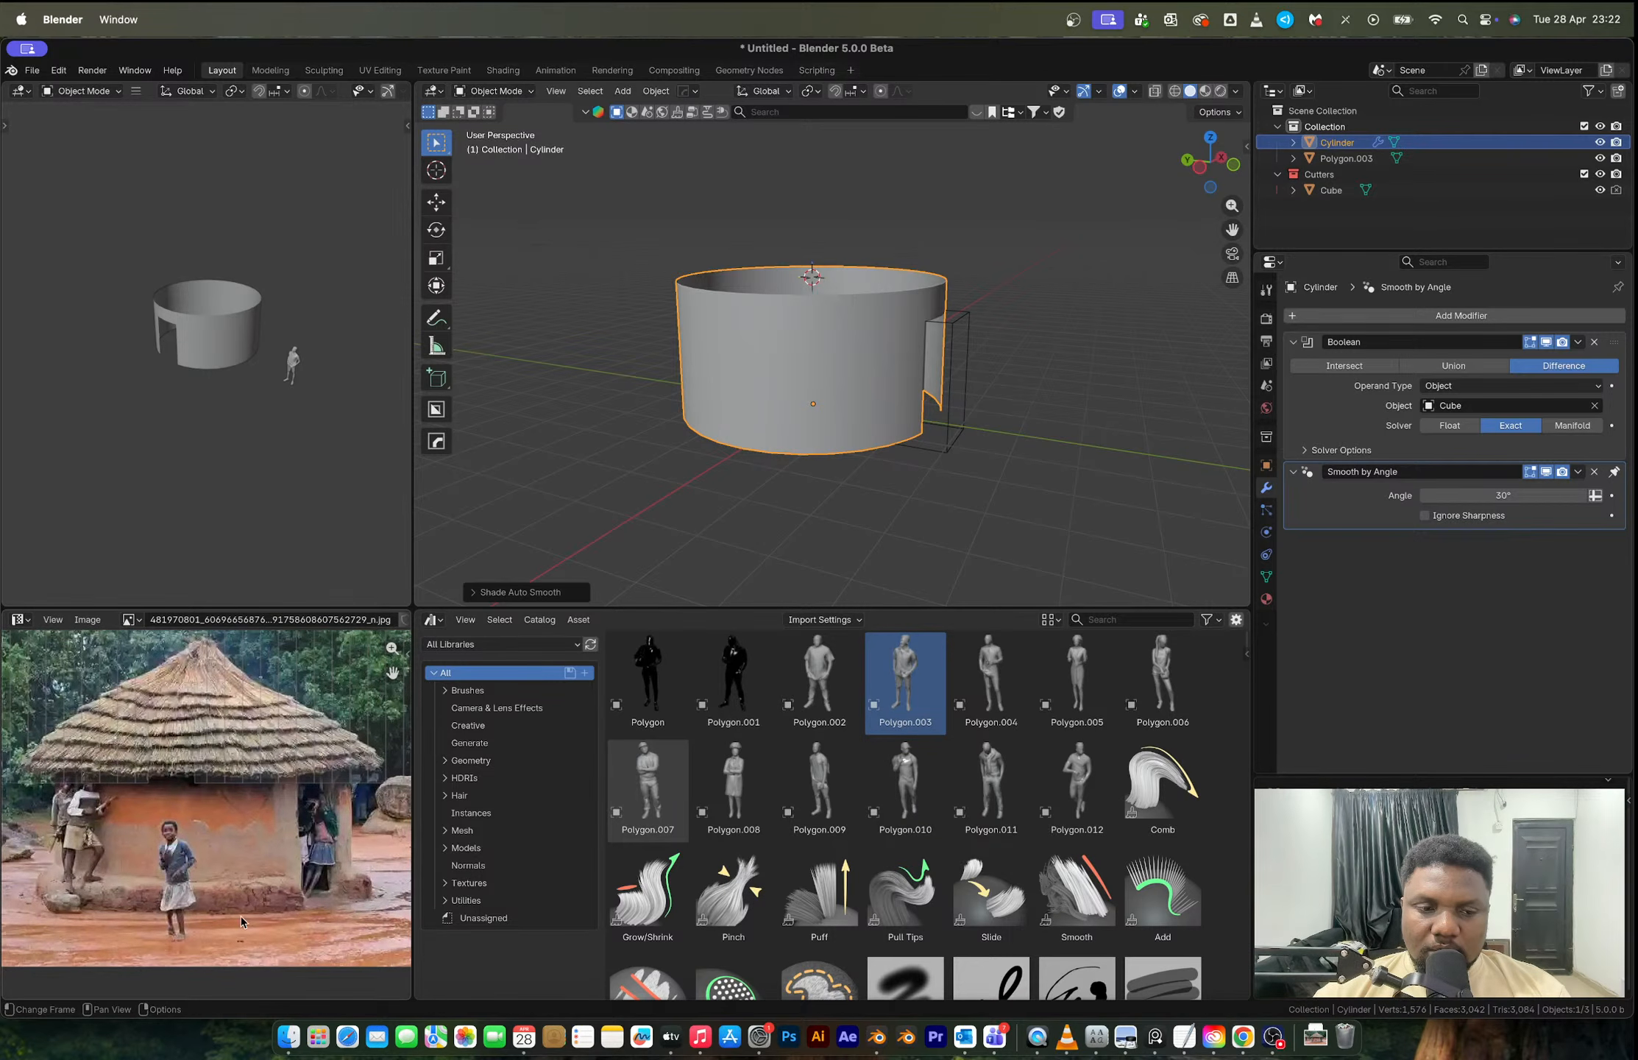
Step: Apply the cylinder's Boolean modifier, delete the cutter cube, and reselect the wall
{"action": "middle_click_drag", "start_coordinate": [883, 434], "coordinate": [802, 391]}
{"action": "scroll", "coordinate": [908, 425], "scroll_direction": "up", "scroll_amount": 4}
{"action": "scroll", "coordinate": [869, 398], "scroll_direction": "down", "scroll_amount": 4}
{"action": "key", "text": "ctrl+a"}
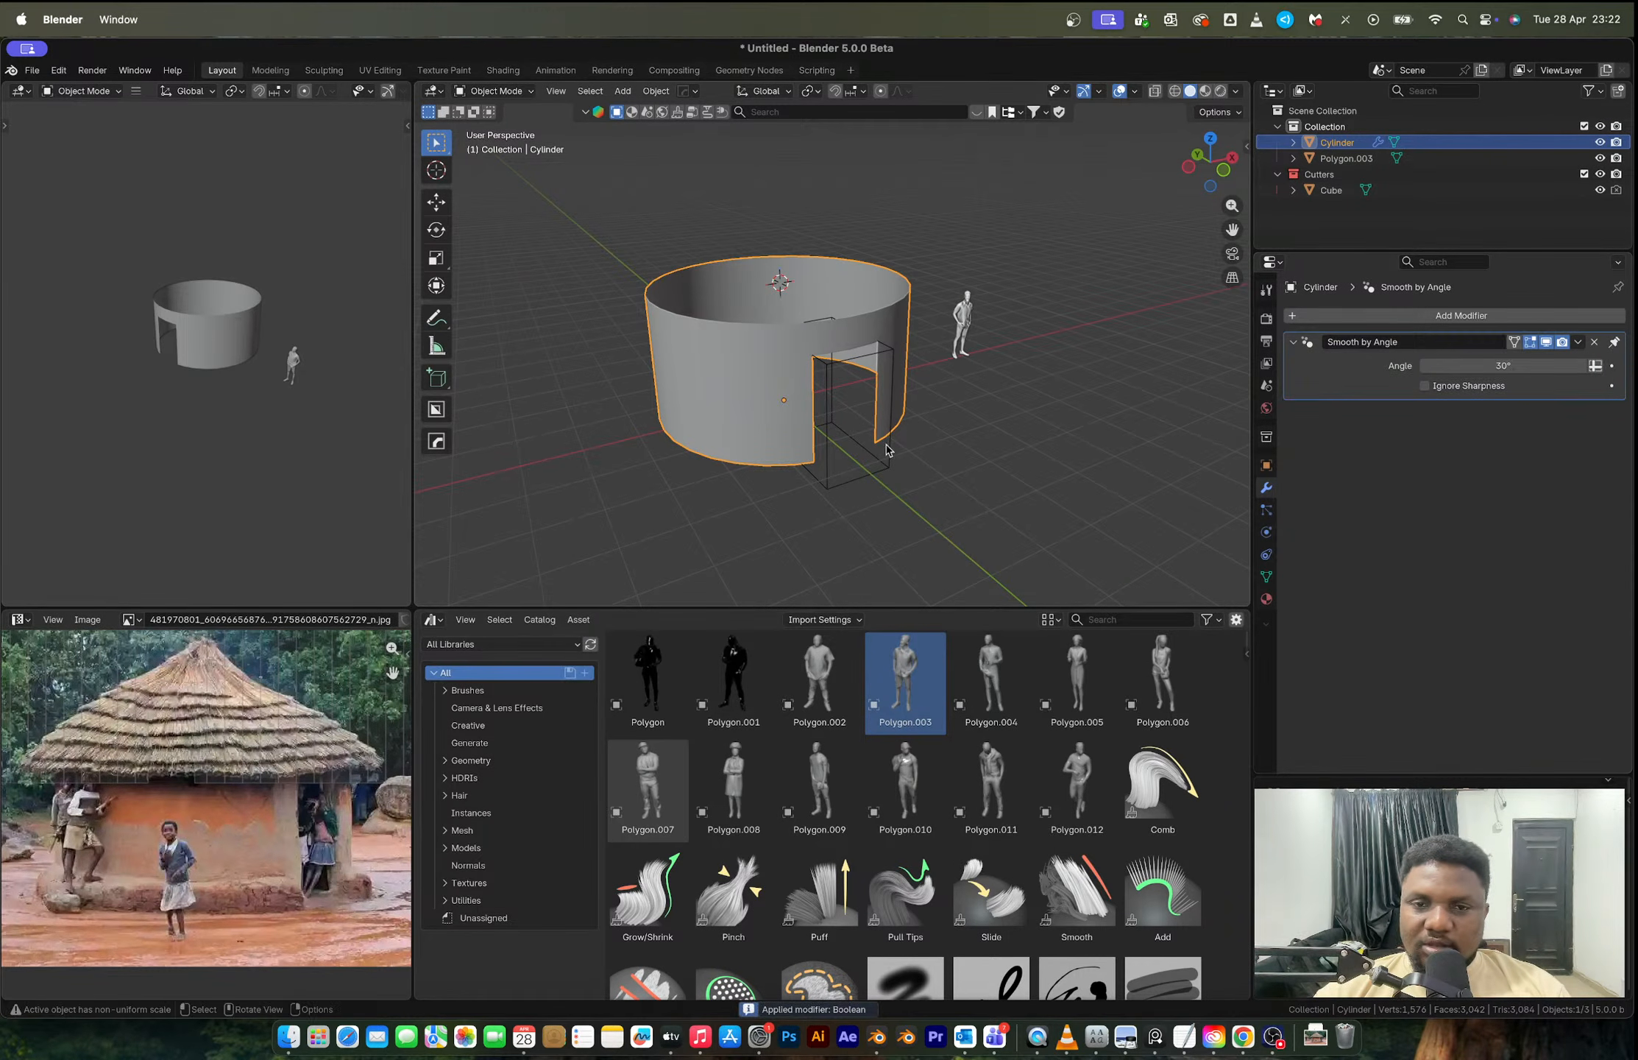
{"action": "left_click", "coordinate": [884, 473]}
{"action": "key", "text": "x"}
{"action": "left_click", "coordinate": [879, 470]}
{"action": "left_click", "coordinate": [778, 385]}
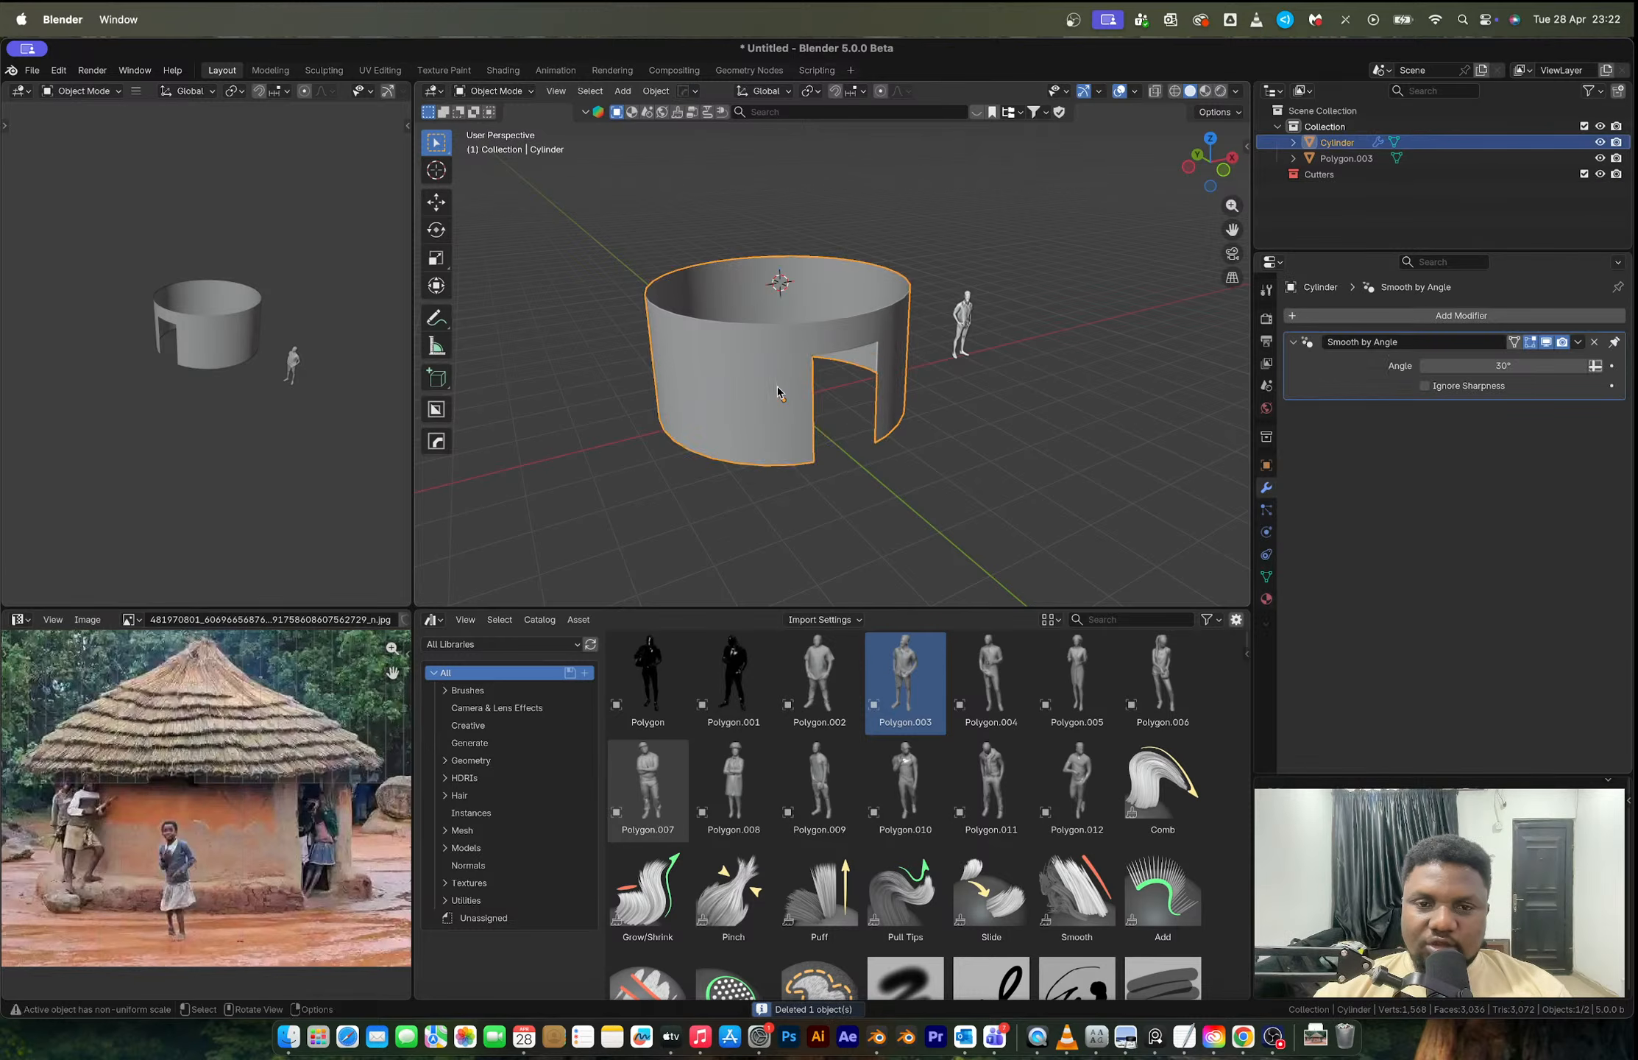
Step: Add a horizontal loop cut around the cylinder wall, slid up to the height of the doorway's top edge
{"action": "middle_click_drag", "start_coordinate": [778, 385], "coordinate": [717, 324]}
{"action": "key", "text": "Tab"}
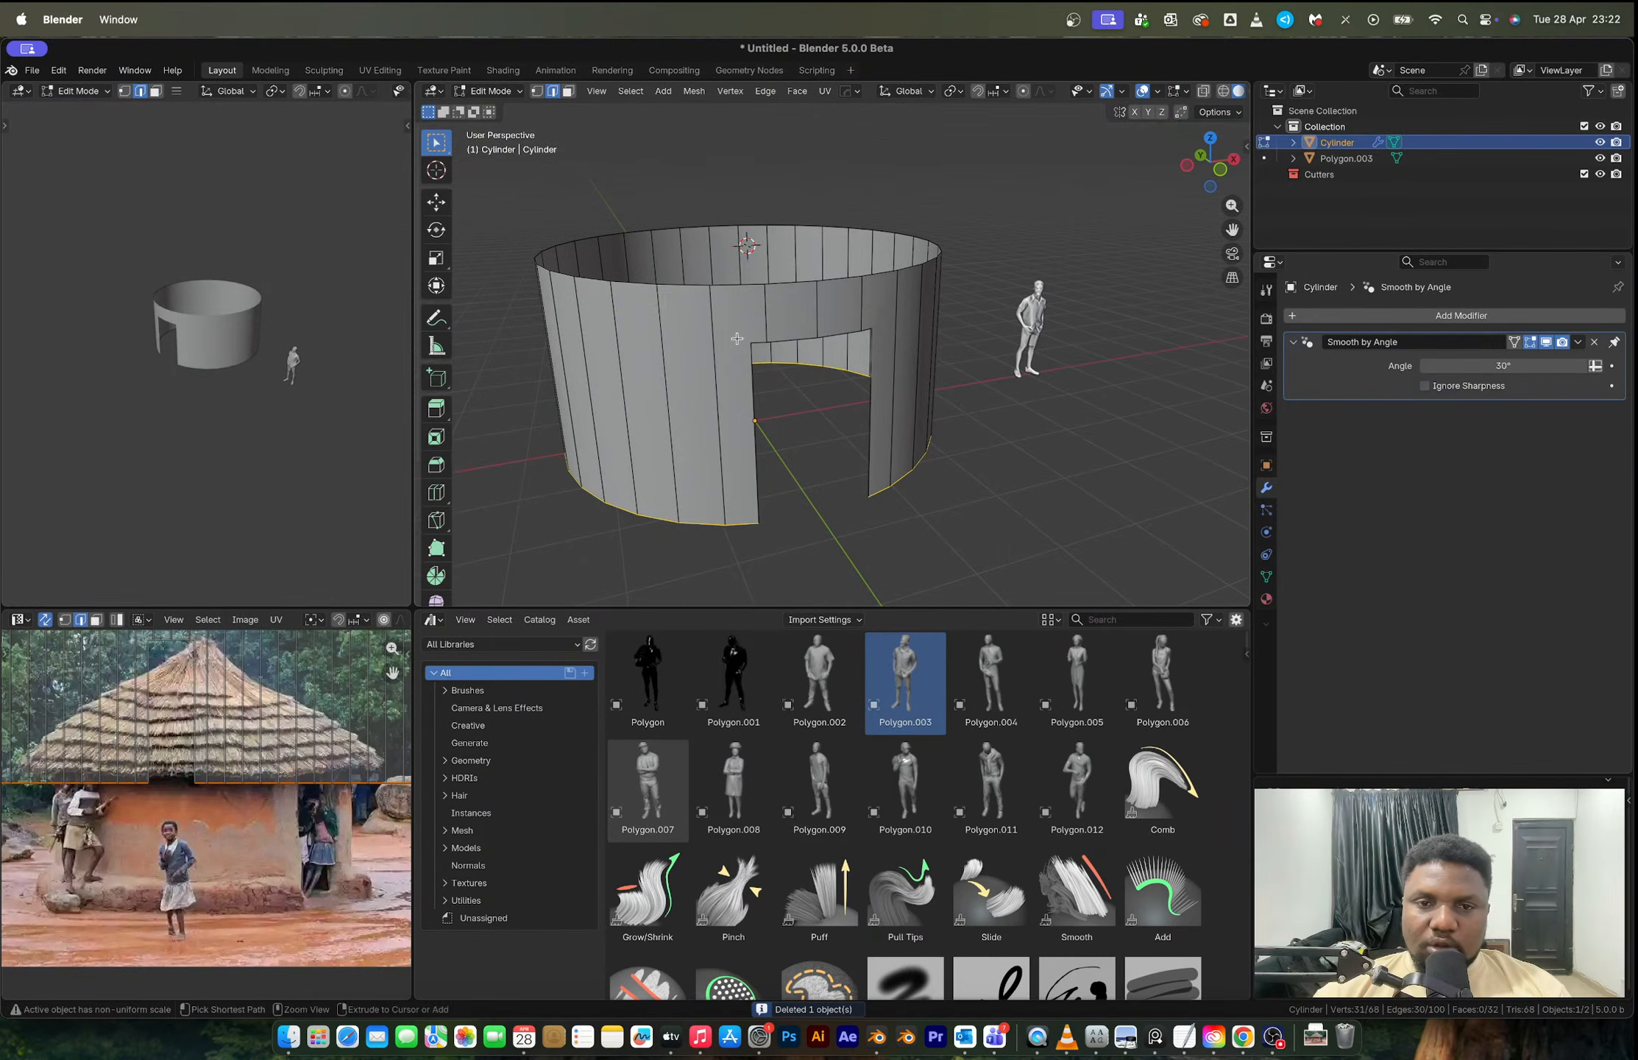
{"action": "key", "text": "ctrl+r"}
{"action": "left_click", "coordinate": [714, 328]}
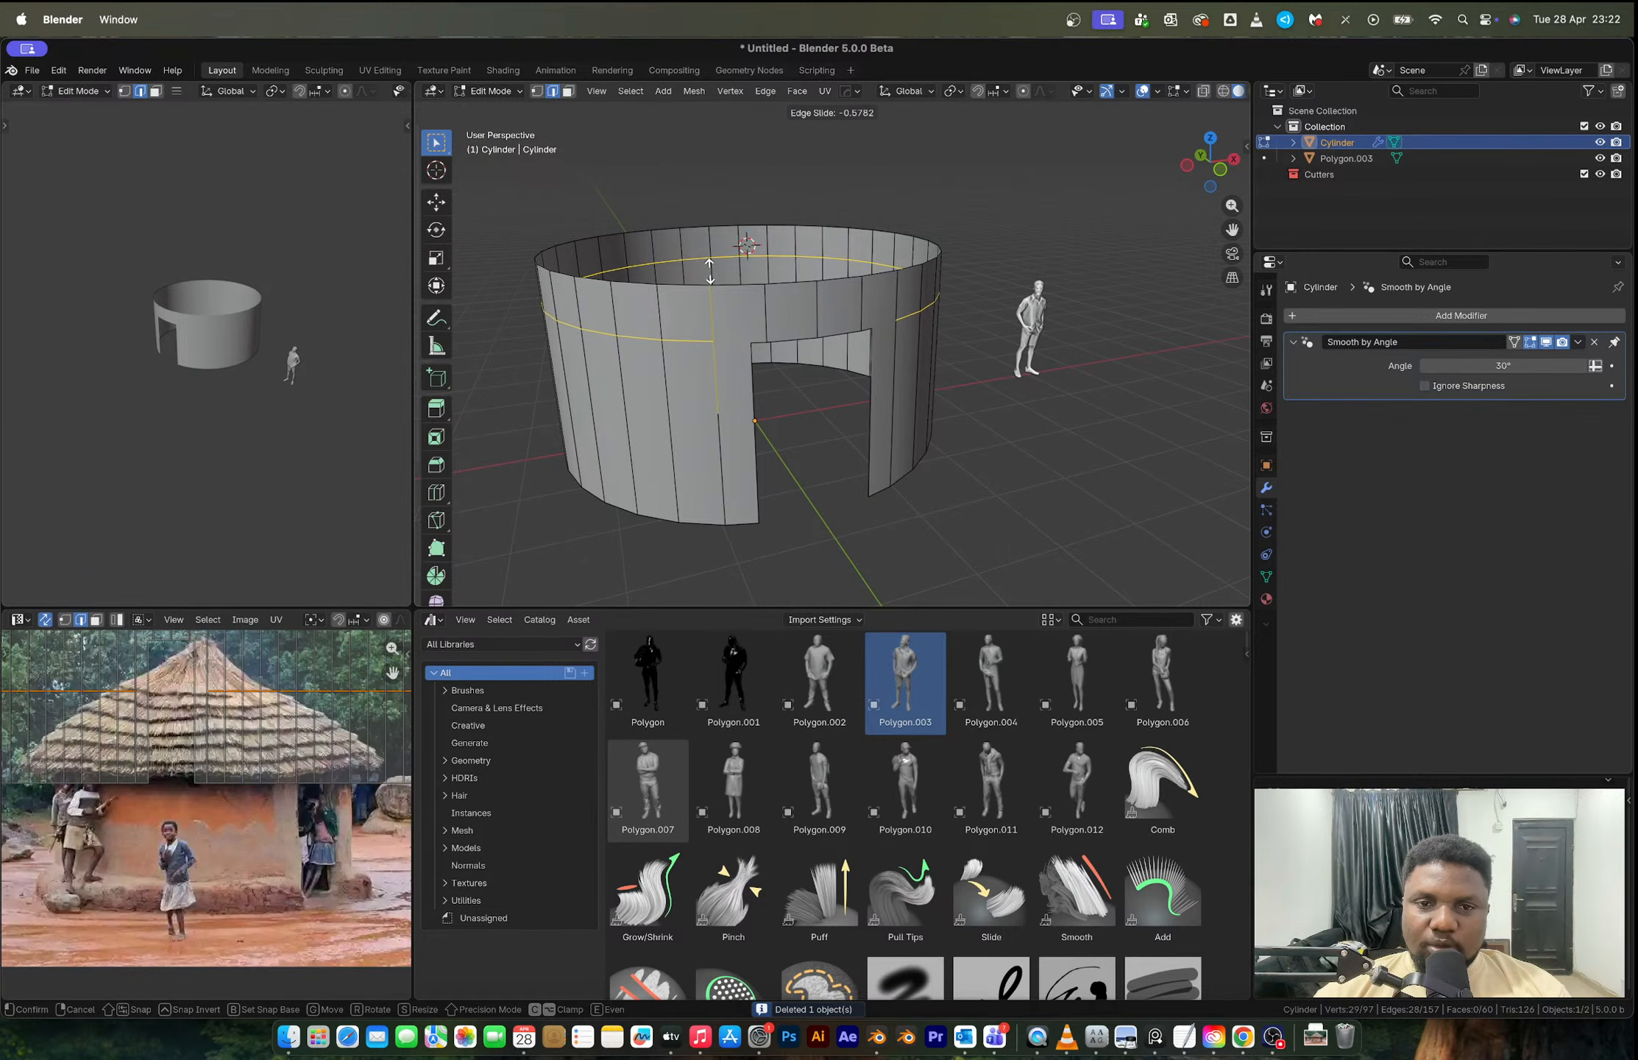
{"action": "left_click", "coordinate": [710, 339]}
Step: Connect the end vertex of the new loop to the doorway's upper corner on one side with an edge
{"action": "scroll", "coordinate": [749, 343], "scroll_direction": "up", "scroll_amount": 3}
{"action": "key", "text": "ctrl+r"}
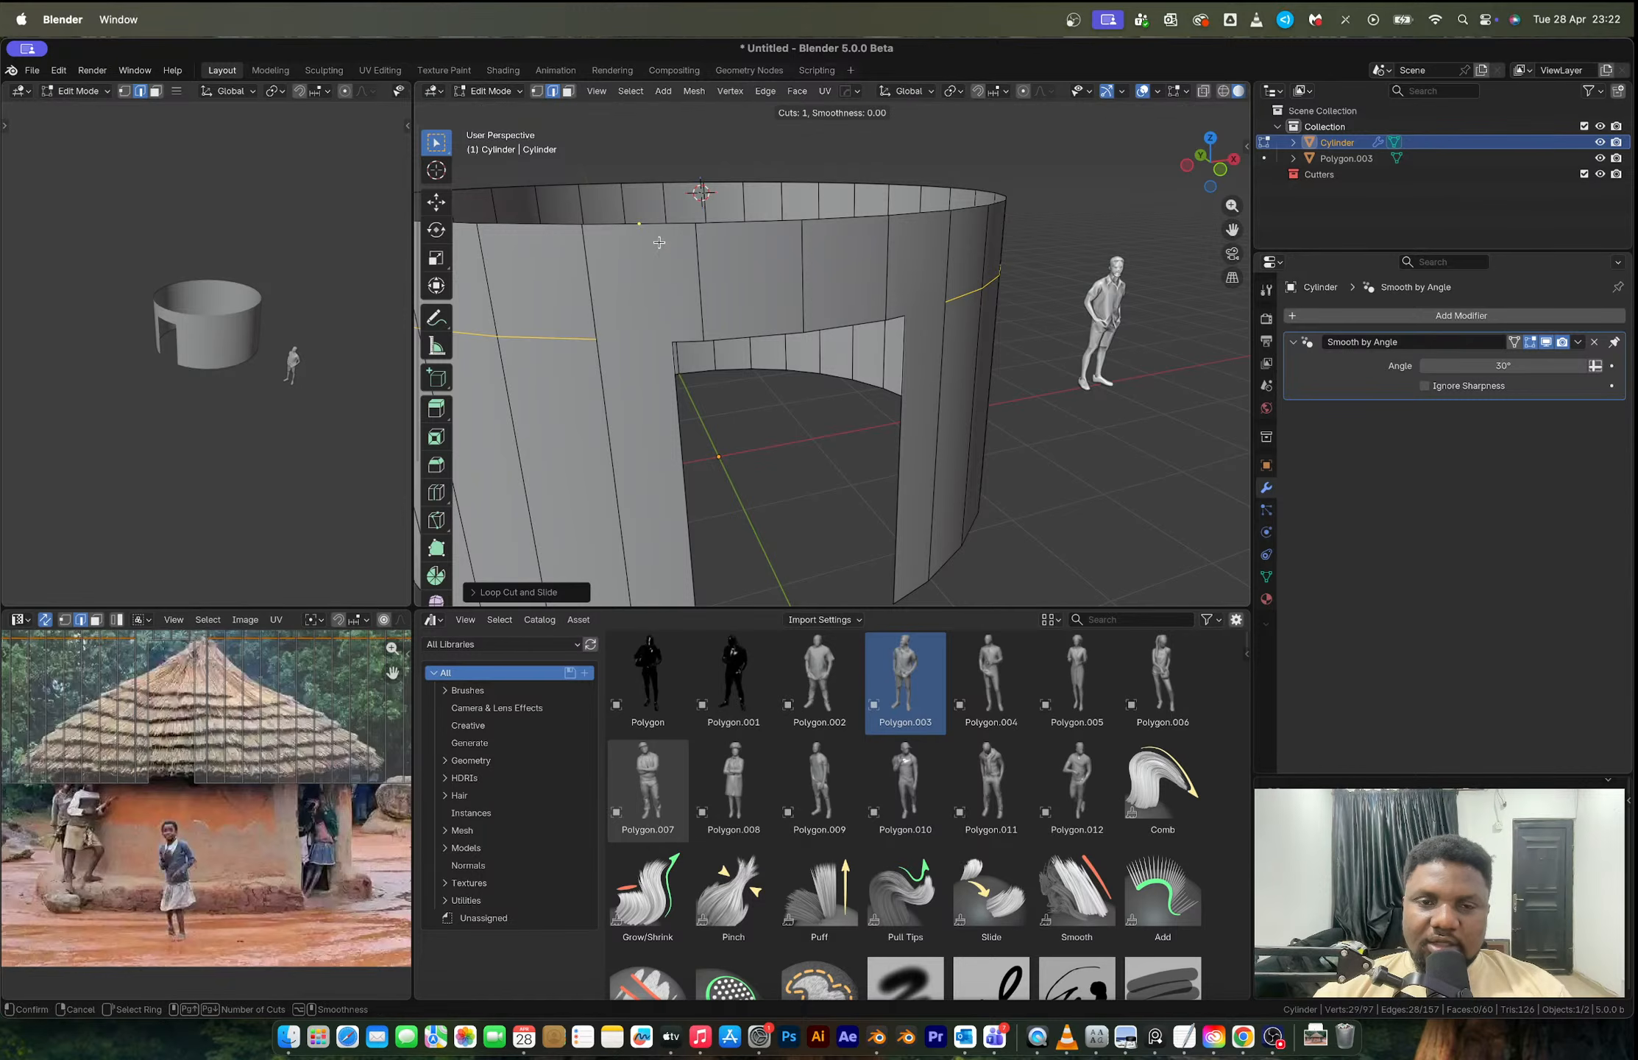
{"action": "key", "text": "Escape"}
{"action": "key", "text": "1"}
{"action": "left_click", "coordinate": [657, 337]}
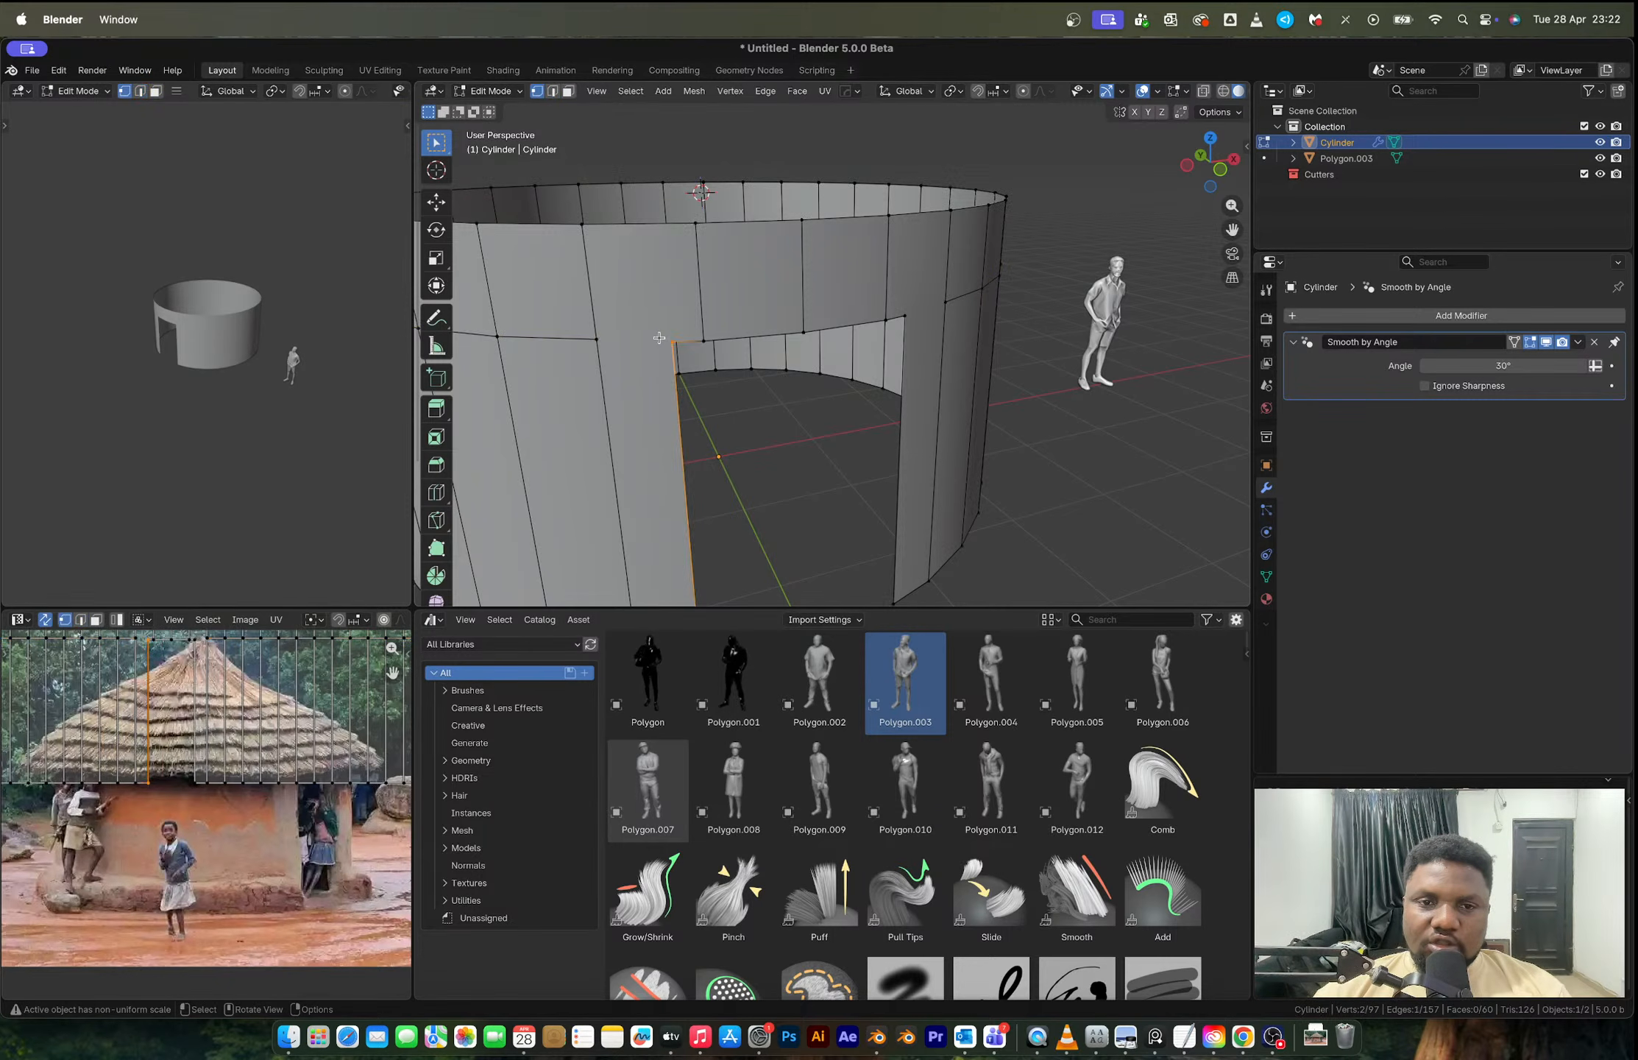
{"action": "left_click", "coordinate": [598, 338], "text": "shift"}
{"action": "scroll", "coordinate": [669, 340], "scroll_direction": "down", "scroll_amount": 6}
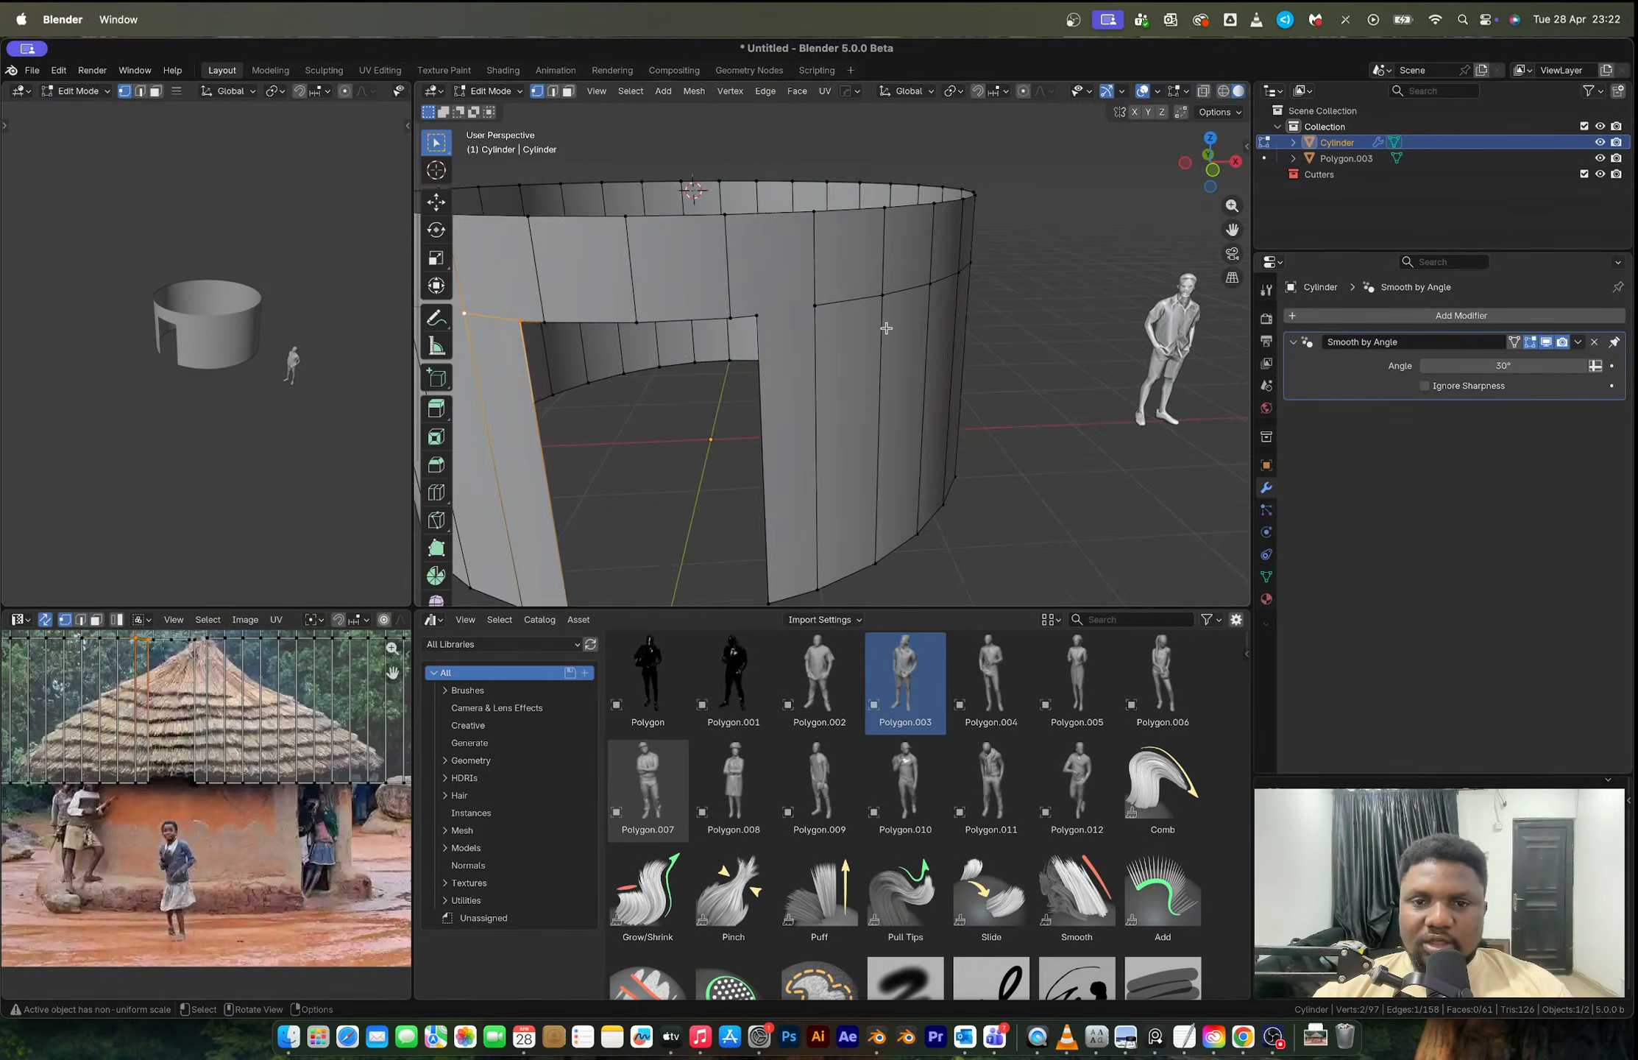
Step: Mirror the wall across the X axis and apply the Mirror modifier, copying the corner edge to the other side
{"action": "key", "text": "Tab"}
{"action": "key", "text": "alt+x"}
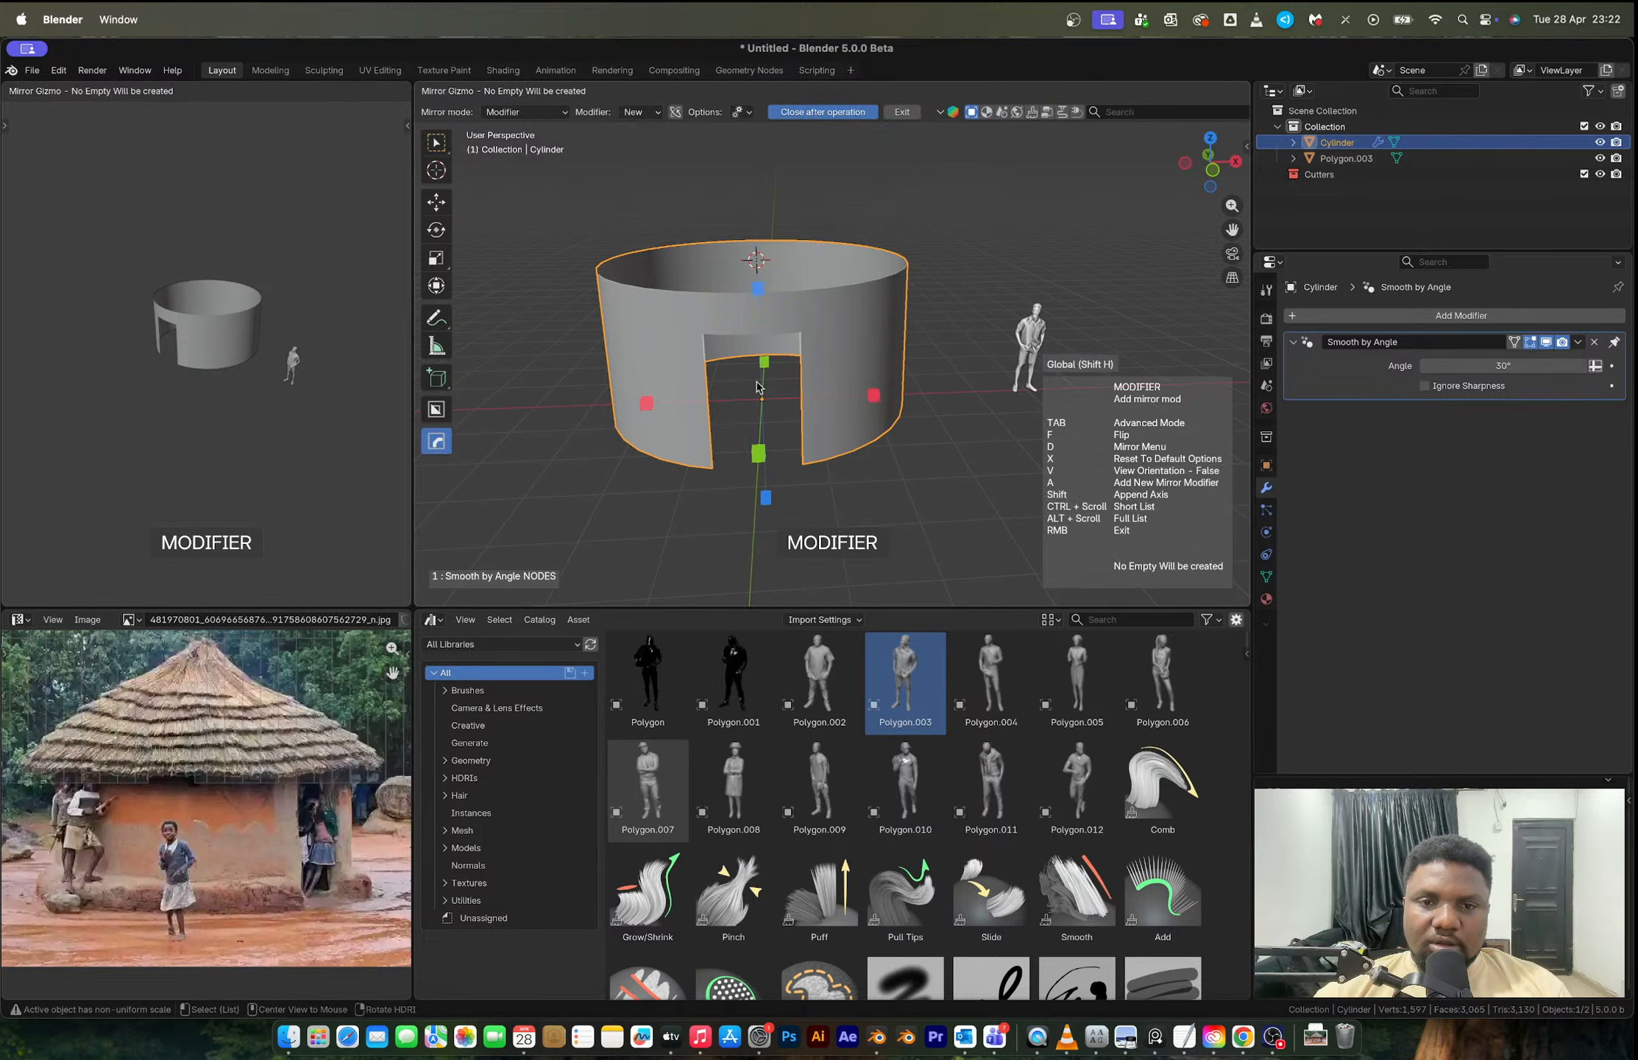
{"action": "left_click", "coordinate": [650, 400]}
{"action": "key", "text": "ctrl+a"}
Step: Knife-cut a vertical edge from one upper doorway corner to the wall's top rim
{"action": "key", "text": "Tab"}
{"action": "scroll", "coordinate": [794, 339], "scroll_direction": "up", "scroll_amount": 6}
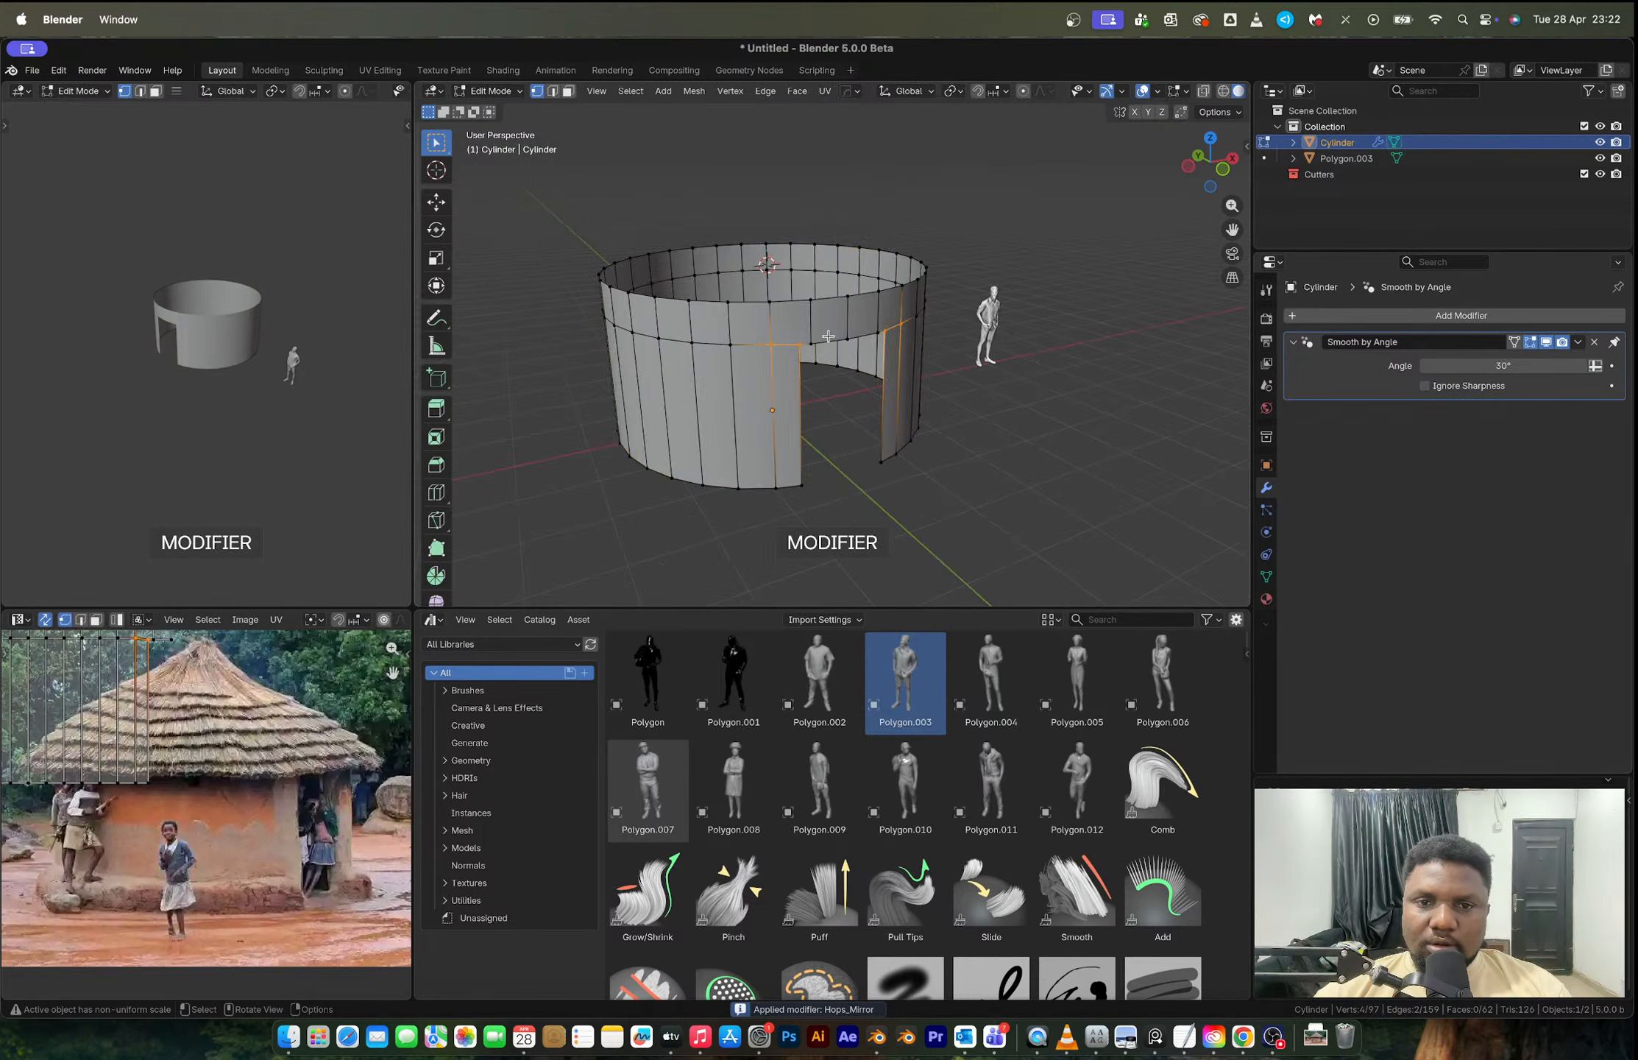
{"action": "key", "text": "k"}
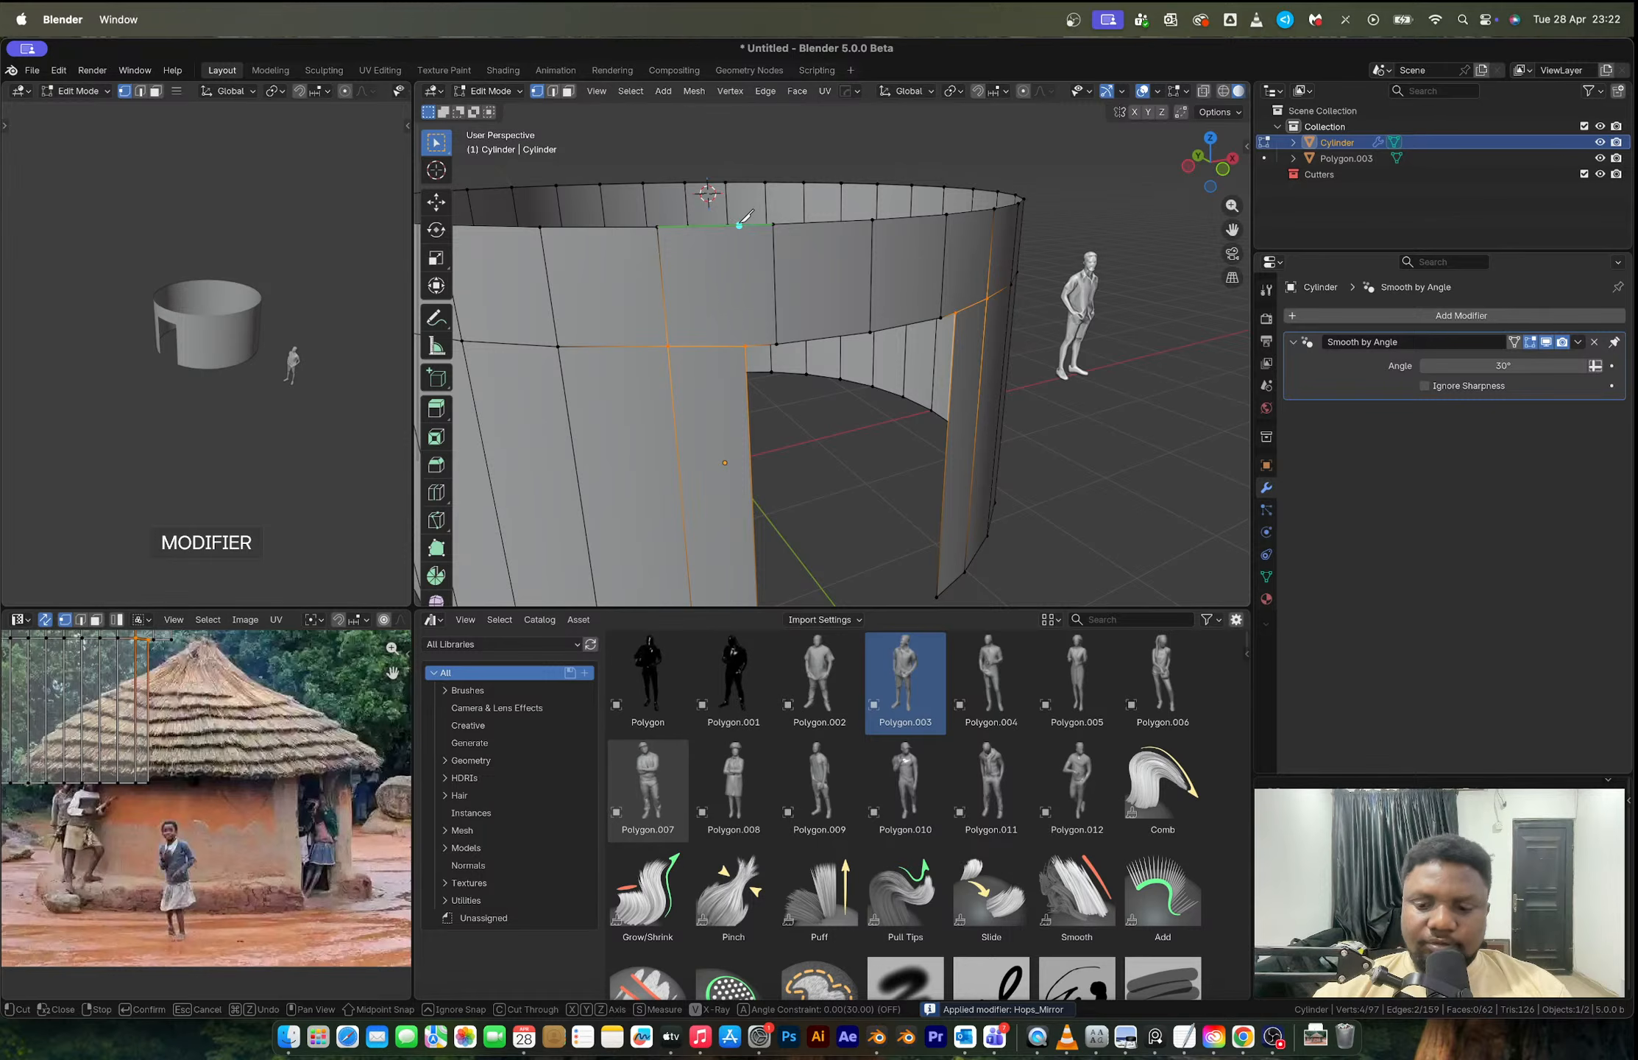
{"action": "key", "text": "Escape"}
{"action": "middle_click_drag", "start_coordinate": [747, 345], "coordinate": [622, 348]}
{"action": "key", "text": "k"}
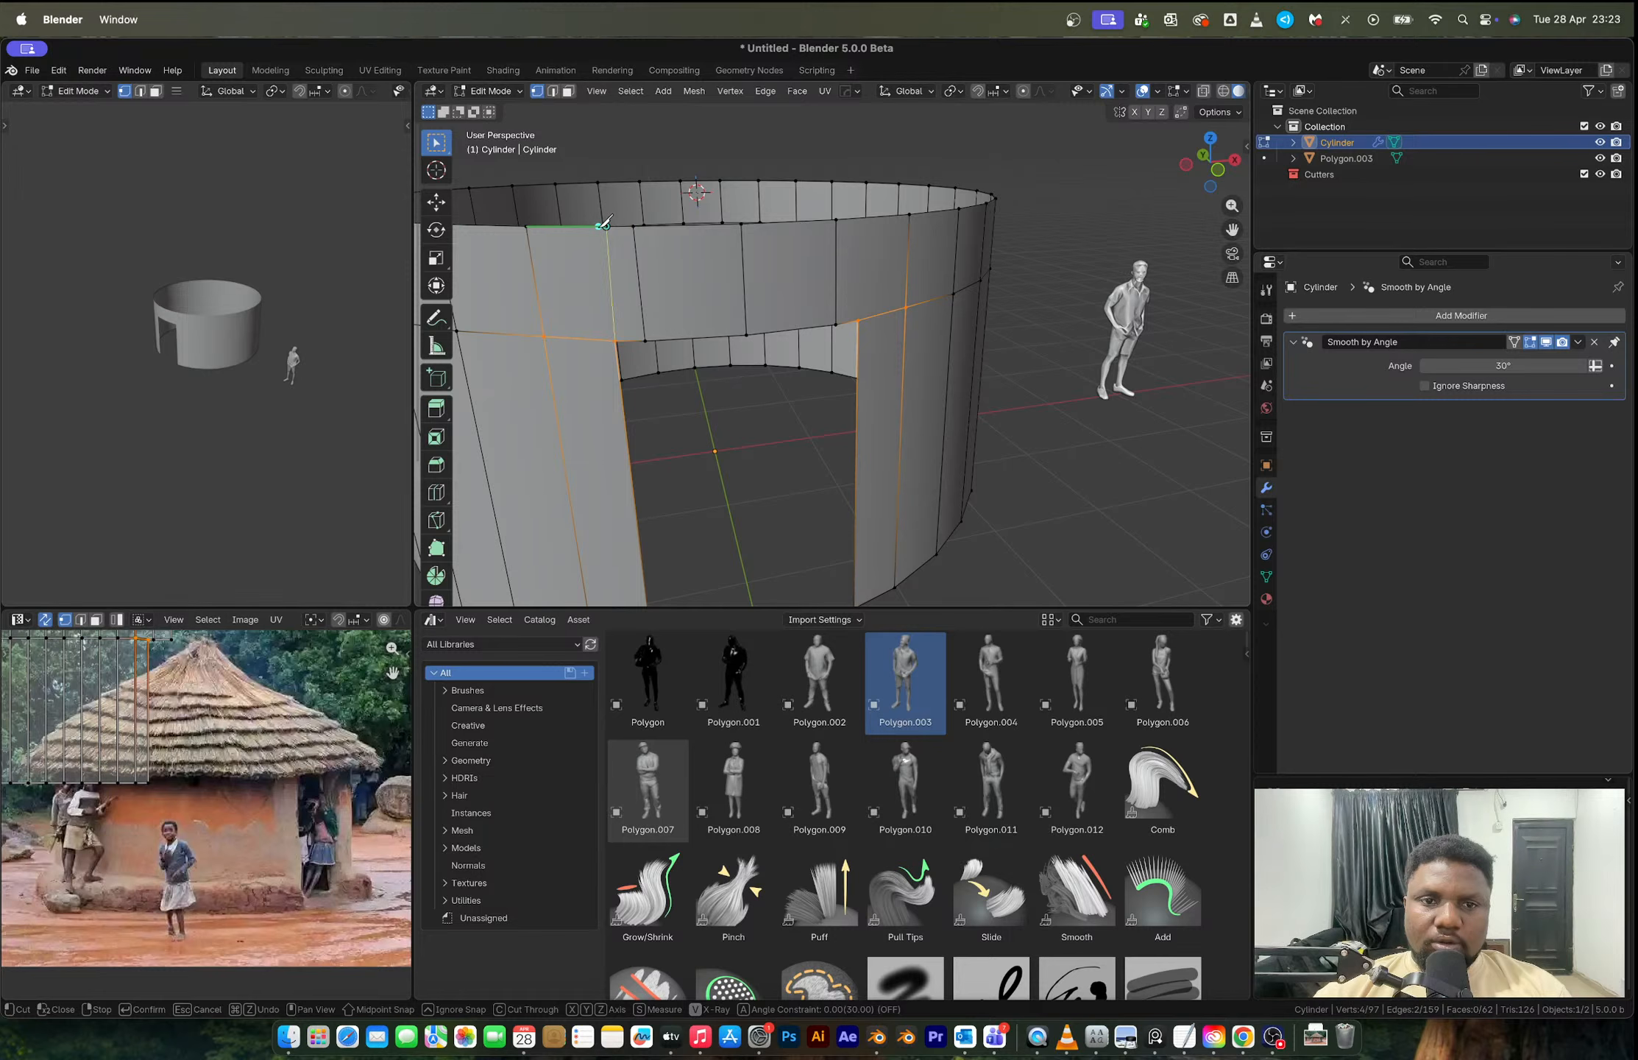
{"action": "left_click", "coordinate": [602, 225]}
{"action": "key", "text": "Return"}
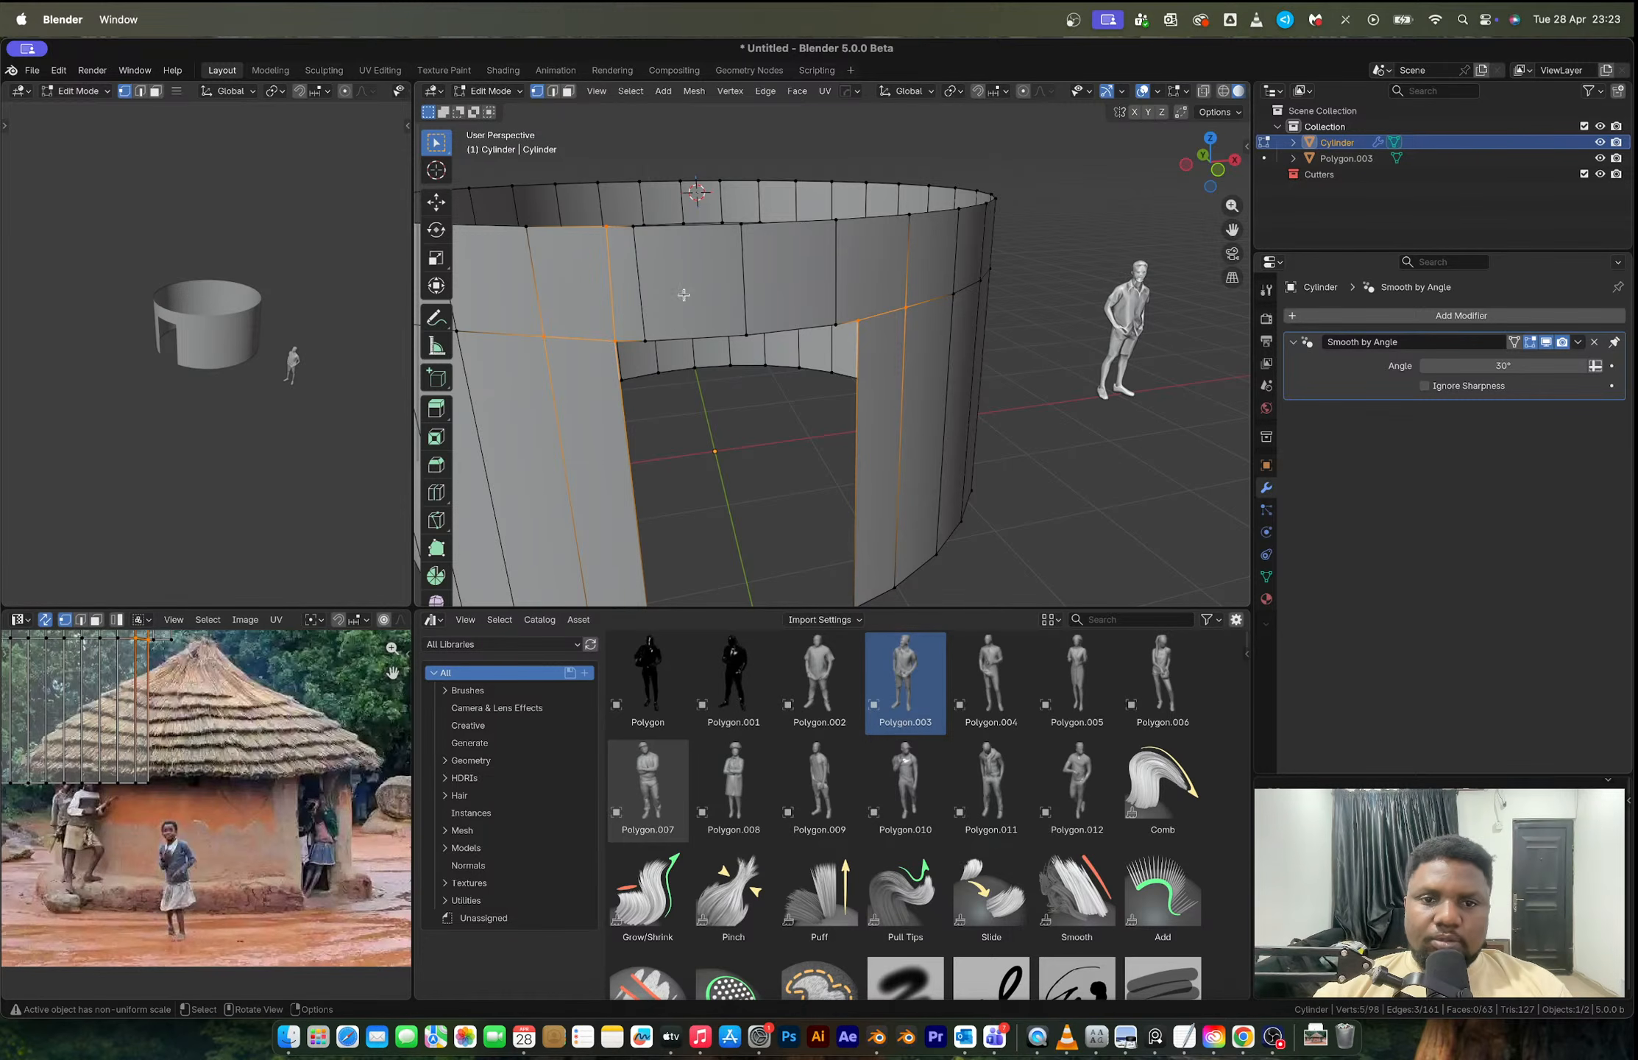
Step: Mirror the vertical cut above the doorway to the other side along X, and apply the Mirror modifier
{"action": "key", "text": "Tab"}
{"action": "key", "text": "alt+x"}
{"action": "left_click", "coordinate": [622, 467]}
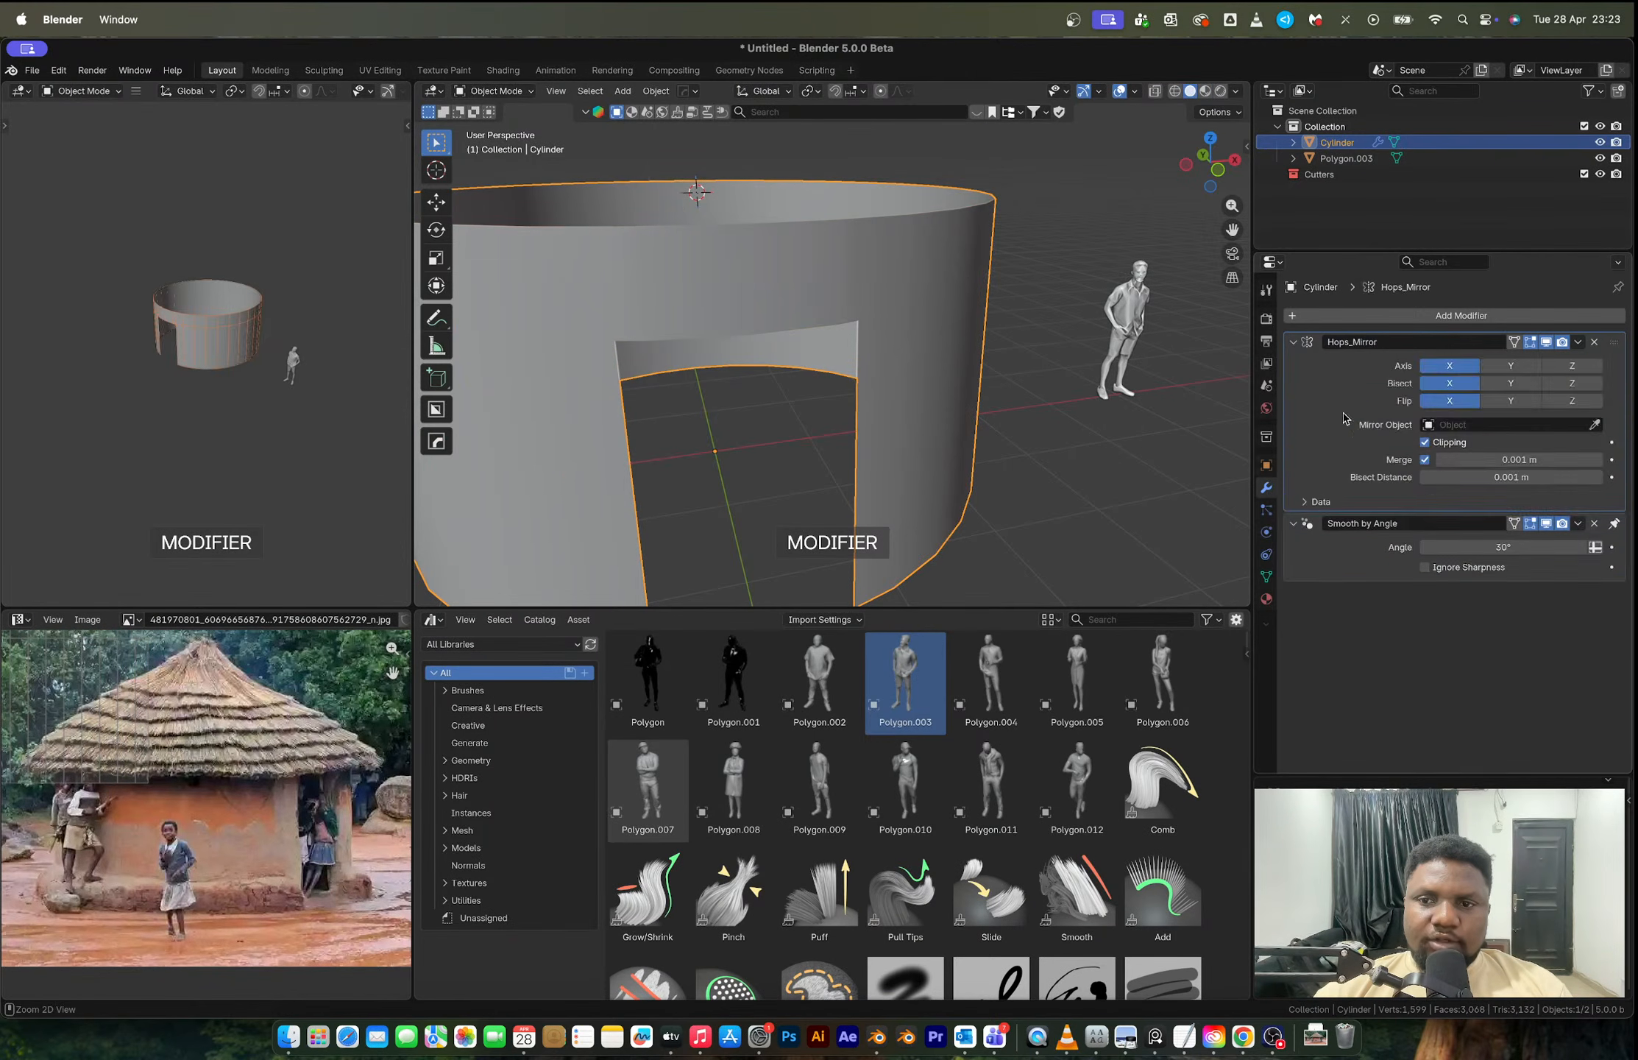
{"action": "key", "text": "ctrl+a"}
{"action": "scroll", "coordinate": [831, 390], "scroll_direction": "down", "scroll_amount": 5}
{"action": "key", "text": "Tab"}
{"action": "key", "text": "Tab"}
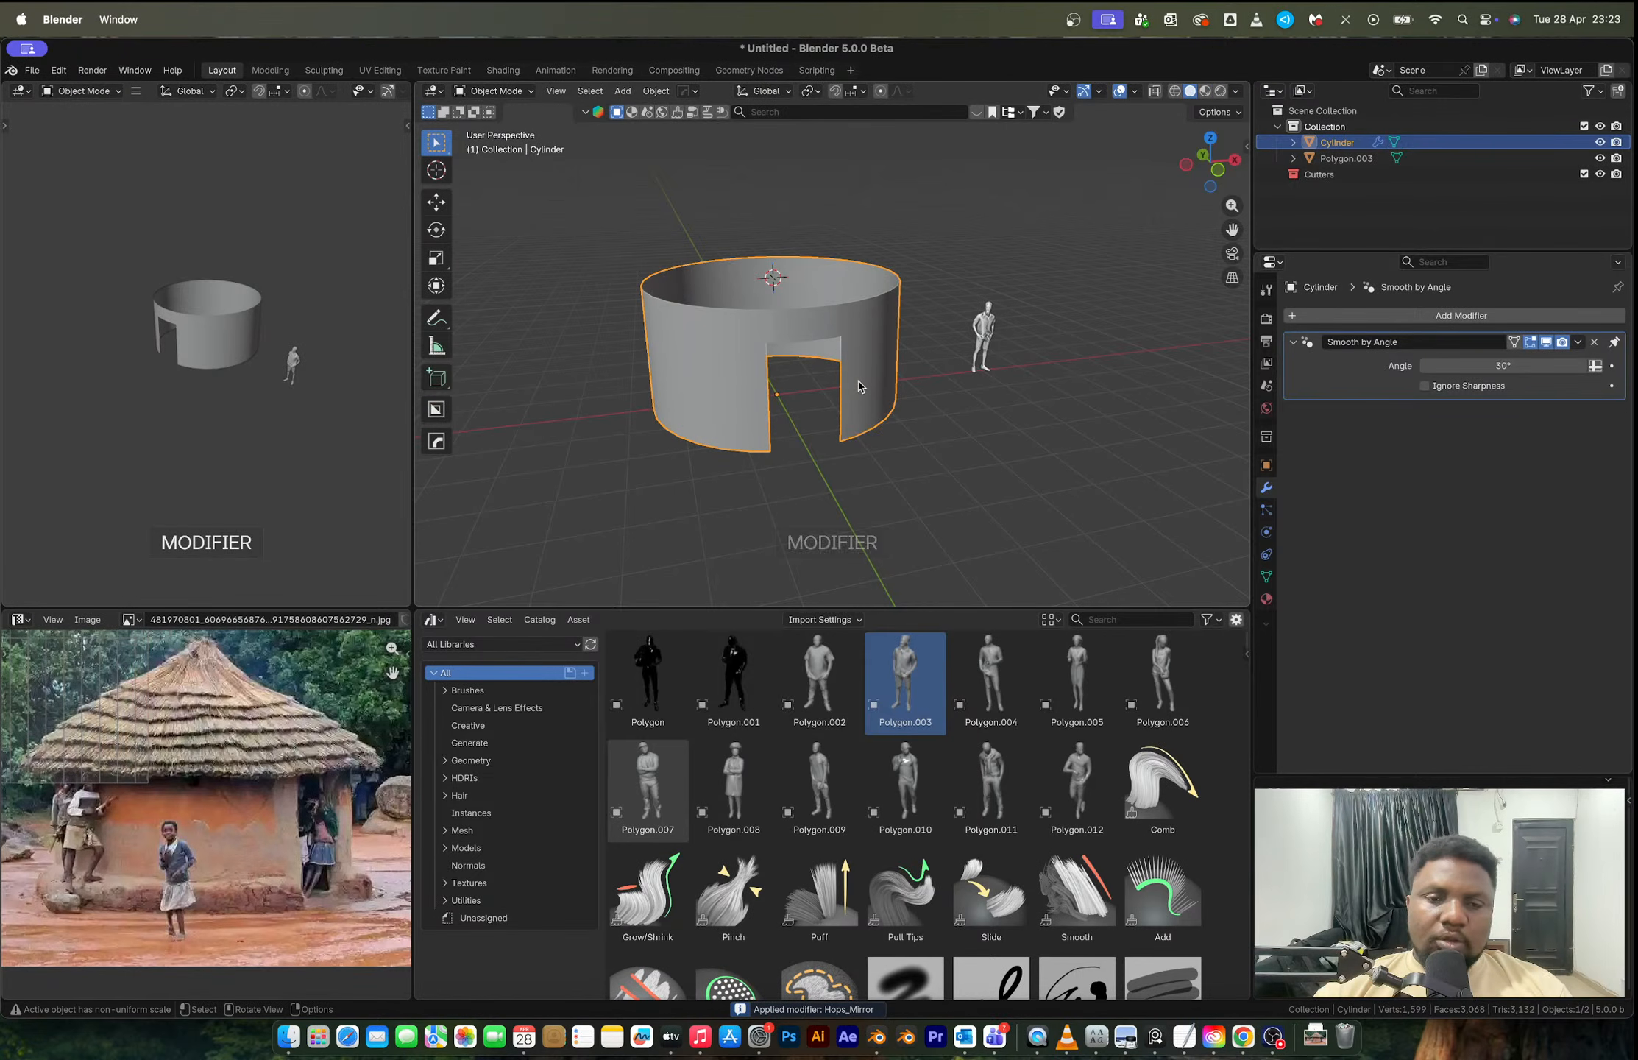
Step: Add three evenly spaced horizontal loop cuts around the wall below the top of the doorway
{"action": "key", "text": "Tab"}
{"action": "scroll", "coordinate": [859, 387], "scroll_direction": "up", "scroll_amount": 2}
{"action": "key", "text": "ctrl+r"}
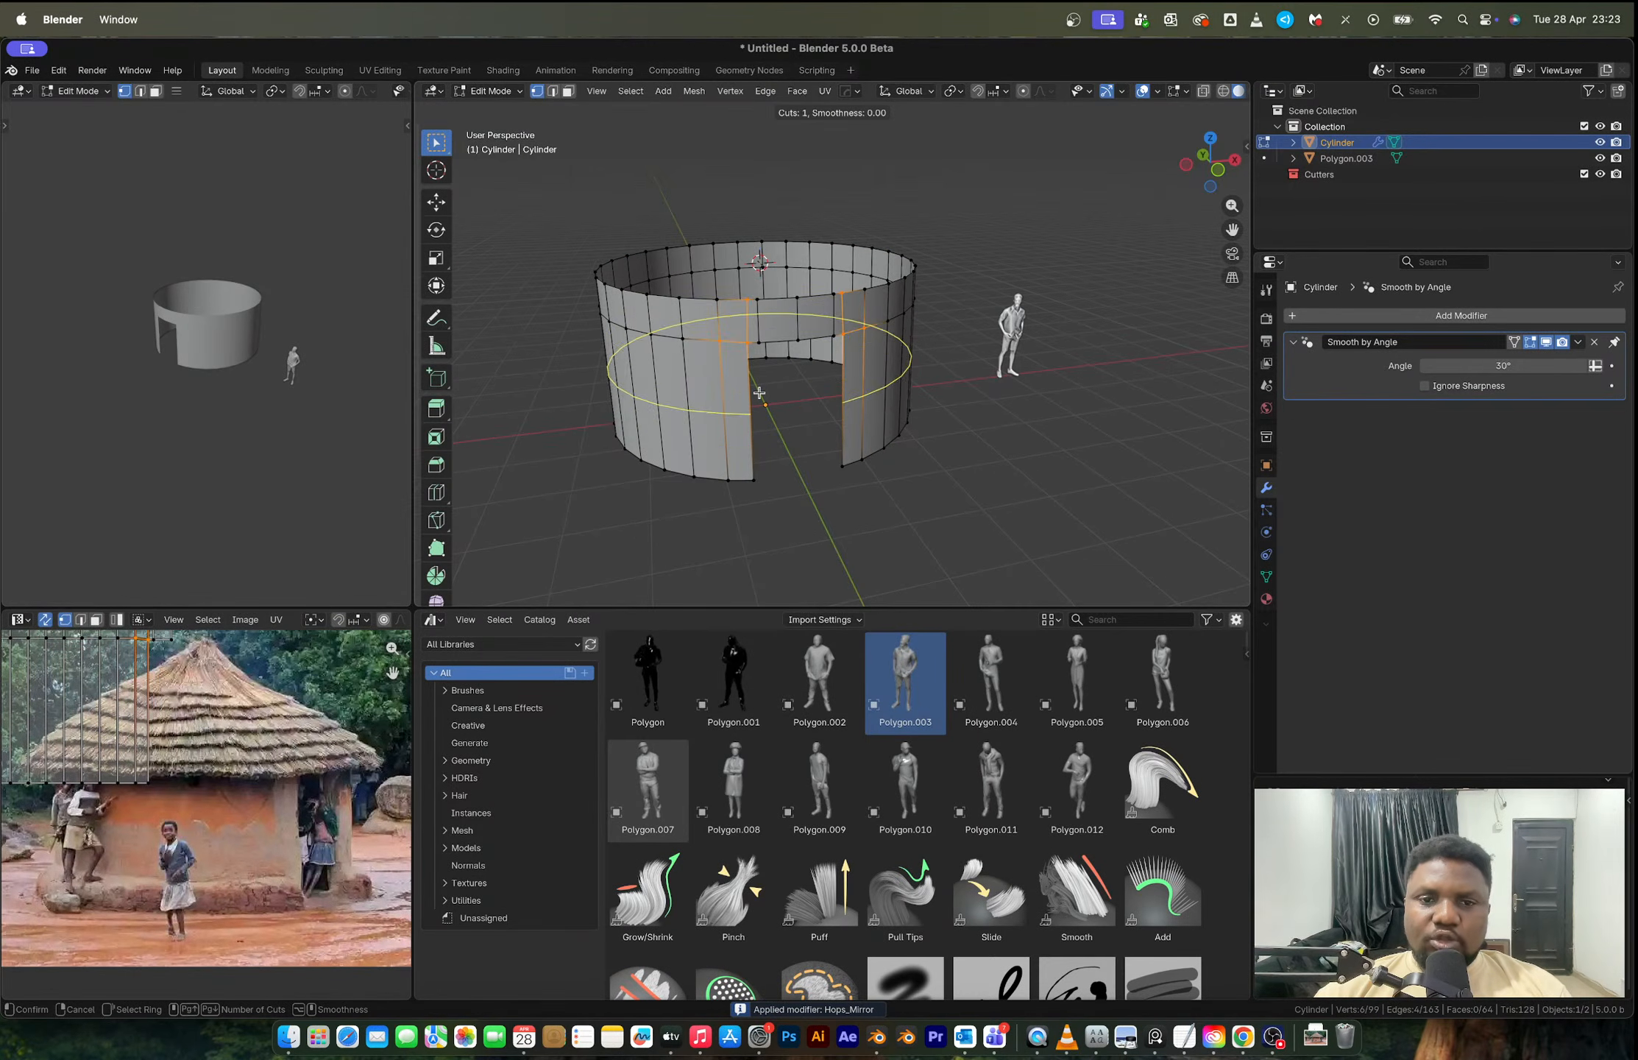
{"action": "left_click", "coordinate": [759, 393]}
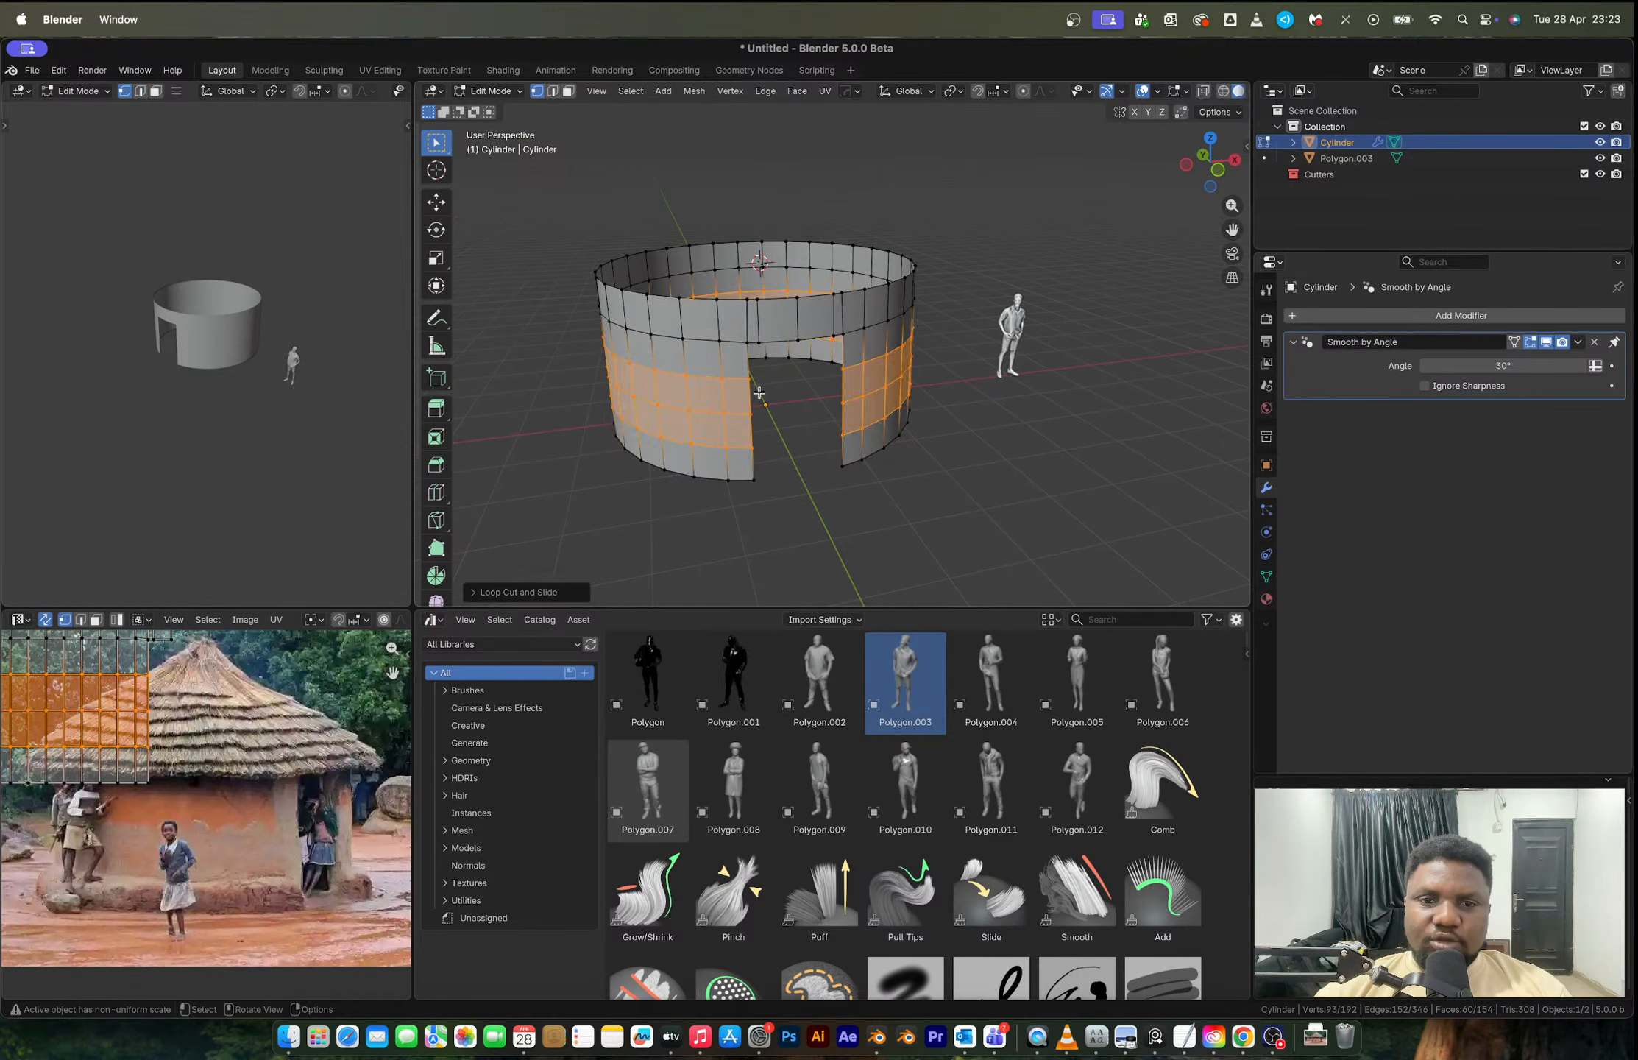
{"action": "middle_click_drag", "start_coordinate": [759, 393], "coordinate": [742, 335]}
Step: Dissolve the two surplus vertical edges just inside the doorway corners in the strip above the opening
{"action": "key", "text": "Tab"}
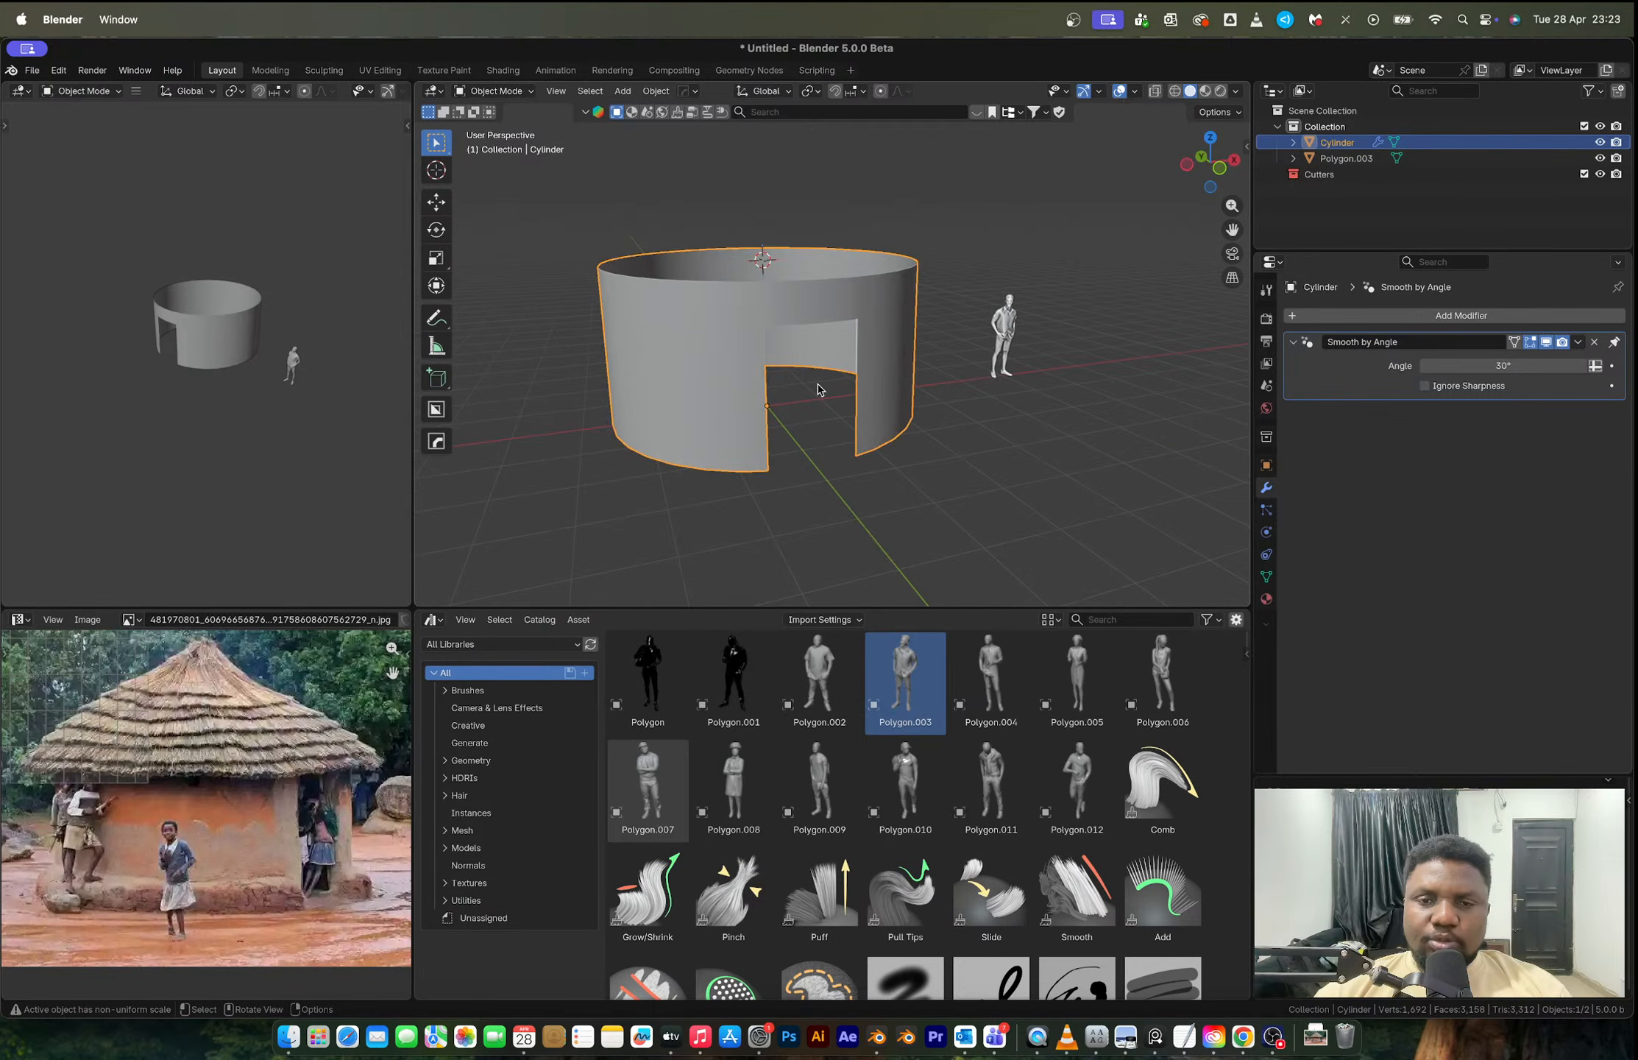
{"action": "key", "text": "Tab"}
{"action": "scroll", "coordinate": [746, 332], "scroll_direction": "up", "scroll_amount": 3}
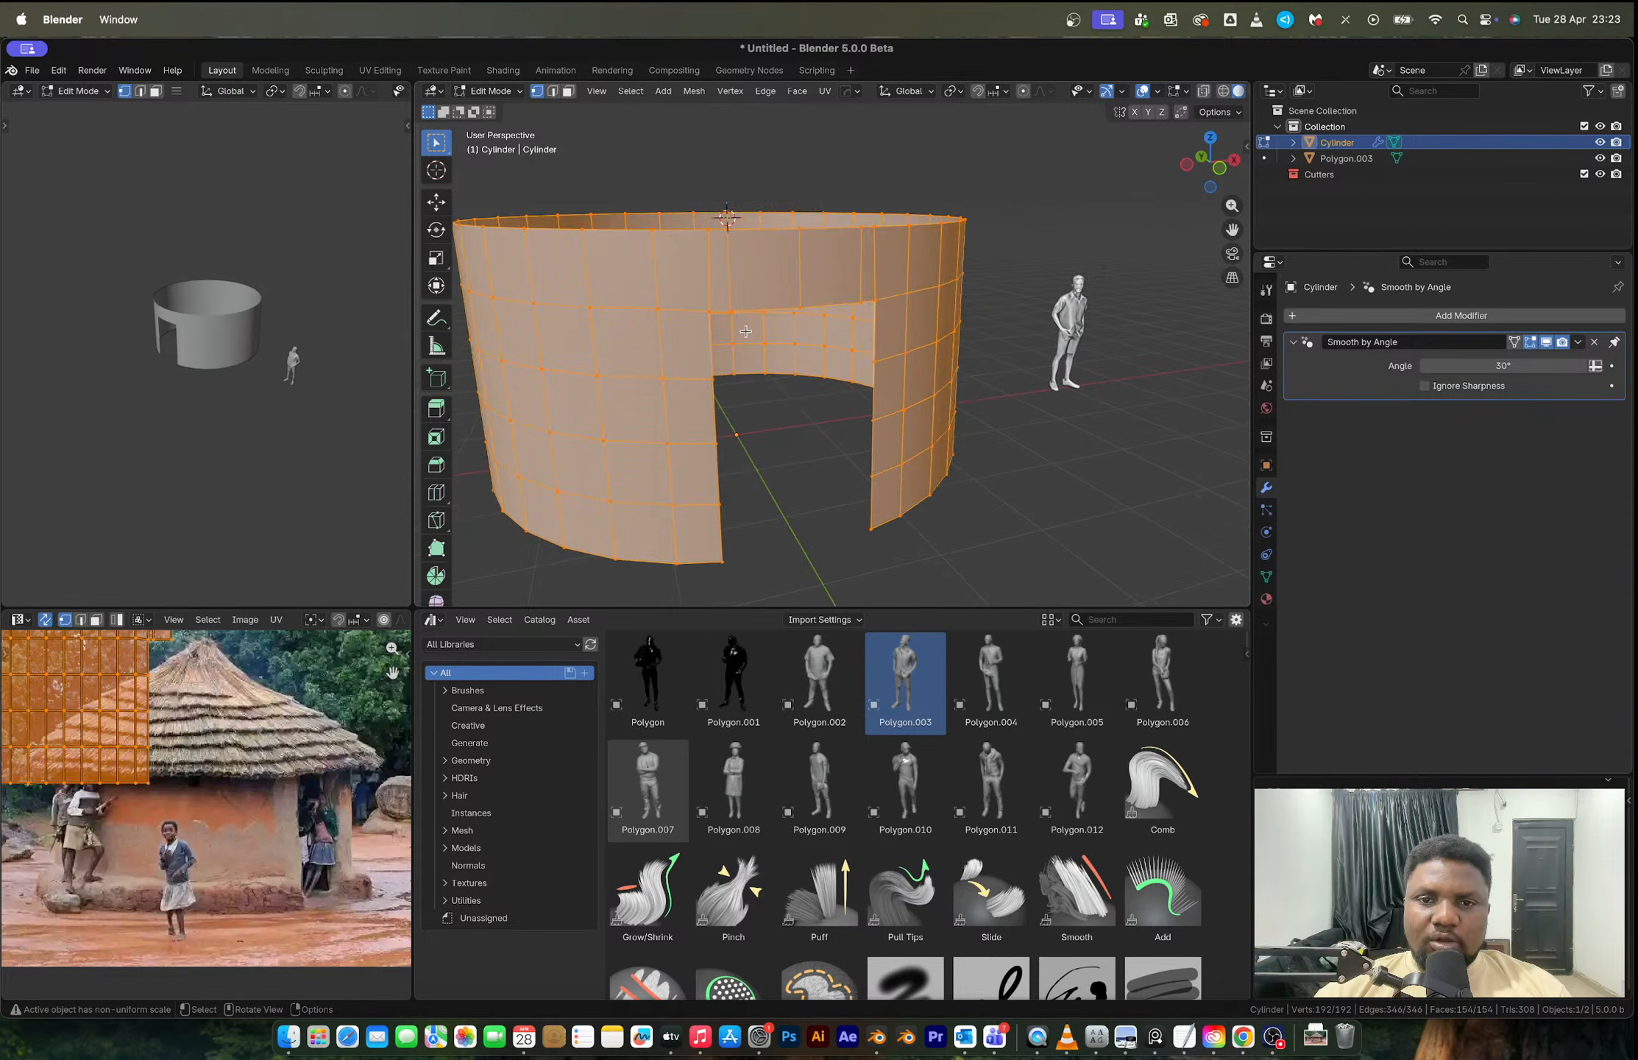
{"action": "key", "text": "2"}
{"action": "left_click", "coordinate": [738, 275]}
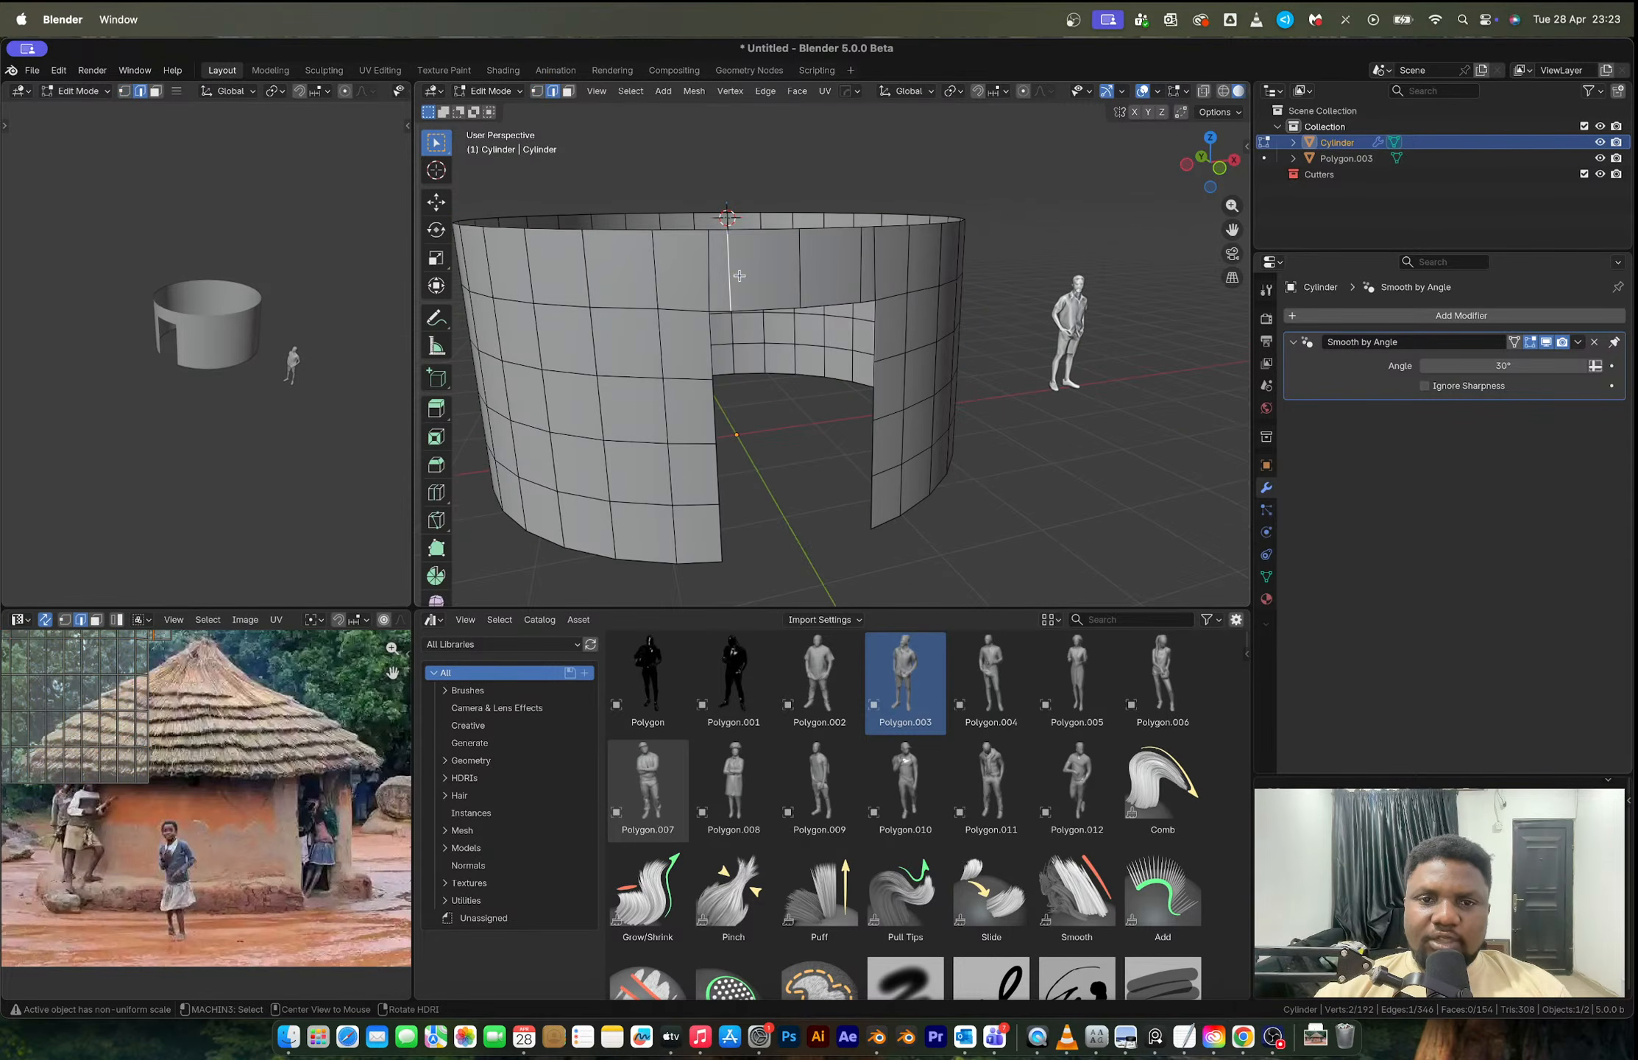
{"action": "right_click", "coordinate": [858, 262]}
{"action": "left_click", "coordinate": [839, 328]}
{"action": "key", "text": "Tab"}
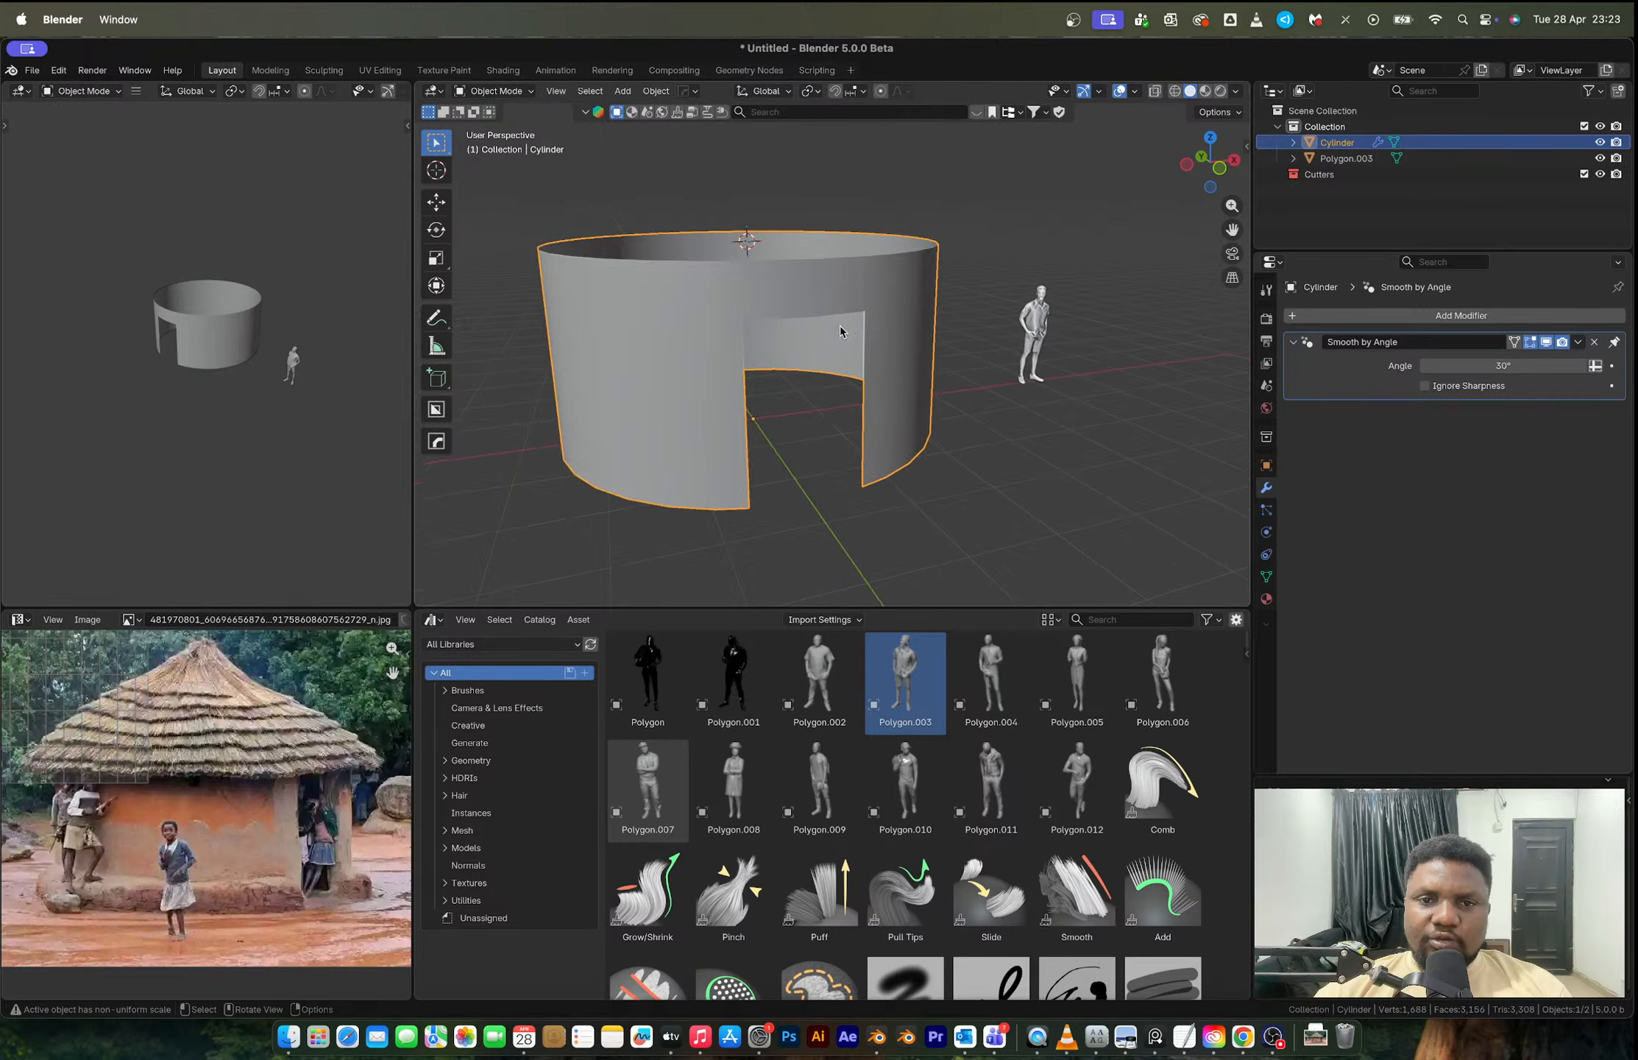
Step: Try subdividing the whole wall mesh twice
{"action": "middle_click_drag", "start_coordinate": [840, 326], "coordinate": [857, 326]}
{"action": "right_click", "coordinate": [766, 335]}
{"action": "left_click", "coordinate": [762, 336]}
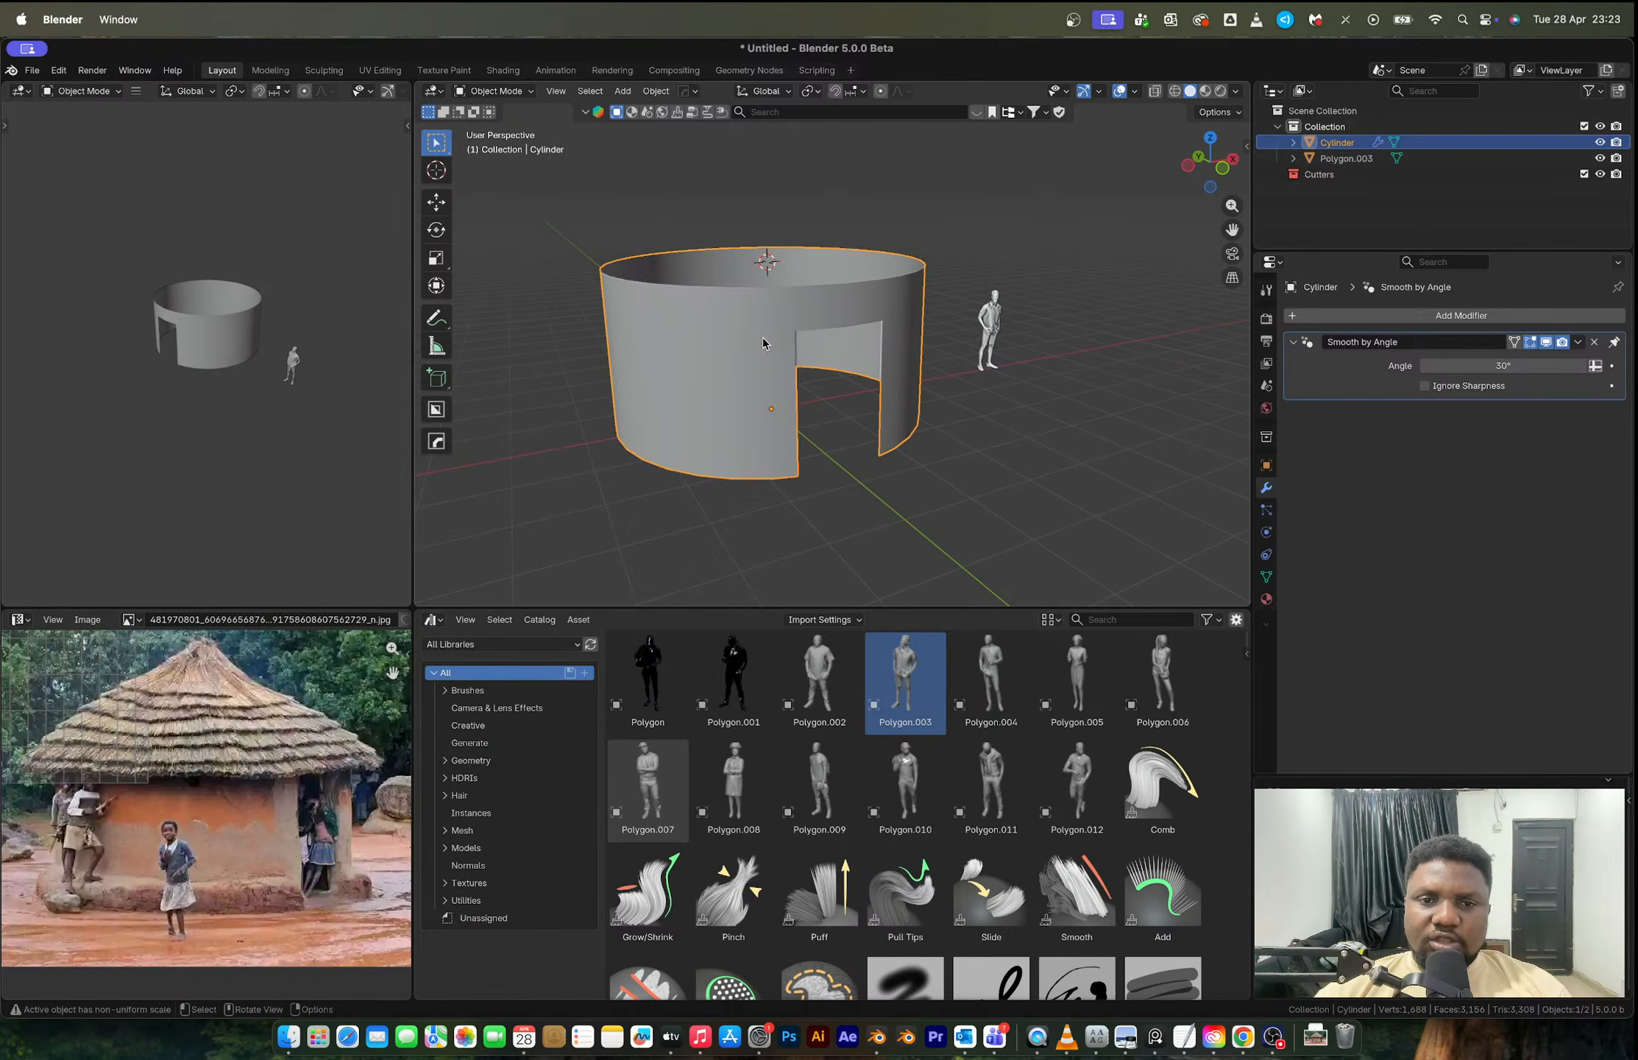
{"action": "key", "text": "Tab"}
{"action": "key", "text": "a"}
{"action": "right_click", "coordinate": [763, 342]}
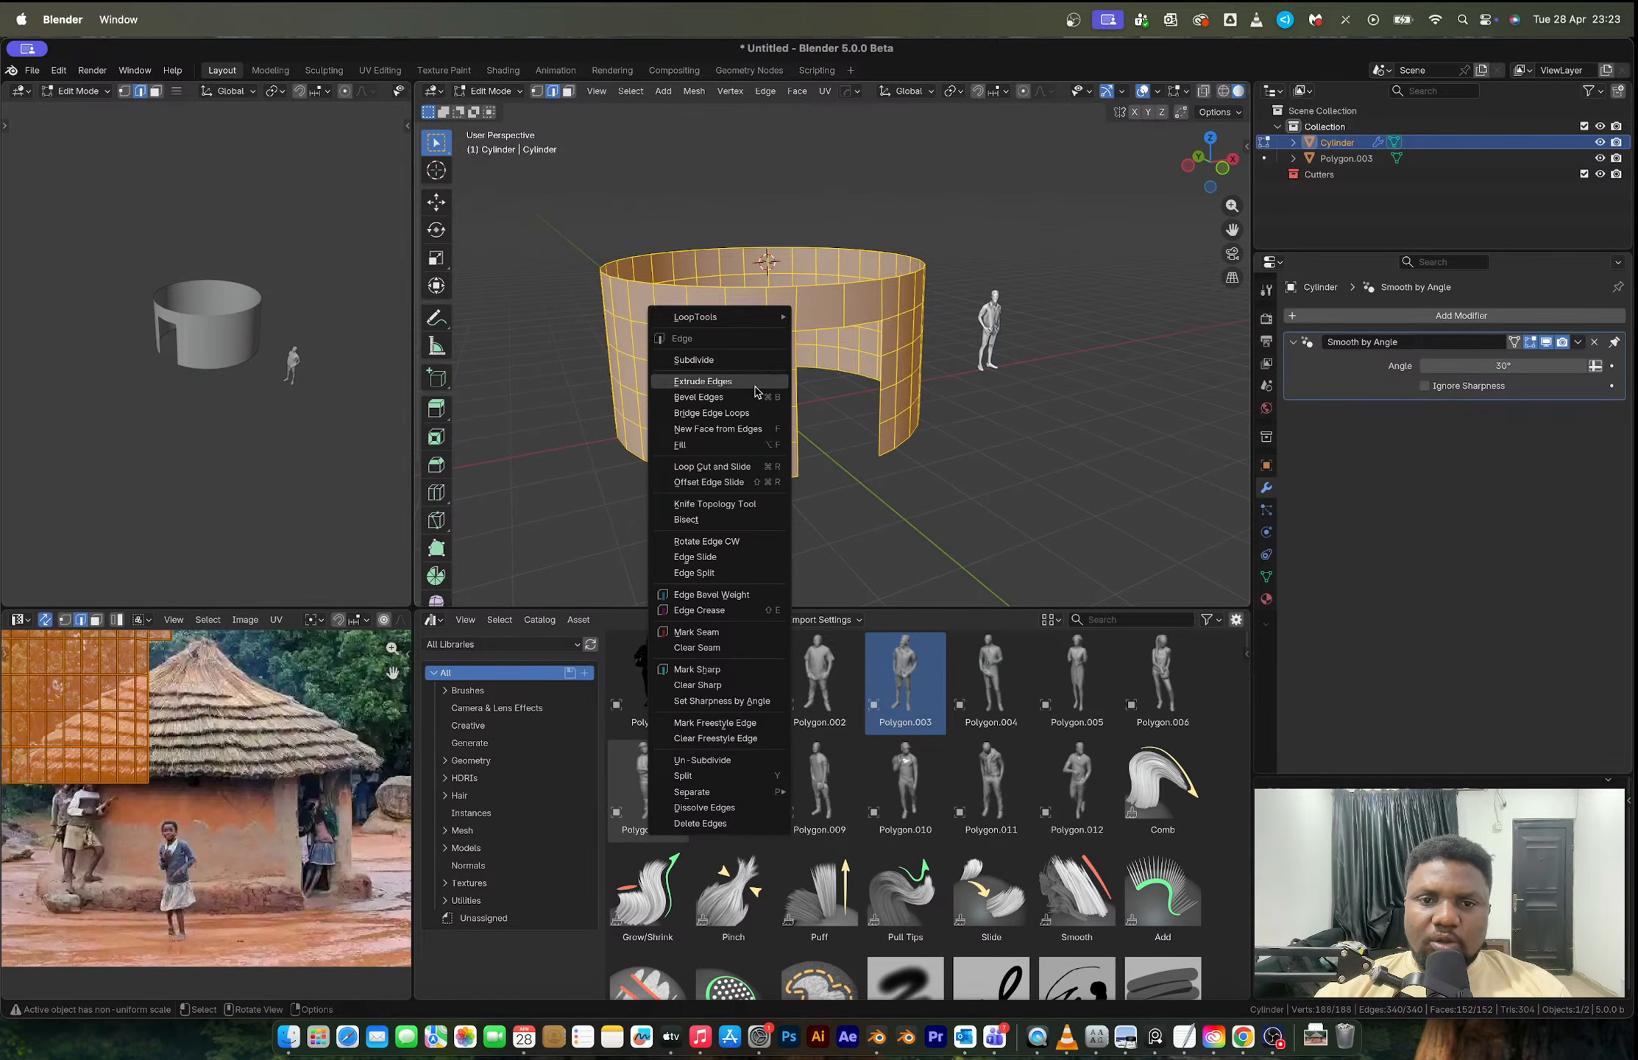
{"action": "left_click", "coordinate": [732, 360]}
{"action": "right_click", "coordinate": [741, 354]}
{"action": "left_click", "coordinate": [739, 352]}
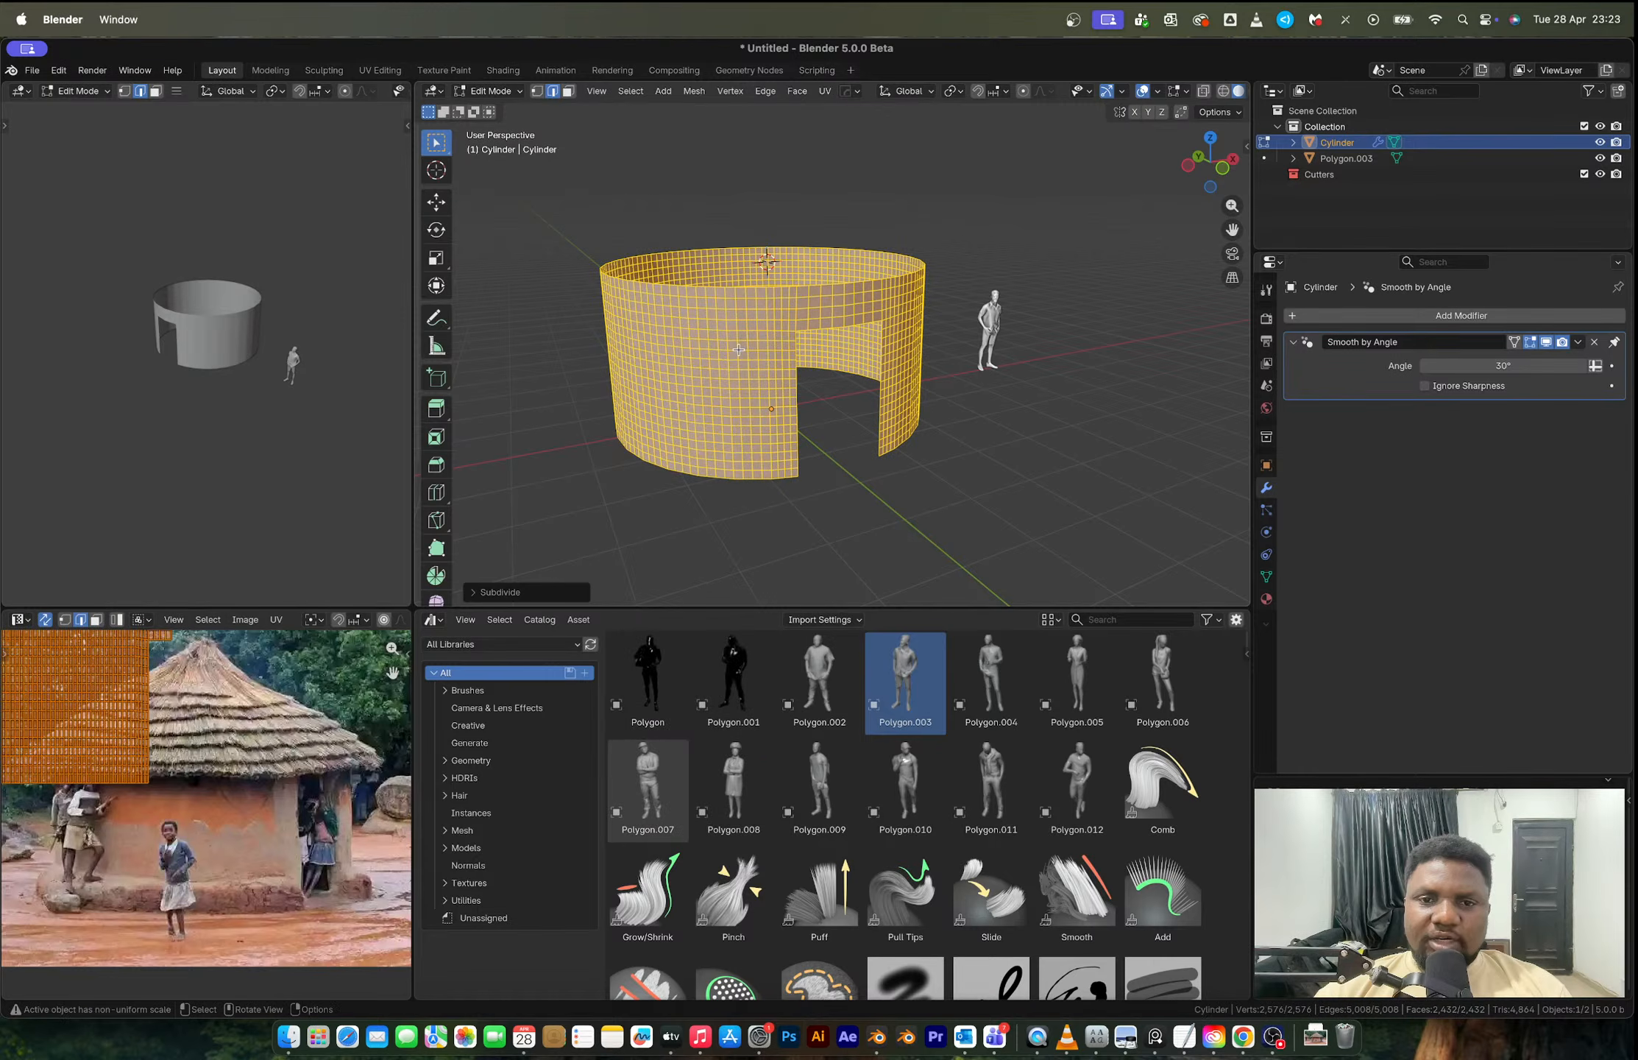
{"action": "key", "text": "Tab"}
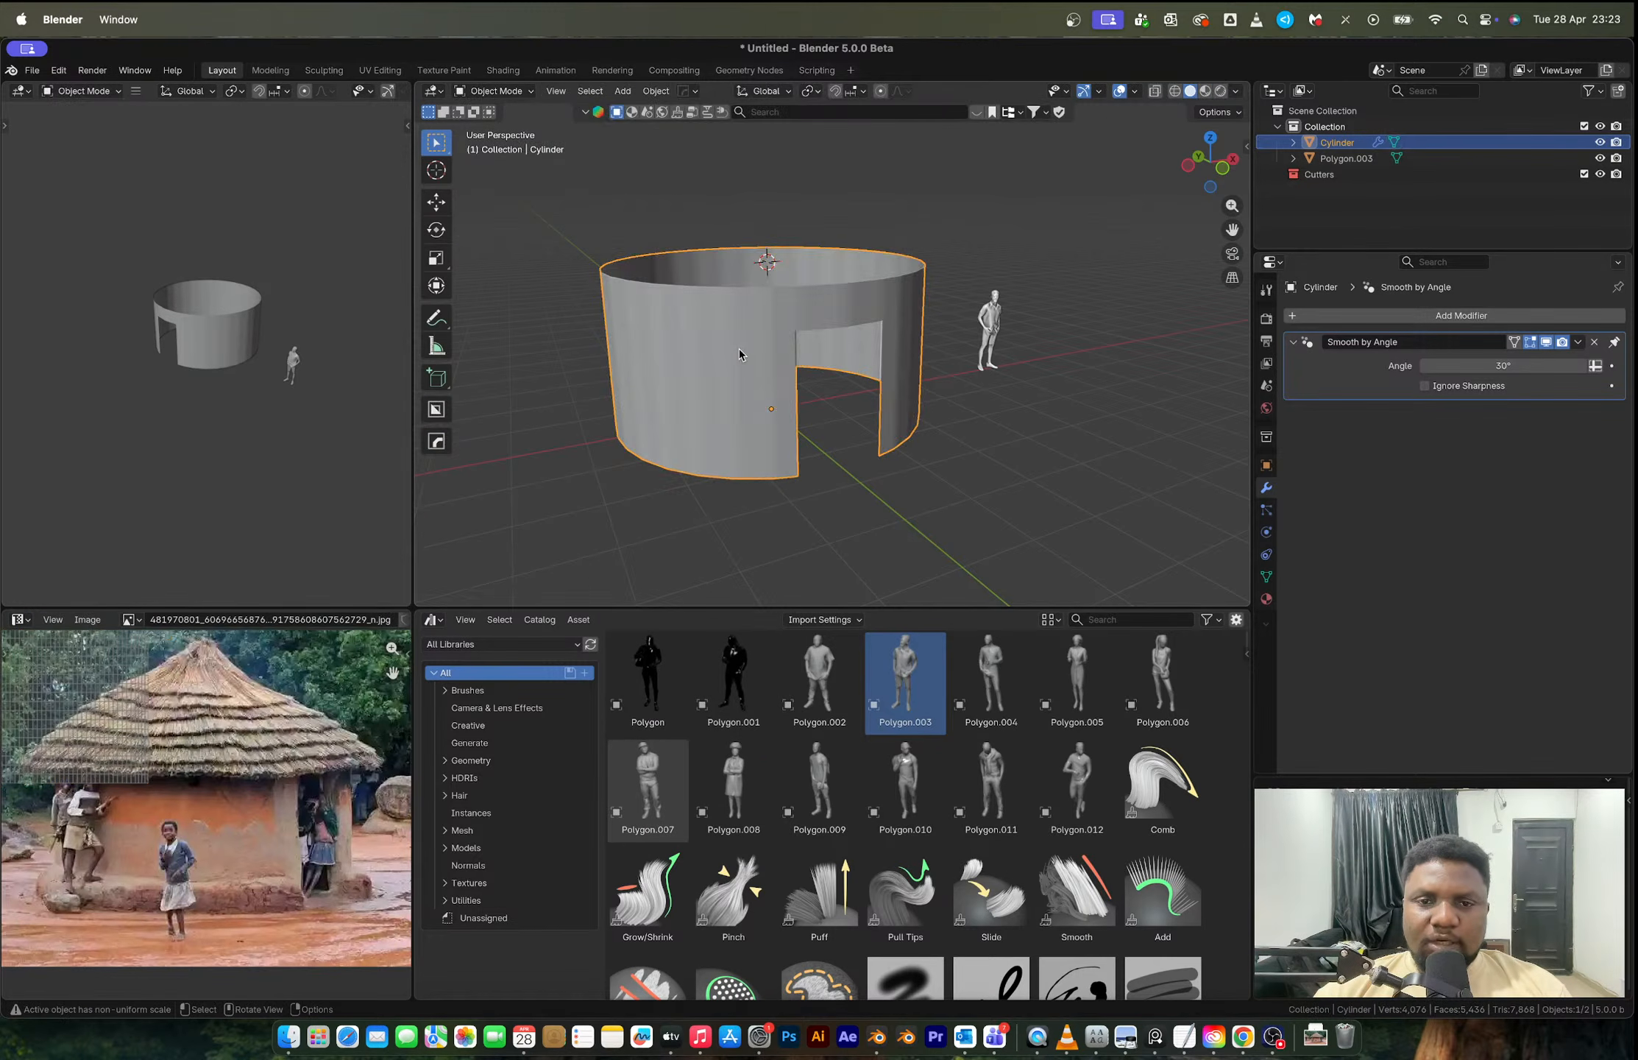
Step: Inspect the shading of the subdivided wall and undo both subdivisions
{"action": "middle_click_drag", "start_coordinate": [738, 350], "coordinate": [791, 365]}
{"action": "scroll", "coordinate": [781, 360], "scroll_direction": "up", "scroll_amount": 3}
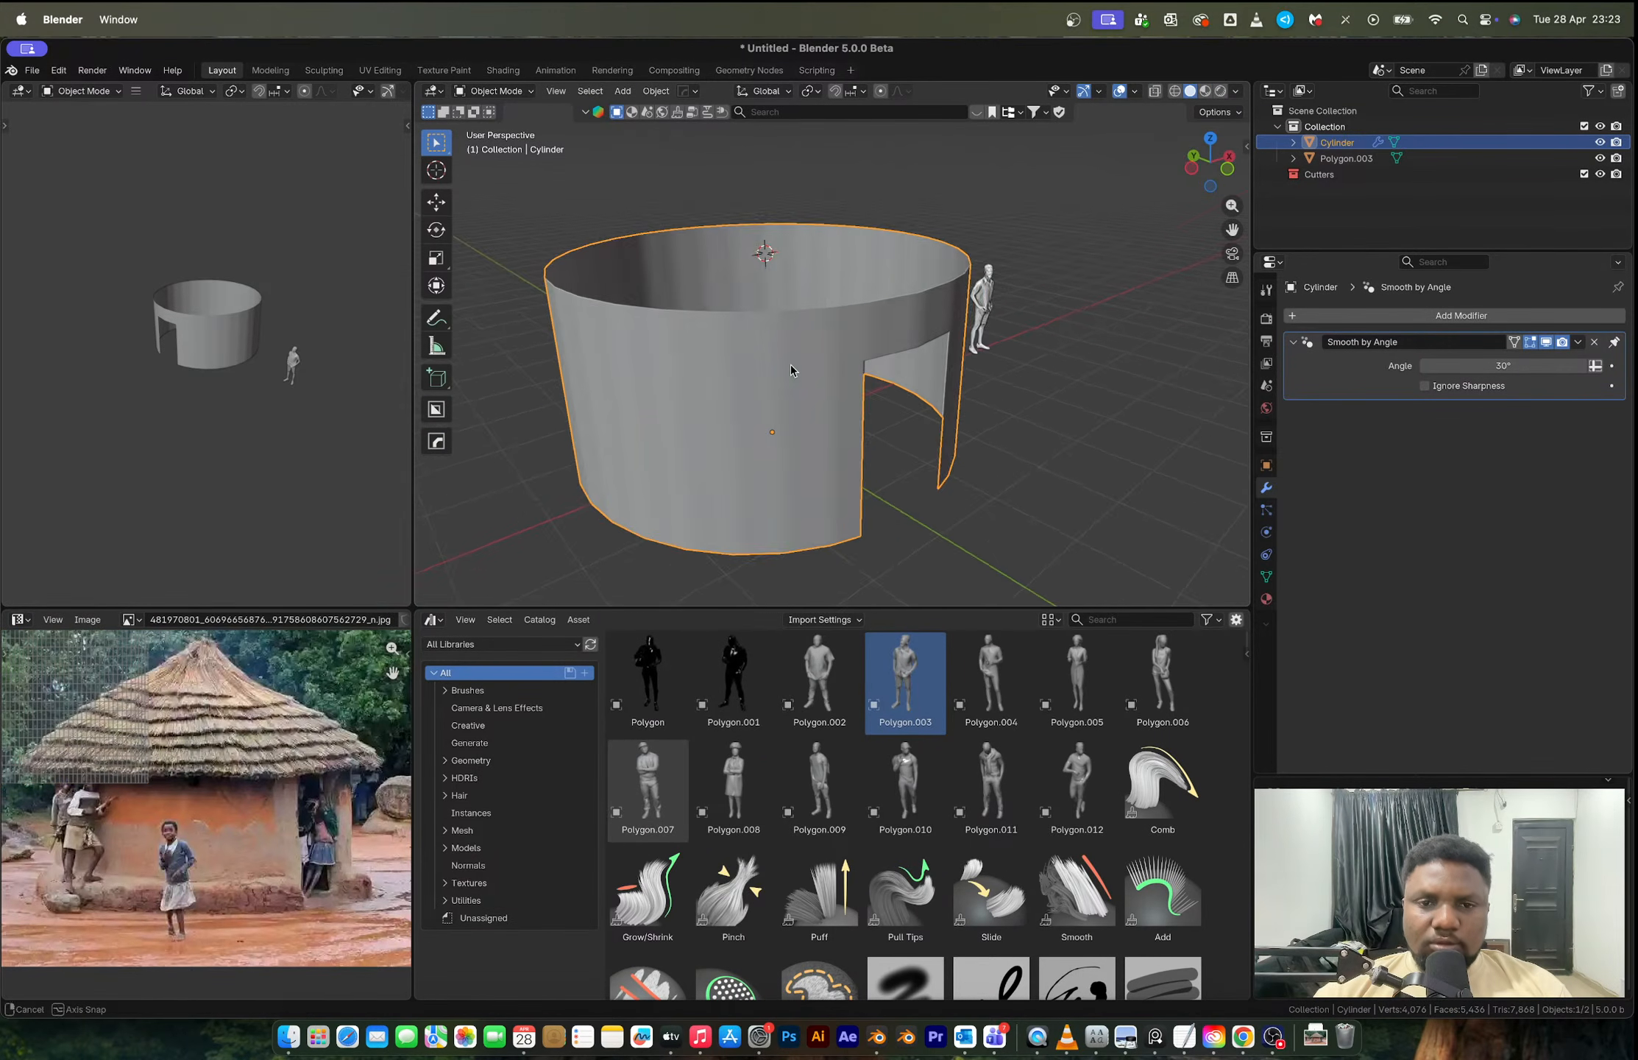
{"action": "scroll", "coordinate": [791, 365], "scroll_direction": "up", "scroll_amount": 2}
{"action": "key", "text": "Tab"}
{"action": "key", "text": "super+z"}
{"action": "key", "text": "super+z"}
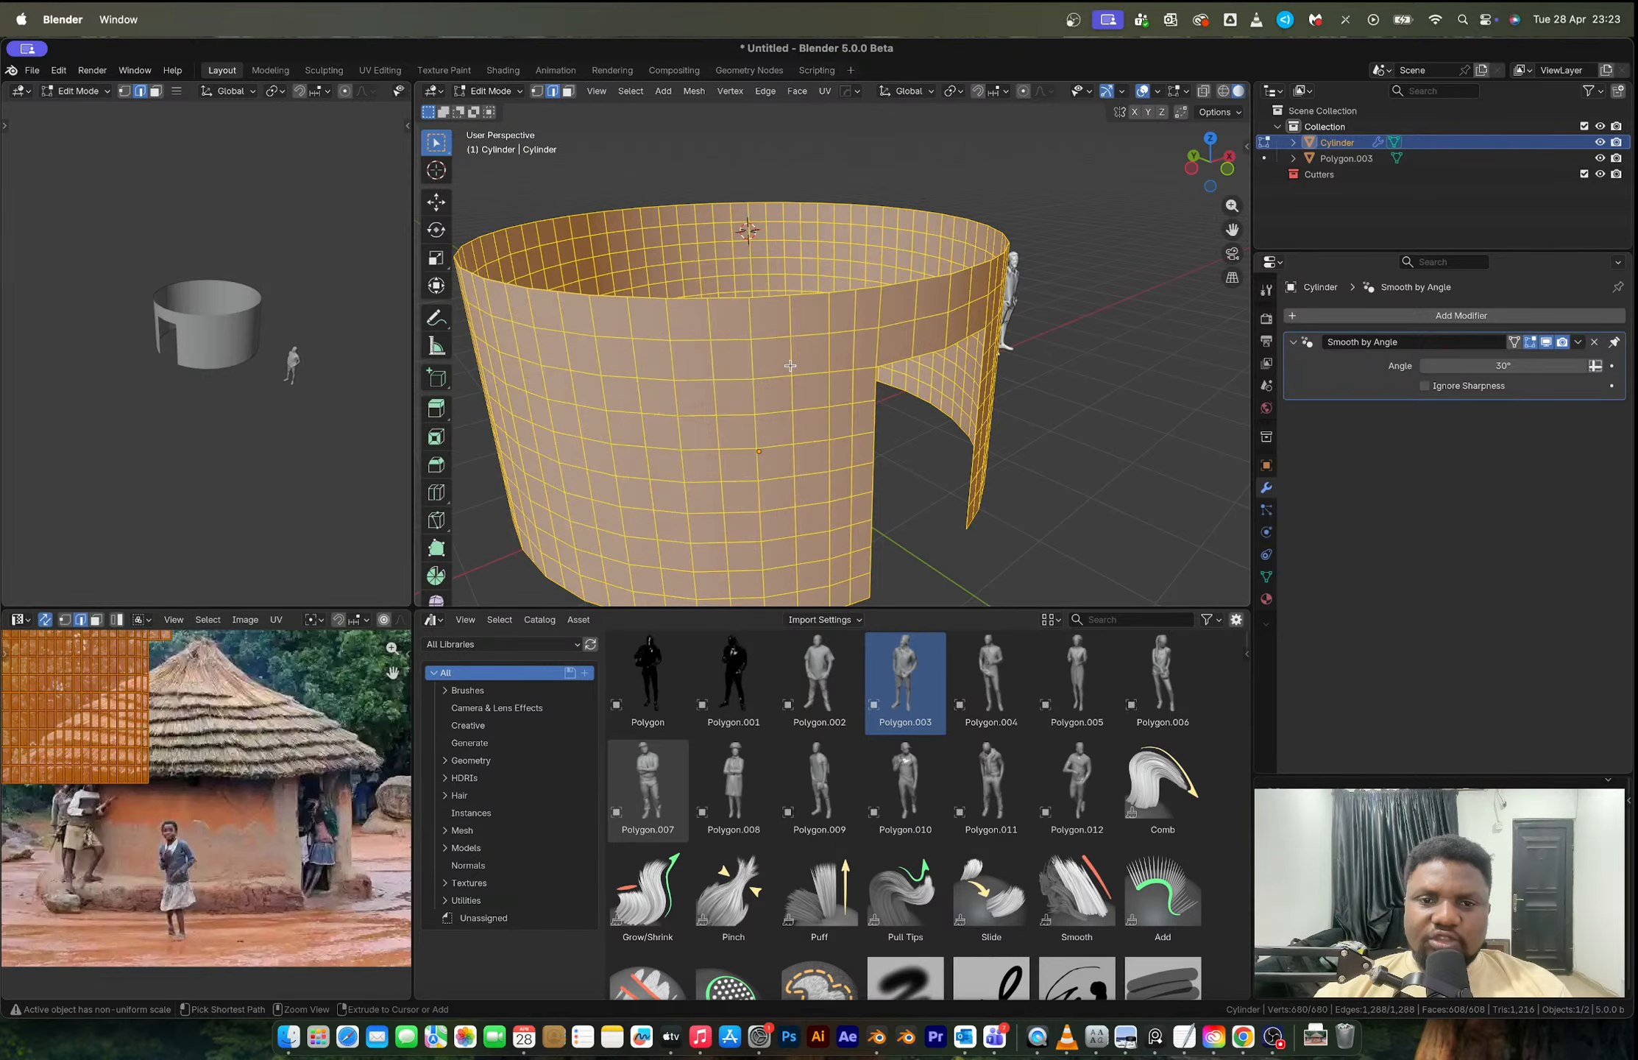
{"action": "key", "text": "Tab"}
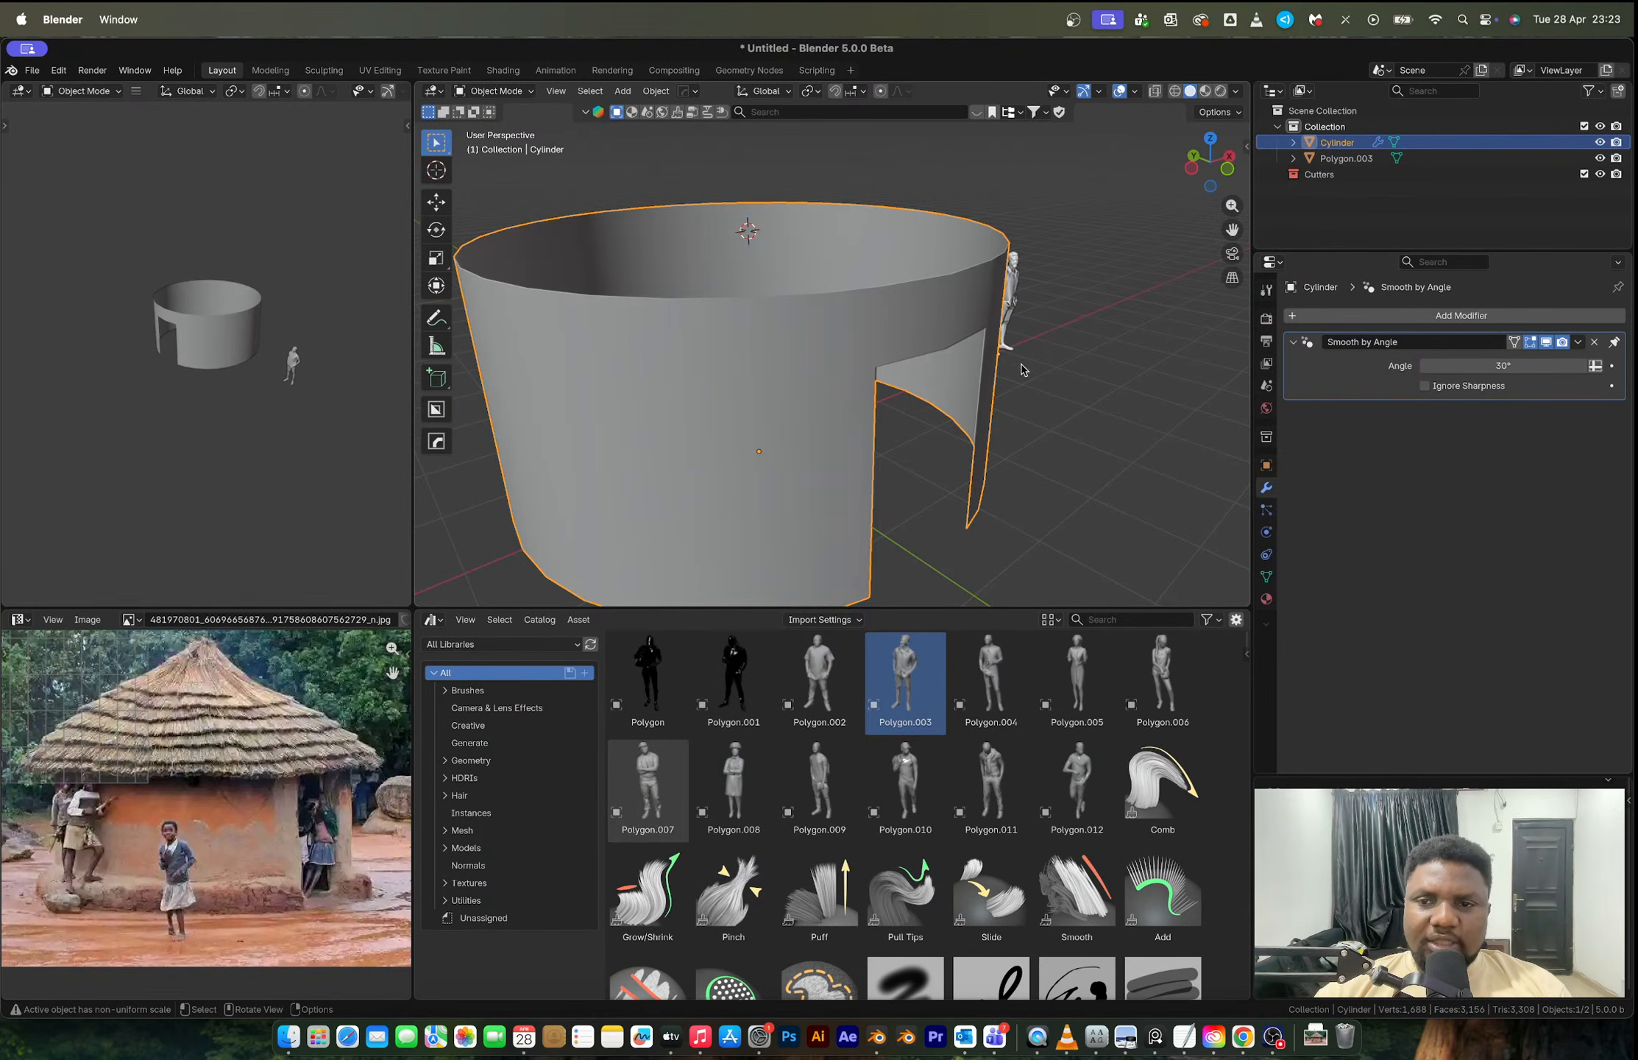
Step: Add a Subdivision modifier with viewport level 3 to the wall and apply it
{"action": "key", "text": "ctrl+3"}
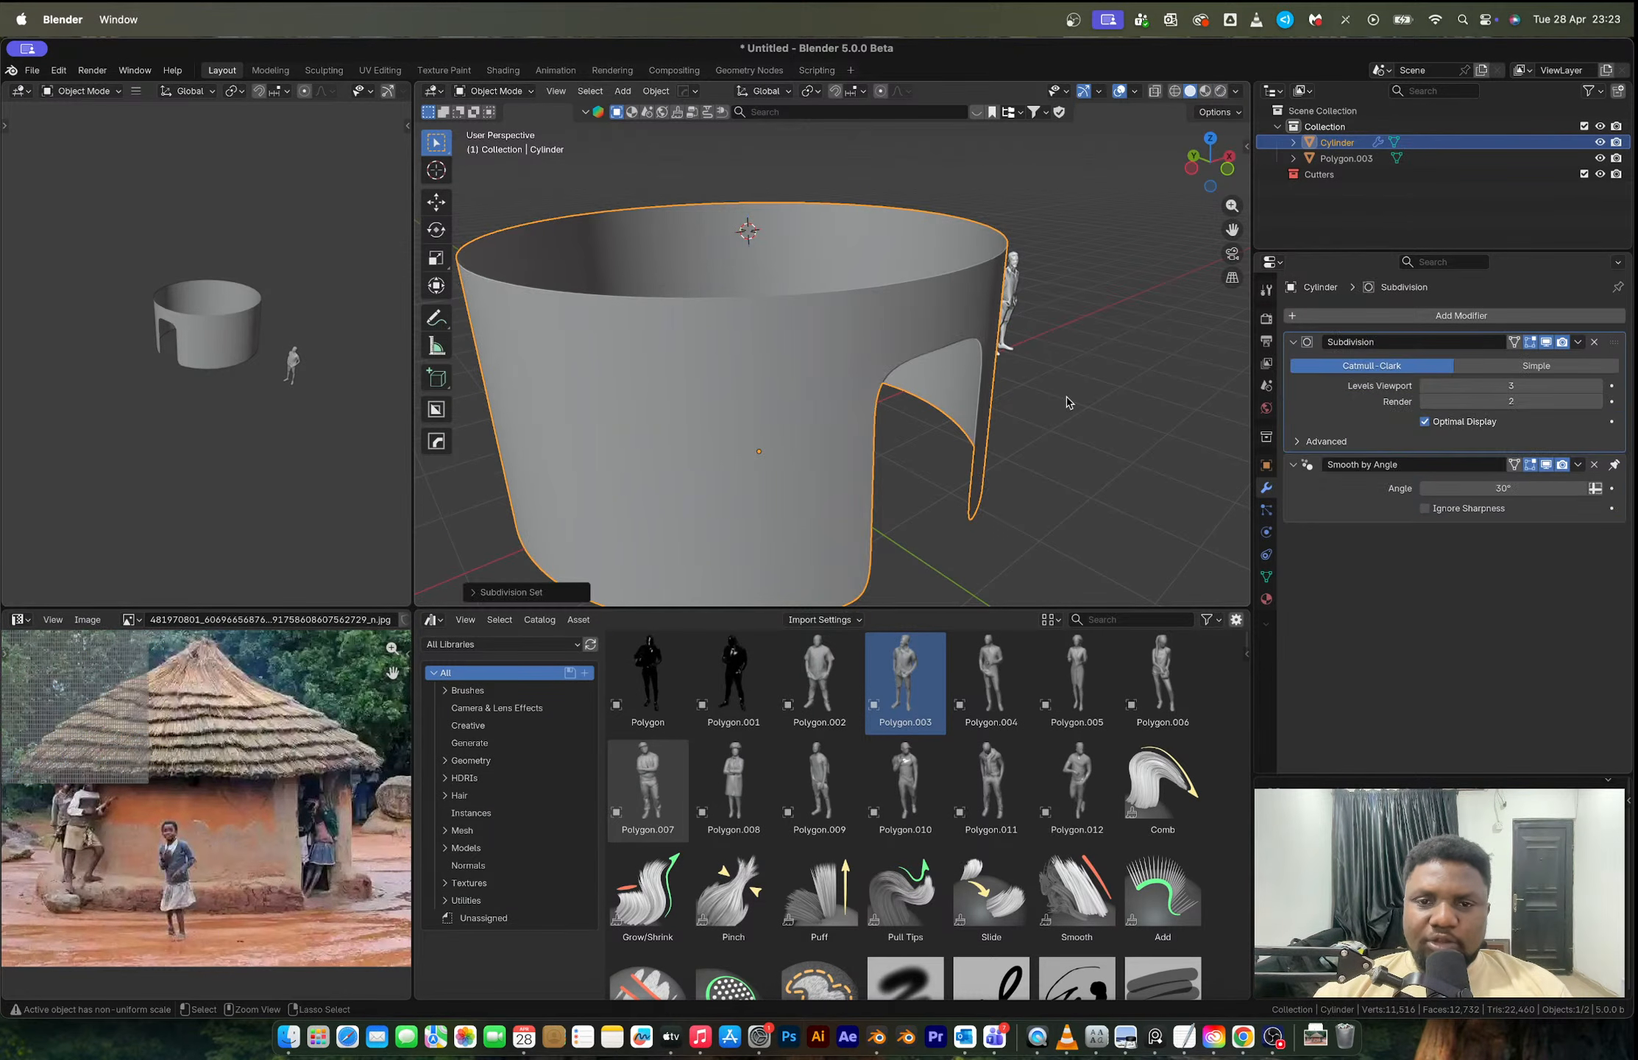
{"action": "middle_click_drag", "start_coordinate": [1004, 413], "coordinate": [926, 405]}
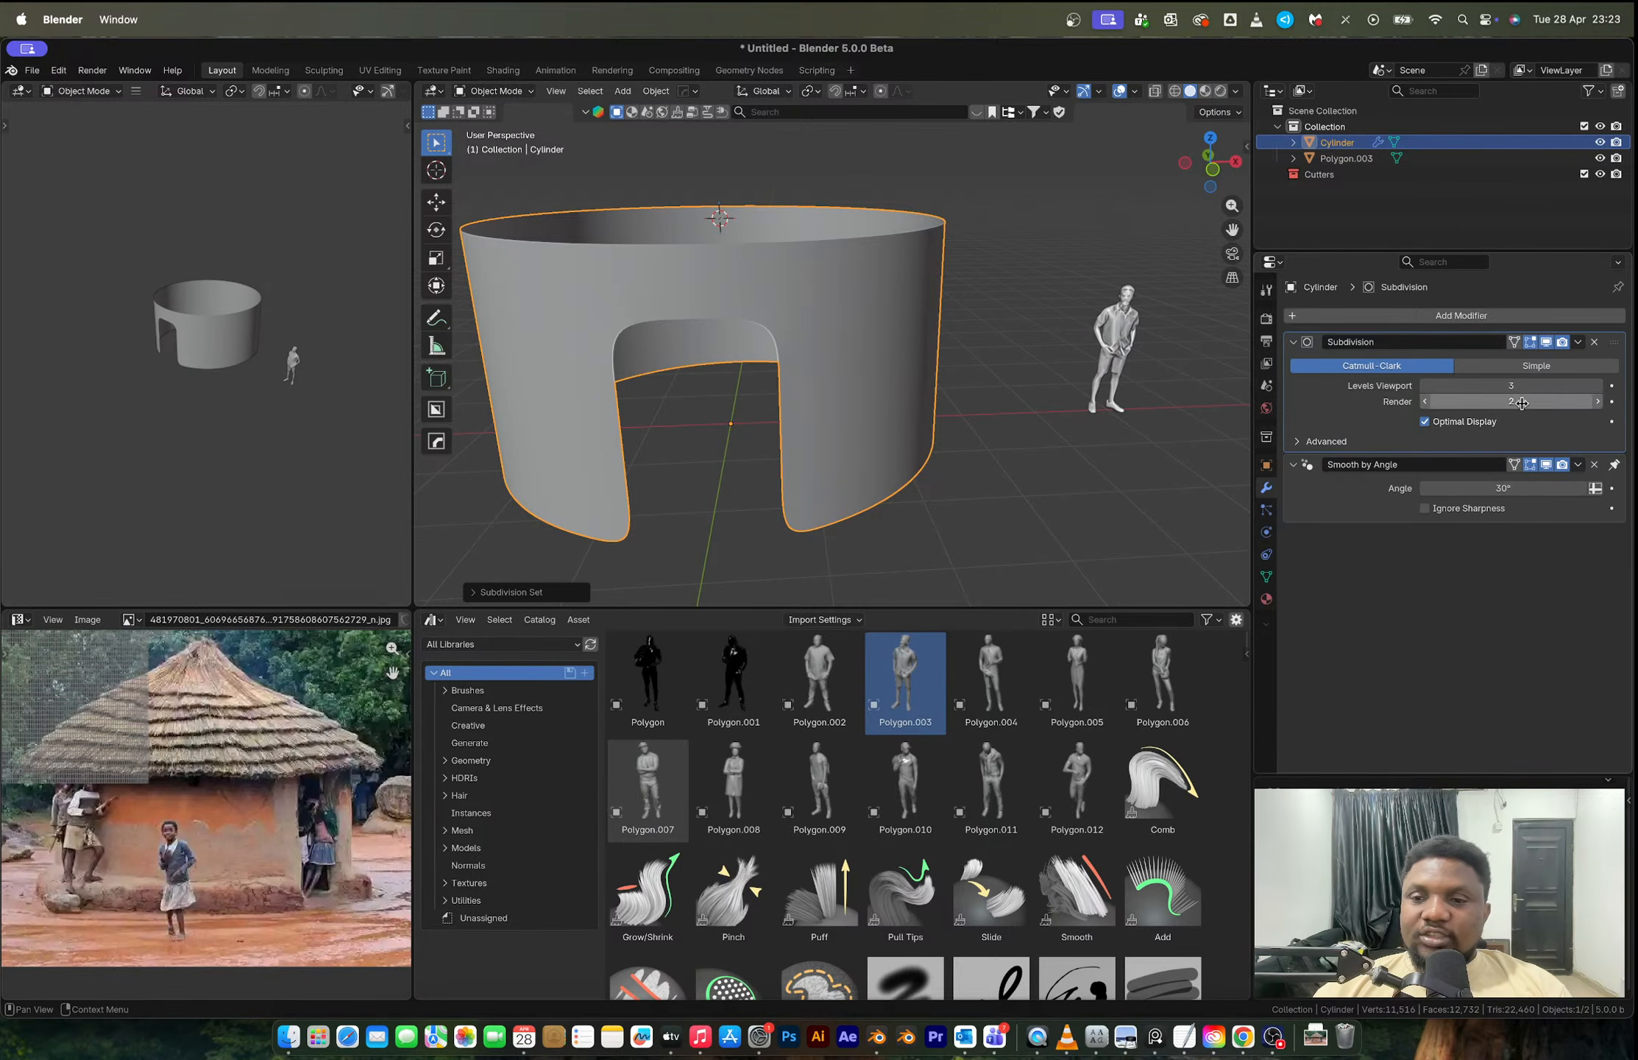
{"action": "key", "text": "ctrl+a"}
{"action": "key", "text": "Tab"}
{"action": "middle_click_drag", "start_coordinate": [774, 391], "coordinate": [844, 431]}
{"action": "key", "text": "Tab"}
{"action": "scroll", "coordinate": [839, 387], "scroll_direction": "down", "scroll_amount": 3}
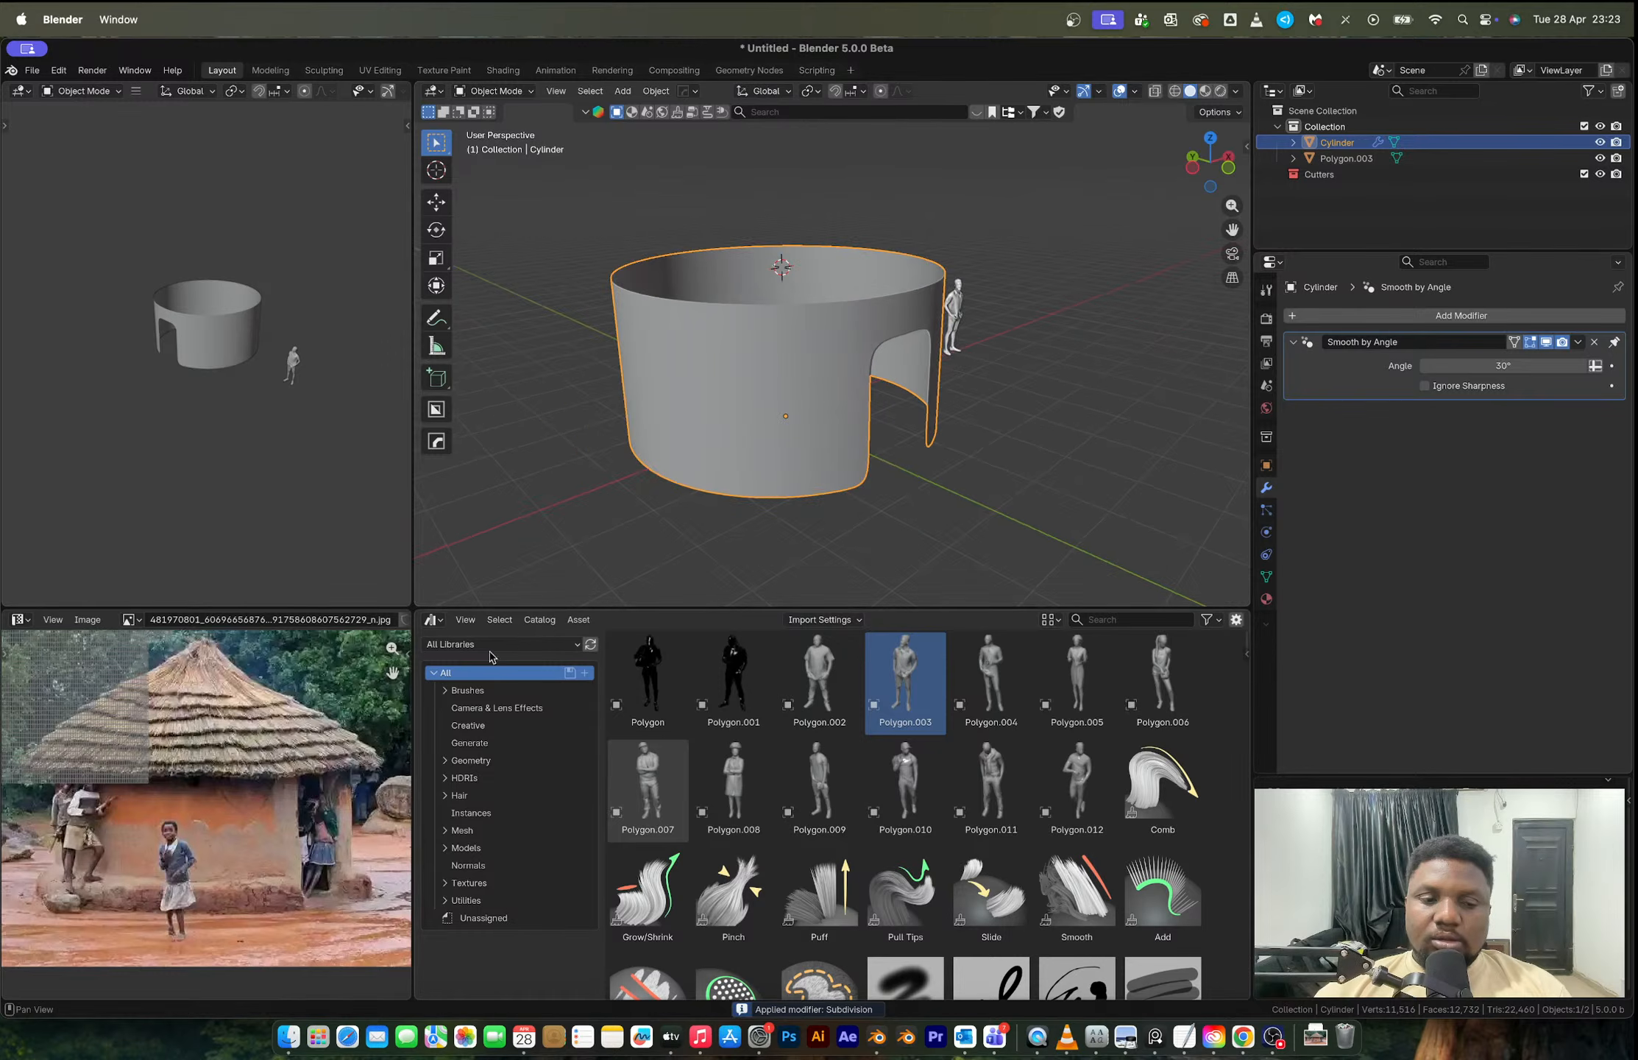
Step: Compare the dense wall mesh with the reference photo and undo the applied Subdivision modifier
{"action": "scroll", "coordinate": [245, 847], "scroll_direction": "up", "scroll_amount": 3}
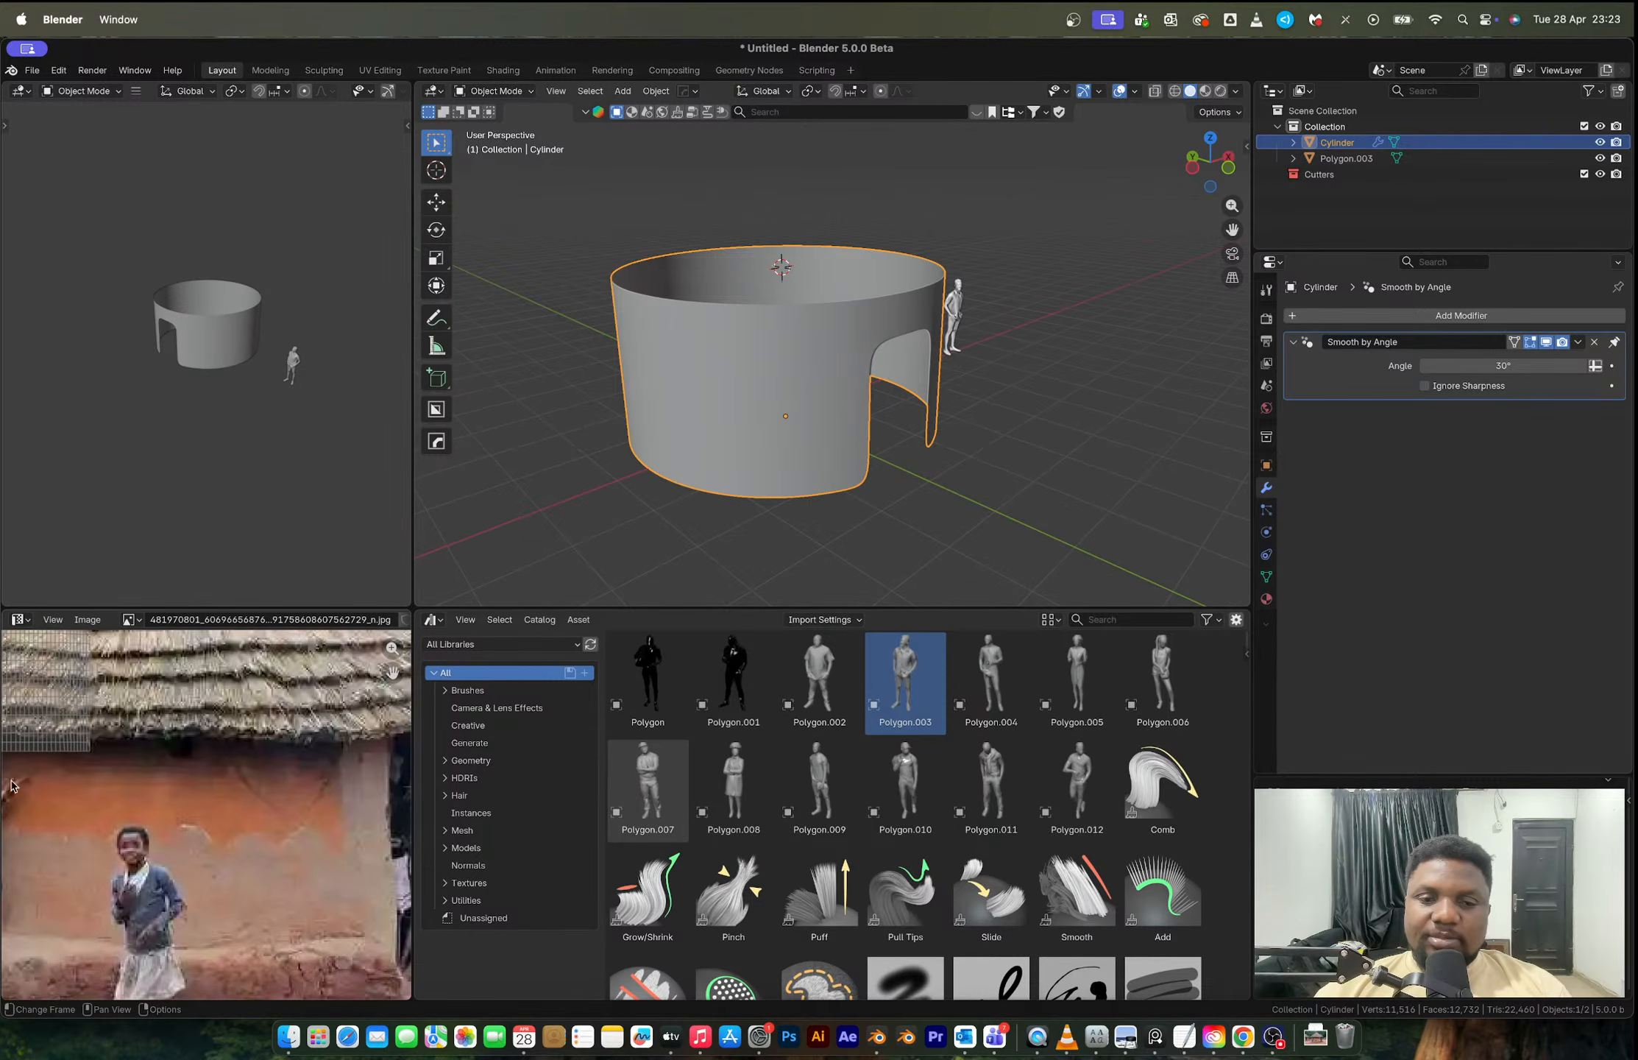
{"action": "middle_click_drag", "start_coordinate": [968, 356], "coordinate": [939, 436]}
{"action": "scroll", "coordinate": [859, 412], "scroll_direction": "up", "scroll_amount": 2}
{"action": "key", "text": "Tab"}
{"action": "key", "text": "Tab"}
{"action": "key", "text": "Tab"}
{"action": "key", "text": "Tab"}
{"action": "key", "text": "Tab"}
{"action": "key", "text": "Tab"}
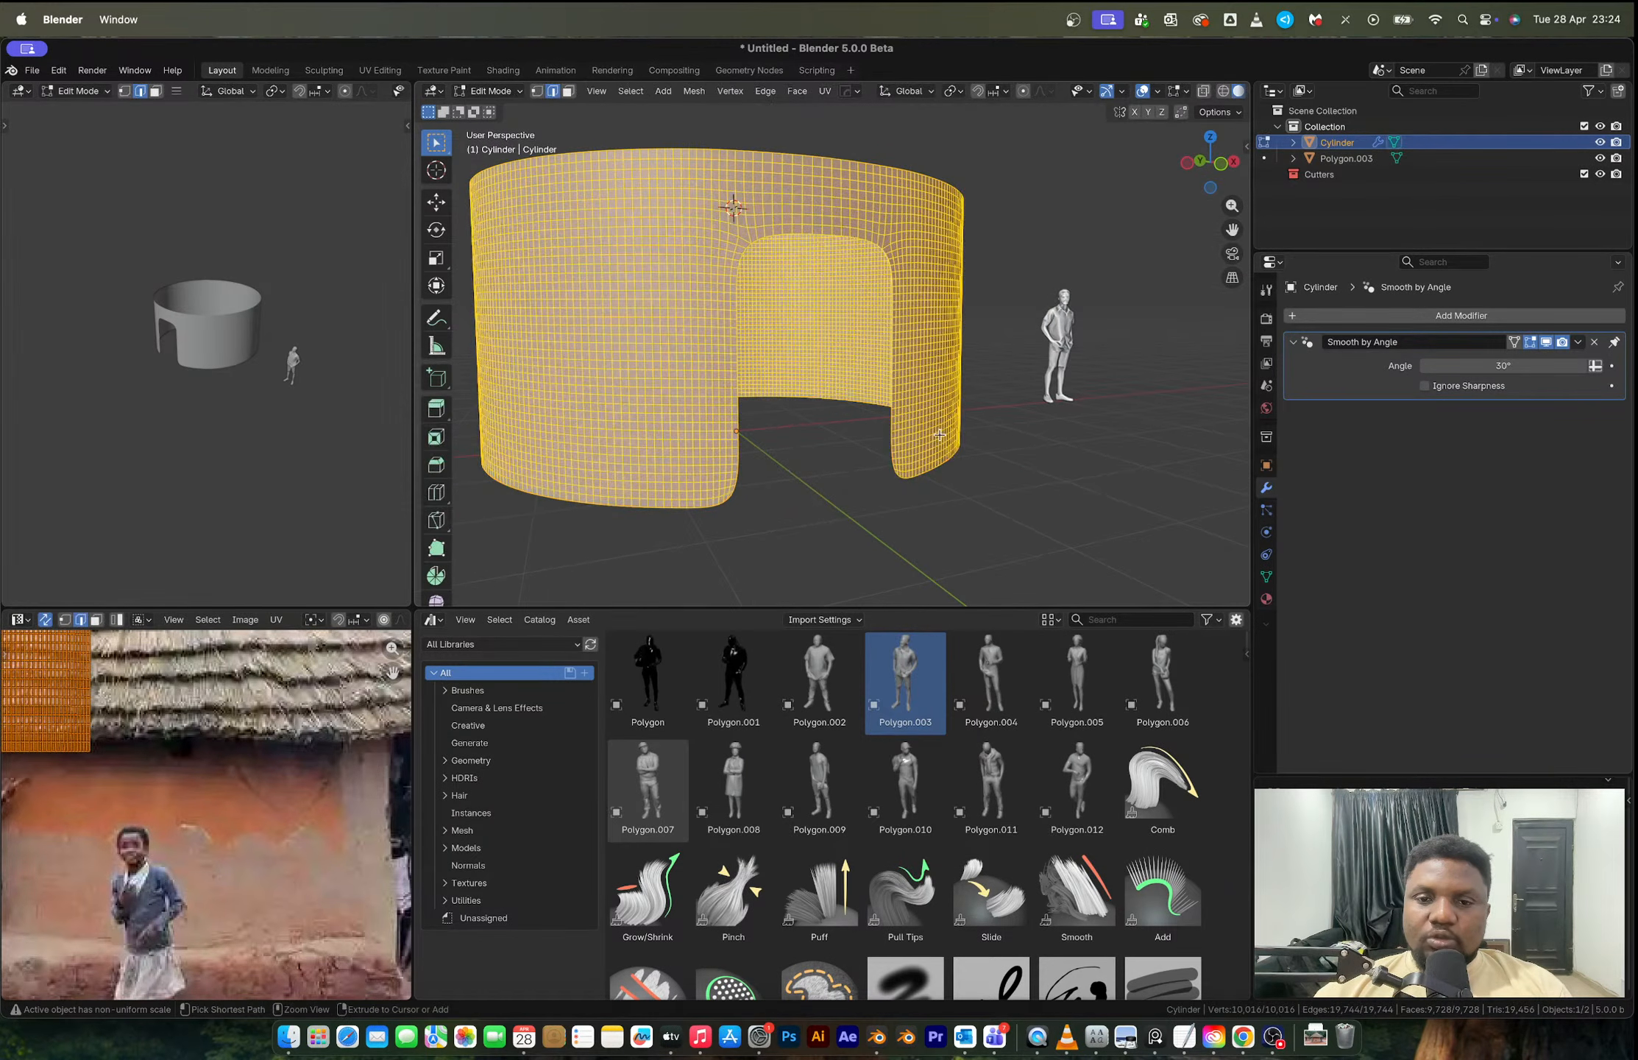
{"action": "key", "text": "ctrl+3"}
{"action": "key", "text": "ctrl+z"}
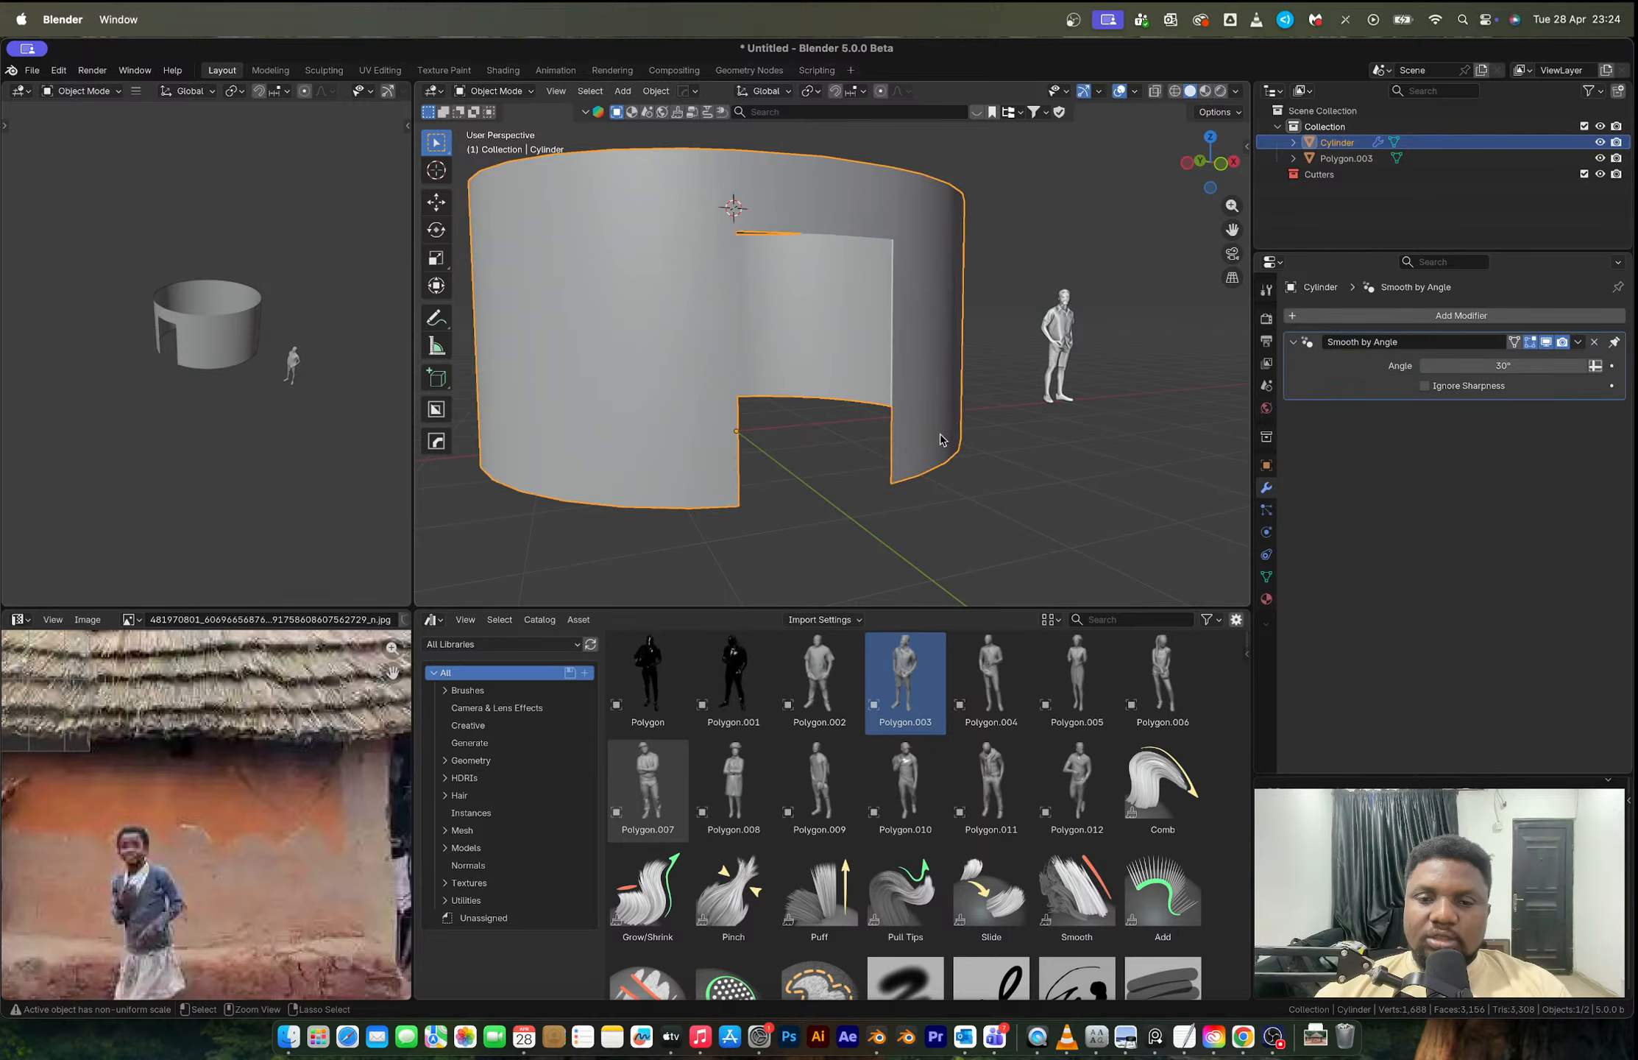
Step: Scale the cylinder wall slightly wider on the X and Y axes only, keeping its height
{"action": "middle_click_drag", "start_coordinate": [940, 439], "coordinate": [847, 432]}
{"action": "key", "text": "s"}
{"action": "key", "text": "shift+z"}
{"action": "left_click", "coordinate": [963, 452]}
{"action": "scroll", "coordinate": [965, 453], "scroll_direction": "down", "scroll_amount": 4}
{"action": "scroll", "coordinate": [861, 421], "scroll_direction": "up", "scroll_amount": 3}
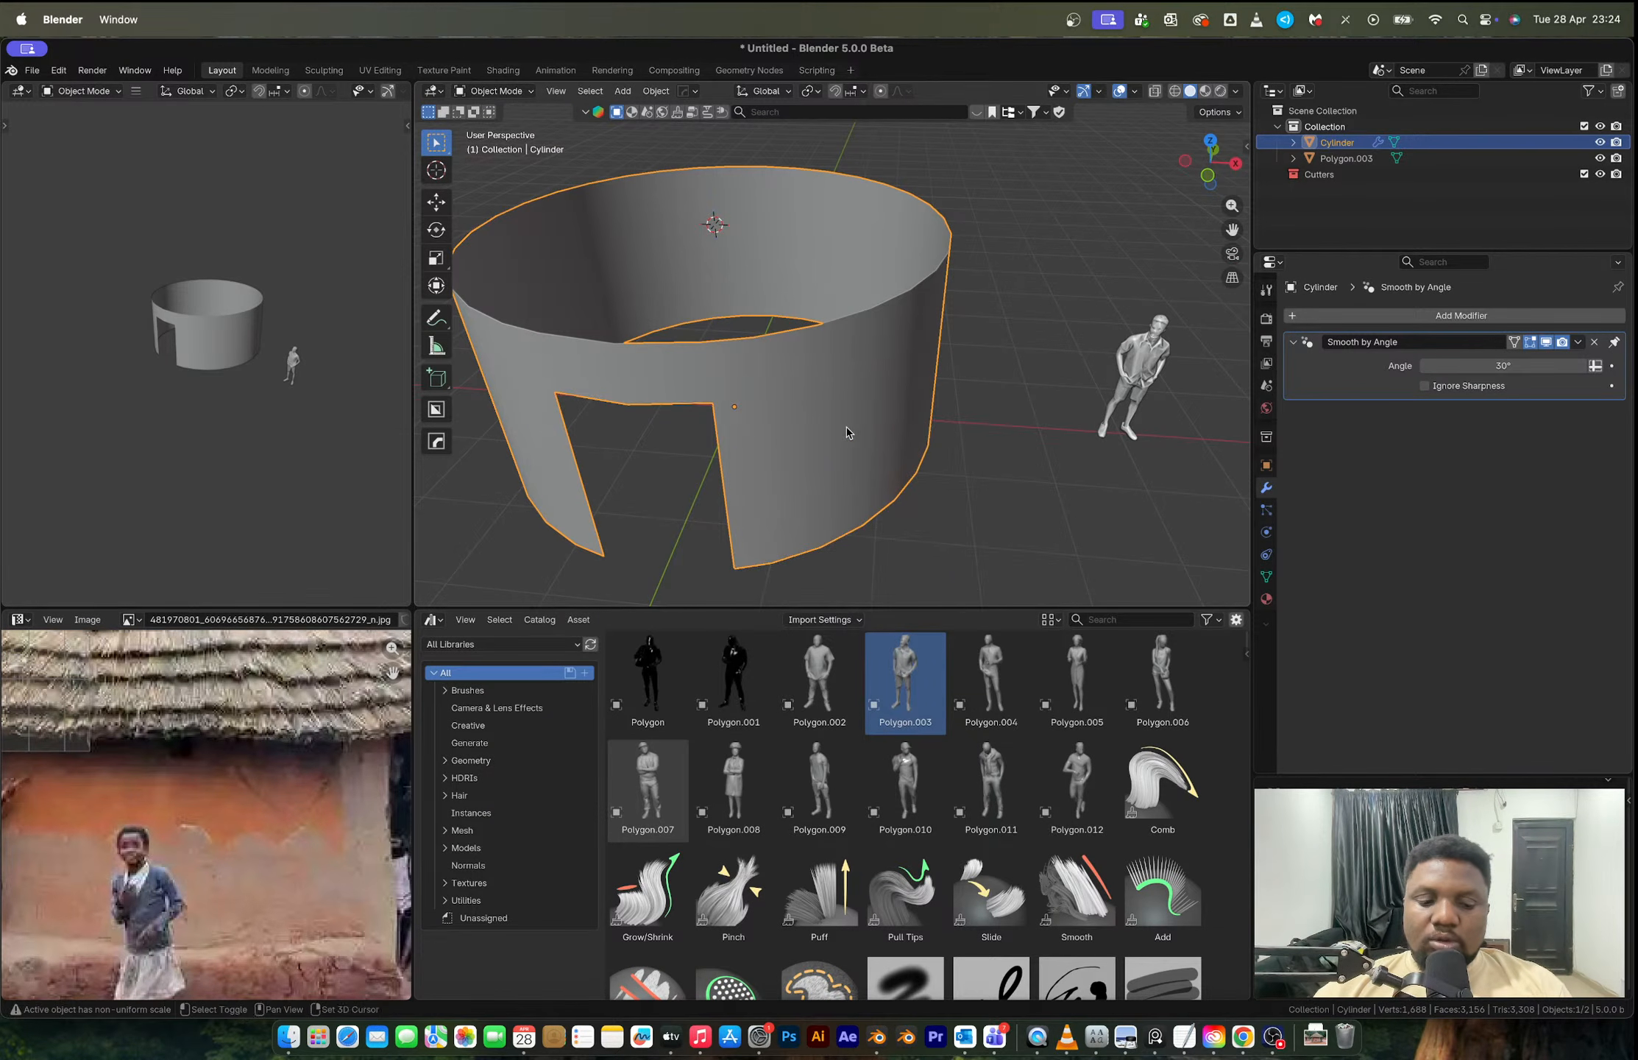
Step: Add a cube, scale it down and stretch it along Z into a thin vertical post
{"action": "key", "text": "shift+a"}
{"action": "mouse_move", "coordinate": [846, 433]}
{"action": "left_click", "coordinate": [916, 444]}
{"action": "key", "text": "s"}
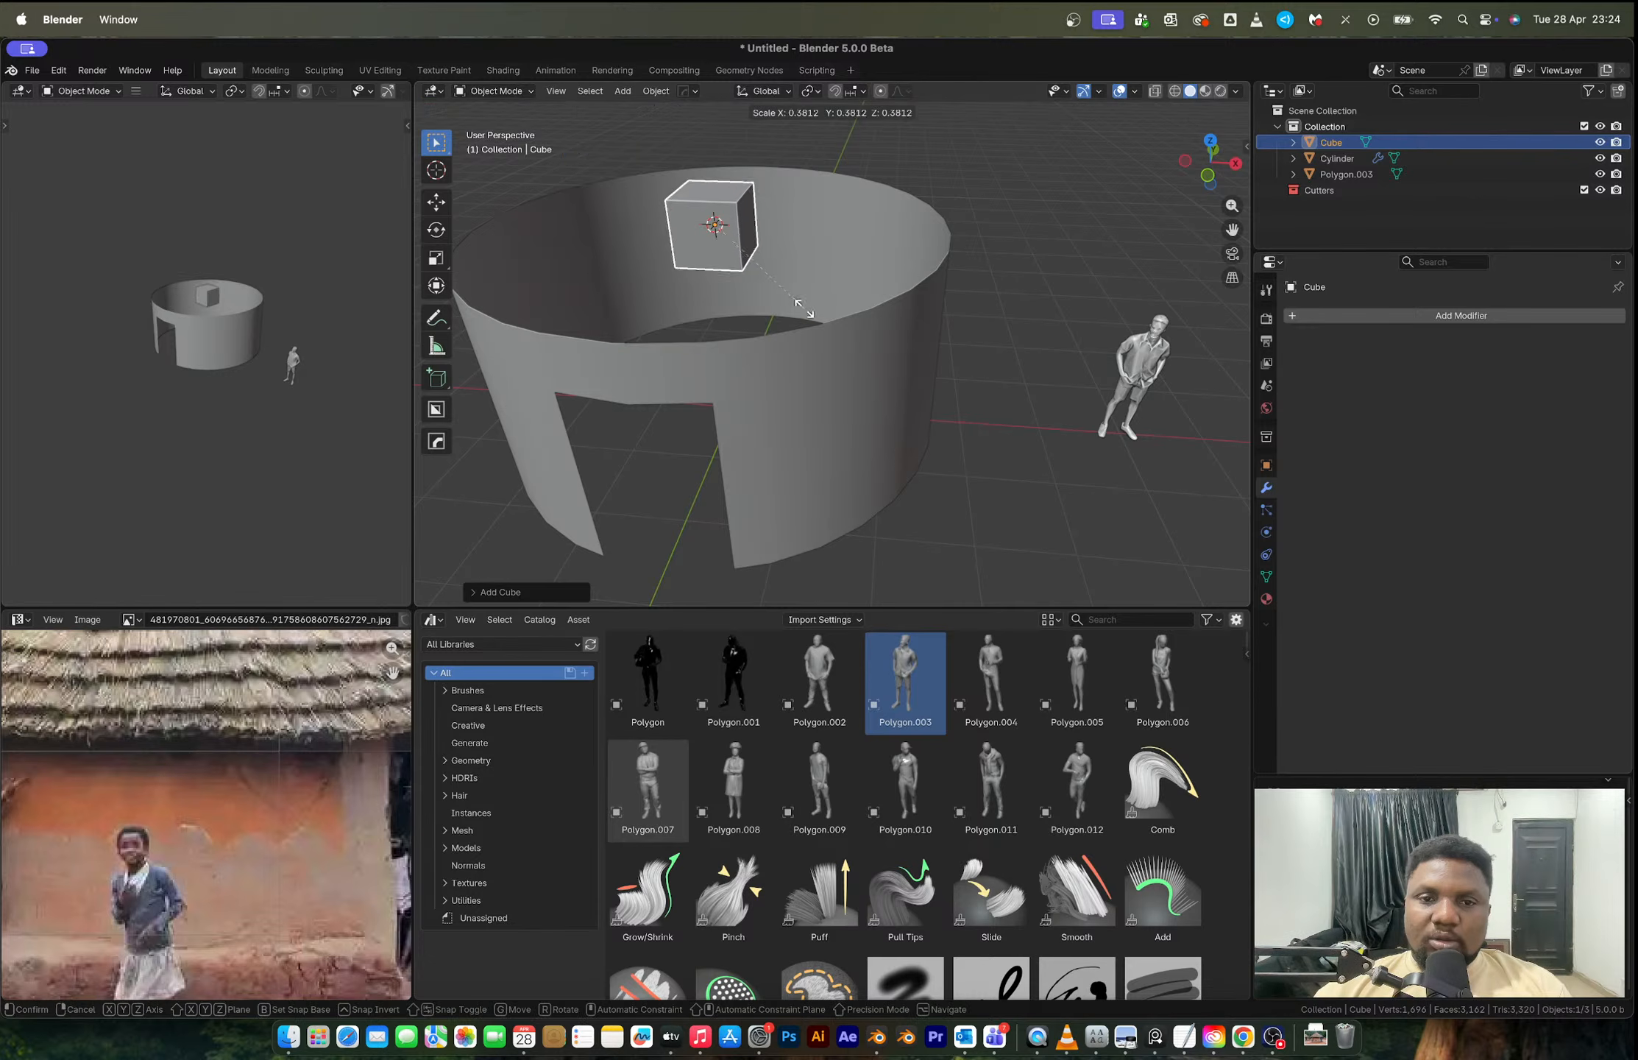
{"action": "left_click", "coordinate": [717, 225]}
{"action": "key", "text": "s"}
{"action": "key", "text": "z"}
{"action": "left_click", "coordinate": [850, 585]}
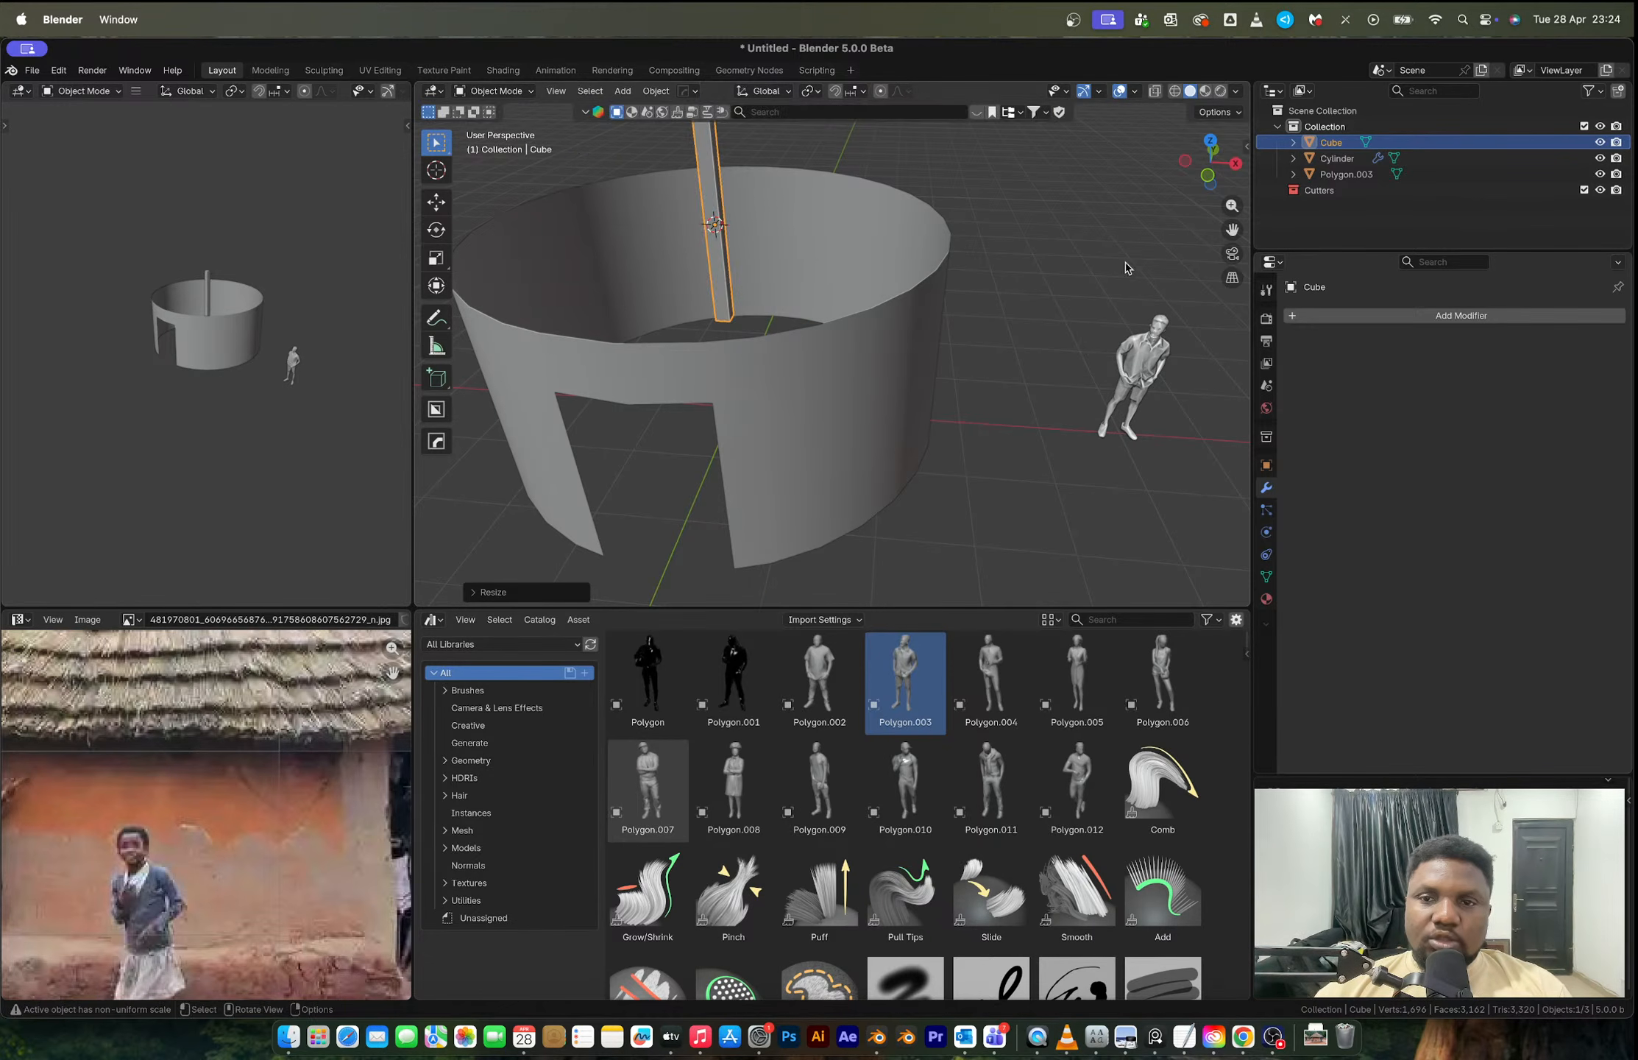
Step: Lower the post along Z until its base reaches the ground and stretch it slightly along Z to span the wall's height
{"action": "left_click", "coordinate": [1205, 179]}
{"action": "scroll", "coordinate": [909, 359], "scroll_direction": "up", "scroll_amount": 2}
{"action": "key", "text": "s"}
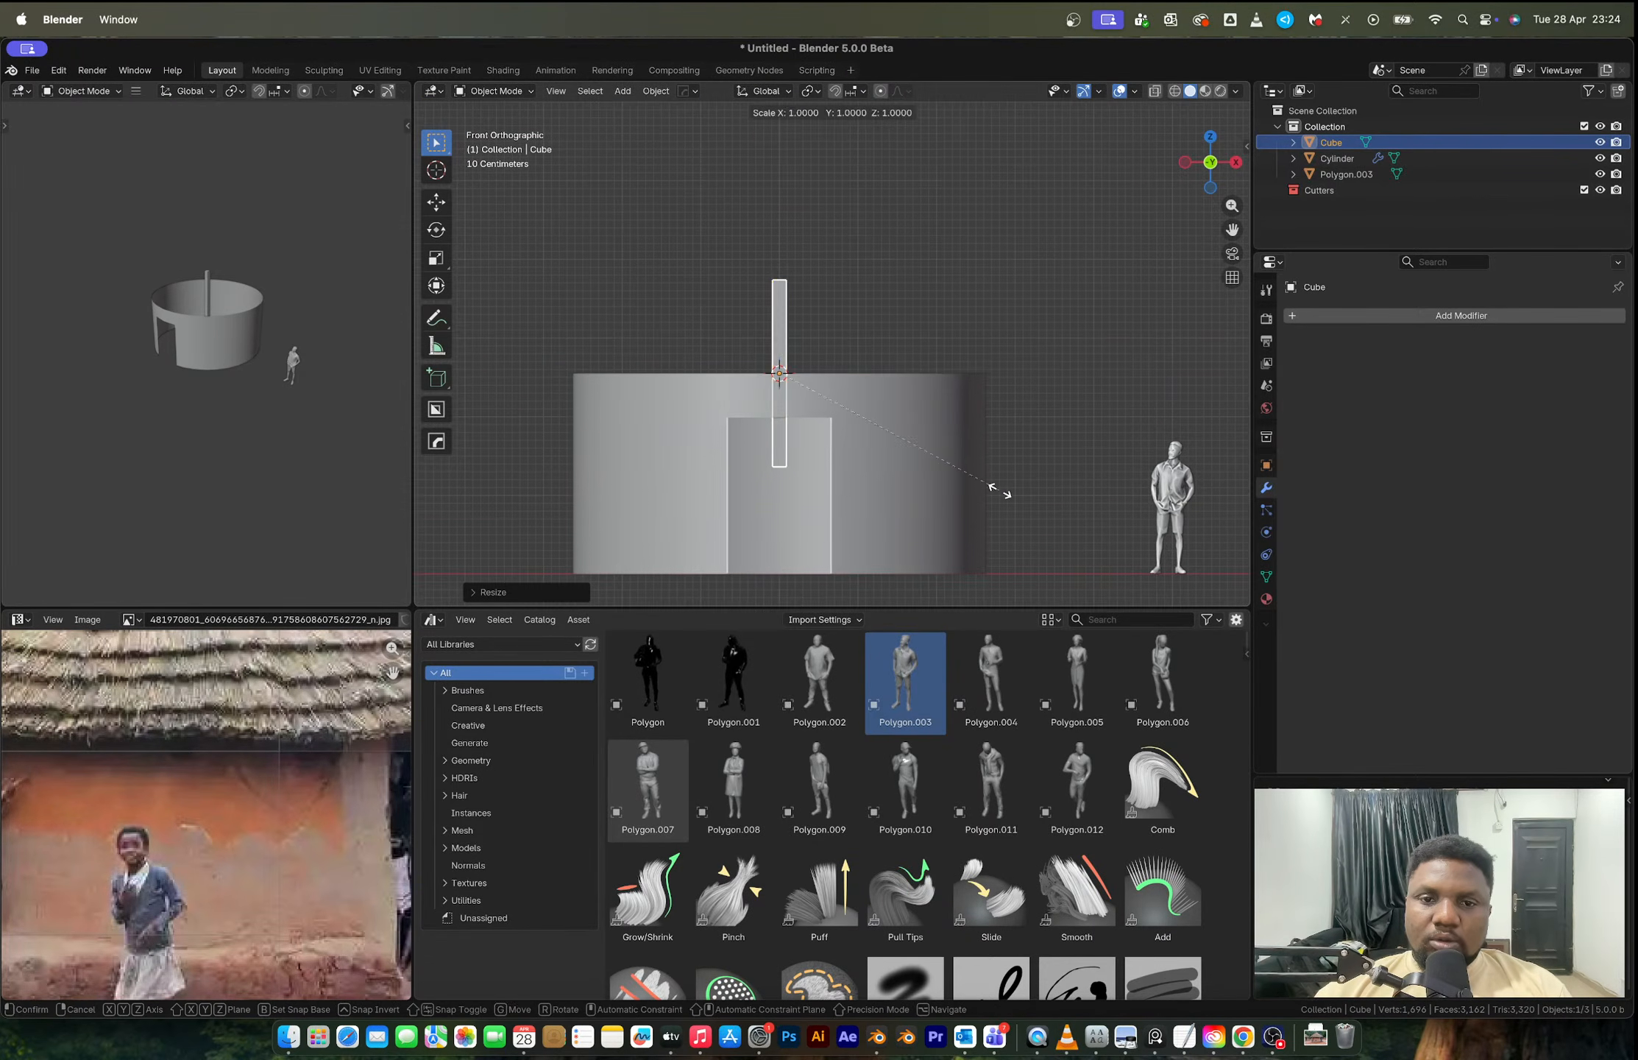
{"action": "key", "text": "Escape"}
{"action": "key", "text": "g"}
{"action": "key", "text": "z"}
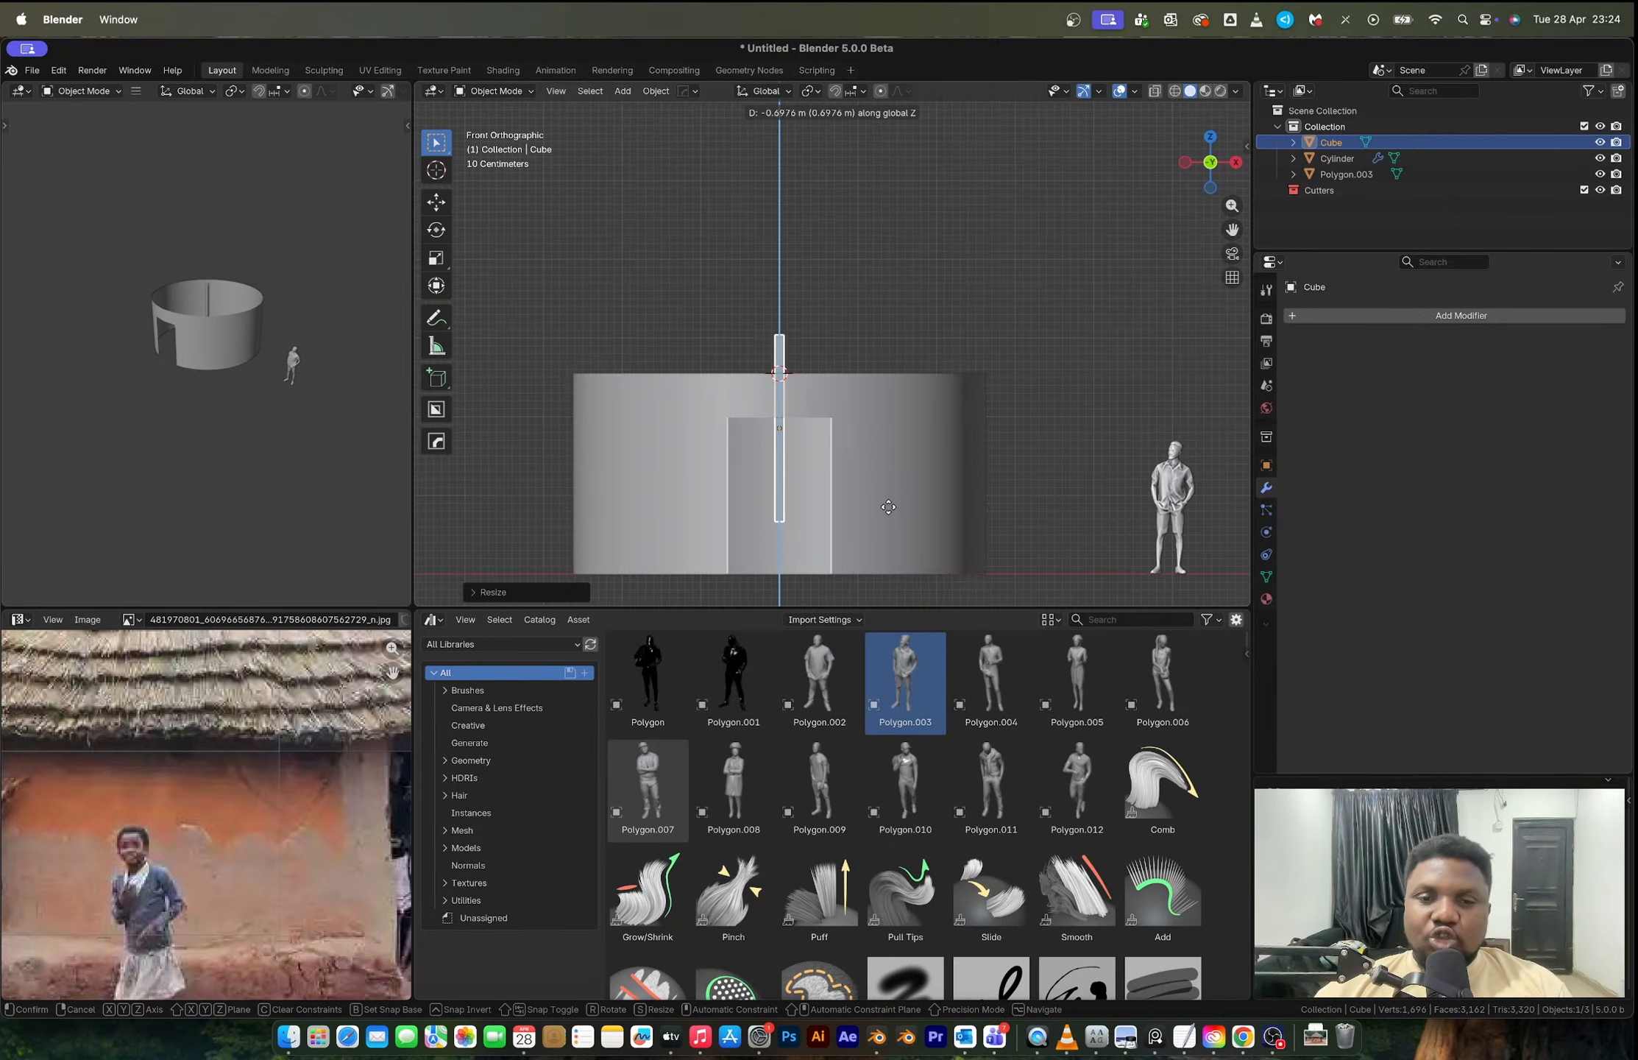
{"action": "left_click", "coordinate": [895, 553]}
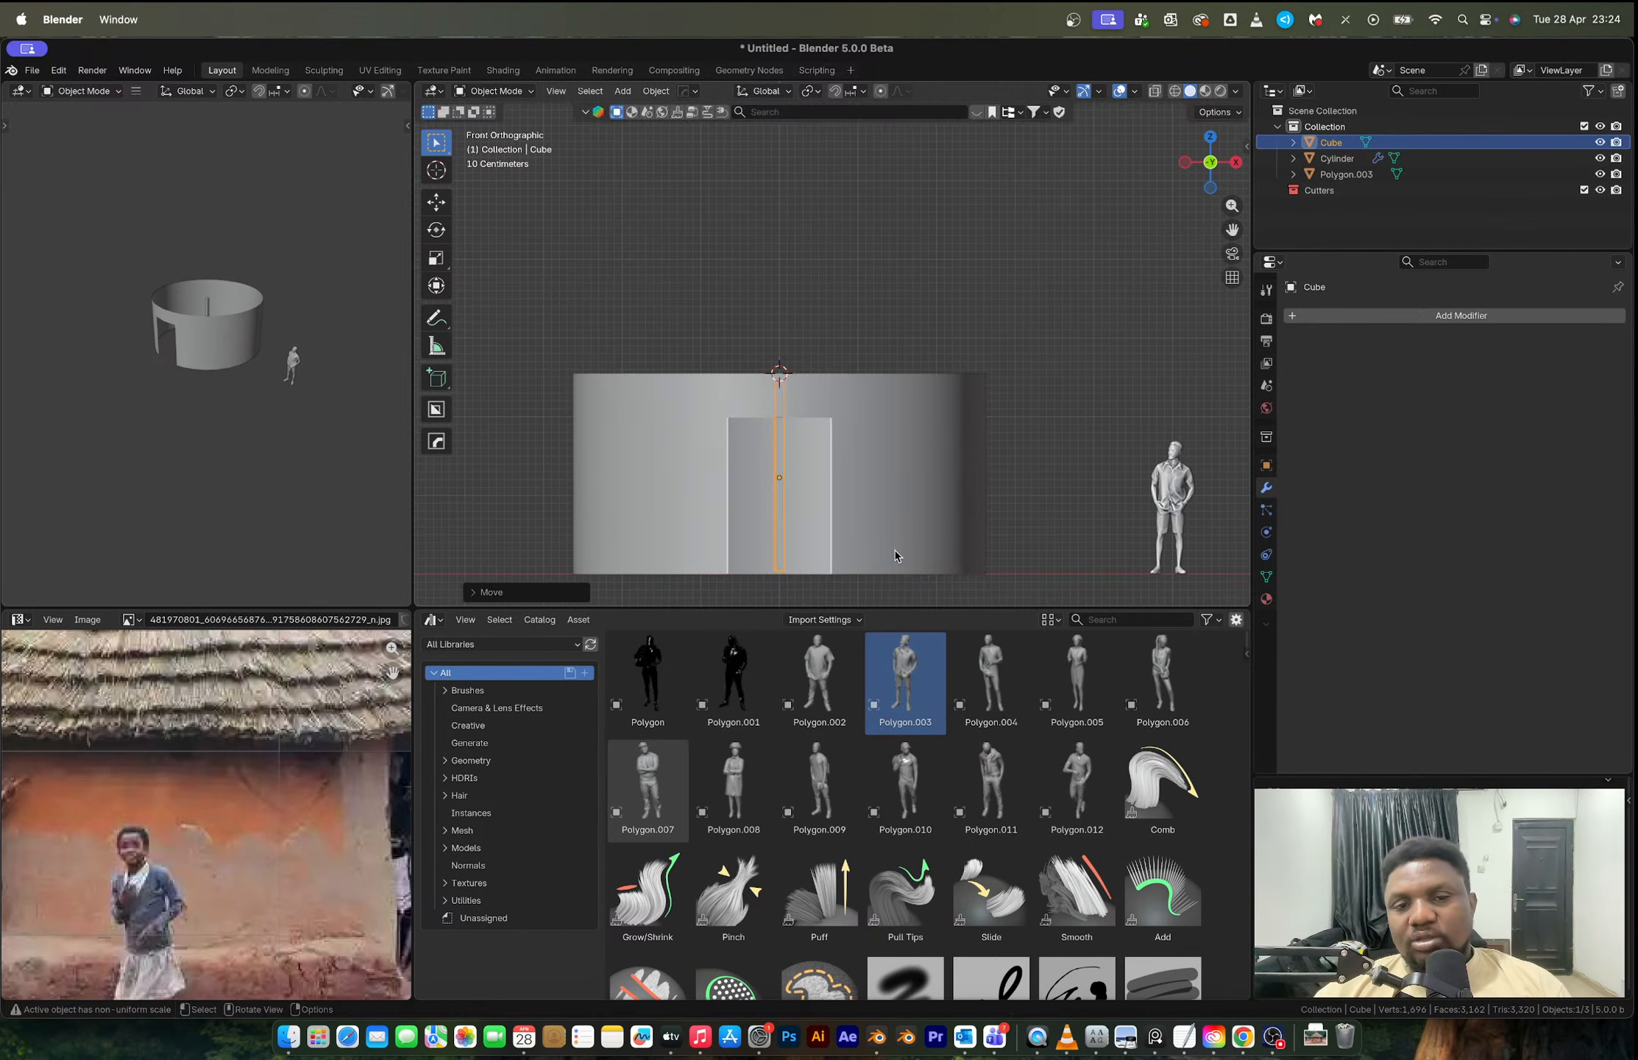
{"action": "key", "text": "s"}
{"action": "key", "text": "z"}
{"action": "left_click", "coordinate": [899, 550]}
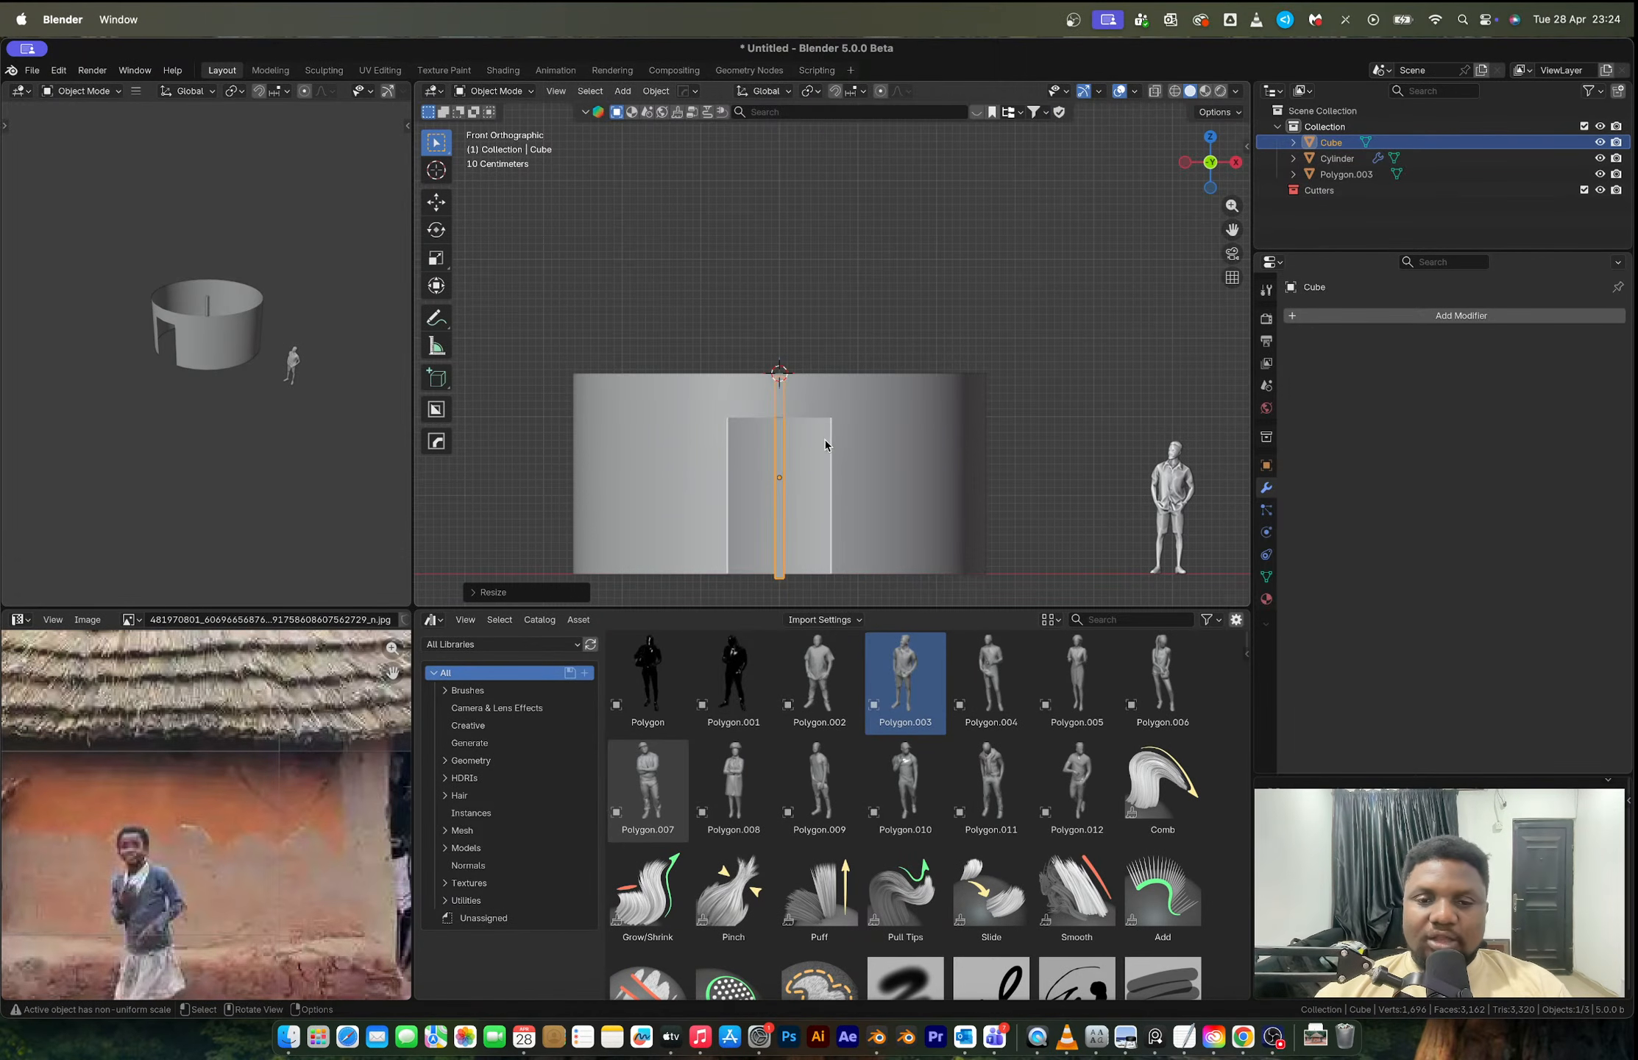
Step: Add six evenly spaced horizontal loop cuts along the post
{"action": "scroll", "coordinate": [824, 439], "scroll_direction": "up", "scroll_amount": 2}
{"action": "key", "text": "Tab"}
{"action": "scroll", "coordinate": [798, 501], "scroll_direction": "down", "scroll_amount": 5}
{"action": "key", "text": "ctrl+r"}
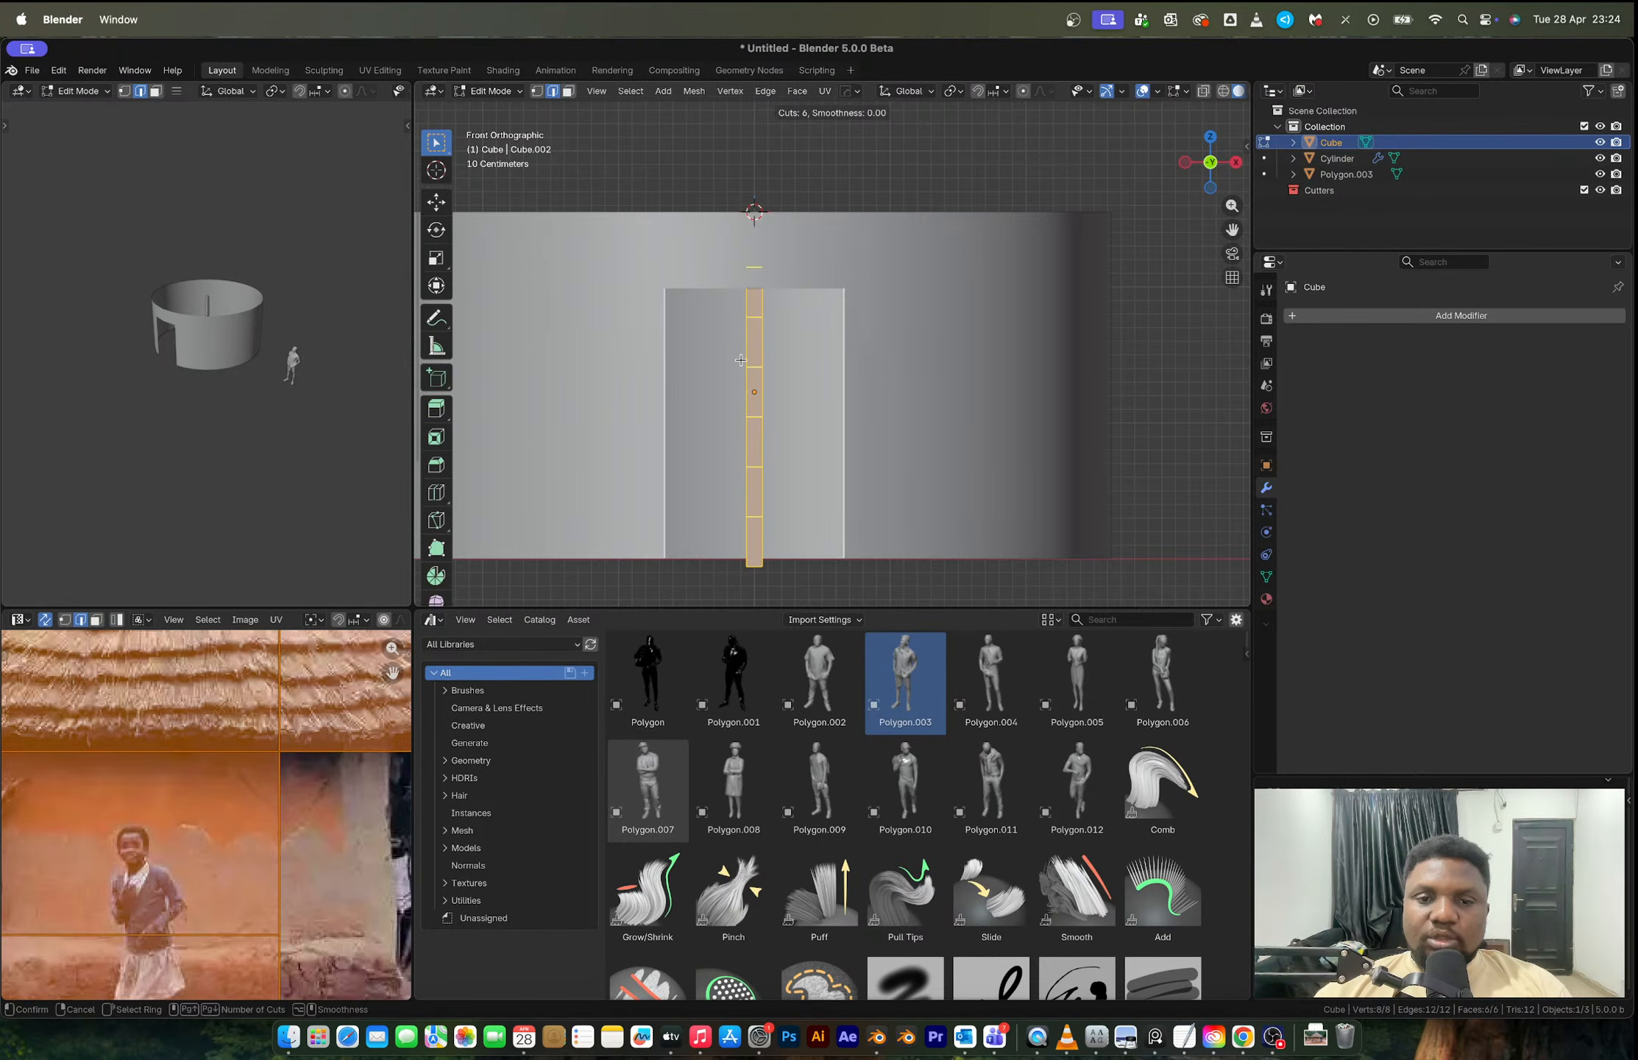
{"action": "left_click", "coordinate": [740, 360]}
Step: Bend the post by shifting its middle and lower vertex loops sideways with Smooth proportional editing in X-ray view
{"action": "key", "text": "1"}
{"action": "key", "text": "alt+z"}
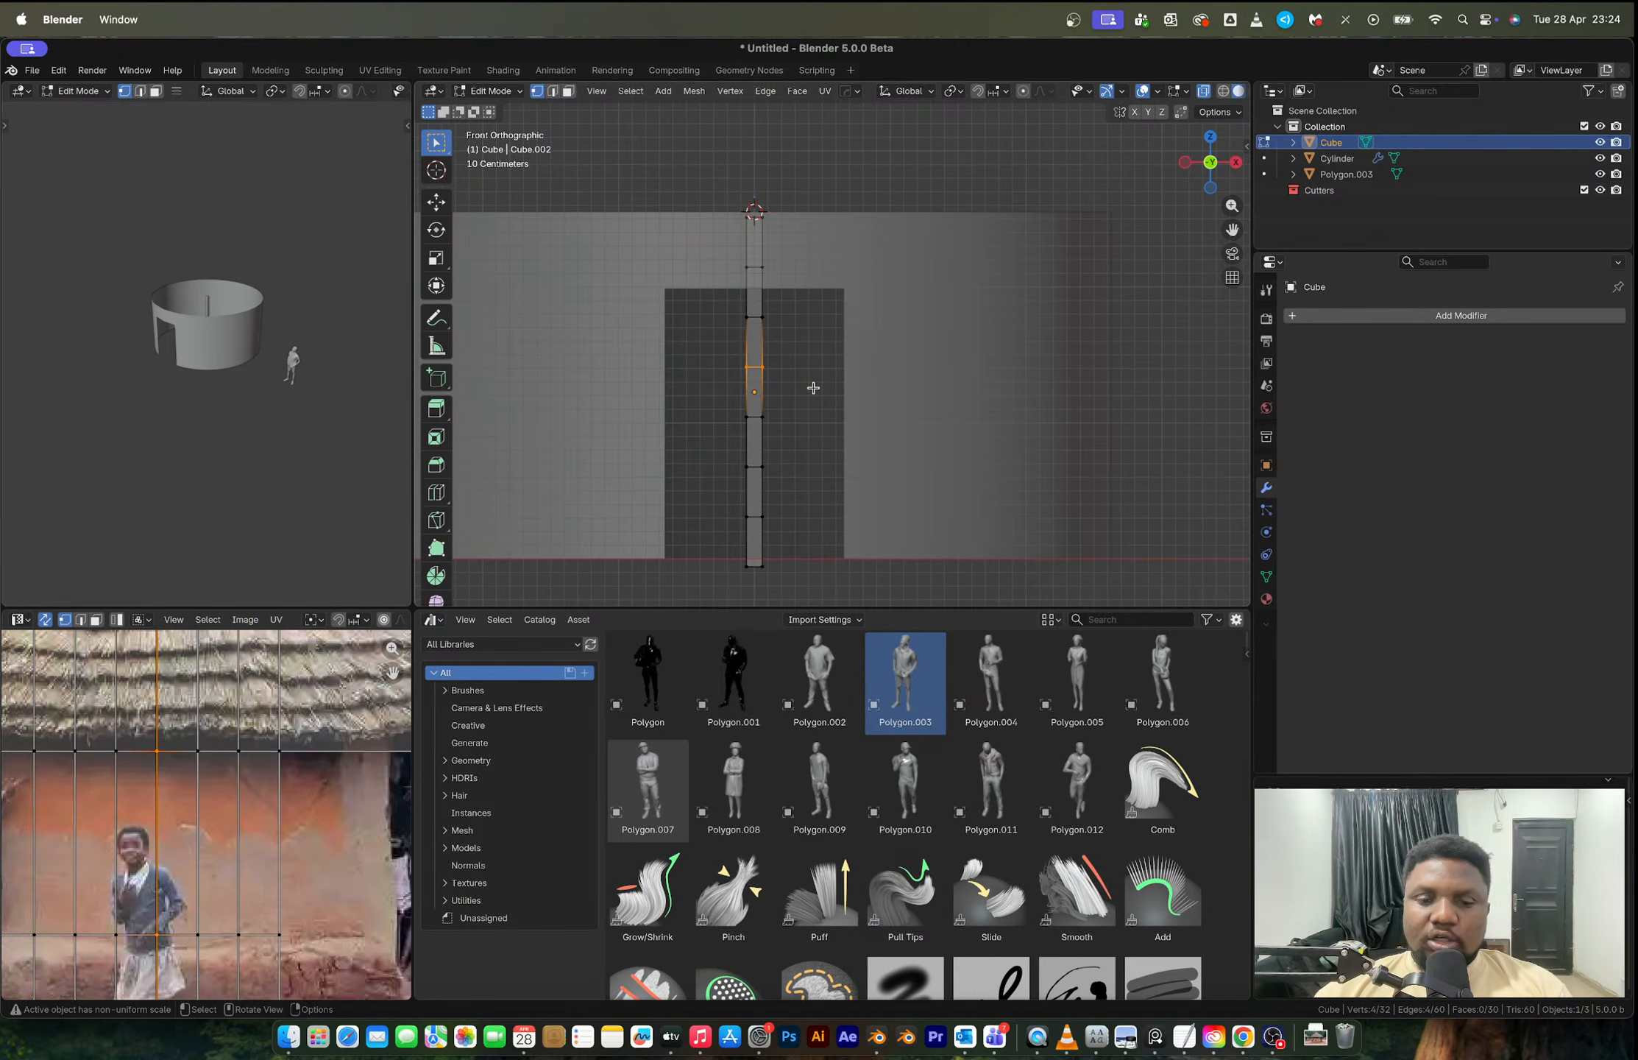
{"action": "key", "text": "g"}
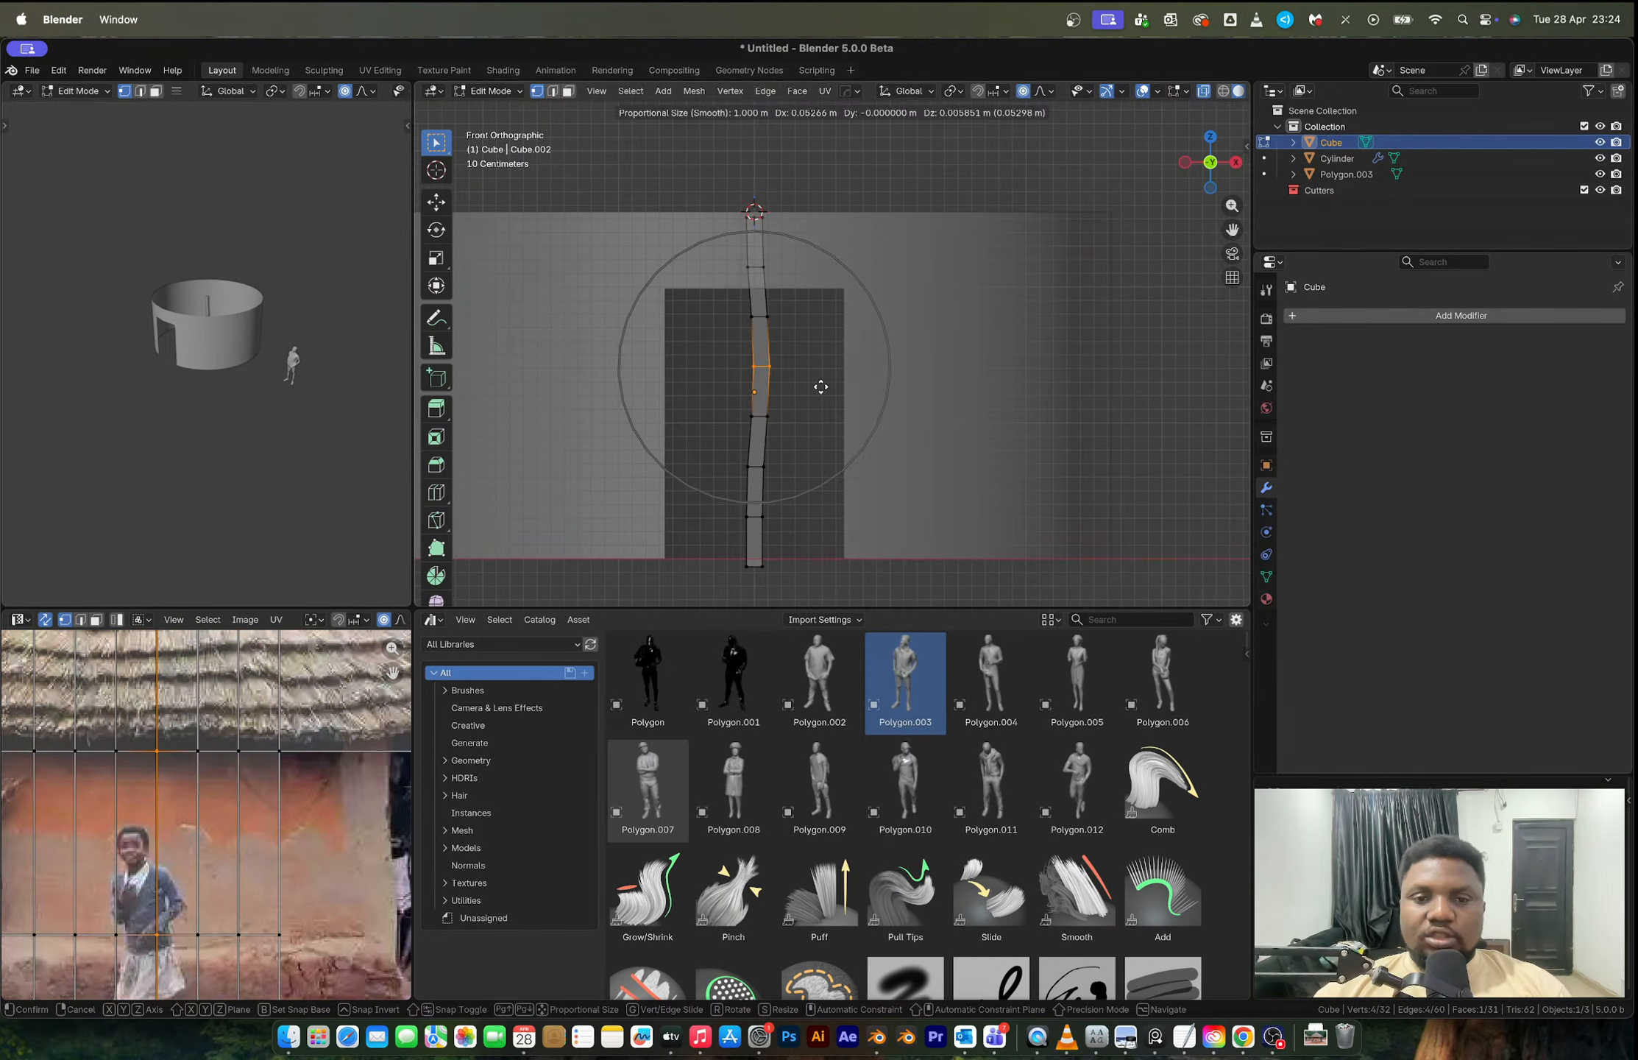
{"action": "left_click", "coordinate": [821, 387]}
{"action": "left_click_drag", "start_coordinate": [740, 498], "coordinate": [772, 524]}
{"action": "key", "text": "g"}
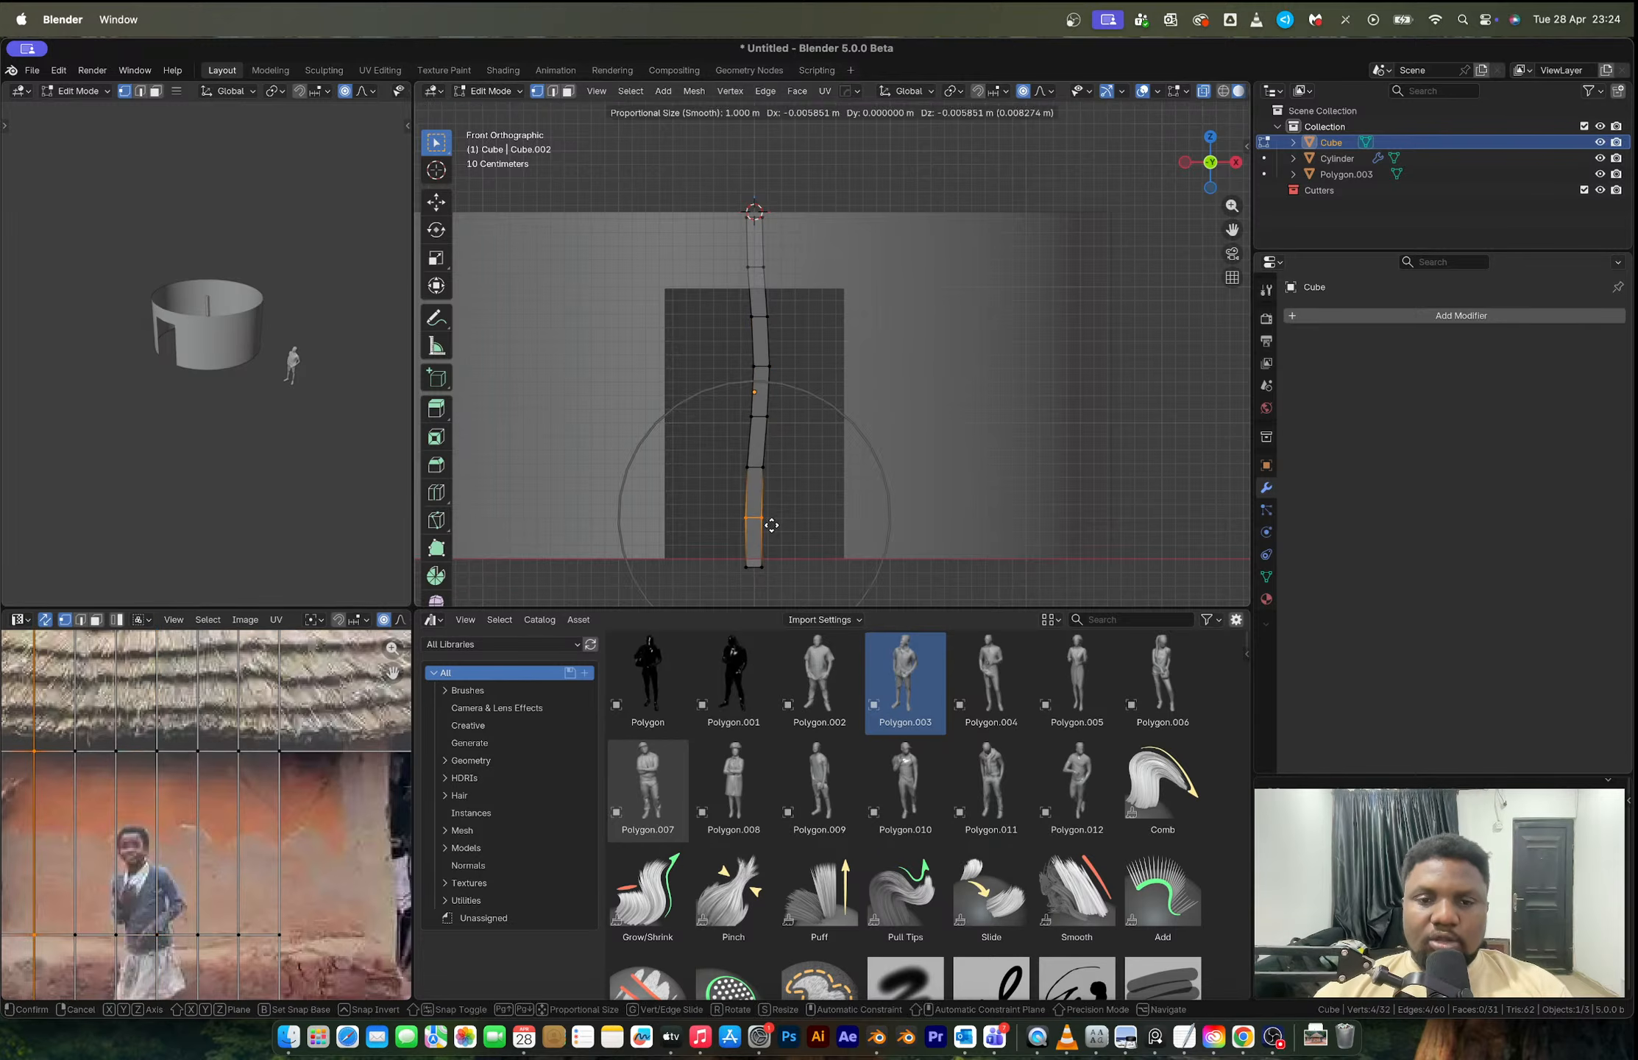
{"action": "left_click", "coordinate": [771, 523]}
{"action": "key", "text": "Tab"}
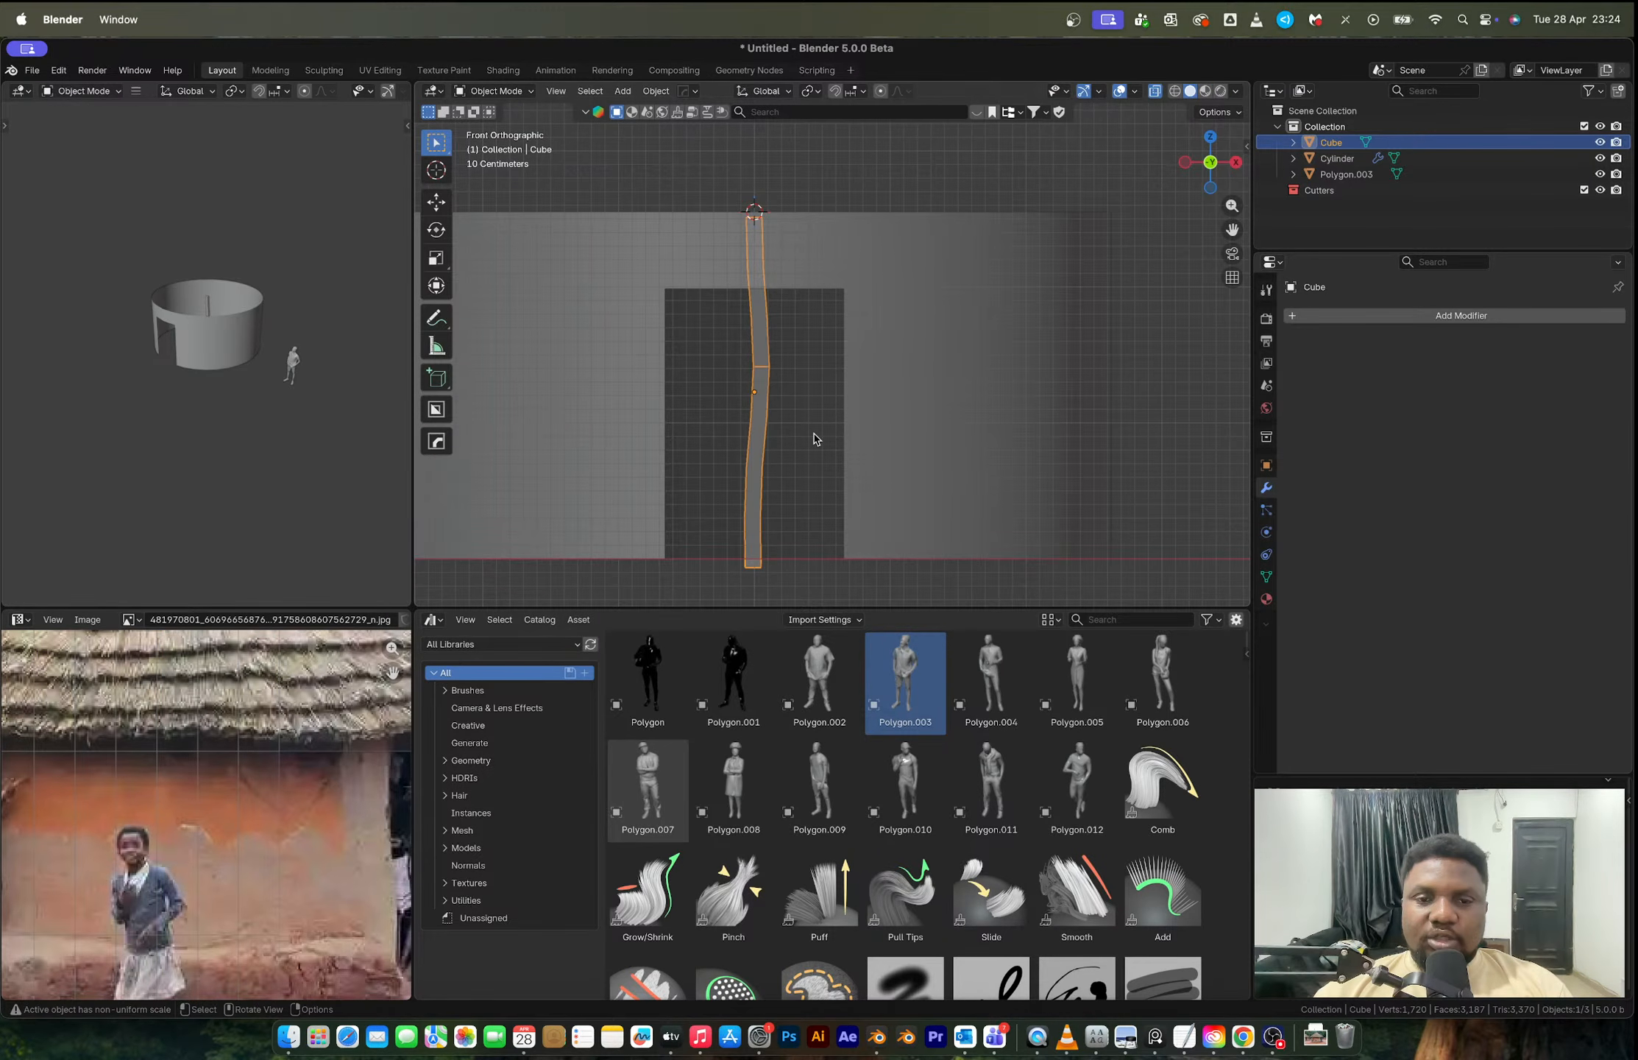
Step: Duplicate the post beside the first one and bend its middle the opposite way with proportional editing
{"action": "left_click", "coordinate": [864, 379]}
{"action": "key", "text": "g"}
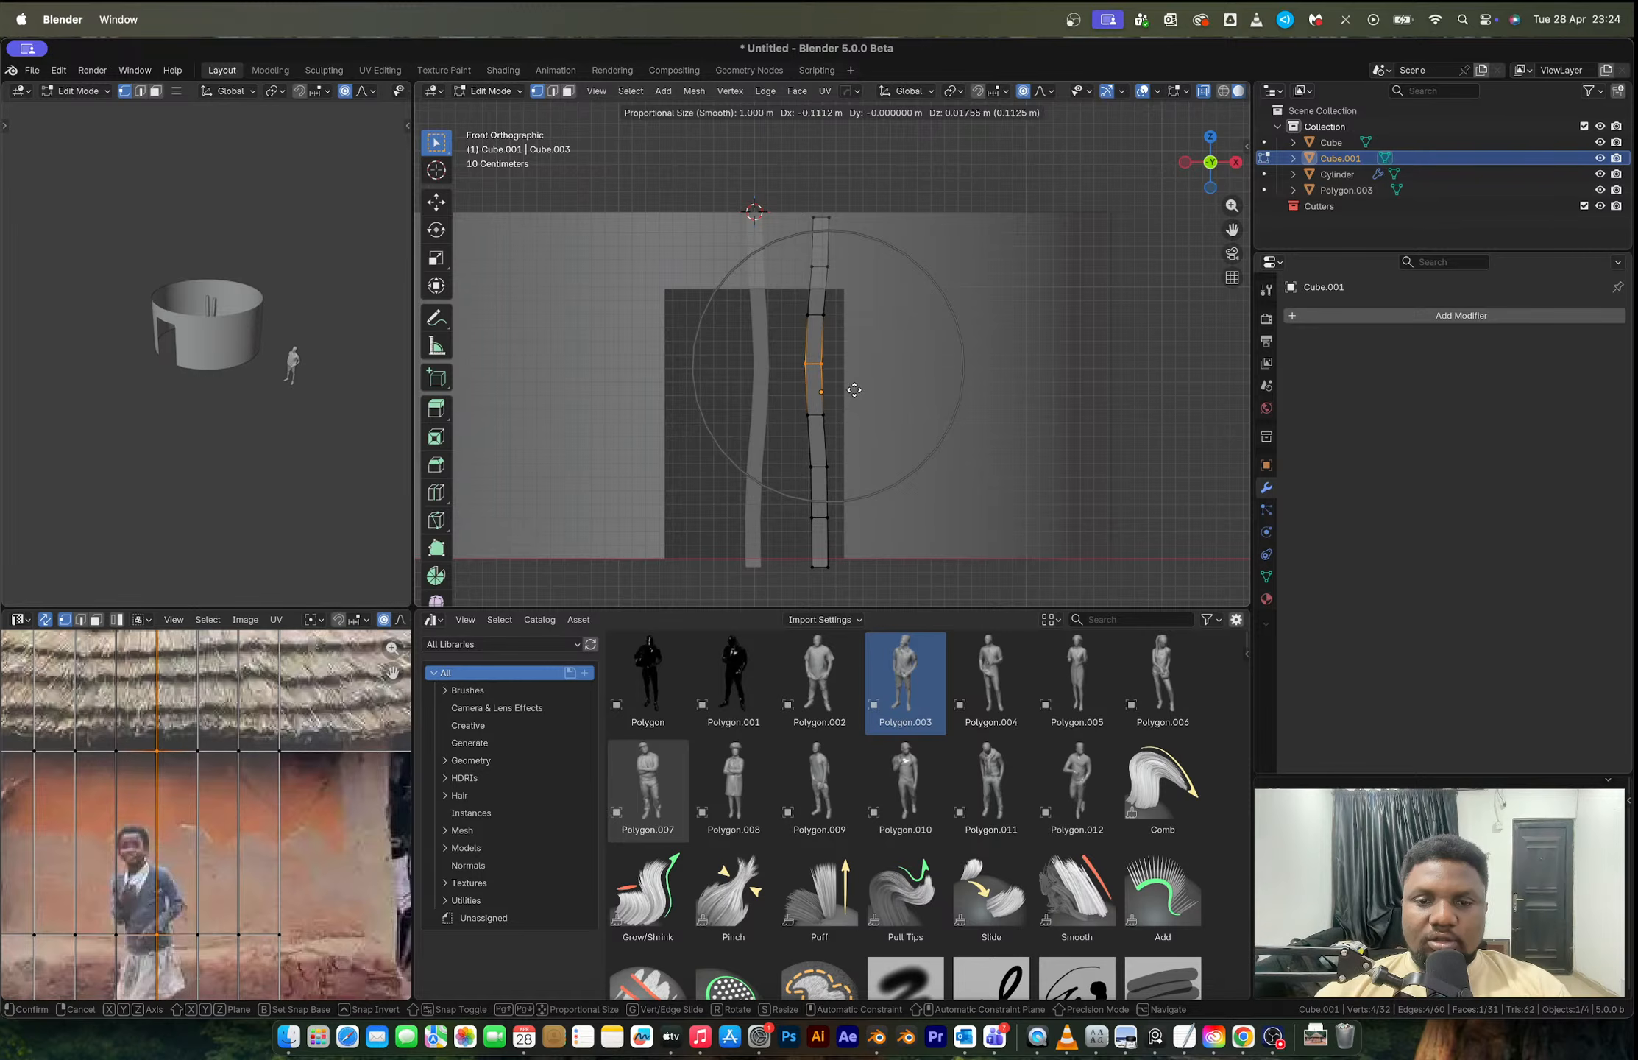
{"action": "left_click", "coordinate": [854, 390]}
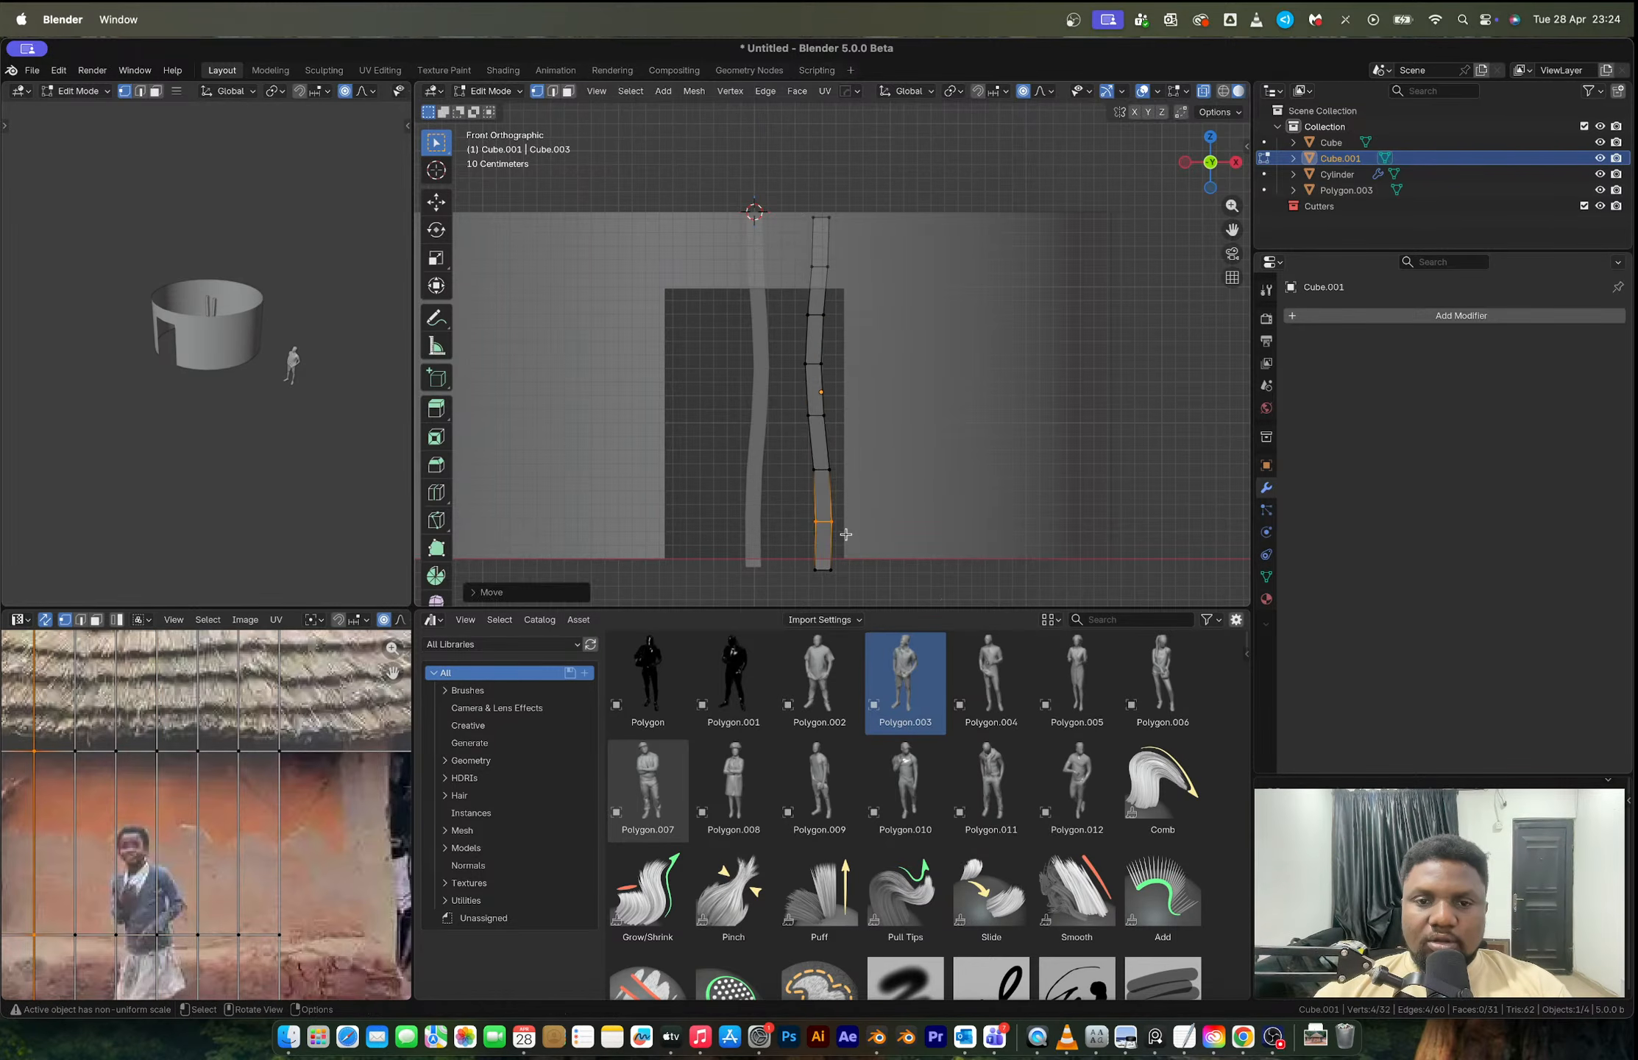
{"action": "key", "text": "Tab"}
Step: Duplicate the second post farther along X and shift the copy's middle loop upward and outward with proportional editing
{"action": "key", "text": "shift+d"}
{"action": "left_click", "coordinate": [944, 465]}
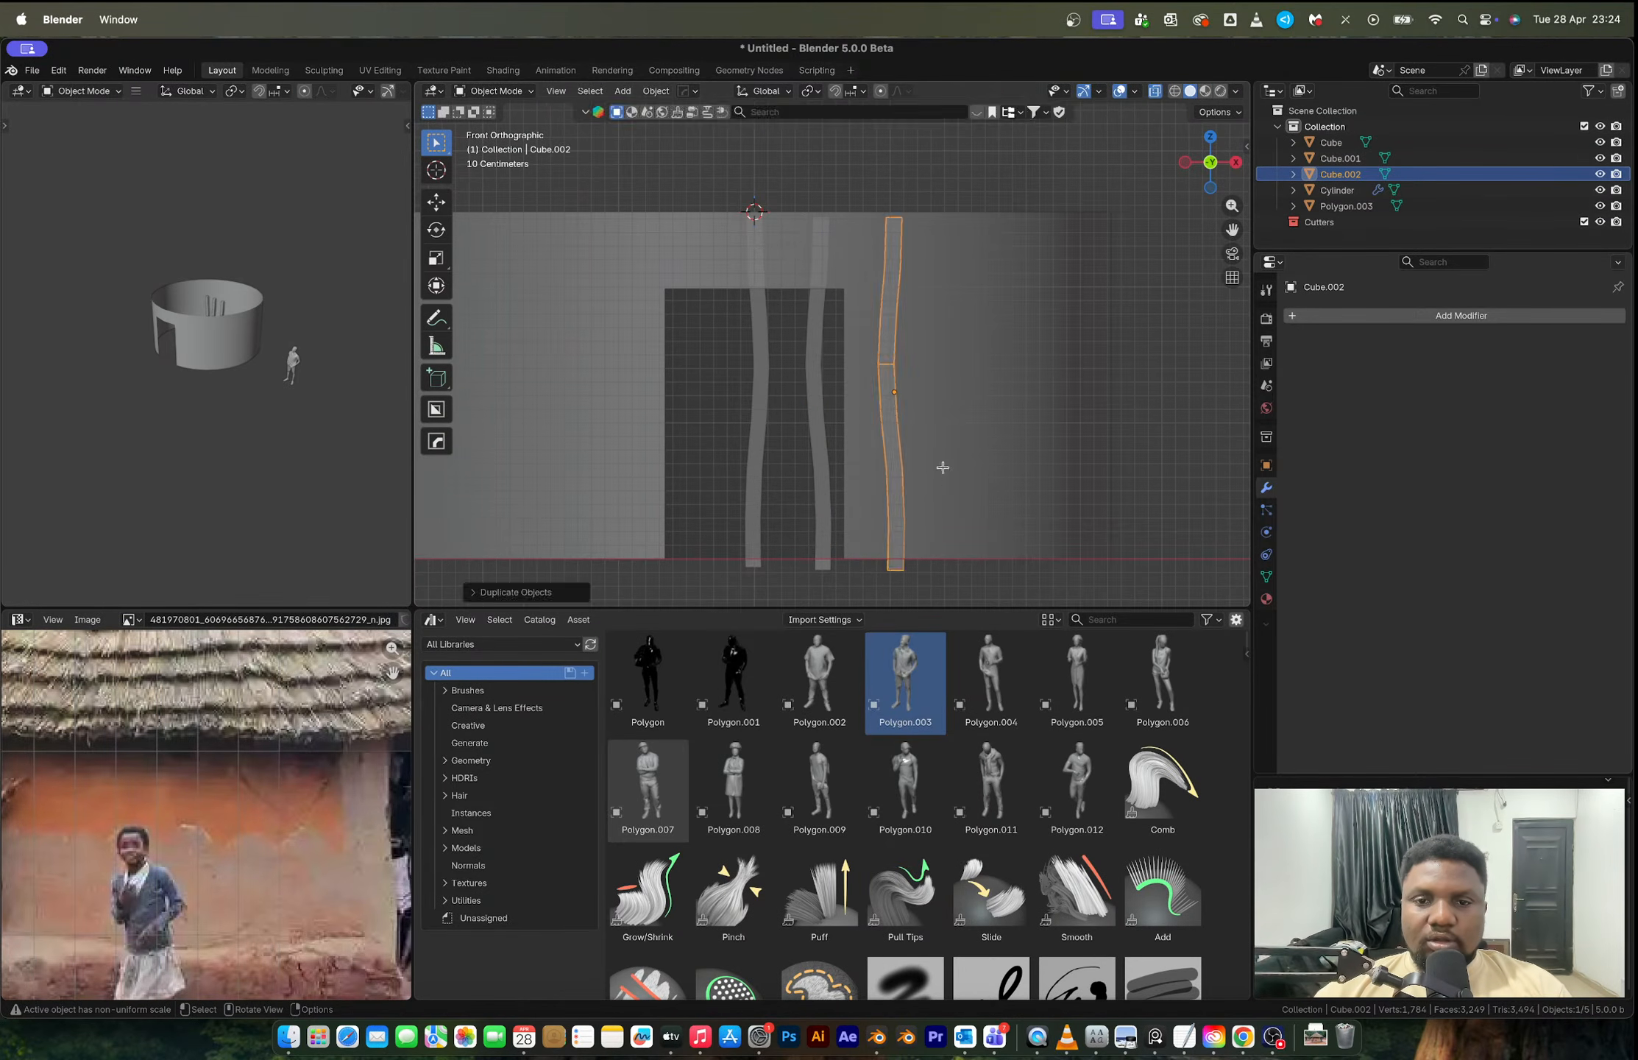
{"action": "key", "text": "Tab"}
{"action": "left_click_drag", "start_coordinate": [865, 352], "coordinate": [923, 378]}
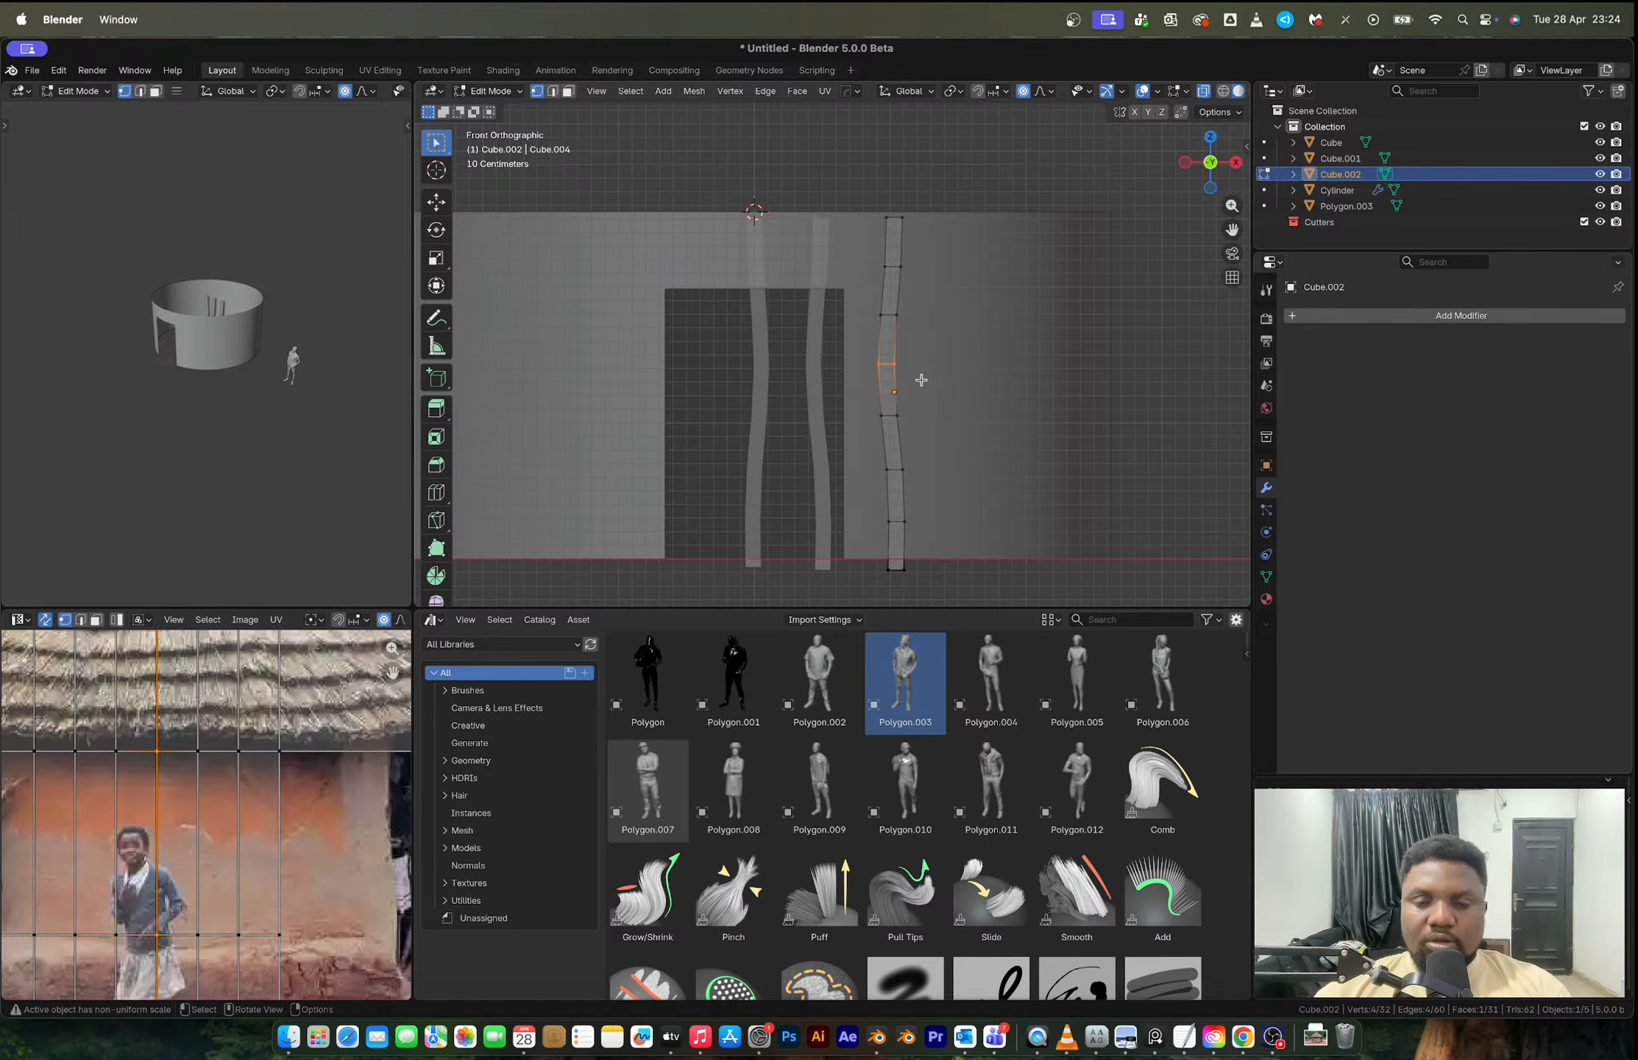
{"action": "key", "text": "g"}
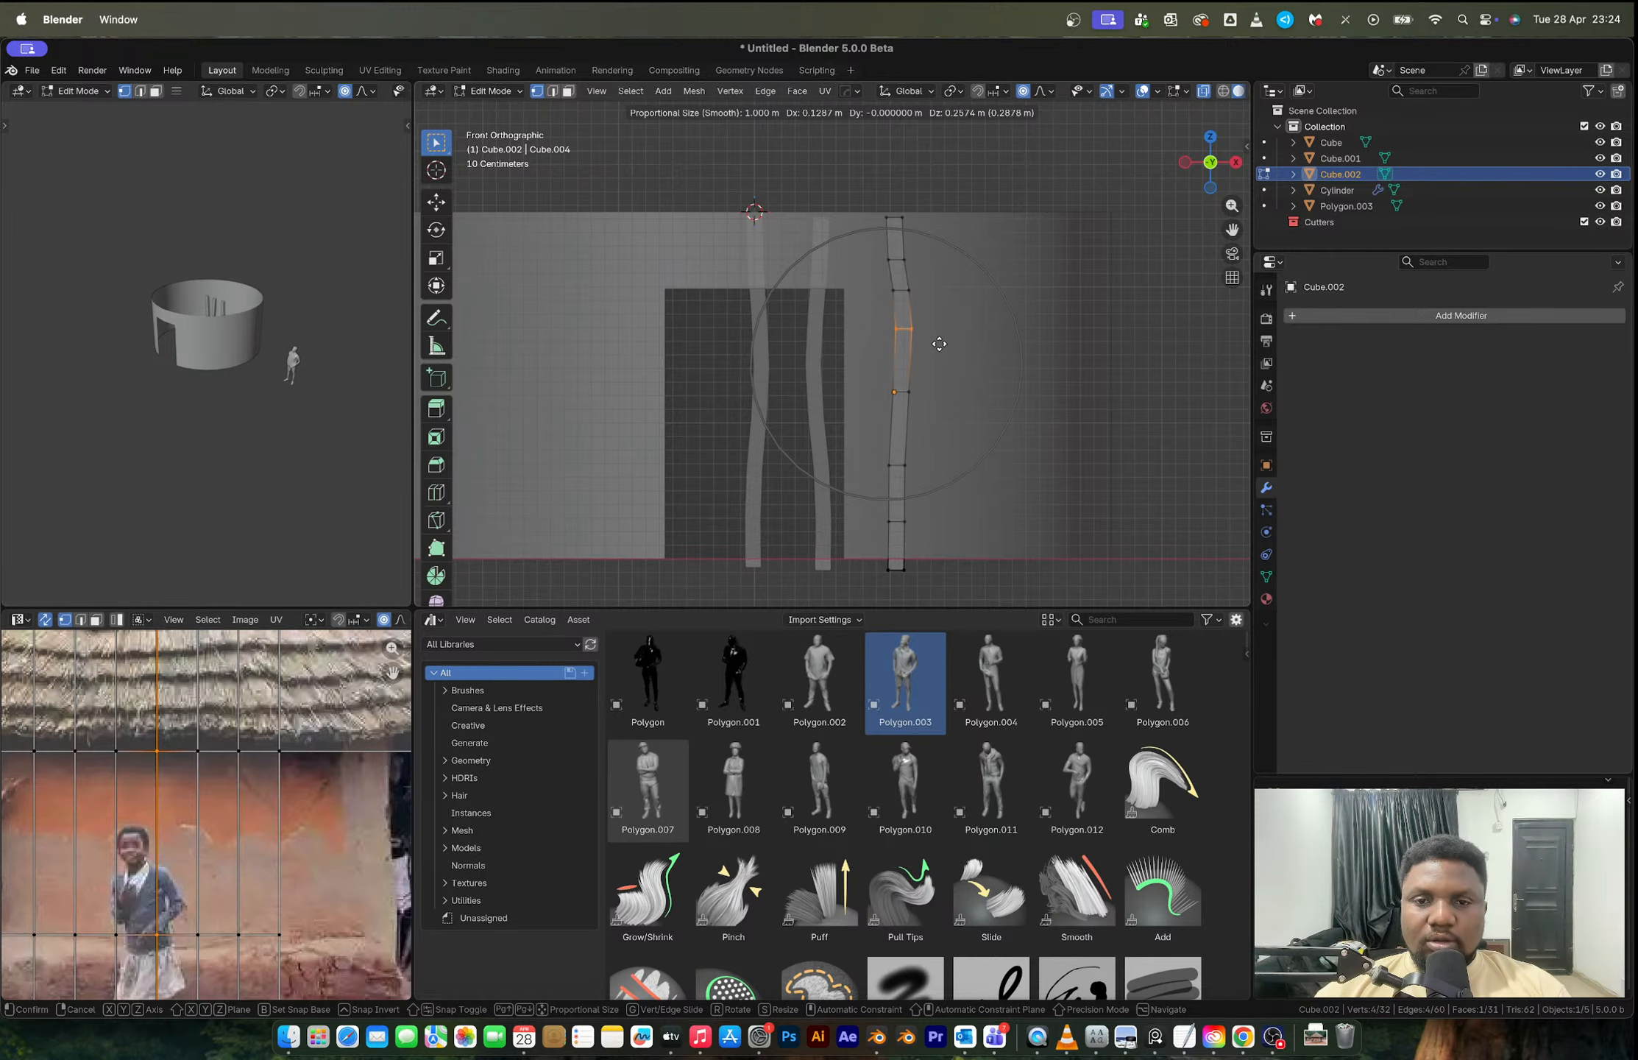
{"action": "left_click", "coordinate": [938, 339]}
{"action": "key", "text": "Tab"}
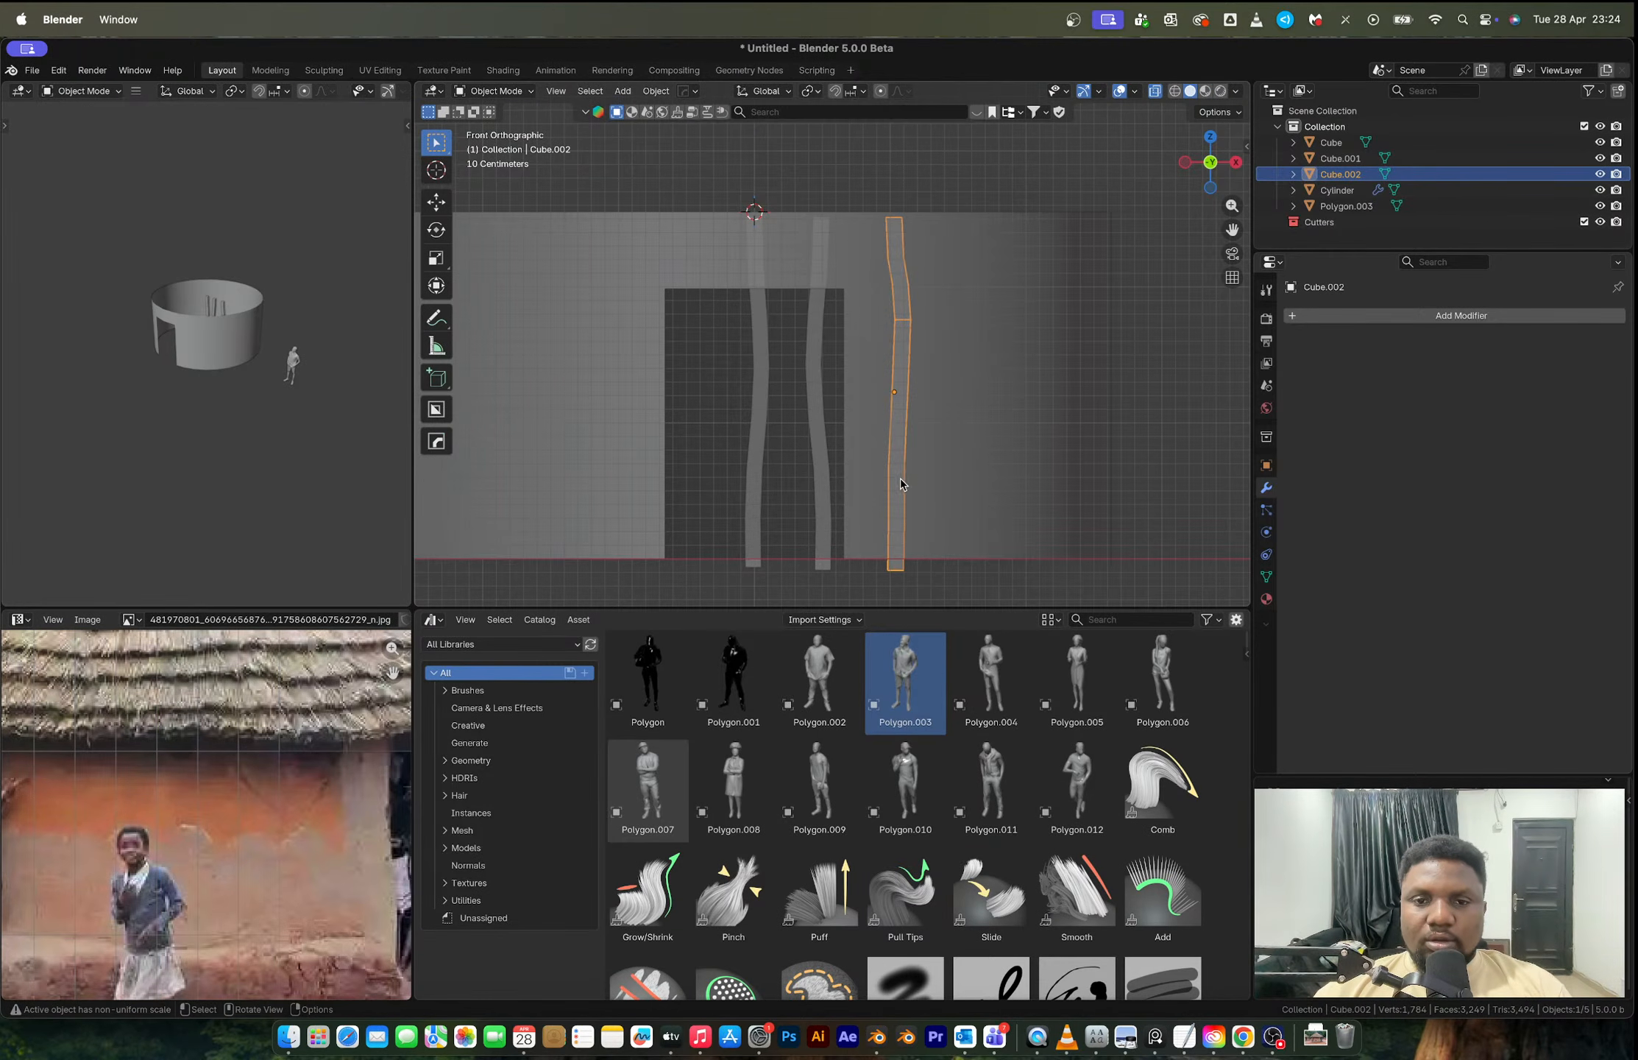
Step: Duplicate the third post to place a fourth one at the end of the row
{"action": "key", "text": "shift+d"}
{"action": "left_click", "coordinate": [982, 435]}
{"action": "key", "text": "Tab"}
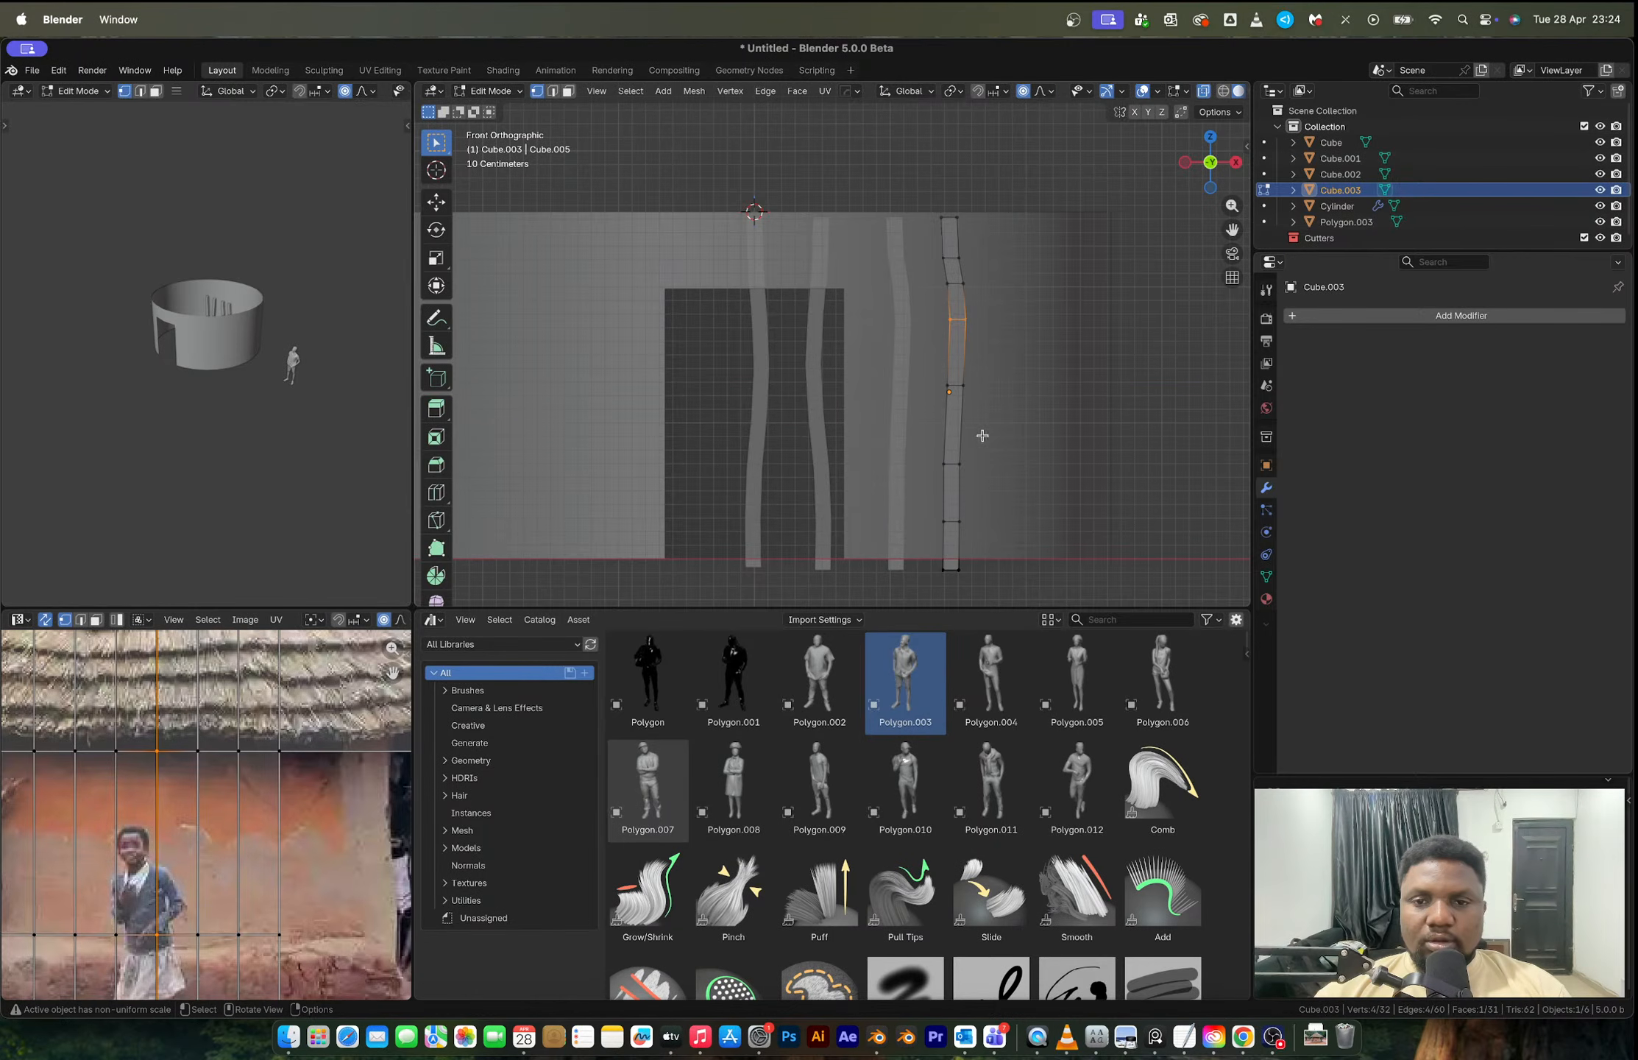
{"action": "key", "text": "Tab"}
Step: Edit all four posts together and delete the stray internal face inside the bend of each post
{"action": "mouse_move", "coordinate": [920, 427]}
{"action": "middle_mouse_down"}
{"action": "mouse_move", "coordinate": [909, 382]}
{"action": "mouse_move", "coordinate": [896, 410]}
{"action": "middle_mouse_up"}
{"action": "left_click_drag", "start_coordinate": [744, 360], "coordinate": [927, 433]}
{"action": "key", "text": "KP_Decimal"}
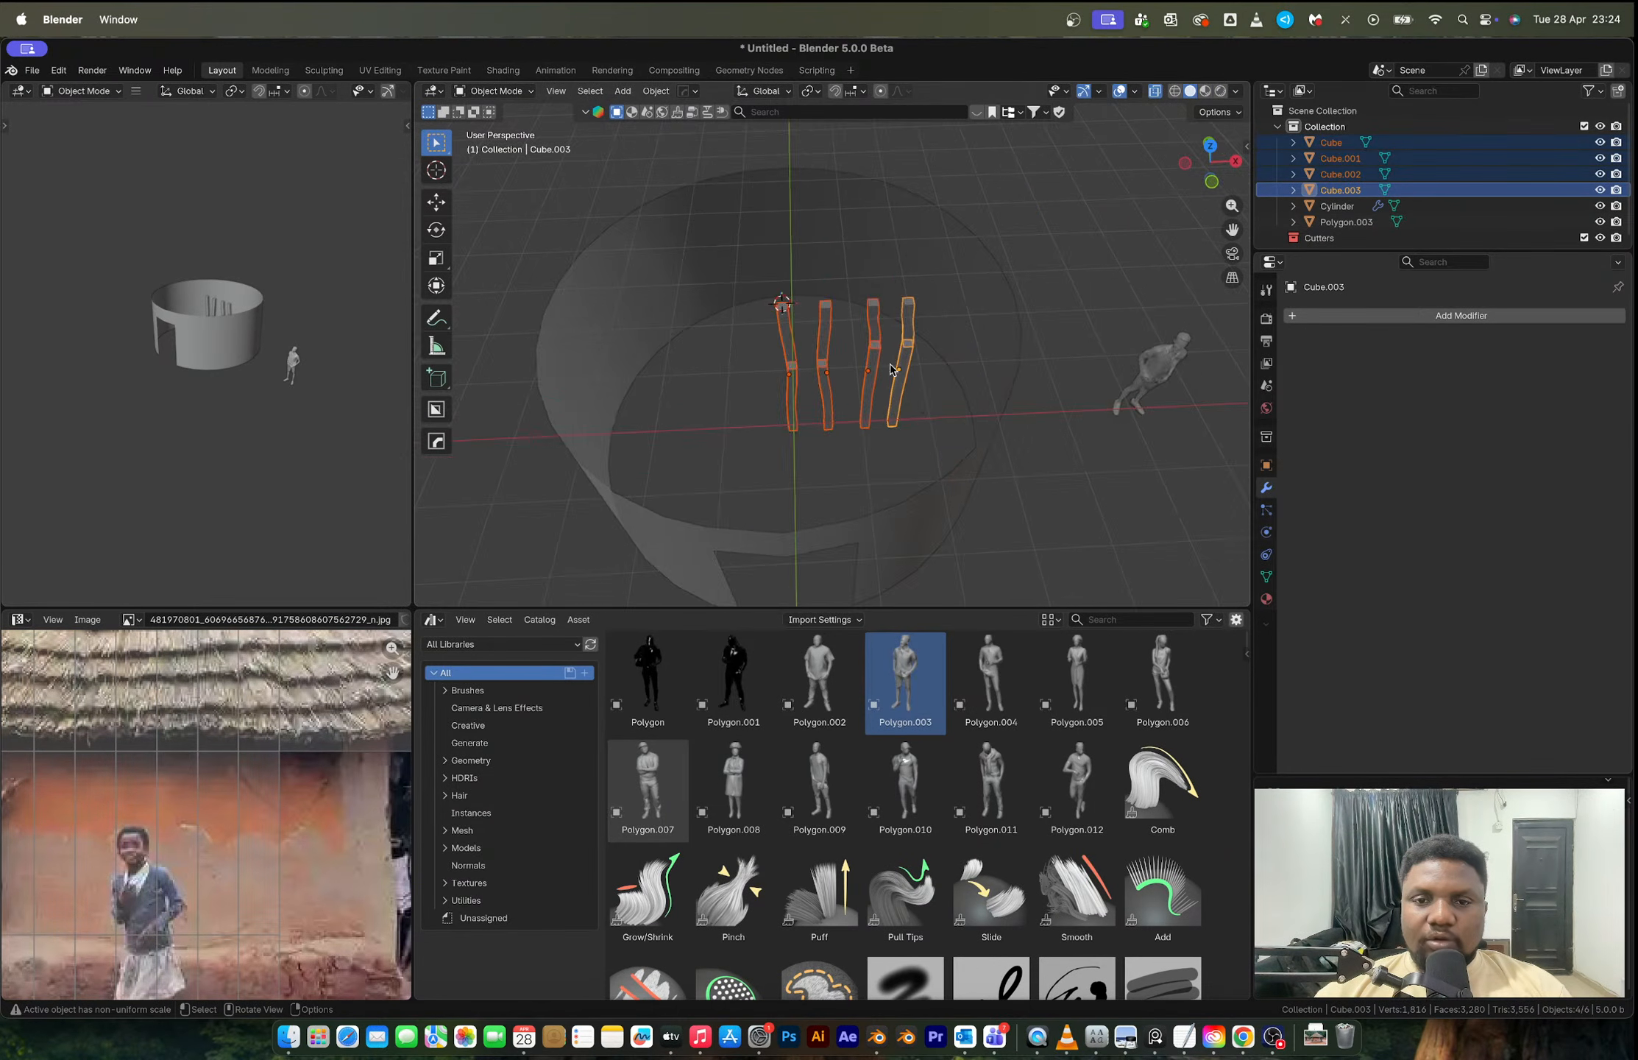
{"action": "key", "text": "Tab"}
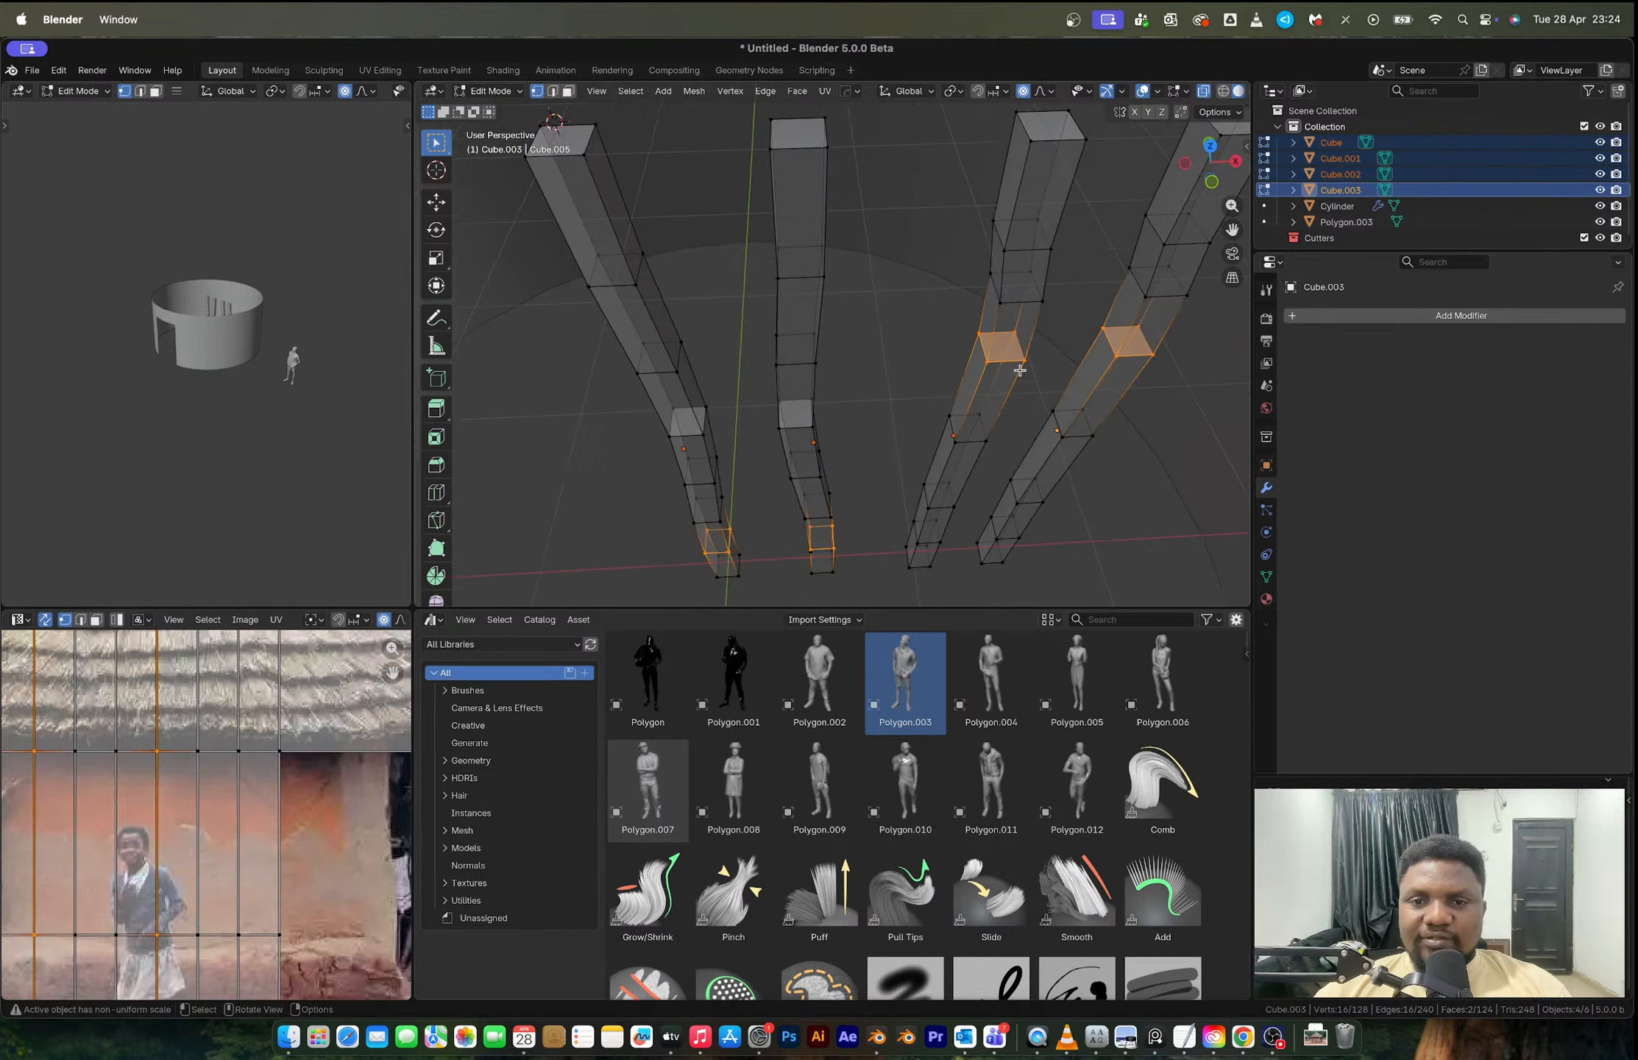
{"action": "scroll", "coordinate": [938, 349], "scroll_direction": "up", "scroll_amount": 4}
{"action": "left_click", "coordinate": [944, 332], "text": "shift"}
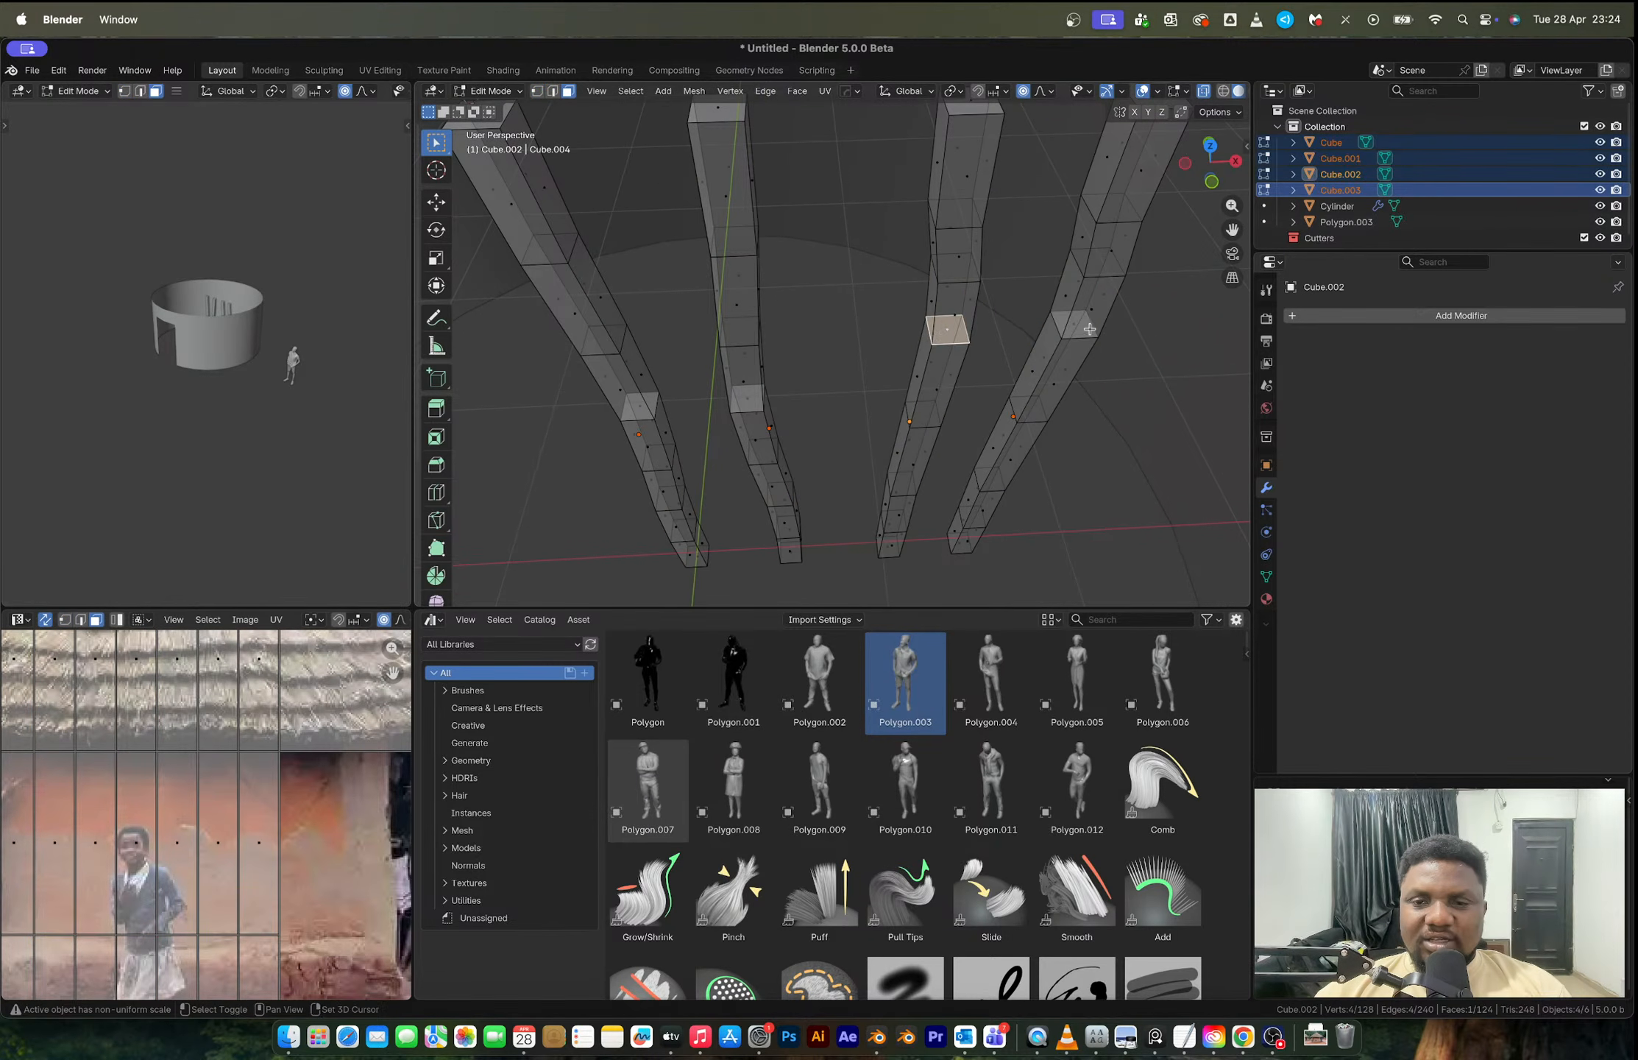
{"action": "left_click", "coordinate": [1079, 324], "text": "shift"}
{"action": "left_click", "coordinate": [747, 398], "text": "shift"}
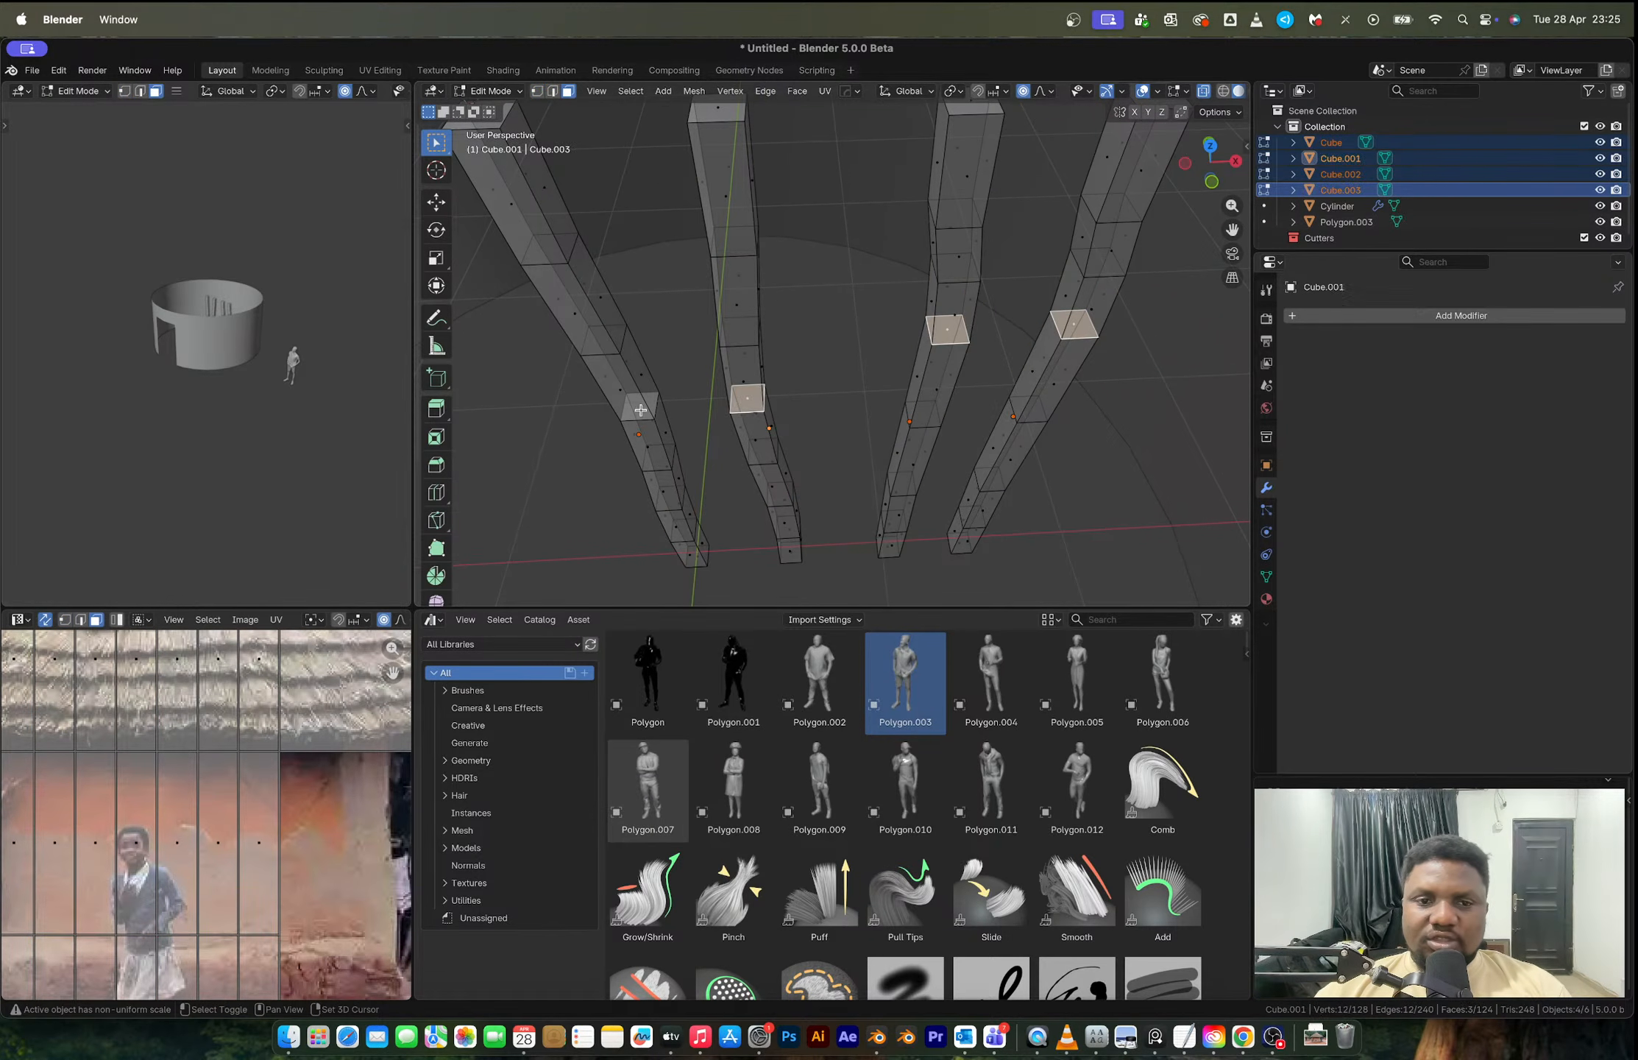
{"action": "left_click", "coordinate": [634, 410], "text": "shift"}
{"action": "key", "text": "x"}
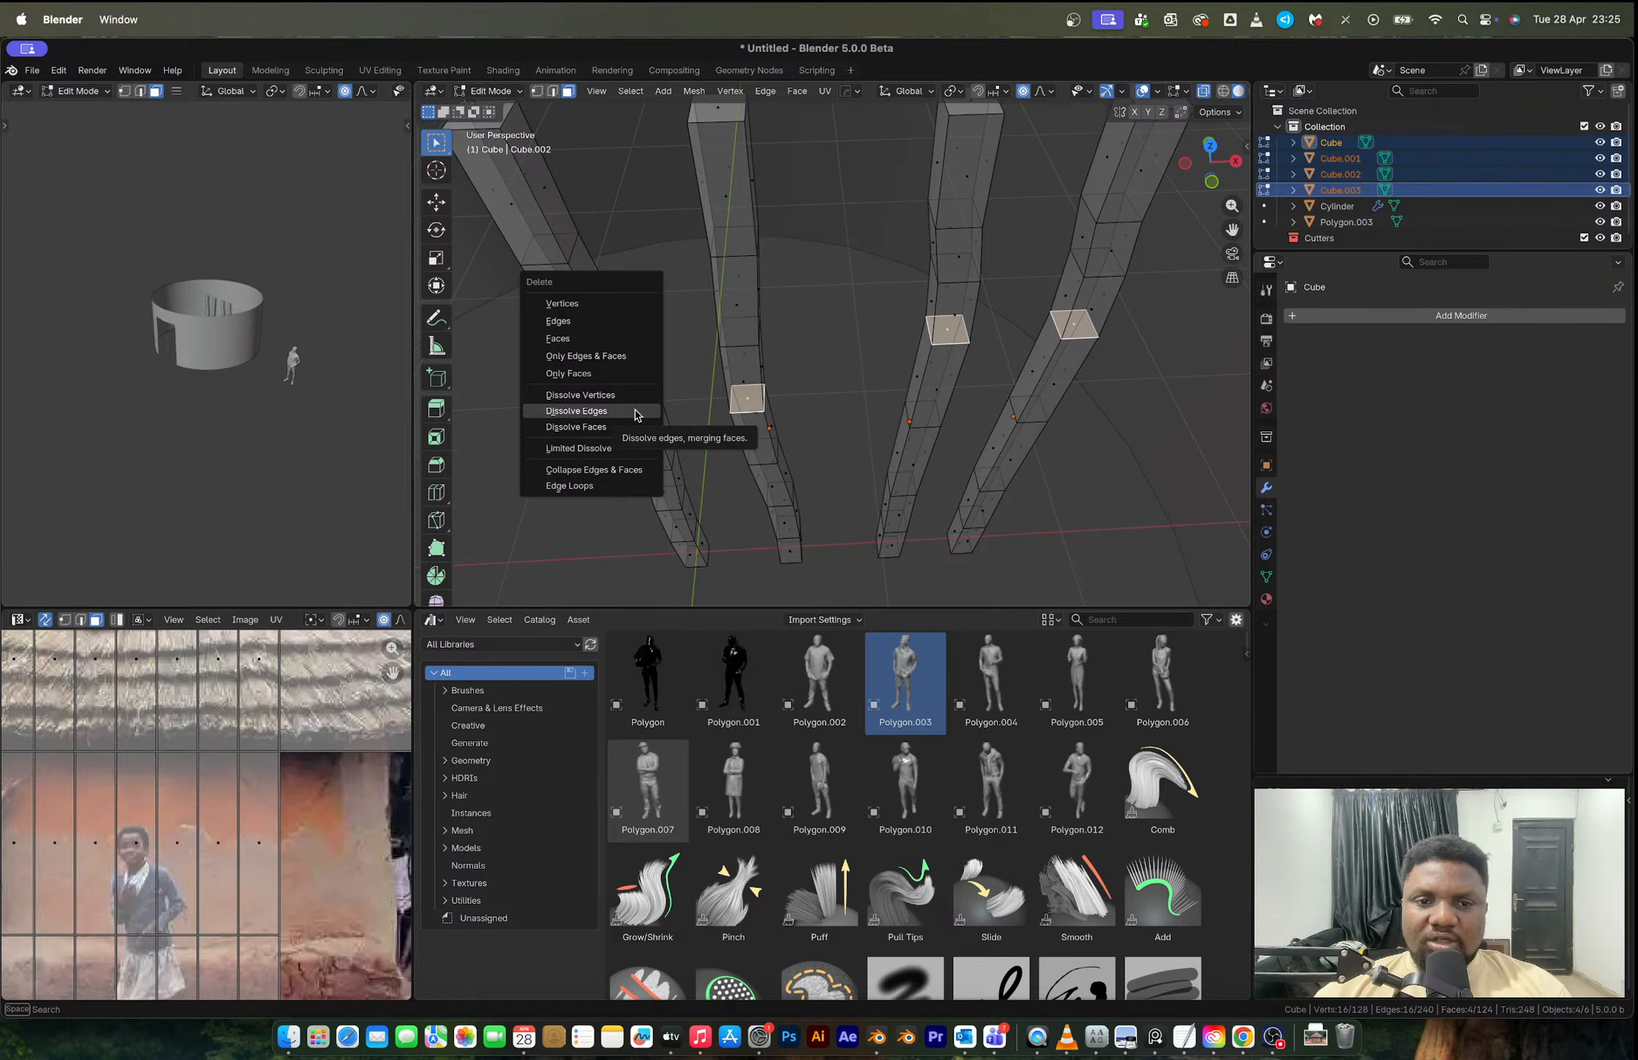
{"action": "left_click", "coordinate": [595, 338]}
{"action": "key", "text": "Tab"}
{"action": "scroll", "coordinate": [815, 386], "scroll_direction": "down", "scroll_amount": 8}
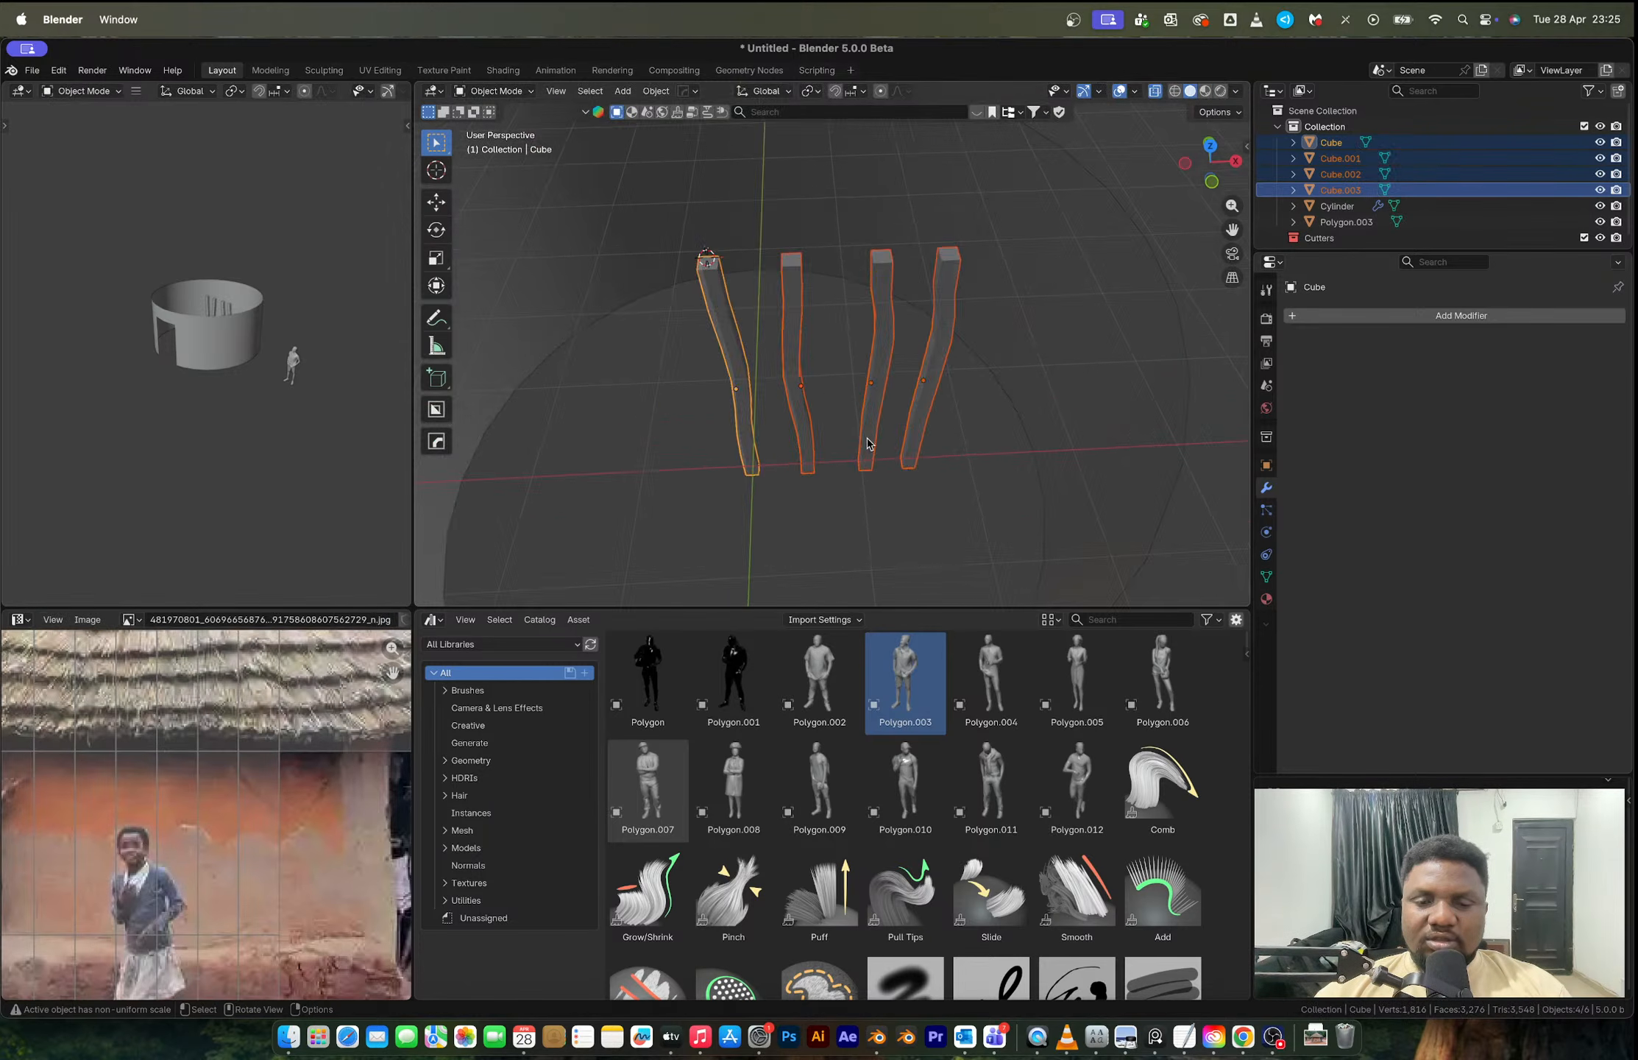
Step: Try to scale the four posts on X and Y only from the top view, and undo it
{"action": "left_click", "coordinate": [1209, 146]}
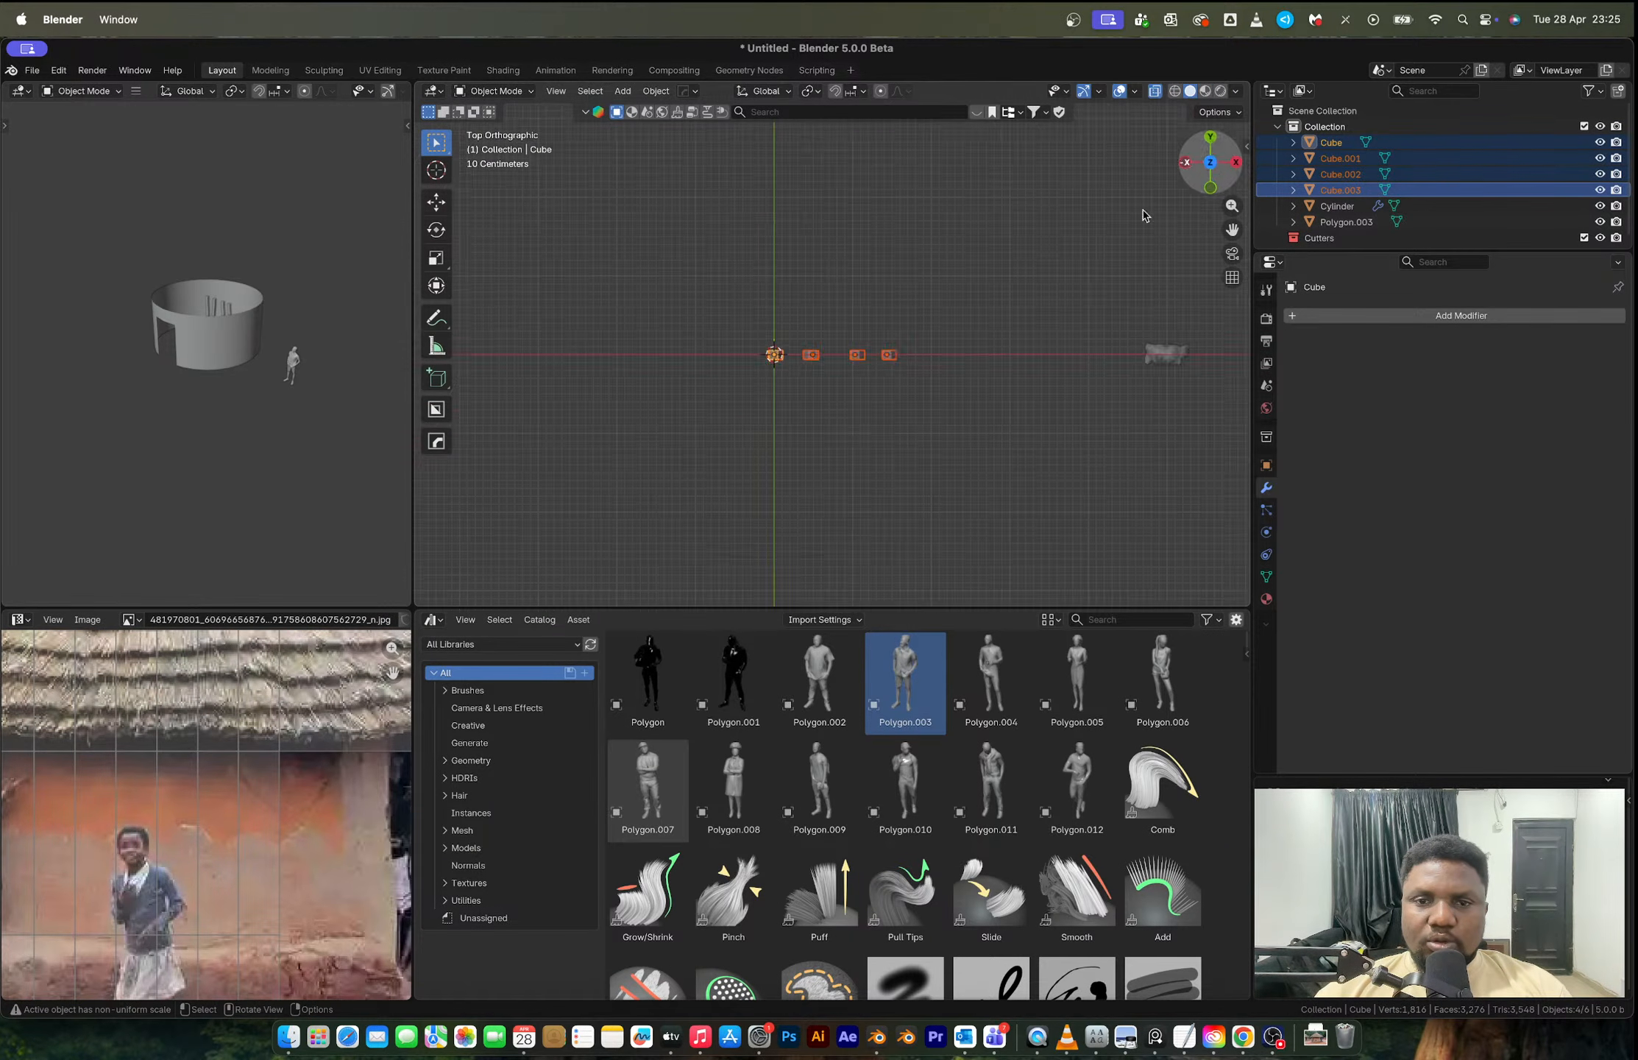
{"action": "key", "text": "s"}
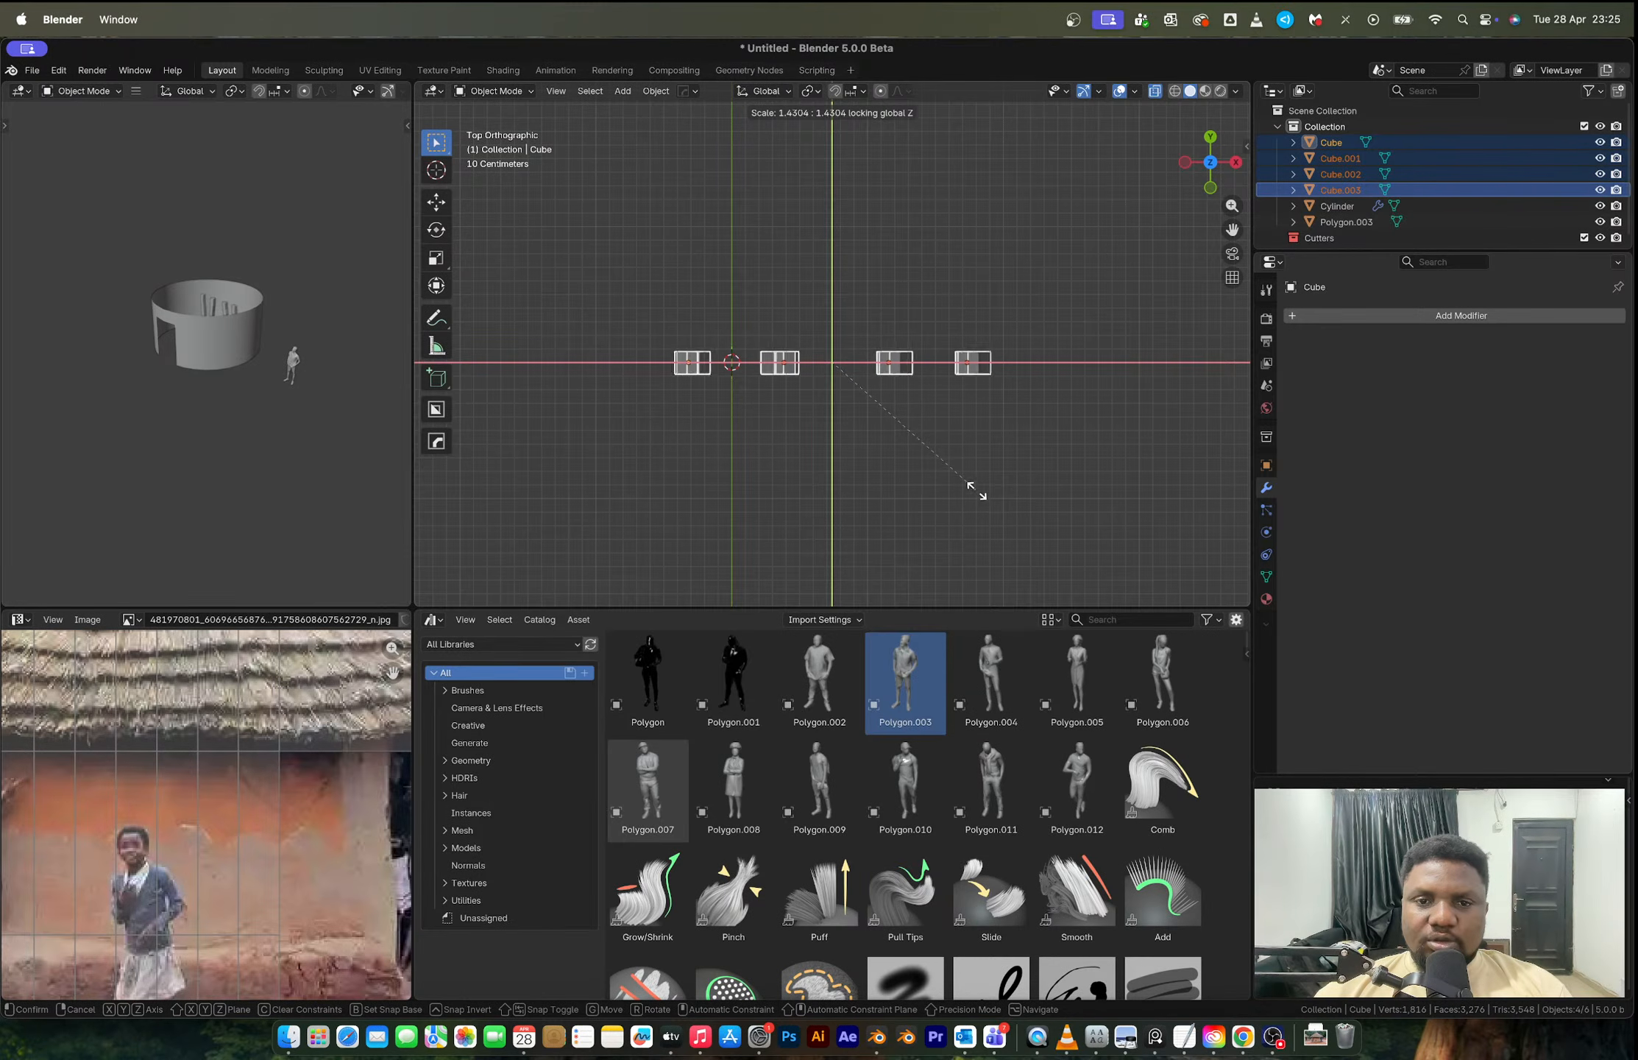
{"action": "left_click", "coordinate": [939, 416]}
{"action": "key", "text": "ctrl+z"}
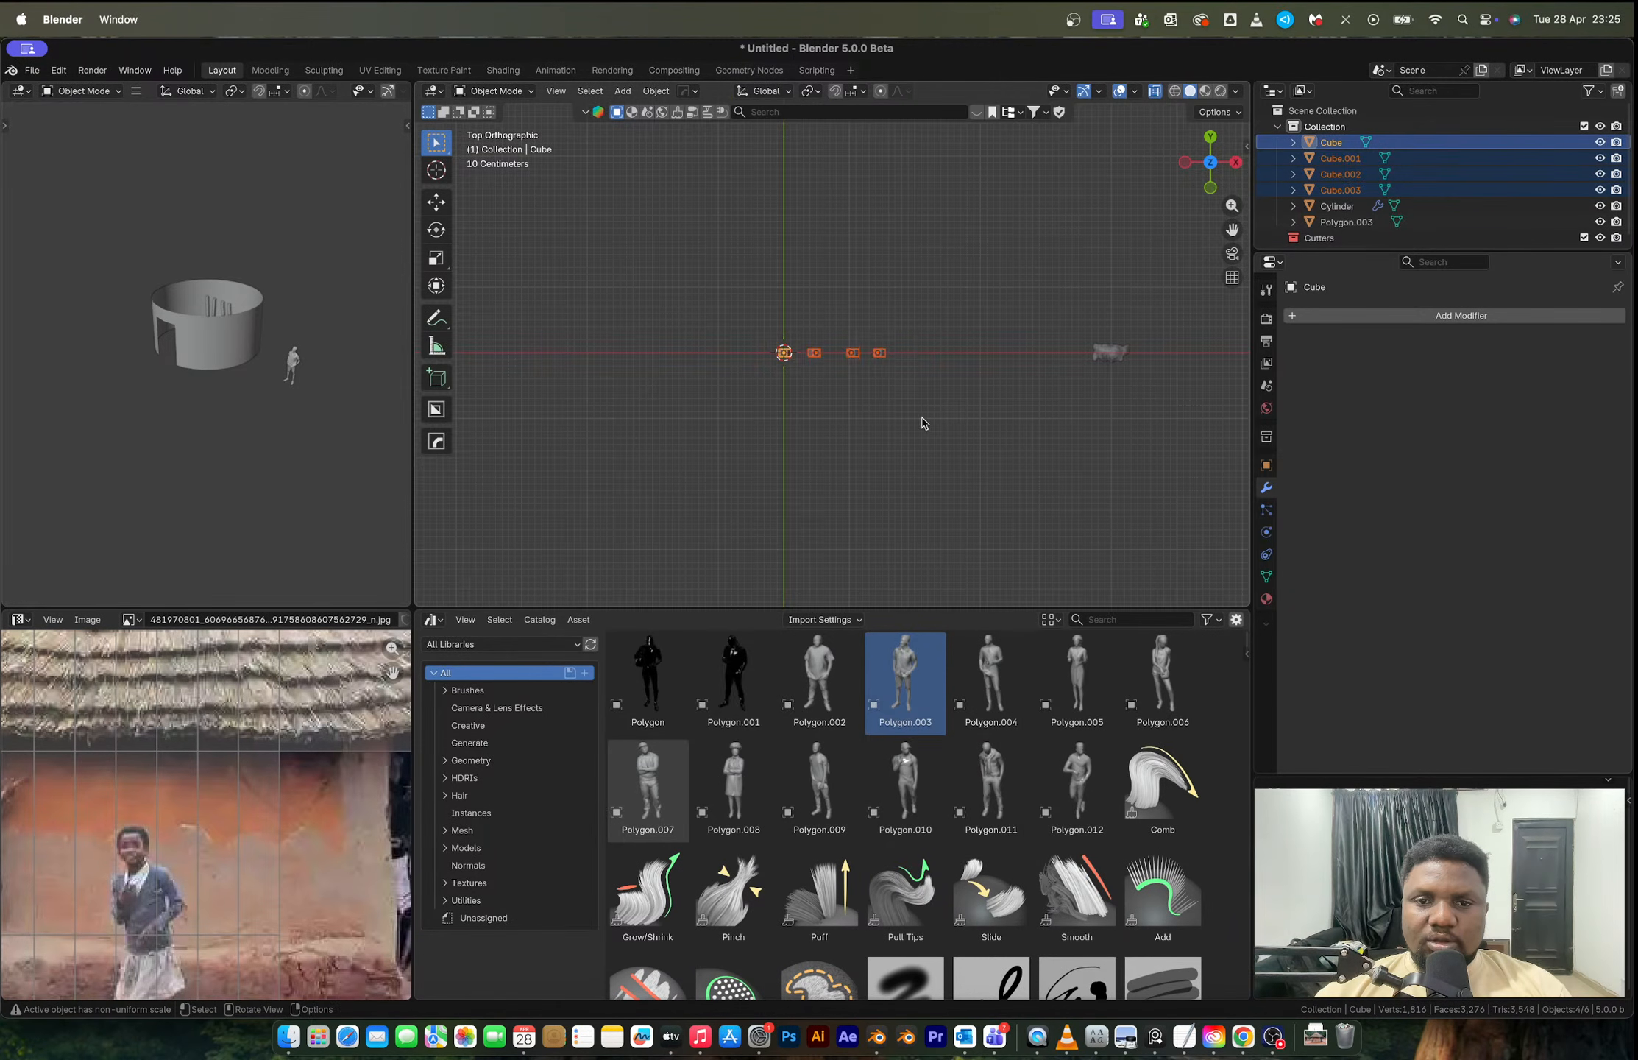
Step: Scale the four posts by about 1.5 on the X and Y axes only, keeping their height
{"action": "middle_click_drag", "start_coordinate": [922, 428], "coordinate": [911, 312]}
{"action": "key", "text": "s"}
{"action": "key", "text": "shift+z"}
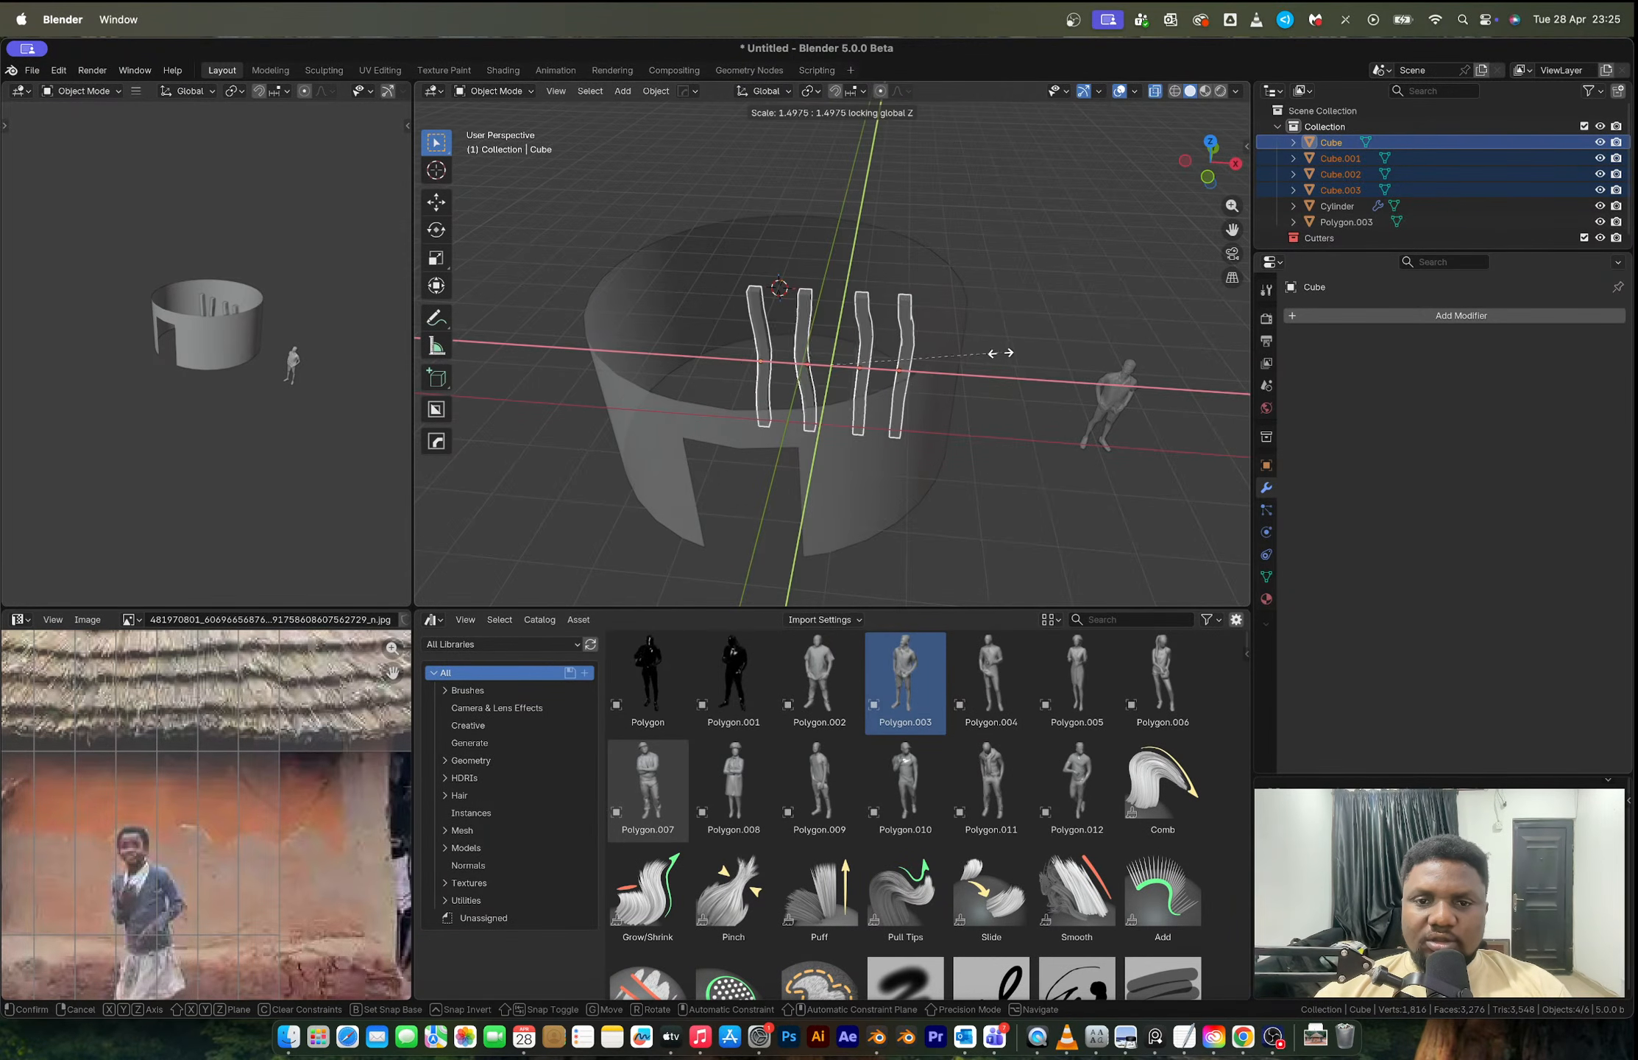
{"action": "left_click", "coordinate": [995, 354]}
{"action": "left_click", "coordinate": [1209, 143]}
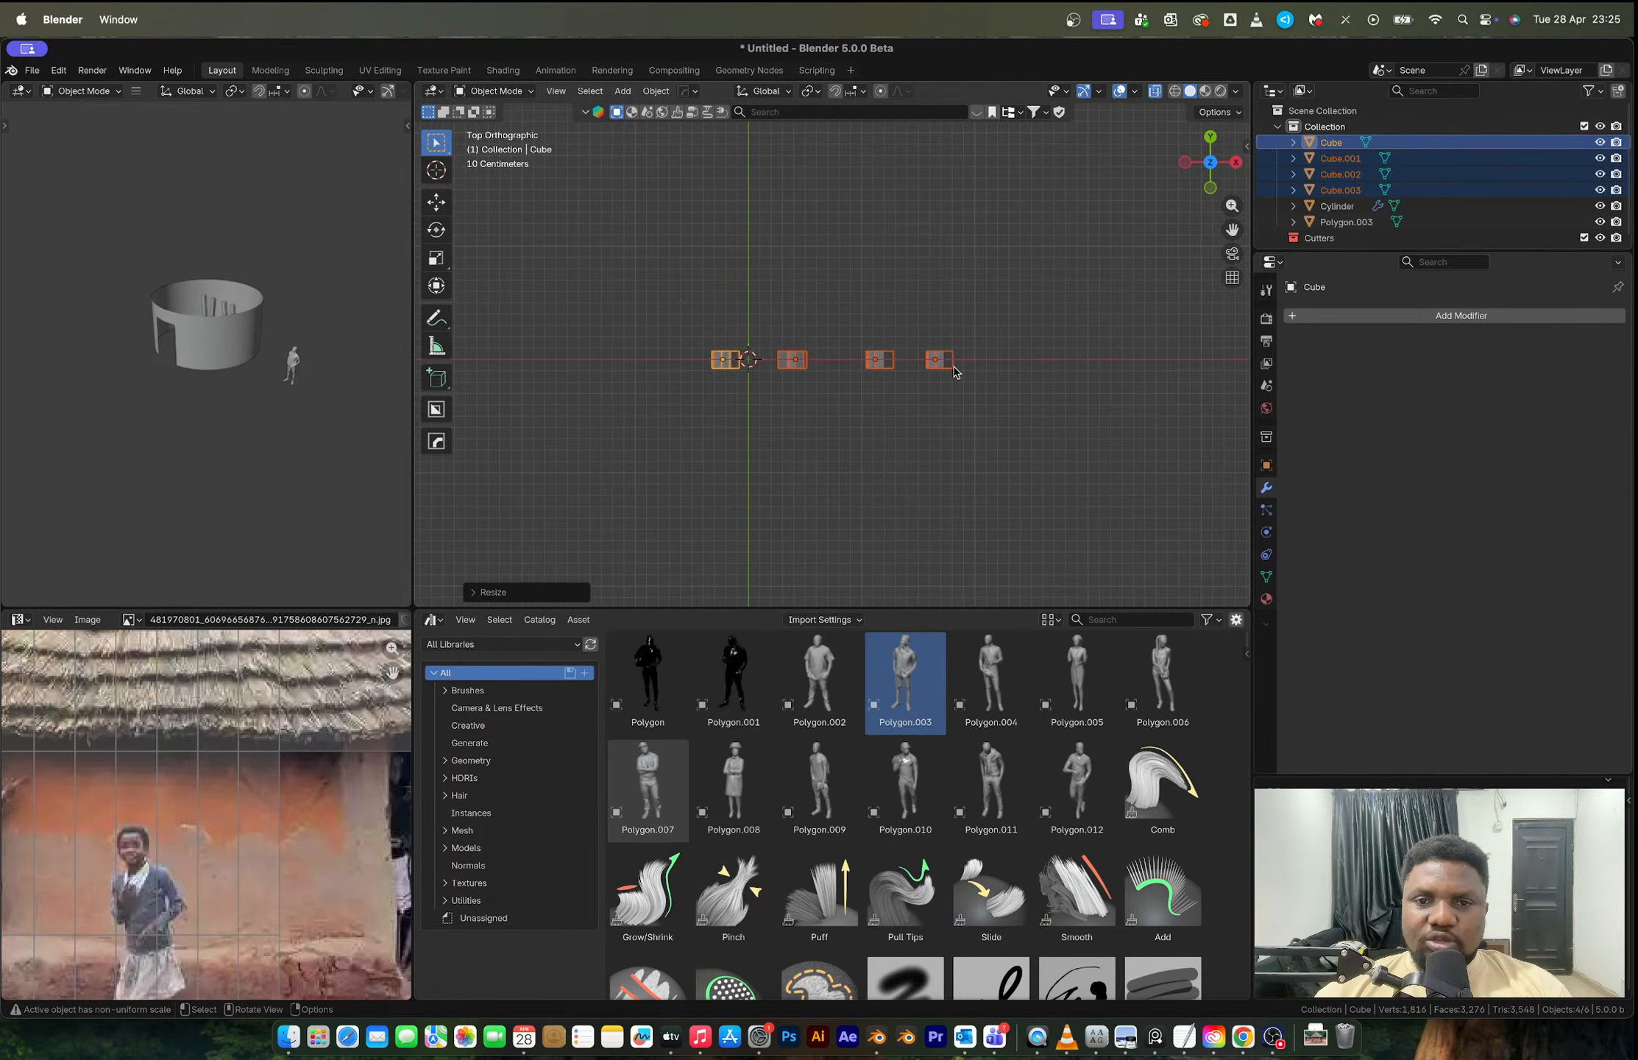
Step: Thicken the cylinder wall by extruding all of its faces inward along their normals
{"action": "middle_click_drag", "start_coordinate": [999, 429], "coordinate": [978, 339]}
{"action": "left_click", "coordinate": [945, 453]}
{"action": "middle_click_drag", "start_coordinate": [946, 452], "coordinate": [944, 464]}
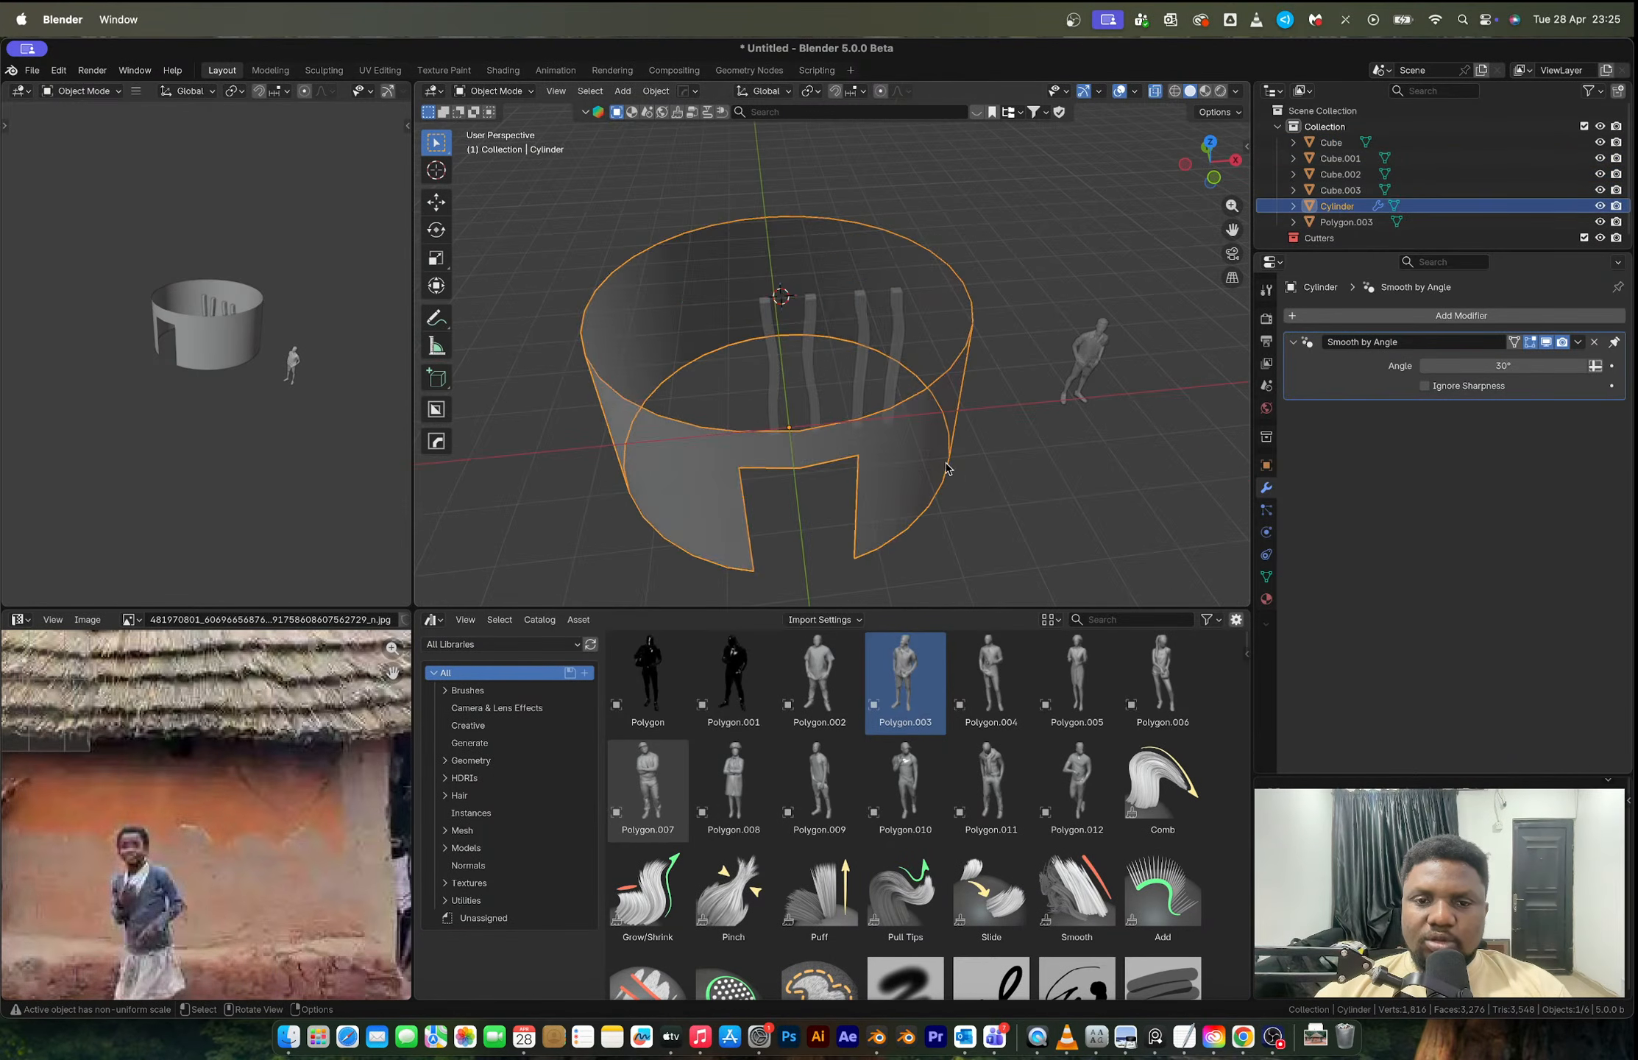
{"action": "key", "text": "Tab"}
{"action": "key", "text": "s"}
{"action": "key", "text": "Escape"}
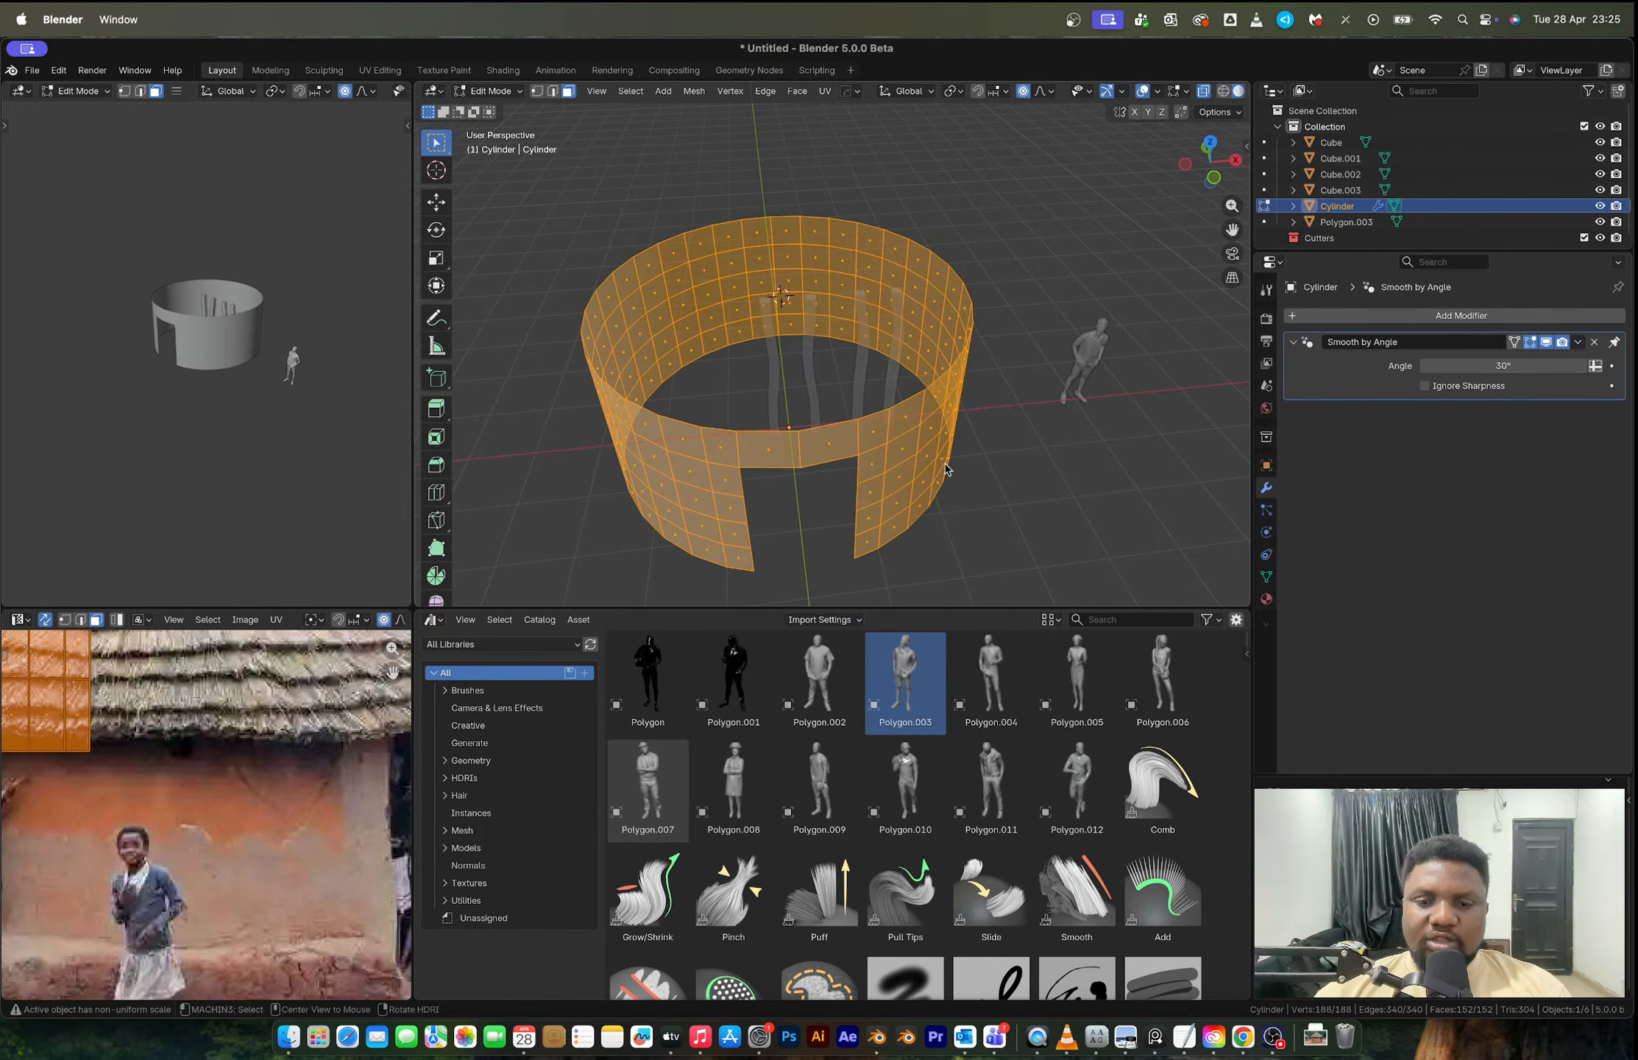
{"action": "key", "text": "alt+e"}
{"action": "left_click", "coordinate": [945, 479]}
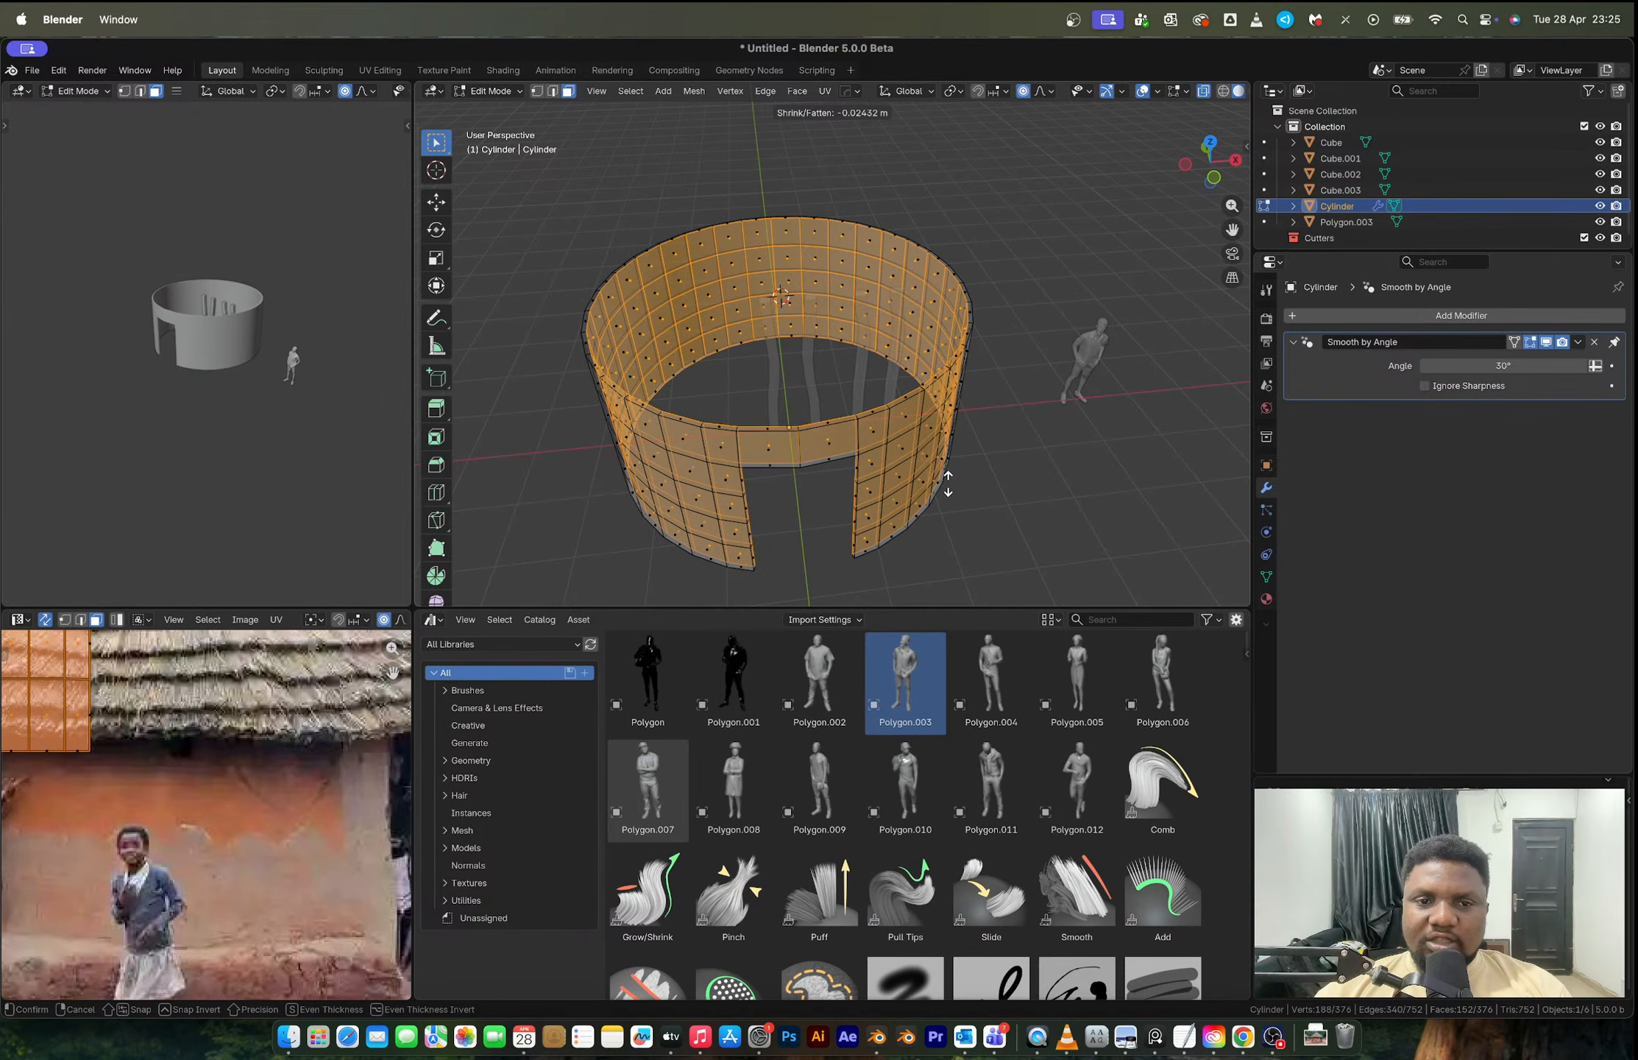
{"action": "left_click", "coordinate": [948, 484]}
{"action": "key", "text": "Tab"}
Step: Move the third post in the row onto the wall ring at its front right in top view
{"action": "left_click", "coordinate": [859, 353]}
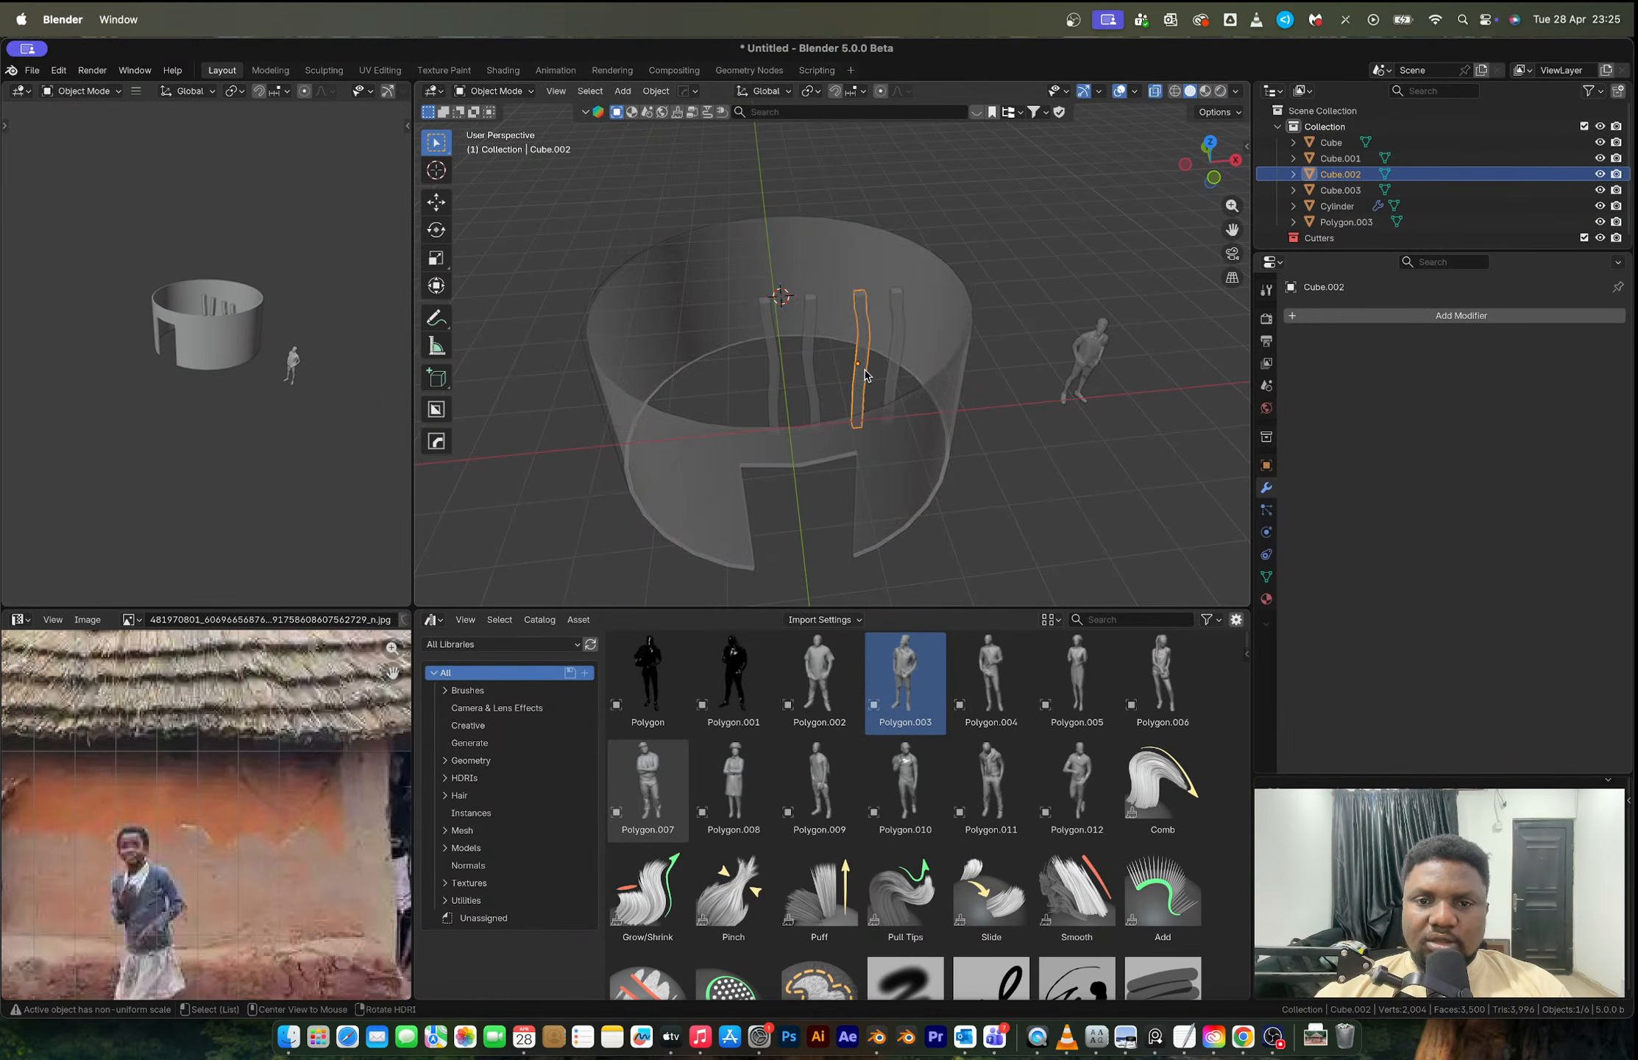
{"action": "scroll", "coordinate": [905, 471], "scroll_direction": "up", "scroll_amount": 3}
{"action": "key", "text": "Tab"}
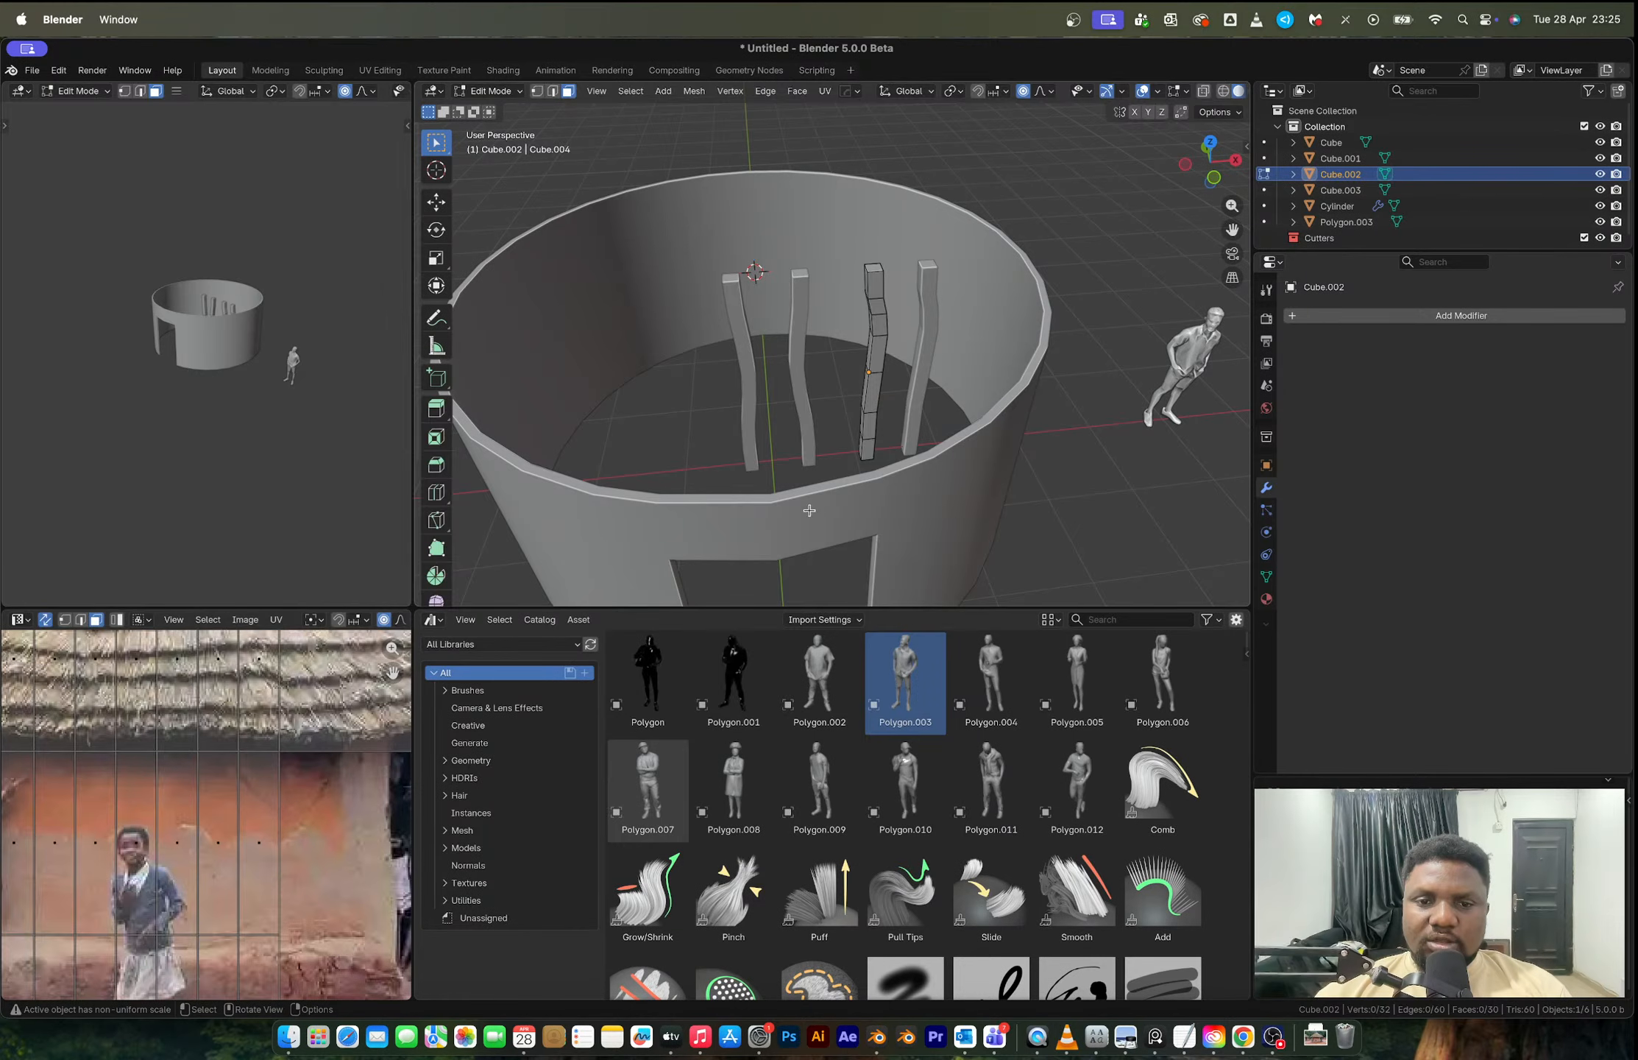
{"action": "key", "text": "Tab"}
{"action": "left_click", "coordinate": [1211, 142]}
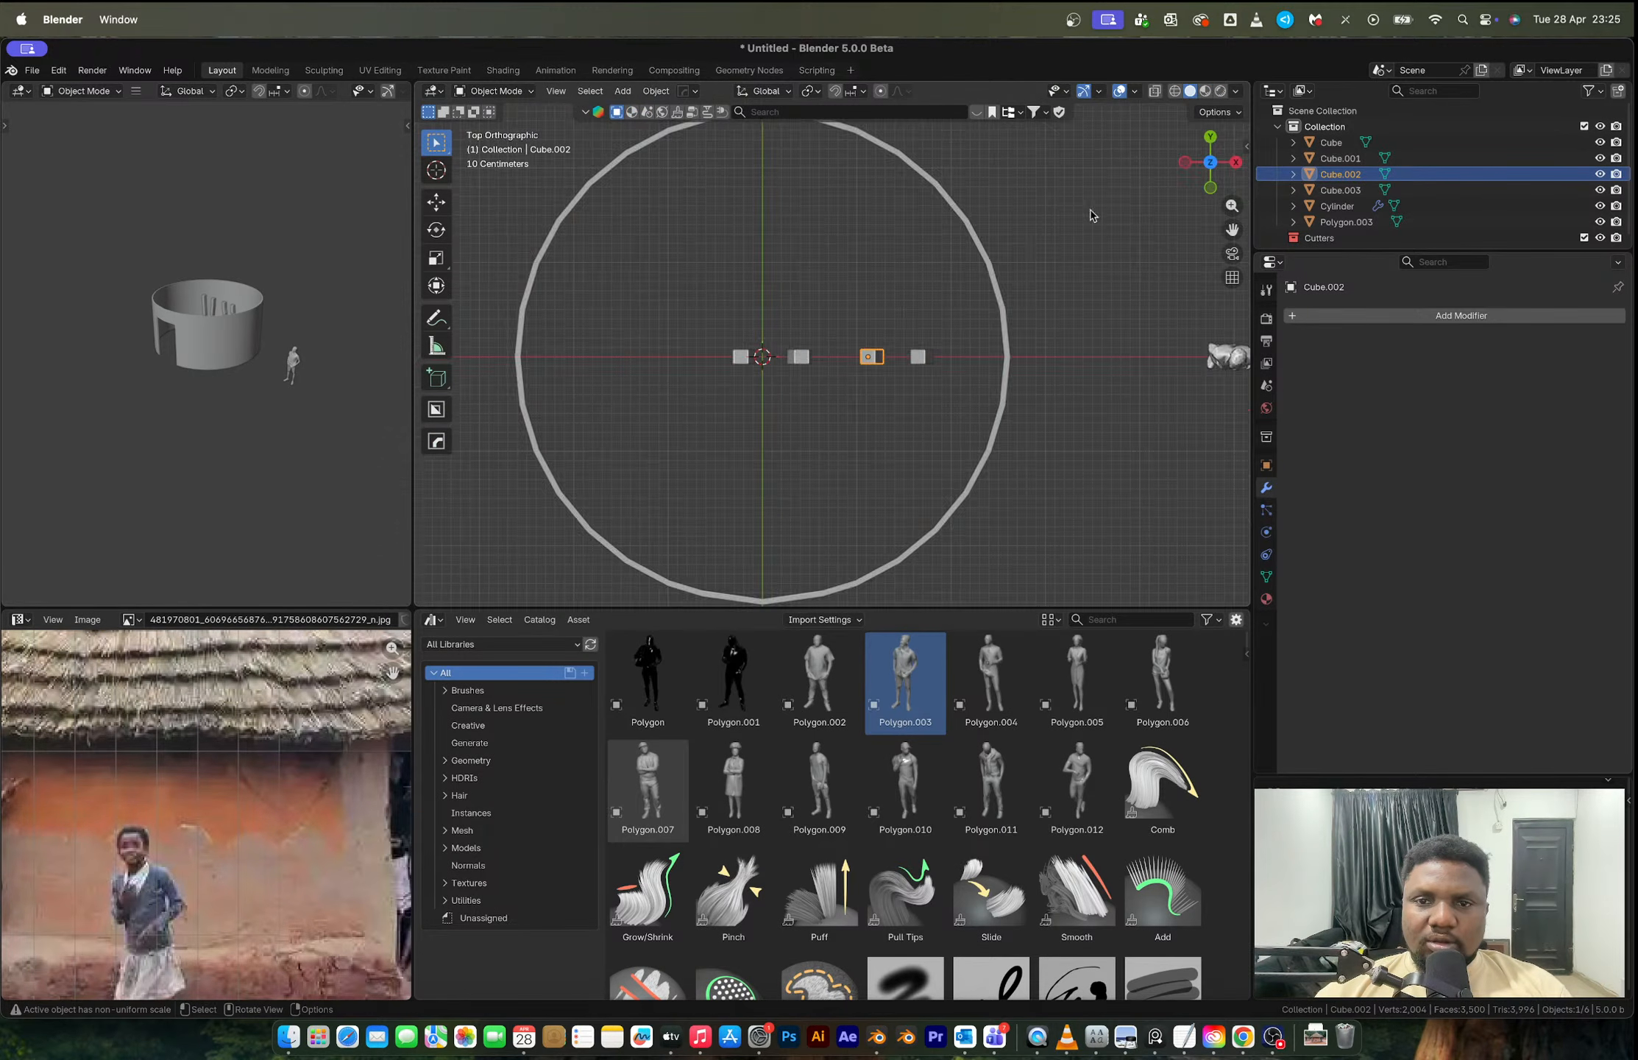
{"action": "scroll", "coordinate": [859, 364], "scroll_direction": "up", "scroll_amount": 3}
{"action": "scroll", "coordinate": [880, 347], "scroll_direction": "down", "scroll_amount": 3}
{"action": "key", "text": "g"}
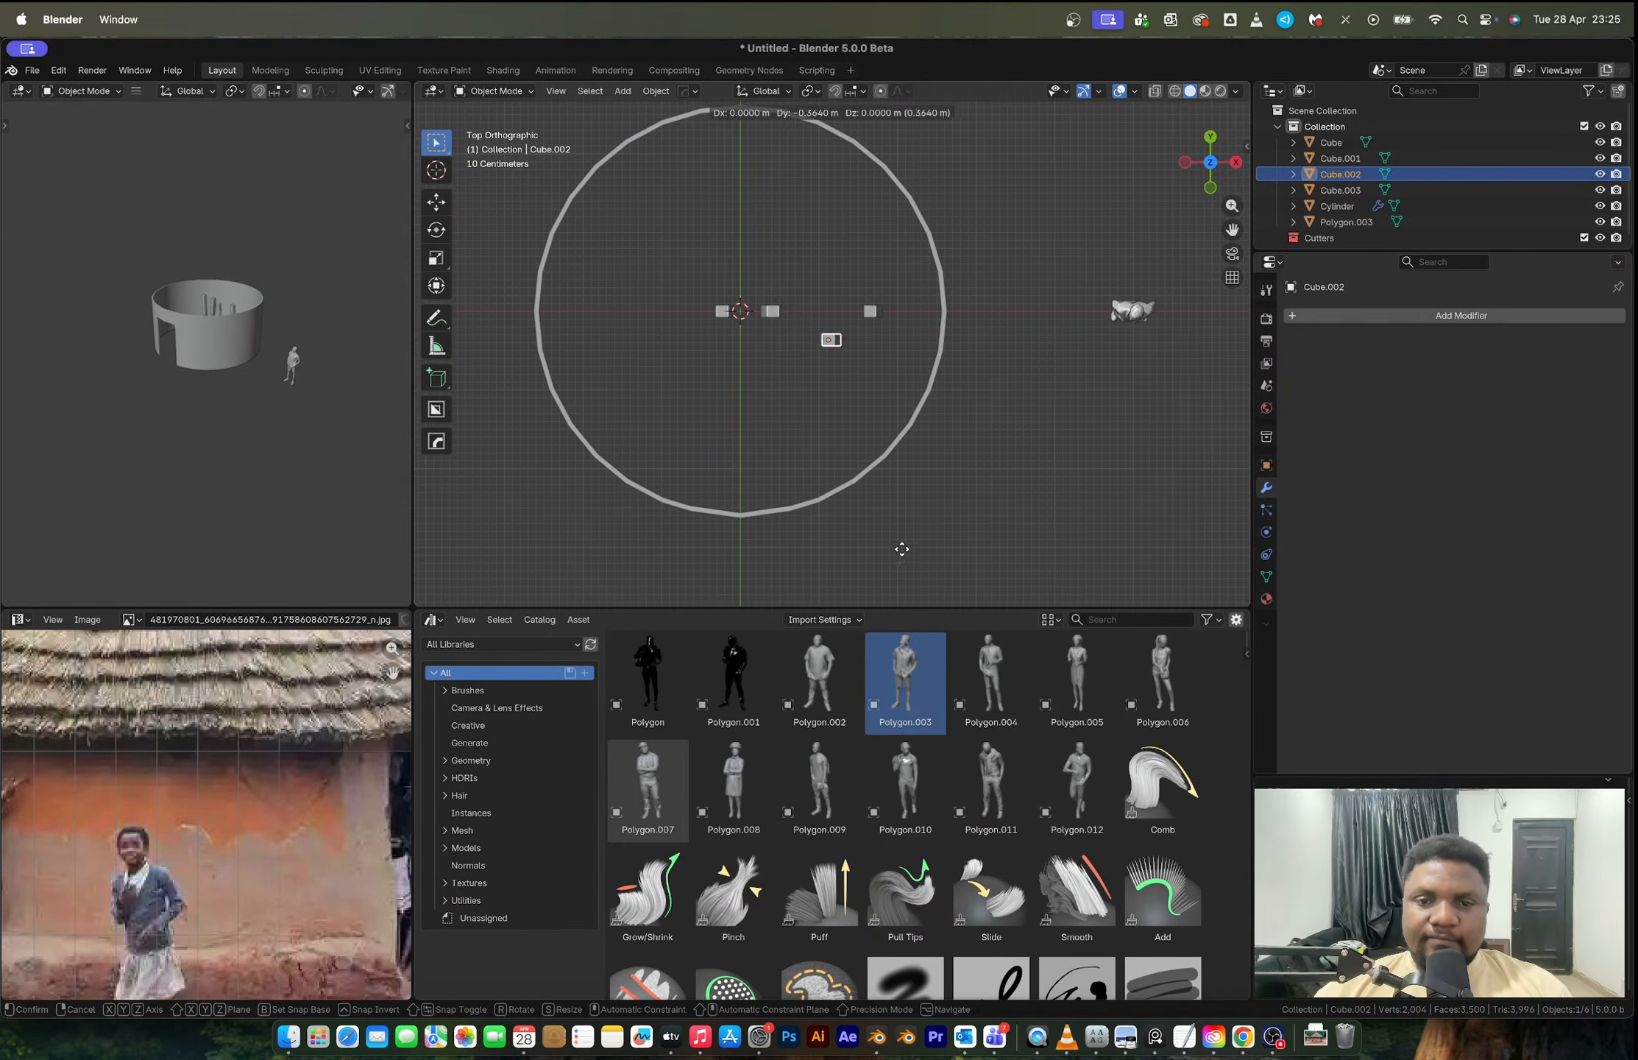
{"action": "left_click", "coordinate": [944, 85]}
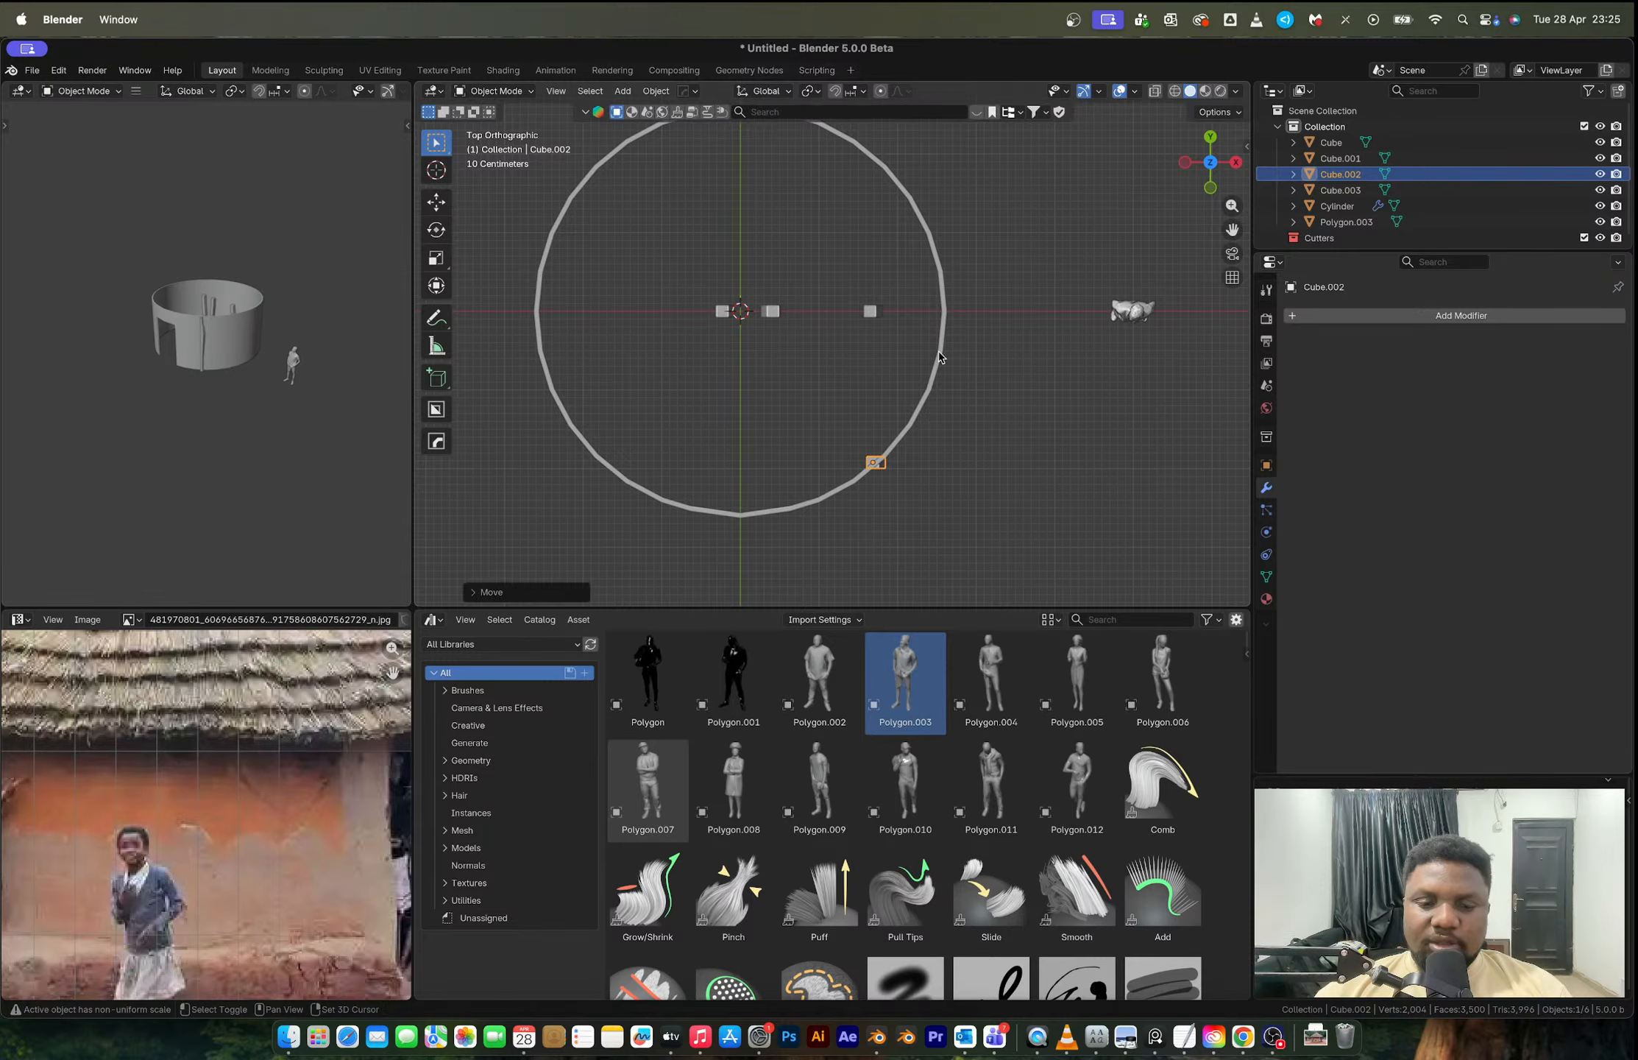
Step: Duplicate the front-right wall post along X onto the ring's front left in top view, and rotate the copy to follow the curve
{"action": "key", "text": "shift+d"}
{"action": "key", "text": "x"}
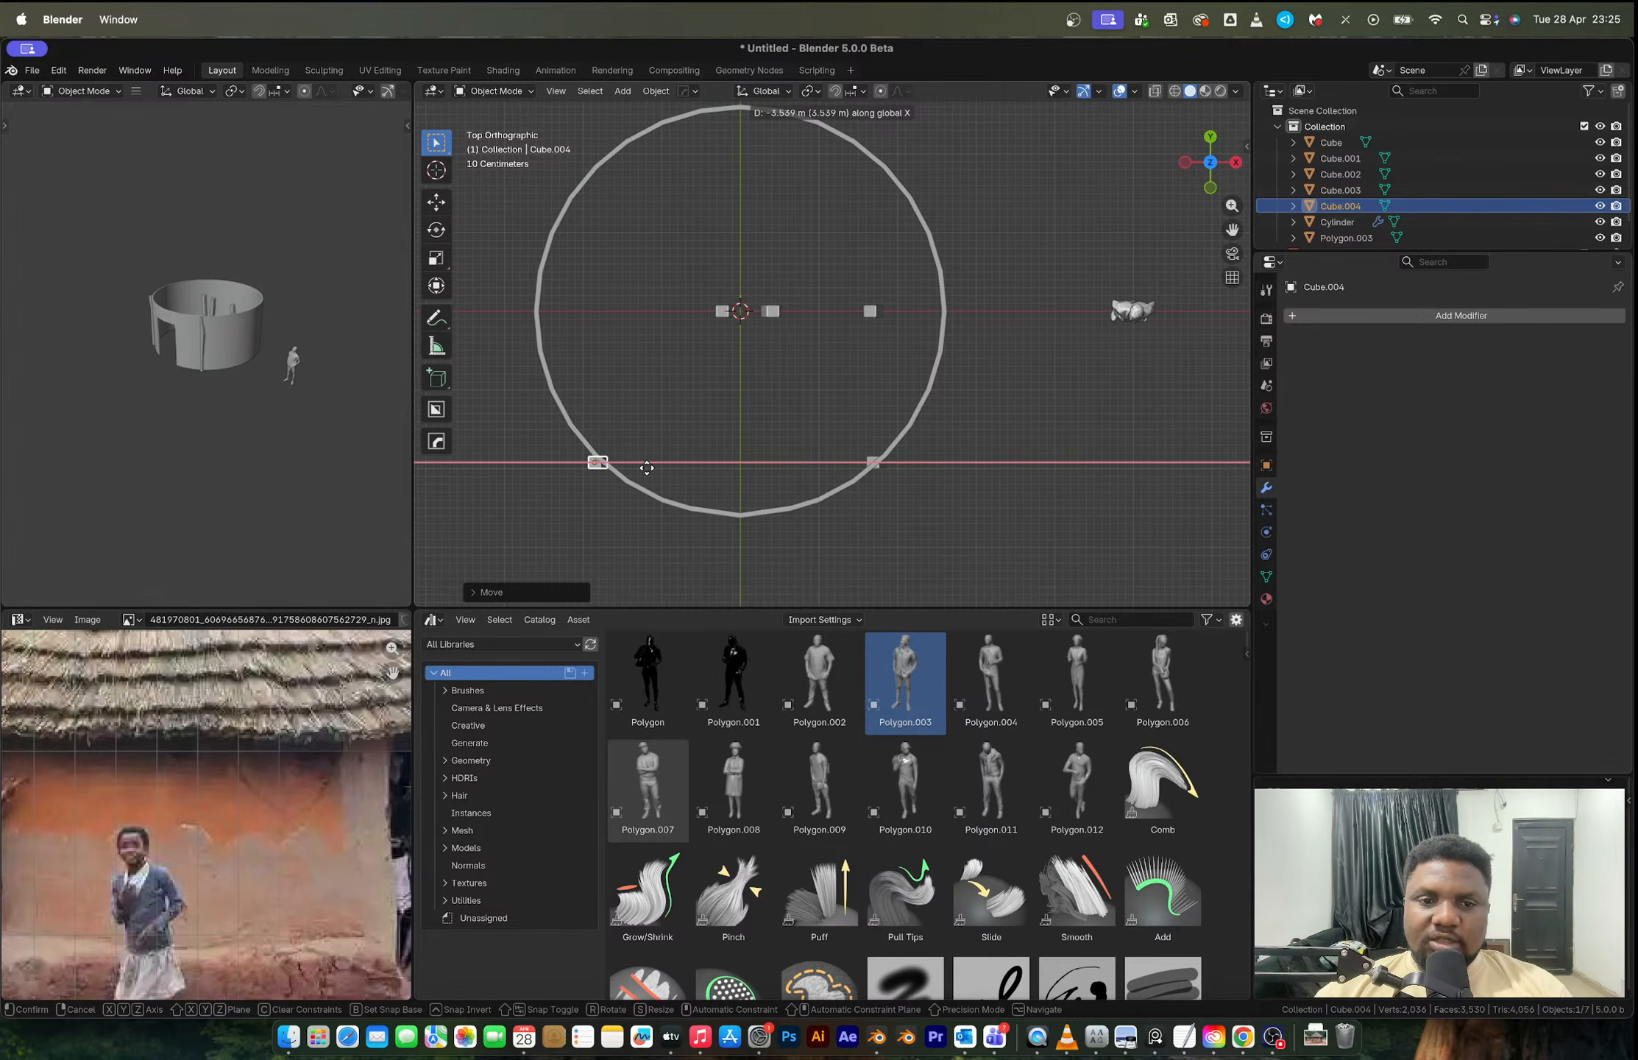
{"action": "left_click", "coordinate": [652, 469]}
{"action": "key", "text": "r"}
{"action": "left_click", "coordinate": [630, 423]}
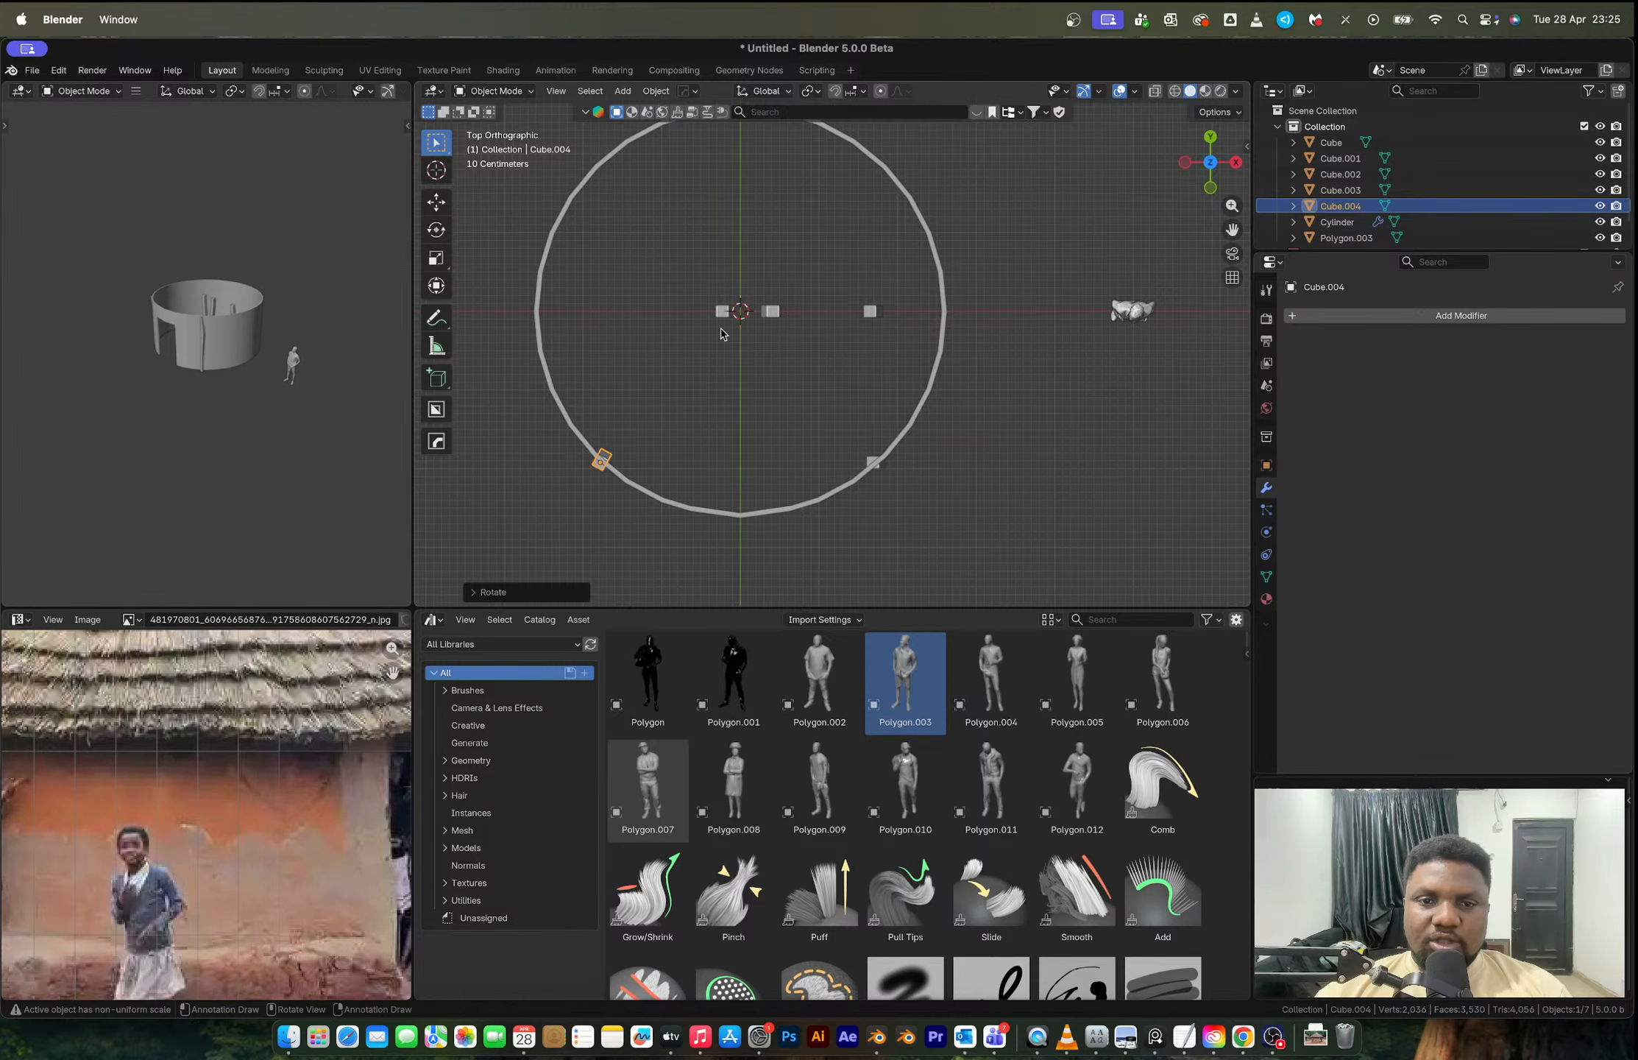
Step: Place copies of the row's leftmost post on the left and right sides of the wall ring, rotating the right one to fit the curve
{"action": "left_click", "coordinate": [721, 313]}
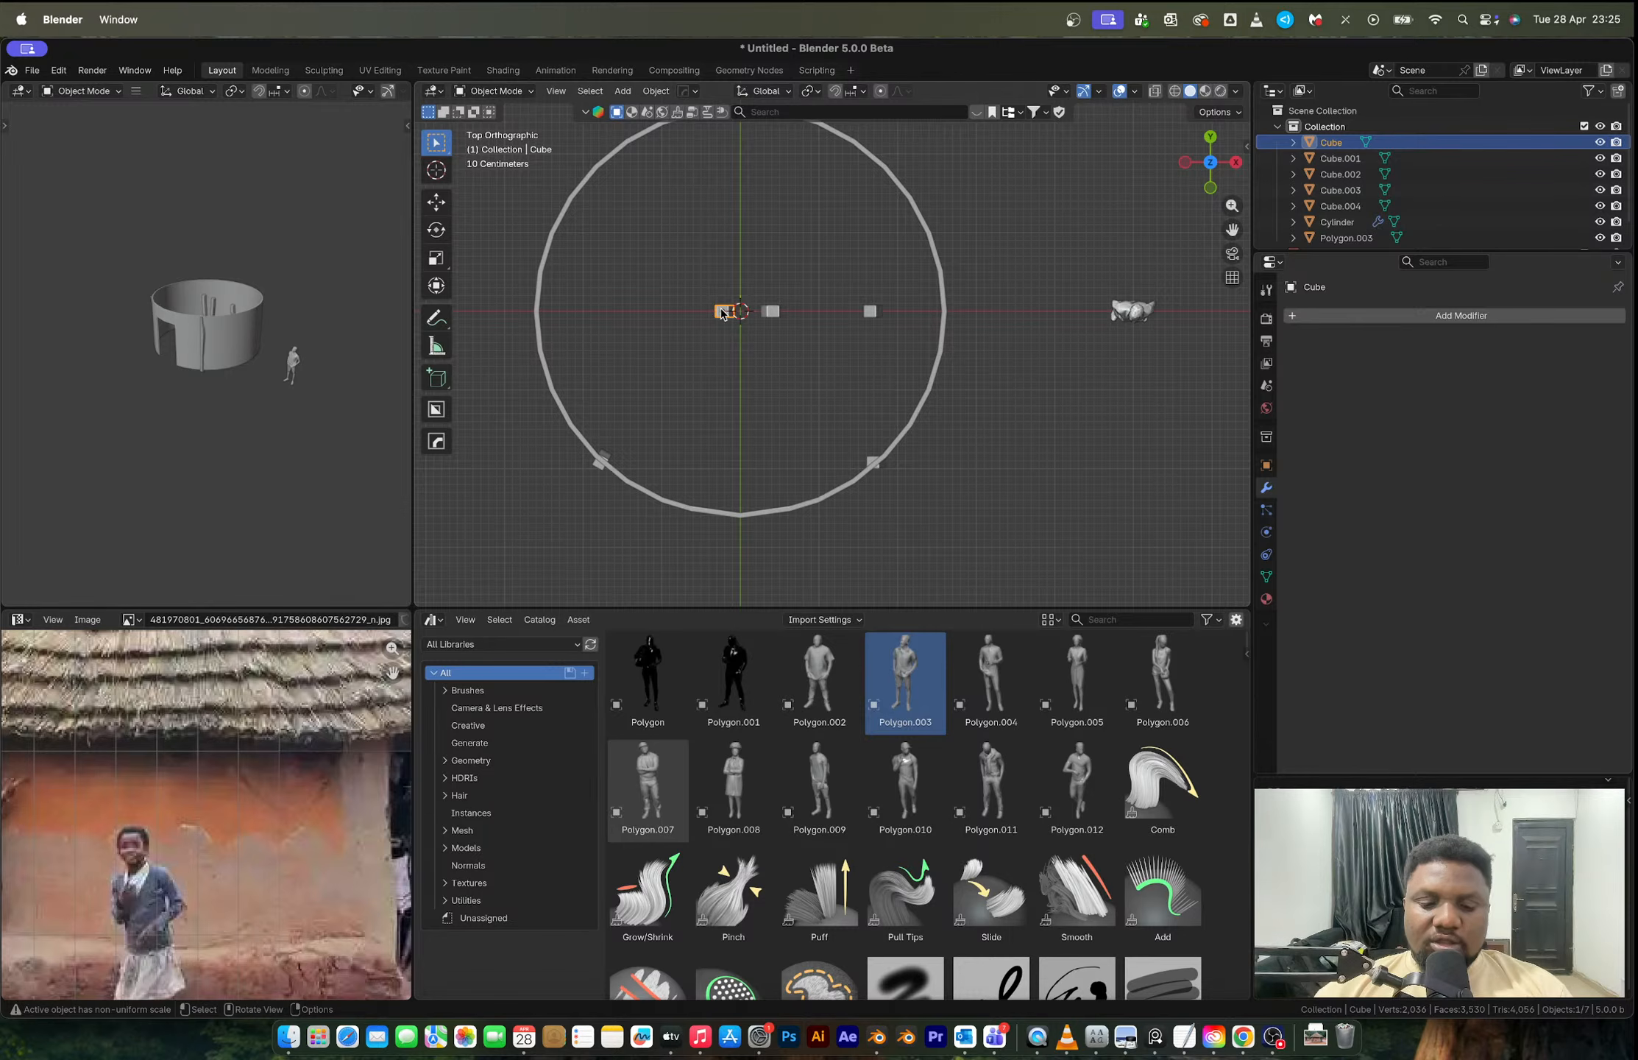
{"action": "key", "text": "shift+d"}
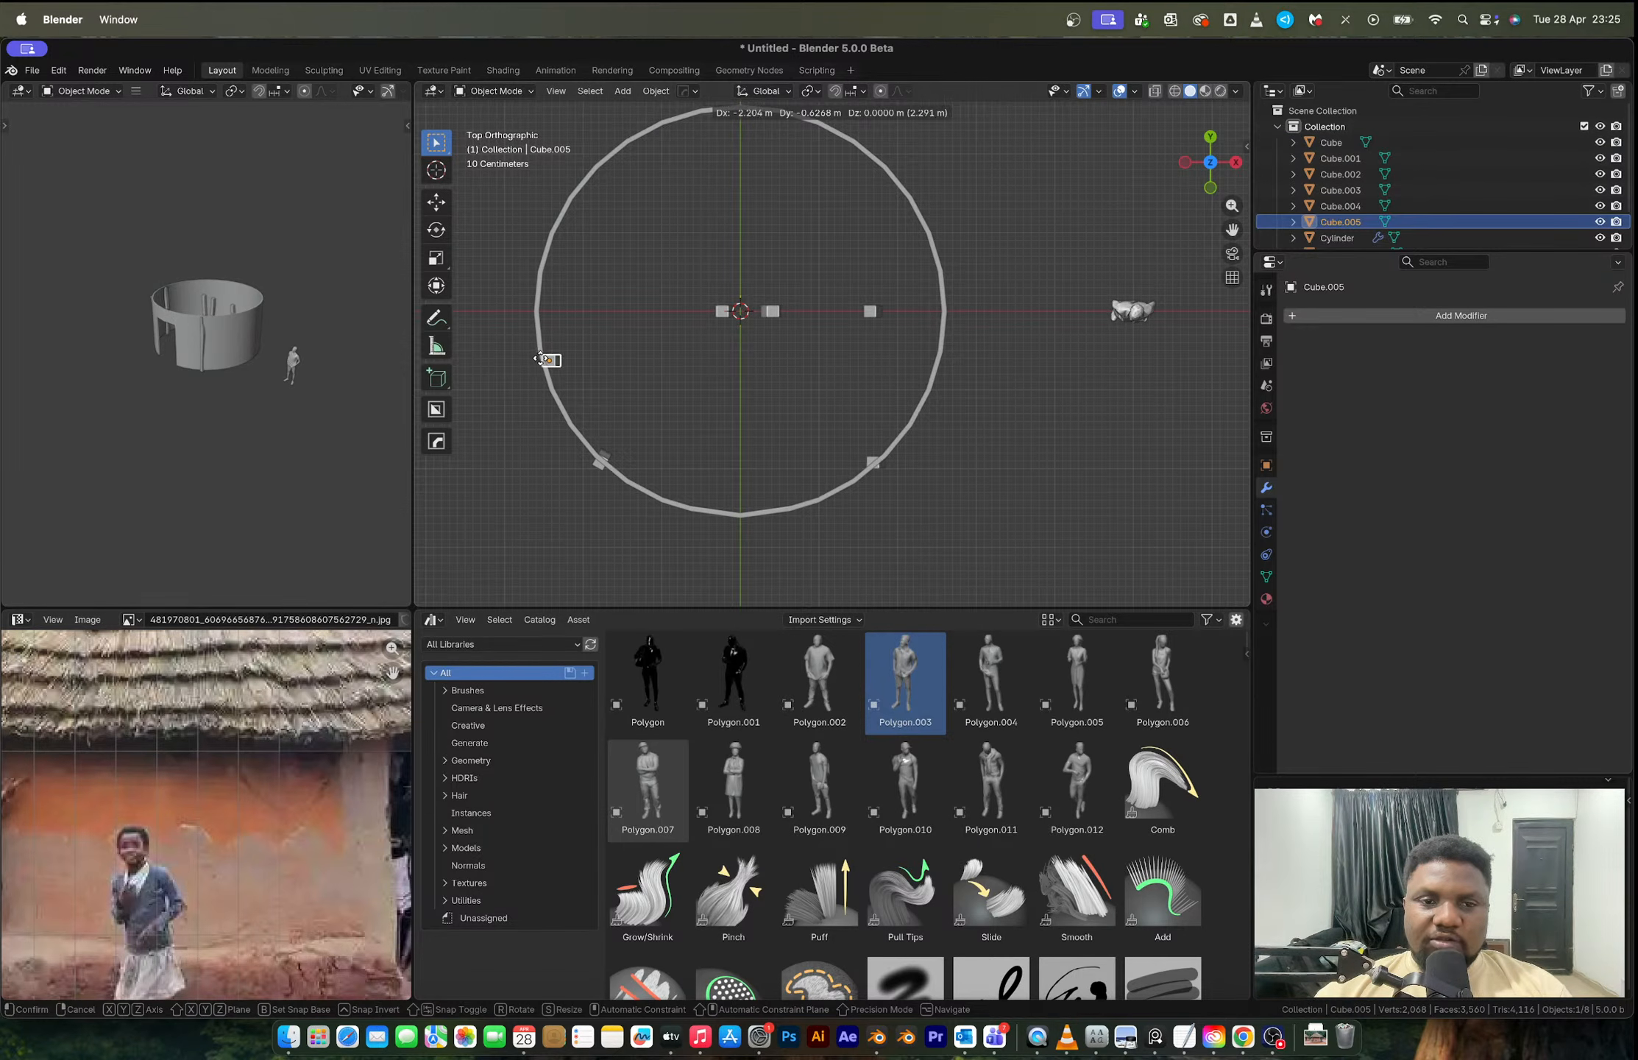
{"action": "left_click", "coordinate": [534, 359]}
{"action": "key", "text": "shift+d"}
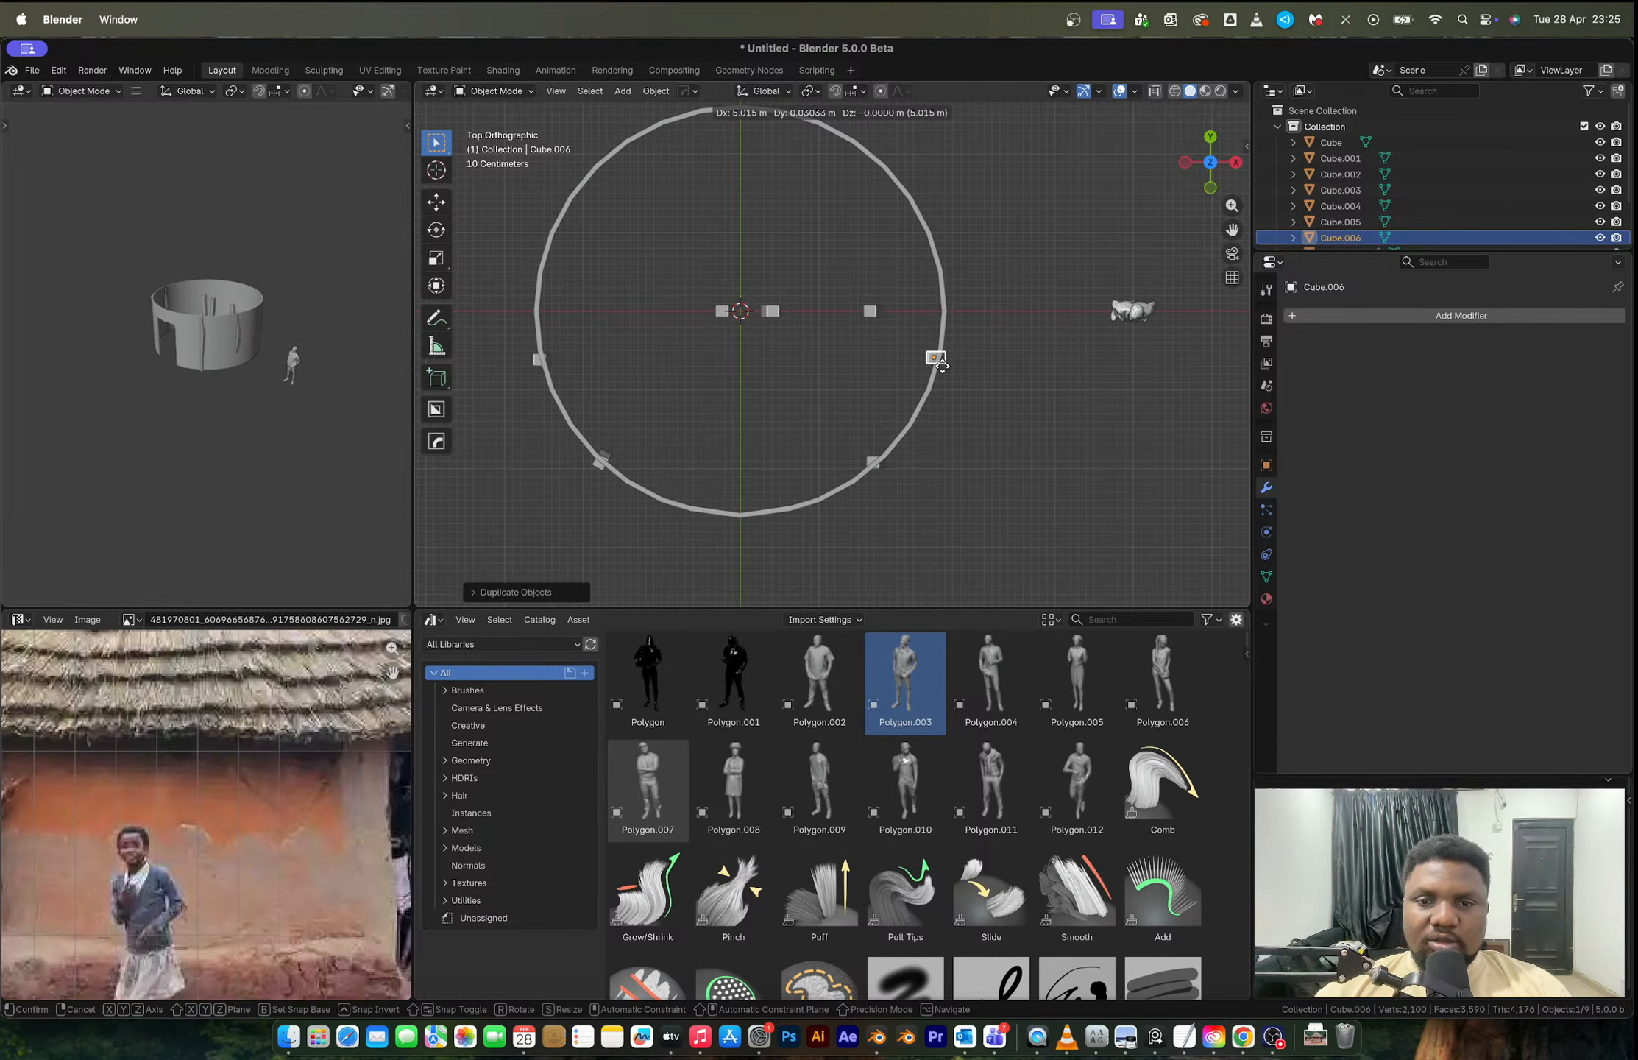
{"action": "left_click", "coordinate": [943, 370]}
{"action": "key", "text": "r"}
{"action": "left_click", "coordinate": [919, 477]}
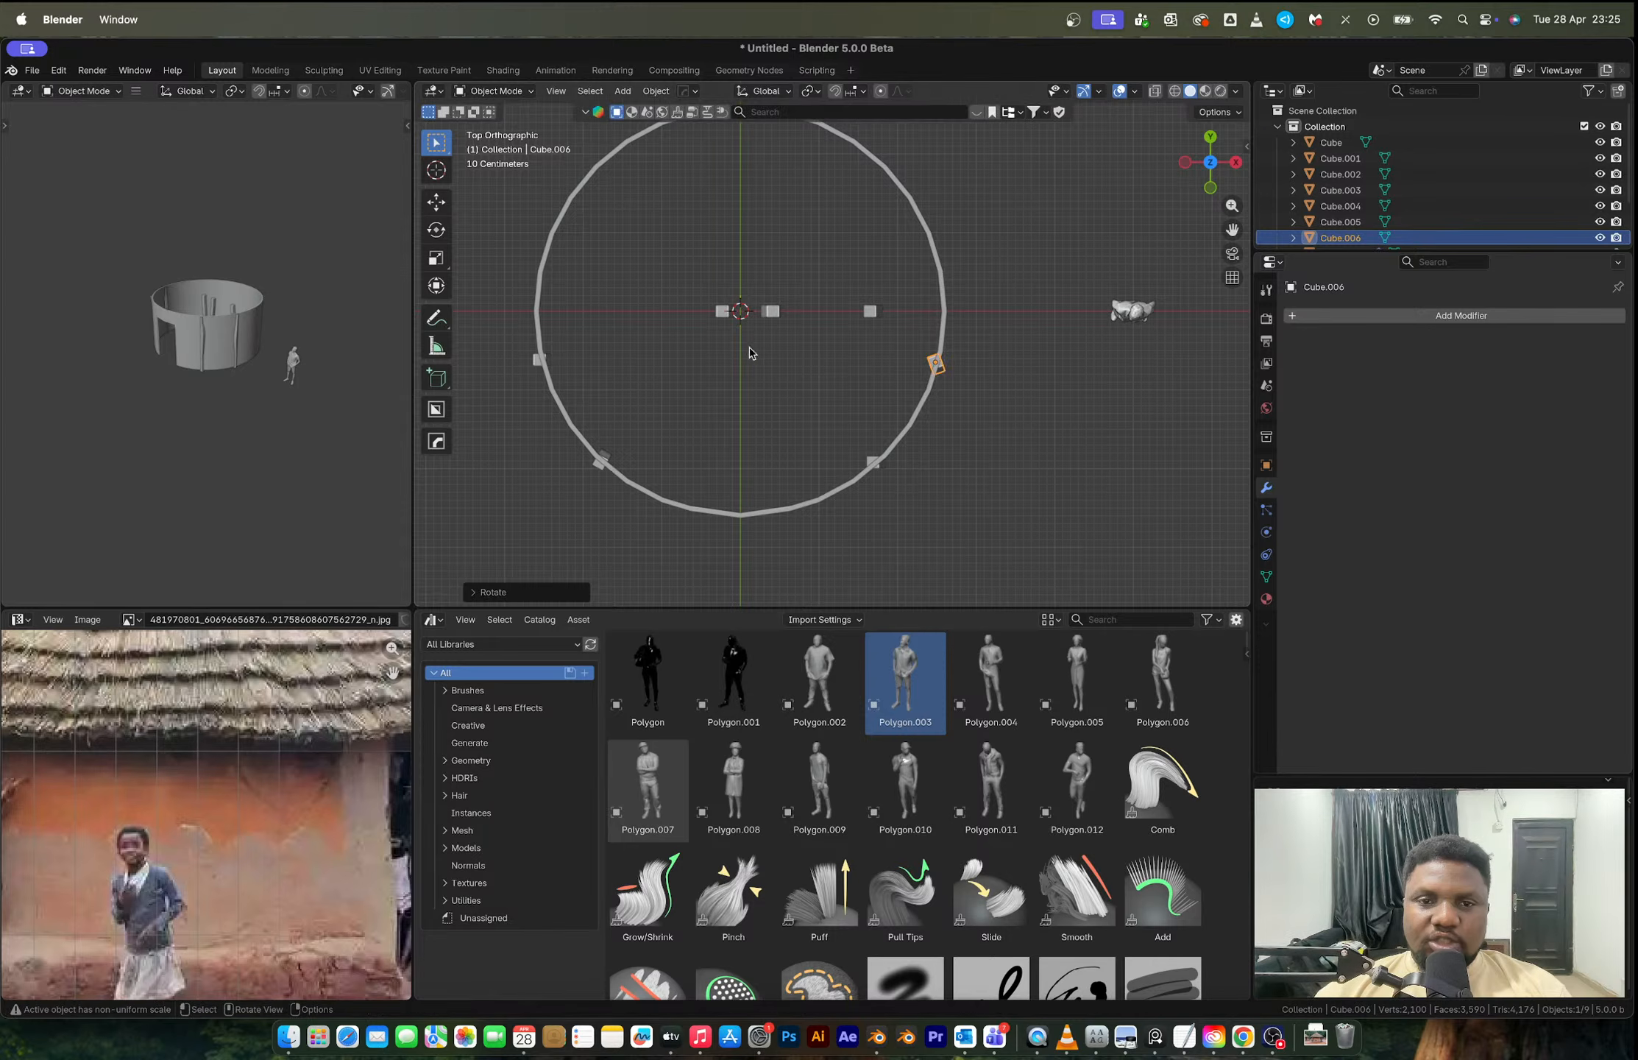
Step: Move the leftmost post of the inner row onto the wall ring at its back left in top view
{"action": "left_click", "coordinate": [726, 312]}
{"action": "middle_click_drag", "start_coordinate": [753, 369], "coordinate": [781, 467]}
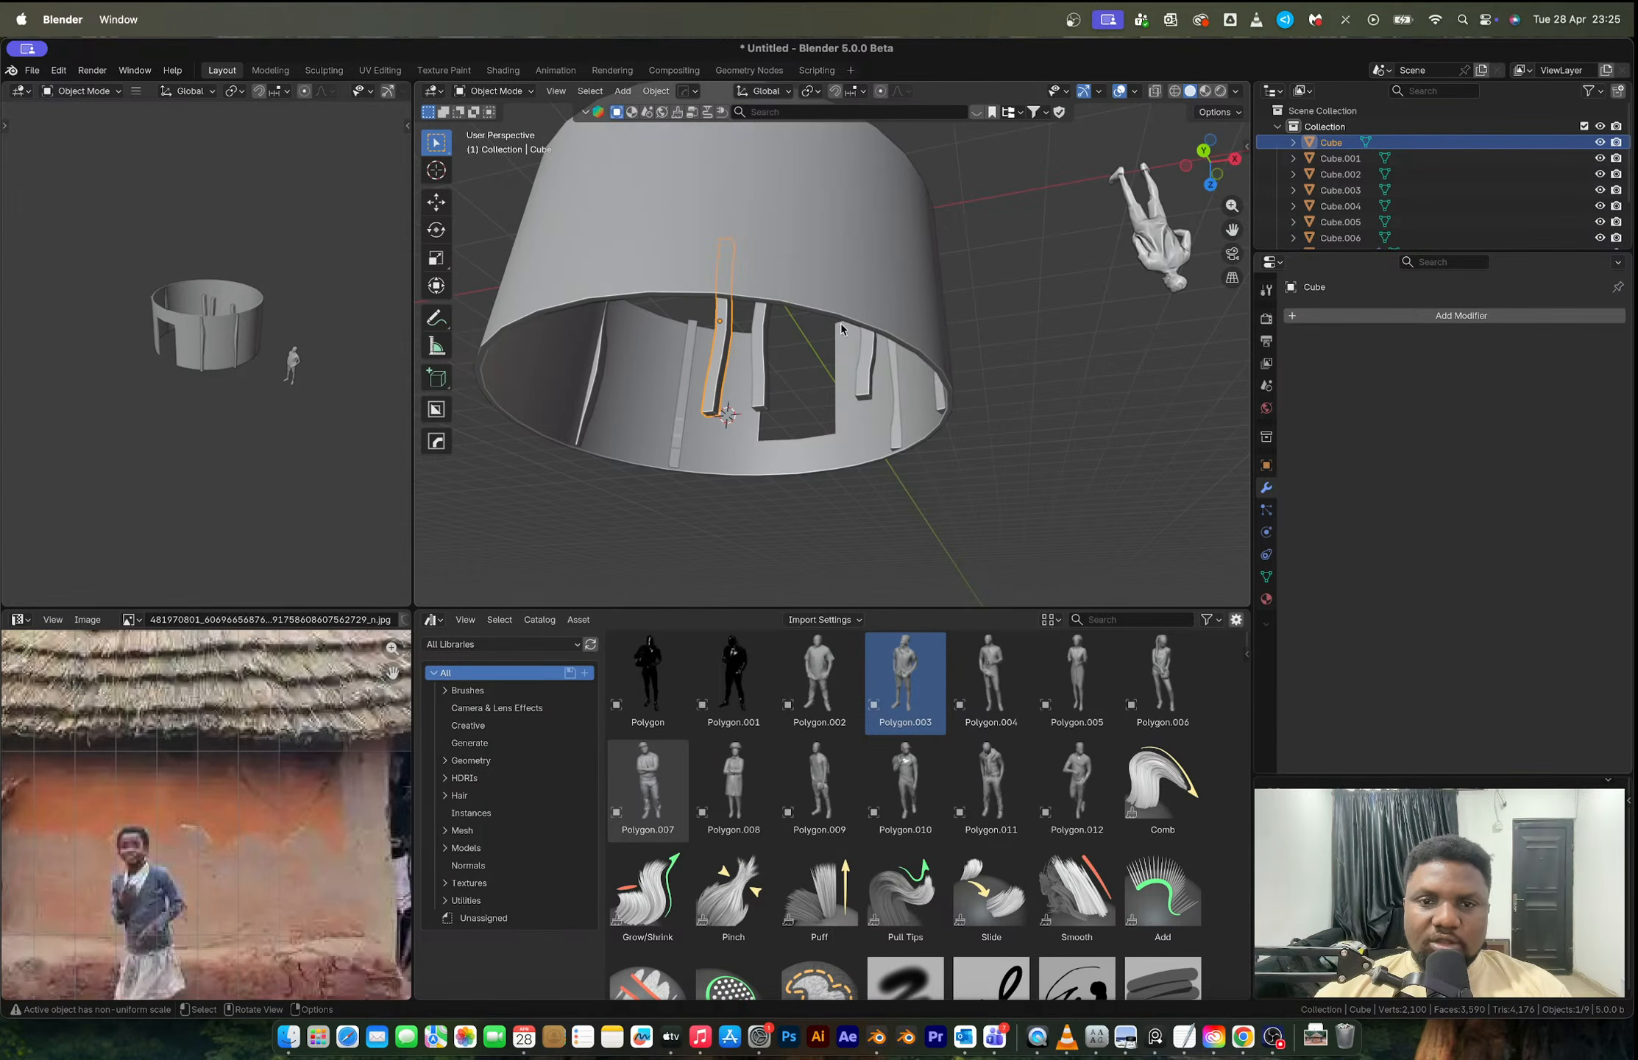
{"action": "middle_click_drag", "start_coordinate": [841, 323], "coordinate": [1006, 147]}
{"action": "left_click", "coordinate": [1210, 165]}
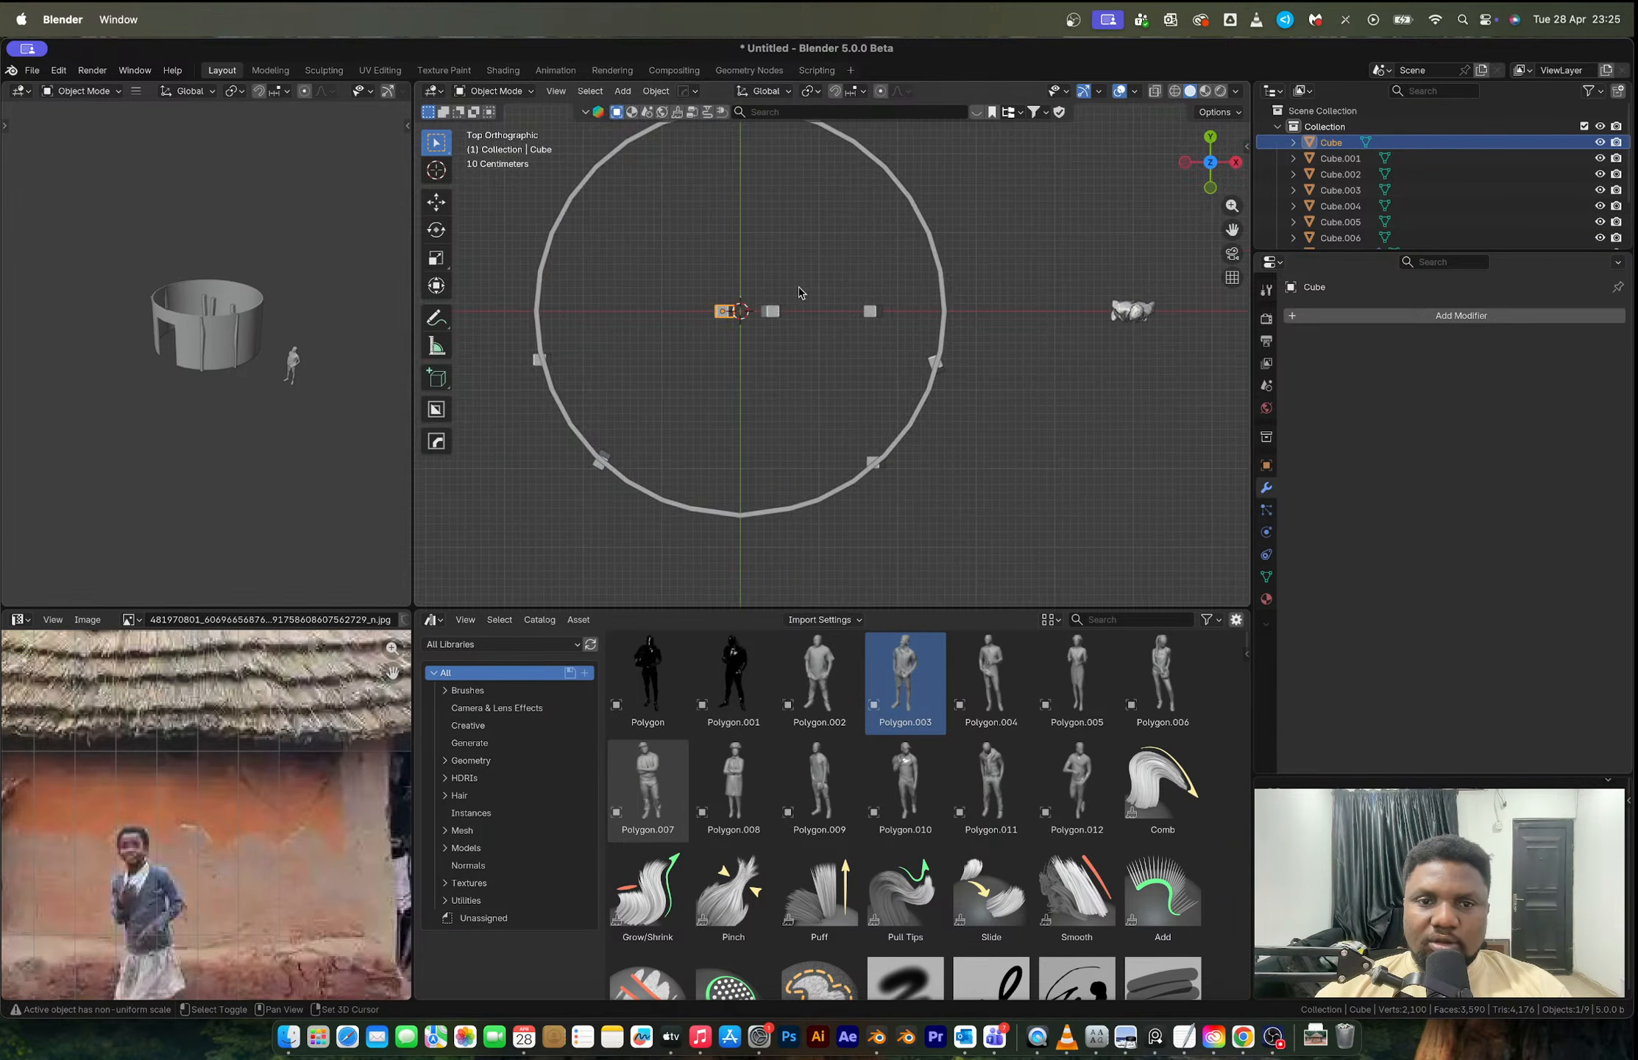
{"action": "key", "text": "g"}
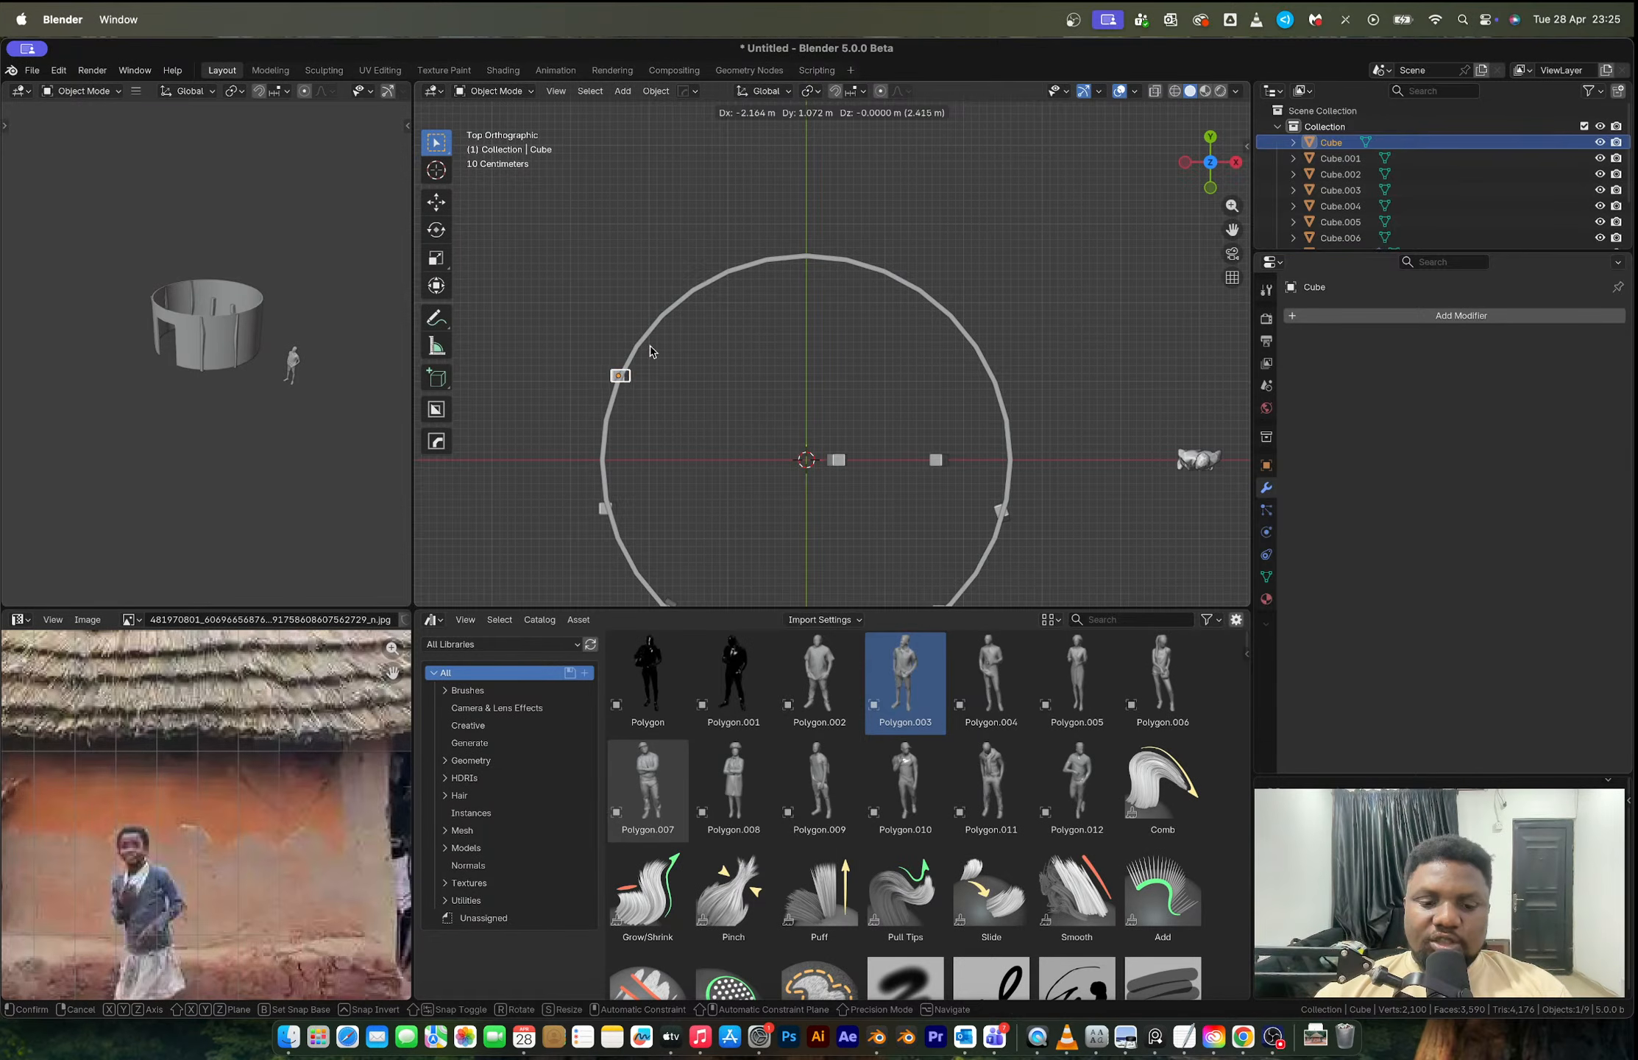
{"action": "left_click", "coordinate": [650, 352]}
Step: Duplicate the back-left post along X onto the ring's back right and rotate the copy to follow the wall
{"action": "key", "text": "shift+d"}
{"action": "key", "text": "x"}
{"action": "left_click", "coordinate": [1023, 427]}
{"action": "key", "text": "r"}
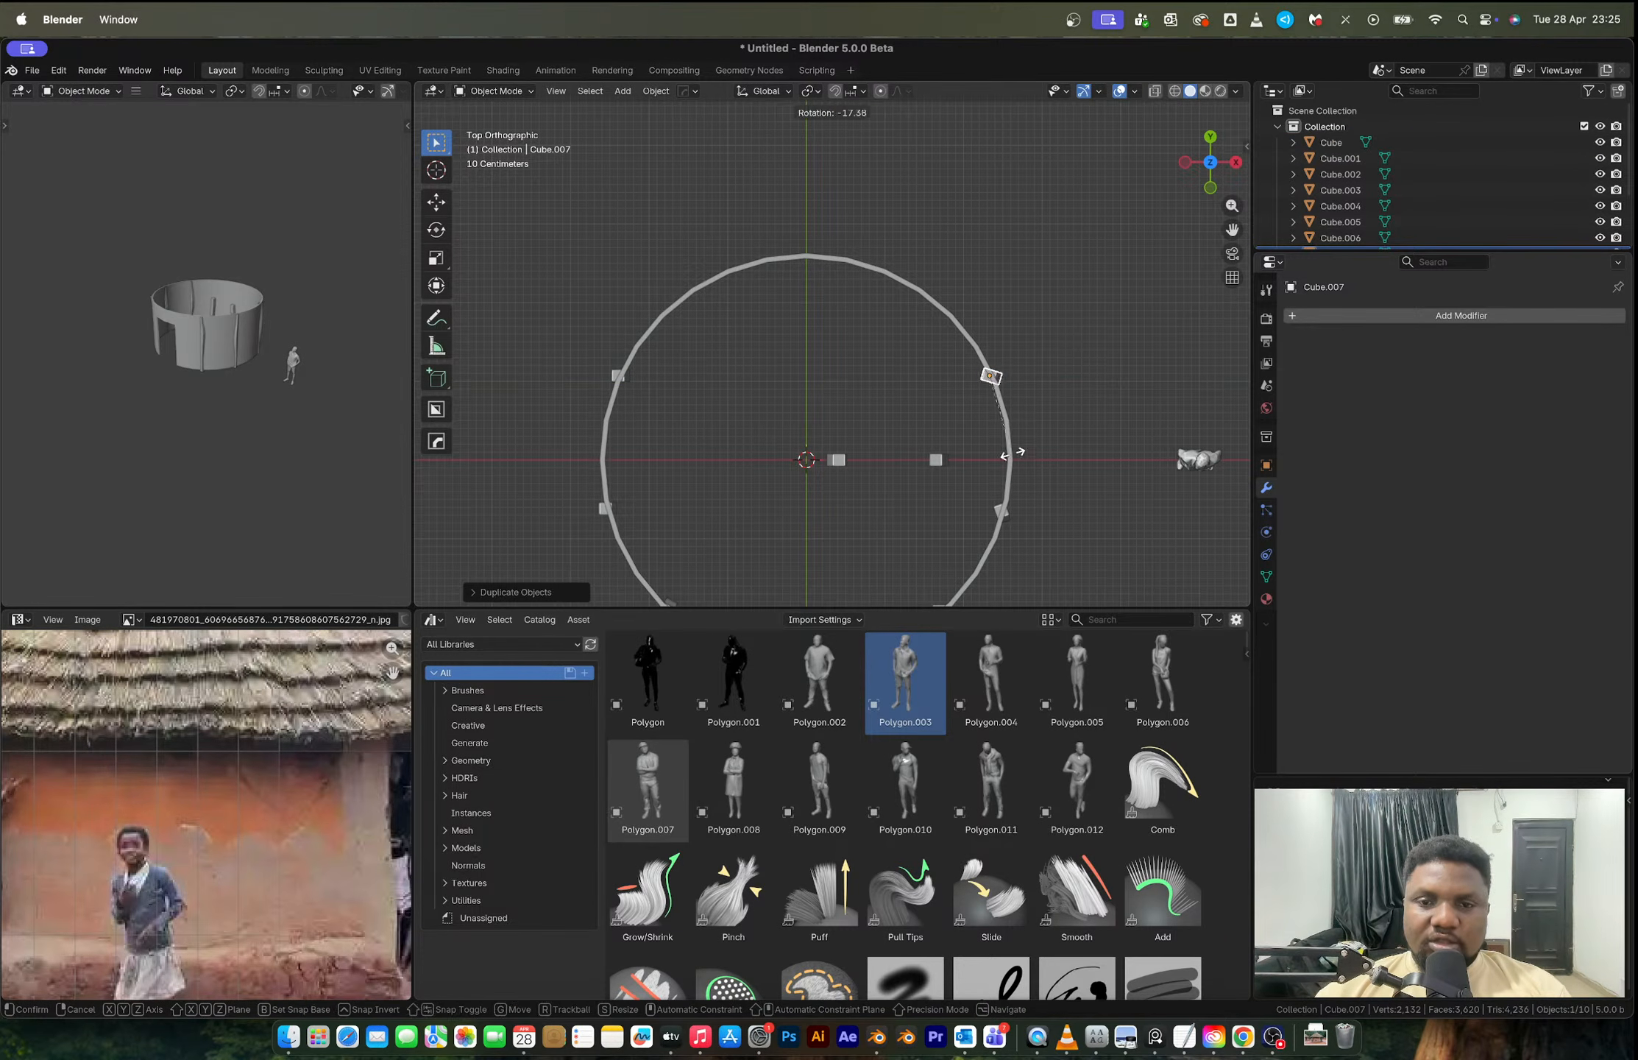
{"action": "left_click", "coordinate": [1023, 358]}
{"action": "scroll", "coordinate": [975, 478], "scroll_direction": "down", "scroll_amount": 2}
{"action": "middle_click_drag", "start_coordinate": [945, 493], "coordinate": [937, 409], "text": "shift"}
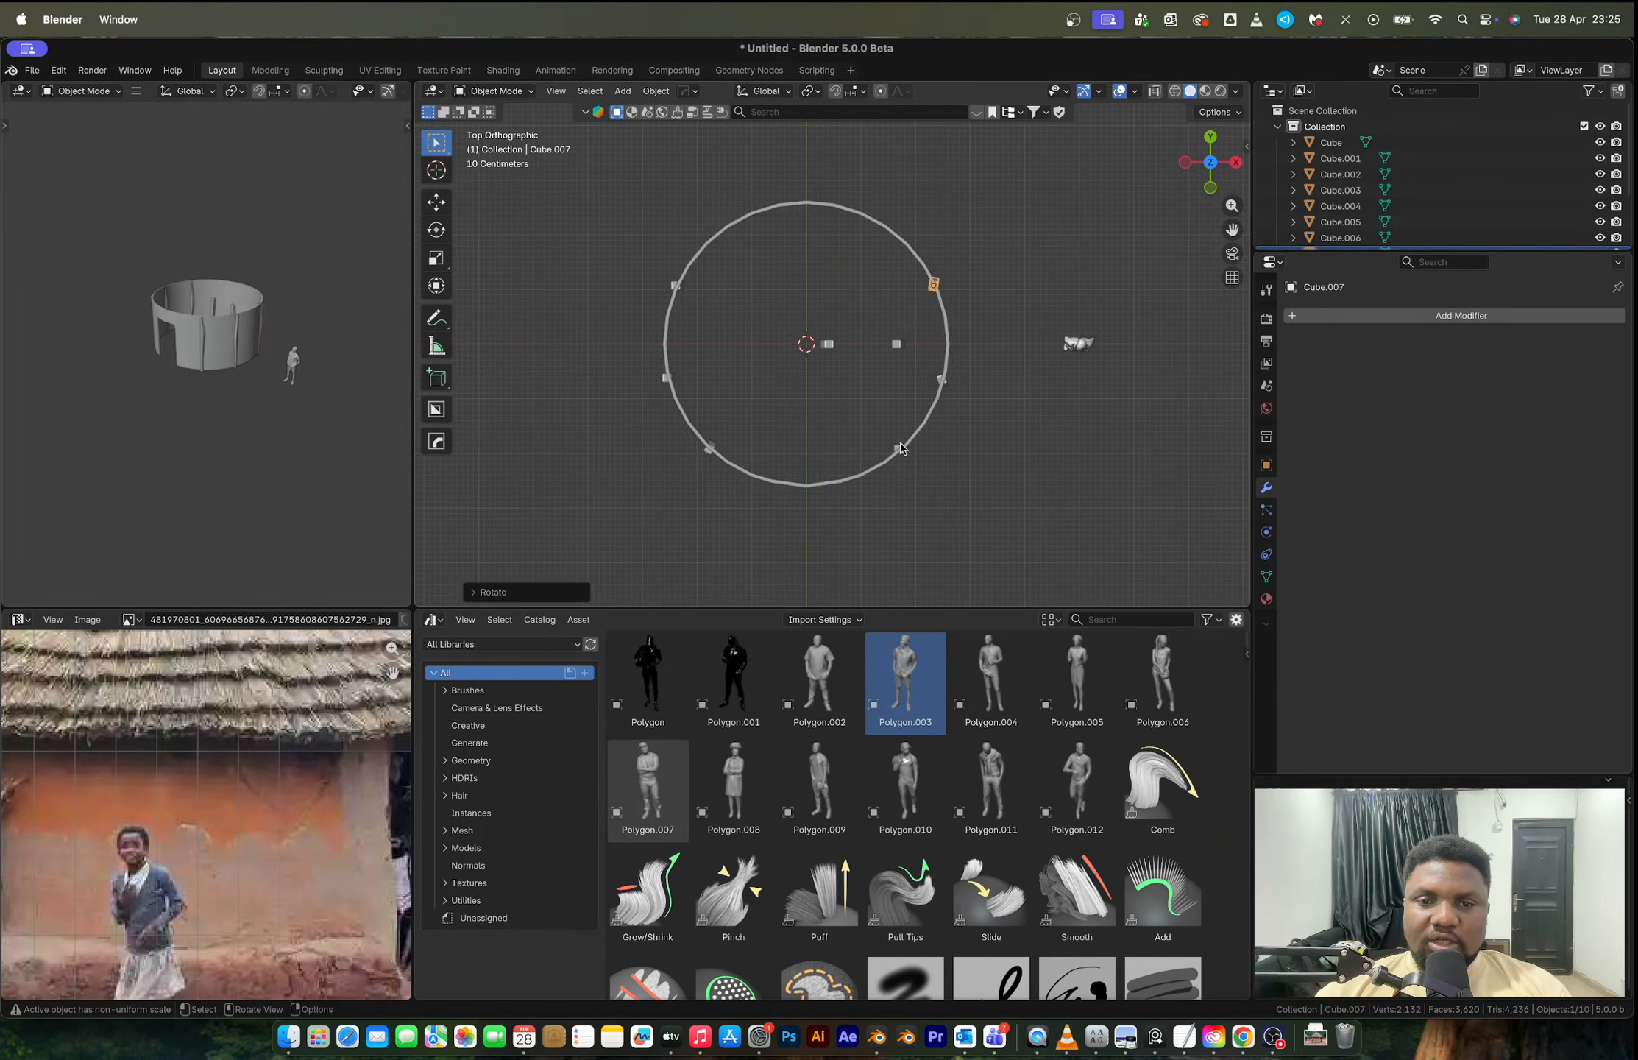
Step: Shift the front-left post along the wall ring closer to the front centre
{"action": "left_click", "coordinate": [777, 466]}
{"action": "left_click", "coordinate": [706, 448]}
{"action": "scroll", "coordinate": [736, 460], "scroll_direction": "up", "scroll_amount": 3}
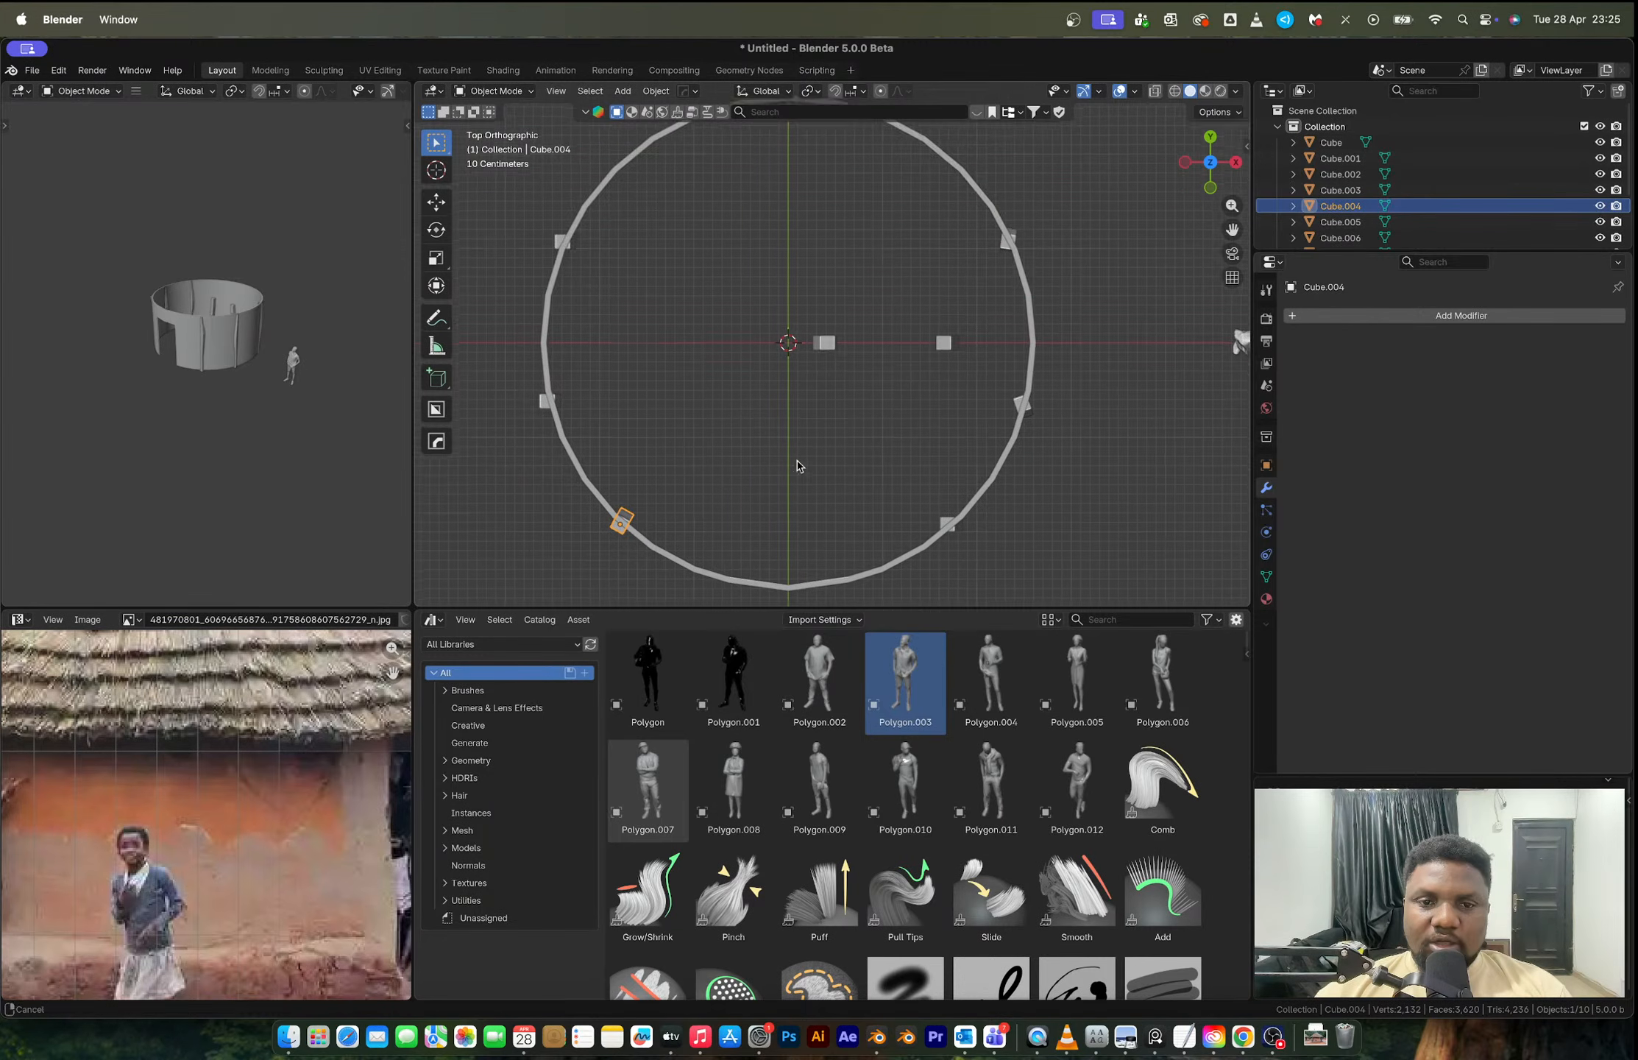
{"action": "middle_click_drag", "start_coordinate": [801, 468], "coordinate": [716, 403], "text": "shift"}
{"action": "key", "text": "g"}
{"action": "left_click", "coordinate": [758, 434]}
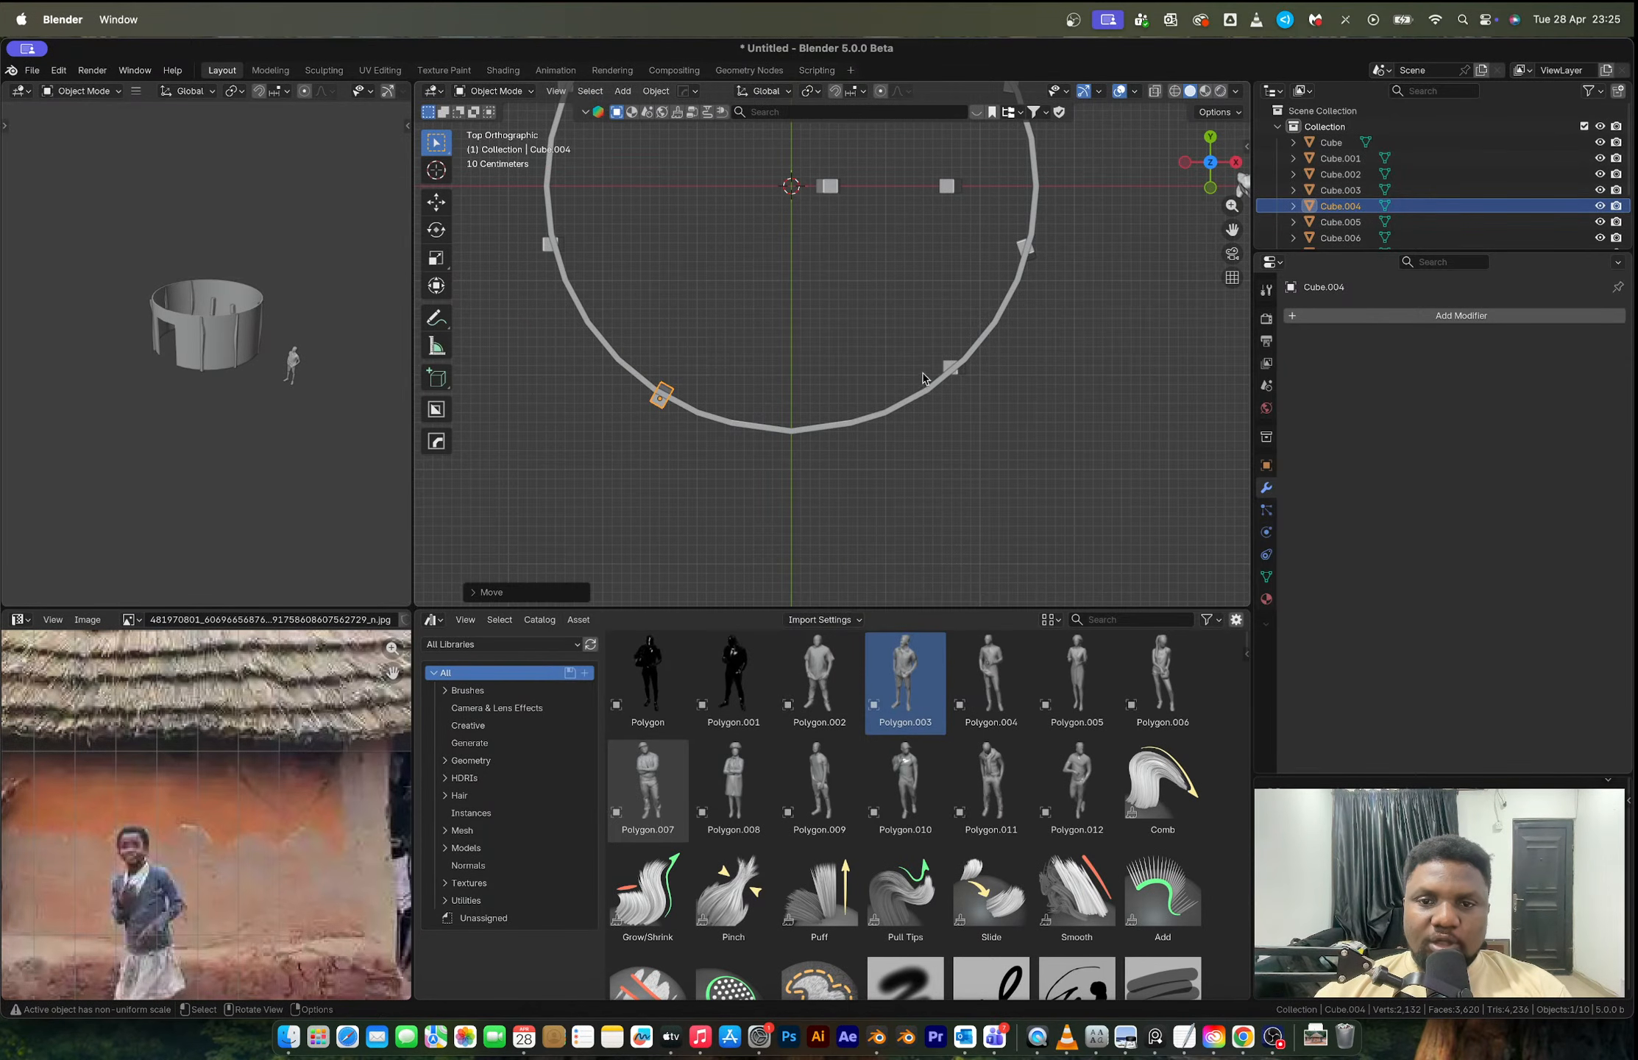
Step: Replace the front-right post with a copy of the front-left post moved along X and rotated to match the wall curve
{"action": "left_click", "coordinate": [950, 368]}
{"action": "left_click", "coordinate": [950, 367]}
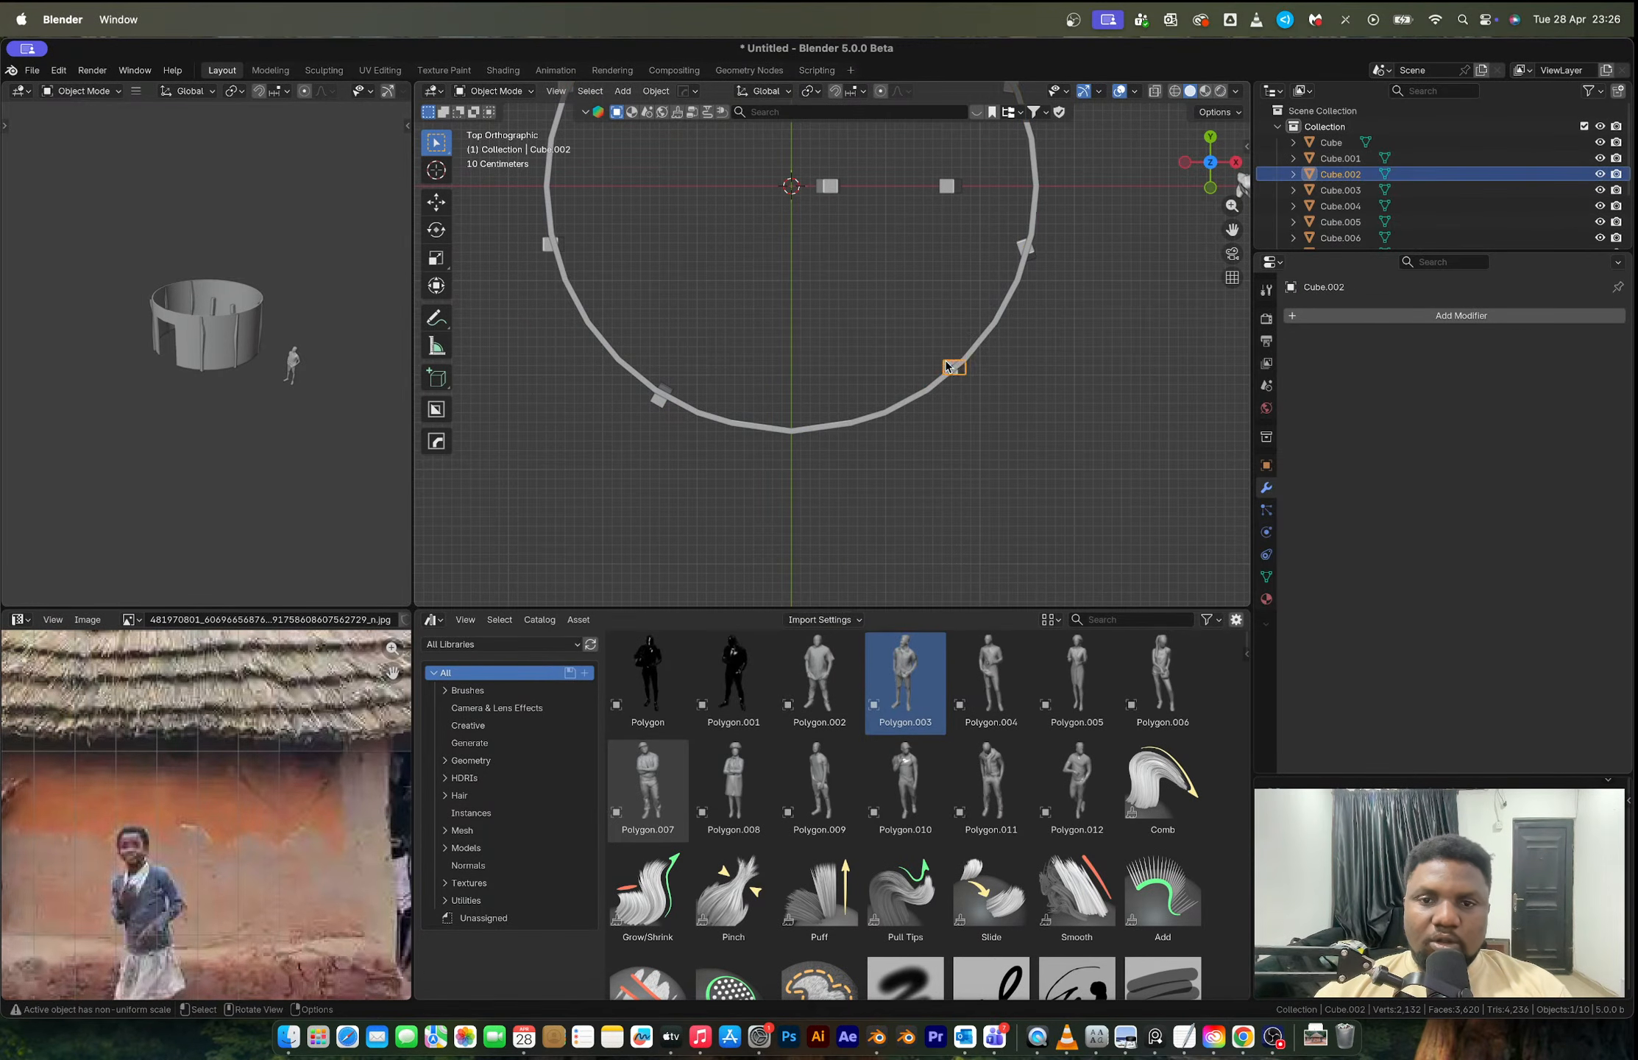
{"action": "key", "text": "x"}
{"action": "left_click", "coordinate": [926, 362]}
{"action": "left_click", "coordinate": [662, 397]}
{"action": "key", "text": "shift+d"}
{"action": "key", "text": "x"}
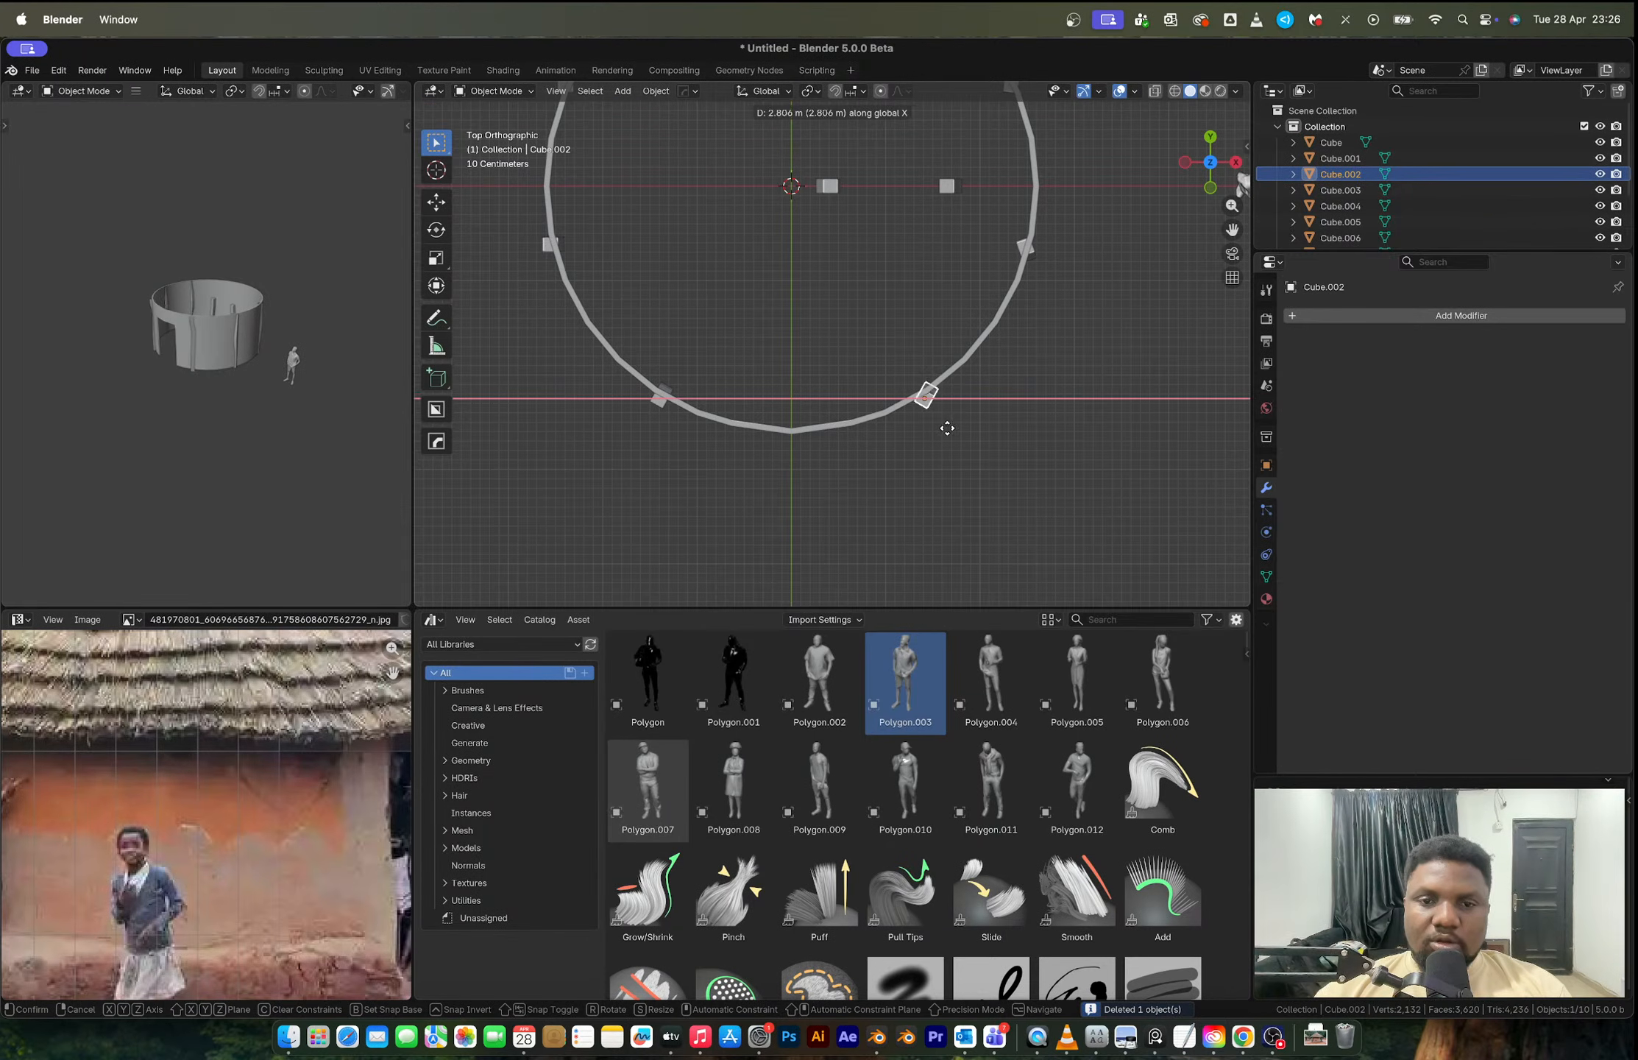
{"action": "key", "text": "r"}
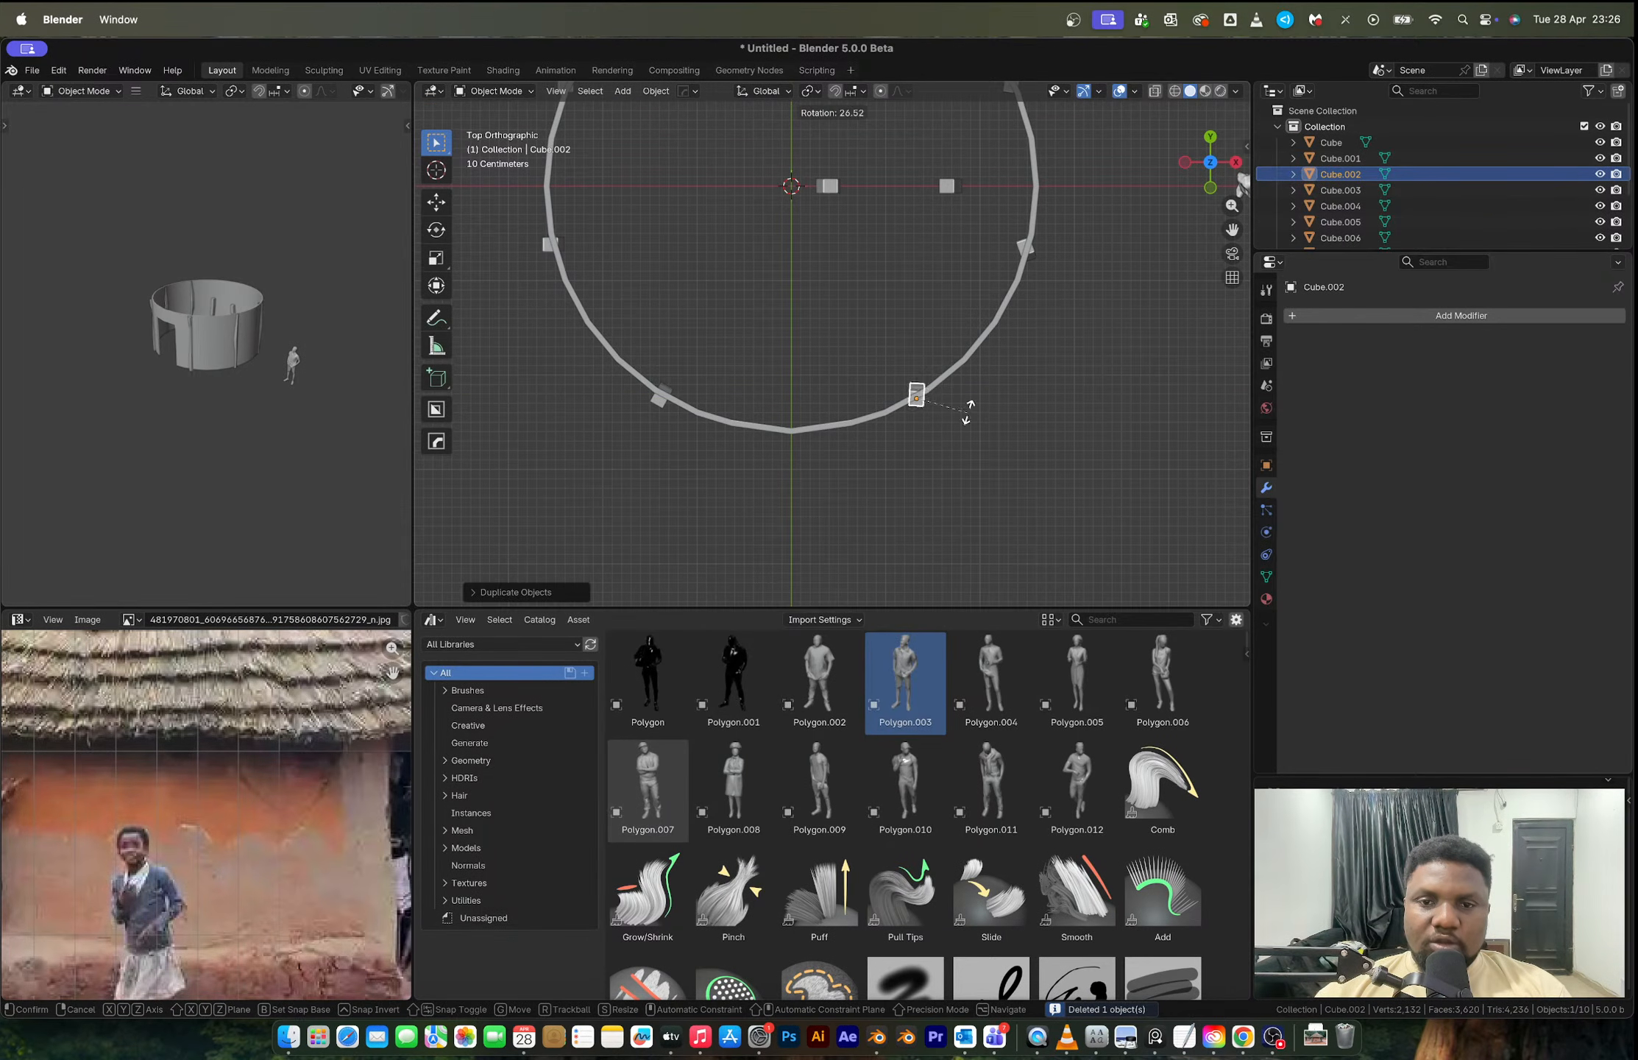
{"action": "left_click", "coordinate": [961, 372]}
Step: Duplicate both front posts together along Y onto the back of the wall ring
{"action": "left_click", "coordinate": [664, 404], "text": "shift"}
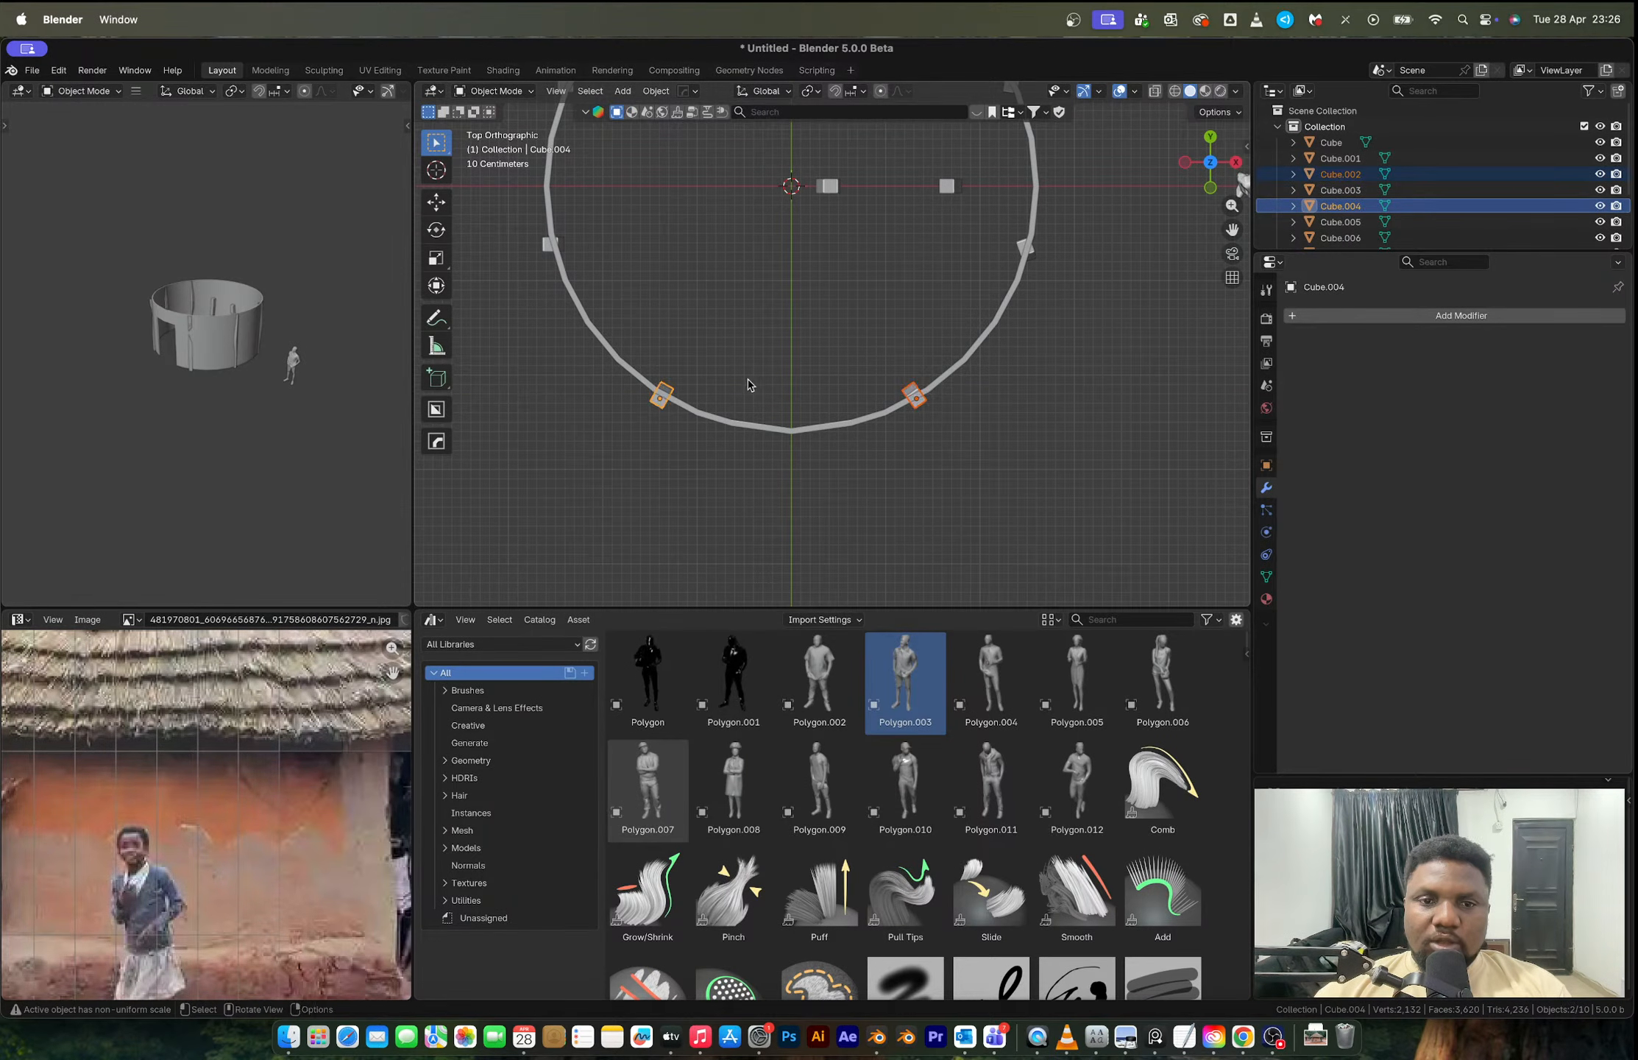
{"action": "scroll", "coordinate": [773, 368], "scroll_direction": "down", "scroll_amount": 2}
{"action": "middle_click_drag", "start_coordinate": [801, 333], "coordinate": [811, 502], "text": "shift"}
{"action": "key", "text": "shift+d"}
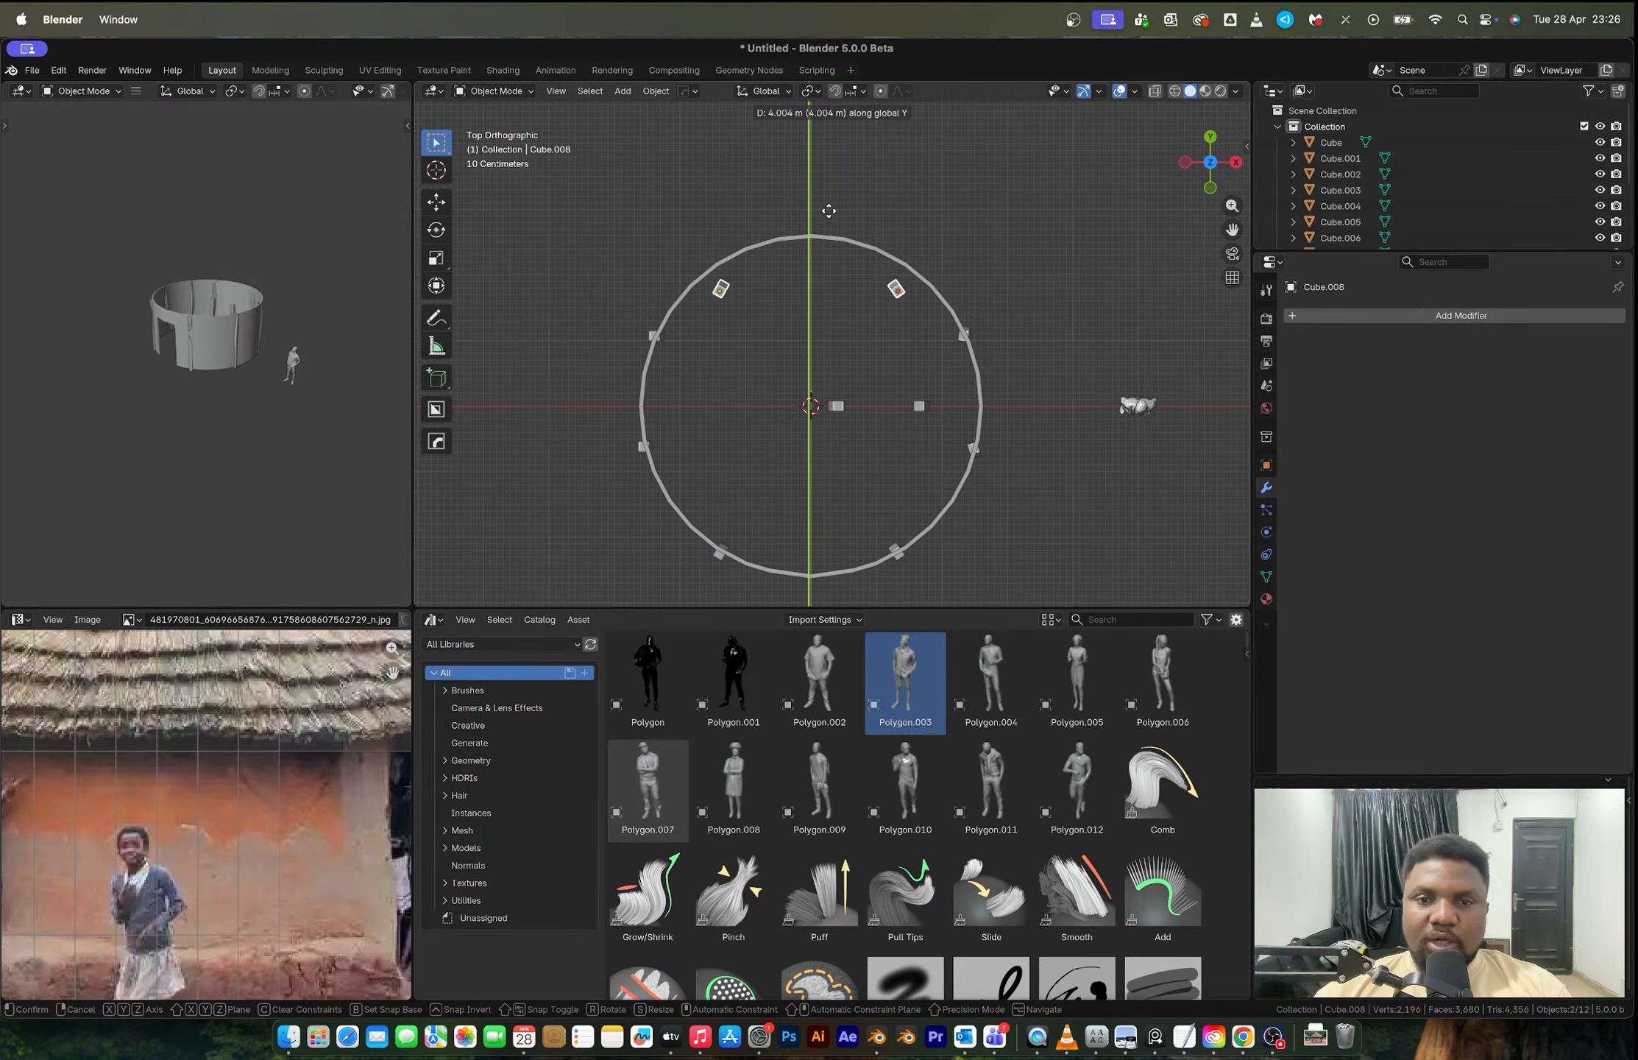
{"action": "left_click", "coordinate": [829, 214]}
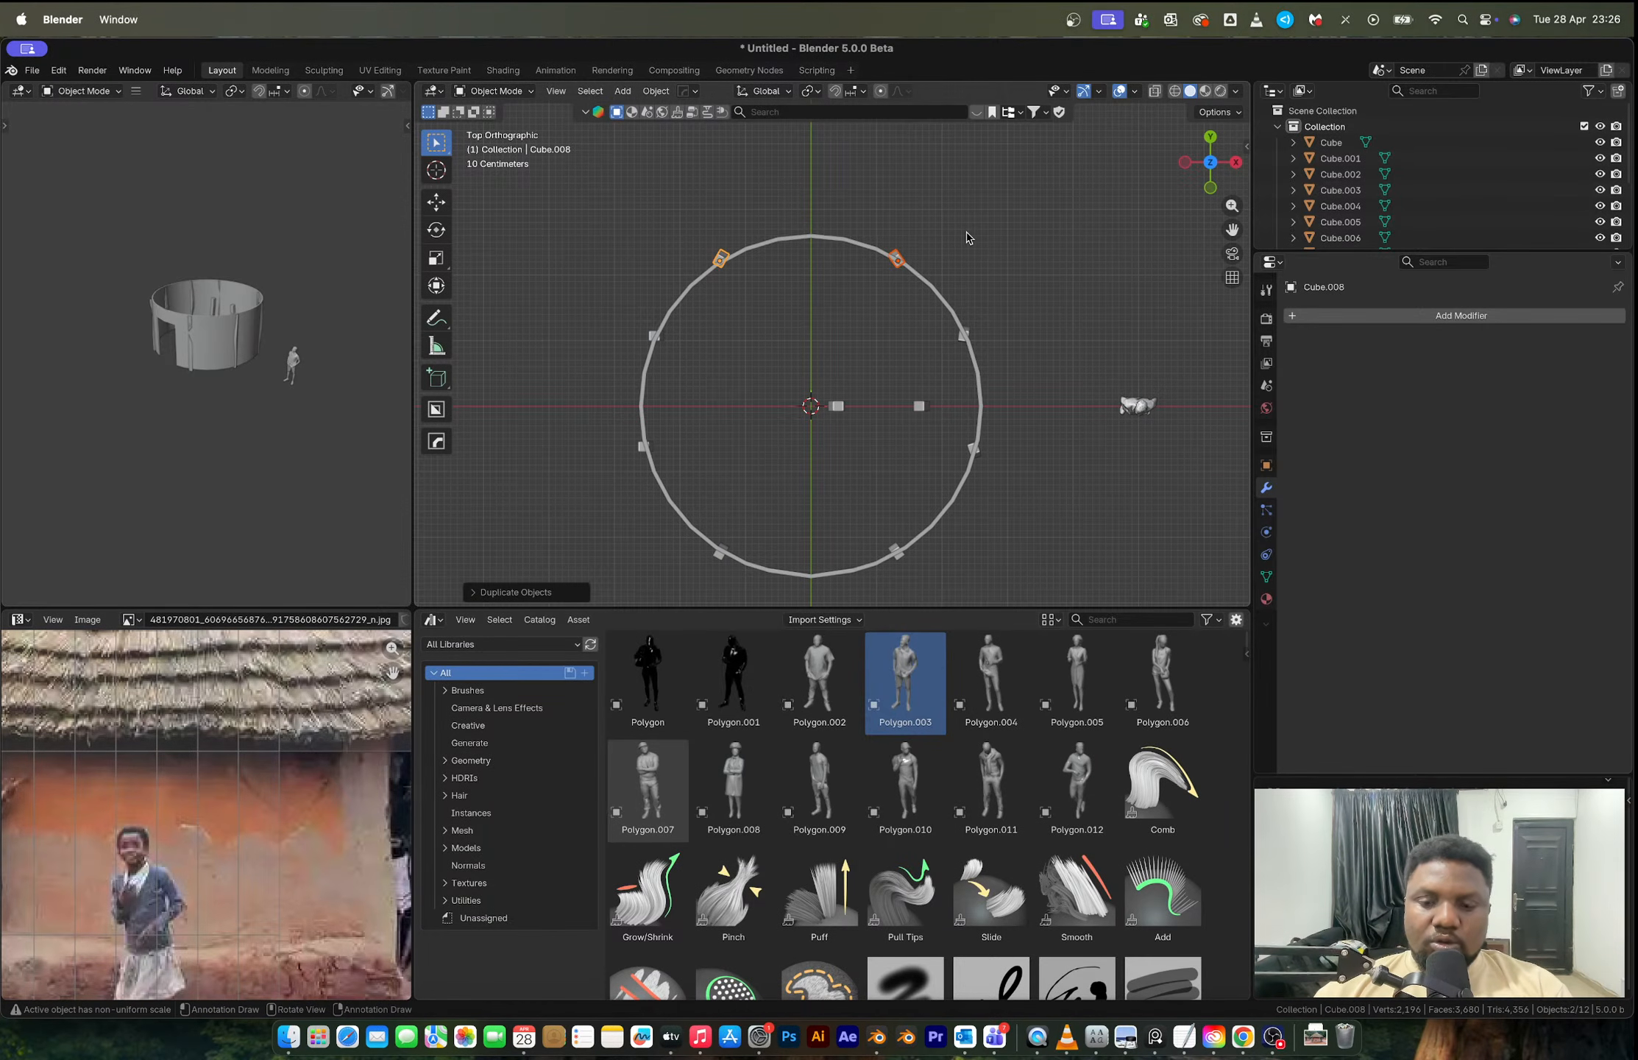
Step: Set the pivot point to Individual Origins and rotate the two back posts to follow the wall curve
{"action": "key", "text": "comma"}
{"action": "key", "text": "Escape"}
{"action": "key", "text": "period"}
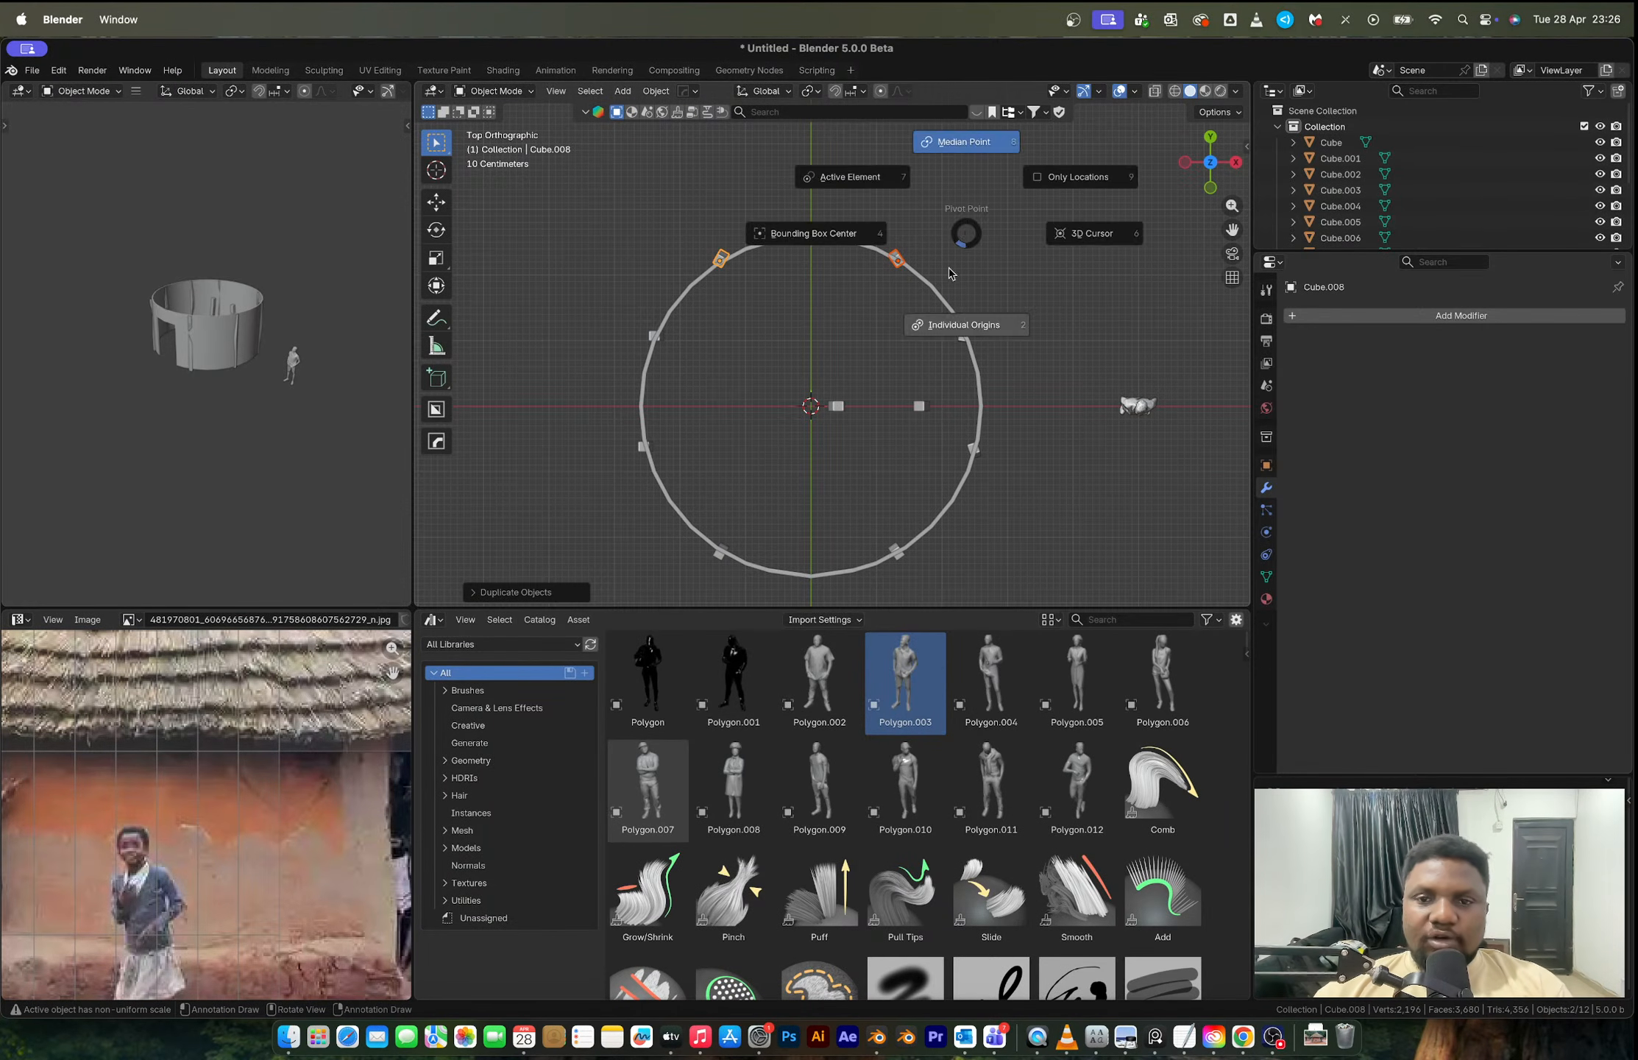
{"action": "left_click", "coordinate": [1008, 319]}
{"action": "key", "text": "r"}
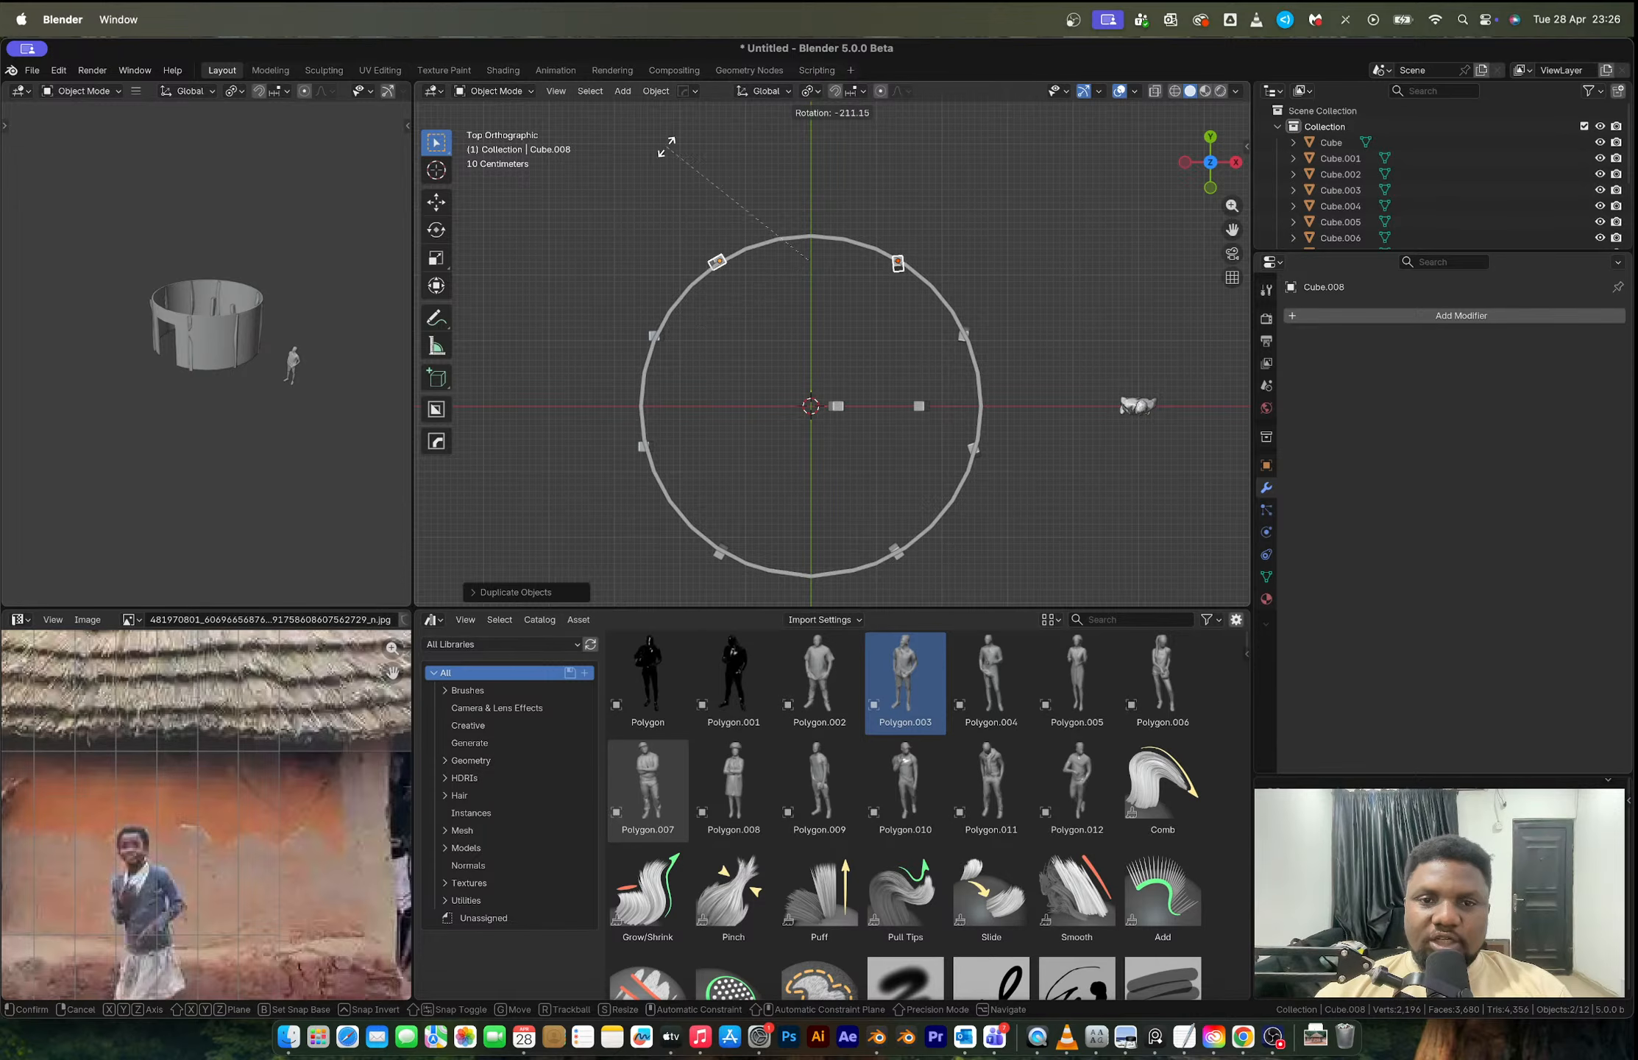
{"action": "left_click", "coordinate": [698, 282]}
{"action": "left_click", "coordinate": [969, 223]}
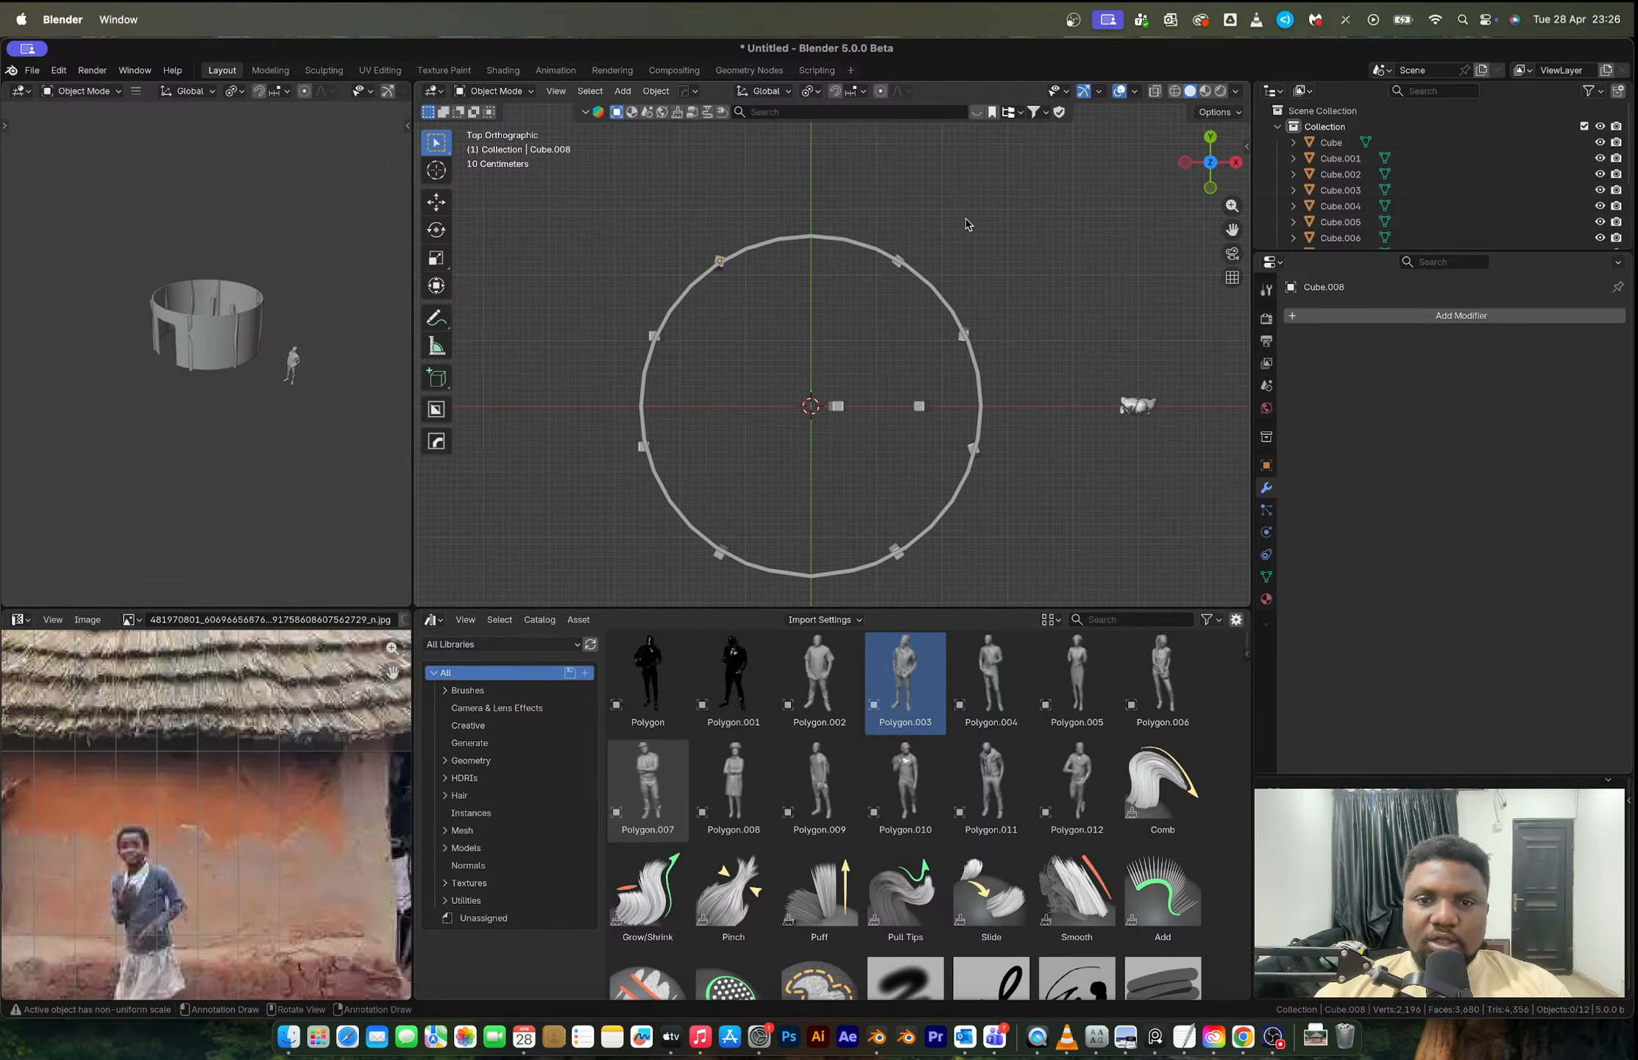
Step: Select all eight posts around the wall and scale them down on X and Y only, keeping their height
{"action": "middle_click_drag", "start_coordinate": [969, 223], "coordinate": [766, 374]}
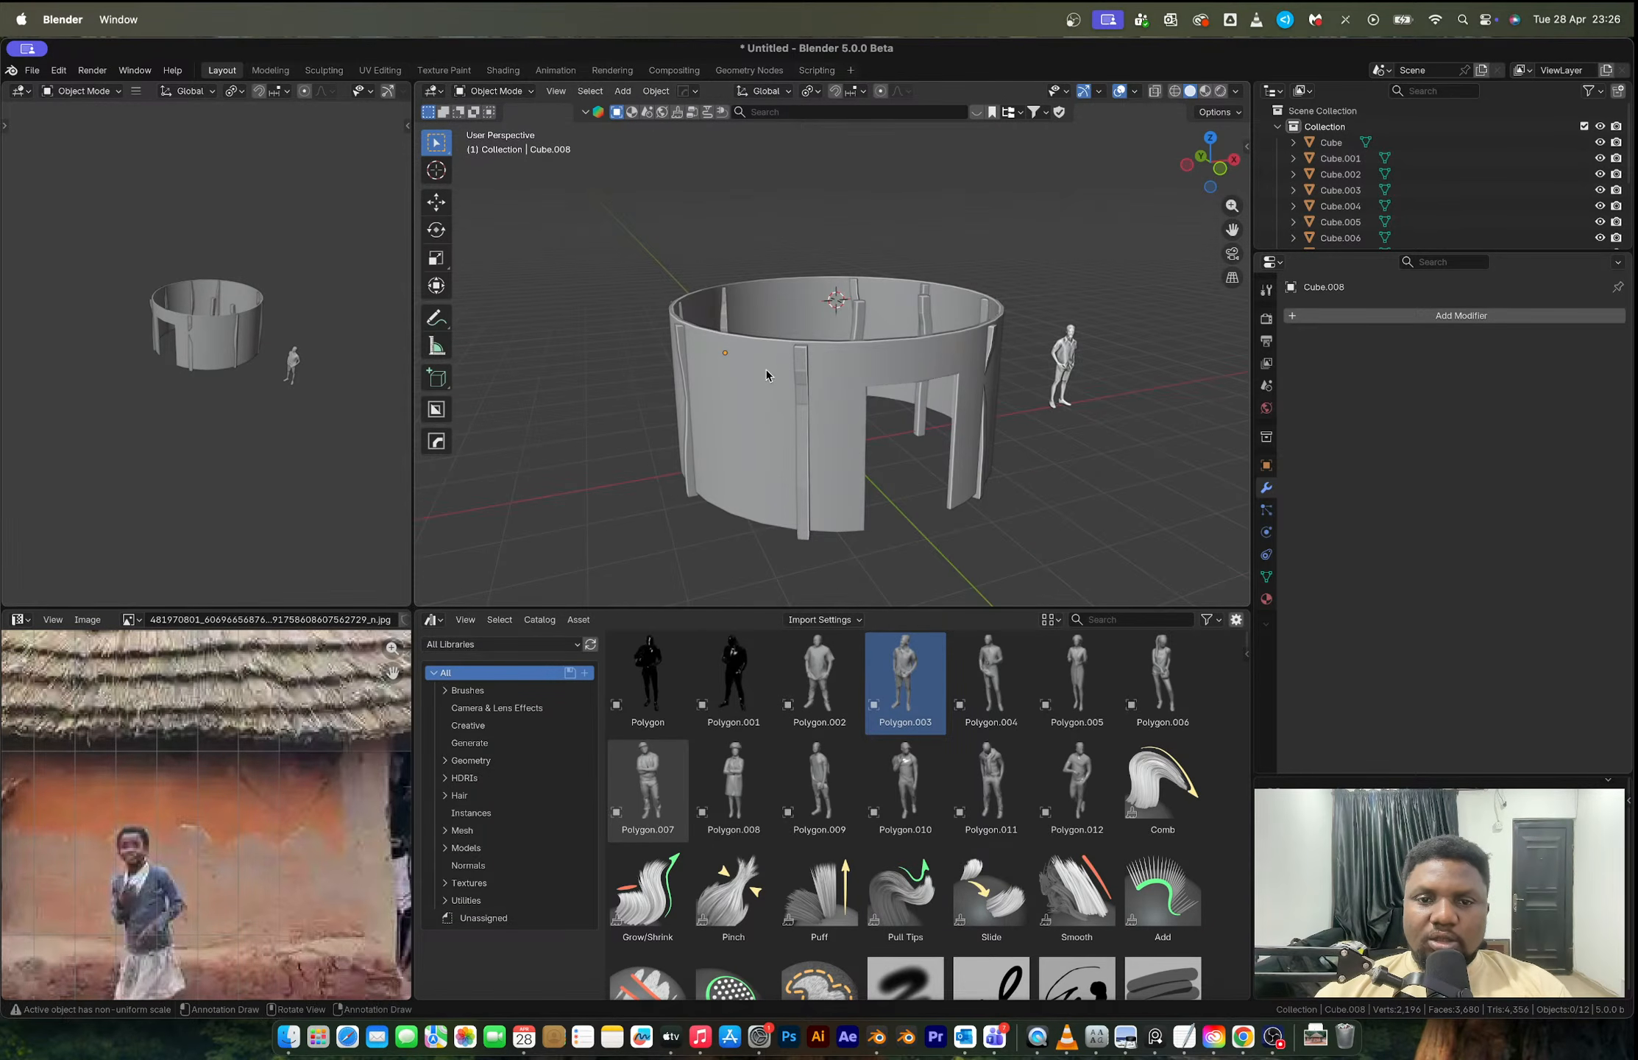
{"action": "left_click", "coordinate": [798, 363]}
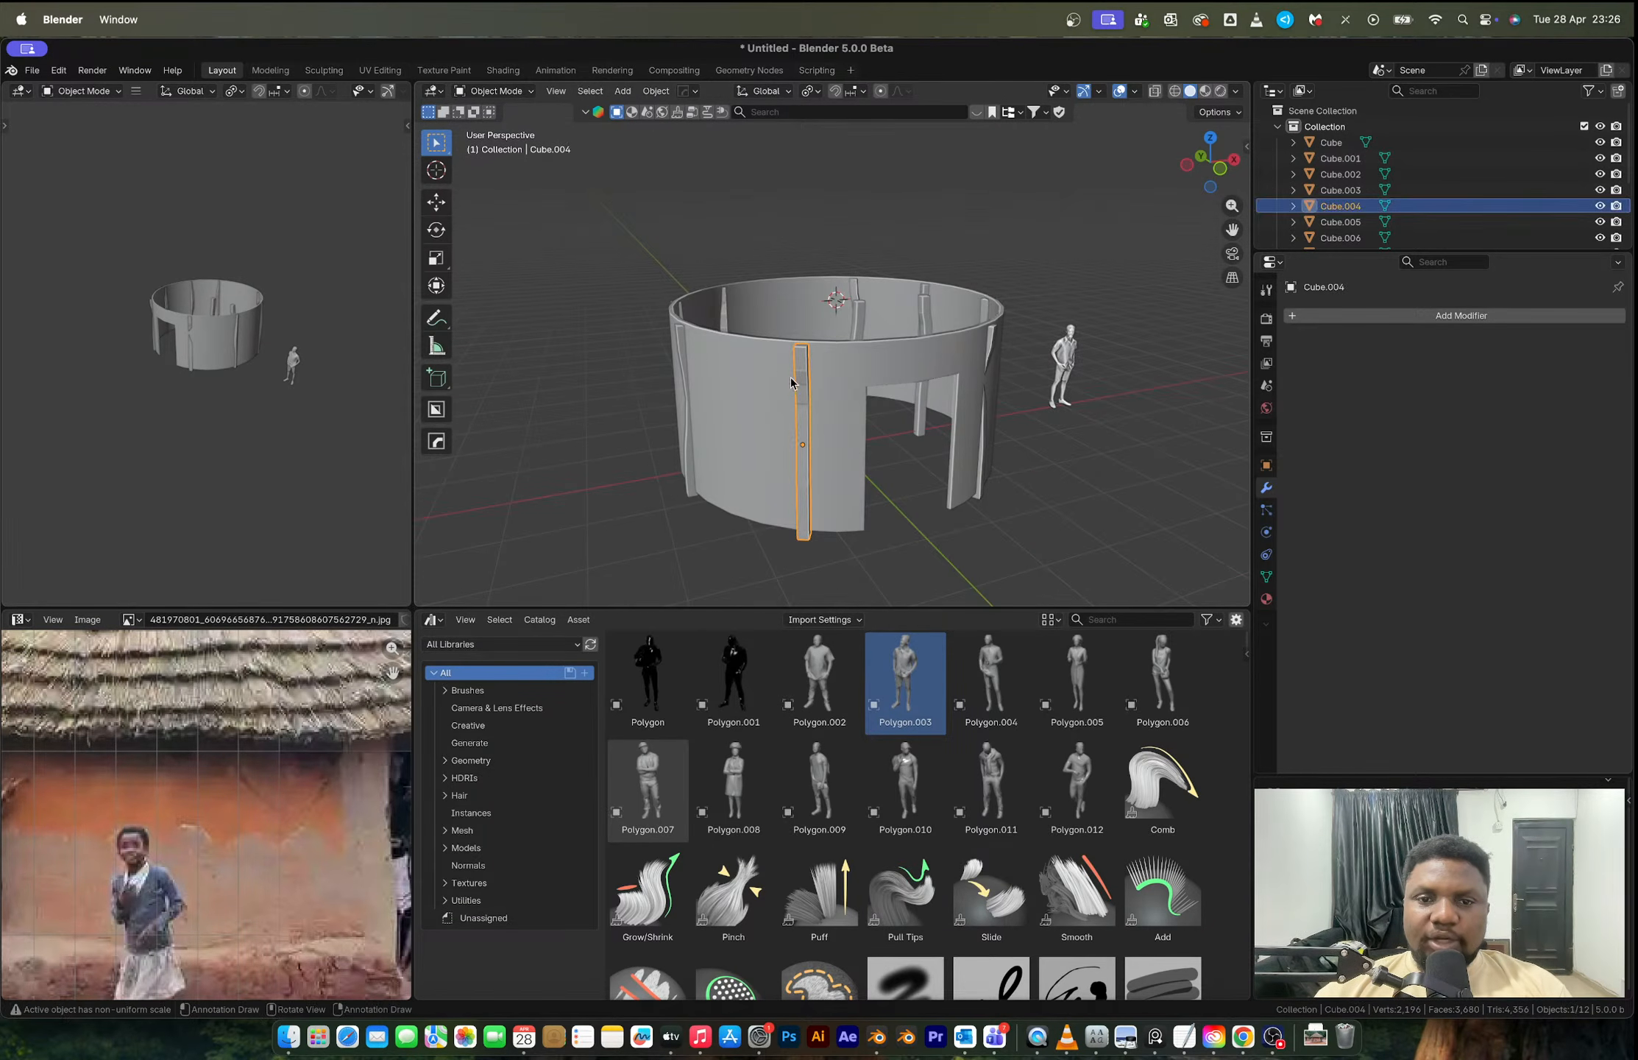
{"action": "left_click", "coordinate": [678, 338], "text": "shift"}
{"action": "middle_click_drag", "start_coordinate": [679, 338], "coordinate": [678, 338]}
{"action": "left_click", "coordinate": [688, 346], "text": "shift"}
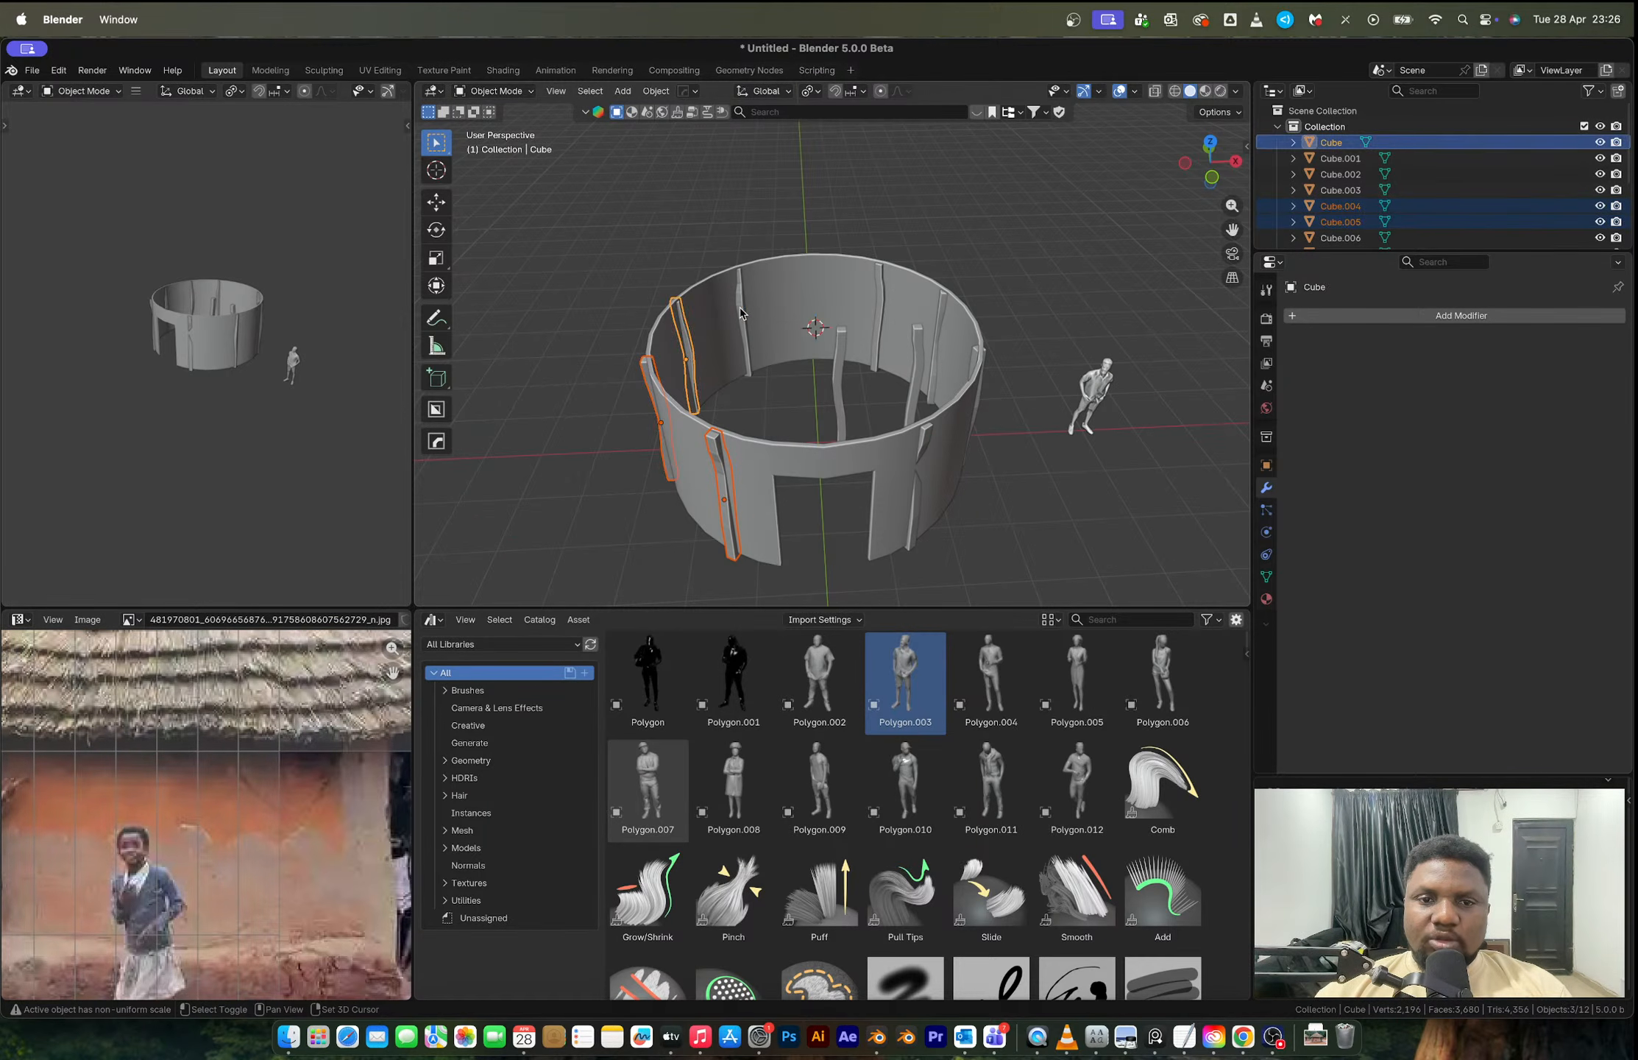
{"action": "left_click", "coordinate": [741, 309], "text": "shift"}
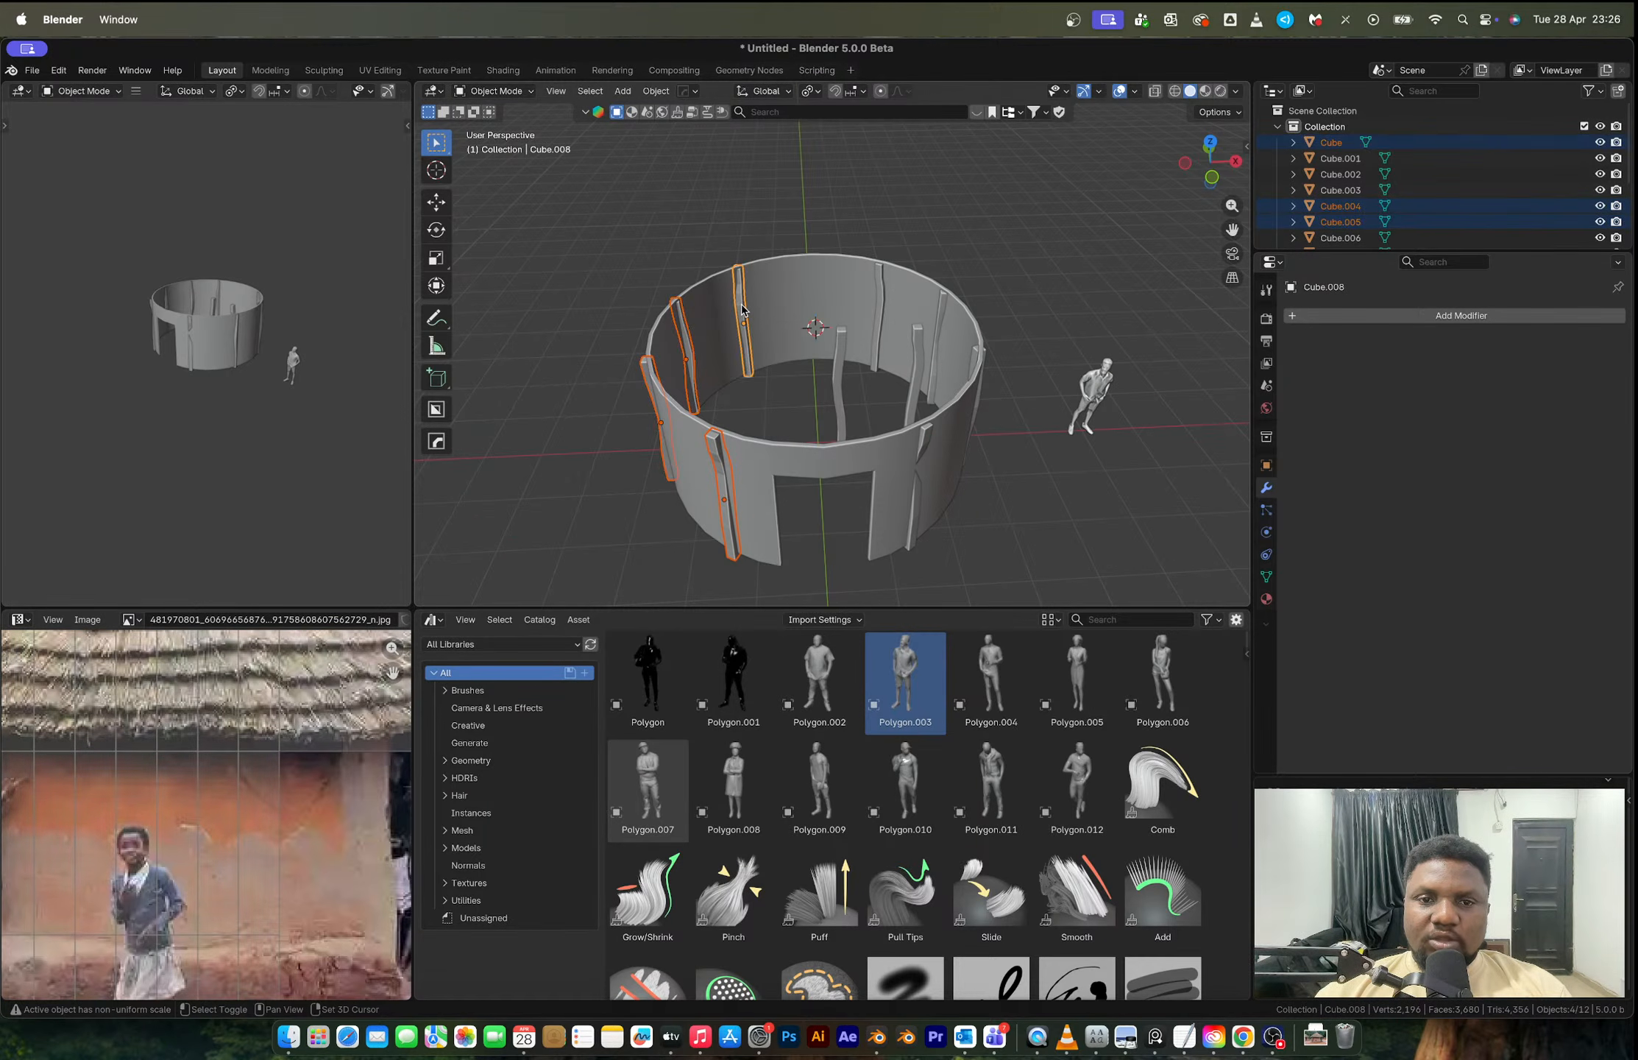
{"action": "left_click", "coordinate": [943, 318], "text": "shift"}
{"action": "left_click", "coordinate": [973, 358], "text": "shift"}
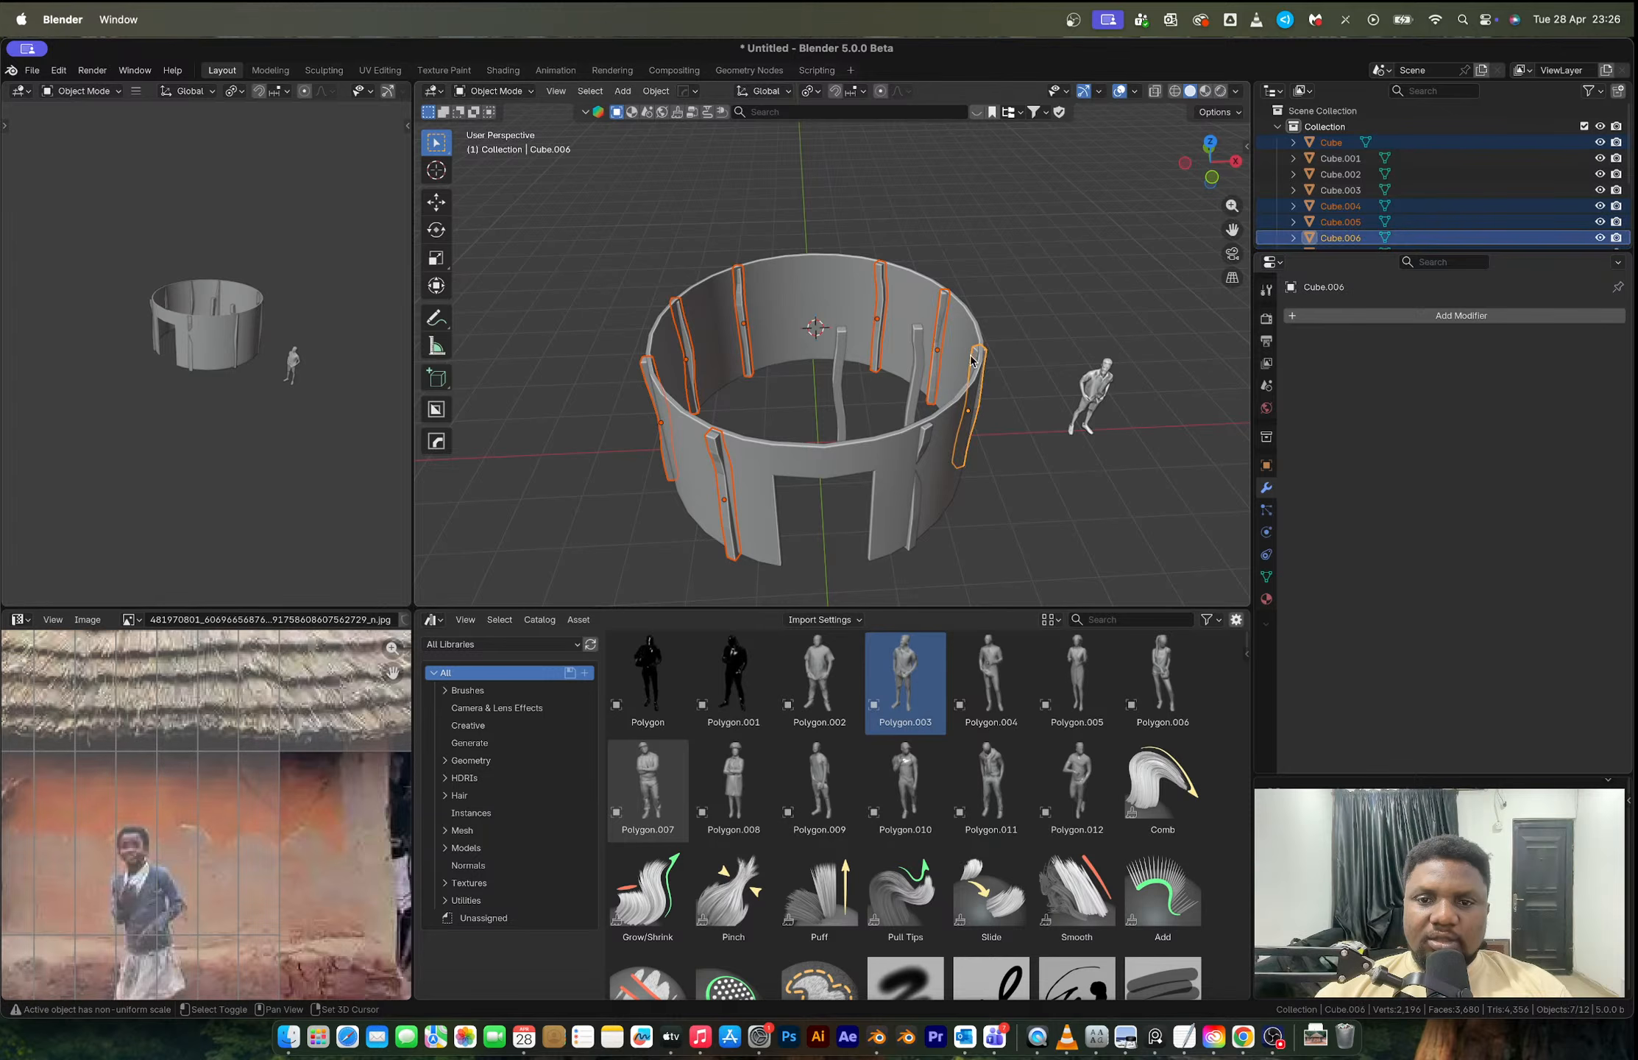
{"action": "left_click", "coordinate": [921, 442], "text": "shift"}
{"action": "key", "text": "s"}
{"action": "key", "text": "shift+z"}
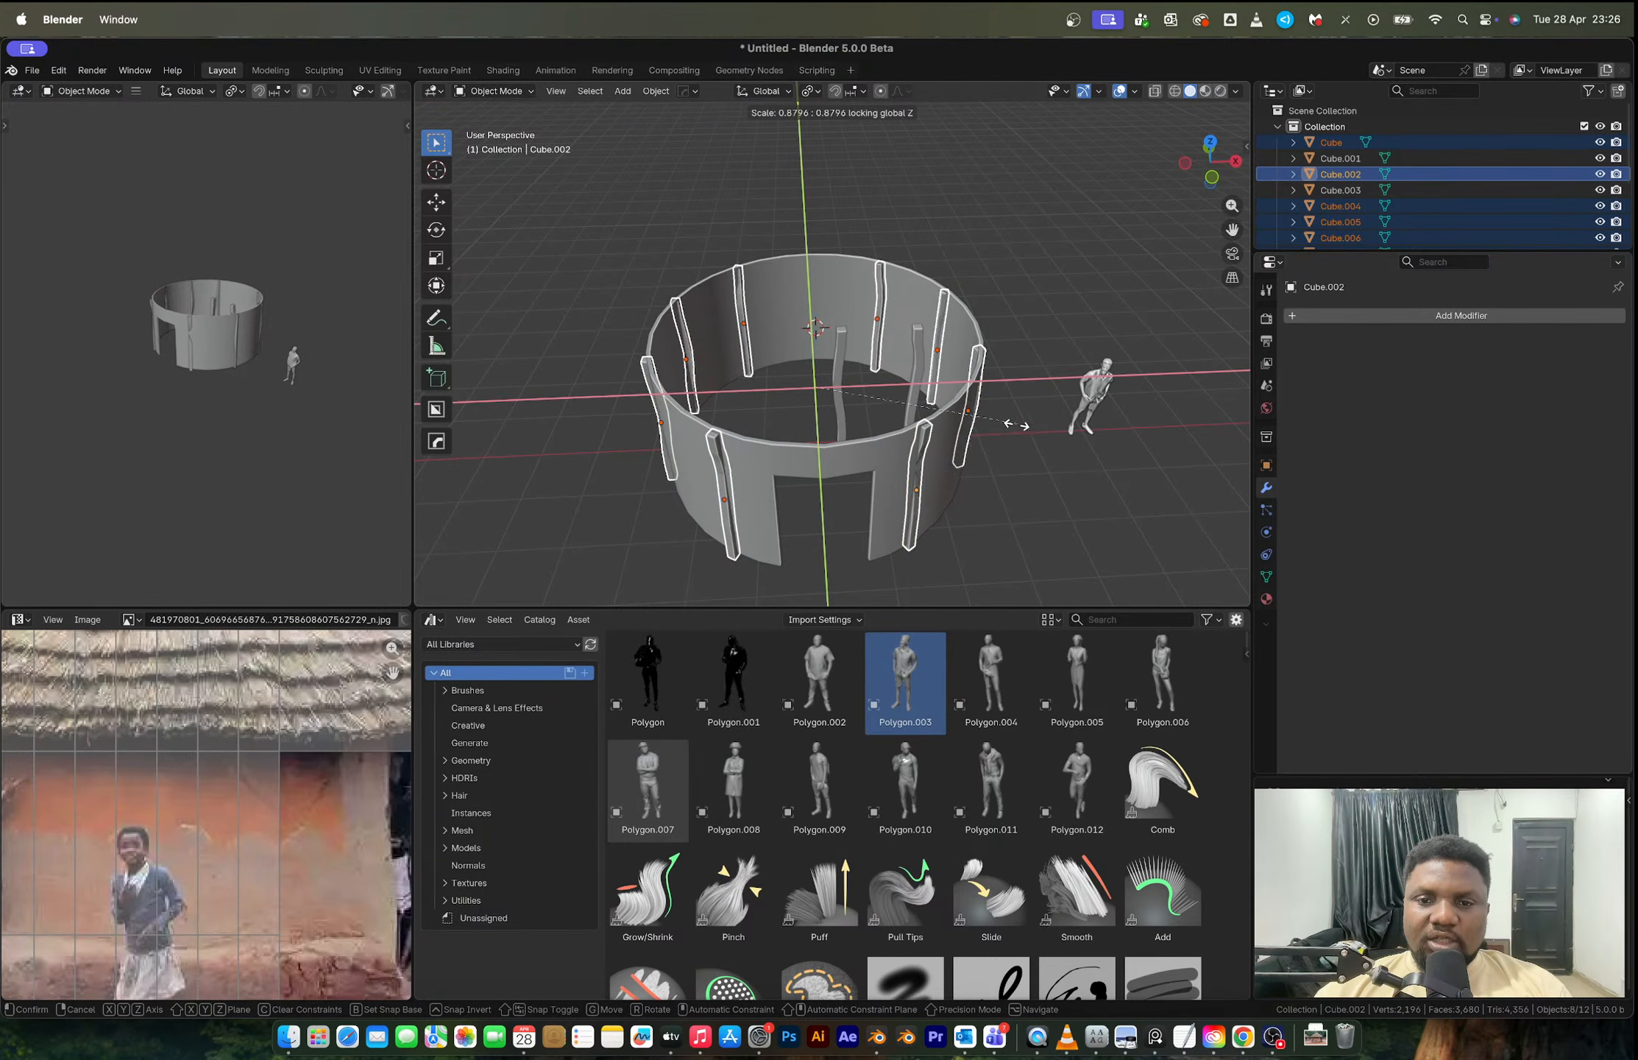
{"action": "left_click", "coordinate": [946, 409]}
{"action": "key", "text": "alt+a"}
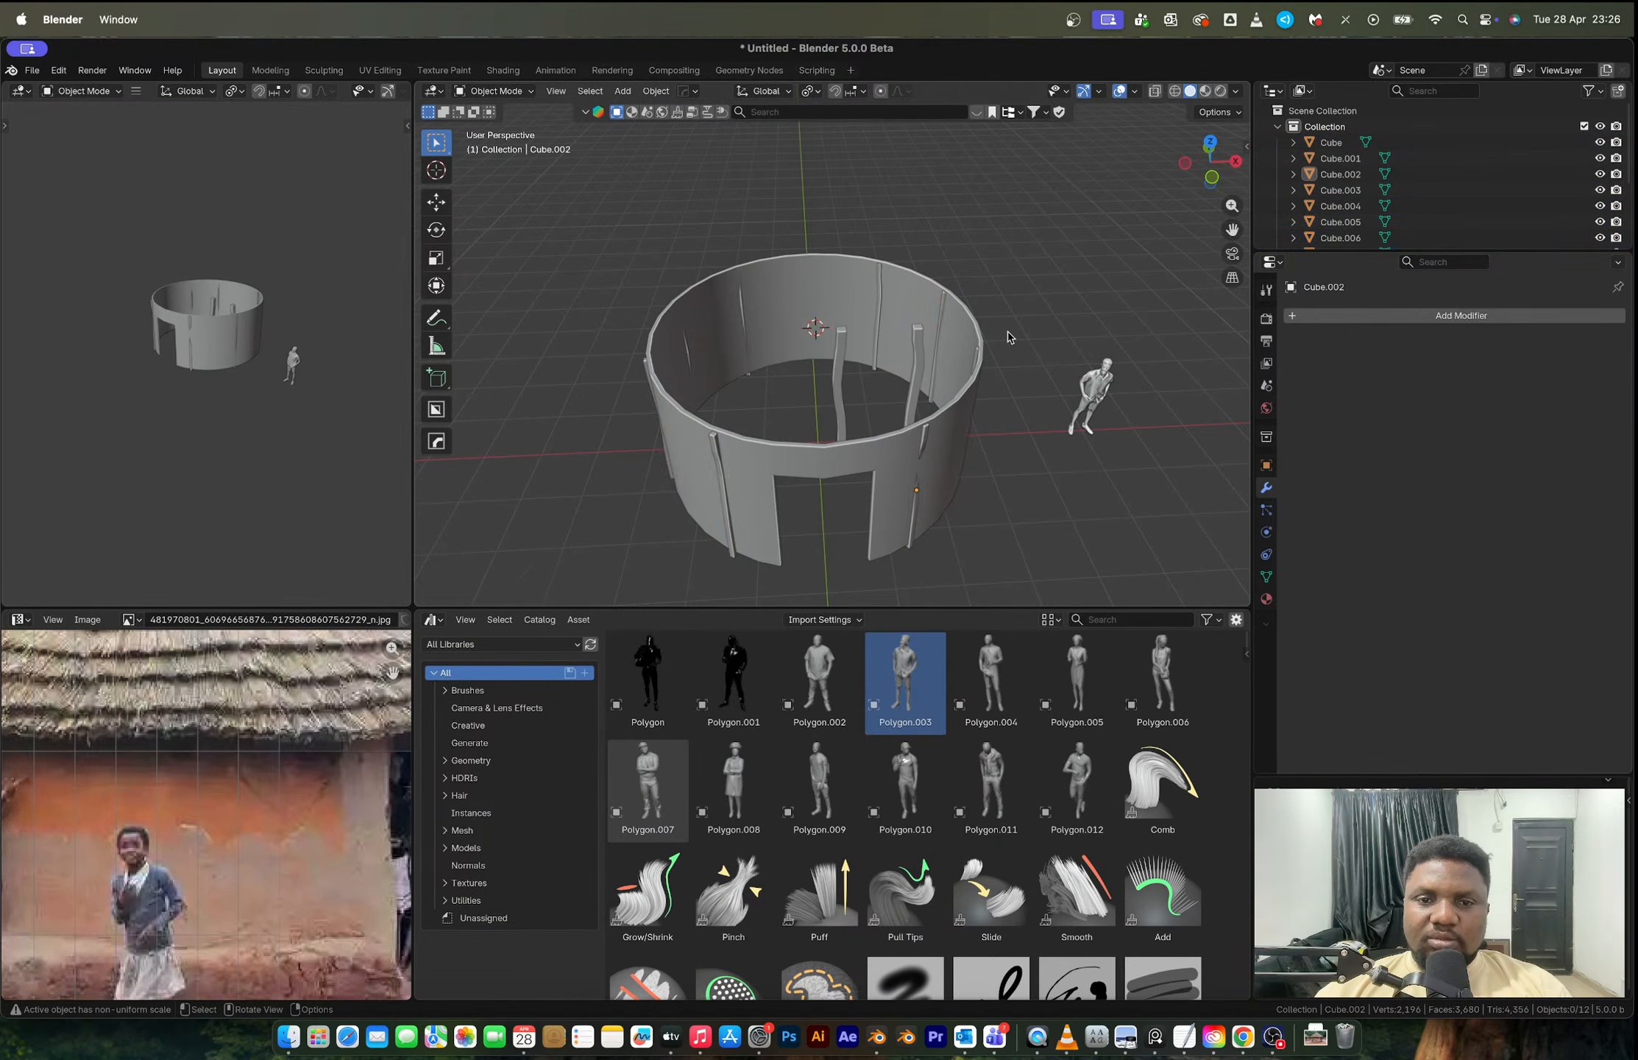
Step: Check how the thinned posts sit in the wall, and delete the spare post near the hut's centre
{"action": "middle_click_drag", "start_coordinate": [1005, 338], "coordinate": [919, 362]}
{"action": "scroll", "coordinate": [919, 355], "scroll_direction": "up", "scroll_amount": 2}
{"action": "left_click", "coordinate": [1019, 318]}
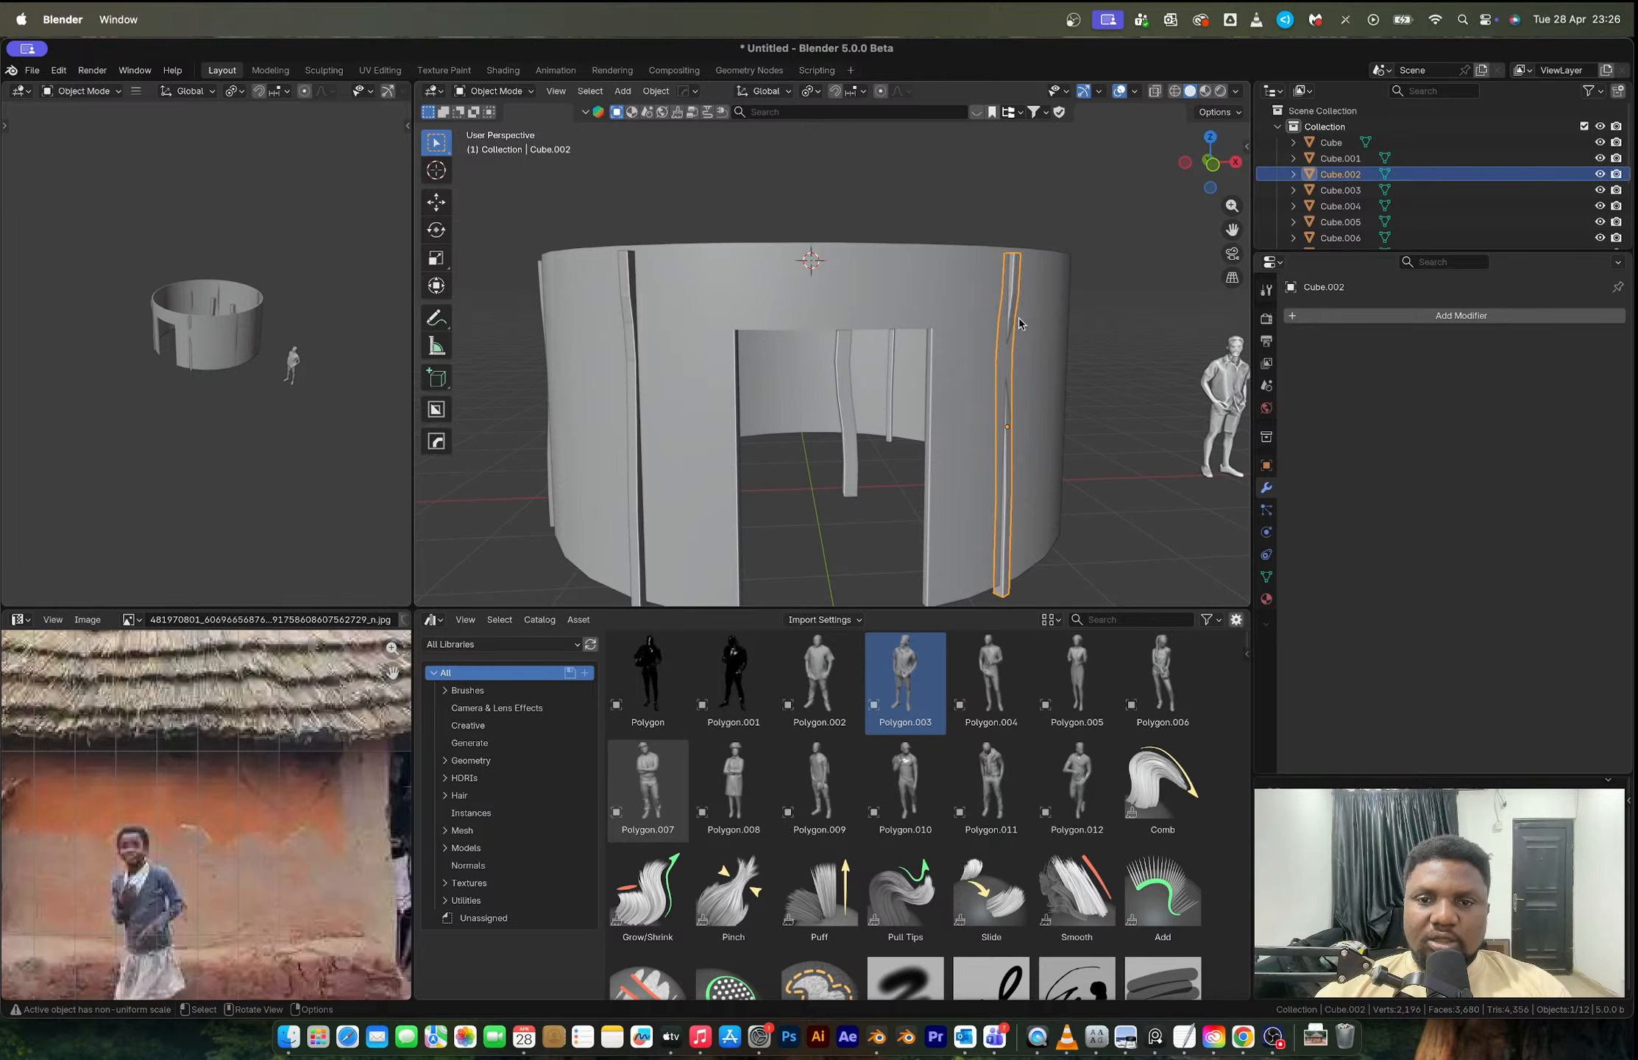
{"action": "scroll", "coordinate": [968, 386], "scroll_direction": "down", "scroll_amount": 2}
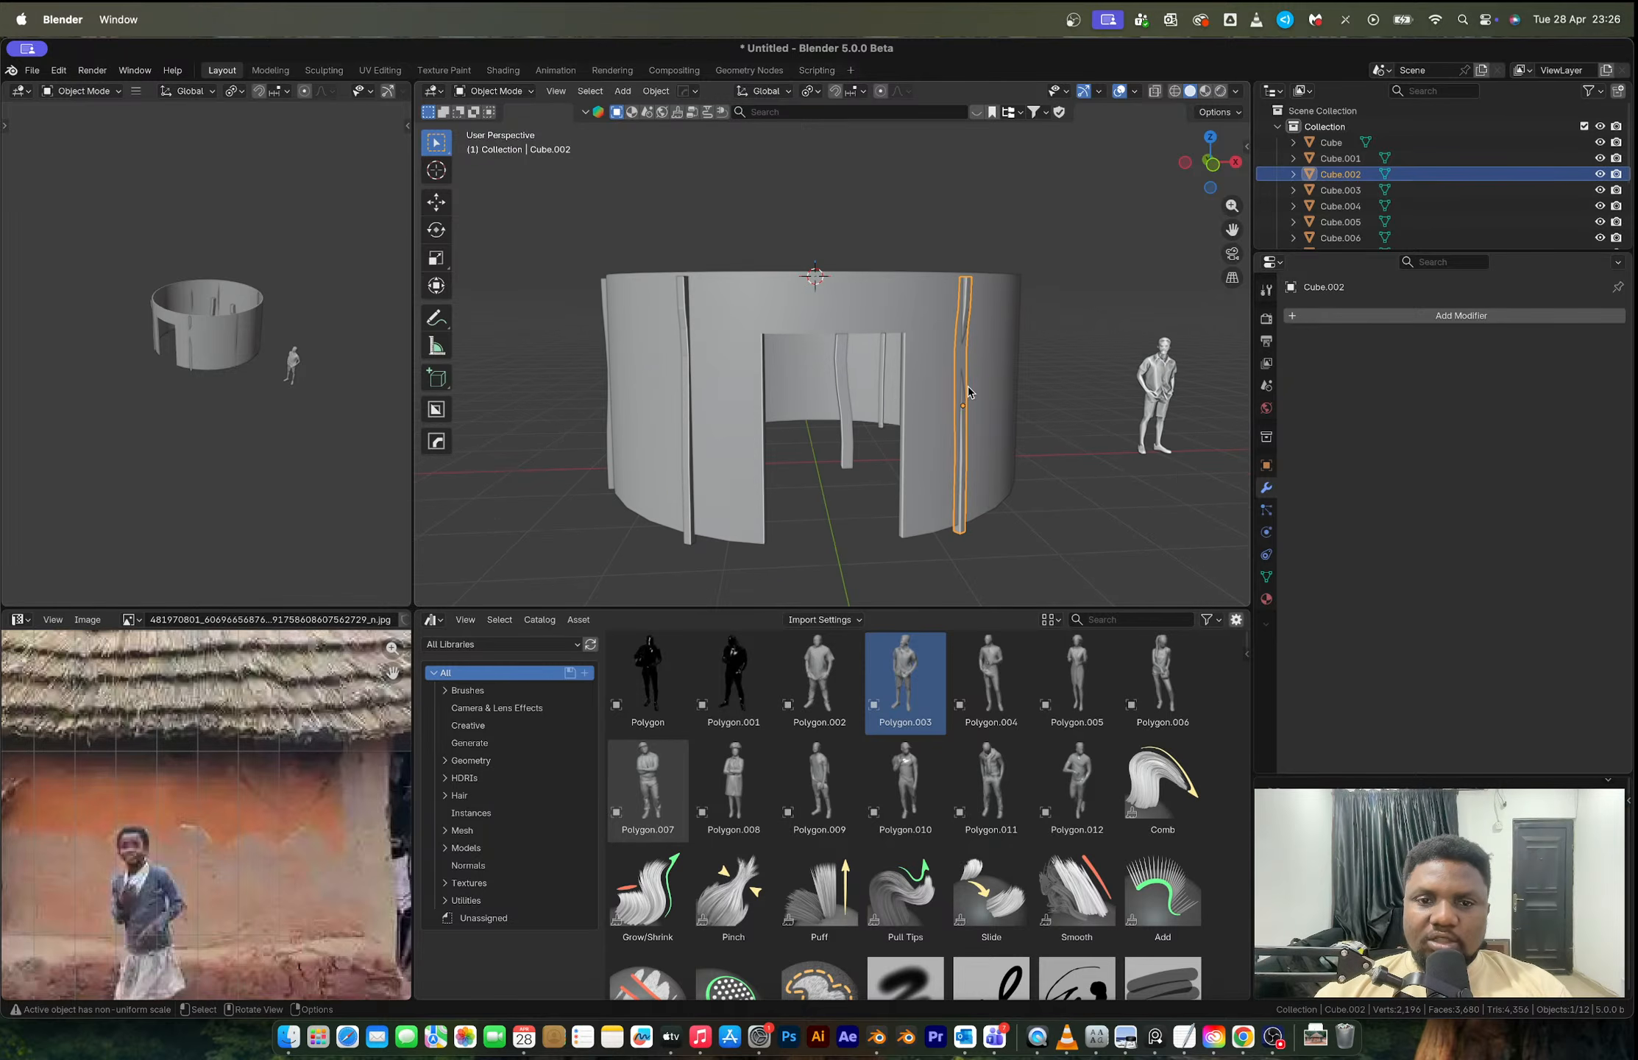
{"action": "left_click", "coordinate": [839, 414]}
{"action": "mouse_move", "coordinate": [838, 414]}
{"action": "middle_mouse_down"}
{"action": "mouse_move", "coordinate": [842, 448]}
{"action": "mouse_move", "coordinate": [867, 412]}
{"action": "middle_mouse_up"}
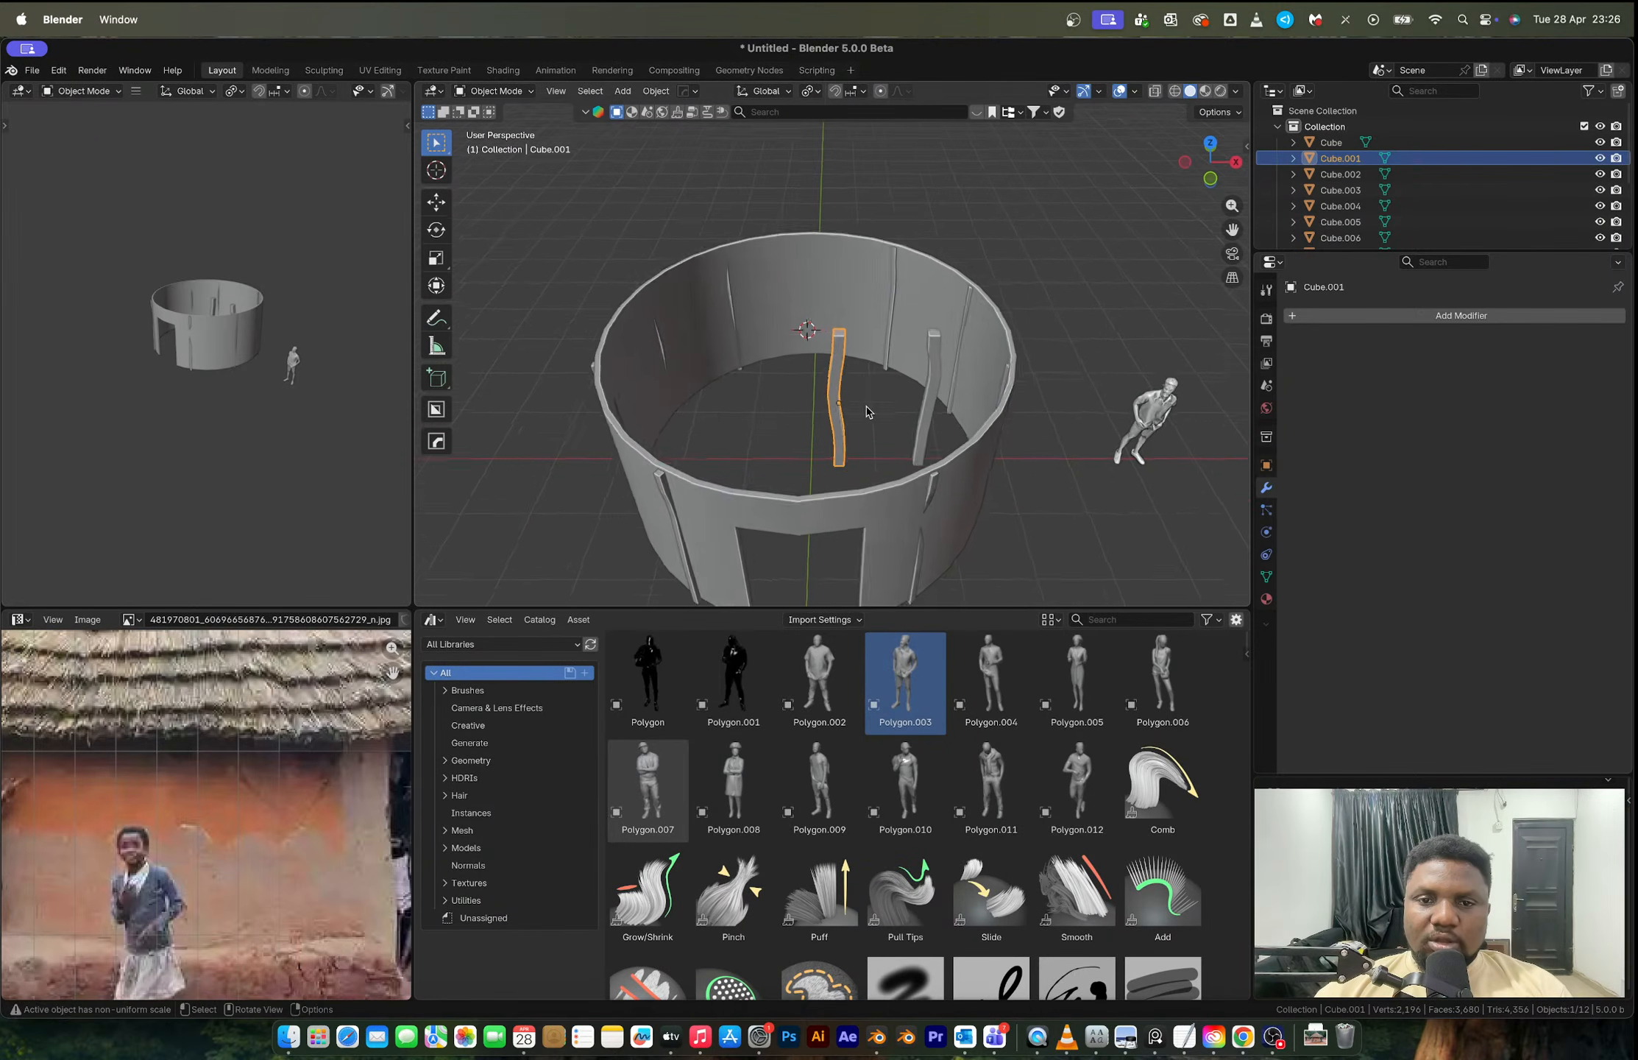
{"action": "scroll", "coordinate": [905, 397], "scroll_direction": "down", "scroll_amount": 1}
{"action": "key", "text": "Delete"}
Step: Select the remaining spare post inside the hut and move it in top view to the front doorway
{"action": "left_click", "coordinate": [912, 383]}
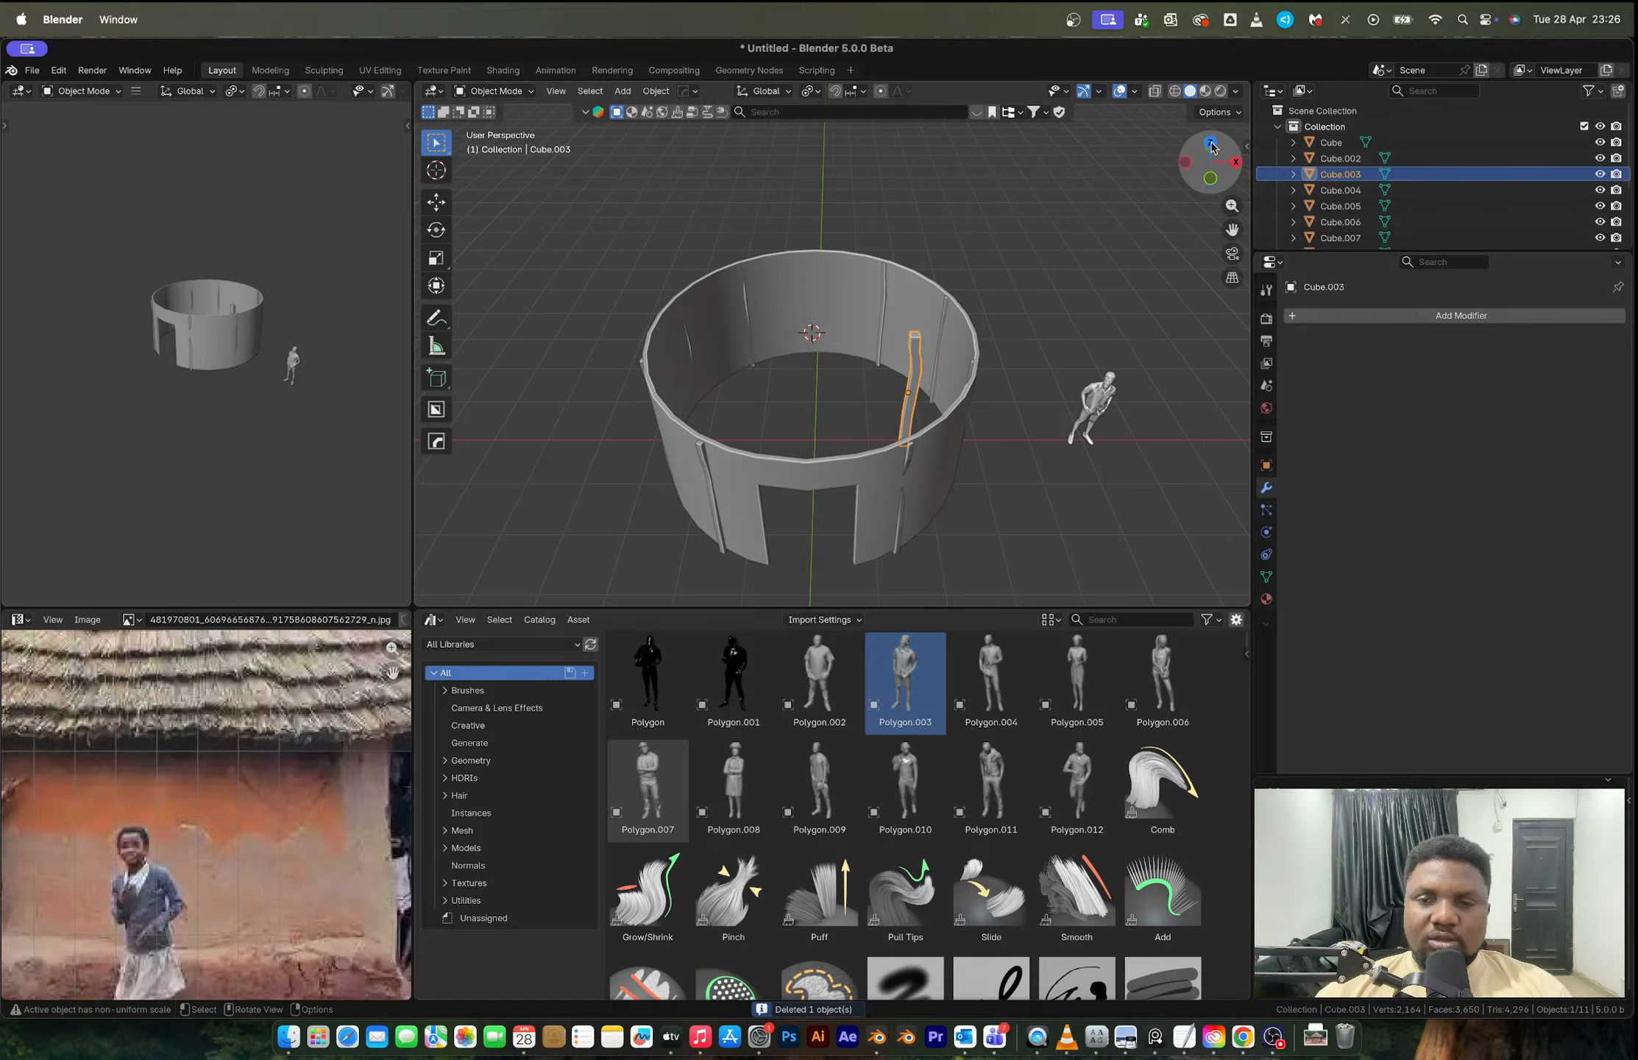
{"action": "left_click", "coordinate": [1213, 147]}
{"action": "left_click", "coordinate": [1211, 139]}
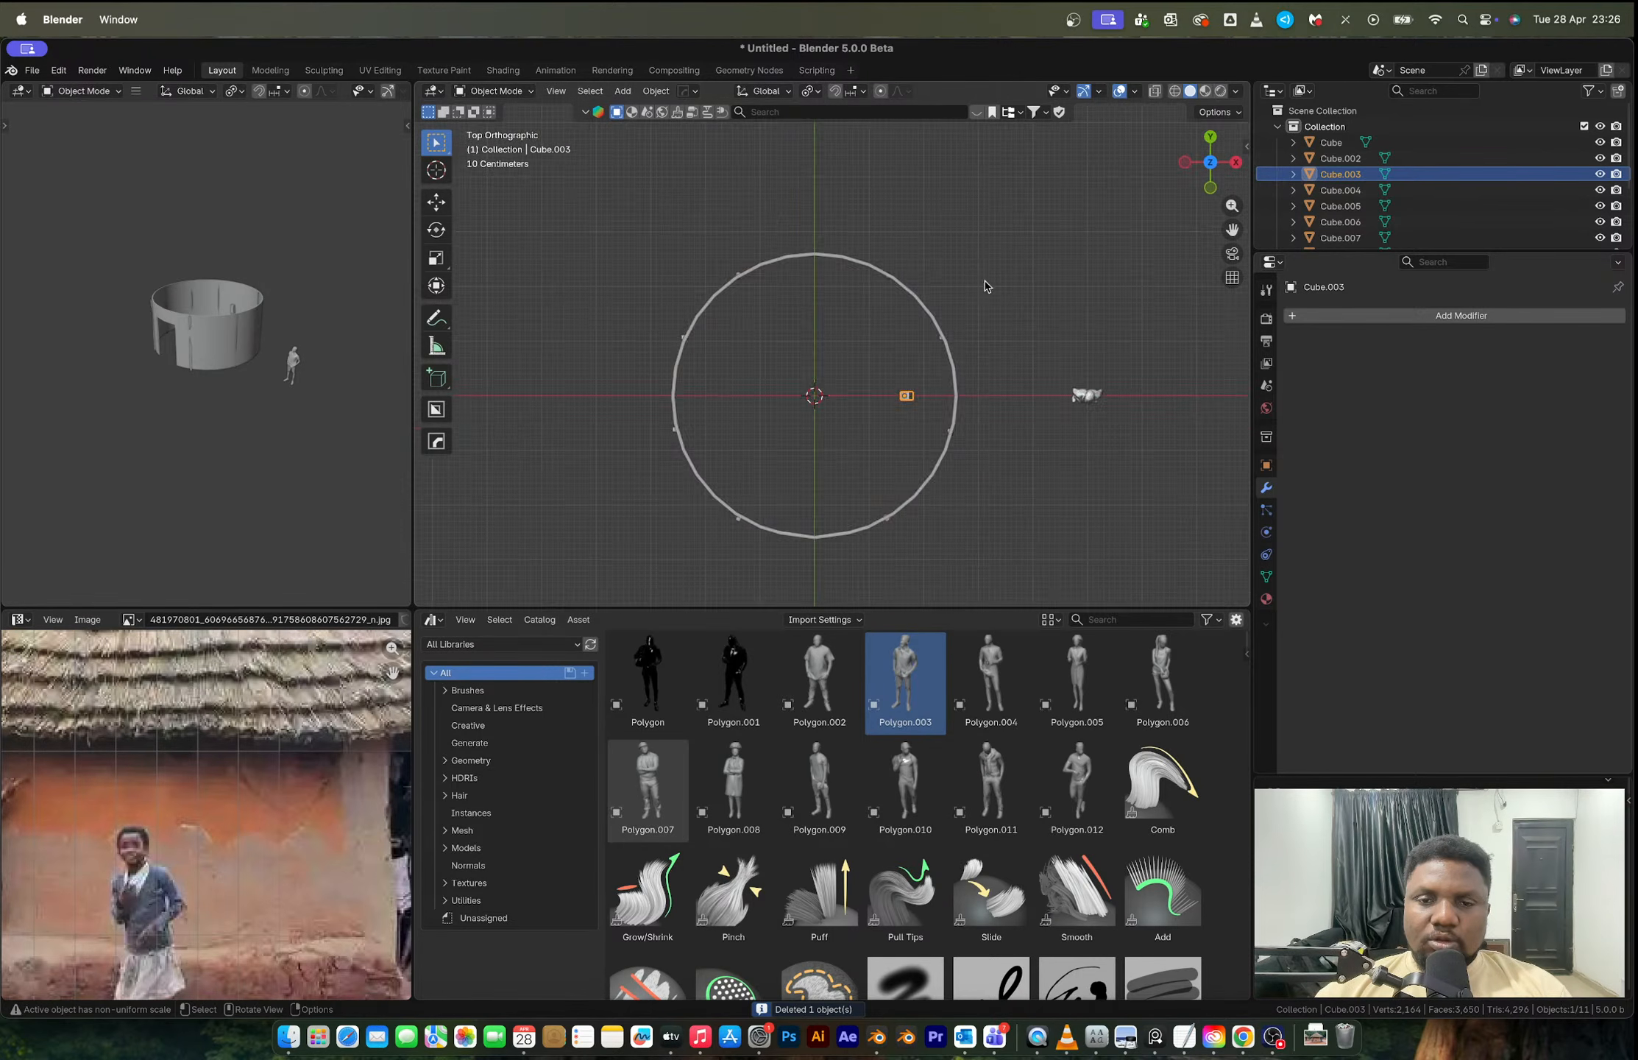
{"action": "middle_click_drag", "start_coordinate": [986, 286], "coordinate": [962, 386]}
{"action": "left_click_drag", "start_coordinate": [1211, 156], "coordinate": [1212, 164]}
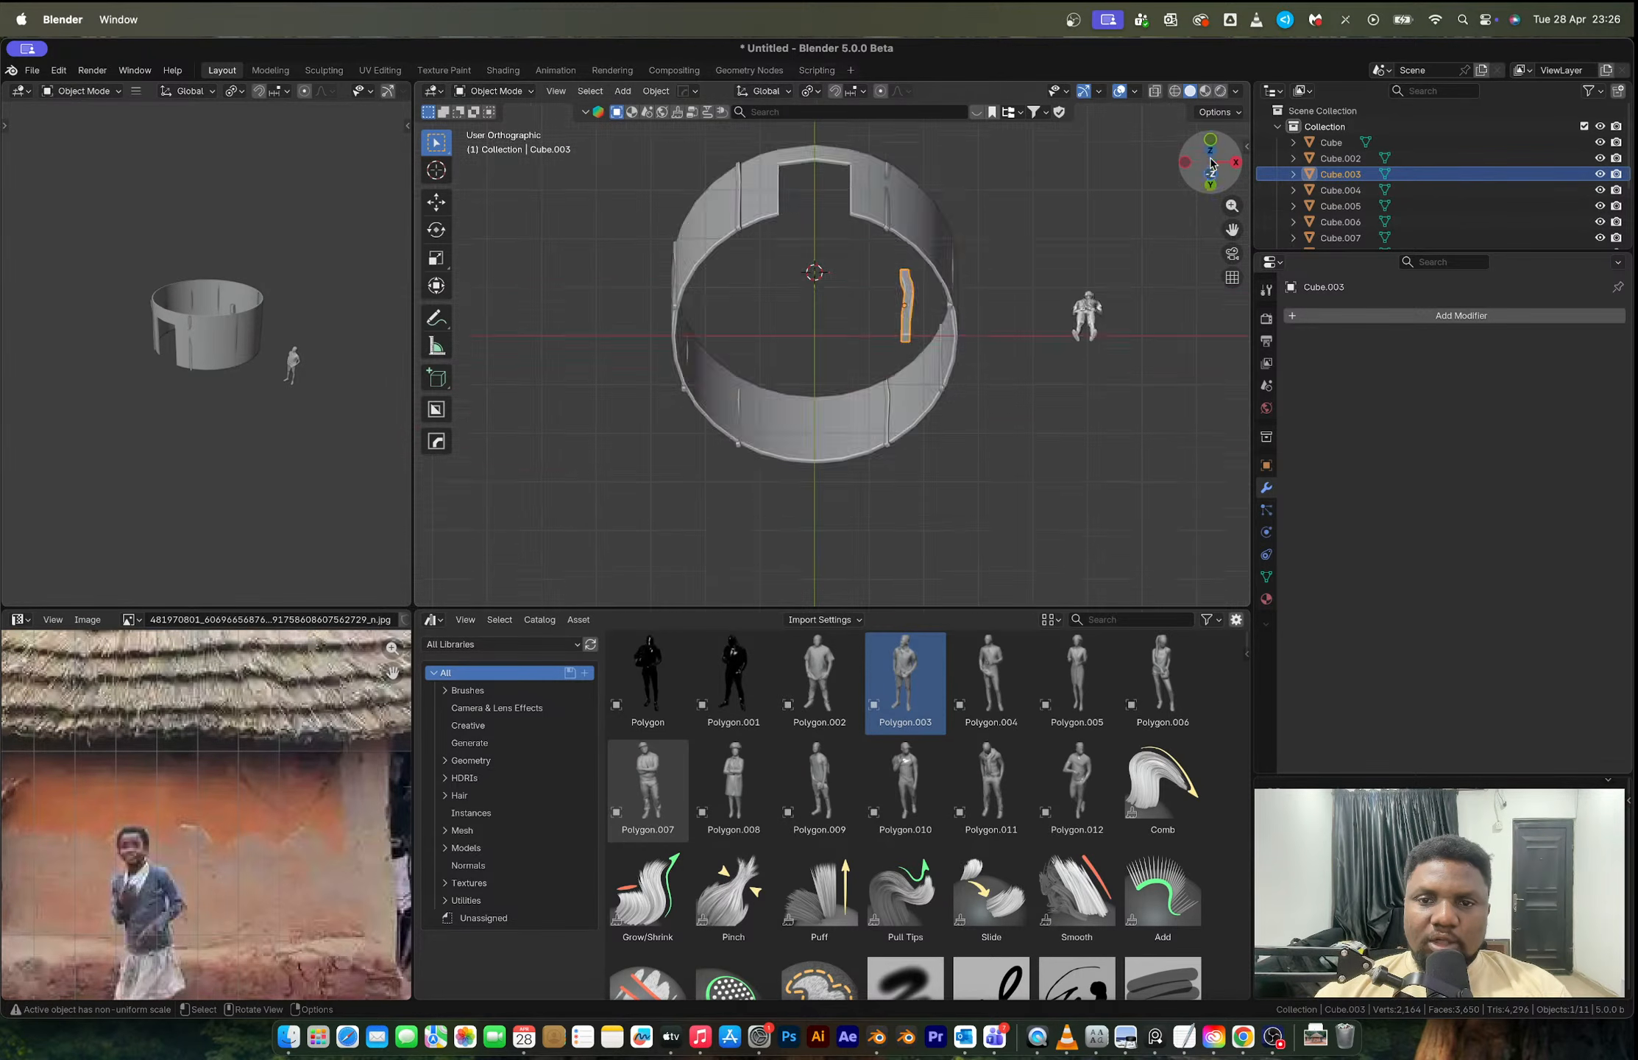
{"action": "left_click", "coordinate": [1212, 172]}
{"action": "left_click", "coordinate": [1210, 163]}
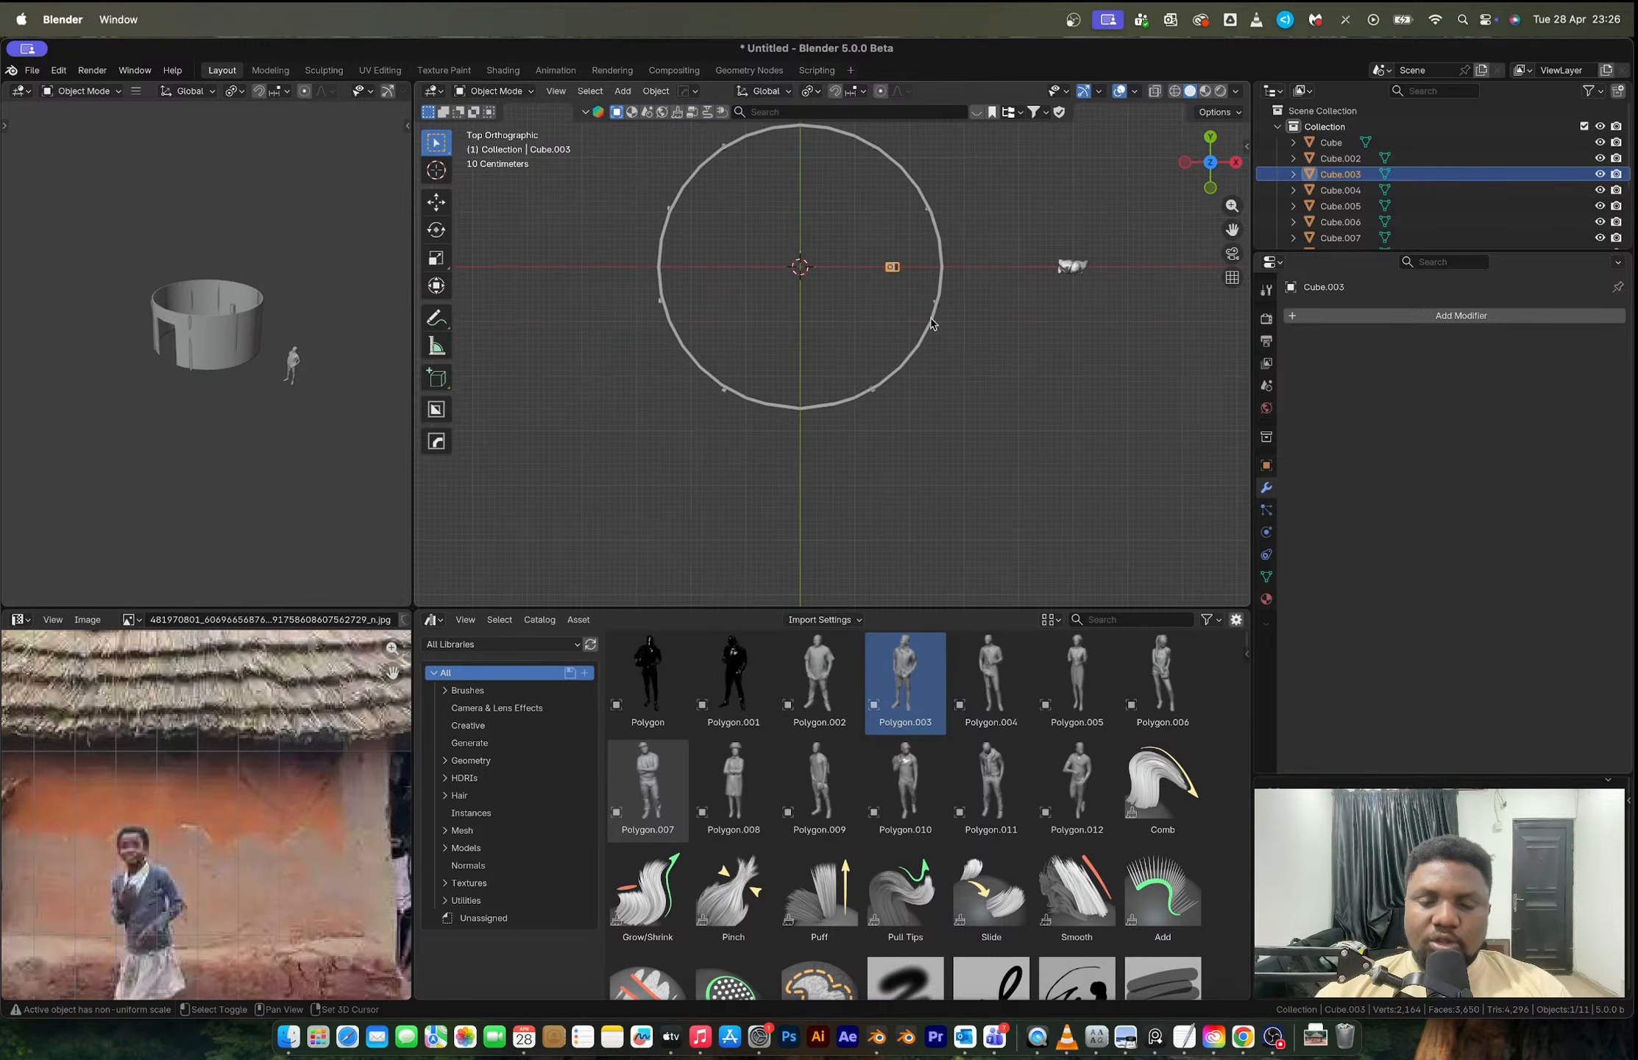
{"action": "key", "text": "g"}
{"action": "left_click", "coordinate": [870, 446]}
{"action": "middle_click_drag", "start_coordinate": [870, 446], "coordinate": [912, 413]}
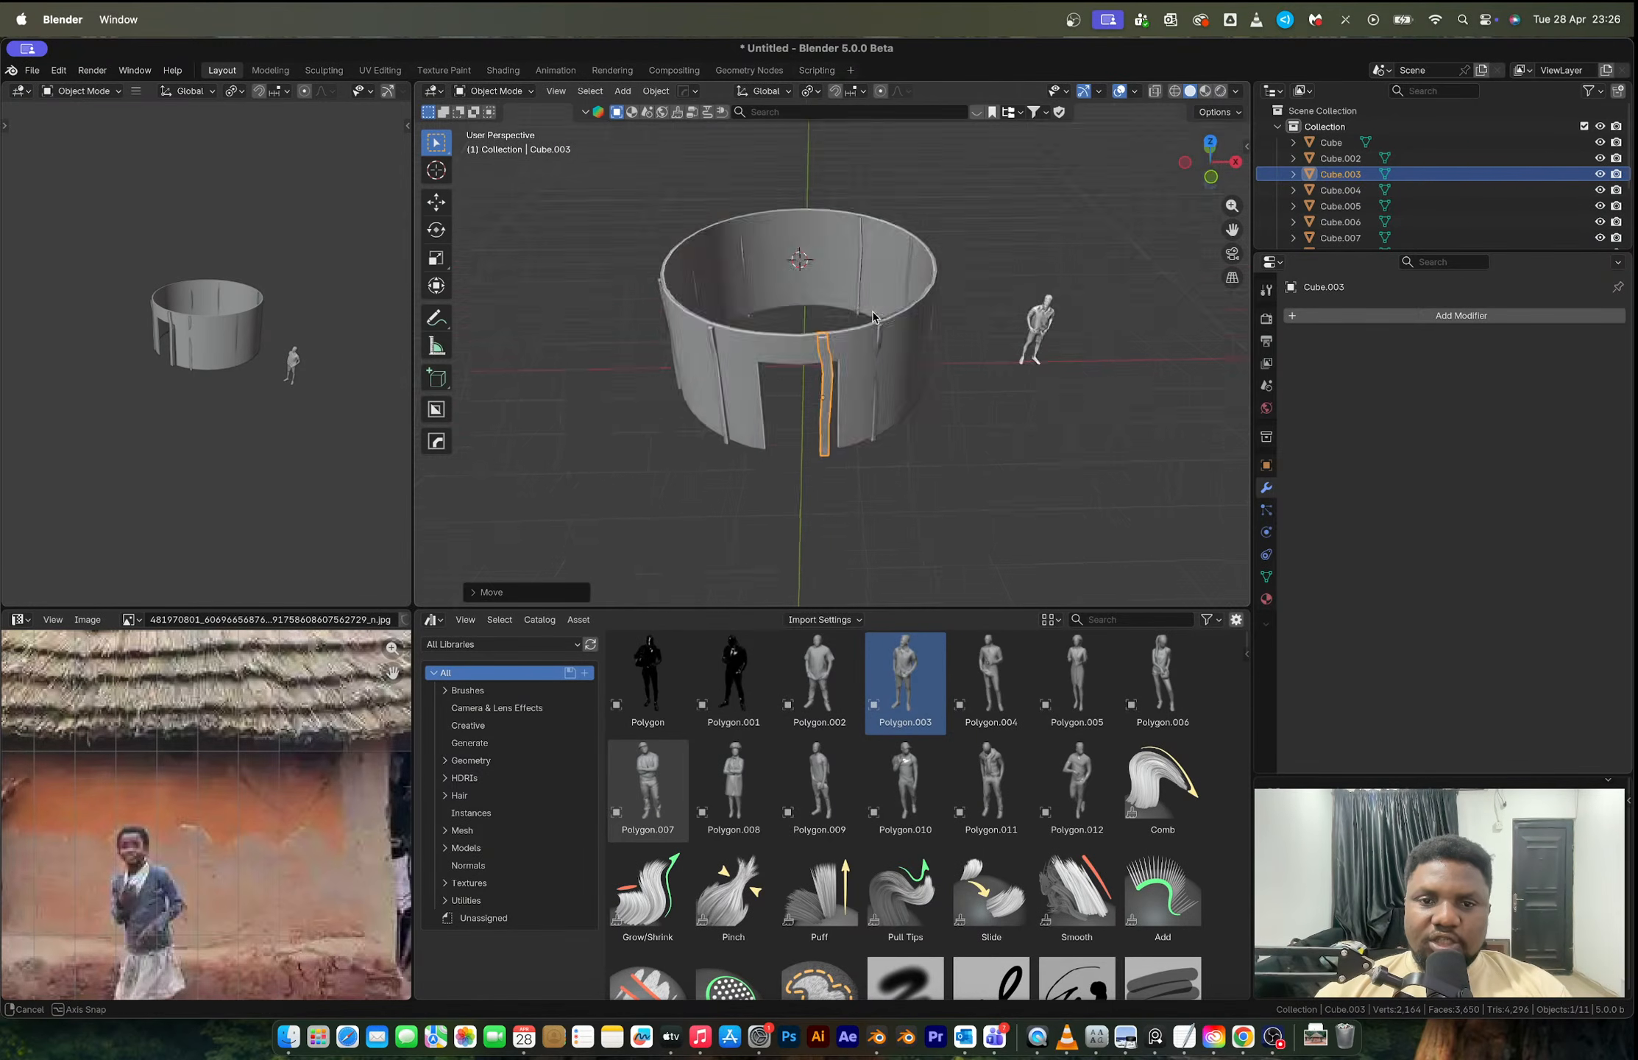
Step: Thin the doorway post on X and Y only, and shift it along X to the opening's right edge
{"action": "scroll", "coordinate": [912, 412], "scroll_direction": "up", "scroll_amount": 3}
{"action": "key", "text": "s"}
{"action": "key", "text": "shift+z"}
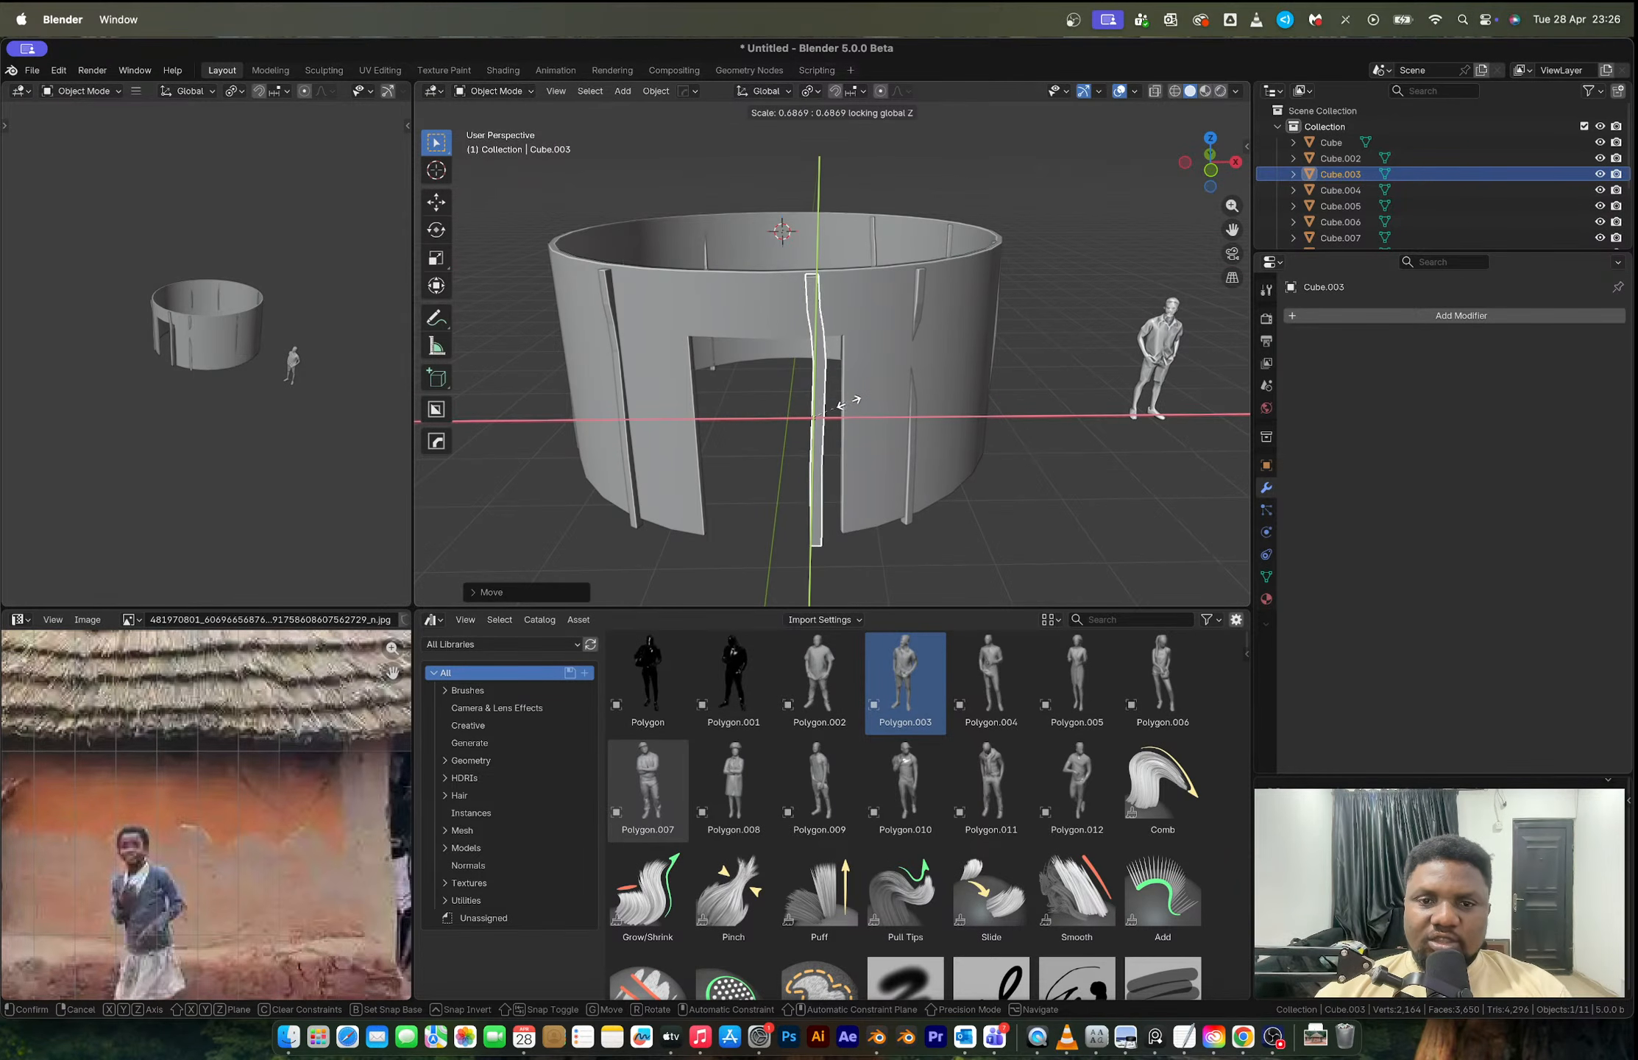
{"action": "left_click", "coordinate": [834, 404]}
{"action": "key", "text": "g"}
{"action": "key", "text": "y"}
{"action": "key", "text": "x"}
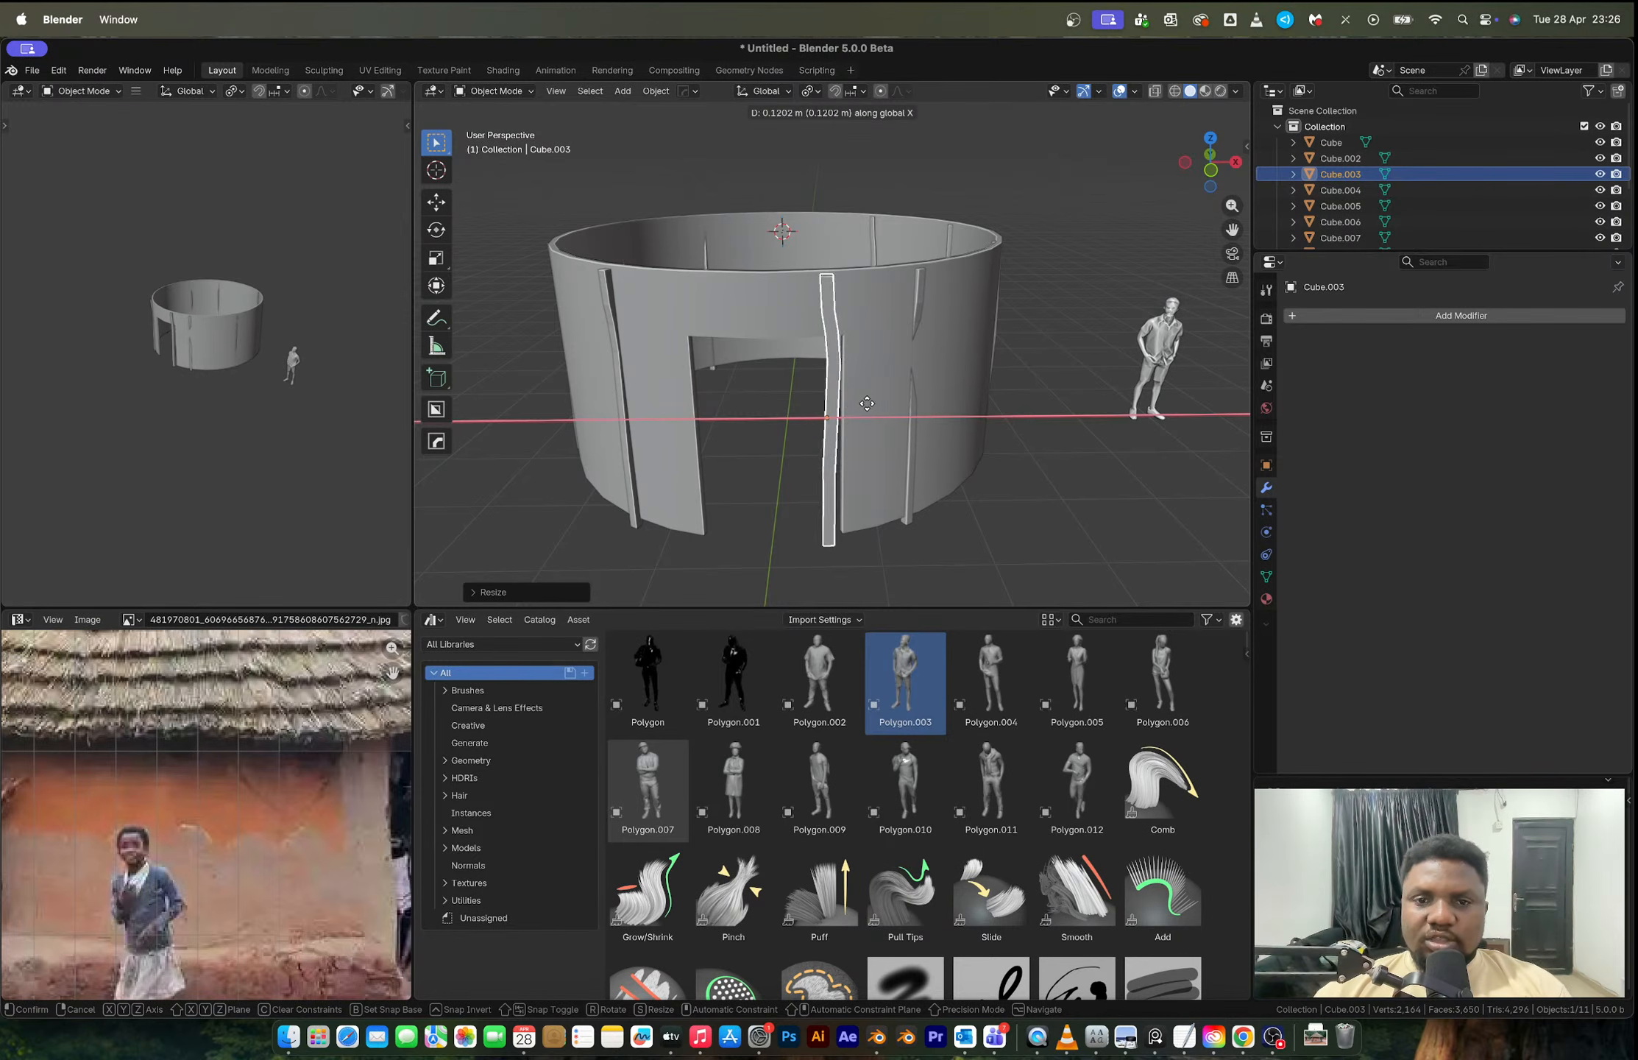
{"action": "left_click", "coordinate": [853, 383]}
Step: Shorten the doorway post on Z and lower it so its top meets the top of the opening
{"action": "middle_click_drag", "start_coordinate": [852, 383], "coordinate": [986, 487]}
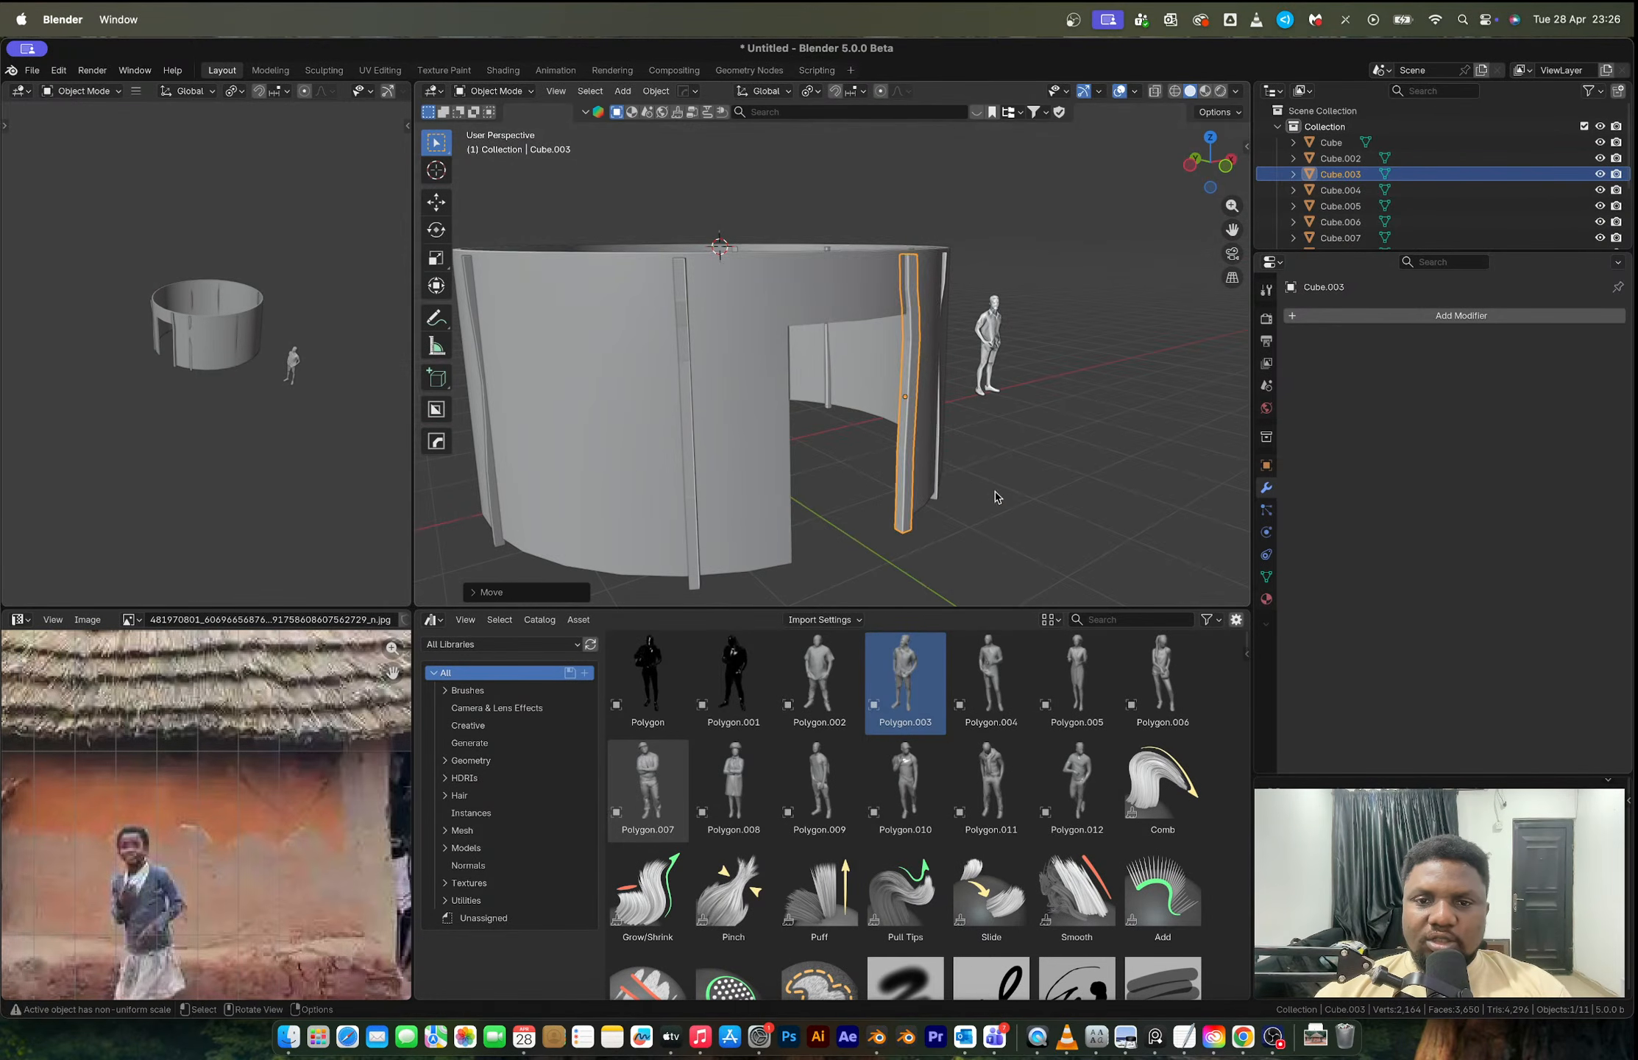
{"action": "key", "text": "s"}
{"action": "key", "text": "z"}
{"action": "left_click", "coordinate": [975, 475]}
{"action": "key", "text": "g"}
{"action": "key", "text": "z"}
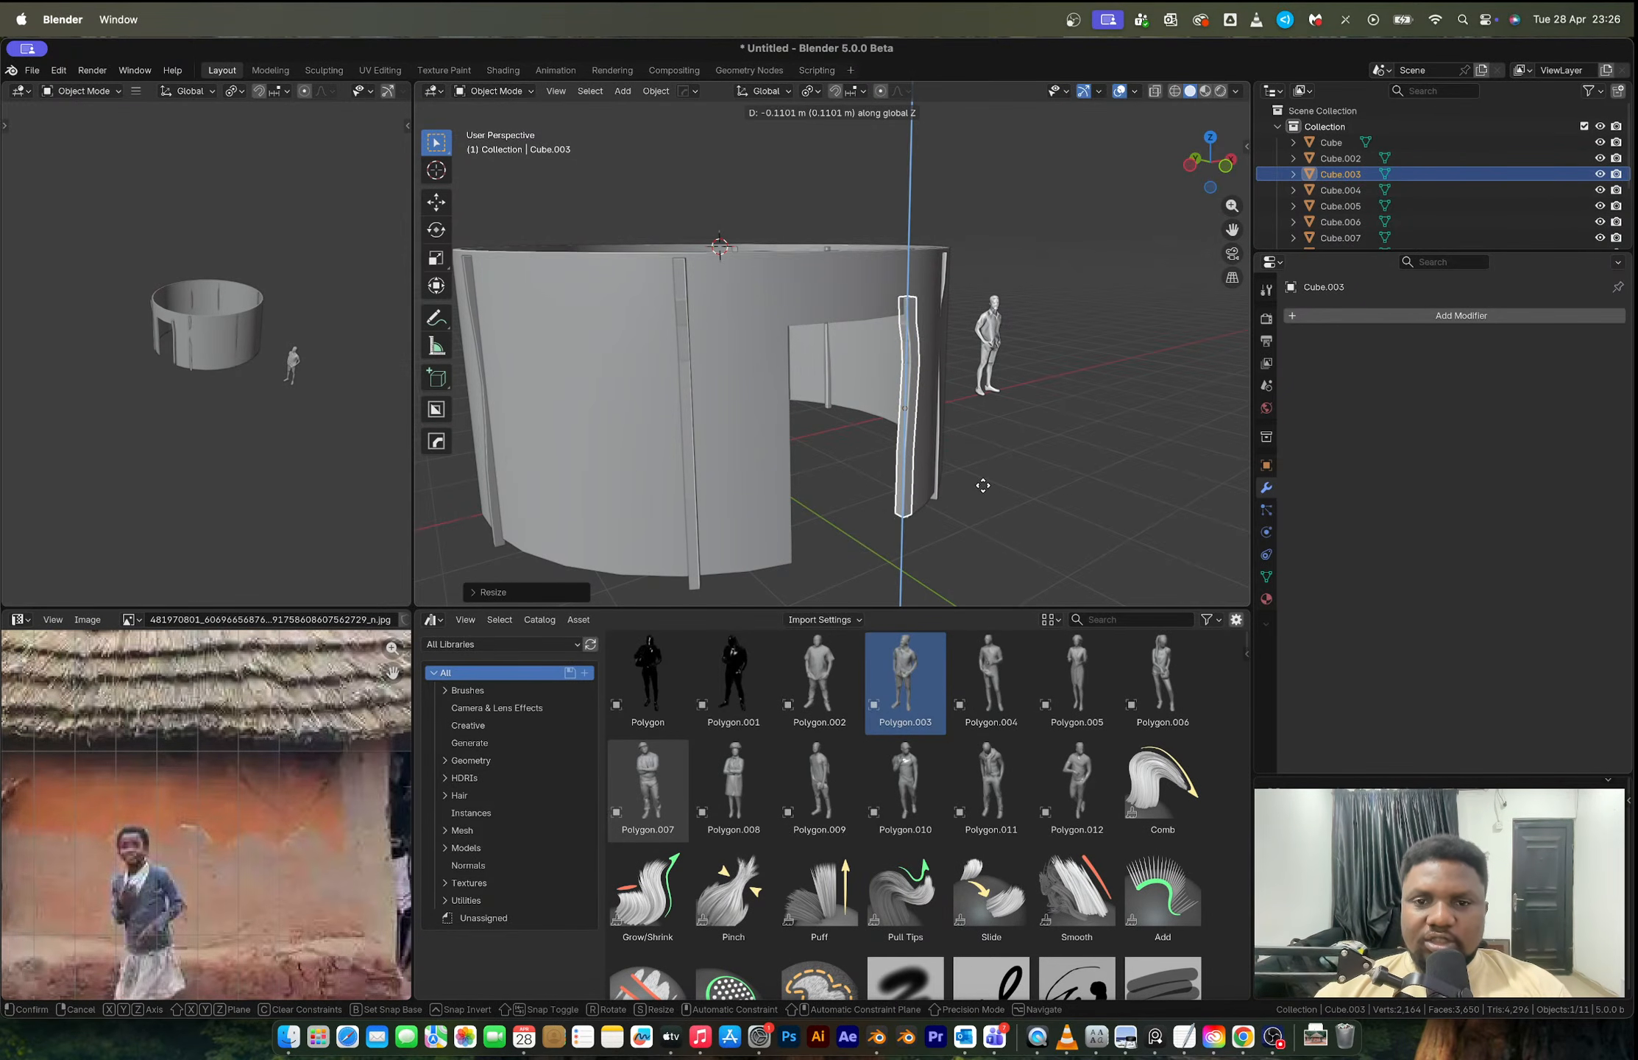
{"action": "left_click", "coordinate": [988, 491]}
Step: Rescale the doorway post along X and nudge it to line up with the opening's edge
{"action": "middle_click_drag", "start_coordinate": [981, 476], "coordinate": [907, 459]}
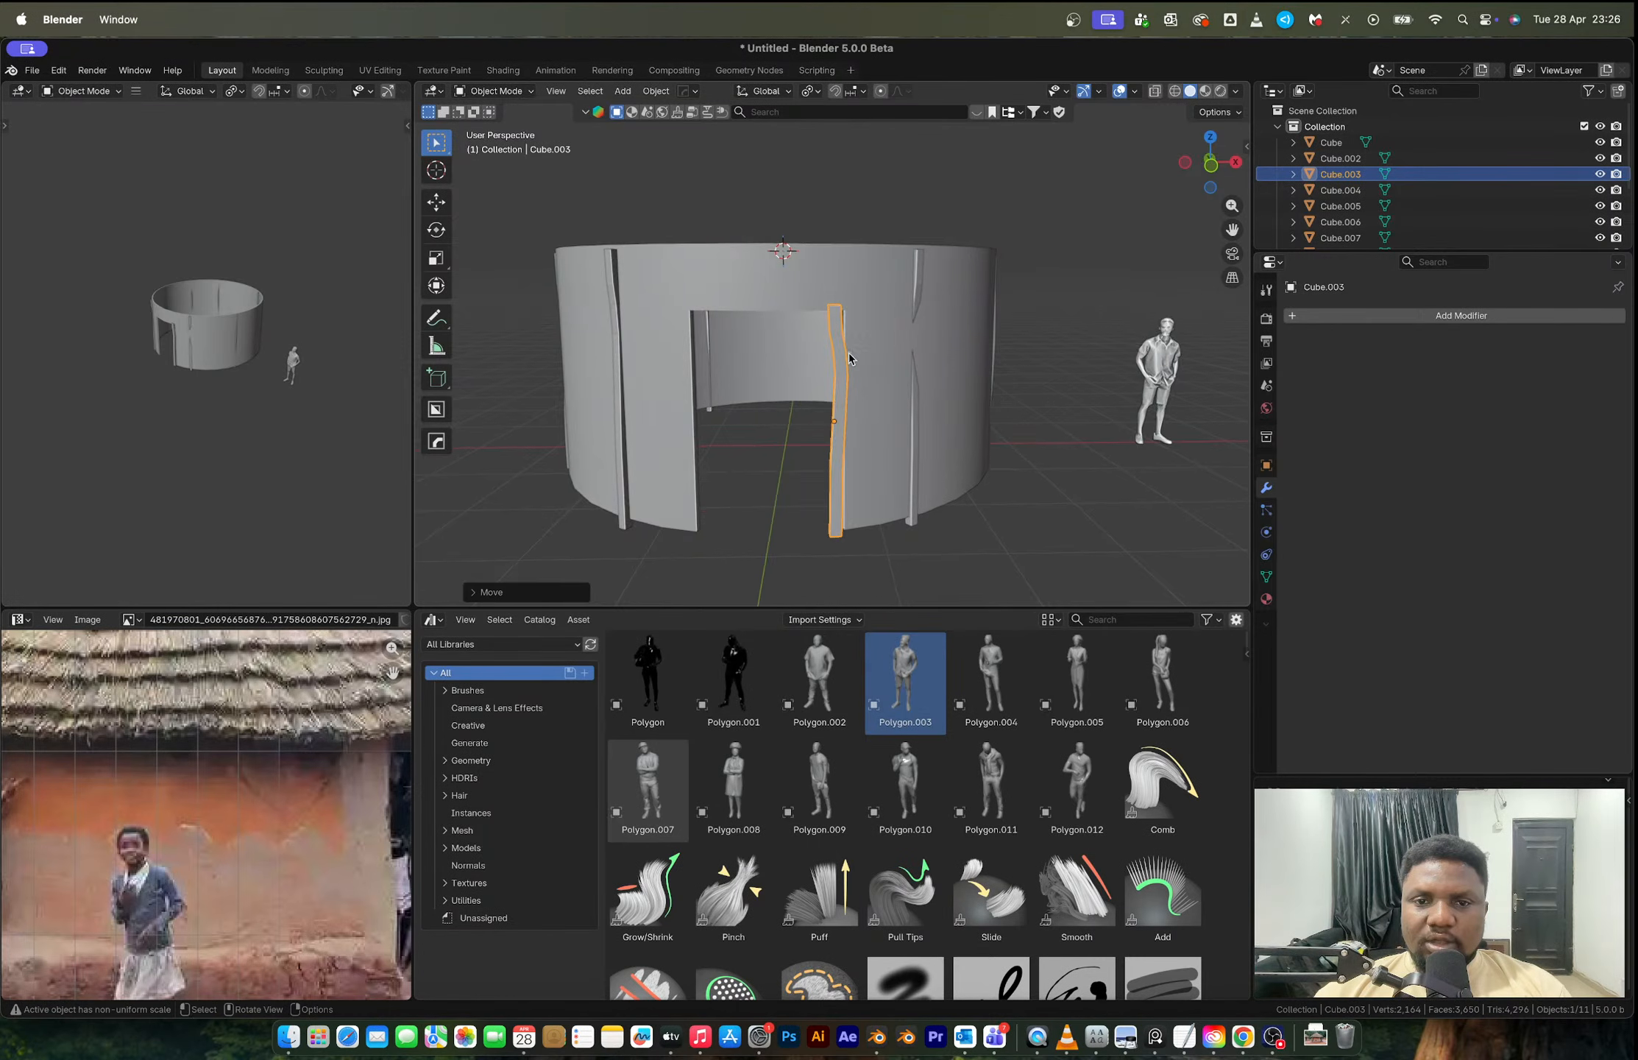
{"action": "scroll", "coordinate": [848, 352], "scroll_direction": "up", "scroll_amount": 4}
{"action": "key", "text": "s"}
{"action": "key", "text": "x"}
{"action": "left_click", "coordinate": [971, 374]}
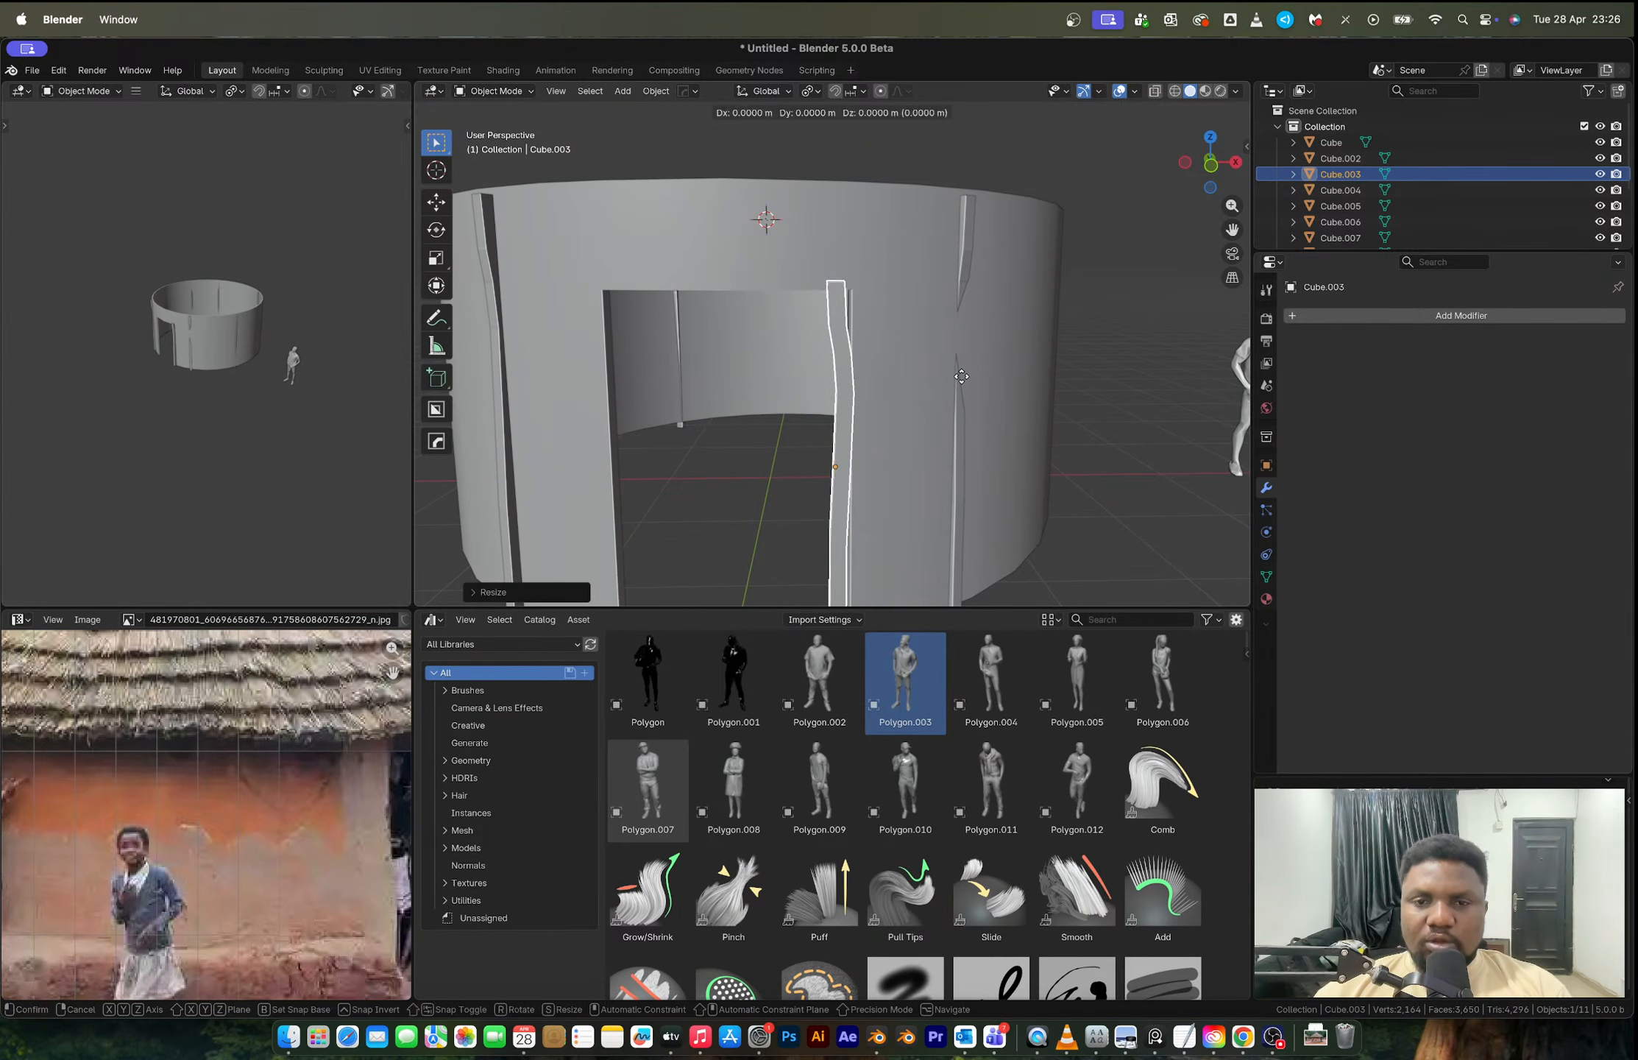
{"action": "key", "text": "g"}
{"action": "key", "text": "y"}
{"action": "left_click", "coordinate": [961, 376]}
{"action": "scroll", "coordinate": [959, 377], "scroll_direction": "down", "scroll_amount": 3}
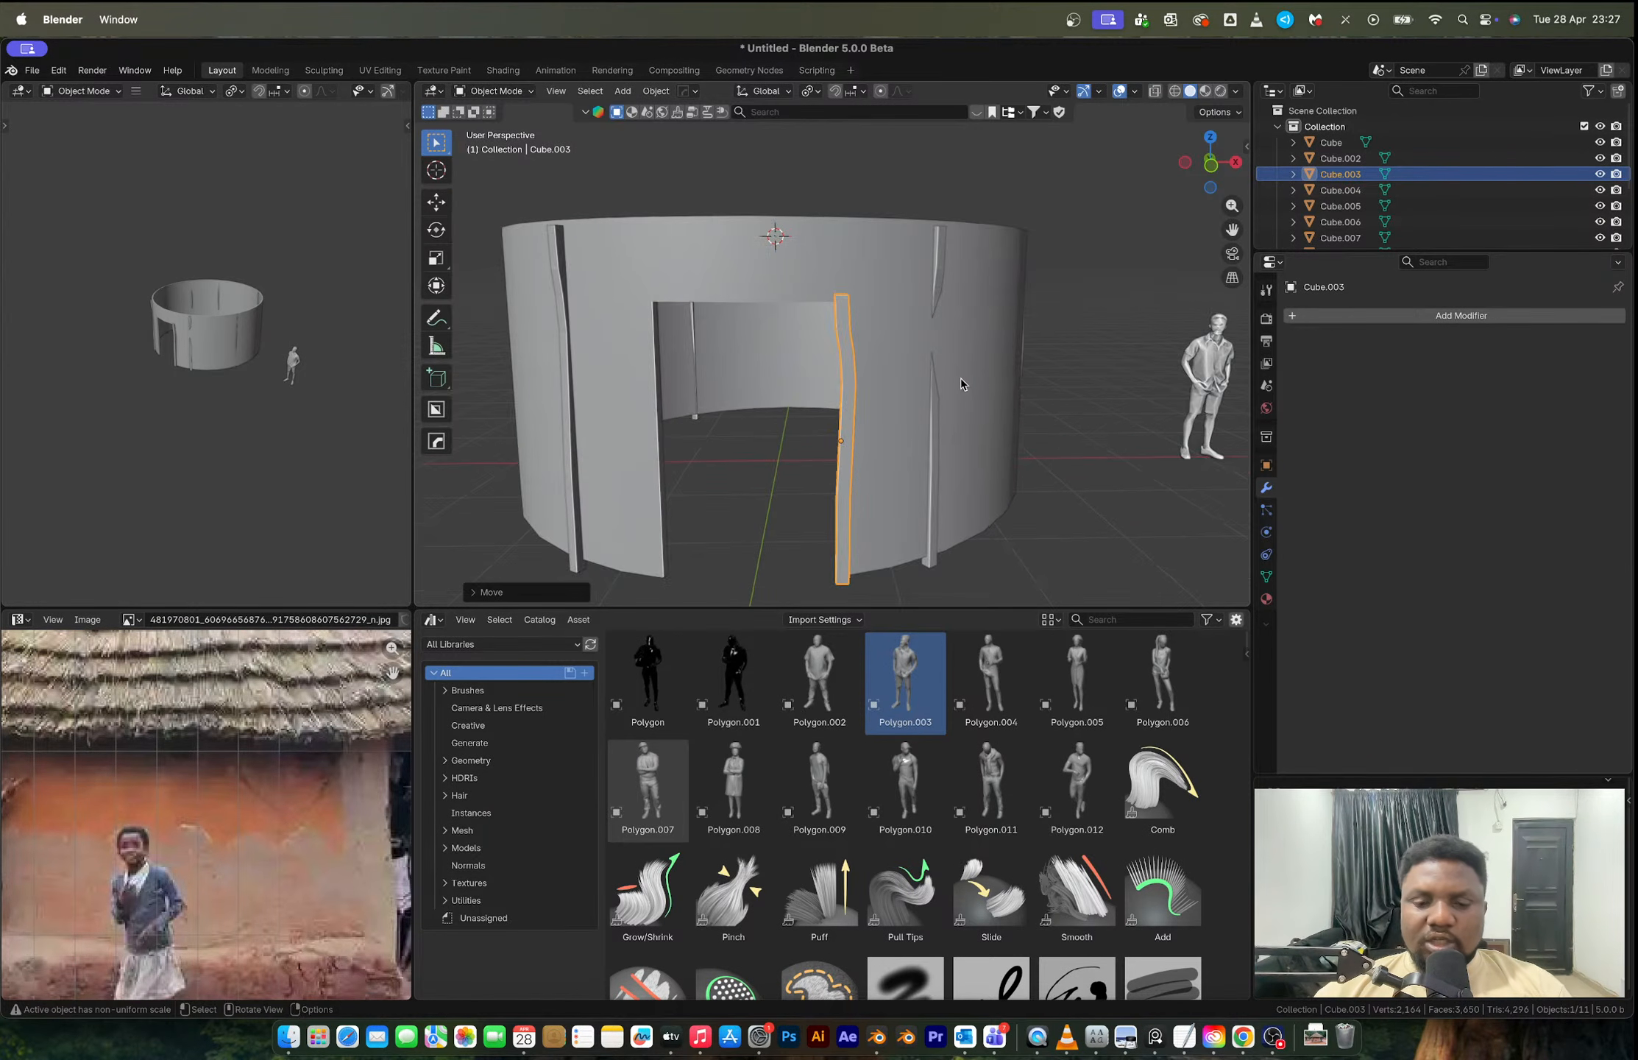
Step: Duplicate the doorway post along X to the opening's left edge and rotate the copy about Z
{"action": "key", "text": "shift+d"}
{"action": "key", "text": "x"}
{"action": "left_click", "coordinate": [765, 421]}
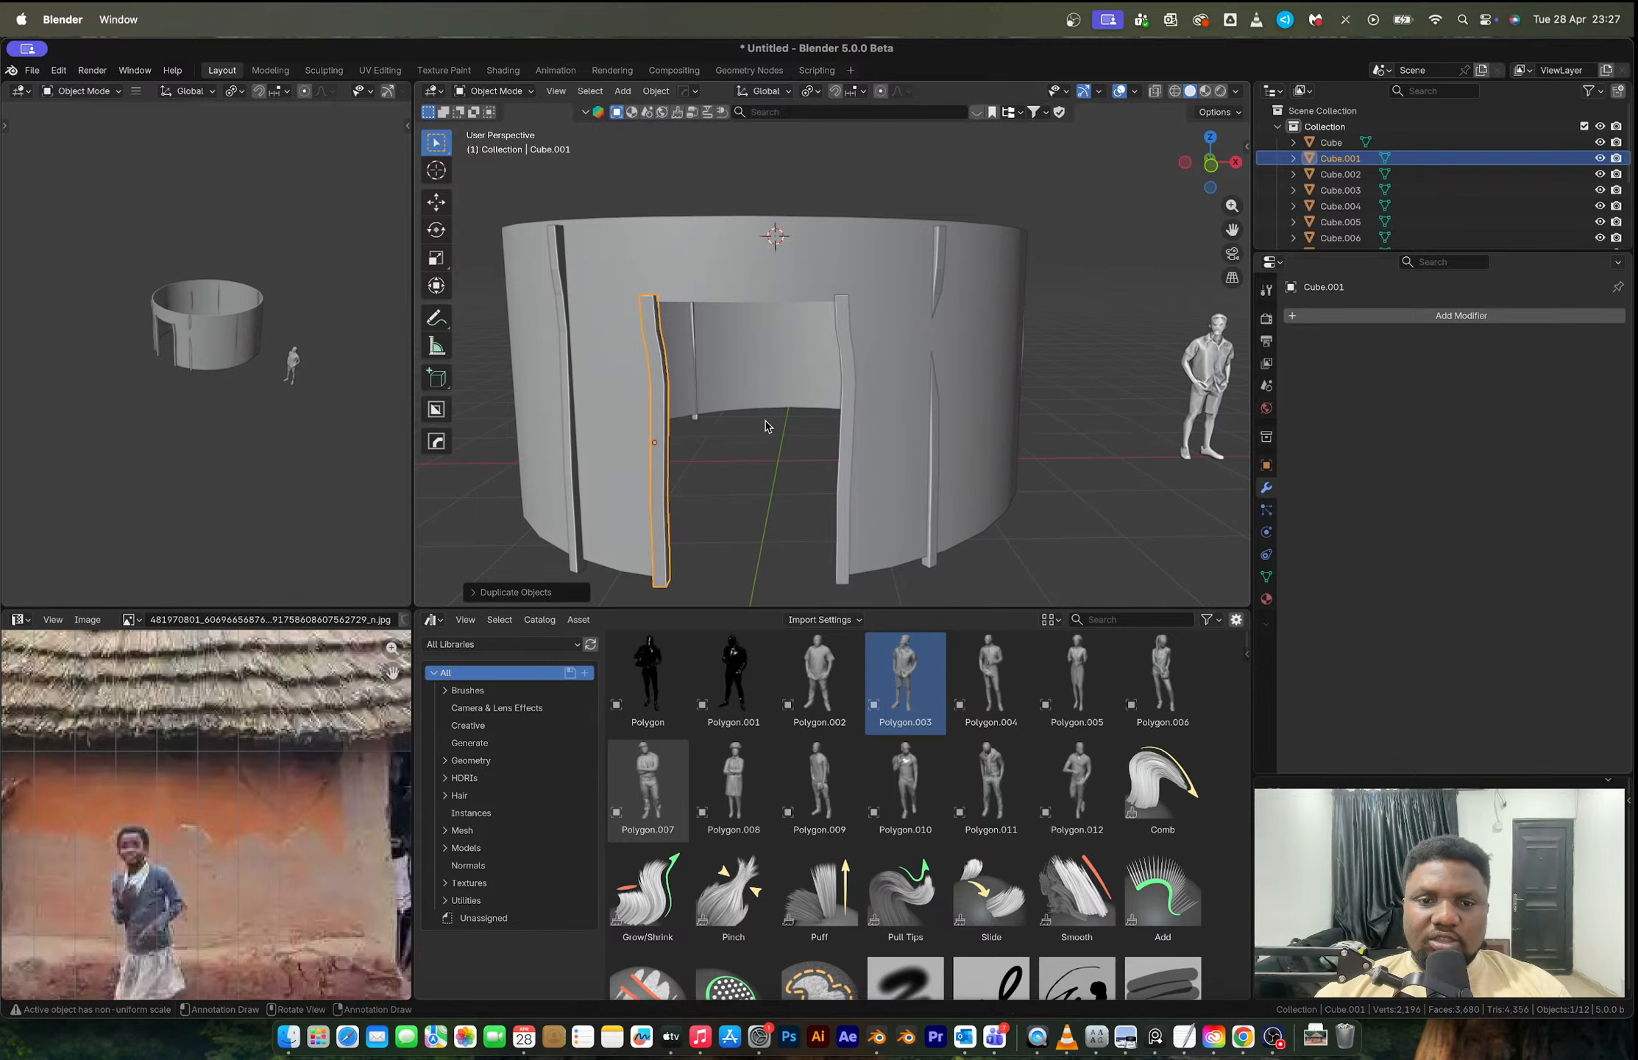
{"action": "key", "text": "r"}
{"action": "key", "text": "z"}
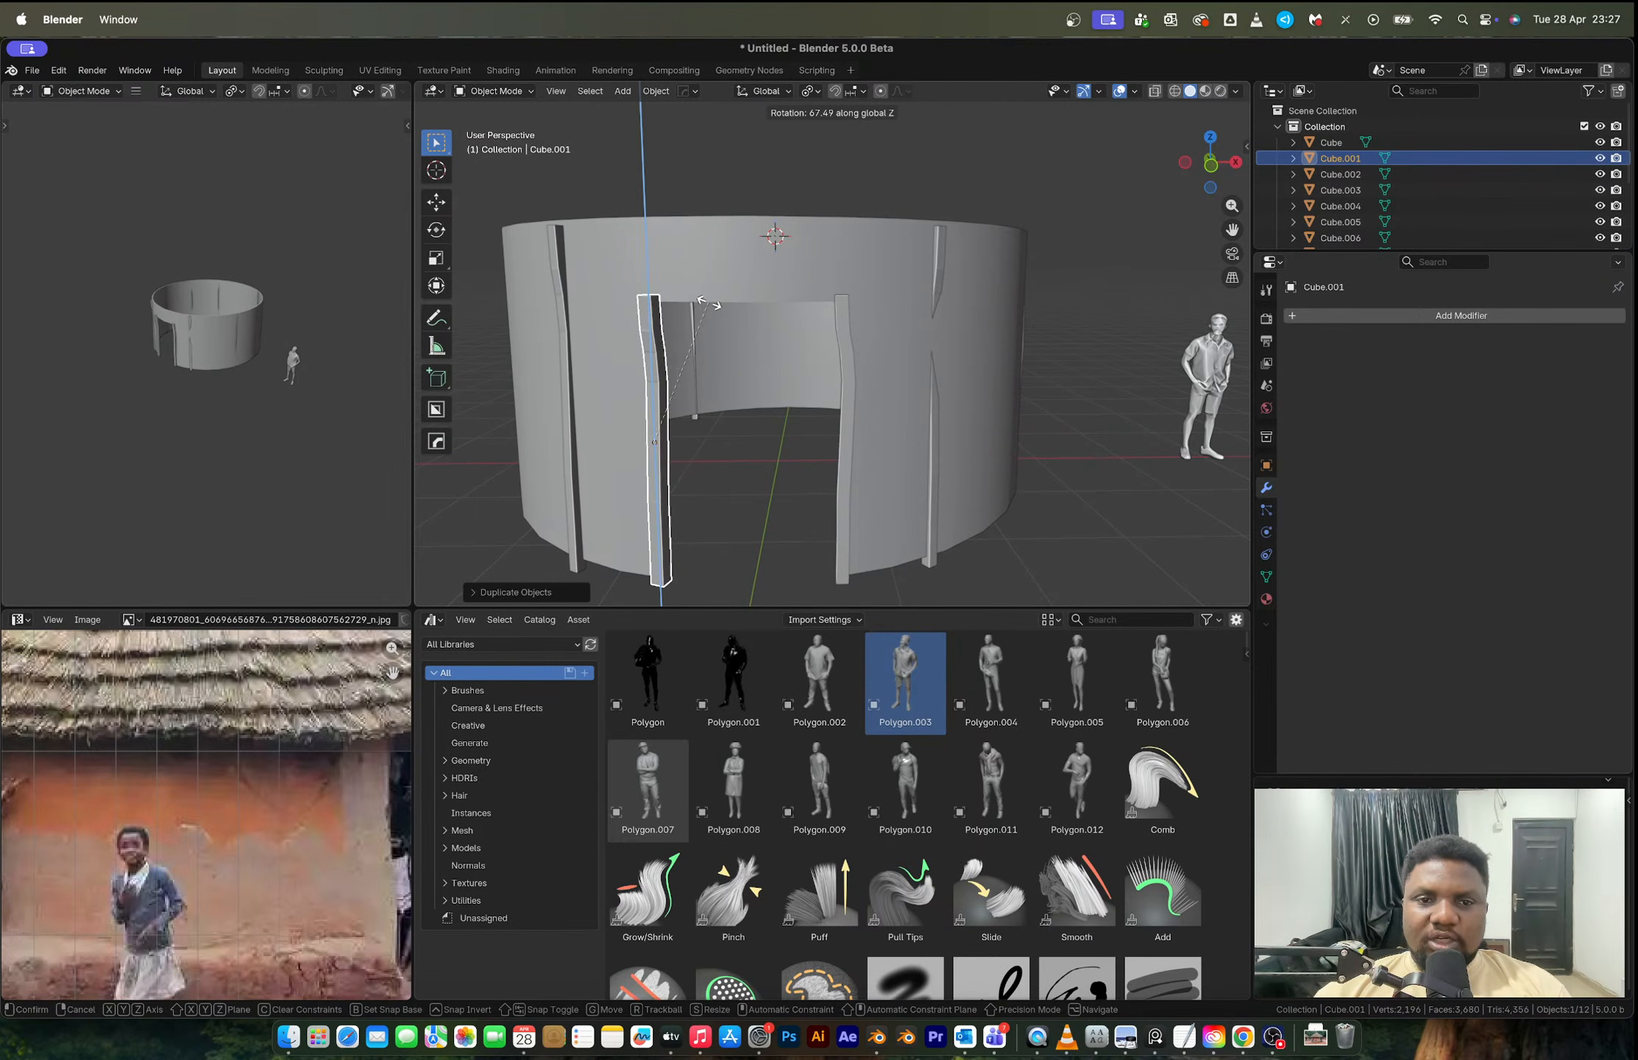
{"action": "left_click", "coordinate": [708, 303]}
Step: Duplicate the left door post in front view as a lintel, rotate it horizontal and shorten it on X to span the doorway
{"action": "left_click", "coordinate": [1211, 163]}
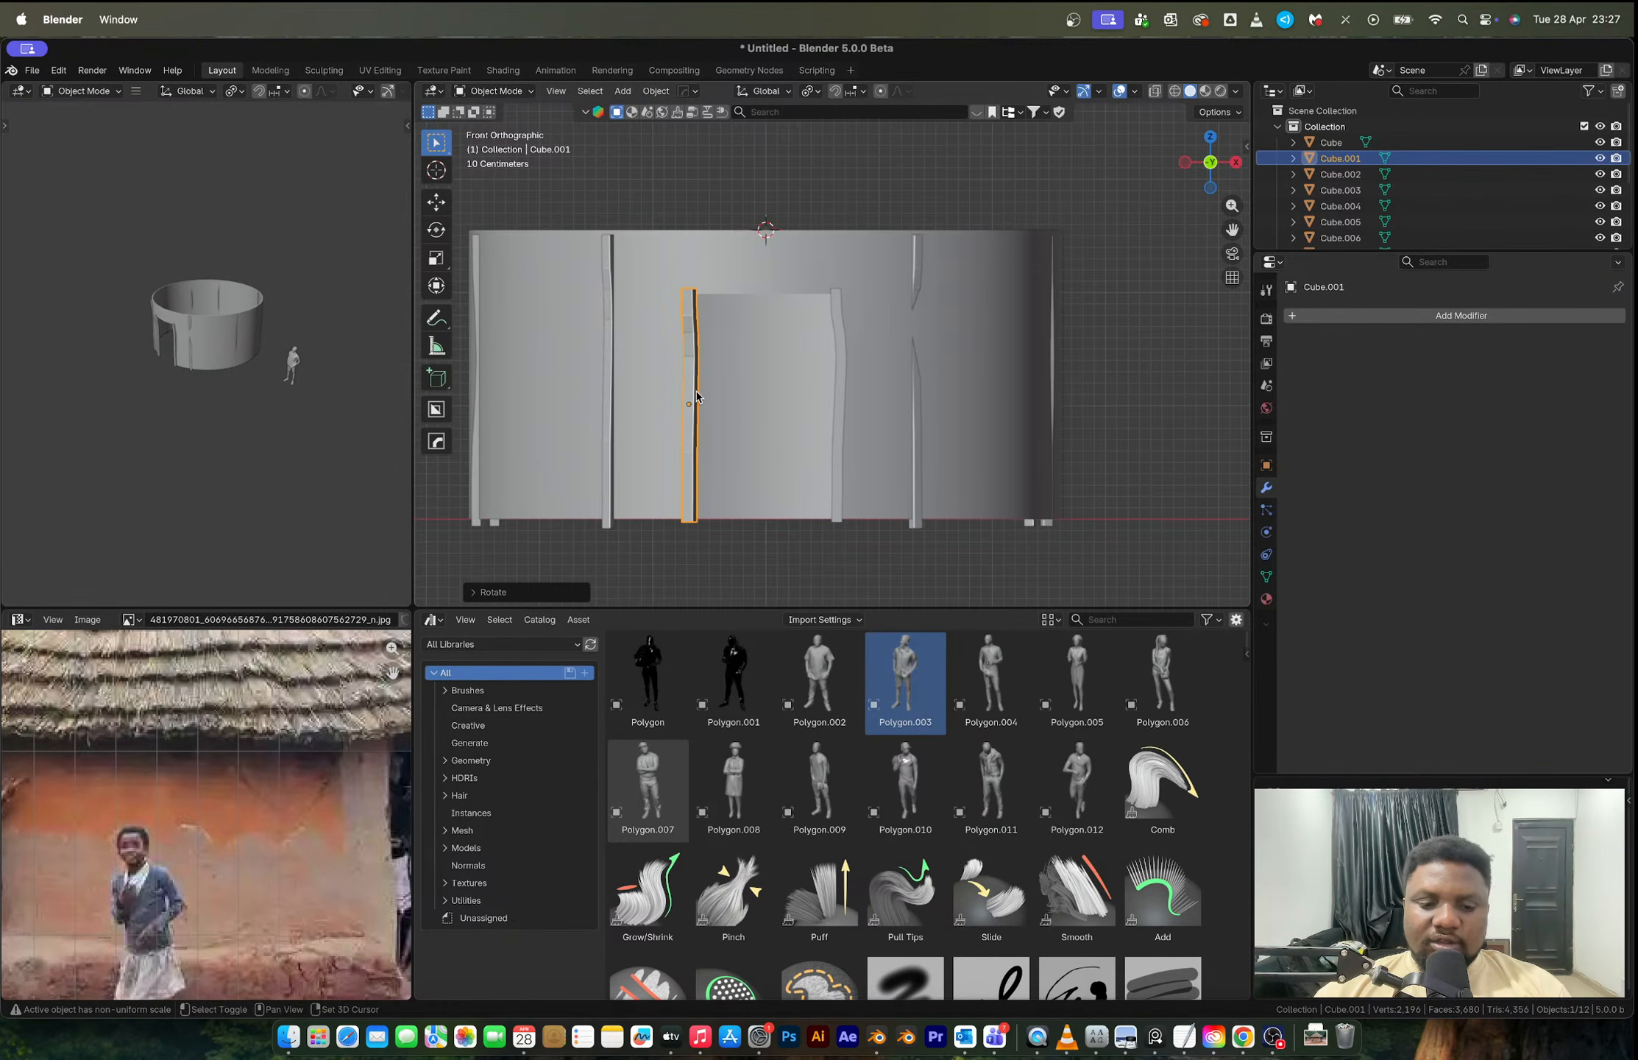
{"action": "key", "text": "shift+d"}
{"action": "left_click", "coordinate": [773, 289]}
{"action": "key", "text": "r"}
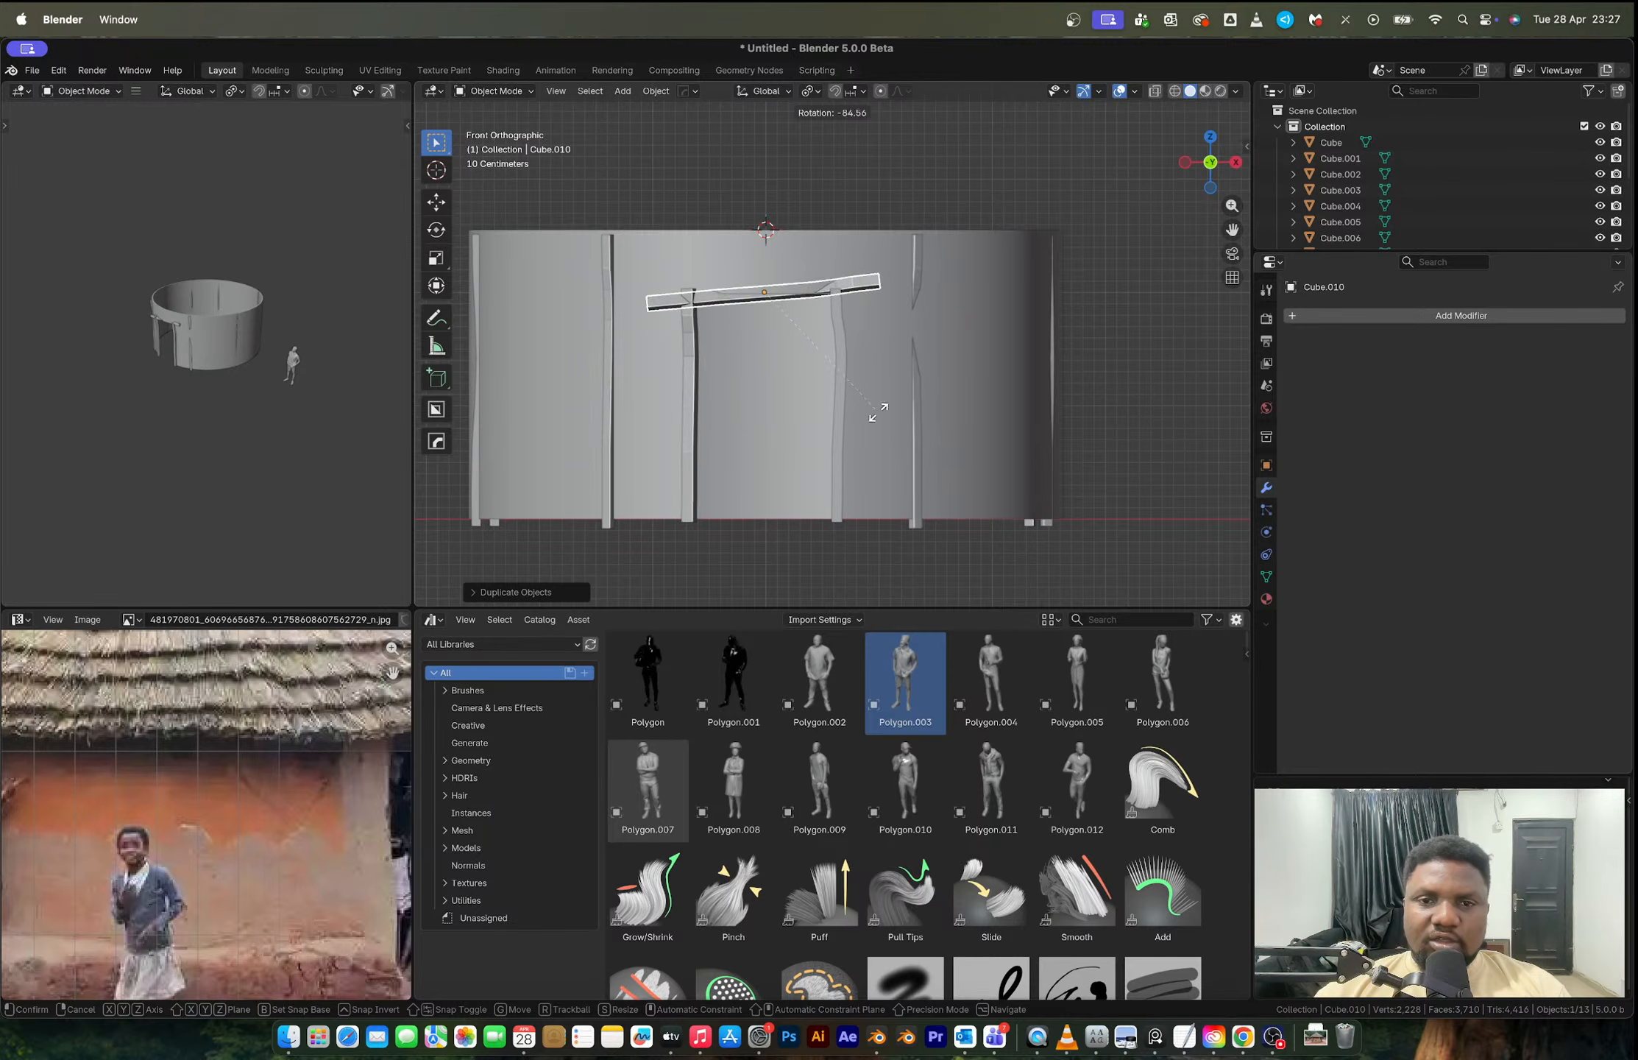
{"action": "left_click", "coordinate": [876, 427]}
{"action": "key", "text": "s"}
{"action": "key", "text": "x"}
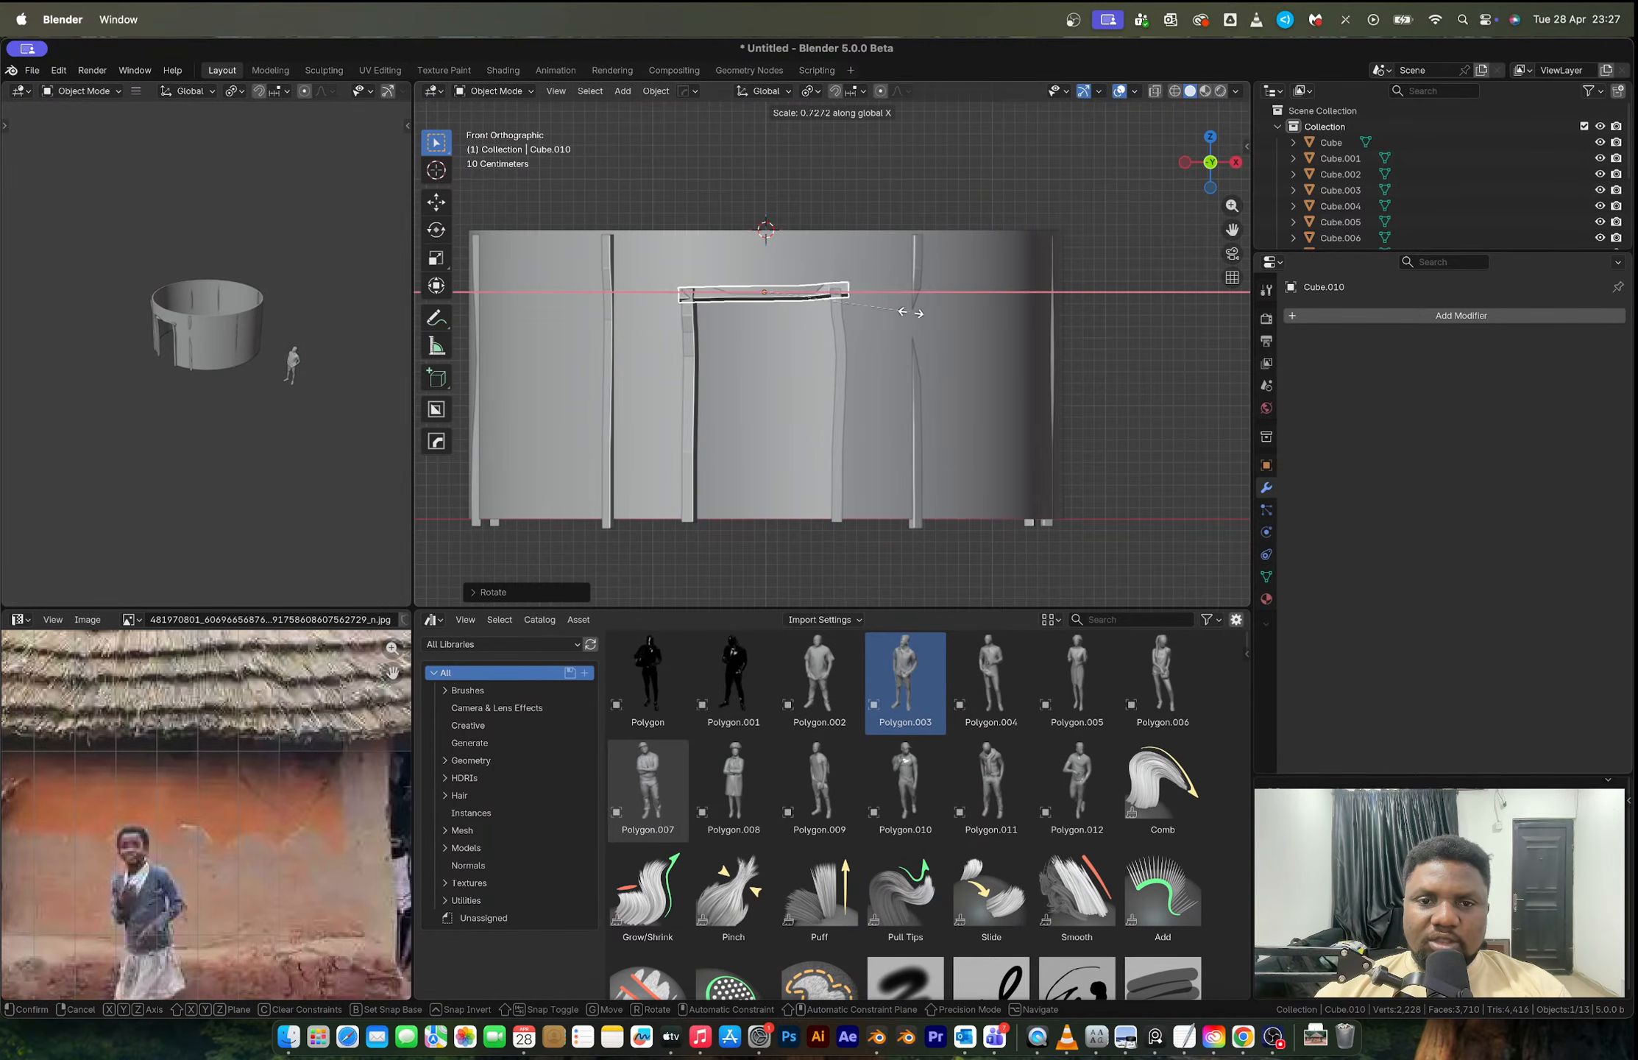
{"action": "left_click", "coordinate": [887, 317]}
Step: Rotate the lintel about X, pull it along Y to the front of the wall, and level its tilt
{"action": "middle_click_drag", "start_coordinate": [884, 318], "coordinate": [886, 302]}
{"action": "left_click", "coordinate": [881, 311]}
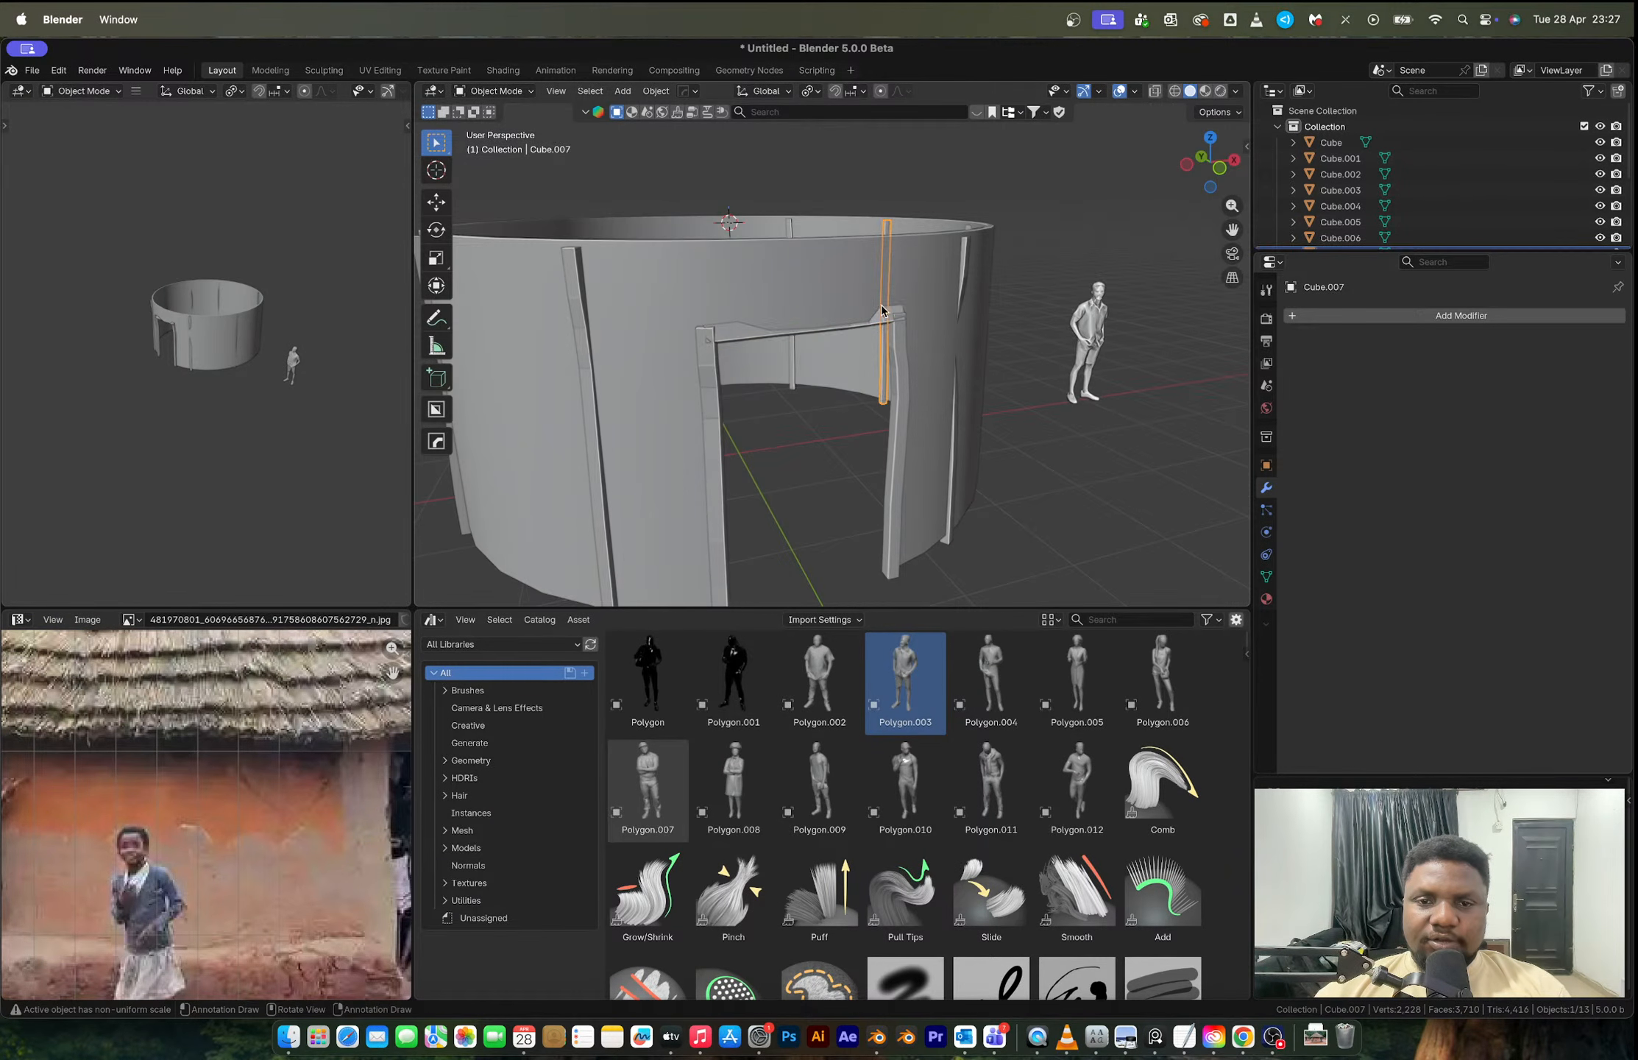
{"action": "left_click", "coordinate": [870, 328]}
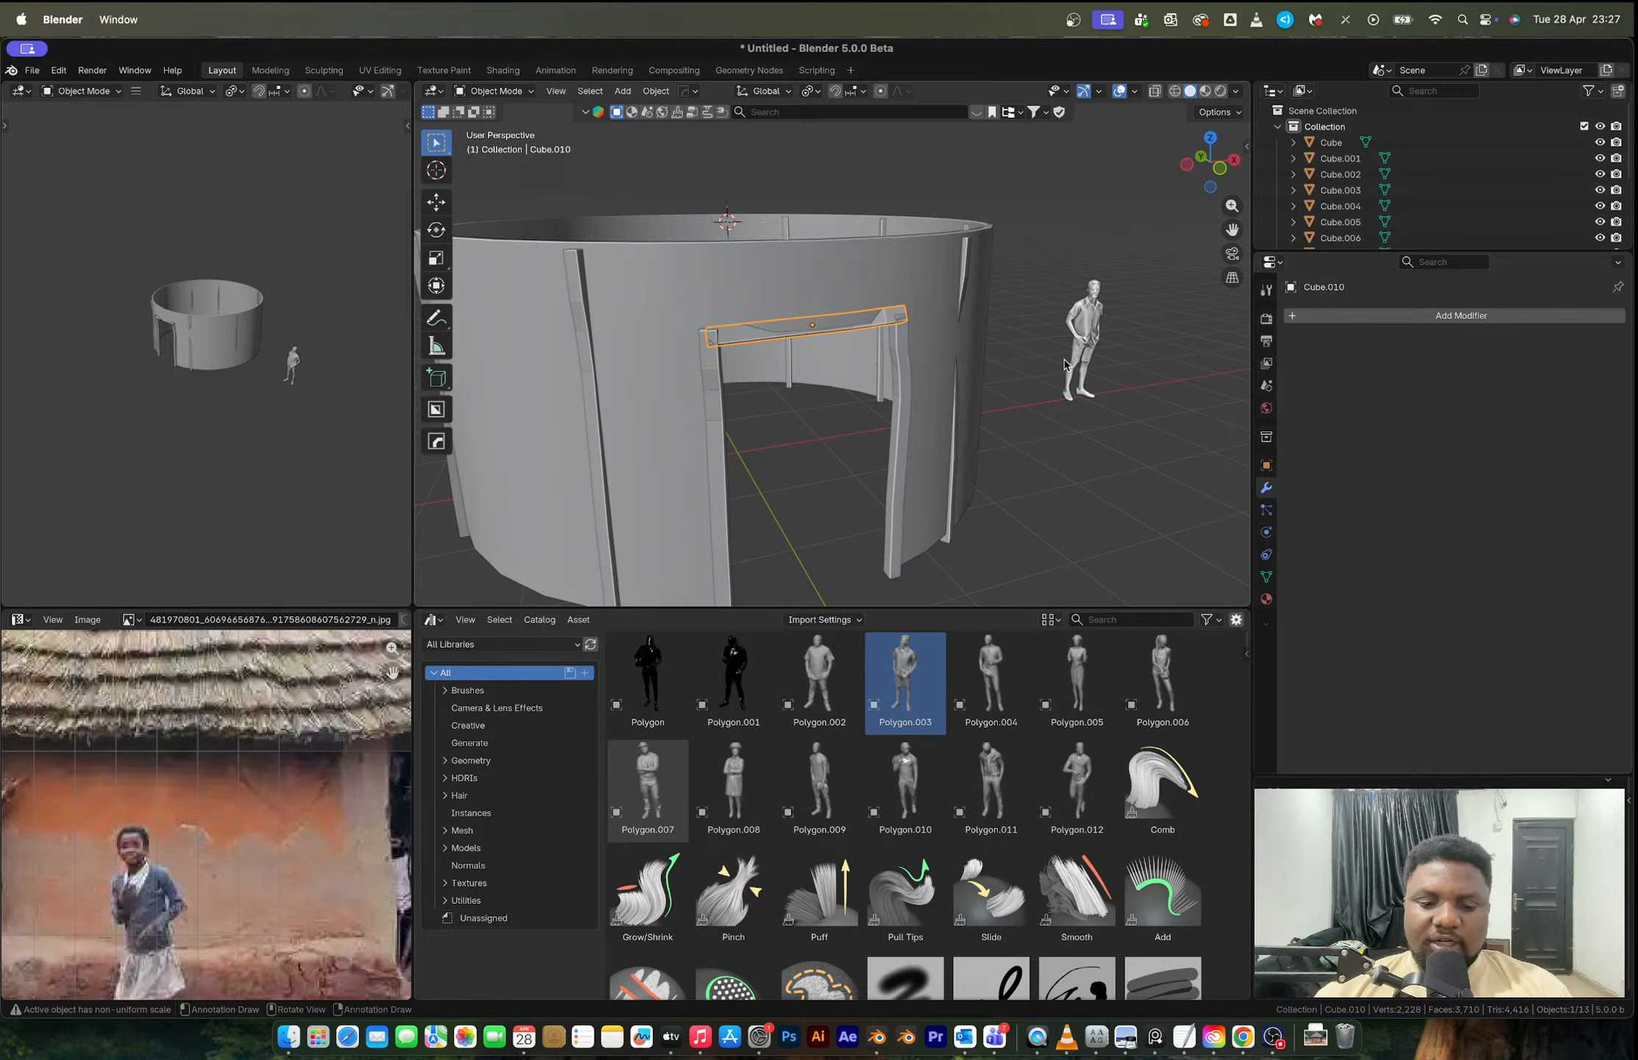
{"action": "key", "text": "r"}
{"action": "key", "text": "x"}
{"action": "left_click", "coordinate": [1014, 442]}
{"action": "key", "text": "g"}
{"action": "key", "text": "y"}
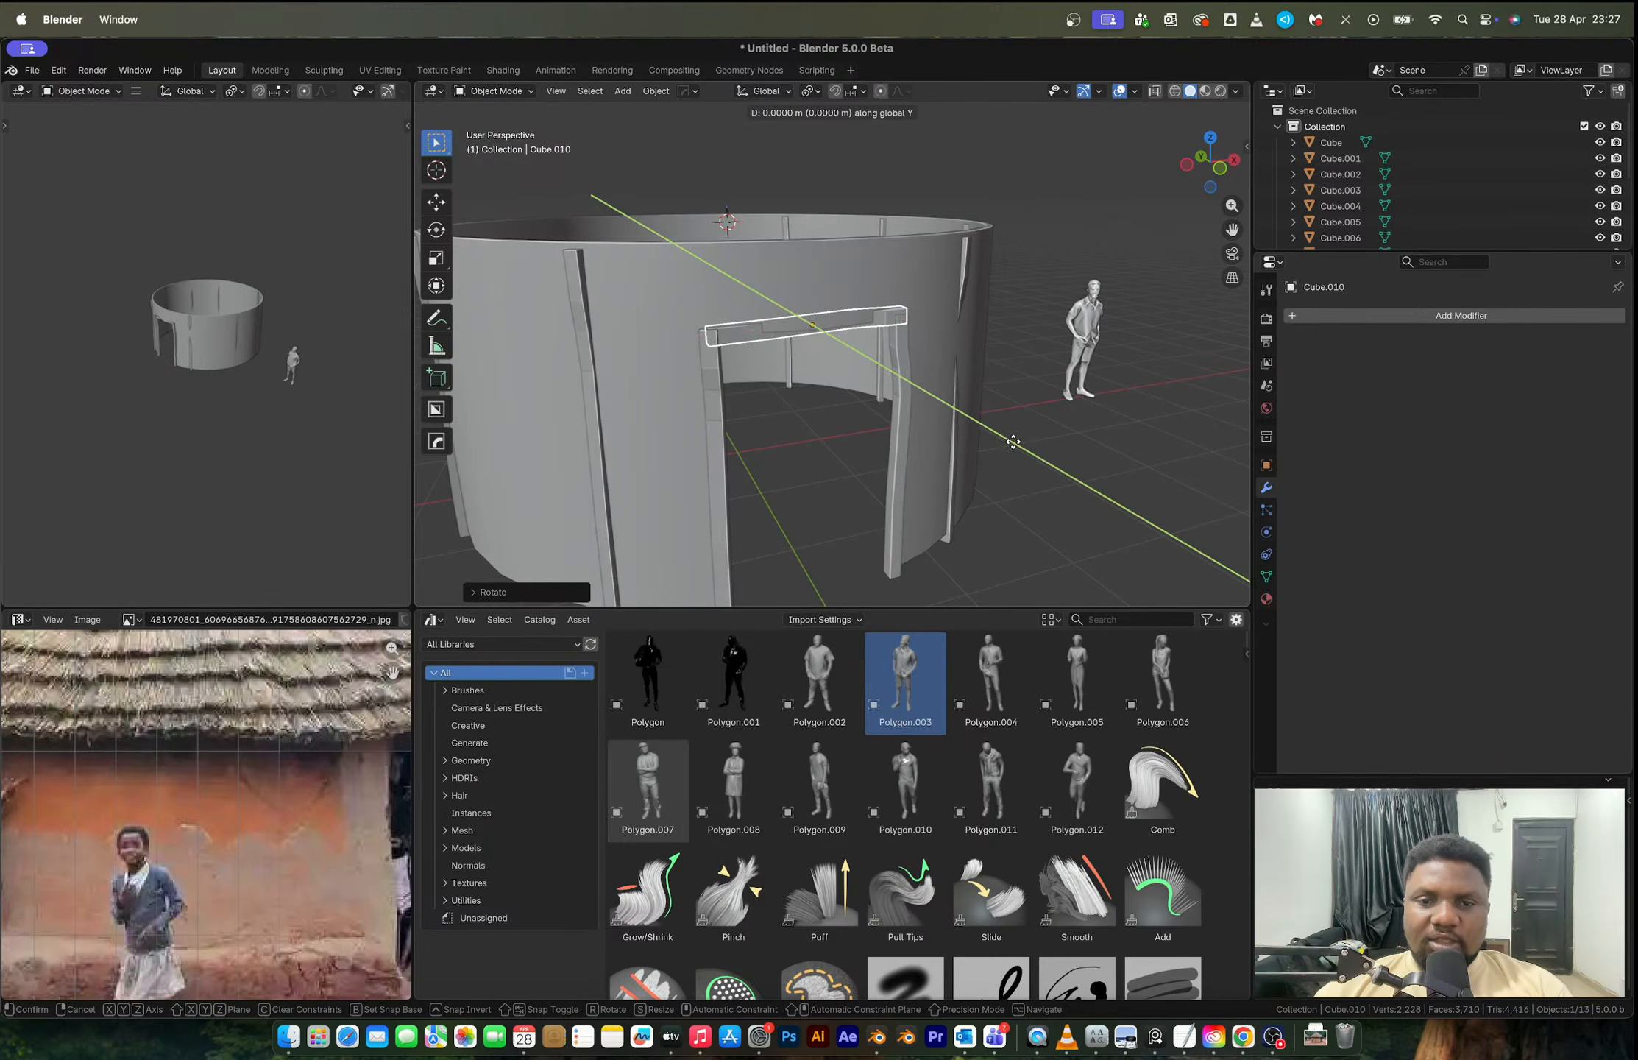
{"action": "left_click", "coordinate": [1013, 442]}
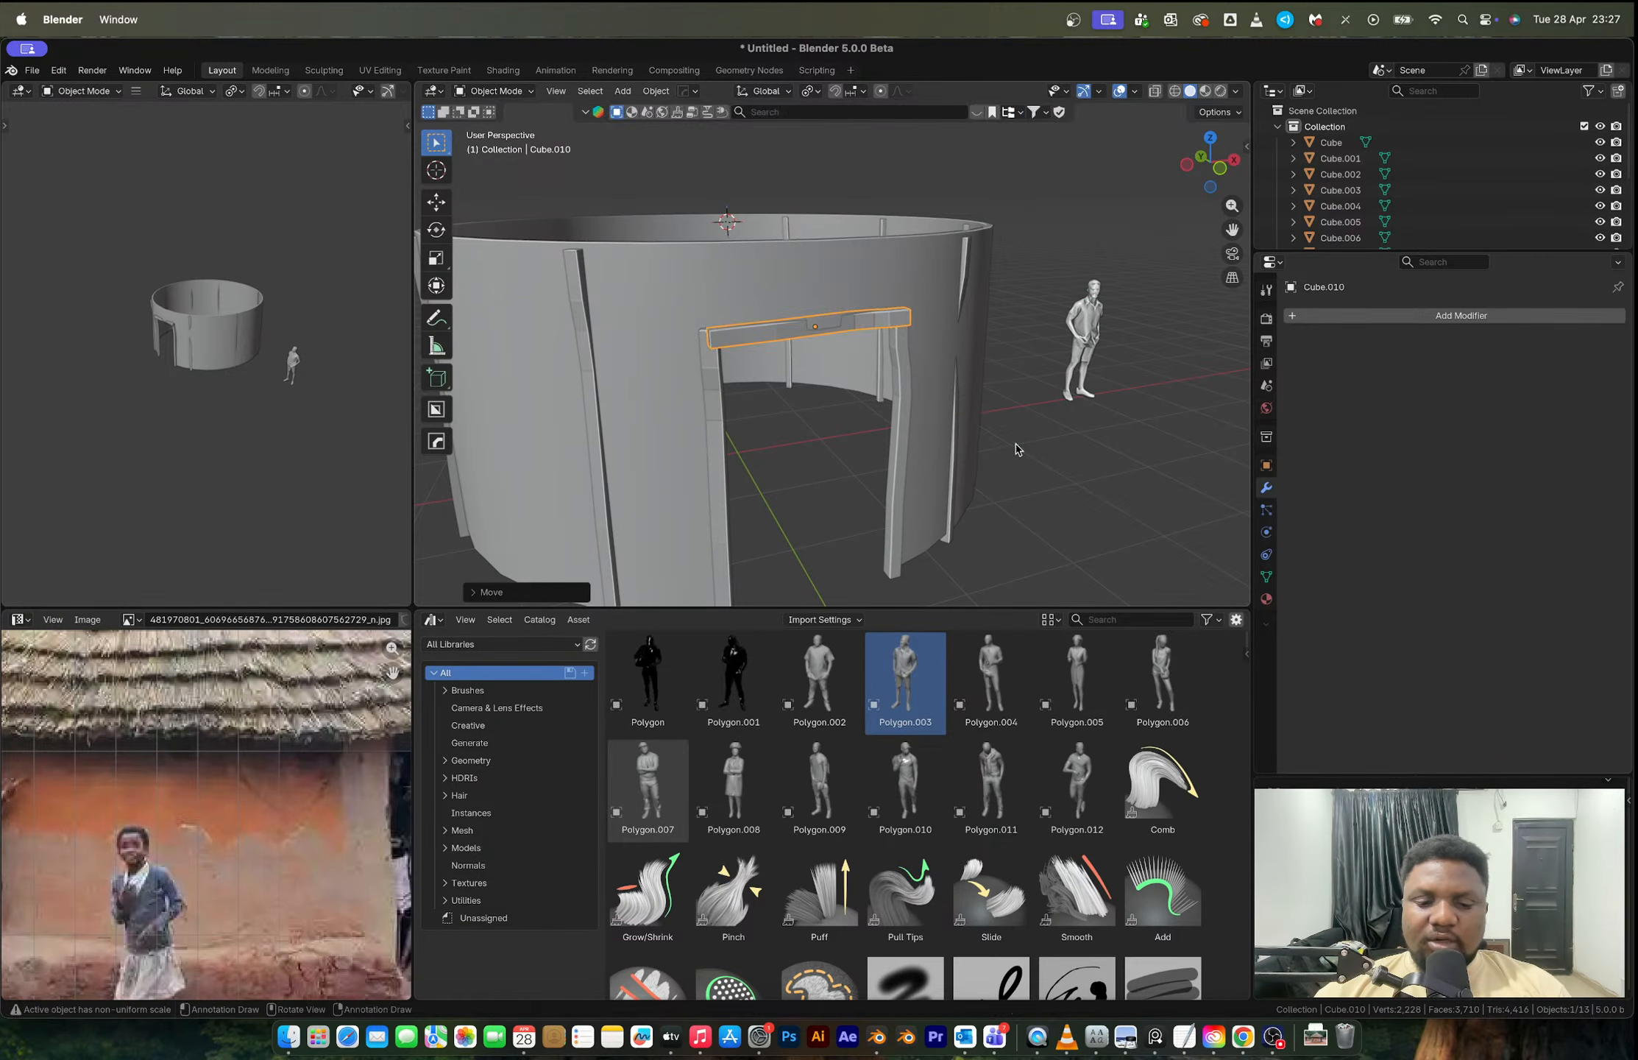
{"action": "key", "text": "r"}
{"action": "left_click", "coordinate": [1017, 449]}
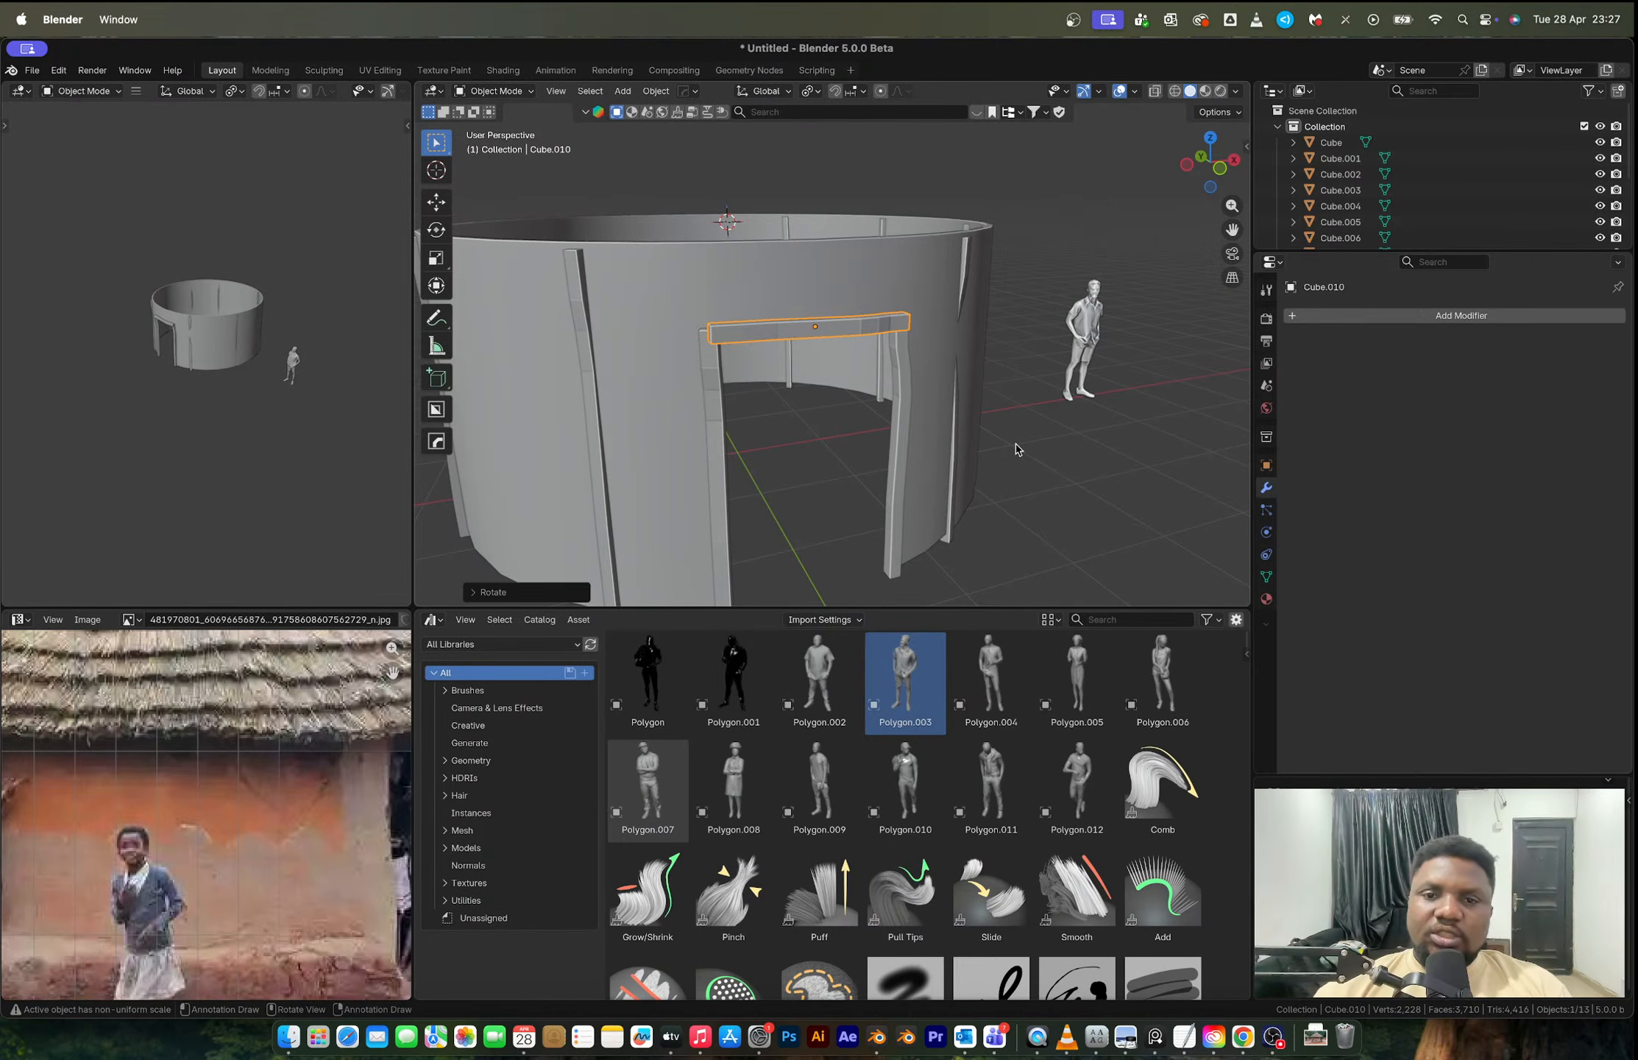
Step: Duplicate a back post in top view into the gap at the rear of the wall ring, on the Y axis
{"action": "left_click", "coordinate": [1064, 267]}
{"action": "middle_click_drag", "start_coordinate": [1064, 267], "coordinate": [1127, 346]}
{"action": "scroll", "coordinate": [1069, 299], "scroll_direction": "down", "scroll_amount": 5}
{"action": "left_click", "coordinate": [906, 381]}
{"action": "mouse_move", "coordinate": [905, 381]}
{"action": "middle_mouse_down"}
{"action": "mouse_move", "coordinate": [880, 433]}
{"action": "mouse_move", "coordinate": [897, 362]}
{"action": "middle_mouse_up"}
{"action": "left_click", "coordinate": [957, 389]}
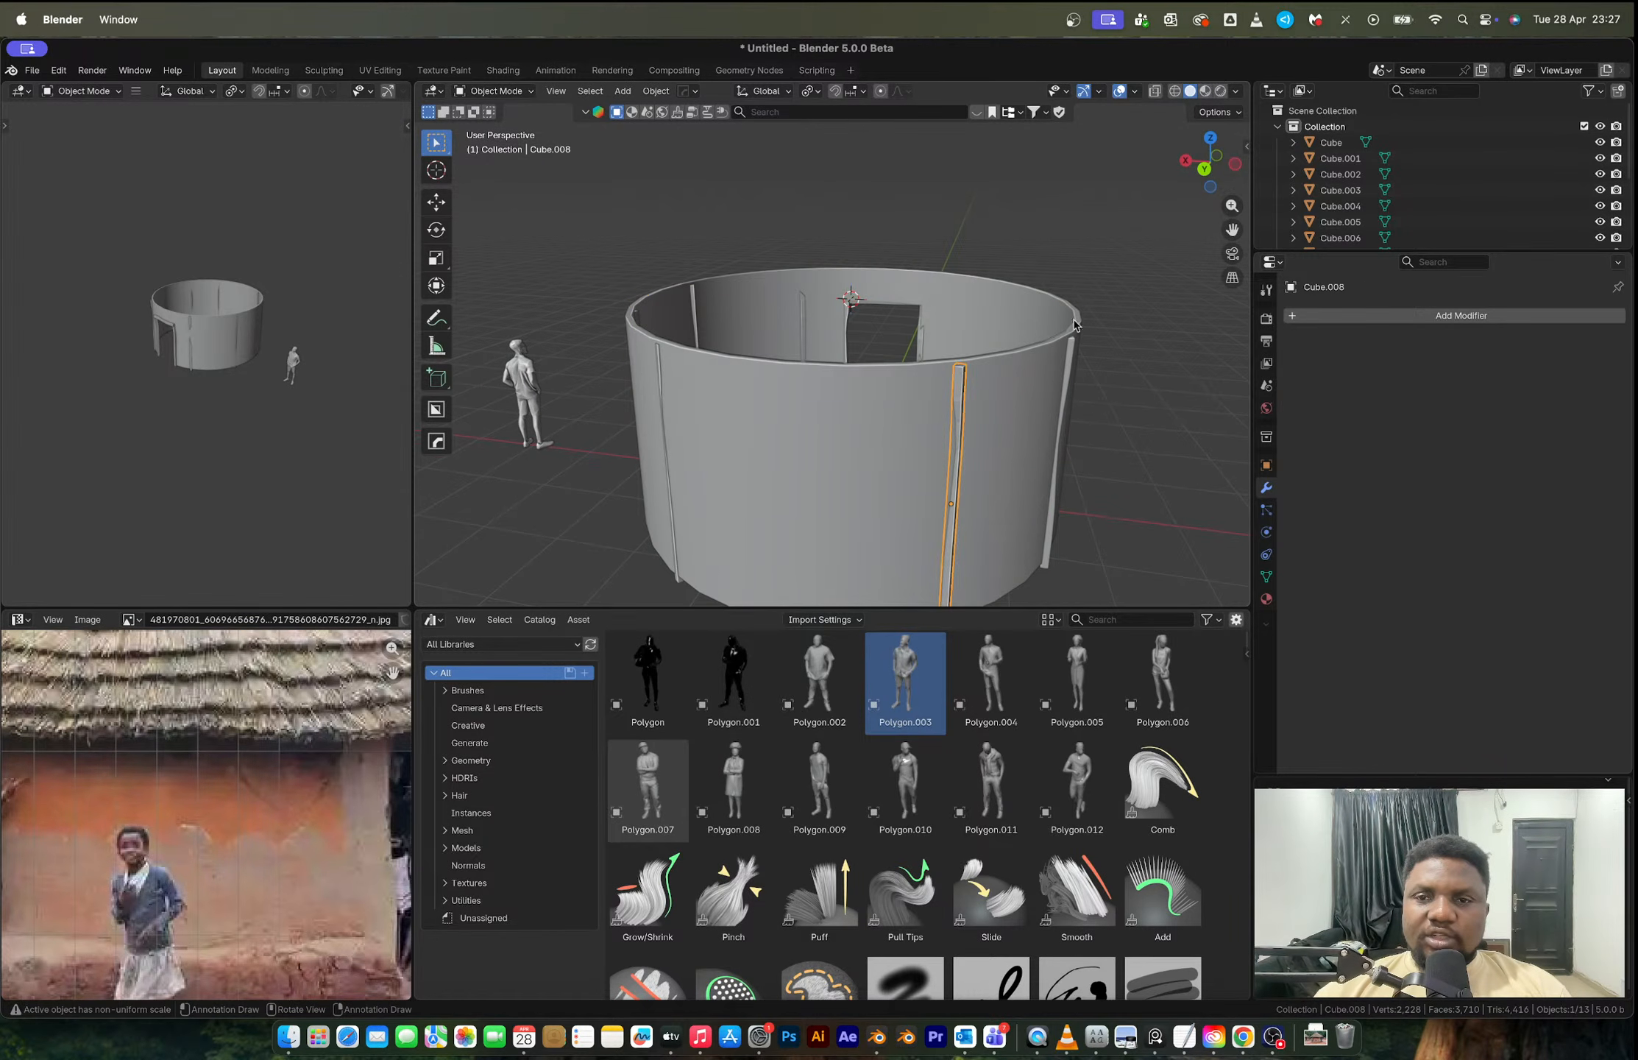
{"action": "left_click", "coordinate": [1210, 139]}
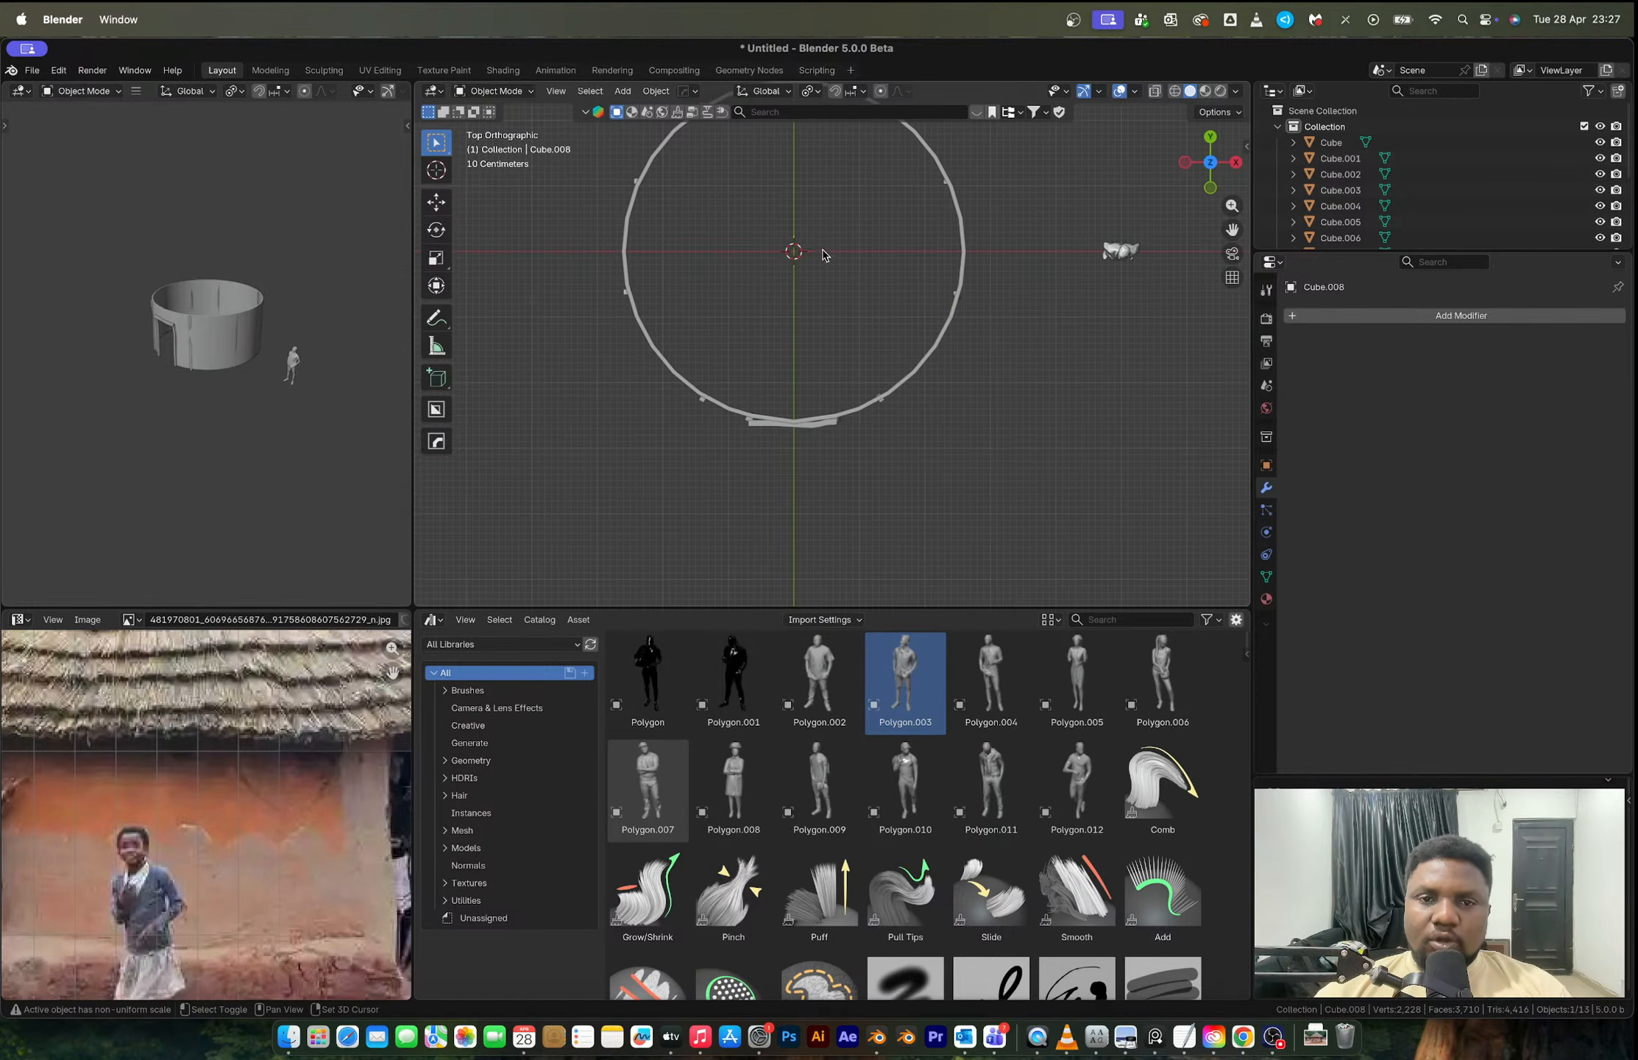
{"action": "scroll", "coordinate": [823, 255], "scroll_direction": "up", "scroll_amount": 5, "text": "shift"}
{"action": "key", "text": "shift+d"}
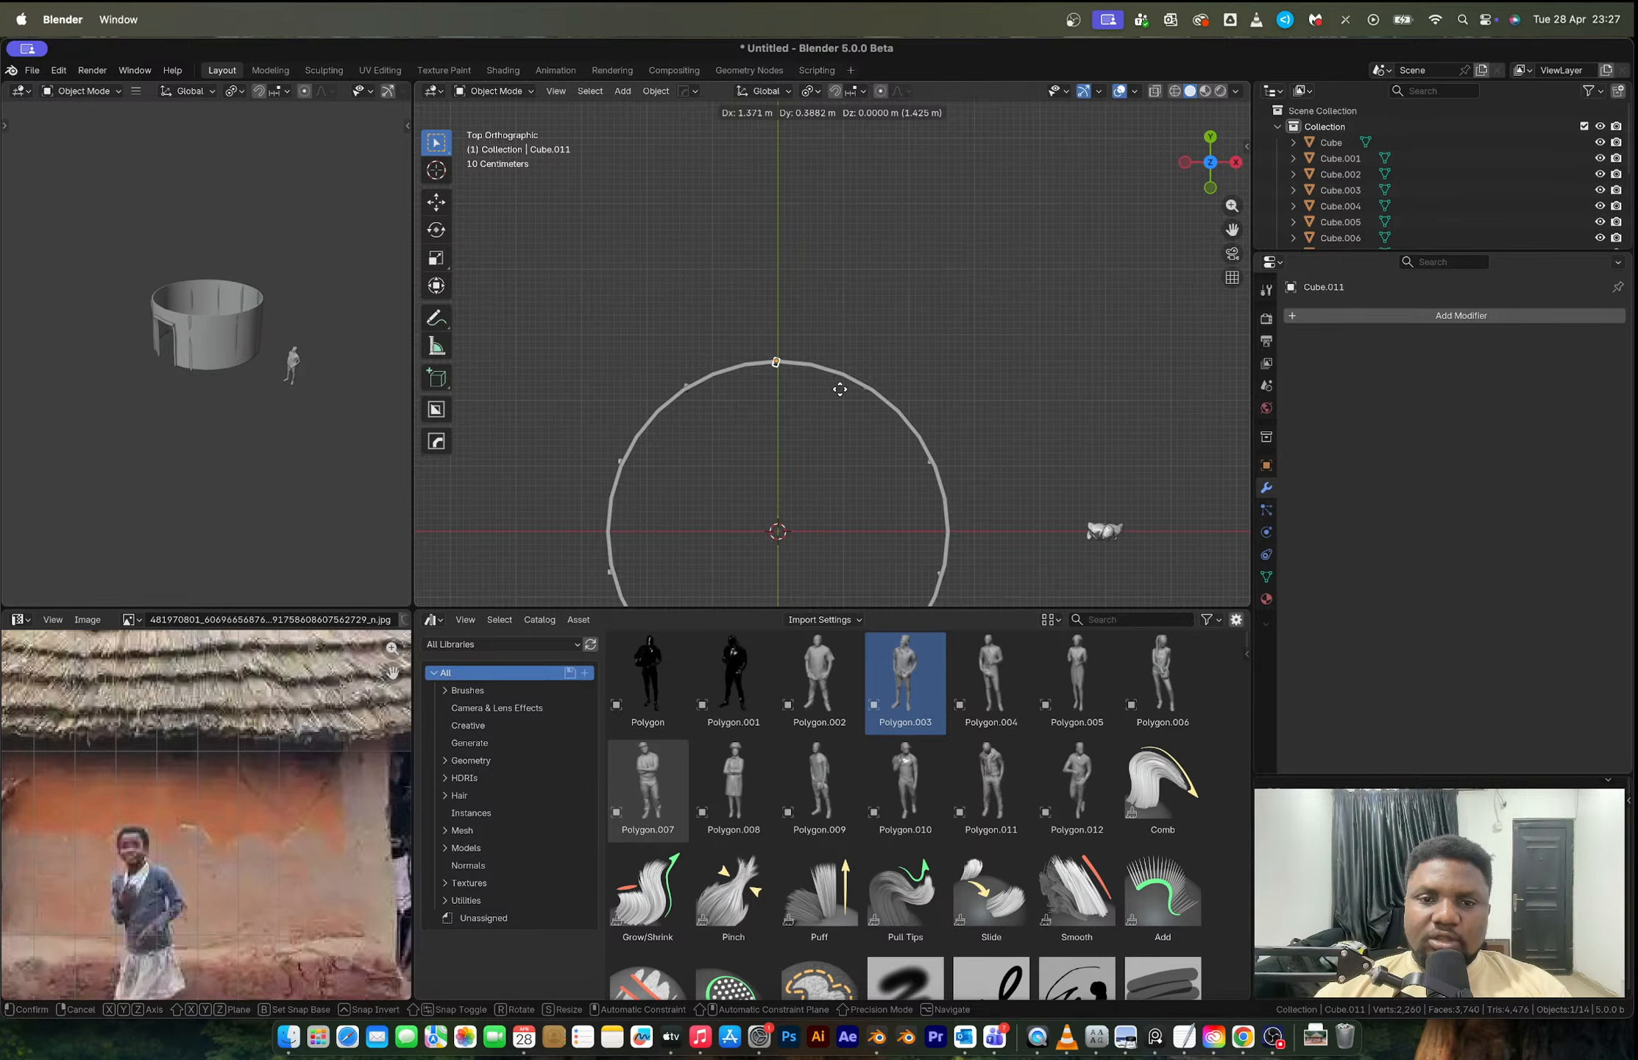
{"action": "left_click", "coordinate": [840, 388]}
{"action": "key", "text": "s"}
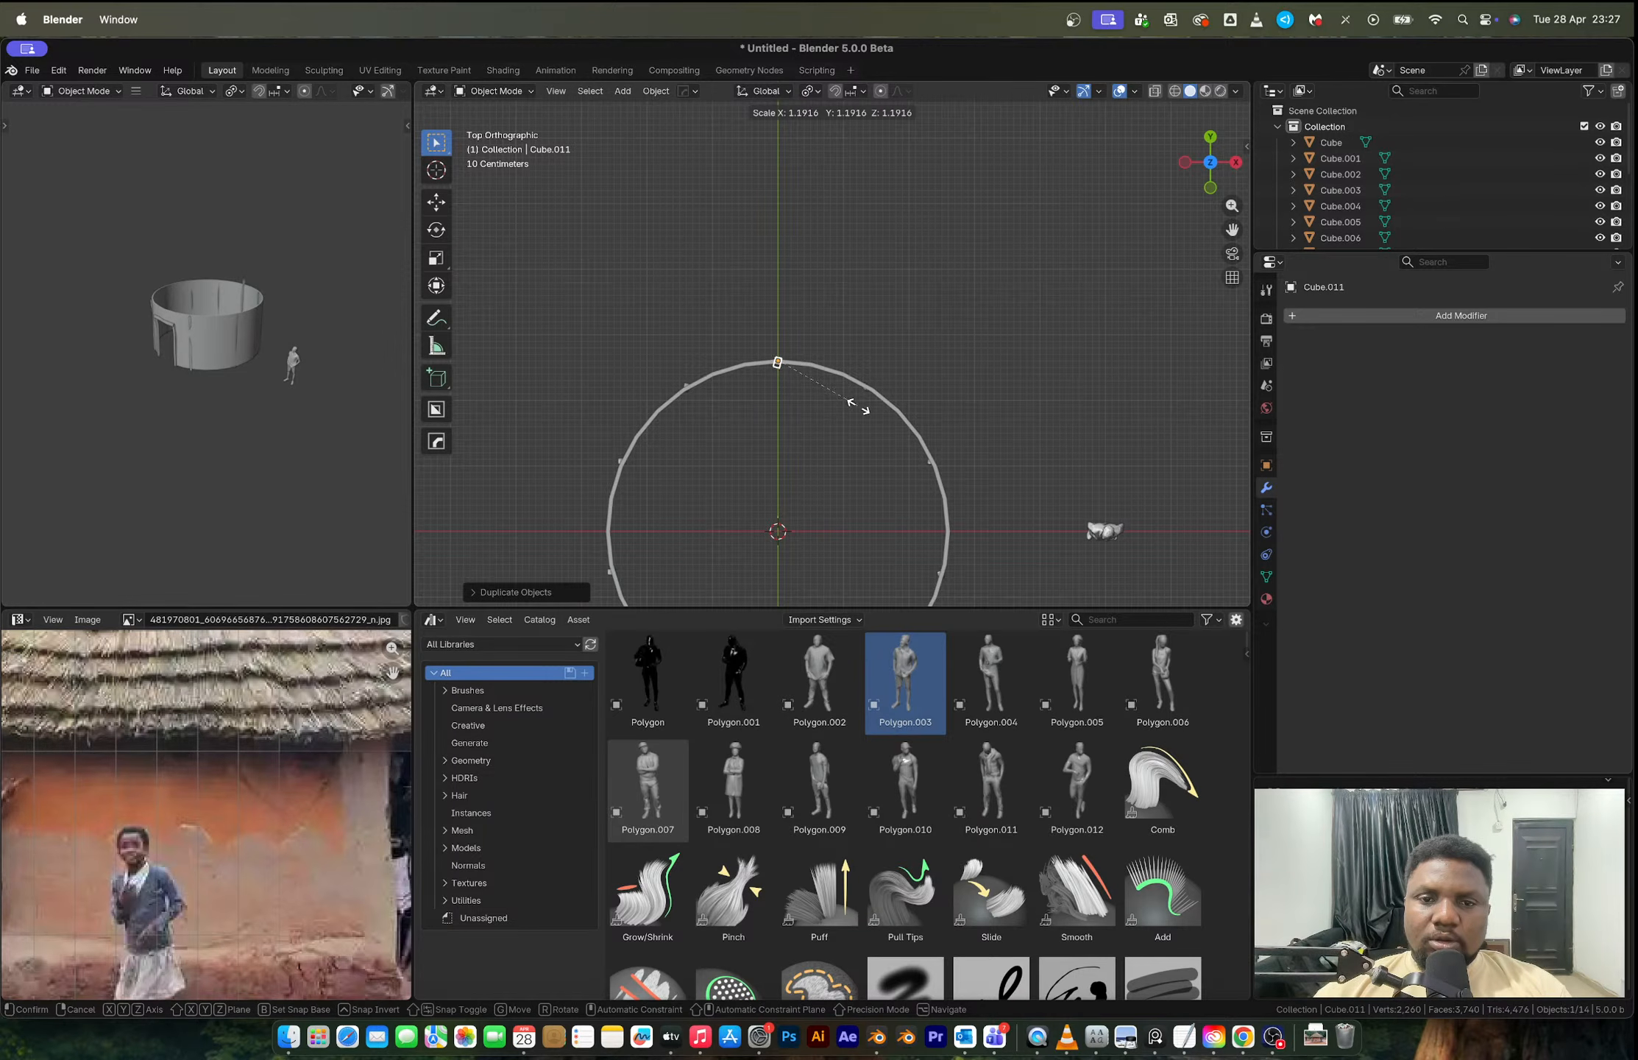
{"action": "left_click", "coordinate": [878, 347]}
{"action": "left_click", "coordinate": [907, 309]}
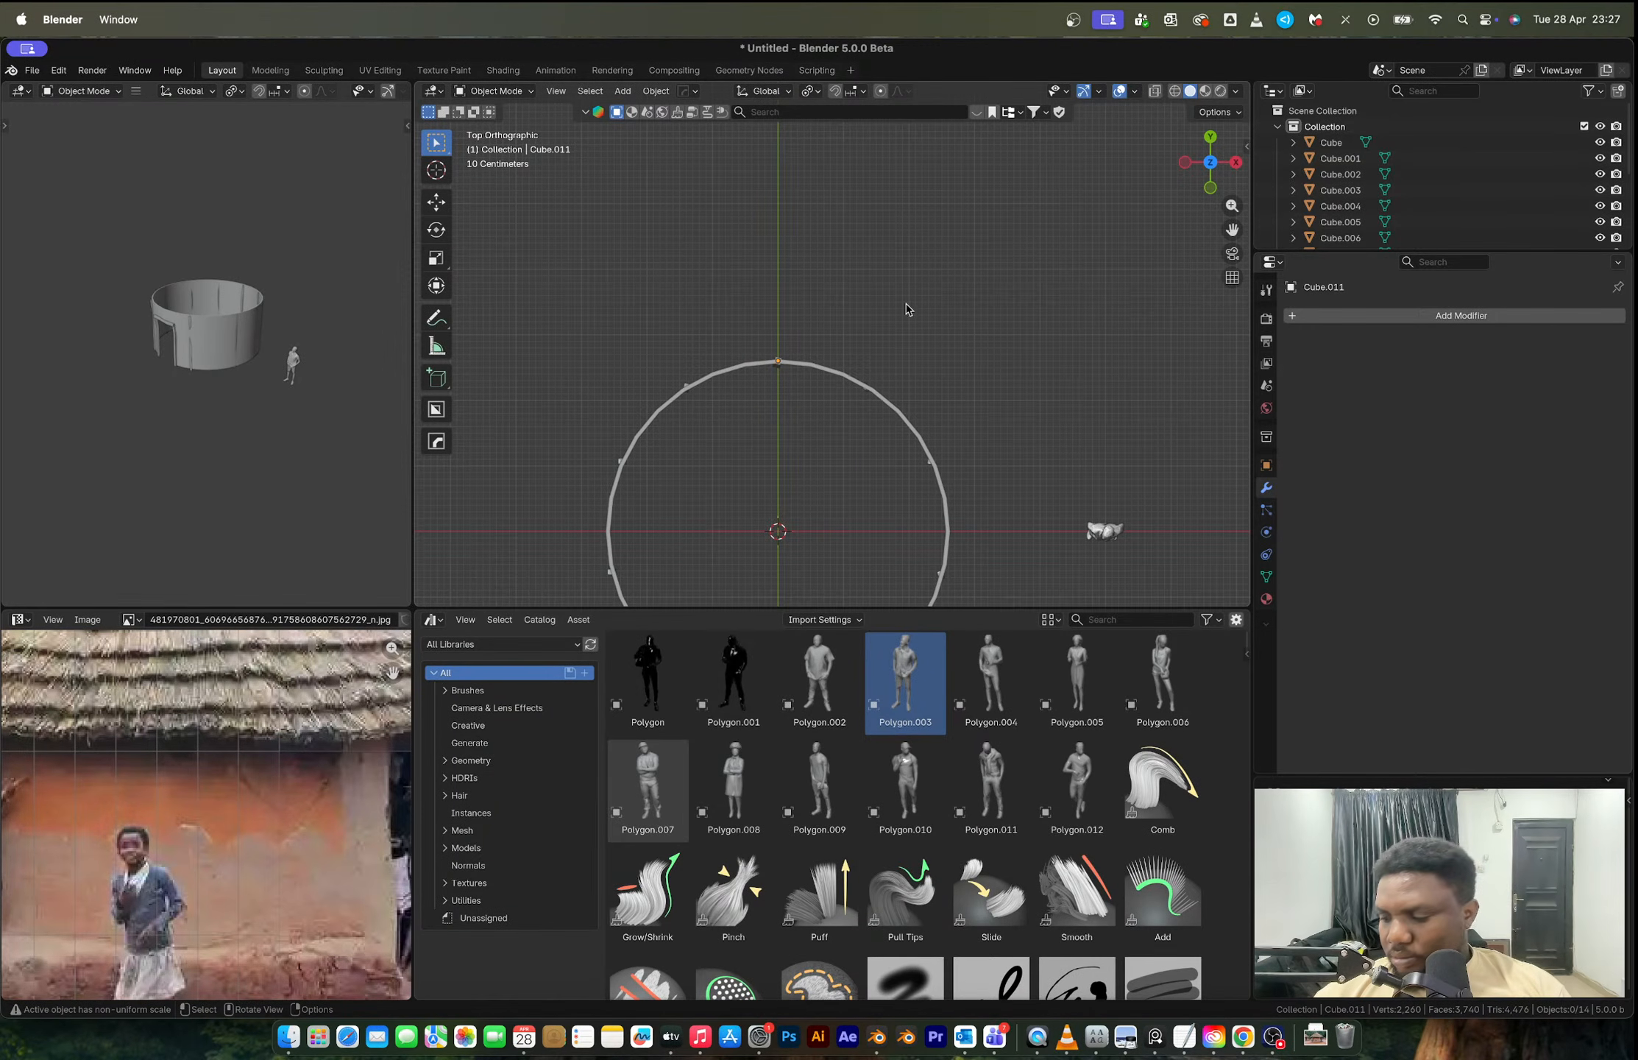
Step: Select the cylindrical wall and add a Subdivision modifier with viewport level 3
{"action": "middle_click_drag", "start_coordinate": [881, 475], "coordinate": [792, 346]}
{"action": "left_click", "coordinate": [911, 370]}
{"action": "scroll", "coordinate": [911, 370], "scroll_direction": "up", "scroll_amount": 2}
{"action": "scroll", "coordinate": [791, 346], "scroll_direction": "up", "scroll_amount": 3}
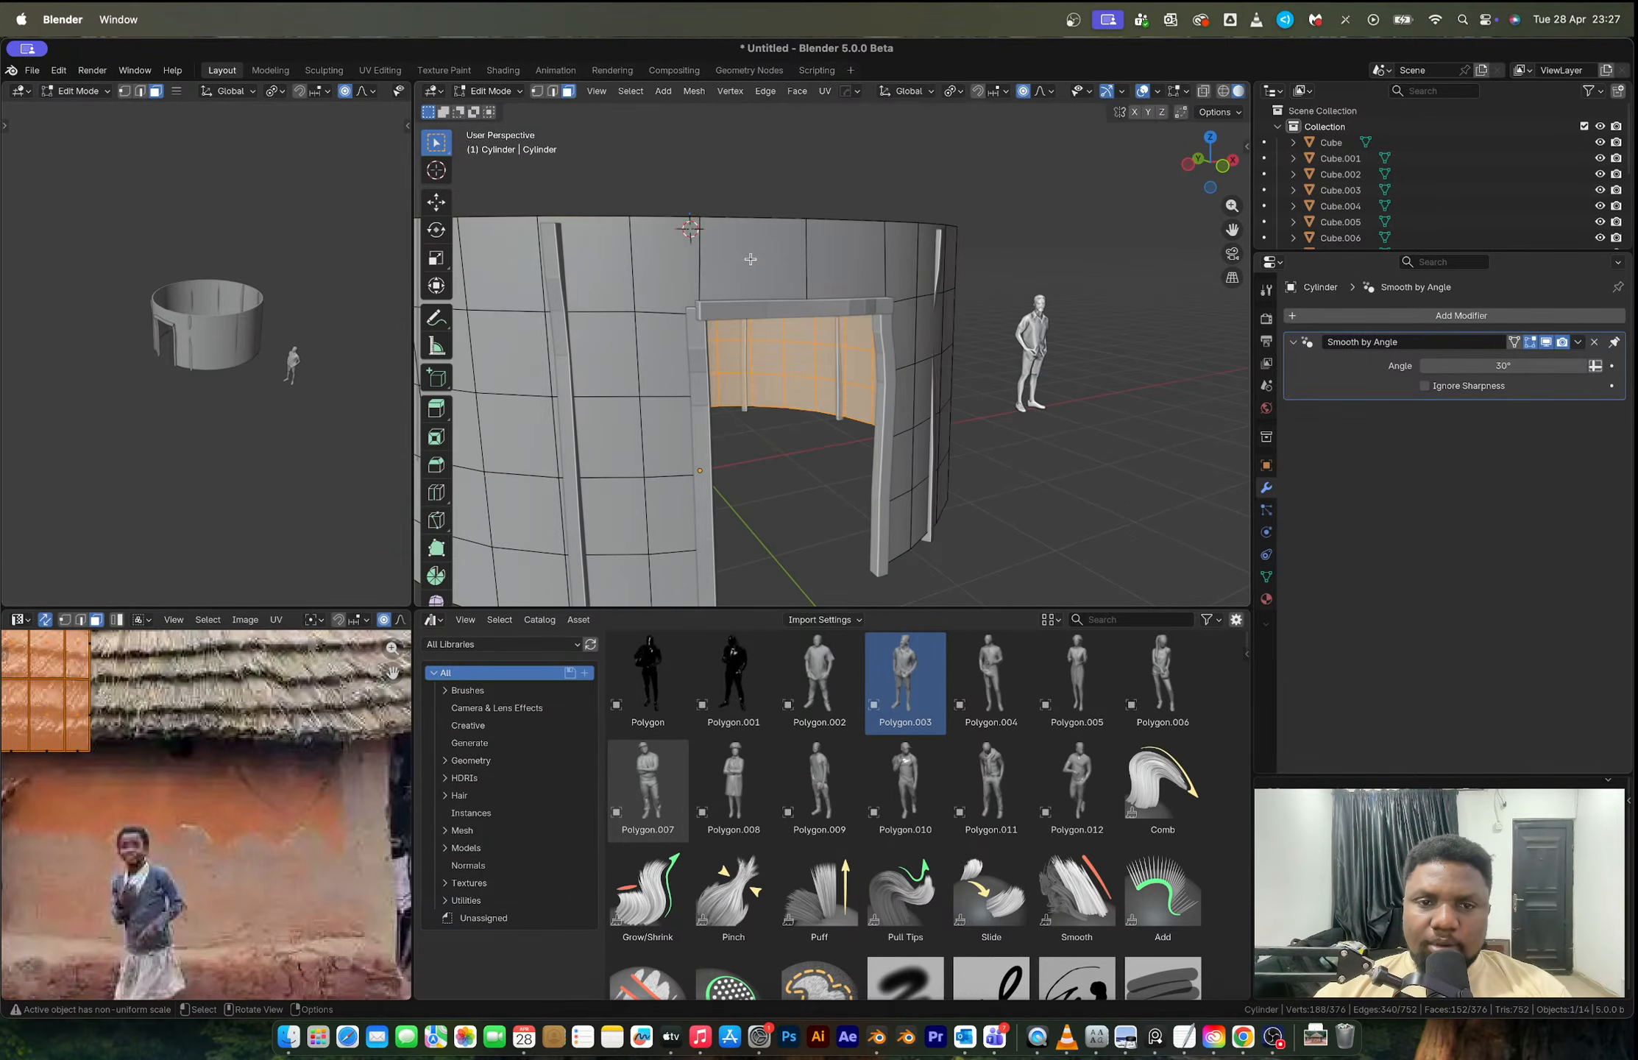
{"action": "middle_click_drag", "start_coordinate": [754, 267], "coordinate": [846, 343]}
{"action": "key", "text": "ctrl+3"}
{"action": "scroll", "coordinate": [829, 347], "scroll_direction": "down", "scroll_amount": 3}
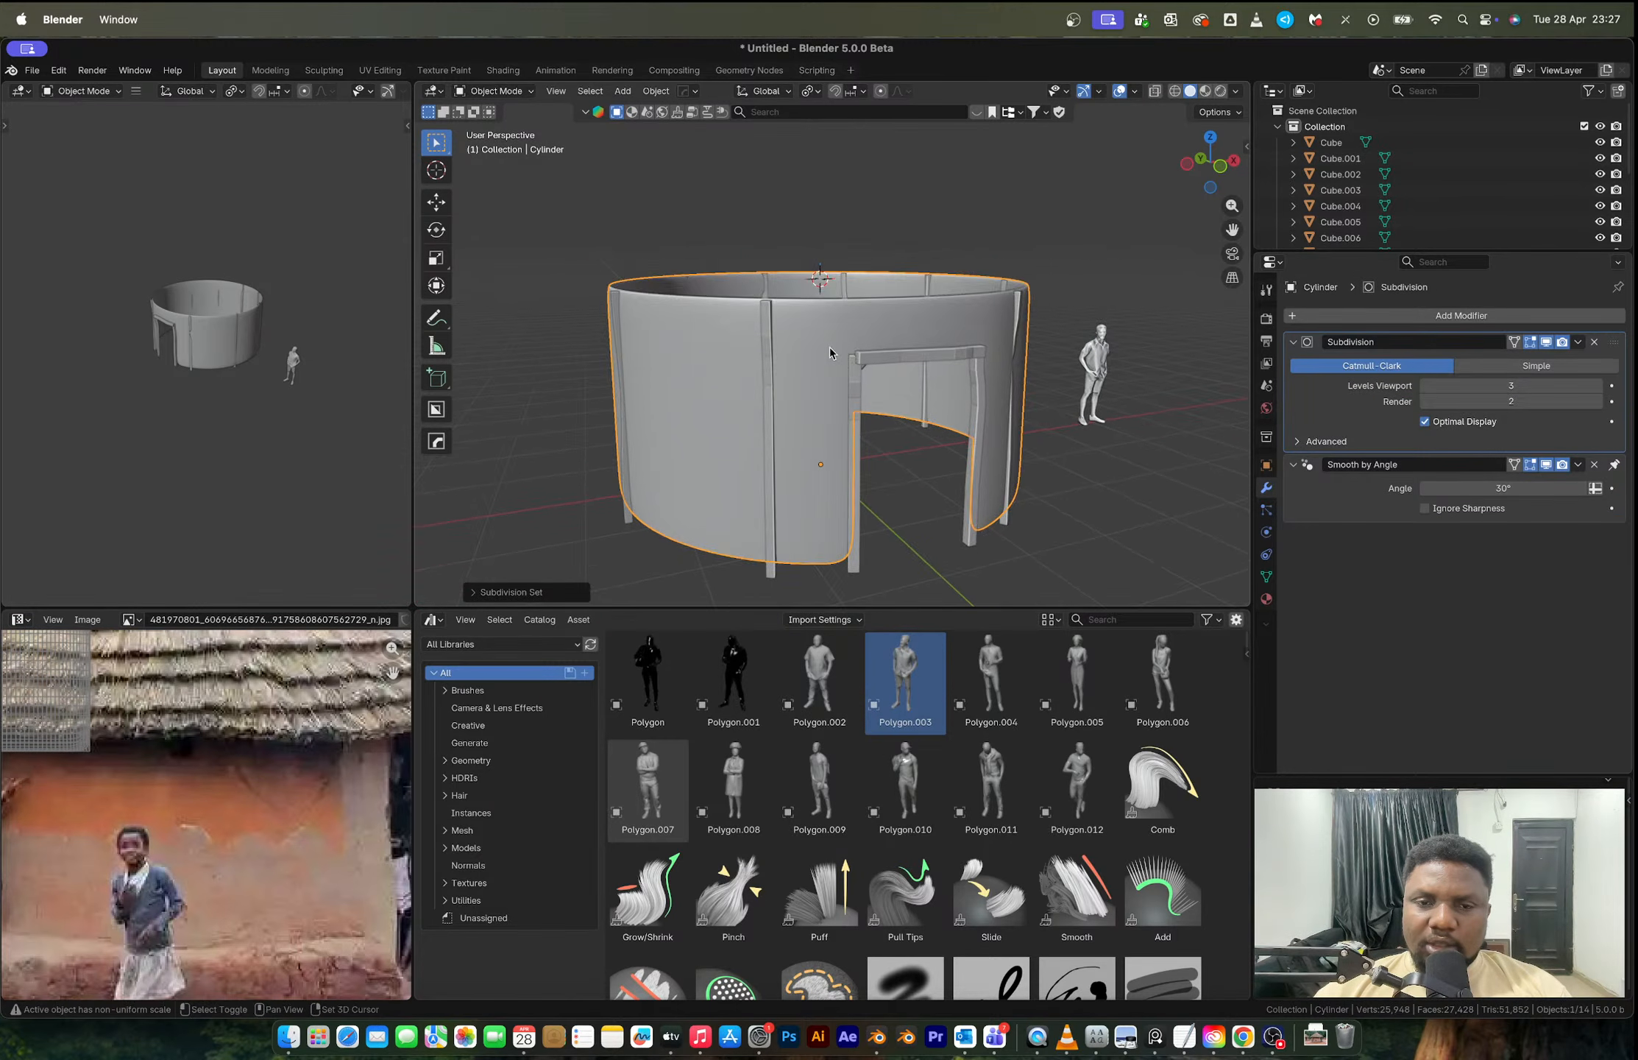
{"action": "scroll", "coordinate": [821, 336], "scroll_direction": "up", "scroll_amount": 4}
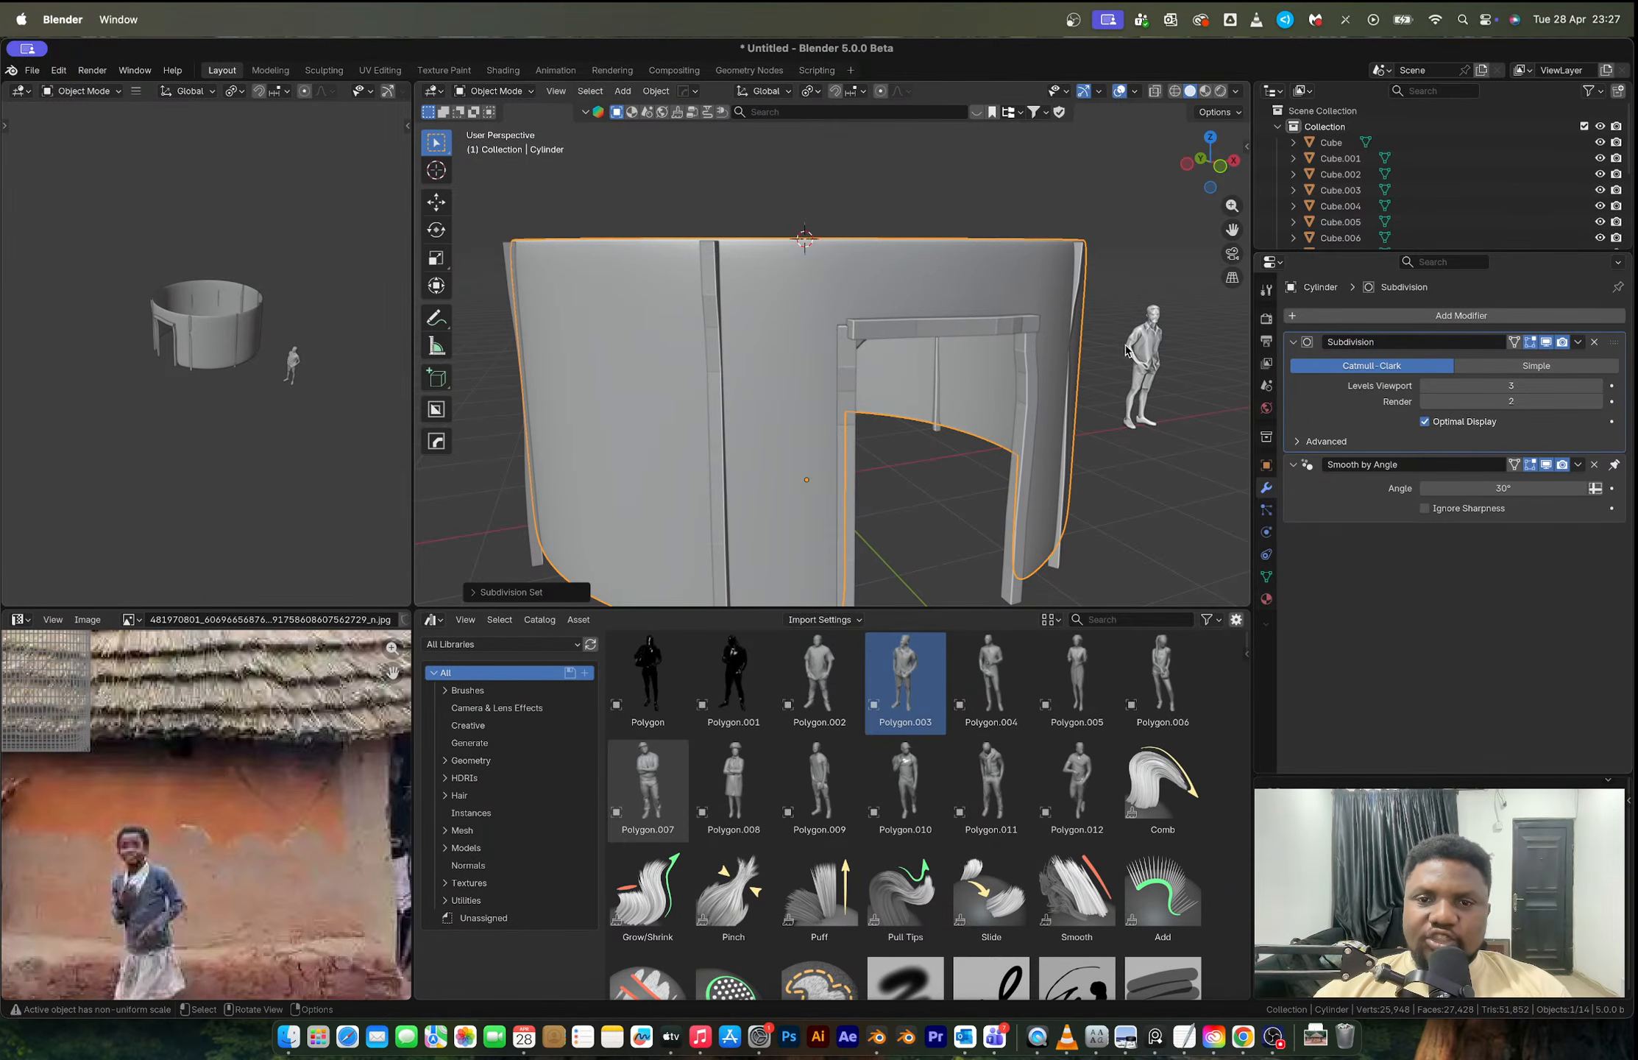
Step: Try the Simple type on the wall's Subdivision modifier
{"action": "left_click", "coordinate": [1523, 364]}
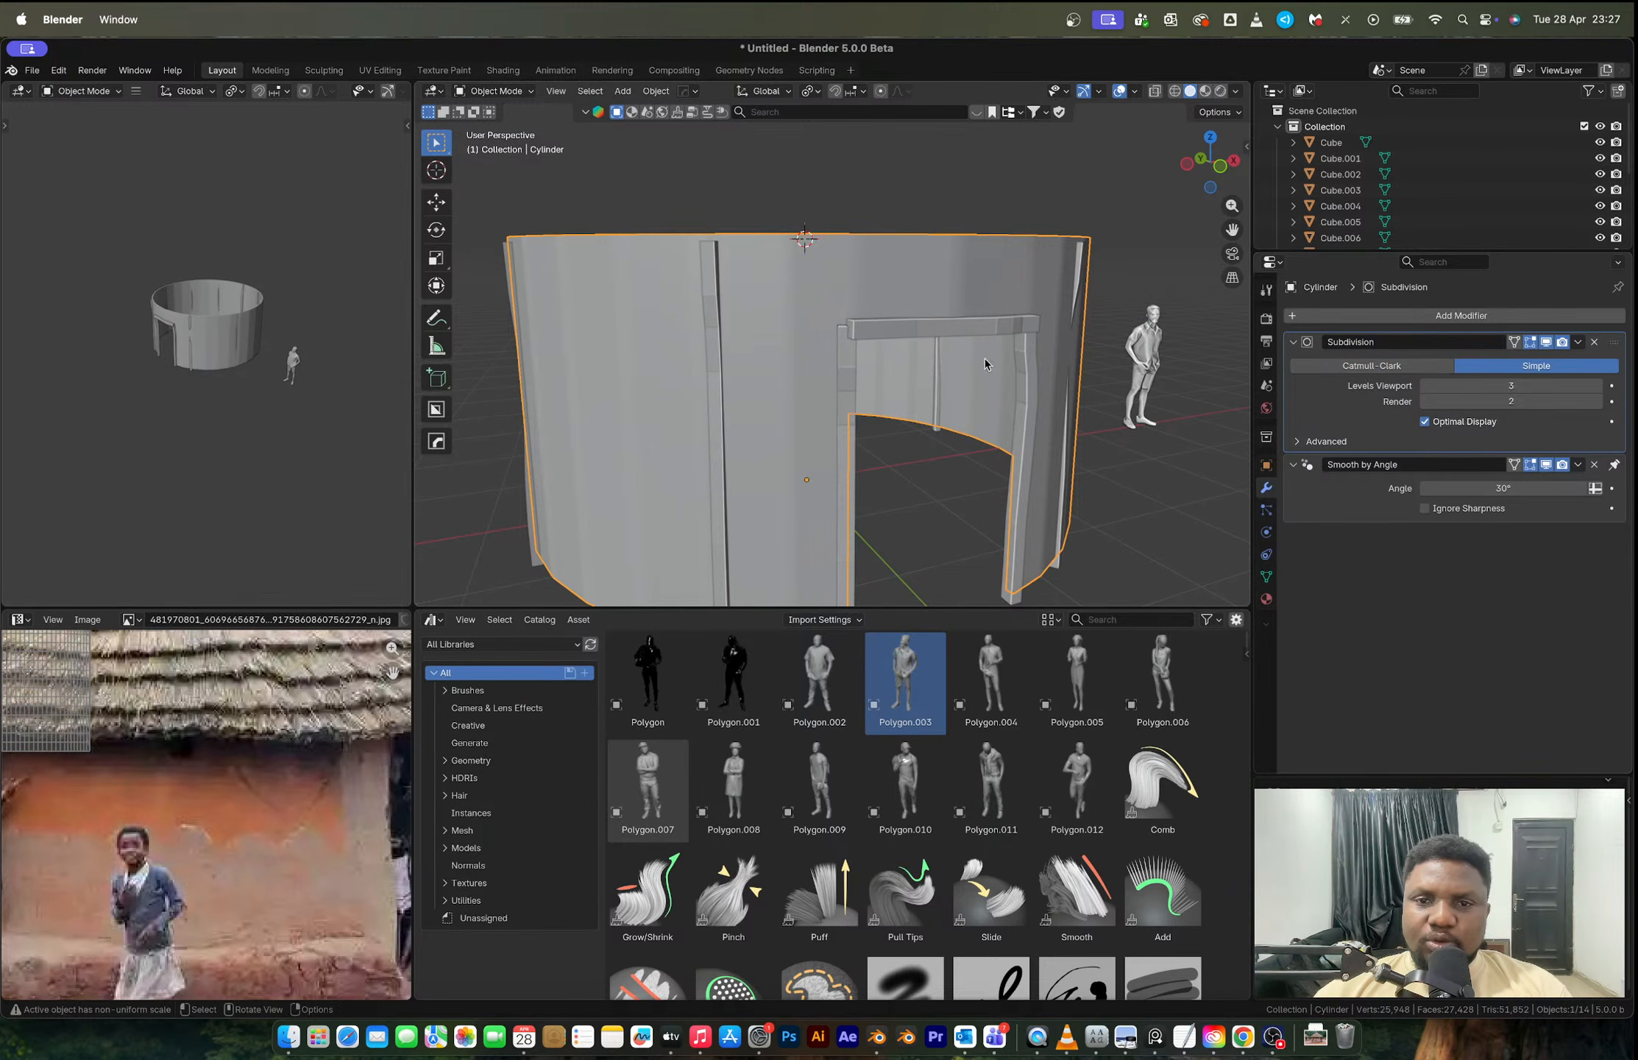
{"action": "scroll", "coordinate": [1050, 336], "scroll_direction": "down", "scroll_amount": 3}
{"action": "middle_click_drag", "start_coordinate": [1048, 338], "coordinate": [1043, 303], "text": "shift"}
{"action": "scroll", "coordinate": [1044, 303], "scroll_direction": "up", "scroll_amount": 3}
{"action": "middle_click_drag", "start_coordinate": [820, 497], "coordinate": [830, 422], "text": "shift"}
Step: Add a horizontal loop cut around the wall close to its bottom edge, and try a vertical one beside the doorway
{"action": "key", "text": "Tab"}
{"action": "key", "text": "alt+a"}
{"action": "key", "text": "2"}
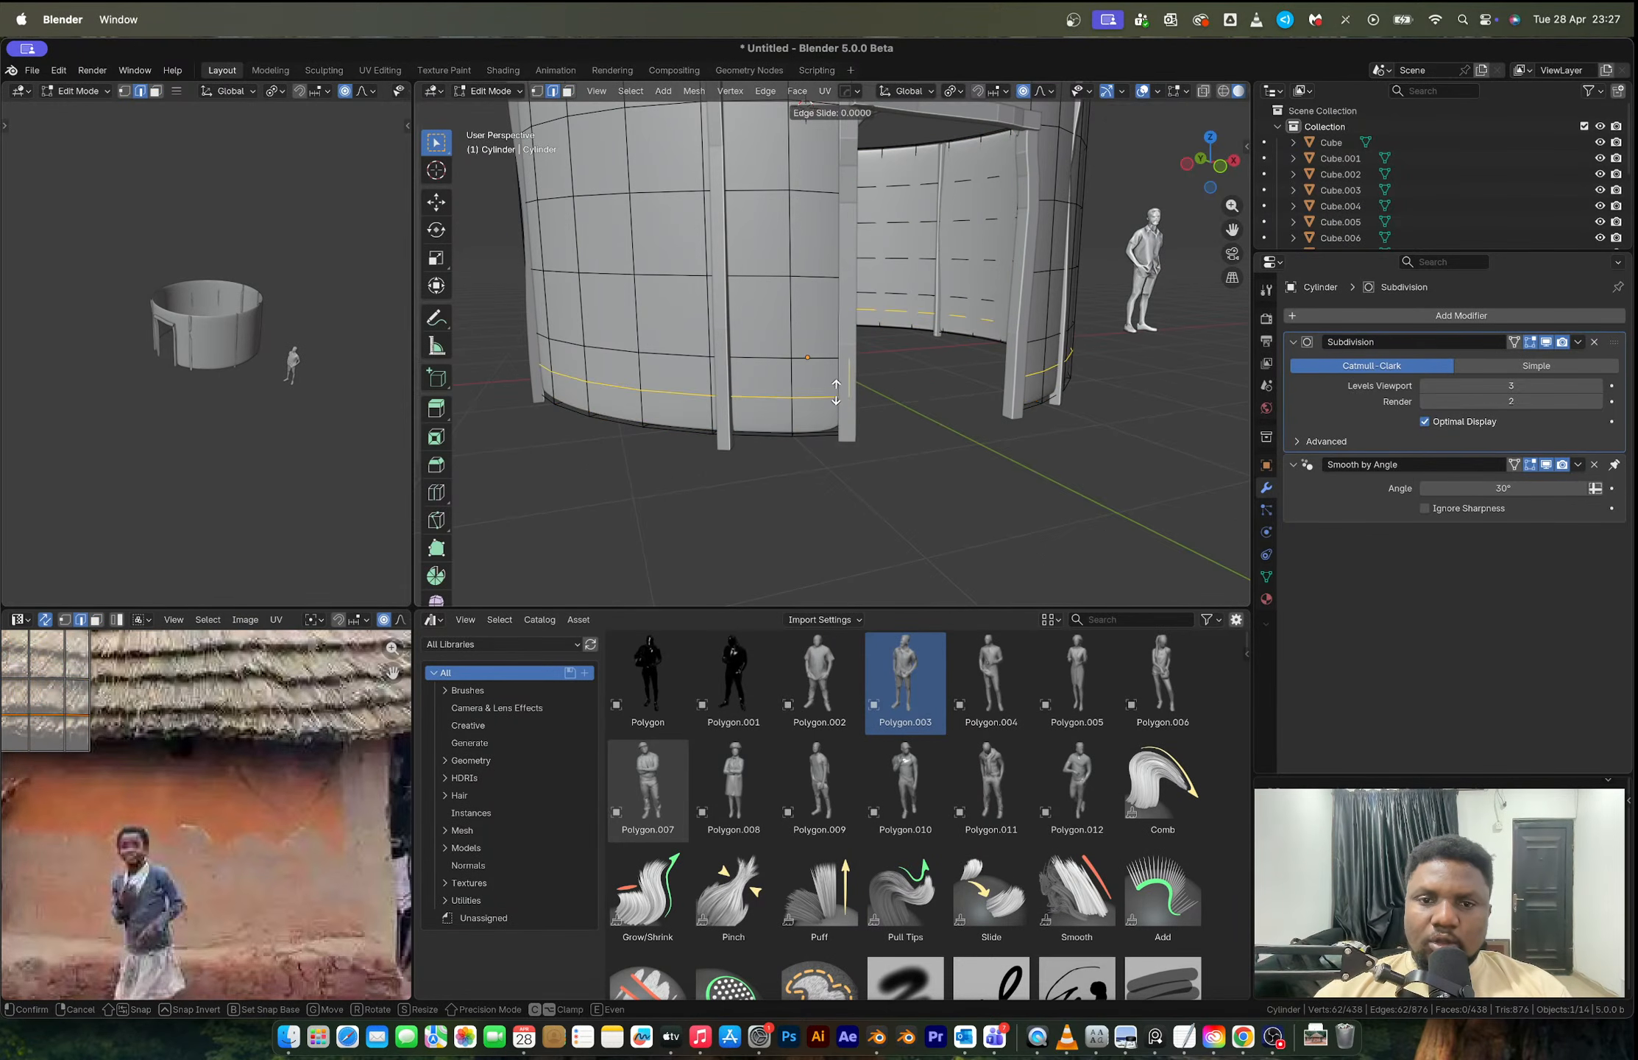
{"action": "key", "text": "ctrl+r"}
{"action": "left_click", "coordinate": [824, 426]}
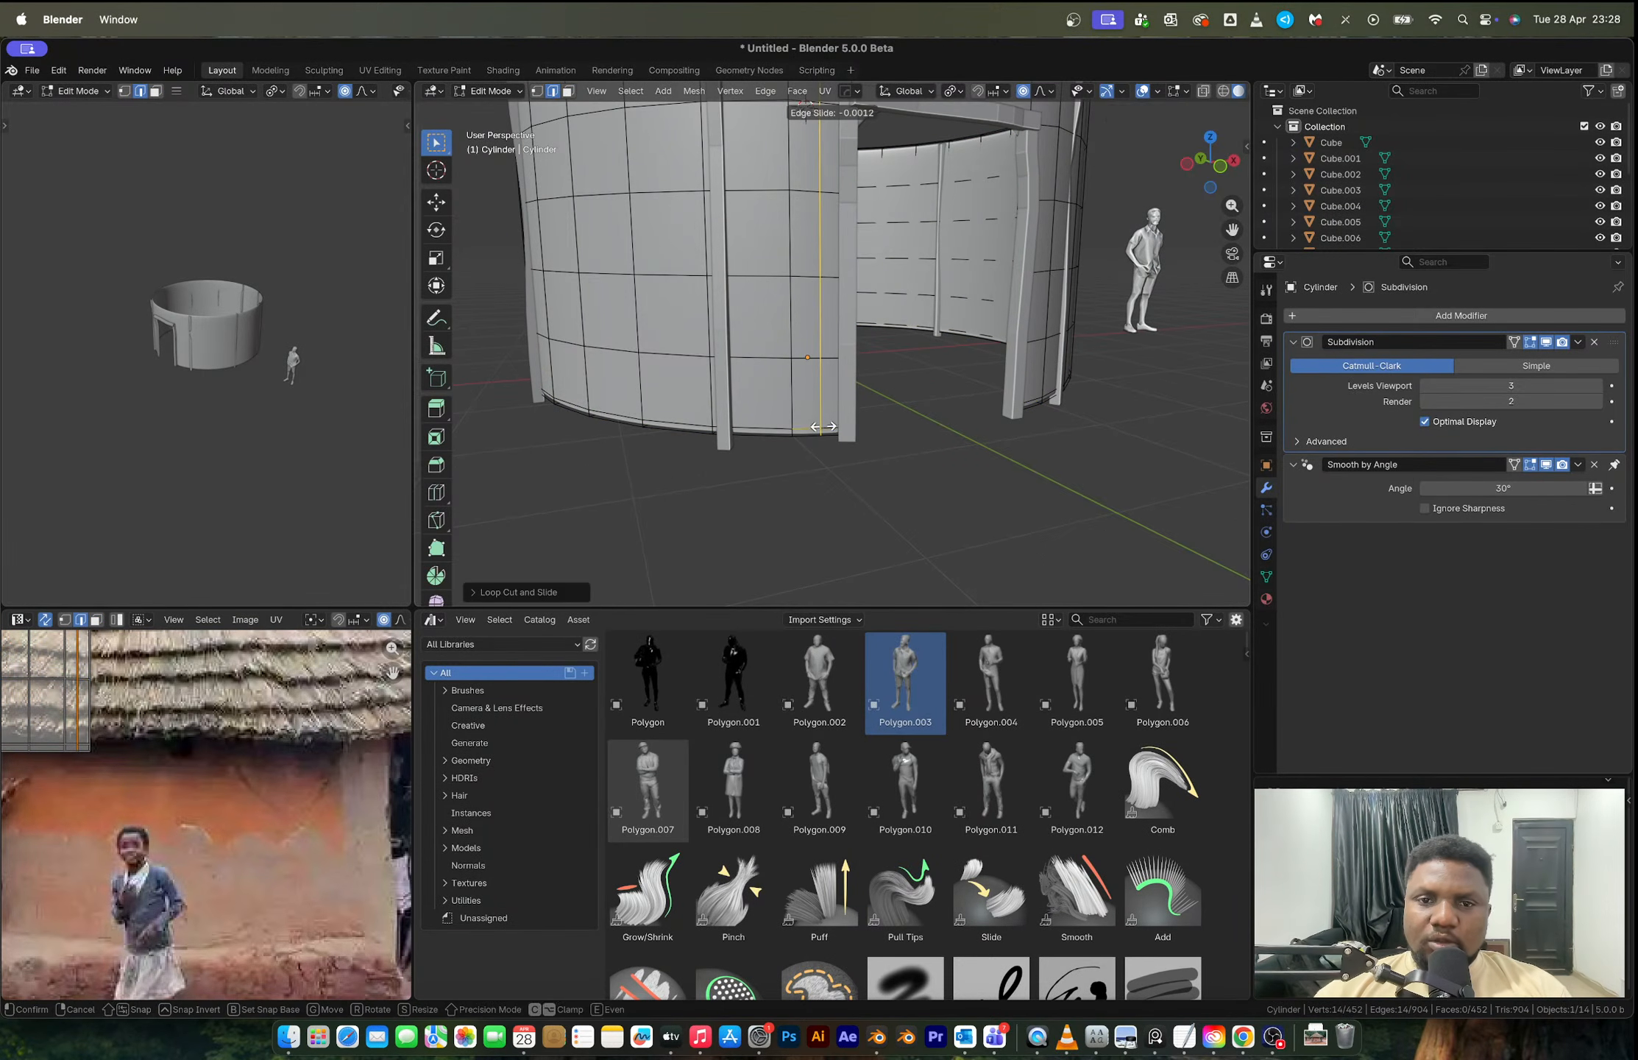
{"action": "left_click", "coordinate": [824, 425]}
Step: Examine the subdivided wall's base, doorway and top rim, comparing Object Mode with Edit Mode
{"action": "key", "text": "Tab"}
{"action": "scroll", "coordinate": [833, 344], "scroll_direction": "down", "scroll_amount": 4}
{"action": "scroll", "coordinate": [833, 344], "scroll_direction": "up", "scroll_amount": 4}
{"action": "middle_click_drag", "start_coordinate": [833, 344], "coordinate": [875, 423]}
{"action": "key", "text": "Tab"}
{"action": "scroll", "coordinate": [824, 291], "scroll_direction": "up", "scroll_amount": 2}
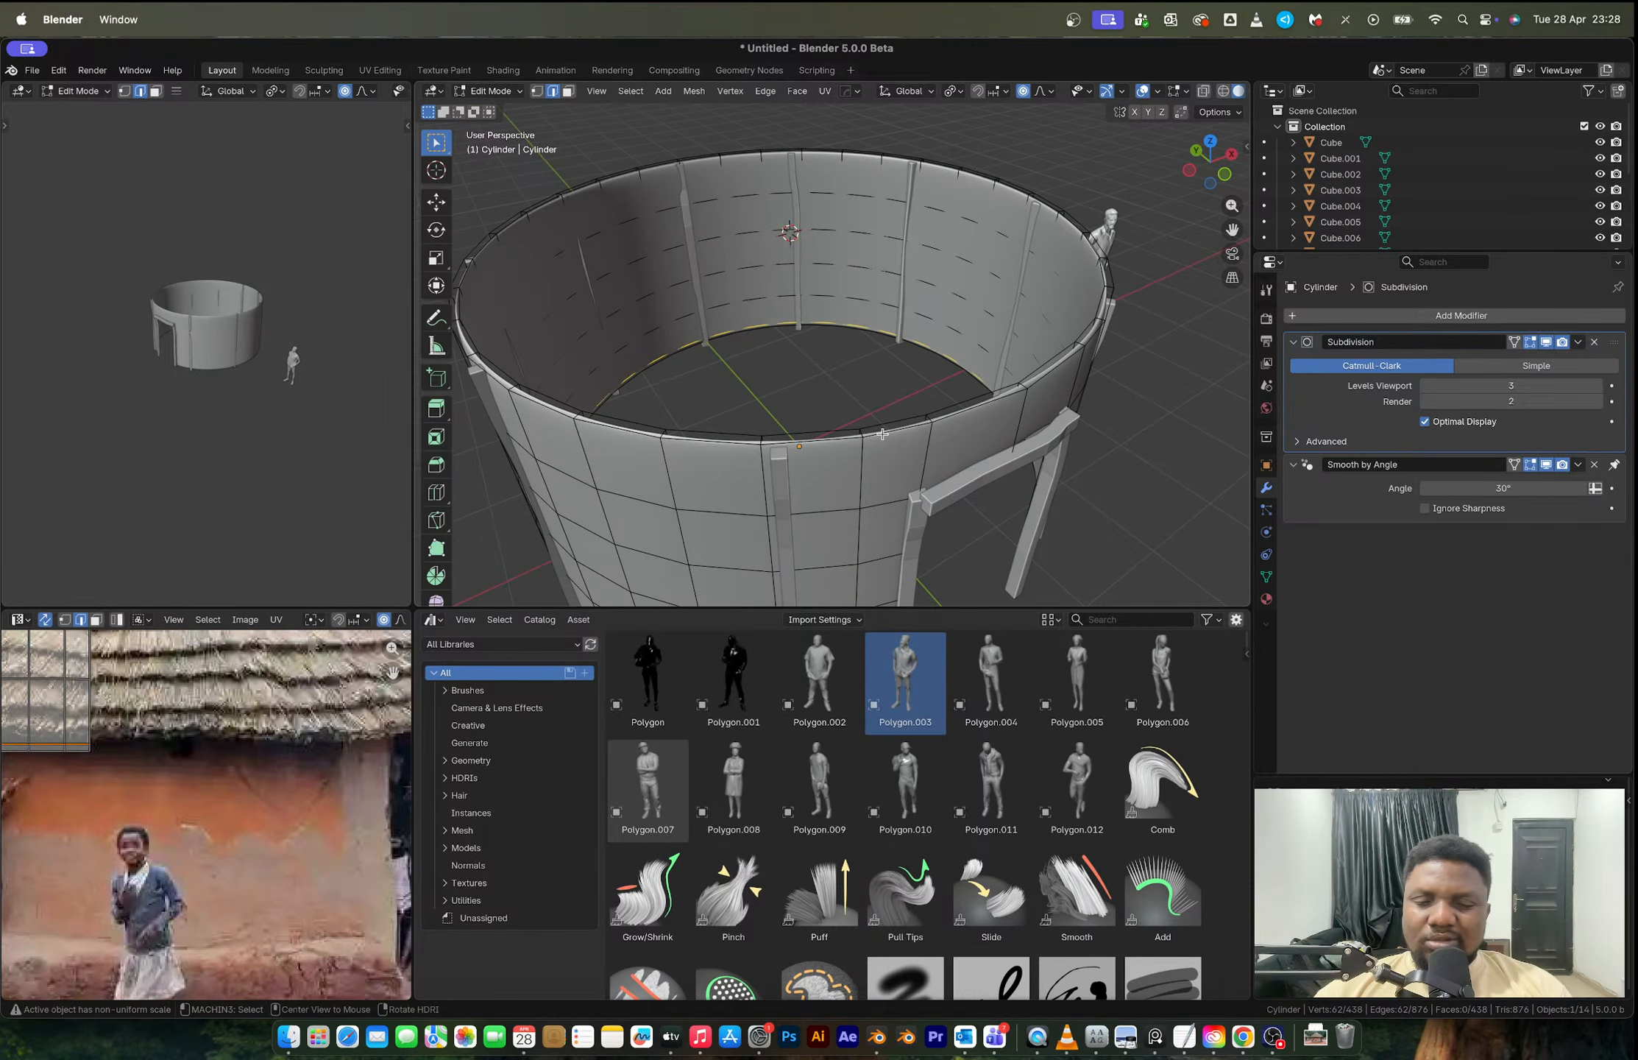
{"action": "key", "text": "Tab"}
{"action": "key", "text": "Tab"}
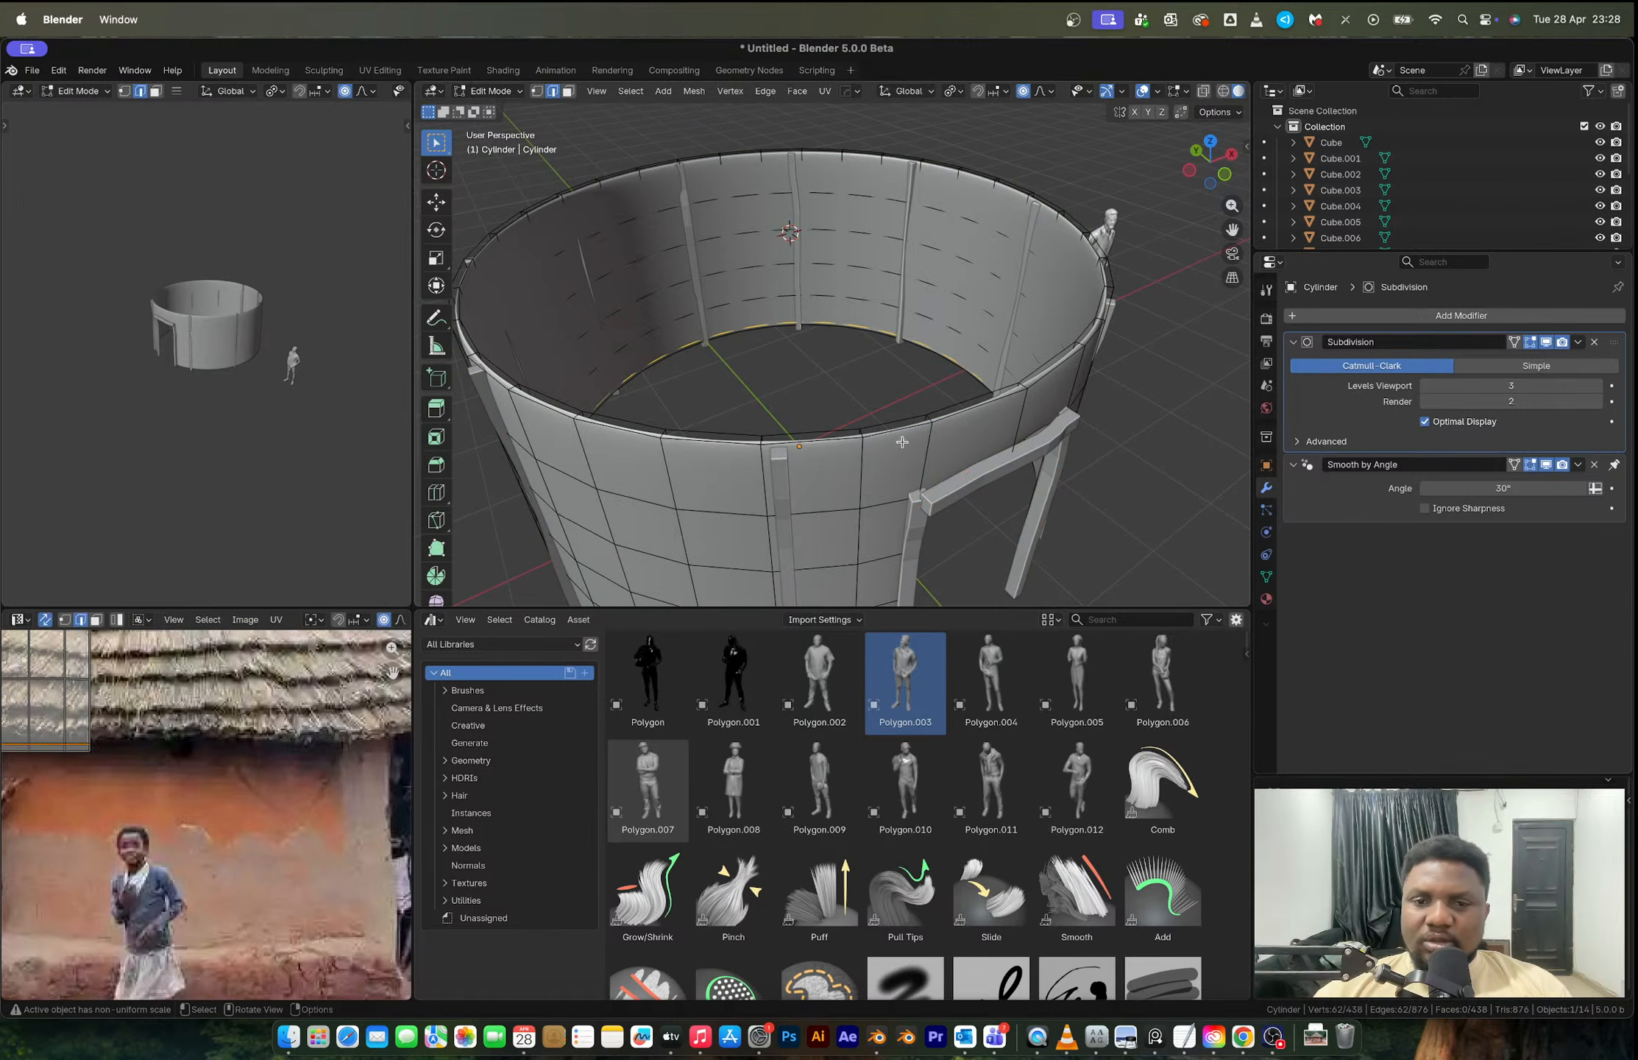
Step: Bevel the edge loops around the wall's top rim by about 0.005 m with one segment, and return to Object Mode
{"action": "left_click", "coordinate": [890, 420], "text": "alt"}
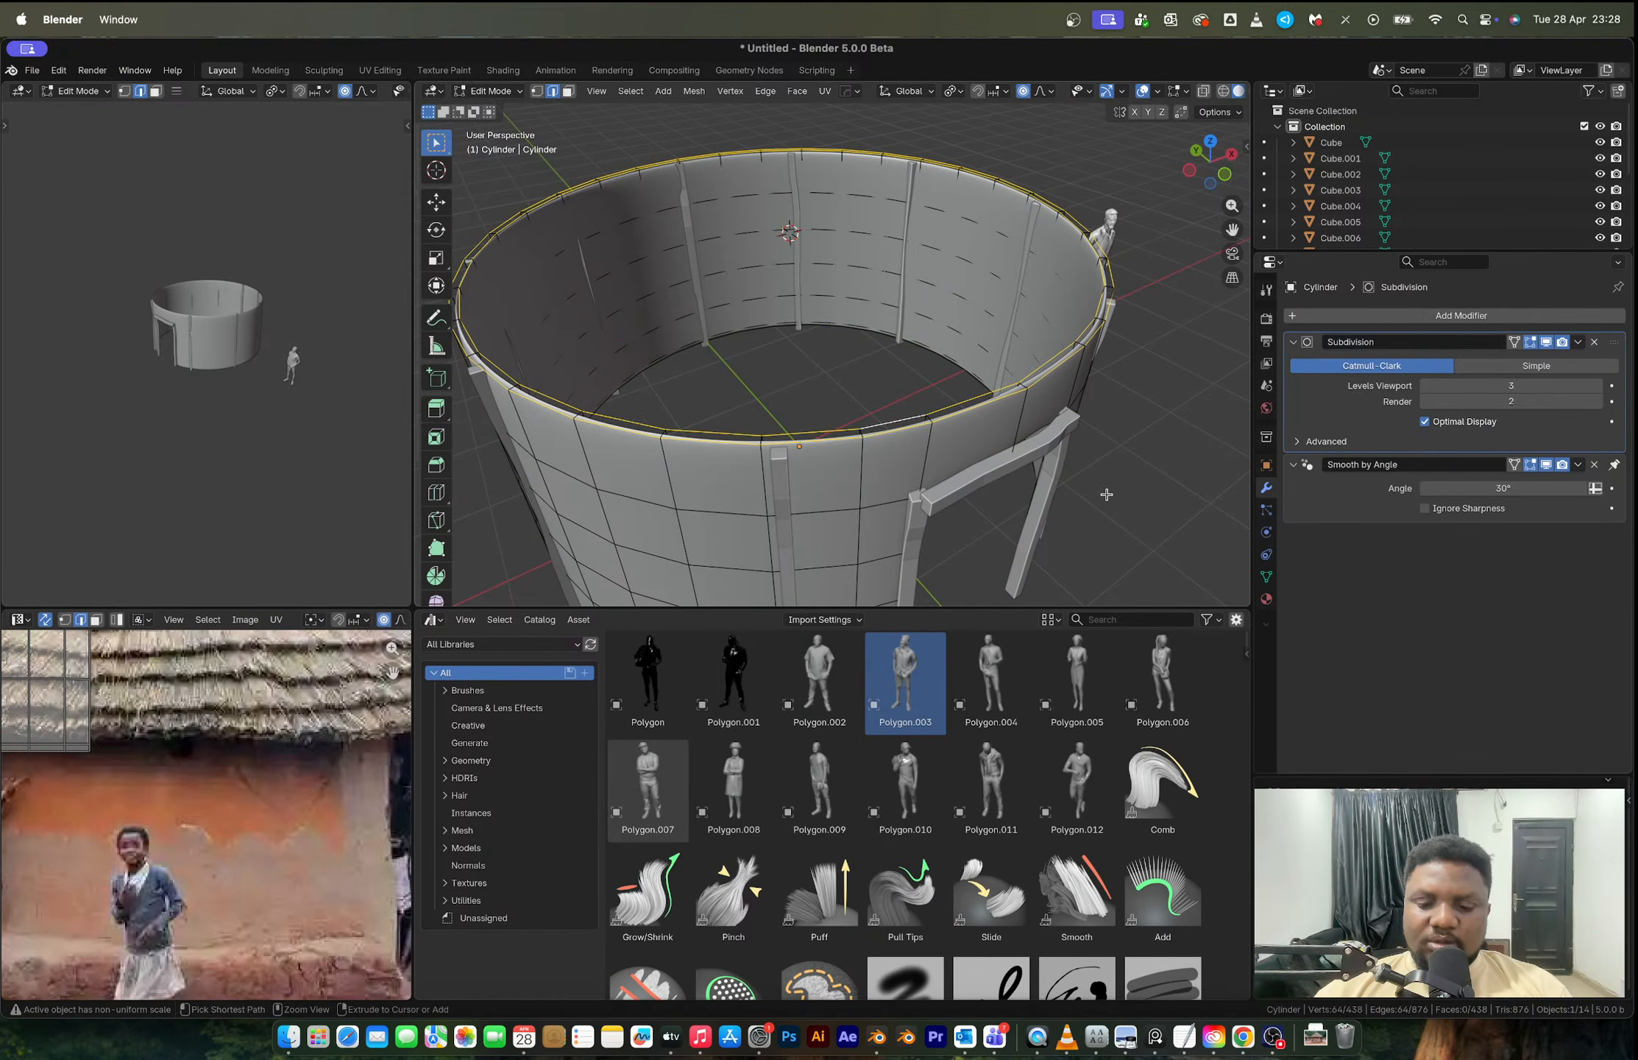
{"action": "key", "text": "ctrl+b"}
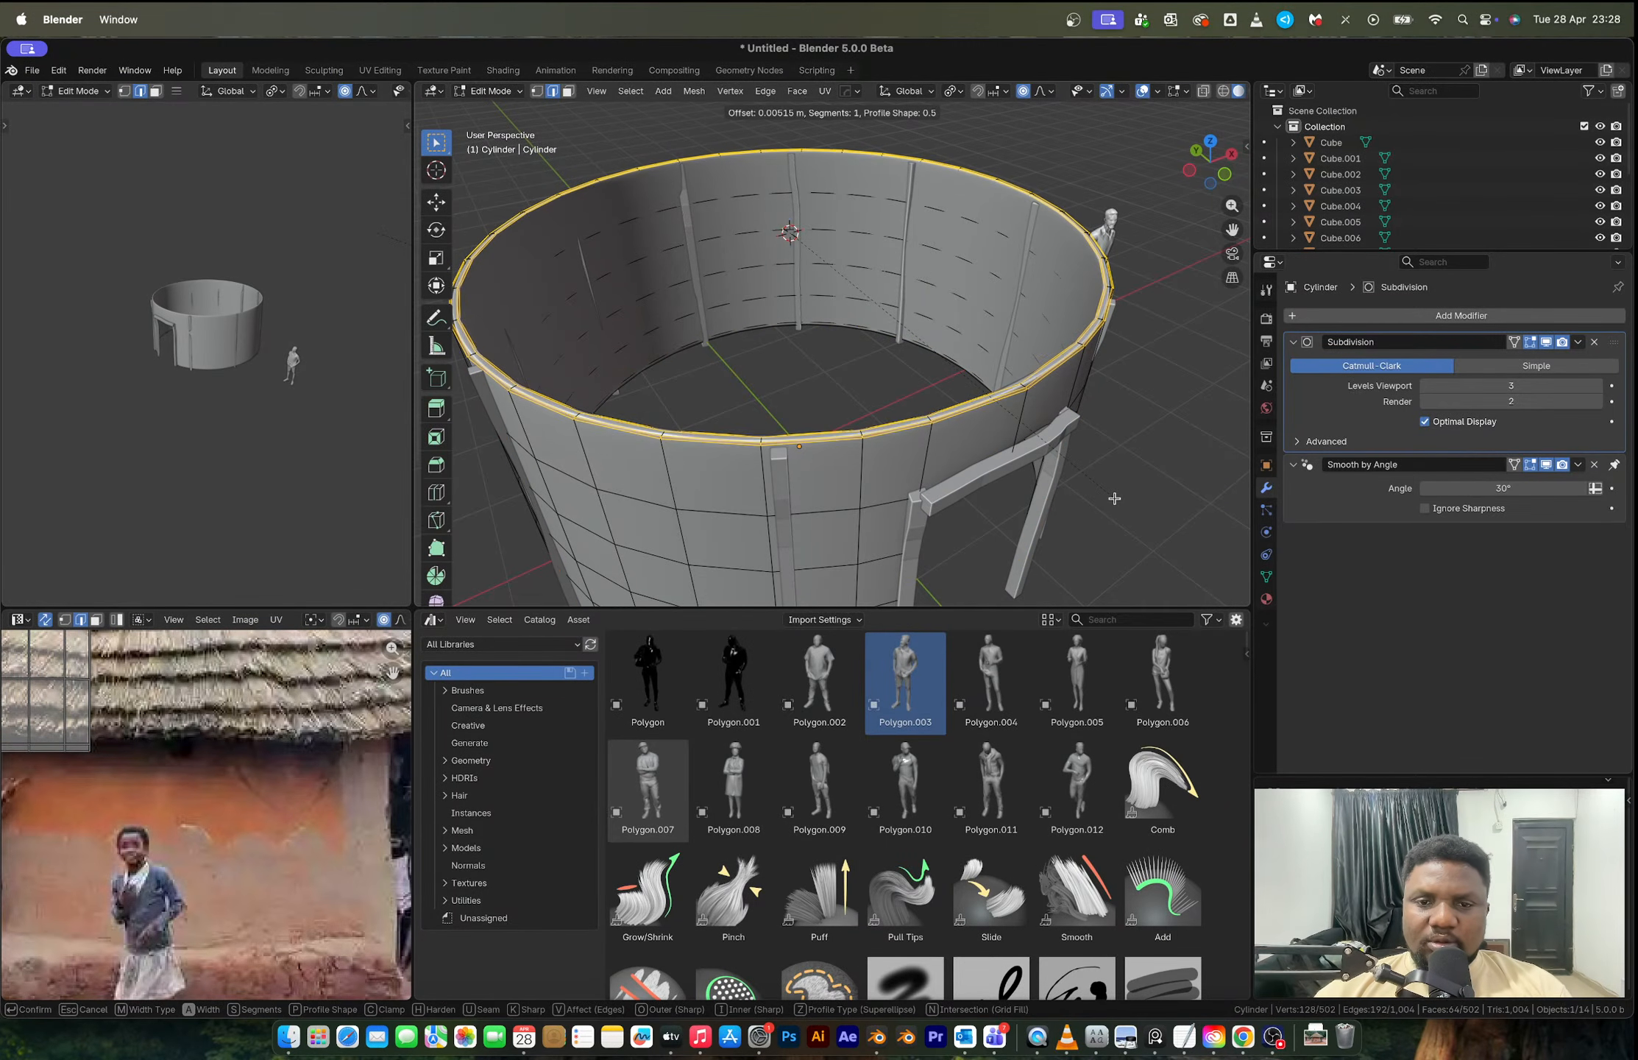
{"action": "left_click", "coordinate": [1116, 498]}
{"action": "key", "text": "Tab"}
{"action": "scroll", "coordinate": [1052, 448], "scroll_direction": "down", "scroll_amount": 3}
{"action": "scroll", "coordinate": [1029, 377], "scroll_direction": "up", "scroll_amount": 3}
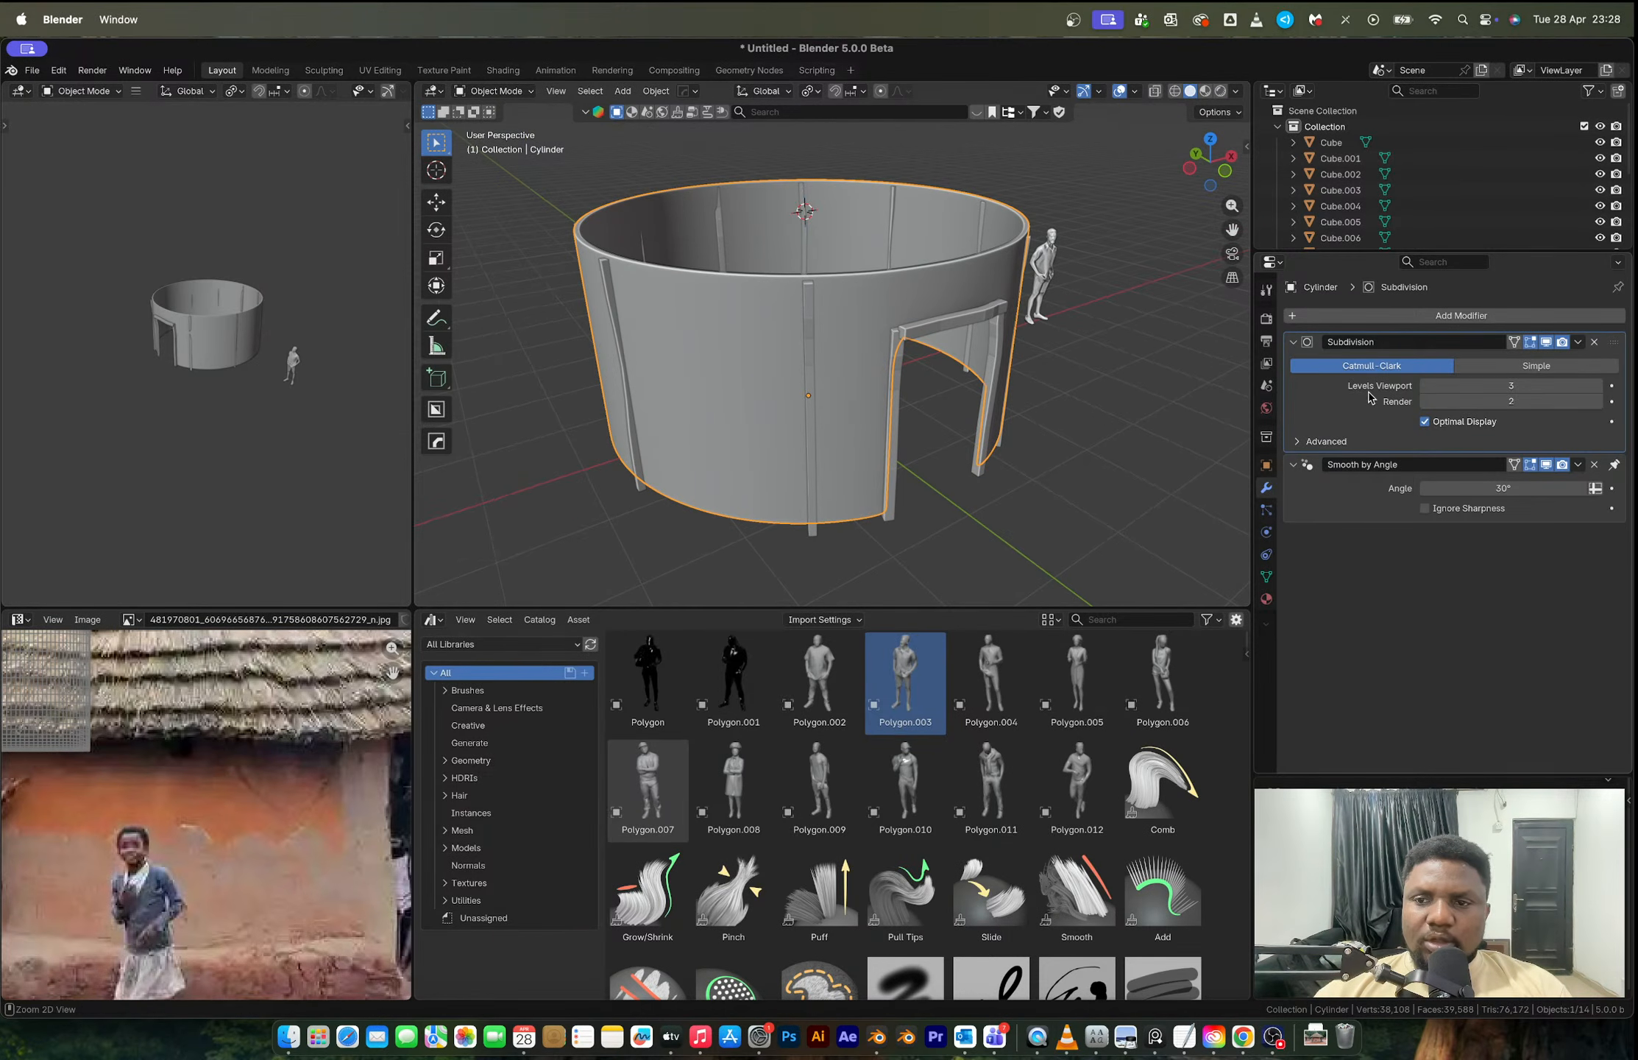
Step: Apply the wall's Subdivision modifier and check the resulting dense mesh in Edit Mode
{"action": "key", "text": "ctrl+a"}
{"action": "key", "text": "Tab"}
{"action": "middle_click_drag", "start_coordinate": [919, 346], "coordinate": [852, 315]}
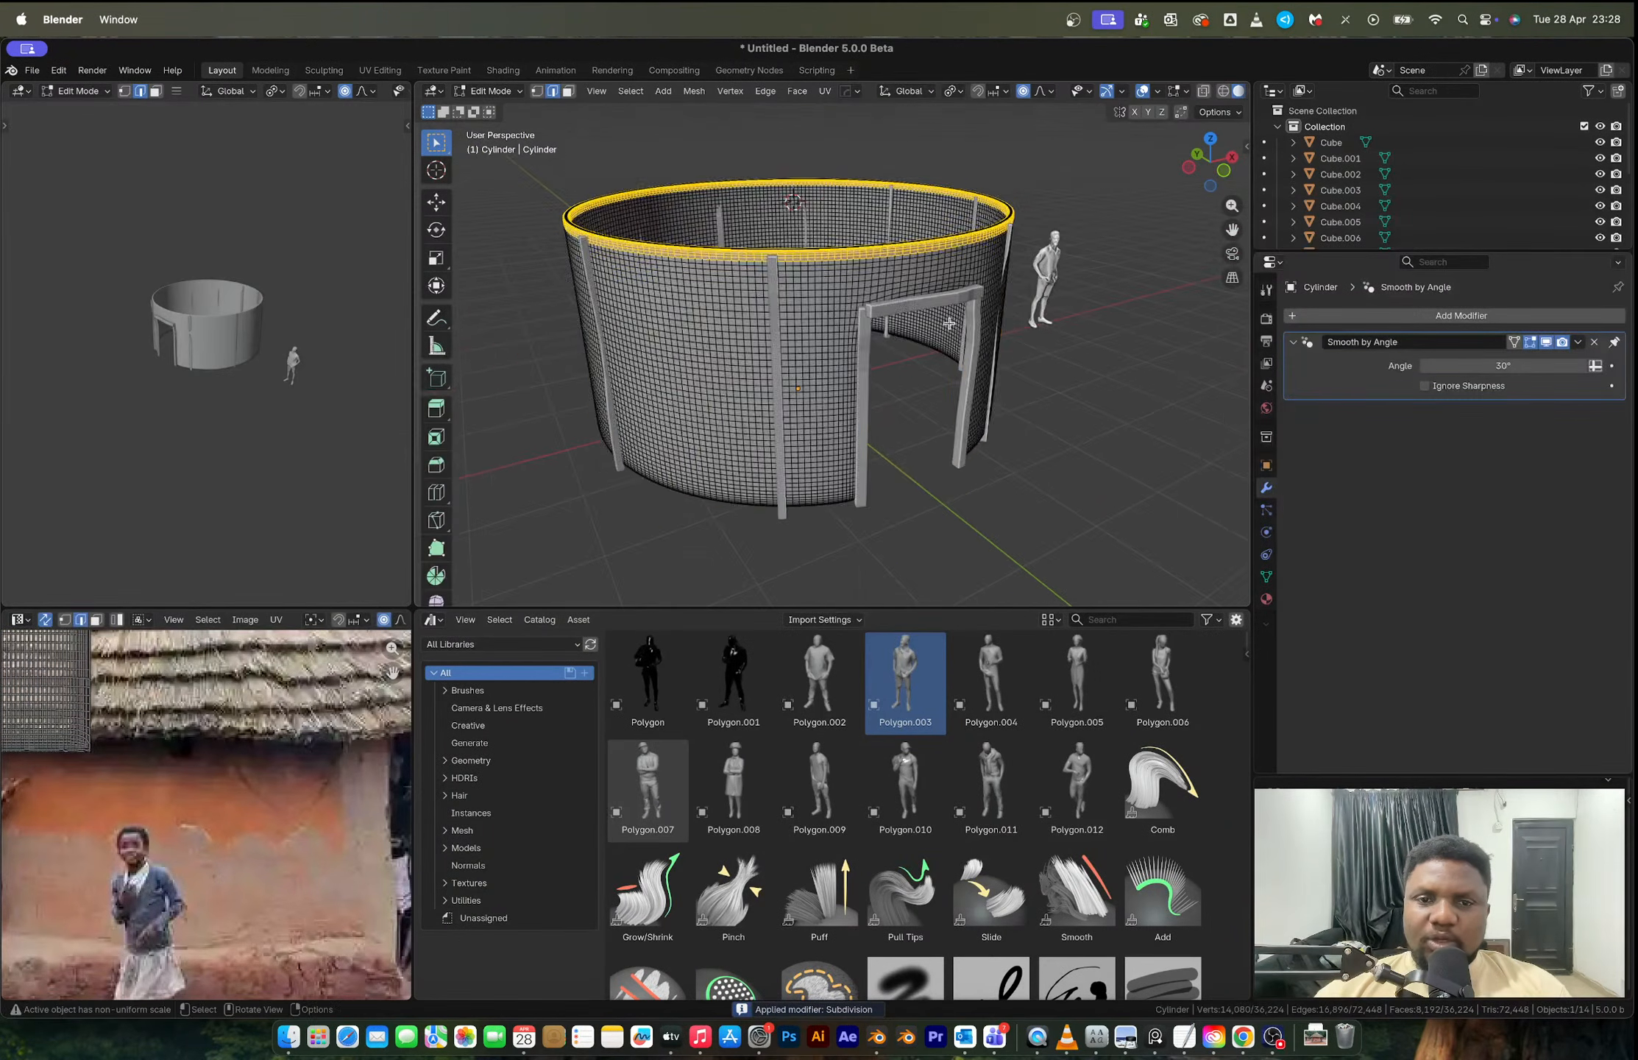
{"action": "key", "text": "Tab"}
{"action": "scroll", "coordinate": [850, 314], "scroll_direction": "up", "scroll_amount": 2}
{"action": "right_click", "coordinate": [847, 312]}
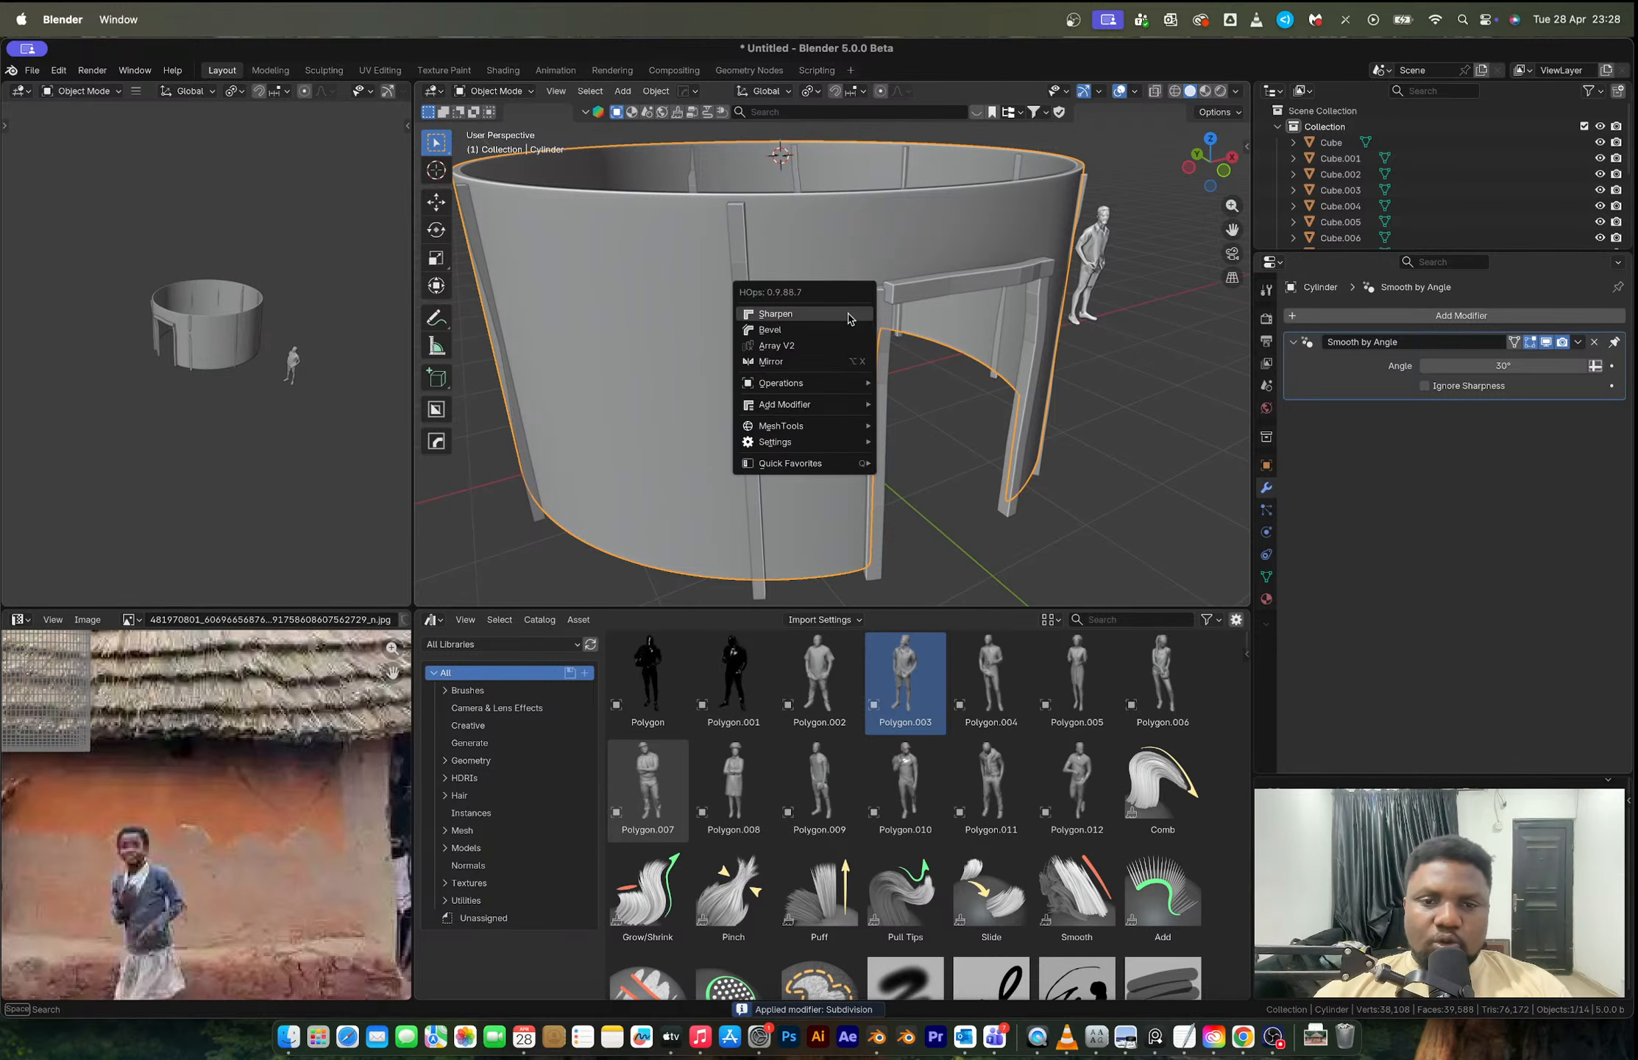
{"action": "left_click", "coordinate": [847, 312]}
{"action": "key", "text": "Tab"}
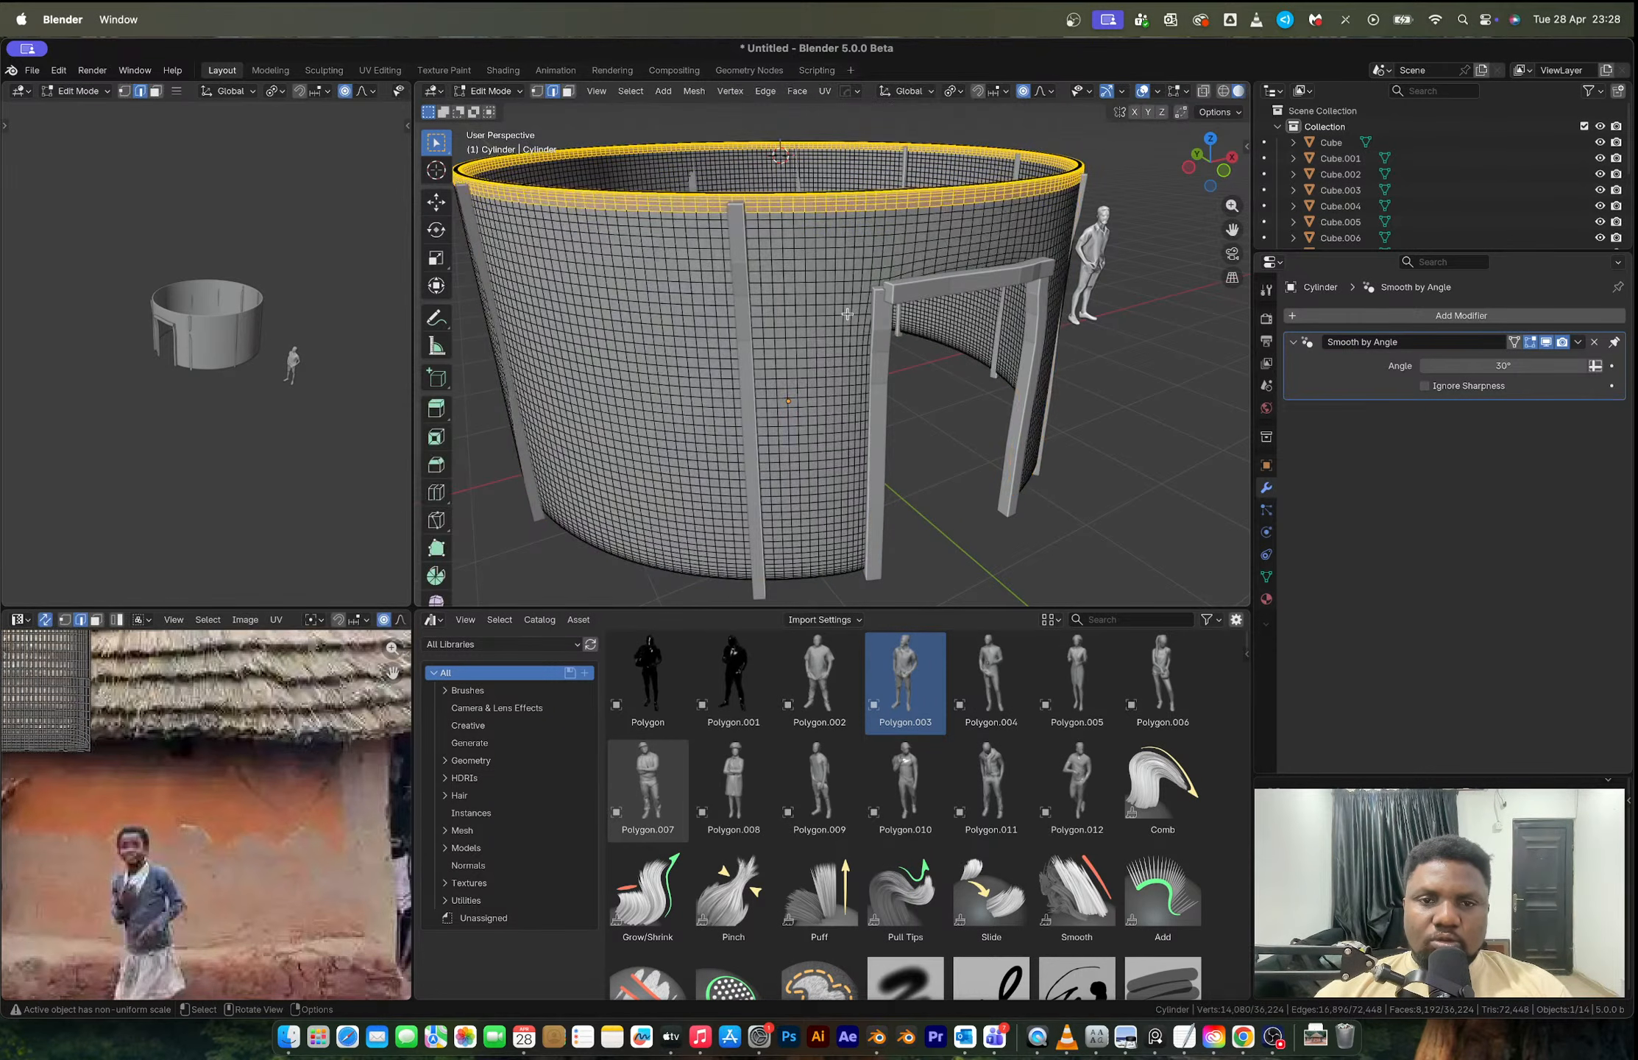
{"action": "key", "text": "Tab"}
{"action": "key", "text": "grave"}
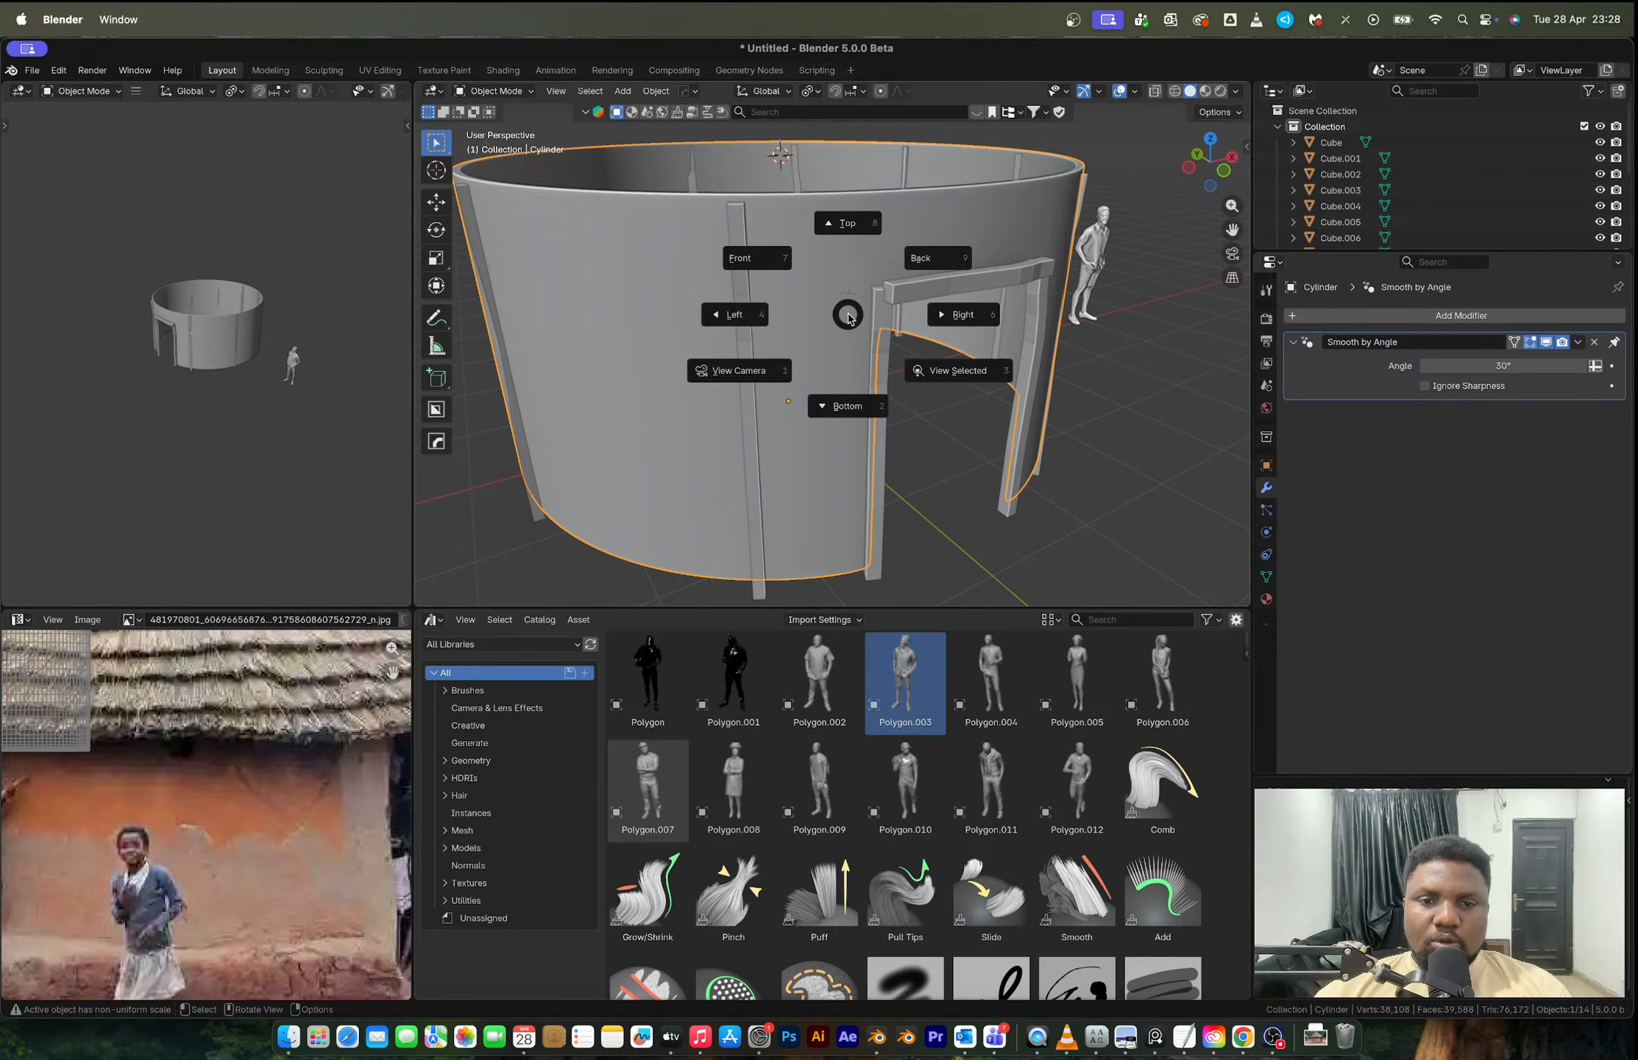
{"action": "key", "text": "Escape"}
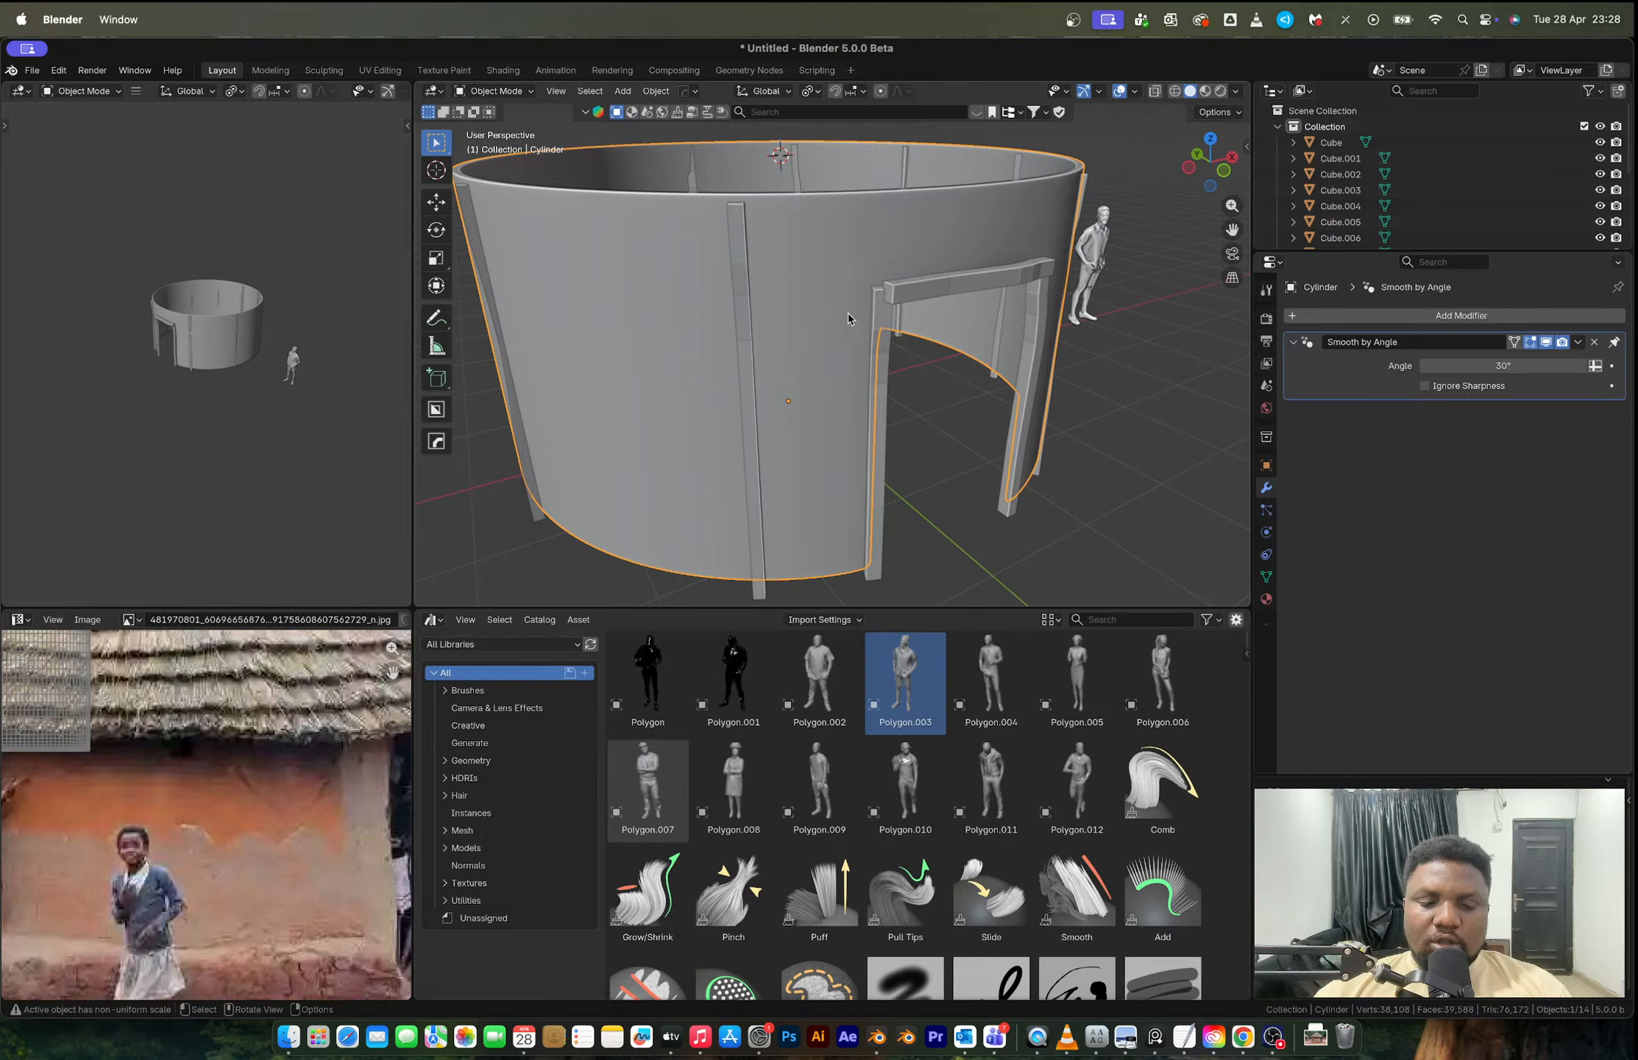
{"action": "key", "text": "q"}
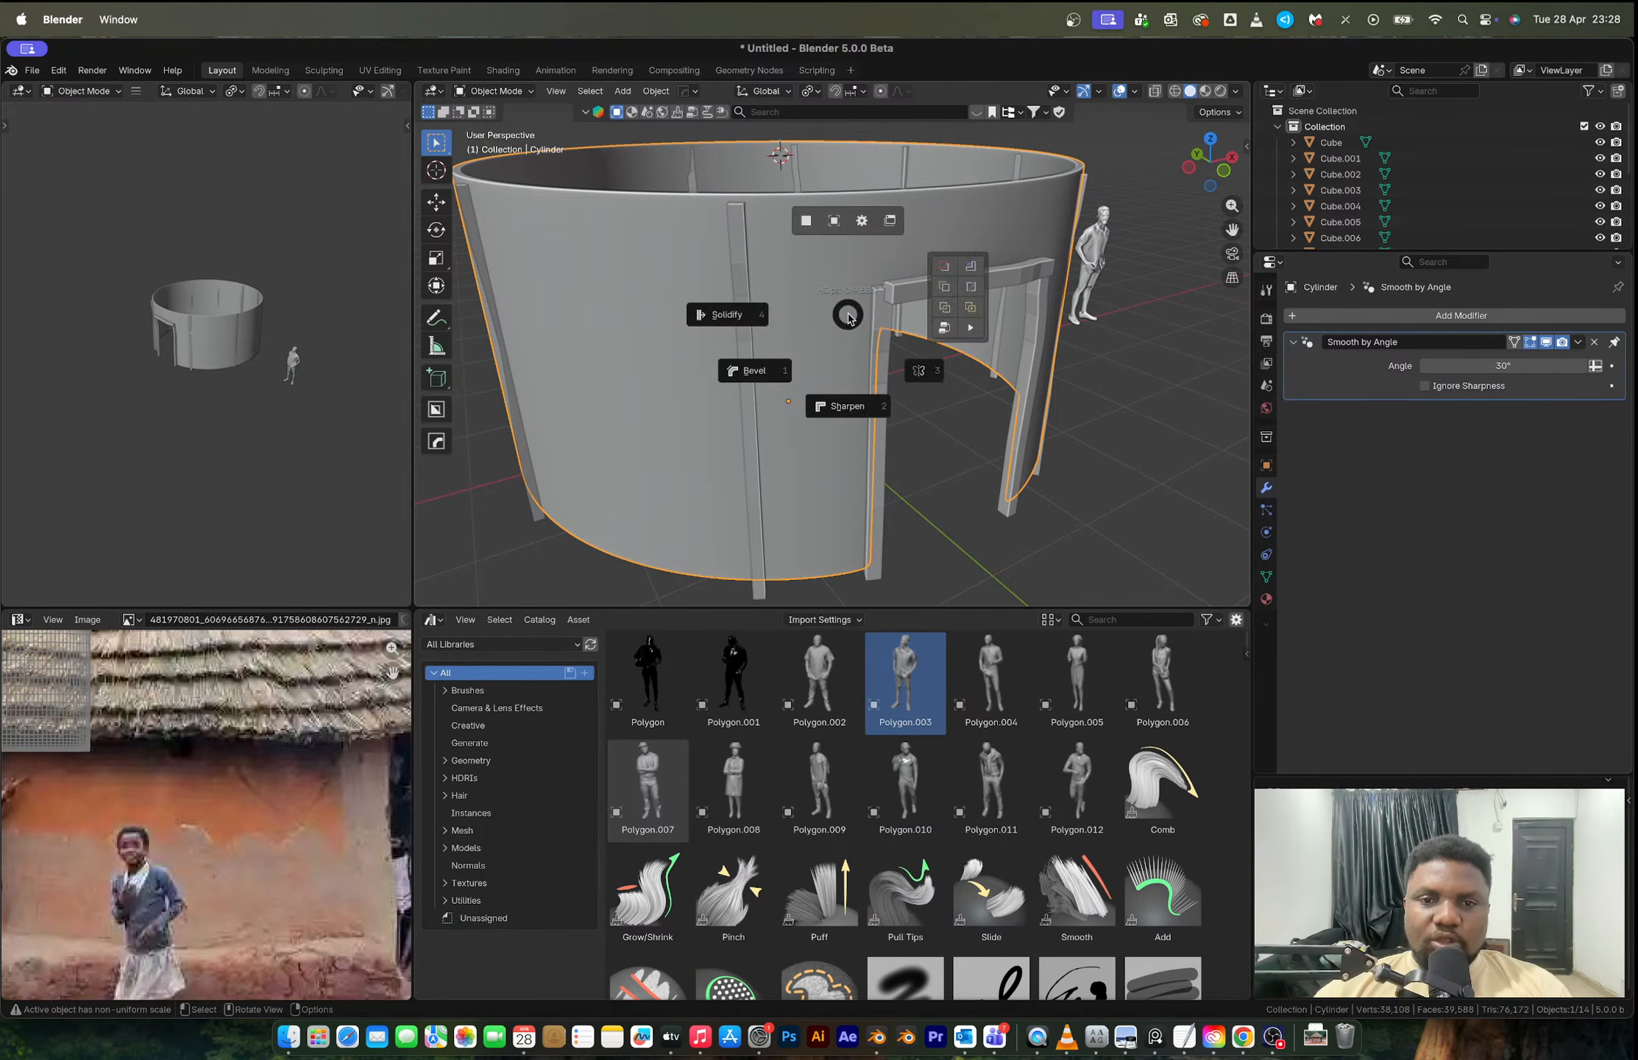
{"action": "key", "text": "Escape"}
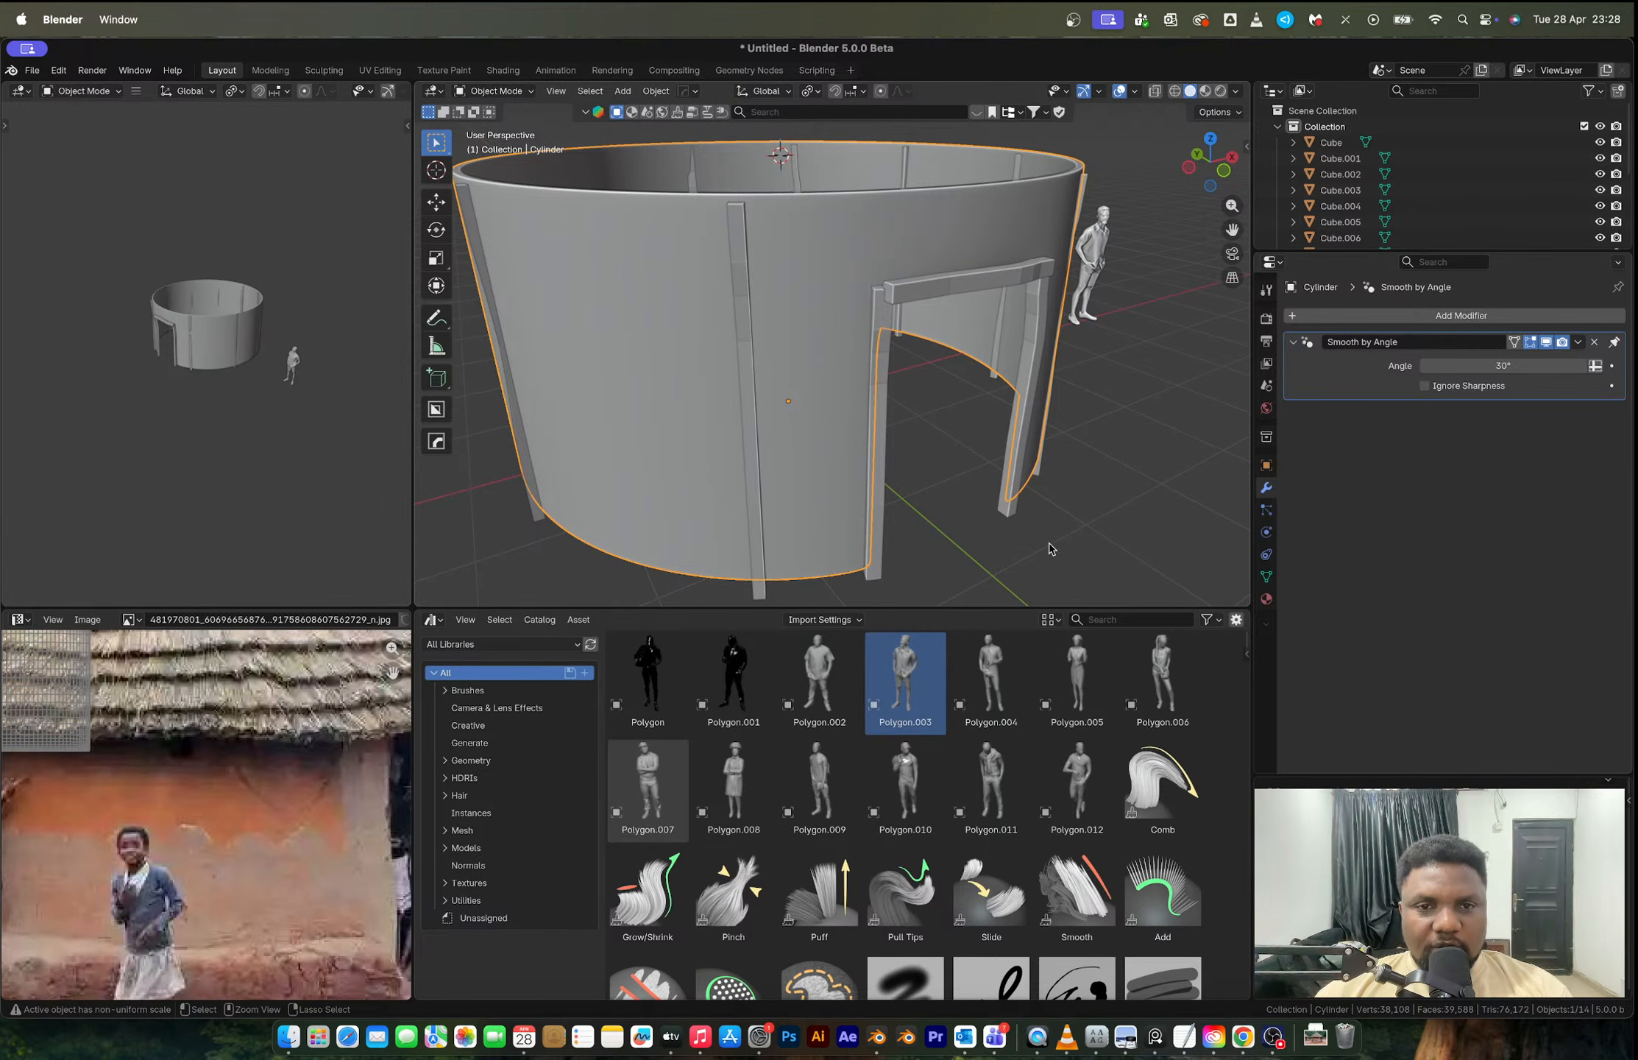
{"action": "key", "text": "super+q"}
{"action": "key", "text": "Escape"}
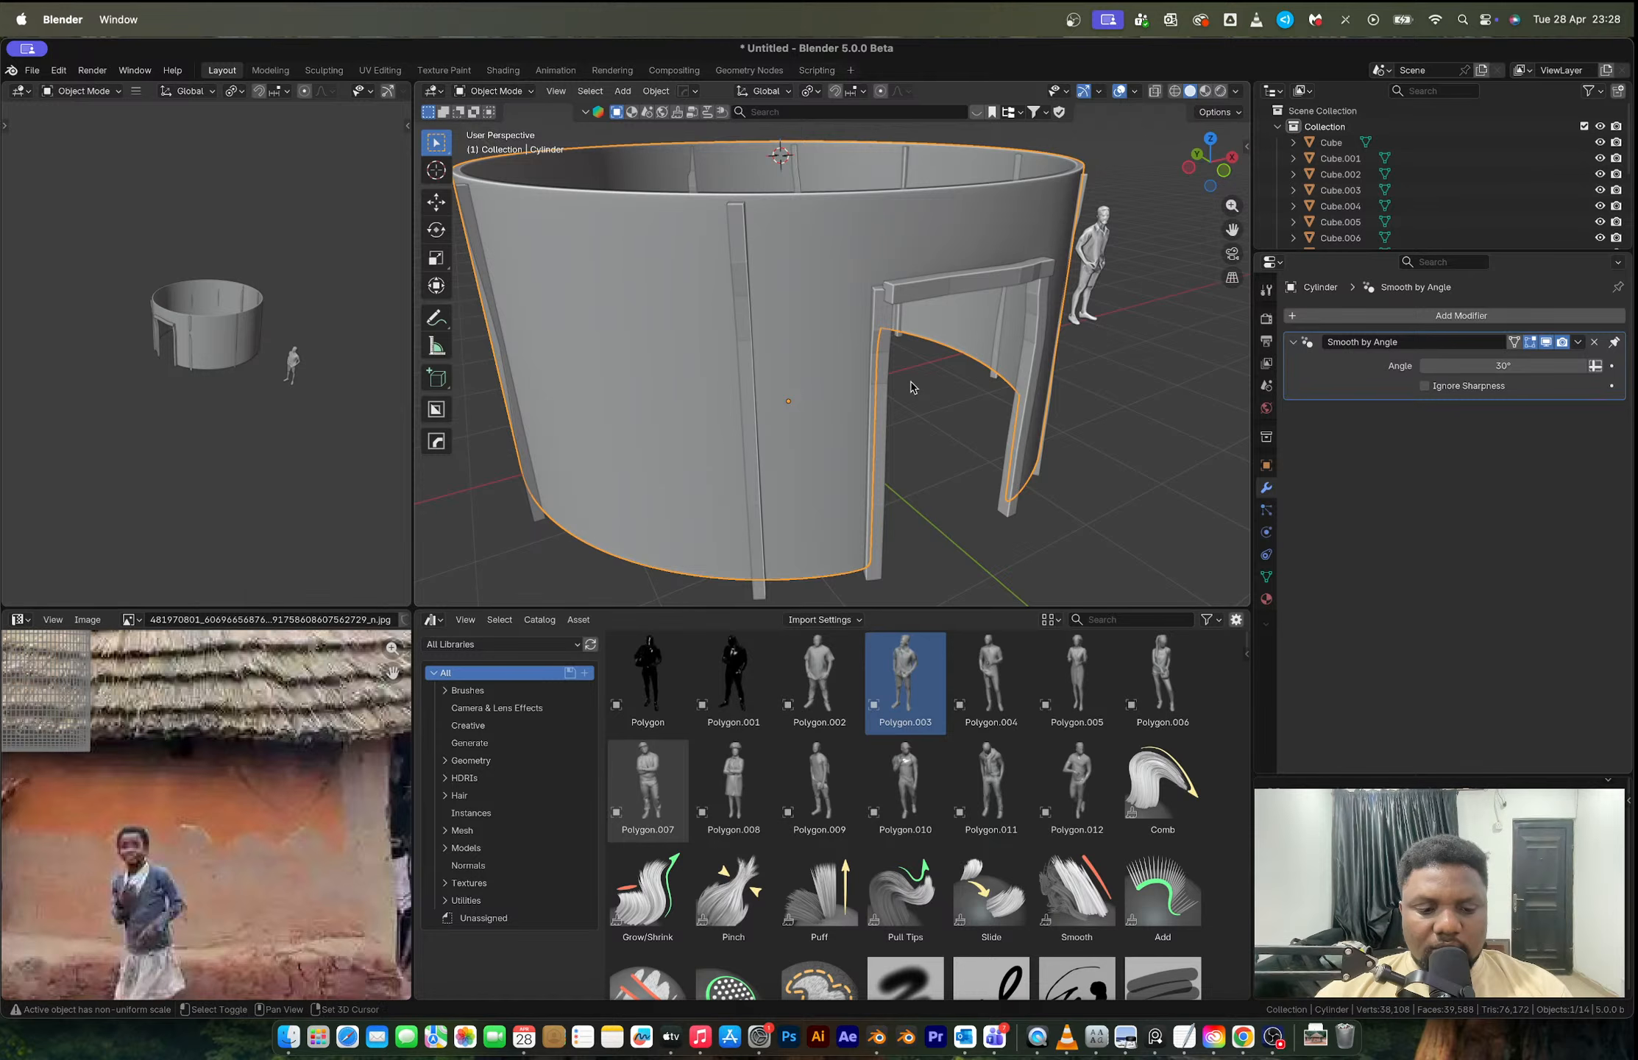
{"action": "key", "text": "q"}
{"action": "key", "text": "Escape"}
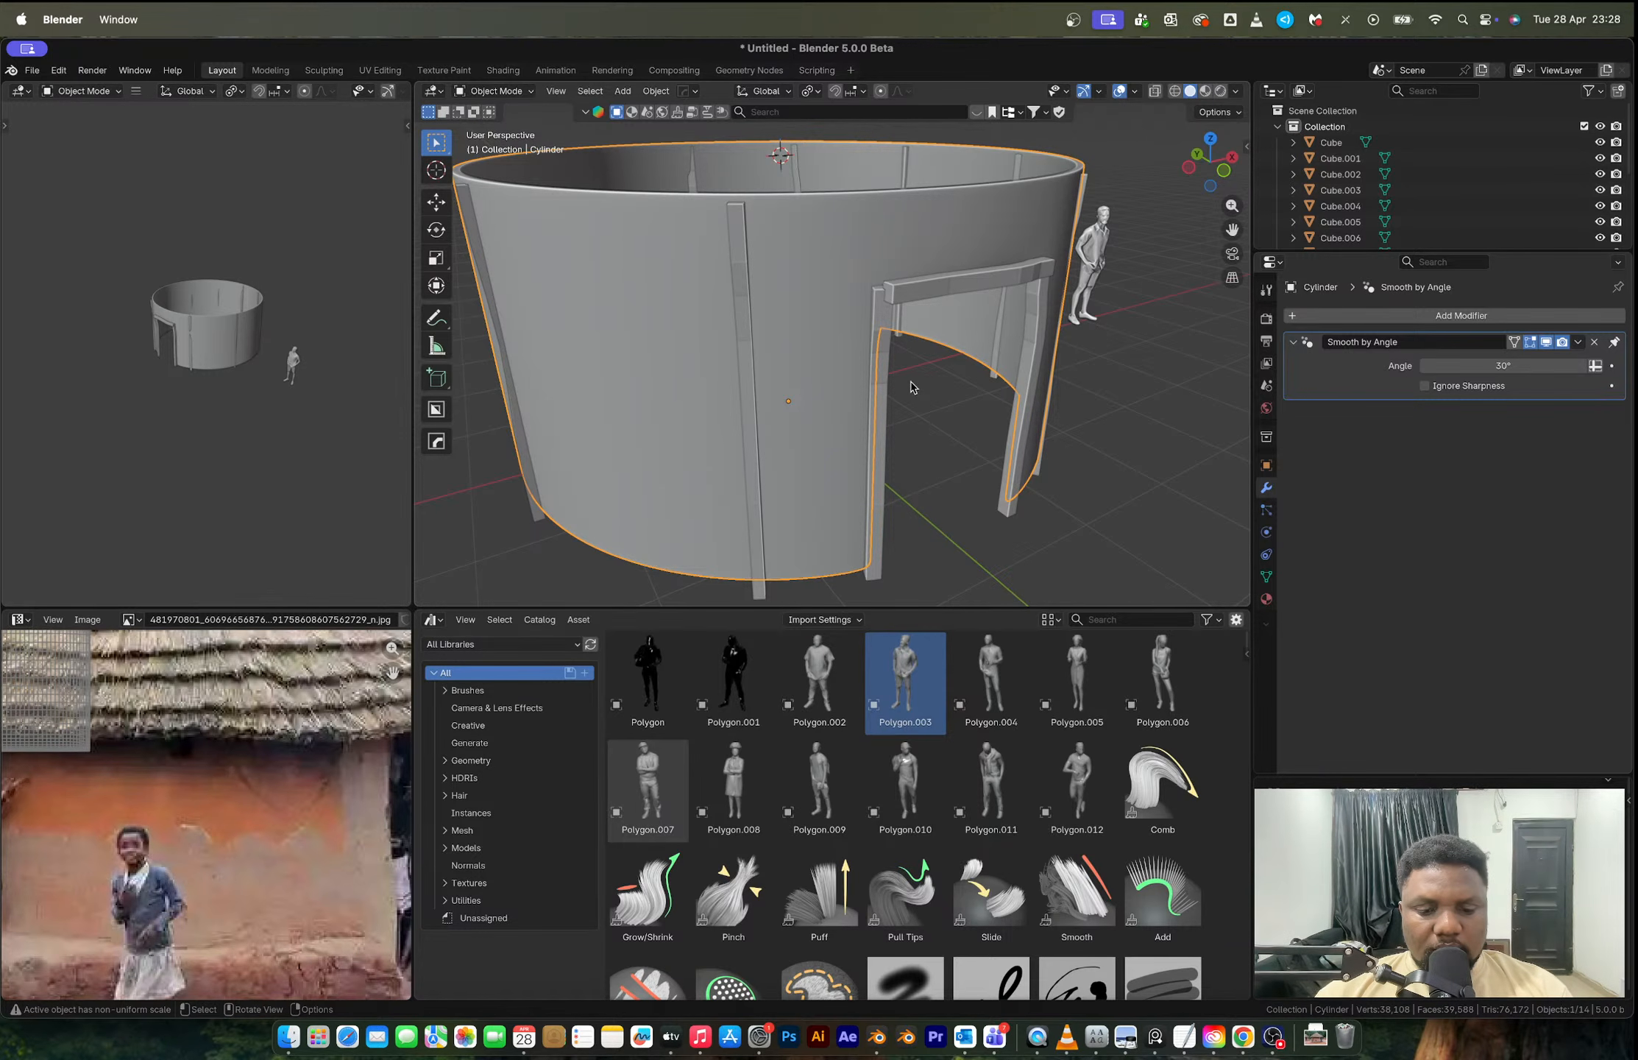
{"action": "key", "text": "super+q"}
{"action": "key", "text": "Escape"}
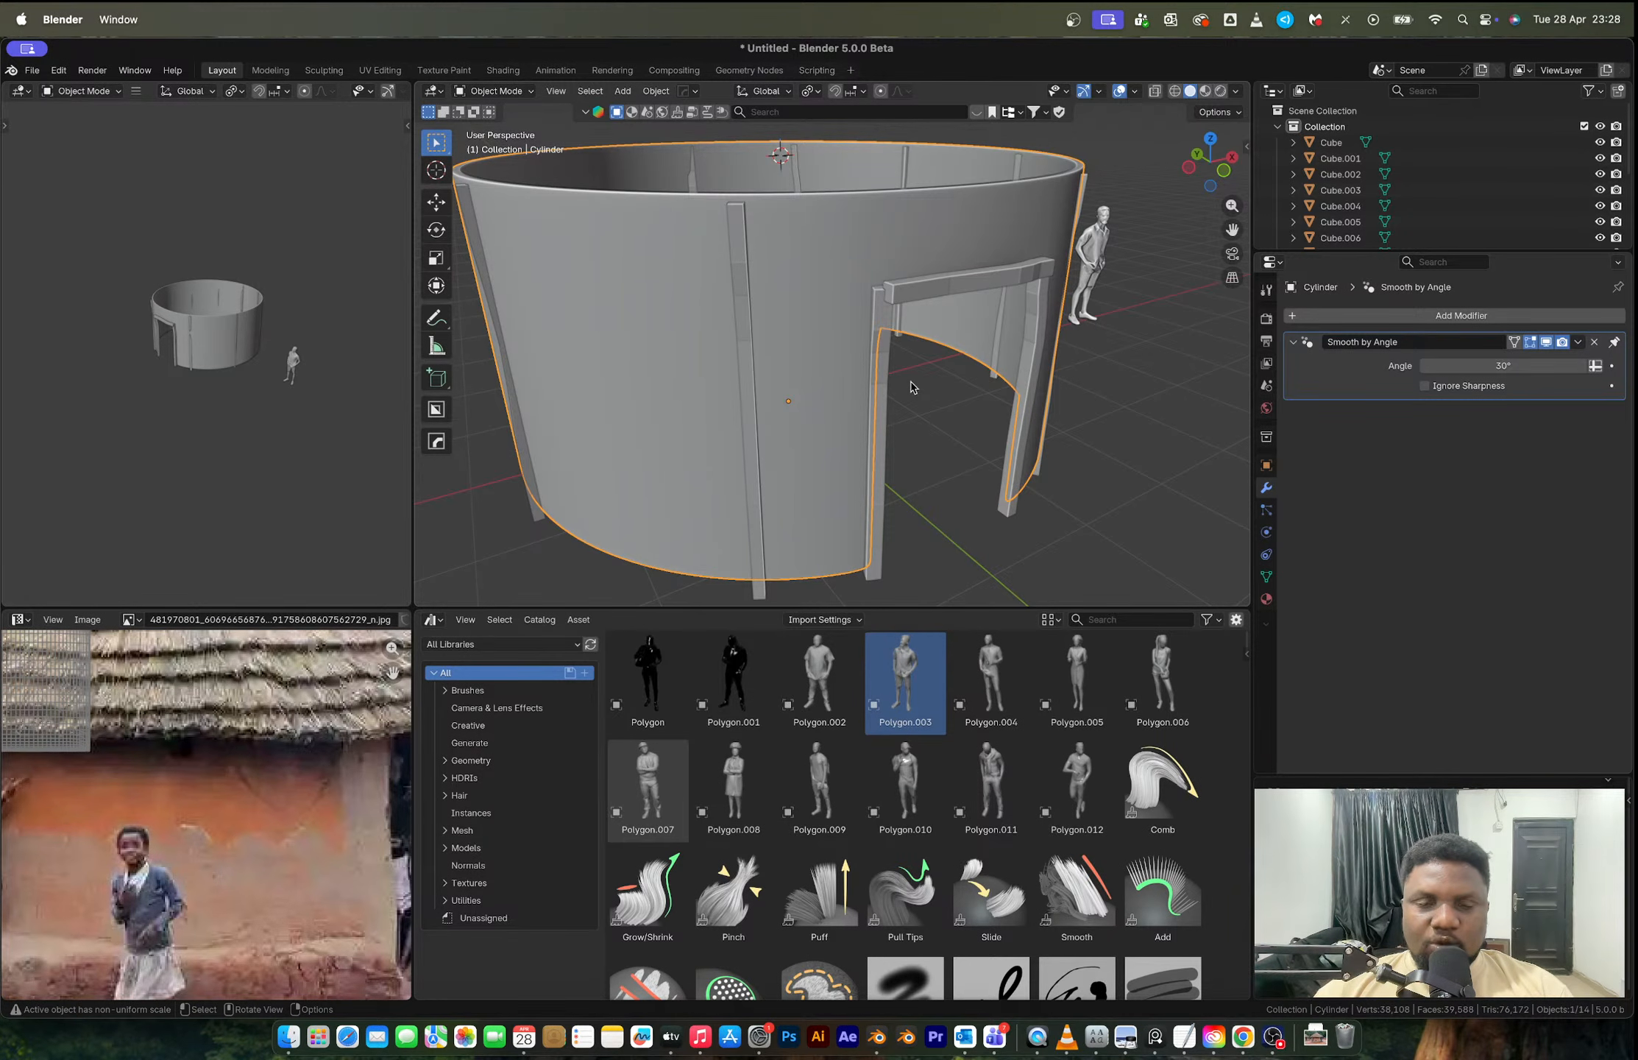
{"action": "left_click", "coordinate": [513, 92]}
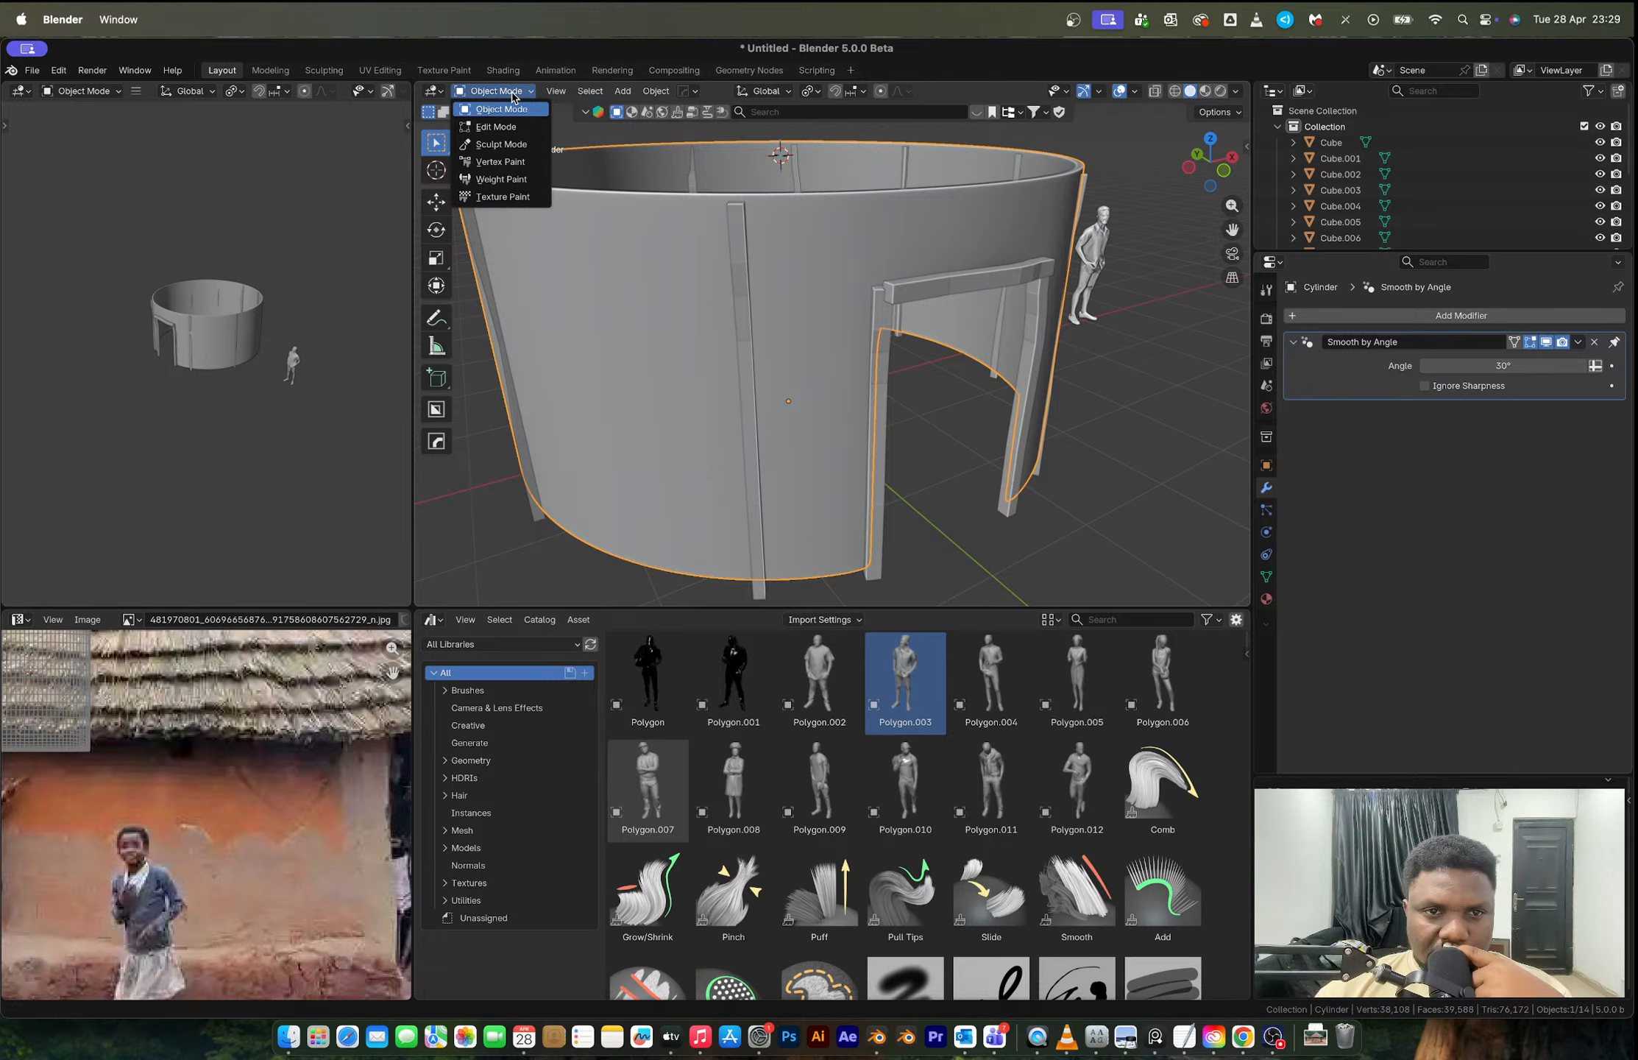
{"action": "left_click", "coordinate": [529, 107]}
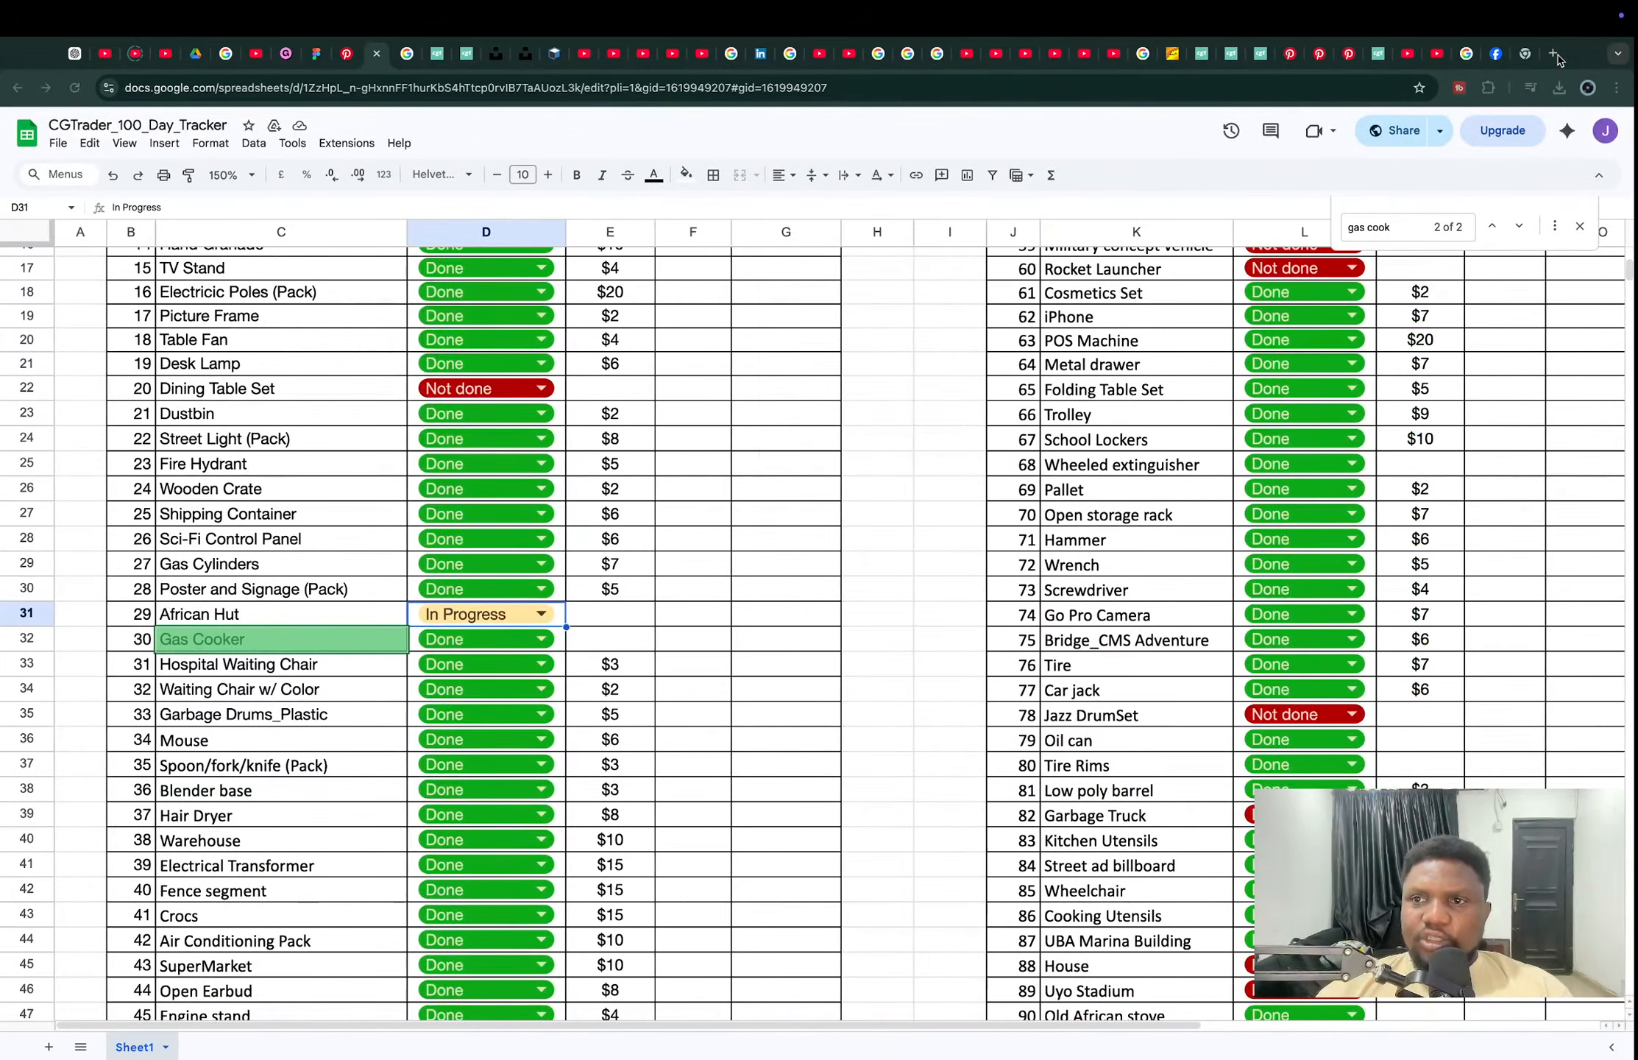
Step: Switch to Chrome, search the web for "shortcut to easily access sculpt mode in blender" and expand the AI Overview answer
{"action": "left_click", "coordinate": [1554, 54]}
{"action": "type", "text": "sho"}
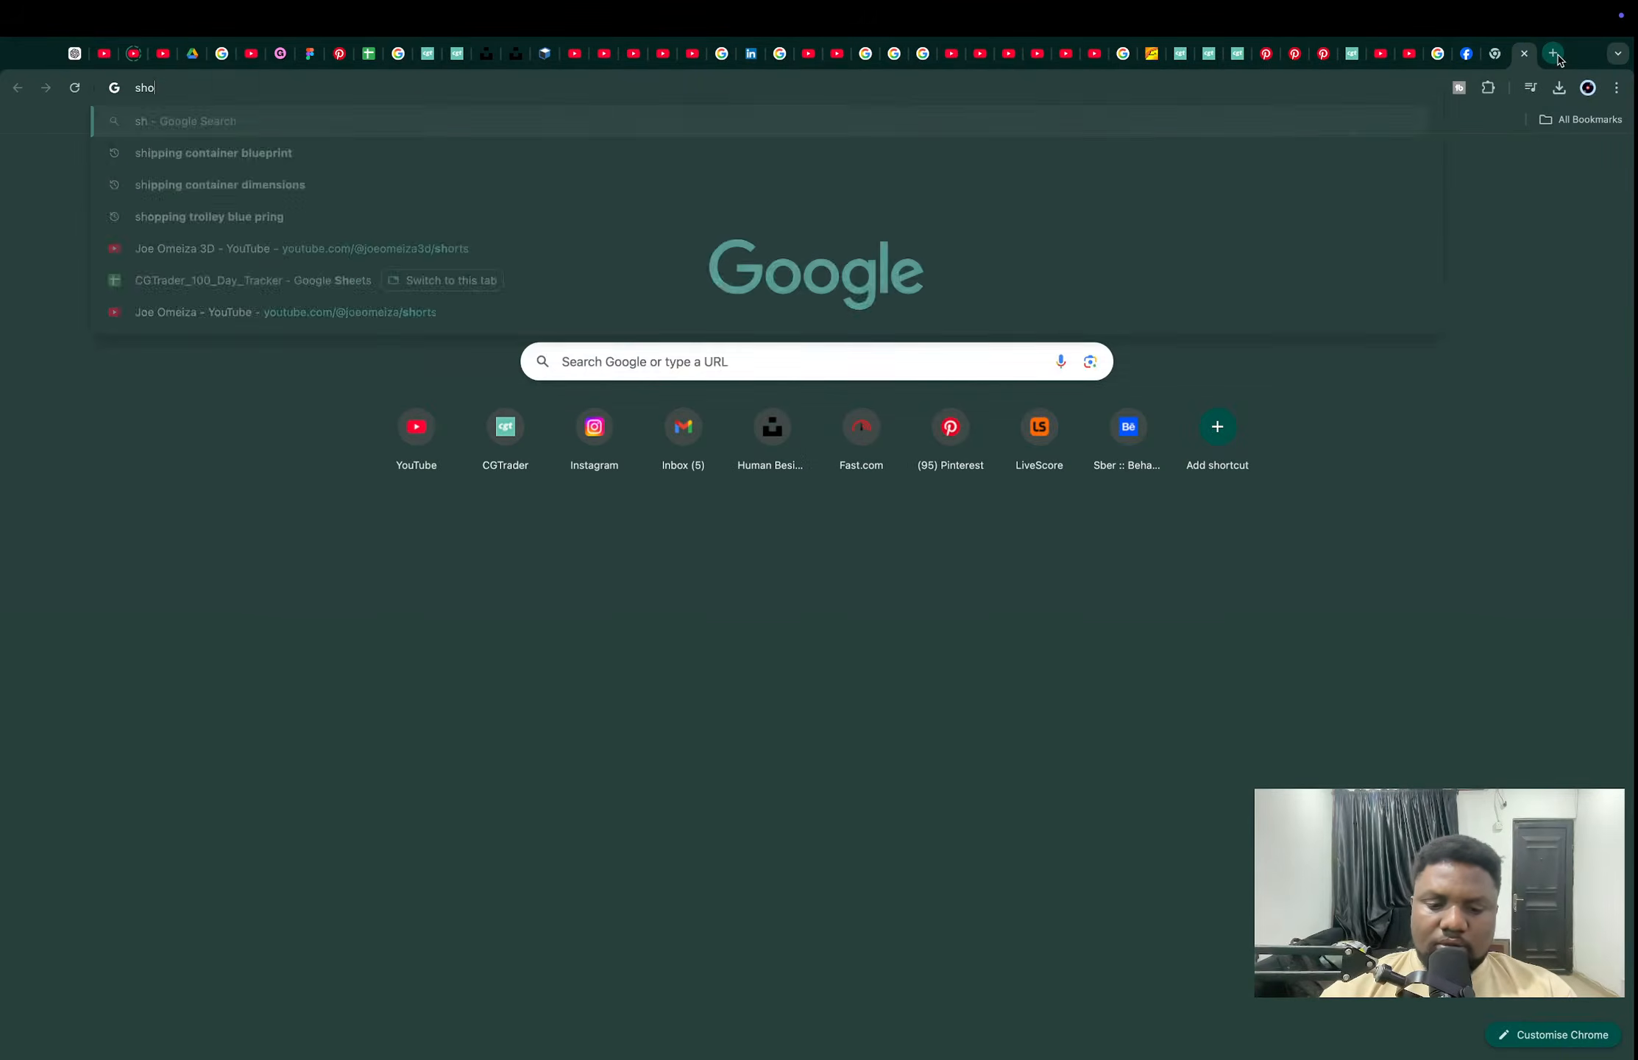
{"action": "type", "text": "rtcut to eas"}
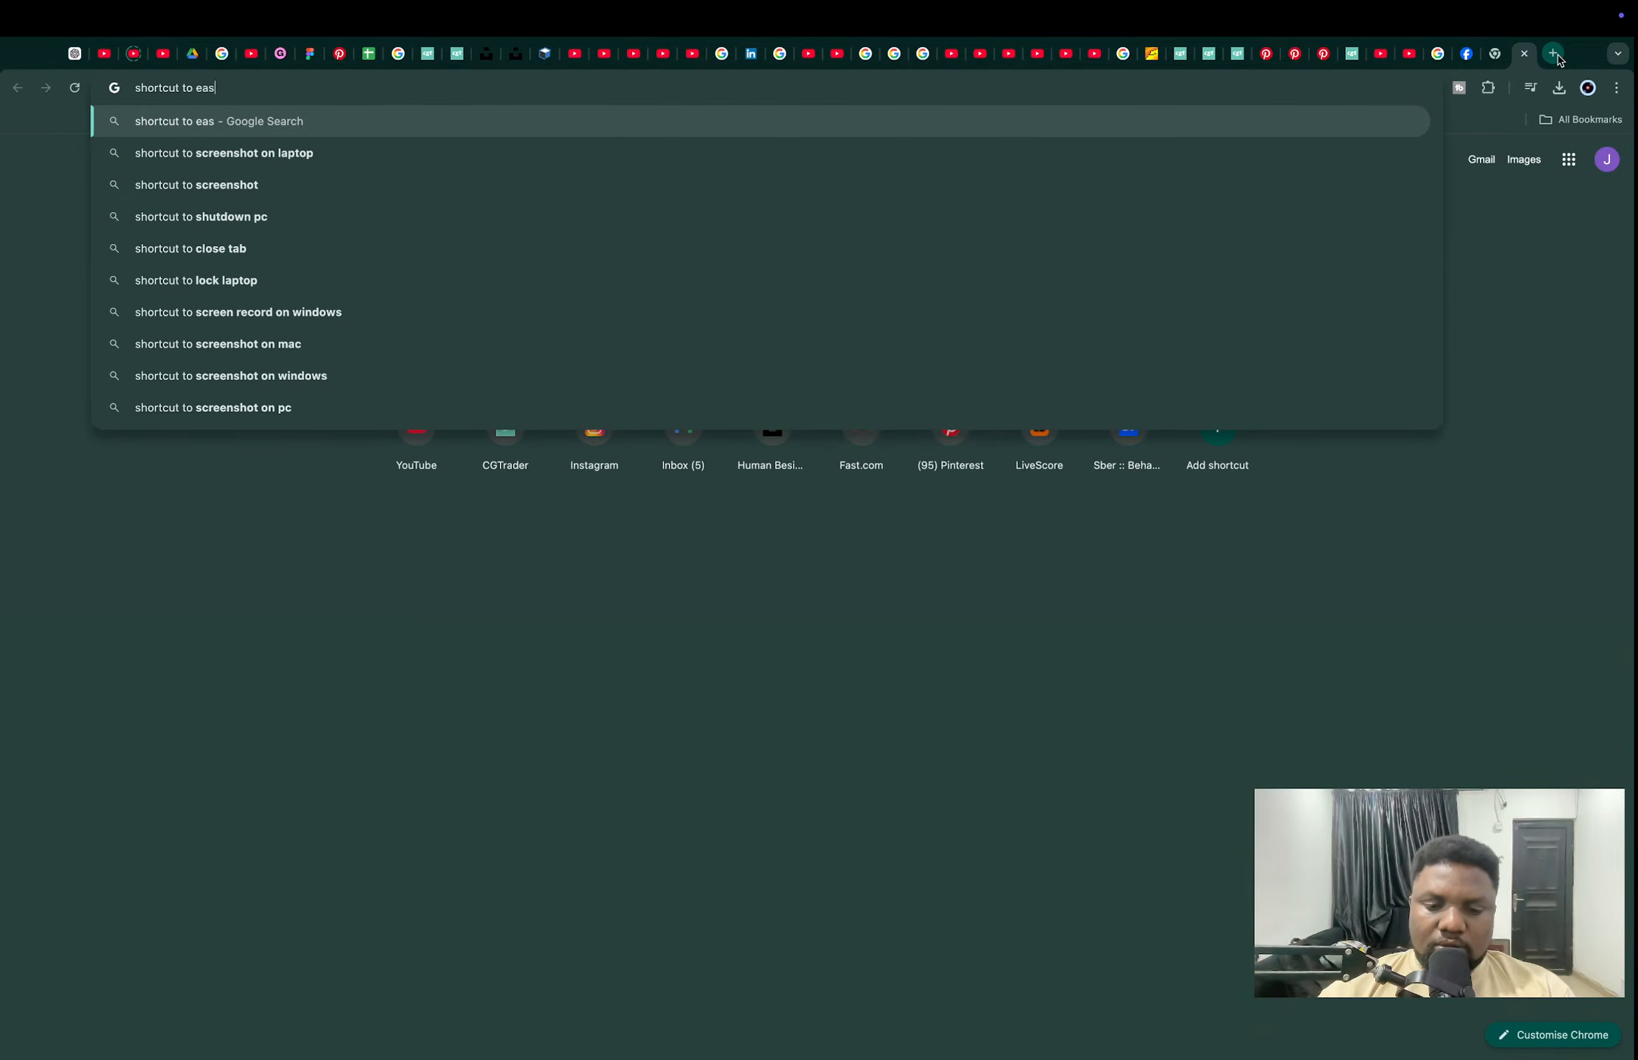
{"action": "type", "text": "ily access "}
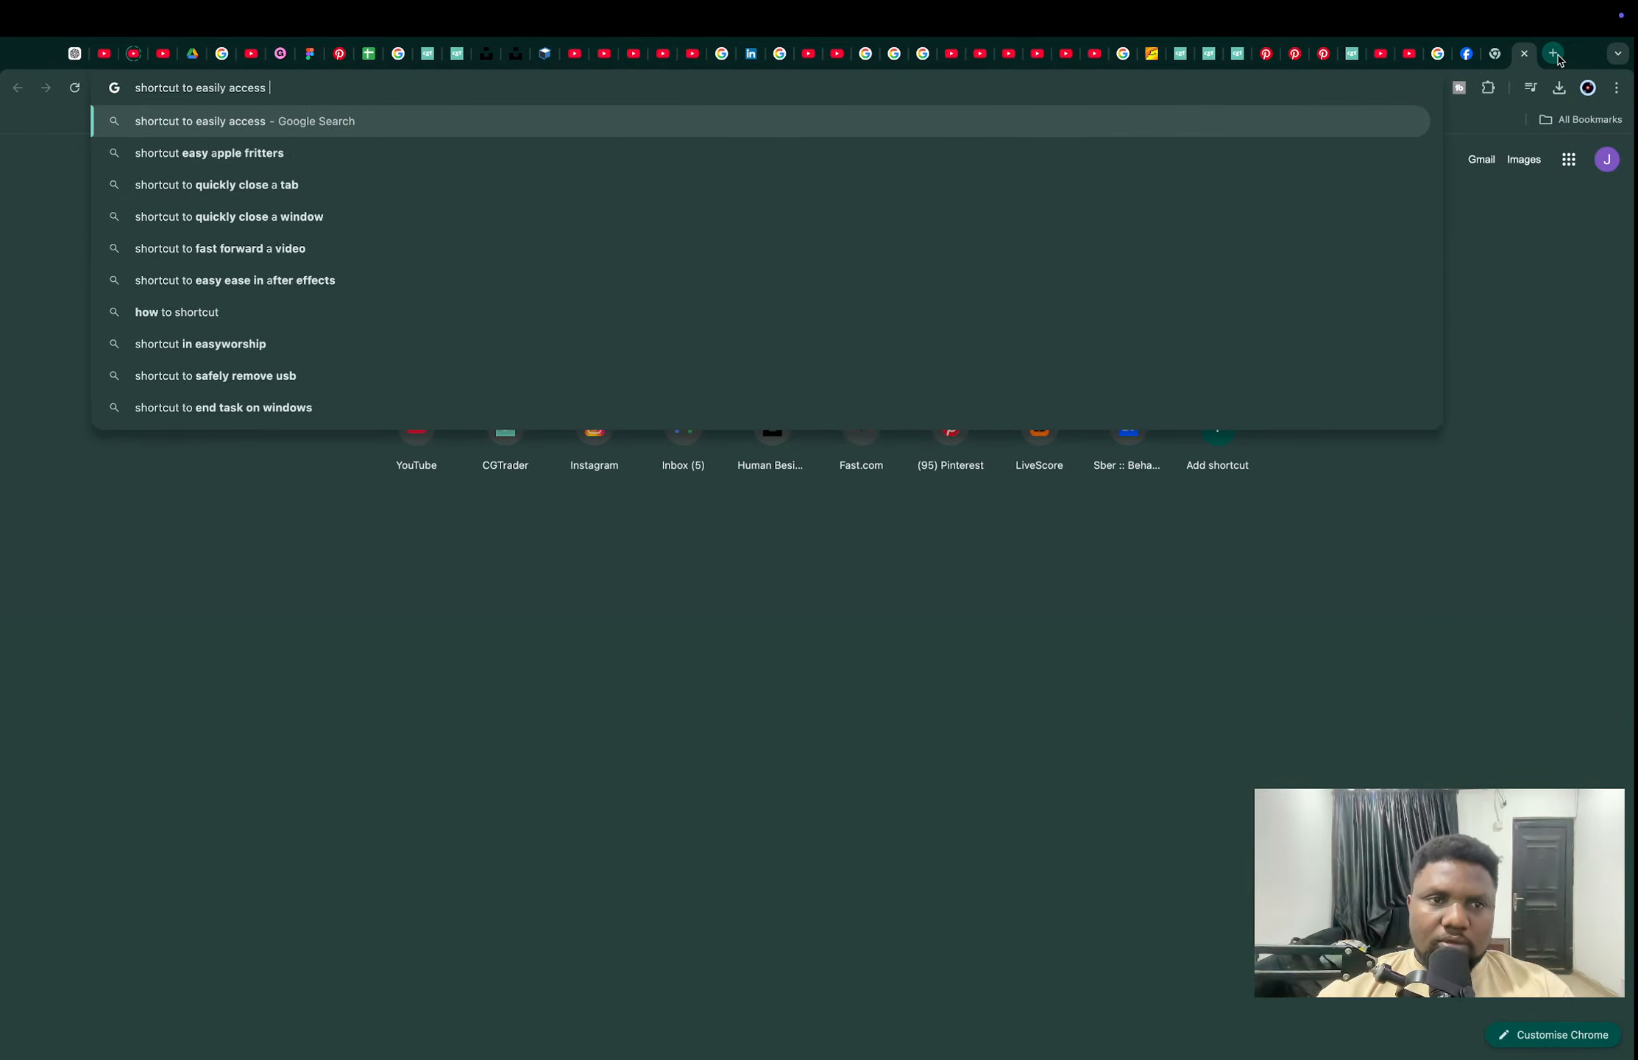
{"action": "type", "text": "sculp"}
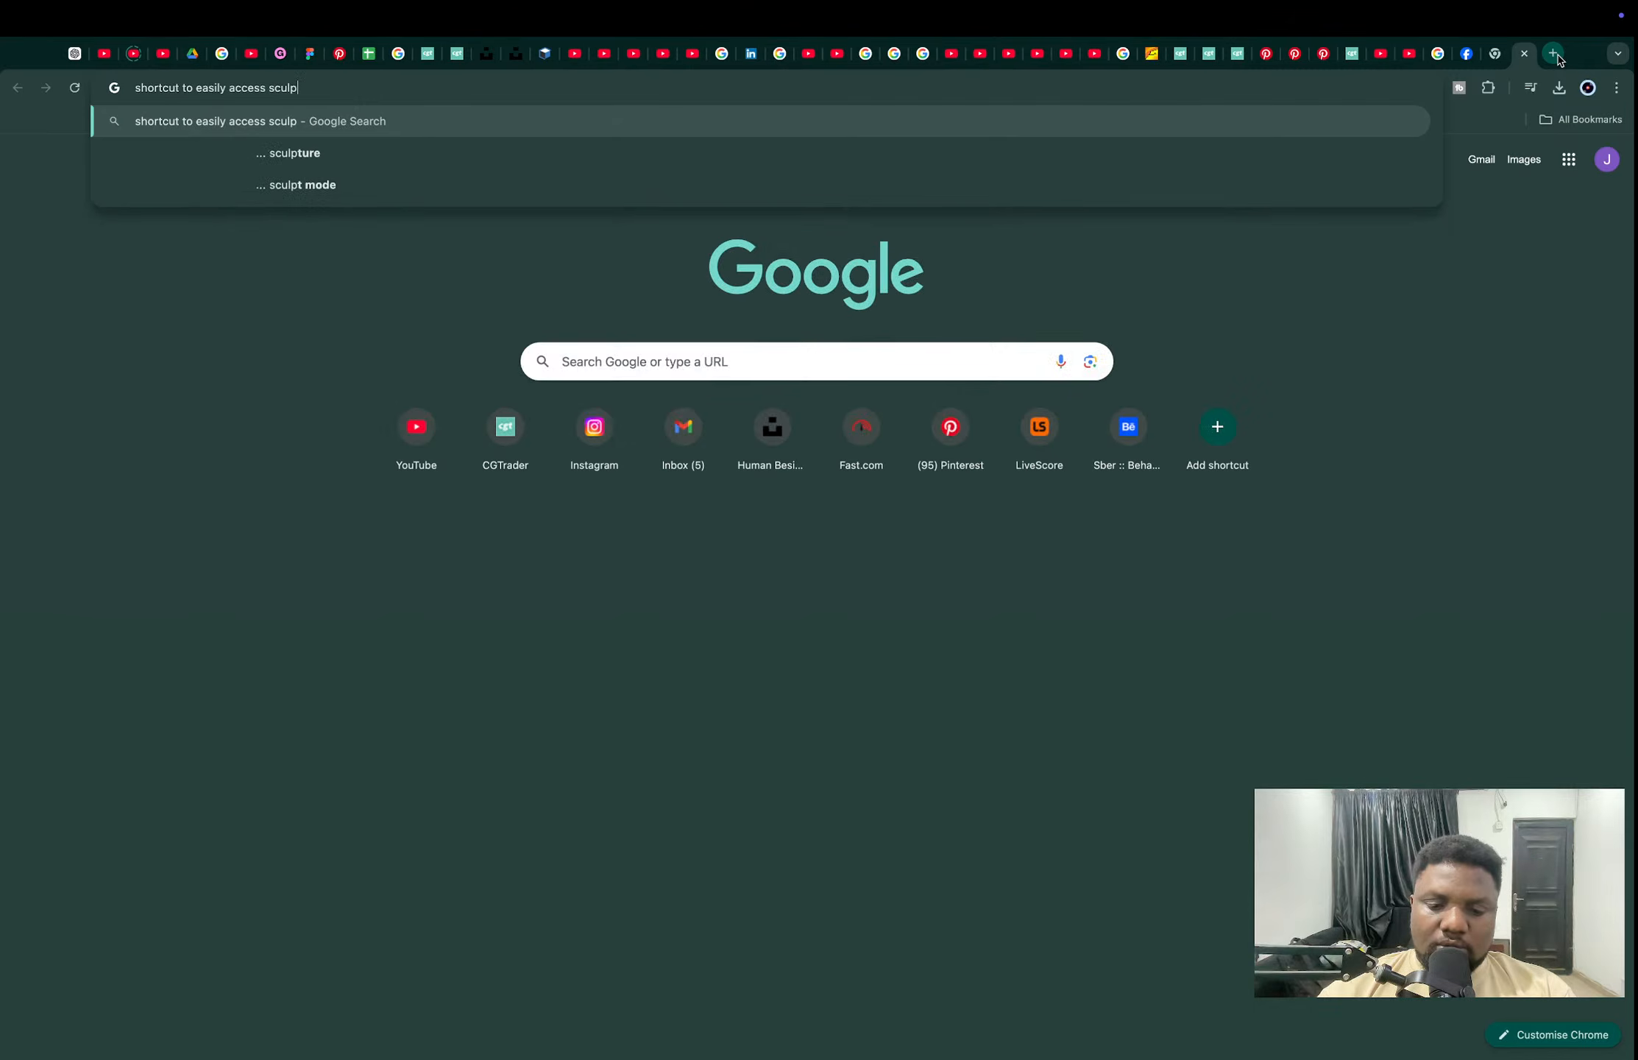
{"action": "type", "text": "t mode in blender"}
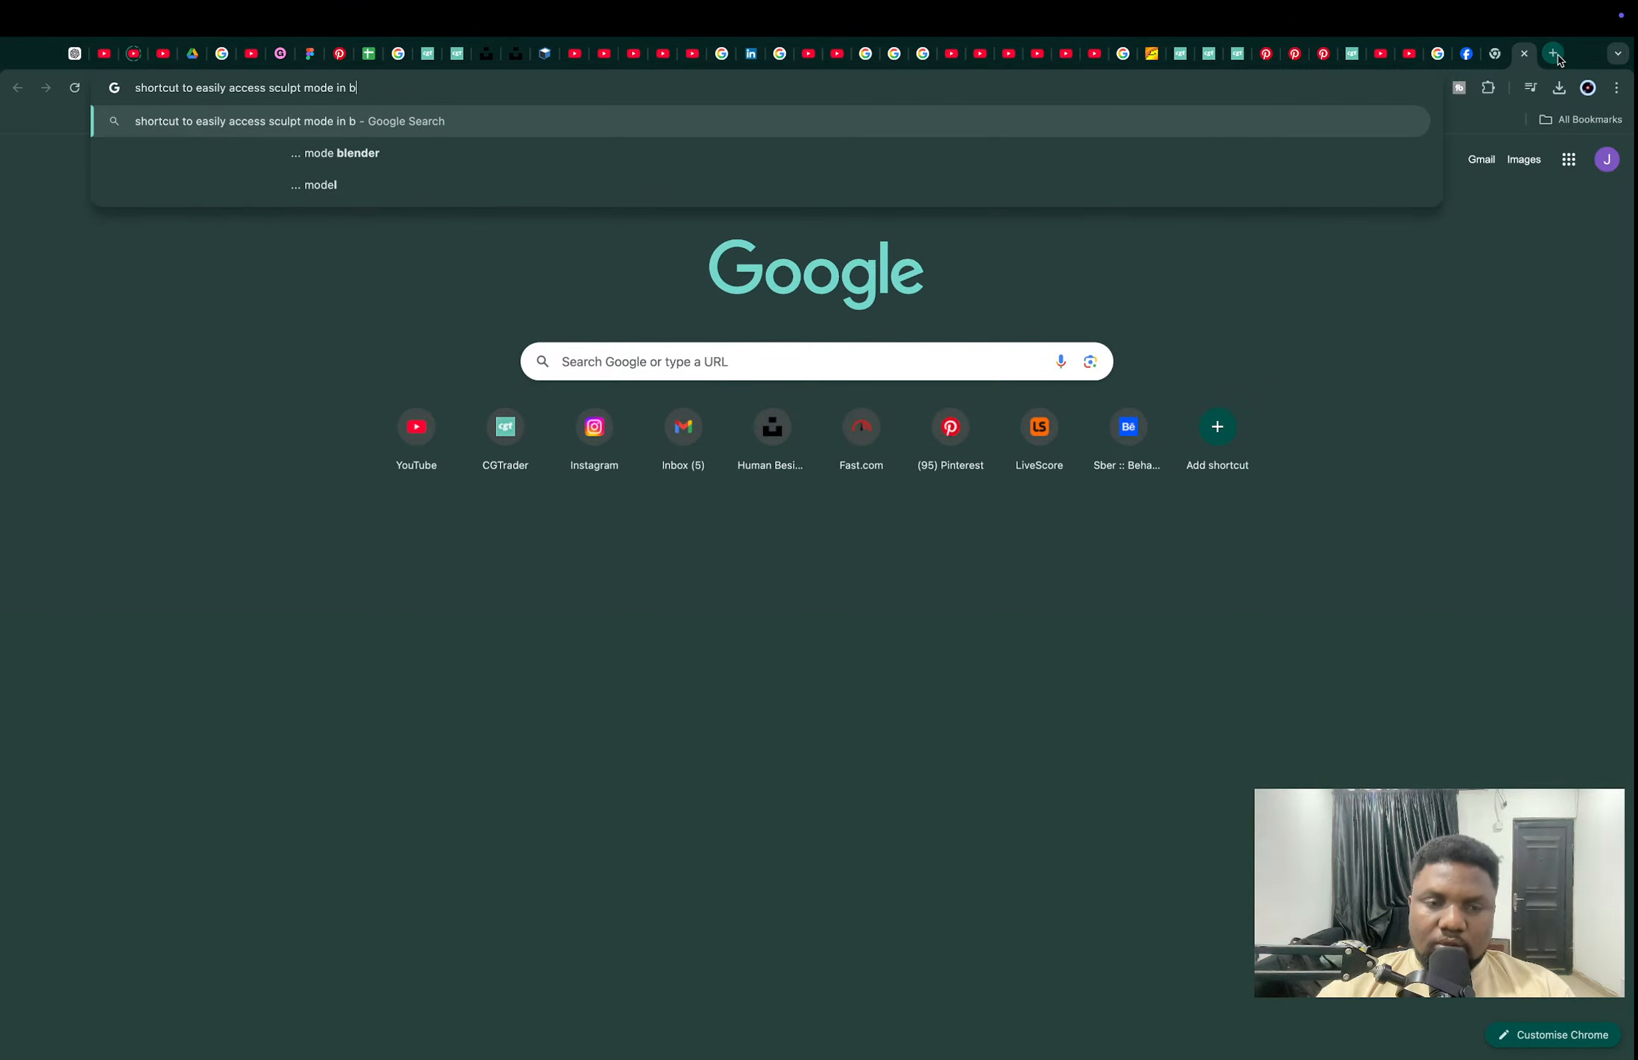
{"action": "key", "text": "Return"}
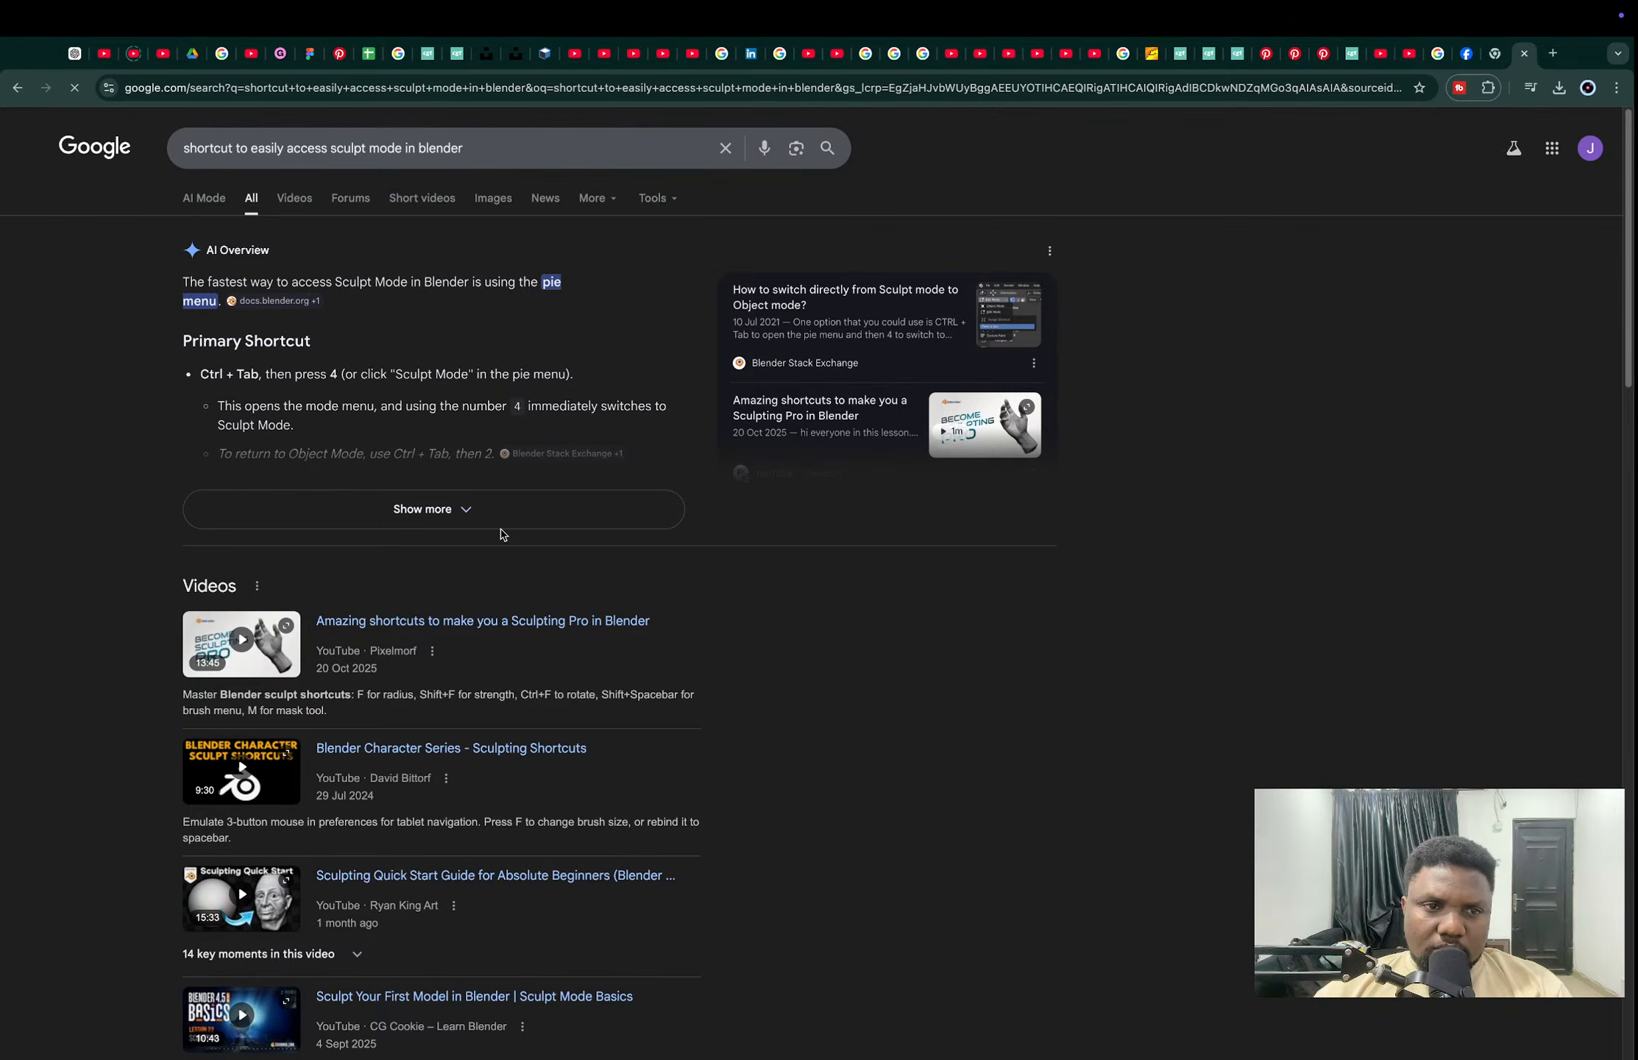
{"action": "left_click", "coordinate": [422, 507]}
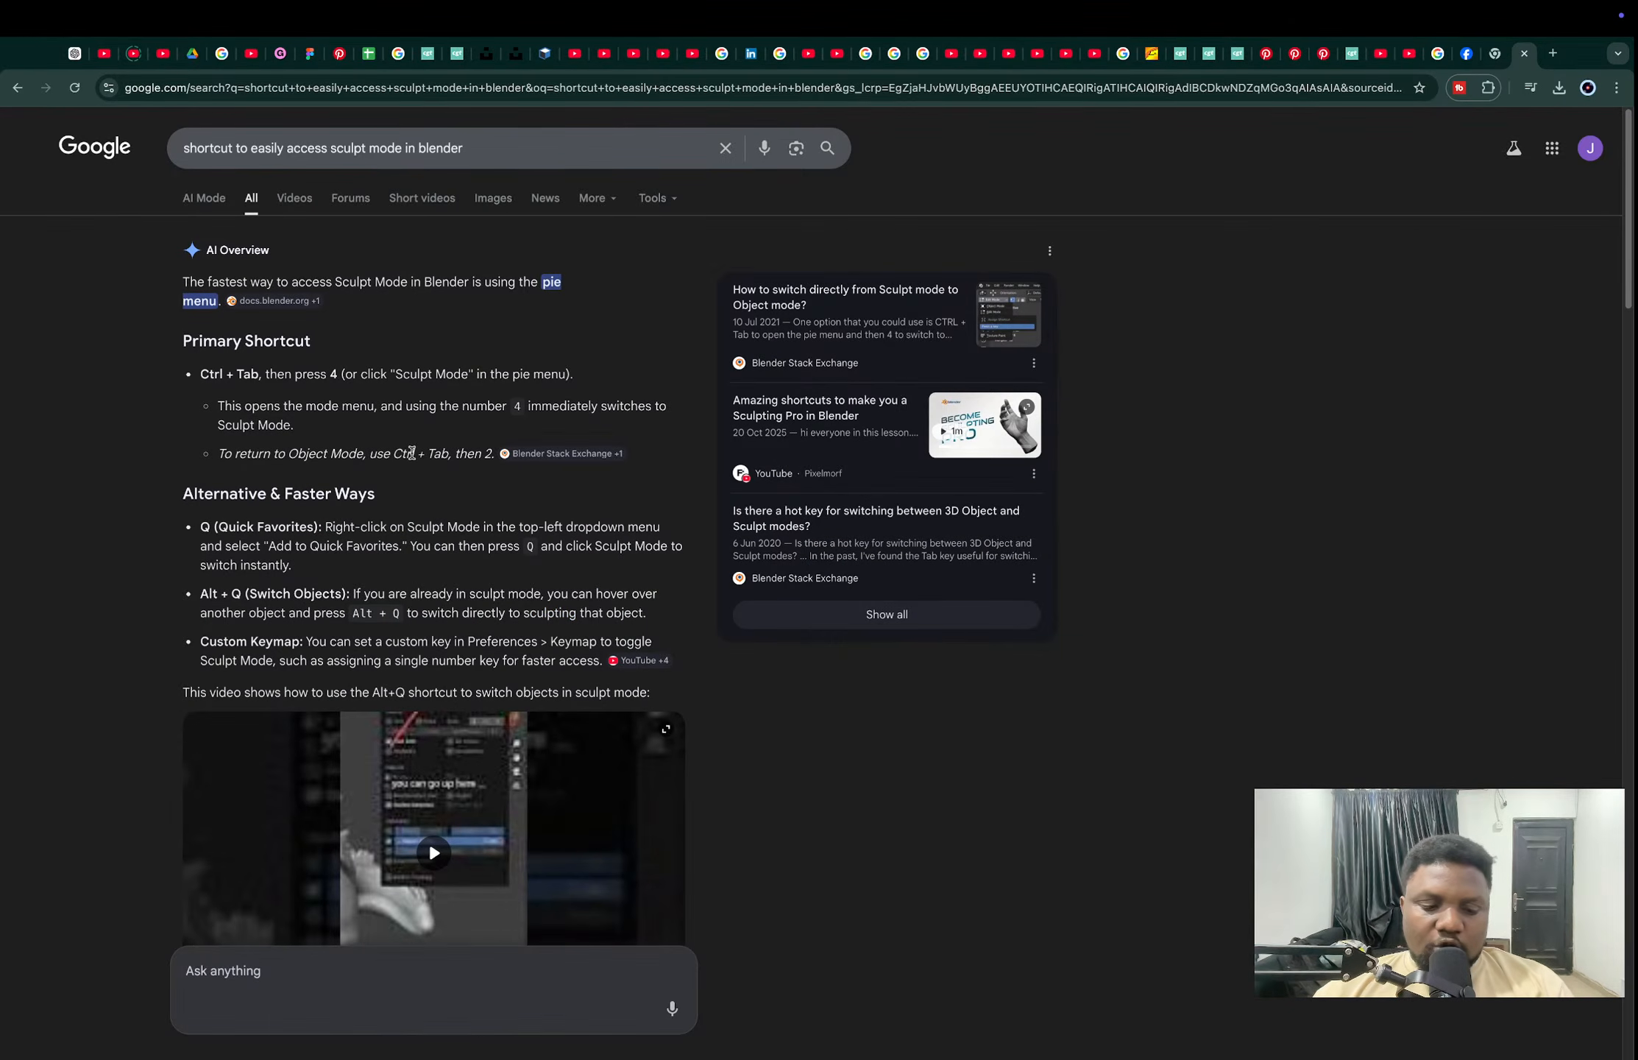
Step: Switch back to Blender and put the cylindrical wall into Sculpt Mode
{"action": "key", "text": "ctrl+Right"}
{"action": "key", "text": "ctrl+Right"}
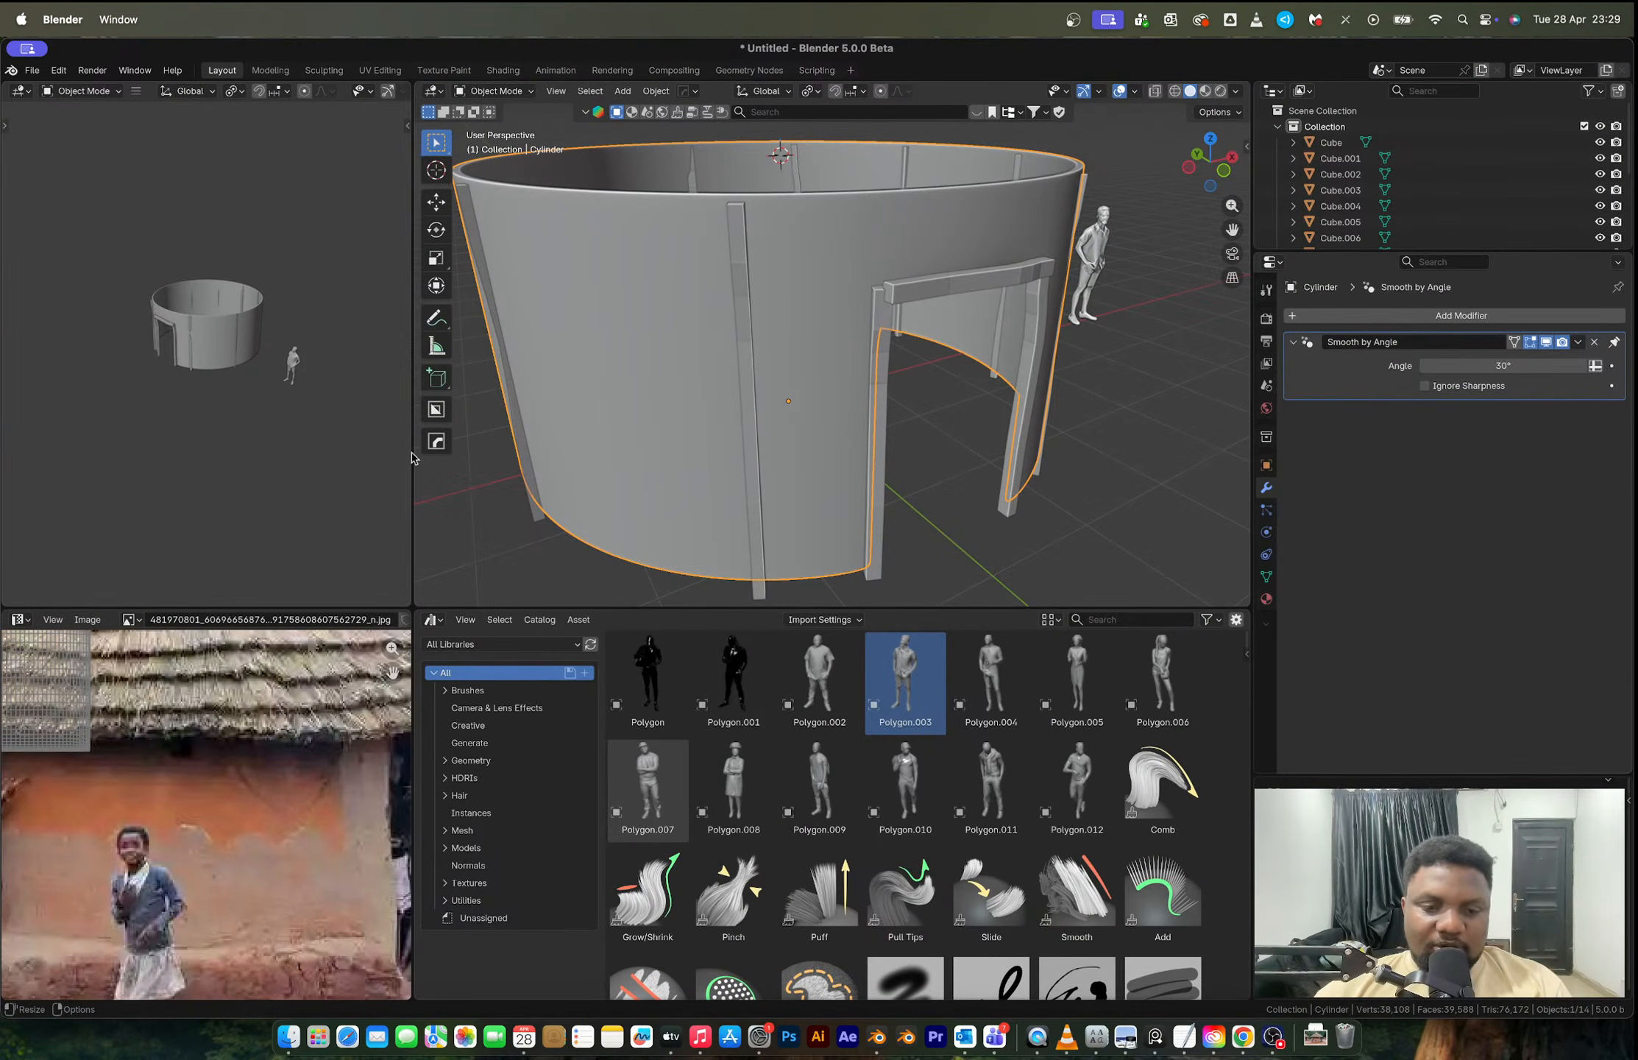
{"action": "key", "text": "ctrl+Tab"}
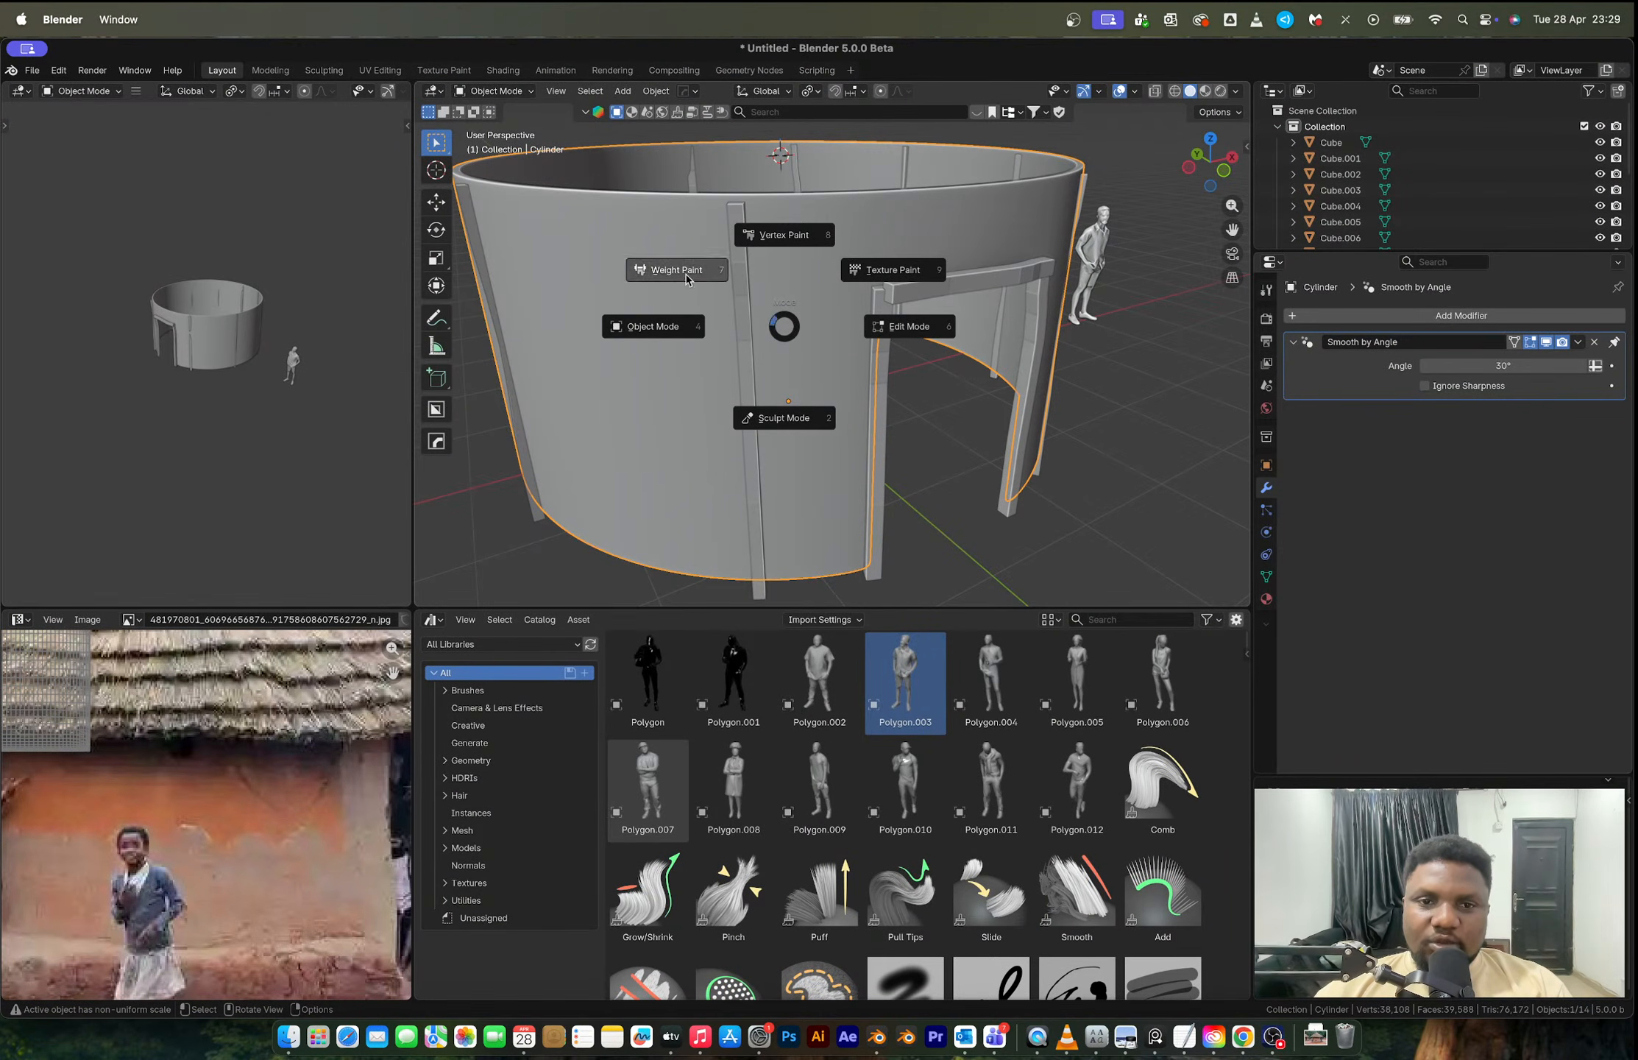
{"action": "left_click", "coordinate": [783, 417]}
{"action": "mouse_move", "coordinate": [834, 403]}
{"action": "middle_mouse_down"}
{"action": "mouse_move", "coordinate": [780, 405]}
{"action": "mouse_move", "coordinate": [839, 335]}
{"action": "middle_mouse_up"}
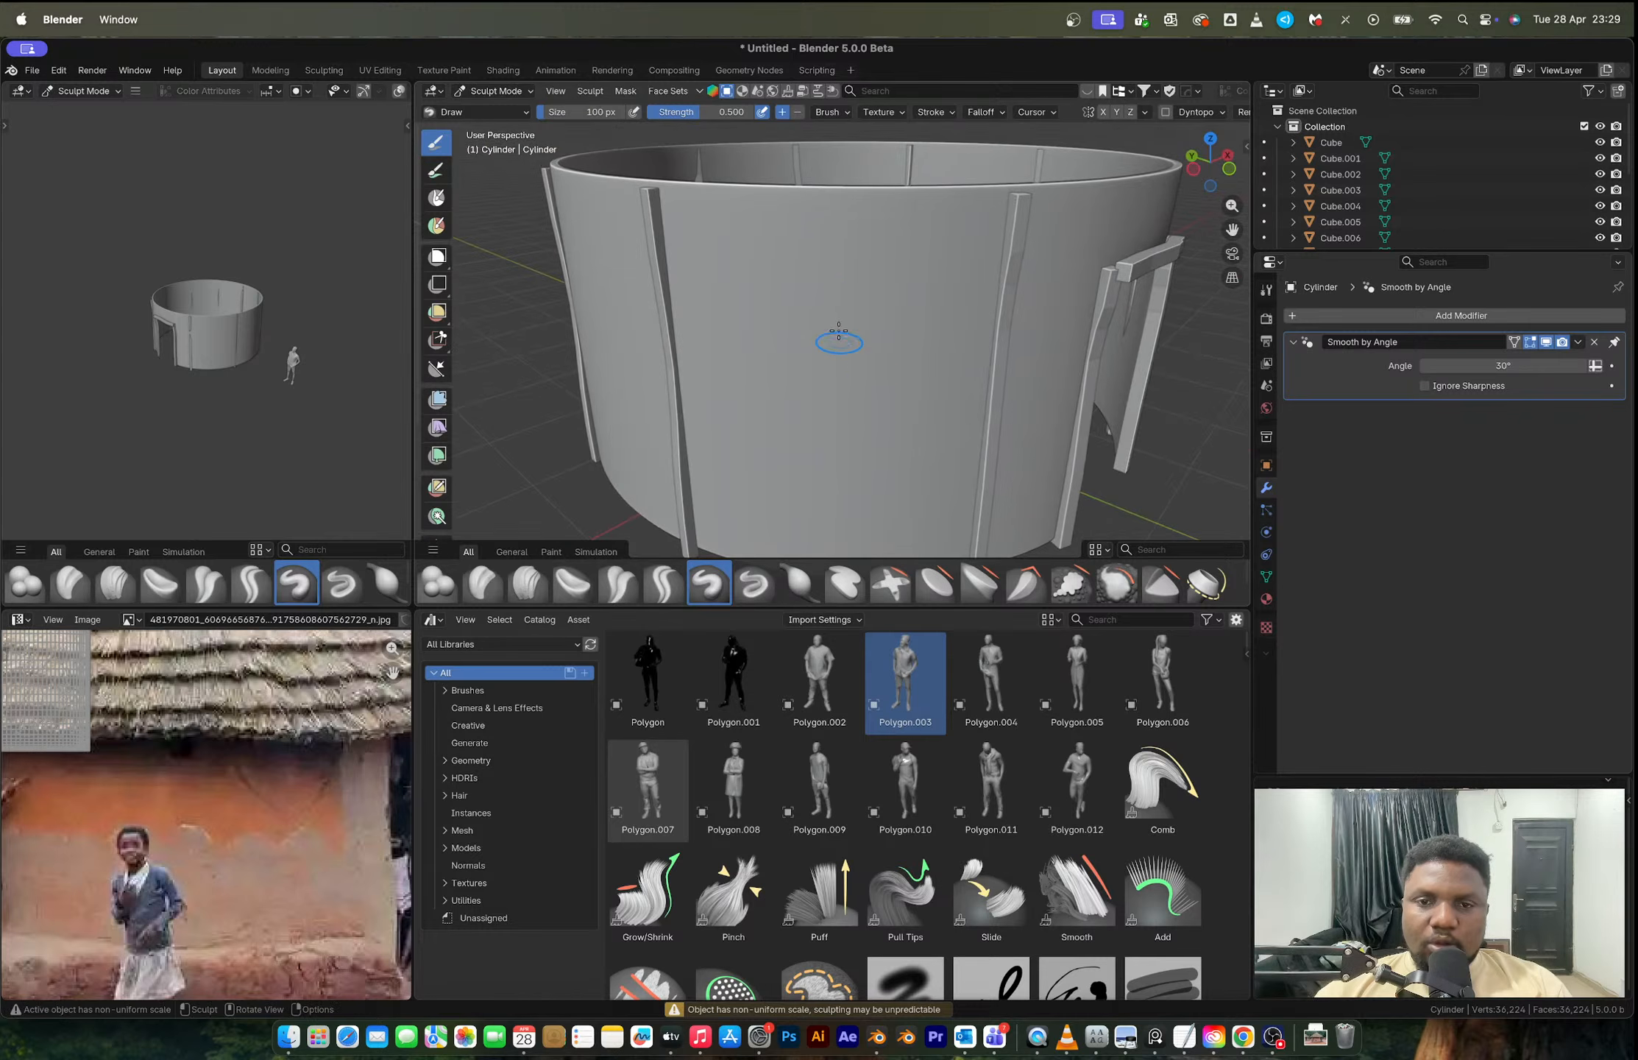
Step: Toggle the wall between Object Mode and Sculpt Mode, and try short Draw brush strokes on its outer face between two posts
{"action": "key", "text": "ctrl+Tab"}
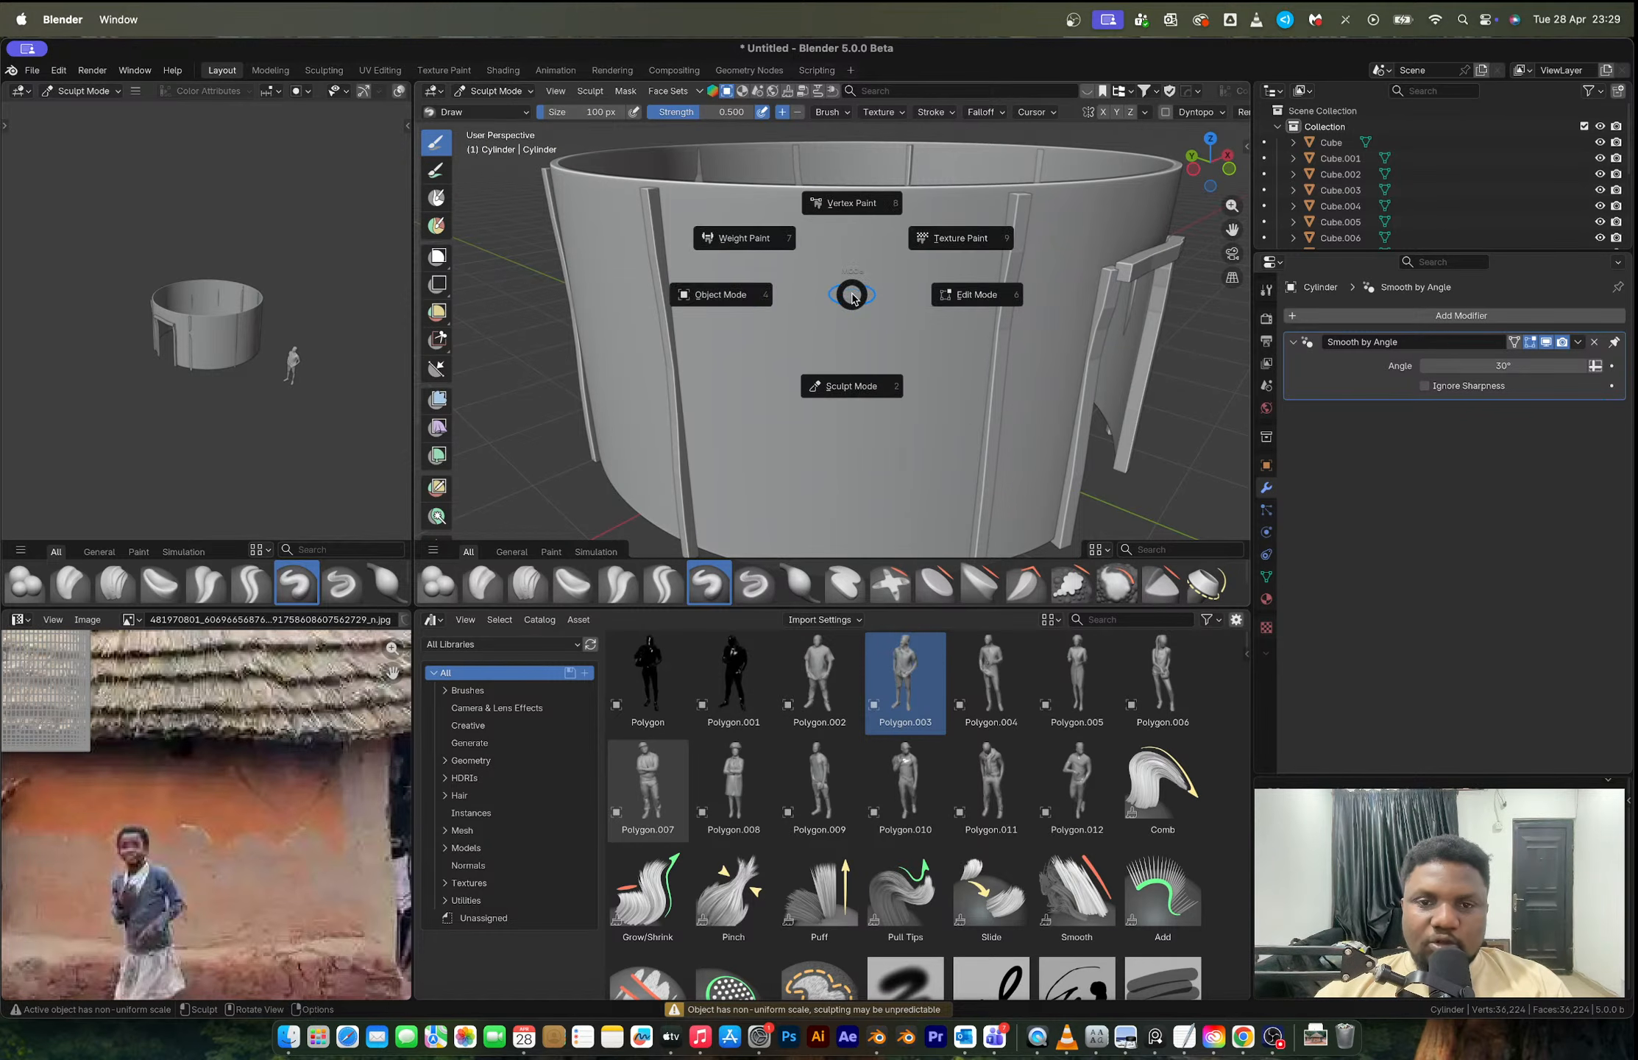
{"action": "left_click", "coordinate": [824, 298]}
{"action": "key", "text": "ctrl+Tab"}
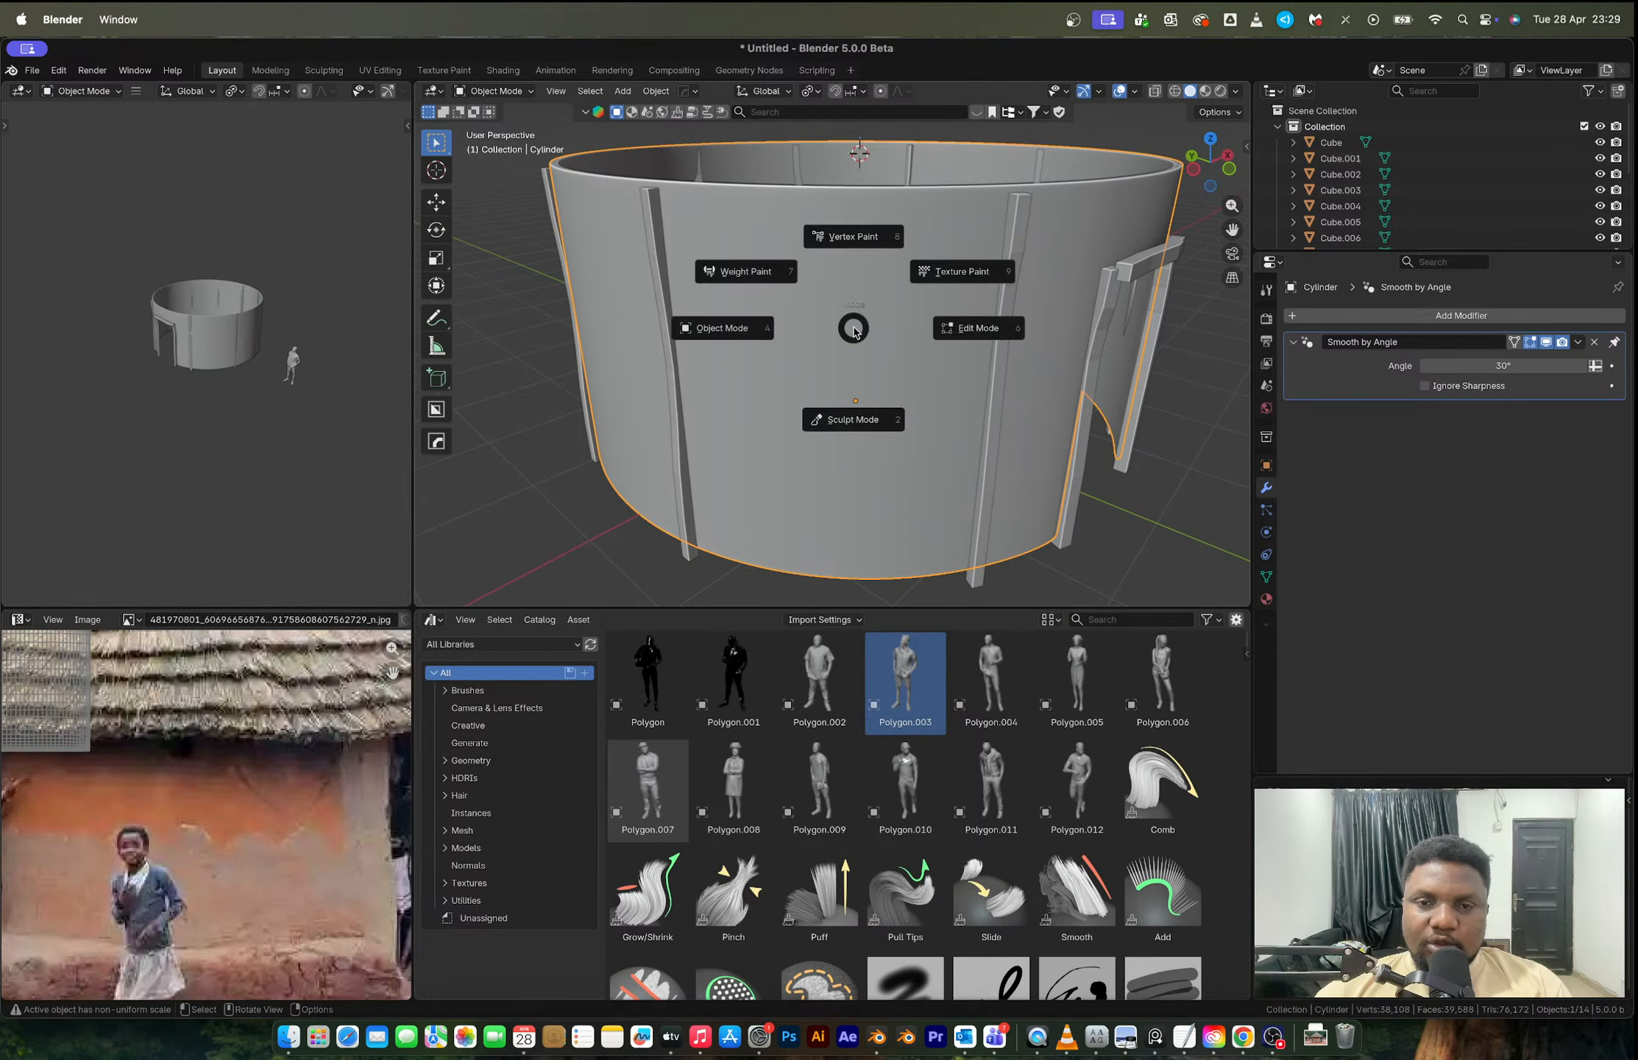
{"action": "left_click", "coordinate": [859, 346]}
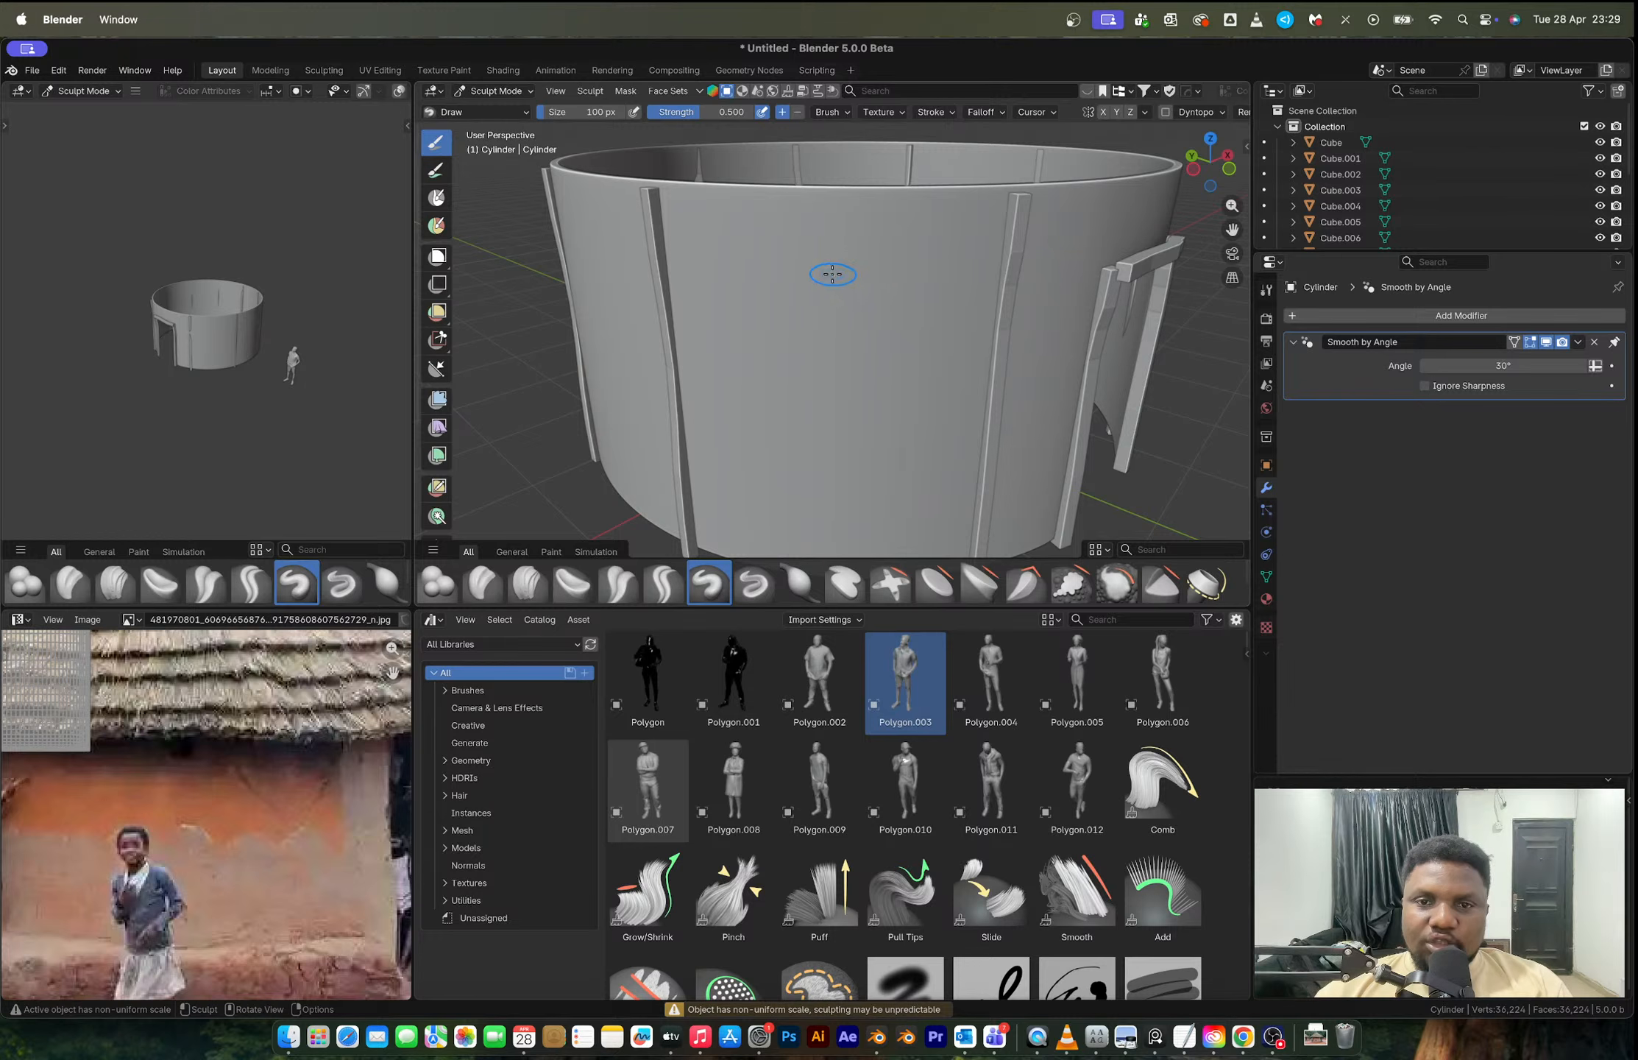
{"action": "left_click_drag", "start_coordinate": [833, 275], "coordinate": [846, 309]}
{"action": "left_click_drag", "start_coordinate": [935, 359], "coordinate": [939, 357]}
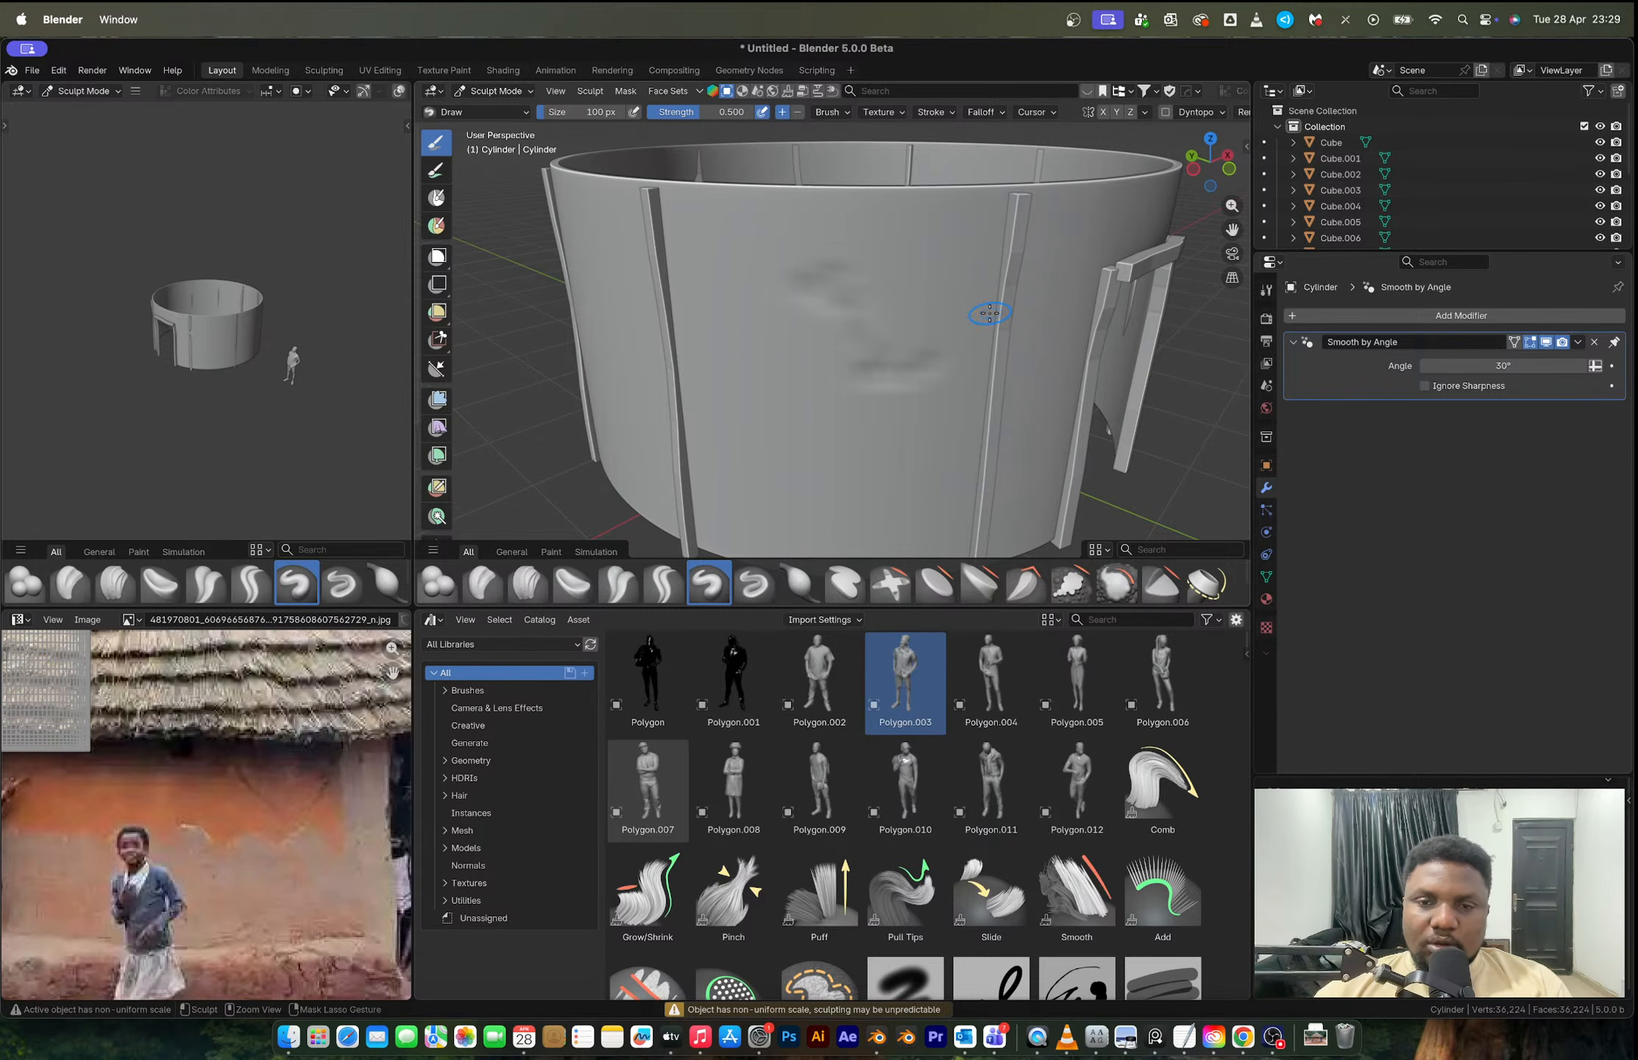
Step: Return the wall to Object Mode and apply its scale
{"action": "key", "text": "ctrl+Tab"}
{"action": "left_click", "coordinate": [831, 320]}
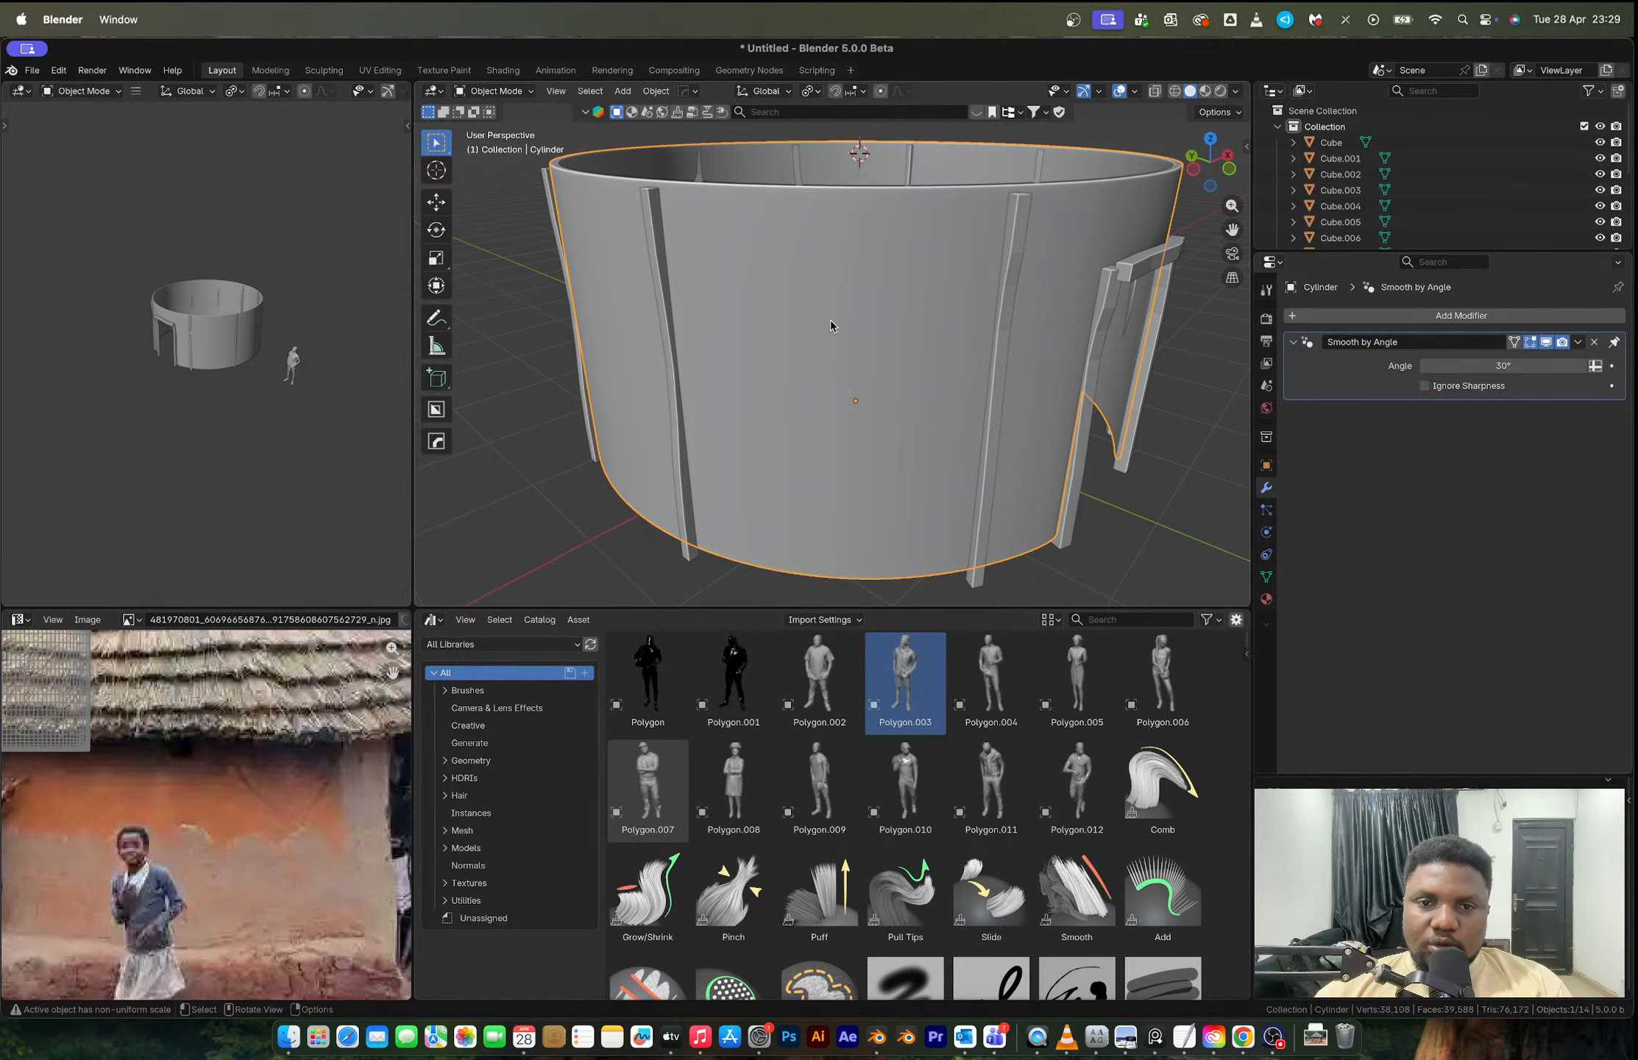
{"action": "key", "text": "ctrl+a"}
{"action": "left_click", "coordinate": [786, 354]}
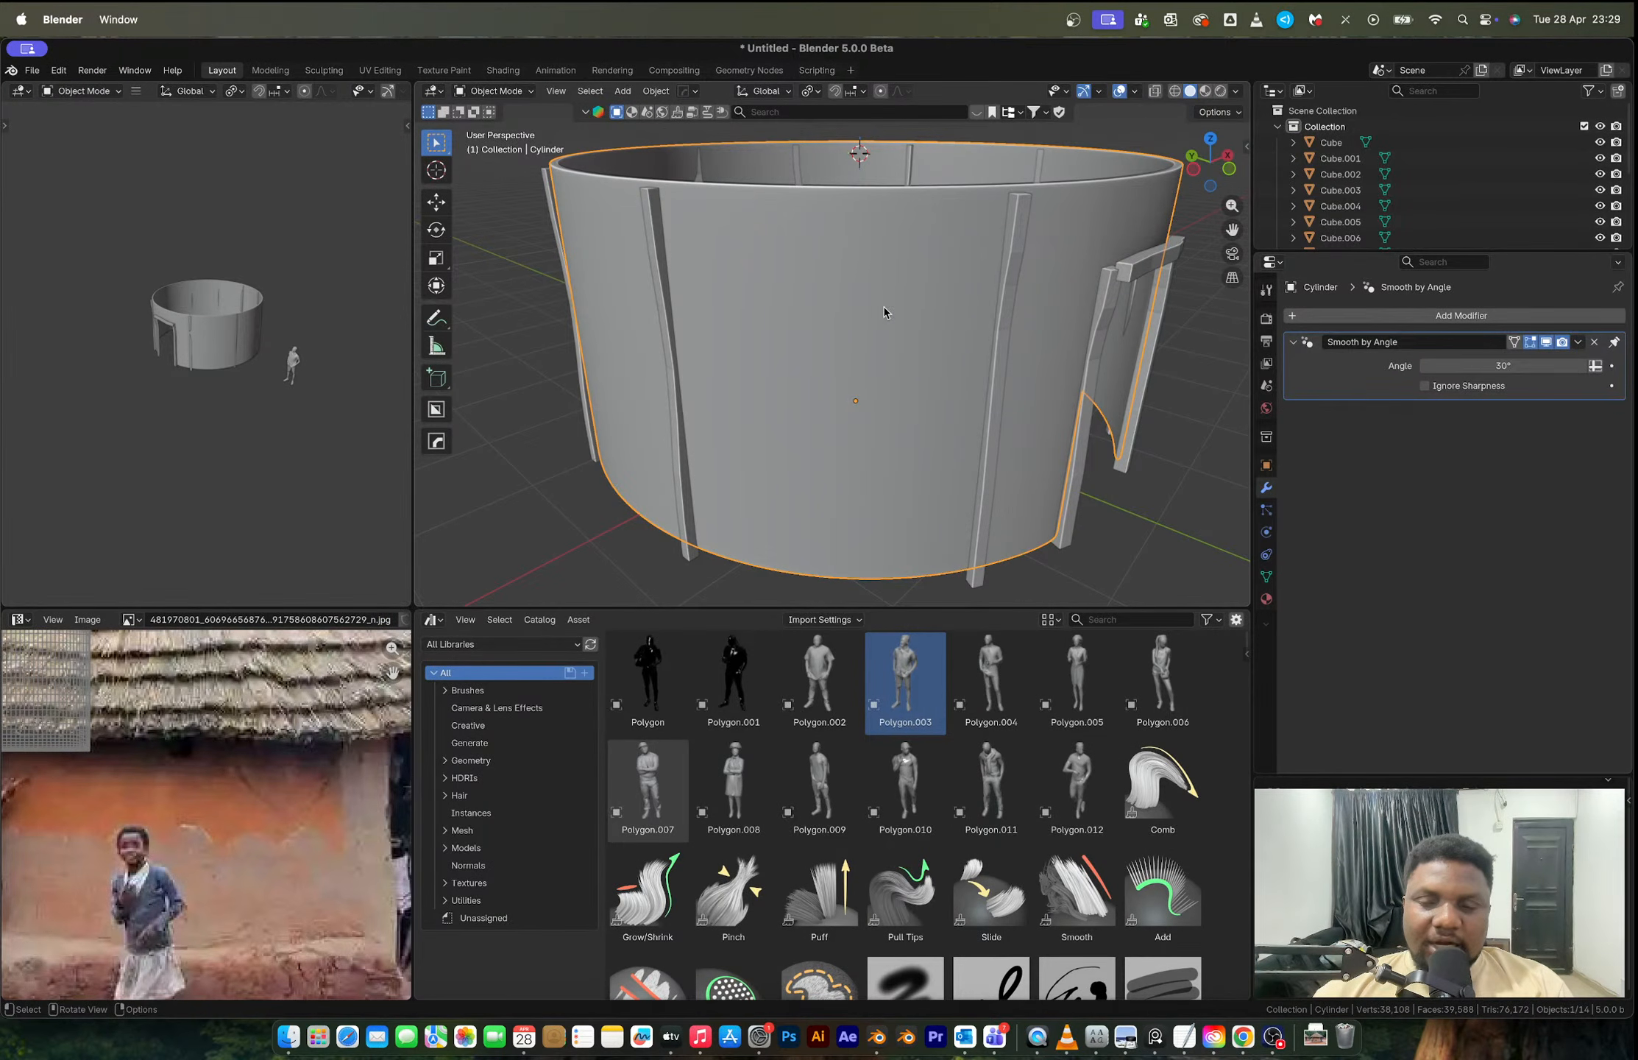
Step: Switch to Chrome and search the web in a new tab for "alpha textures for sclupting"
{"action": "key", "text": "ctrl+Right"}
{"action": "left_click", "coordinate": [1552, 55]}
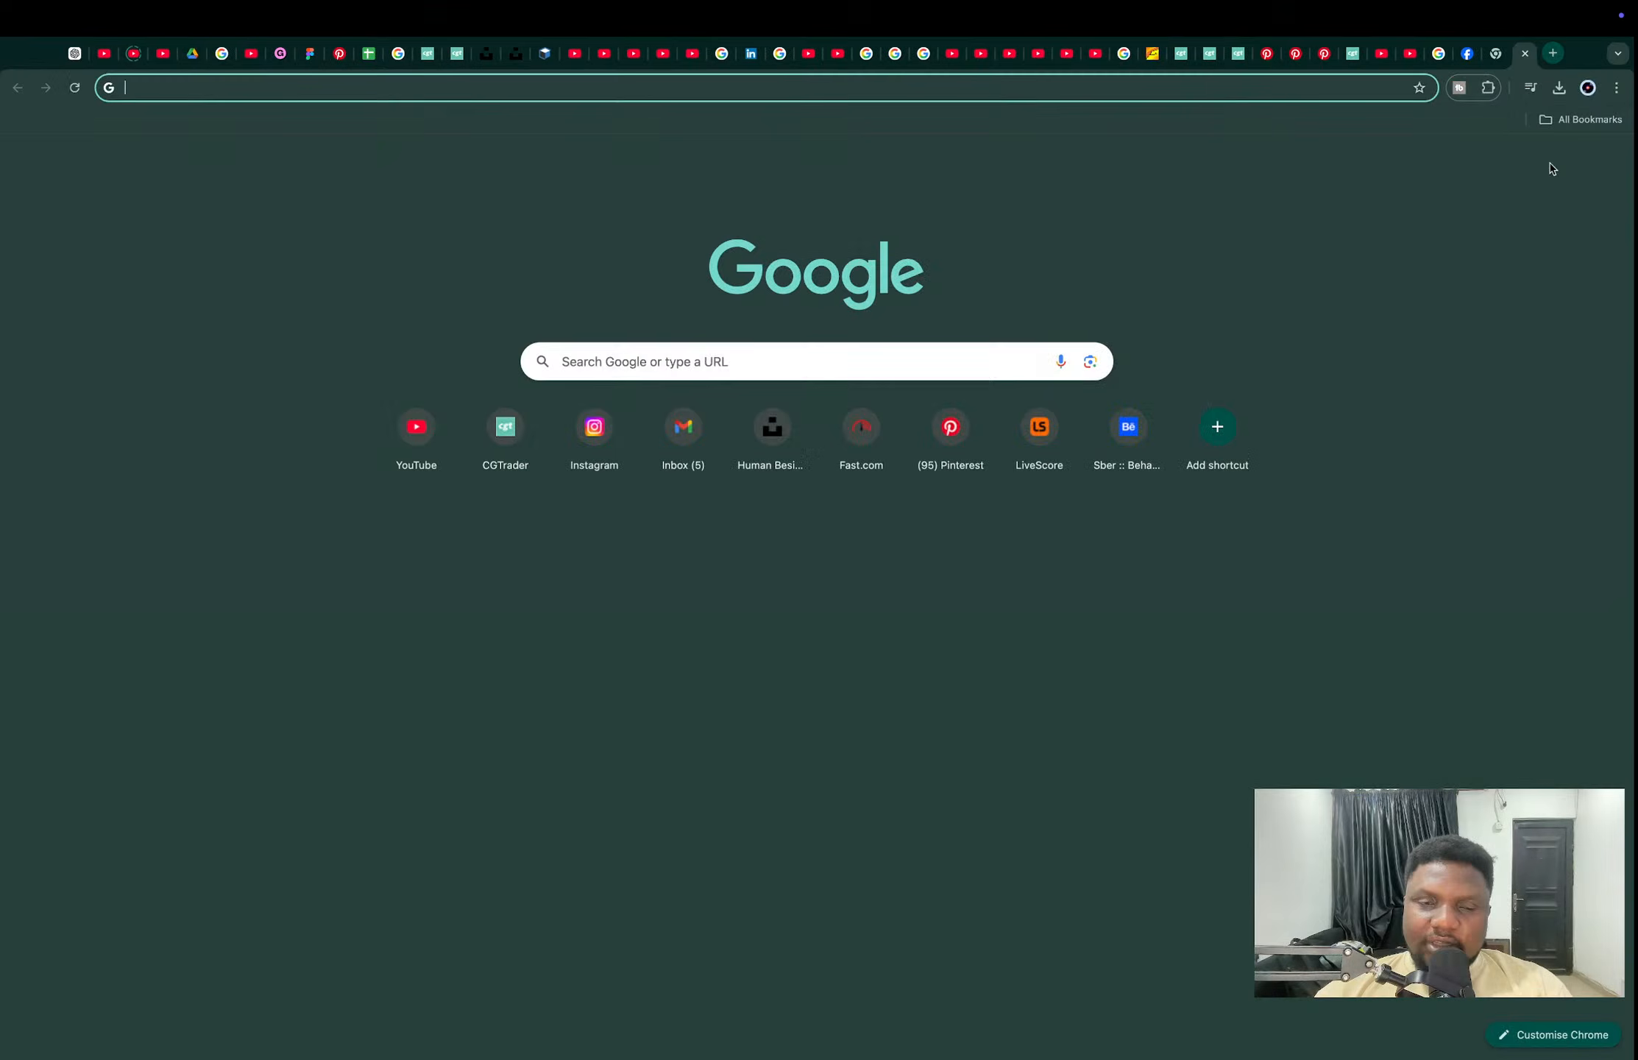
{"action": "type", "text": "alpha"}
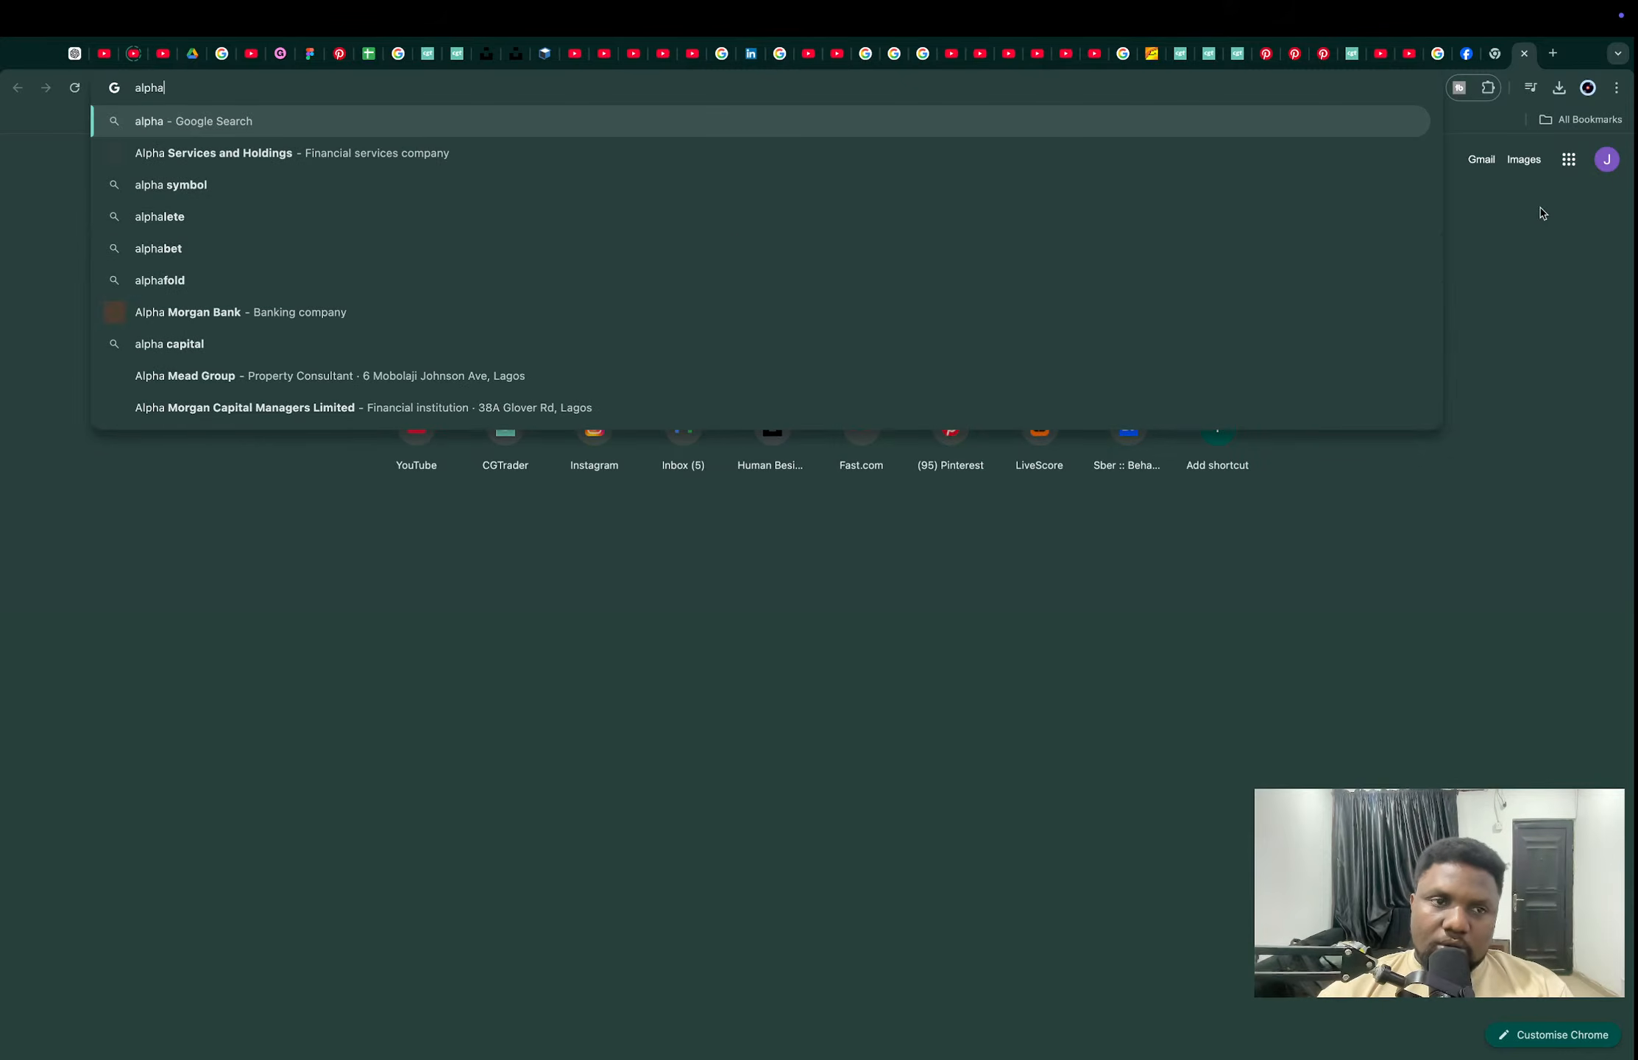
{"action": "type", "text": " texture"}
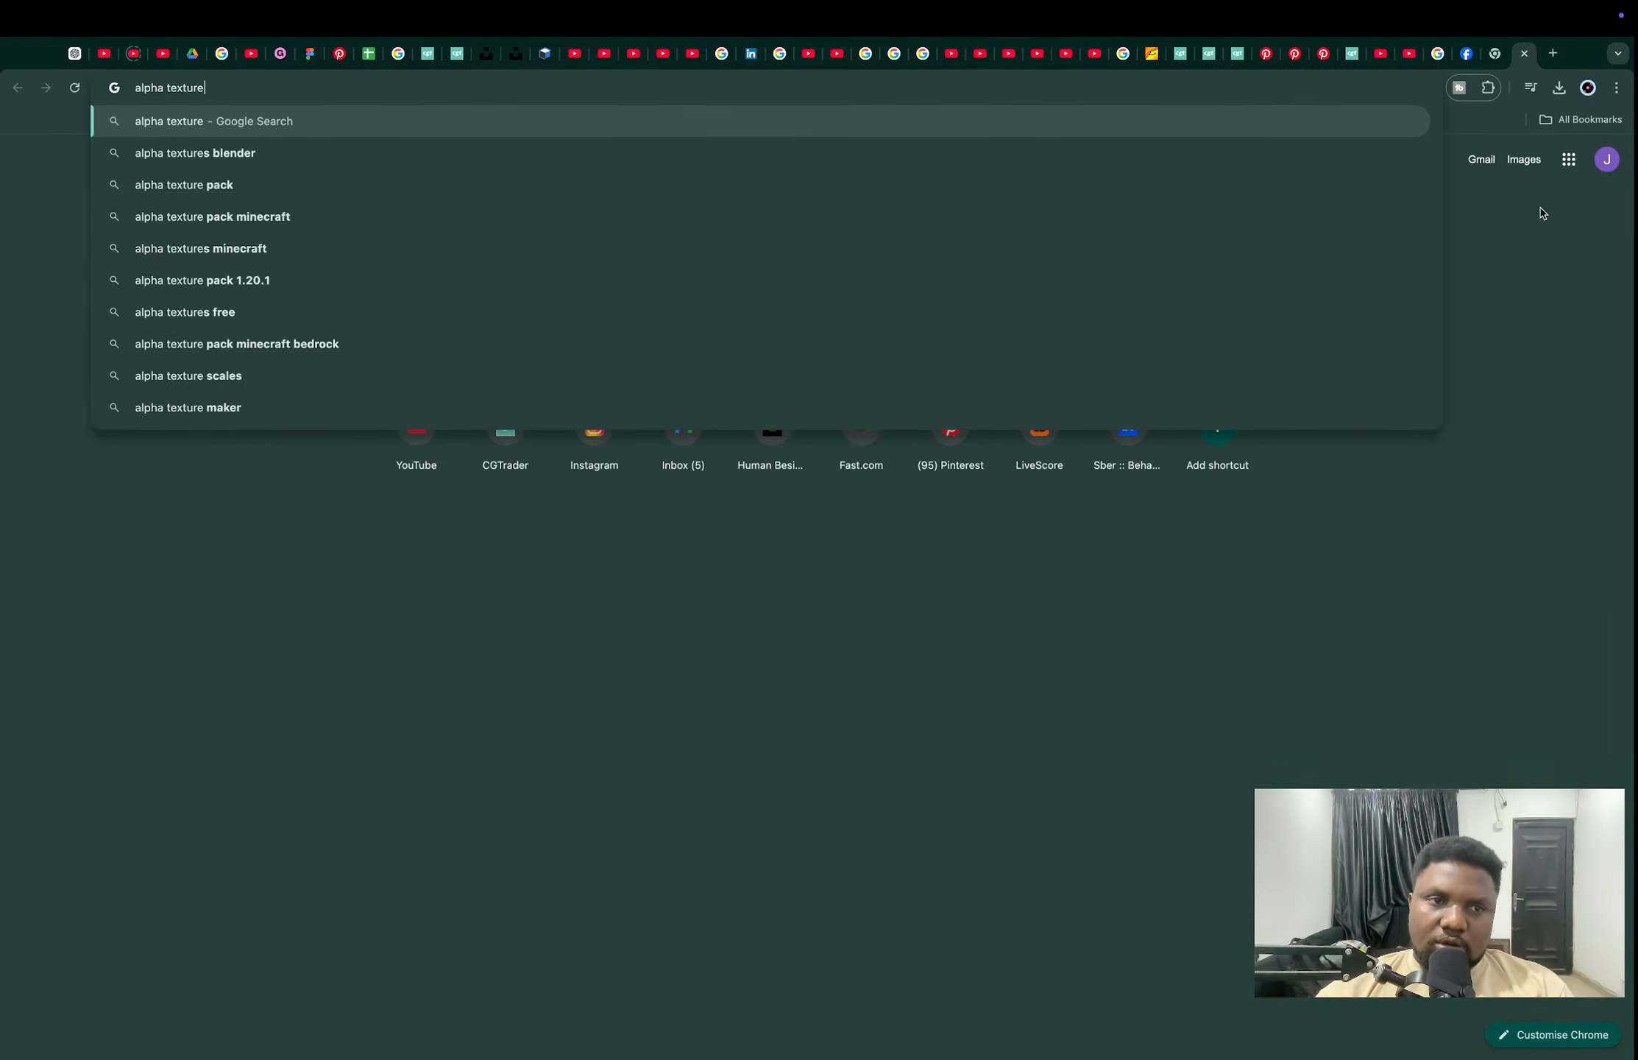
{"action": "type", "text": "s for s"}
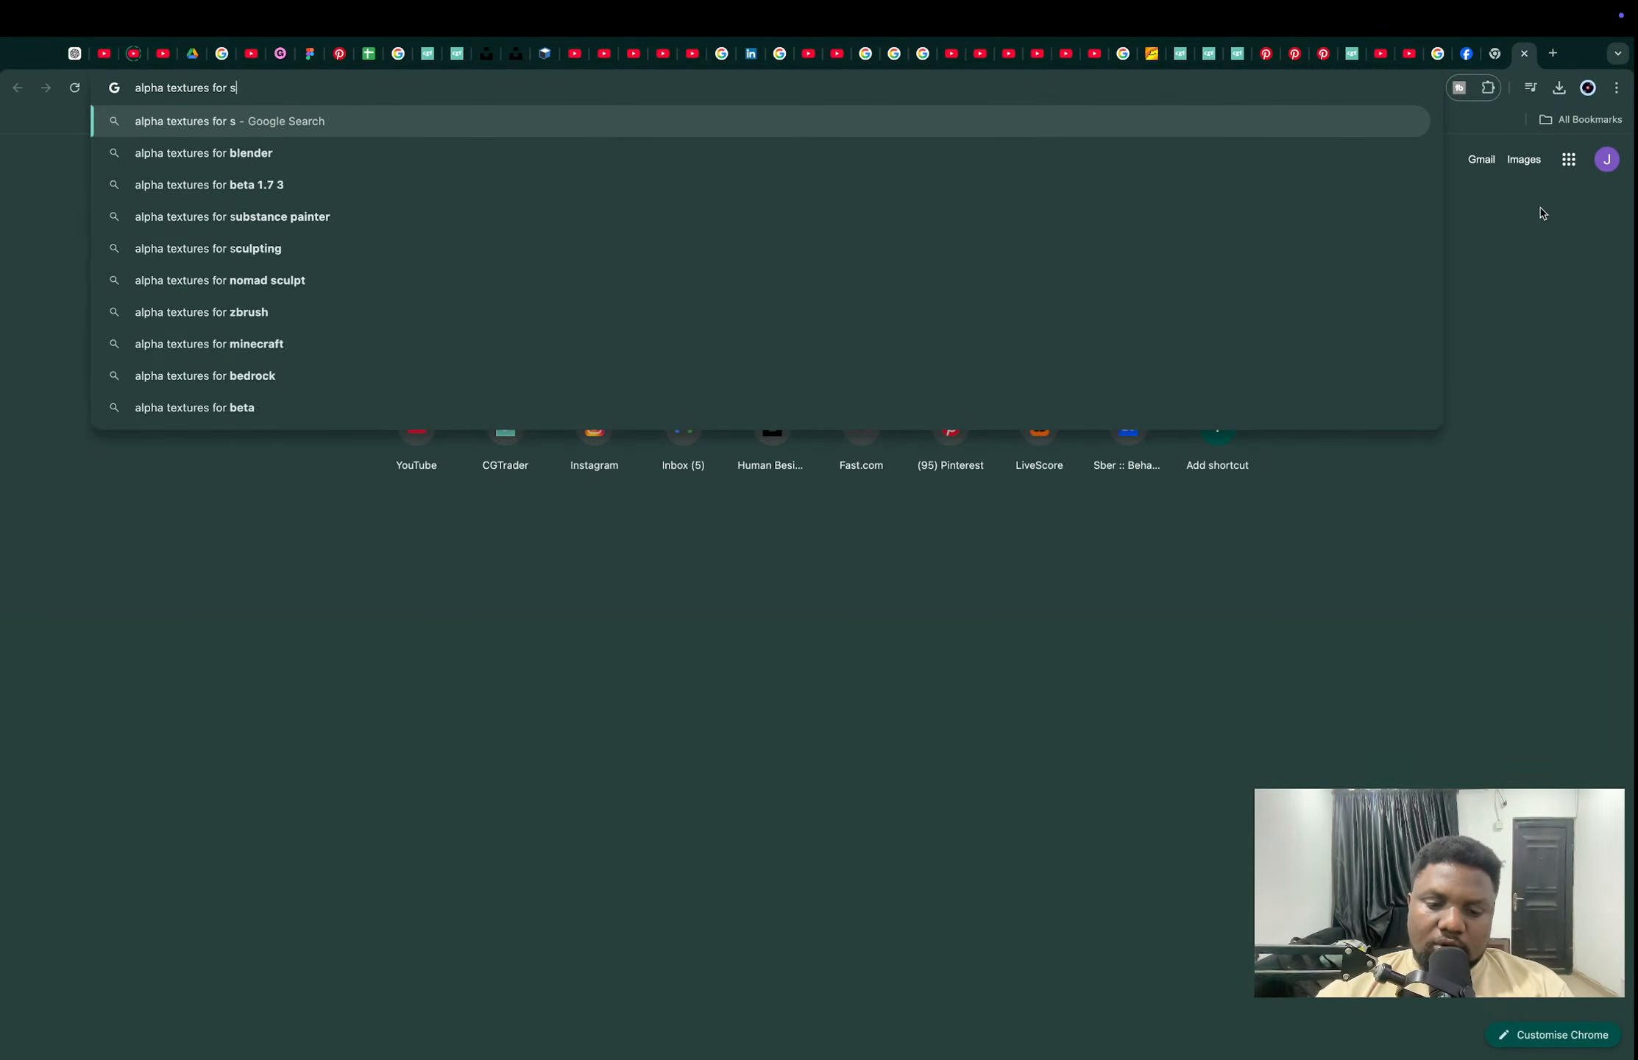
{"action": "type", "text": "clupting"}
{"action": "key", "text": "Return"}
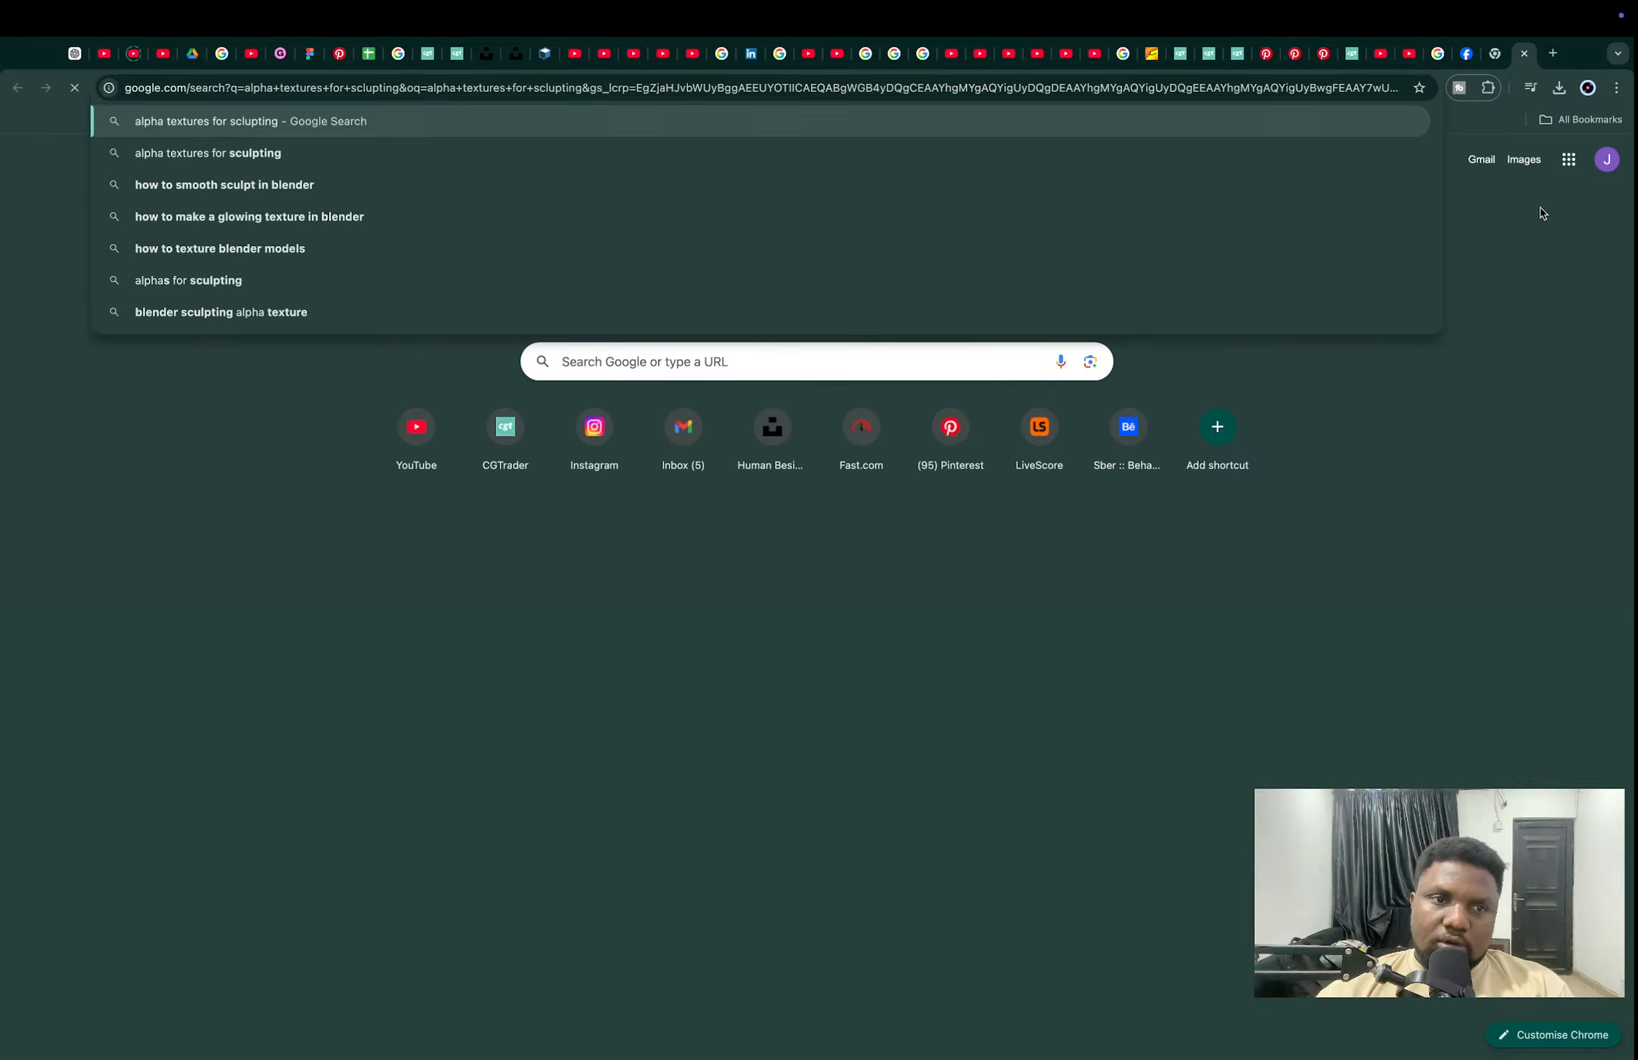
Step: Add "free" to the alpha textures search and show the image results
{"action": "left_click", "coordinate": [289, 148]}
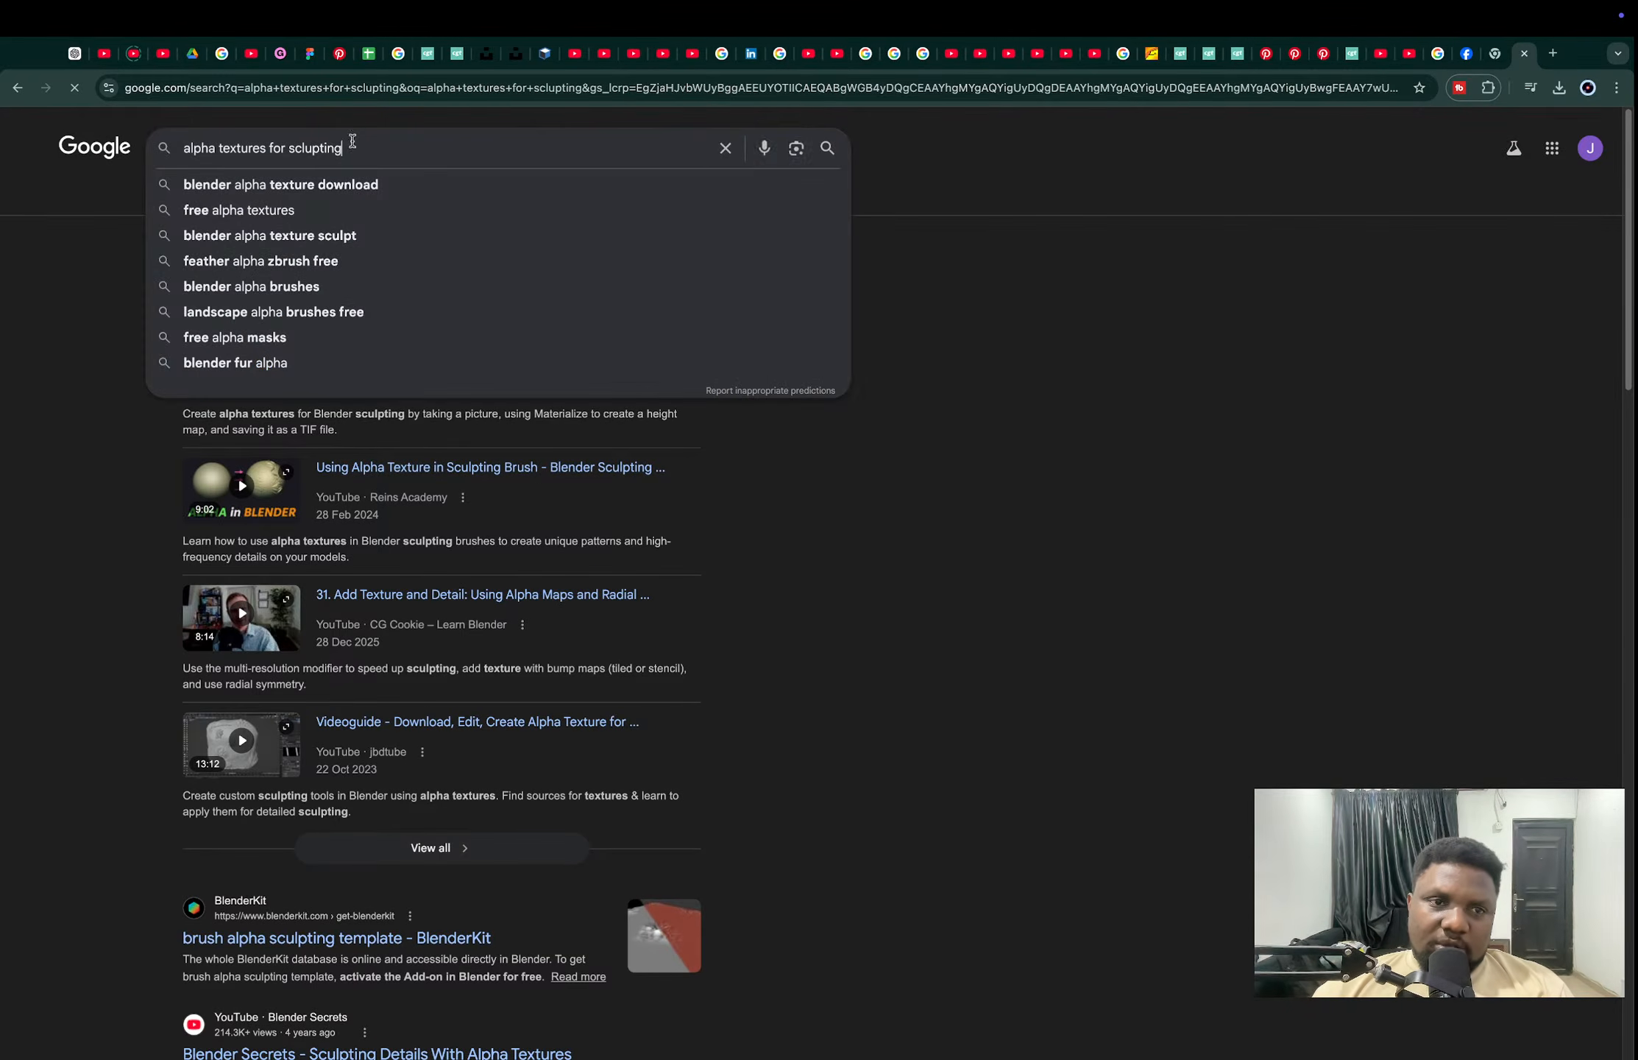
{"action": "type", "text": "free"}
{"action": "key", "text": "Return"}
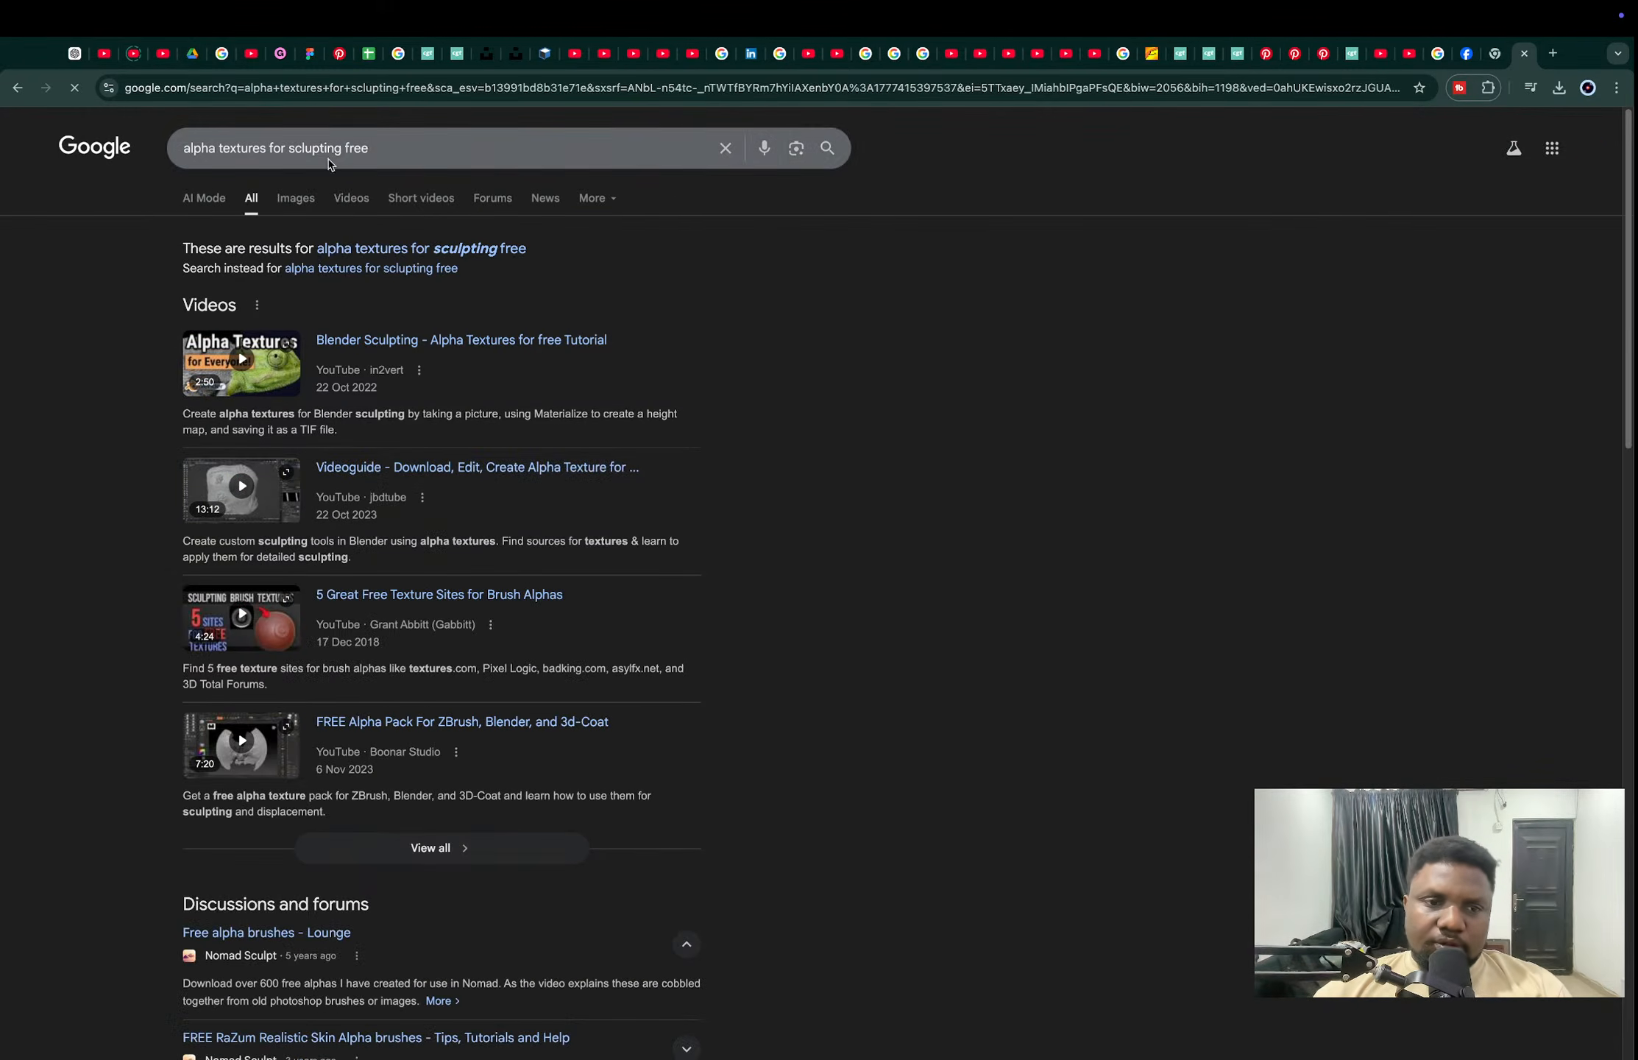
{"action": "left_click", "coordinate": [296, 198]}
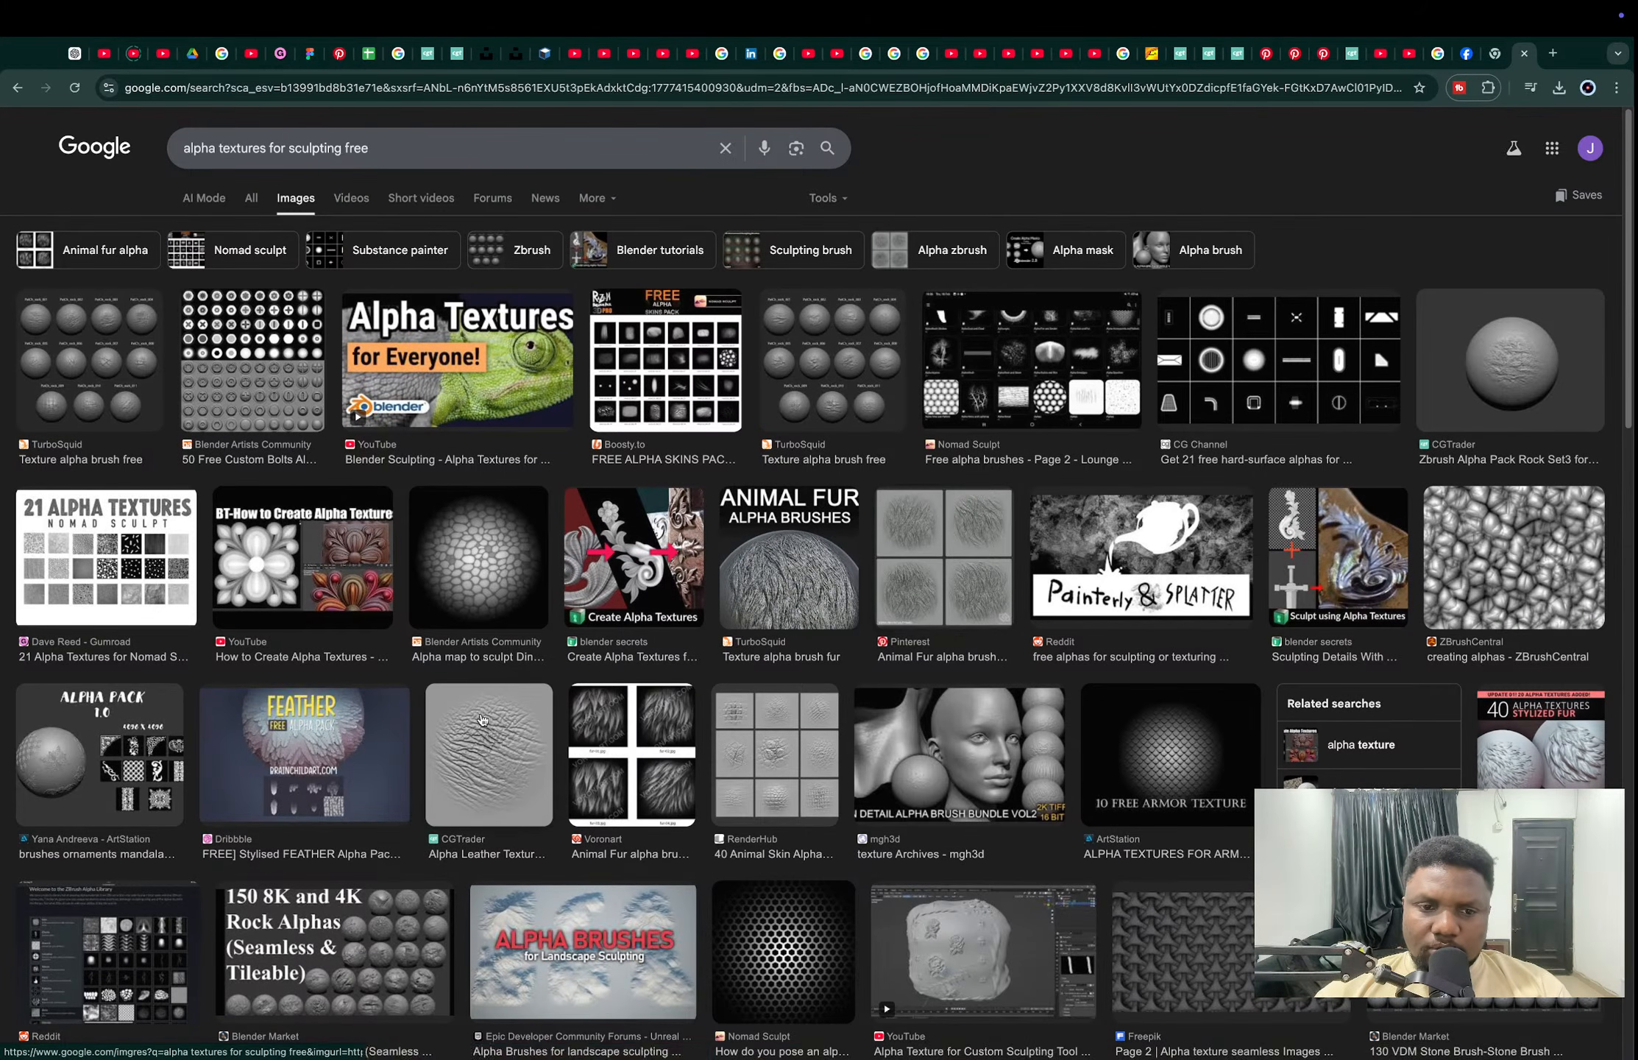
Step: Preview the CGTrader alpha leather texture, and the related ZBrushCentral "Alpha Brushes" image
{"action": "left_click", "coordinate": [484, 769]}
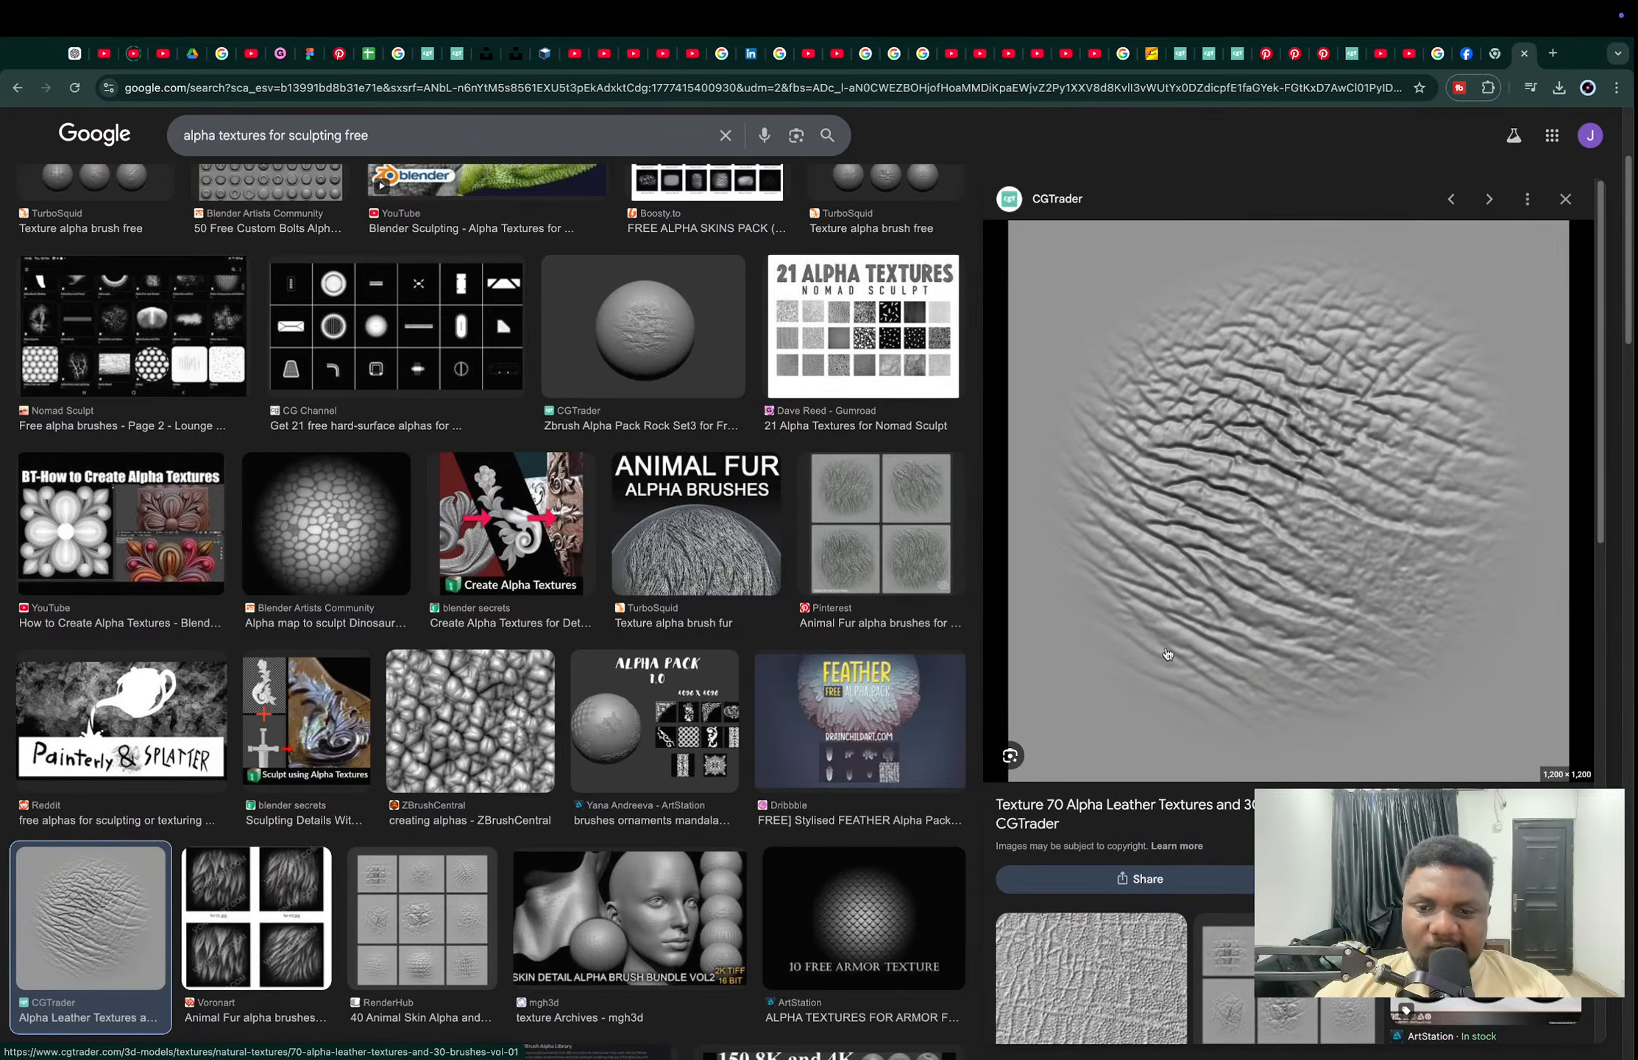
{"action": "scroll", "coordinate": [972, 733], "scroll_direction": "down", "scroll_amount": 5}
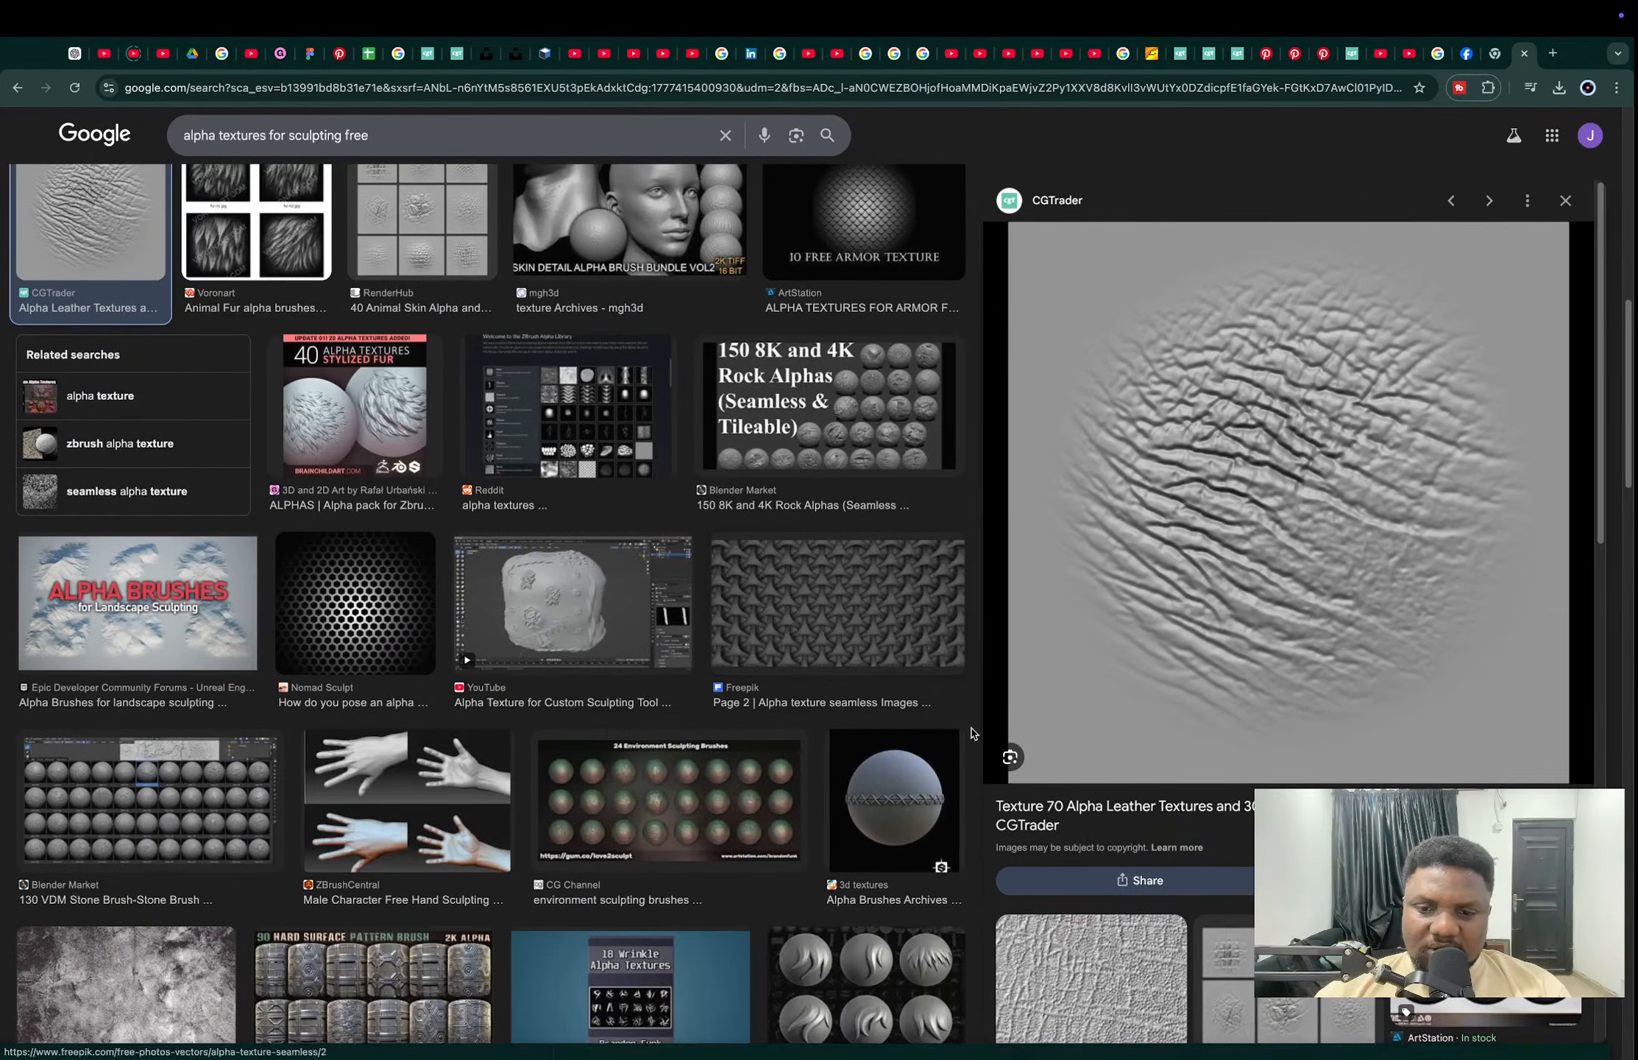
{"action": "scroll", "coordinate": [1134, 788], "scroll_direction": "down", "scroll_amount": 4}
{"action": "left_click", "coordinate": [1032, 656]}
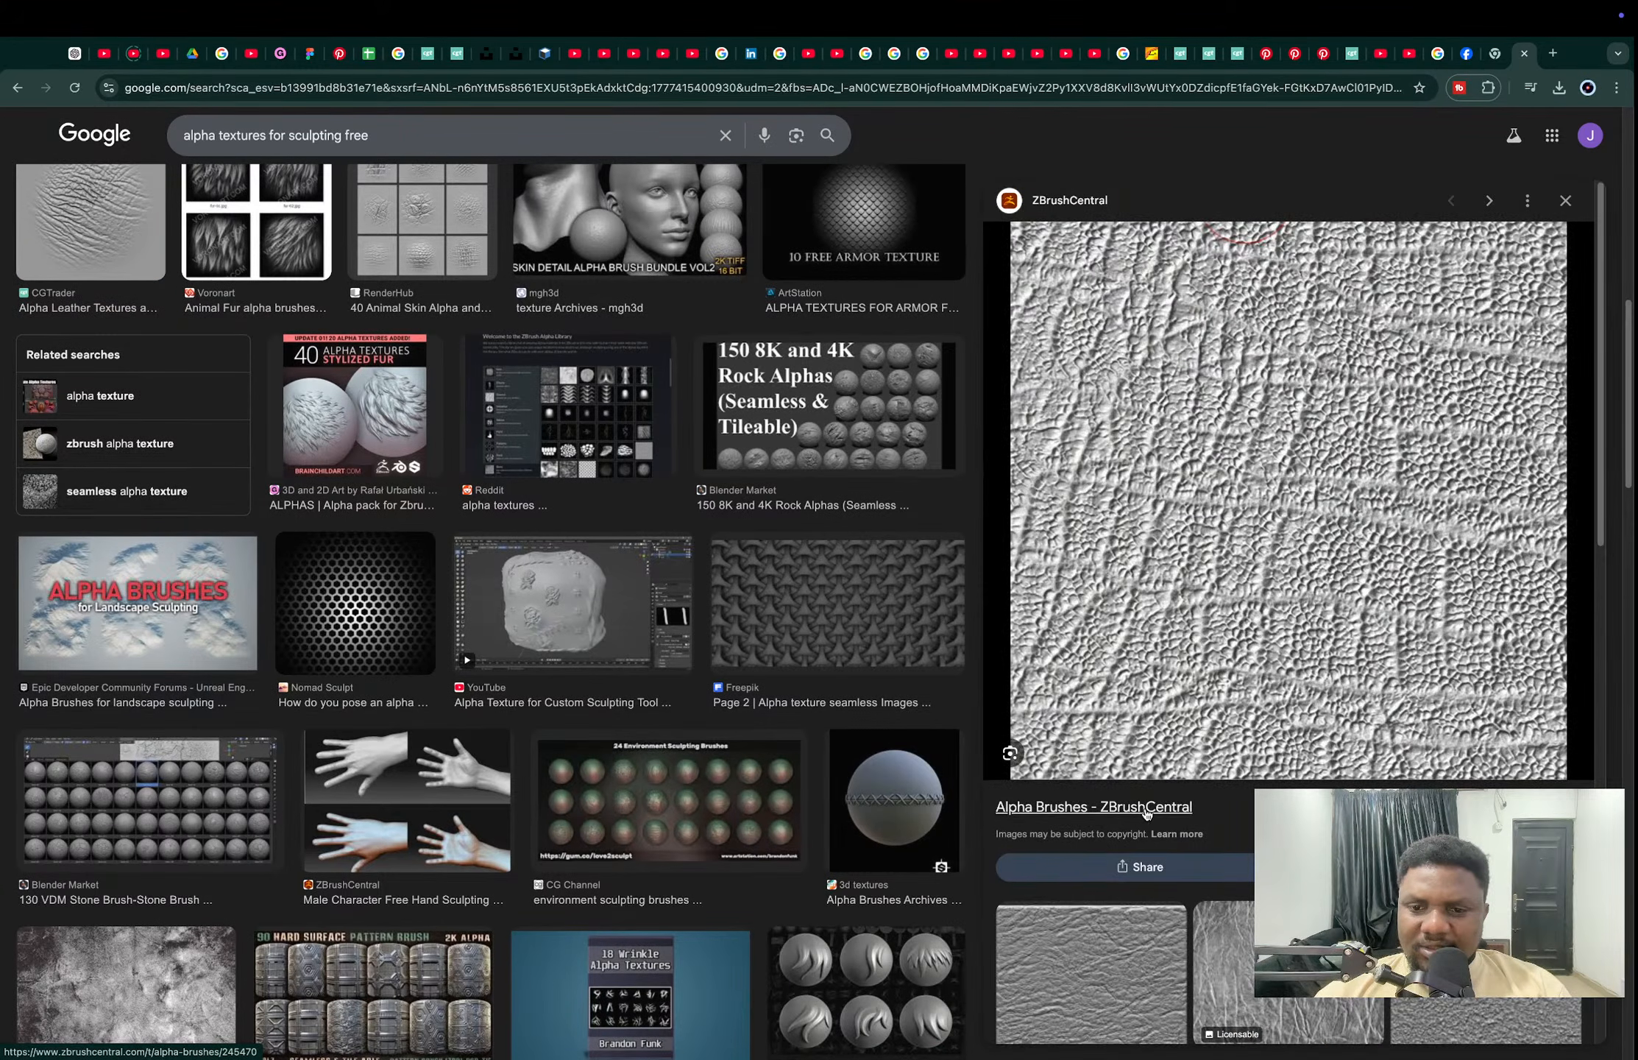
{"action": "left_click", "coordinate": [1087, 768]}
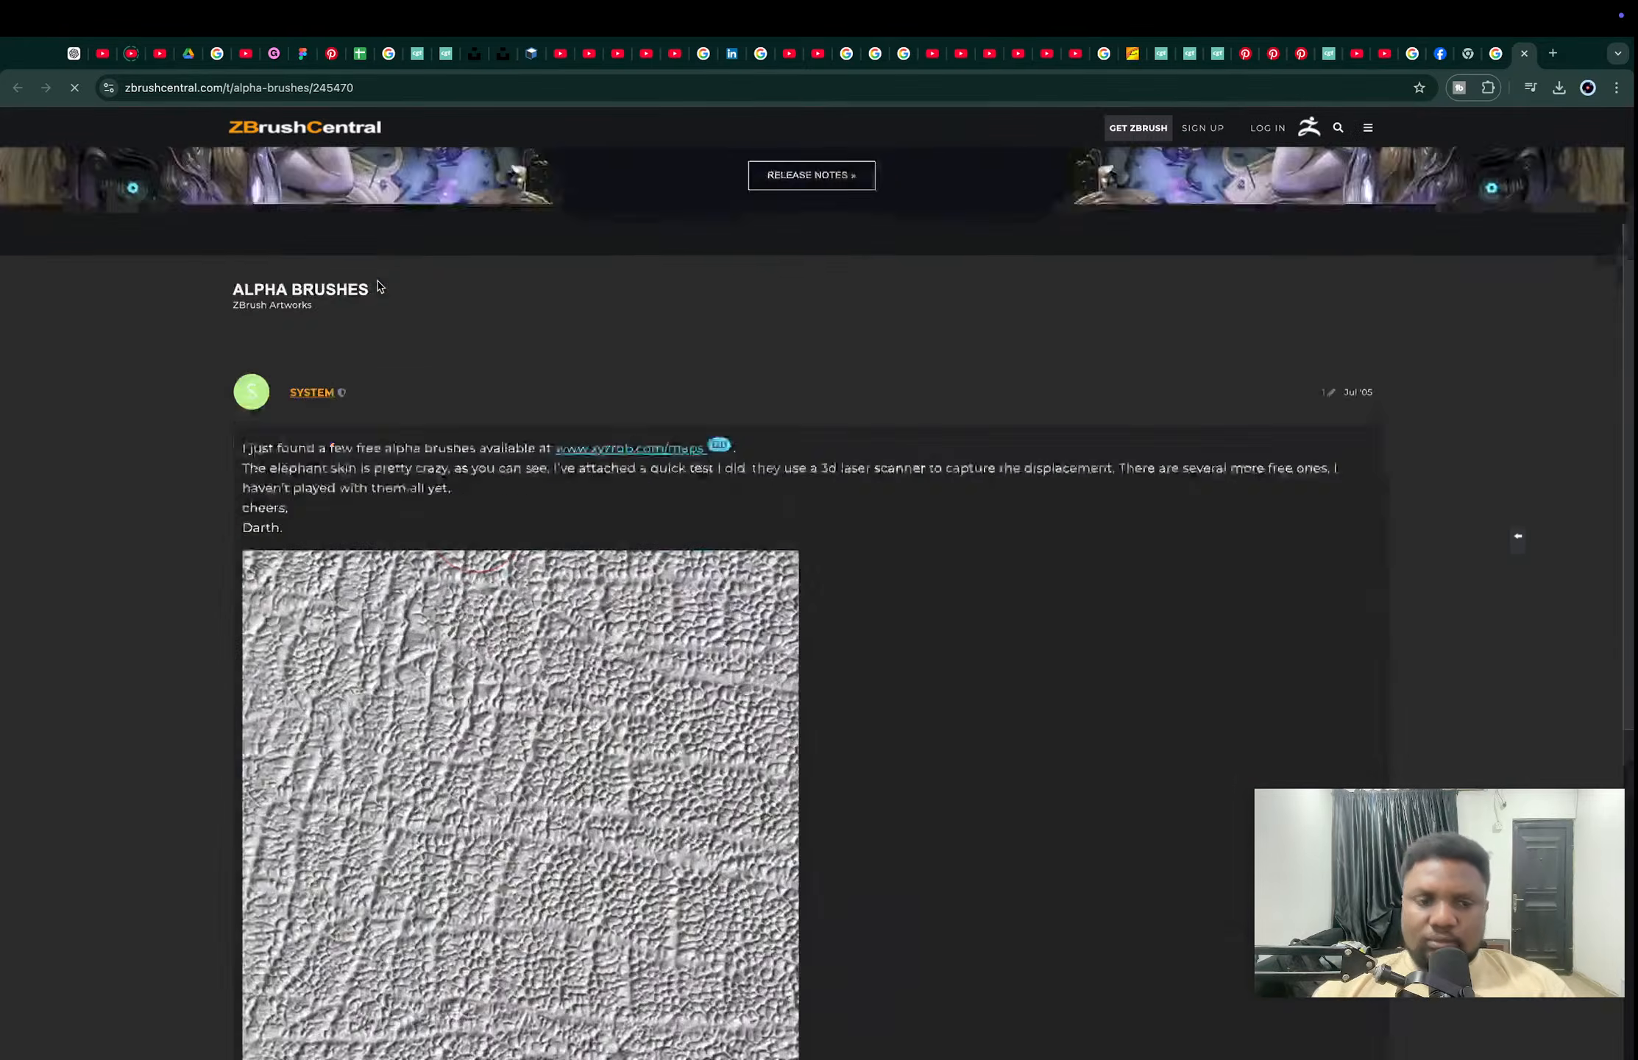
{"action": "scroll", "coordinate": [441, 317], "scroll_direction": "down", "scroll_amount": 3}
{"action": "scroll", "coordinate": [470, 338], "scroll_direction": "down", "scroll_amount": 4}
{"action": "scroll", "coordinate": [630, 455], "scroll_direction": "down", "scroll_amount": 3}
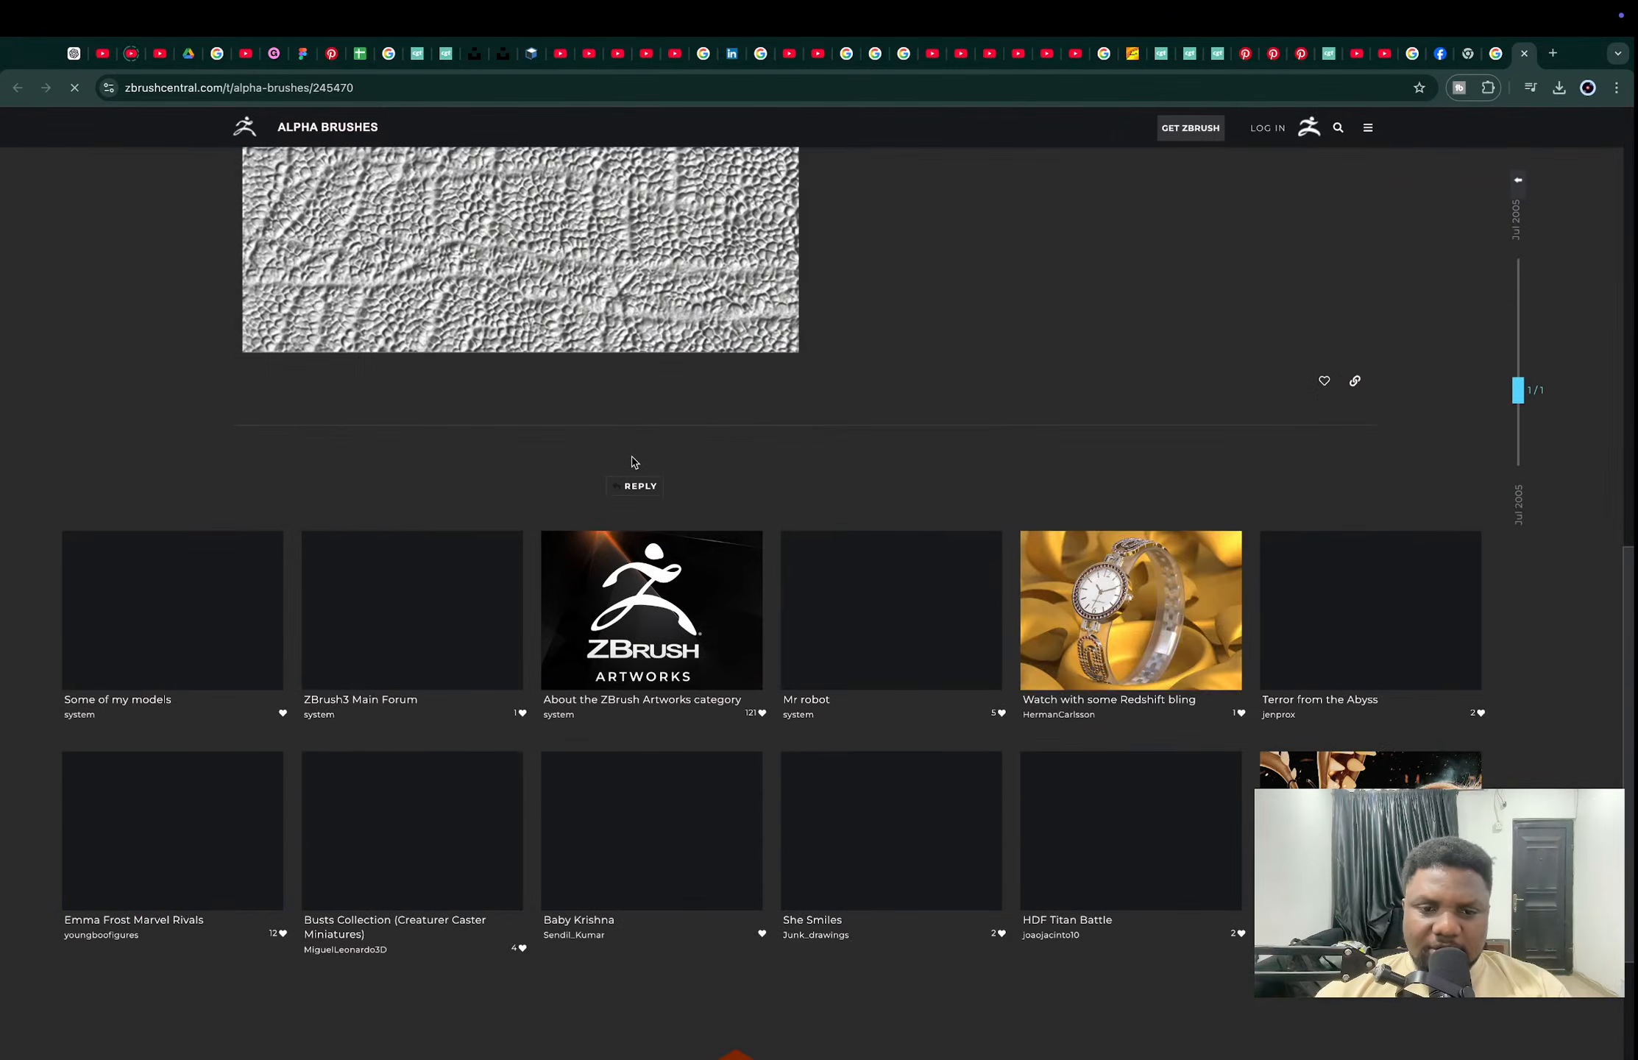
{"action": "scroll", "coordinate": [634, 461], "scroll_direction": "up", "scroll_amount": 5}
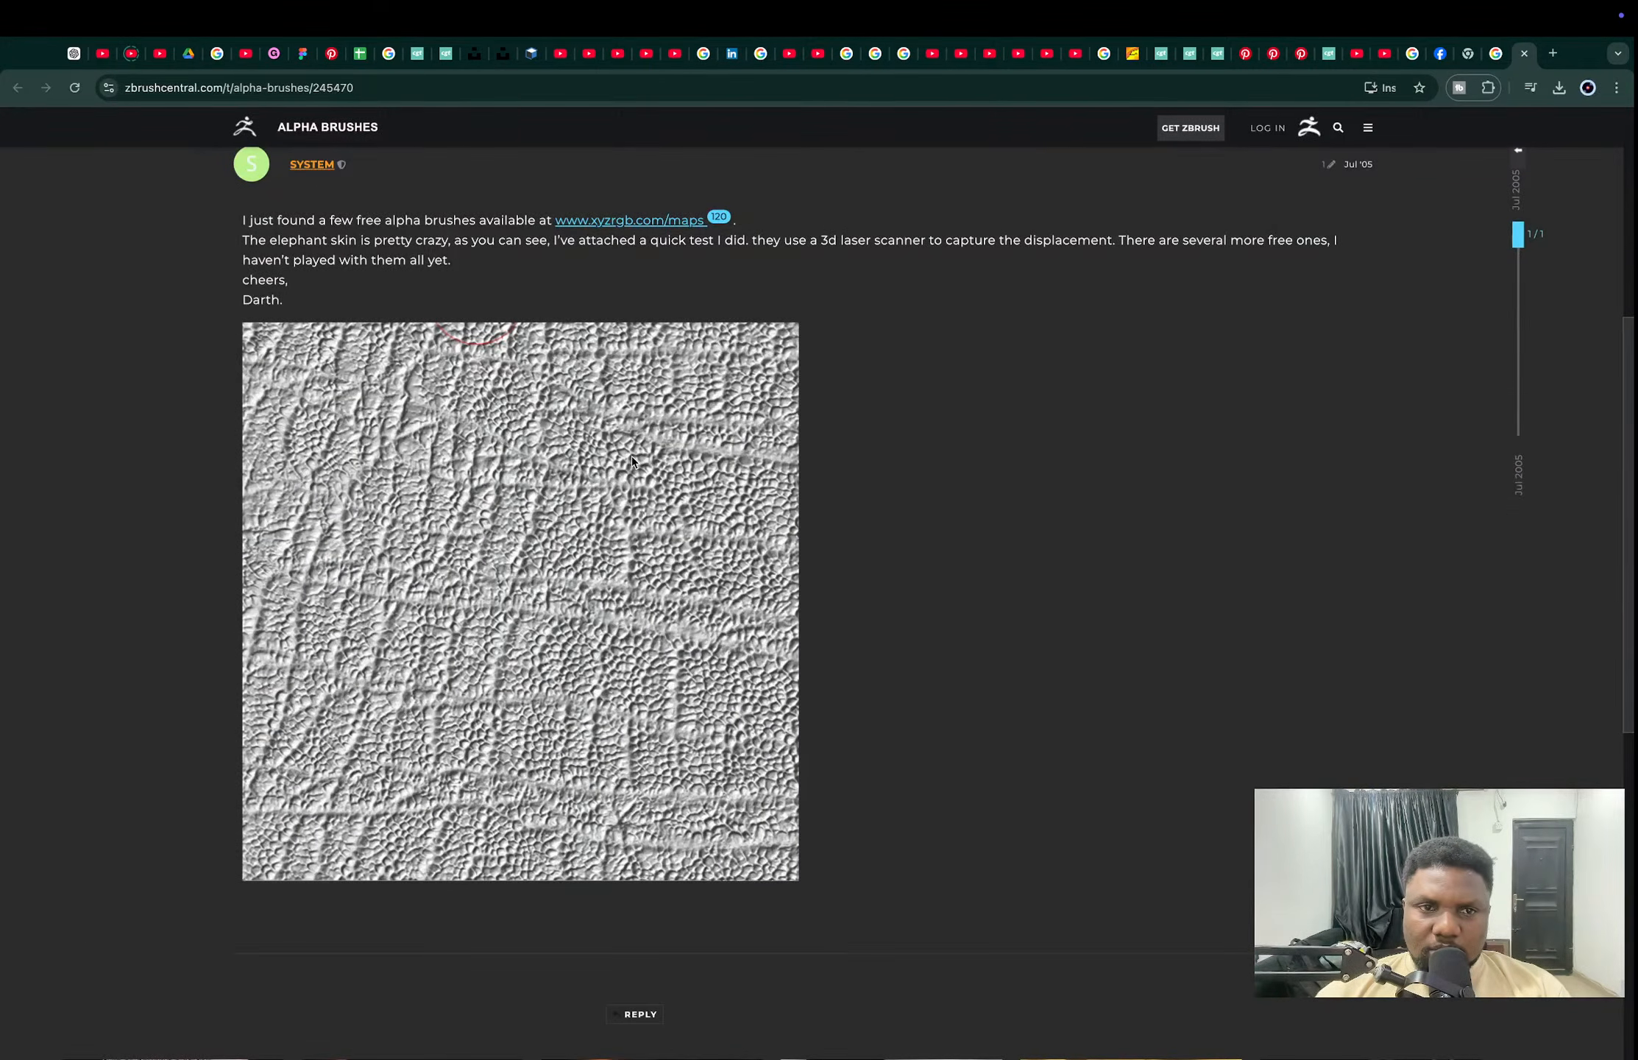
{"action": "left_click", "coordinate": [636, 220]}
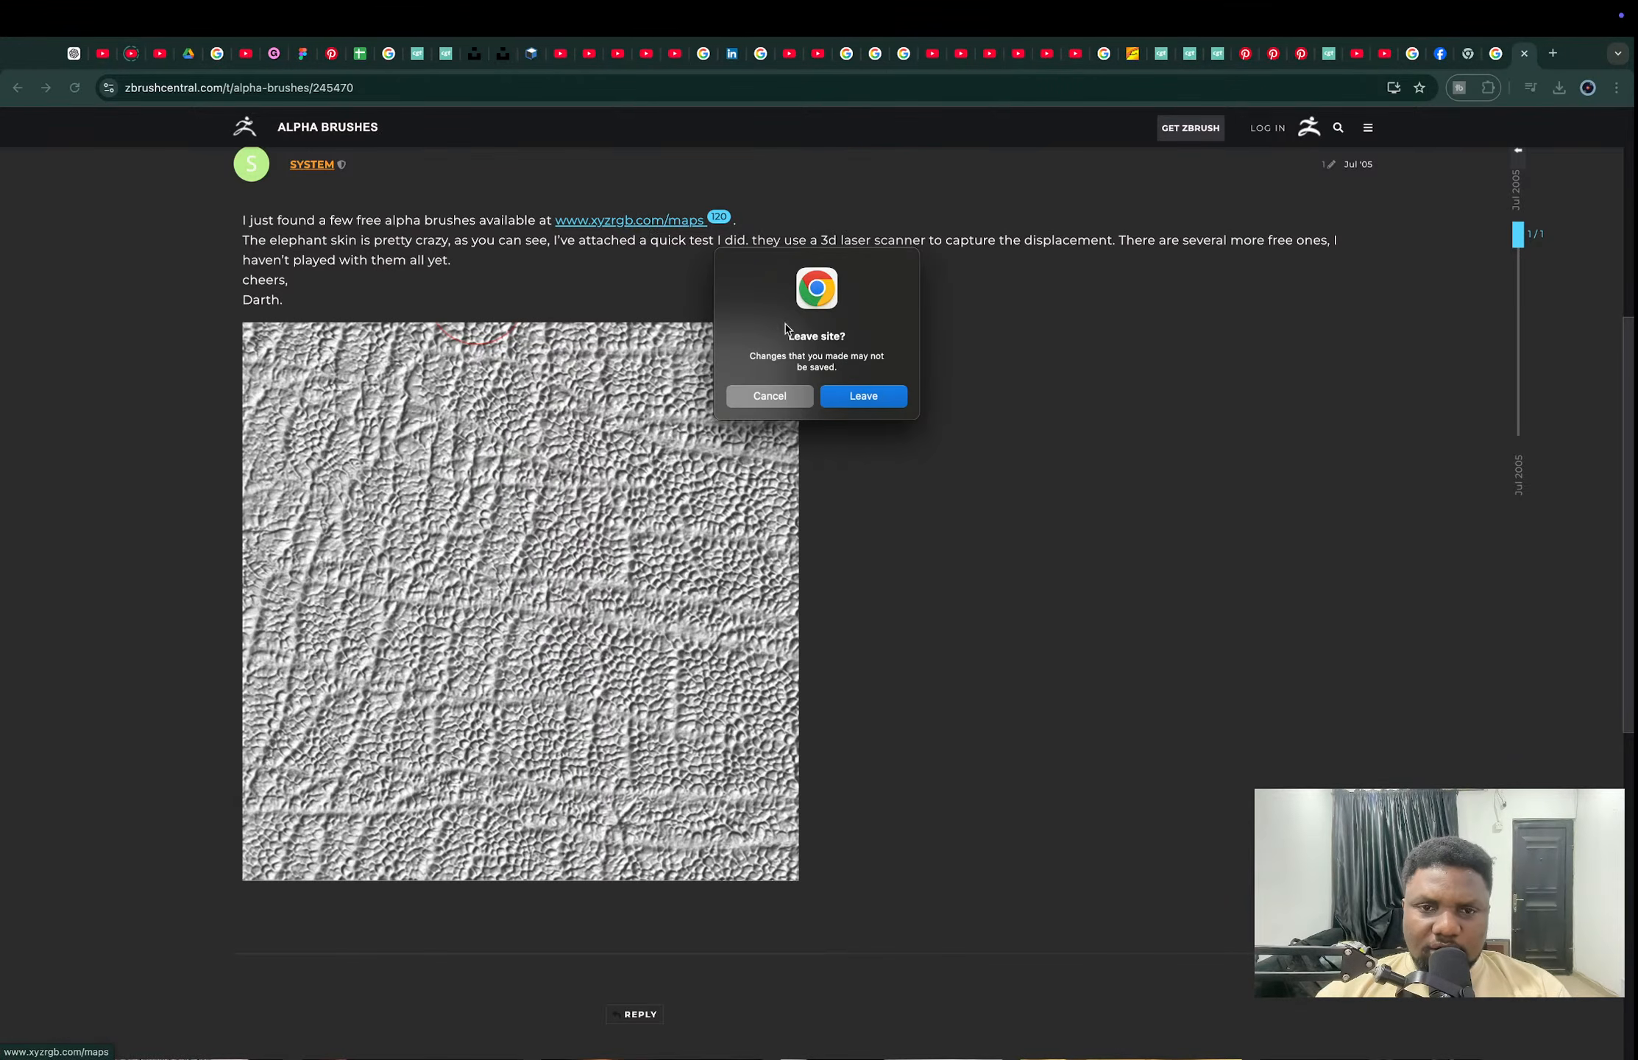
{"action": "left_click", "coordinate": [852, 397]}
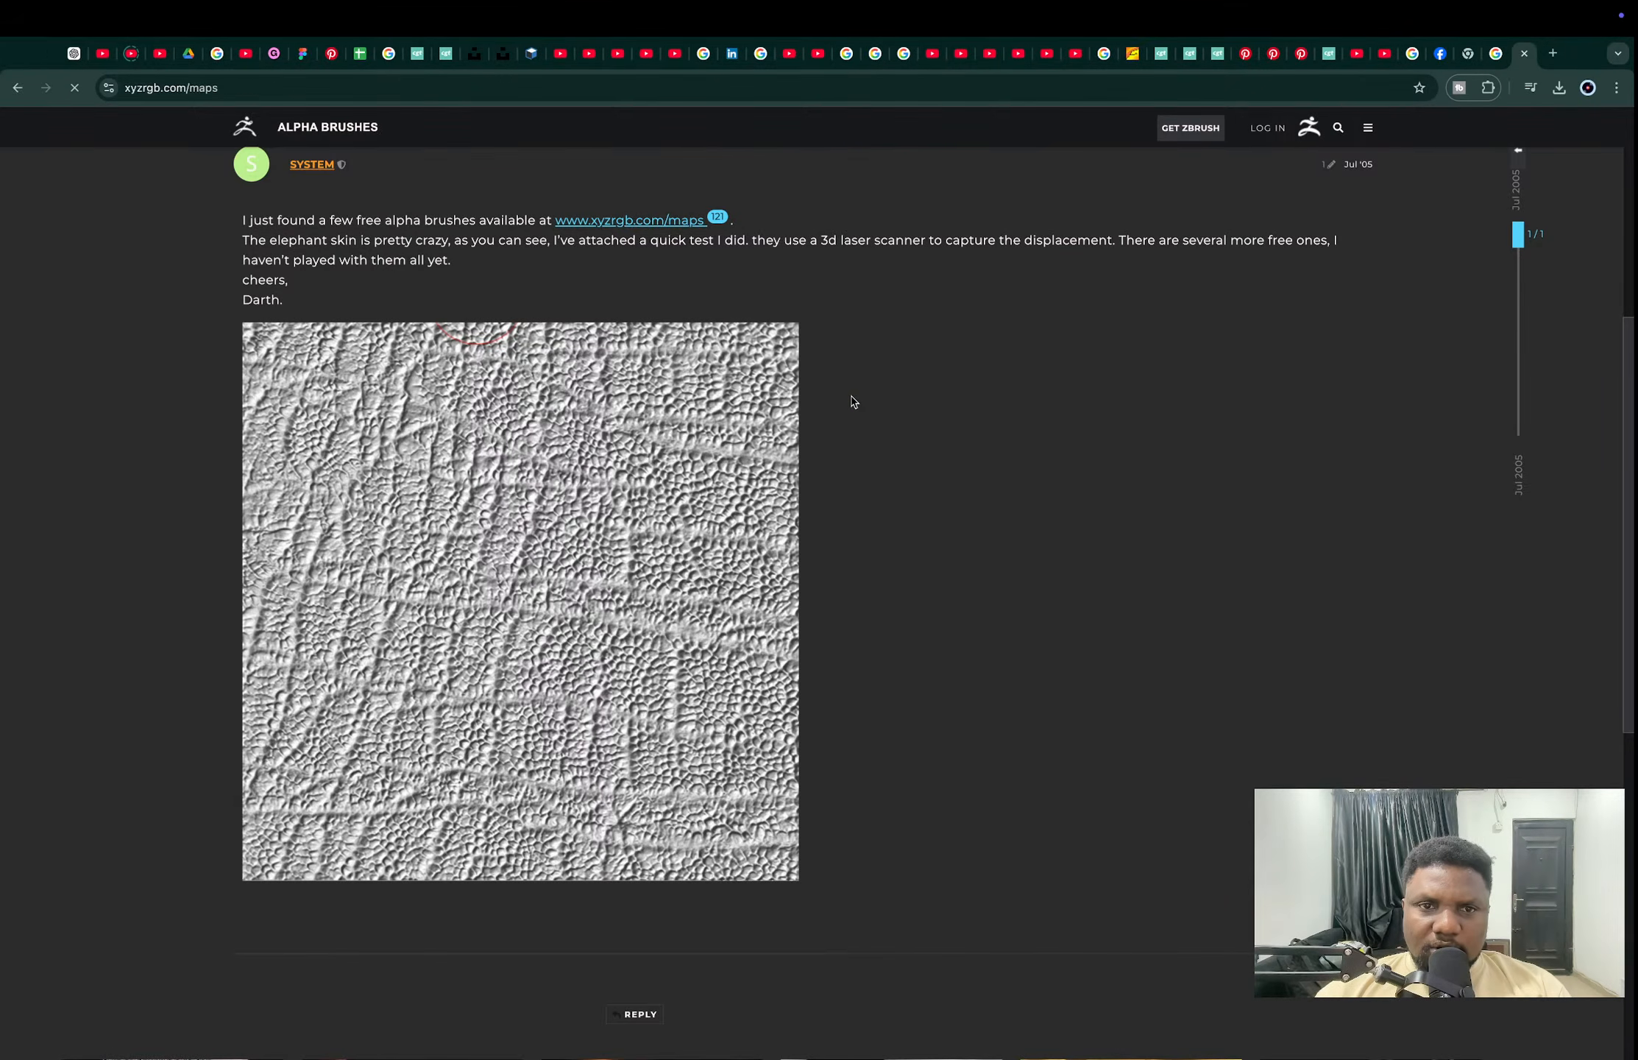
{"action": "key", "text": "super+w"}
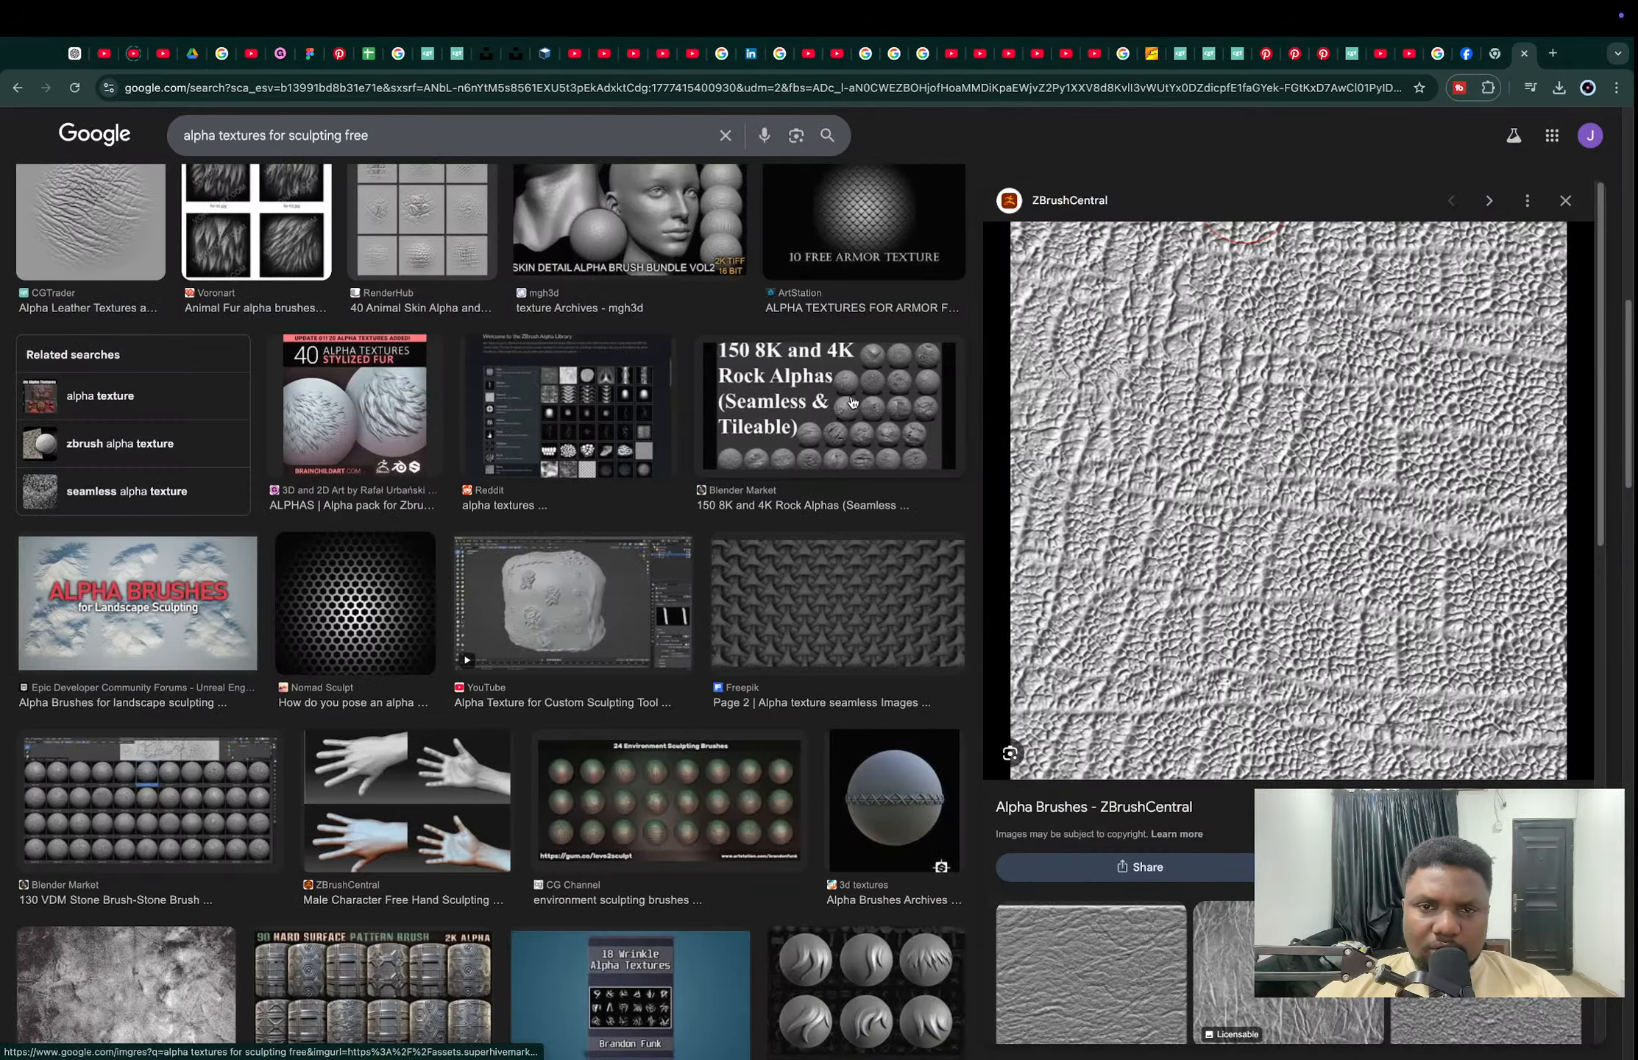
Step: Browse further alpha results and related leather textures, inspect the Cubebrush "10 Elephant Skin Alphas High Quality Detail" page, and close it
{"action": "scroll", "coordinate": [764, 391], "scroll_direction": "down", "scroll_amount": 15}
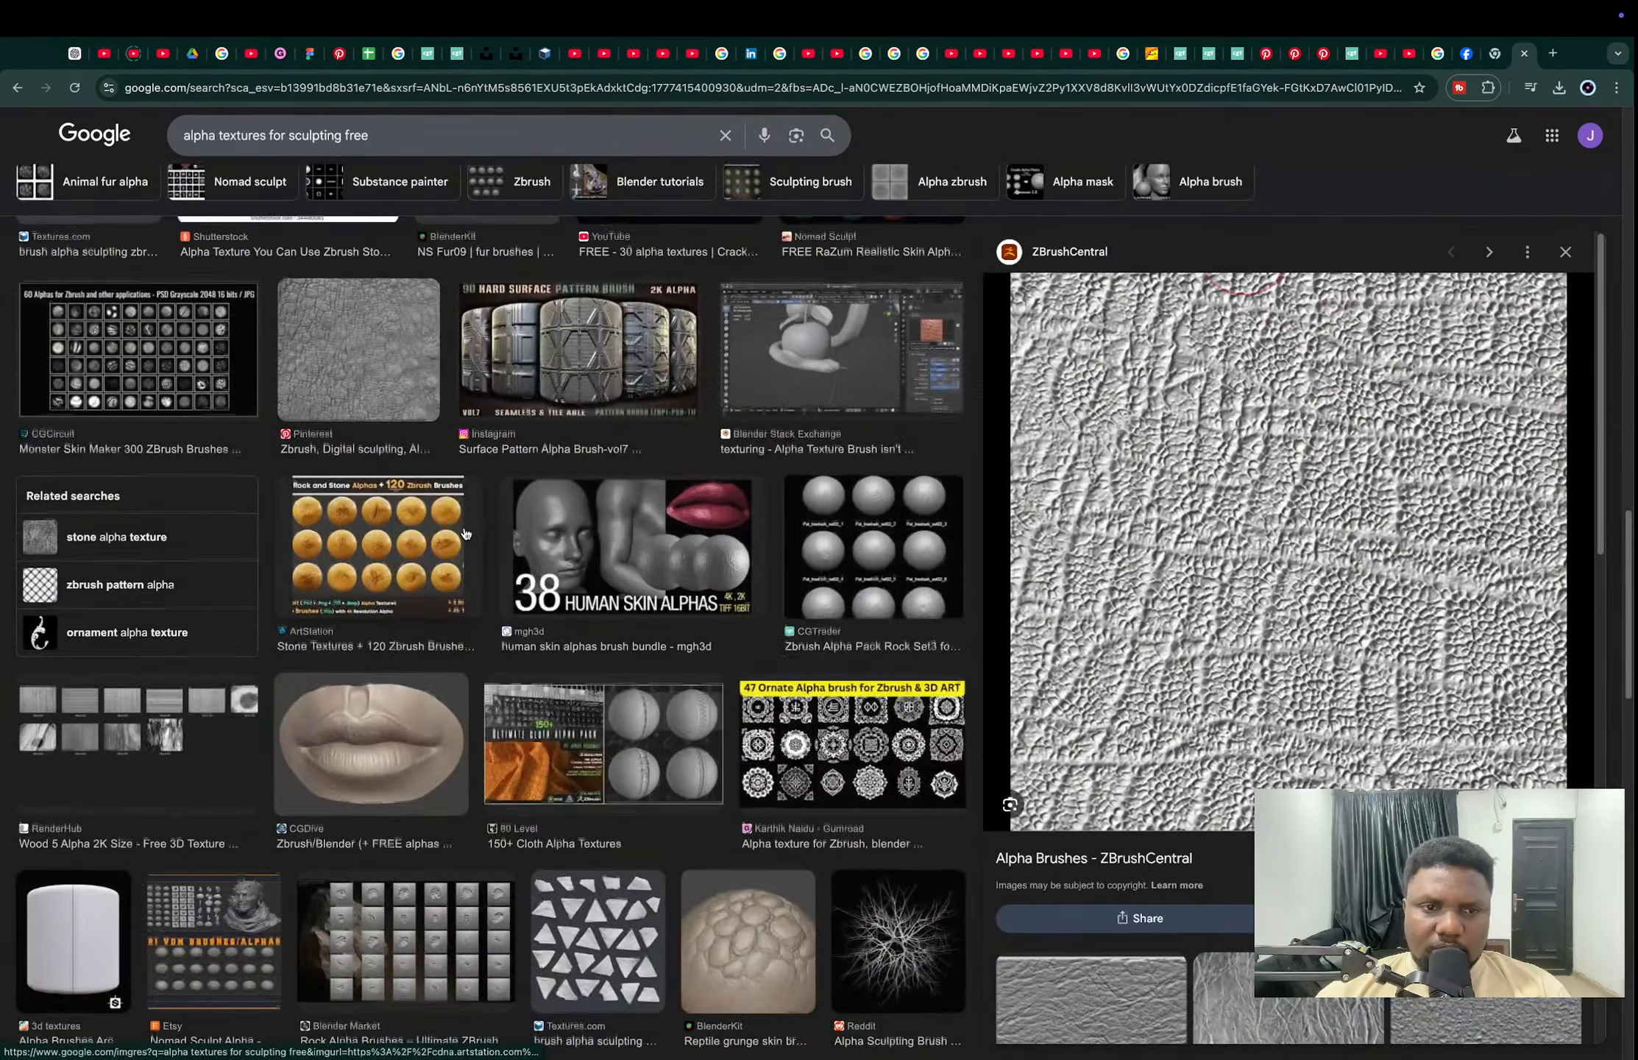
{"action": "scroll", "coordinate": [465, 533], "scroll_direction": "down", "scroll_amount": 3}
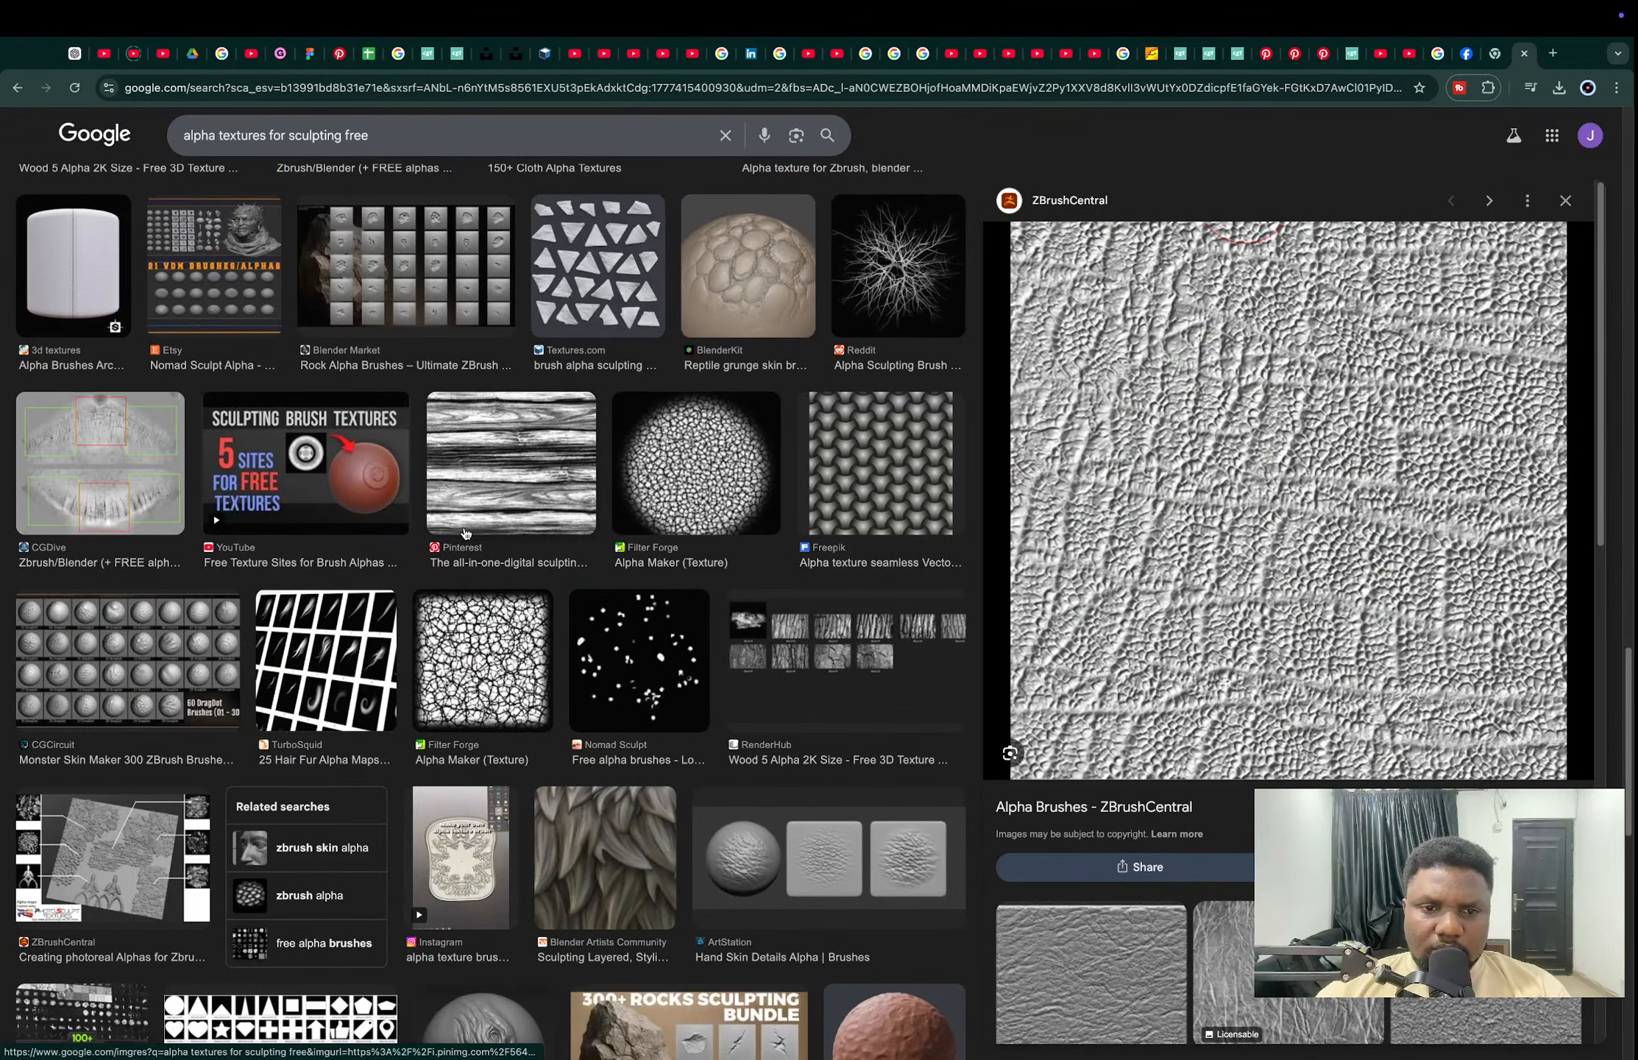
{"action": "scroll", "coordinate": [465, 533], "scroll_direction": "down", "scroll_amount": 4}
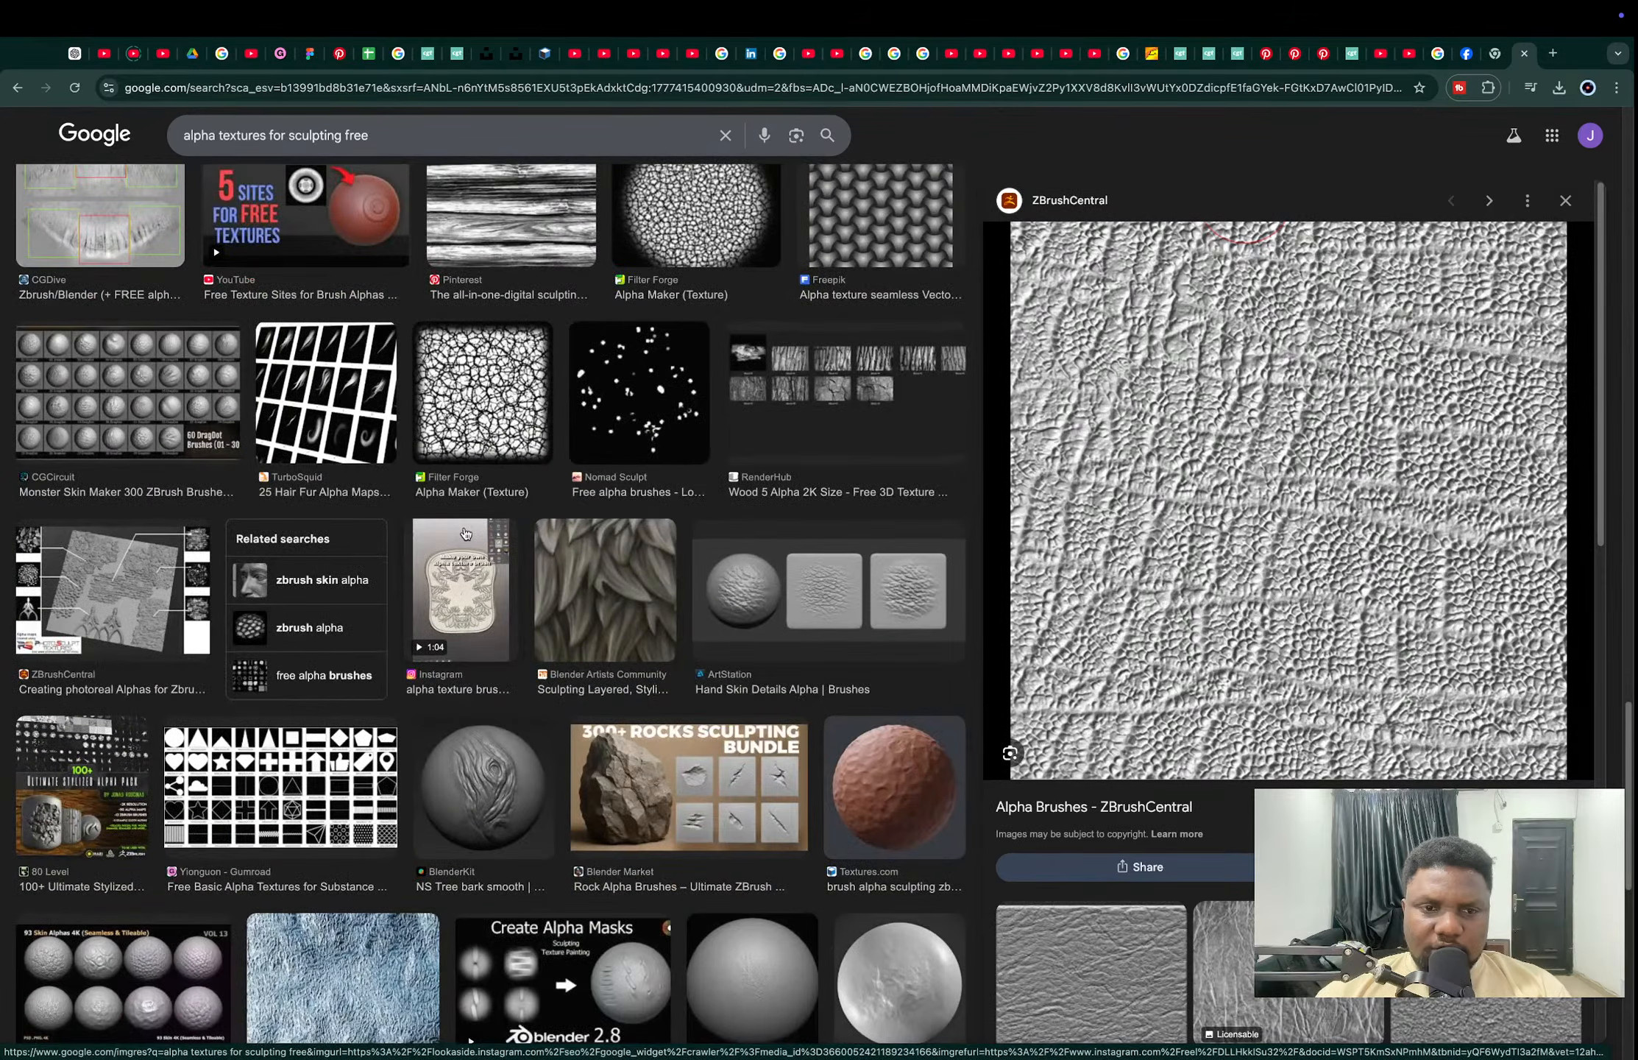
{"action": "scroll", "coordinate": [466, 533], "scroll_direction": "down", "scroll_amount": 12}
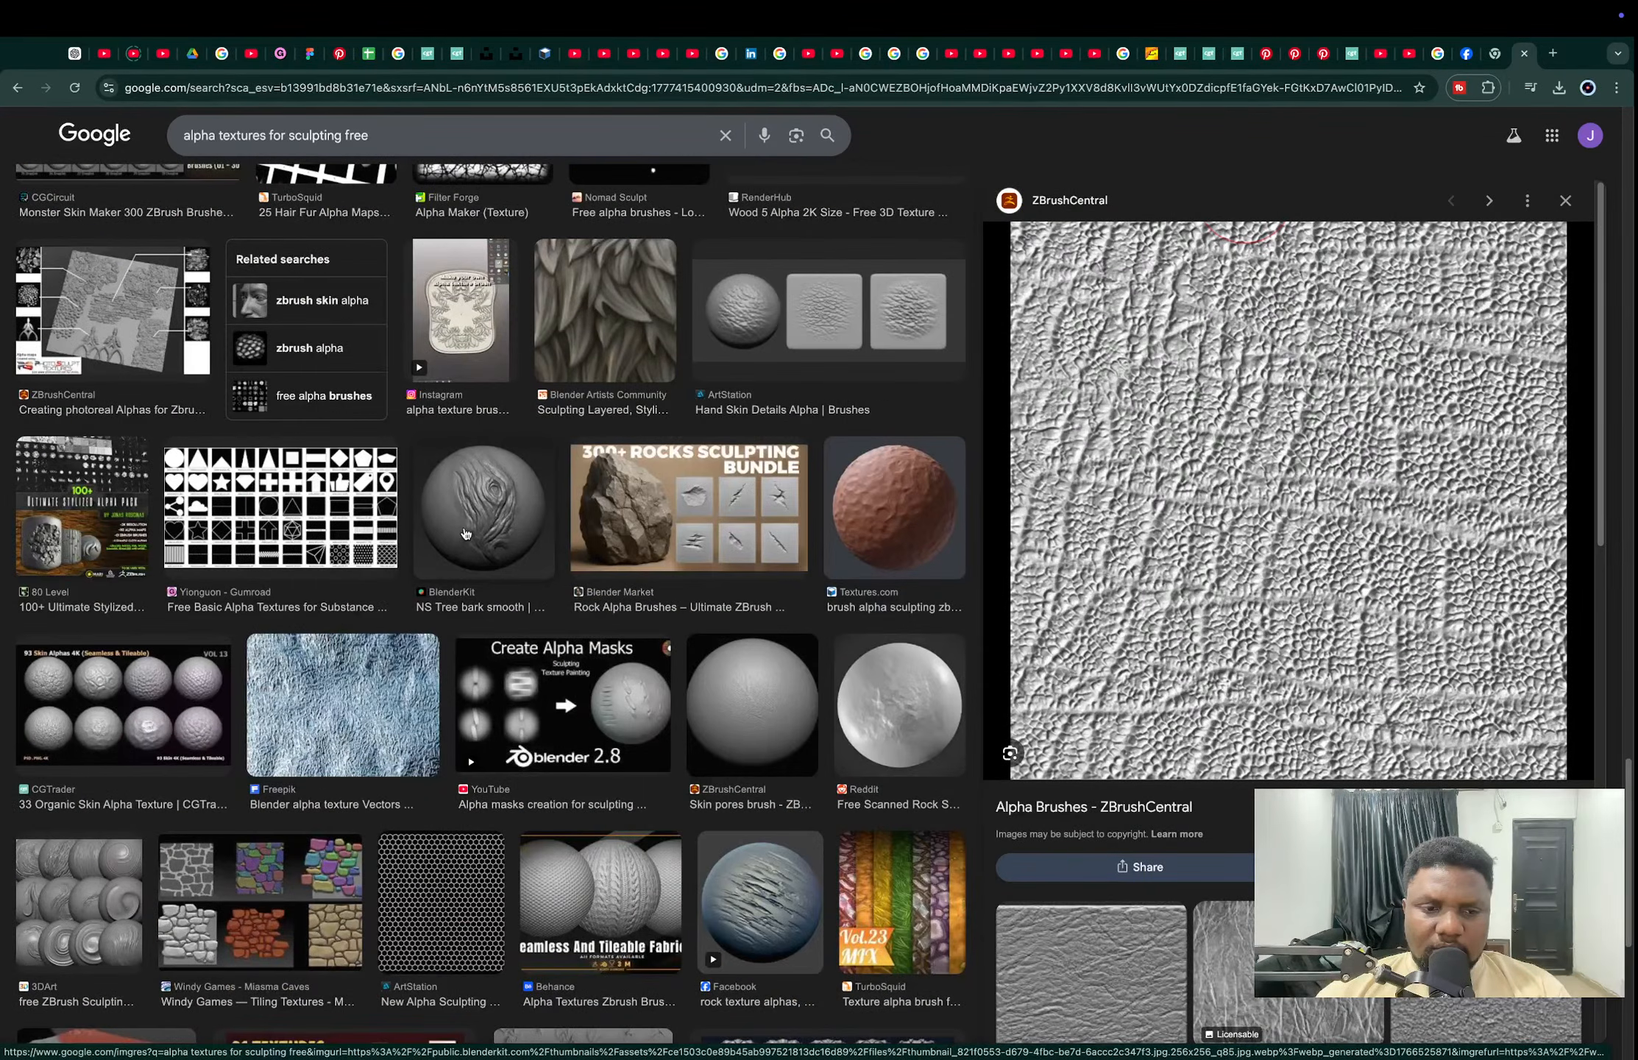
{"action": "scroll", "coordinate": [1106, 548], "scroll_direction": "down", "scroll_amount": 7}
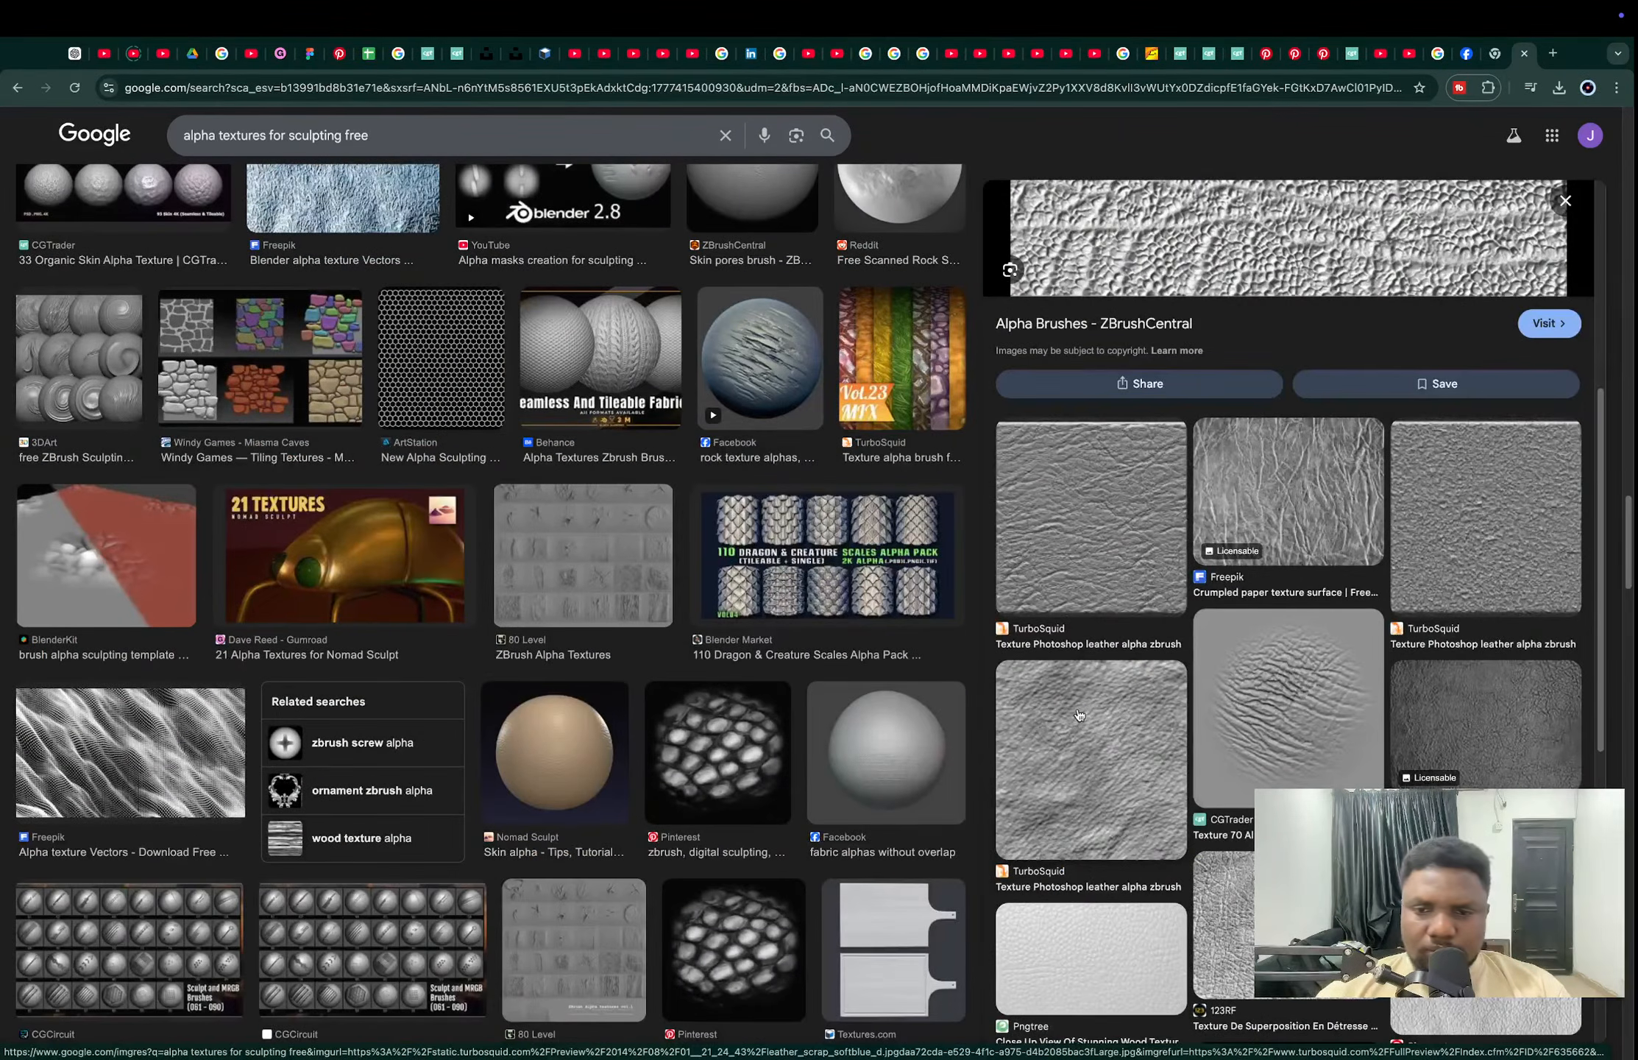
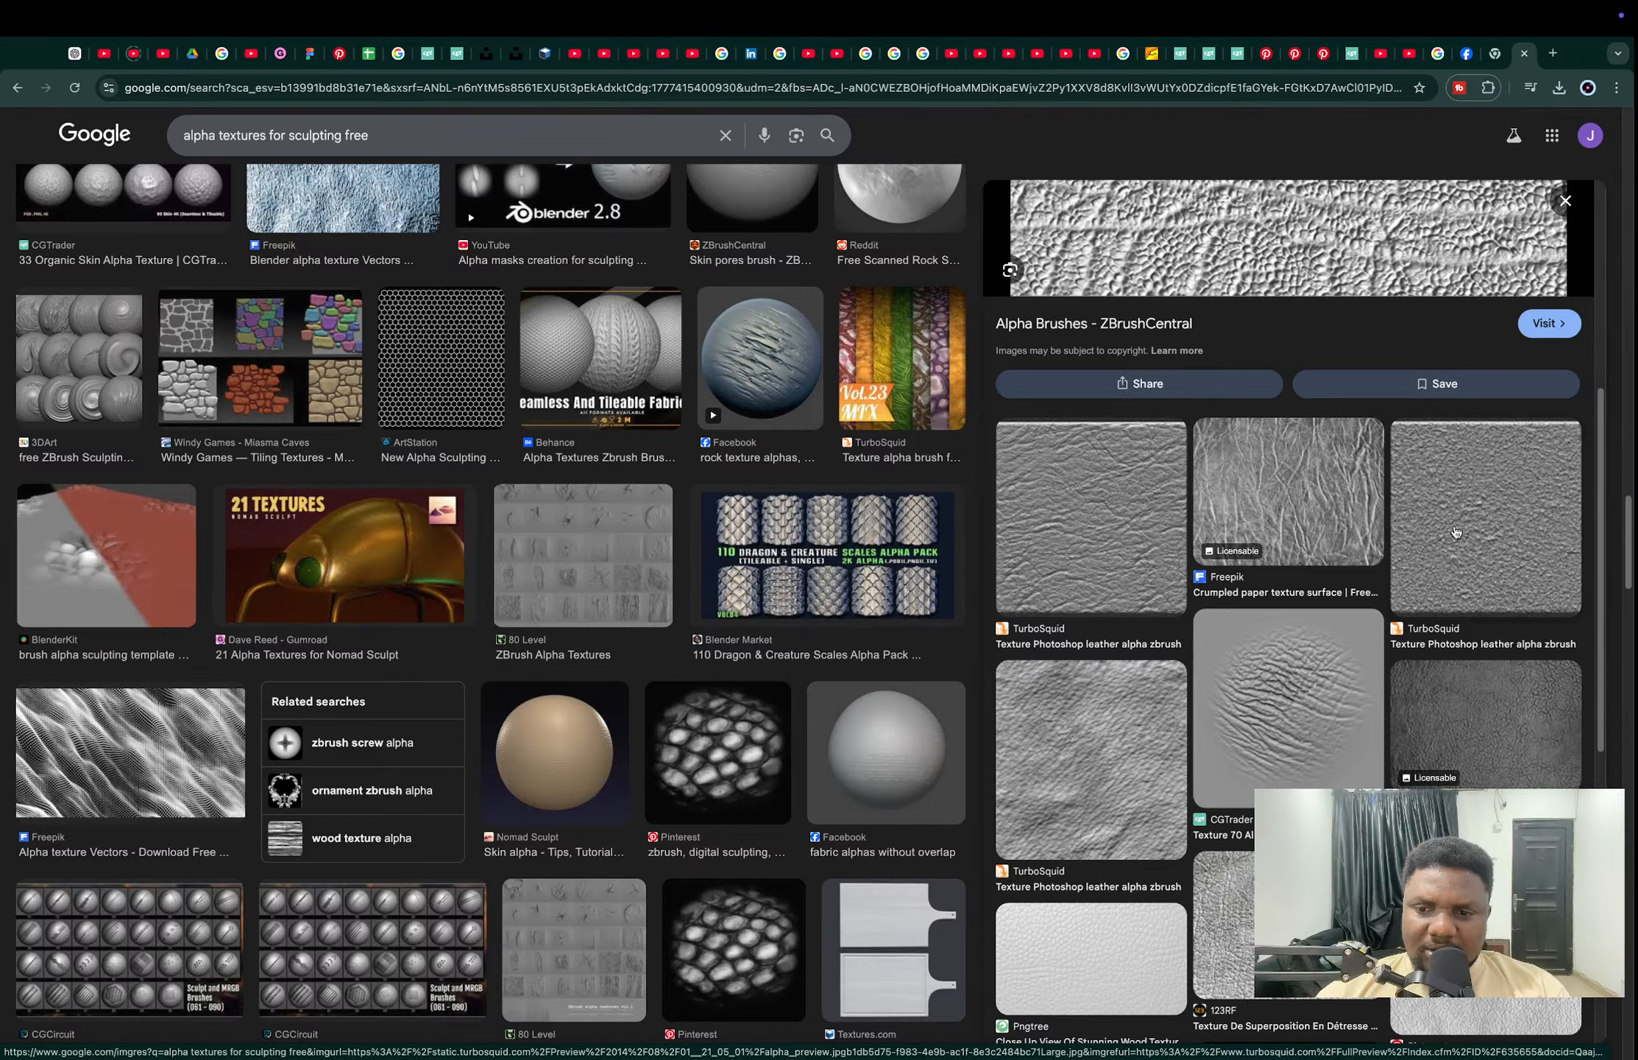
{"action": "scroll", "coordinate": [1455, 531], "scroll_direction": "down", "scroll_amount": 5}
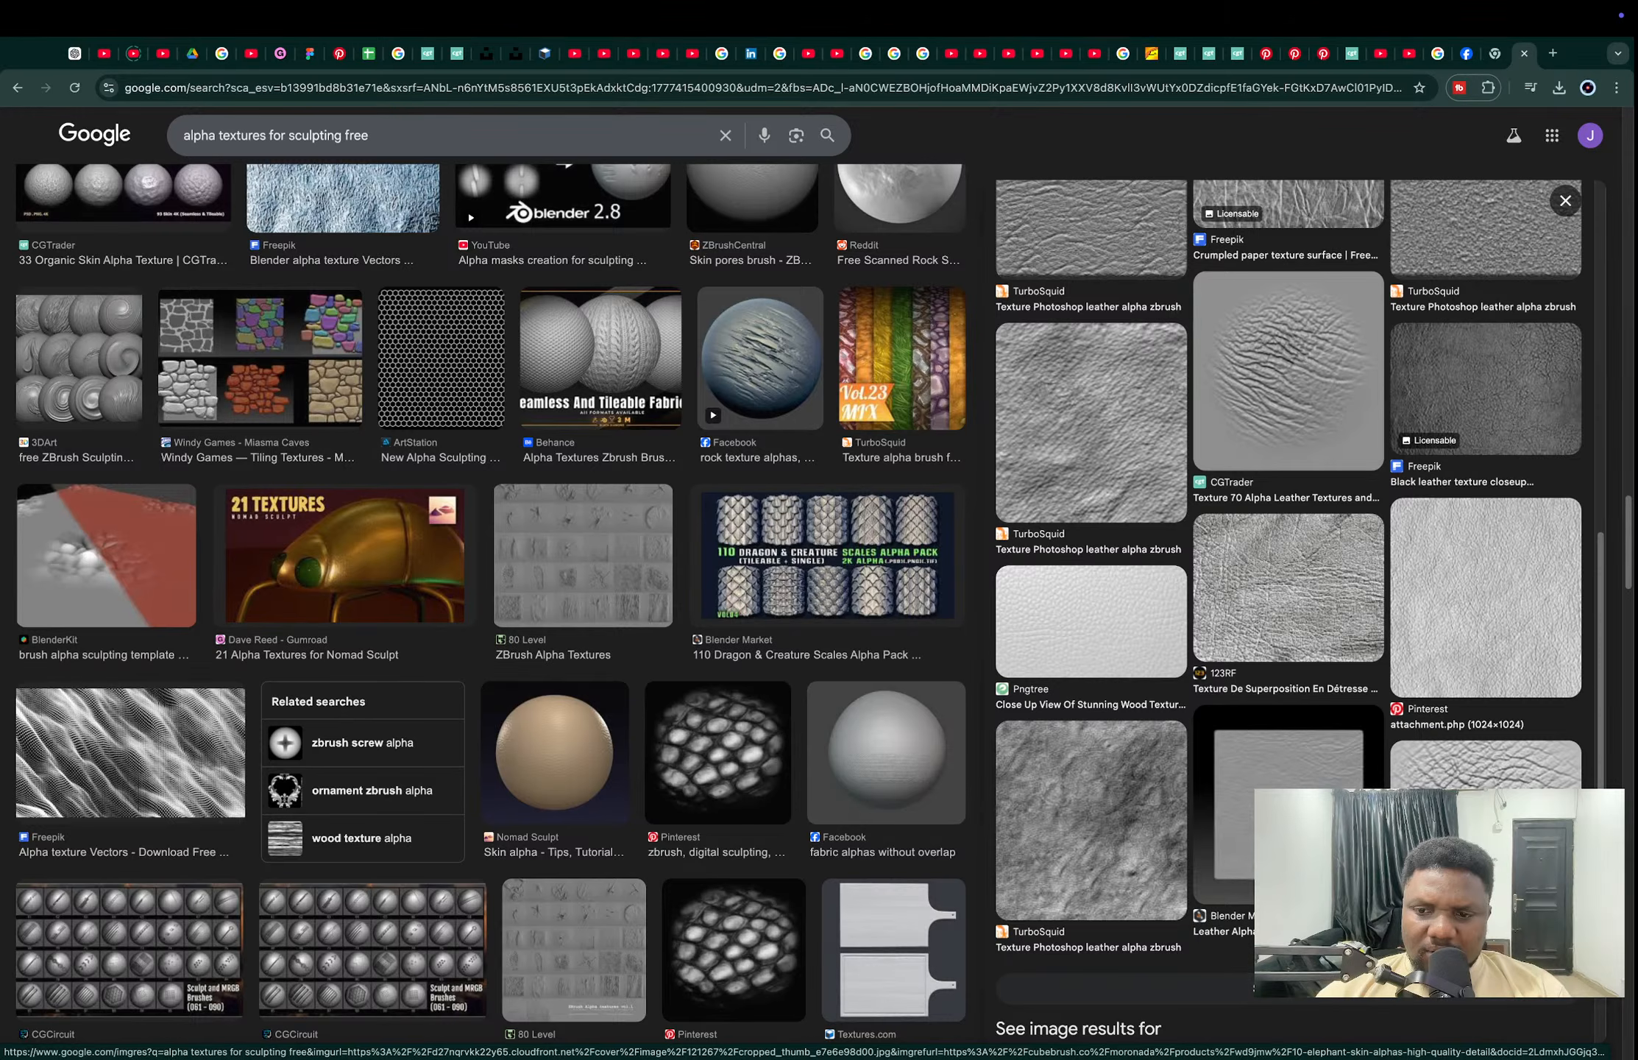
{"action": "left_click", "coordinate": [1463, 783]}
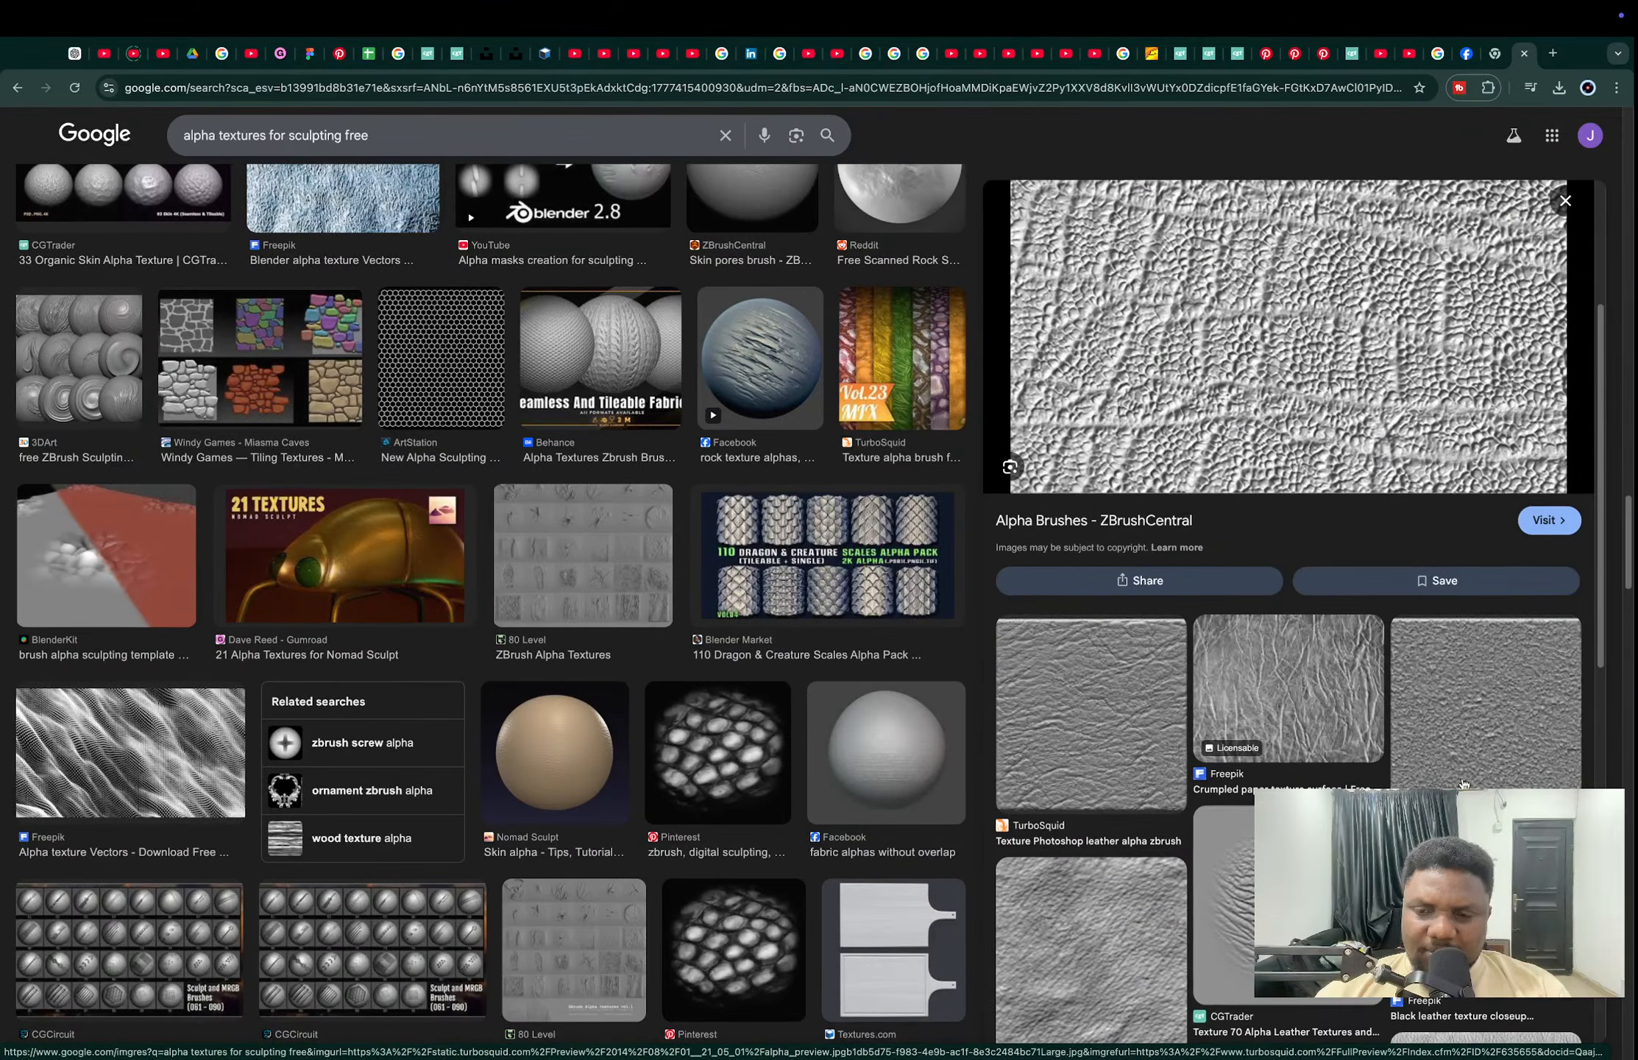
{"action": "scroll", "coordinate": [1463, 783], "scroll_direction": "down", "scroll_amount": 8}
{"action": "left_click", "coordinate": [1468, 699]}
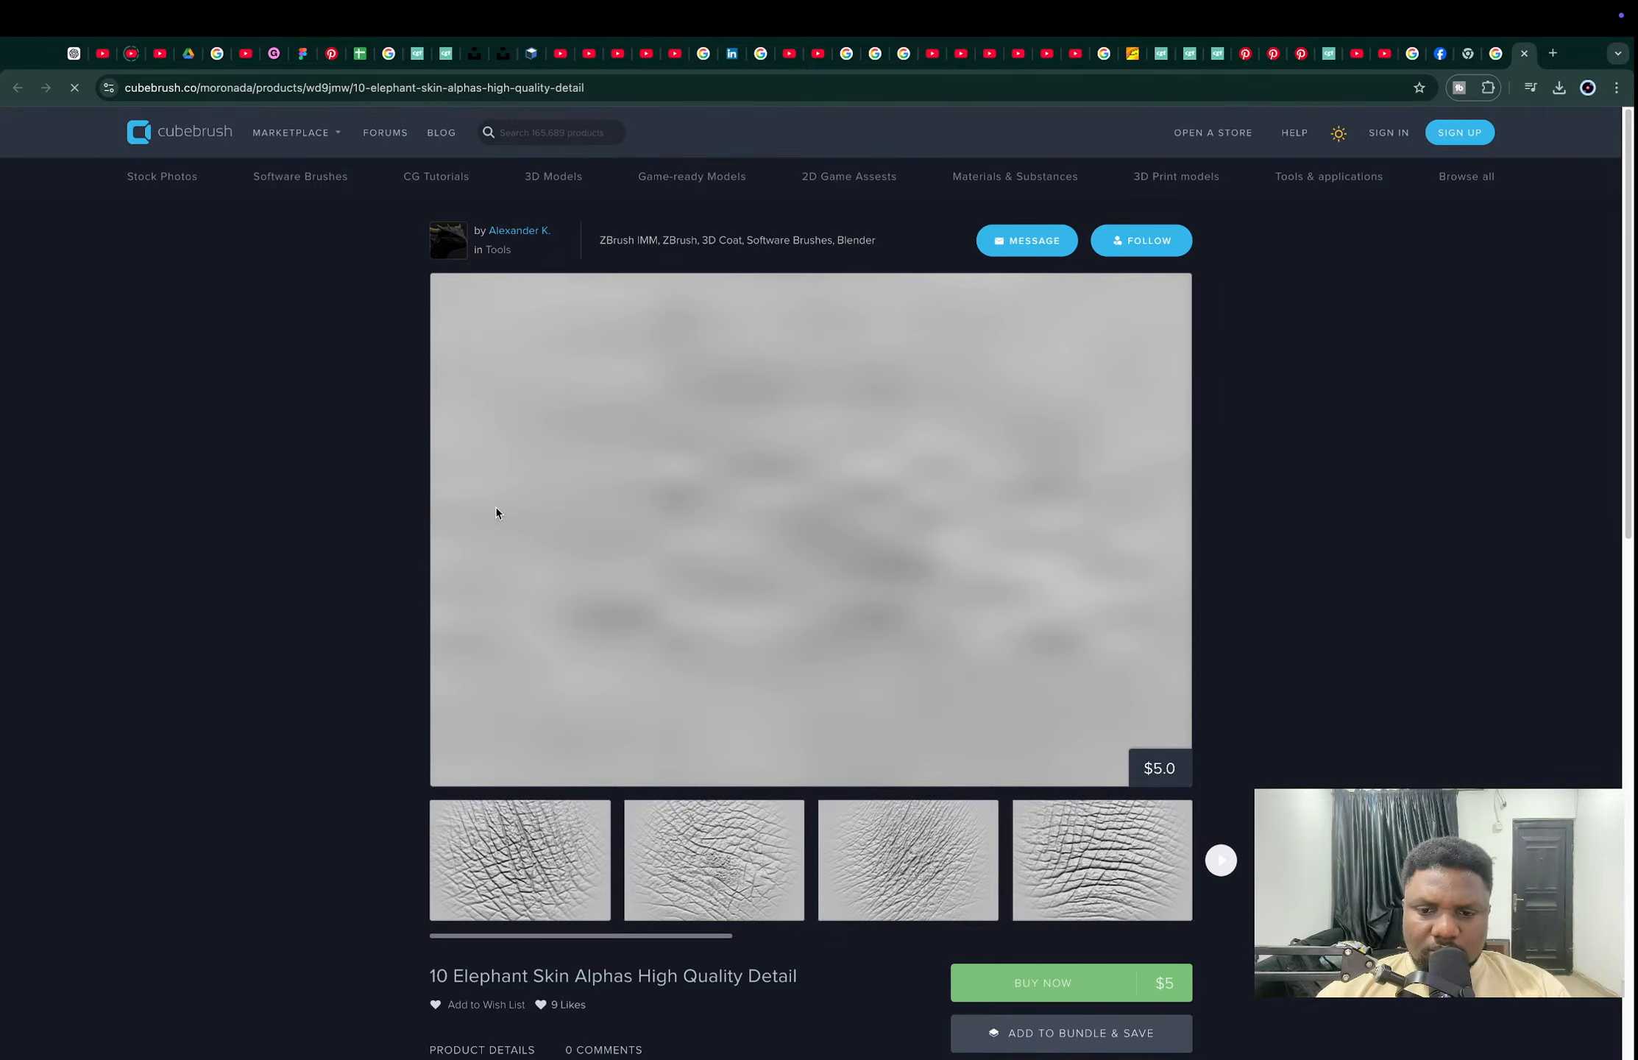
{"action": "key", "text": "super+w"}
Step: Preview the Pinterest "Zbrush, Digital sculpting, Alpha patterns" image and the Freepik "Alpha texture Vectors" image among the results
{"action": "scroll", "coordinate": [498, 524], "scroll_direction": "down", "scroll_amount": 3}
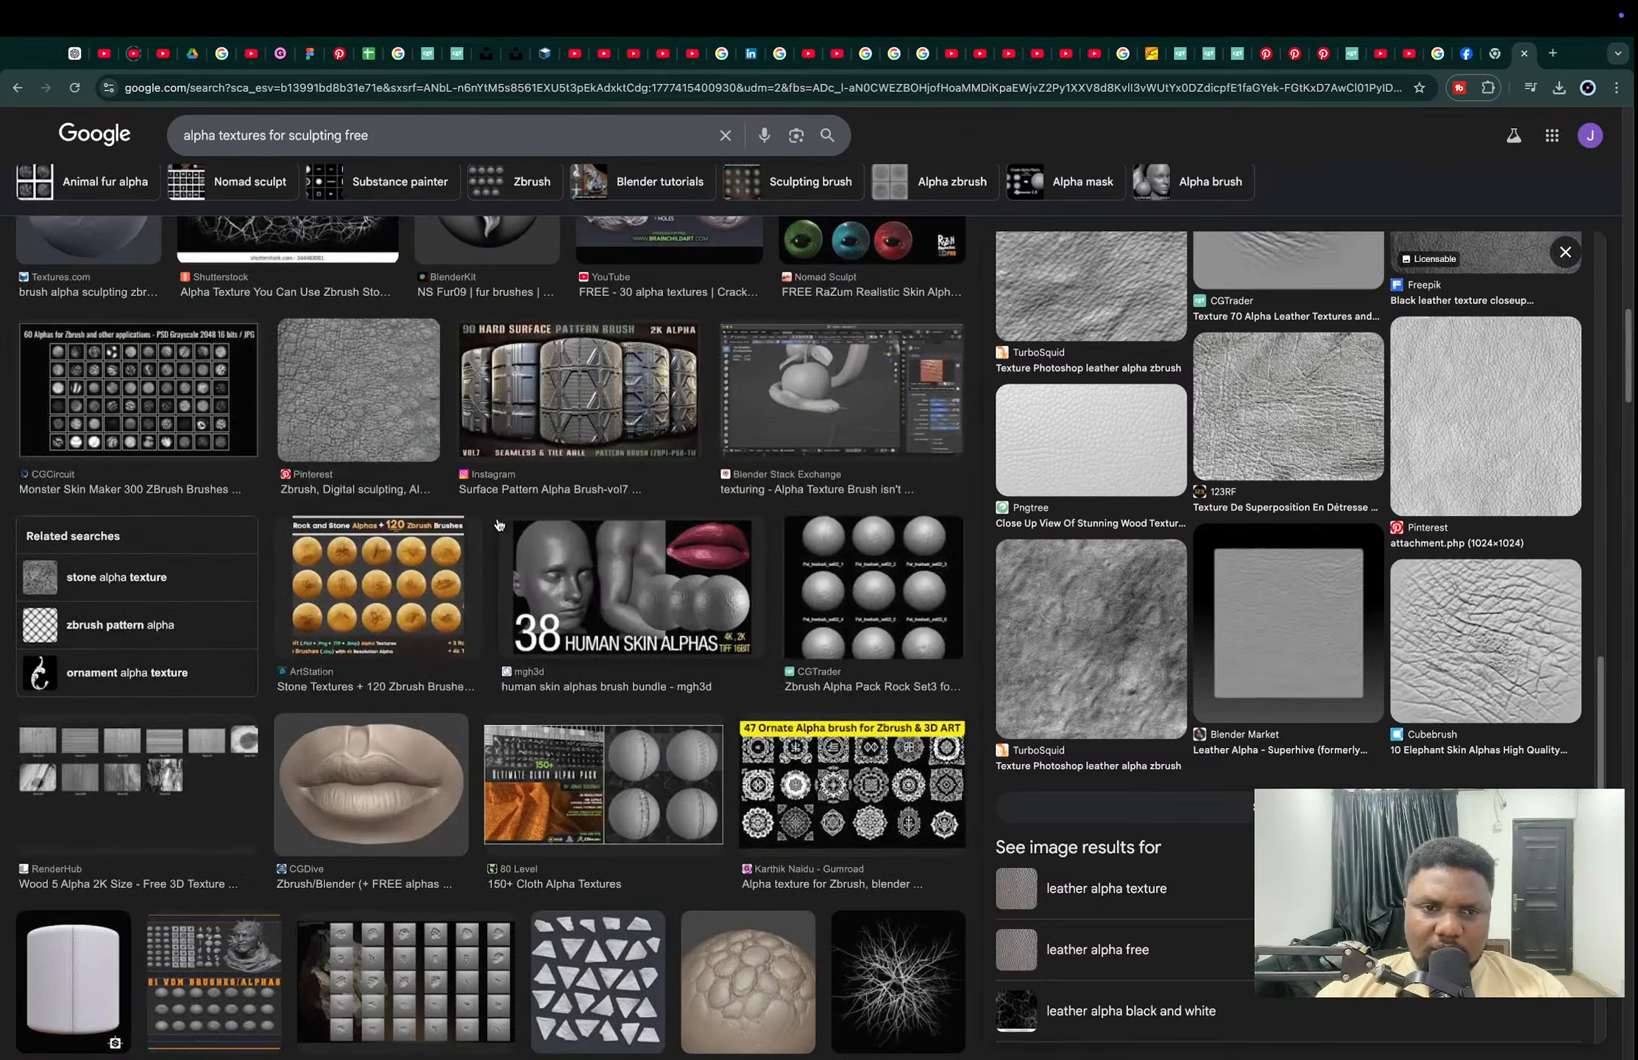
{"action": "scroll", "coordinate": [499, 524], "scroll_direction": "down", "scroll_amount": 5}
{"action": "scroll", "coordinate": [499, 524], "scroll_direction": "up", "scroll_amount": 7}
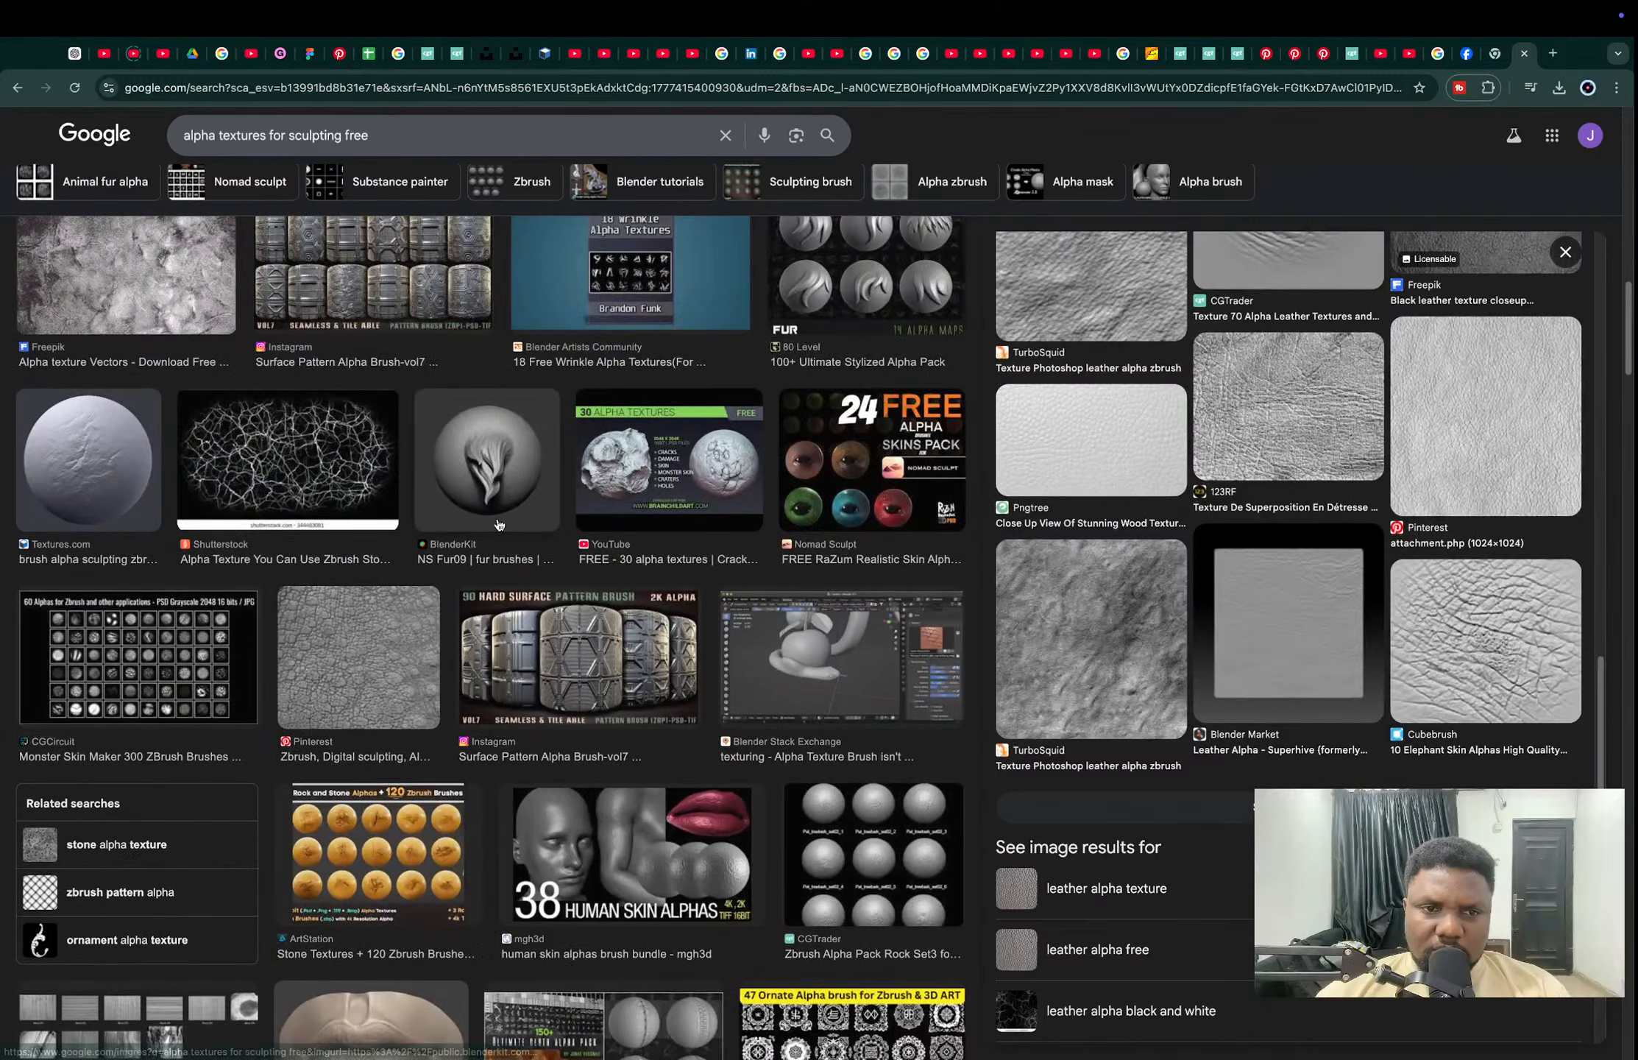
{"action": "left_click", "coordinate": [329, 644]}
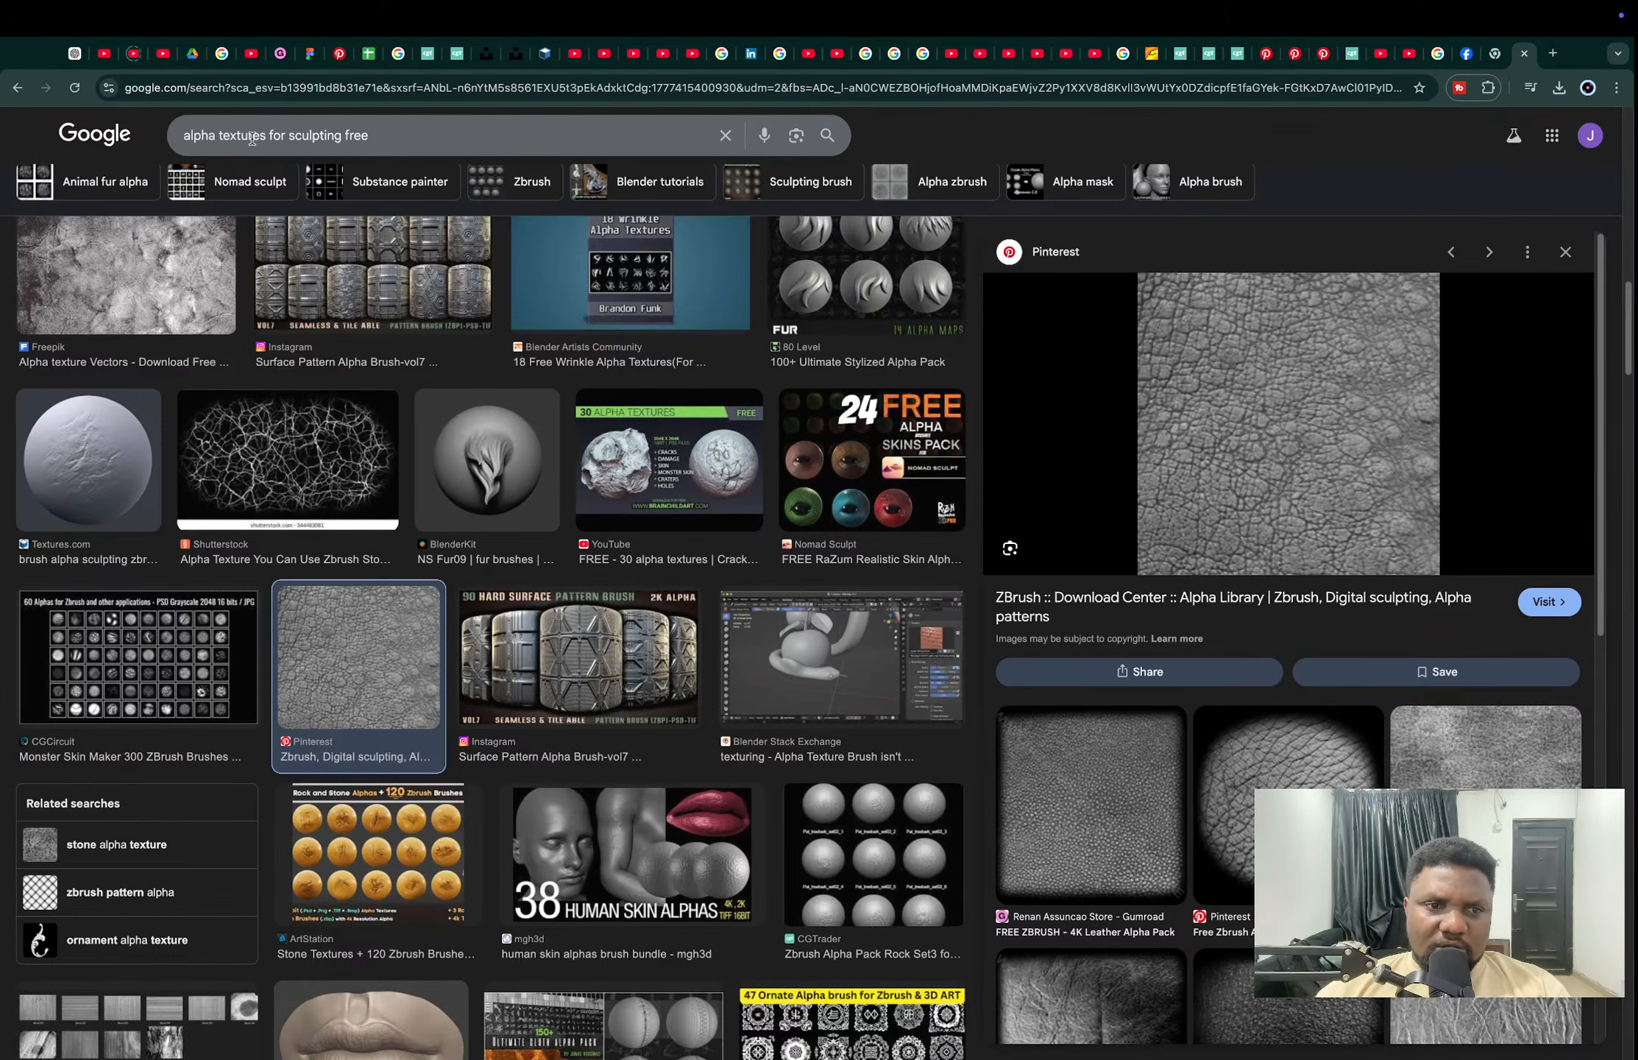
{"action": "scroll", "coordinate": [152, 421], "scroll_direction": "up", "scroll_amount": 3}
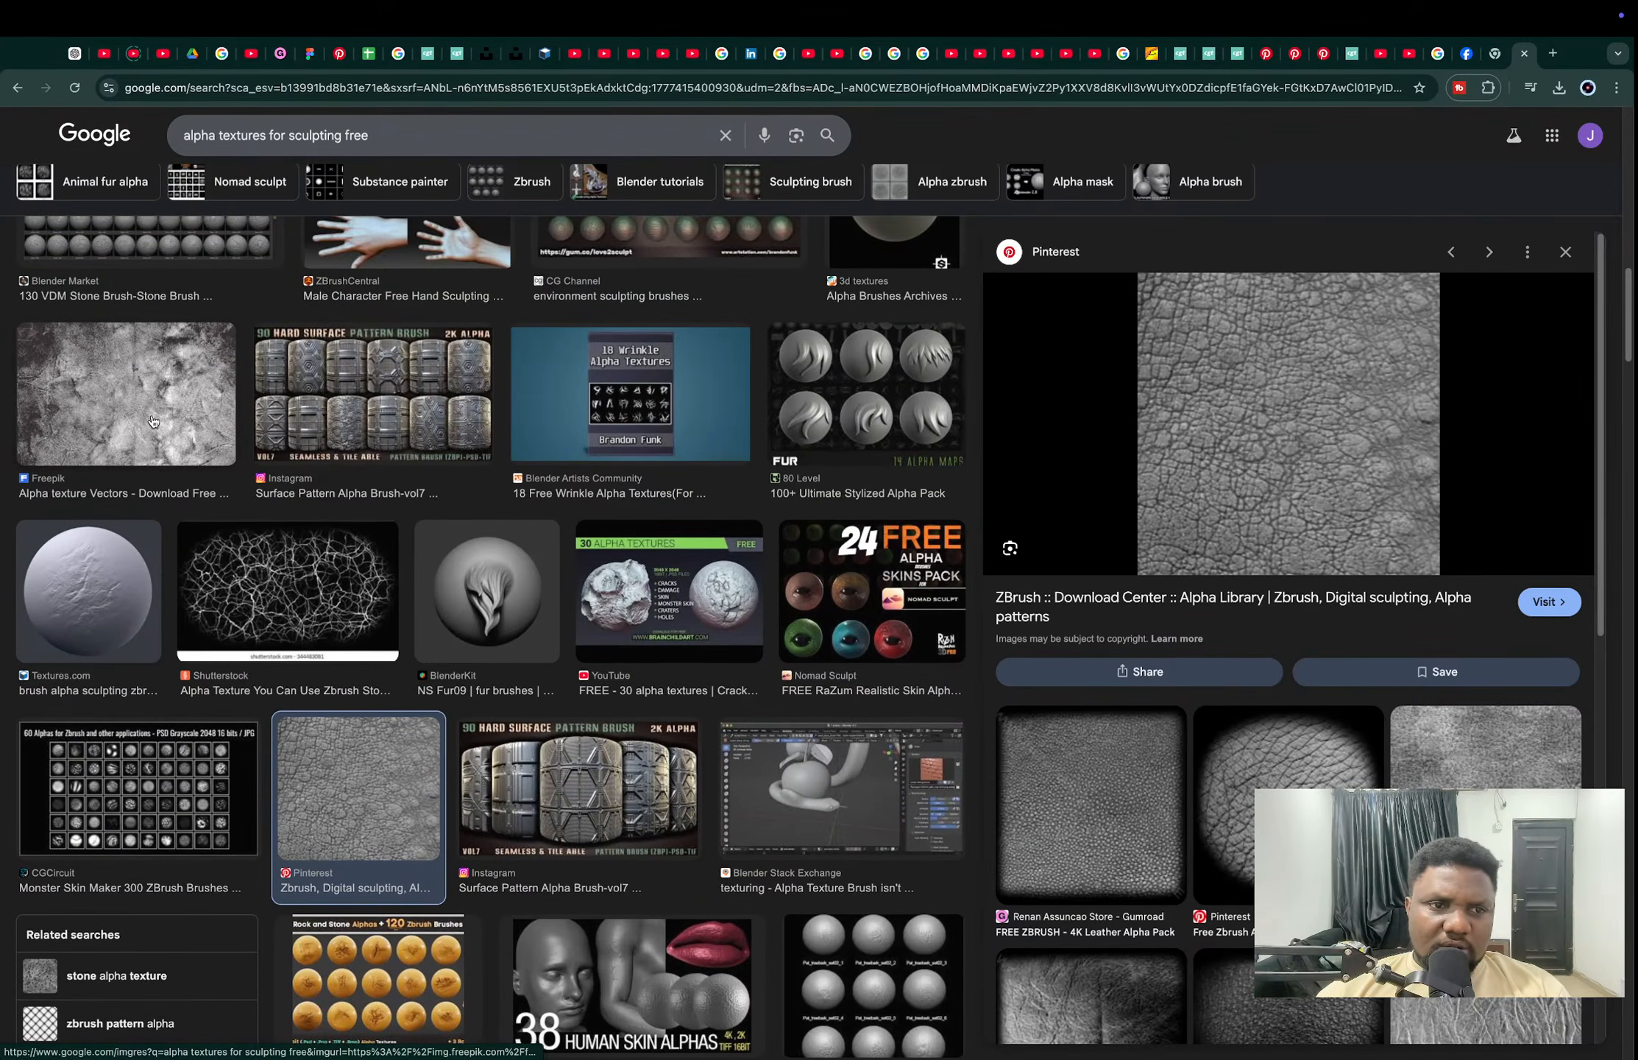
{"action": "left_click", "coordinate": [153, 421]}
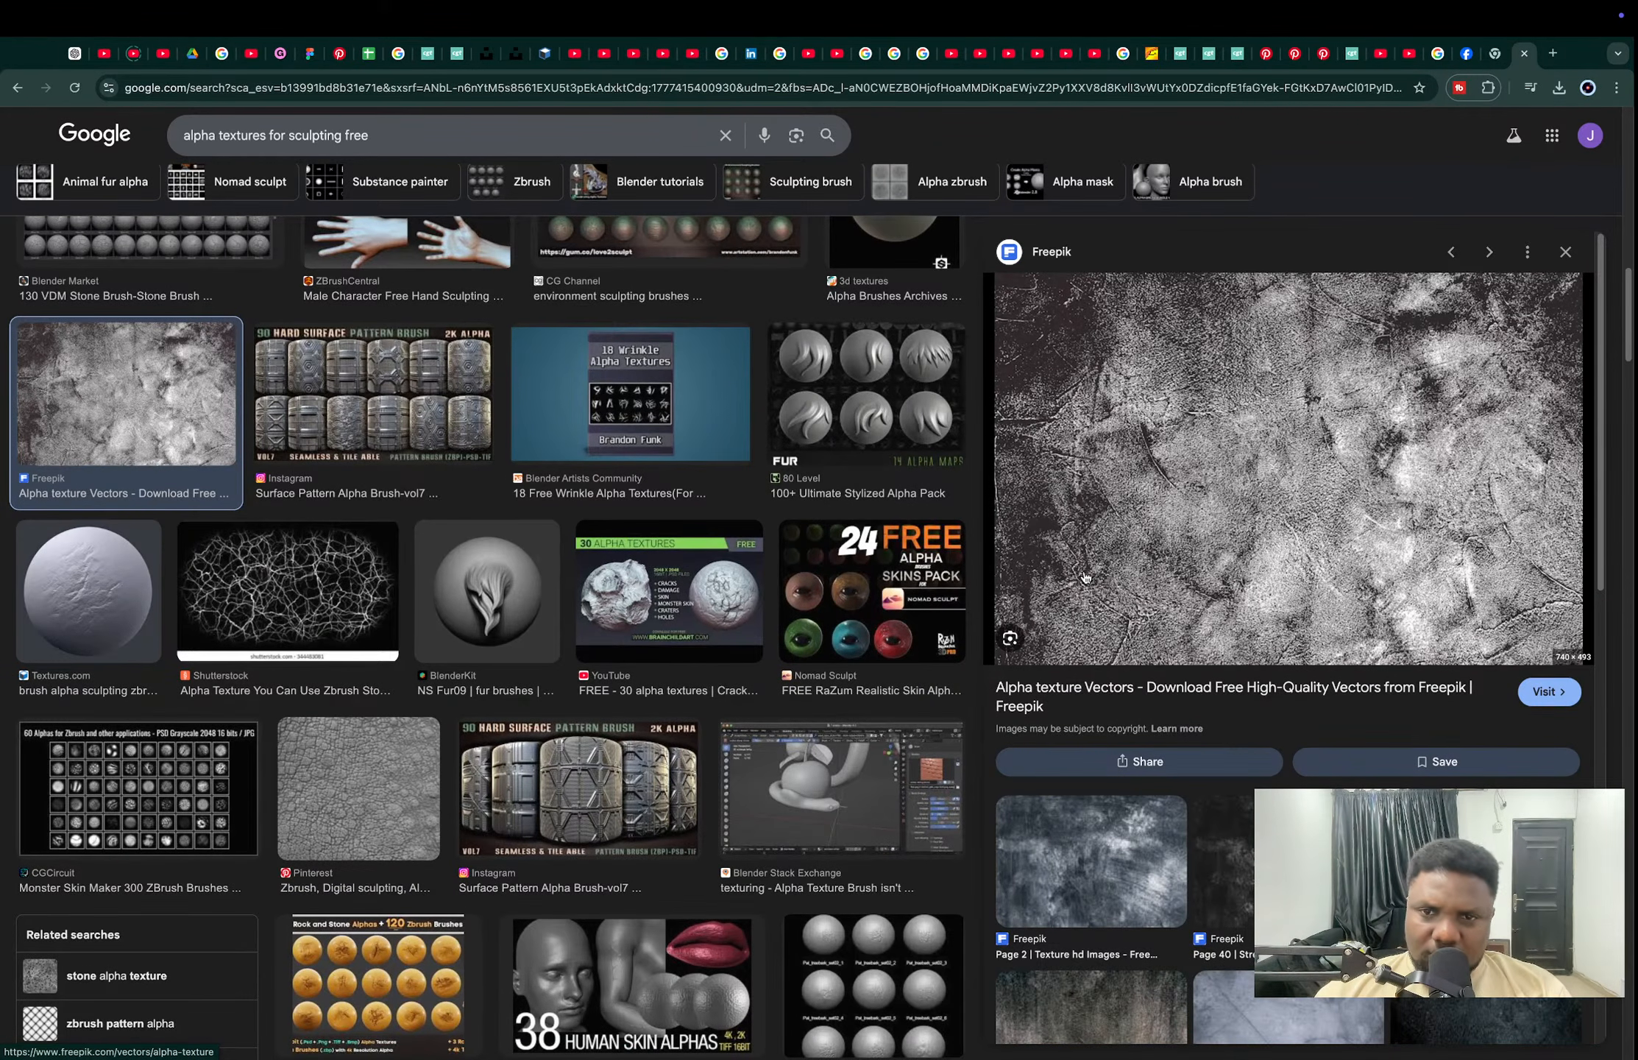
Step: Preview the ZBrushCentral "creating alphas" image and examine its related textures
{"action": "scroll", "coordinate": [683, 543], "scroll_direction": "up", "scroll_amount": 5}
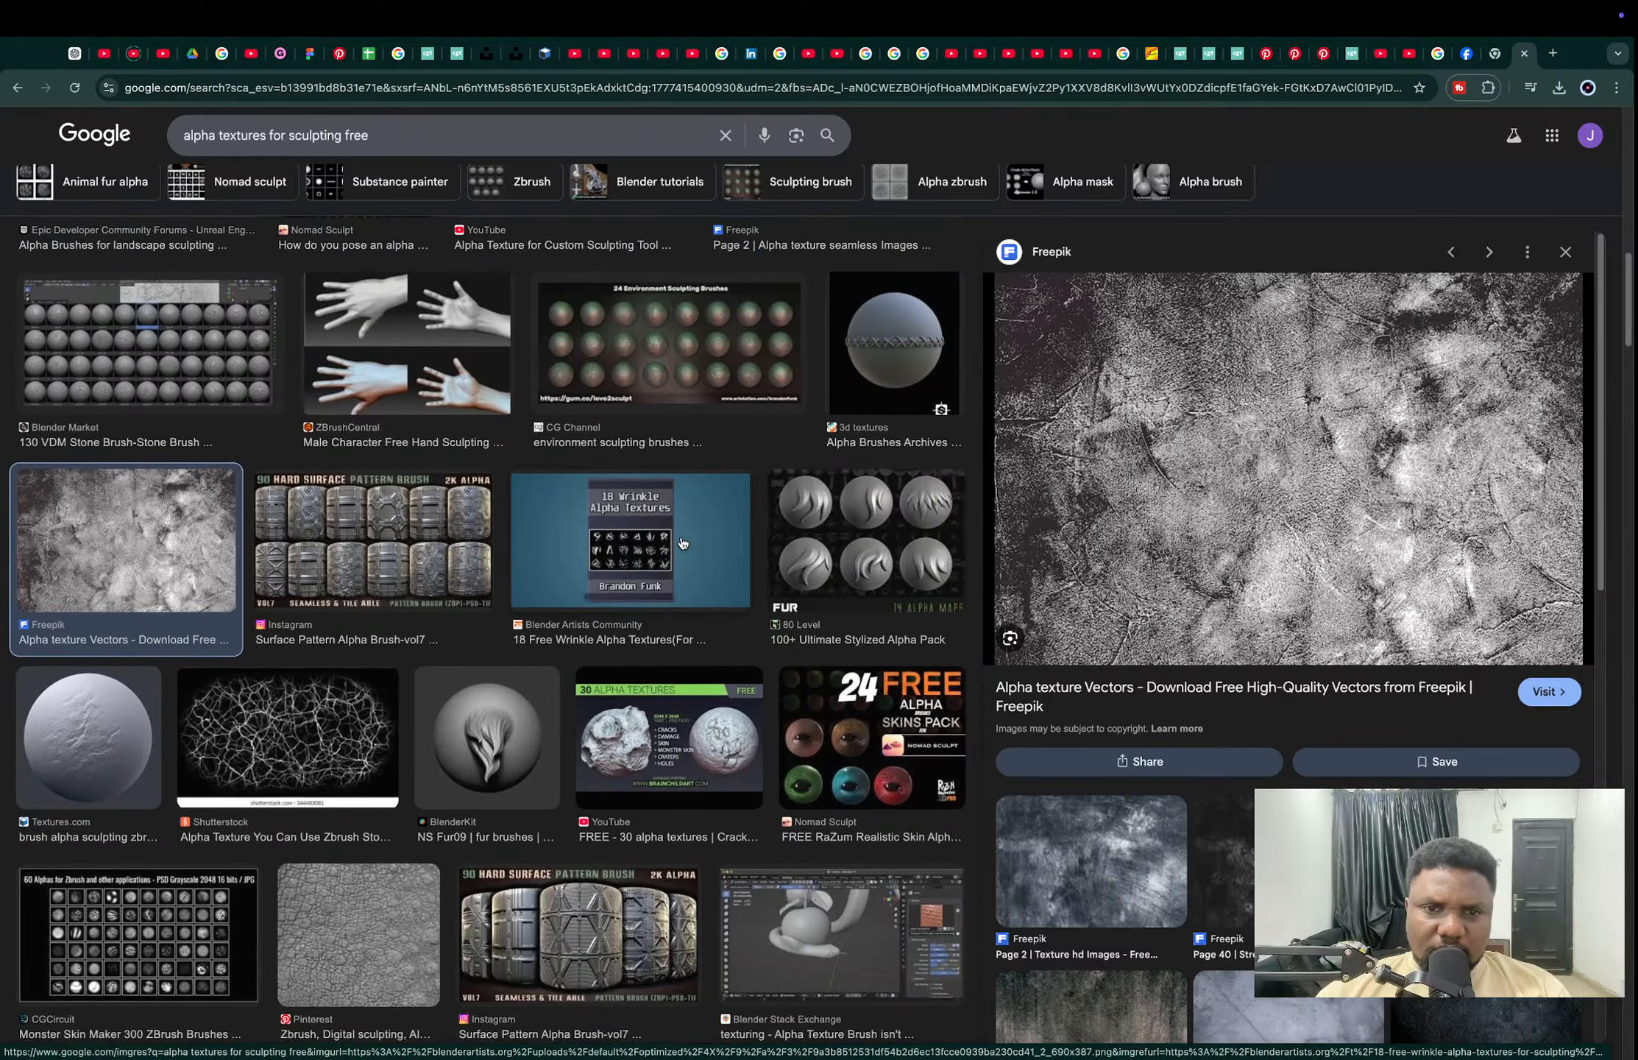
{"action": "scroll", "coordinate": [683, 544], "scroll_direction": "up", "scroll_amount": 10}
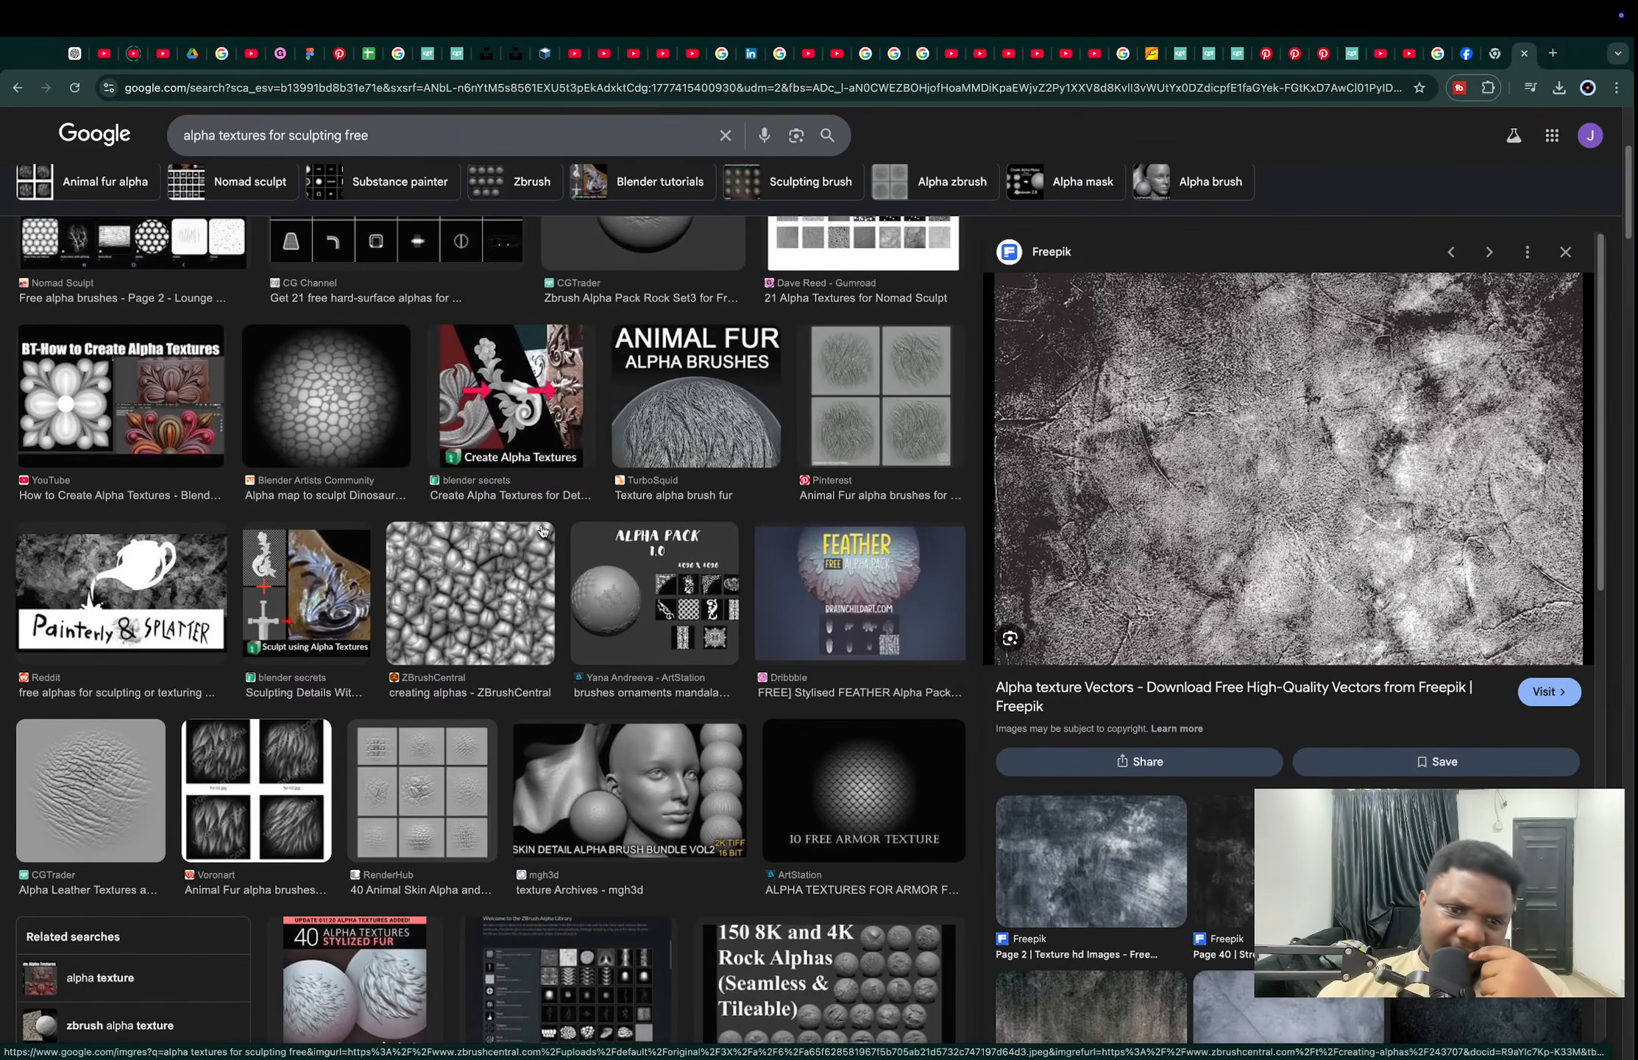
{"action": "left_click", "coordinate": [456, 574]}
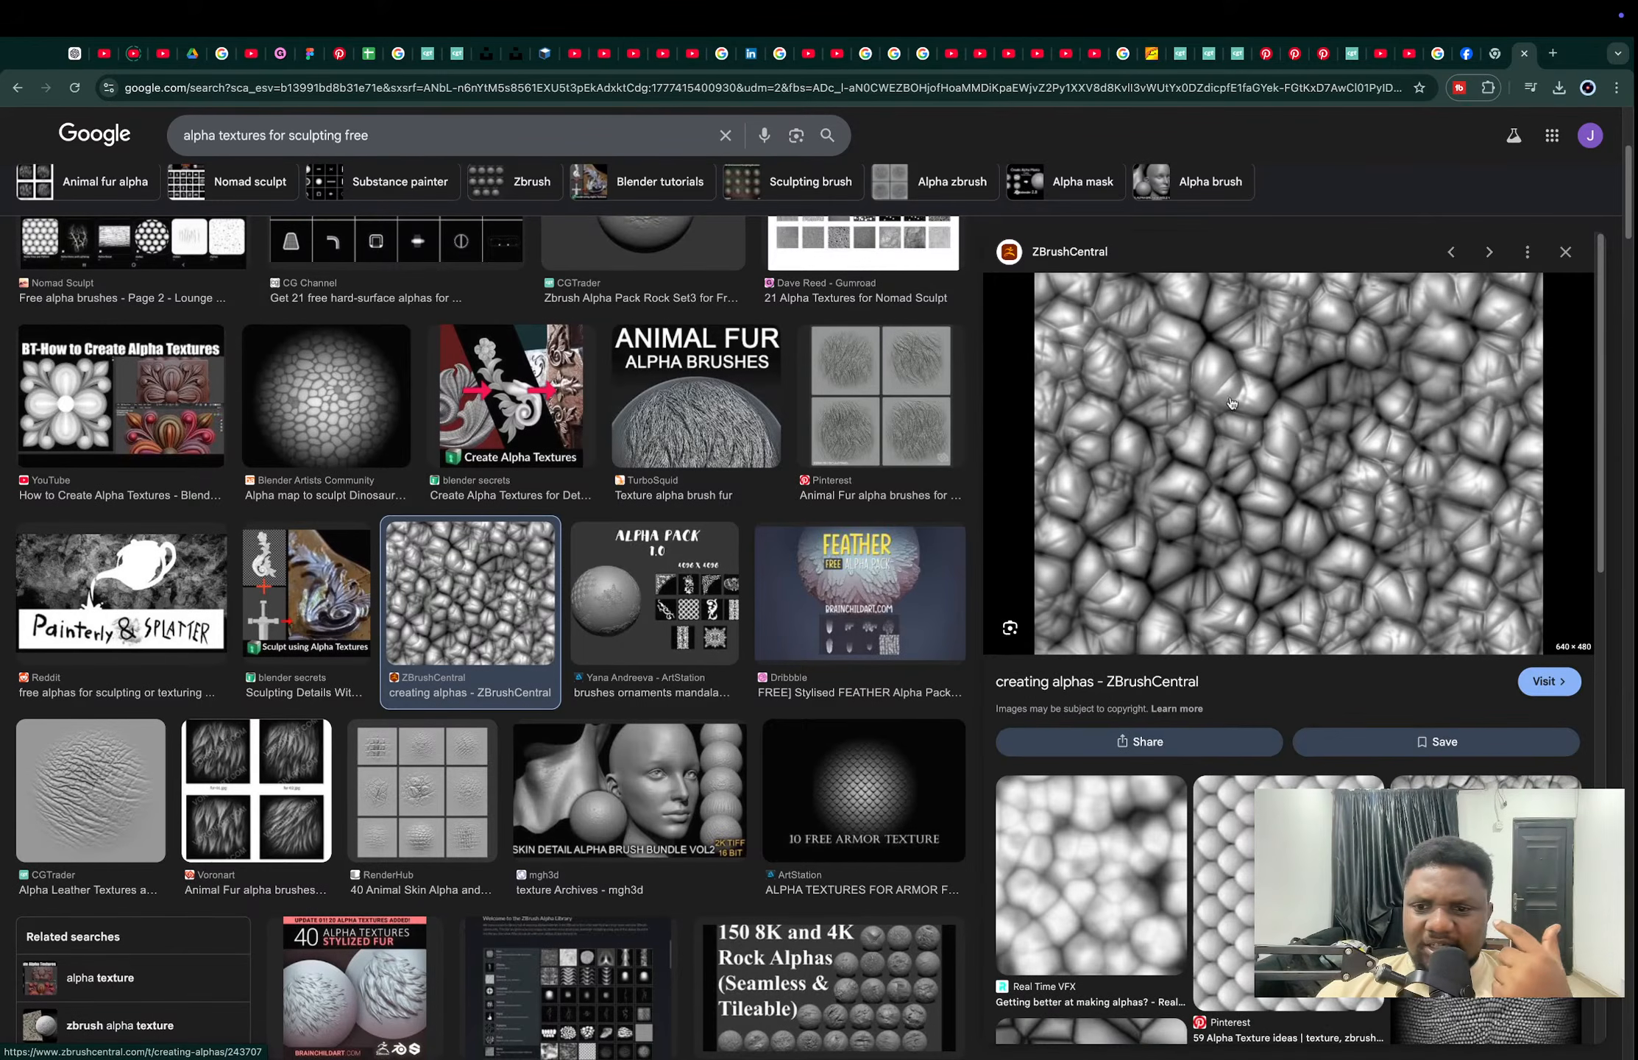
{"action": "scroll", "coordinate": [1263, 584], "scroll_direction": "down", "scroll_amount": 5}
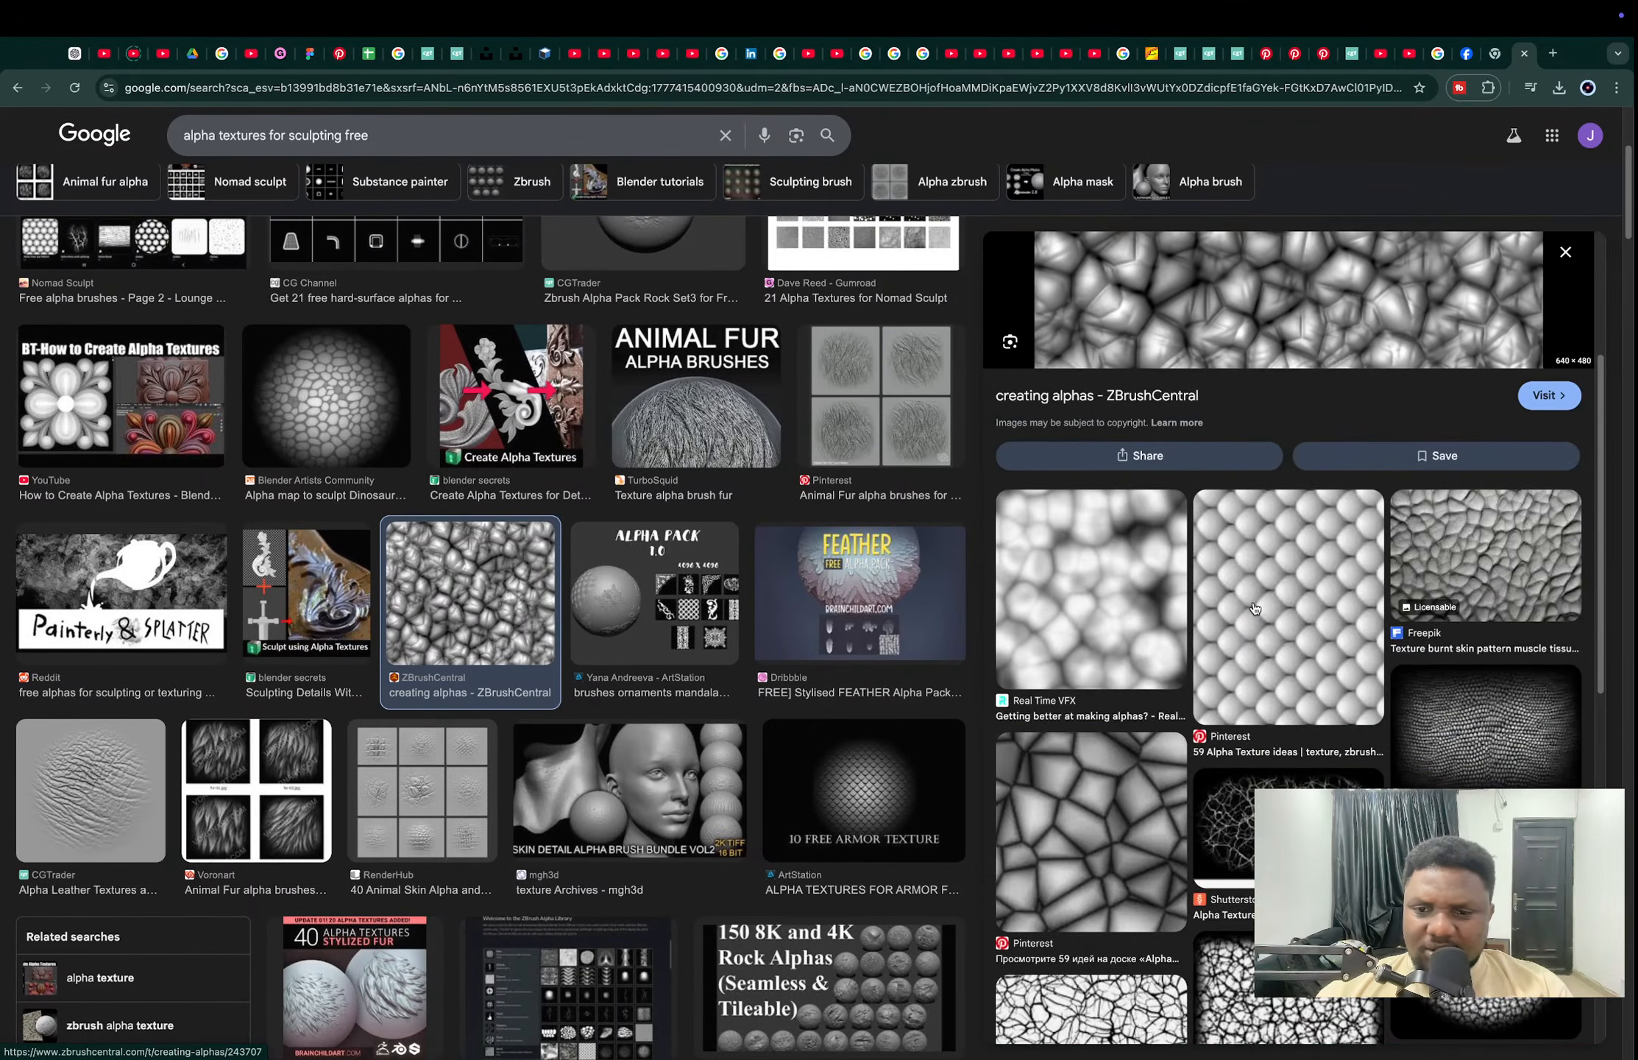
Step: Look through more textures related to the ZBrushCentral image and return to the earlier alpha image results
{"action": "scroll", "coordinate": [1255, 607], "scroll_direction": "down", "scroll_amount": 3}
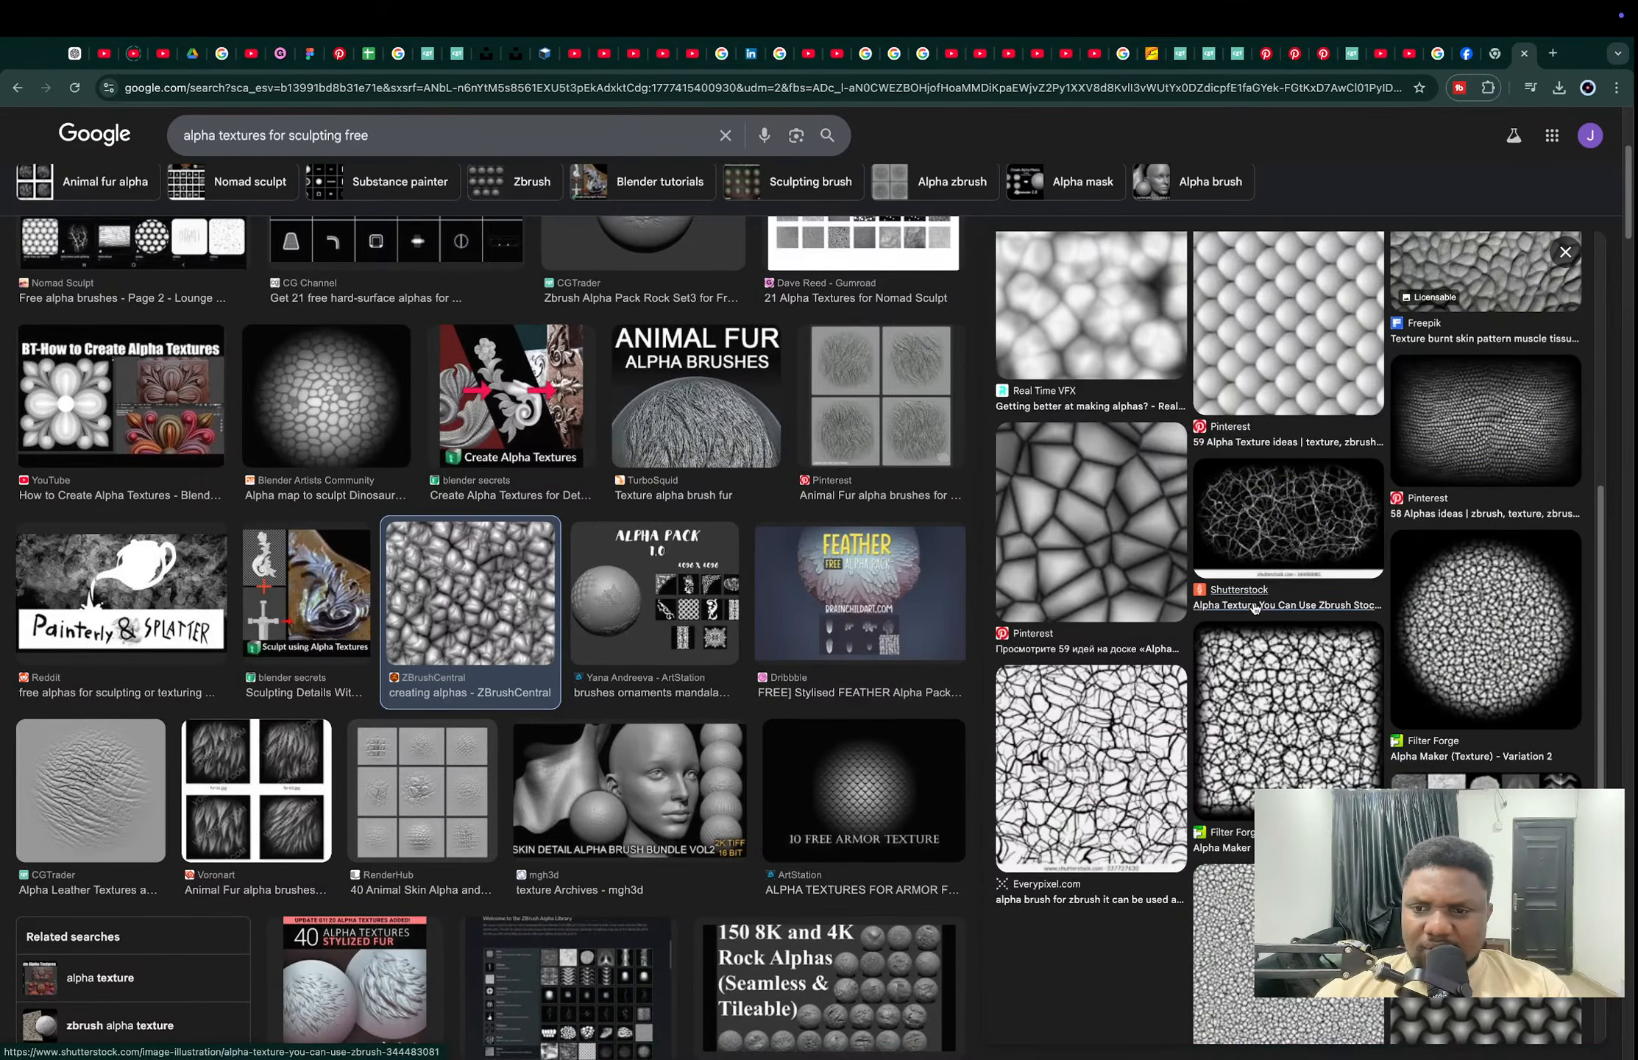
{"action": "scroll", "coordinate": [1214, 478], "scroll_direction": "up", "scroll_amount": 8}
{"action": "scroll", "coordinate": [1182, 357], "scroll_direction": "up", "scroll_amount": 3}
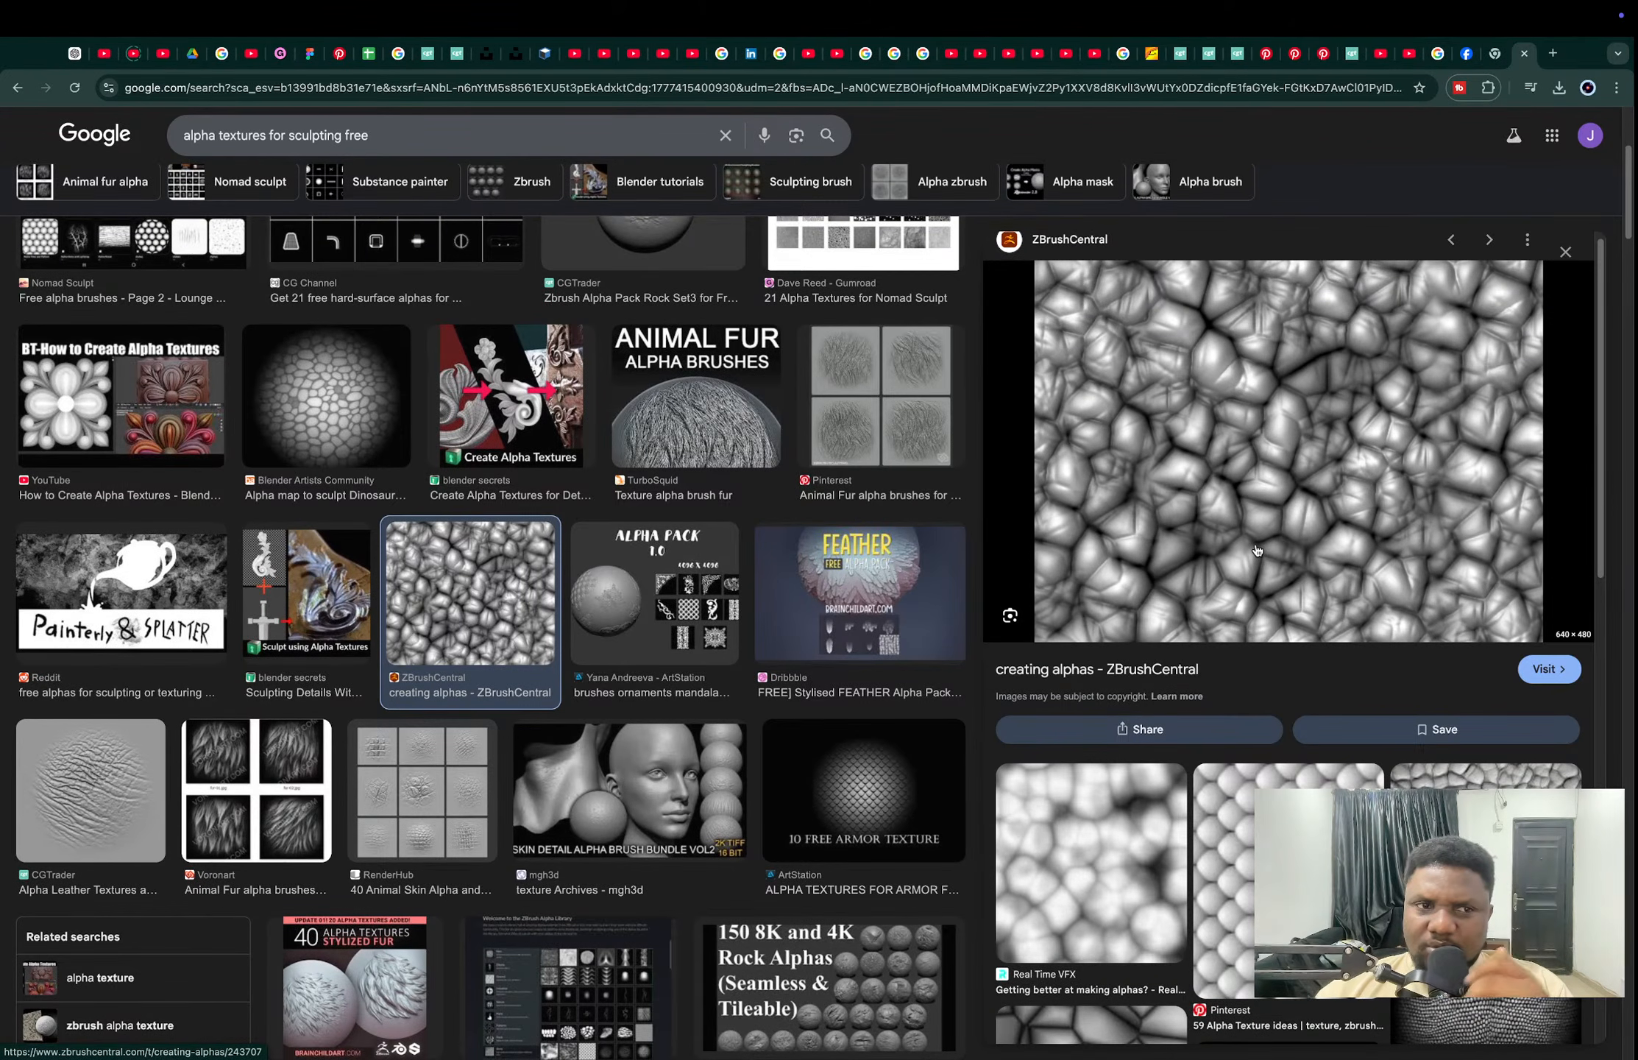
{"action": "scroll", "coordinate": [1256, 551], "scroll_direction": "down", "scroll_amount": 1}
{"action": "scroll", "coordinate": [1251, 515], "scroll_direction": "up", "scroll_amount": 2}
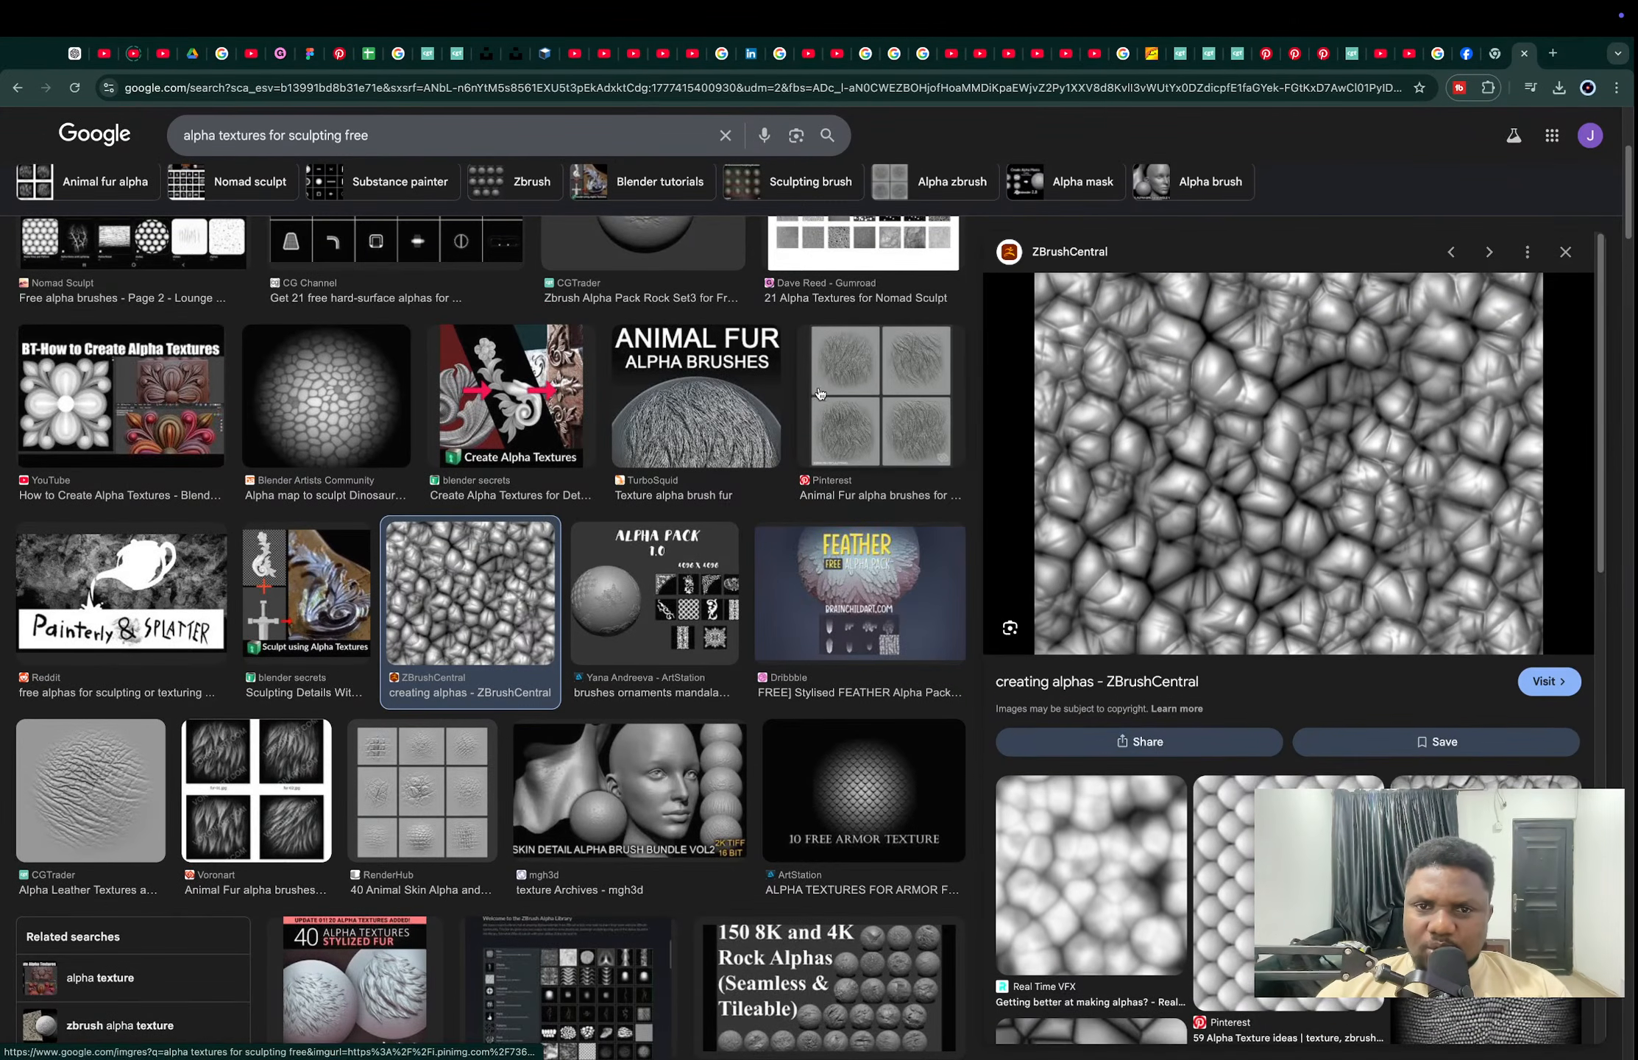
{"action": "scroll", "coordinate": [820, 394], "scroll_direction": "up", "scroll_amount": 4}
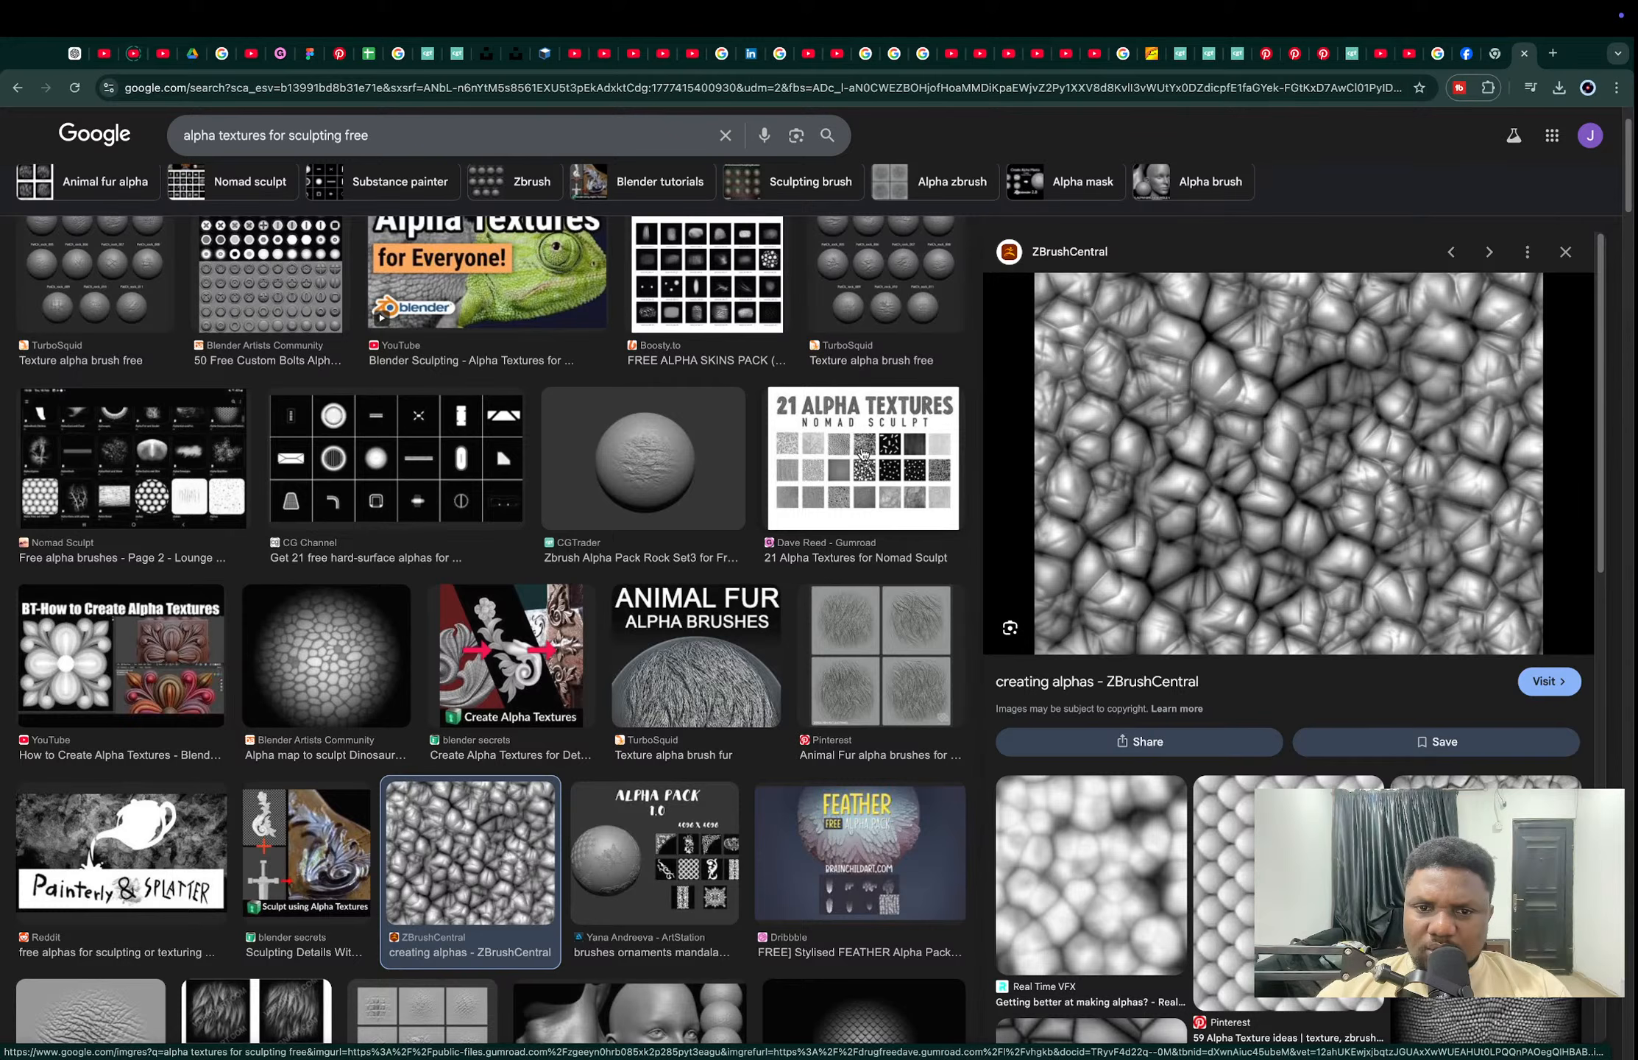
Step: Open the Gumroad "21 Alpha Textures for Nomad Sculpt" result in a new tab and examine its textures and related images
{"action": "middle_click", "coordinate": [860, 471]}
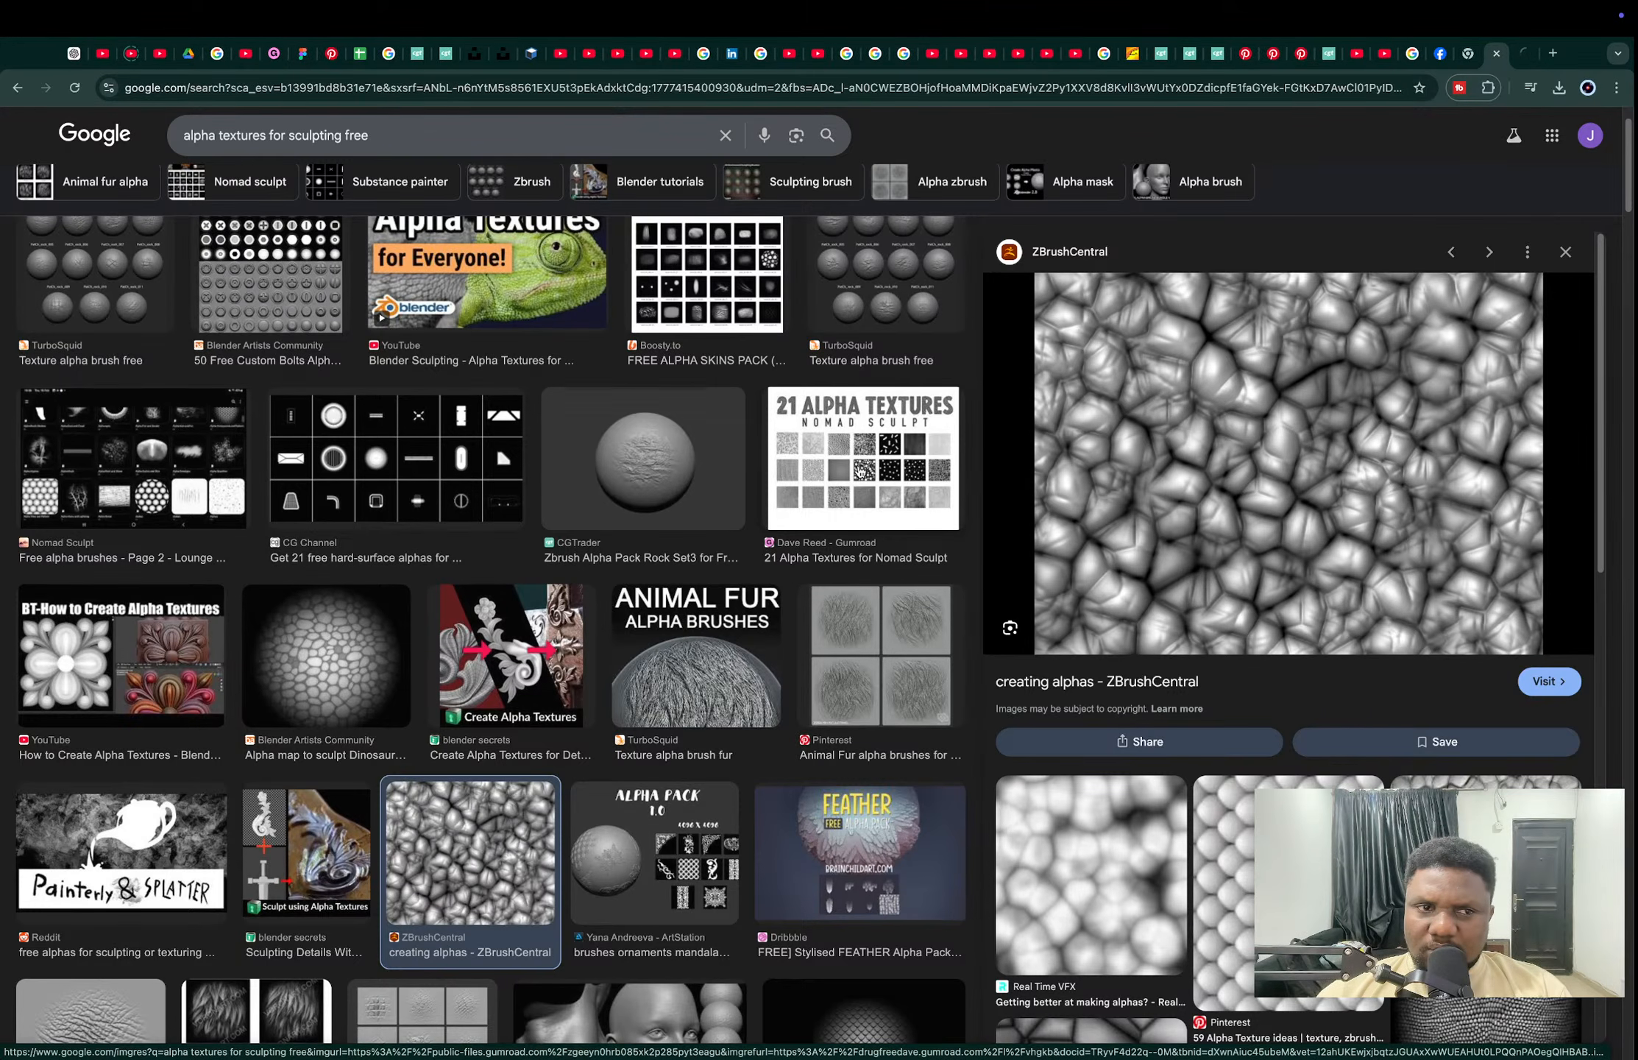
{"action": "scroll", "coordinate": [860, 471], "scroll_direction": "up", "scroll_amount": 1}
{"action": "scroll", "coordinate": [1298, 481], "scroll_direction": "down", "scroll_amount": 10}
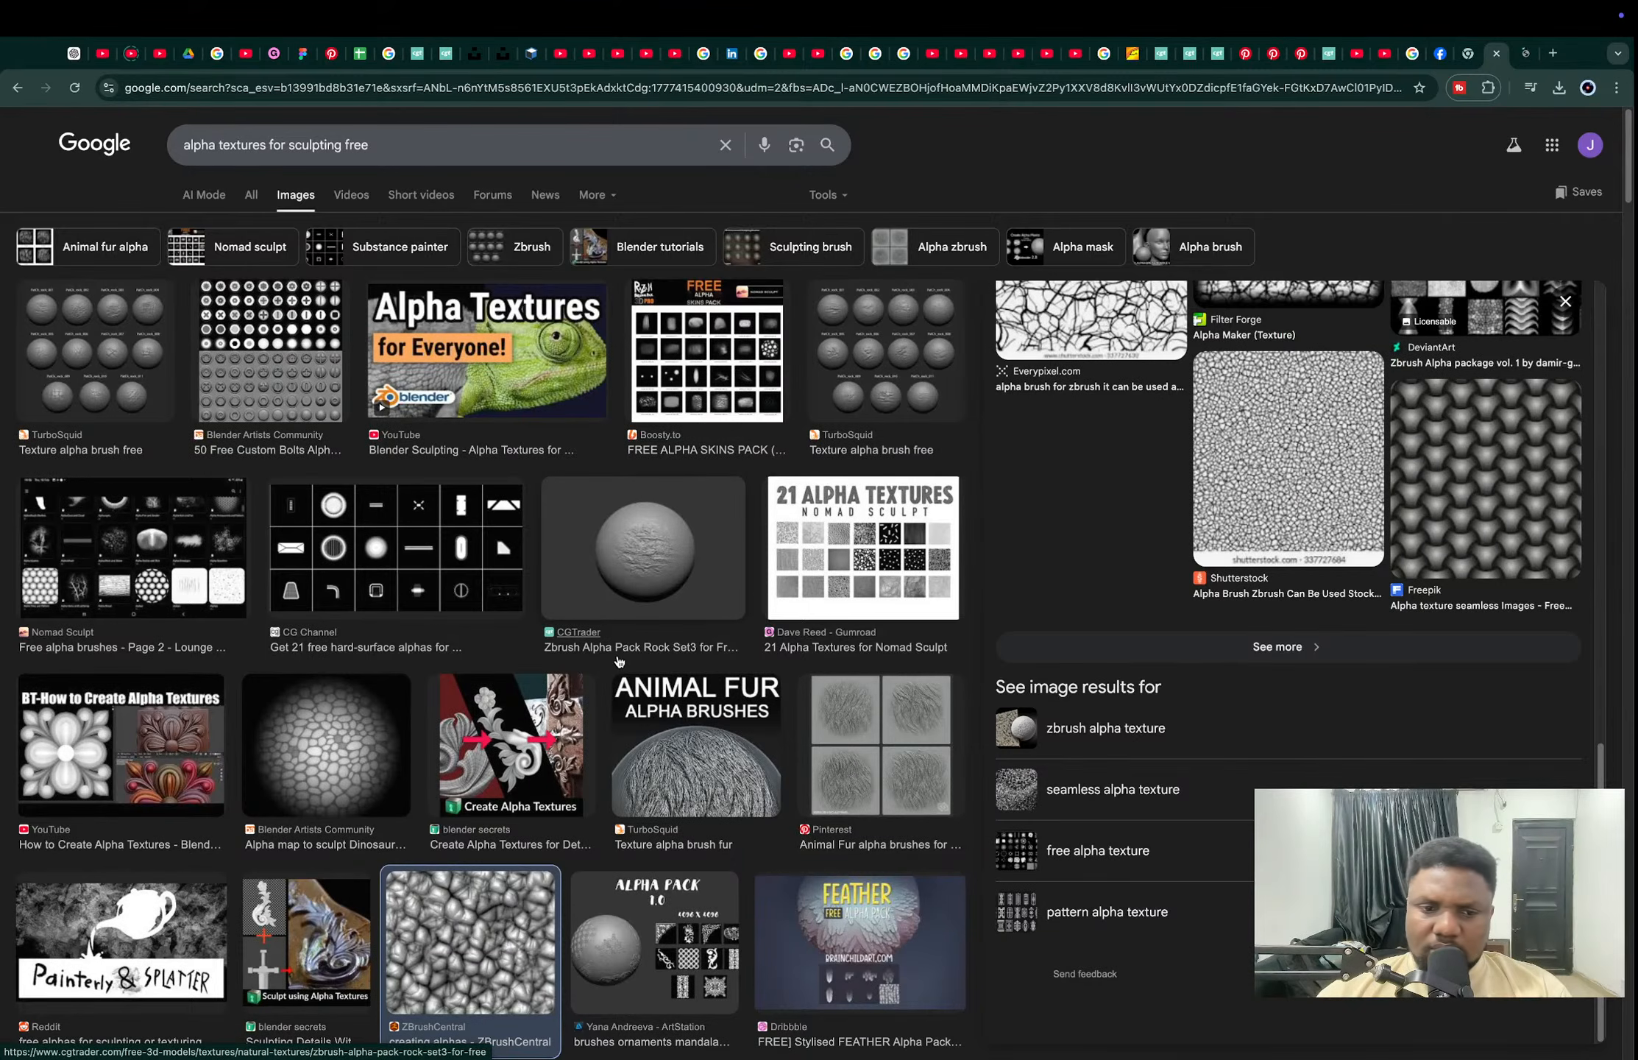
{"action": "scroll", "coordinate": [618, 660], "scroll_direction": "down", "scroll_amount": 2}
{"action": "scroll", "coordinate": [618, 660], "scroll_direction": "up", "scroll_amount": 2}
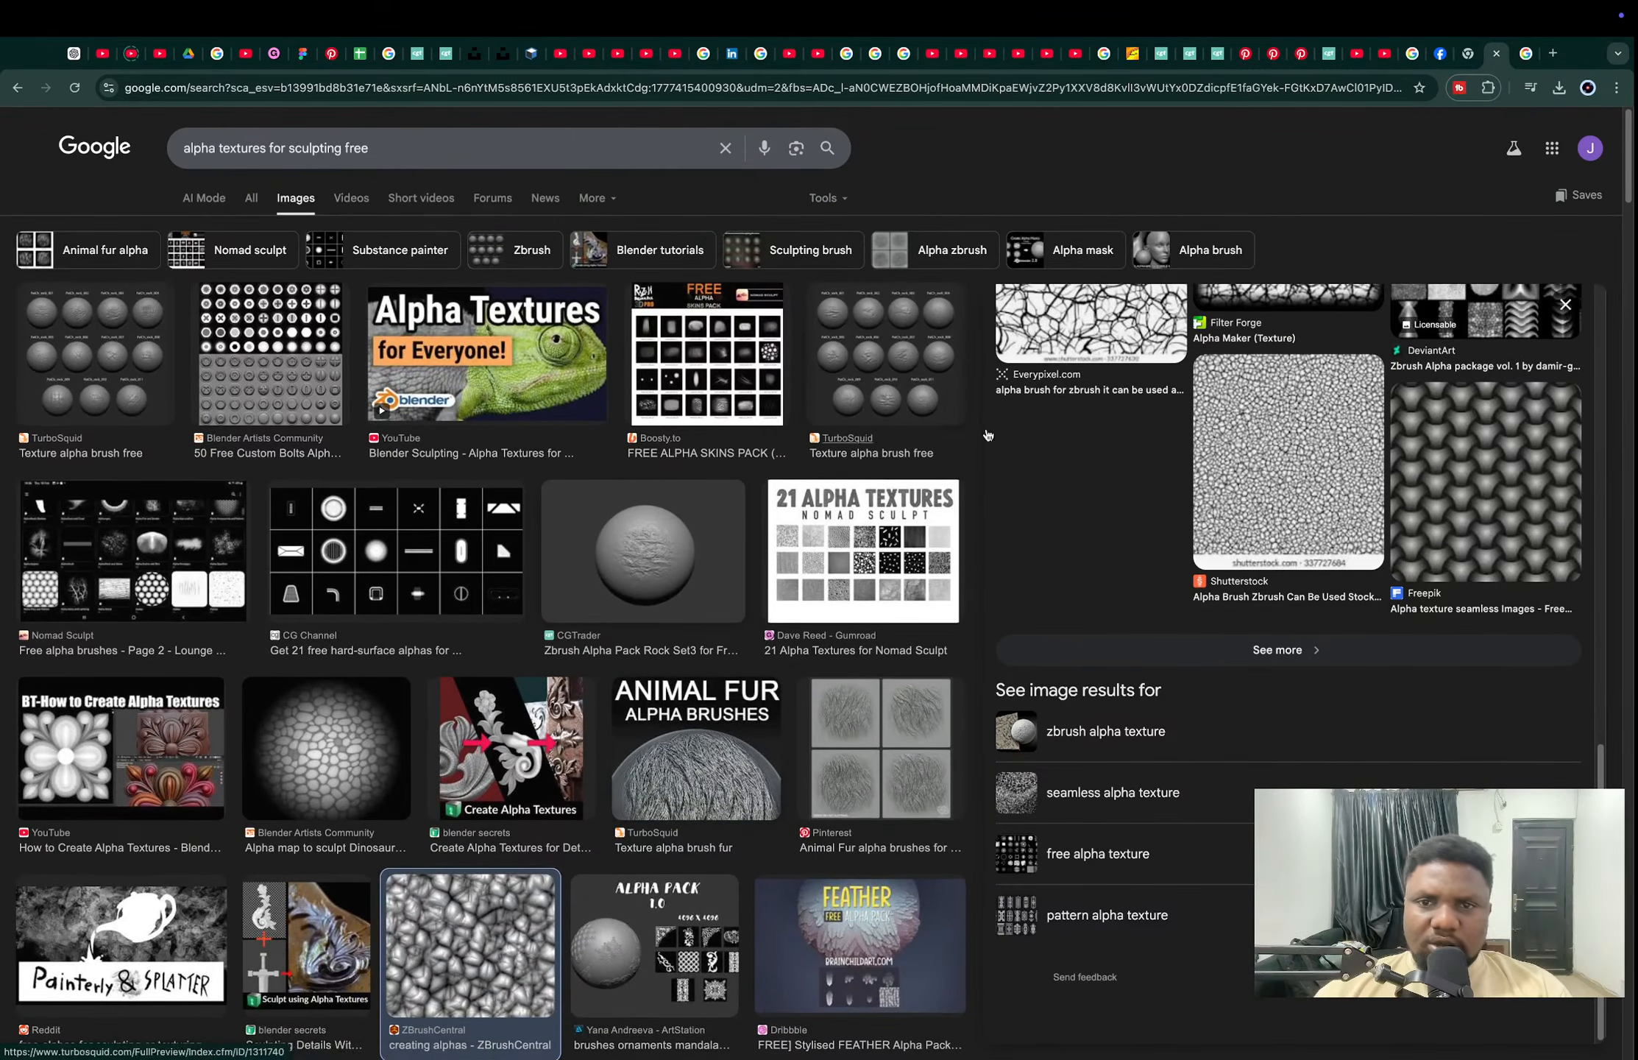
{"action": "left_click", "coordinate": [1526, 53]}
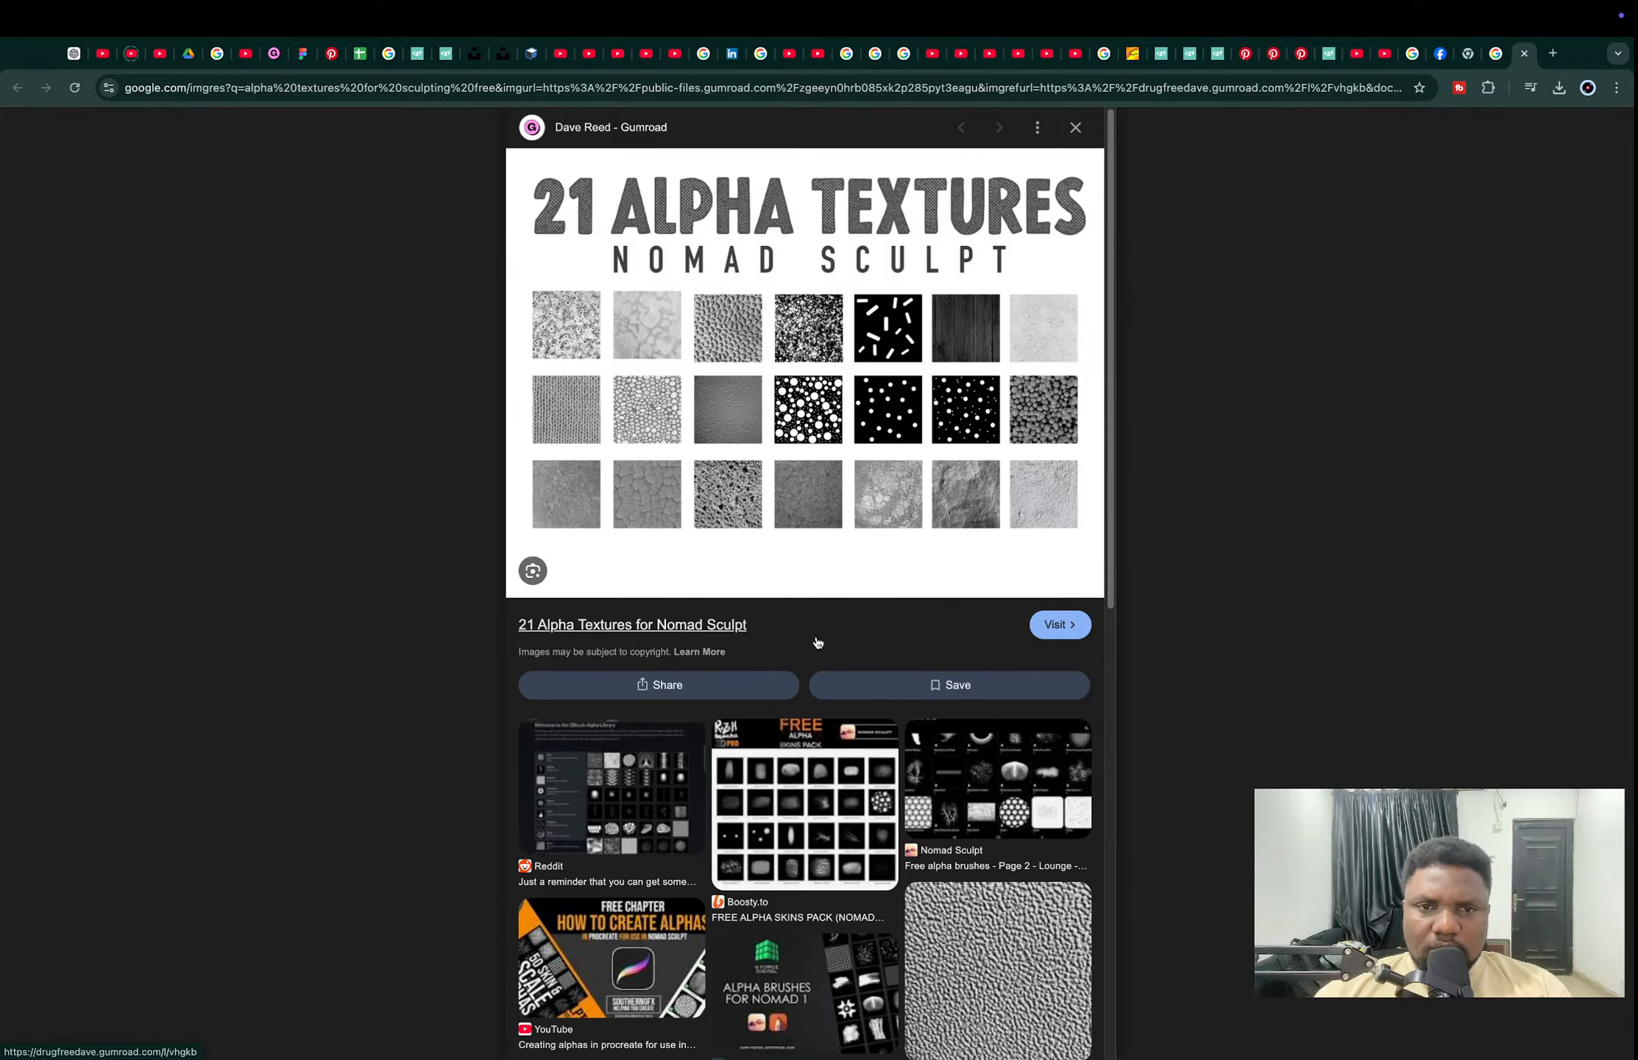
{"action": "scroll", "coordinate": [832, 643], "scroll_direction": "down", "scroll_amount": 5}
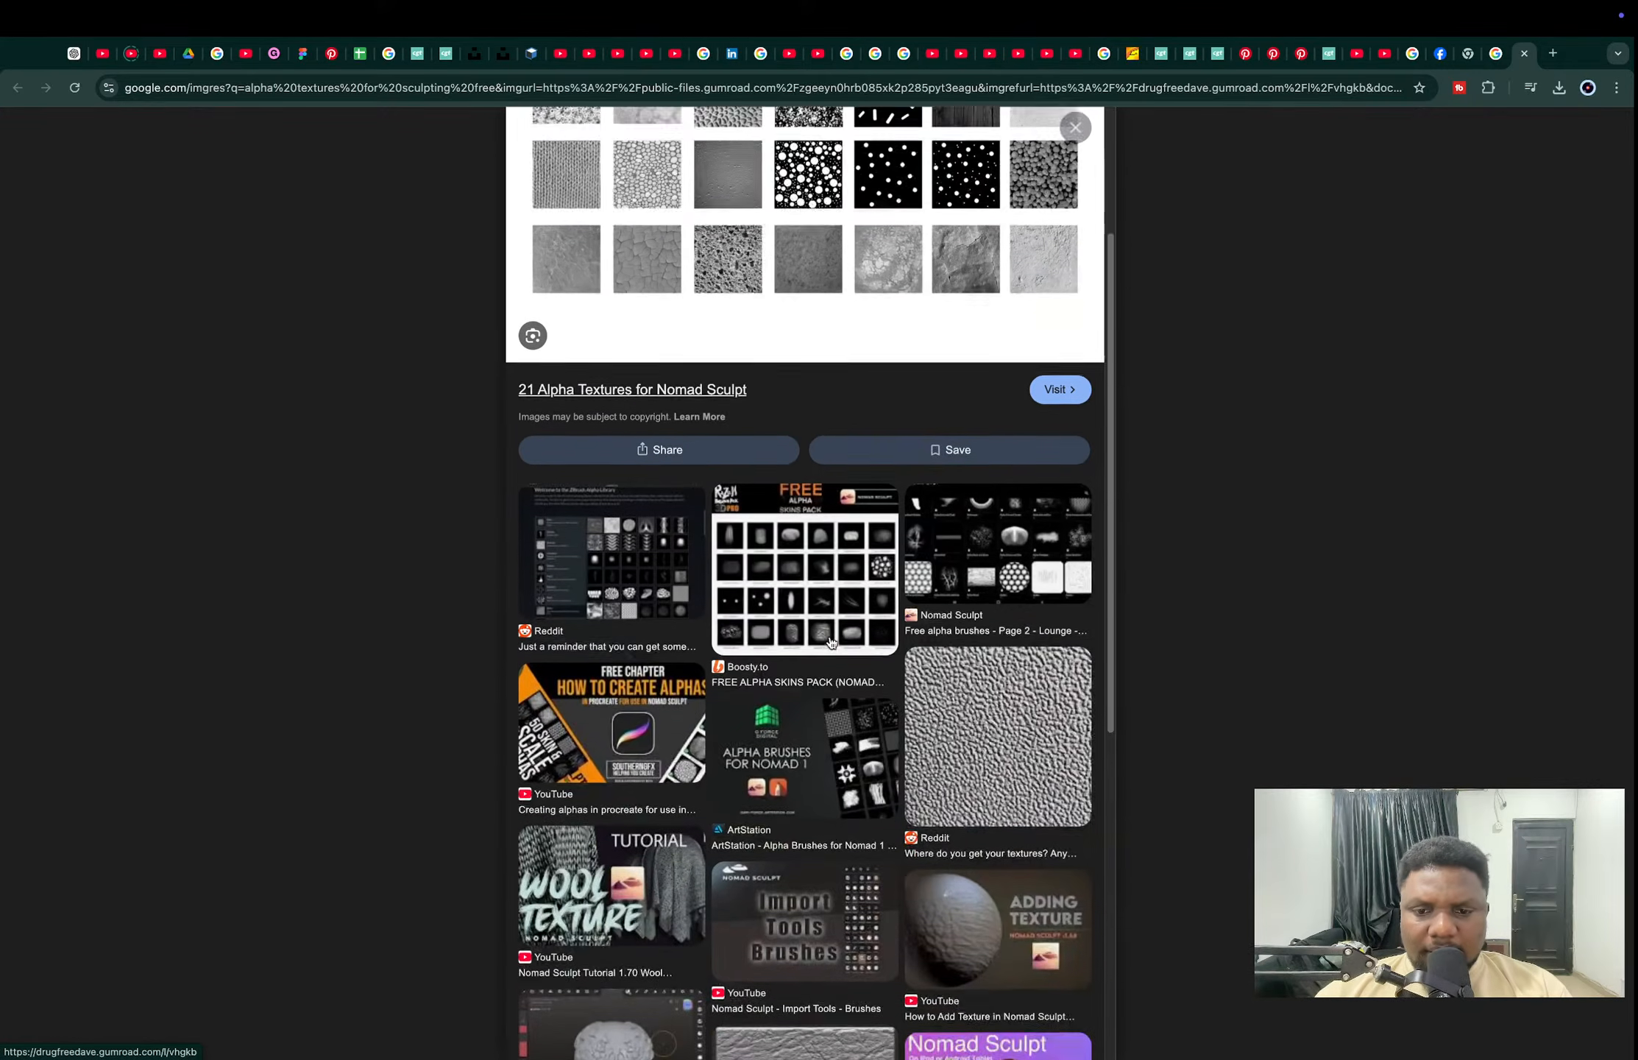
{"action": "scroll", "coordinate": [832, 642], "scroll_direction": "up", "scroll_amount": 5}
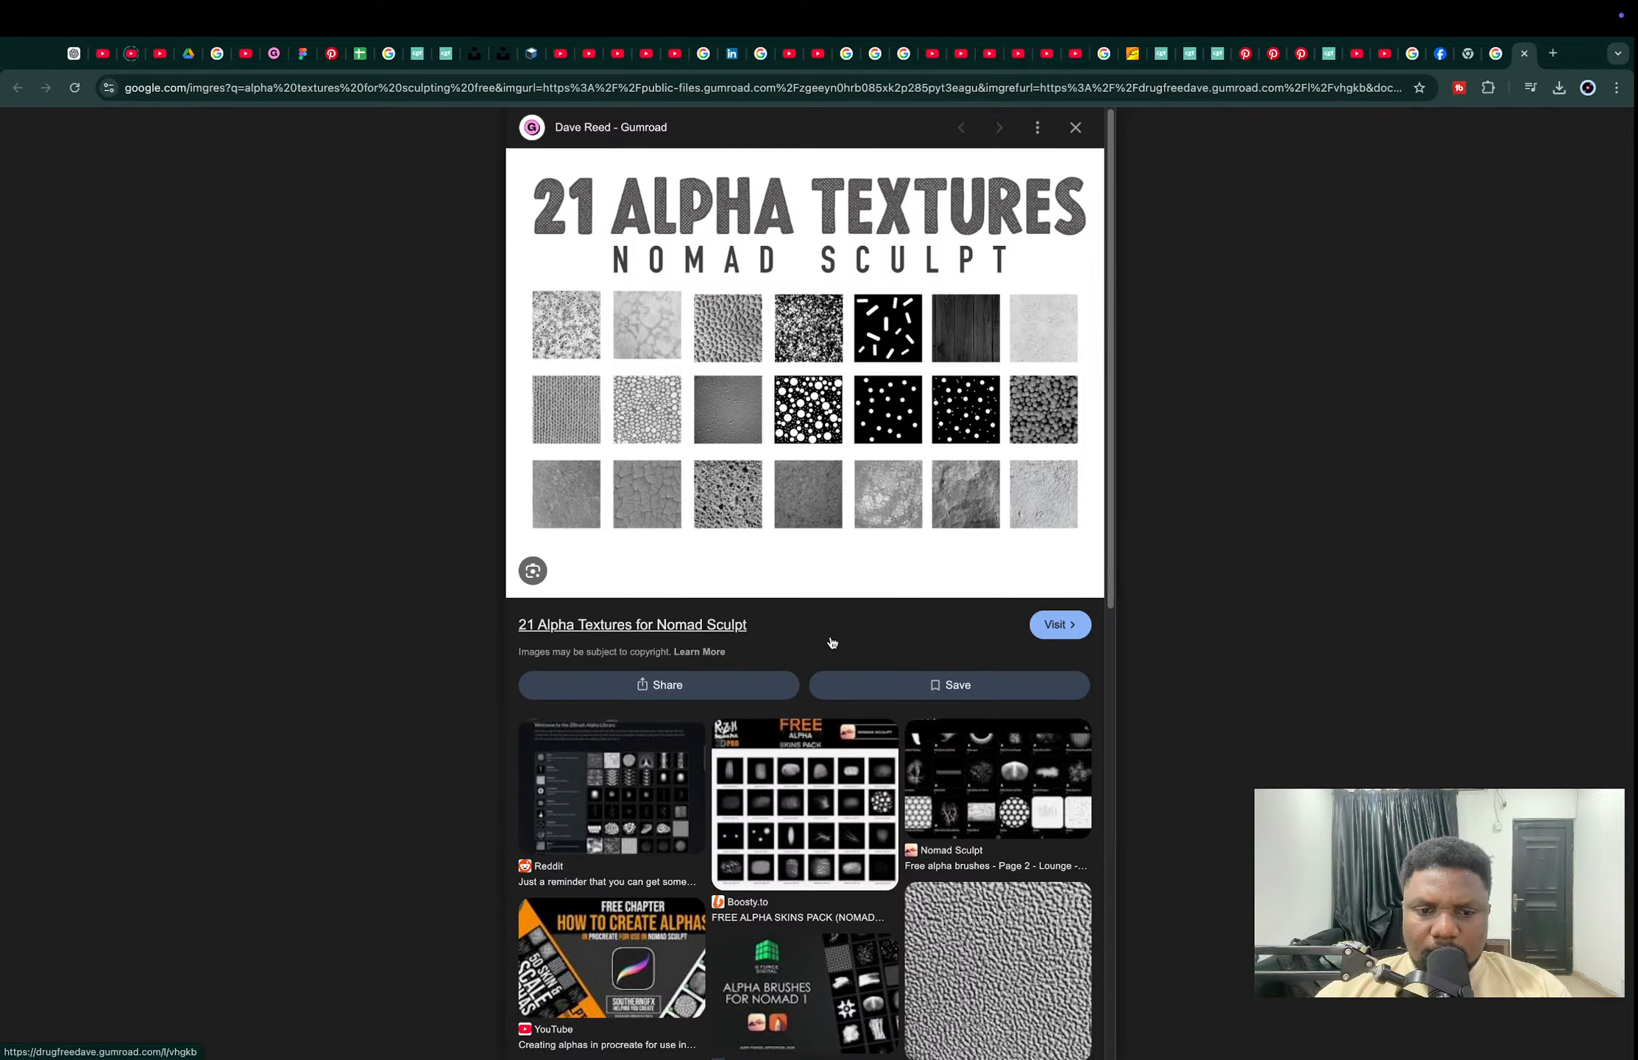
Step: Preview the related Reddit post about free alpha textures, go back to the Gumroad result, and close the tab
{"action": "left_click", "coordinate": [605, 794]}
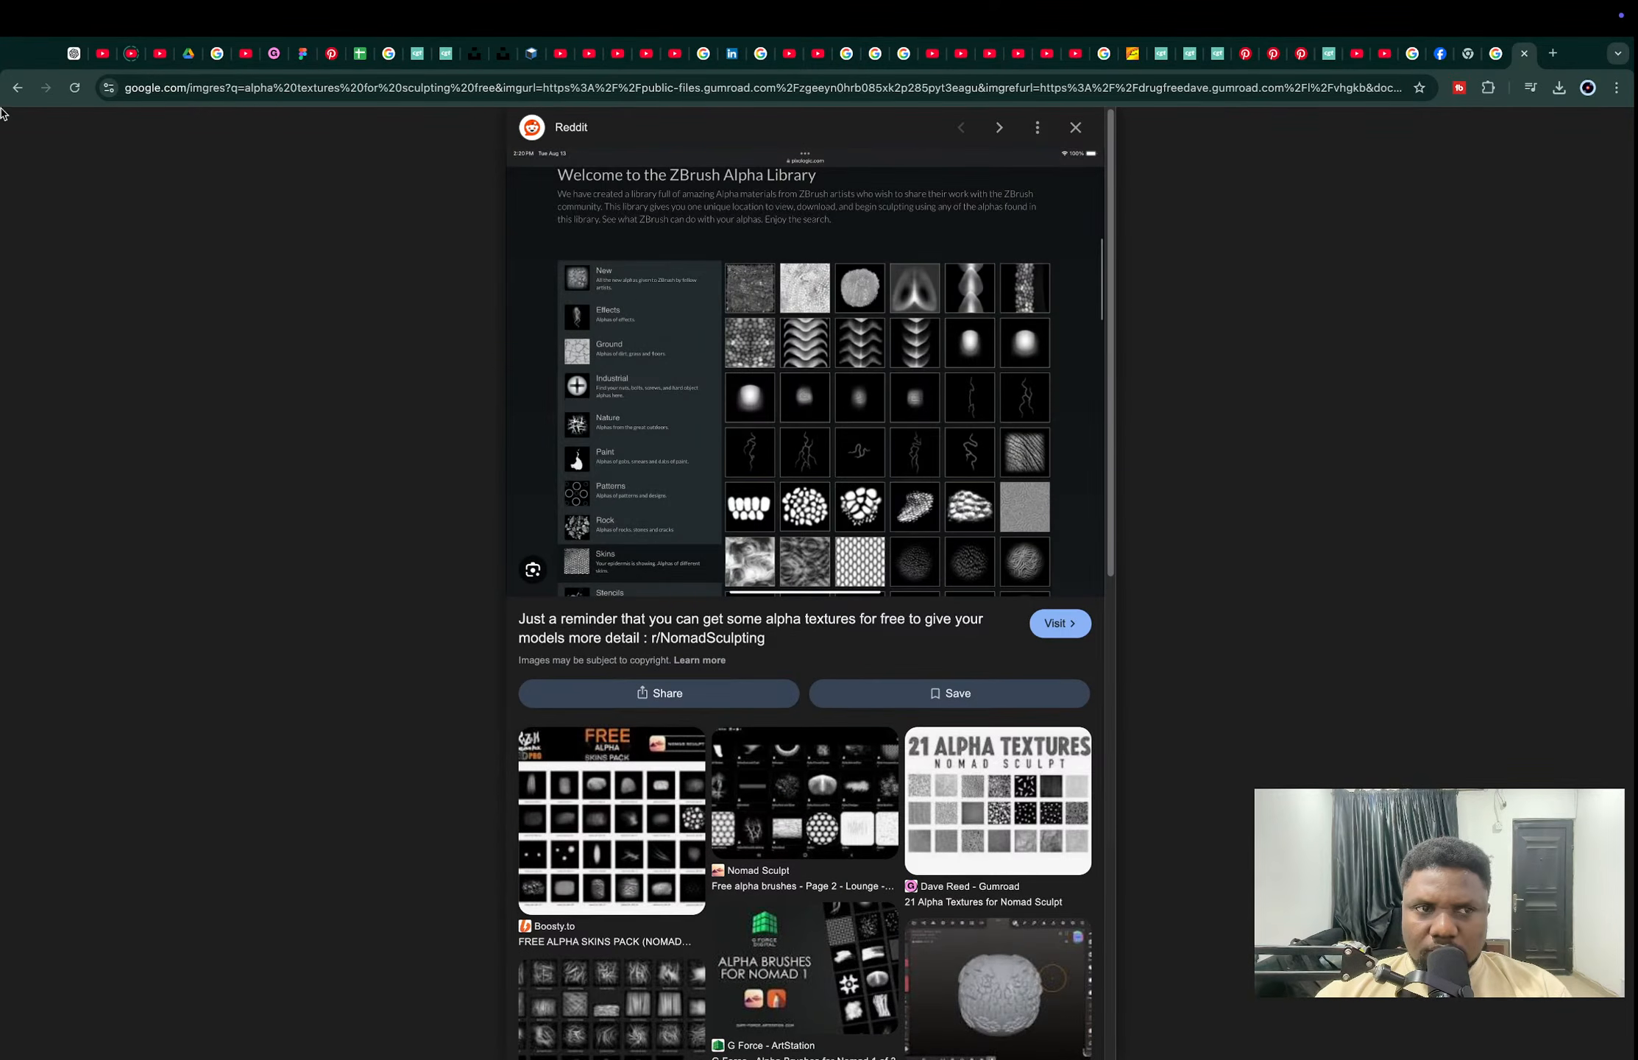
{"action": "left_click", "coordinate": [18, 89]}
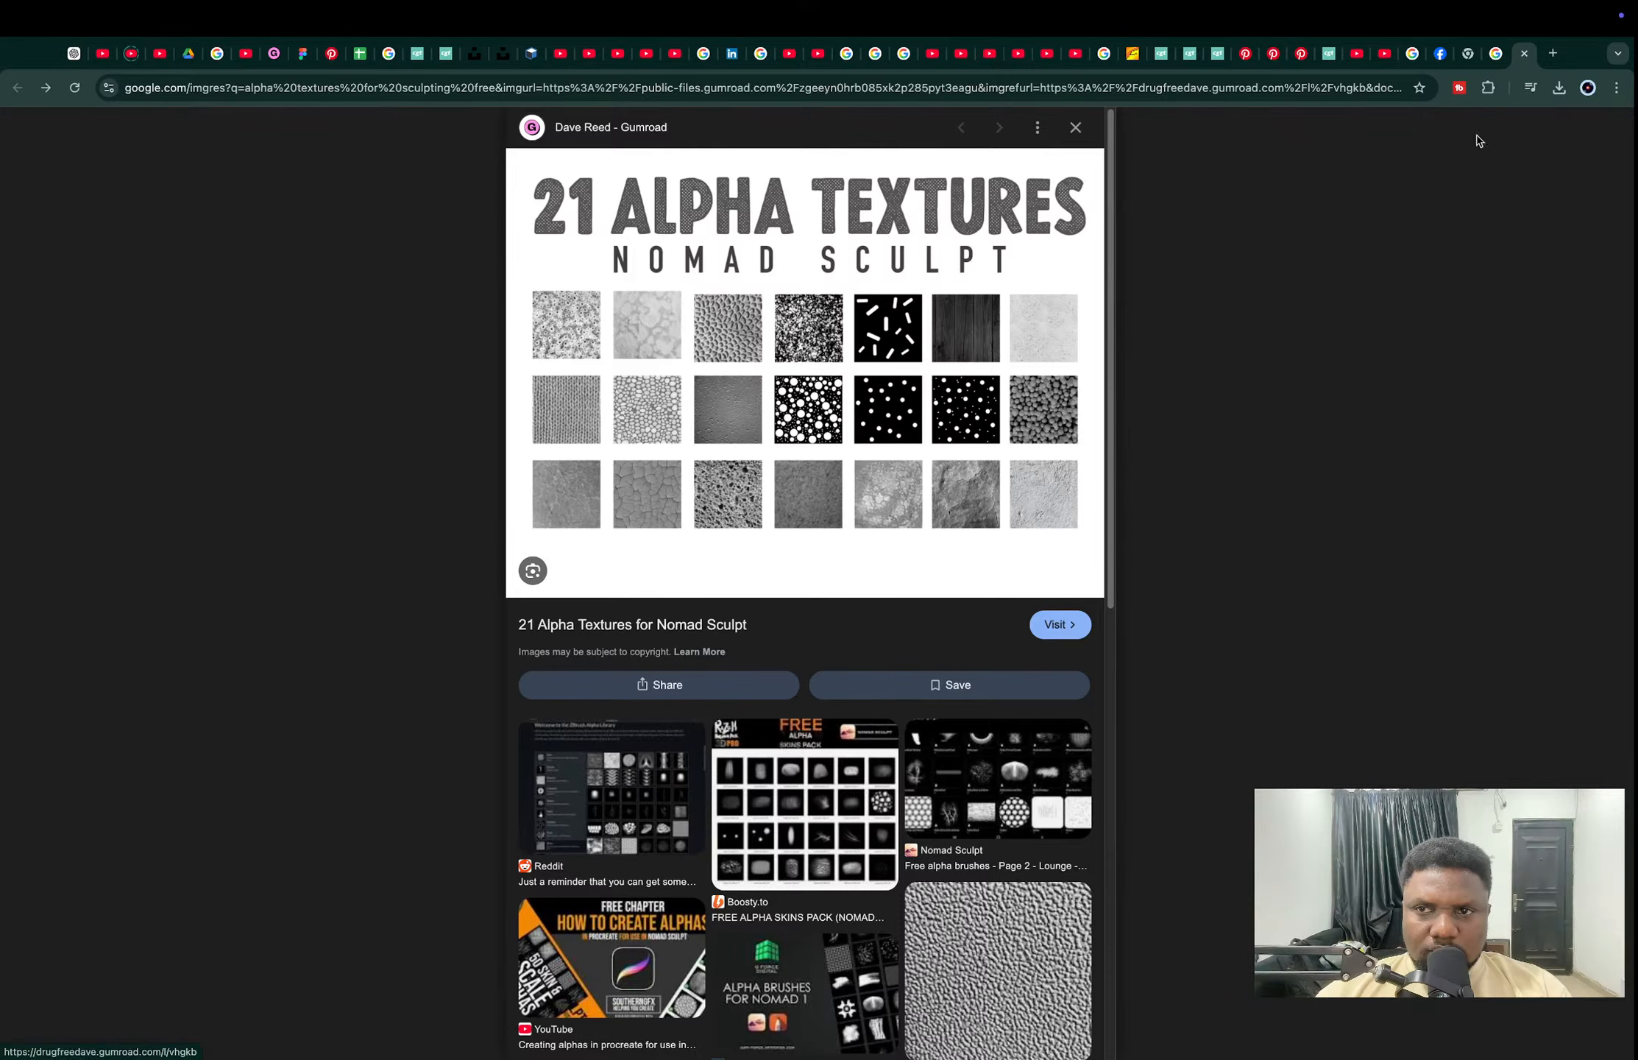
{"action": "left_click", "coordinate": [1524, 54]}
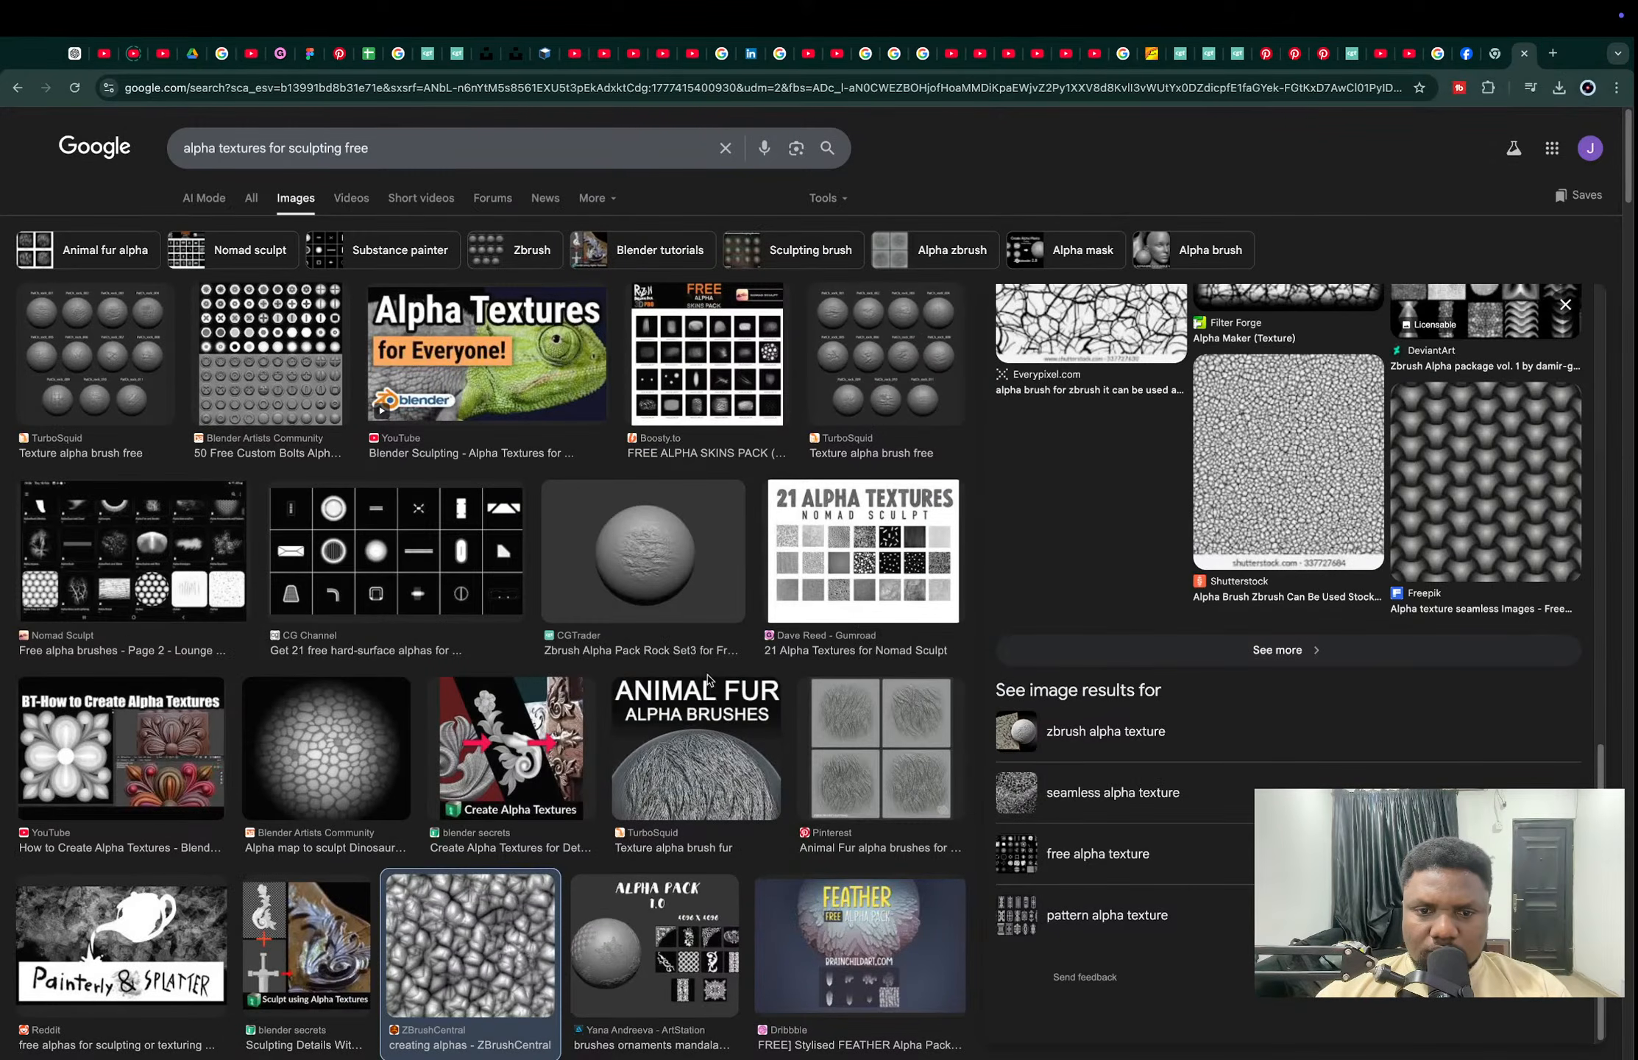
Step: Browse further down the alpha texture results and open the RenderHub "Wood 5 Alpha 2K Size" page
{"action": "scroll", "coordinate": [708, 677], "scroll_direction": "down", "scroll_amount": 10}
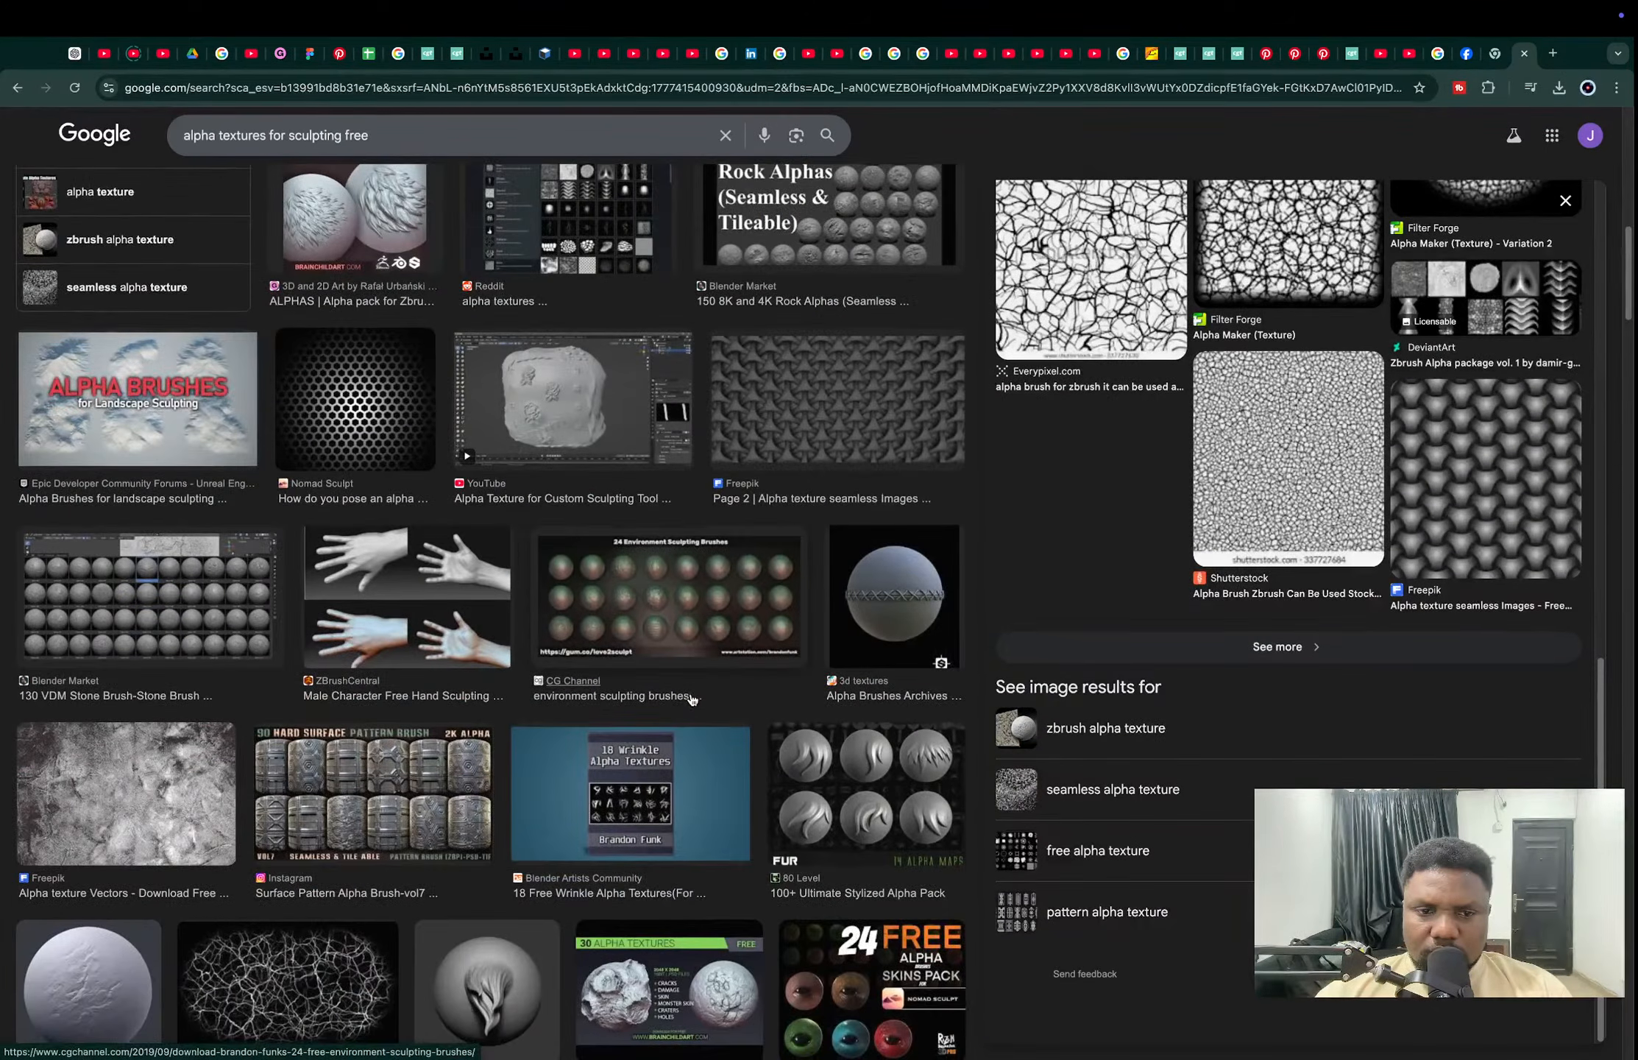
{"action": "scroll", "coordinate": [692, 699], "scroll_direction": "down", "scroll_amount": 3}
{"action": "scroll", "coordinate": [691, 699], "scroll_direction": "down", "scroll_amount": 8}
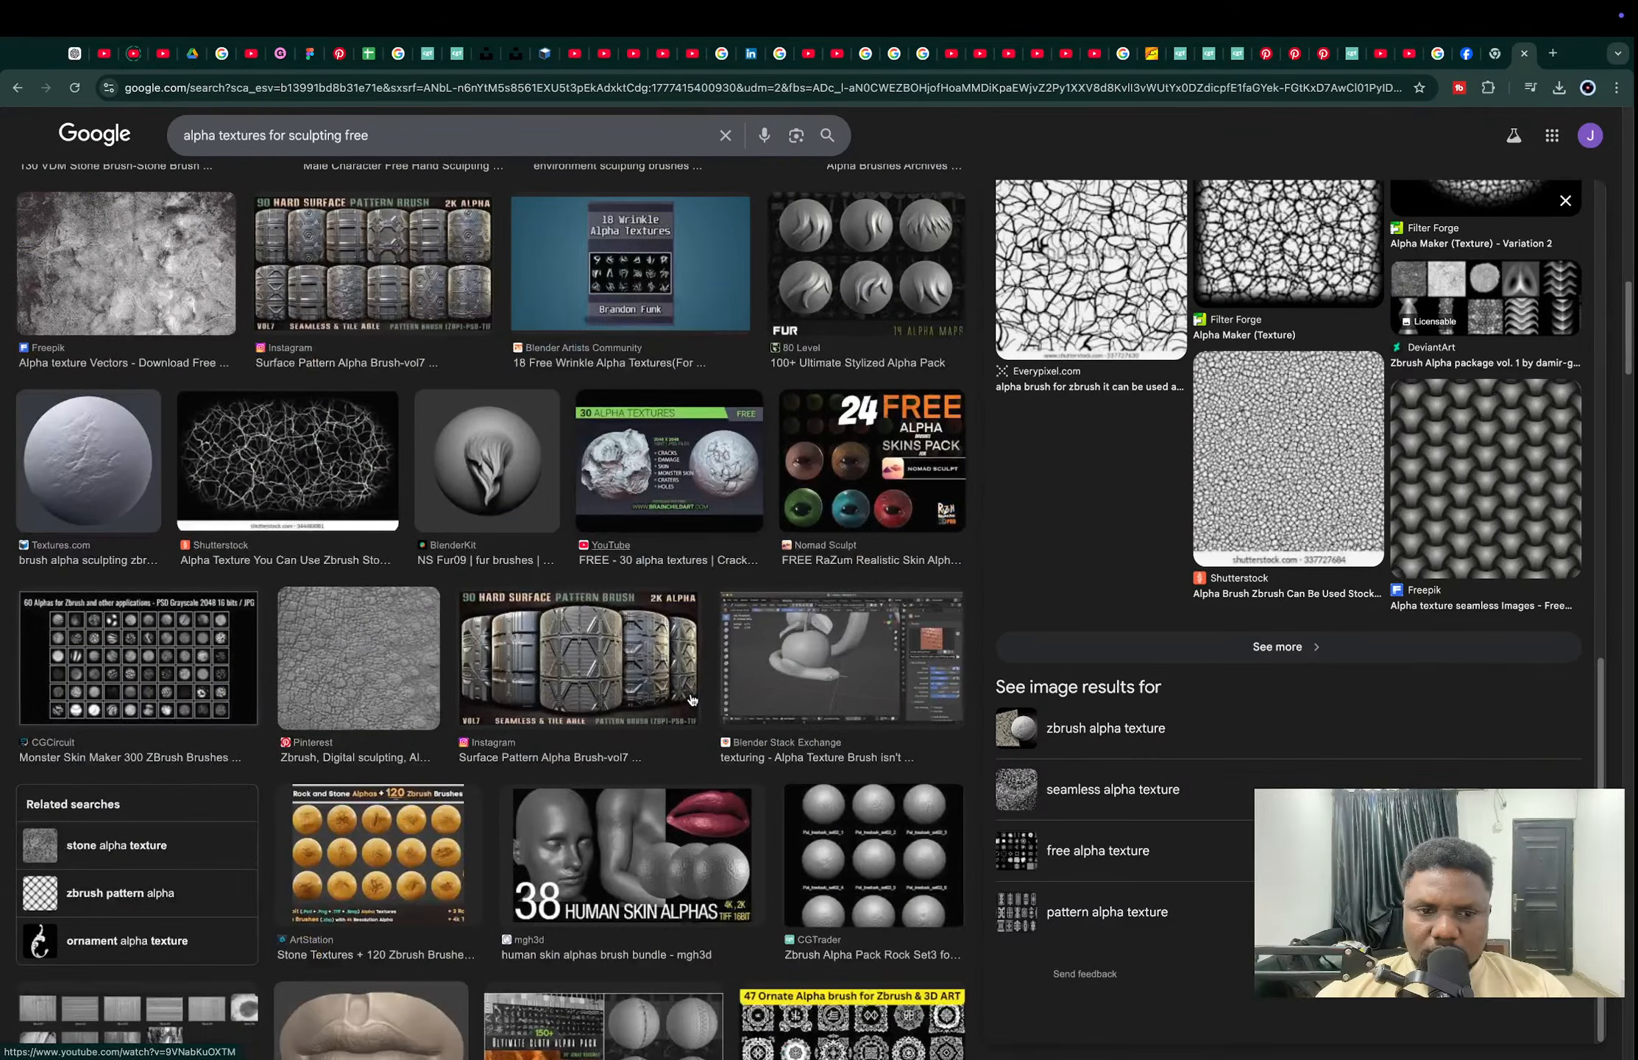
{"action": "scroll", "coordinate": [692, 699], "scroll_direction": "down", "scroll_amount": 1}
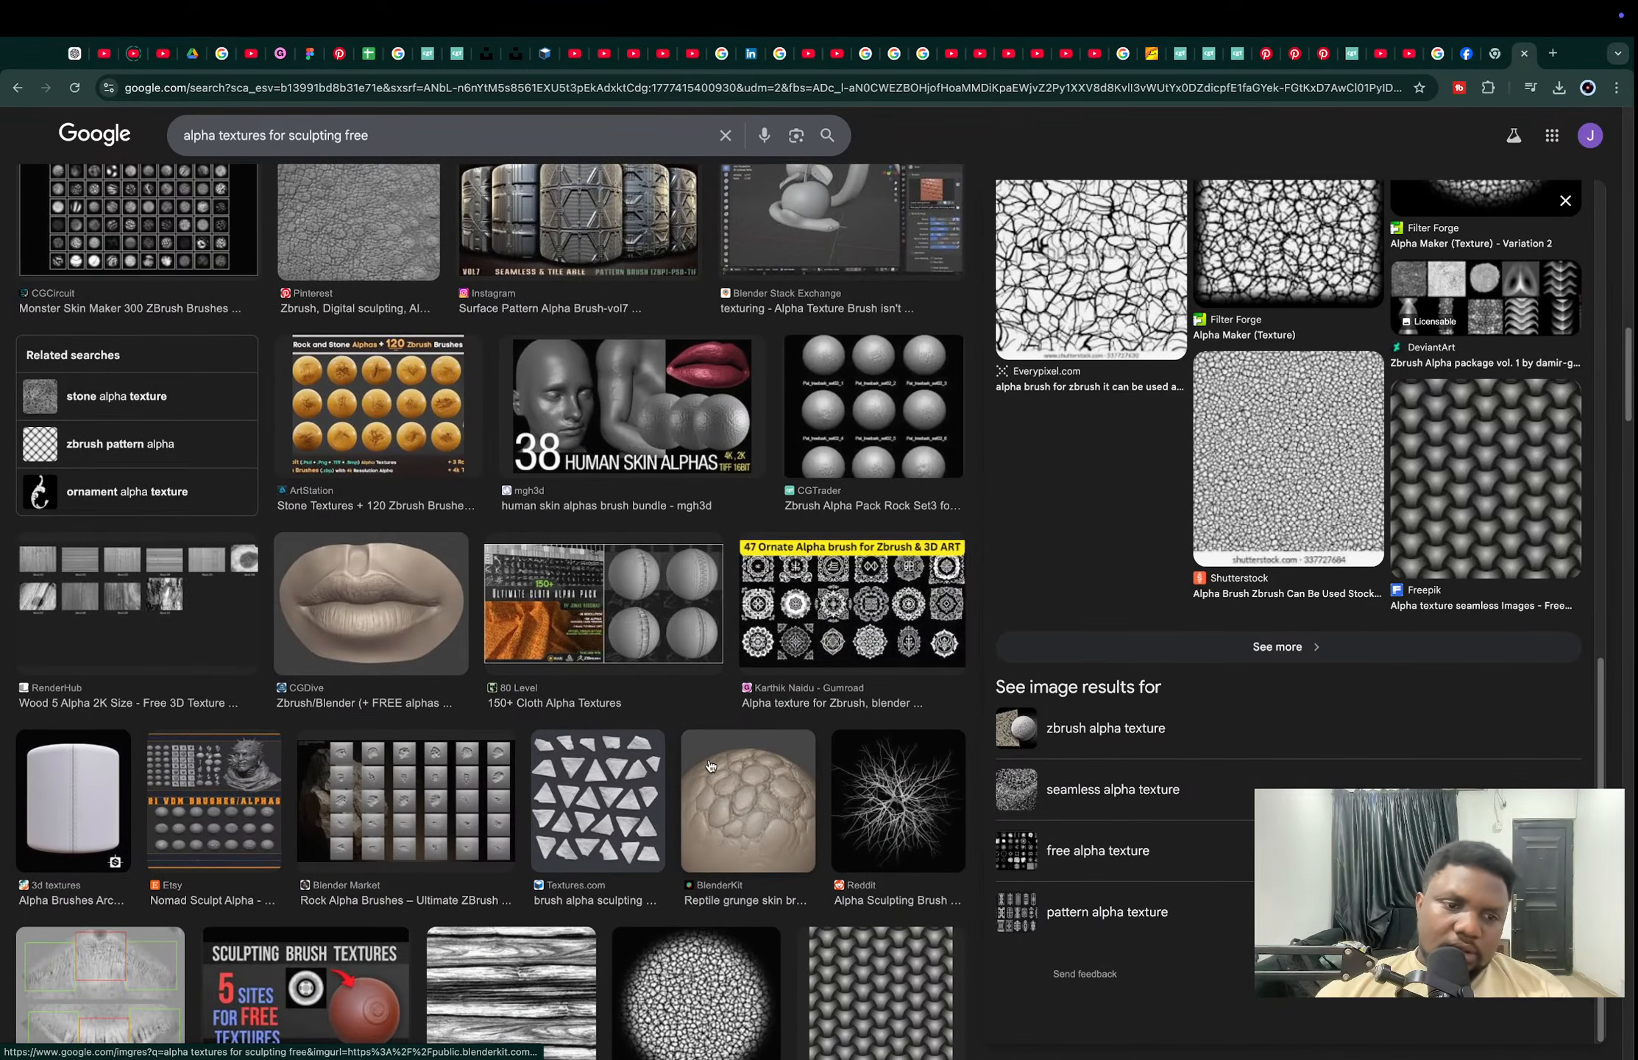
{"action": "scroll", "coordinate": [711, 766], "scroll_direction": "down", "scroll_amount": 1}
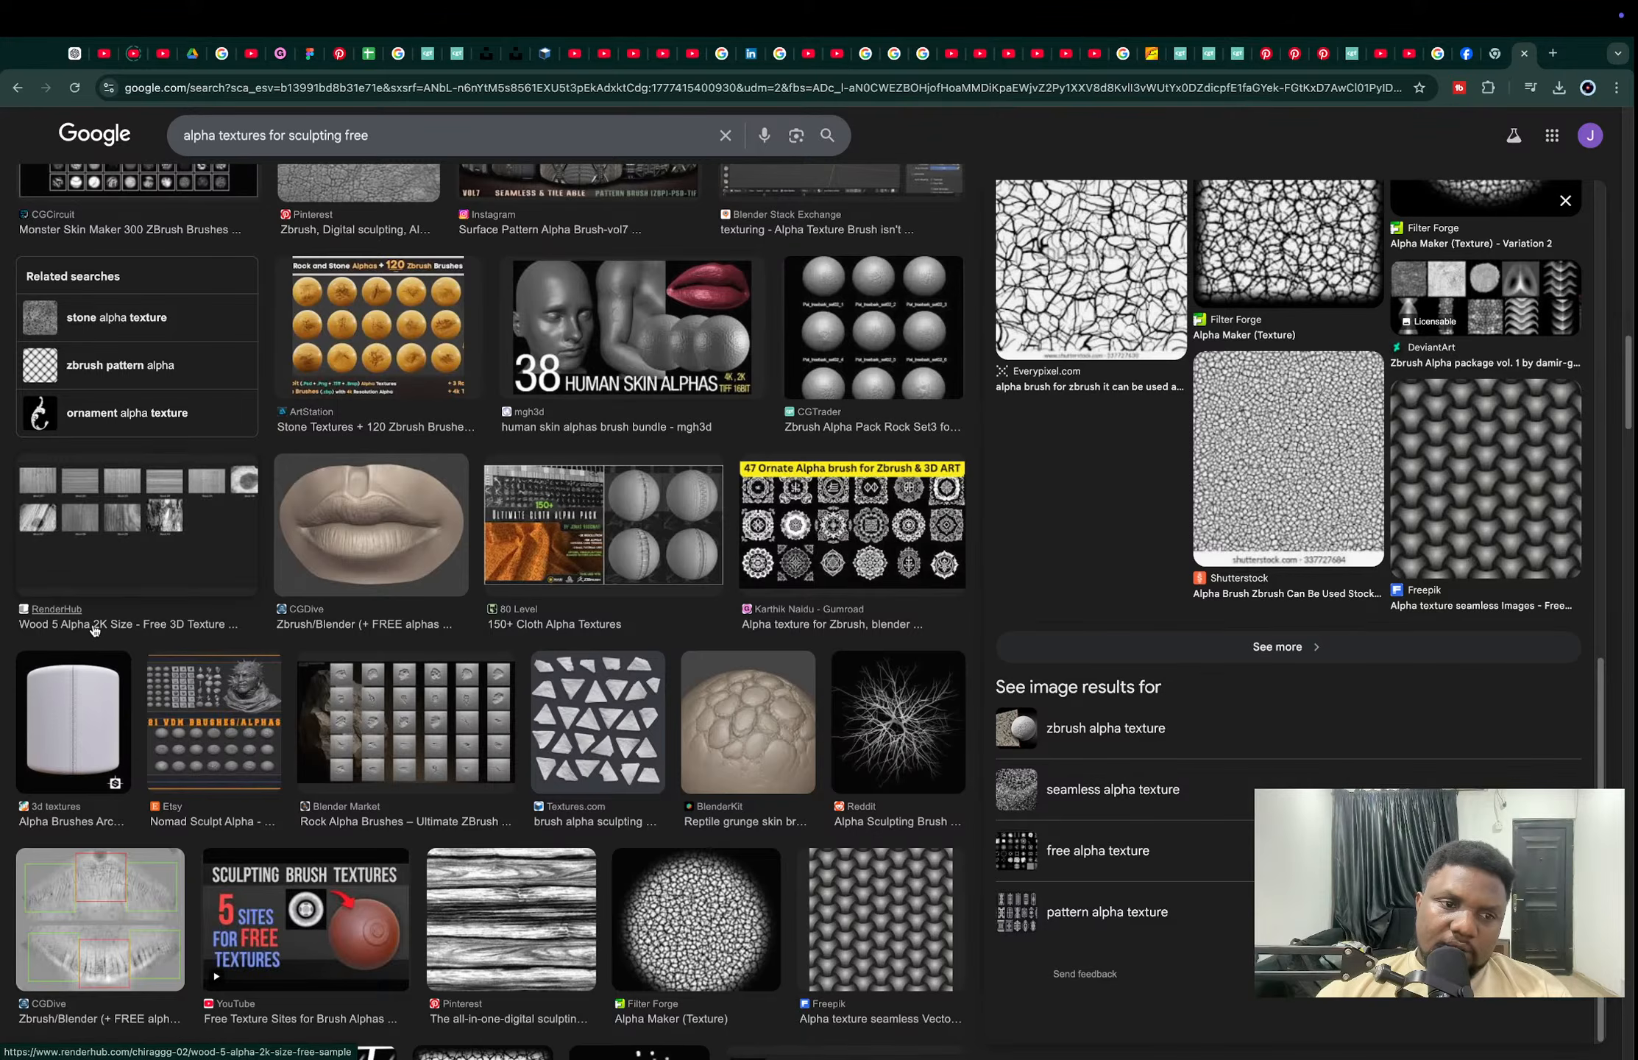
{"action": "left_click", "coordinate": [94, 625]}
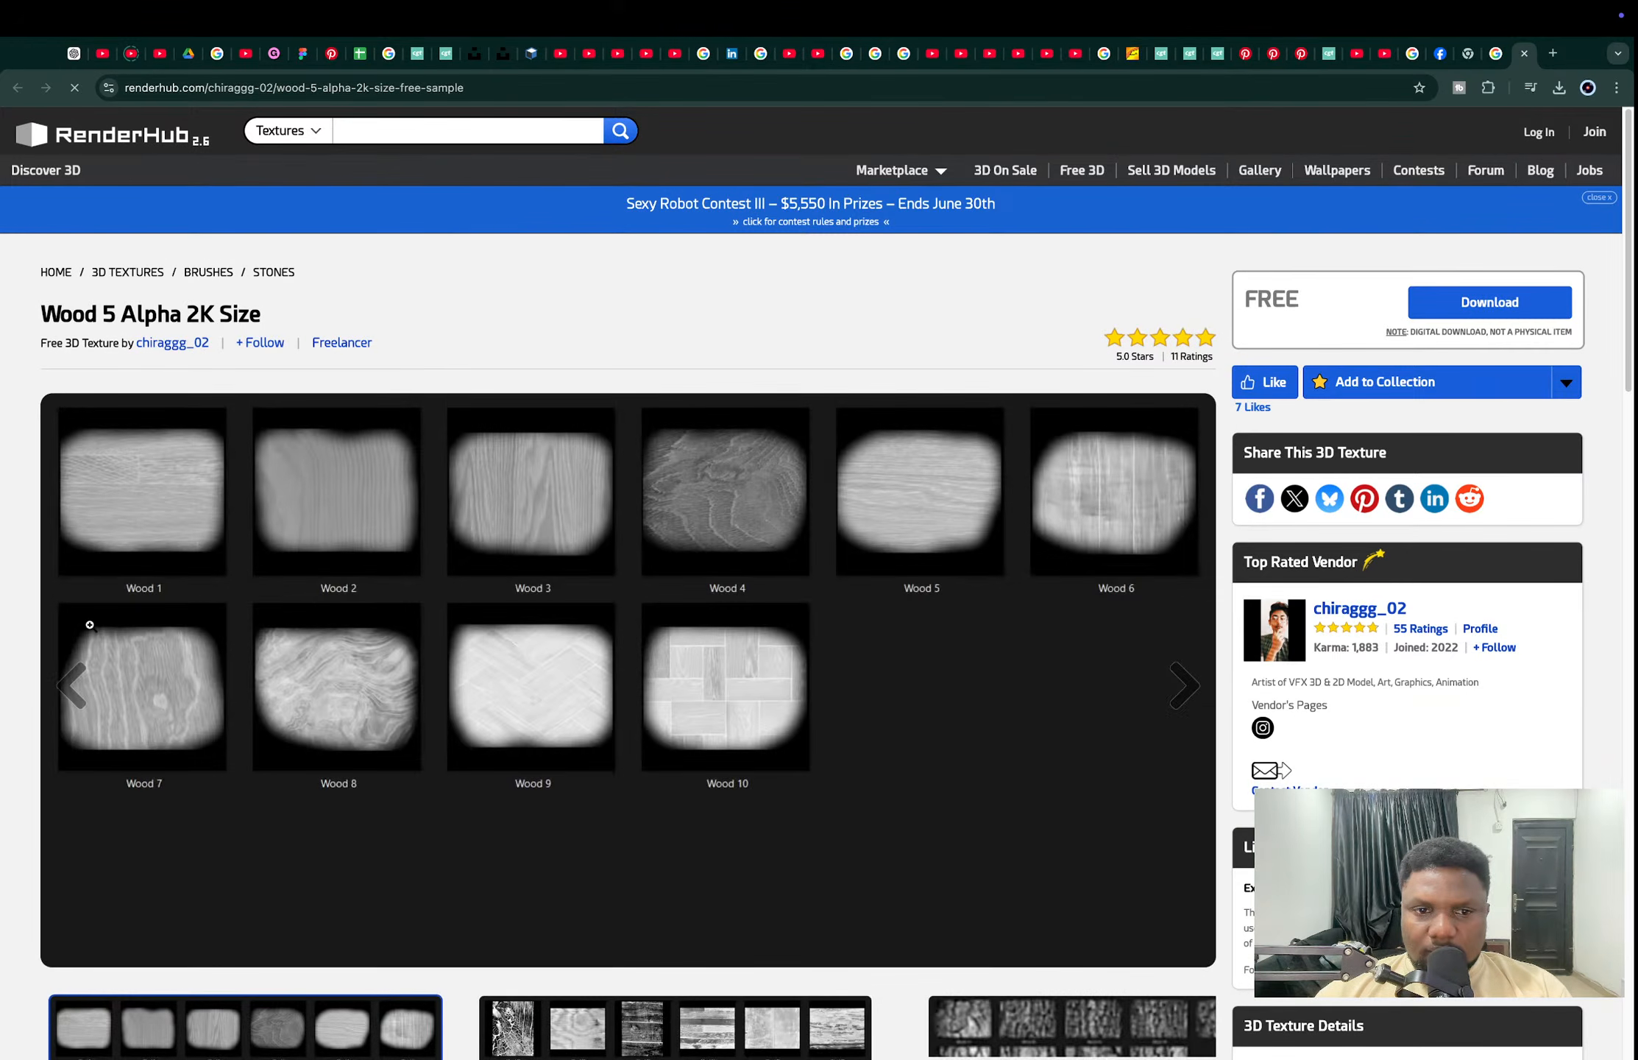
Step: Examine the wood alpha preview sheets, description and texture details on the RenderHub page
{"action": "scroll", "coordinate": [541, 626], "scroll_direction": "down", "scroll_amount": 5}
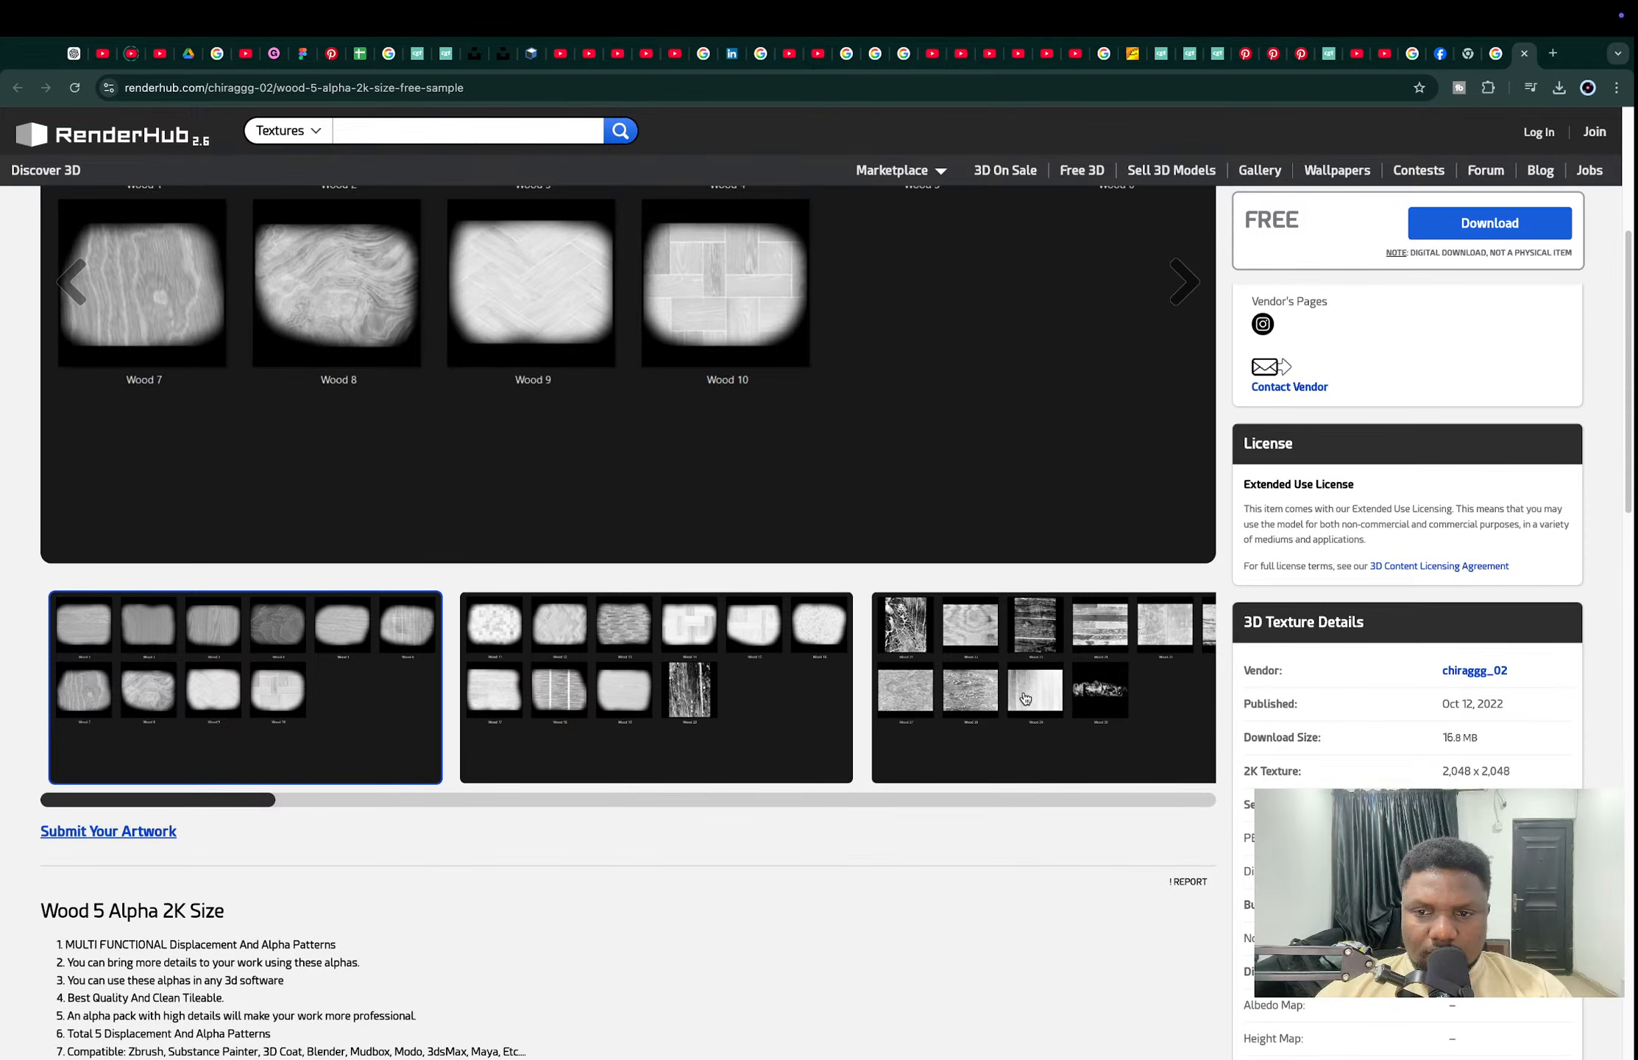
{"action": "scroll", "coordinate": [1025, 698], "scroll_direction": "up", "scroll_amount": 5}
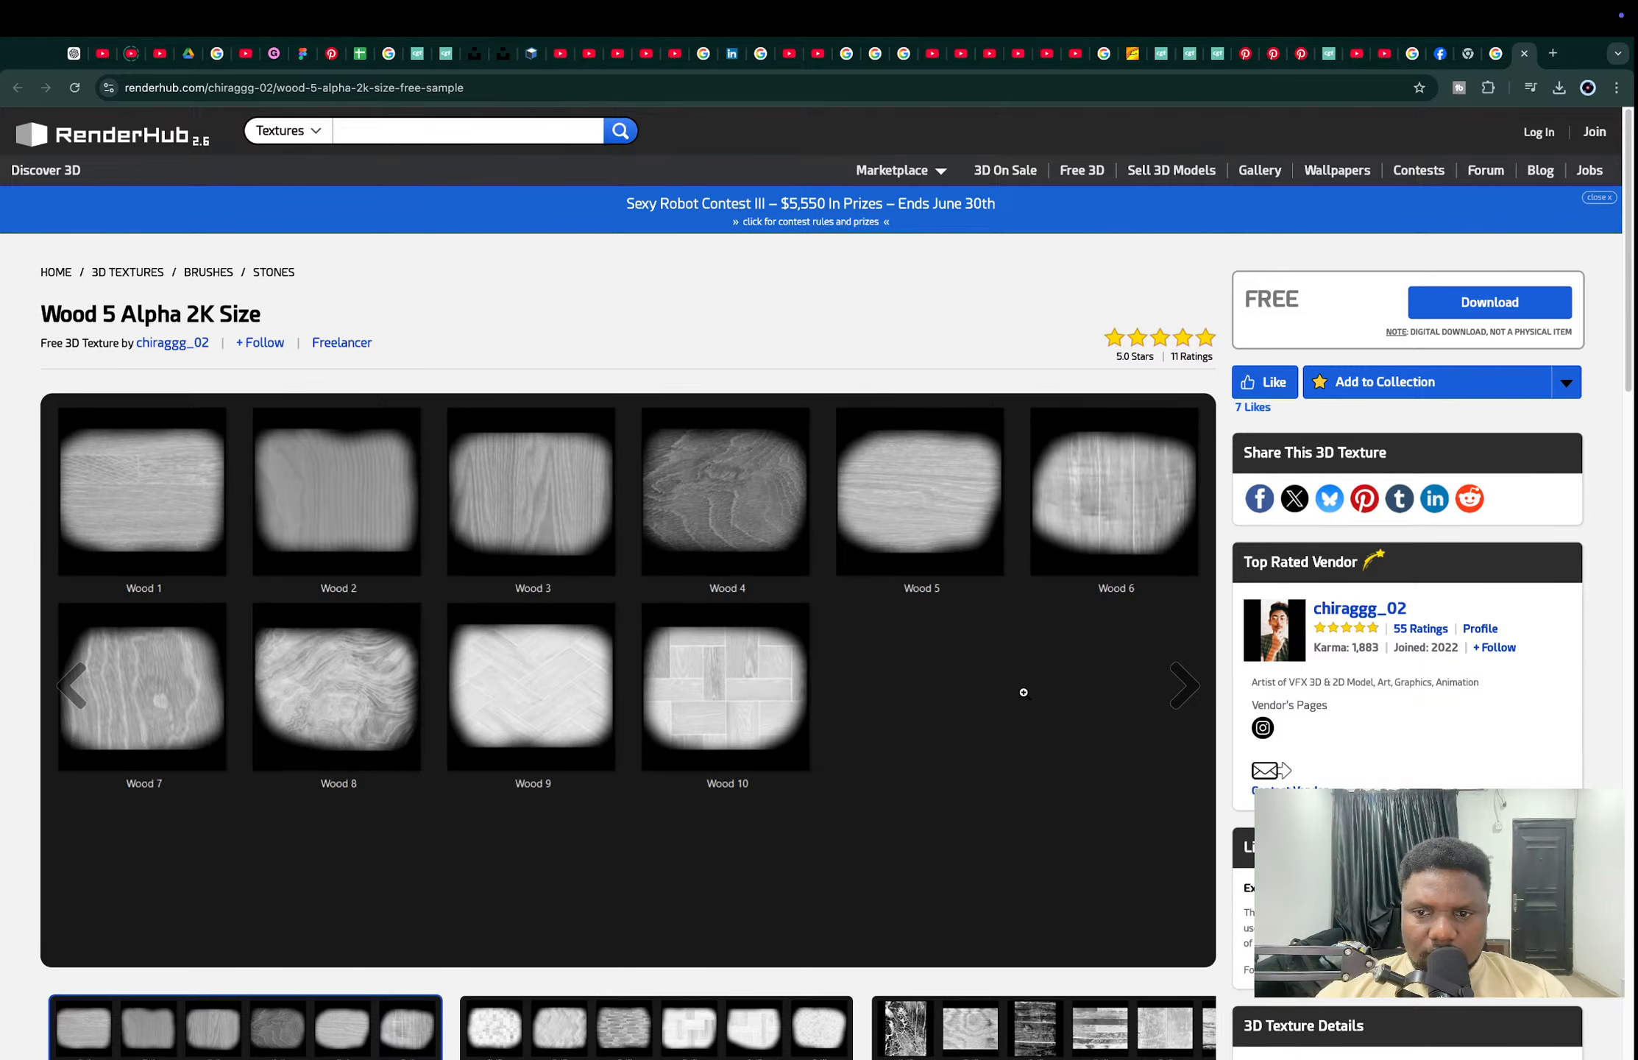
{"action": "scroll", "coordinate": [1023, 692], "scroll_direction": "down", "scroll_amount": 5}
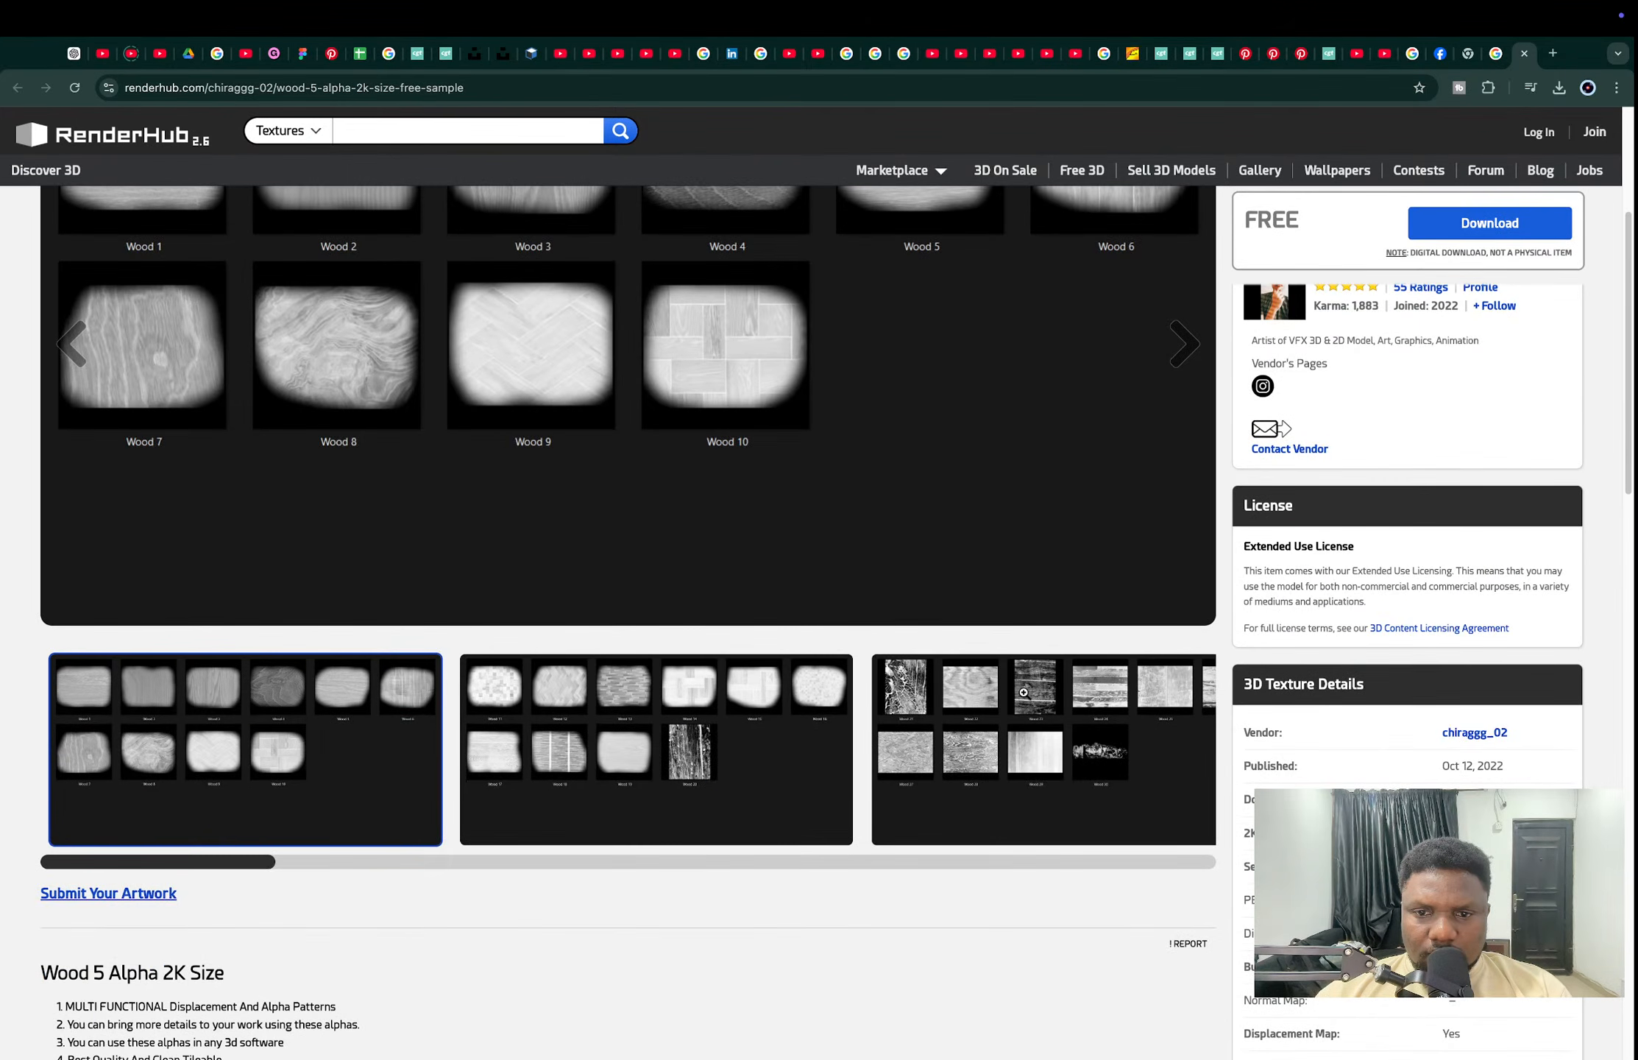
{"action": "scroll", "coordinate": [1025, 698], "scroll_direction": "down", "scroll_amount": 1}
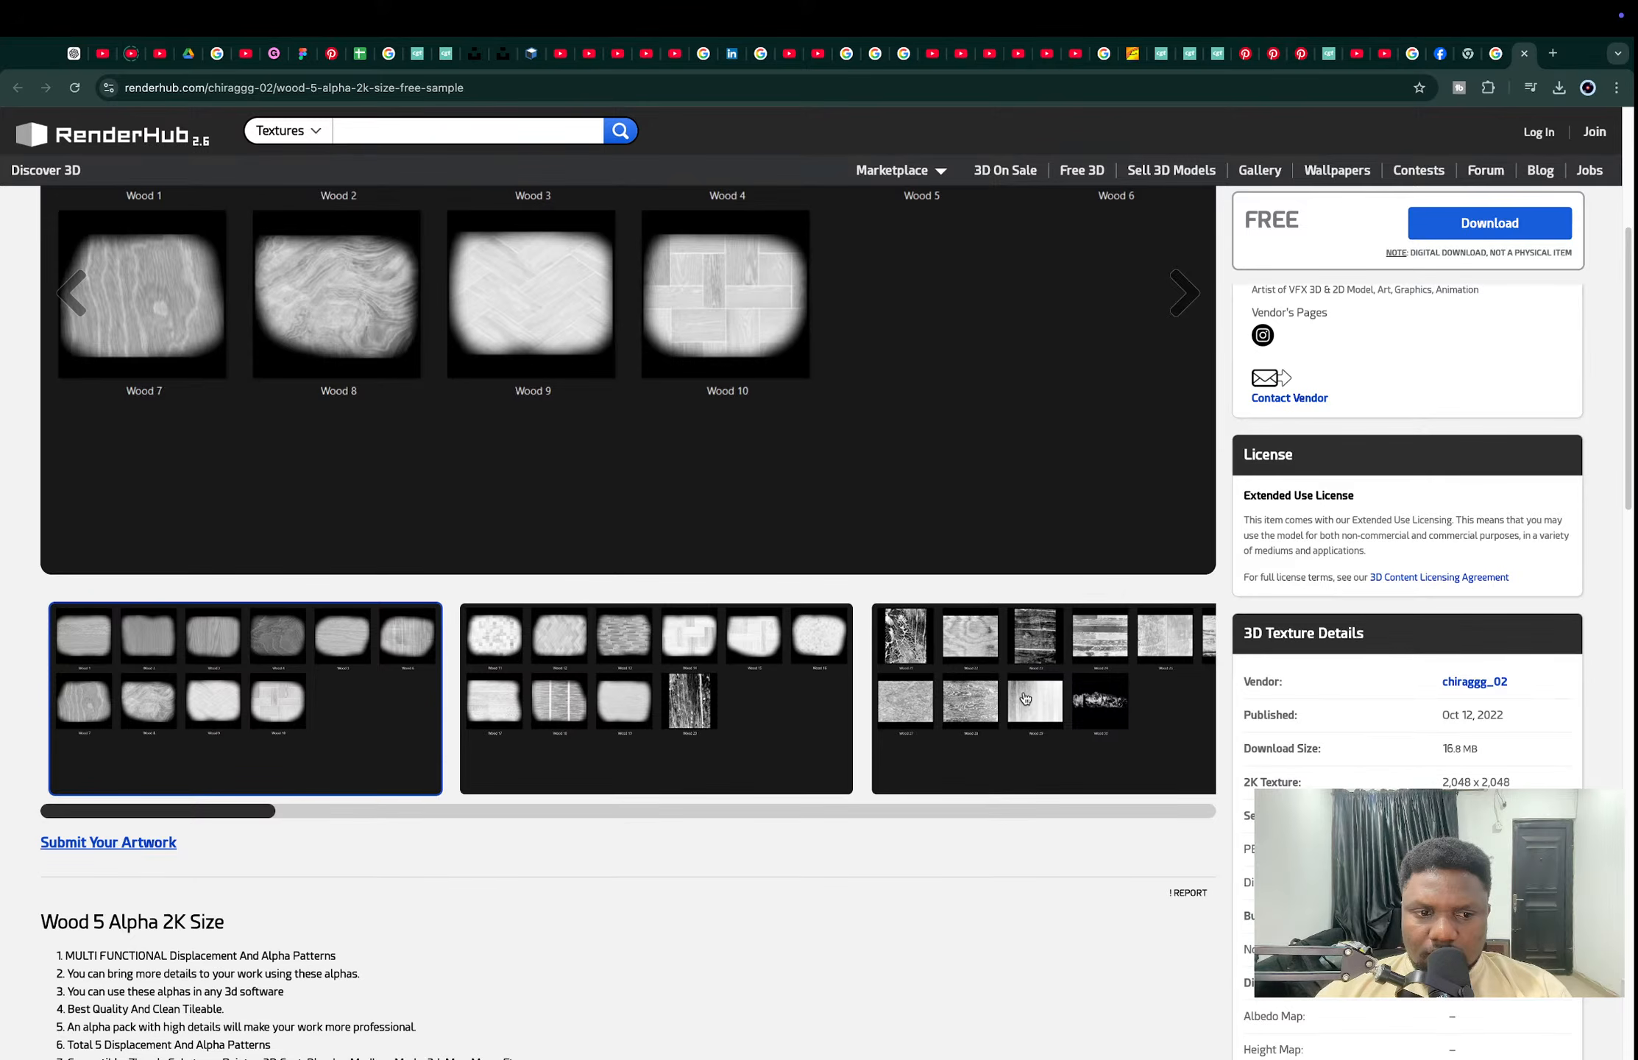
{"action": "scroll", "coordinate": [1025, 698], "scroll_direction": "down", "scroll_amount": 4}
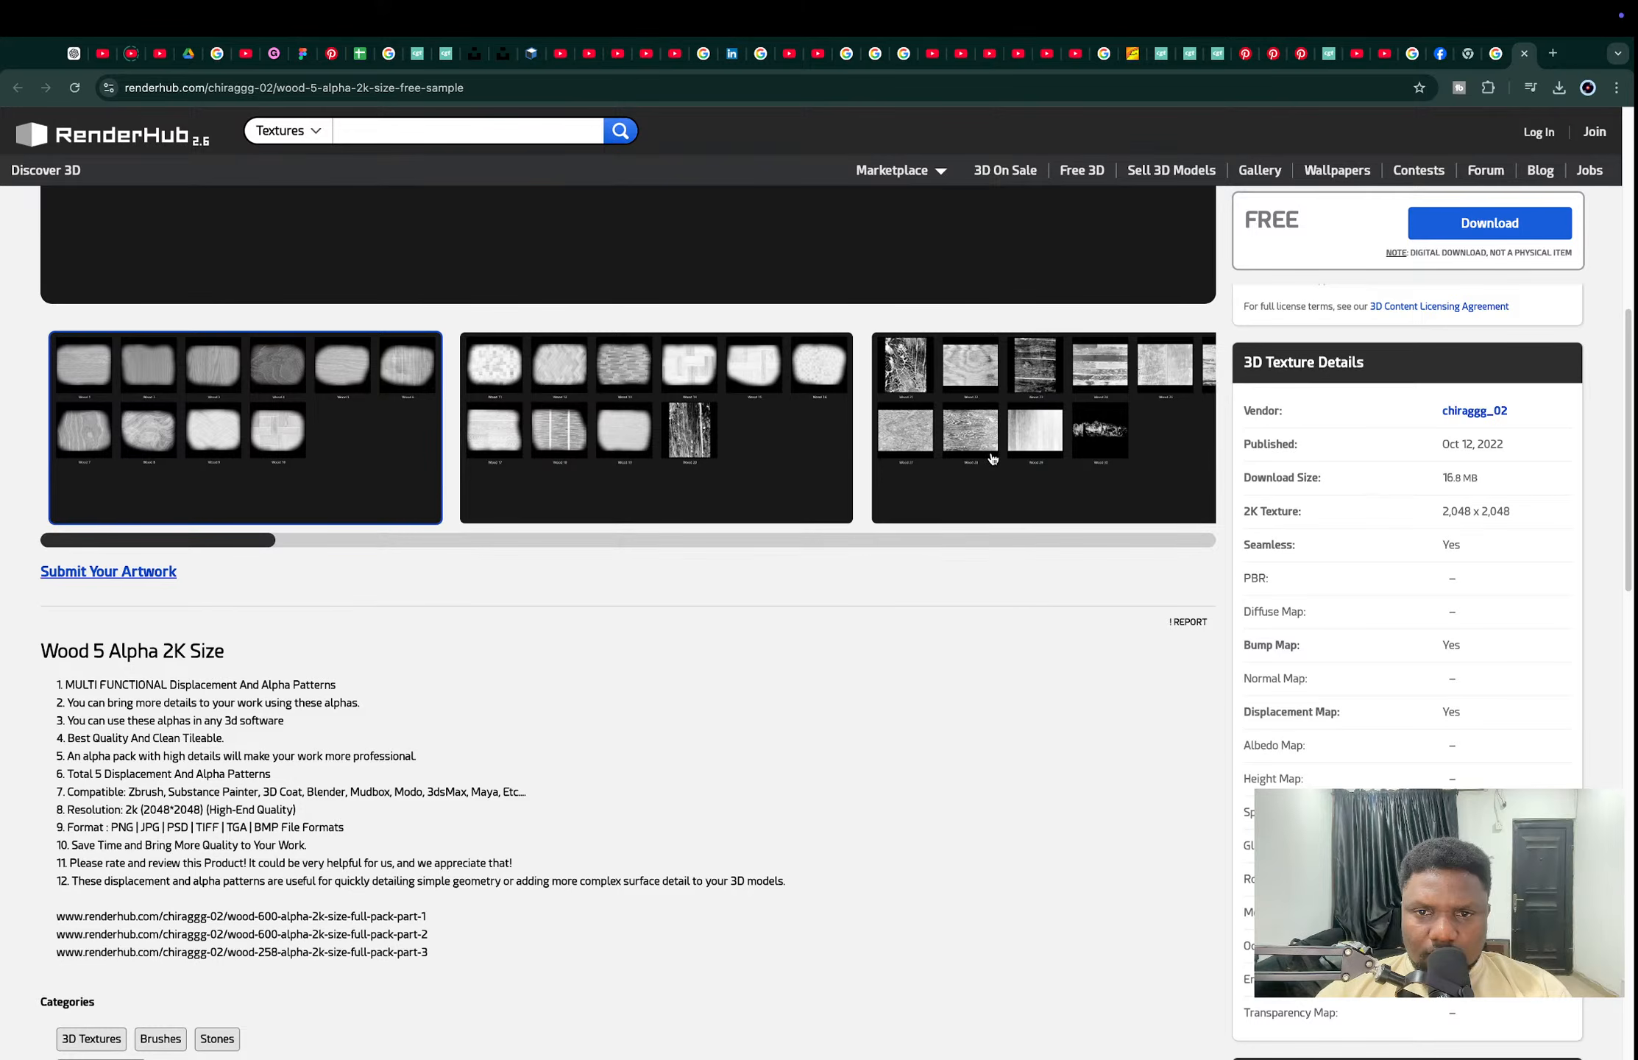
Step: Try to download the free Wood 5 Alpha pack, dismiss the login dialog, and return to the image results
{"action": "scroll", "coordinate": [992, 459], "scroll_direction": "up", "scroll_amount": 10}
{"action": "left_click", "coordinate": [1463, 315]}
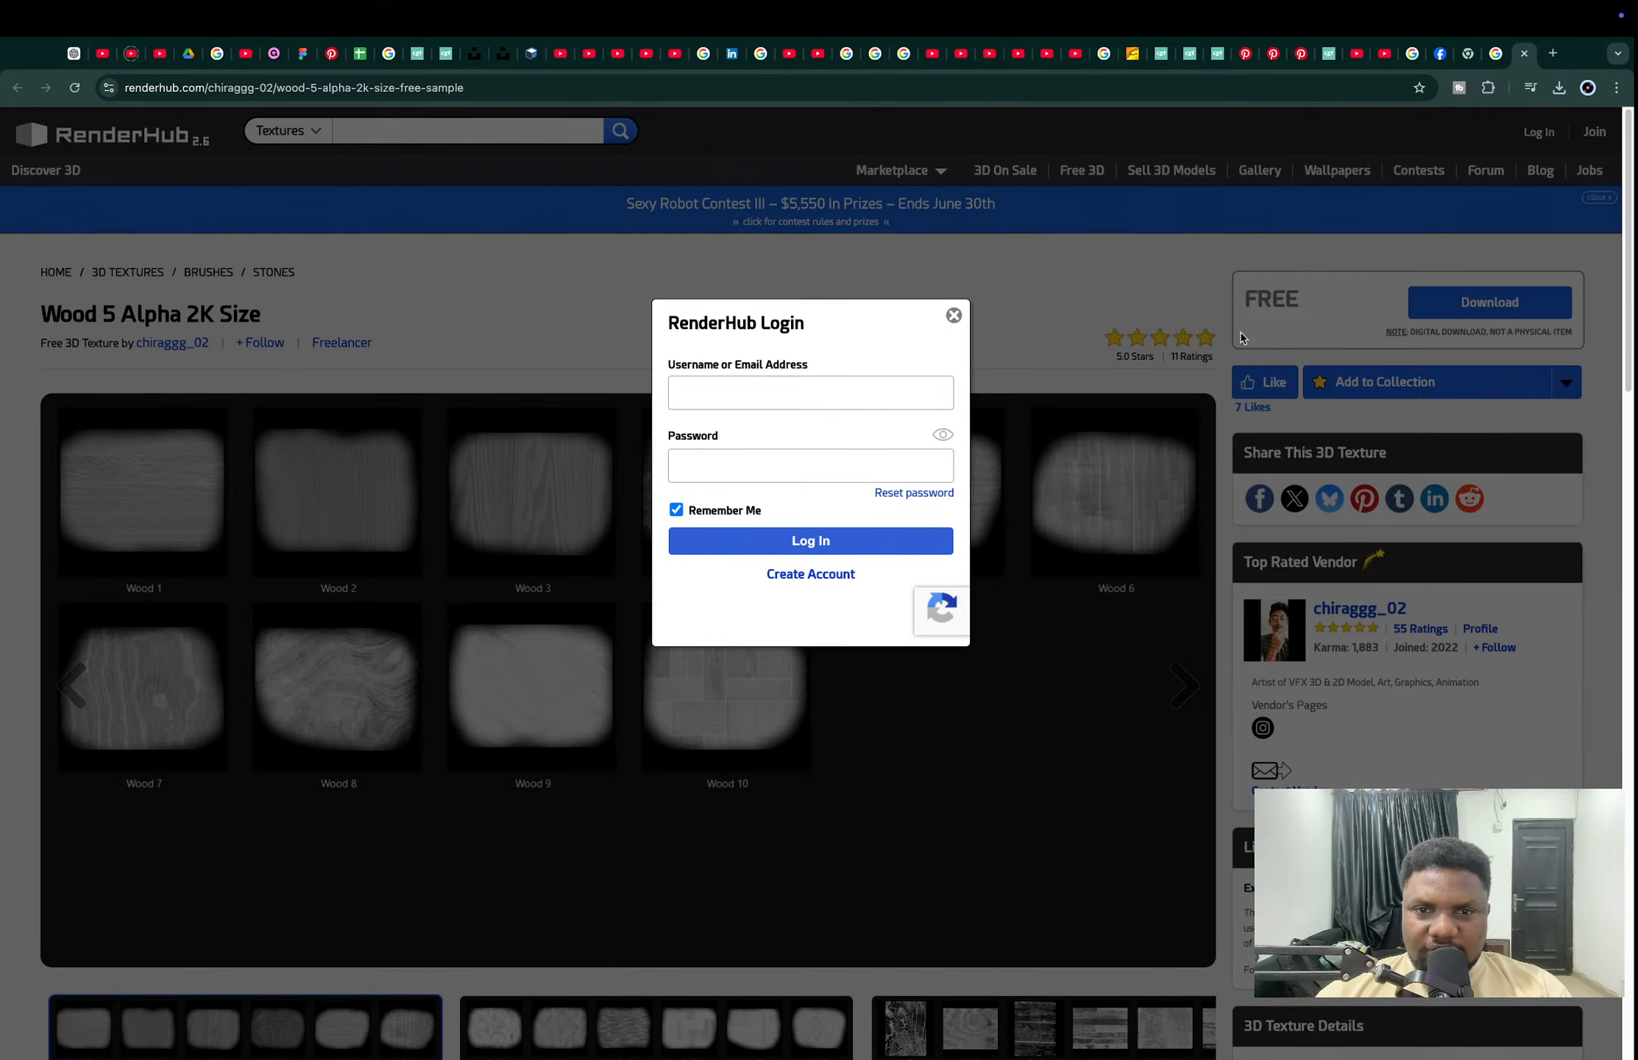
{"action": "left_click", "coordinate": [954, 315]}
{"action": "key", "text": "super+Left"}
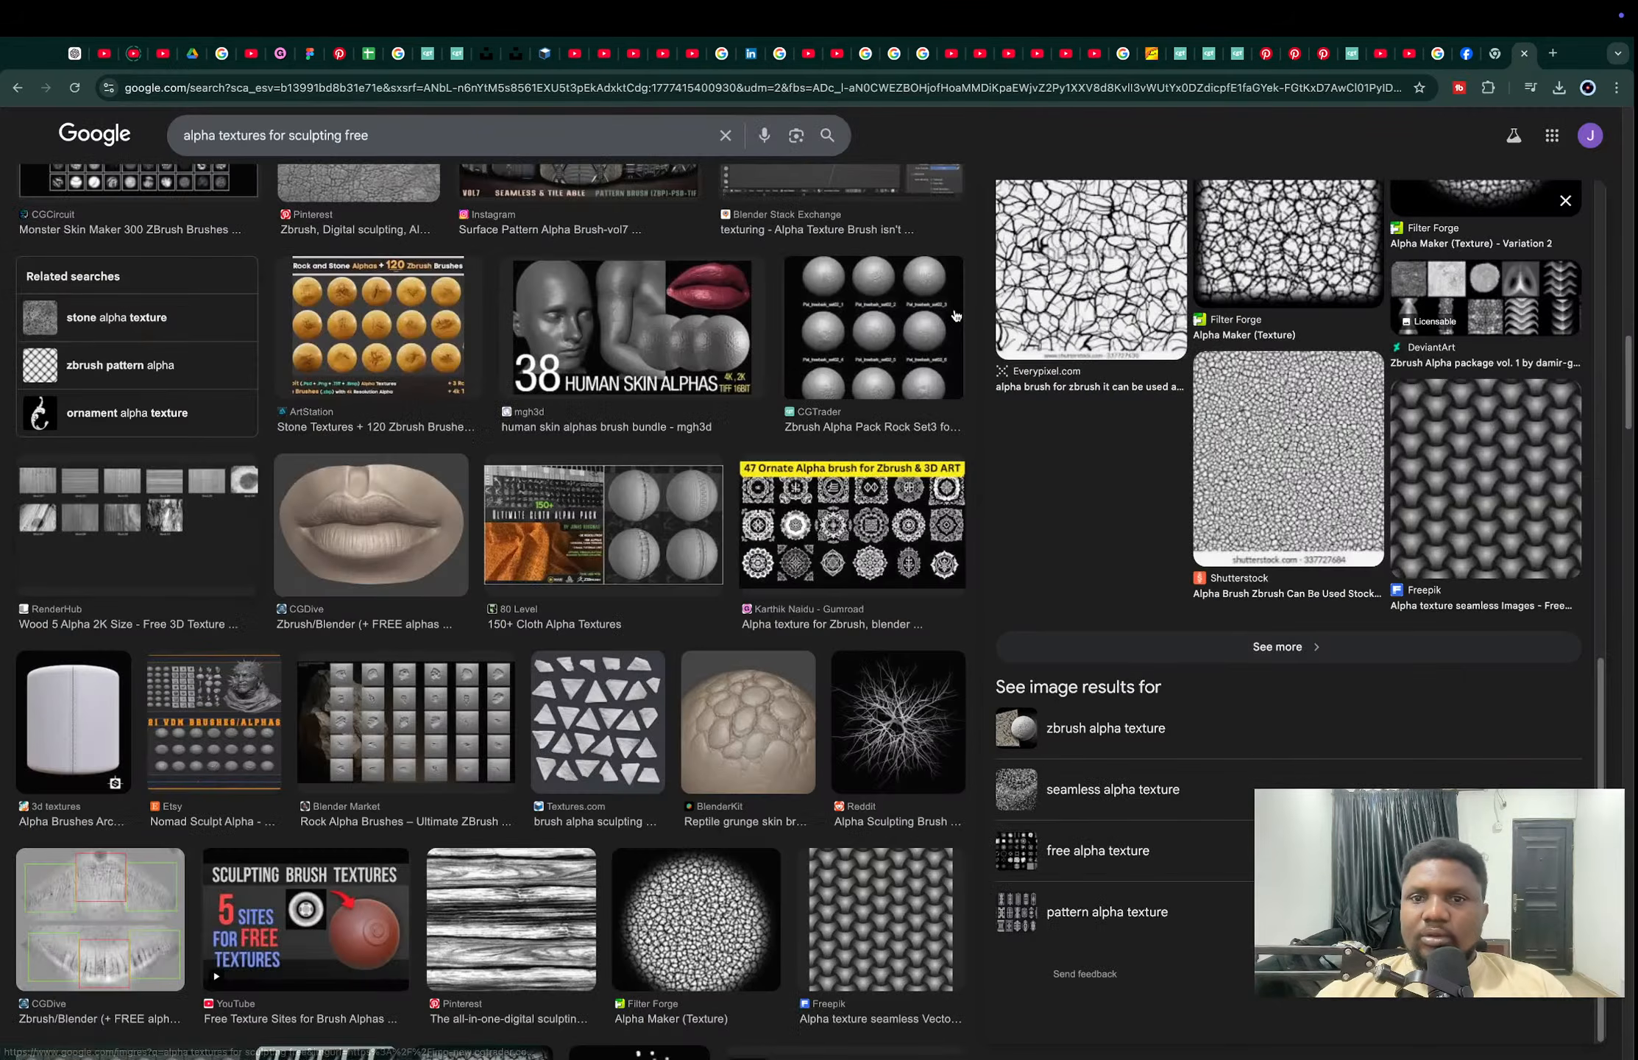
Step: Switch to Blender, show the Poly Haven library's Textures catalog in the asset browser, and browse its materials
{"action": "key", "text": "super+Tab"}
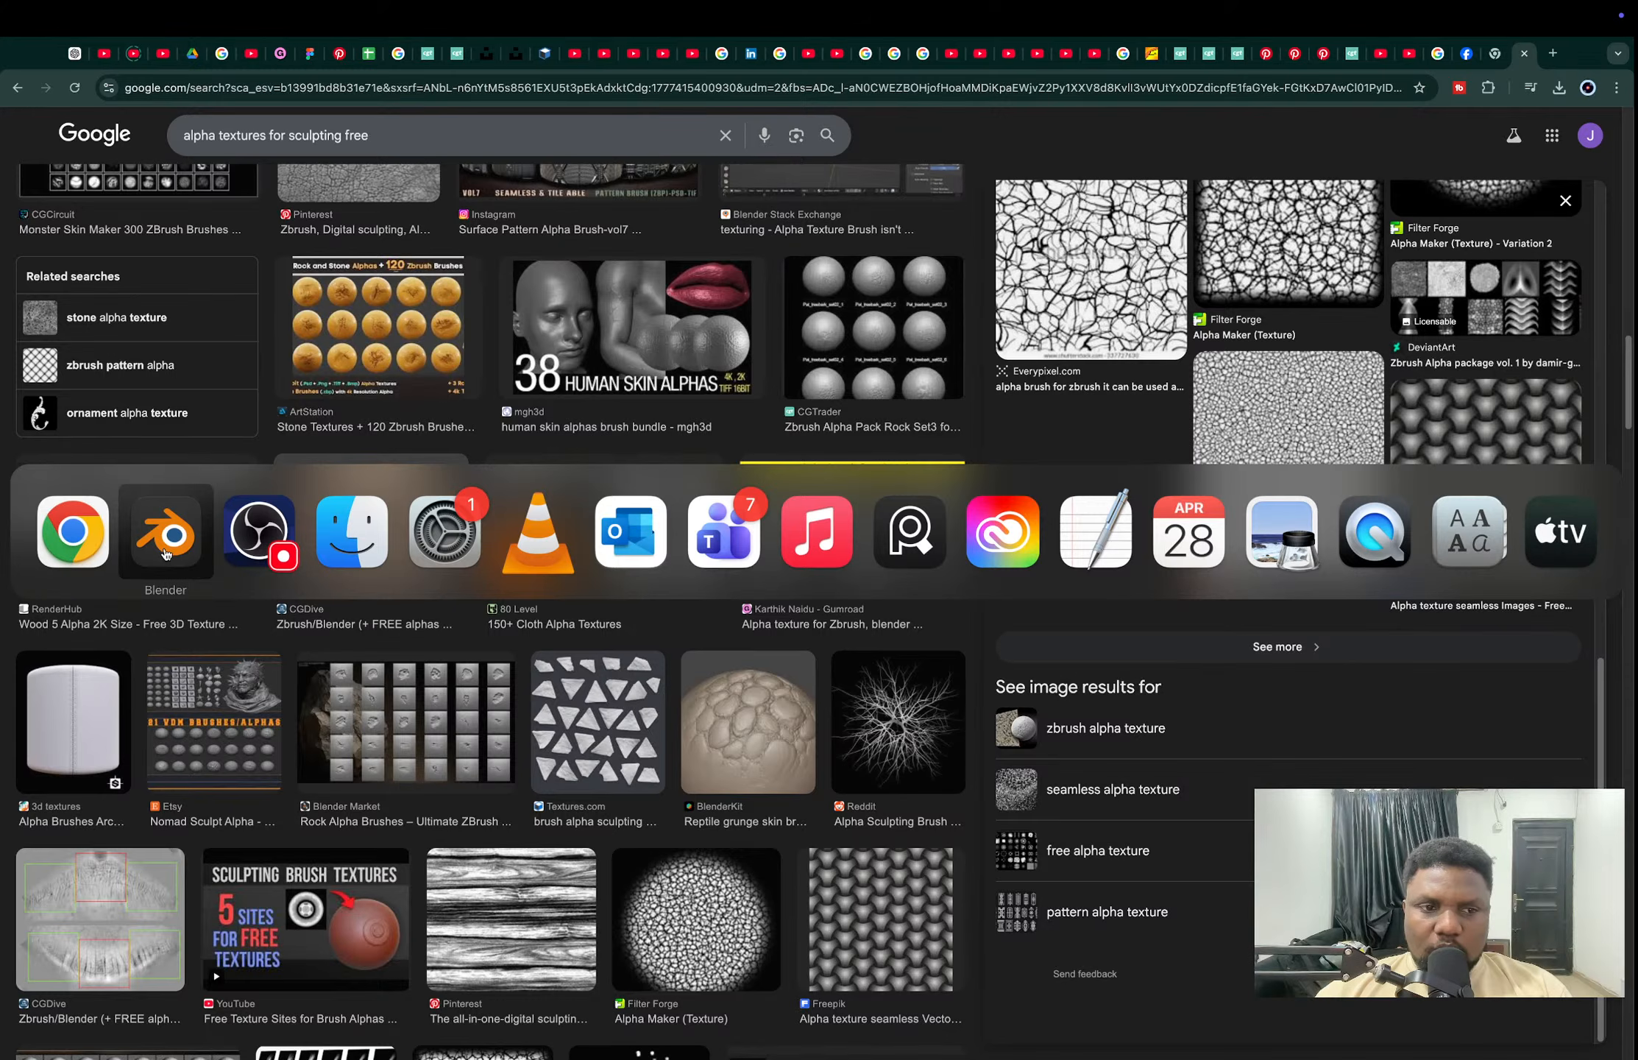
{"action": "left_click", "coordinate": [167, 554]}
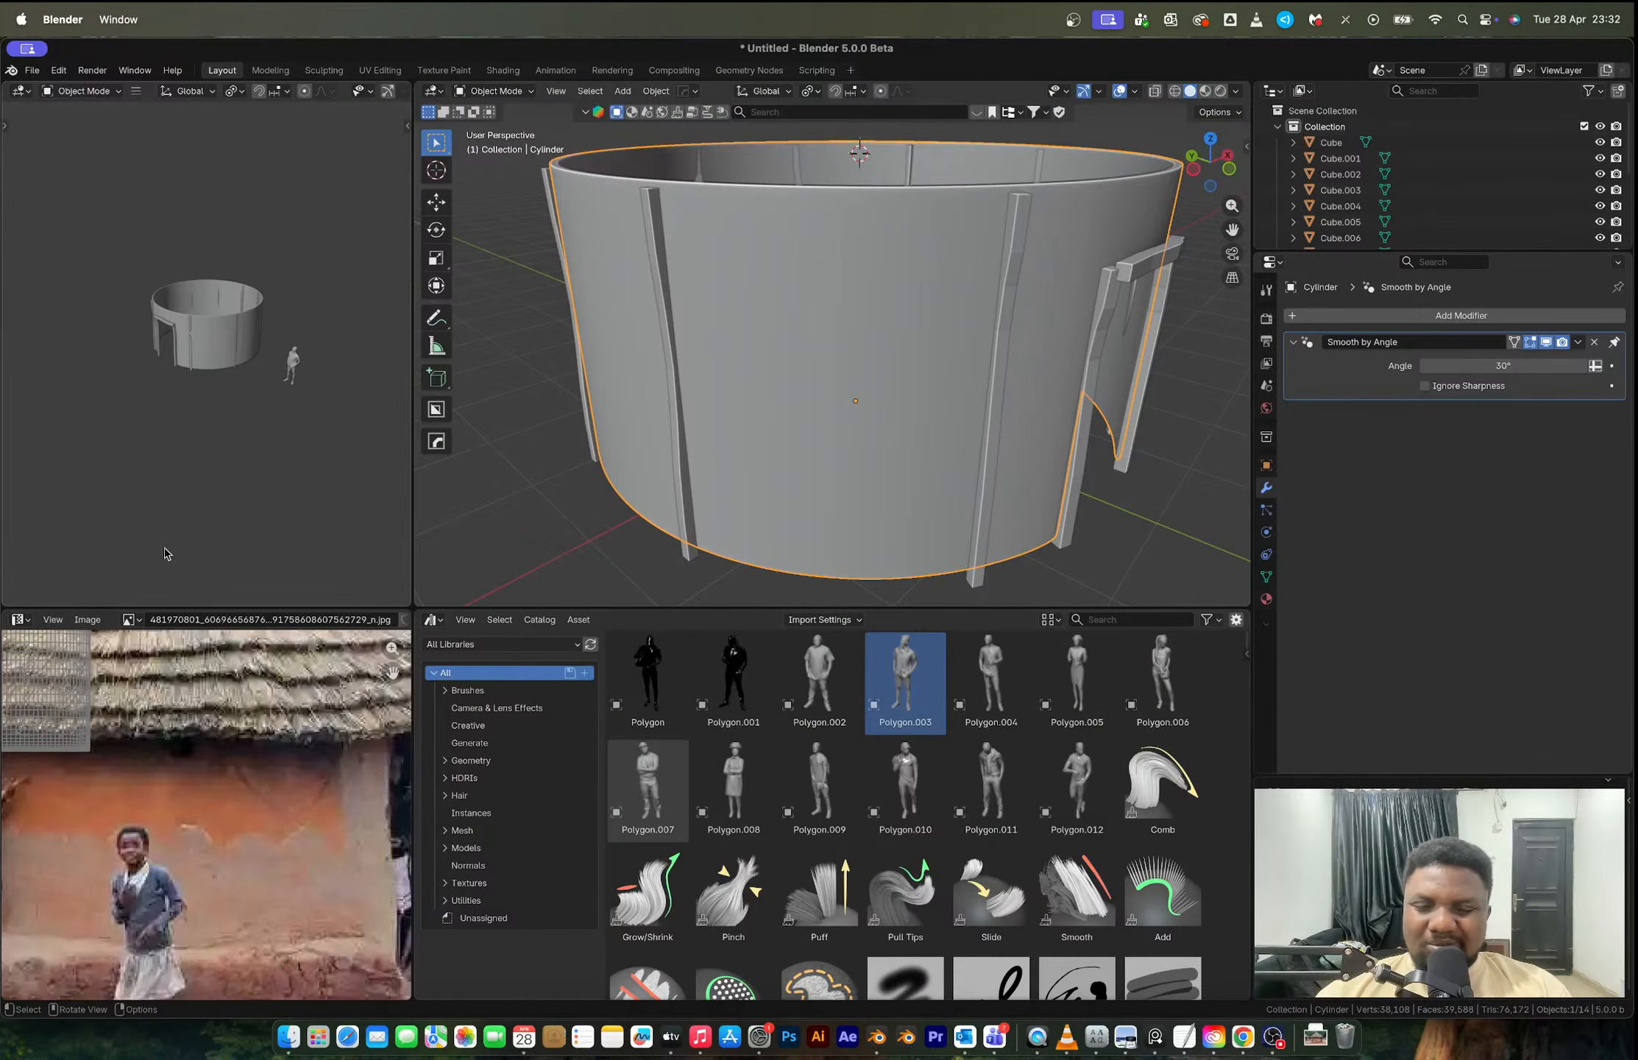
{"action": "left_click", "coordinate": [460, 644]}
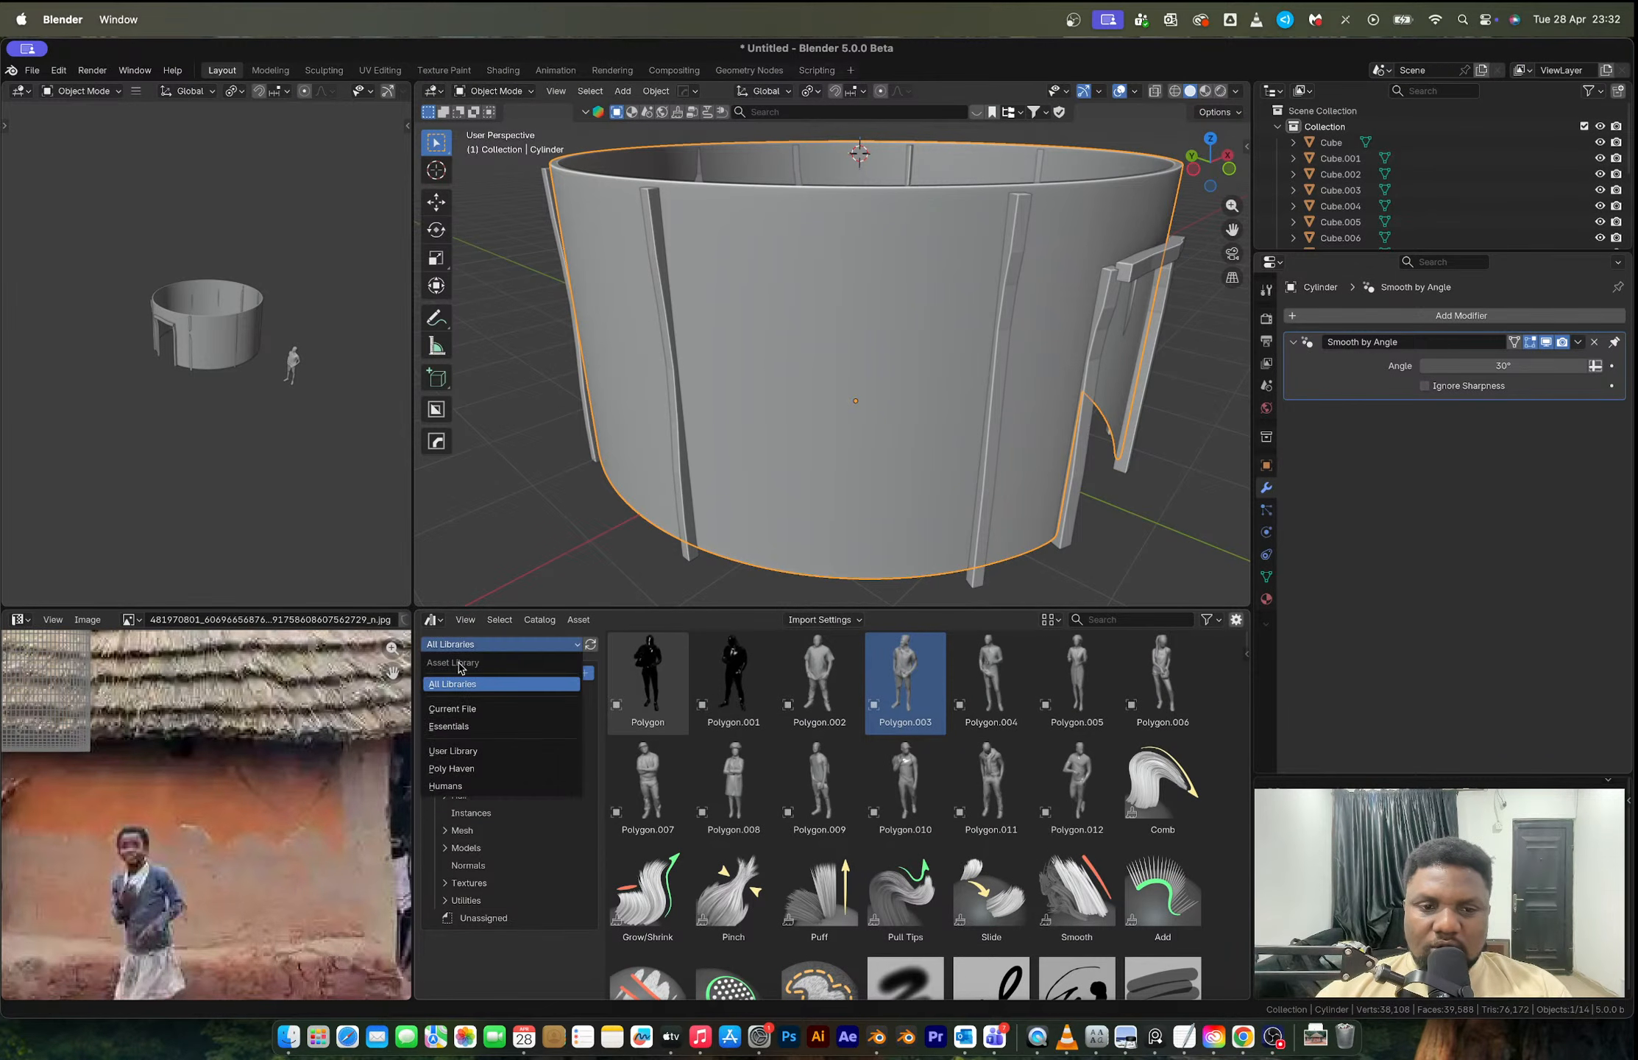
{"action": "left_click", "coordinate": [474, 768]}
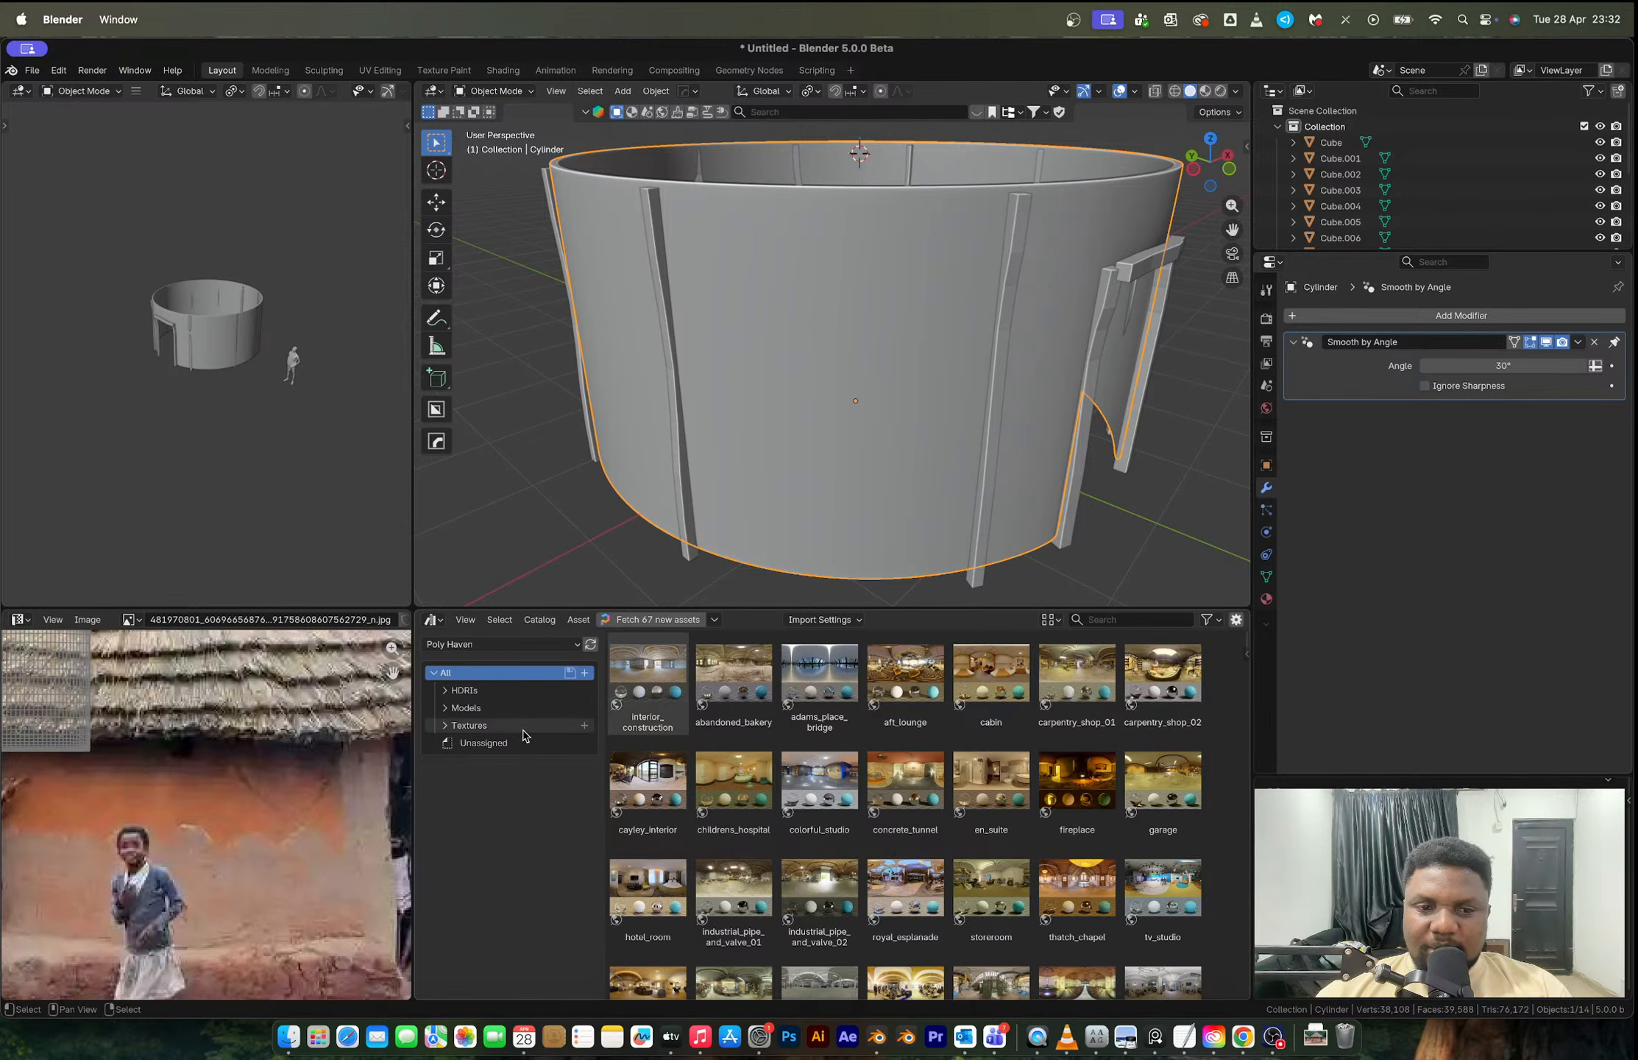
{"action": "left_click", "coordinate": [469, 707]}
{"action": "left_click", "coordinate": [484, 729]}
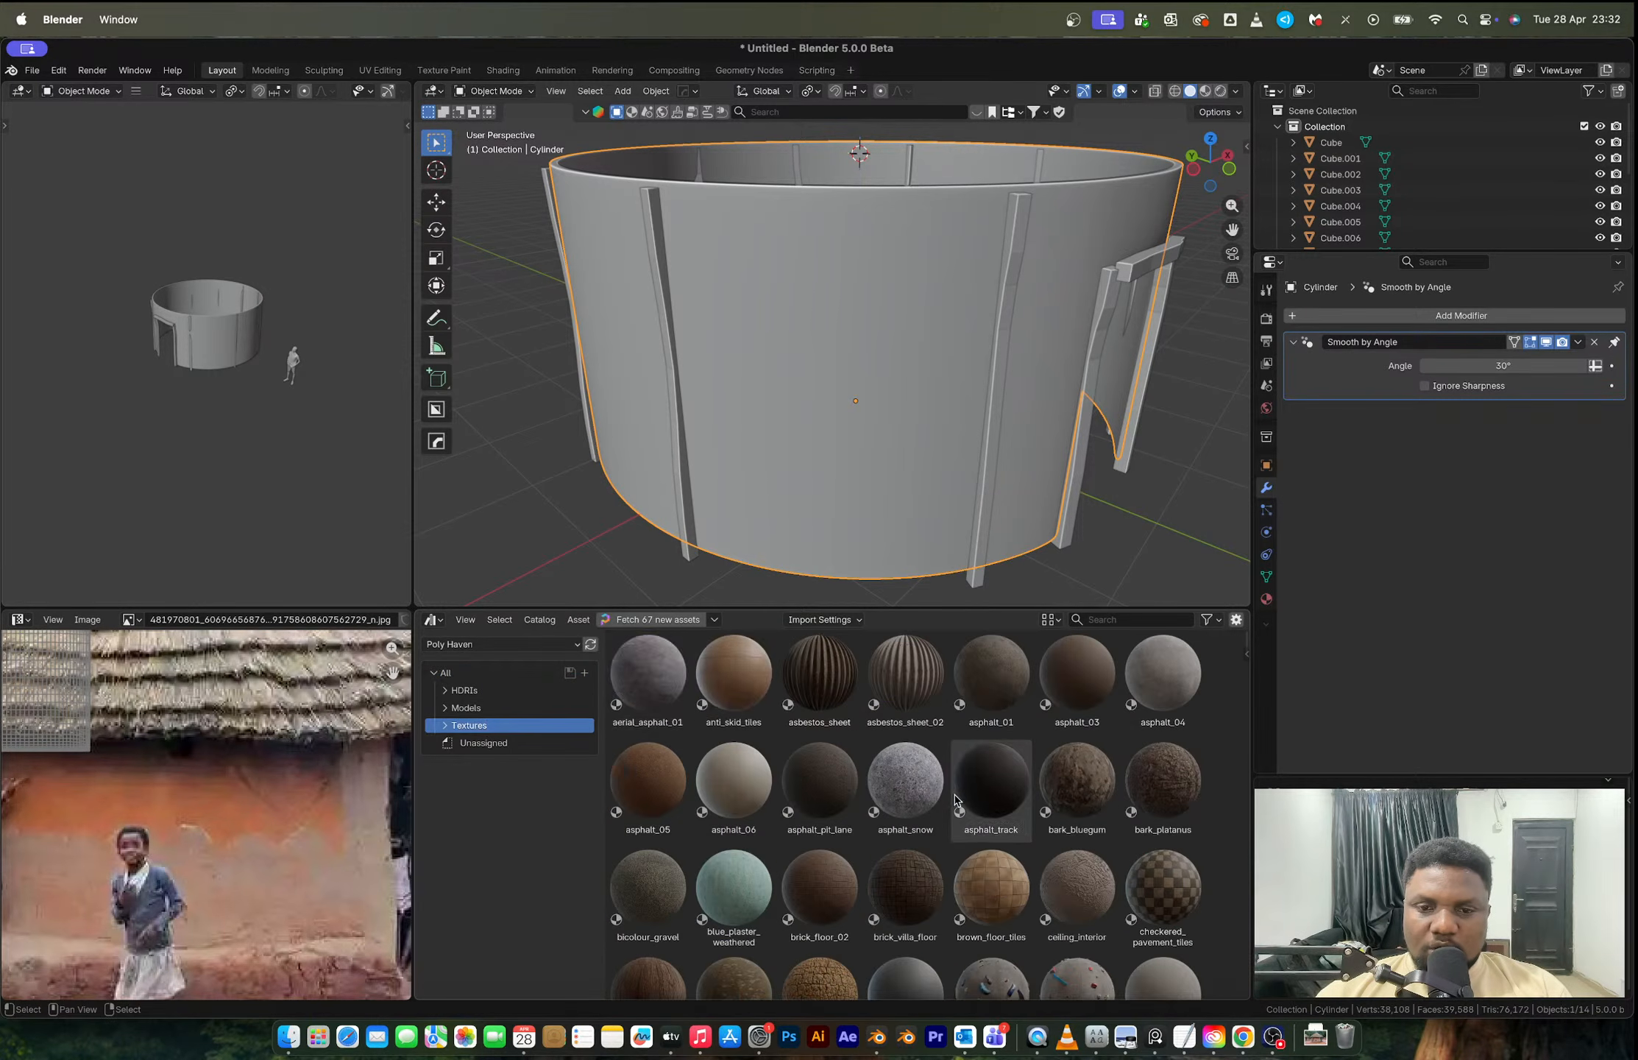
{"action": "scroll", "coordinate": [979, 773], "scroll_direction": "down", "scroll_amount": 5}
{"action": "scroll", "coordinate": [964, 765], "scroll_direction": "up", "scroll_amount": 2}
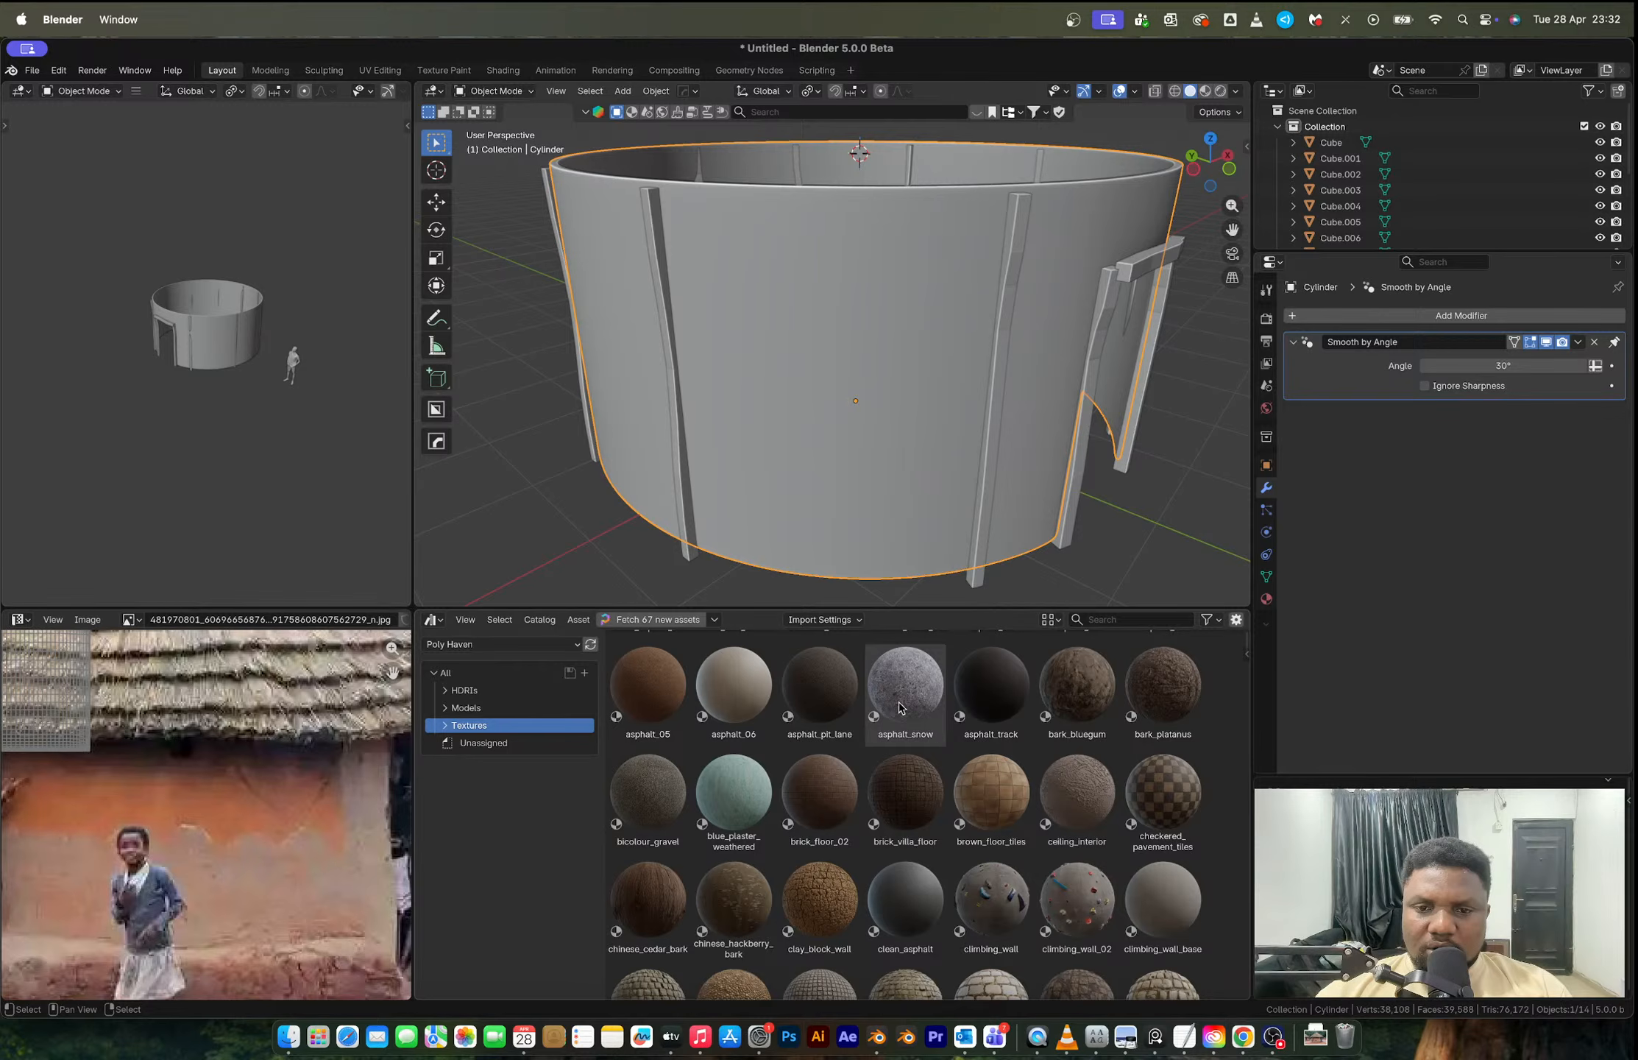
{"action": "scroll", "coordinate": [769, 514], "scroll_direction": "down", "scroll_amount": 5}
Step: Add a cube on the ground beside the hut wall and scale it up to about 1.29
{"action": "middle_click_drag", "start_coordinate": [769, 514], "coordinate": [692, 484]}
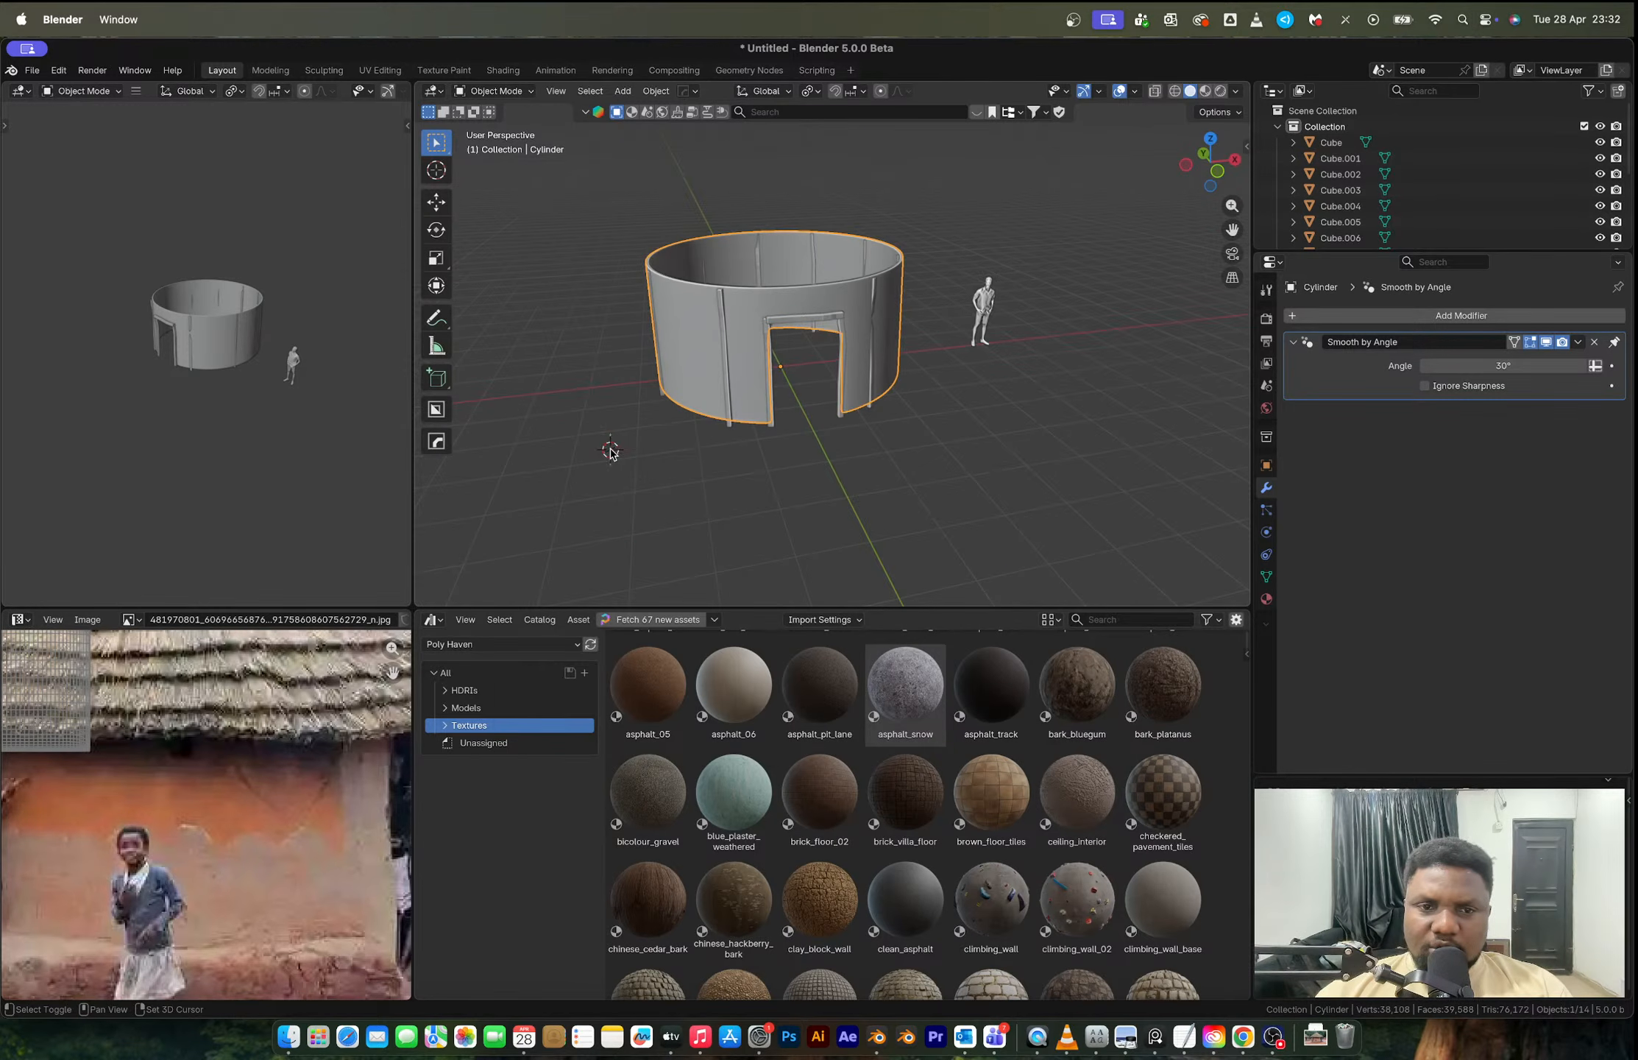
{"action": "key", "text": "shift+a"}
{"action": "mouse_move", "coordinate": [610, 450]}
{"action": "left_click", "coordinate": [688, 465]}
{"action": "key", "text": "s"}
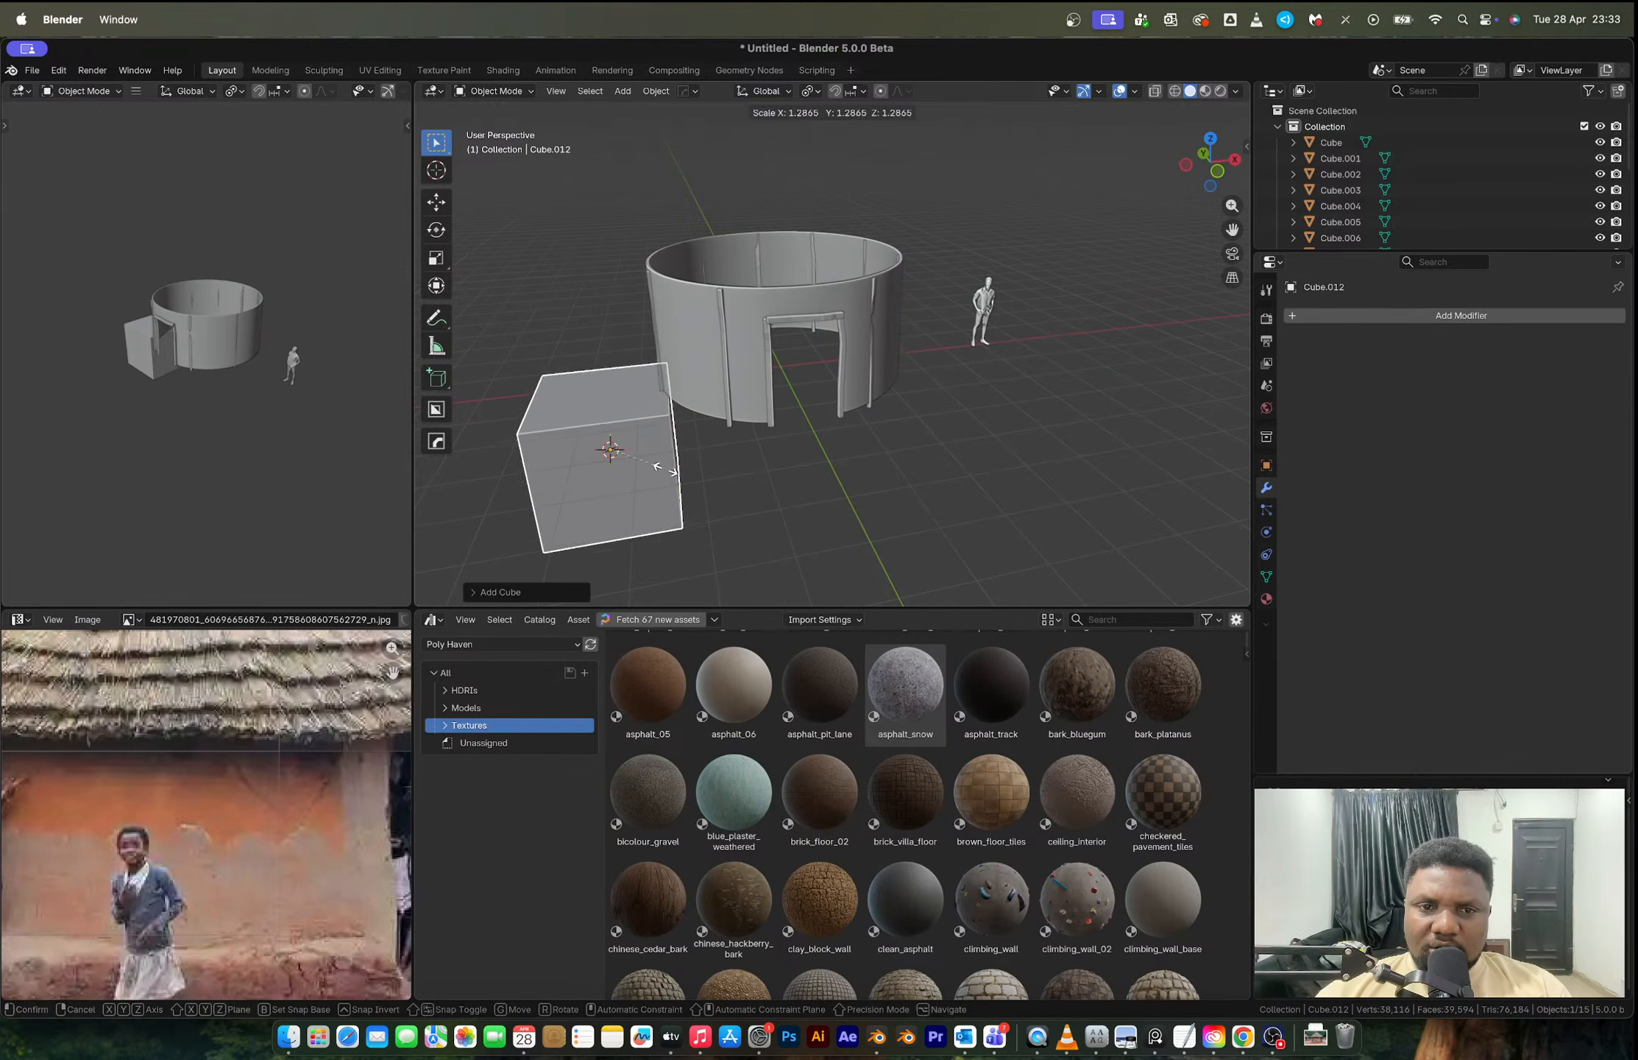
{"action": "left_click", "coordinate": [665, 469]}
Step: Apply the asphalt_snow material to the new cube and inspect its surface closely in Material Preview shading
{"action": "mouse_move", "coordinate": [905, 684]}
{"action": "left_mouse_down"}
{"action": "mouse_move", "coordinate": [589, 486]}
{"action": "mouse_move", "coordinate": [599, 508]}
{"action": "left_mouse_up"}
{"action": "key", "text": "z"}
{"action": "left_click", "coordinate": [706, 505]}
{"action": "middle_click_drag", "start_coordinate": [867, 449], "coordinate": [926, 417]}
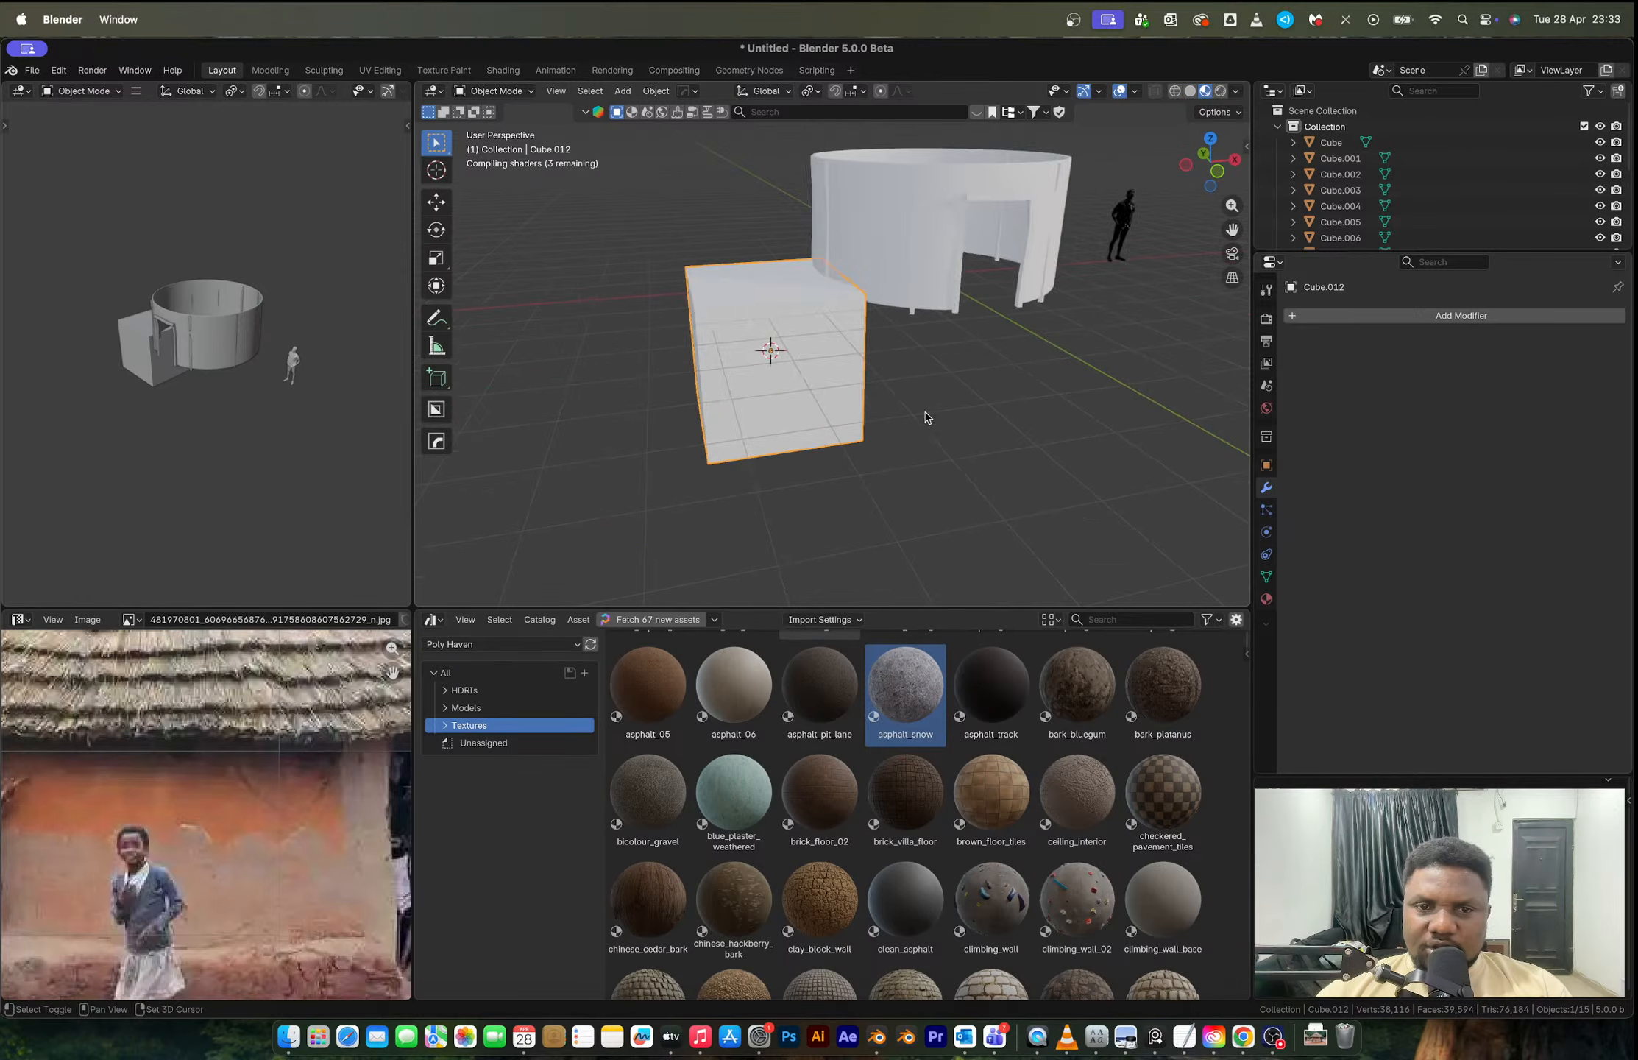
{"action": "scroll", "coordinate": [857, 409], "scroll_direction": "up", "scroll_amount": 3}
{"action": "scroll", "coordinate": [744, 399], "scroll_direction": "up", "scroll_amount": 2}
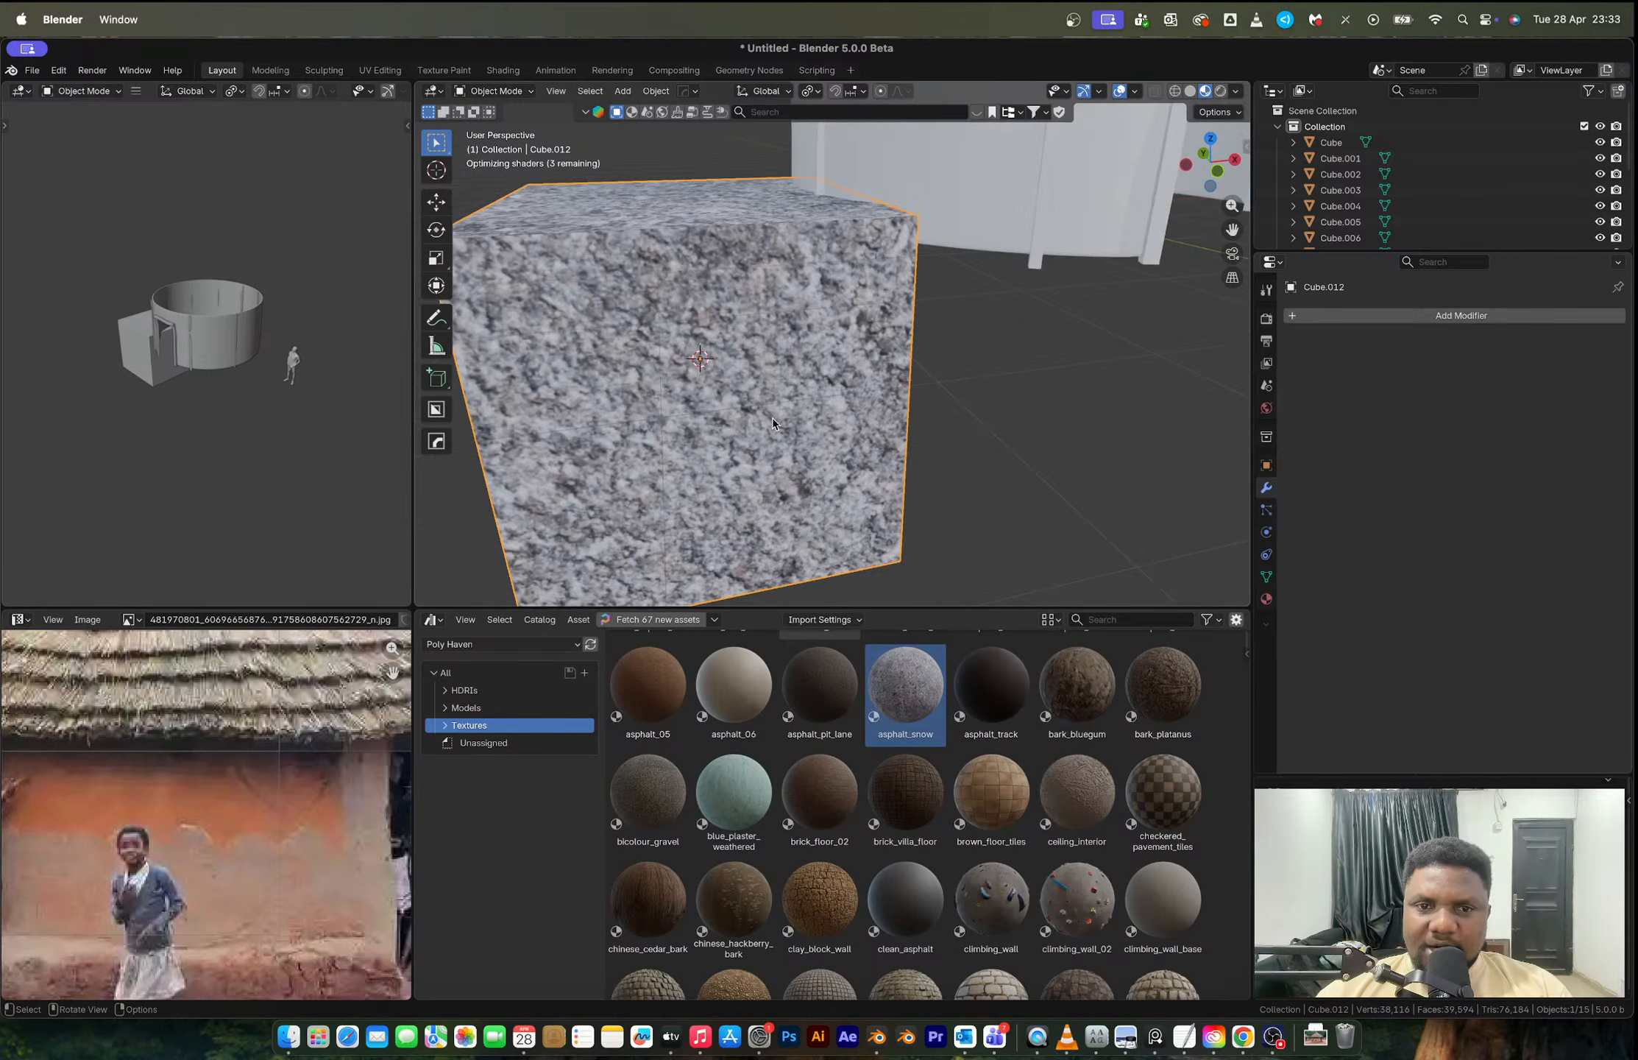
Step: Apply the clay_block_wall material to the test cube and inspect its surface
{"action": "scroll", "coordinate": [891, 743], "scroll_direction": "down", "scroll_amount": 3}
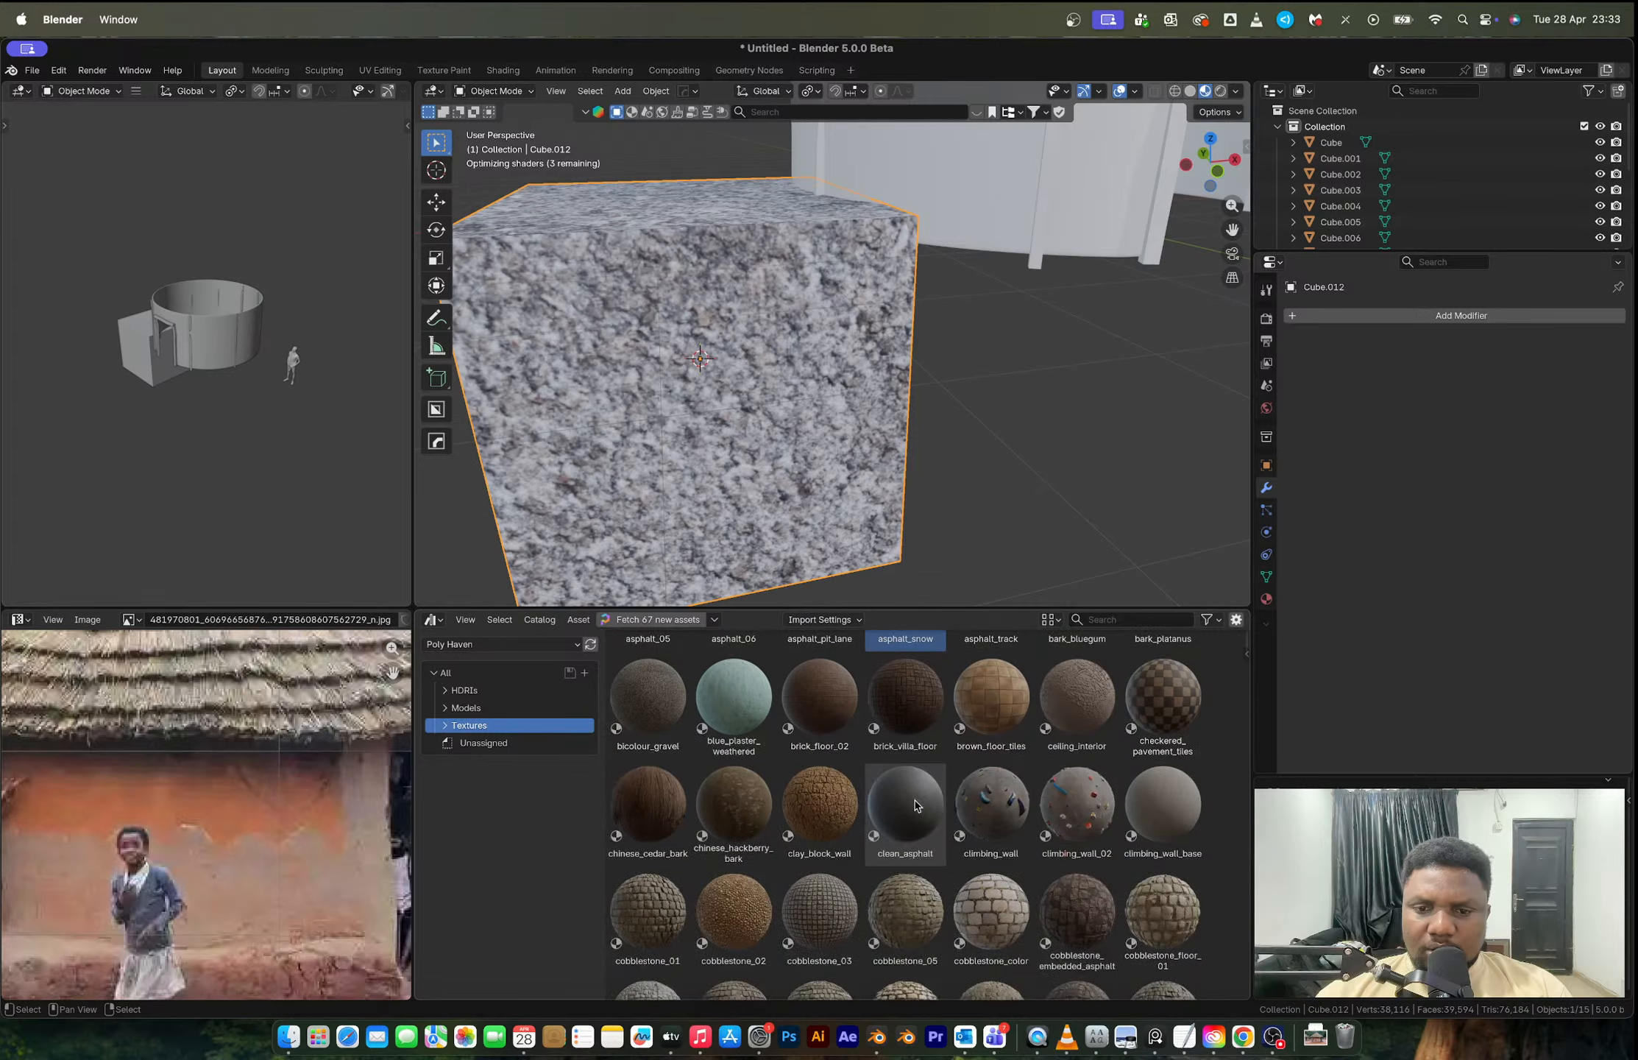
{"action": "left_click_drag", "start_coordinate": [856, 800], "coordinate": [748, 489]}
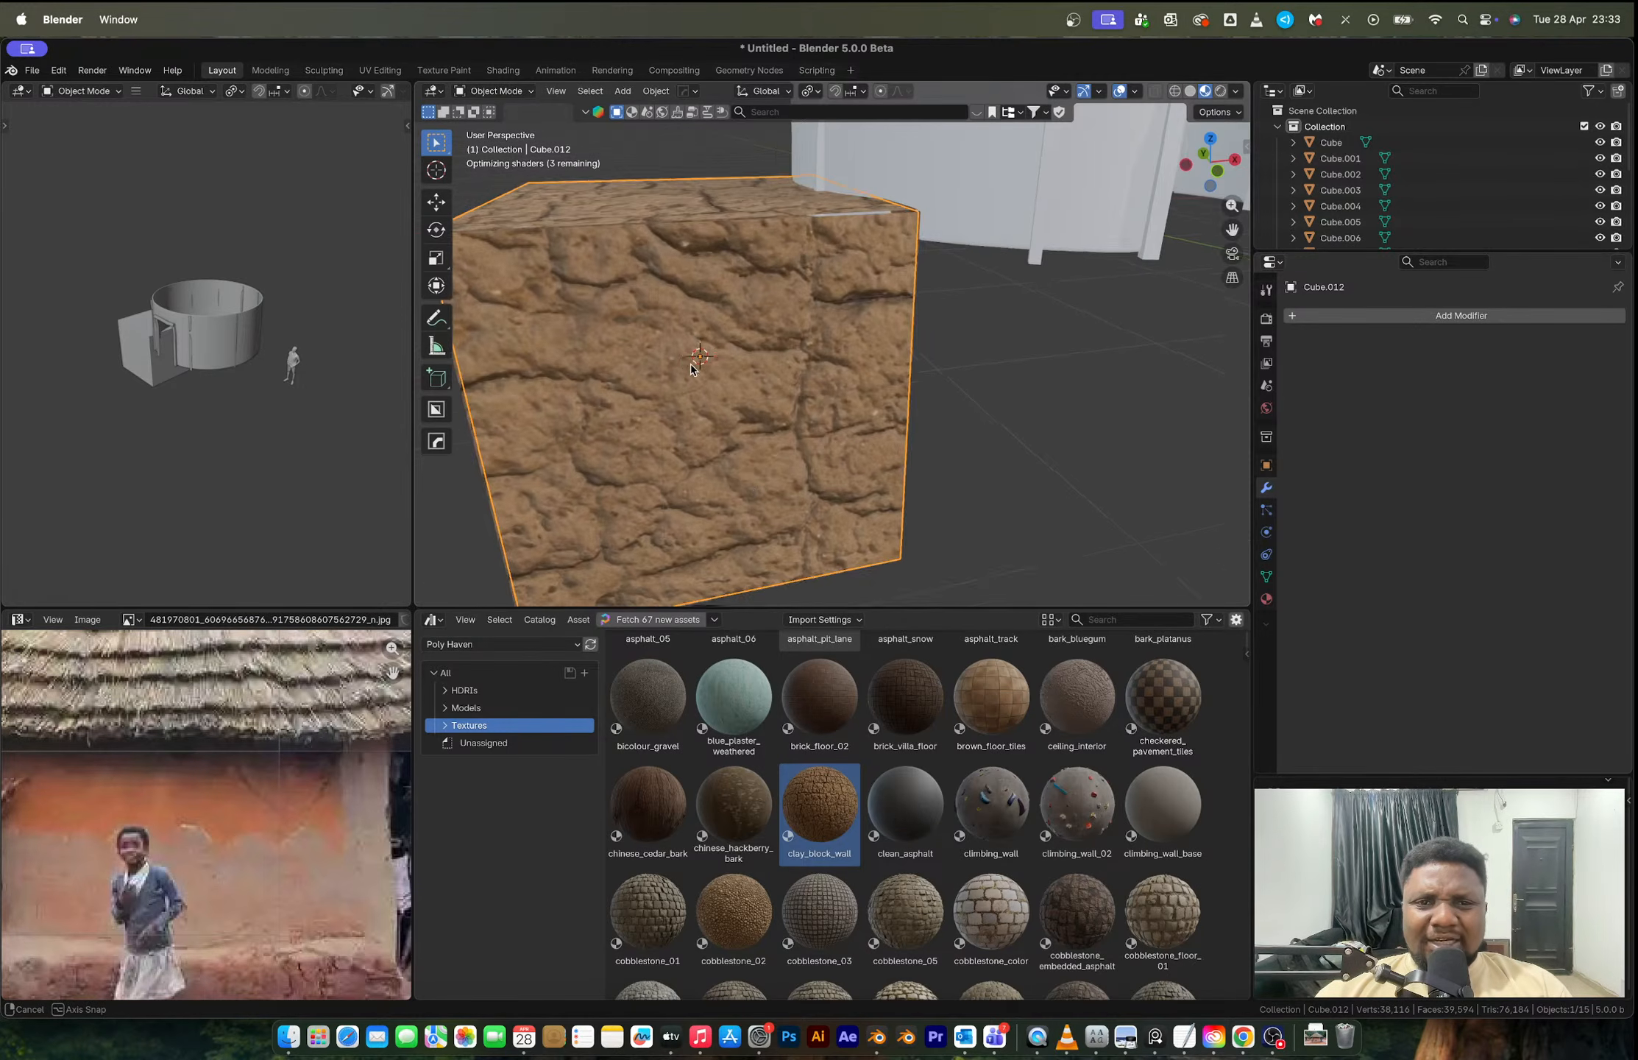
{"action": "middle_click_drag", "start_coordinate": [691, 362], "coordinate": [758, 373]}
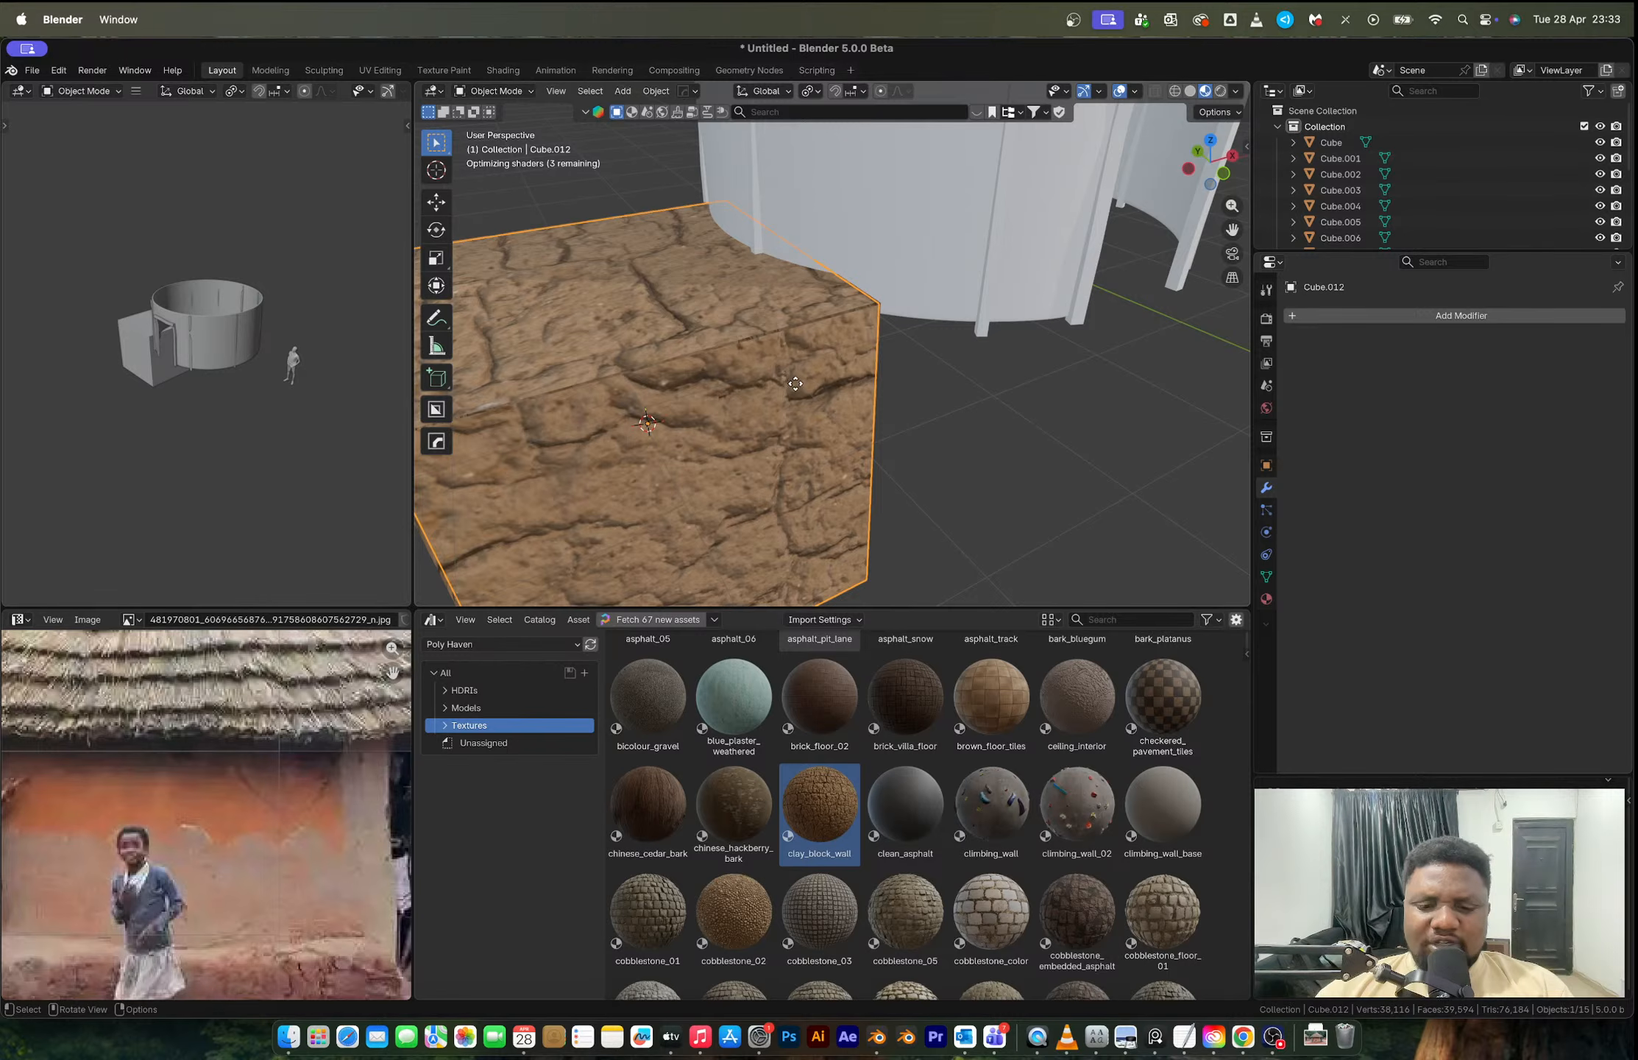
Step: Move the test cube away from the hut wall and switch the viewport to Solid shading
{"action": "key", "text": "g"}
{"action": "left_click", "coordinate": [622, 427]}
{"action": "key", "text": "z"}
{"action": "left_click", "coordinate": [751, 427]}
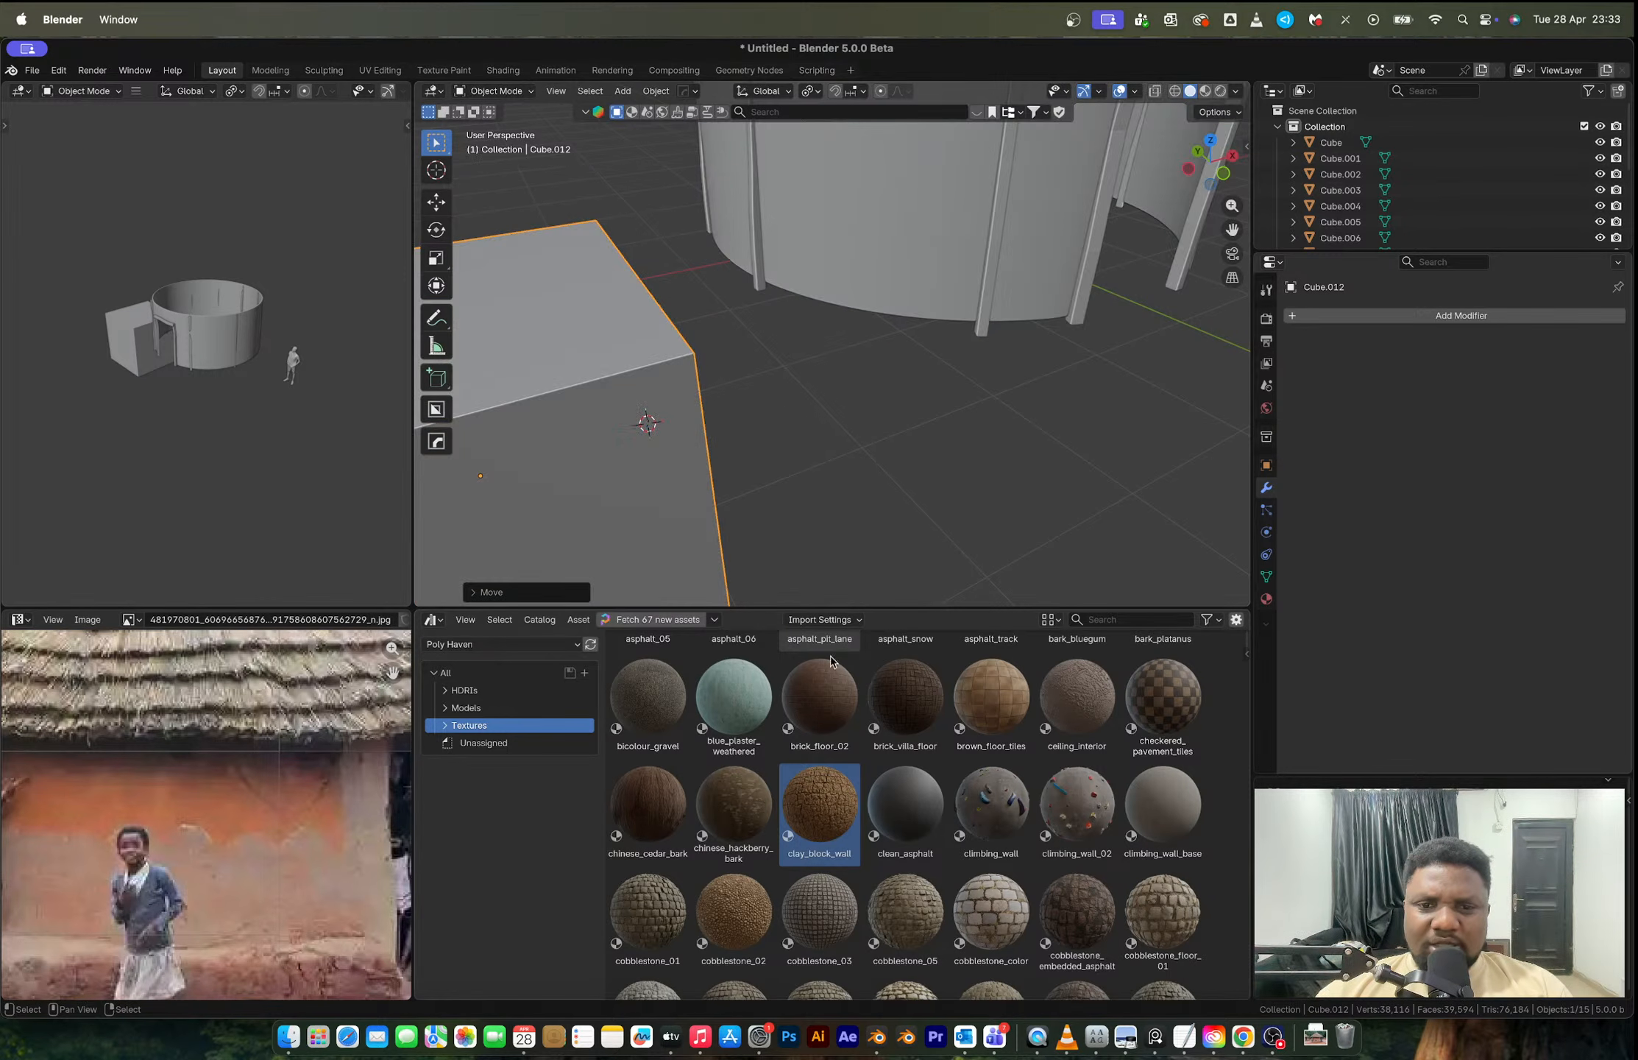
Step: Apply the clay_block_wall material to the cylindrical hut wall and show it in Material Preview shading
{"action": "left_click_drag", "start_coordinate": [823, 813], "coordinate": [930, 285]}
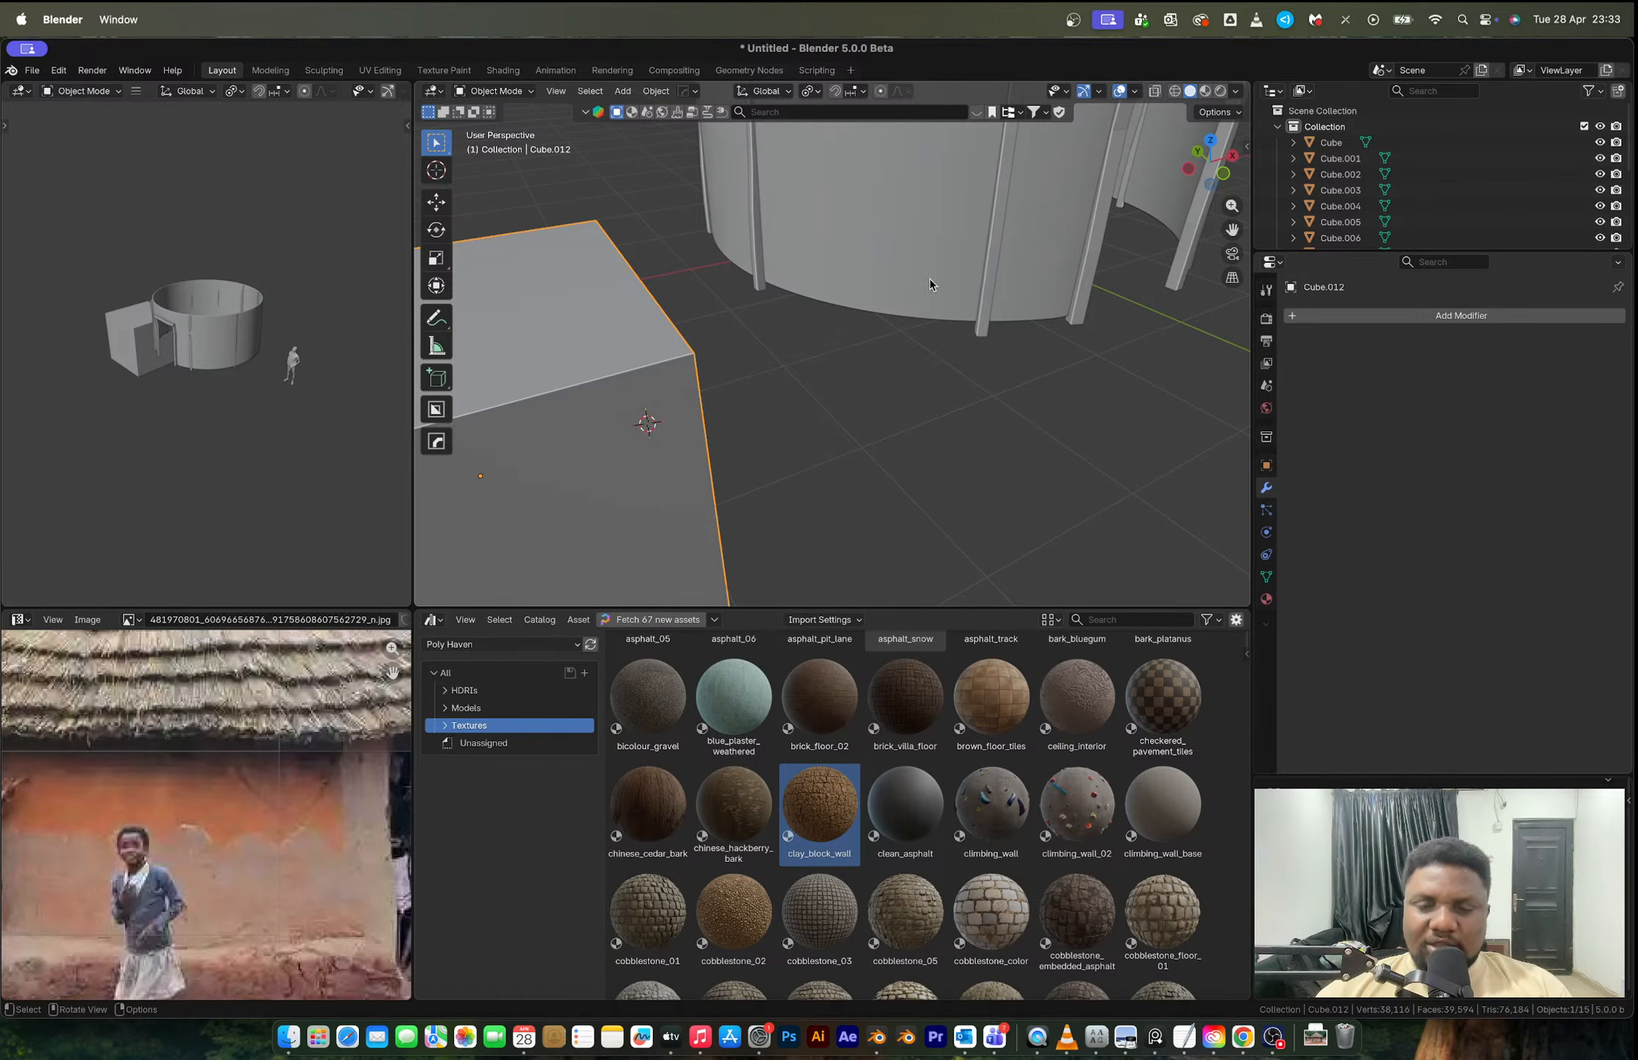
{"action": "key", "text": "z"}
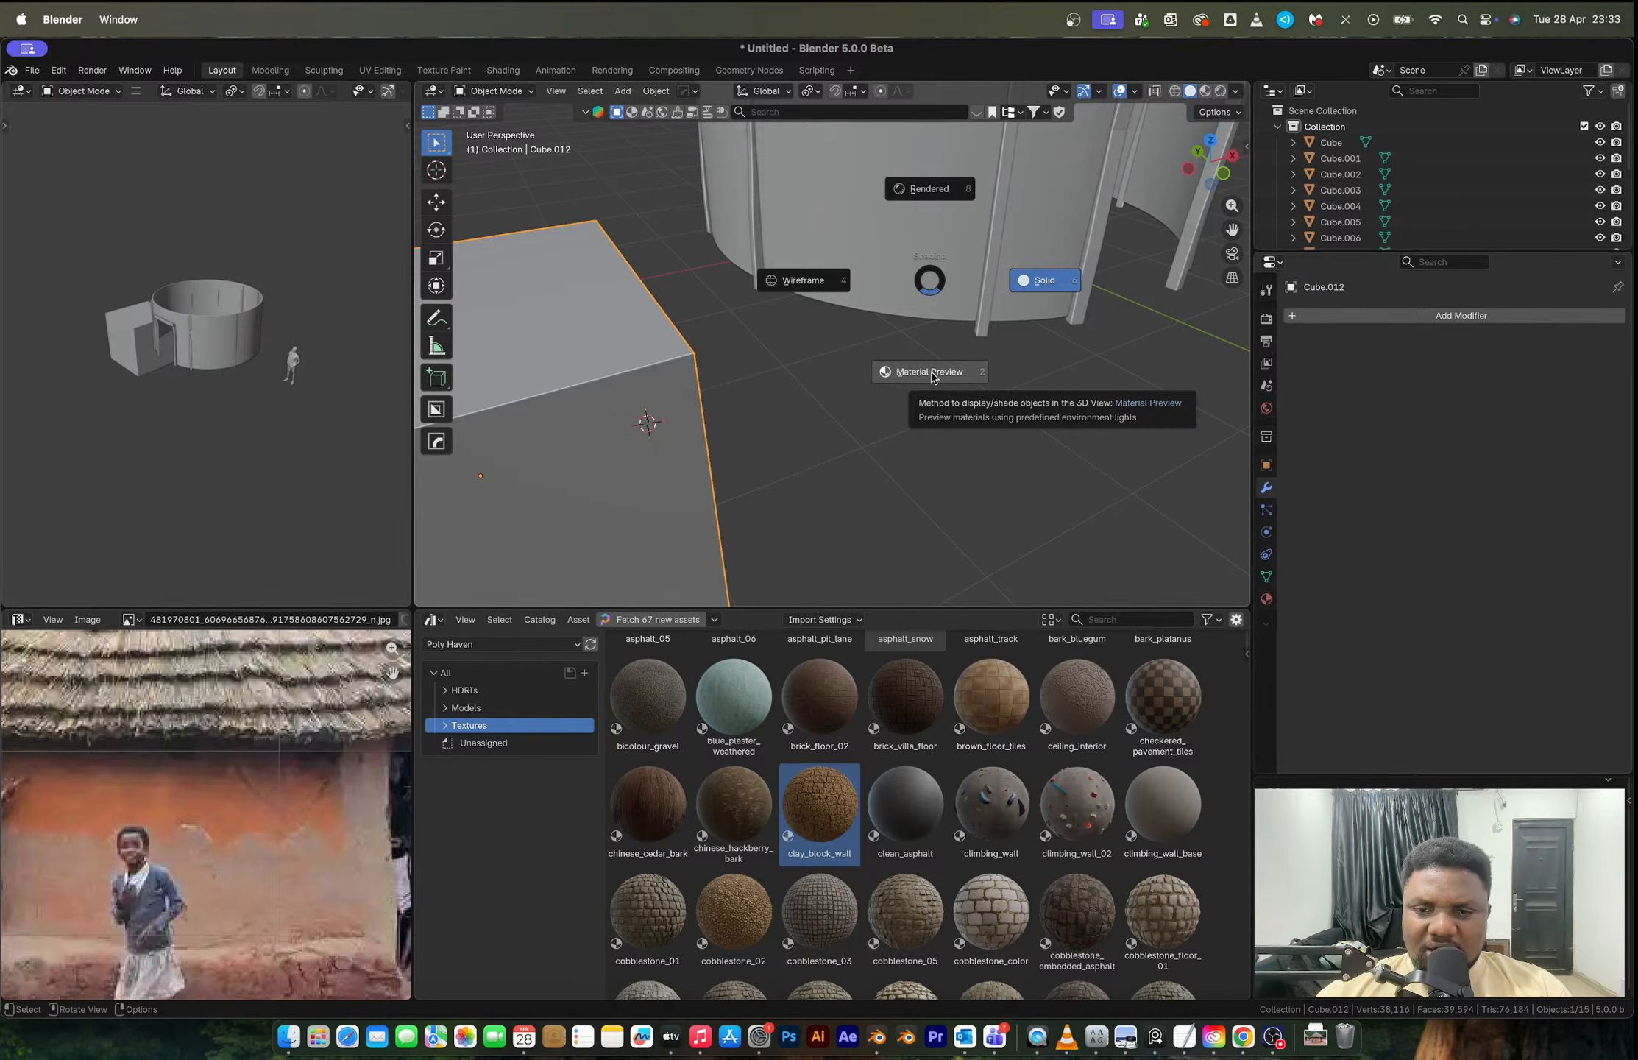
{"action": "left_click", "coordinate": [931, 376]}
{"action": "scroll", "coordinate": [845, 365], "scroll_direction": "down", "scroll_amount": 5}
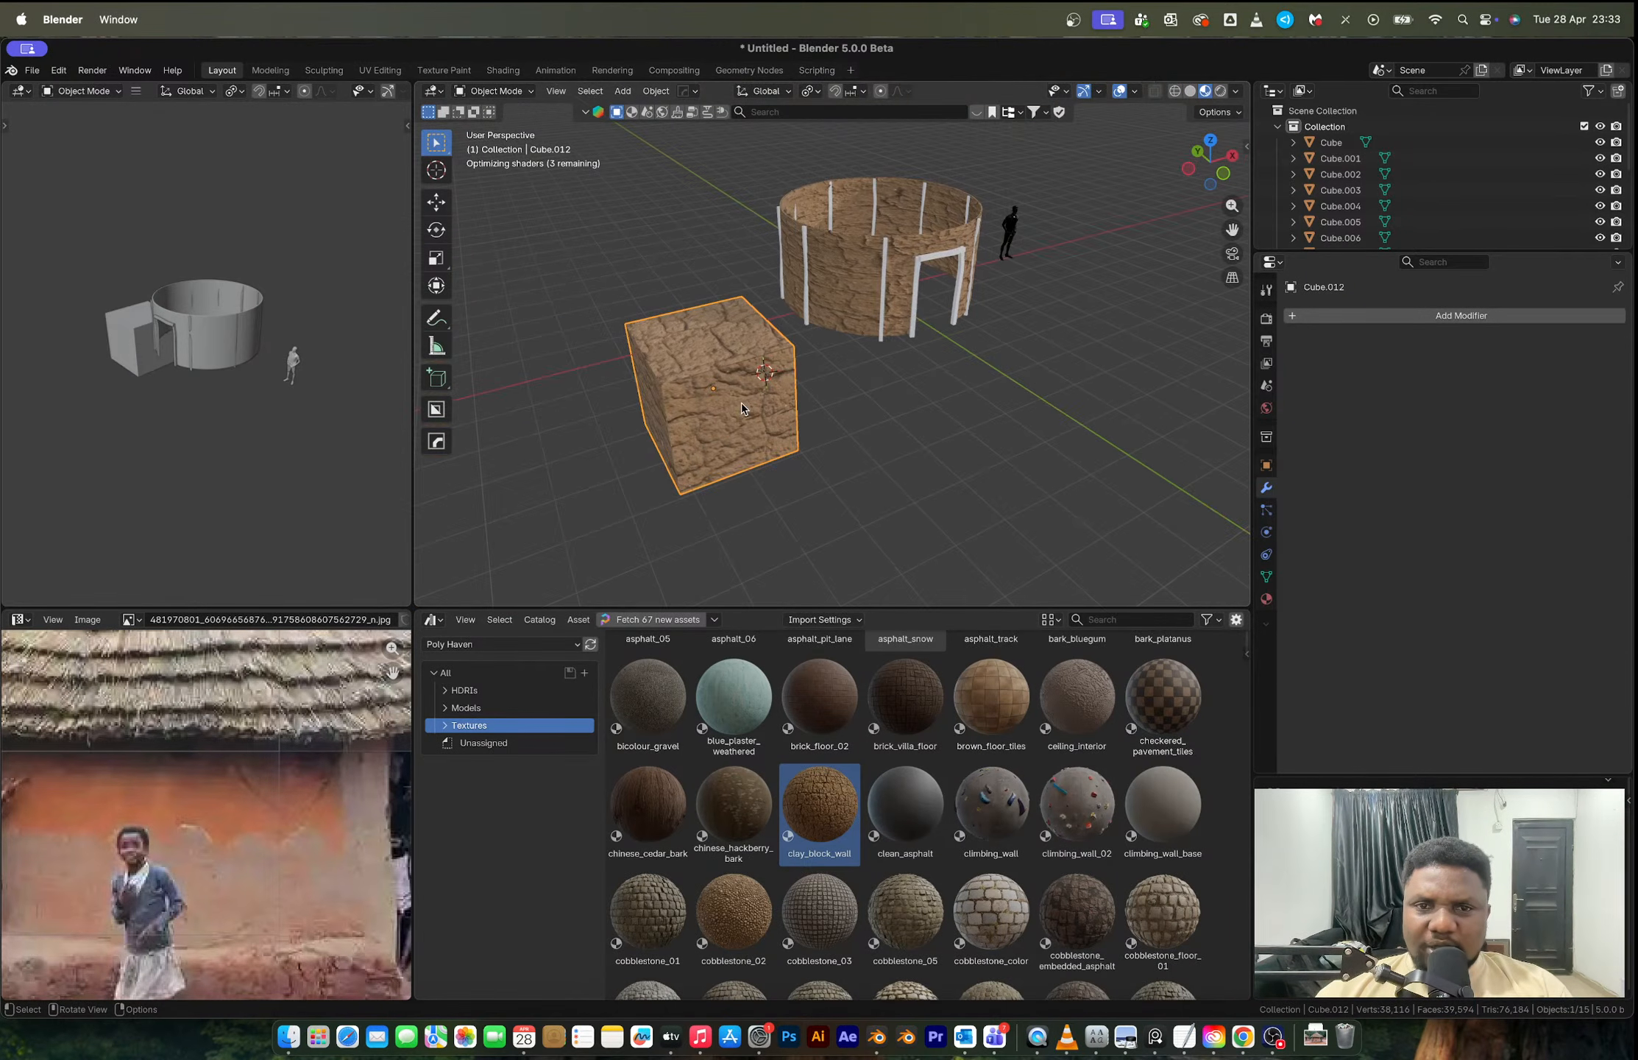
Step: Delete the test cube beside the hut
{"action": "key", "text": "x"}
{"action": "left_click", "coordinate": [744, 409]}
{"action": "scroll", "coordinate": [780, 402], "scroll_direction": "up", "scroll_amount": 5}
Step: Unwrap the whole cylindrical wall with Cube Projection and scale up its UVs so the clay texture repeats more finely
{"action": "left_click", "coordinate": [780, 402]}
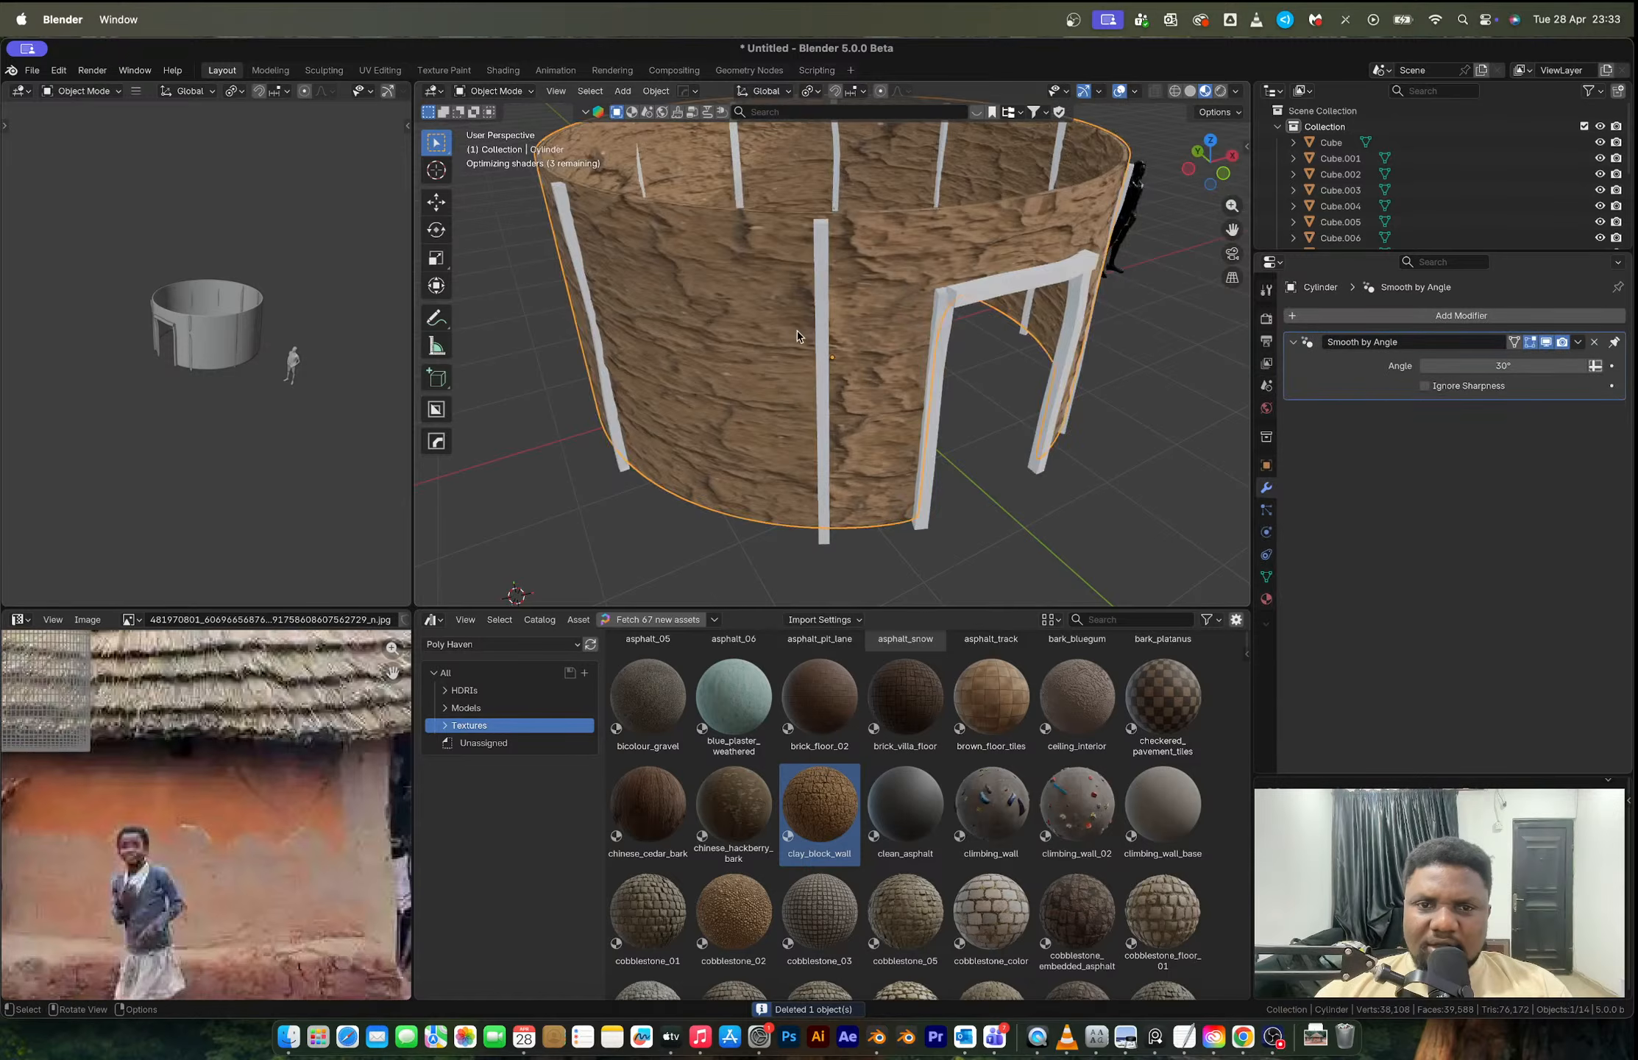
{"action": "middle_click_drag", "start_coordinate": [781, 402], "coordinate": [828, 335]}
{"action": "key", "text": "Tab"}
{"action": "key", "text": "a"}
{"action": "key", "text": "u"}
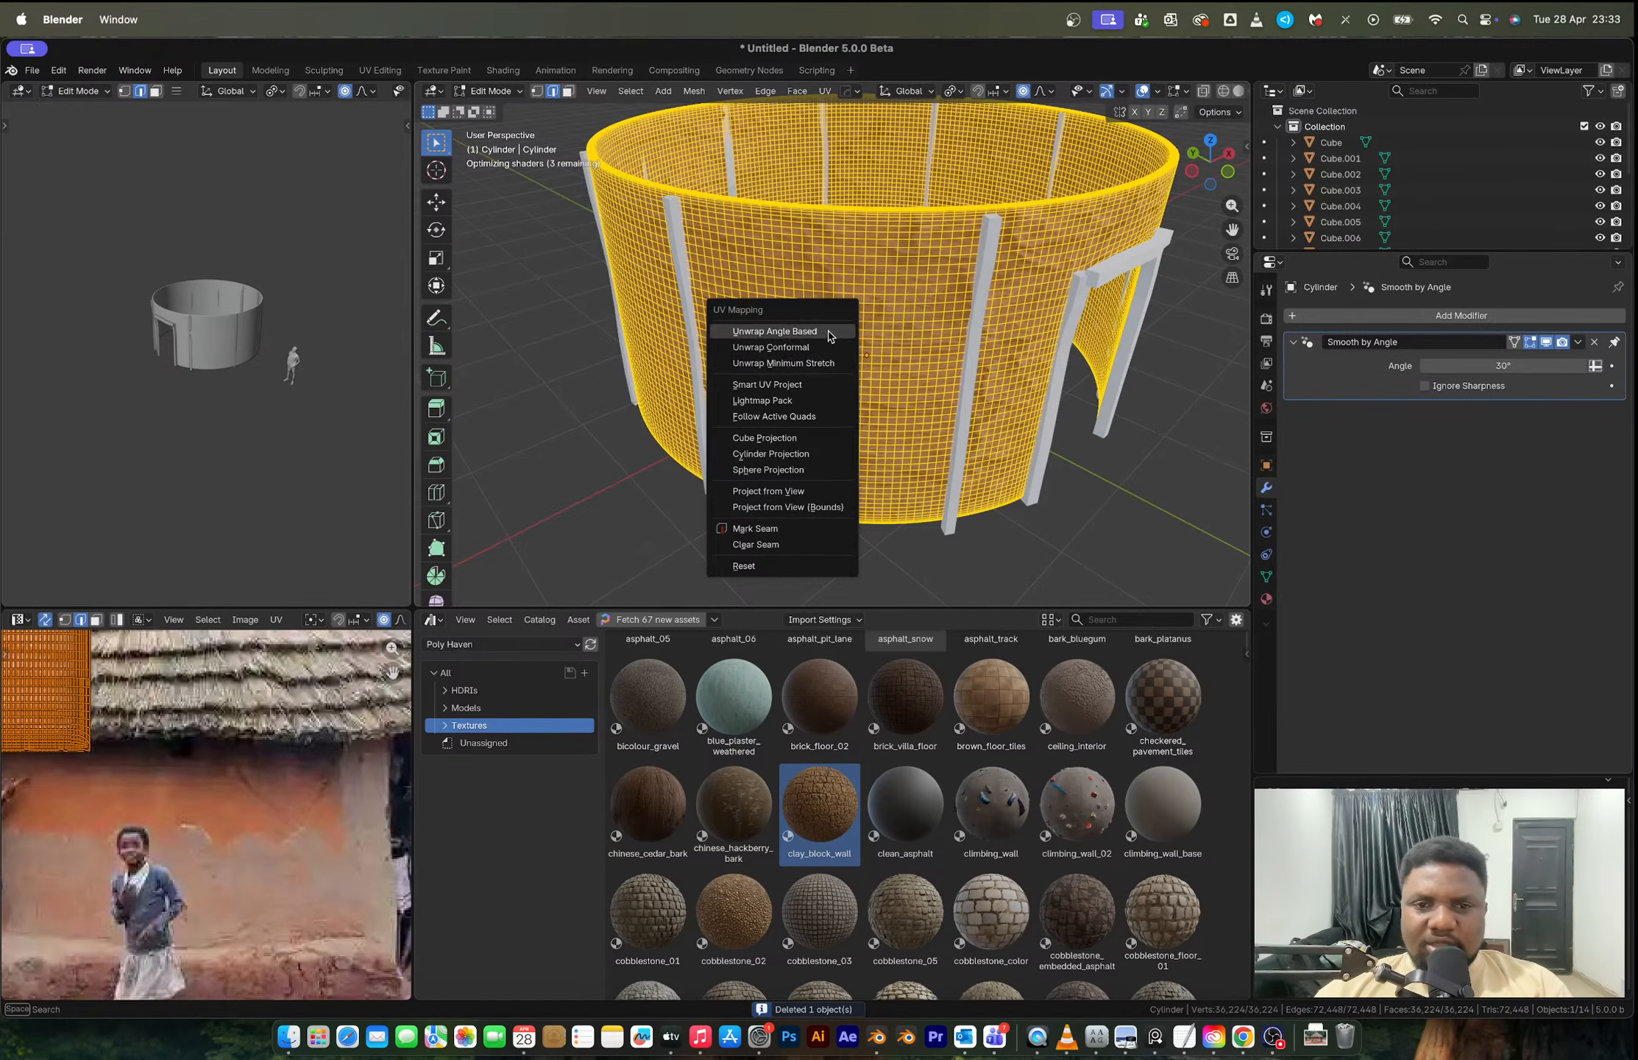
{"action": "left_click", "coordinate": [769, 440]}
{"action": "key", "text": "s"}
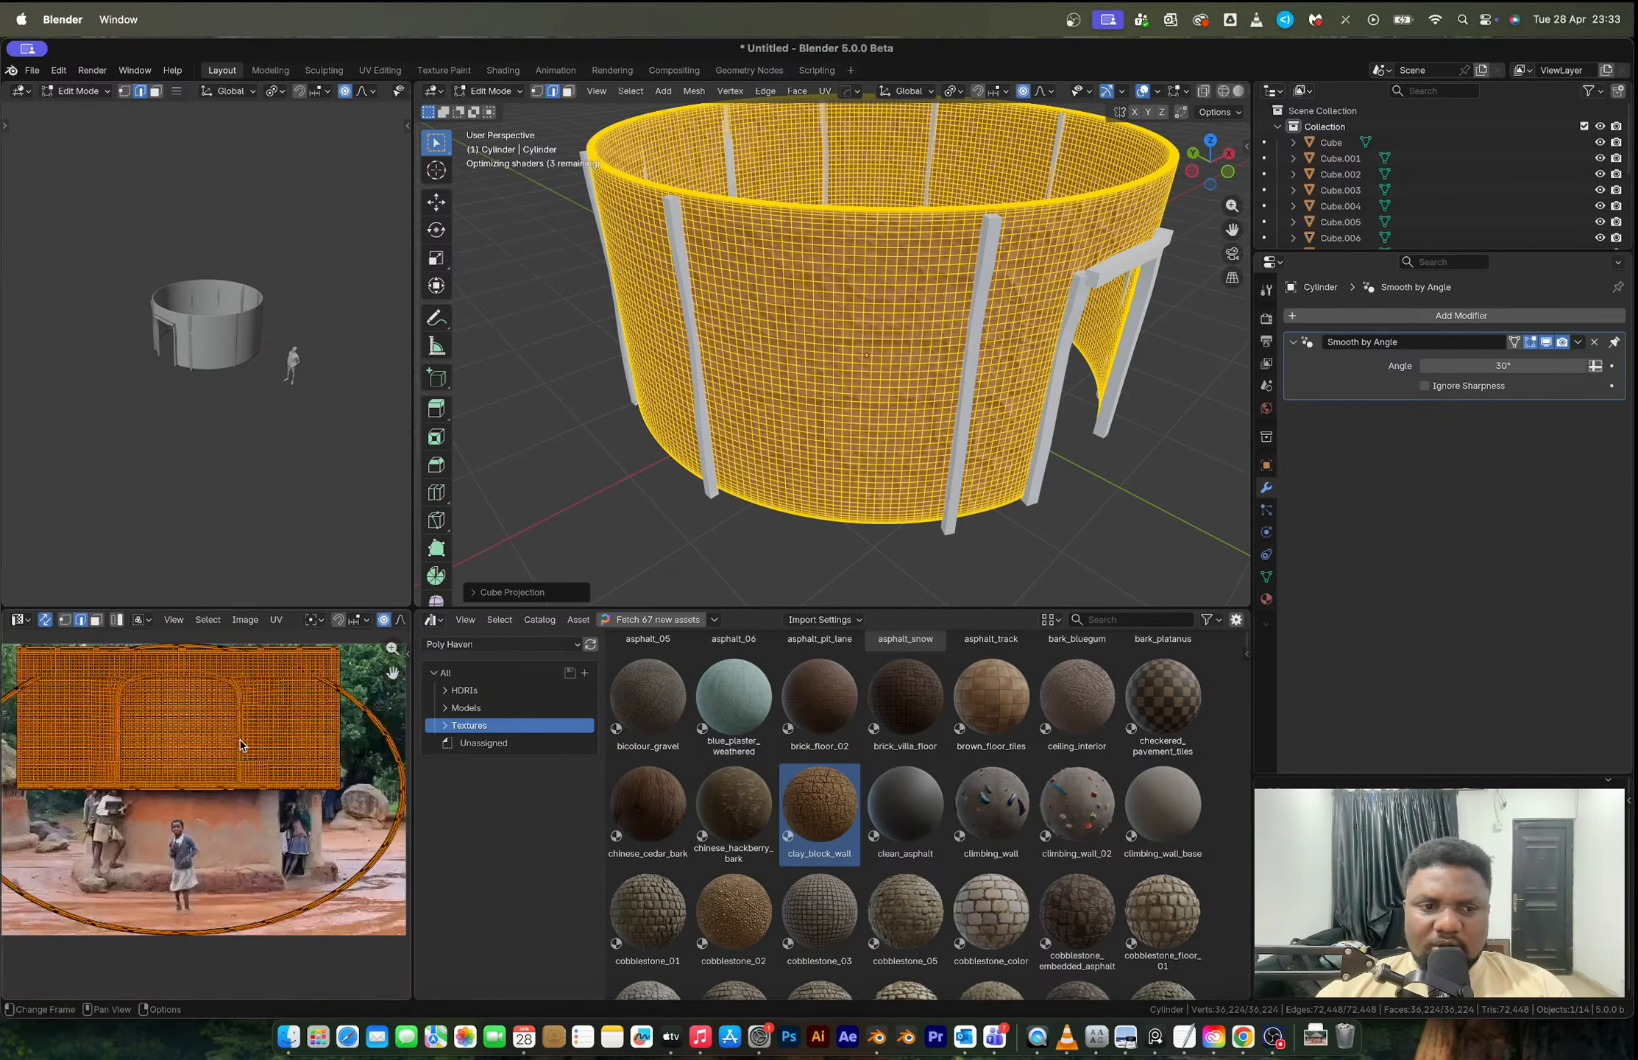
{"action": "left_click", "coordinate": [349, 785]}
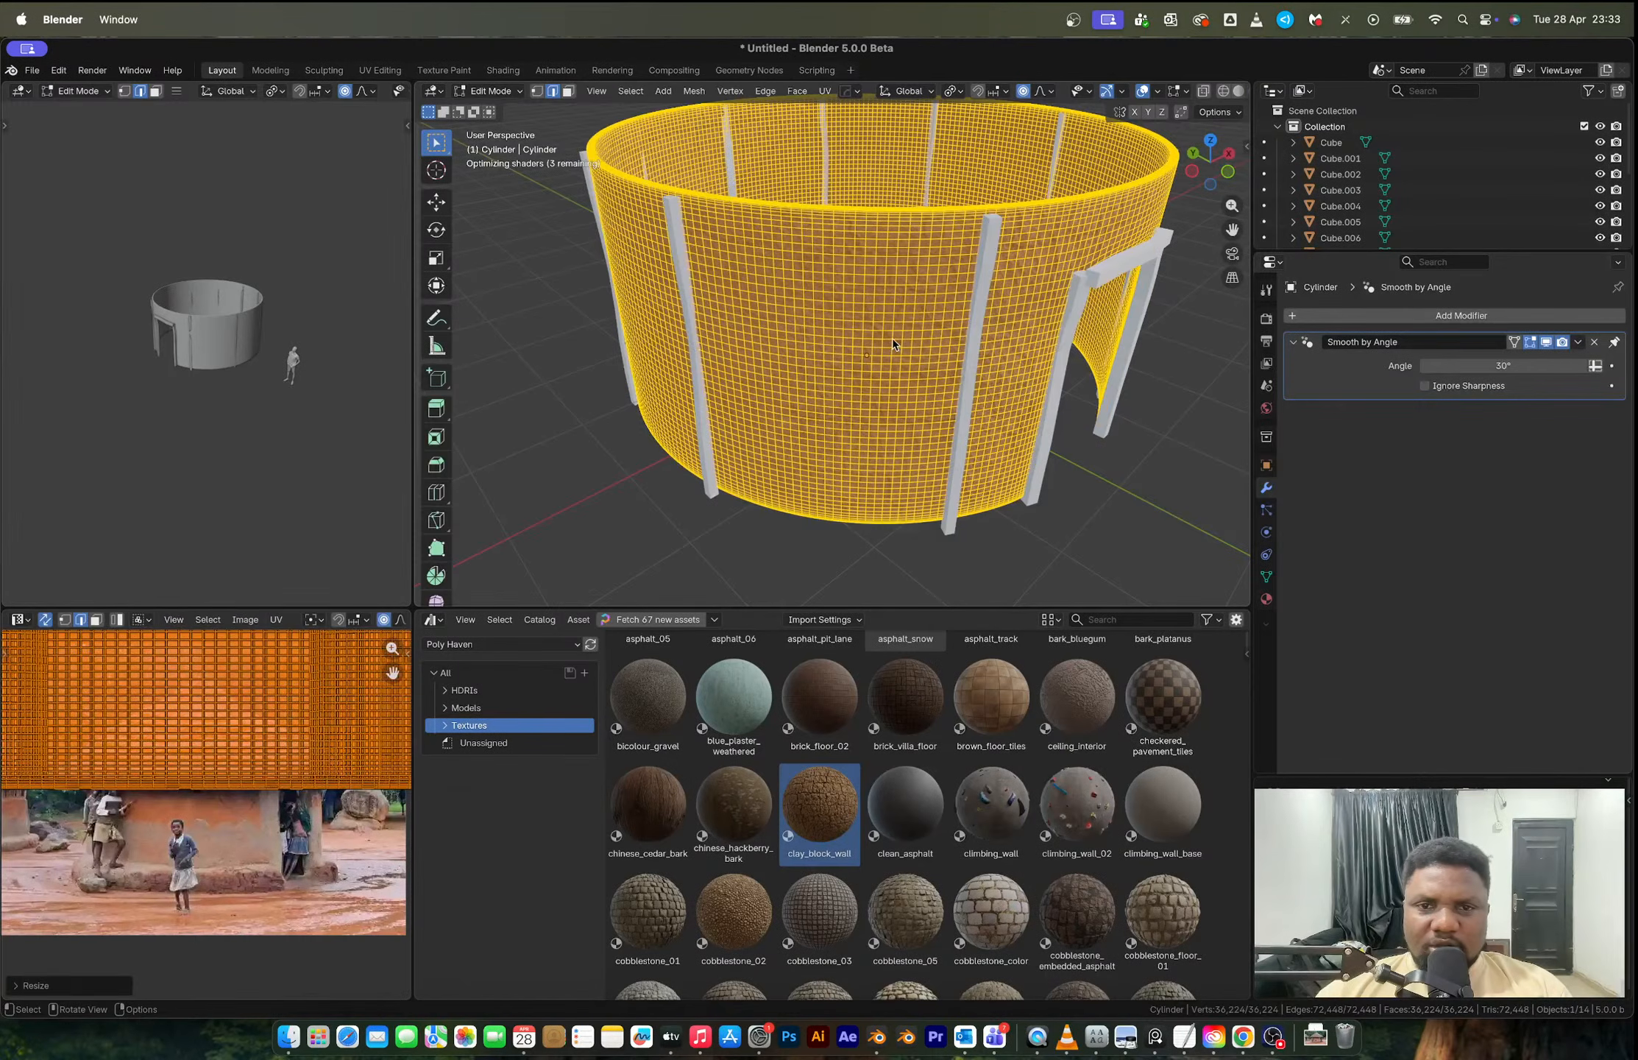
{"action": "key", "text": "Tab"}
{"action": "middle_click_drag", "start_coordinate": [892, 338], "coordinate": [1093, 373]}
{"action": "left_click", "coordinate": [1117, 380]}
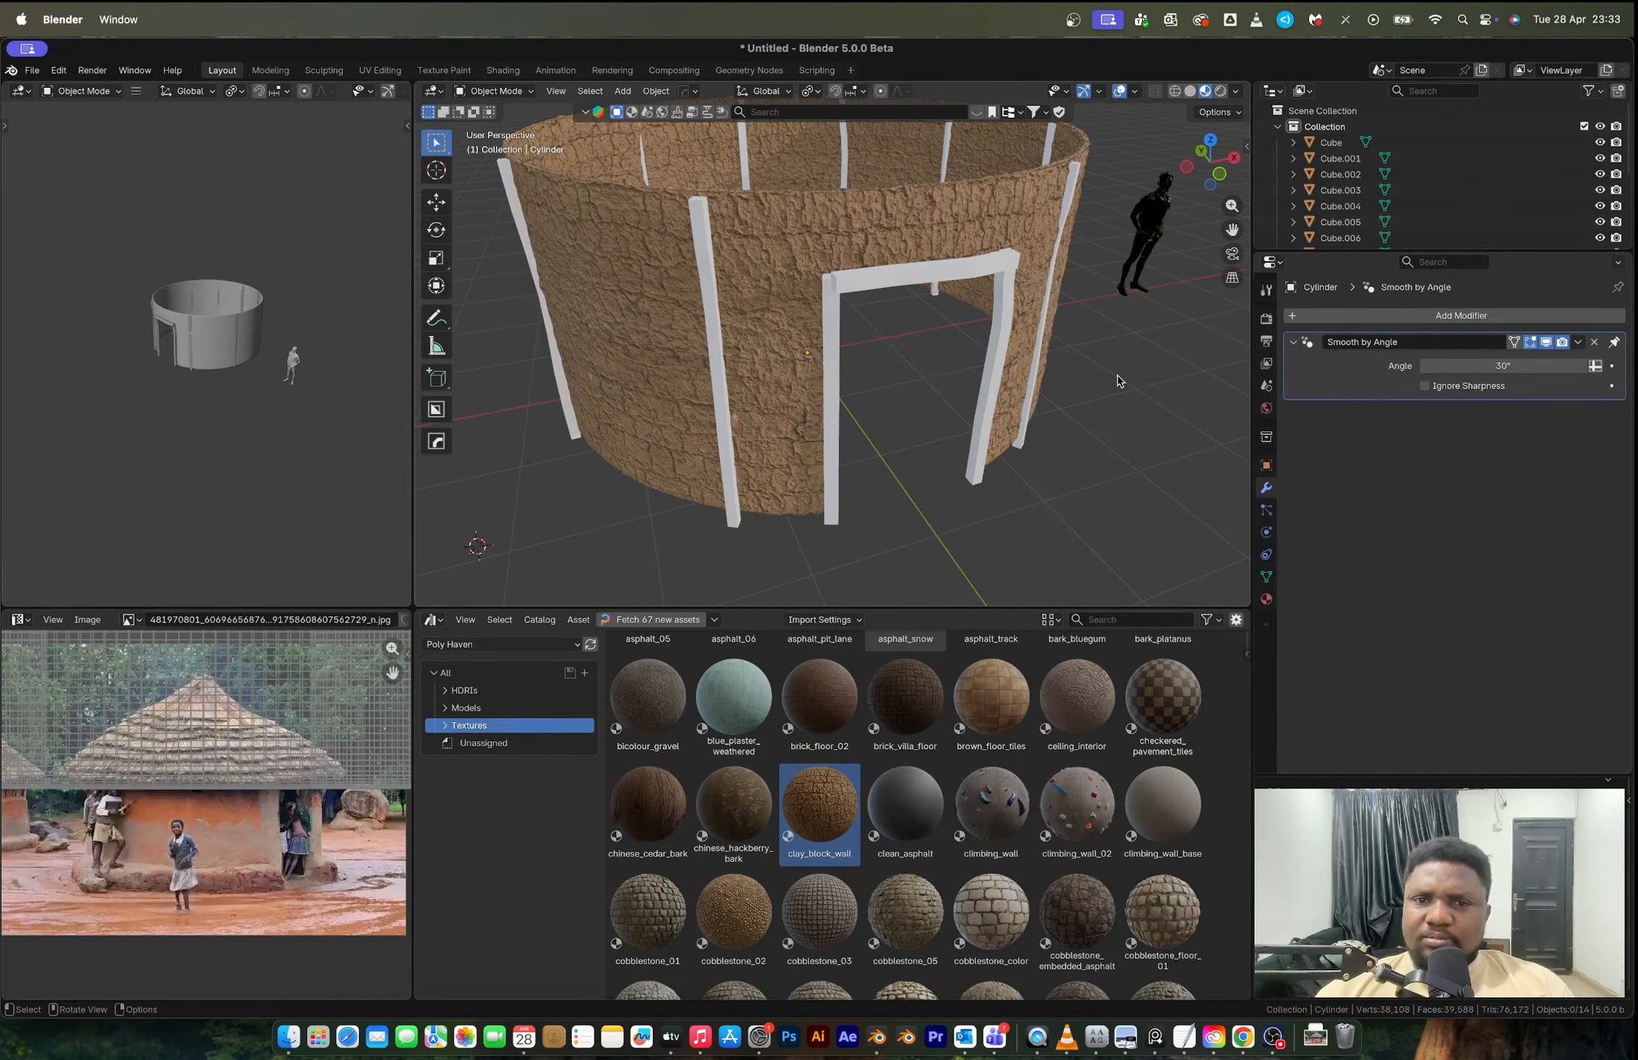
Step: Select the cylindrical wall in Object Mode and switch it to Sculpt Mode
{"action": "middle_click_drag", "start_coordinate": [772, 430], "coordinate": [840, 331]}
{"action": "left_click", "coordinate": [842, 324]}
{"action": "key", "text": "Tab"}
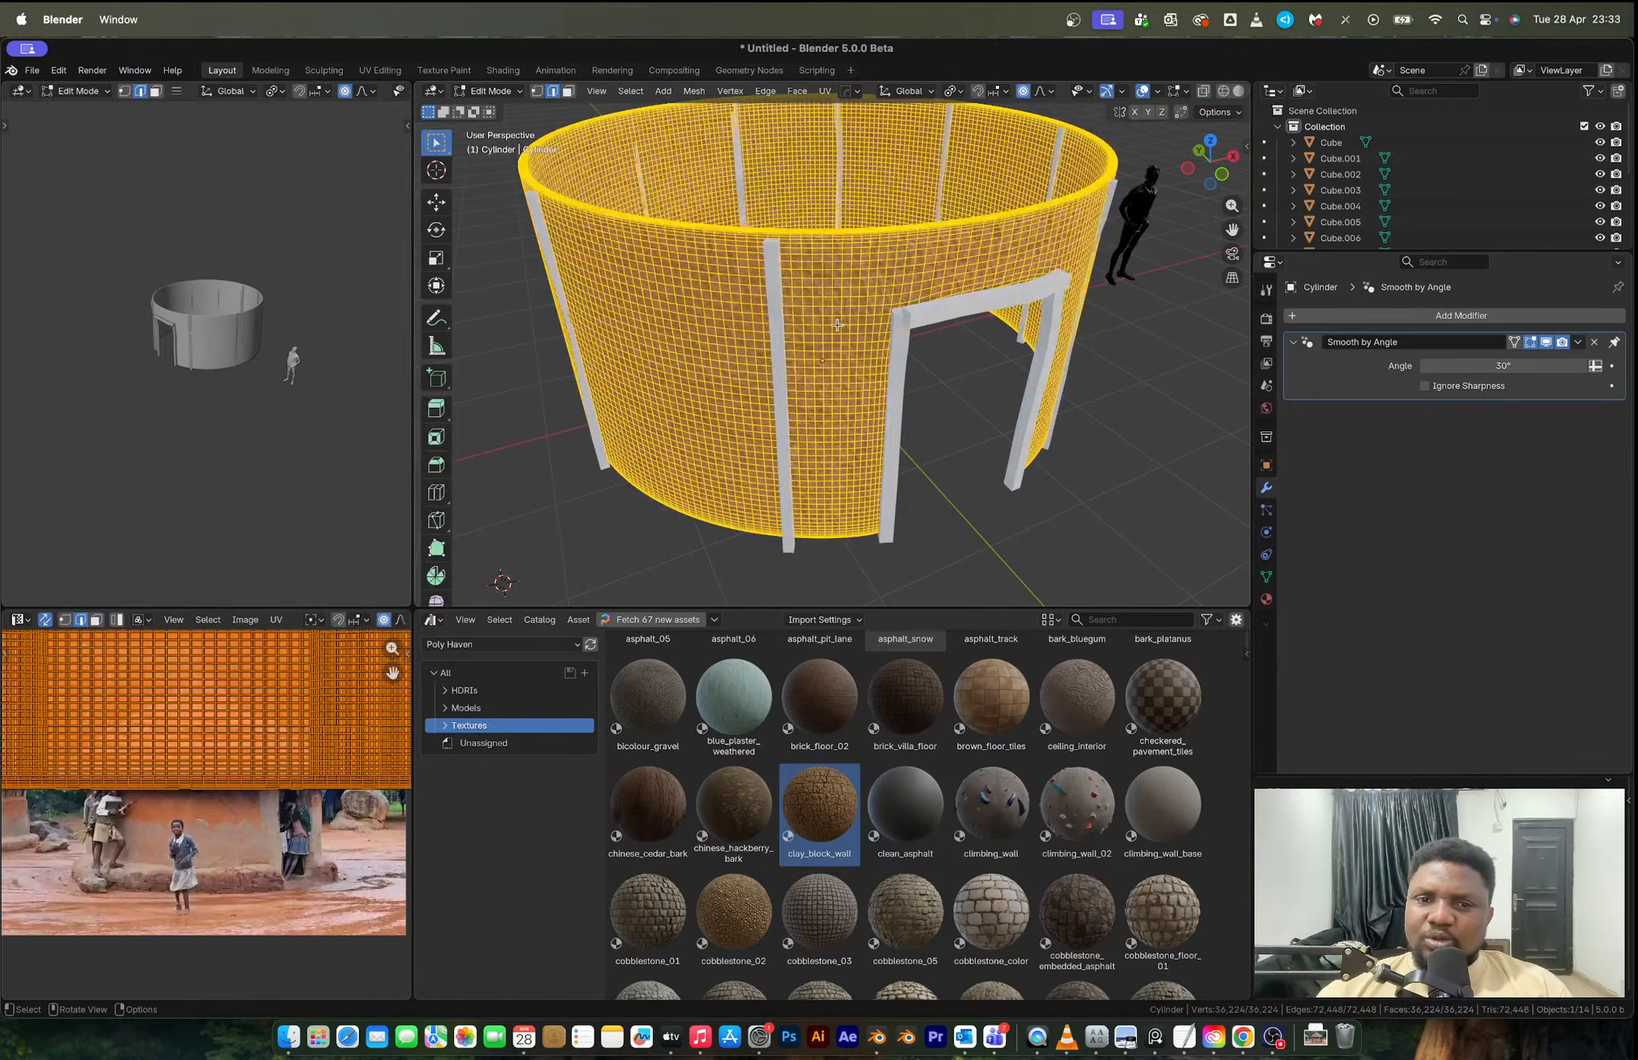
{"action": "key", "text": "Tab"}
{"action": "key", "text": "ctrl+Tab"}
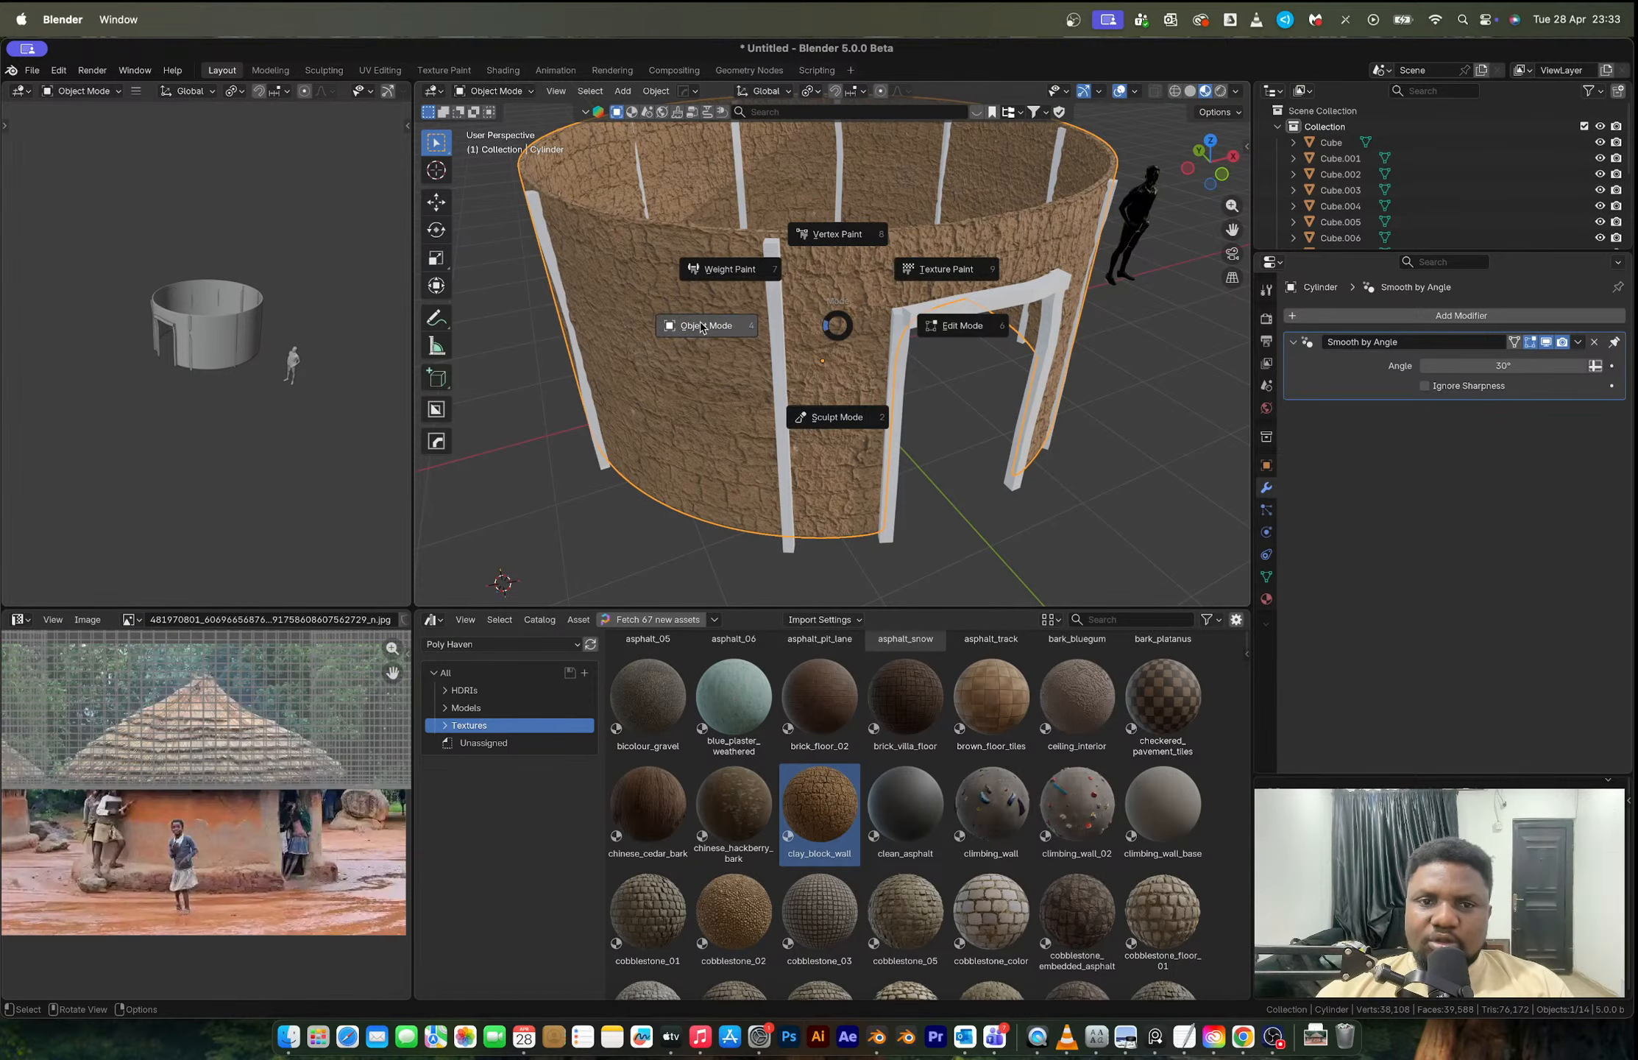
{"action": "left_click", "coordinate": [805, 350]}
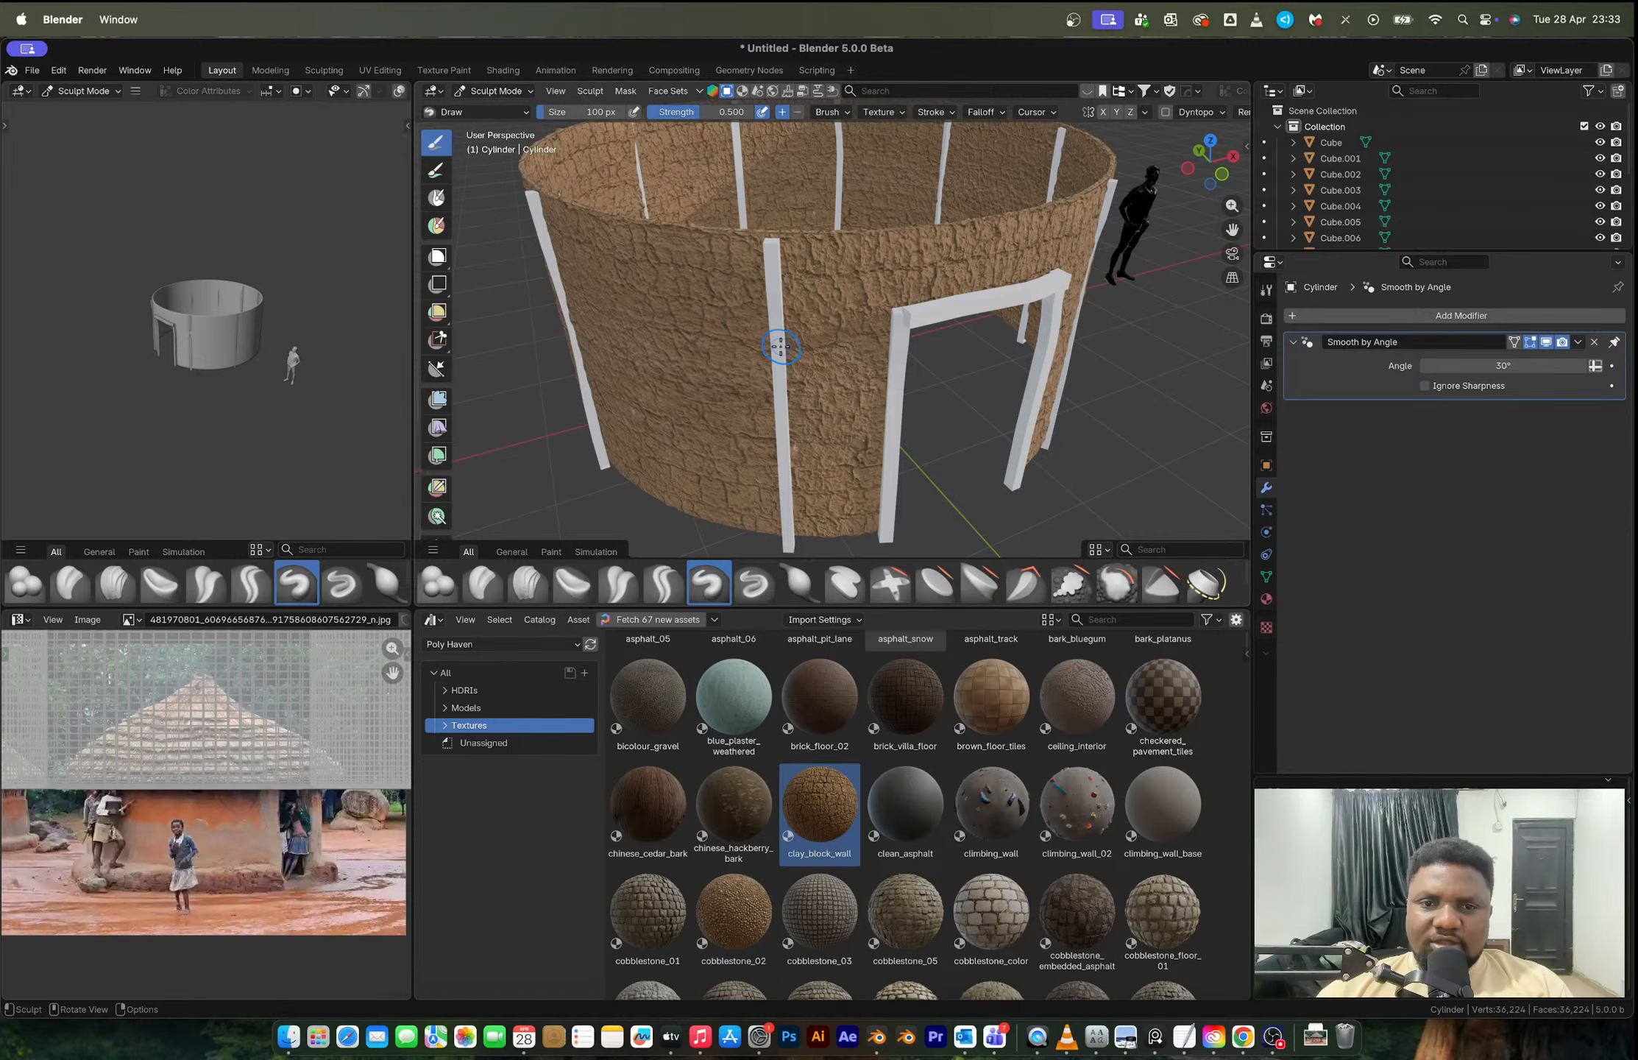
Step: Set the Draw brush size to 214 px and frame the wall section between two posts up close
{"action": "scroll", "coordinate": [779, 345], "scroll_direction": "down", "scroll_amount": 5}
{"action": "scroll", "coordinate": [779, 346], "scroll_direction": "up", "scroll_amount": 5}
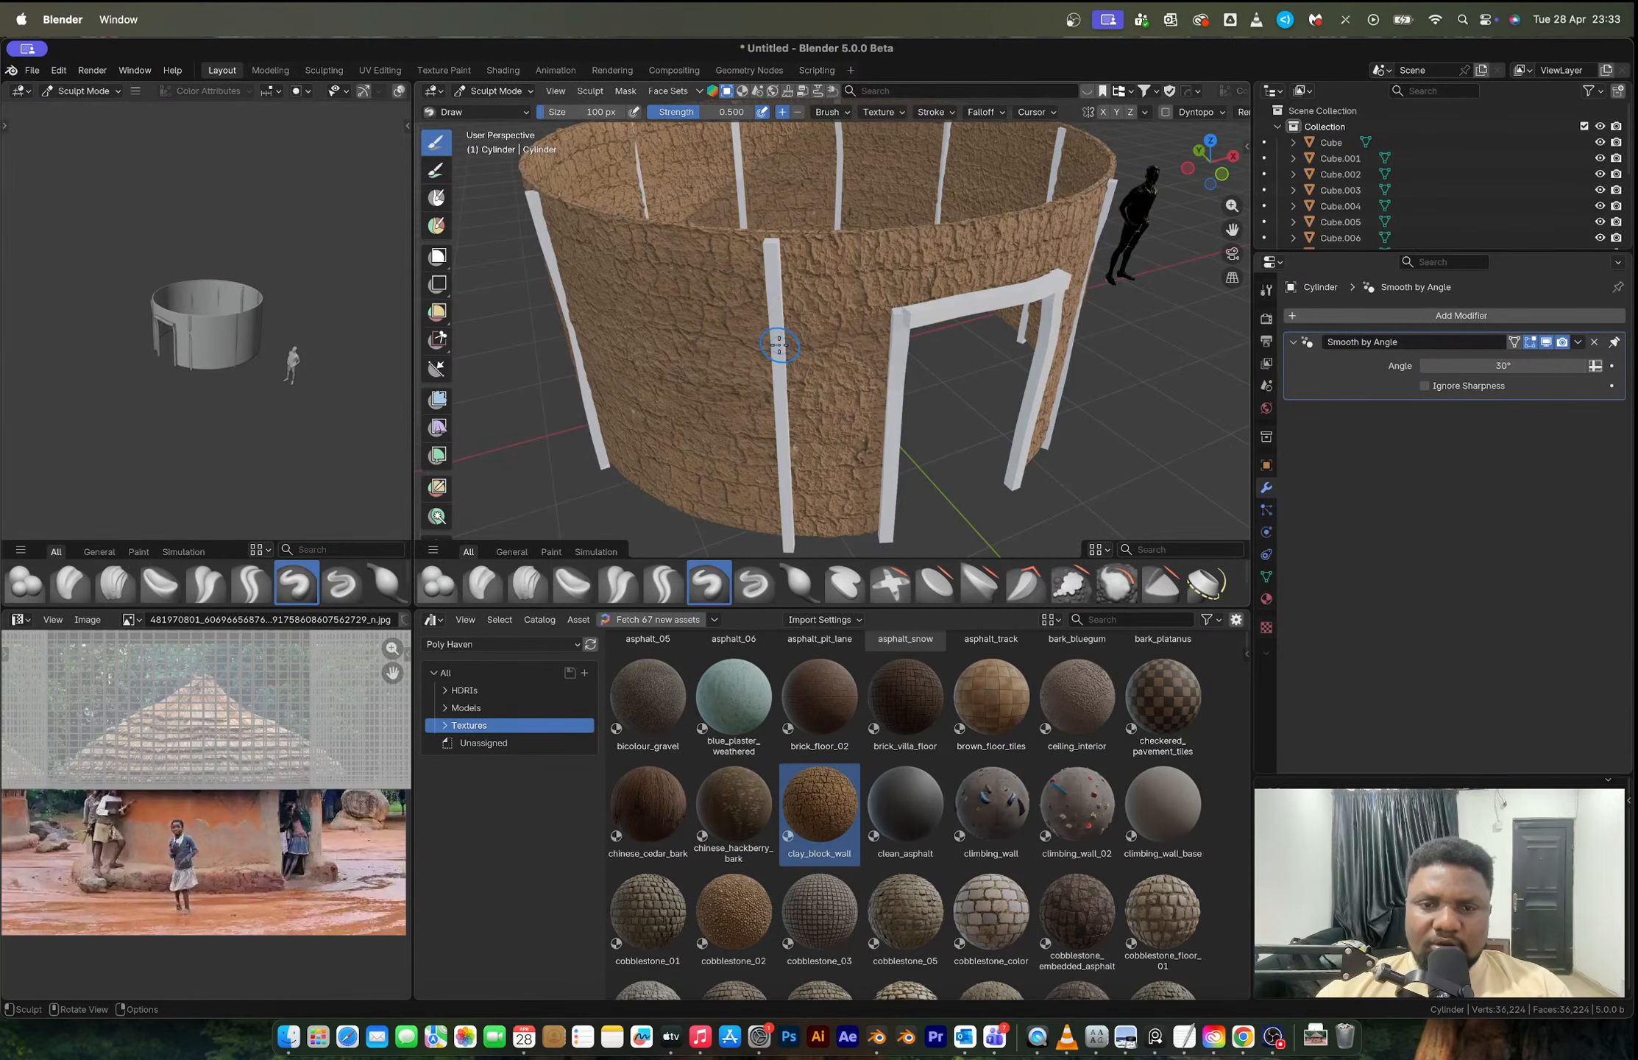
{"action": "key", "text": "f"}
{"action": "left_click", "coordinate": [824, 412]}
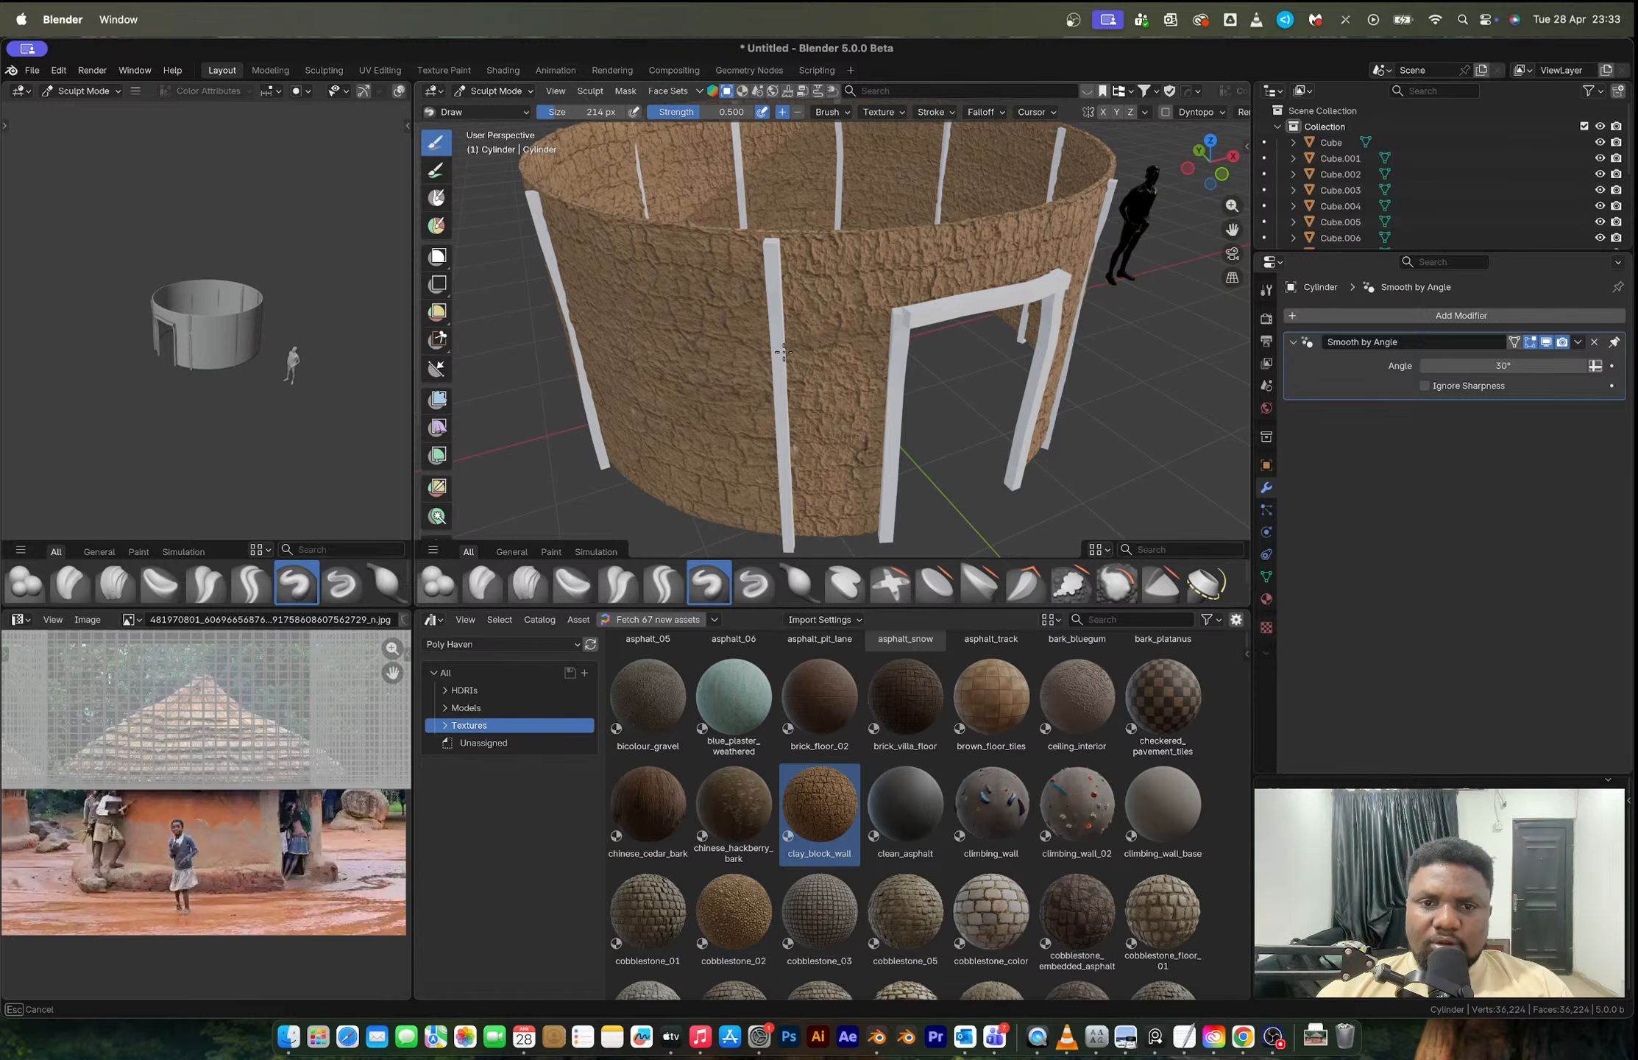
{"action": "middle_click_drag", "start_coordinate": [784, 352], "coordinate": [883, 323]}
{"action": "scroll", "coordinate": [913, 309], "scroll_direction": "up", "scroll_amount": 4}
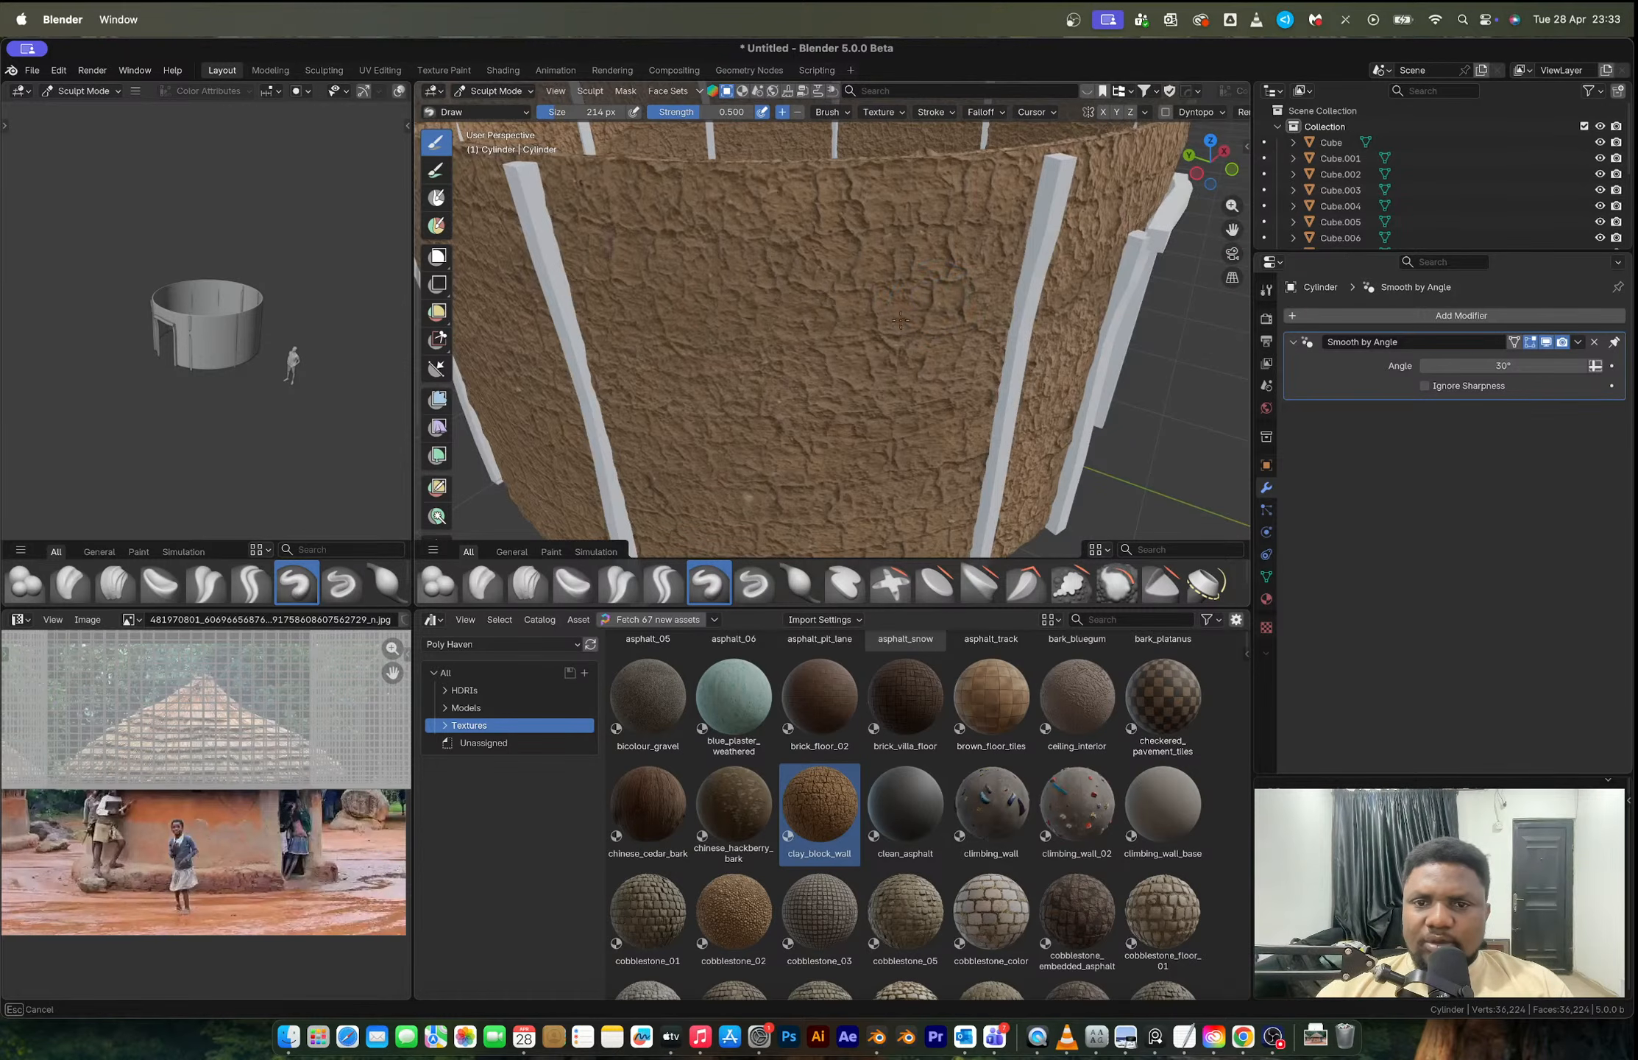
Step: Switch to solid shading and sculpt bulges with the Draw brush along the wall post beside the doorway
{"action": "left_click_drag", "start_coordinate": [966, 311], "coordinate": [1001, 317]}
{"action": "key", "text": "z"}
{"action": "left_click", "coordinate": [1078, 317]}
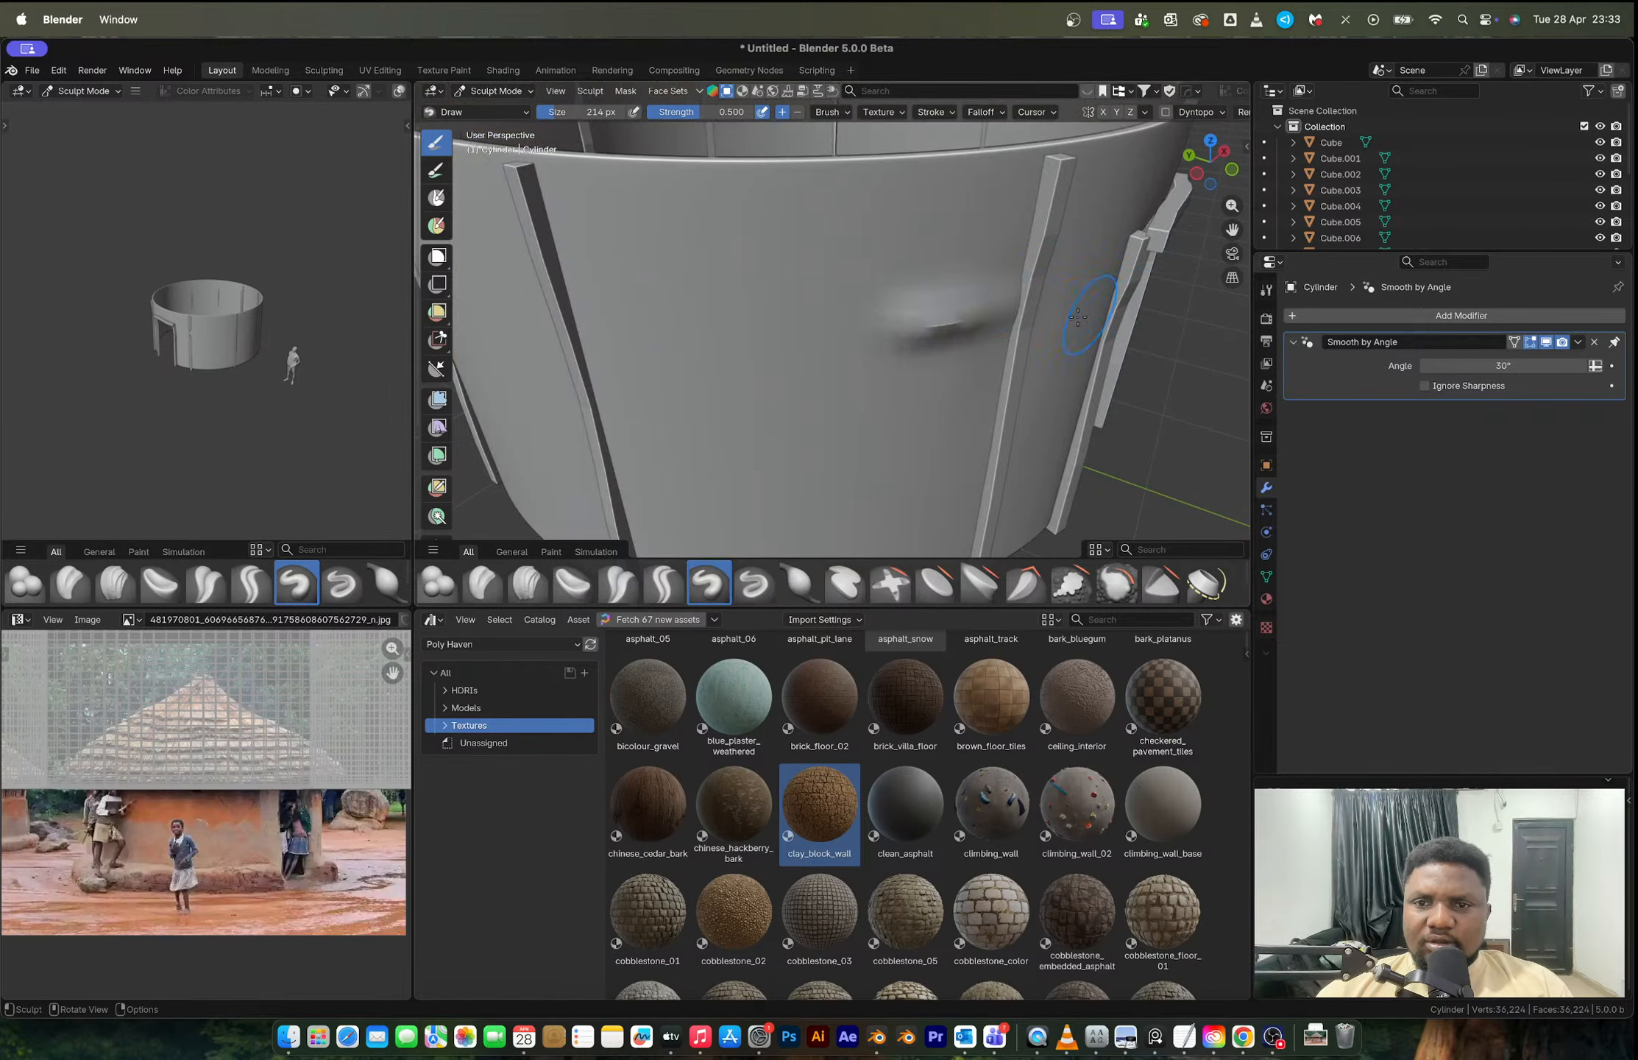
{"action": "mouse_move", "coordinate": [1025, 246]}
{"action": "left_mouse_down"}
{"action": "mouse_move", "coordinate": [1038, 298]}
{"action": "mouse_move", "coordinate": [1035, 282]}
{"action": "left_mouse_up"}
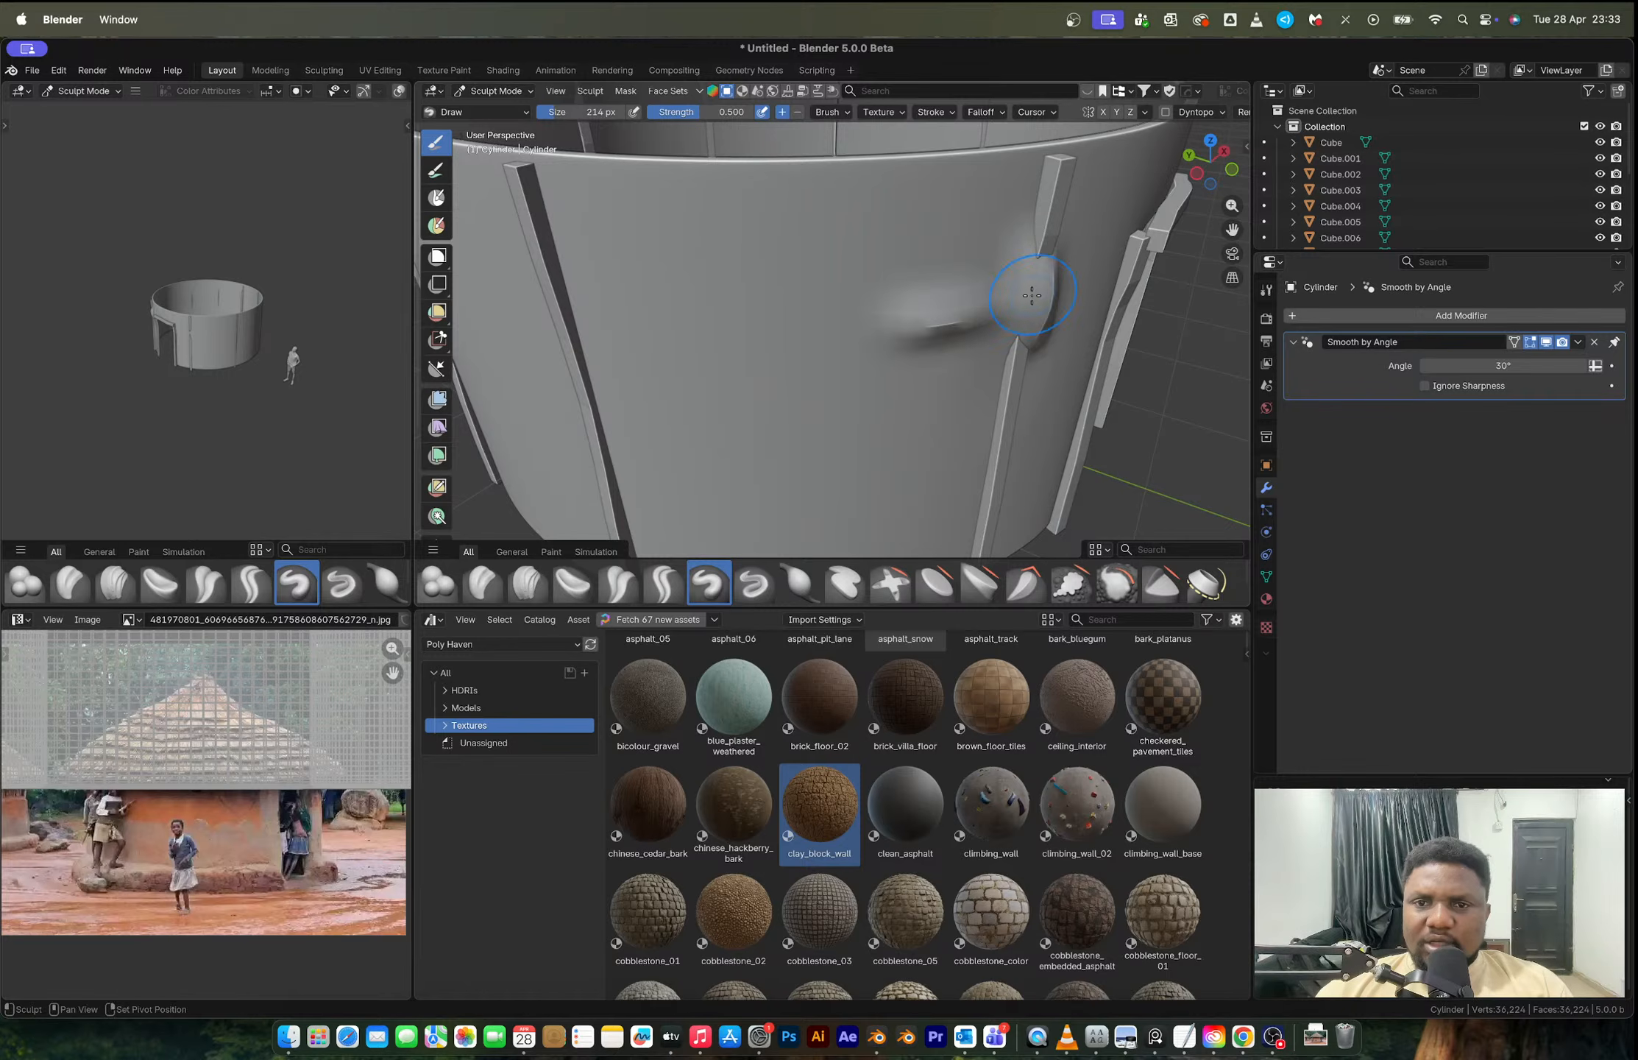
{"action": "middle_click_drag", "start_coordinate": [1035, 281], "coordinate": [942, 289]}
{"action": "left_click_drag", "start_coordinate": [942, 288], "coordinate": [862, 421]}
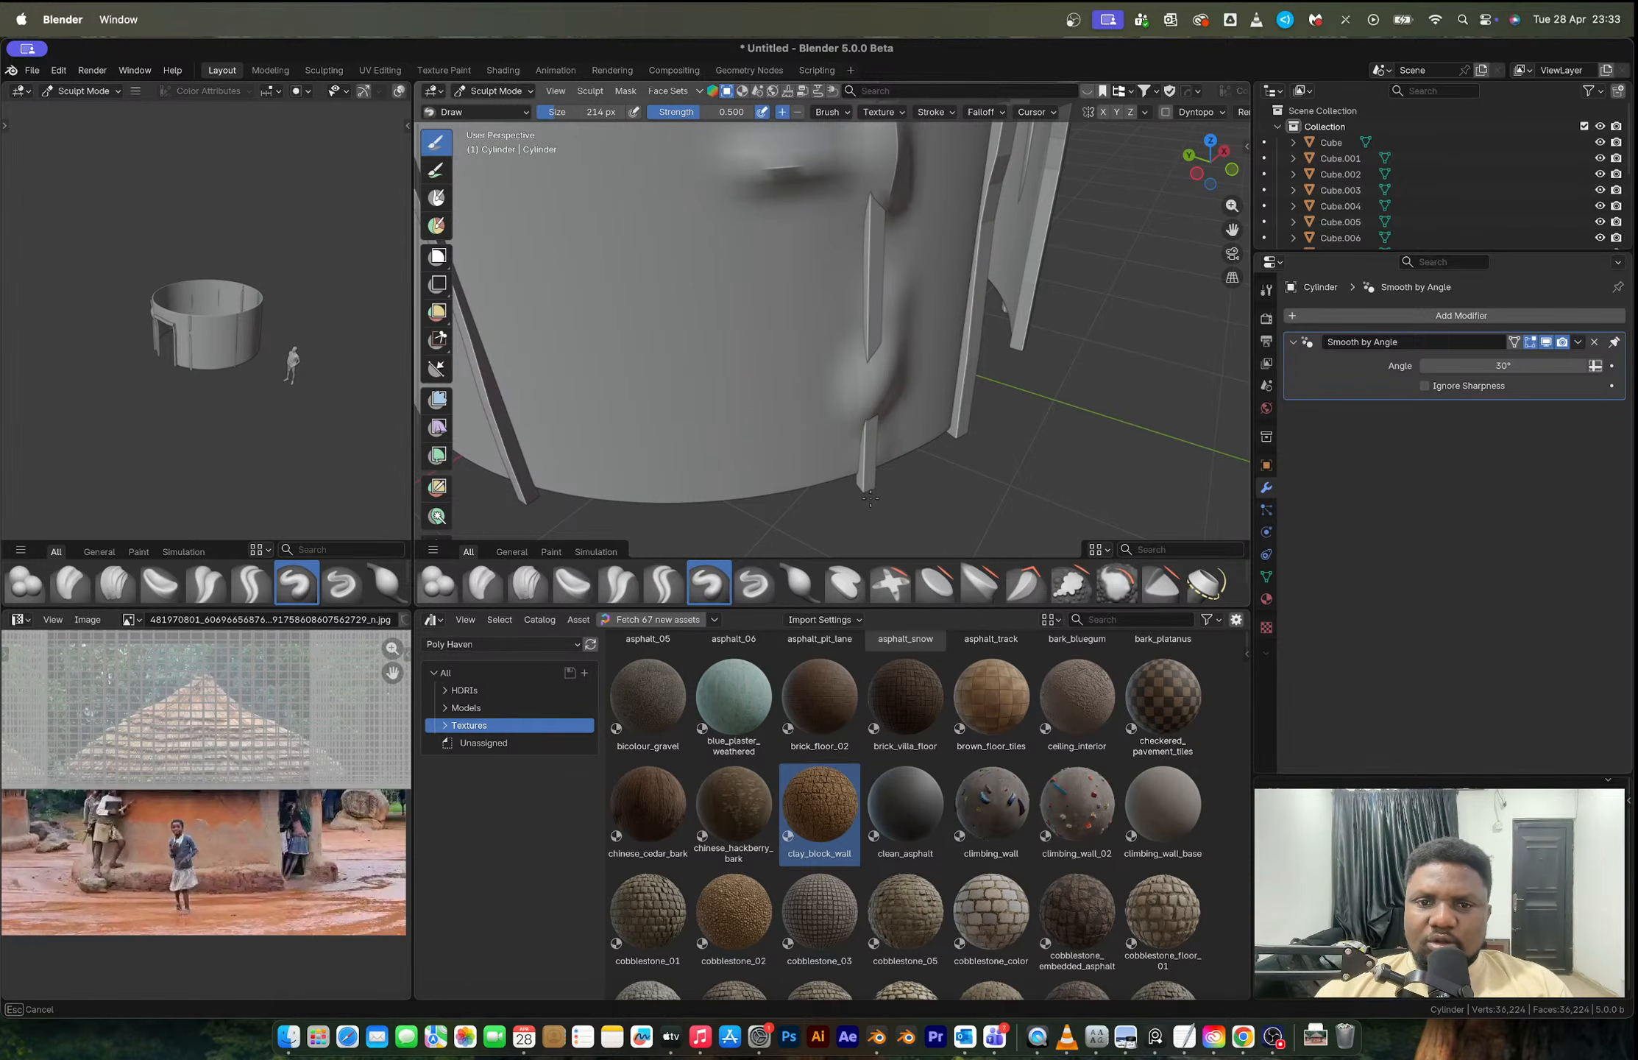
{"action": "left_click_drag", "start_coordinate": [869, 498], "coordinate": [871, 477]}
{"action": "scroll", "coordinate": [871, 462], "scroll_direction": "down", "scroll_amount": 5}
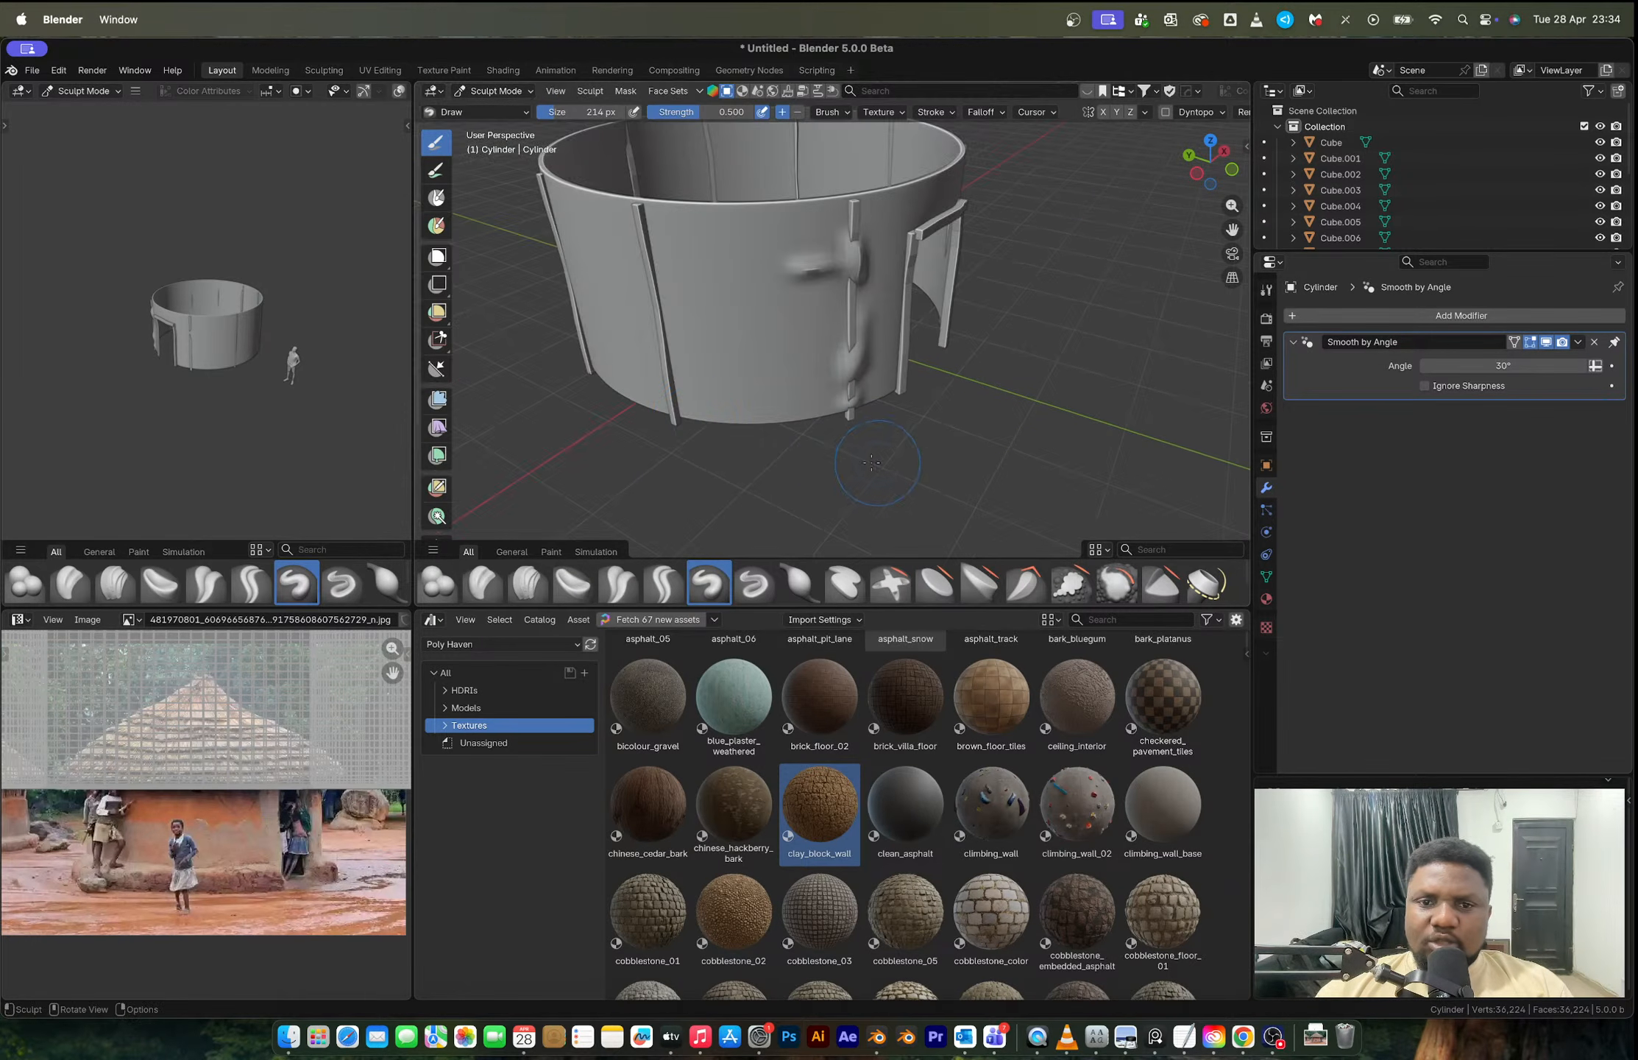
Step: Sculpt the wall outward over the lower half of the next post, farther from the doorway
{"action": "left_click_drag", "start_coordinate": [694, 421], "coordinate": [667, 447]}
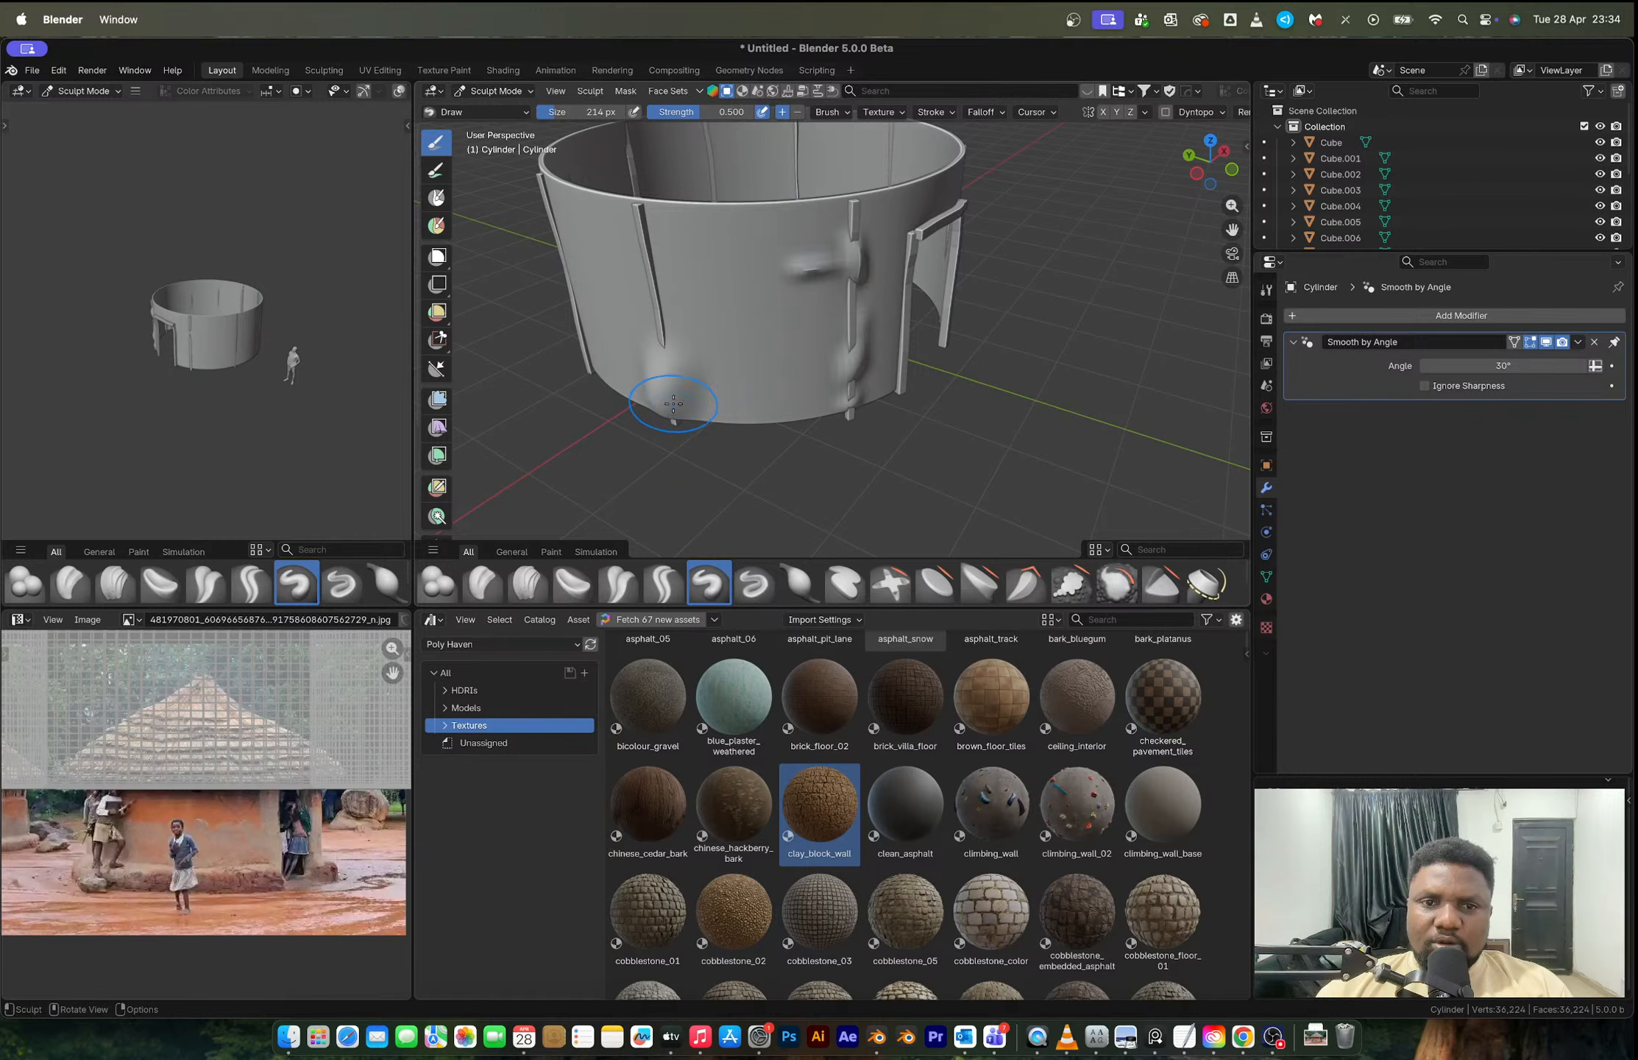
{"action": "mouse_move", "coordinate": [658, 354]}
{"action": "left_mouse_down"}
{"action": "mouse_move", "coordinate": [659, 441]}
{"action": "mouse_move", "coordinate": [670, 401]}
{"action": "mouse_move", "coordinate": [671, 423]}
{"action": "left_mouse_up"}
{"action": "scroll", "coordinate": [713, 354], "scroll_direction": "down", "scroll_amount": 4}
{"action": "scroll", "coordinate": [758, 346], "scroll_direction": "up", "scroll_amount": 5}
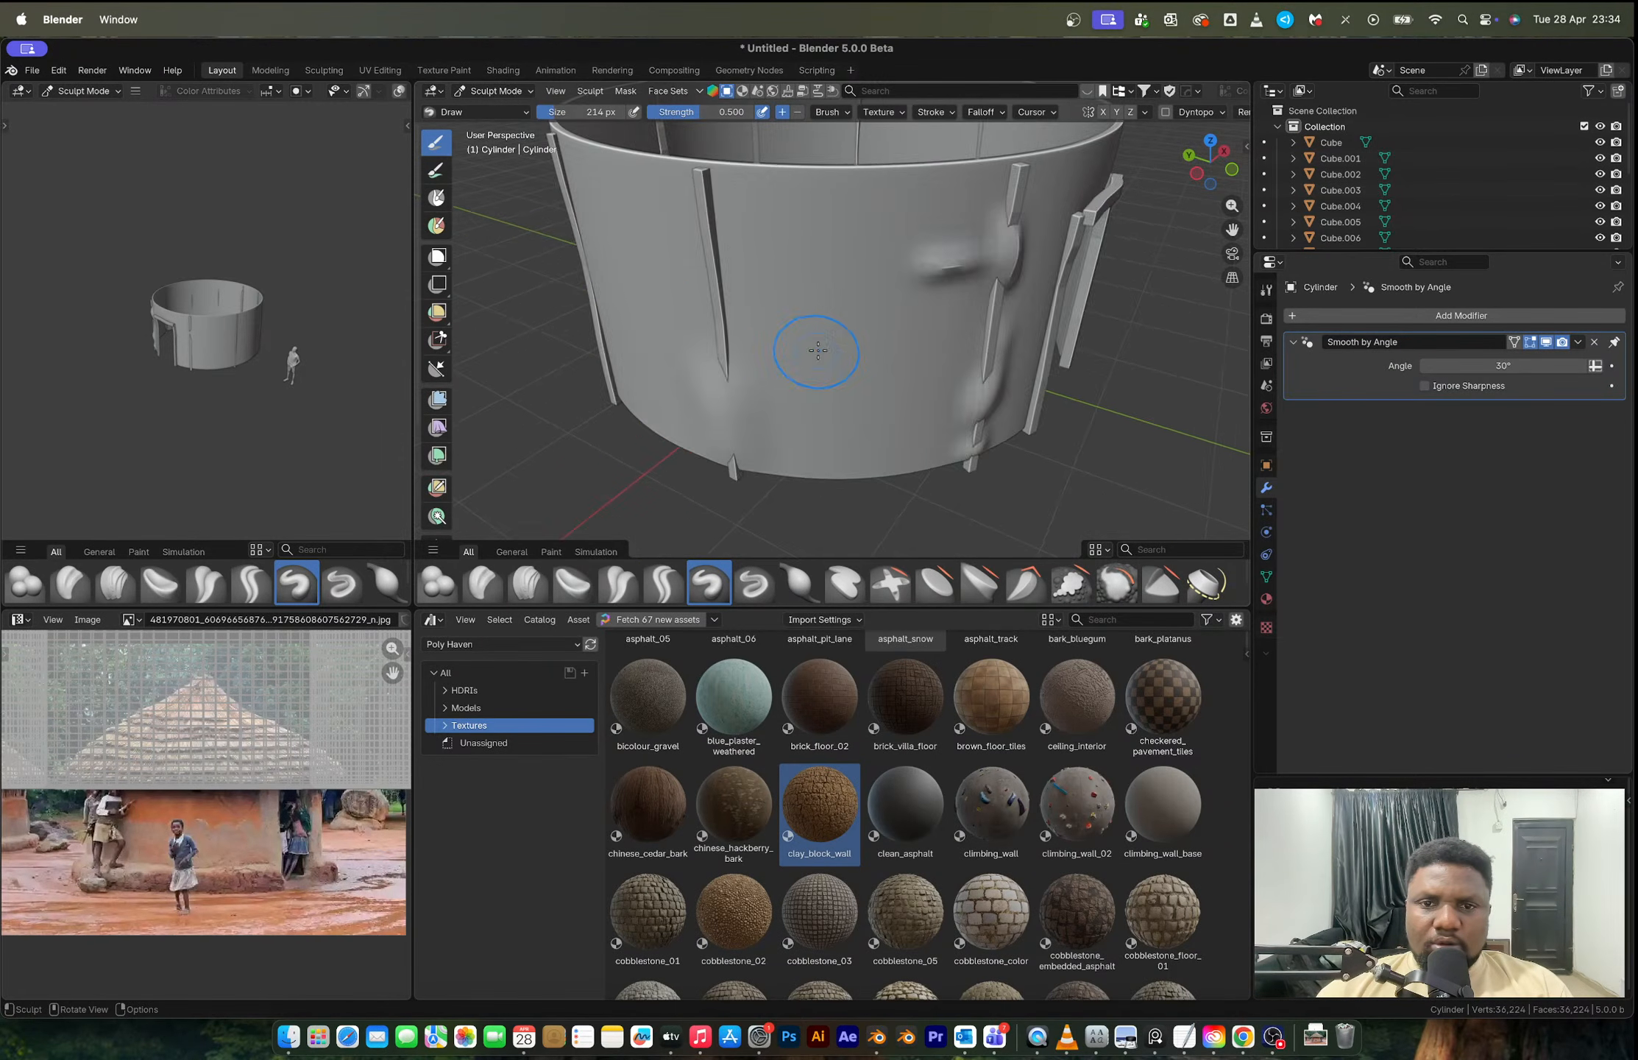
Step: Even out the raised bulges on the wall around the post beside the doorway, down to its base
{"action": "middle_click_drag", "start_coordinate": [812, 355], "coordinate": [845, 290]}
{"action": "left_click_drag", "start_coordinate": [779, 240], "coordinate": [780, 327]}
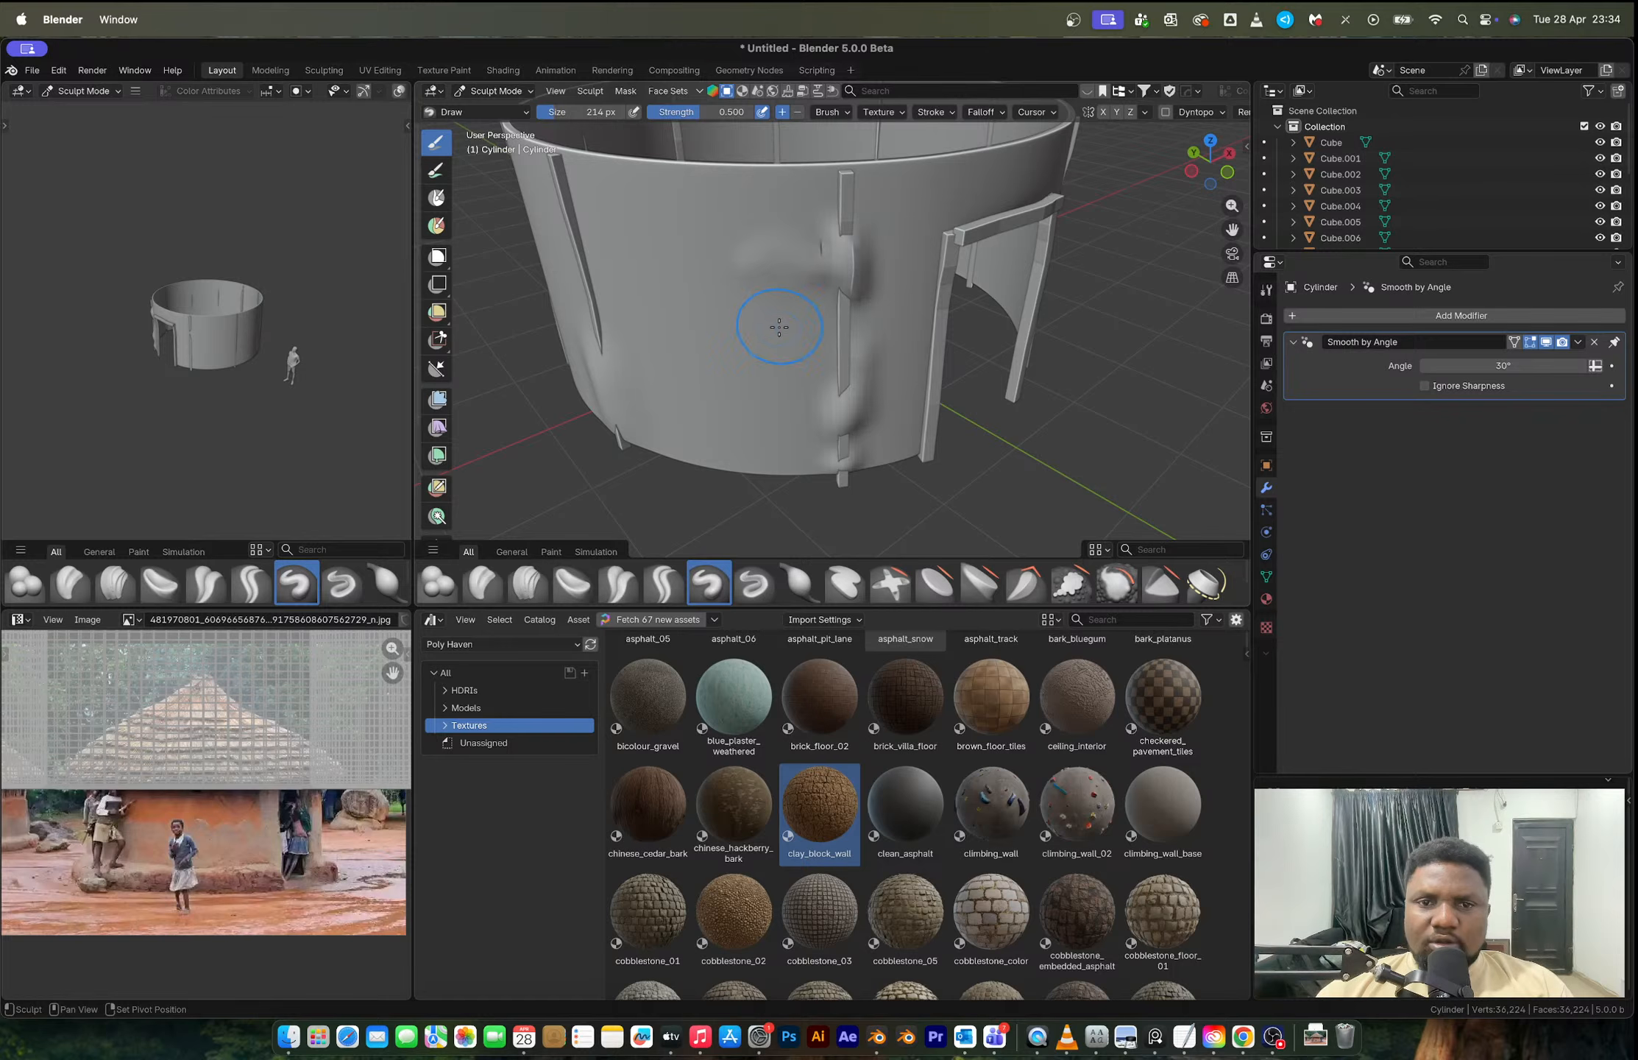
{"action": "left_click_drag", "start_coordinate": [752, 232], "coordinate": [796, 237]}
{"action": "left_click_drag", "start_coordinate": [818, 444], "coordinate": [831, 462]}
{"action": "middle_click_drag", "start_coordinate": [890, 377], "coordinate": [752, 351]}
{"action": "mouse_move", "coordinate": [752, 351]}
{"action": "left_mouse_down"}
{"action": "mouse_move", "coordinate": [848, 348]}
{"action": "mouse_move", "coordinate": [844, 362]}
{"action": "mouse_move", "coordinate": [801, 329]}
{"action": "mouse_move", "coordinate": [835, 333]}
{"action": "left_mouse_up"}
{"action": "mouse_move", "coordinate": [835, 333]}
{"action": "middle_mouse_down"}
{"action": "mouse_move", "coordinate": [732, 366]}
{"action": "mouse_move", "coordinate": [823, 340]}
{"action": "middle_mouse_up"}
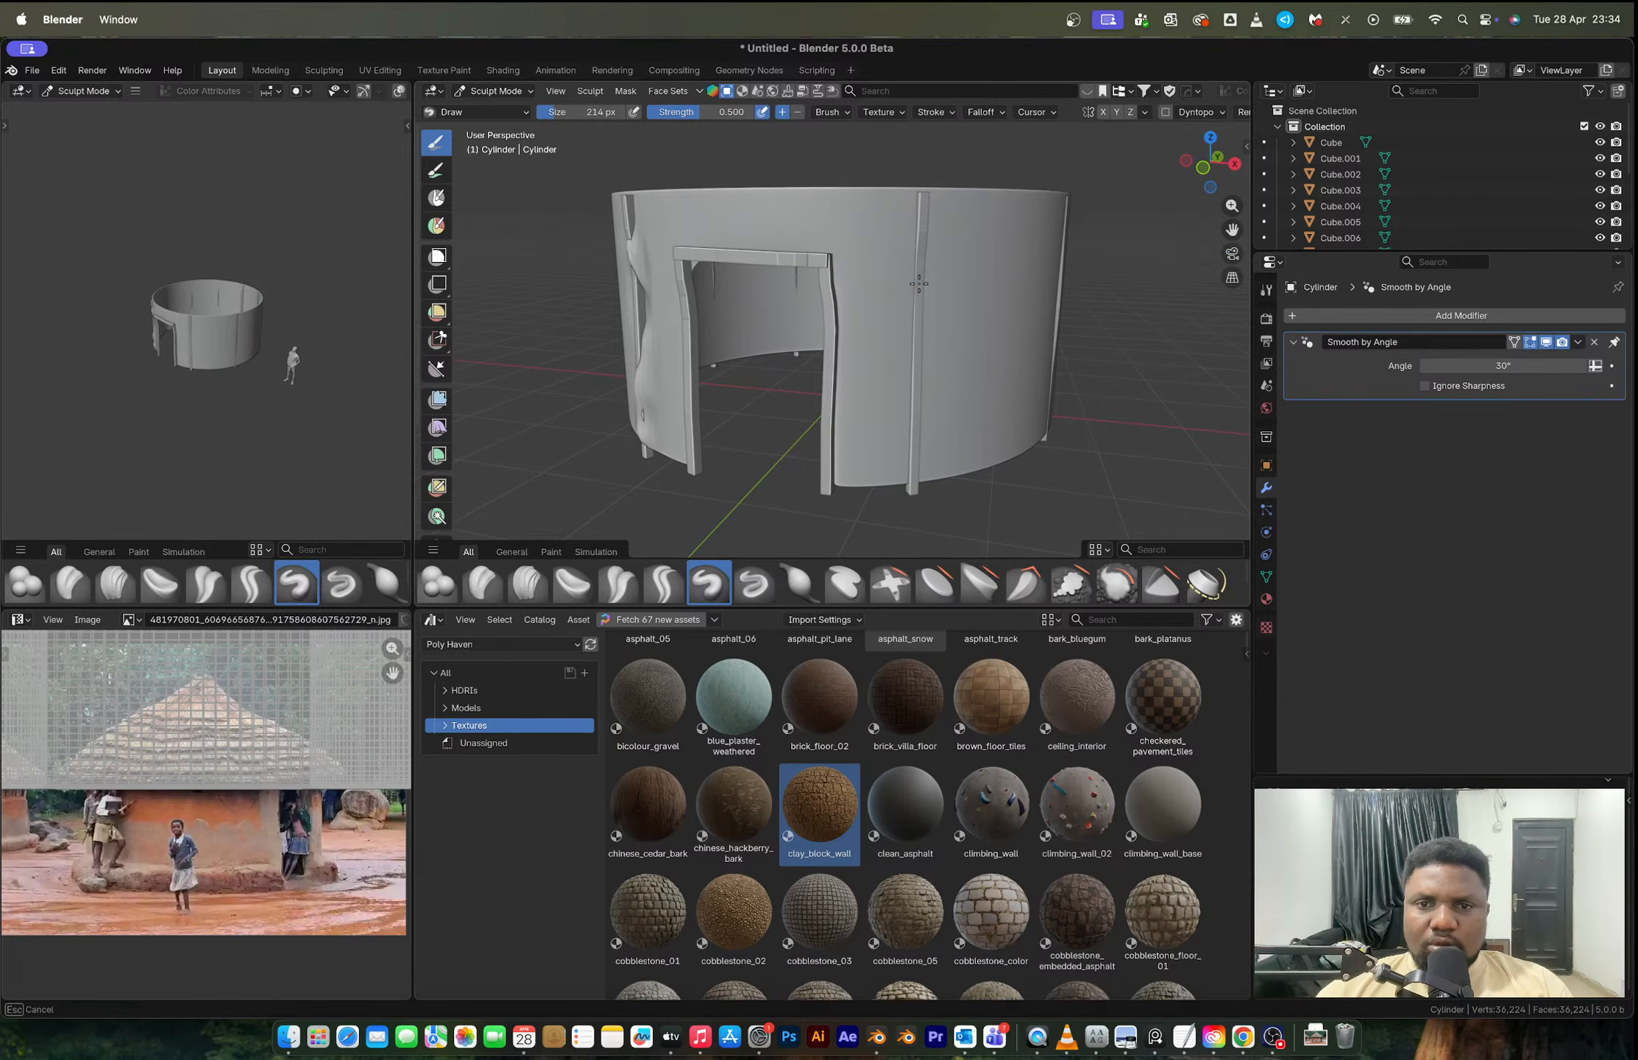
Step: Set the Draw brush size to 176 px and strength to 0.197, and sculpt the wall over the post on the doorway's other side
{"action": "mouse_move", "coordinate": [938, 263]}
{"action": "left_mouse_down"}
{"action": "mouse_move", "coordinate": [922, 377]}
{"action": "mouse_move", "coordinate": [914, 286]}
{"action": "mouse_move", "coordinate": [920, 320]}
{"action": "left_mouse_up"}
{"action": "key", "text": "f"}
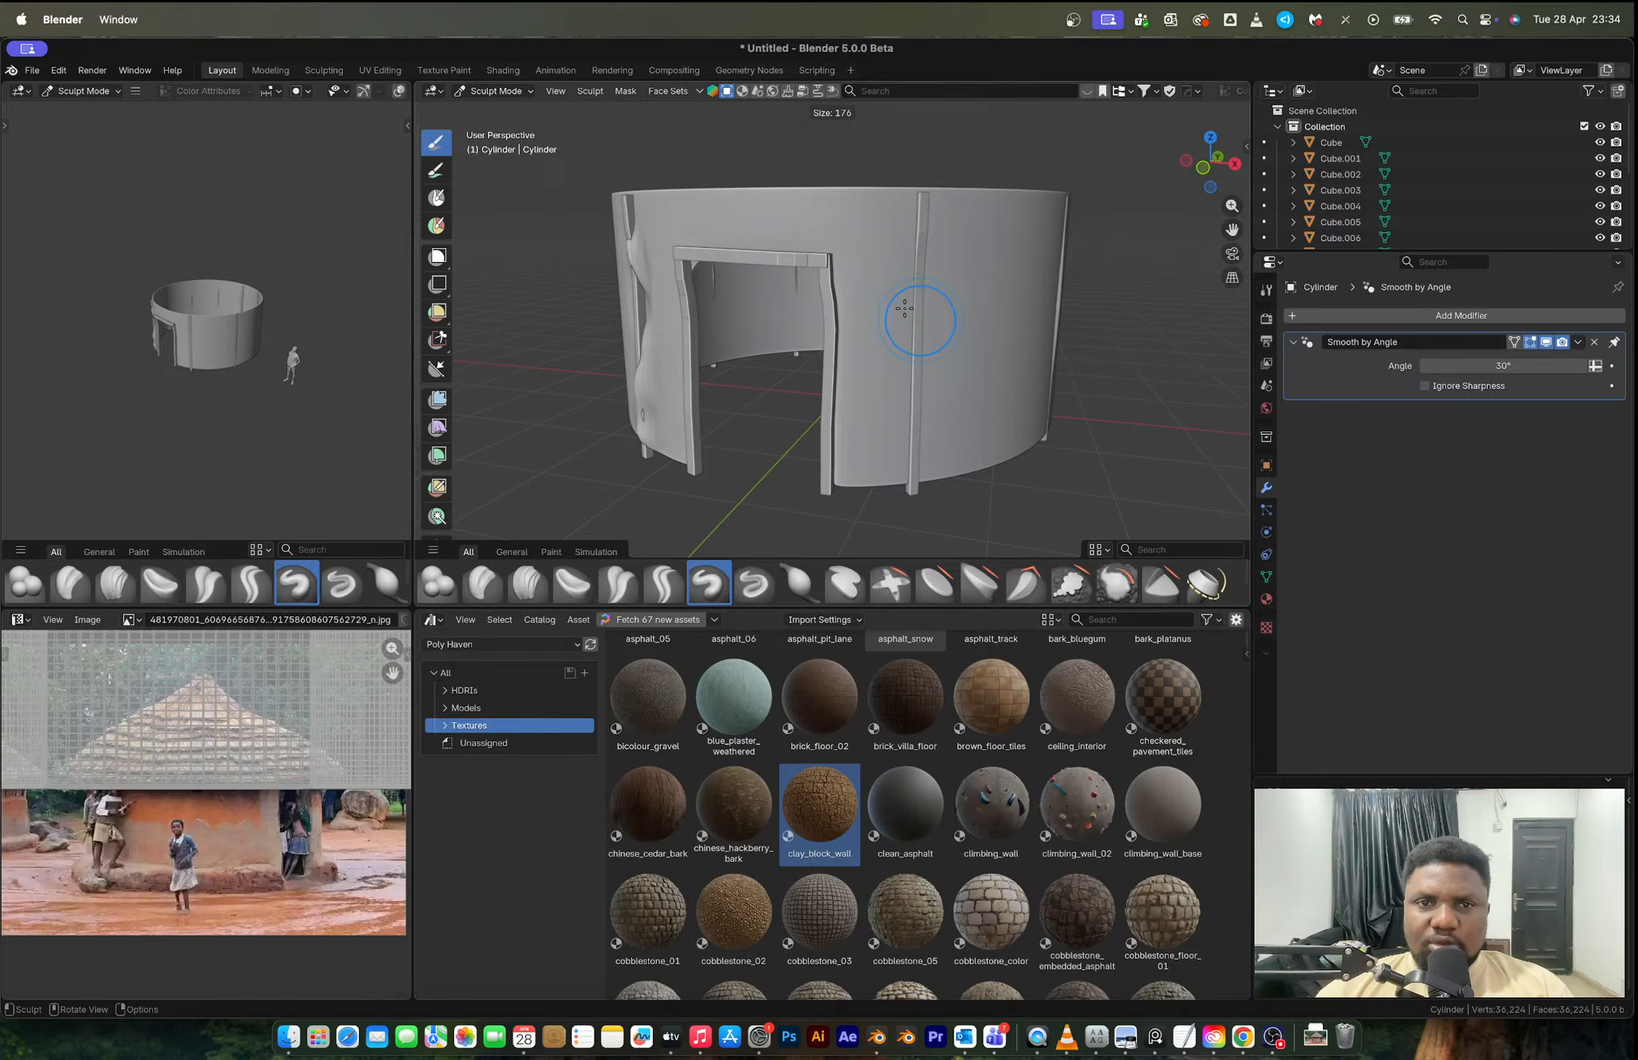
{"action": "left_click", "coordinate": [904, 308]}
{"action": "key", "text": "shift+f"}
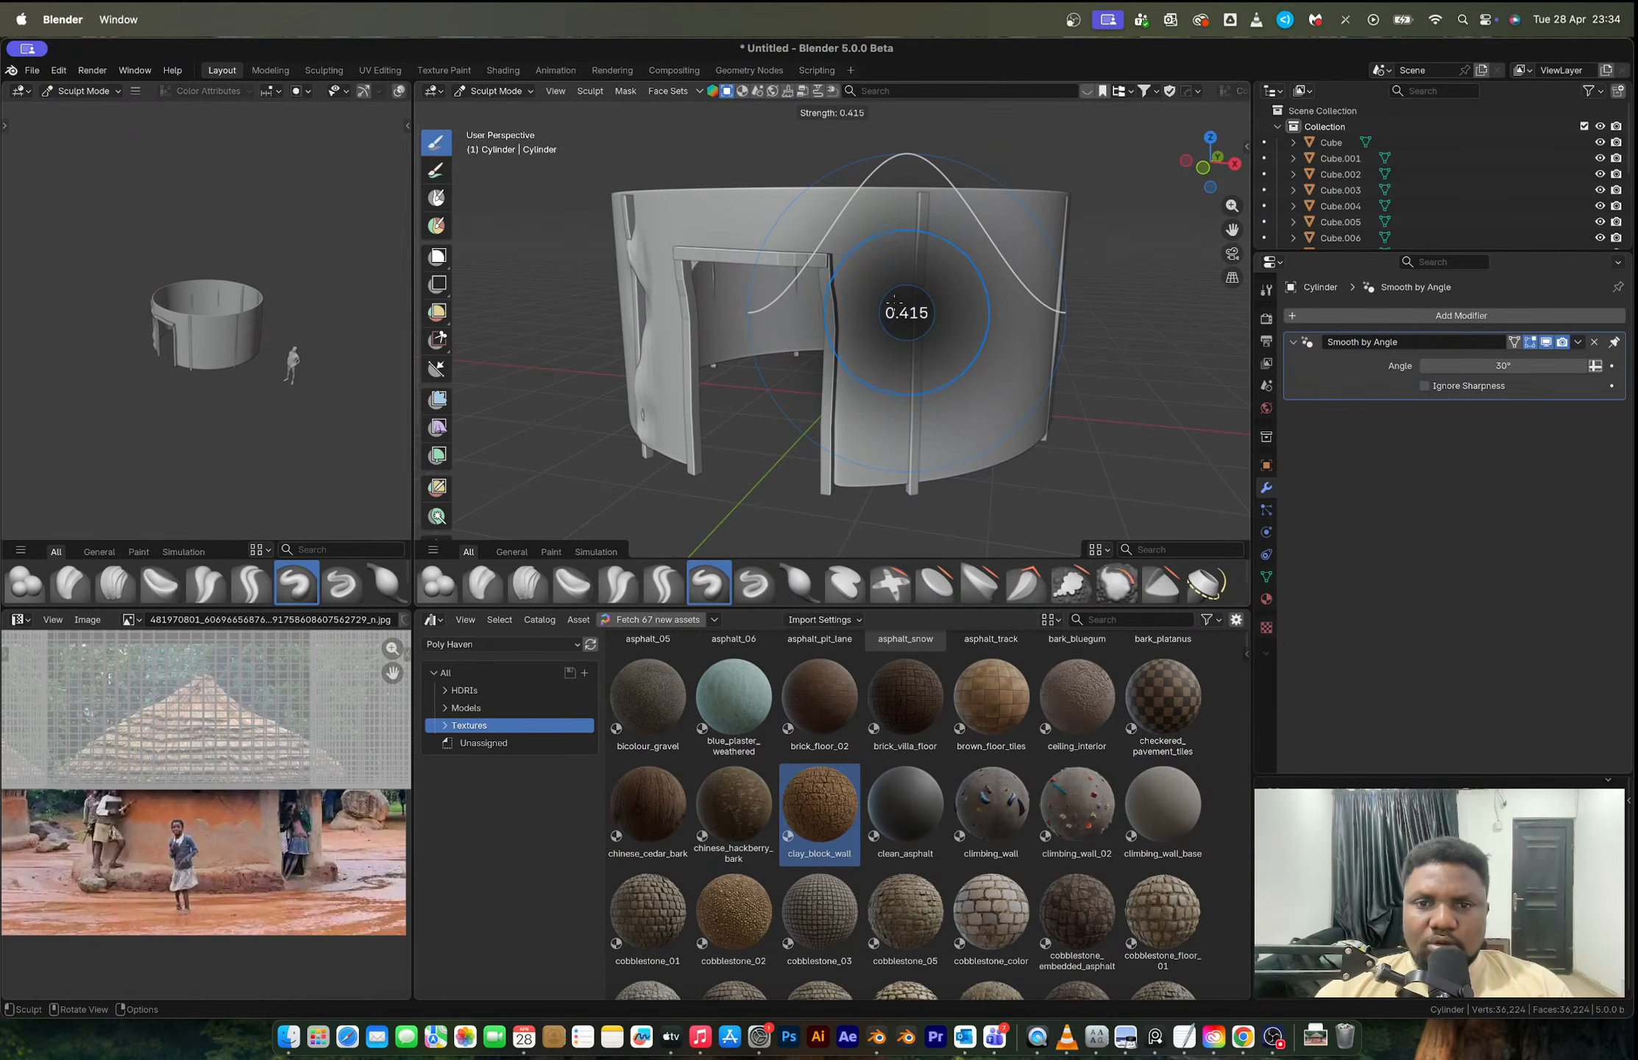
{"action": "left_click", "coordinate": [955, 269]}
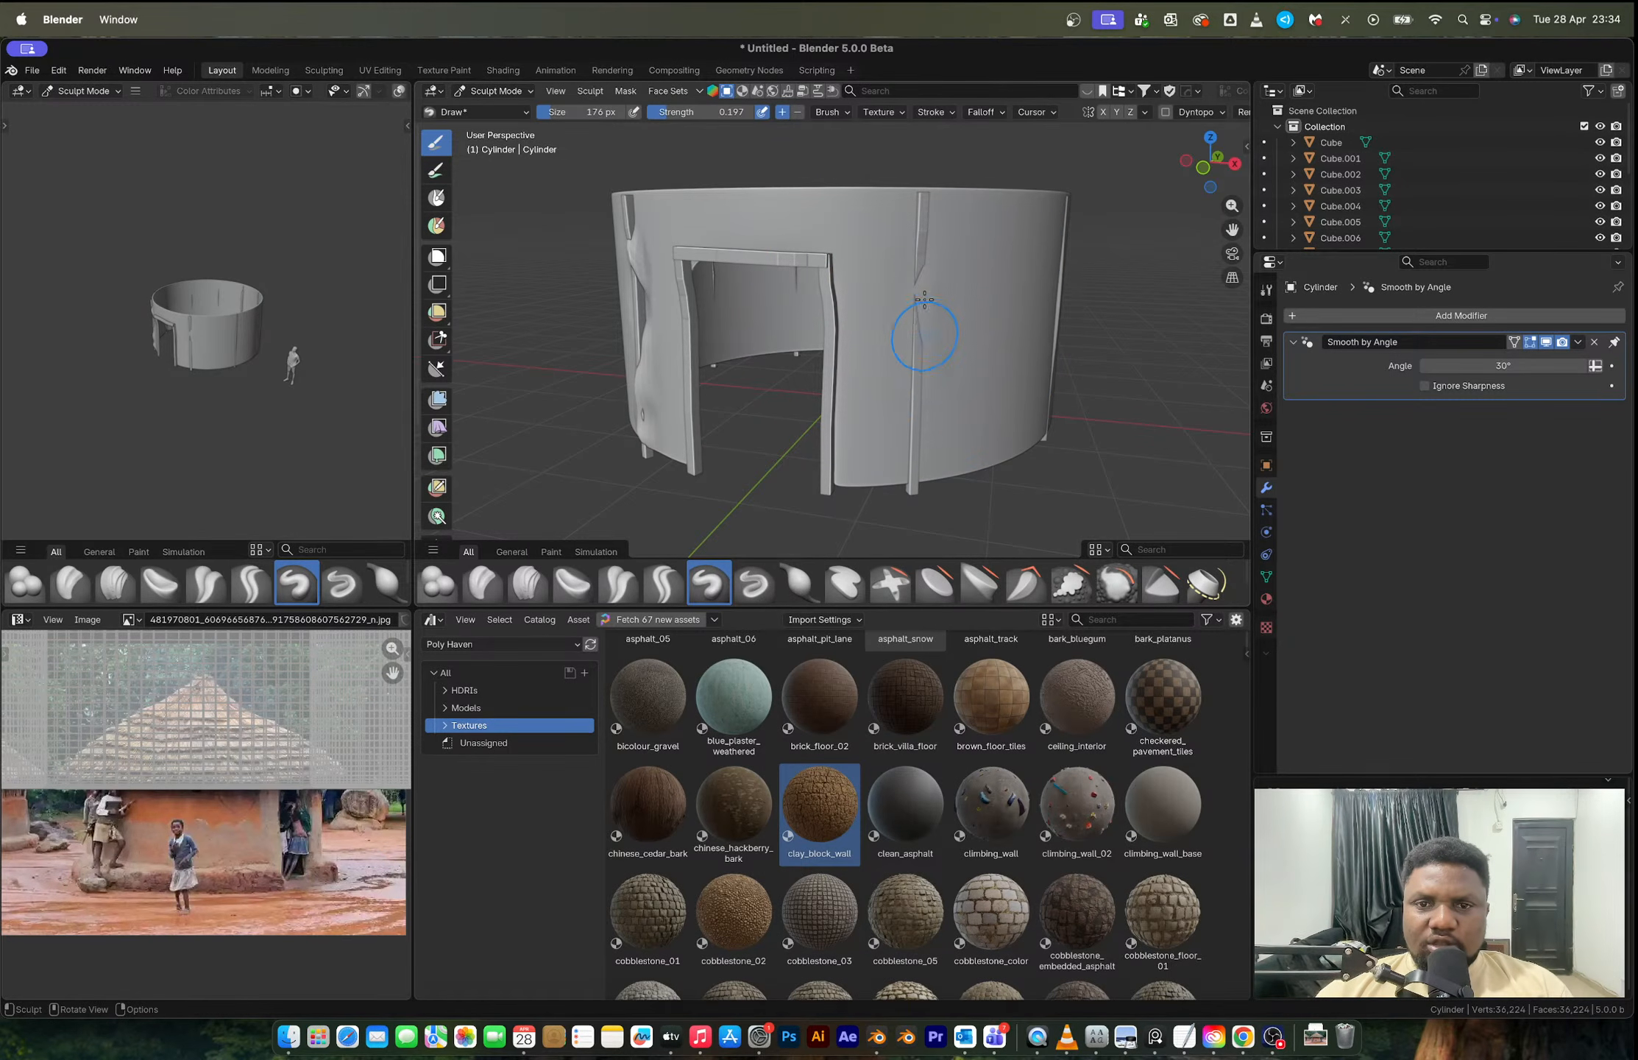
{"action": "mouse_move", "coordinate": [924, 300]}
{"action": "left_mouse_down"}
{"action": "mouse_move", "coordinate": [914, 420]}
{"action": "mouse_move", "coordinate": [922, 384]}
{"action": "left_mouse_up"}
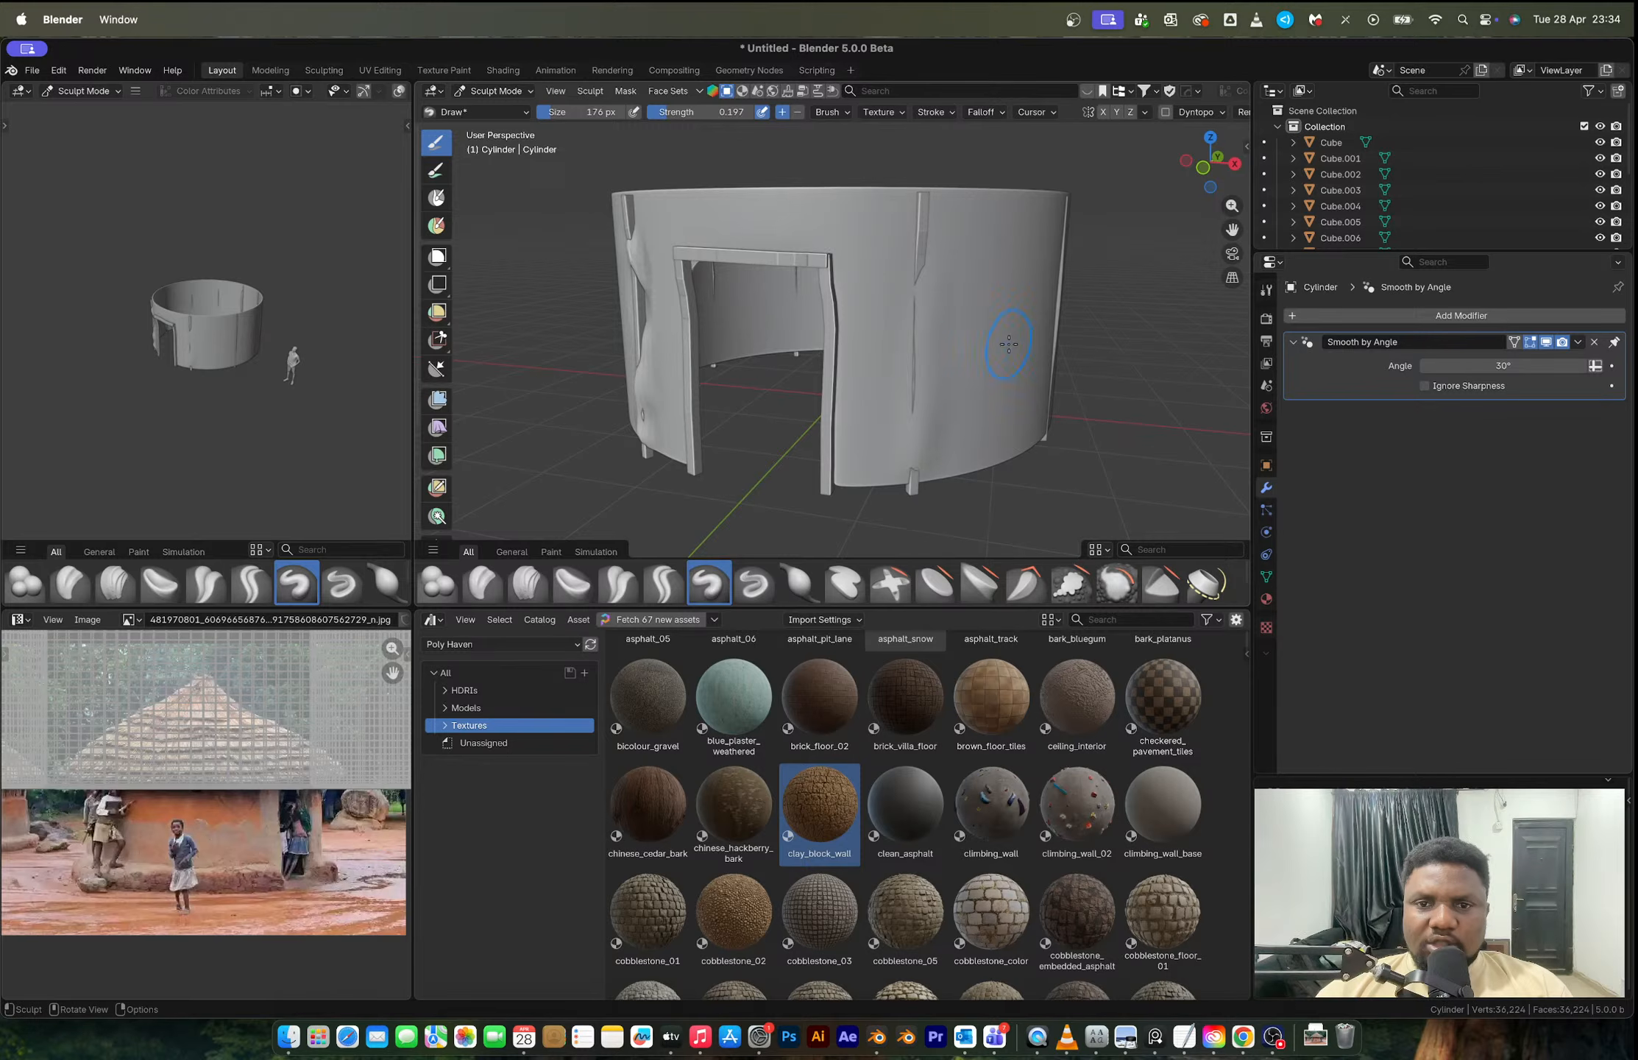
Step: Sculpt and smooth the wall over the middle sections of the posts around the back and sides of the hut
{"action": "middle_click_drag", "start_coordinate": [1008, 344], "coordinate": [941, 294]}
{"action": "left_click_drag", "start_coordinate": [965, 370], "coordinate": [975, 390]}
{"action": "middle_click_drag", "start_coordinate": [975, 390], "coordinate": [866, 304]}
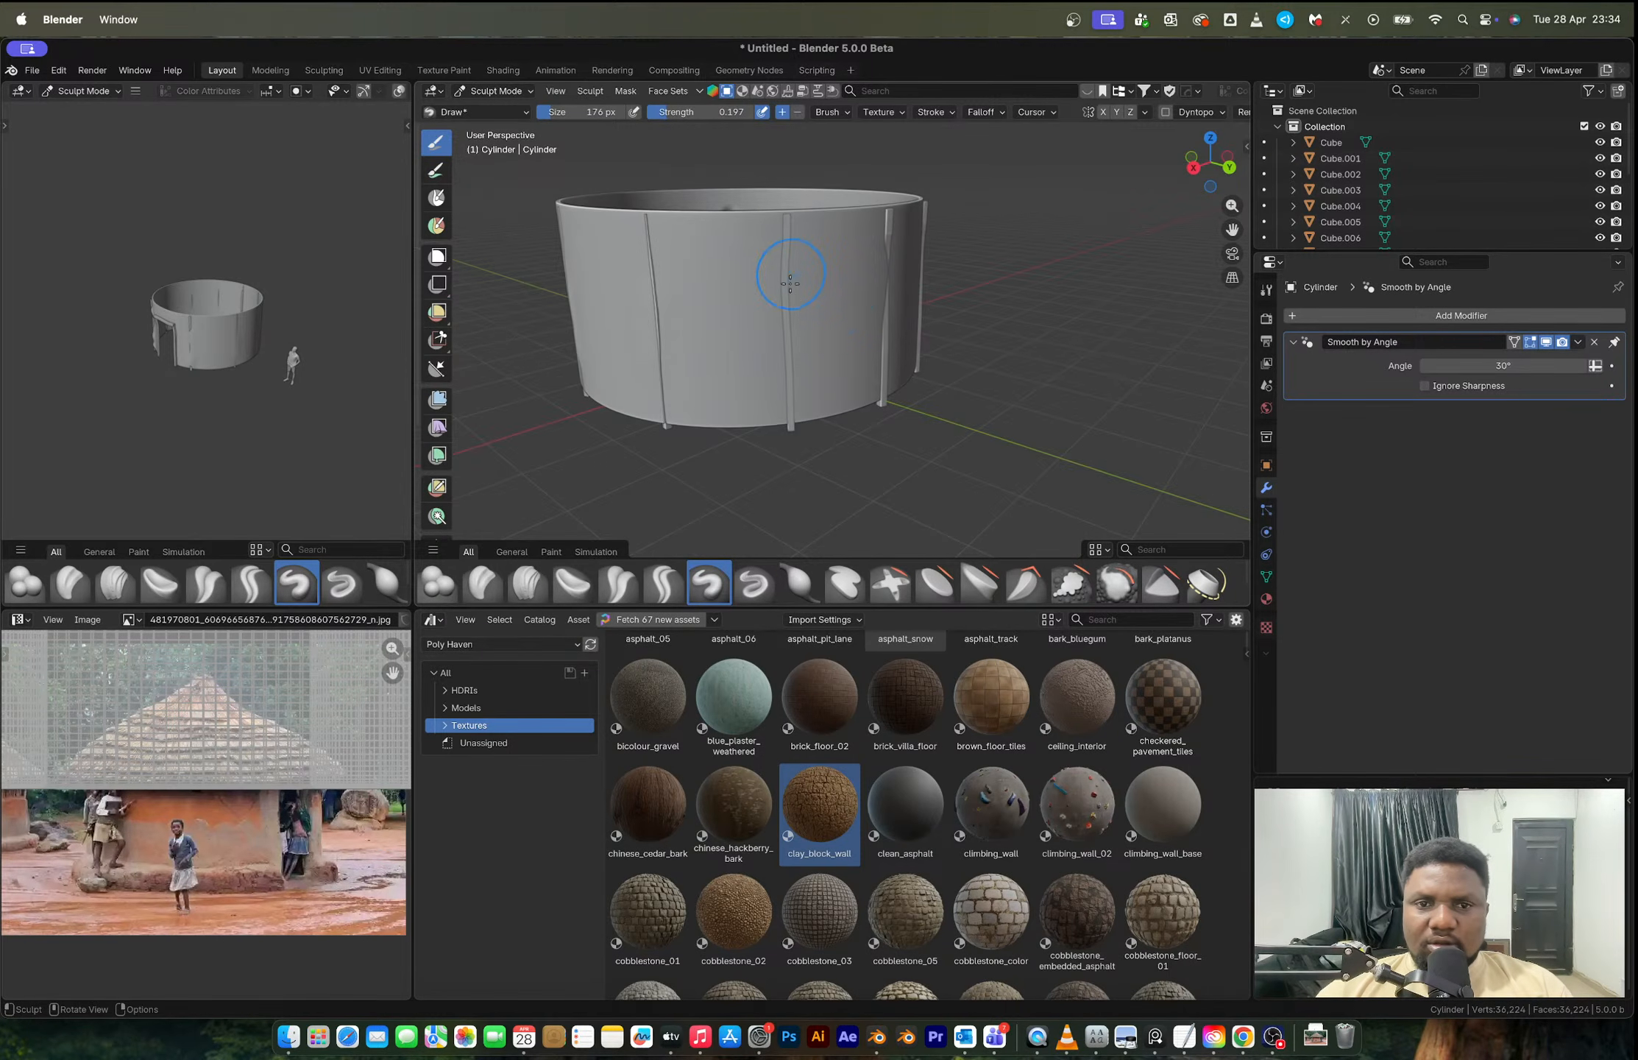
{"action": "middle_click_drag", "start_coordinate": [913, 348], "coordinate": [798, 347]}
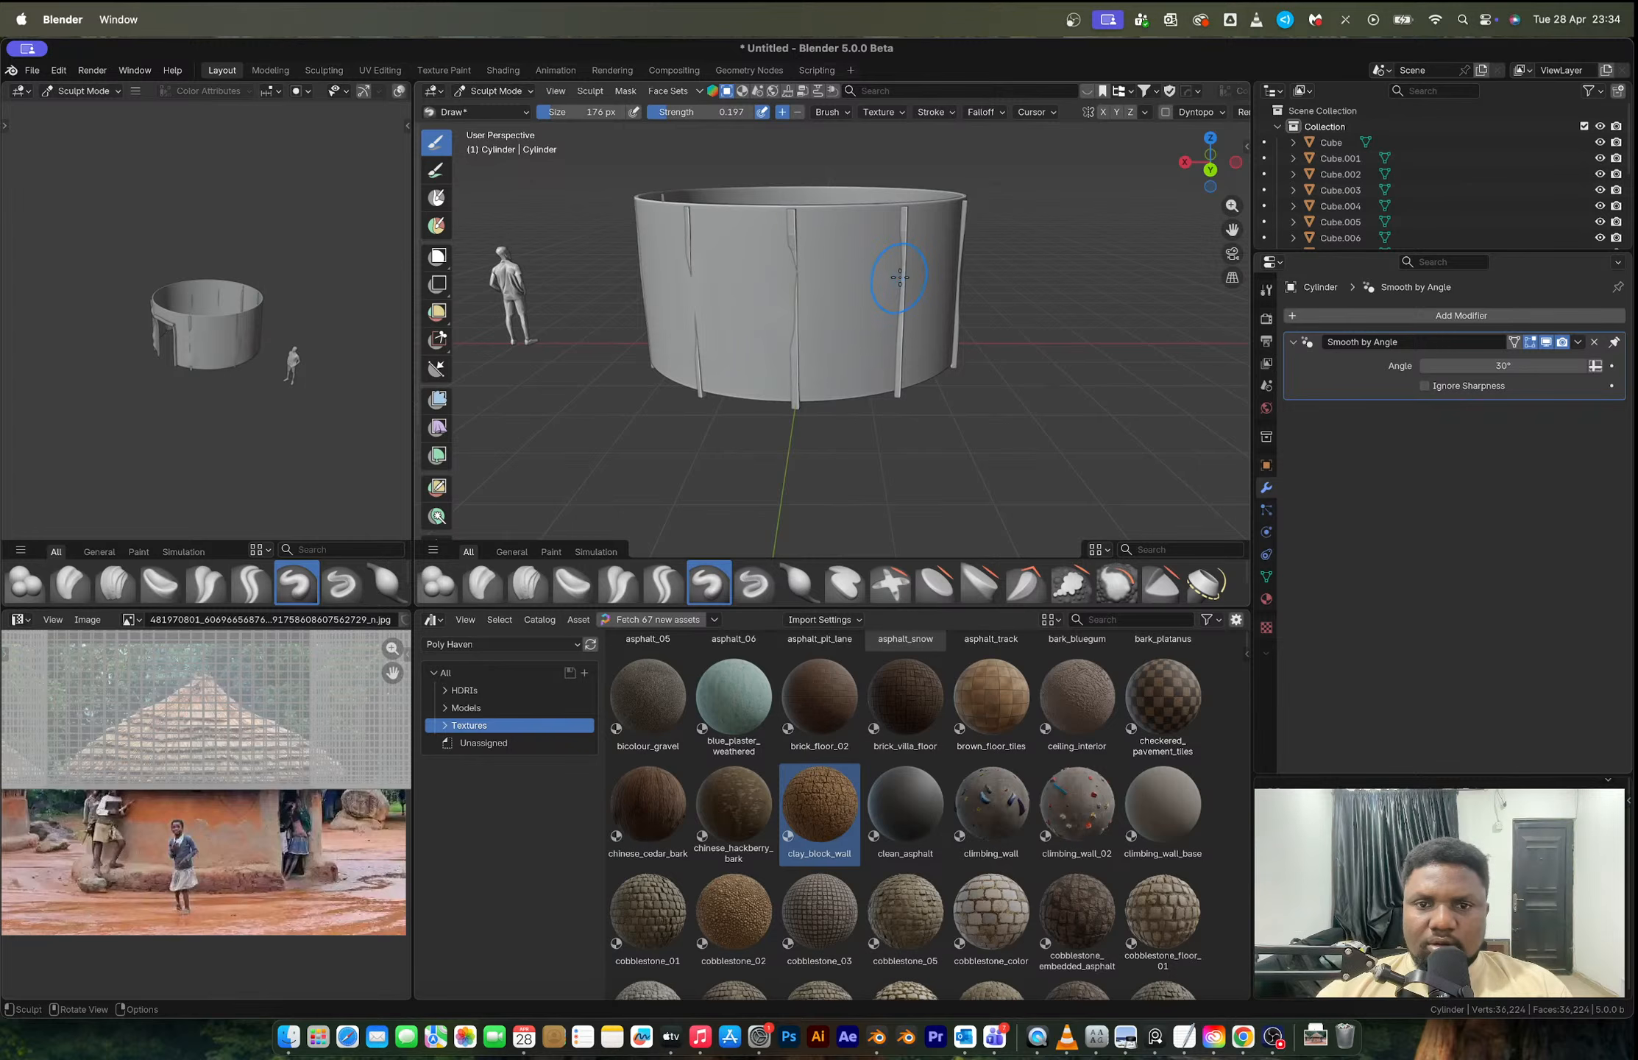
{"action": "middle_click_drag", "start_coordinate": [913, 340], "coordinate": [979, 286]}
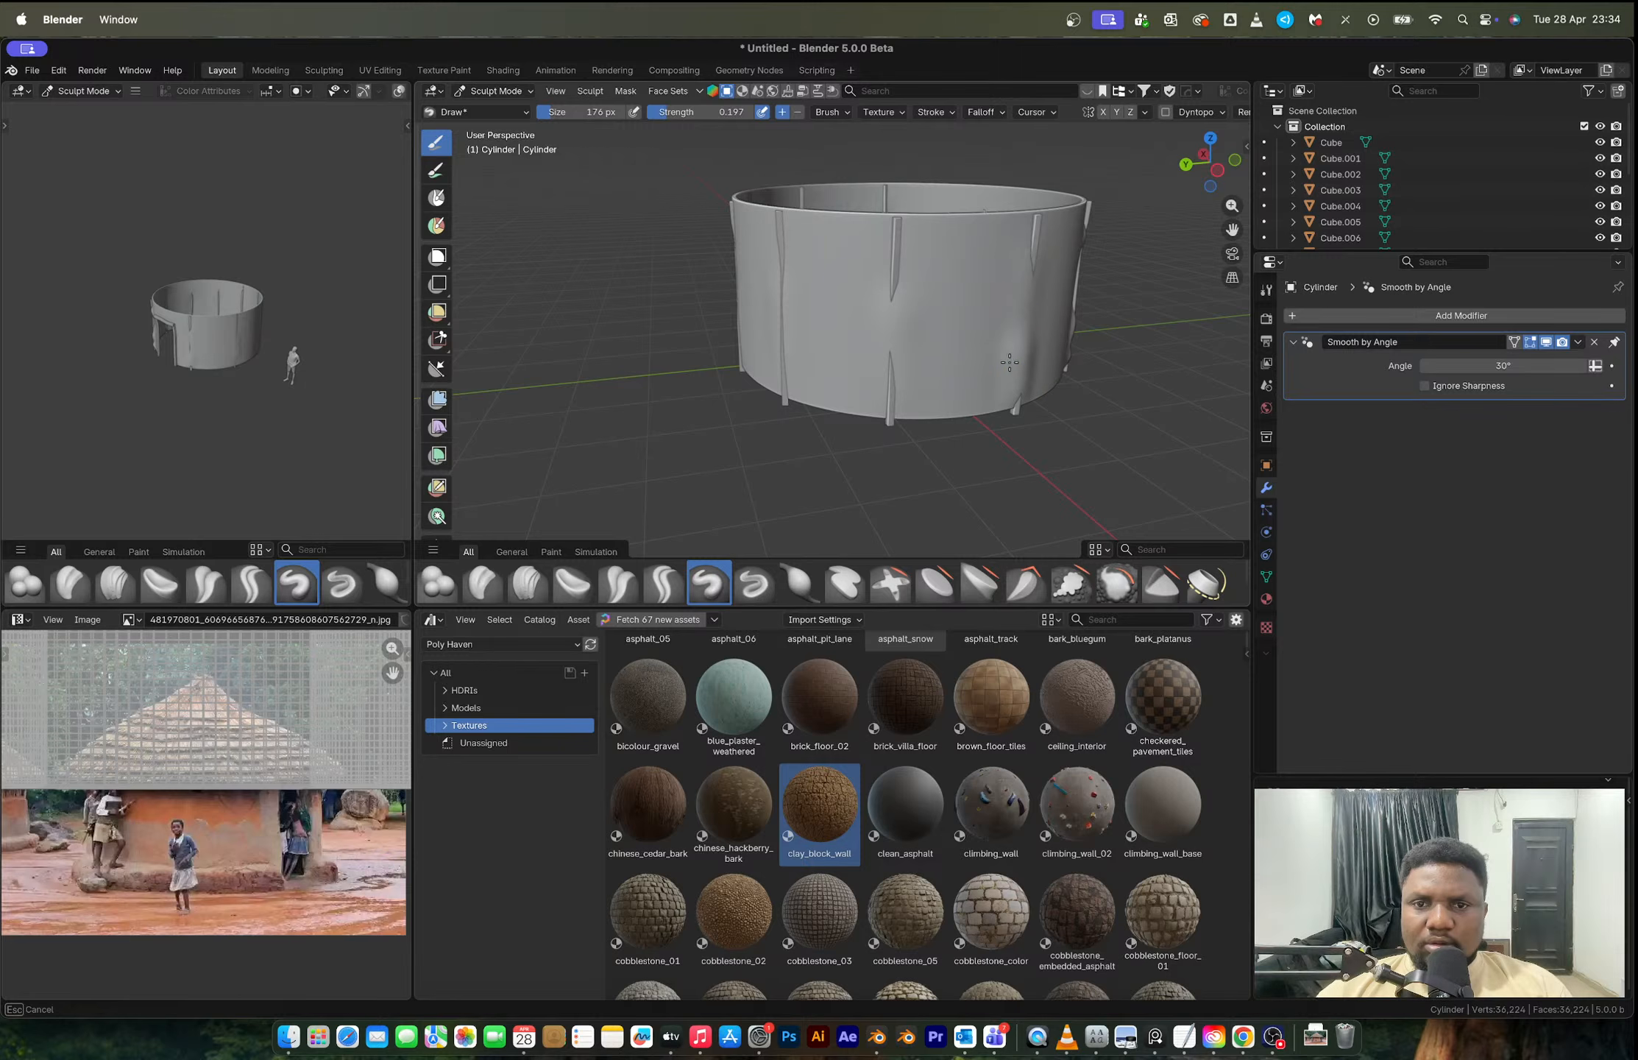
{"action": "mouse_move", "coordinate": [905, 295]}
{"action": "left_mouse_down", "text": "shift"}
{"action": "mouse_move", "coordinate": [877, 234]}
{"action": "mouse_move", "coordinate": [894, 279]}
{"action": "mouse_move", "coordinate": [892, 253]}
{"action": "mouse_move", "coordinate": [920, 272]}
{"action": "left_mouse_up", "text": "shift"}
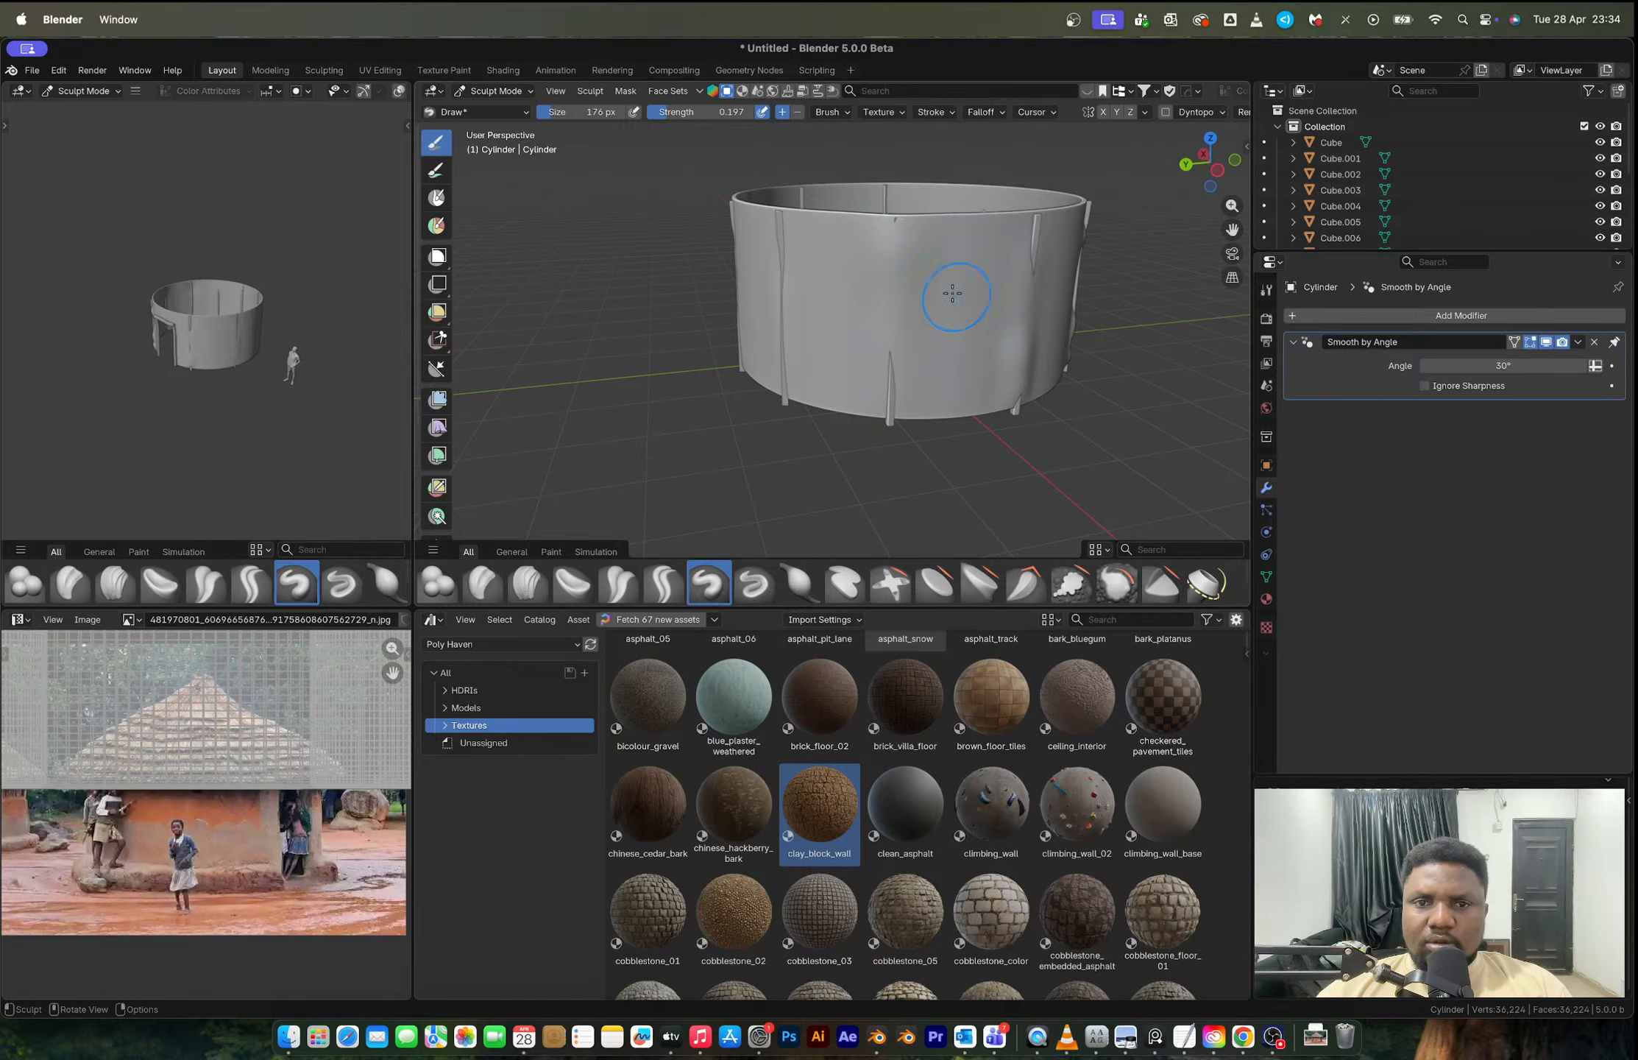
{"action": "mouse_move", "coordinate": [980, 329]}
{"action": "middle_mouse_down"}
{"action": "mouse_move", "coordinate": [873, 343]}
{"action": "mouse_move", "coordinate": [910, 341]}
{"action": "middle_mouse_up"}
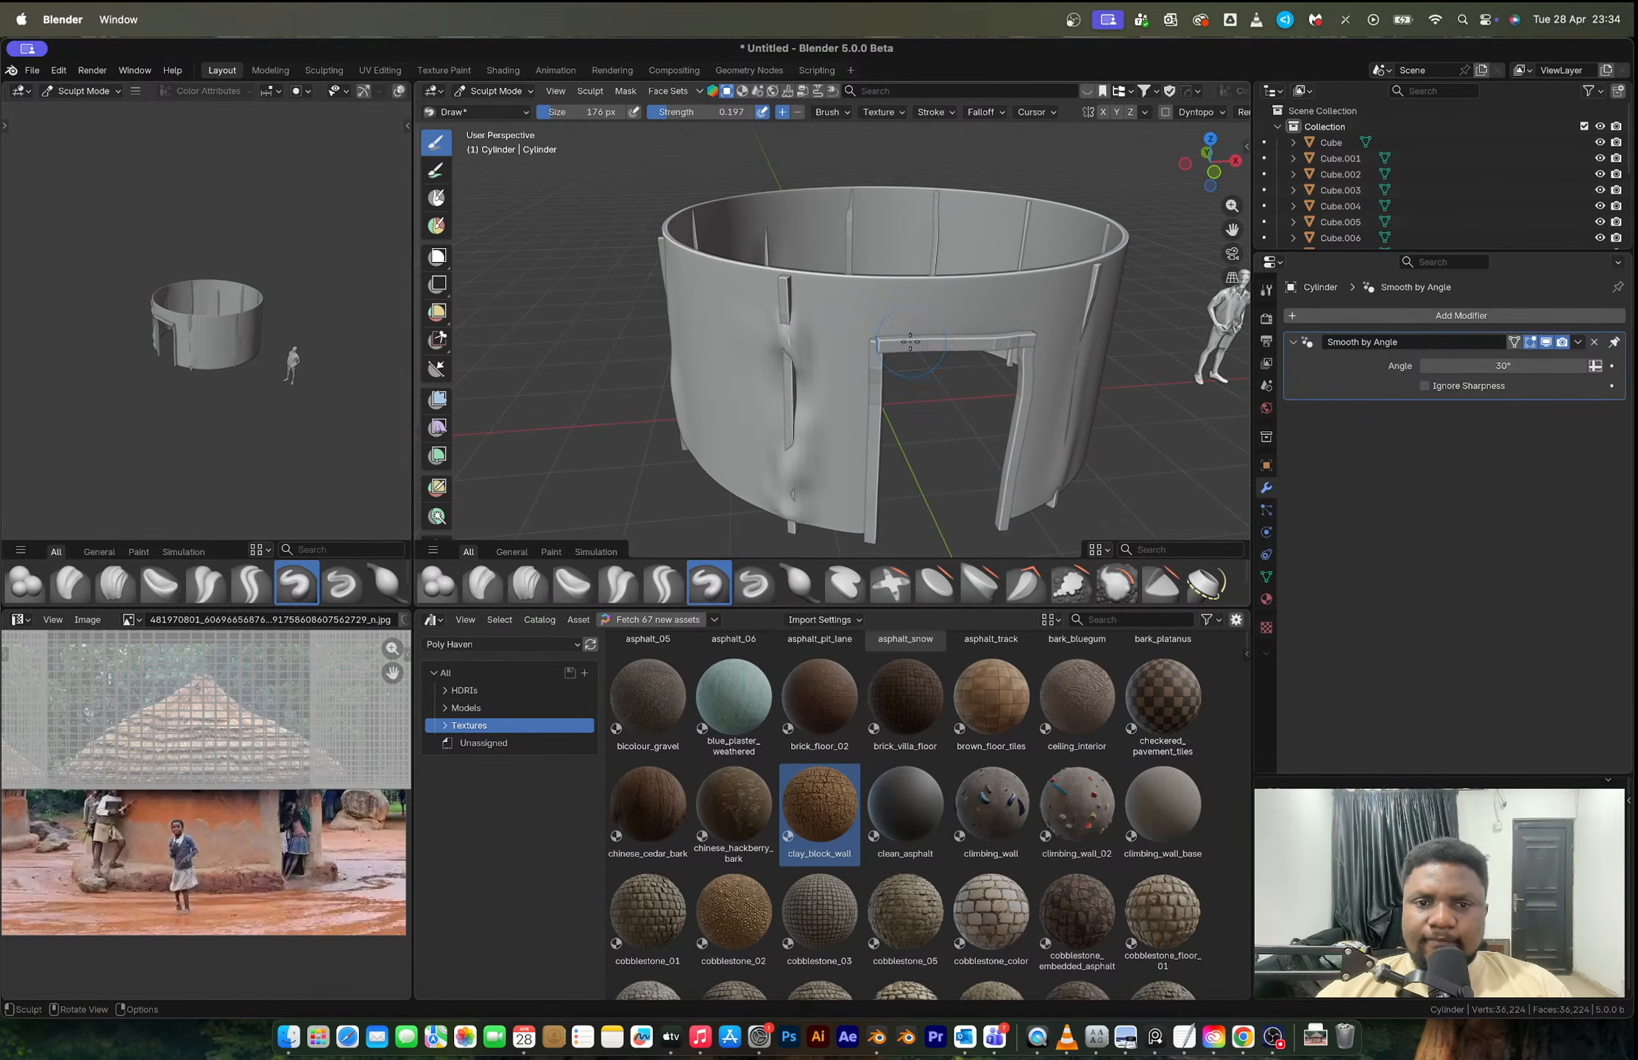
Step: Rebuild and smooth the wall surface around the posts on both sides of the doorway
{"action": "mouse_move", "coordinate": [788, 325]}
{"action": "left_mouse_down"}
{"action": "mouse_move", "coordinate": [784, 527]}
{"action": "mouse_move", "coordinate": [783, 446]}
{"action": "left_mouse_up"}
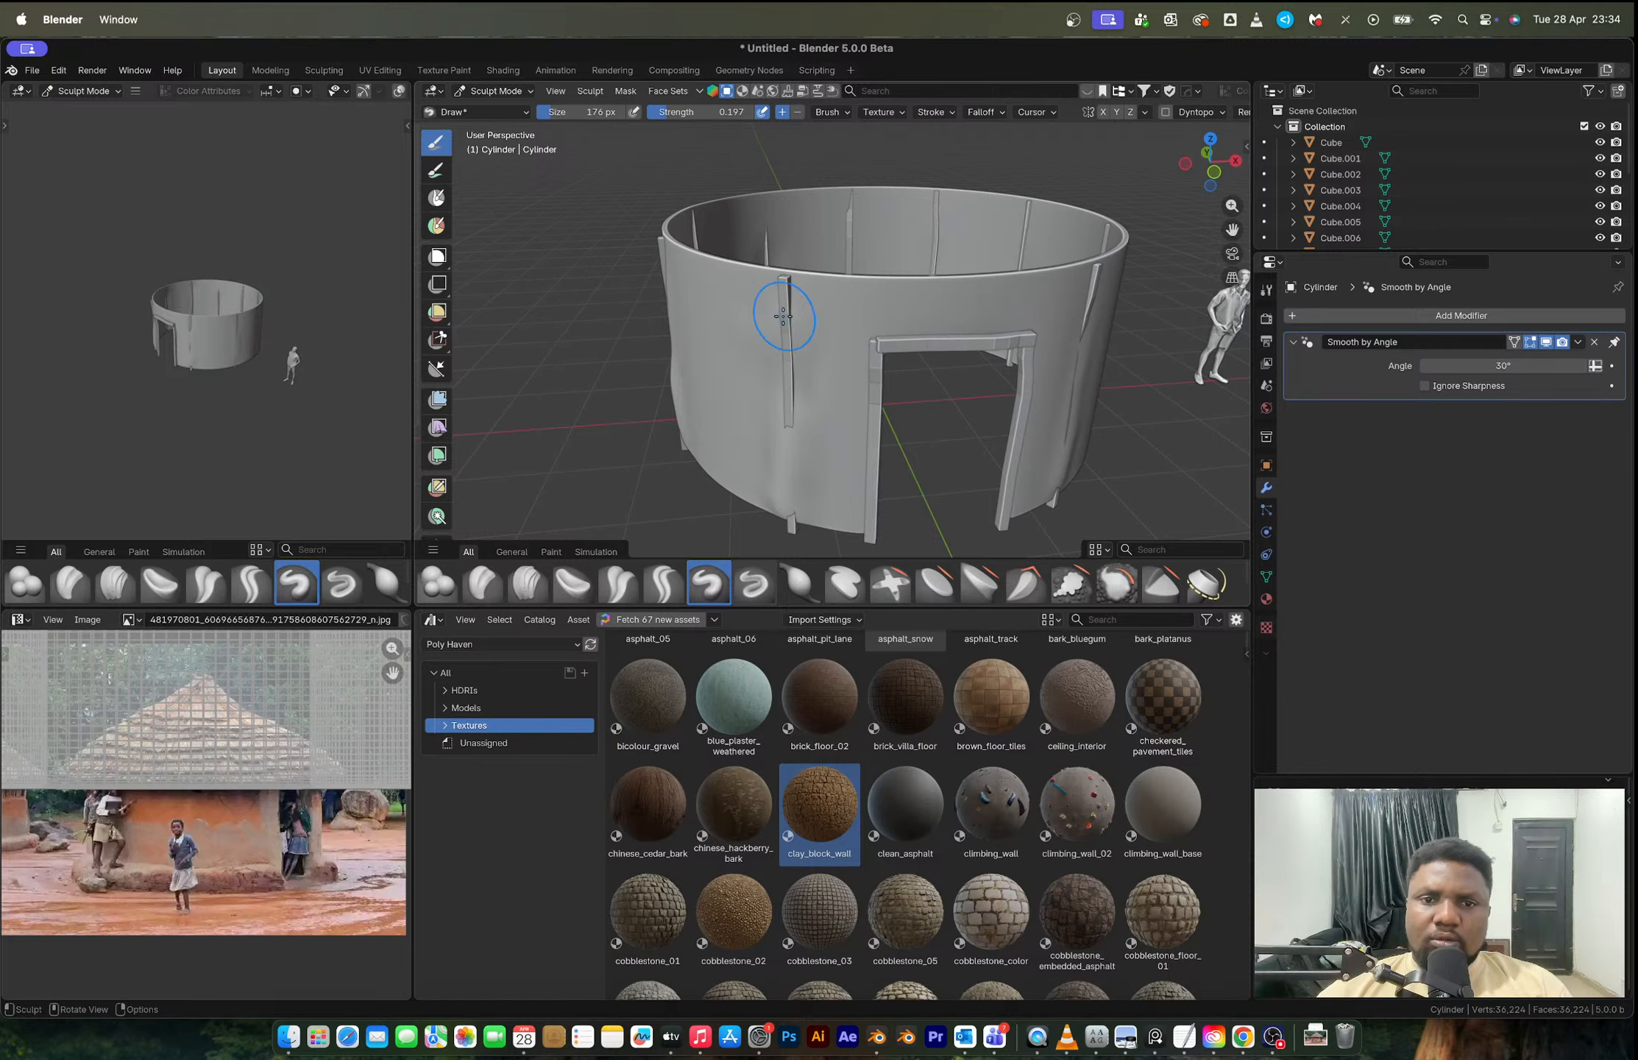
{"action": "mouse_move", "coordinate": [775, 311]}
{"action": "left_mouse_down", "text": "shift"}
{"action": "mouse_move", "coordinate": [783, 294]}
{"action": "mouse_move", "coordinate": [785, 324]}
{"action": "mouse_move", "coordinate": [790, 284]}
{"action": "mouse_move", "coordinate": [788, 316]}
{"action": "left_mouse_up", "text": "shift"}
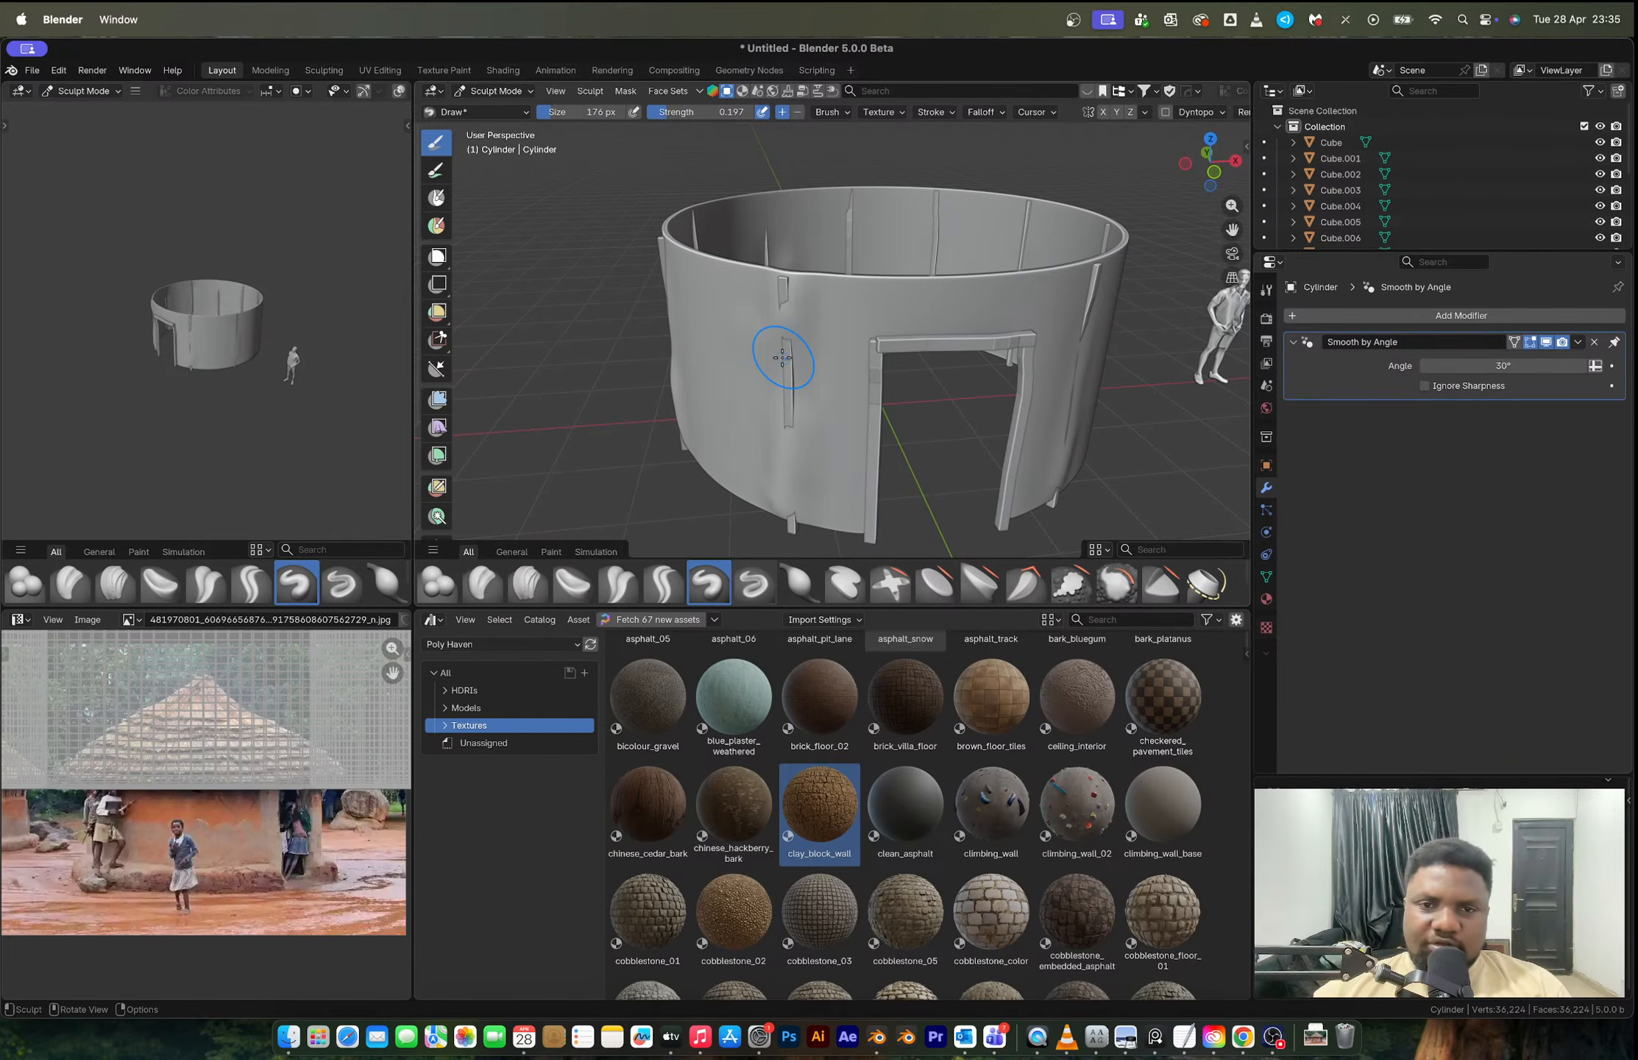
{"action": "middle_click_drag", "start_coordinate": [853, 402], "coordinate": [856, 348]}
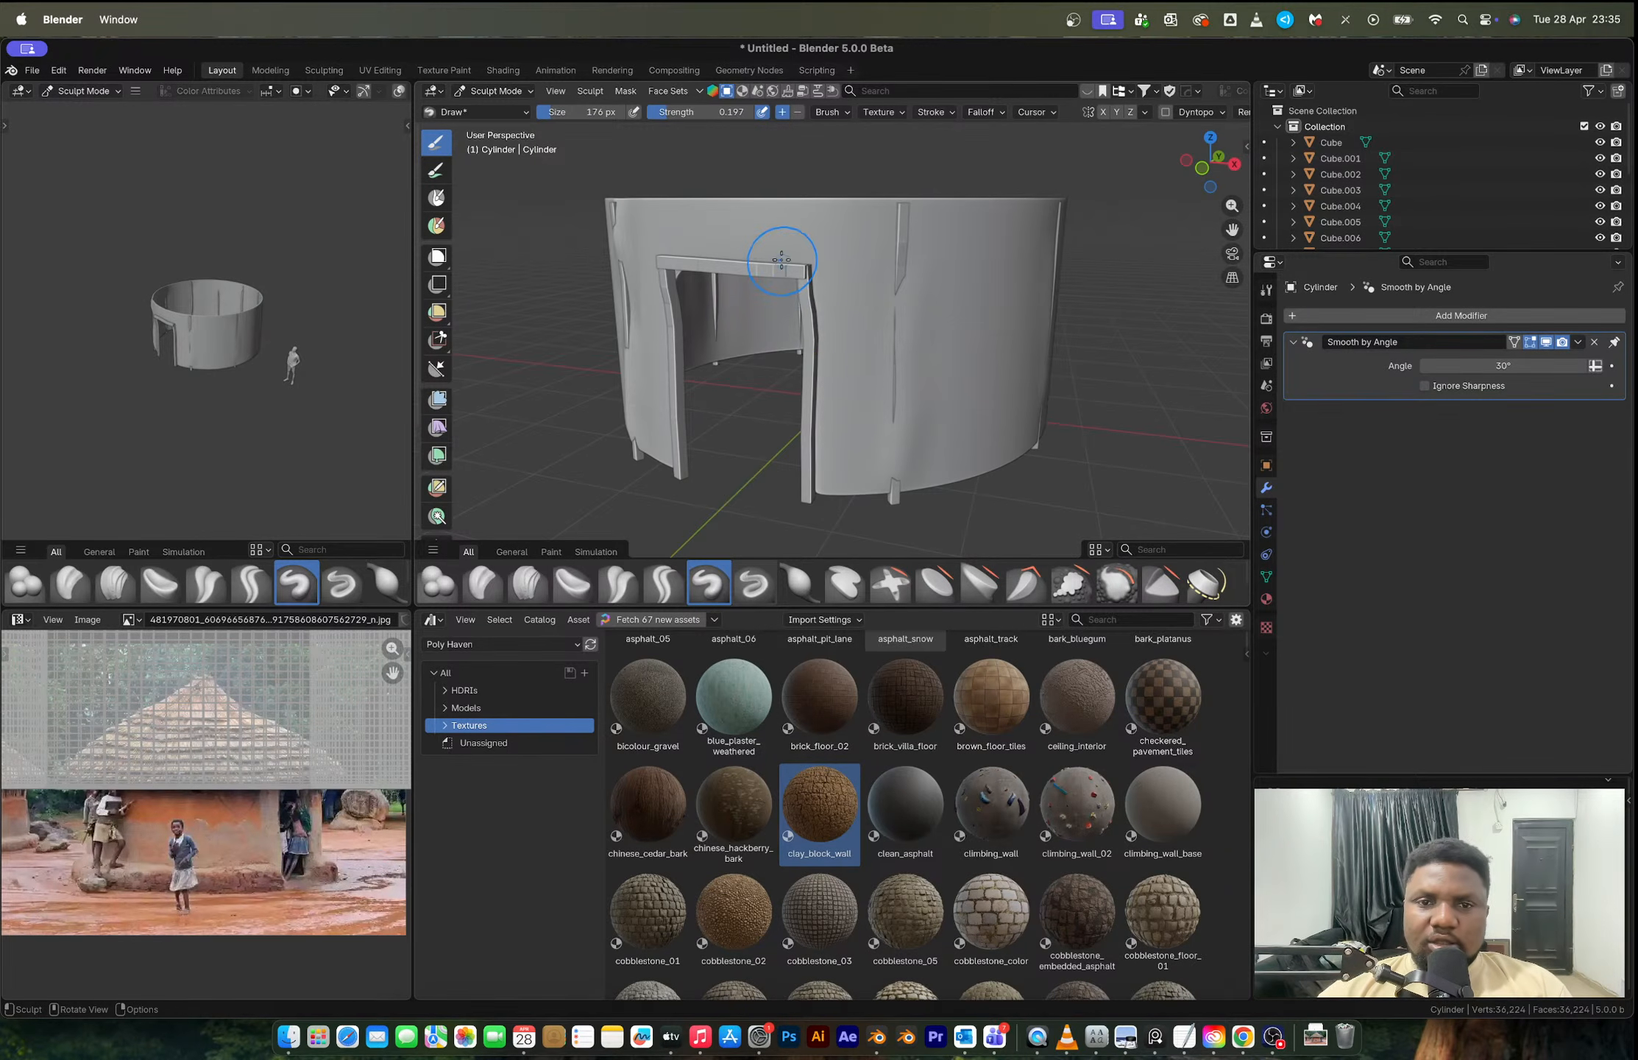
{"action": "mouse_move", "coordinate": [778, 256]}
{"action": "left_mouse_down", "text": "shift"}
{"action": "mouse_move", "coordinate": [817, 277]}
{"action": "mouse_move", "coordinate": [799, 262]}
{"action": "mouse_move", "coordinate": [819, 377]}
{"action": "left_mouse_up", "text": "shift"}
{"action": "middle_click_drag", "start_coordinate": [819, 377], "coordinate": [905, 287]}
{"action": "left_click_drag", "start_coordinate": [905, 286], "coordinate": [895, 313], "text": "shift"}
Step: Sculpt the wall over the upper part of a side post away from the doorway
{"action": "key", "text": "Tab"}
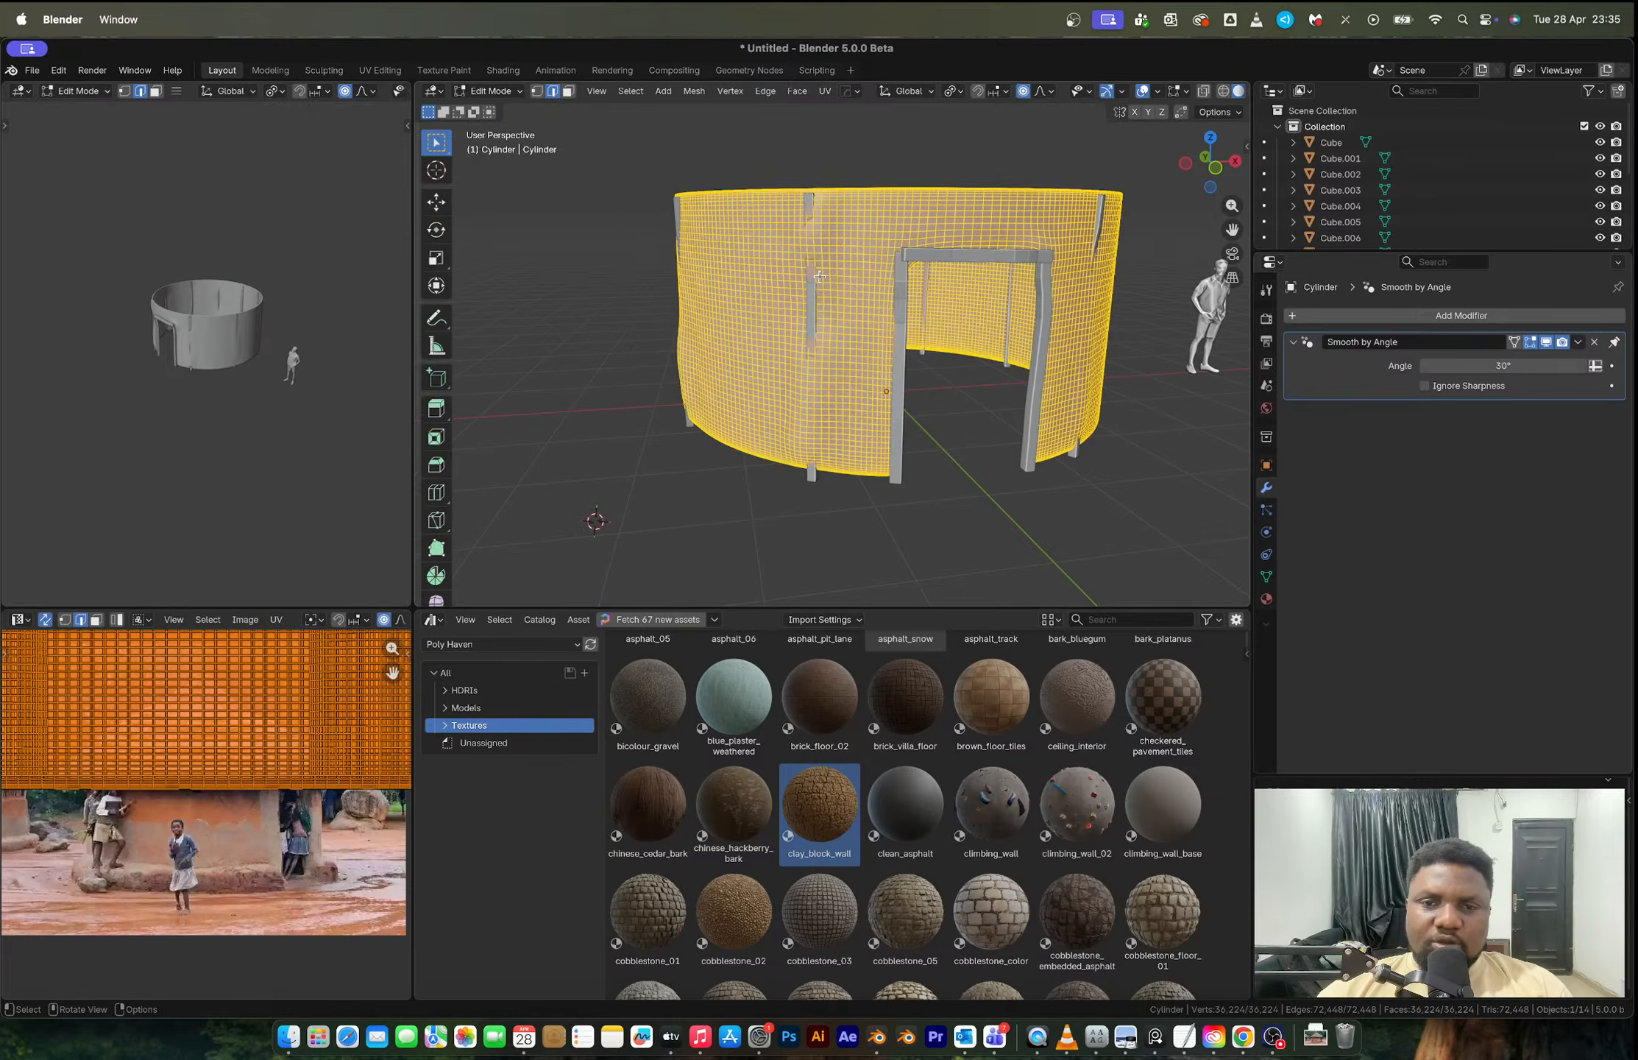
{"action": "key", "text": "Tab"}
{"action": "middle_click_drag", "start_coordinate": [820, 276], "coordinate": [843, 325]}
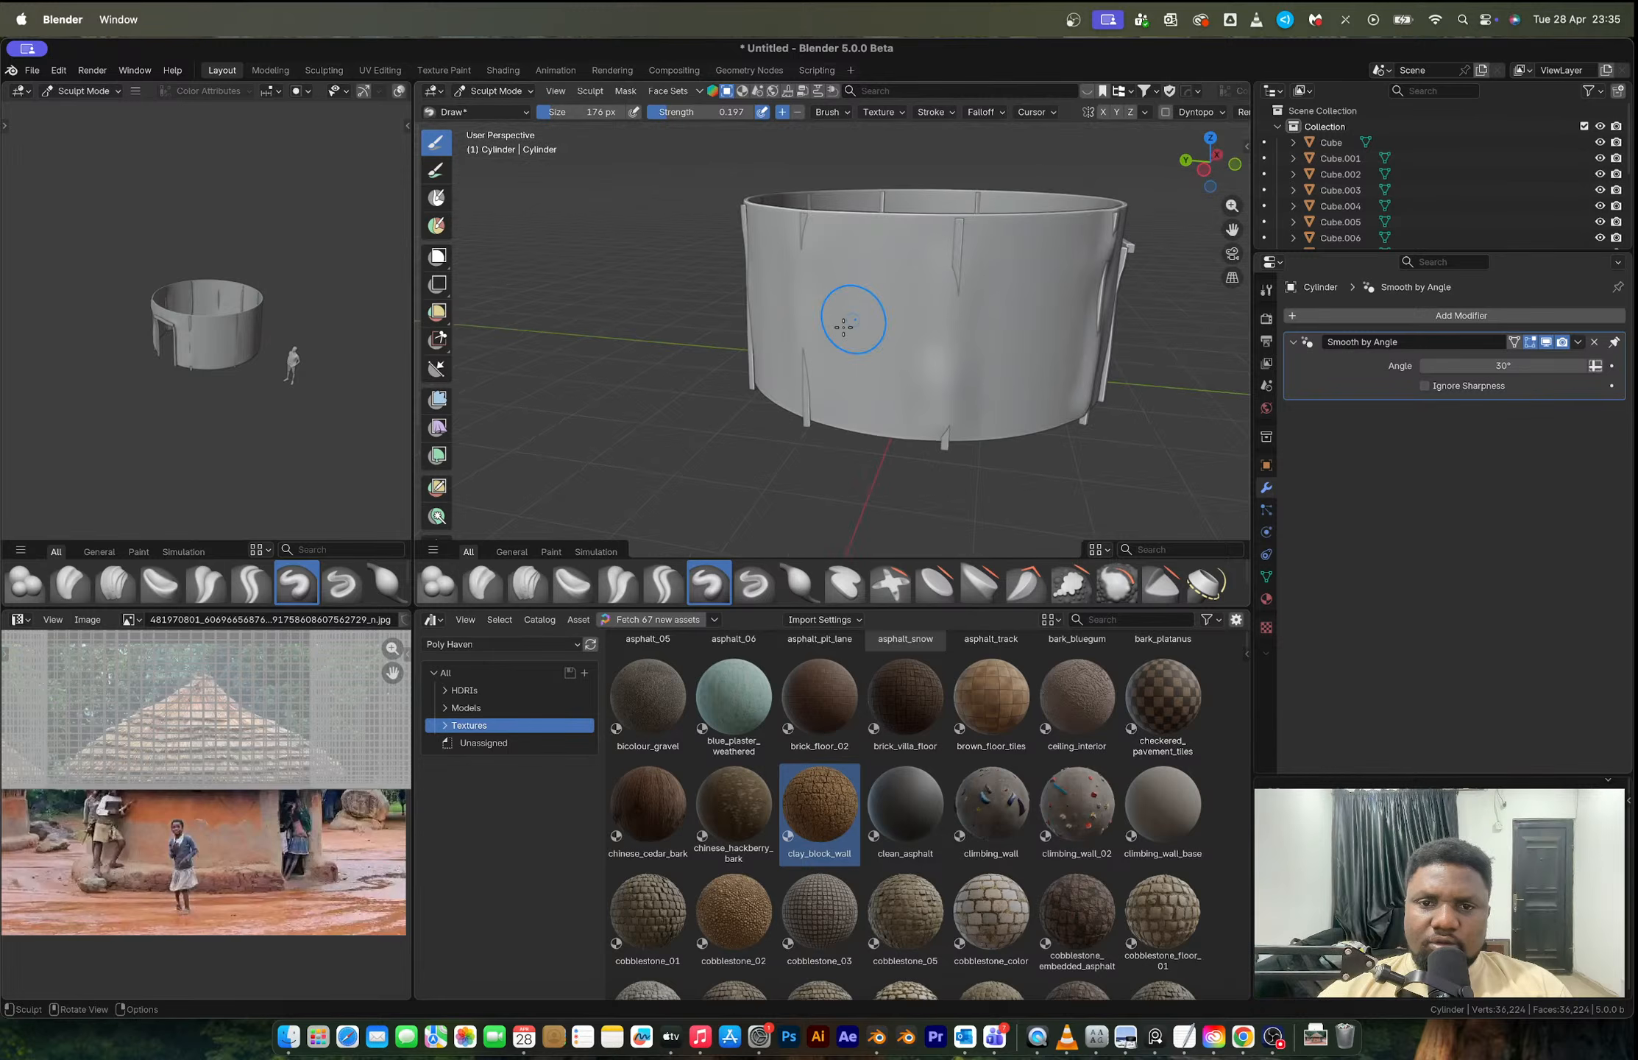
{"action": "mouse_move", "coordinate": [810, 318]}
{"action": "left_mouse_down"}
{"action": "mouse_move", "coordinate": [808, 342]}
{"action": "mouse_move", "coordinate": [805, 254]}
{"action": "left_mouse_up"}
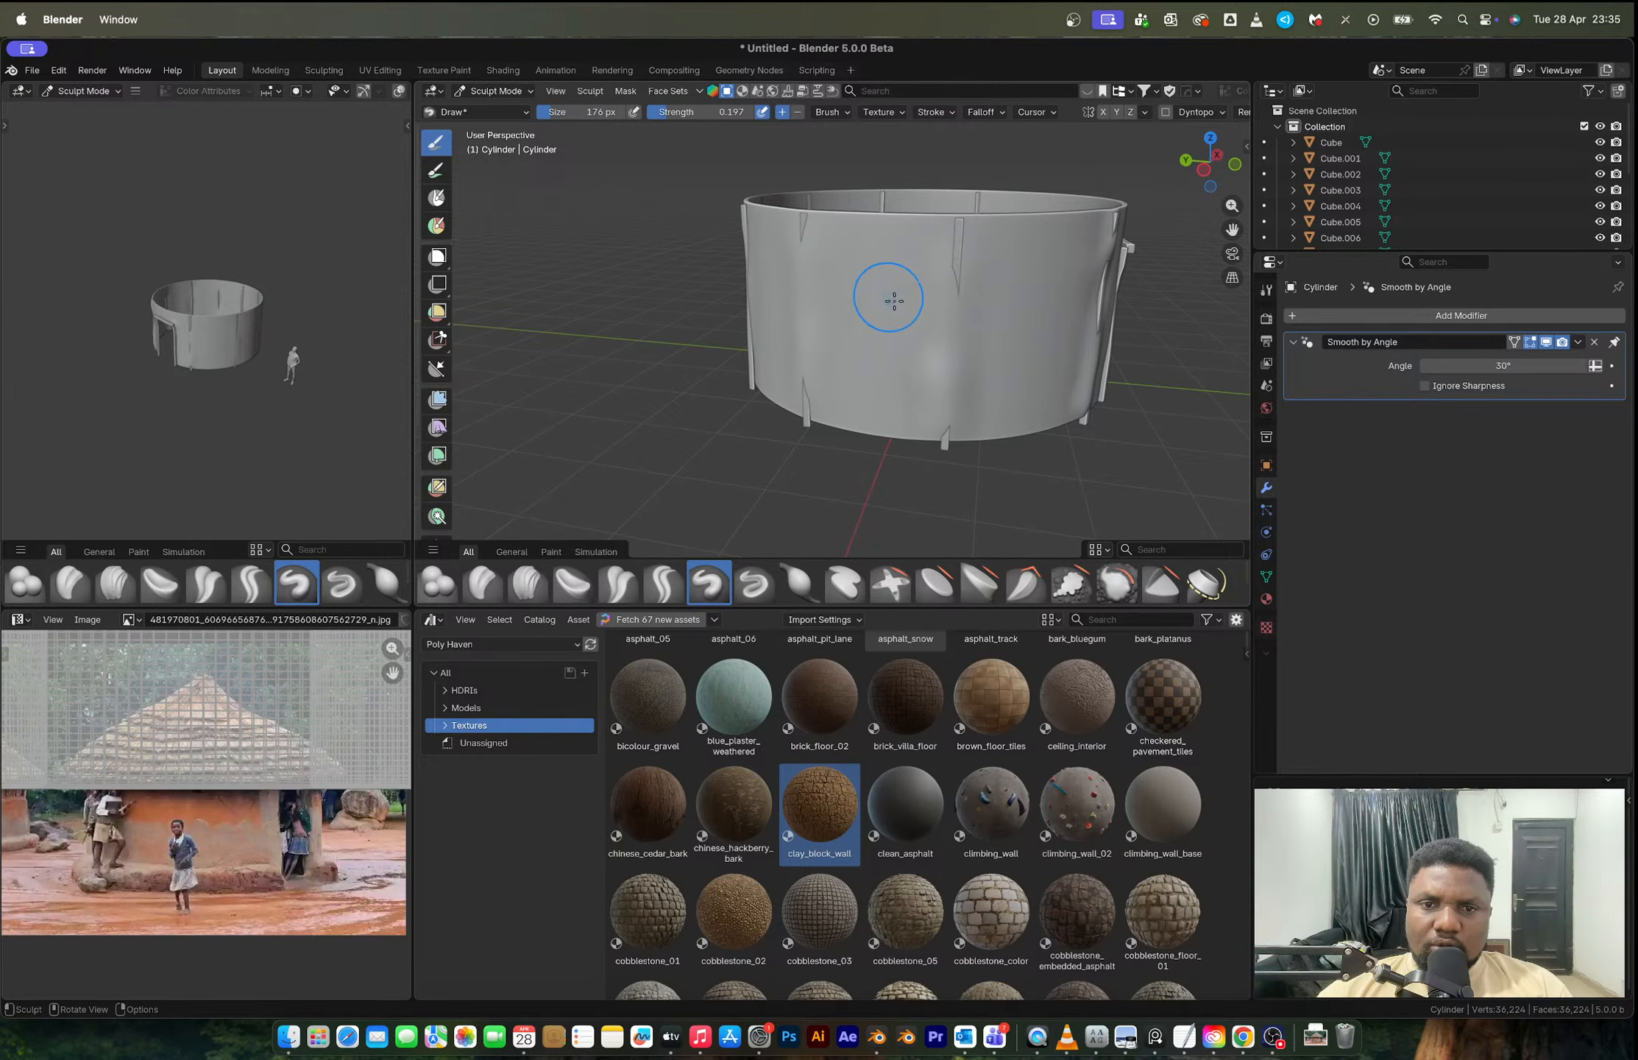
{"action": "middle_click_drag", "start_coordinate": [1014, 376], "coordinate": [925, 383]}
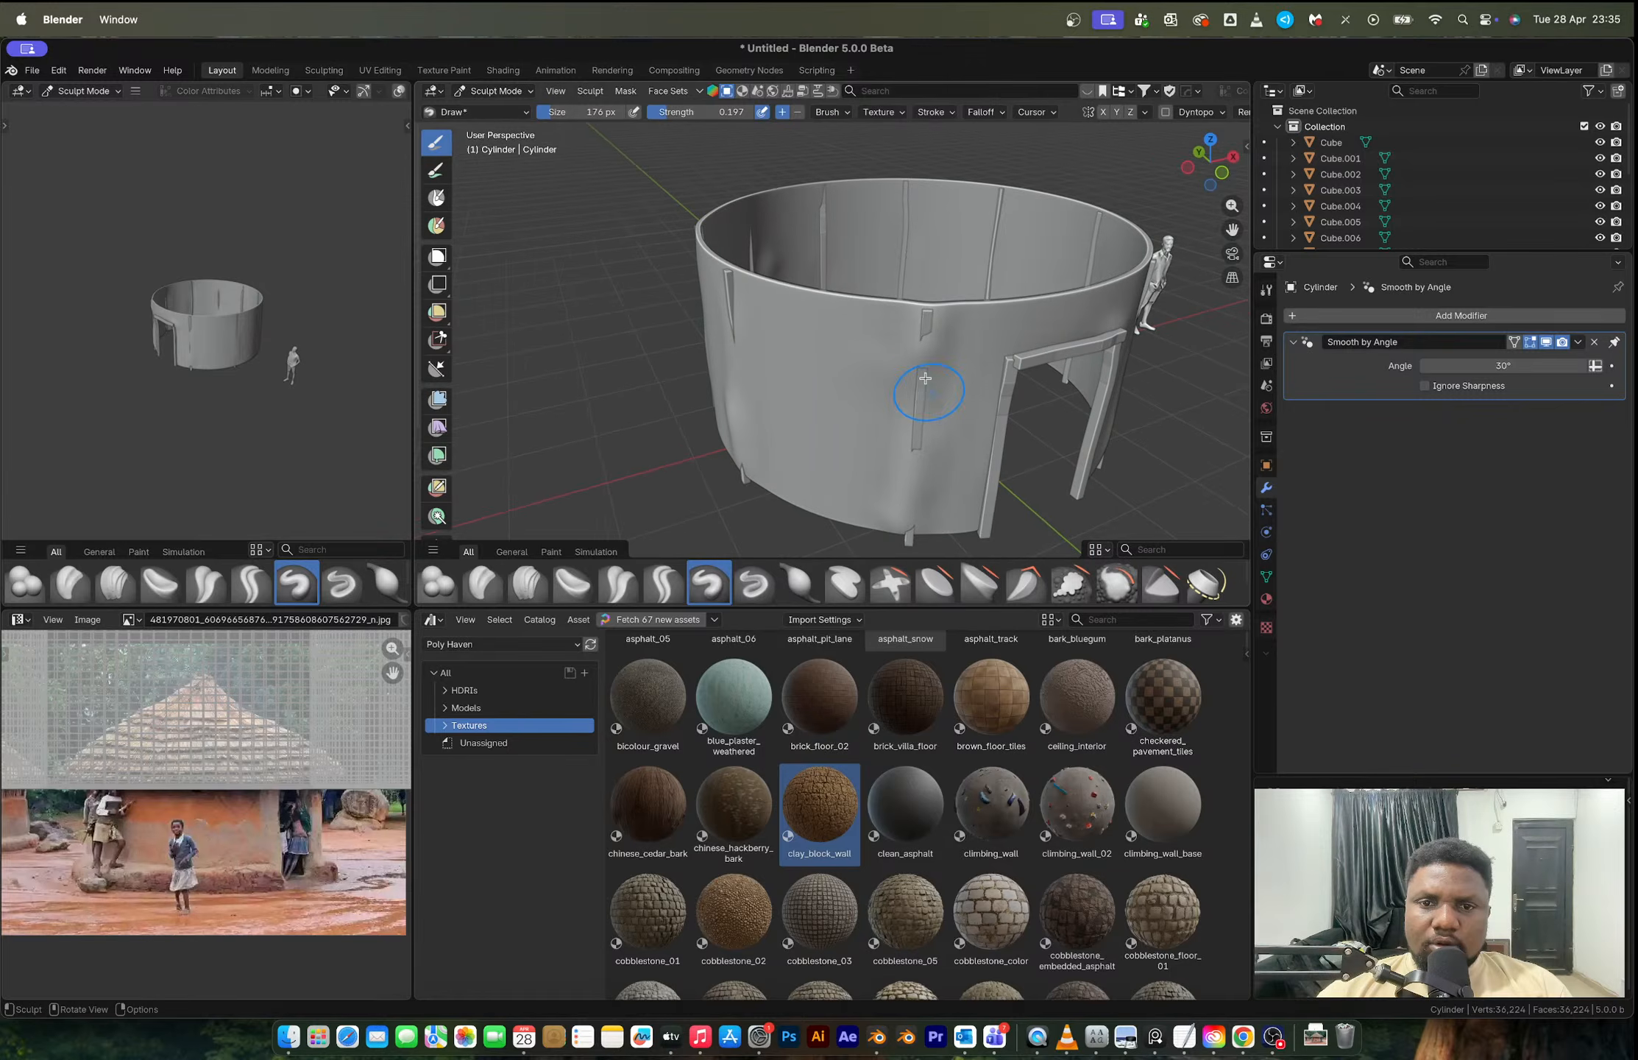
{"action": "key", "text": "Tab"}
{"action": "key", "text": "Tab"}
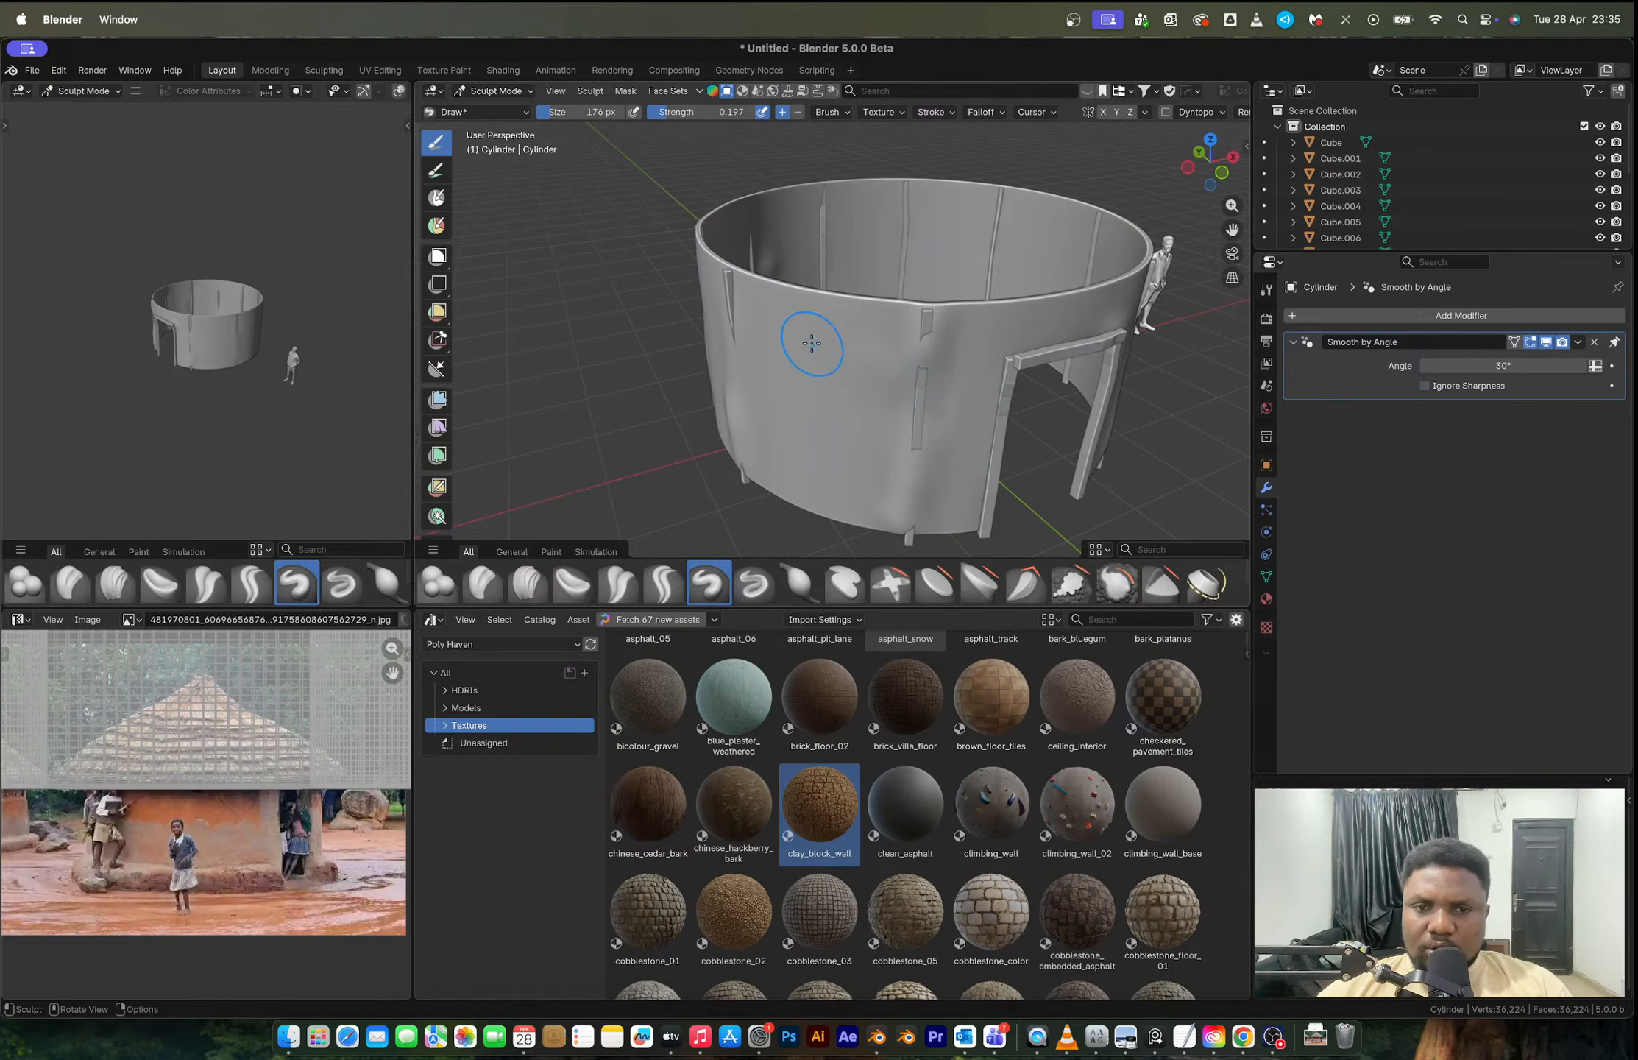
Step: Return to Object Mode and display the sculpted clay wall in Material Preview shading
{"action": "key", "text": "ctrl+Tab"}
{"action": "left_click", "coordinate": [843, 379]}
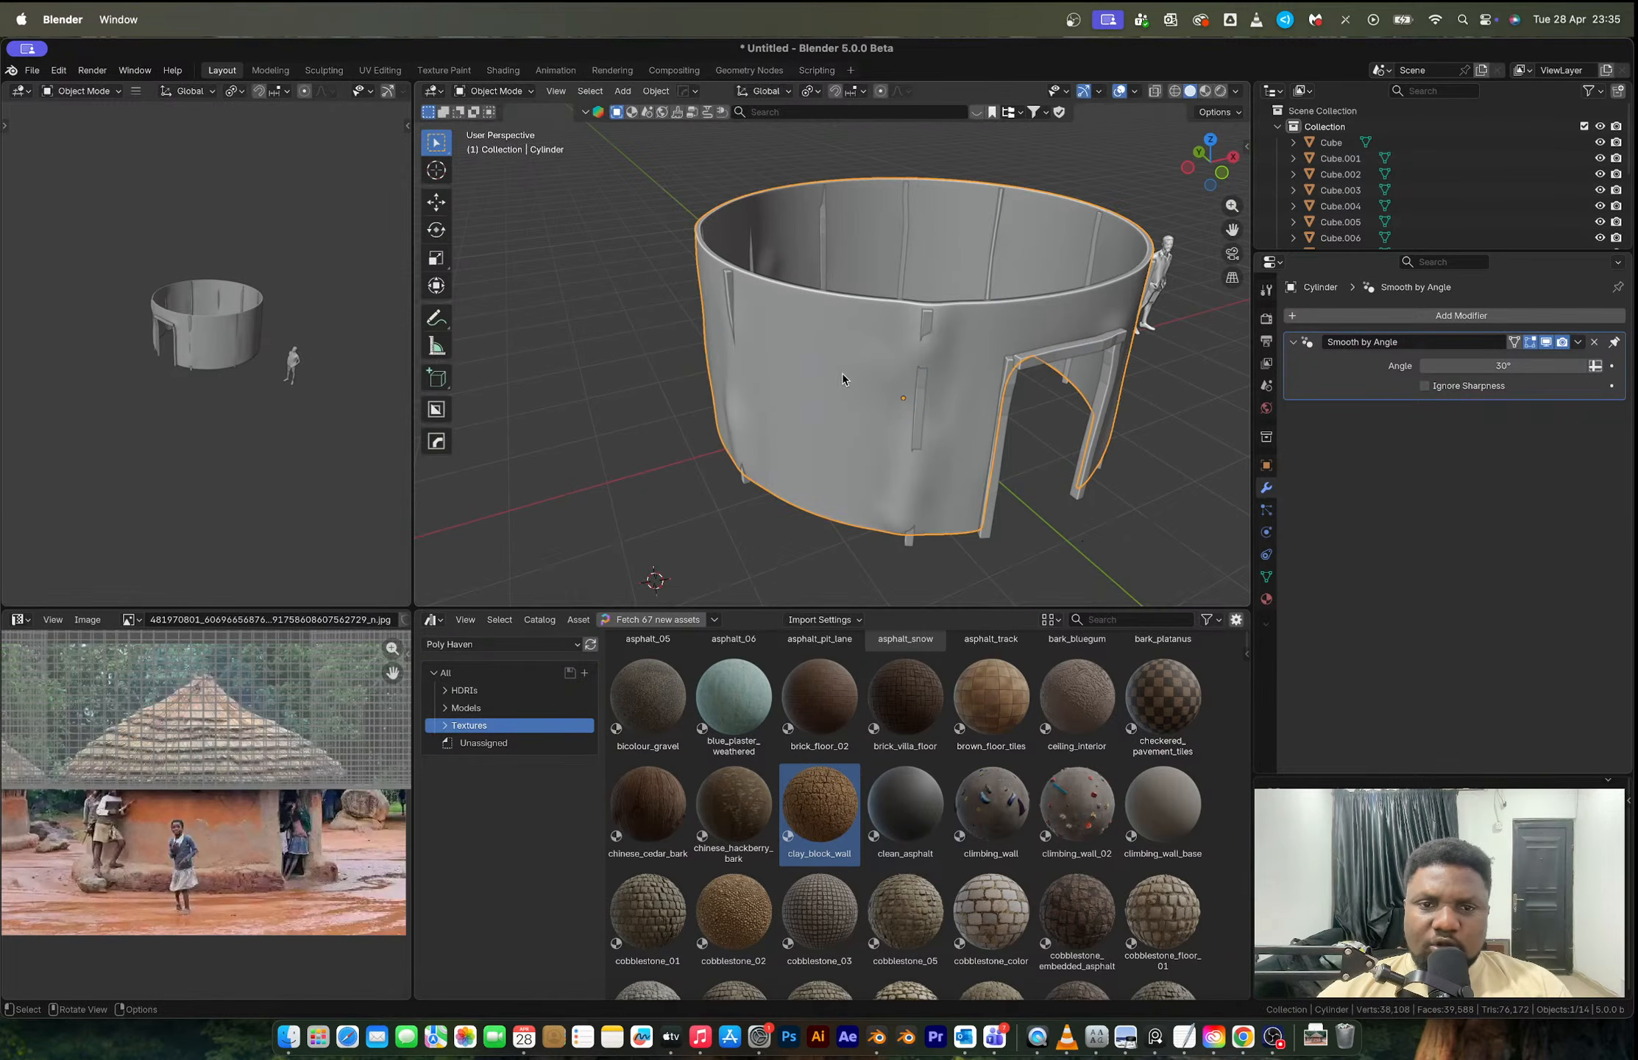
{"action": "key", "text": "z"}
{"action": "left_click", "coordinate": [942, 414]}
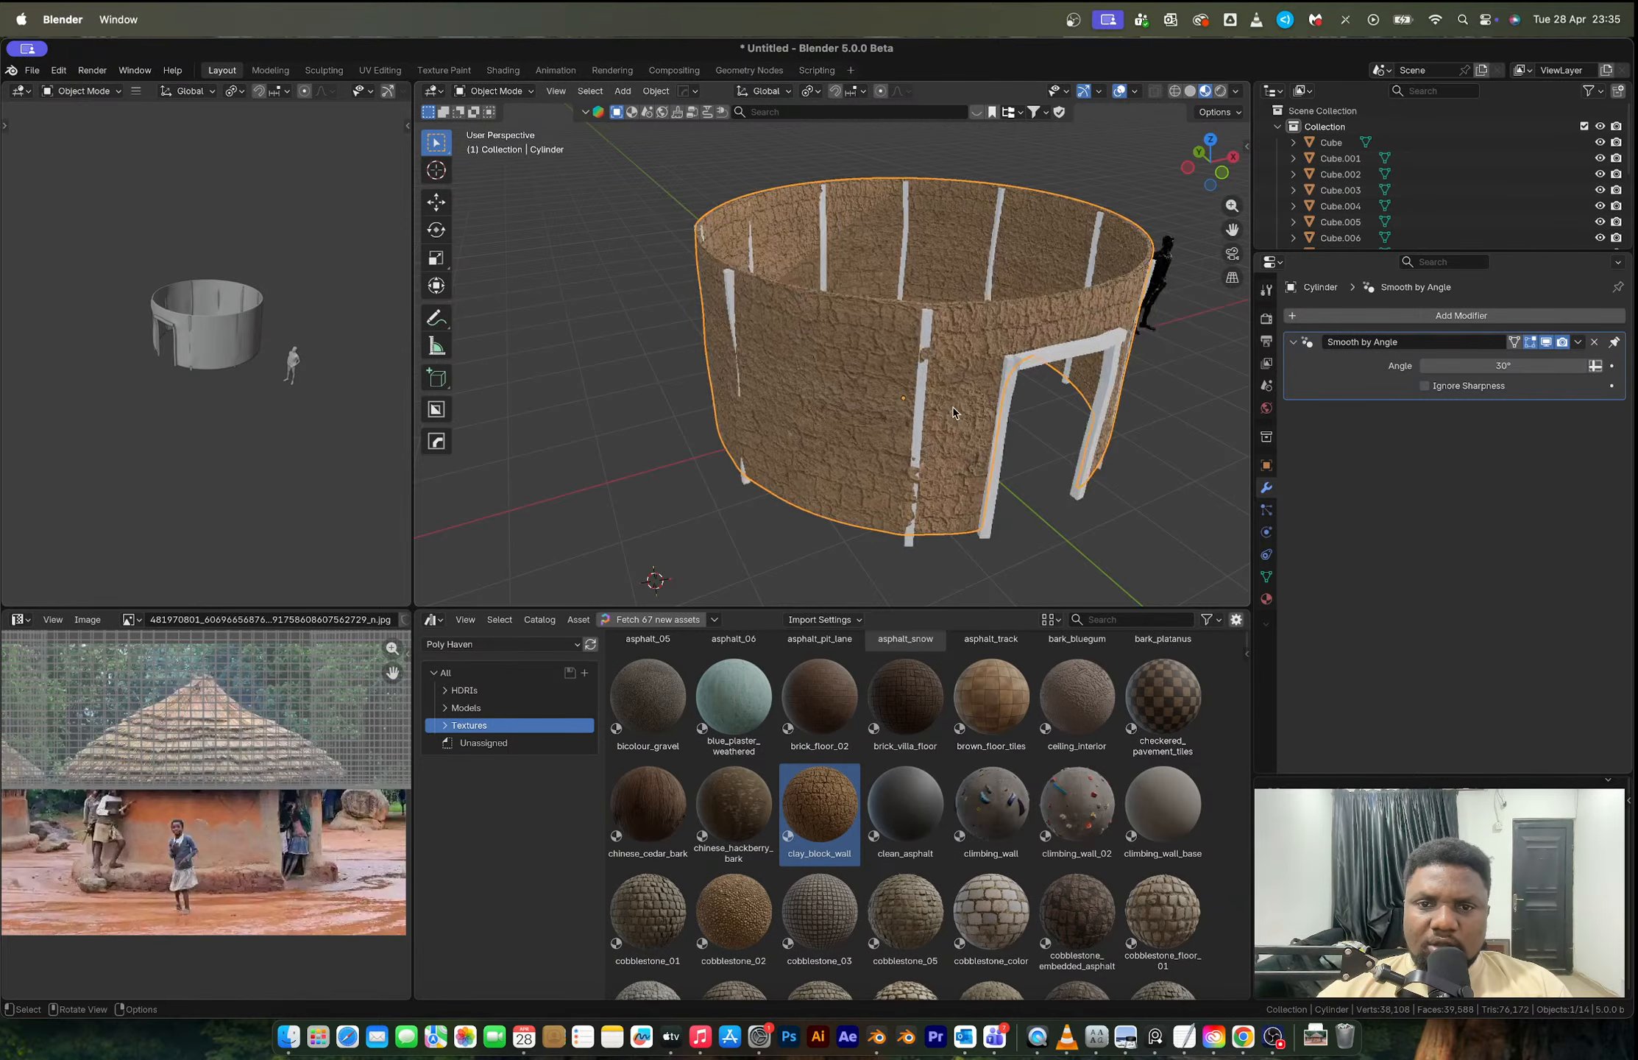
{"action": "mouse_move", "coordinate": [966, 396]}
{"action": "middle_mouse_down"}
{"action": "mouse_move", "coordinate": [935, 383]}
{"action": "mouse_move", "coordinate": [950, 384]}
{"action": "middle_mouse_up"}
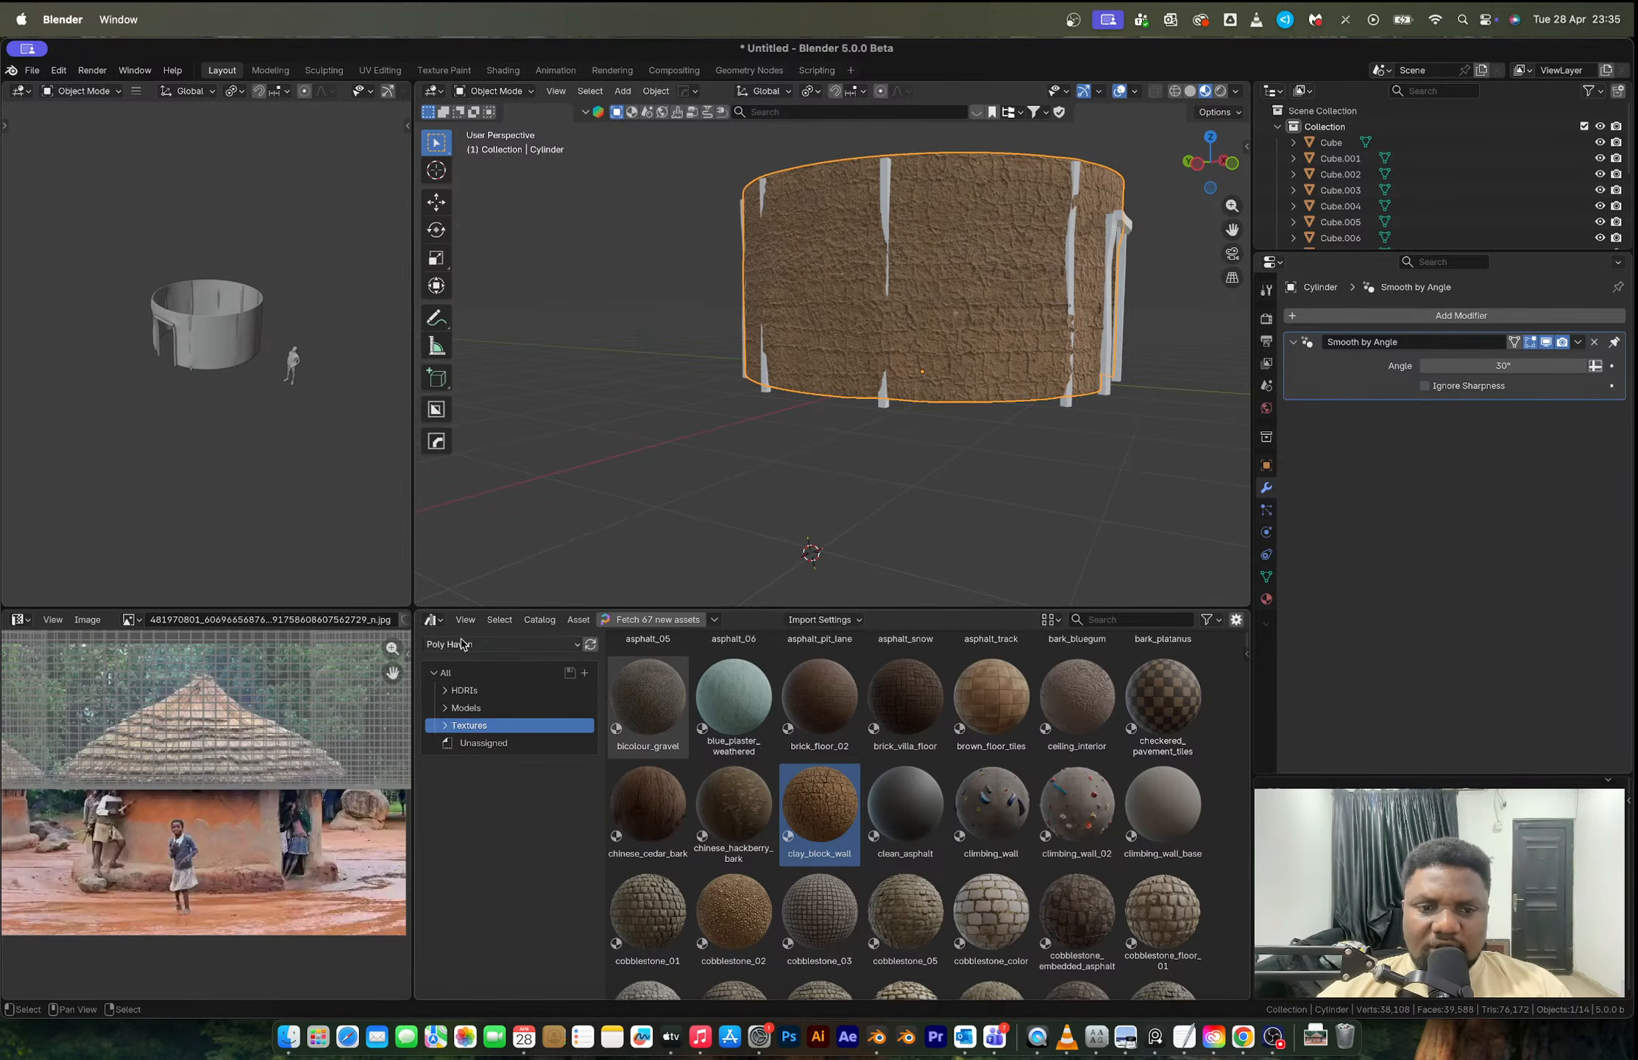
Step: Replace the asset browser with the Shader Editor and move the Material Output node farther from the other nodes
{"action": "left_click", "coordinate": [433, 620]}
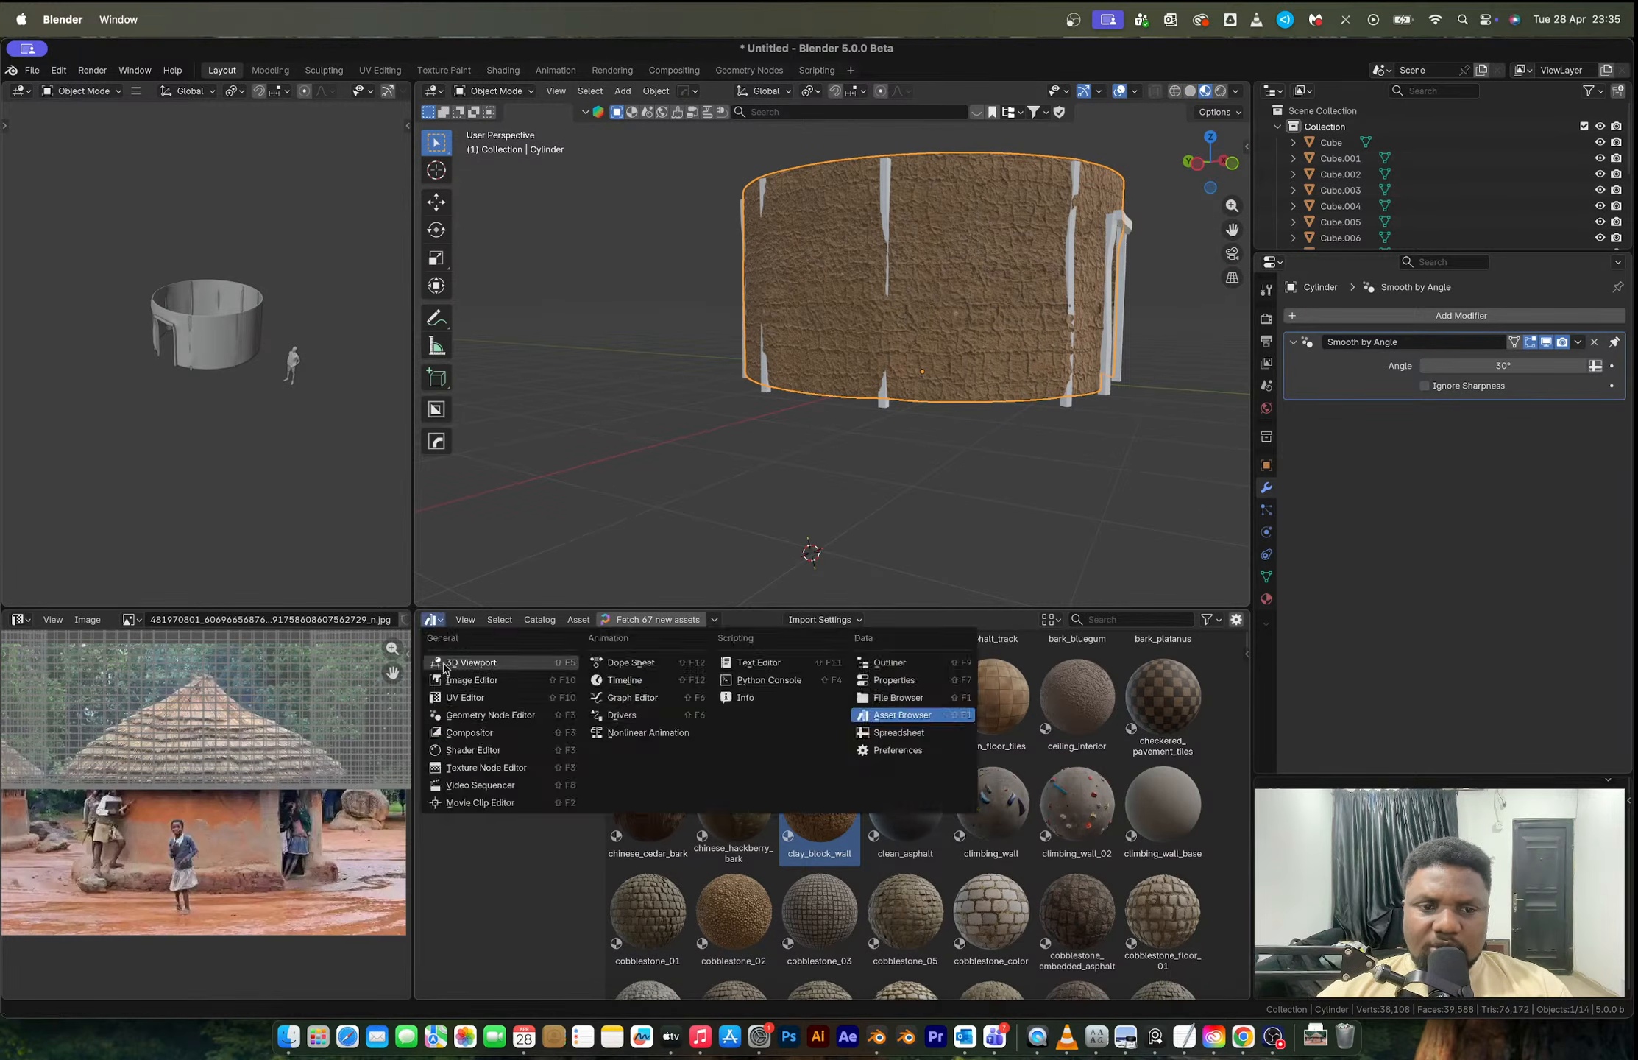
{"action": "left_click", "coordinate": [473, 749]}
{"action": "scroll", "coordinate": [798, 782], "scroll_direction": "down", "scroll_amount": 2}
{"action": "middle_click_drag", "start_coordinate": [866, 781], "coordinate": [789, 835]}
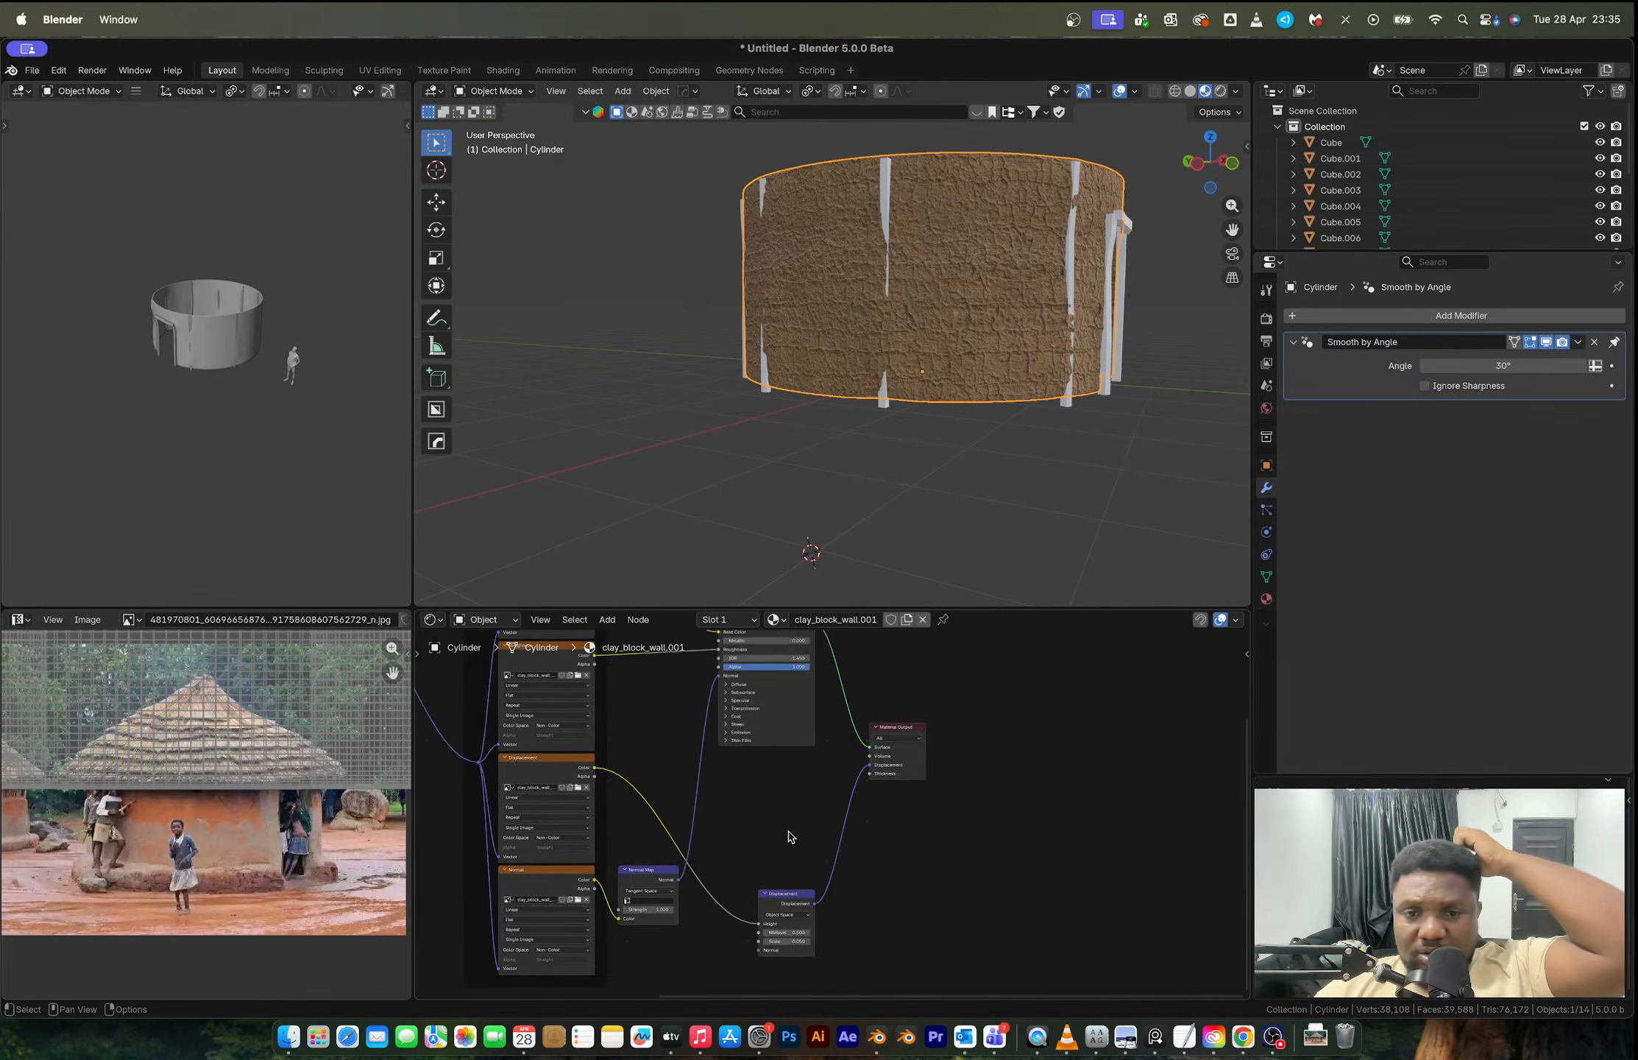
{"action": "scroll", "coordinate": [848, 808], "scroll_direction": "up", "scroll_amount": 3}
{"action": "left_click_drag", "start_coordinate": [940, 753], "coordinate": [1087, 751]}
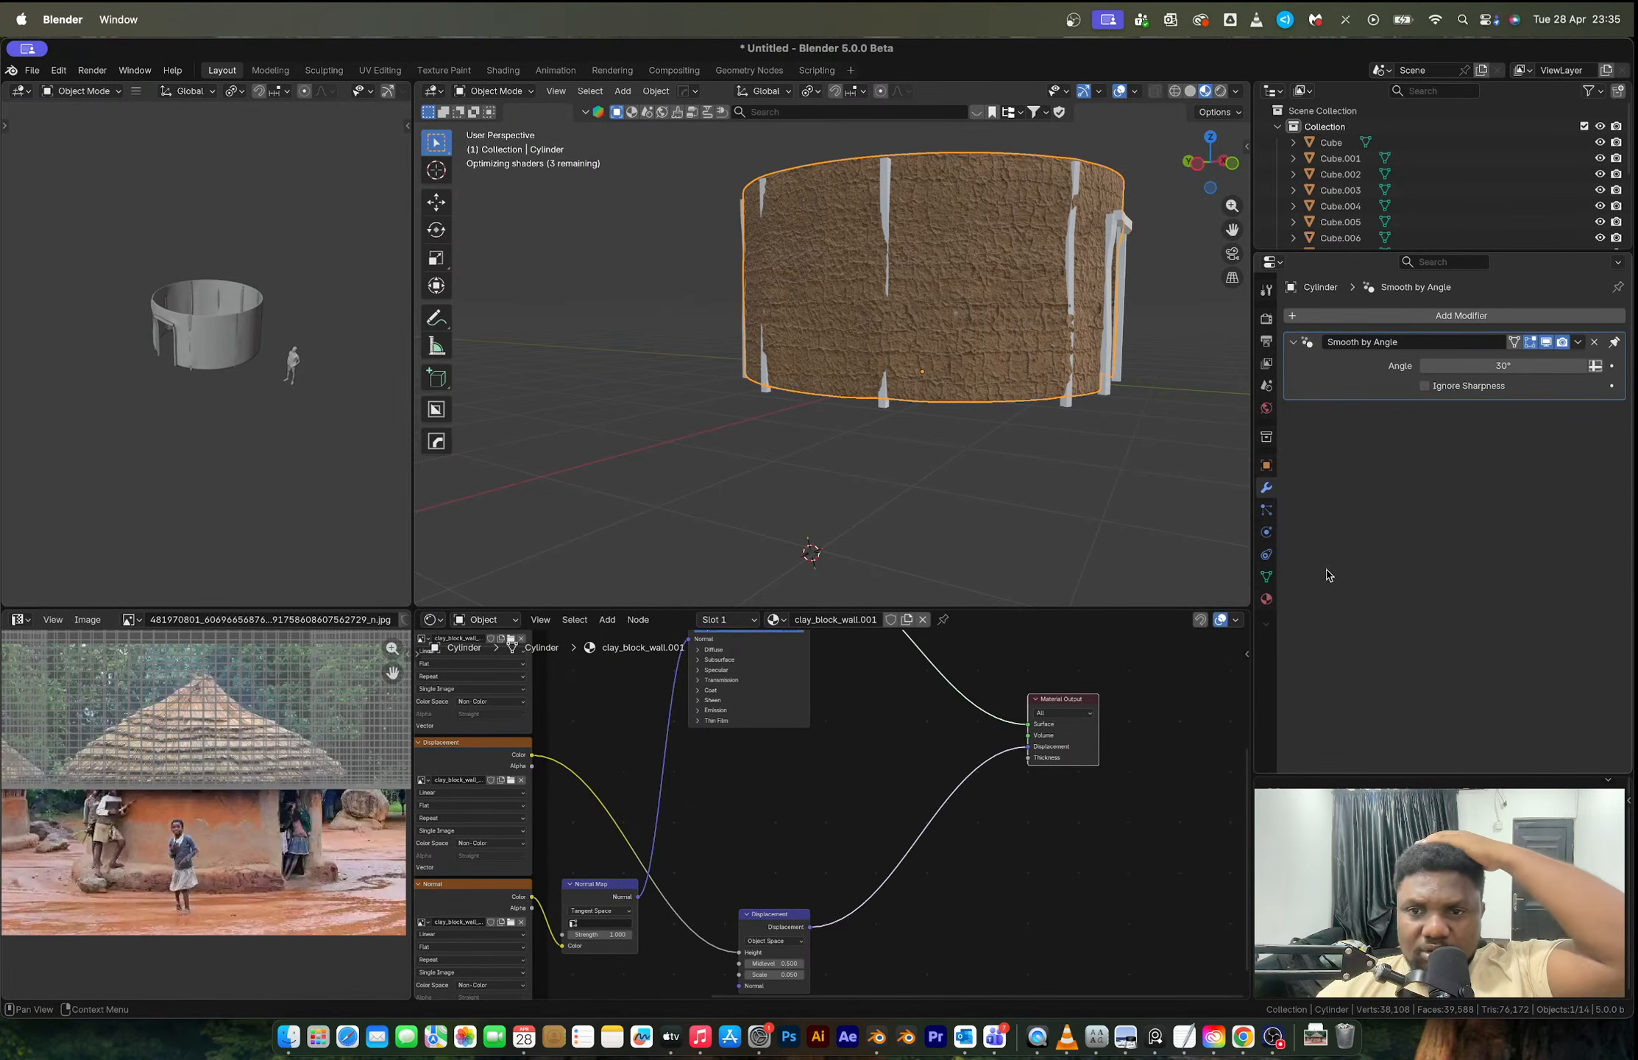
Step: Set the clay_block_wall.001 material's surface displacement method to Displacement and Bump
{"action": "left_click", "coordinate": [1266, 598]}
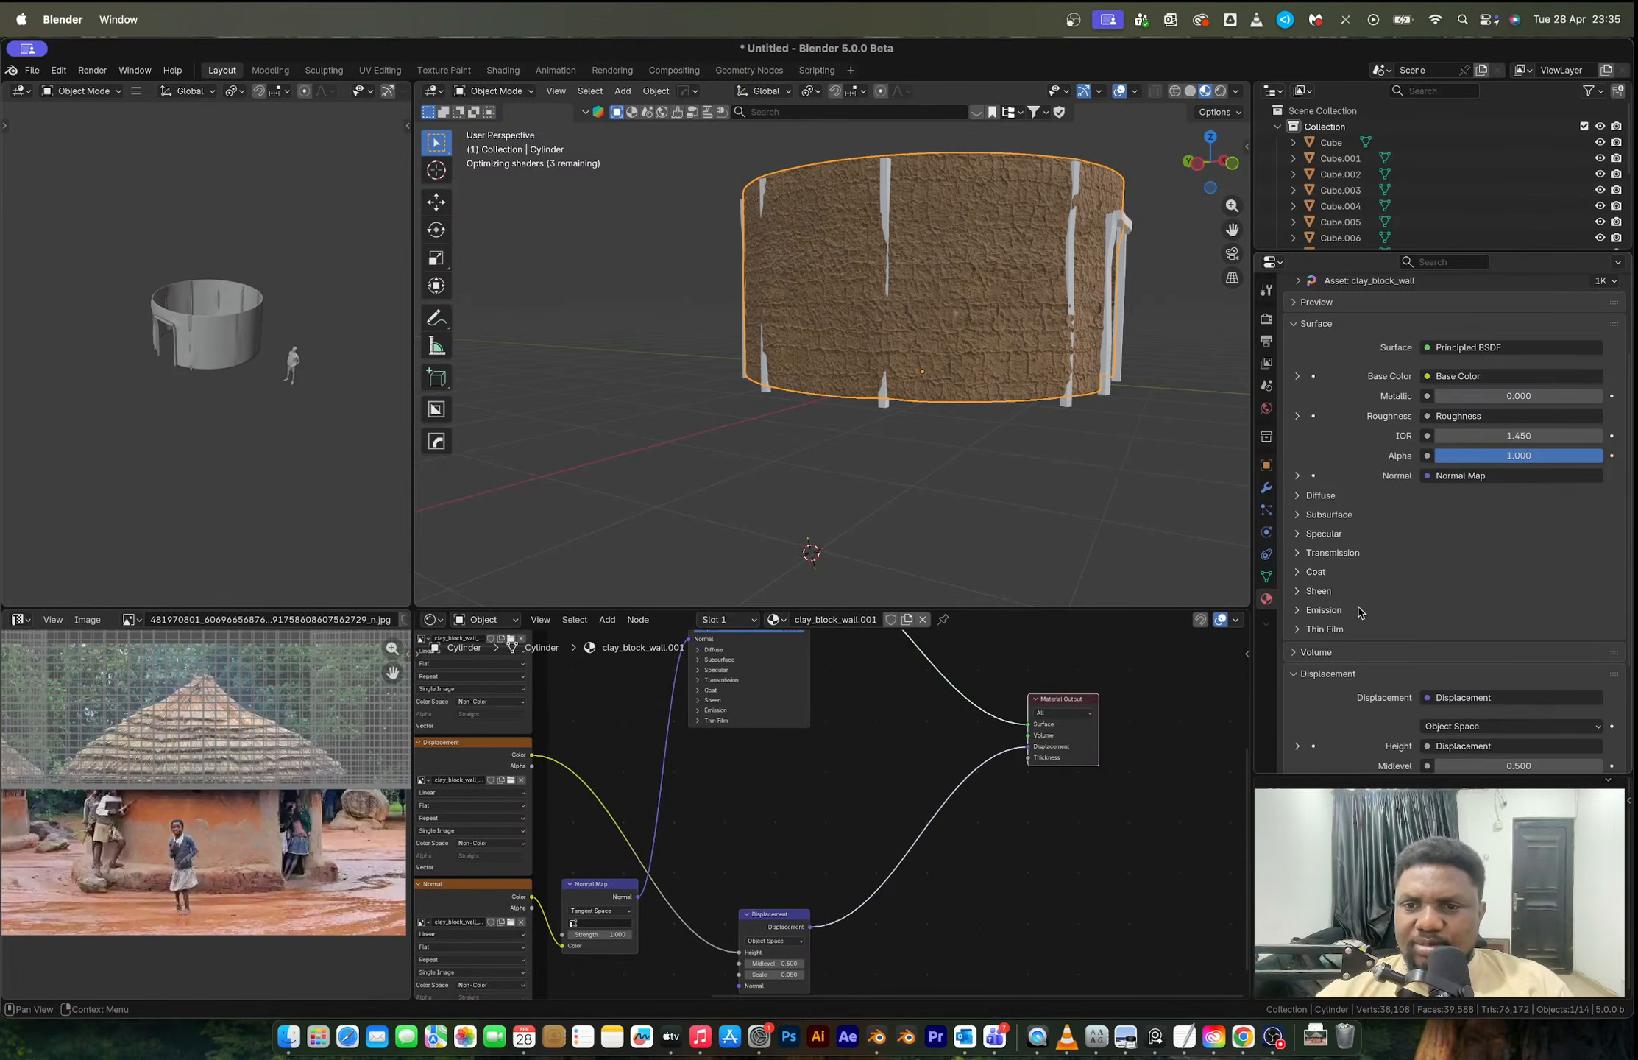
{"action": "scroll", "coordinate": [1361, 613], "scroll_direction": "down", "scroll_amount": 5}
{"action": "left_click", "coordinate": [1313, 677]}
{"action": "scroll", "coordinate": [1360, 646], "scroll_direction": "down", "scroll_amount": 4}
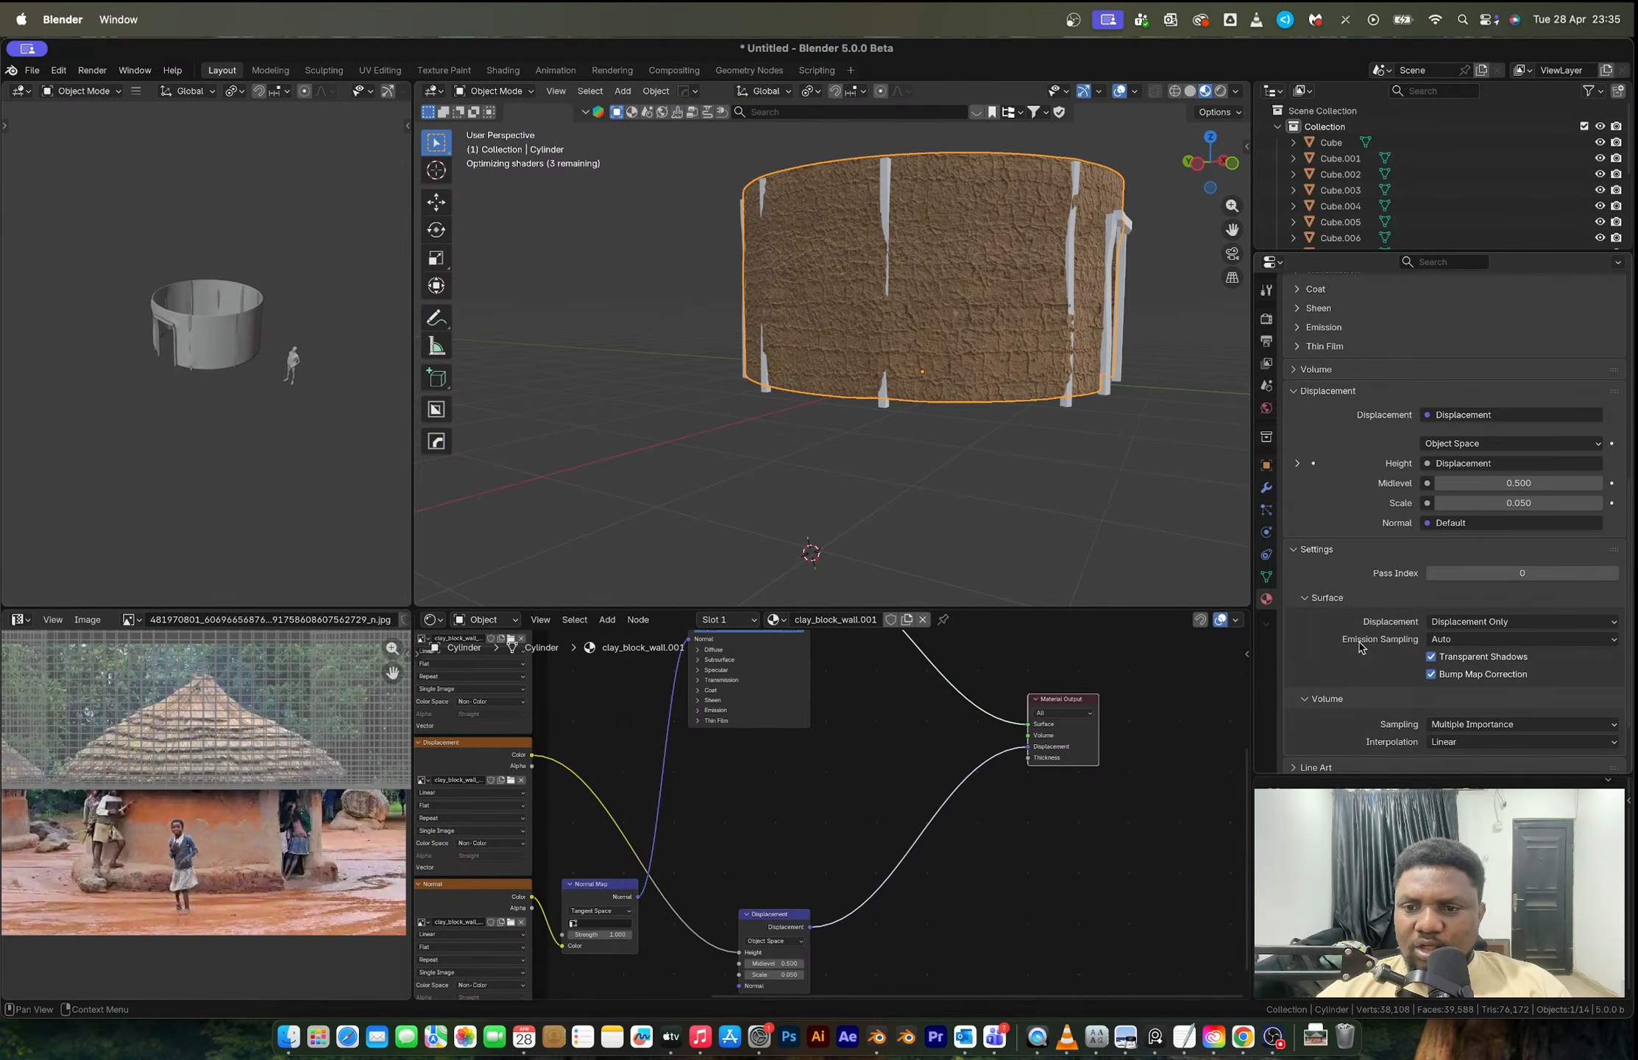
{"action": "left_click", "coordinate": [1482, 621]}
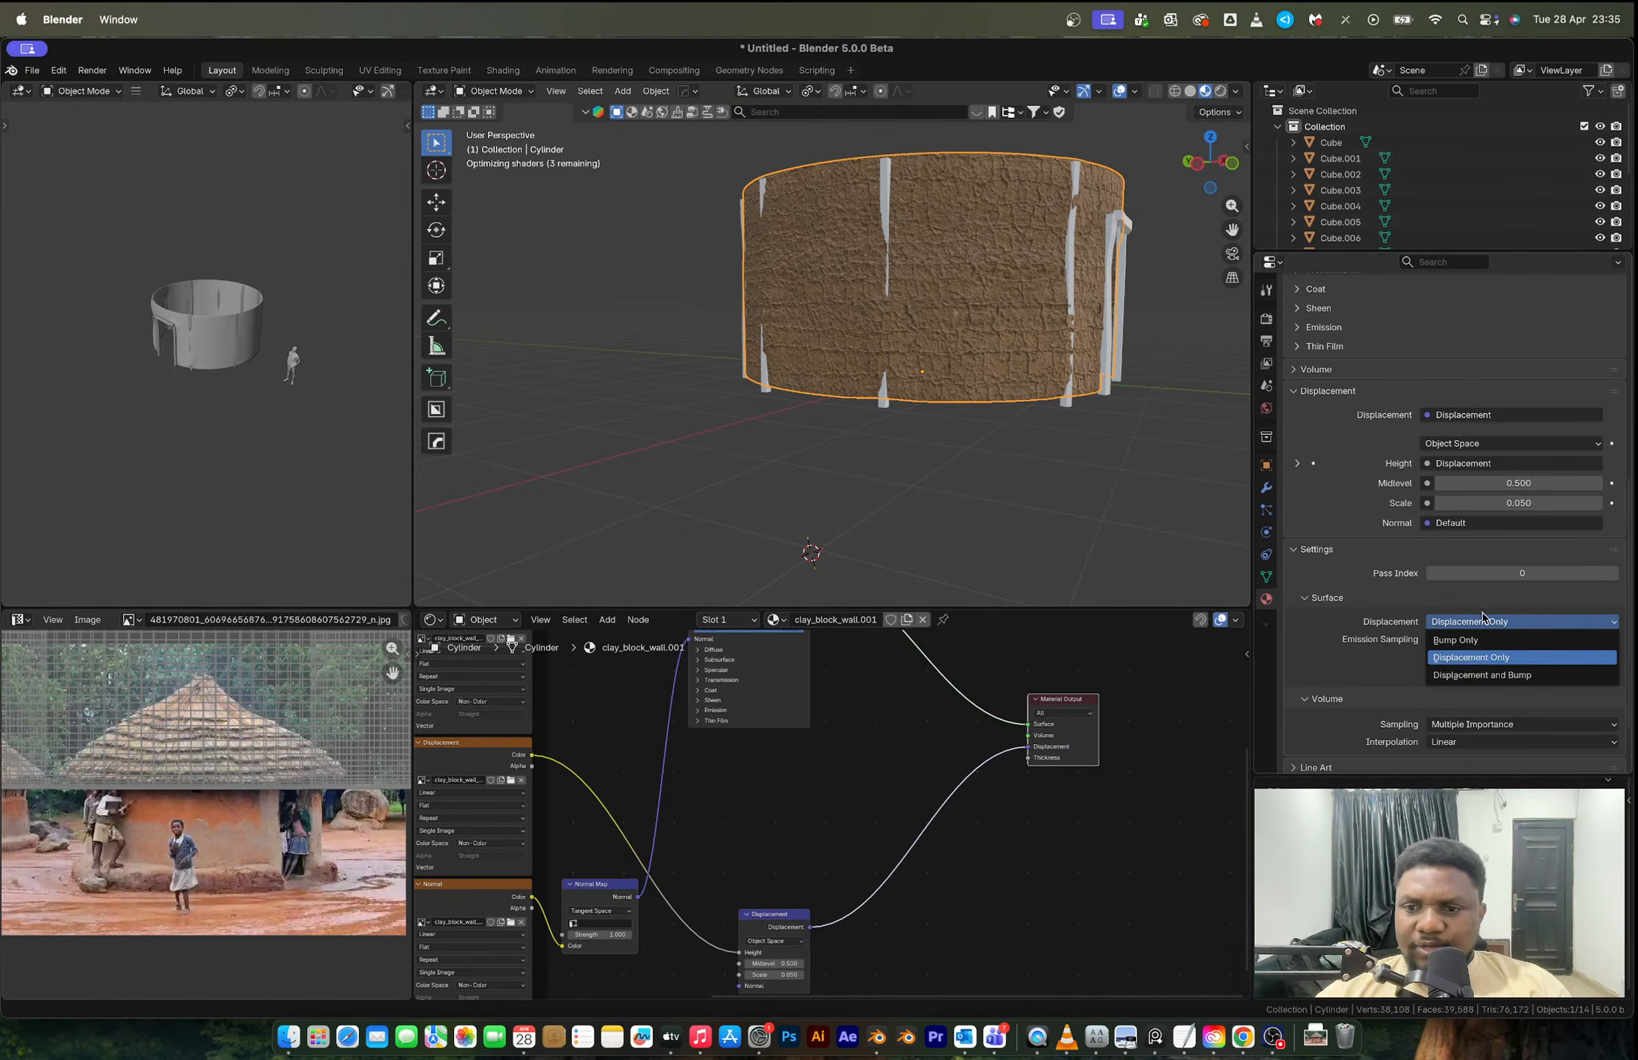
{"action": "left_click", "coordinate": [1485, 675]}
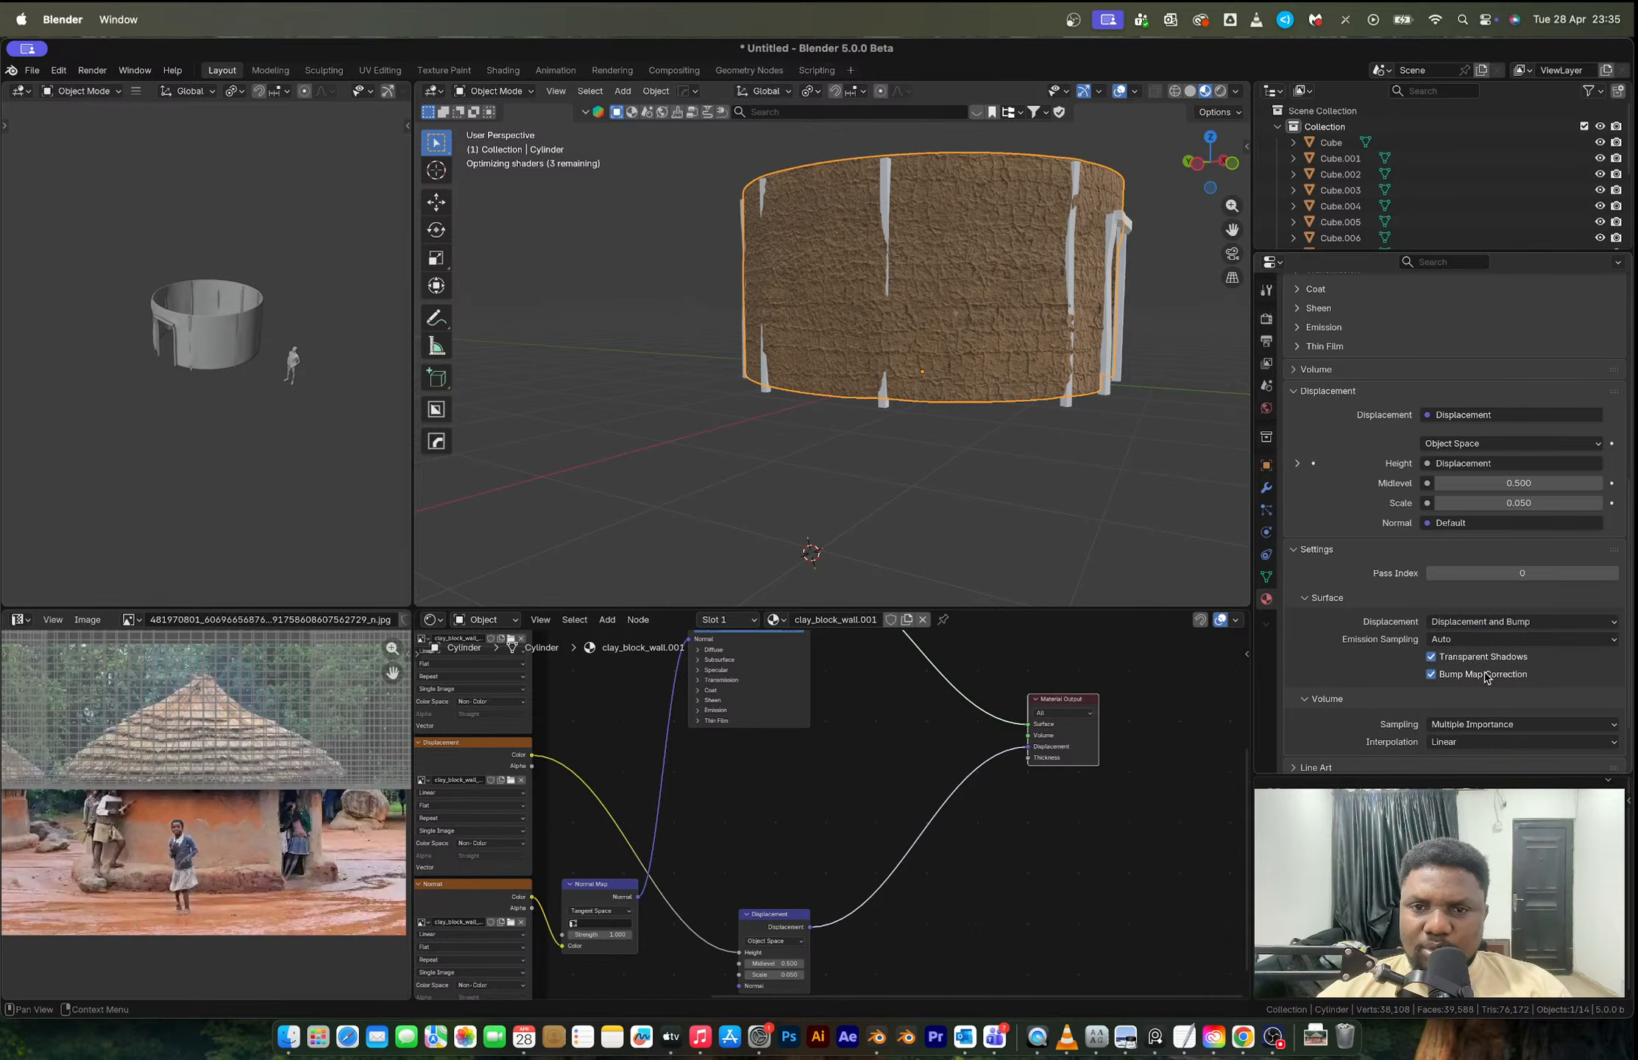
Step: Display the hut wall in Rendered shading and open the World properties
{"action": "middle_click_drag", "start_coordinate": [1031, 346], "coordinate": [899, 340]}
{"action": "key", "text": "z"}
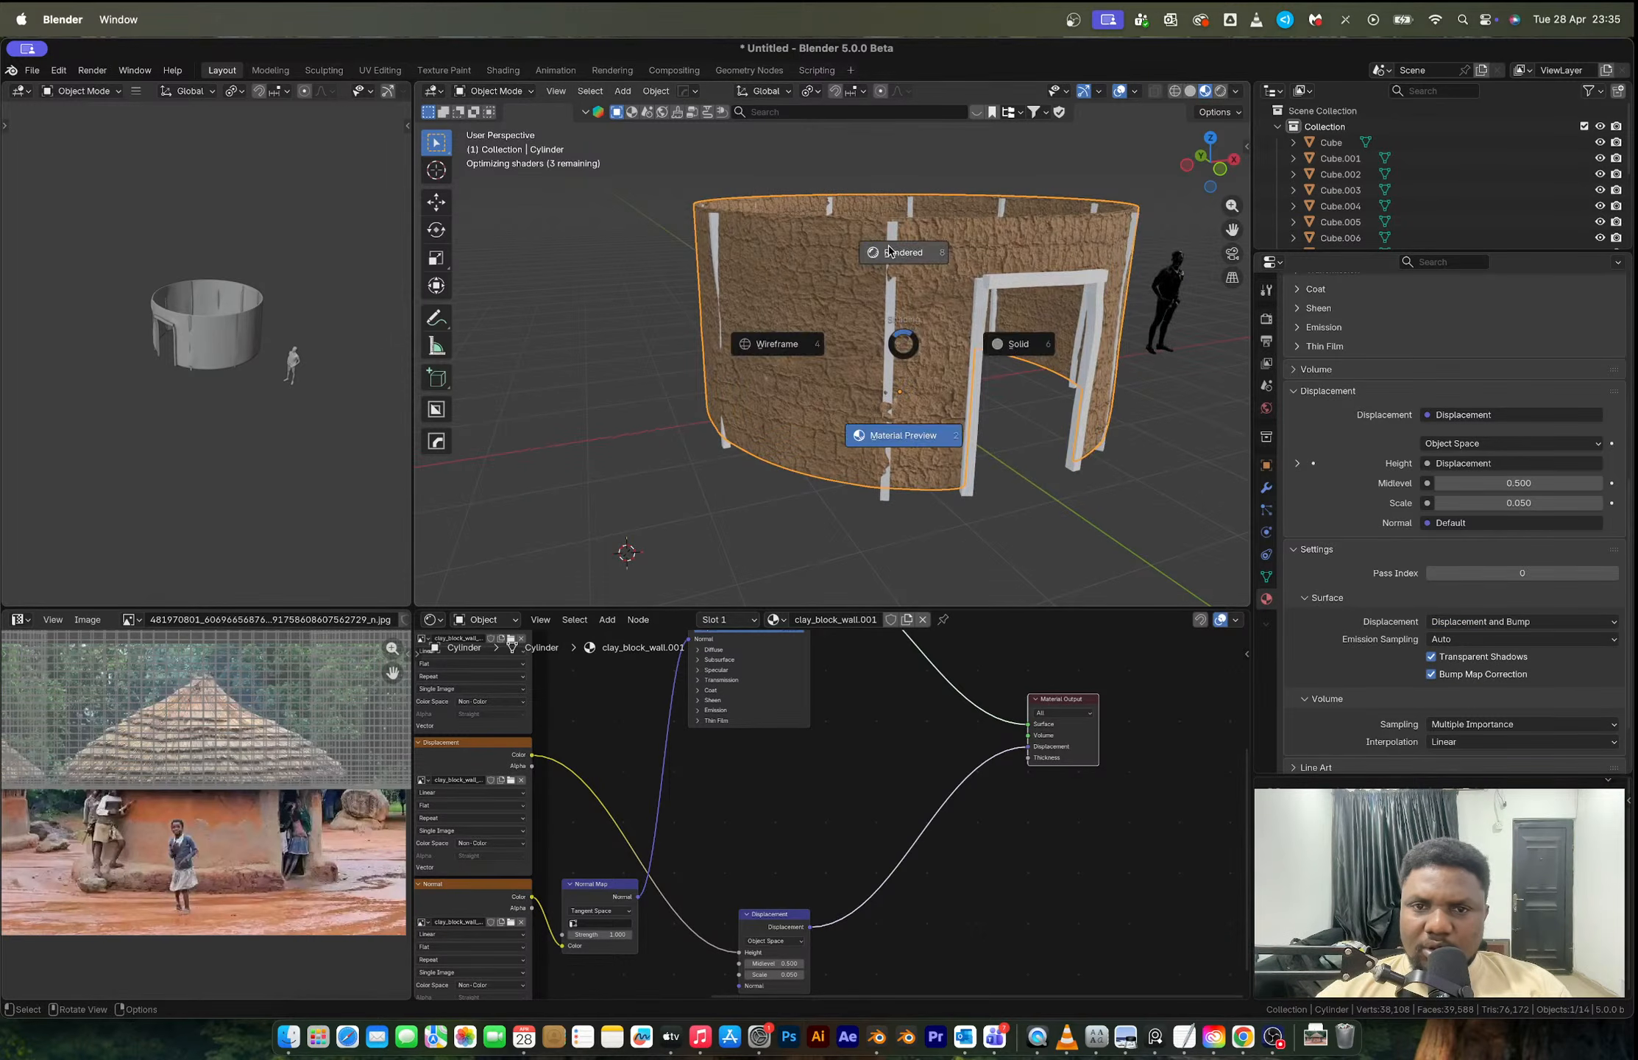
{"action": "left_click", "coordinate": [898, 252]}
{"action": "left_click", "coordinate": [1266, 408]}
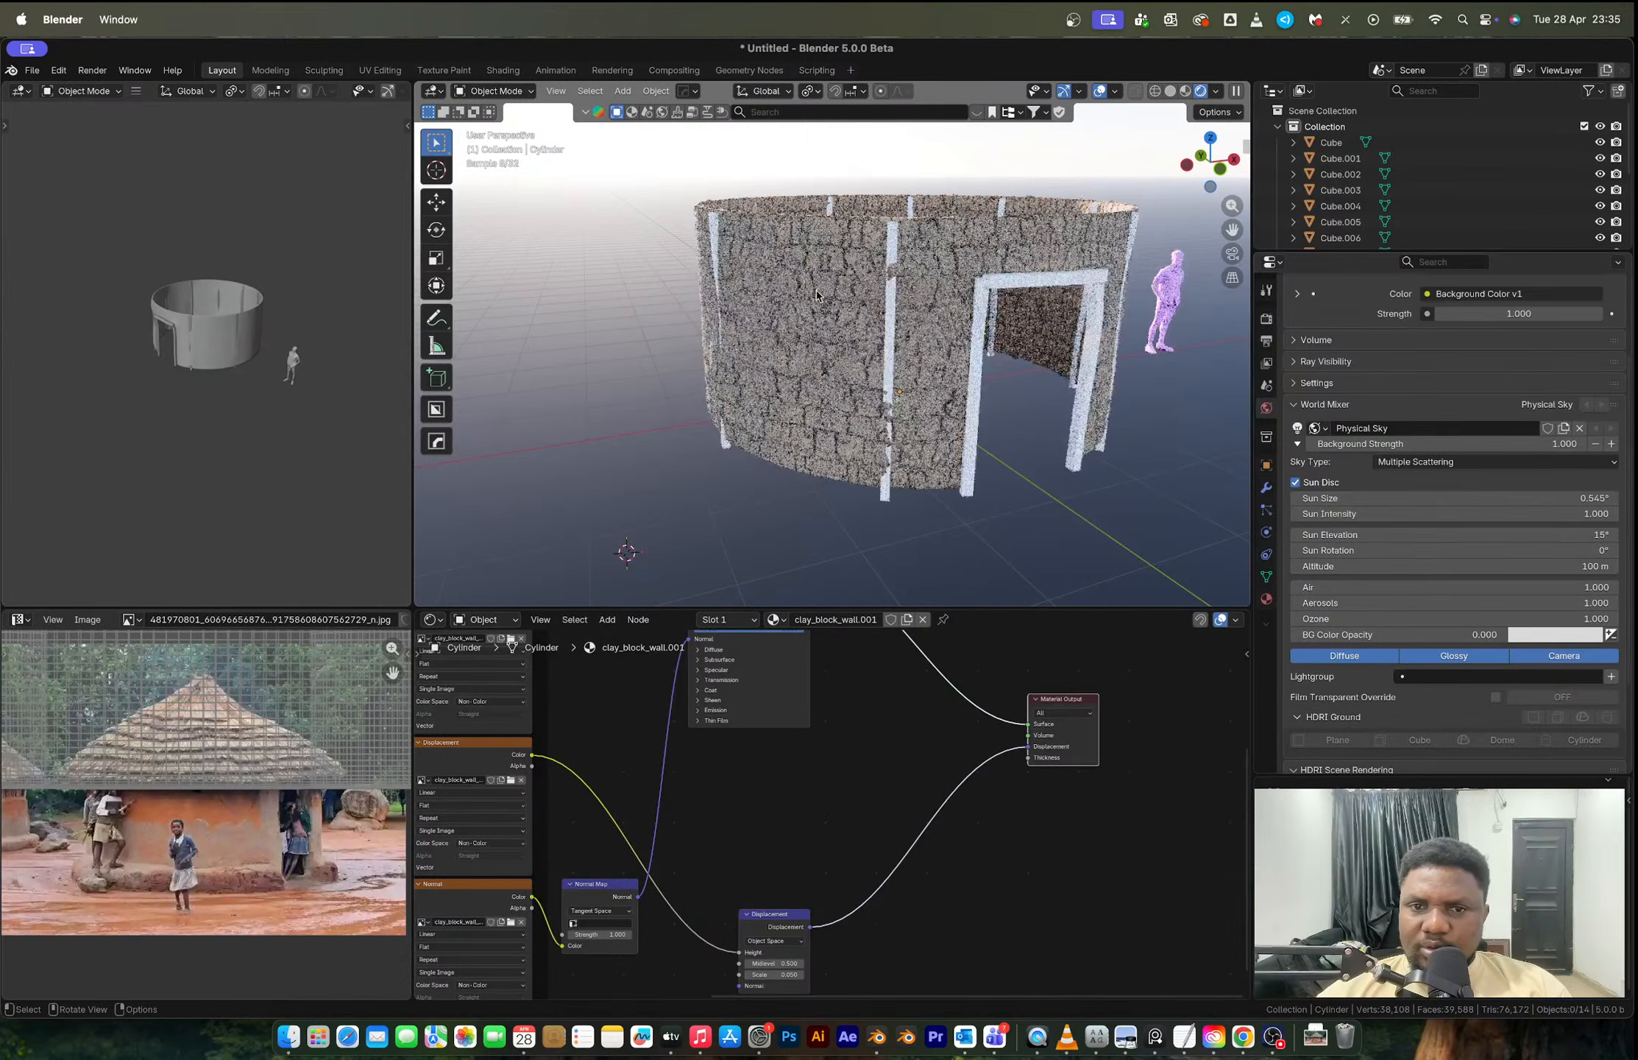
{"action": "scroll", "coordinate": [817, 296], "scroll_direction": "up", "scroll_amount": 3}
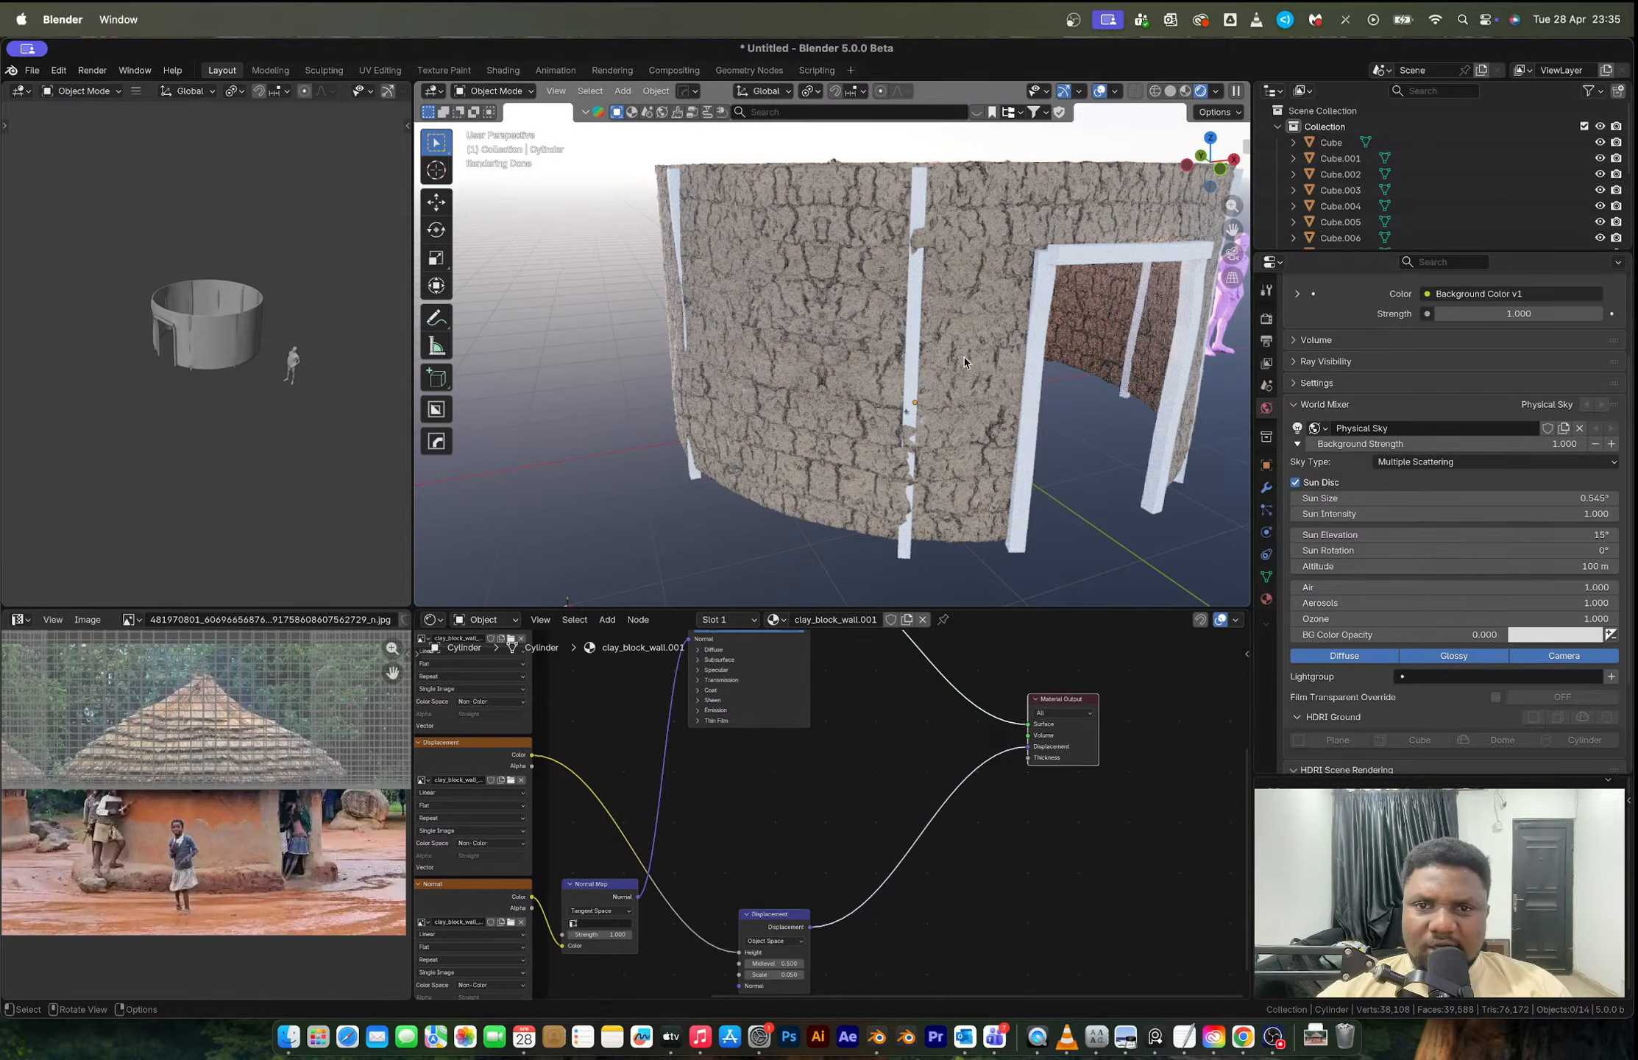
Step: Spread out the clay_block_wall.001 node layout by moving the Material Output and Principled BSDF nodes farther from the texture nodes
{"action": "middle_click_drag", "start_coordinate": [925, 769], "coordinate": [836, 831]}
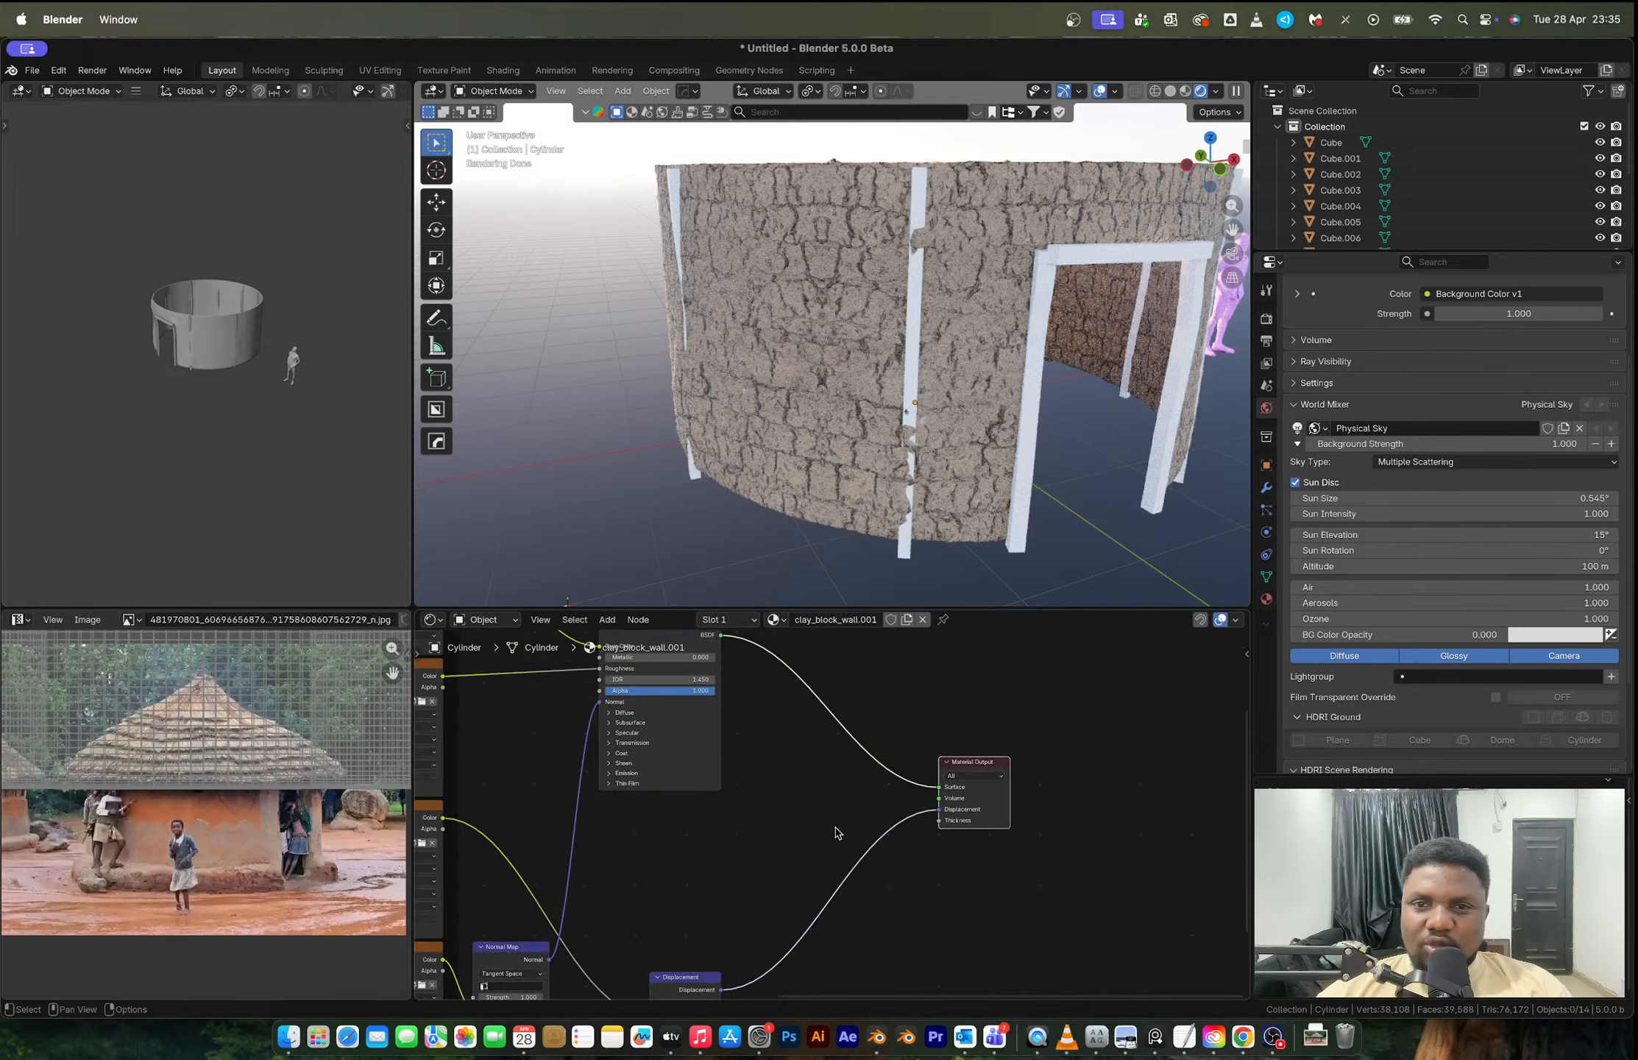
{"action": "left_click_drag", "start_coordinate": [890, 720], "coordinate": [1066, 856]}
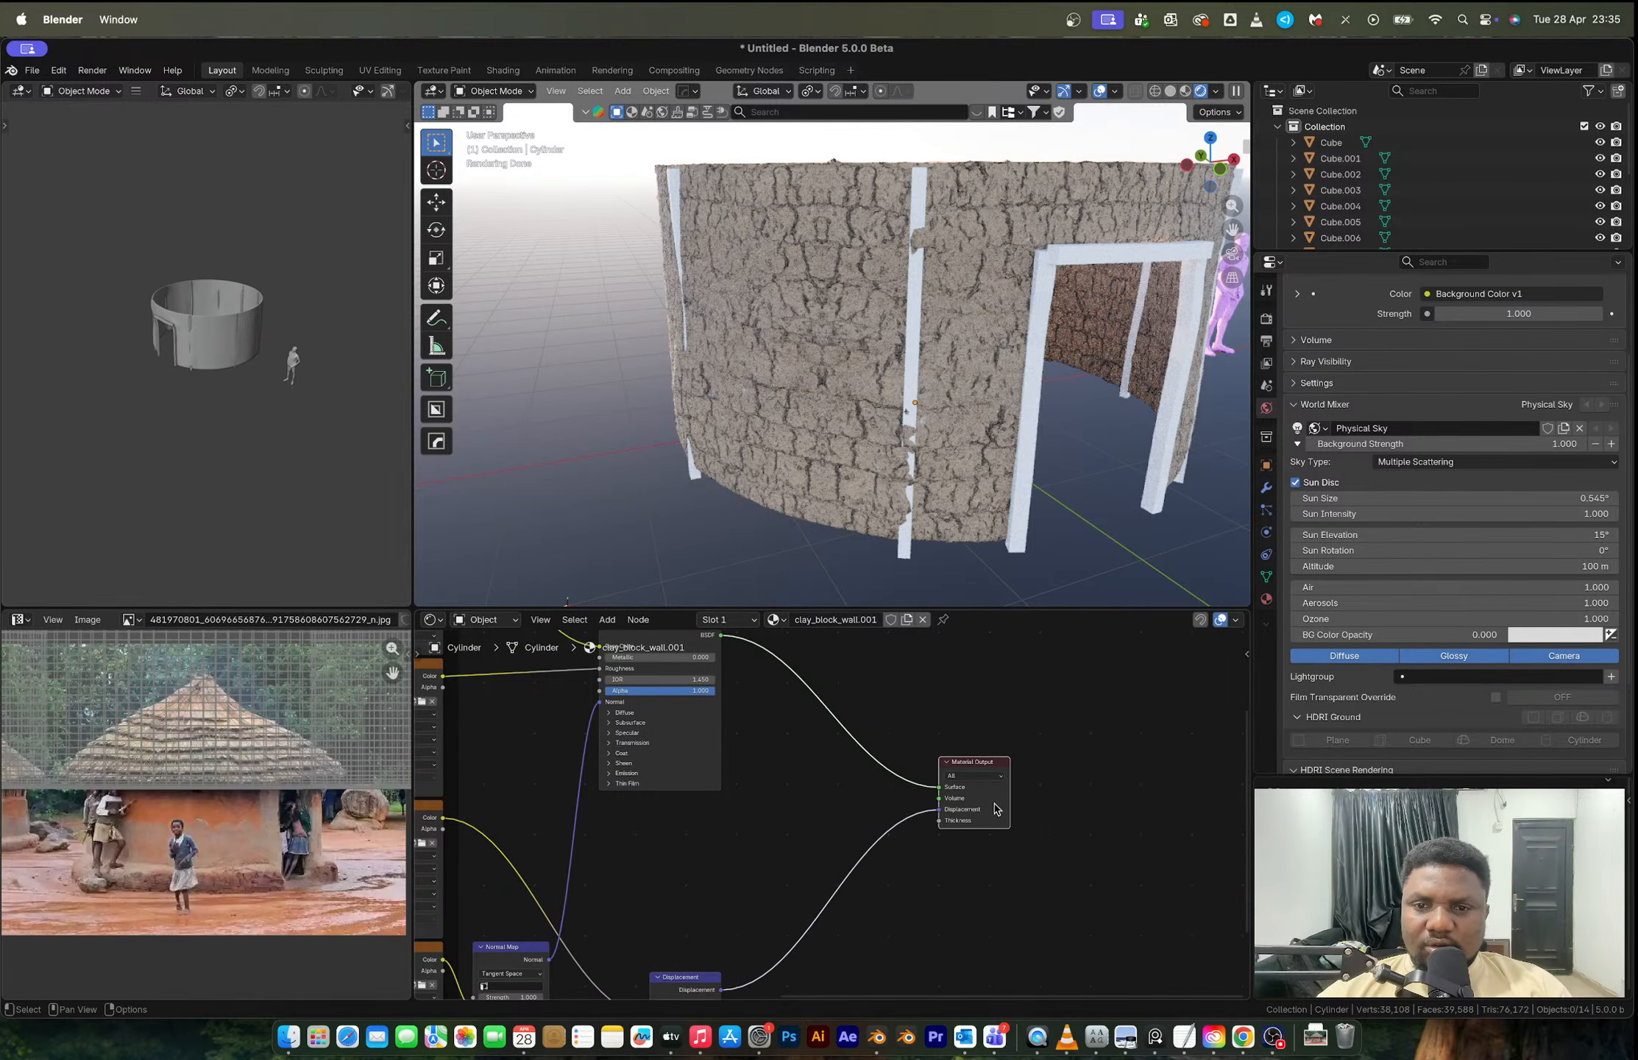
{"action": "left_click_drag", "start_coordinate": [995, 808], "coordinate": [1181, 806]}
{"action": "scroll", "coordinate": [761, 775], "scroll_direction": "up", "scroll_amount": 5}
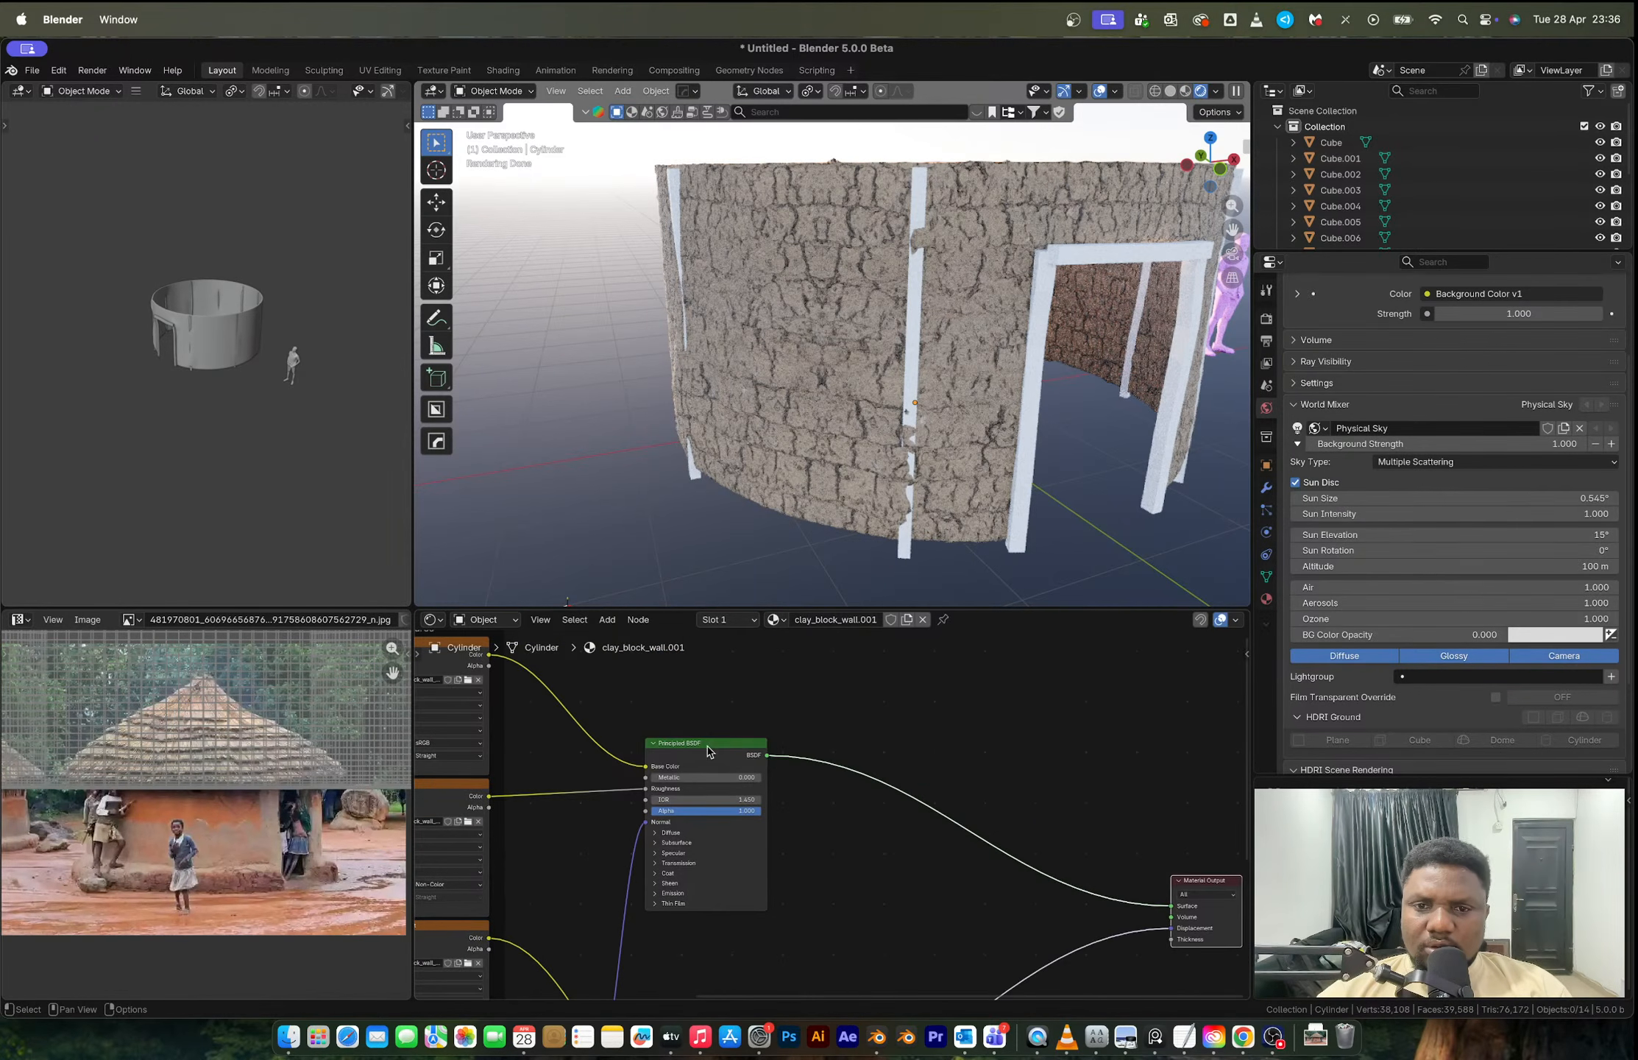
{"action": "left_click_drag", "start_coordinate": [708, 750], "coordinate": [942, 755]}
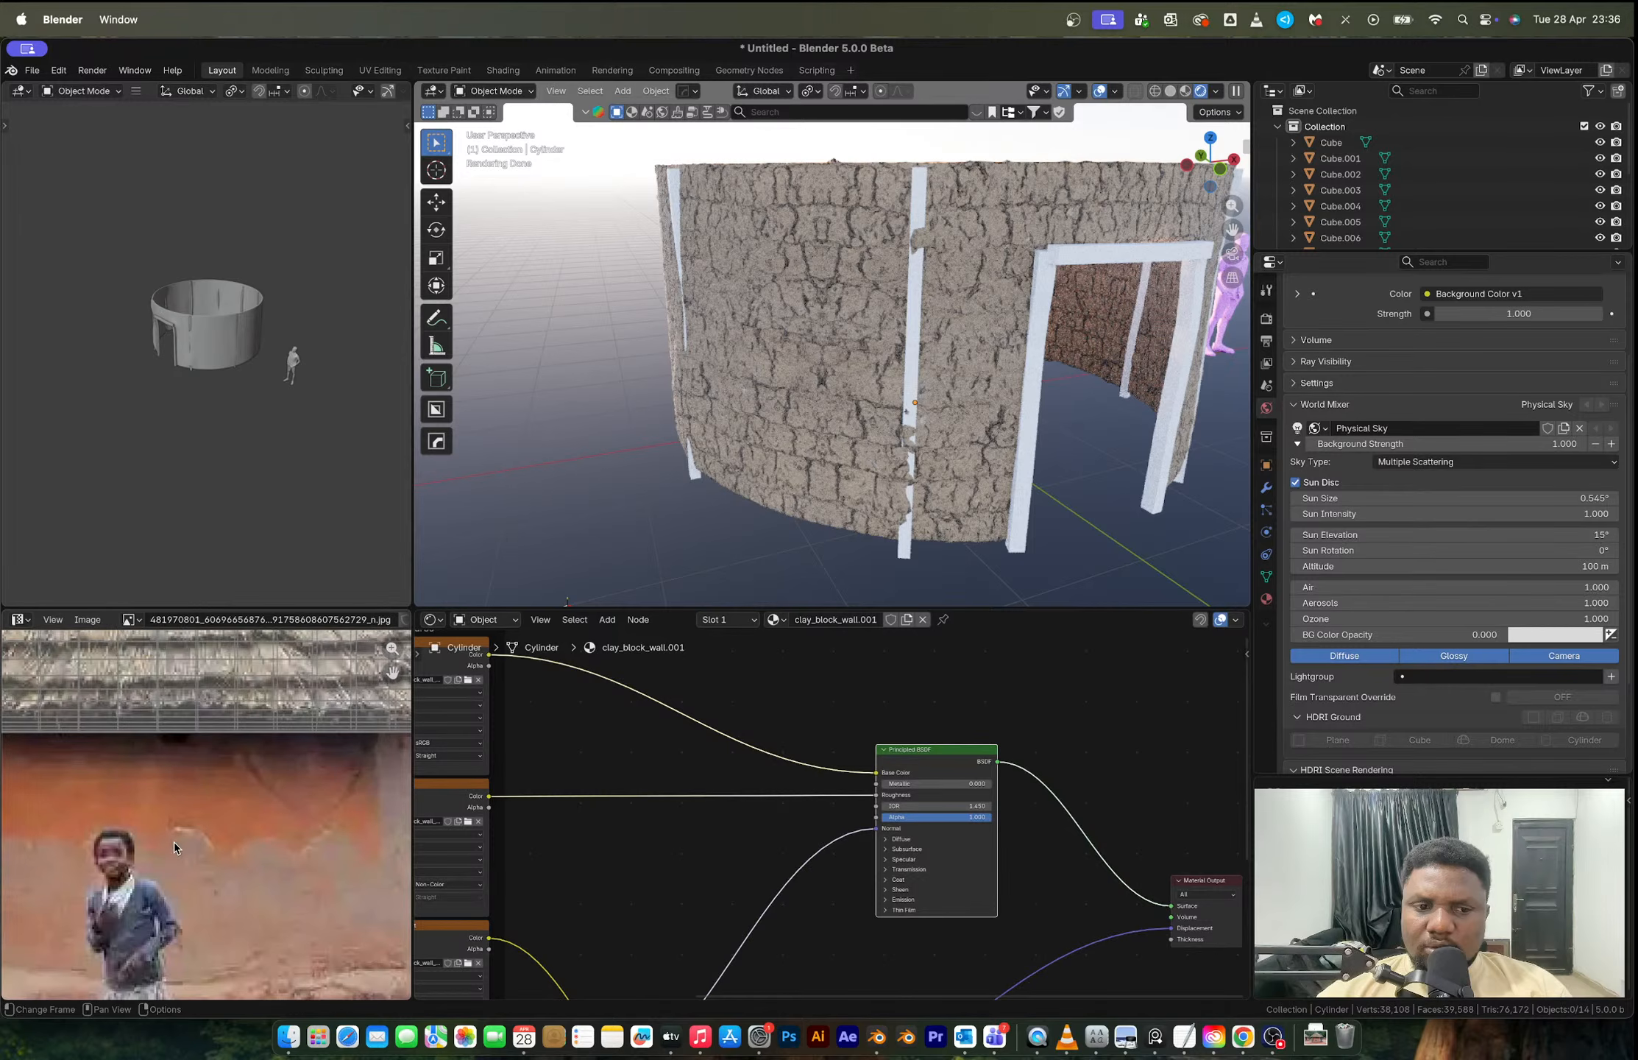
Step: Set the Displacement node's Scale to 1 in the clay wall material
{"action": "middle_click_drag", "start_coordinate": [888, 416], "coordinate": [876, 326]}
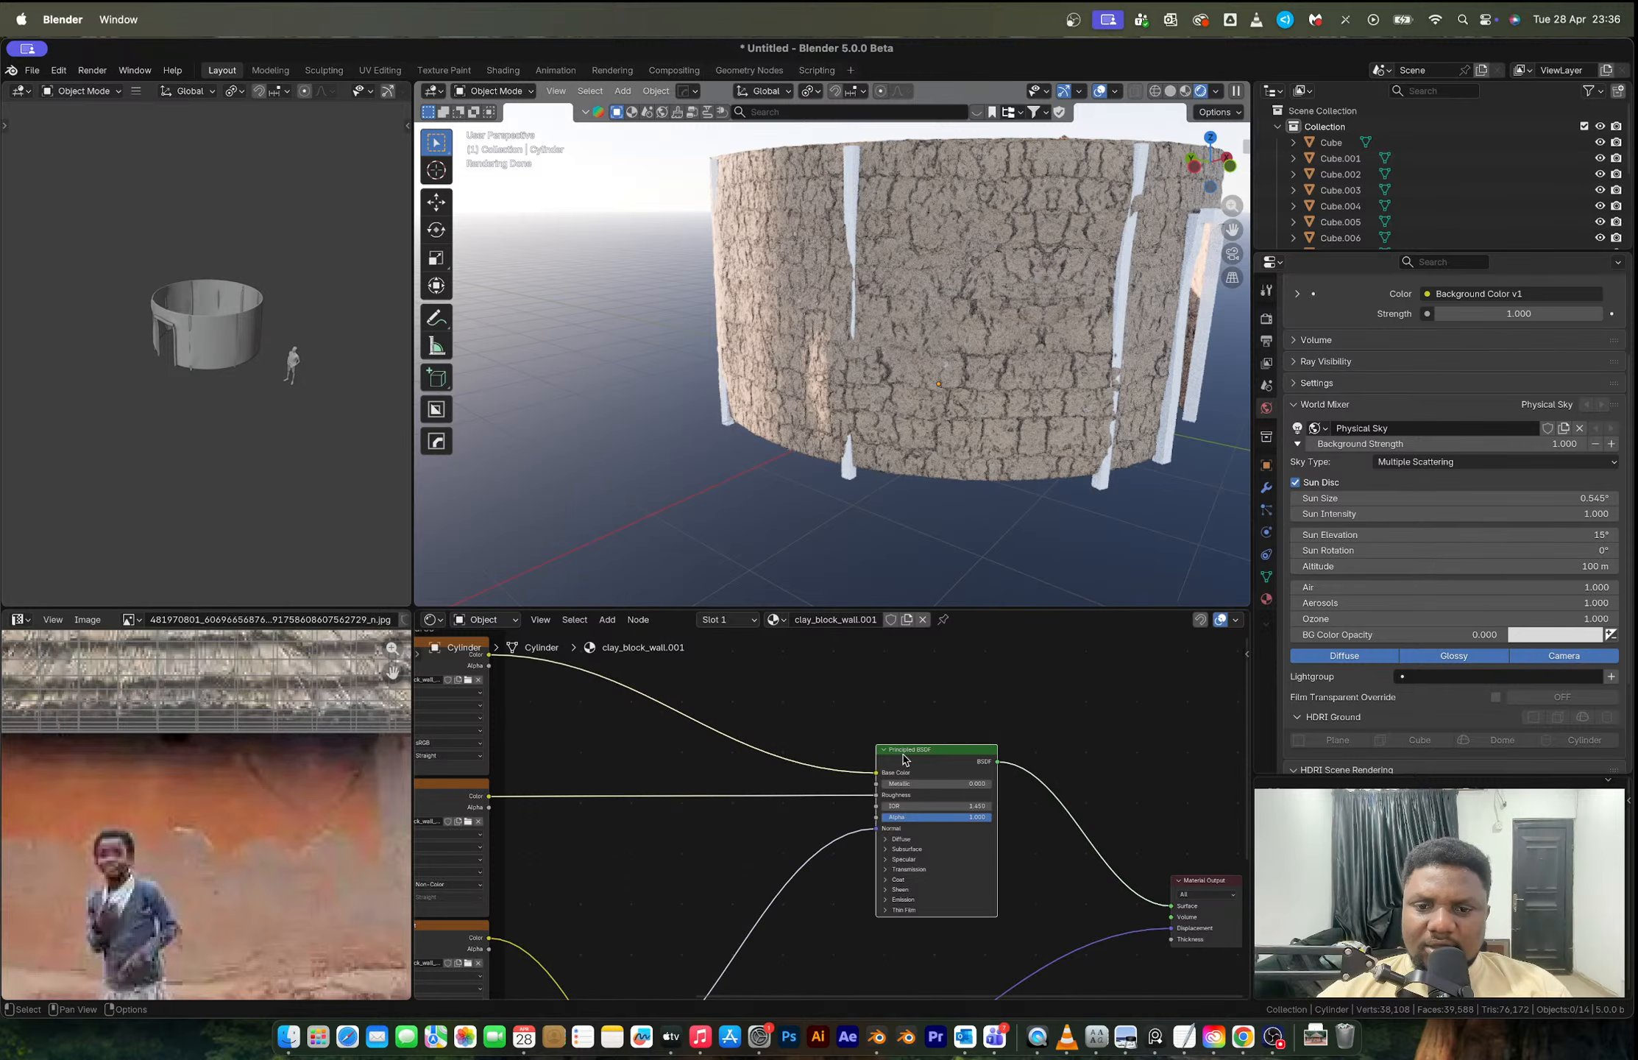
{"action": "middle_click_drag", "start_coordinate": [746, 745], "coordinate": [817, 786]}
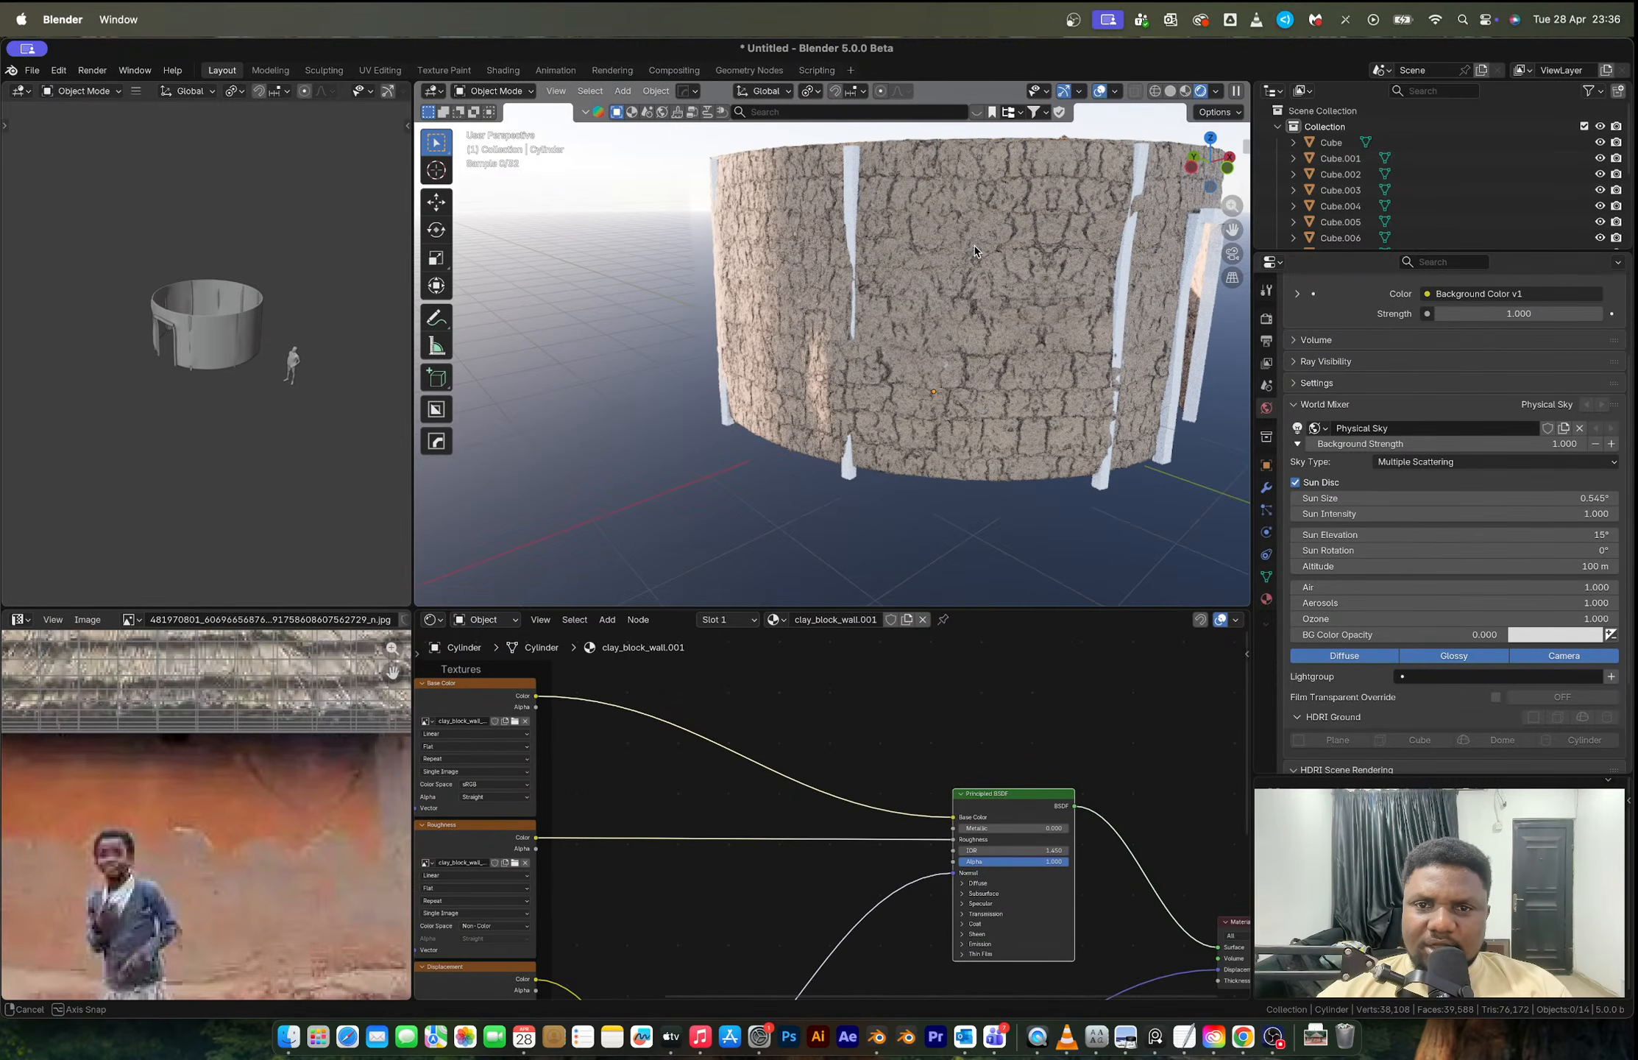
{"action": "middle_click_drag", "start_coordinate": [811, 886], "coordinate": [823, 671]}
{"action": "middle_click_drag", "start_coordinate": [804, 842], "coordinate": [781, 699]}
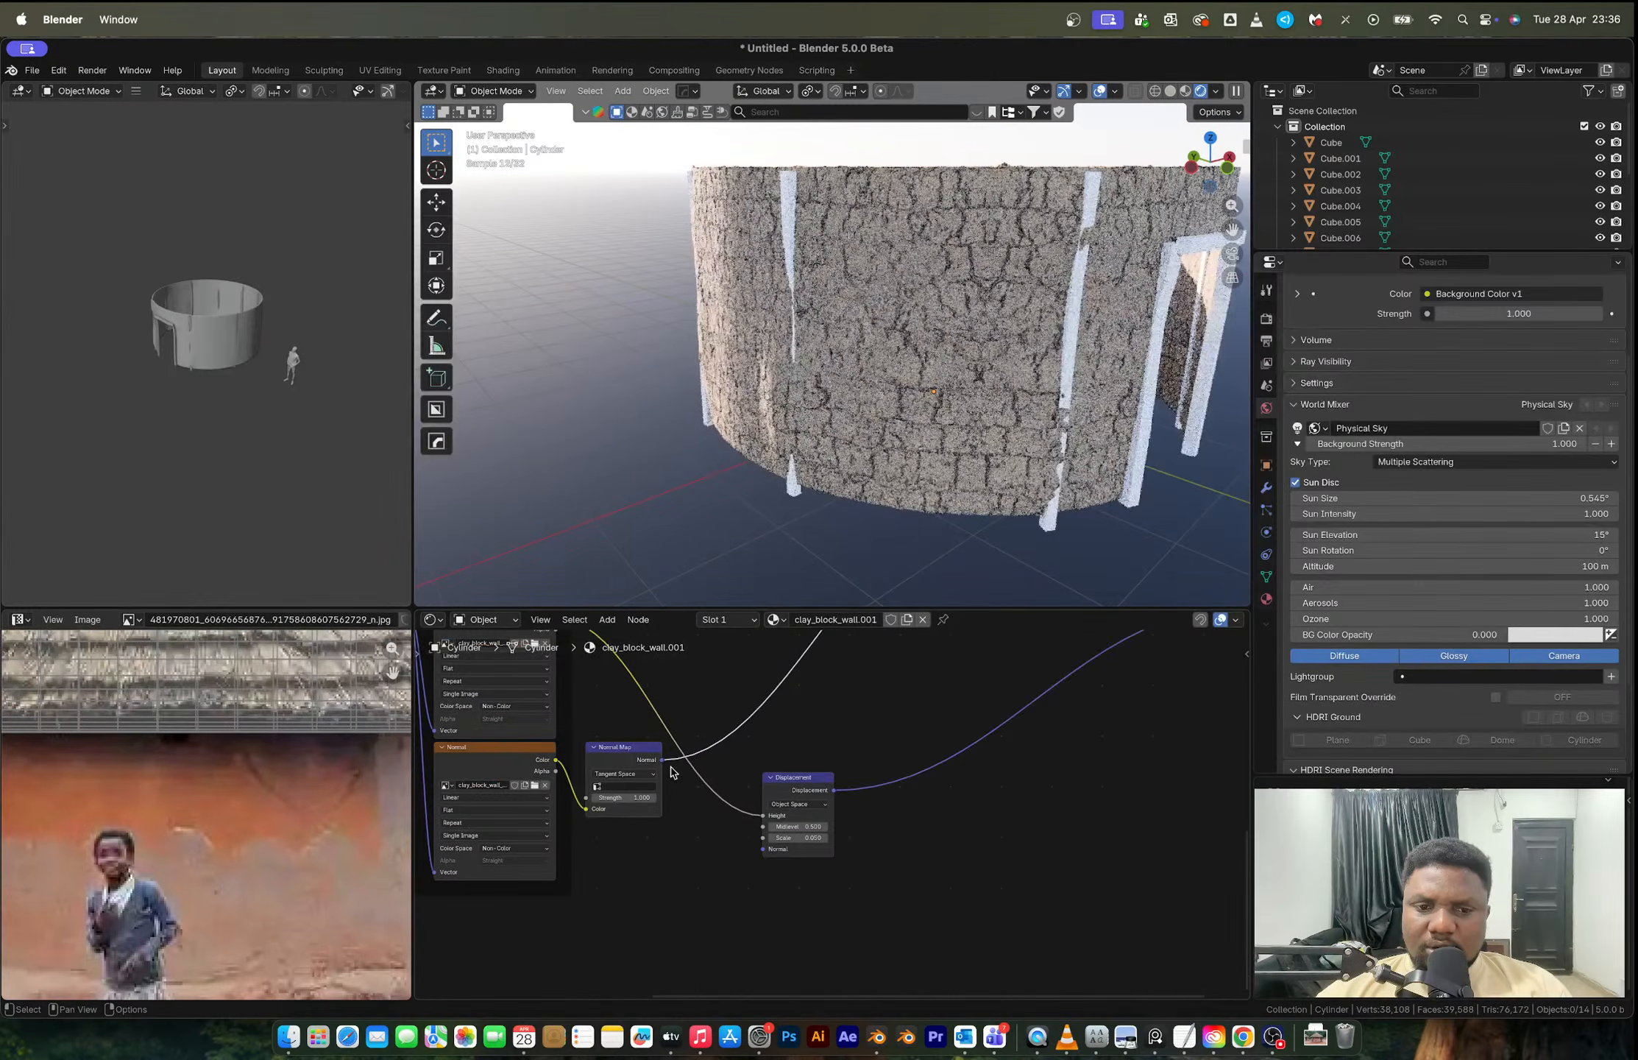
{"action": "middle_click_drag", "start_coordinate": [670, 766], "coordinate": [682, 872]}
{"action": "scroll", "coordinate": [768, 894], "scroll_direction": "up", "scroll_amount": 1}
{"action": "scroll", "coordinate": [768, 894], "scroll_direction": "up", "scroll_amount": 5}
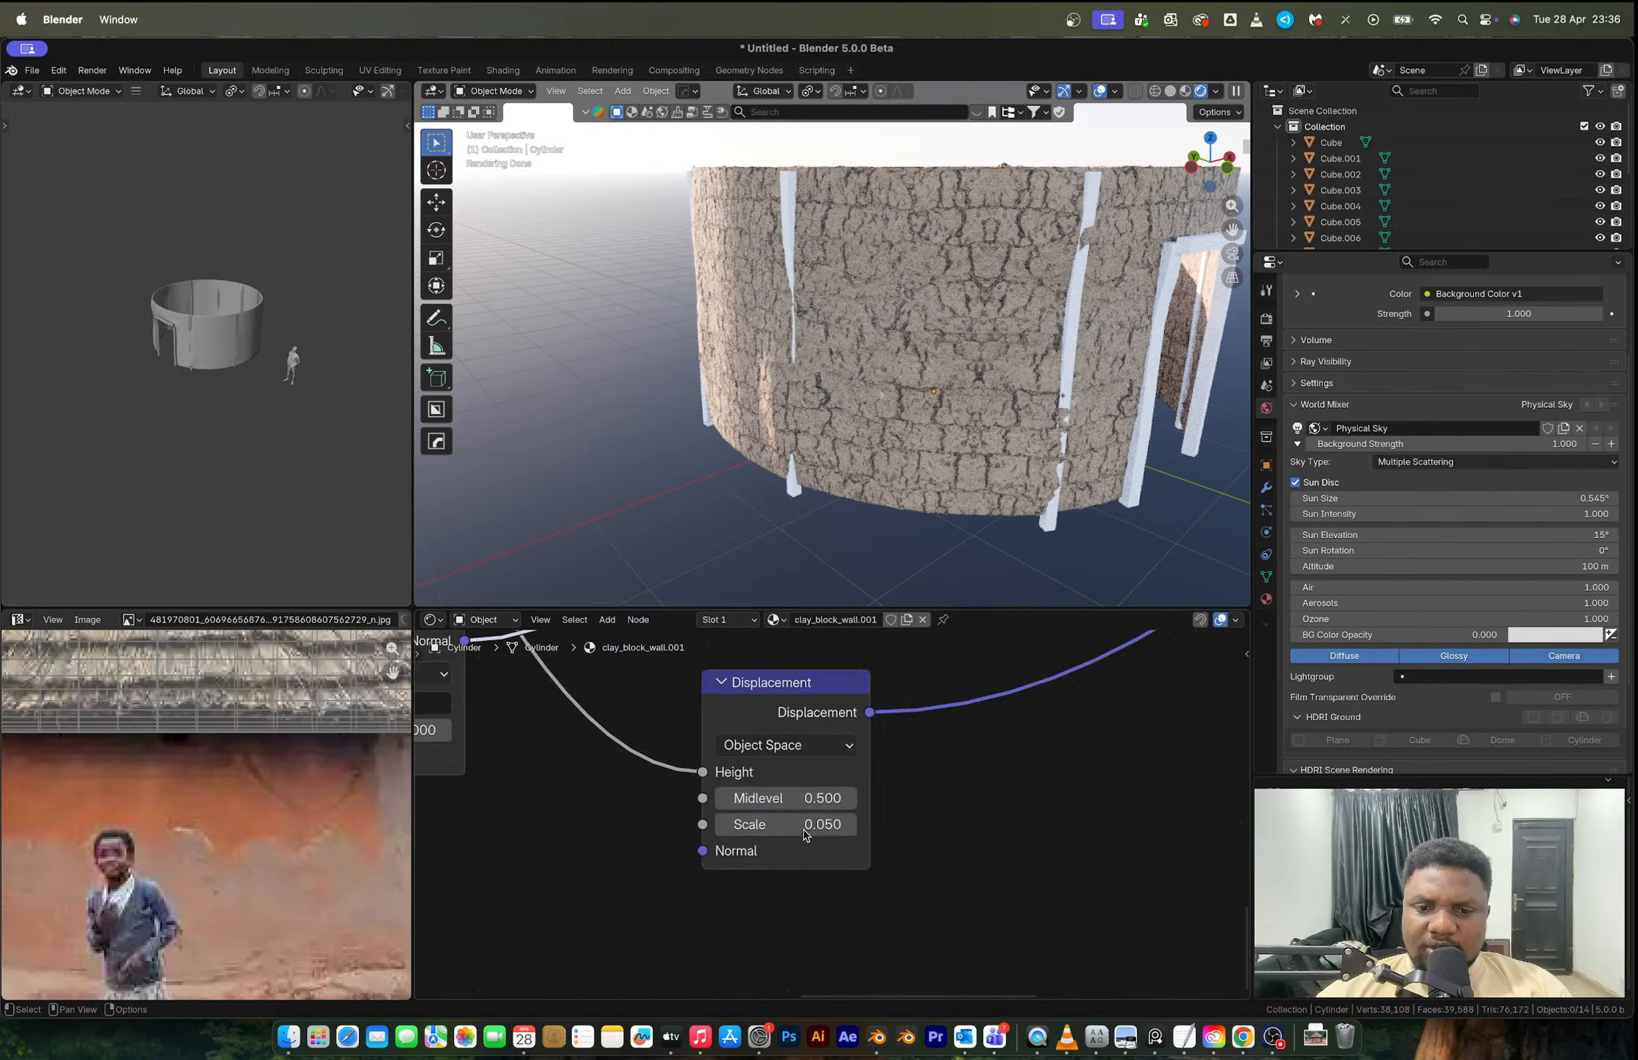
{"action": "left_click", "coordinate": [794, 830]}
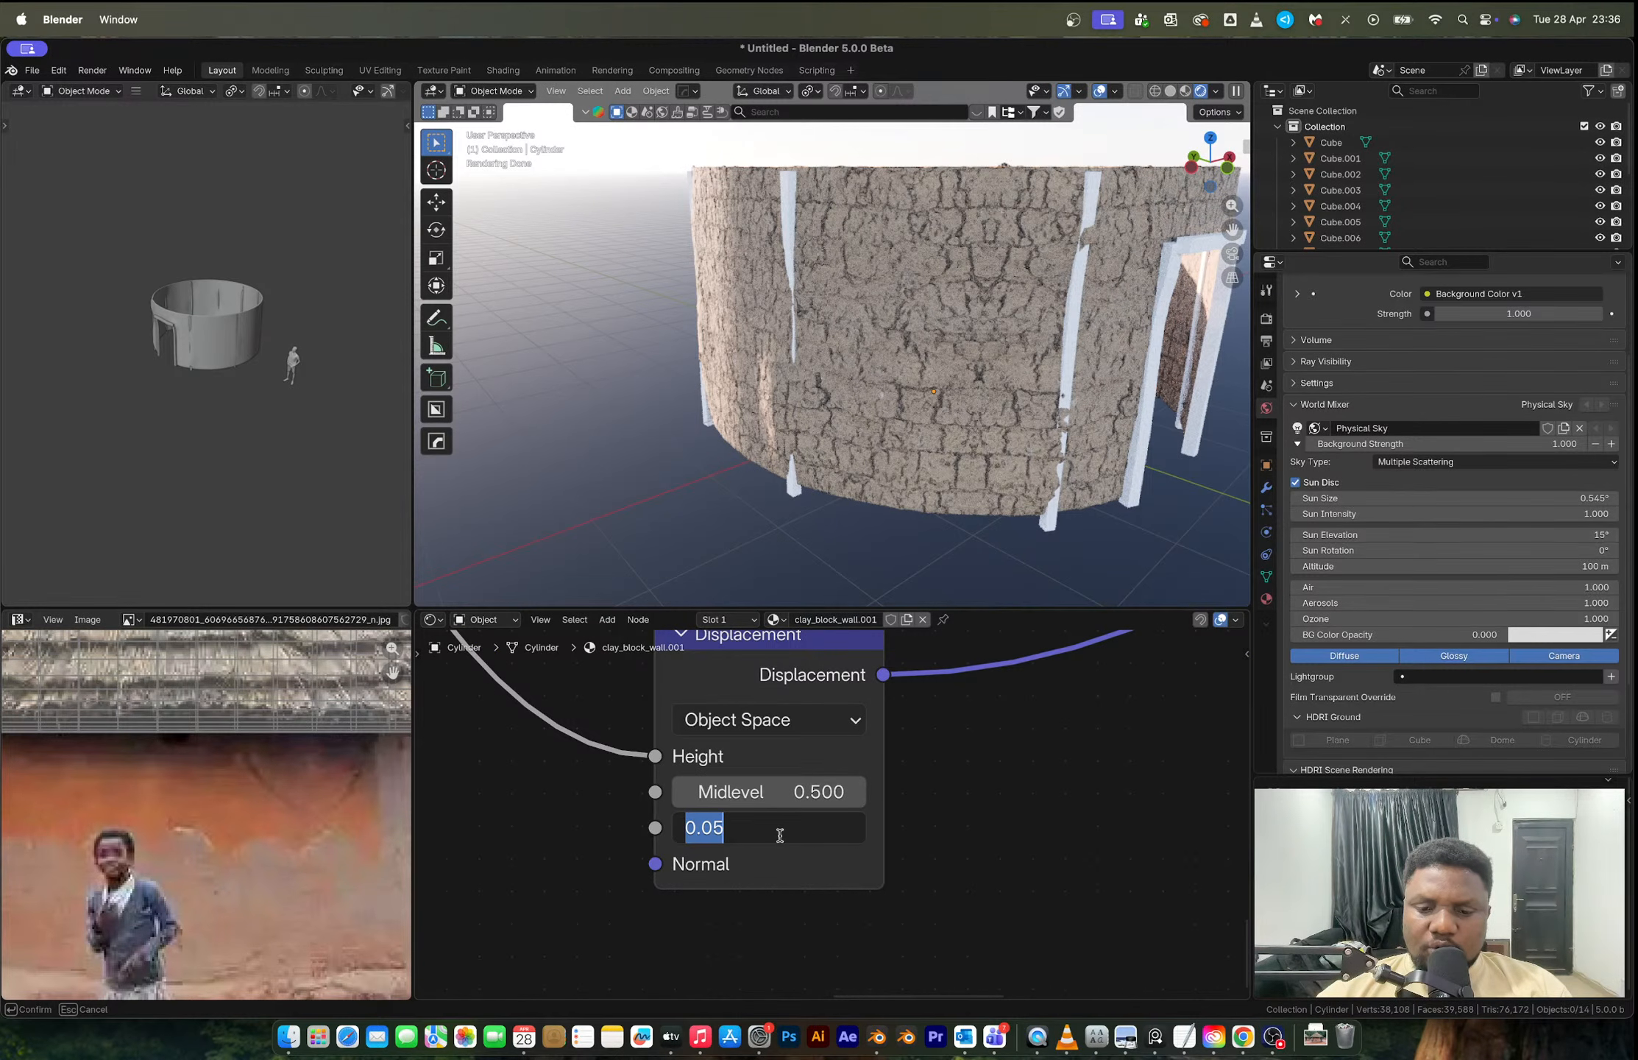
{"action": "type", "text": "1"}
{"action": "key", "text": "Return"}
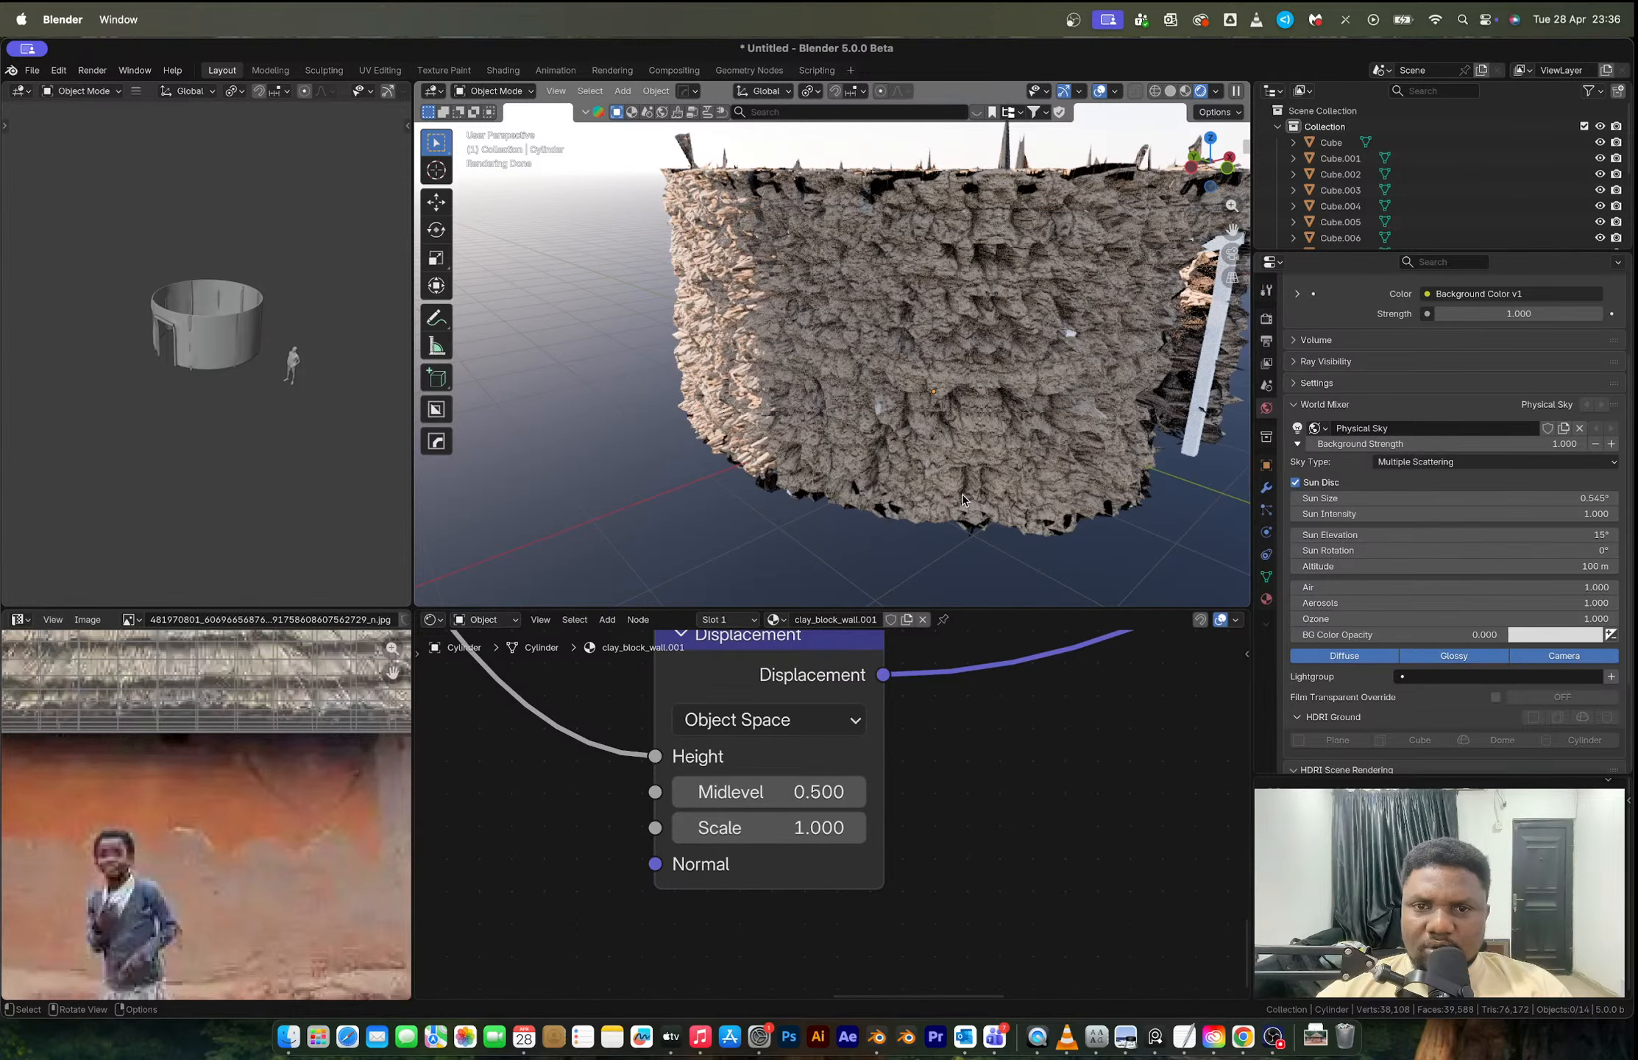
Step: Reduce the Displacement node's Scale to 0.2
{"action": "scroll", "coordinate": [830, 812], "scroll_direction": "up", "scroll_amount": 1}
{"action": "double_click", "coordinate": [763, 837]}
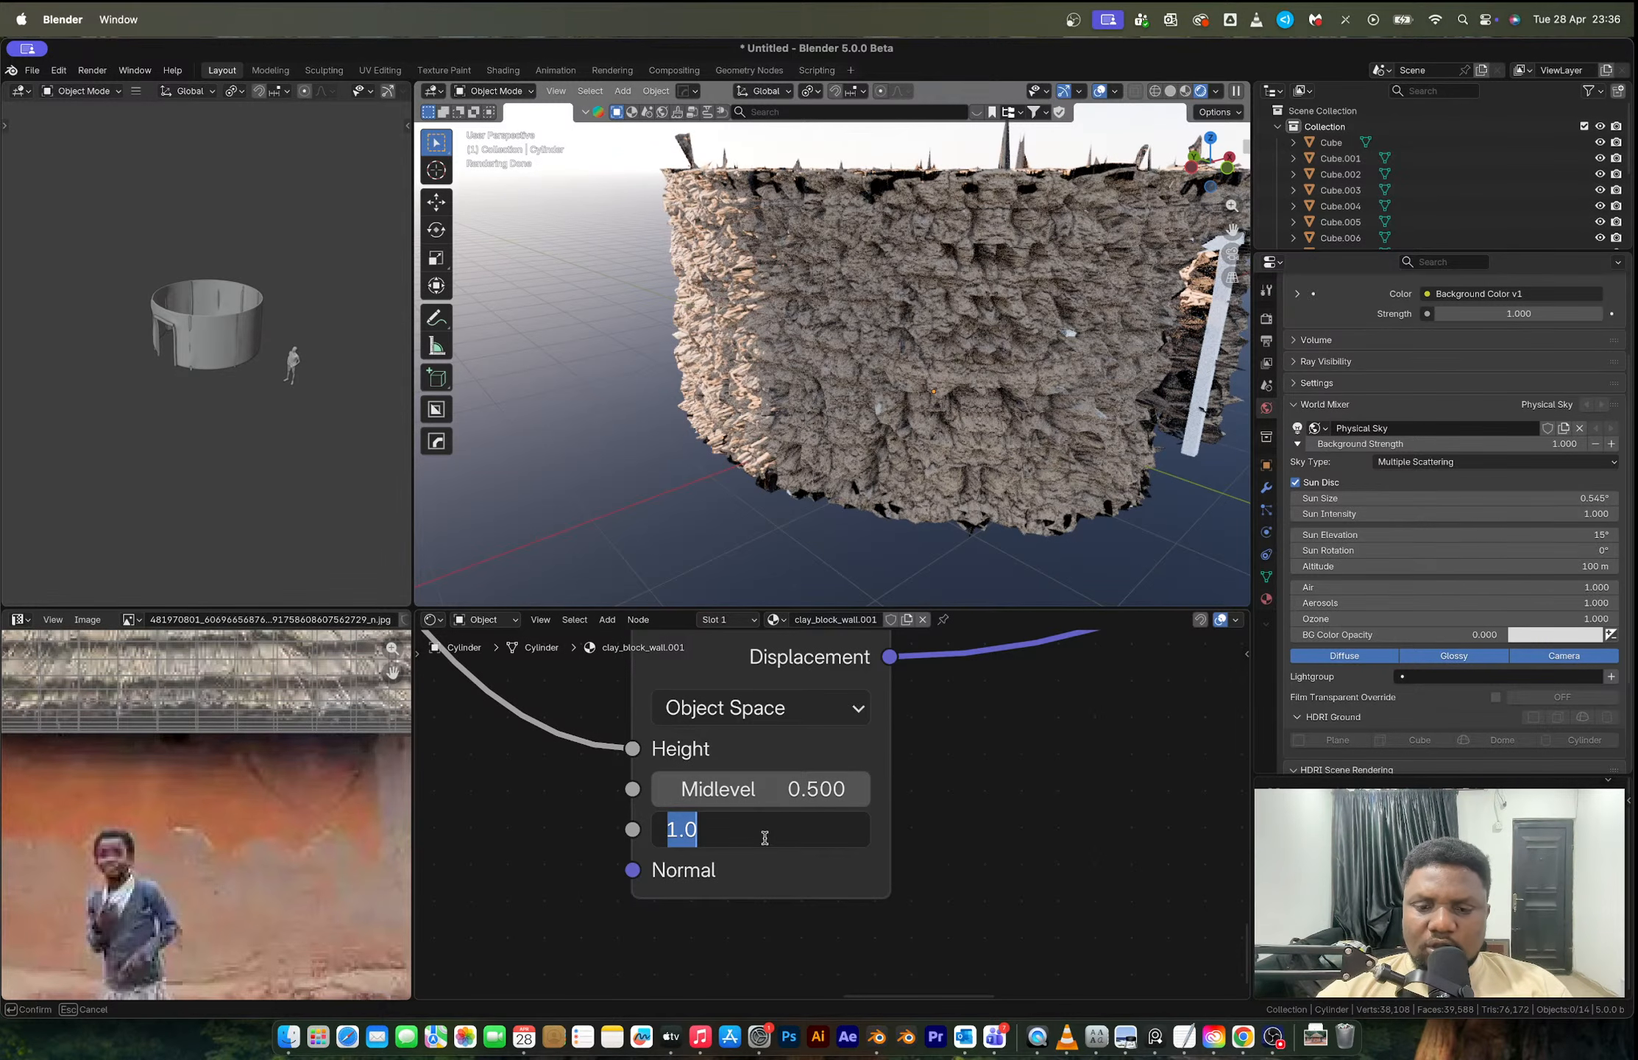
{"action": "type", "text": "."}
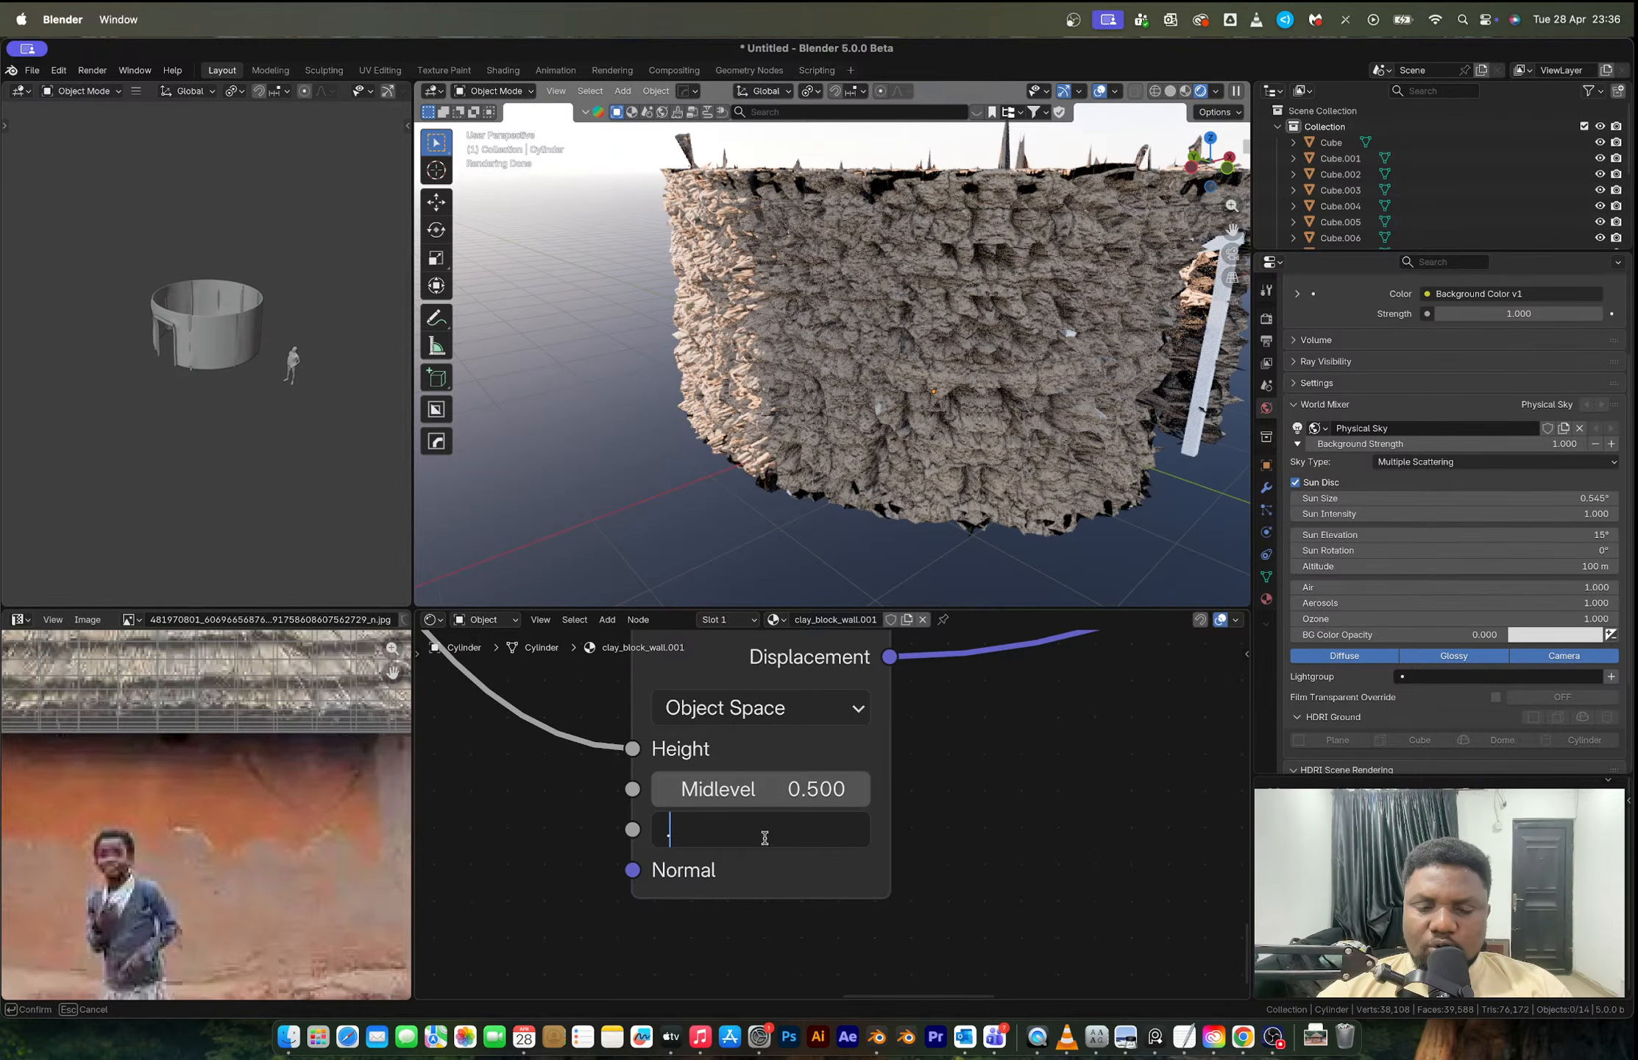
{"action": "type", "text": "2"}
{"action": "key", "text": "Return"}
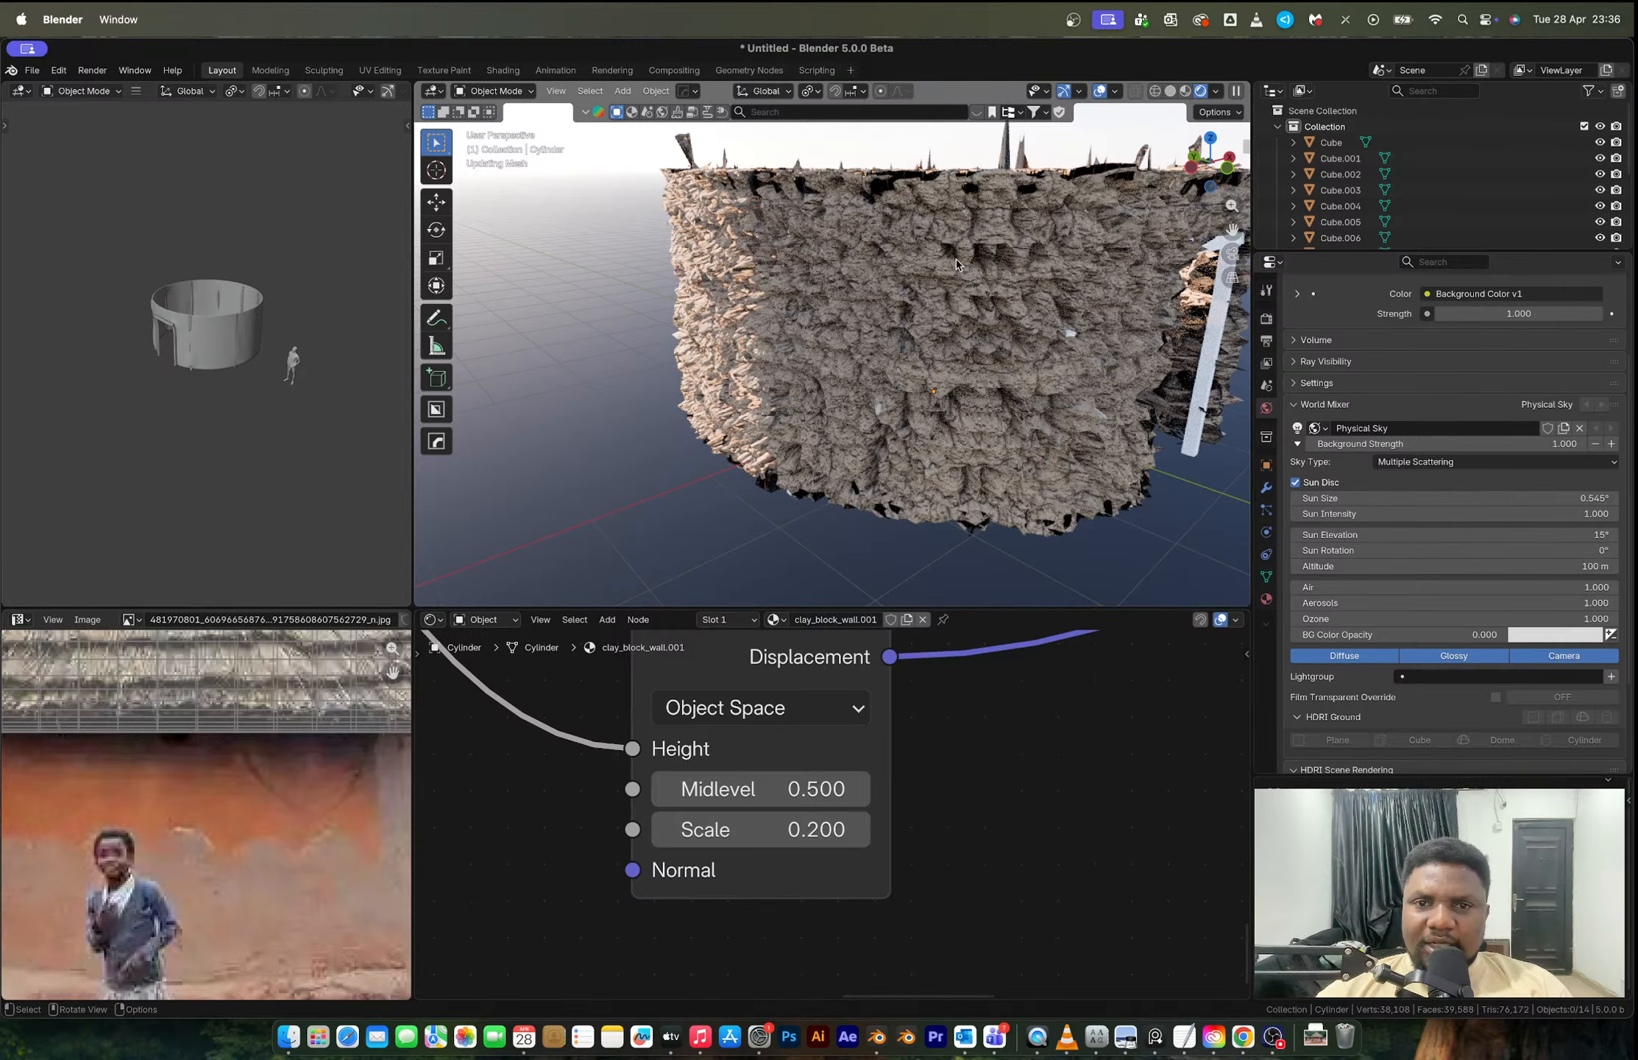
Step: Set the Displacement node's Scale back to 0.05
{"action": "left_click", "coordinate": [750, 834]}
{"action": "left_click", "coordinate": [749, 834]}
{"action": "key", "text": "BackSpace"}
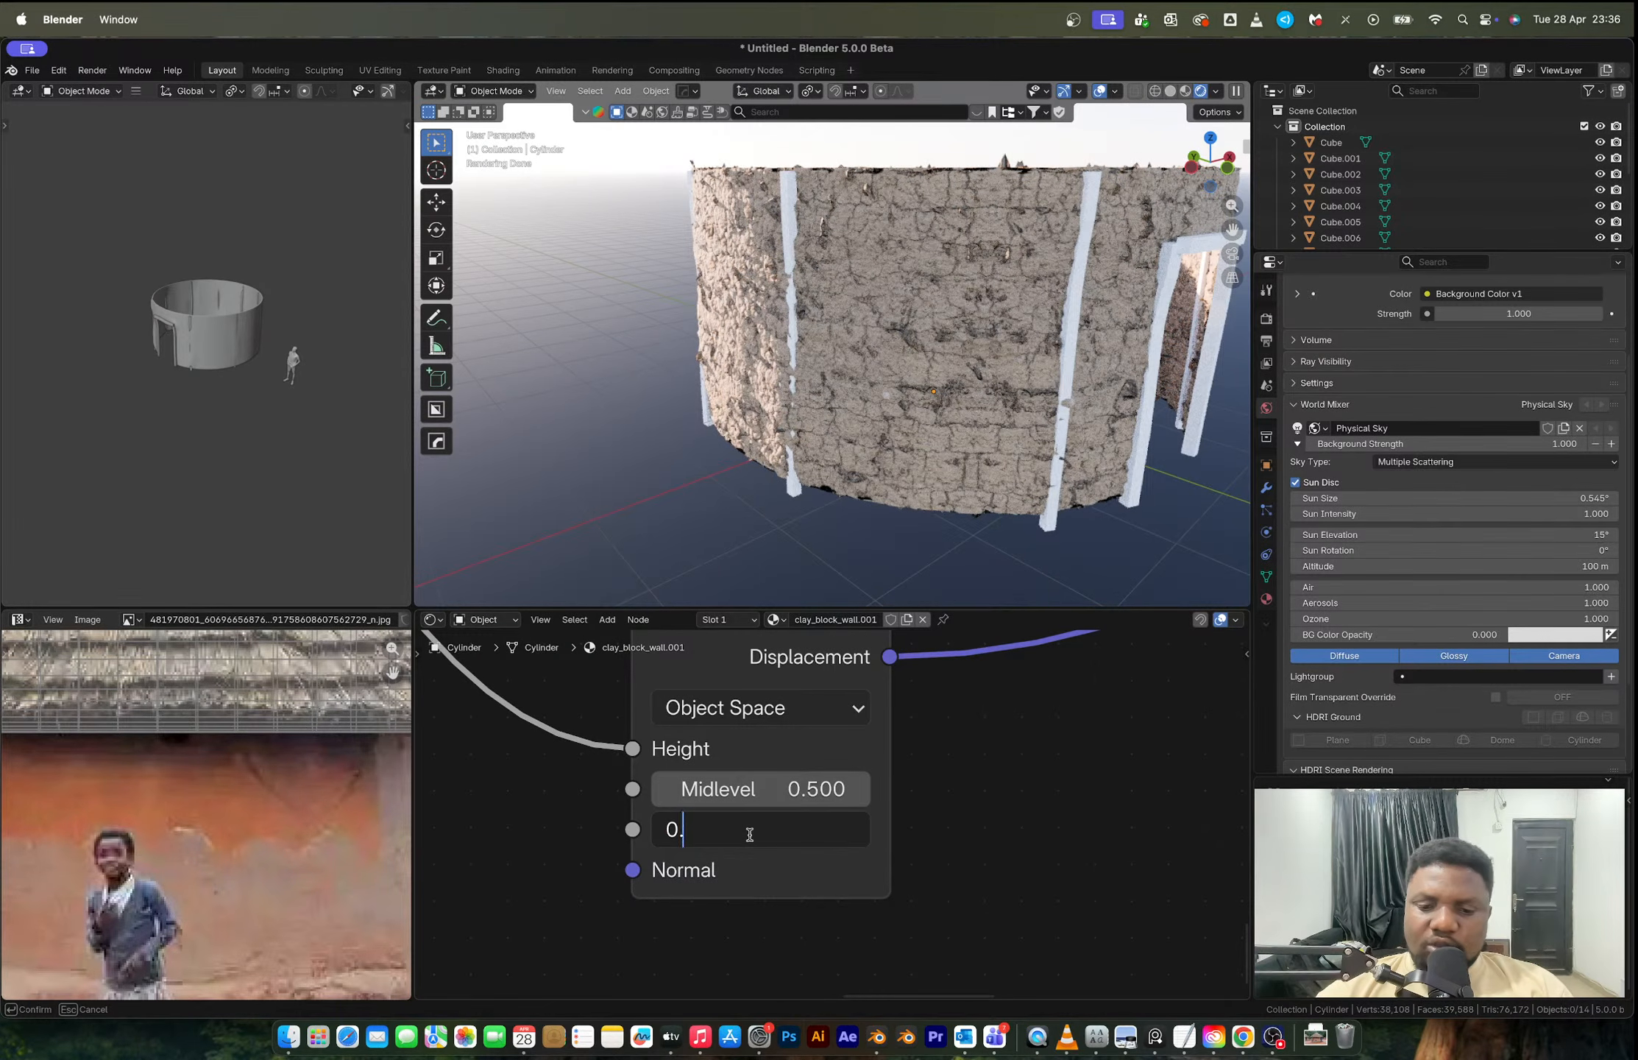
{"action": "type", "text": "05"}
{"action": "key", "text": "Return"}
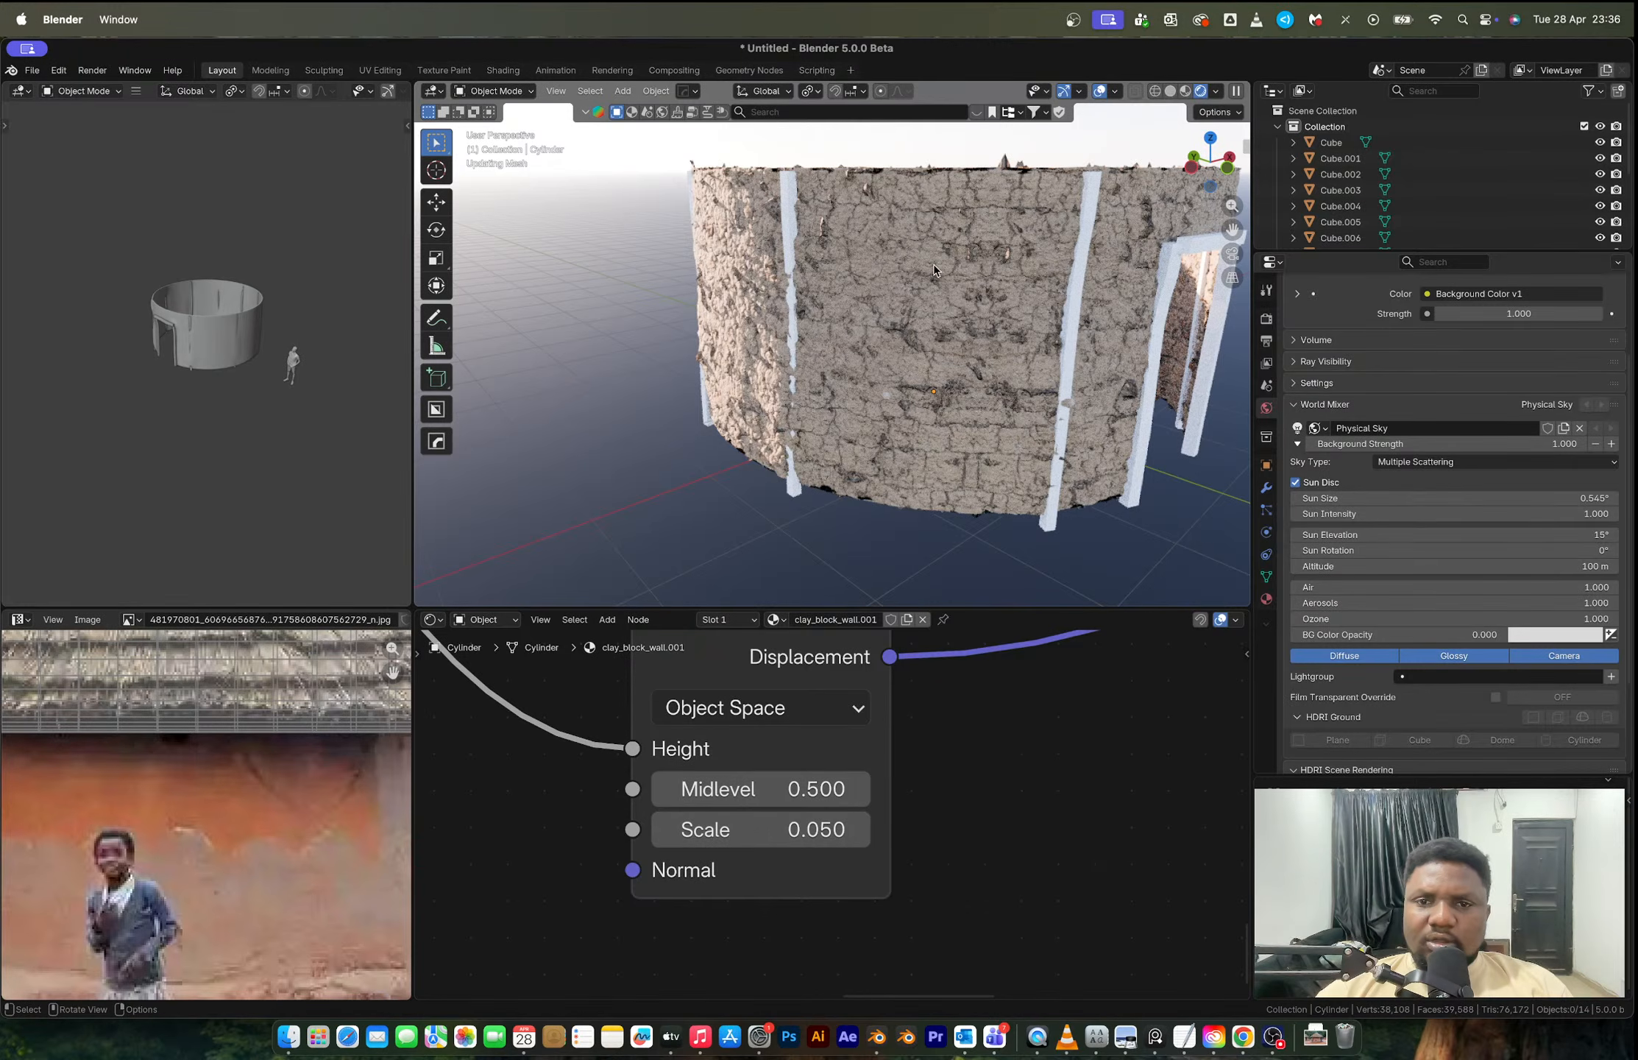
Step: Subdivide the entire wall mesh once in Edit Mode and return to Object Mode
{"action": "key", "text": "Tab"}
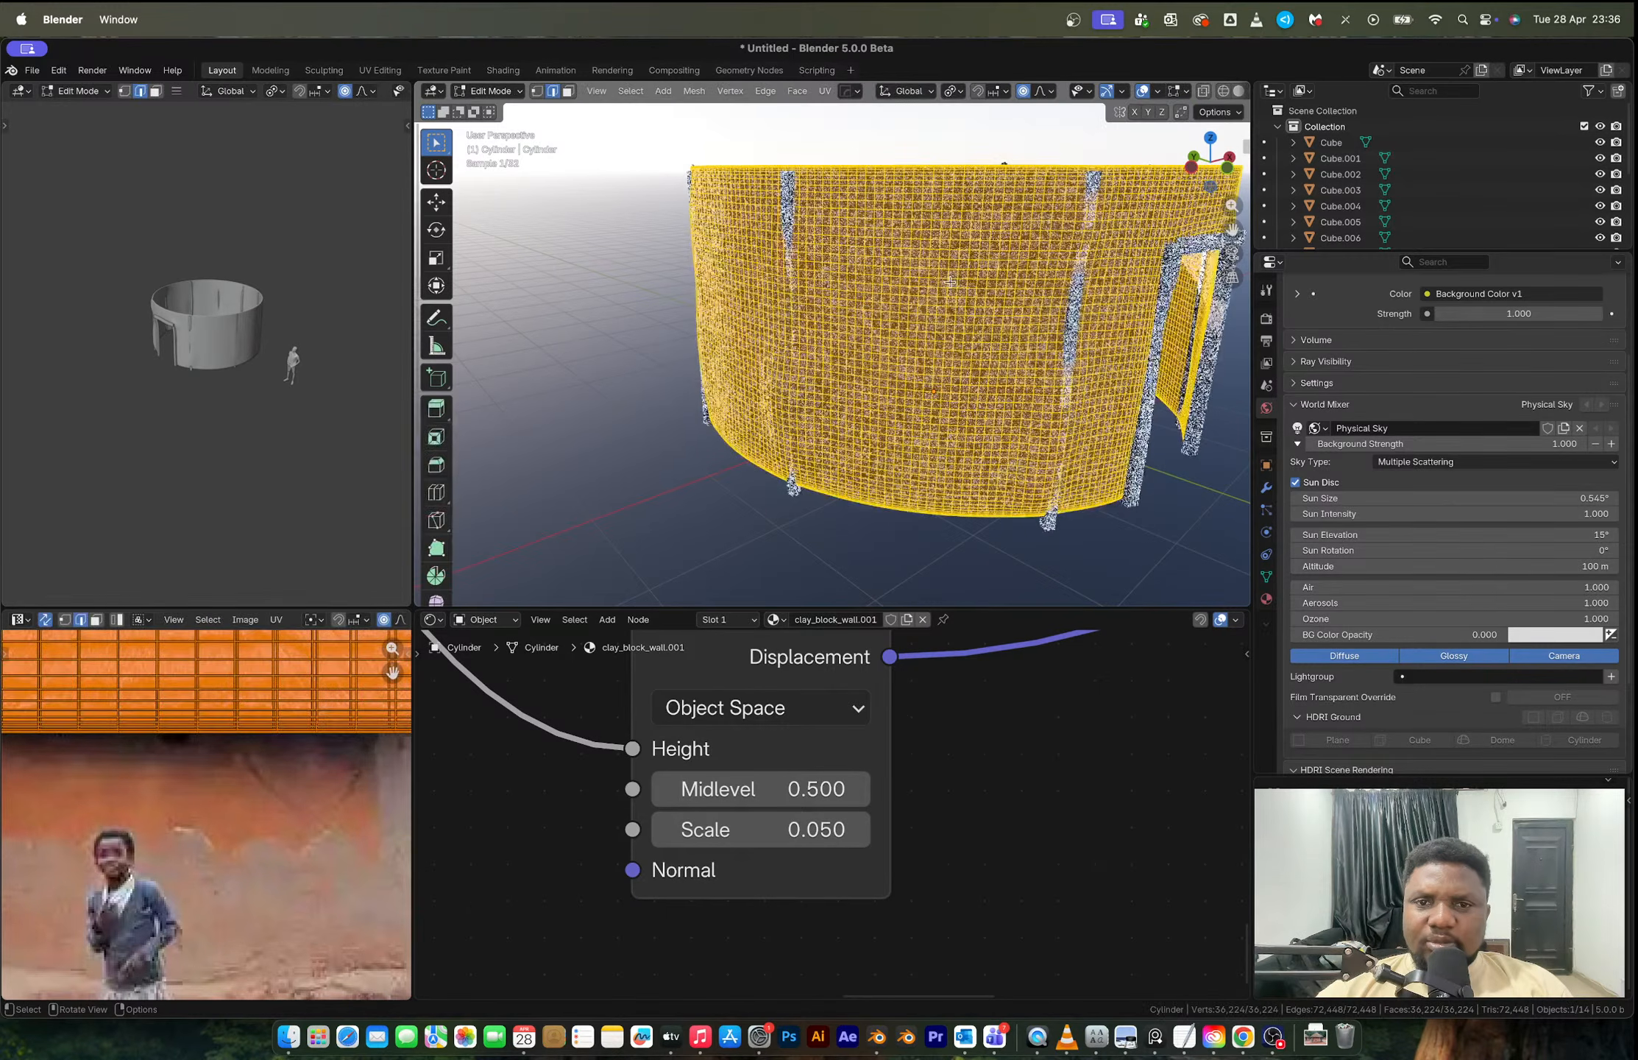
{"action": "right_click", "coordinate": [950, 285]}
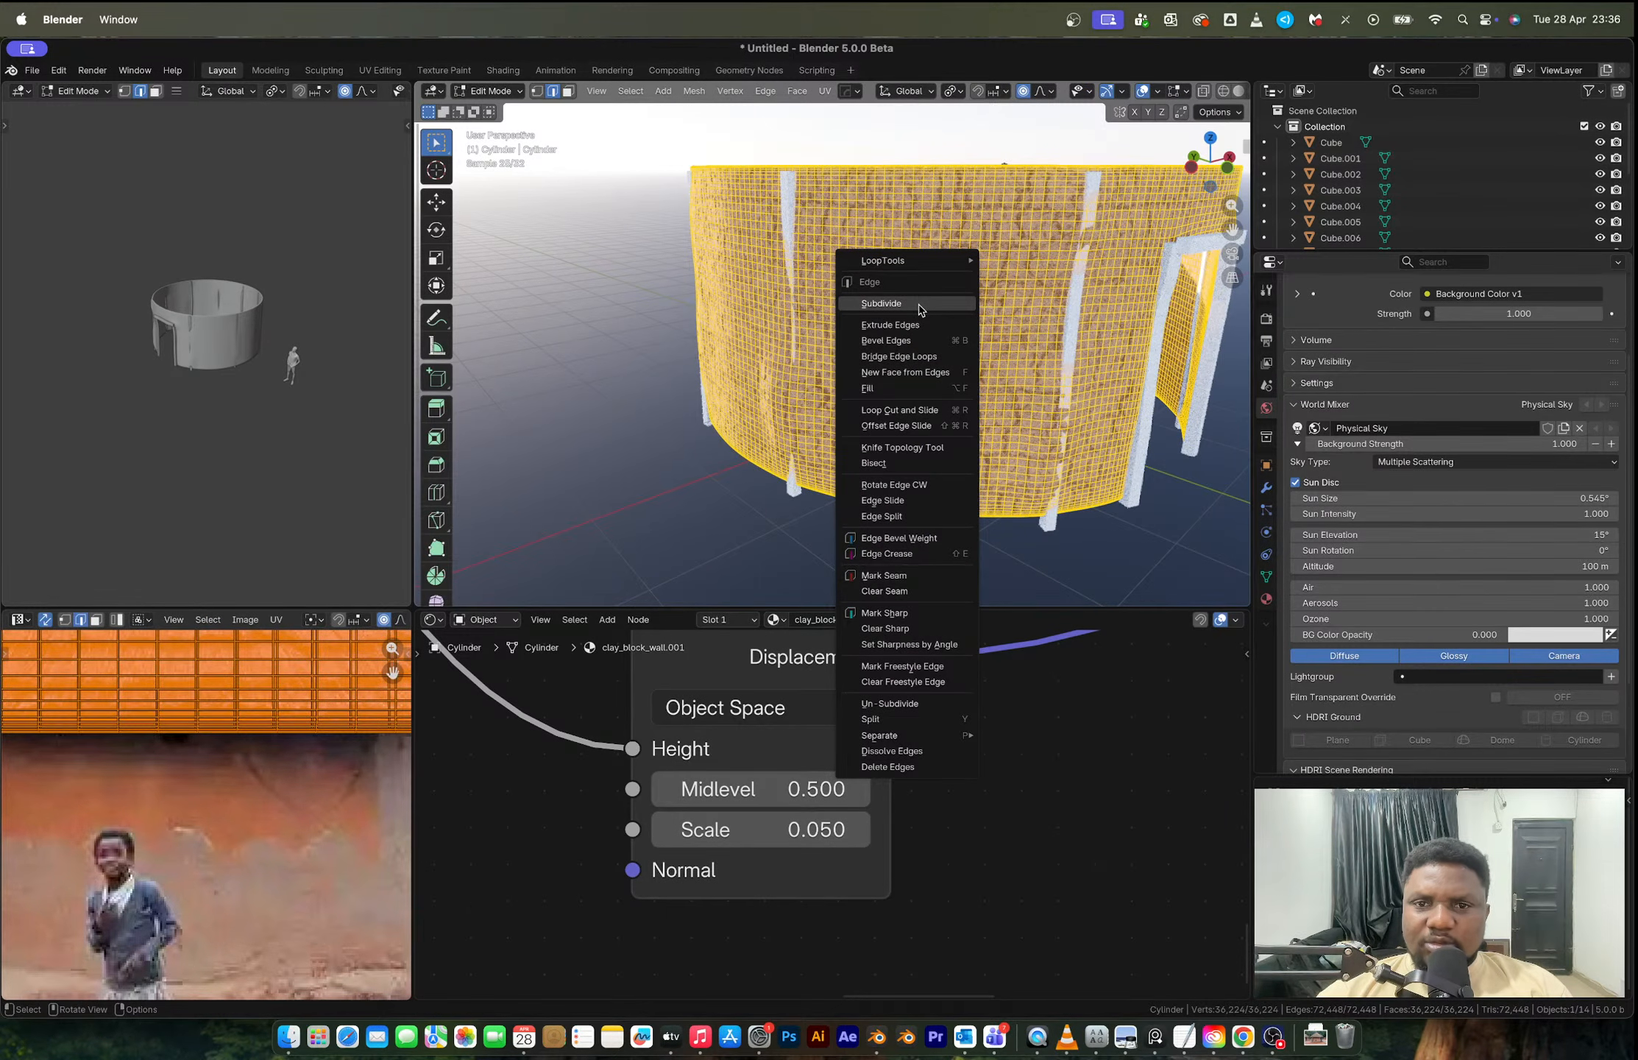
{"action": "left_click", "coordinate": [918, 304]}
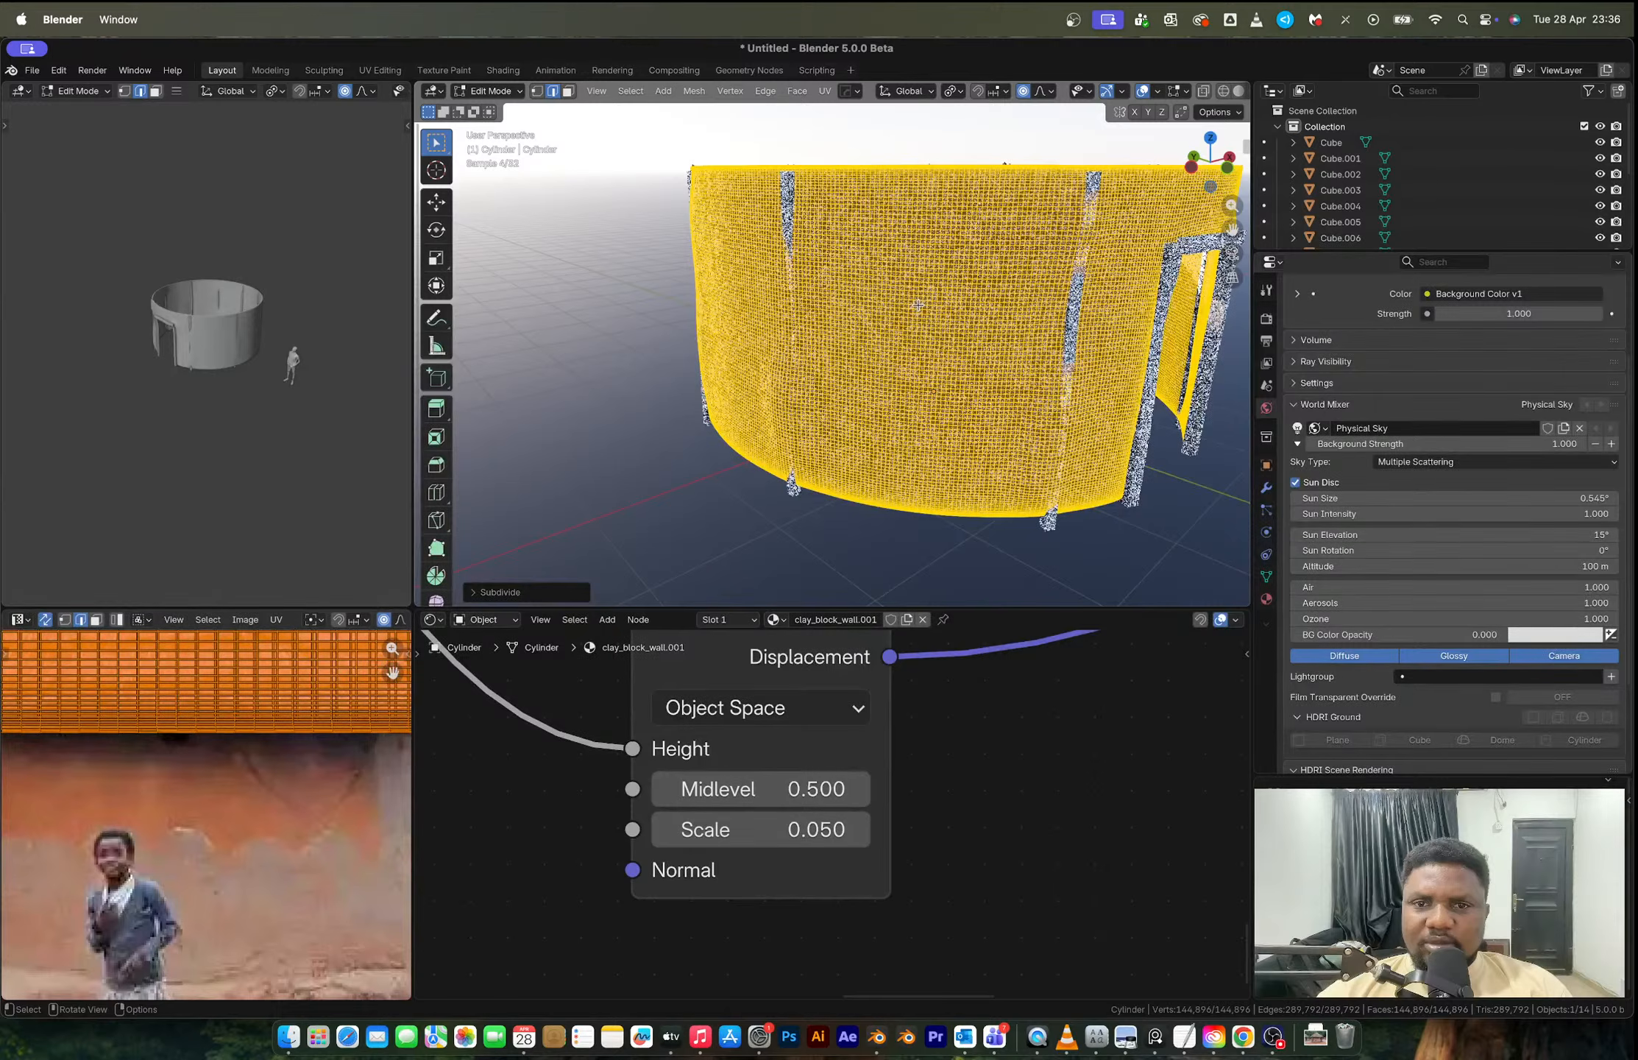
{"action": "key", "text": "Tab"}
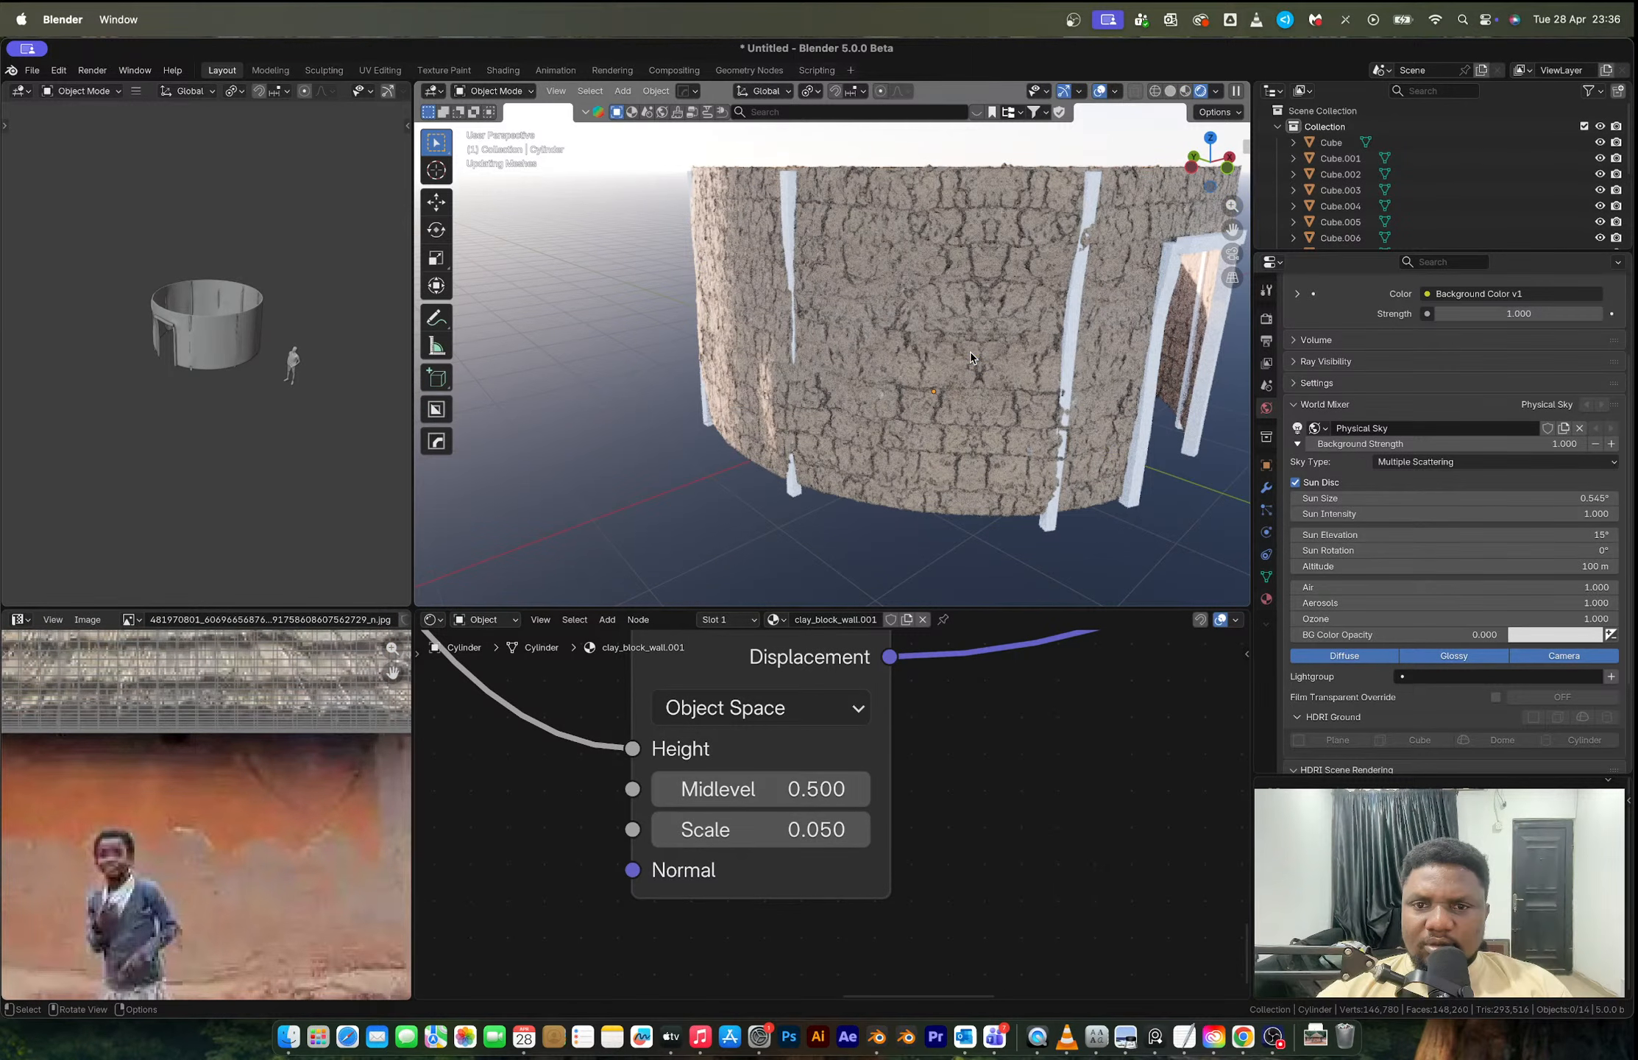
Step: Compare the wall in Material Preview and Solid shading, return to Material Preview, and select the wall
{"action": "key", "text": "z"}
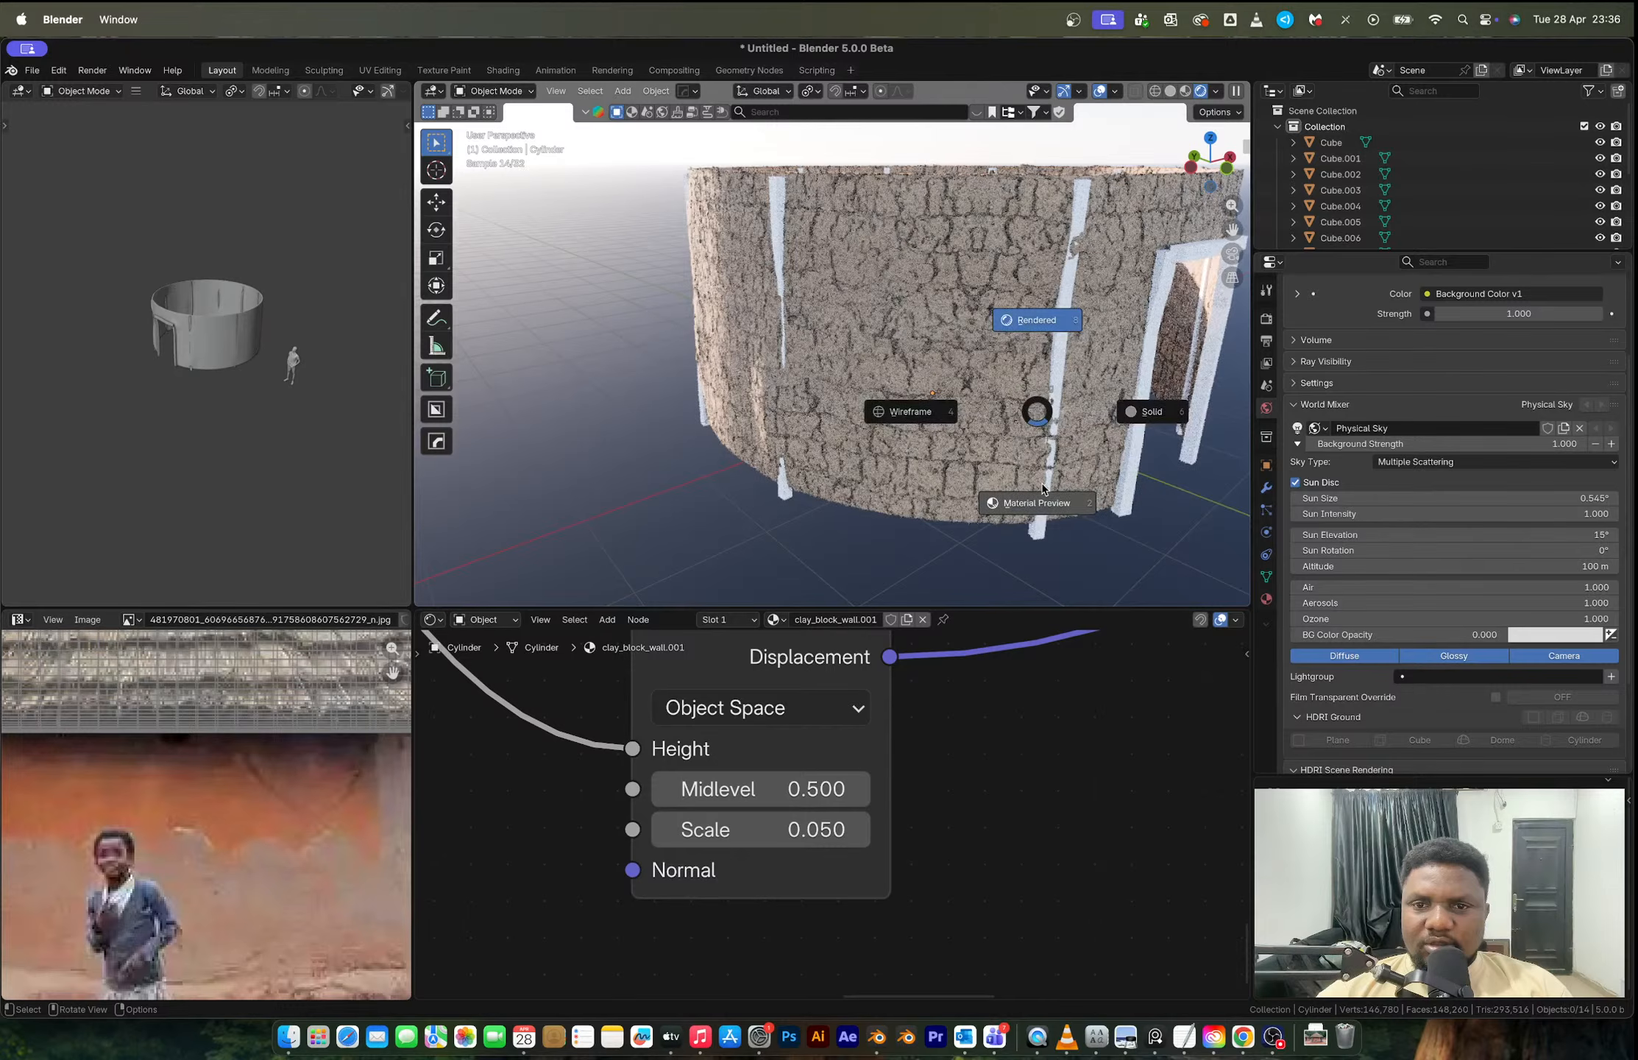
{"action": "left_click", "coordinate": [1042, 487]}
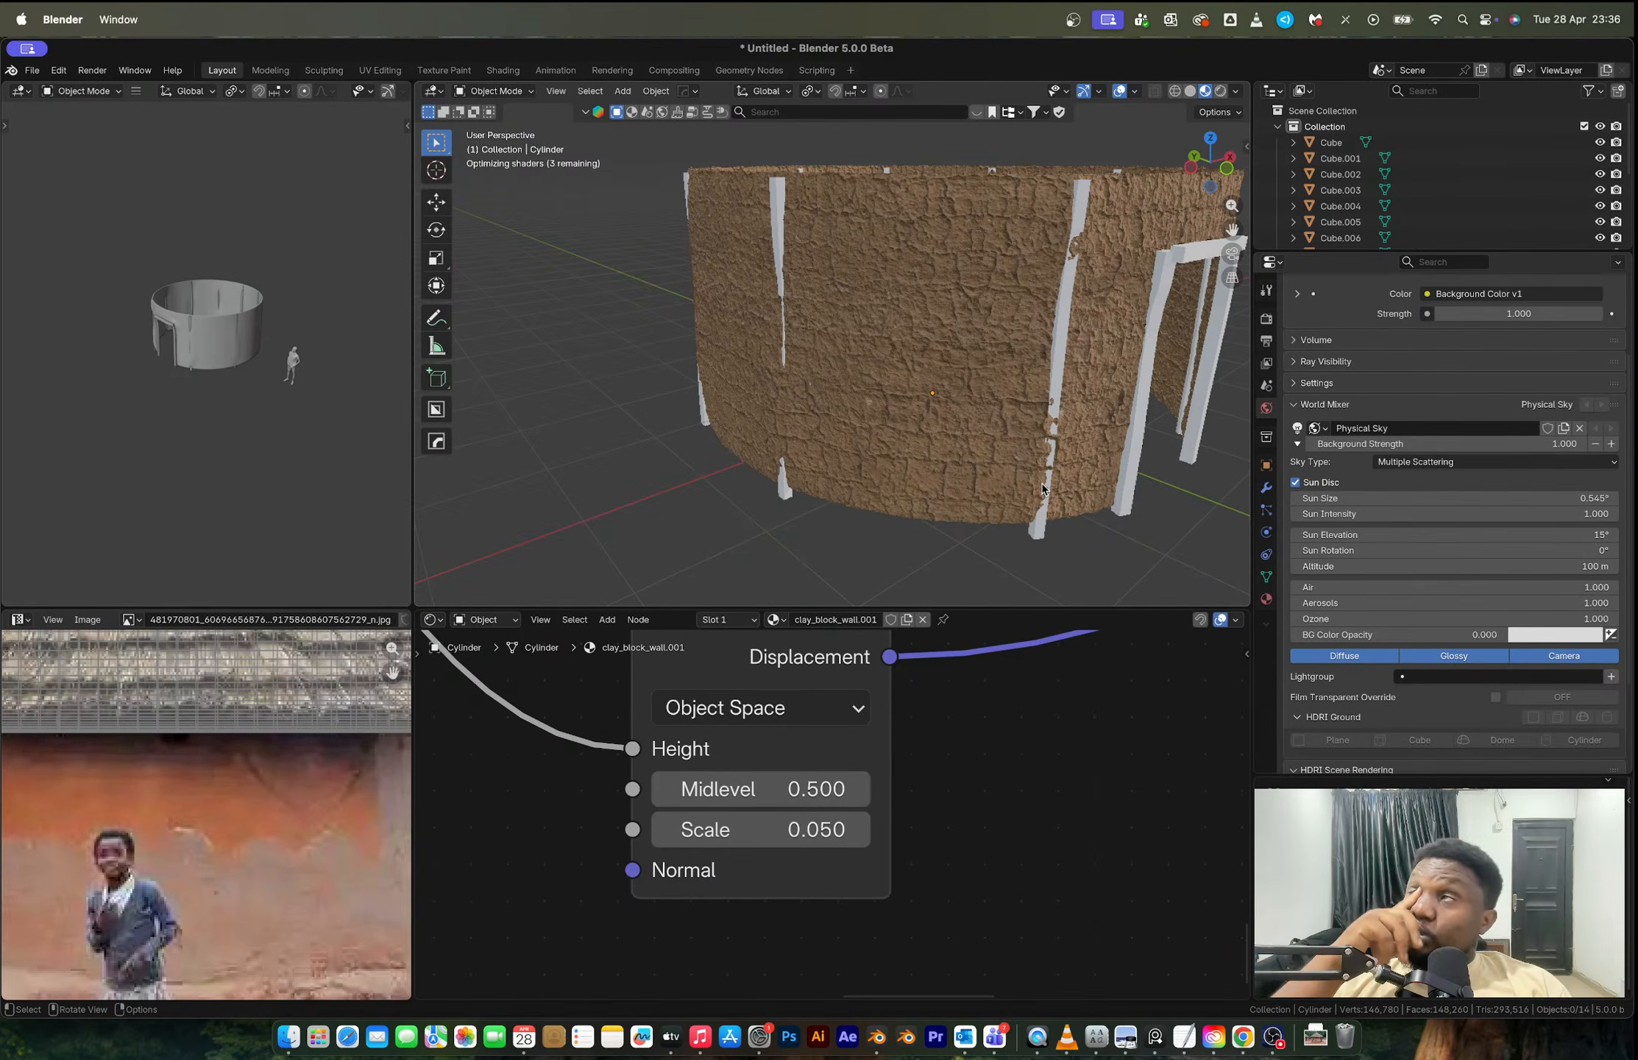
{"action": "key", "text": "z"}
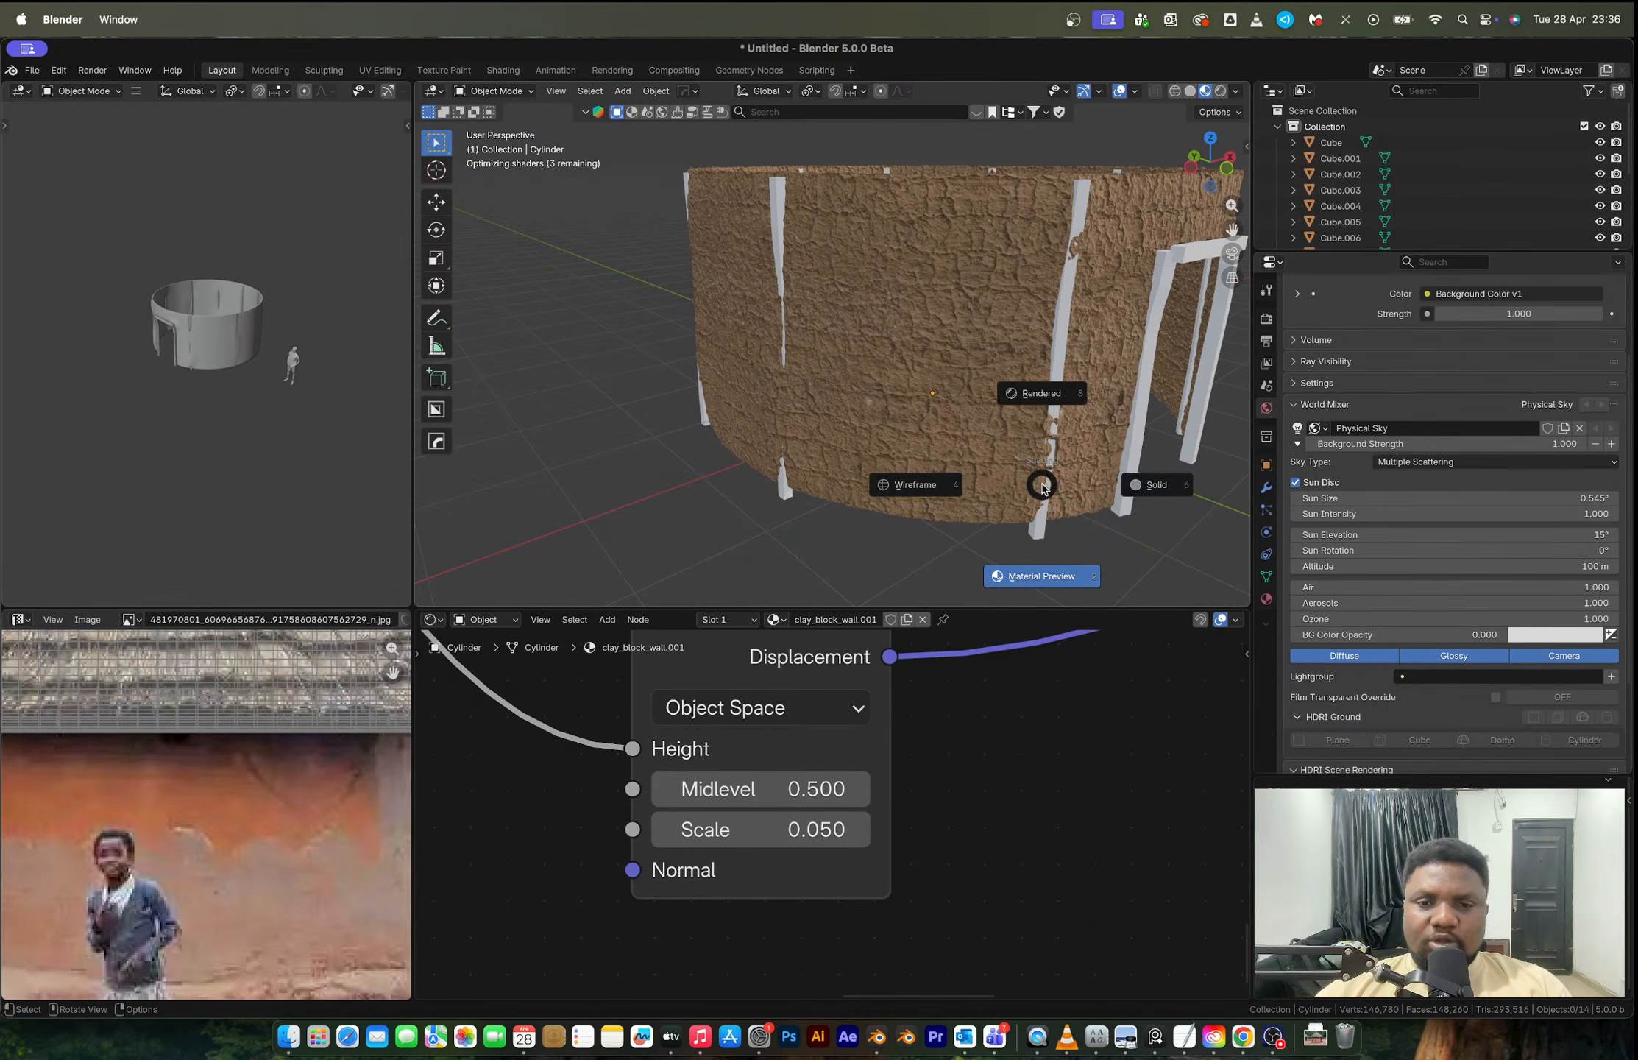
{"action": "left_click", "coordinate": [1096, 491]}
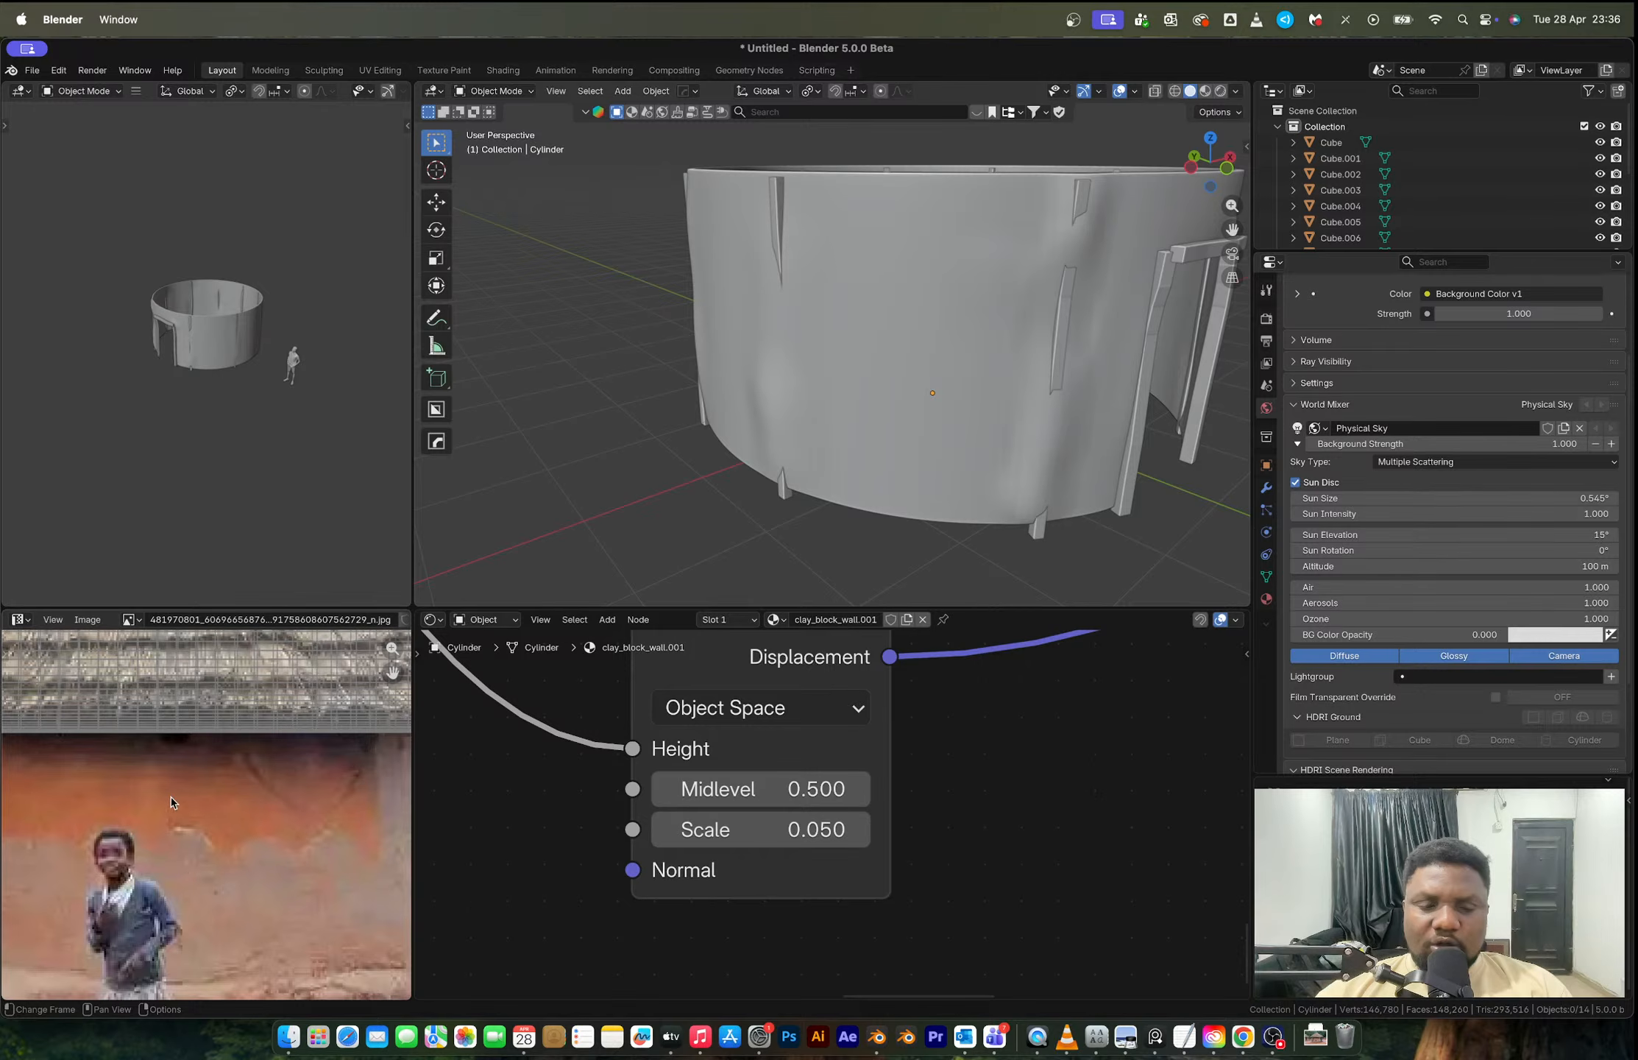
{"action": "key", "text": "z"}
{"action": "left_click", "coordinate": [1094, 445]}
{"action": "left_click", "coordinate": [1091, 452]}
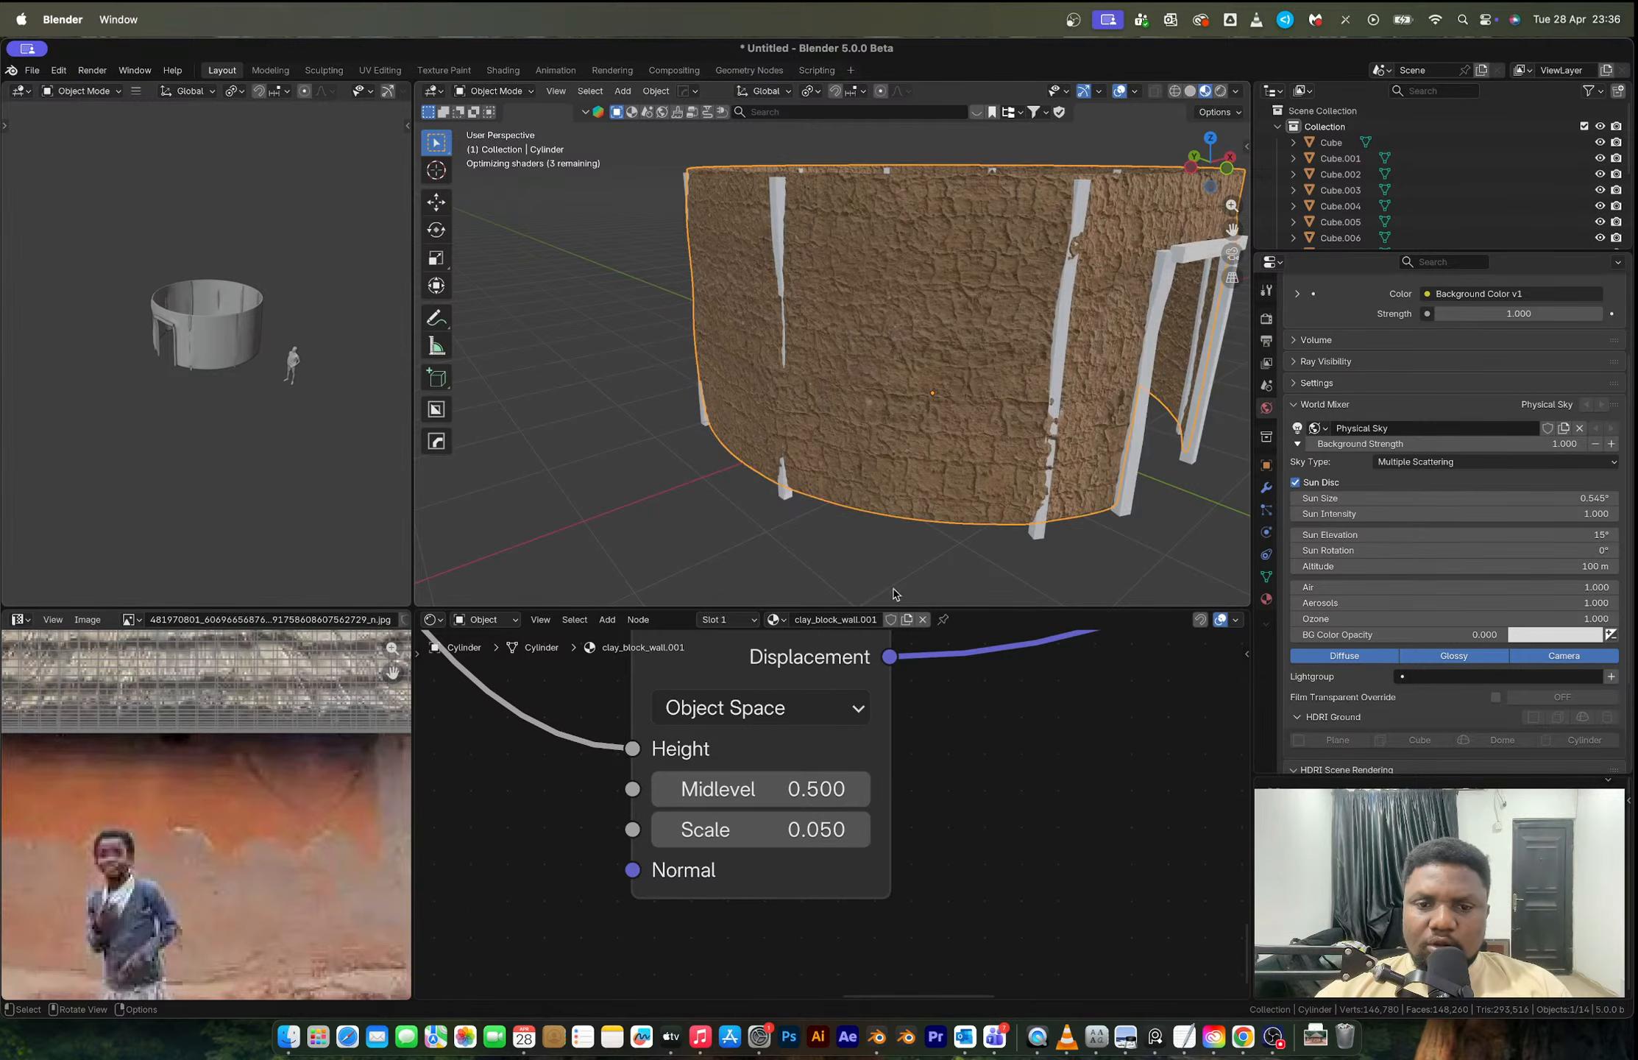
Step: Add a Mix Color node on the link between the Base Color texture and the Principled BSDF
{"action": "scroll", "coordinate": [816, 740], "scroll_direction": "down", "scroll_amount": 10}
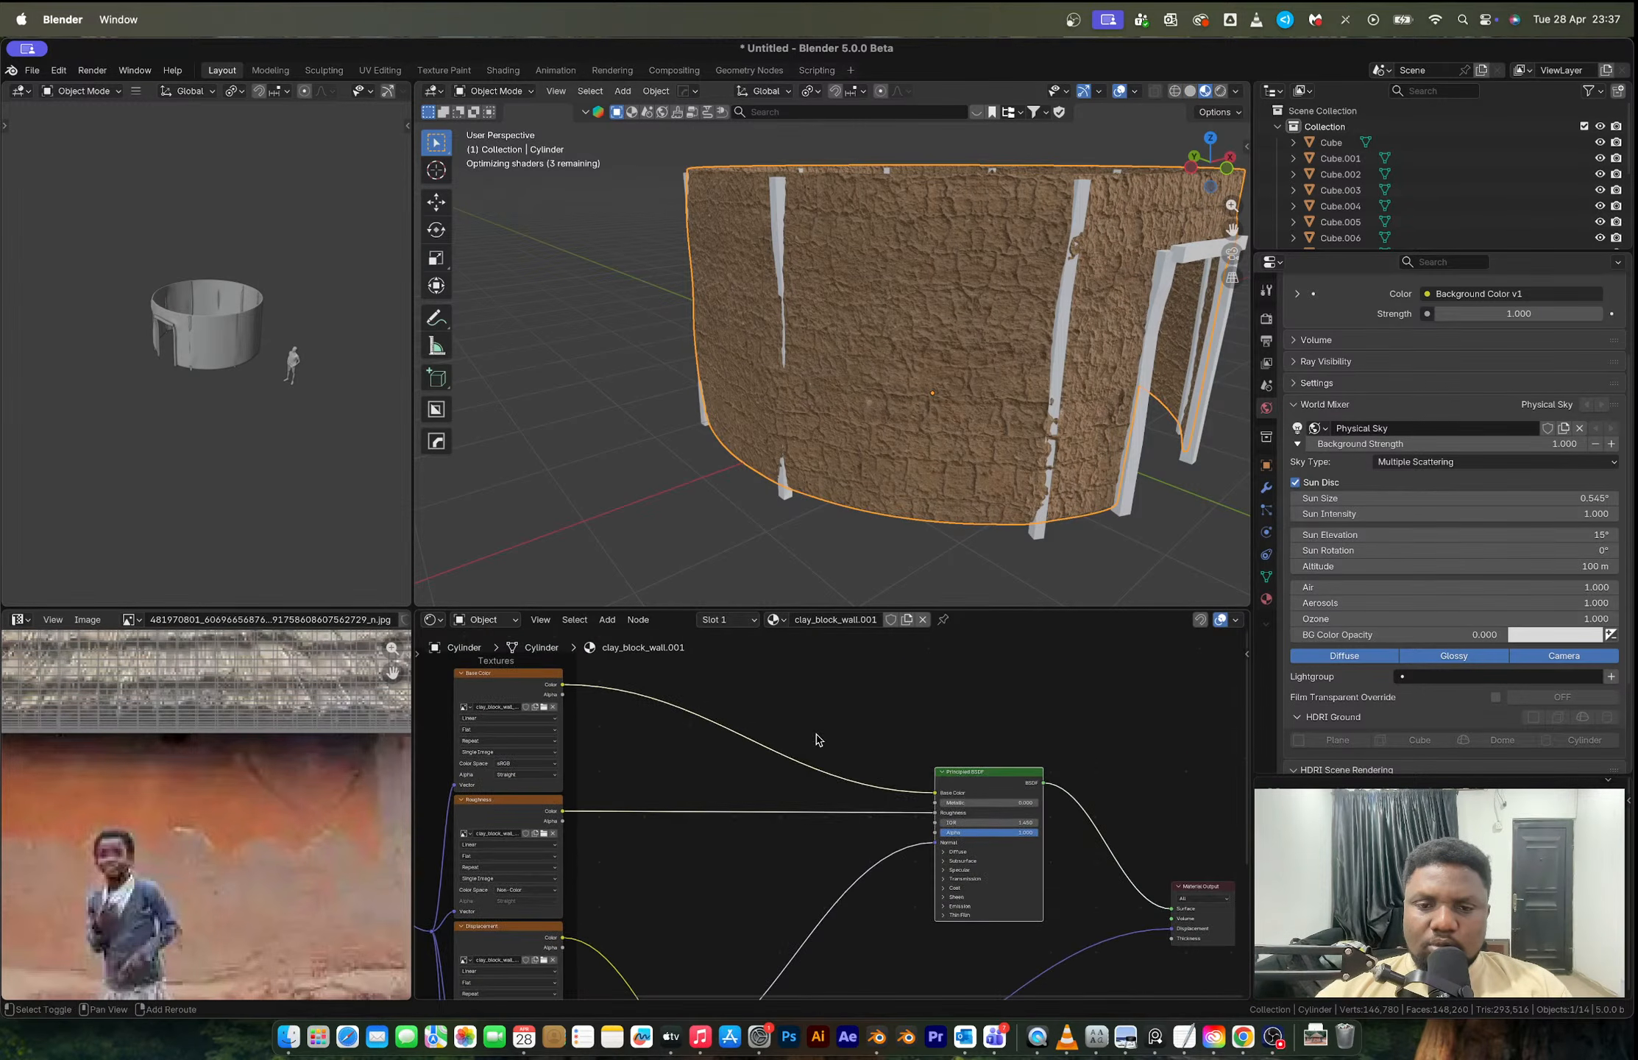
{"action": "key", "text": "shift+a"}
{"action": "type", "text": "mix col"}
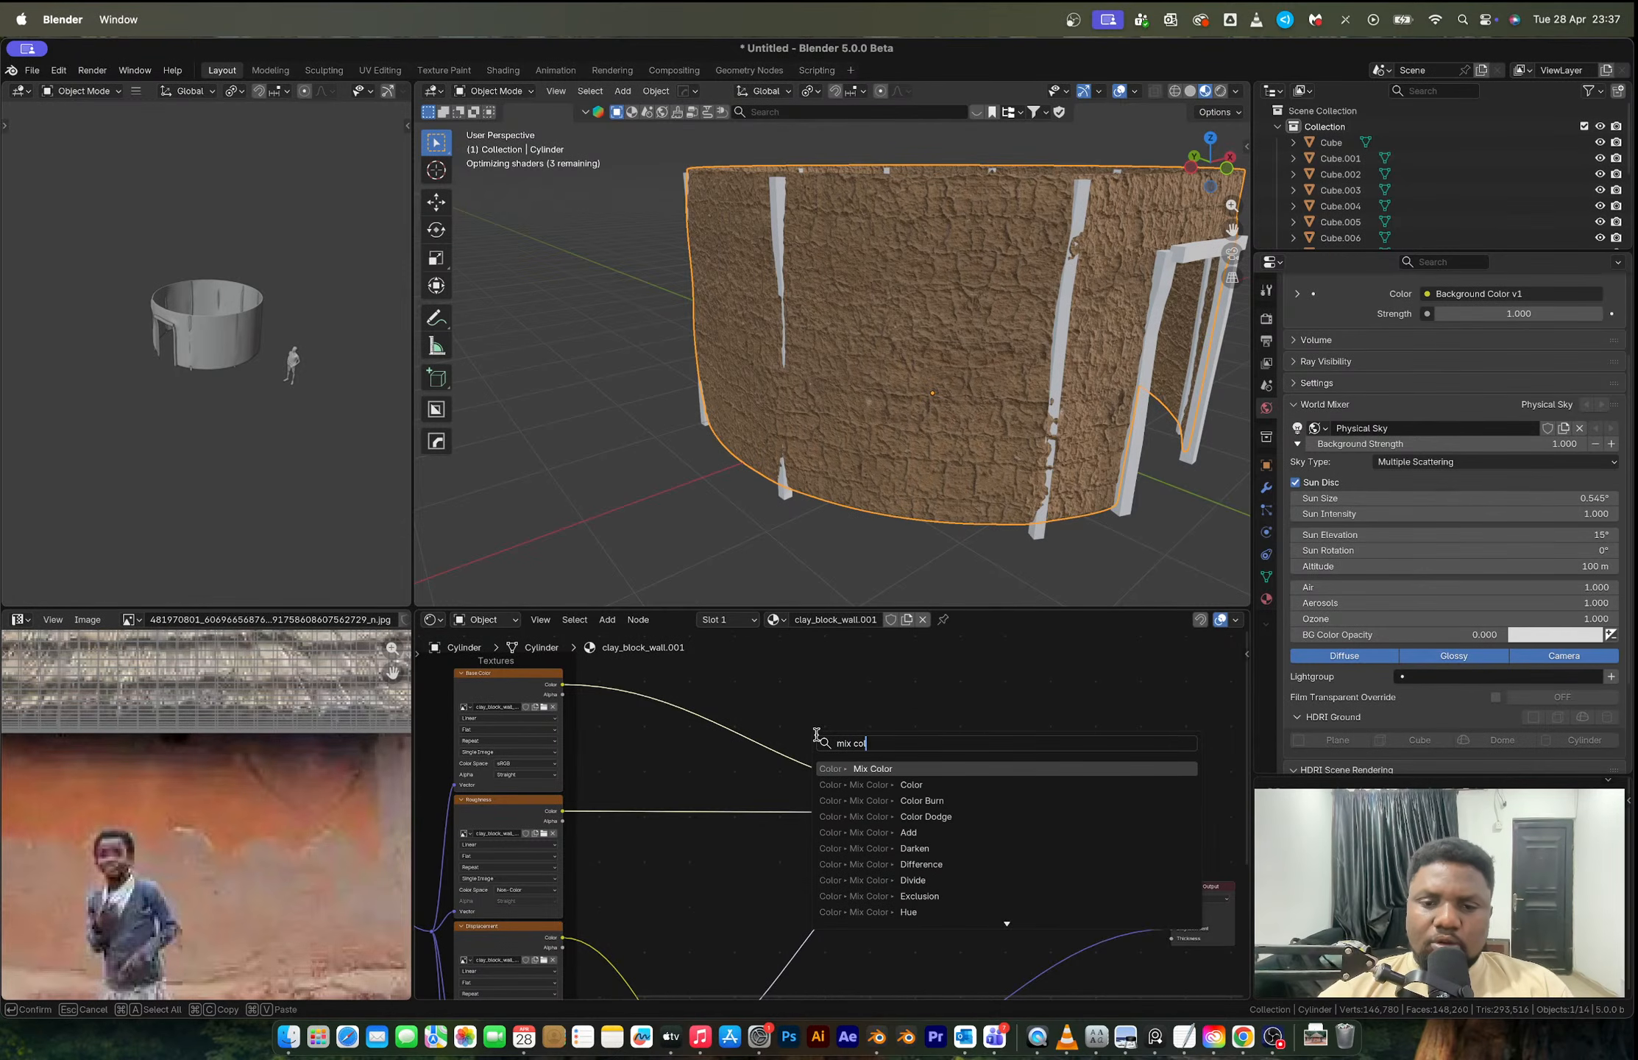
{"action": "key", "text": "BackSpace"}
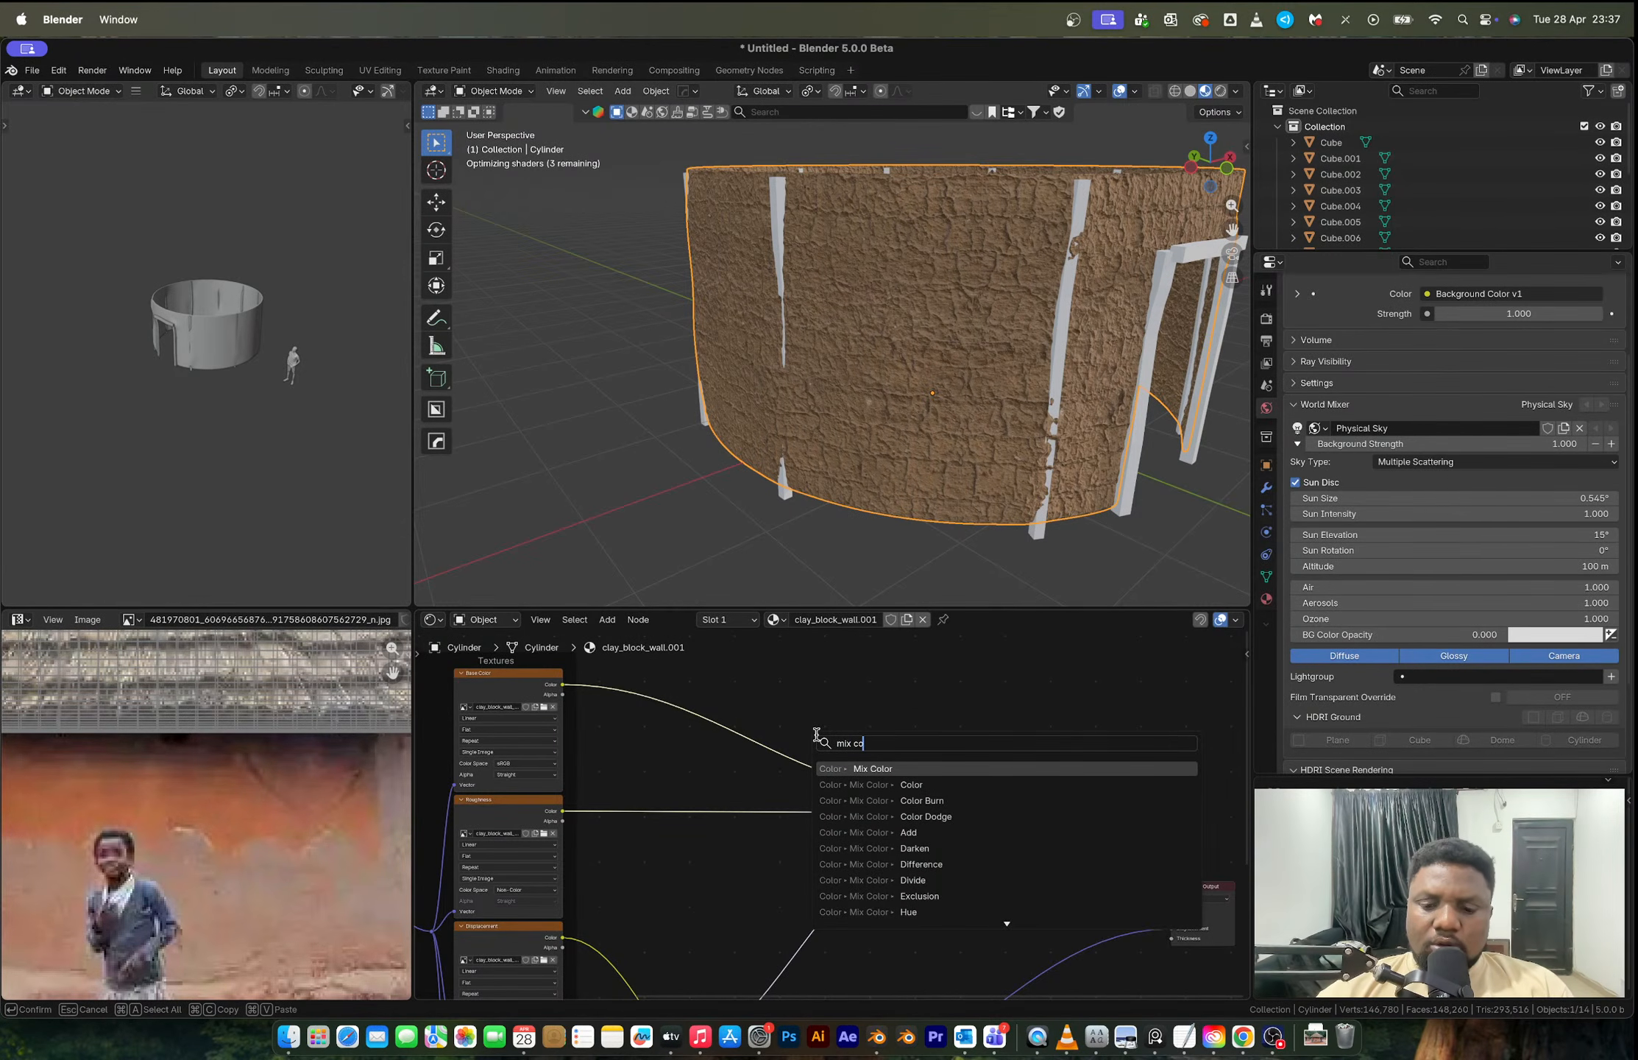
{"action": "key", "text": "Return"}
{"action": "left_click", "coordinate": [780, 736]}
{"action": "scroll", "coordinate": [847, 810], "scroll_direction": "up", "scroll_amount": 3}
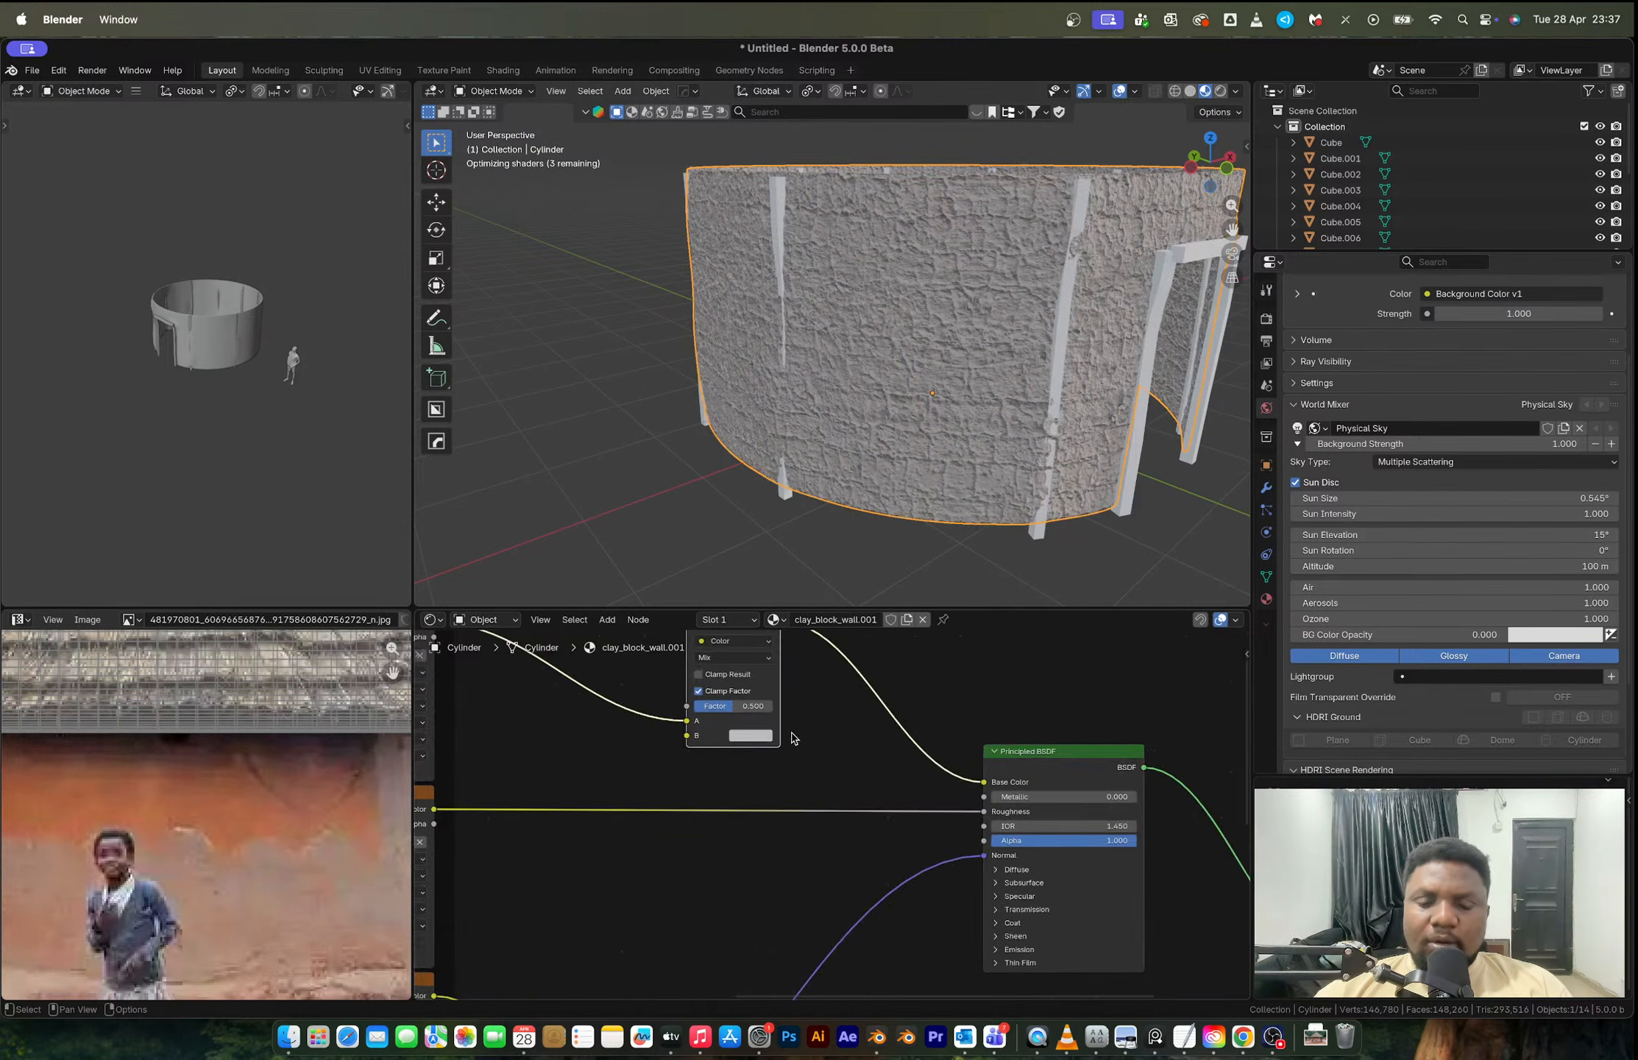
Step: Link the Base Color texture's color to the Mix node's Factor and B inputs and set color A to orange-red, about #BC4523
{"action": "left_click_drag", "start_coordinate": [708, 844], "coordinate": [953, 871]}
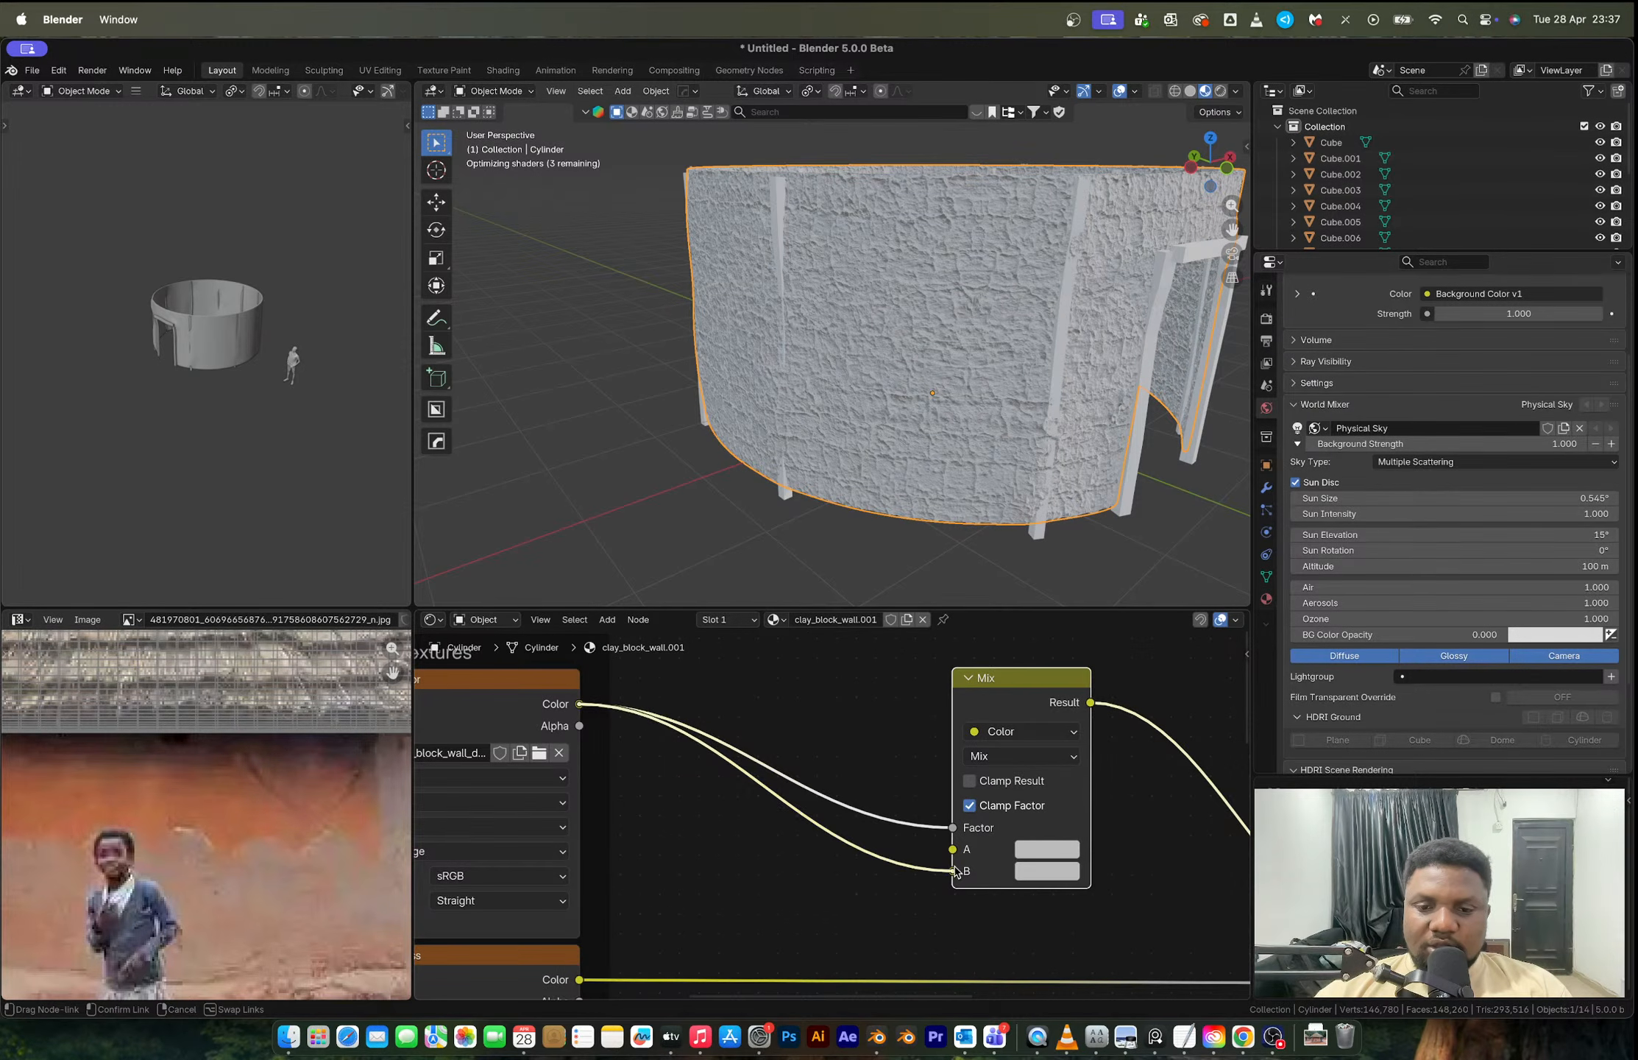
{"action": "left_click", "coordinate": [1053, 850]}
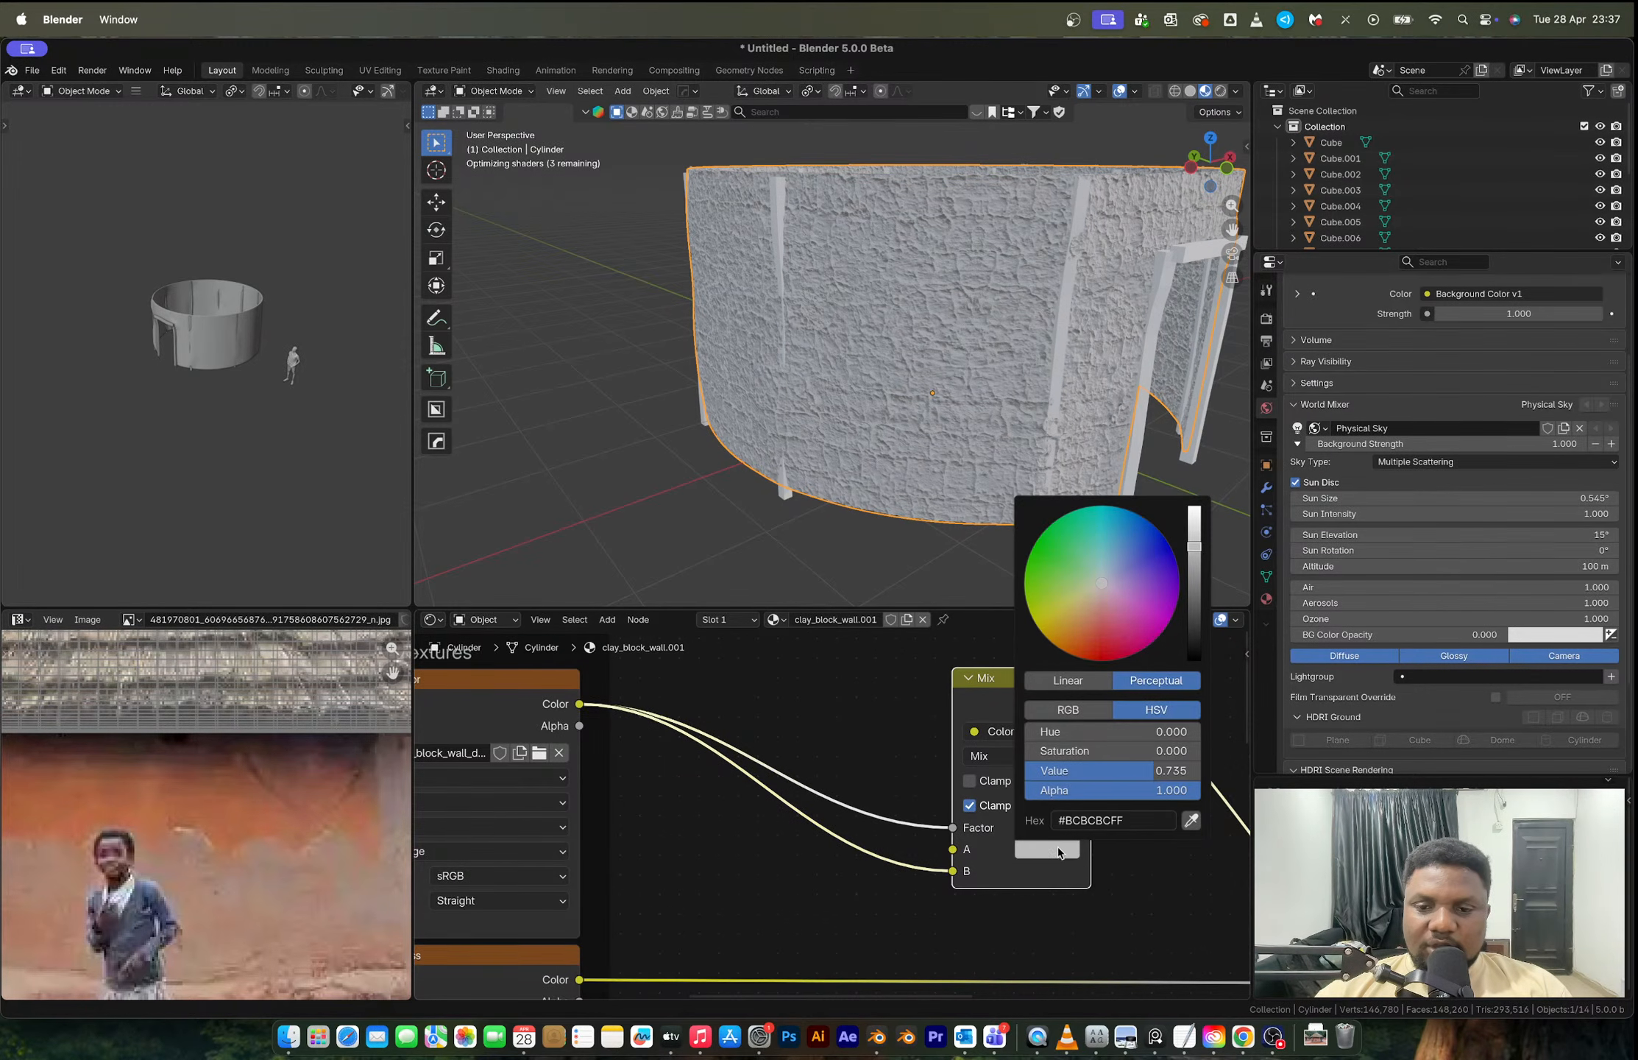
{"action": "left_click", "coordinate": [1088, 649]}
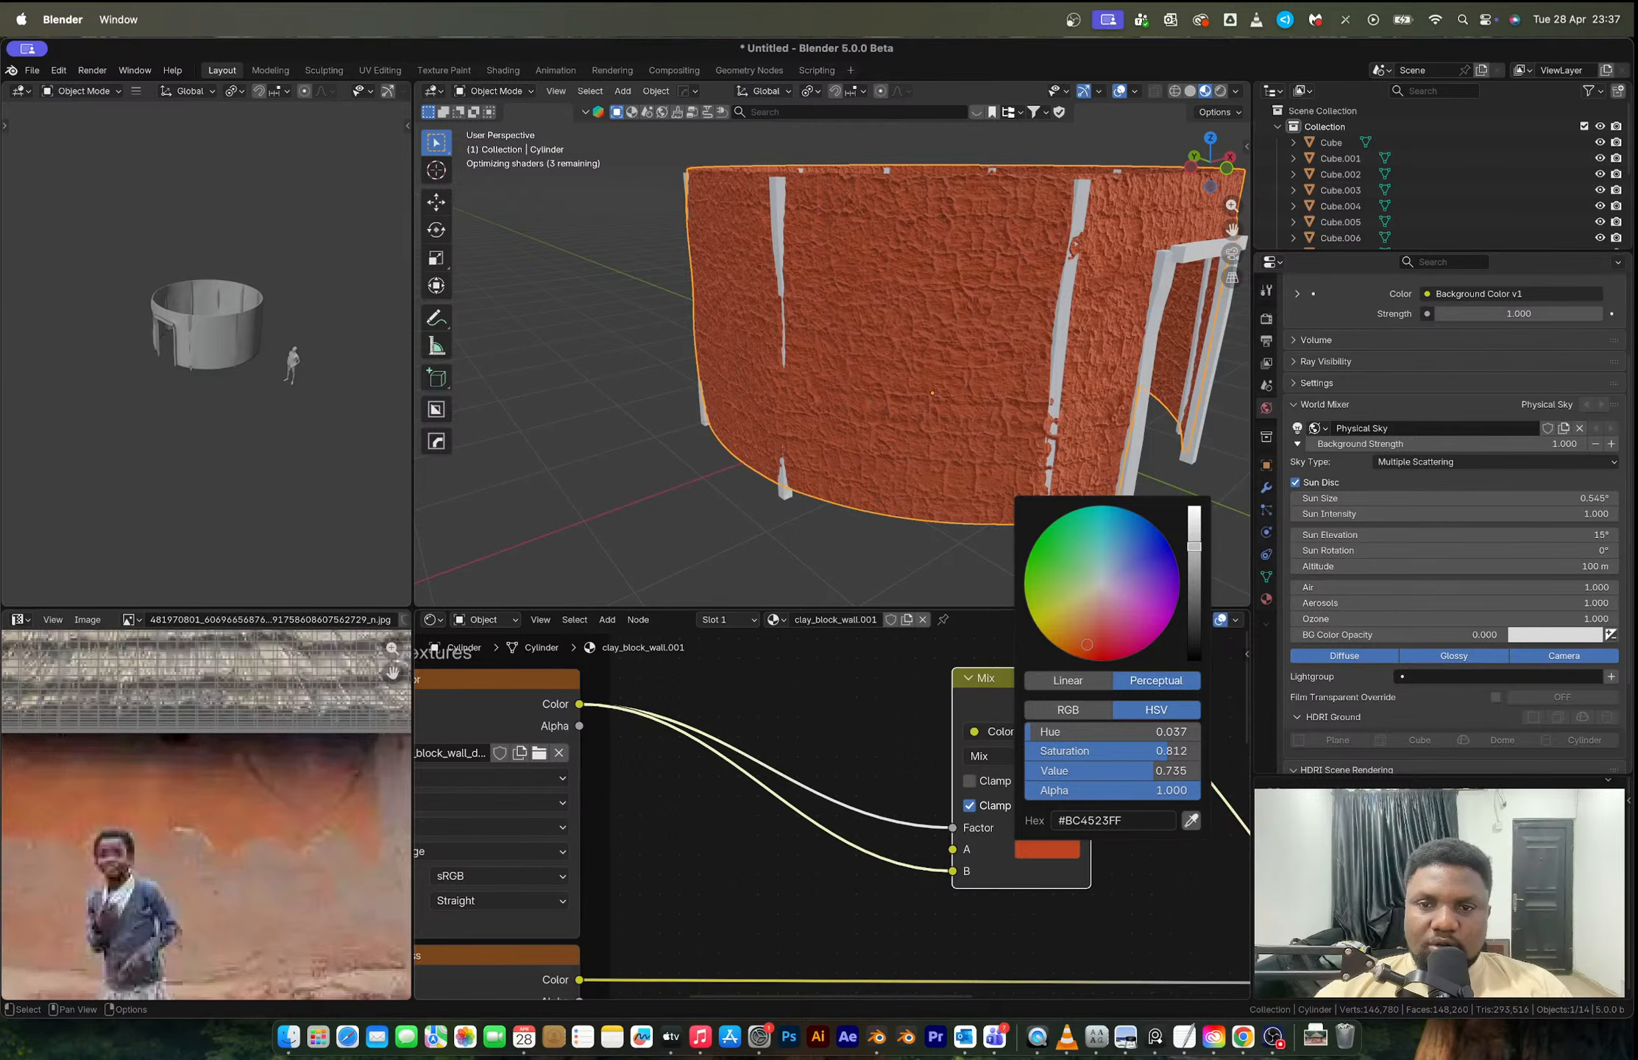
{"action": "left_click_drag", "start_coordinate": [1087, 645], "coordinate": [1037, 604]}
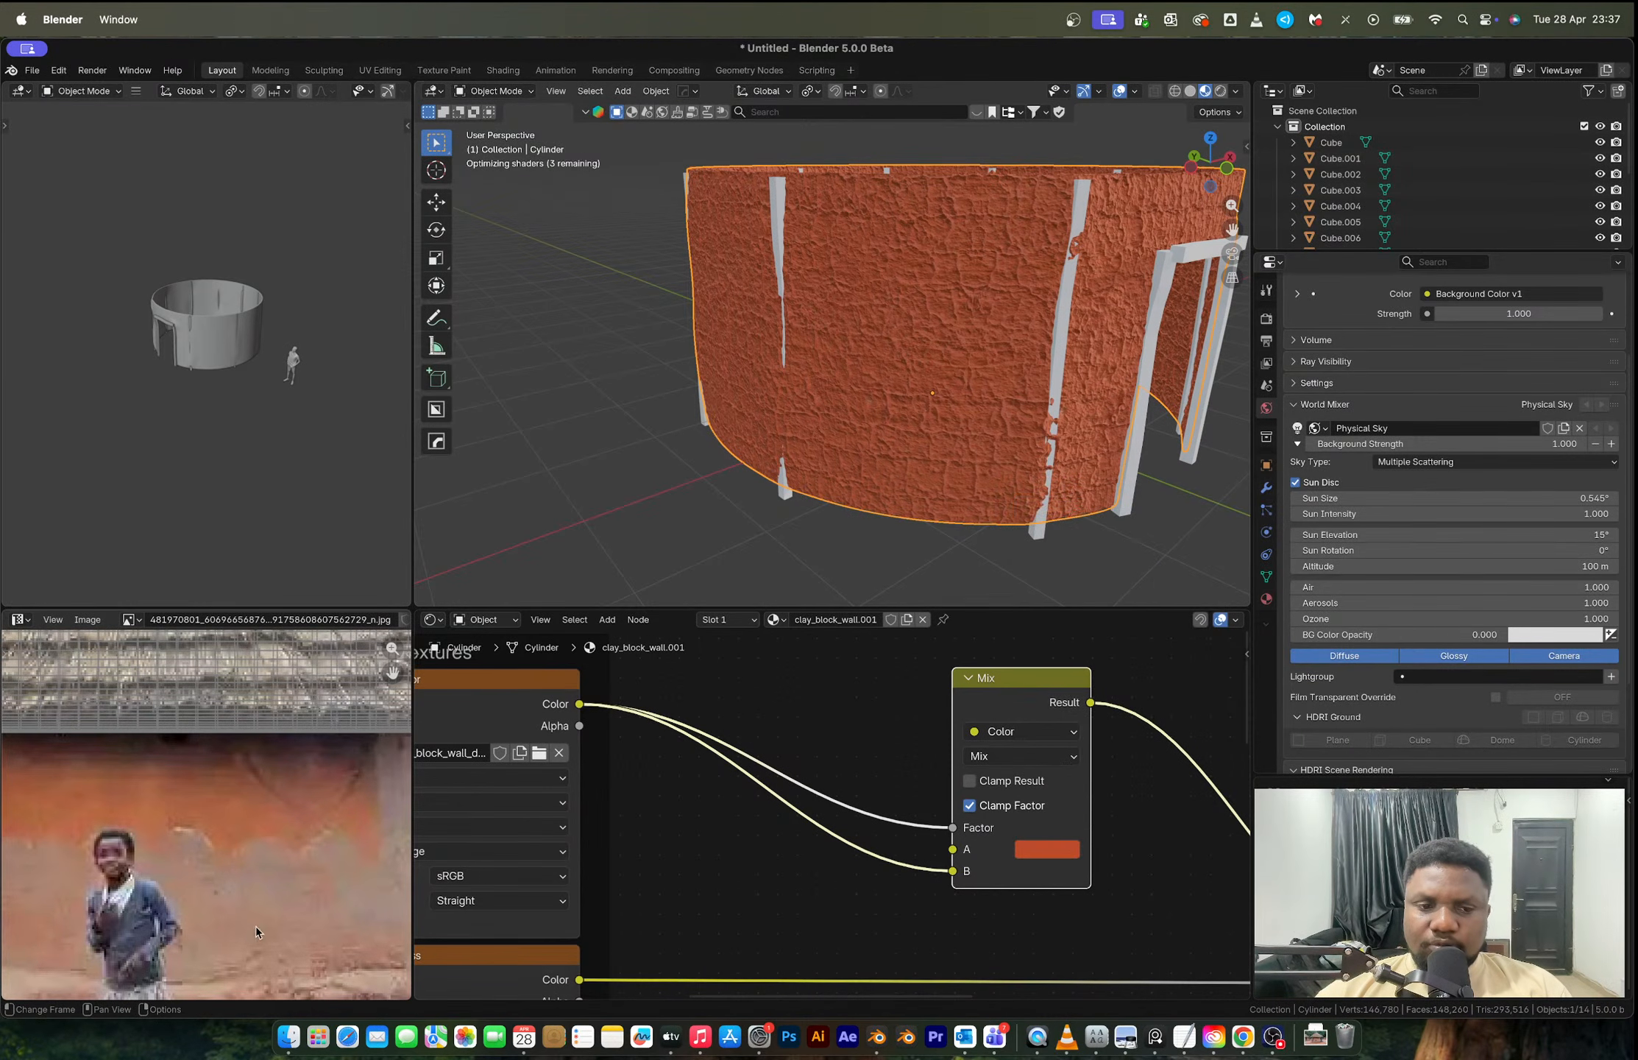
Step: Move the Mix node closer to the Base Color texture, freeing space before the Principled BSDF
{"action": "scroll", "coordinate": [273, 883], "scroll_direction": "down", "scroll_amount": 3}
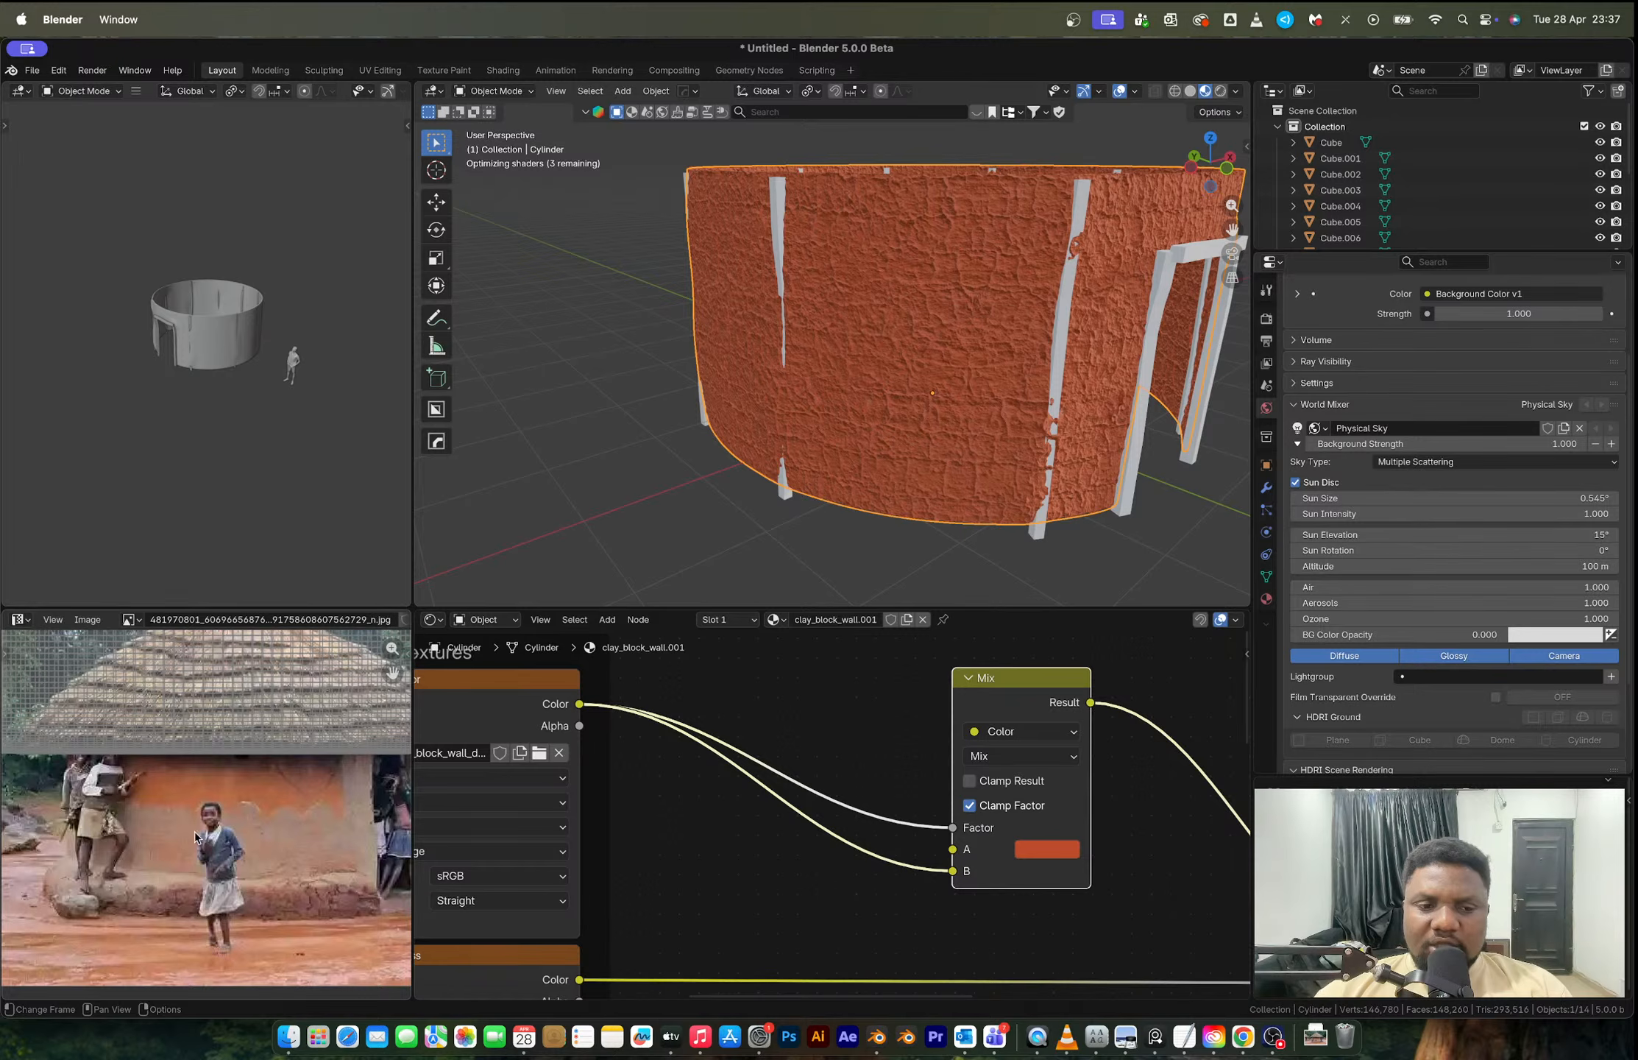
{"action": "scroll", "coordinate": [959, 839], "scroll_direction": "down", "scroll_amount": 3}
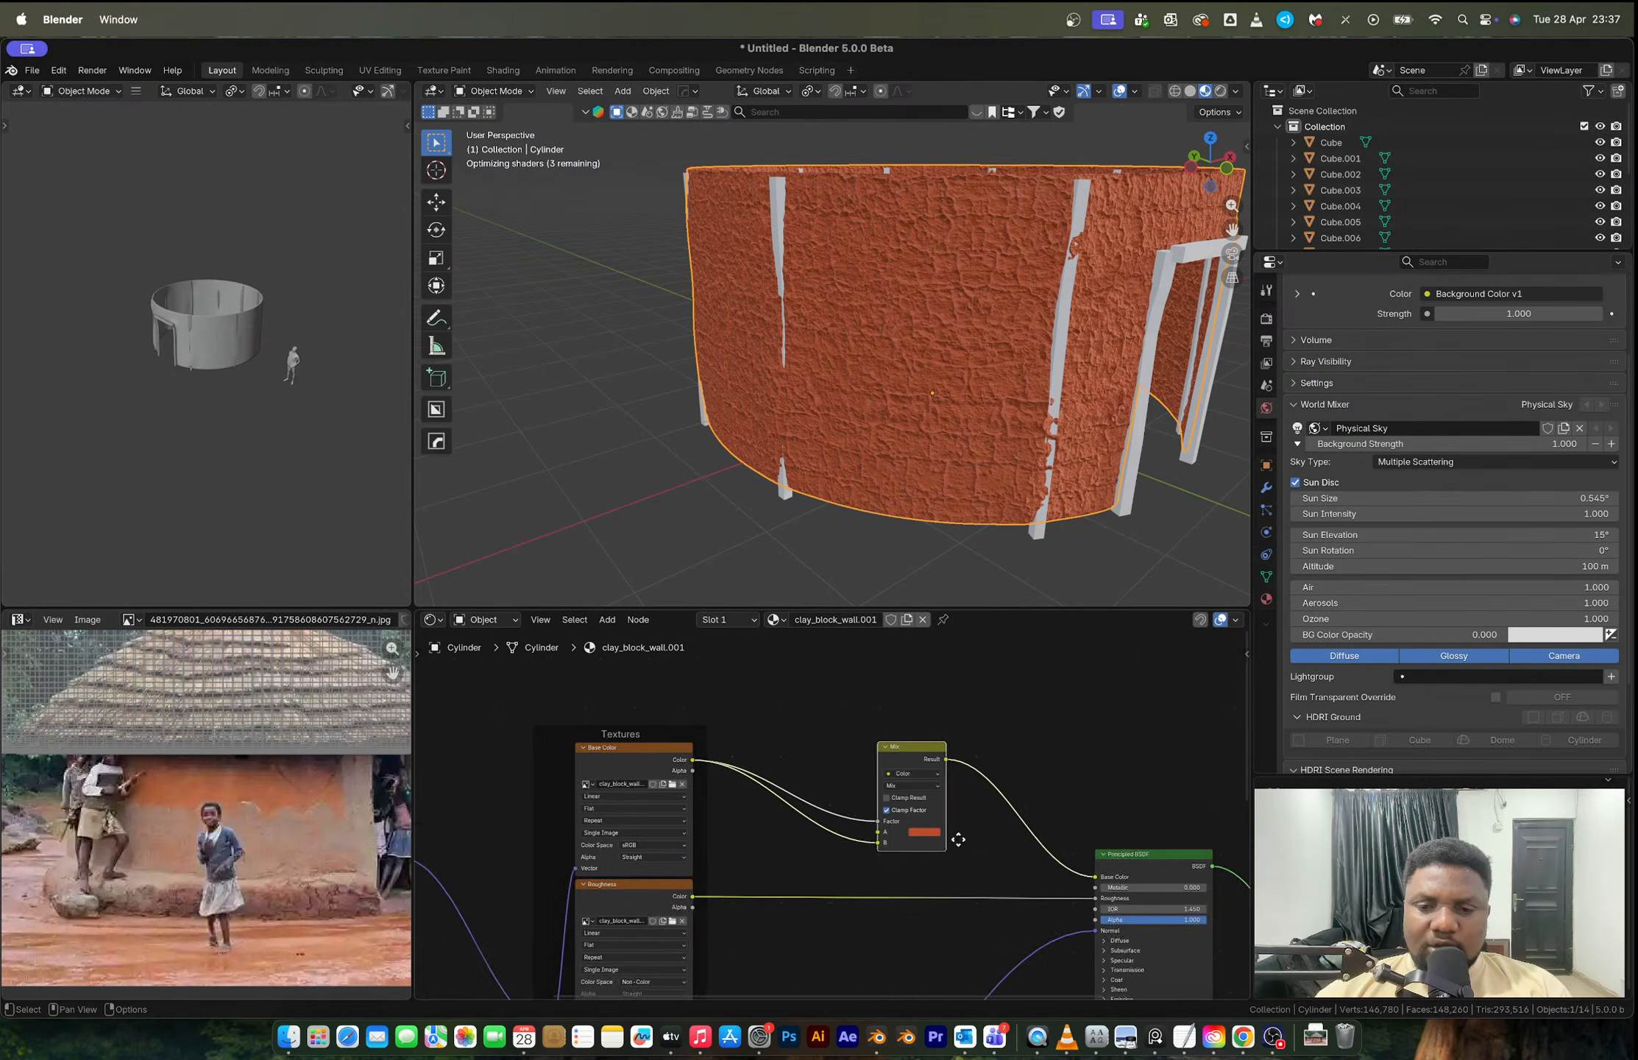
{"action": "scroll", "coordinate": [959, 839], "scroll_direction": "right", "scroll_amount": 5}
{"action": "left_click_drag", "start_coordinate": [1030, 865], "coordinate": [1106, 875]}
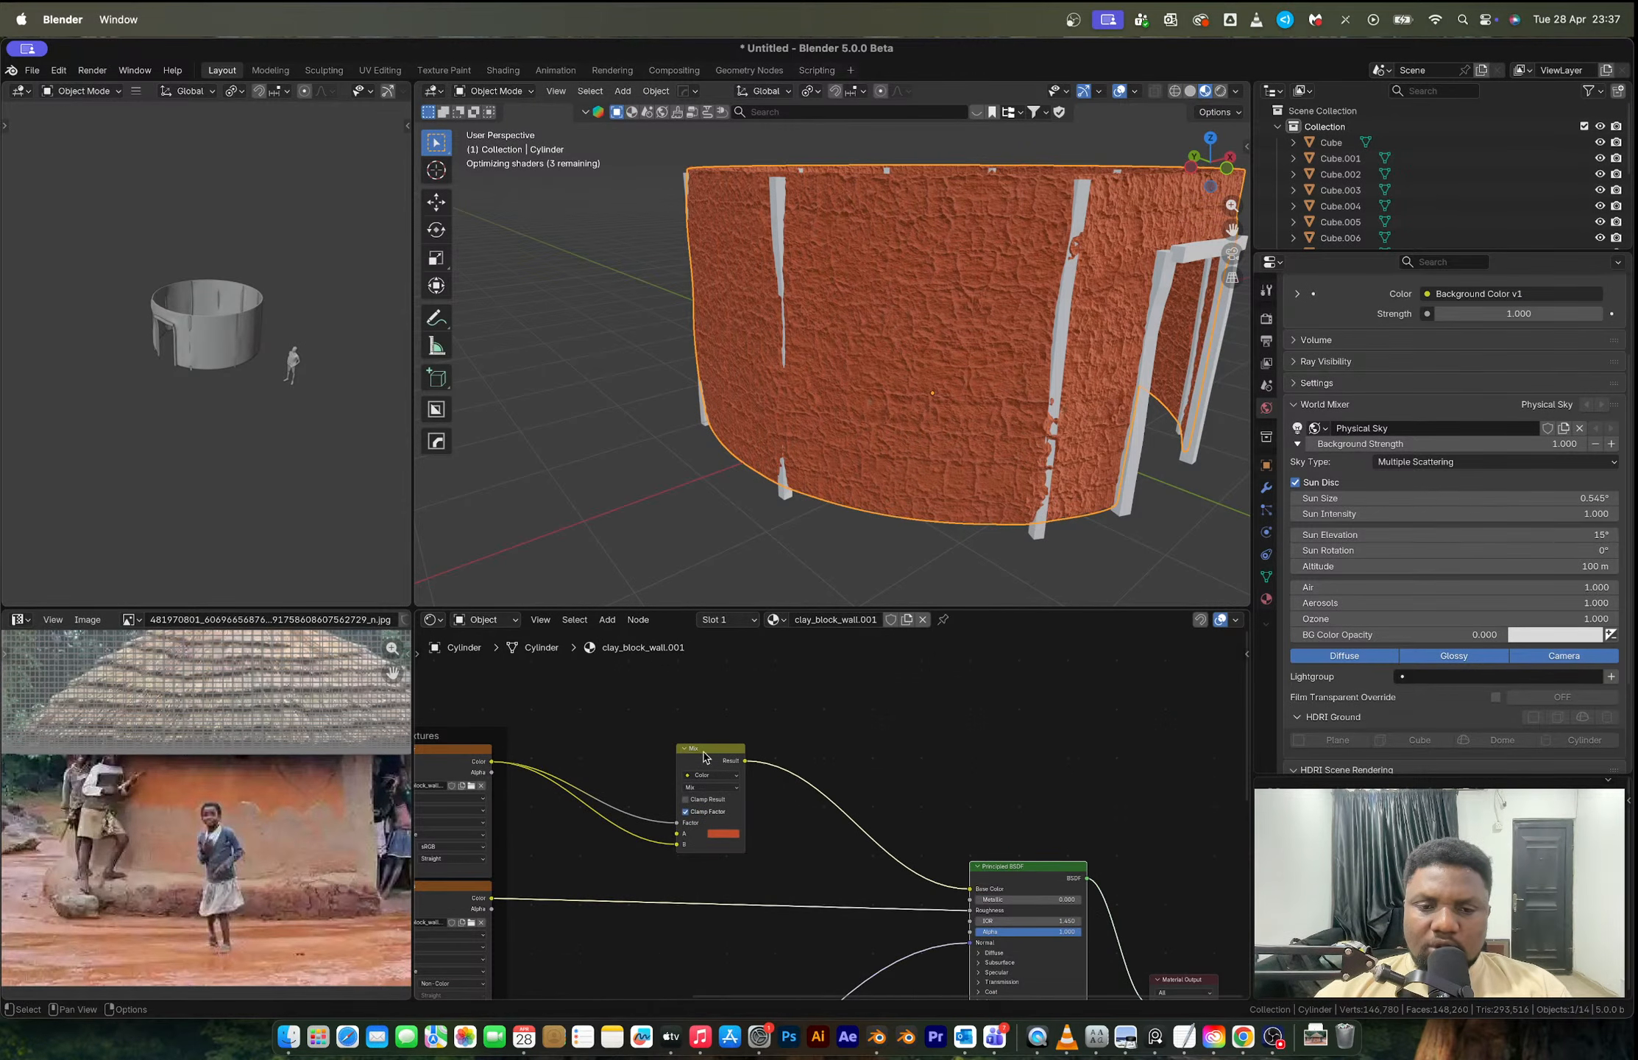
{"action": "left_click_drag", "start_coordinate": [703, 756], "coordinate": [634, 748]}
{"action": "scroll", "coordinate": [750, 811], "scroll_direction": "up", "scroll_amount": 3}
{"action": "key", "text": "shift+a"}
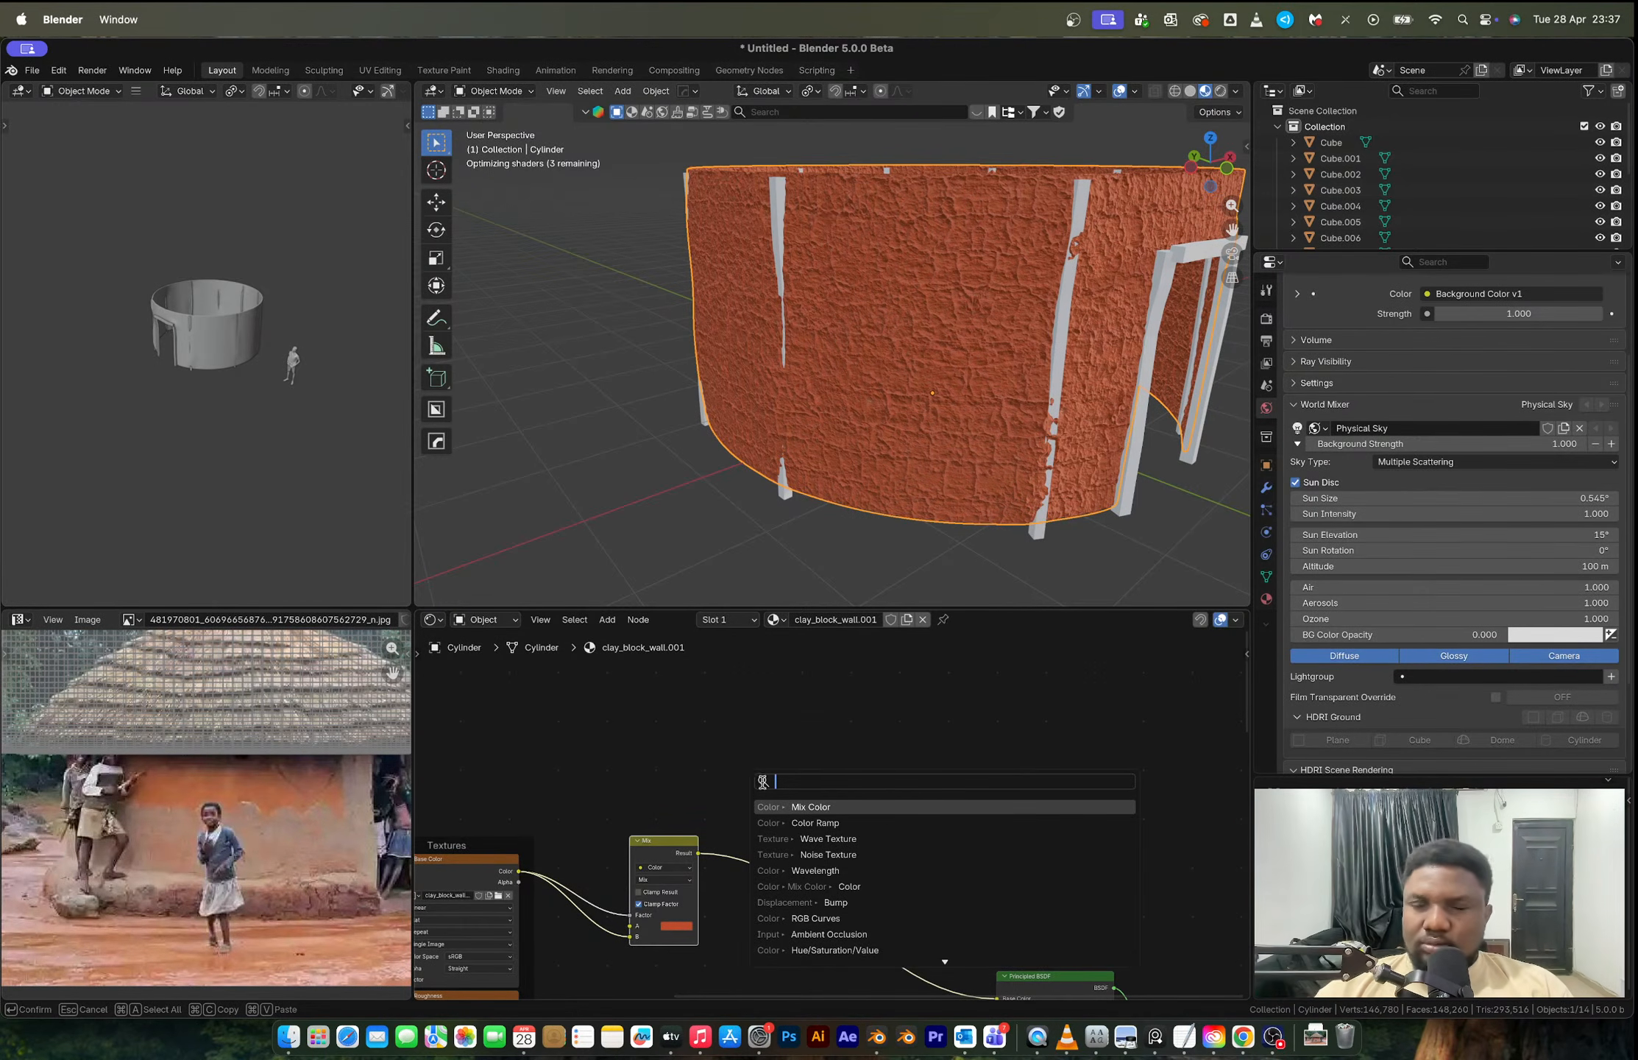
{"action": "key", "text": "Escape"}
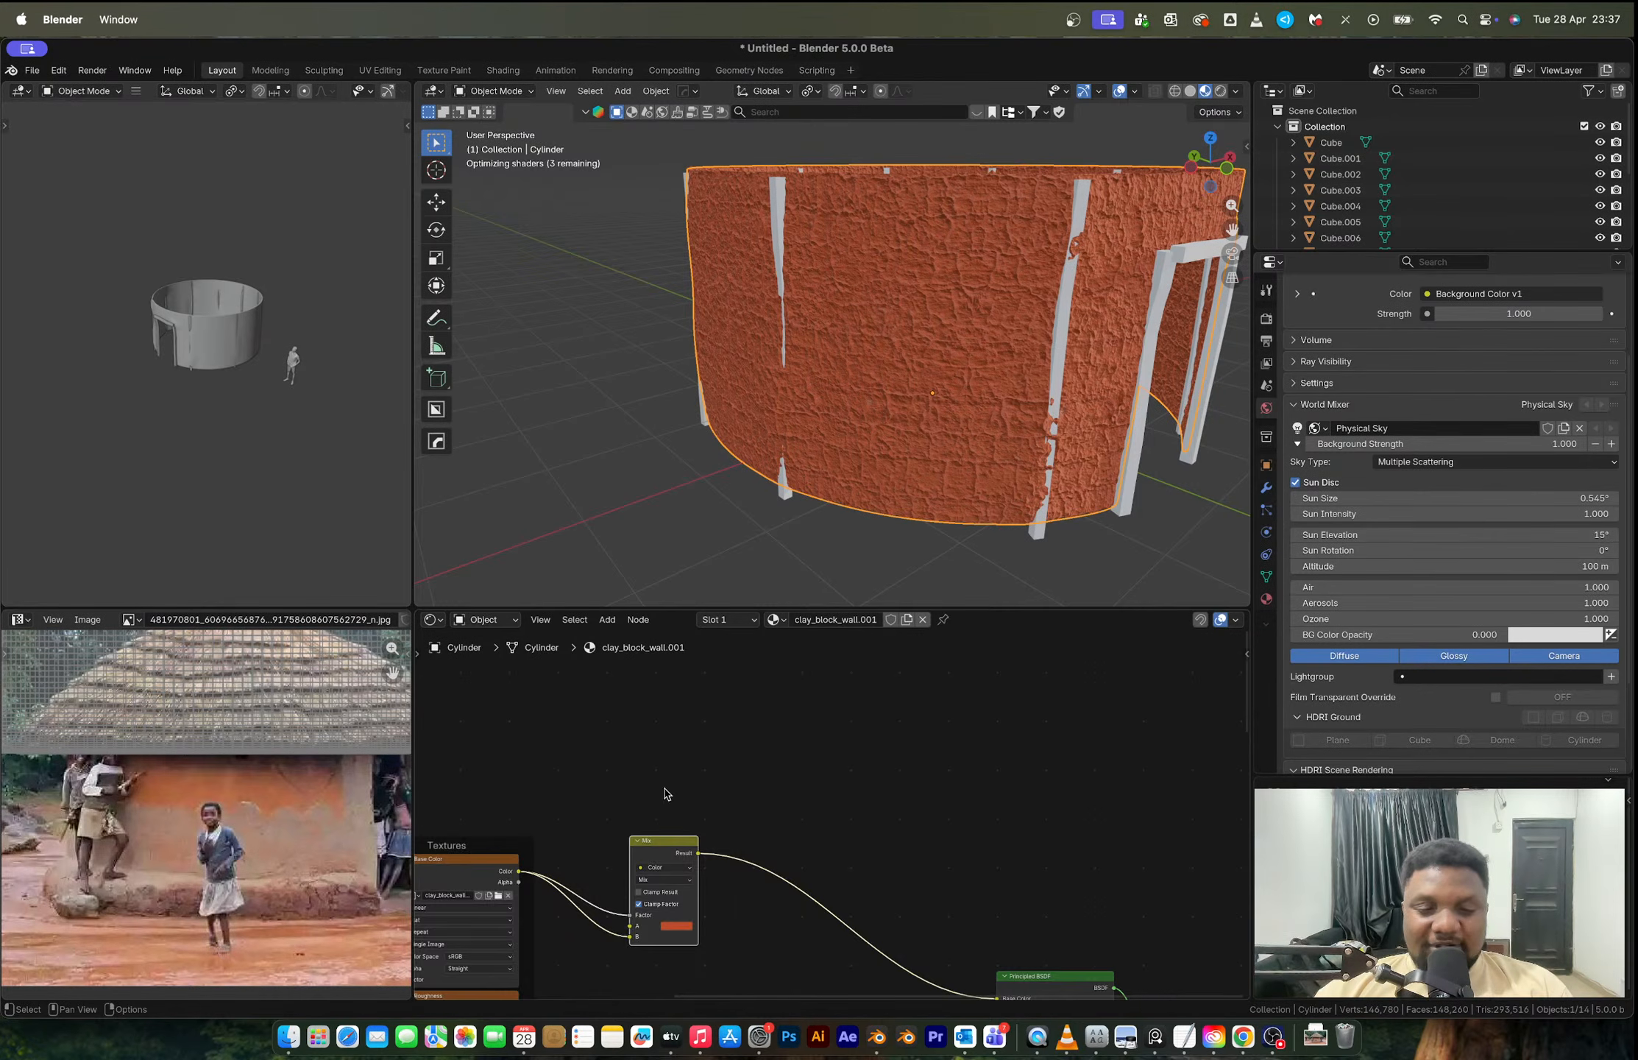
Step: Duplicate the Texture Coordinate and Mapping nodes above the Textures frame and remove the duplicate's surrounding frame
{"action": "scroll", "coordinate": [666, 793], "scroll_direction": "left", "scroll_amount": 10}
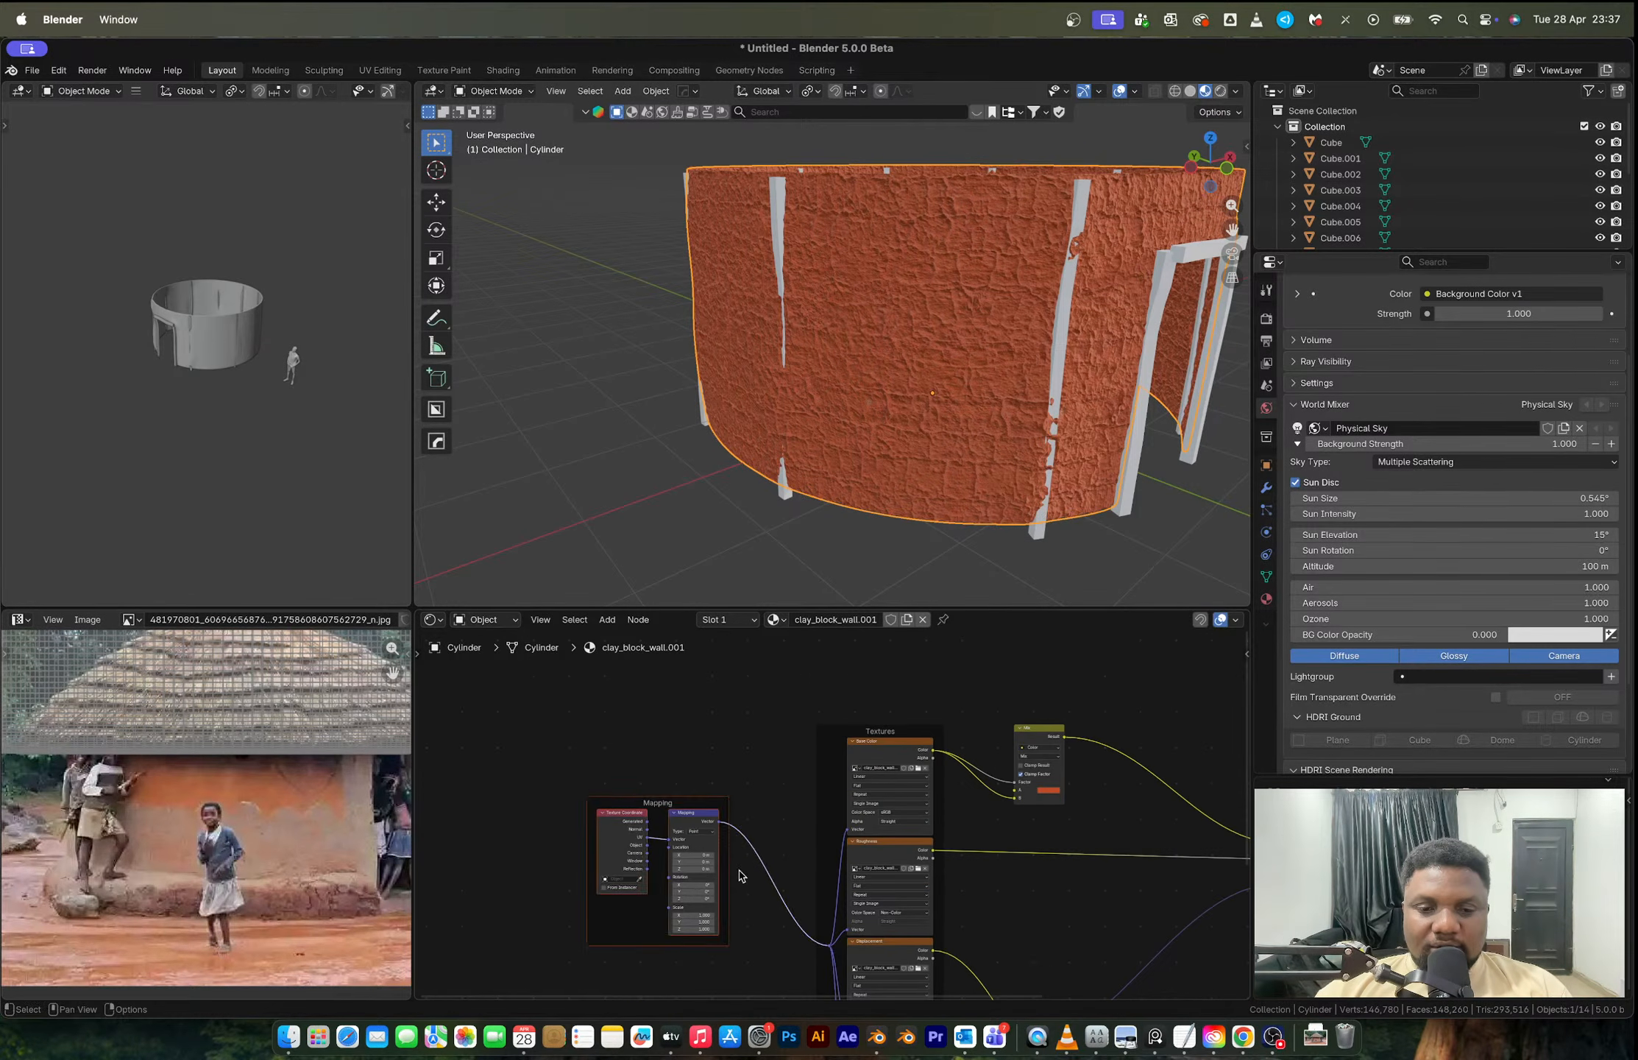
{"action": "scroll", "coordinate": [739, 876], "scroll_direction": "down", "scroll_amount": 2}
{"action": "middle_click_drag", "start_coordinate": [757, 823], "coordinate": [652, 915]}
{"action": "key", "text": "shift+d"}
{"action": "left_click", "coordinate": [911, 728]}
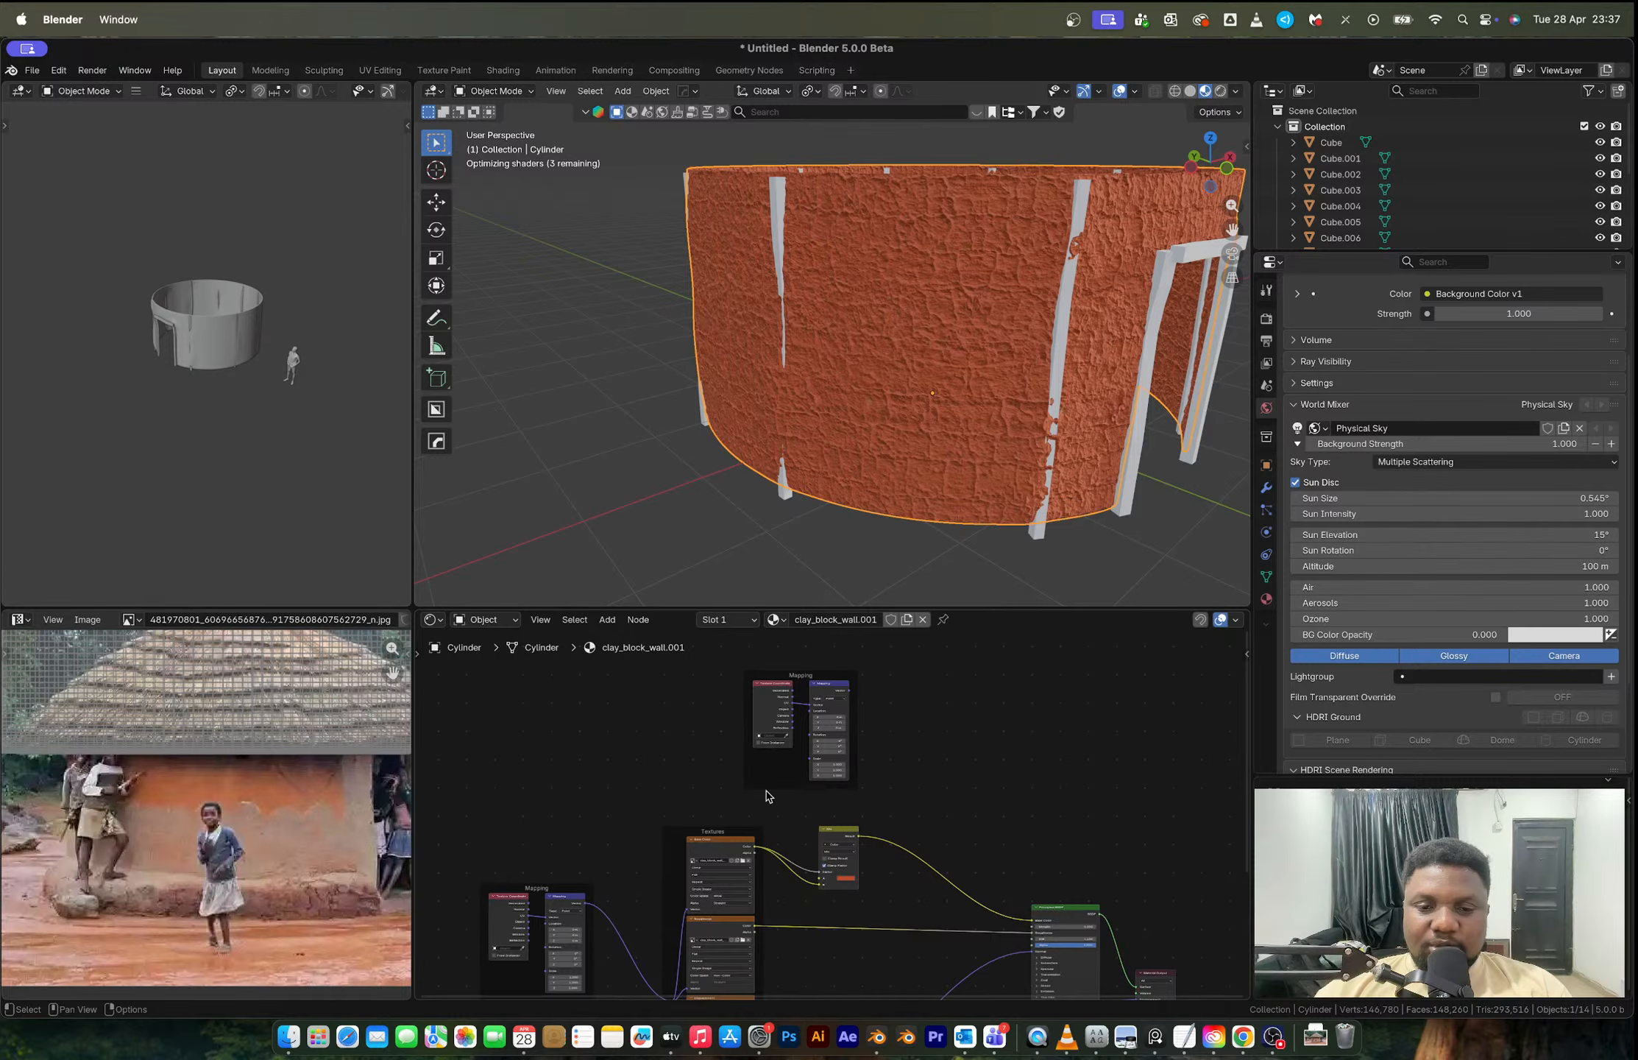
{"action": "left_click_drag", "start_coordinate": [772, 801], "coordinate": [705, 673]}
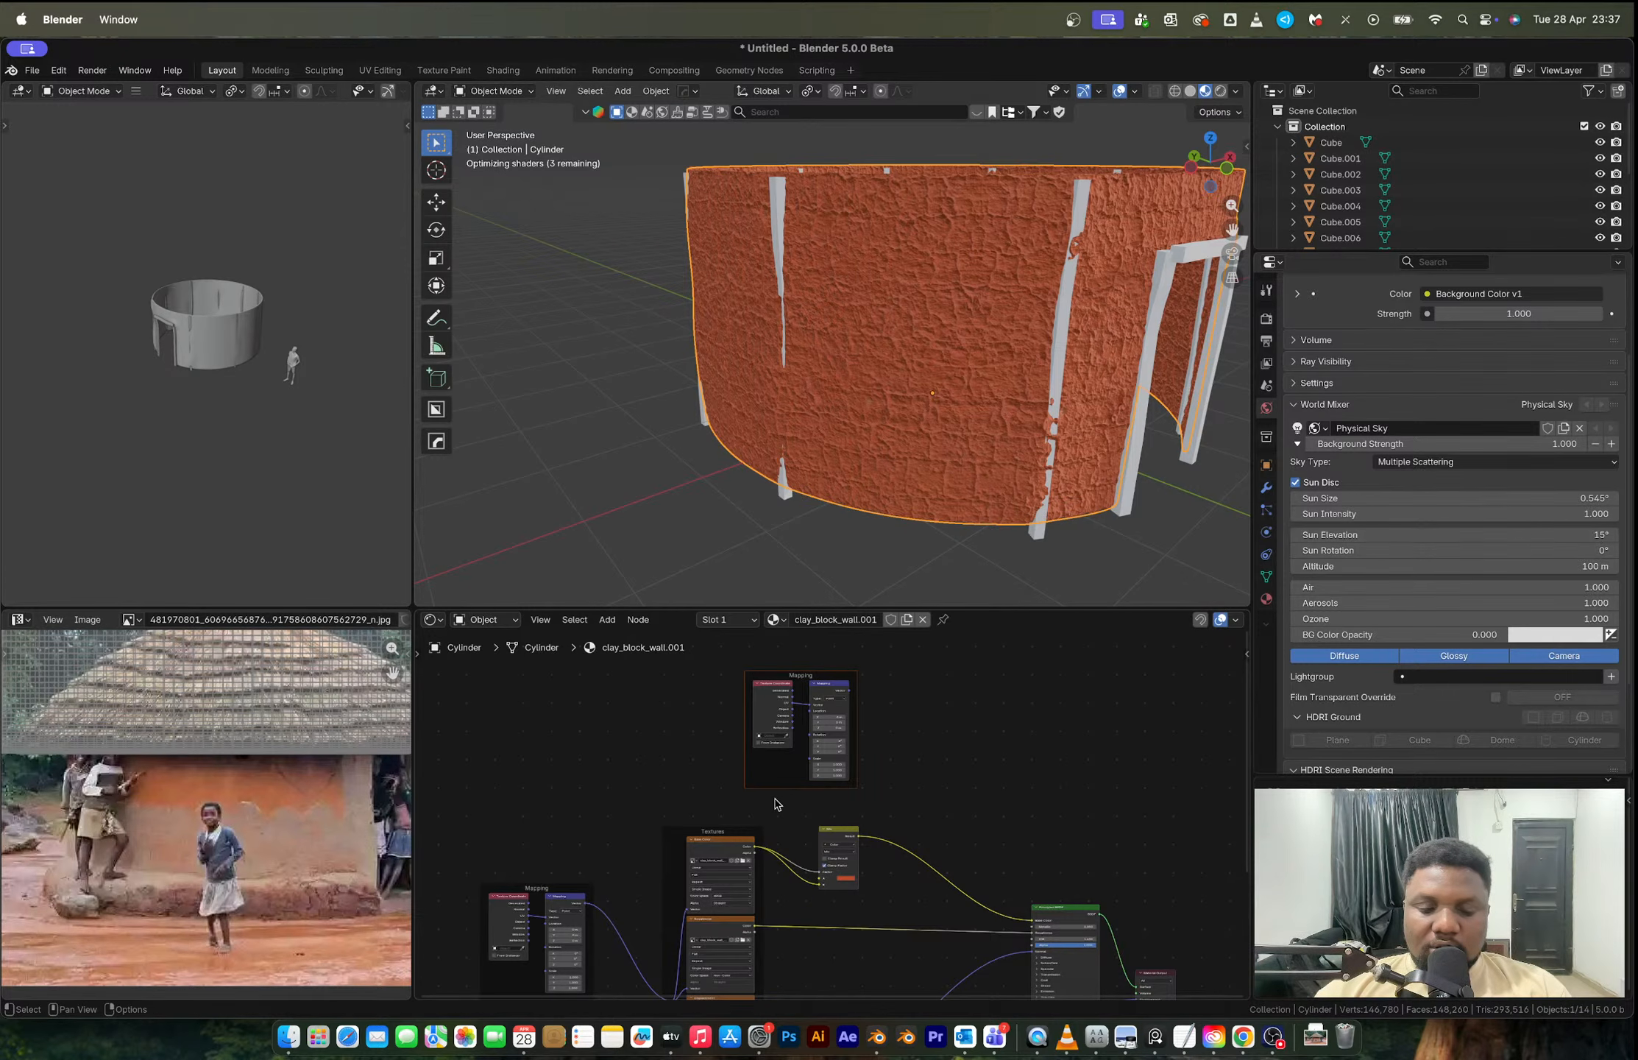
{"action": "key", "text": "c"}
{"action": "key", "text": "Escape"}
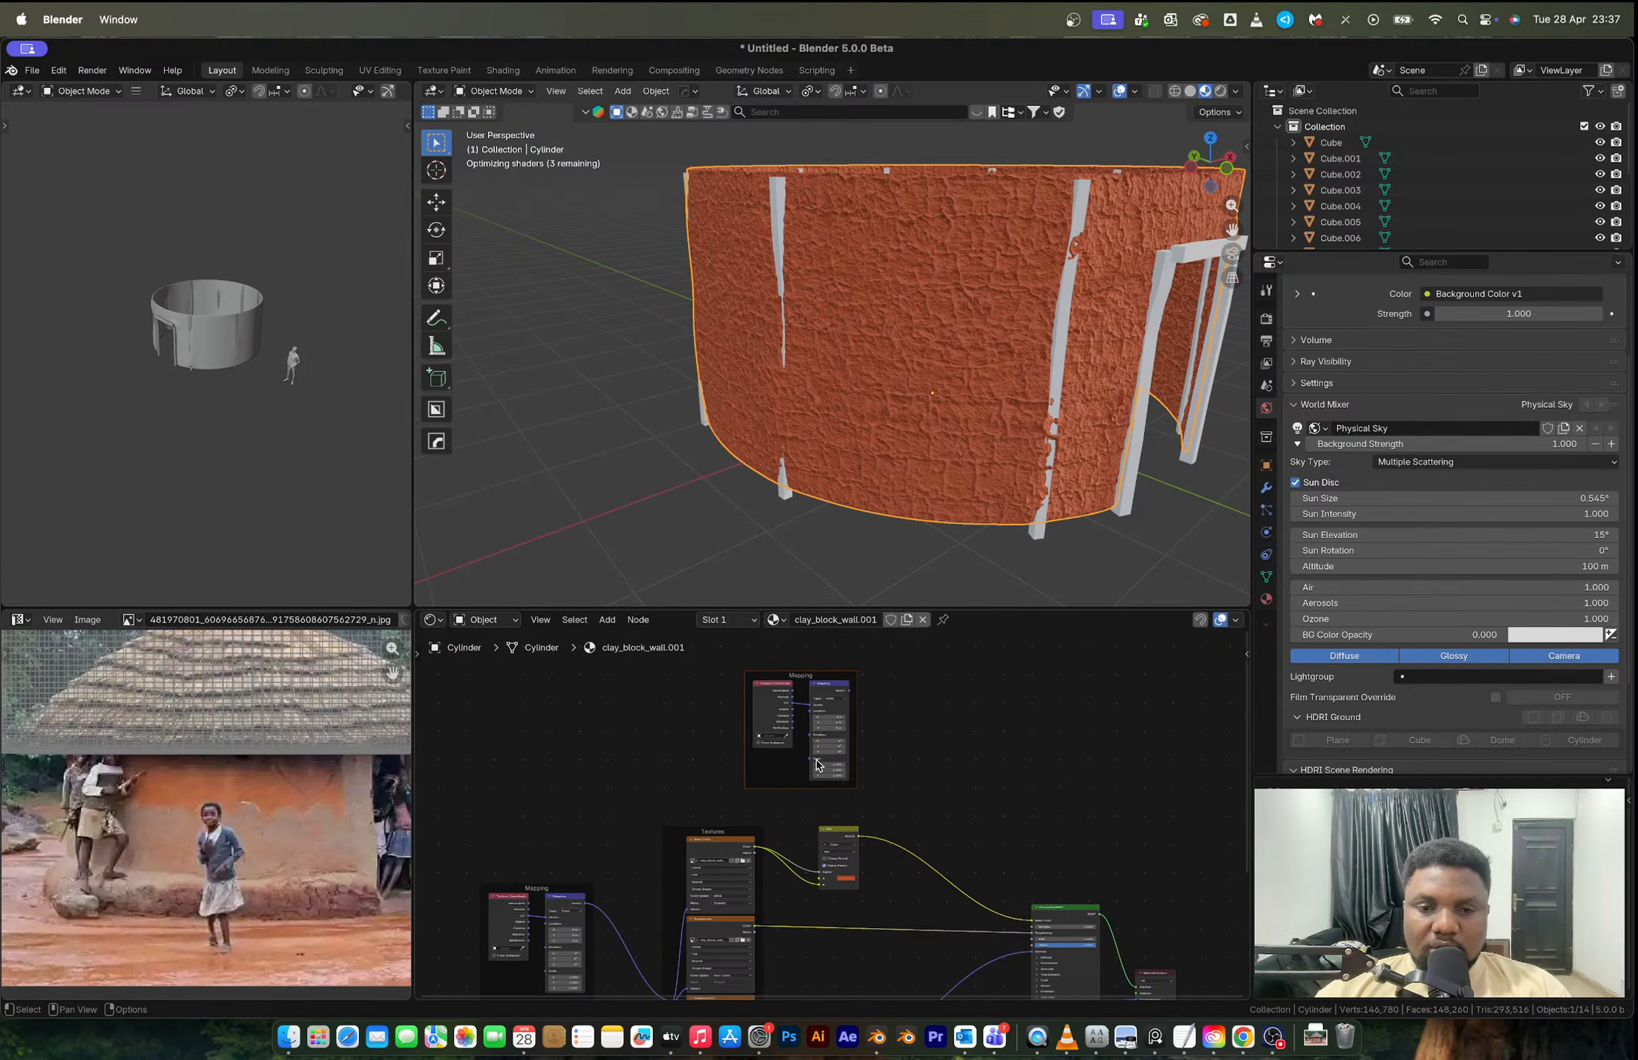
{"action": "key", "text": "KP_Decimal"}
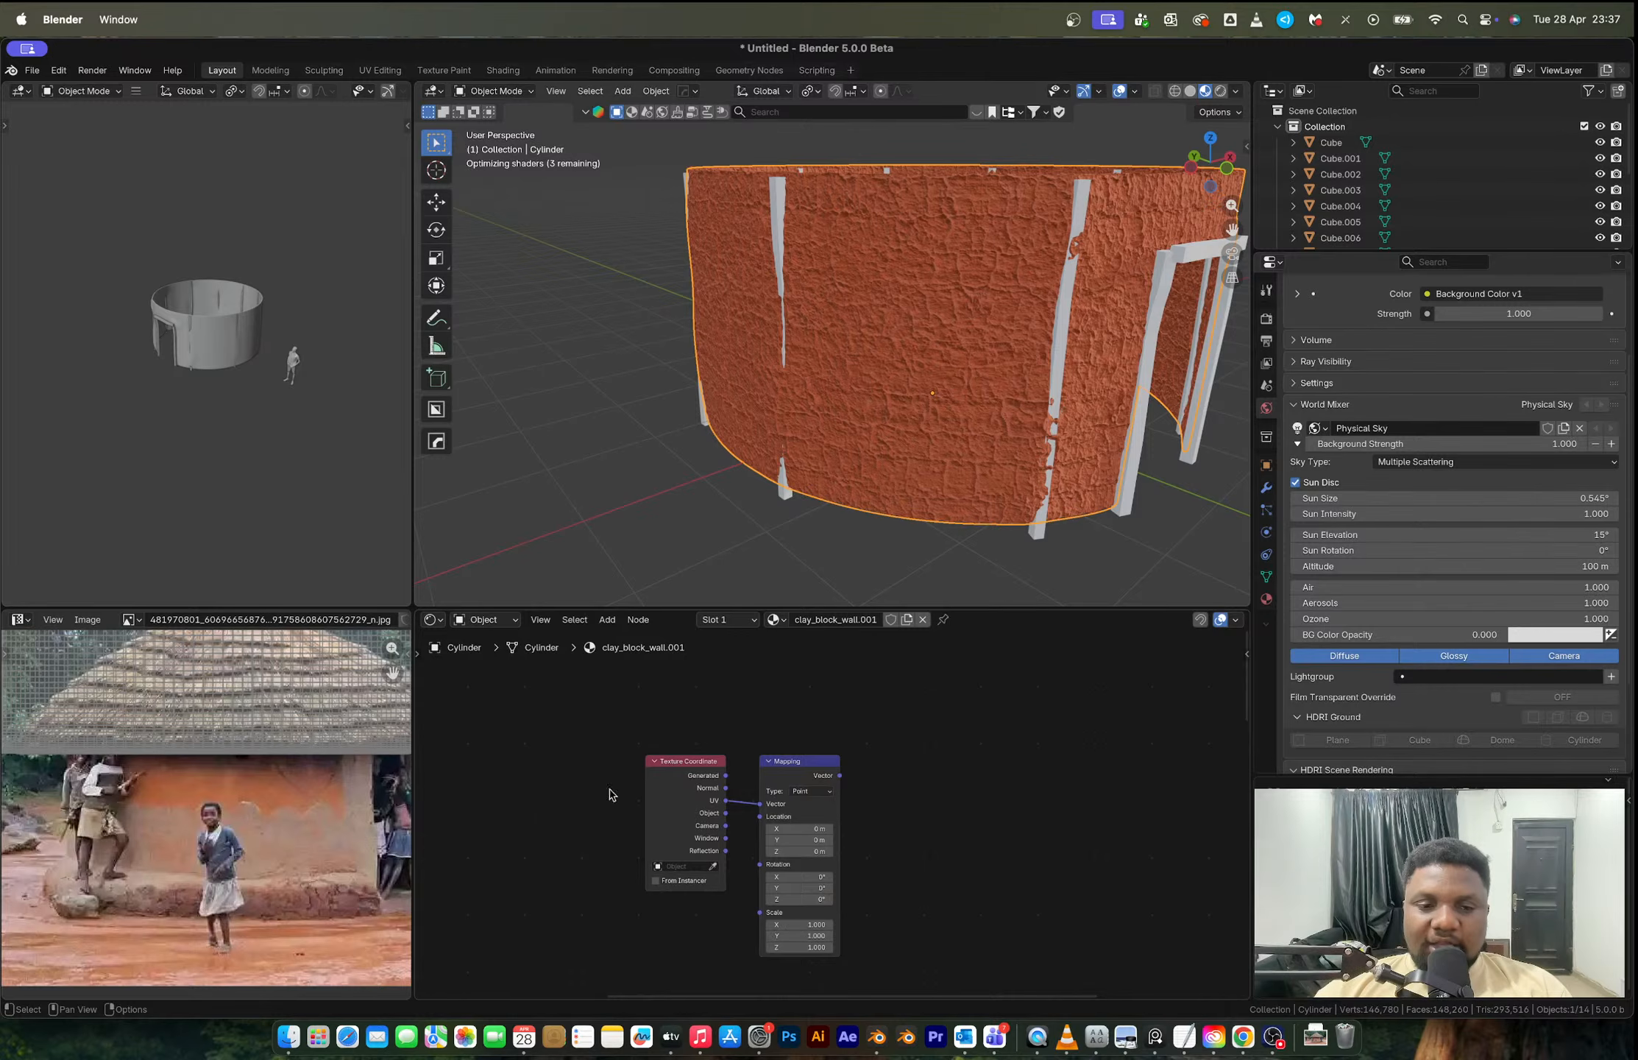
Step: Link the duplicated Texture Coordinate's Normal output to its Mapping node's Vector and preview the Mapping output on the wall
{"action": "scroll", "coordinate": [238, 847], "scroll_direction": "up", "scroll_amount": 2}
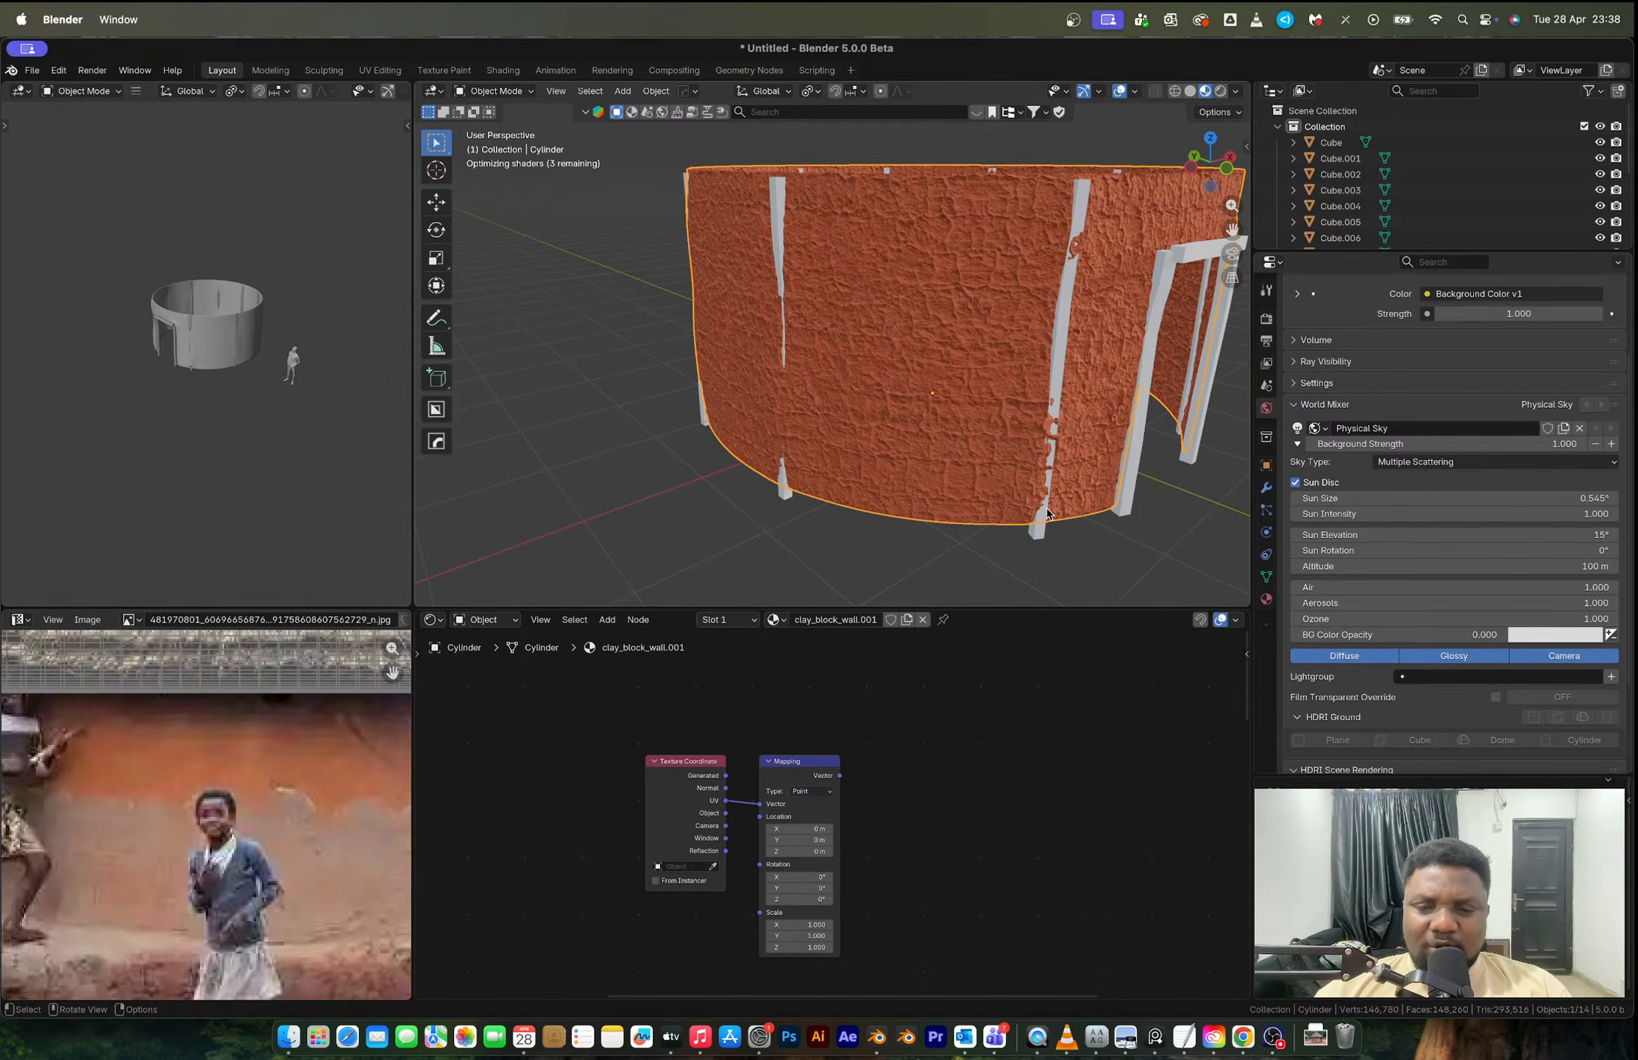
{"action": "scroll", "coordinate": [711, 855], "scroll_direction": "up", "scroll_amount": 2}
{"action": "scroll", "coordinate": [747, 828], "scroll_direction": "up", "scroll_amount": 2}
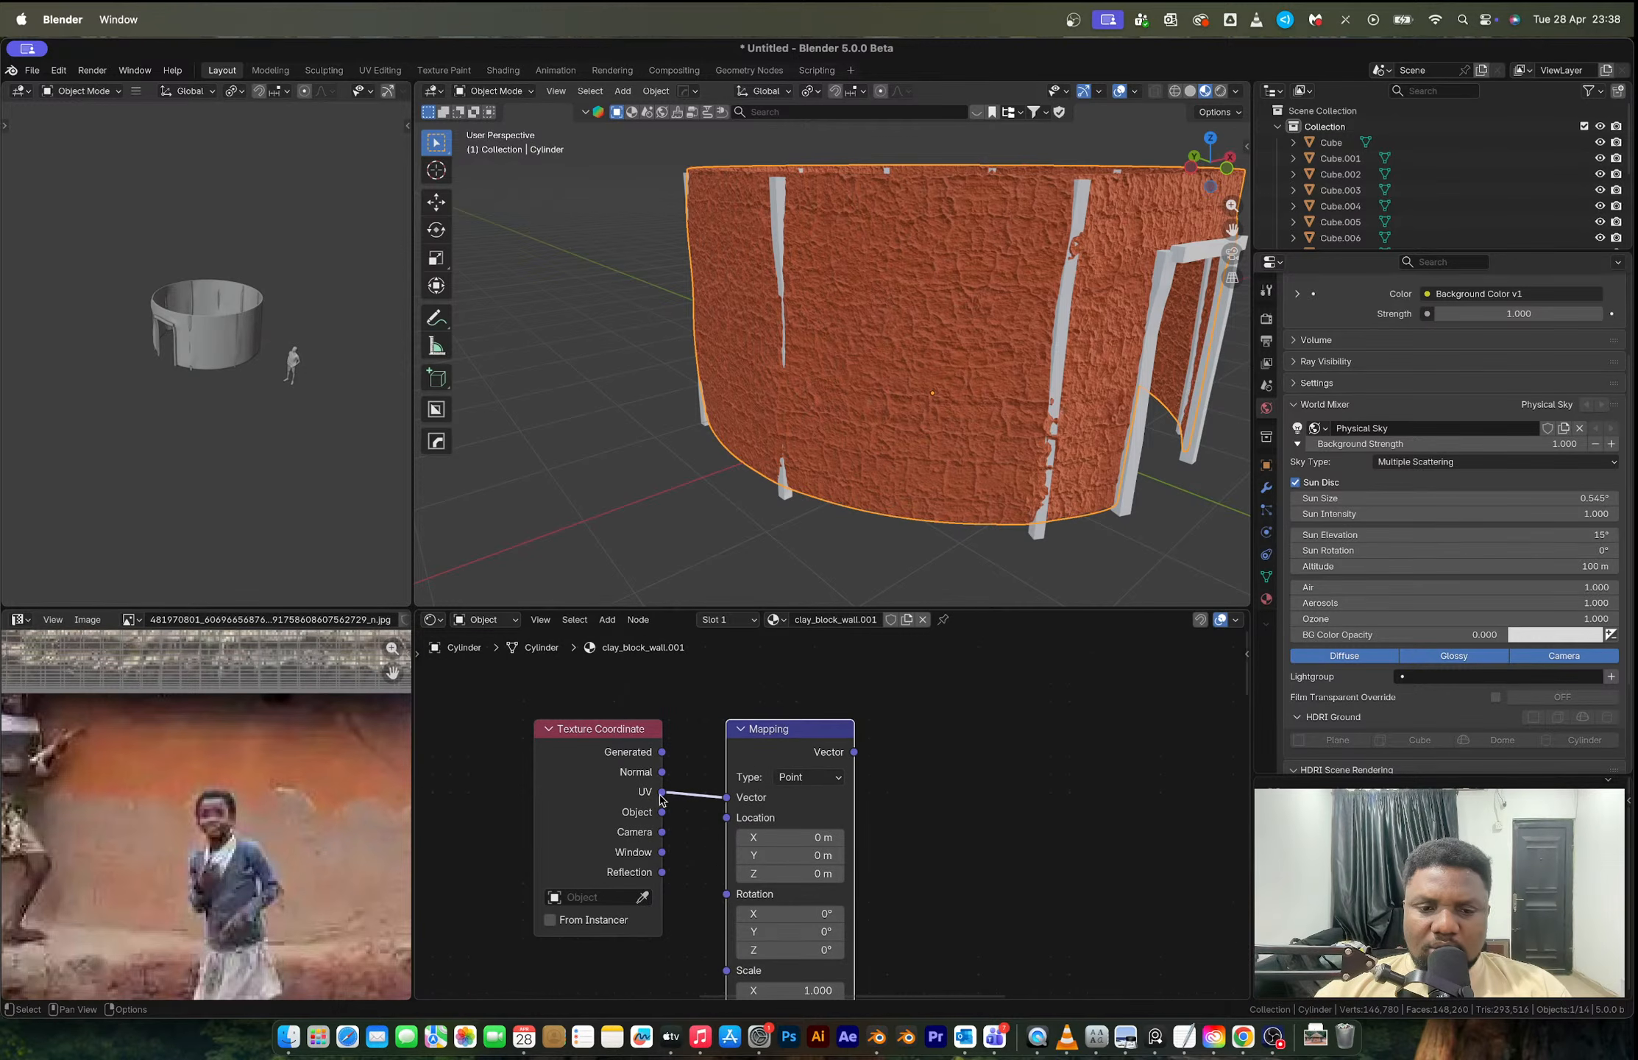
{"action": "left_click_drag", "start_coordinate": [661, 773], "coordinate": [733, 803]}
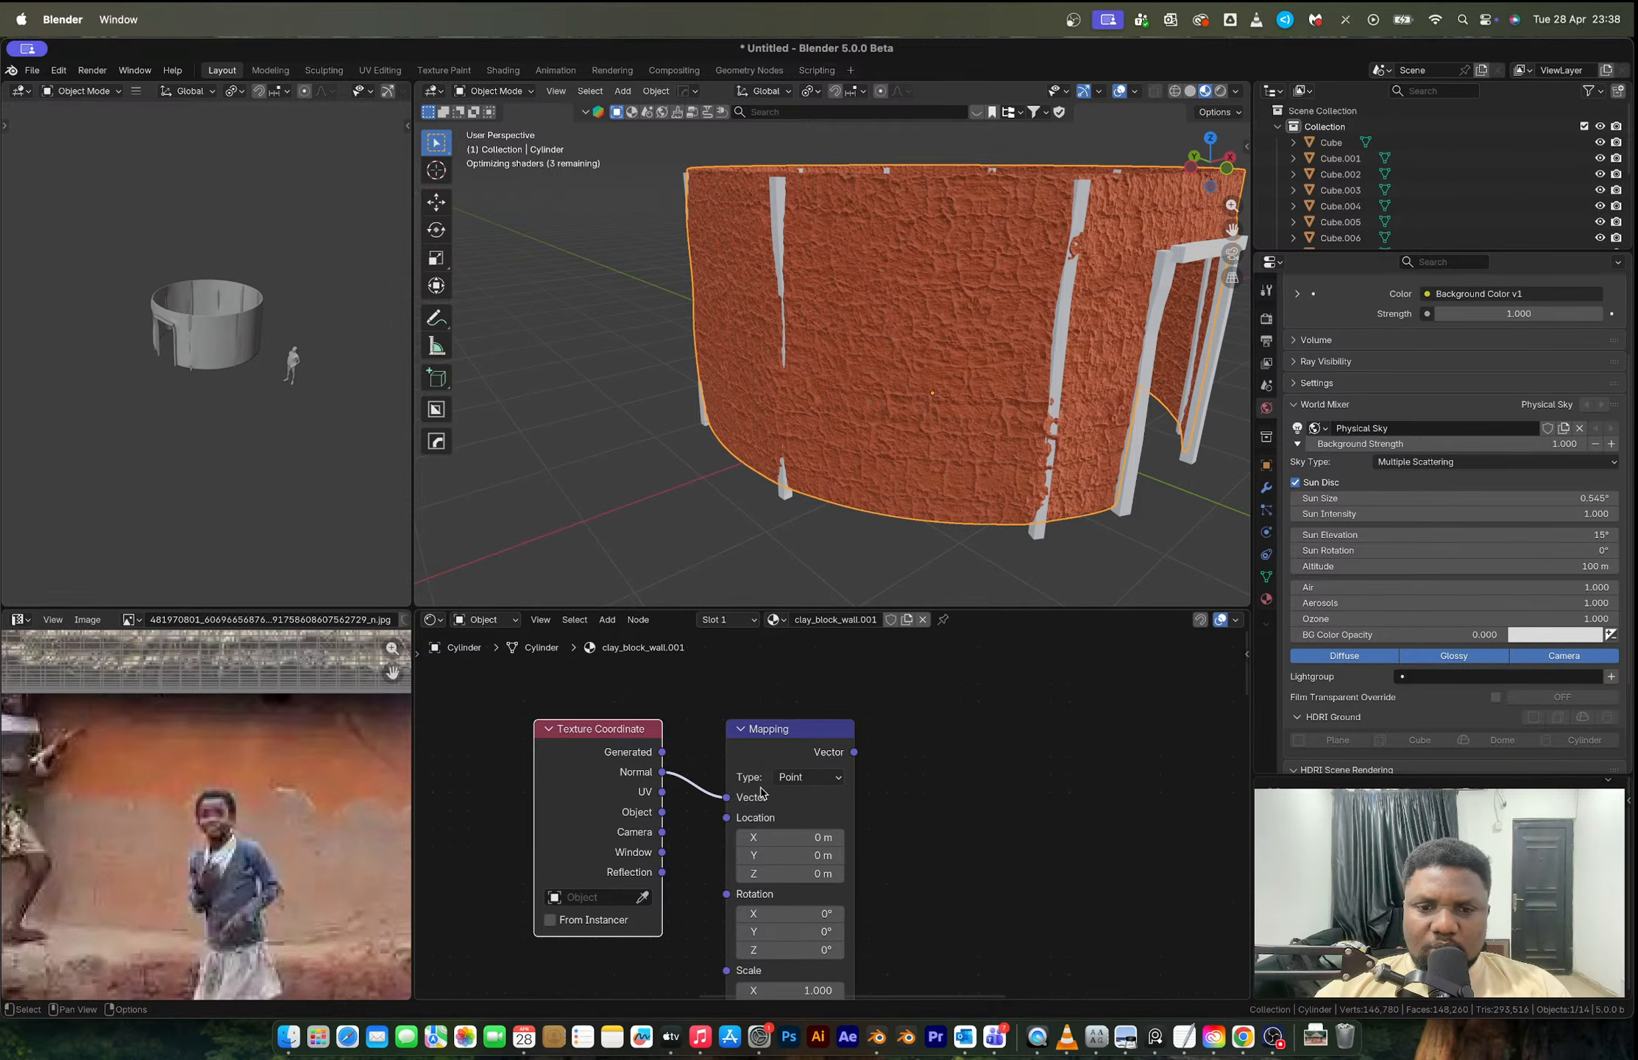
{"action": "key", "text": "shift+a"}
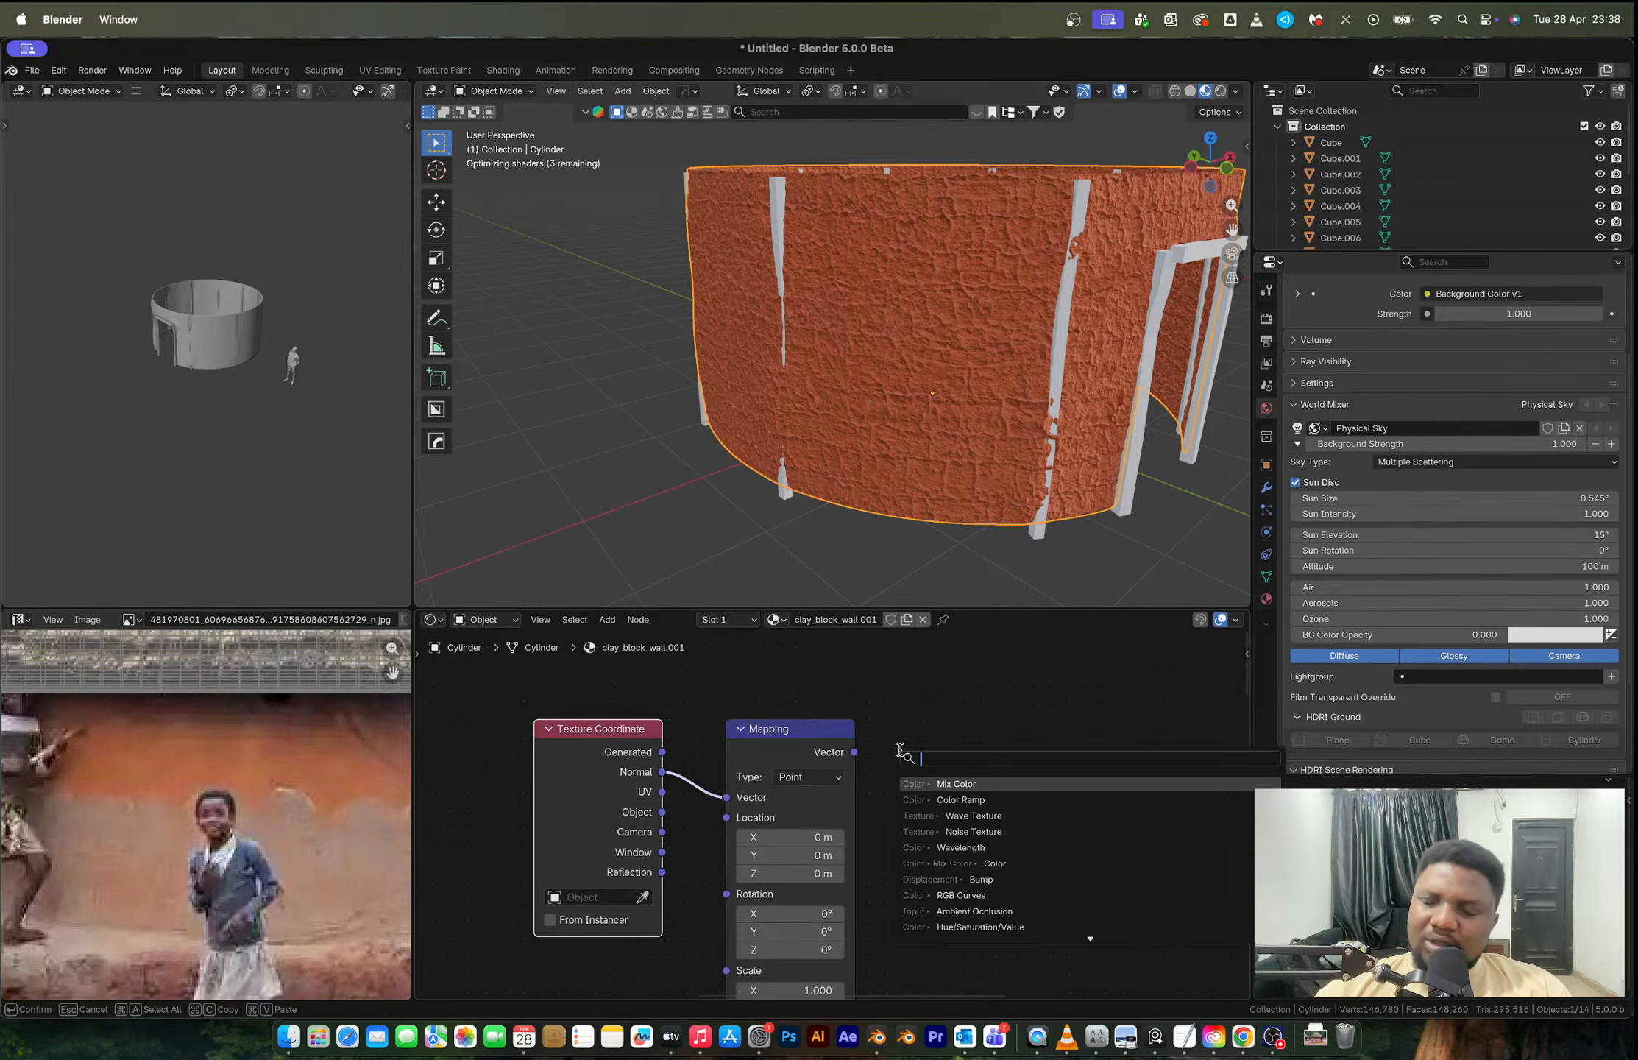
{"action": "key", "text": "Escape"}
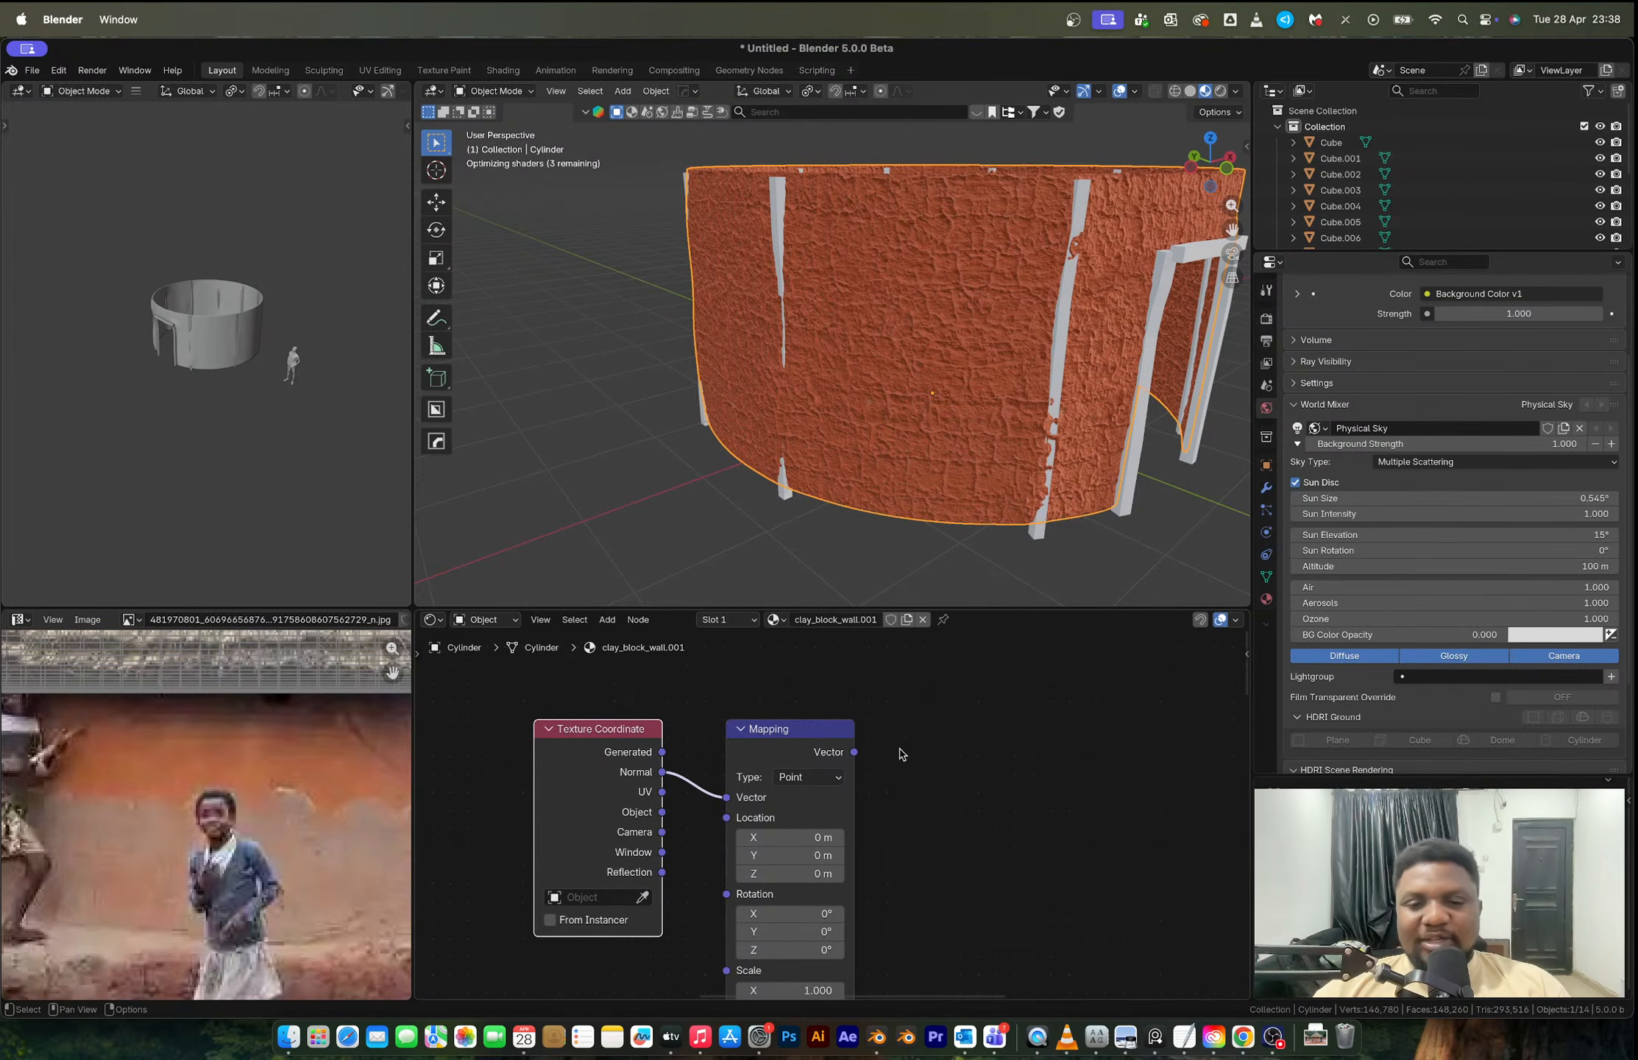
{"action": "left_click", "coordinate": [804, 750], "text": "ctrl+shift"}
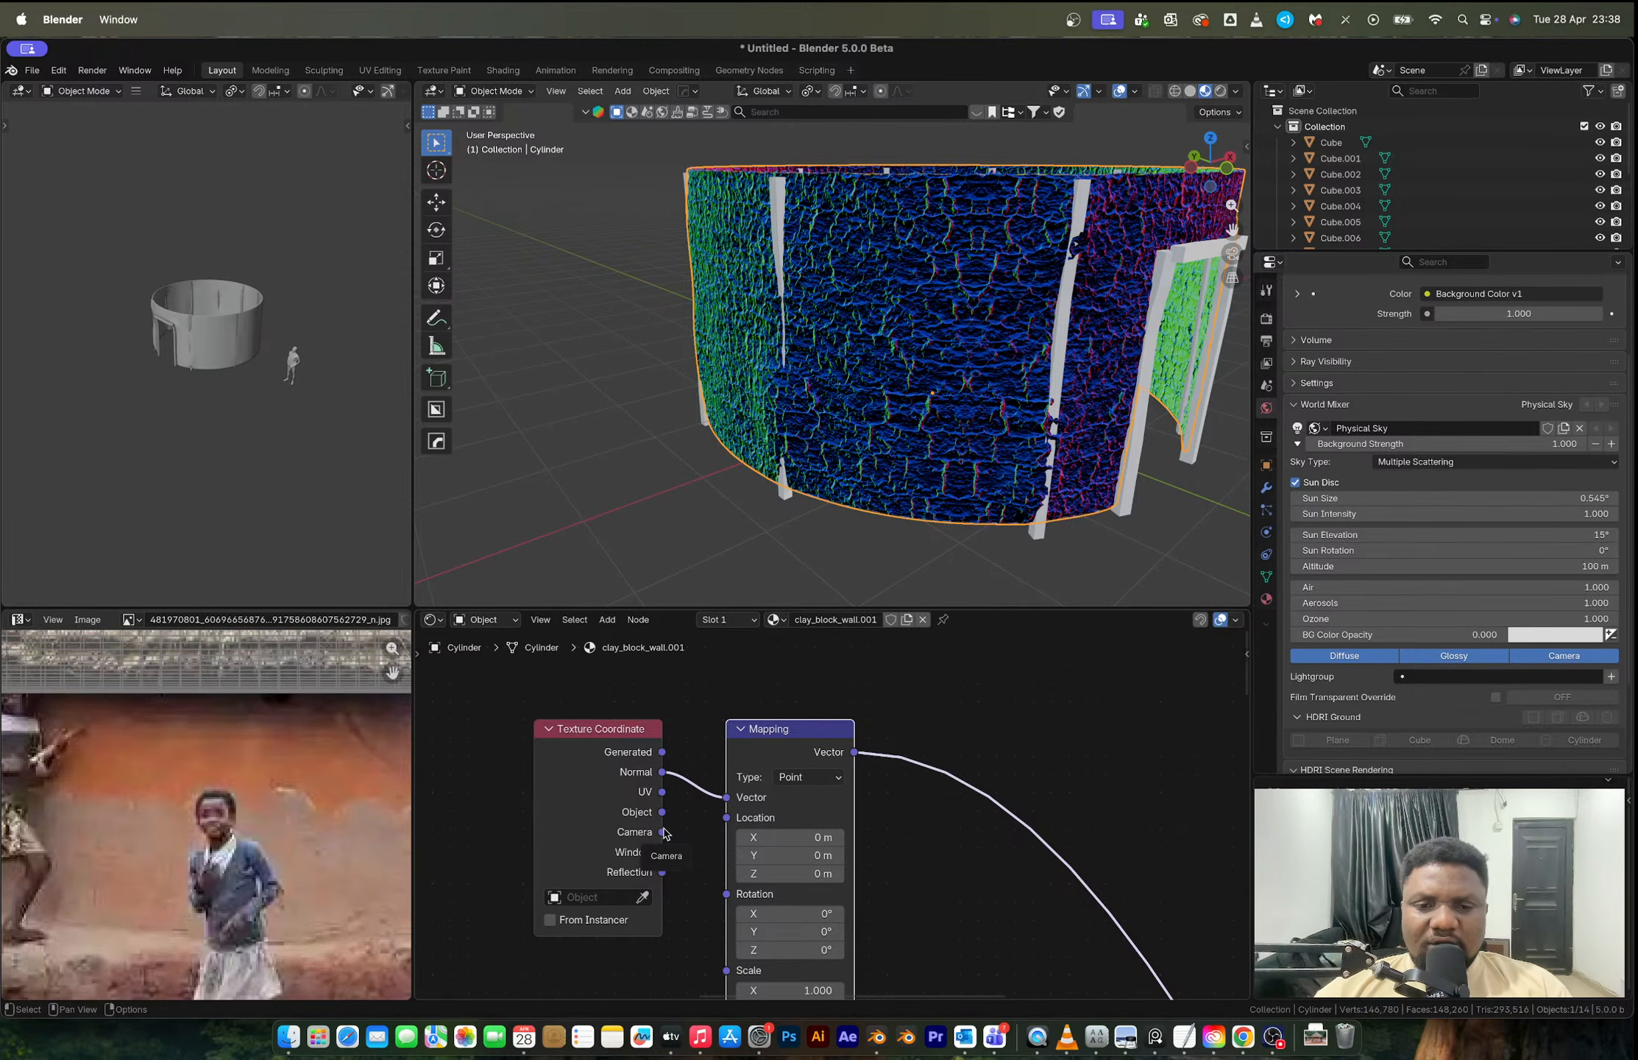
Step: Insert a Separate XYZ node after the duplicated Mapping node and preview its Z output on the wall
{"action": "key", "text": "shift+a"}
{"action": "type", "text": "sepe"}
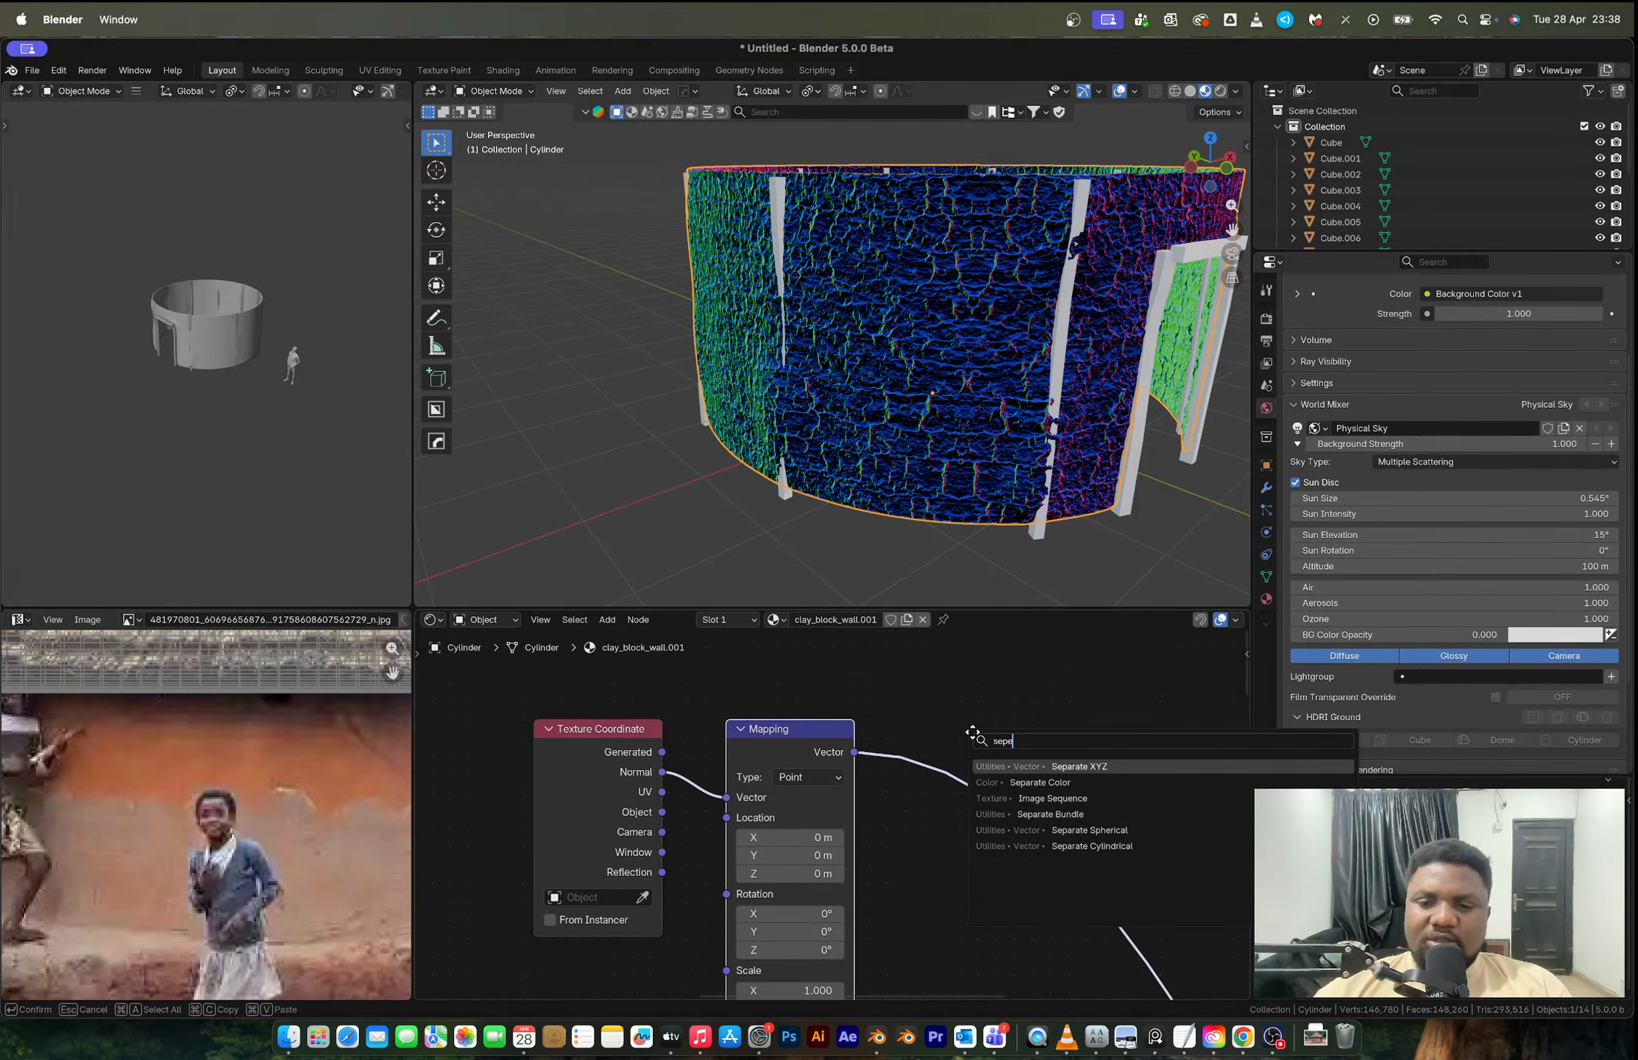
{"action": "key", "text": "Return"}
{"action": "left_click", "coordinate": [974, 735]}
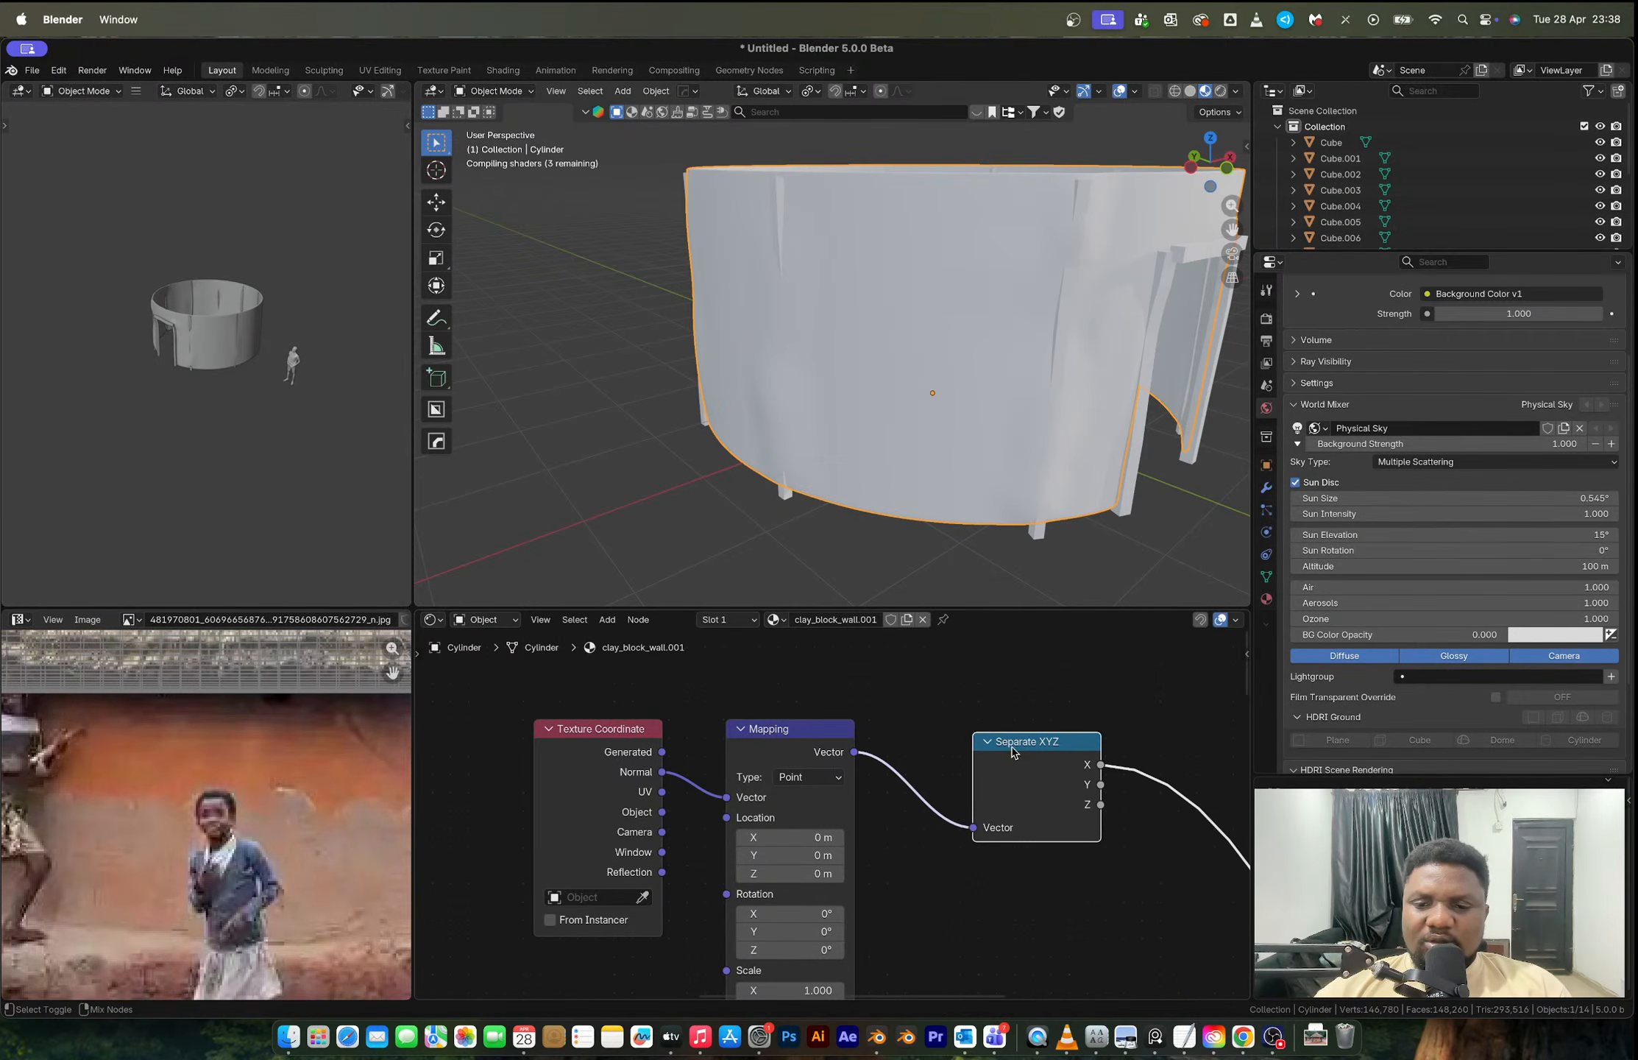
{"action": "scroll", "coordinate": [1019, 767], "scroll_direction": "down", "scroll_amount": 2, "text": "alt"}
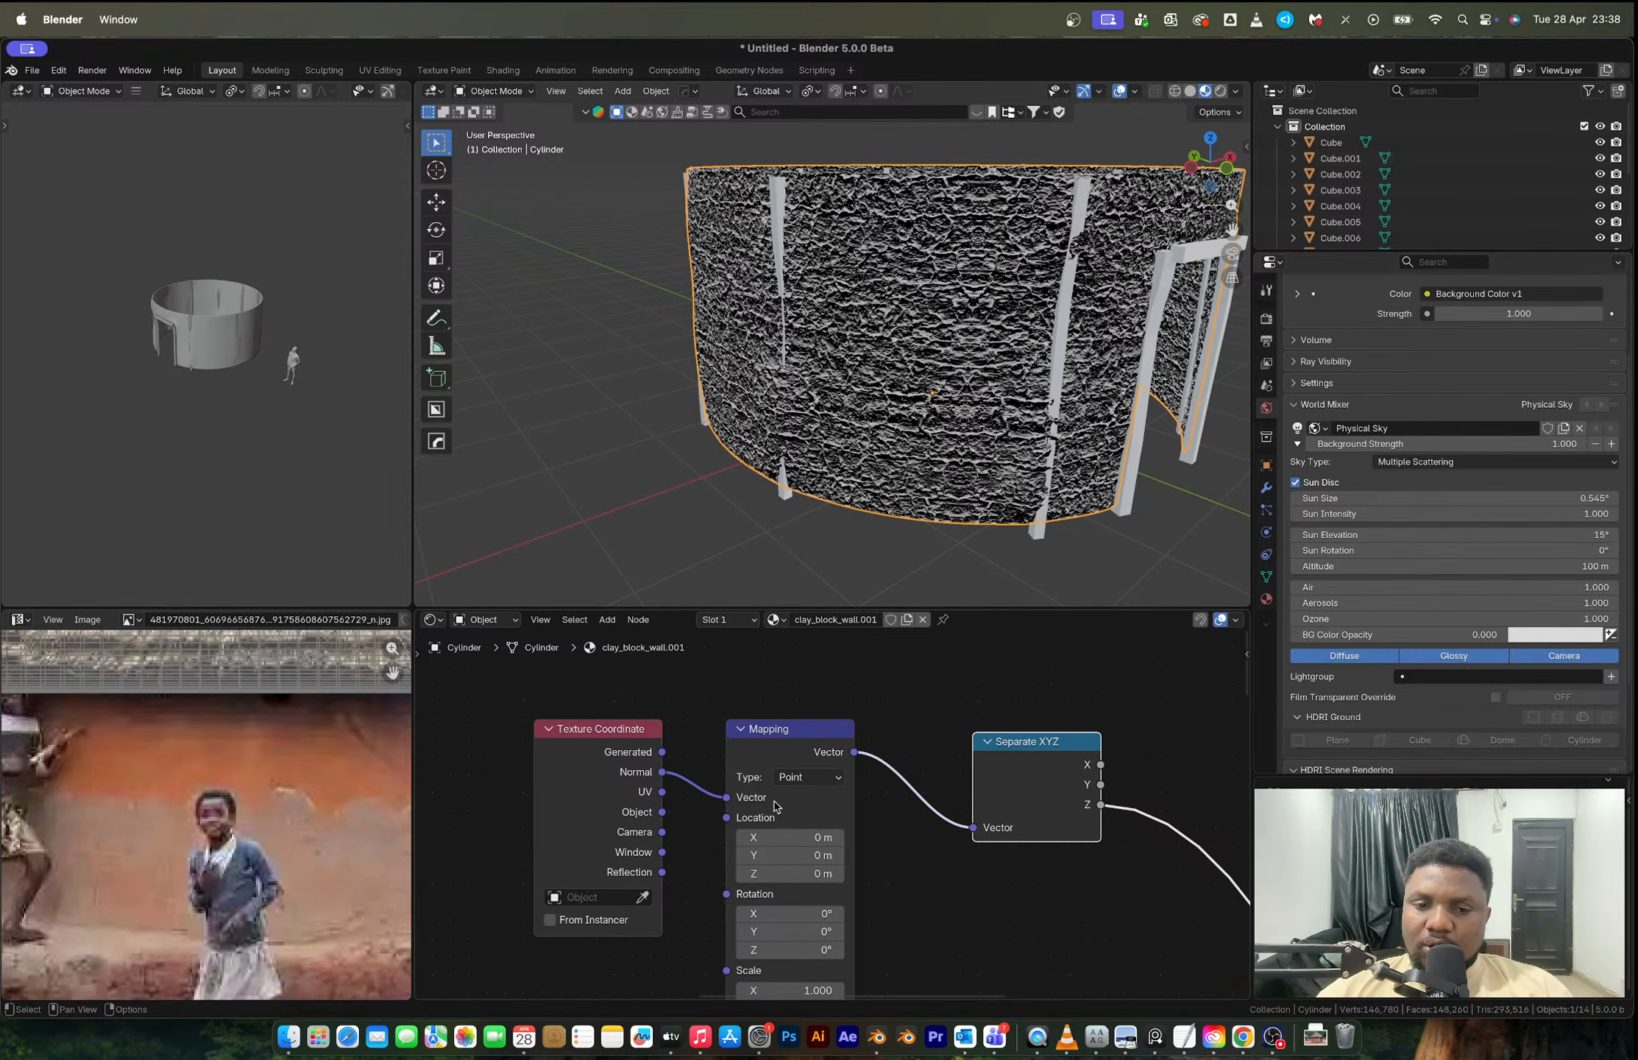
Step: Feed the duplicated Mapping node from the Object coordinates and set its Z location to -1.2 m
{"action": "middle_click_drag", "start_coordinate": [774, 806], "coordinate": [778, 757]}
{"action": "left_click_drag", "start_coordinate": [604, 774], "coordinate": [725, 764]}
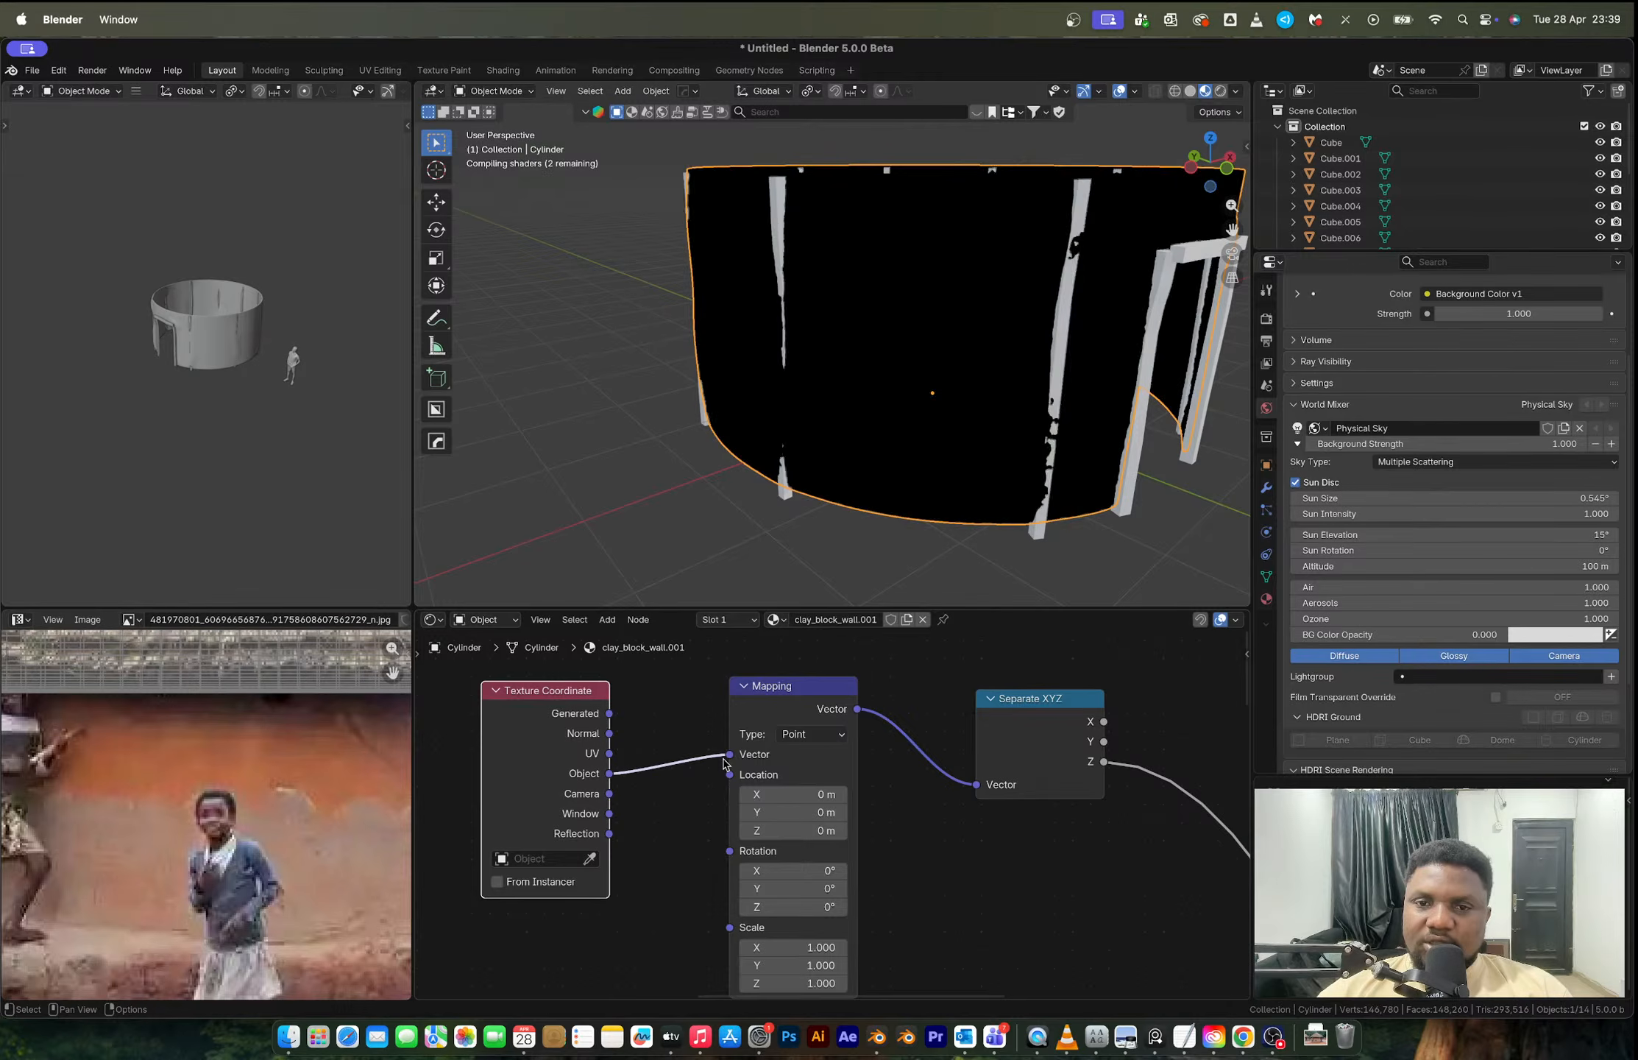
{"action": "middle_click_drag", "start_coordinate": [757, 831], "coordinate": [745, 763]}
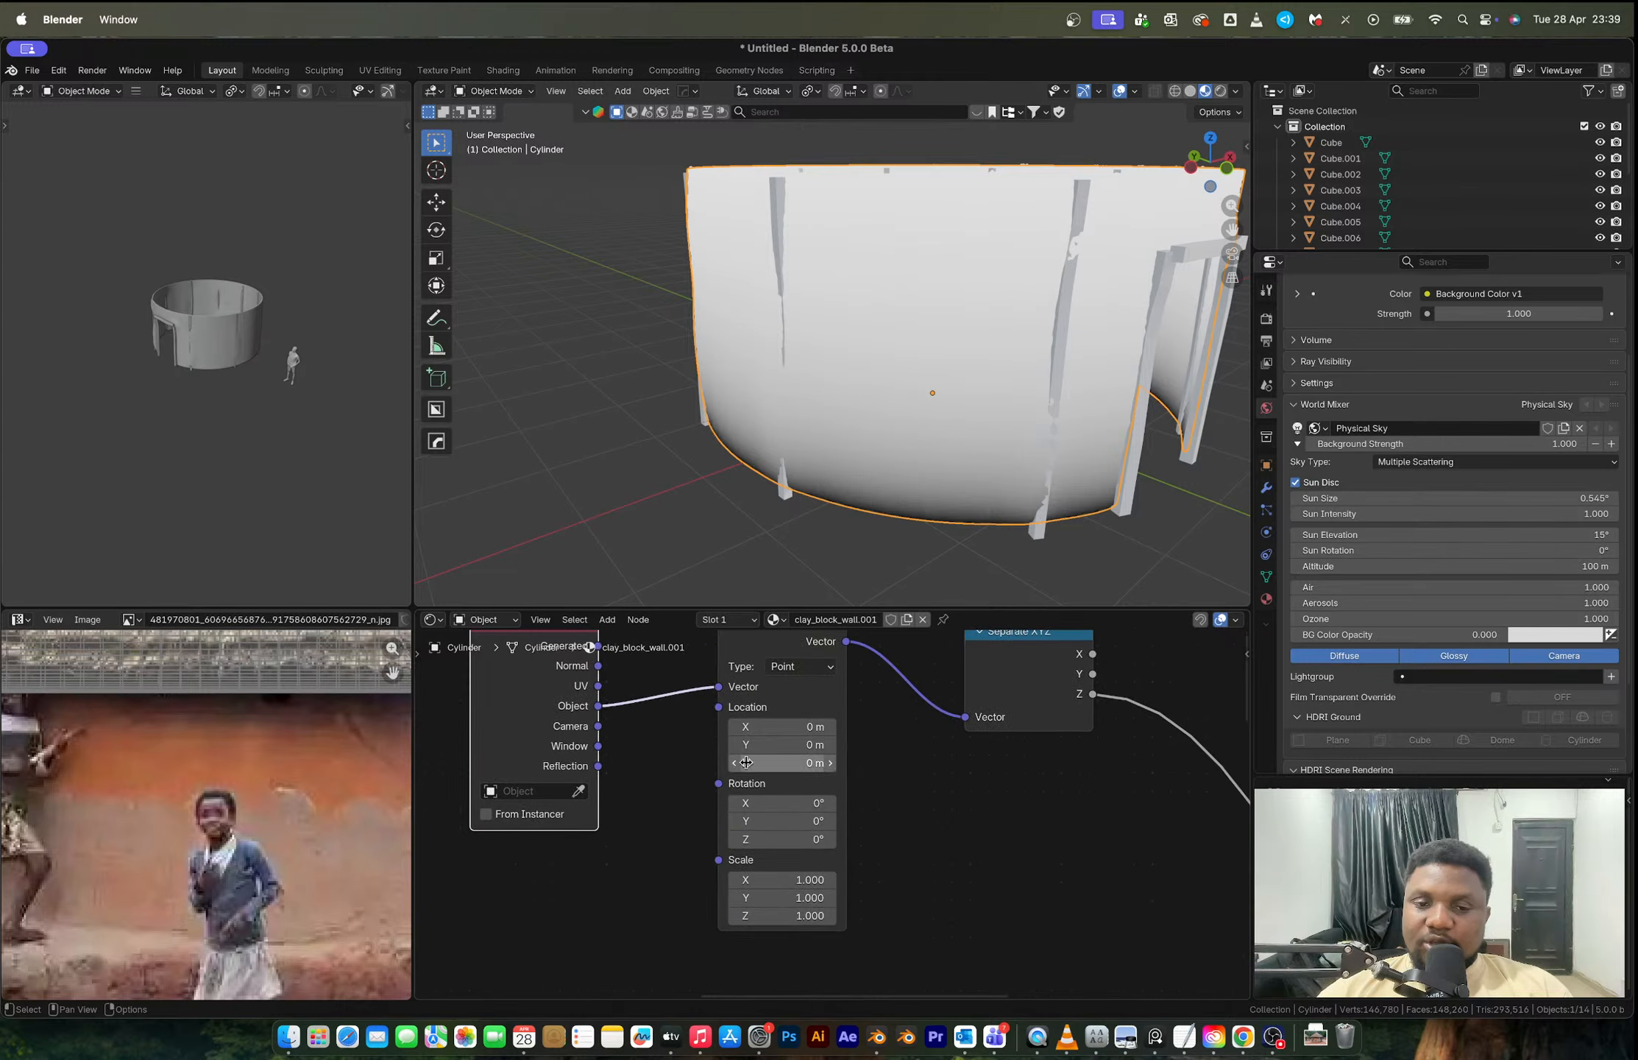
{"action": "mouse_move", "coordinate": [746, 762]}
{"action": "left_mouse_down"}
{"action": "mouse_move", "coordinate": [802, 763]}
{"action": "mouse_move", "coordinate": [736, 763]}
{"action": "left_mouse_up"}
{"action": "scroll", "coordinate": [856, 725], "scroll_direction": "down", "scroll_amount": 4}
{"action": "left_click_drag", "start_coordinate": [527, 711], "coordinate": [736, 765]}
{"action": "scroll", "coordinate": [809, 765], "scroll_direction": "down", "scroll_amount": 3}
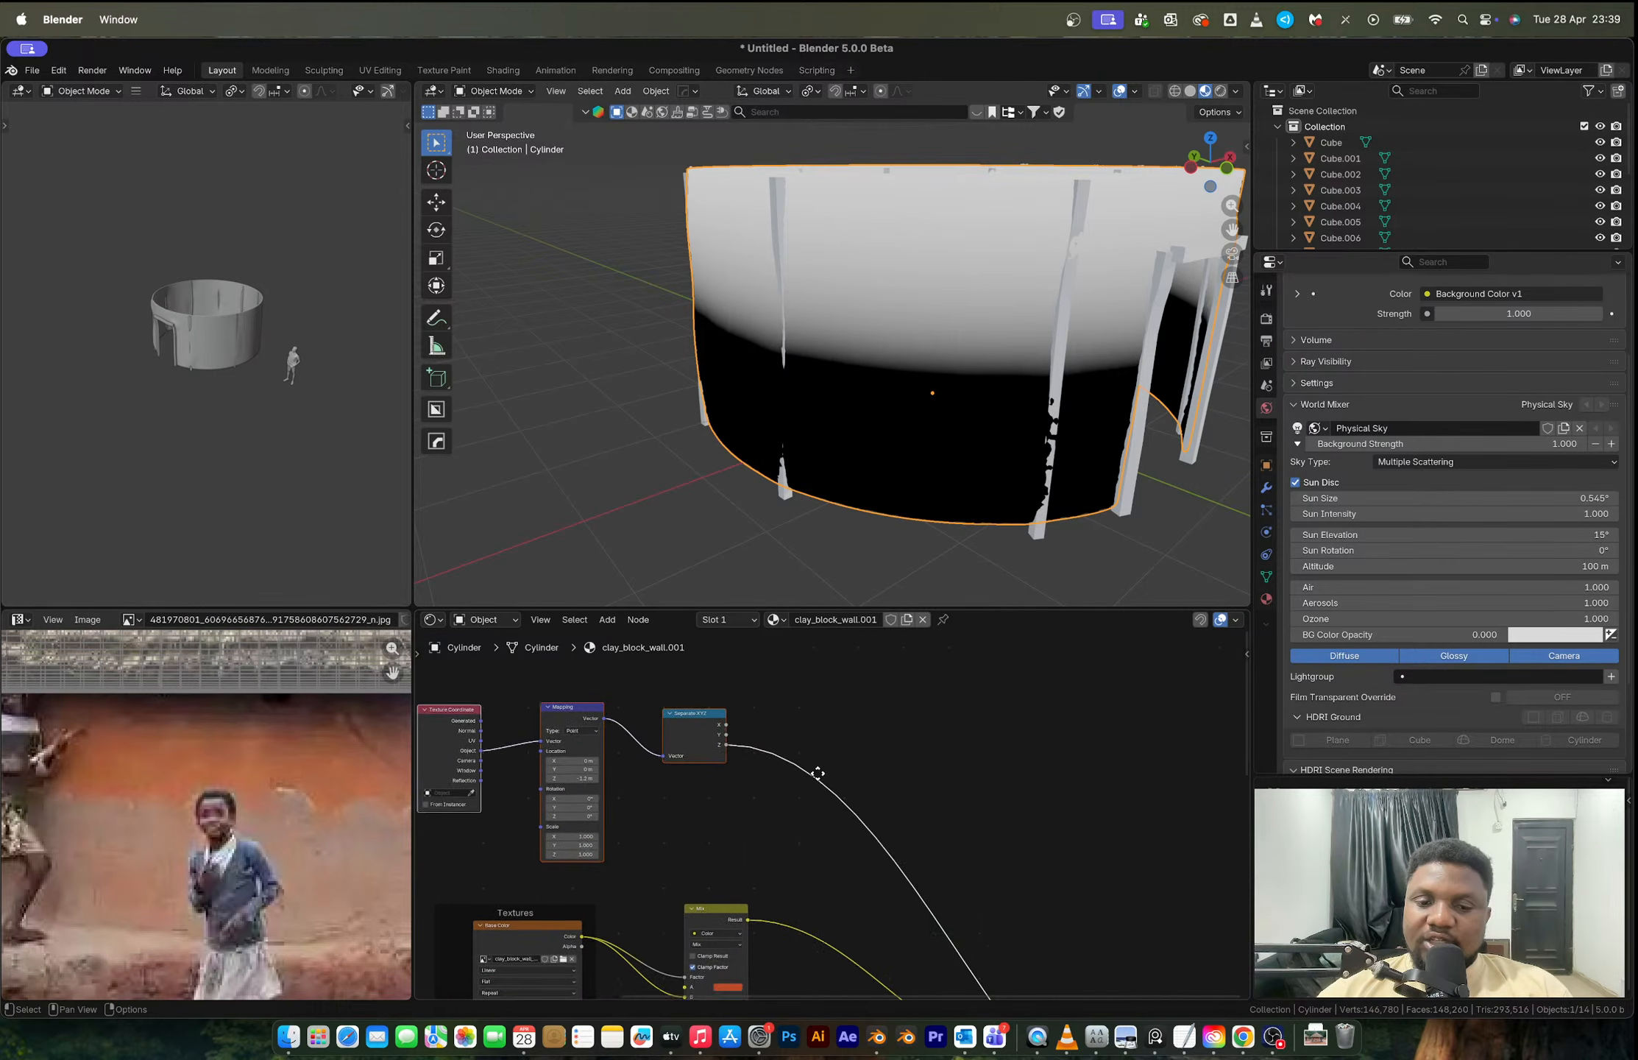
Step: Duplicate the Mix node and place the copy on the link leaving the Separate XYZ node's Z output
{"action": "key", "text": "shift+a"}
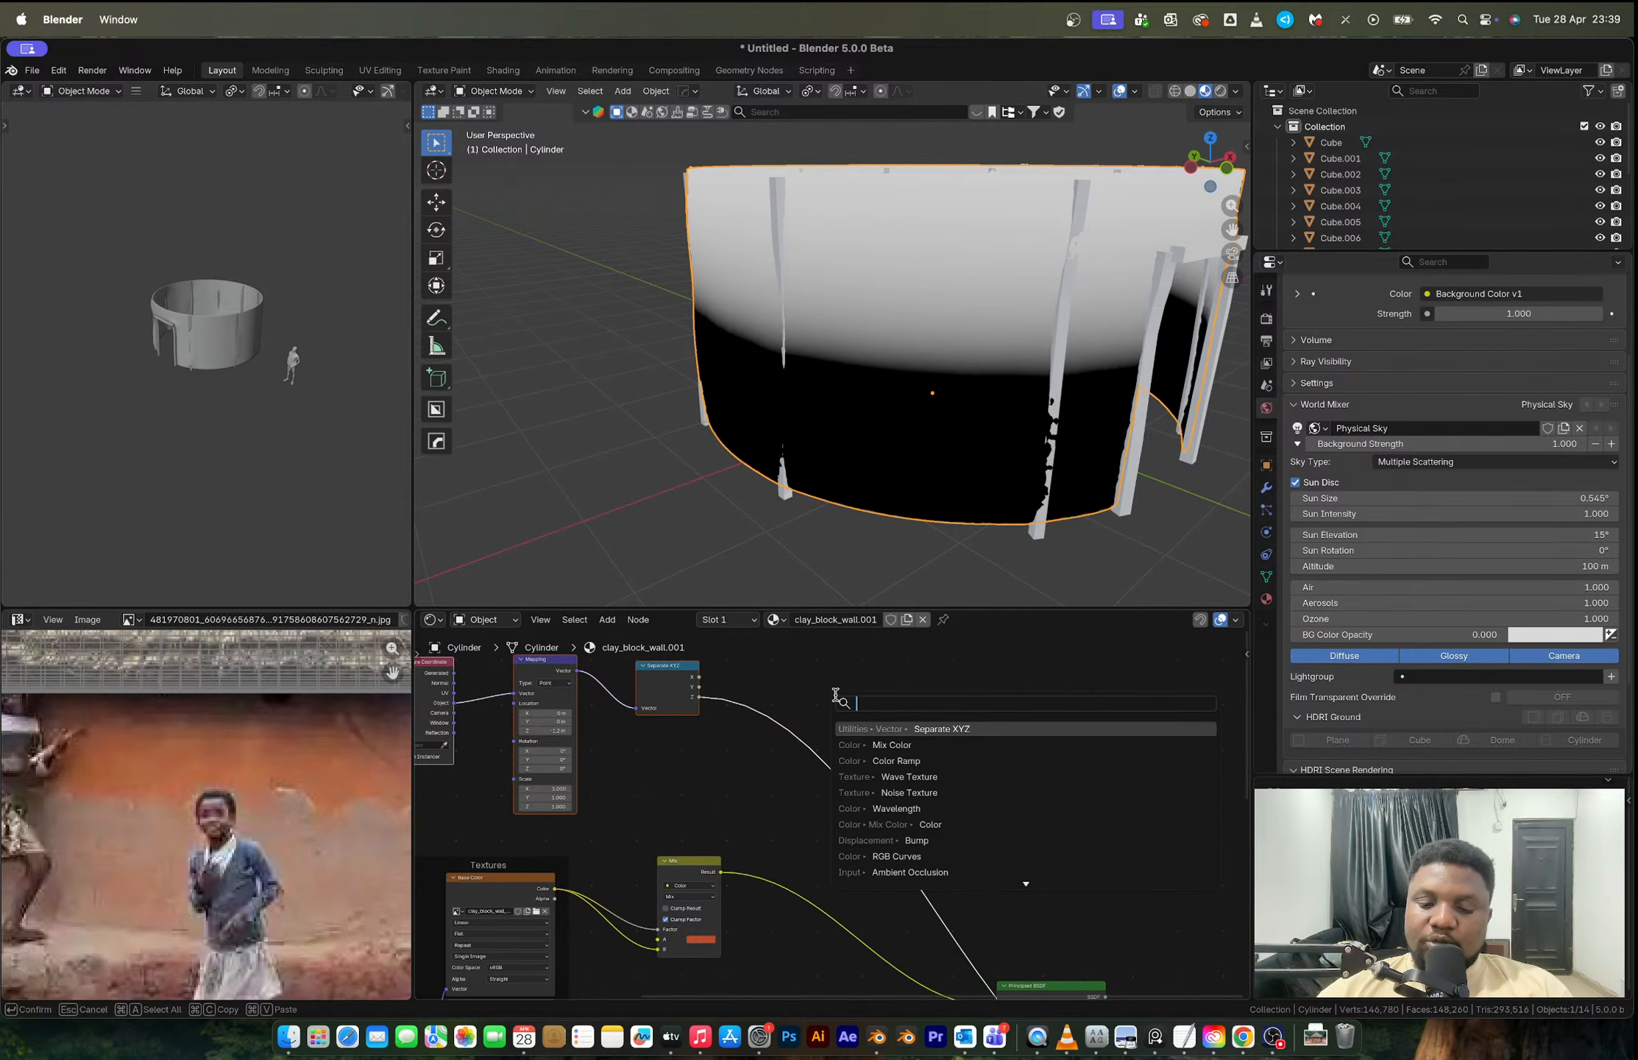
{"action": "key", "text": "Escape"}
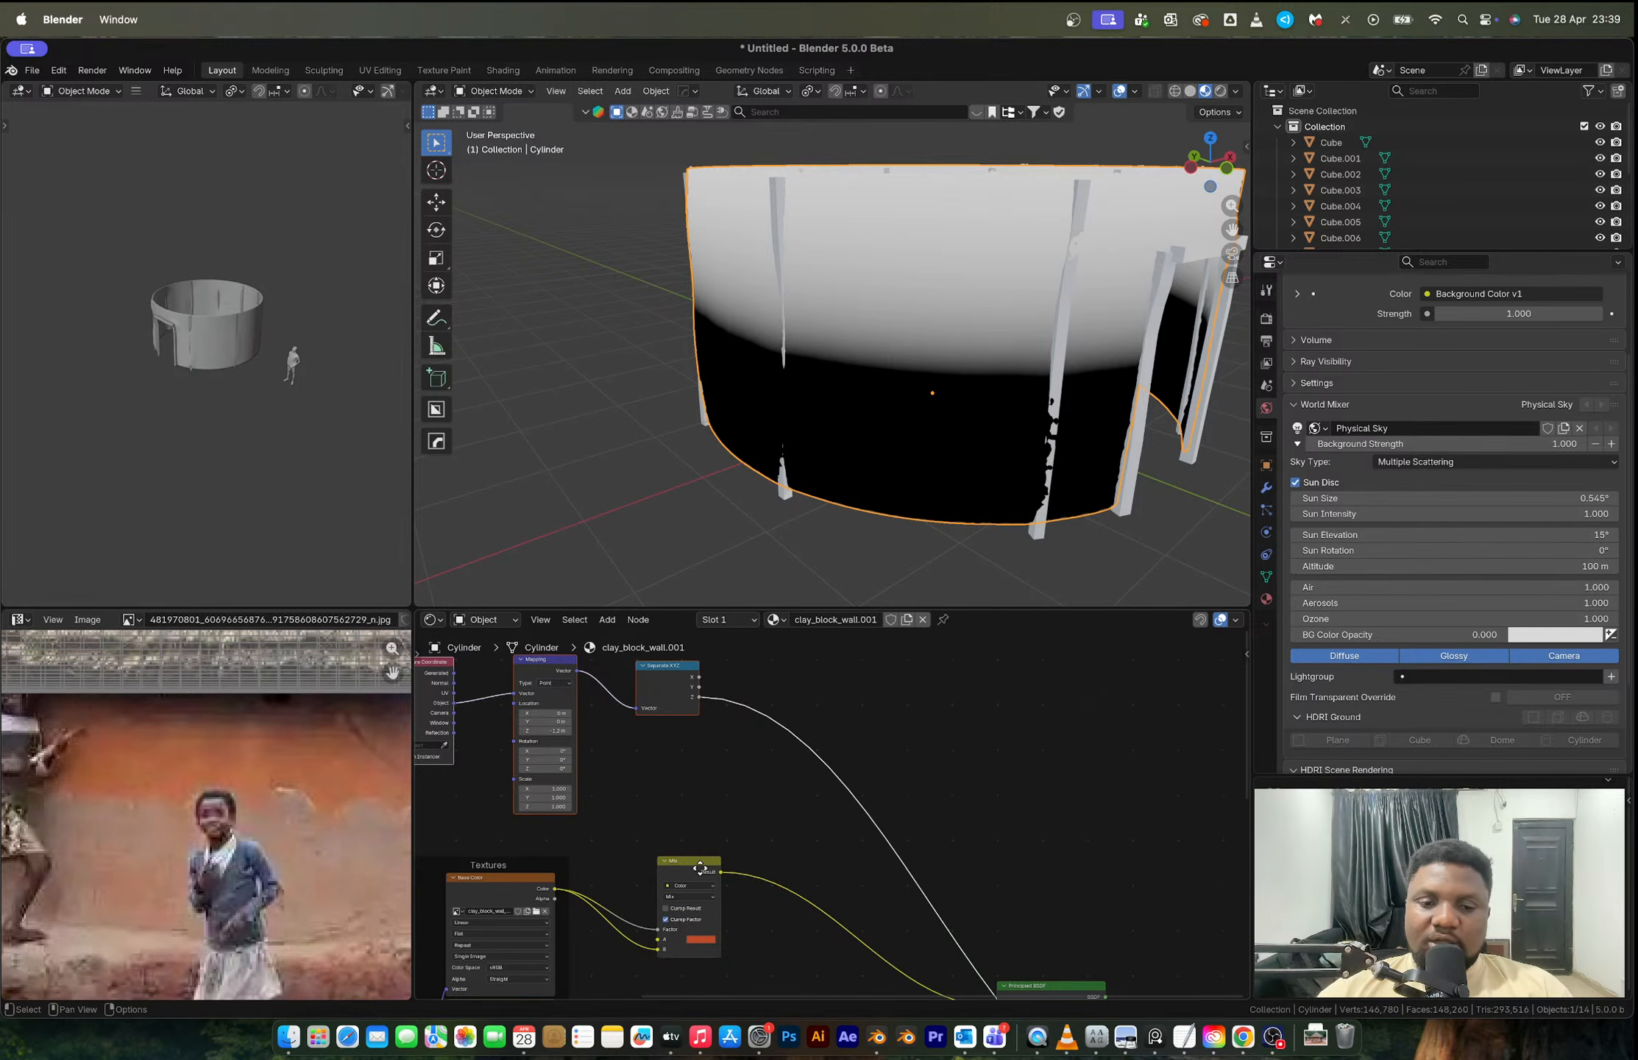
{"action": "left_click_drag", "start_coordinate": [696, 872], "coordinate": [765, 873]}
{"action": "key", "text": "shift+d"}
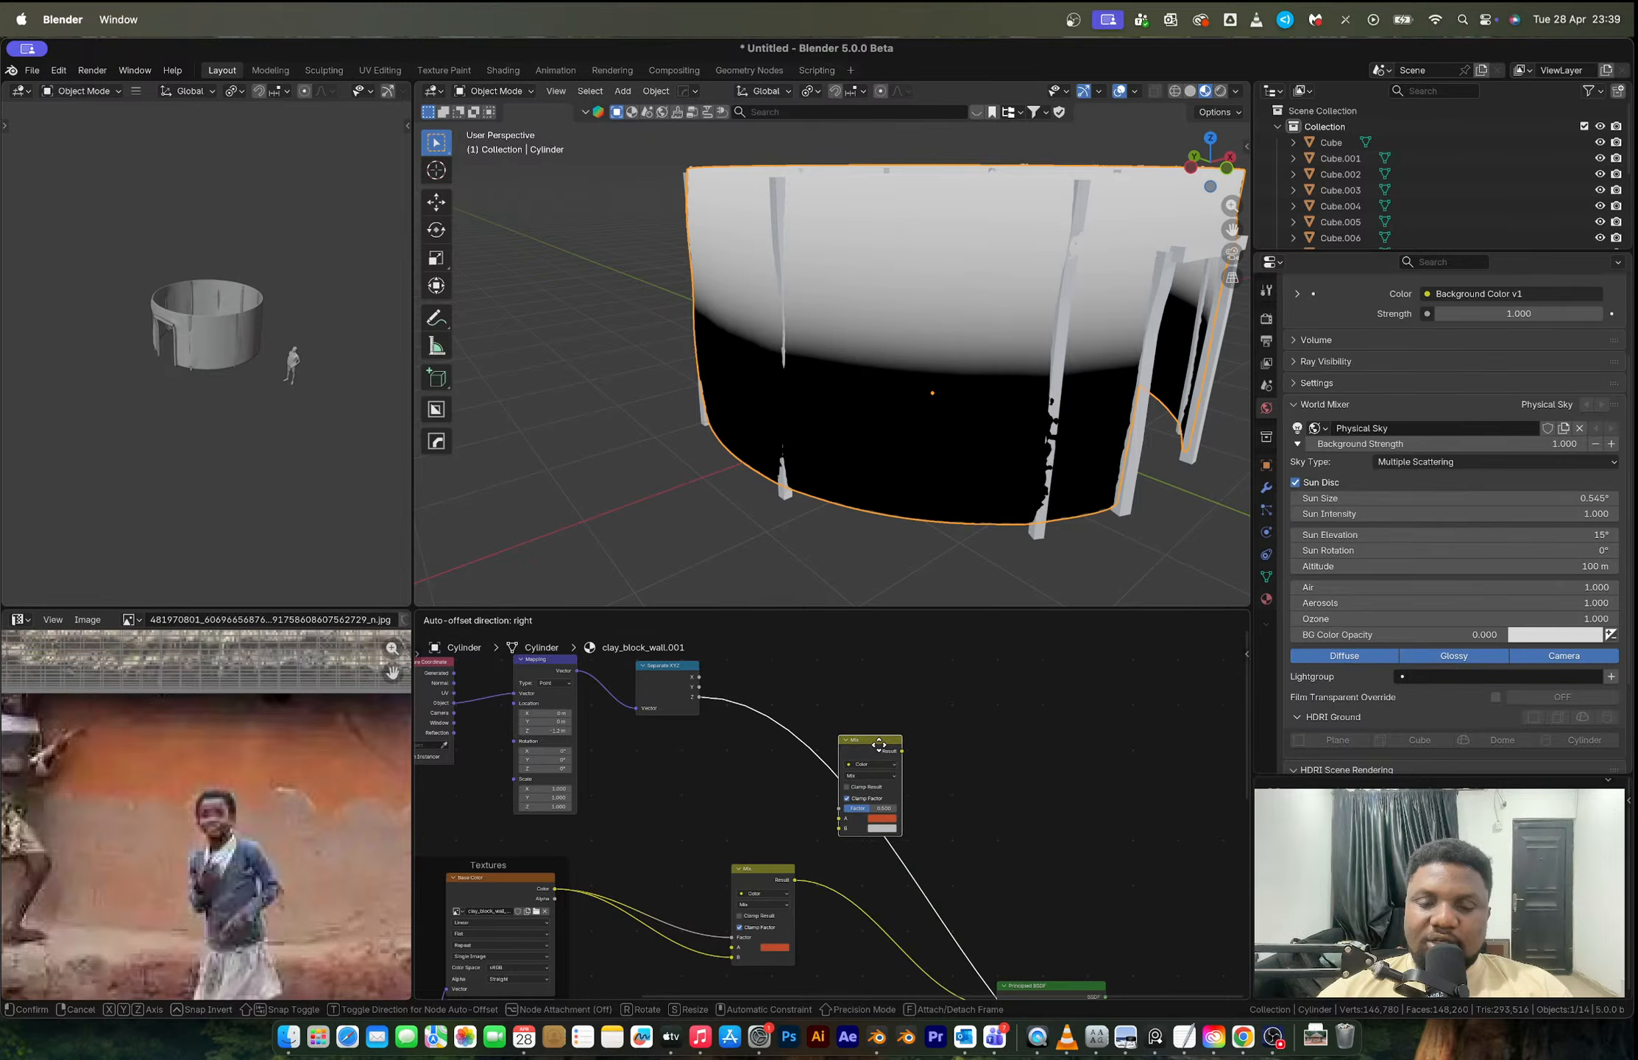
{"action": "left_click", "coordinate": [892, 721]}
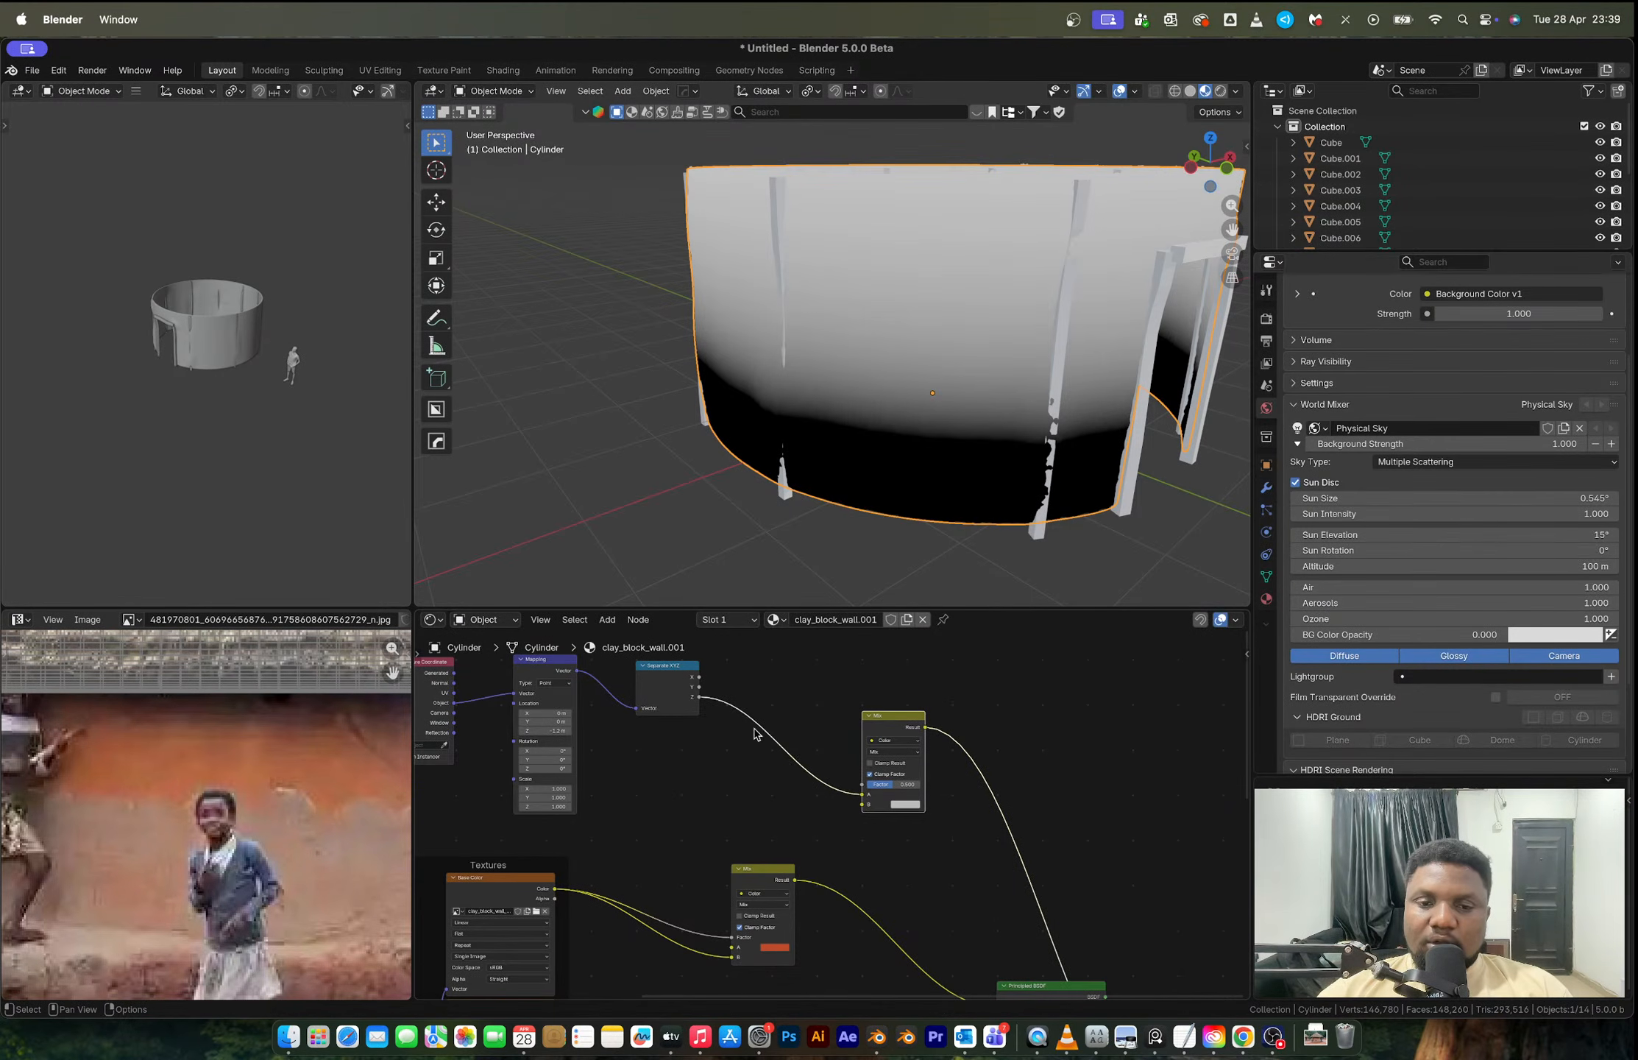
Step: Link the Separate XYZ Z output to the duplicated Mix node's Factor and the first Mix node's result to its A input
{"action": "mouse_move", "coordinate": [794, 880]}
{"action": "left_mouse_down"}
{"action": "mouse_move", "coordinate": [863, 791]}
{"action": "mouse_move", "coordinate": [910, 789]}
{"action": "left_mouse_up"}
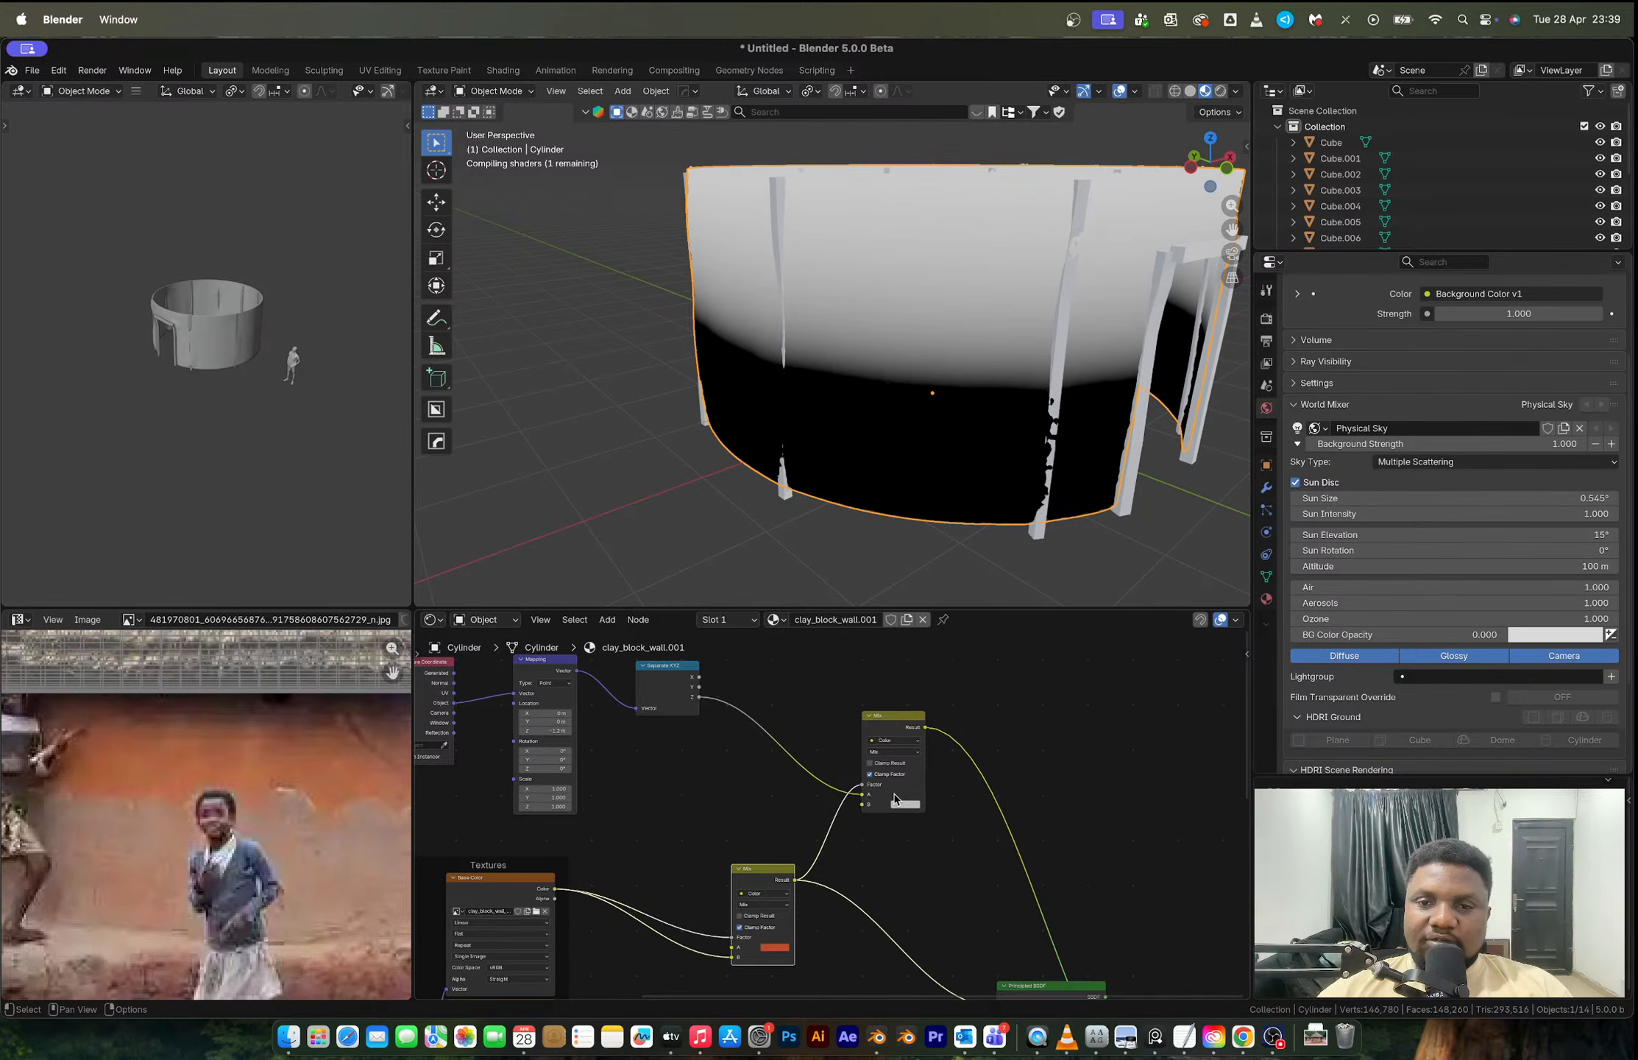
{"action": "scroll", "coordinate": [920, 773], "scroll_direction": "up", "scroll_amount": 2}
{"action": "left_click", "coordinate": [931, 691], "text": "shift"}
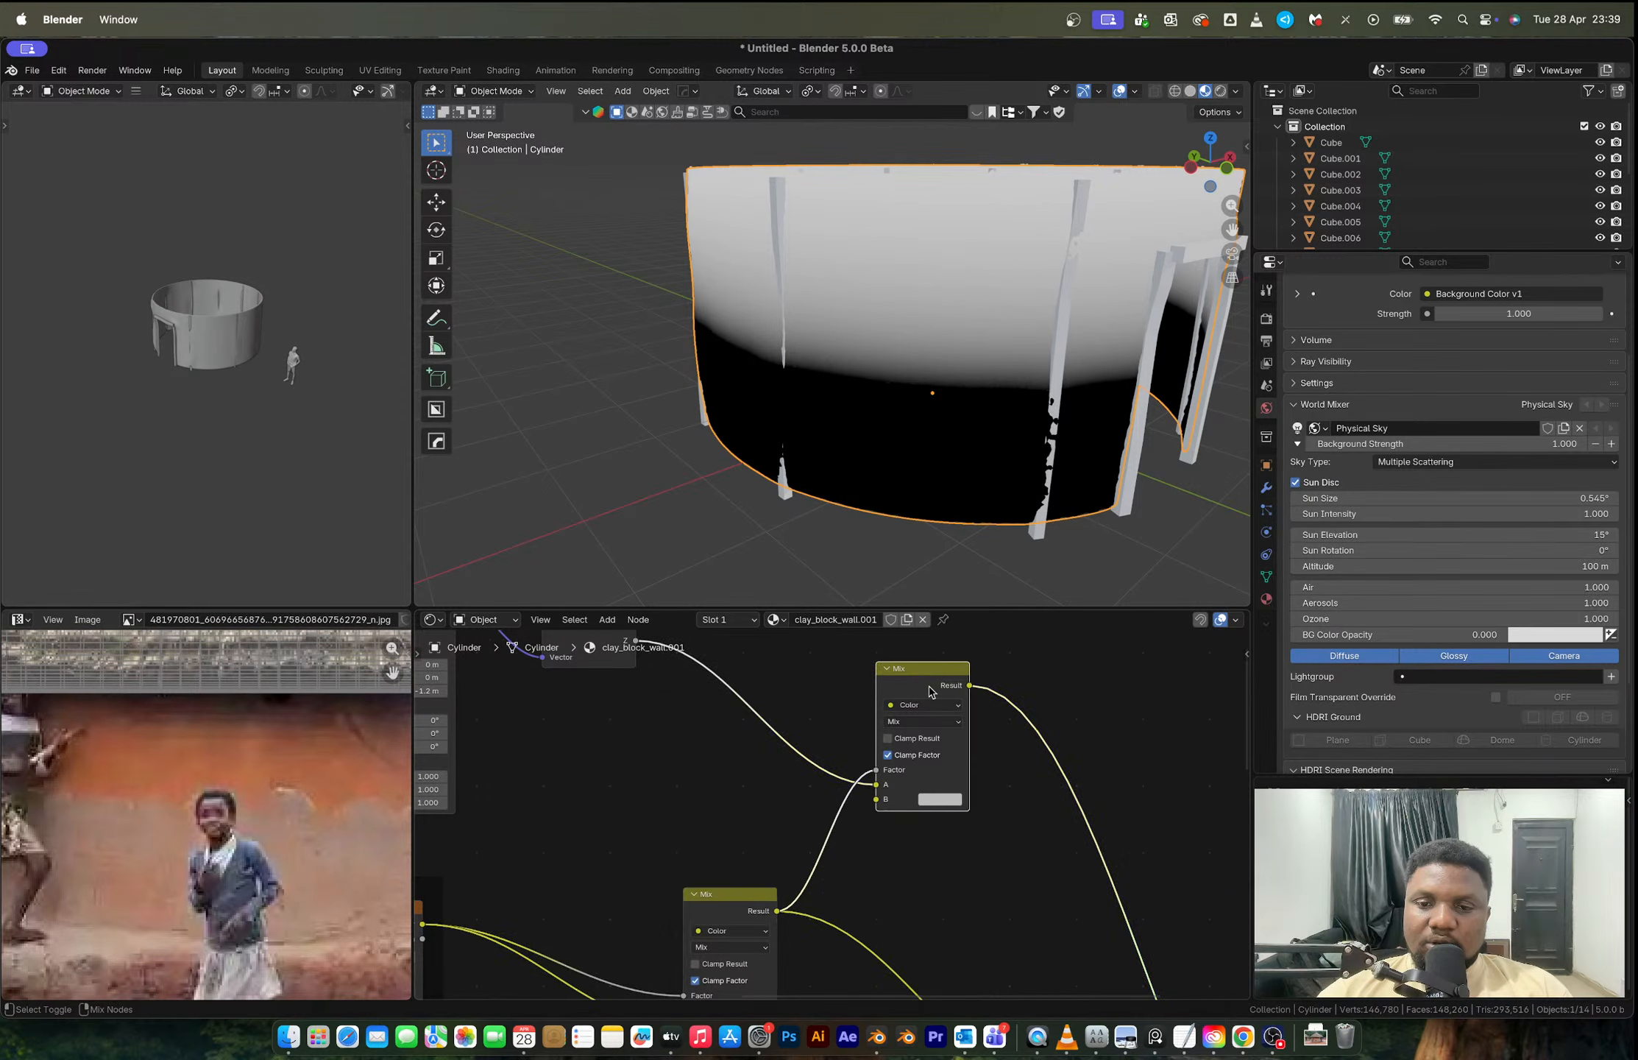
{"action": "scroll", "coordinate": [876, 806], "scroll_direction": "up", "scroll_amount": 2}
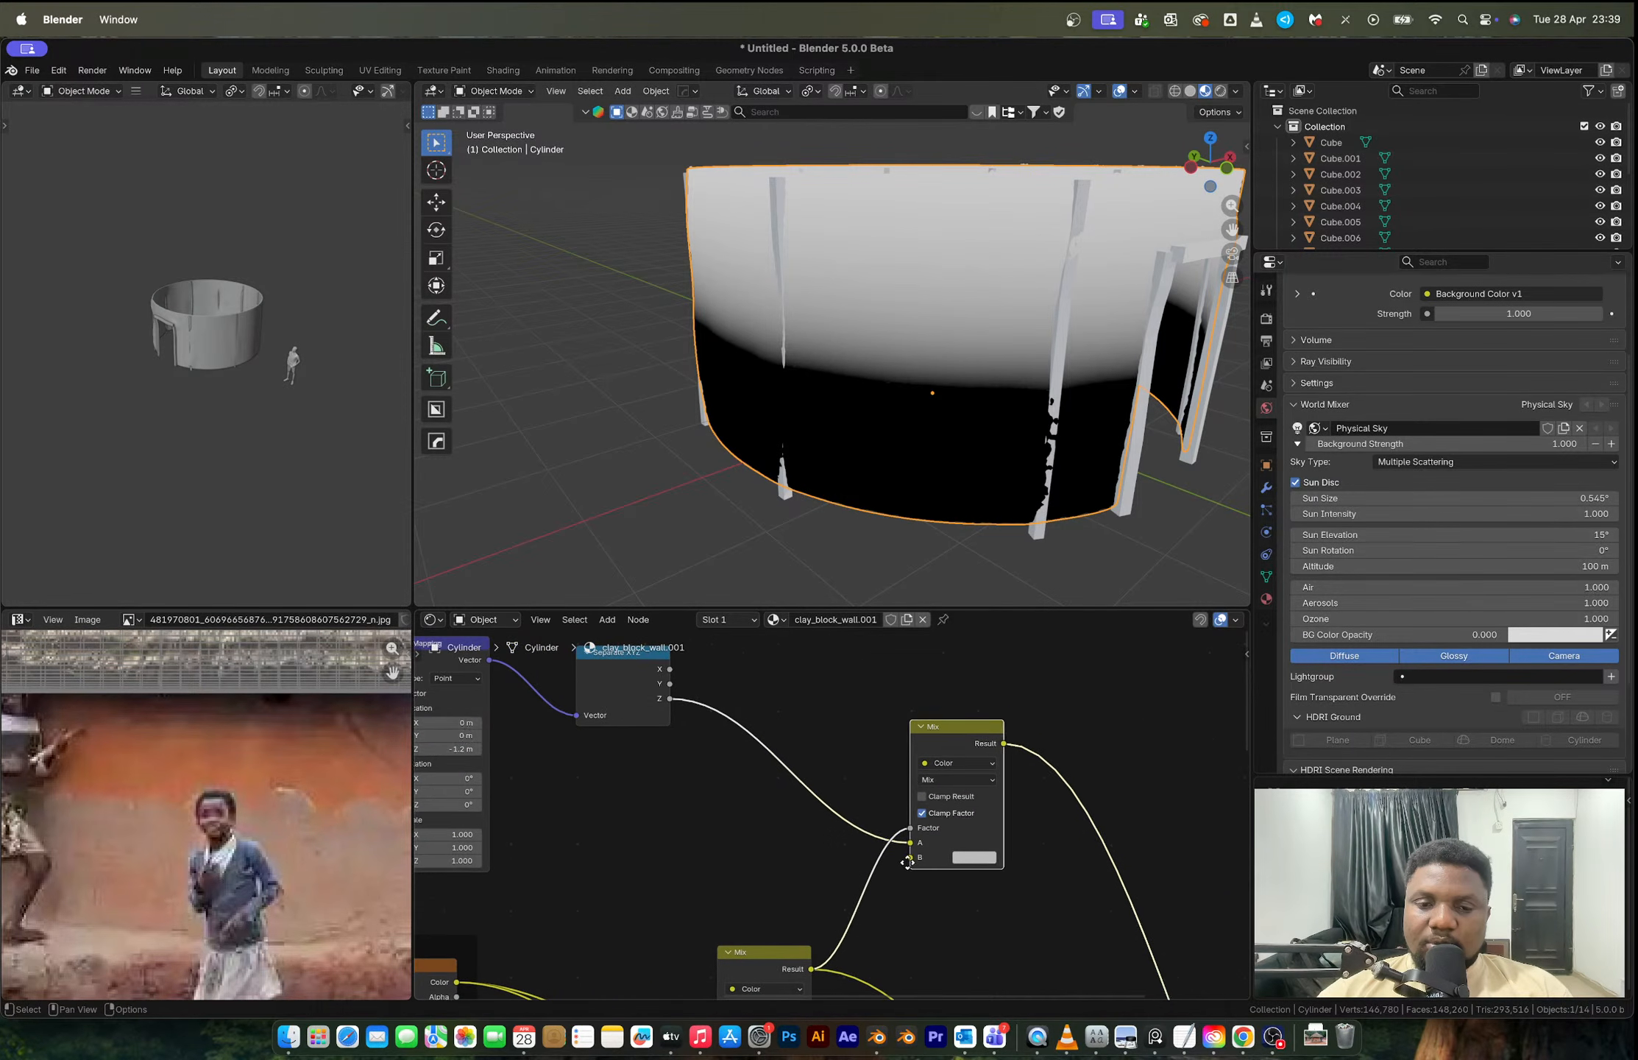
{"action": "left_click_drag", "start_coordinate": [911, 842], "coordinate": [912, 844]}
{"action": "scroll", "coordinate": [902, 880], "scroll_direction": "down", "scroll_amount": 2}
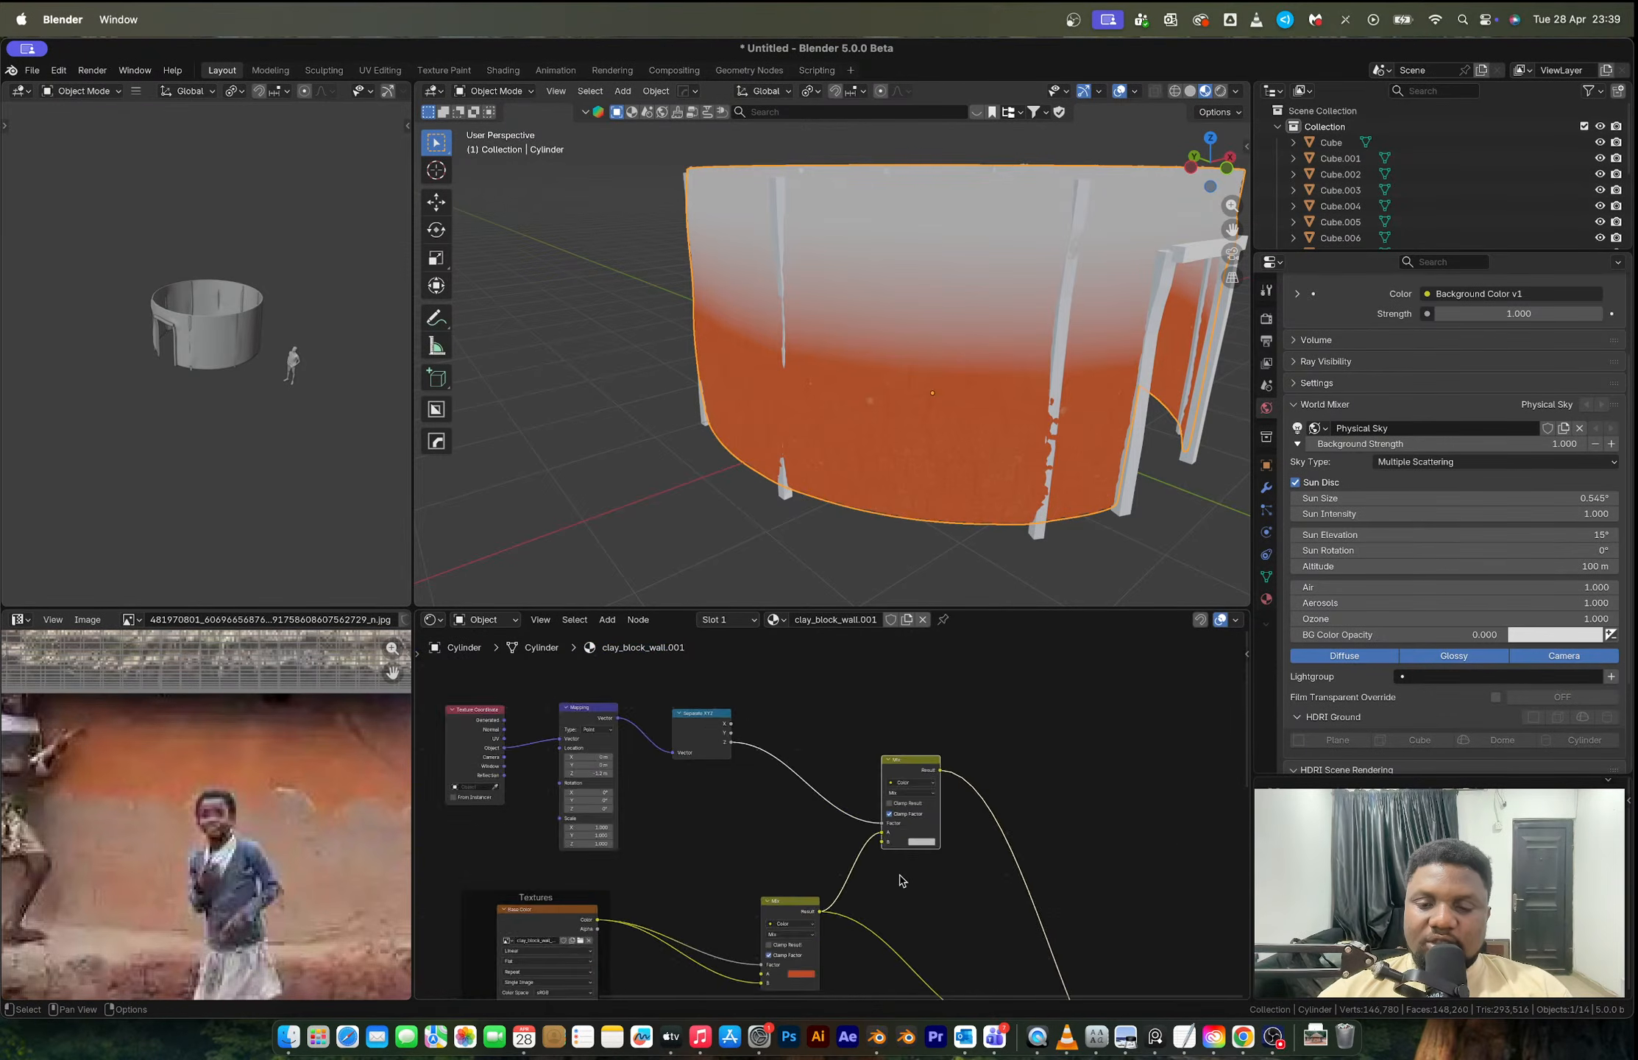
Step: Link the duplicated Mix node's result to the Principled BSDF's Base Color and restore the BSDF as the material's surface
{"action": "scroll", "coordinate": [902, 880], "scroll_direction": "down", "scroll_amount": 3}
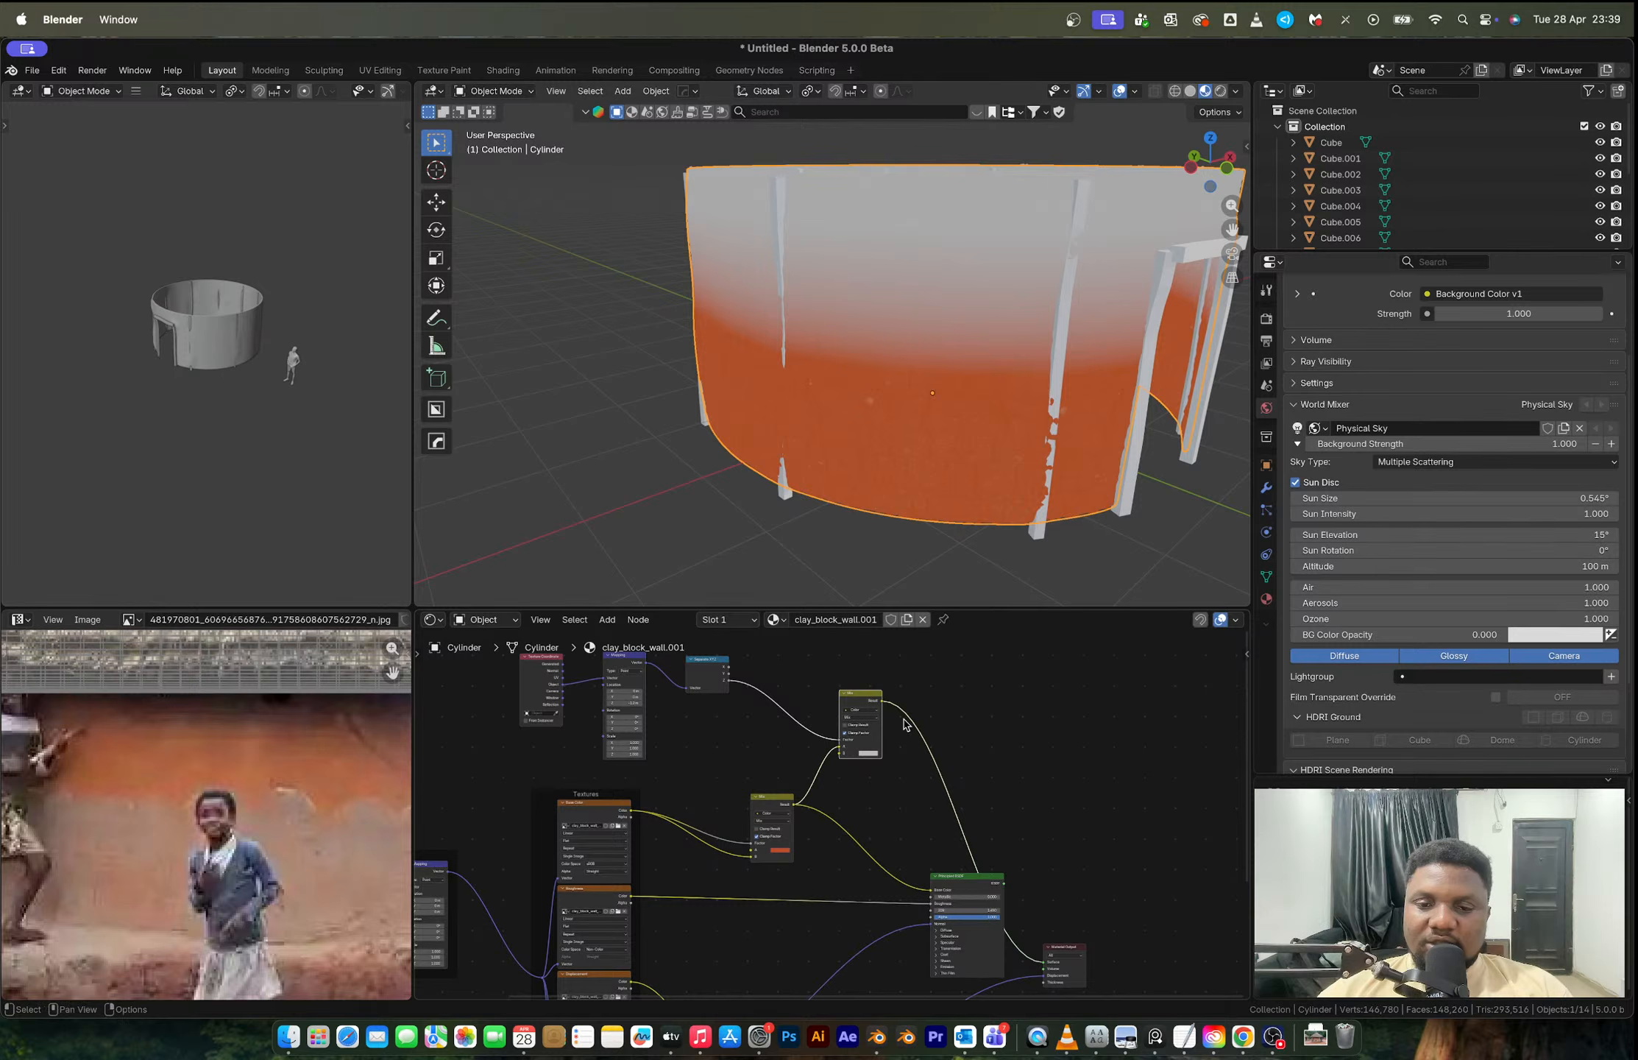
{"action": "left_click_drag", "start_coordinate": [884, 702], "coordinate": [956, 890]}
{"action": "scroll", "coordinate": [869, 750], "scroll_direction": "up", "scroll_amount": 3}
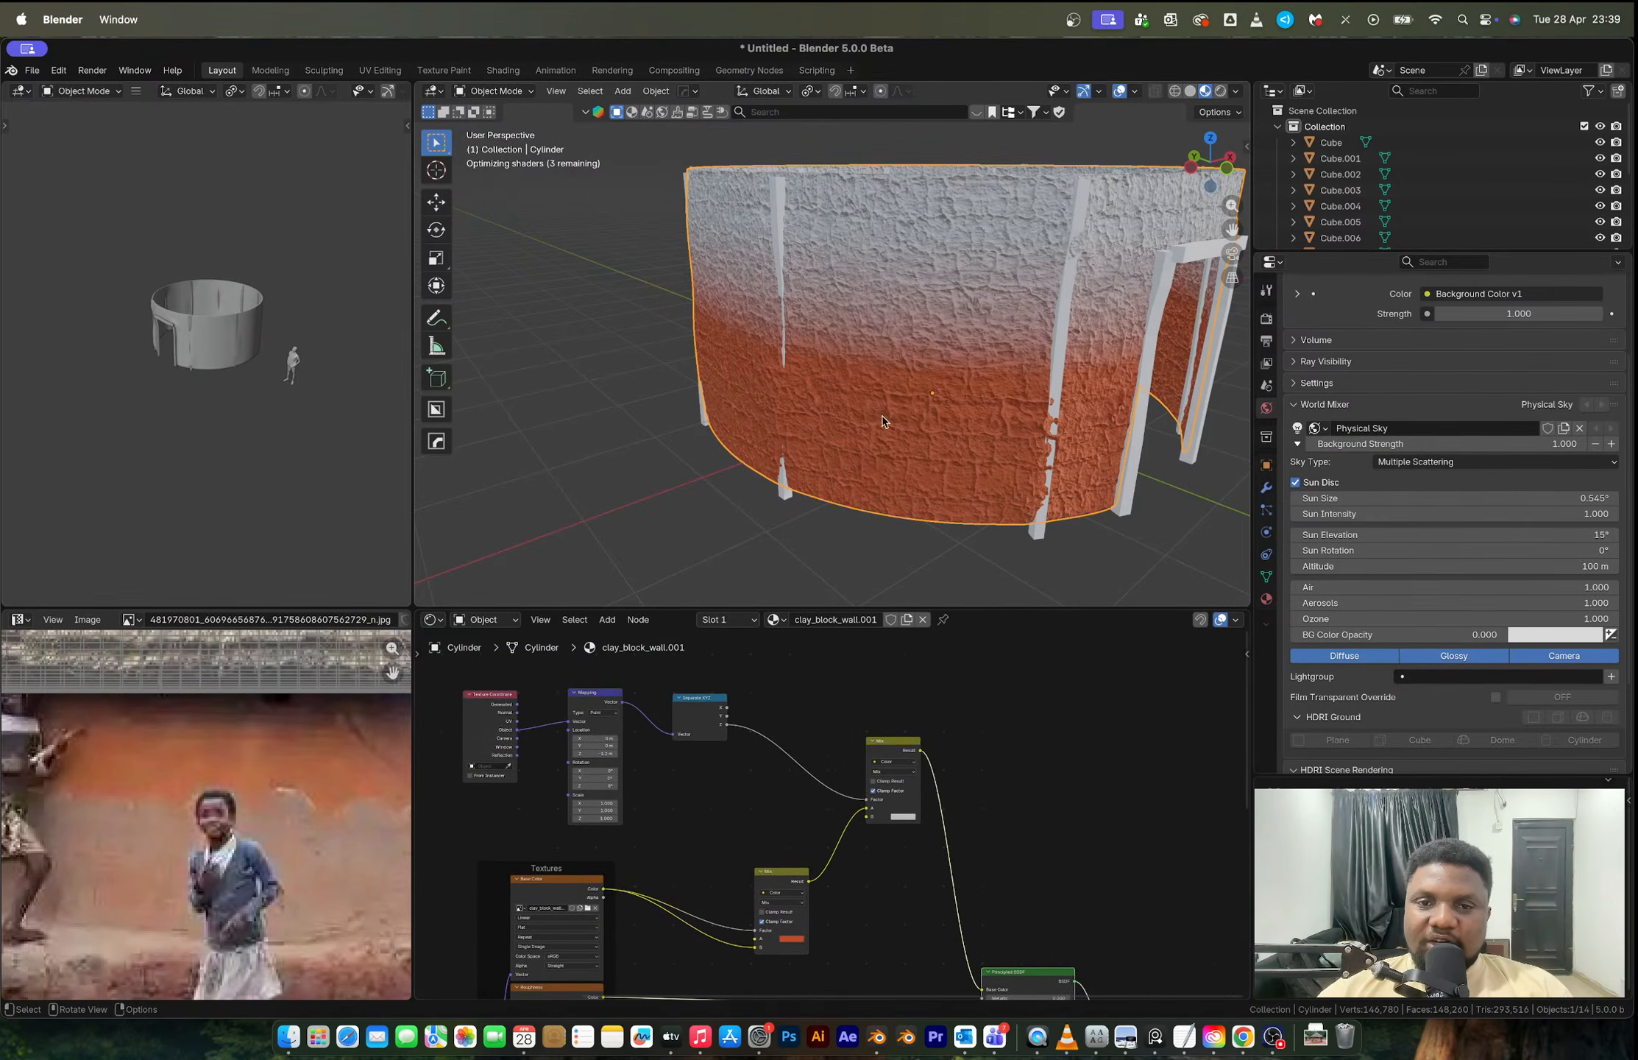
Step: Move the first Mix node's result from input A to input B of the duplicated Mix node
{"action": "scroll", "coordinate": [898, 815], "scroll_direction": "up", "scroll_amount": 4}
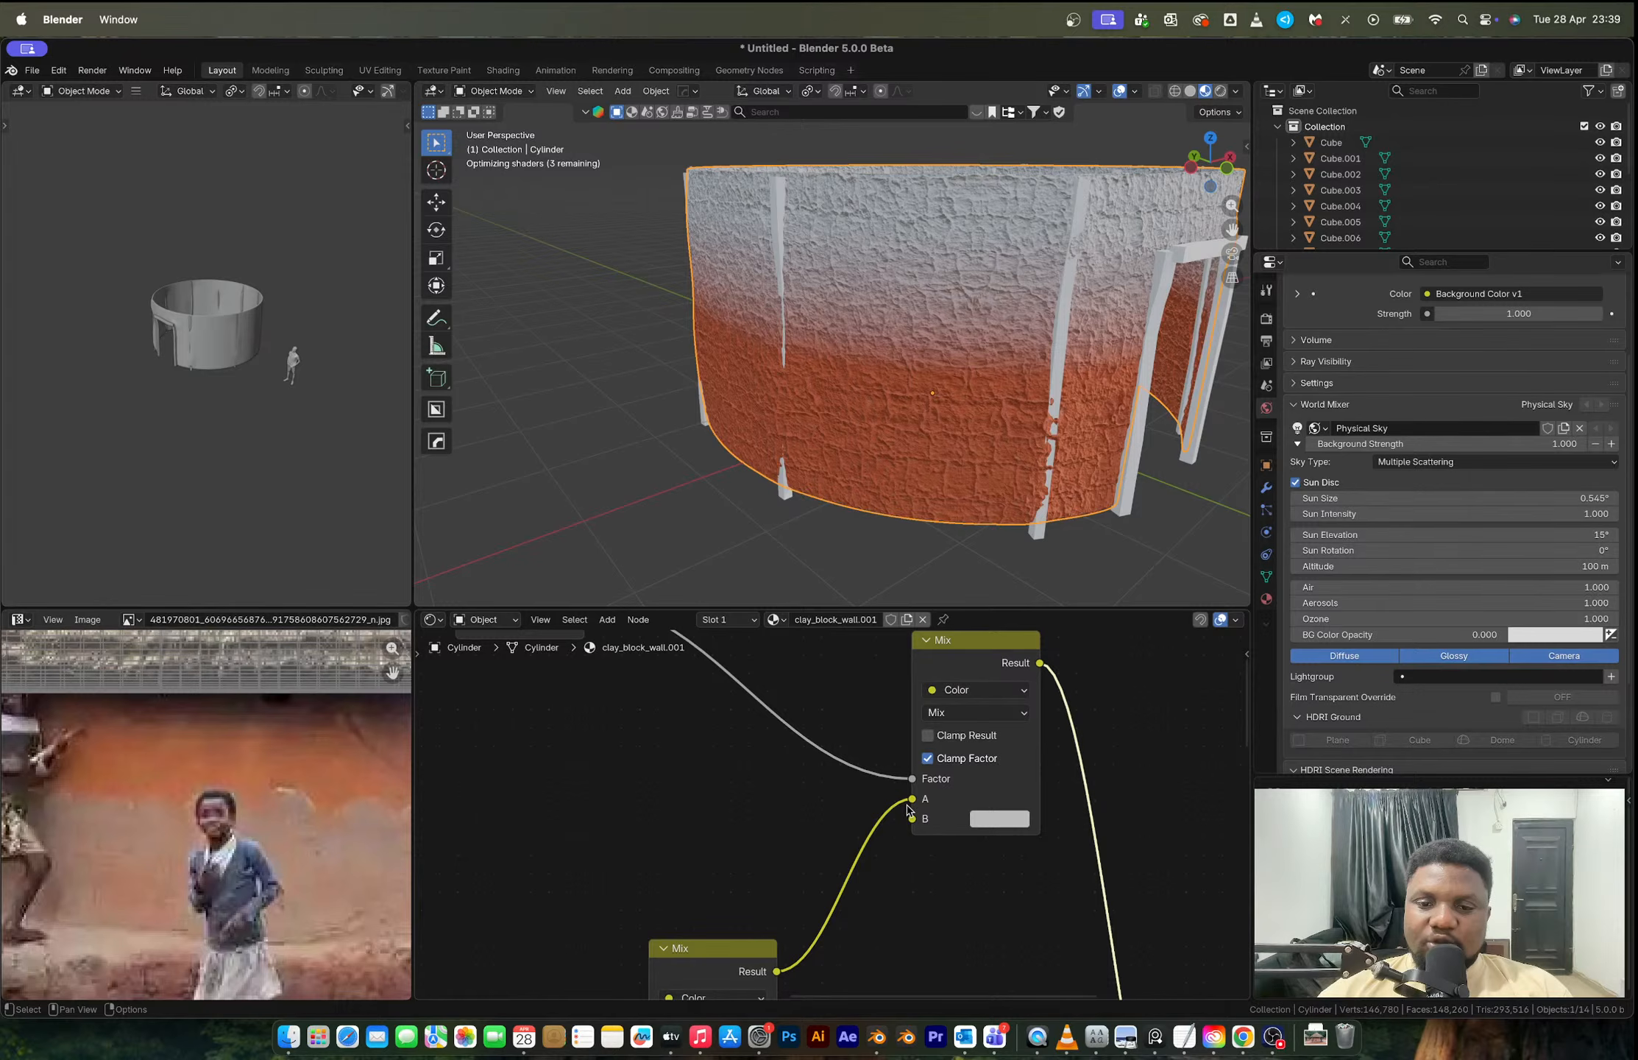
{"action": "left_click_drag", "start_coordinate": [908, 810], "coordinate": [912, 820]}
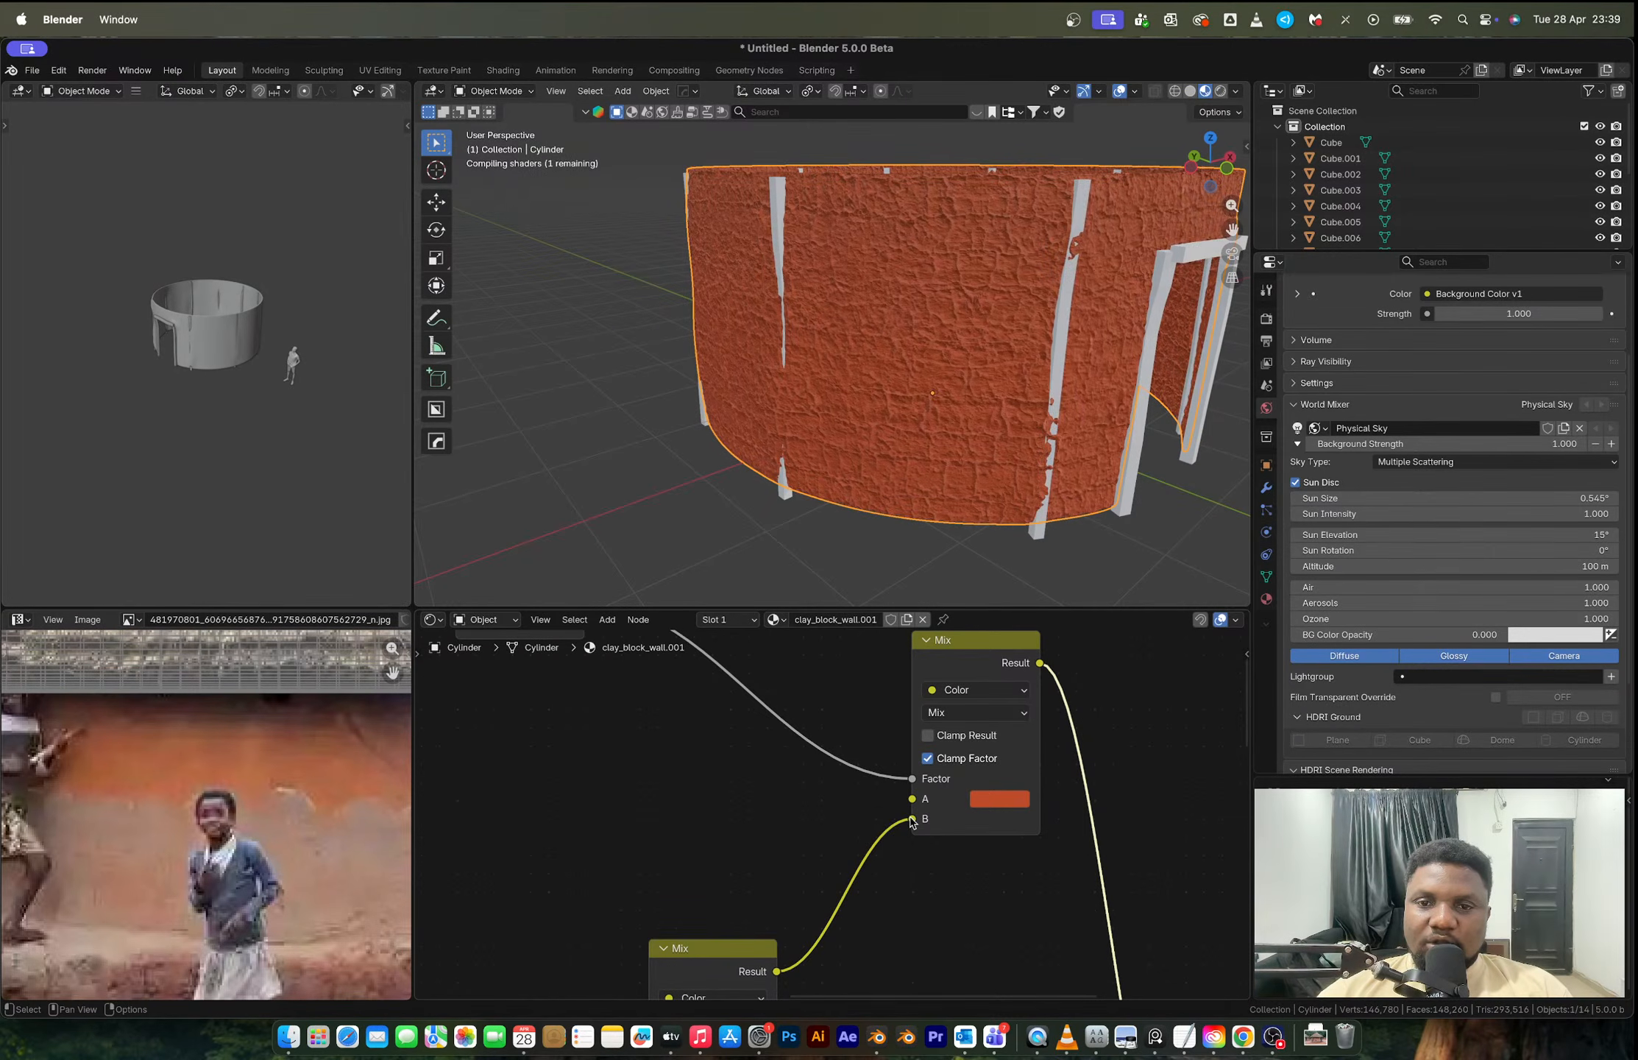
{"action": "scroll", "coordinate": [910, 824], "scroll_direction": "down", "scroll_amount": 3}
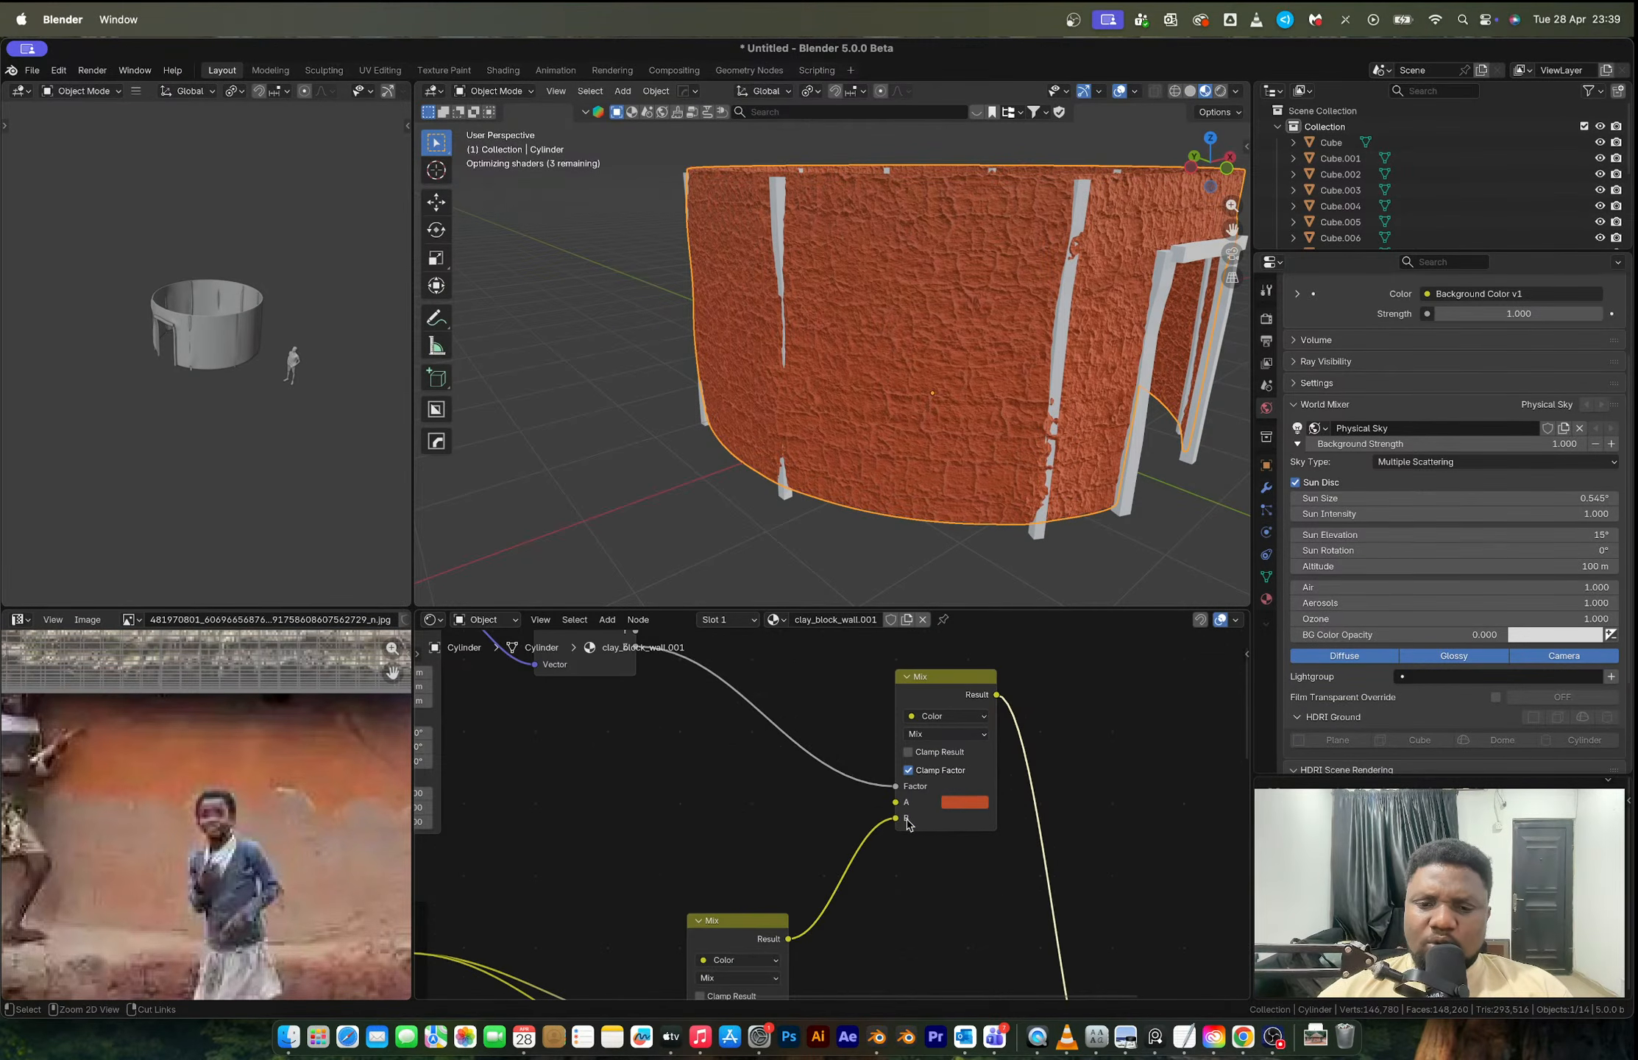
Step: Undo the last link change and insert a Color Ramp node between the Separate XYZ Z output and the Mix node's Factor
{"action": "key", "text": "super+z"}
{"action": "middle_click_drag", "start_coordinate": [863, 797], "coordinate": [932, 878]}
{"action": "key", "text": "shift+a"}
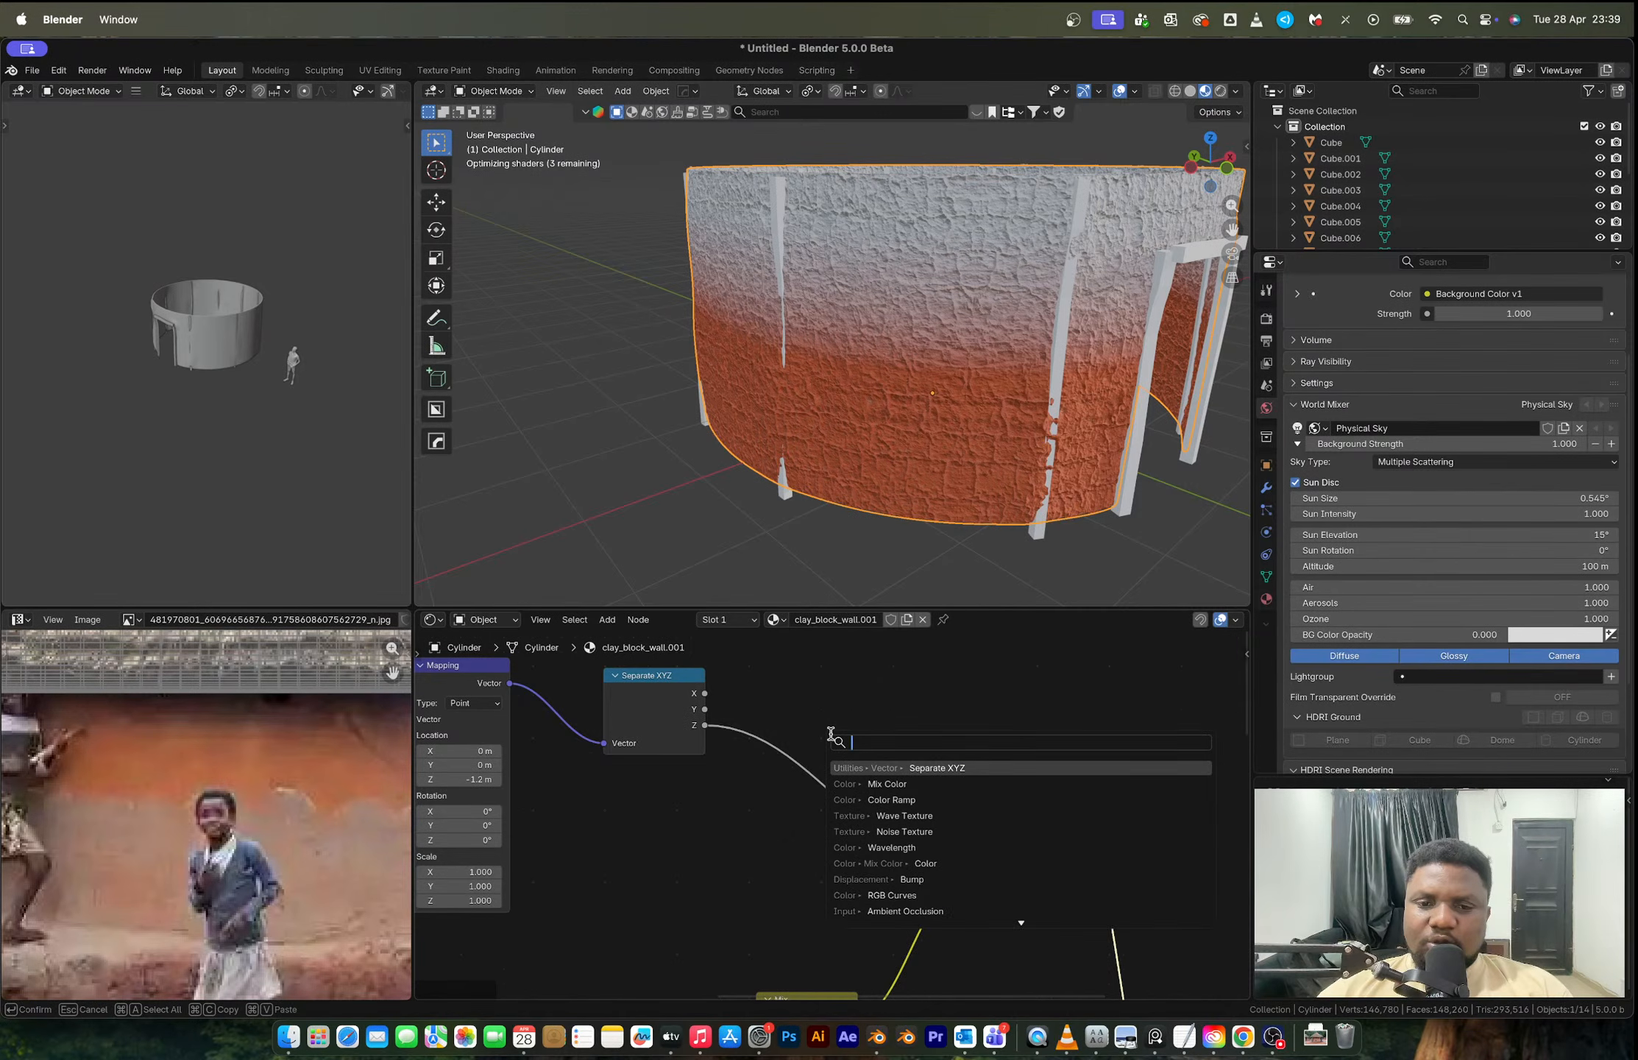
{"action": "type", "text": "color ram"}
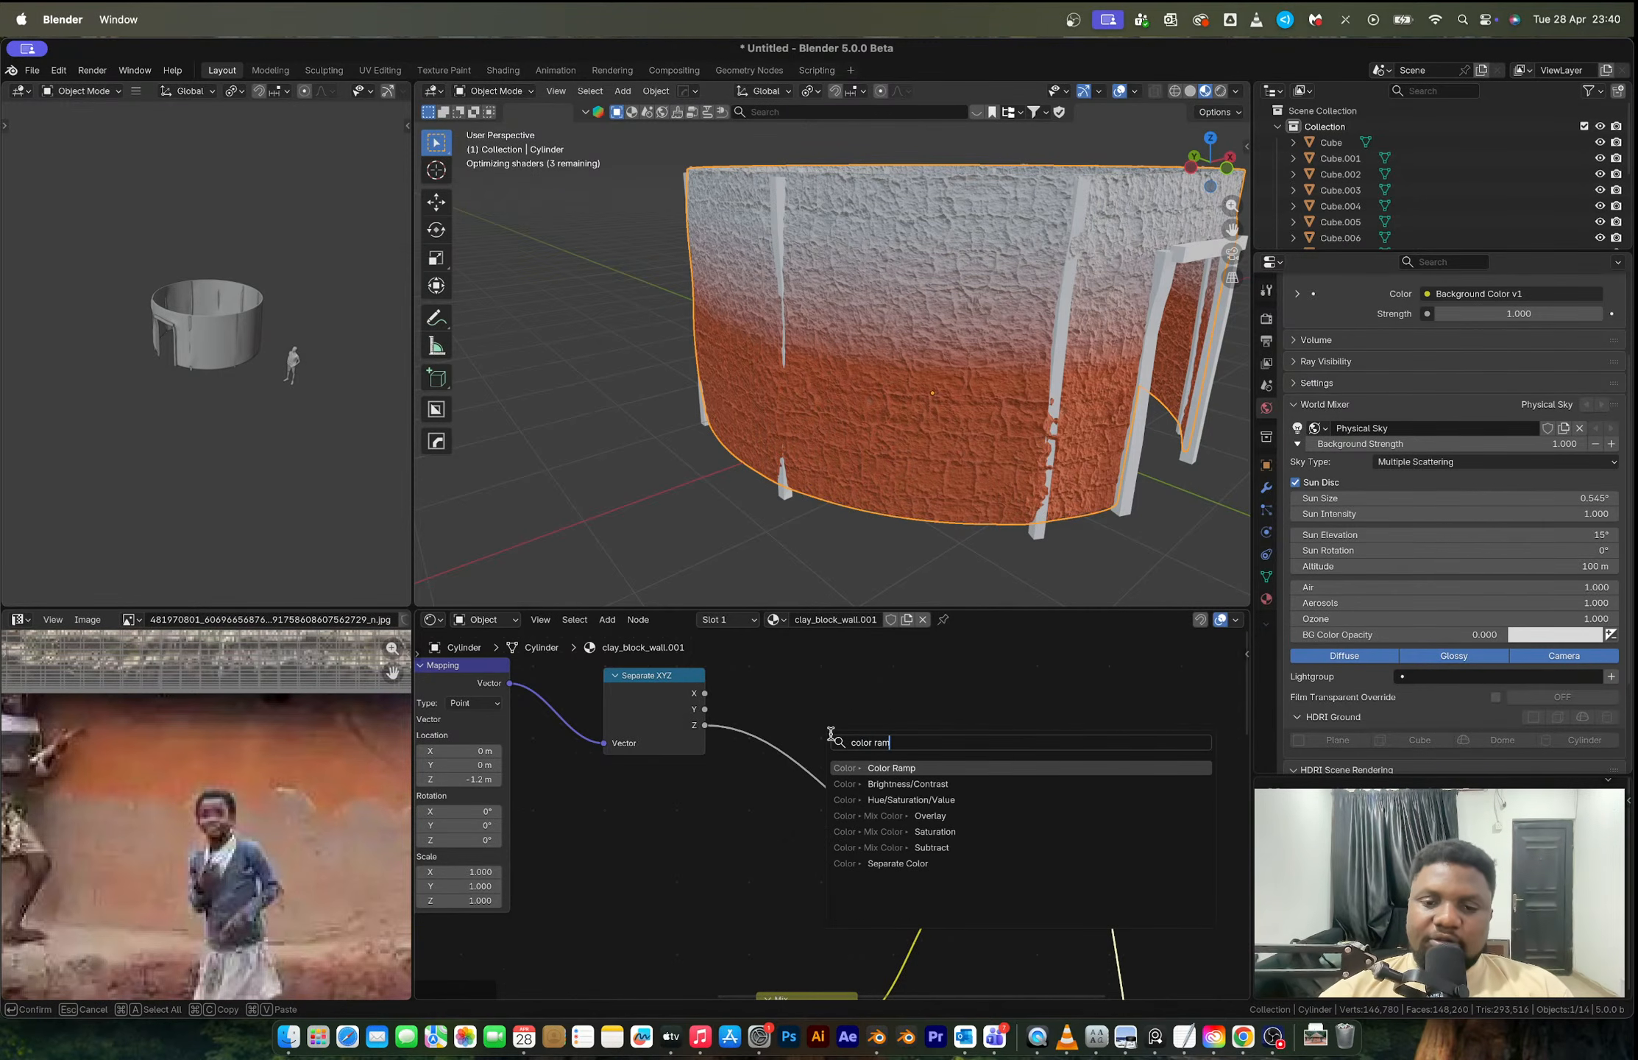
{"action": "key", "text": "Return"}
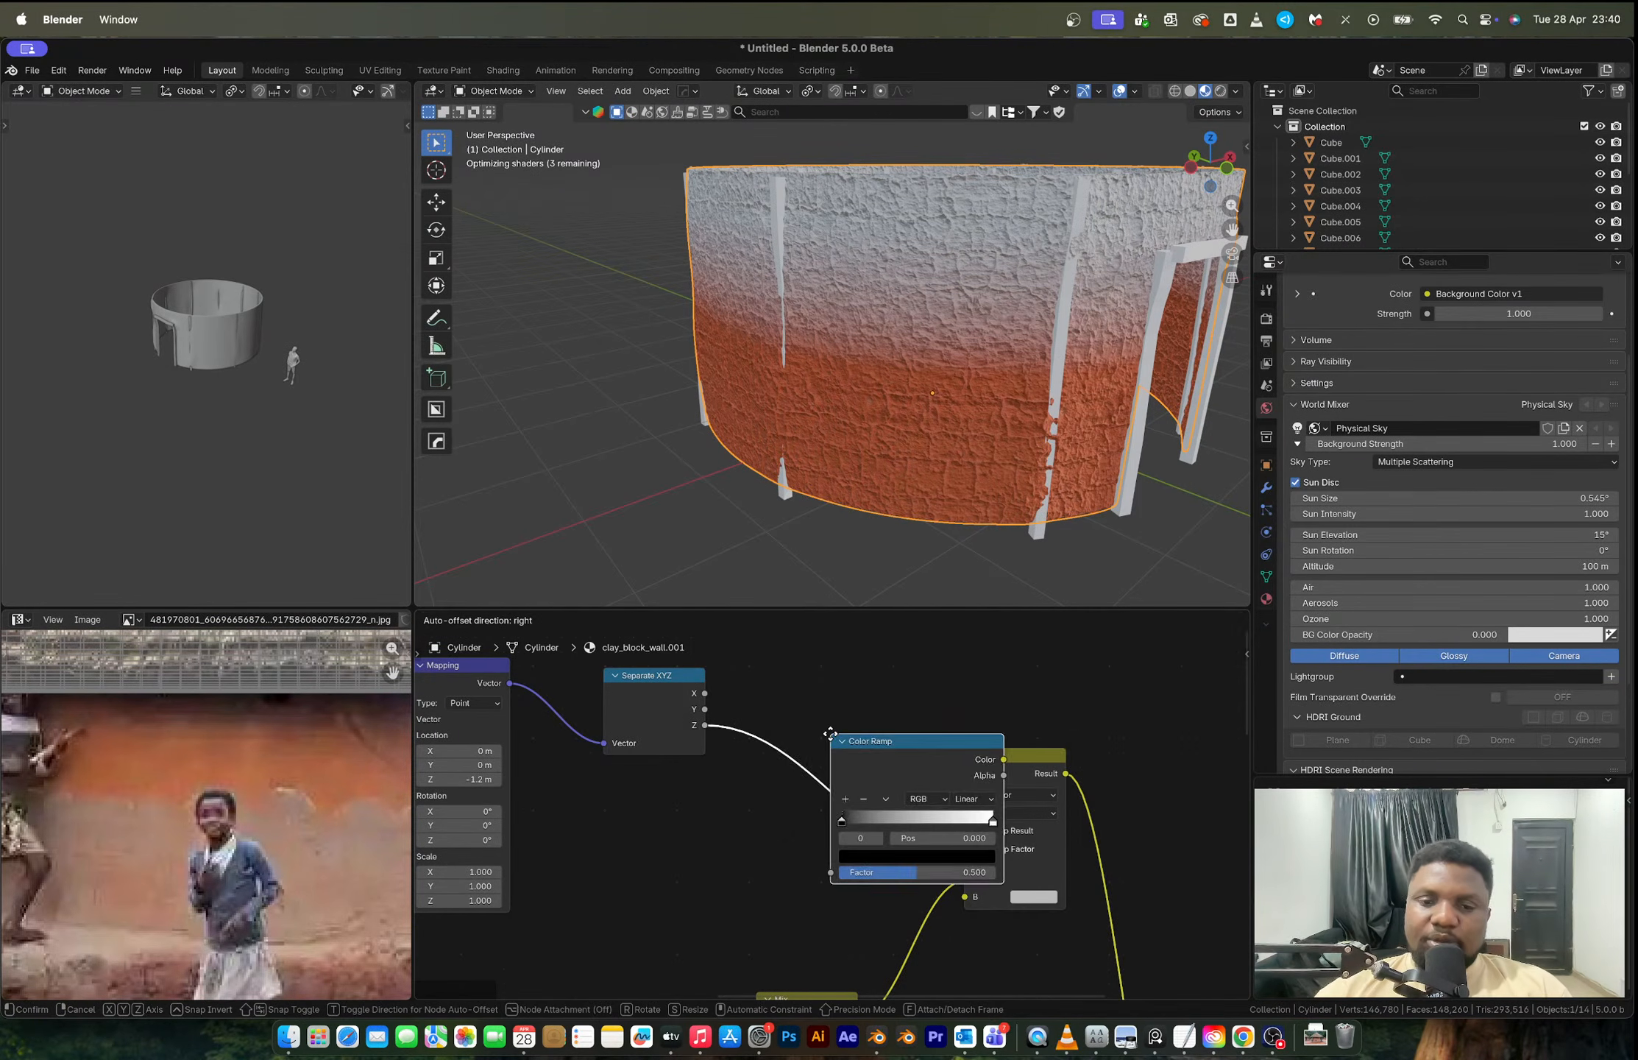
{"action": "left_click", "coordinate": [819, 767]}
Step: Flip the Color Ramp so its black and white ends swap
{"action": "left_click", "coordinate": [817, 768]}
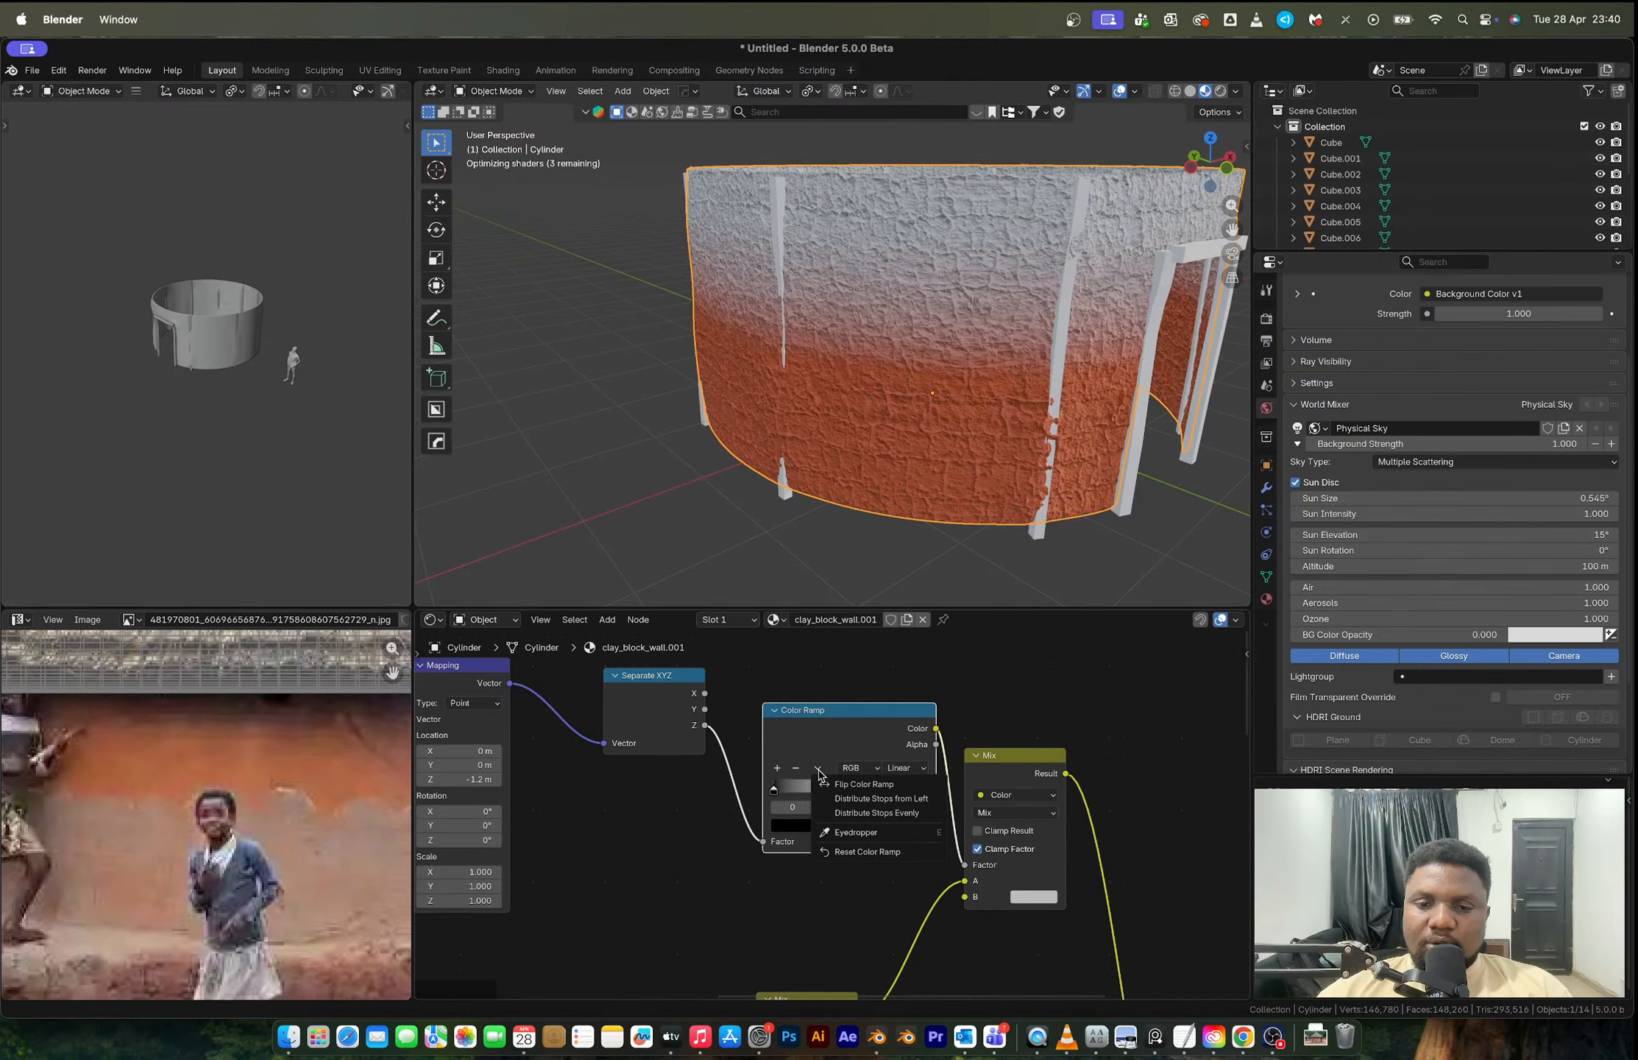
{"action": "left_click", "coordinate": [861, 783]}
{"action": "scroll", "coordinate": [923, 785], "scroll_direction": "up", "scroll_amount": 3}
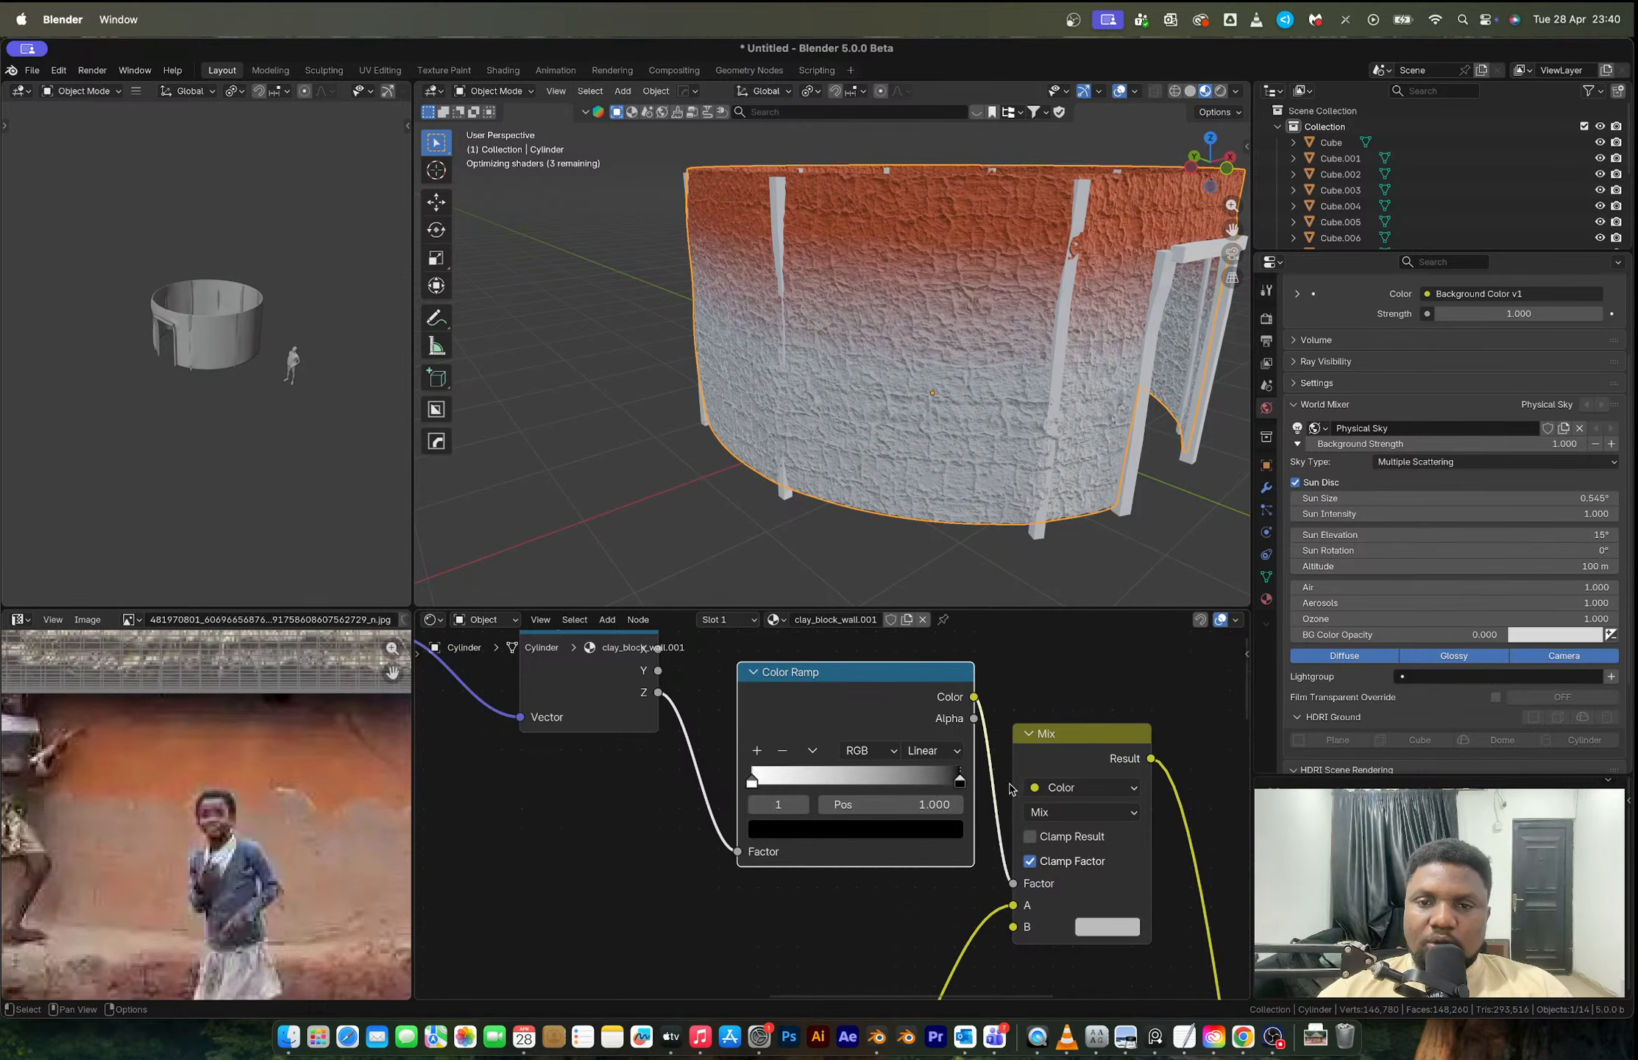
Step: Set the Mapping node's Z location to -0.46 m
{"action": "scroll", "coordinate": [856, 815], "scroll_direction": "down", "scroll_amount": 1}
{"action": "middle_click_drag", "start_coordinate": [607, 812], "coordinate": [901, 810]}
{"action": "scroll", "coordinate": [716, 814], "scroll_direction": "up", "scroll_amount": 2}
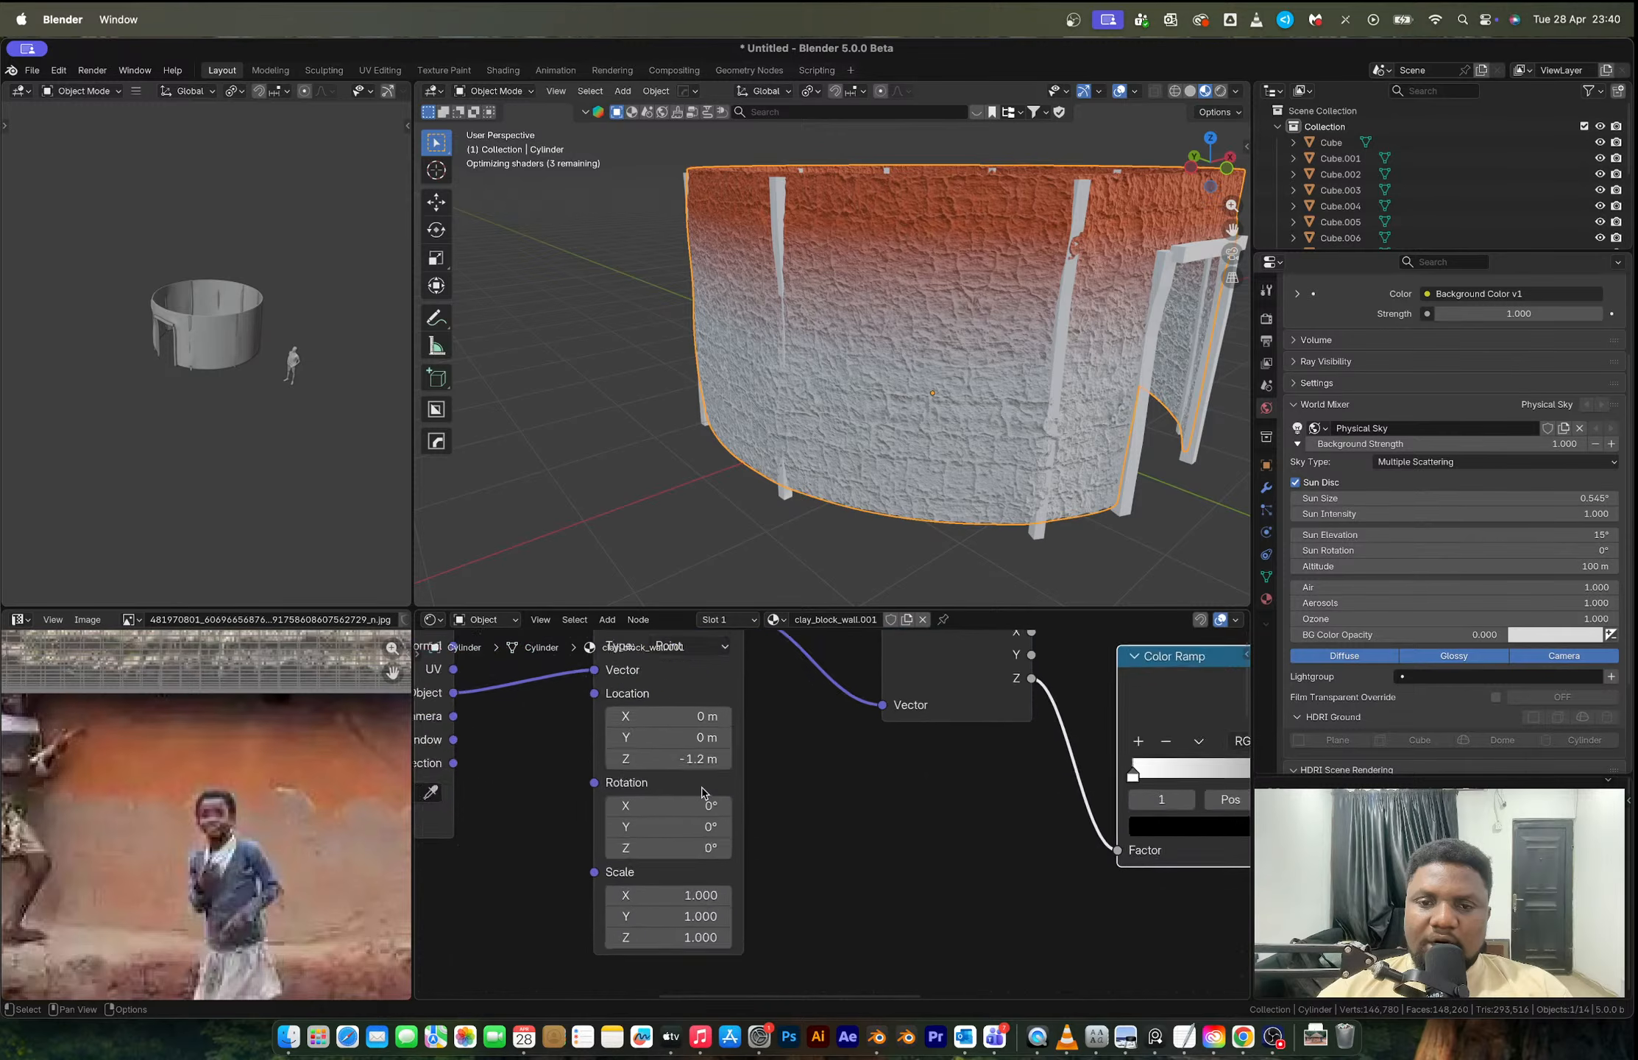
{"action": "left_click_drag", "start_coordinate": [716, 814], "coordinate": [854, 814]}
{"action": "scroll", "coordinate": [818, 810], "scroll_direction": "down", "scroll_amount": 4}
{"action": "middle_click_drag", "start_coordinate": [818, 809], "coordinate": [507, 816]}
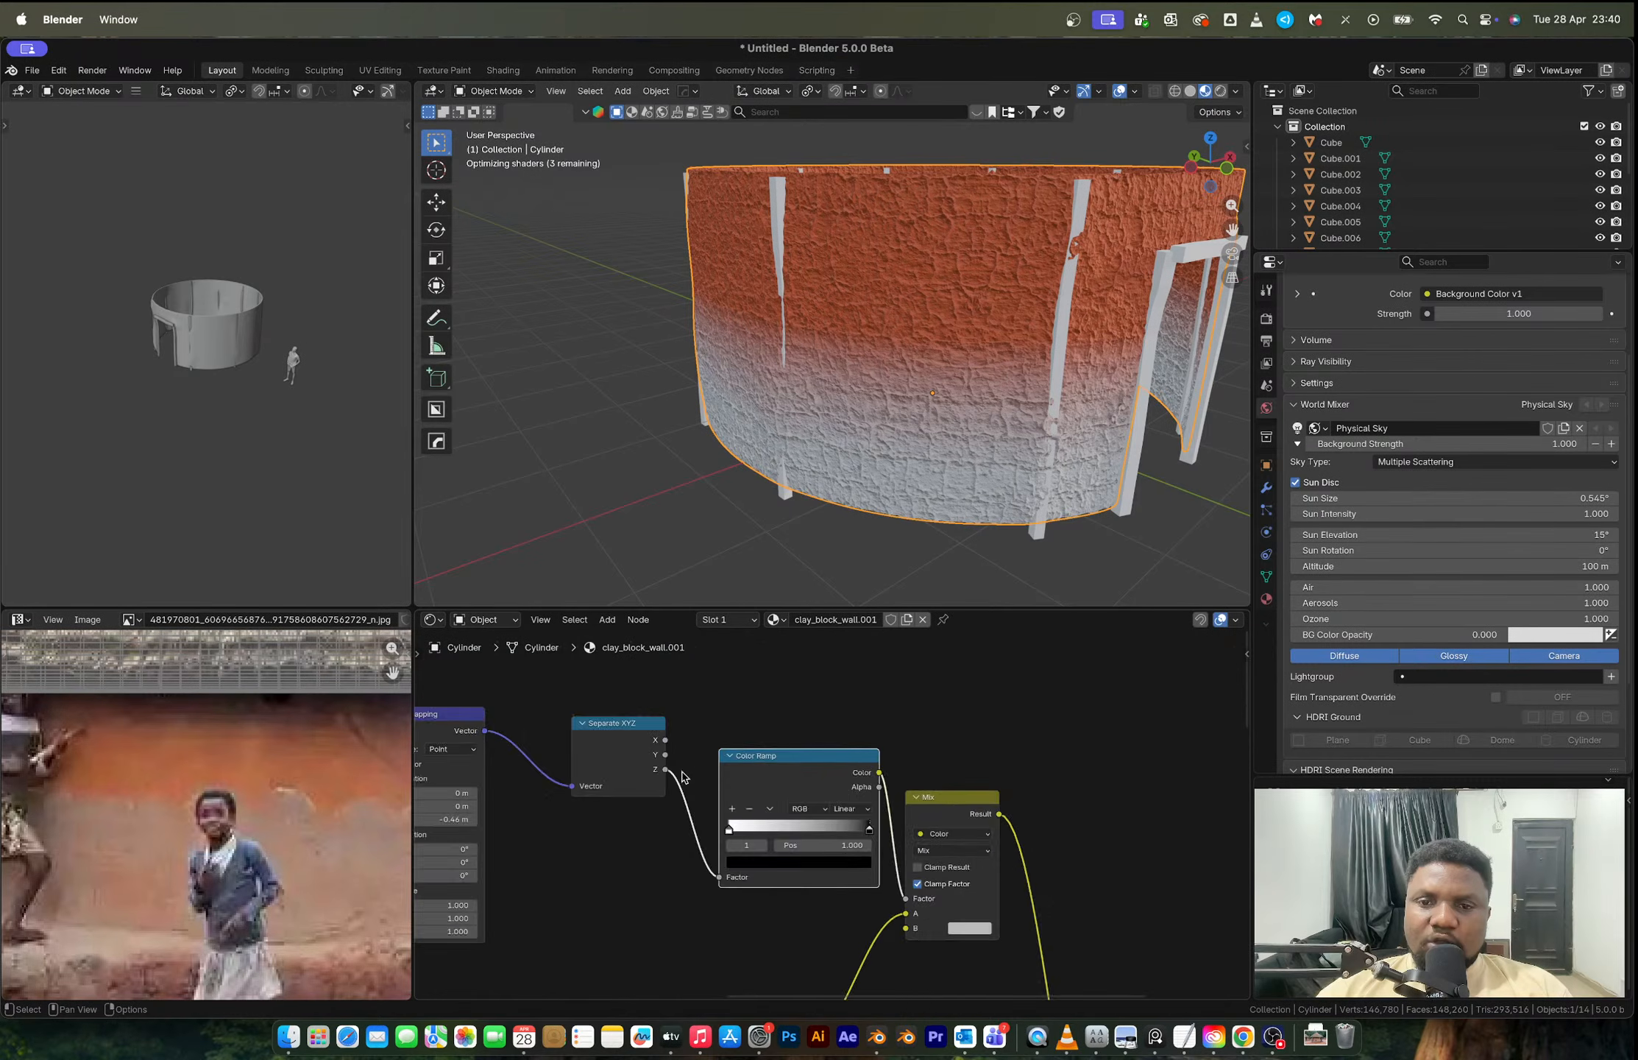
Step: Change the B color of the Mix node fed by the Color Ramp to beige with hue 0.070 and saturation 0.316
{"action": "scroll", "coordinate": [839, 811], "scroll_direction": "up", "scroll_amount": 3}
{"action": "middle_click_drag", "start_coordinate": [839, 811], "coordinate": [656, 703]}
{"action": "left_click", "coordinate": [868, 882]}
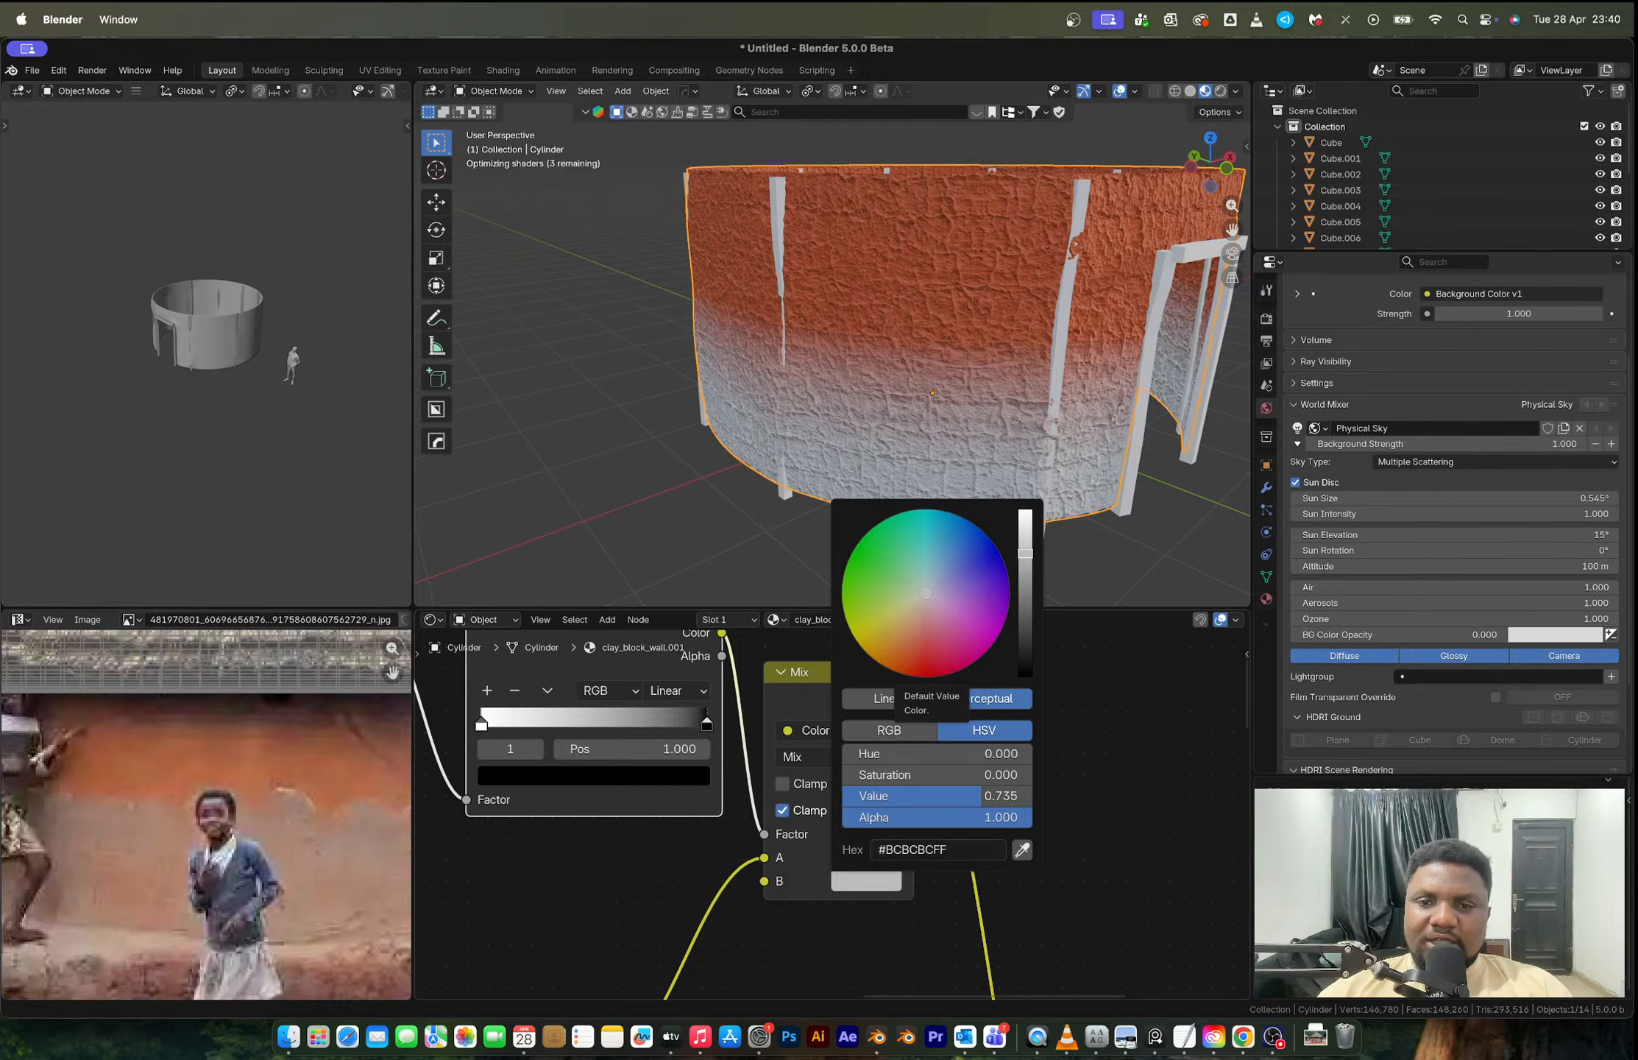
{"action": "left_click_drag", "start_coordinate": [917, 611], "coordinate": [920, 612]}
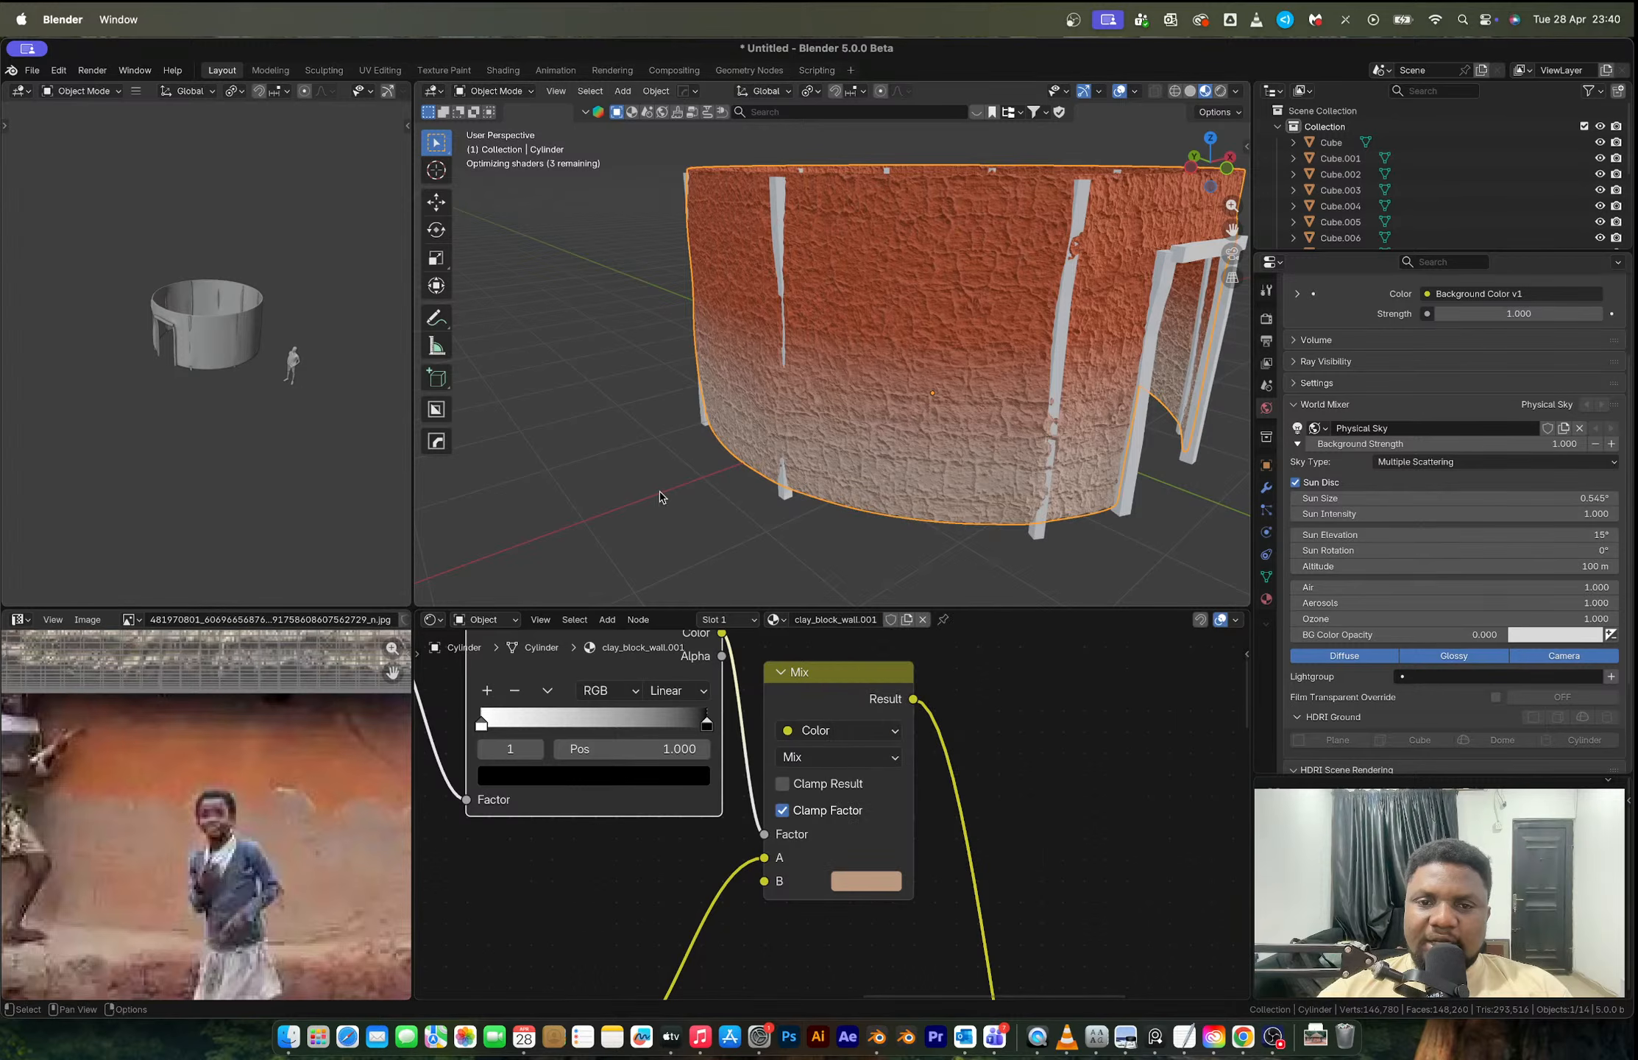
{"action": "middle_click_drag", "start_coordinate": [740, 505], "coordinate": [816, 453]}
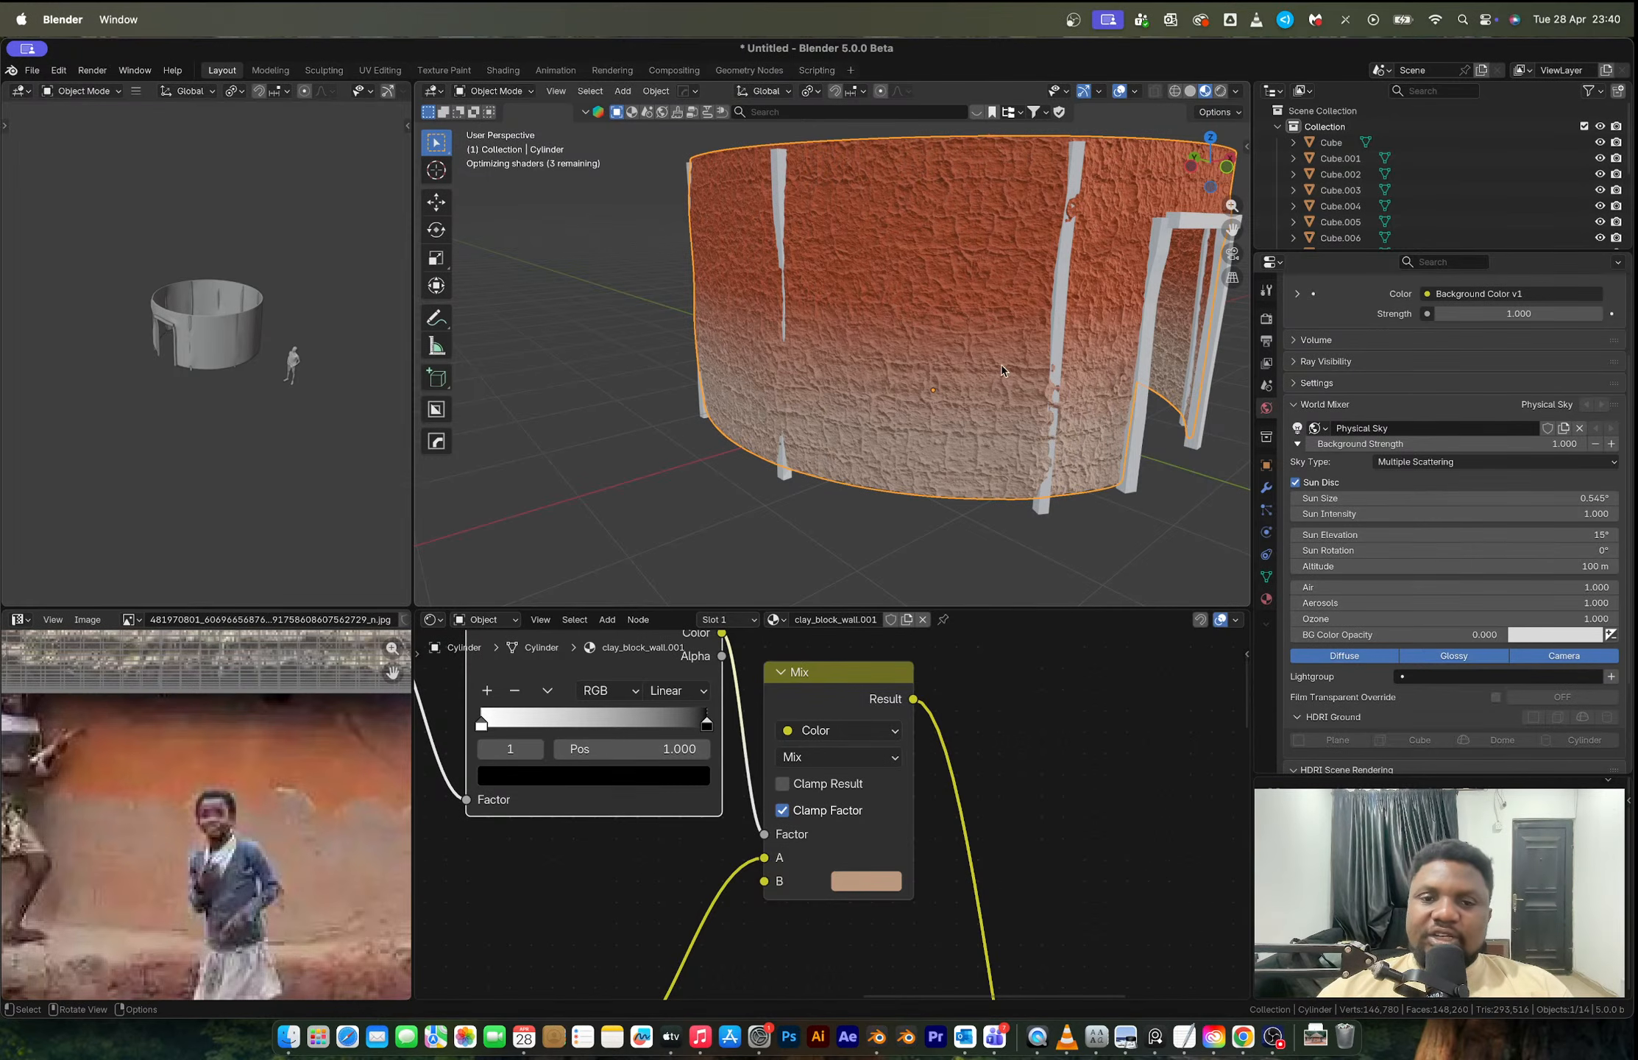
Step: Move the Texture Coordinate node farther from the Mapping node and add a Noise Texture node in the space between them
{"action": "scroll", "coordinate": [849, 840], "scroll_direction": "down", "scroll_amount": 5}
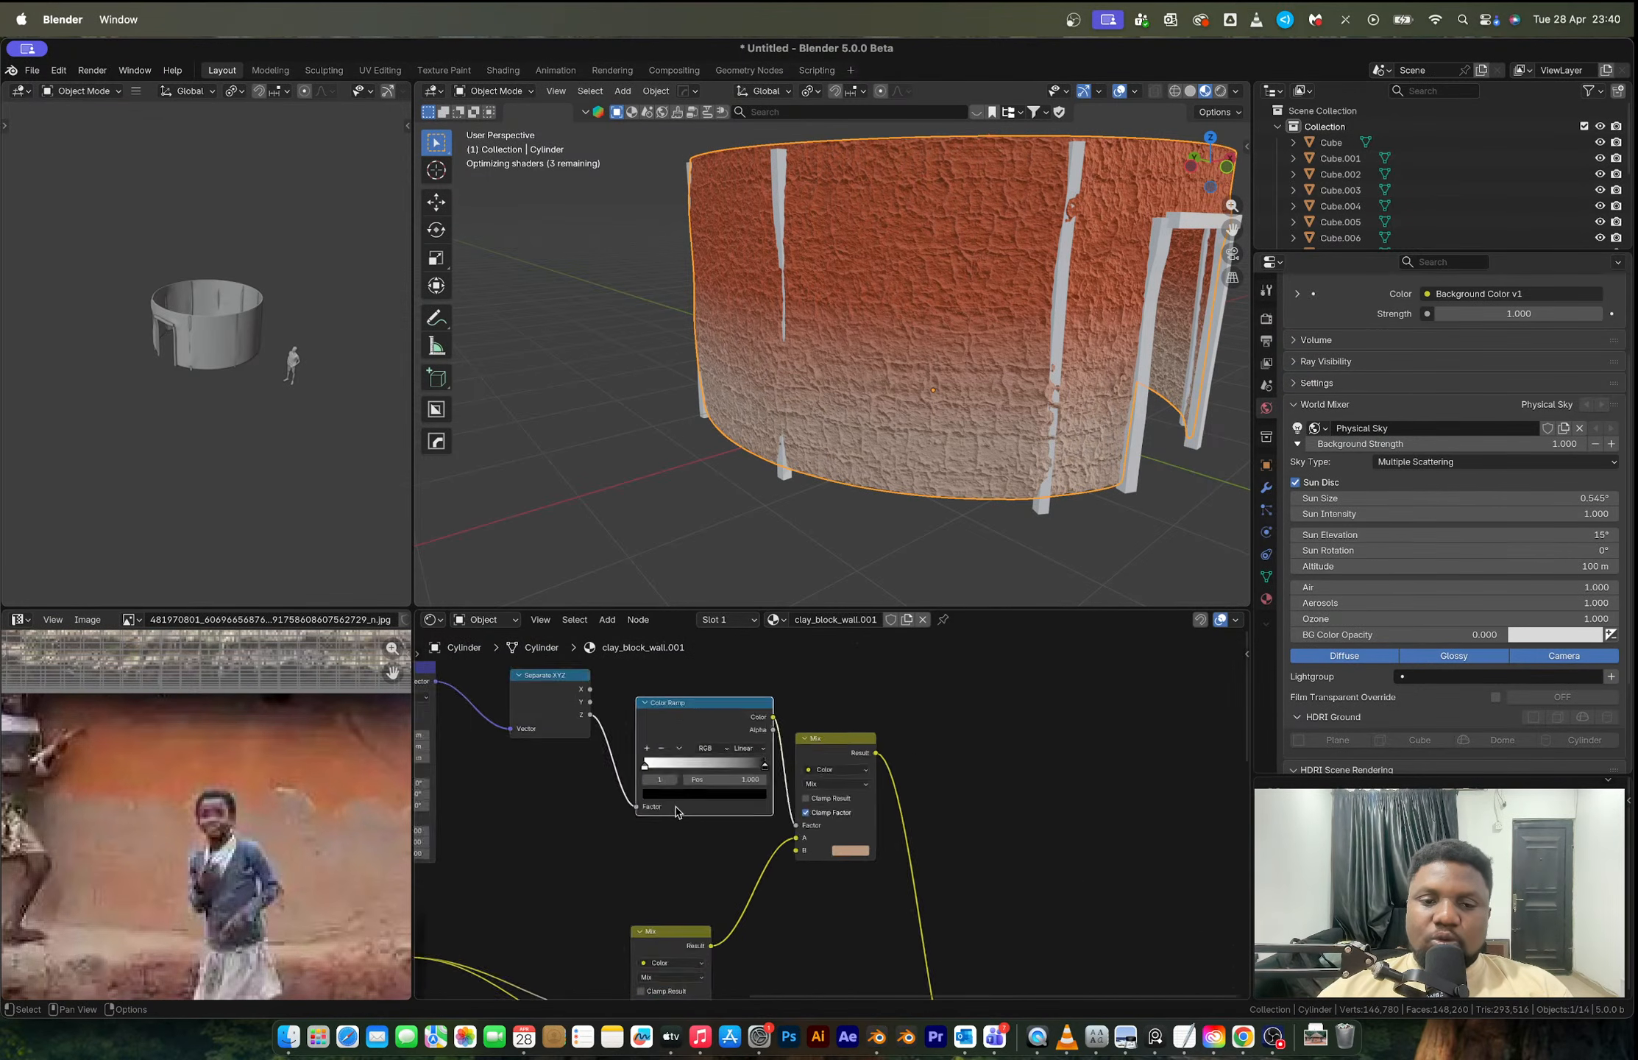
{"action": "left_click_drag", "start_coordinate": [547, 773], "coordinate": [476, 774]}
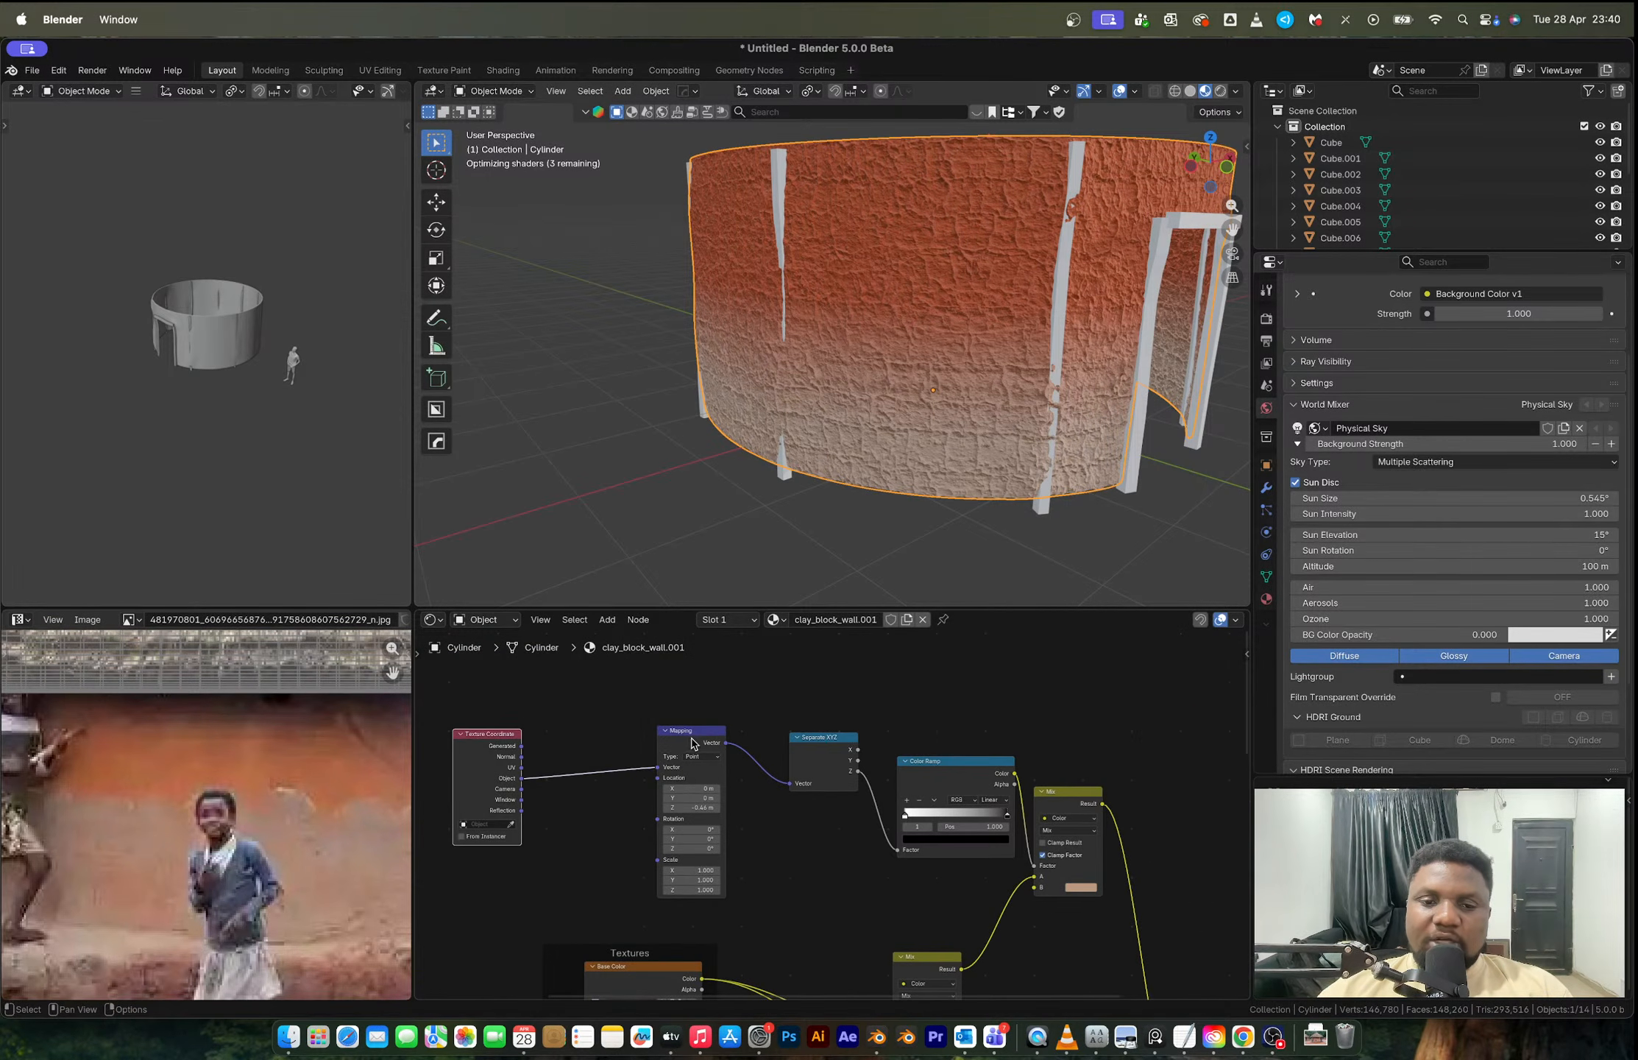
{"action": "scroll", "coordinate": [633, 760], "scroll_direction": "left", "scroll_amount": 5}
{"action": "left_click_drag", "start_coordinate": [845, 773], "coordinate": [684, 742]}
{"action": "key", "text": "shift+a"}
{"action": "left_click", "coordinate": [824, 699]}
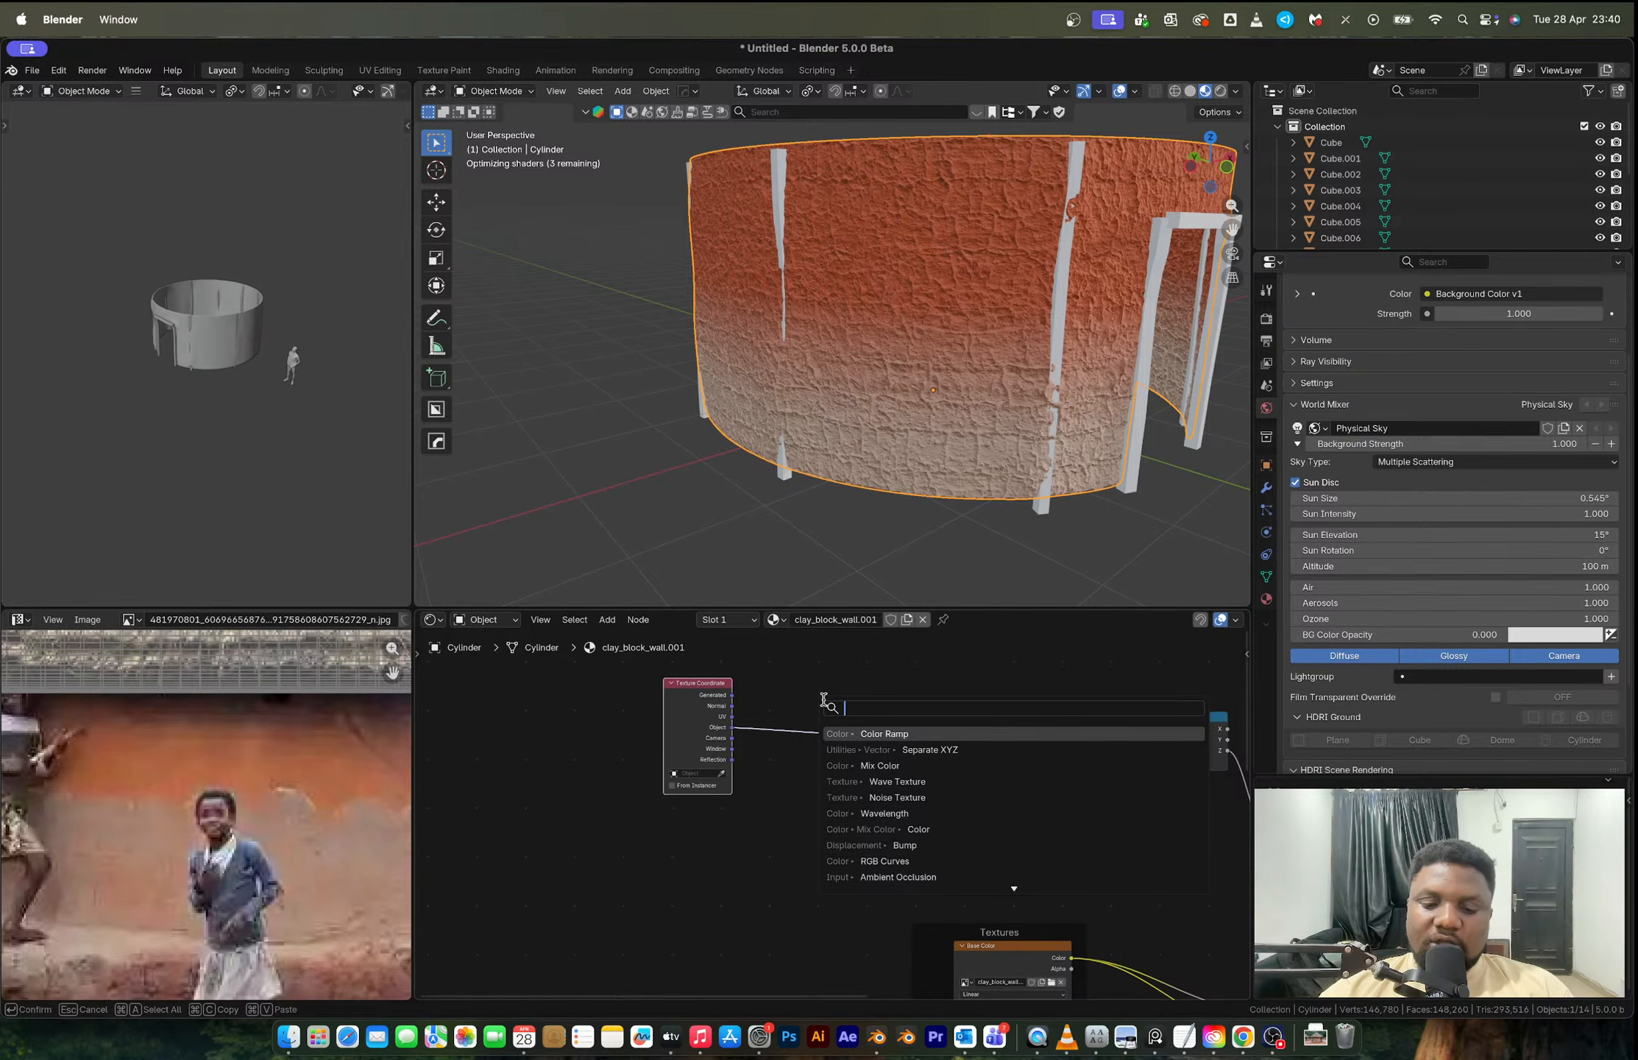
{"action": "type", "text": "noise"}
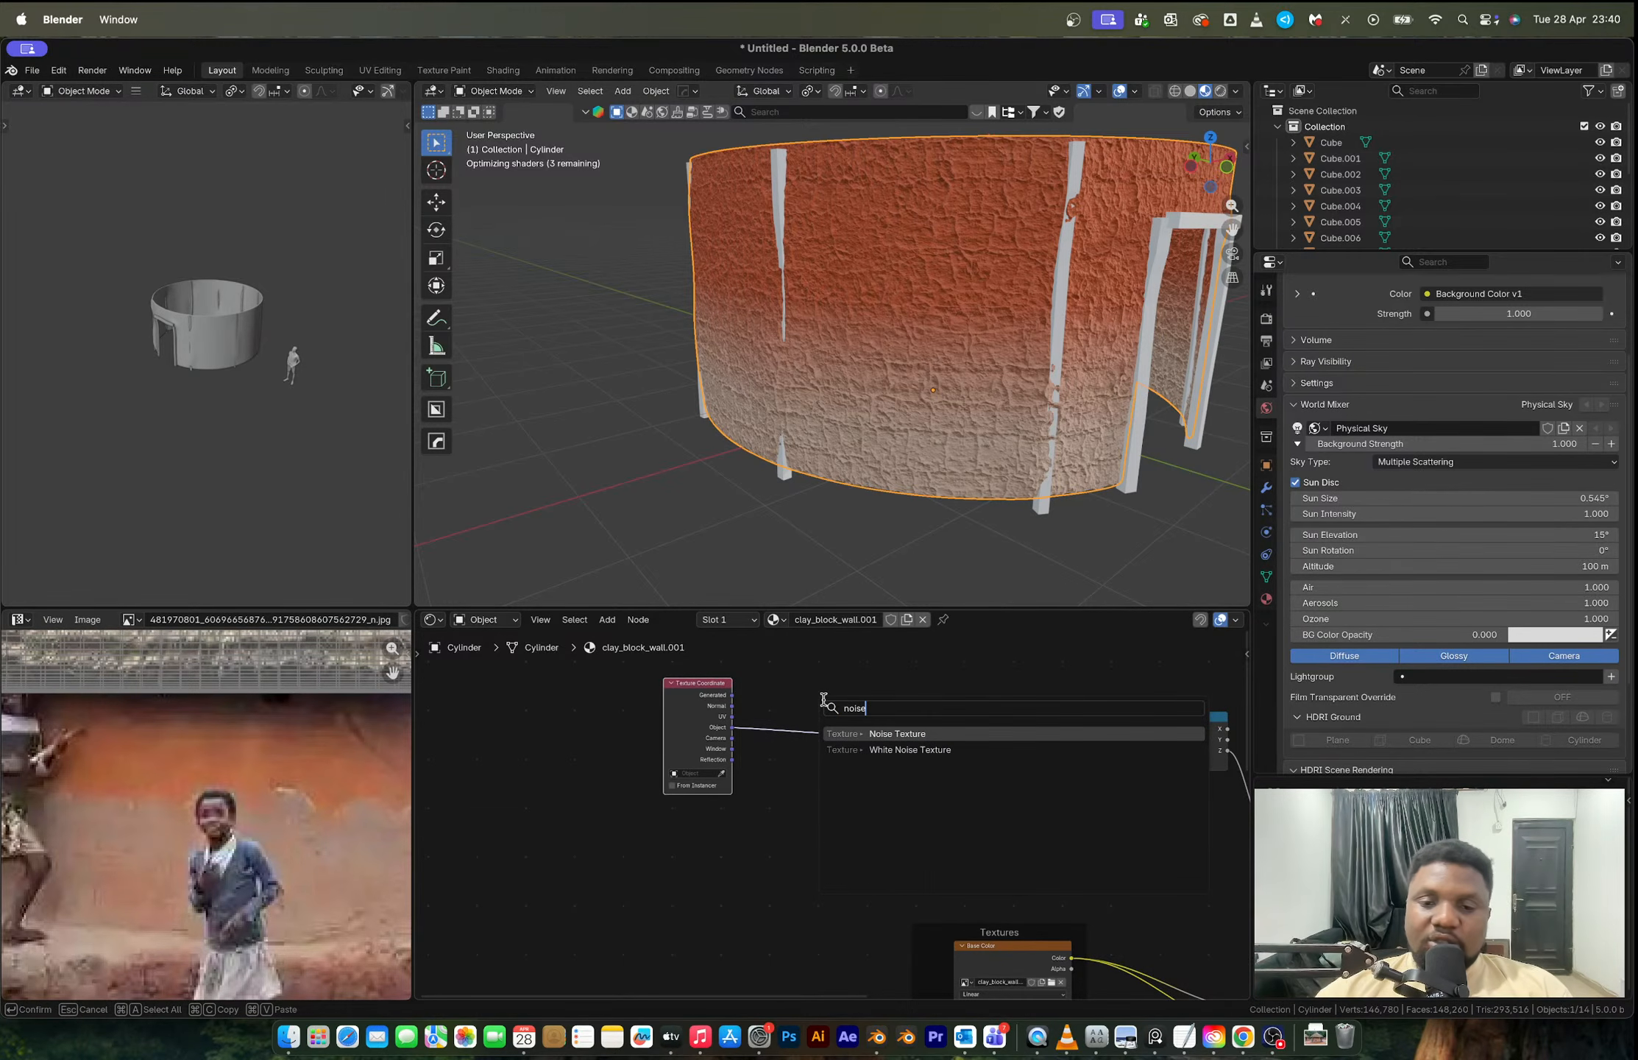
{"action": "key", "text": "Return"}
{"action": "left_click", "coordinate": [814, 786]}
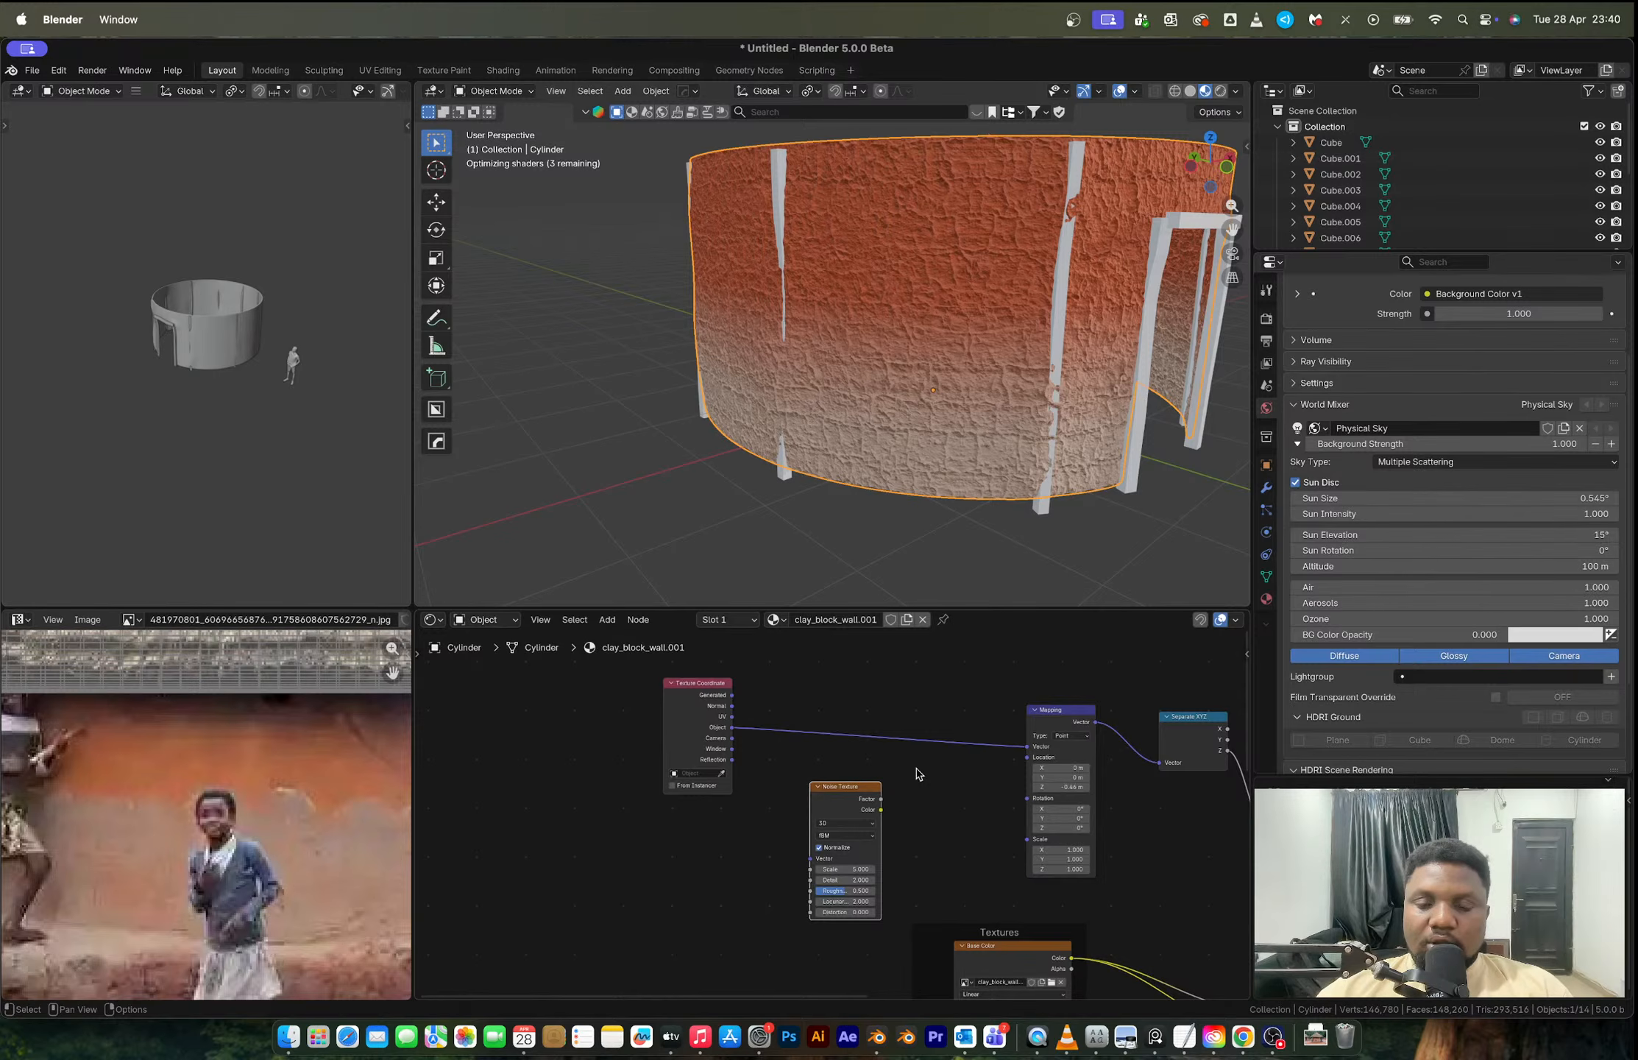
Step: Add a Mix Color node and insert it on the link from the Texture Coordinate Object output to the Mapping node
{"action": "key", "text": "shift+a"}
{"action": "type", "text": "mic"}
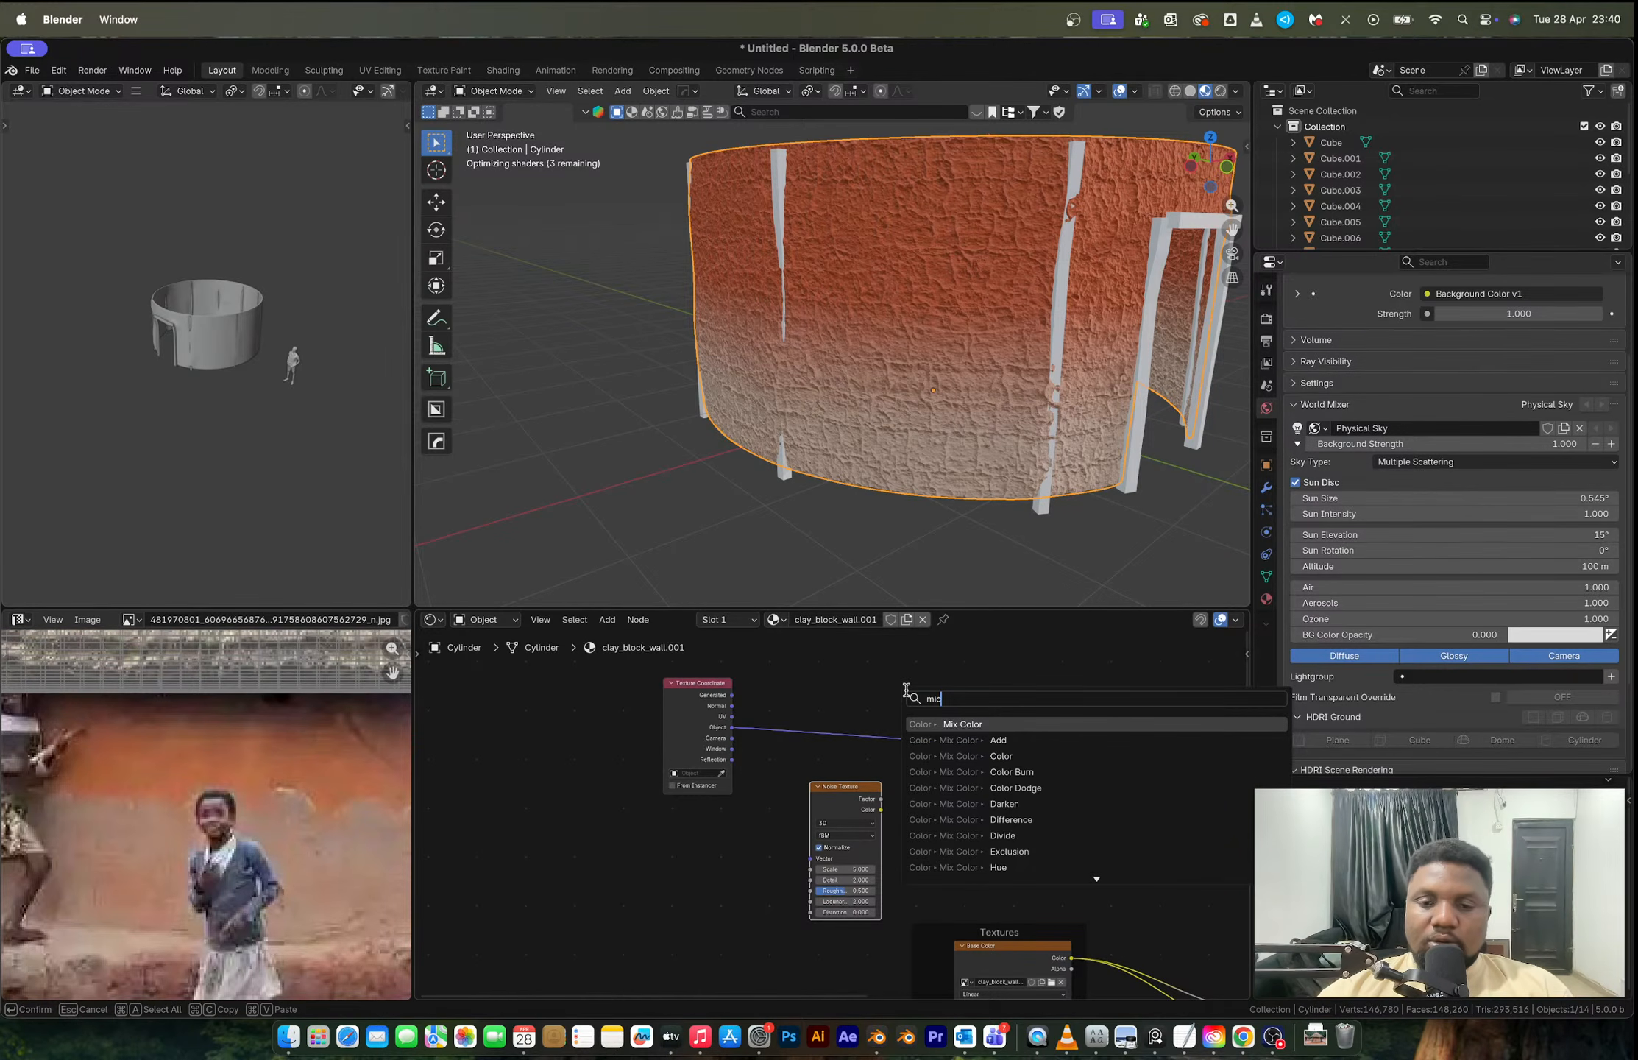
{"action": "key", "text": "Return"}
{"action": "left_click", "coordinate": [919, 780]}
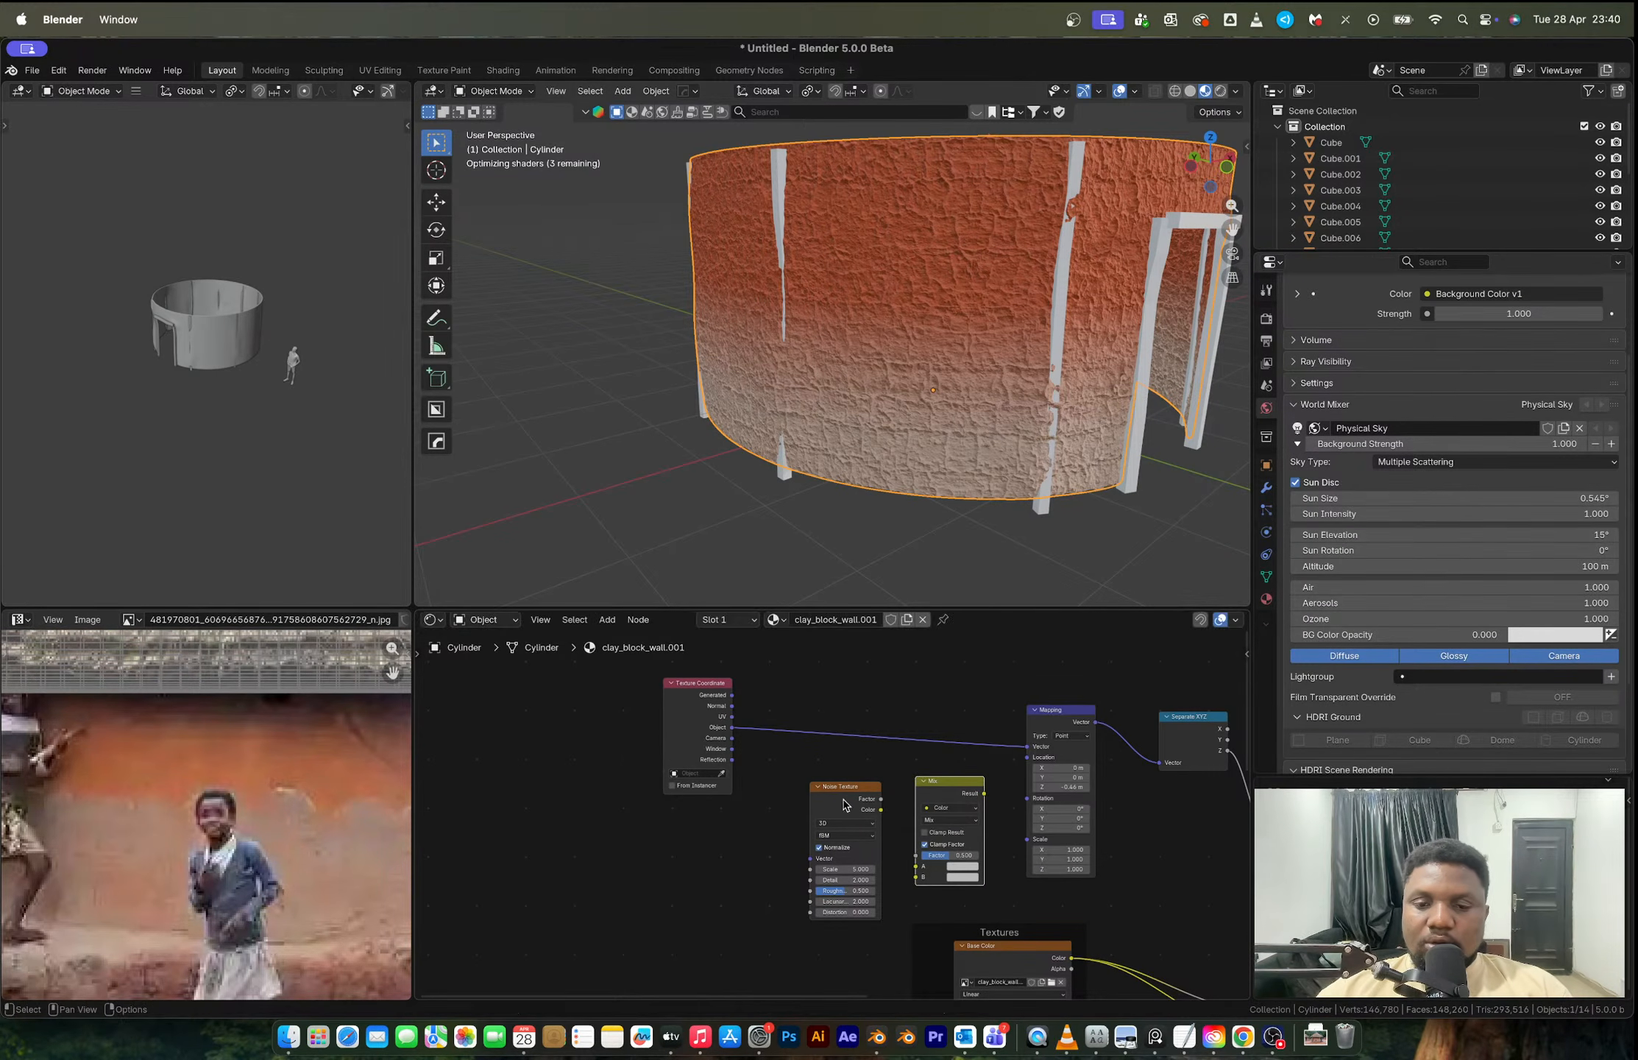
{"action": "left_click_drag", "start_coordinate": [946, 797], "coordinate": [947, 666]}
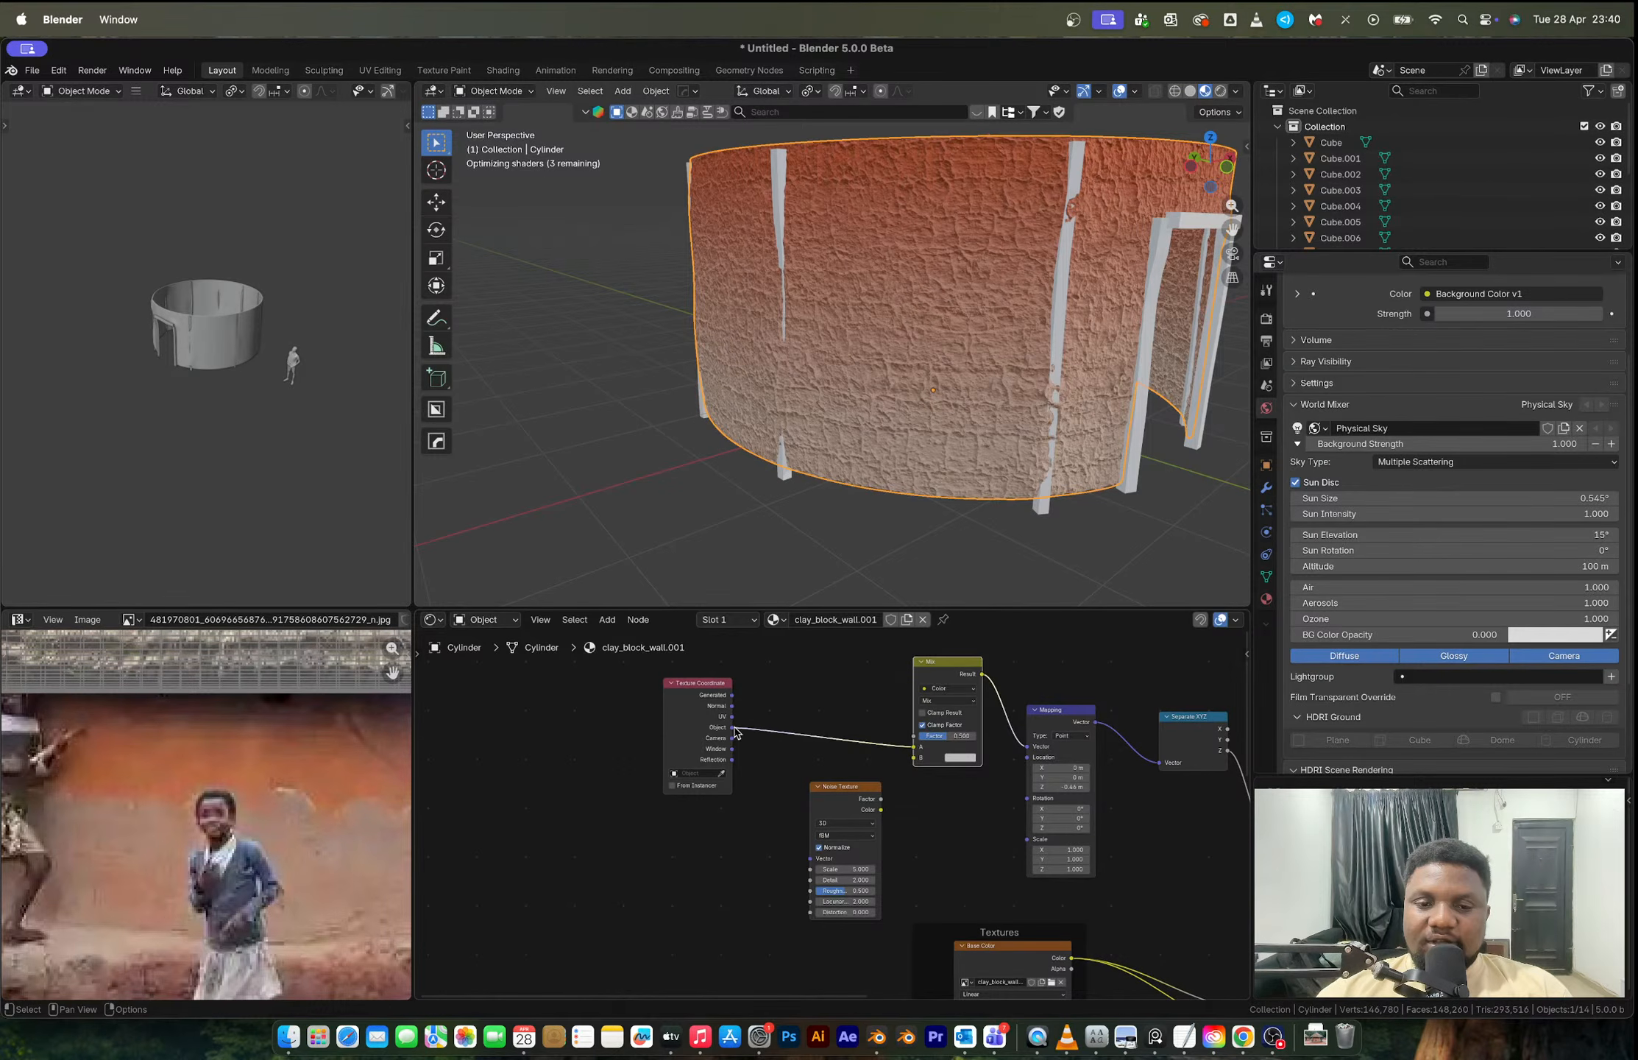
Step: Link the Object output to the Noise Texture's Vector and the noise Factor to the new Mix node's B input, with mix factor 1.000
{"action": "left_click_drag", "start_coordinate": [734, 729], "coordinate": [810, 858]}
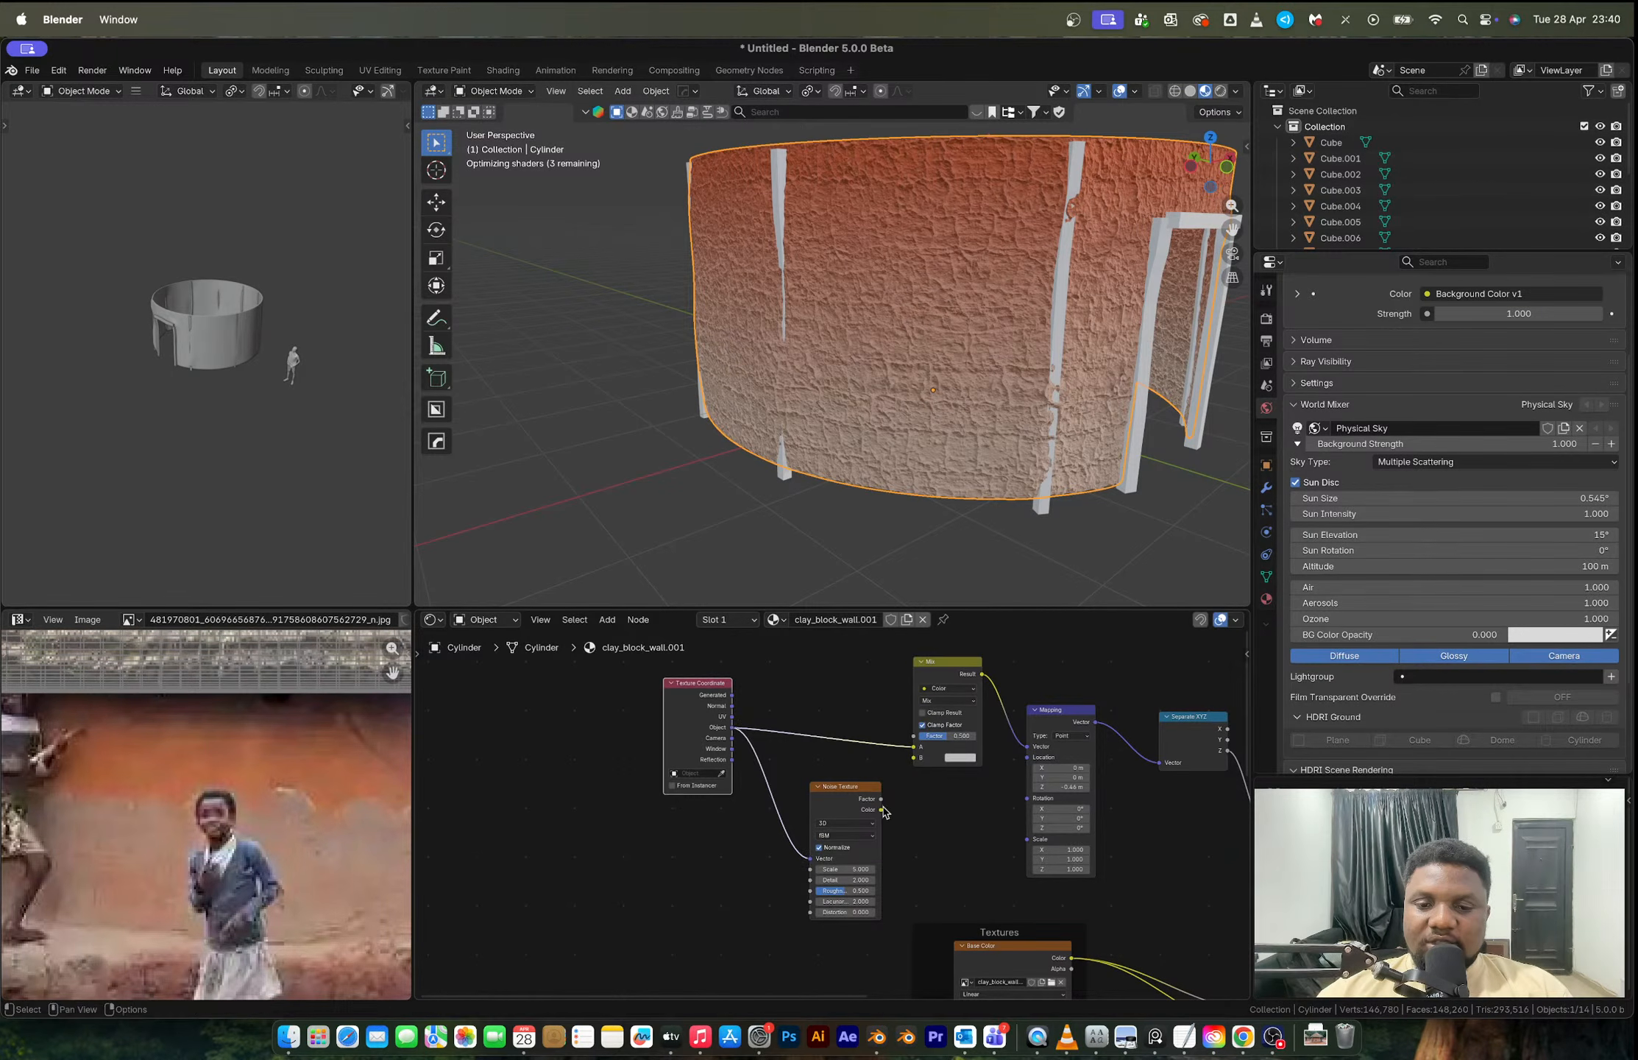
{"action": "mouse_move", "coordinate": [882, 800]}
{"action": "left_mouse_down"}
{"action": "mouse_move", "coordinate": [910, 765]}
{"action": "mouse_move", "coordinate": [944, 804]}
{"action": "mouse_move", "coordinate": [867, 791]}
{"action": "mouse_move", "coordinate": [950, 791]}
{"action": "left_mouse_up"}
{"action": "scroll", "coordinate": [911, 780], "scroll_direction": "up", "scroll_amount": 3}
{"action": "scroll", "coordinate": [849, 844], "scroll_direction": "up", "scroll_amount": 2}
{"action": "scroll", "coordinate": [694, 830], "scroll_direction": "up", "scroll_amount": 2}
{"action": "scroll", "coordinate": [694, 830], "scroll_direction": "left", "scroll_amount": 3}
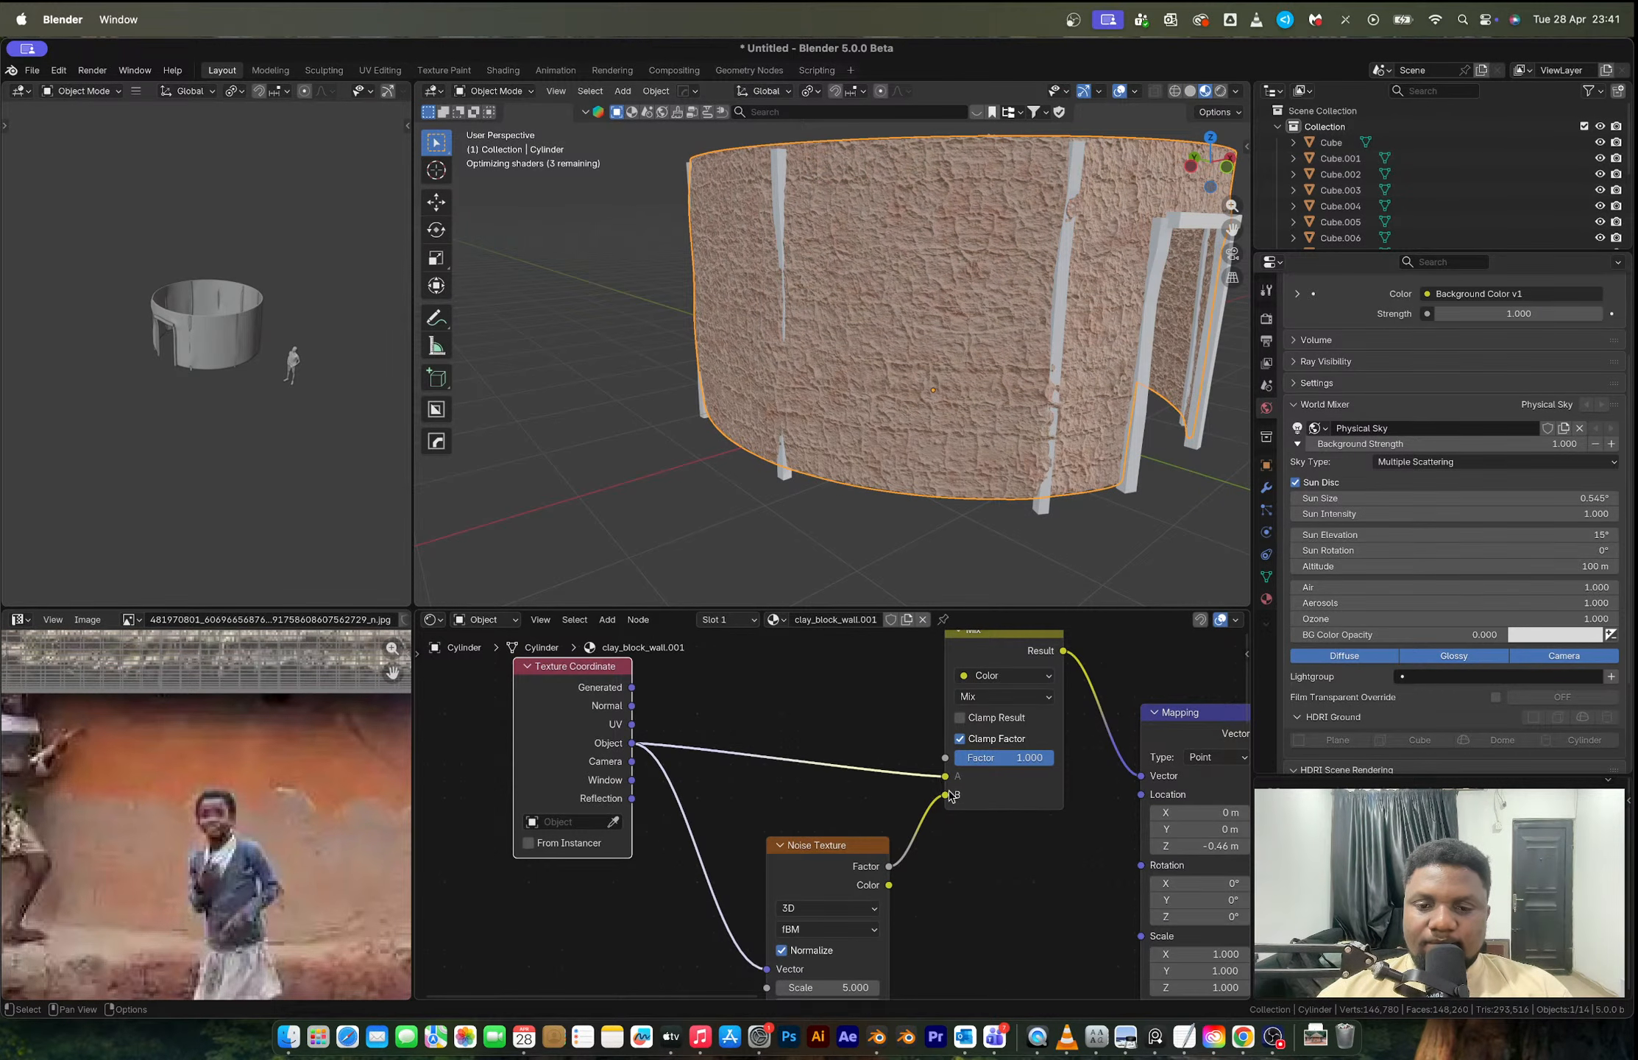
Step: Set the new Mix node's blending mode to Multiply and lower the Noise Texture's scale
{"action": "left_click", "coordinate": [986, 696]}
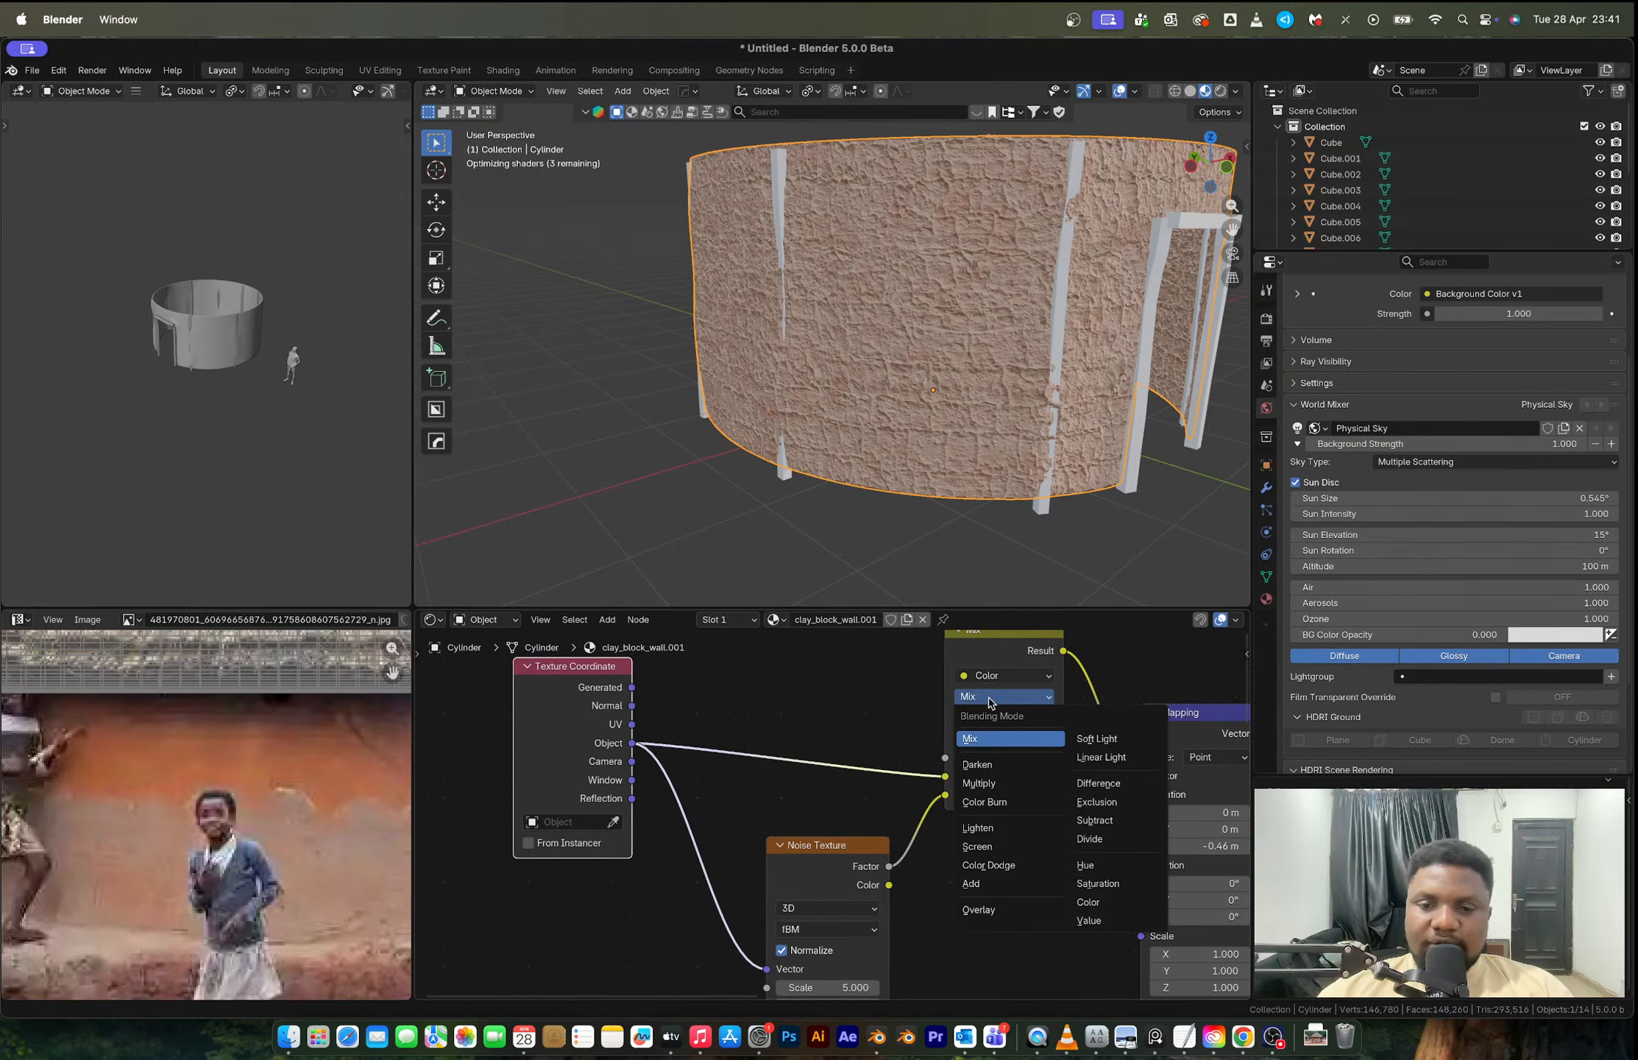
{"action": "left_click", "coordinate": [984, 789]}
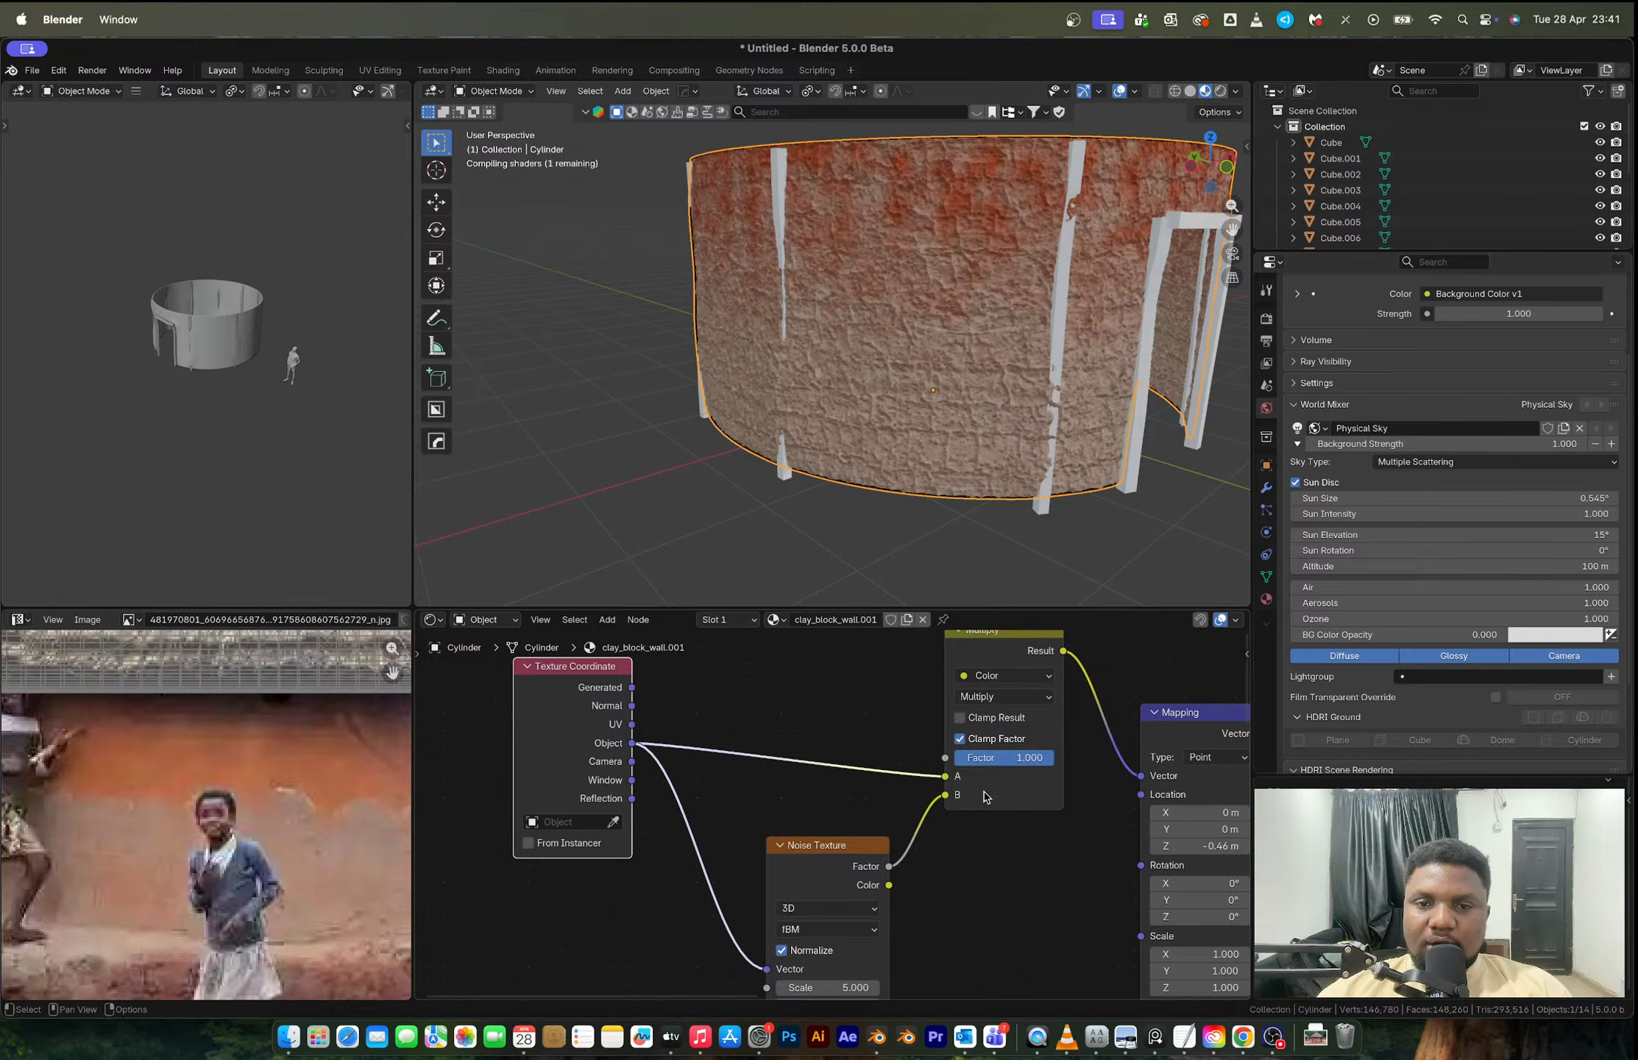
{"action": "scroll", "coordinate": [867, 822], "scroll_direction": "down", "scroll_amount": 3}
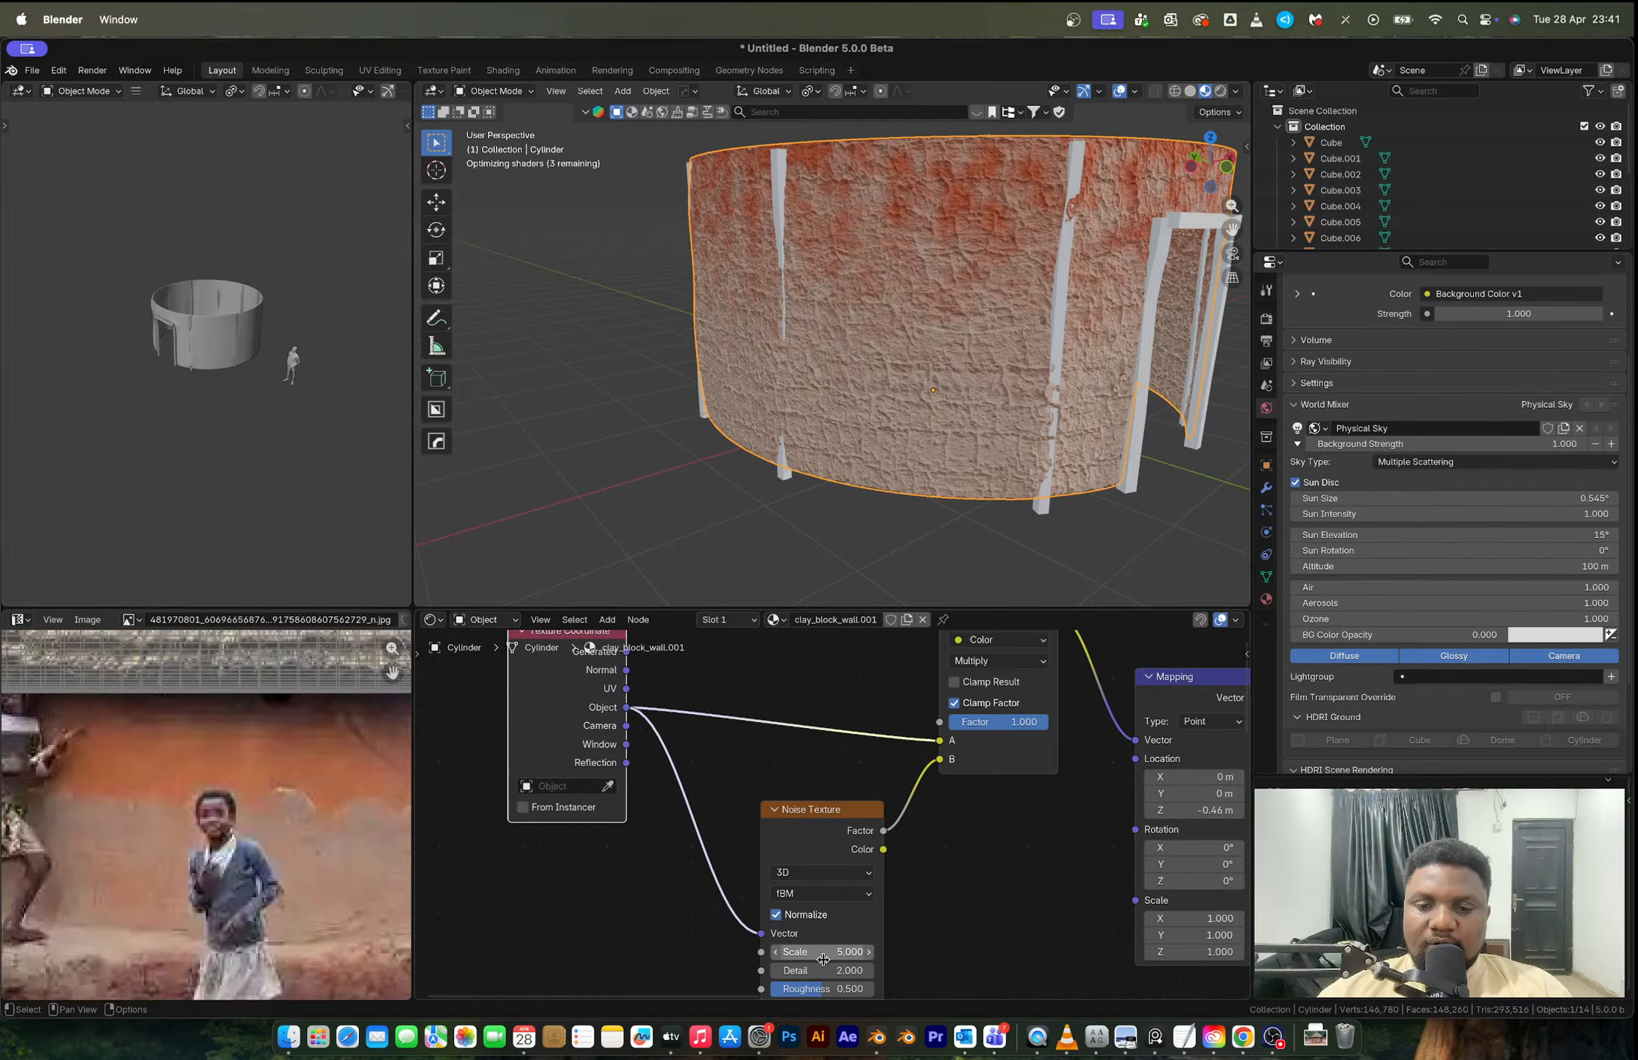
{"action": "left_click_drag", "start_coordinate": [839, 951], "coordinate": [842, 951]}
{"action": "mouse_move", "coordinate": [822, 952]}
{"action": "left_mouse_down"}
{"action": "mouse_move", "coordinate": [878, 952]}
{"action": "mouse_move", "coordinate": [791, 952]}
{"action": "mouse_move", "coordinate": [810, 952]}
{"action": "left_mouse_up"}
Step: Set the Mapping node's Z location to 0.24 m
{"action": "scroll", "coordinate": [1010, 820], "scroll_direction": "down", "scroll_amount": 3}
{"action": "middle_click_drag", "start_coordinate": [1014, 819], "coordinate": [822, 813]}
{"action": "middle_click_drag", "start_coordinate": [1068, 760], "coordinate": [804, 756]}
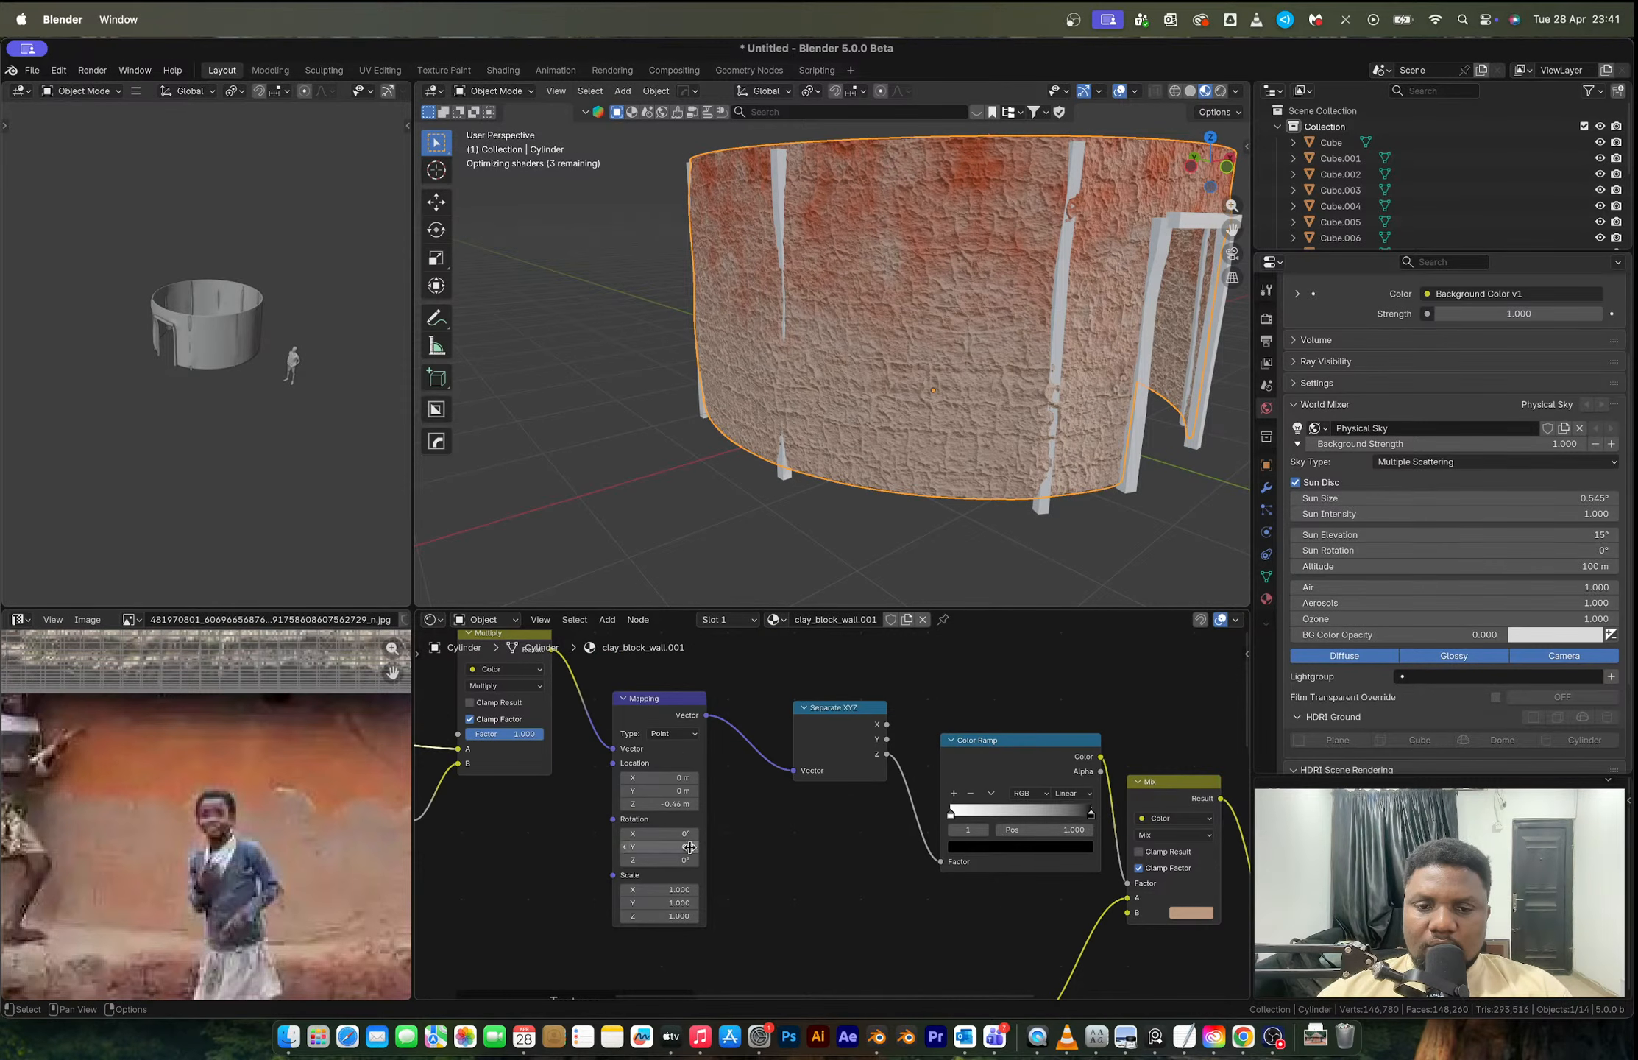
{"action": "left_click_drag", "start_coordinate": [666, 803], "coordinate": [863, 828]}
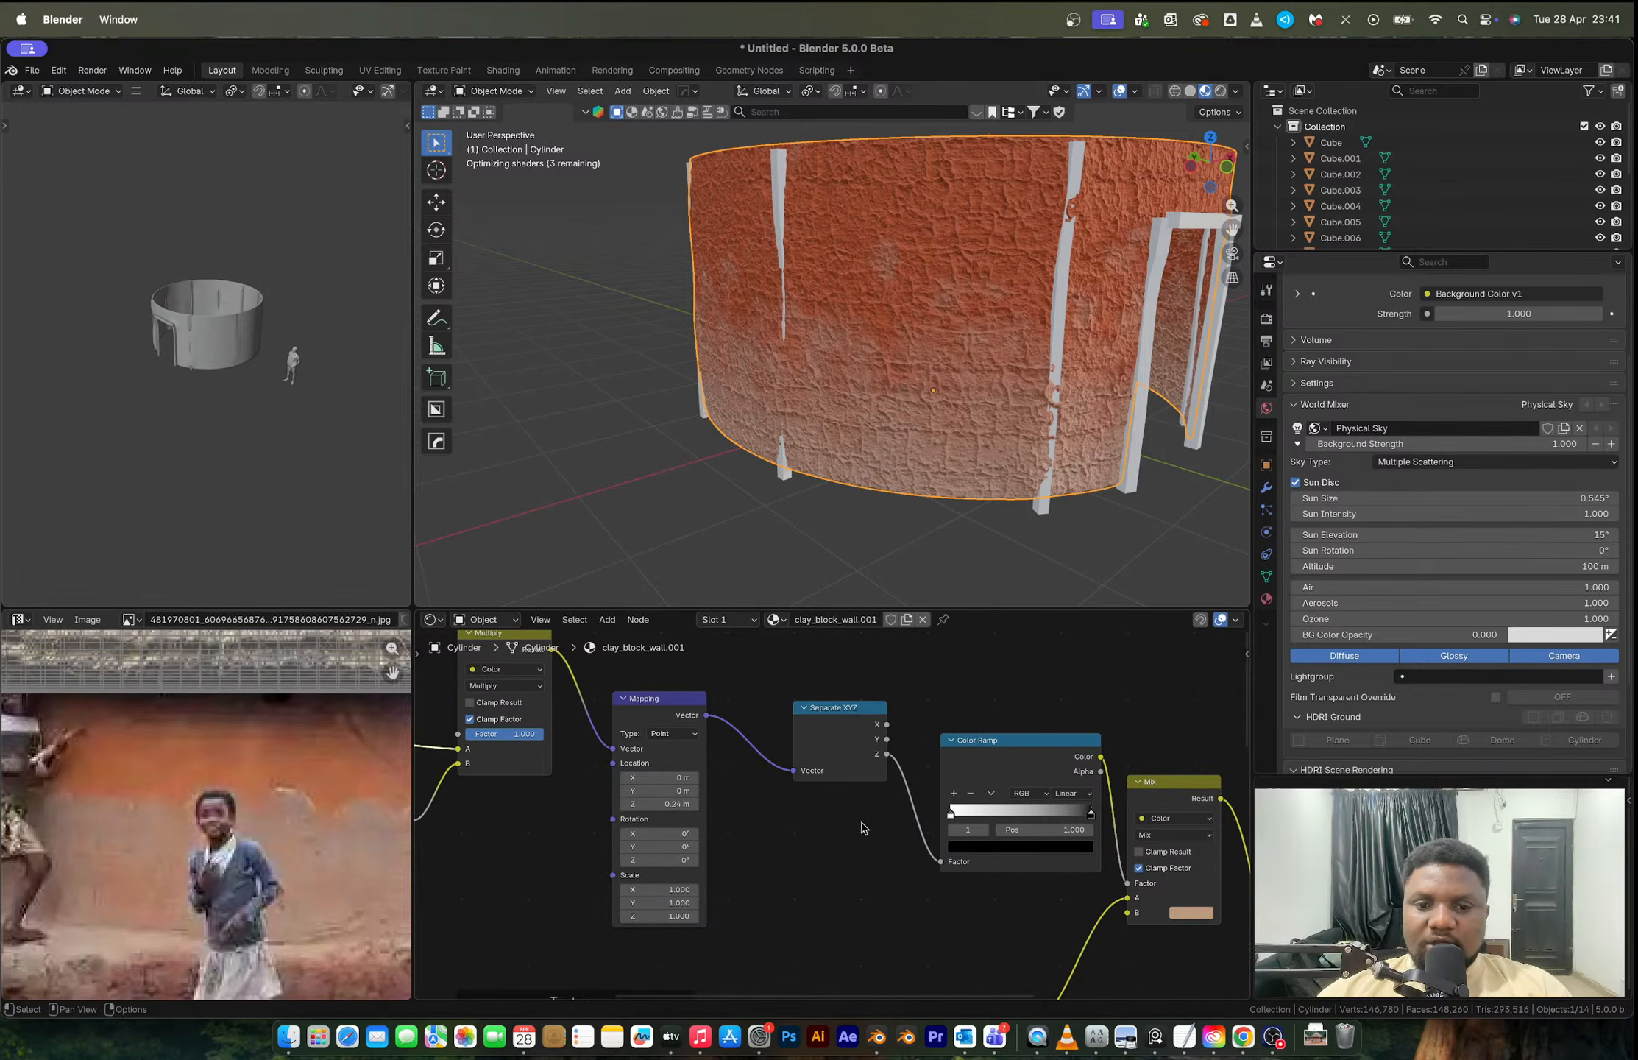
Step: Brighten the beige B color of the Mix node driven by the Color Ramp
{"action": "scroll", "coordinate": [1030, 839], "scroll_direction": "right", "scroll_amount": 5}
{"action": "scroll", "coordinate": [1031, 839], "scroll_direction": "down", "scroll_amount": 1}
{"action": "left_click", "coordinate": [1014, 877]}
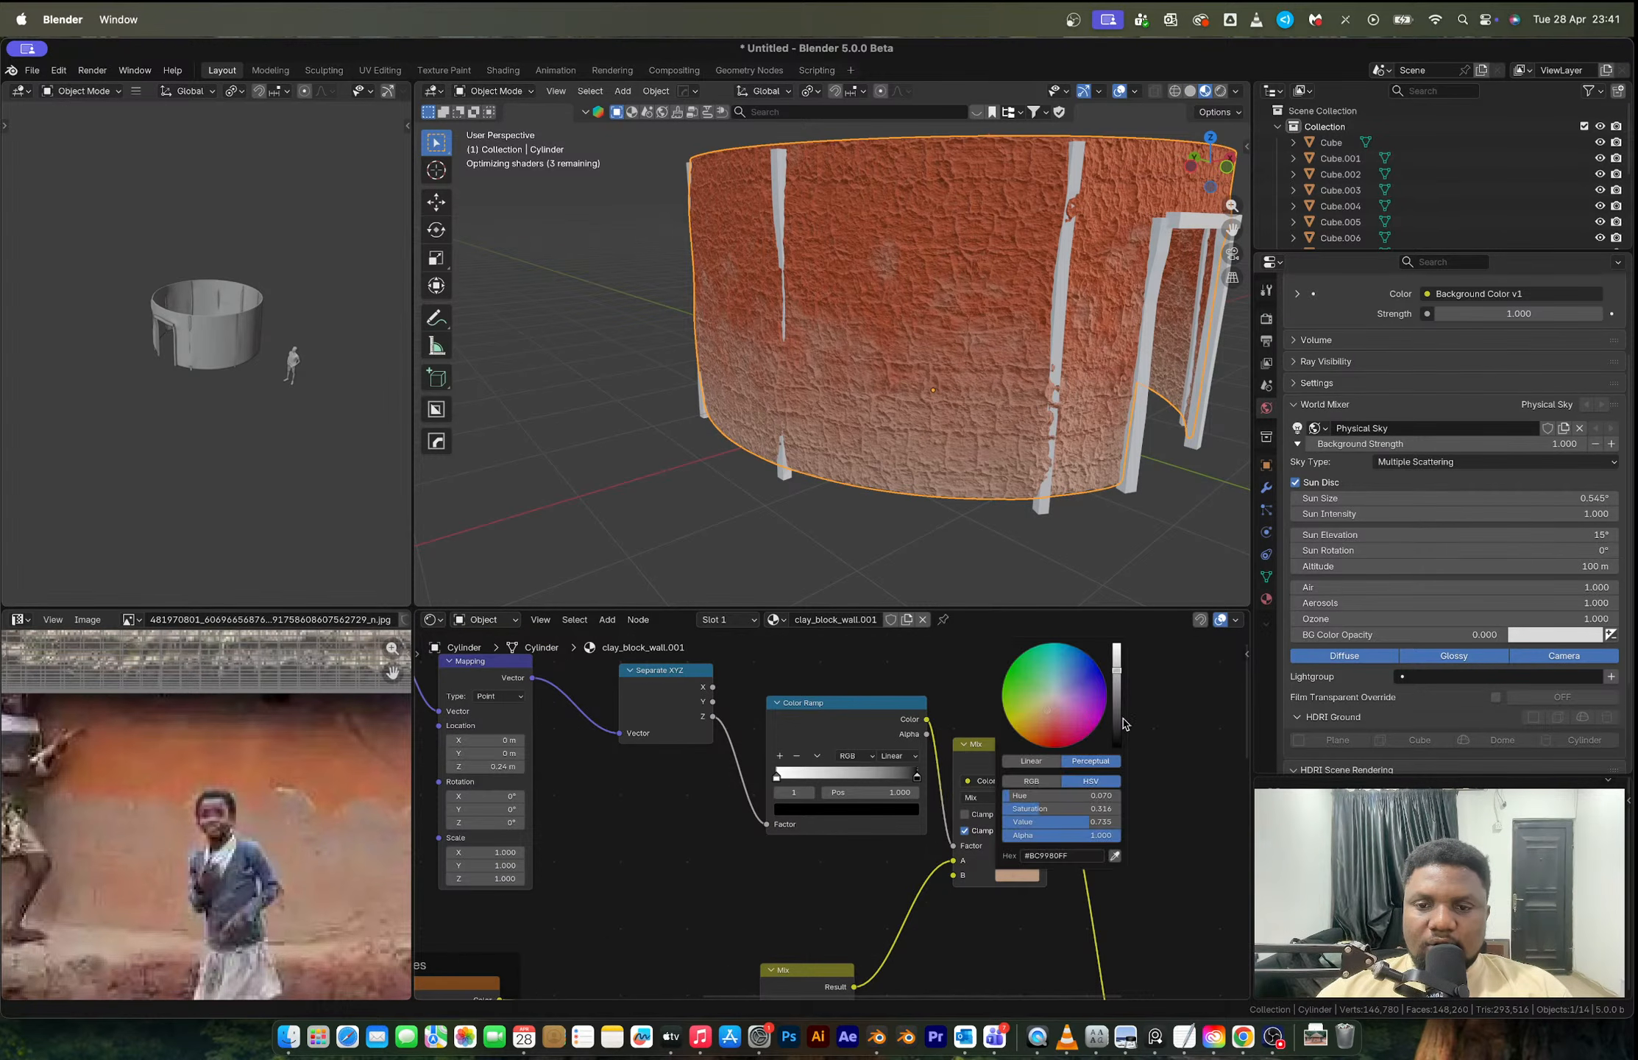
{"action": "left_click_drag", "start_coordinate": [1116, 670], "coordinate": [1116, 660]}
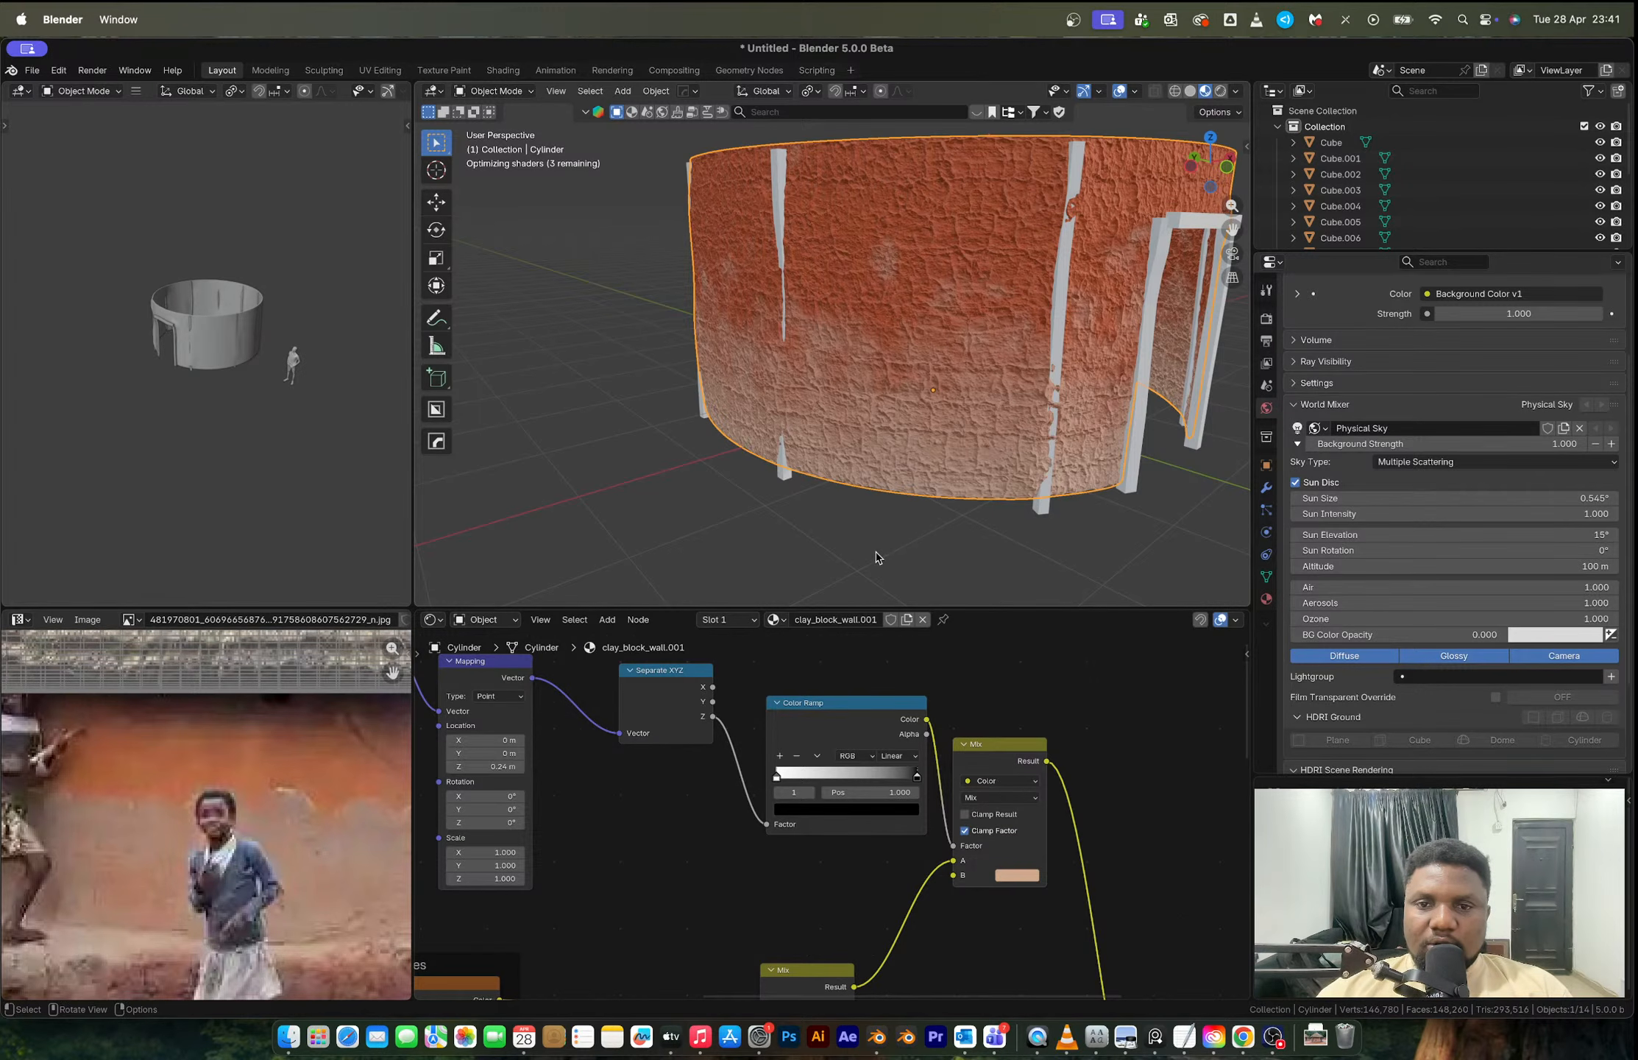
Step: Inspect the wall's gradient from several angles and select a vertical post on the front of the wall
{"action": "scroll", "coordinate": [876, 557], "scroll_direction": "down", "scroll_amount": 5}
{"action": "middle_click_drag", "start_coordinate": [767, 453], "coordinate": [860, 438]}
{"action": "scroll", "coordinate": [732, 403], "scroll_direction": "up", "scroll_amount": 5}
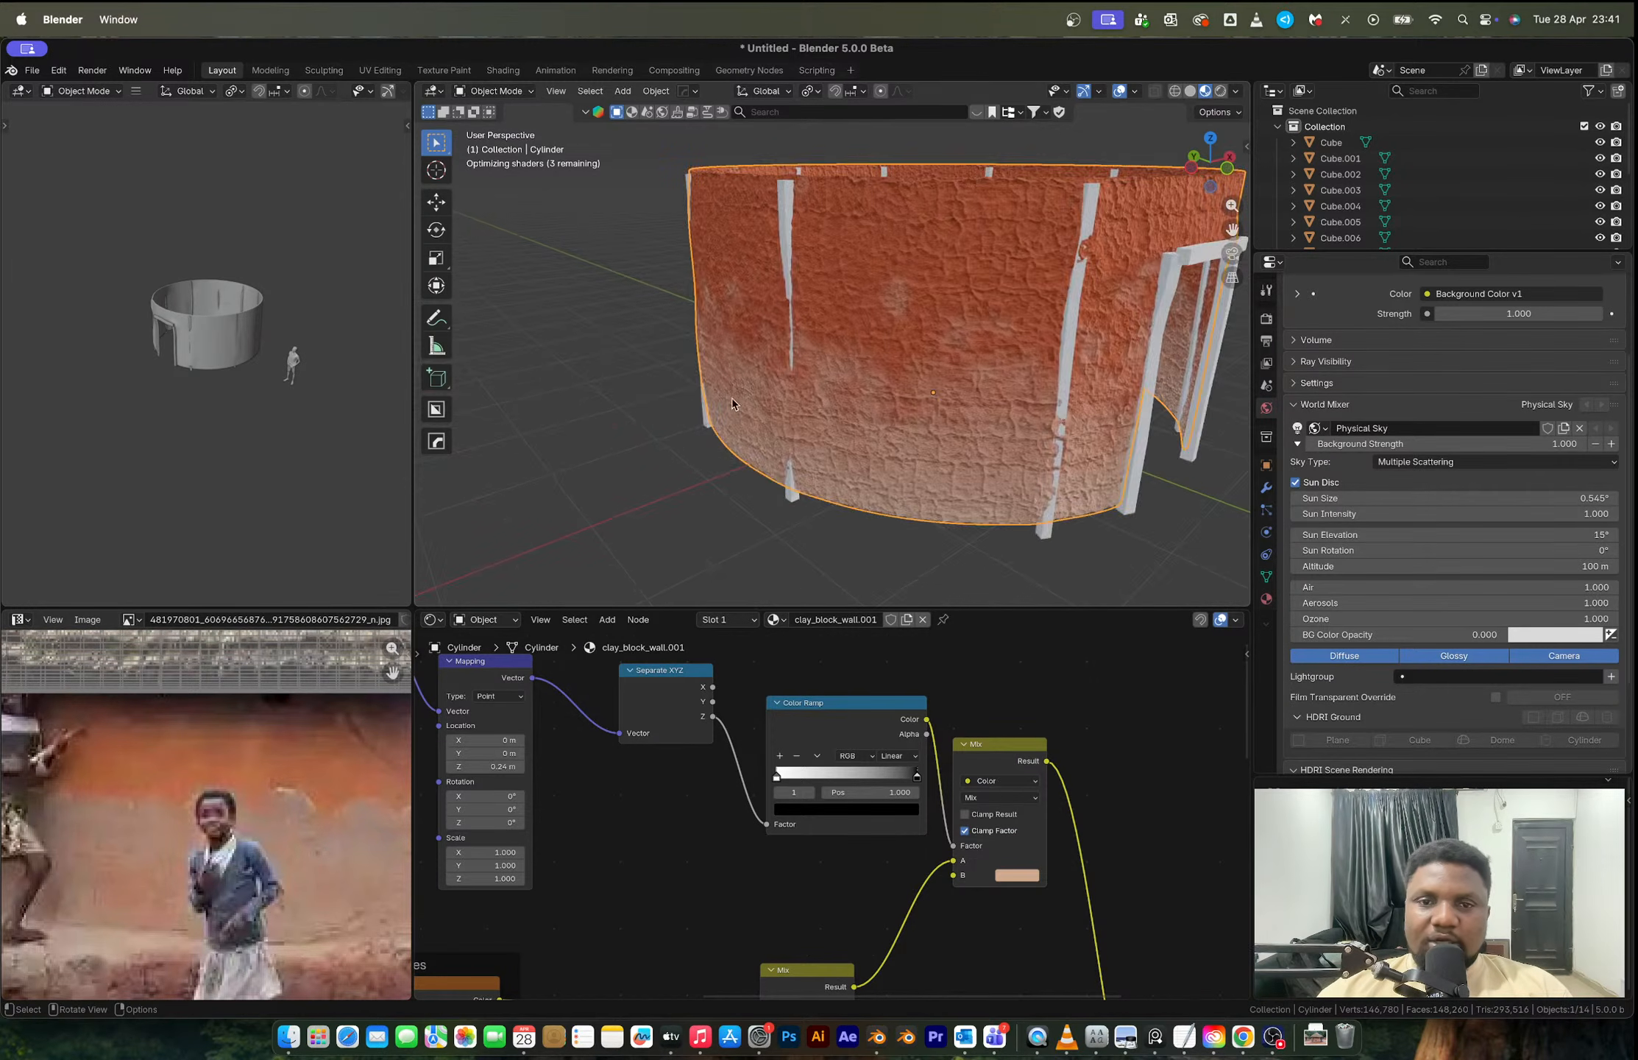
{"action": "middle_click_drag", "start_coordinate": [732, 403], "coordinate": [919, 398]}
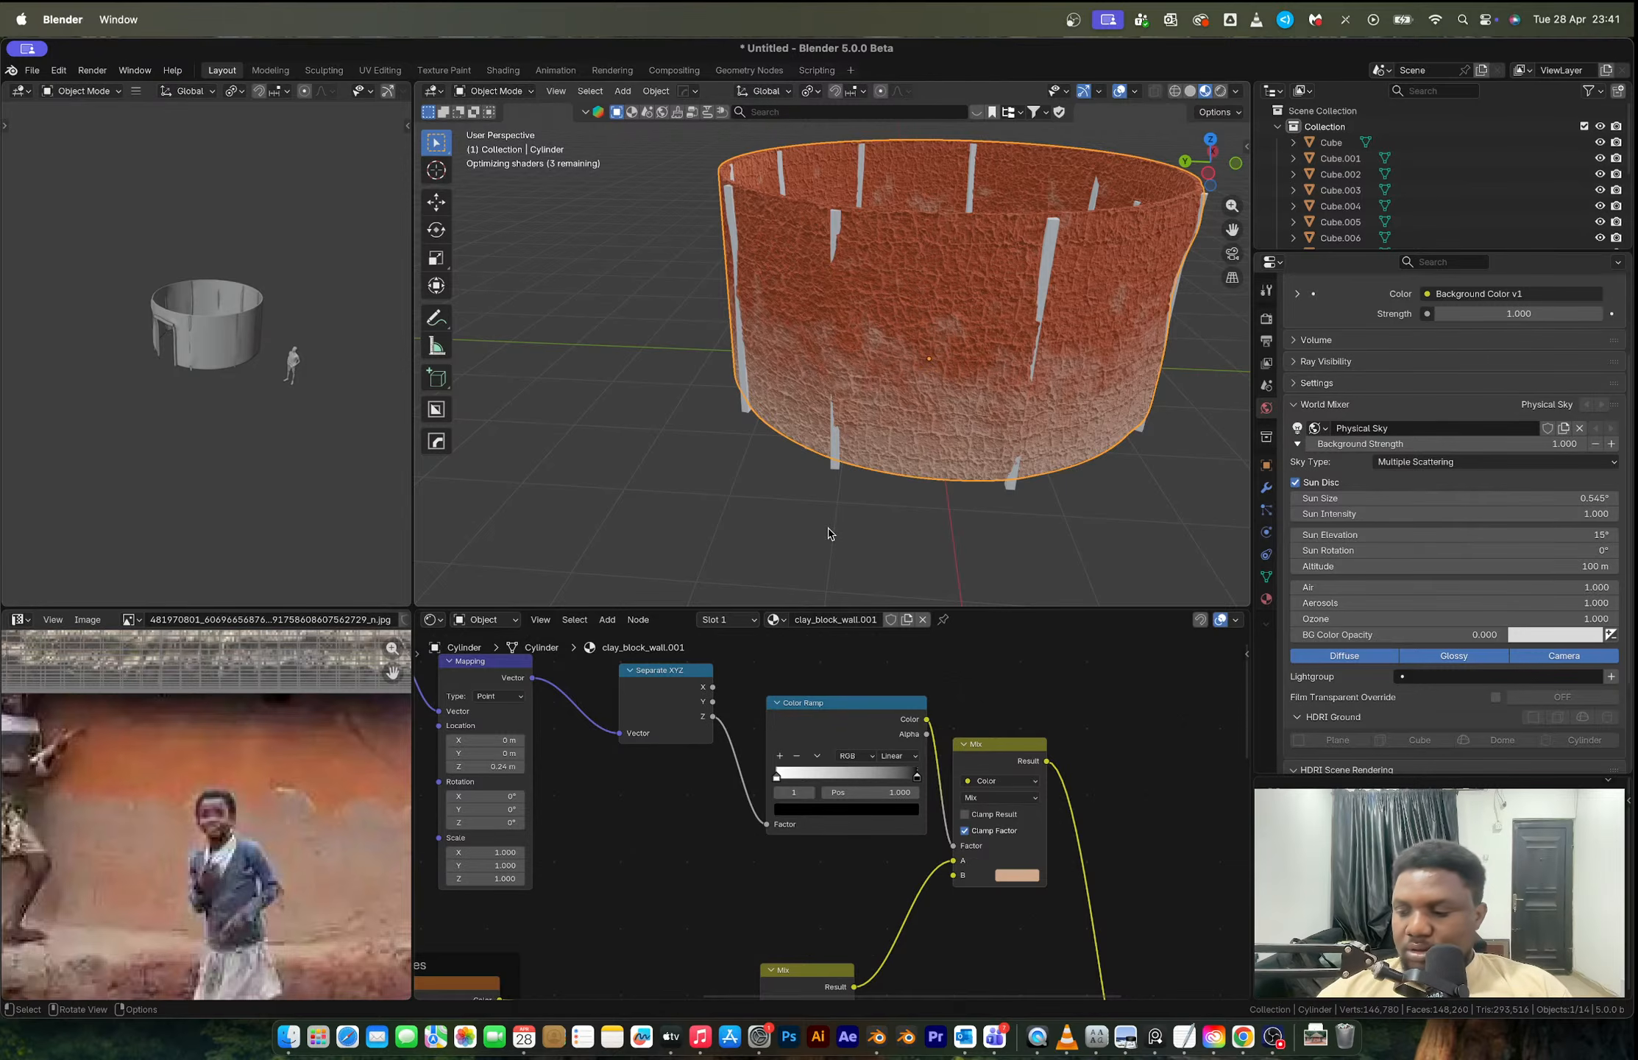
{"action": "middle_click_drag", "start_coordinate": [918, 417], "coordinate": [901, 378]}
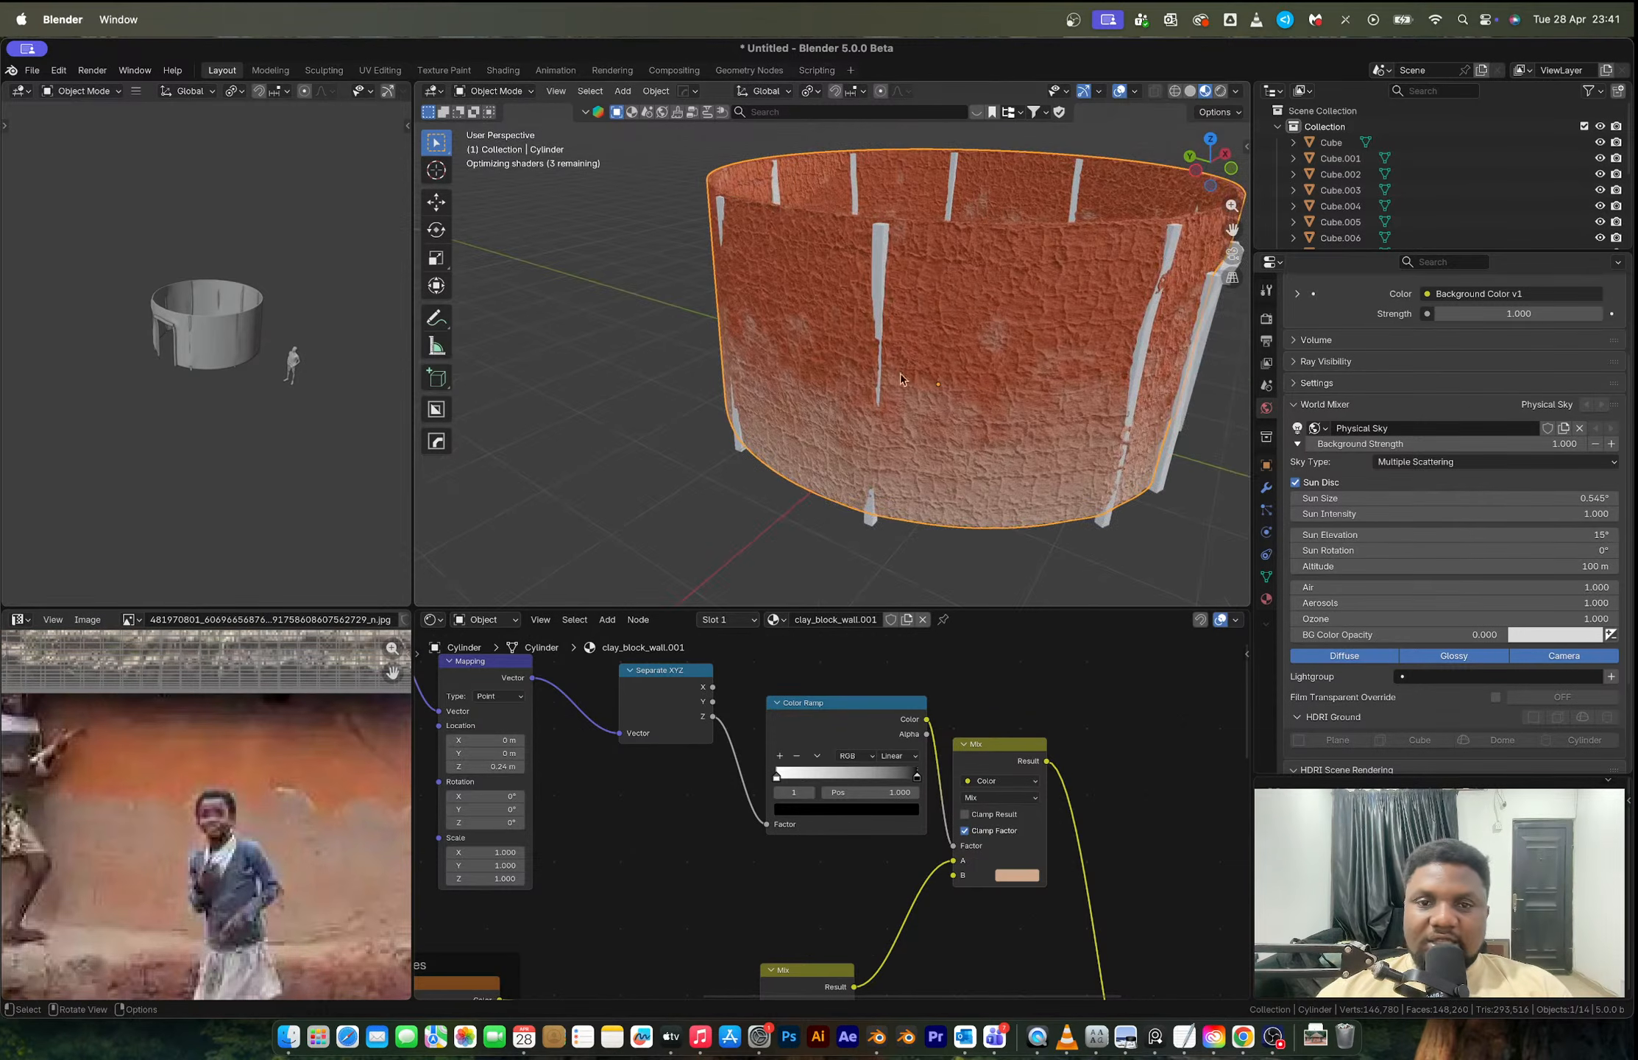
{"action": "left_click", "coordinate": [879, 277]}
{"action": "middle_click_drag", "start_coordinate": [1100, 272], "coordinate": [946, 442]}
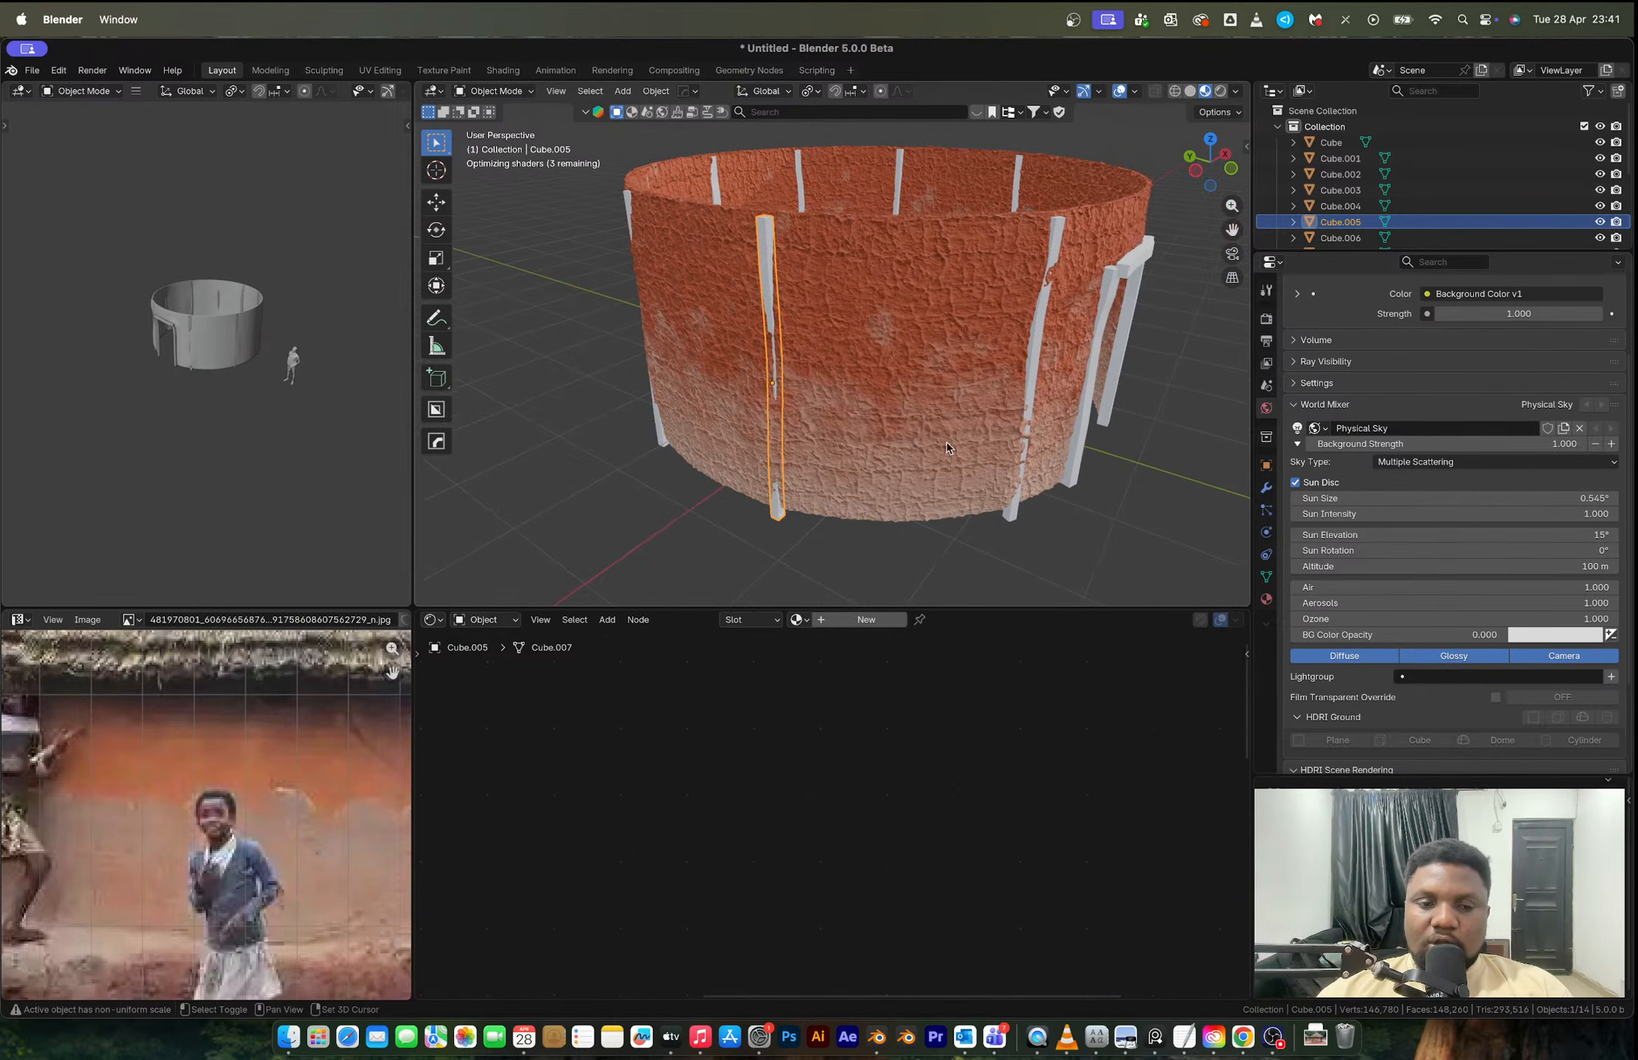
Step: Switch the shader editor area to the Asset Browser and search the Poly Haven textures for "wood"
{"action": "left_click", "coordinate": [434, 620]}
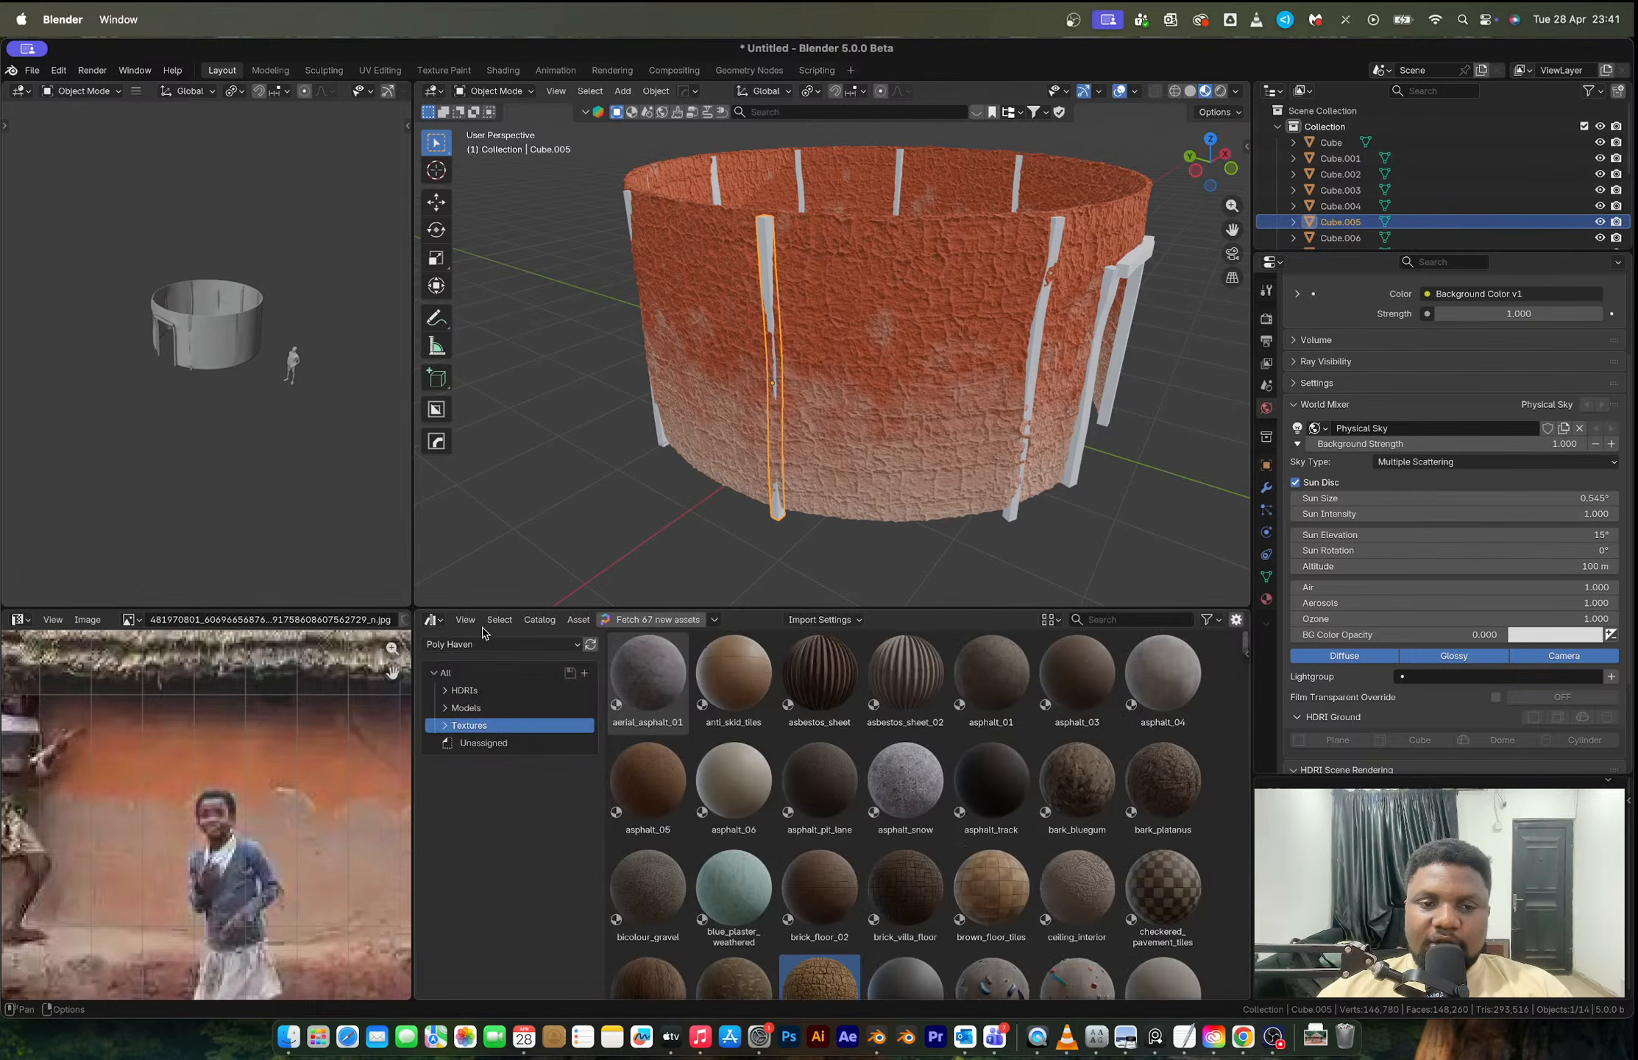
{"action": "left_click", "coordinate": [900, 715]}
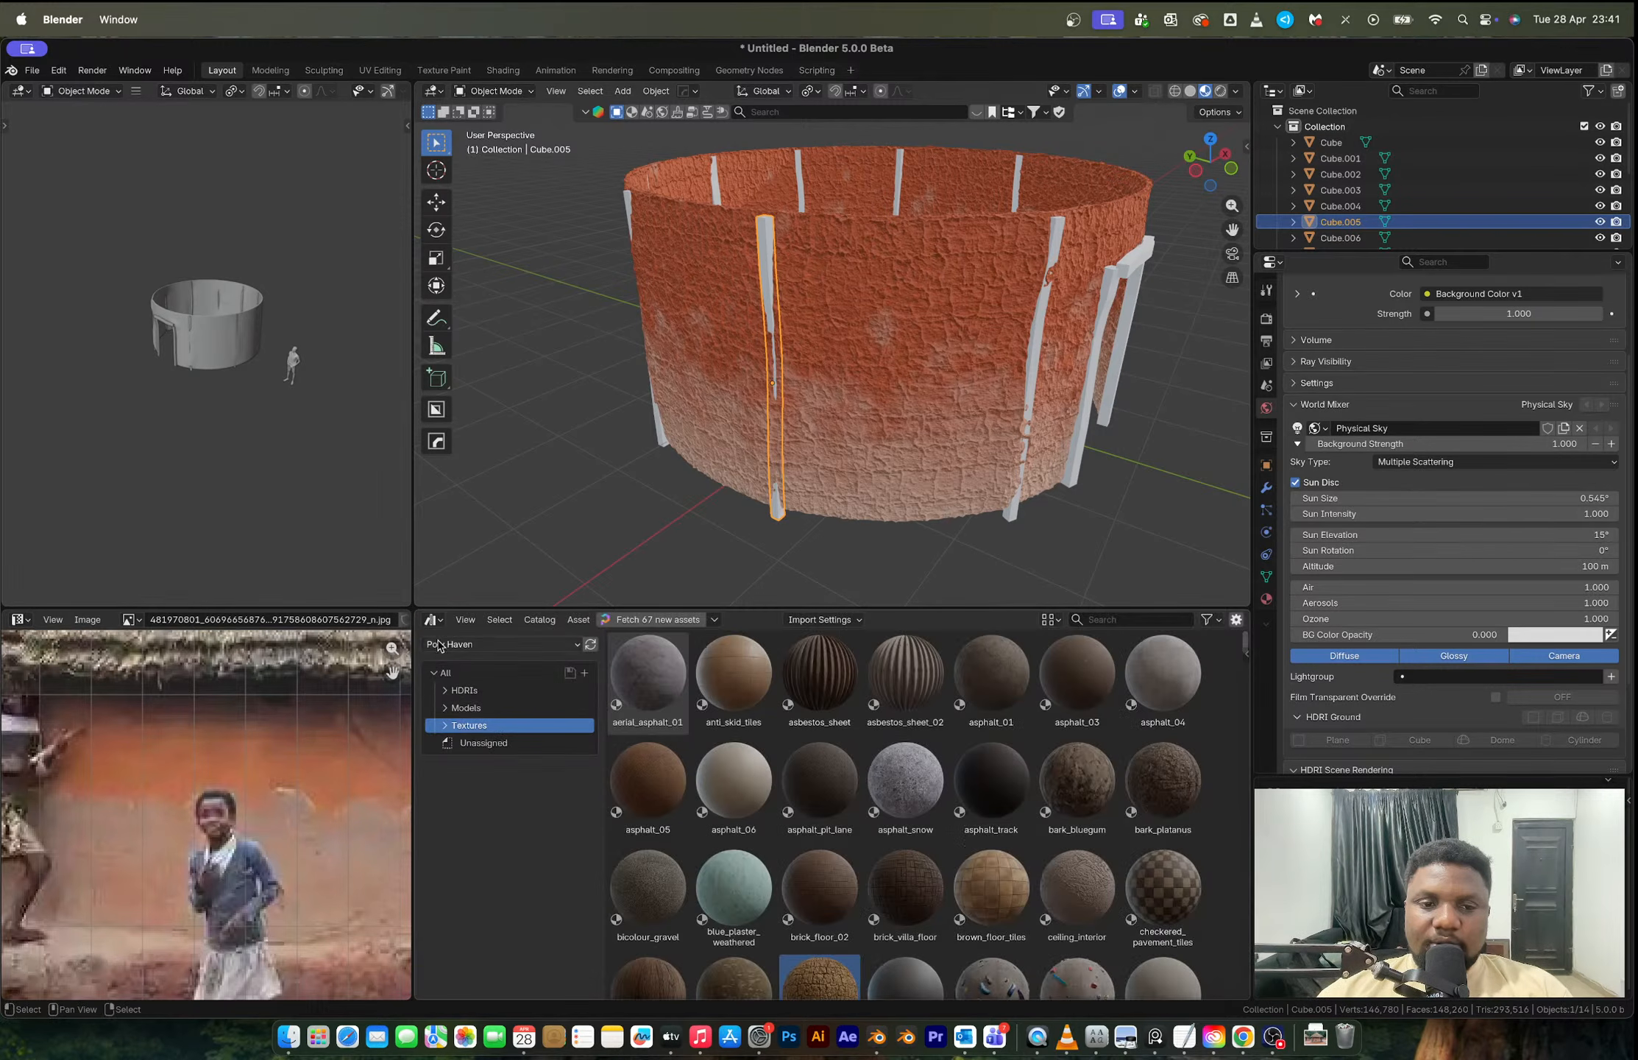
{"action": "left_click", "coordinate": [1106, 618]}
{"action": "type", "text": "wood"}
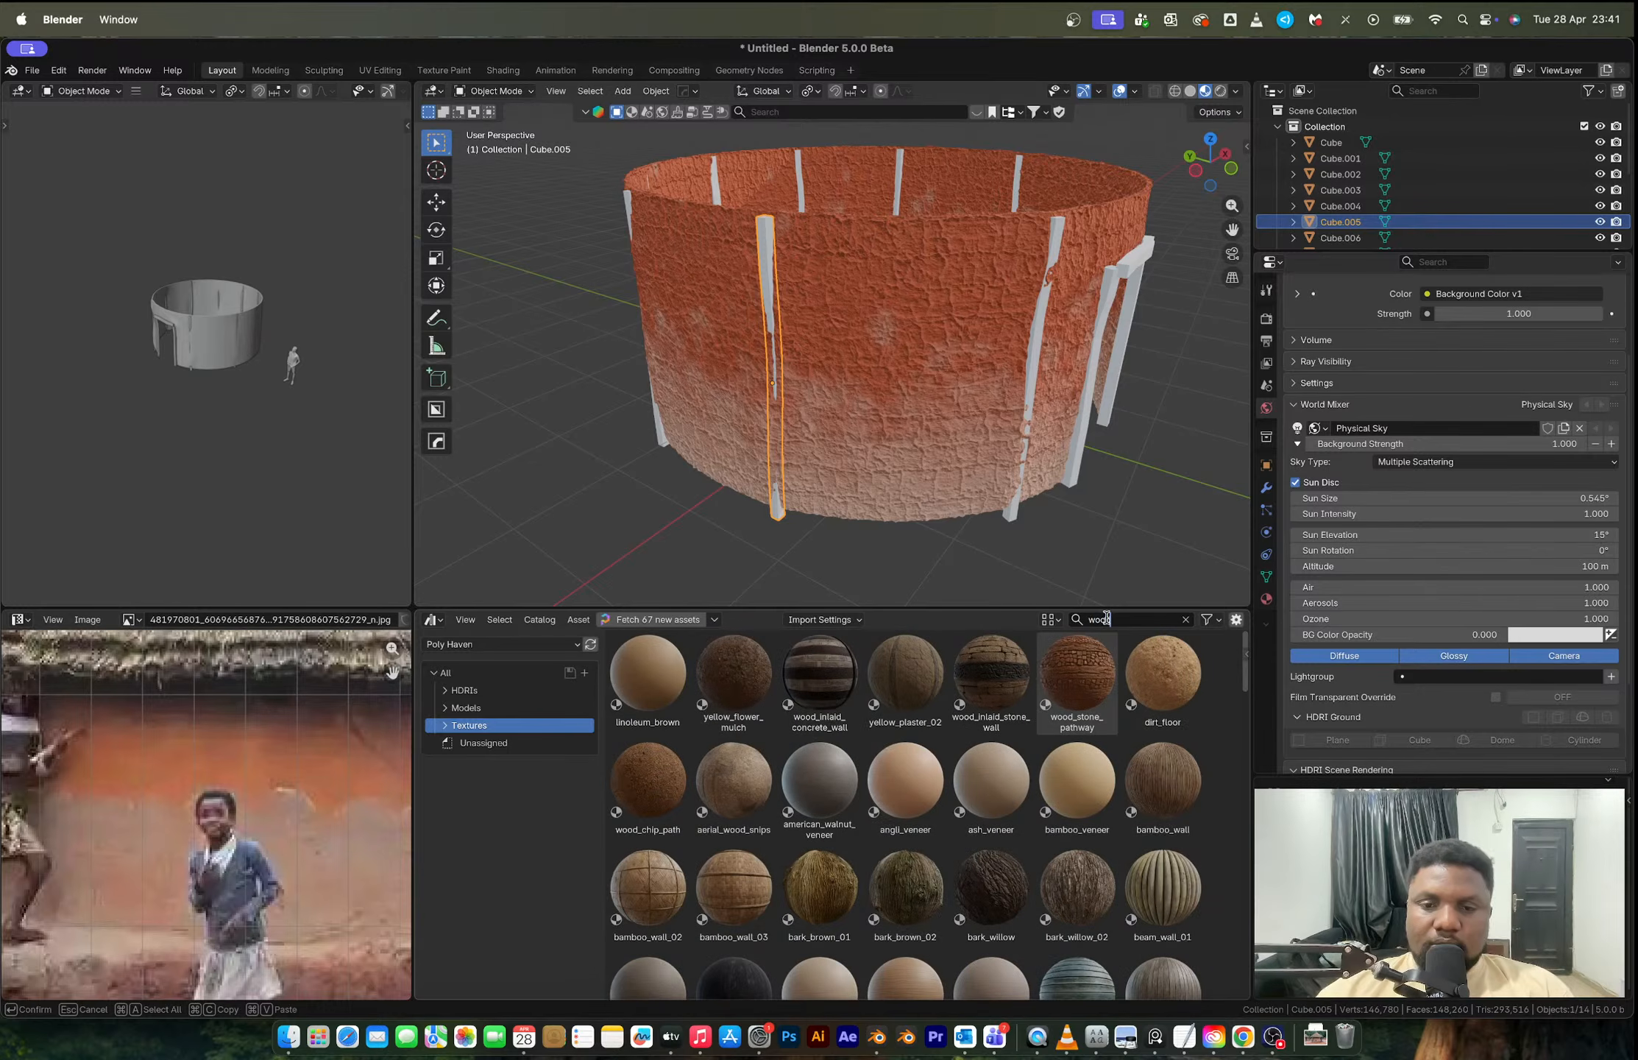
{"action": "key", "text": "Return"}
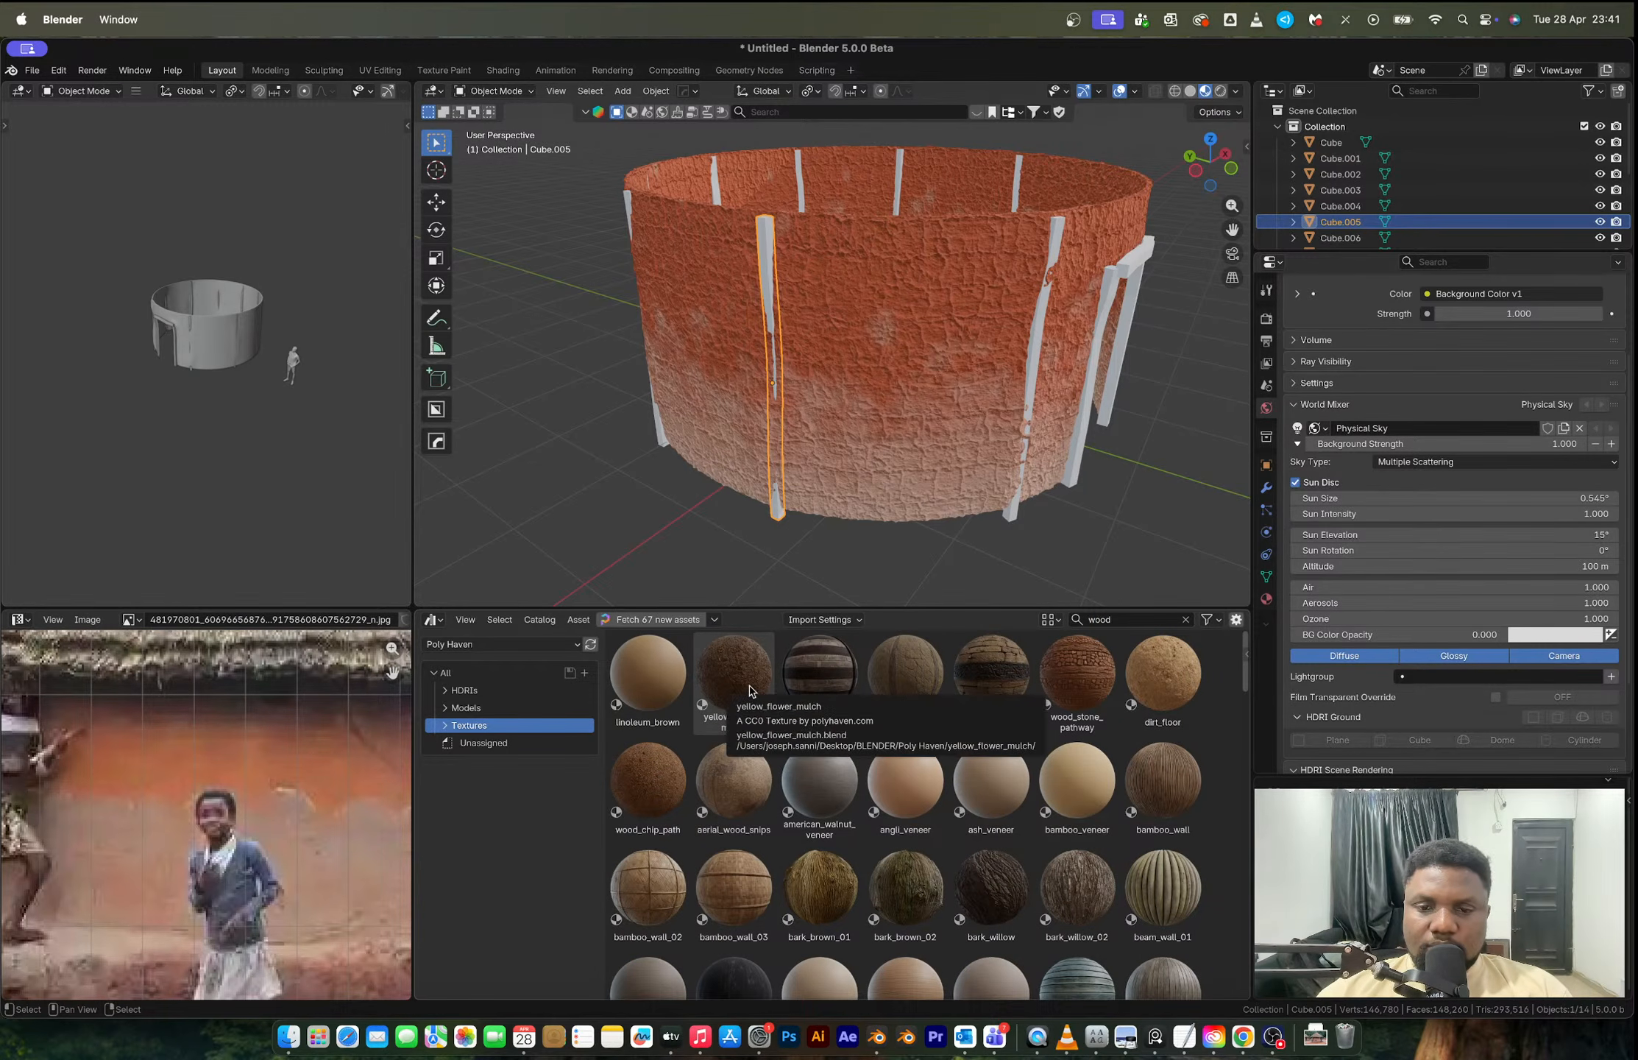
Step: Apply the bark_willow_02 material to the front wall post and unwrap the post's UVs with Cube Projection
{"action": "left_click_drag", "start_coordinate": [1088, 905], "coordinate": [777, 524]}
{"action": "key", "text": "Tab"}
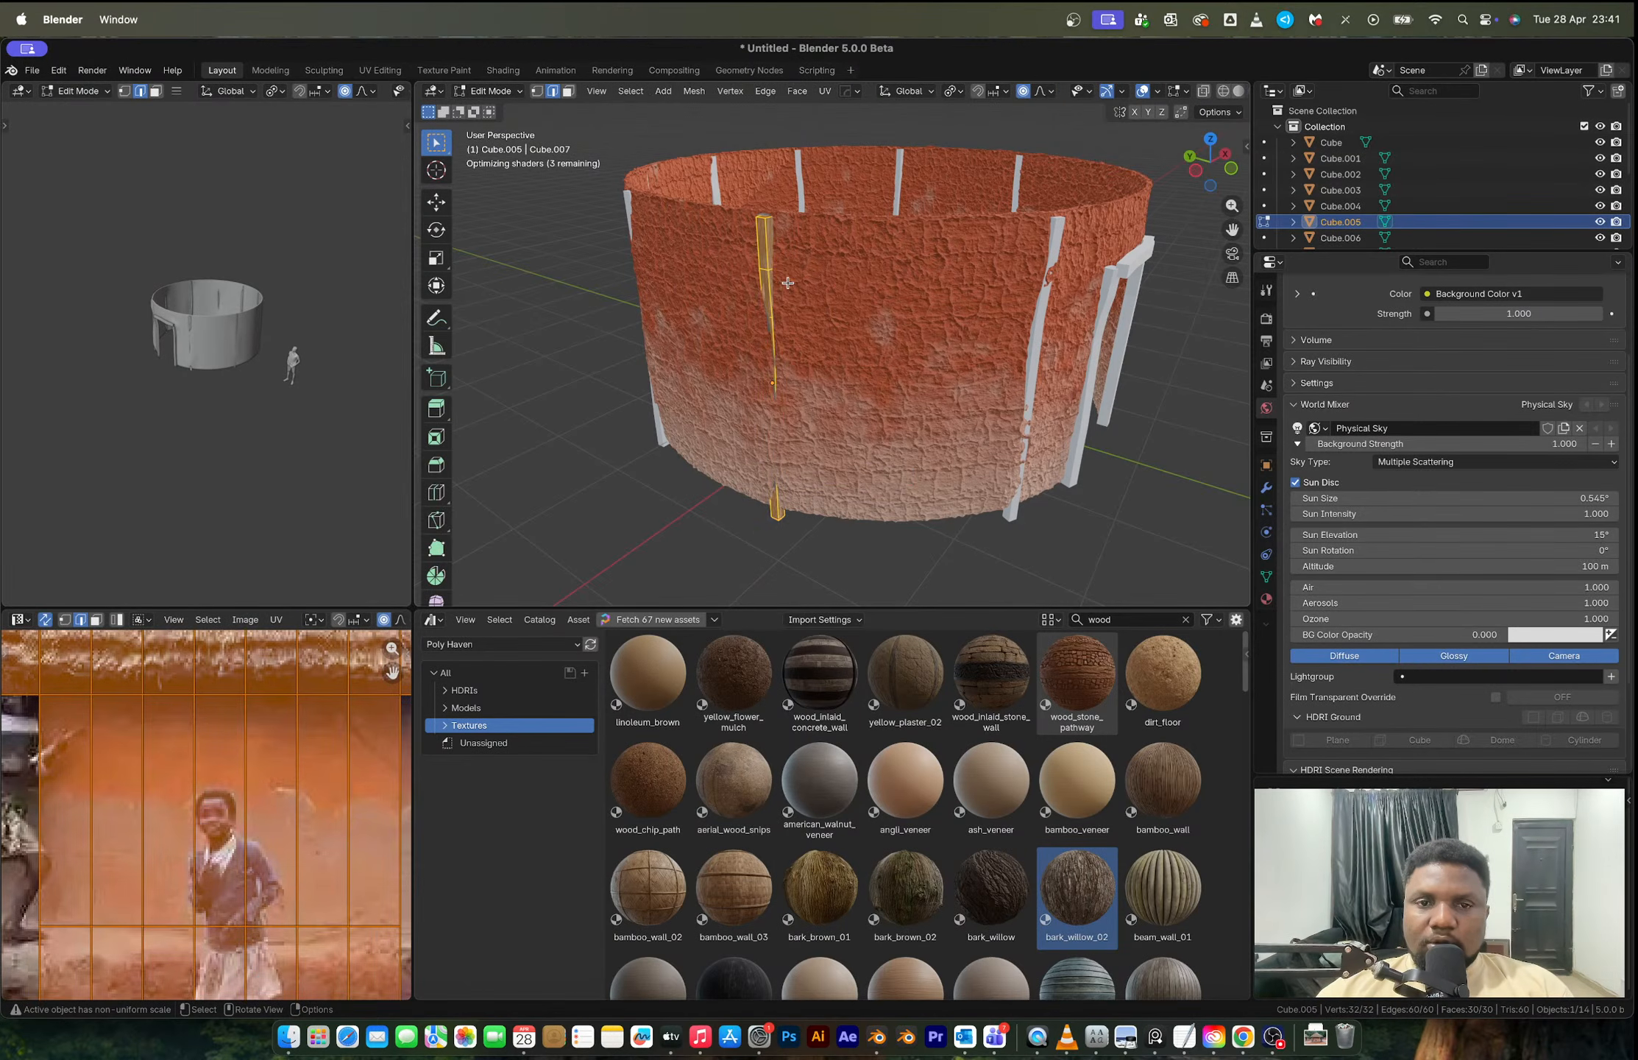
{"action": "key", "text": "u"}
{"action": "left_click", "coordinate": [784, 279]}
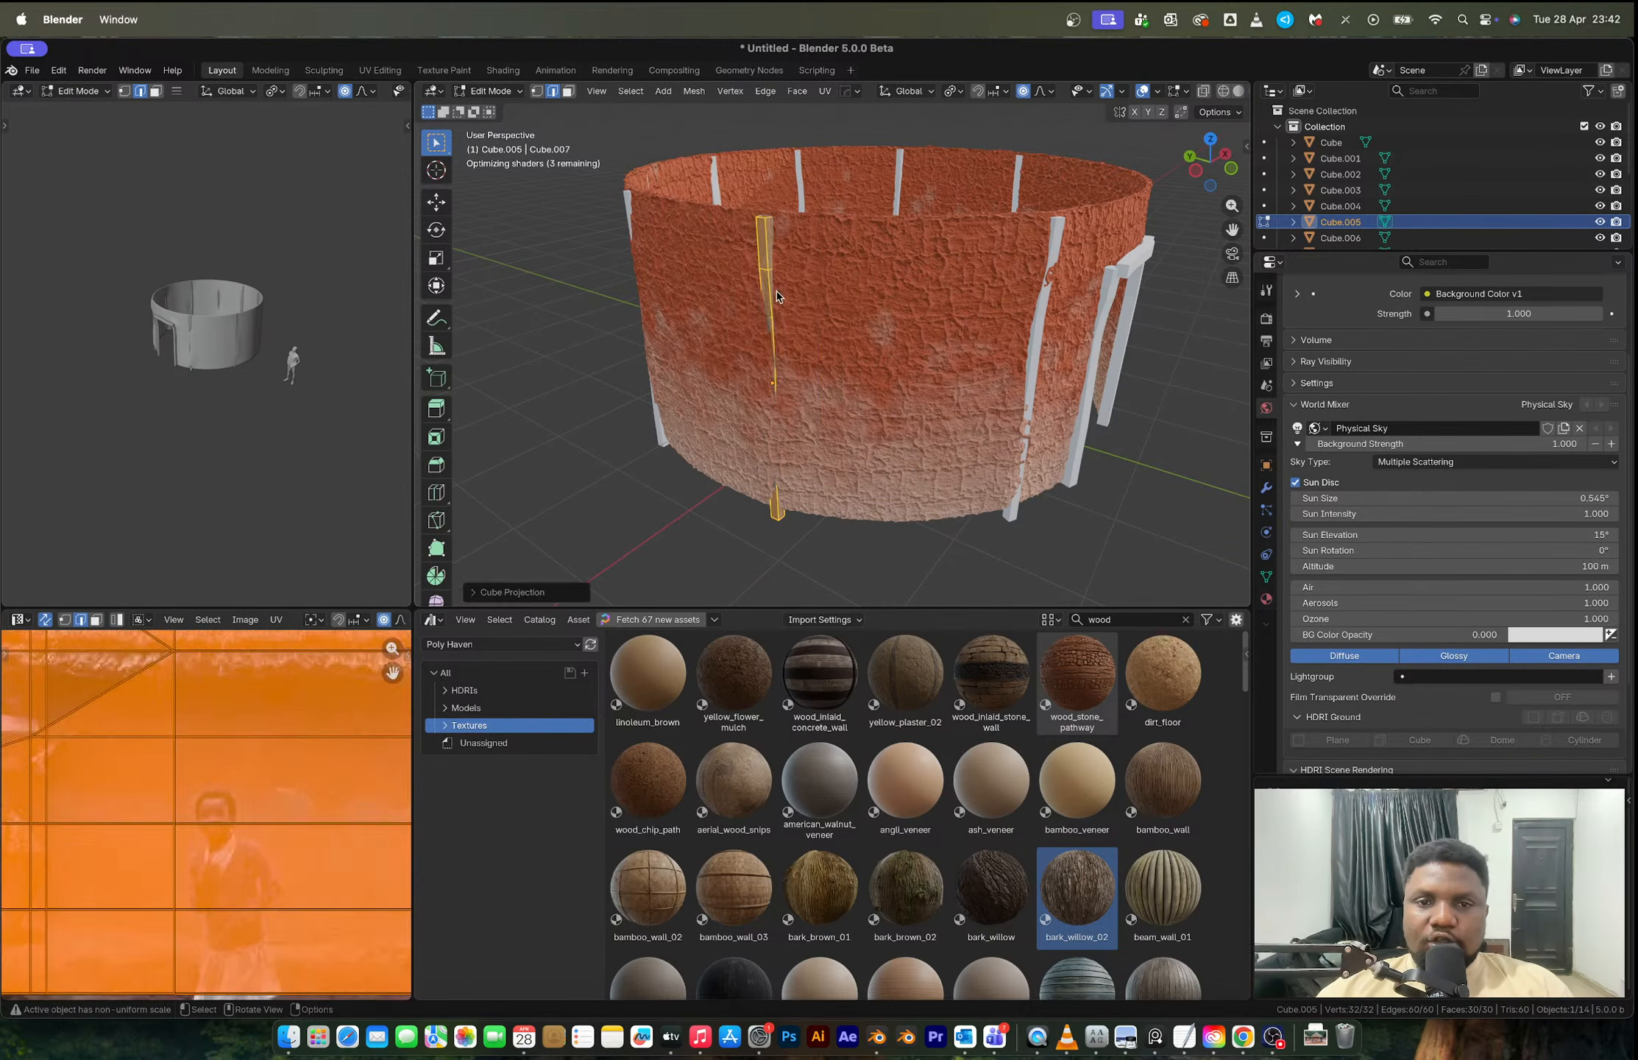
{"action": "key", "text": "Tab"}
Step: Select the two wall posts on either side of the doorway together with the three door frame pieces
{"action": "left_click", "coordinate": [1056, 239]}
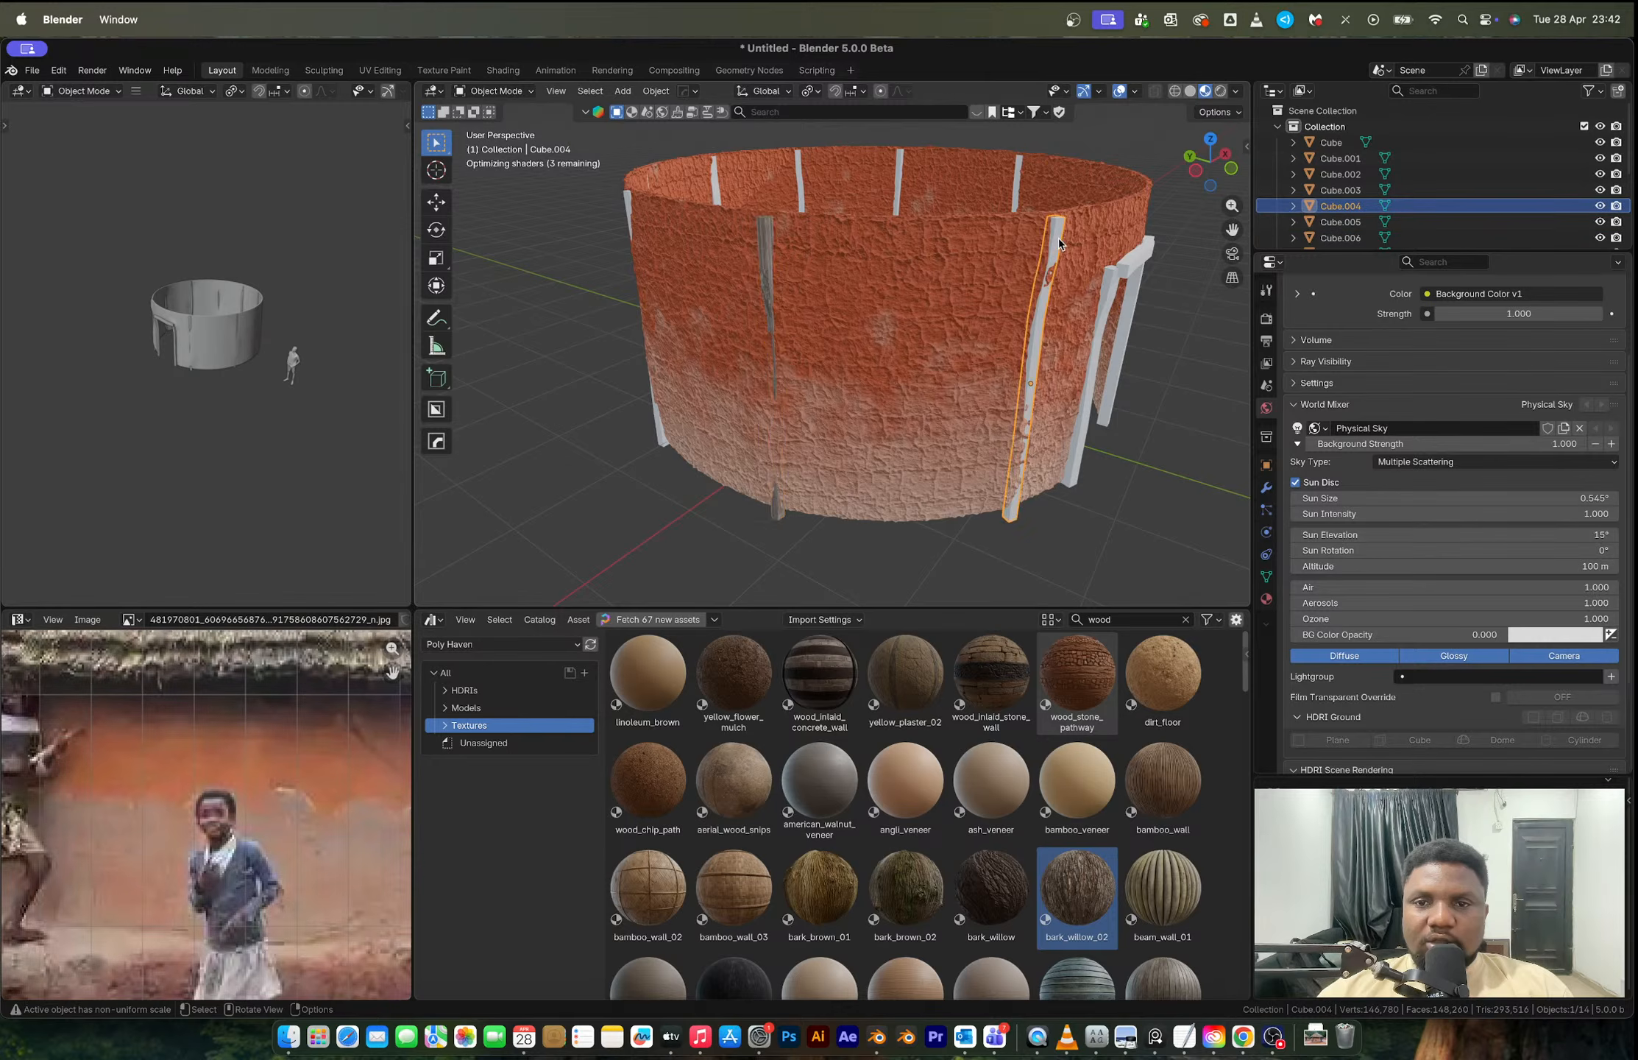
{"action": "middle_click_drag", "start_coordinate": [1056, 239], "coordinate": [745, 426]}
{"action": "left_click", "coordinate": [745, 425], "text": "shift"}
{"action": "left_click", "coordinate": [686, 459], "text": "shift"}
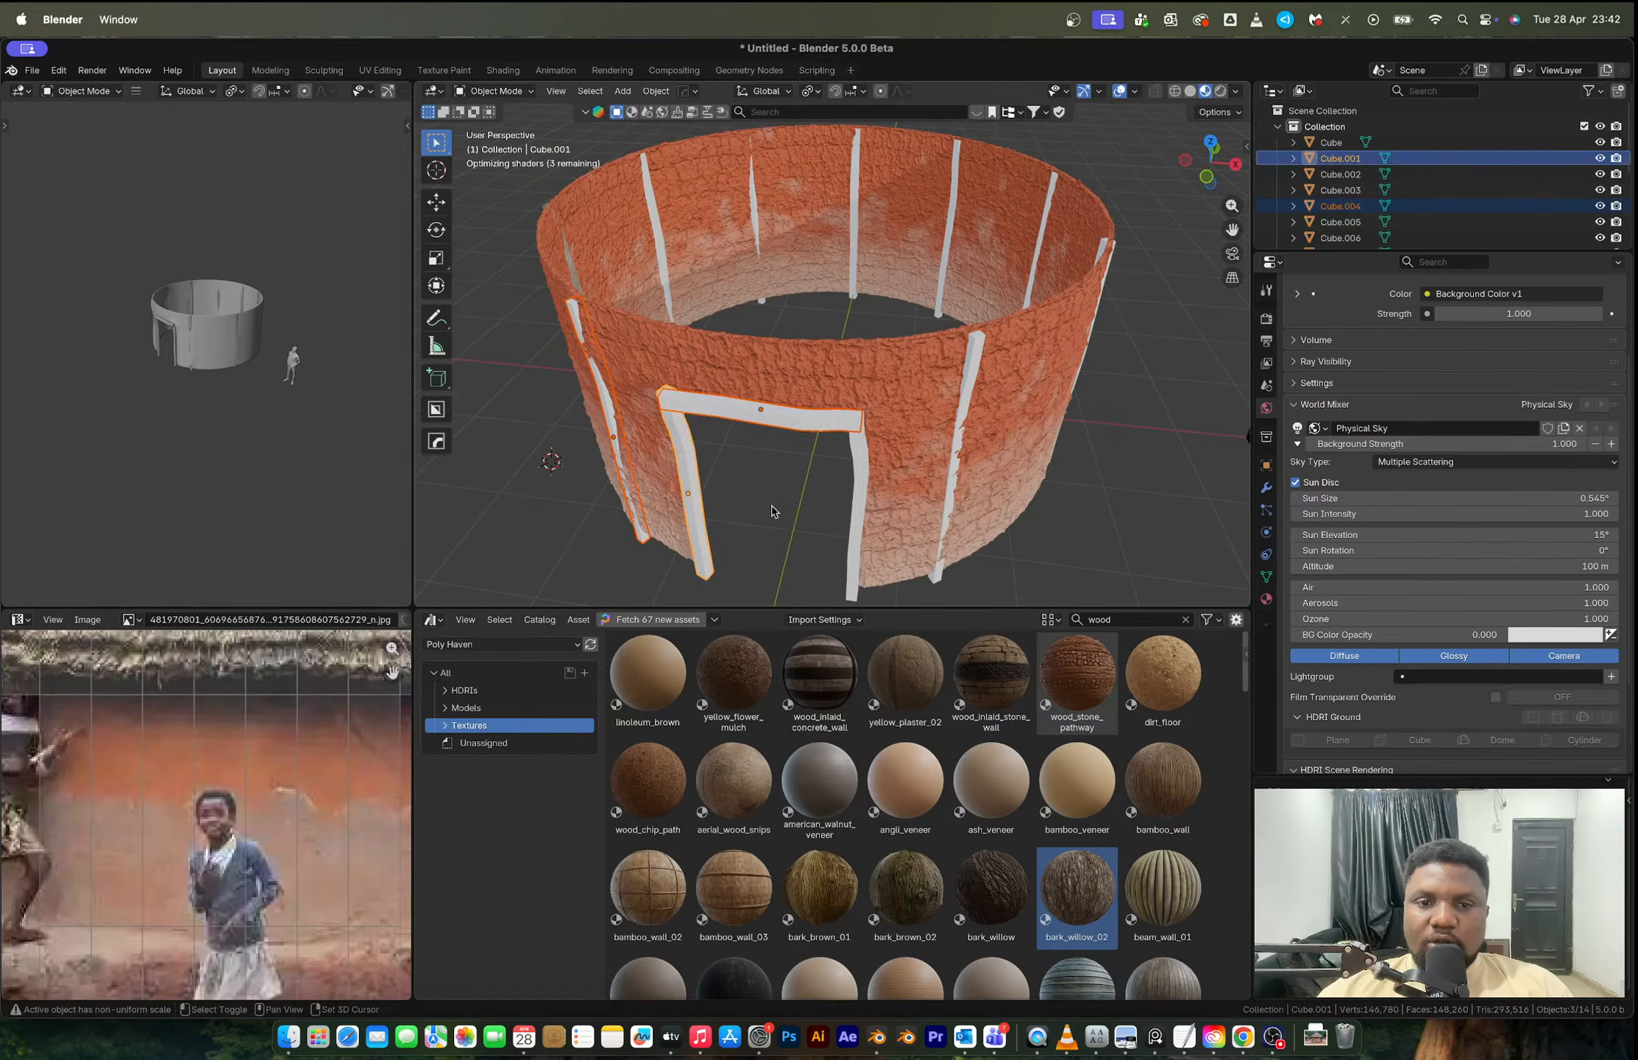
{"action": "left_click", "coordinate": [963, 441], "text": "shift"}
{"action": "left_click", "coordinate": [856, 486], "text": "shift"}
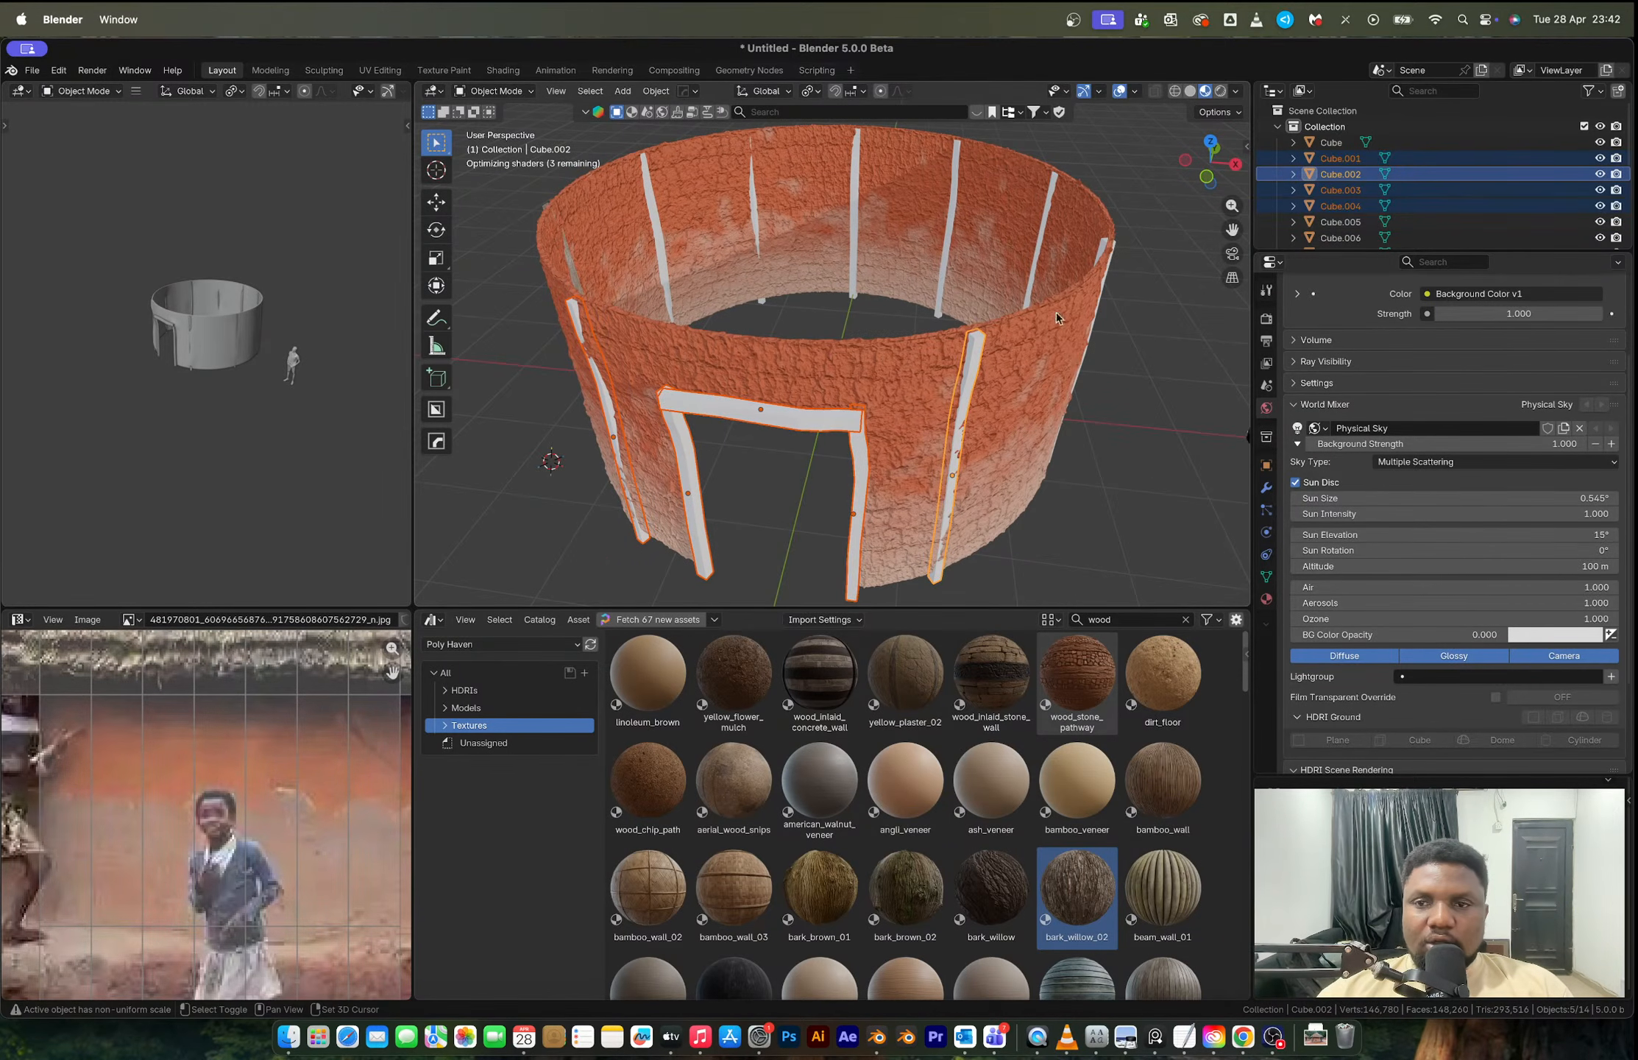
Step: Adjust the selection so it contains every post and door frame piece, from Cube through Cube.011
{"action": "left_click", "coordinate": [1351, 222], "text": "shift"}
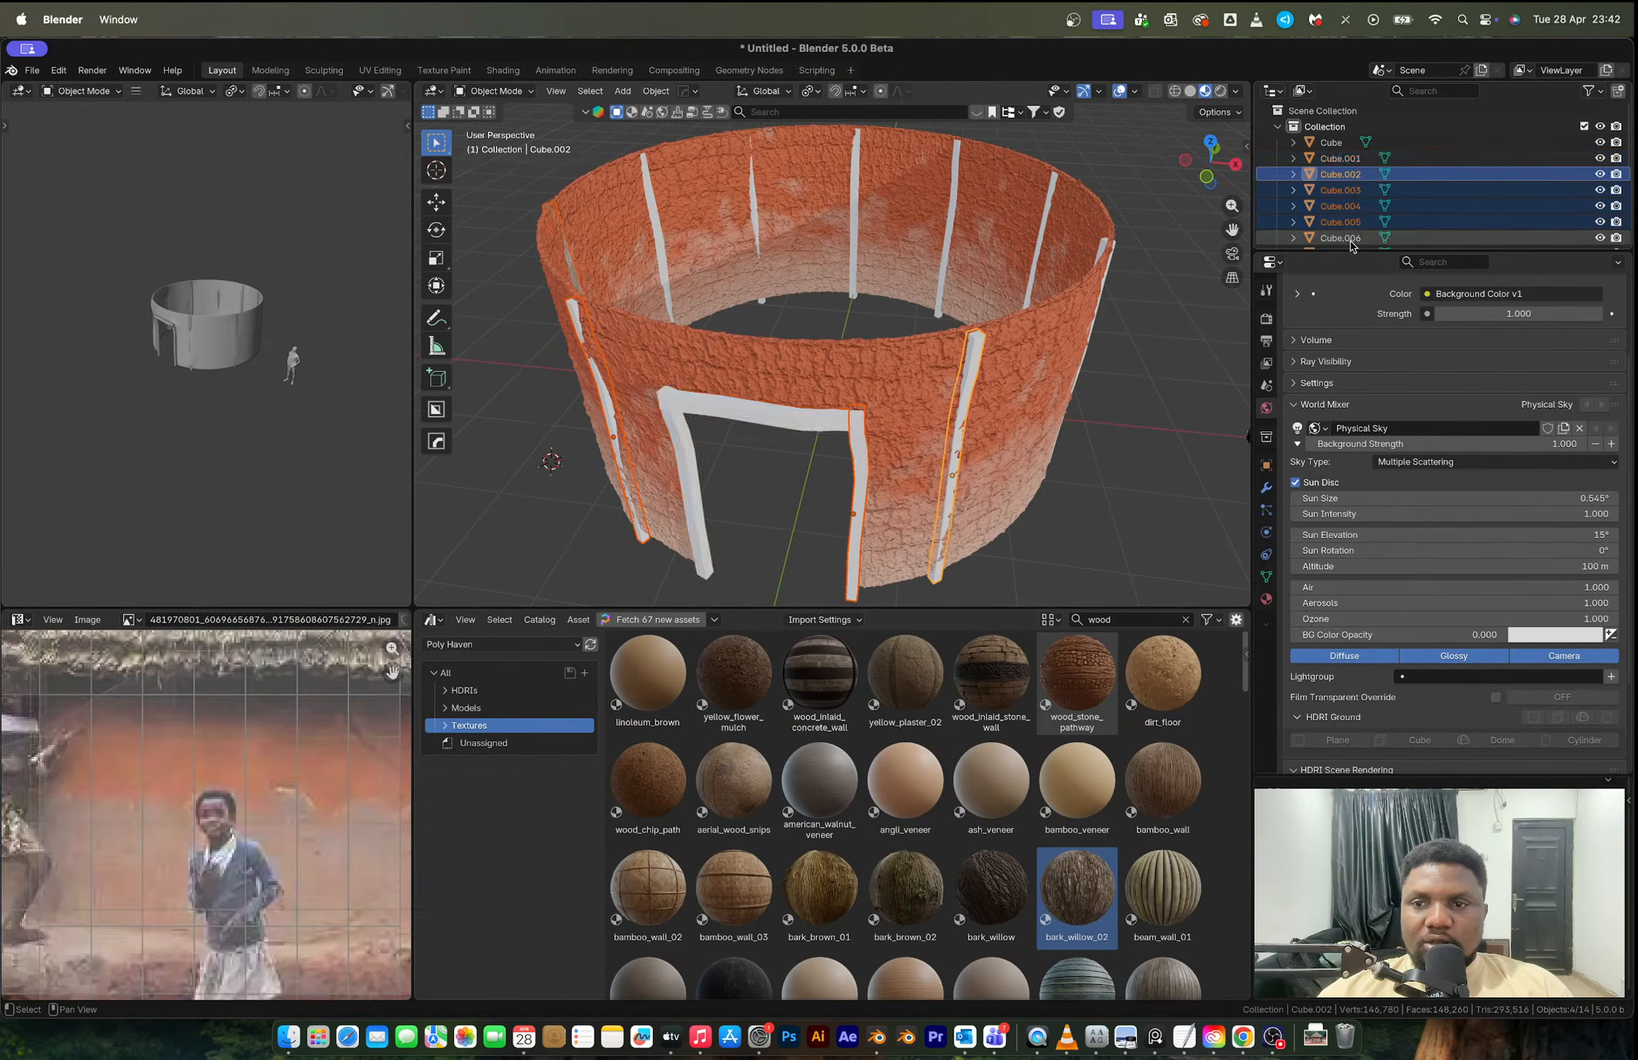
{"action": "left_click", "coordinate": [1331, 162], "text": "ctrl"}
{"action": "left_click", "coordinate": [1335, 151], "text": "ctrl"}
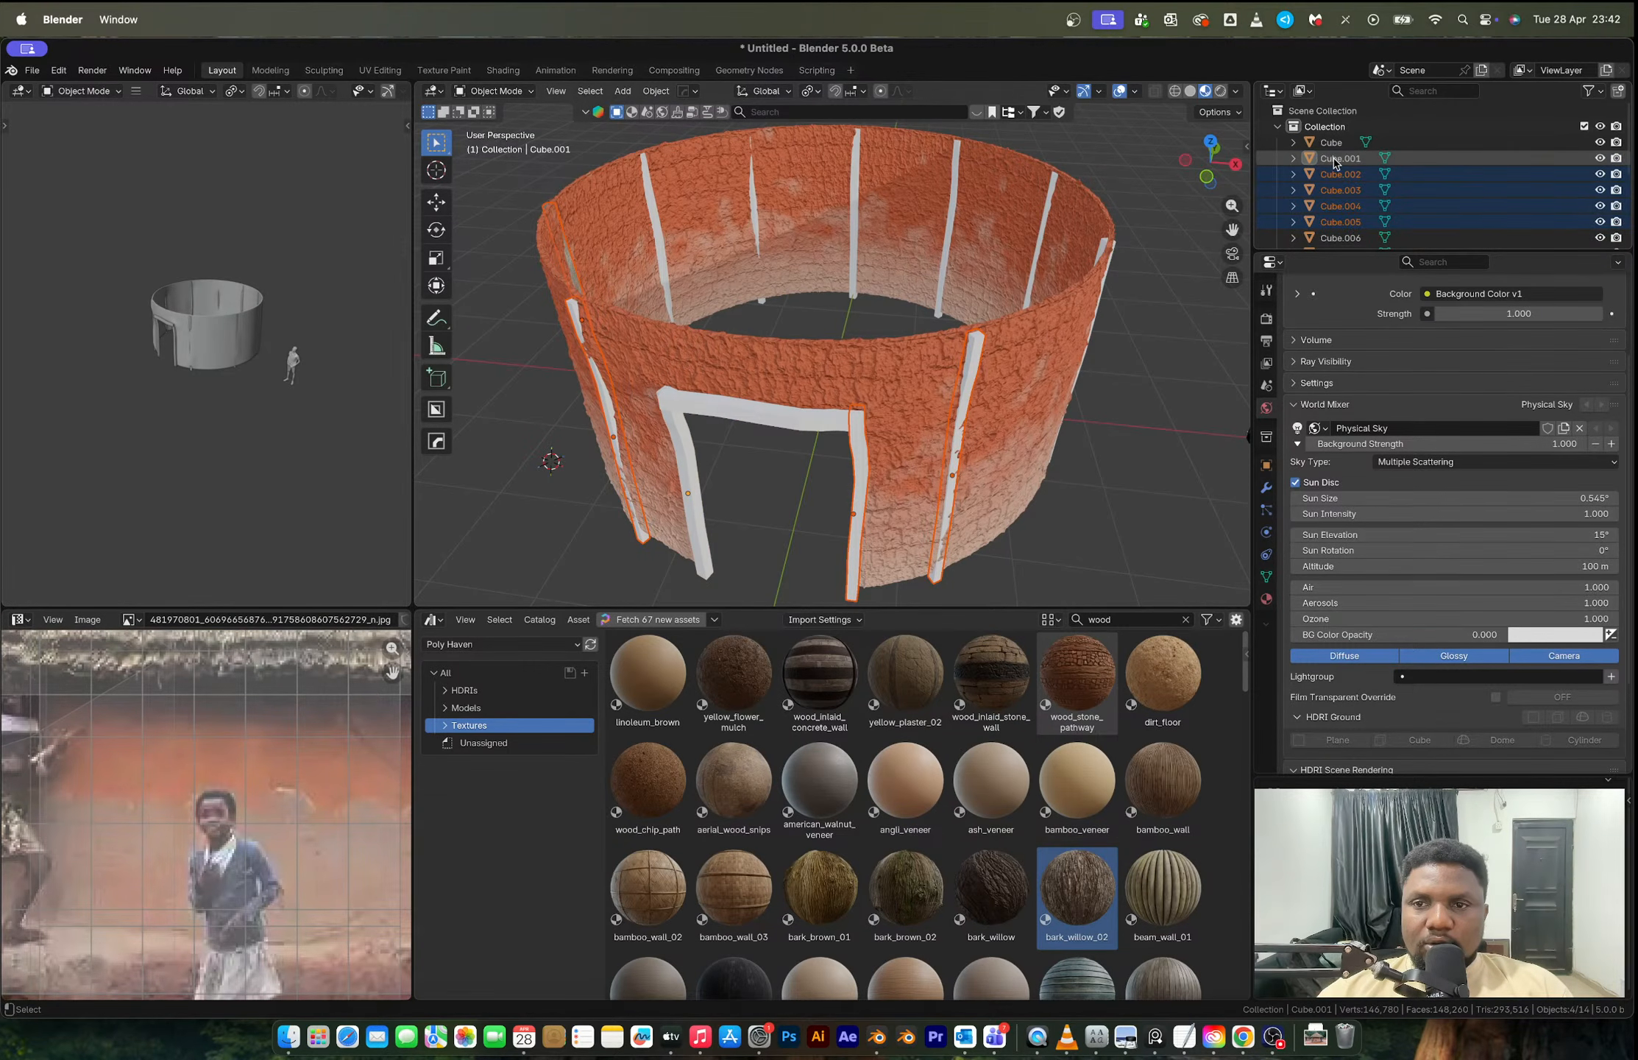
{"action": "left_click", "coordinate": [1337, 144], "text": "ctrl"}
{"action": "left_click", "coordinate": [1341, 159], "text": "ctrl"}
{"action": "scroll", "coordinate": [1345, 188], "scroll_direction": "down", "scroll_amount": 3}
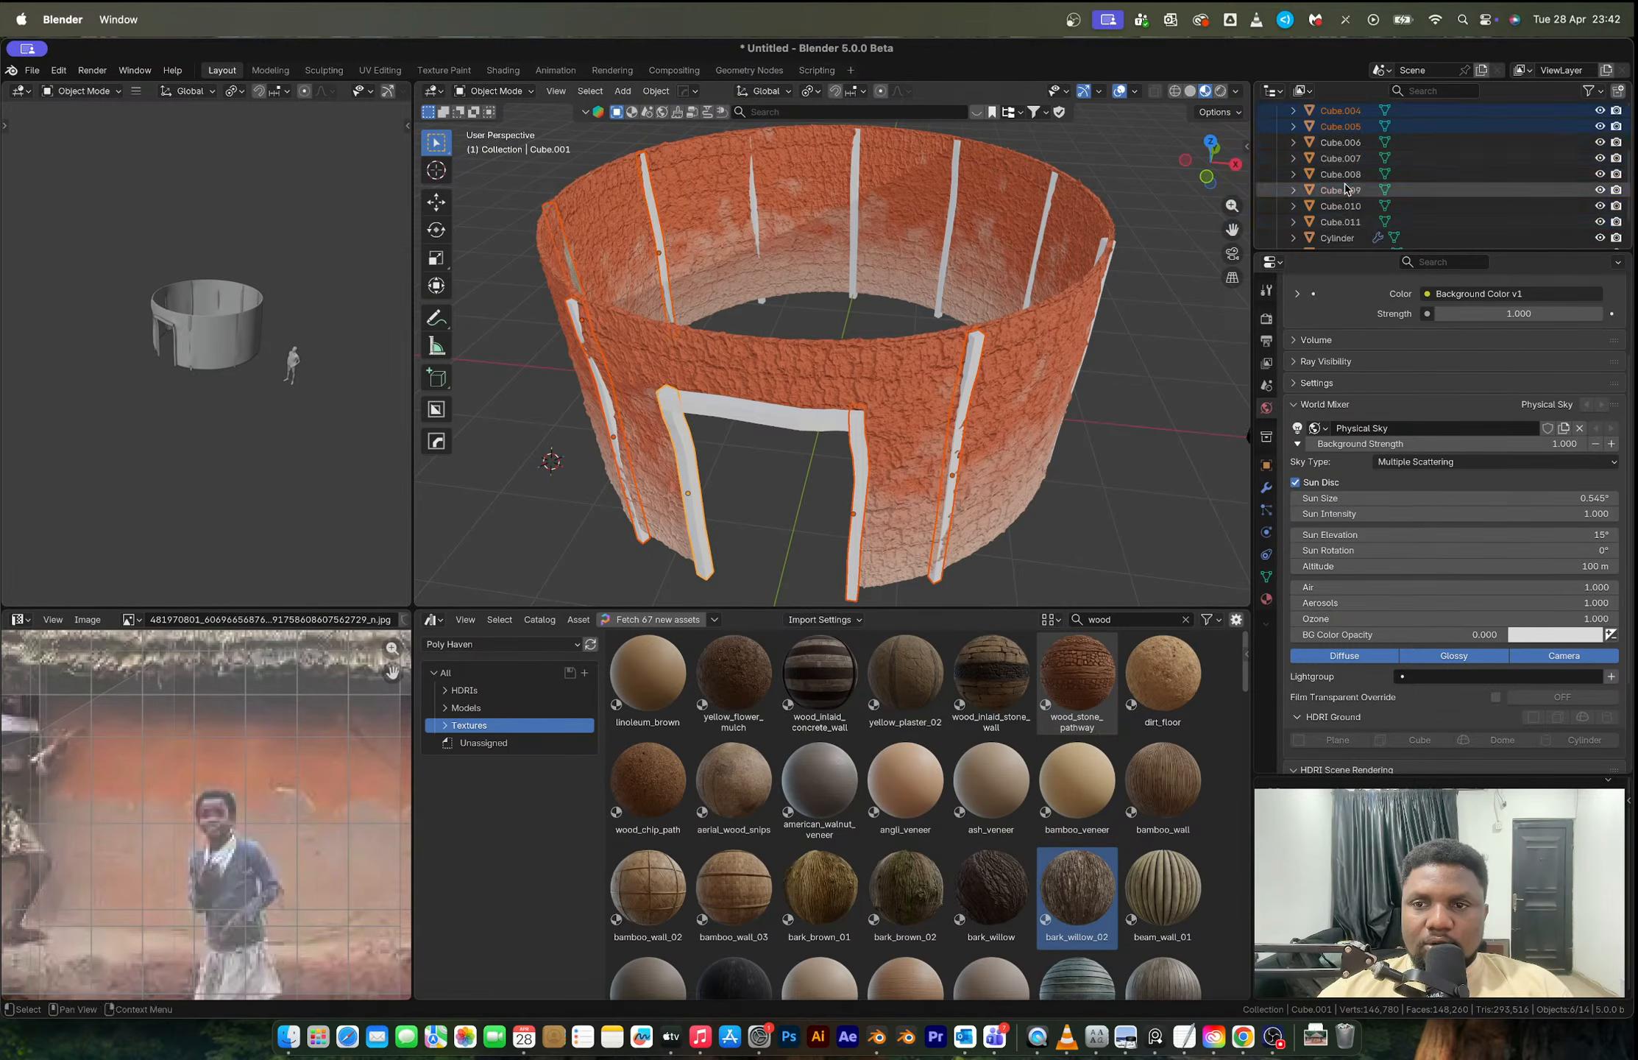
{"action": "left_click", "coordinate": [1340, 142], "text": "ctrl"}
{"action": "left_click", "coordinate": [1340, 159], "text": "ctrl"}
{"action": "left_click", "coordinate": [1340, 175], "text": "ctrl"}
{"action": "left_click", "coordinate": [1349, 190], "text": "ctrl"}
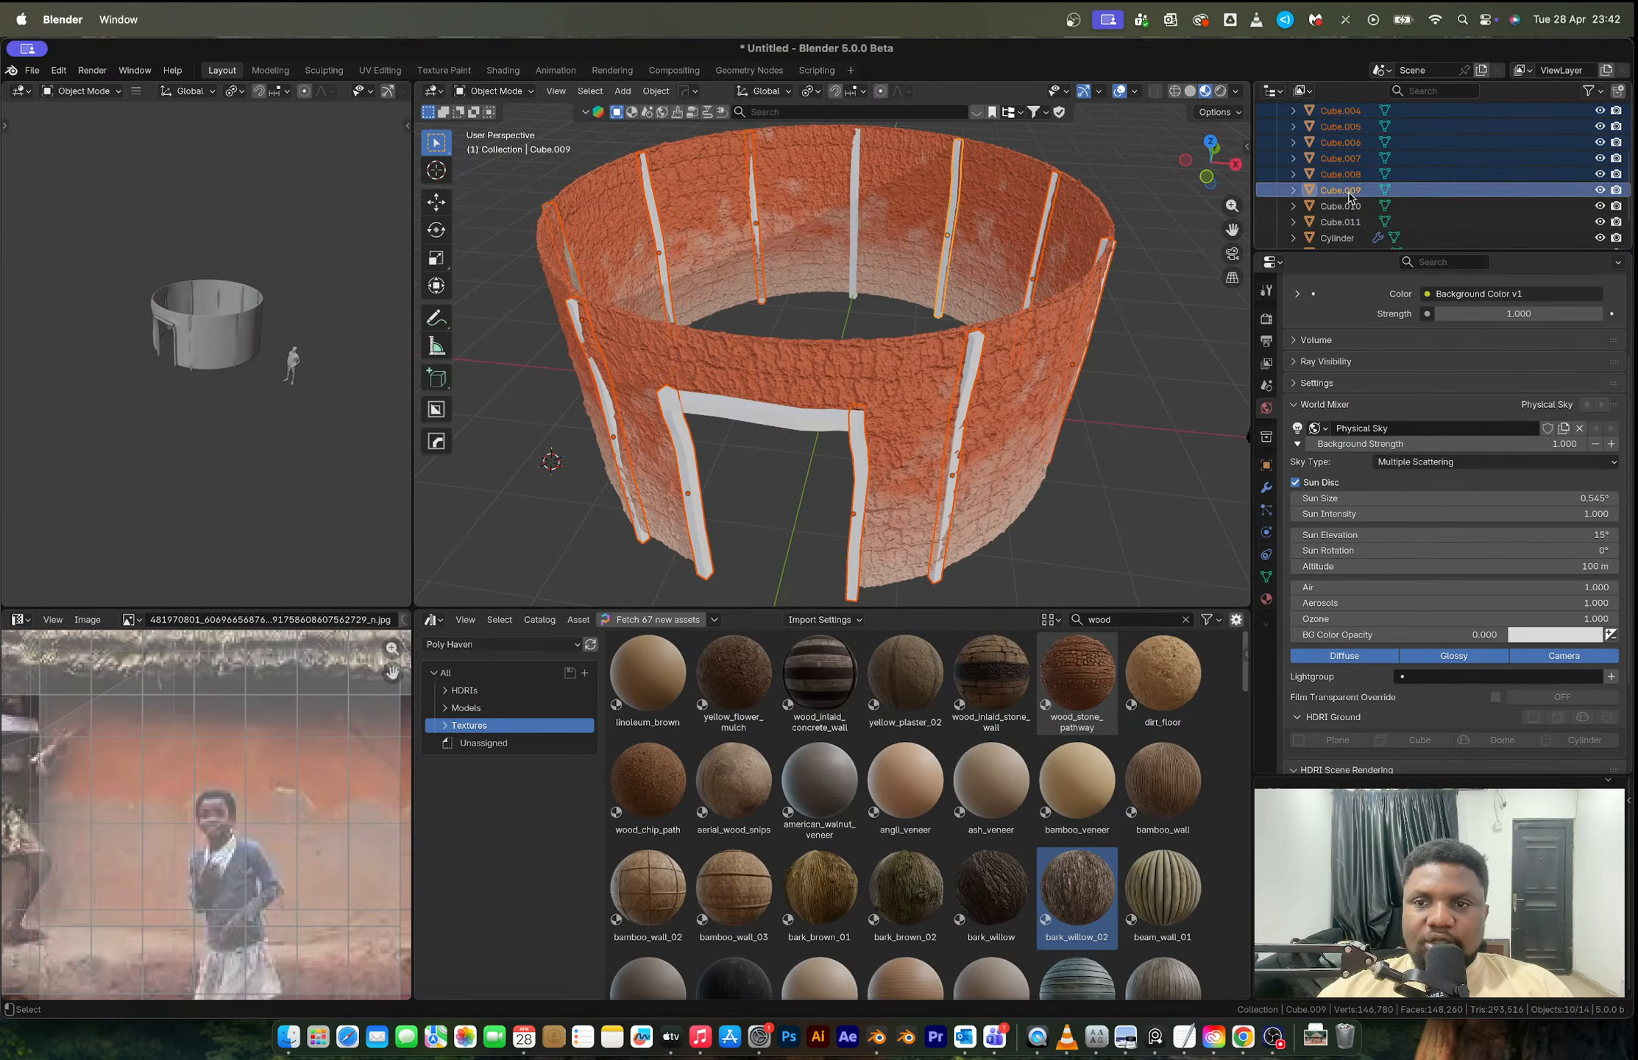
{"action": "left_click", "coordinate": [1340, 206], "text": "ctrl"}
{"action": "left_click", "coordinate": [1340, 222], "text": "ctrl"}
Step: Make the bark-textured post the active object, link its material to all selected posts and door frame pieces, and clear the selection
{"action": "middle_click_drag", "start_coordinate": [957, 353], "coordinate": [751, 255]}
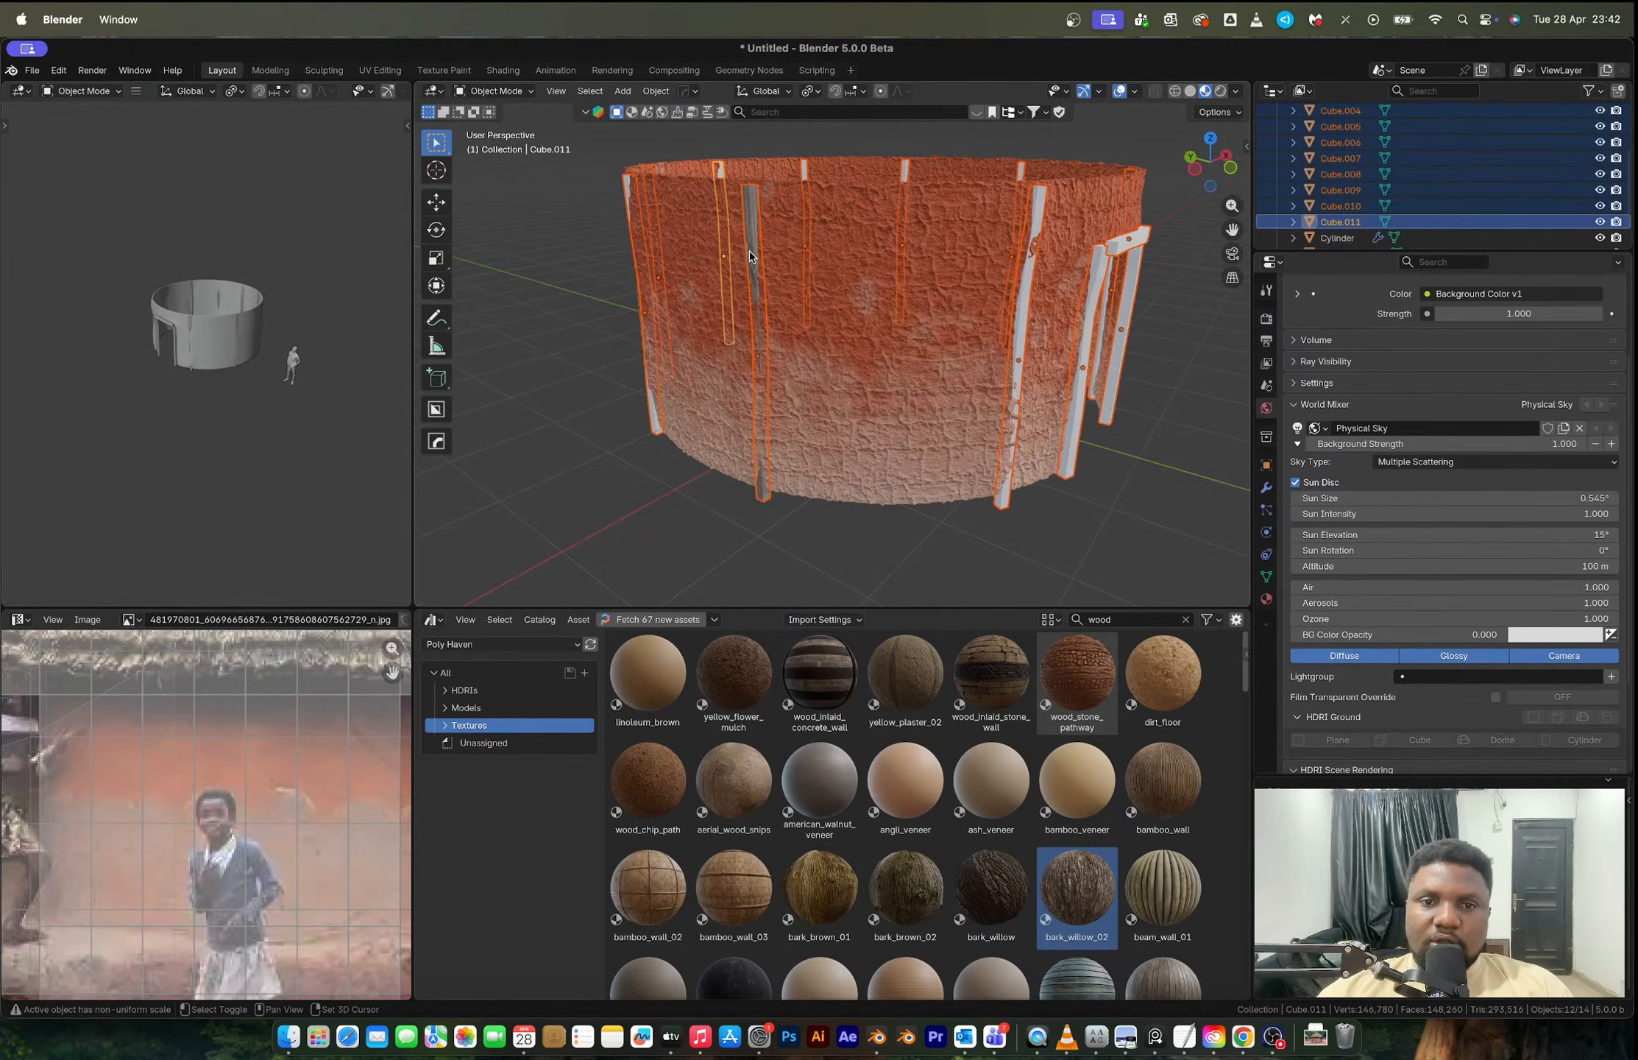
{"action": "left_click", "coordinate": [756, 208], "text": "shift"}
{"action": "key", "text": "ctrl+l"}
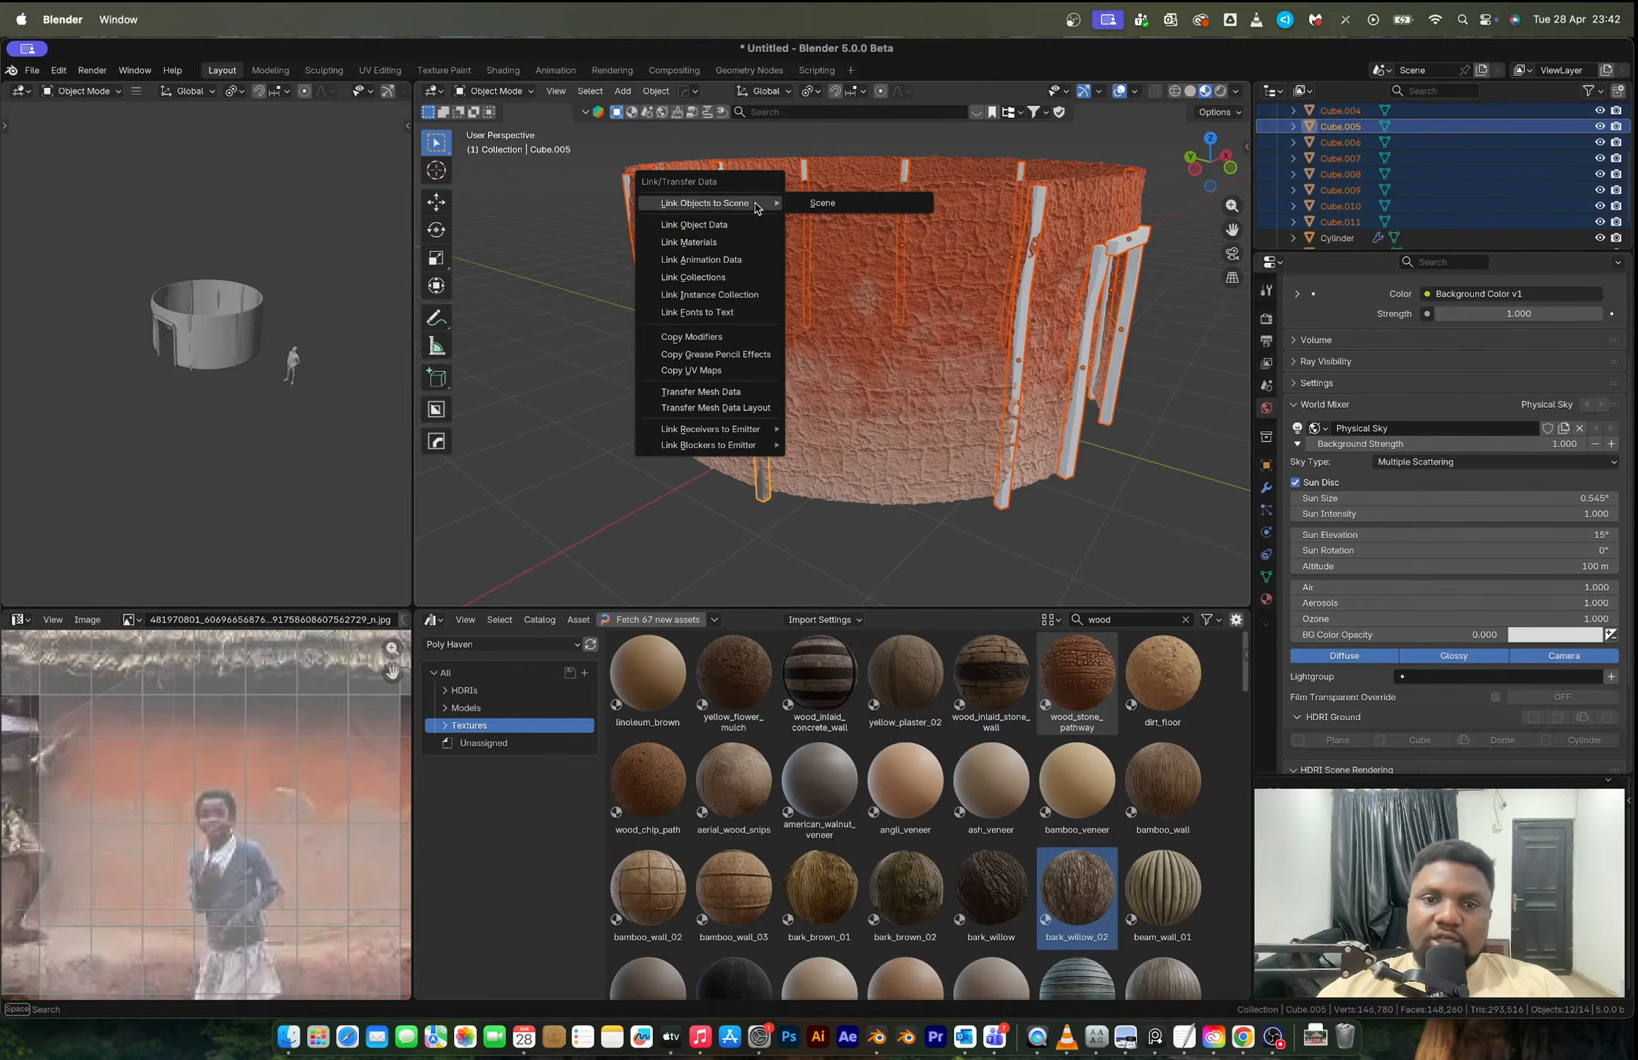
{"action": "left_click", "coordinate": [688, 242]}
{"action": "middle_click_drag", "start_coordinate": [736, 258], "coordinate": [1082, 434]}
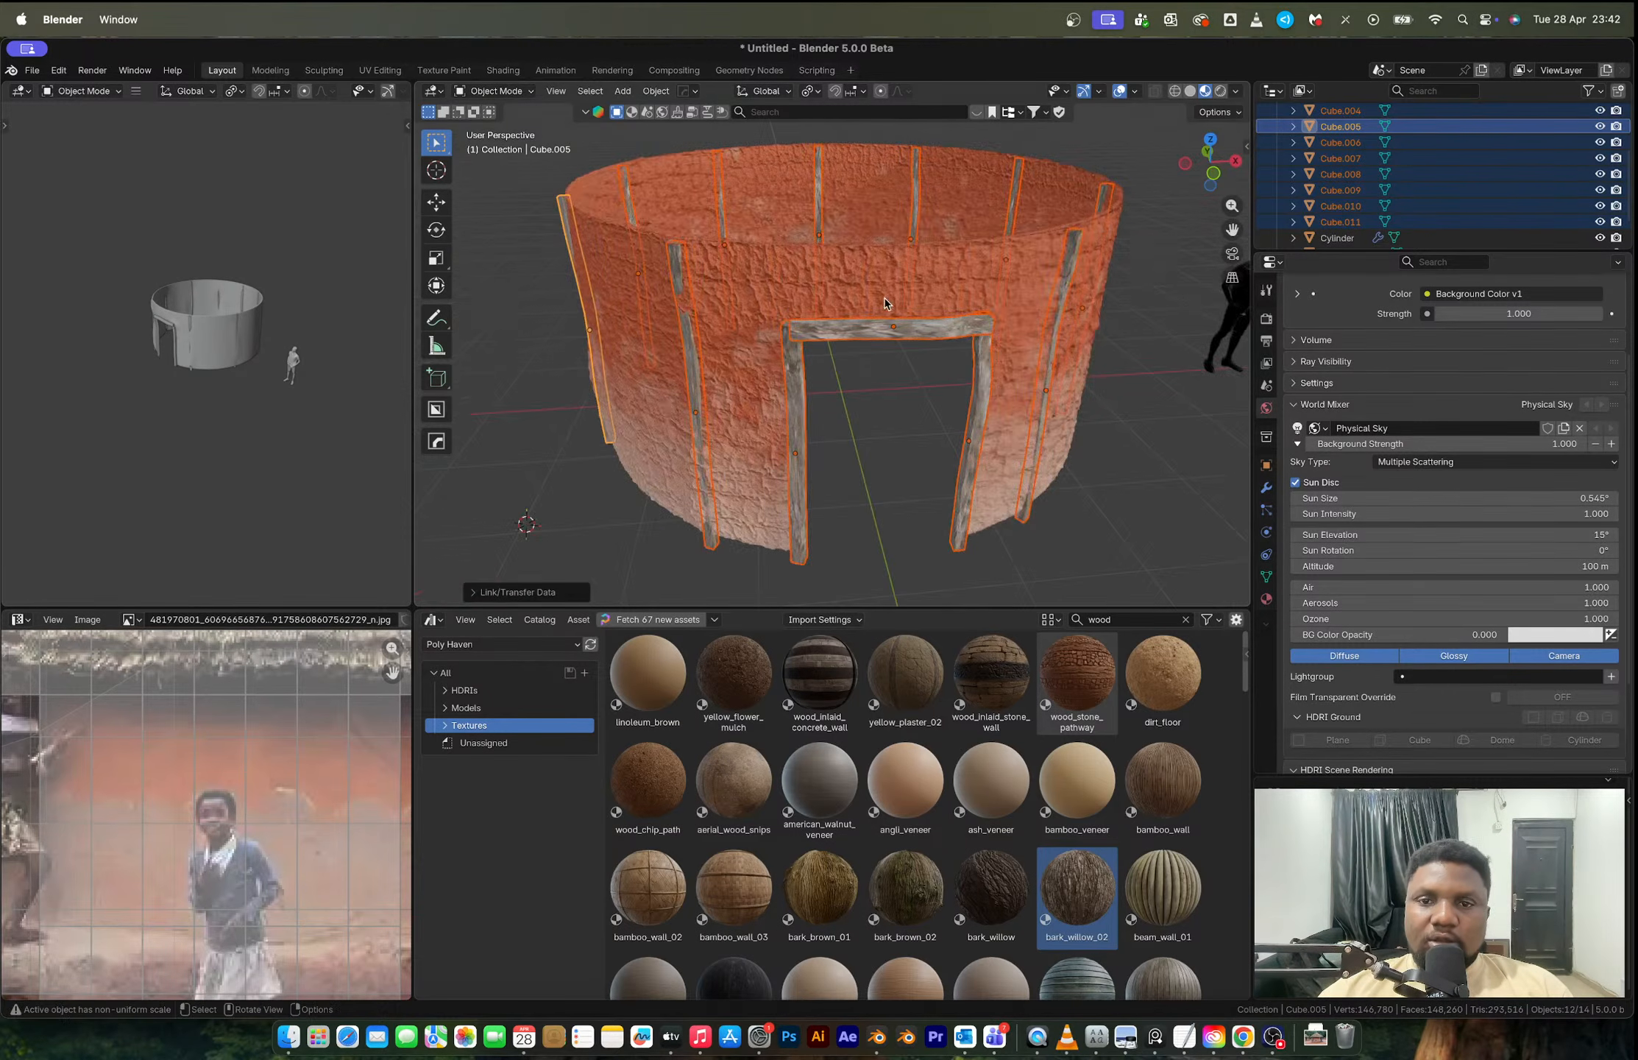
{"action": "left_click", "coordinate": [1138, 465]}
Step: Switch the Asset Browser area to the Shader Editor and insert an RGB Curves node between the base color texture and the Principled BSDF
{"action": "left_click", "coordinate": [433, 619]}
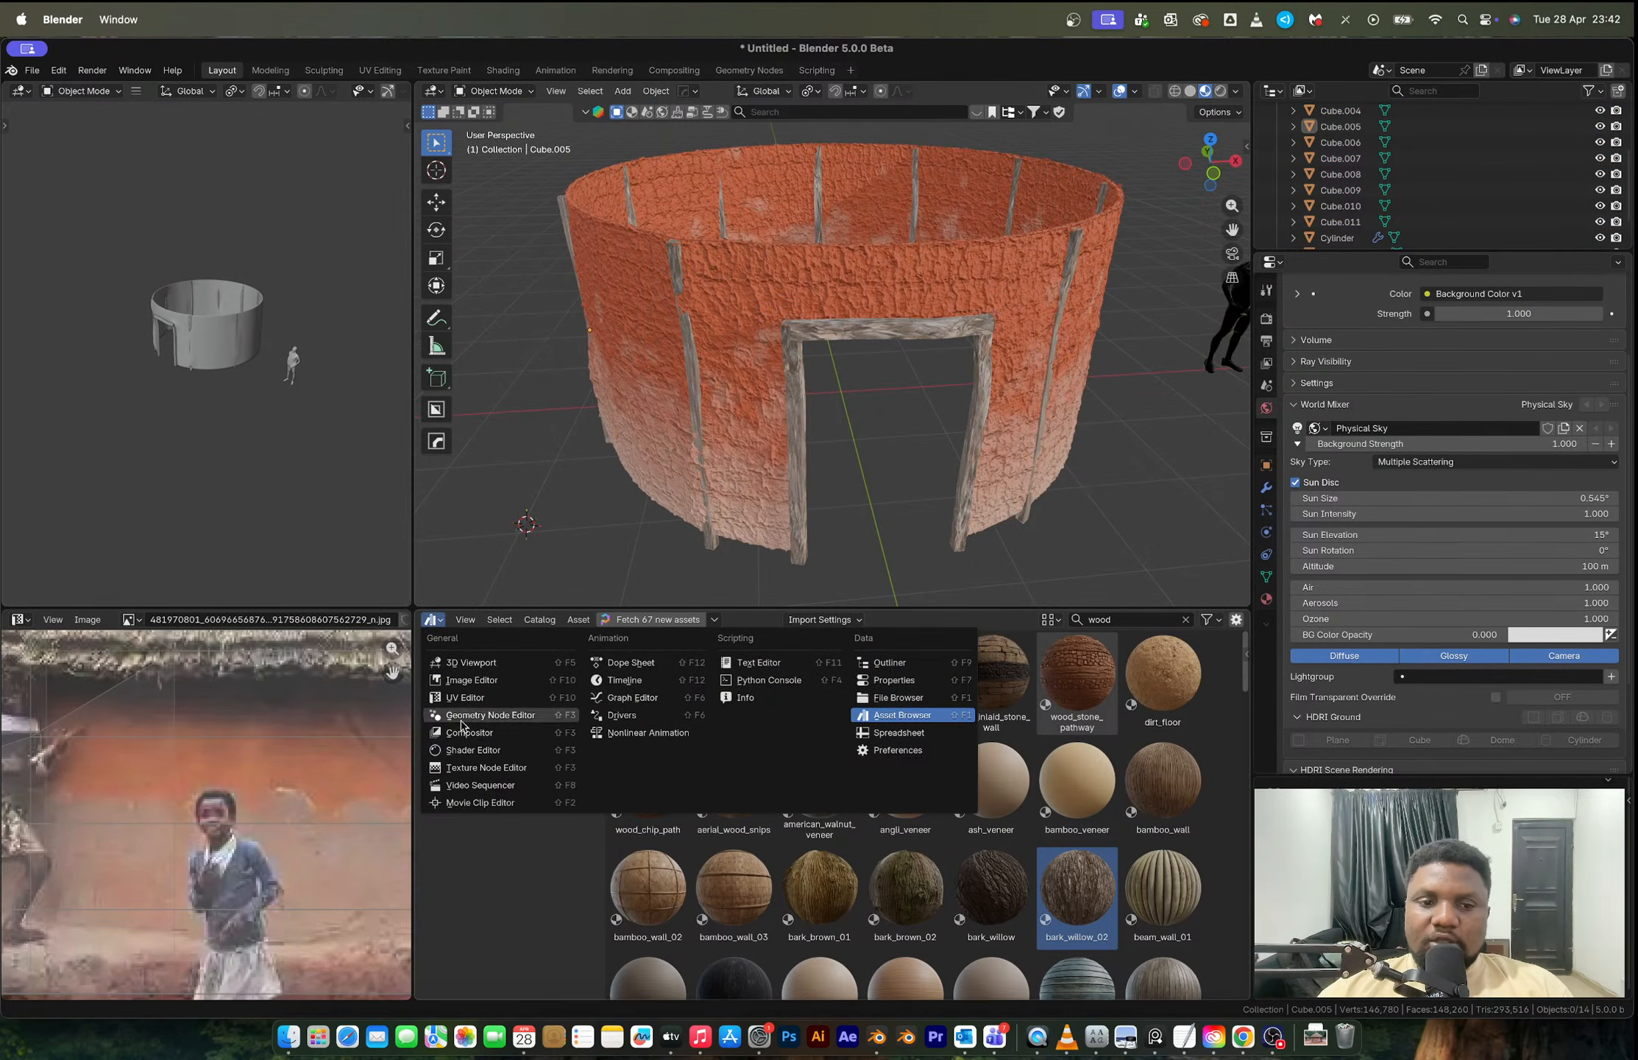
{"action": "left_click", "coordinate": [471, 751]}
{"action": "key", "text": "Home"}
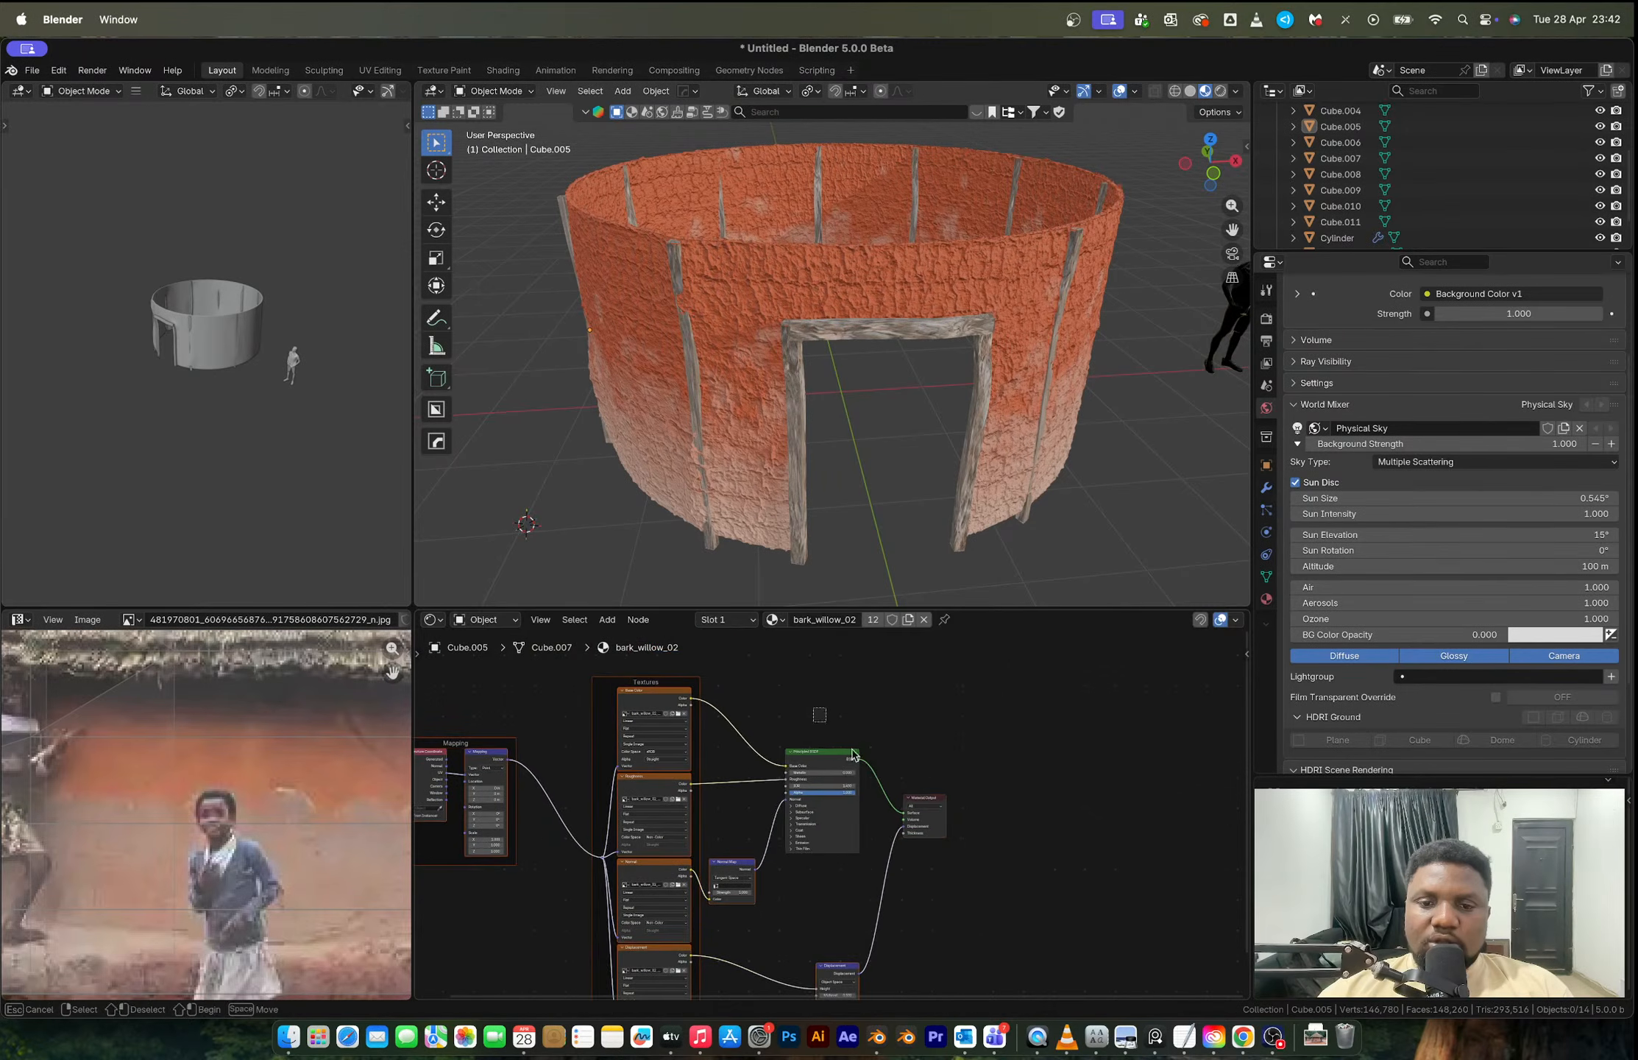
{"action": "key", "text": "shift+a"}
{"action": "left_click", "coordinate": [869, 722]}
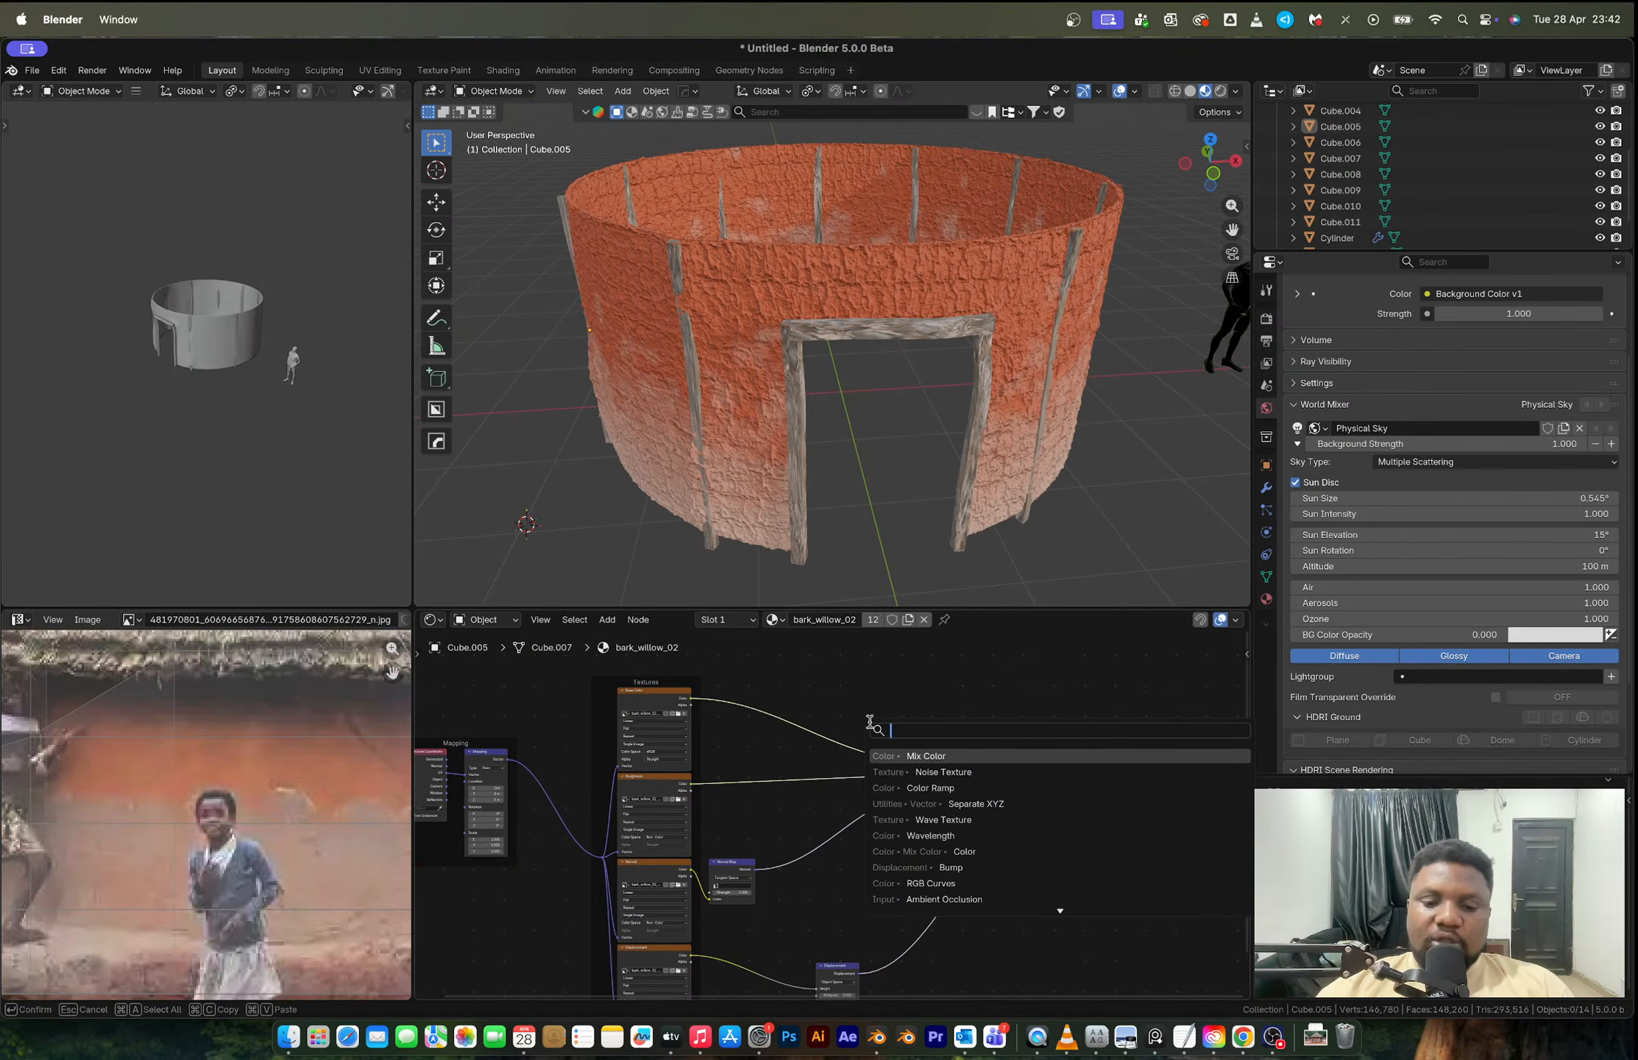
{"action": "type", "text": "curve"}
{"action": "key", "text": "Return"}
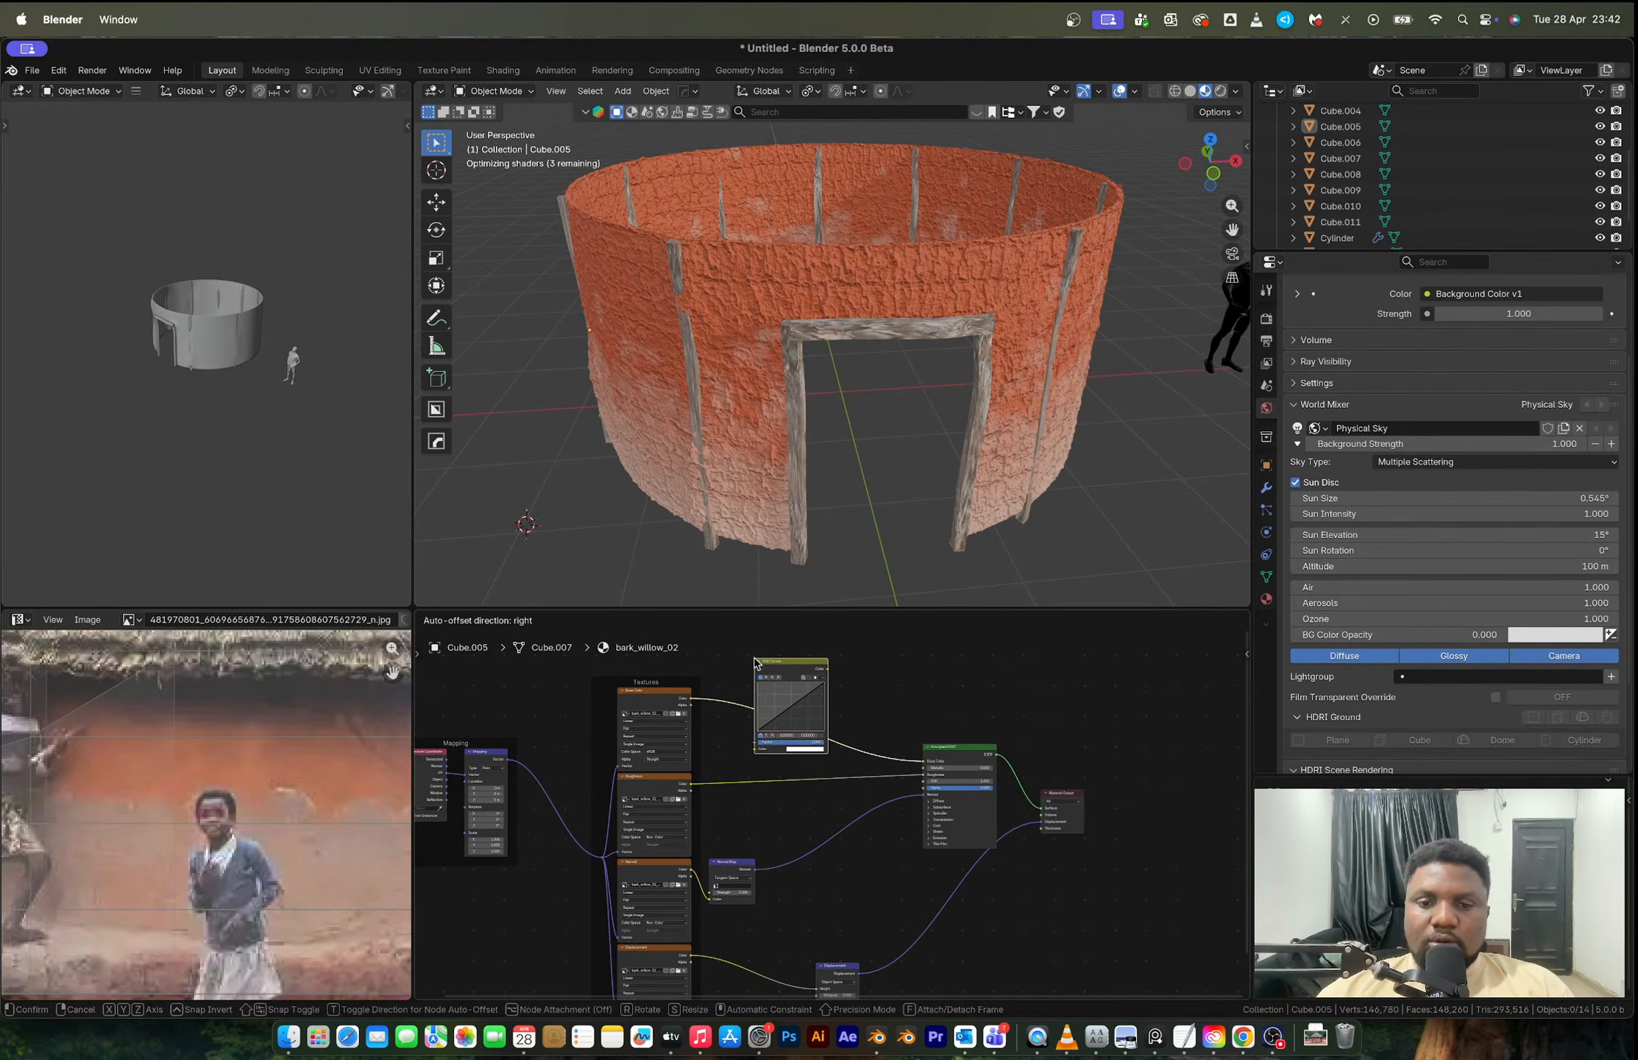
Step: Bend the middle of the RGB curve slightly downward to darken the bark_willow_02 wood
{"action": "left_click_drag", "start_coordinate": [800, 718], "coordinate": [803, 724]}
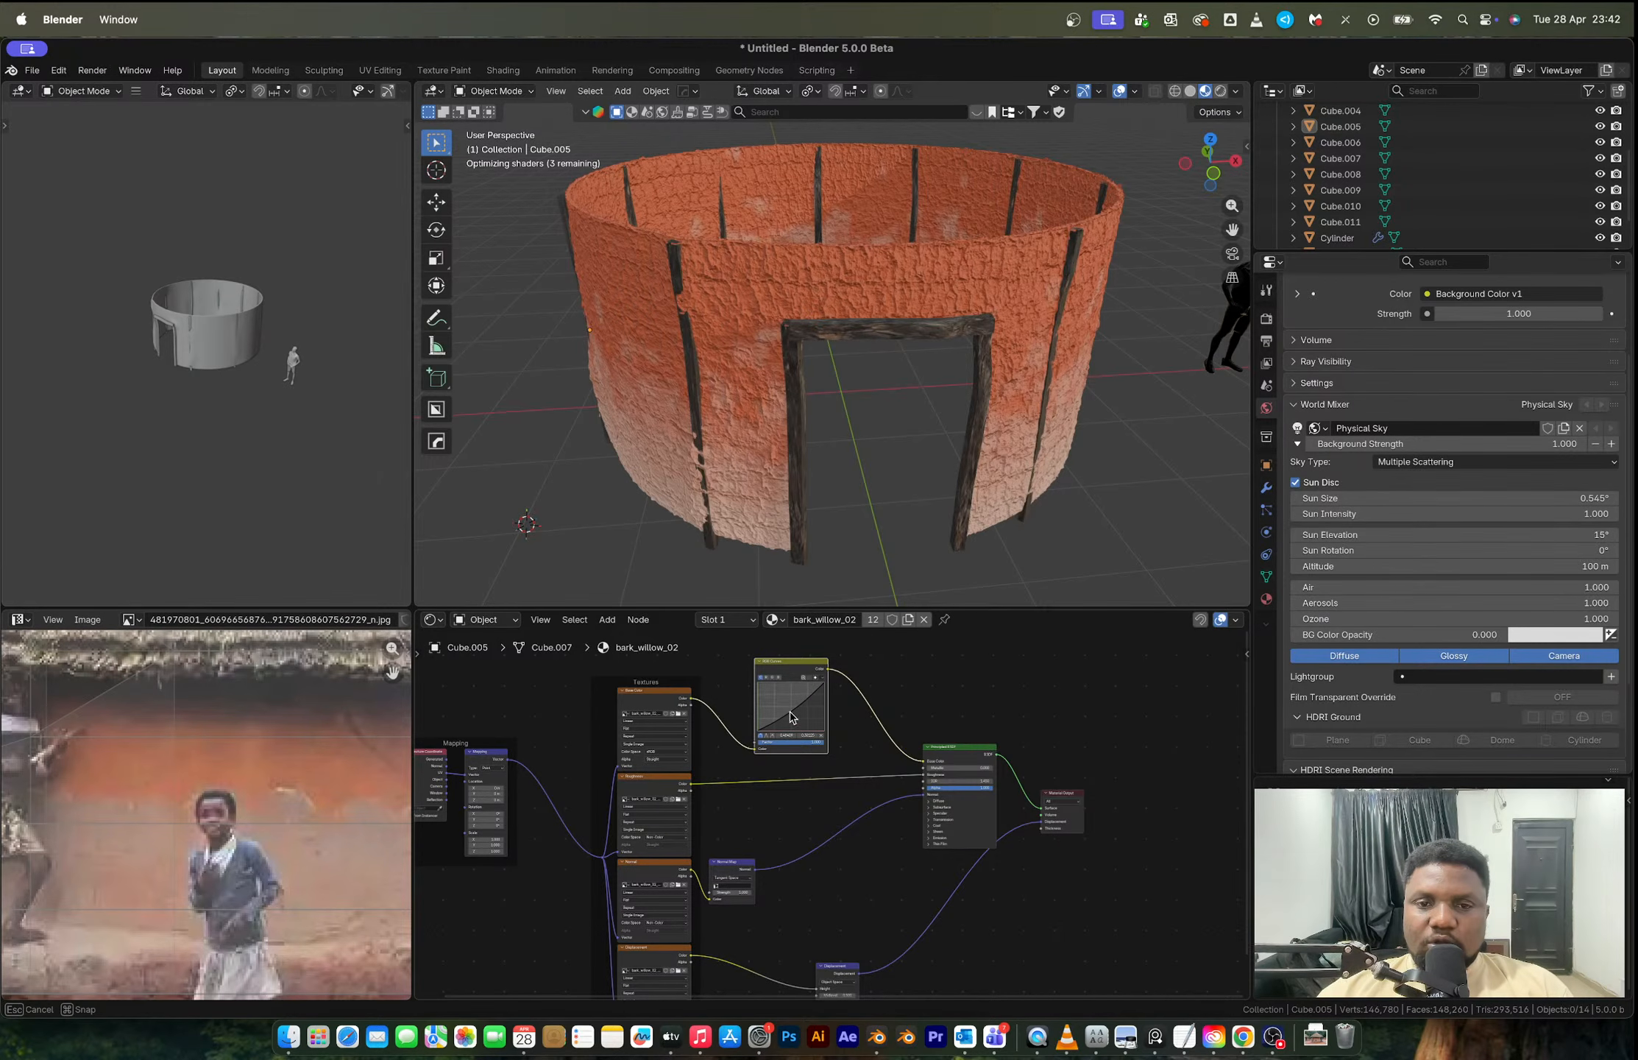
{"action": "left_click_drag", "start_coordinate": [791, 717], "coordinate": [795, 712]}
{"action": "scroll", "coordinate": [1107, 454], "scroll_direction": "down", "scroll_amount": 6}
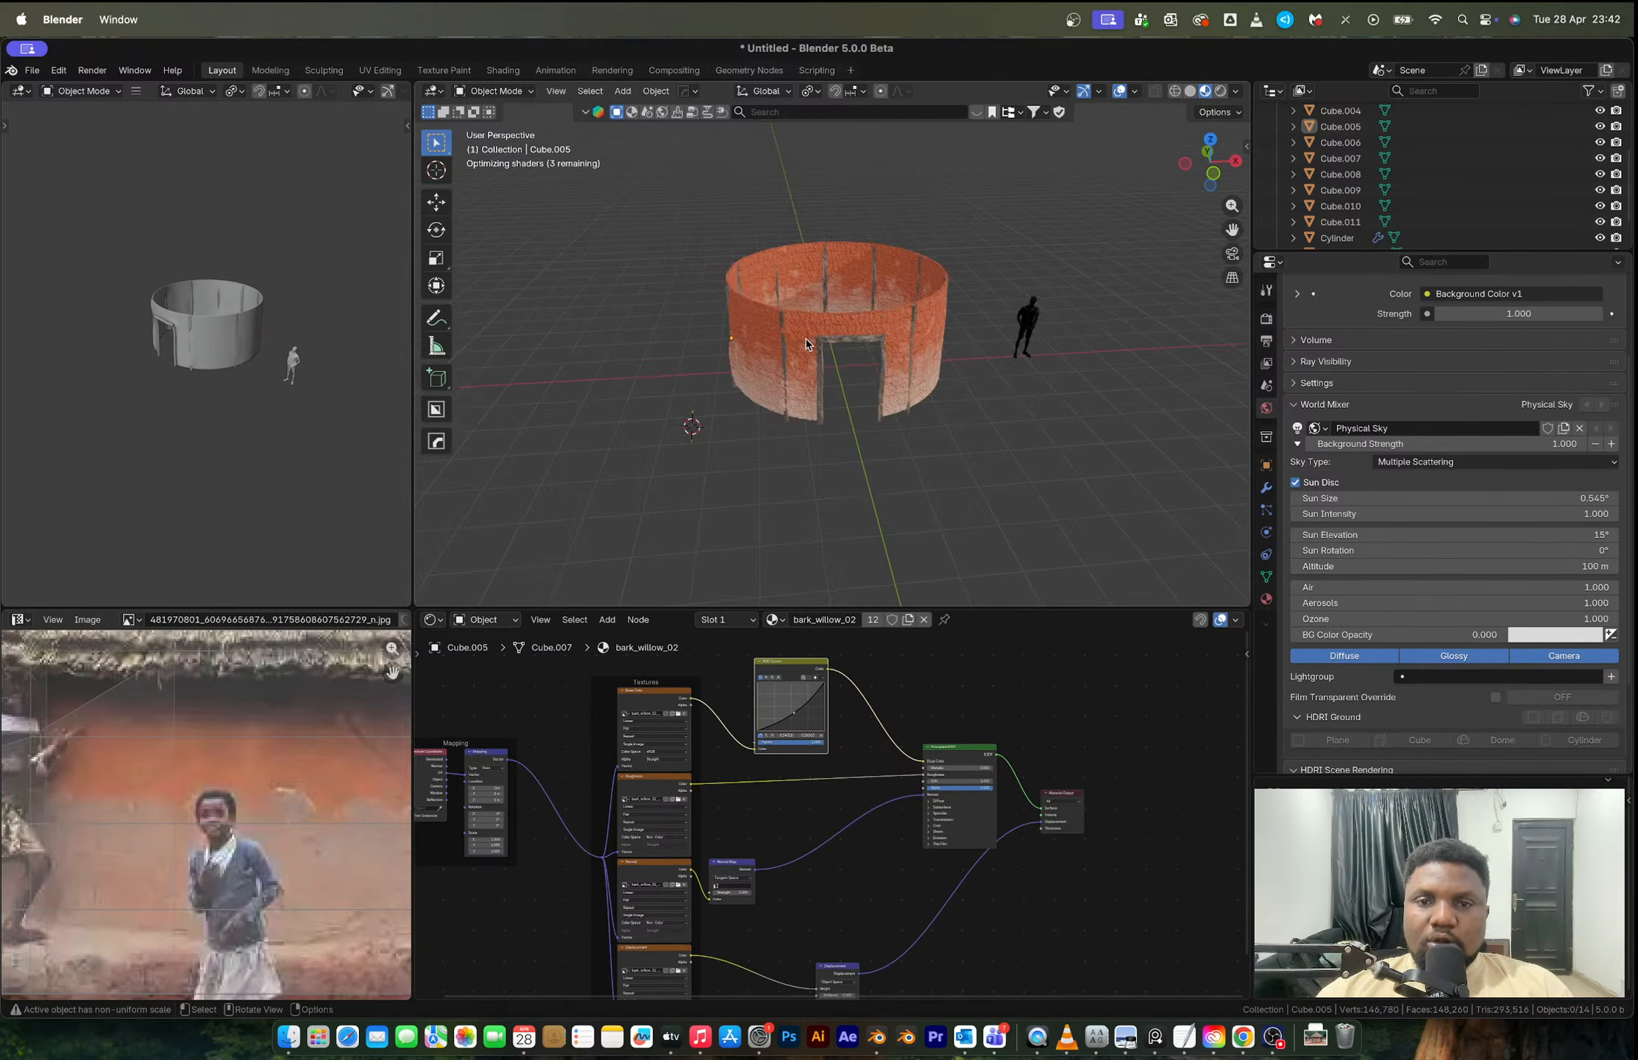
{"action": "middle_click_drag", "start_coordinate": [802, 342], "coordinate": [853, 347]}
{"action": "key", "text": "shift+a"}
{"action": "mouse_move", "coordinate": [846, 363]}
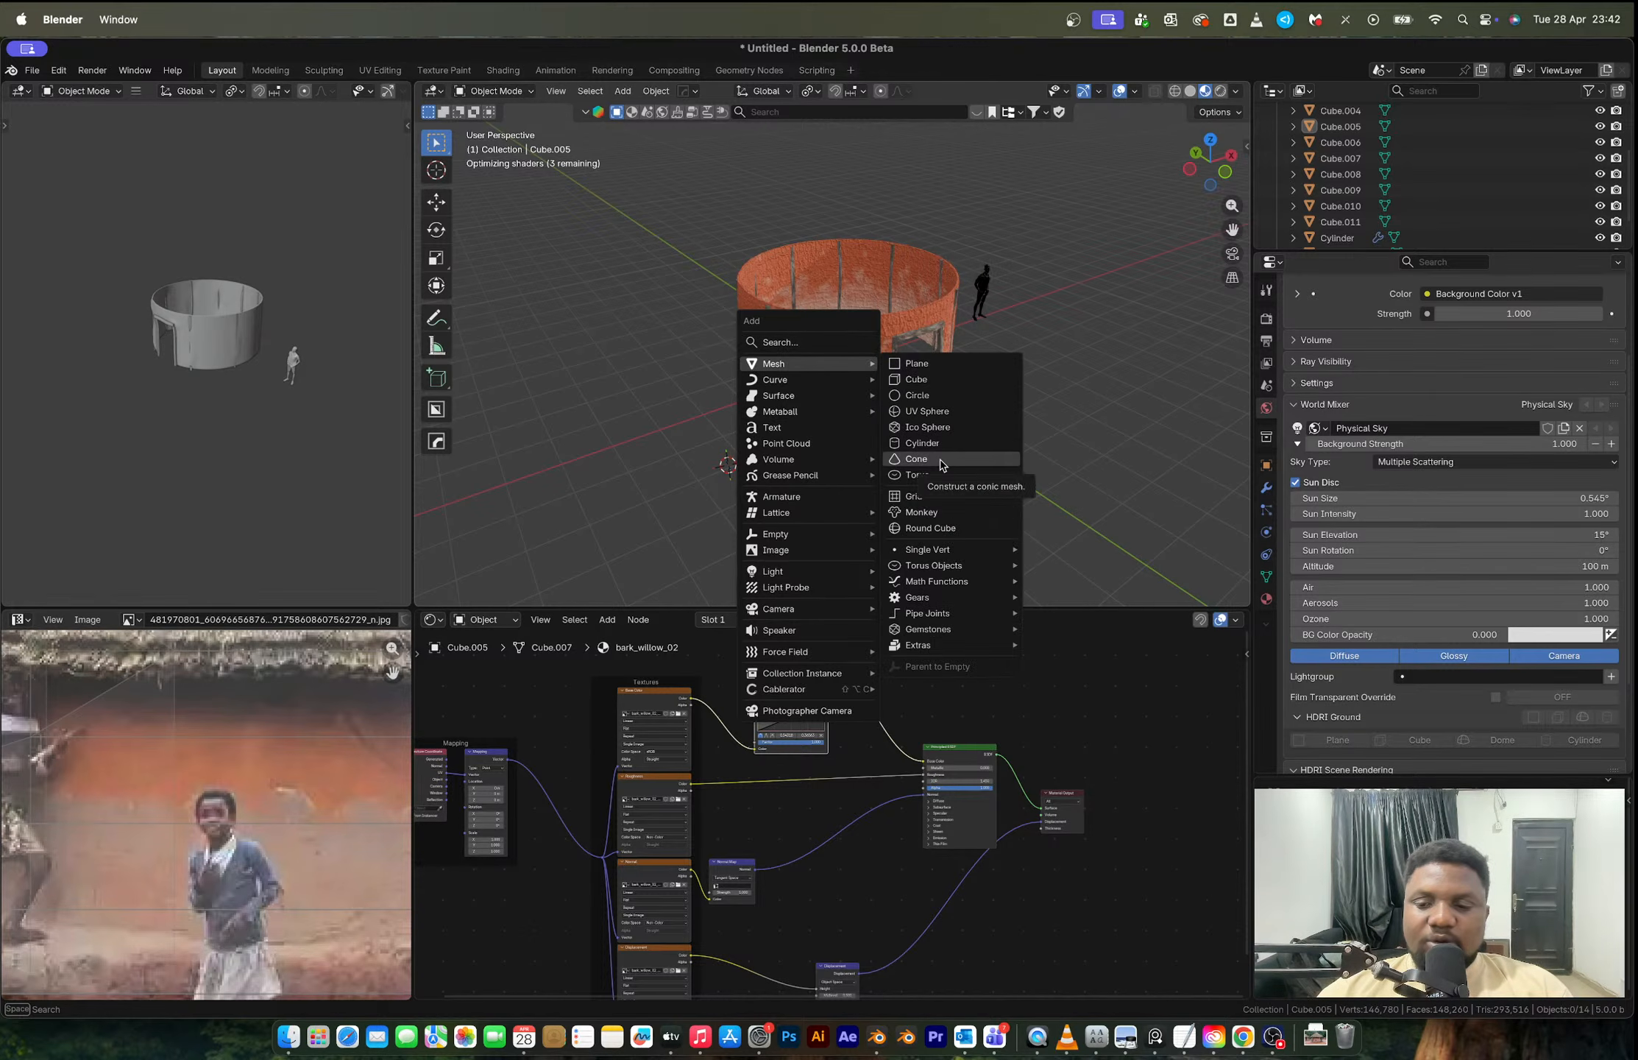
{"action": "key", "text": "Escape"}
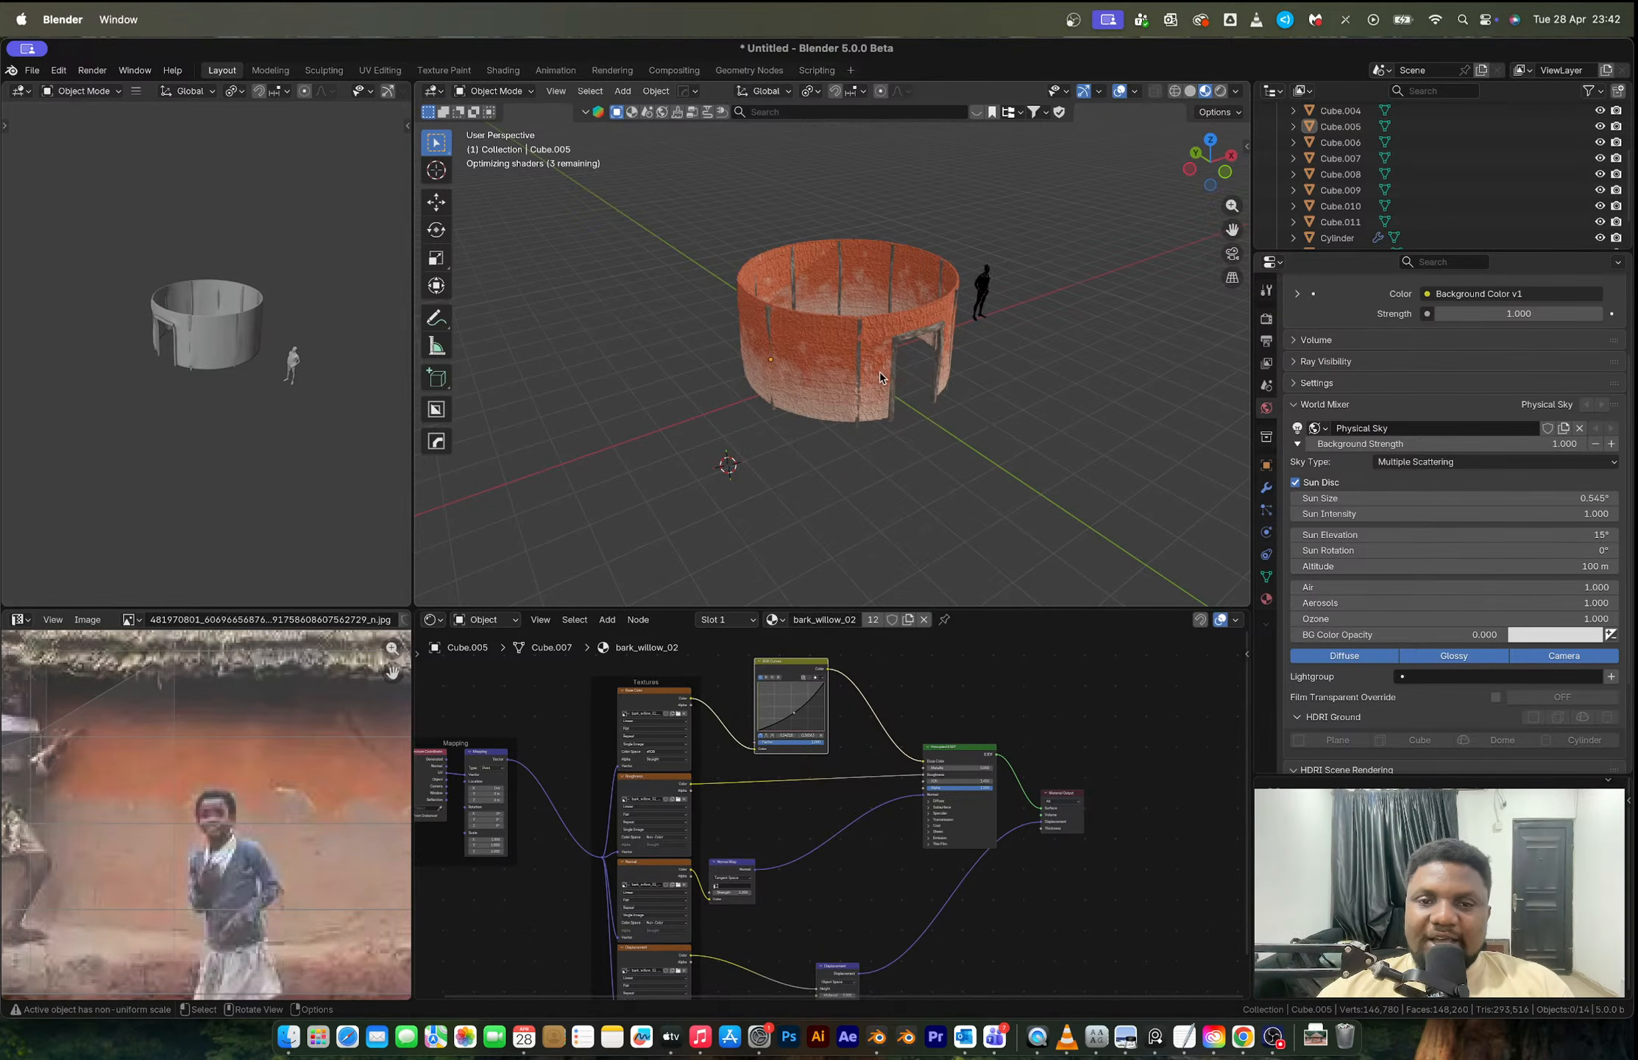
{"action": "scroll", "coordinate": [880, 377], "scroll_direction": "up", "scroll_amount": 4}
{"action": "key", "text": "shift+a"}
{"action": "mouse_move", "coordinate": [827, 428]}
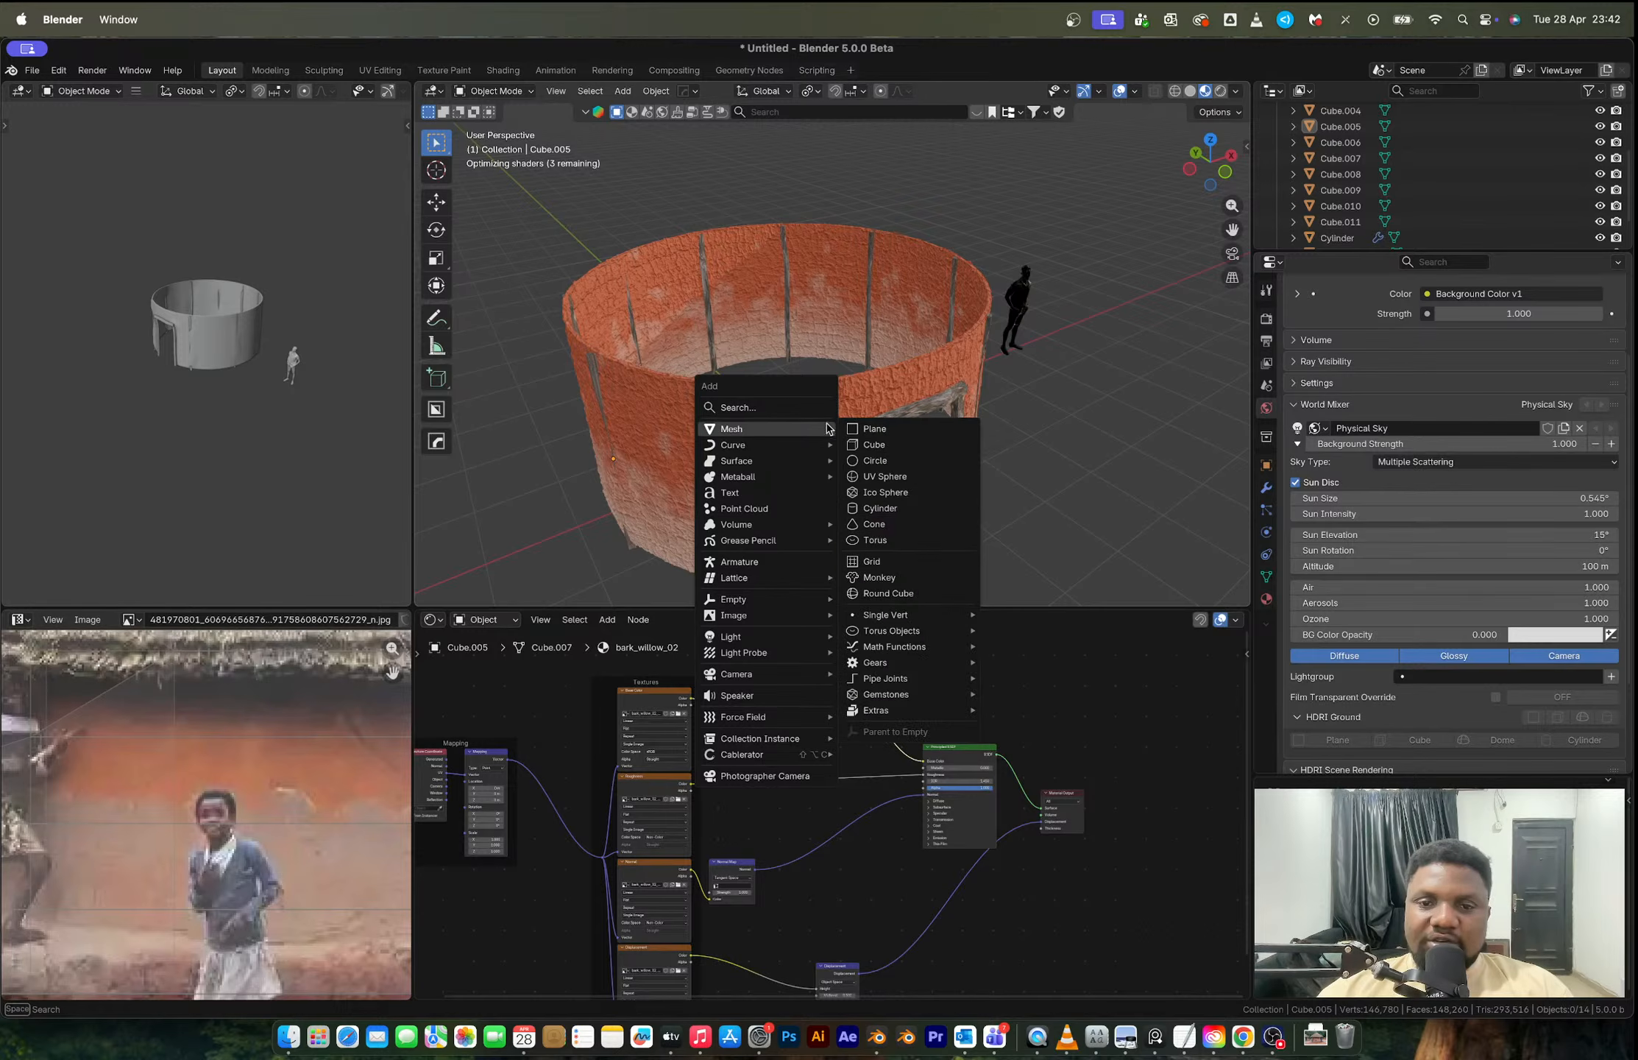
{"action": "left_click", "coordinate": [885, 524]}
{"action": "scroll", "coordinate": [910, 370], "scroll_direction": "down", "scroll_amount": 5}
{"action": "key", "text": "Delete"}
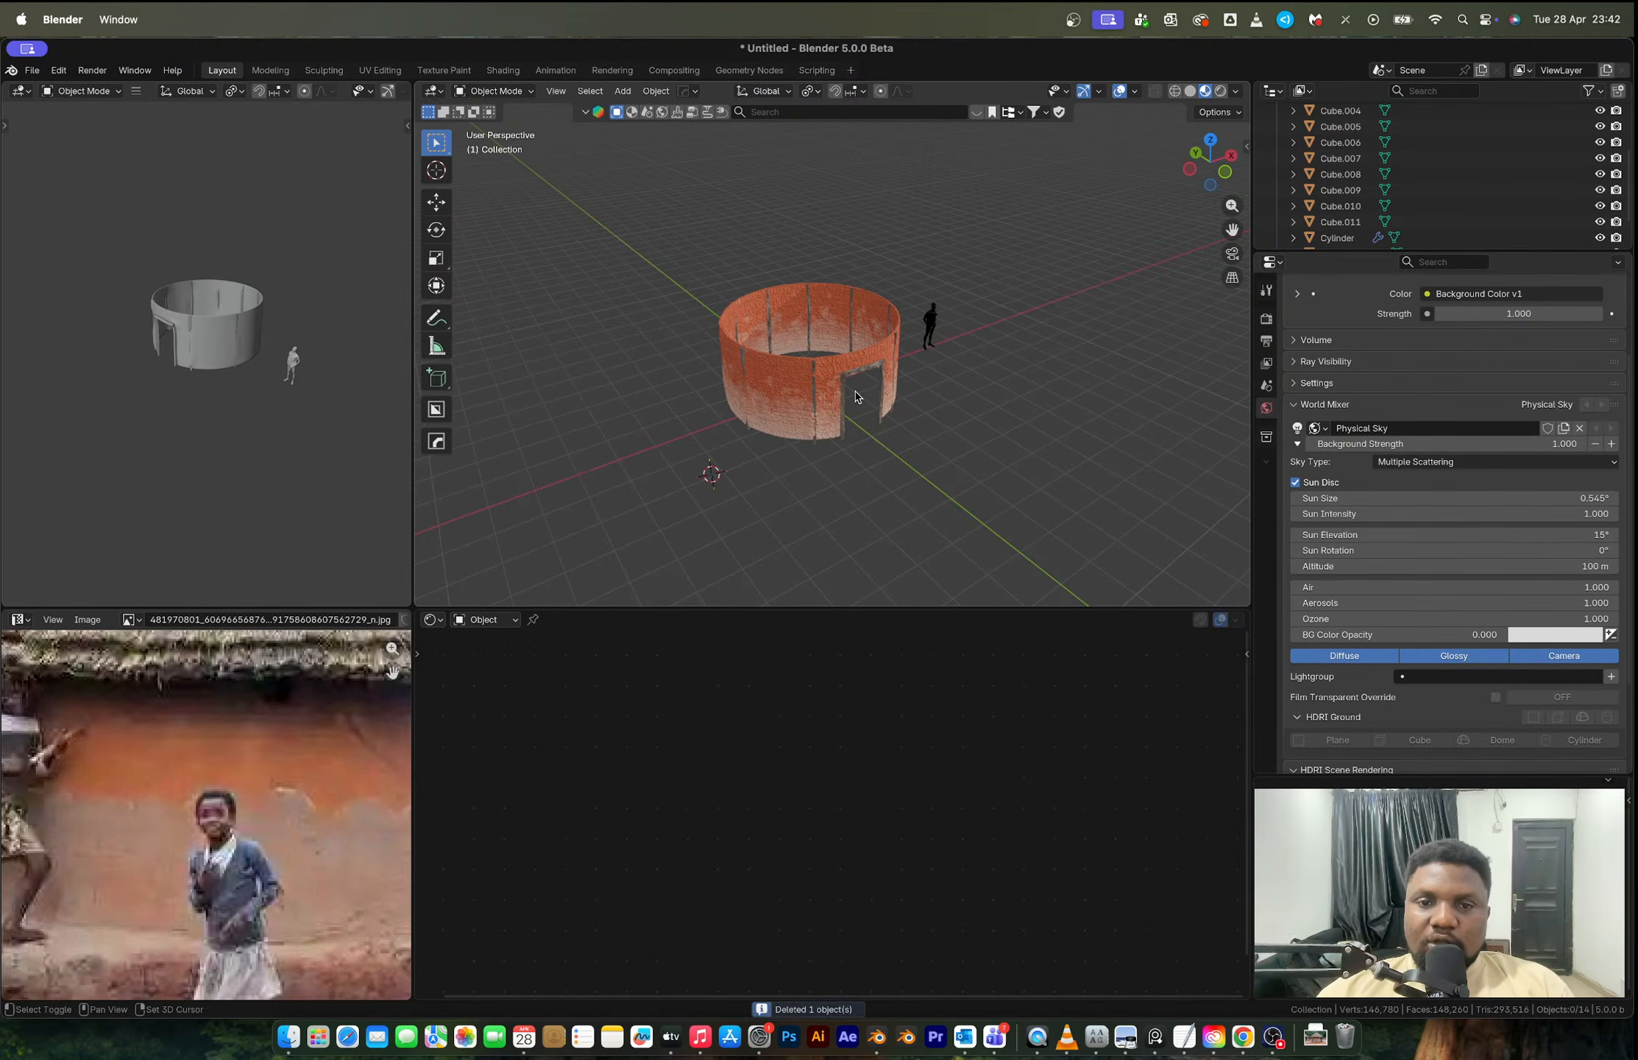
Step: Add a cone at the world origin in the middle of the hut and scale it up until its base is wider than the wall
{"action": "scroll", "coordinate": [855, 397], "scroll_direction": "up", "scroll_amount": 5}
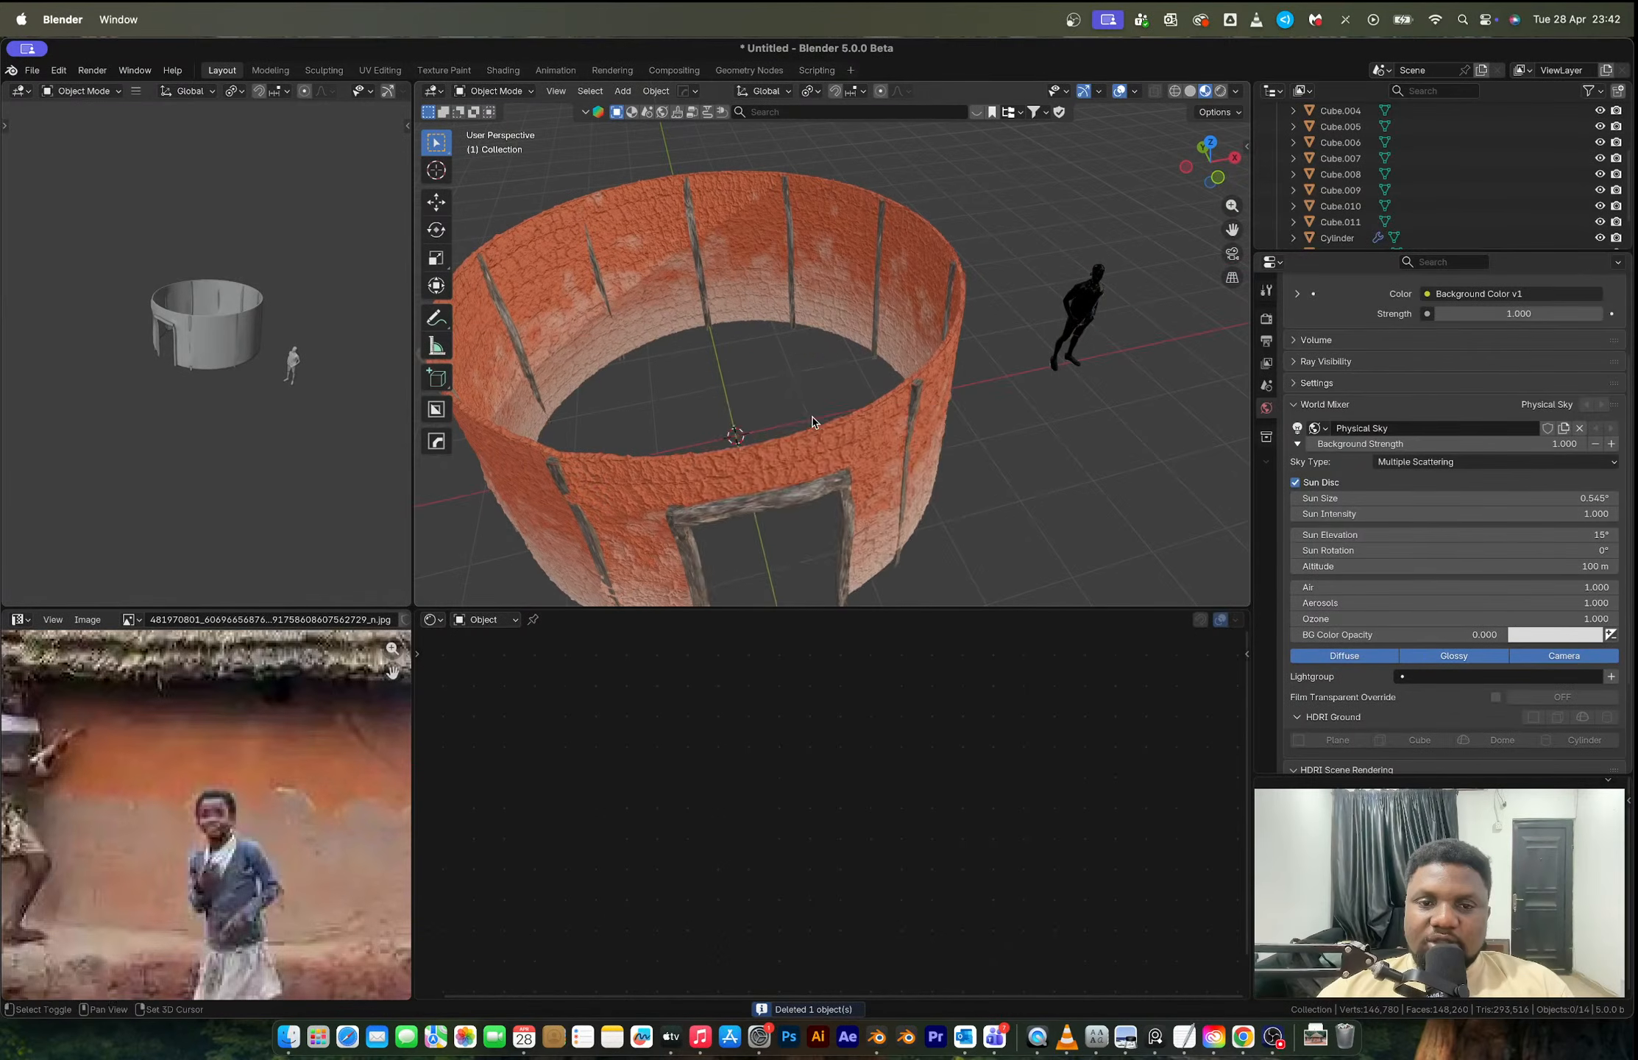
{"action": "key", "text": "shift+a"}
{"action": "mouse_move", "coordinate": [812, 419]}
{"action": "left_click", "coordinate": [876, 513]}
{"action": "key", "text": "s"}
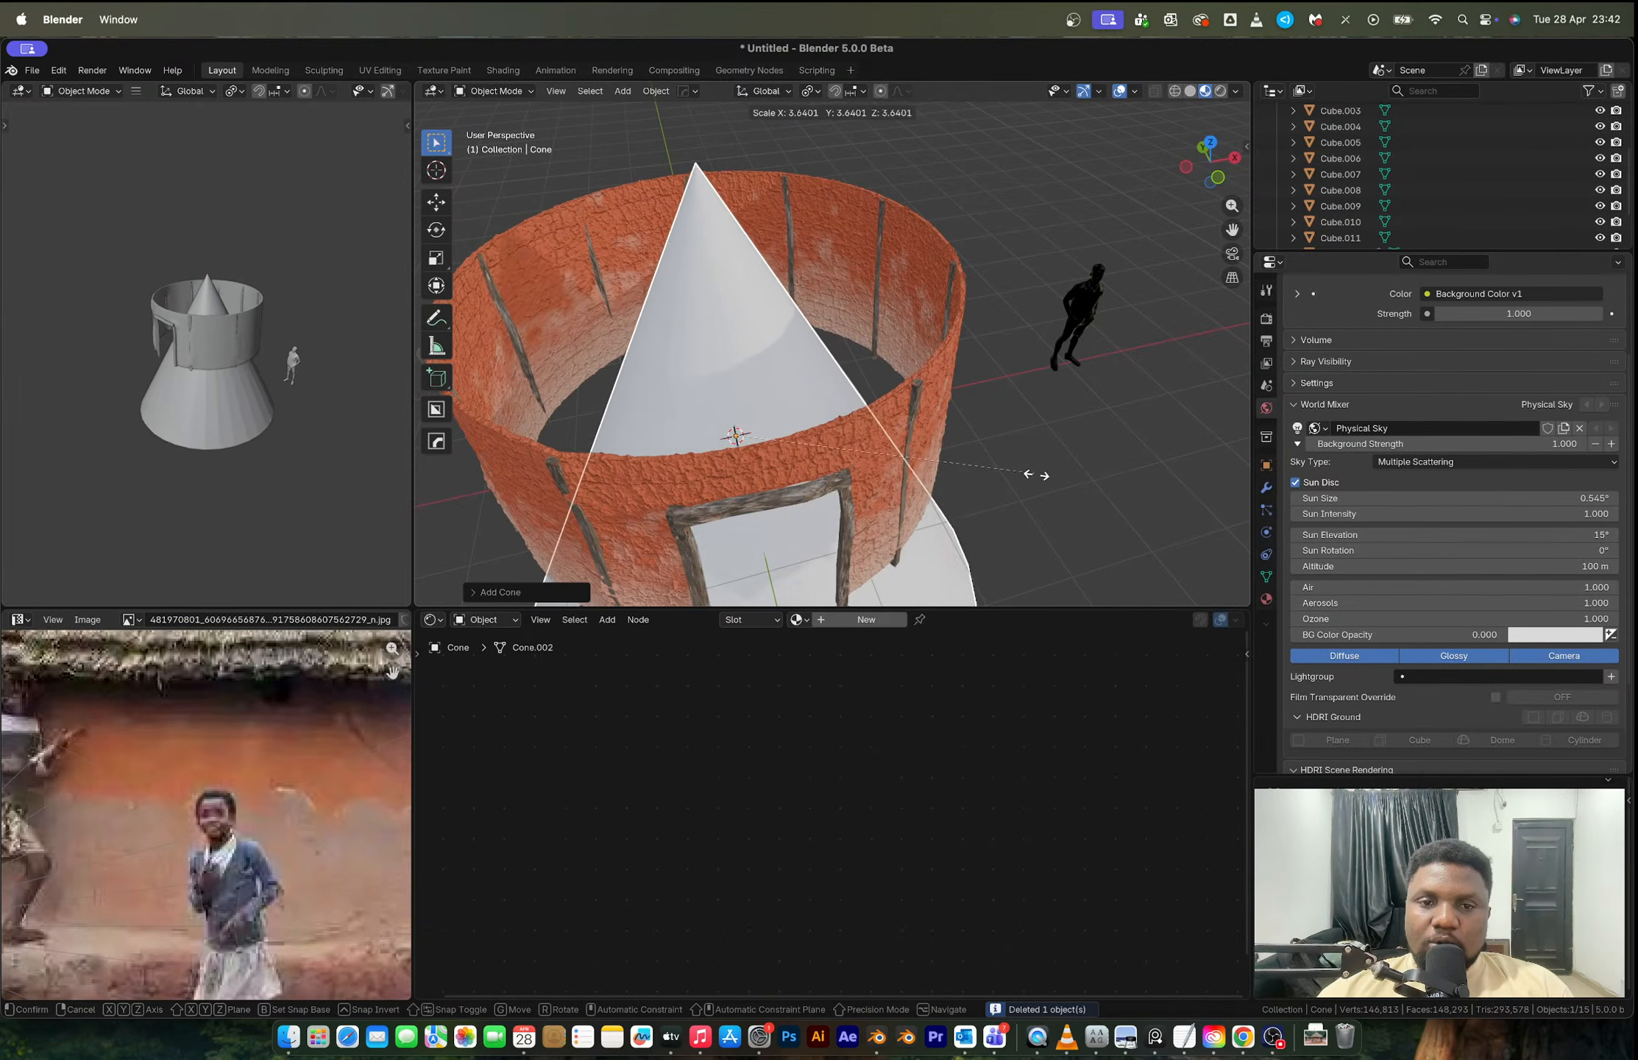
{"action": "left_click", "coordinate": [1116, 477]}
Step: Raise the cone along Z to sit above the hut and flatten it to about 0.4 of its height
{"action": "scroll", "coordinate": [942, 420], "scroll_direction": "down", "scroll_amount": 5}
{"action": "middle_click_drag", "start_coordinate": [966, 545], "coordinate": [976, 509]}
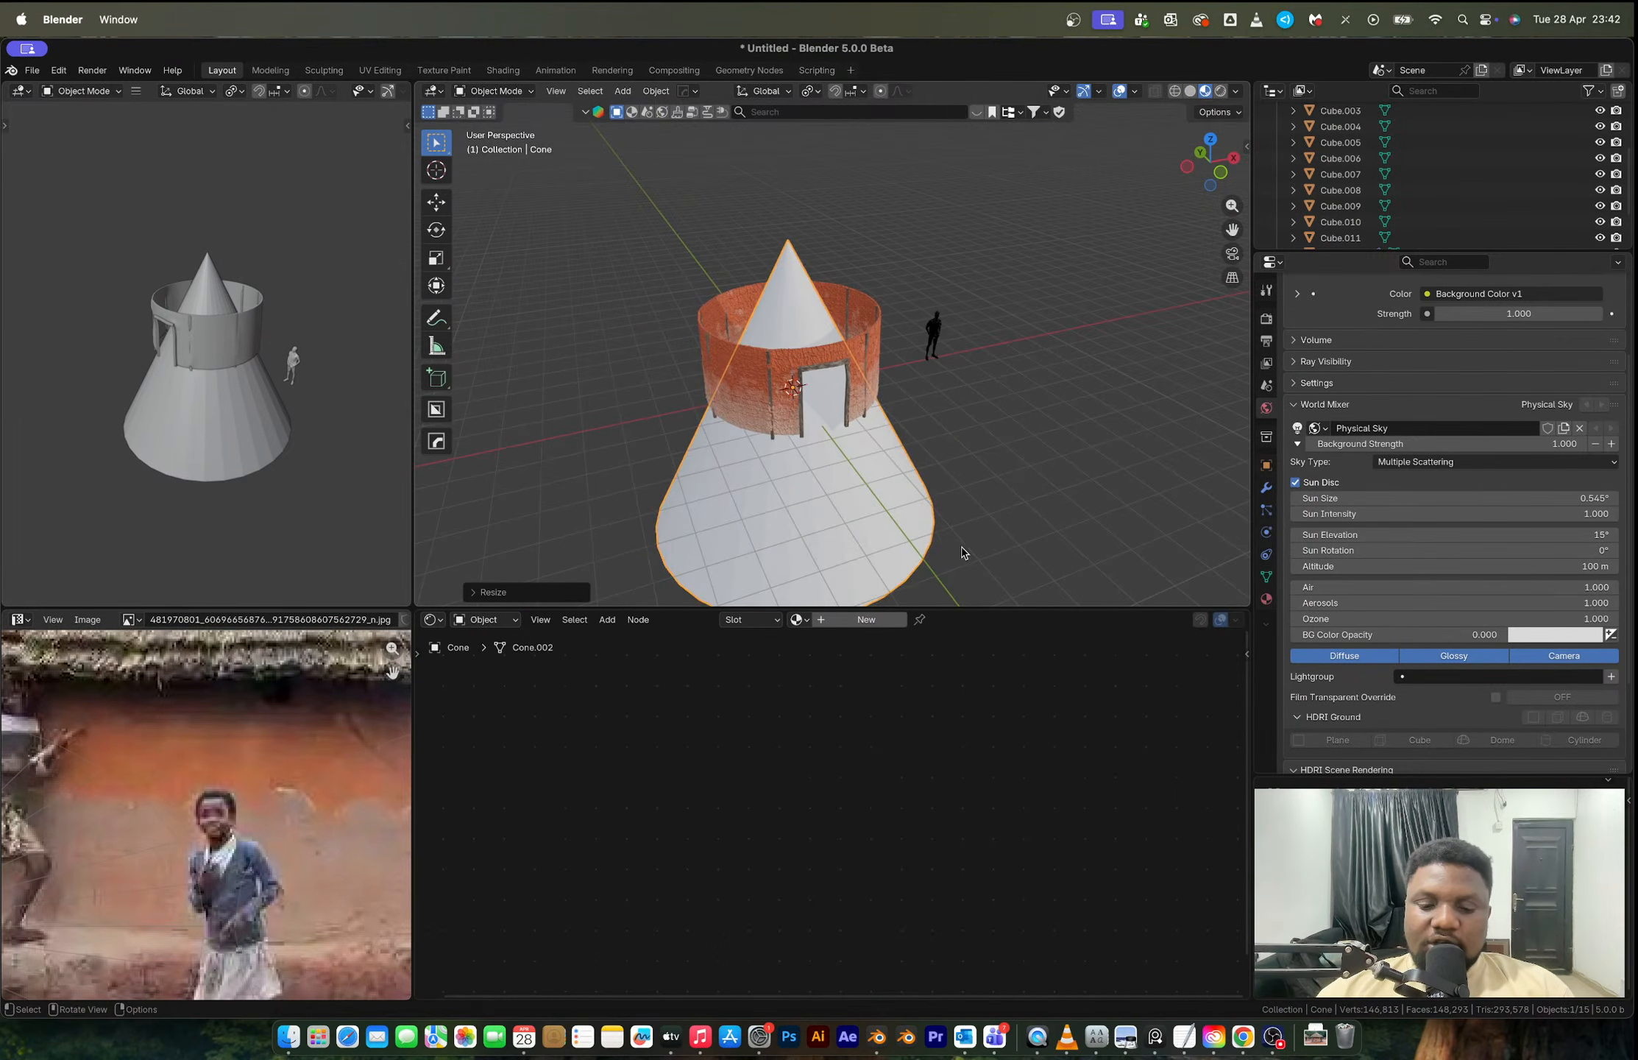
{"action": "key", "text": "g"}
{"action": "key", "text": "z"}
{"action": "left_click", "coordinate": [952, 368]}
{"action": "key", "text": "s"}
{"action": "key", "text": "z"}
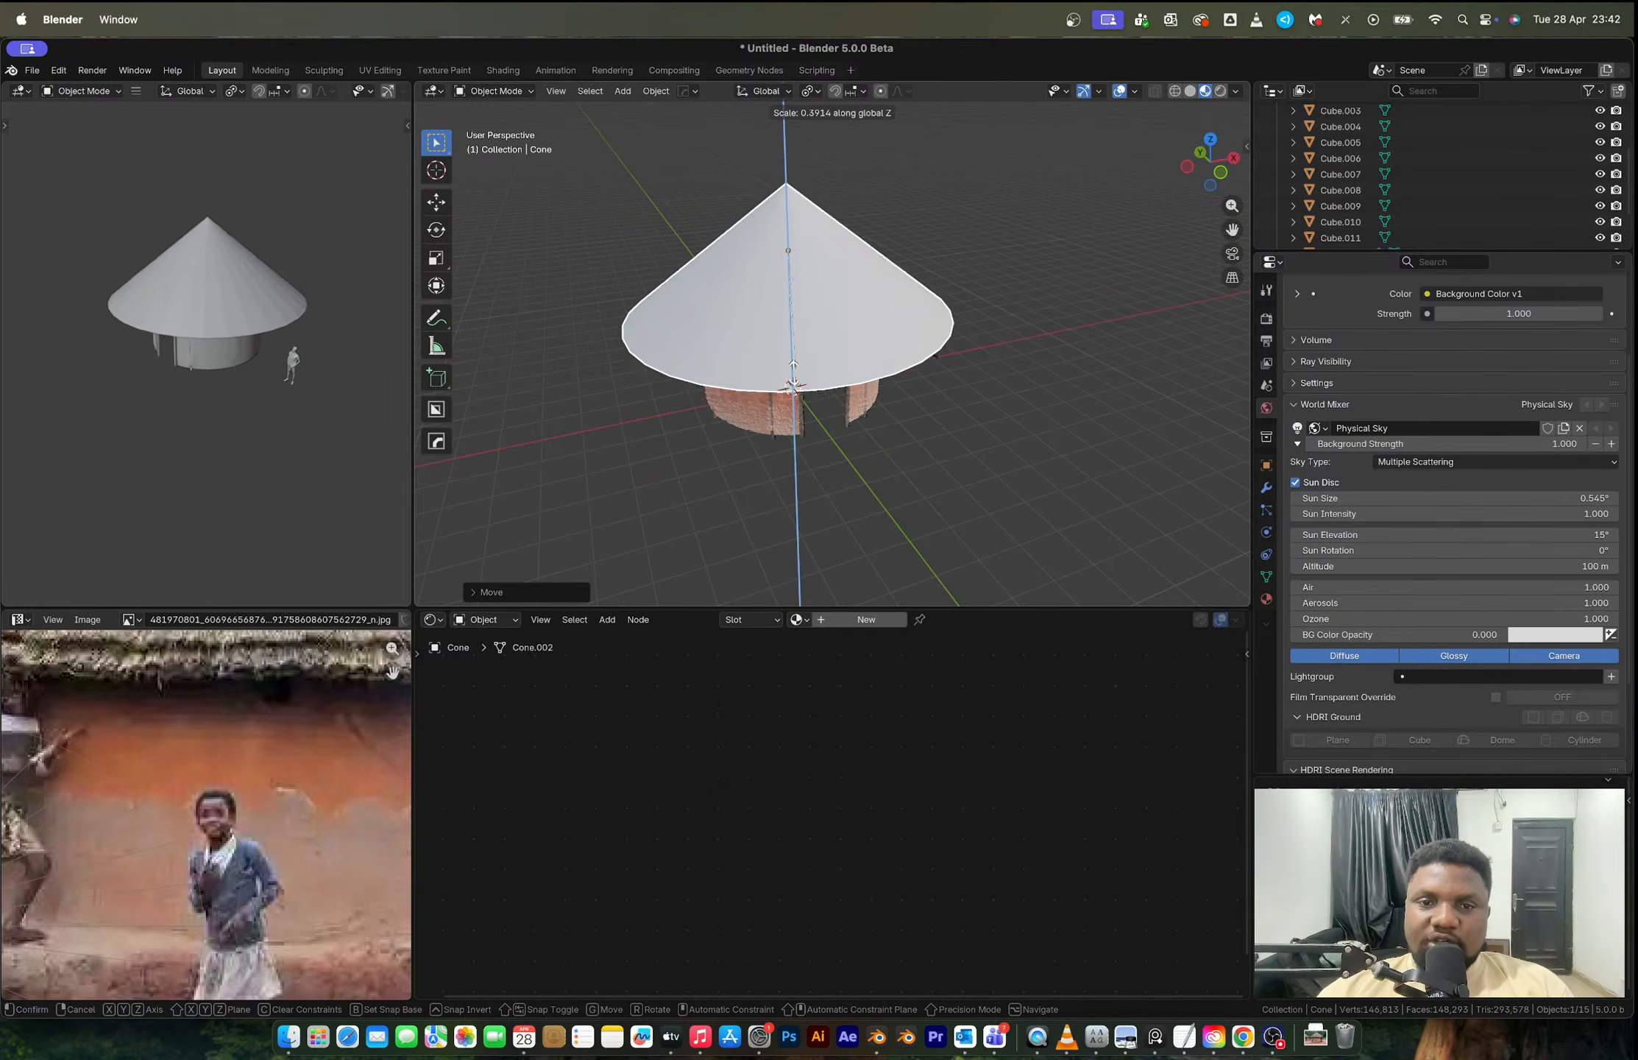
{"action": "left_click", "coordinate": [819, 360]}
Step: Shrink the roof cone horizontally to a smaller overhang, keeping its height, and lower it along Z onto the wall's upper edge
{"action": "middle_click_drag", "start_coordinate": [878, 351], "coordinate": [1049, 355]}
{"action": "scroll", "coordinate": [916, 293], "scroll_direction": "up", "scroll_amount": 4}
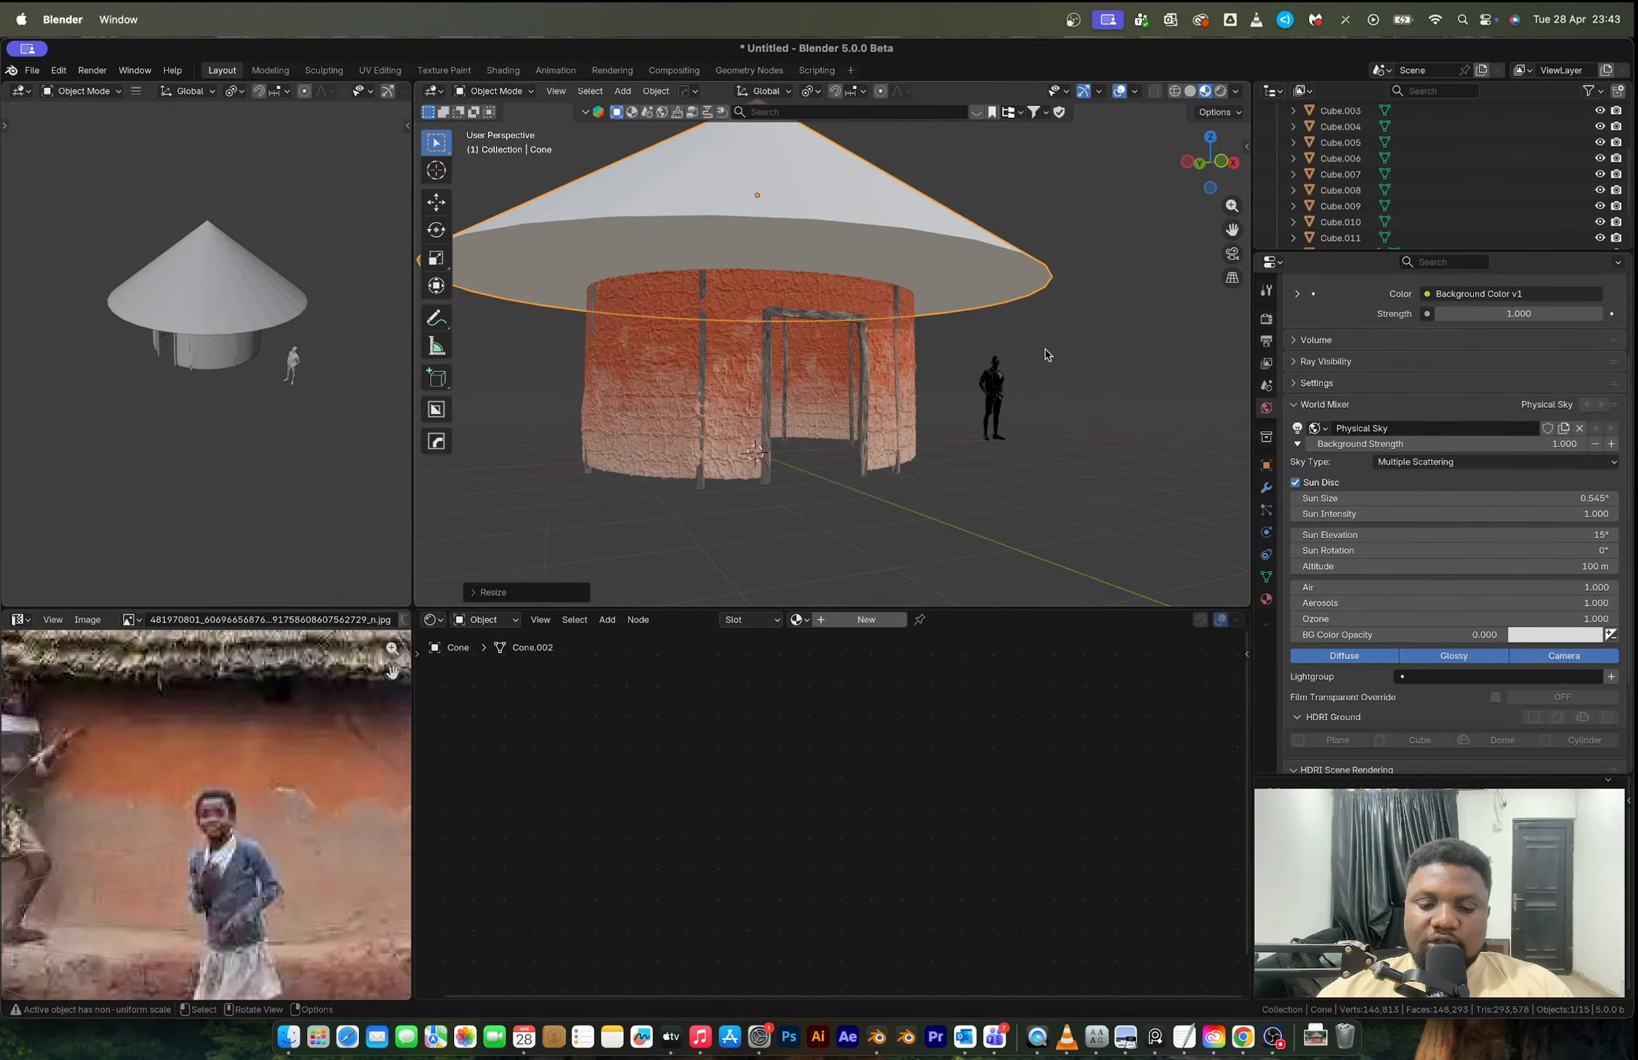
{"action": "key", "text": "s"}
{"action": "key", "text": "shift+z"}
{"action": "left_click", "coordinate": [917, 321]}
{"action": "key", "text": "g"}
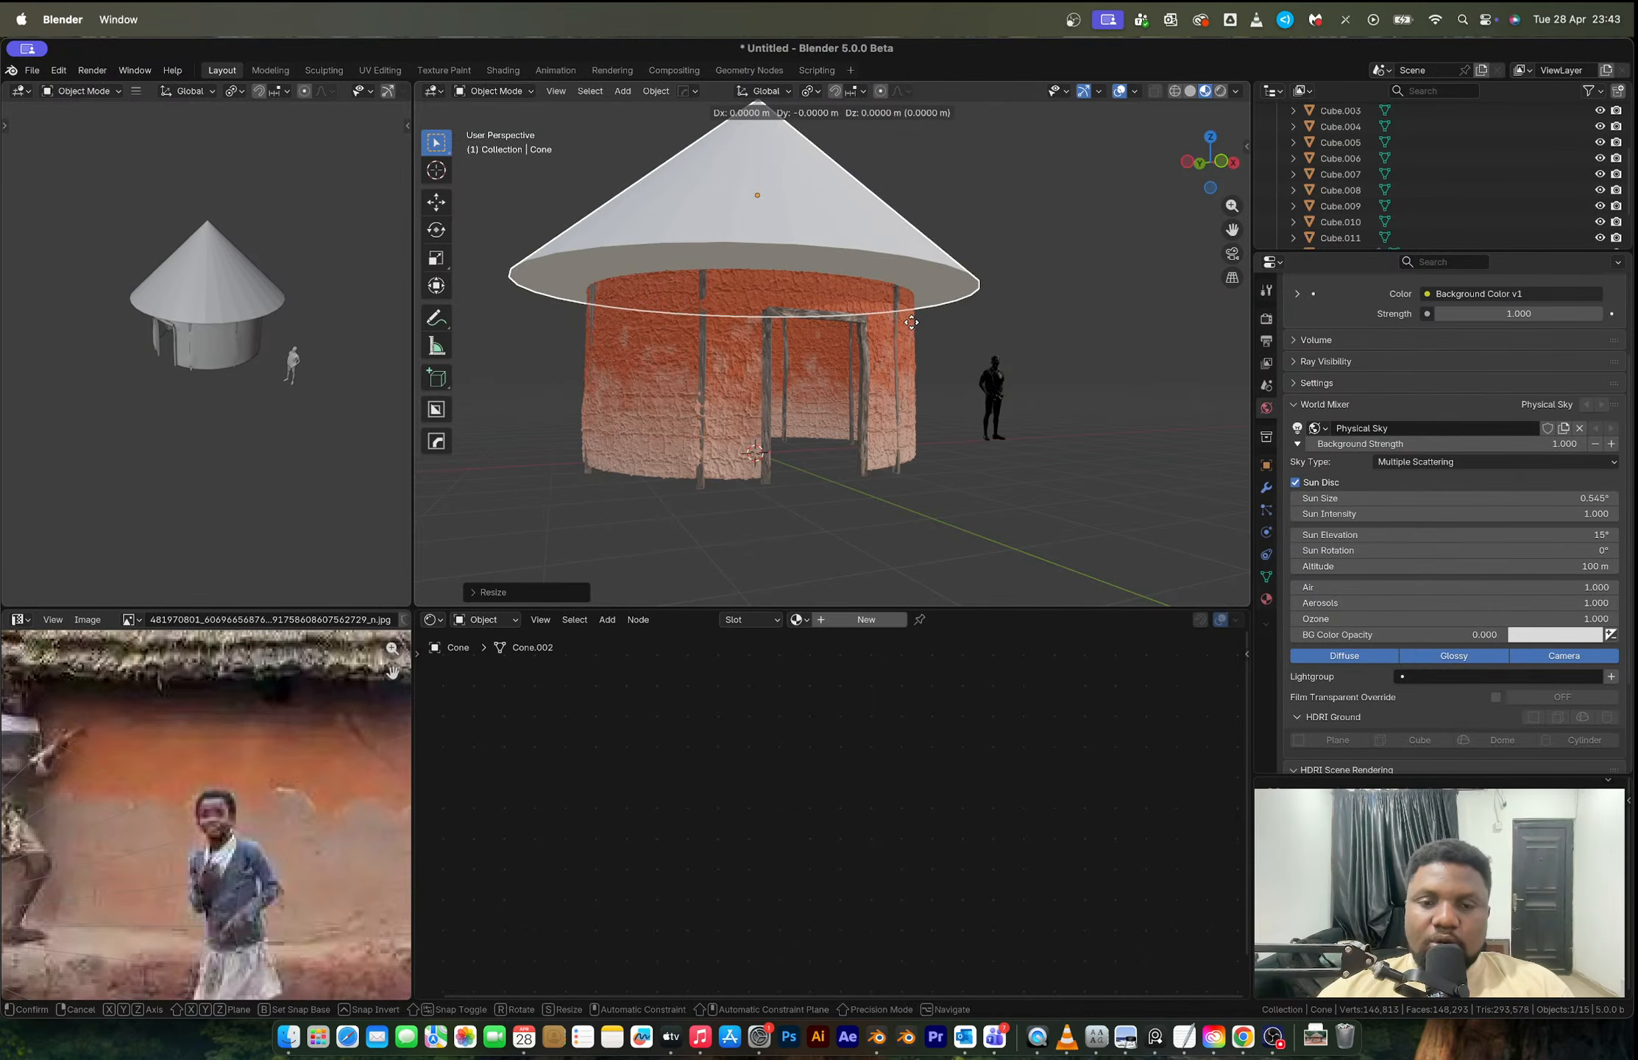
{"action": "key", "text": "z"}
{"action": "left_click", "coordinate": [915, 345]}
Step: Delete the bottom face of the roof cone in Edit Mode
{"action": "key", "text": "Tab"}
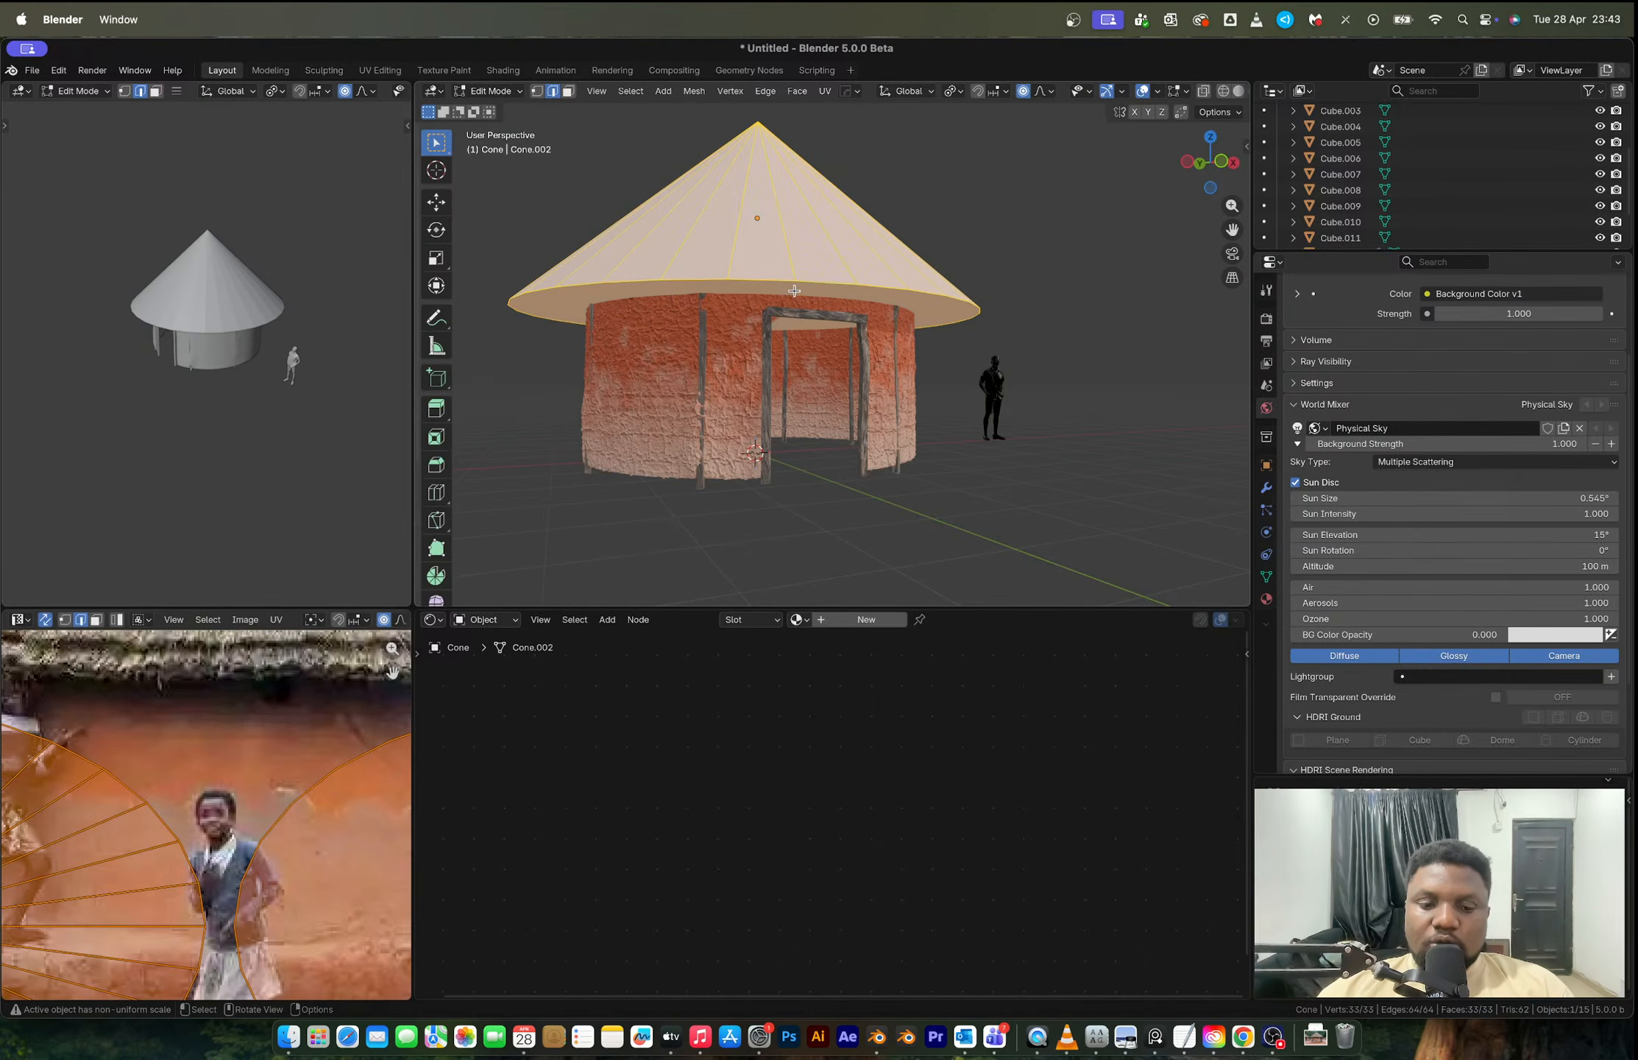
{"action": "key", "text": "3"}
{"action": "left_click", "coordinate": [794, 290]}
{"action": "key", "text": "x"}
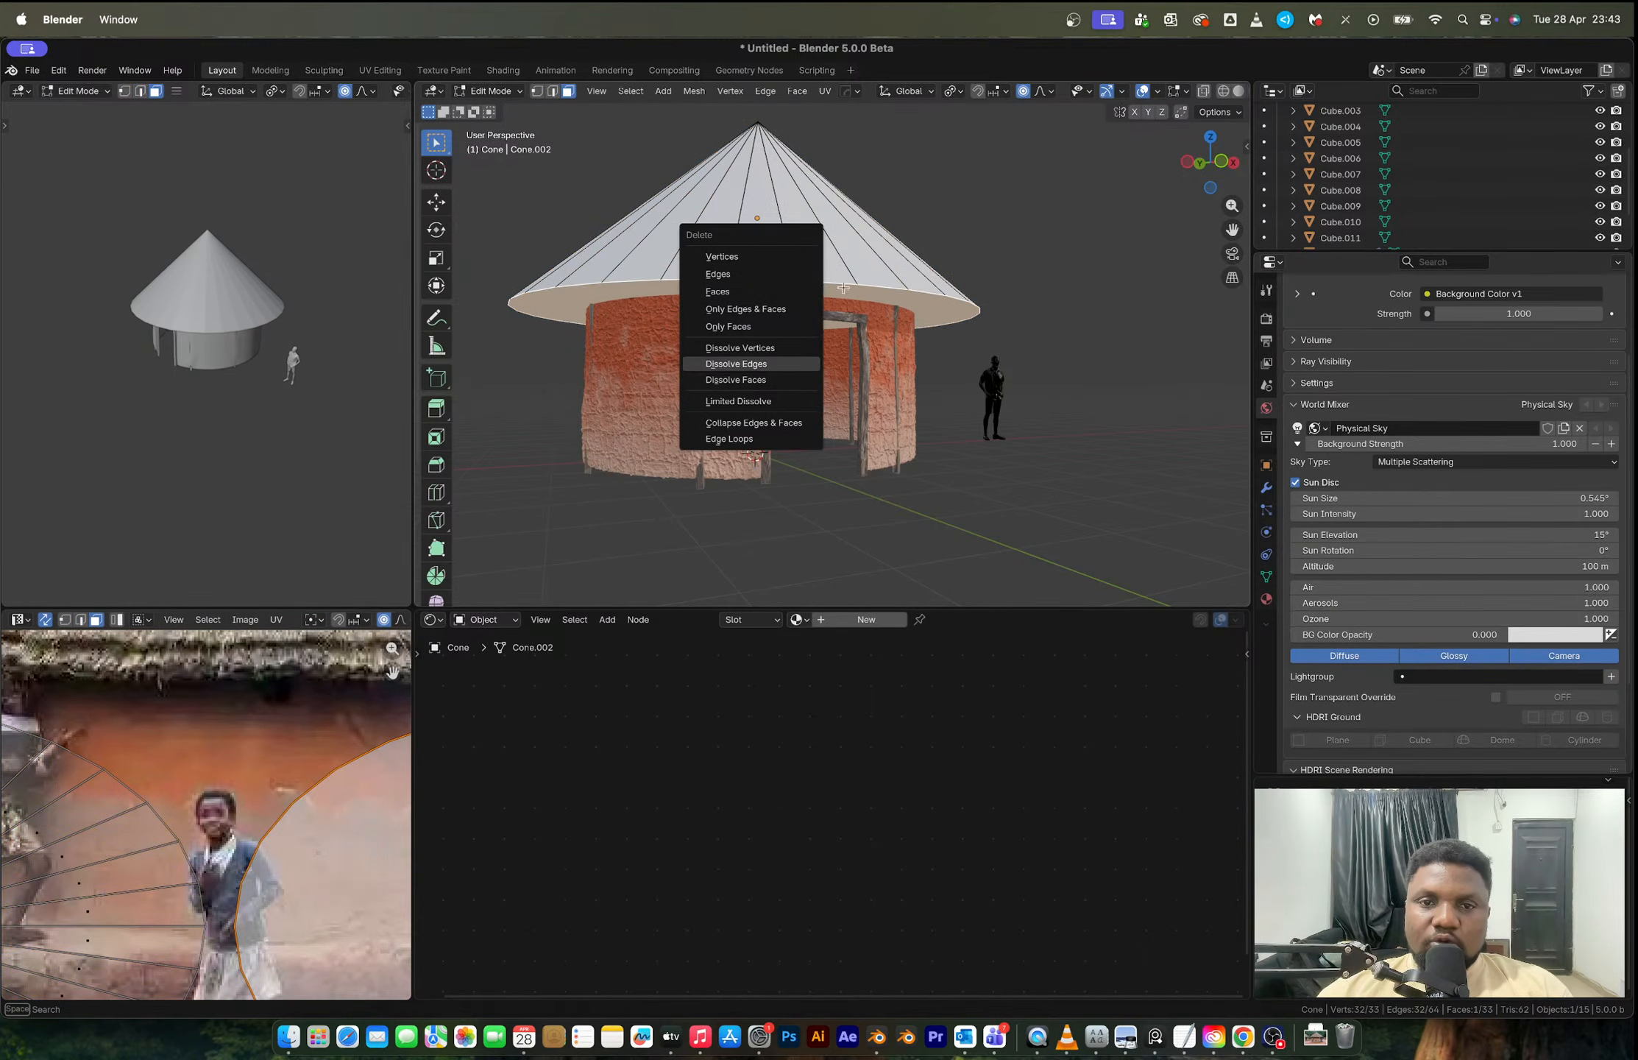
{"action": "key", "text": "v"}
{"action": "key", "text": "super+z"}
{"action": "key", "text": "x"}
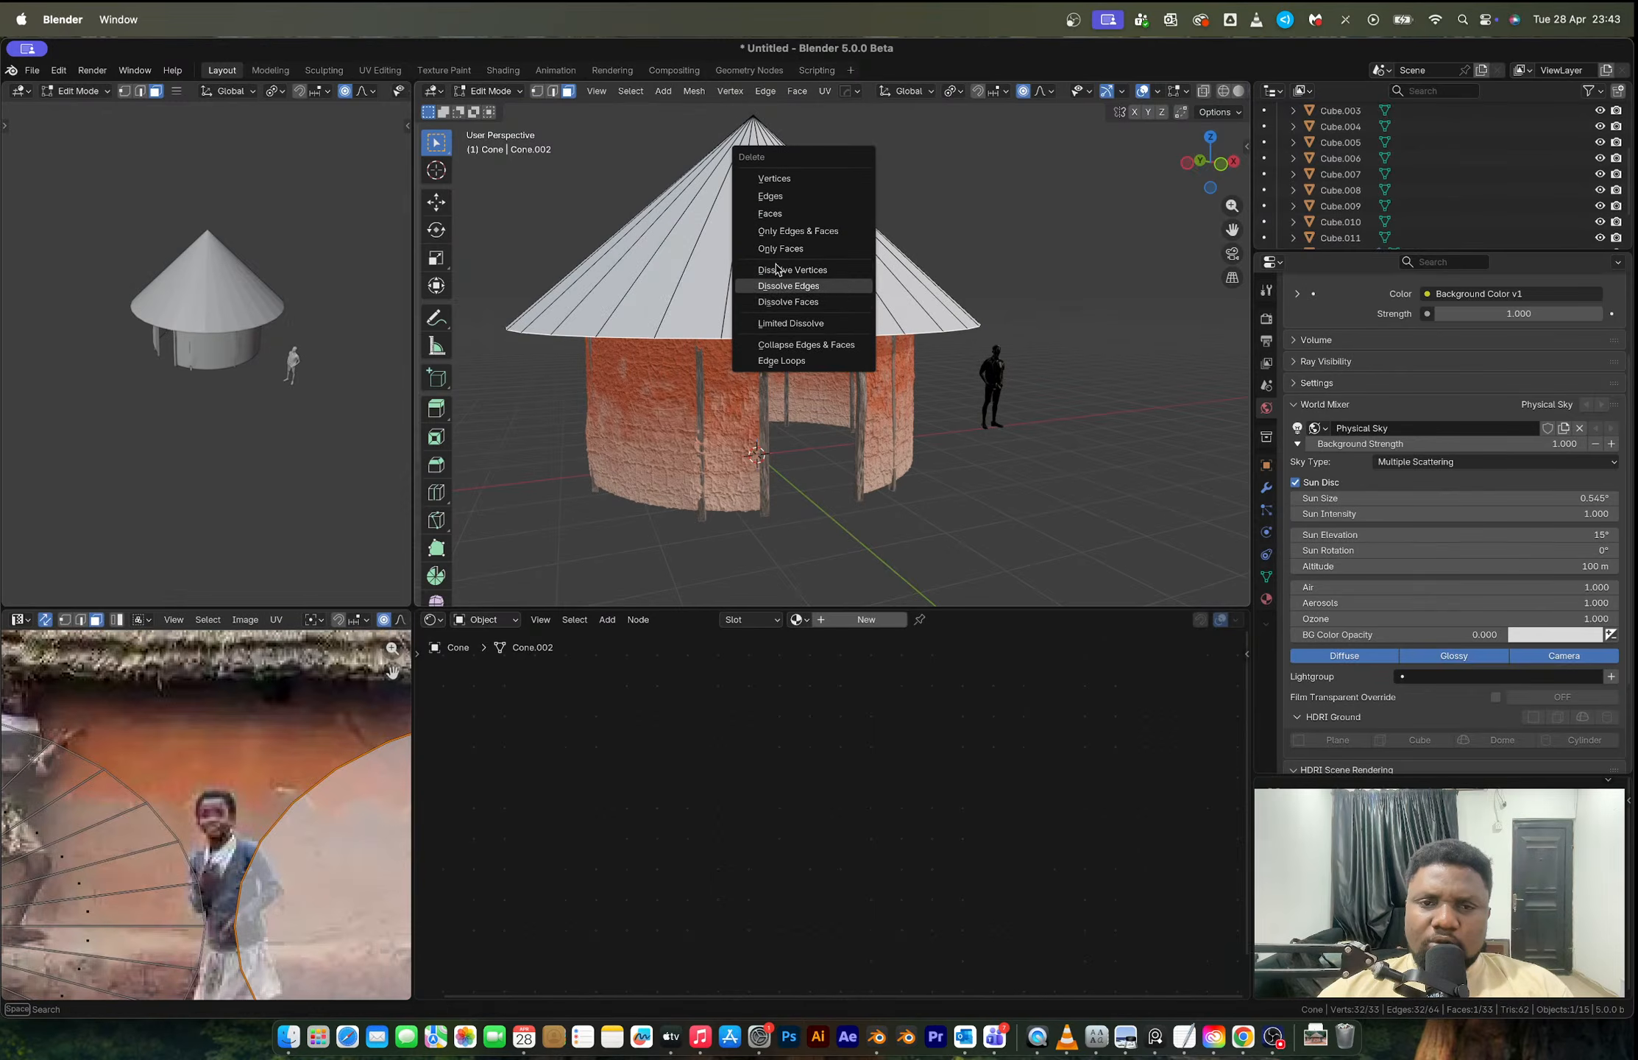
{"action": "left_click", "coordinate": [781, 214]}
{"action": "middle_click_drag", "start_coordinate": [781, 214], "coordinate": [795, 229]}
Step: Bevel the roof cone's apex vertex by about 0.2 m to form a small ring at the peak
{"action": "key", "text": "1"}
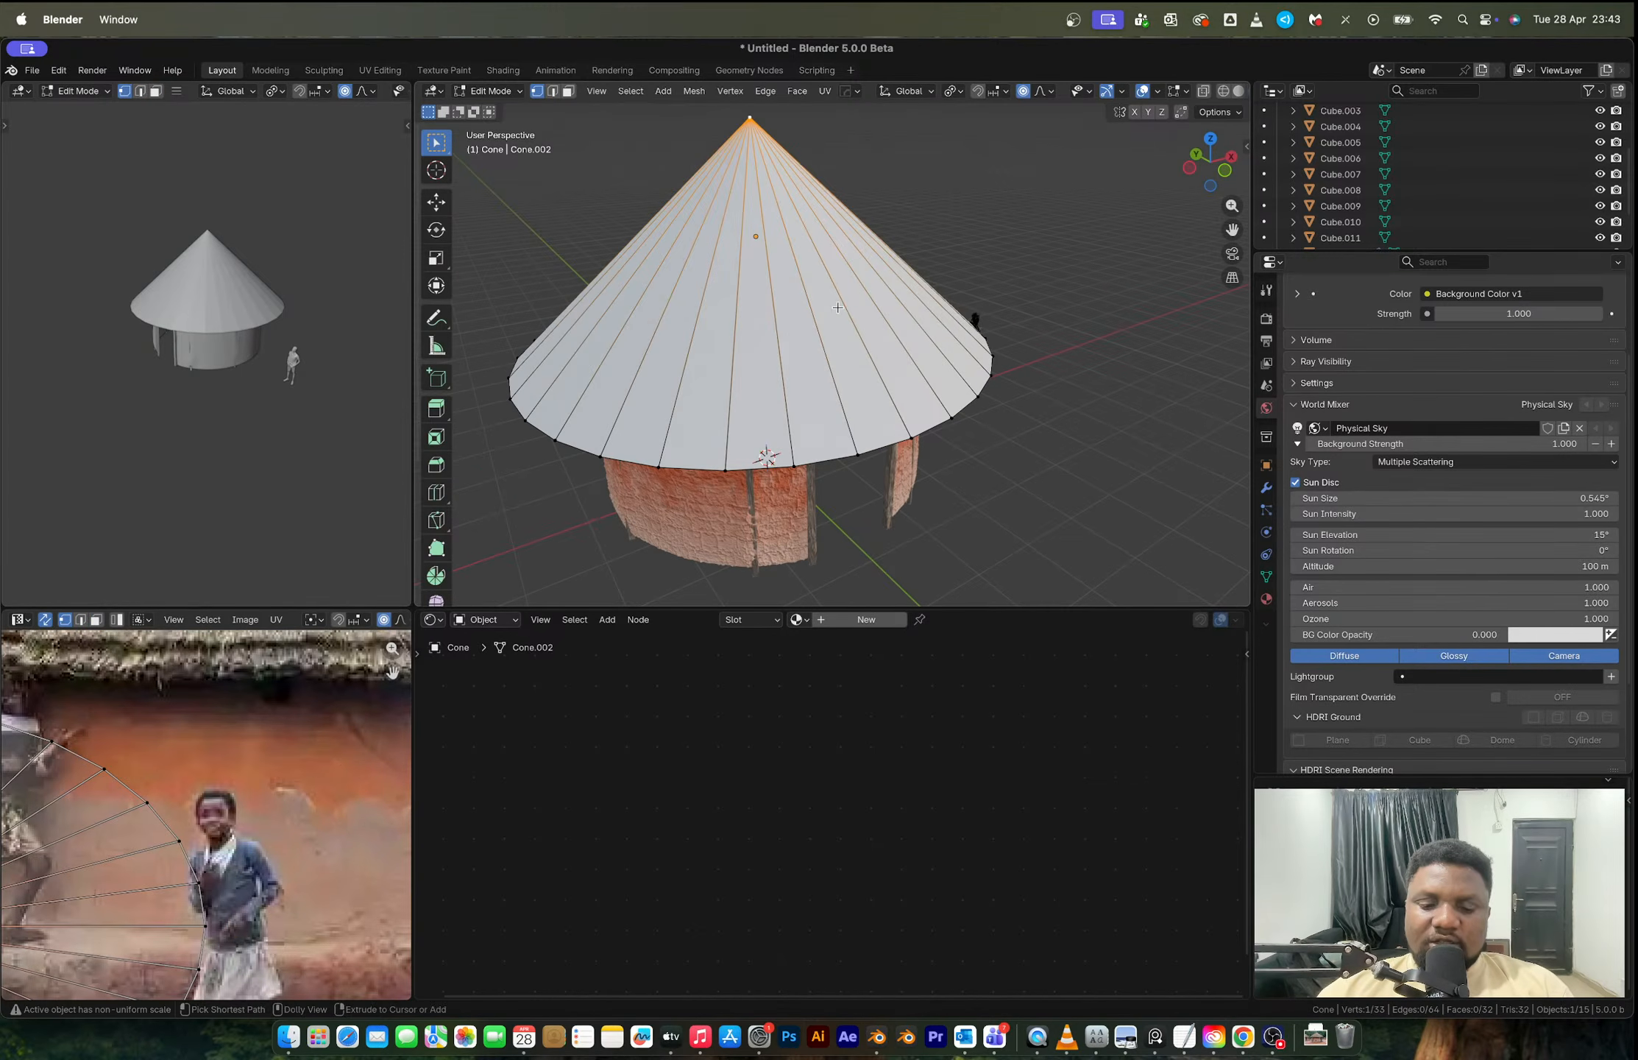
{"action": "key", "text": "ctrl+shift+b"}
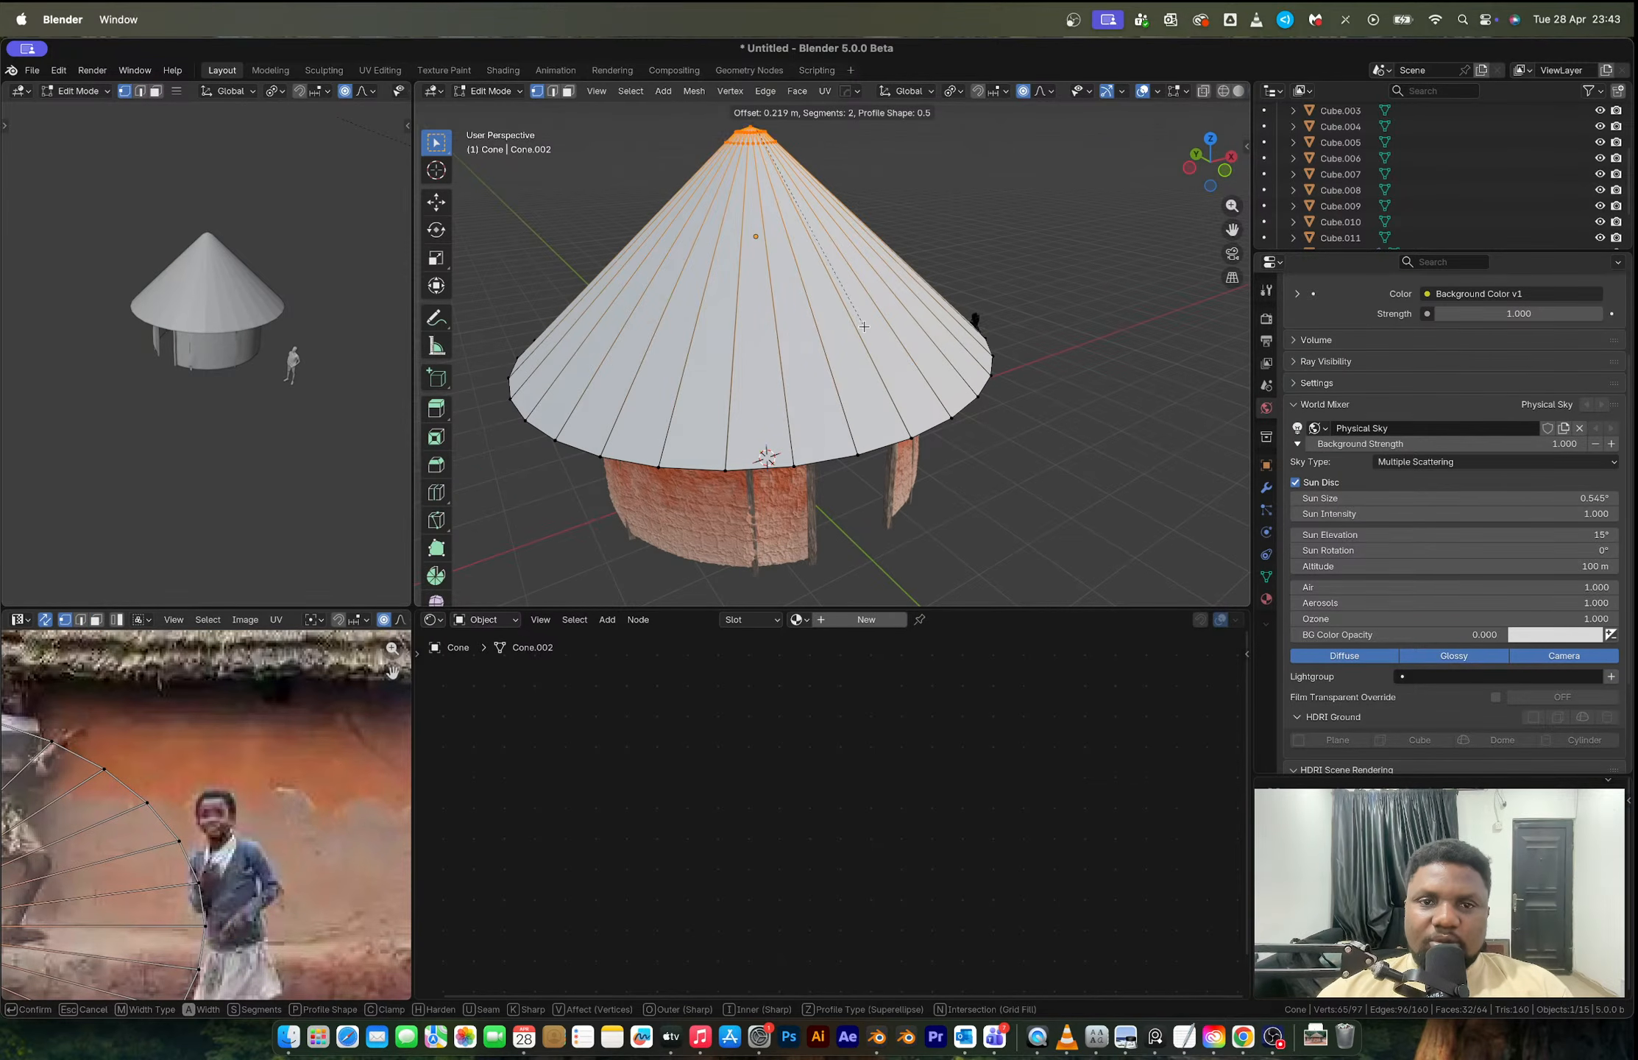
{"action": "left_click", "coordinate": [857, 316]}
Step: Add six evenly spaced horizontal loop cuts around the roof cone and return to Object Mode
{"action": "key", "text": "ctrl+r"}
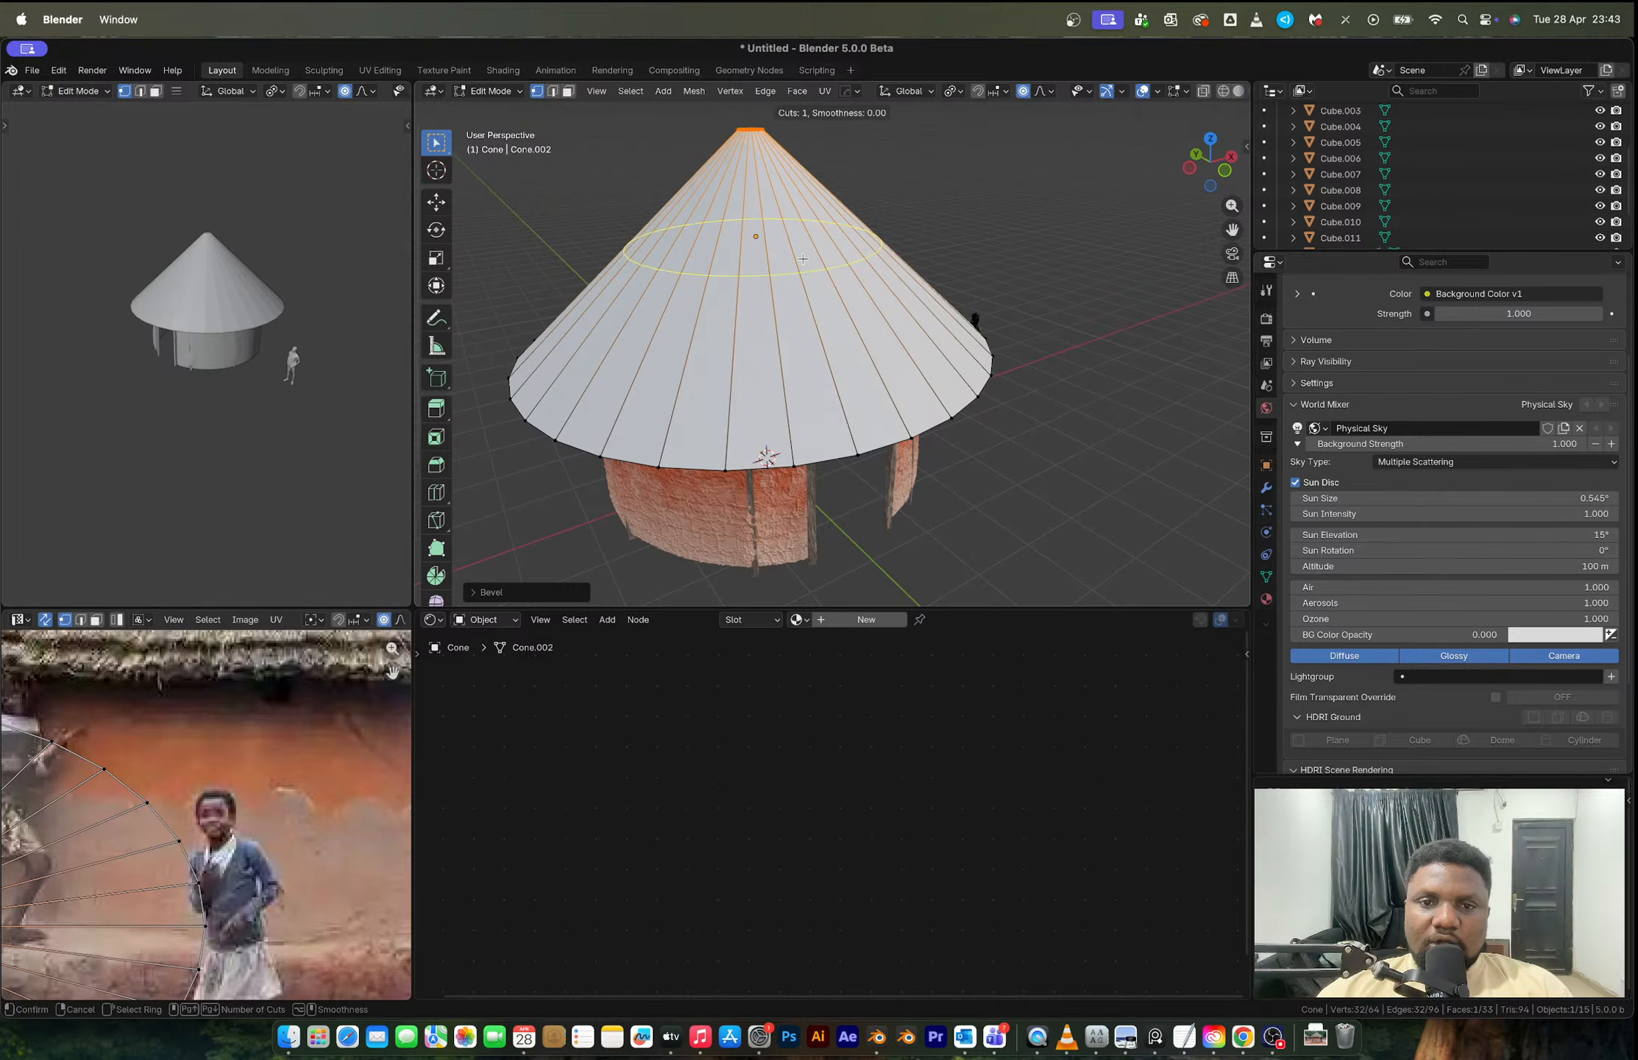
{"action": "scroll", "coordinate": [802, 266], "scroll_direction": "up", "scroll_amount": 4}
{"action": "scroll", "coordinate": [802, 266], "scroll_direction": "up", "scroll_amount": 1}
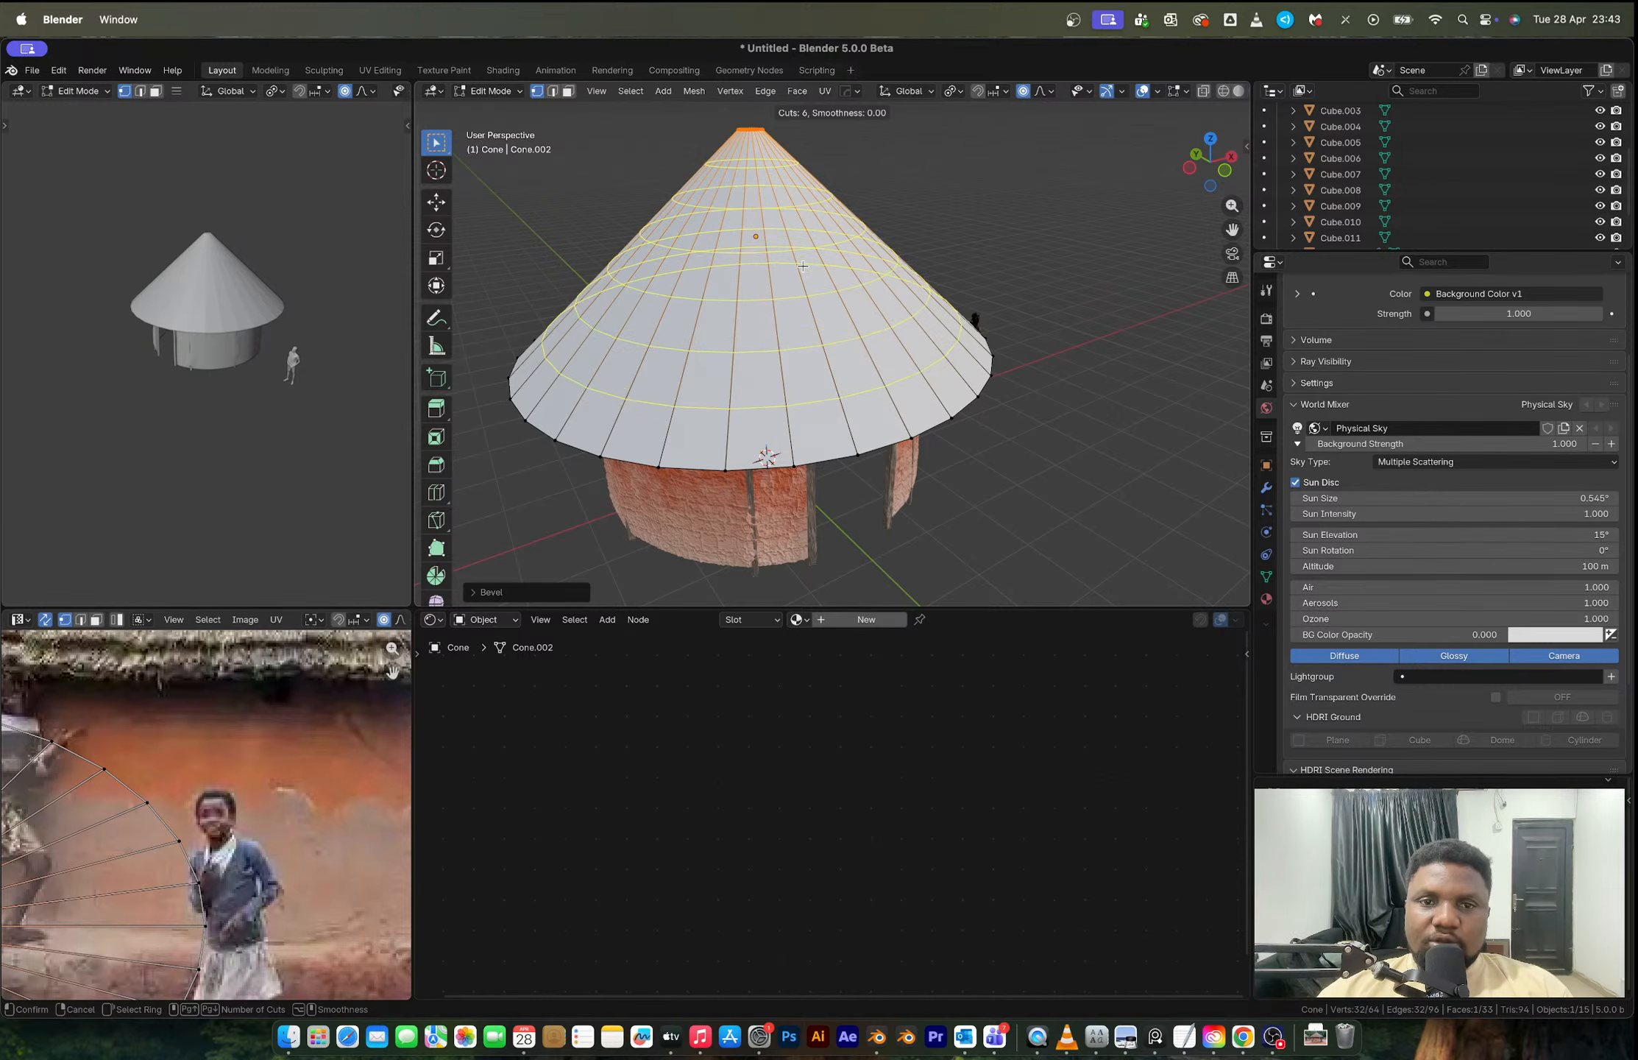
{"action": "left_click", "coordinate": [802, 265]}
{"action": "middle_click_drag", "start_coordinate": [802, 266], "coordinate": [809, 309]}
{"action": "left_click", "coordinate": [870, 285]}
{"action": "key", "text": "Tab"}
{"action": "scroll", "coordinate": [240, 810], "scroll_direction": "down", "scroll_amount": 3}
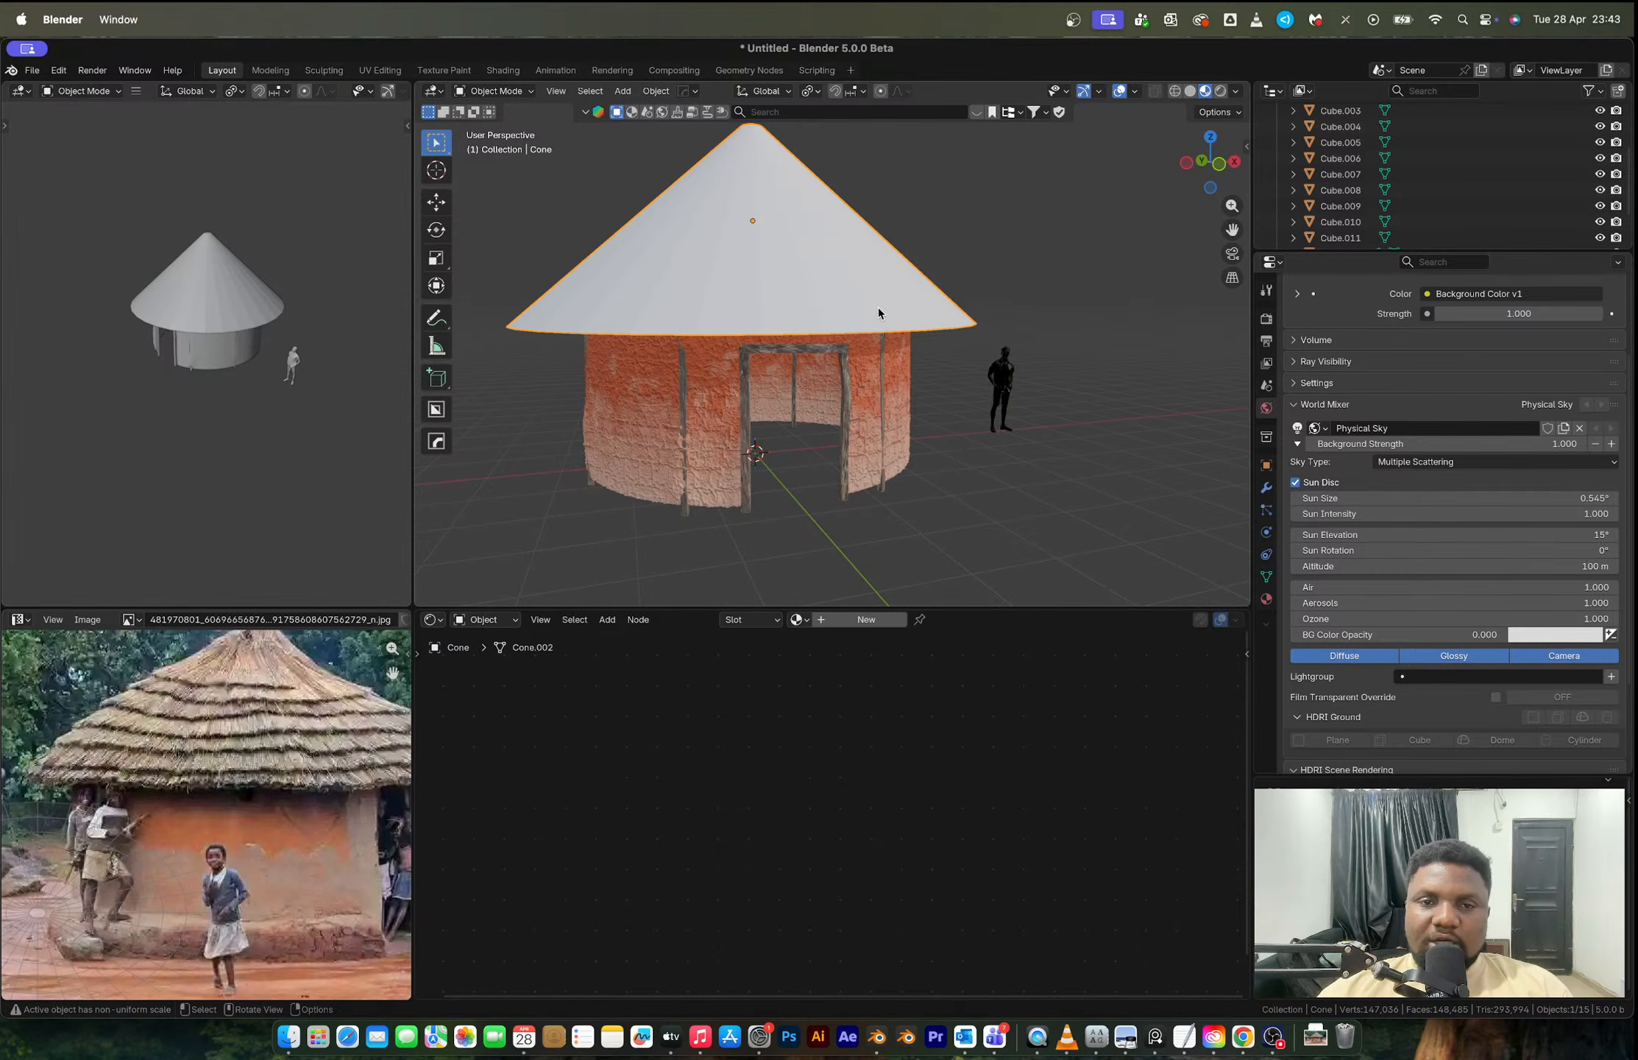
Step: Lower the roof cone slightly along Z so it sits closer on the wall's upper edge
{"action": "scroll", "coordinate": [872, 317], "scroll_direction": "up", "scroll_amount": 1}
{"action": "scroll", "coordinate": [276, 778], "scroll_direction": "up", "scroll_amount": 1}
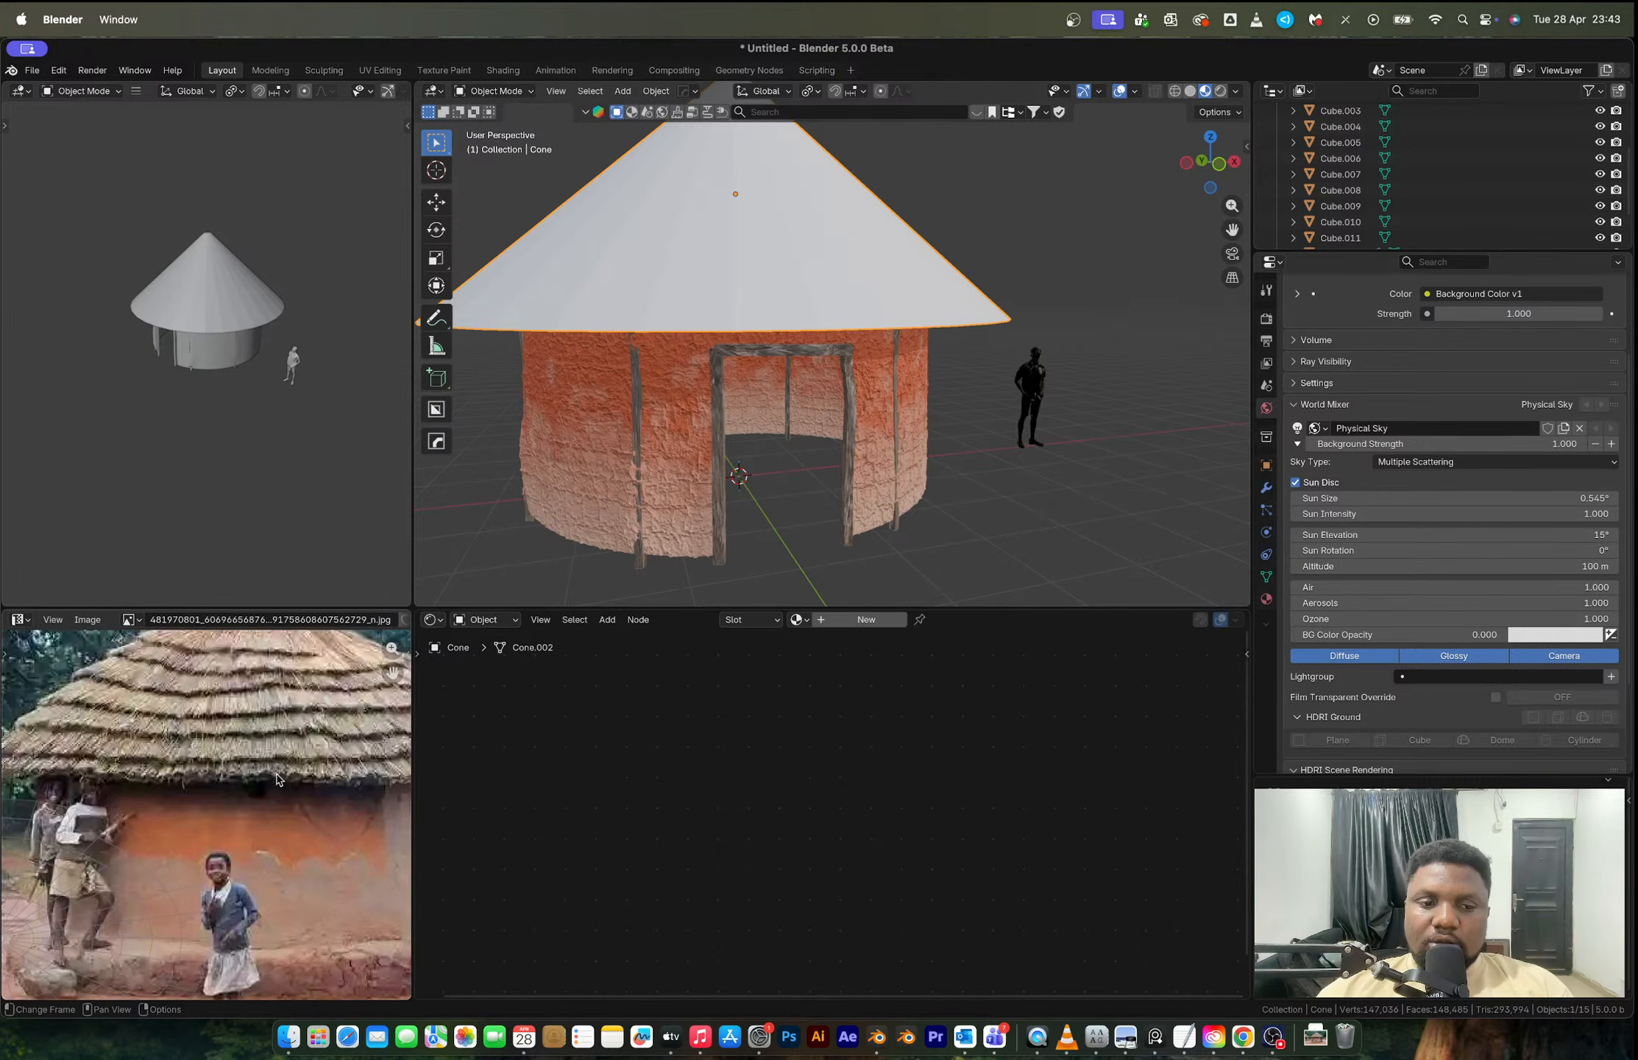
{"action": "middle_click_drag", "start_coordinate": [878, 303], "coordinate": [856, 339]}
{"action": "key", "text": "s"}
{"action": "key", "text": "z"}
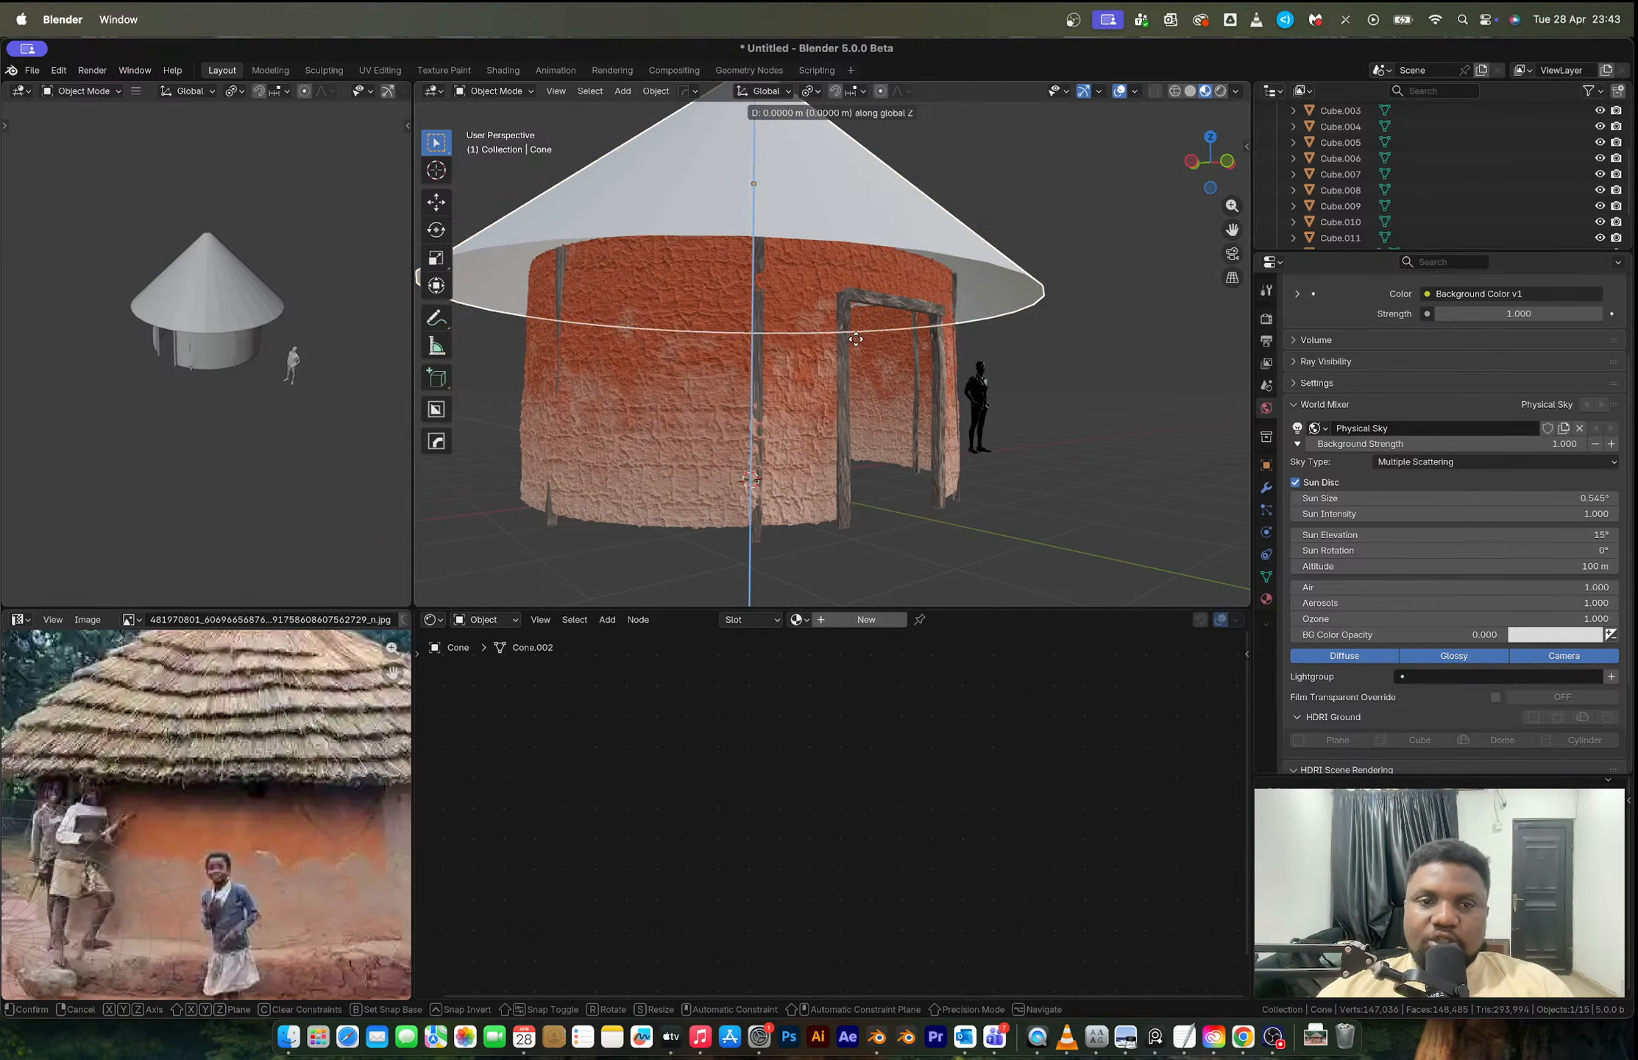
{"action": "left_click", "coordinate": [844, 261]}
Step: Try a random selection of edges starting from the roof's lower rim loop in Edit Mode
{"action": "key", "text": "Tab"}
{"action": "key", "text": "2"}
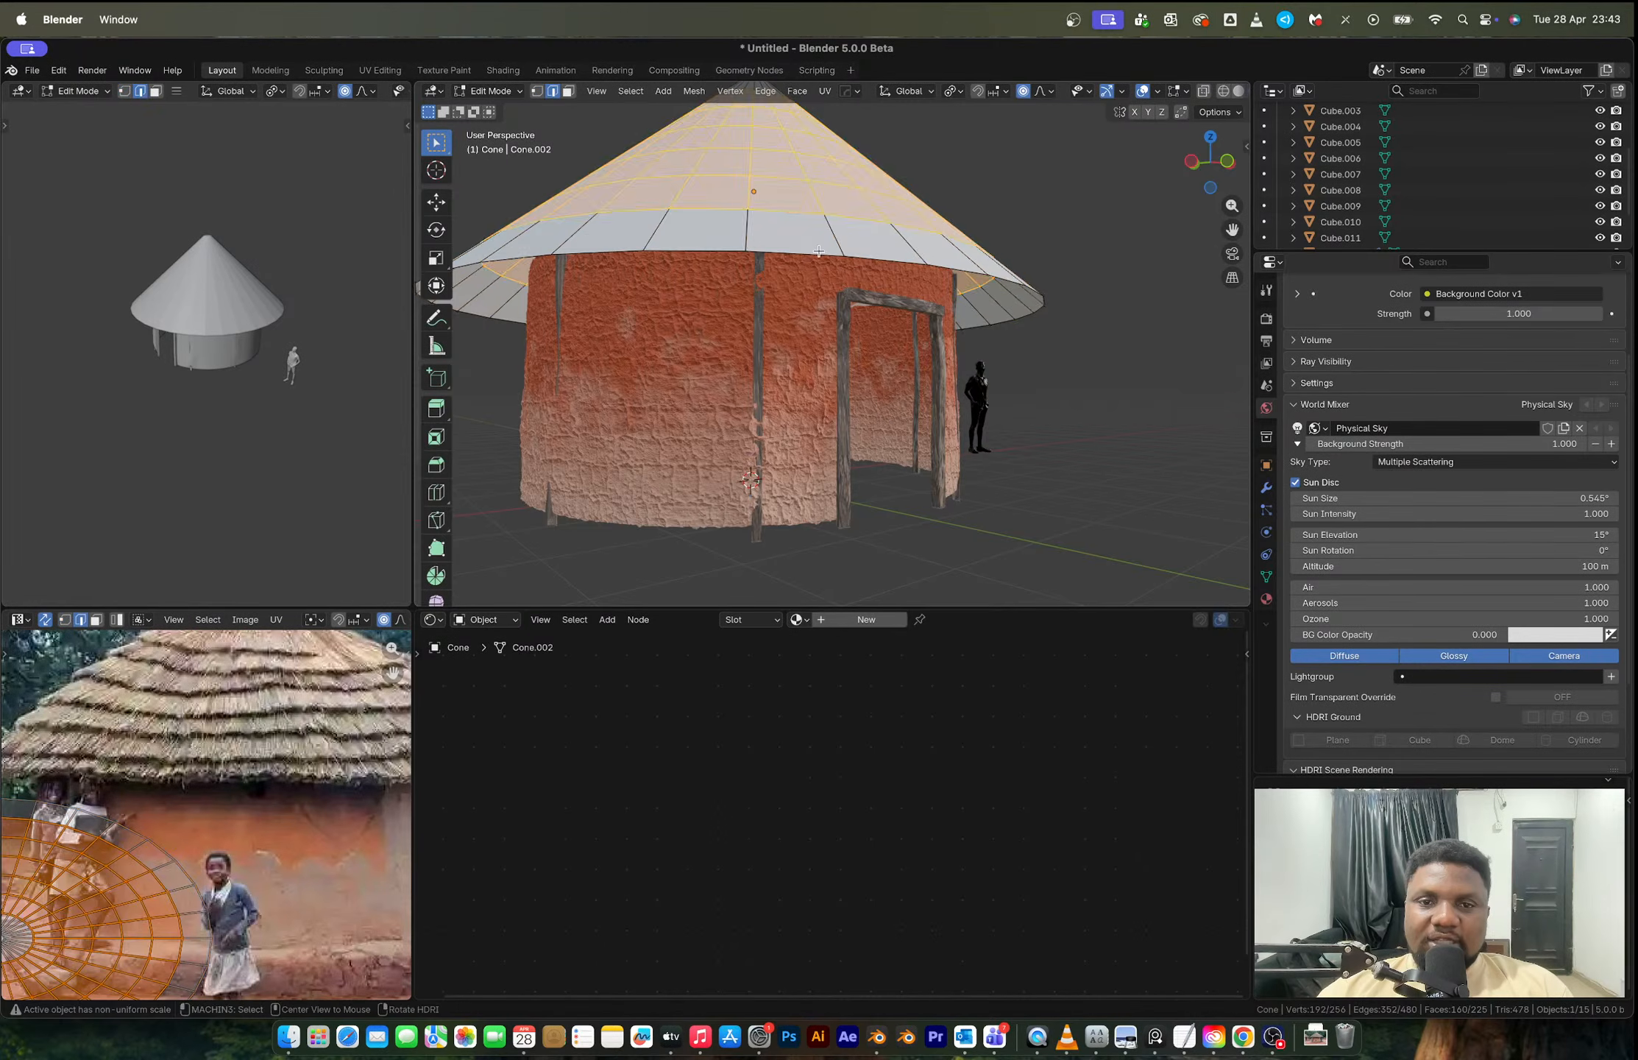
{"action": "left_click", "coordinate": [844, 261], "text": "alt"}
{"action": "middle_click_drag", "start_coordinate": [844, 261], "coordinate": [931, 324]}
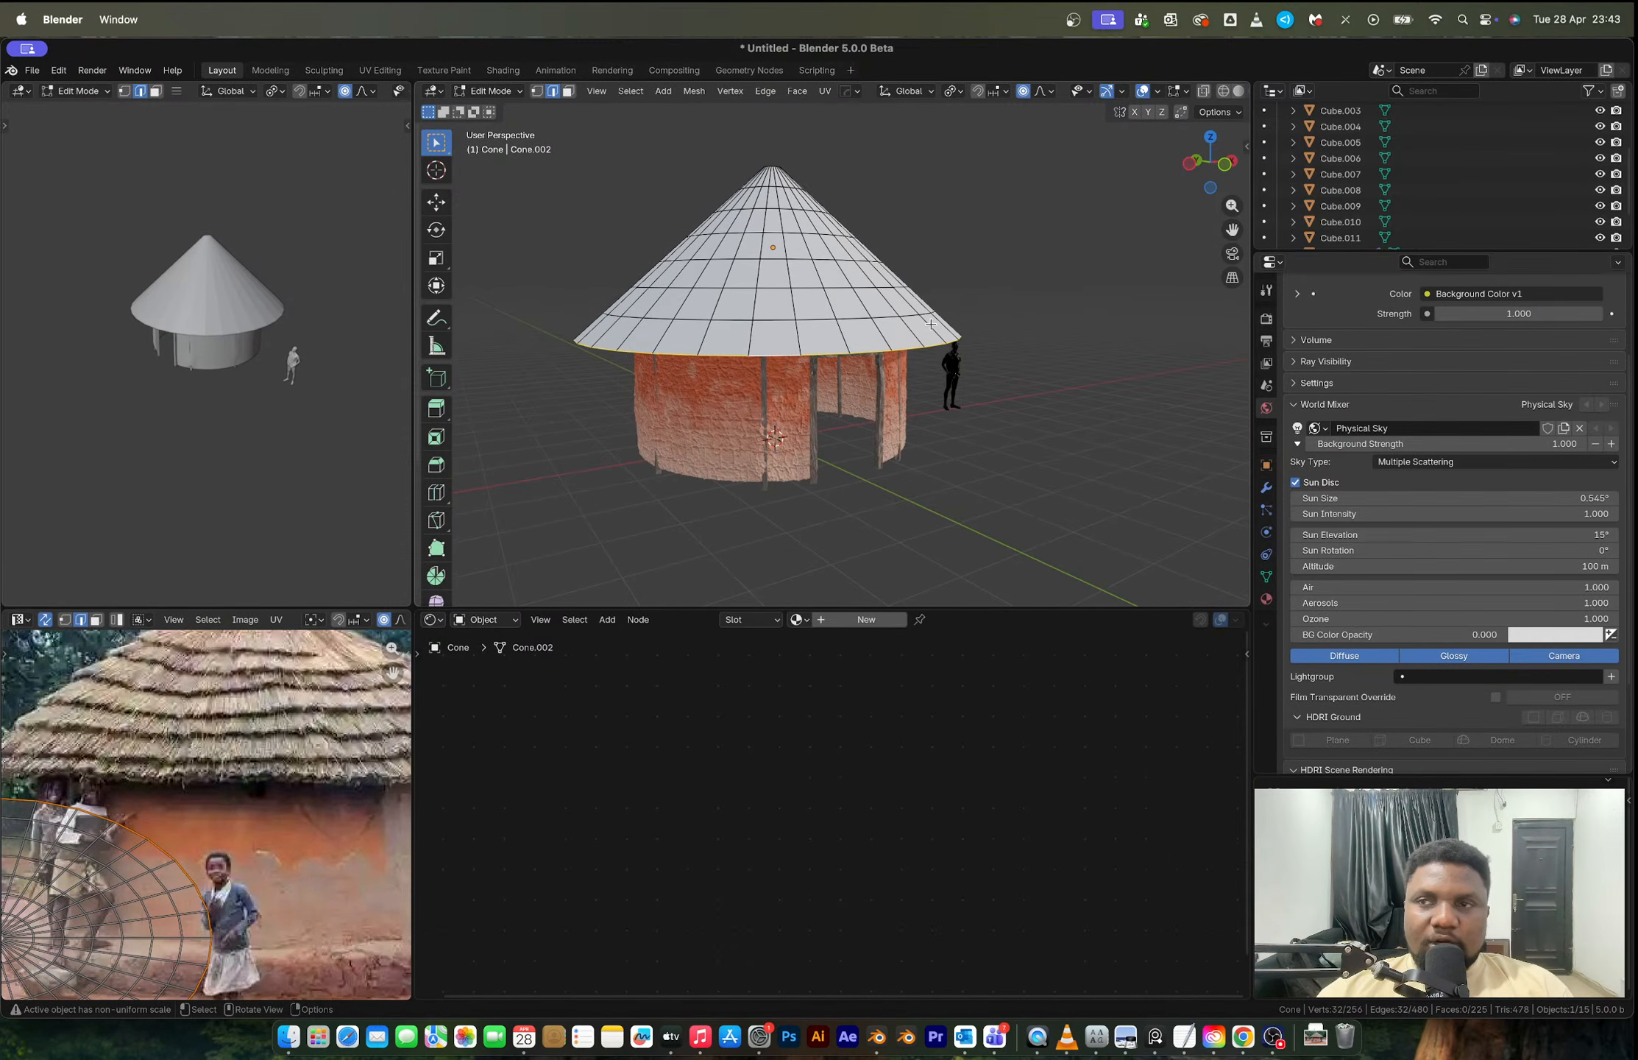
{"action": "left_click", "coordinate": [631, 90]}
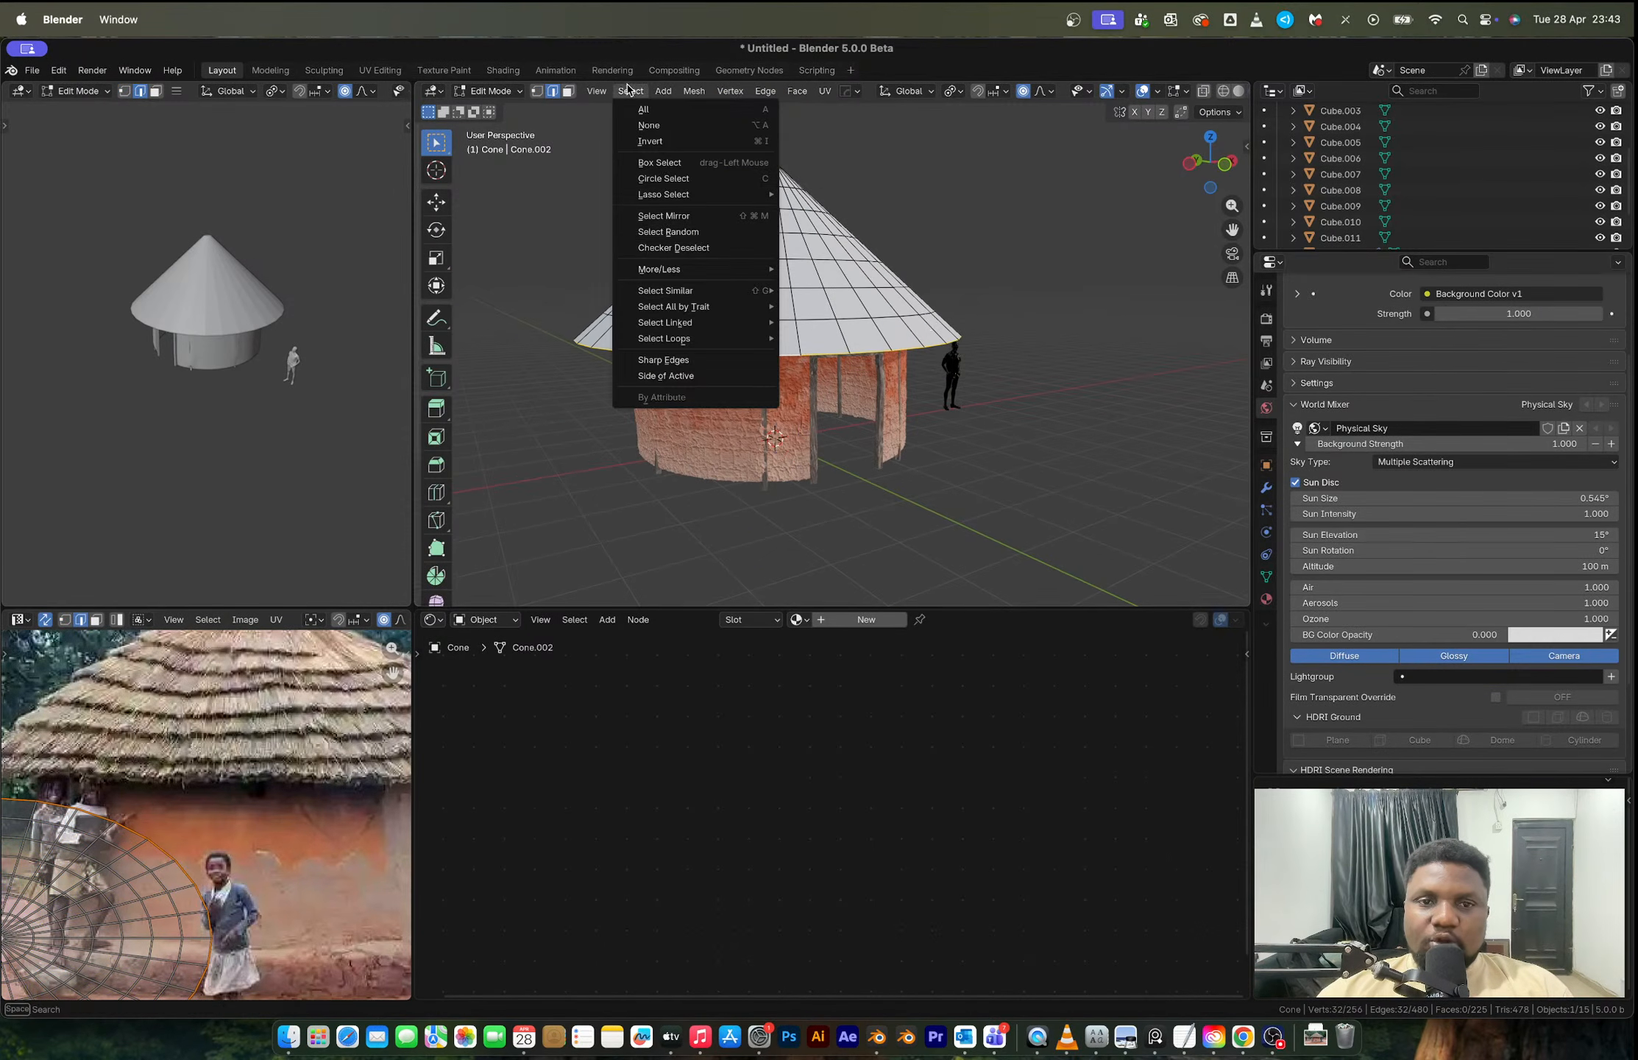
{"action": "left_click", "coordinate": [705, 232]}
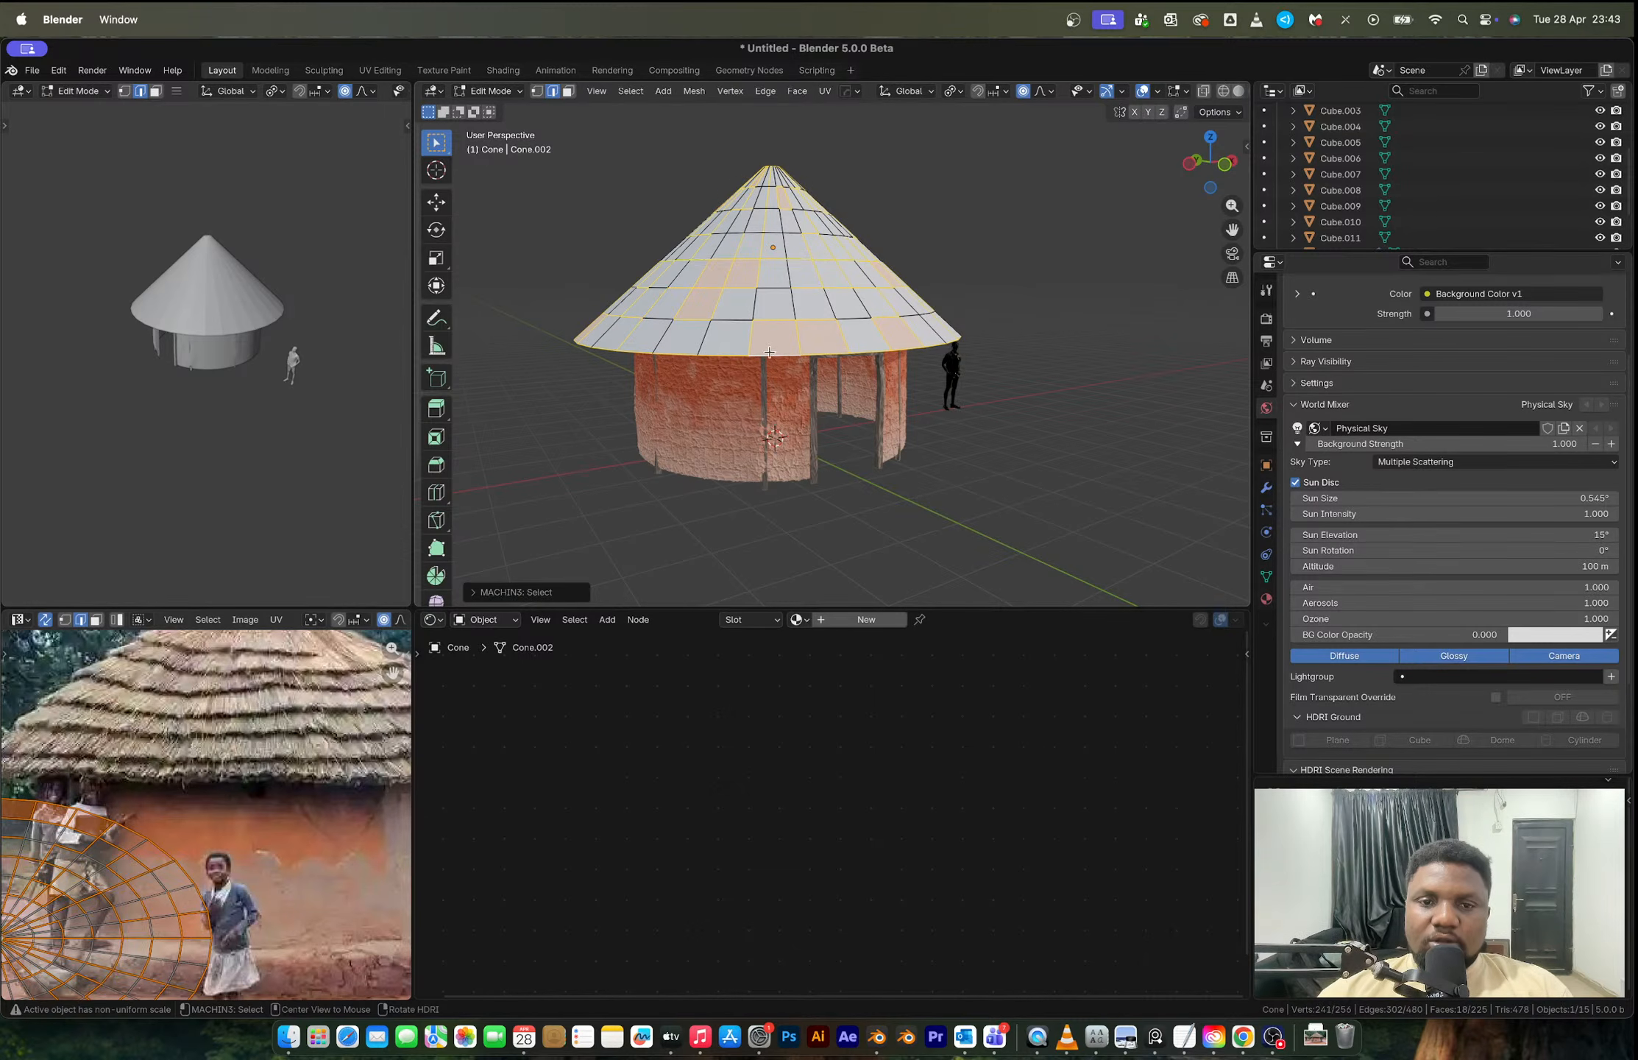
{"action": "key", "text": "1"}
{"action": "left_click", "coordinate": [769, 353], "text": "alt"}
{"action": "key", "text": "Tab"}
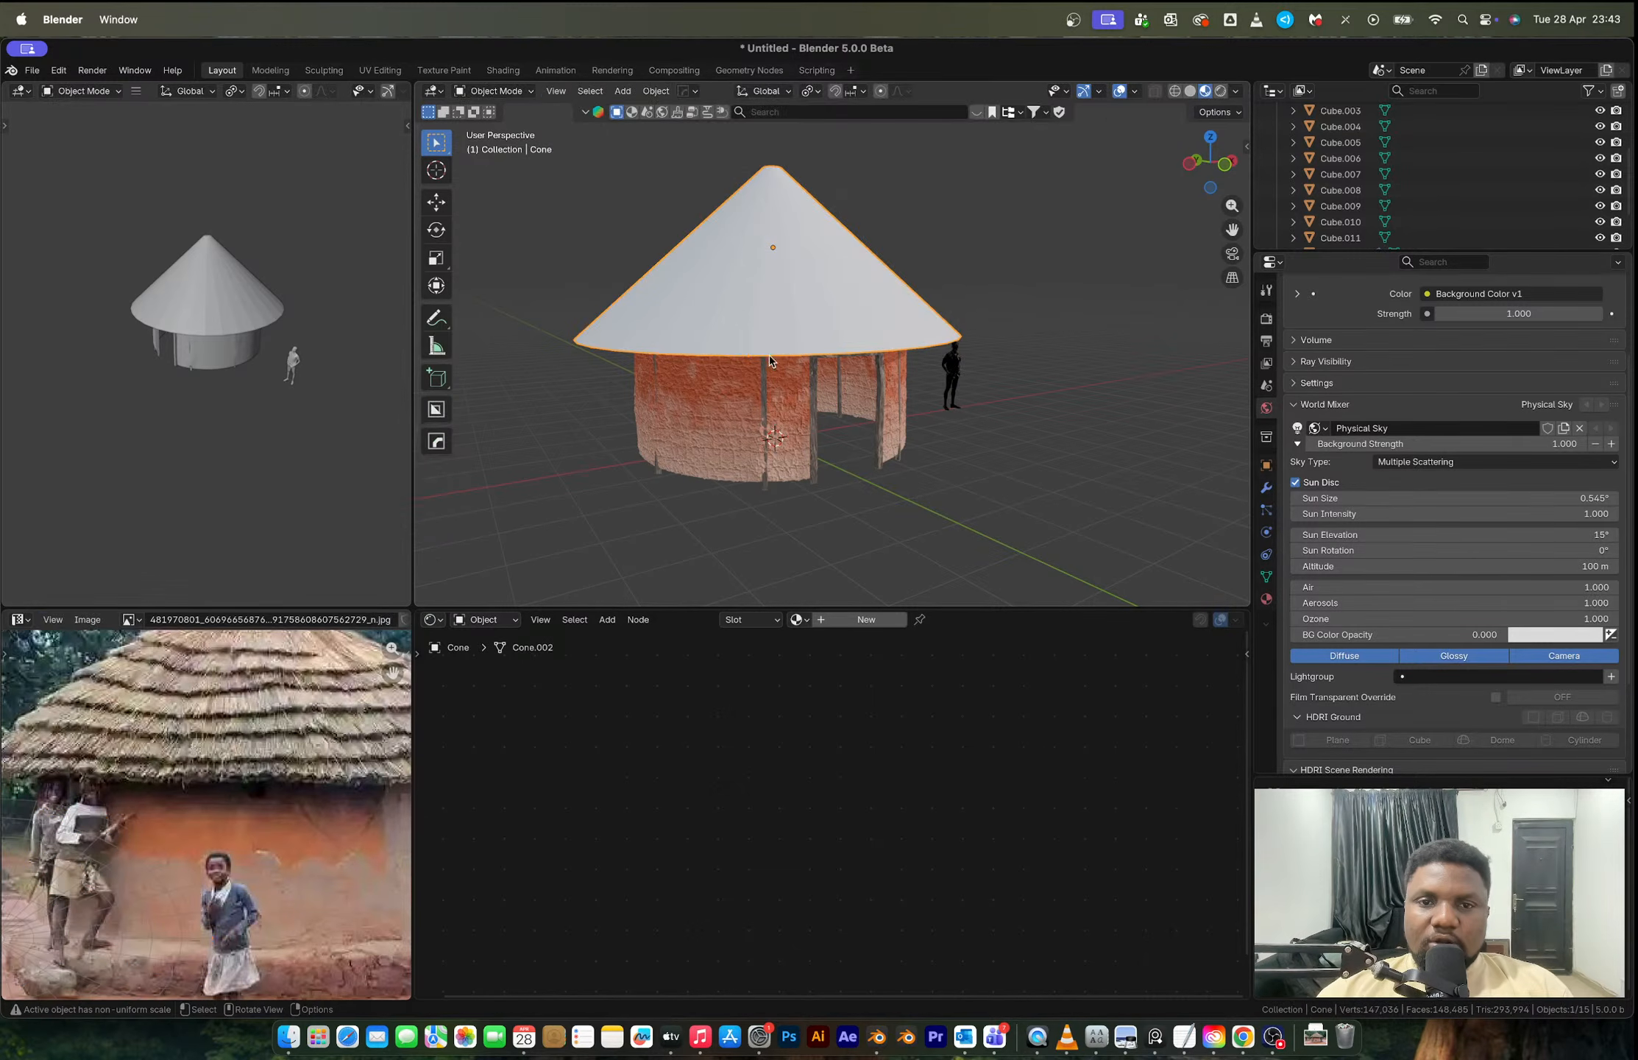
Step: Add a Catmull-Clark Subdivision modifier at viewport level 1 to the roof cone and apply it
{"action": "middle_click_drag", "start_coordinate": [795, 224], "coordinate": [765, 250]}
{"action": "key", "text": "Tab"}
{"action": "scroll", "coordinate": [770, 232], "scroll_direction": "up", "scroll_amount": 1}
{"action": "key", "text": "ctrl+1"}
{"action": "key", "text": "Tab"}
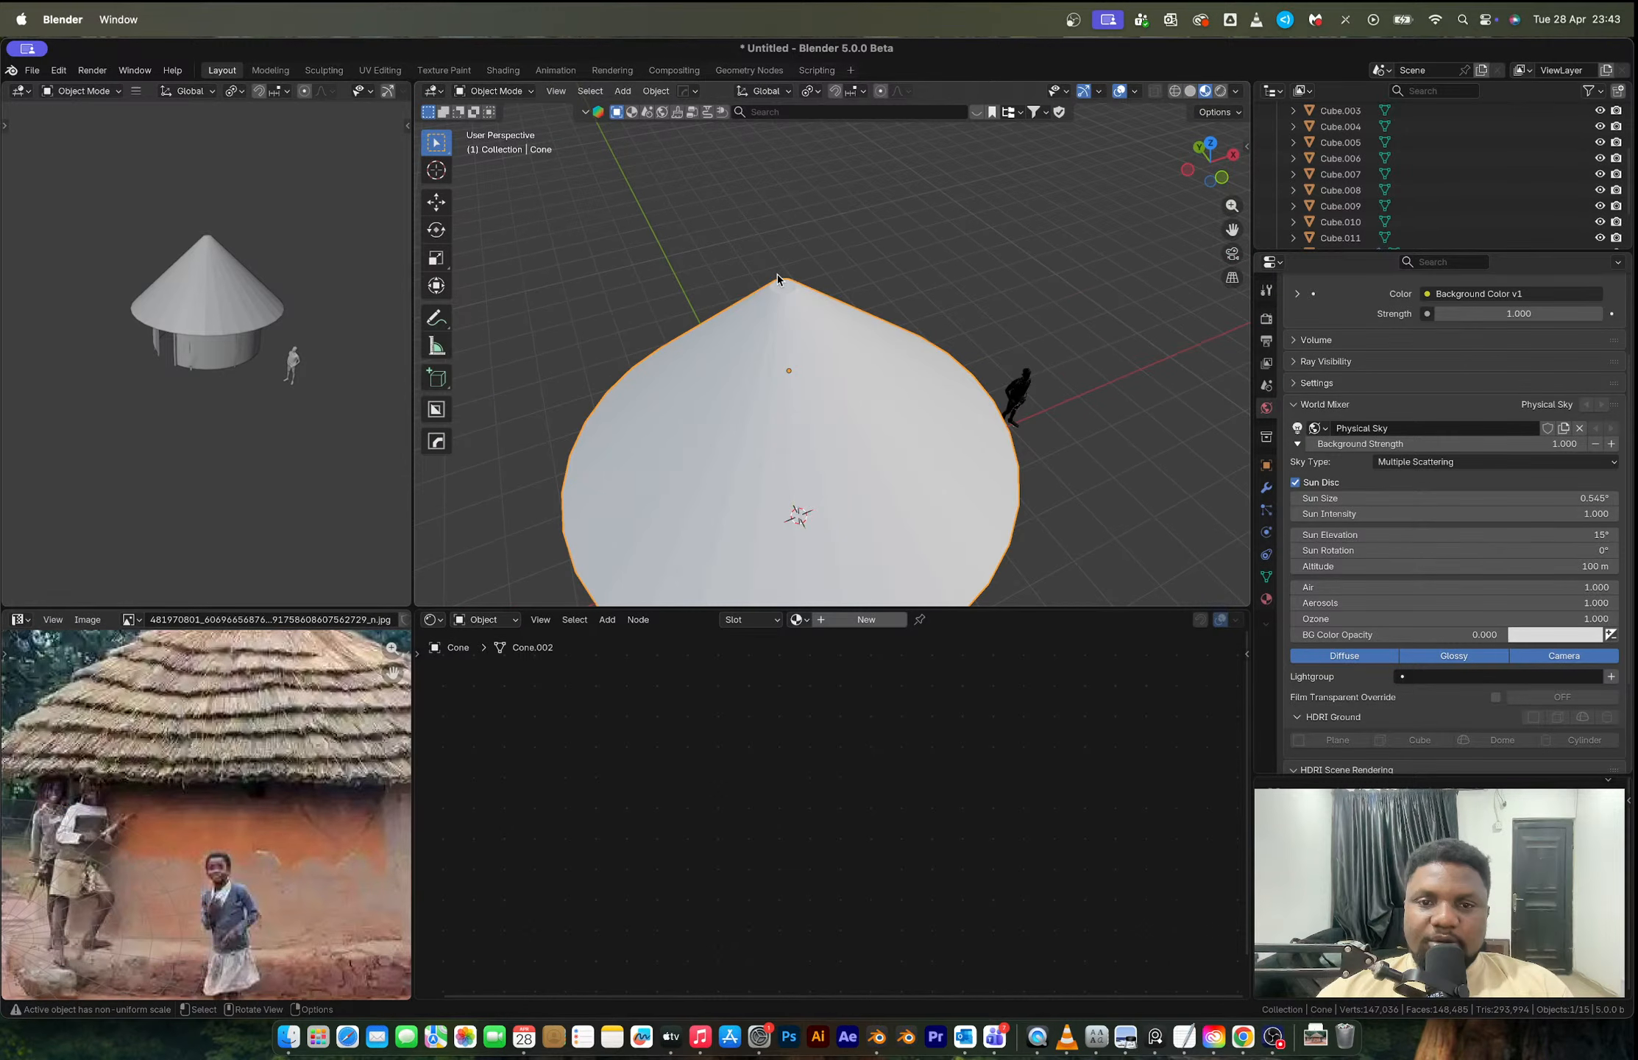
{"action": "key", "text": "ctrl+2"}
{"action": "left_click", "coordinate": [1266, 577]}
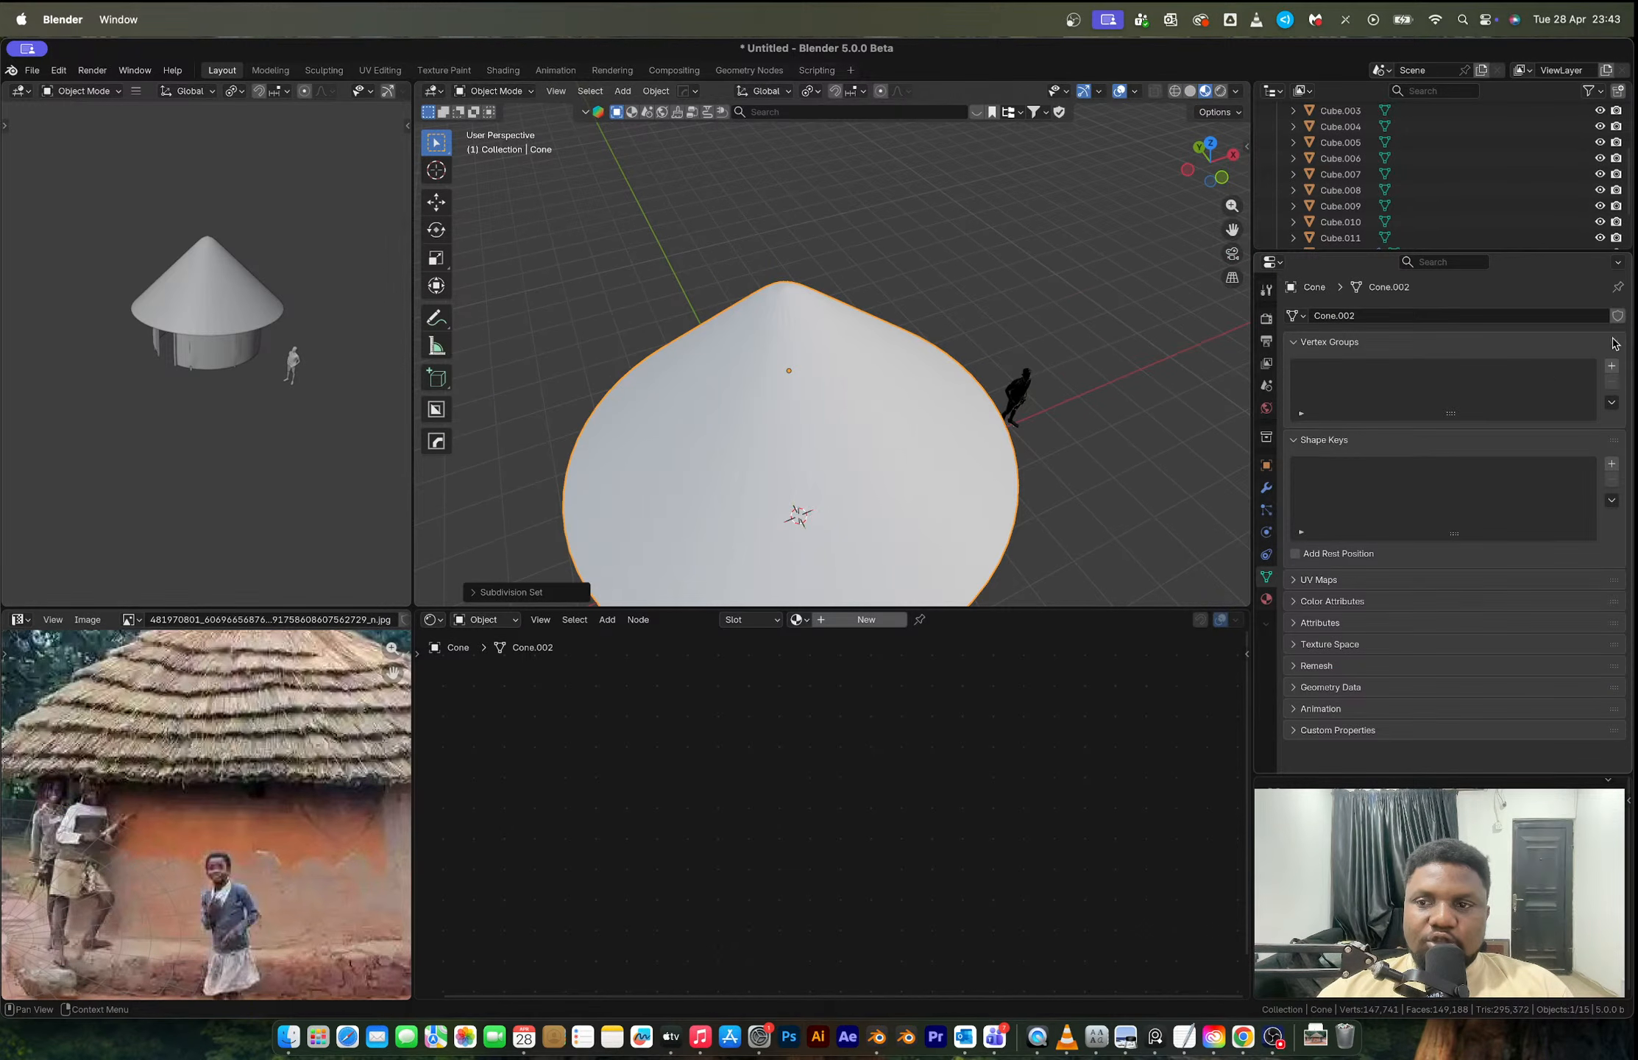
{"action": "left_click", "coordinate": [1266, 487]}
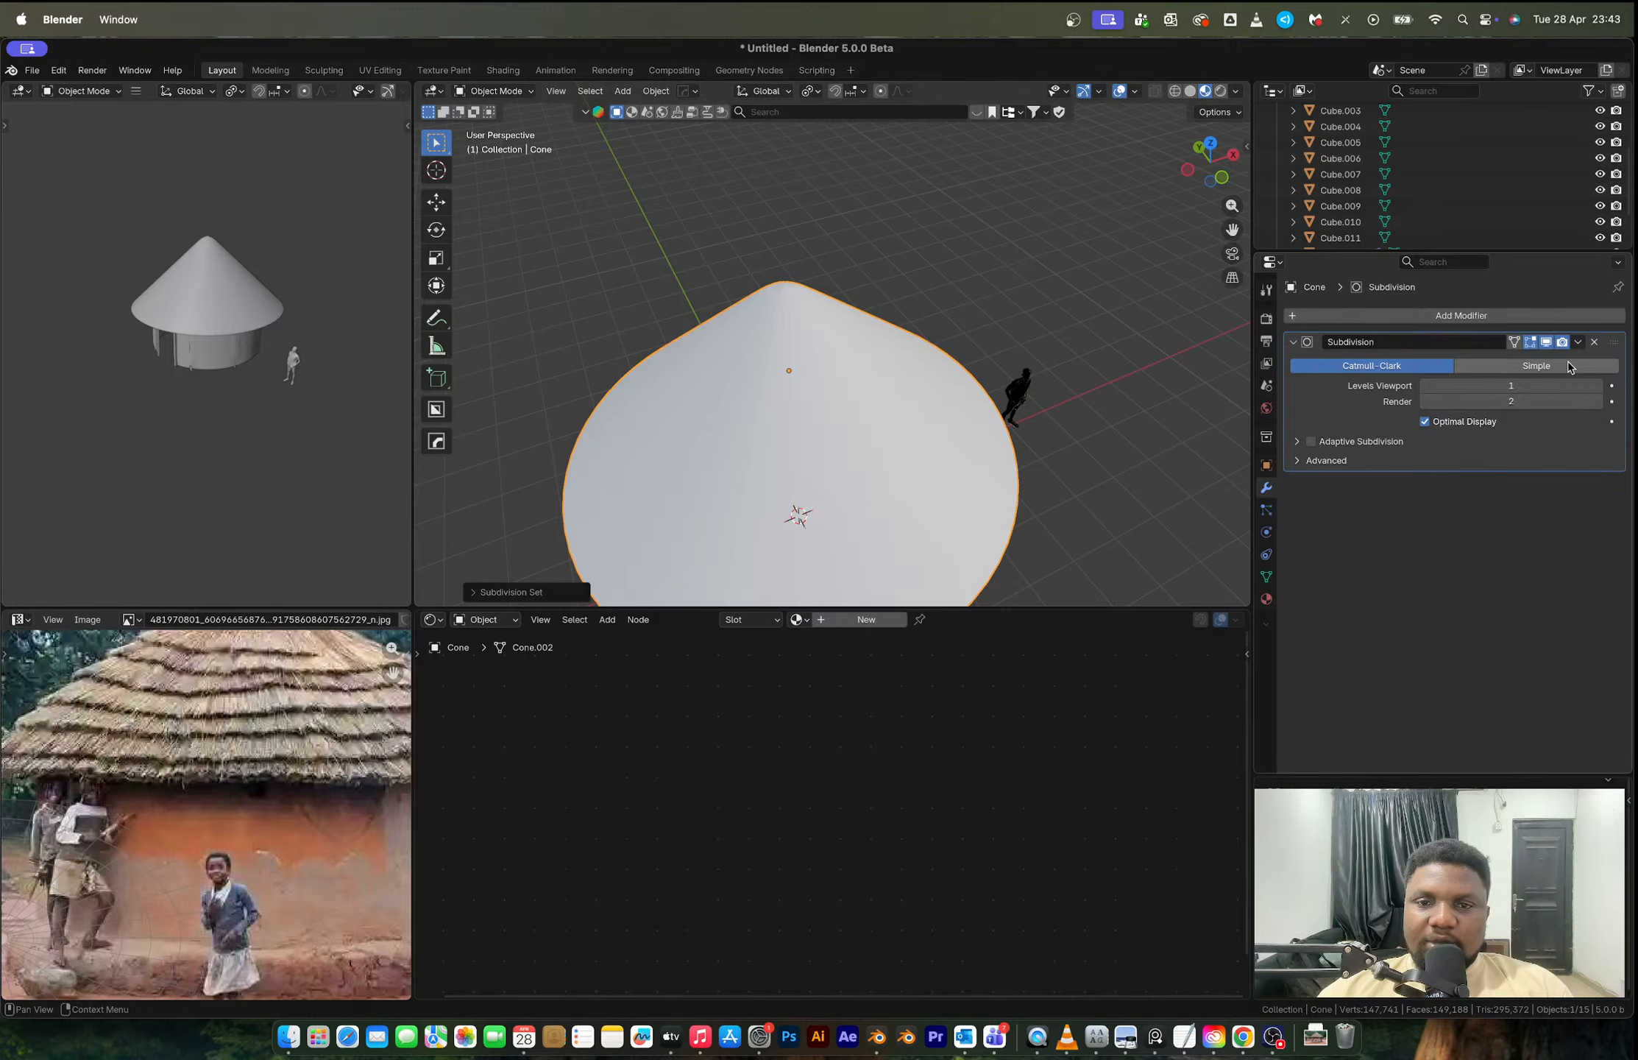
{"action": "key", "text": "ctrl+a"}
{"action": "key", "text": "Tab"}
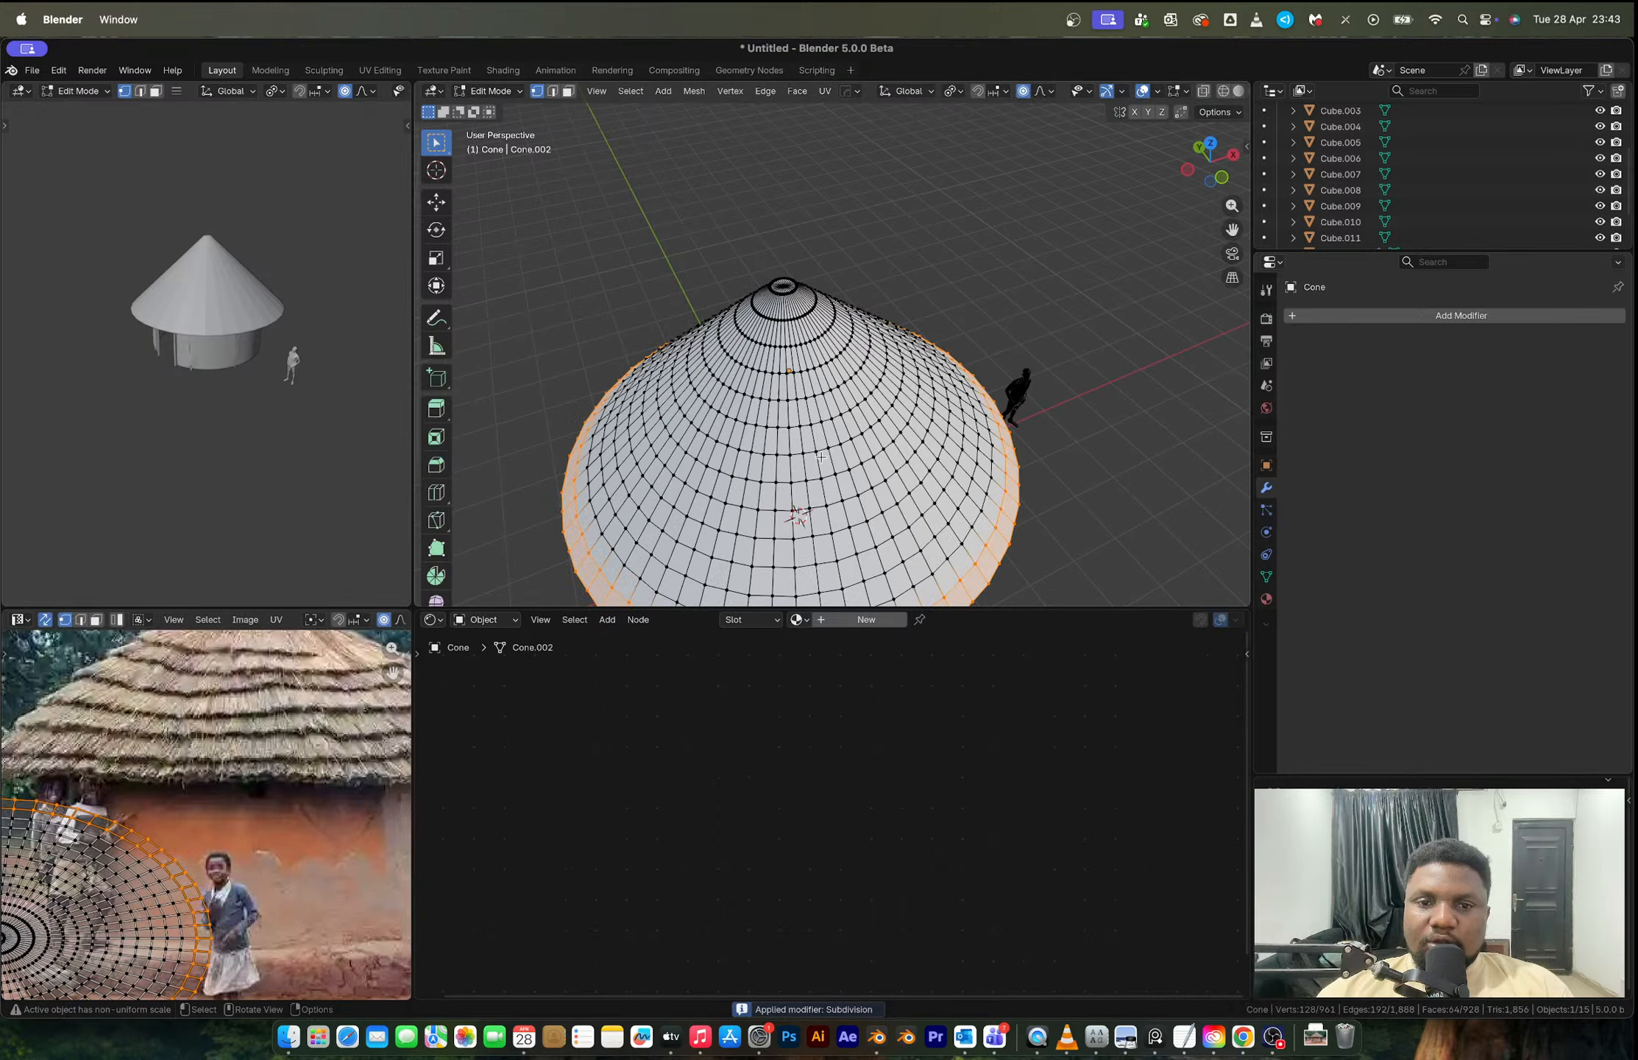
Step: Apply Shade Auto Smooth to the roof cone in Object Mode
{"action": "key", "text": "Tab"}
{"action": "right_click", "coordinate": [852, 403]}
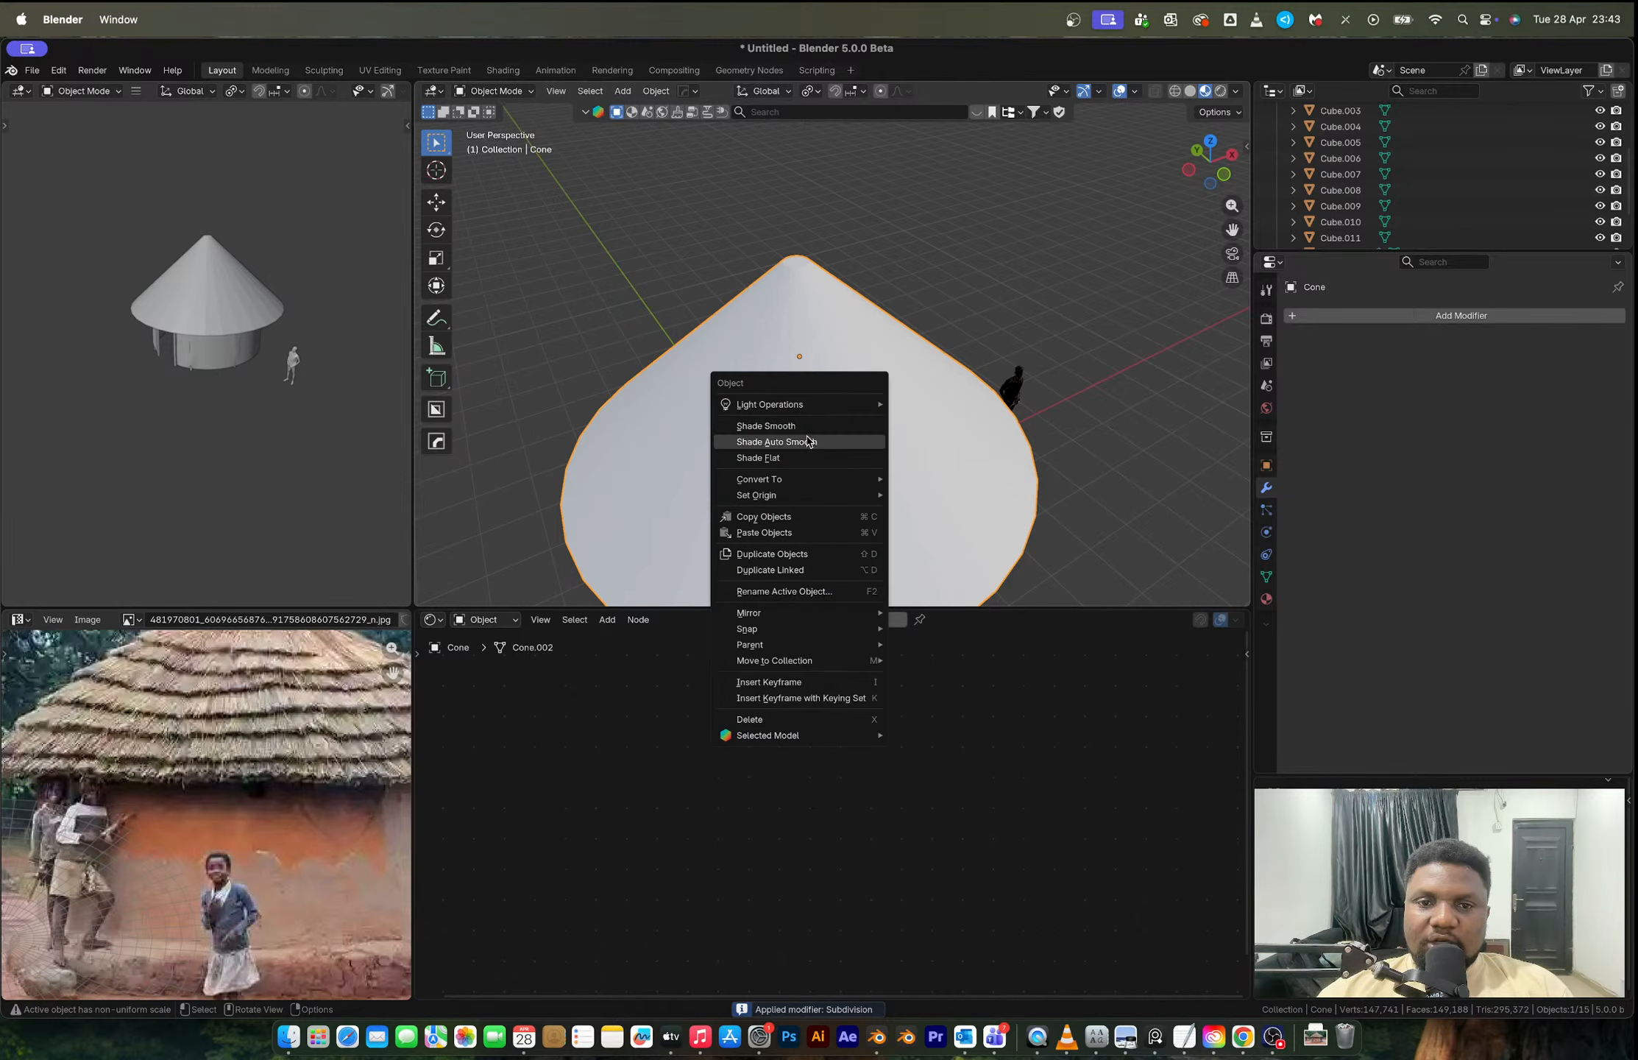
{"action": "left_click", "coordinate": [807, 440]}
{"action": "middle_click_drag", "start_coordinate": [920, 366], "coordinate": [911, 307]}
Step: Try Select Random in vertex mode with the subdivided roof's lower rim loop selected
{"action": "key", "text": "Tab"}
{"action": "left_click", "coordinate": [837, 387], "text": "alt"}
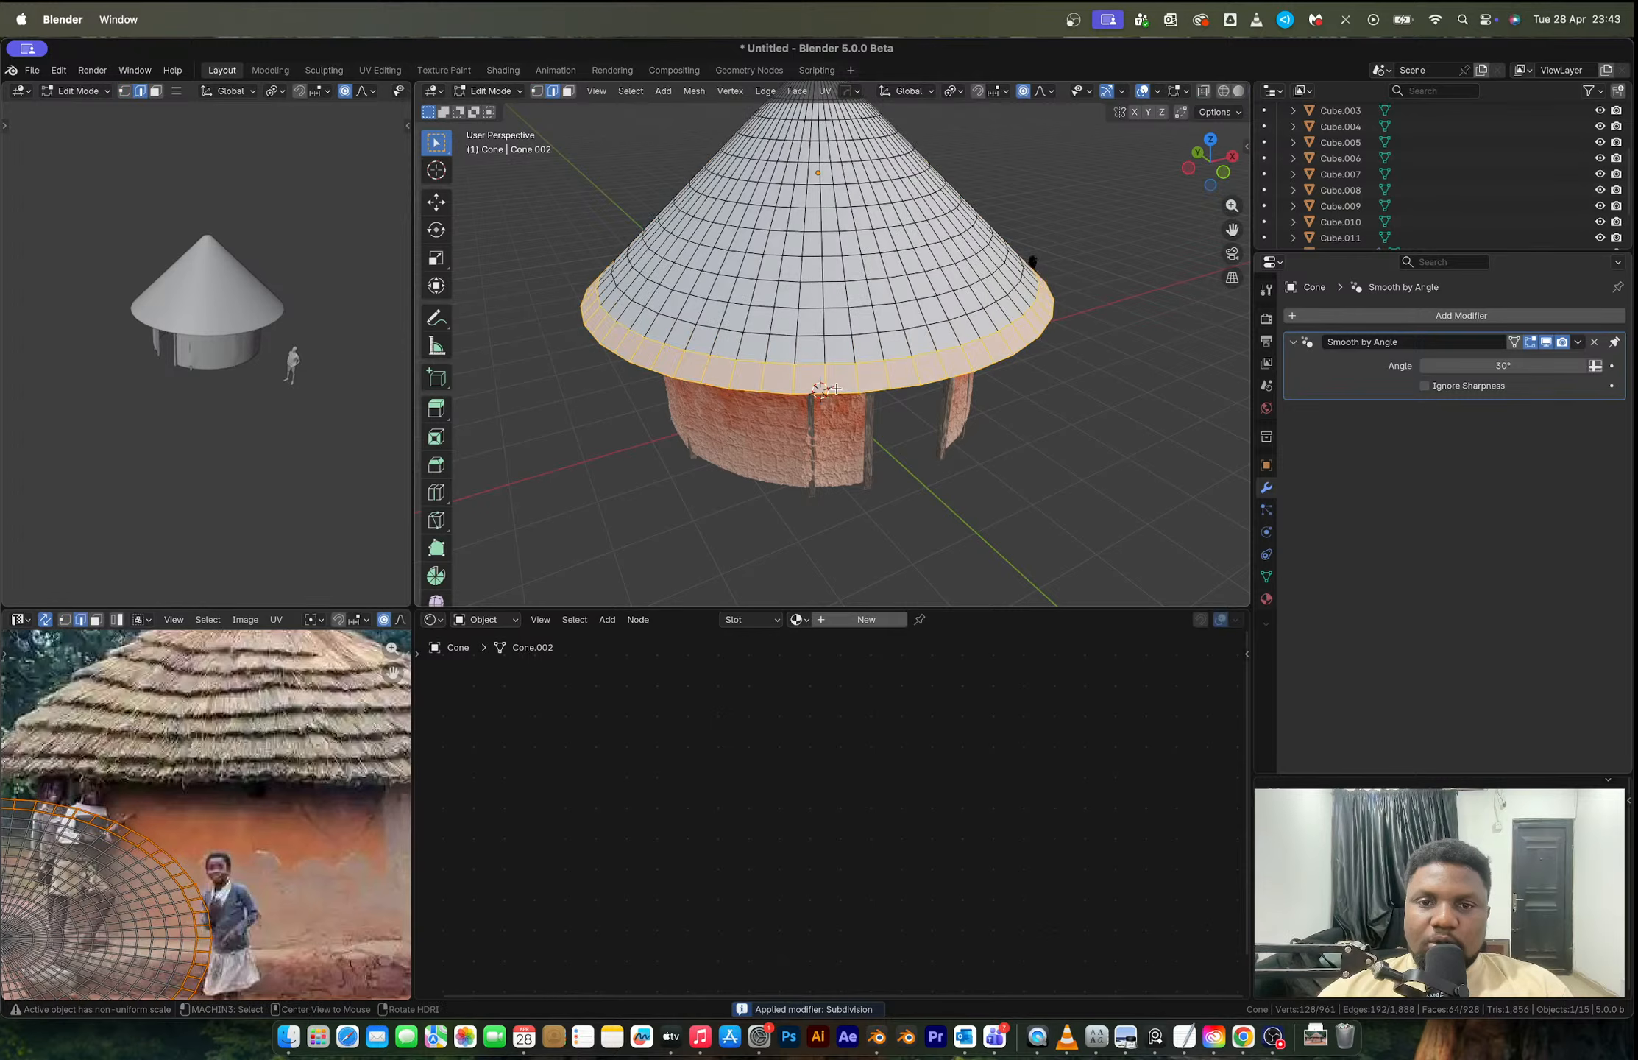
{"action": "left_click", "coordinate": [824, 389], "text": "alt"}
{"action": "key", "text": "1"}
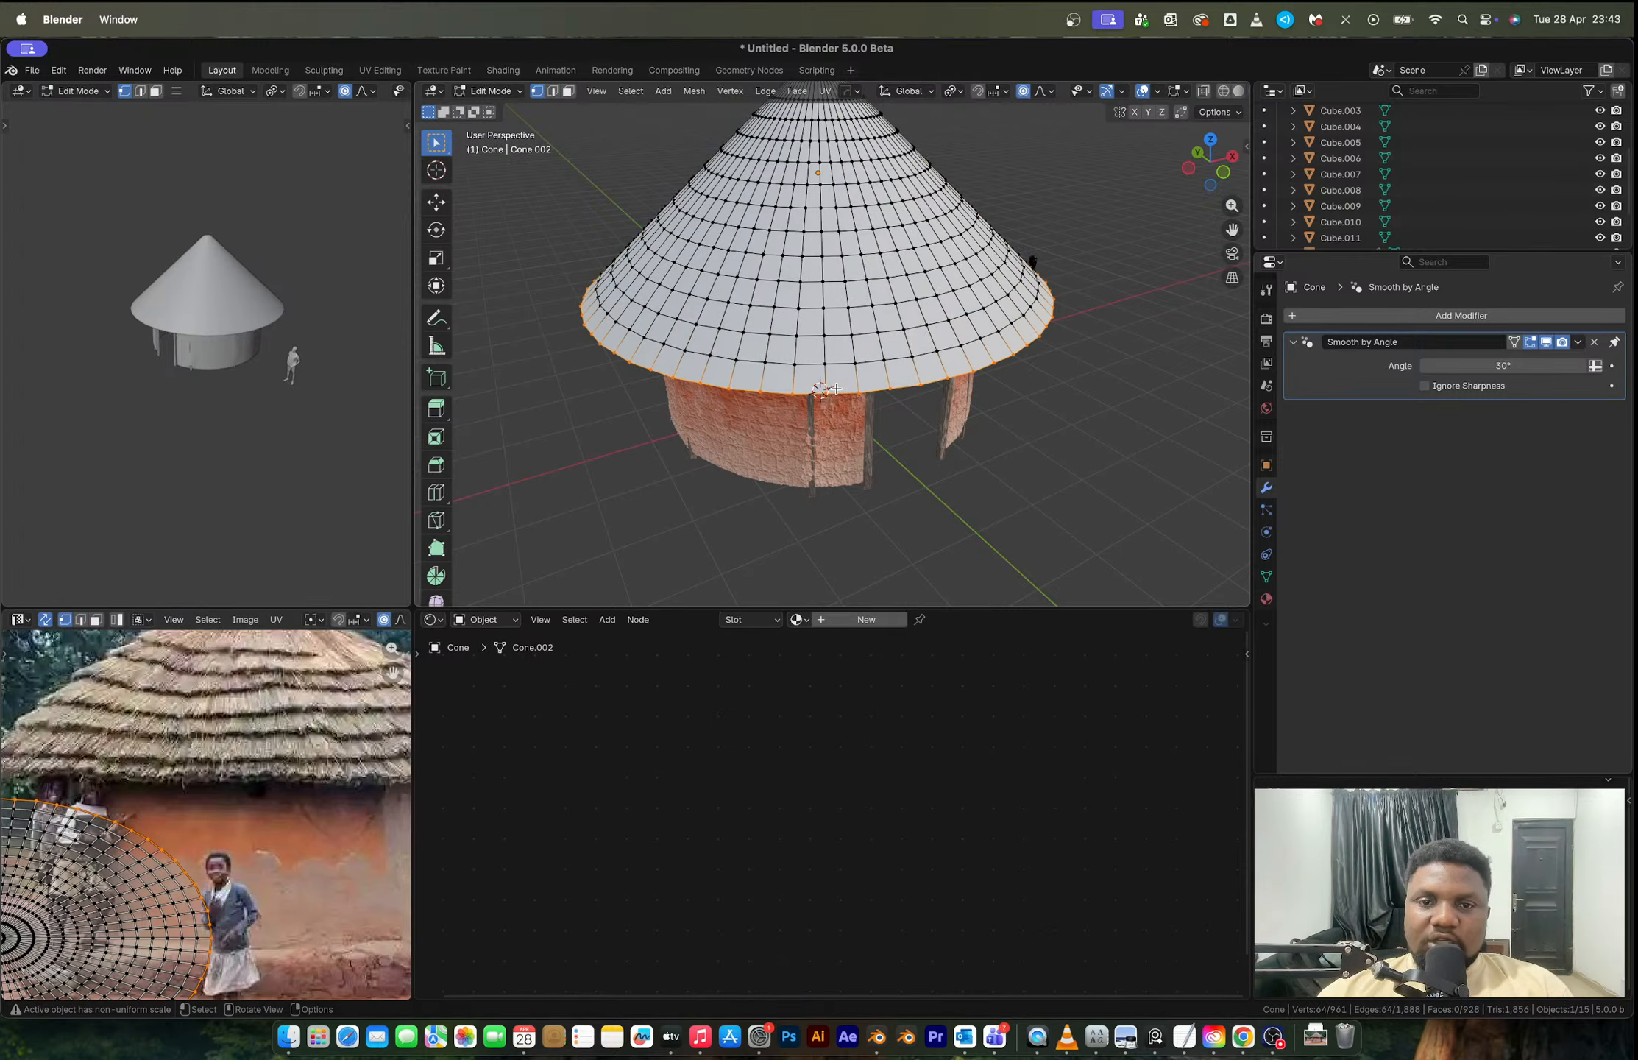
{"action": "left_click", "coordinate": [630, 91]}
{"action": "left_click", "coordinate": [677, 232]}
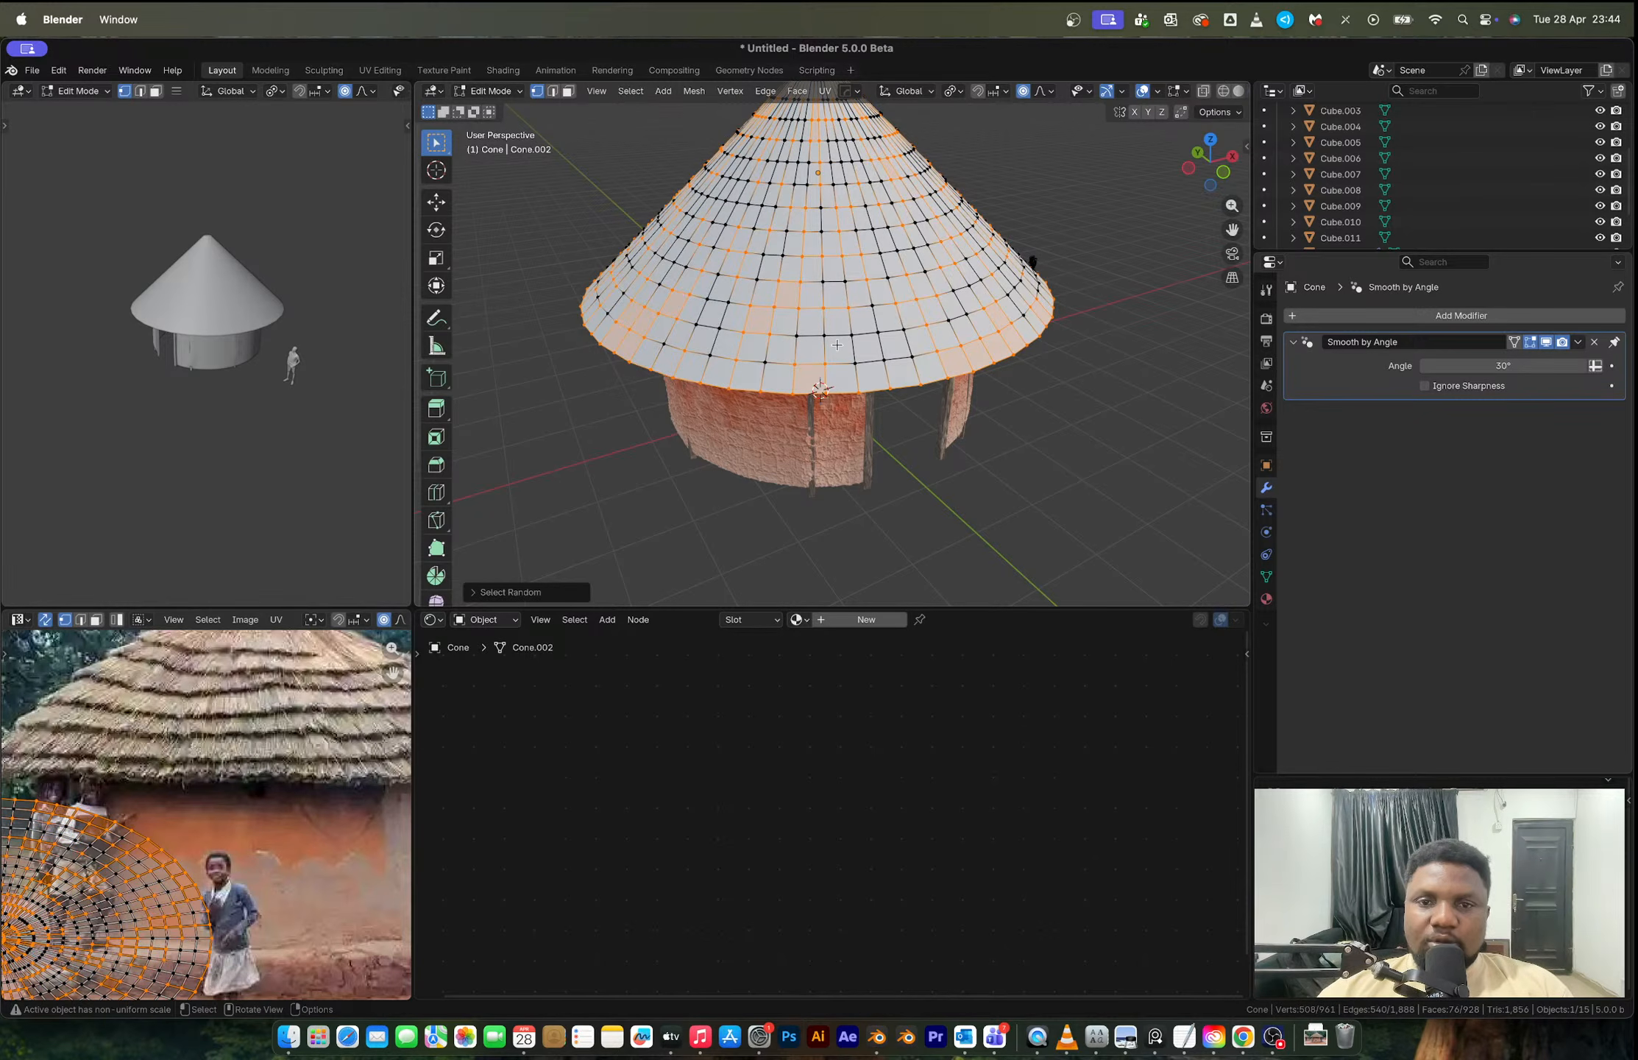
Step: Checker-deselect the roof's lower rim loop and slide the alternate vertices up by about 0.73 with proportional editing for a jagged edge
{"action": "key", "text": "2"}
{"action": "double_click", "coordinate": [842, 394]}
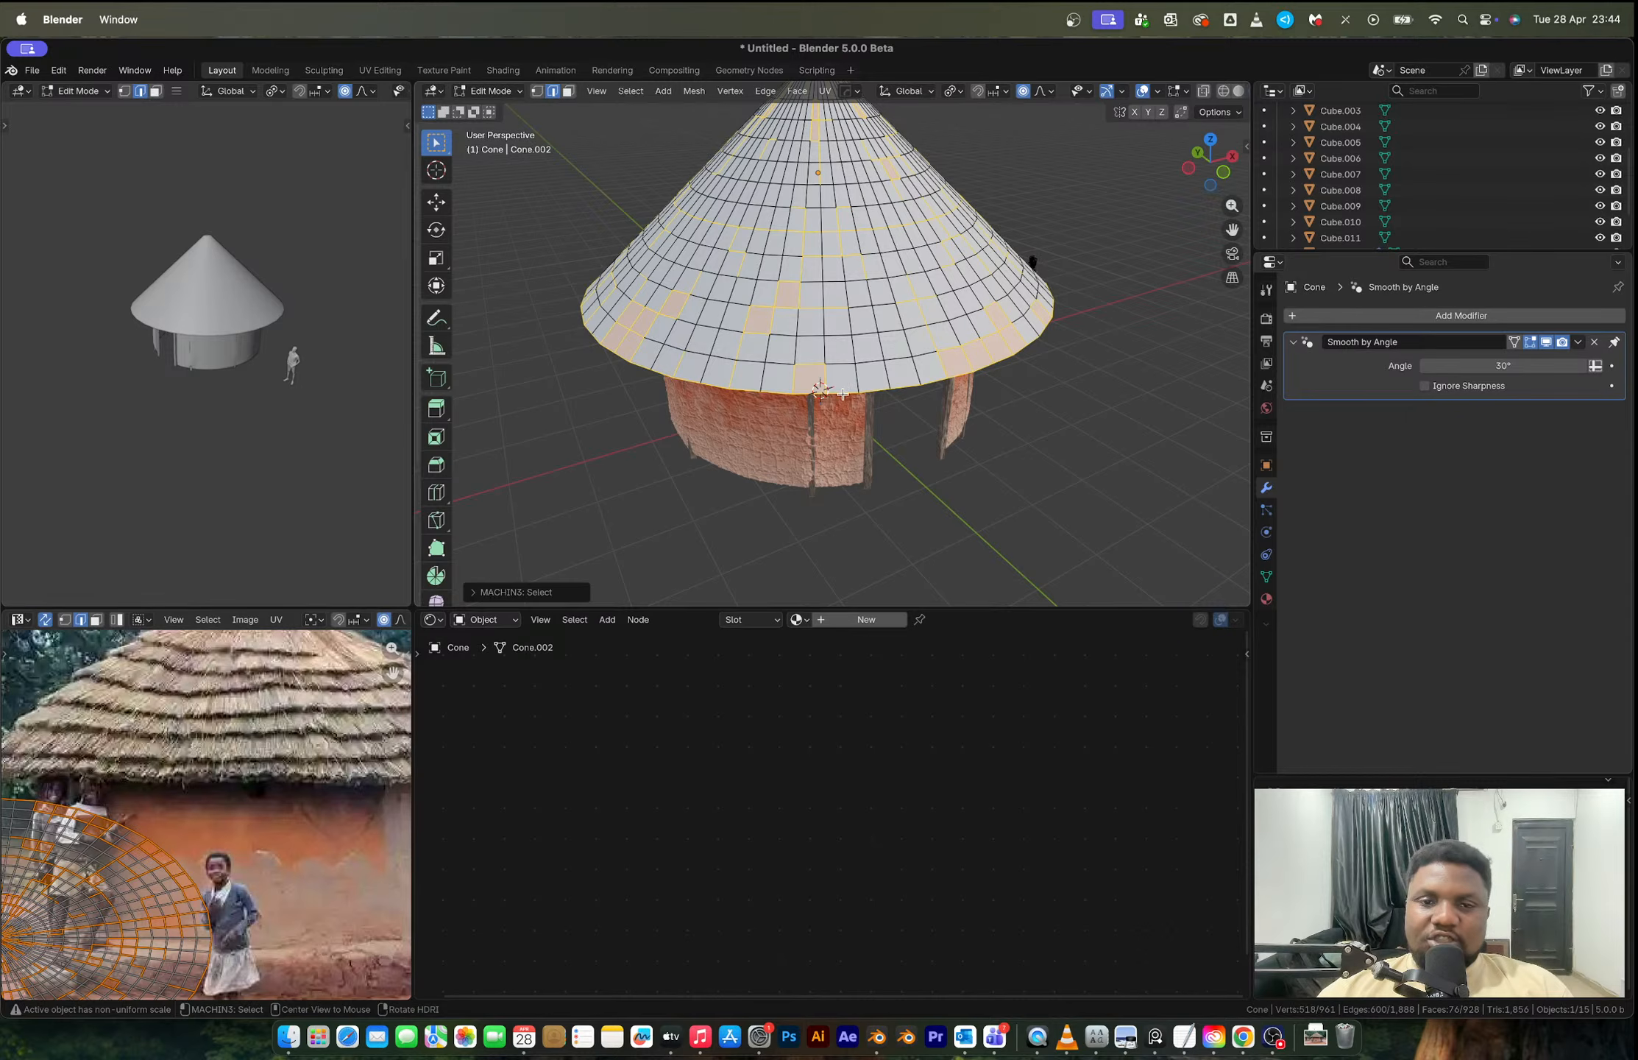
{"action": "double_click", "coordinate": [842, 394]}
{"action": "key", "text": "1"}
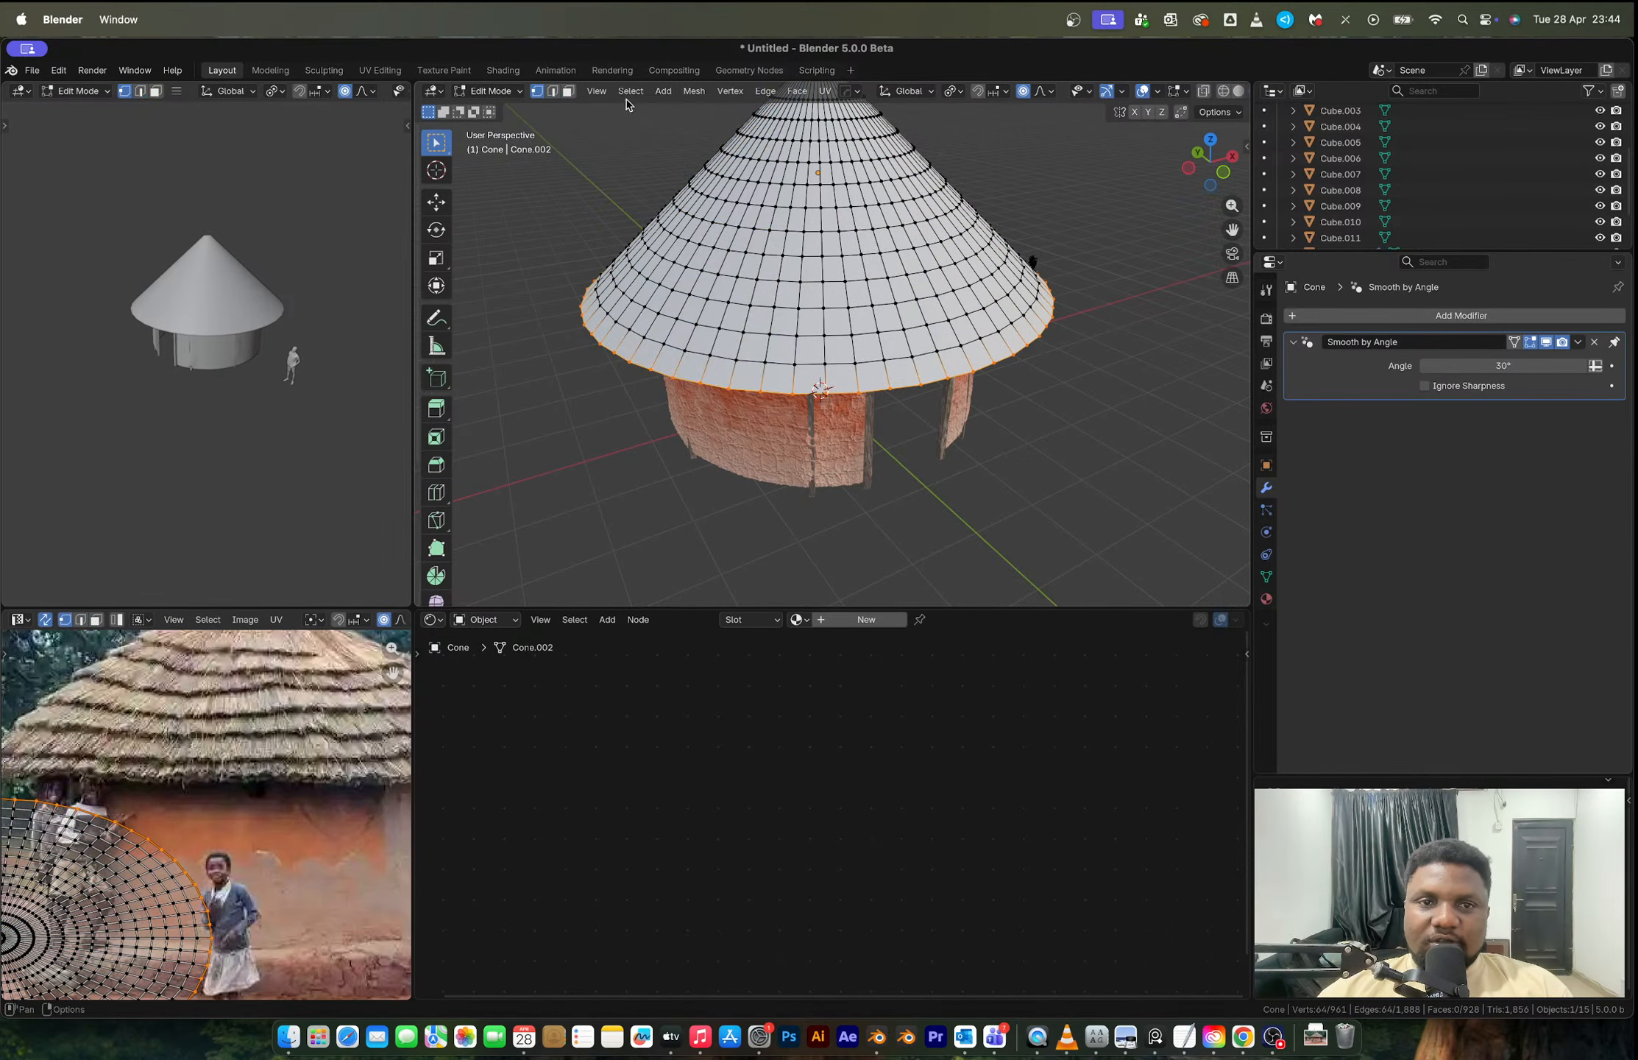
{"action": "left_click", "coordinate": [630, 91]}
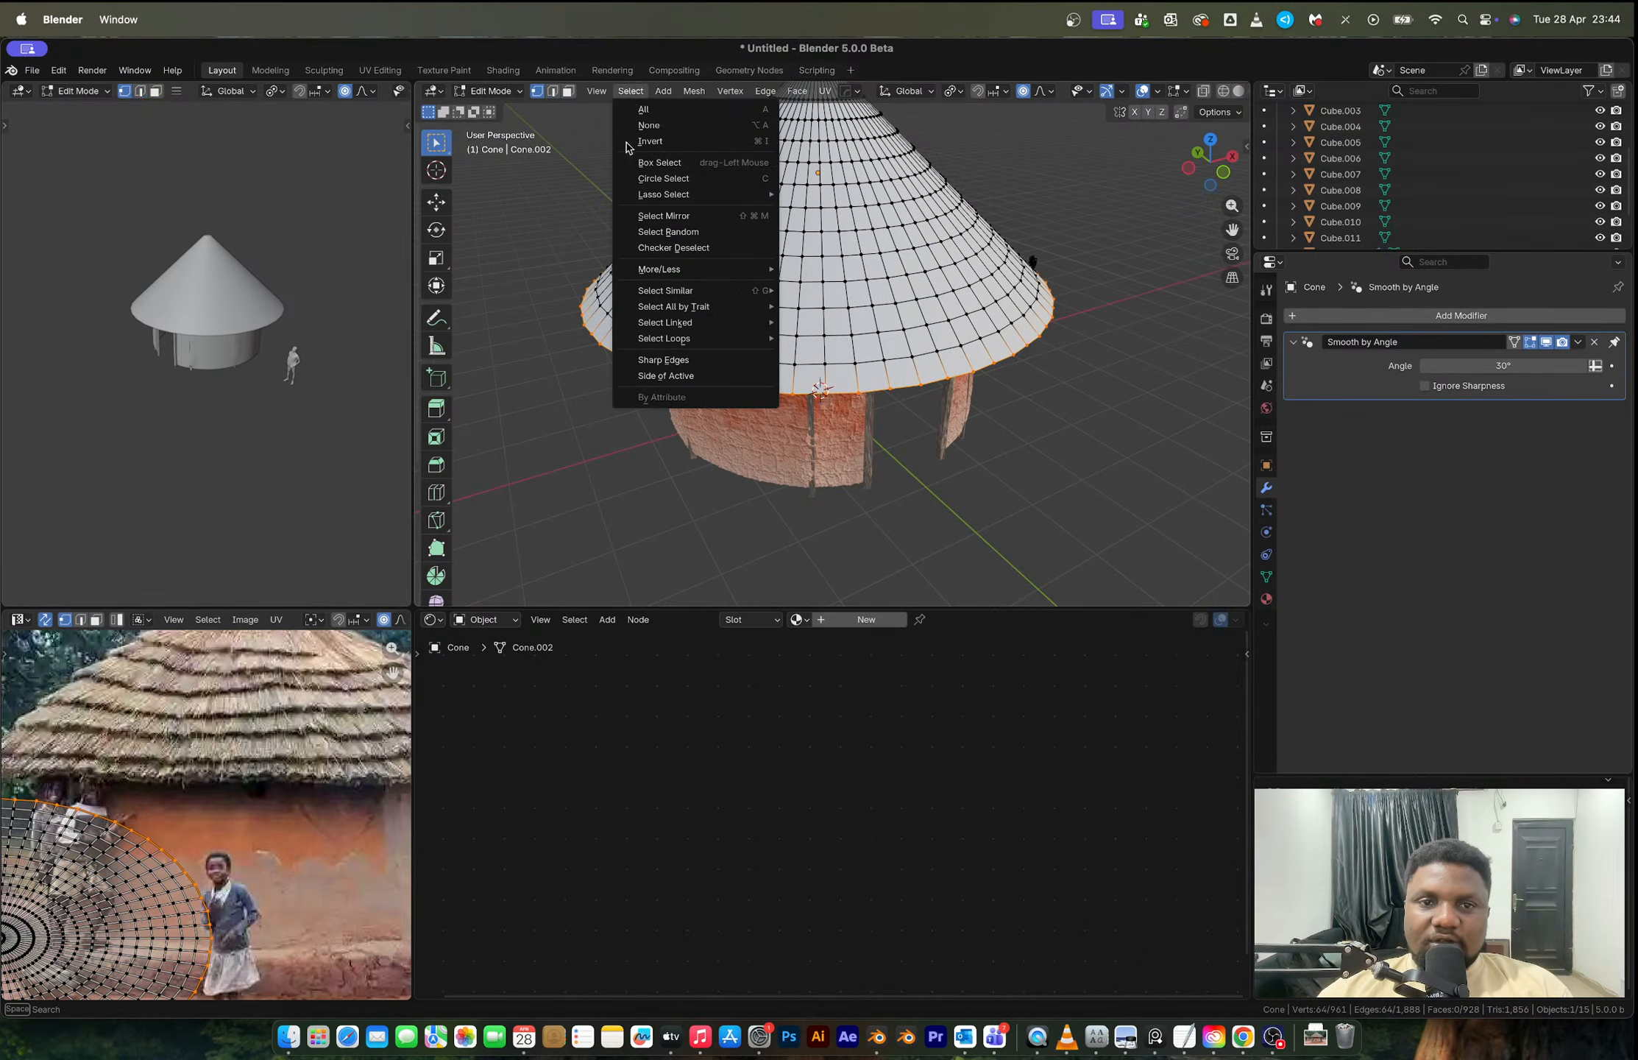
{"action": "left_click", "coordinate": [672, 250]}
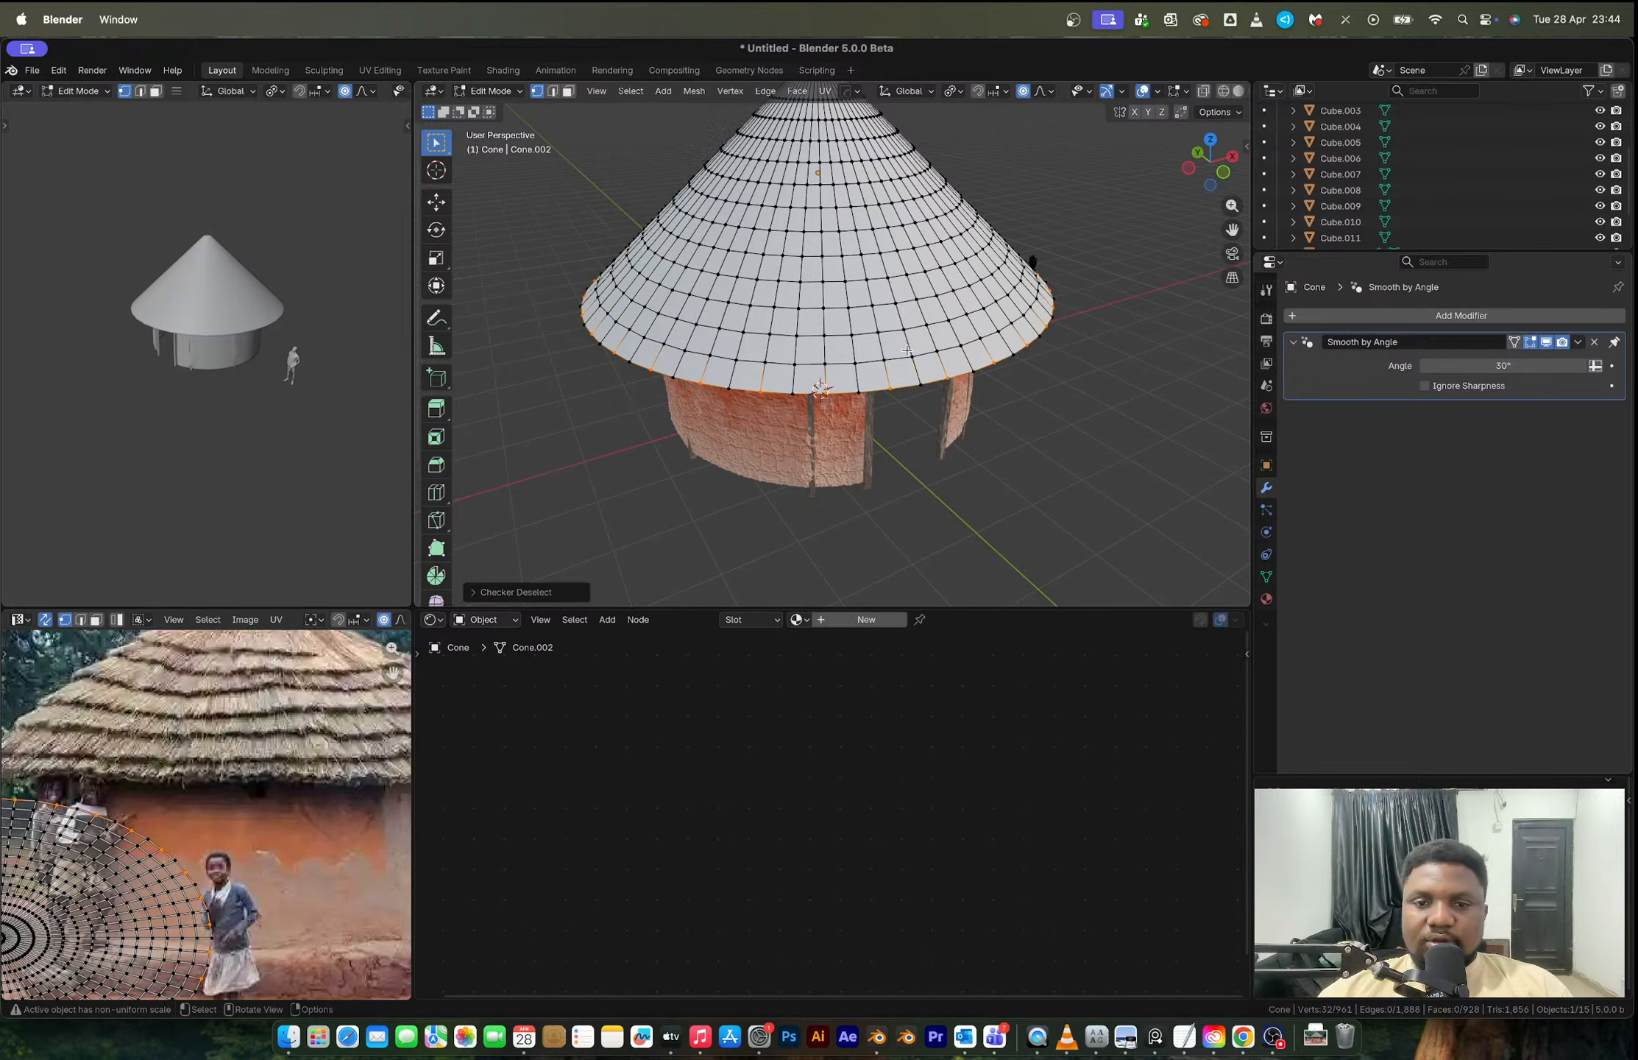
{"action": "key", "text": "g"}
{"action": "key", "text": "g"}
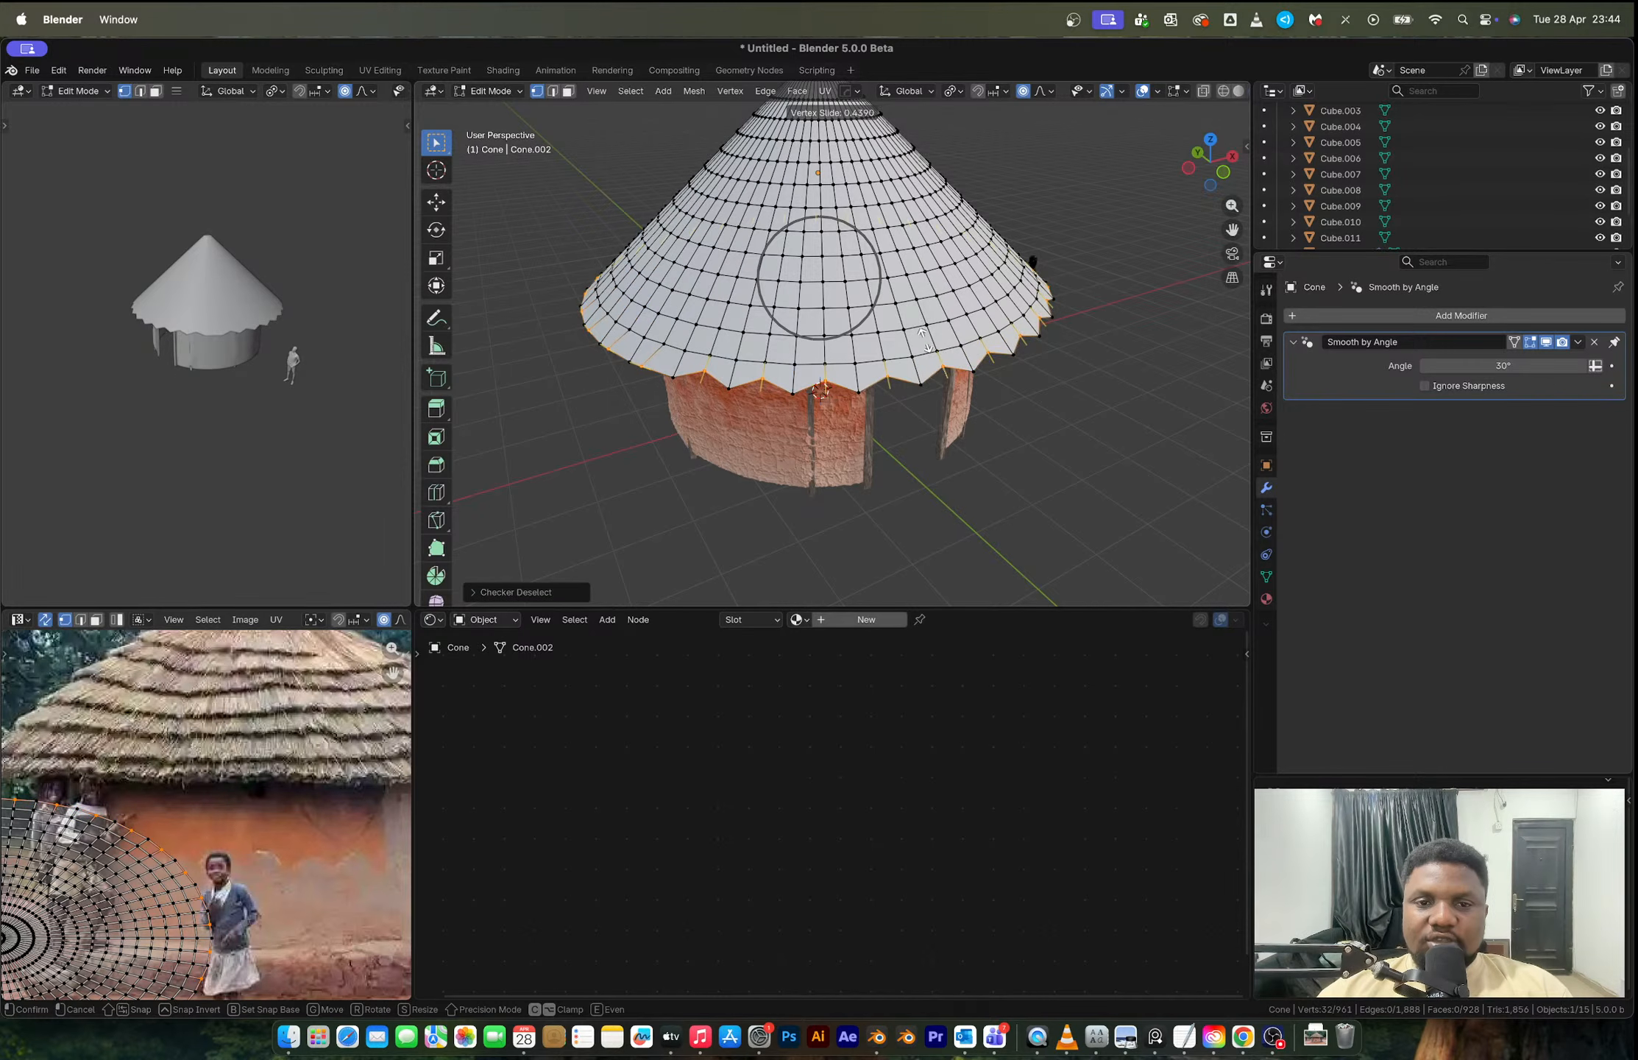
{"action": "scroll", "coordinate": [926, 329], "scroll_direction": "down", "scroll_amount": 10}
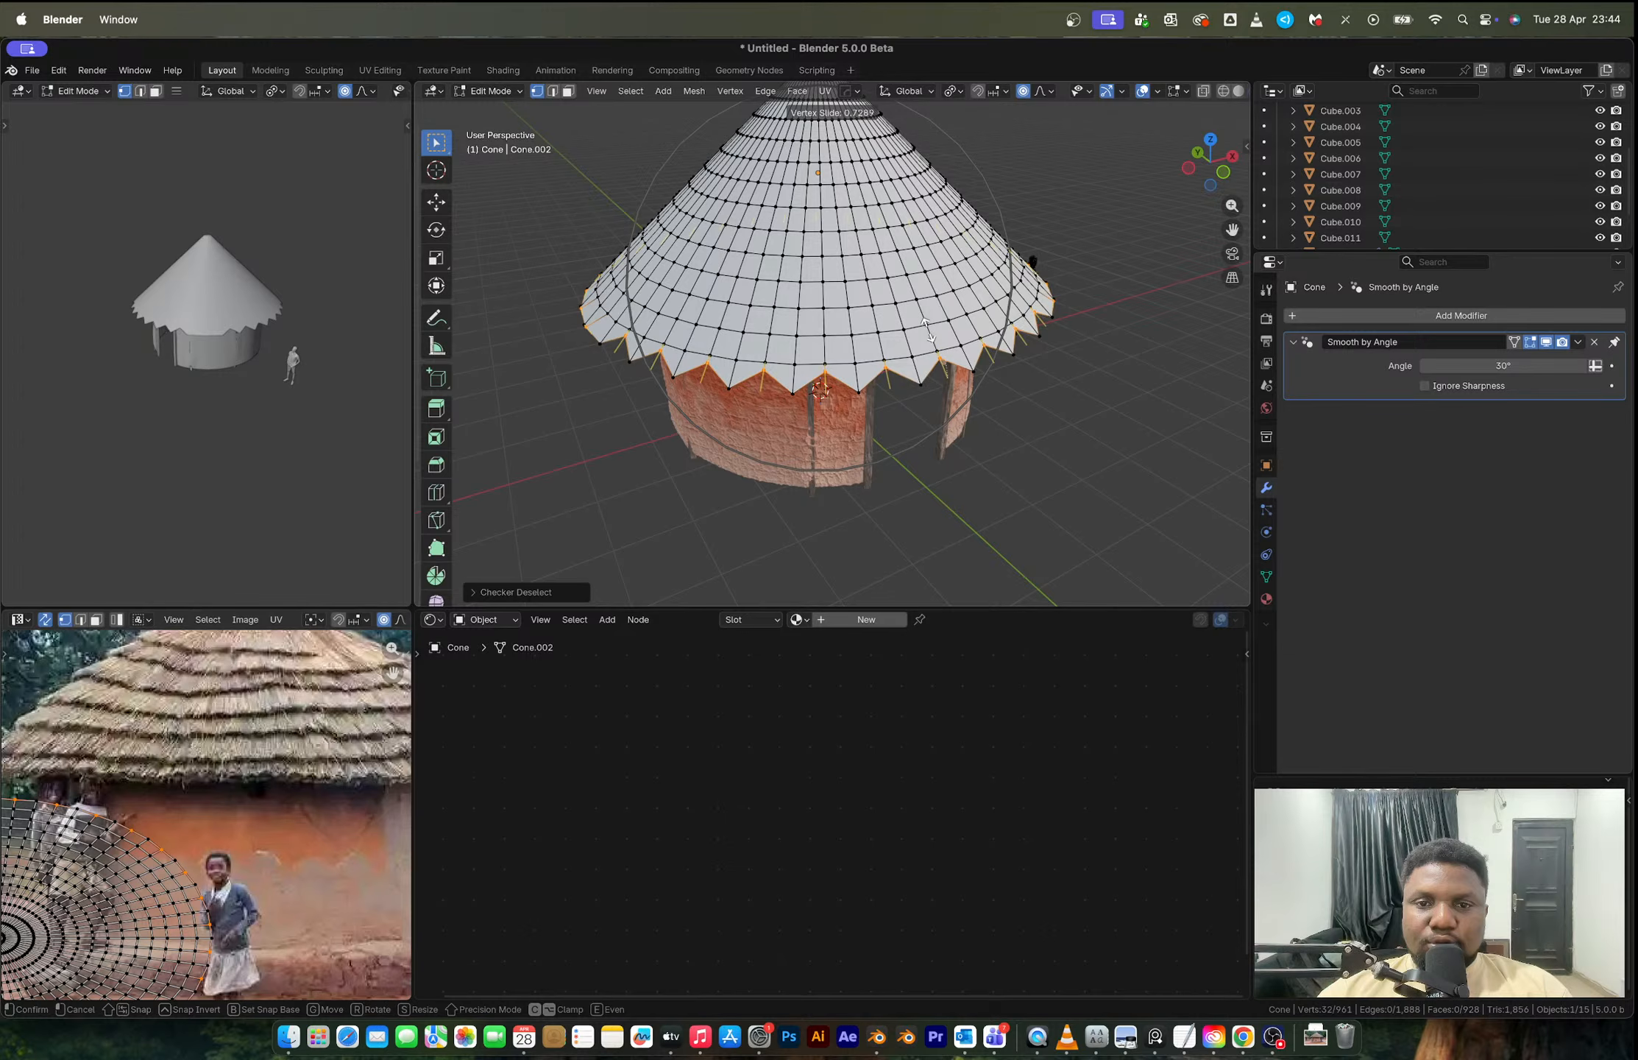
{"action": "left_click", "coordinate": [927, 330]}
{"action": "key", "text": "Tab"}
{"action": "scroll", "coordinate": [927, 330], "scroll_direction": "down", "scroll_amount": 3}
{"action": "middle_click_drag", "start_coordinate": [927, 330], "coordinate": [955, 378]}
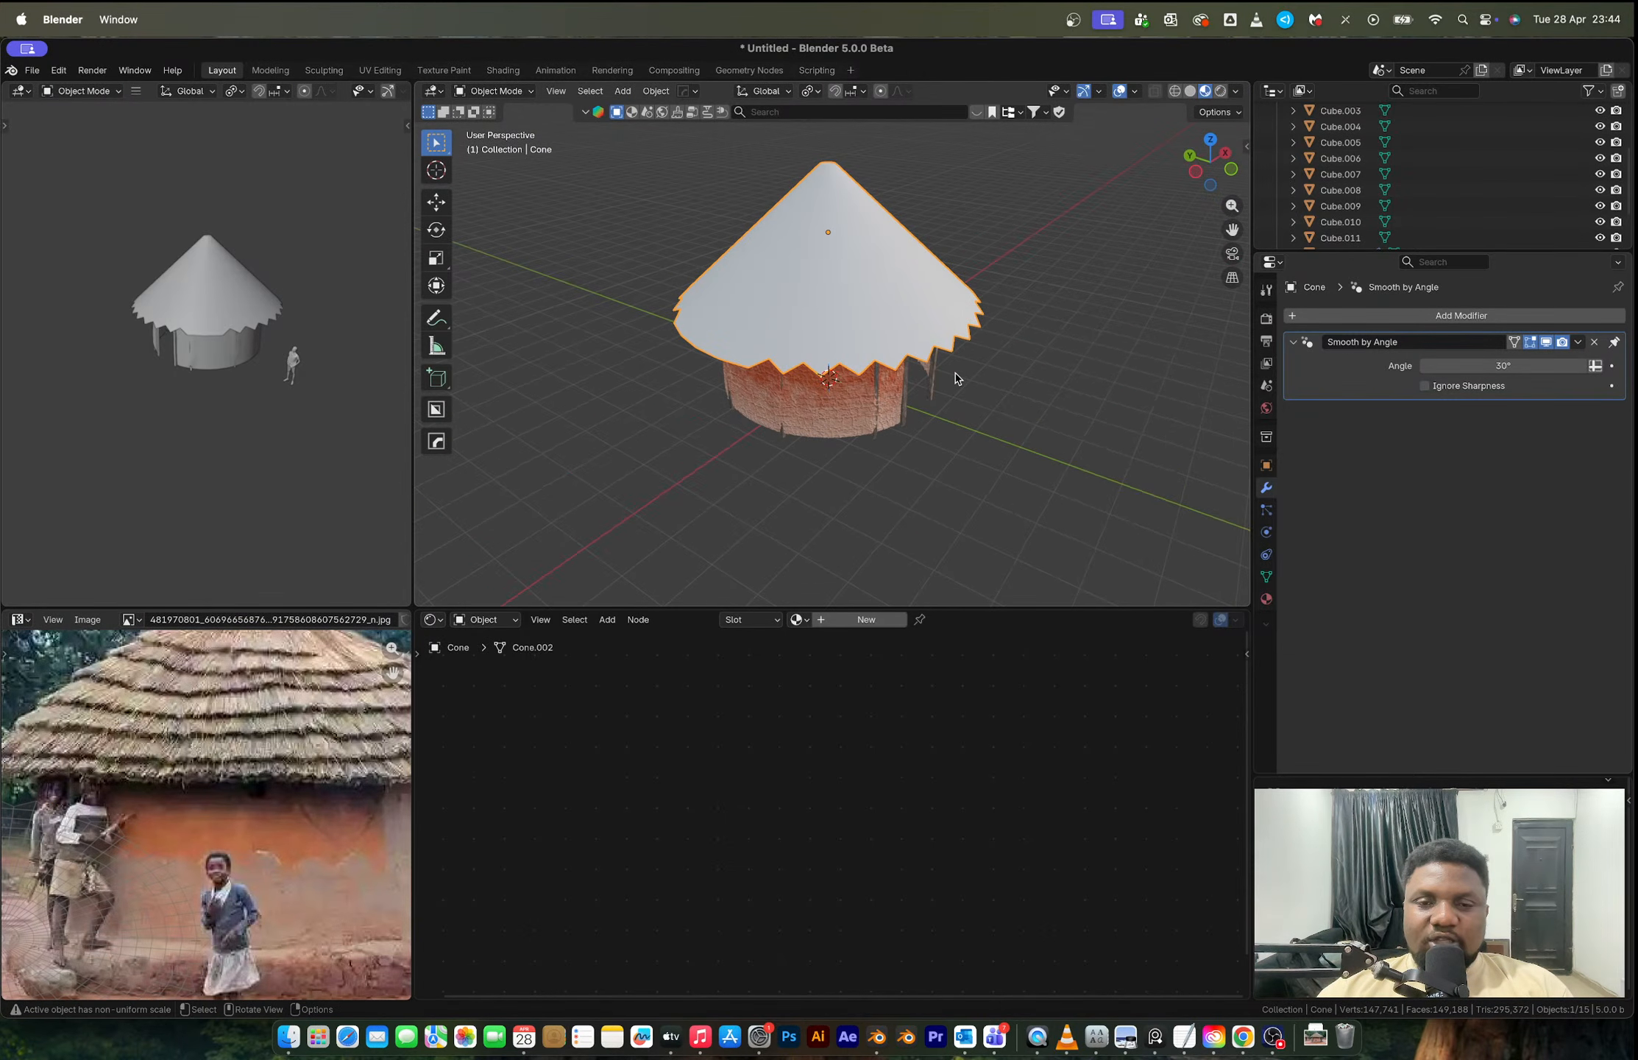
Step: Undo the vertex slide on the roof's lower rim
{"action": "key", "text": "Tab"}
{"action": "key", "text": "ctrl+z"}
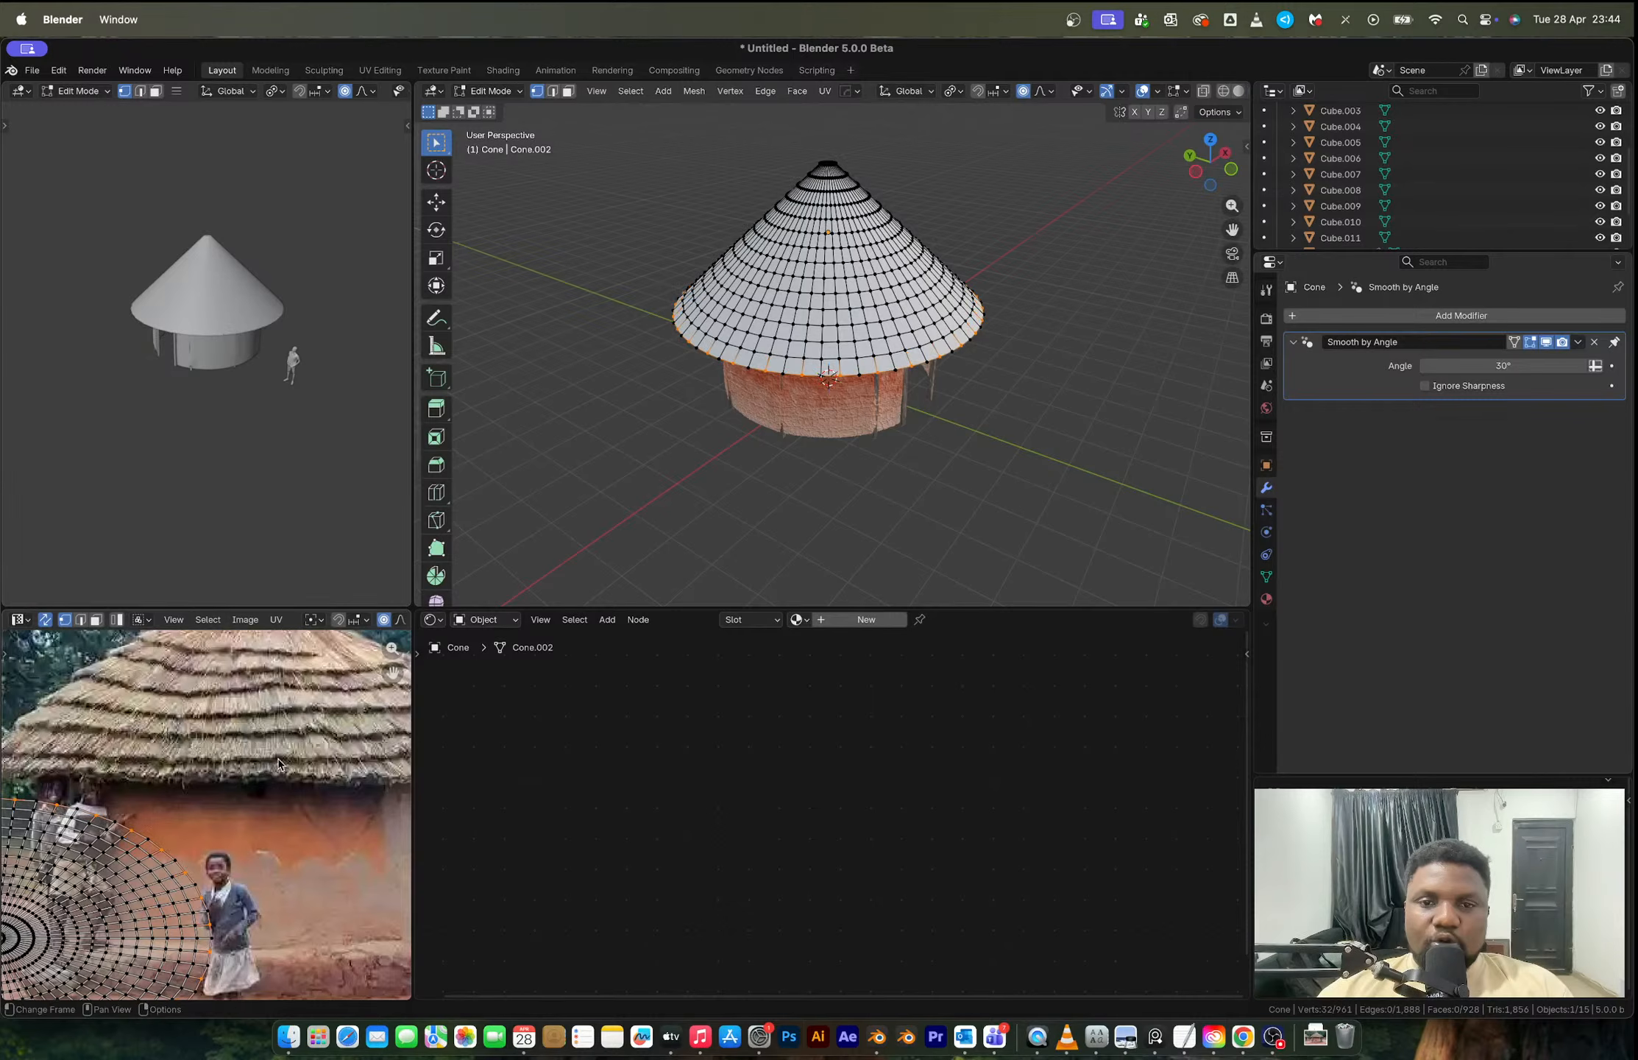
{"action": "key", "text": "Tab"}
Step: Select four spaced horizontal edge loops on the roof and rip them in place to split the cone into separate tiers
{"action": "middle_click_drag", "start_coordinate": [738, 326], "coordinate": [911, 307]}
{"action": "key", "text": "Tab"}
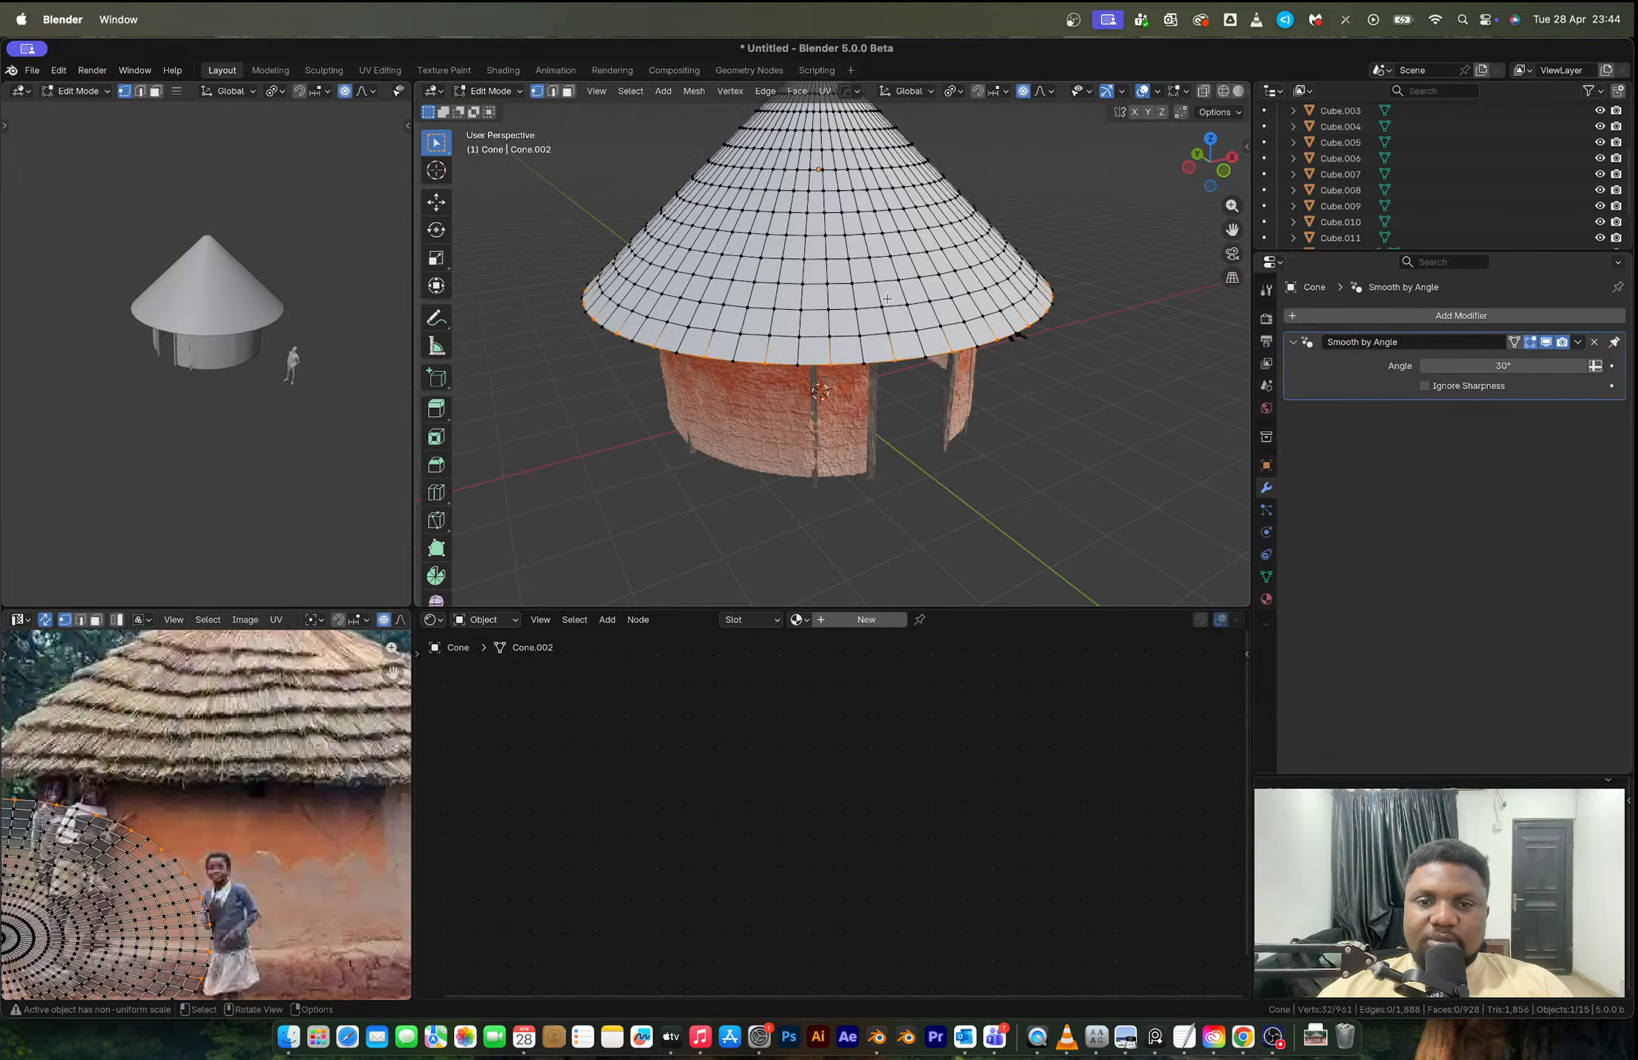
{"action": "left_click", "coordinate": [865, 282], "text": "alt"}
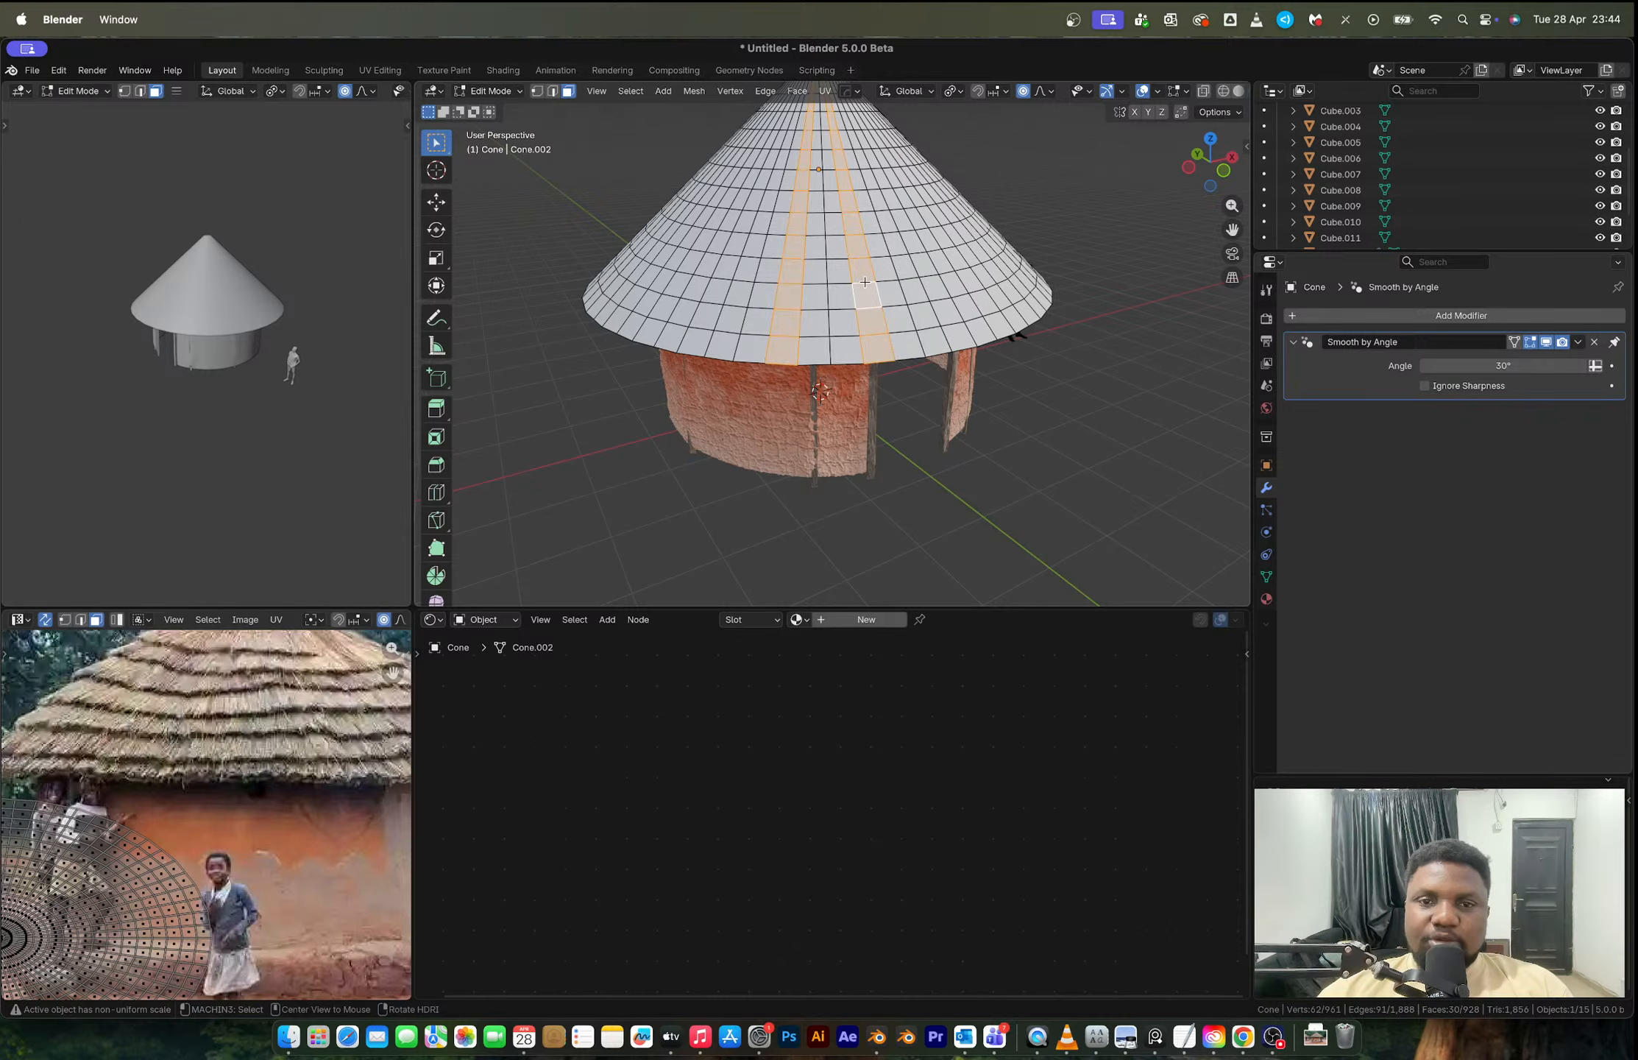
{"action": "key", "text": "2"}
{"action": "left_click", "coordinate": [864, 282], "text": "alt"}
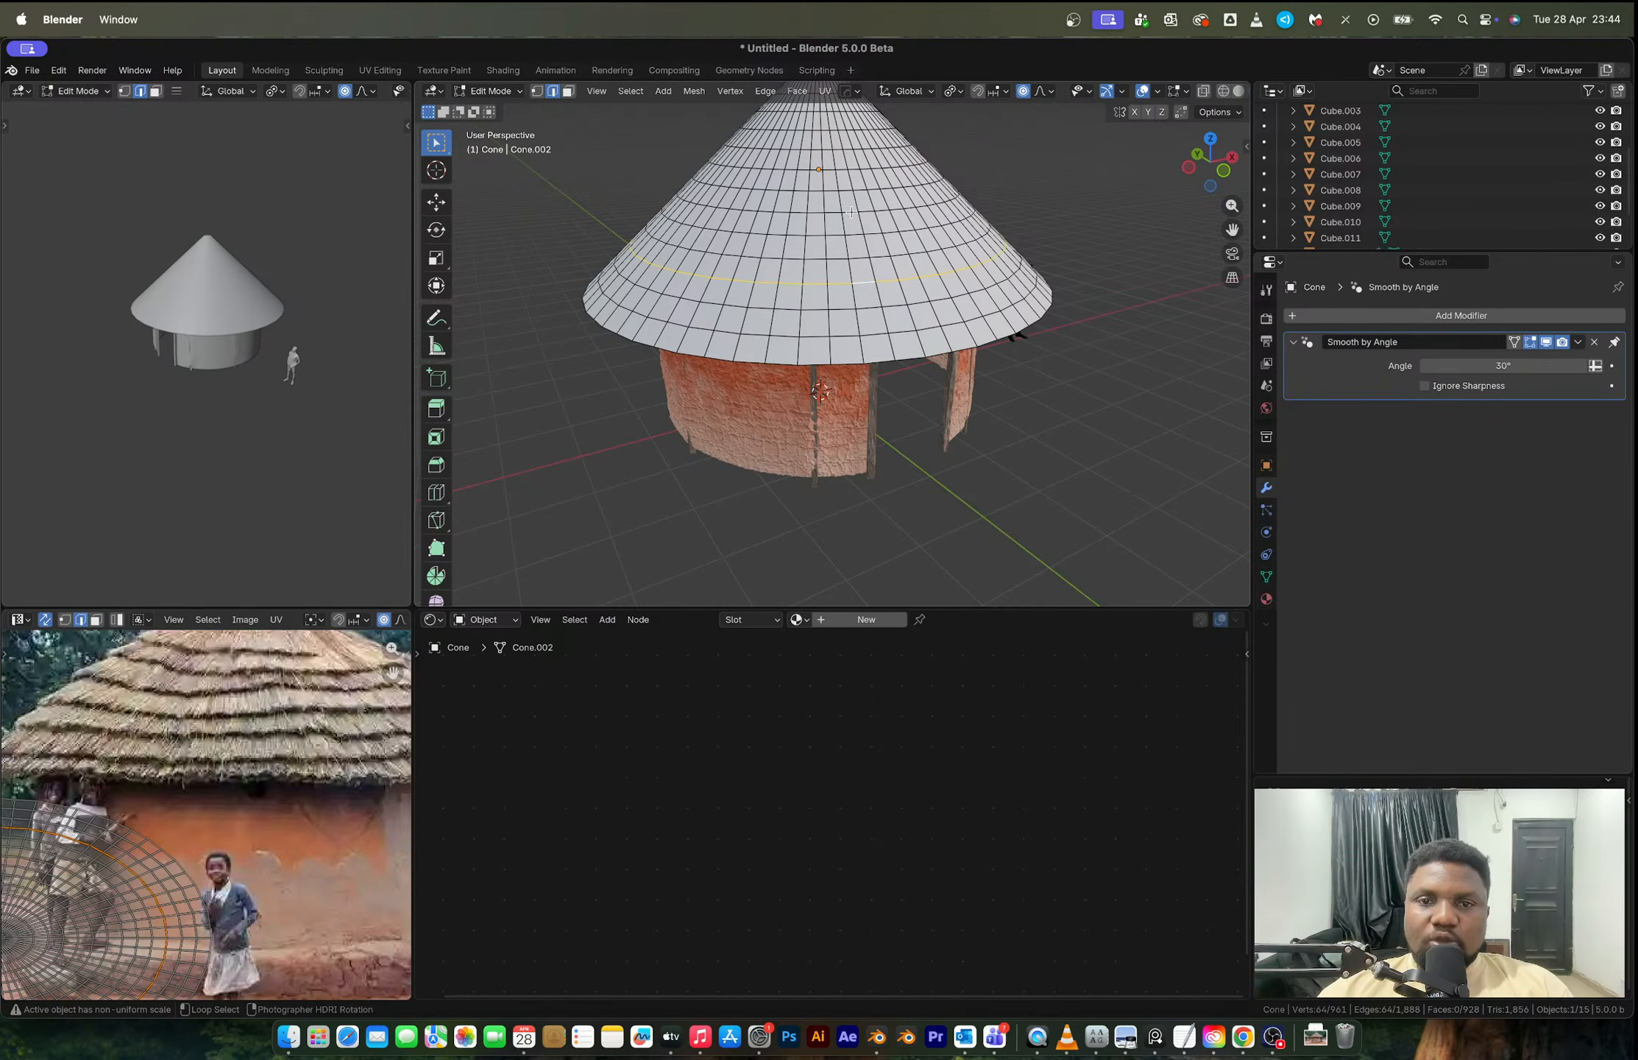
{"action": "left_click", "coordinate": [851, 212], "text": "alt+shift"}
{"action": "middle_click_drag", "start_coordinate": [851, 212], "coordinate": [857, 223]}
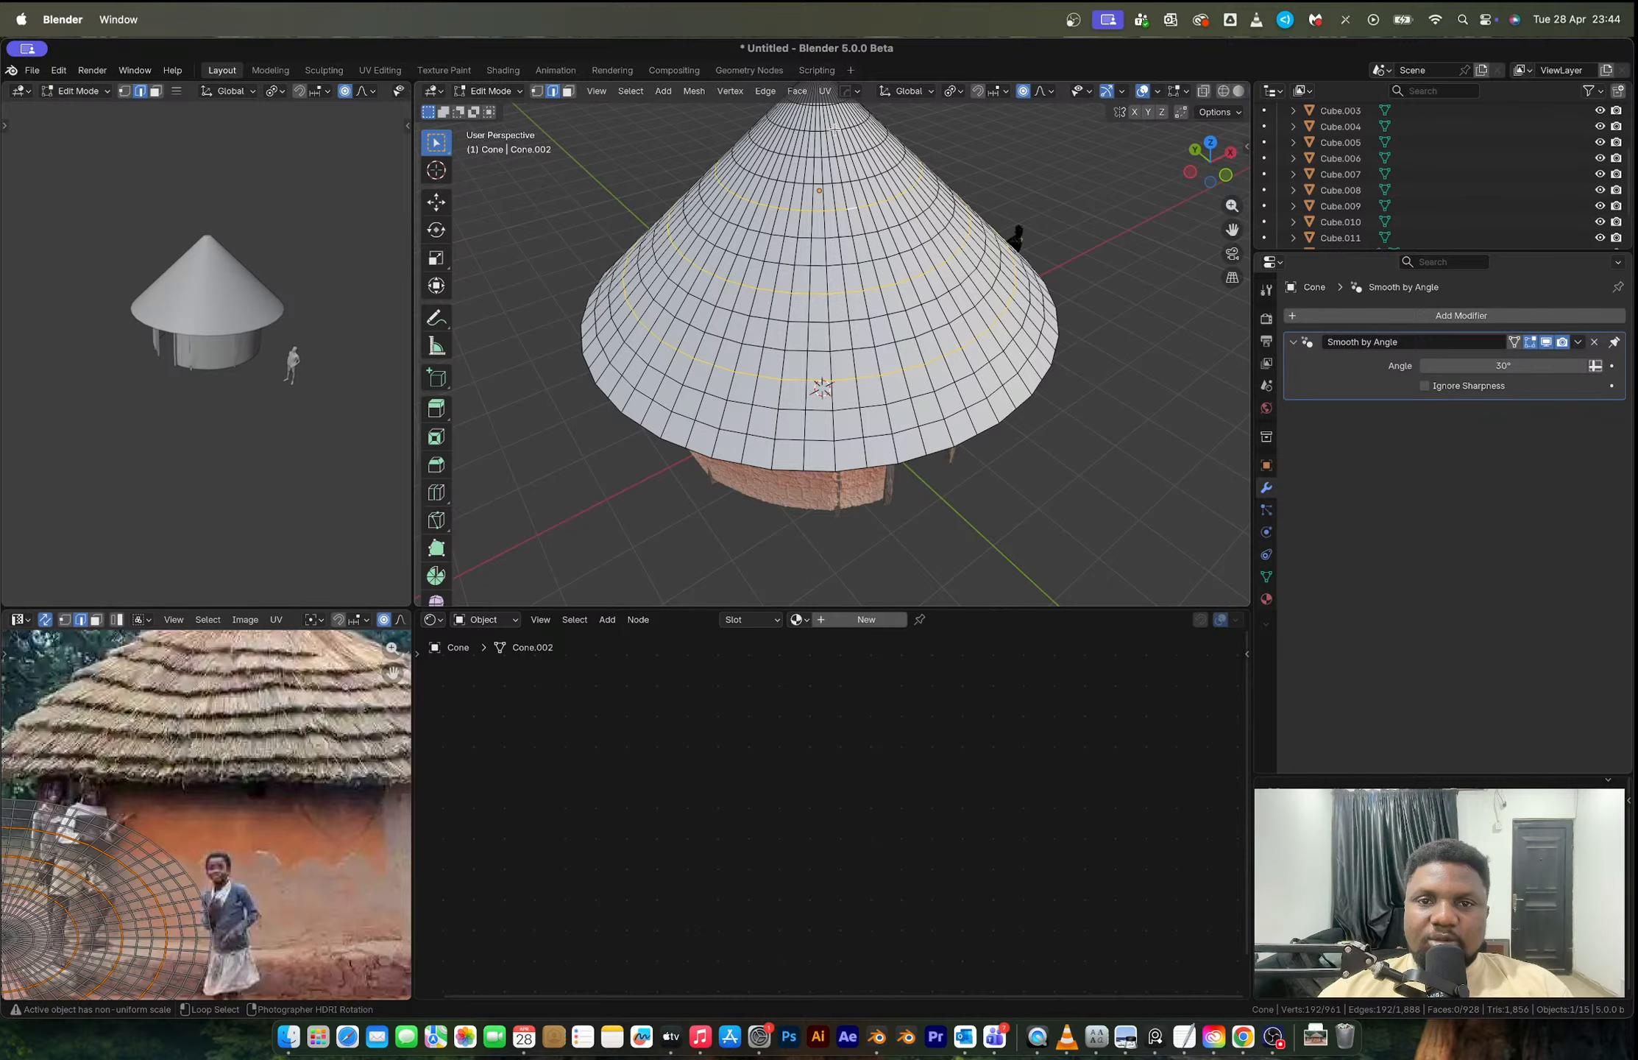
{"action": "middle_click_drag", "start_coordinate": [863, 237], "coordinate": [895, 403]}
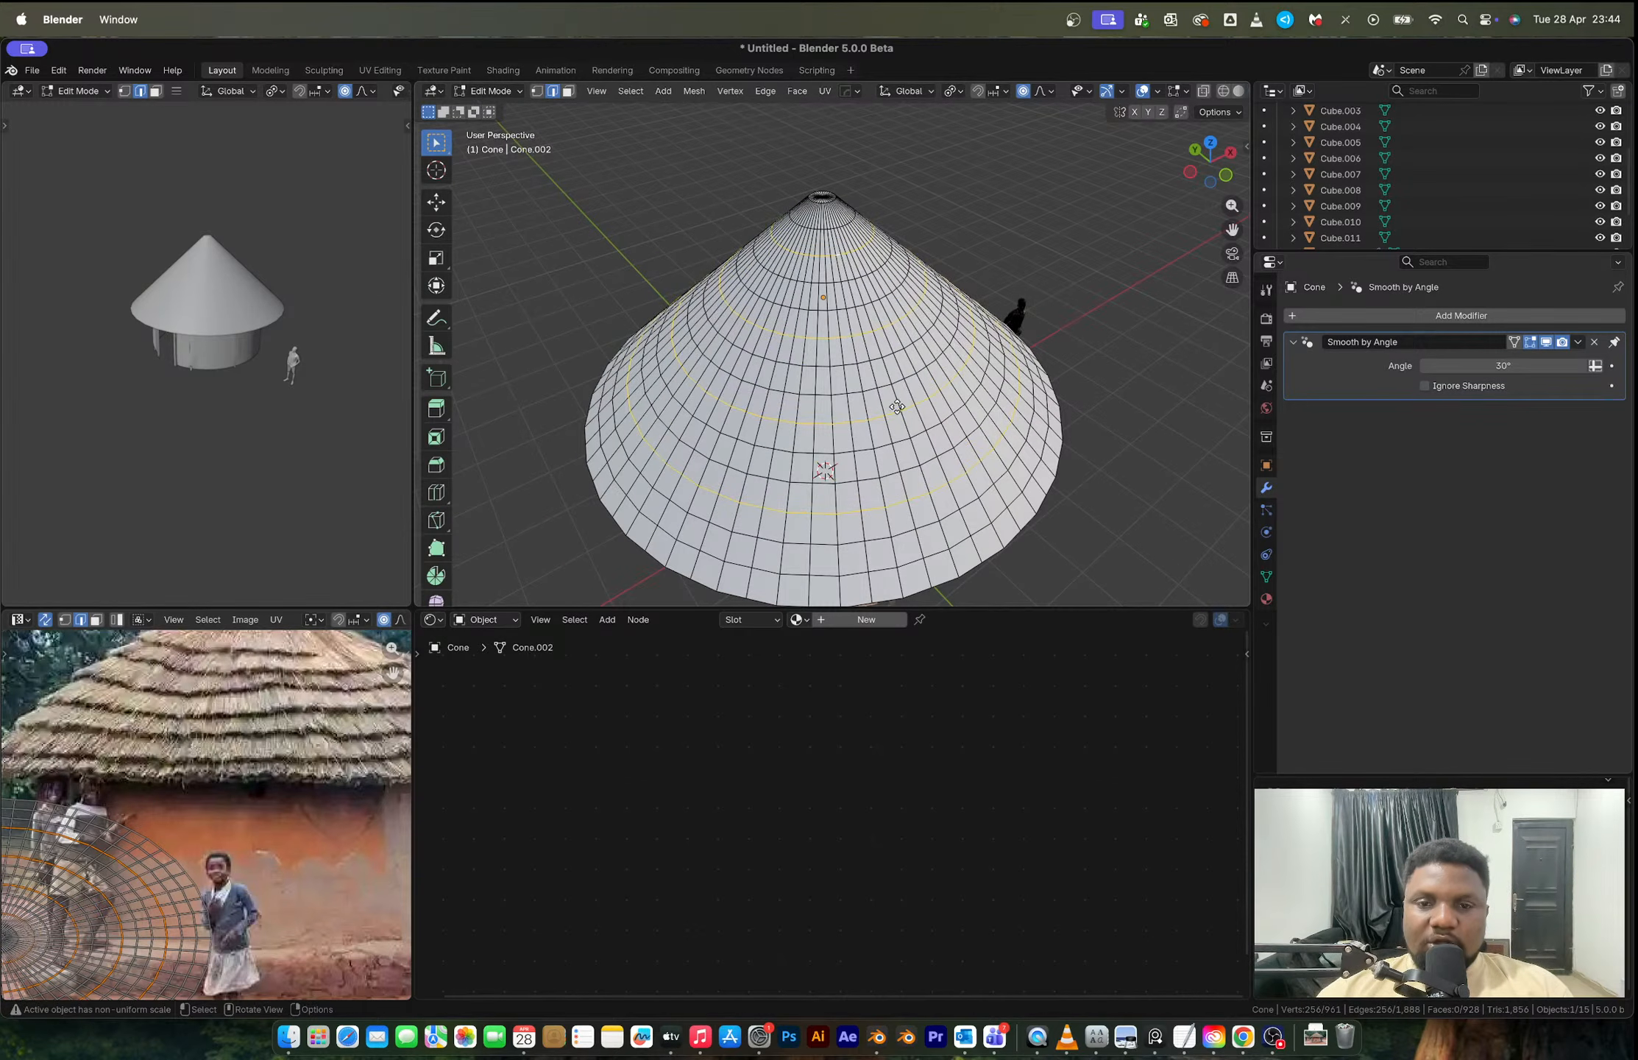
{"action": "key", "text": "shift+d"}
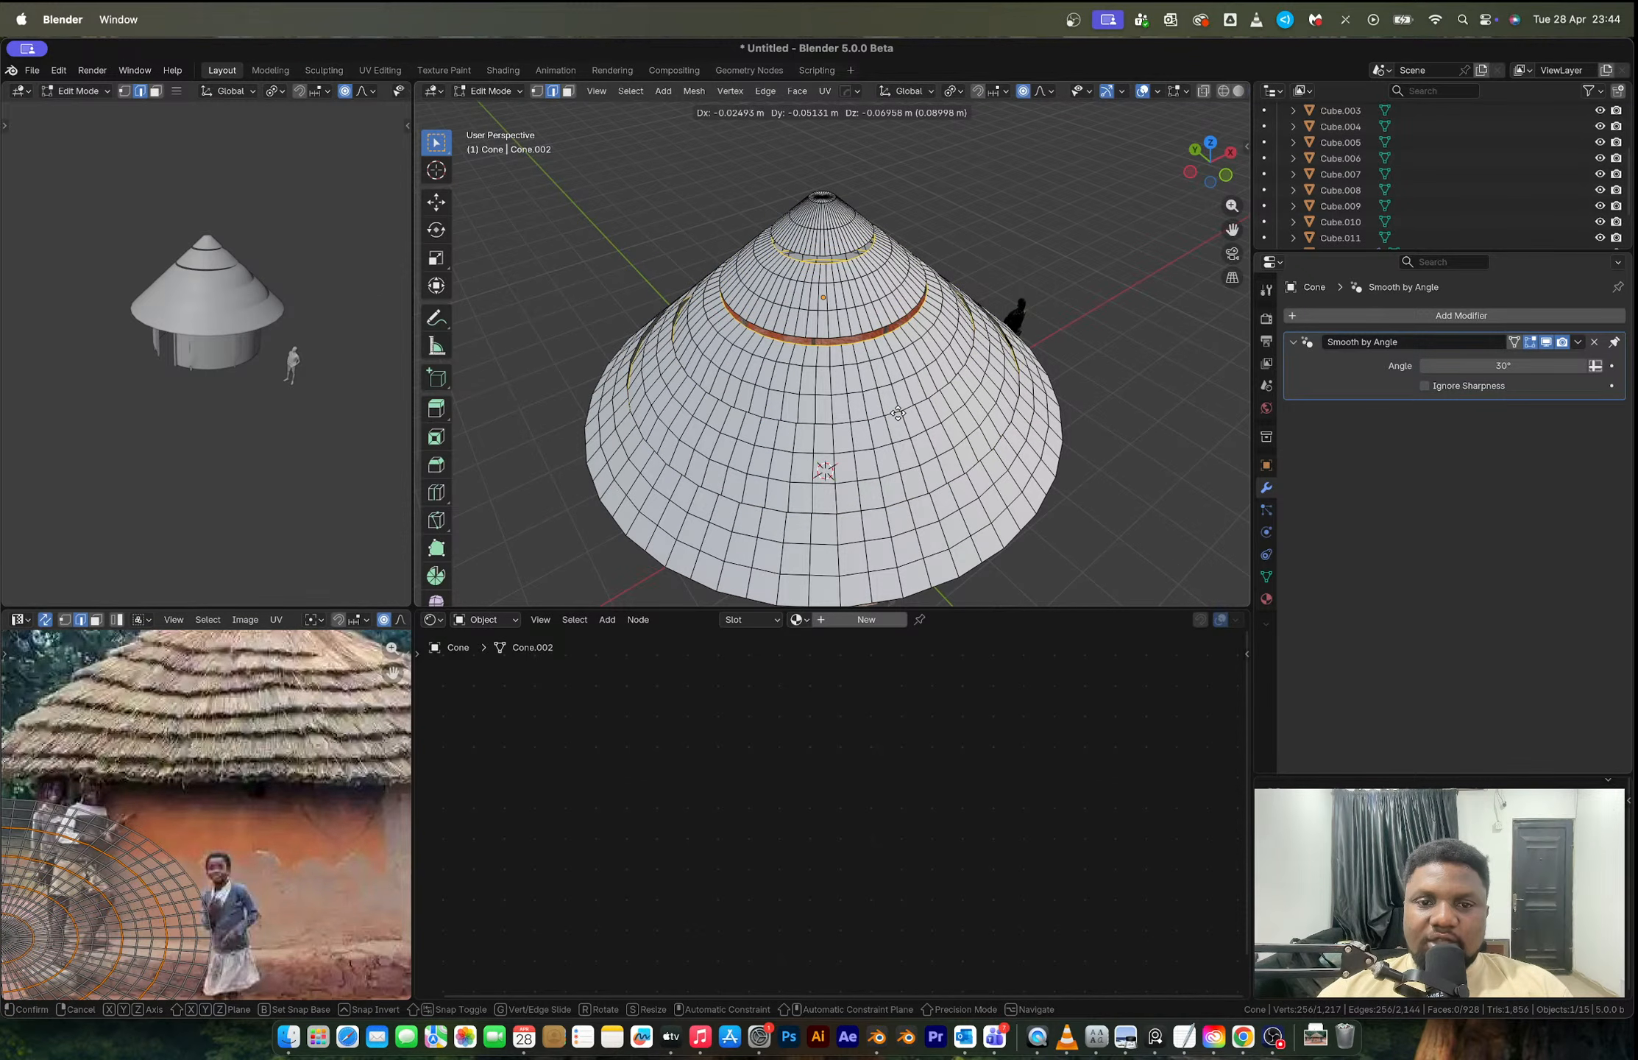
{"action": "key", "text": "Escape"}
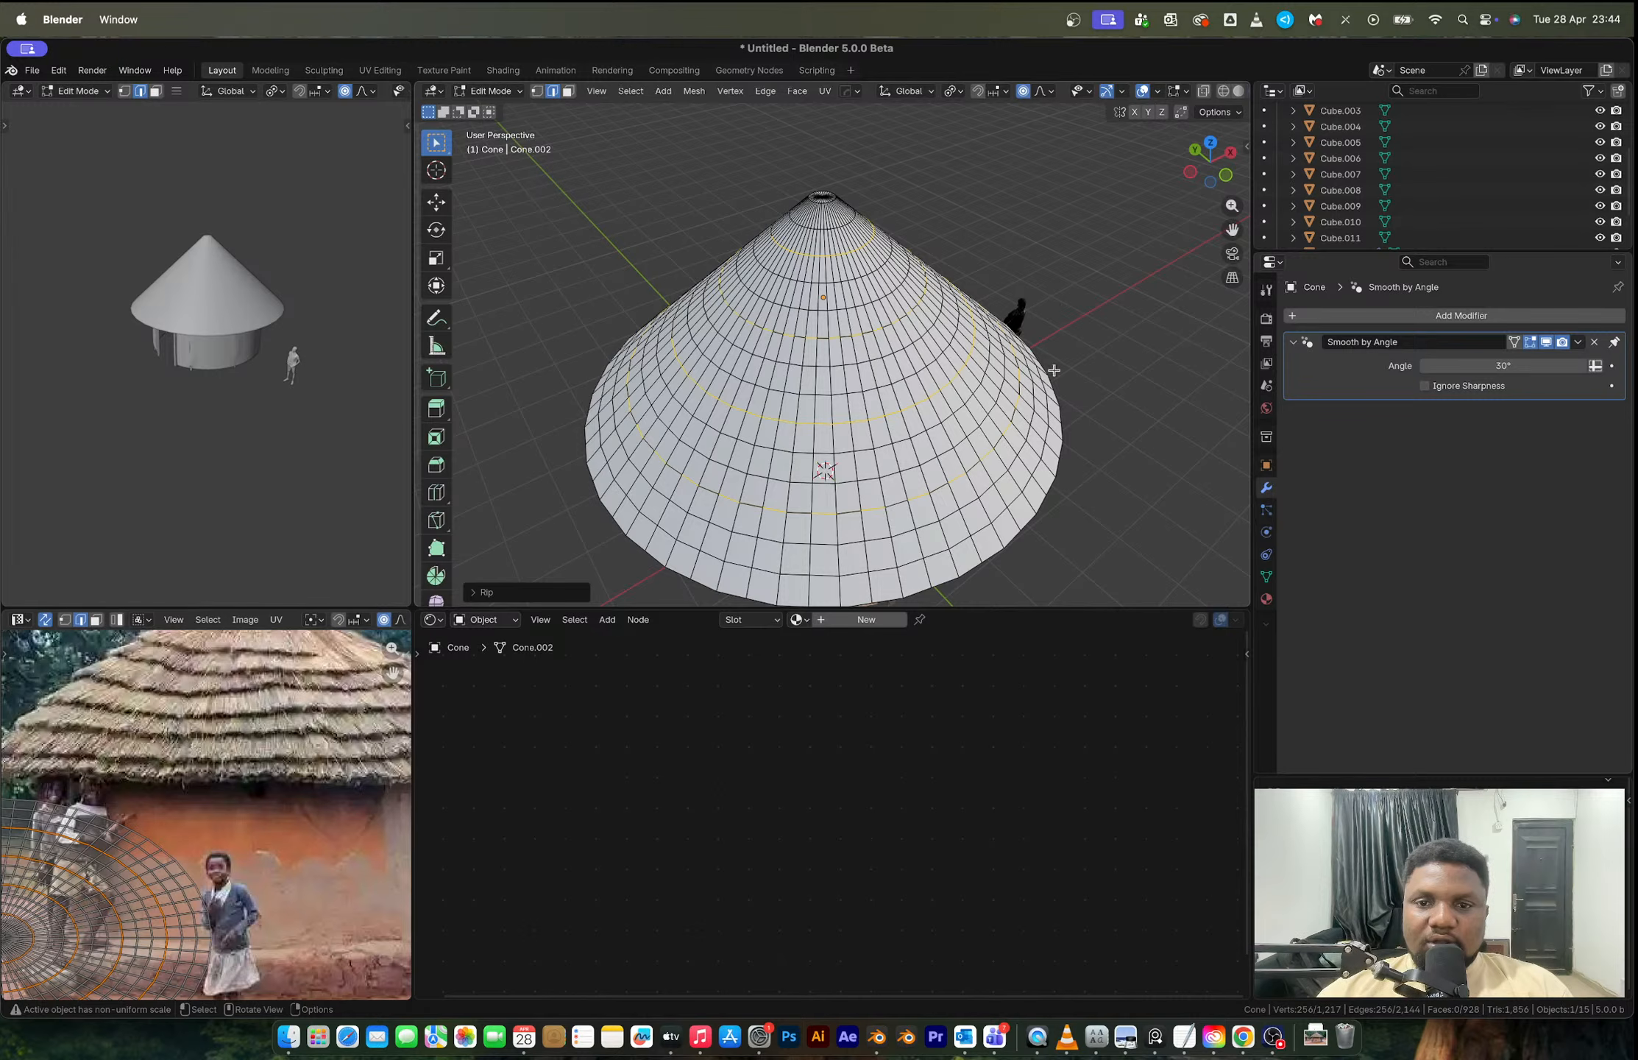
{"action": "middle_click_drag", "start_coordinate": [1042, 367], "coordinate": [954, 363]}
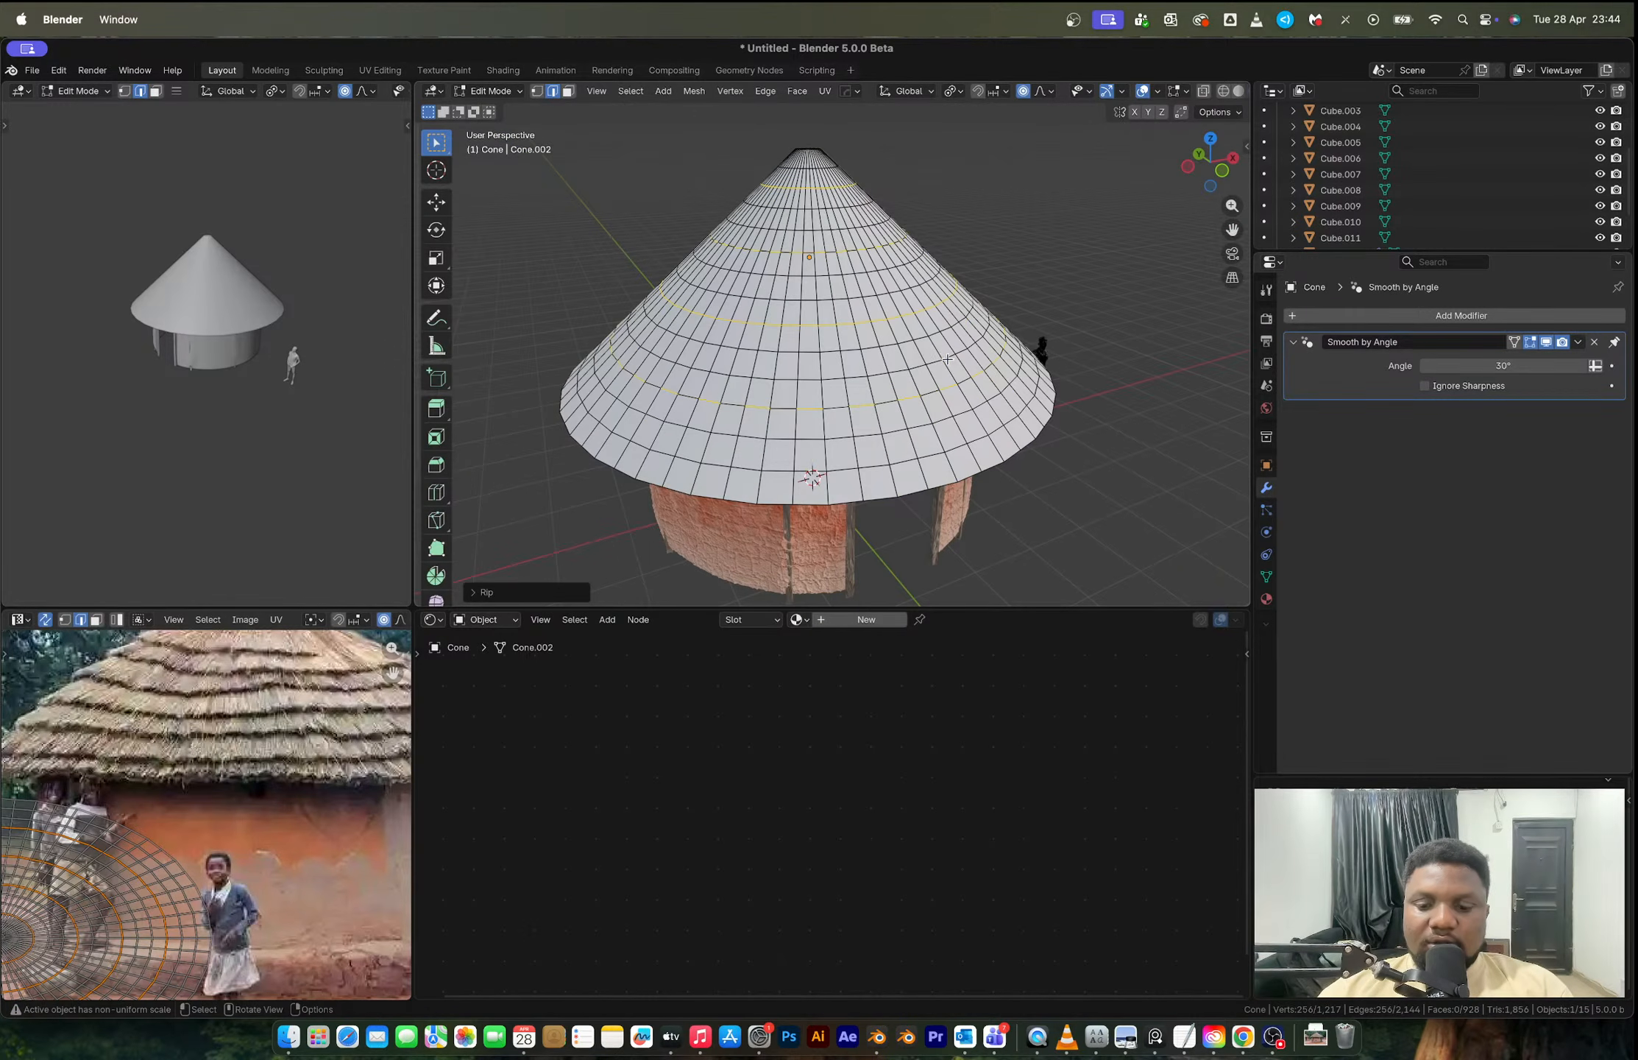
Step: Select the roof's linked second tier from the bottom and, with proportional editing off, scale it down to about 0.98
{"action": "key", "text": "ctrl+l"}
{"action": "key", "text": "g"}
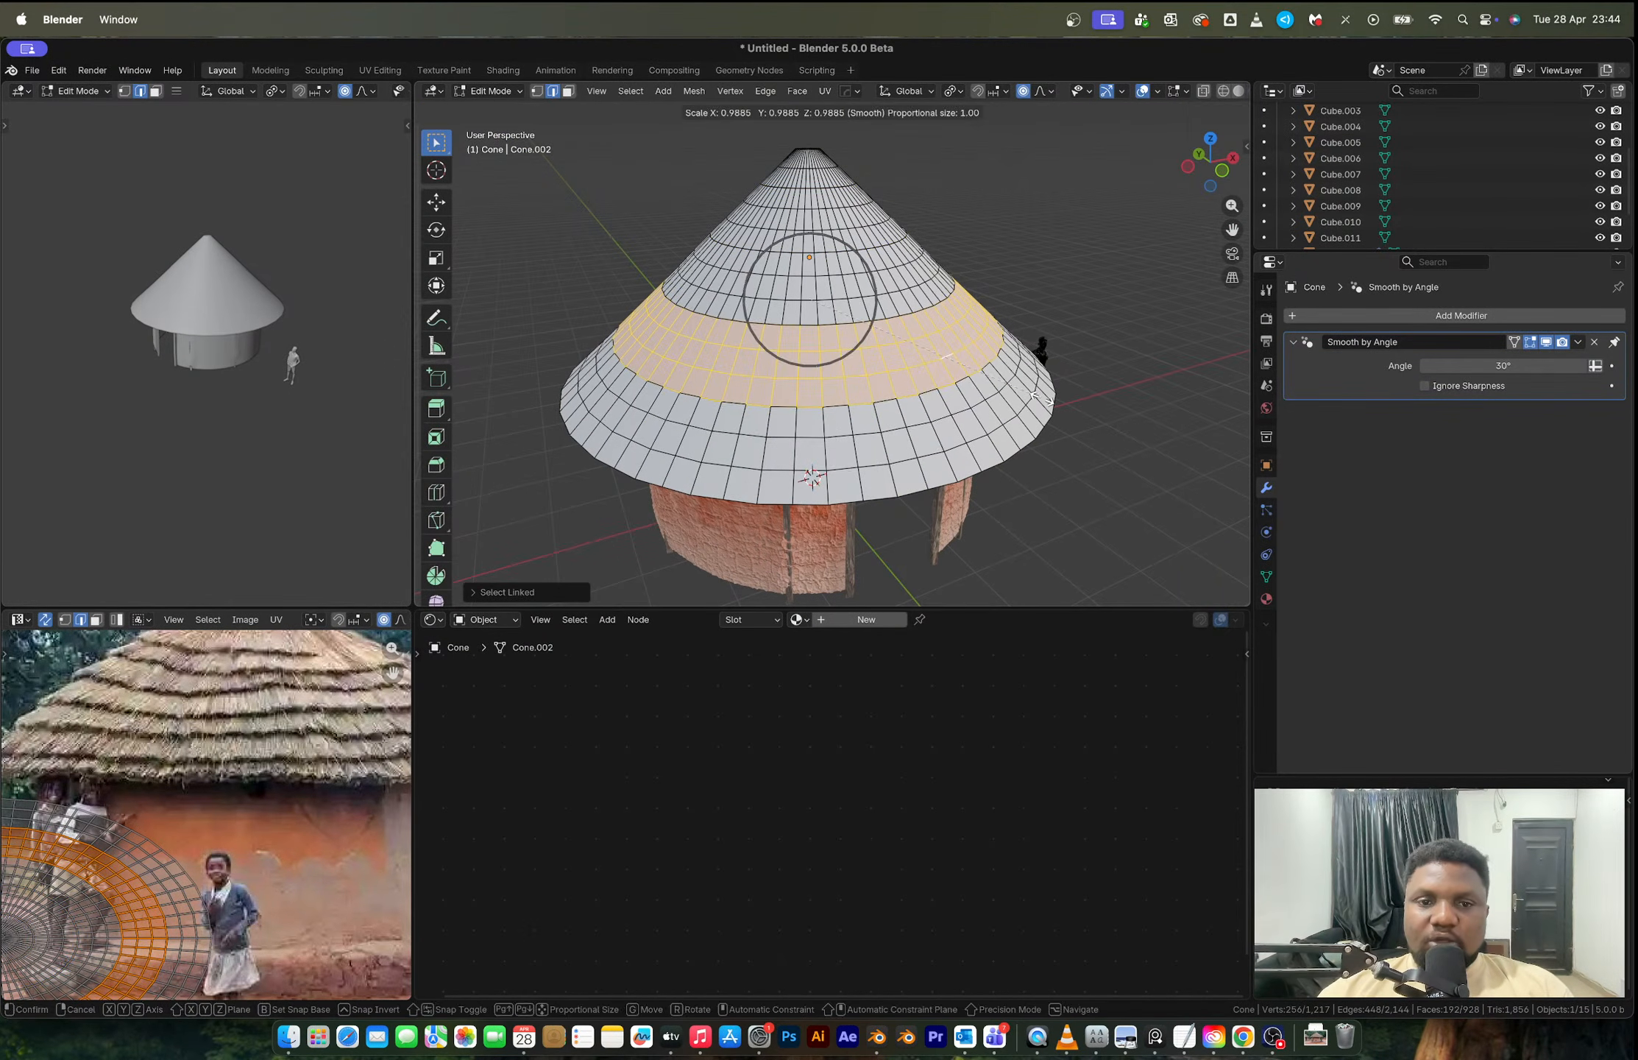
{"action": "key", "text": "Escape"}
{"action": "key", "text": "o"}
{"action": "key", "text": "s"}
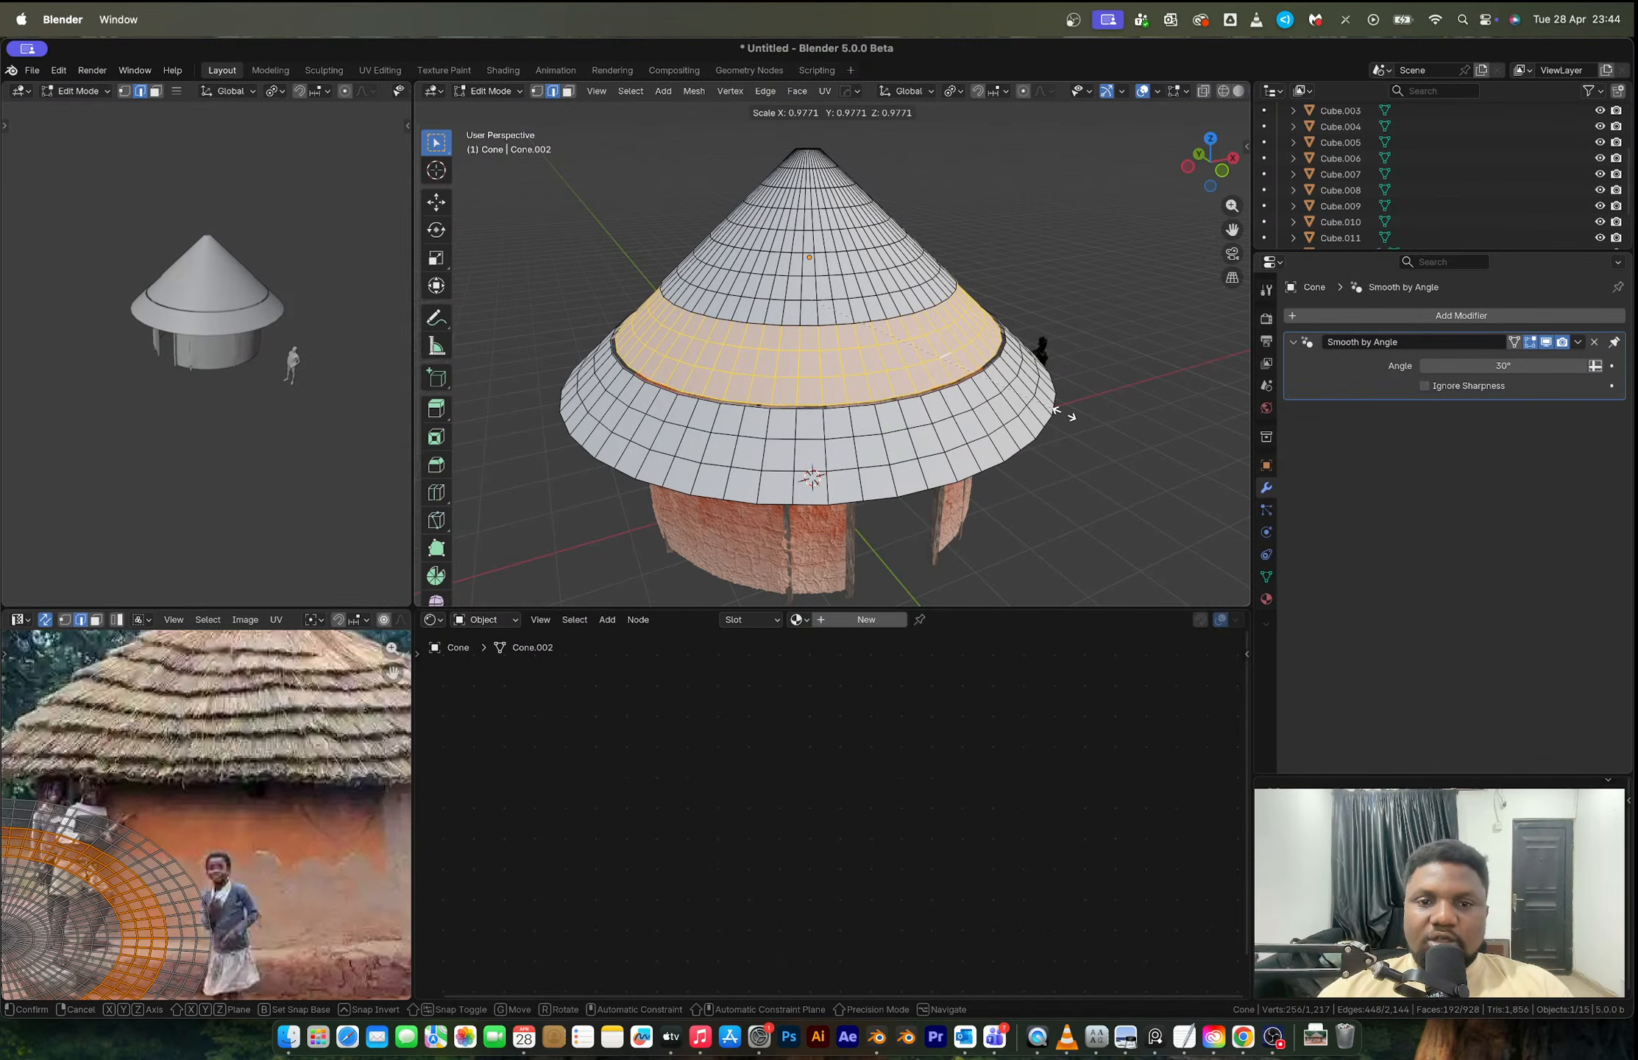
{"action": "left_click", "coordinate": [1064, 414]}
Step: Scale the linked third and fourth roof tiers from the bottom down slightly, one after the other, to leave small gaps below them
{"action": "left_click", "coordinate": [887, 295]}
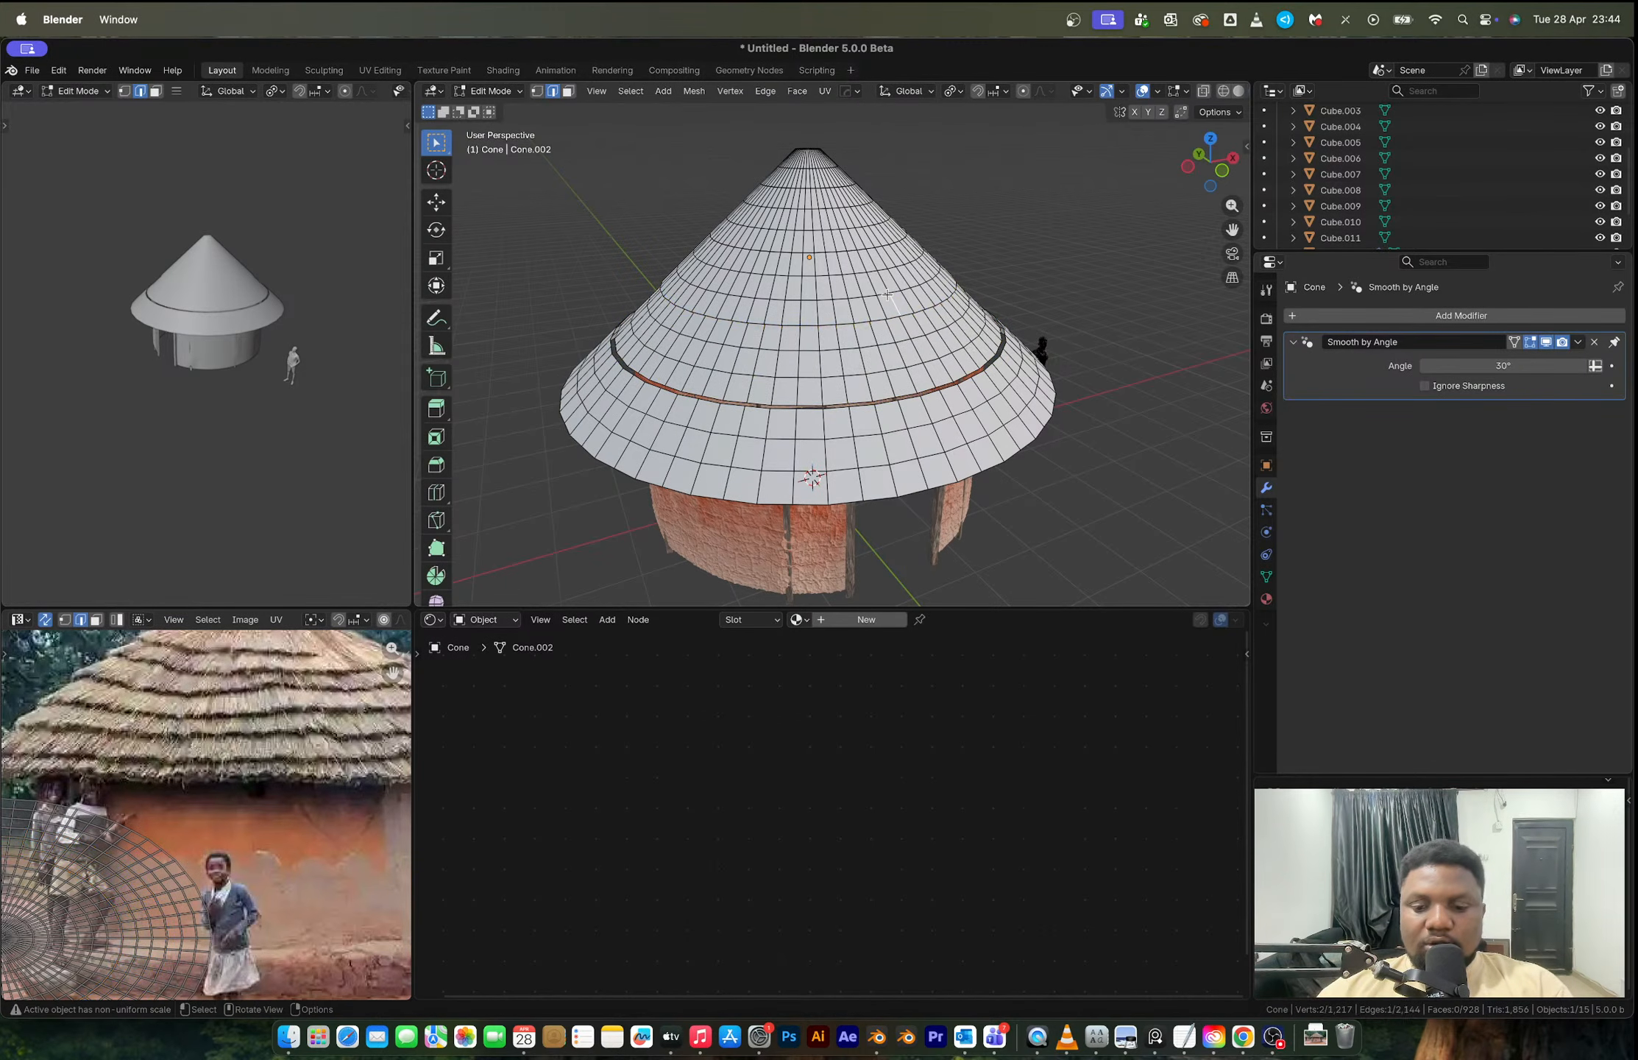
{"action": "key", "text": "l"}
{"action": "key", "text": "s"}
{"action": "left_click", "coordinate": [933, 287]}
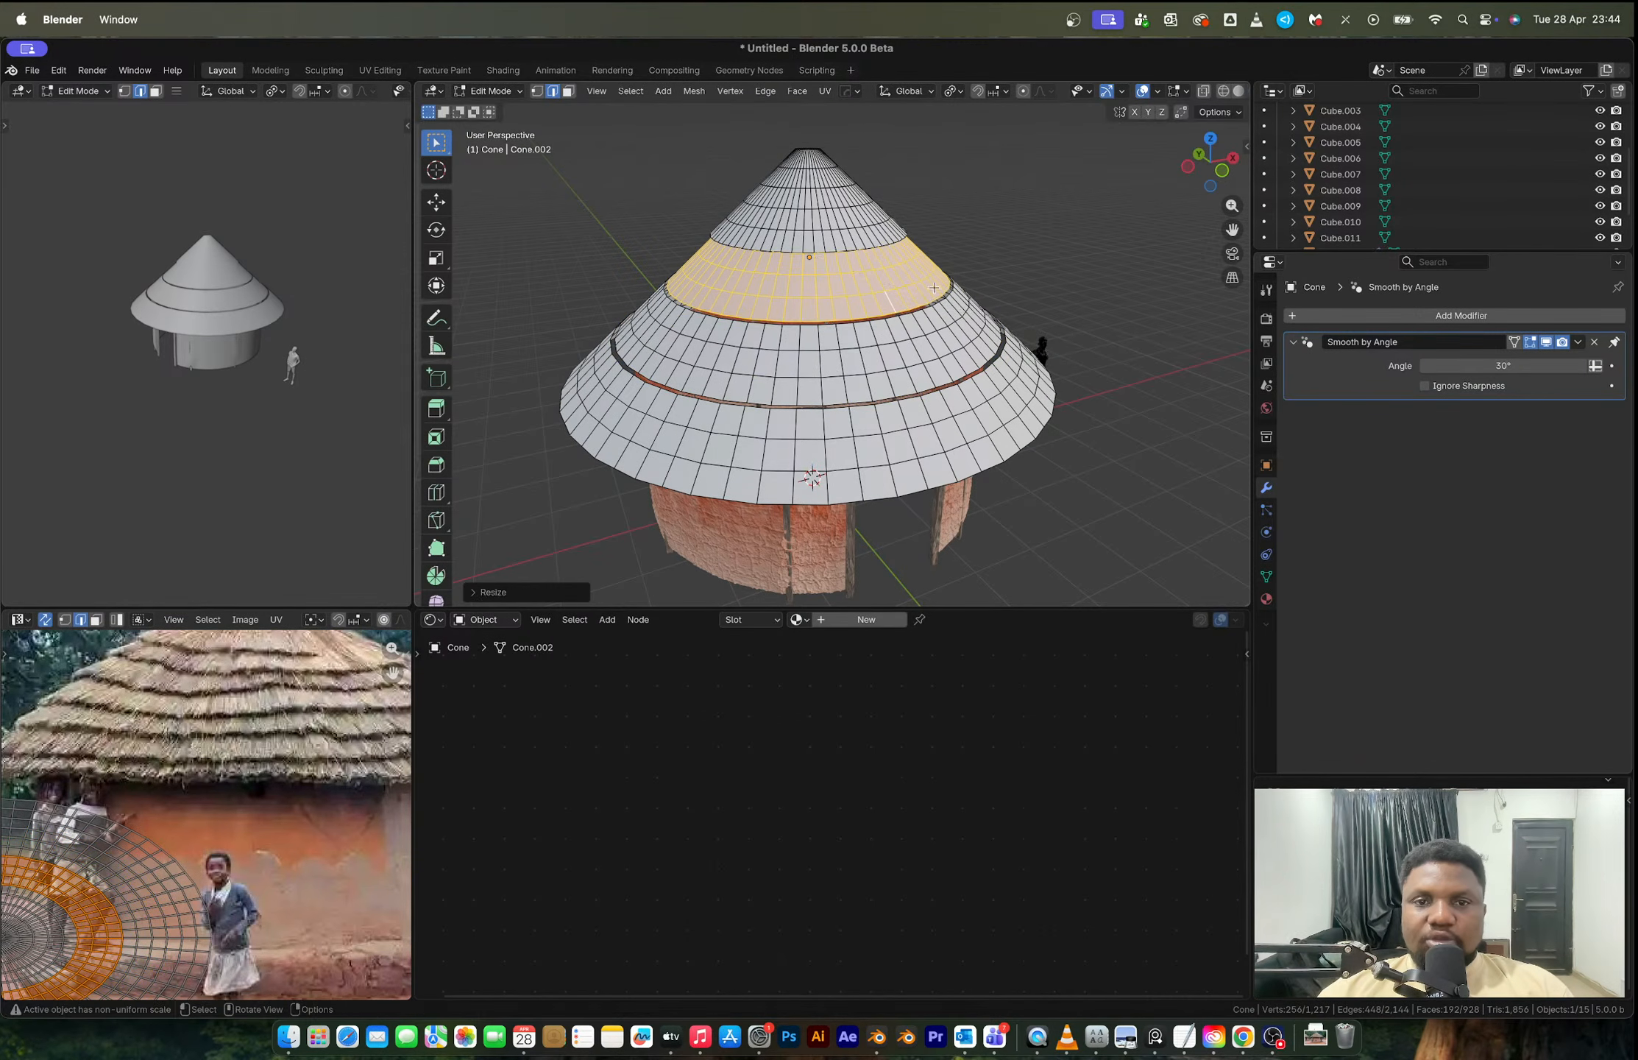
{"action": "left_click", "coordinate": [813, 212]}
{"action": "key", "text": "l"}
{"action": "key", "text": "s"}
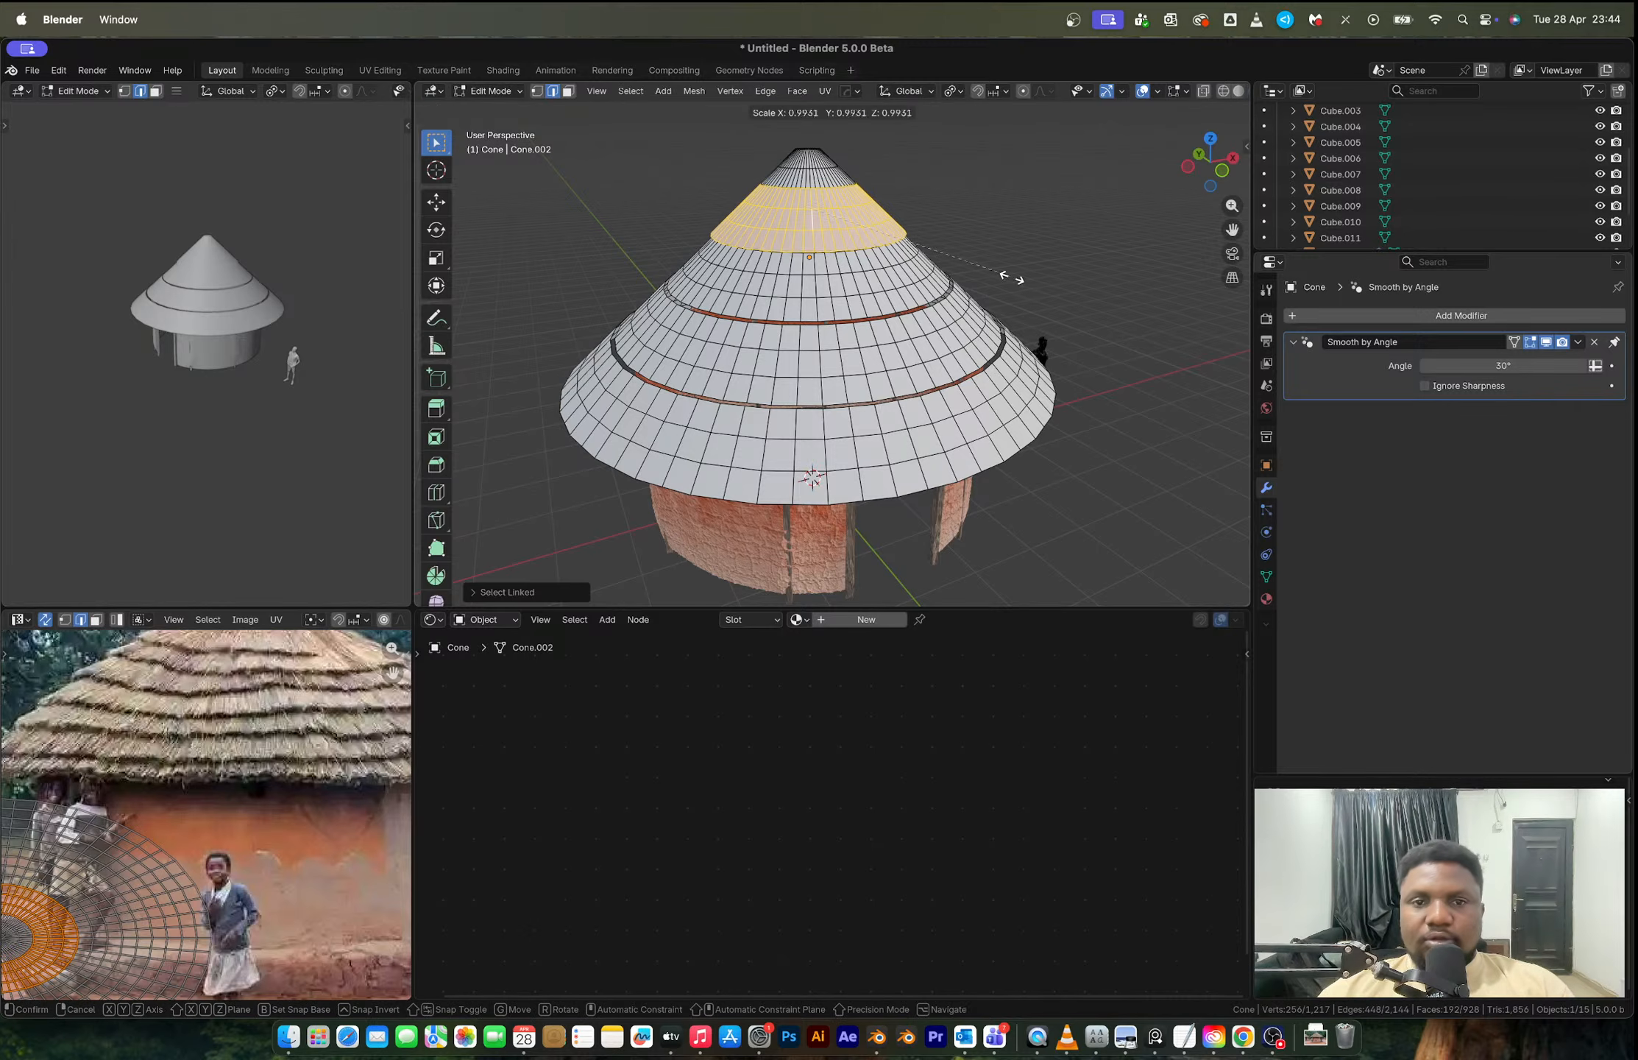
{"action": "left_click", "coordinate": [998, 276]}
Step: Select the linked topmost roof tier and scale it down slightly in place
{"action": "left_click", "coordinate": [818, 170]}
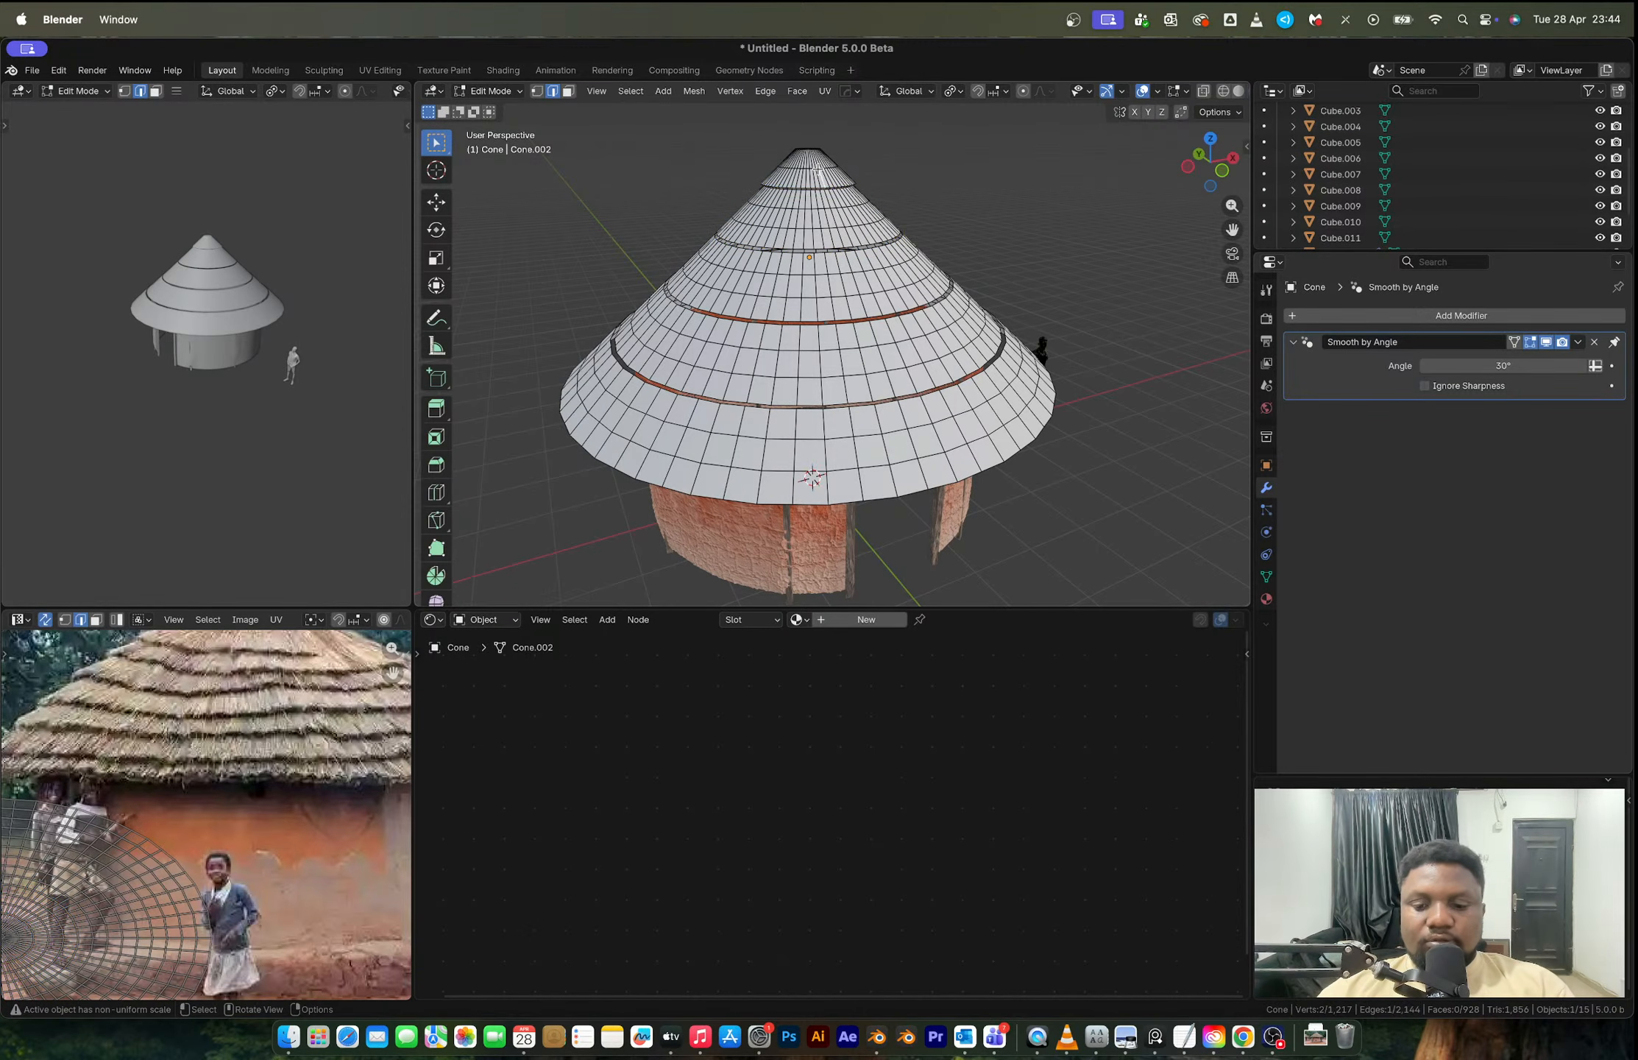
{"action": "key", "text": "l"}
{"action": "key", "text": "s"}
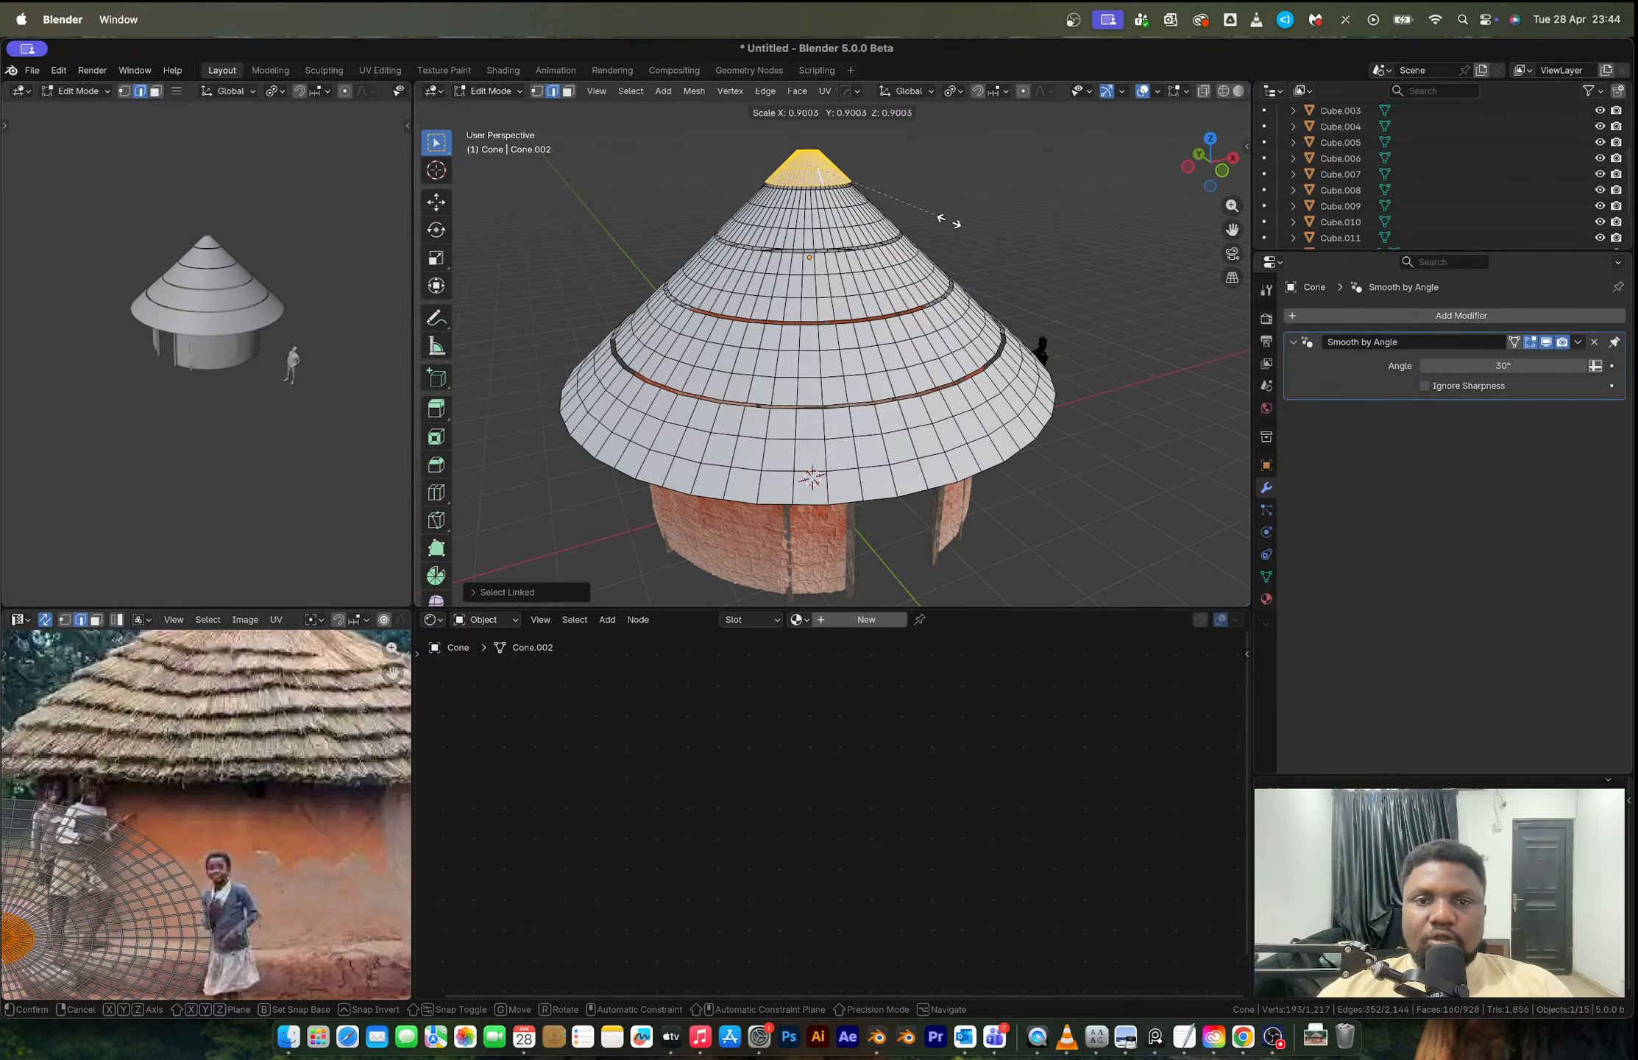
{"action": "left_click", "coordinate": [909, 220]}
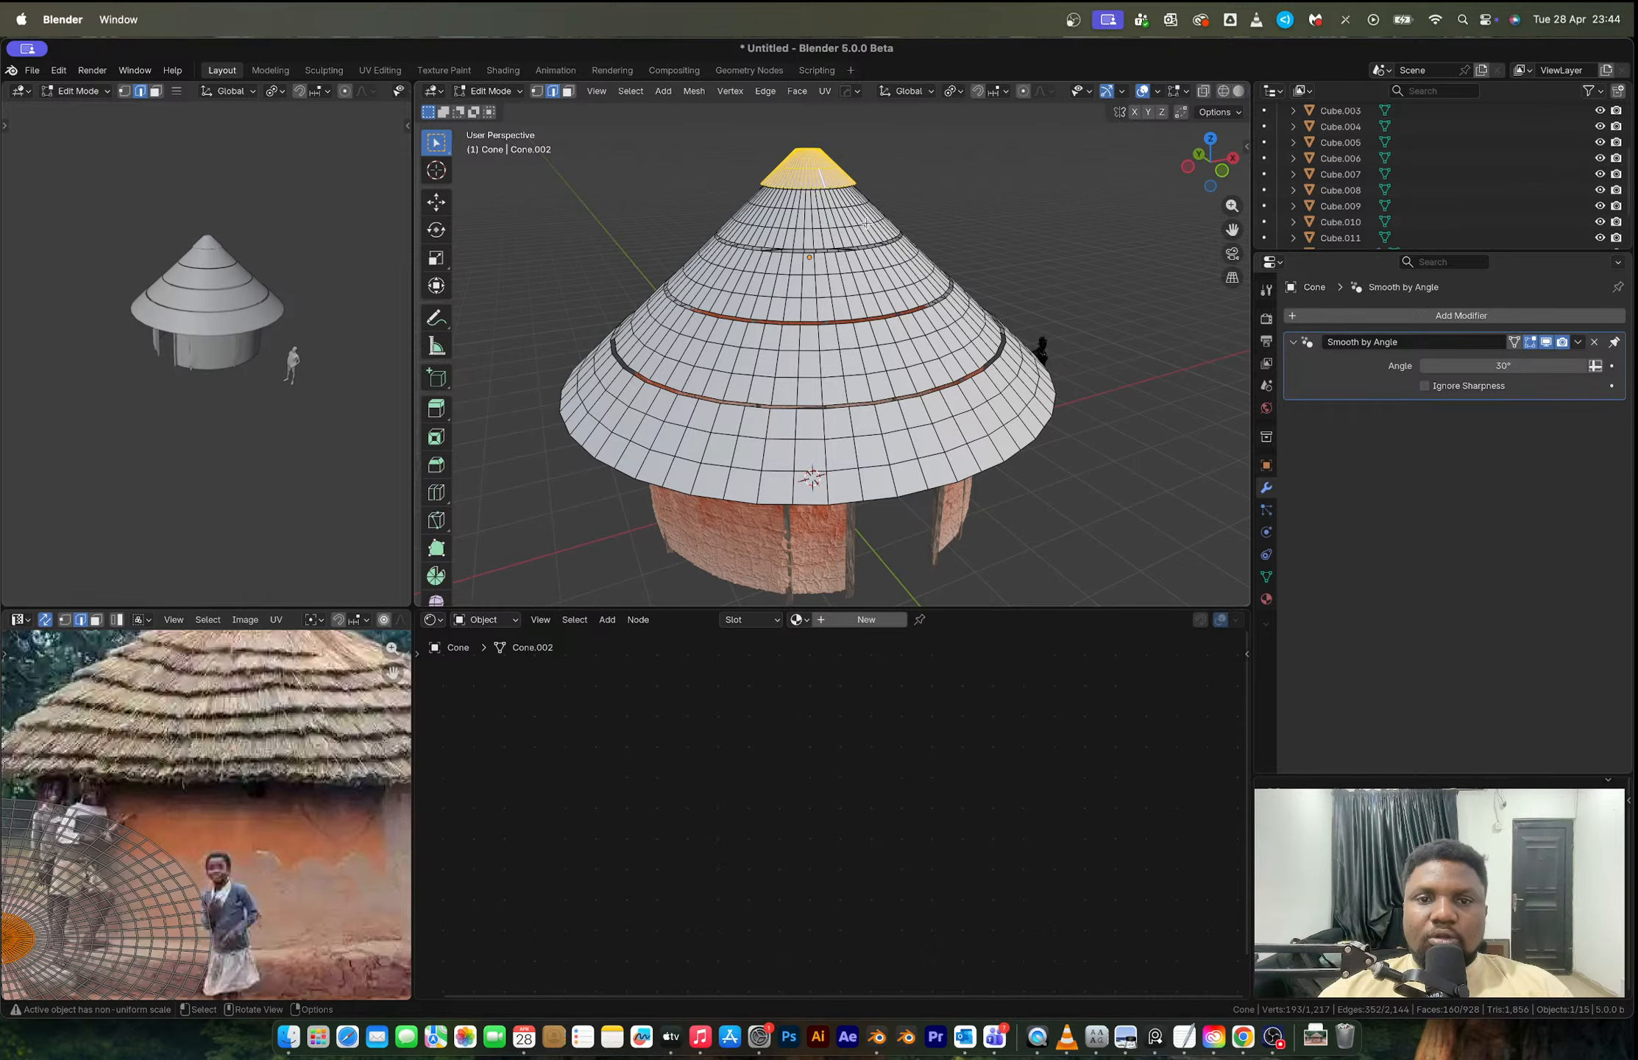
{"action": "key", "text": "Tab"}
{"action": "scroll", "coordinate": [827, 189], "scroll_direction": "up", "scroll_amount": 6}
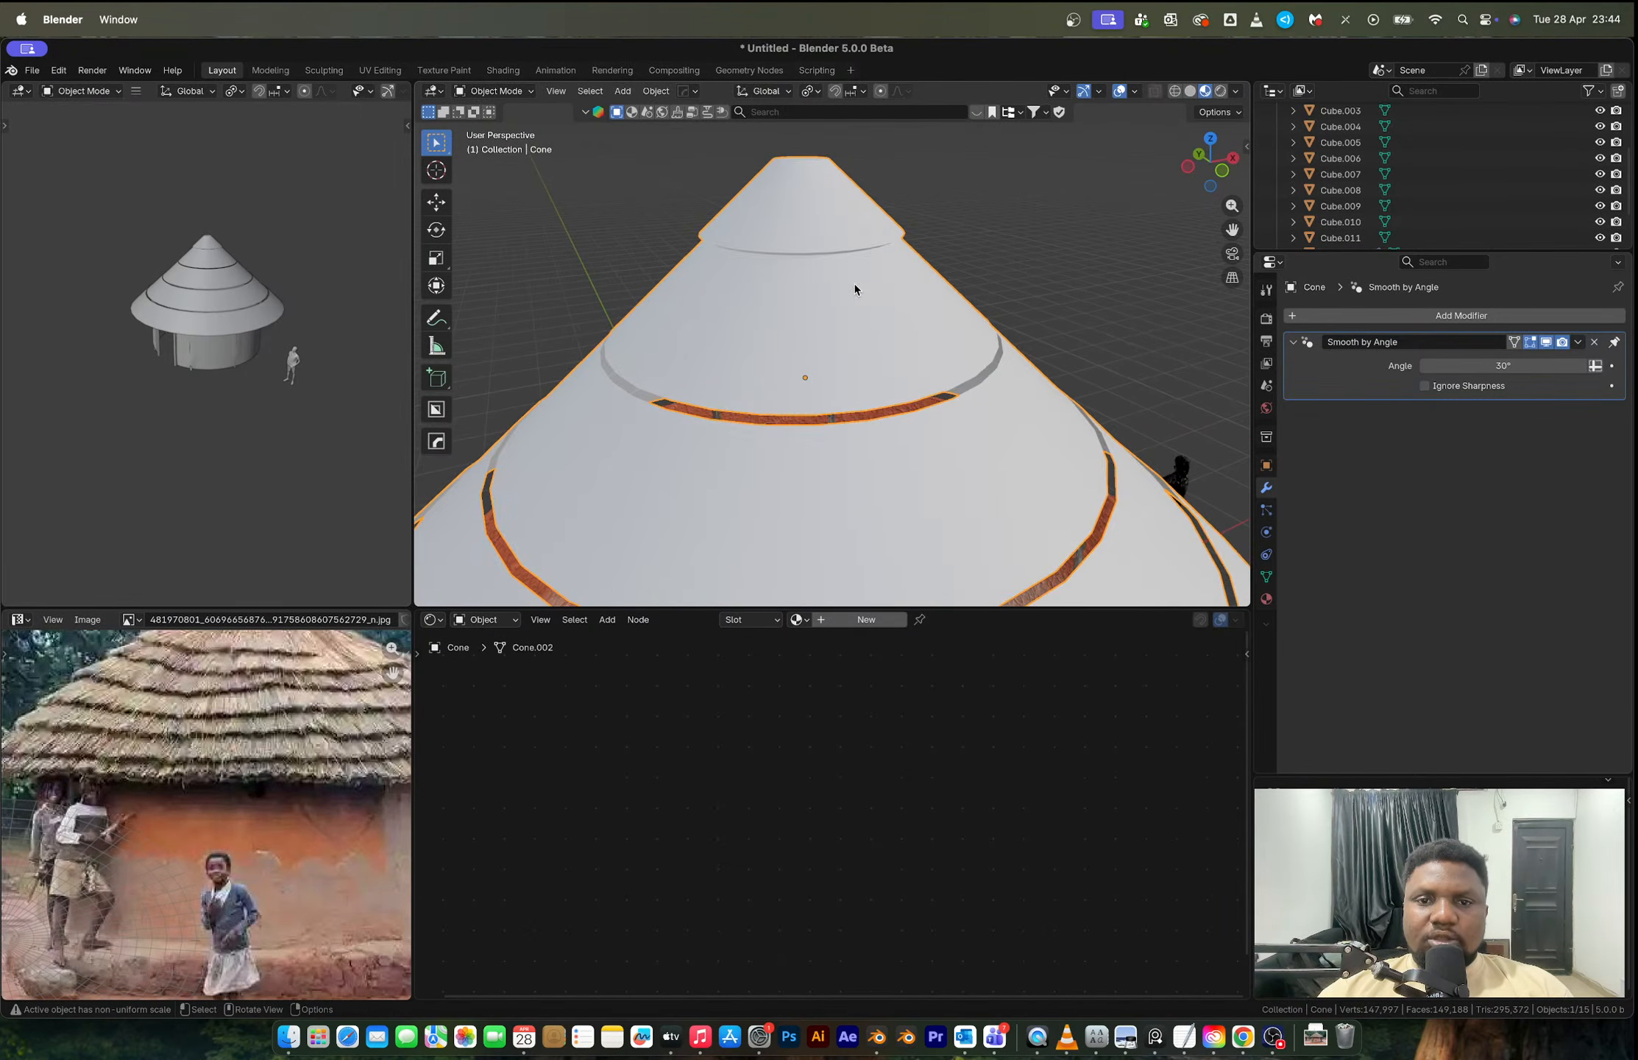
Step: Reselect the linked roof tier just below the cap and scale it down further to widen its gap
{"action": "key", "text": "Tab"}
{"action": "middle_click_drag", "start_coordinate": [822, 235], "coordinate": [821, 255]}
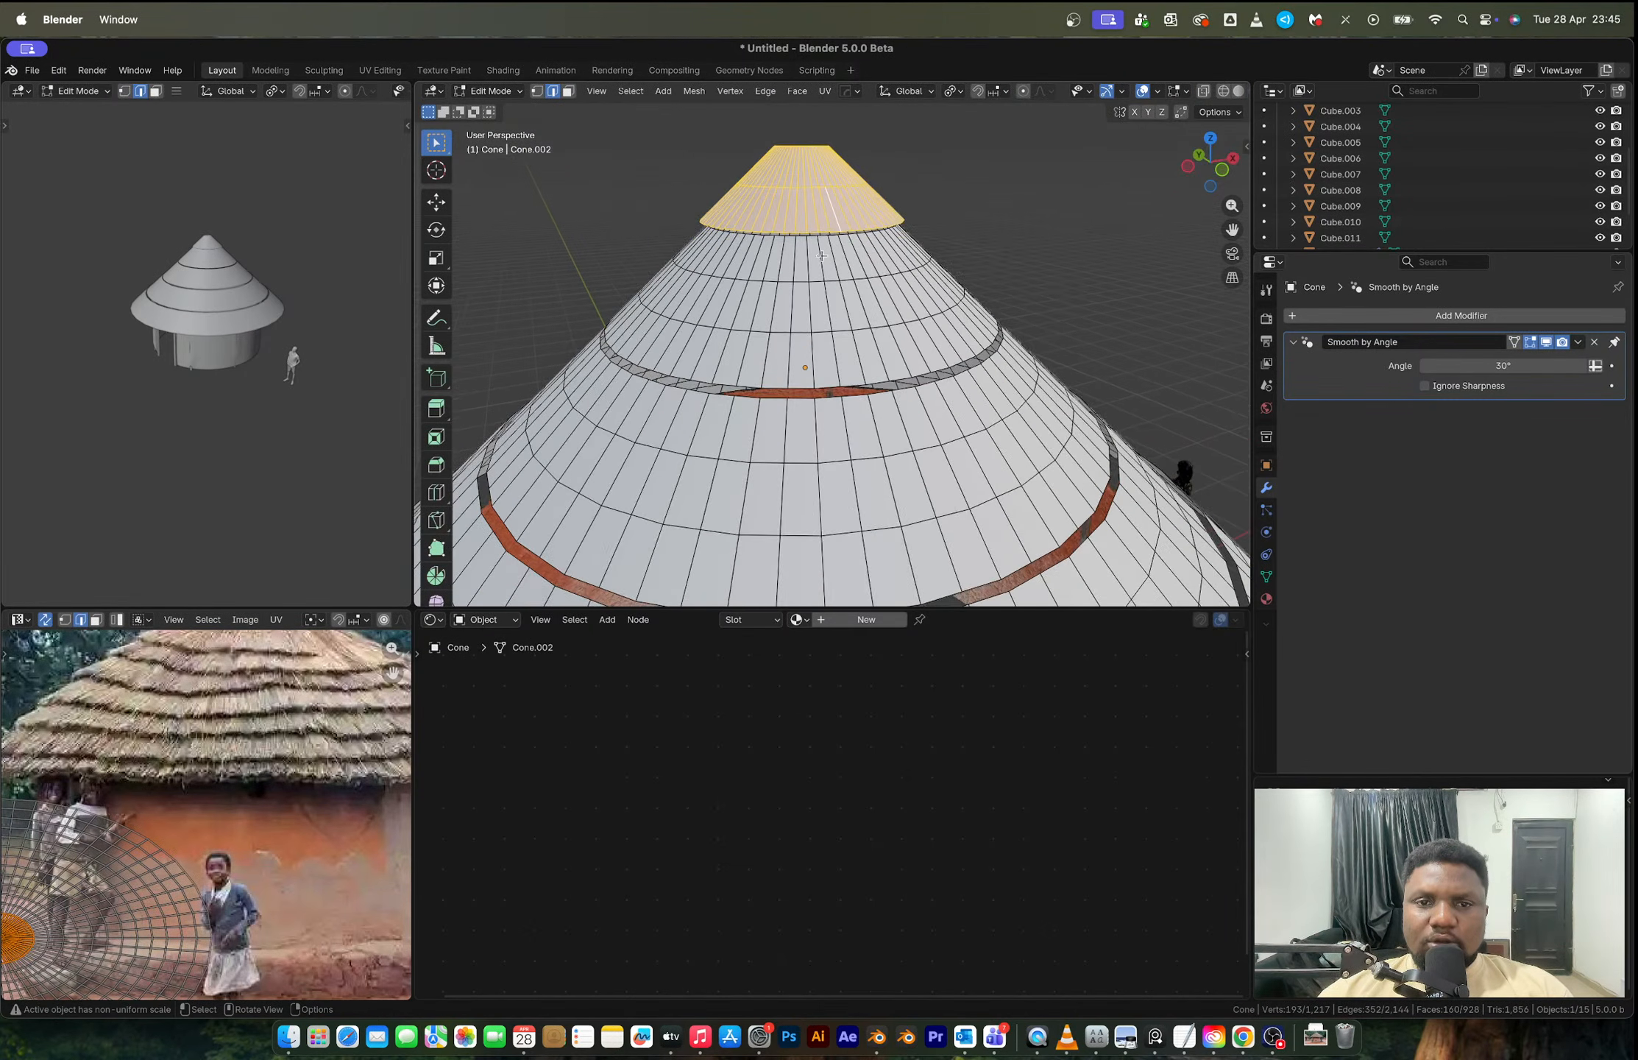
{"action": "left_click", "coordinate": [830, 300]}
{"action": "key", "text": "l"}
{"action": "key", "text": "s"}
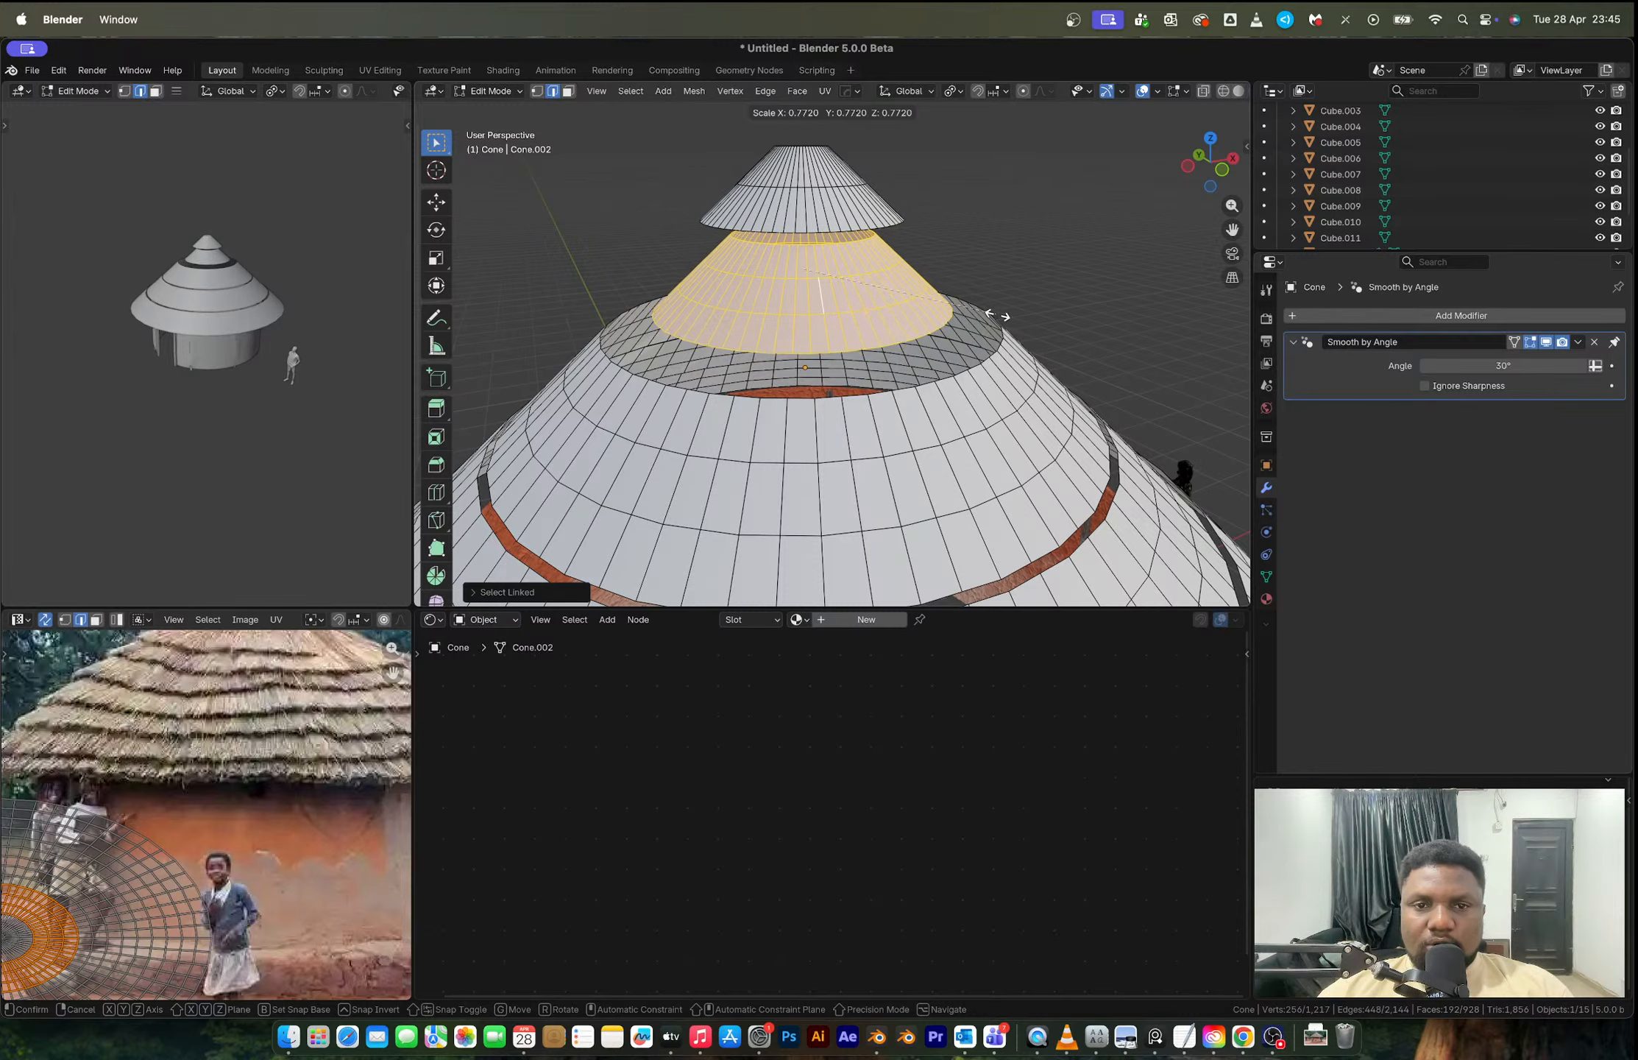
{"action": "left_click", "coordinate": [1053, 317]}
{"action": "key", "text": "Tab"}
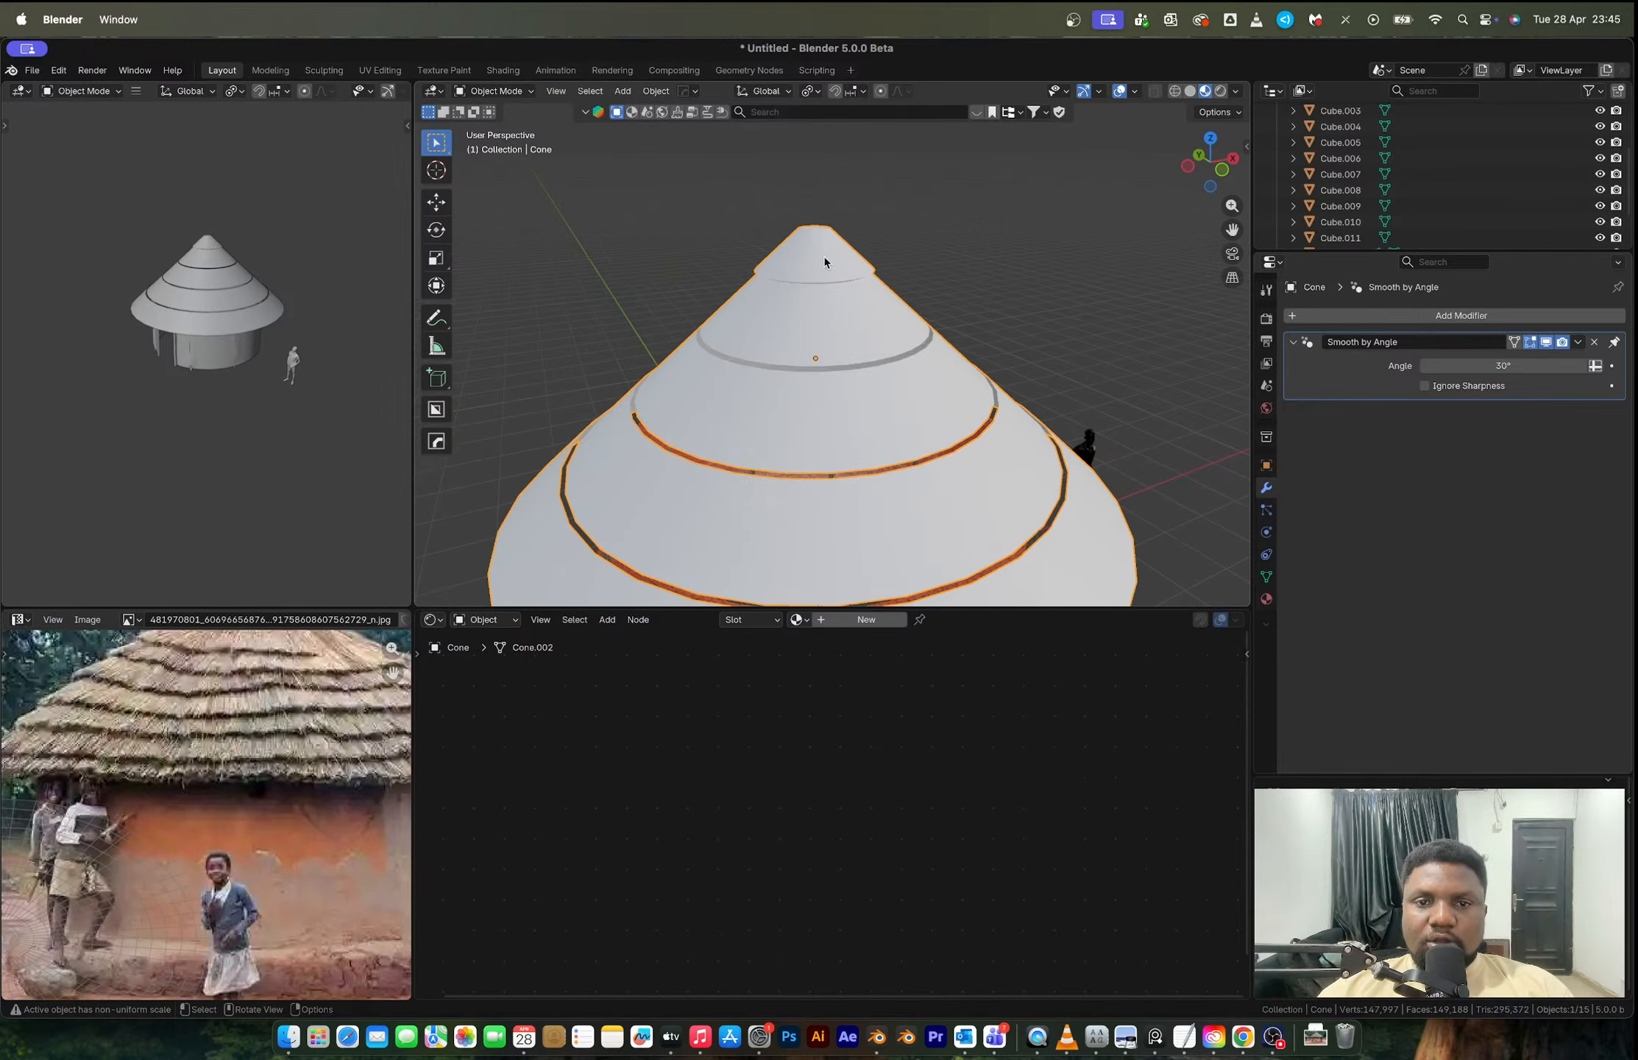
Step: Scale the linked top cap of the roof down to about 0.89 and check the layered tiers in Object Mode
{"action": "key", "text": "Tab"}
{"action": "left_click", "coordinate": [820, 254]}
{"action": "key", "text": "l"}
{"action": "key", "text": "s"}
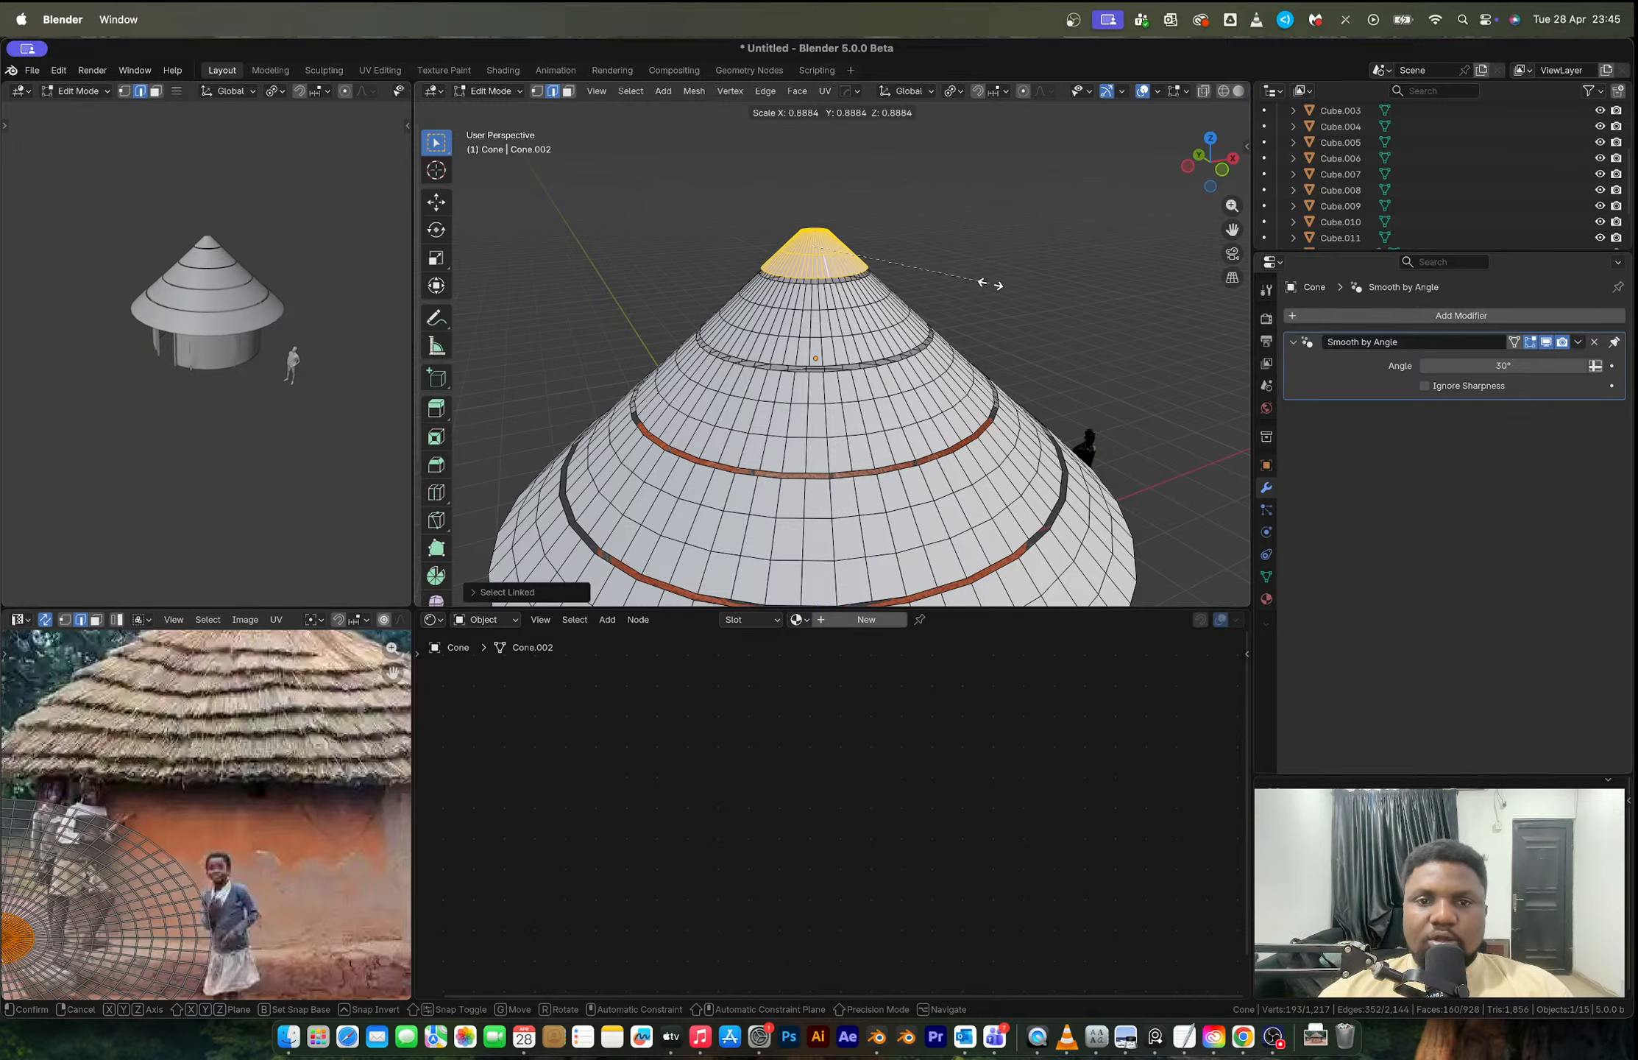
{"action": "left_click", "coordinate": [990, 284]}
{"action": "key", "text": "Tab"}
{"action": "scroll", "coordinate": [958, 336], "scroll_direction": "down", "scroll_amount": 3}
{"action": "scroll", "coordinate": [923, 367], "scroll_direction": "up", "scroll_amount": 4}
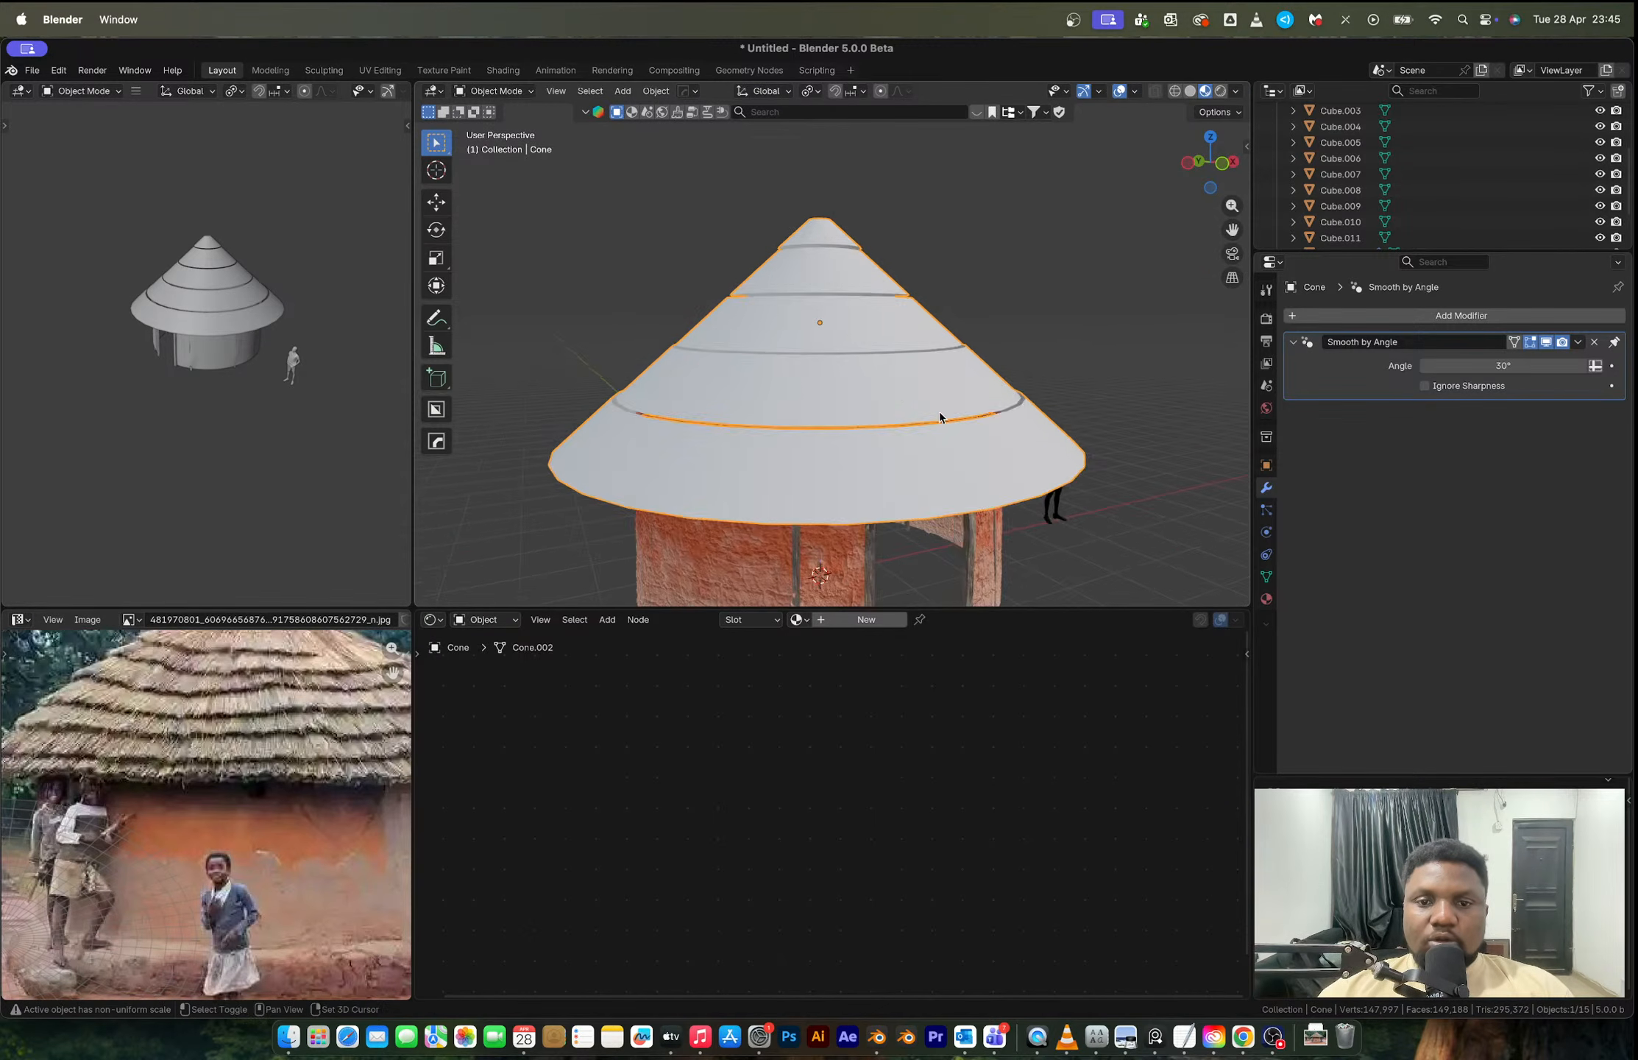
{"action": "scroll", "coordinate": [939, 417], "scroll_direction": "down", "scroll_amount": 2}
Step: Dissolve the horizontal edge loop running through the middle of the roof's lowest tier
{"action": "key", "text": "Tab"}
{"action": "left_click", "coordinate": [840, 402], "text": "alt"}
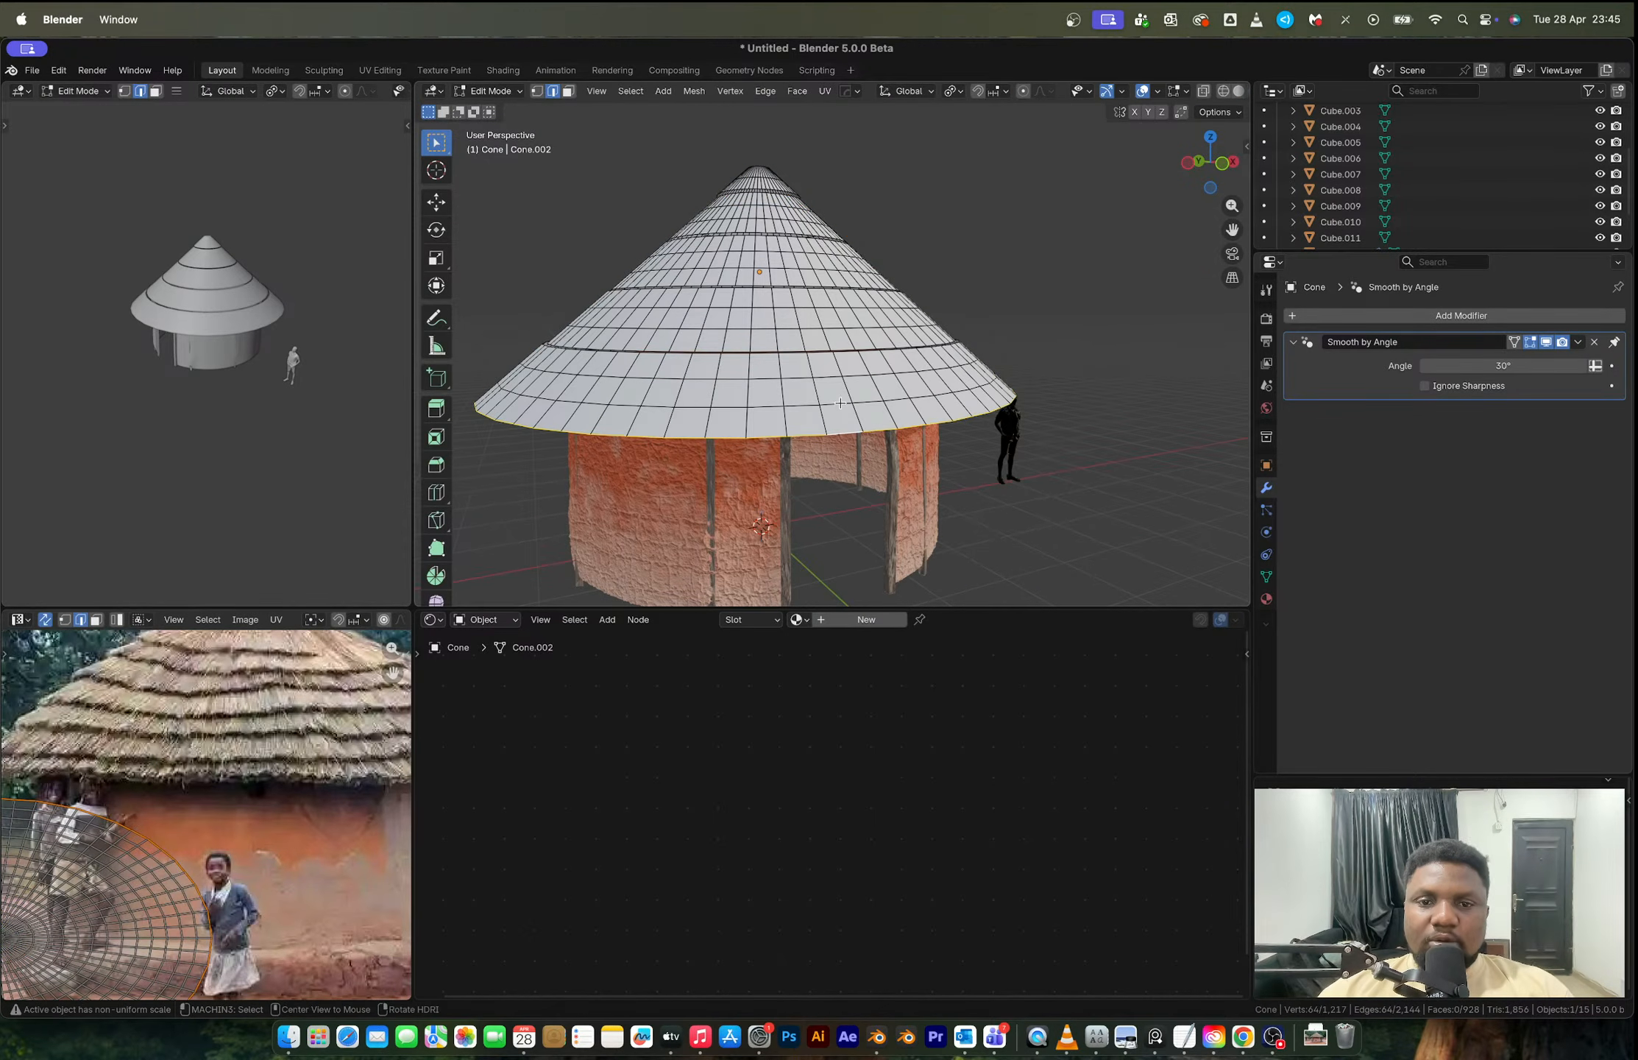
{"action": "left_click", "coordinate": [841, 403], "text": "alt"}
{"action": "key", "text": "x"}
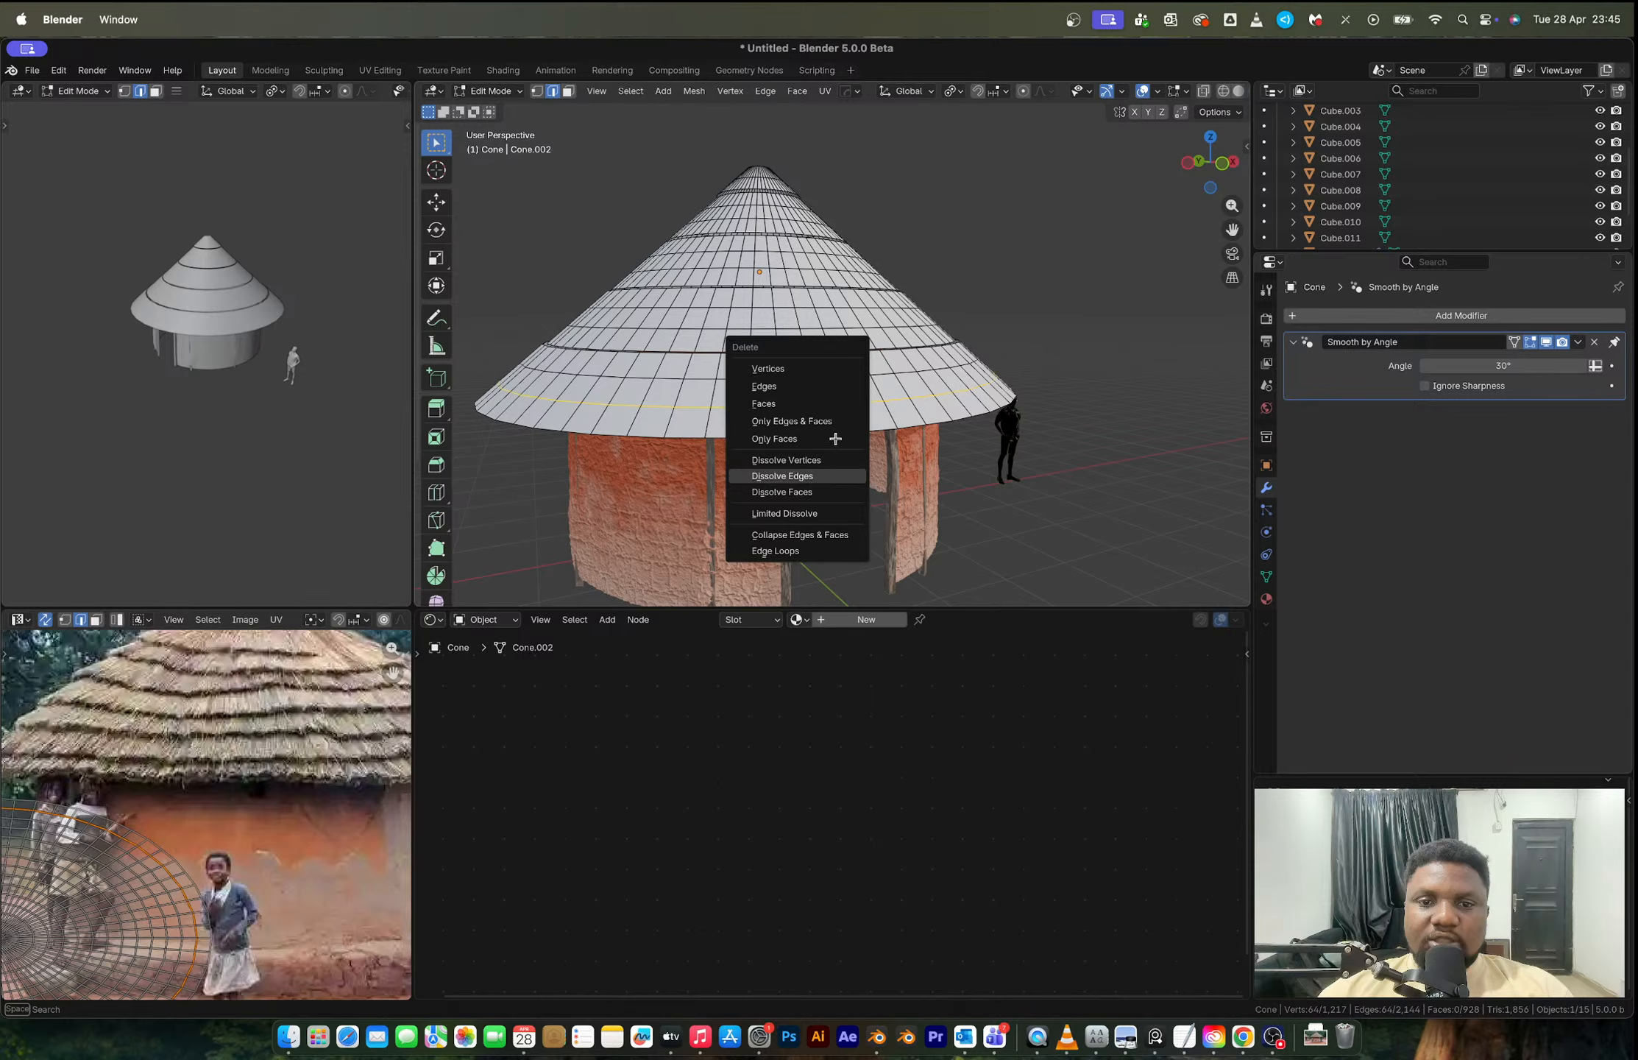
{"action": "key", "text": "Return"}
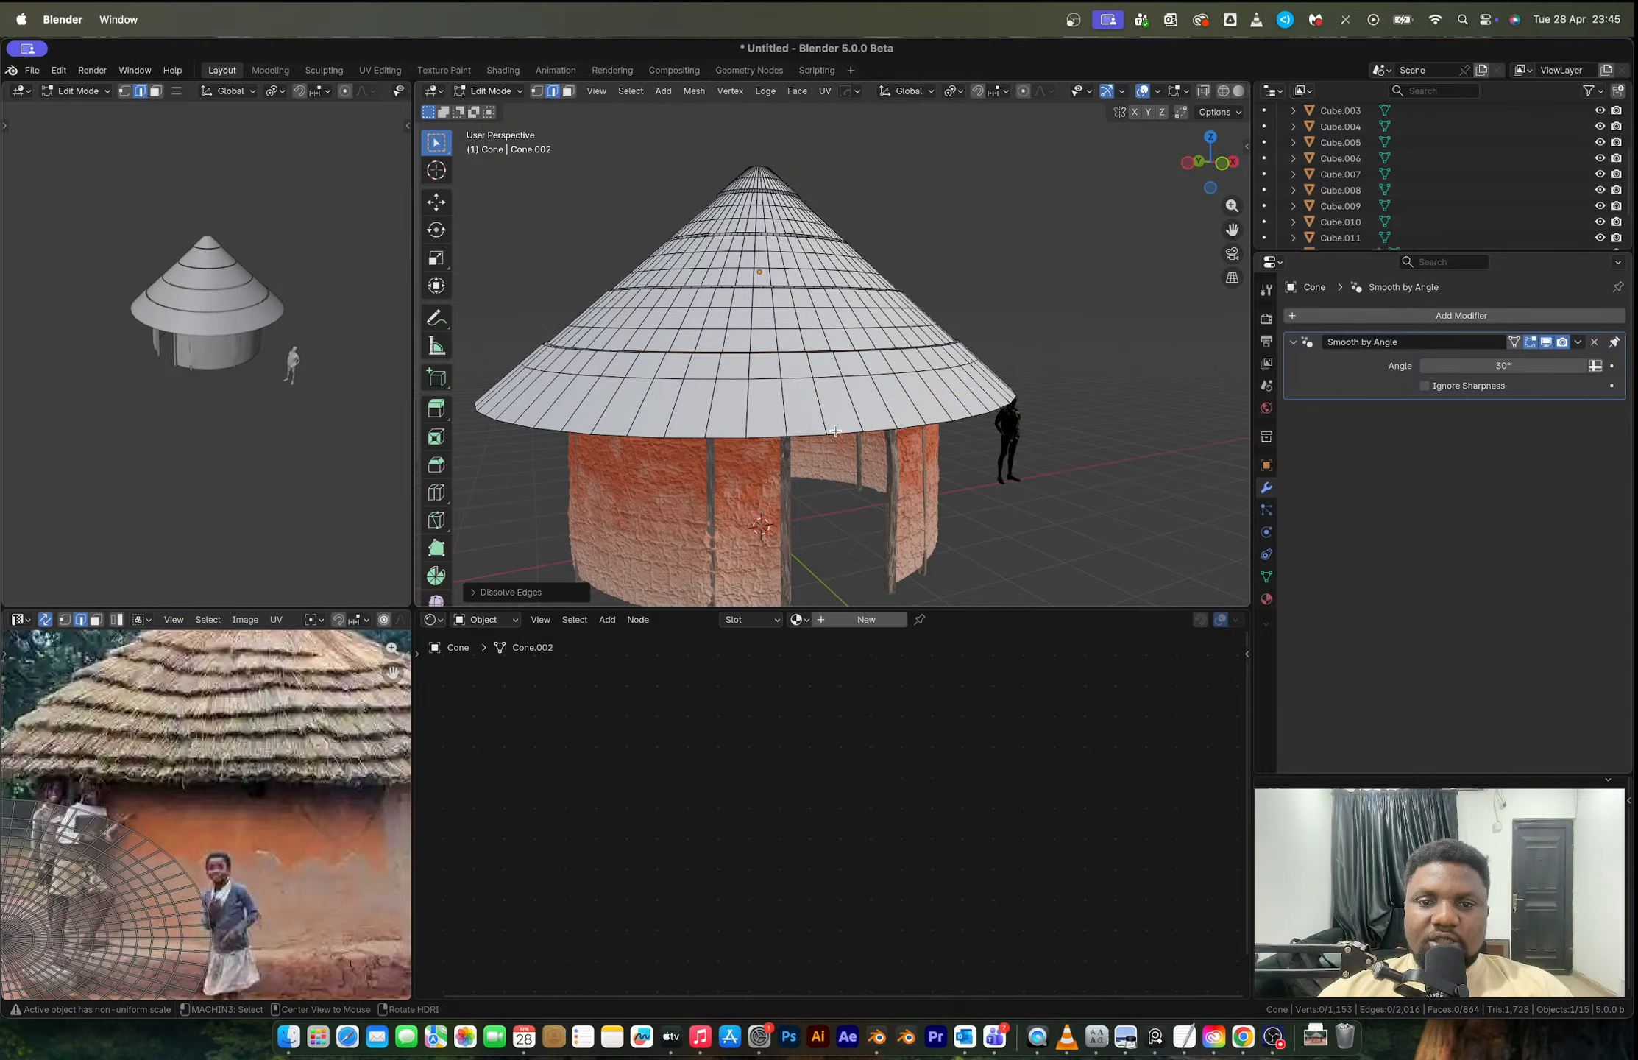
Step: Select the vertex loop along the roof's lower rim and add a Displace modifier to the roof
{"action": "key", "text": "1"}
{"action": "left_click", "coordinate": [835, 431], "text": "alt"}
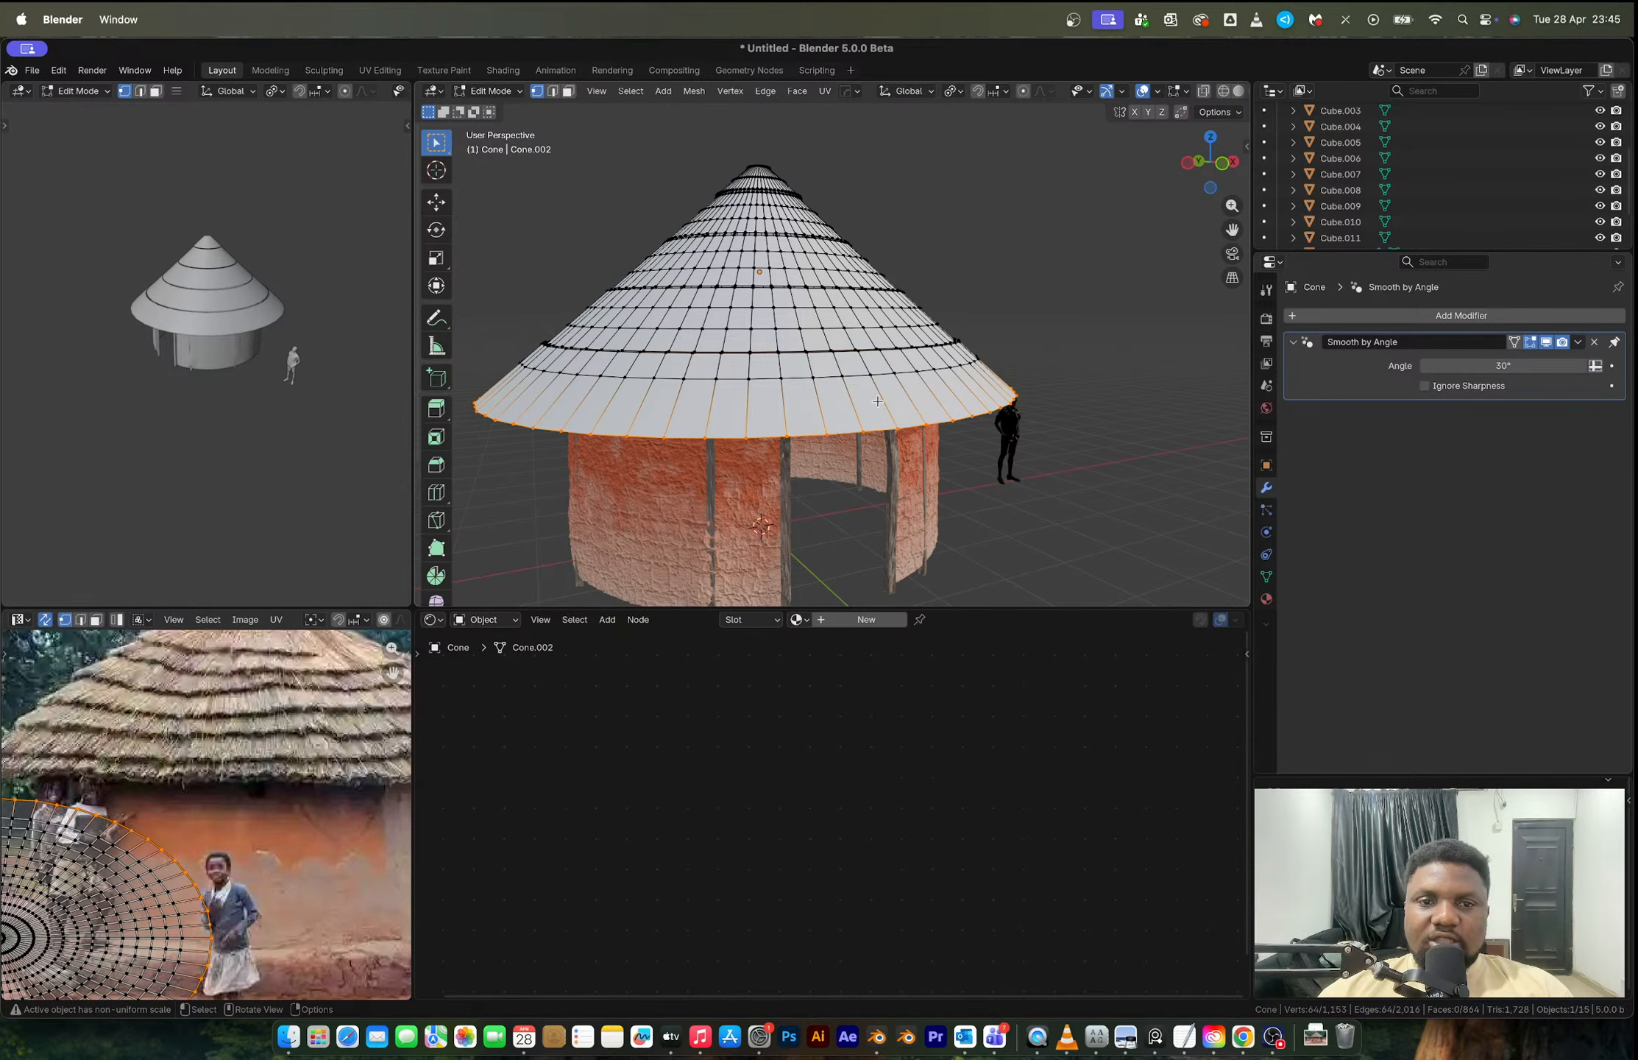
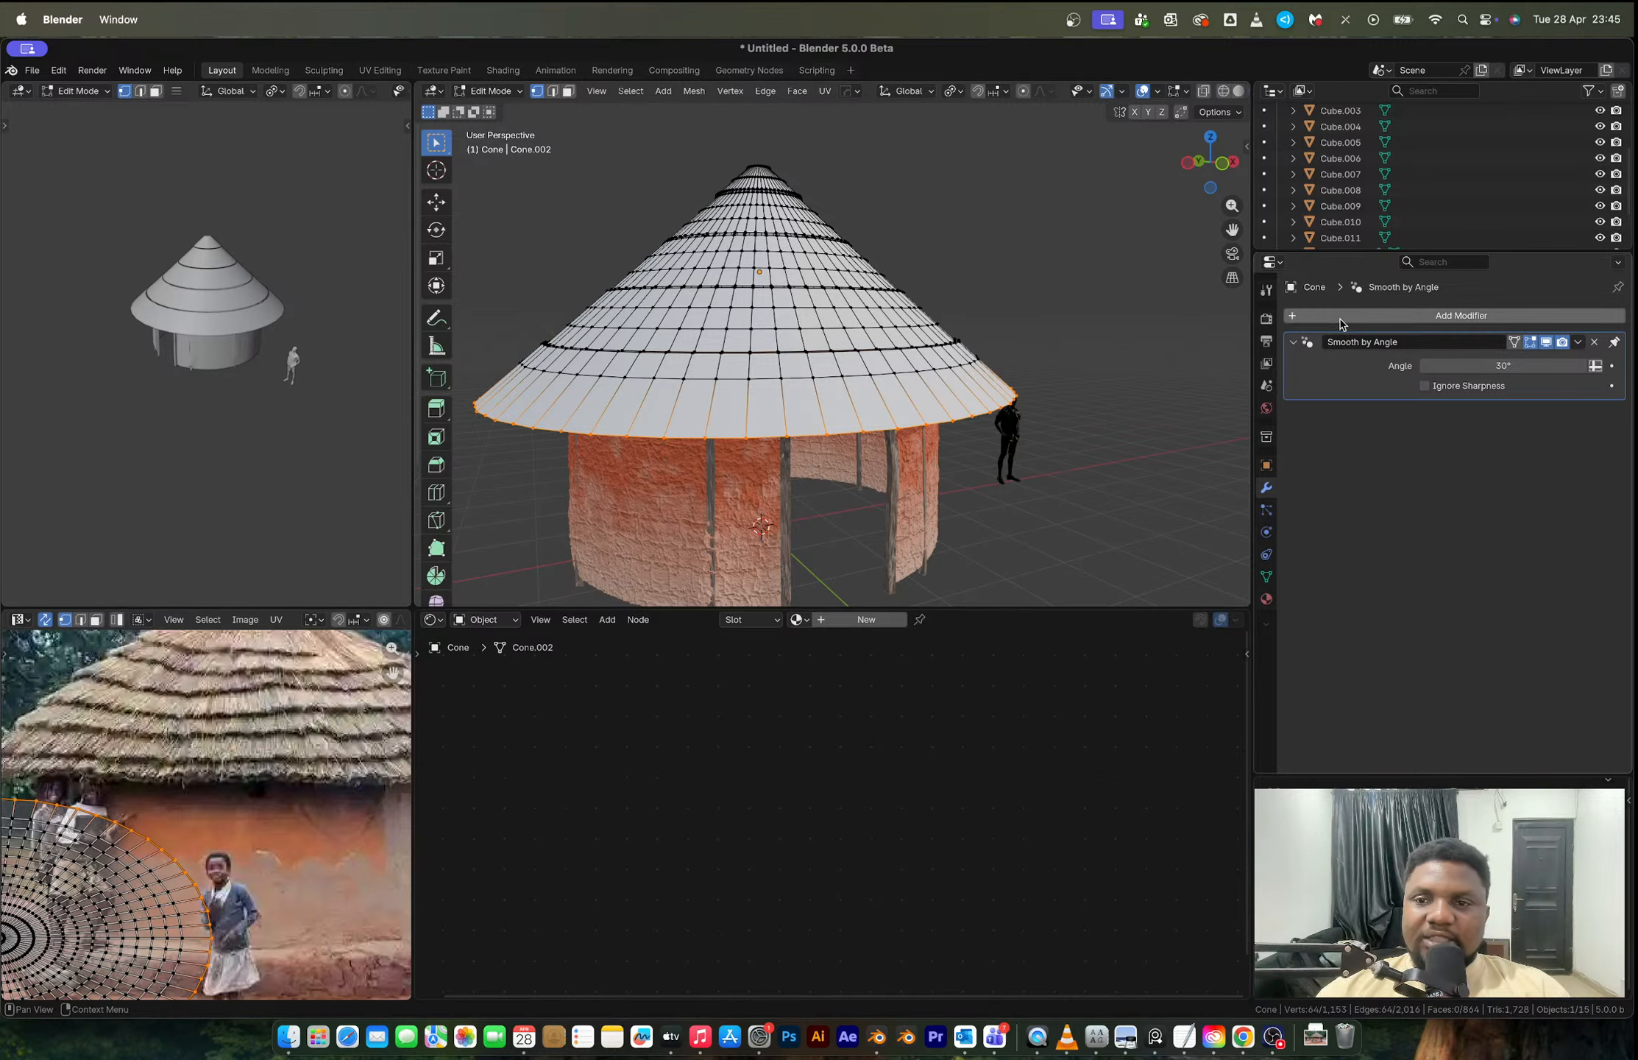
{"action": "left_click", "coordinate": [1318, 316]}
{"action": "mouse_move", "coordinate": [1295, 356]}
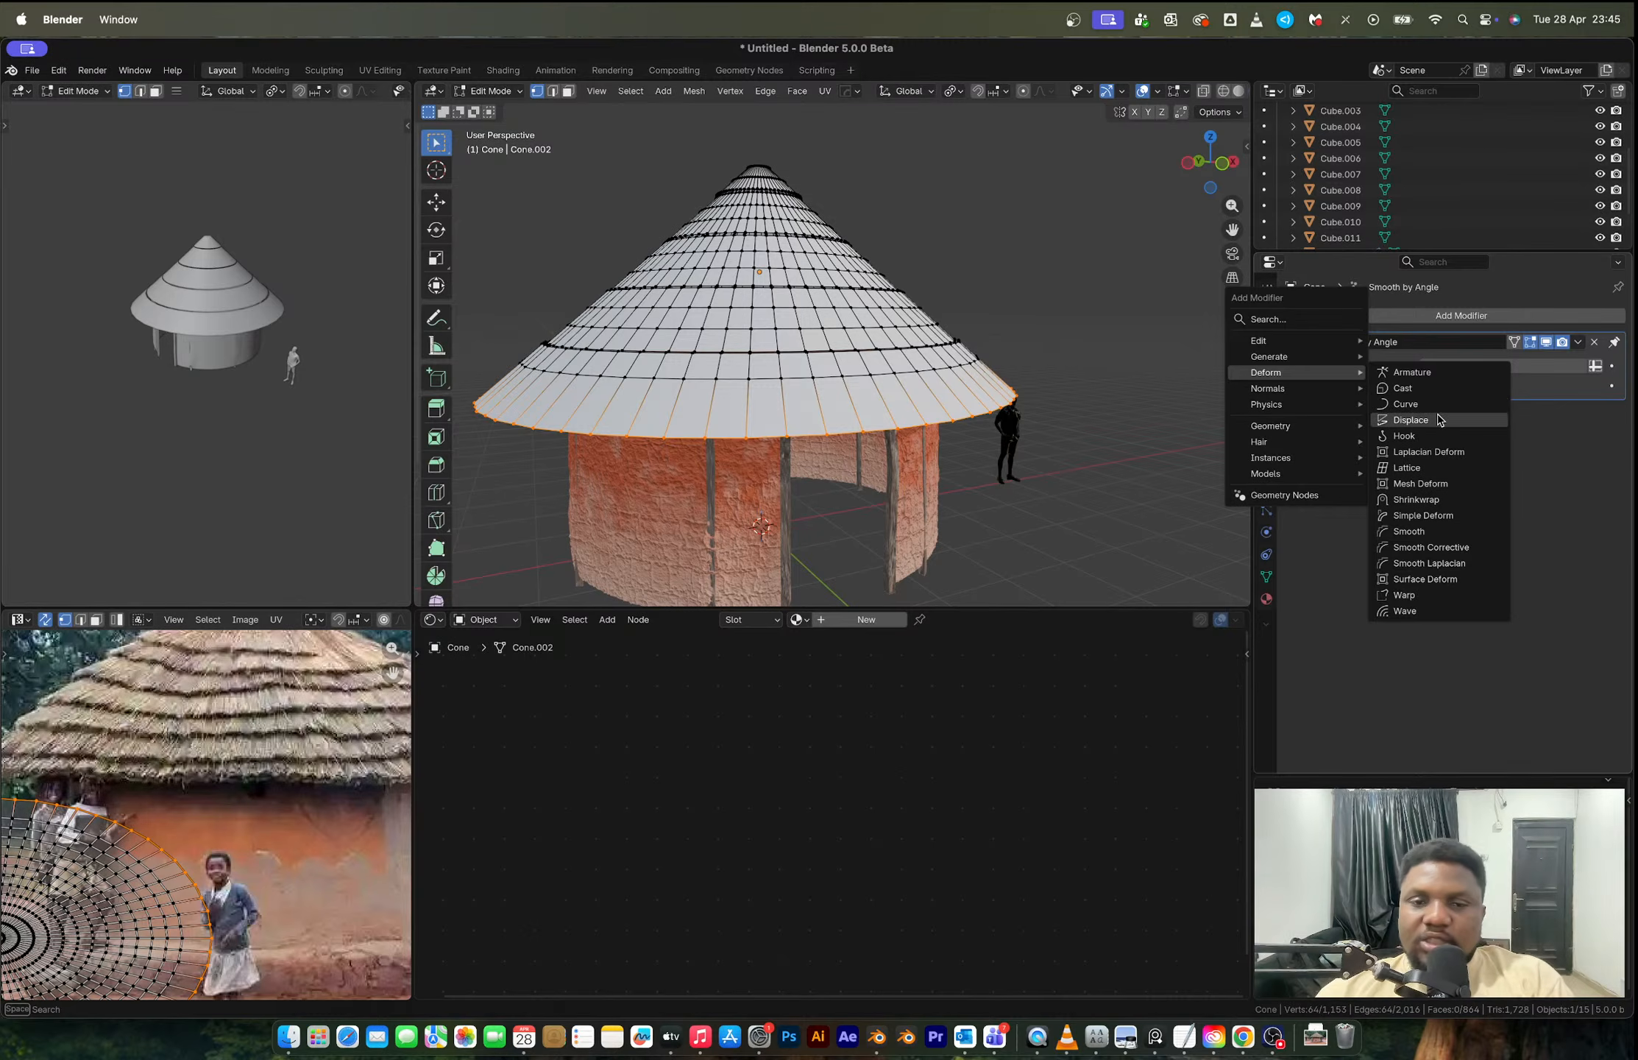
{"action": "left_click", "coordinate": [1410, 420]}
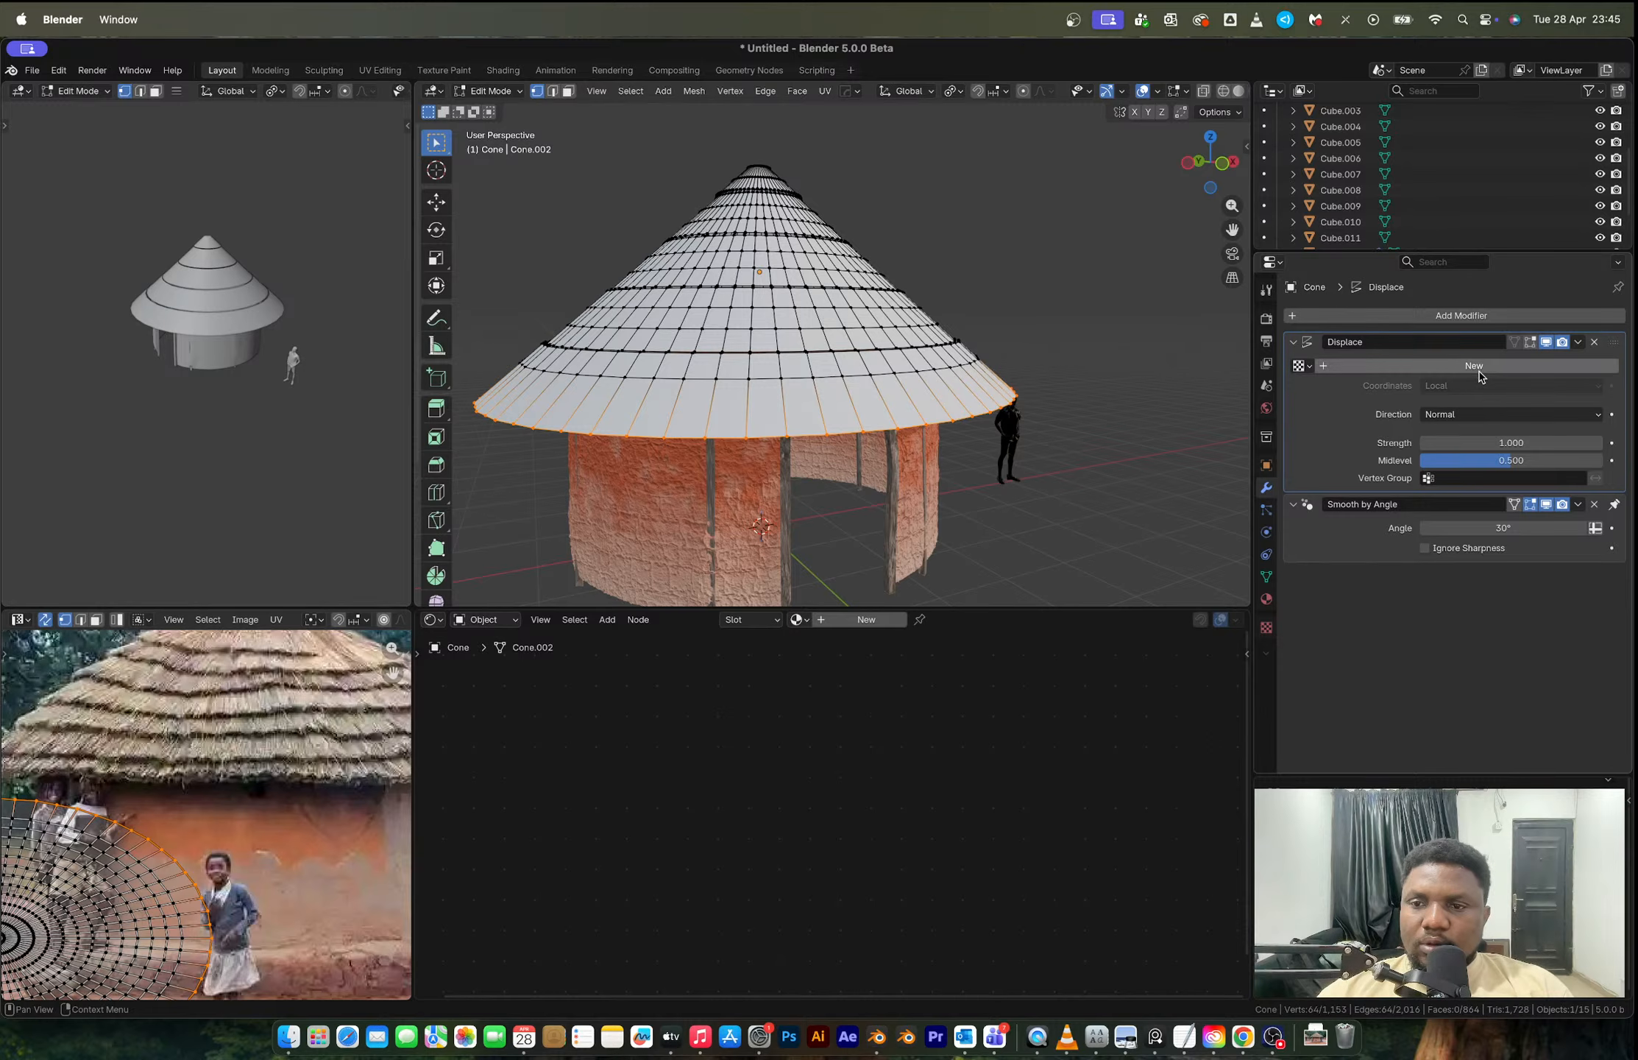
{"action": "left_click", "coordinate": [1469, 416]}
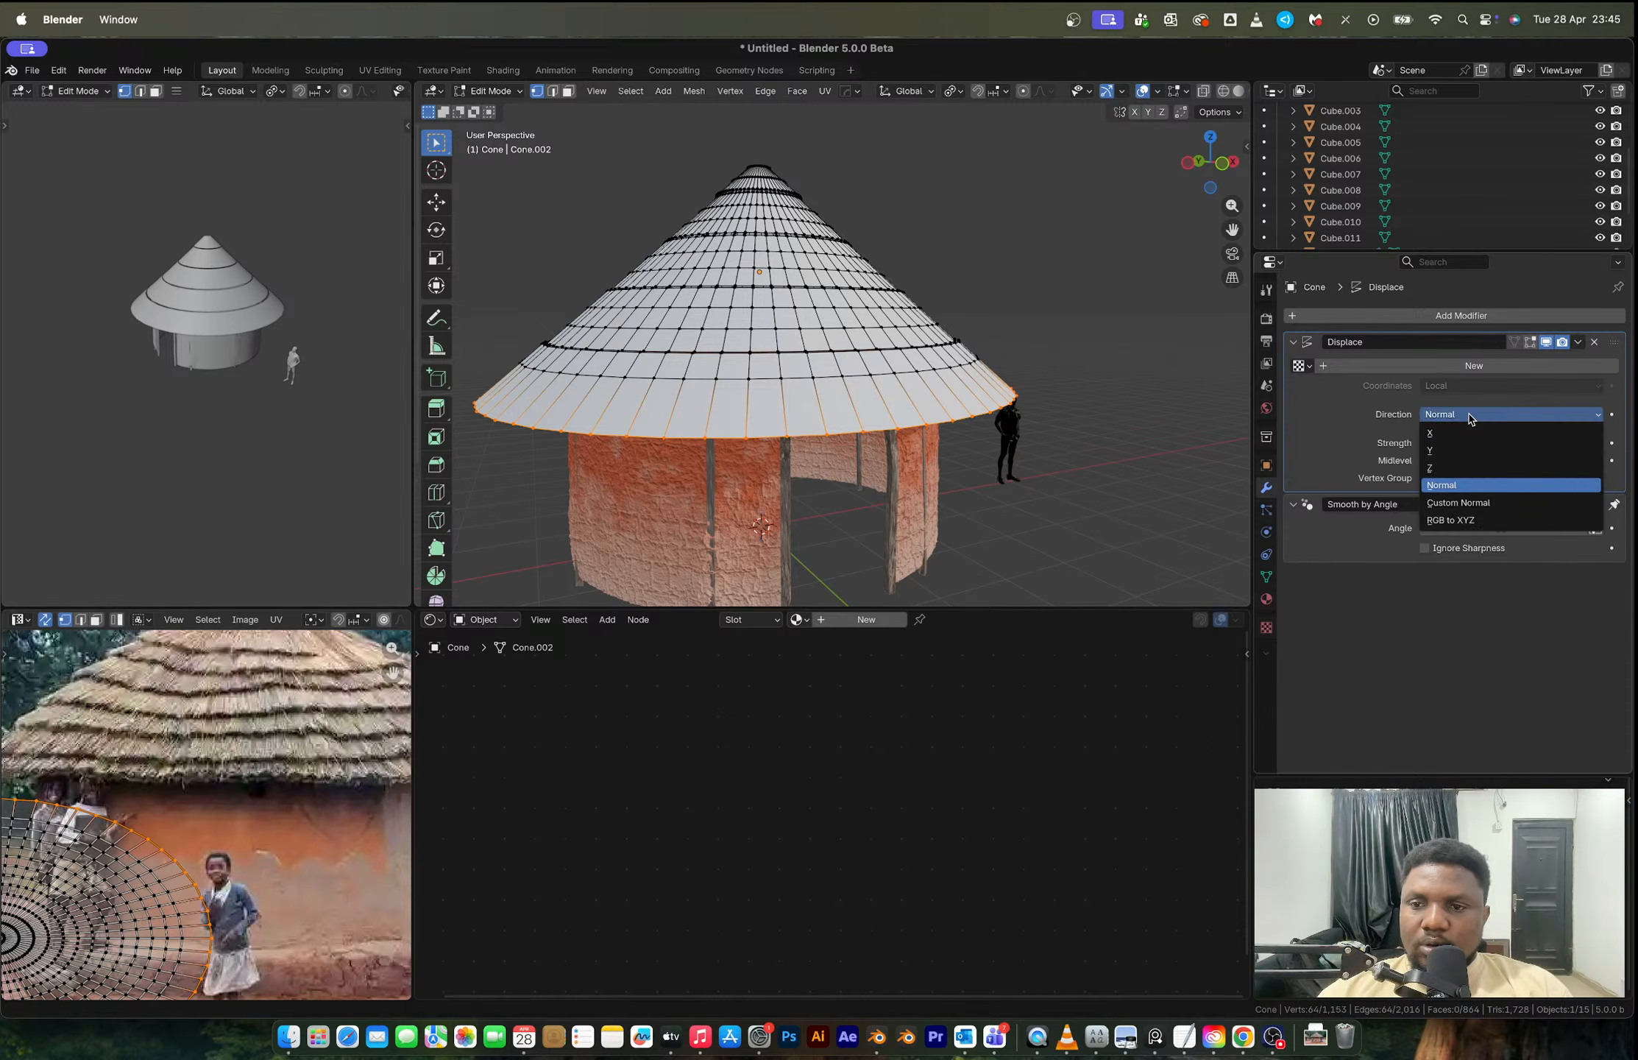
{"action": "left_click", "coordinate": [1470, 415]}
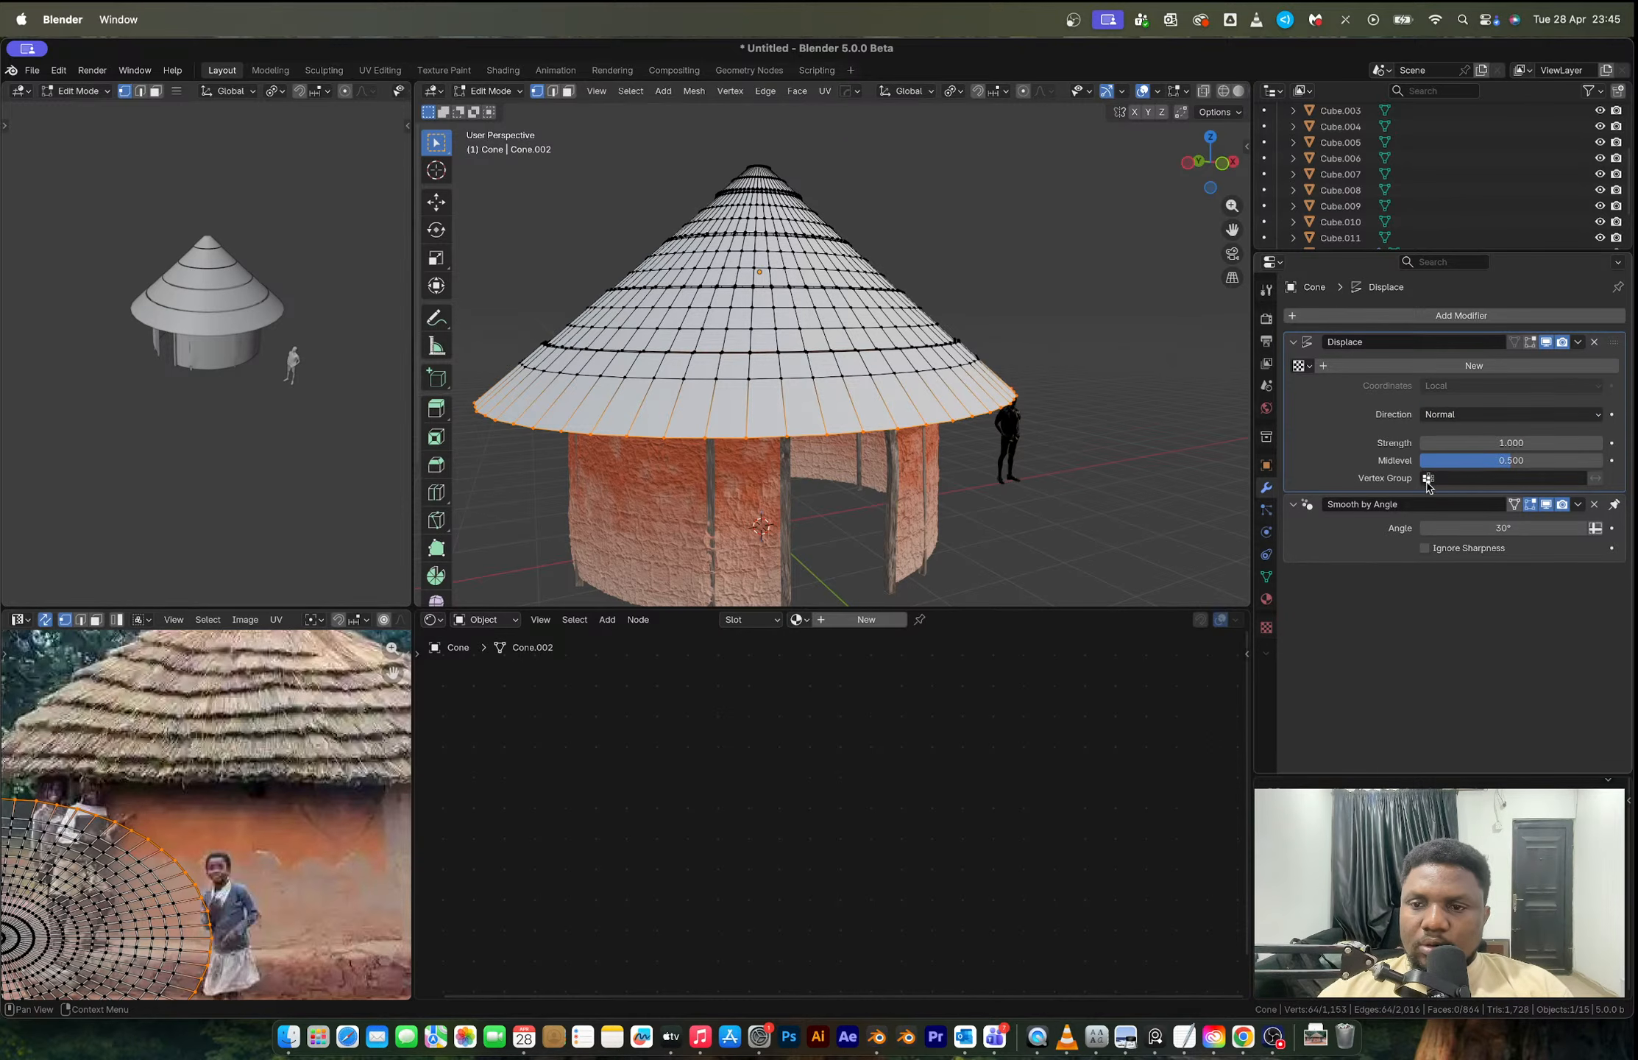
Step: Assign the selected lower rim vertices to a new vertex group named Group
{"action": "left_click", "coordinate": [1266, 578]}
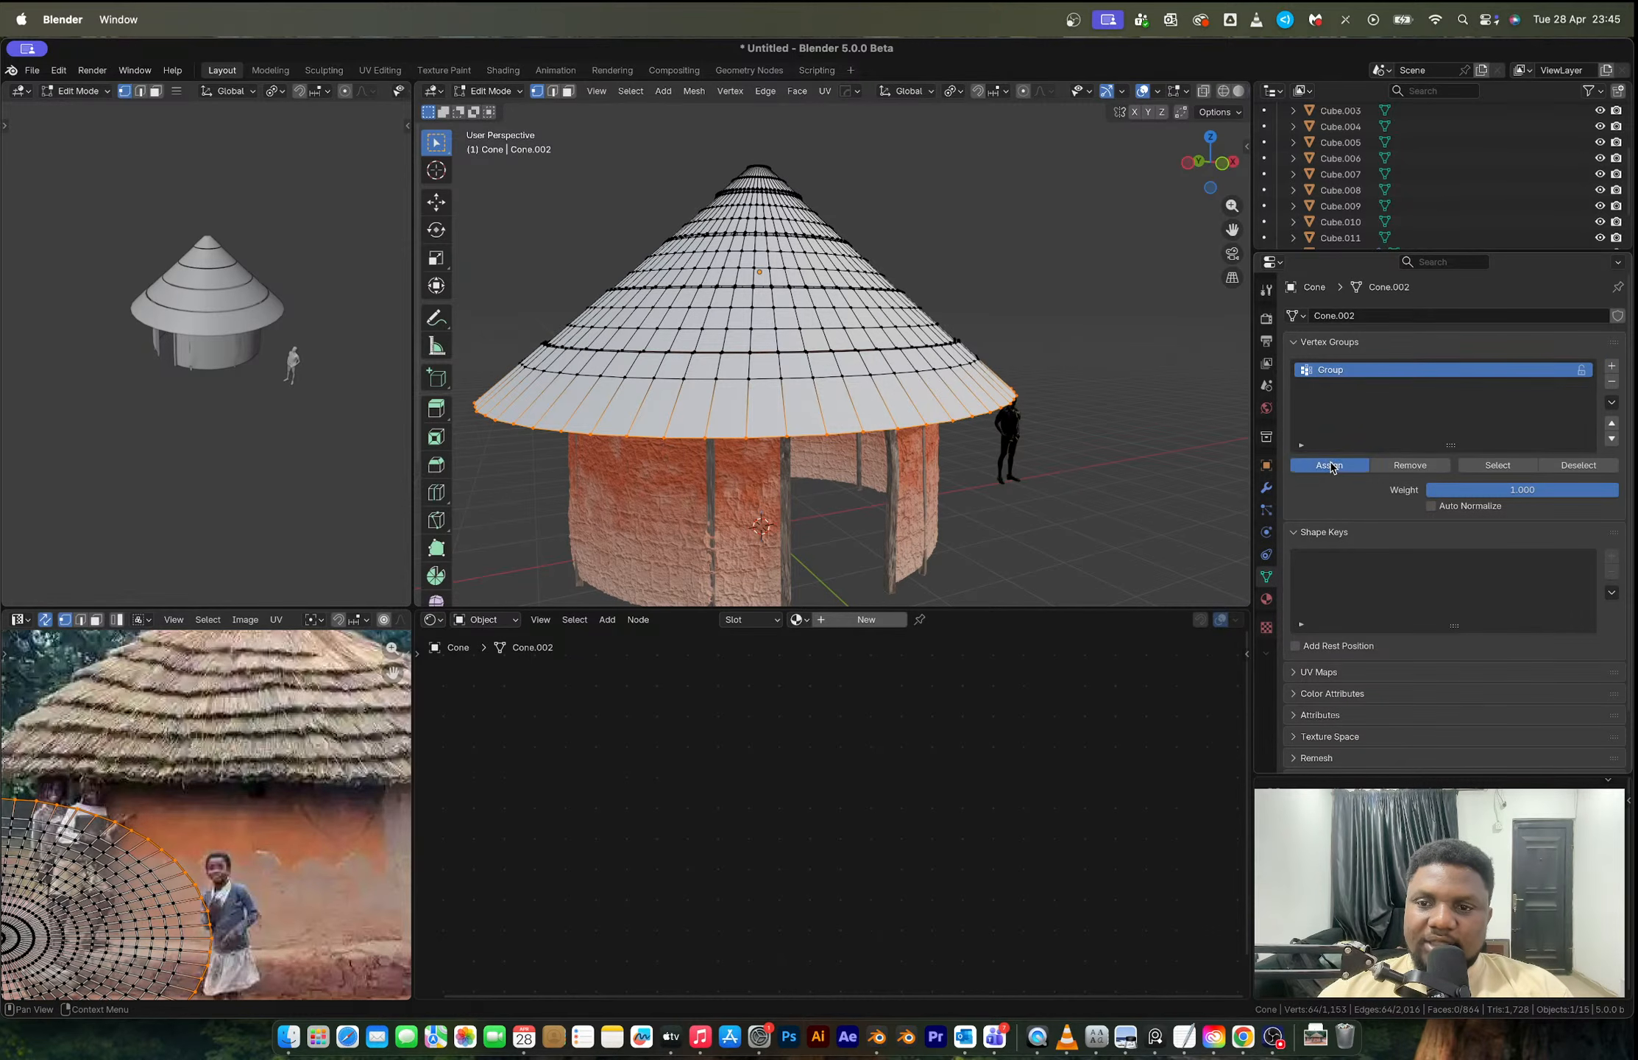
{"action": "left_click", "coordinate": [1330, 466]}
{"action": "left_click", "coordinate": [1266, 488]}
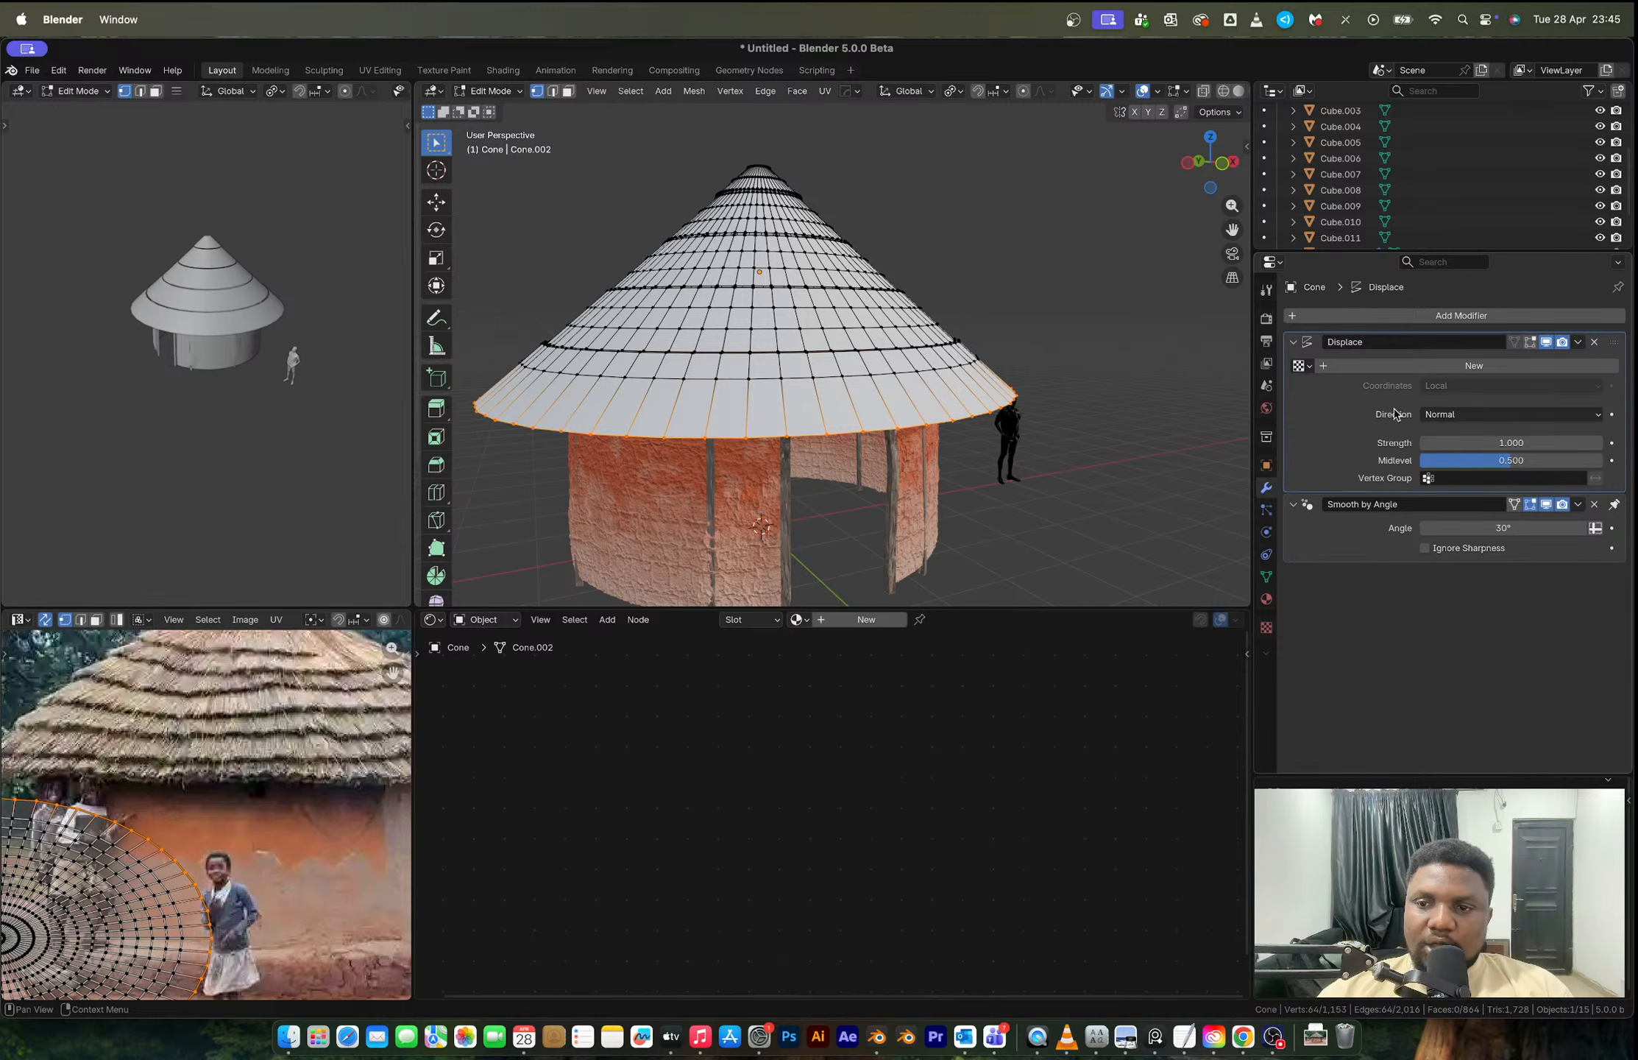
Step: Create a new texture for the Displace modifier, set its type to Clouds and its size to 0.39
{"action": "left_click", "coordinate": [1407, 365]}
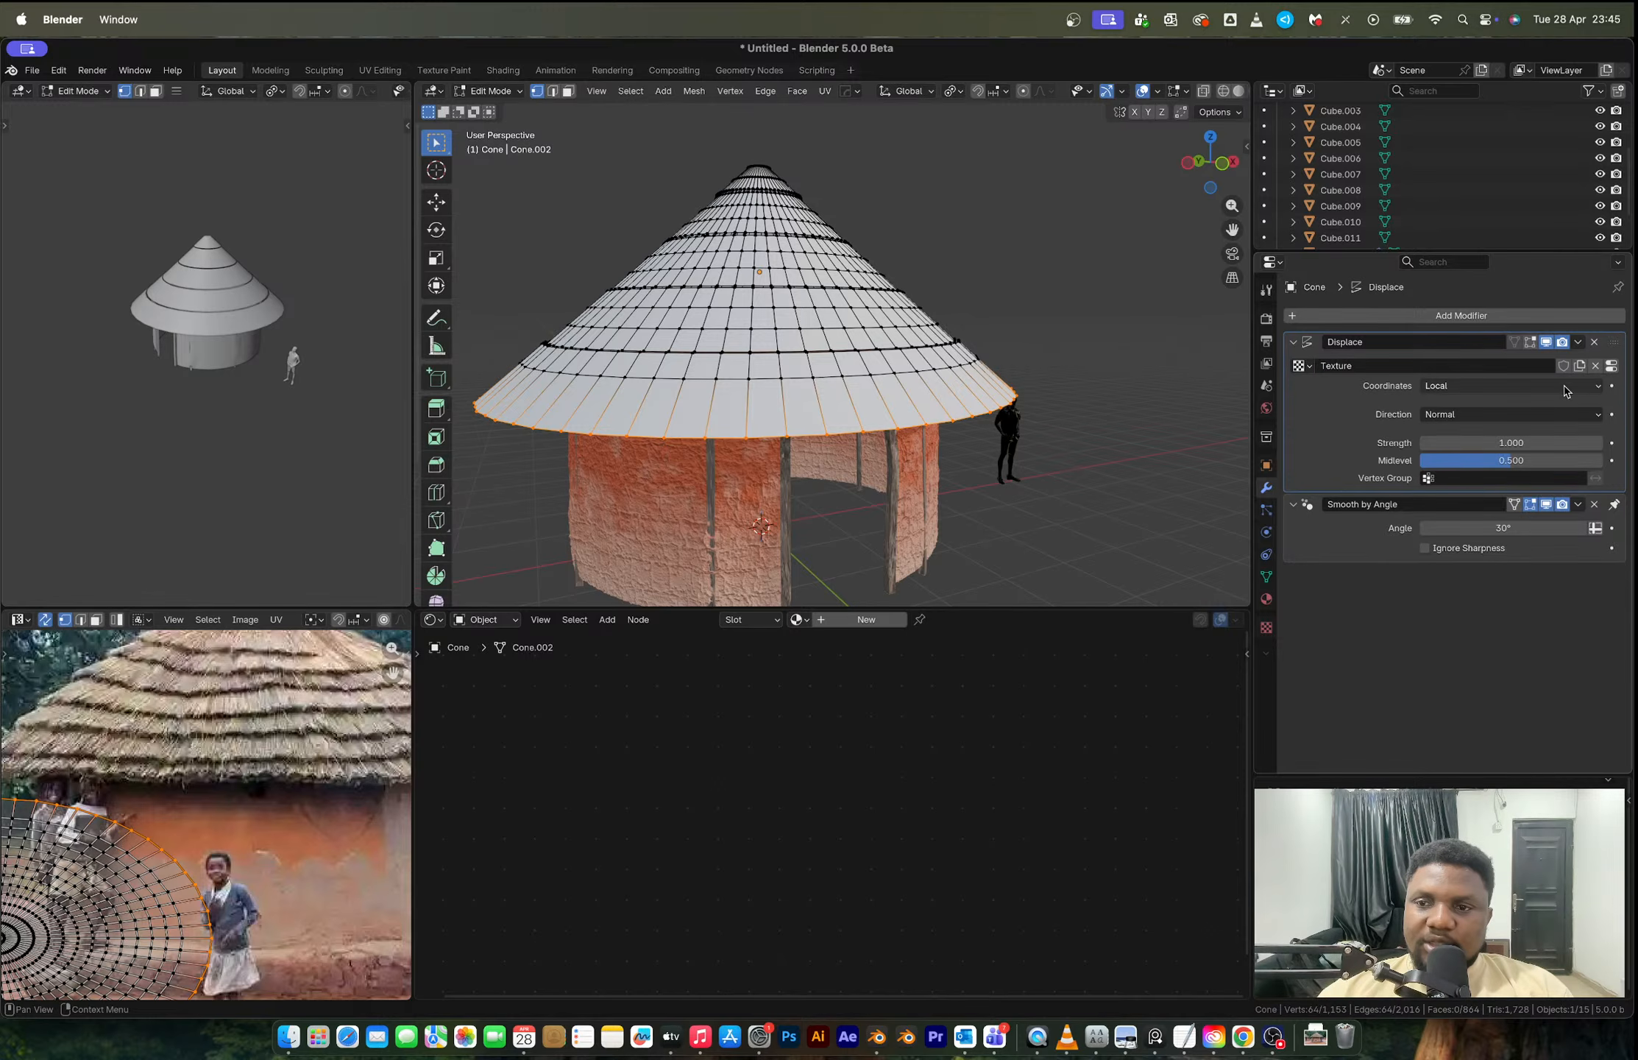
{"action": "left_click", "coordinate": [1612, 367]}
{"action": "left_click", "coordinate": [1384, 368]}
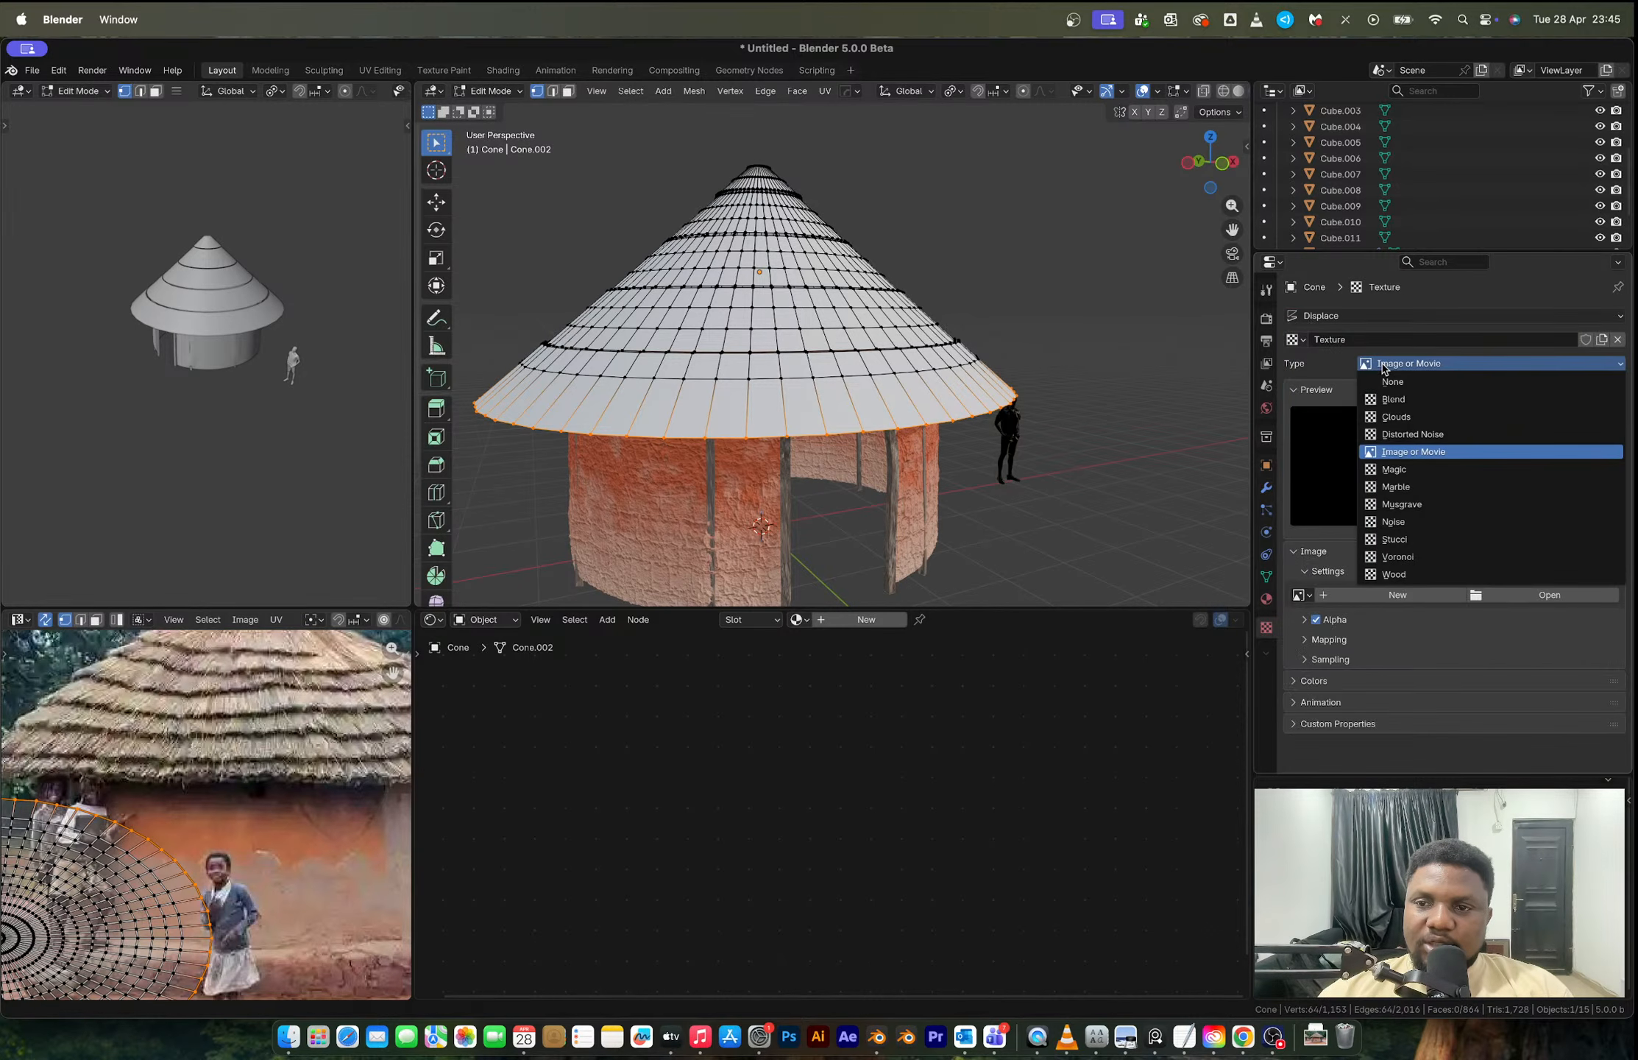
{"action": "left_click", "coordinate": [1396, 416]}
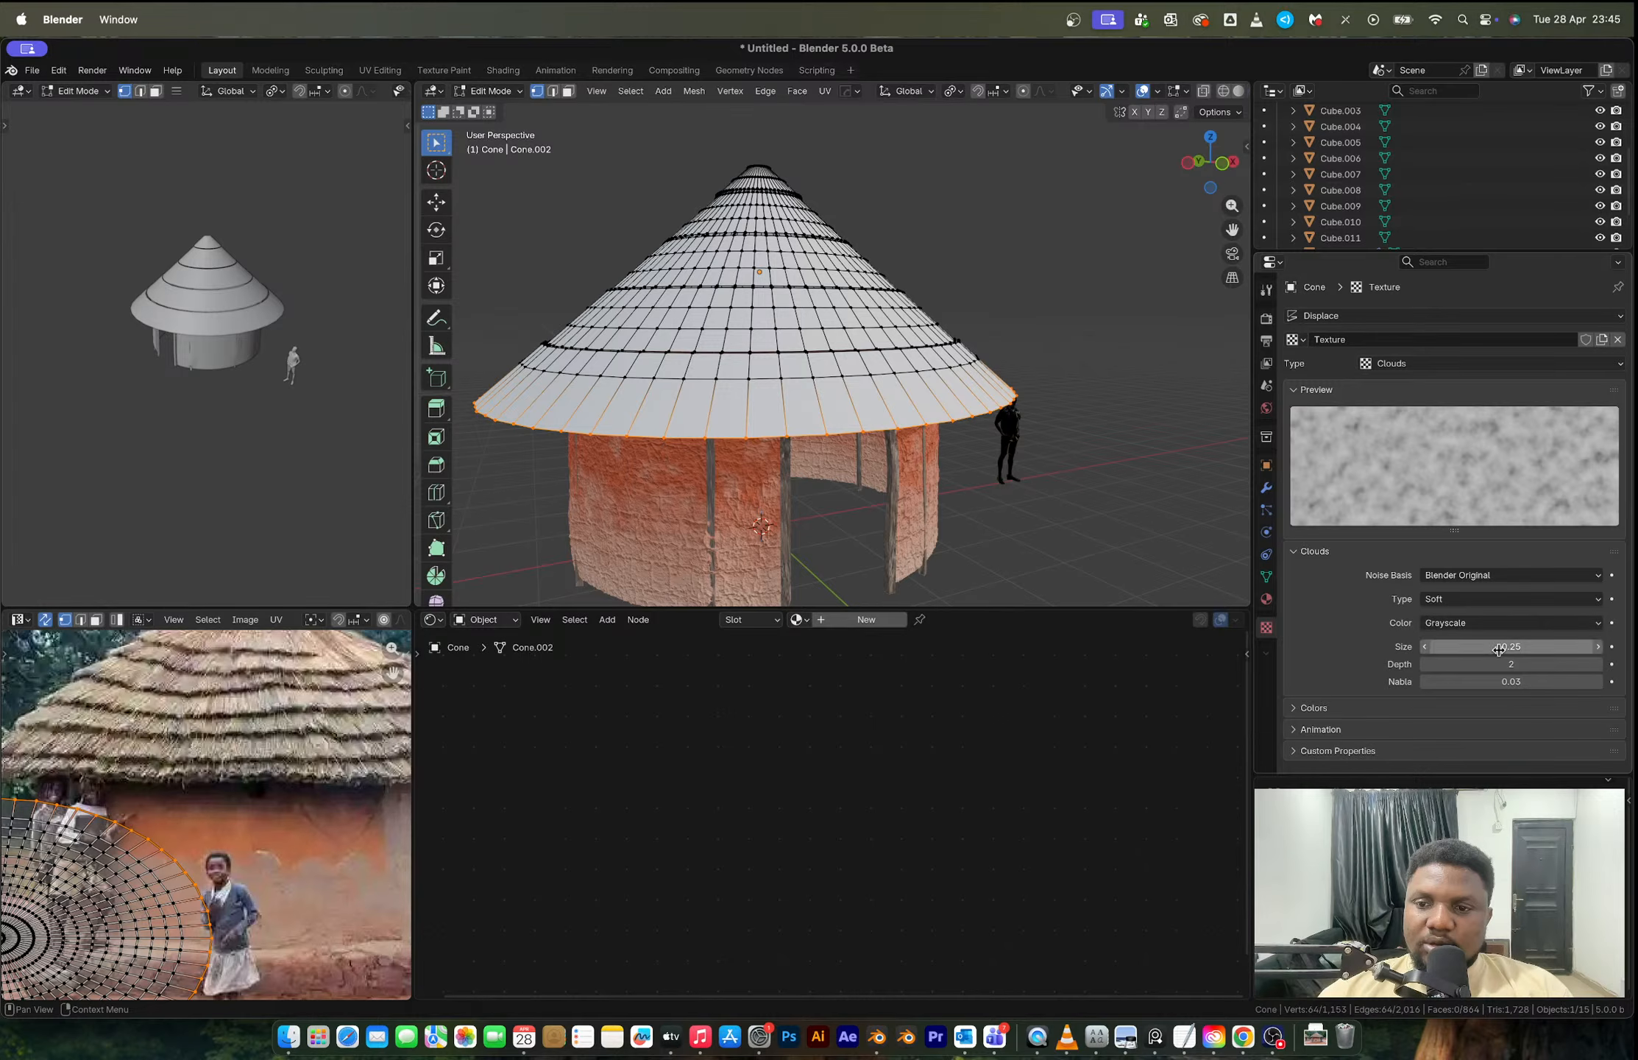
{"action": "mouse_move", "coordinate": [1511, 646]}
{"action": "left_mouse_down"}
{"action": "mouse_move", "coordinate": [1553, 646]}
{"action": "mouse_move", "coordinate": [1525, 646]}
{"action": "left_mouse_up"}
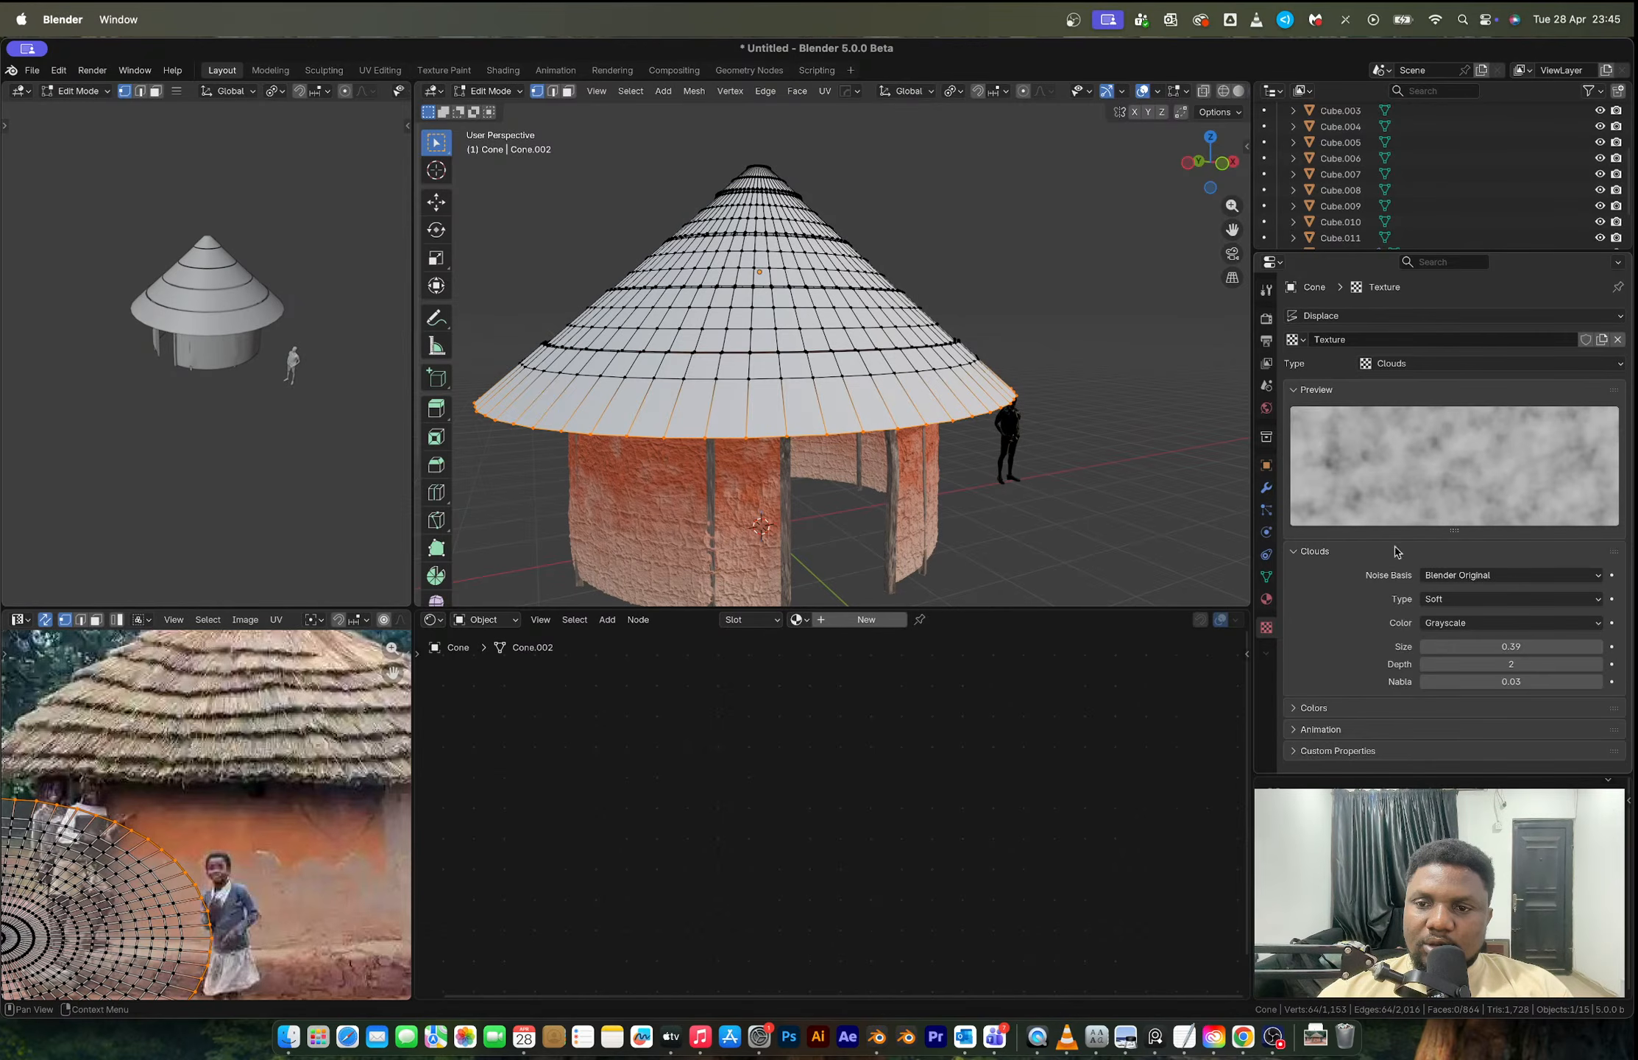
Step: Limit the Displace modifier to the vertex group Group and inspect the displaced roof rim in Object Mode
{"action": "left_click", "coordinate": [1266, 487]}
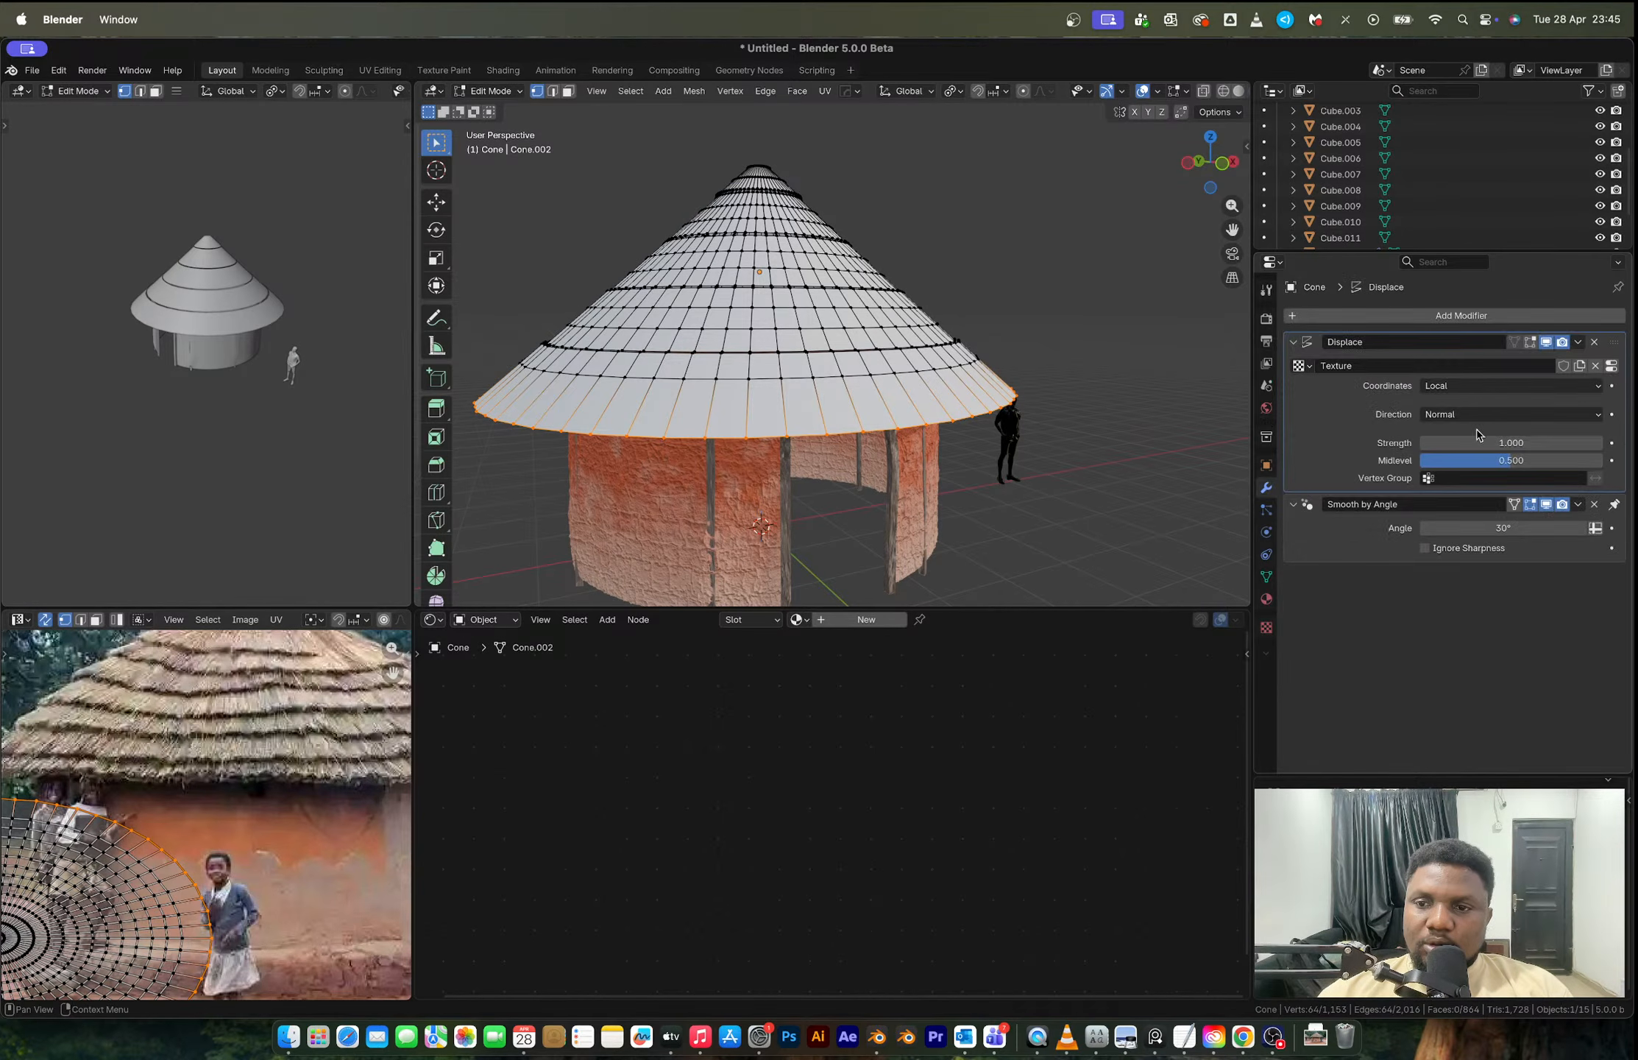
{"action": "left_click", "coordinate": [1464, 479]}
{"action": "left_click", "coordinate": [1457, 503]}
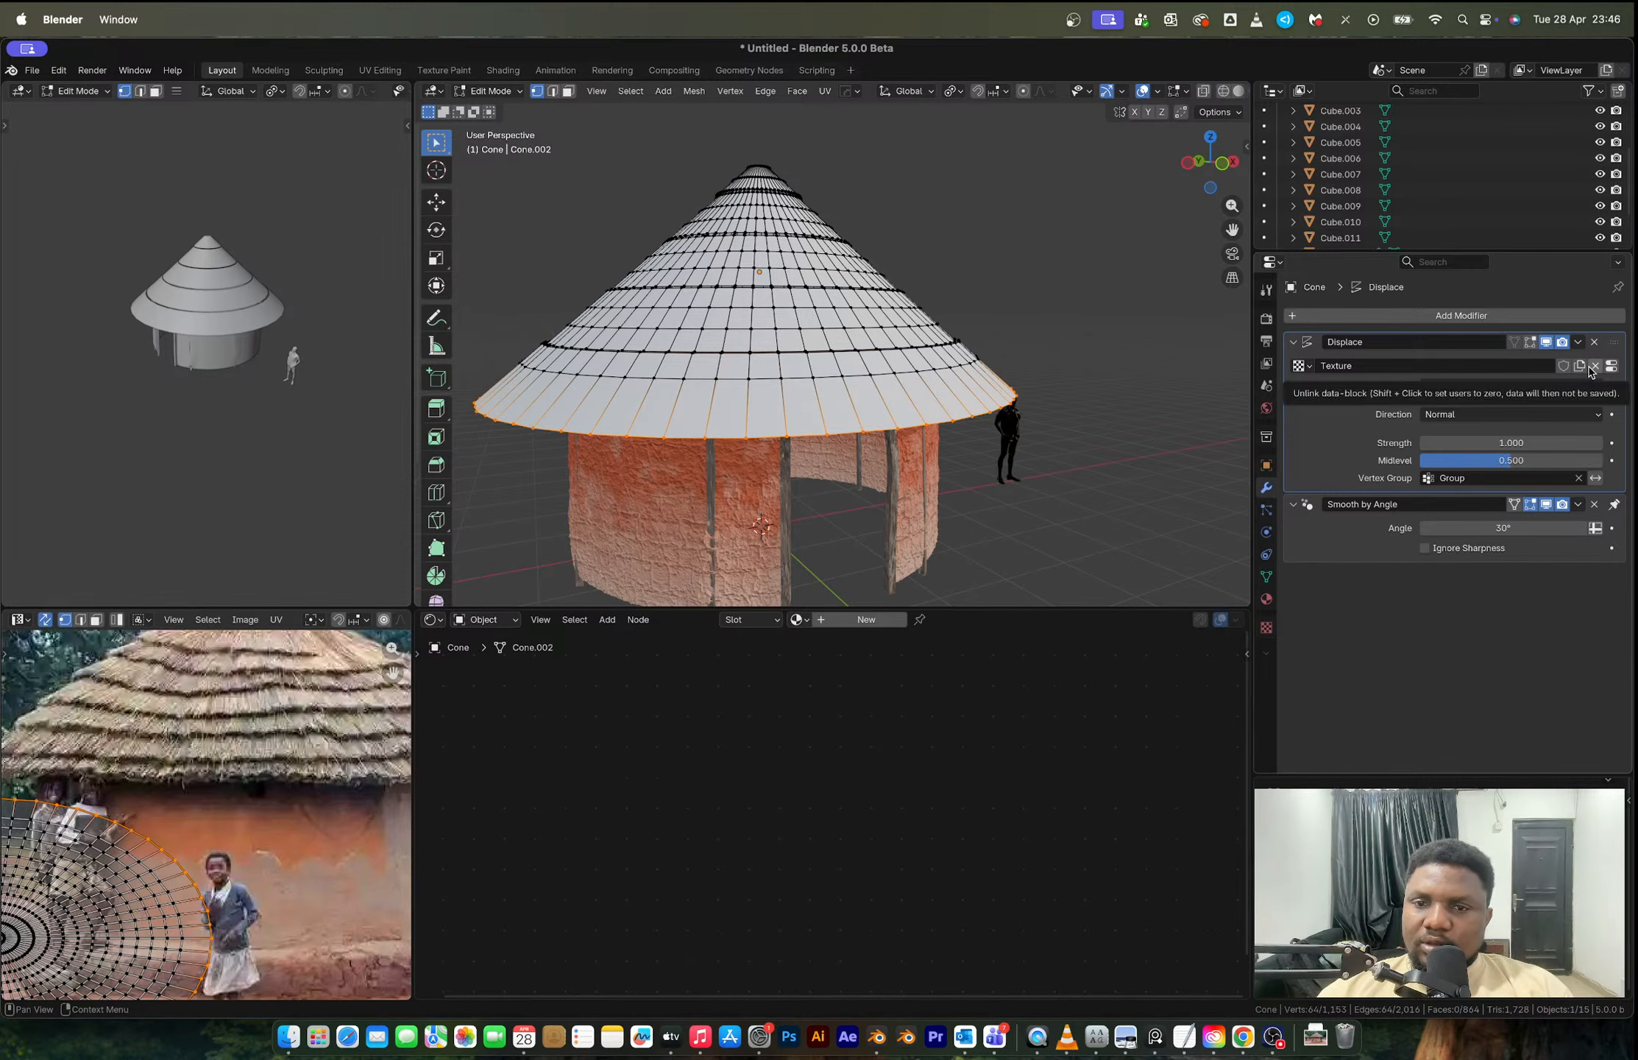
{"action": "key", "text": "Tab"}
{"action": "scroll", "coordinate": [886, 380], "scroll_direction": "up", "scroll_amount": 2}
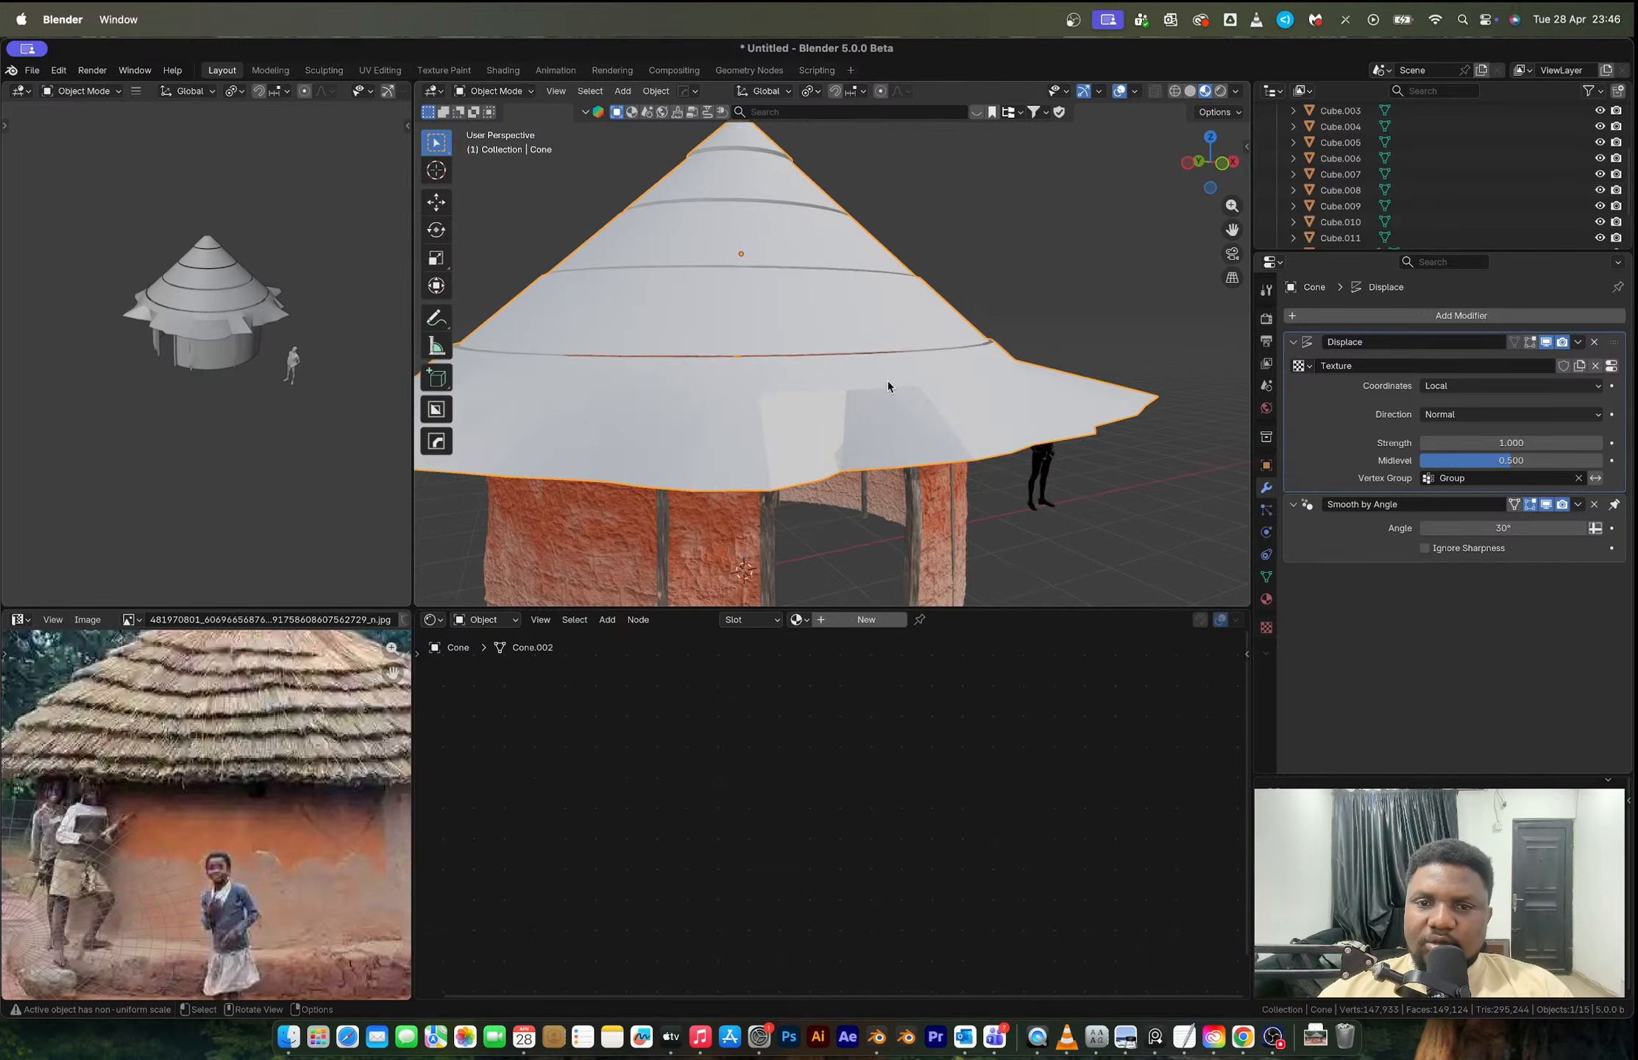
{"action": "middle_click_drag", "start_coordinate": [886, 380], "coordinate": [912, 355]}
Step: Compare the Normal and Custom Normal directions in the roof's Displace modifier and set its direction to Z
{"action": "left_click", "coordinate": [1455, 415]}
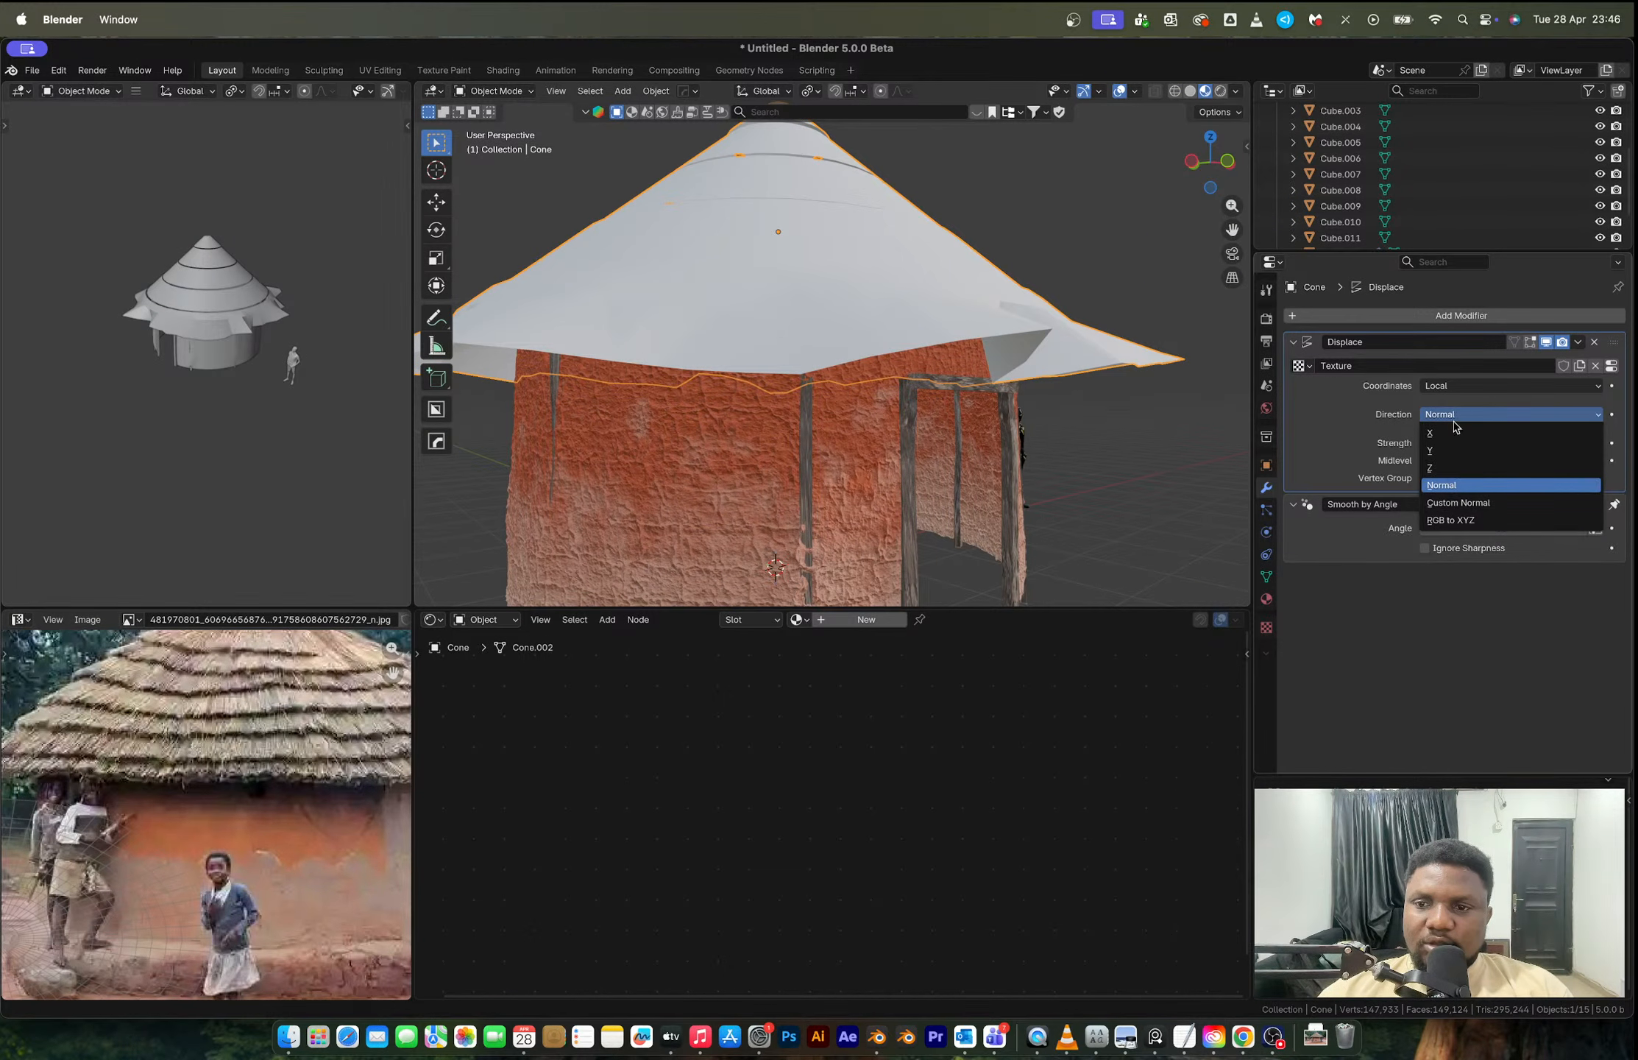
{"action": "left_click", "coordinate": [1442, 484]}
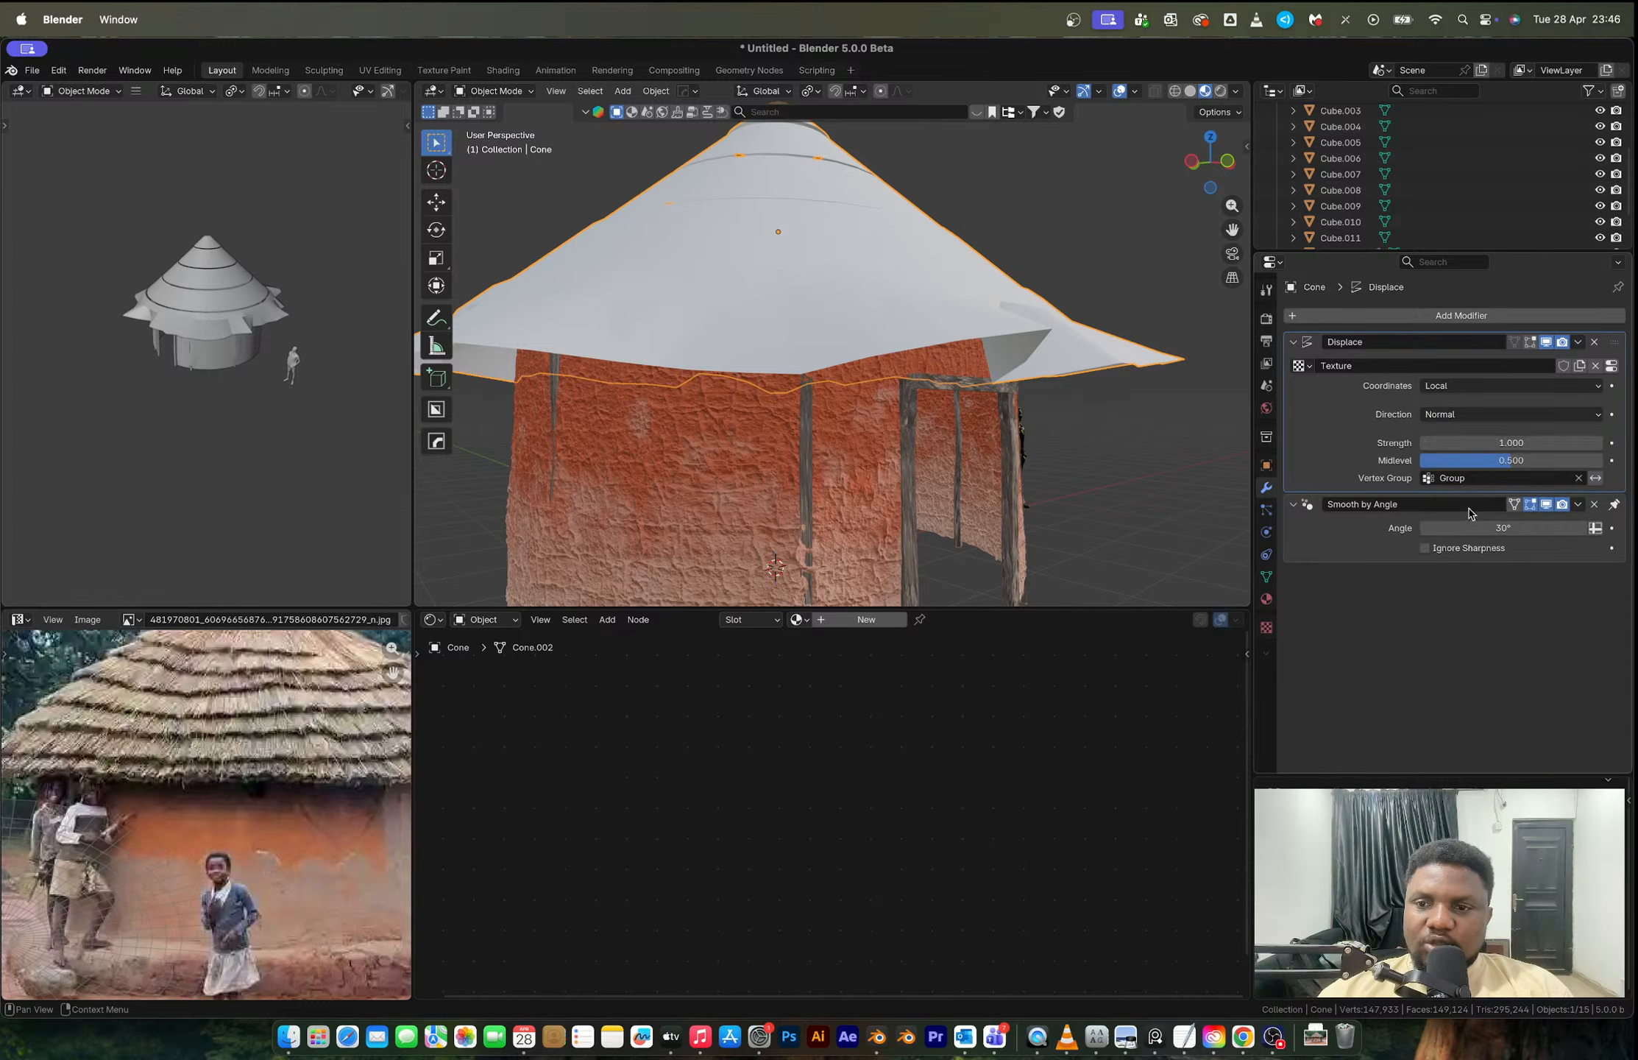
{"action": "left_click", "coordinate": [1450, 414]}
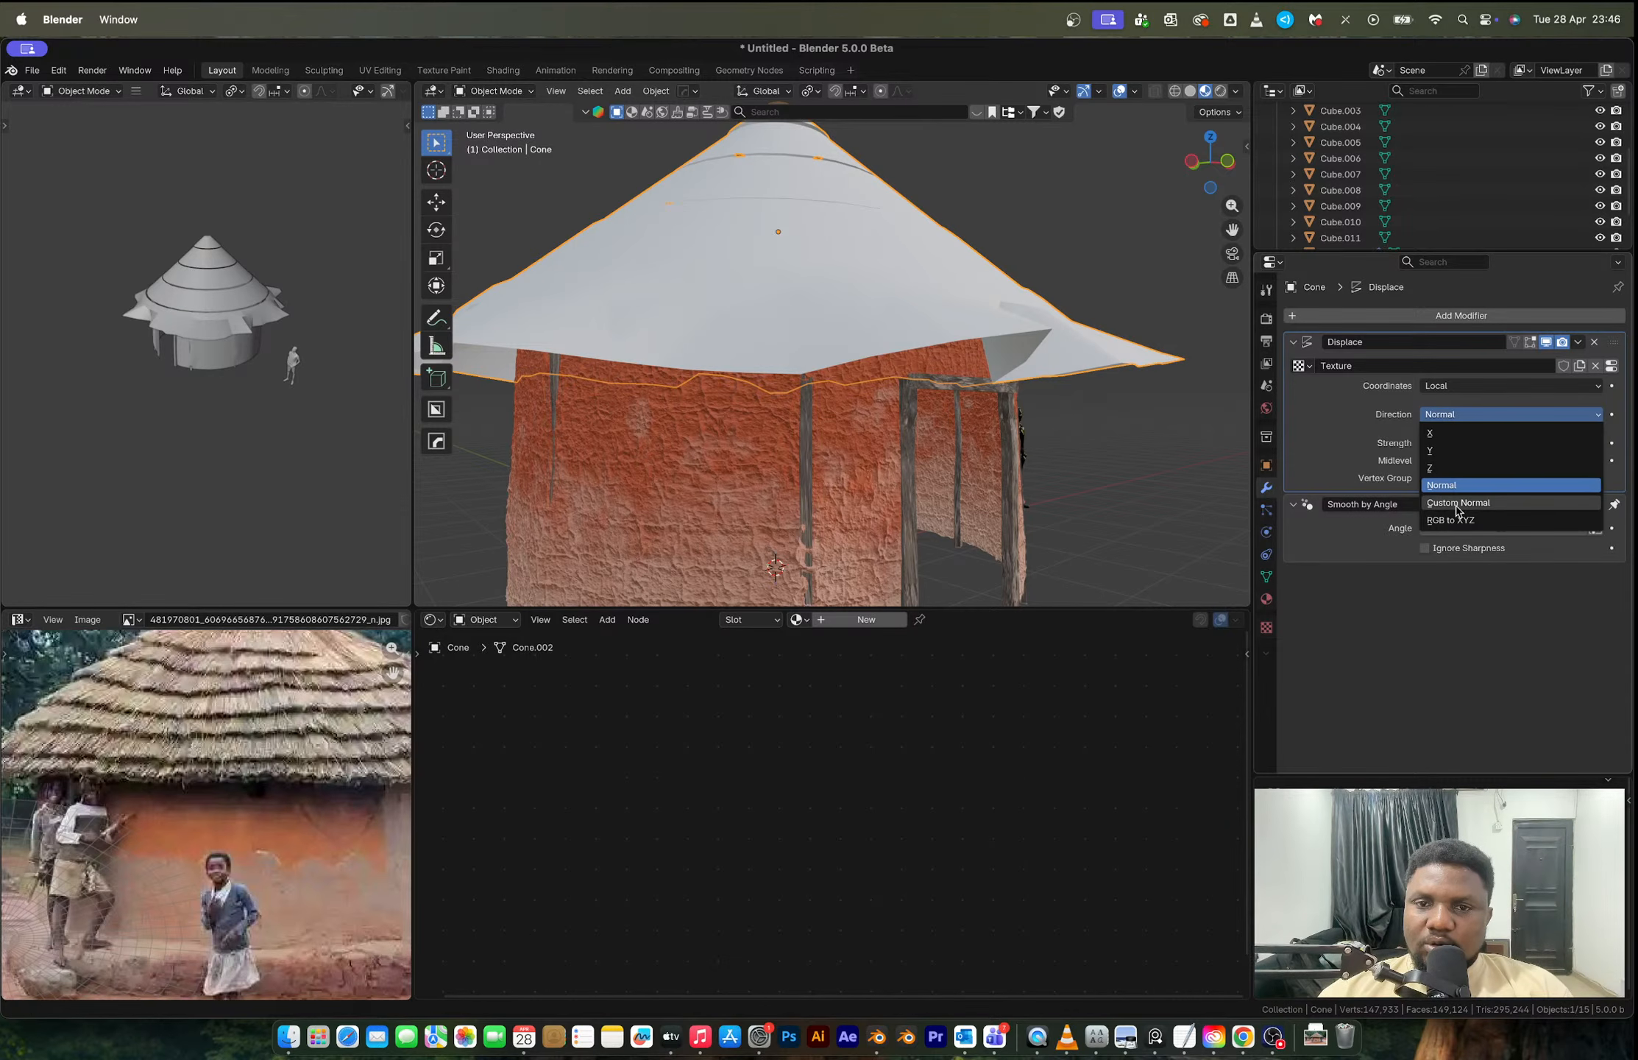
{"action": "left_click", "coordinate": [1457, 504]}
{"action": "left_click", "coordinate": [1455, 415]}
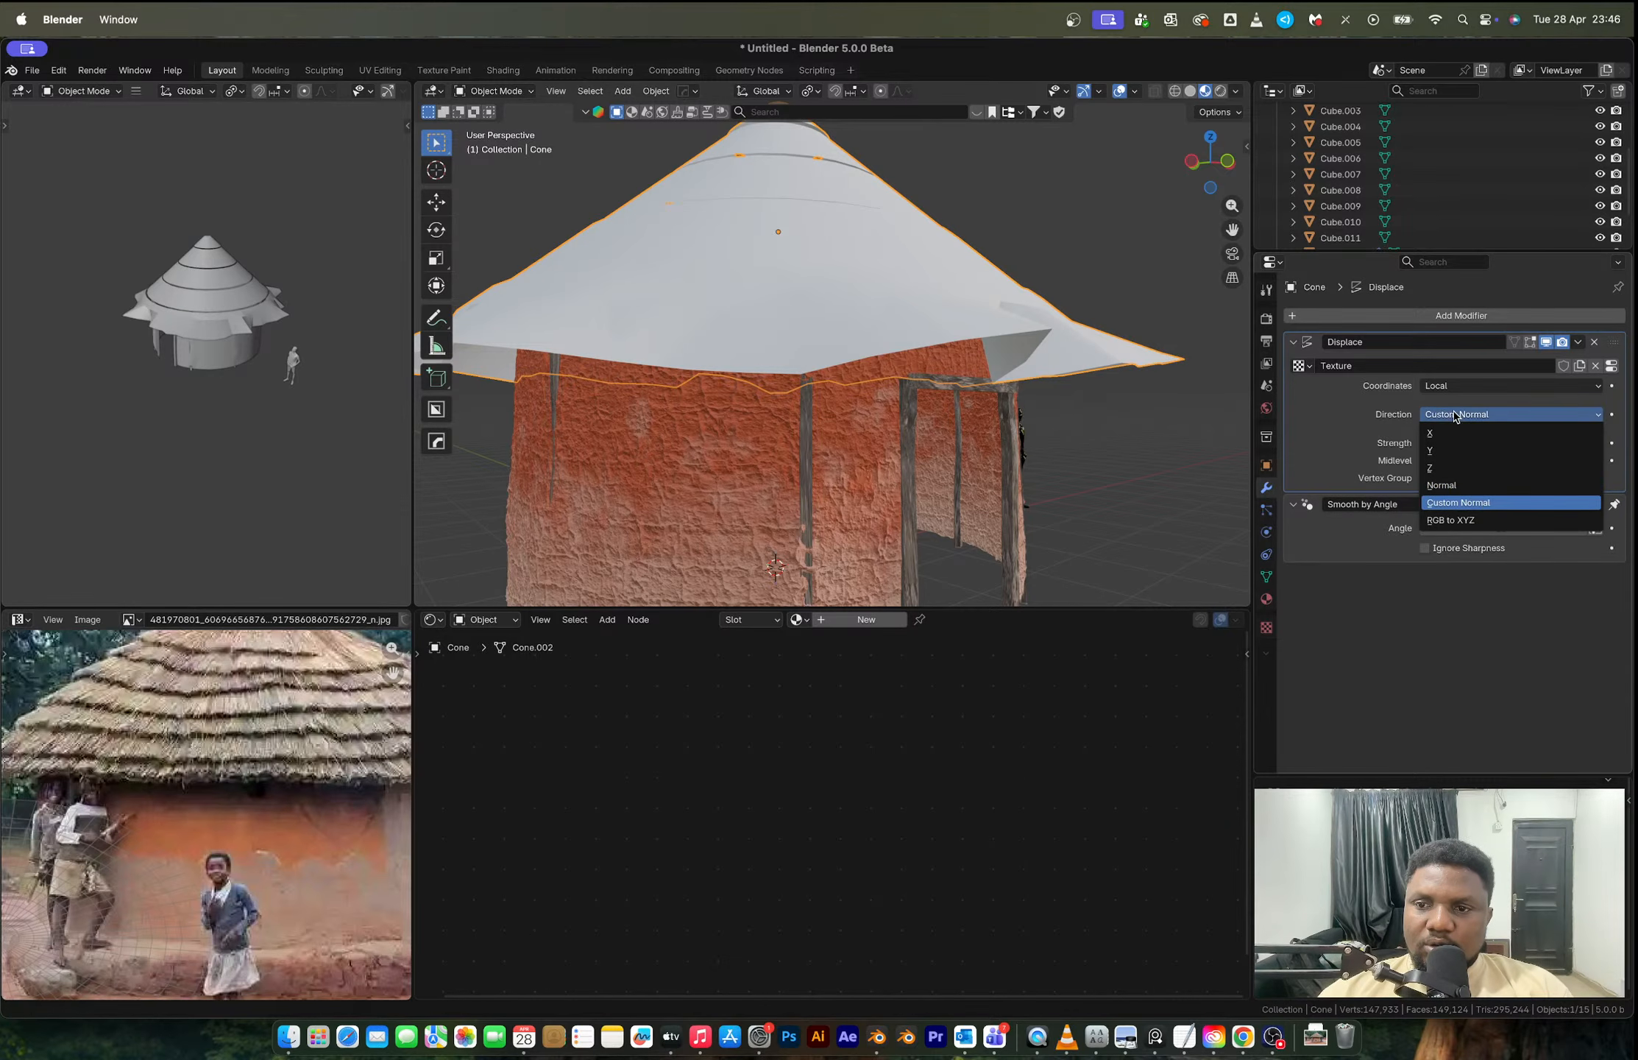
{"action": "left_click", "coordinate": [1446, 468]}
{"action": "middle_click_drag", "start_coordinate": [1119, 353], "coordinate": [1048, 346]}
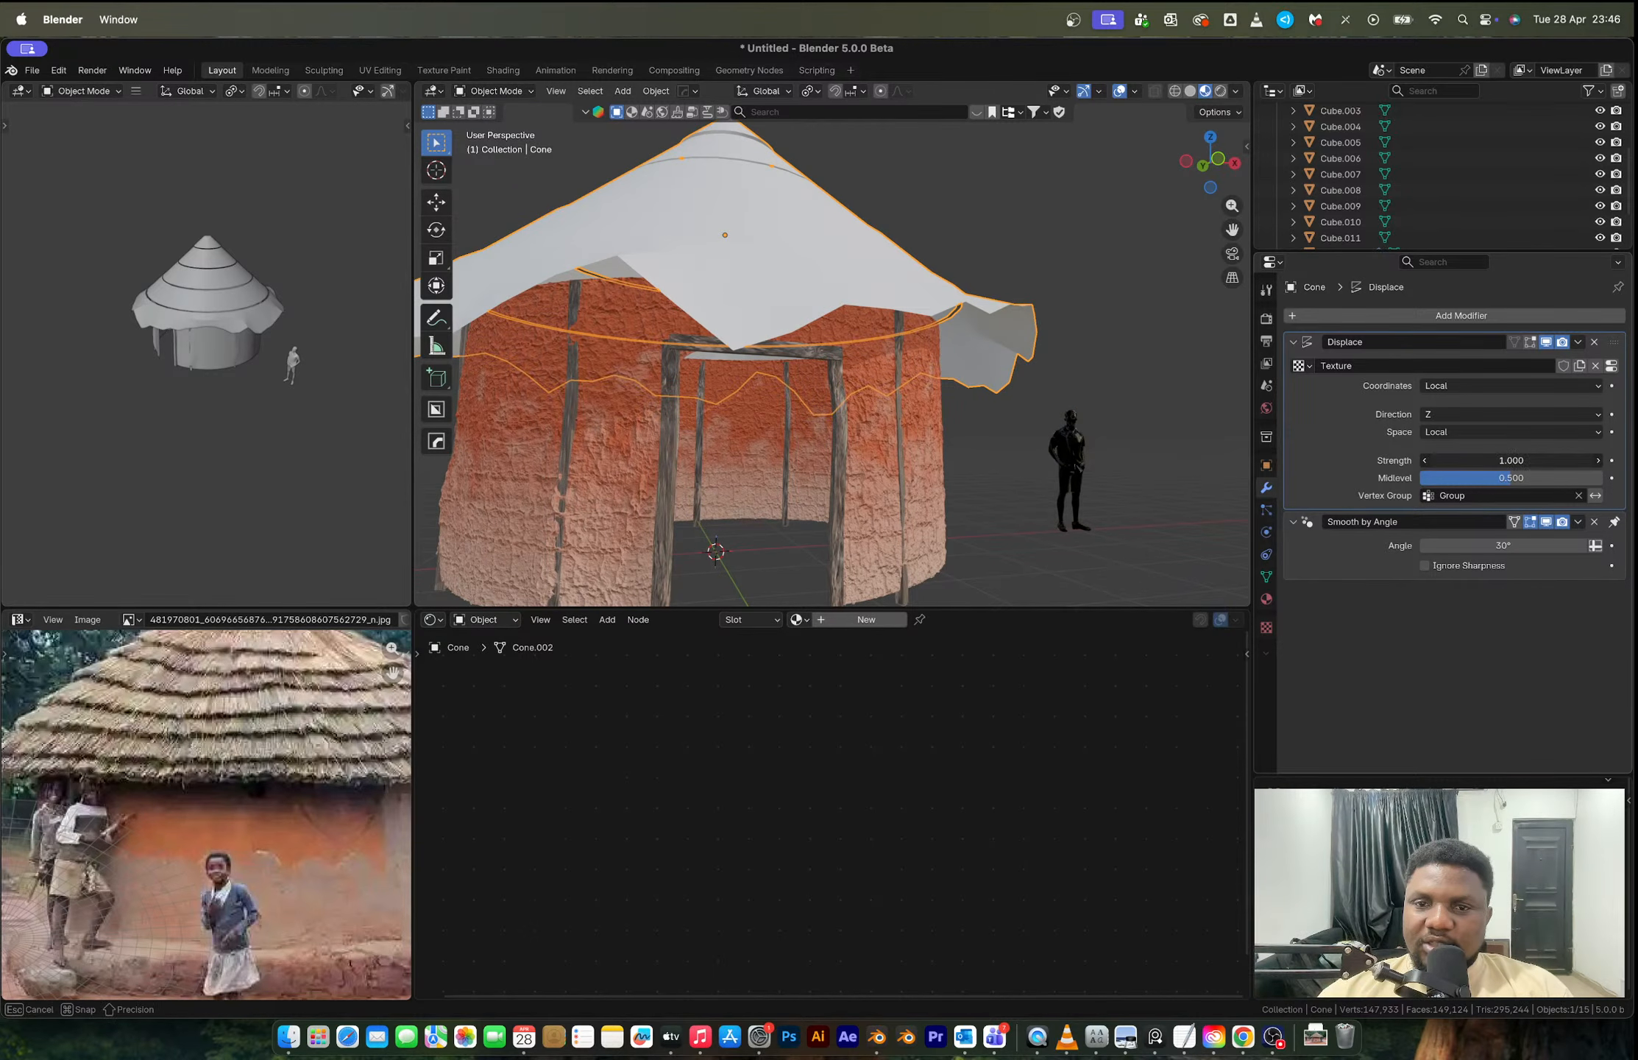
Step: Set the Displace modifier's strength to -0.260 and check the roof rim
{"action": "left_click_drag", "start_coordinate": [1511, 459], "coordinate": [1431, 460]}
{"action": "middle_click_drag", "start_coordinate": [956, 324], "coordinate": [923, 310]}
{"action": "scroll", "coordinate": [923, 310], "scroll_direction": "up", "scroll_amount": 3}
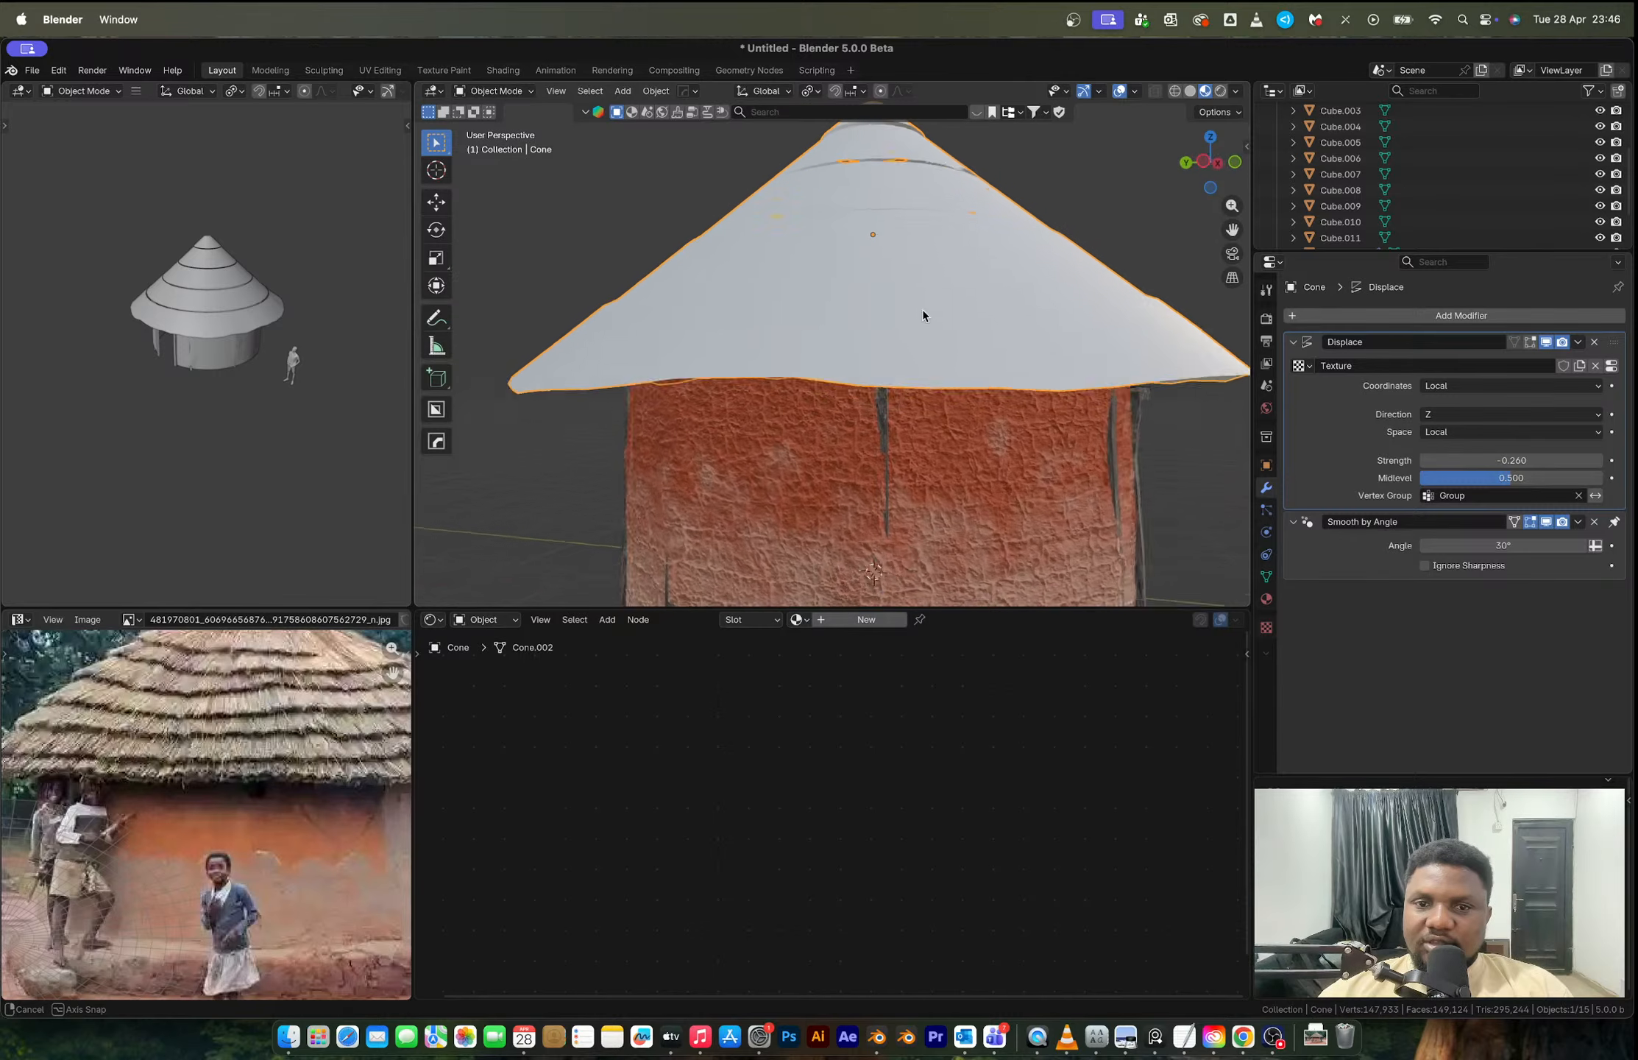
Step: Try the X direction for the Displace modifier, return it to Z and set its space to Global
{"action": "left_click", "coordinate": [1447, 420]}
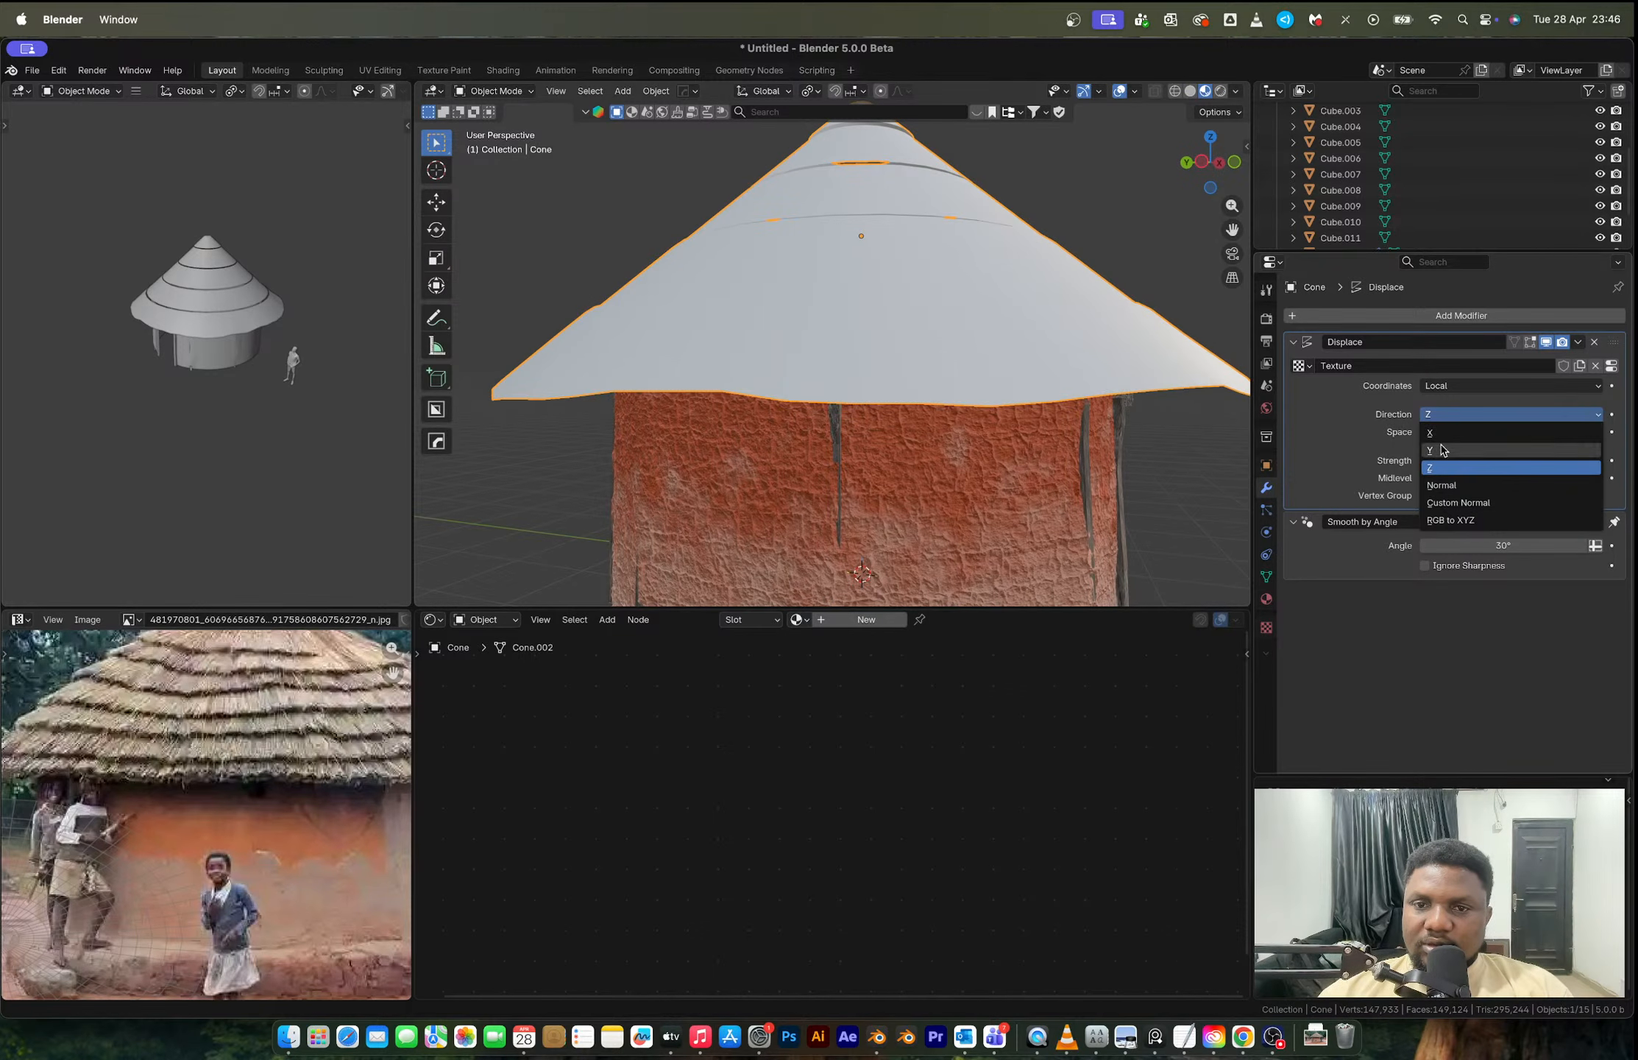
{"action": "left_click", "coordinate": [1445, 436]}
{"action": "left_click", "coordinate": [1441, 415]}
{"action": "left_click", "coordinate": [1446, 434]}
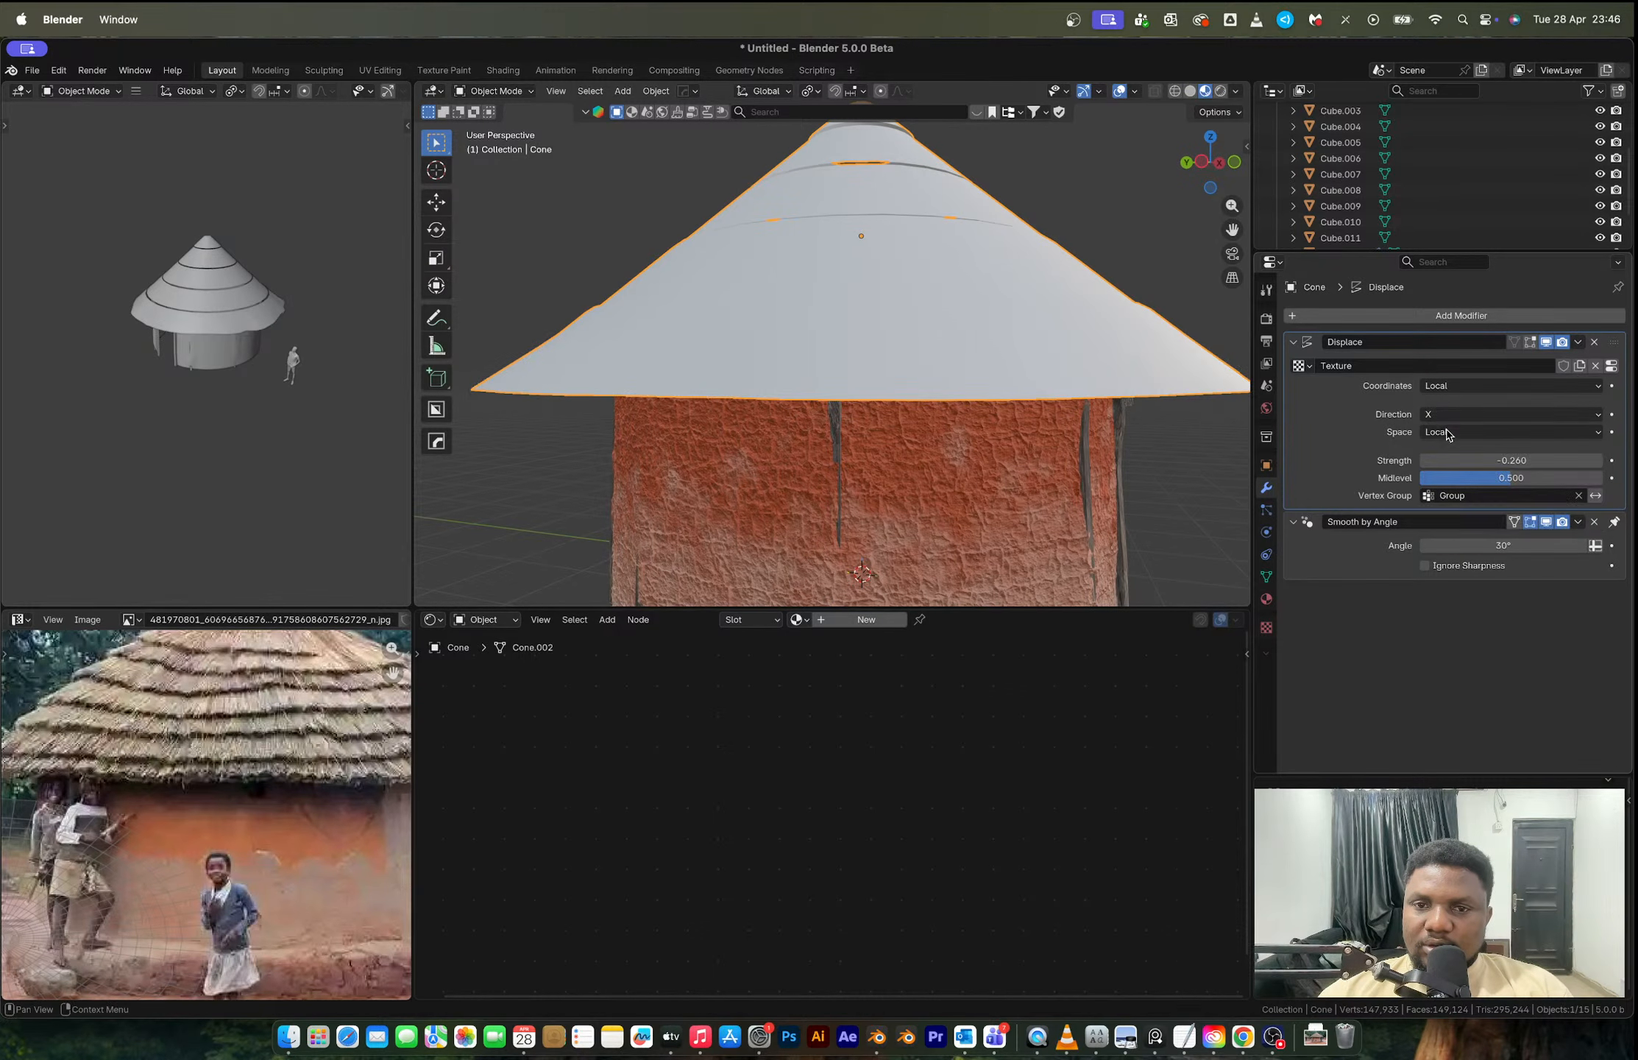
{"action": "left_click", "coordinate": [1447, 417]}
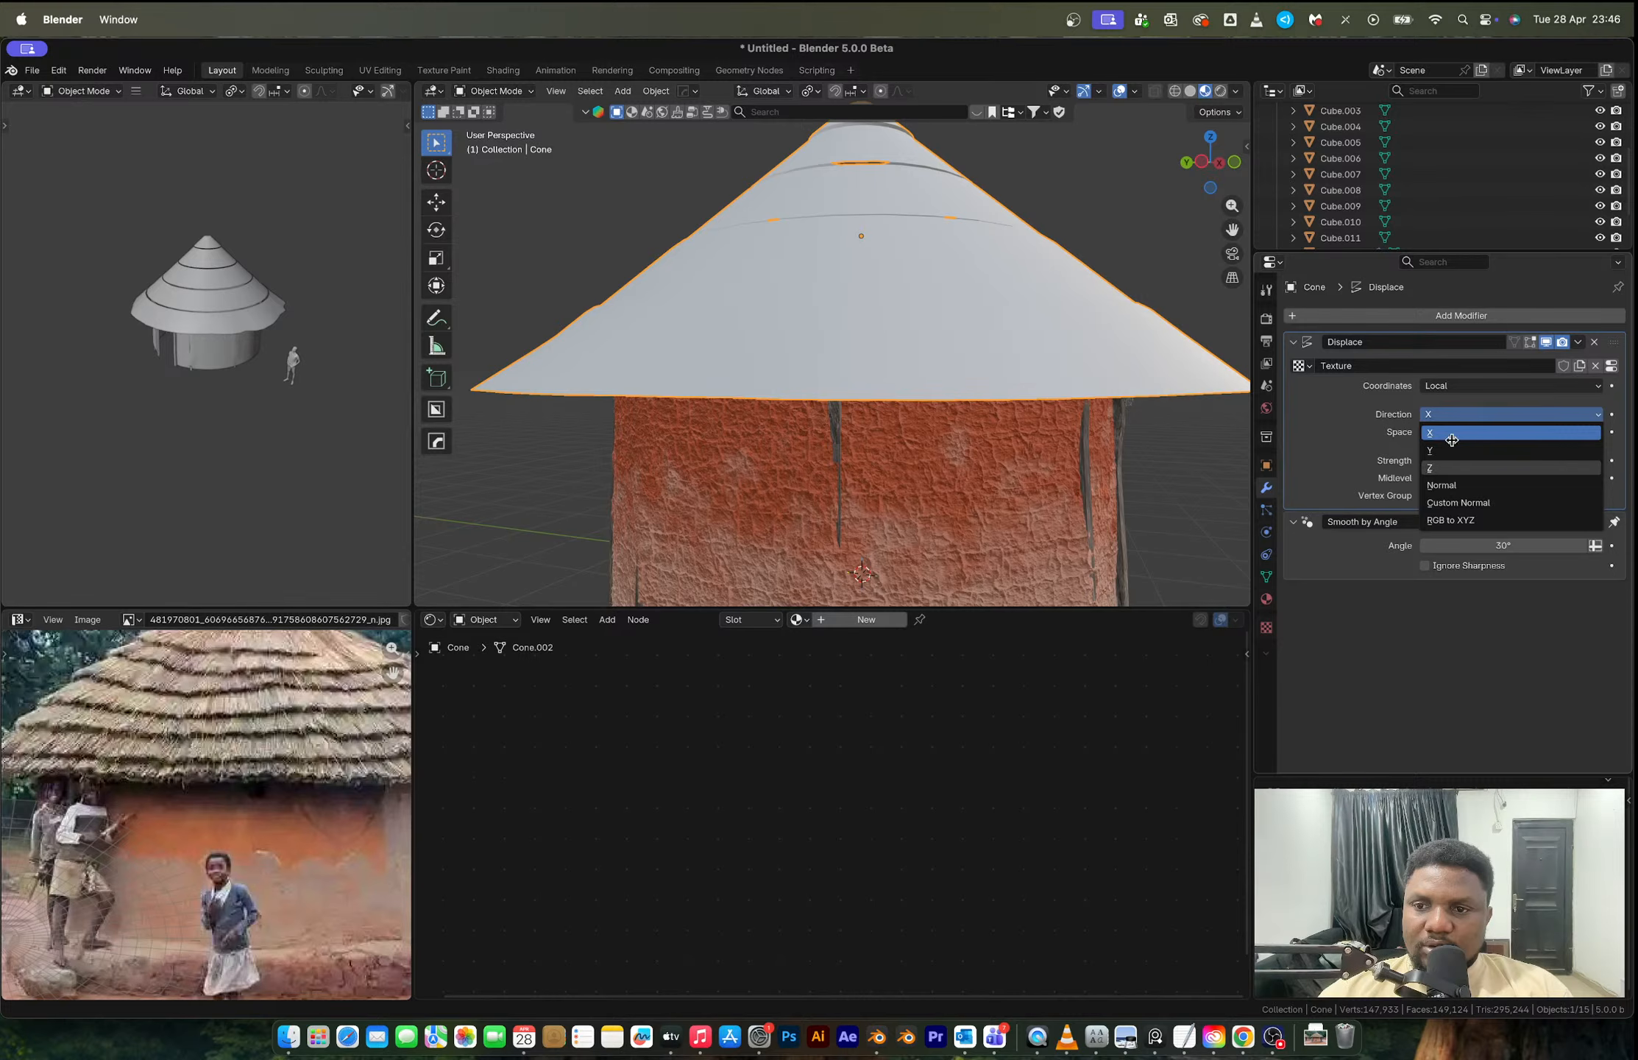
{"action": "left_click", "coordinate": [1444, 468]}
{"action": "left_click", "coordinate": [1456, 434]}
{"action": "left_click", "coordinate": [1452, 464]}
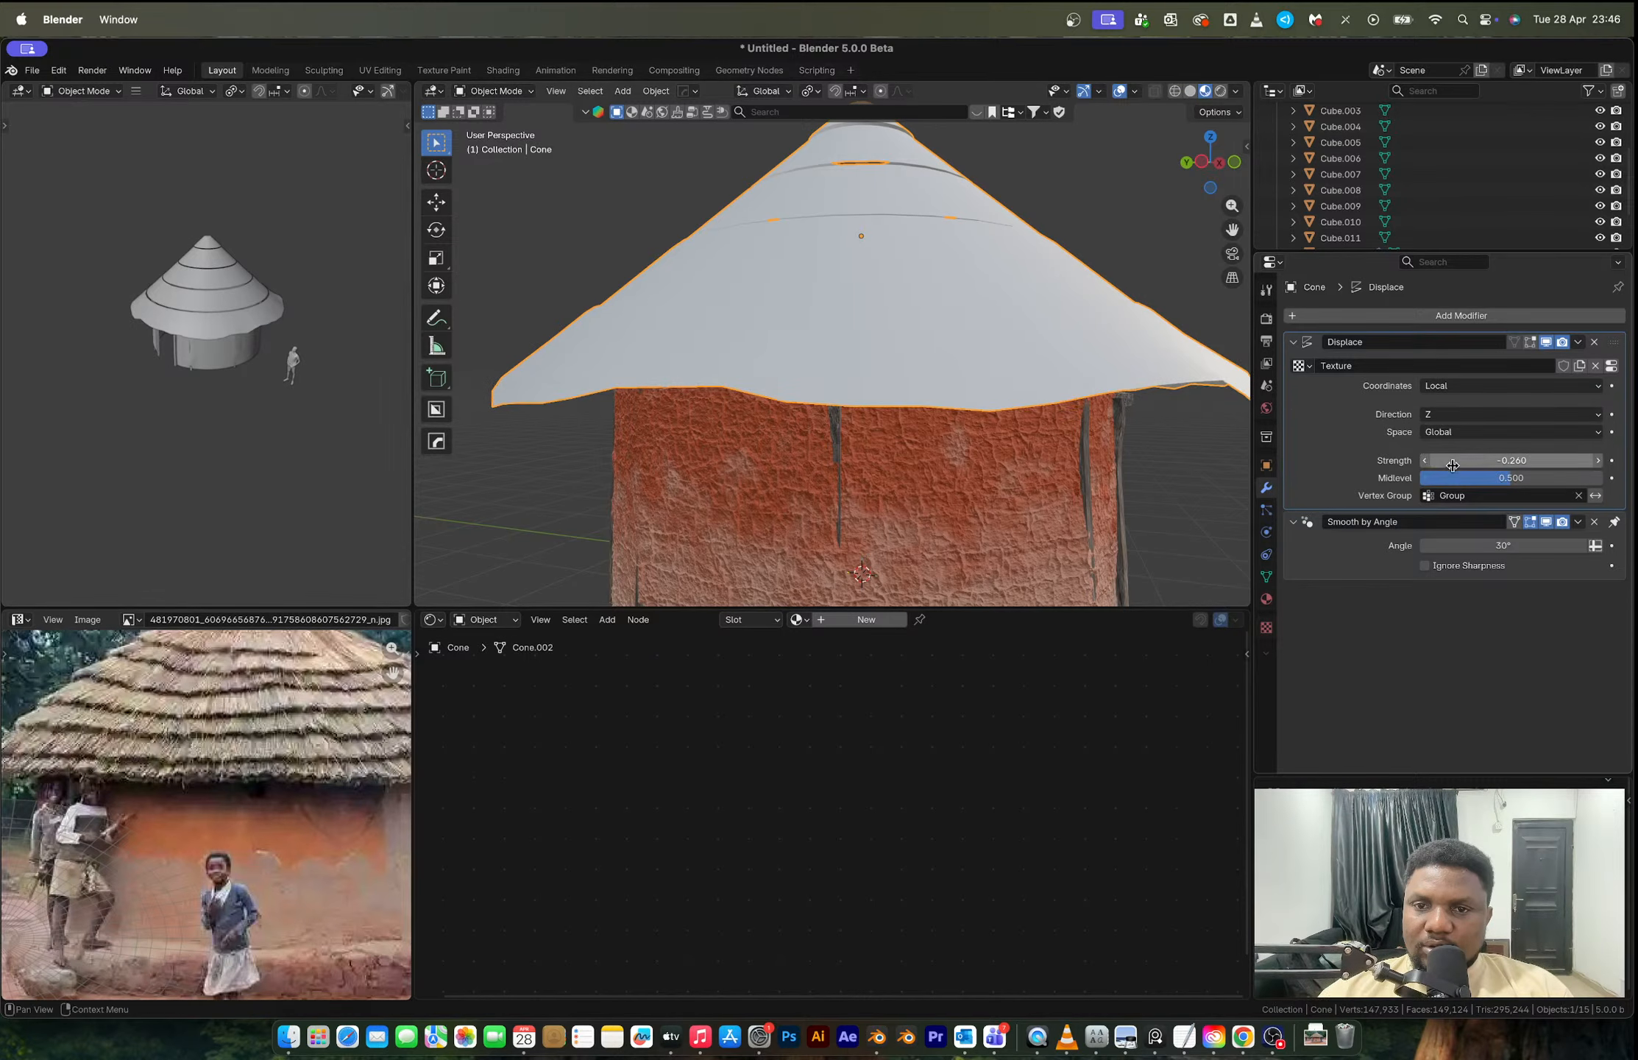
Step: Scale the whole roof down slightly so it overhangs the wall less
{"action": "middle_click_drag", "start_coordinate": [1056, 325], "coordinate": [1002, 425]}
{"action": "scroll", "coordinate": [980, 359], "scroll_direction": "down", "scroll_amount": 5}
{"action": "key", "text": "s"}
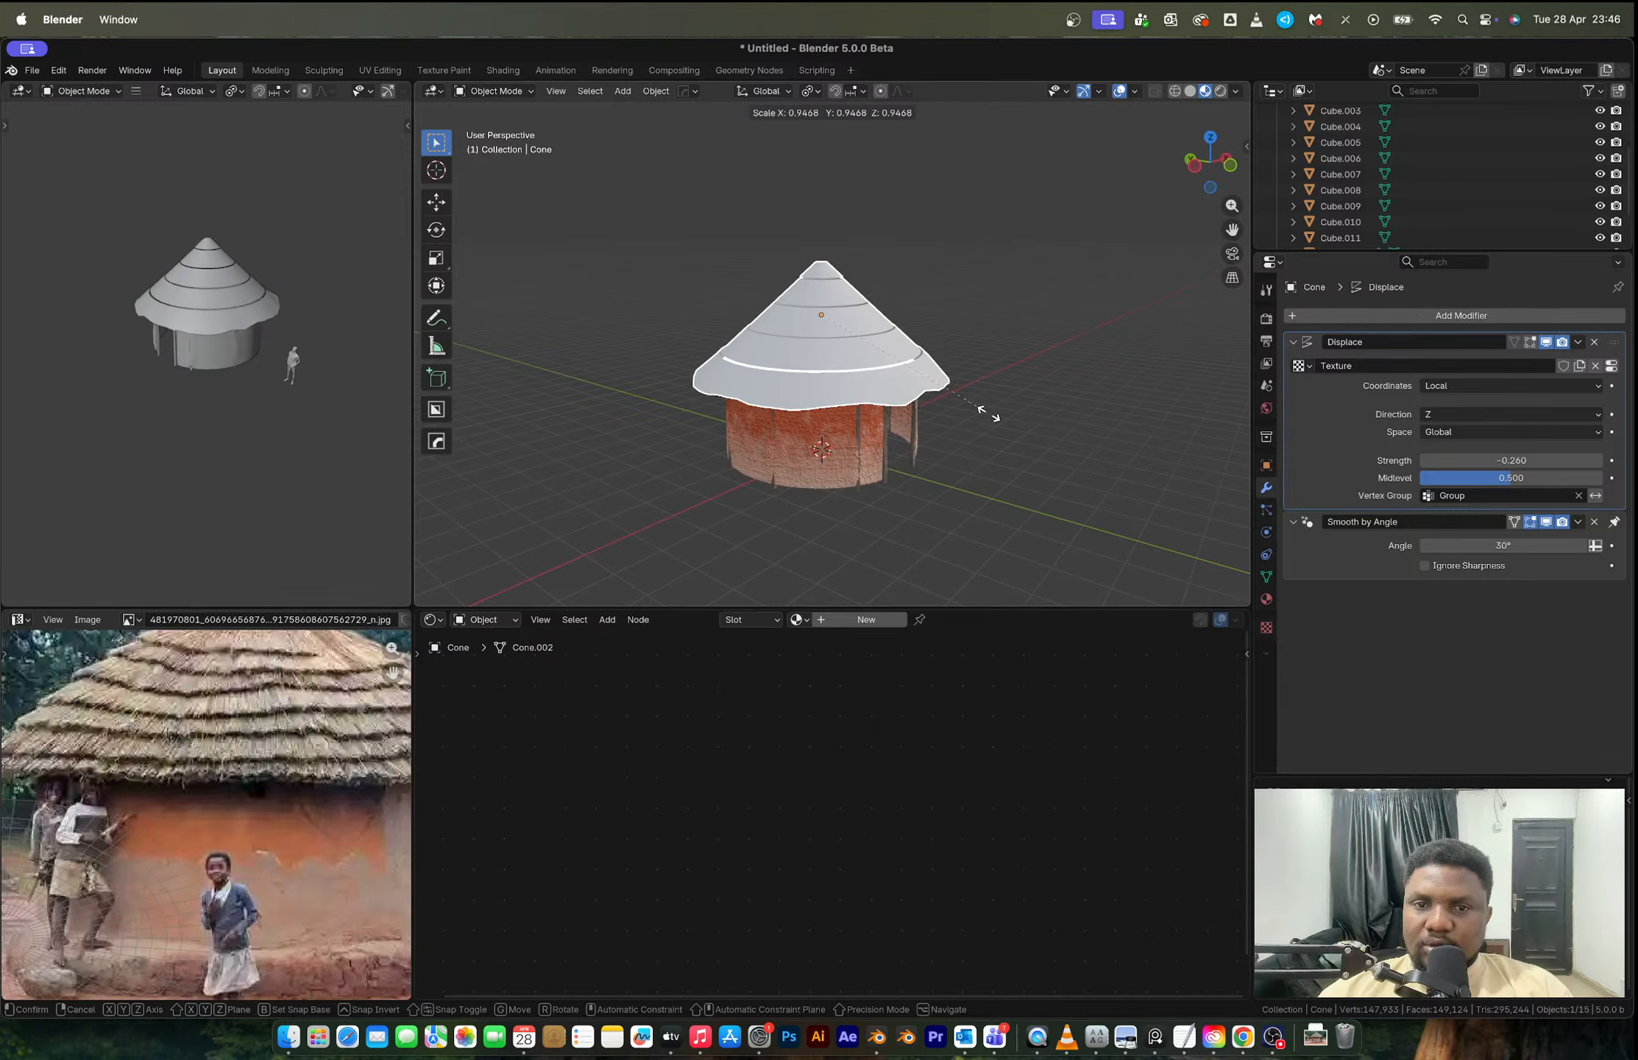
{"action": "left_click", "coordinate": [978, 412]}
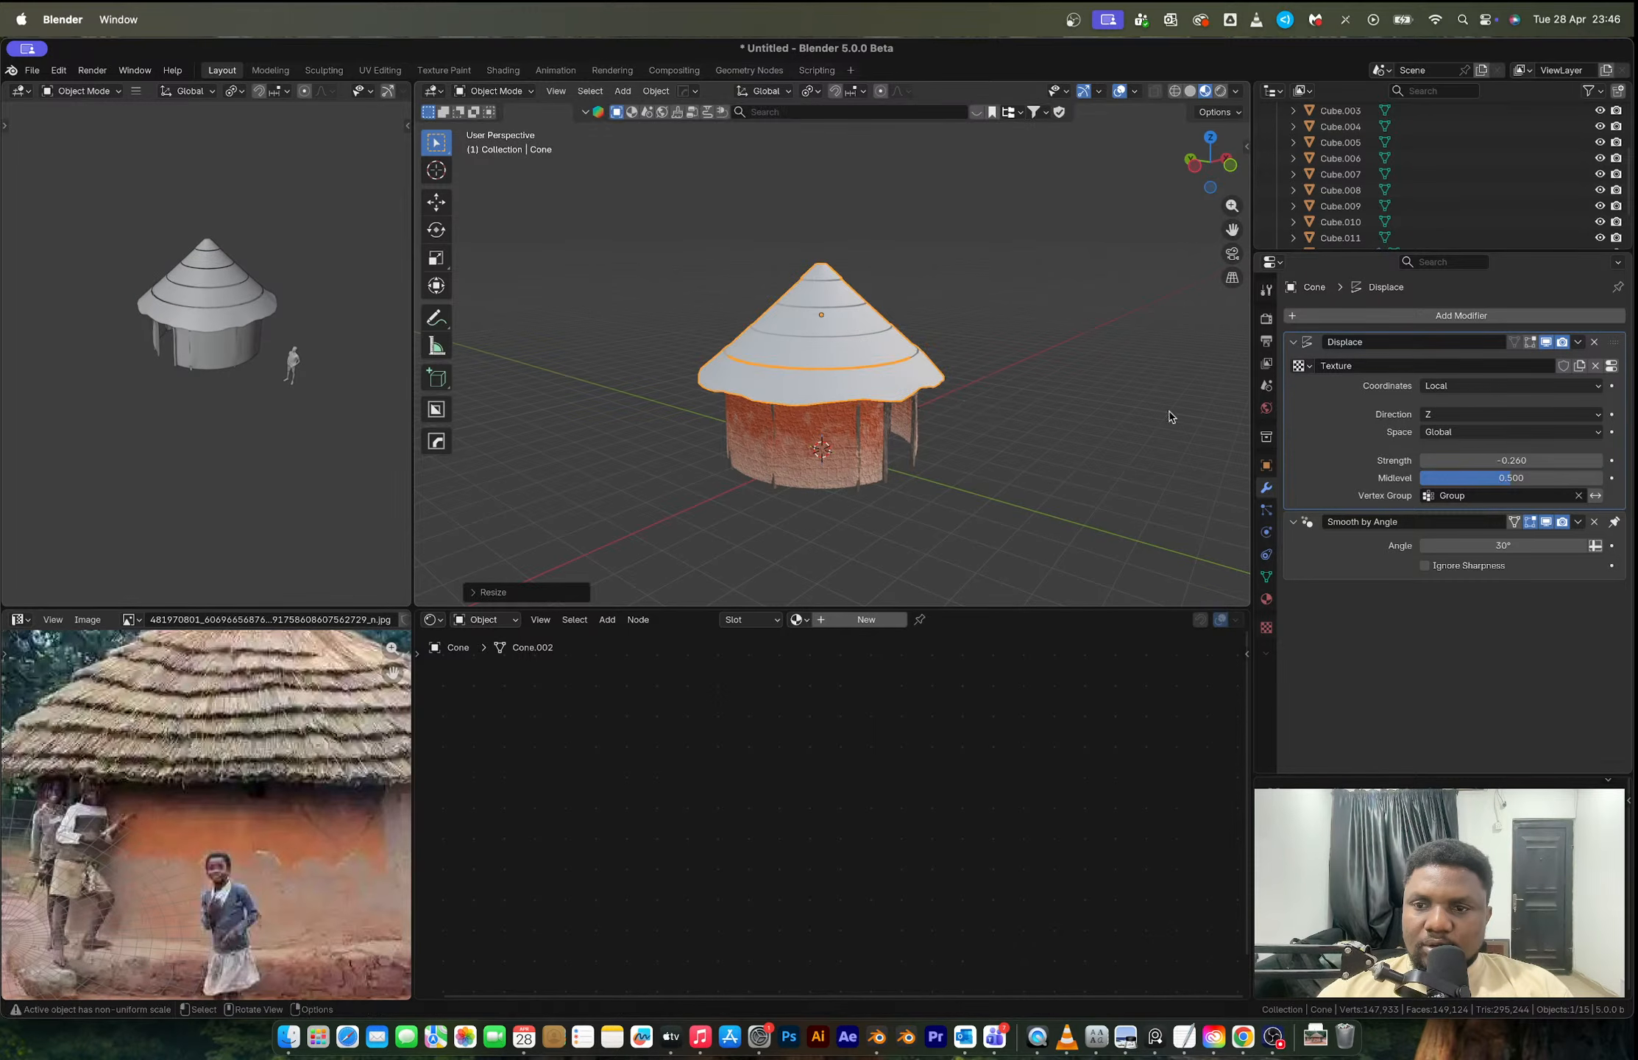
Step: Apply the roof's Displace modifier and check the resulting rim mesh in Edit Mode
{"action": "key", "text": "ctrl+a"}
{"action": "scroll", "coordinate": [850, 379], "scroll_direction": "up", "scroll_amount": 5}
{"action": "key", "text": "Tab"}
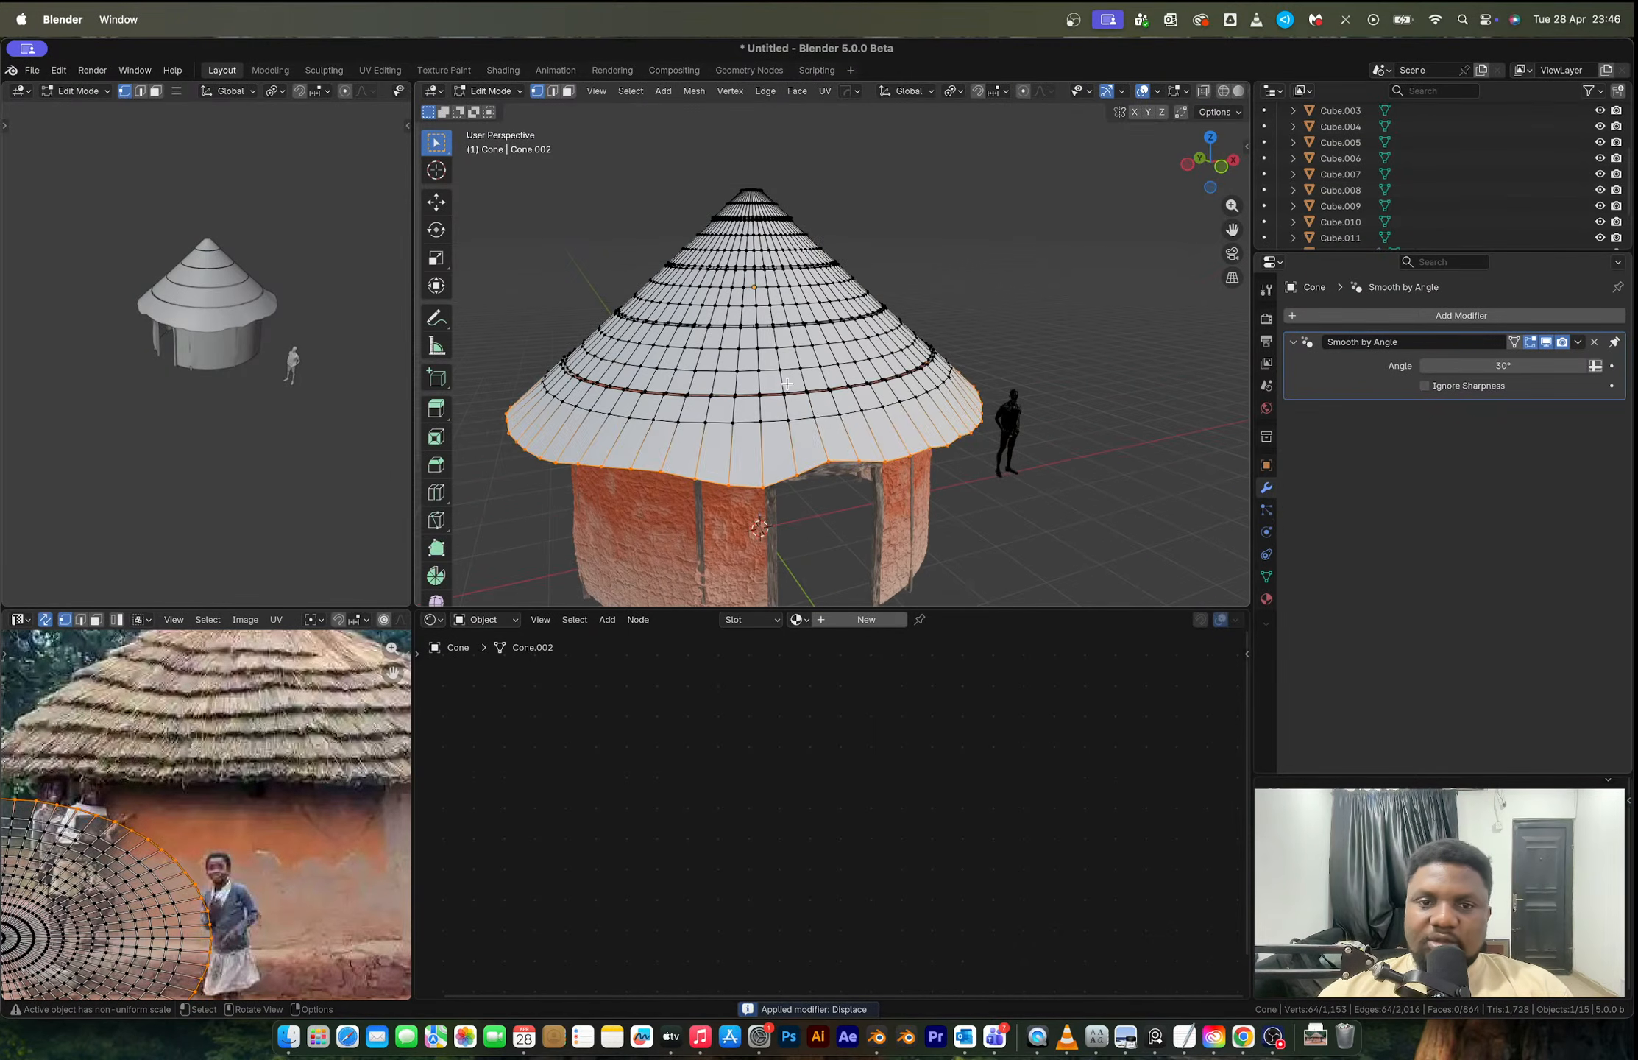
{"action": "left_click", "coordinate": [822, 410]}
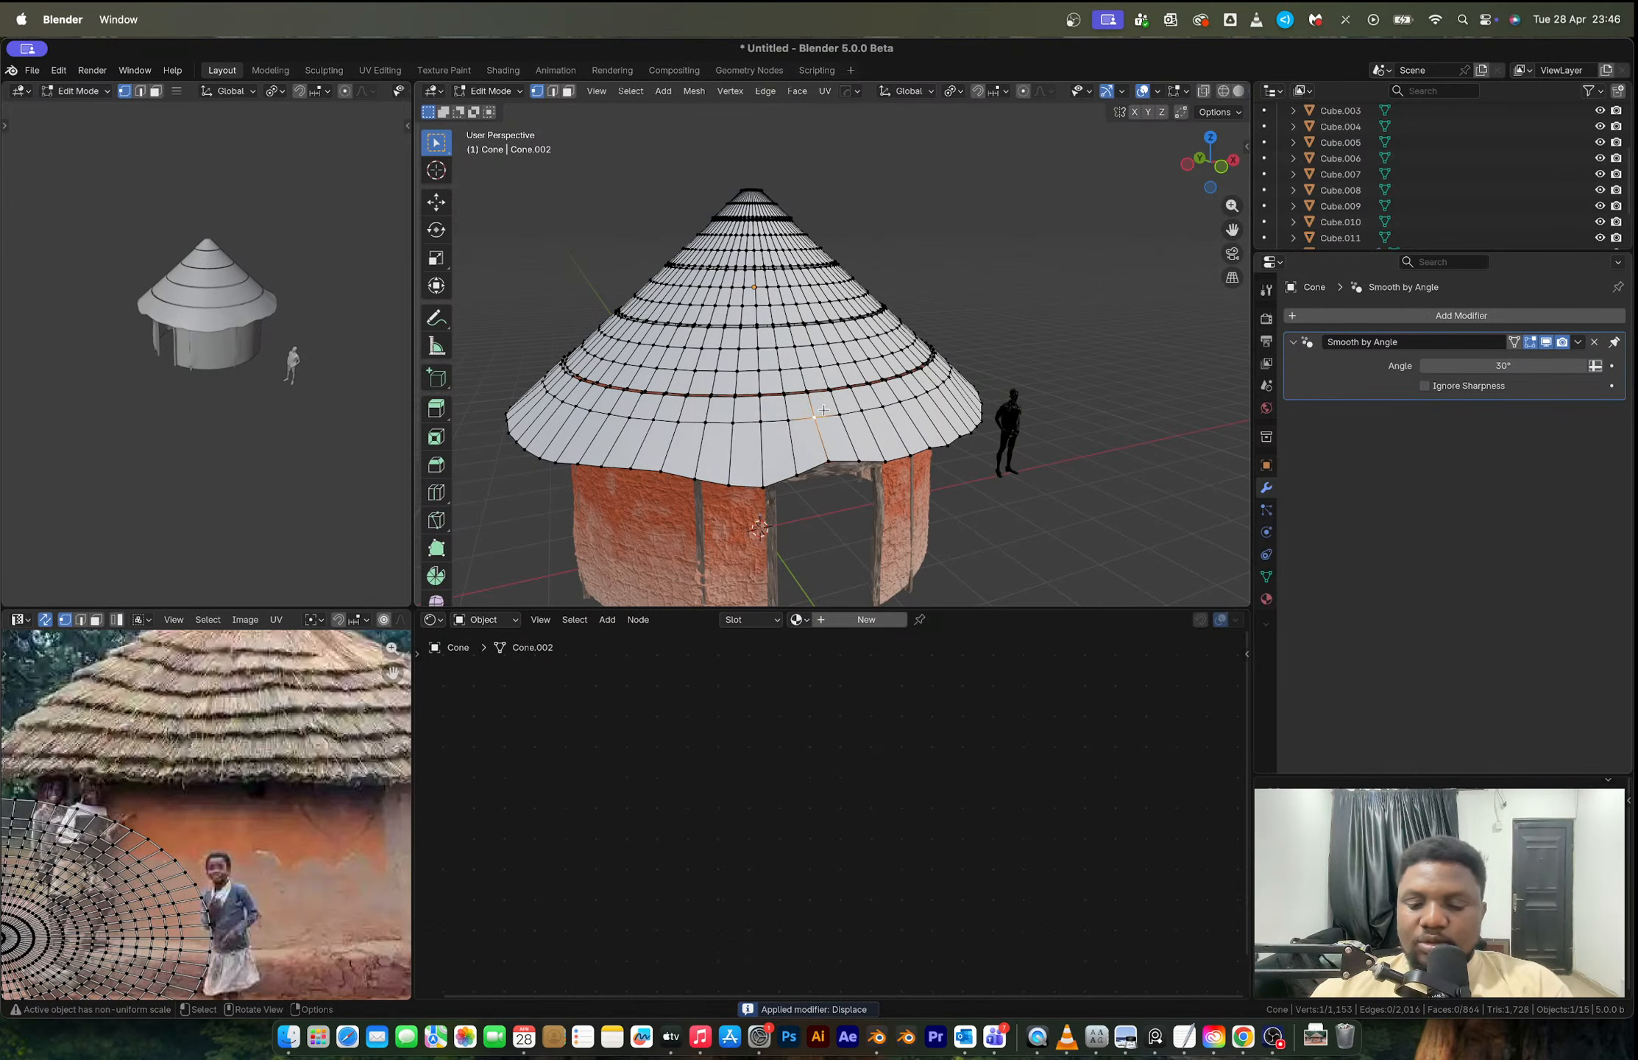
{"action": "key", "text": "Tab"}
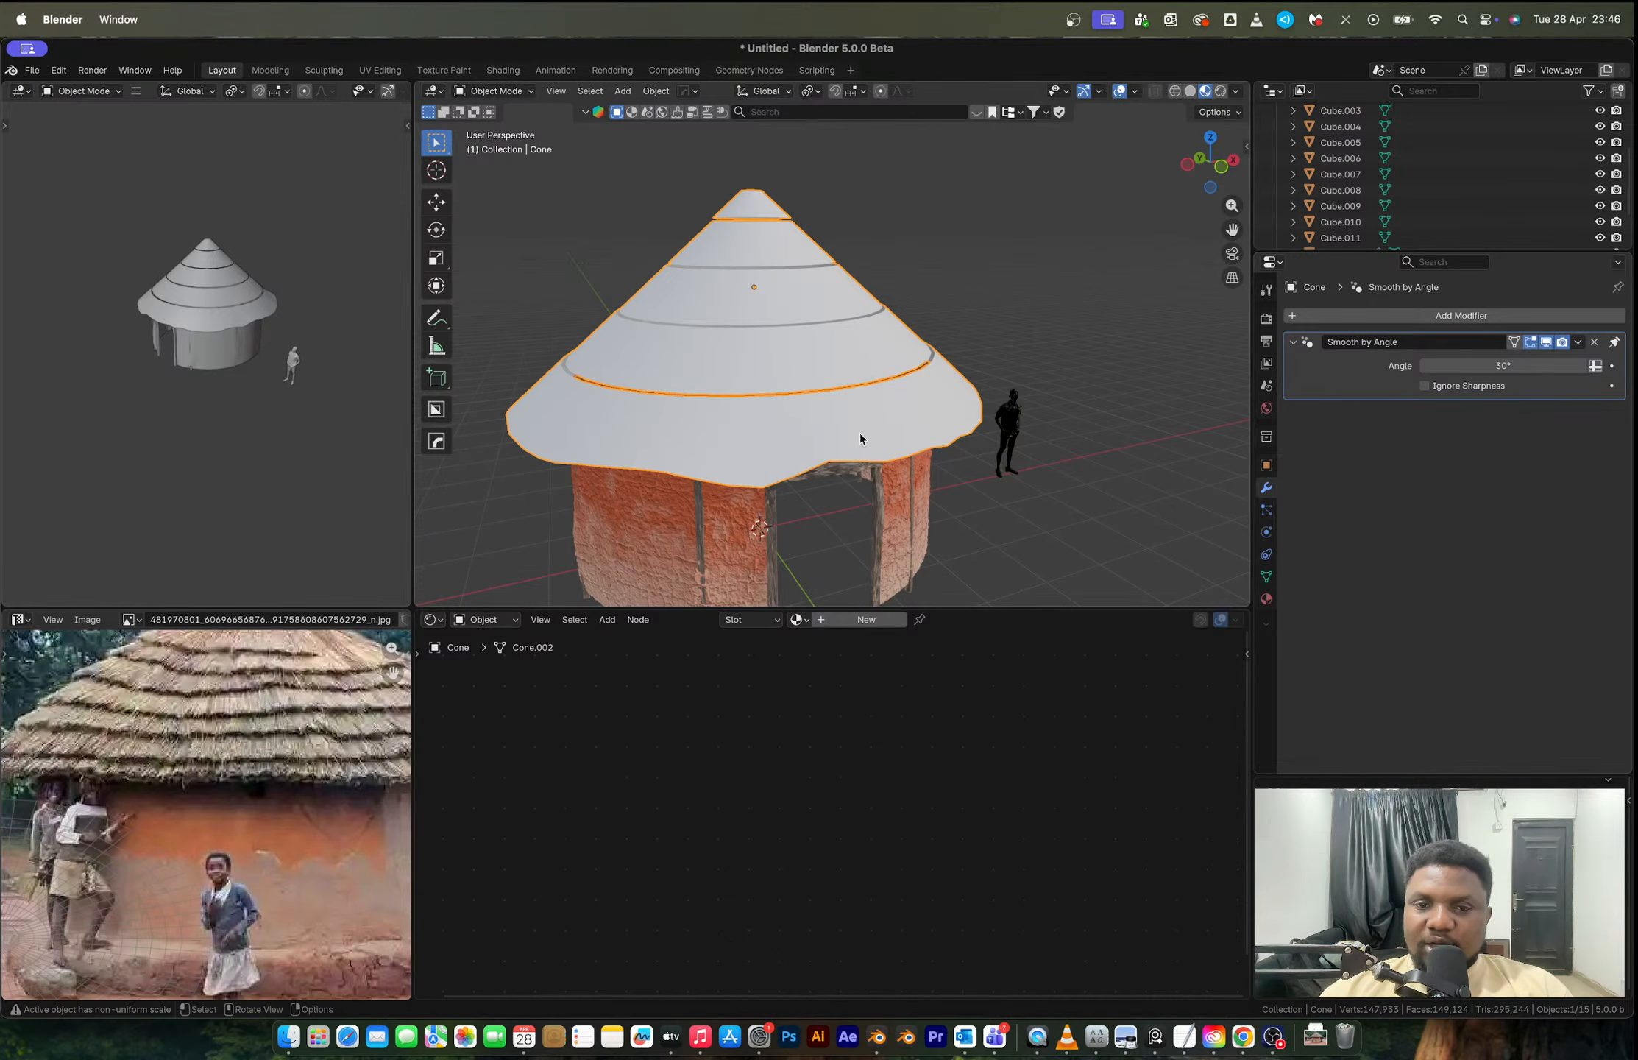
Step: Switch the viewport to Solid shading and add a Hair particle system to the roof
{"action": "key", "text": "z"}
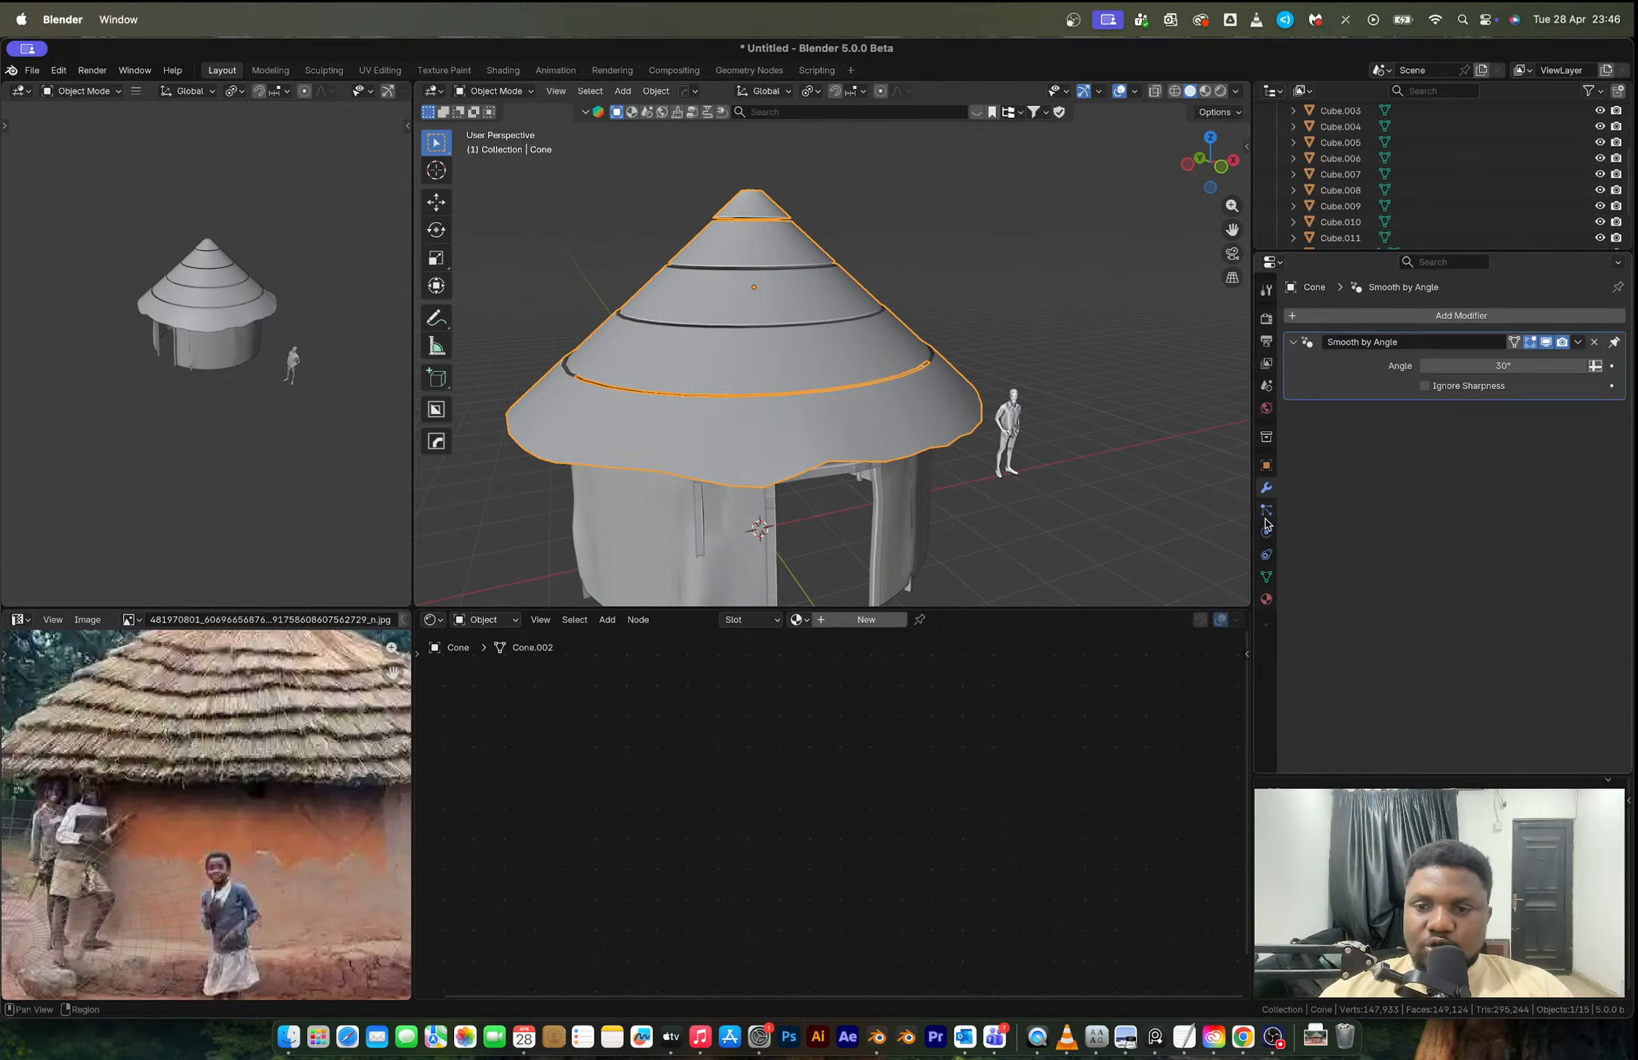
{"action": "left_click", "coordinate": [1267, 511]}
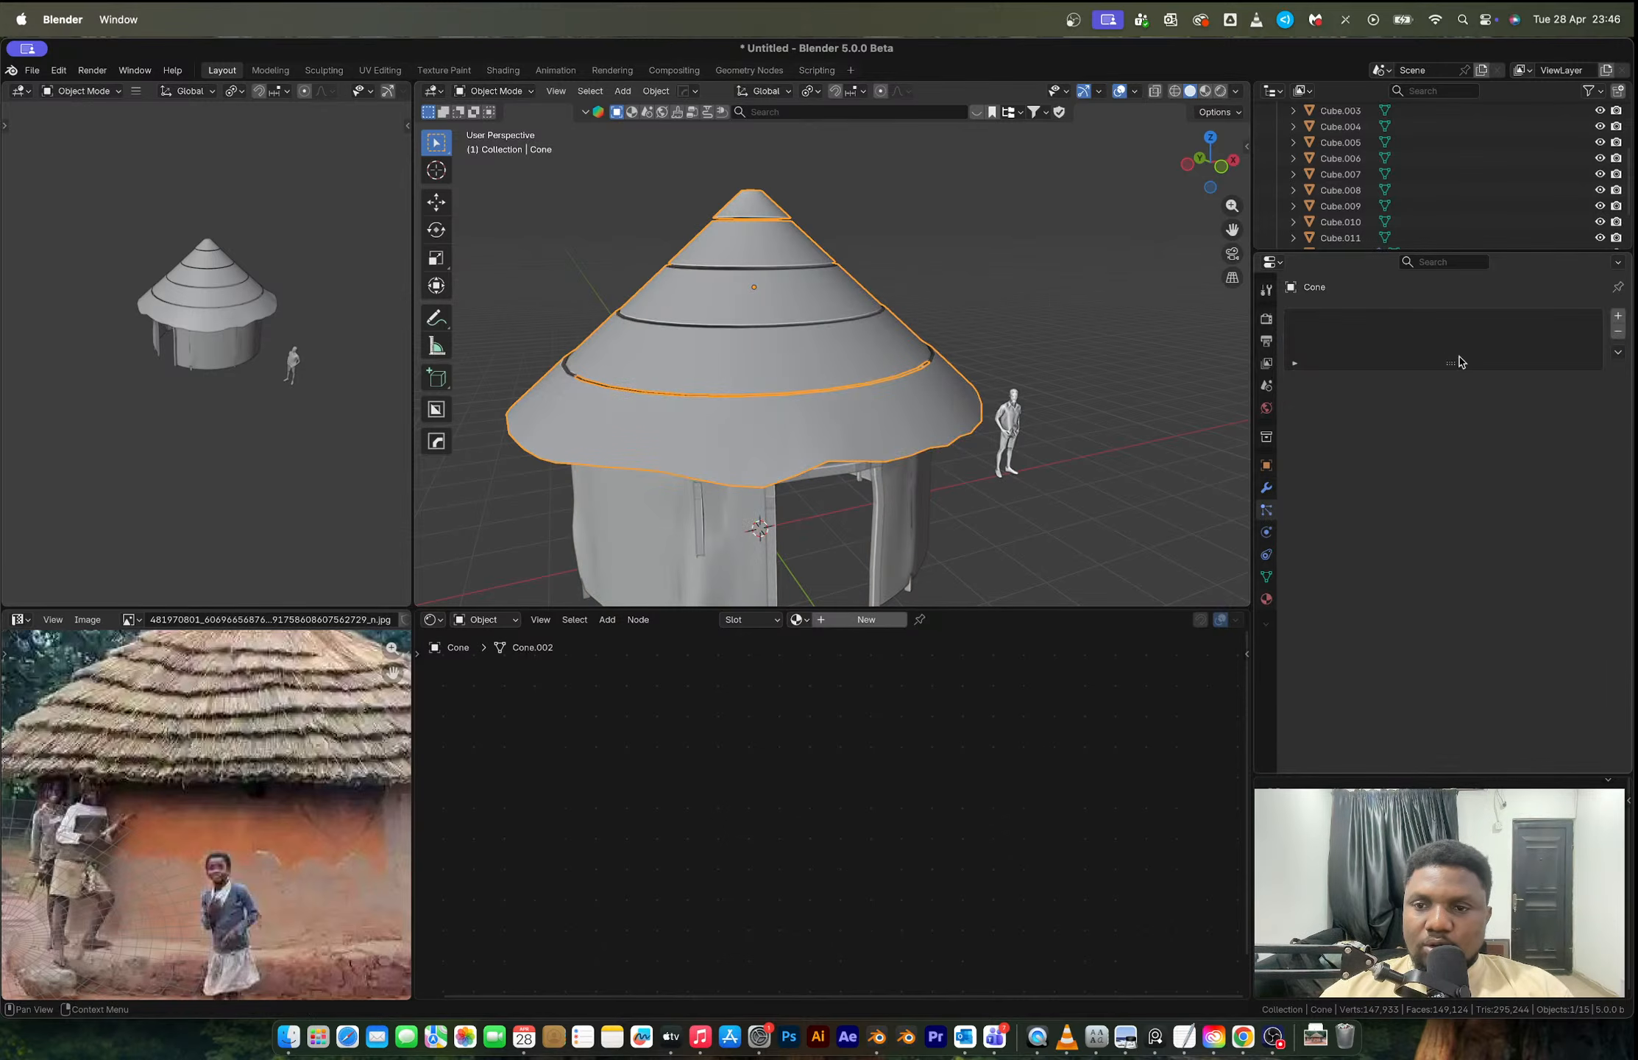
{"action": "left_click", "coordinate": [1618, 315]}
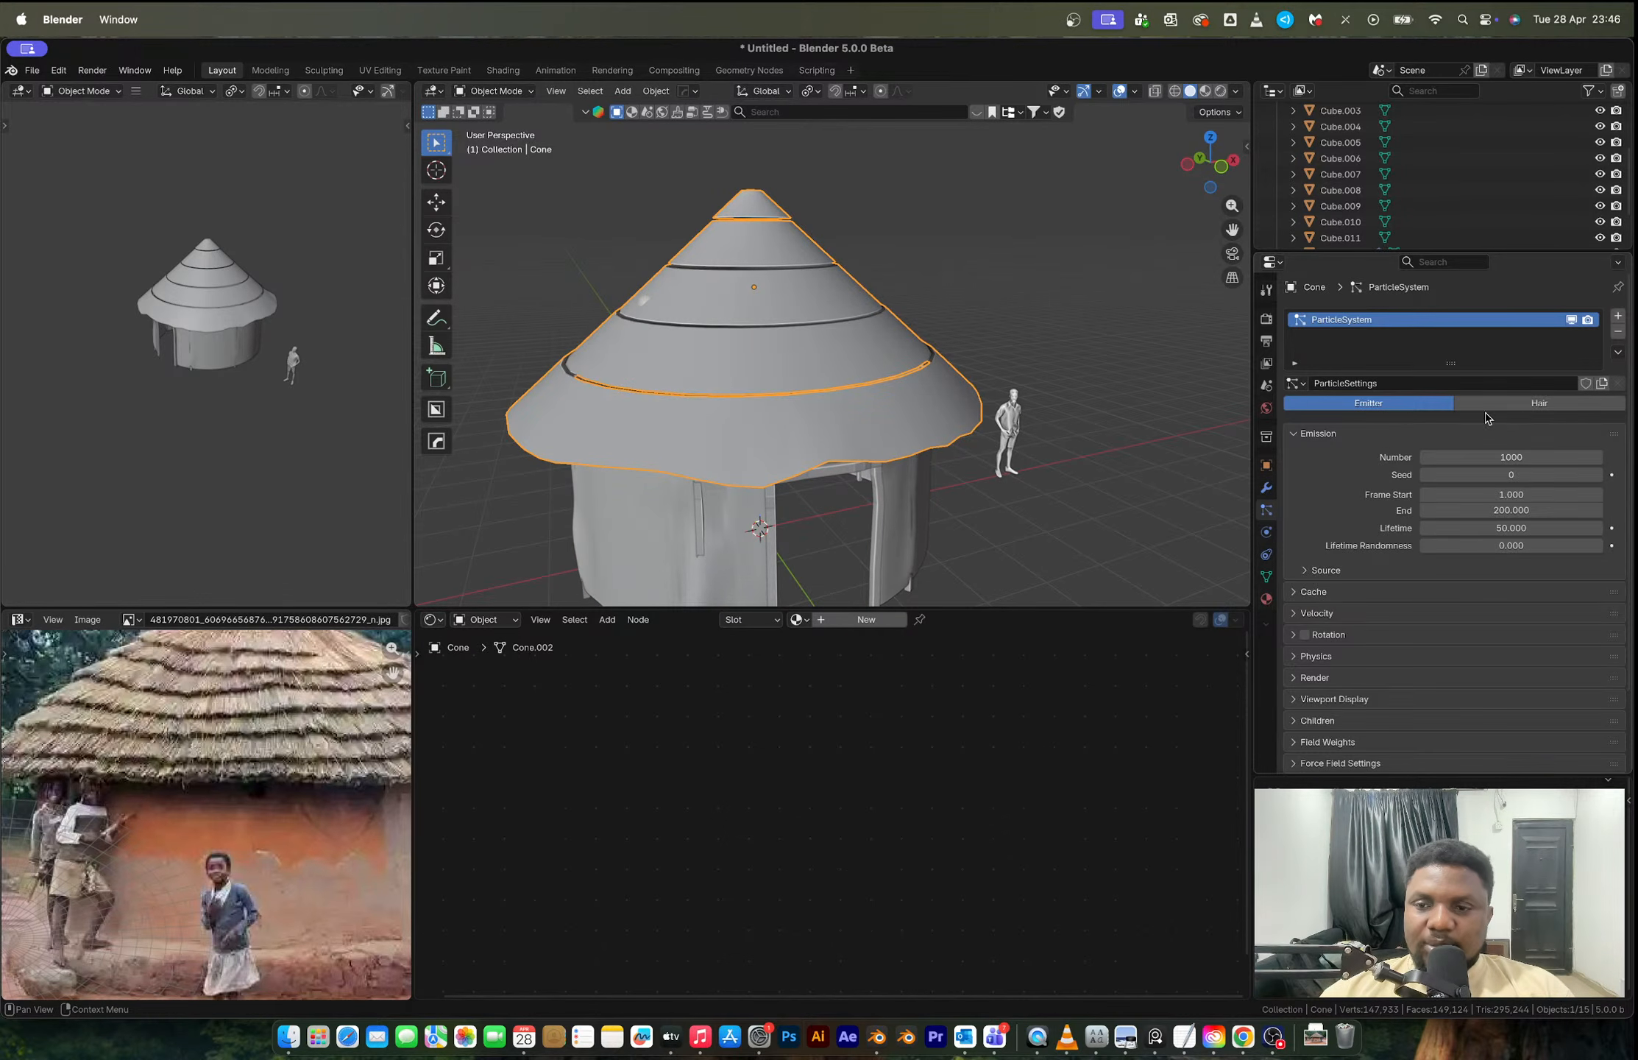
{"action": "left_click", "coordinate": [1539, 403]}
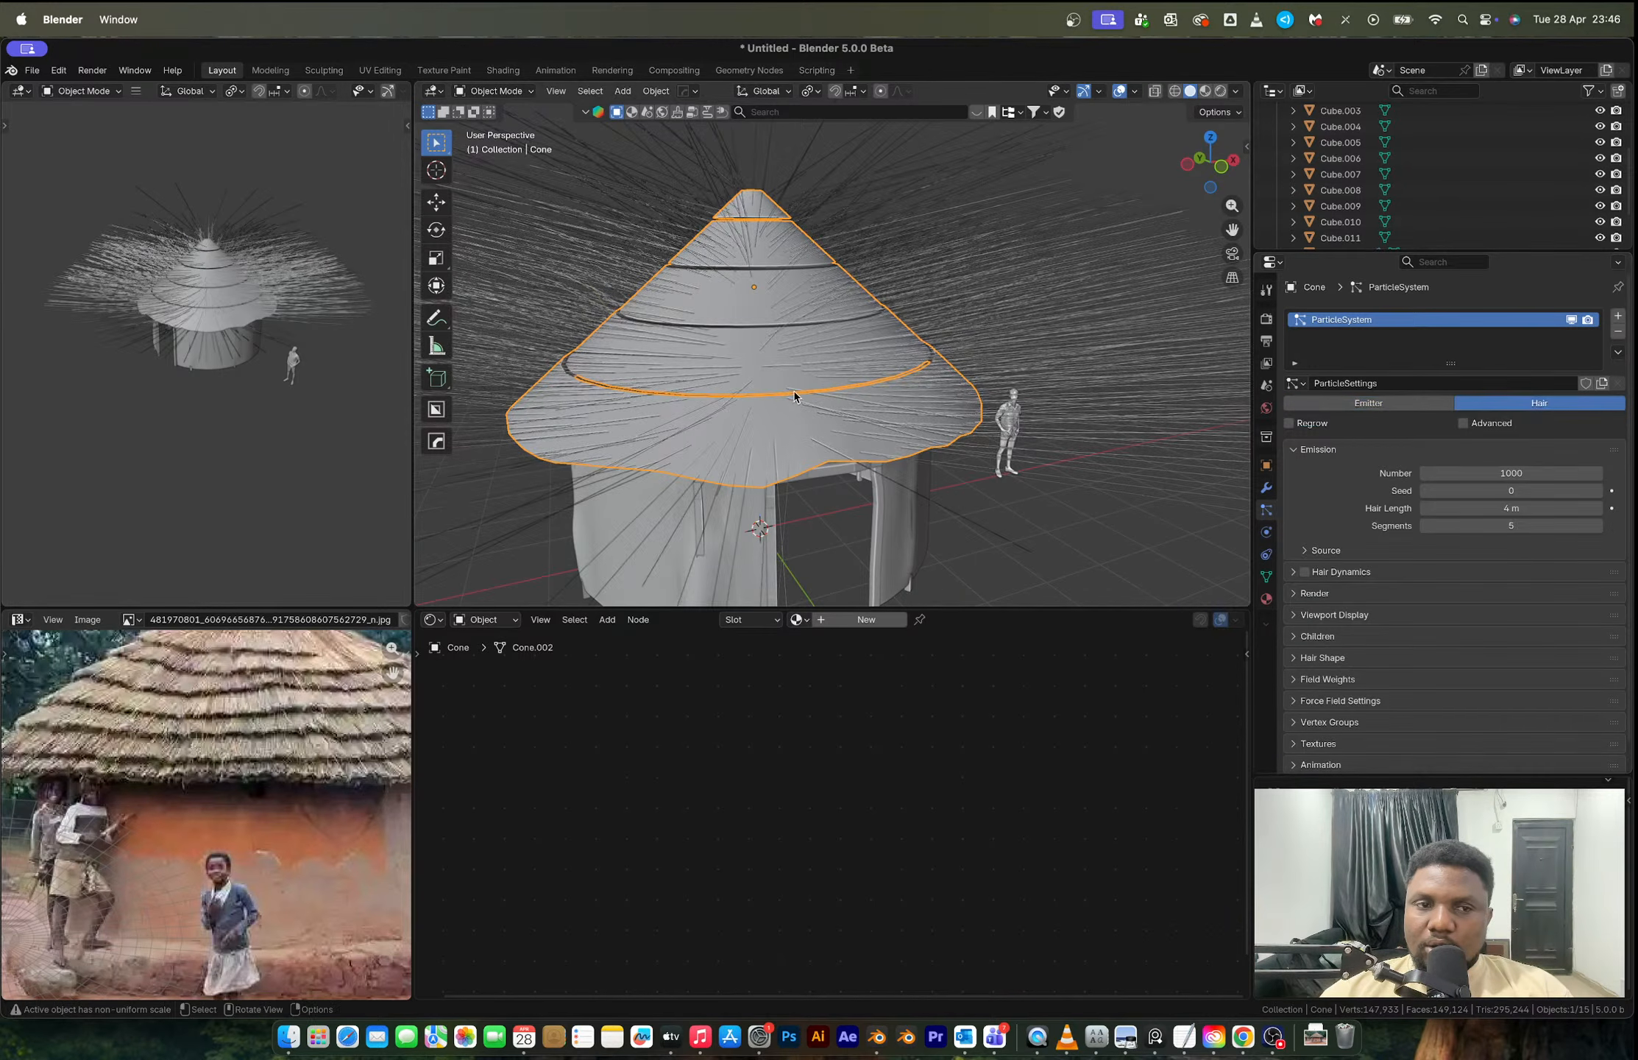
{"action": "scroll", "coordinate": [847, 353], "scroll_direction": "down", "scroll_amount": 4}
{"action": "middle_click_drag", "start_coordinate": [846, 345], "coordinate": [821, 381]}
{"action": "scroll", "coordinate": [837, 395], "scroll_direction": "up", "scroll_amount": 4}
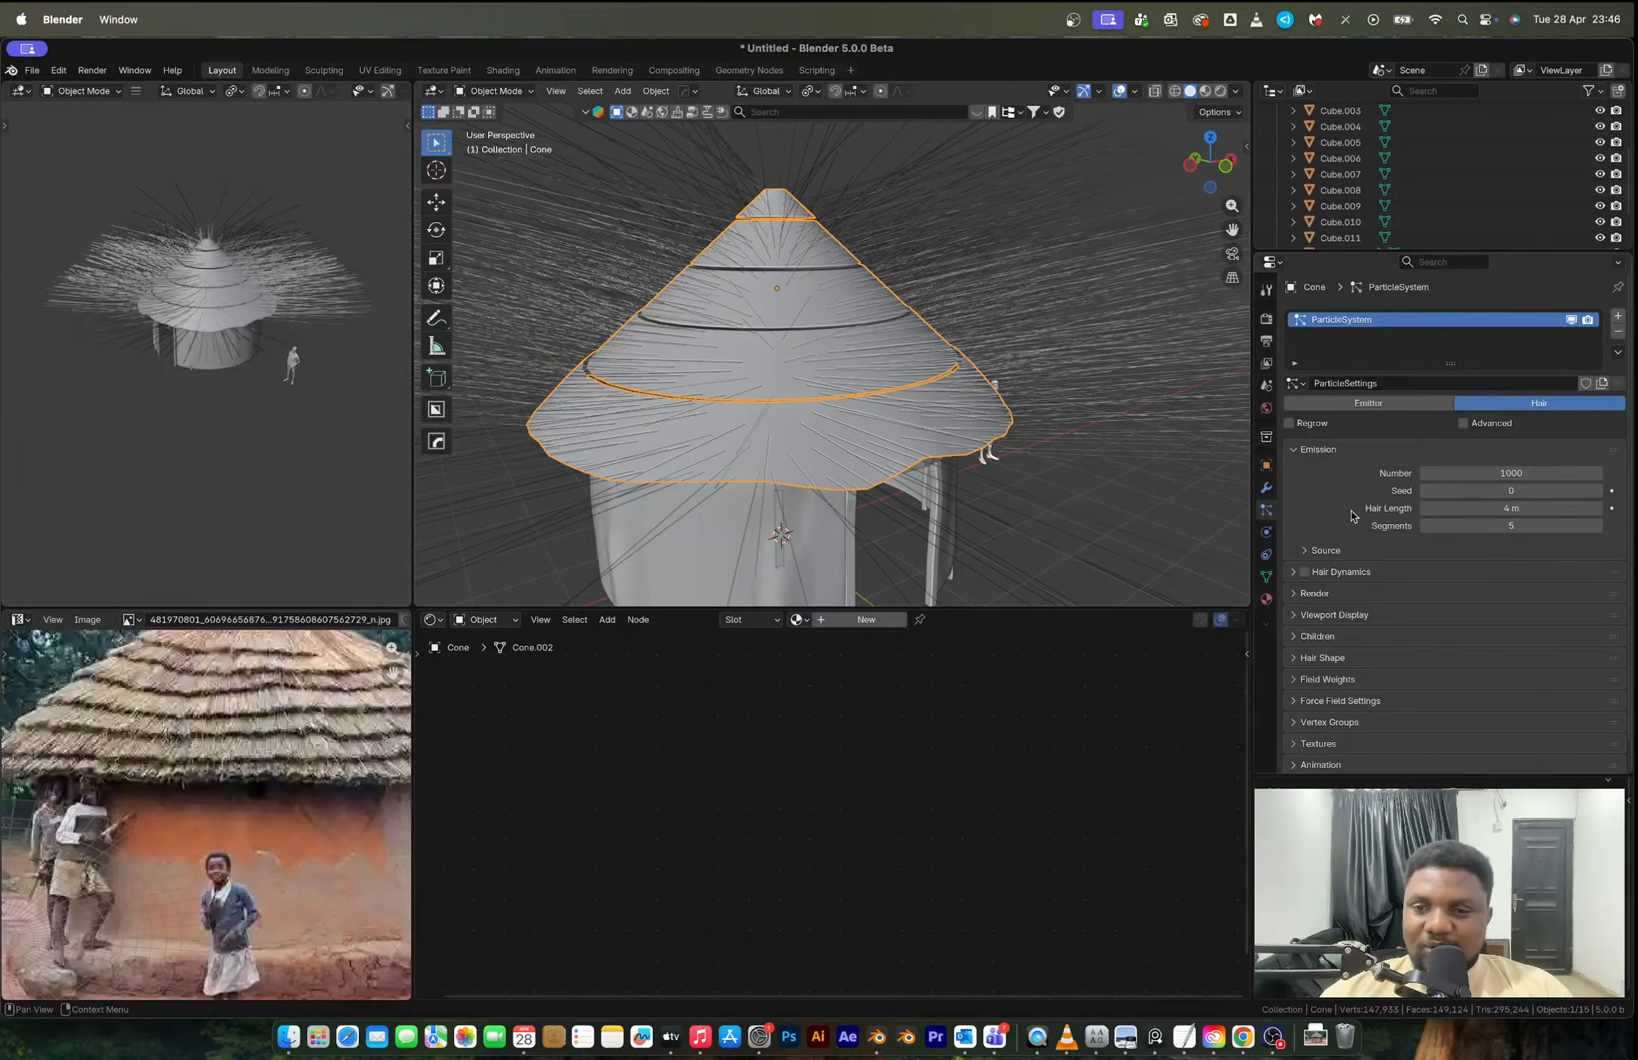
Step: Apply the roof object's scale and check how the hair strands are oriented
{"action": "key", "text": "ctrl+a"}
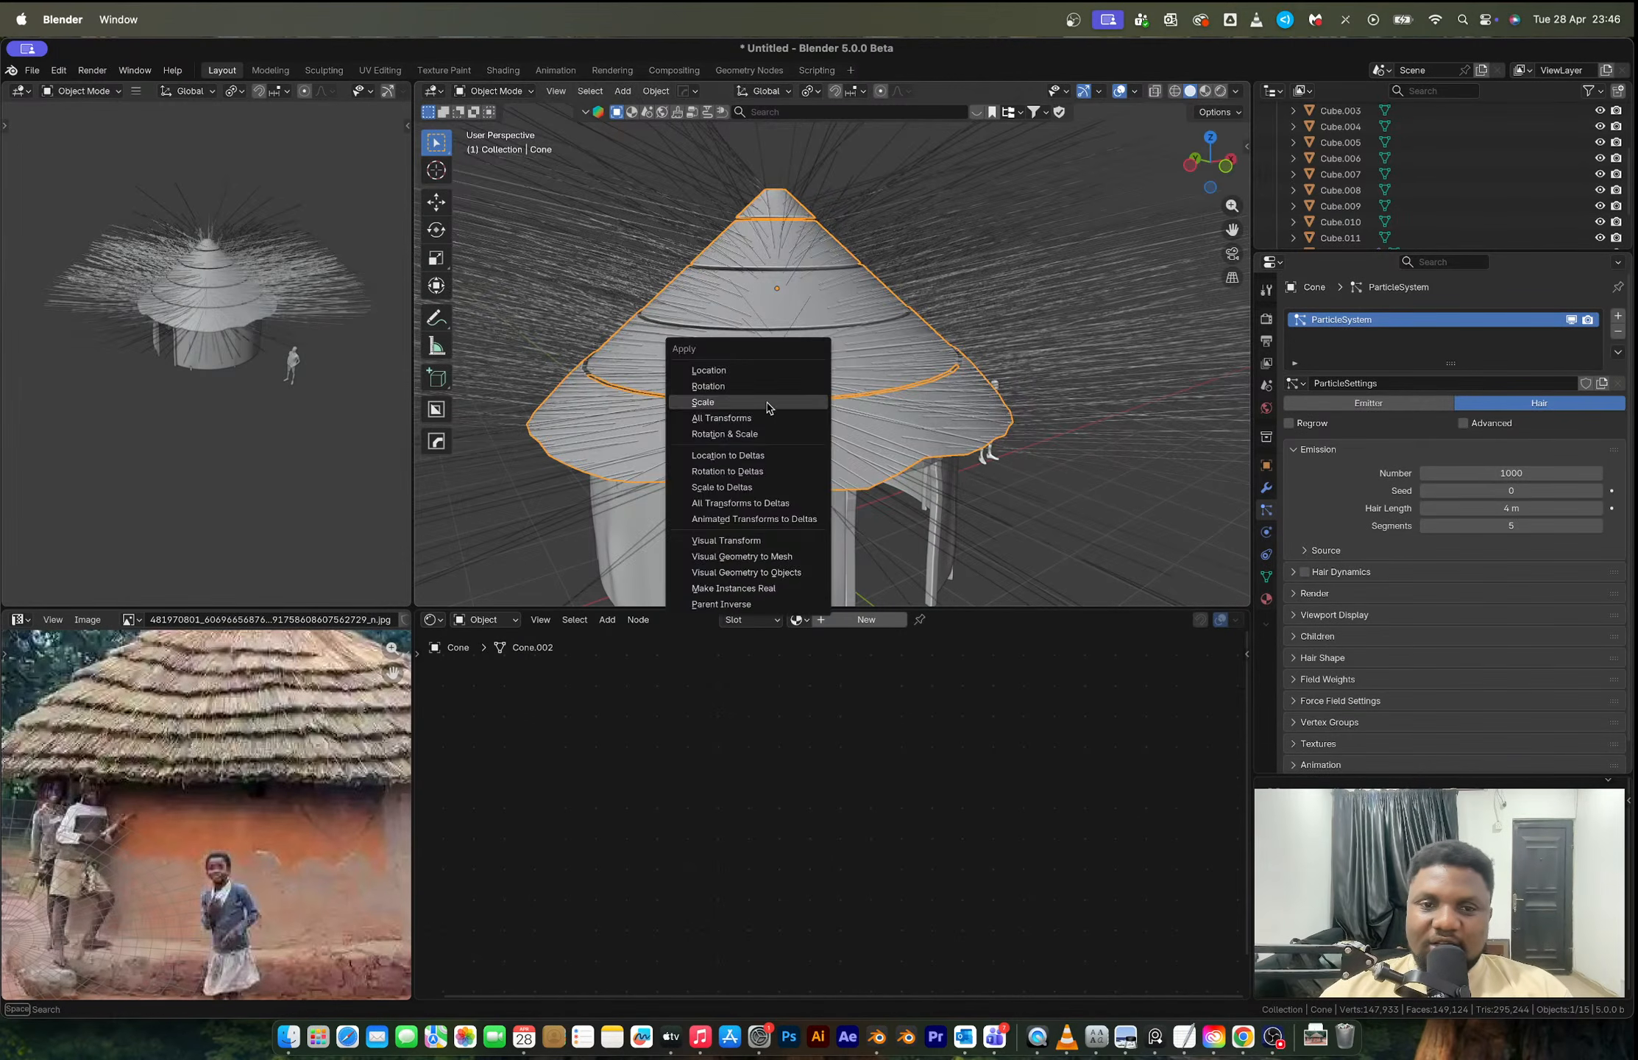
{"action": "left_click", "coordinate": [766, 403]}
{"action": "scroll", "coordinate": [888, 398], "scroll_direction": "down", "scroll_amount": 2}
{"action": "mouse_move", "coordinate": [888, 398]}
{"action": "middle_mouse_down"}
{"action": "mouse_move", "coordinate": [852, 388]}
{"action": "mouse_move", "coordinate": [869, 404]}
{"action": "middle_mouse_up"}
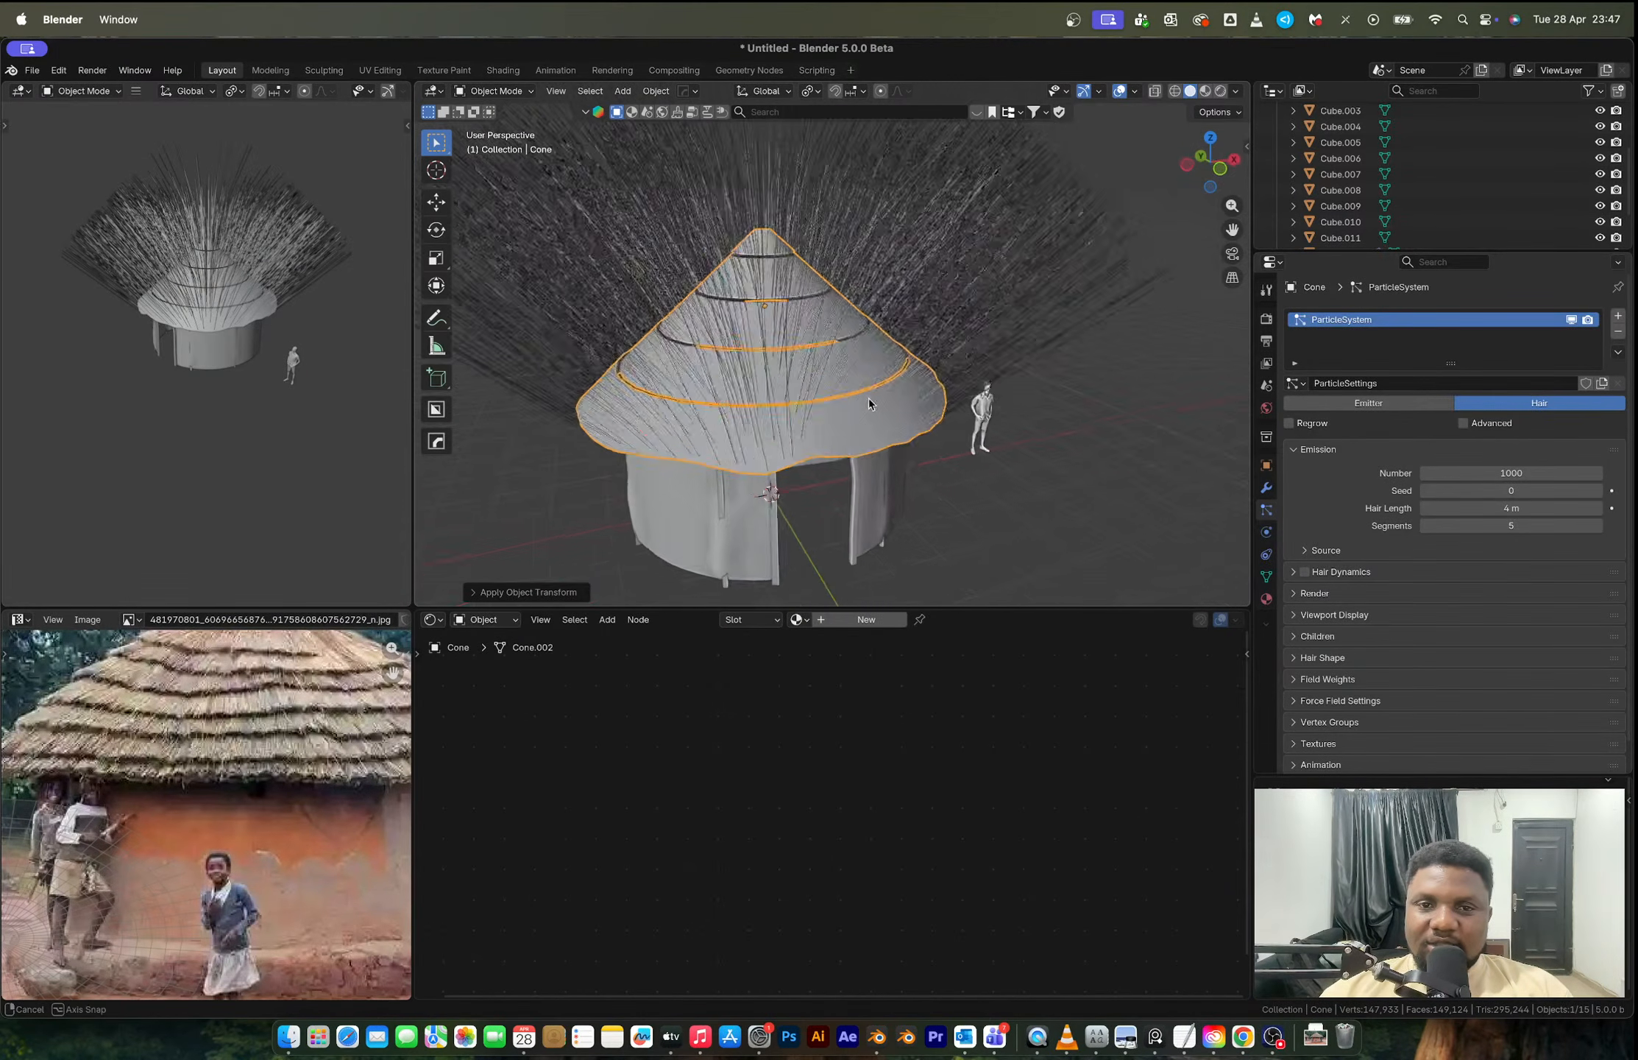
{"action": "scroll", "coordinate": [869, 403], "scroll_direction": "up", "scroll_amount": 2}
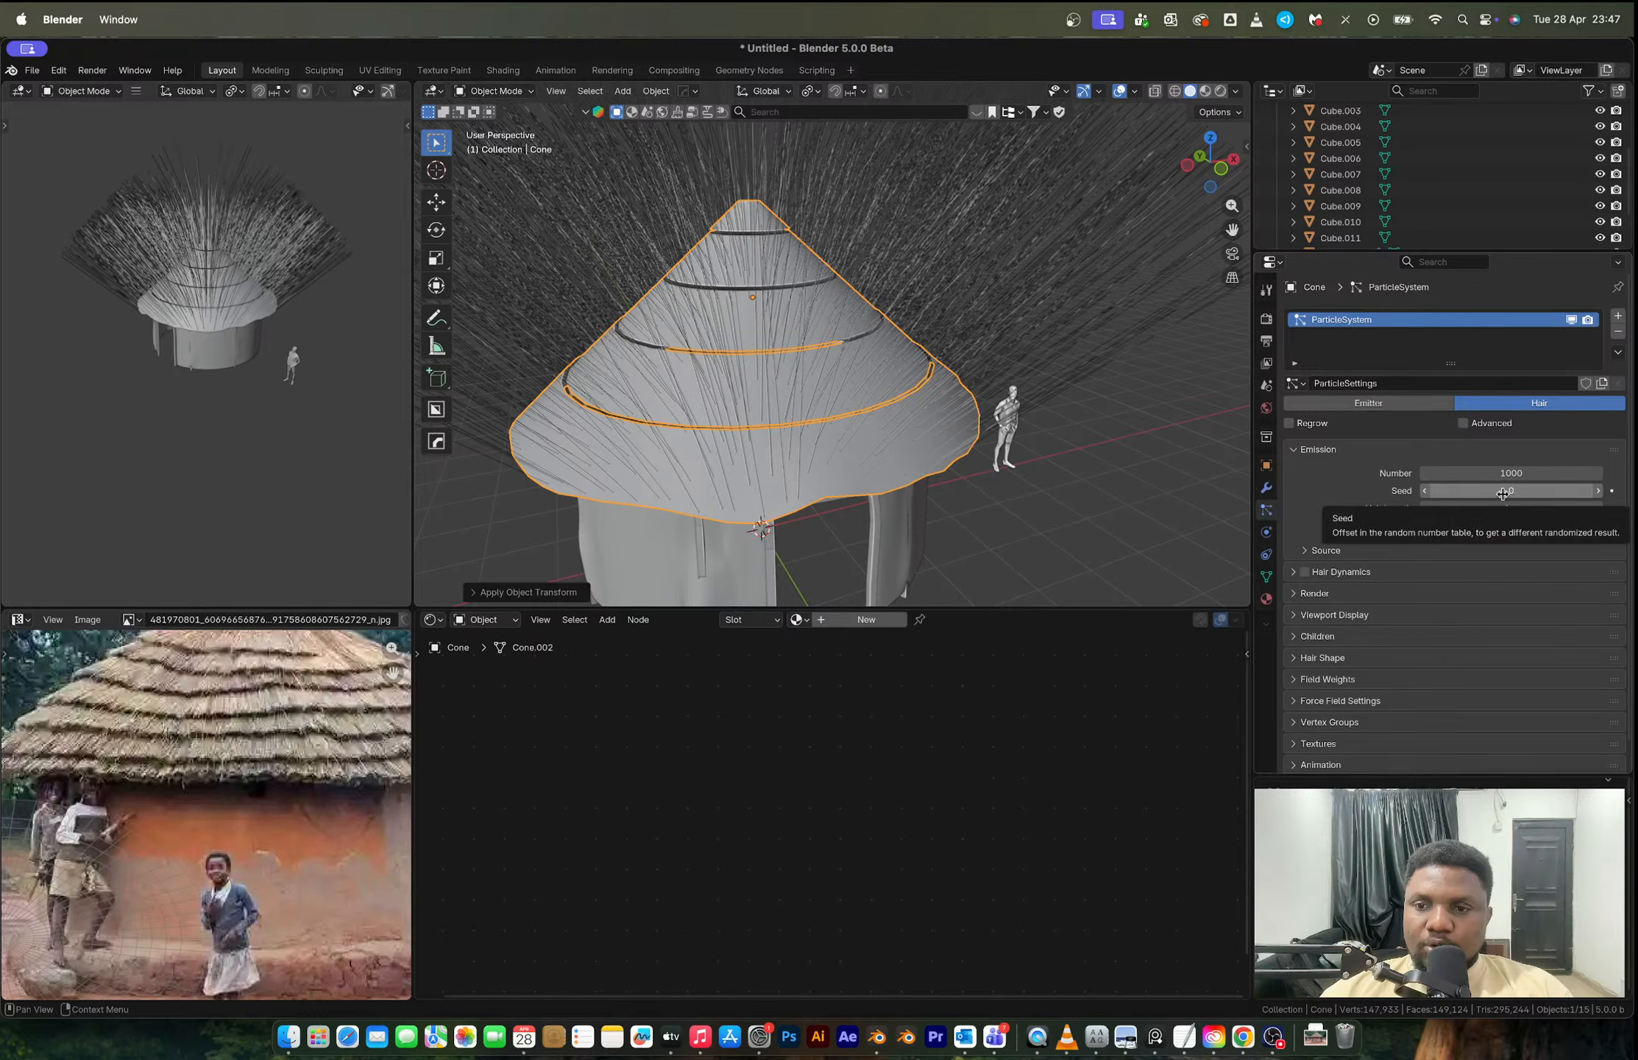
Step: Set the number of hair particles on the roof to 10000
{"action": "left_click", "coordinate": [1487, 471]}
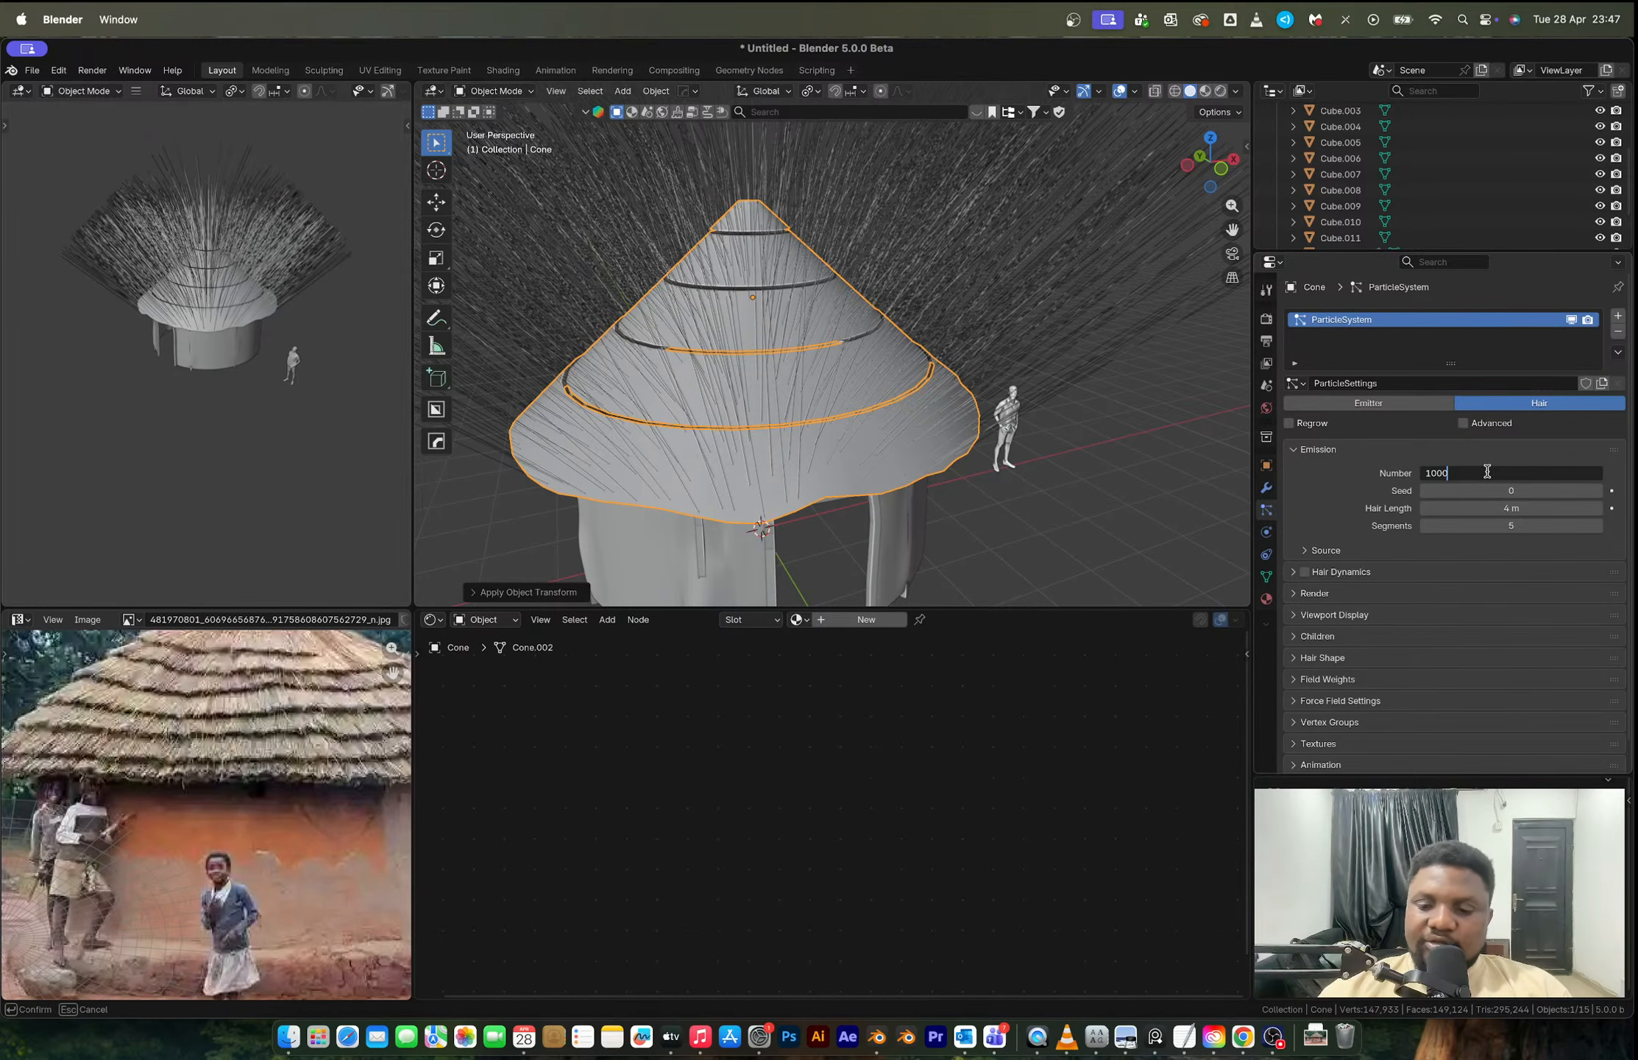
{"action": "type", "text": "0"}
{"action": "key", "text": "Return"}
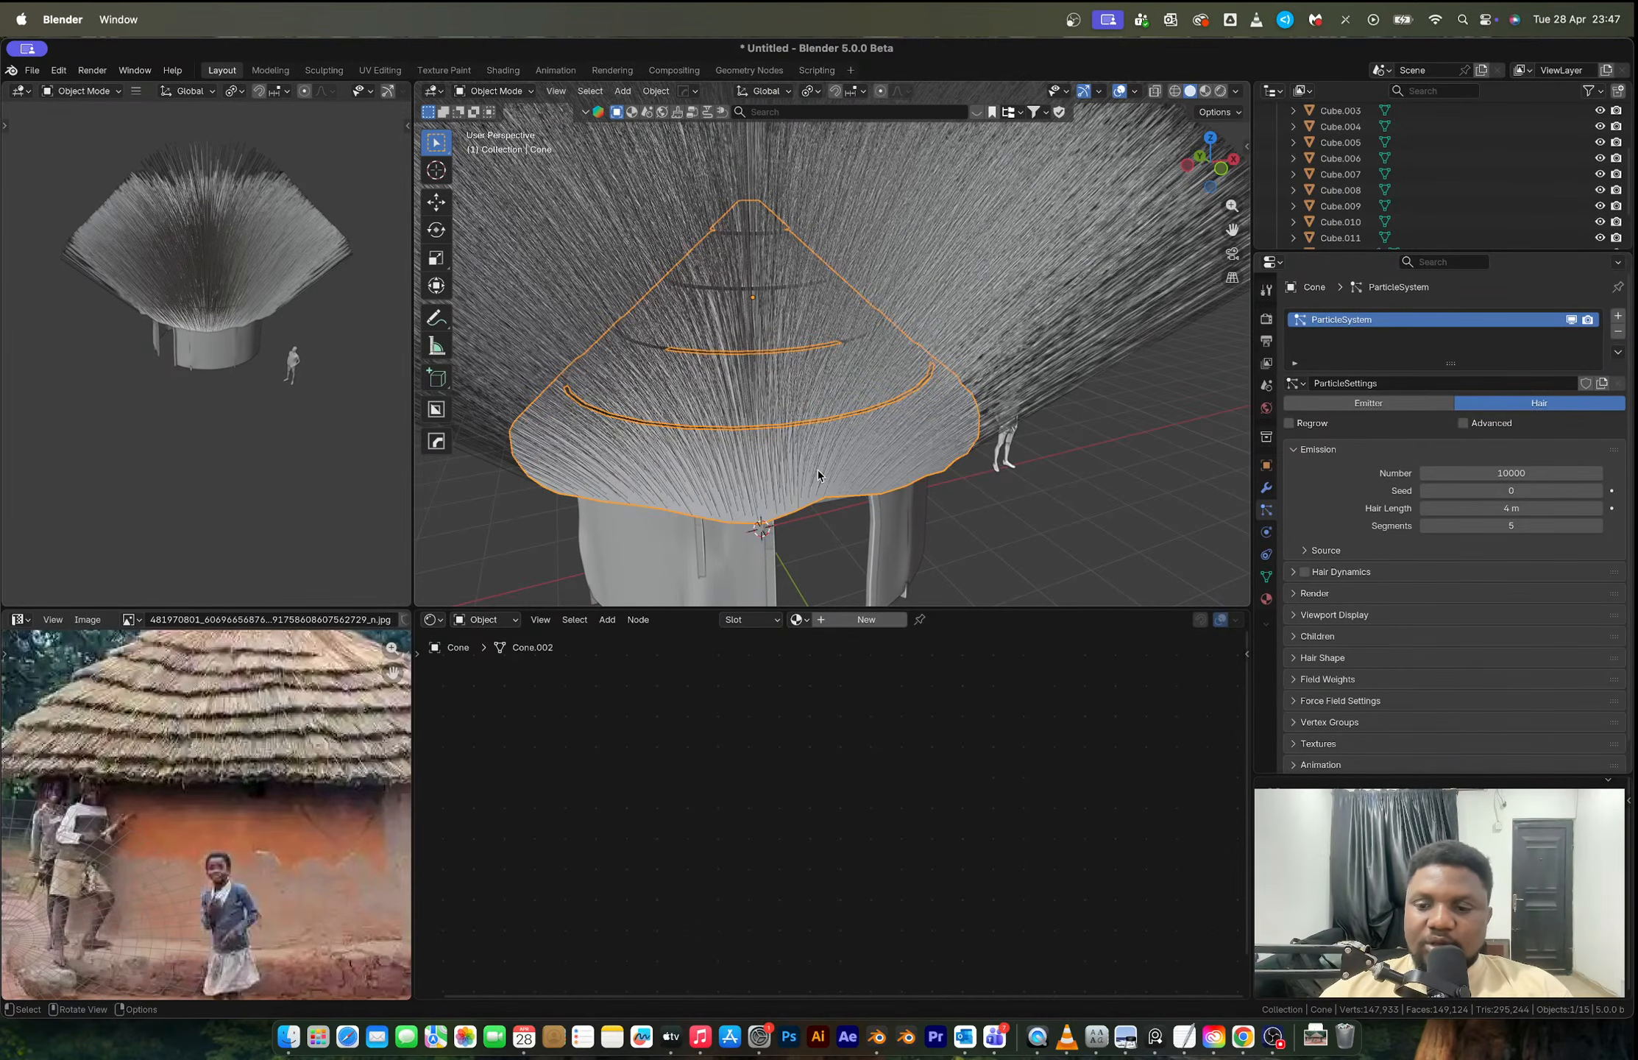
{"action": "middle_click_drag", "start_coordinate": [846, 435], "coordinate": [865, 434]}
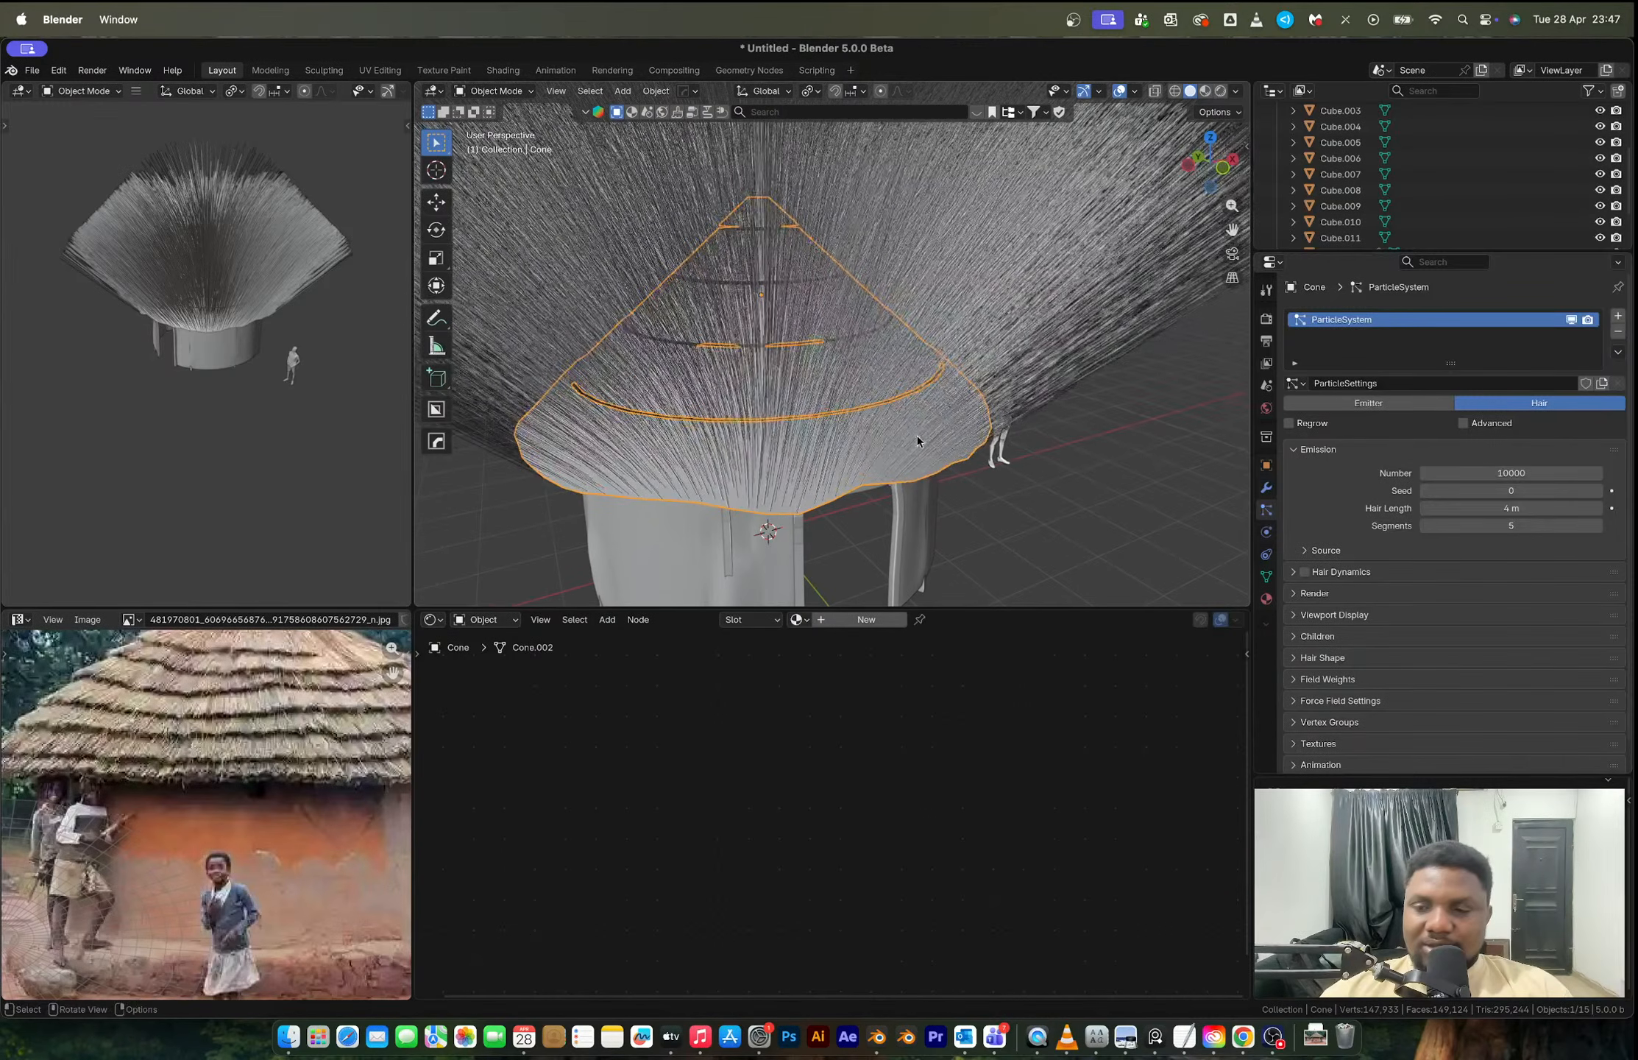
Step: Shorten the roof's hair length to 0.184 m
{"action": "left_click_drag", "start_coordinate": [1518, 513], "coordinate": [1434, 513]}
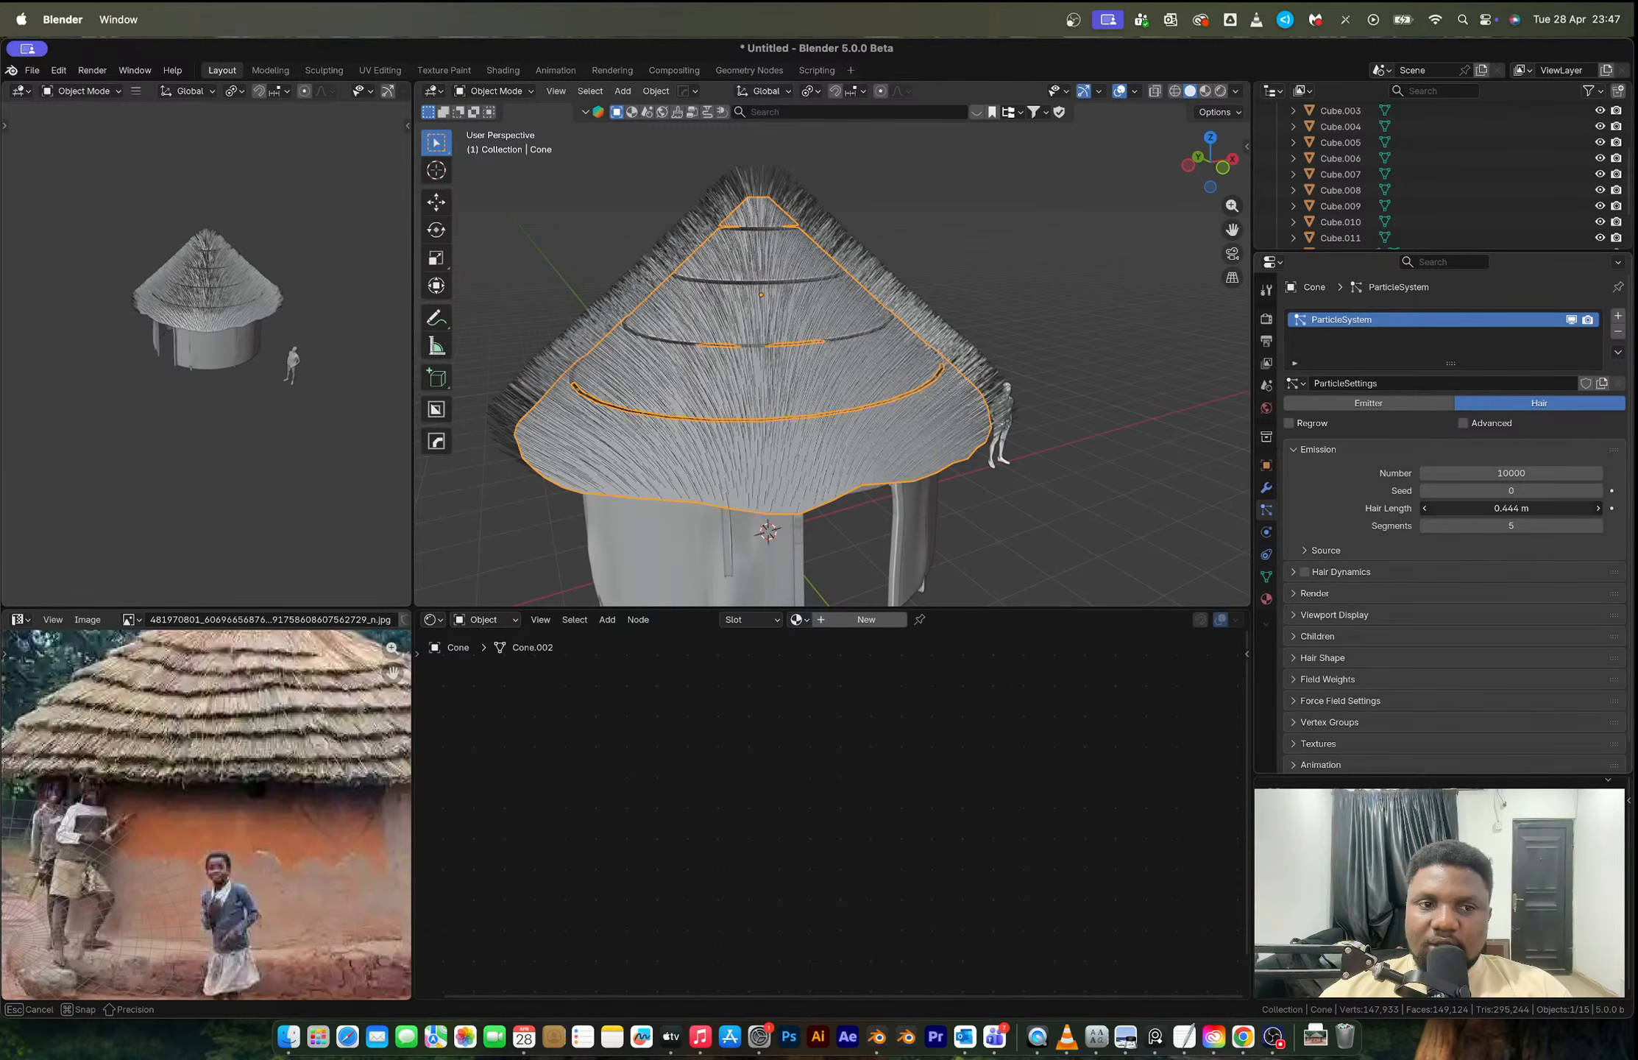
{"action": "left_click_drag", "start_coordinate": [1434, 513], "coordinate": [1432, 513]}
{"action": "scroll", "coordinate": [832, 262], "scroll_direction": "up", "scroll_amount": 5}
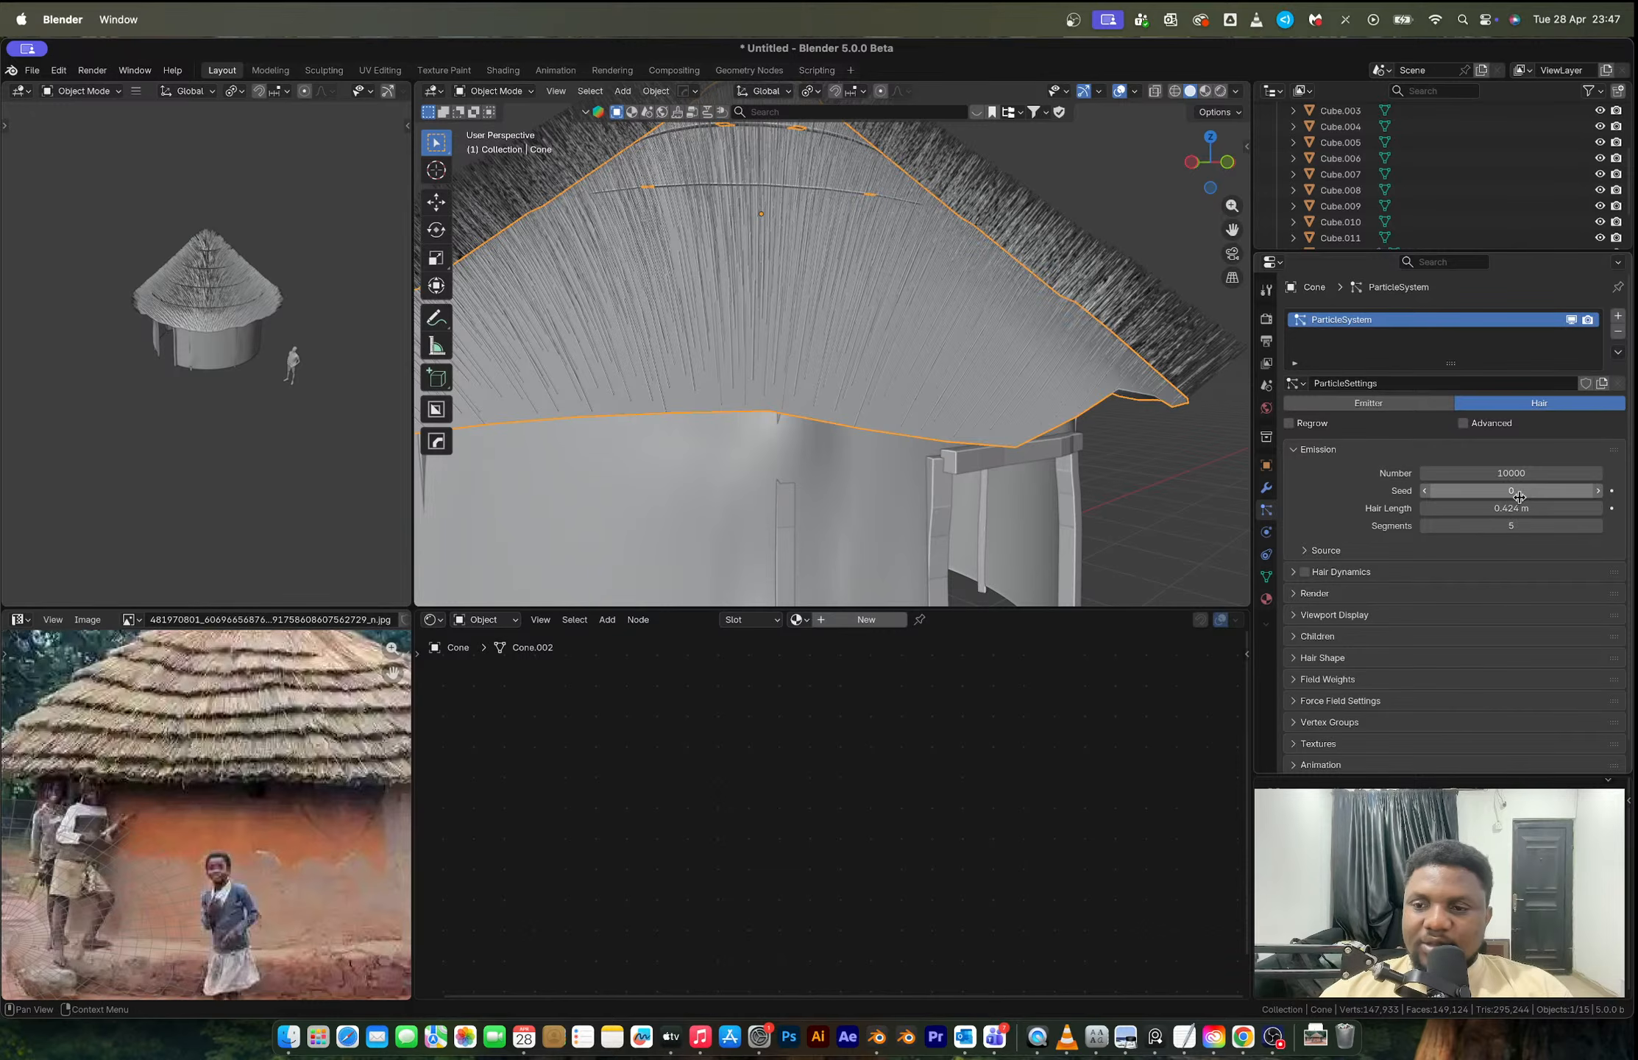
{"action": "left_click_drag", "start_coordinate": [1518, 508], "coordinate": [1510, 508]}
Step: Expand the hair emission's Source options and set the hair length to 0.324 m
{"action": "left_click", "coordinate": [1306, 552]}
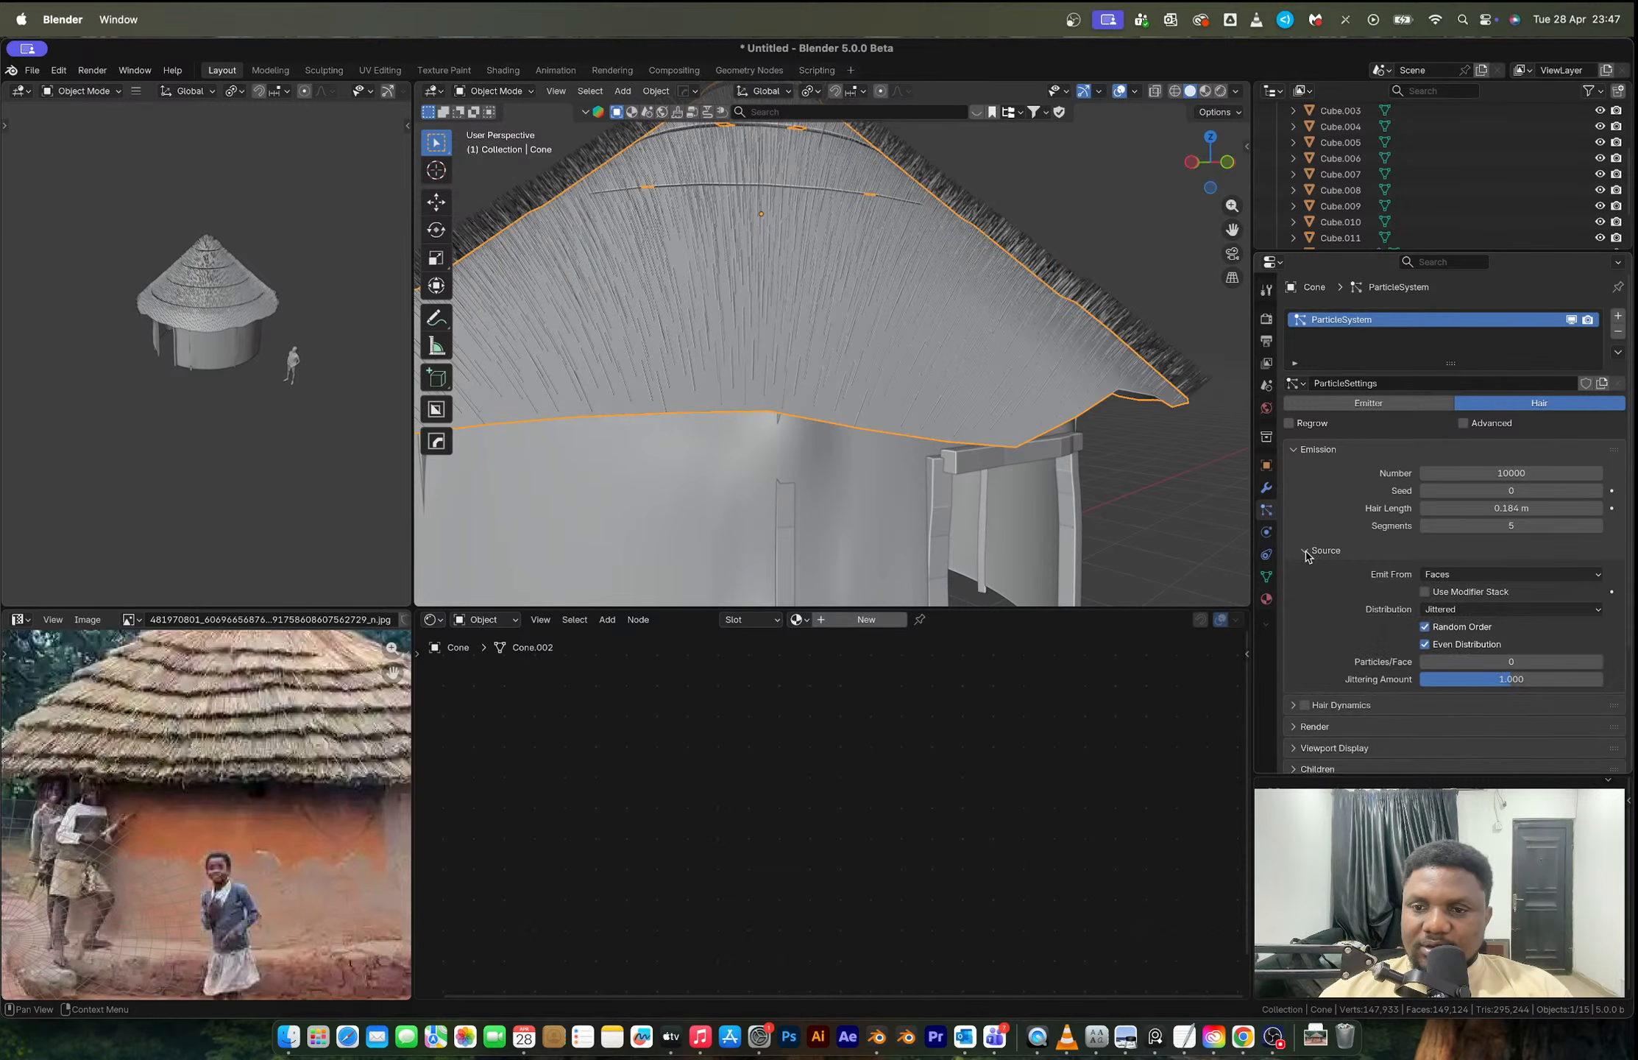
{"action": "left_click", "coordinate": [1495, 579]}
{"action": "left_click", "coordinate": [1494, 579]}
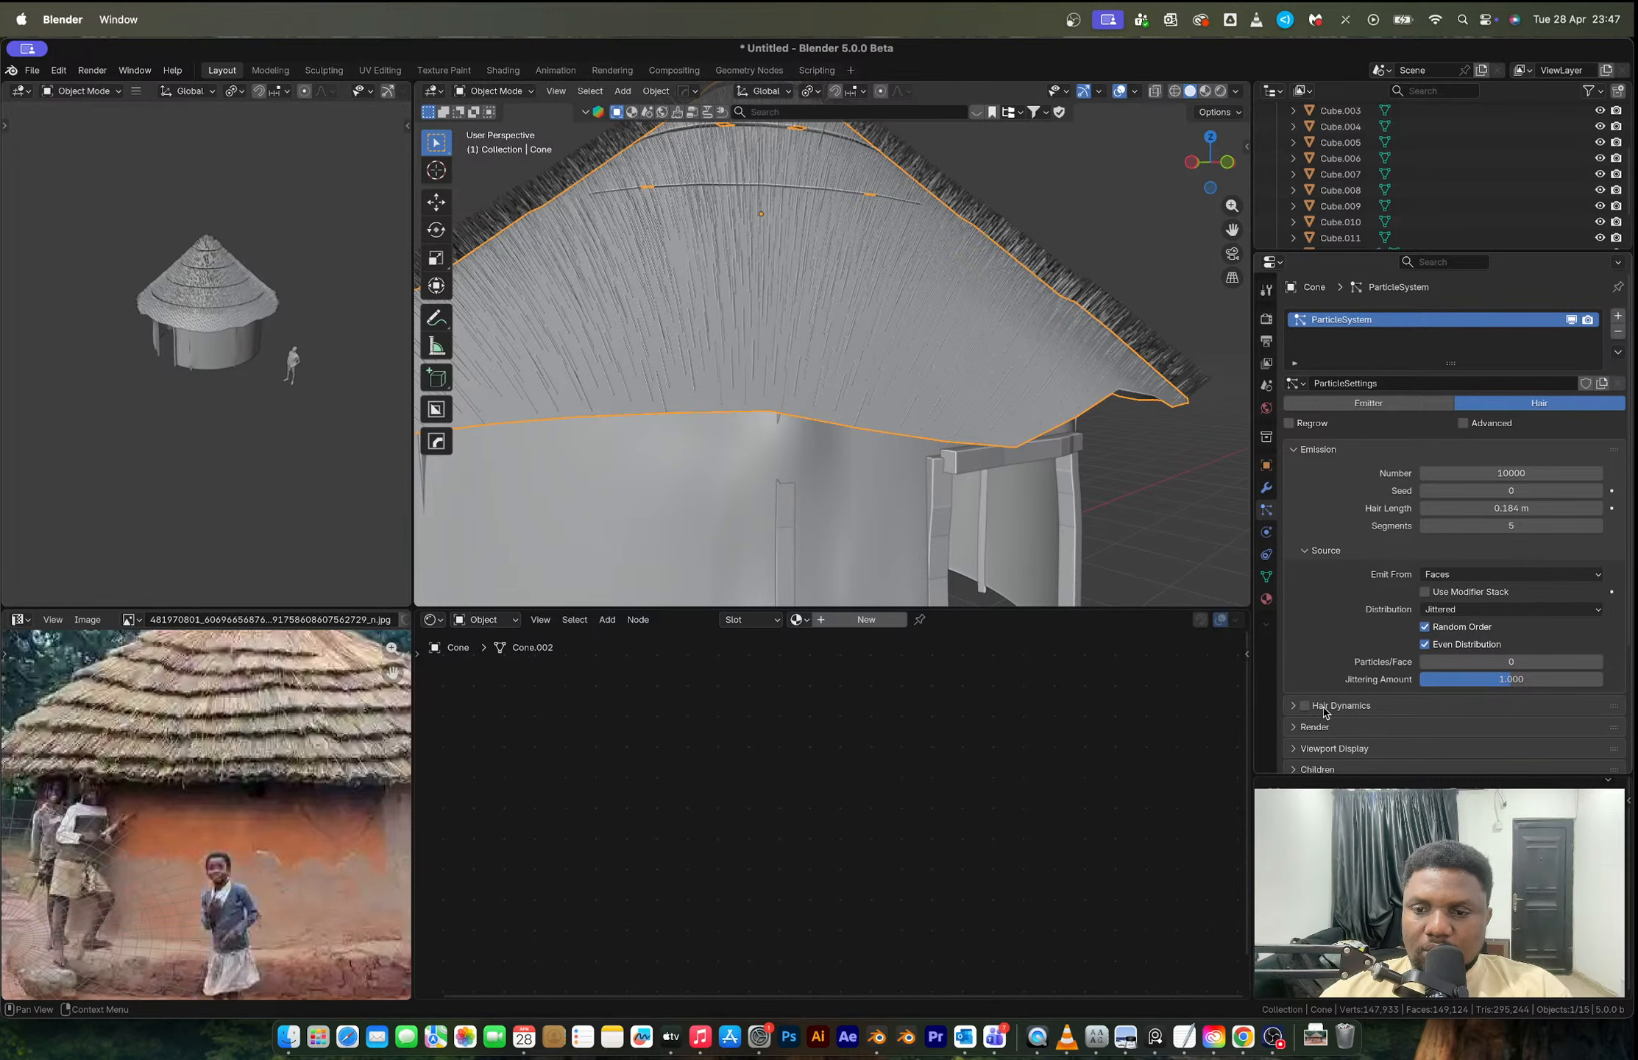
{"action": "left_click", "coordinate": [1324, 550]}
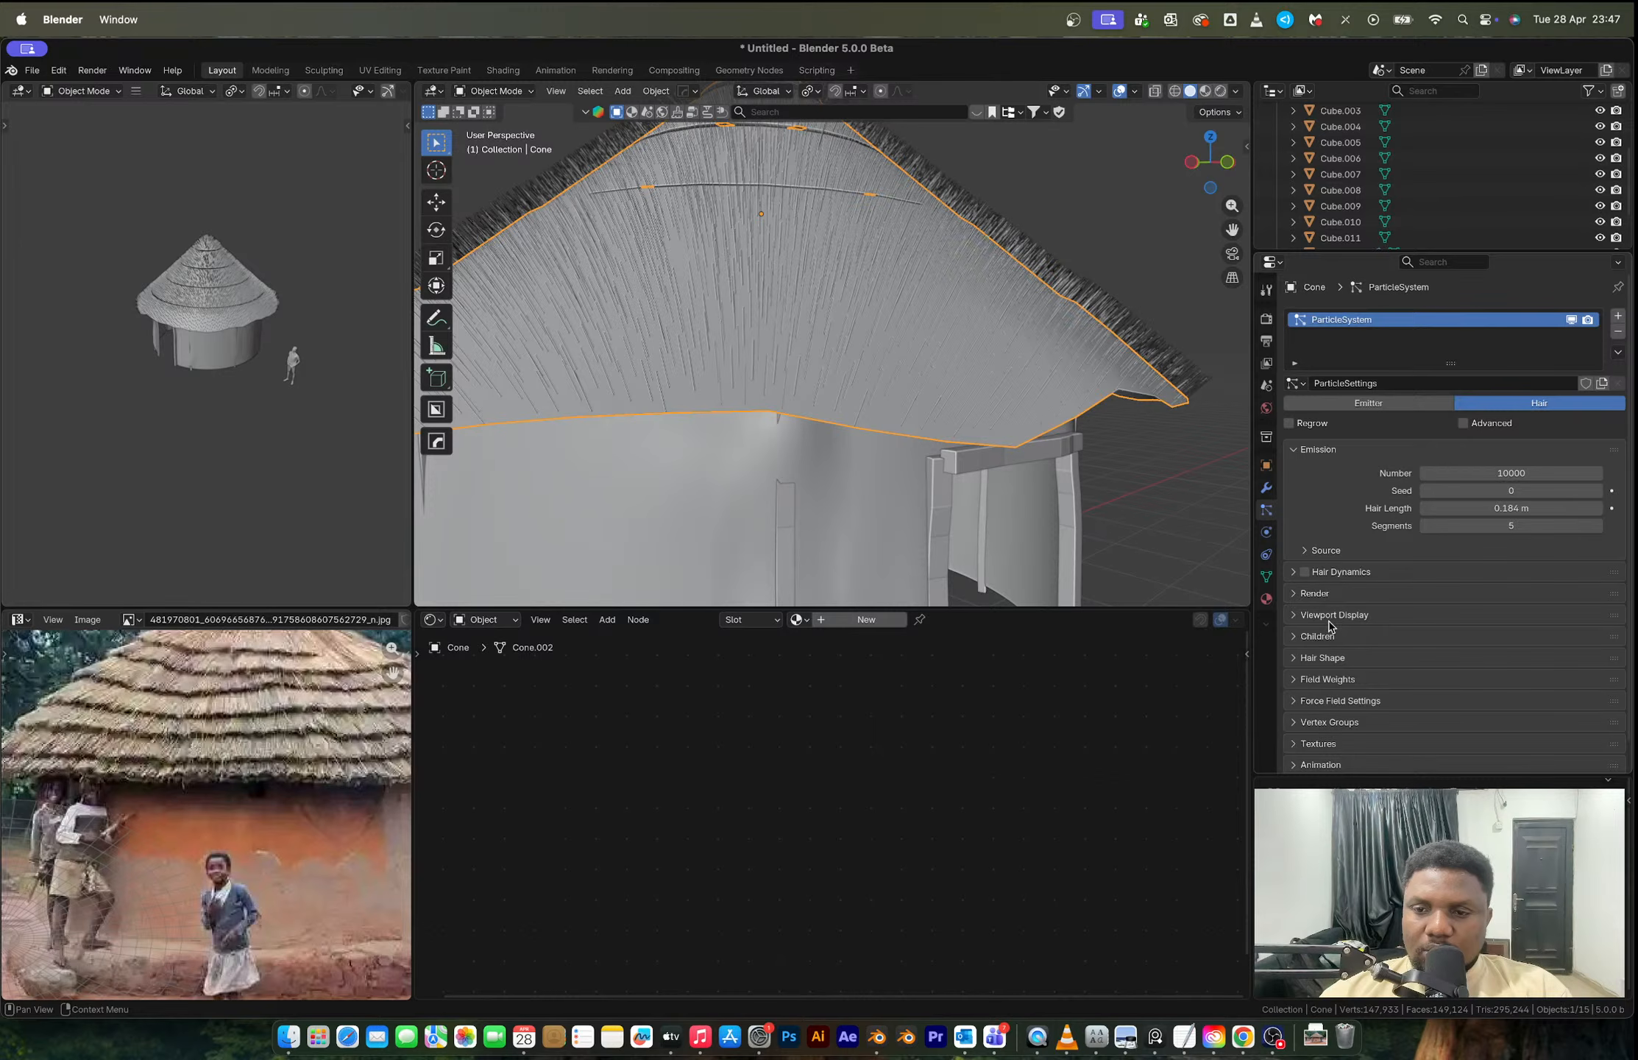
{"action": "left_click", "coordinate": [1328, 552]}
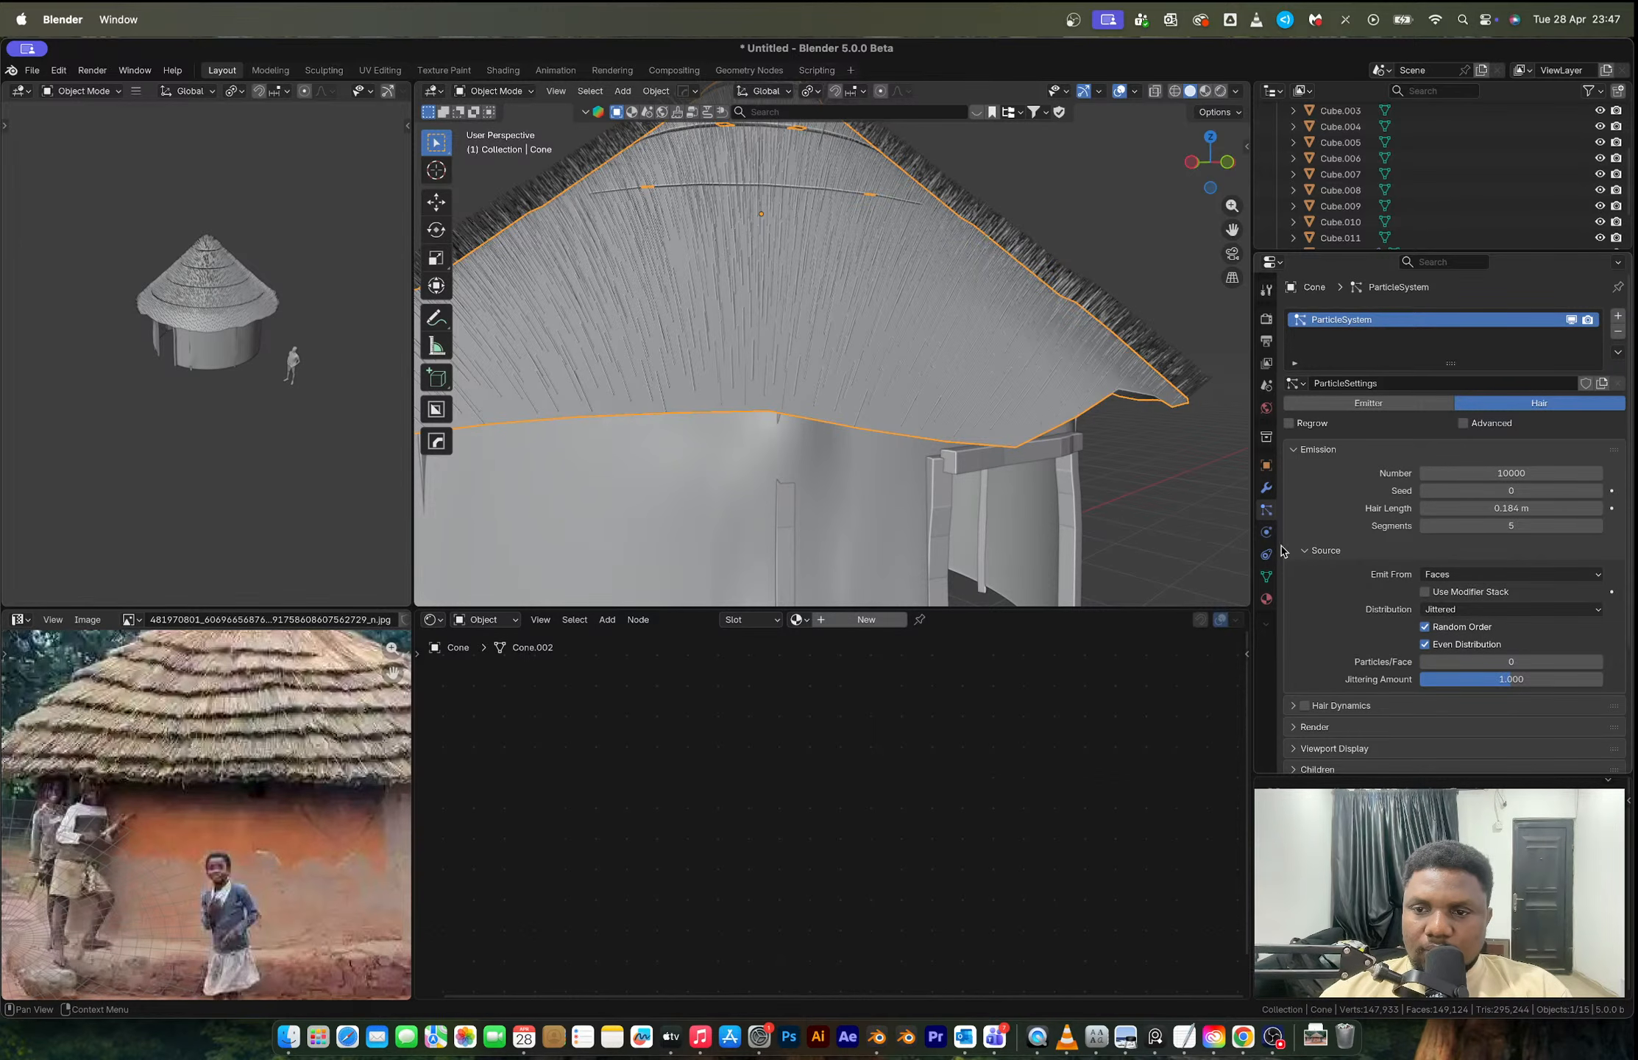
{"action": "left_click_drag", "start_coordinate": [1497, 506], "coordinate": [1531, 507]}
Step: Enable the advanced hair settings for the roof's particle system and turn on Rotation with its options expanded
{"action": "left_click", "coordinate": [1463, 424]}
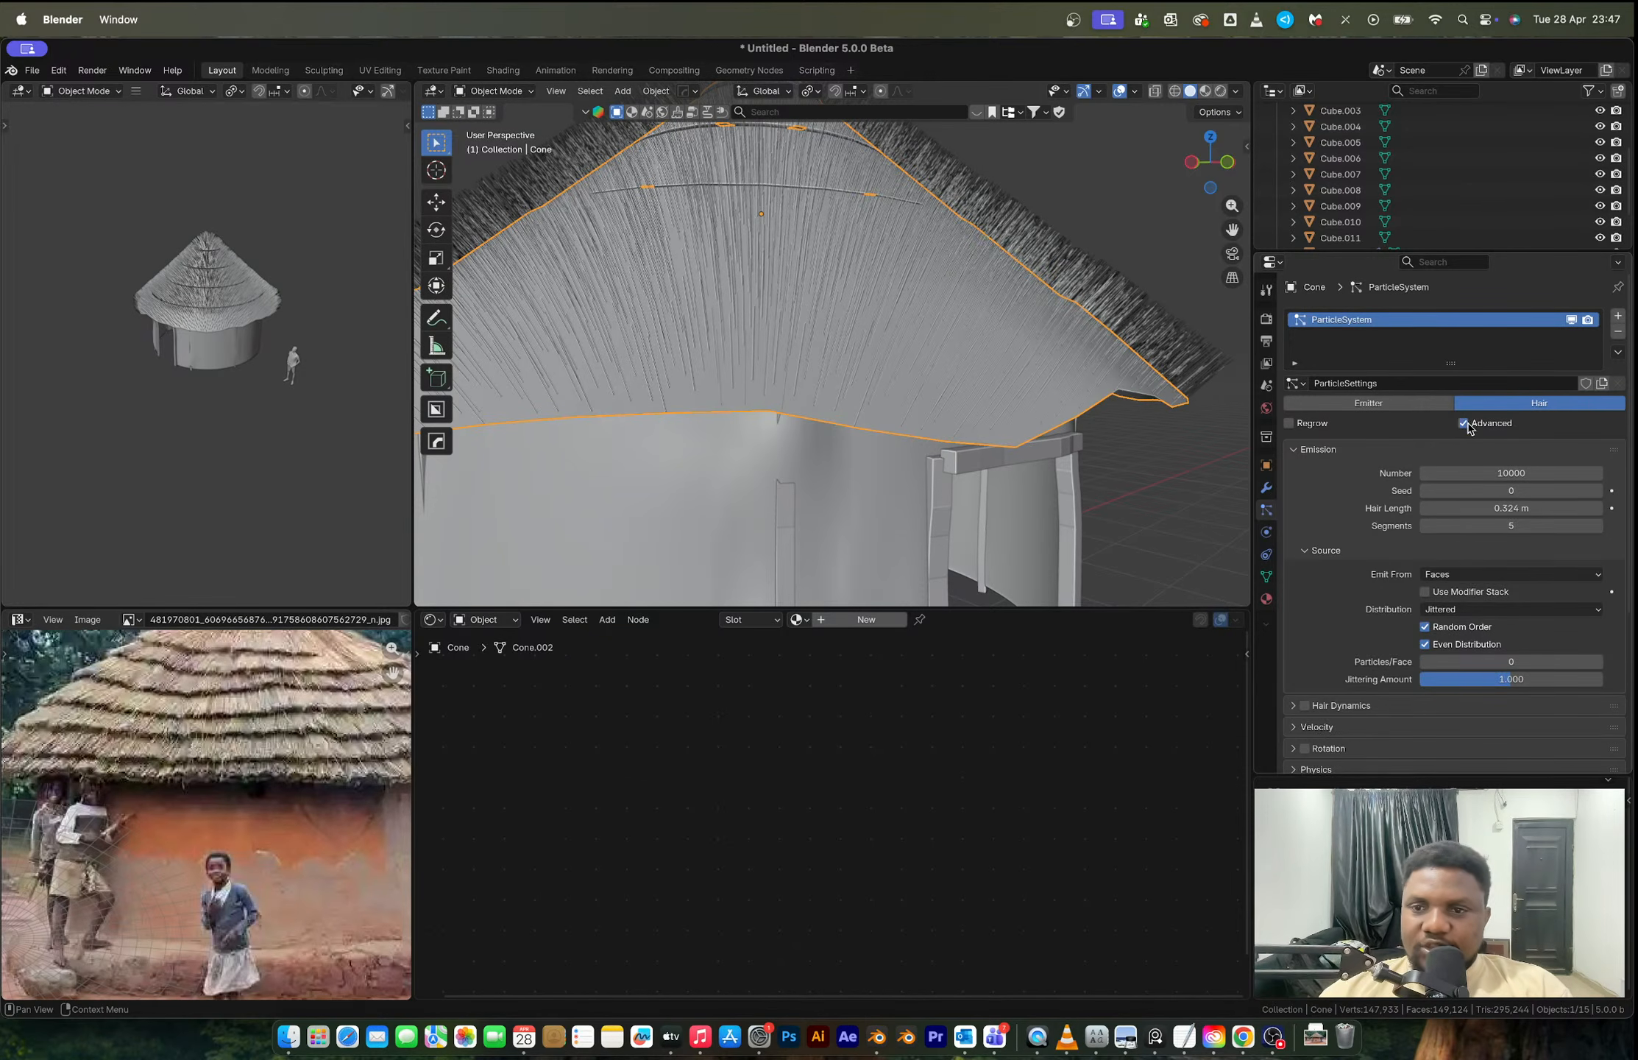
{"action": "scroll", "coordinate": [1465, 442], "scroll_direction": "down", "scroll_amount": 4}
{"action": "left_click", "coordinate": [1306, 621]}
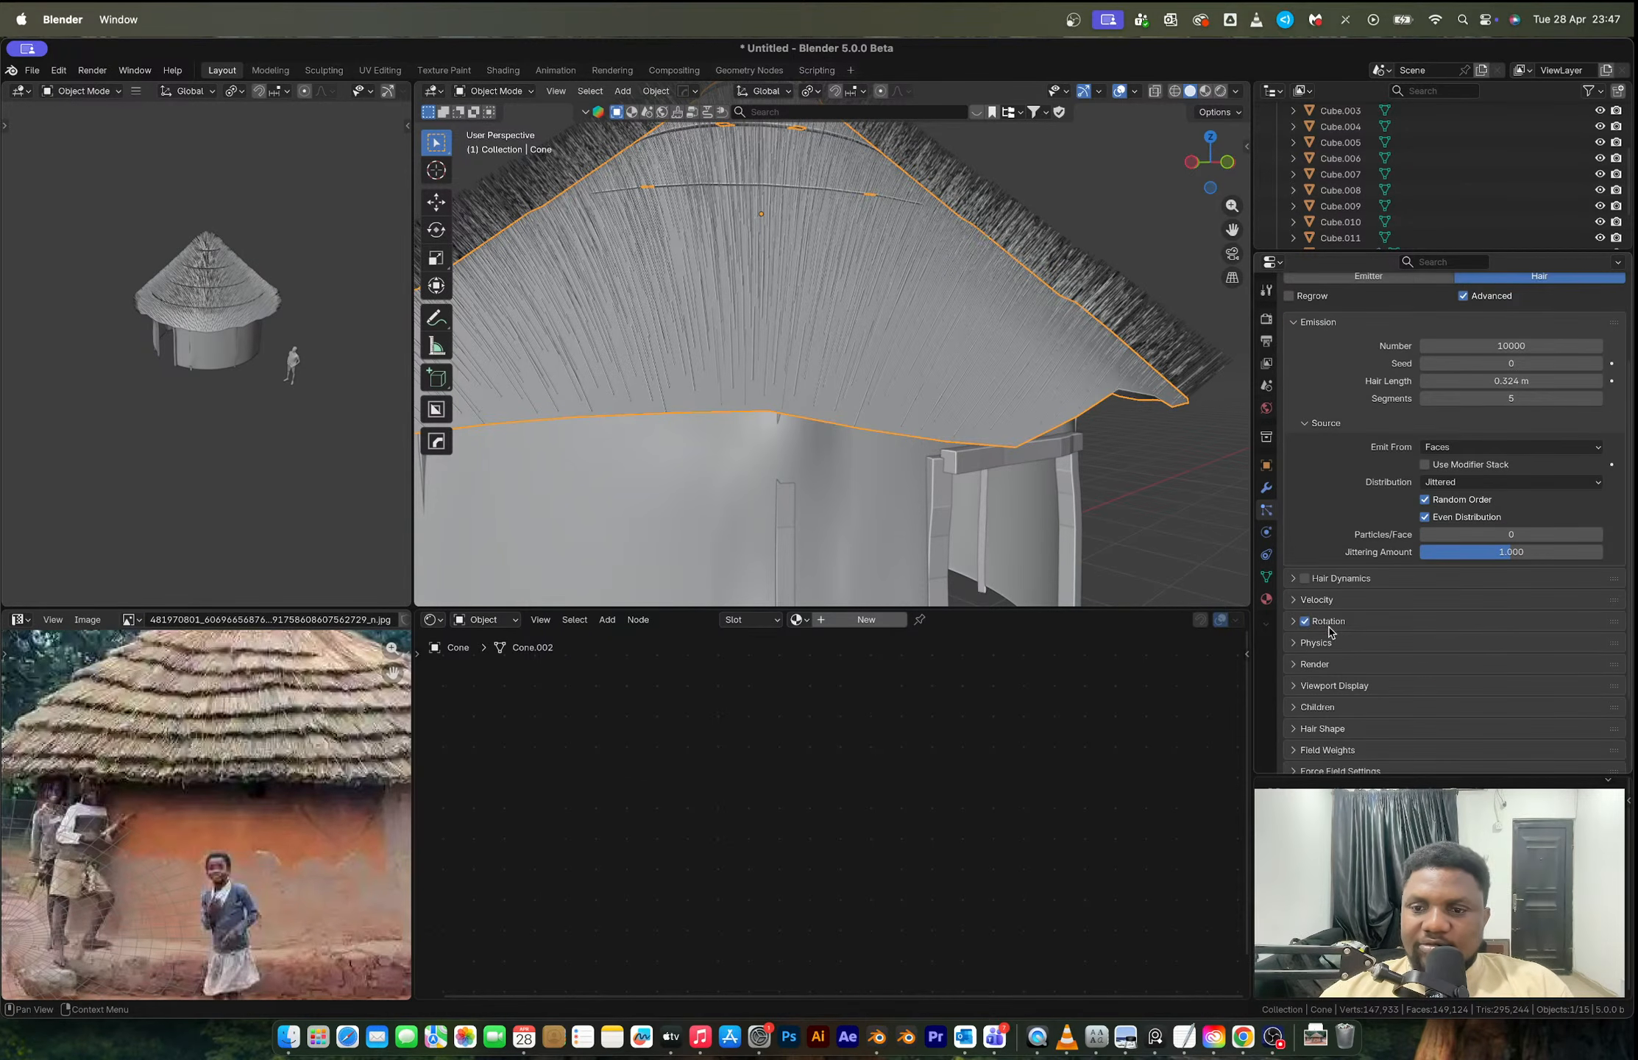
{"action": "left_click", "coordinate": [1328, 627]}
Step: Try the Normal, Normal-Tangent, Velocity / Hair, Global X and Global Y orientation axes on the roof hair
{"action": "left_click", "coordinate": [1468, 644]}
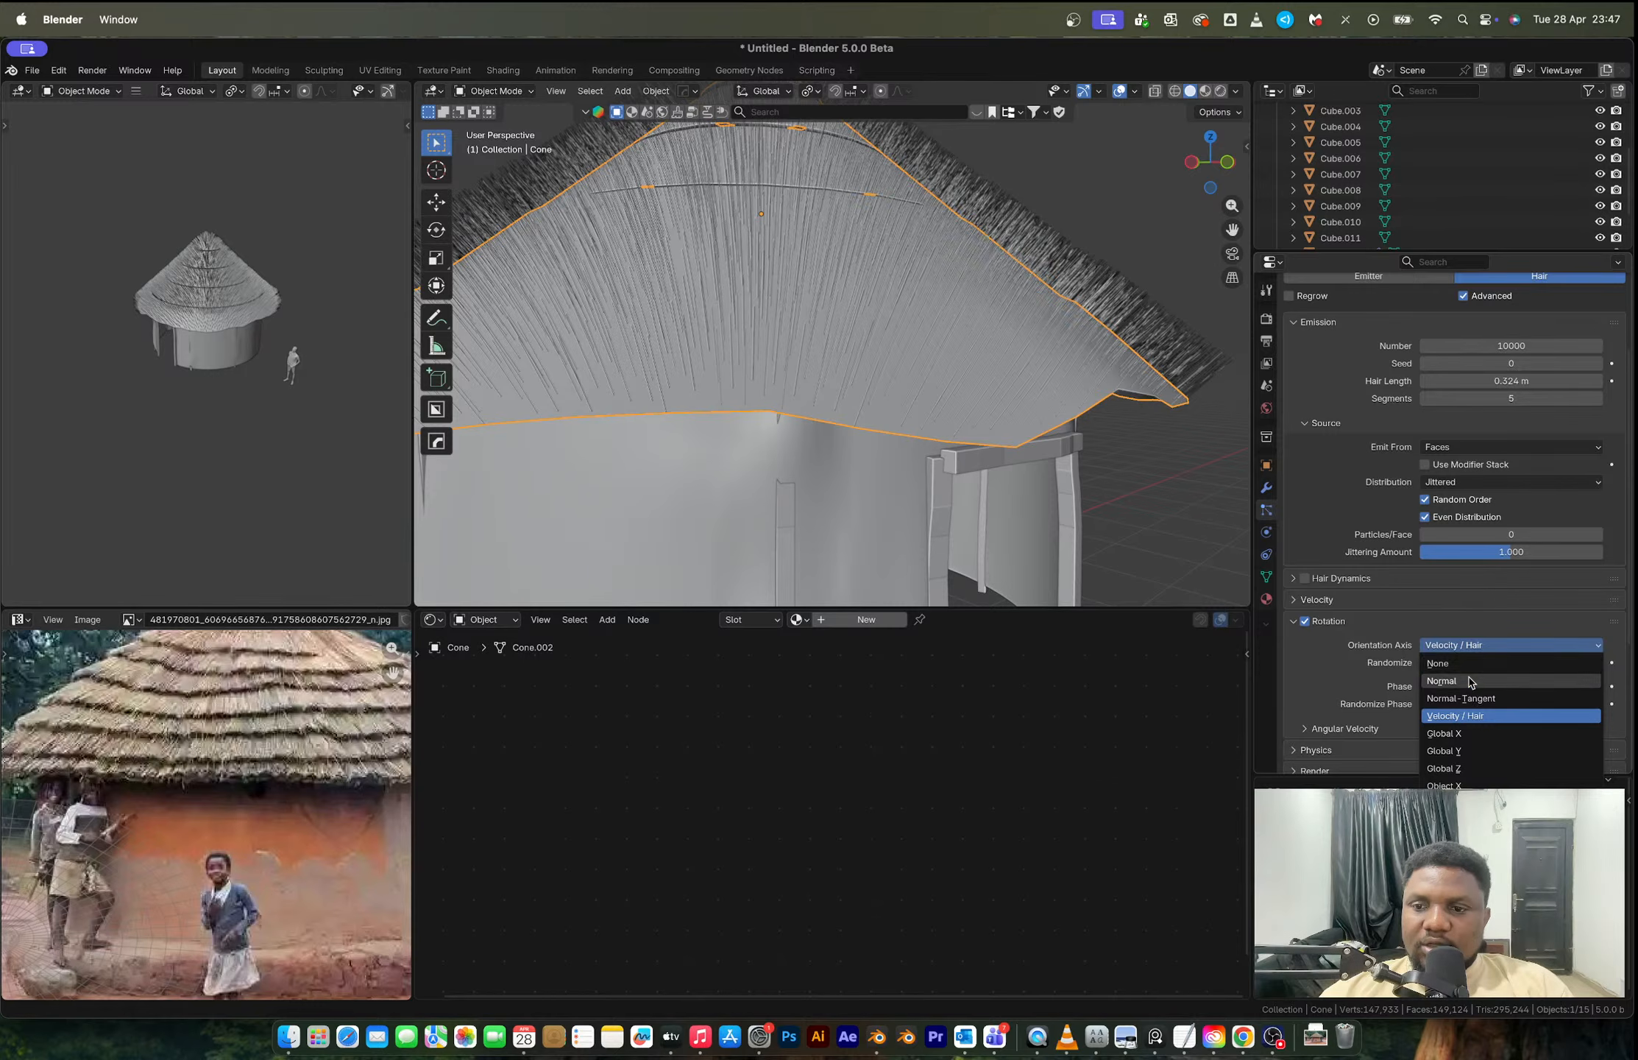
{"action": "left_click", "coordinate": [1469, 682]}
{"action": "left_click", "coordinate": [1465, 648]}
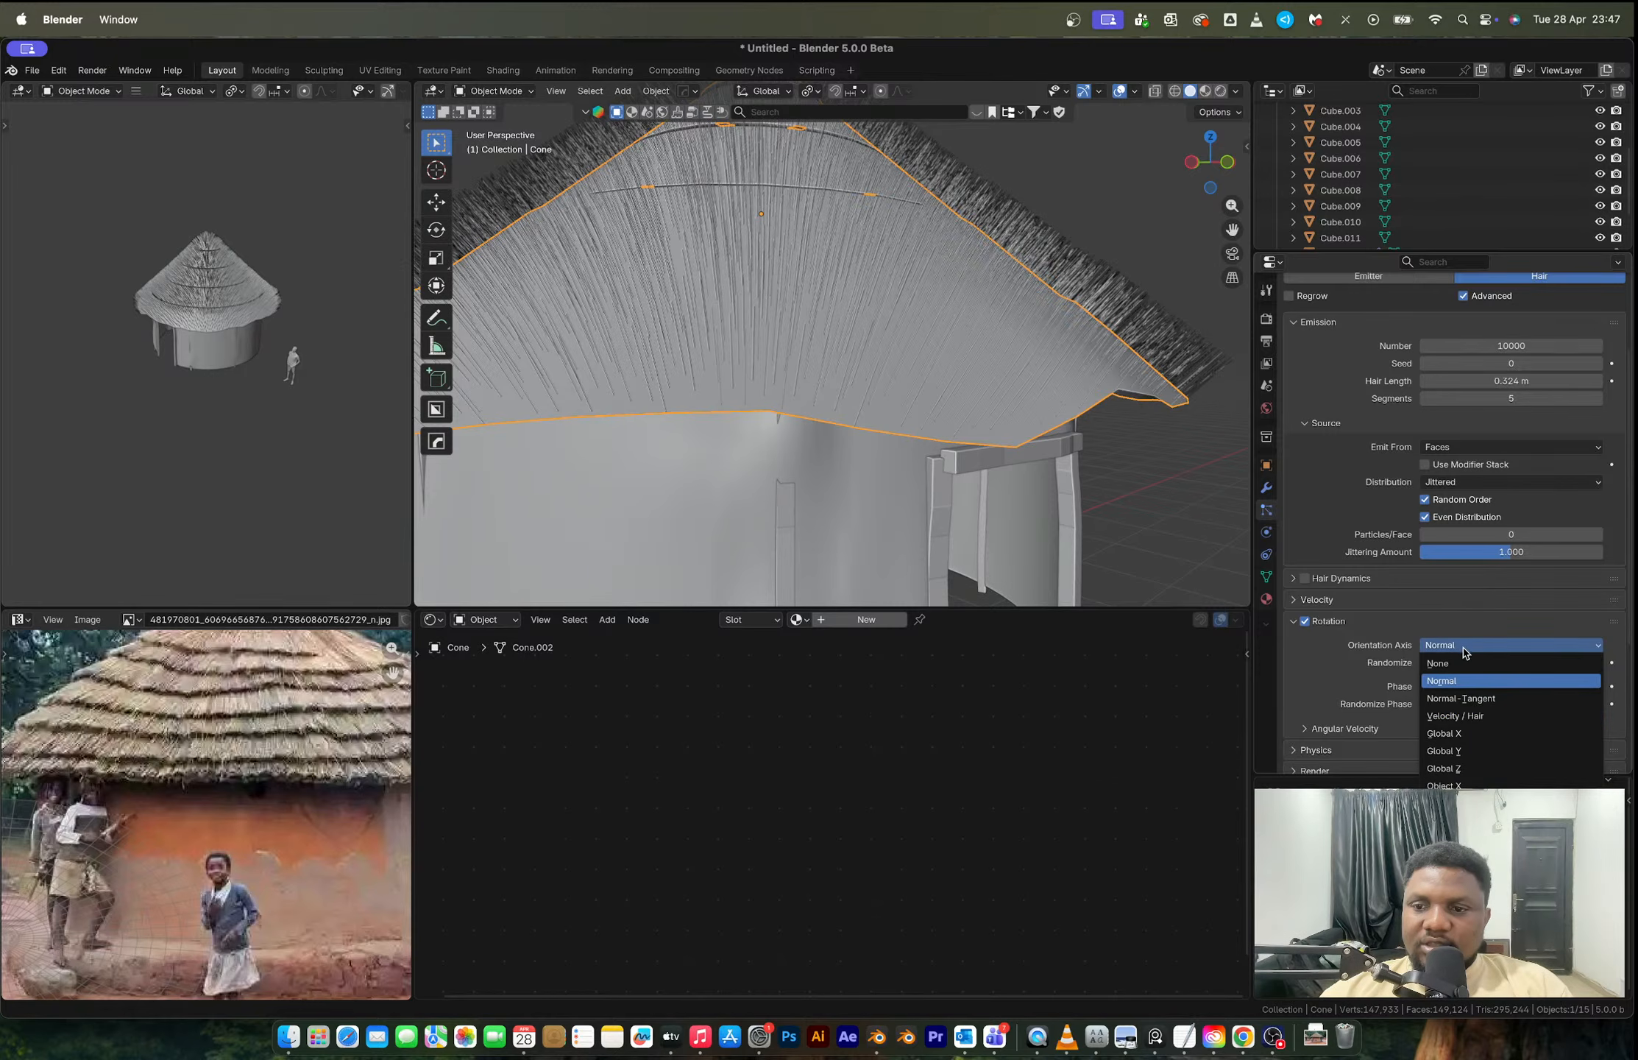
{"action": "left_click", "coordinate": [1461, 698]}
{"action": "left_click", "coordinate": [1460, 647]}
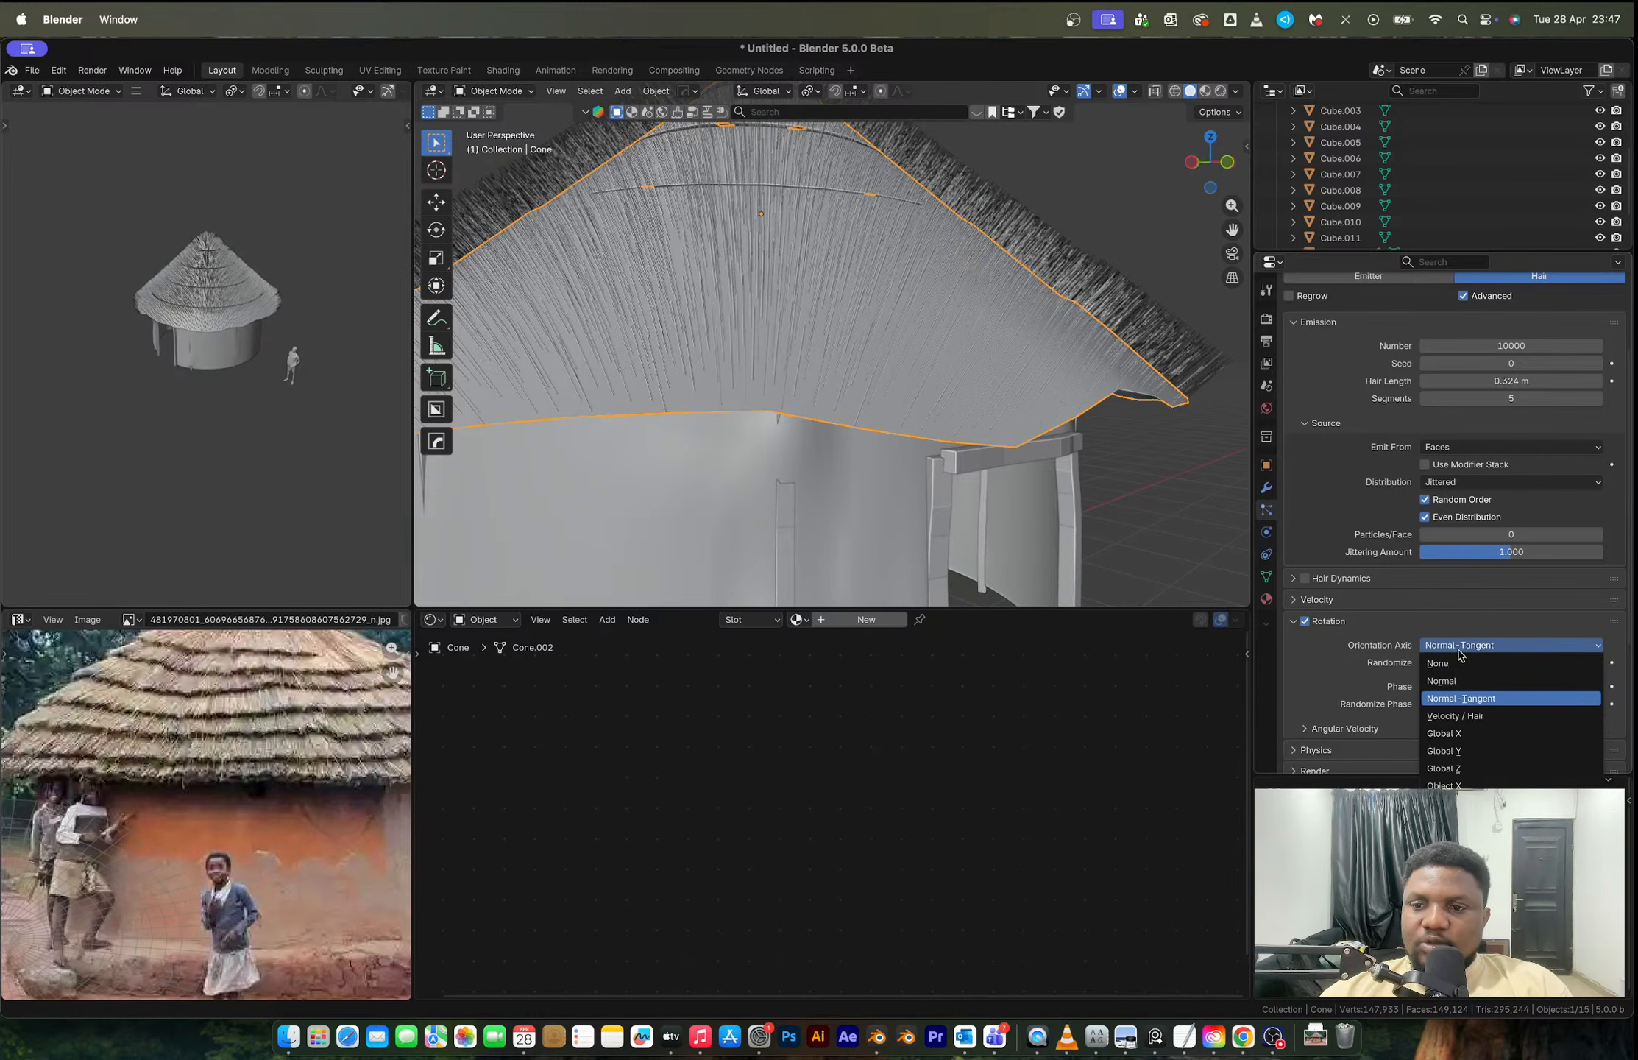
{"action": "left_click", "coordinate": [1457, 715]}
{"action": "left_click", "coordinate": [1463, 649]}
{"action": "left_click", "coordinate": [1462, 735]}
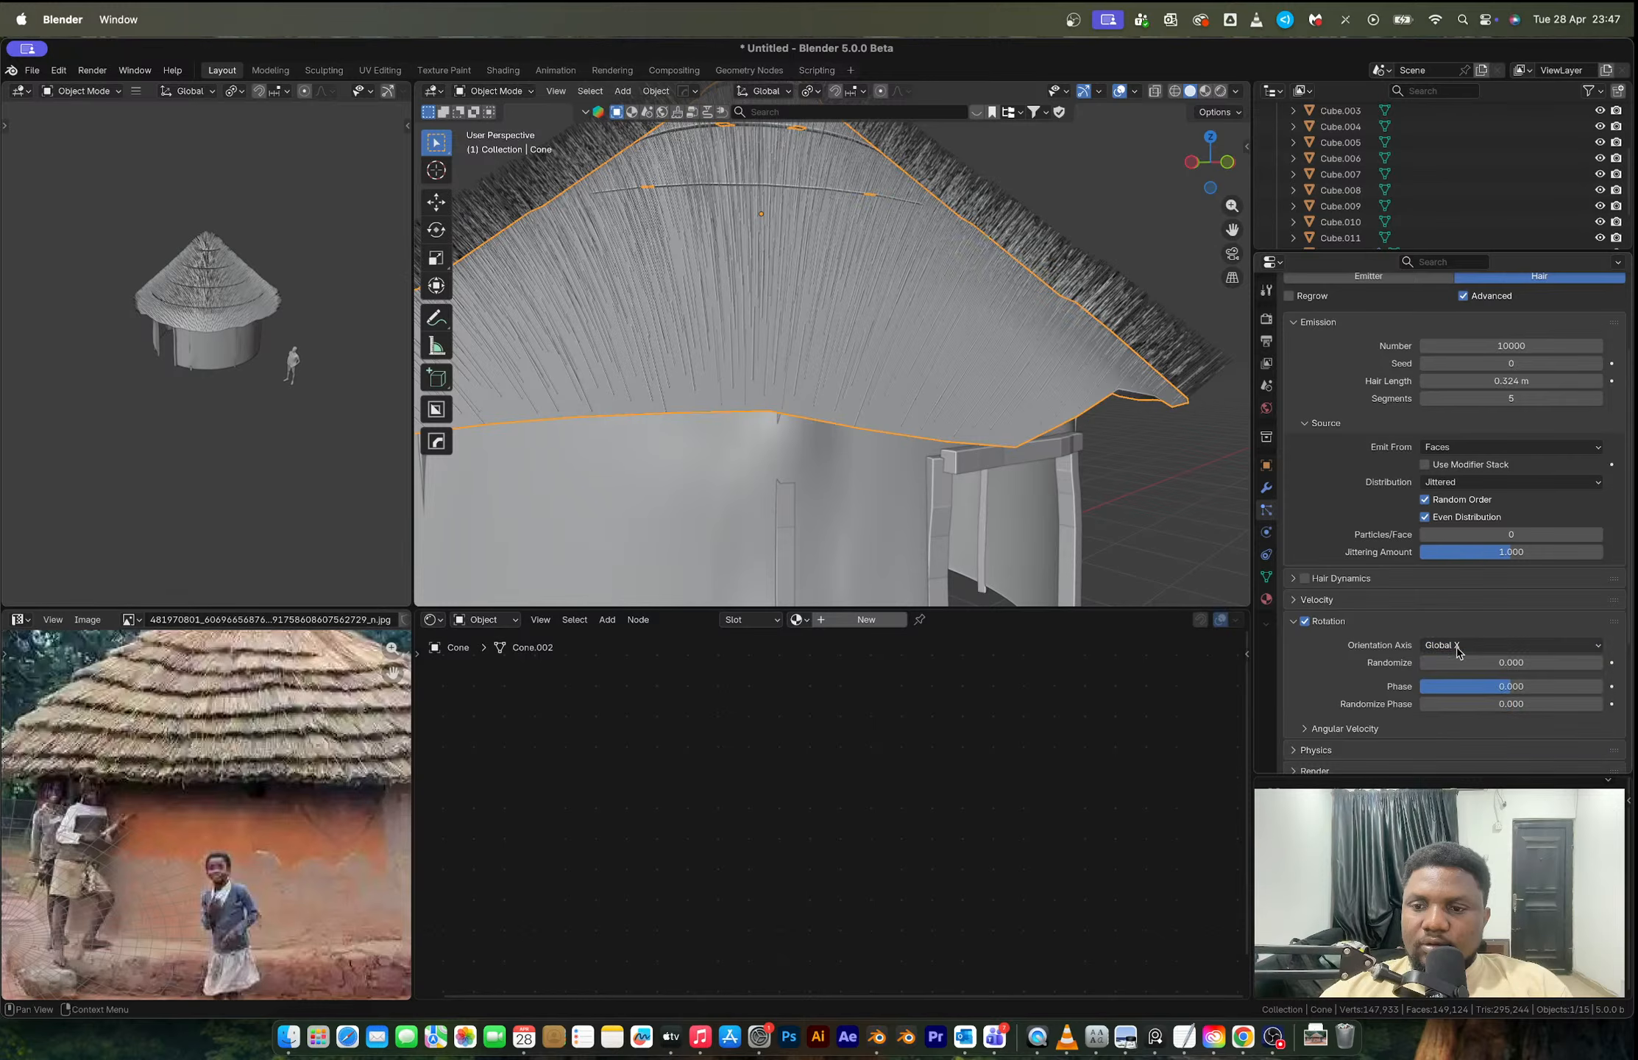
{"action": "left_click", "coordinate": [1461, 647]}
{"action": "left_click", "coordinate": [1459, 752]}
Step: Set the hair's orientation axis to Global Z, with Randomize 0.460, Phase 0.224 and Randomize Phase 0.895
{"action": "left_click", "coordinate": [1461, 646]}
{"action": "left_click", "coordinate": [1460, 770]}
{"action": "left_click", "coordinate": [1459, 646]}
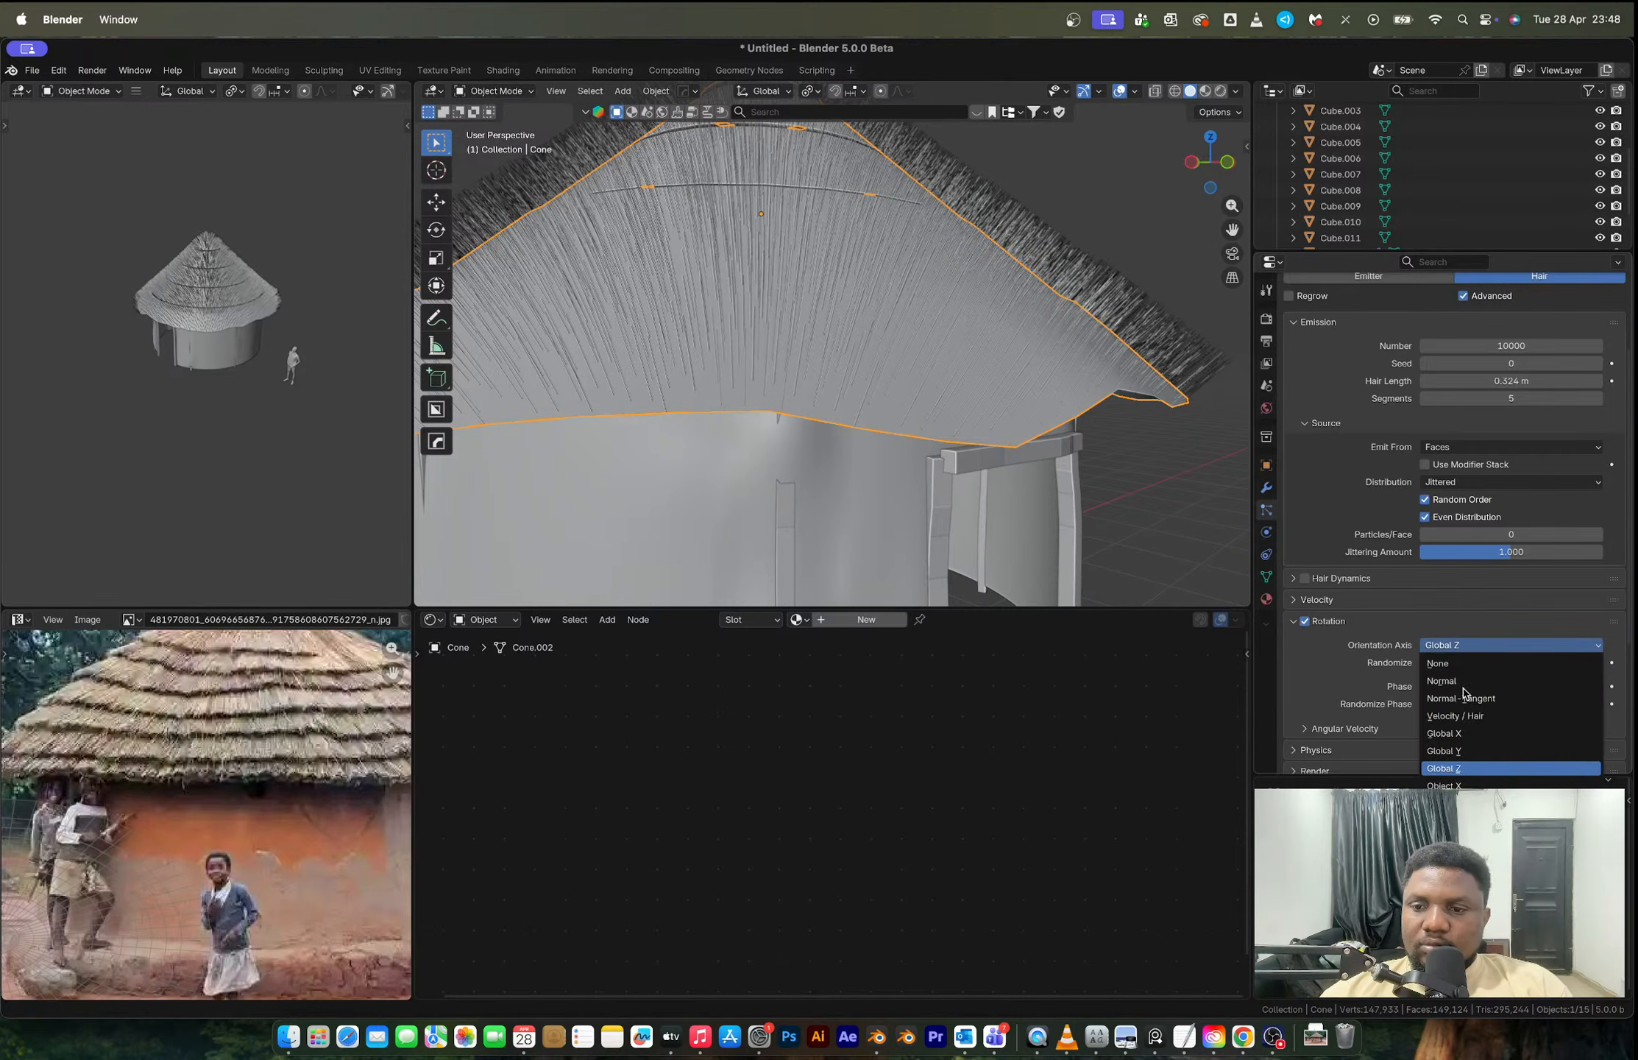
{"action": "left_click", "coordinate": [1460, 786]}
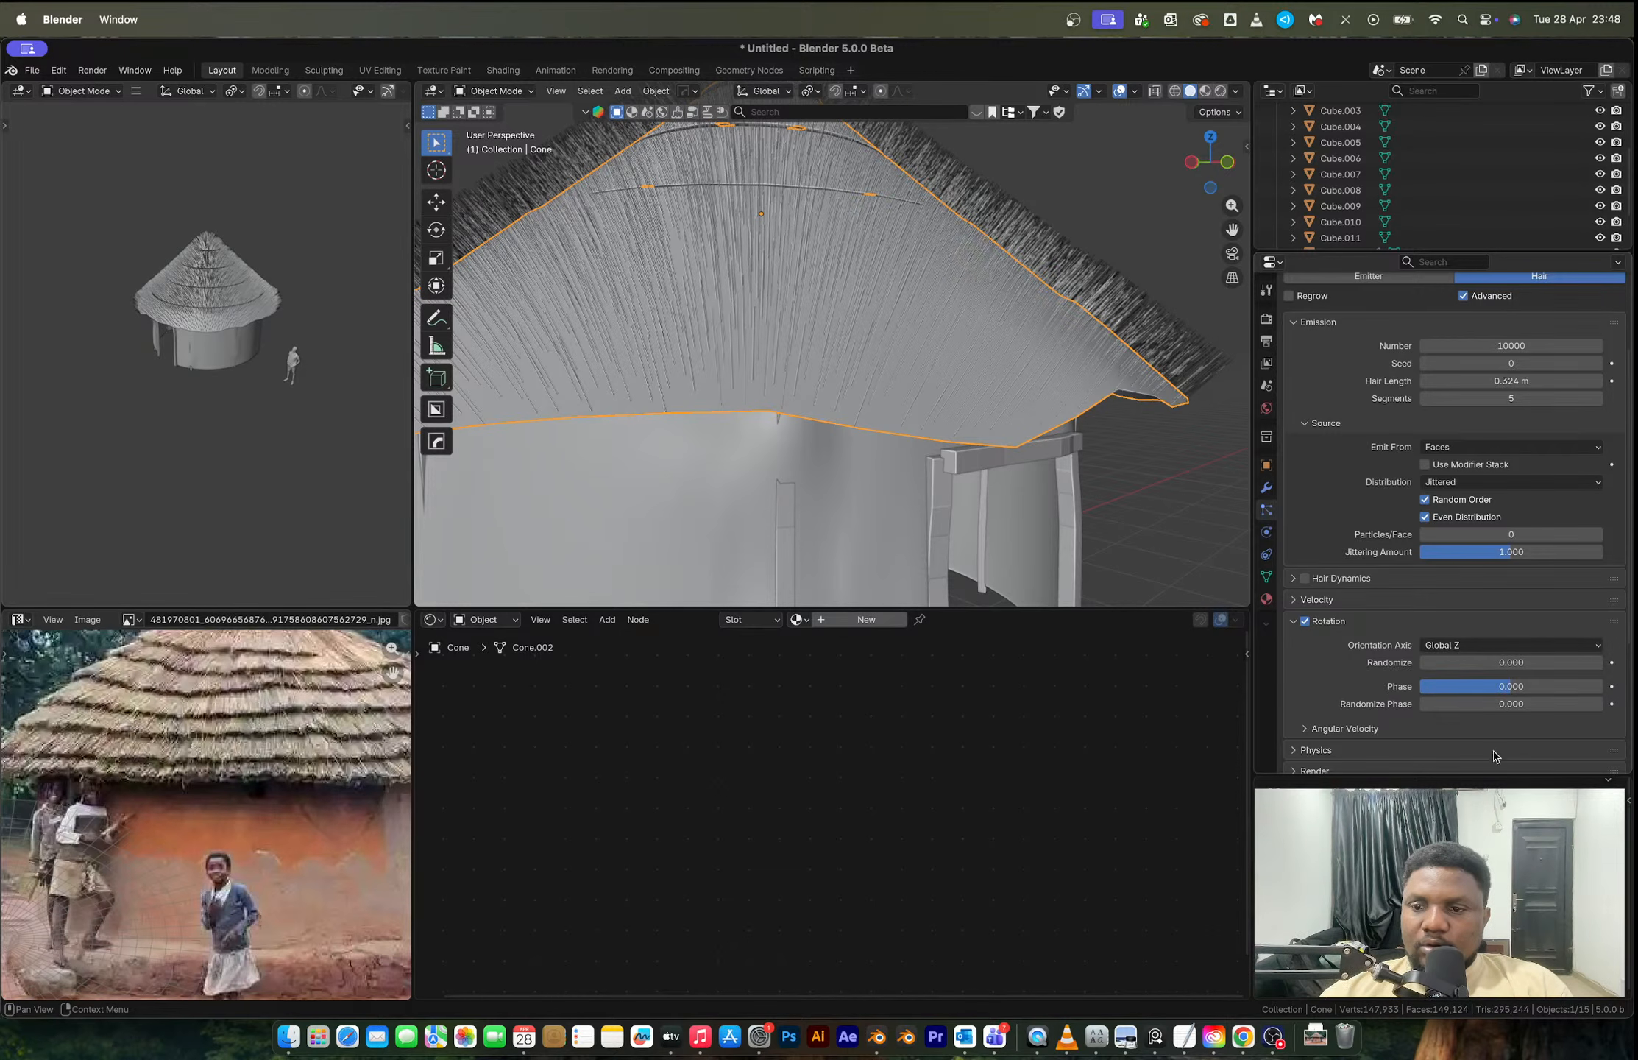
{"action": "left_click_drag", "start_coordinate": [1477, 663], "coordinate": [1511, 704]}
{"action": "scroll", "coordinate": [1333, 677], "scroll_direction": "up", "scroll_amount": 2}
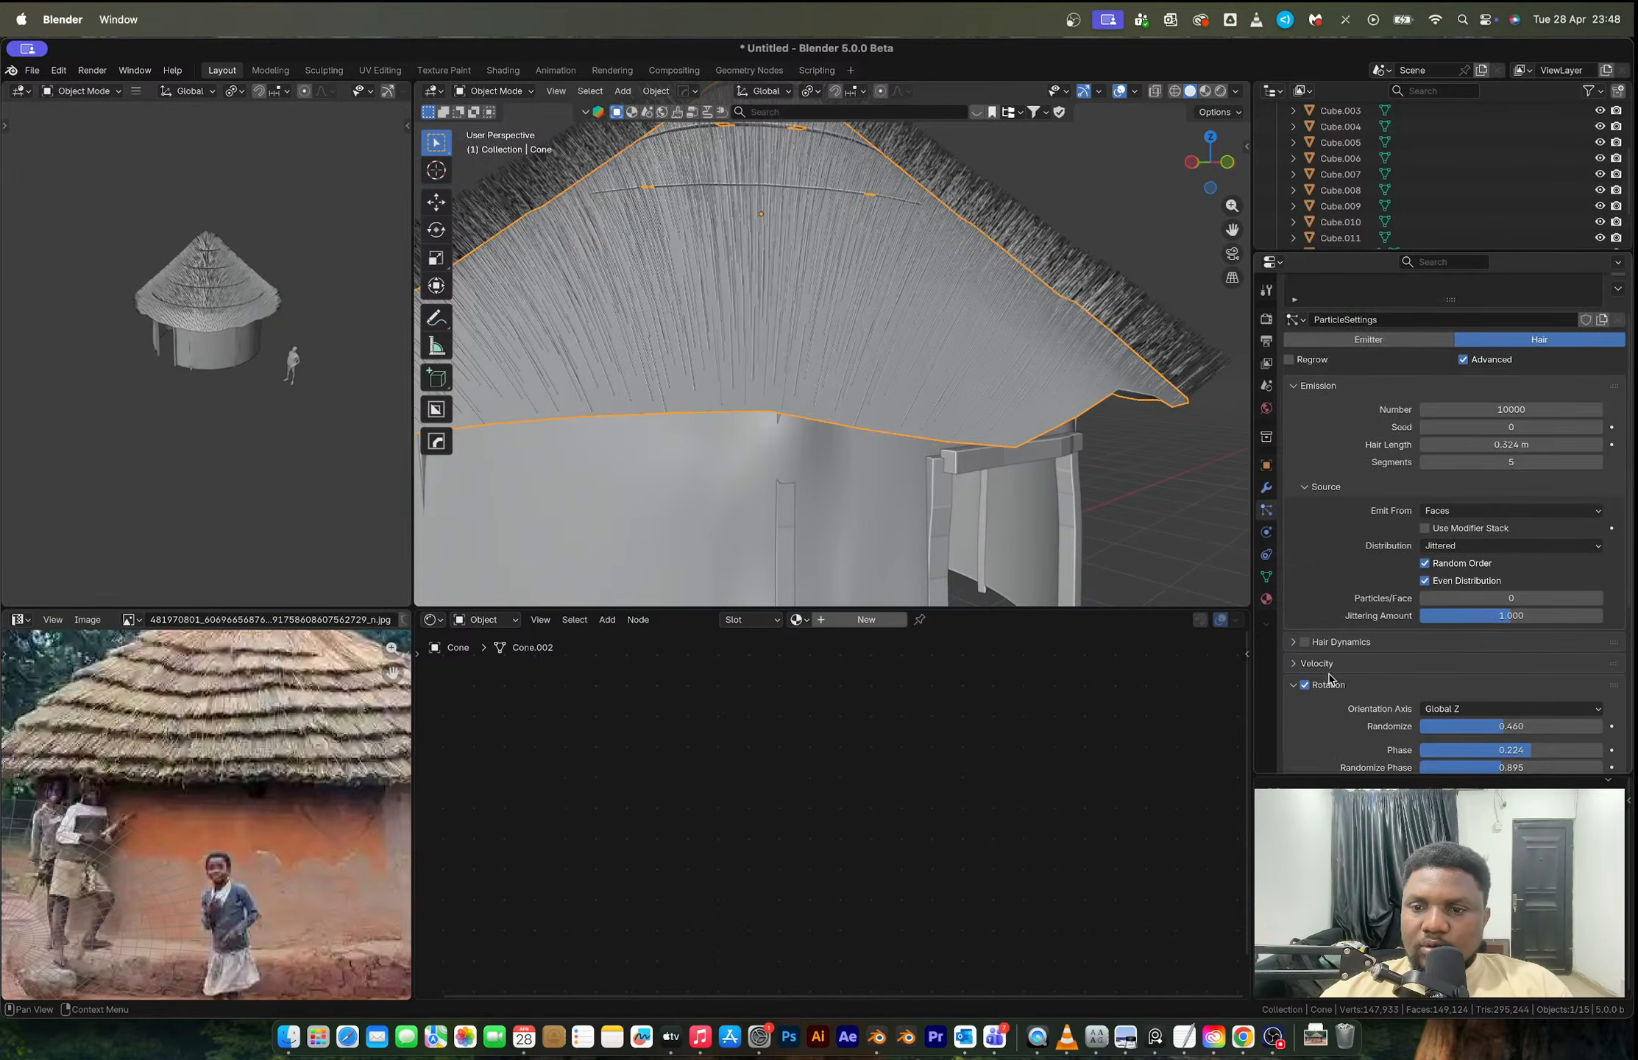
{"action": "left_click", "coordinate": [1332, 684]}
Step: Examine the roof hair and look through the particle system's Physics, Render and Viewport Display options
{"action": "scroll", "coordinate": [1331, 671], "scroll_direction": "down", "scroll_amount": 4}
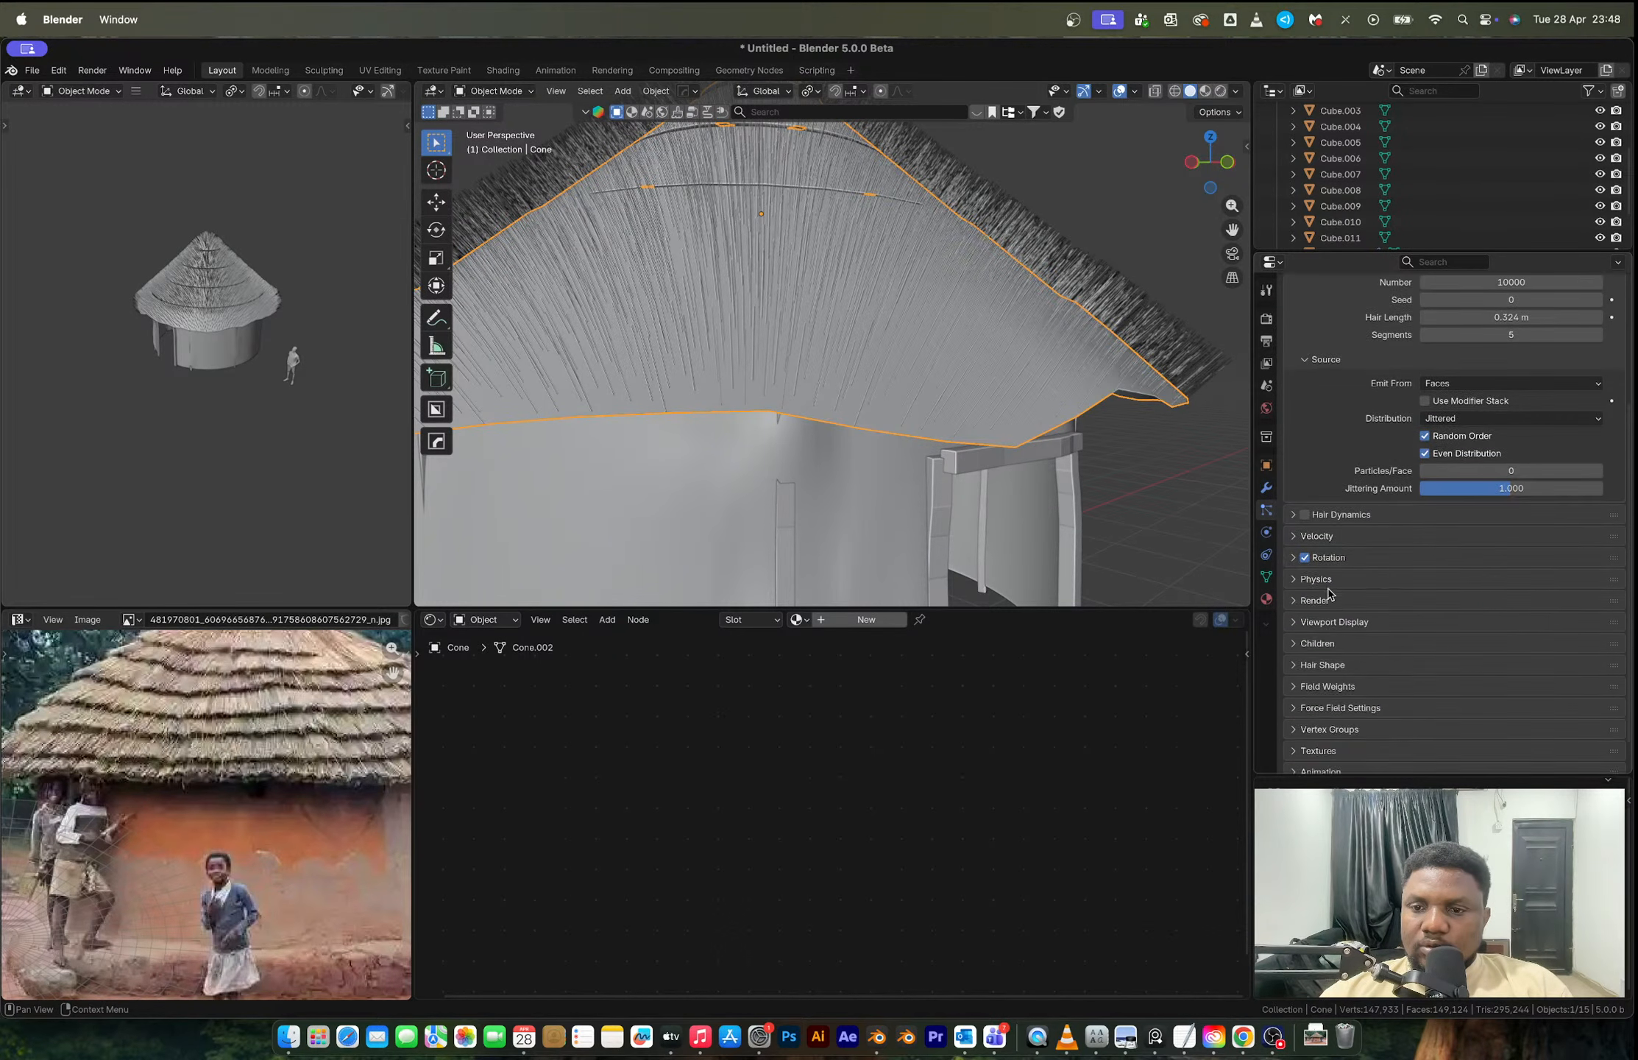
{"action": "left_click", "coordinate": [1329, 583]}
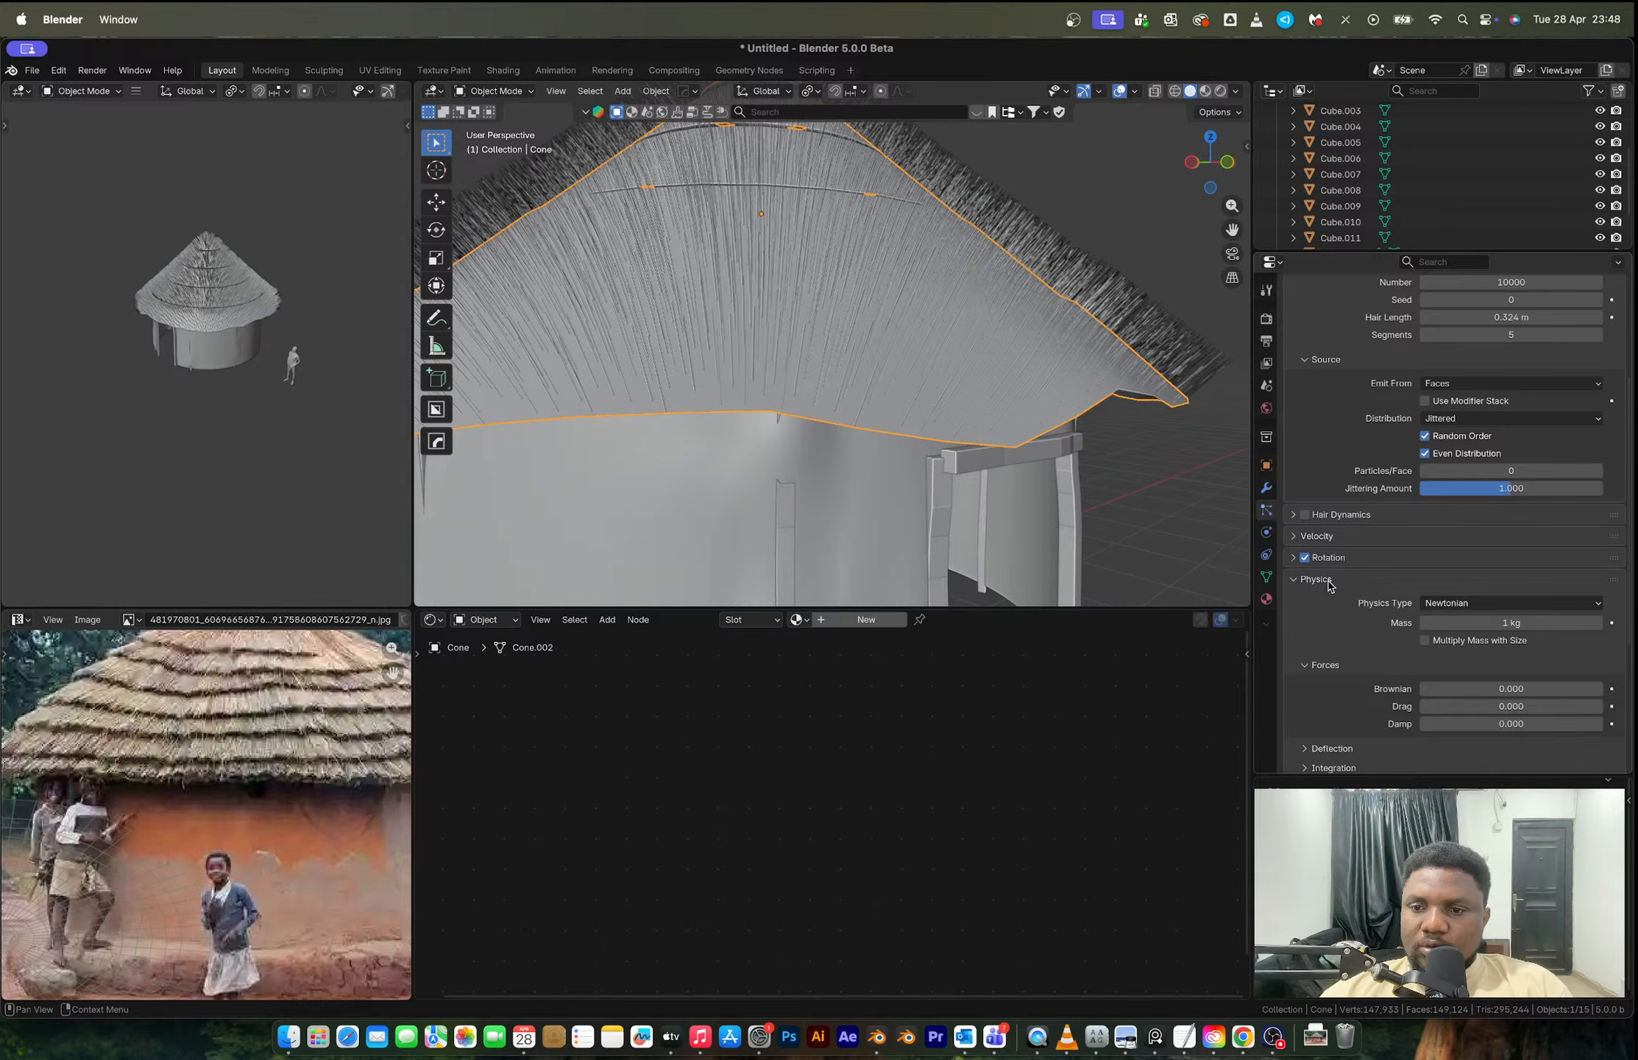
{"action": "scroll", "coordinate": [871, 310], "scroll_direction": "down", "scroll_amount": 10}
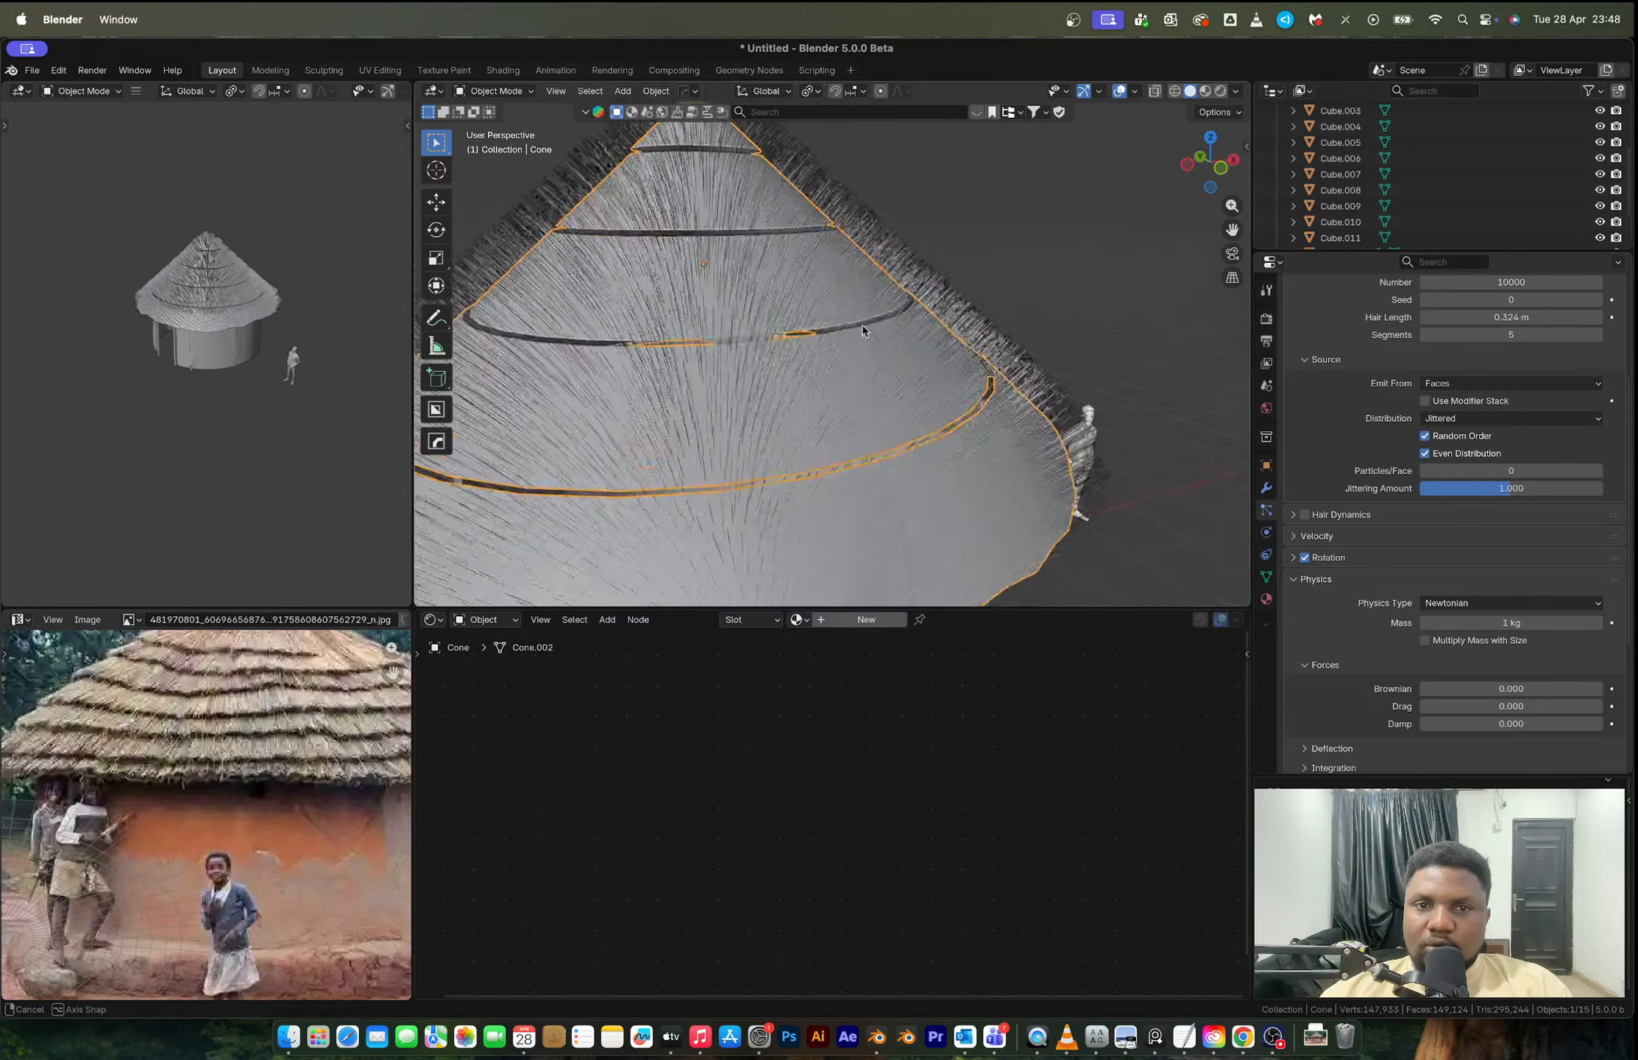
{"action": "scroll", "coordinate": [891, 333], "scroll_direction": "down", "scroll_amount": 6}
{"action": "scroll", "coordinate": [940, 358], "scroll_direction": "up", "scroll_amount": 5}
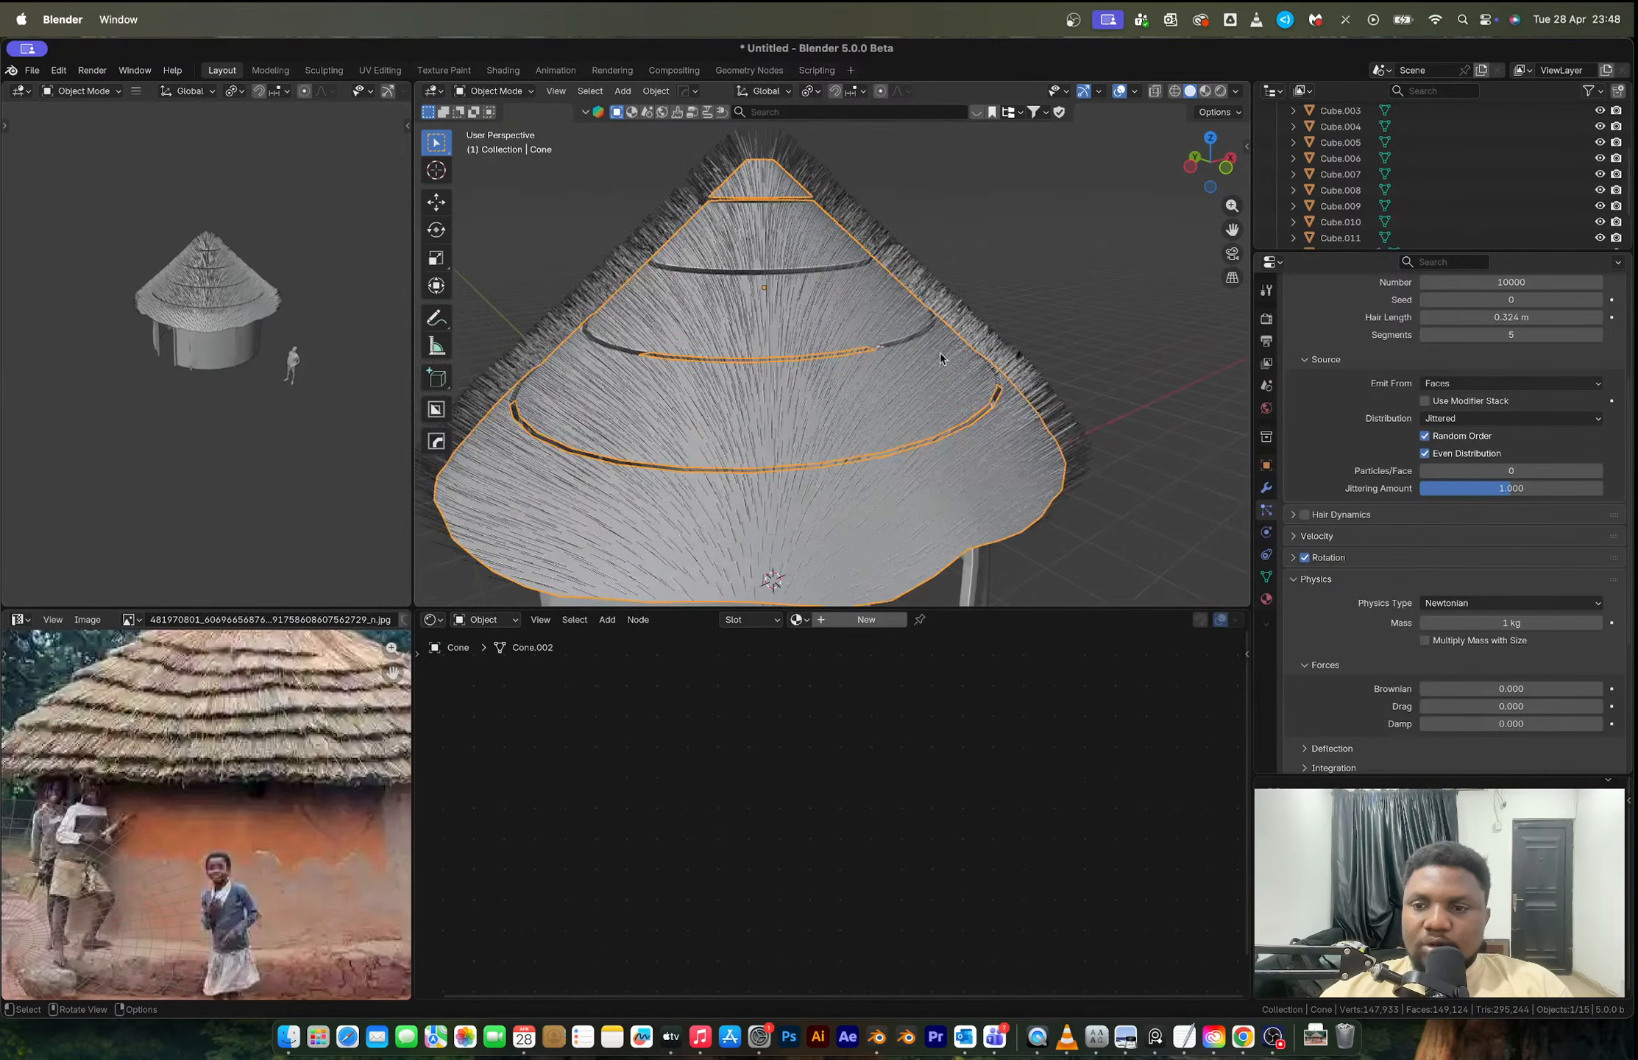
{"action": "left_click", "coordinate": [1319, 579]}
{"action": "left_click", "coordinate": [1319, 600]}
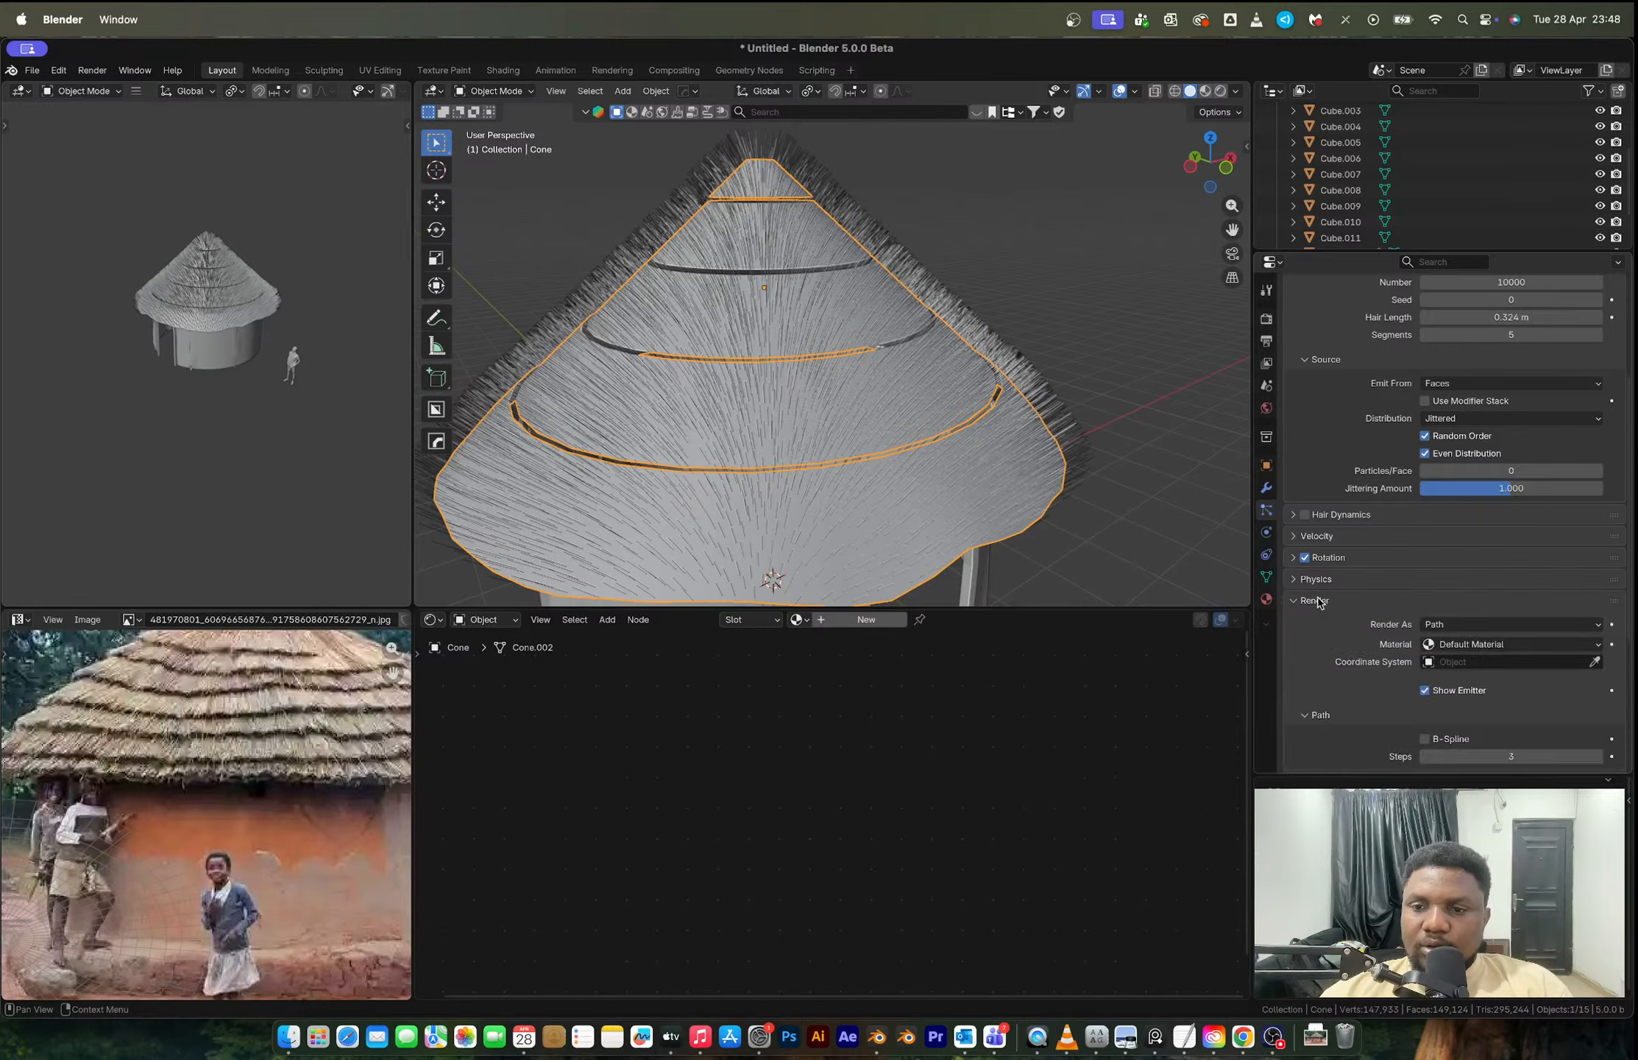
{"action": "left_click", "coordinate": [1323, 600]}
{"action": "left_click", "coordinate": [1337, 622]}
{"action": "left_click", "coordinate": [1338, 623]}
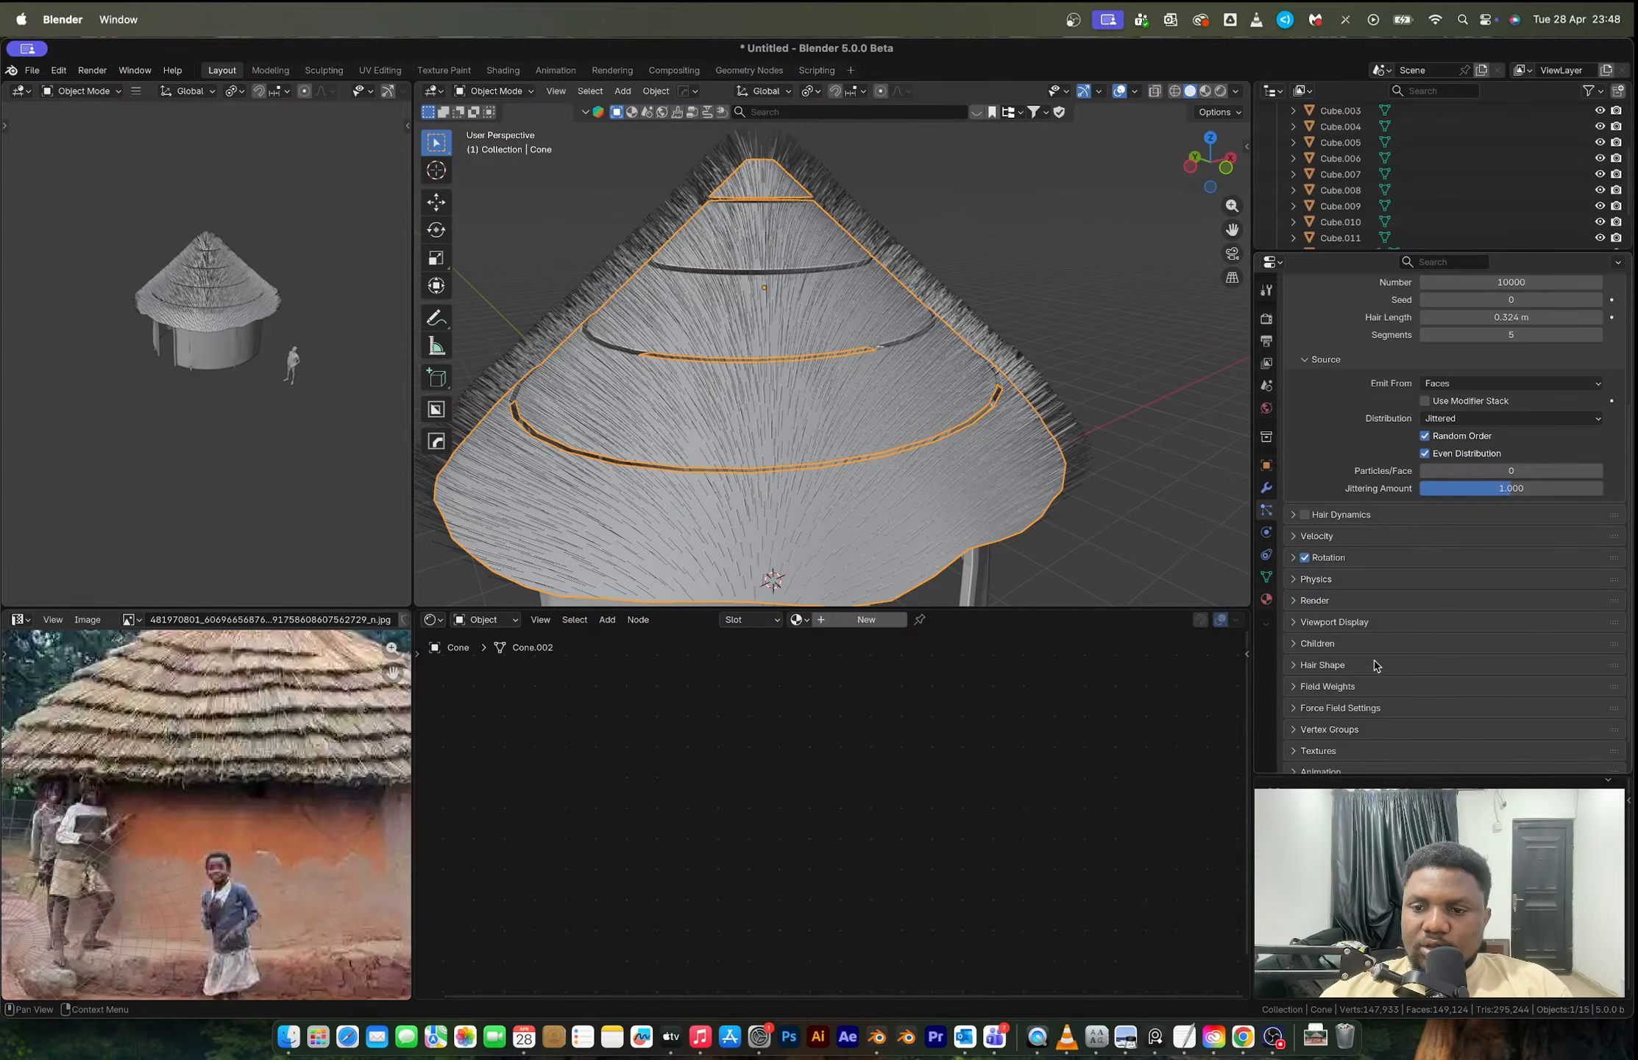
Step: Try Simple children on the roof hair, inspect the thatch, and set the children back to None
{"action": "left_click", "coordinate": [1323, 645]}
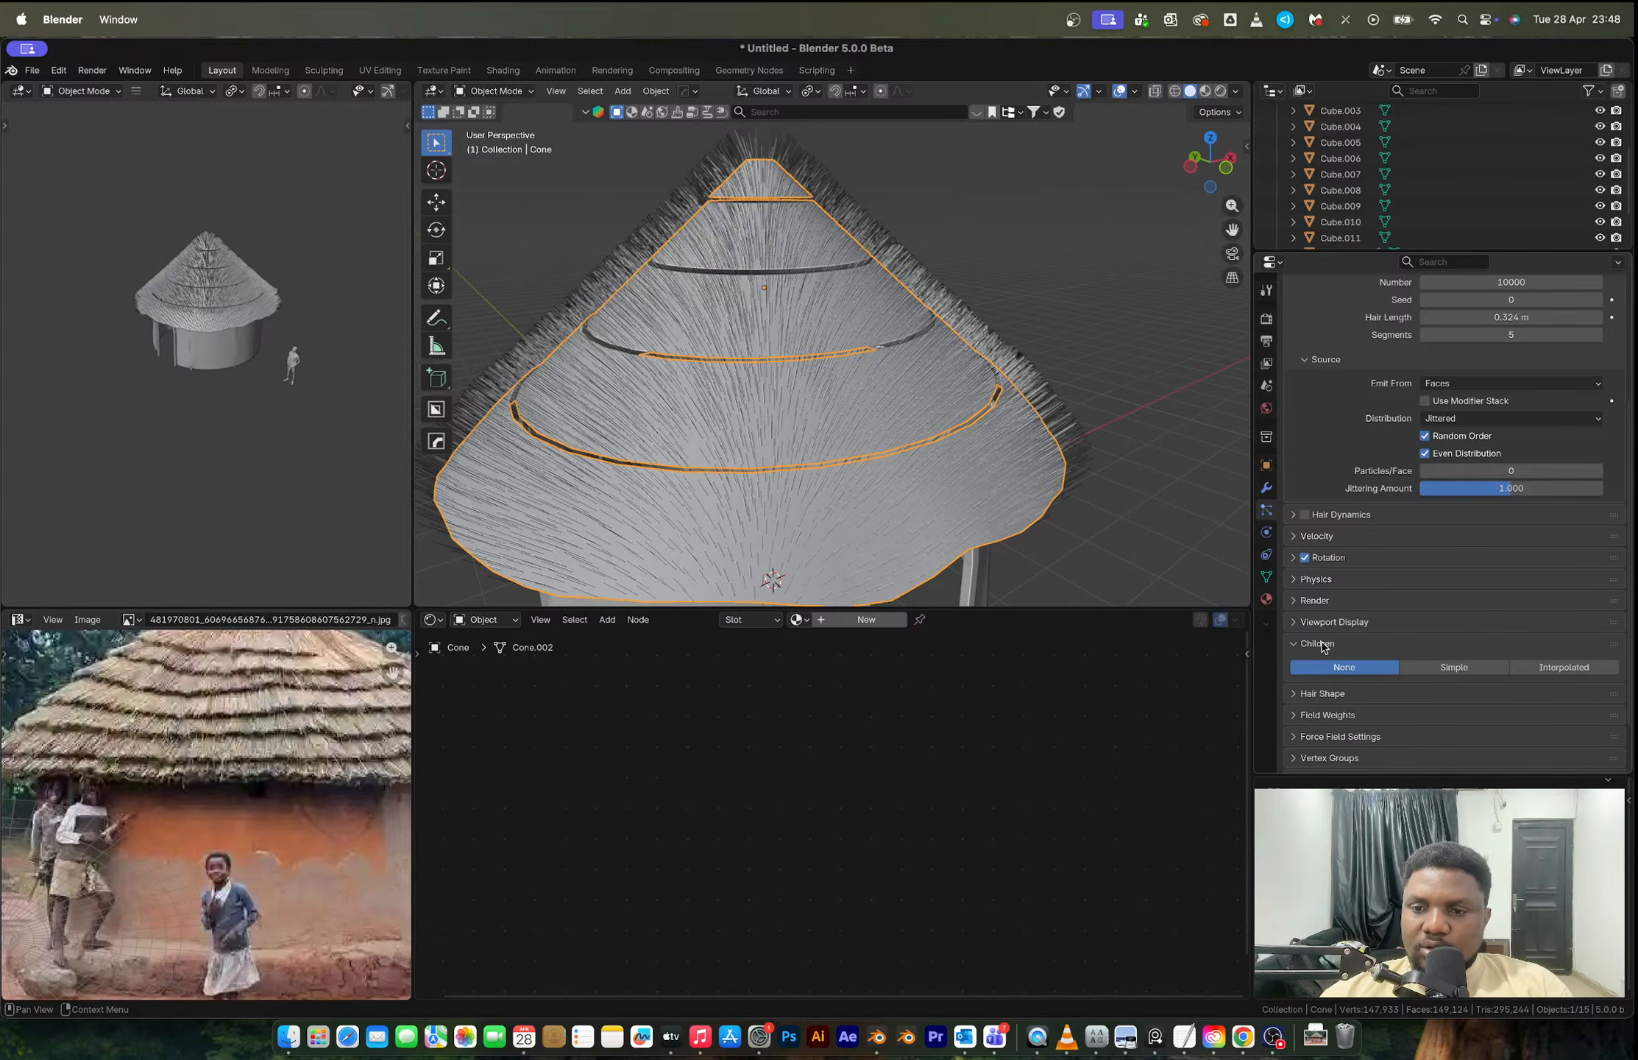
{"action": "left_click", "coordinate": [1453, 666]}
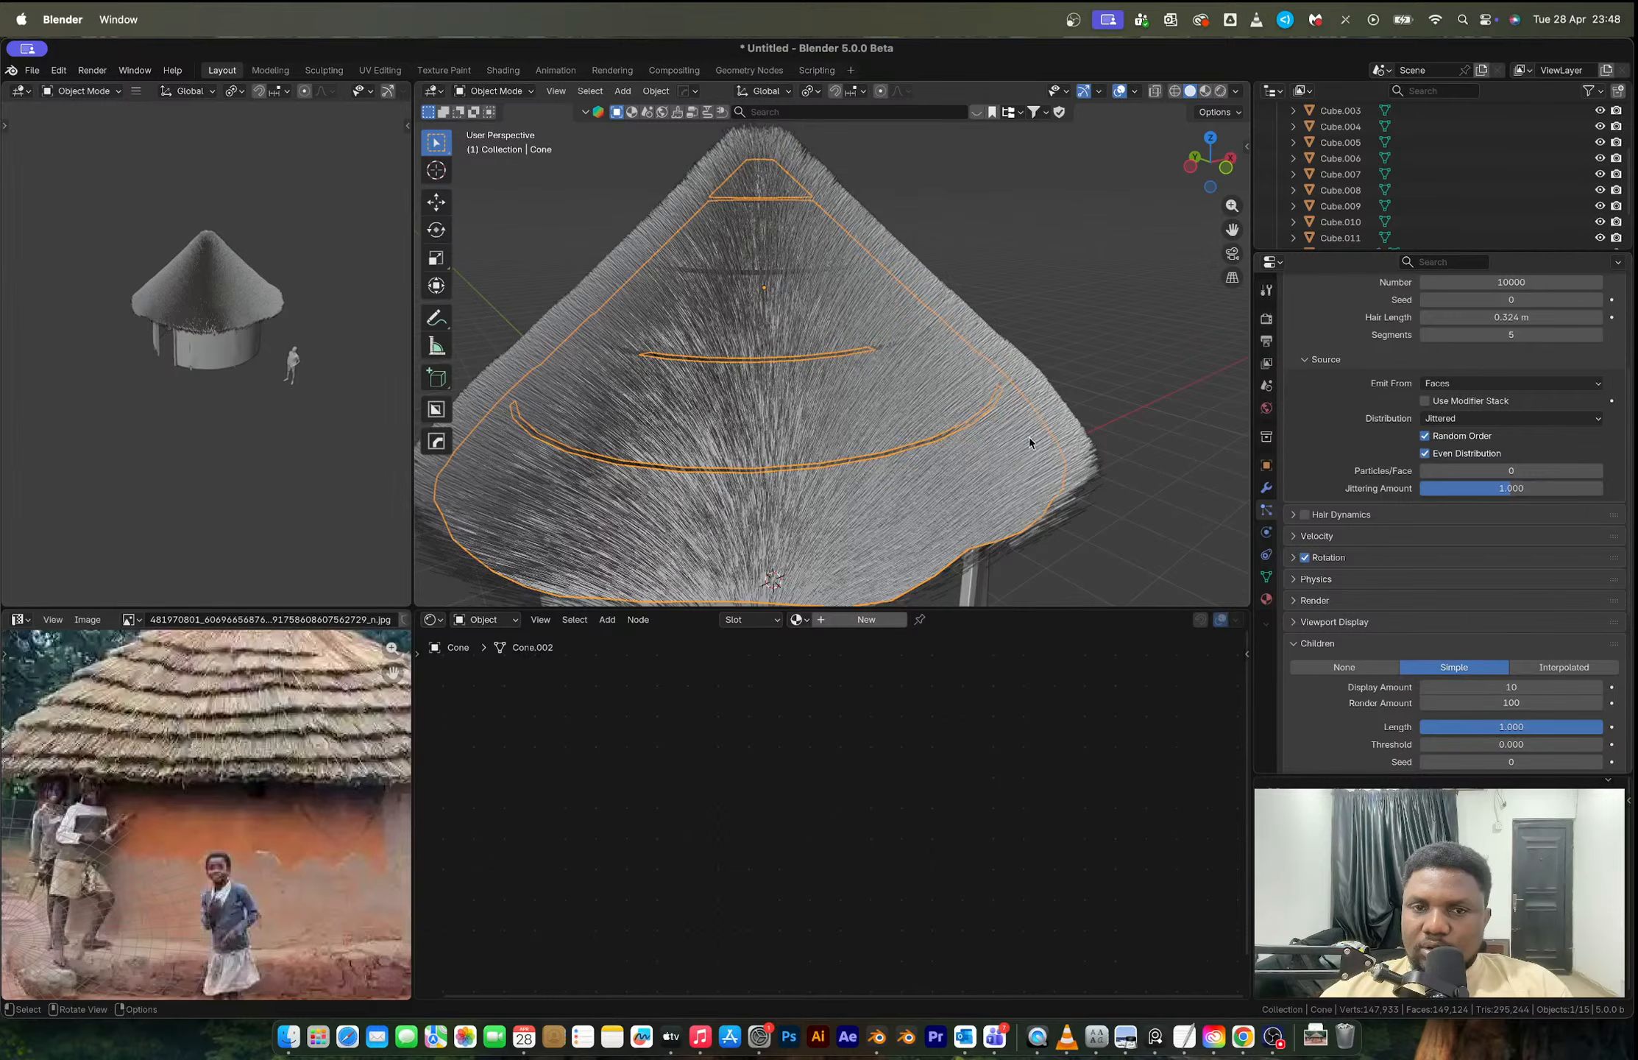
{"action": "scroll", "coordinate": [963, 389], "scroll_direction": "down", "scroll_amount": 3}
{"action": "middle_click_drag", "start_coordinate": [963, 391], "coordinate": [974, 370]}
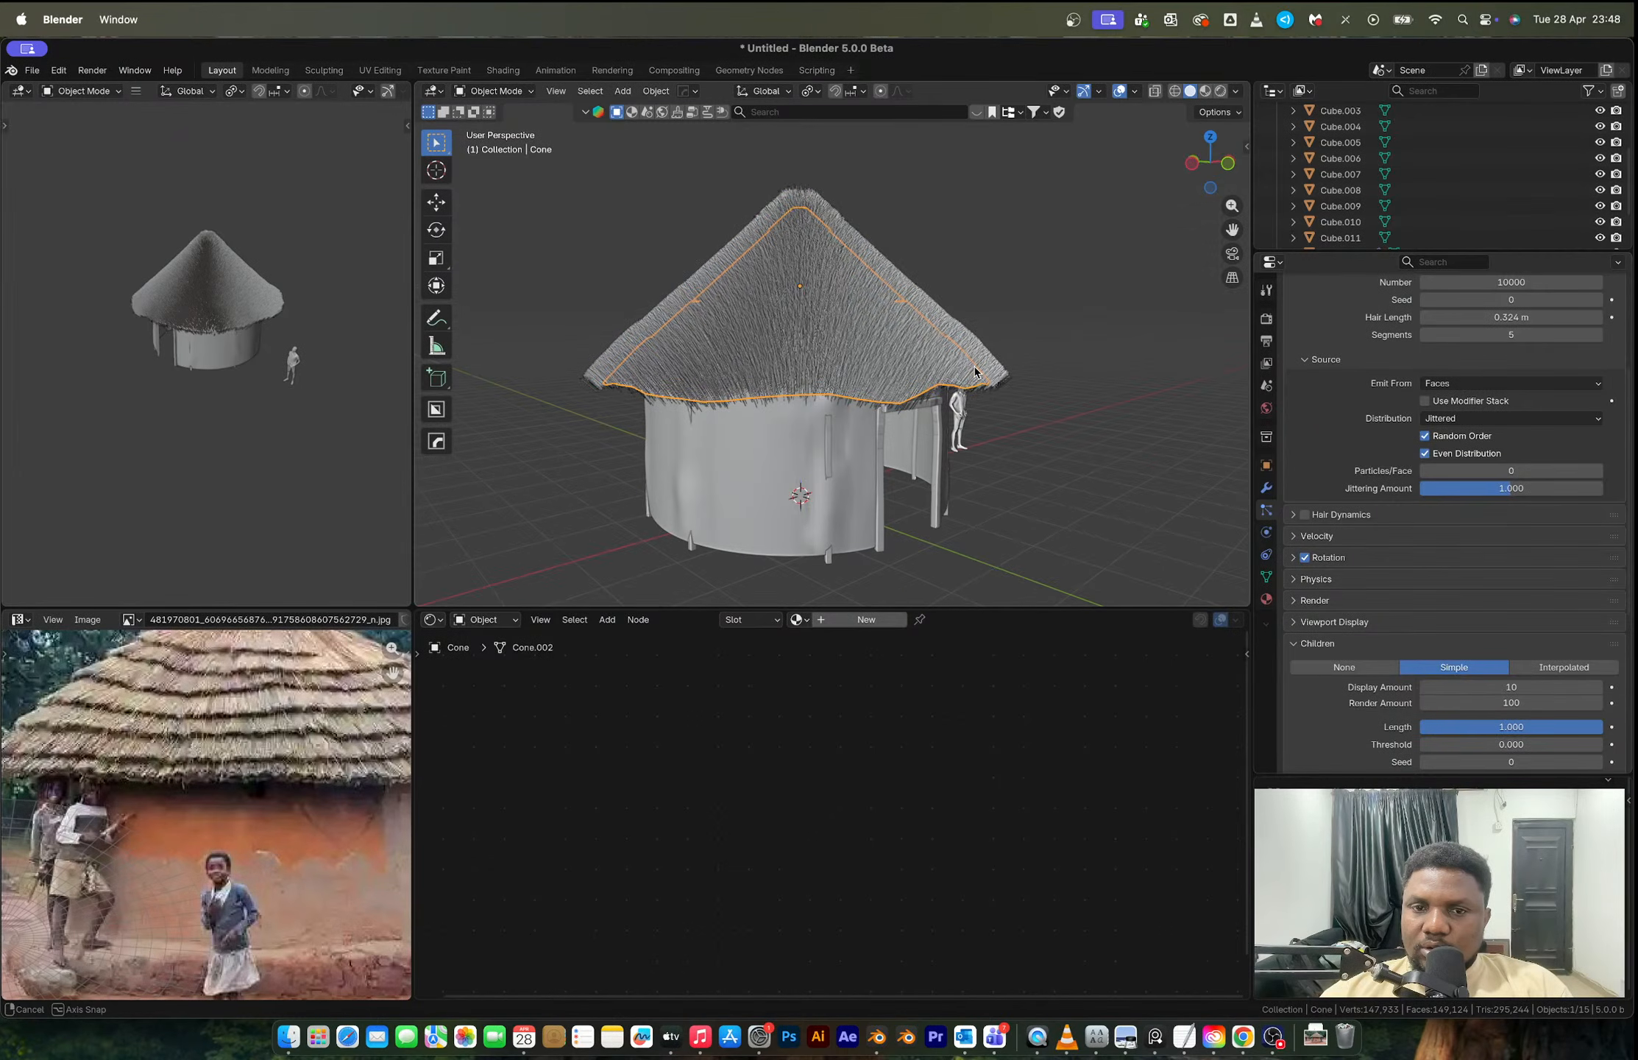
{"action": "left_click", "coordinate": [1355, 666]}
{"action": "scroll", "coordinate": [953, 419], "scroll_direction": "up", "scroll_amount": 2}
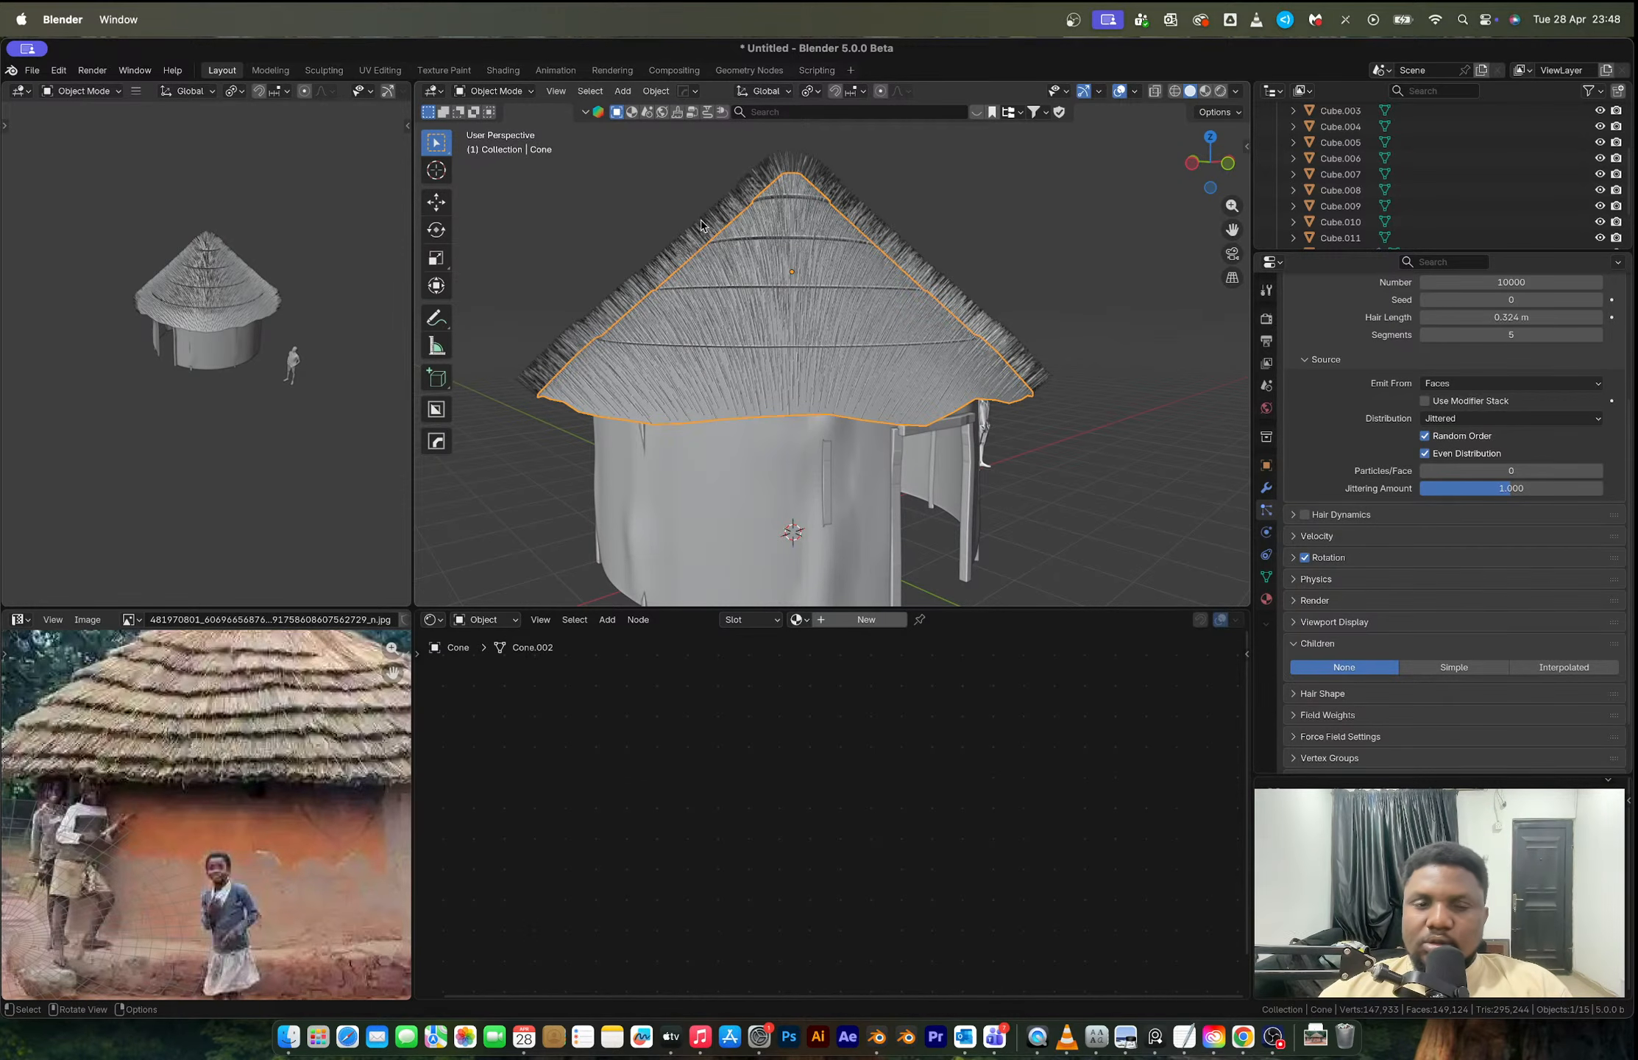
Step: Put the roof into Particle Edit mode and enlarge the Comb brush radius to 112 px
{"action": "left_click", "coordinate": [497, 91]}
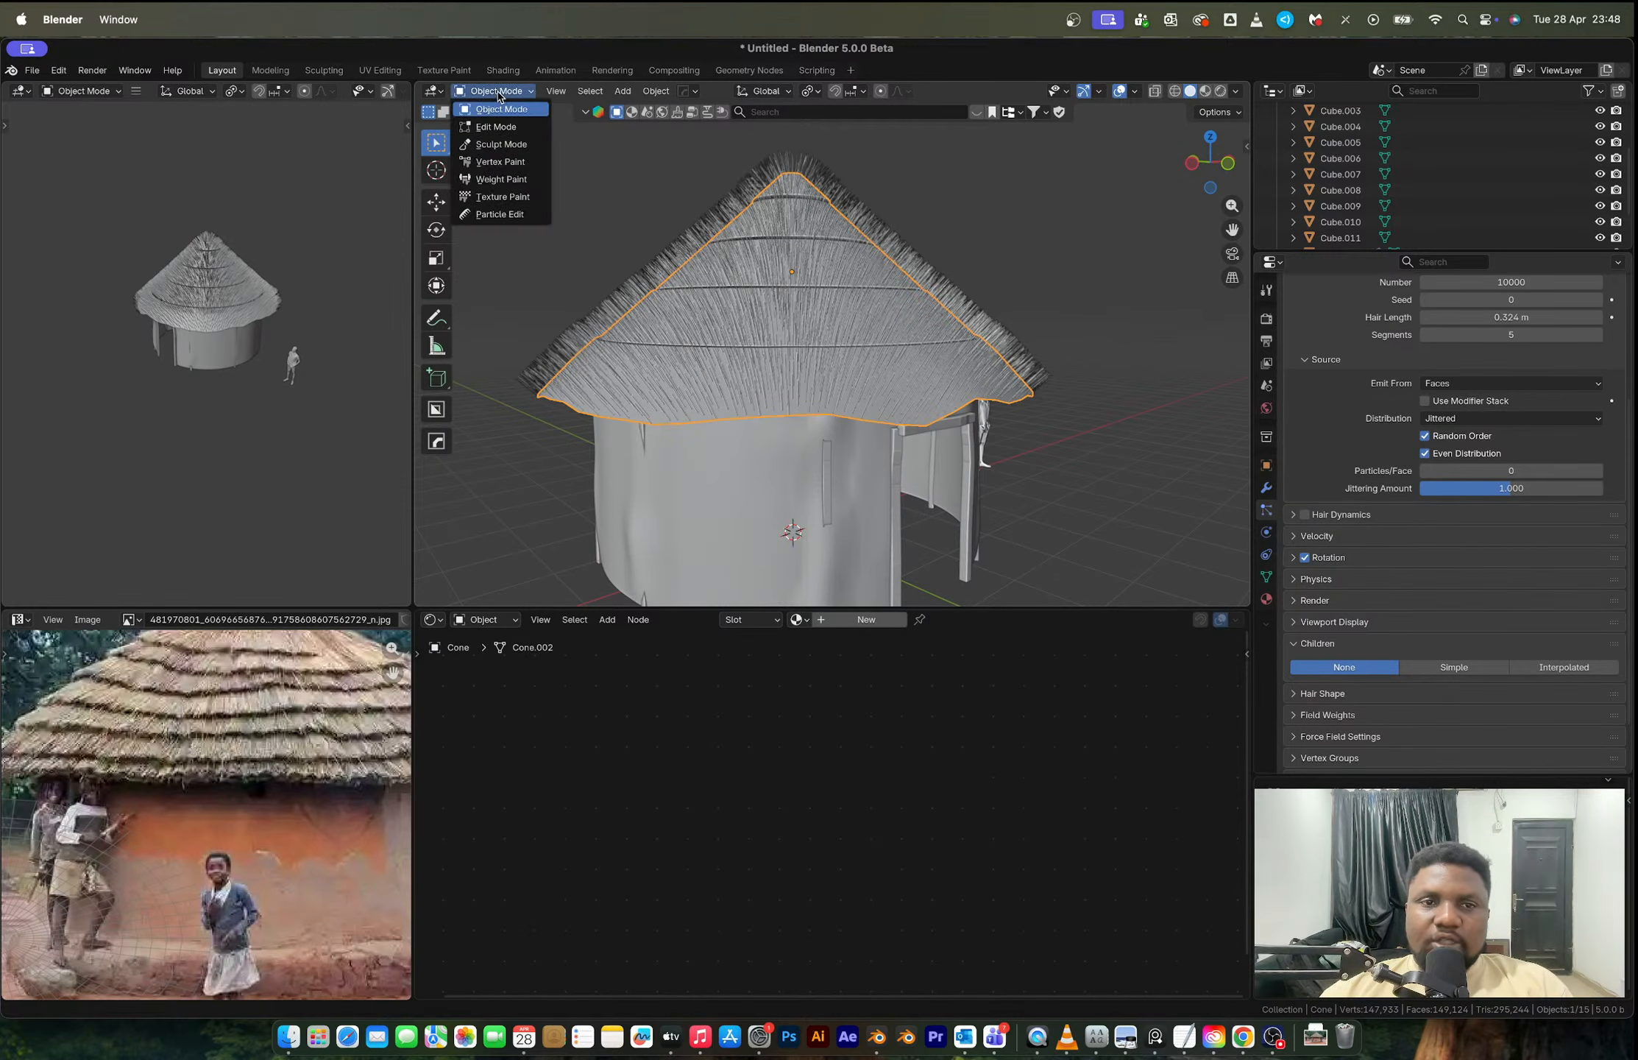
{"action": "left_click", "coordinate": [500, 213]}
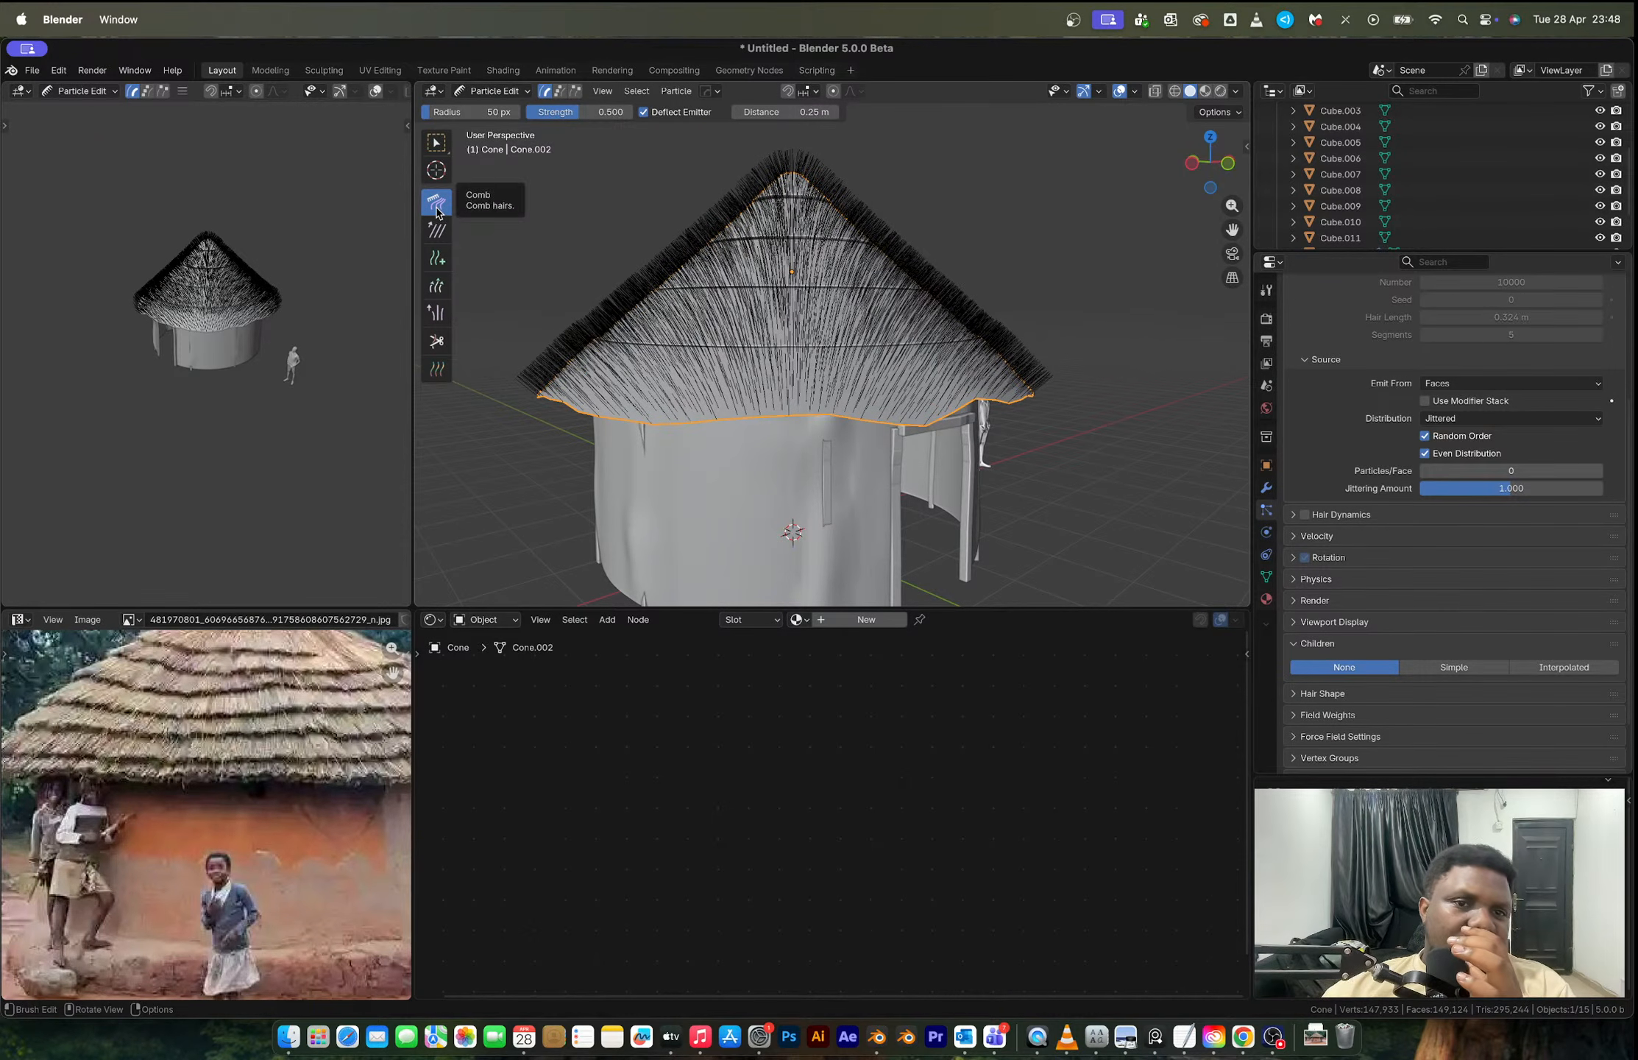
{"action": "scroll", "coordinate": [805, 265], "scroll_direction": "up", "scroll_amount": 2}
{"action": "scroll", "coordinate": [805, 265], "scroll_direction": "down", "scroll_amount": 2}
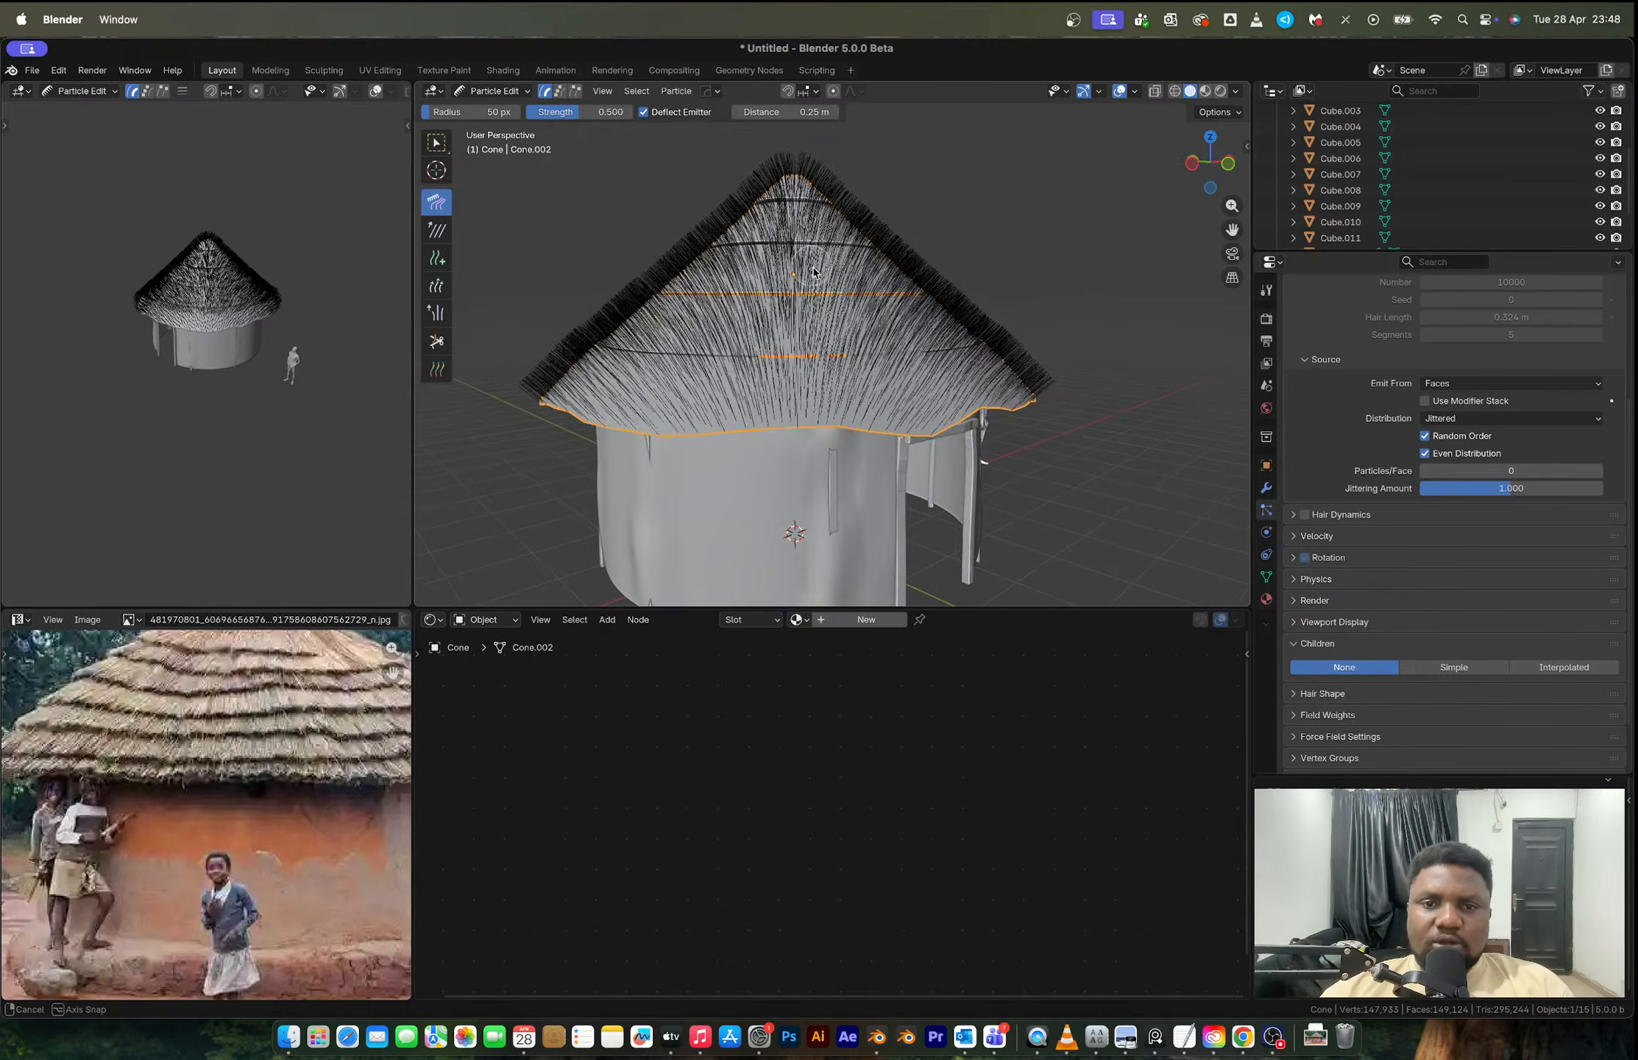
{"action": "middle_click_drag", "start_coordinate": [805, 265], "coordinate": [826, 304]}
{"action": "scroll", "coordinate": [819, 312], "scroll_direction": "up", "scroll_amount": 2}
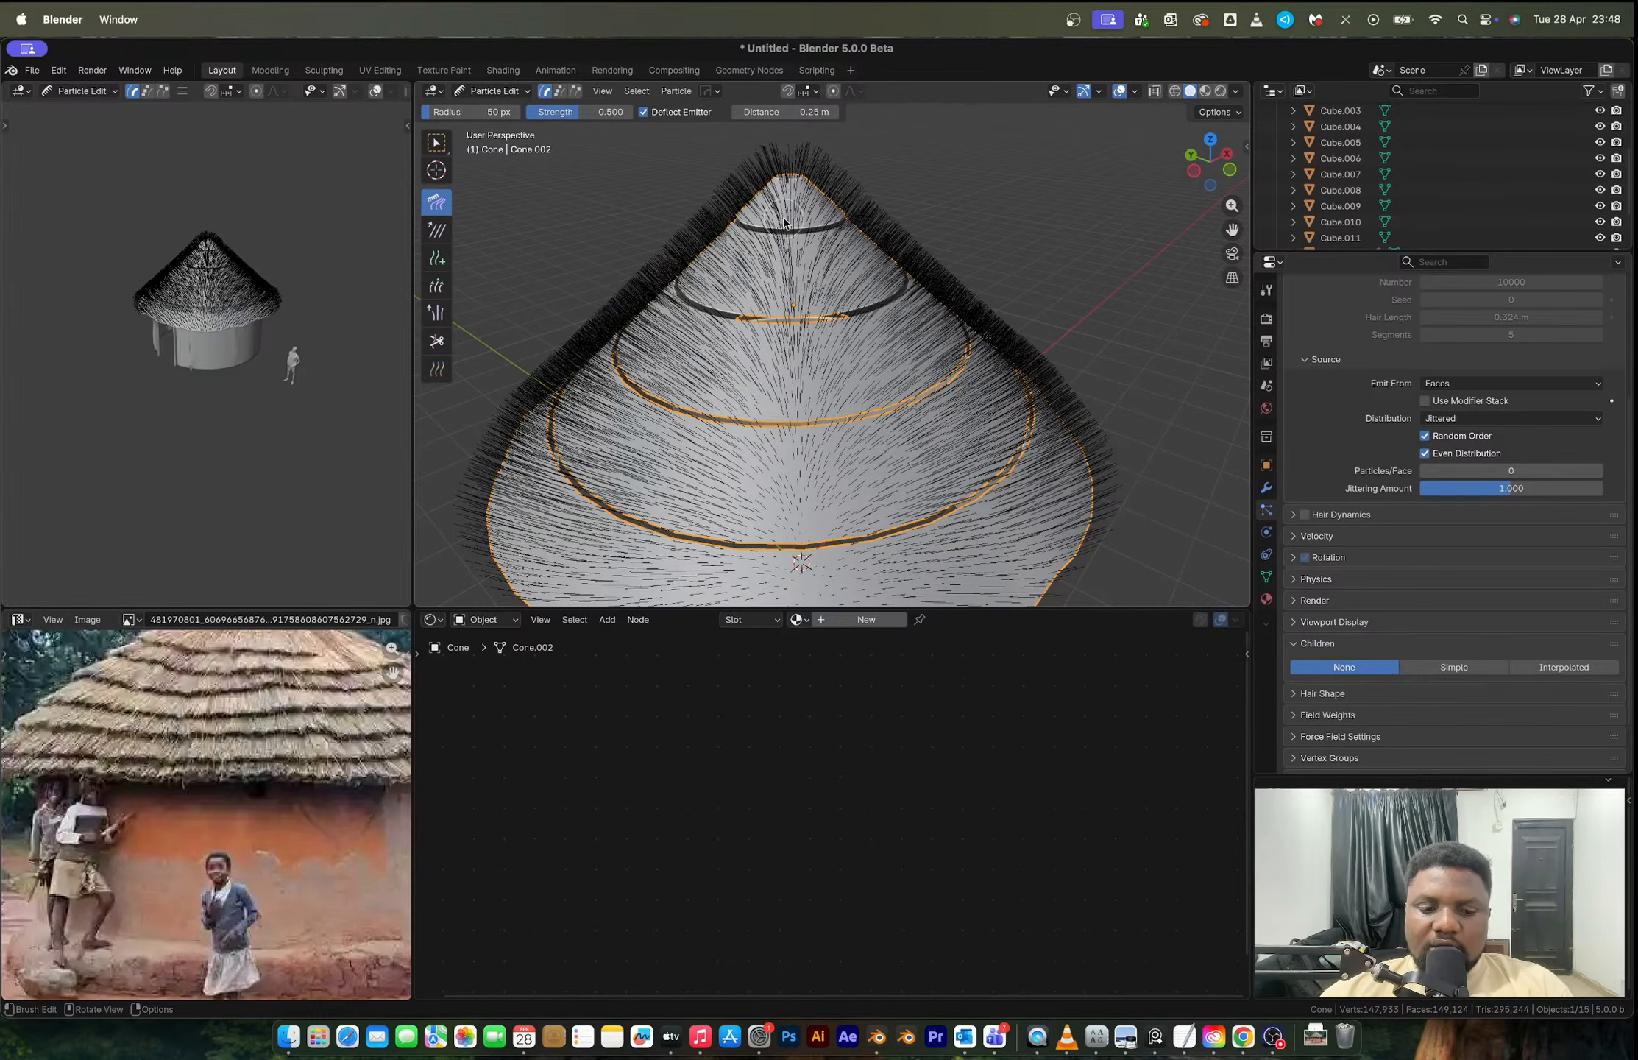
{"action": "key", "text": "f"}
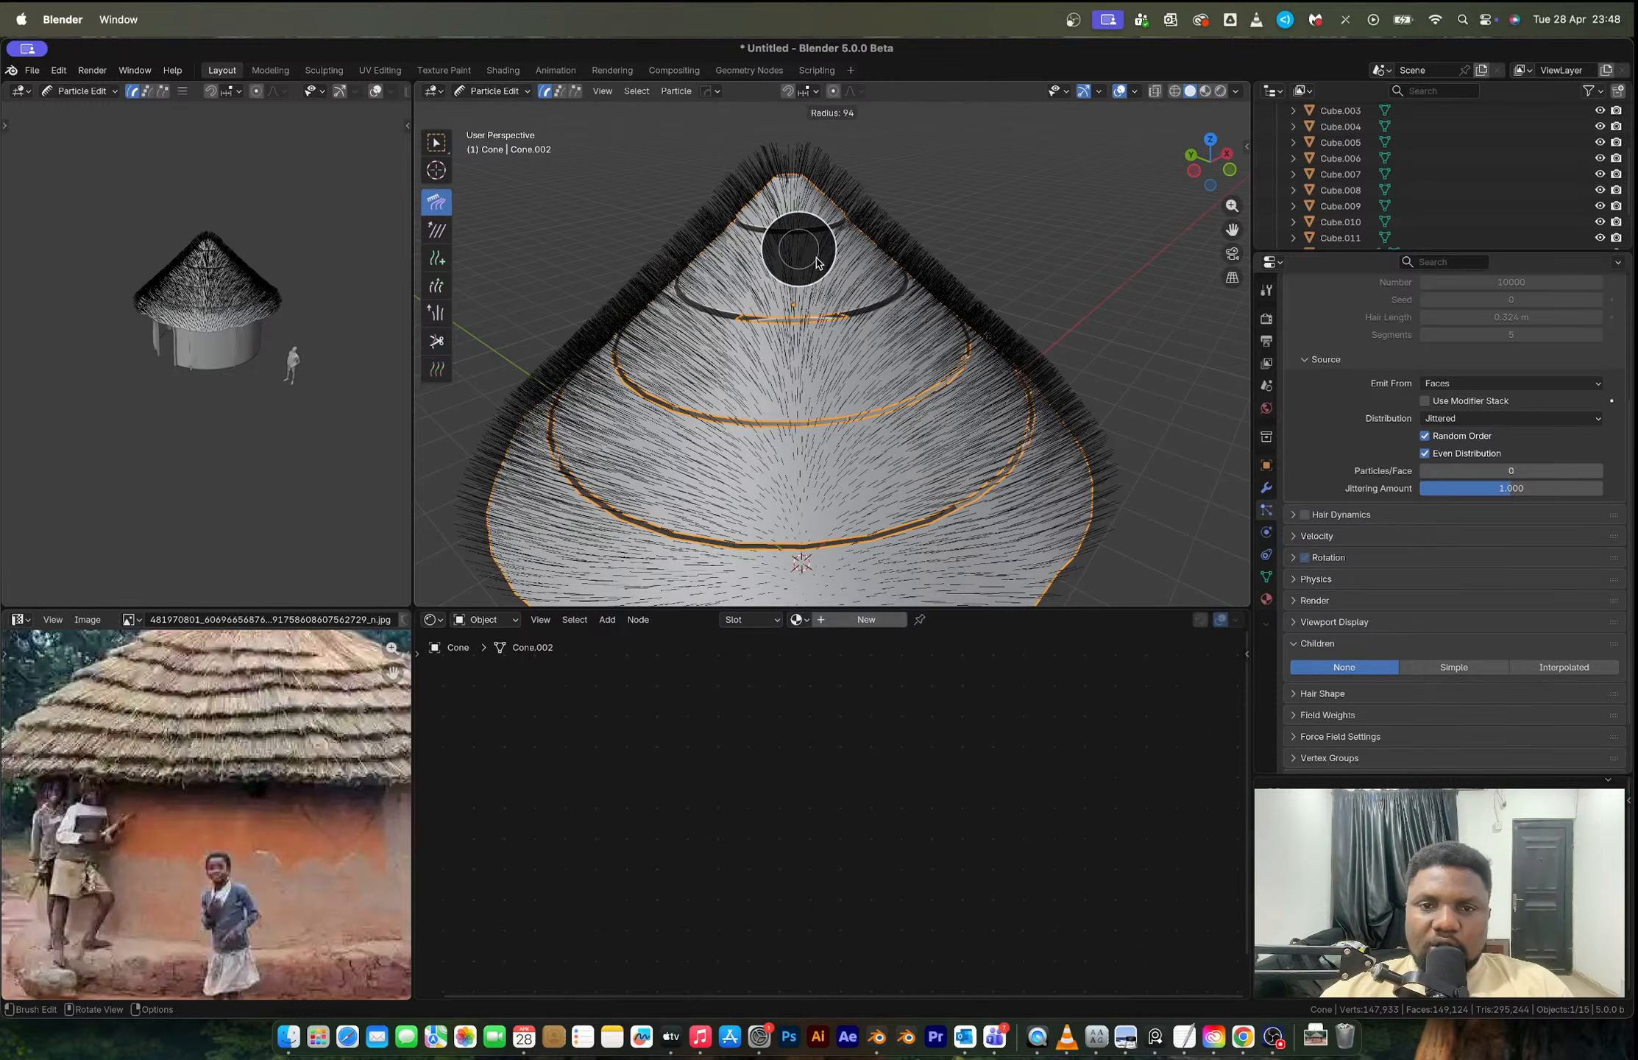
{"action": "left_click", "coordinate": [825, 264]}
Step: Comb the roof hair down from the apex to the eaves along the middle of the facing slope
{"action": "left_click_drag", "start_coordinate": [784, 187], "coordinate": [798, 600]}
{"action": "middle_click_drag", "start_coordinate": [798, 600], "coordinate": [828, 368]}
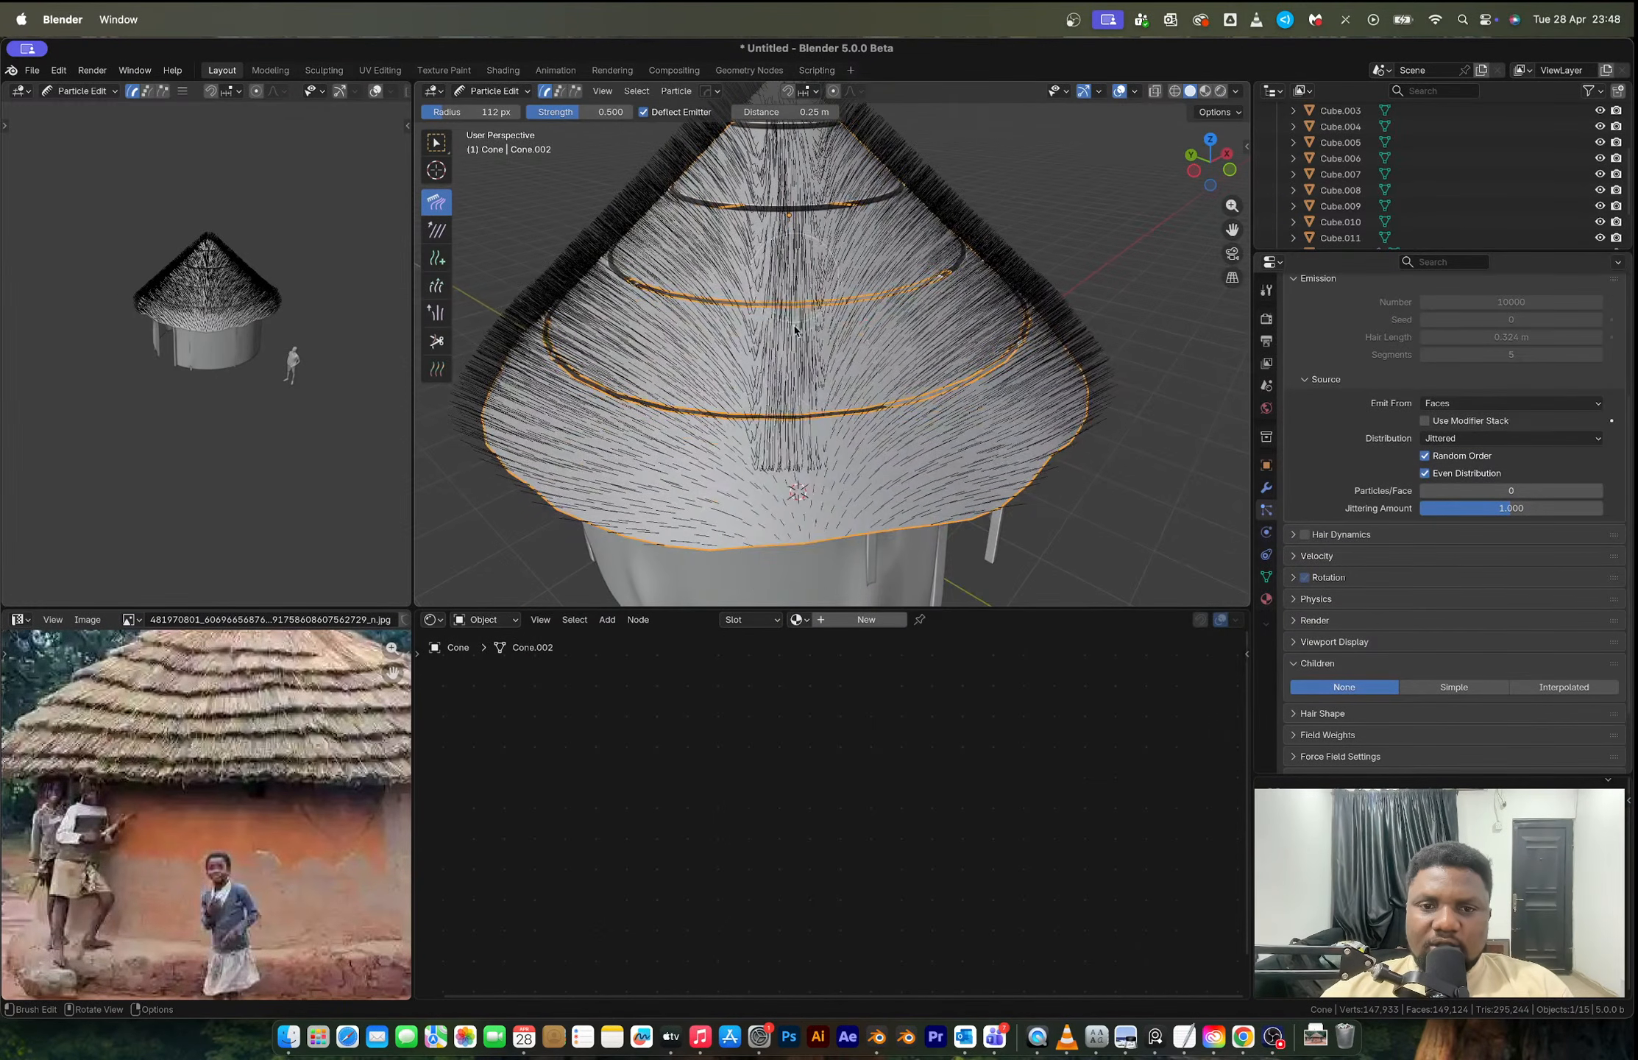
{"action": "left_click_drag", "start_coordinate": [802, 265], "coordinate": [793, 518]}
{"action": "left_click_drag", "start_coordinate": [829, 178], "coordinate": [860, 468]}
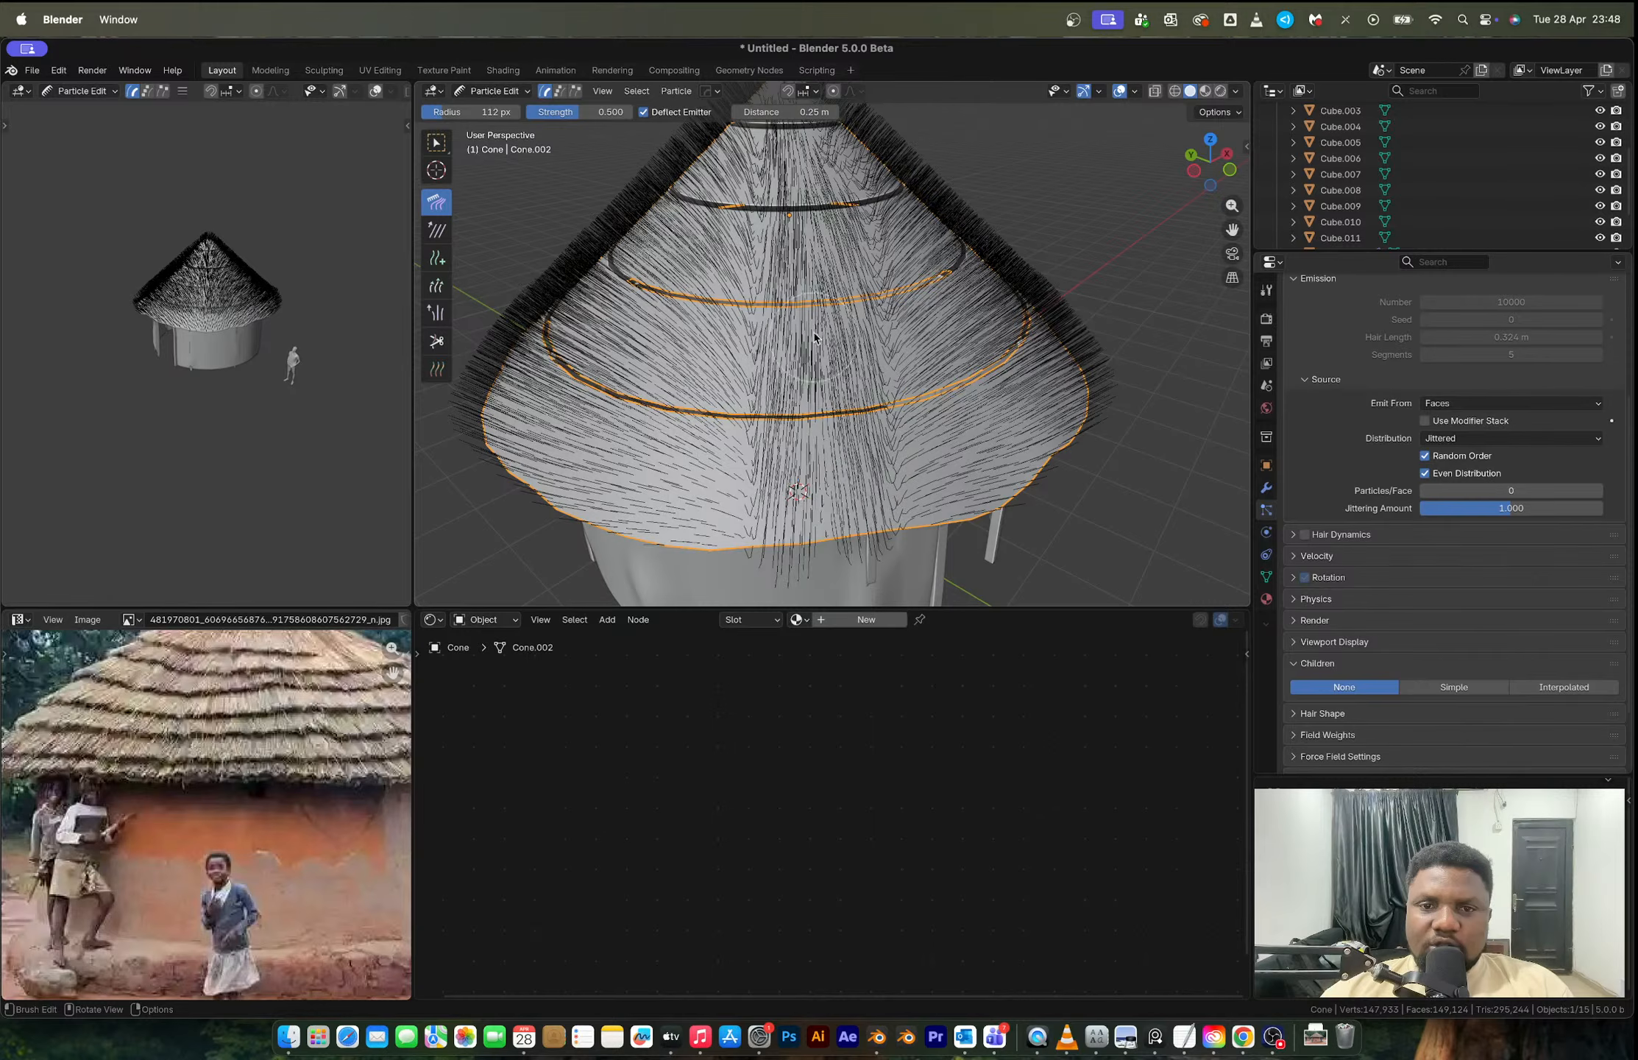
Step: Comb the hair on the doorway side of the roof down toward the eaves, across to the slope nearest the human figure
{"action": "mouse_move", "coordinate": [868, 412]}
{"action": "middle_mouse_down"}
{"action": "mouse_move", "coordinate": [782, 289]}
{"action": "mouse_move", "coordinate": [828, 300]}
{"action": "middle_mouse_up"}
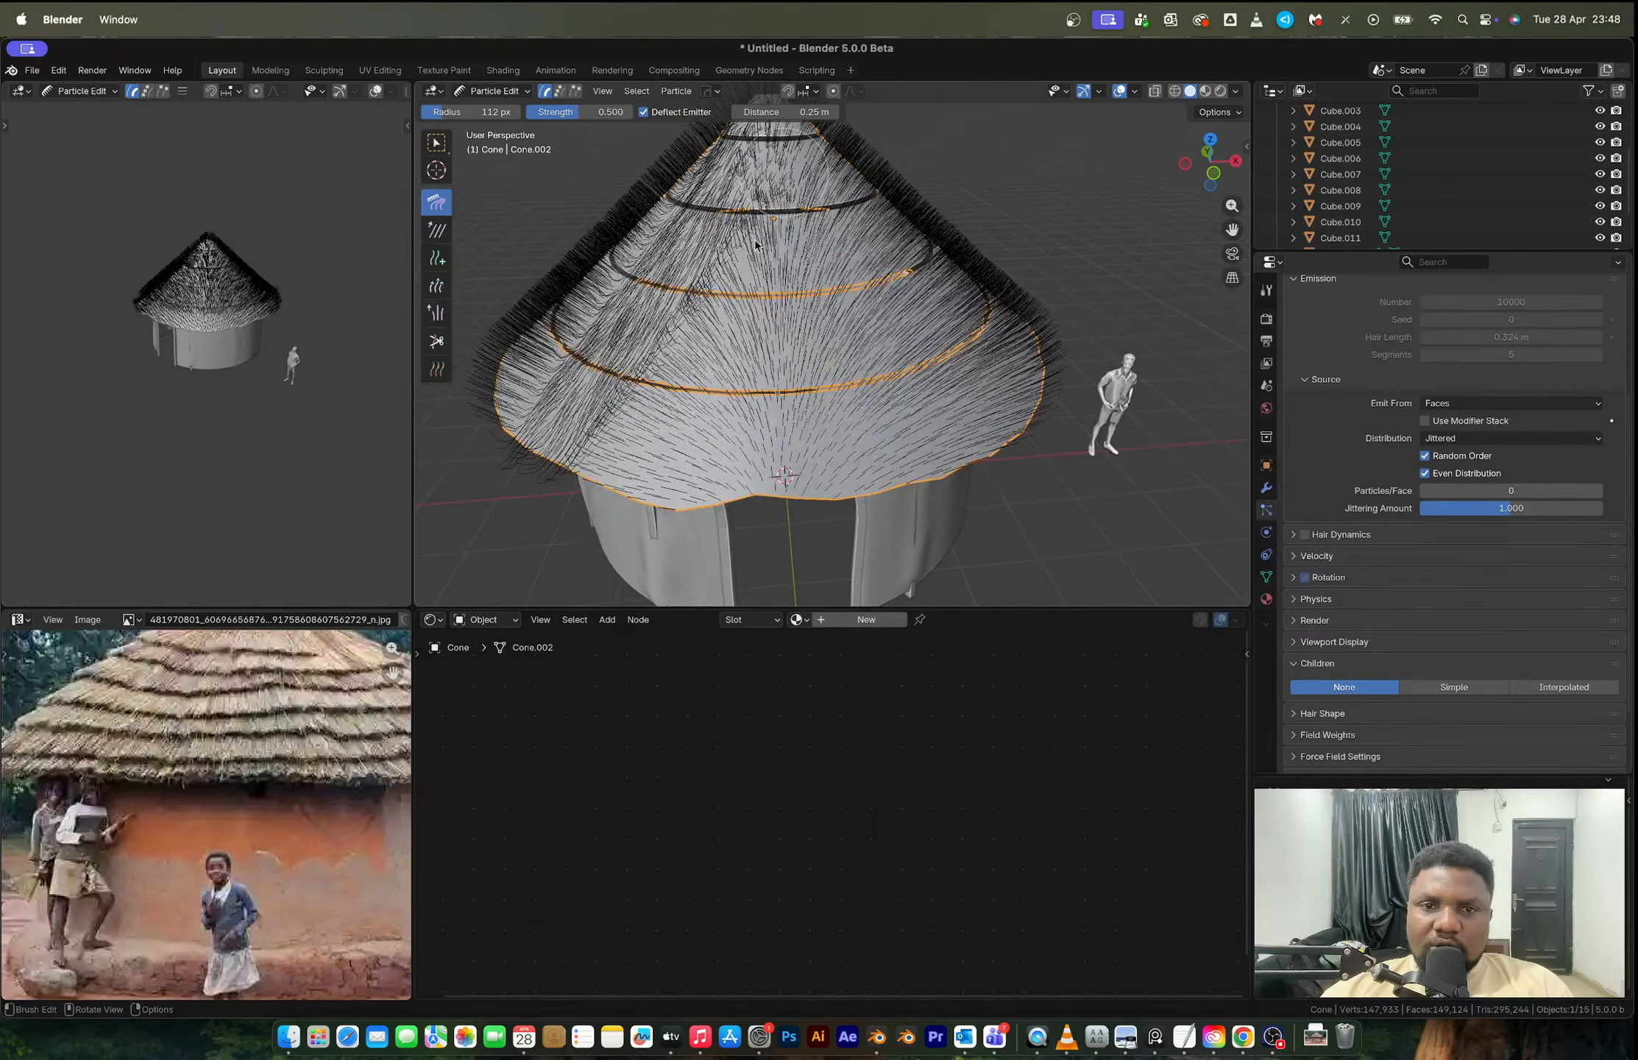
{"action": "left_click_drag", "start_coordinate": [816, 140], "coordinate": [631, 472]}
{"action": "left_click_drag", "start_coordinate": [668, 333], "coordinate": [590, 476]}
{"action": "middle_click_drag", "start_coordinate": [818, 232], "coordinate": [774, 280], "text": "shift"}
{"action": "left_click_drag", "start_coordinate": [725, 190], "coordinate": [700, 545]}
{"action": "left_click_drag", "start_coordinate": [671, 360], "coordinate": [649, 555]}
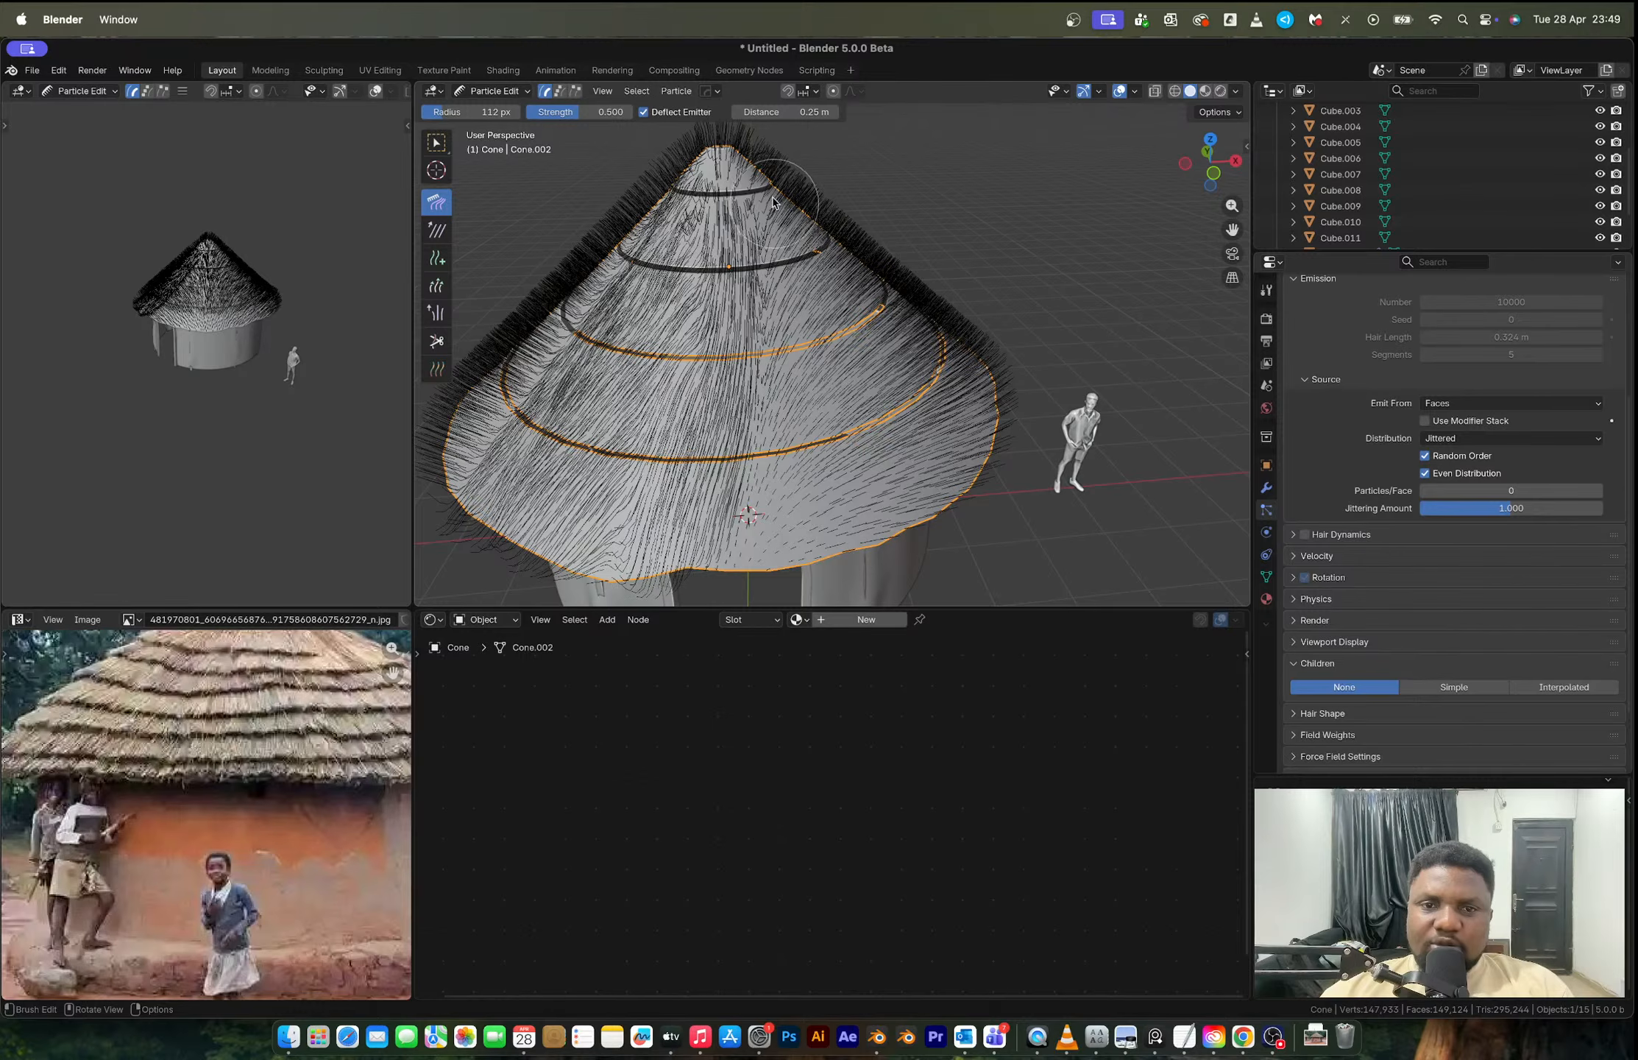
{"action": "left_click_drag", "start_coordinate": [775, 204], "coordinate": [837, 528]}
{"action": "mouse_move", "coordinate": [747, 346]}
{"action": "left_mouse_down"}
{"action": "mouse_move", "coordinate": [745, 447]}
{"action": "mouse_move", "coordinate": [798, 563]}
{"action": "left_mouse_up"}
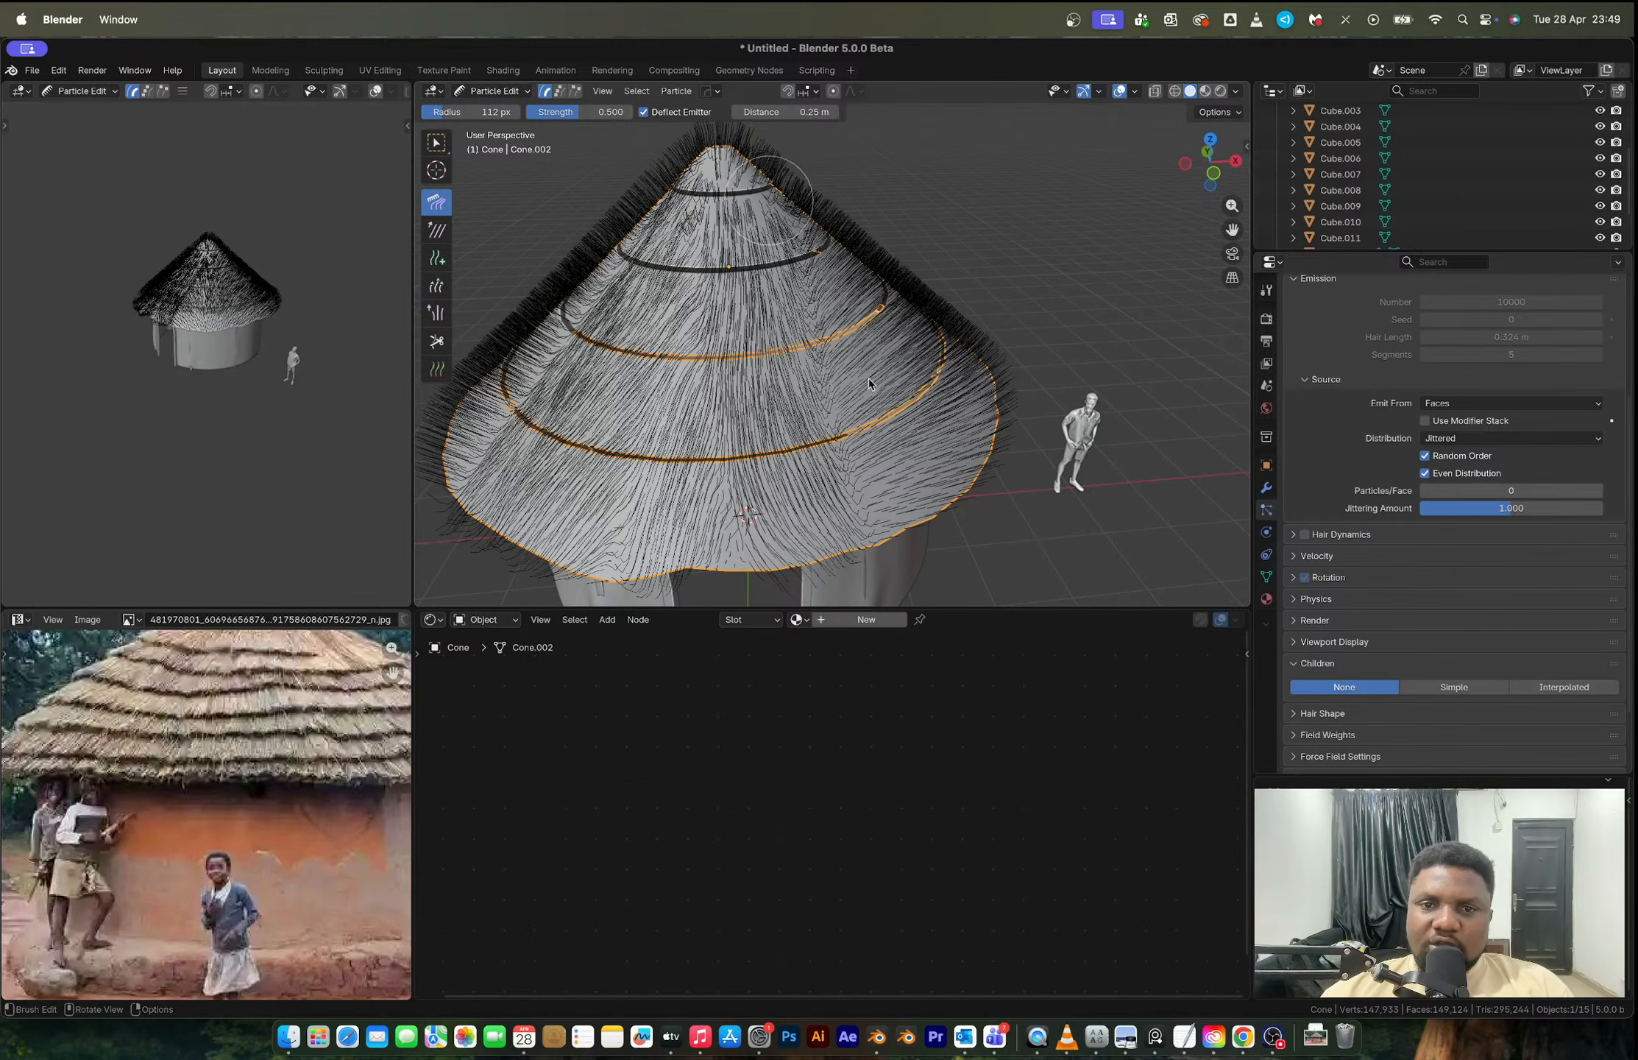
{"action": "left_click_drag", "start_coordinate": [773, 200], "coordinate": [934, 473]}
{"action": "left_click_drag", "start_coordinate": [828, 306], "coordinate": [915, 532]}
{"action": "left_click_drag", "start_coordinate": [778, 165], "coordinate": [1006, 340]}
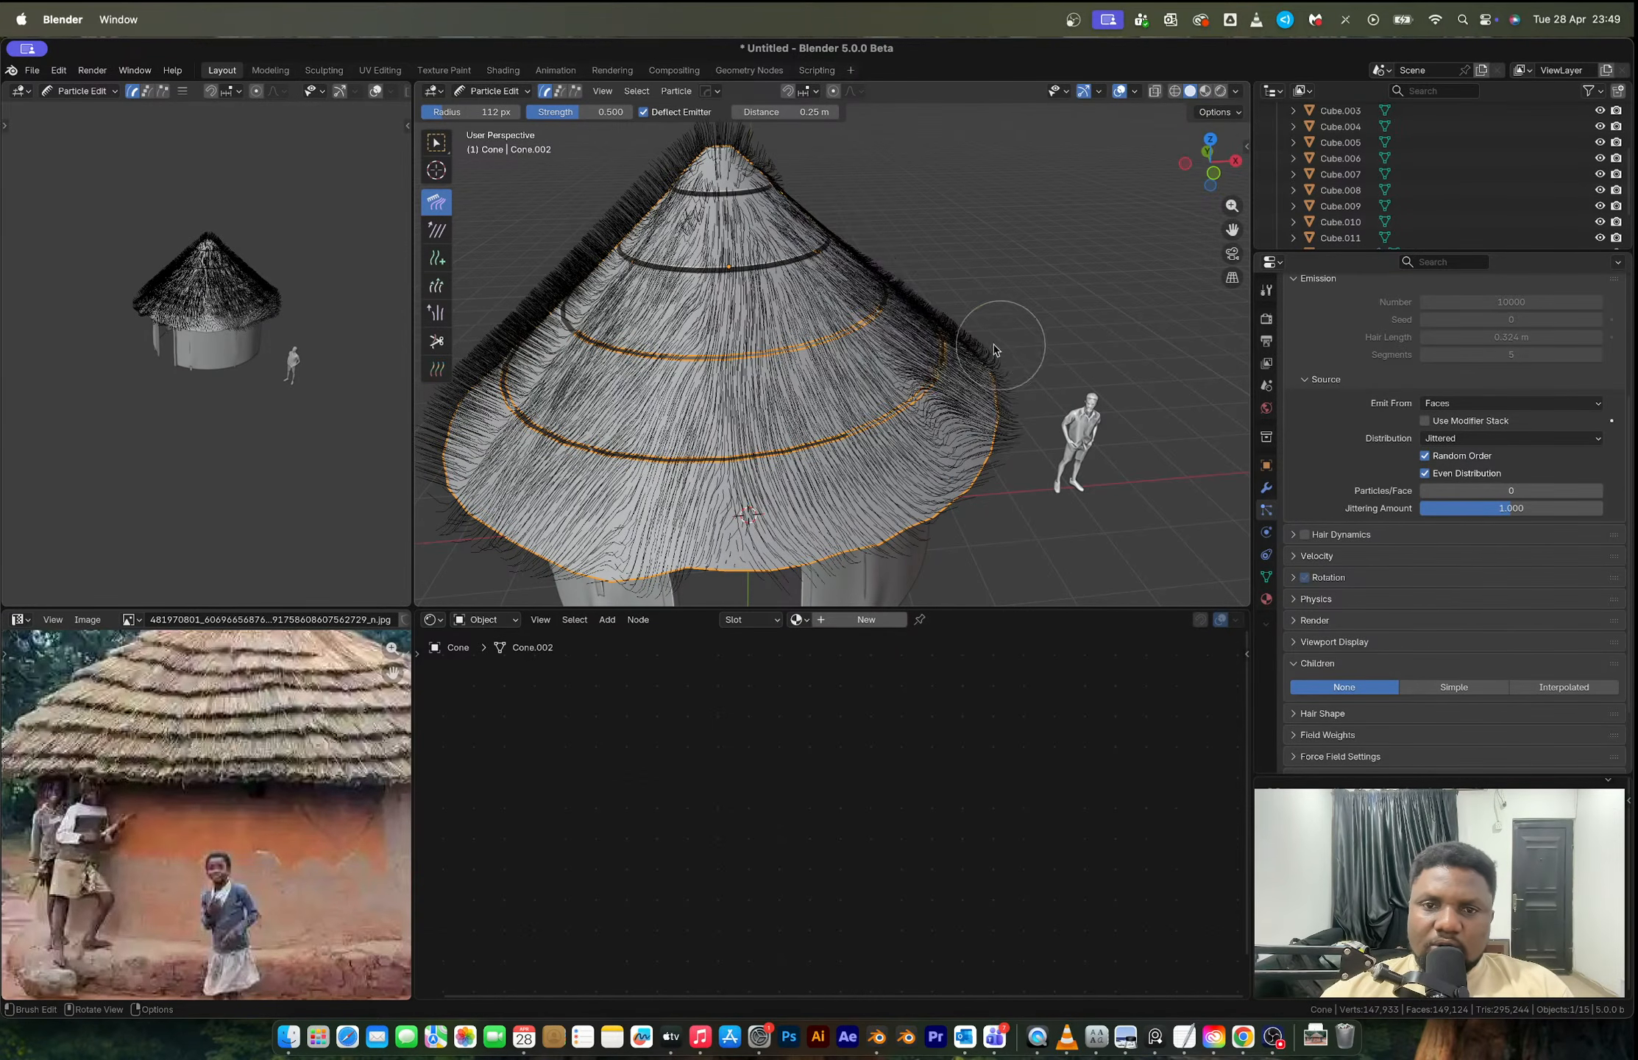
Step: Comb the hair on the slope around the corner from the doorway outward and down to the eaves
{"action": "middle_click_drag", "start_coordinate": [1006, 340], "coordinate": [738, 248]}
{"action": "left_click_drag", "start_coordinate": [781, 290], "coordinate": [861, 464]}
{"action": "scroll", "coordinate": [861, 309], "scroll_direction": "up", "scroll_amount": 3}
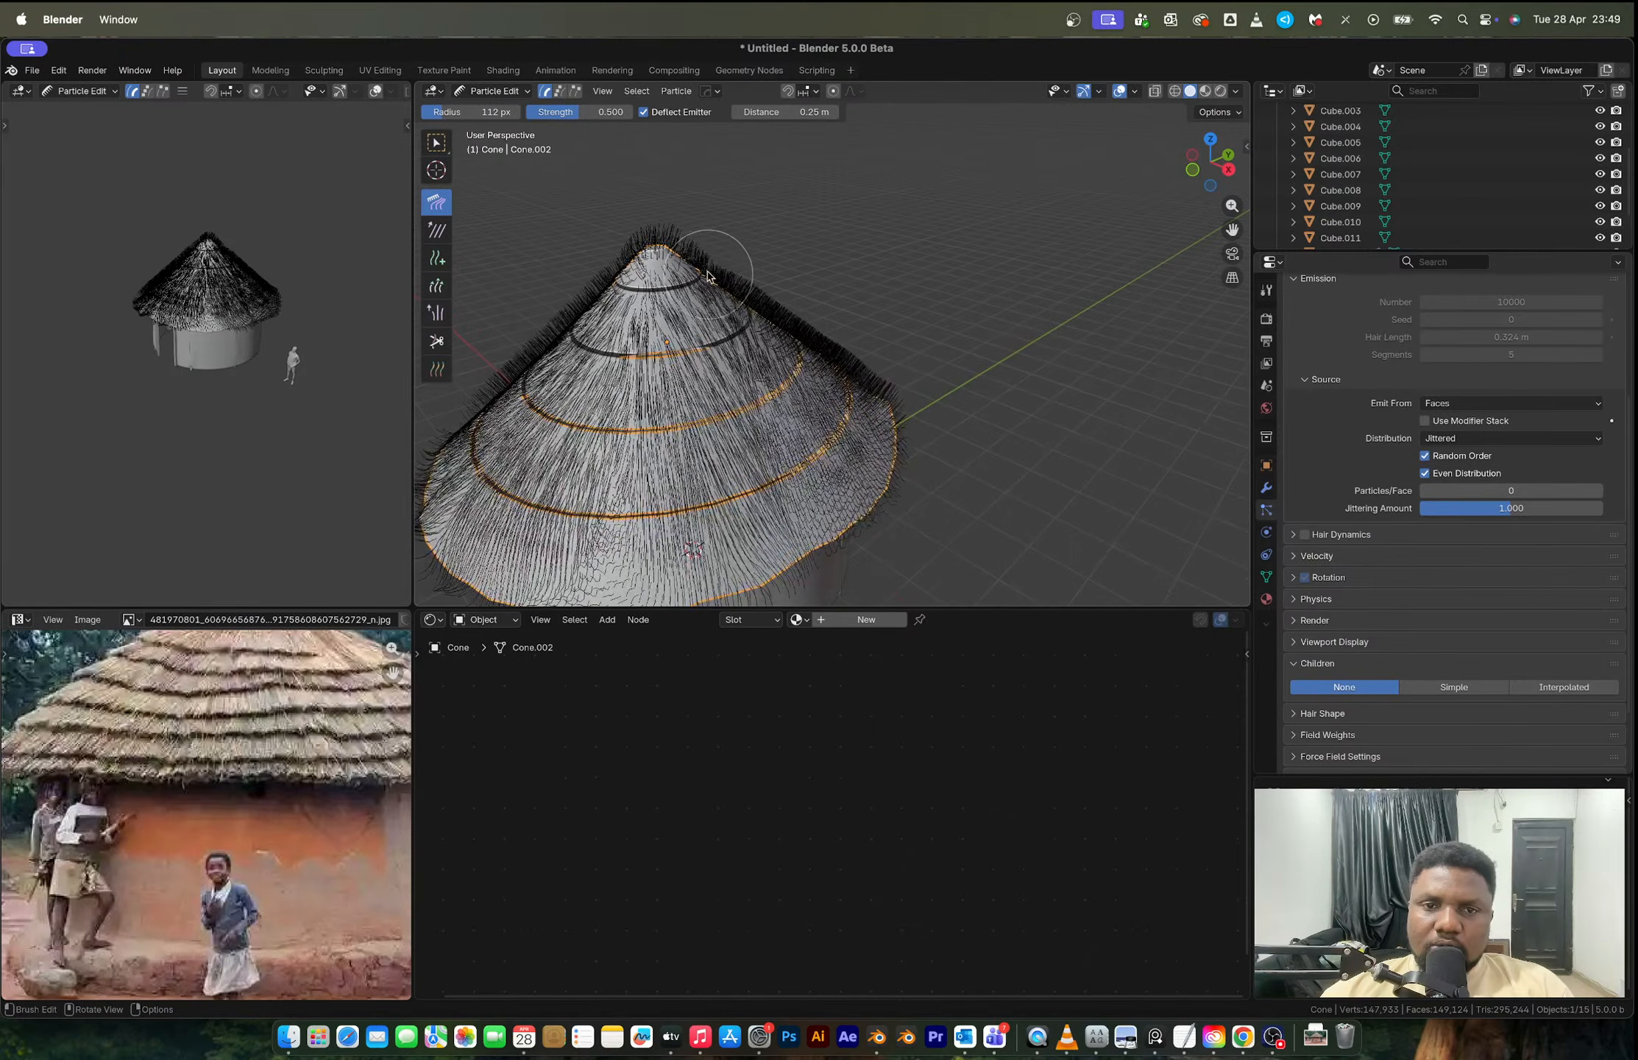
{"action": "mouse_move", "coordinate": [725, 287]}
{"action": "left_mouse_down"}
{"action": "mouse_move", "coordinate": [869, 516]}
{"action": "mouse_move", "coordinate": [855, 409]}
{"action": "left_mouse_up"}
{"action": "scroll", "coordinate": [855, 409], "scroll_direction": "down", "scroll_amount": 3}
{"action": "middle_click_drag", "start_coordinate": [855, 409], "coordinate": [882, 389]}
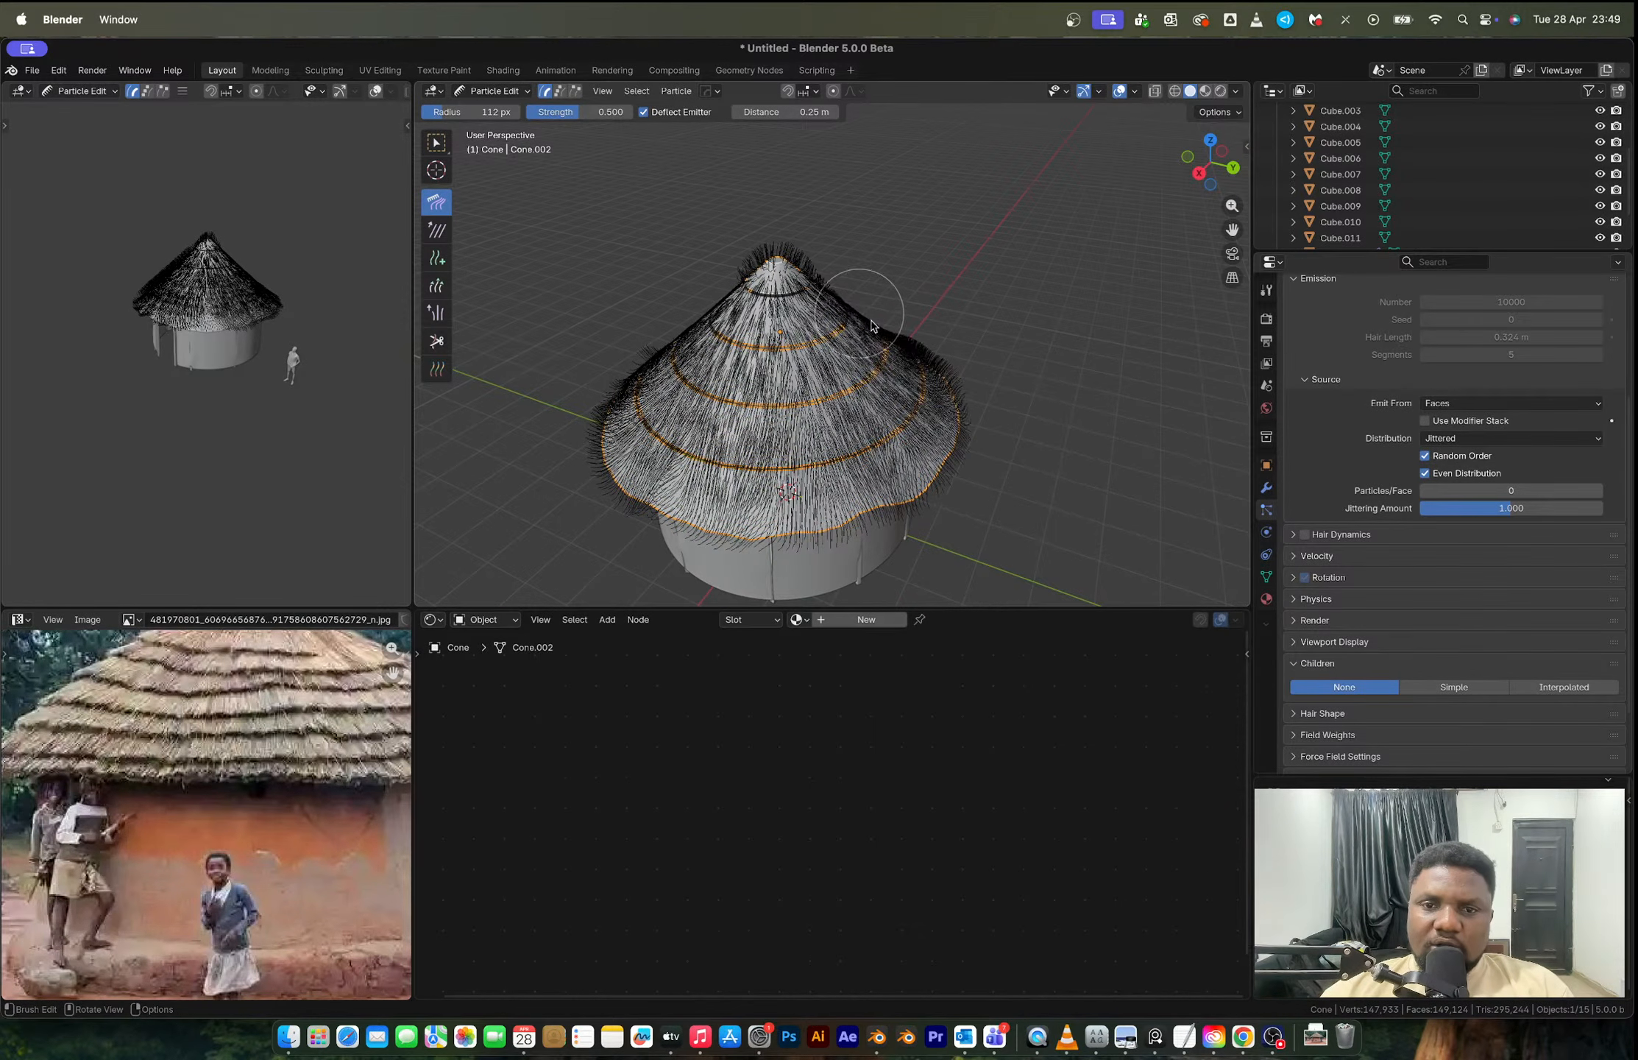
Step: Comb the roof hair above the doorway down the slope from near the apex to the eaves
{"action": "mouse_move", "coordinate": [970, 407]}
{"action": "middle_mouse_down"}
{"action": "mouse_move", "coordinate": [863, 319]}
{"action": "mouse_move", "coordinate": [889, 307]}
{"action": "mouse_move", "coordinate": [956, 317]}
{"action": "mouse_move", "coordinate": [788, 355]}
{"action": "mouse_move", "coordinate": [785, 394]}
{"action": "middle_mouse_up"}
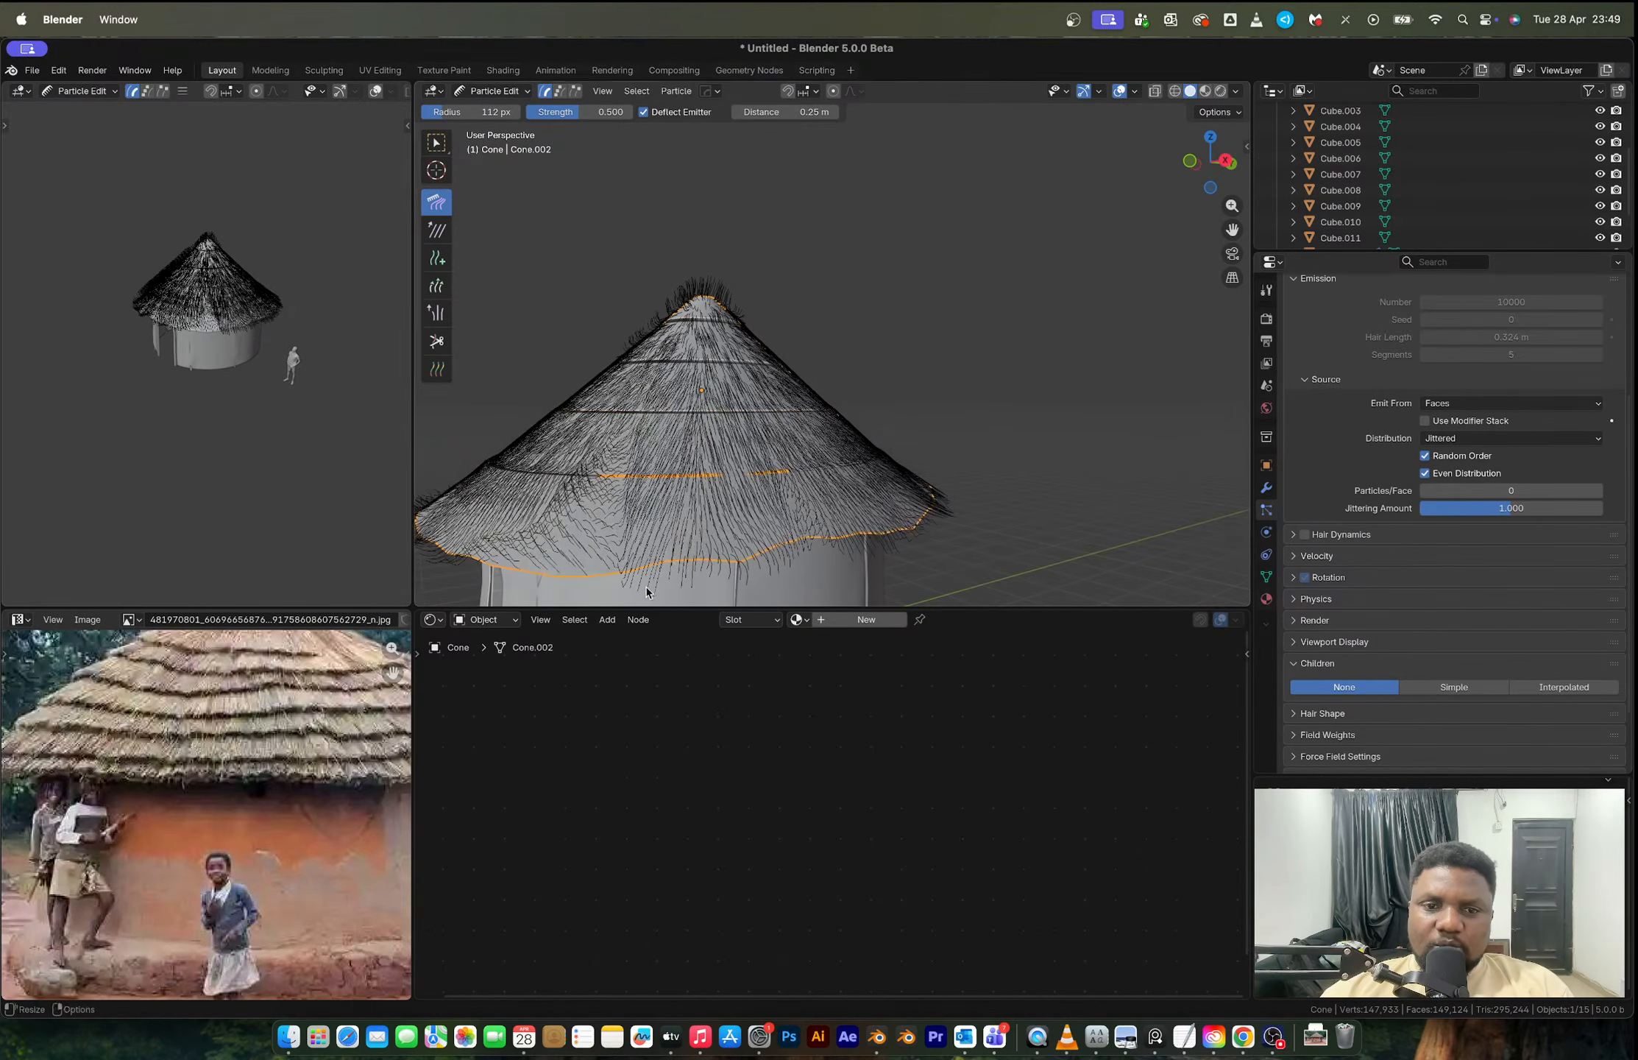
{"action": "left_click_drag", "start_coordinate": [662, 449], "coordinate": [604, 434]}
{"action": "middle_click_drag", "start_coordinate": [604, 440], "coordinate": [787, 405]}
{"action": "scroll", "coordinate": [788, 405], "scroll_direction": "down", "scroll_amount": 5}
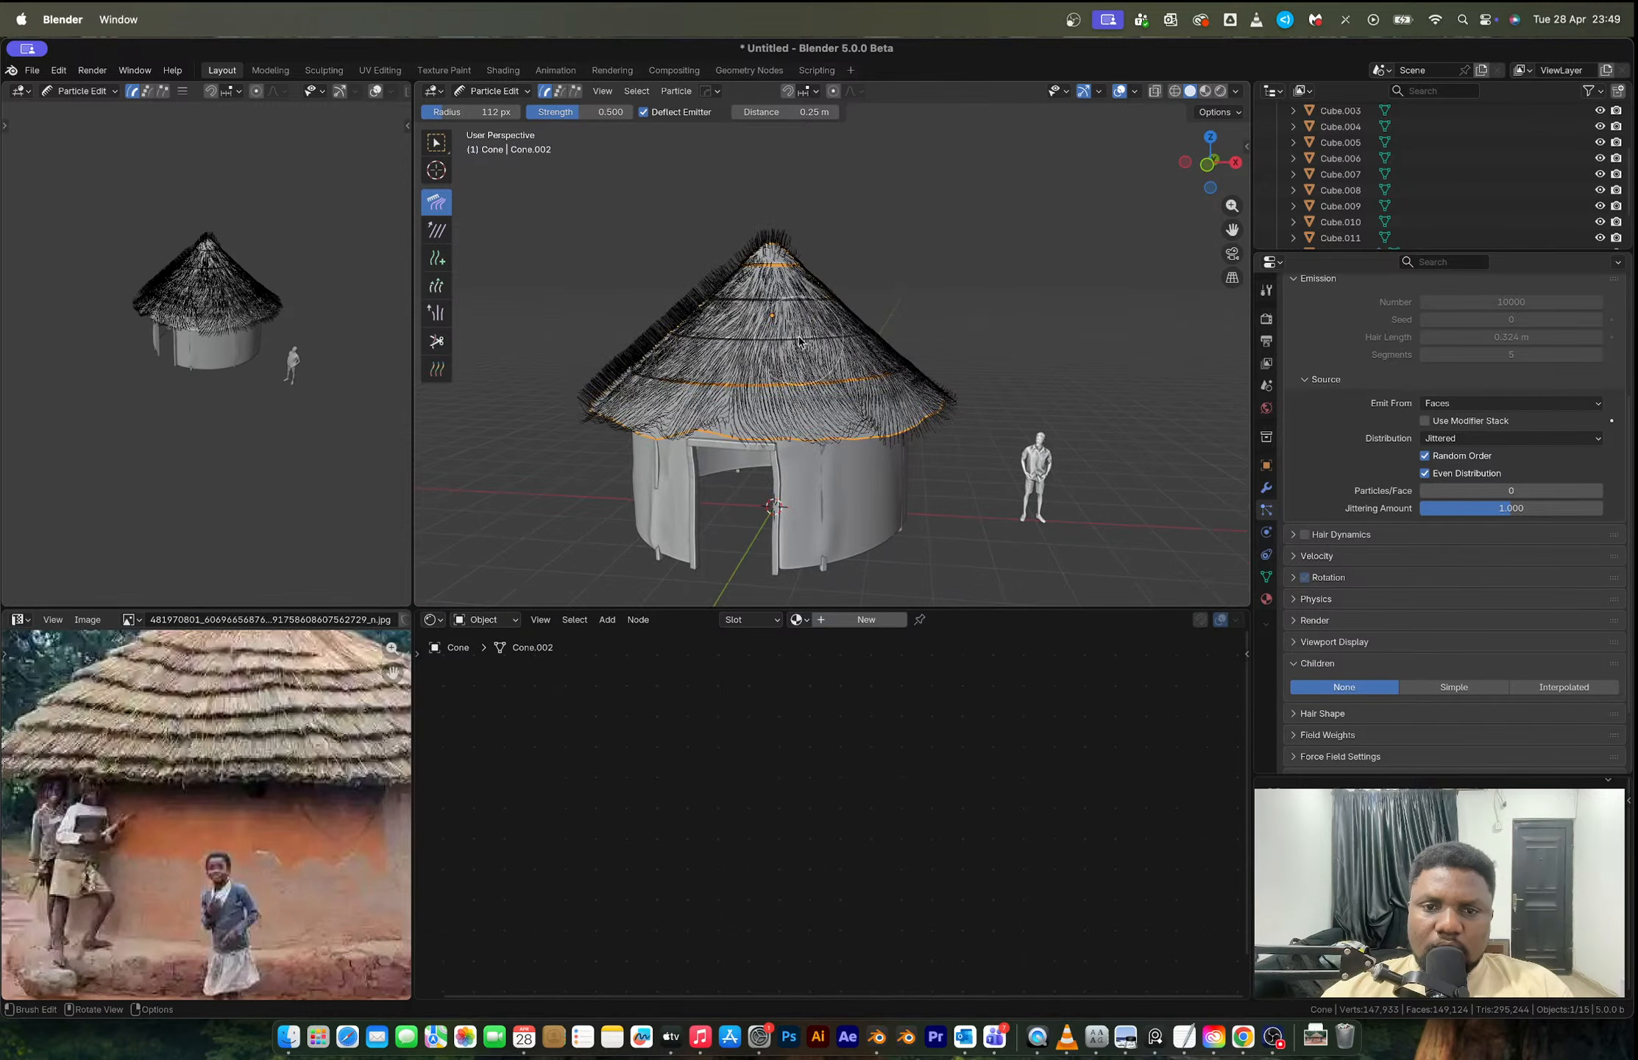
{"action": "left_click_drag", "start_coordinate": [717, 296], "coordinate": [681, 460]}
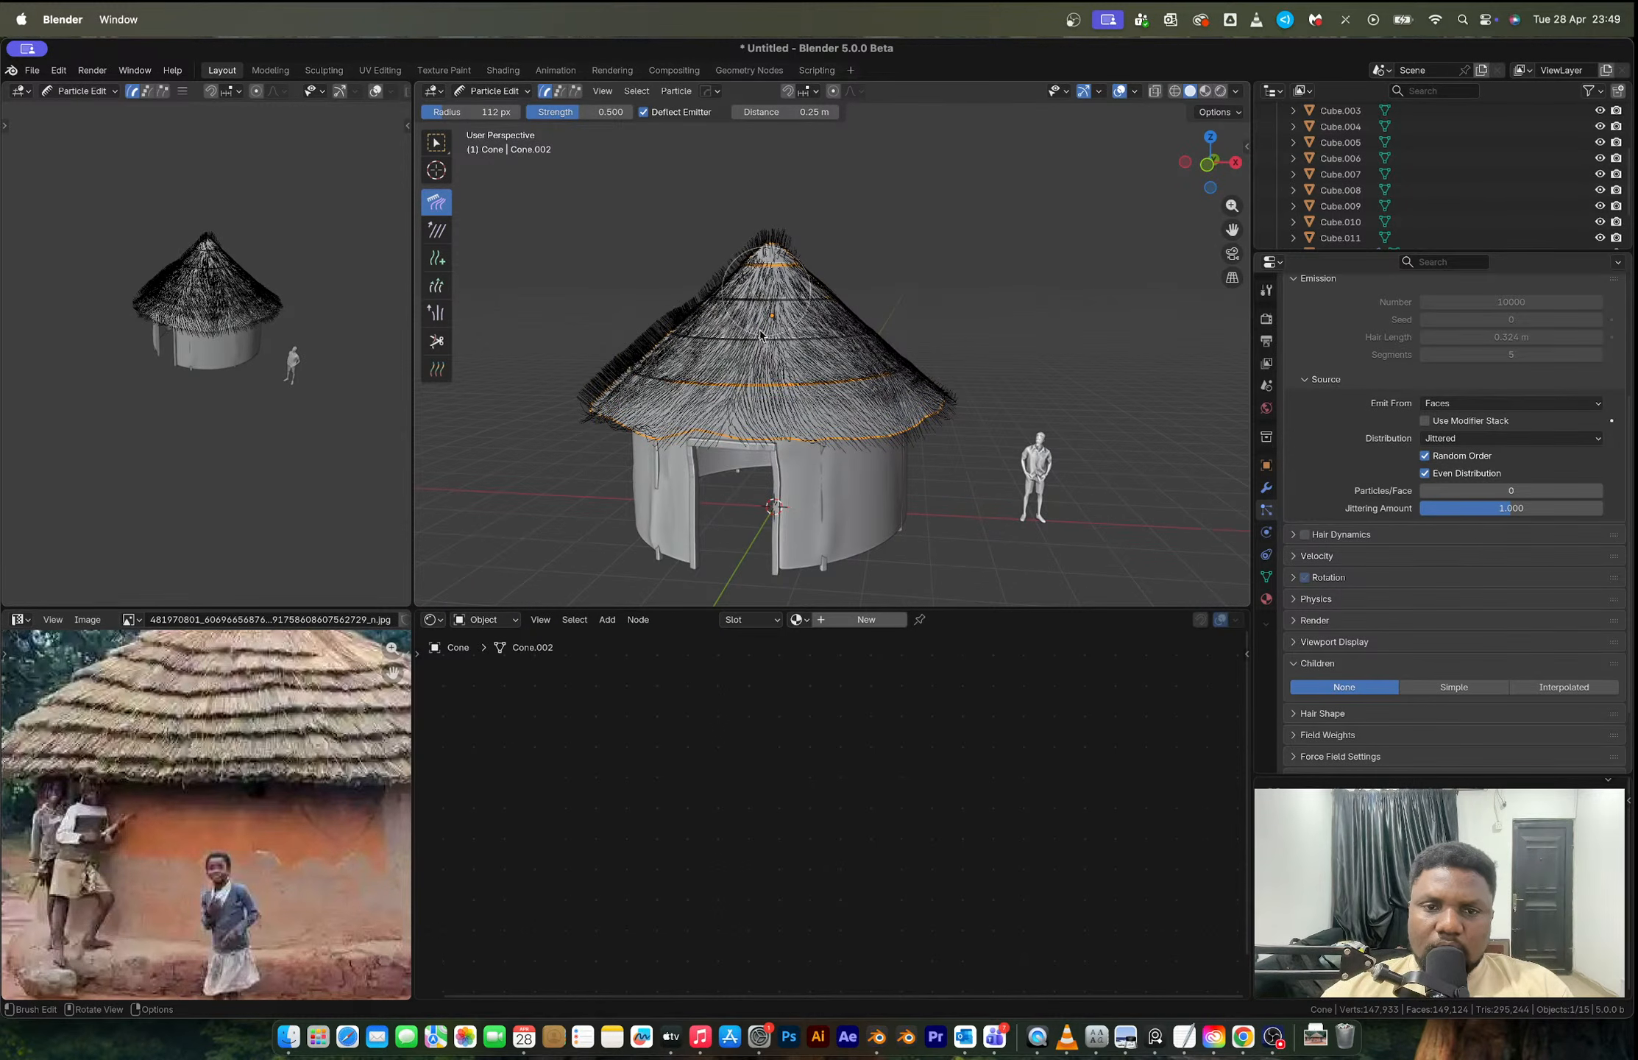
{"action": "left_click_drag", "start_coordinate": [766, 291], "coordinate": [736, 477]}
Step: Comb the hair on the neighbouring slope beside the doorway outward and down past the eaves
{"action": "middle_click_drag", "start_coordinate": [725, 298], "coordinate": [822, 332]}
{"action": "left_click_drag", "start_coordinate": [822, 332], "coordinate": [763, 521]}
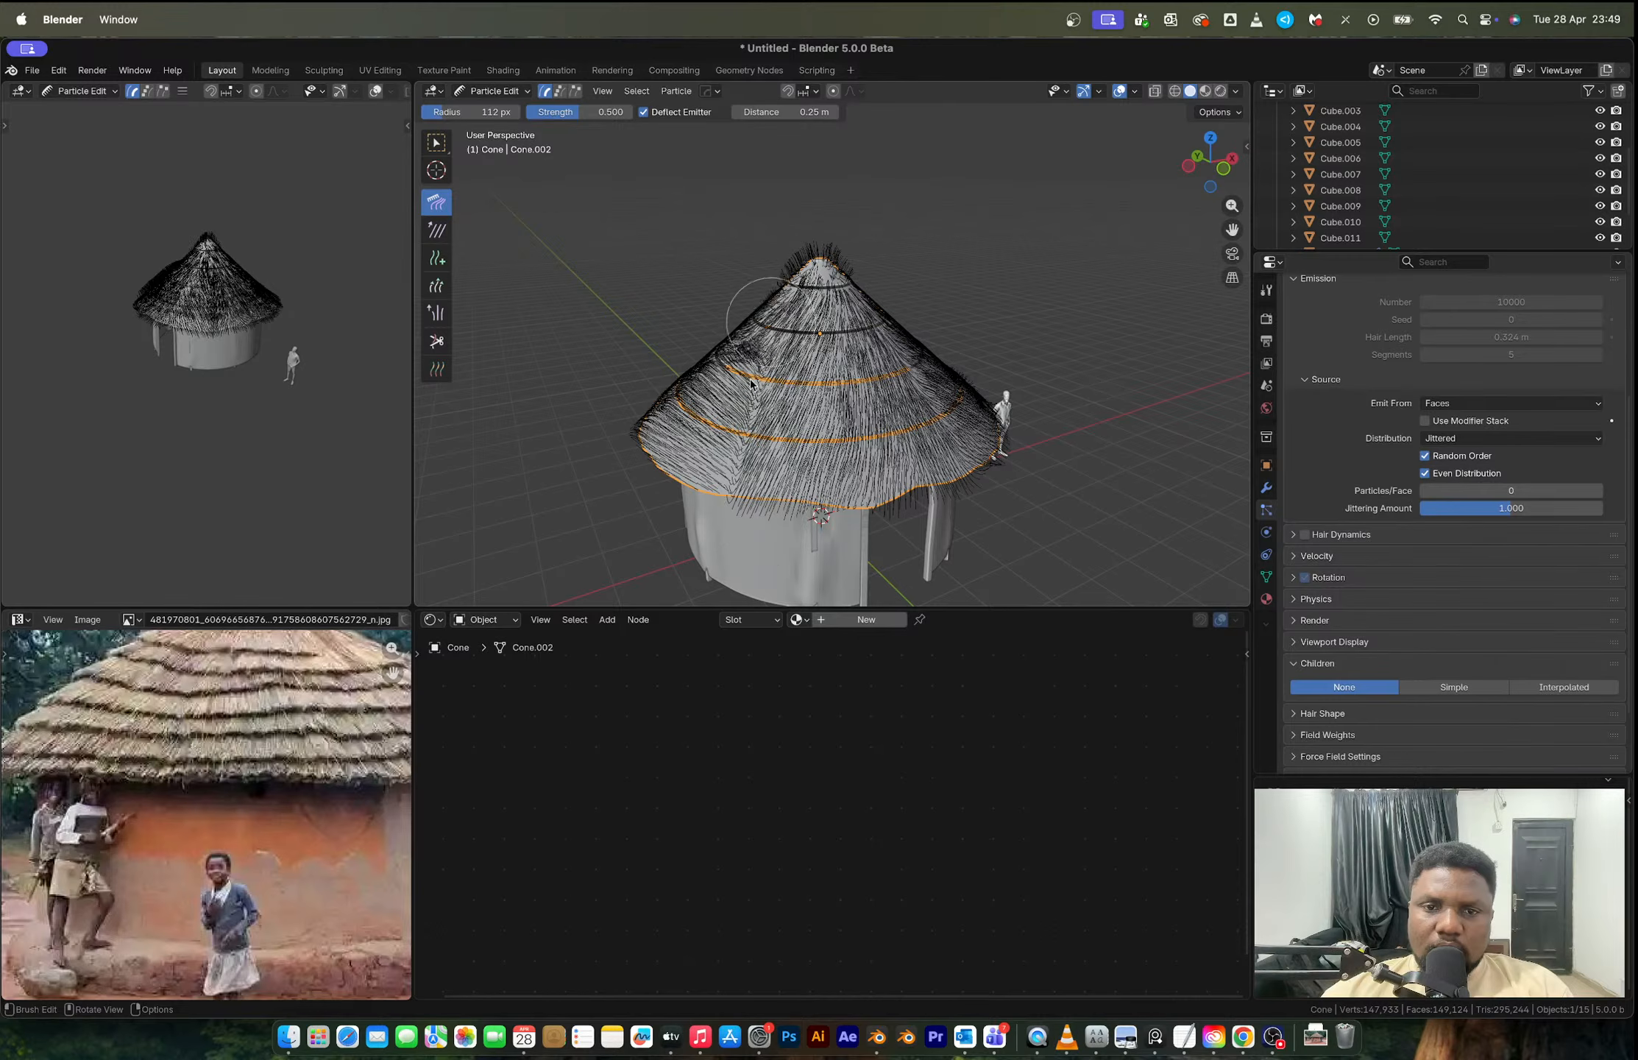
{"action": "mouse_move", "coordinate": [750, 289]}
{"action": "left_mouse_down"}
{"action": "mouse_move", "coordinate": [691, 545]}
{"action": "mouse_move", "coordinate": [664, 406]}
{"action": "mouse_move", "coordinate": [712, 414]}
{"action": "mouse_move", "coordinate": [594, 525]}
{"action": "left_mouse_up"}
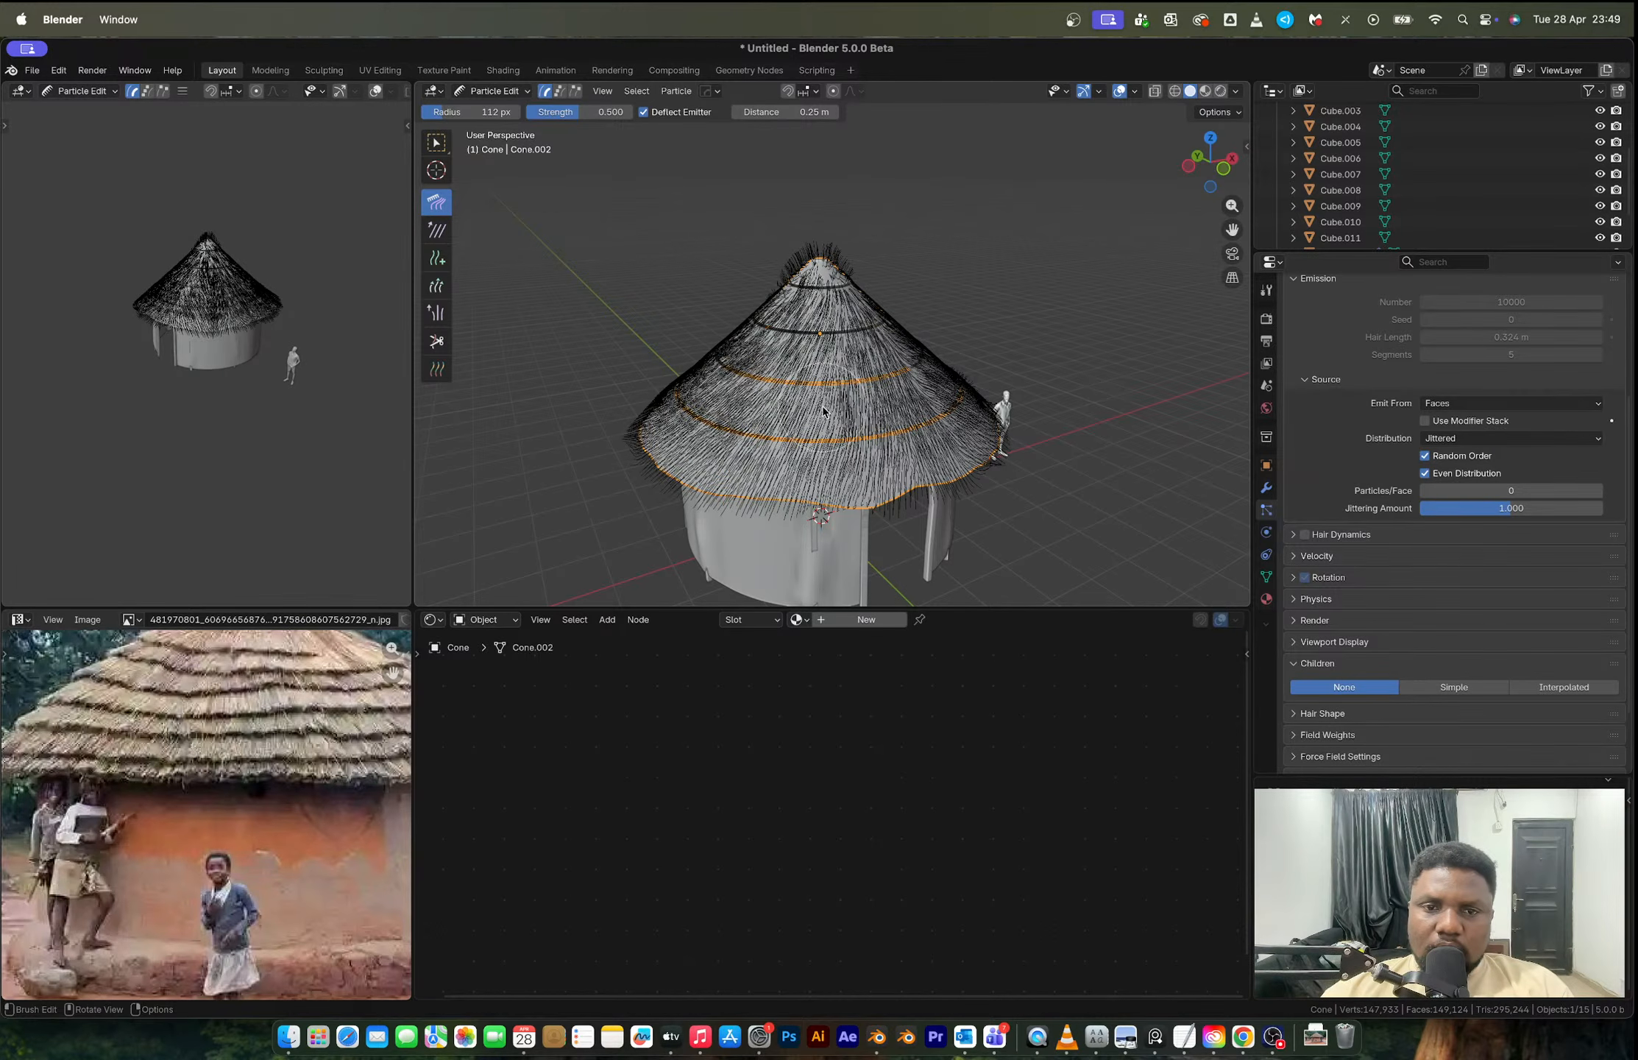
Step: Comb the upright hair around the roof's apex outward and down onto the upper slopes
{"action": "mouse_move", "coordinate": [821, 406]}
{"action": "middle_mouse_down"}
{"action": "mouse_move", "coordinate": [760, 354]}
{"action": "mouse_move", "coordinate": [708, 360]}
{"action": "mouse_move", "coordinate": [655, 401]}
{"action": "mouse_move", "coordinate": [773, 458]}
{"action": "middle_mouse_up"}
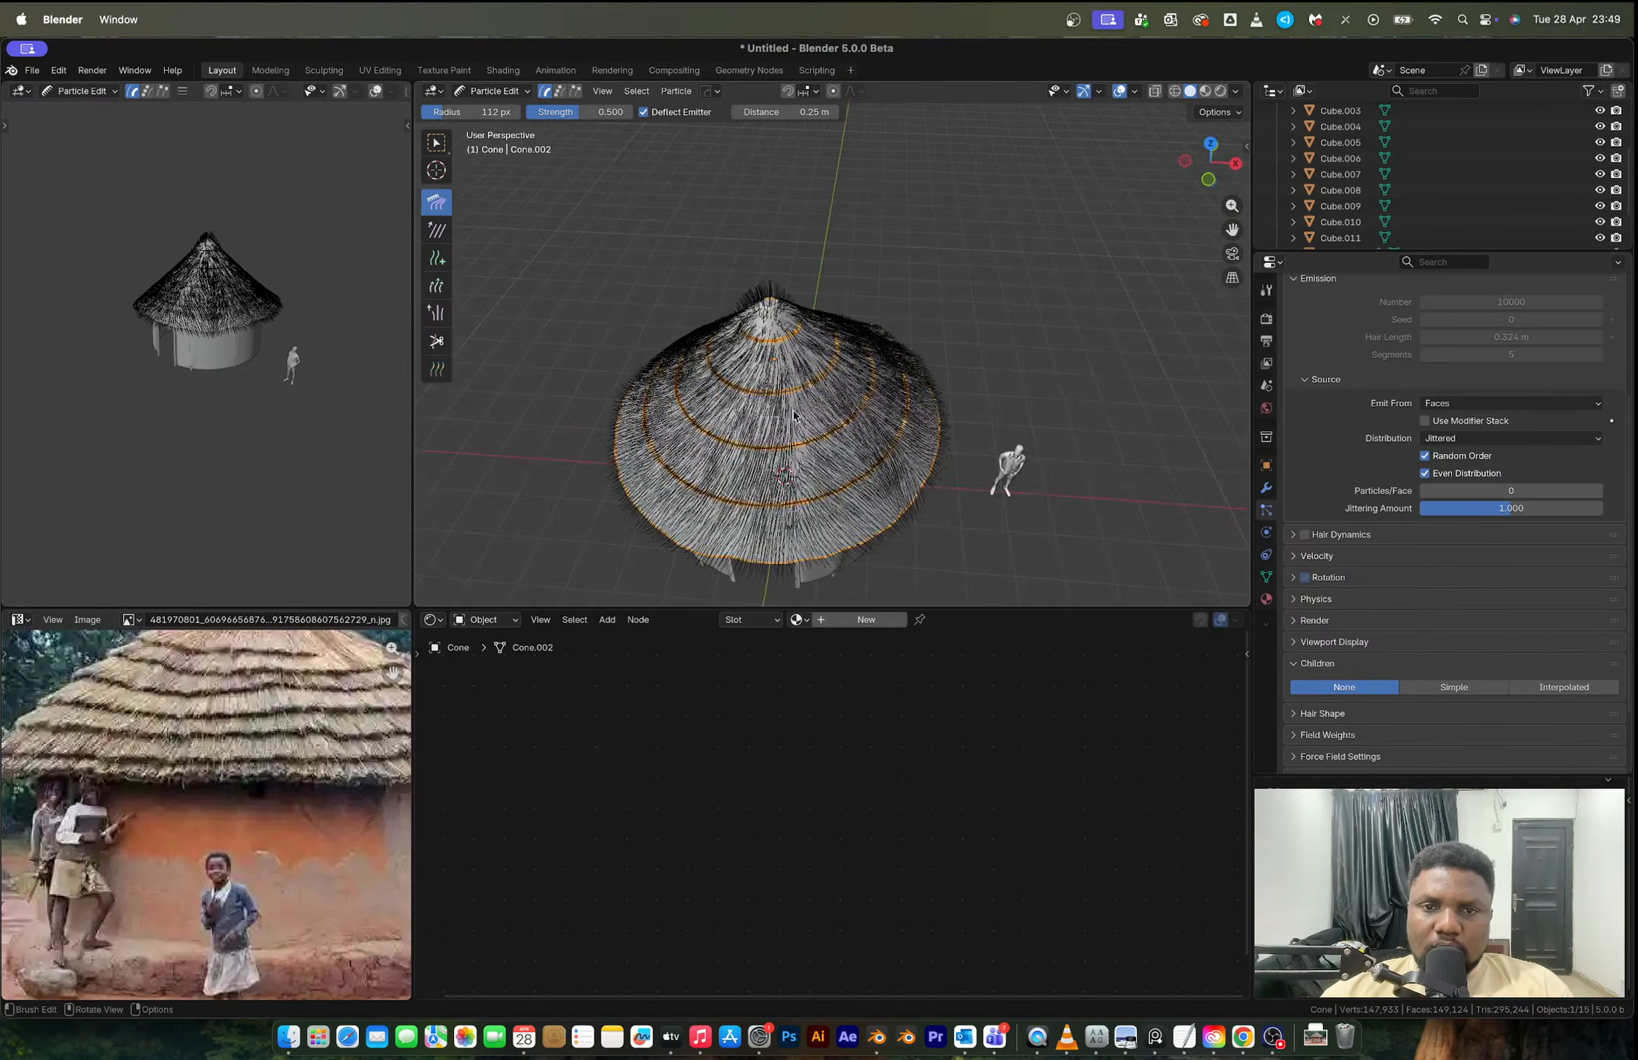
{"action": "scroll", "coordinate": [782, 322], "scroll_direction": "up", "scroll_amount": 4}
{"action": "middle_click_drag", "start_coordinate": [725, 289], "coordinate": [759, 304], "text": "shift"}
{"action": "mouse_move", "coordinate": [739, 266]}
{"action": "left_mouse_down"}
{"action": "mouse_move", "coordinate": [777, 470]}
{"action": "mouse_move", "coordinate": [604, 343]}
{"action": "left_mouse_up"}
{"action": "middle_click_drag", "start_coordinate": [604, 343], "coordinate": [909, 259]}
{"action": "left_click_drag", "start_coordinate": [943, 172], "coordinate": [860, 250]}
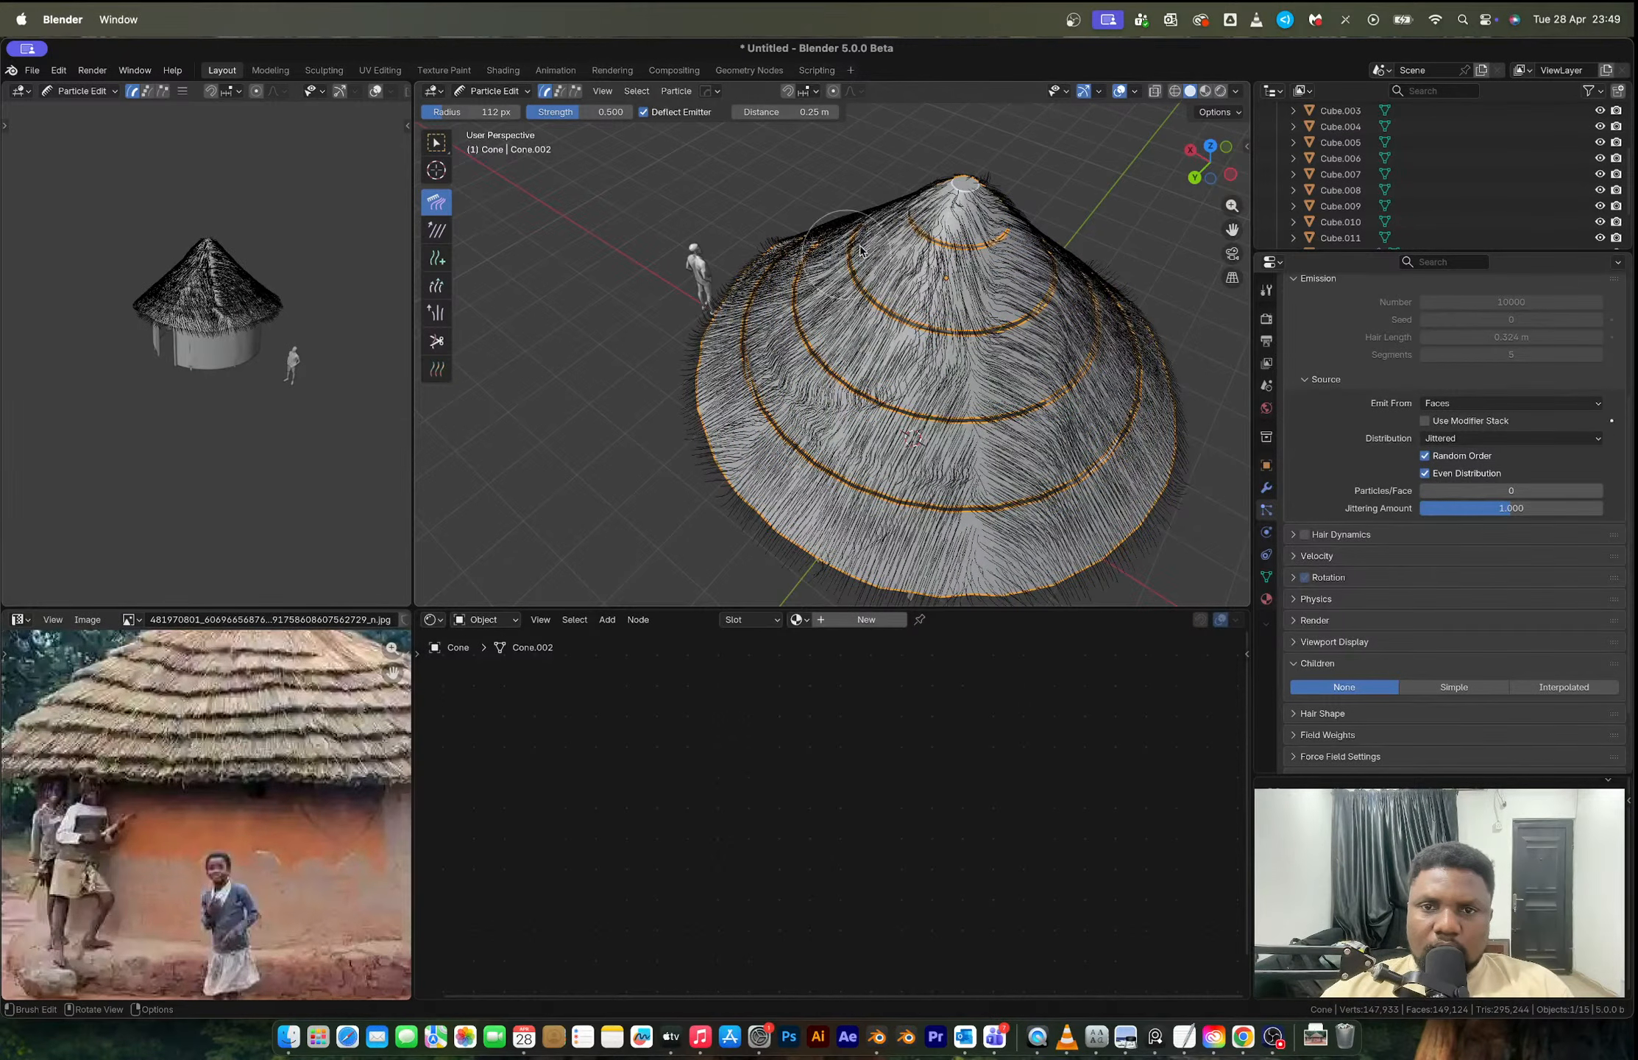
Step: Set the roof hair's children to Simple and return the roof to Object Mode
{"action": "middle_click_drag", "start_coordinate": [964, 199], "coordinate": [927, 398]}
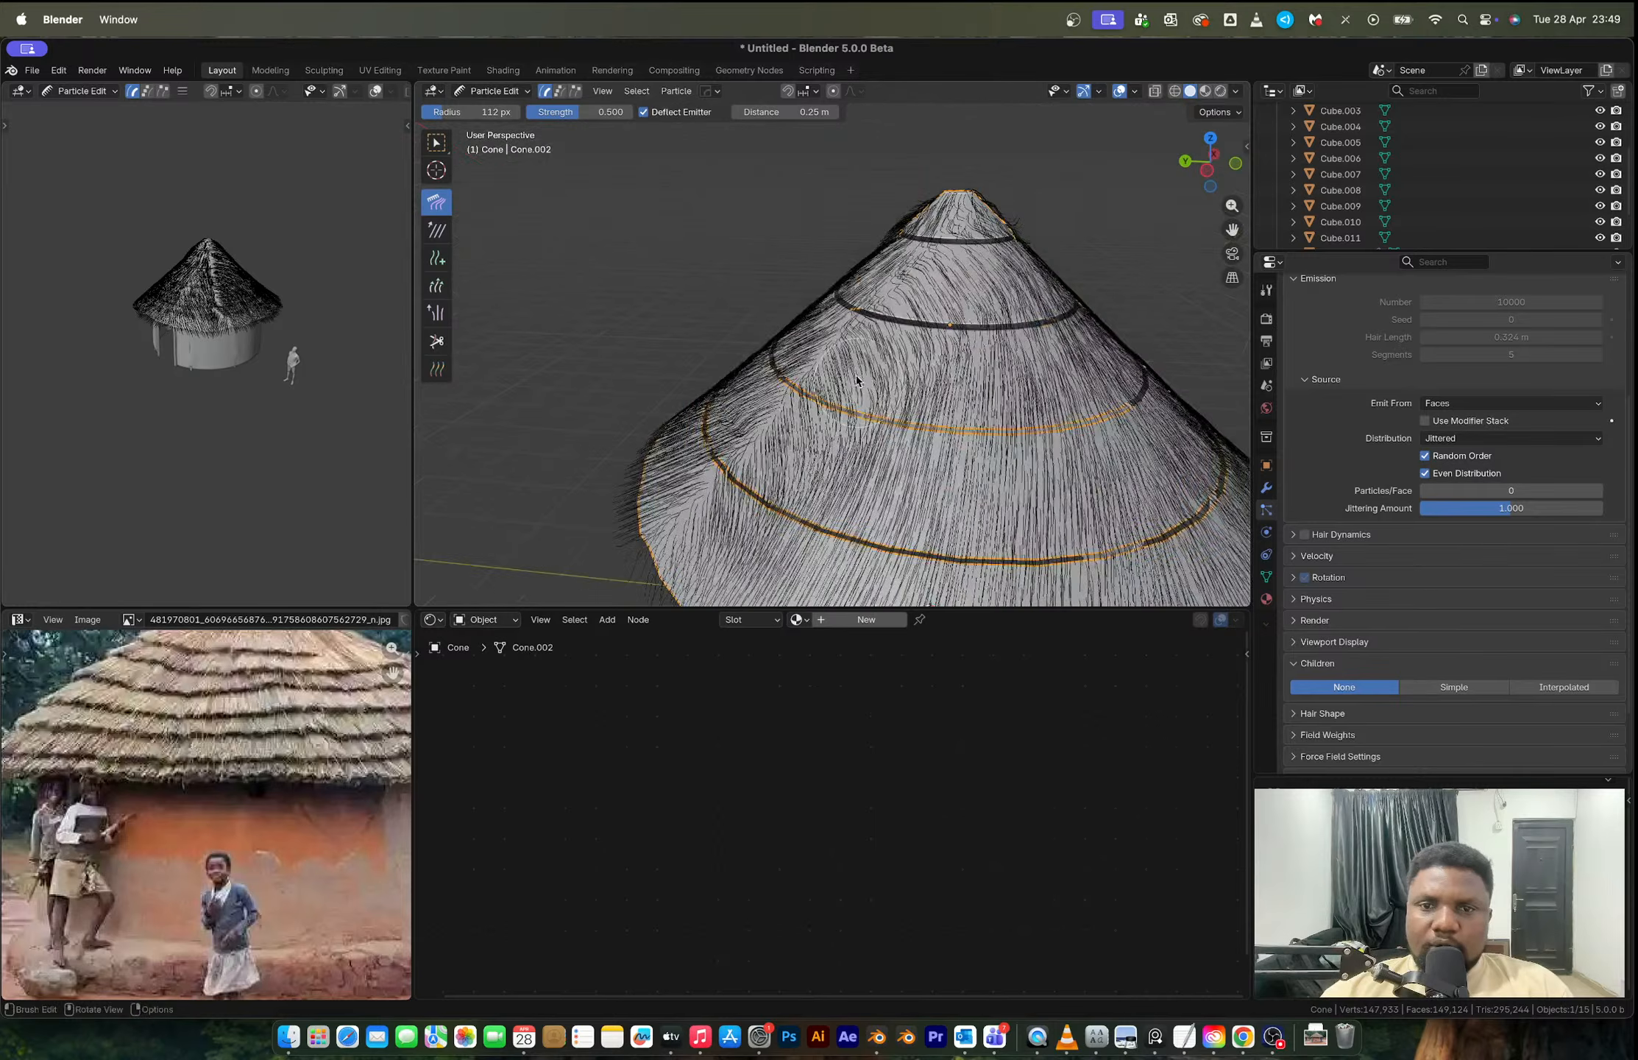
{"action": "key", "text": "Tab"}
{"action": "scroll", "coordinate": [920, 515], "scroll_direction": "down", "scroll_amount": 3}
{"action": "key", "text": "Tab"}
{"action": "middle_click_drag", "start_coordinate": [916, 559], "coordinate": [949, 327]}
{"action": "left_click", "coordinate": [1444, 689]}
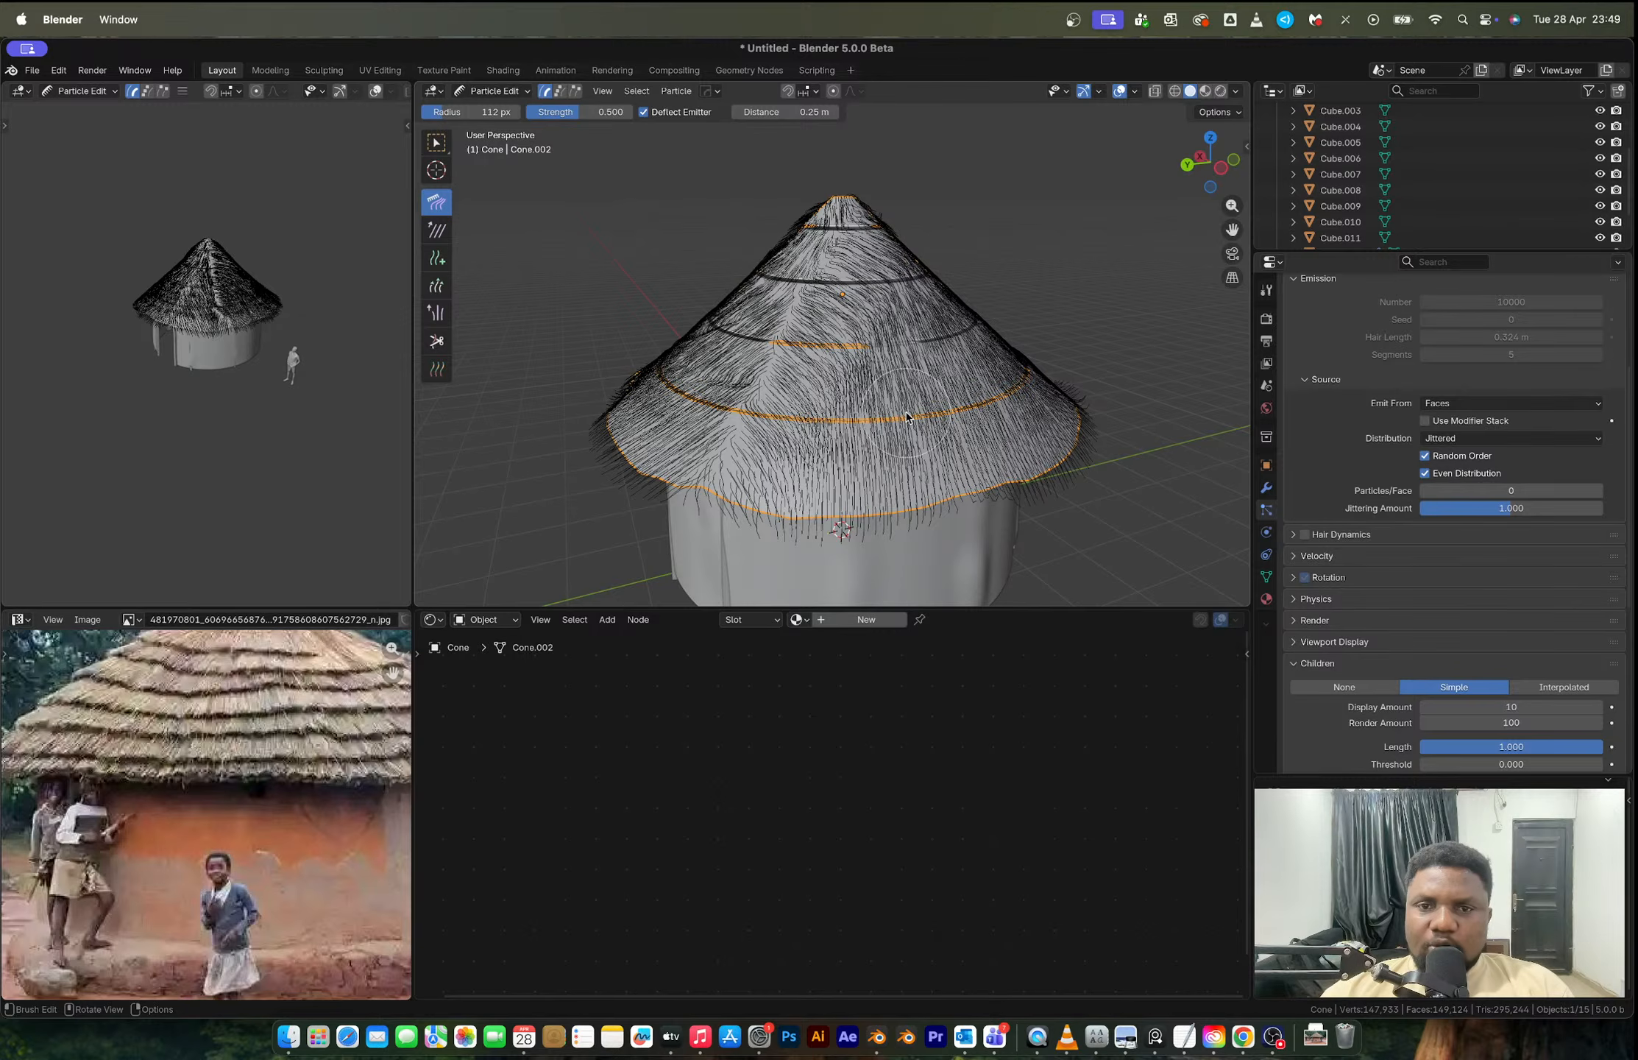
{"action": "left_click", "coordinate": [437, 142]}
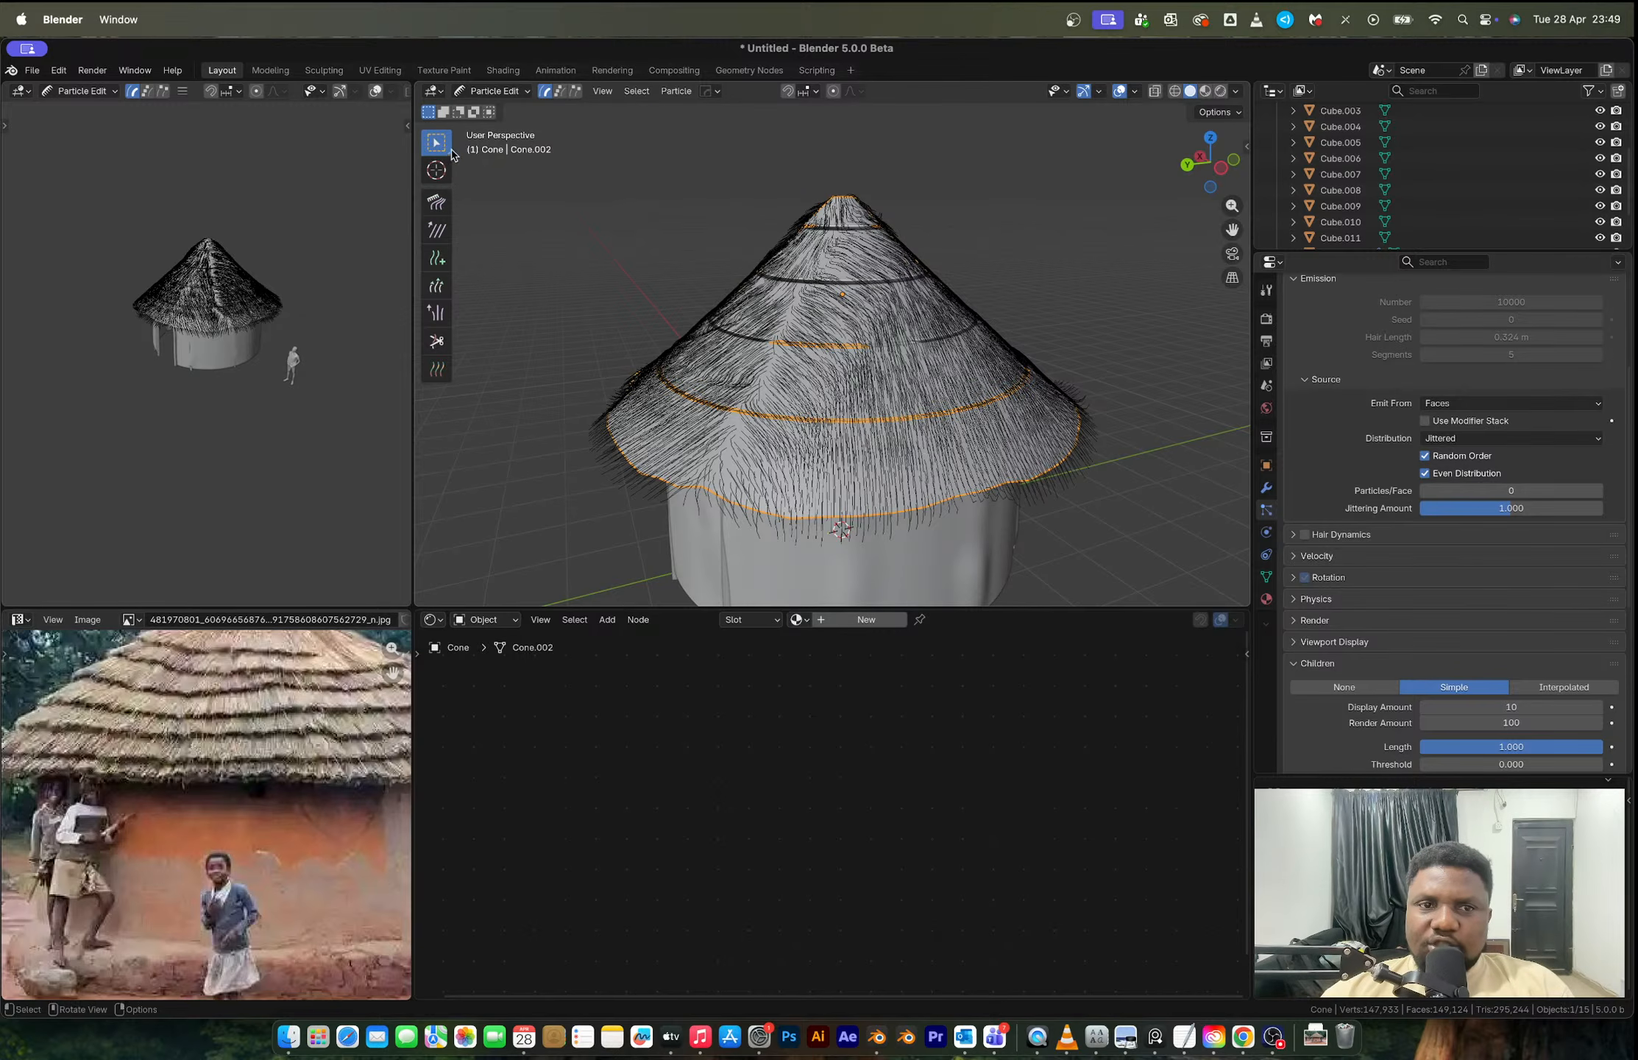
{"action": "left_click", "coordinate": [485, 91]}
{"action": "left_click", "coordinate": [495, 111]}
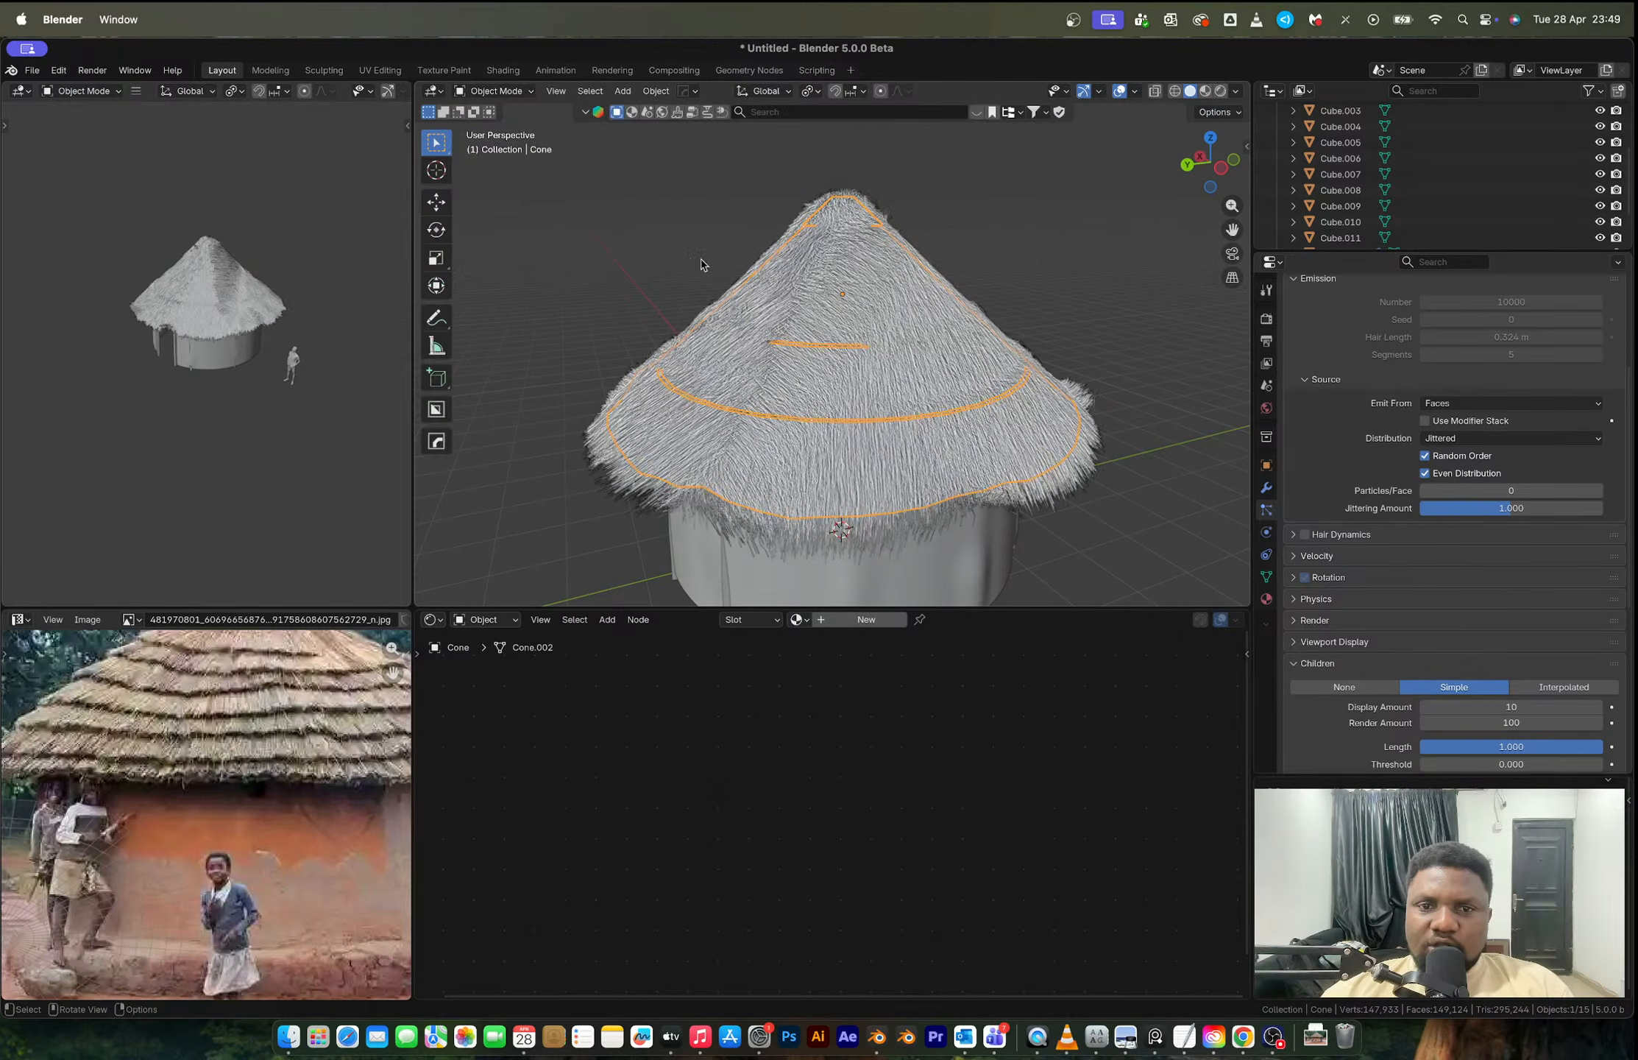
Step: Deselect everything to examine the dense thatch up close, and set the hair's children to None
{"action": "key", "text": "alt+a"}
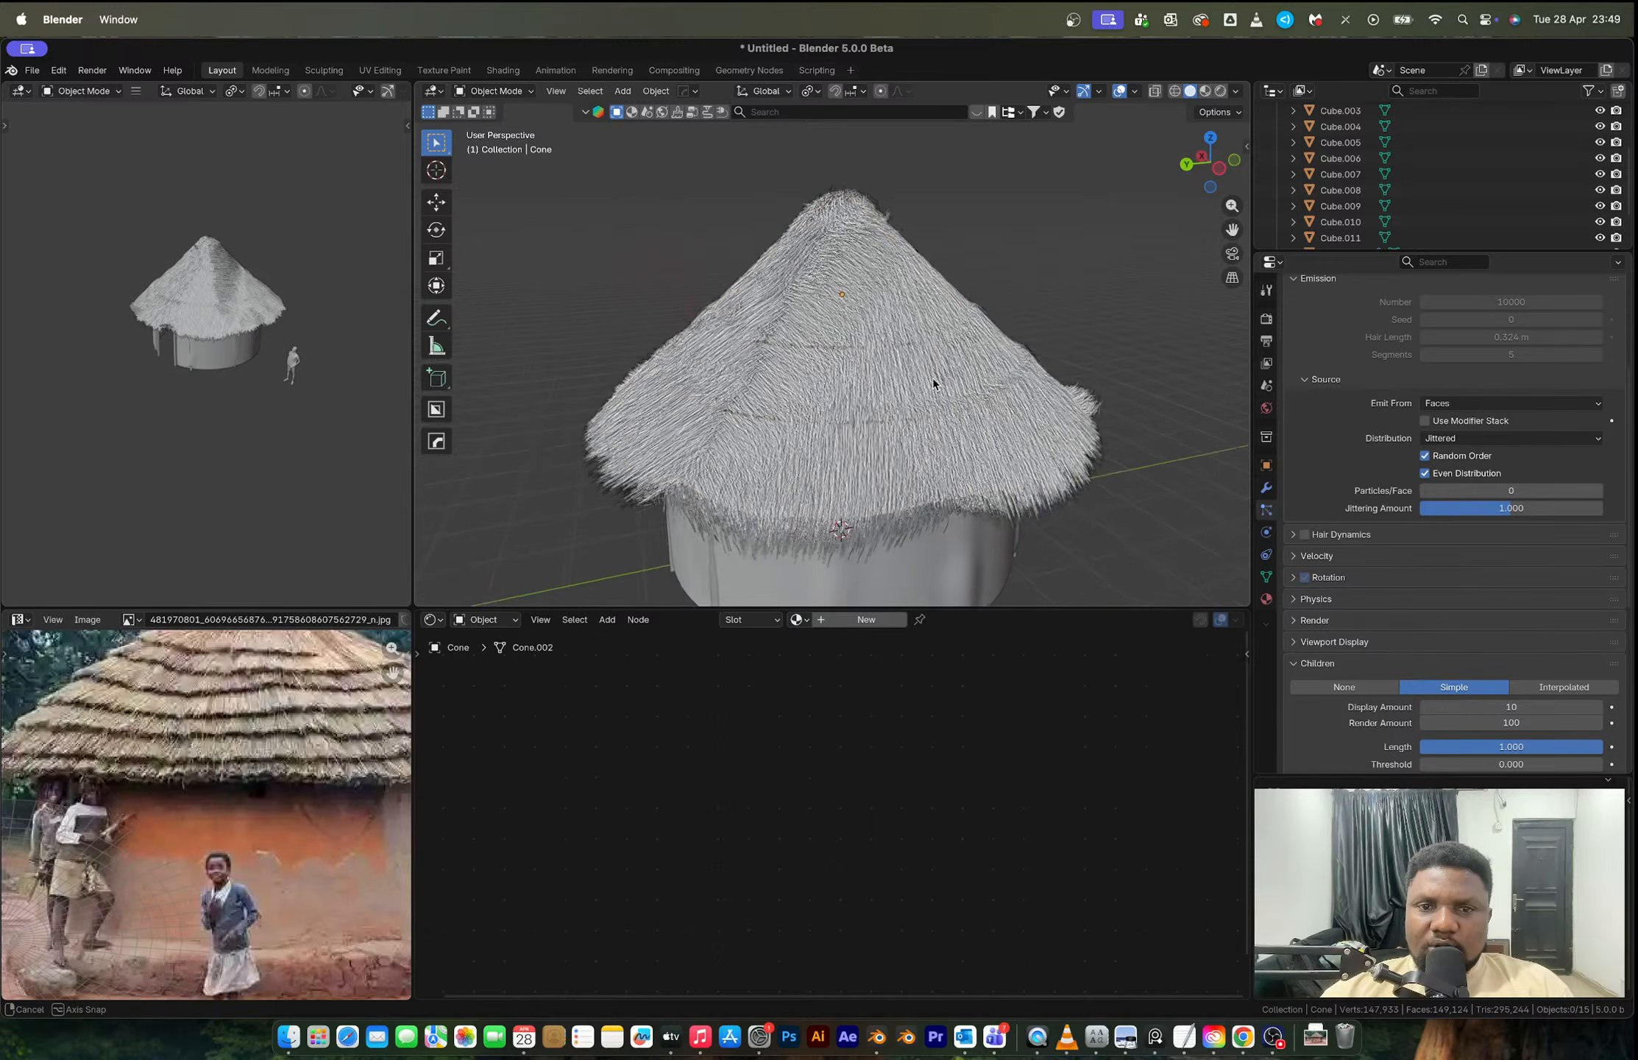
{"action": "mouse_move", "coordinate": [933, 378]}
{"action": "middle_mouse_down"}
{"action": "mouse_move", "coordinate": [799, 357]}
{"action": "mouse_move", "coordinate": [680, 395]}
{"action": "mouse_move", "coordinate": [909, 391]}
{"action": "middle_mouse_up"}
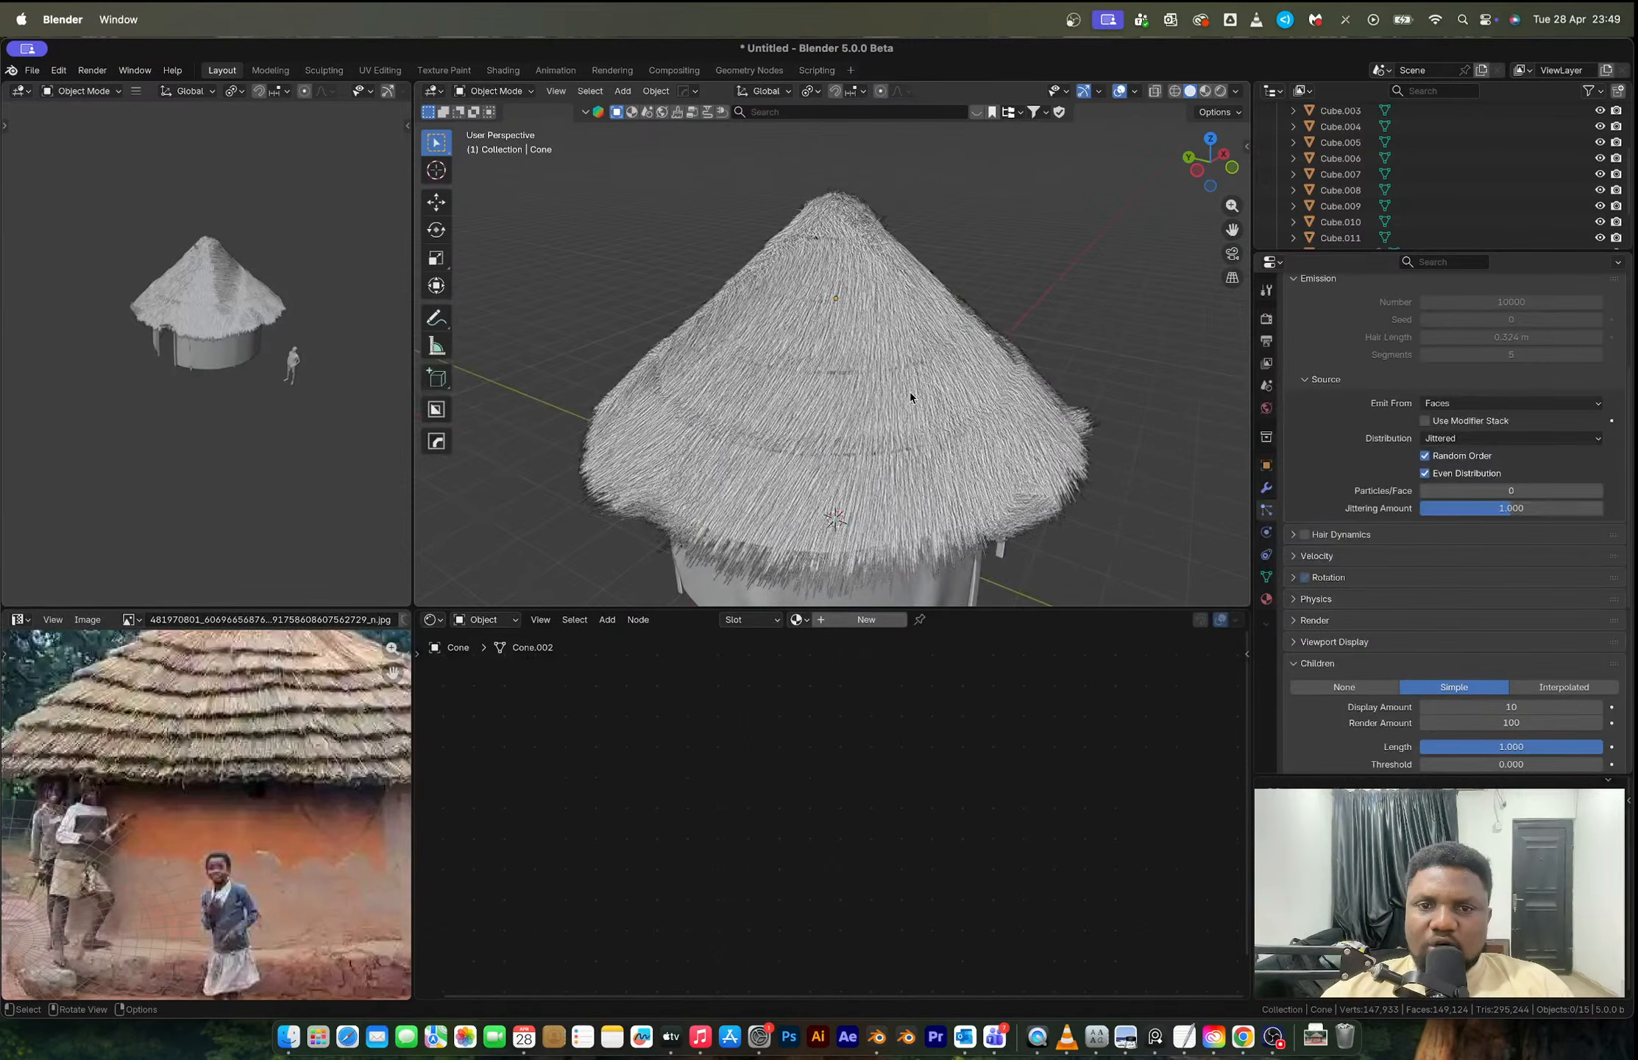
{"action": "scroll", "coordinate": [909, 394], "scroll_direction": "up", "scroll_amount": 4}
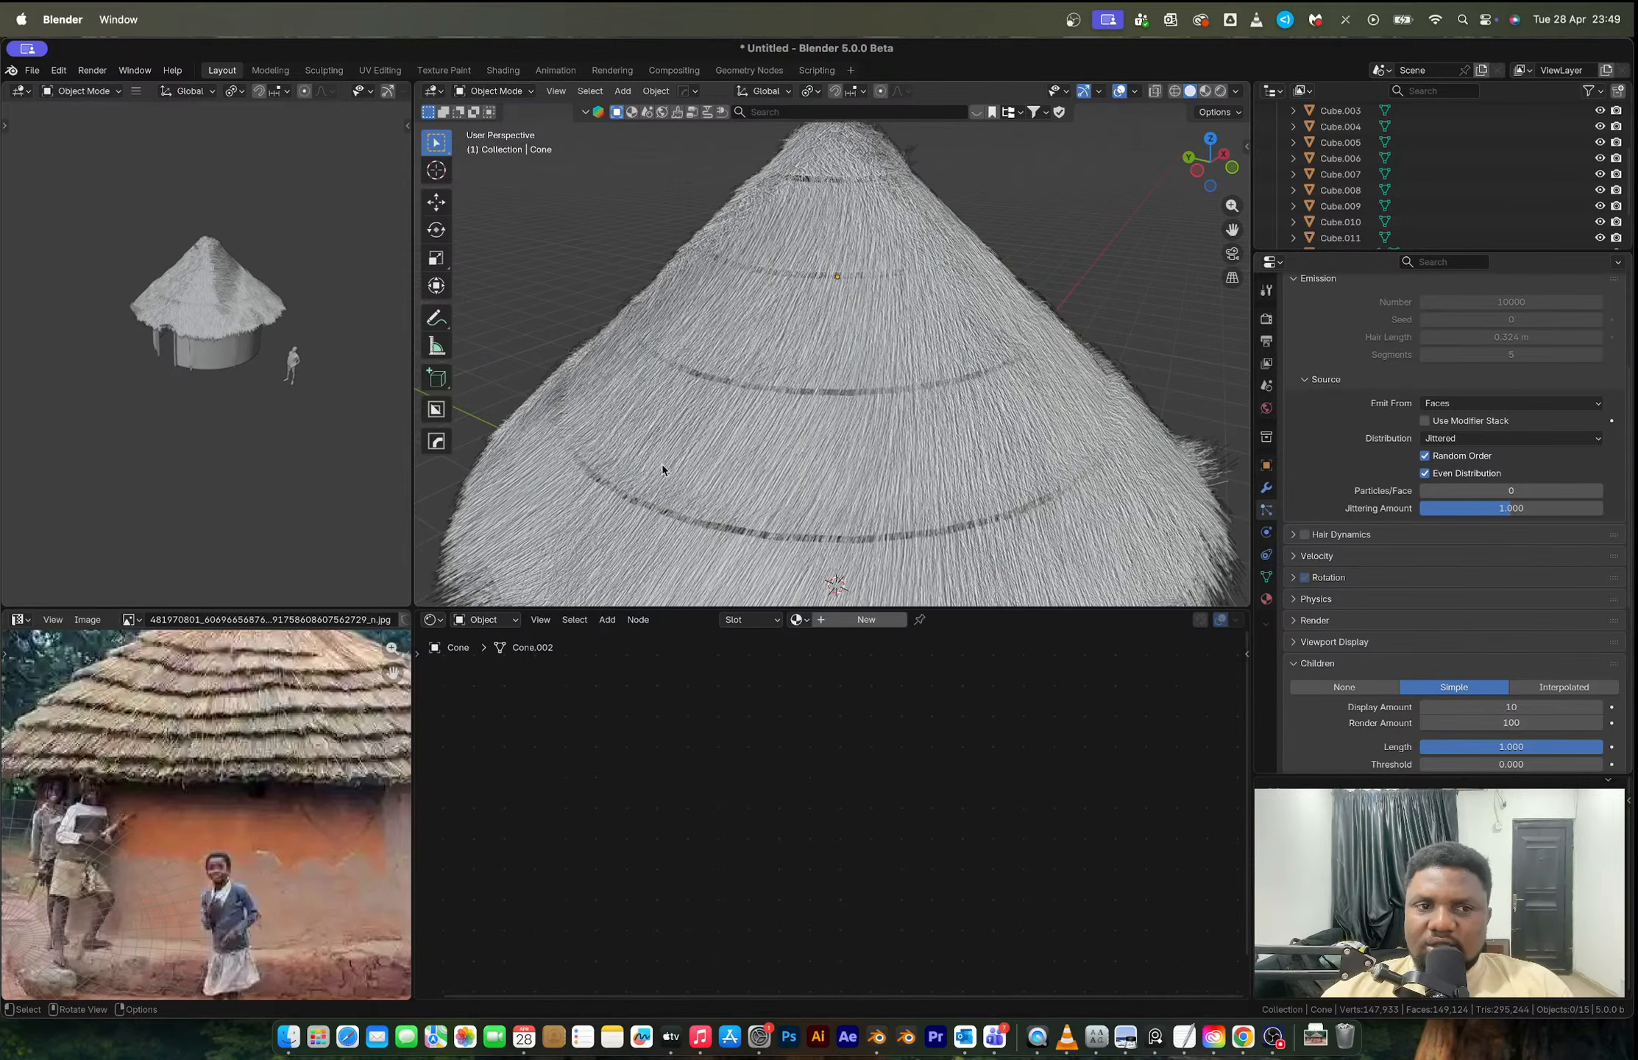
{"action": "scroll", "coordinate": [909, 480], "scroll_direction": "down", "scroll_amount": 3}
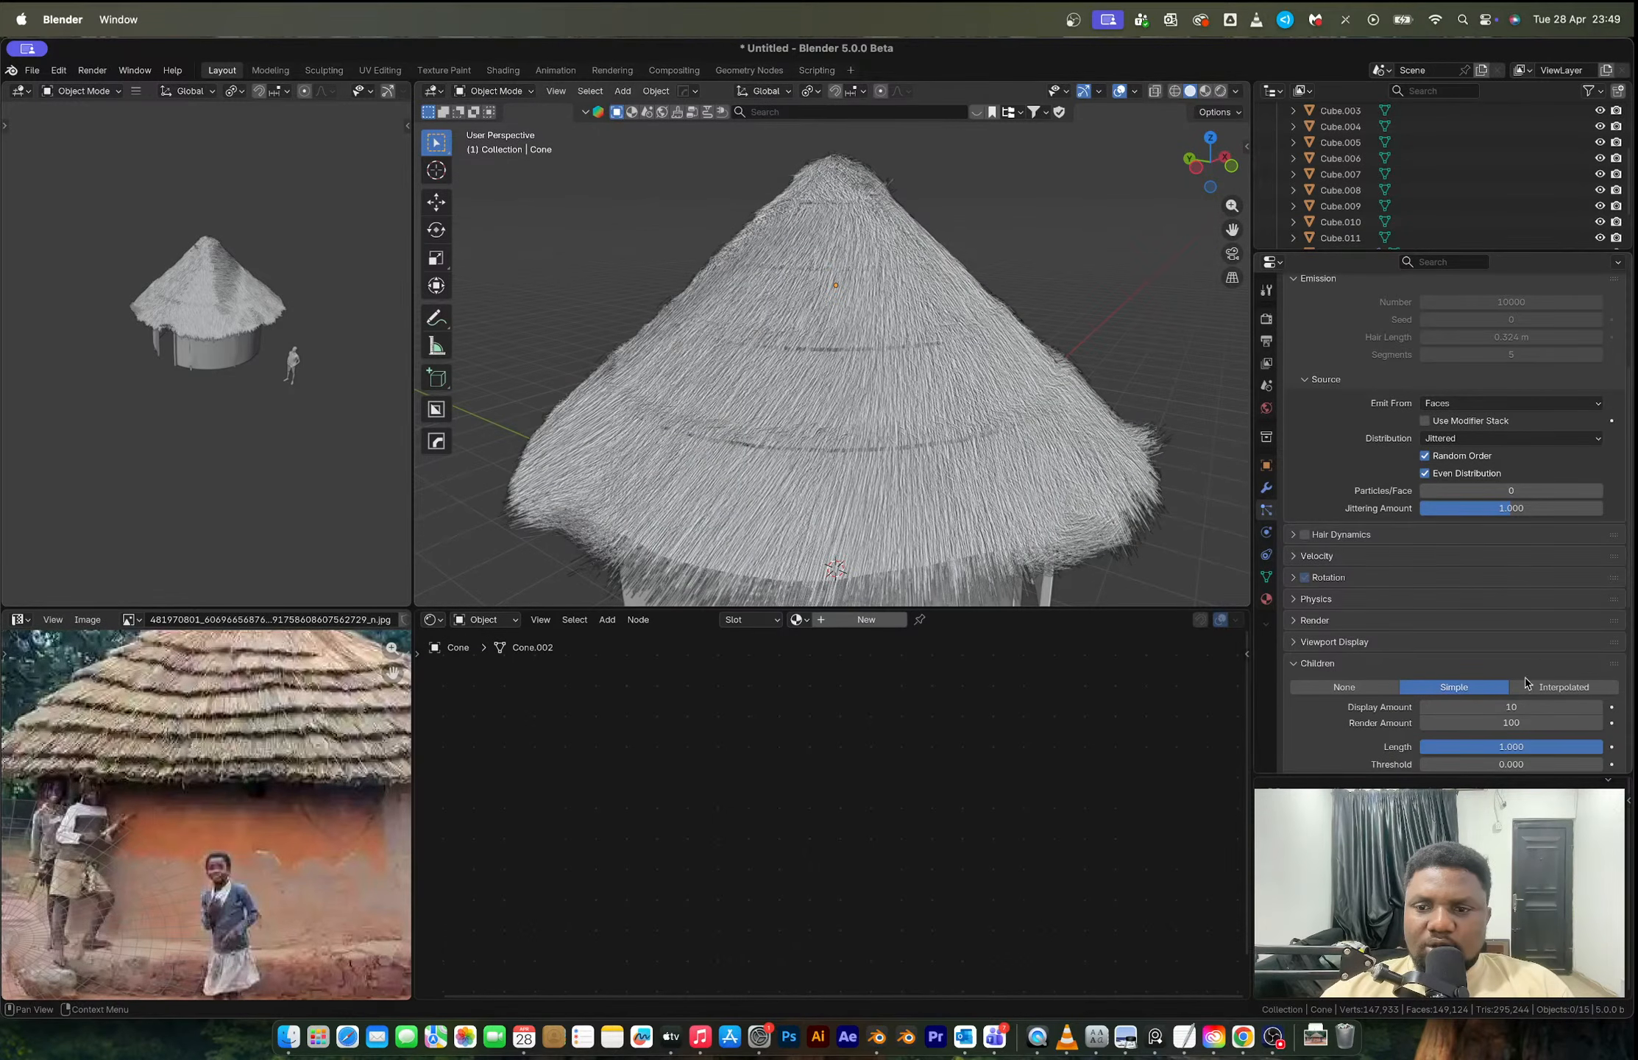
{"action": "left_click", "coordinate": [1391, 695]}
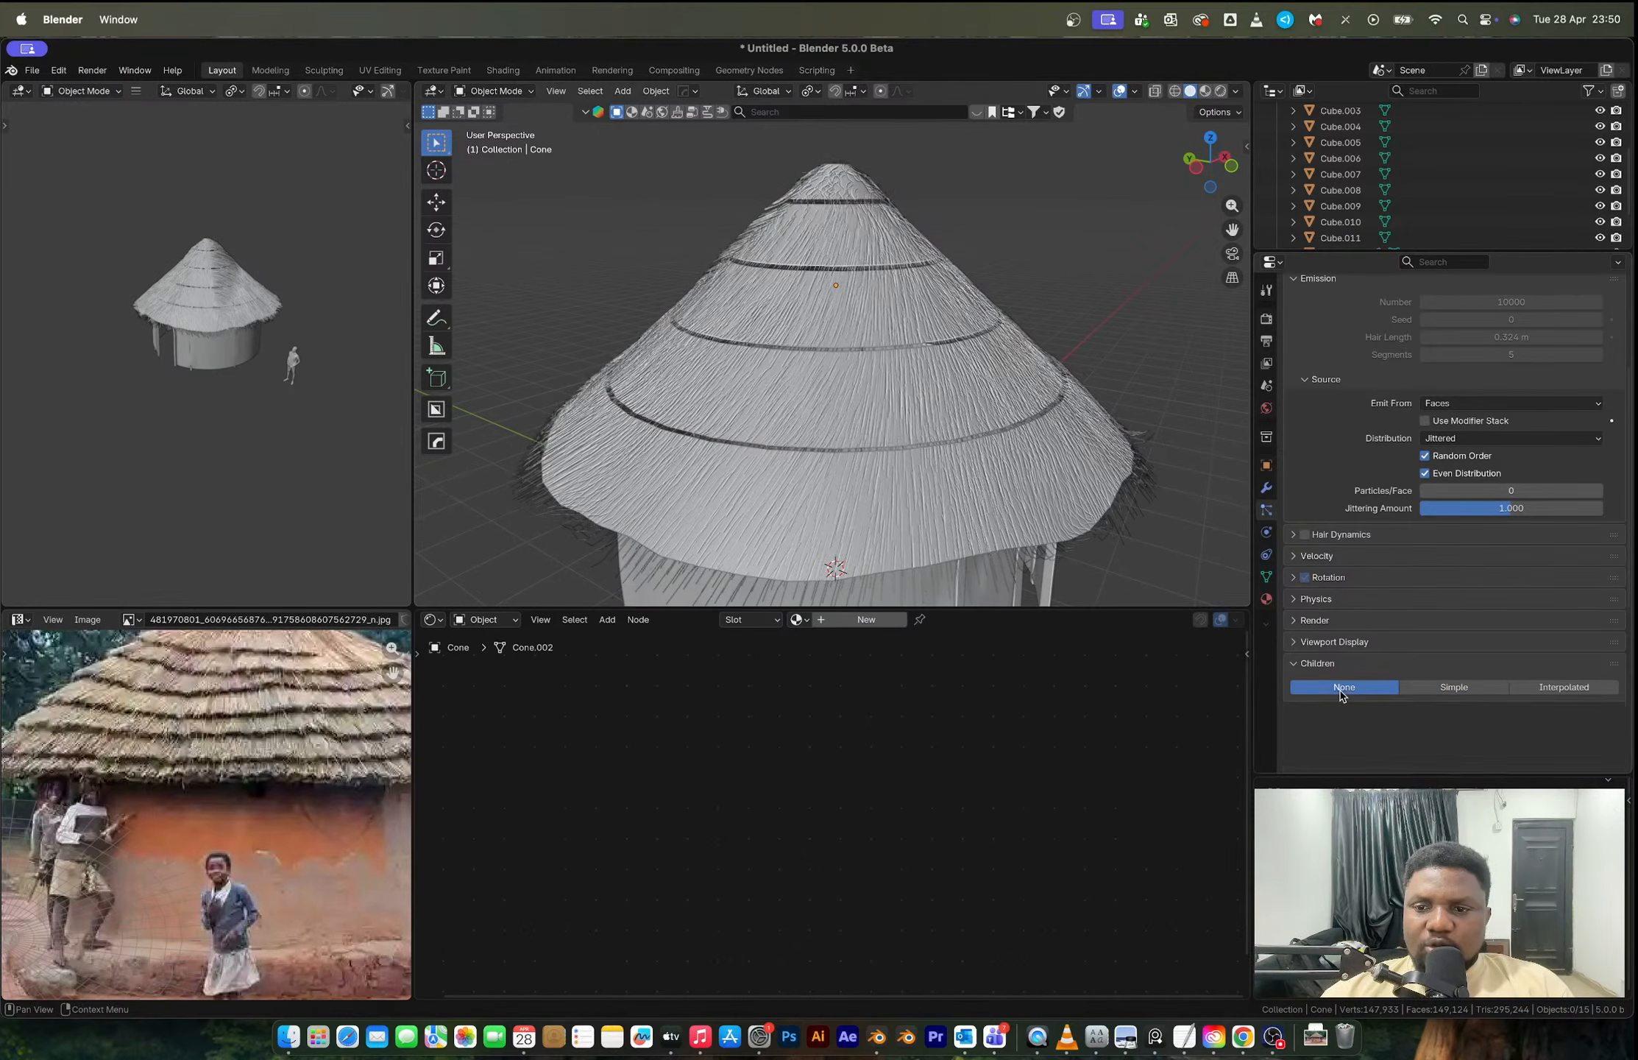
Step: Separate the whole roof mesh by loose parts in Edit Mode, and select its lowest tier in Object Mode
{"action": "left_click", "coordinate": [970, 488]}
{"action": "key", "text": "Tab"}
{"action": "key", "text": "a"}
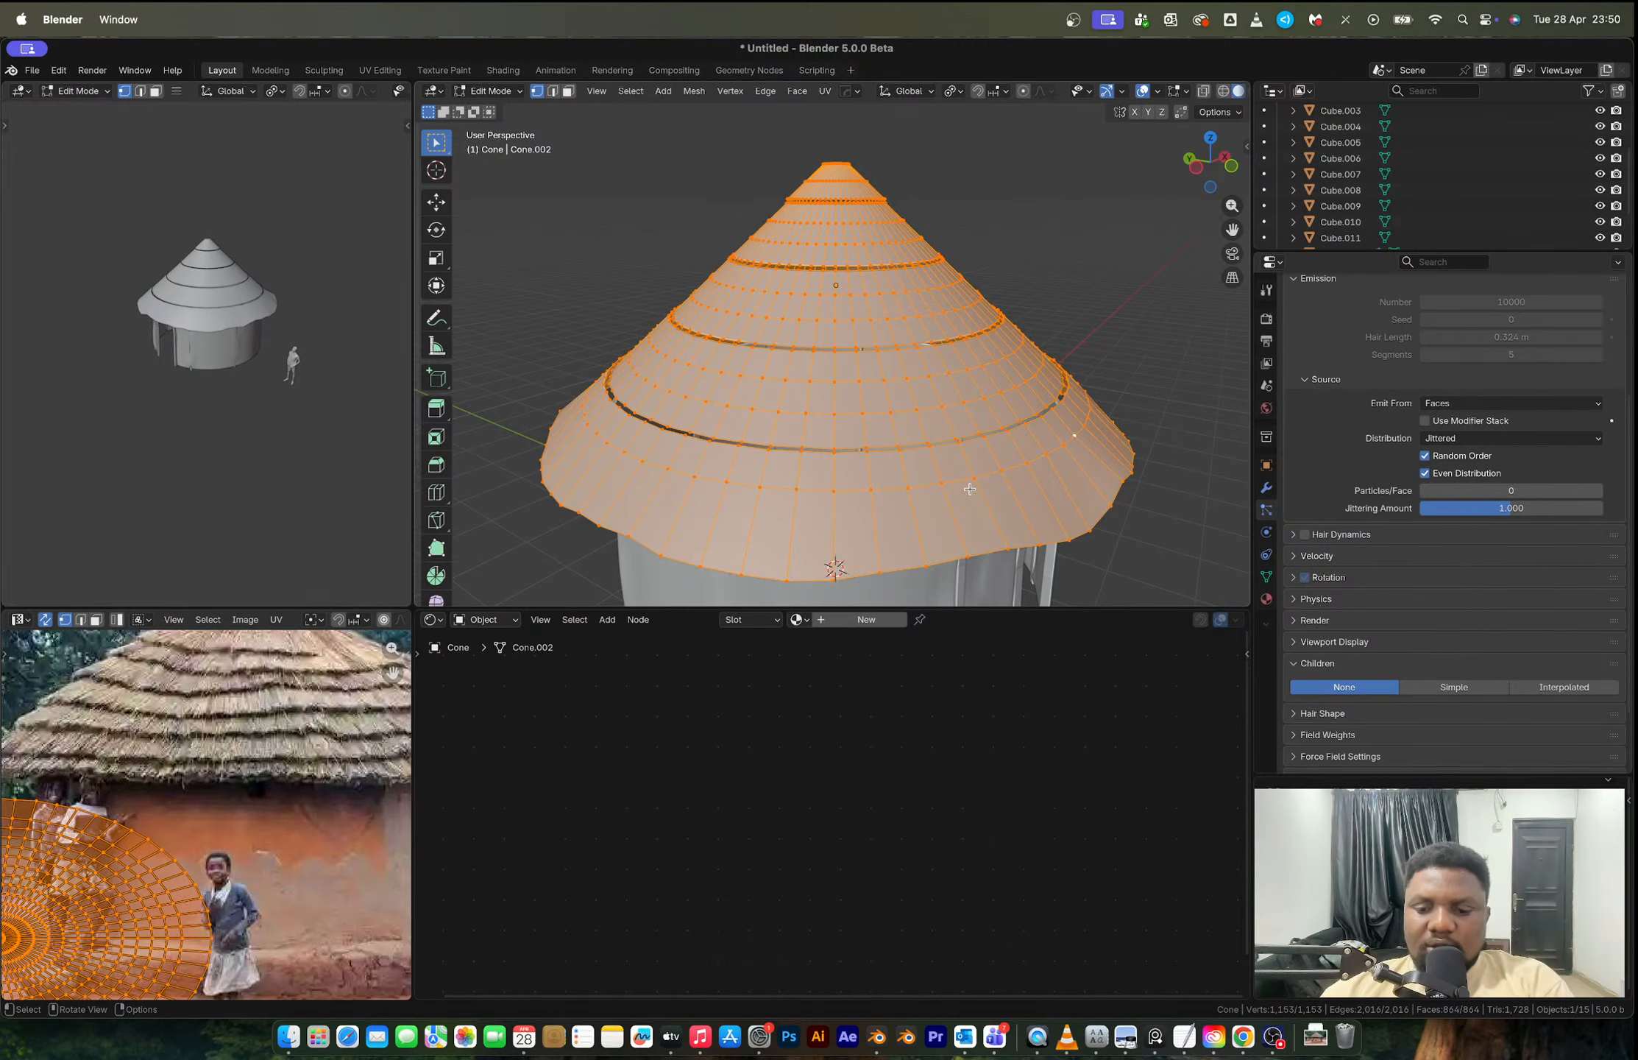
{"action": "key", "text": "p"}
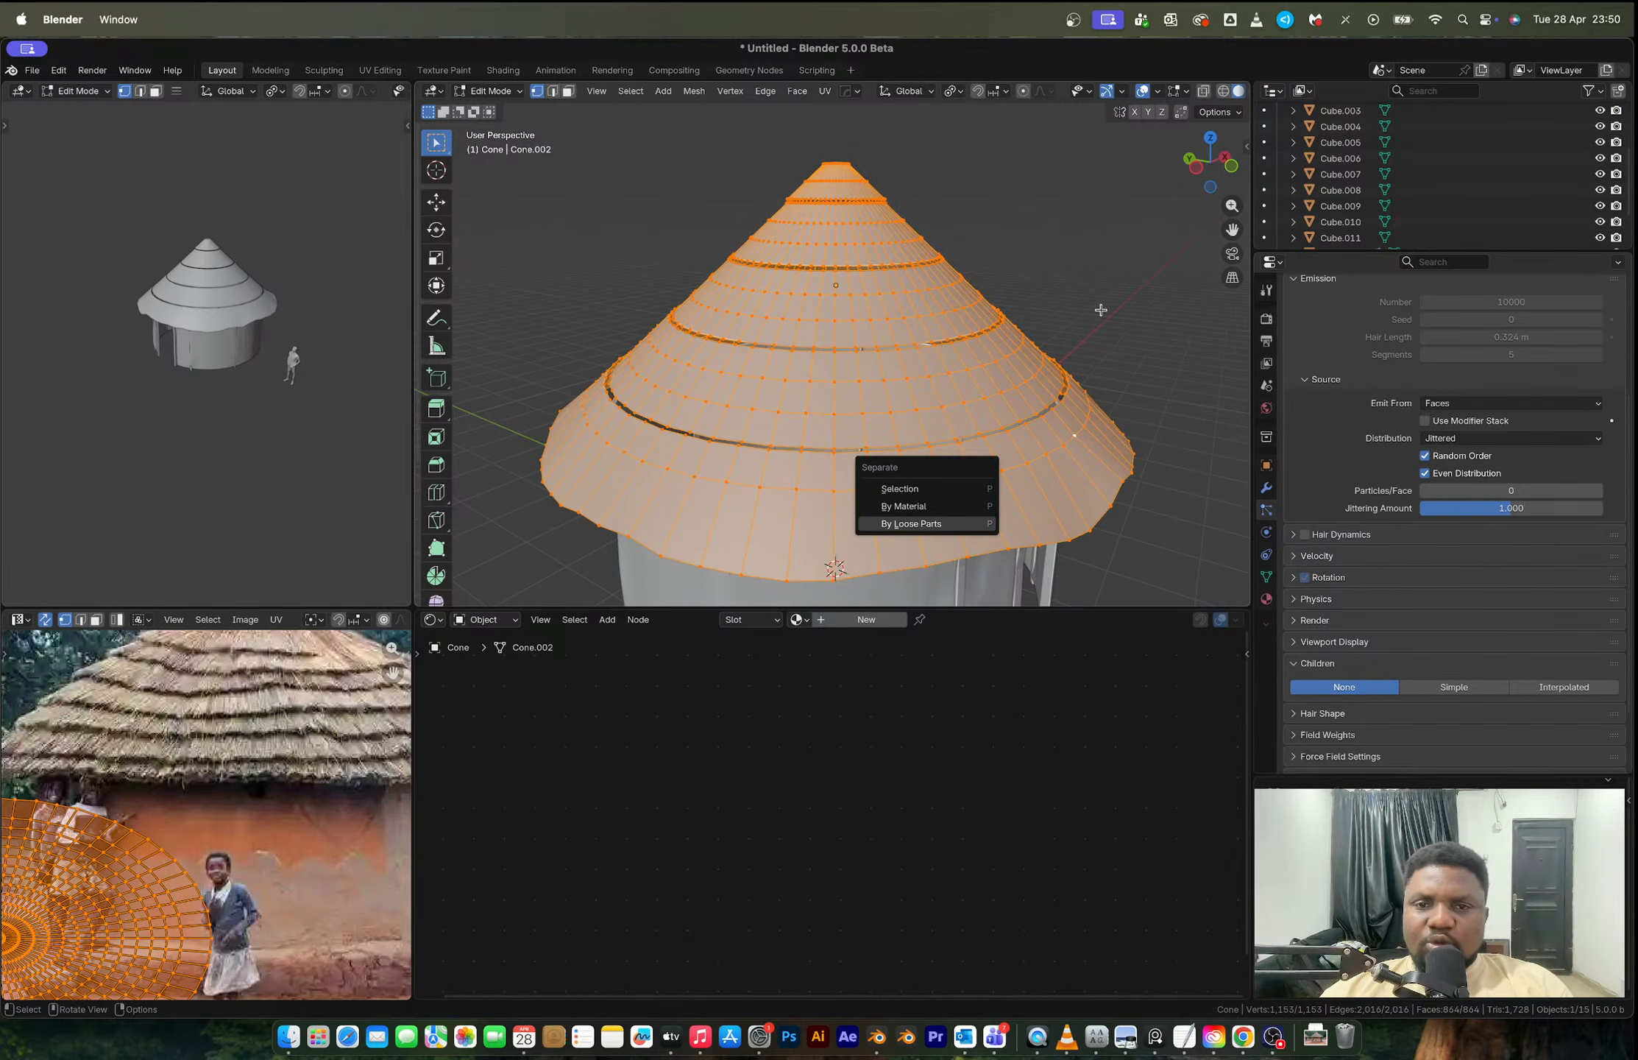
{"action": "key", "text": "Return"}
{"action": "key", "text": "Tab"}
{"action": "left_click", "coordinate": [1088, 366]}
{"action": "left_click", "coordinate": [1008, 478]}
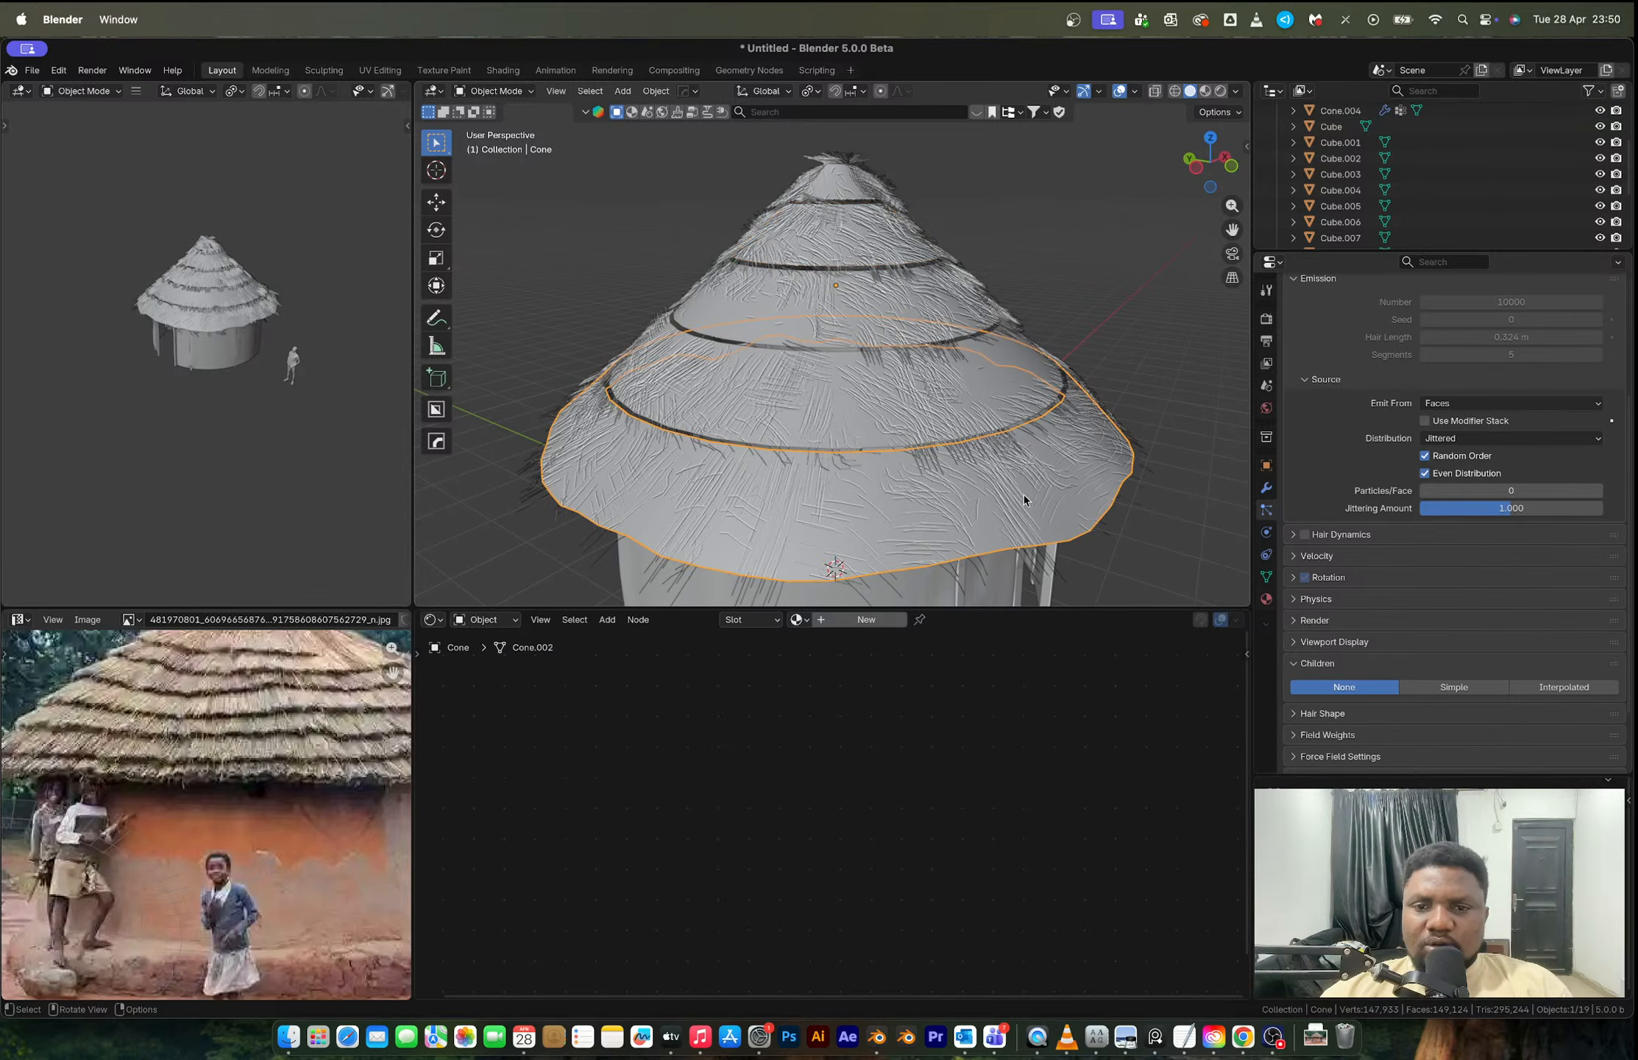
Step: Set the roof thatch hair's children to Simple and inspect its coverage up close
{"action": "left_click", "coordinate": [1435, 688]}
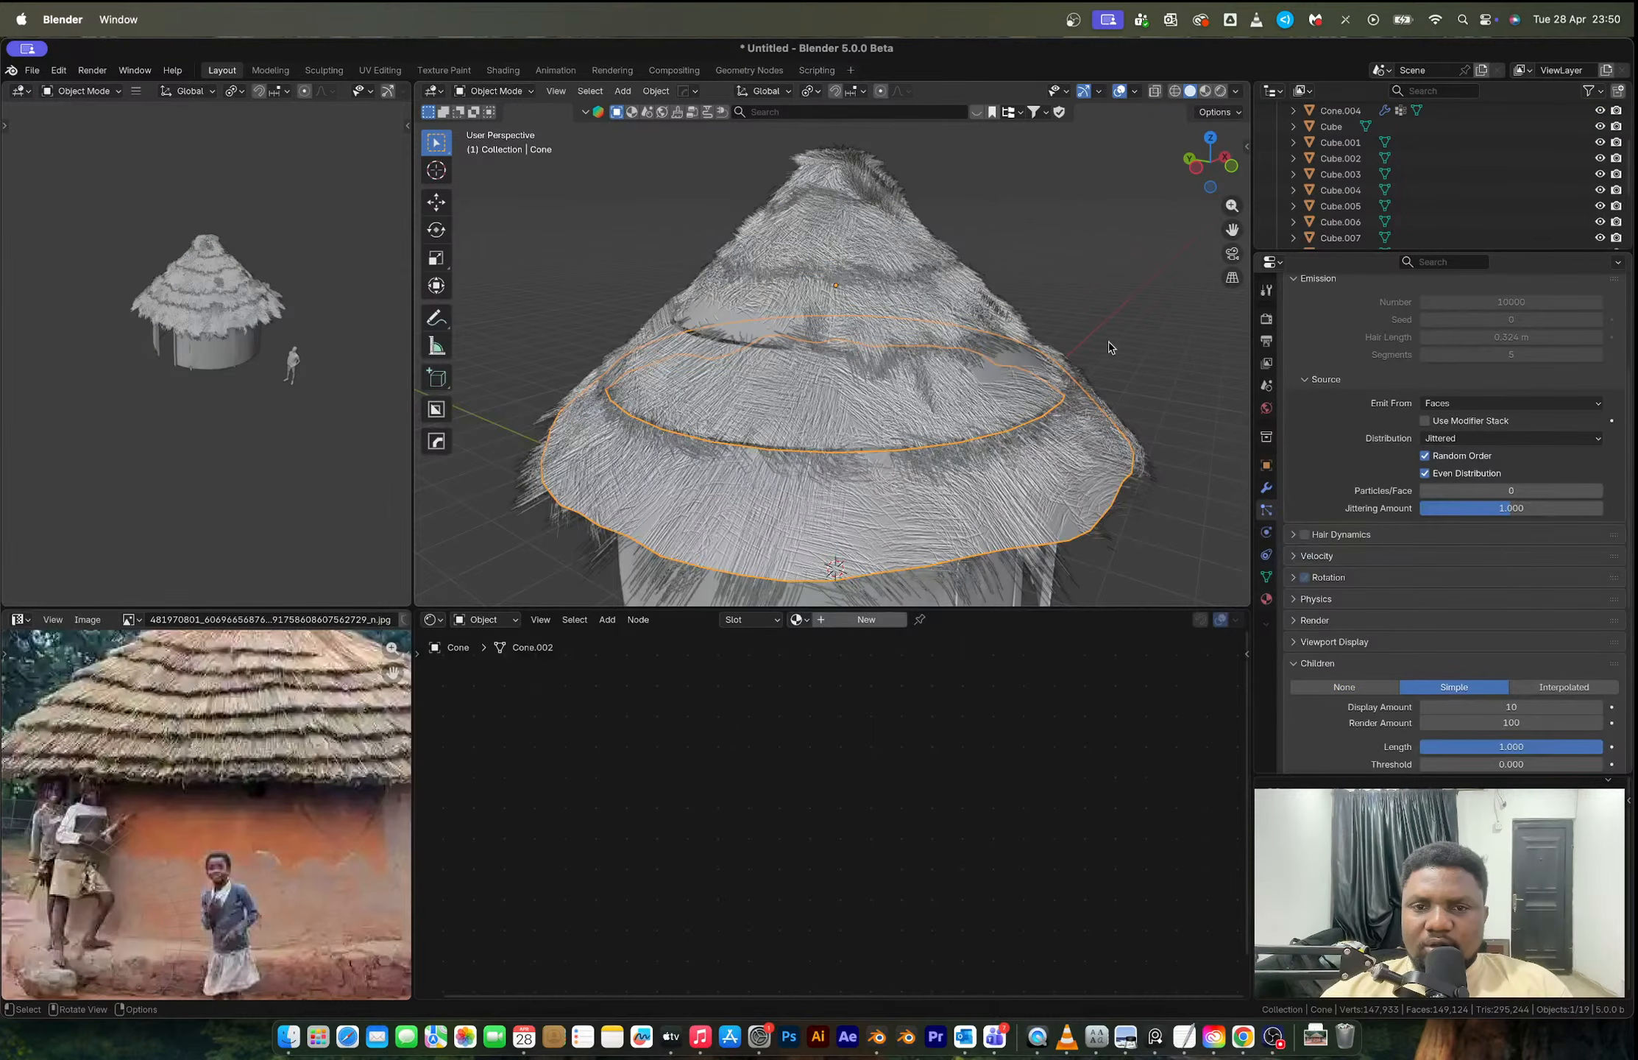
{"action": "middle_click_drag", "start_coordinate": [1109, 341], "coordinate": [1045, 269]}
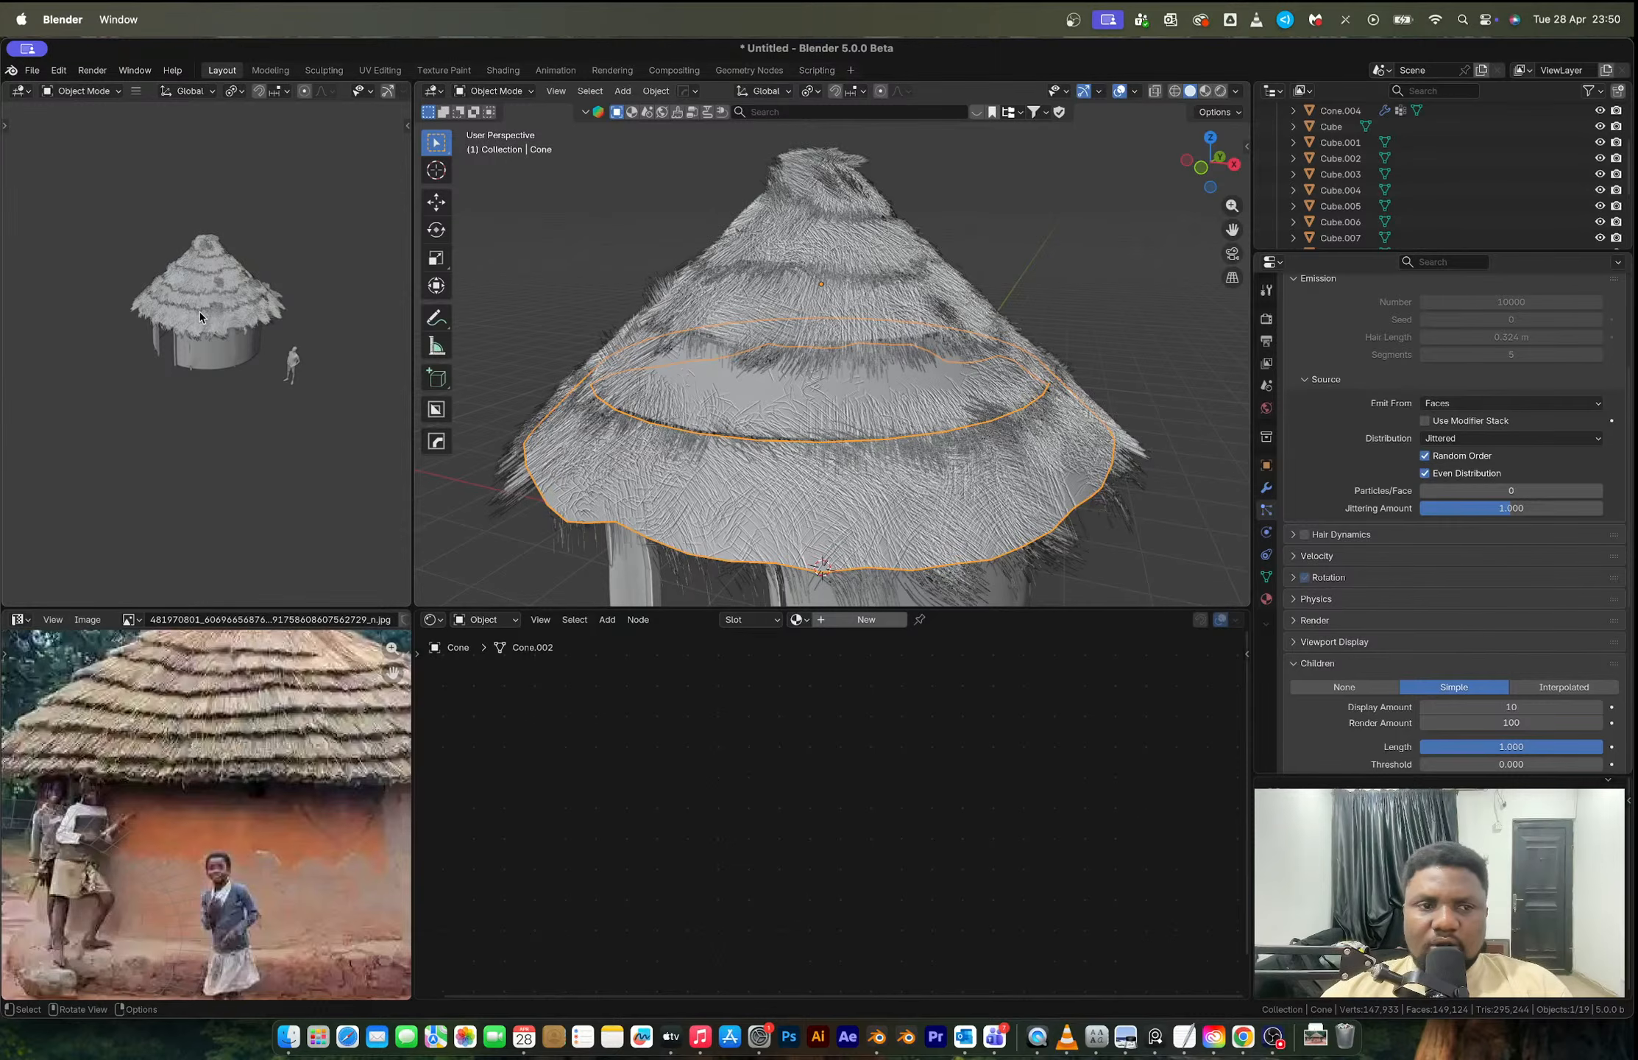
{"action": "scroll", "coordinate": [199, 309], "scroll_direction": "up", "scroll_amount": 8}
{"action": "mouse_move", "coordinate": [243, 360]}
{"action": "middle_mouse_down"}
{"action": "mouse_move", "coordinate": [237, 322]}
{"action": "mouse_move", "coordinate": [236, 375]}
{"action": "middle_mouse_up"}
{"action": "scroll", "coordinate": [235, 371], "scroll_direction": "up", "scroll_amount": 5}
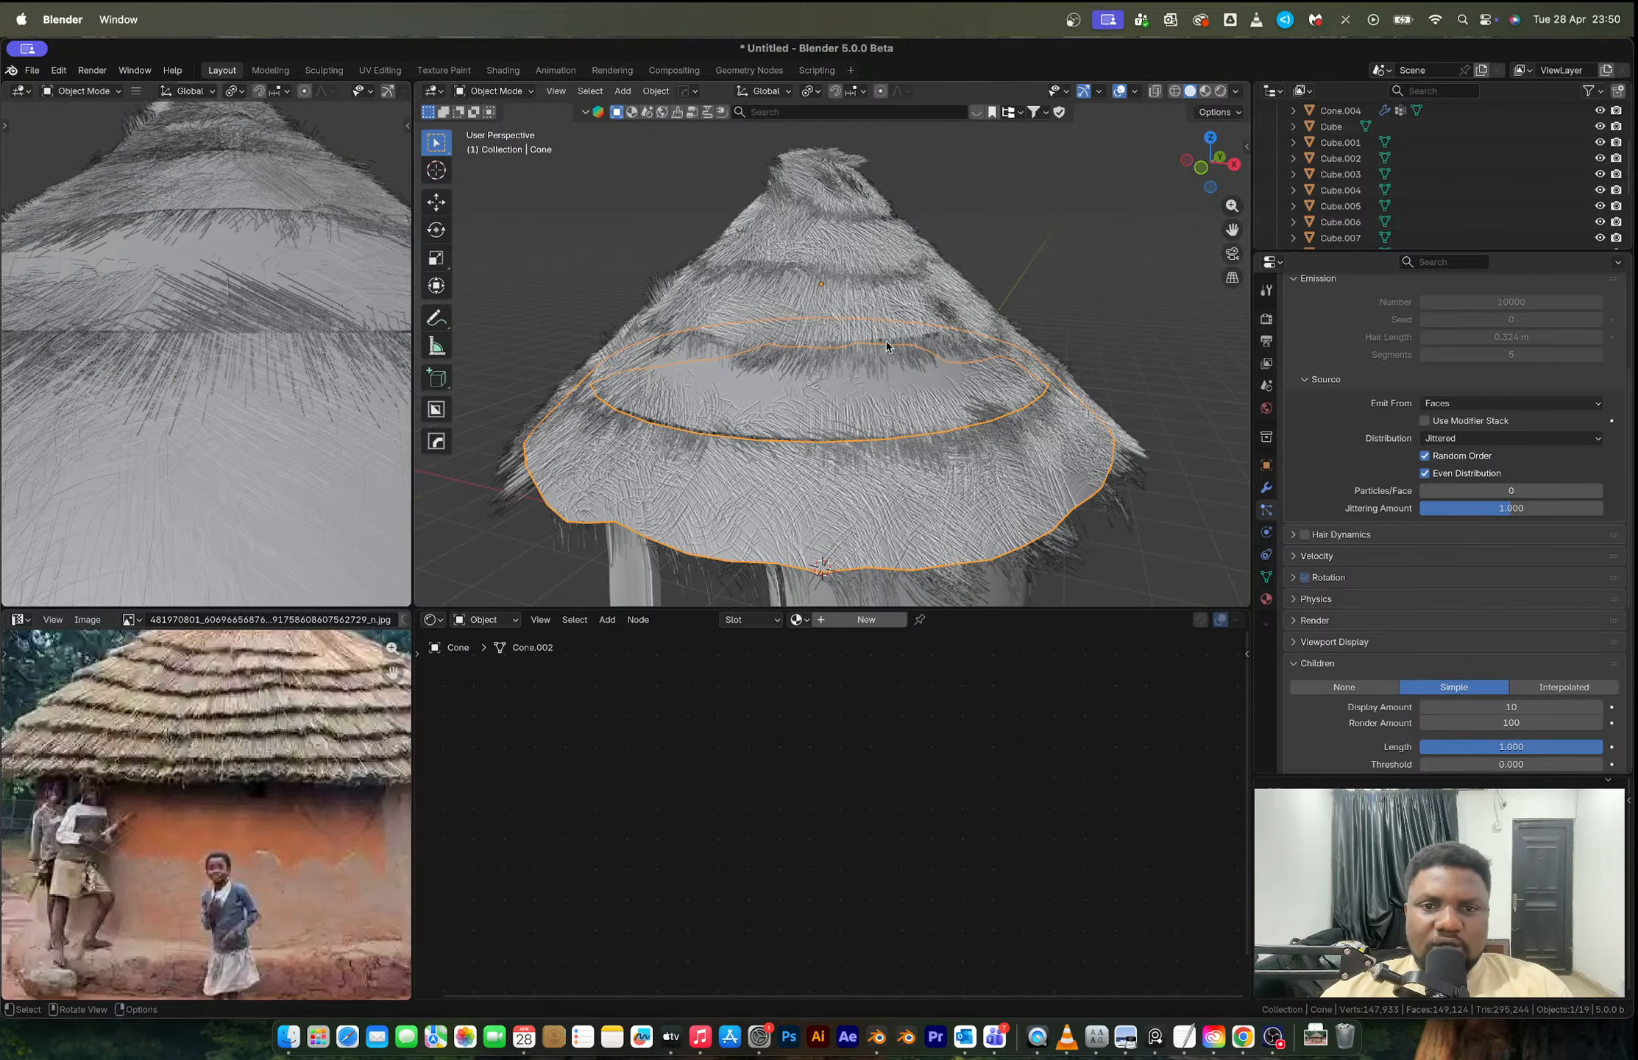
Step: Recalculate the normals of all faces on the second roof tier from the bottom
{"action": "left_click", "coordinate": [832, 392]}
{"action": "key", "text": "Tab"}
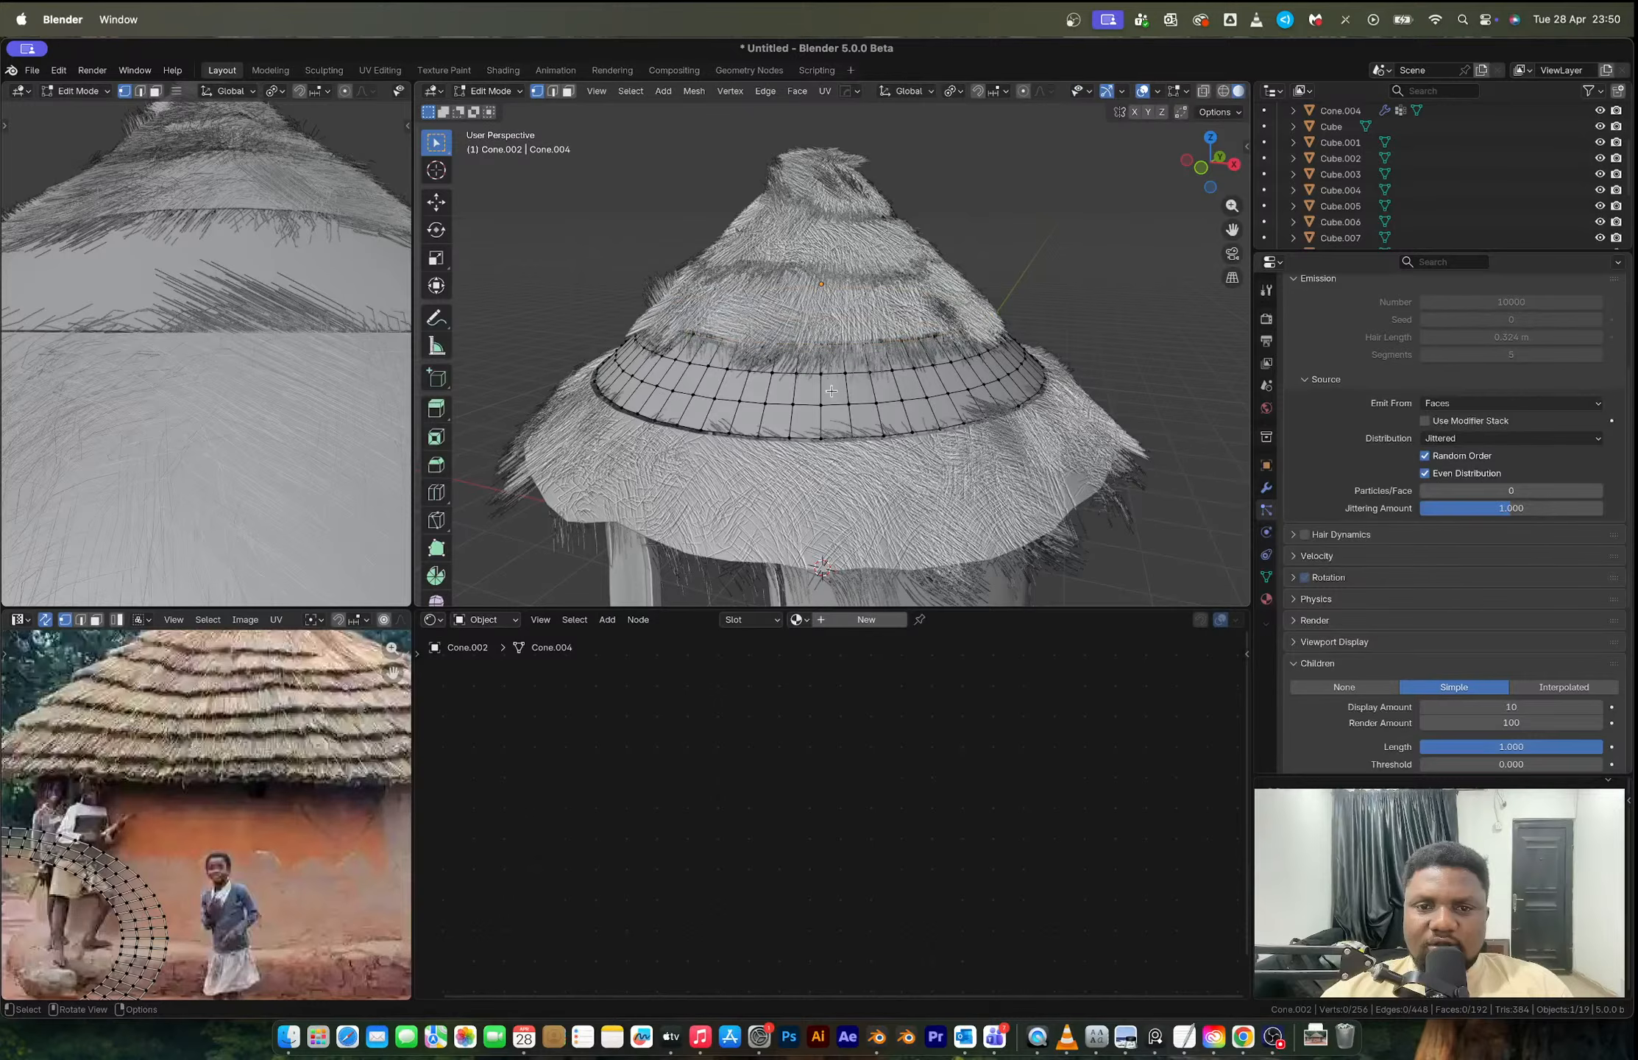
{"action": "key", "text": "a"}
{"action": "key", "text": "shift+n"}
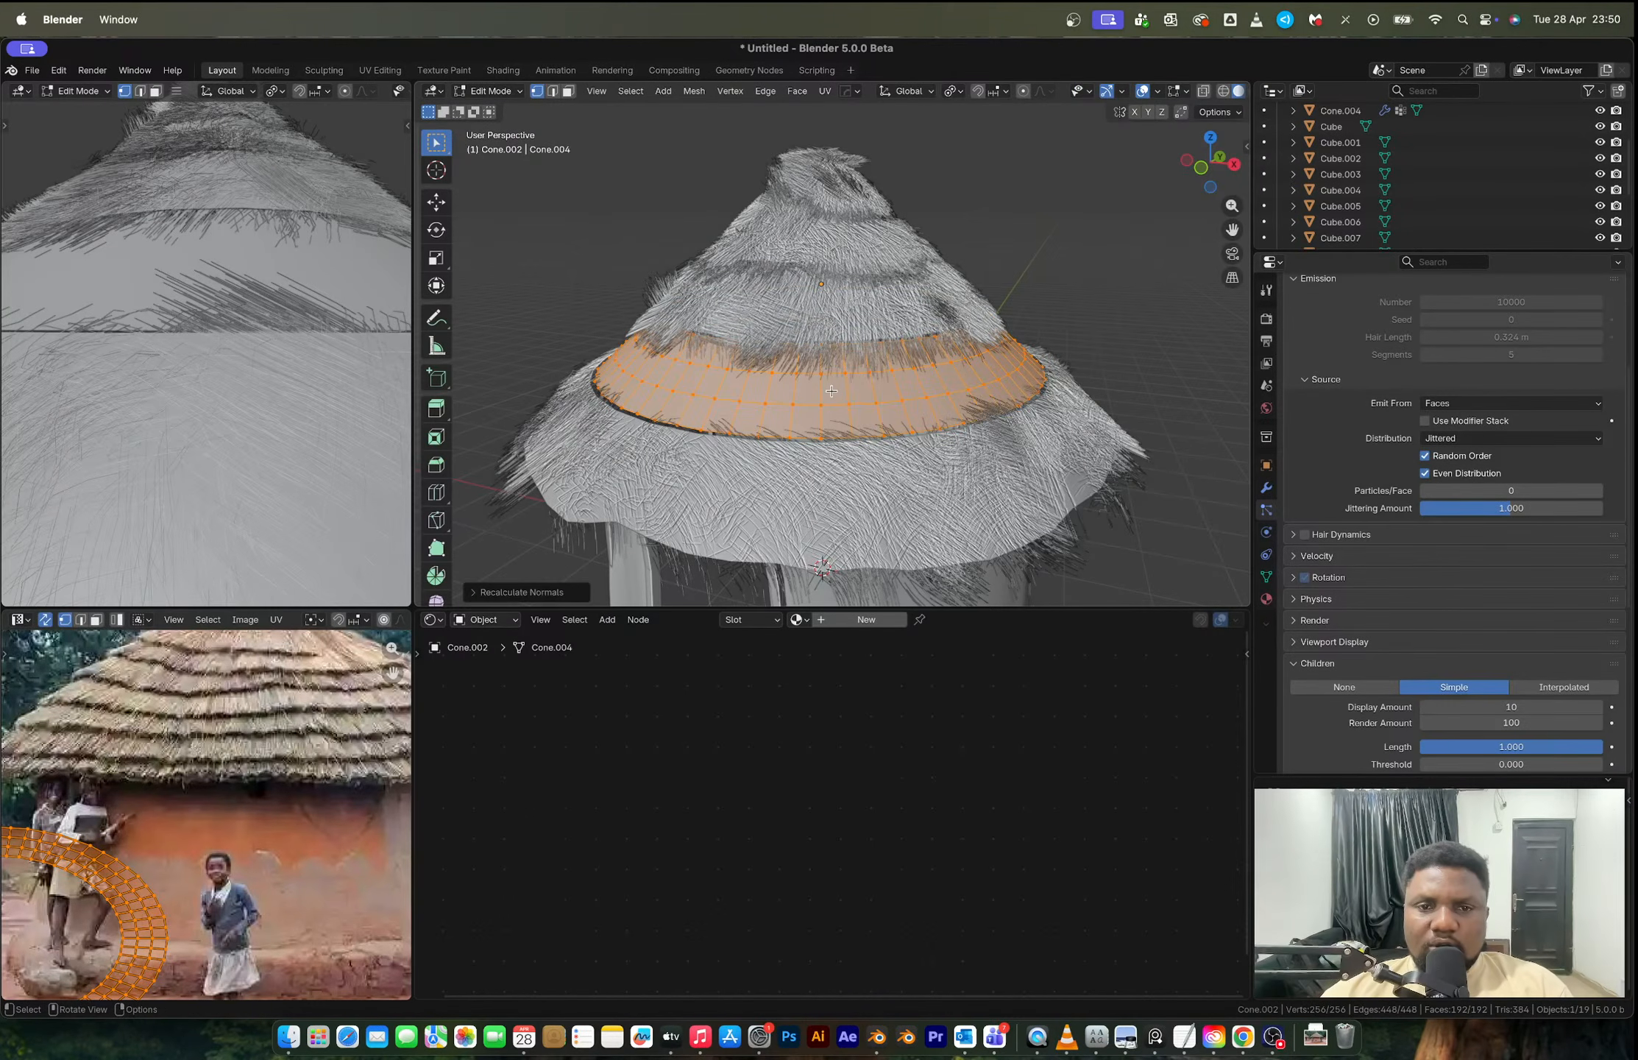
{"action": "key", "text": "ctrl+z"}
{"action": "key", "text": "ctrl+shift+z"}
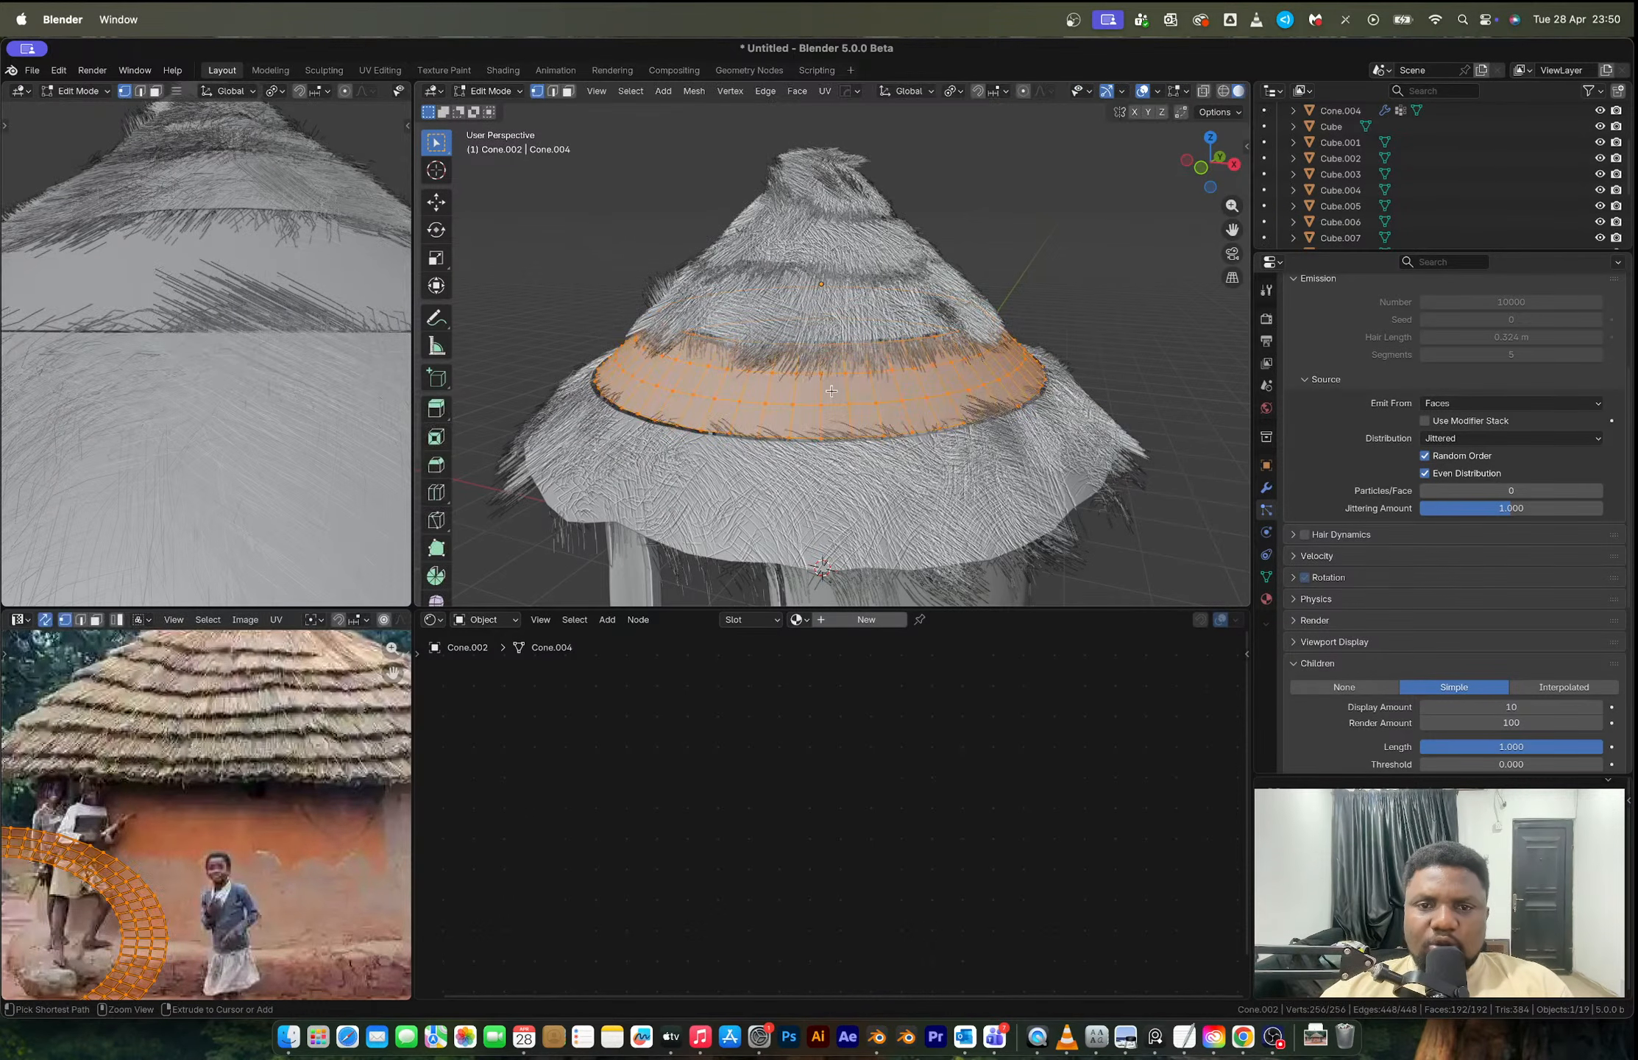
{"action": "key", "text": "alt+a"}
{"action": "key", "text": "Tab"}
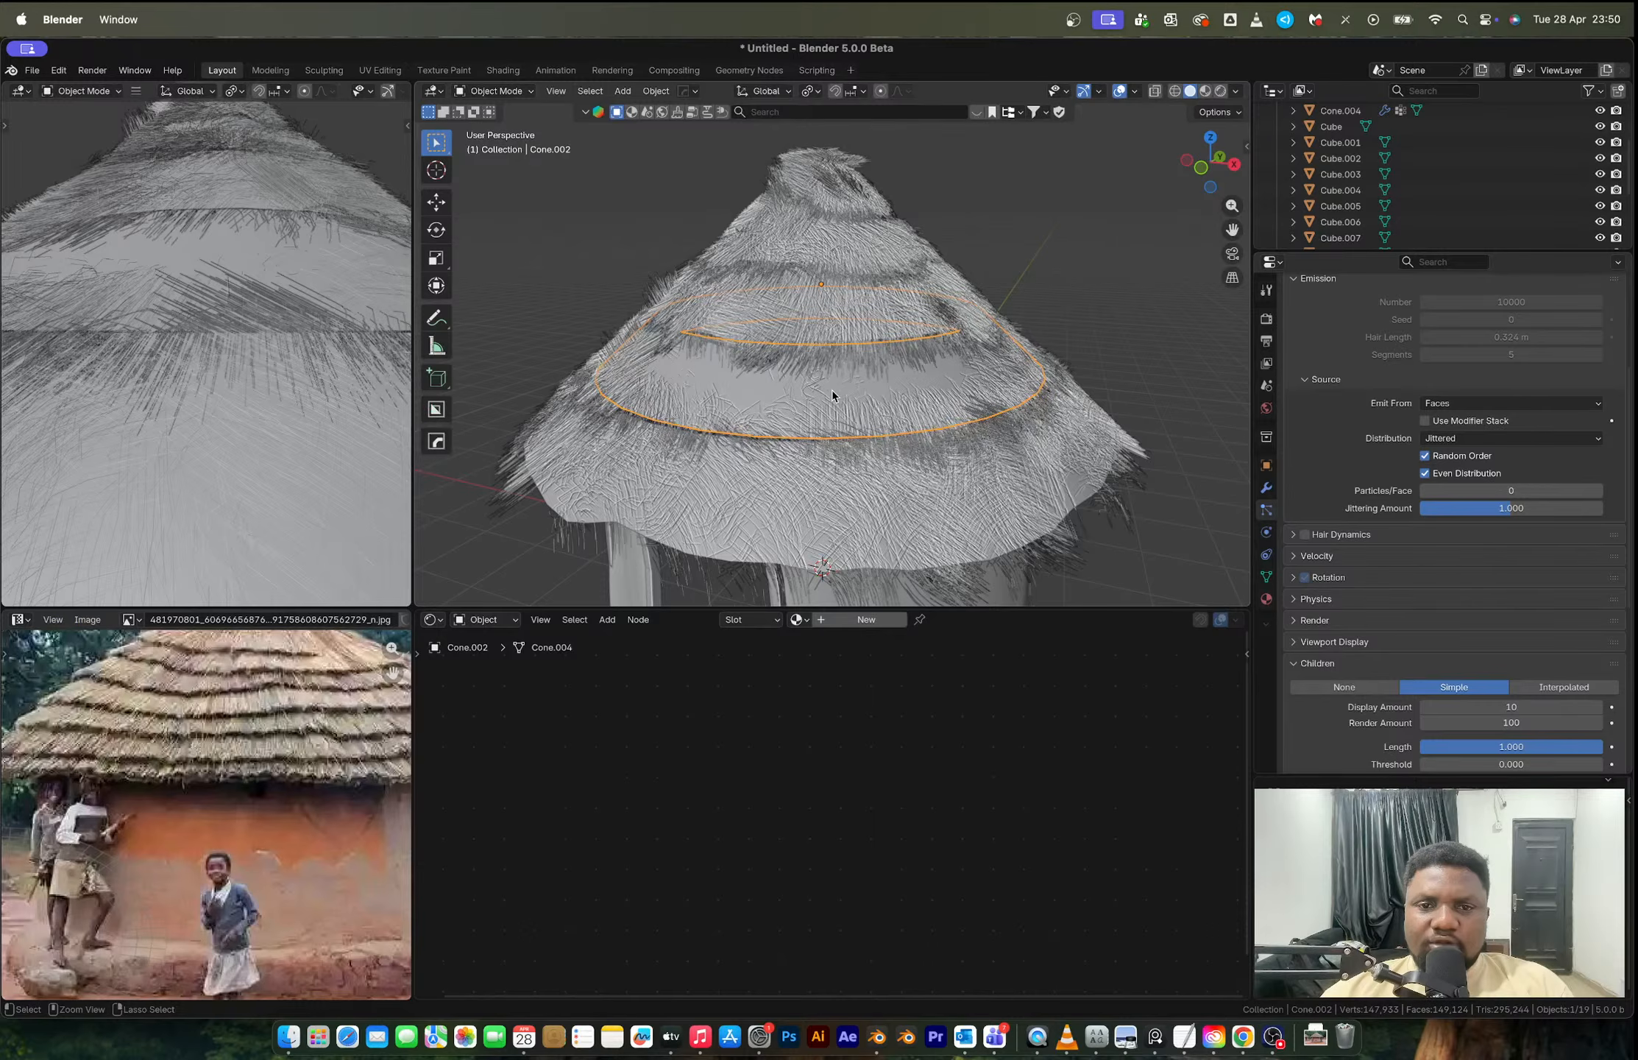
Step: Undo the recent changes back to the single roof mesh, before its tiers were separated
{"action": "left_click", "coordinate": [831, 390]}
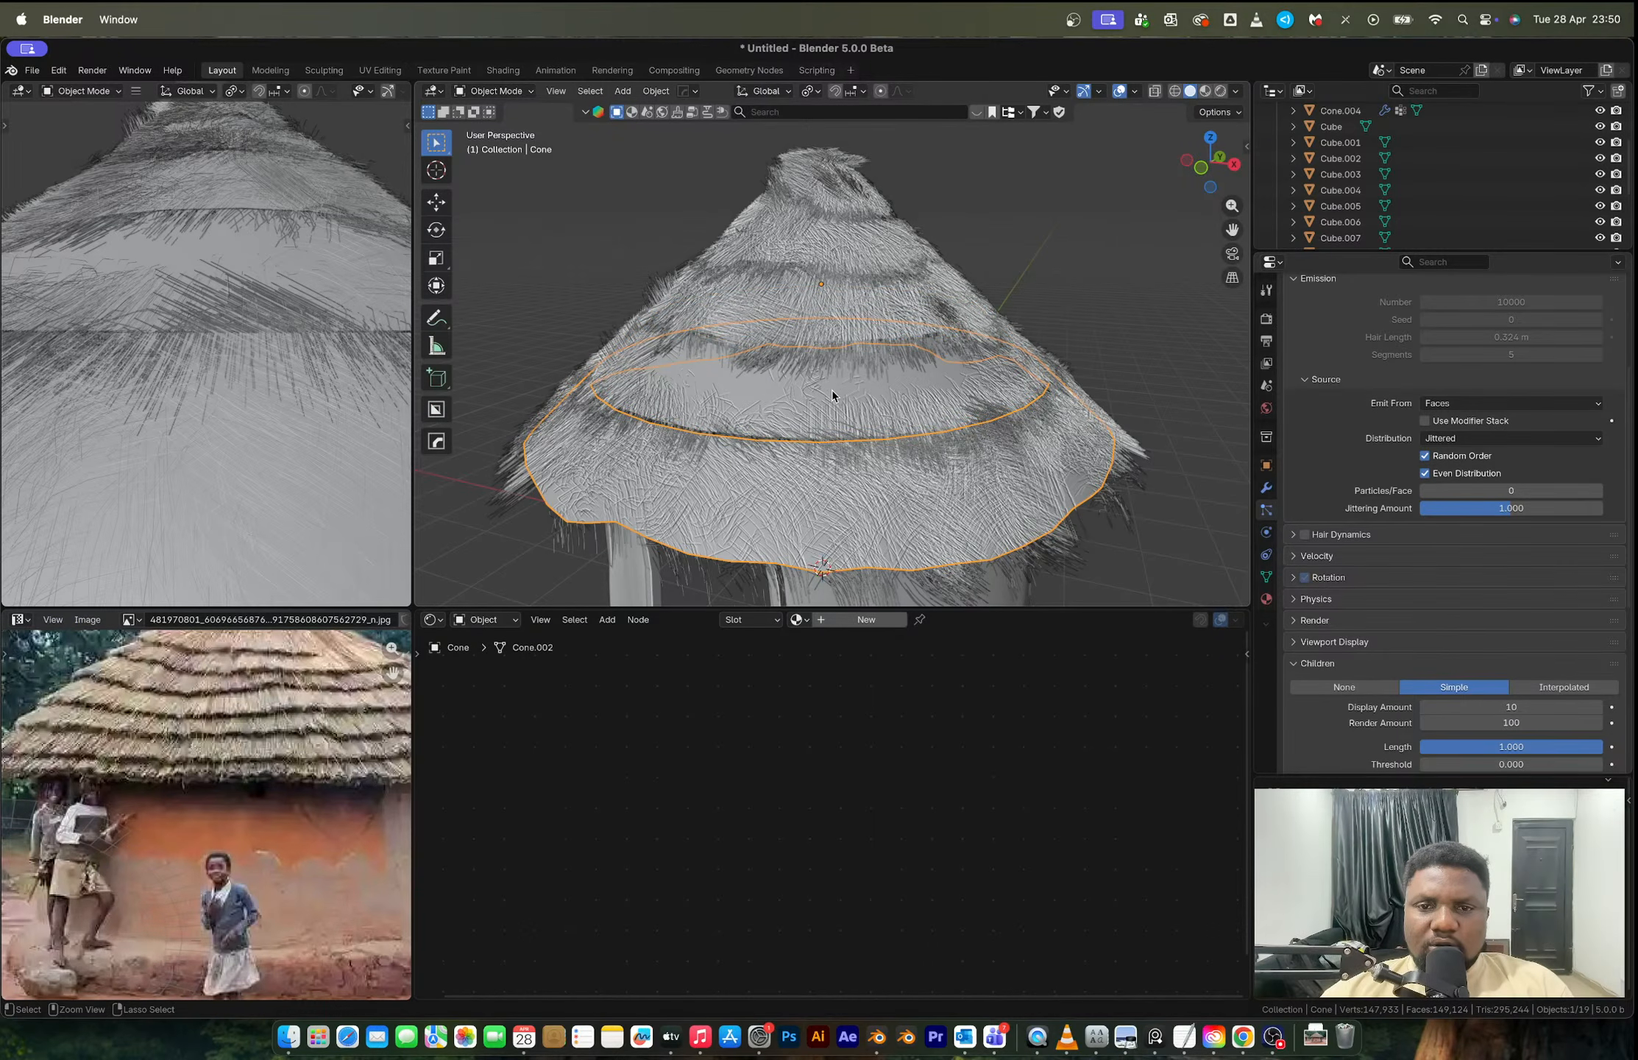
{"action": "key", "text": "ctrl+z"}
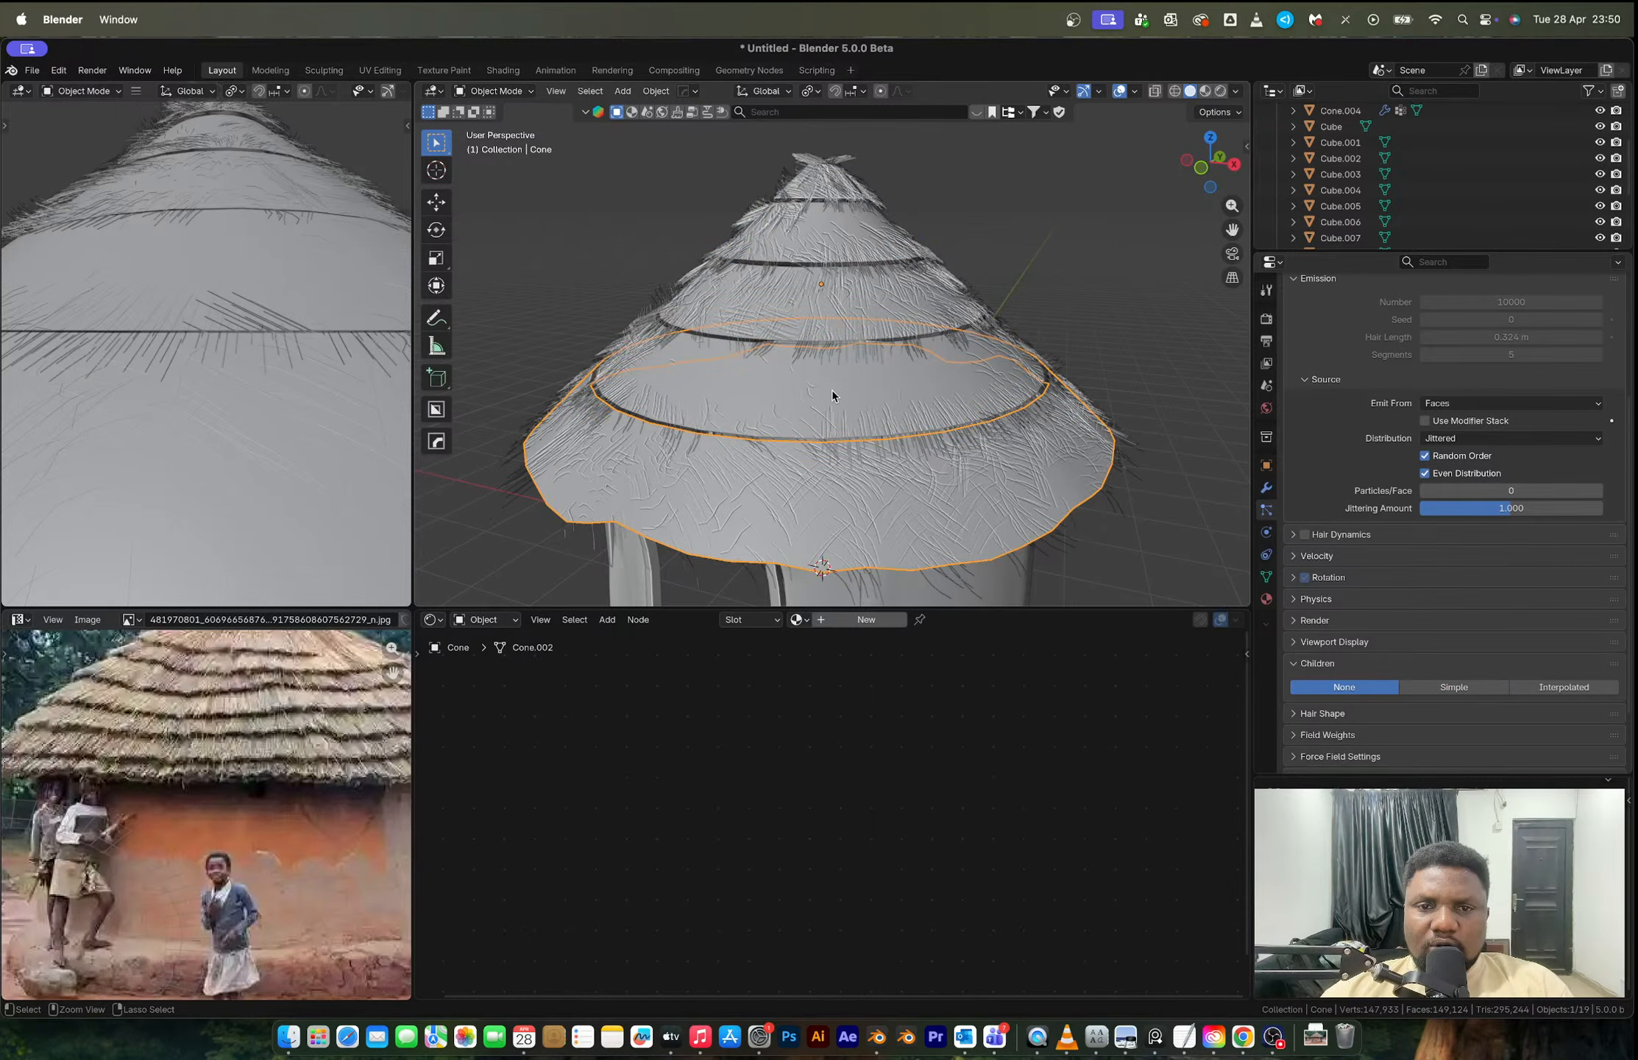
{"action": "key", "text": "ctrl+z"}
{"action": "key", "text": "ctrl+z"}
{"action": "key", "text": "ctrl+z"}
{"action": "key", "text": "ctrl+z"}
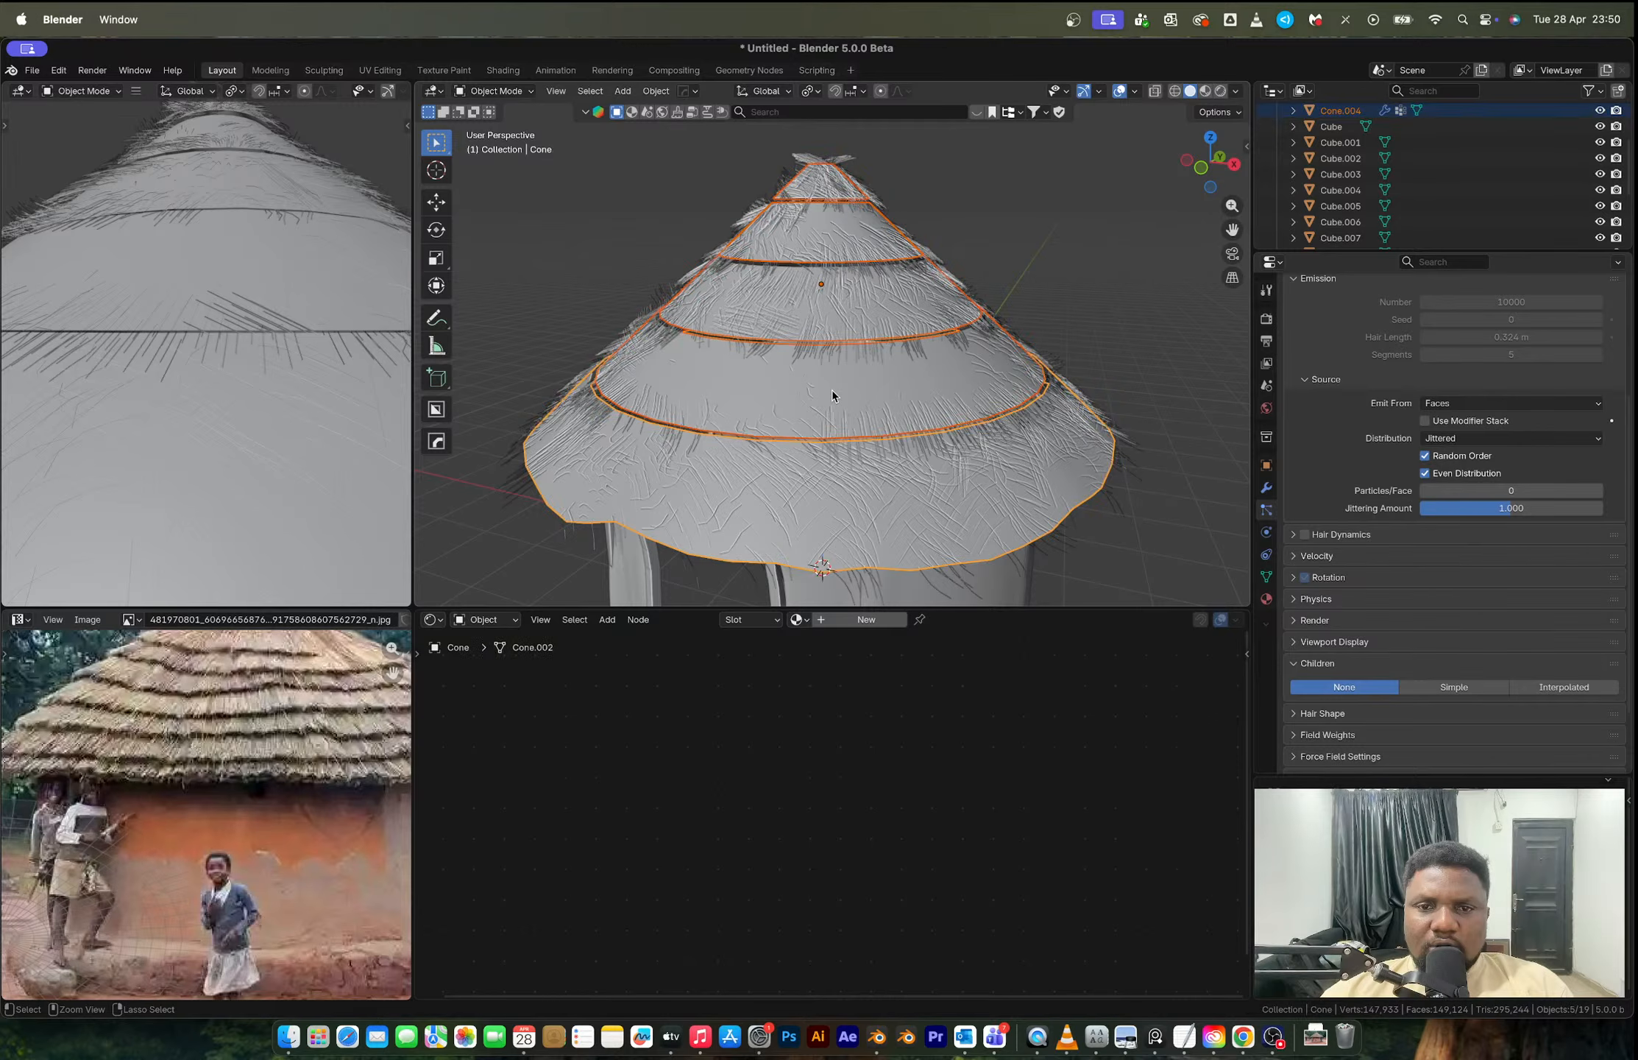
{"action": "key", "text": "ctrl+z"}
{"action": "key", "text": "ctrl+z"}
{"action": "key", "text": "ctrl+z"}
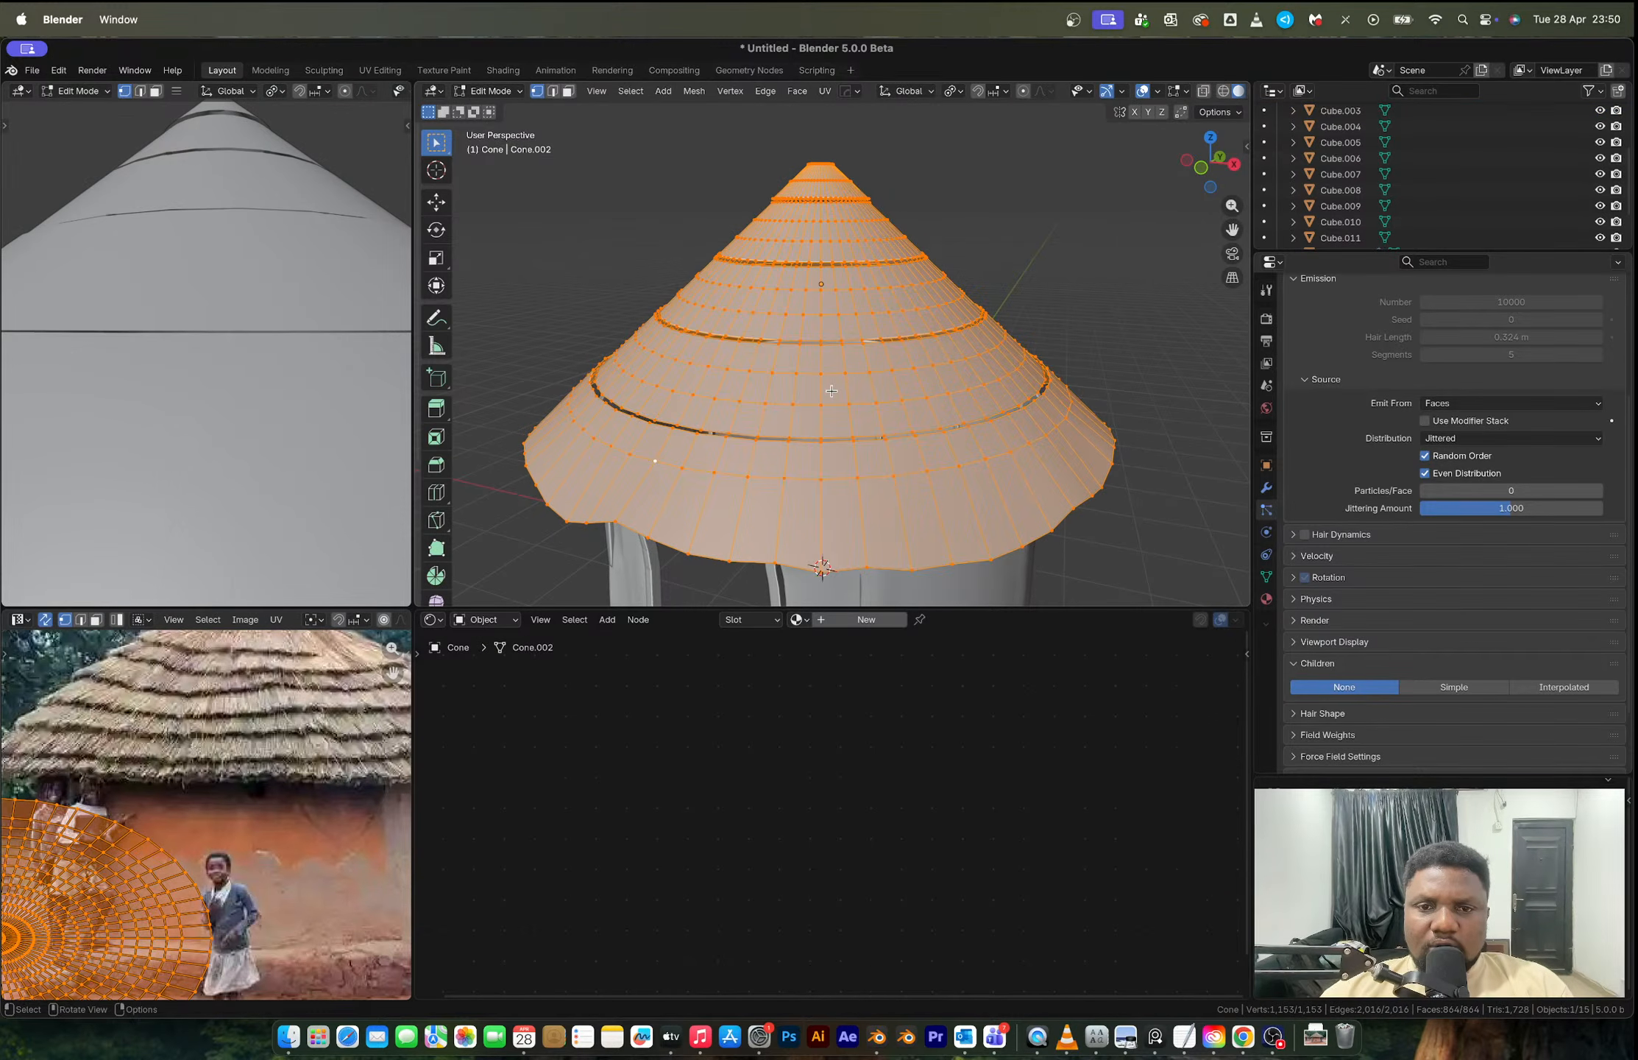
Step: Scale the roof mesh's linked second tier from the bottom slightly inward, keeping its height locked in Z
{"action": "scroll", "coordinate": [954, 394], "scroll_direction": "down", "scroll_amount": 5}
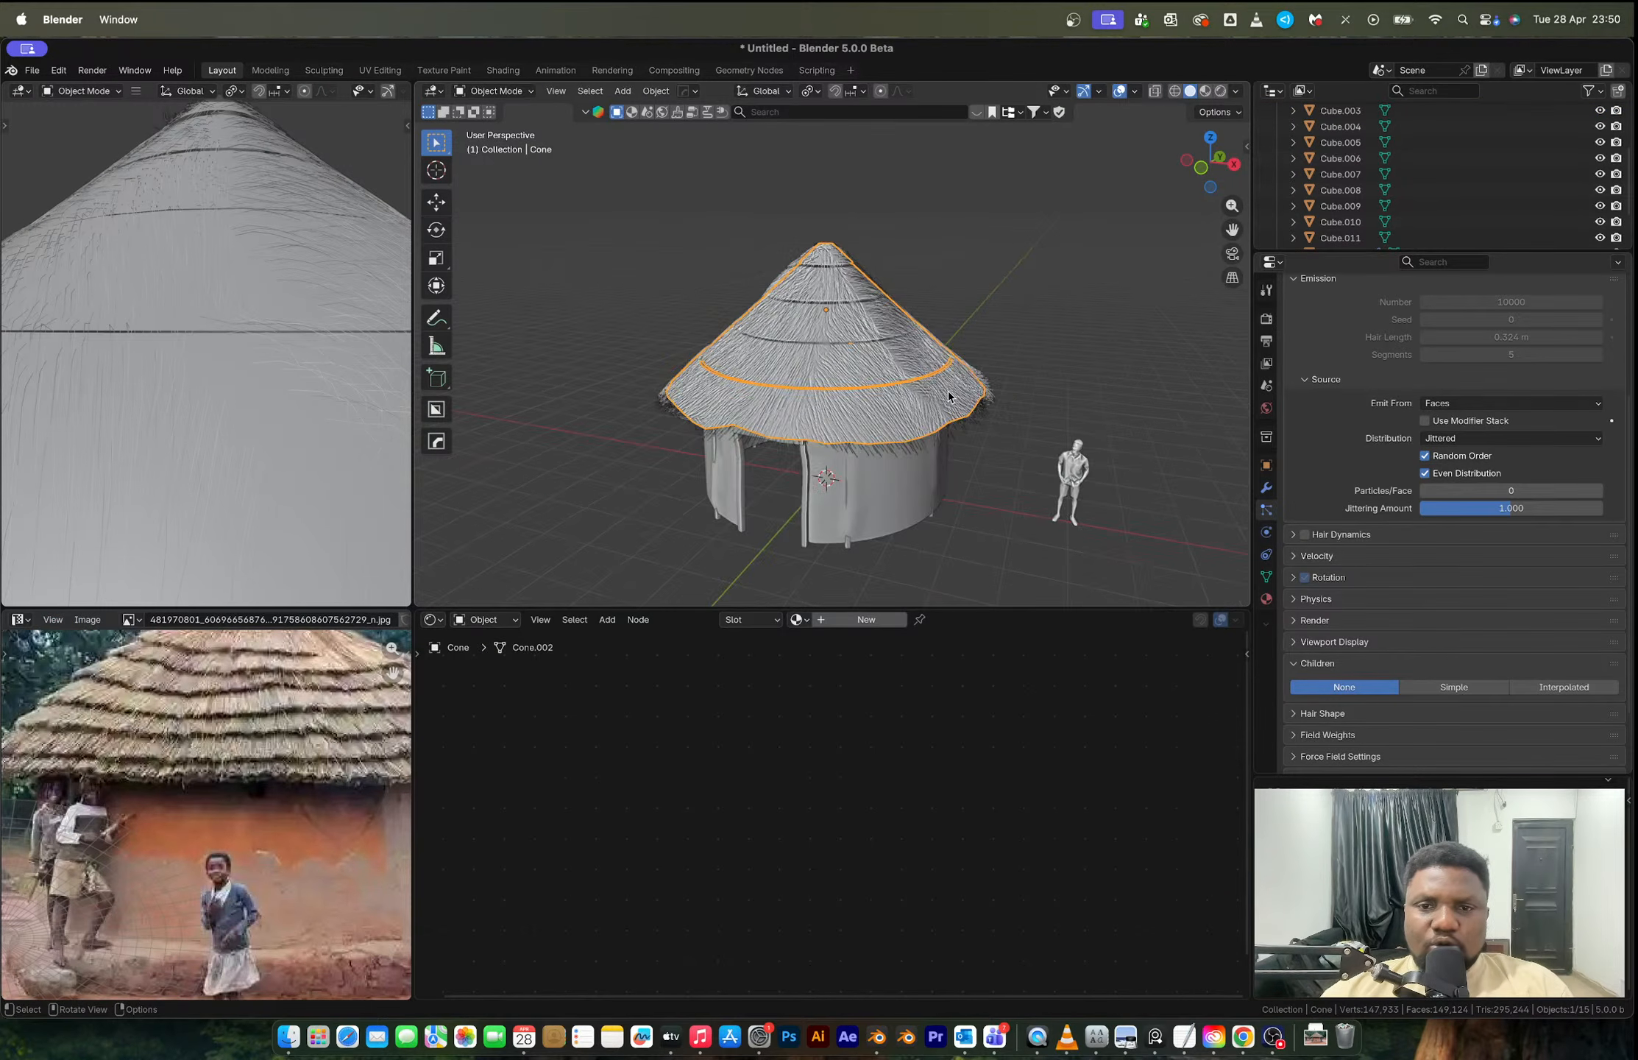
{"action": "scroll", "coordinate": [949, 396], "scroll_direction": "up", "scroll_amount": 4}
{"action": "key", "text": "Tab"}
{"action": "left_click", "coordinate": [866, 388]}
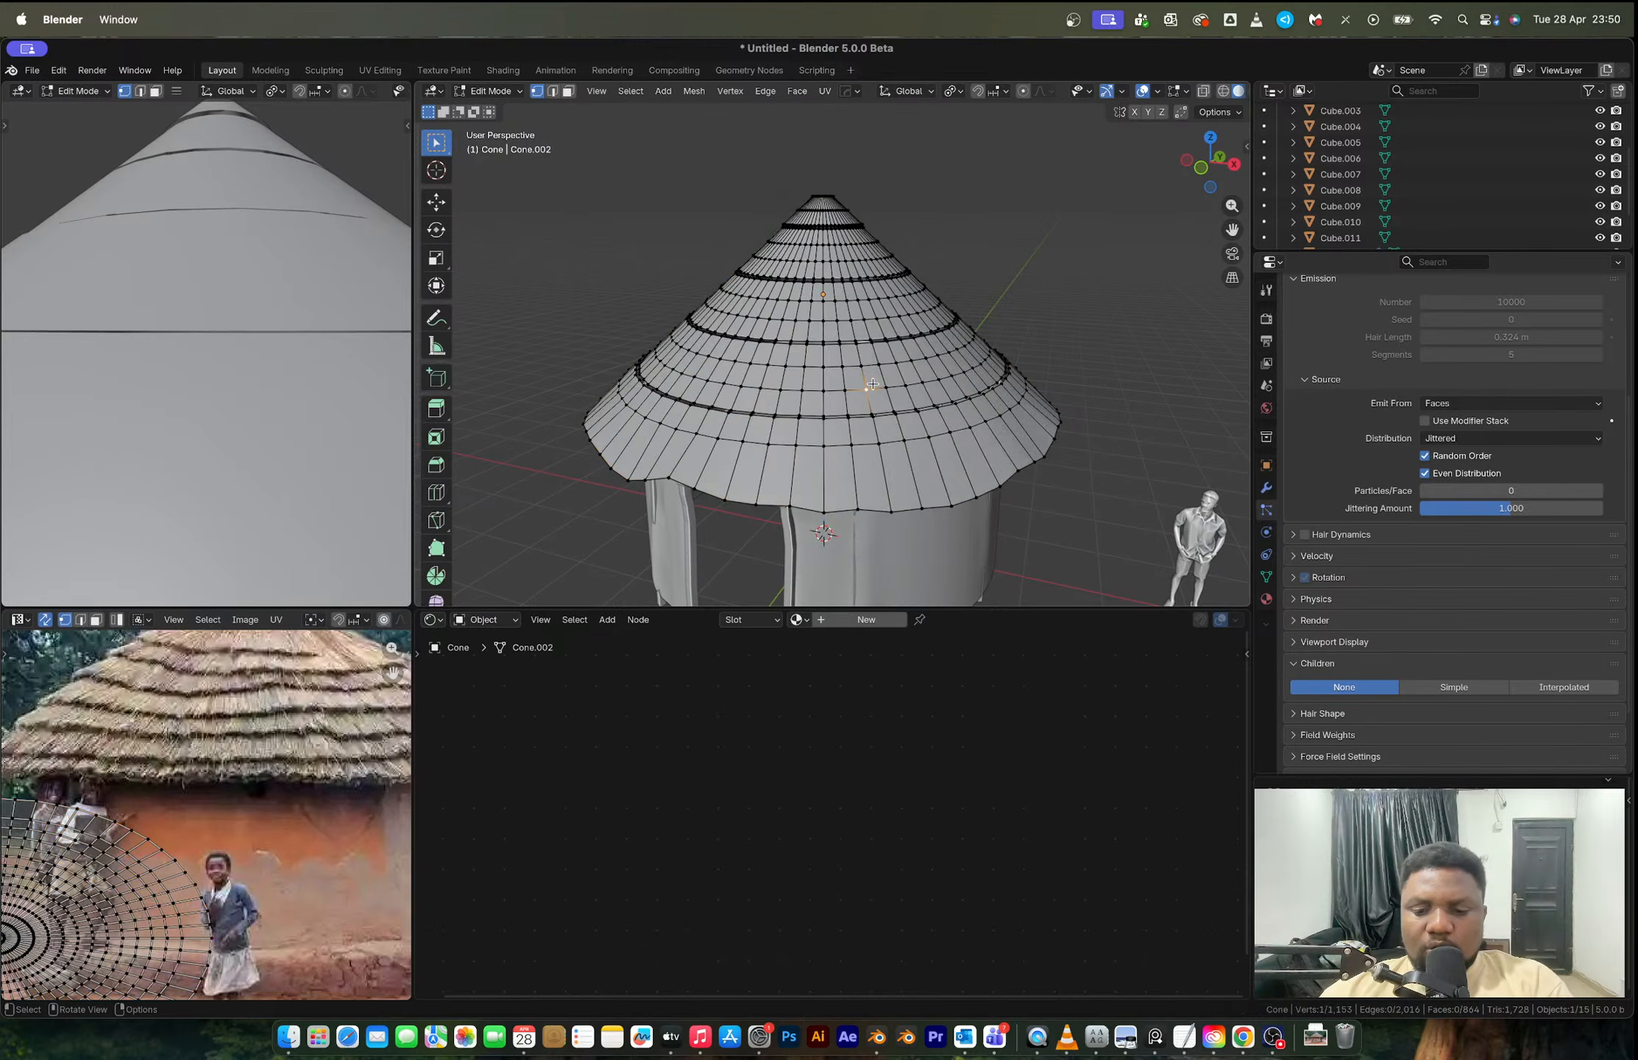
{"action": "key", "text": "ctrl+l"}
{"action": "key", "text": "s"}
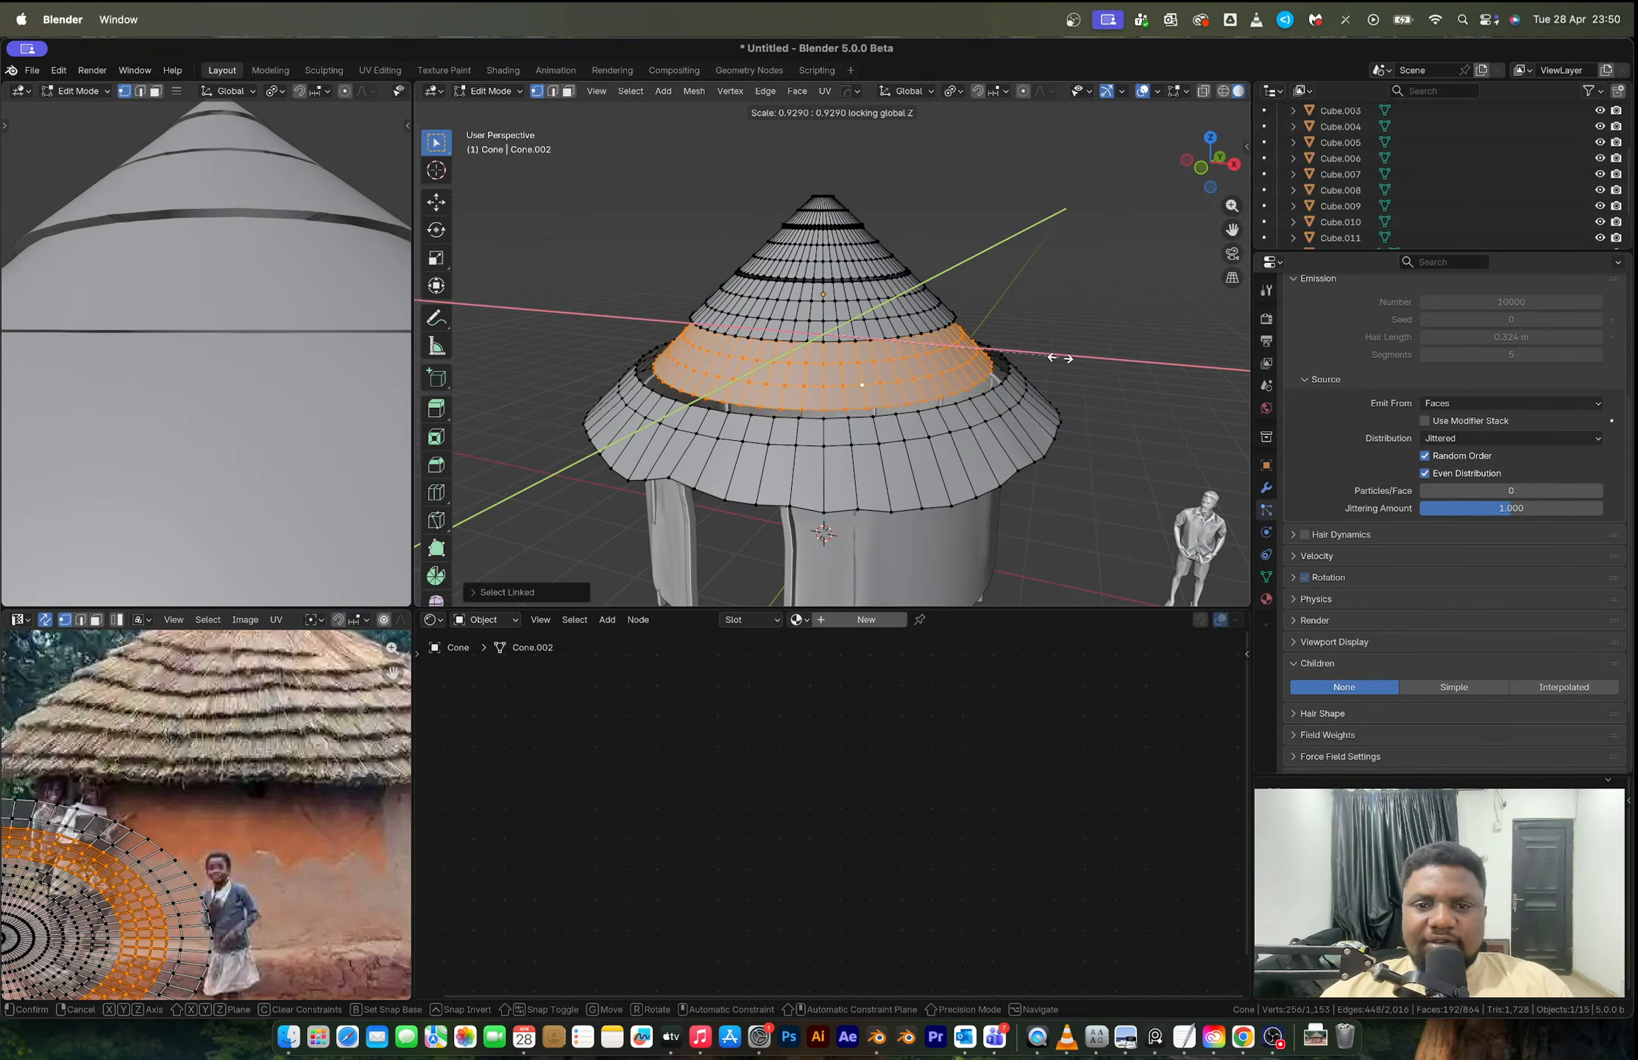
{"action": "left_click", "coordinate": [1067, 359]}
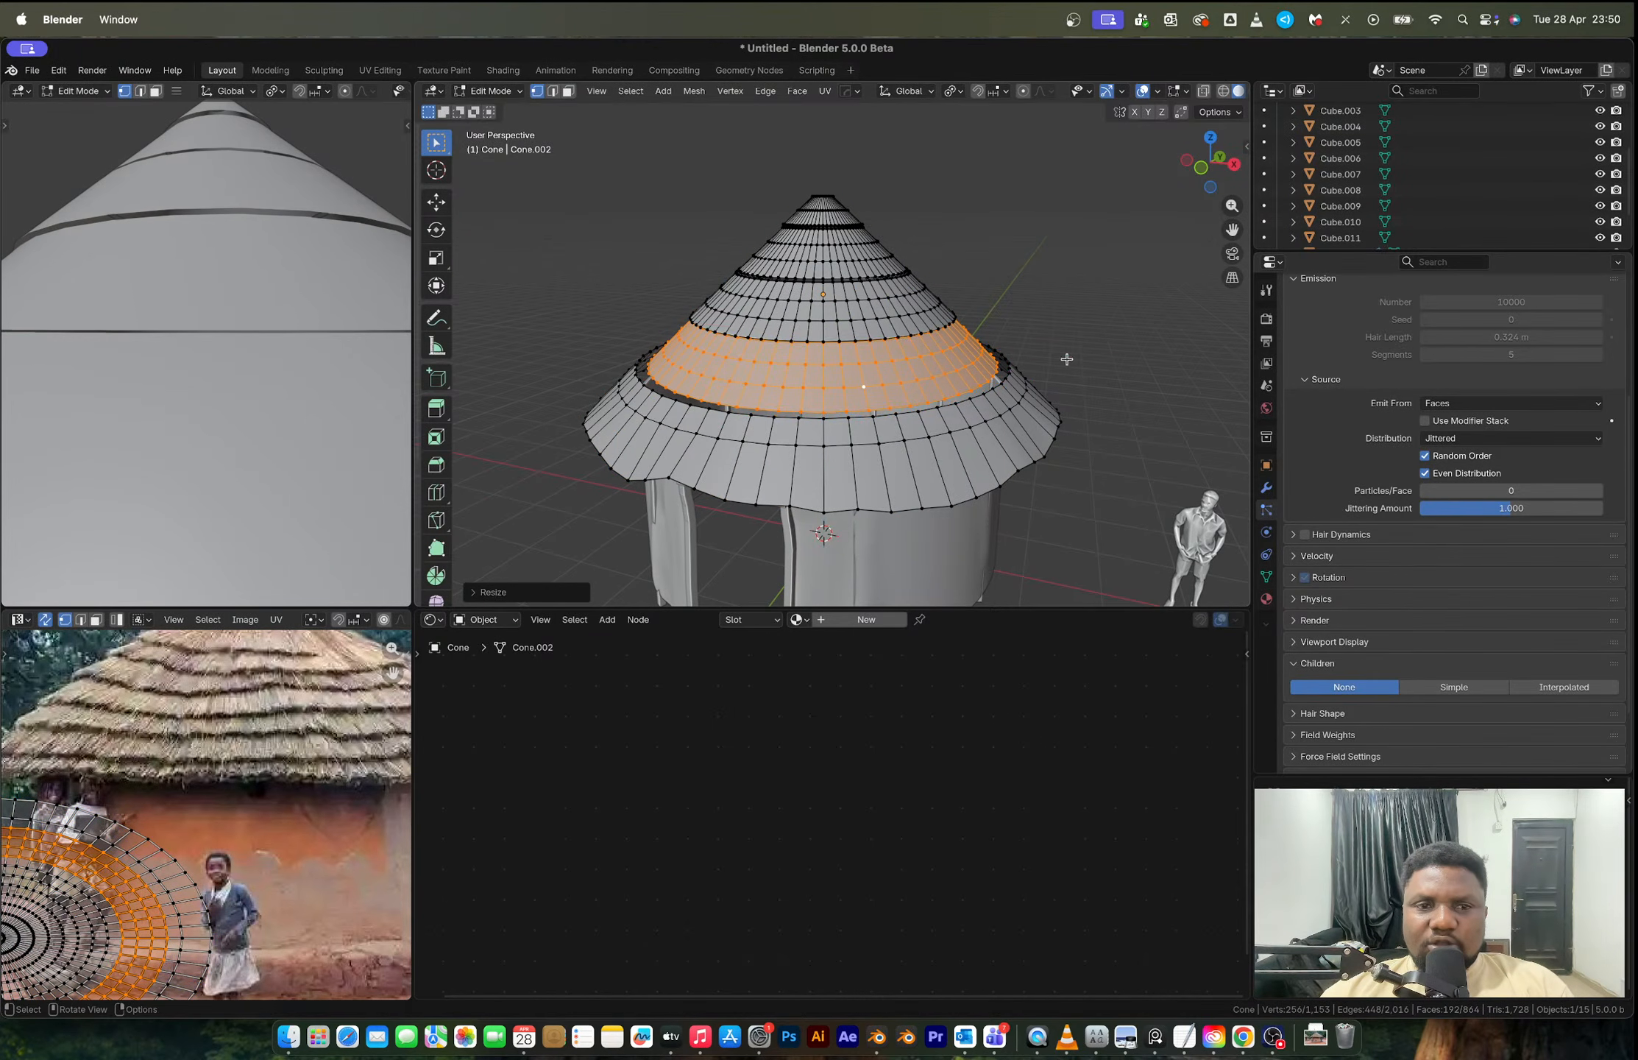
Step: Scale the linked second tier from the roof's top slightly inward with Z locked, and return to Object Mode
{"action": "left_click", "coordinate": [853, 263]}
{"action": "key", "text": "ctrl+l"}
{"action": "key", "text": "s"}
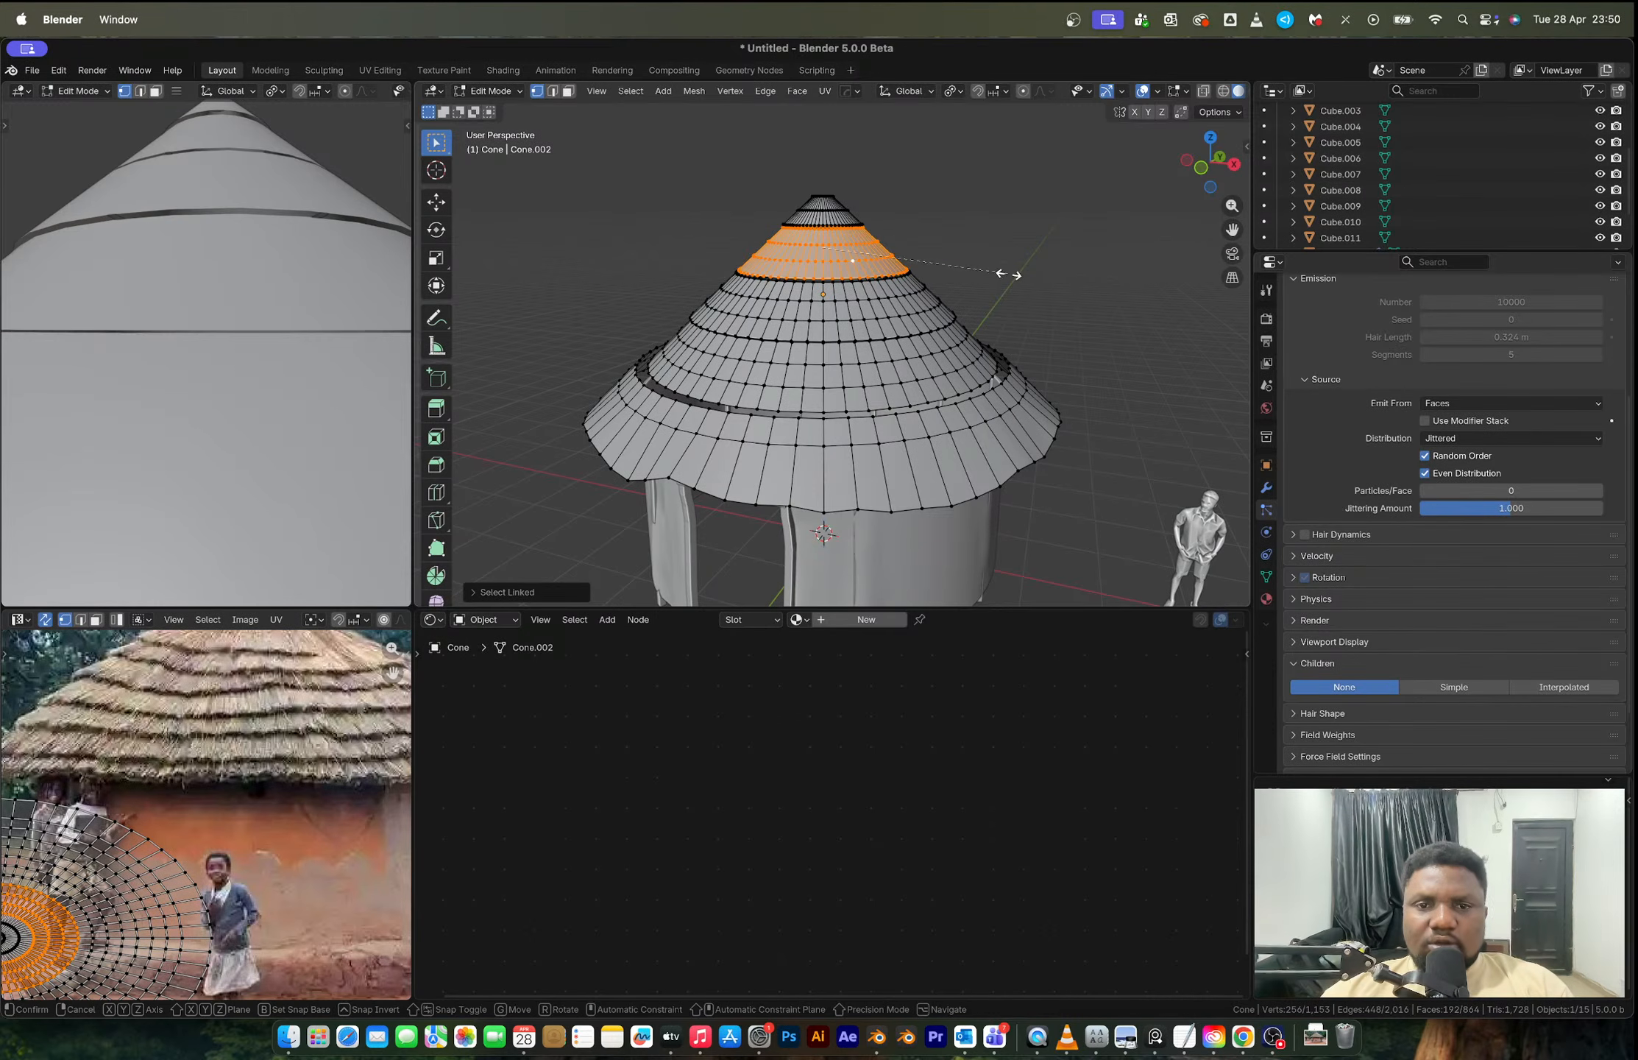
{"action": "key", "text": "shift+z"}
{"action": "left_click", "coordinate": [965, 273]}
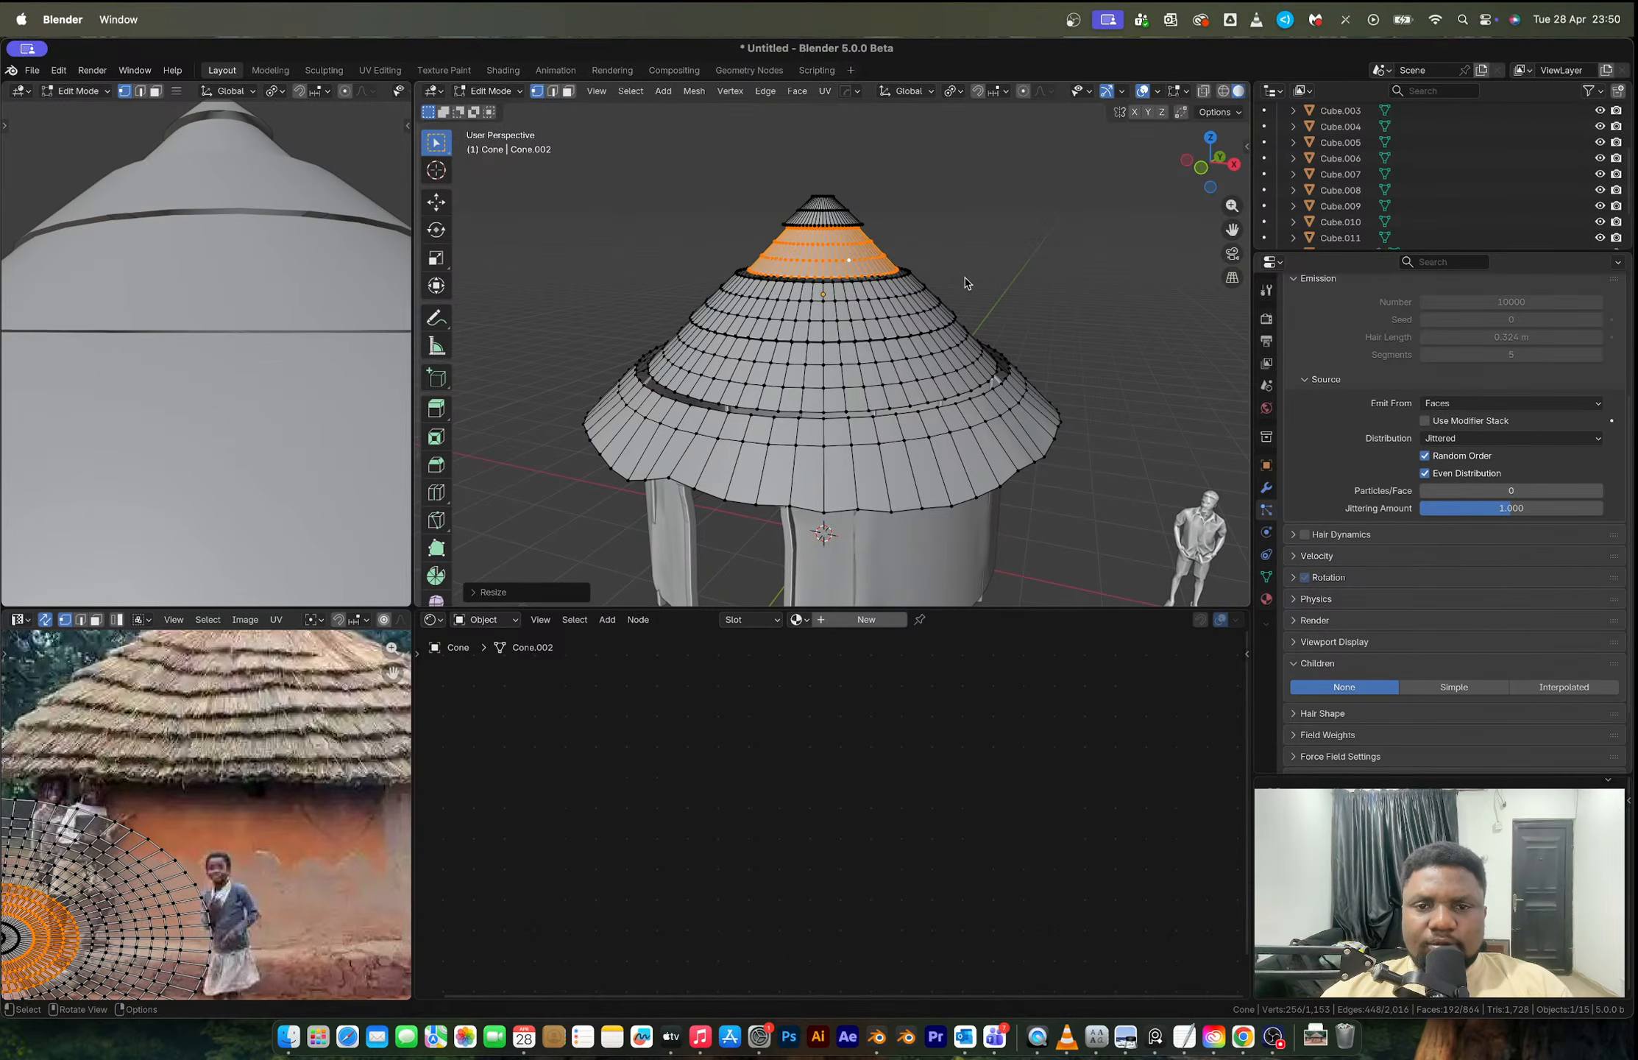
{"action": "key", "text": "Tab"}
{"action": "scroll", "coordinate": [850, 340], "scroll_direction": "up", "scroll_amount": 3}
{"action": "middle_click_drag", "start_coordinate": [883, 346], "coordinate": [850, 339]}
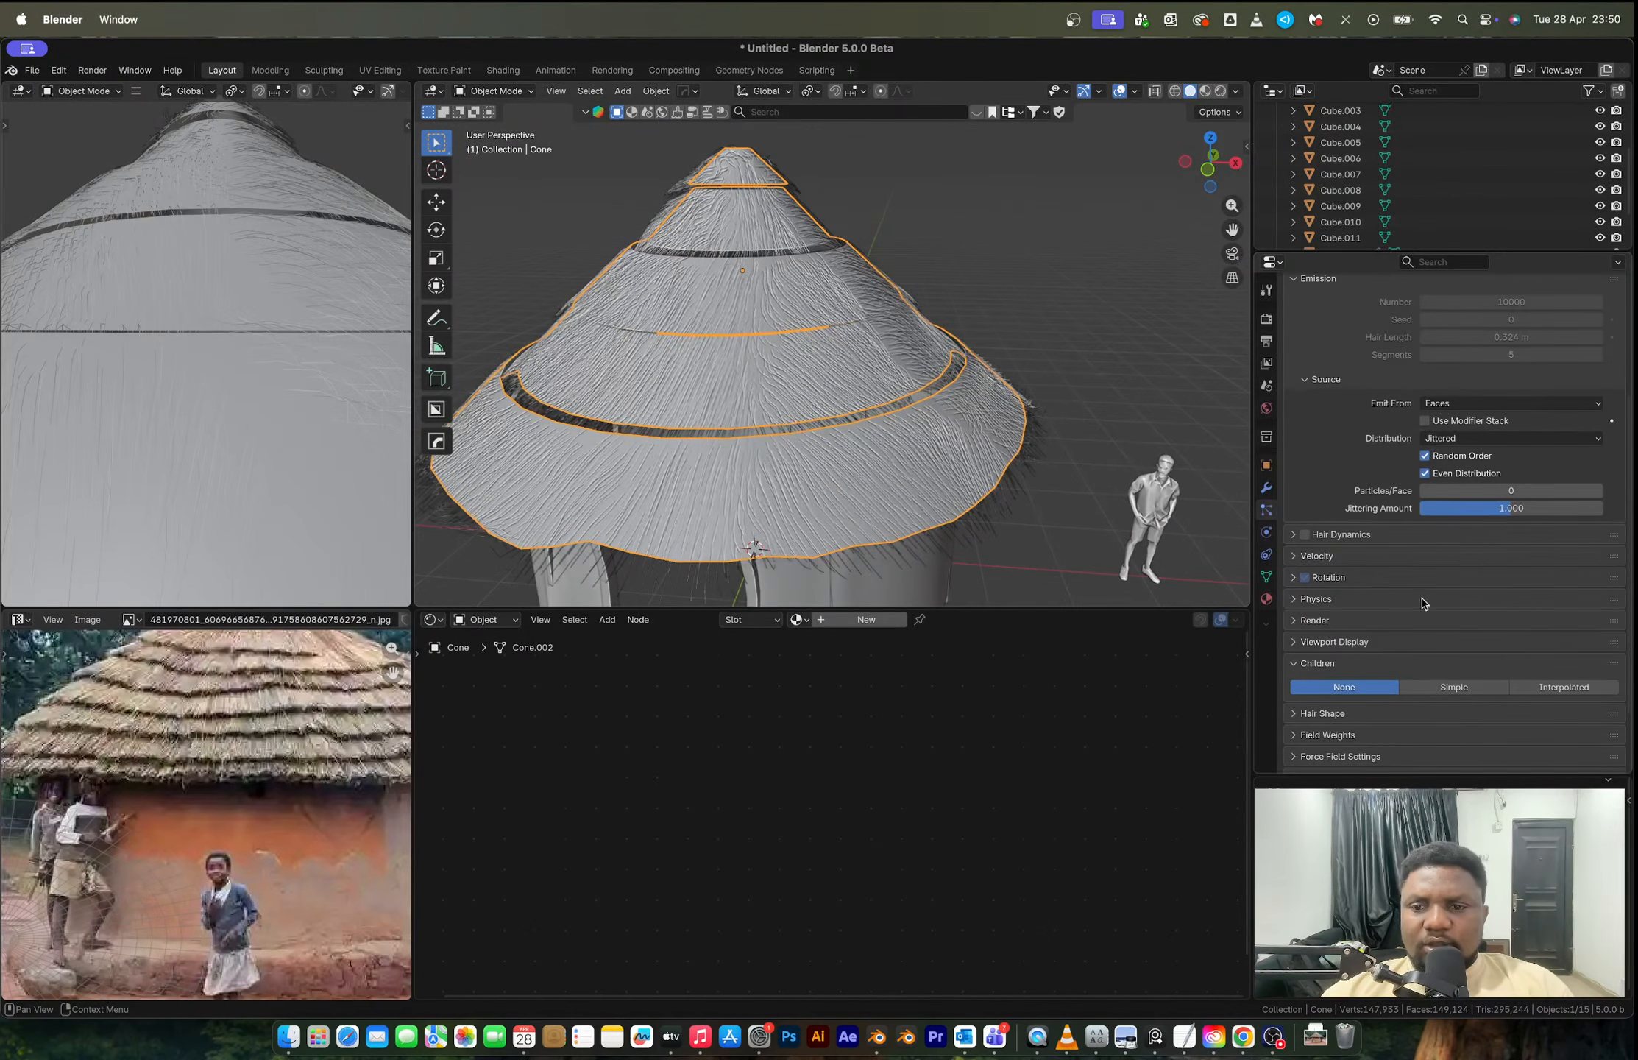
Step: Set the roof hair emission to 116 particles per face
{"action": "scroll", "coordinate": [1452, 456], "scroll_direction": "up", "scroll_amount": 5}
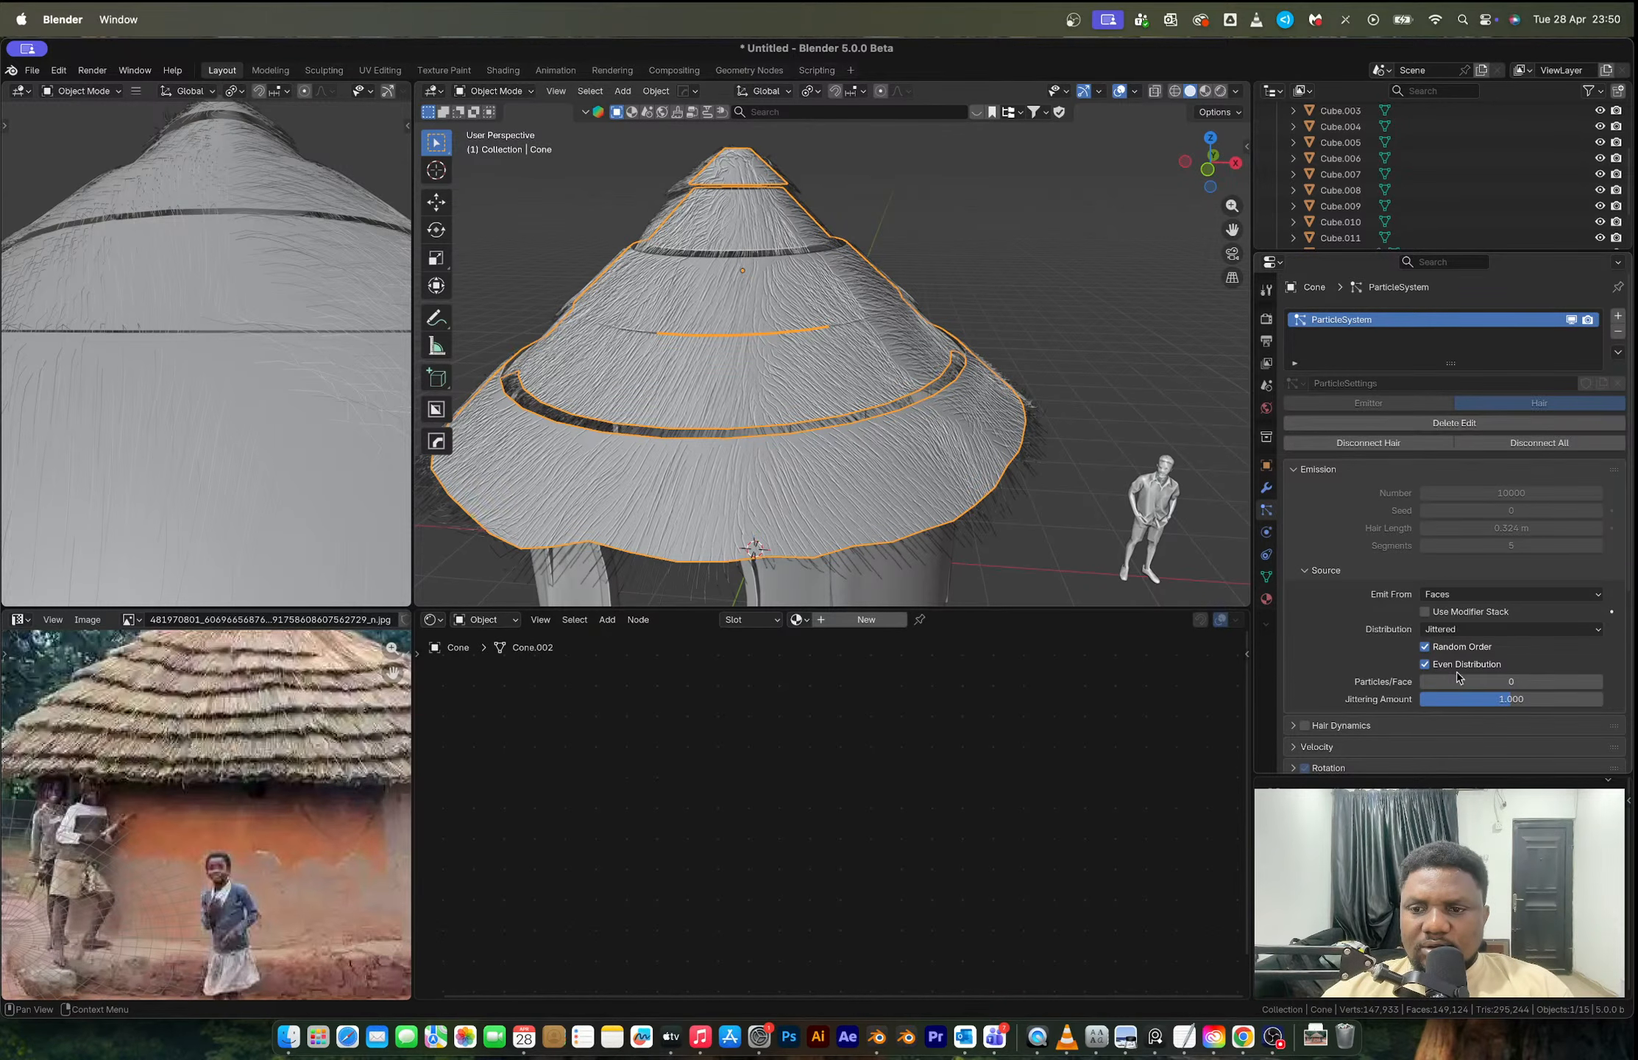
{"action": "left_click_drag", "start_coordinate": [1455, 684], "coordinate": [1481, 682]}
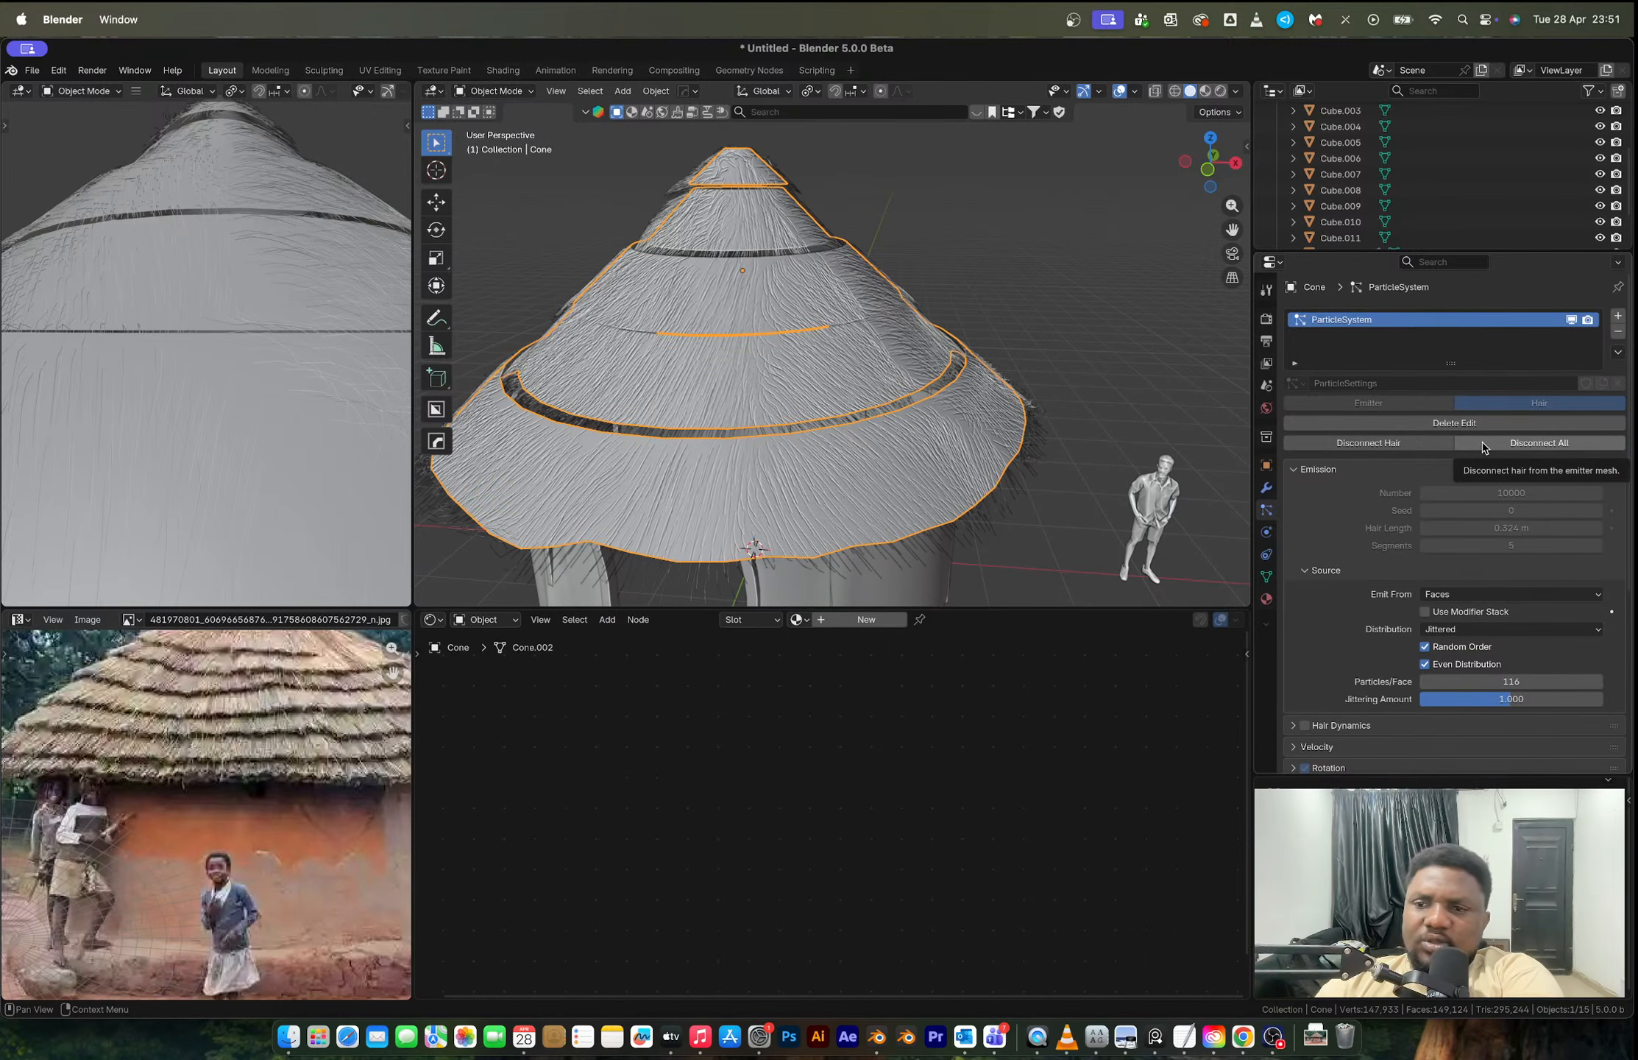
Step: Disconnect and reconnect the roof's hair, and delete the hair edit to unlock the particle settings
{"action": "left_click", "coordinate": [1365, 445]}
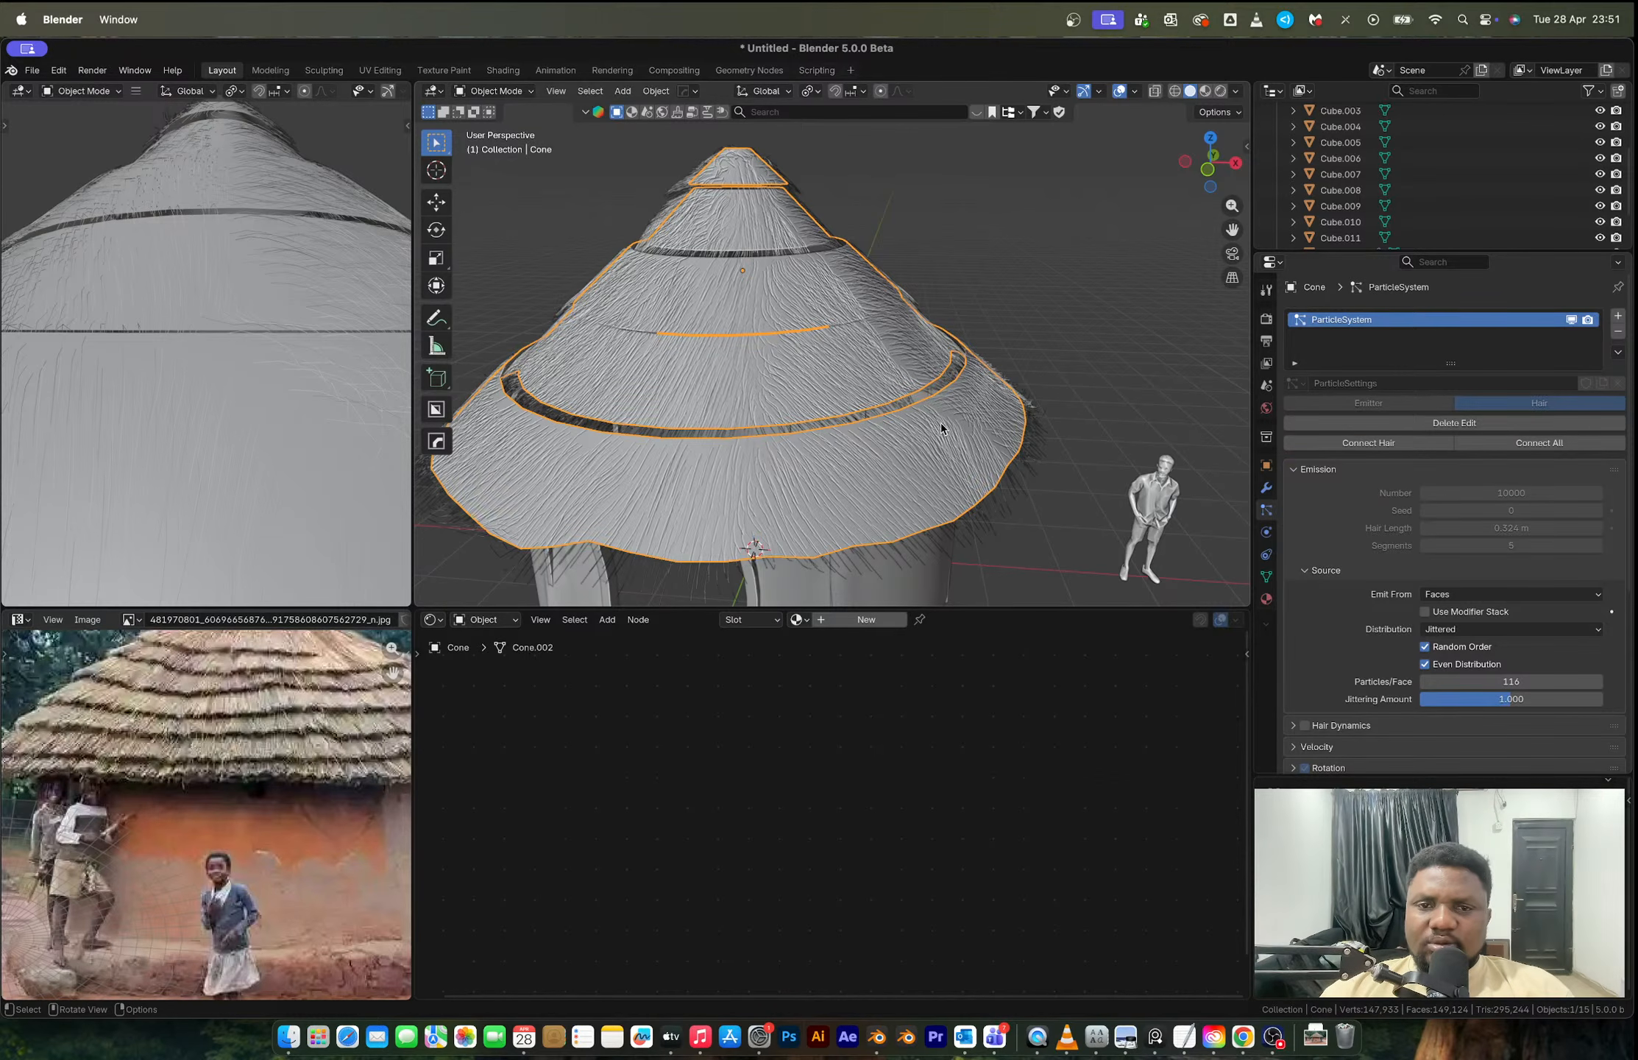
{"action": "middle_click_drag", "start_coordinate": [941, 429], "coordinate": [947, 395]}
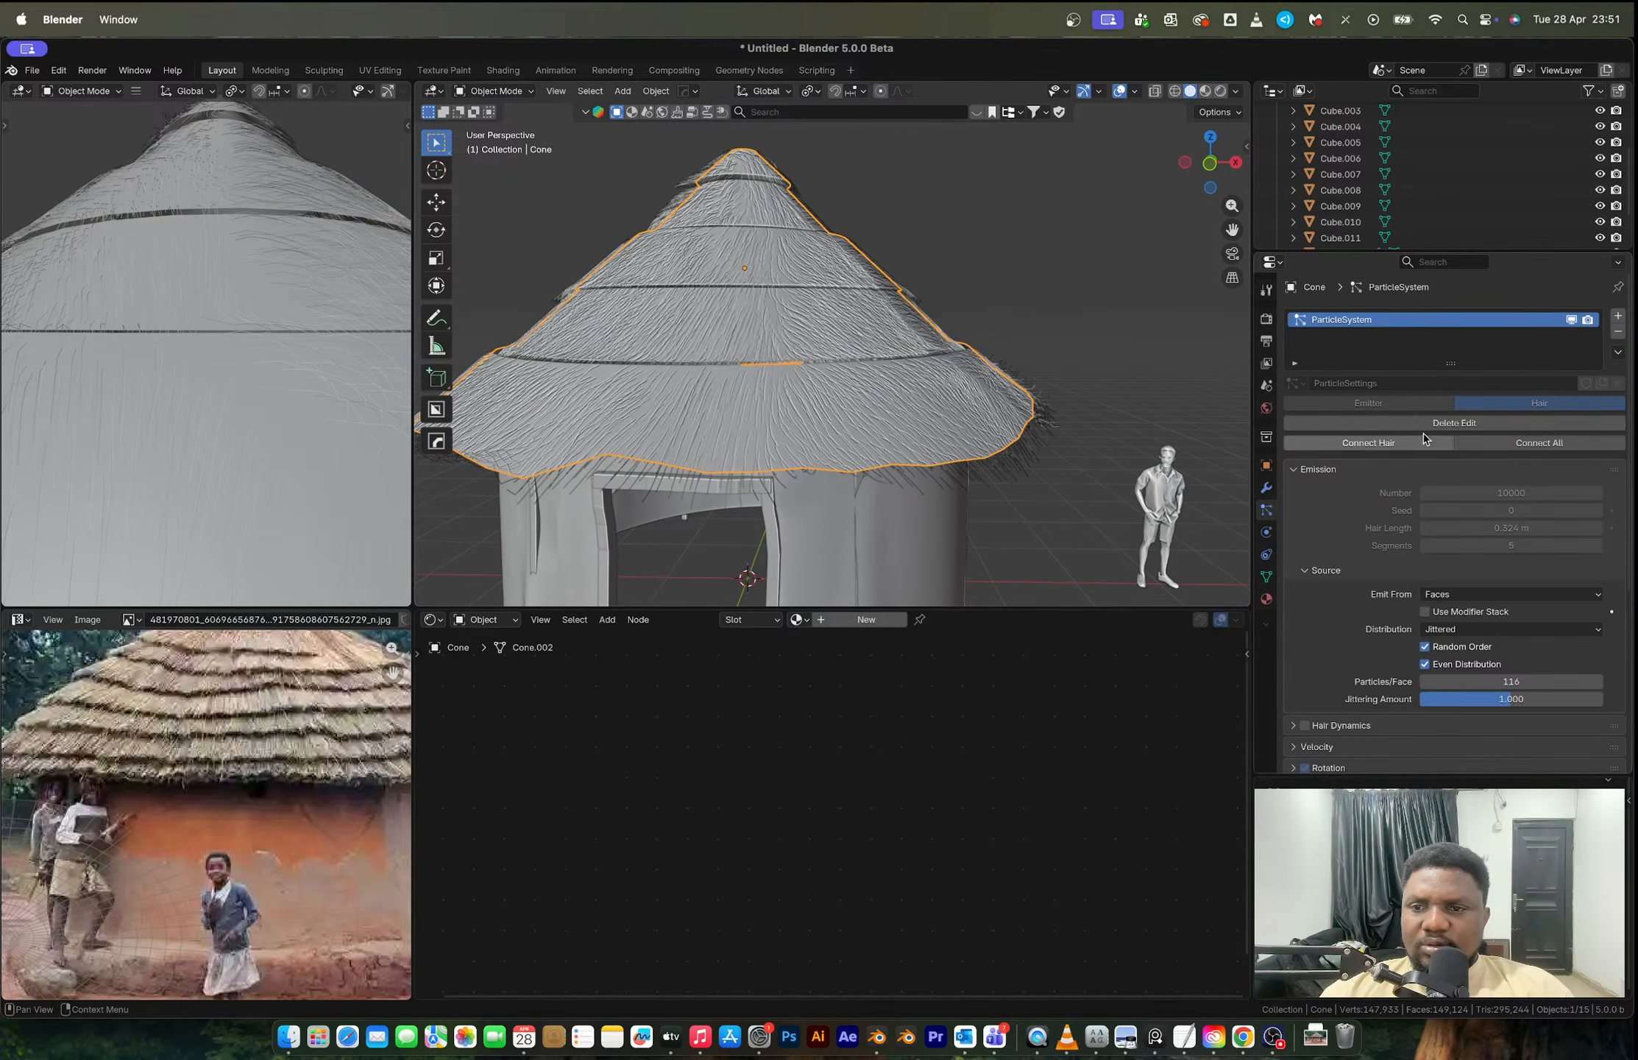
{"action": "left_click", "coordinate": [1522, 444]}
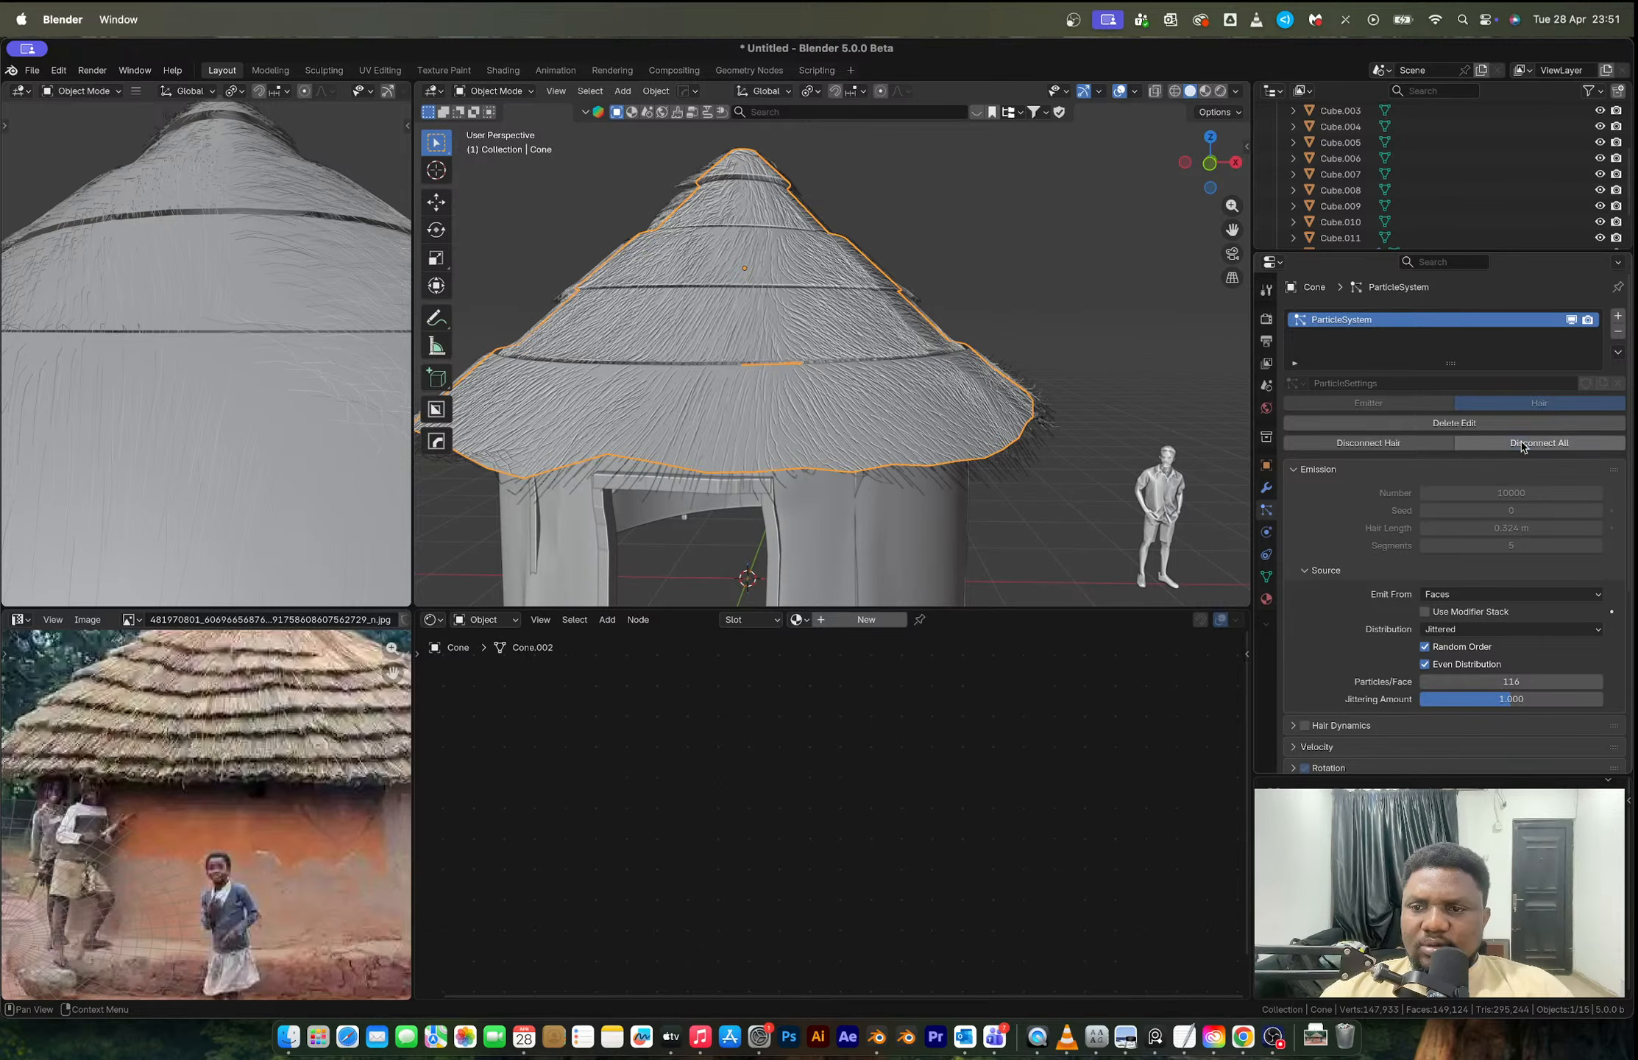
{"action": "middle_click_drag", "start_coordinate": [1077, 378], "coordinate": [1096, 486]}
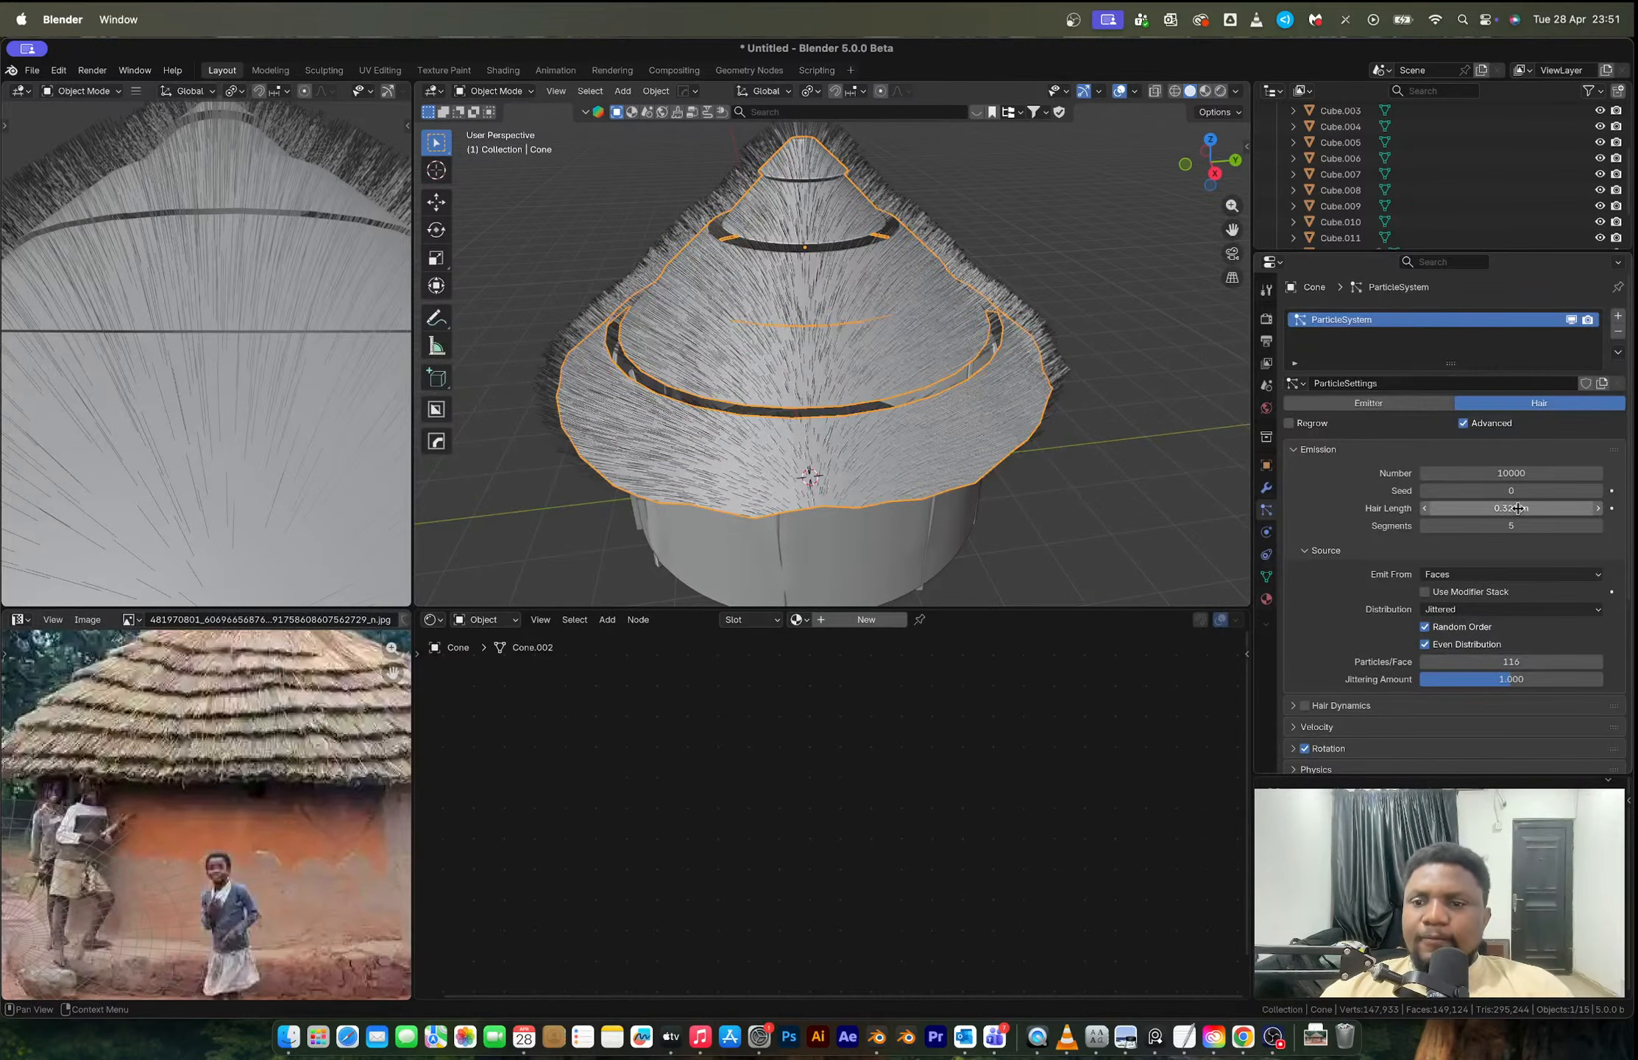
Step: Increase the roof's hair length to 0.372 m and check the lower tiers
{"action": "left_click_drag", "start_coordinate": [1494, 508], "coordinate": [1494, 508]}
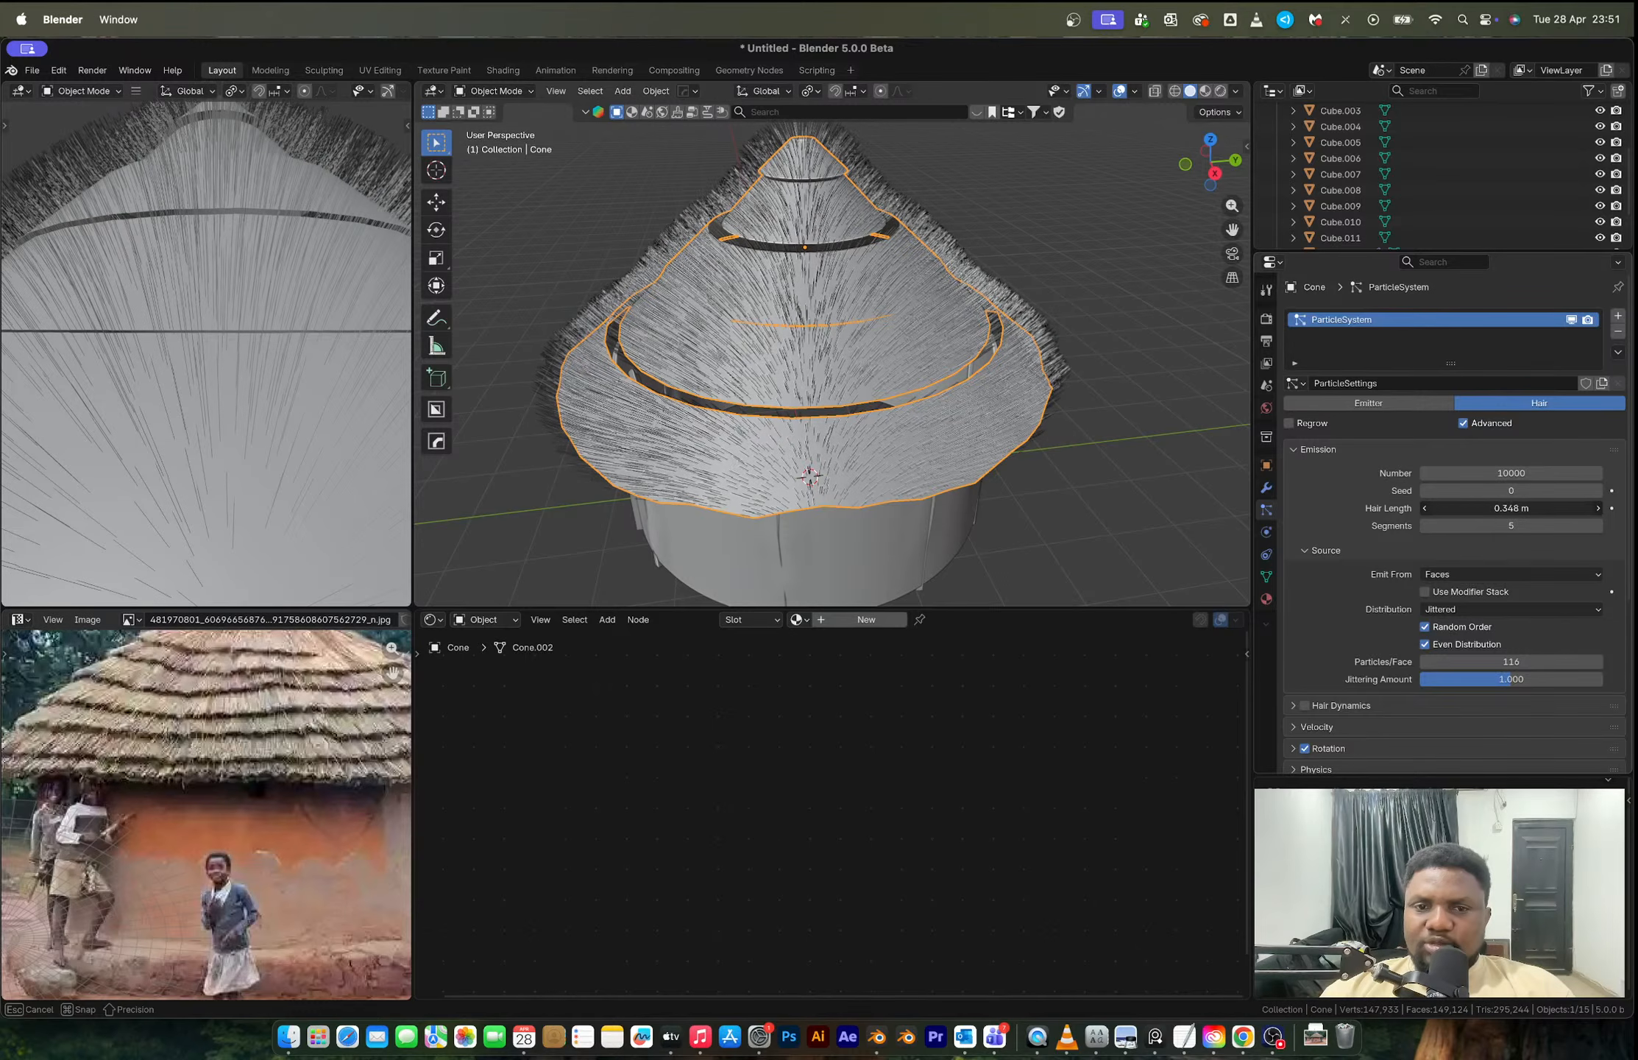
{"action": "middle_click_drag", "start_coordinate": [804, 397], "coordinate": [842, 341]}
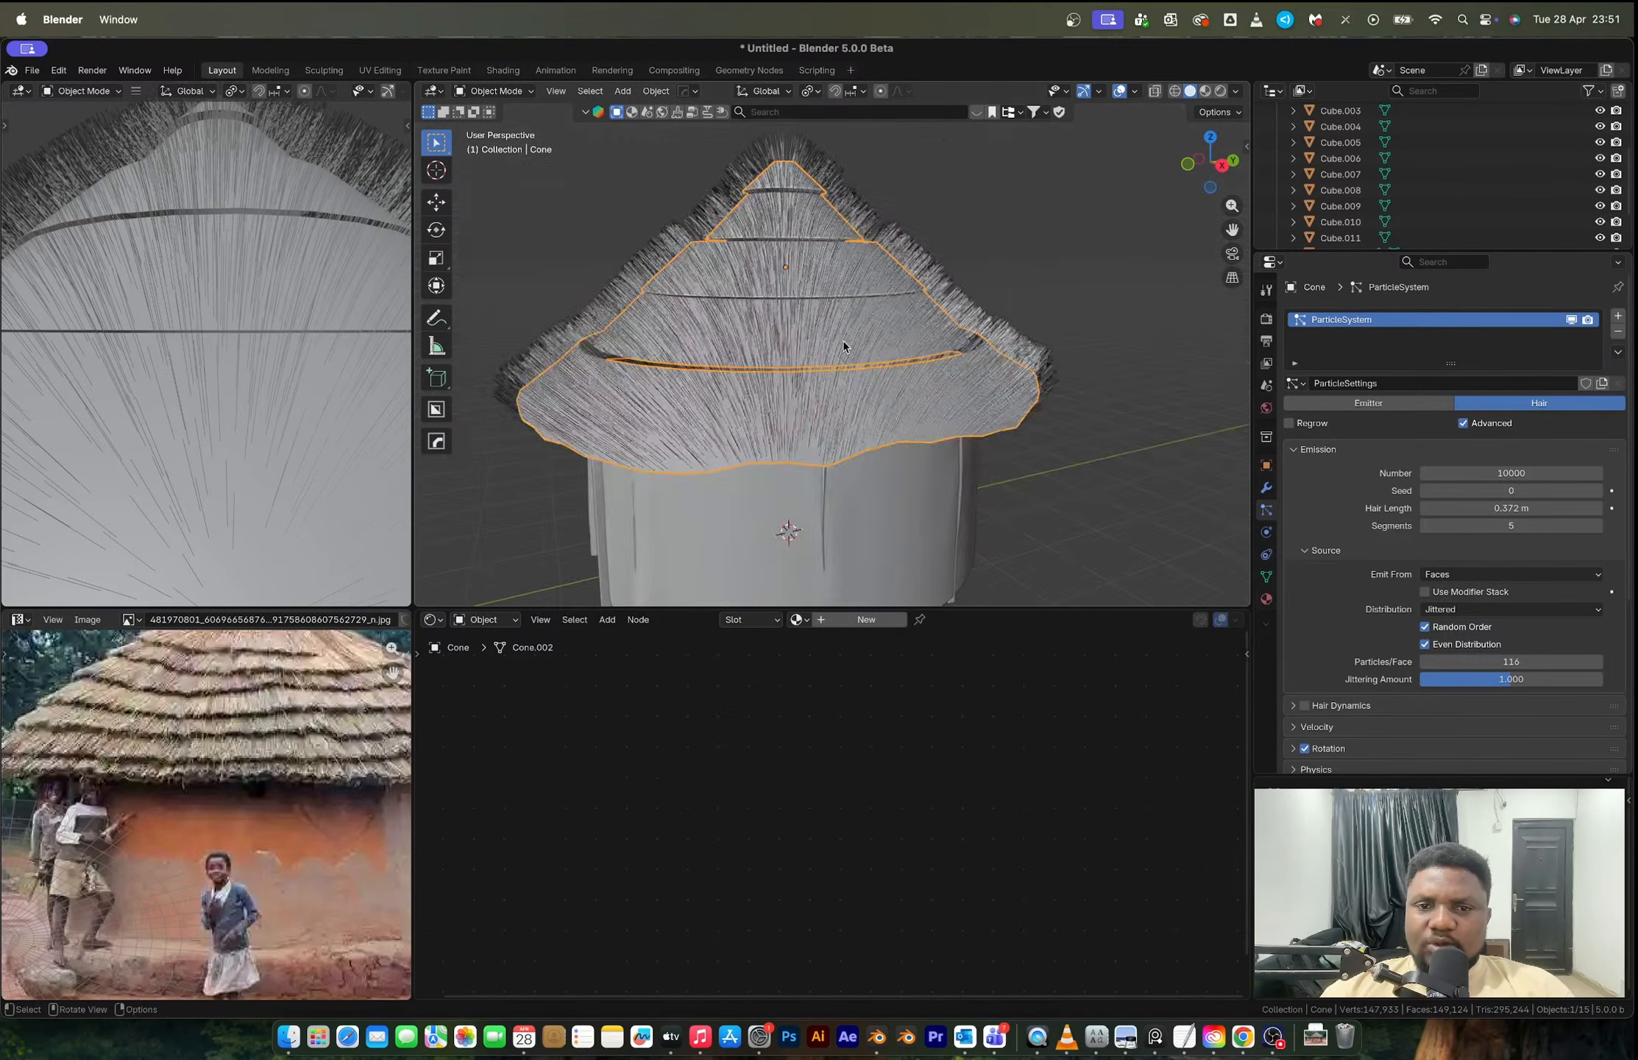
{"action": "scroll", "coordinate": [842, 341], "scroll_direction": "up", "scroll_amount": 3}
{"action": "middle_click_drag", "start_coordinate": [889, 495], "coordinate": [860, 444], "text": "shift"}
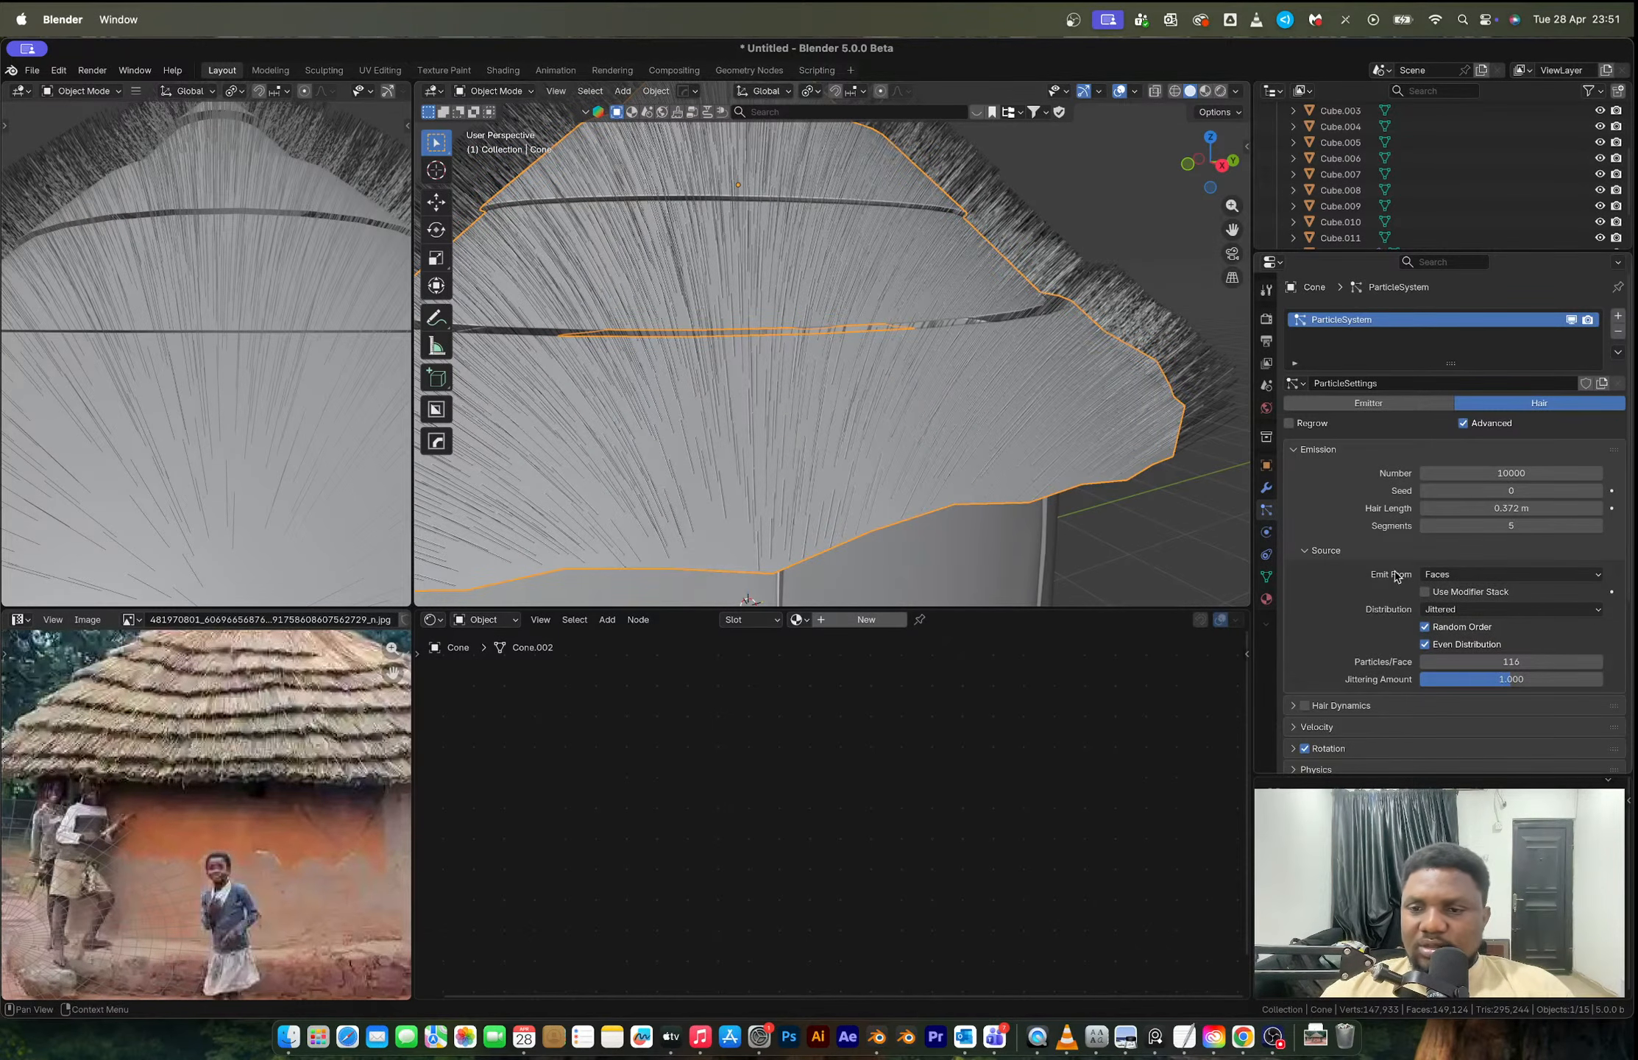
Step: Collapse the emission Source settings and expand the hair's Velocity settings
{"action": "left_click", "coordinate": [1325, 550]}
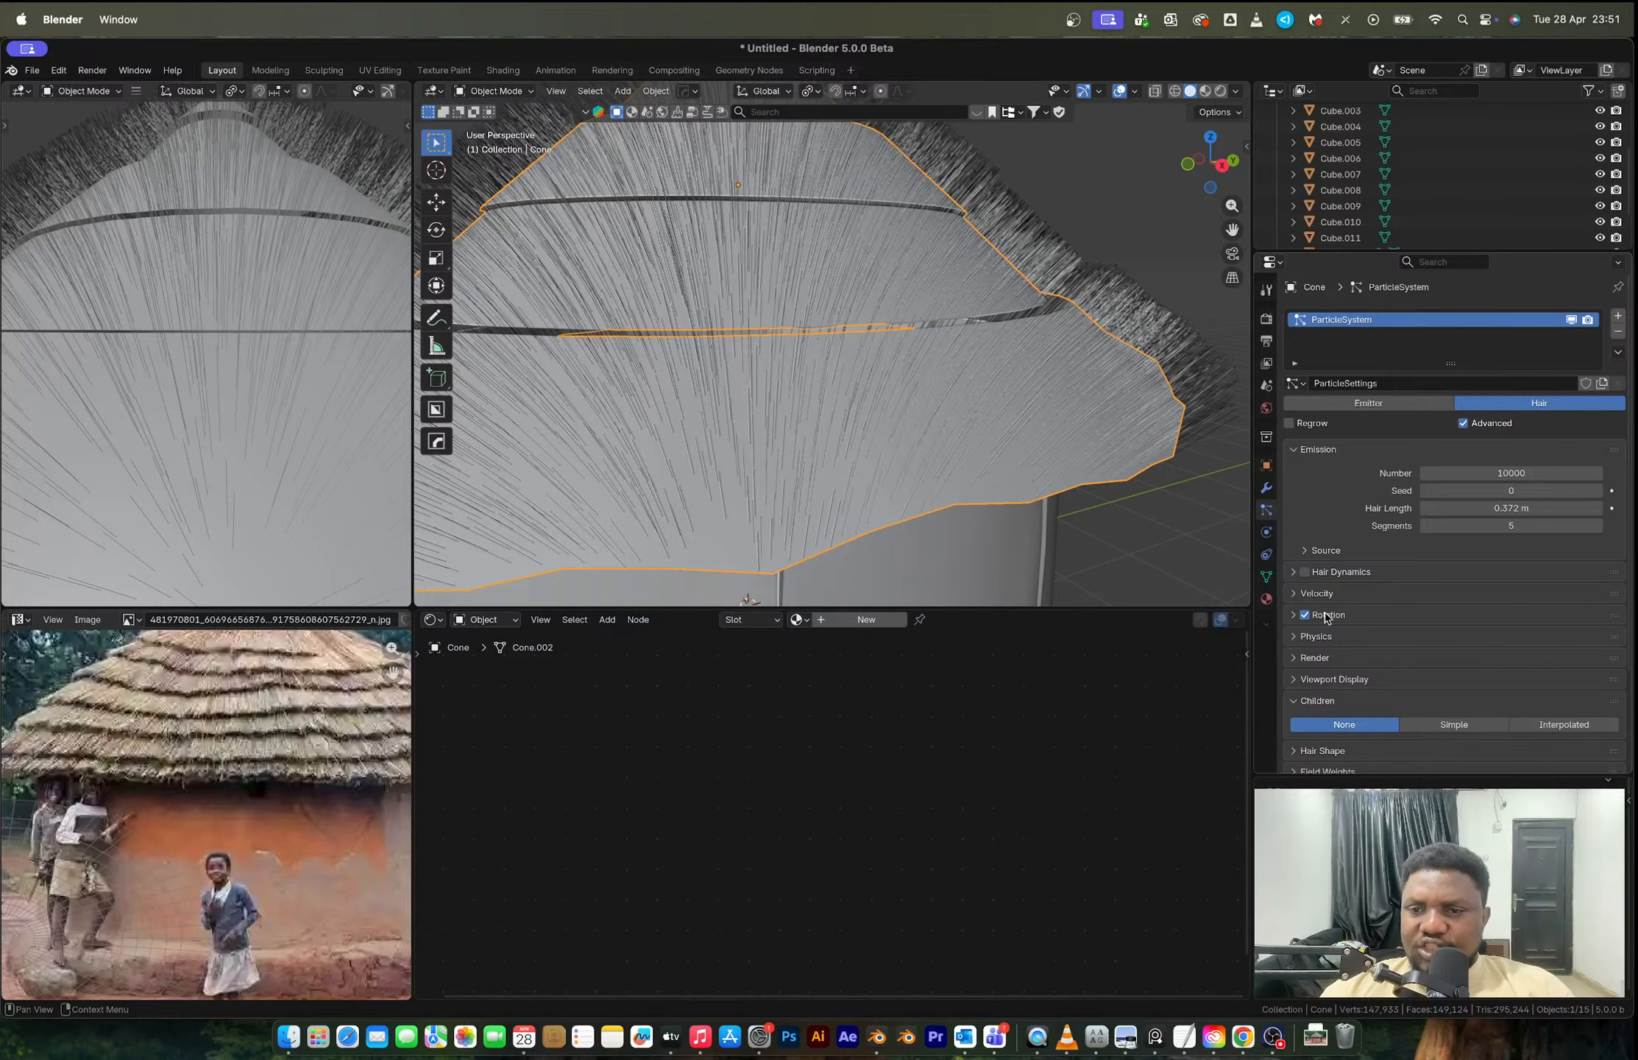
{"action": "left_click", "coordinate": [1316, 637]}
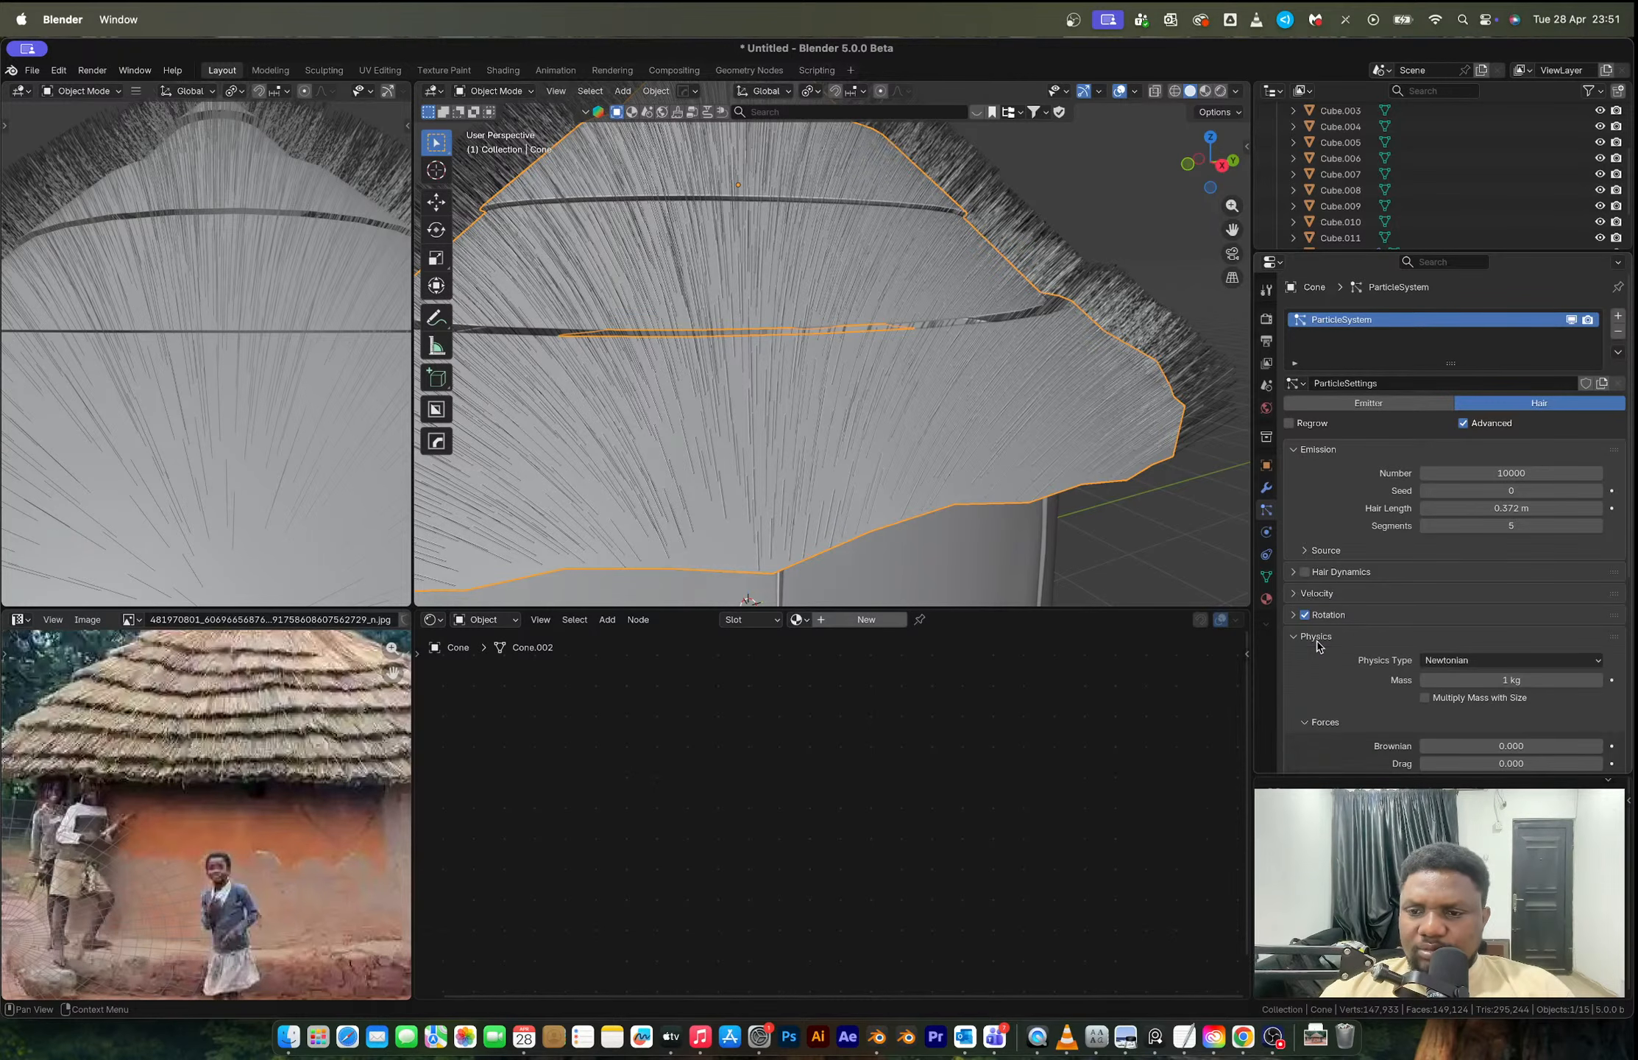
{"action": "left_click", "coordinate": [1317, 638]}
{"action": "left_click", "coordinate": [1337, 575]}
{"action": "left_click", "coordinate": [1319, 596]}
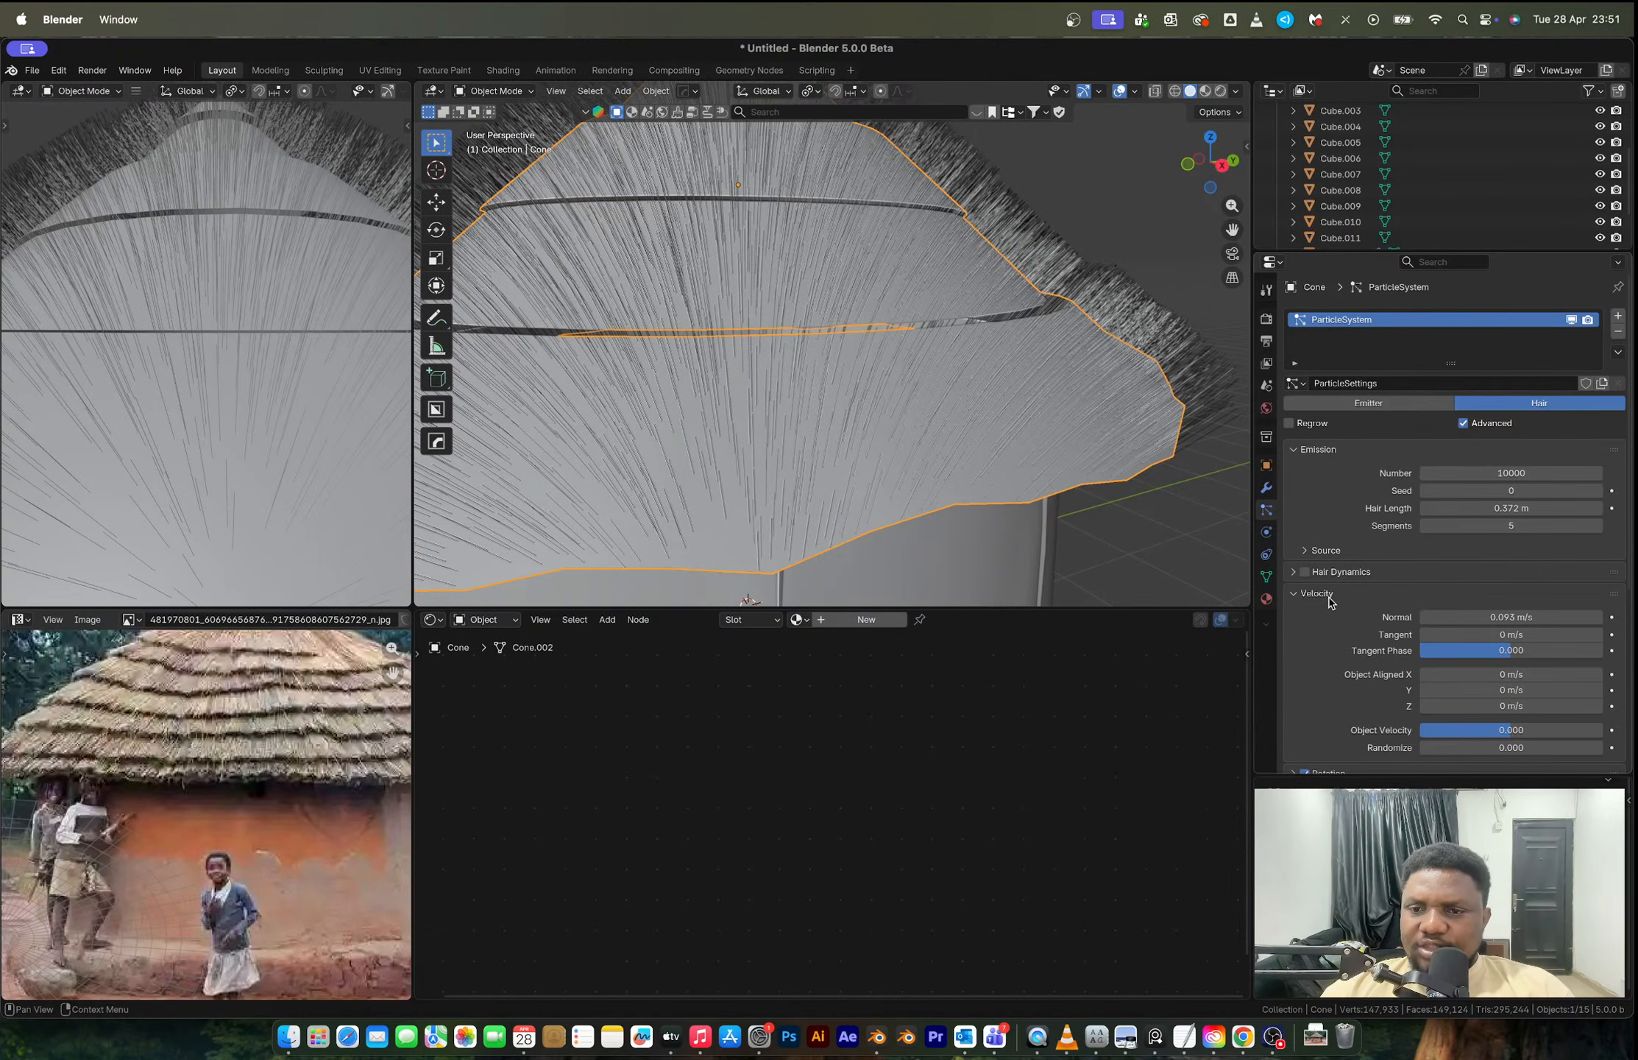
Step: Try a different Normal velocity for the roof hair and undo it
{"action": "left_click_drag", "start_coordinate": [1509, 617], "coordinate": [1553, 634]}
{"action": "middle_click_drag", "start_coordinate": [851, 407], "coordinate": [823, 385]}
{"action": "key", "text": "super+z"}
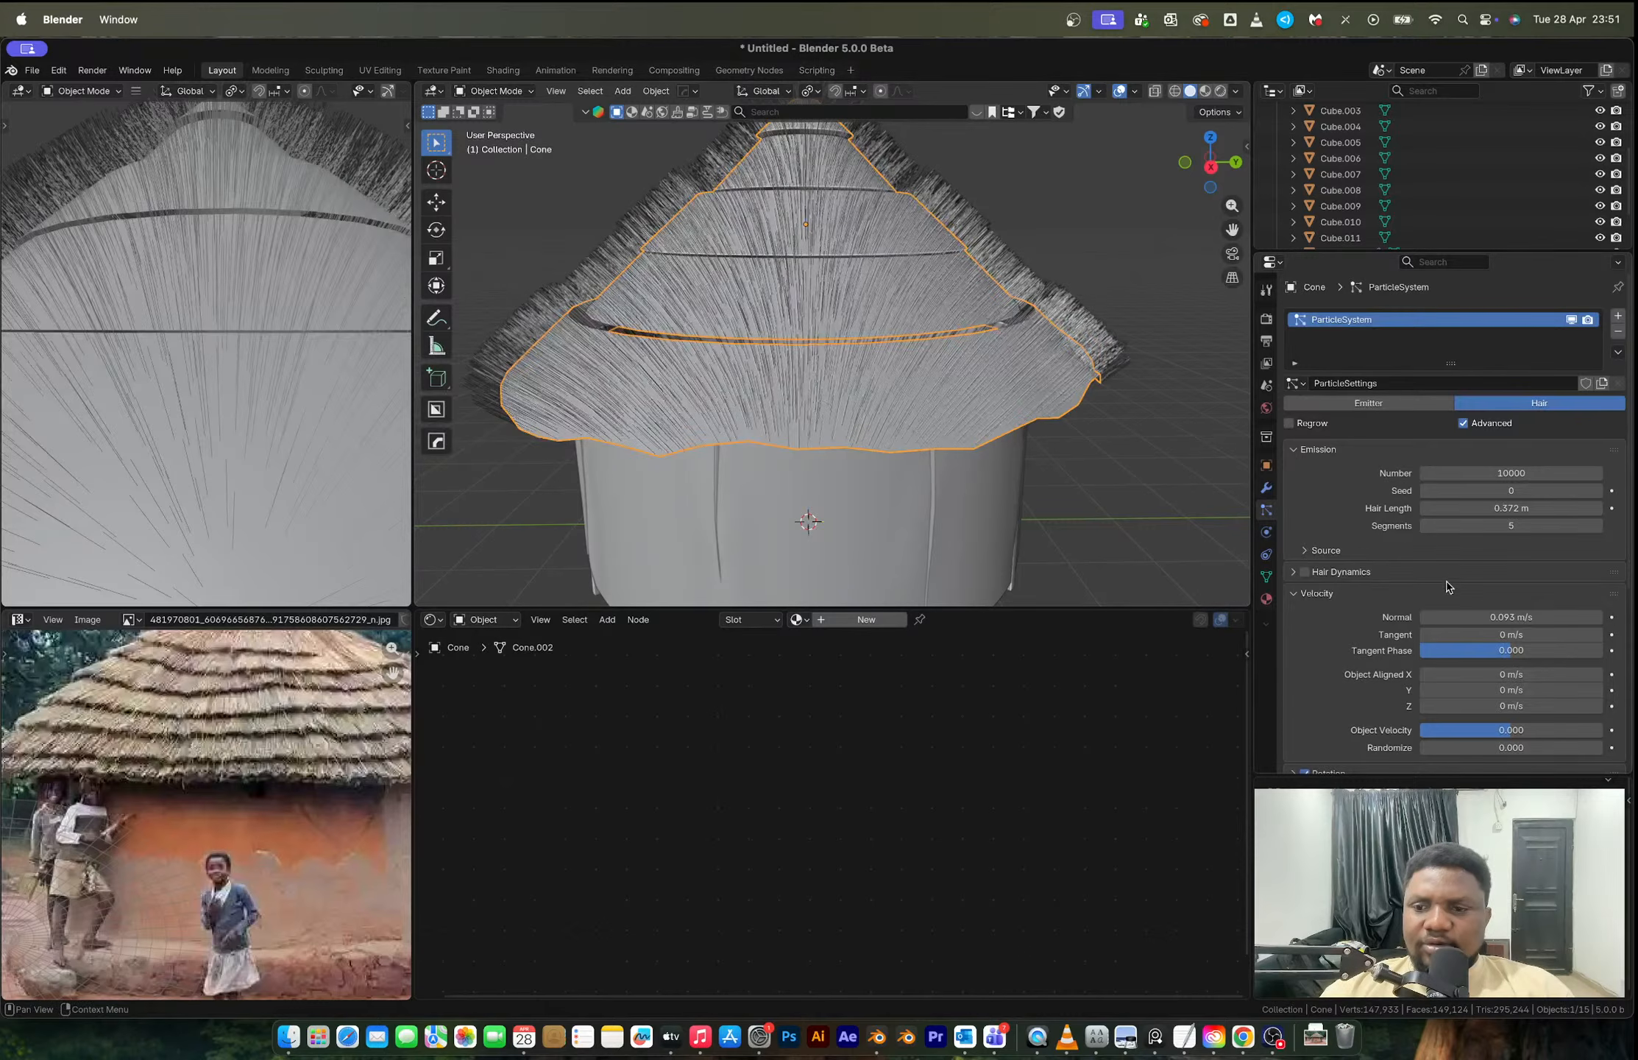
Step: Try an Object Aligned X velocity of 0.34 m/s on the roof hair
{"action": "mouse_move", "coordinate": [1471, 655]}
{"action": "left_mouse_down"}
{"action": "mouse_move", "coordinate": [1469, 634]}
{"action": "mouse_move", "coordinate": [1481, 675]}
{"action": "left_mouse_up"}
{"action": "key", "text": "Escape"}
{"action": "key", "text": "super+z"}
{"action": "middle_click_drag", "start_coordinate": [956, 382], "coordinate": [920, 355]}
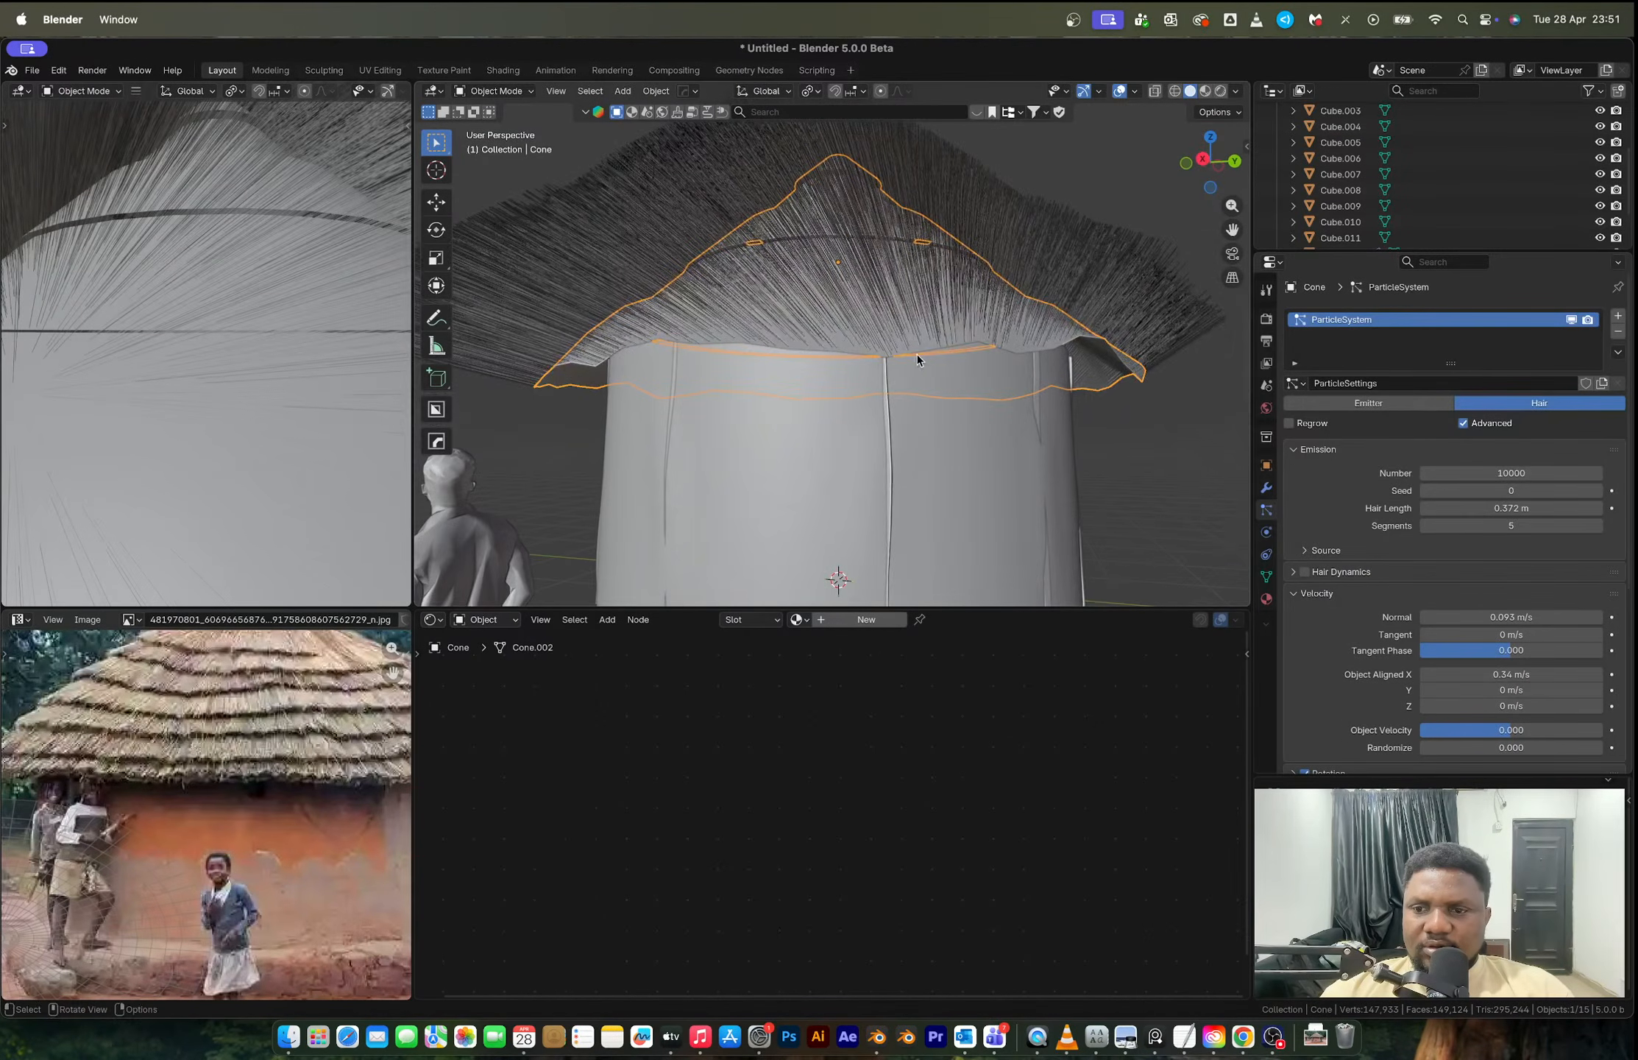
Step: Give the roof hair Object Aligned velocities of 0 m/s in X and -0.12 m/s in Z
{"action": "mouse_move", "coordinate": [1509, 674]}
{"action": "left_mouse_down"}
{"action": "mouse_move", "coordinate": [1494, 675]}
{"action": "mouse_move", "coordinate": [1509, 705]}
{"action": "left_mouse_up"}
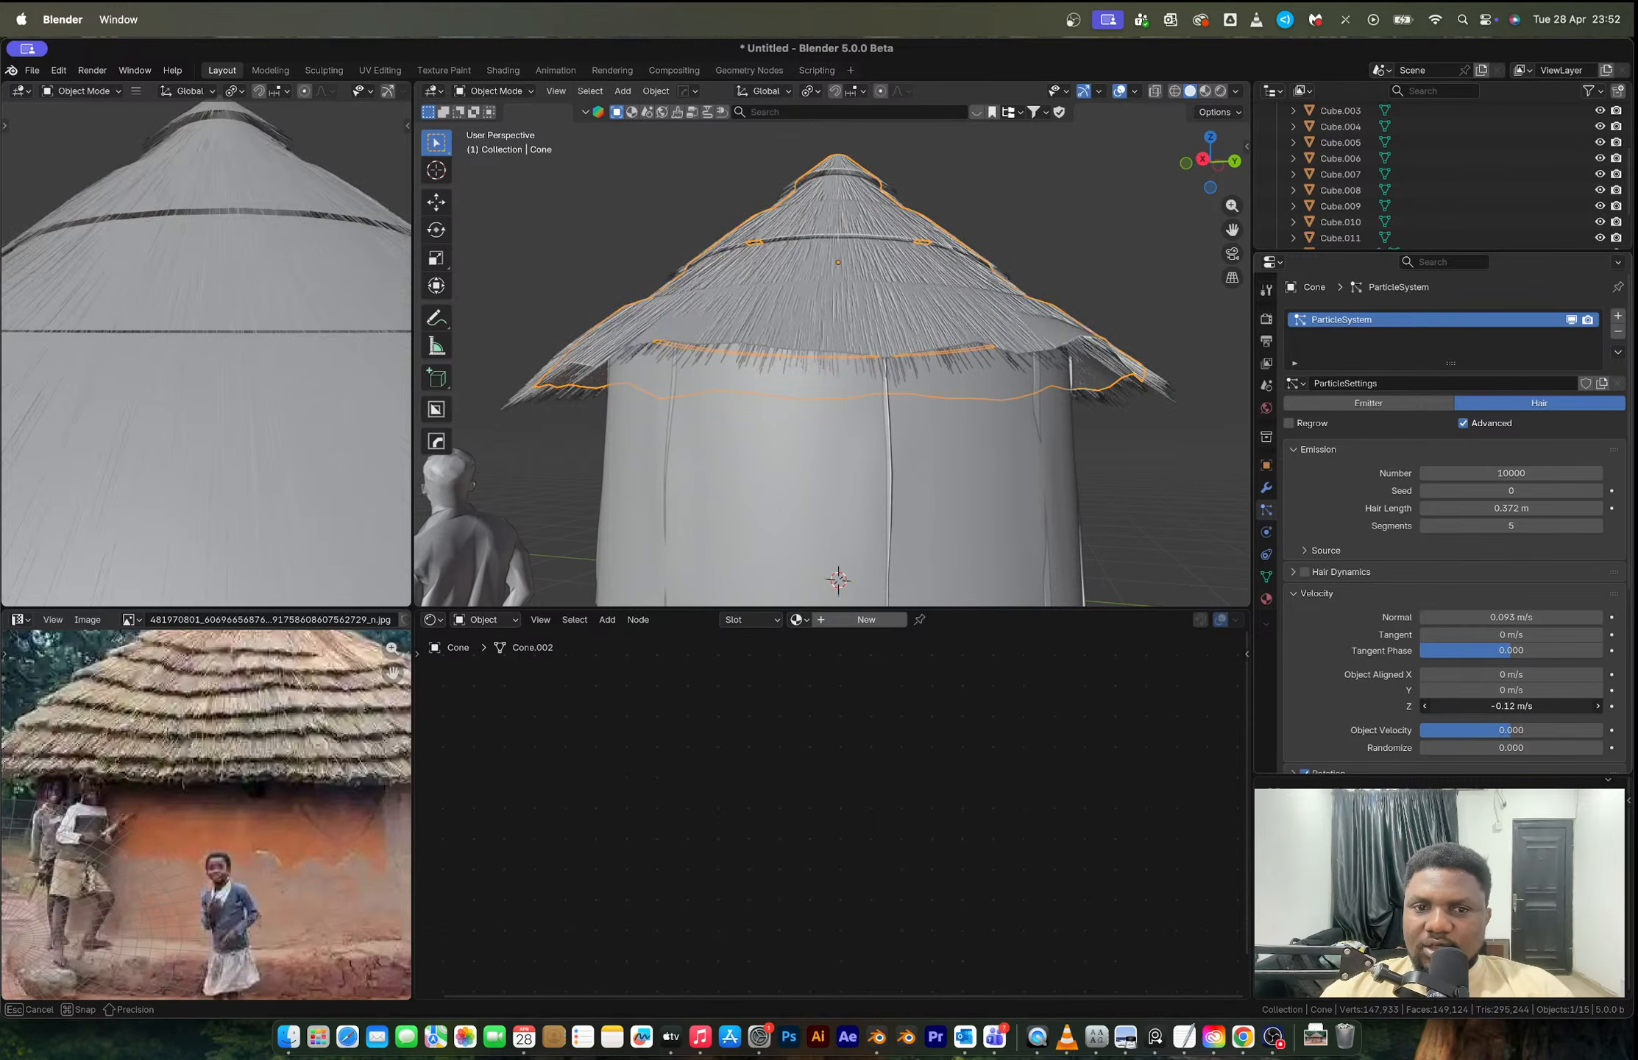
{"action": "left_click", "coordinate": [1475, 706]}
{"action": "middle_click_drag", "start_coordinate": [1119, 273], "coordinate": [1000, 360]}
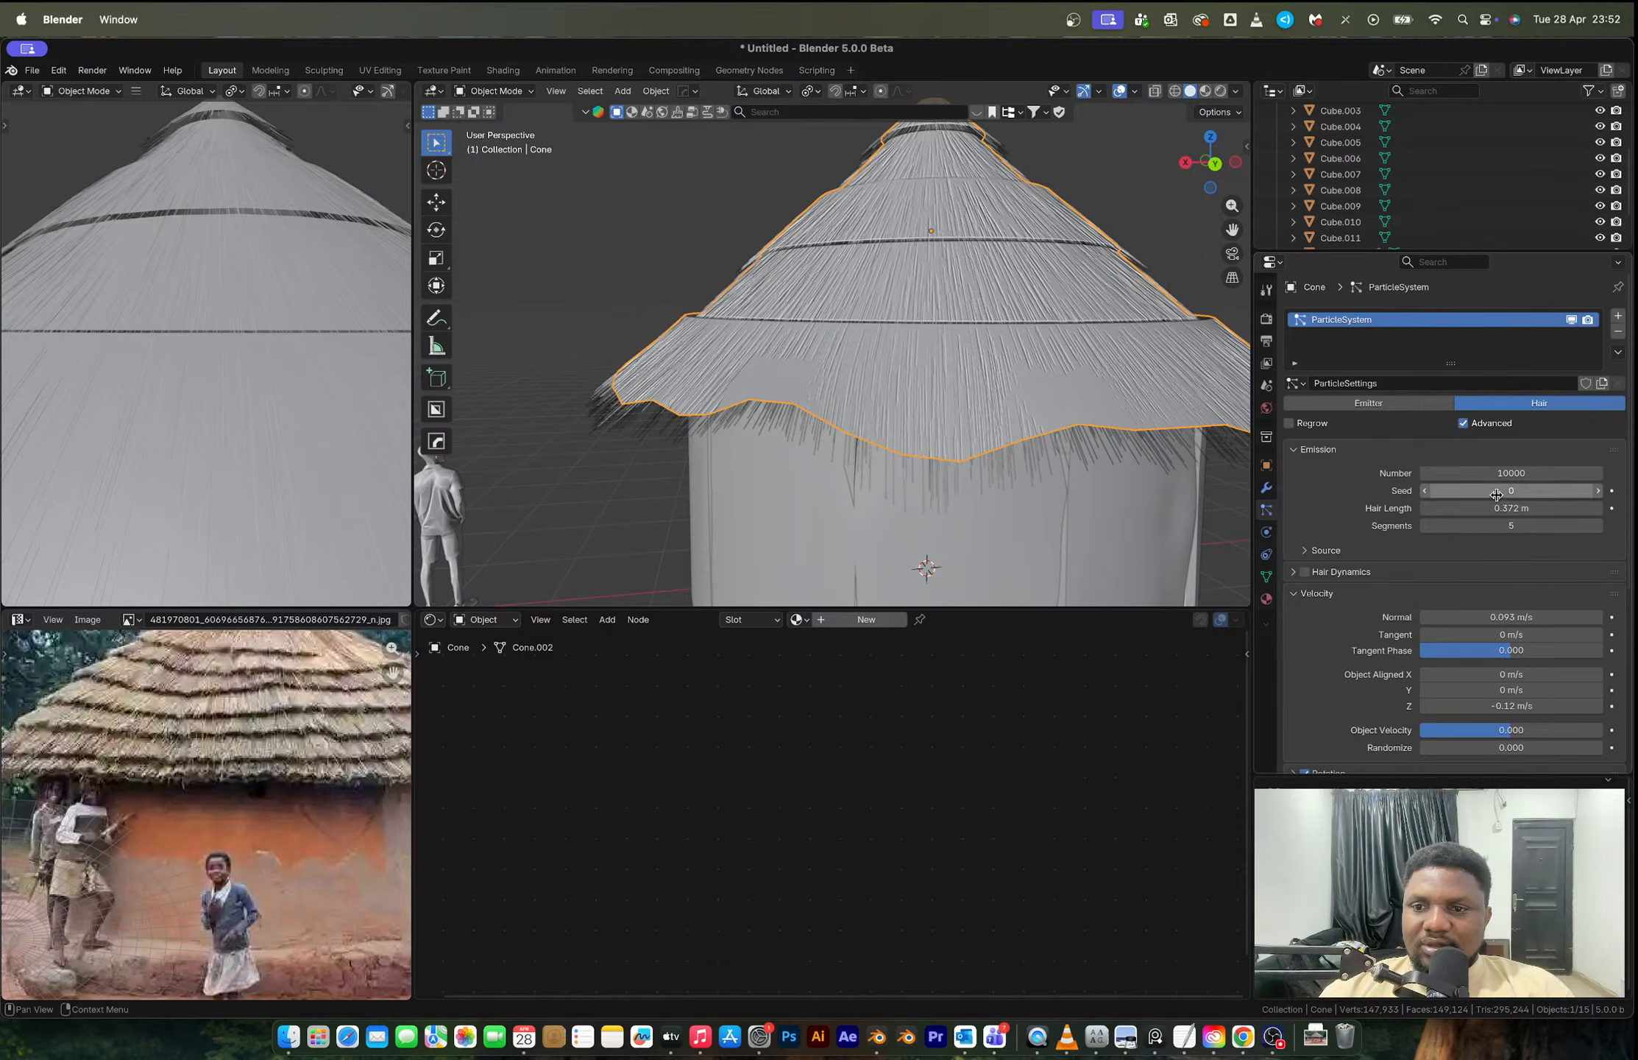
Step: Increase the roof hair's emission number to 20000
{"action": "left_click", "coordinate": [1502, 473]}
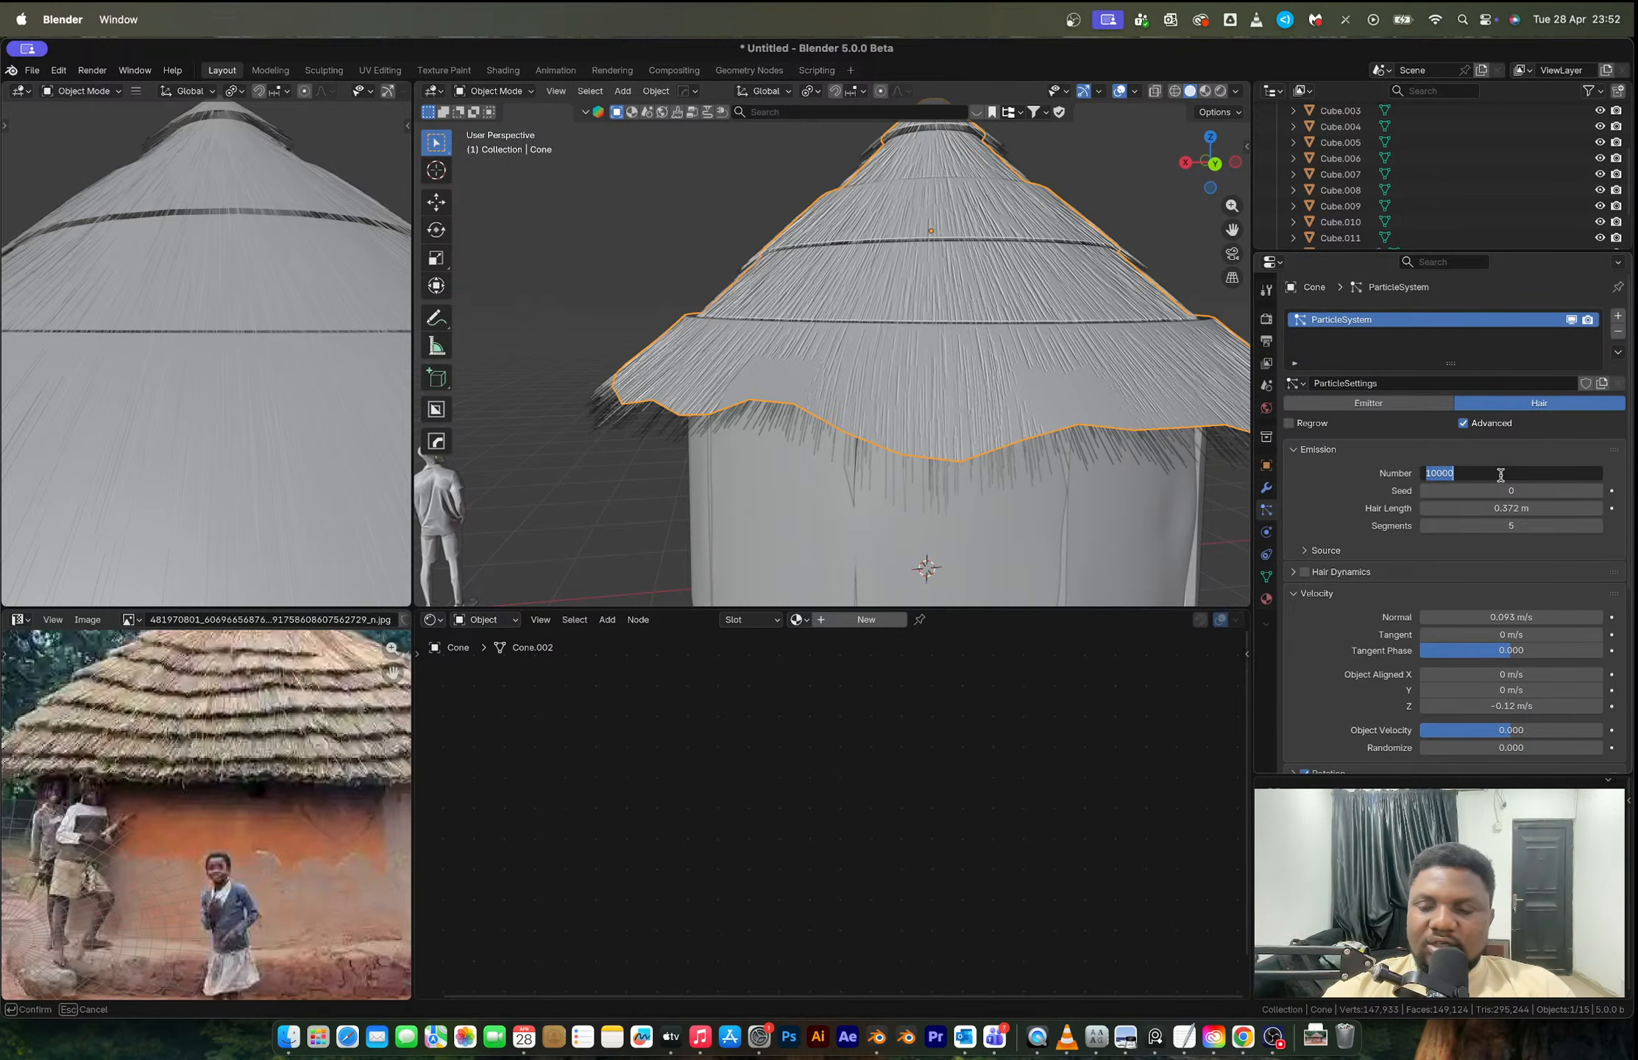
{"action": "type", "text": "20000"}
{"action": "key", "text": "Return"}
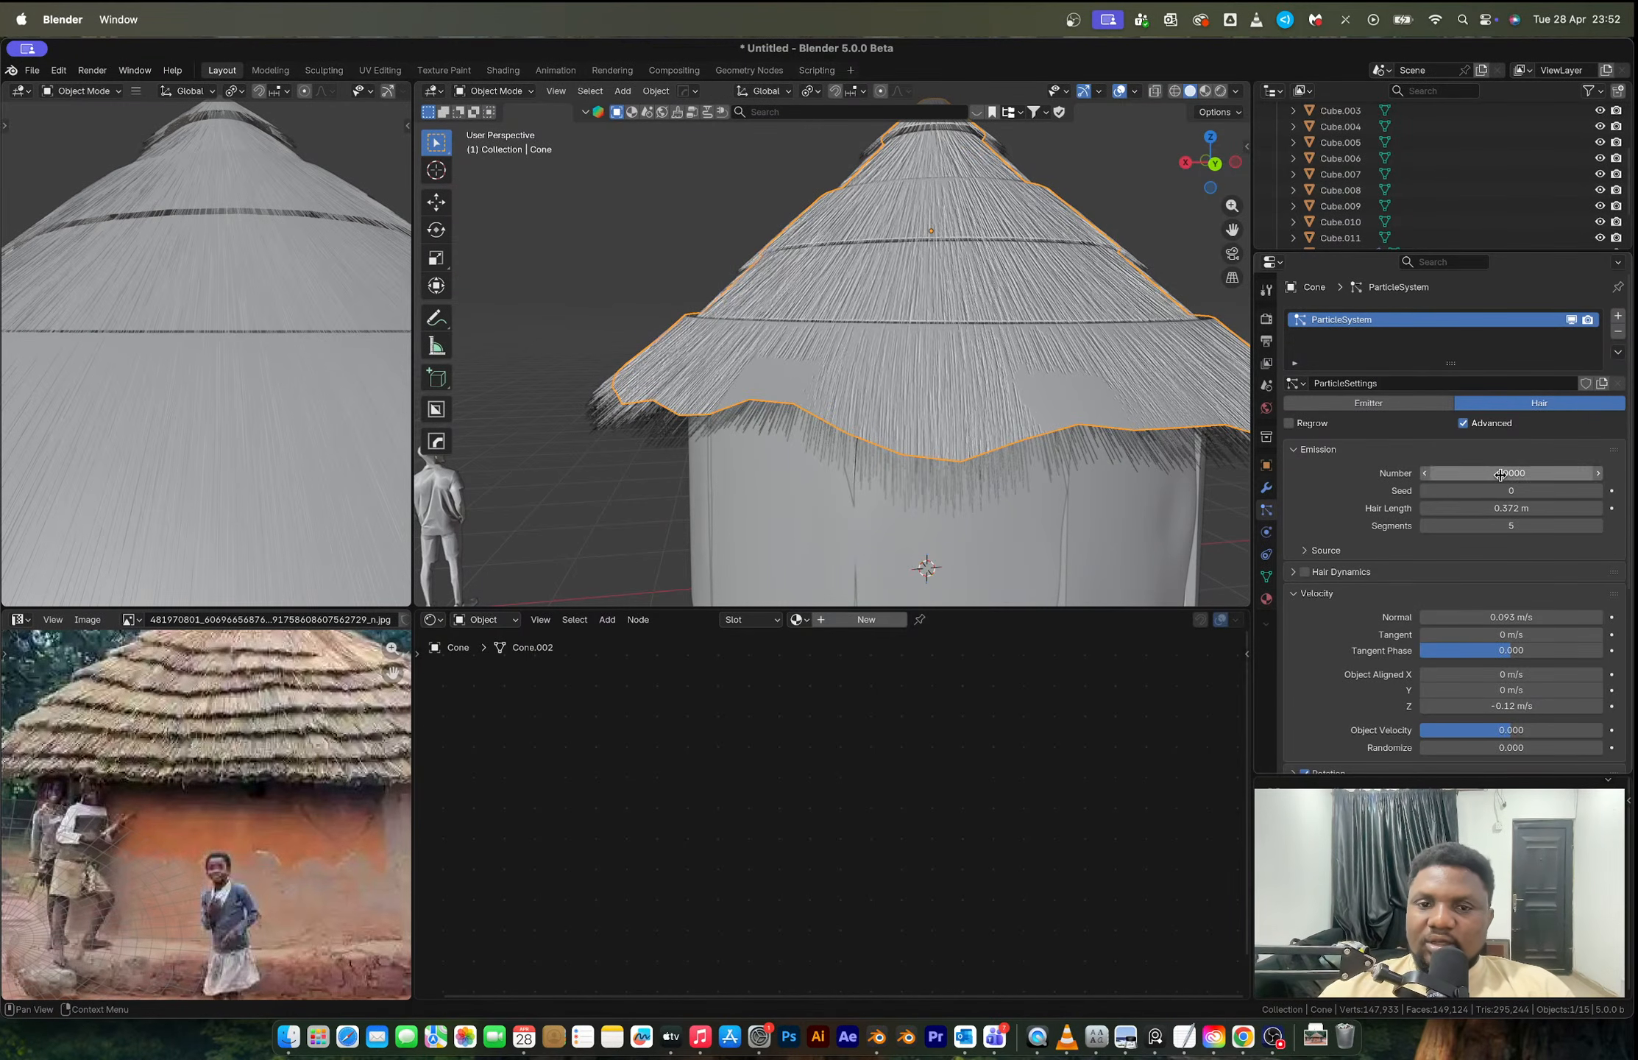
{"action": "middle_click_drag", "start_coordinate": [1030, 382], "coordinate": [1061, 412]}
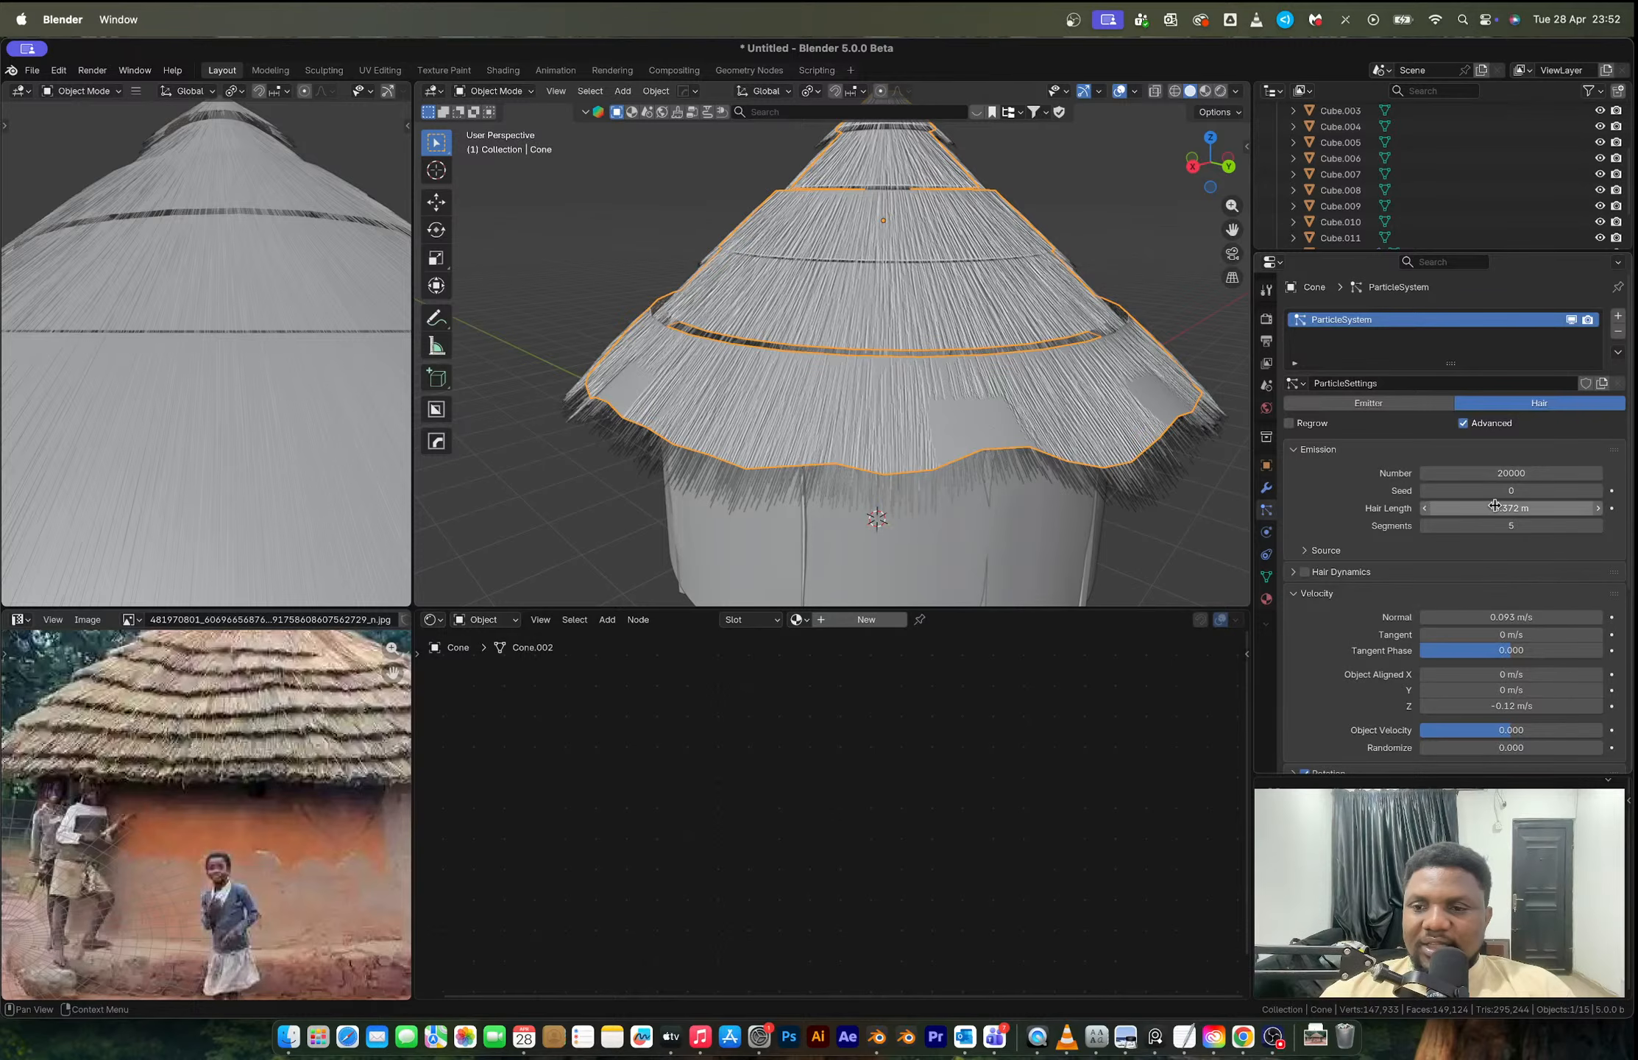
Step: Set the roof hair's Object Aligned Z velocity to -0.088 m/s and its velocity Randomize to 0.012
{"action": "left_click_drag", "start_coordinate": [1510, 706], "coordinate": [1498, 706]}
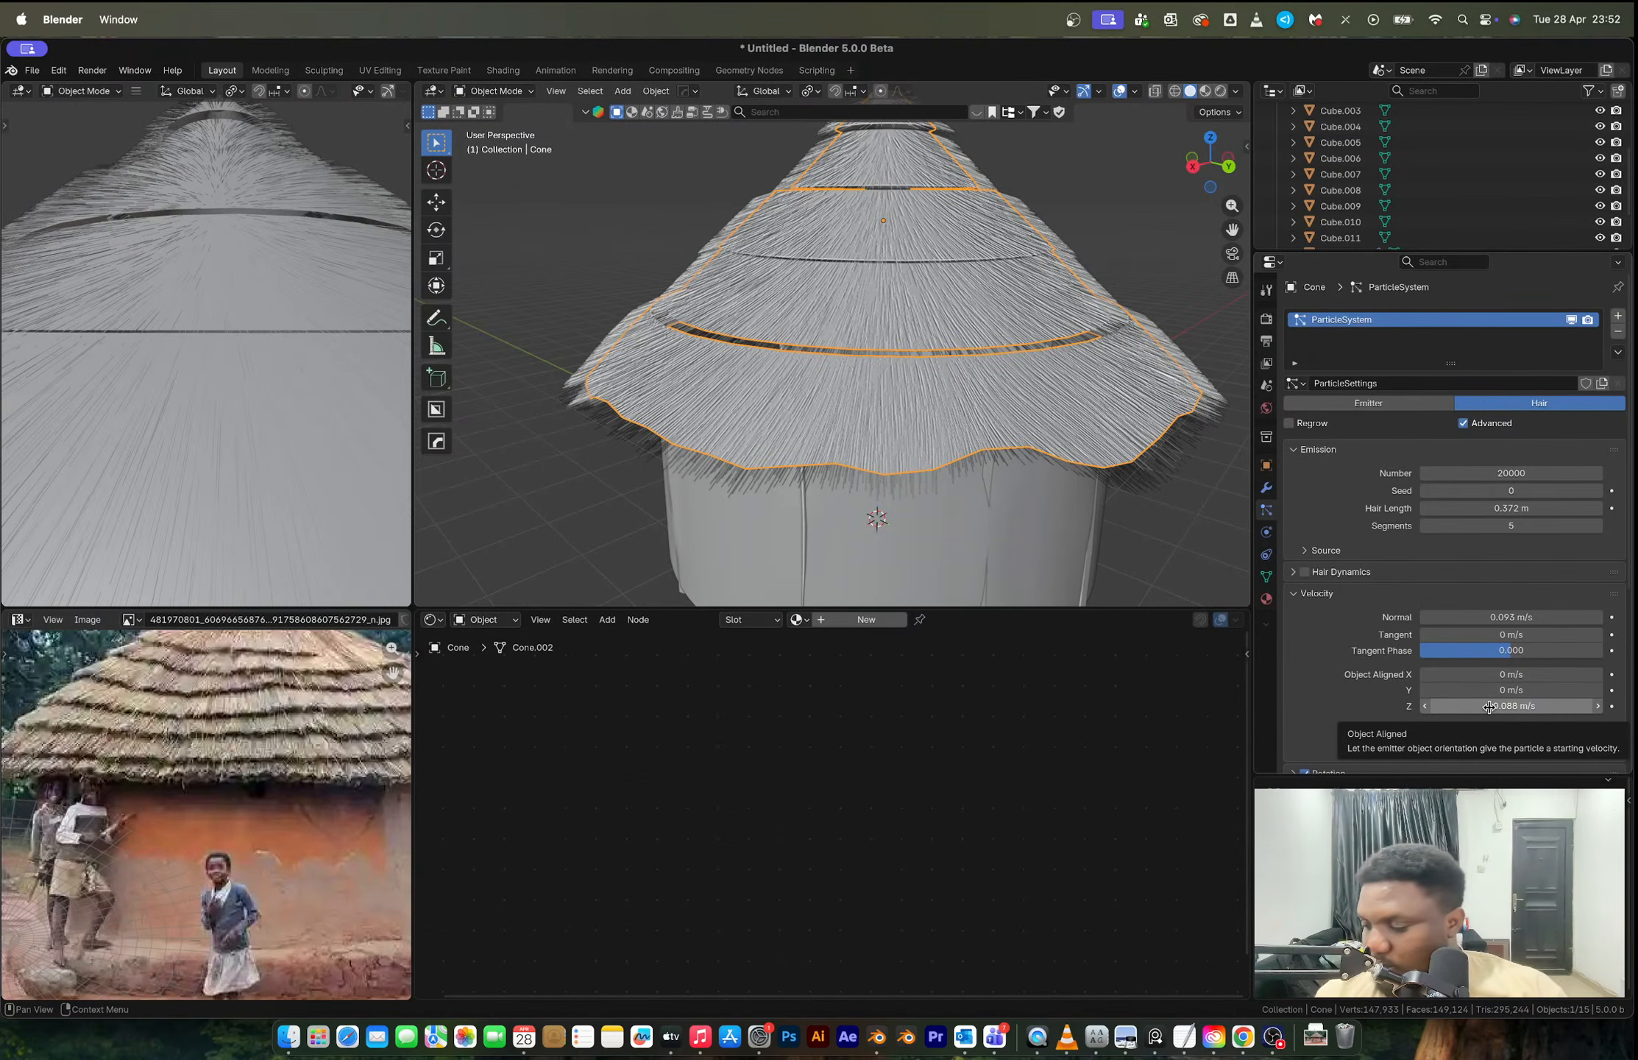
{"action": "scroll", "coordinate": [1535, 718], "scroll_direction": "down", "scroll_amount": 5}
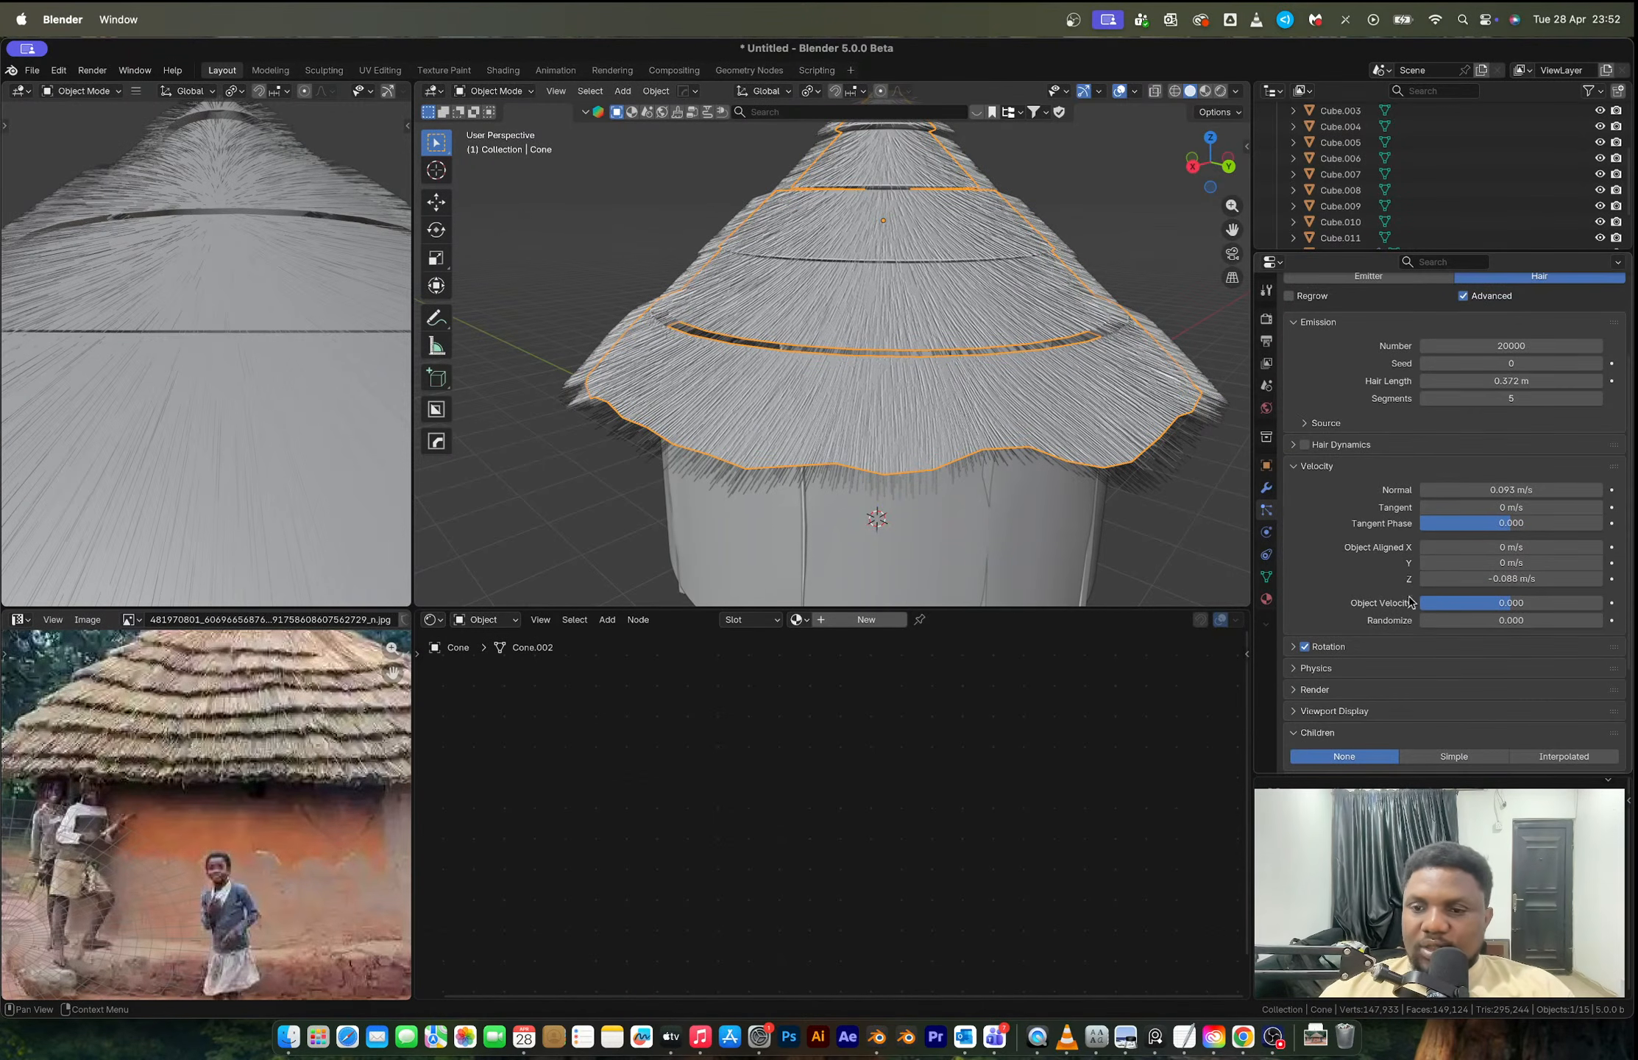
{"action": "mouse_move", "coordinate": [1467, 621]}
{"action": "left_mouse_down"}
{"action": "mouse_move", "coordinate": [1448, 620]}
{"action": "mouse_move", "coordinate": [1471, 620]}
{"action": "left_mouse_up"}
Step: Start saving the scene and go up to the parent folder 100 MODELS ON CG TRADER
{"action": "key", "text": "super+s"}
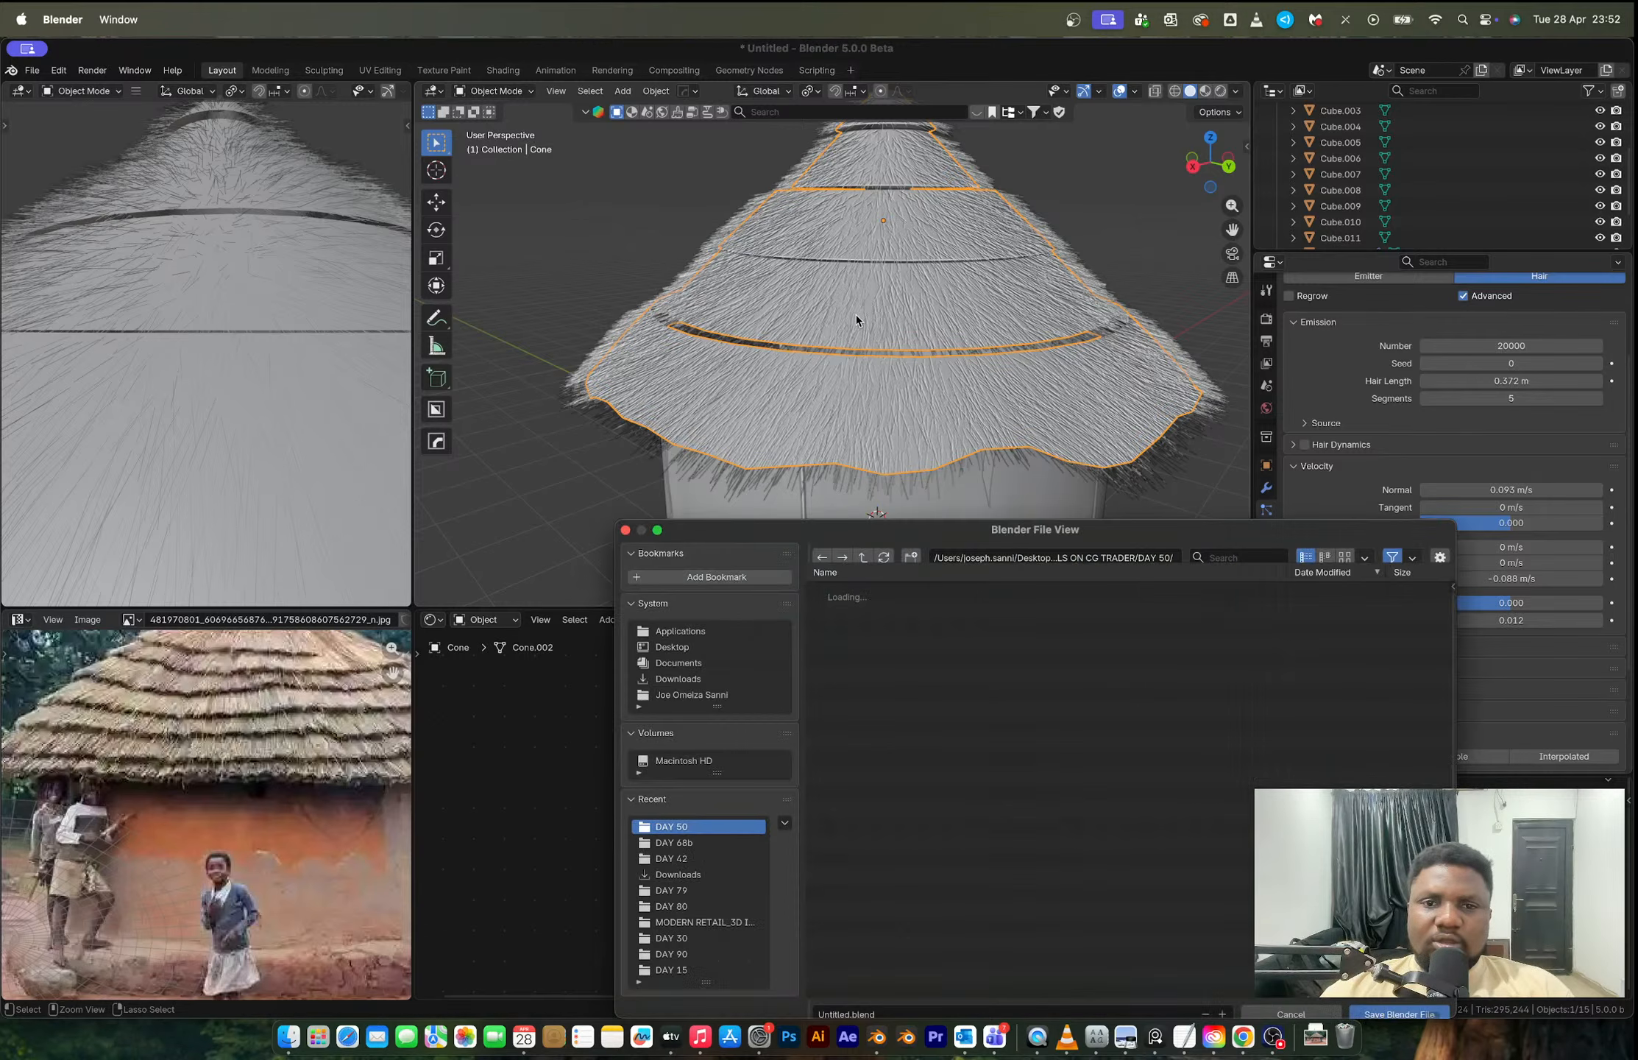
{"action": "left_click", "coordinate": [1121, 557]}
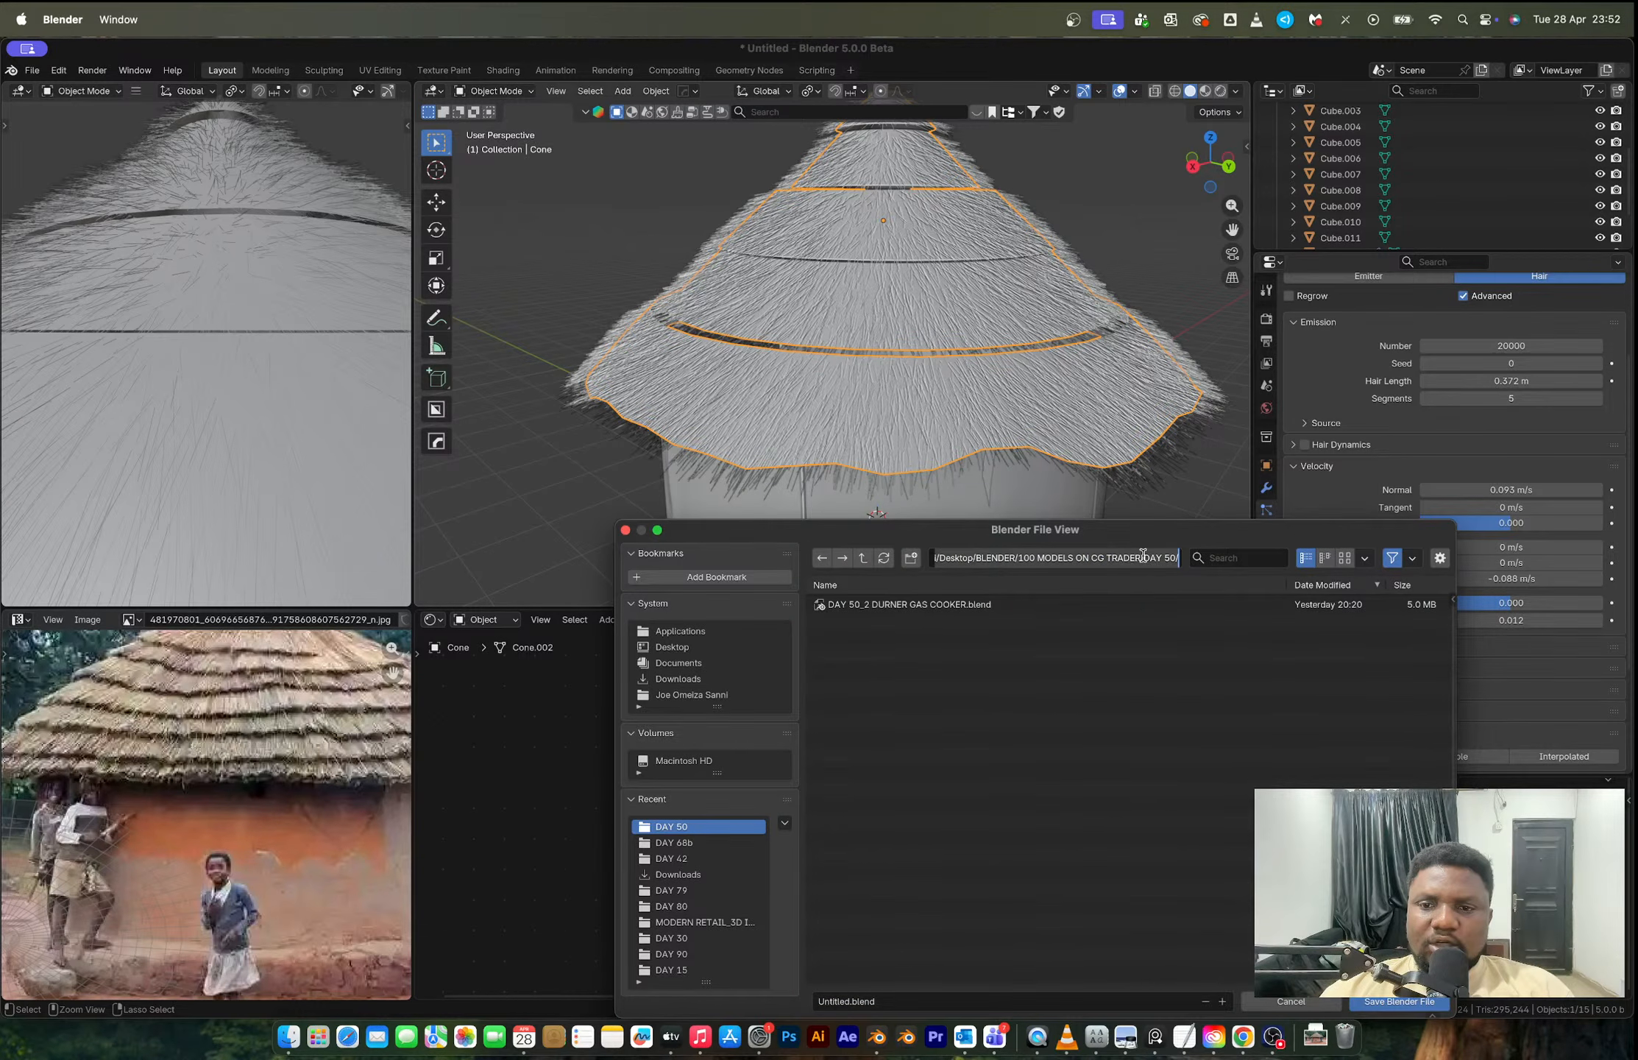
{"action": "left_click", "coordinate": [1150, 558]}
{"action": "key", "text": "BackSpace"}
{"action": "key", "text": "Return"}
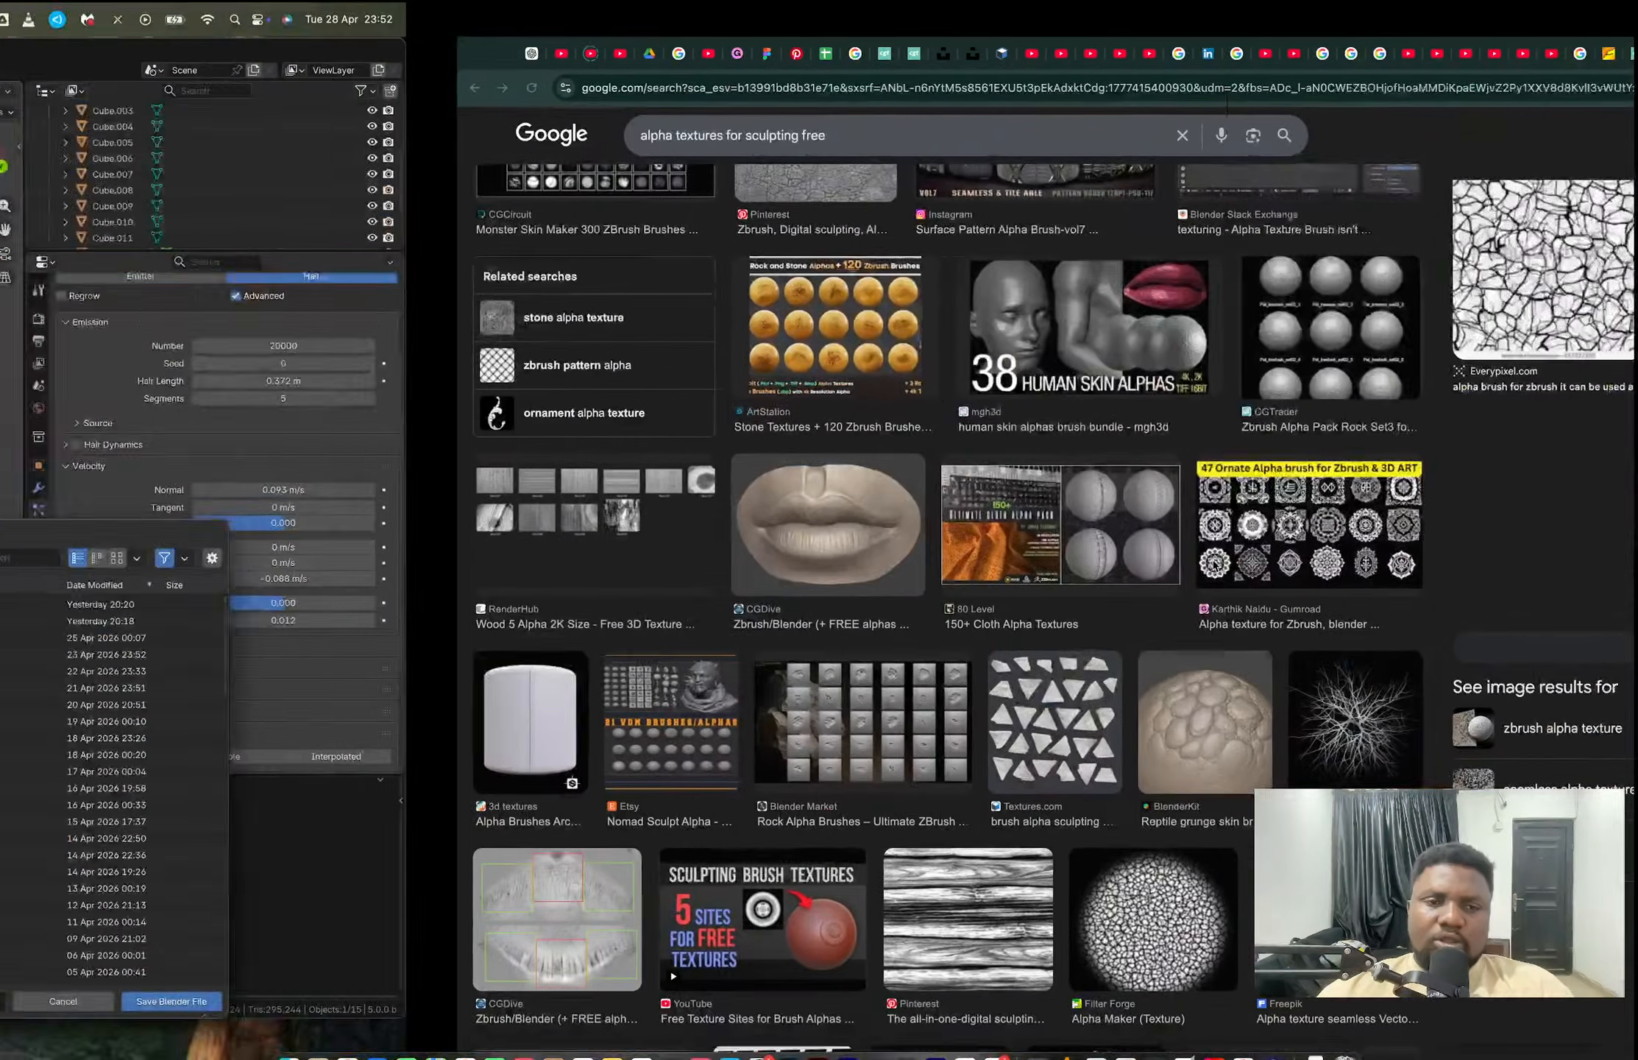
Step: Look up the African Hut's day number in the CGTrader_100_Day_Tracker spreadsheet in the browser and return to Blender
{"action": "key", "text": "ctrl+Right"}
{"action": "left_click", "coordinate": [368, 53]}
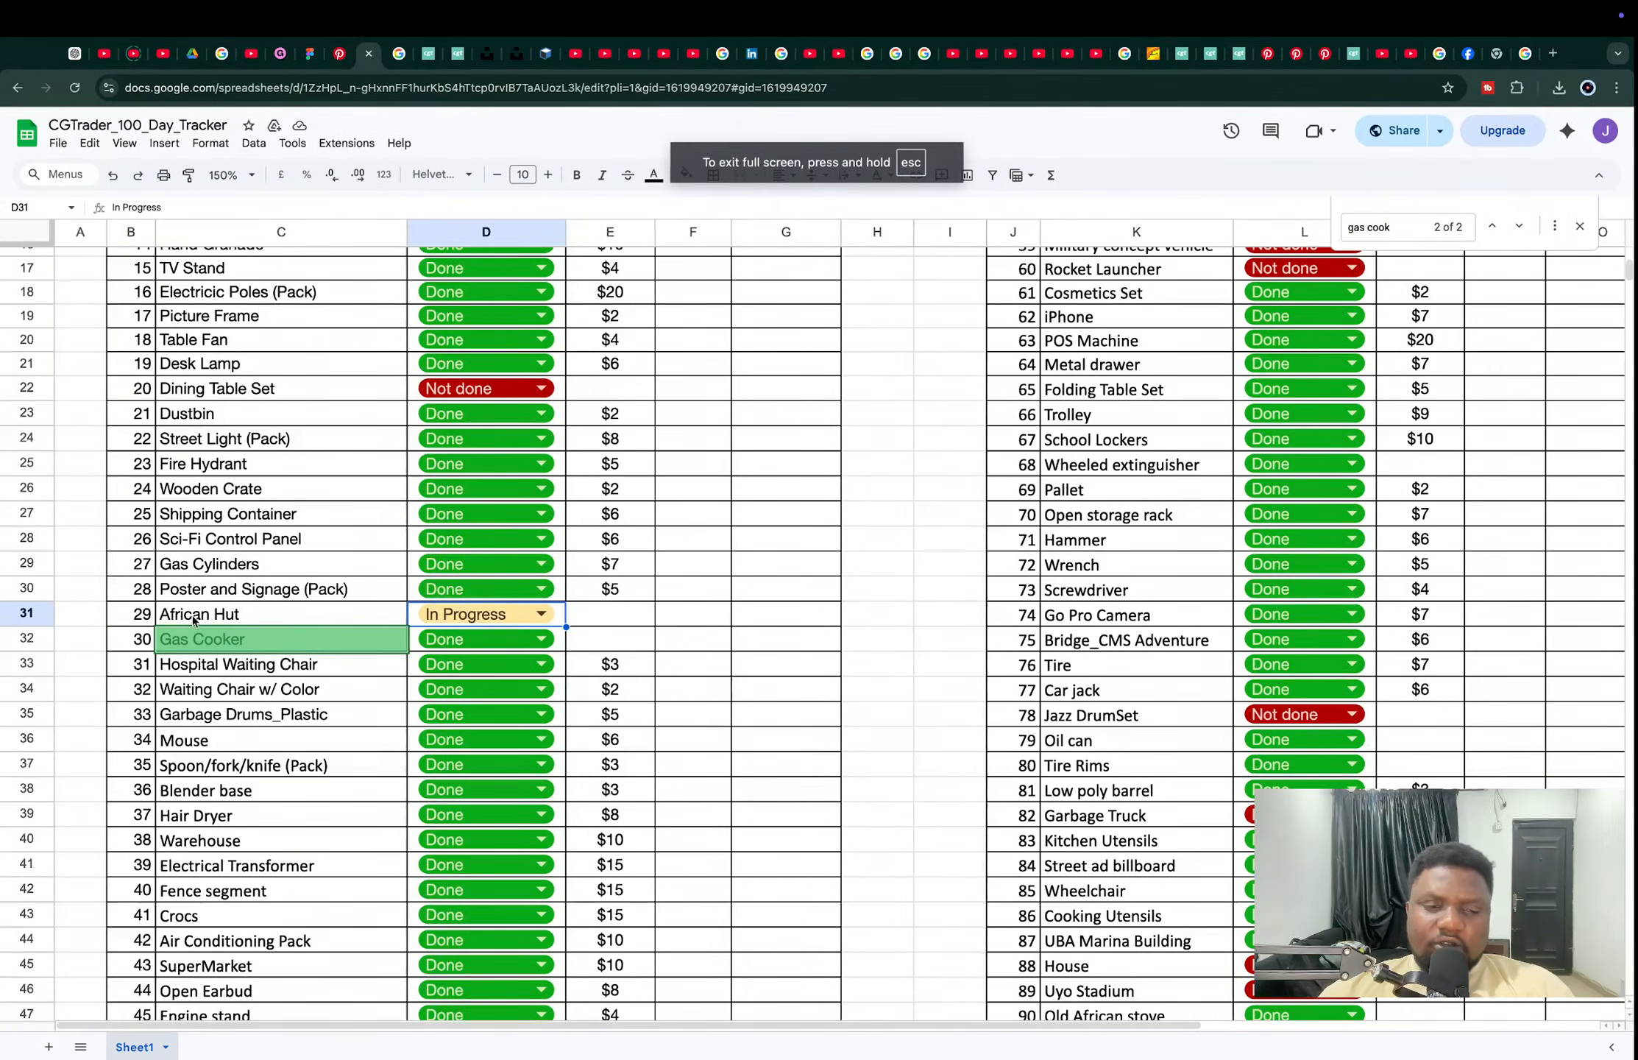
{"action": "key", "text": "ctrl+Left"}
Step: Create a folder named DAY 29 in the save location and open it
{"action": "left_click", "coordinate": [912, 558]}
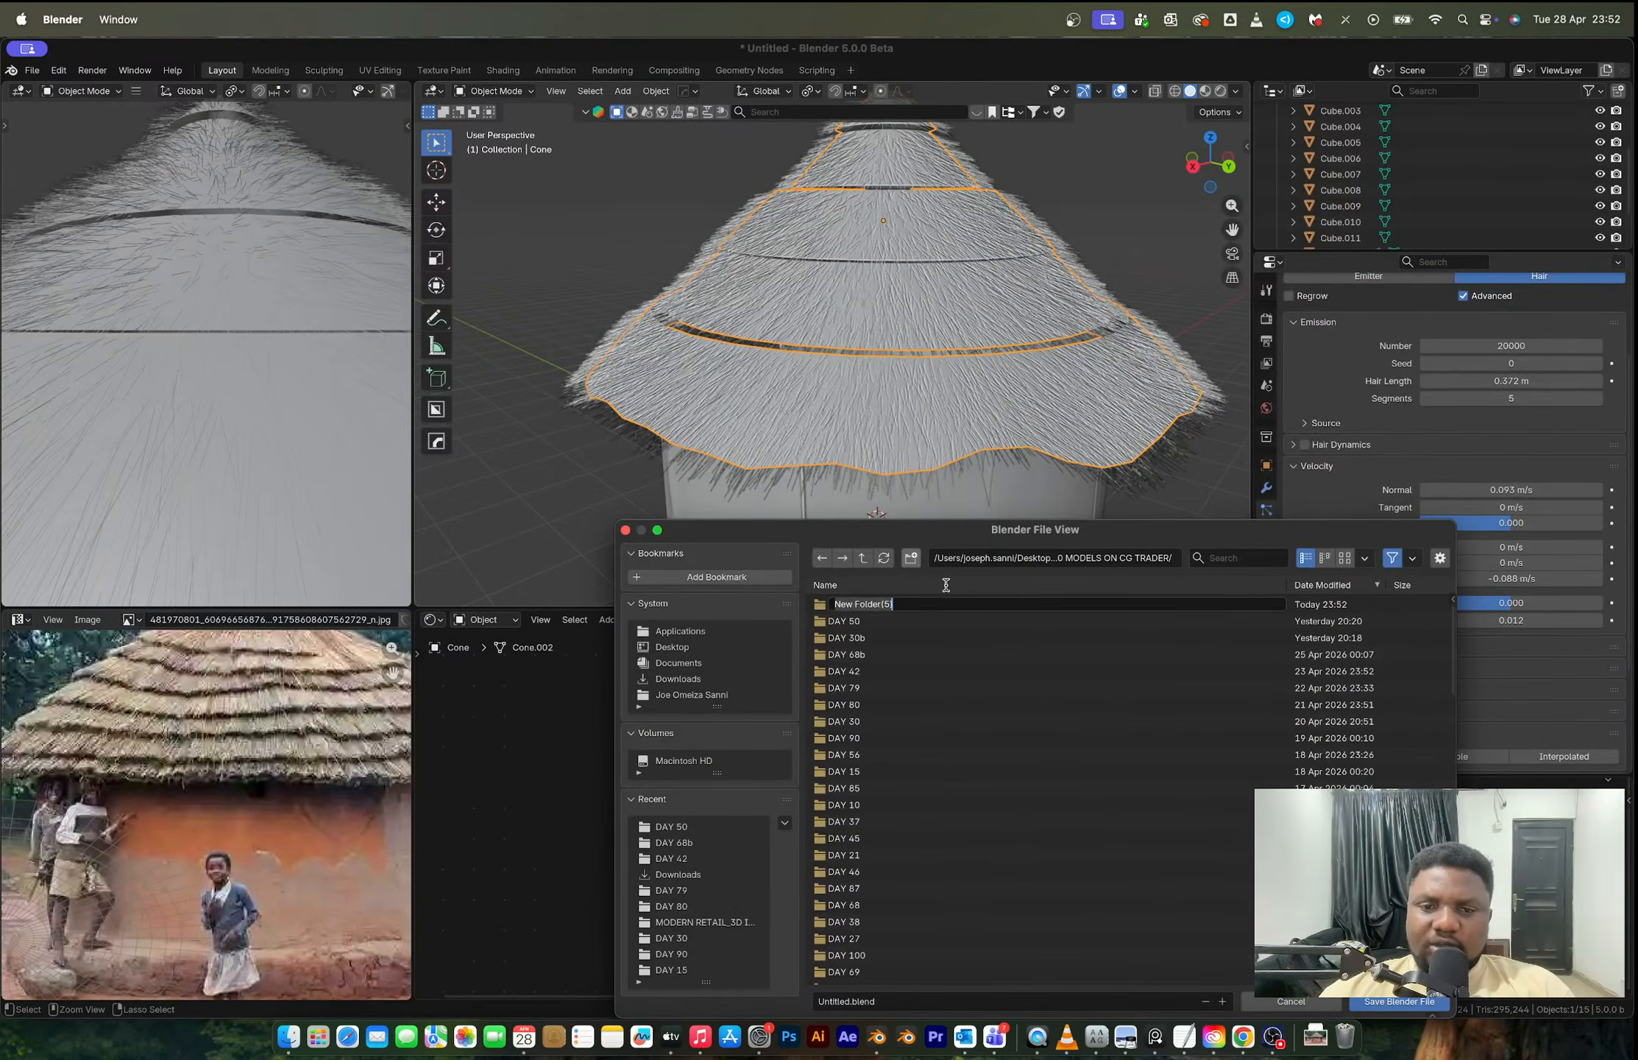
{"action": "type", "text": "DAY "}
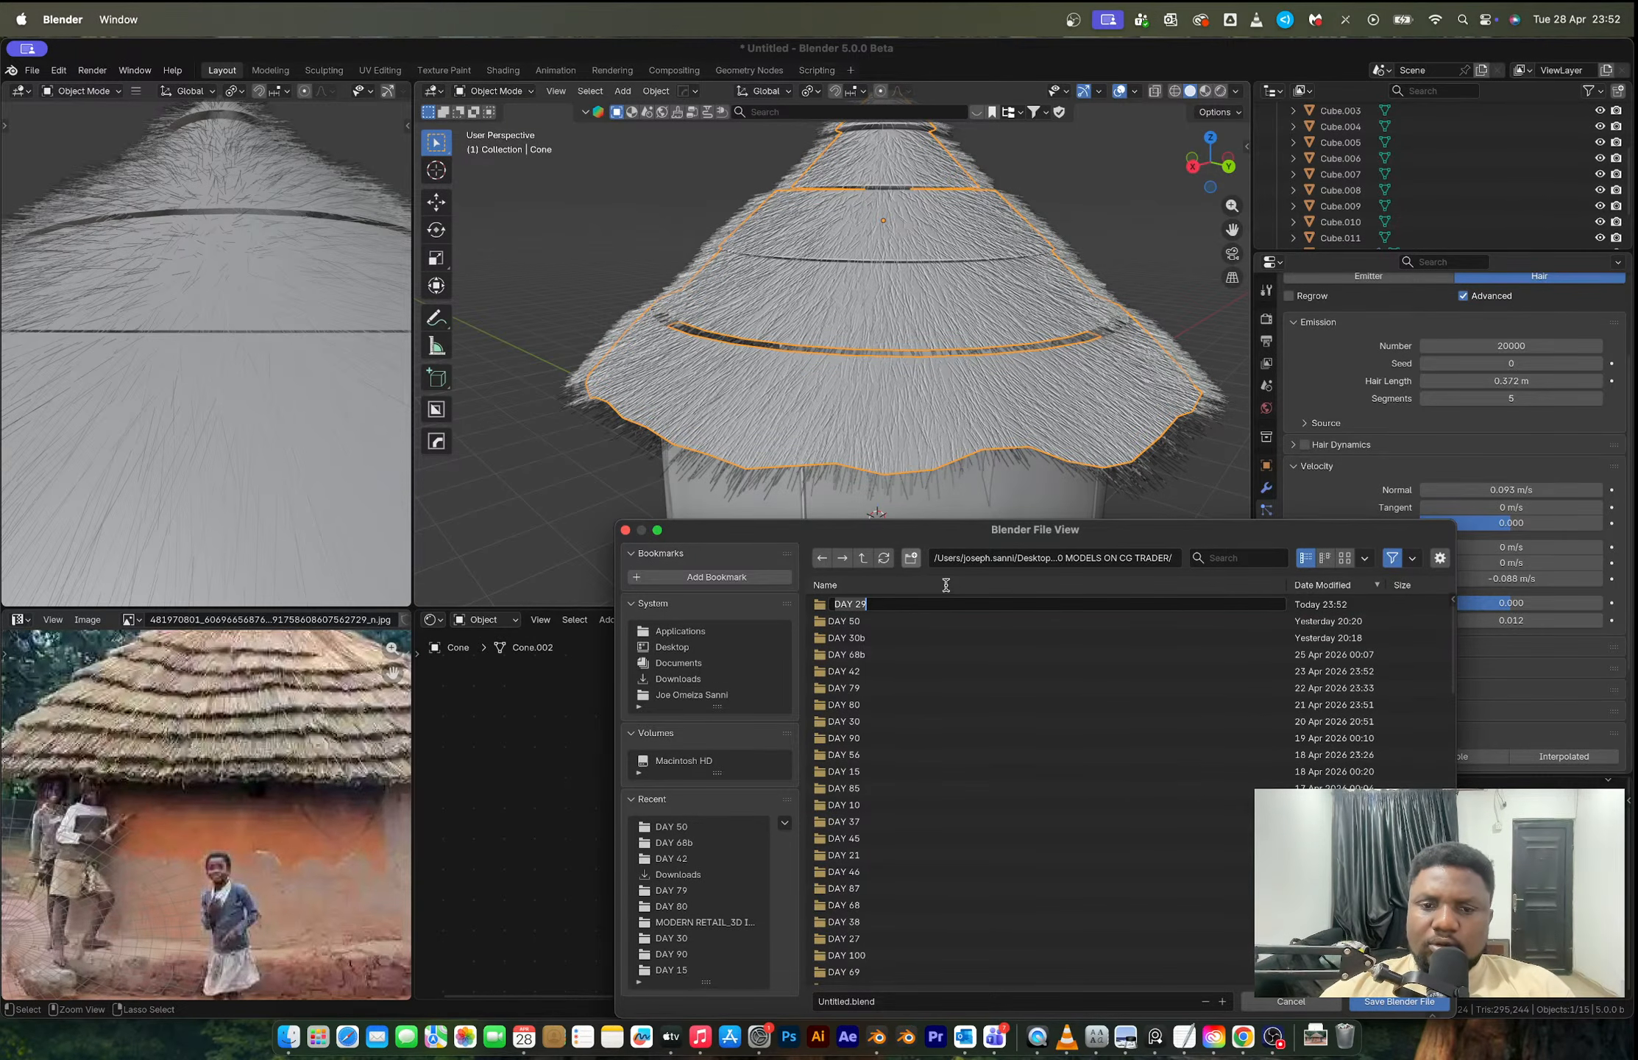
{"action": "type", "text": "29"}
{"action": "key", "text": "Return"}
{"action": "double_click", "coordinate": [889, 602]}
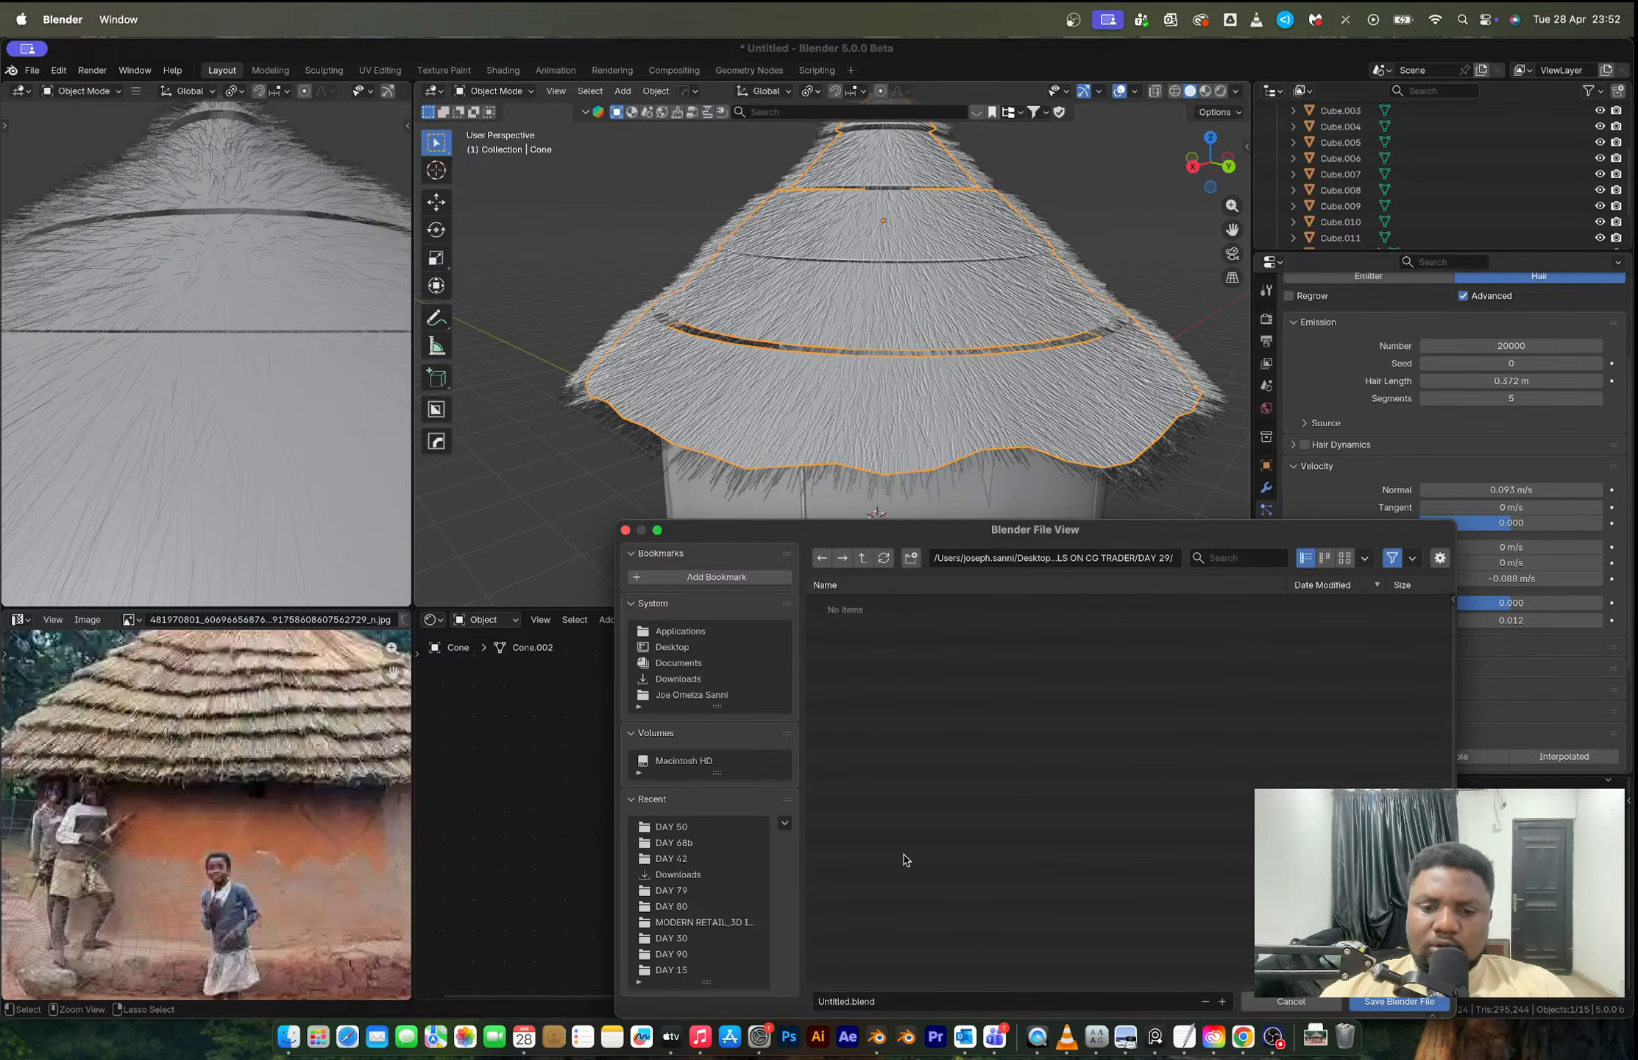
Step: Save the scene as DAY 29_AFRICAN HUT.blend in the DAY 29 folder
{"action": "left_click", "coordinate": [899, 1005]}
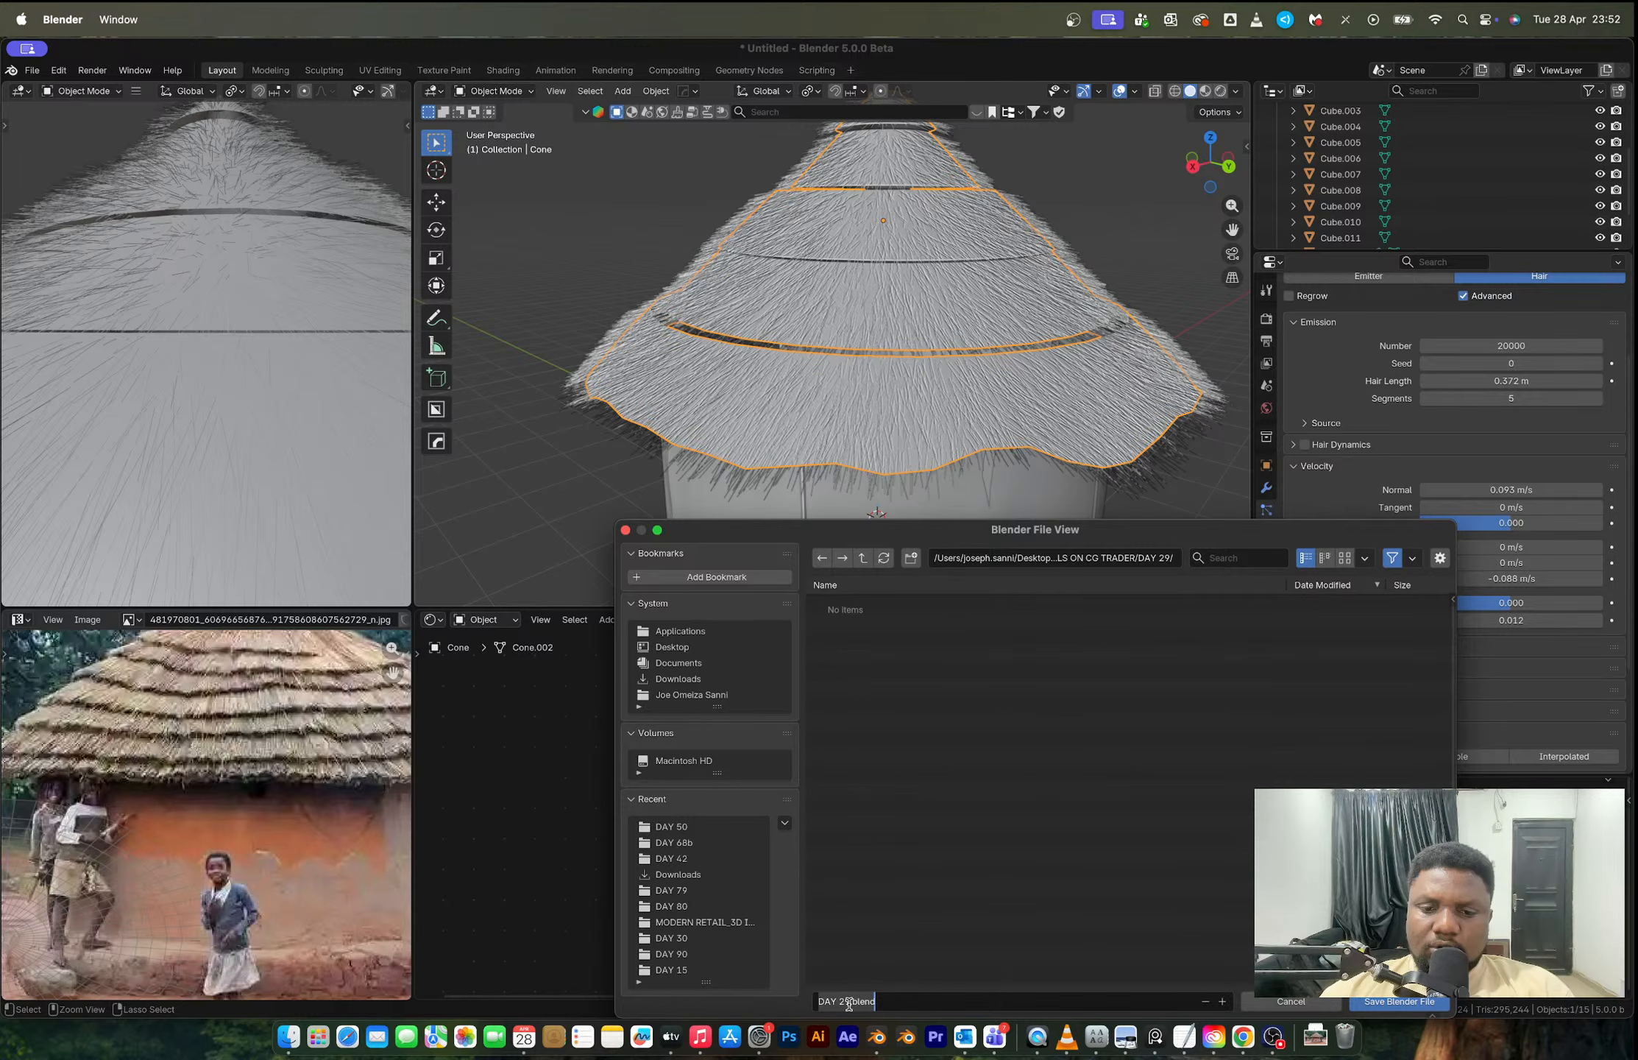
{"action": "type", "text": "_AFRO"}
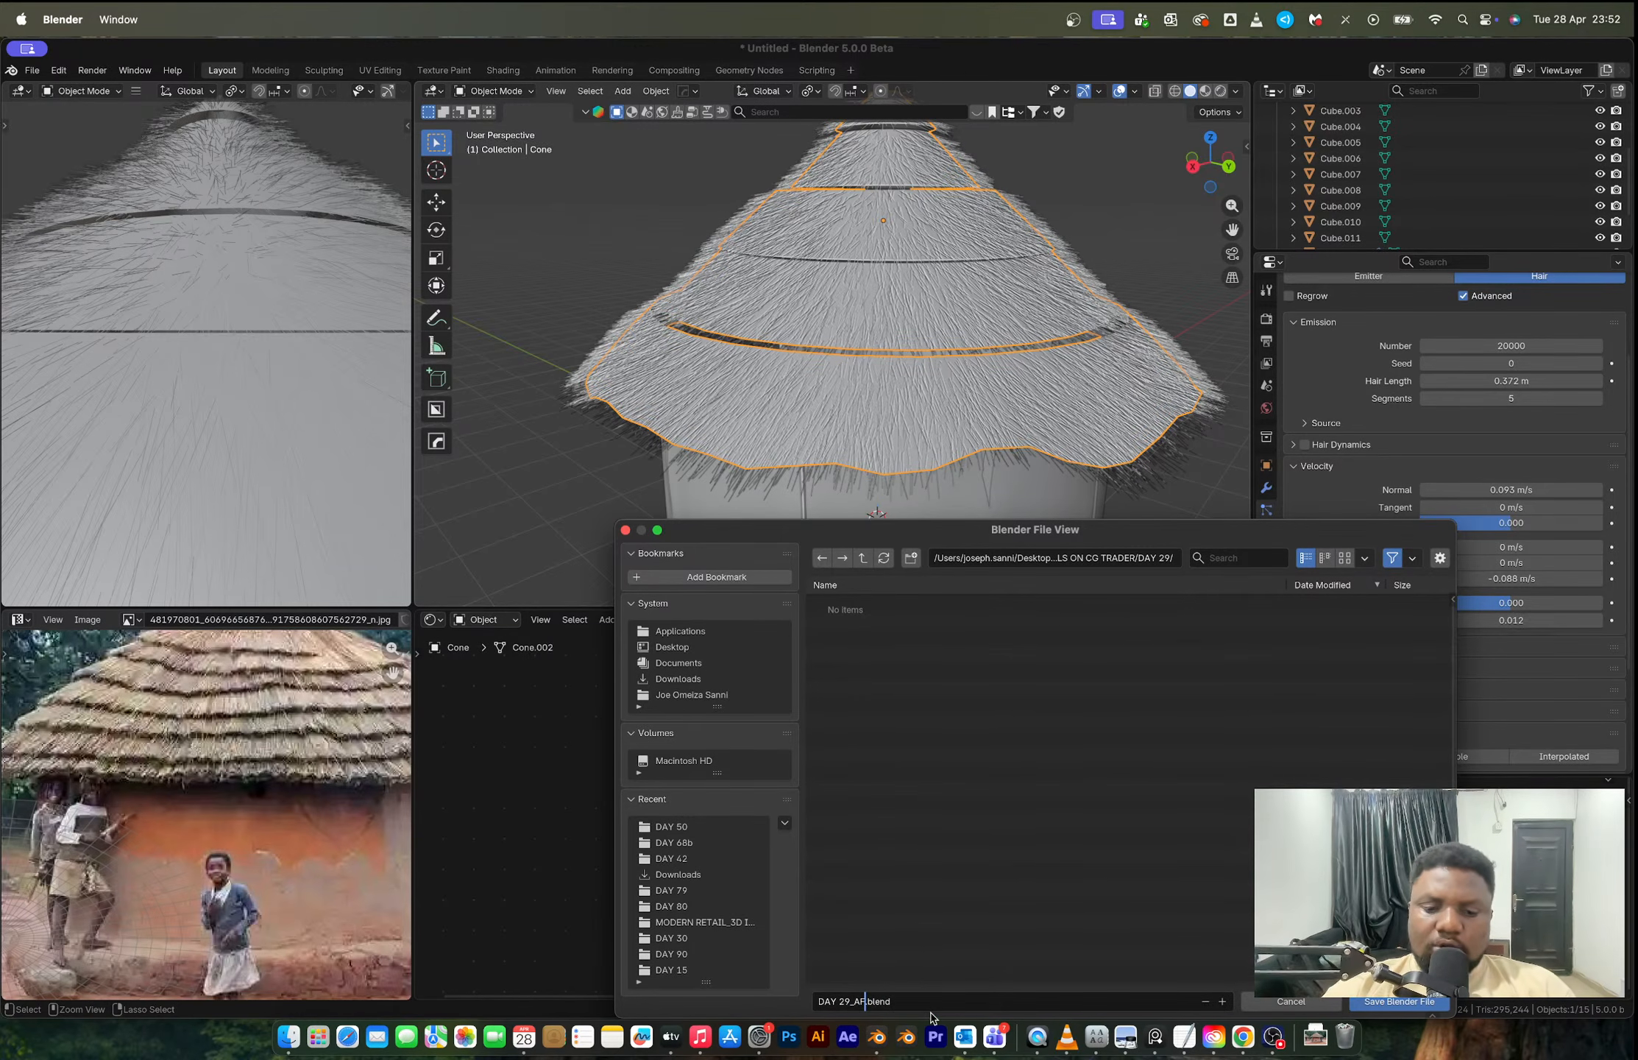
{"action": "key", "text": "BackSpace"}
{"action": "type", "text": "ICAN HUT"}
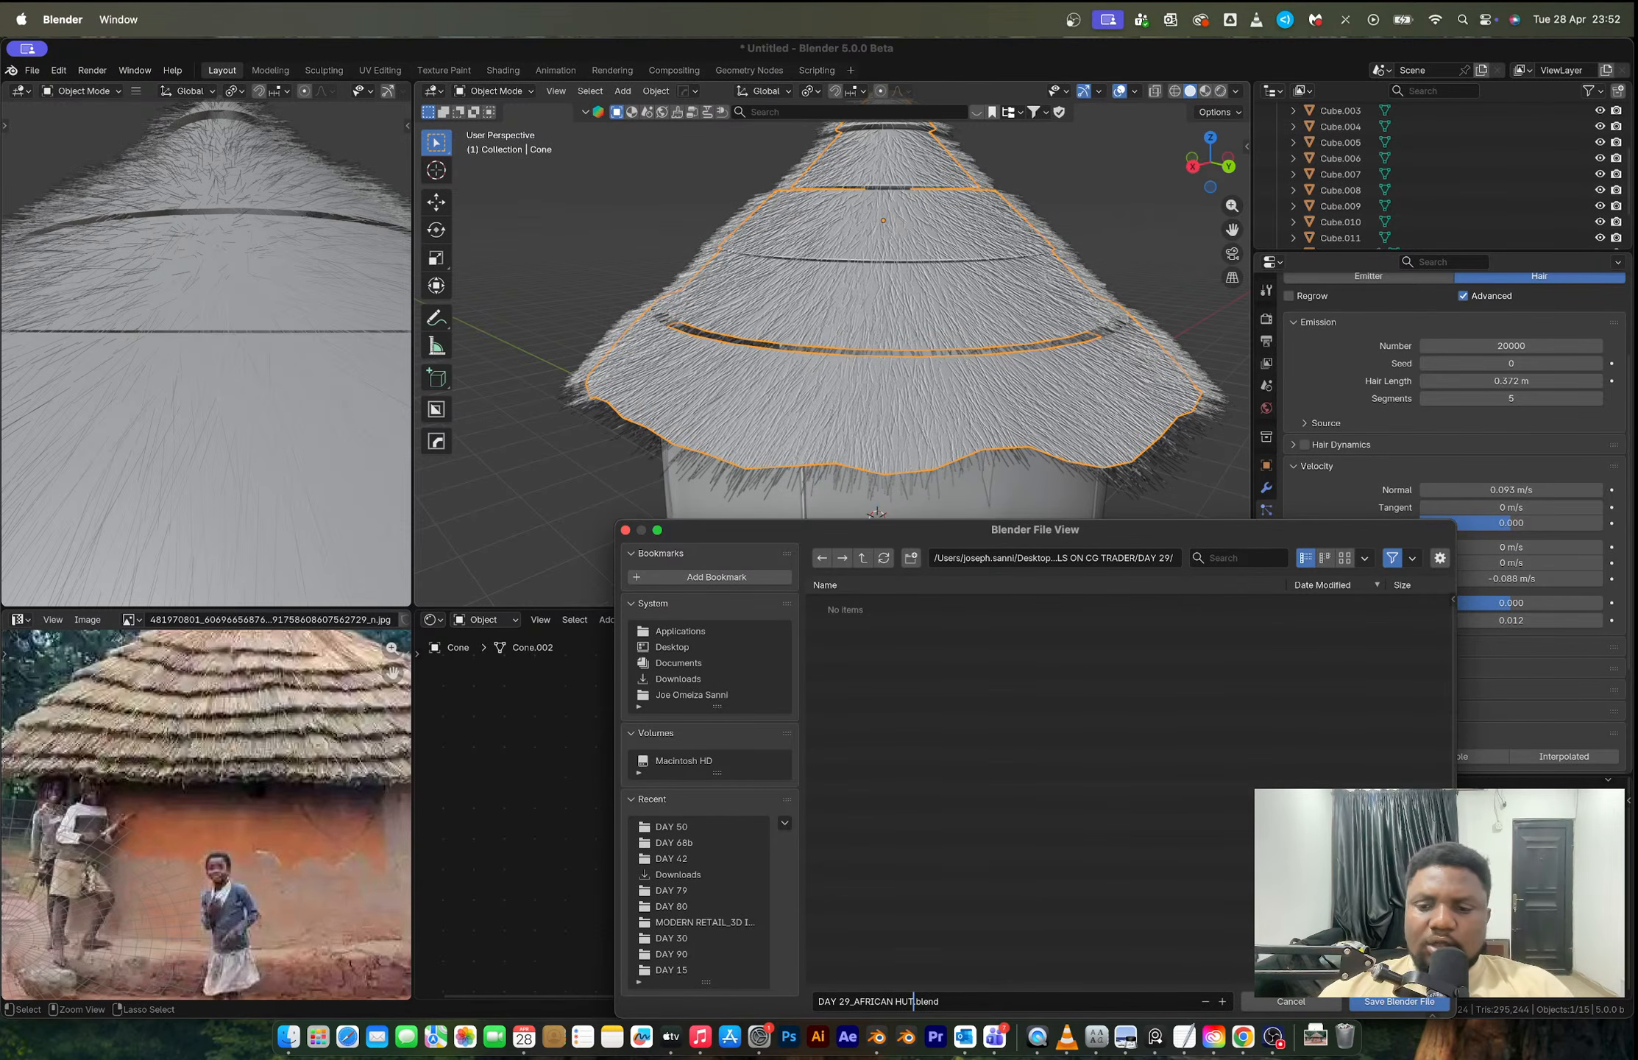
{"action": "left_click", "coordinate": [1390, 1001]}
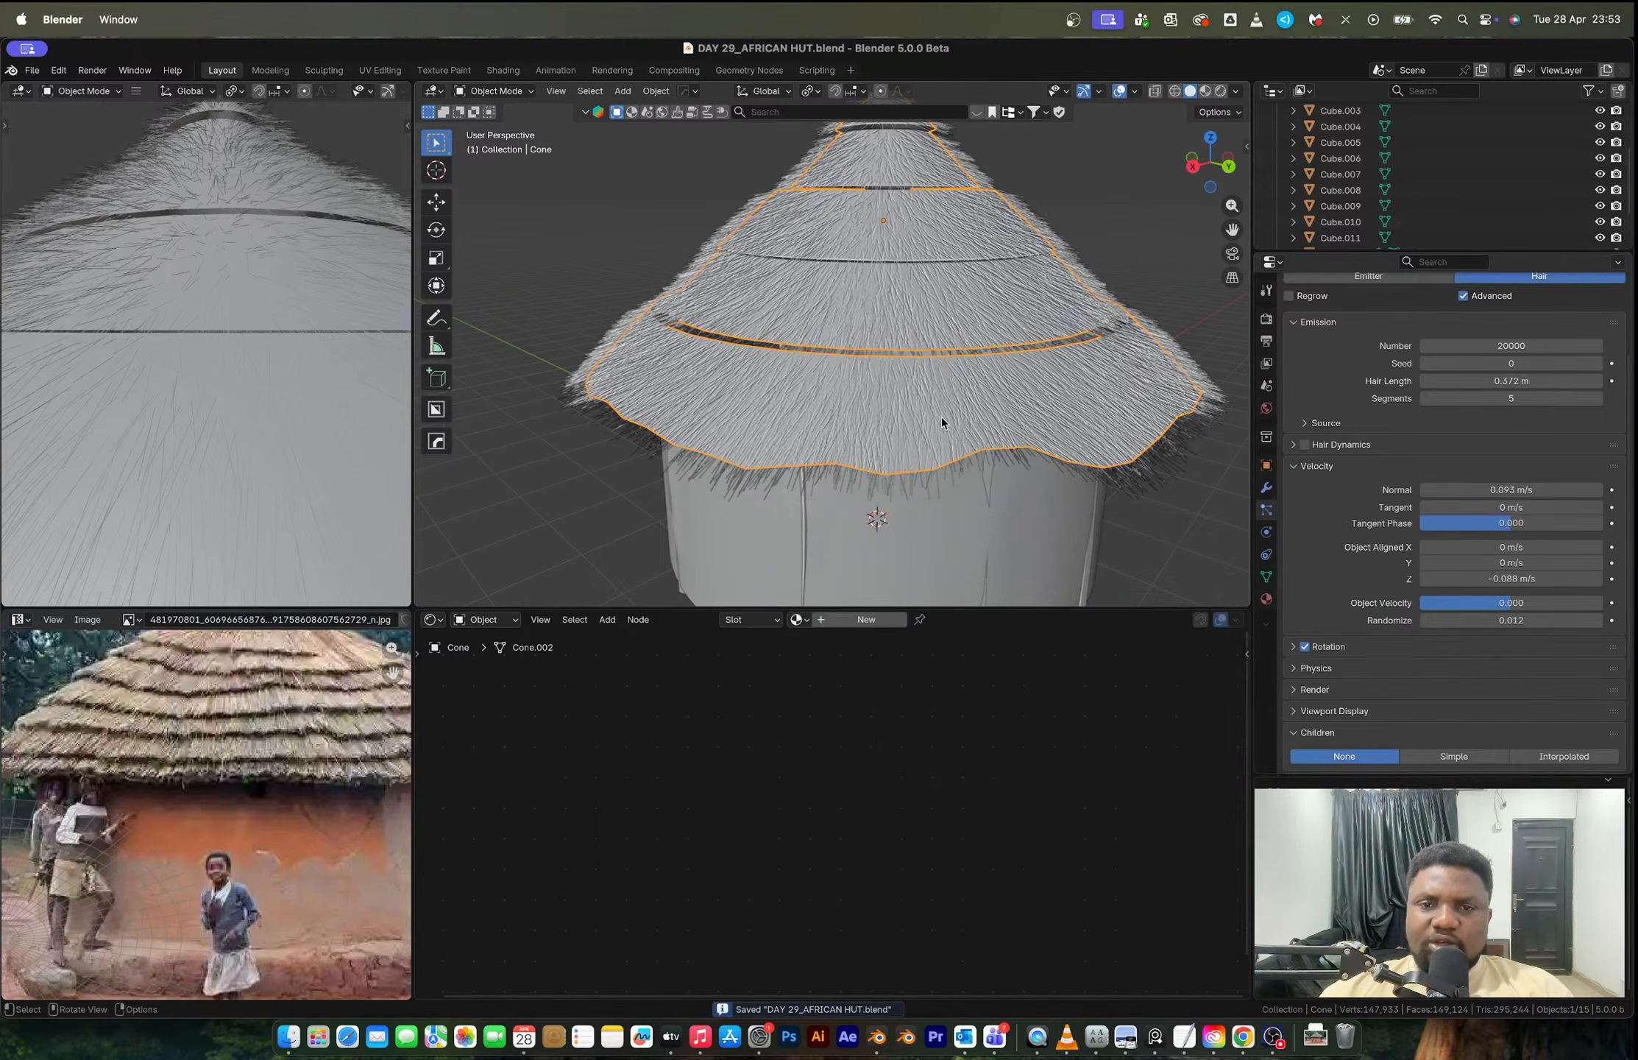
{"action": "middle_click_drag", "start_coordinate": [940, 416], "coordinate": [906, 364]}
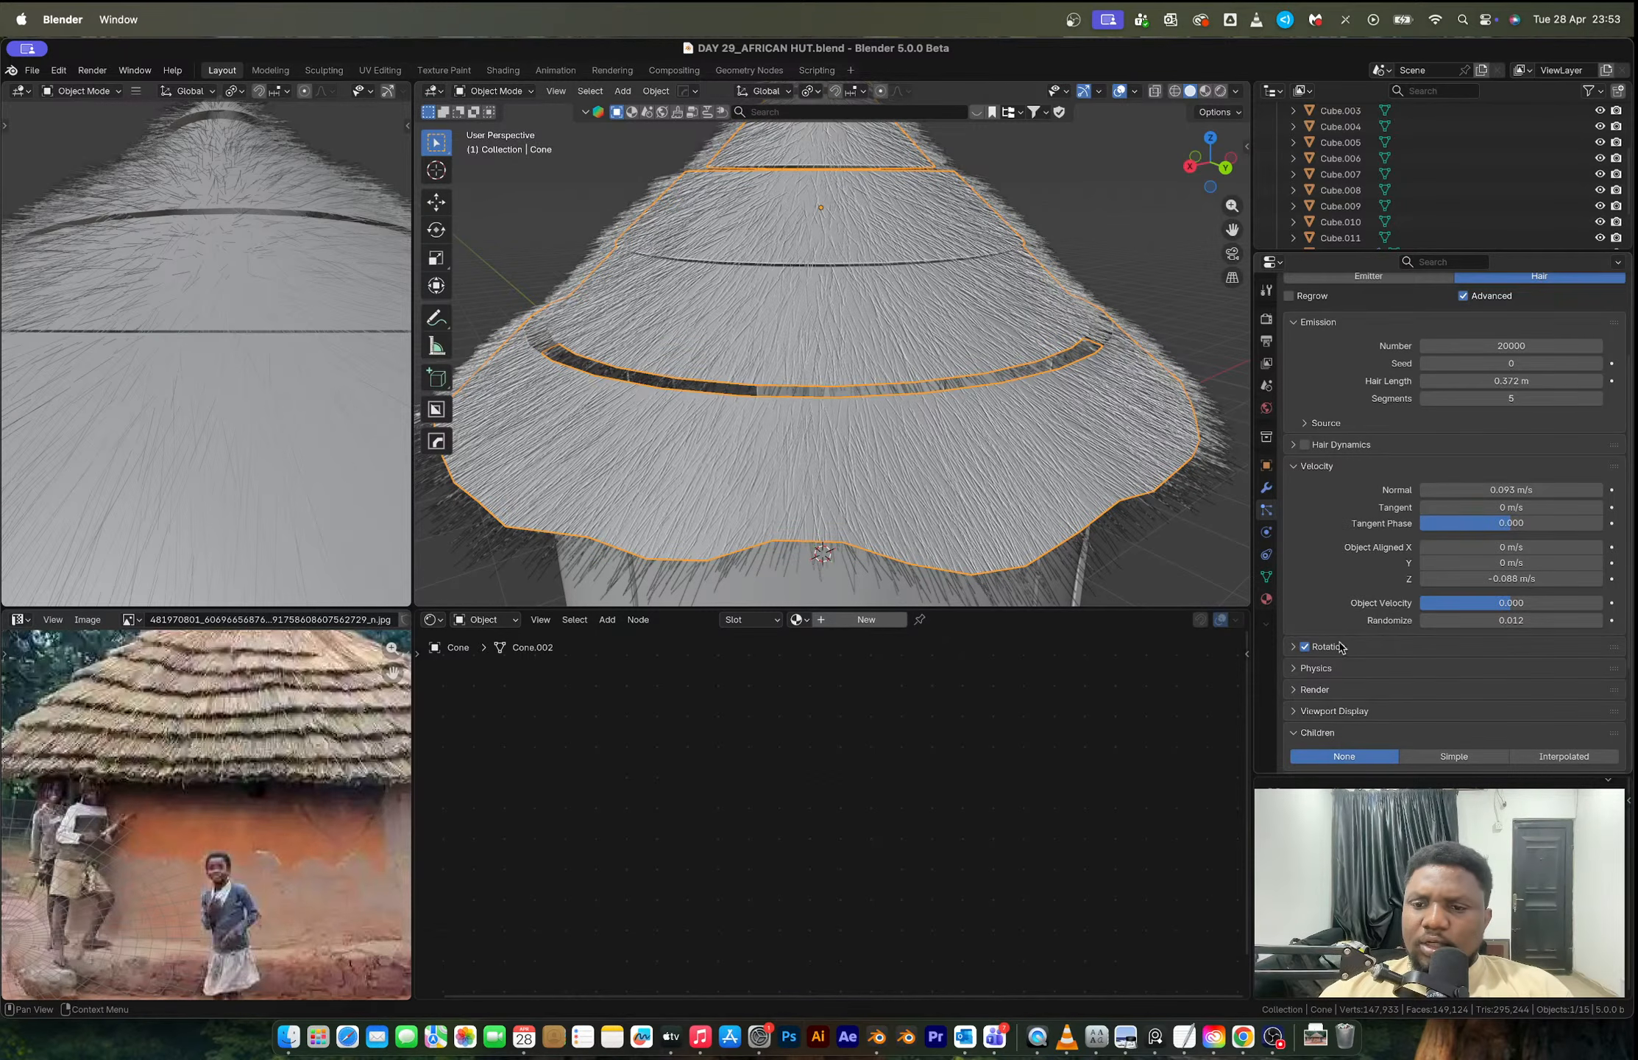
{"action": "left_click", "coordinate": [1317, 668]}
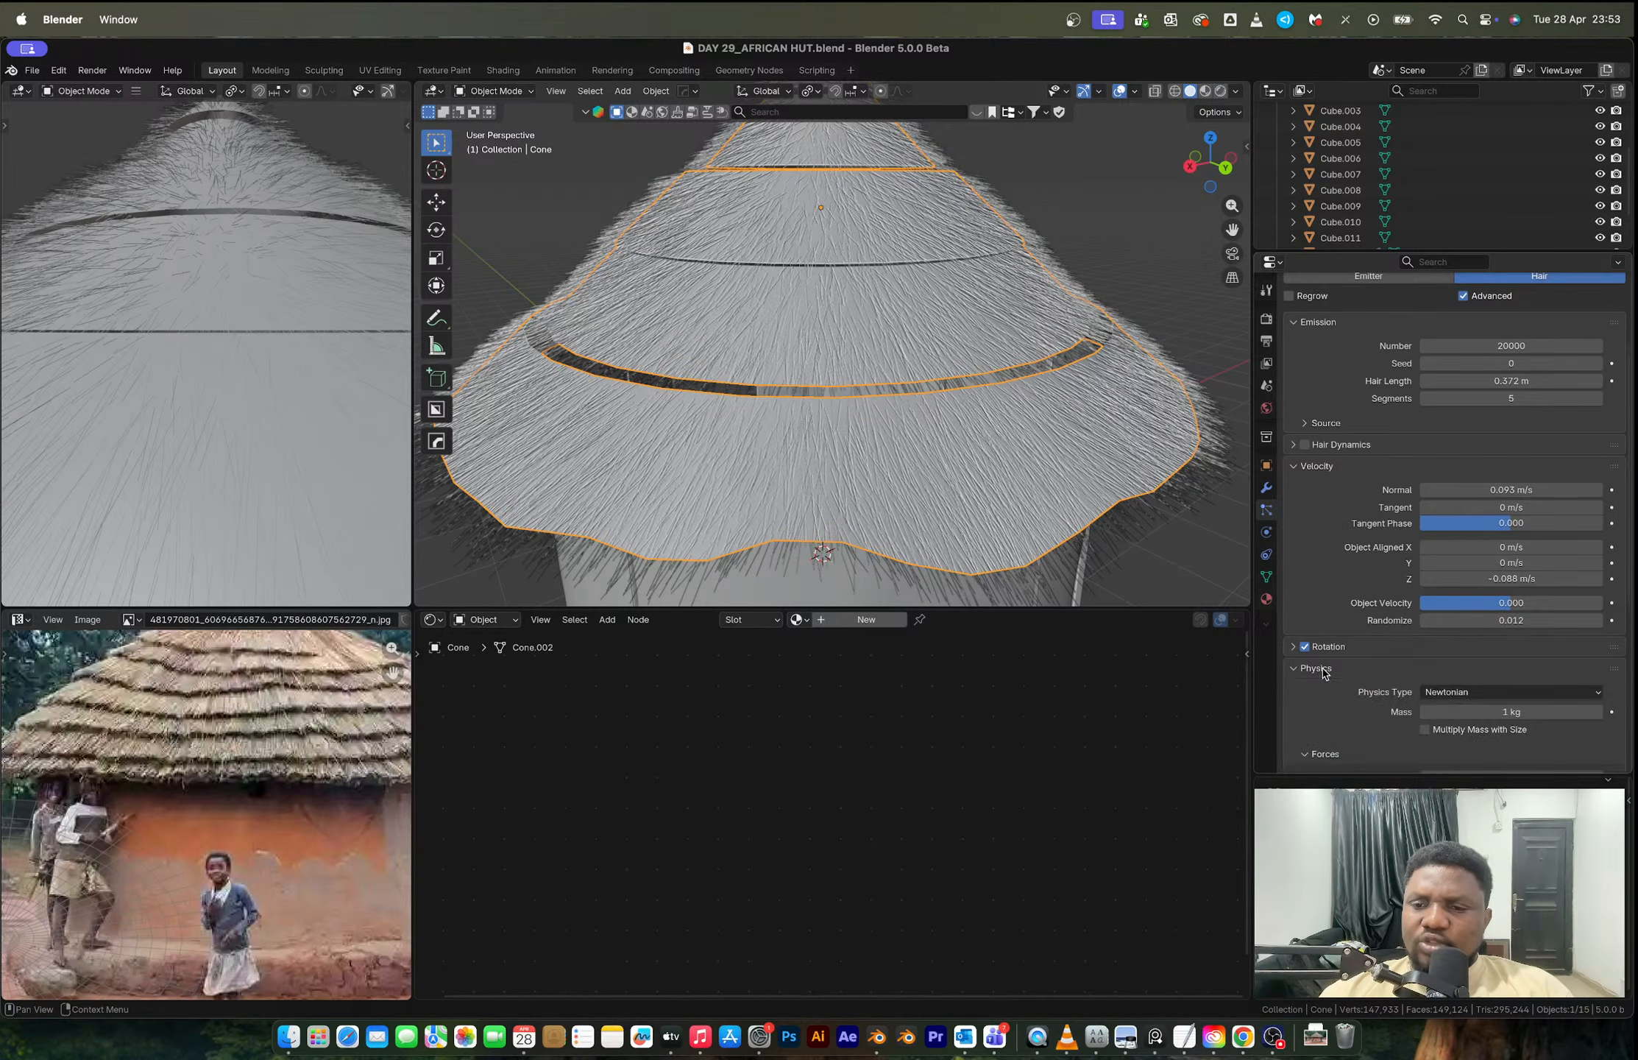
{"action": "left_click", "coordinate": [1317, 668]}
Step: Try Simple and Interpolated children on the roof hair and compare their coverage from several sides
{"action": "scroll", "coordinate": [1322, 672], "scroll_direction": "down", "scroll_amount": 2}
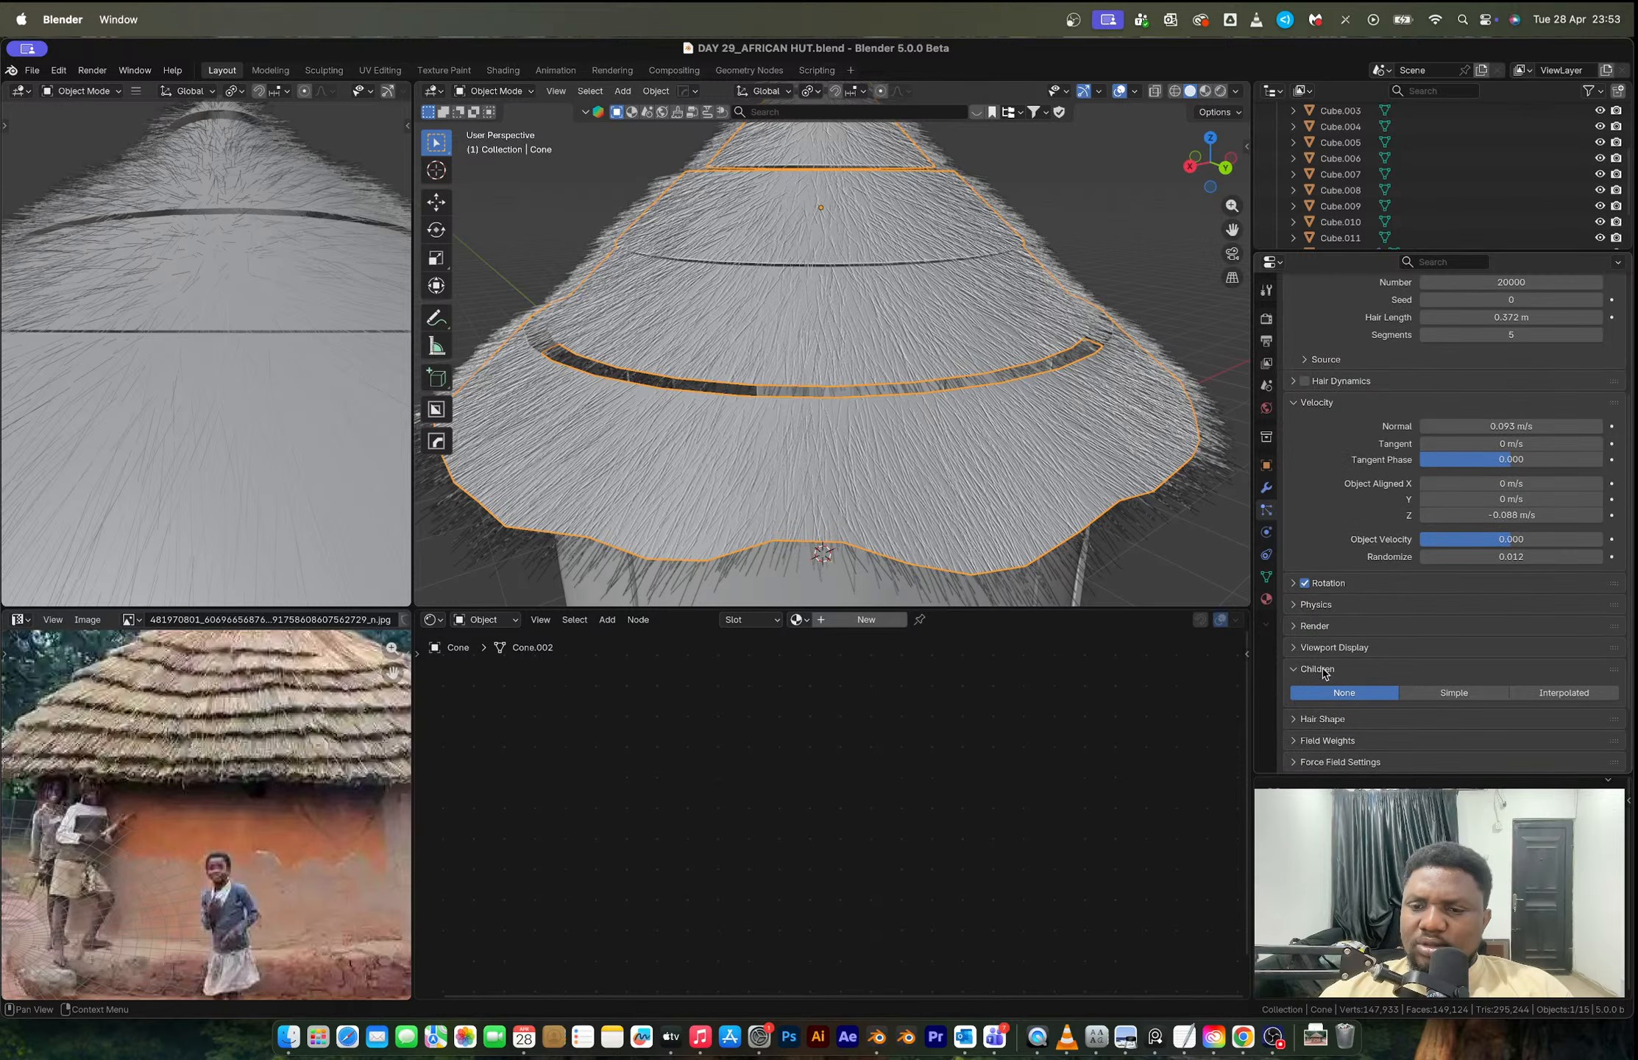
{"action": "left_click", "coordinate": [1454, 693]}
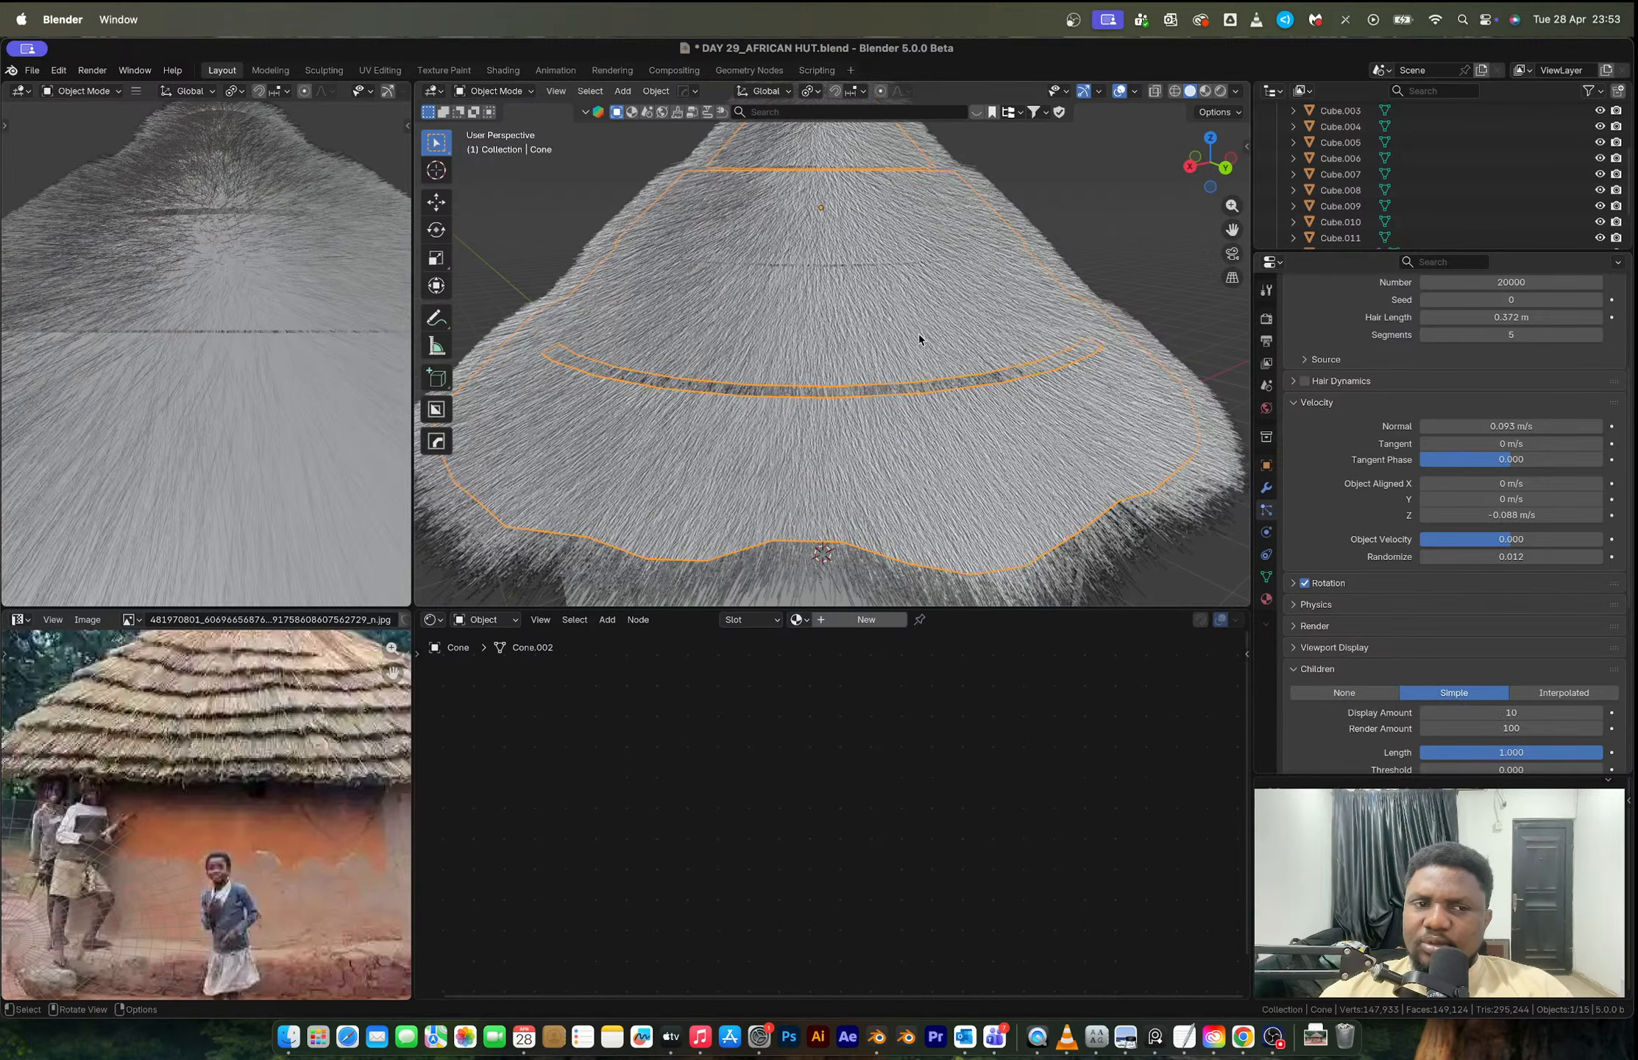
{"action": "middle_click_drag", "start_coordinate": [919, 333], "coordinate": [864, 276]}
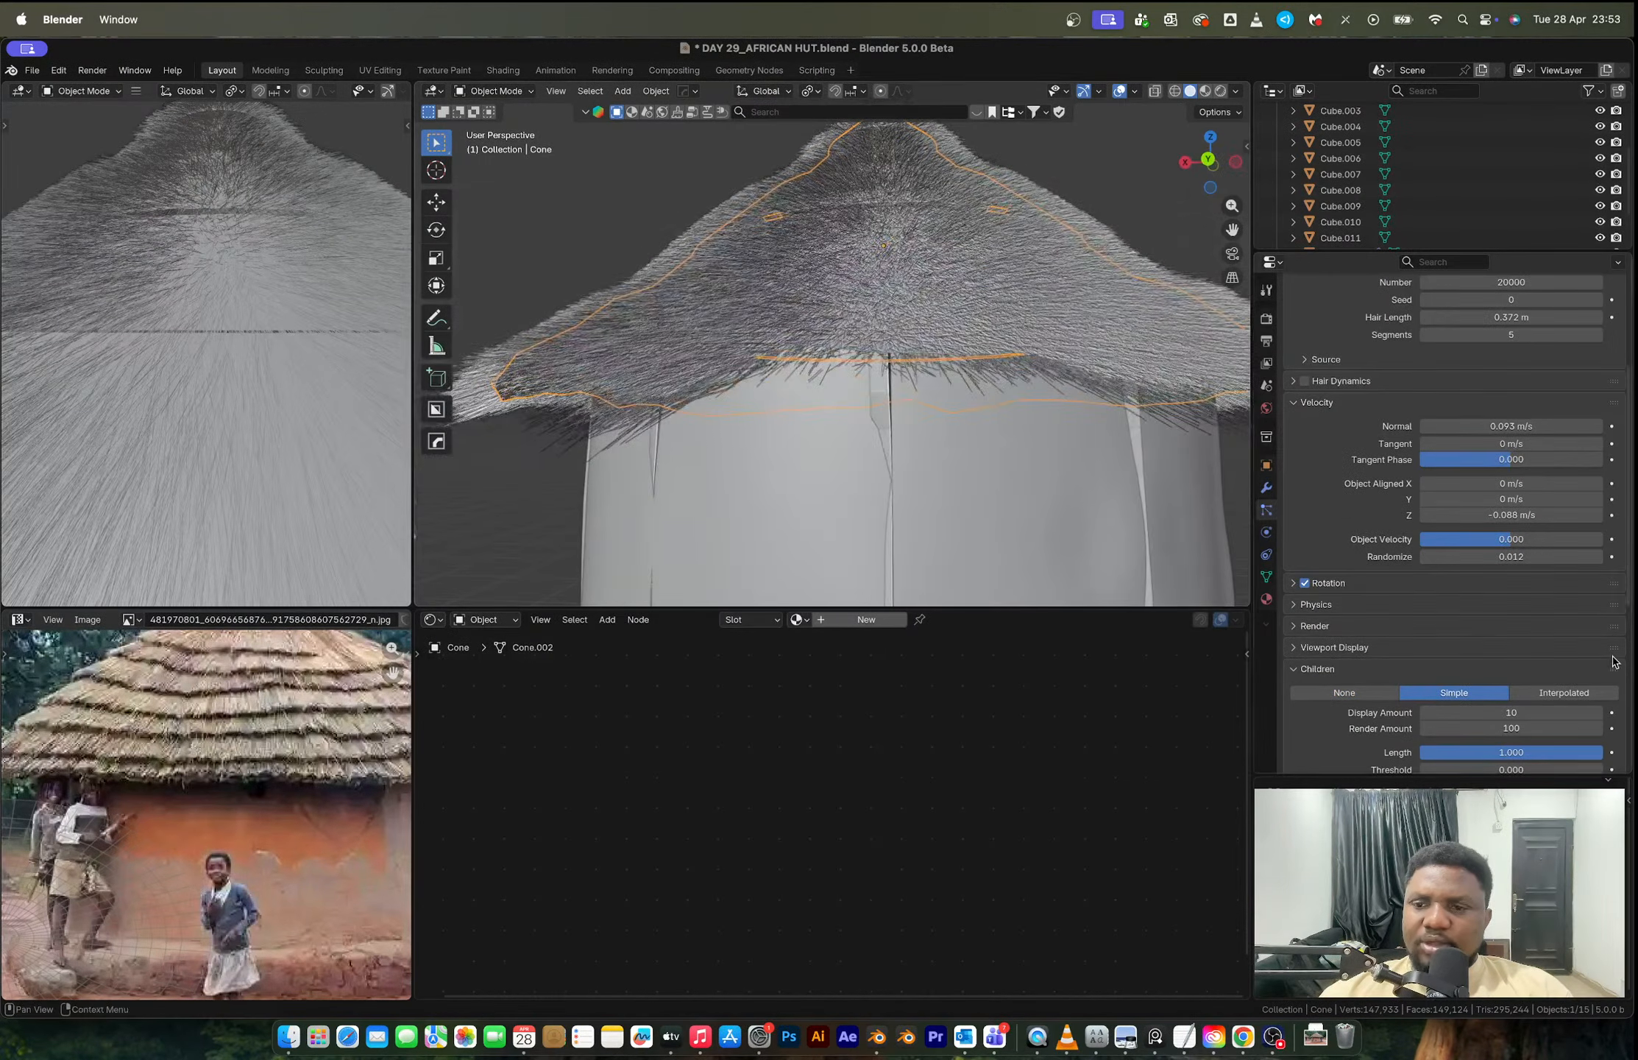
{"action": "left_click", "coordinate": [1558, 695]}
{"action": "middle_click_drag", "start_coordinate": [986, 332], "coordinate": [879, 298]}
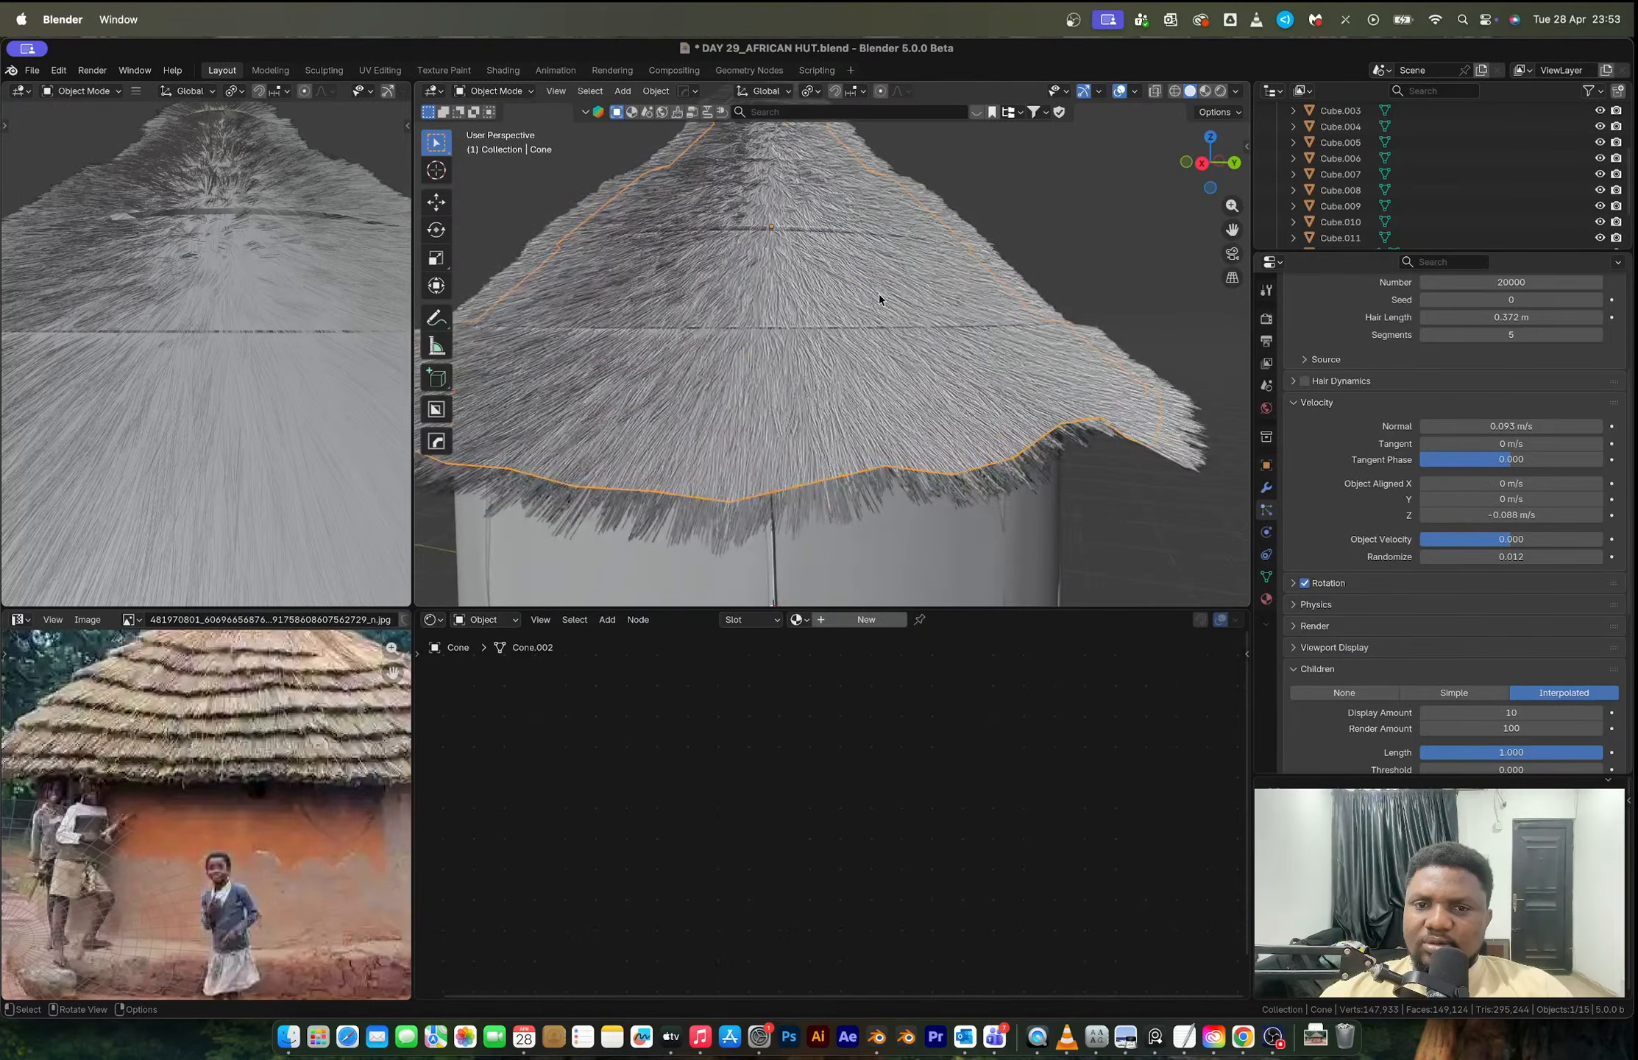
Step: Try Simple children on the roof hair again, inspecting the whole hut, and return the children type to None
{"action": "left_click", "coordinate": [1444, 693]}
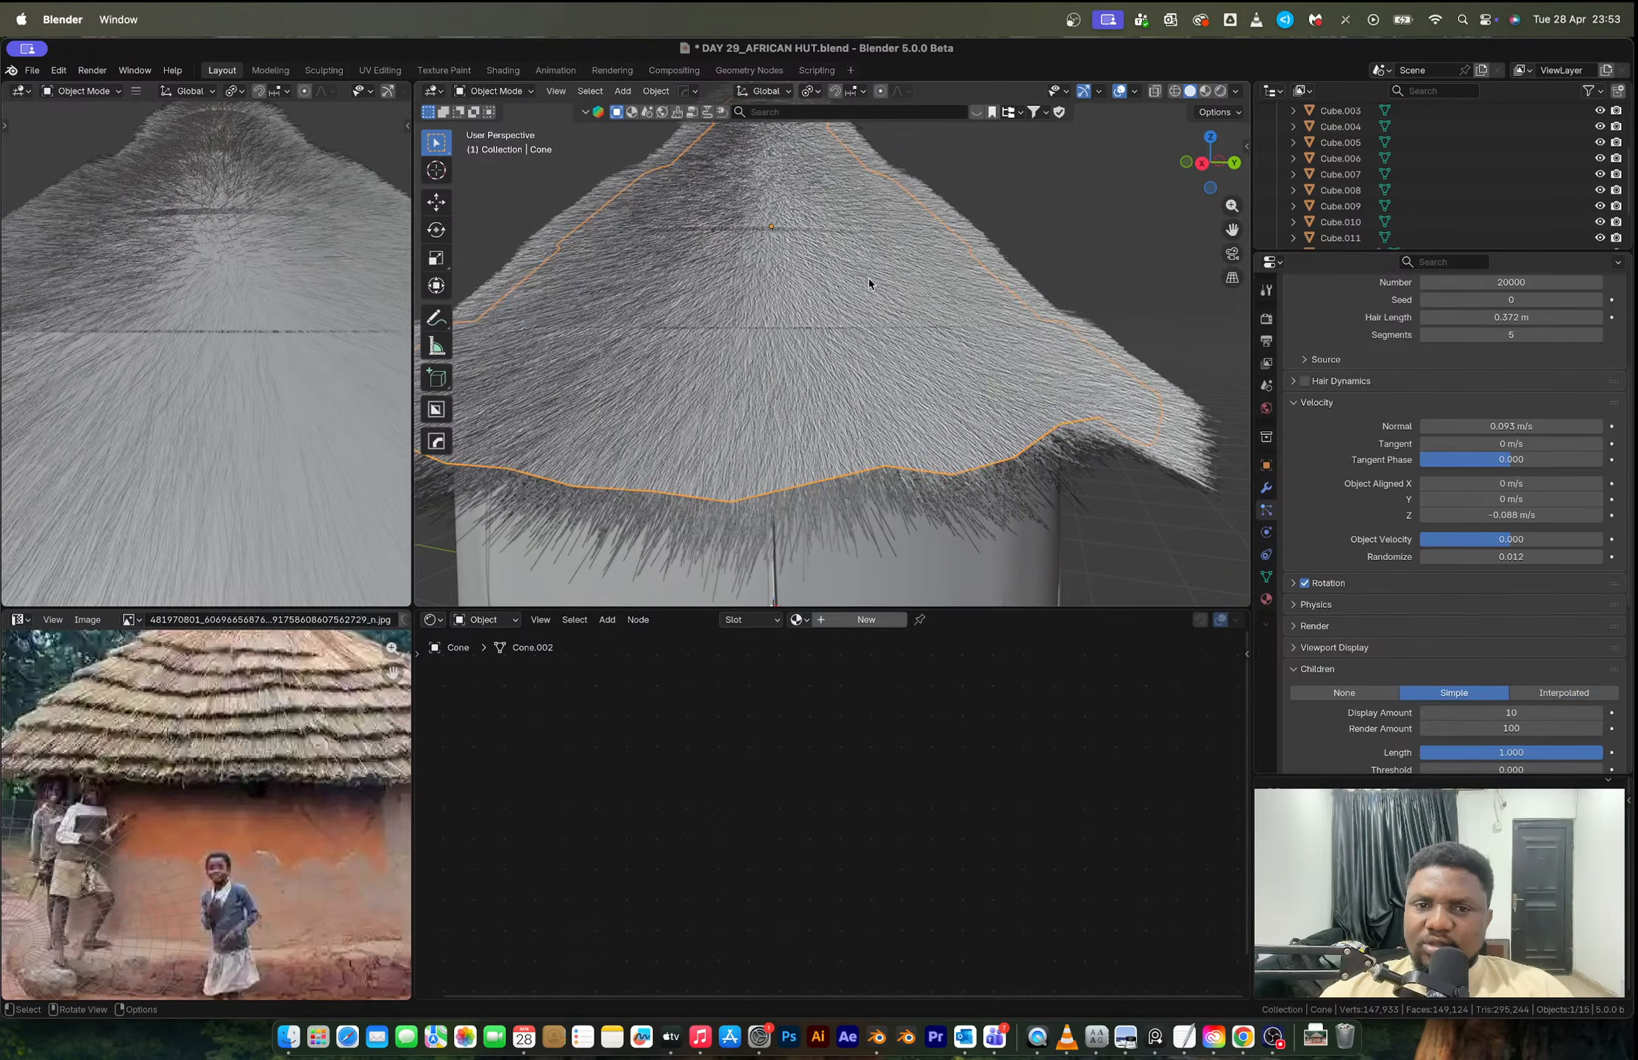
{"action": "middle_click_drag", "start_coordinate": [876, 274], "coordinate": [1034, 213]}
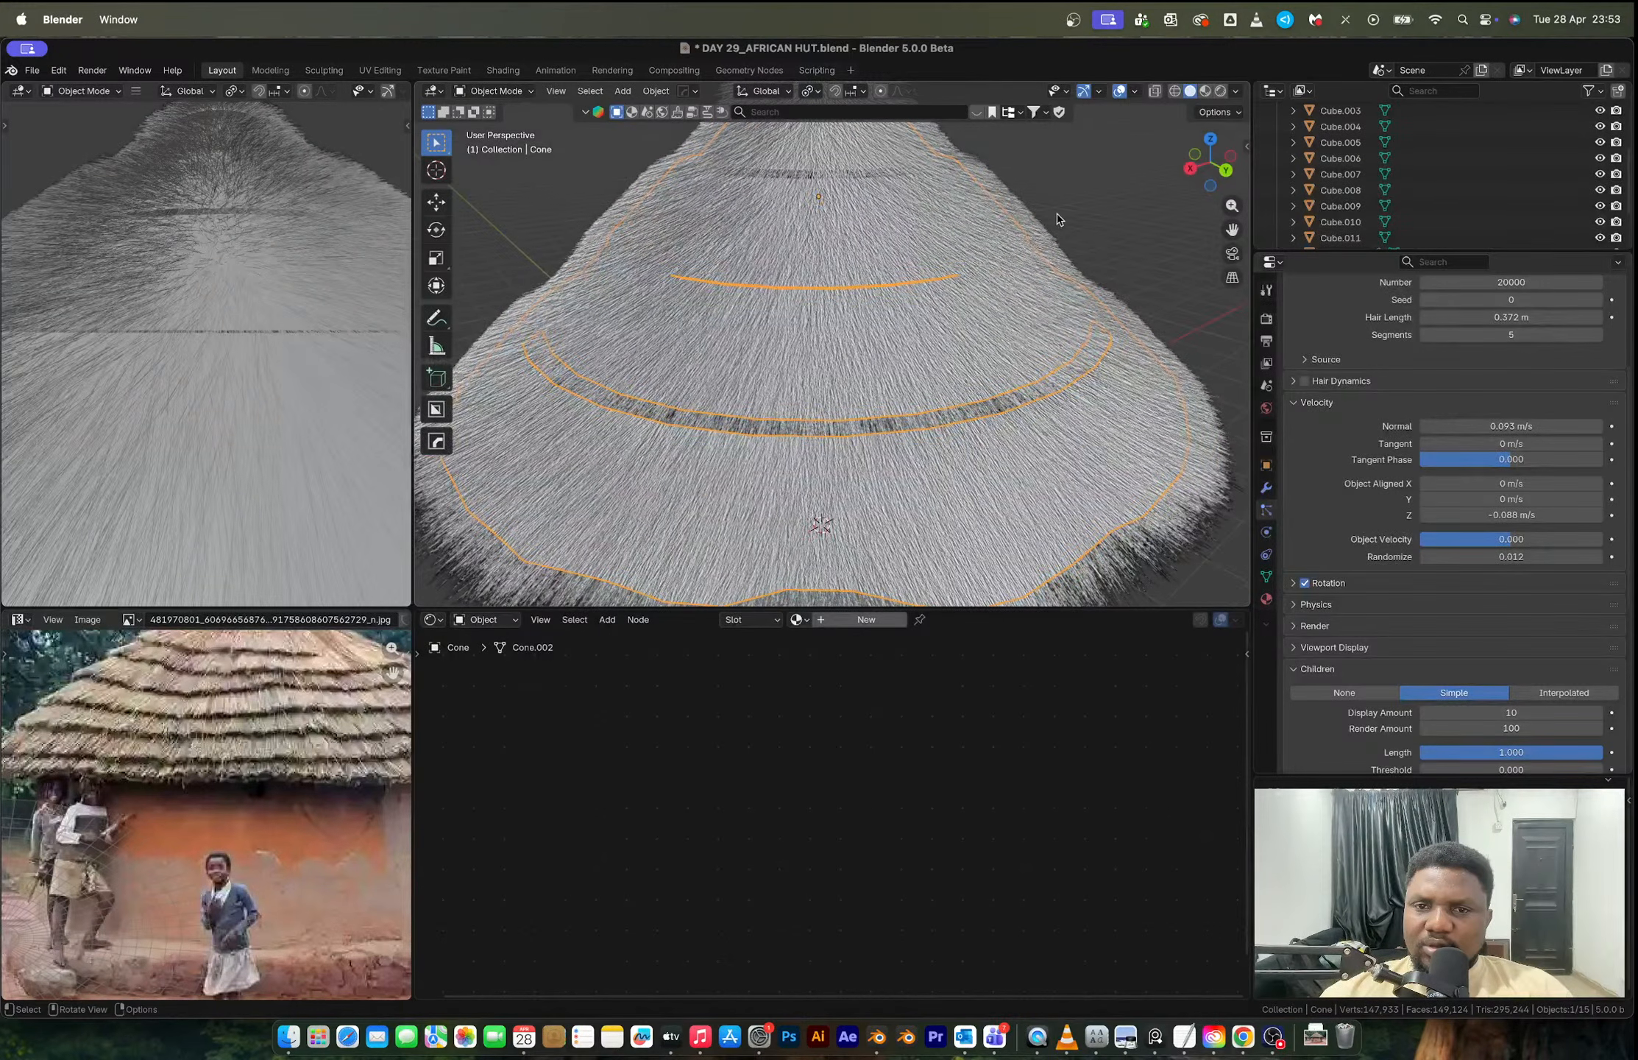
{"action": "scroll", "coordinate": [1057, 218], "scroll_direction": "down", "scroll_amount": 6}
{"action": "scroll", "coordinate": [262, 347], "scroll_direction": "down", "scroll_amount": 8}
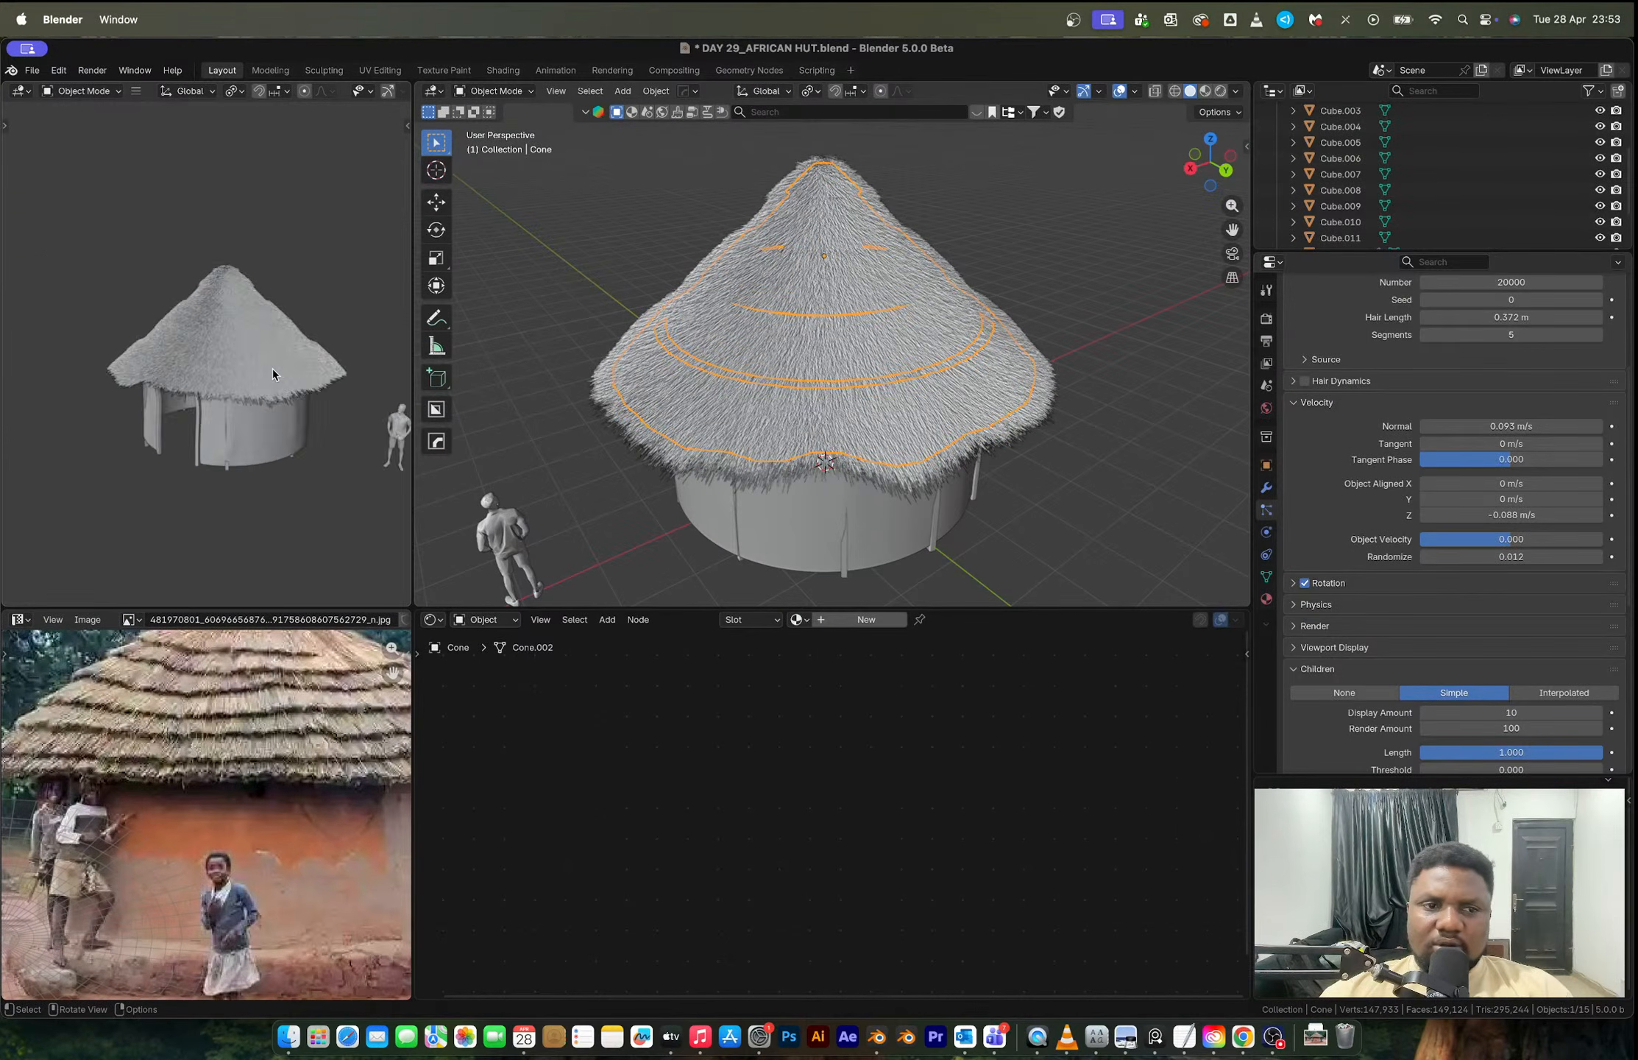
{"action": "scroll", "coordinate": [272, 369], "scroll_direction": "up", "scroll_amount": 8}
{"action": "middle_click_drag", "start_coordinate": [276, 355], "coordinate": [234, 342]}
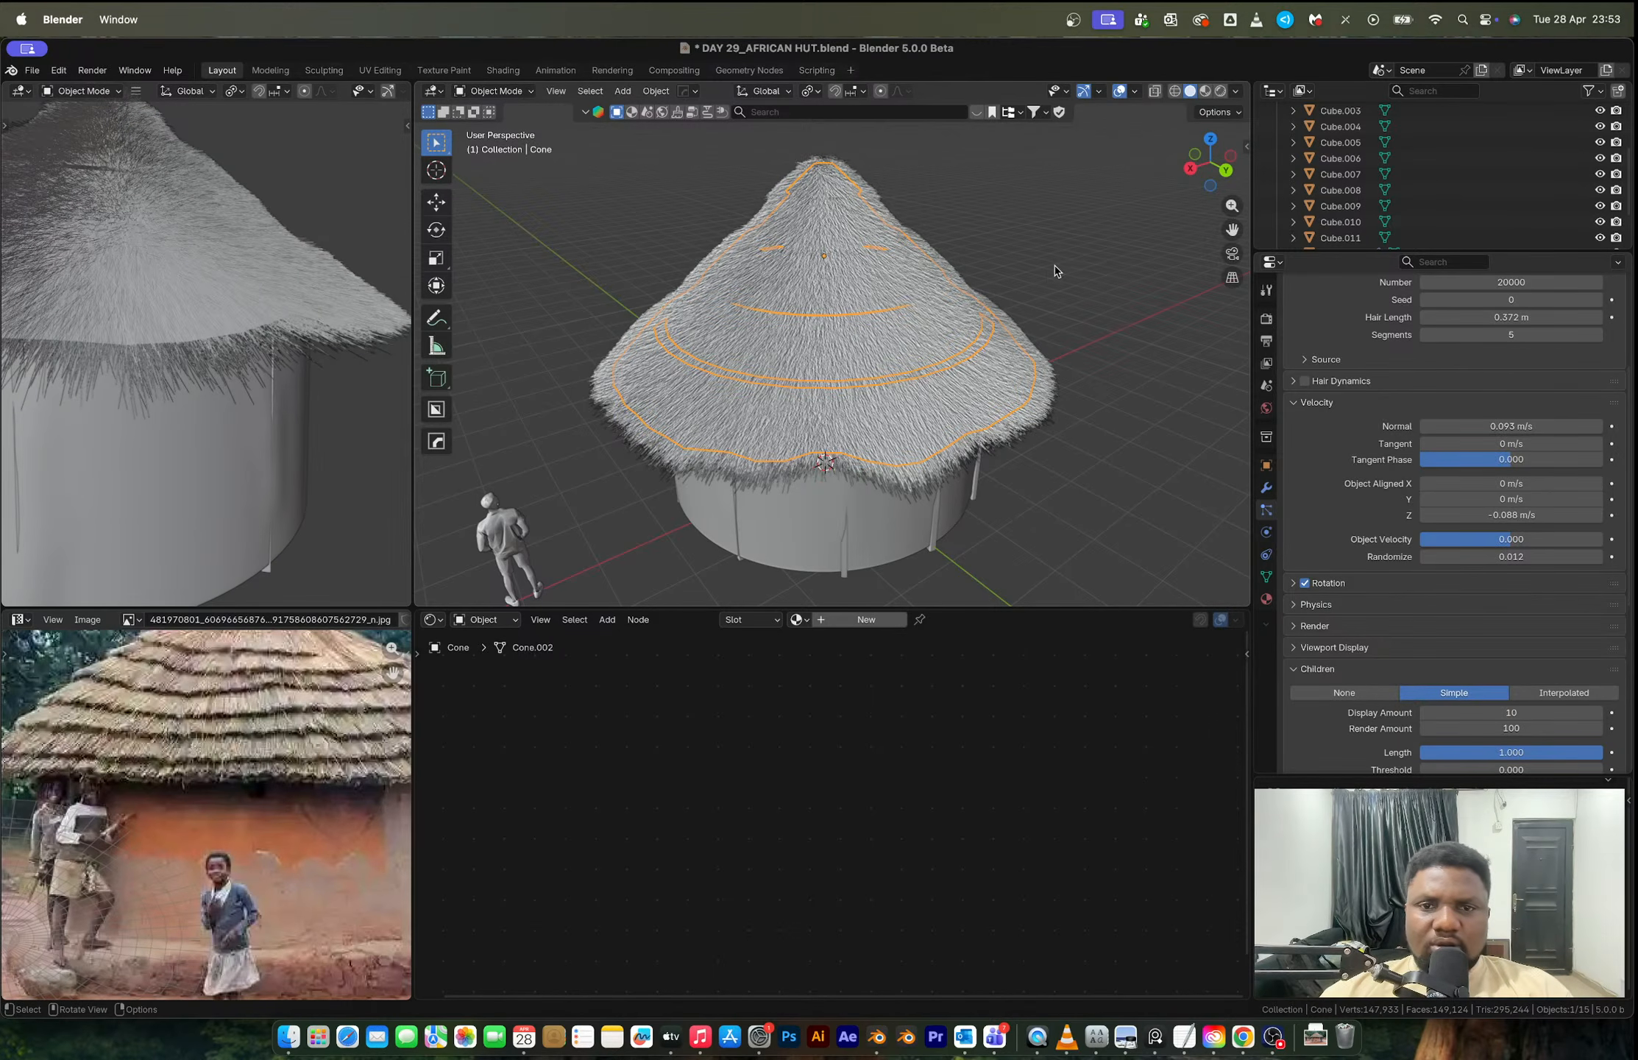
{"action": "scroll", "coordinate": [863, 356], "scroll_direction": "up", "scroll_amount": 2}
{"action": "middle_click_drag", "start_coordinate": [880, 339], "coordinate": [847, 491]}
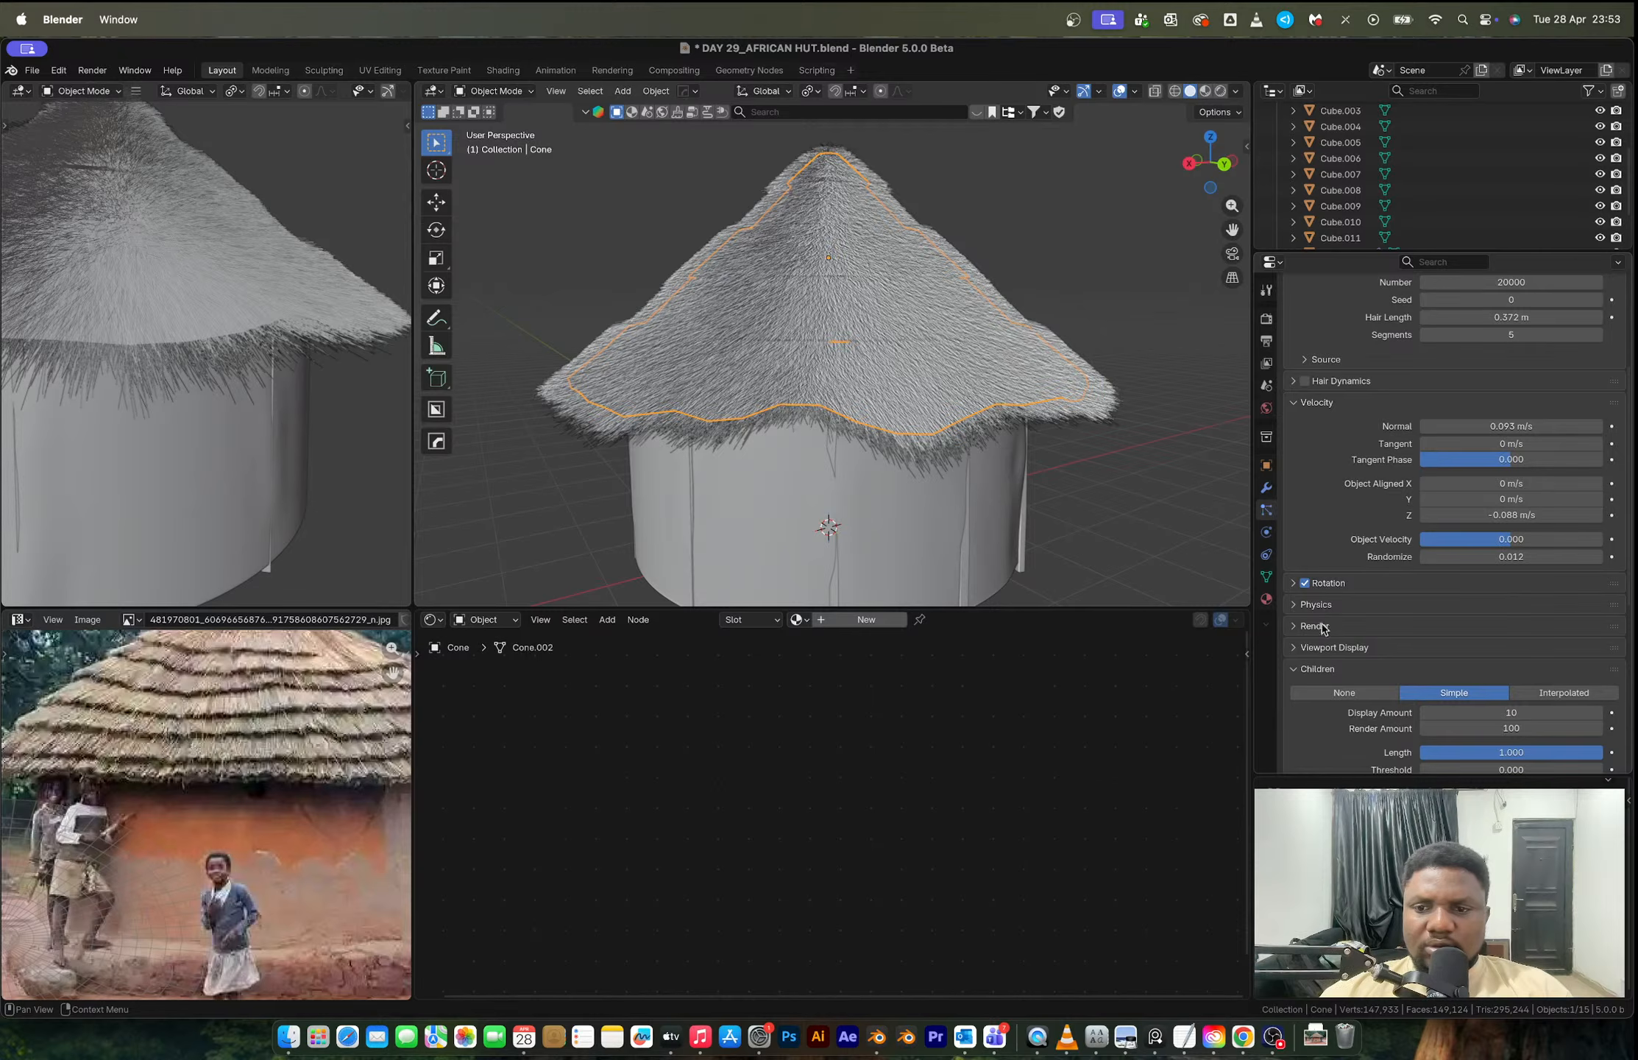
{"action": "left_click", "coordinate": [1343, 692]}
{"action": "scroll", "coordinate": [1344, 572], "scroll_direction": "up", "scroll_amount": 1}
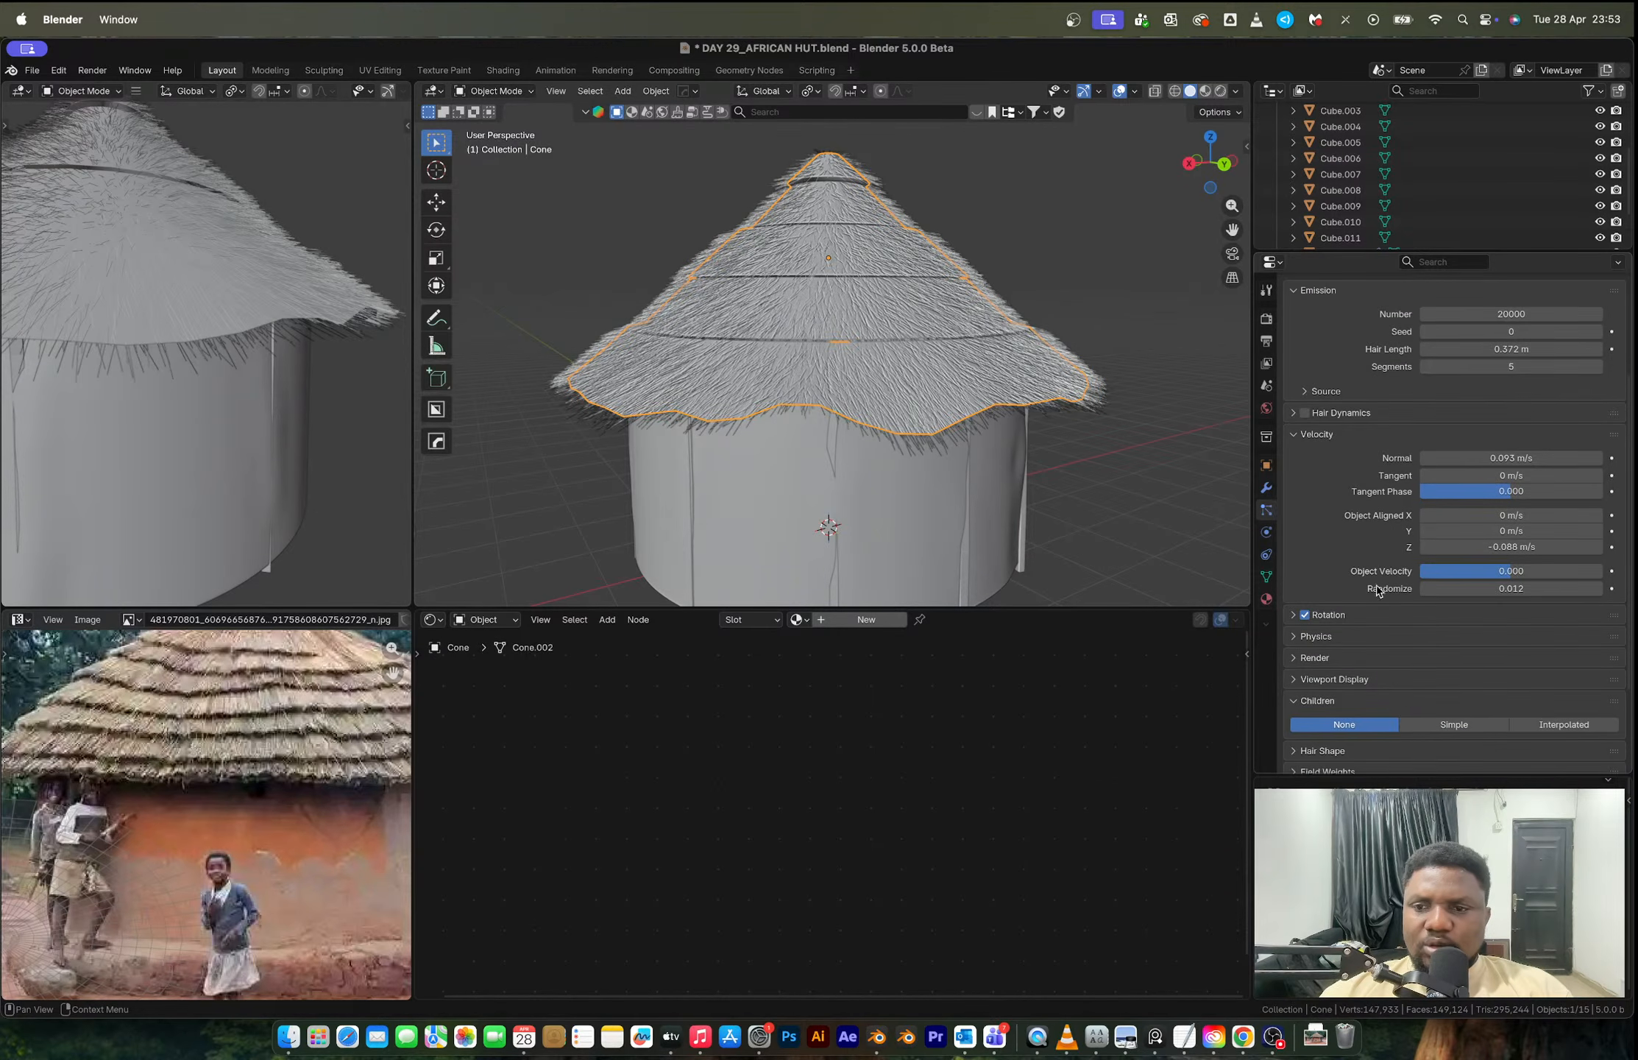
{"action": "scroll", "coordinate": [1410, 565], "scroll_direction": "up", "scroll_amount": 1}
{"action": "scroll", "coordinate": [1337, 634], "scroll_direction": "down", "scroll_amount": 2}
{"action": "left_click", "coordinate": [1305, 605]}
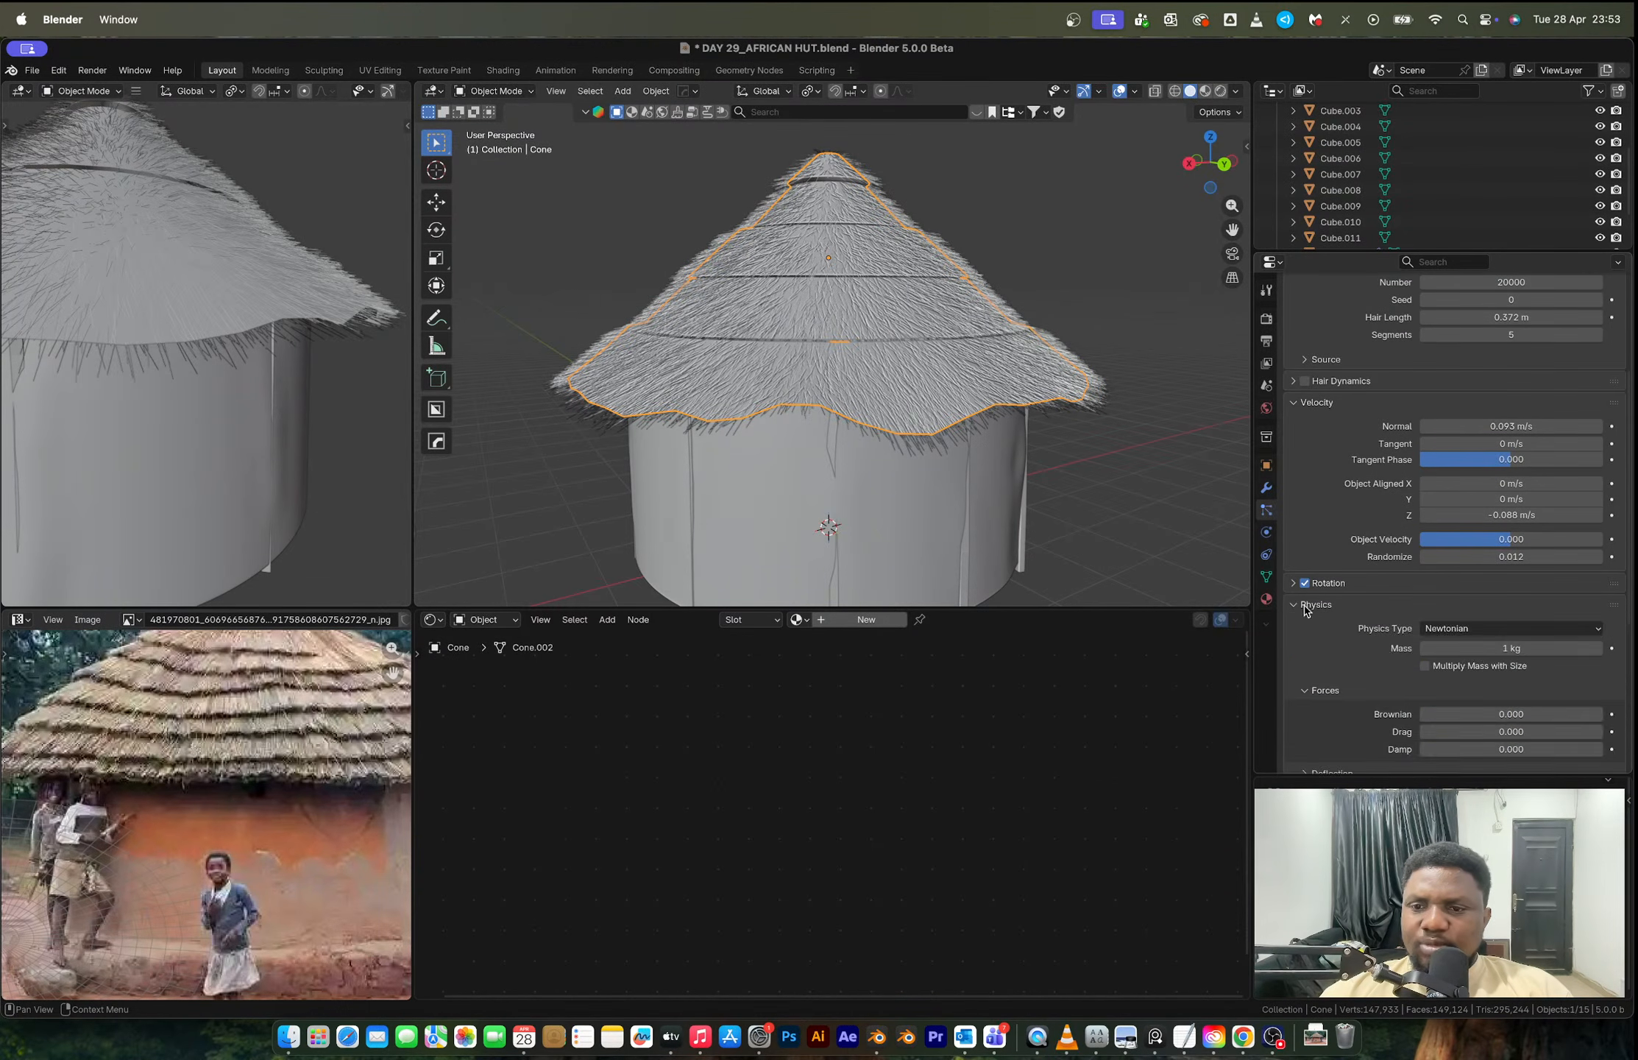
{"action": "left_click", "coordinate": [1305, 605]}
{"action": "left_click", "coordinate": [1312, 627]}
Step: Search the hair's particle properties for the Hair Shape settings and clear the search
{"action": "left_click", "coordinate": [1446, 262]}
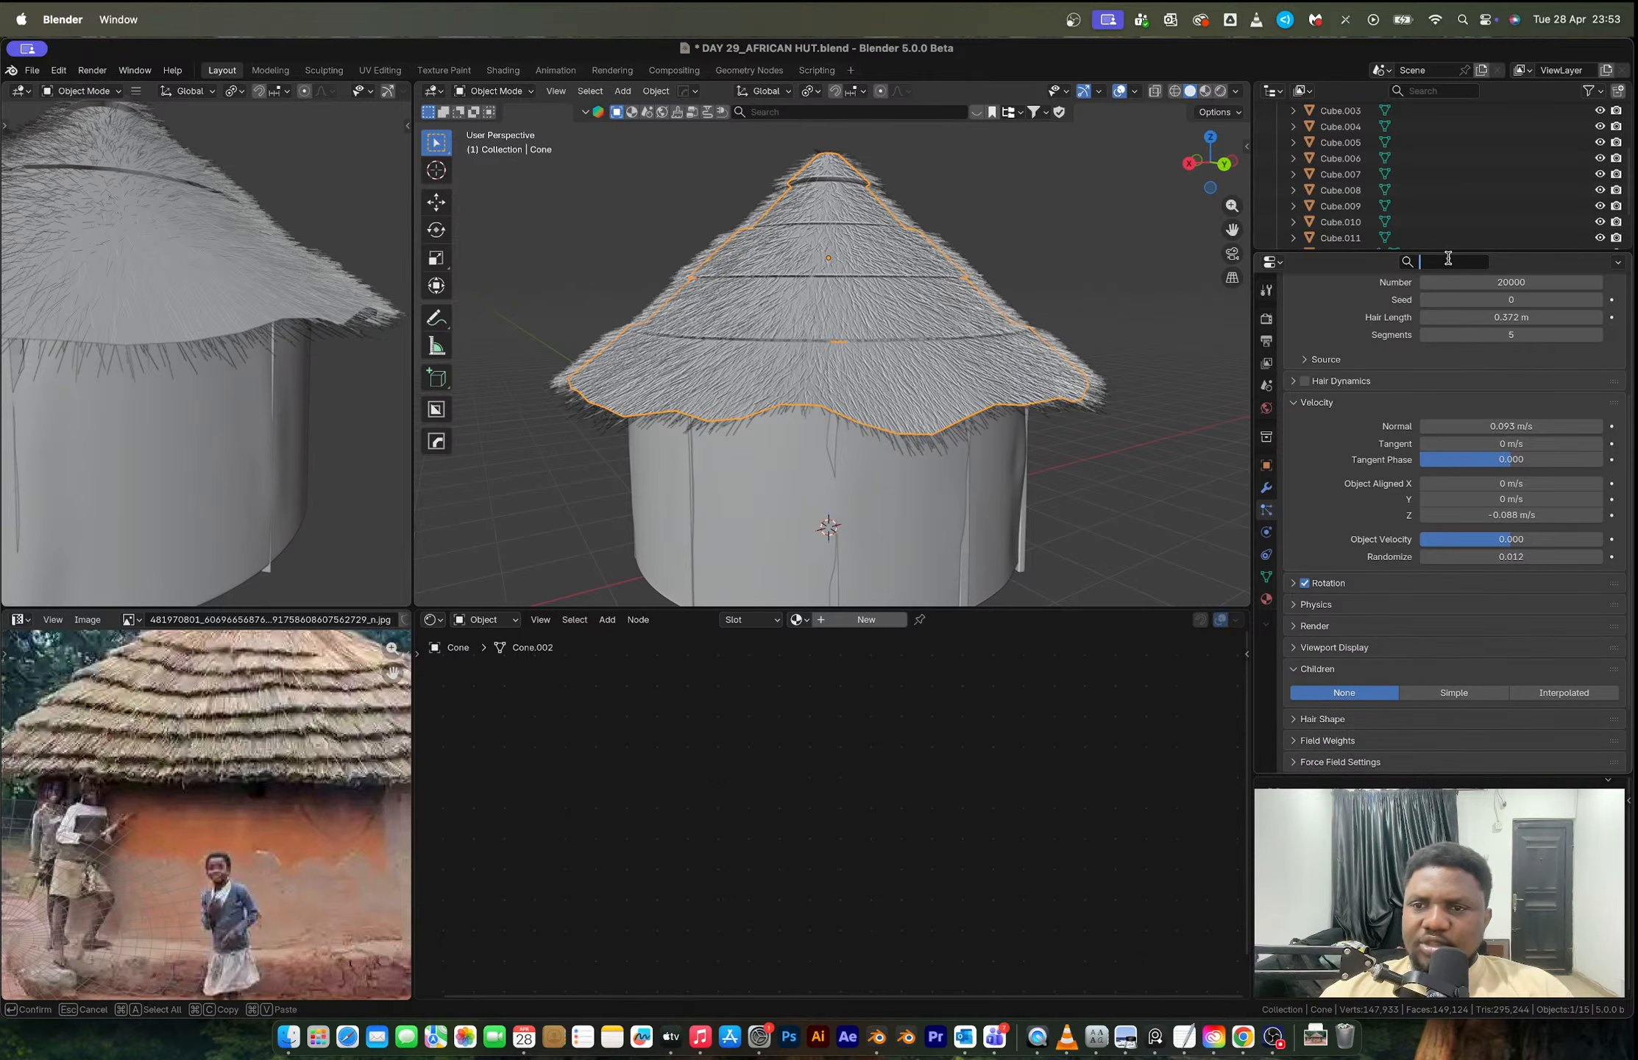
{"action": "type", "text": "hair sha"}
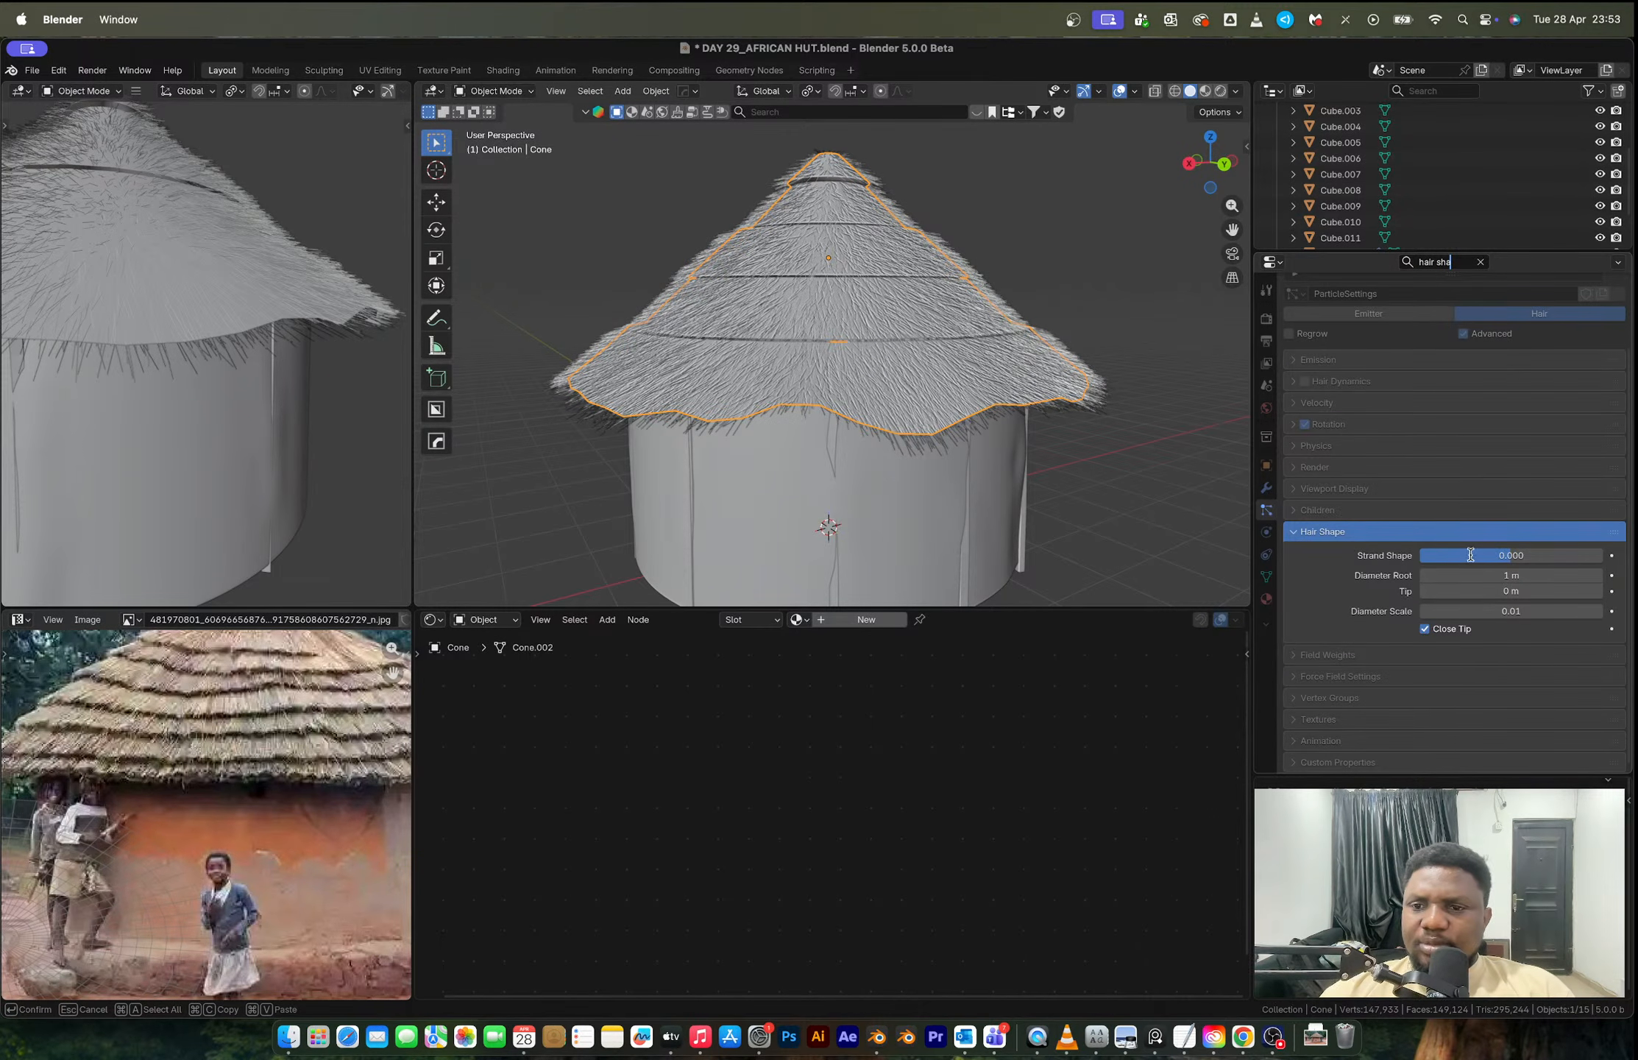
{"action": "left_click", "coordinate": [1480, 261]}
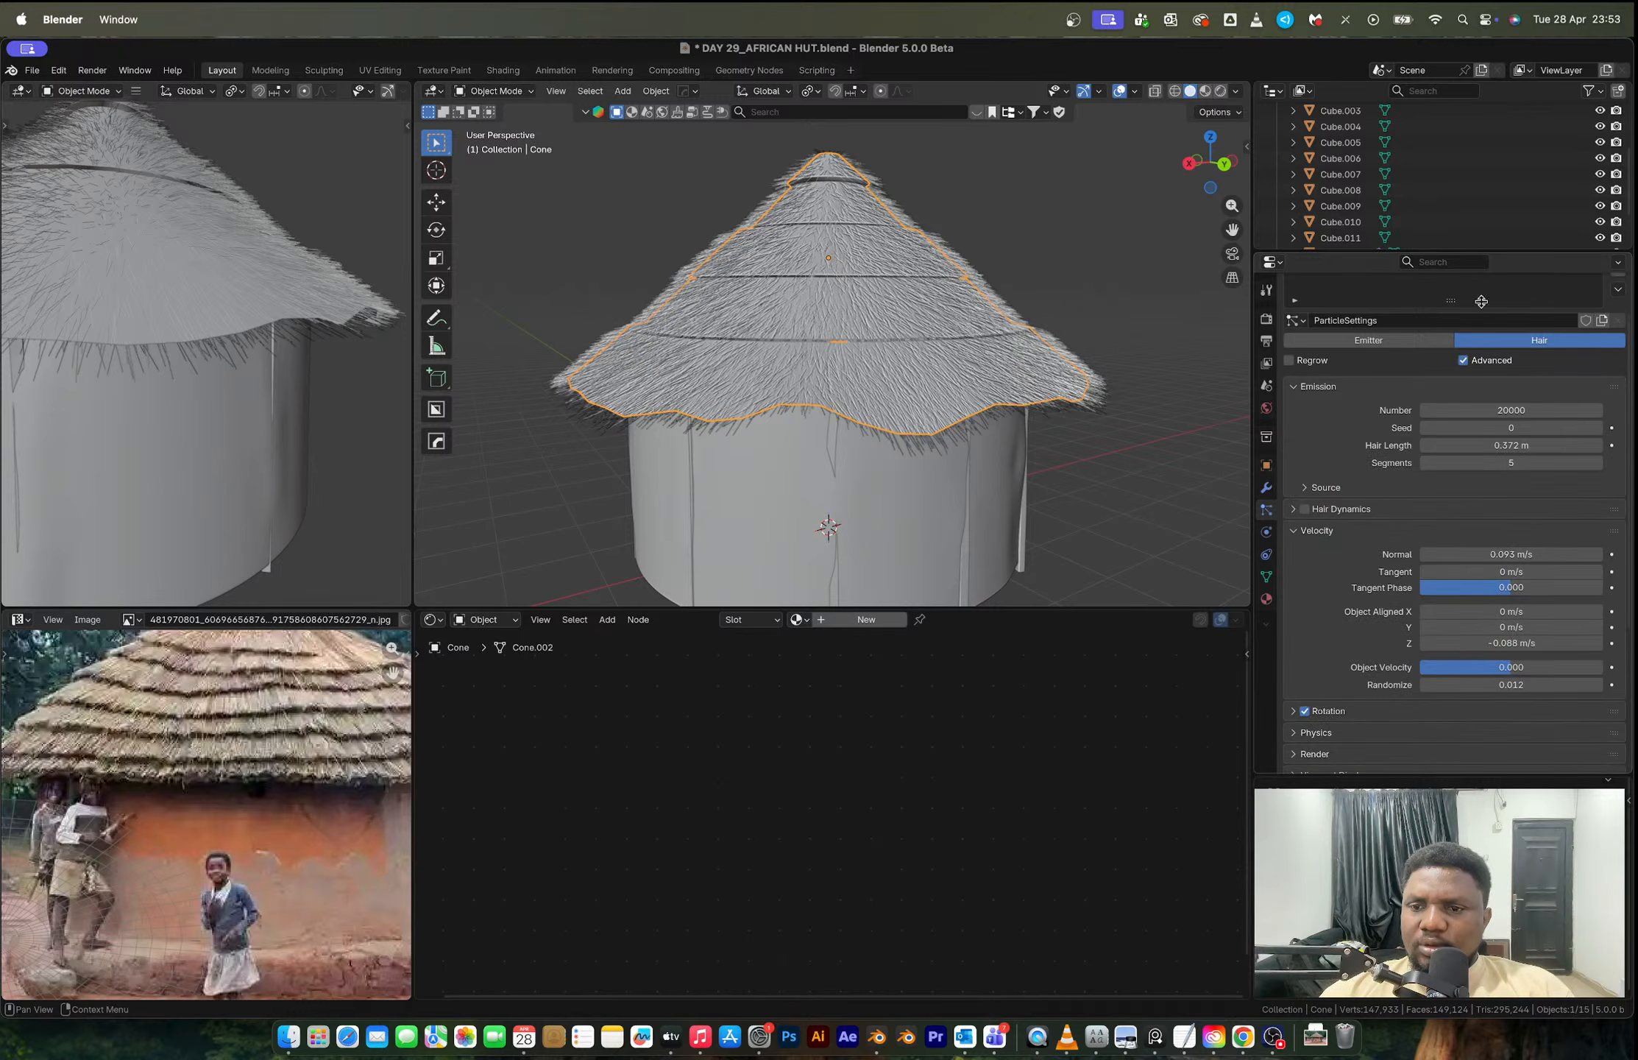
Step: Expand the roof hair's Hair Shape settings and examine the strands closely along the eave
{"action": "scroll", "coordinate": [1340, 579], "scroll_direction": "down", "scroll_amount": 5}
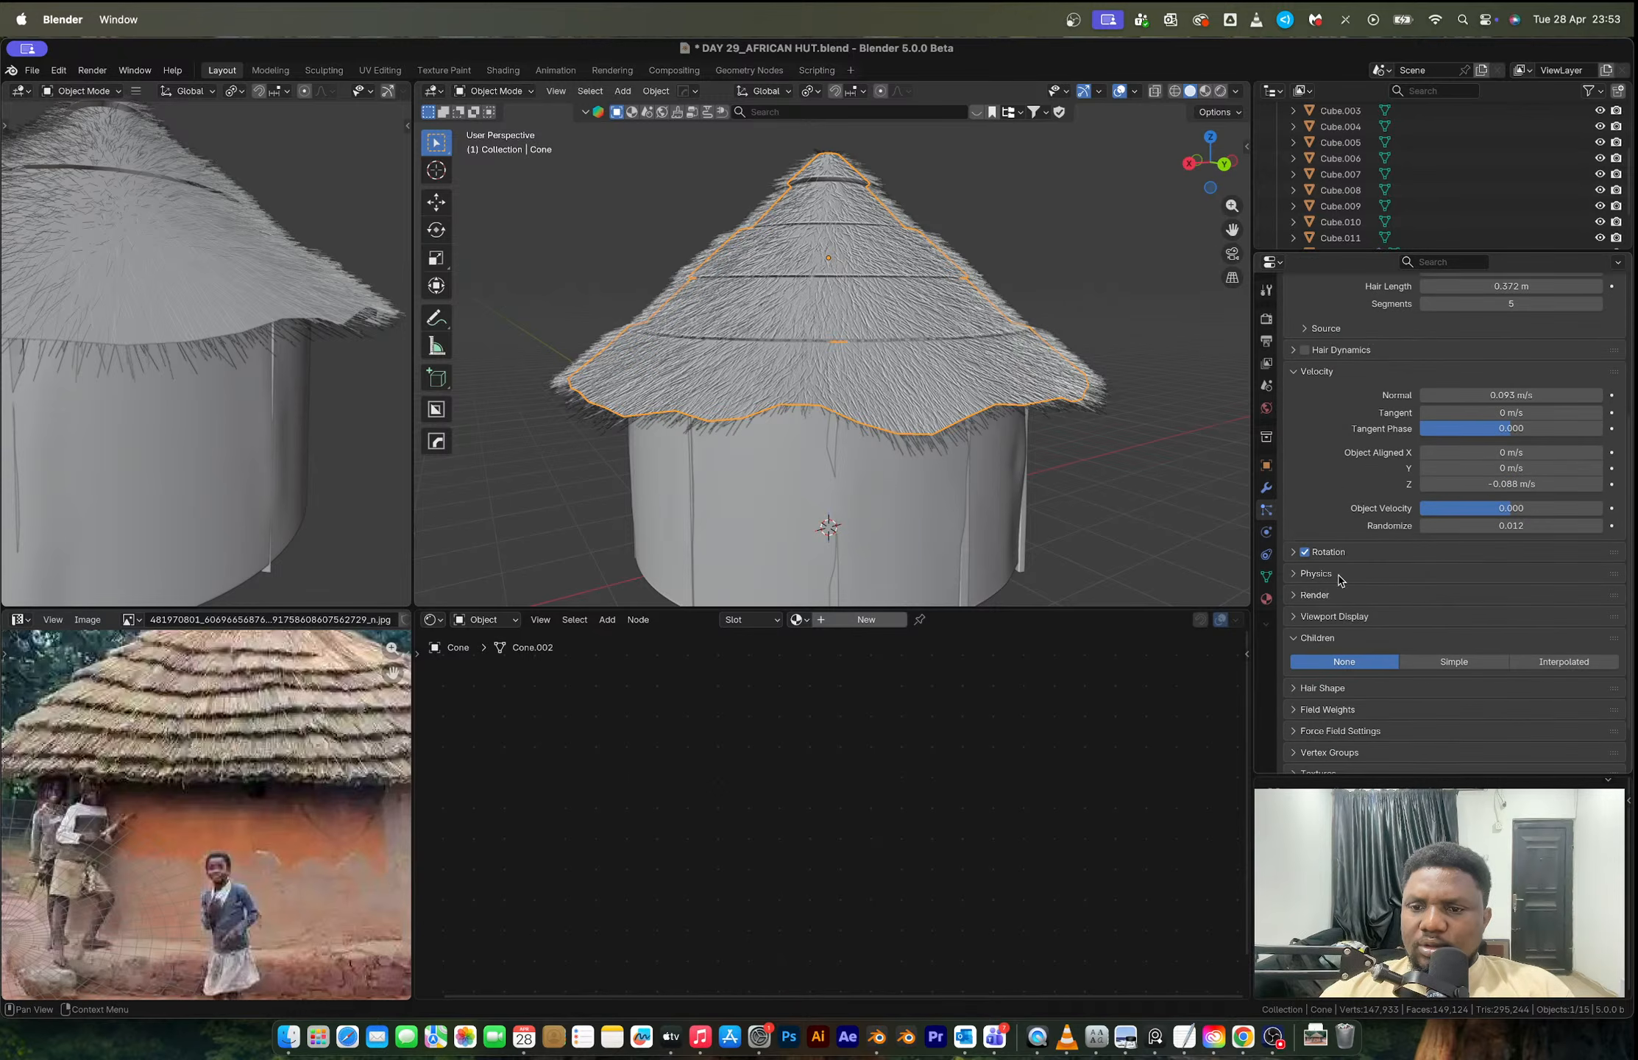
{"action": "left_click", "coordinate": [1322, 688]}
{"action": "scroll", "coordinate": [1338, 662], "scroll_direction": "down", "scroll_amount": 5}
{"action": "scroll", "coordinate": [897, 489], "scroll_direction": "up", "scroll_amount": 6}
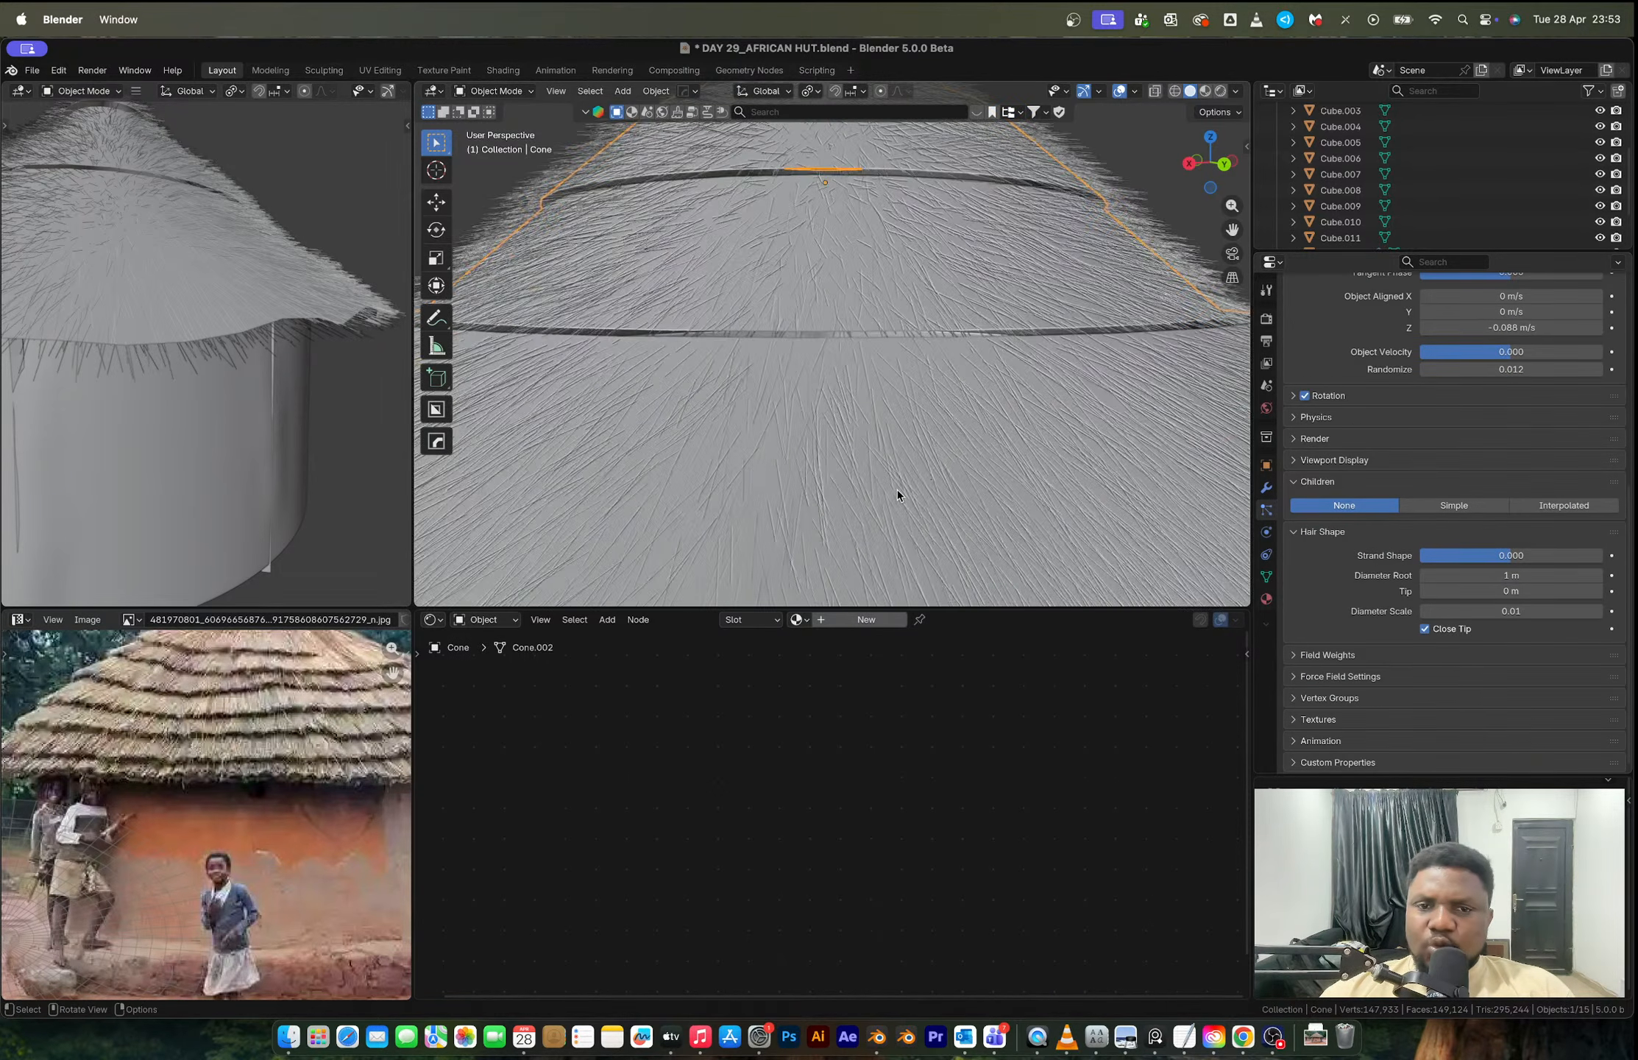
{"action": "middle_click_drag", "start_coordinate": [897, 489], "coordinate": [882, 358]}
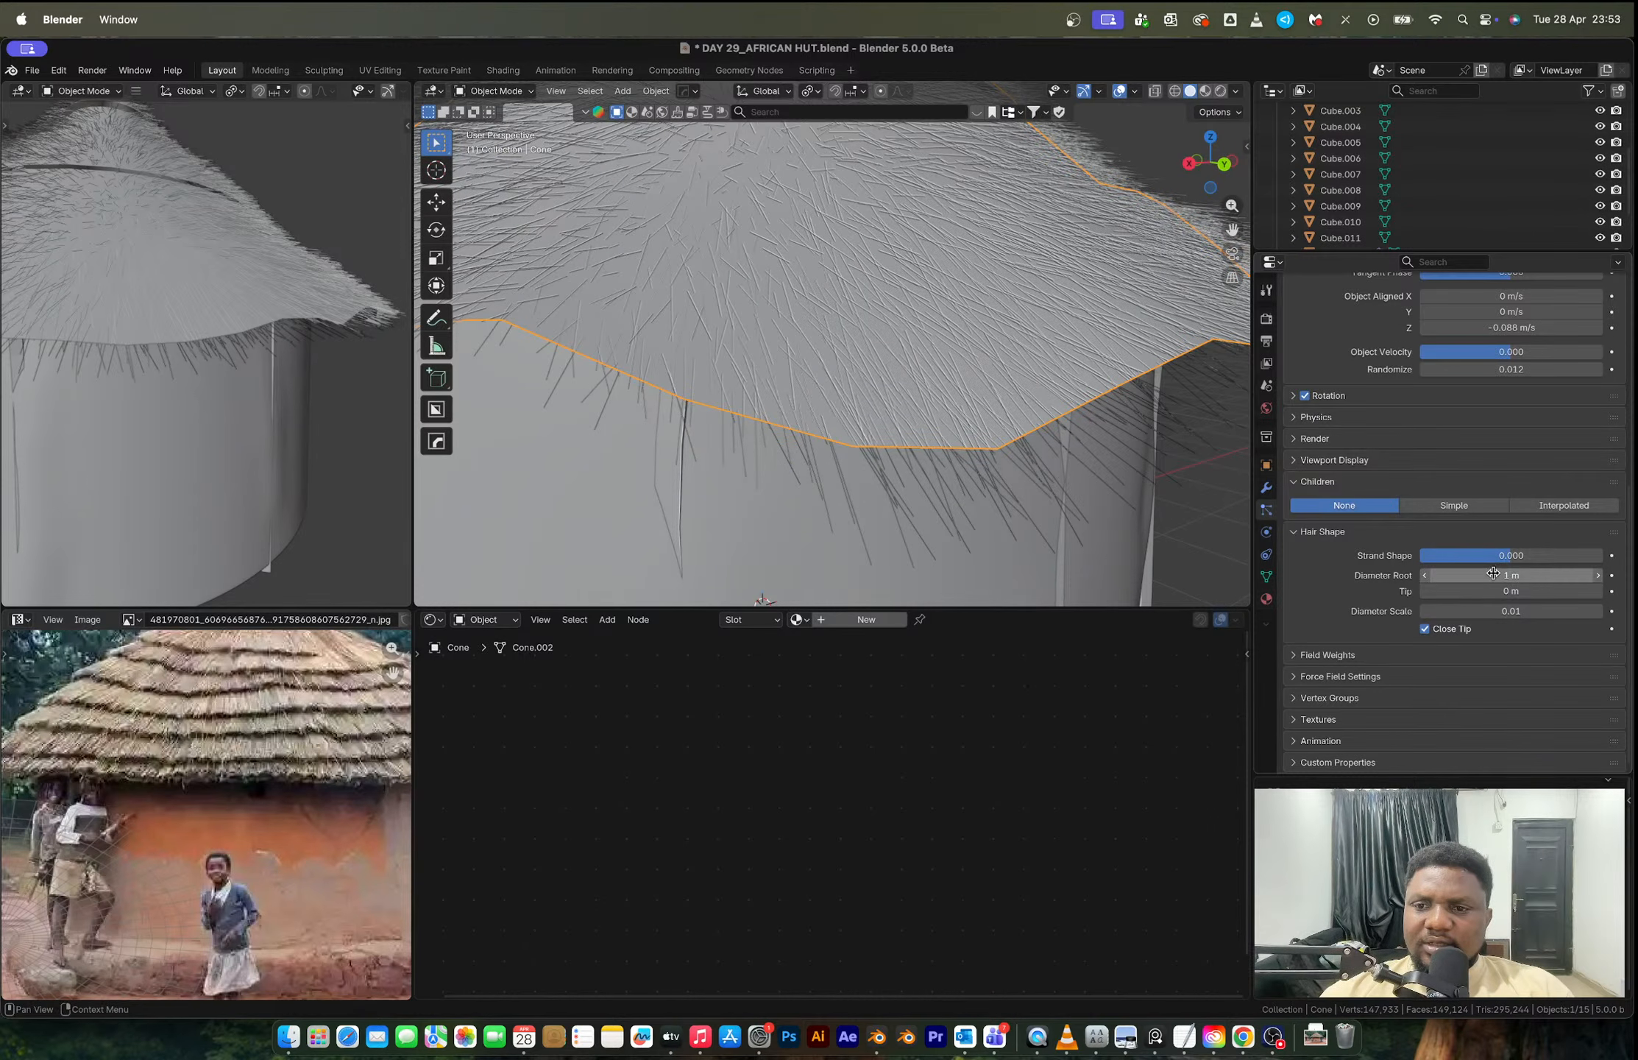
Step: Set the roof hair's strand shape to 0.129, root diameter to 3.4 m, tip to 2.3 m and diameter scale to 1.40
{"action": "left_click_drag", "start_coordinate": [1494, 574], "coordinate": [1454, 555]}
{"action": "middle_click_drag", "start_coordinate": [1019, 398], "coordinate": [1052, 376]}
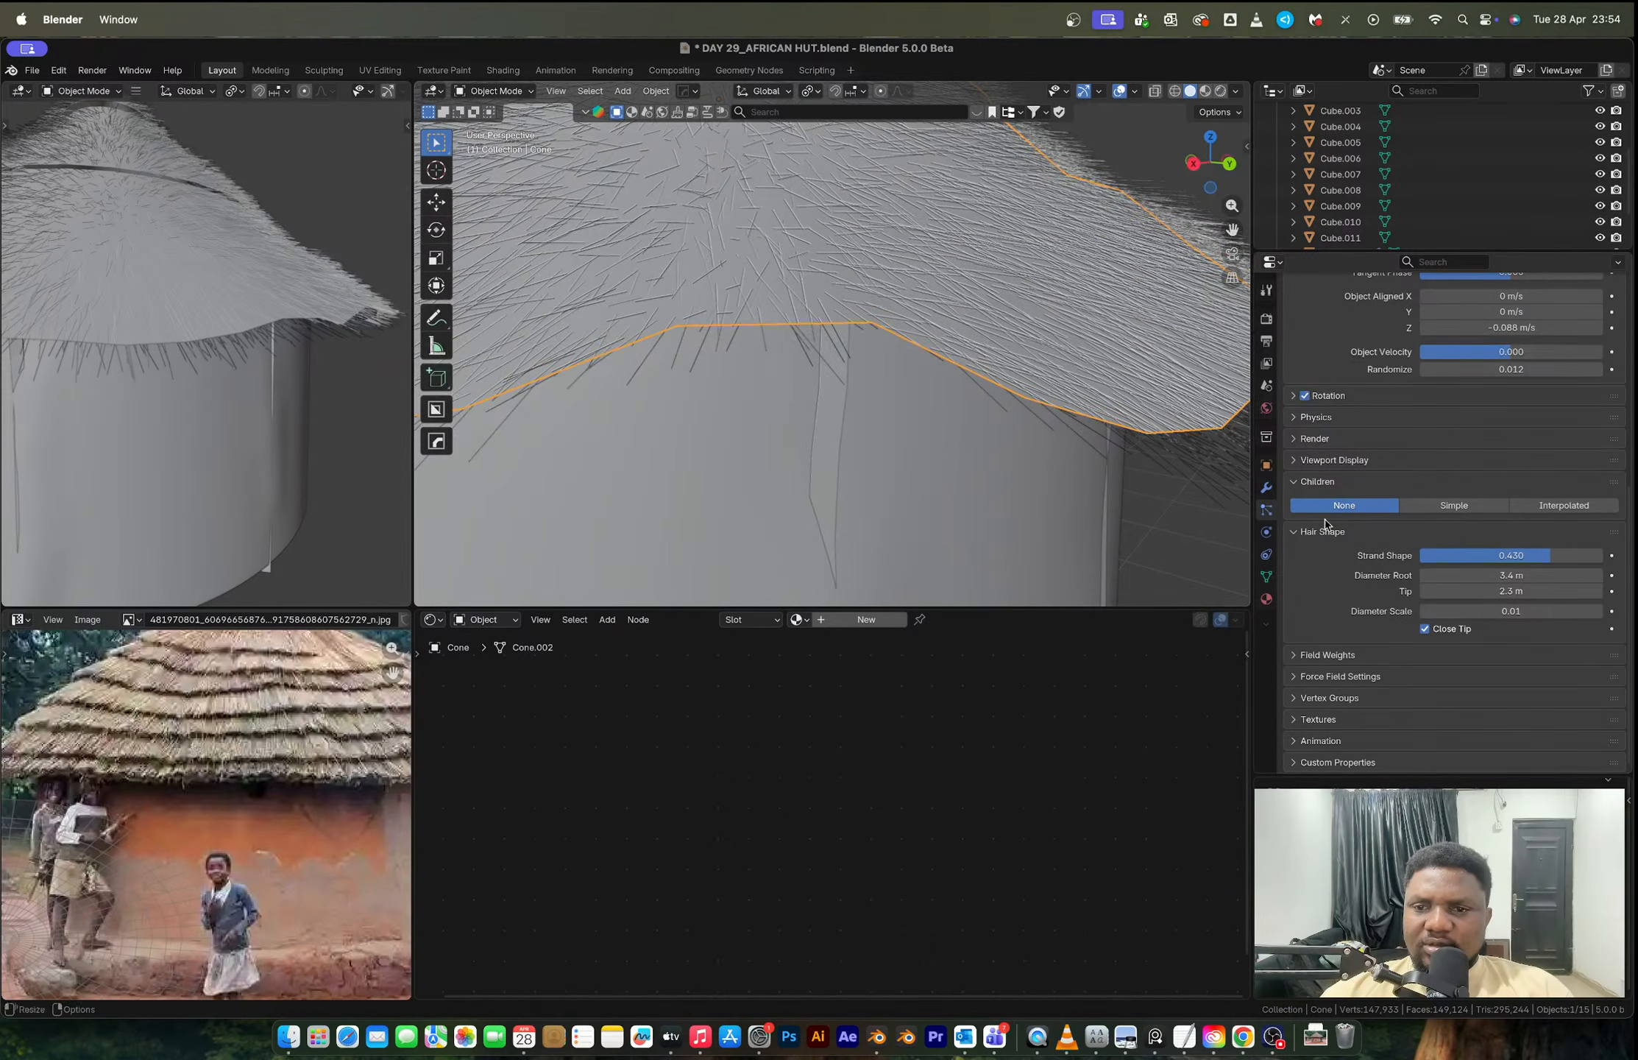
{"action": "mouse_move", "coordinate": [1463, 610]}
{"action": "left_mouse_down"}
{"action": "mouse_move", "coordinate": [1494, 610]}
{"action": "mouse_move", "coordinate": [1463, 611]}
{"action": "left_mouse_up"}
{"action": "mouse_move", "coordinate": [1511, 555]}
{"action": "left_mouse_down"}
{"action": "mouse_move", "coordinate": [1464, 554]}
{"action": "mouse_move", "coordinate": [1511, 555]}
{"action": "left_mouse_up"}
Step: Preview the thickened roof hair in Rendered shading and save the file
{"action": "key", "text": "z"}
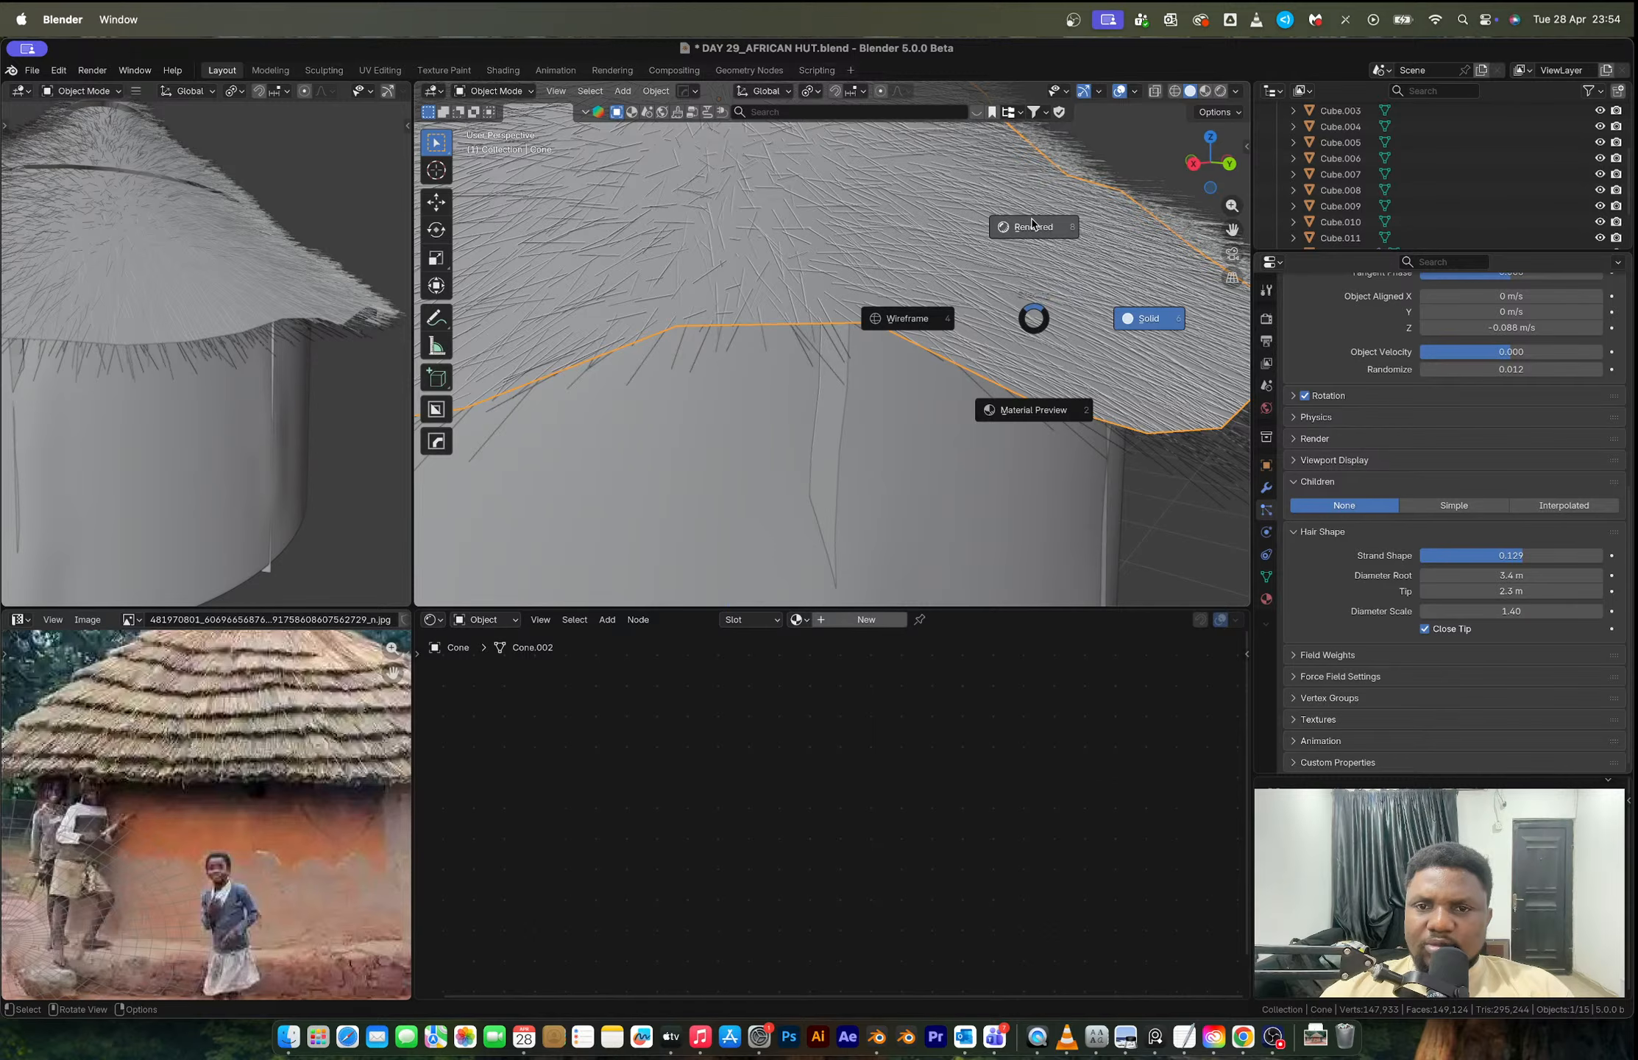
{"action": "left_click", "coordinate": [1034, 302]}
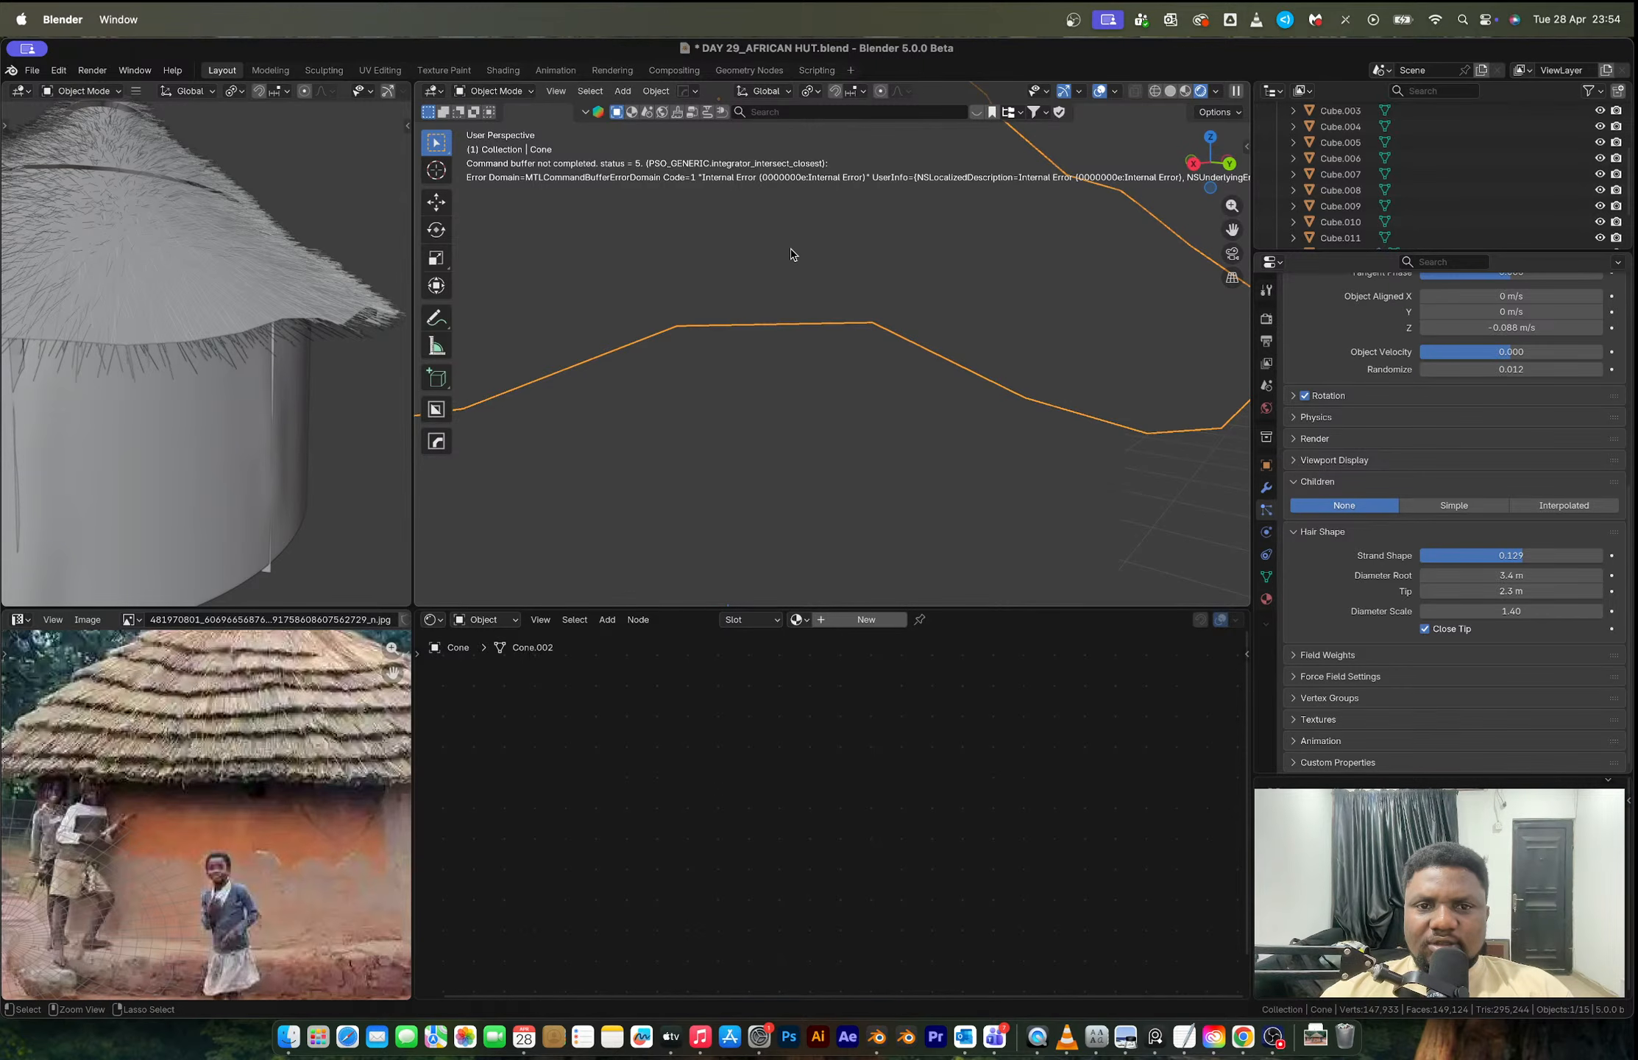
{"action": "key", "text": "super+s"}
Step: Examine the roof strands near the eave in Material Preview shading and return the viewport to Solid
{"action": "key", "text": "z"}
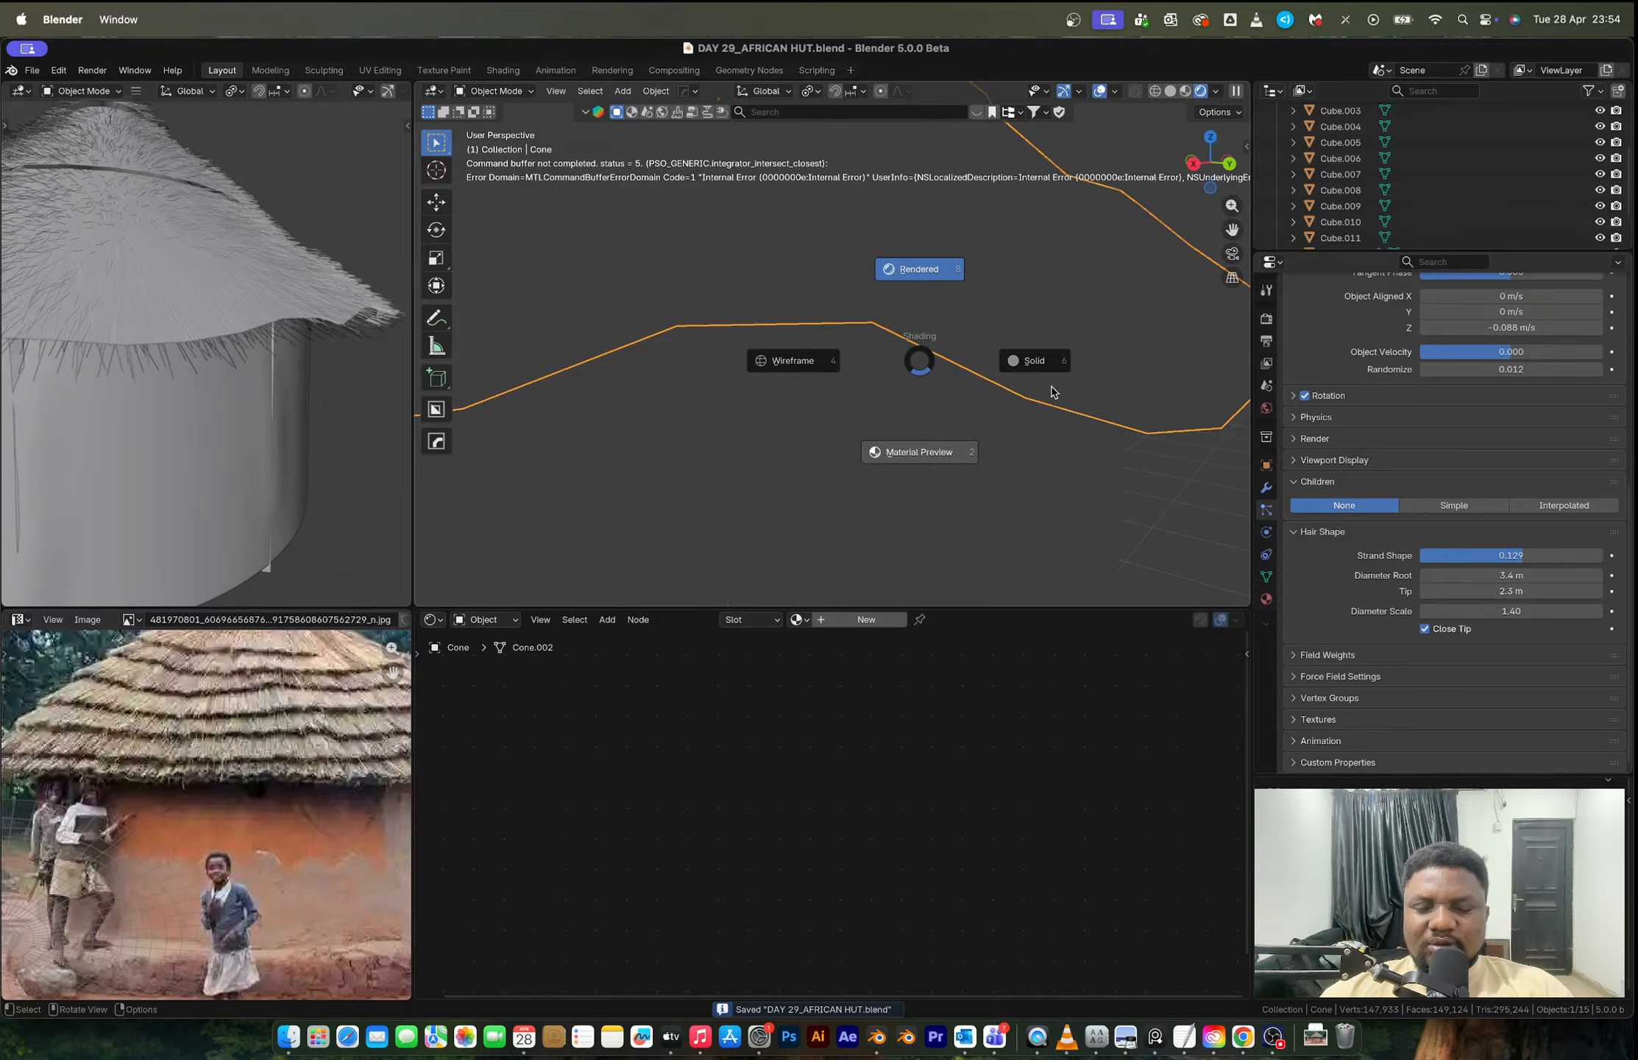
{"action": "key", "text": "2"}
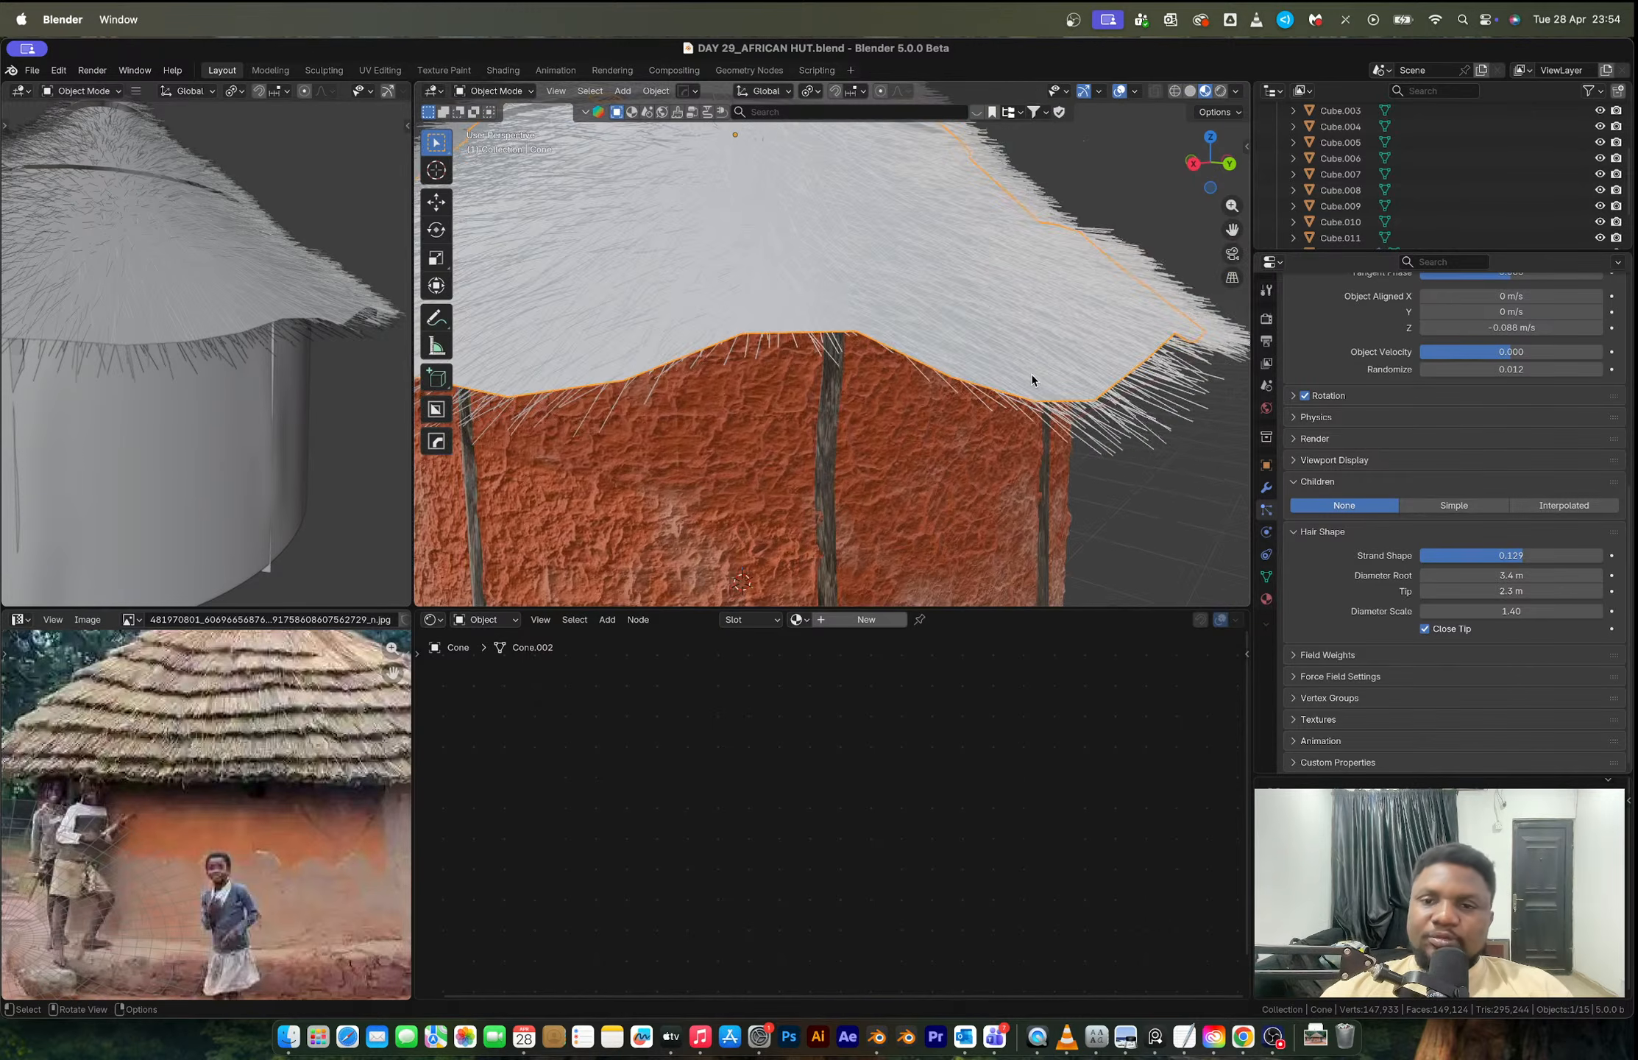
{"action": "scroll", "coordinate": [968, 371], "scroll_direction": "up", "scroll_amount": 4}
{"action": "key", "text": "z"}
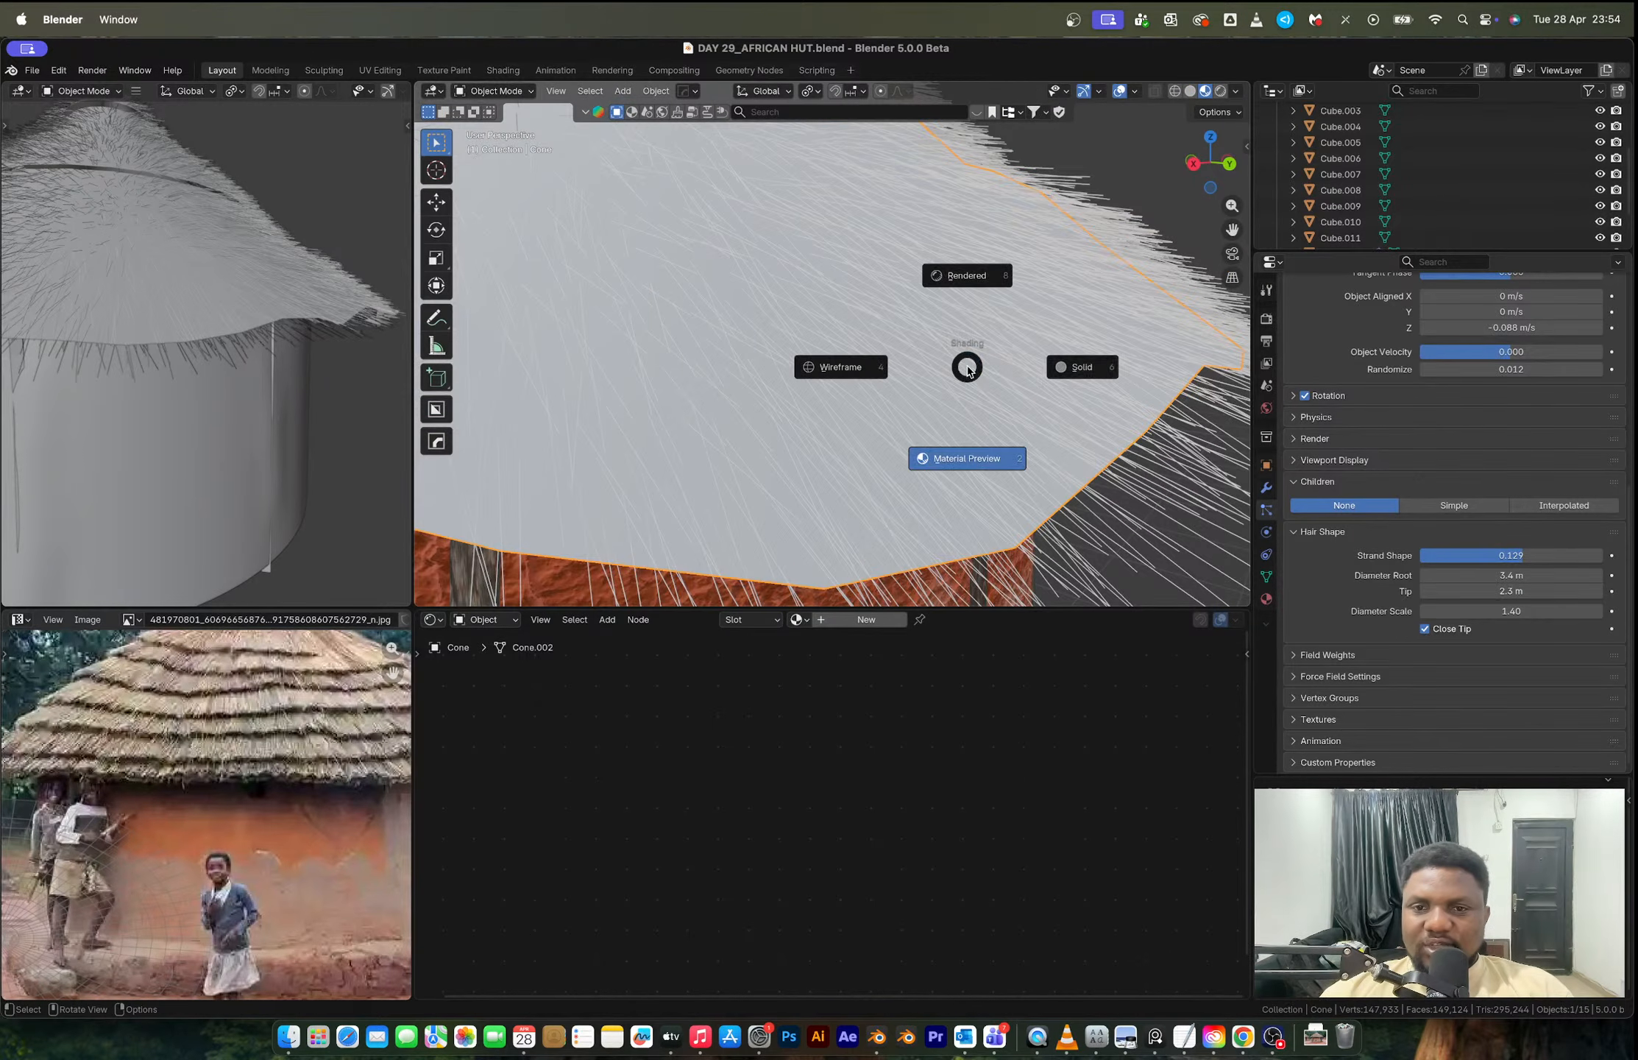
{"action": "left_click", "coordinate": [1062, 350]}
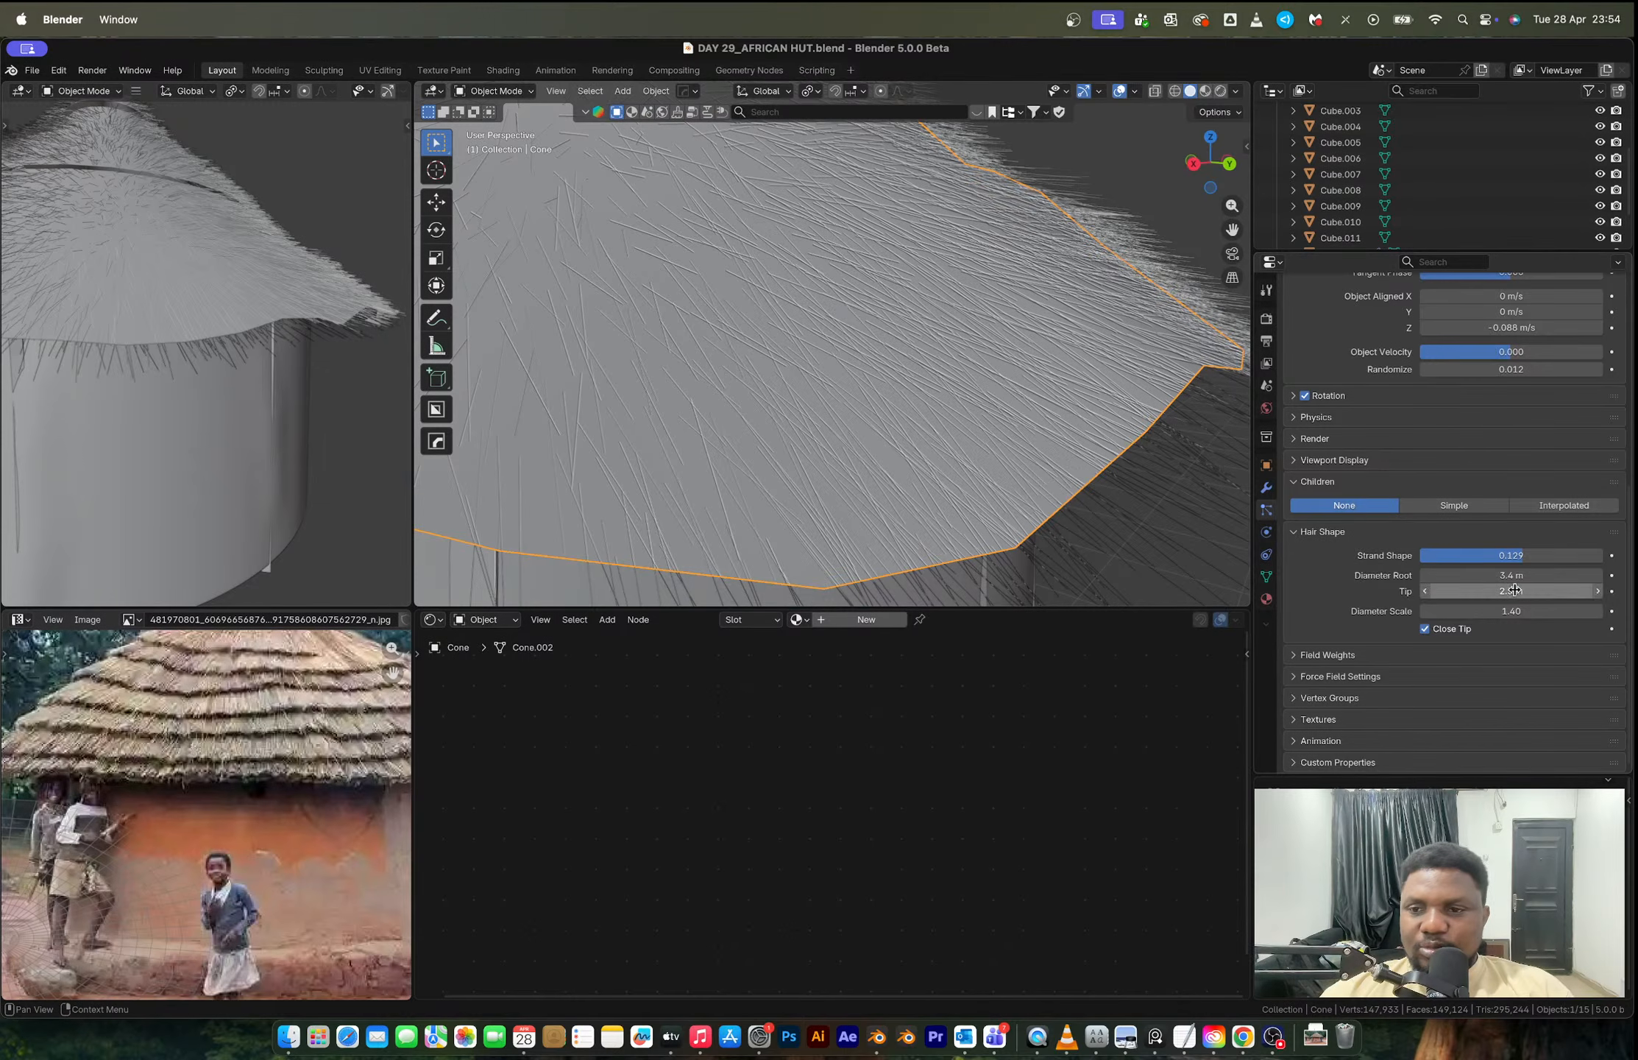
Step: Set the roof hair's children to Simple, comparing the coverage along the eave with None
{"action": "left_click_drag", "start_coordinate": [1534, 556], "coordinate": [1534, 557]}
{"action": "left_click", "coordinate": [1454, 504]}
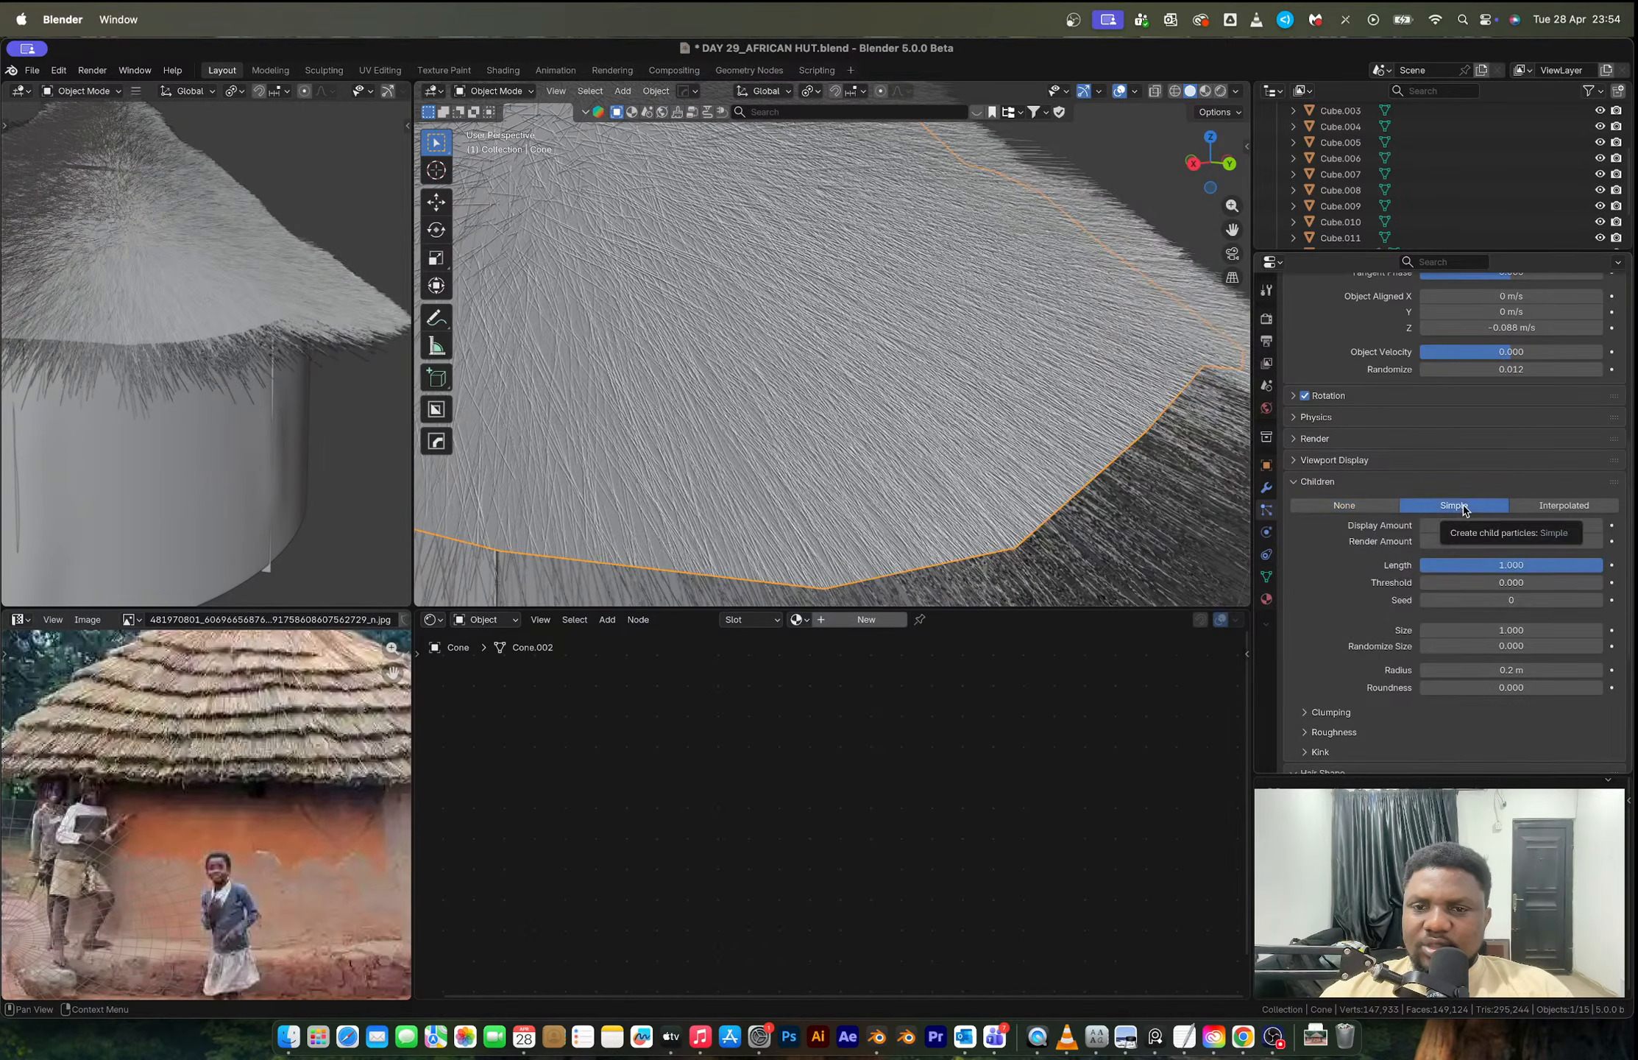
{"action": "middle_click_drag", "start_coordinate": [988, 450], "coordinate": [980, 433]}
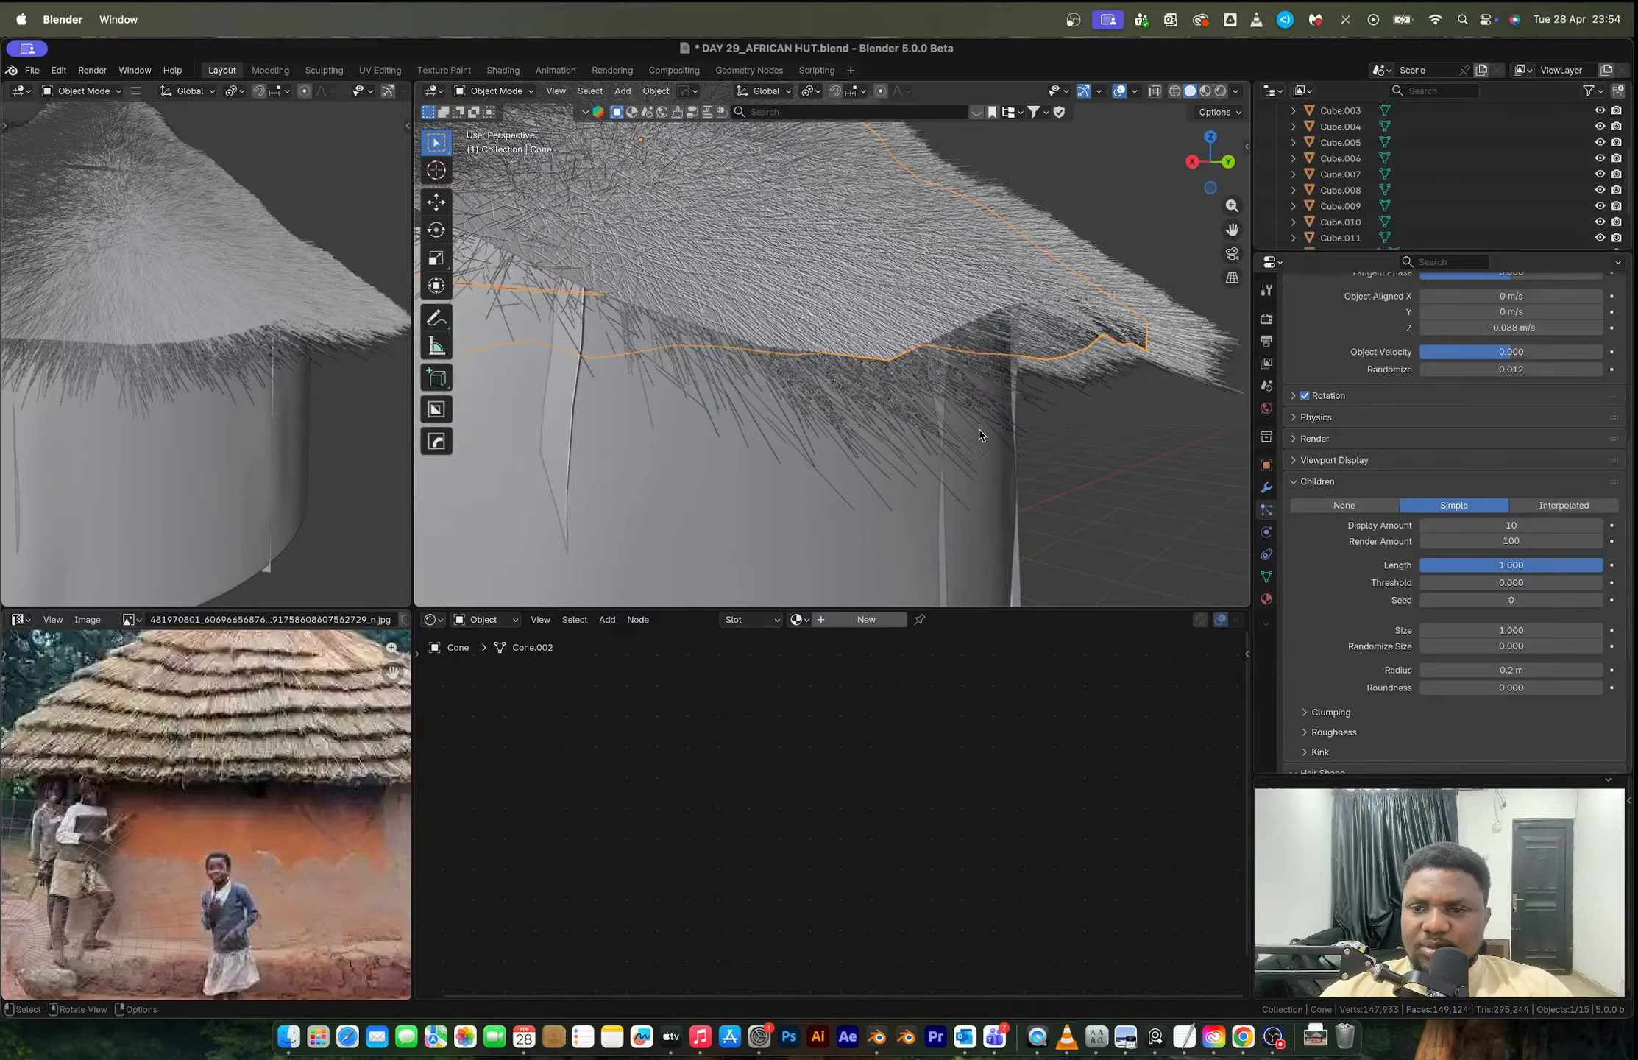
{"action": "left_click", "coordinate": [1344, 505]}
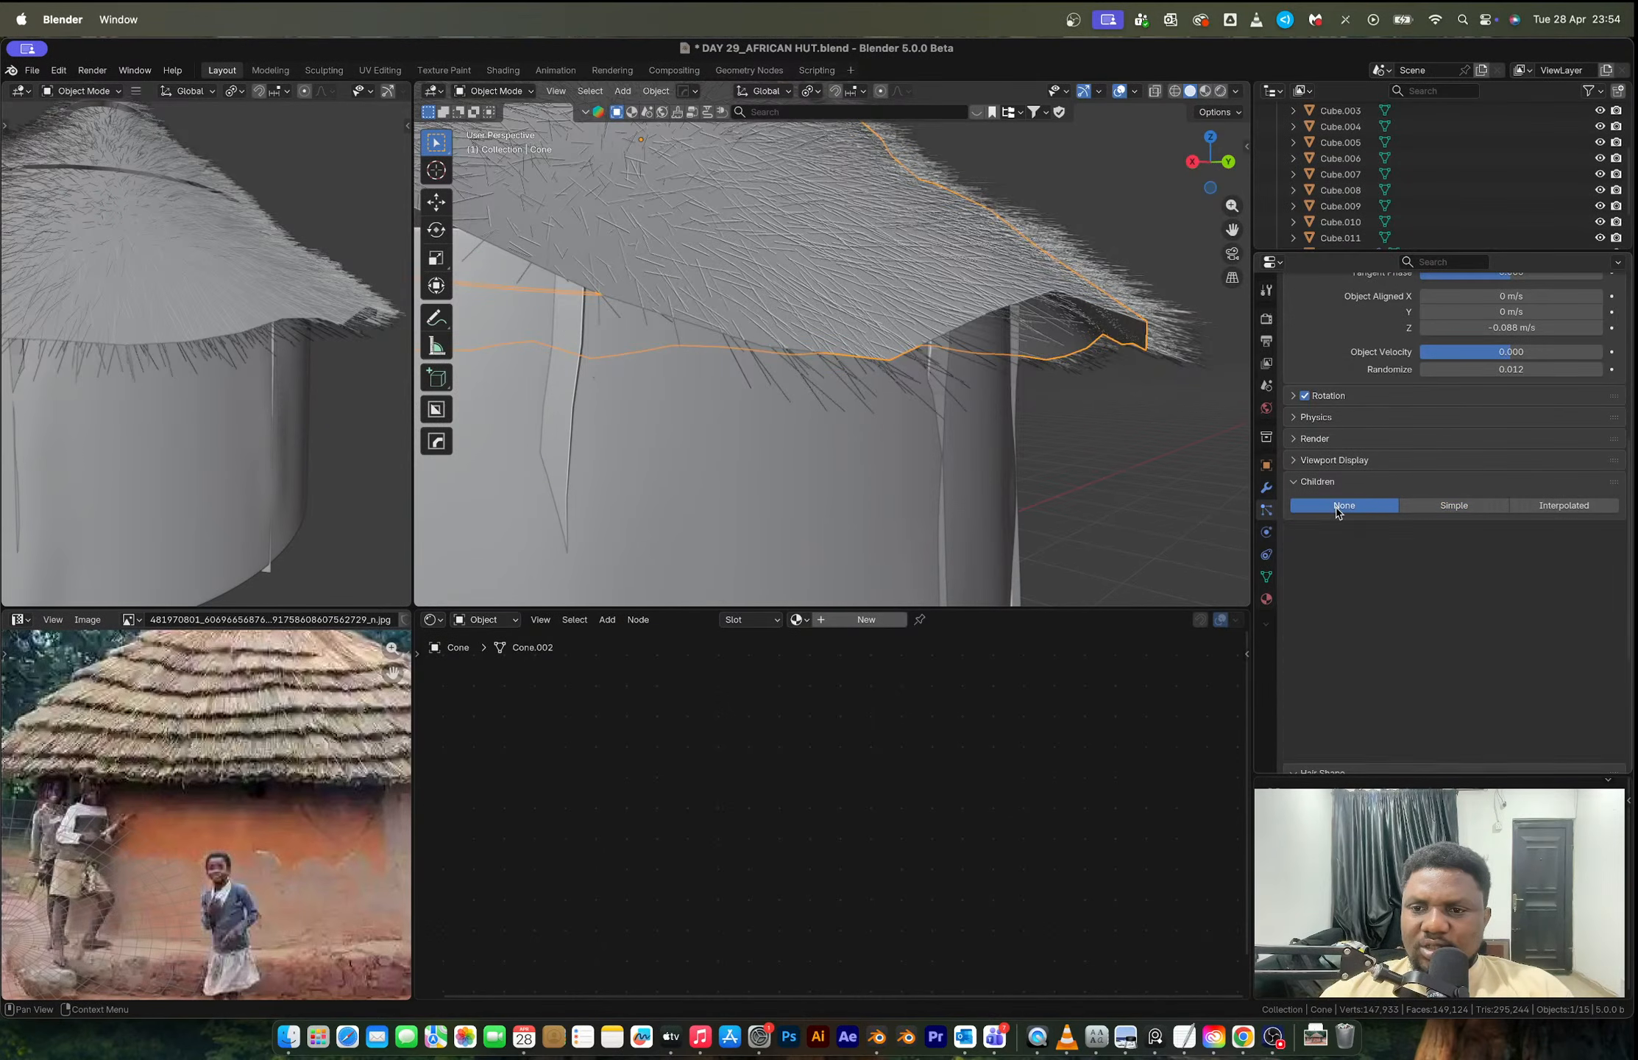
{"action": "left_click", "coordinate": [1425, 504]}
Step: Set the children's Clumping to clump -0.318 and shape -0.653, and reset the twist to 0 after trying it
{"action": "scroll", "coordinate": [1376, 665], "scroll_direction": "down", "scroll_amount": 2}
{"action": "left_click", "coordinate": [1323, 665]}
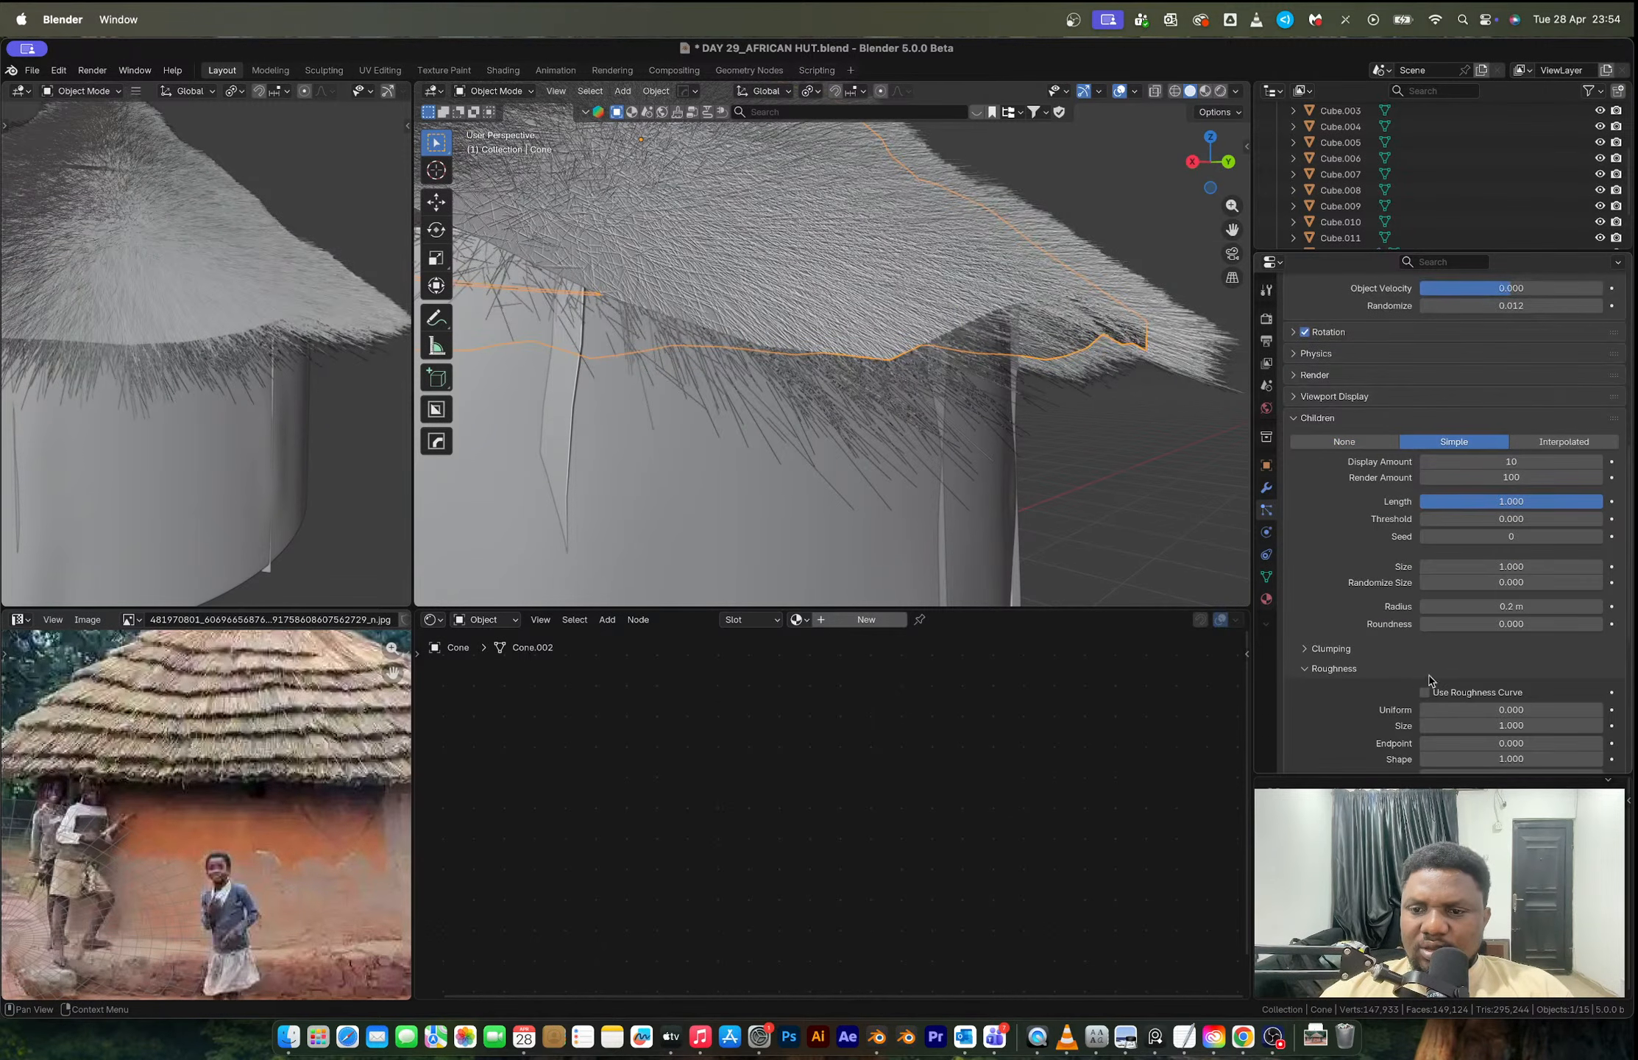
{"action": "left_click", "coordinate": [1329, 647]}
{"action": "left_click_drag", "start_coordinate": [1505, 690], "coordinate": [1481, 689]}
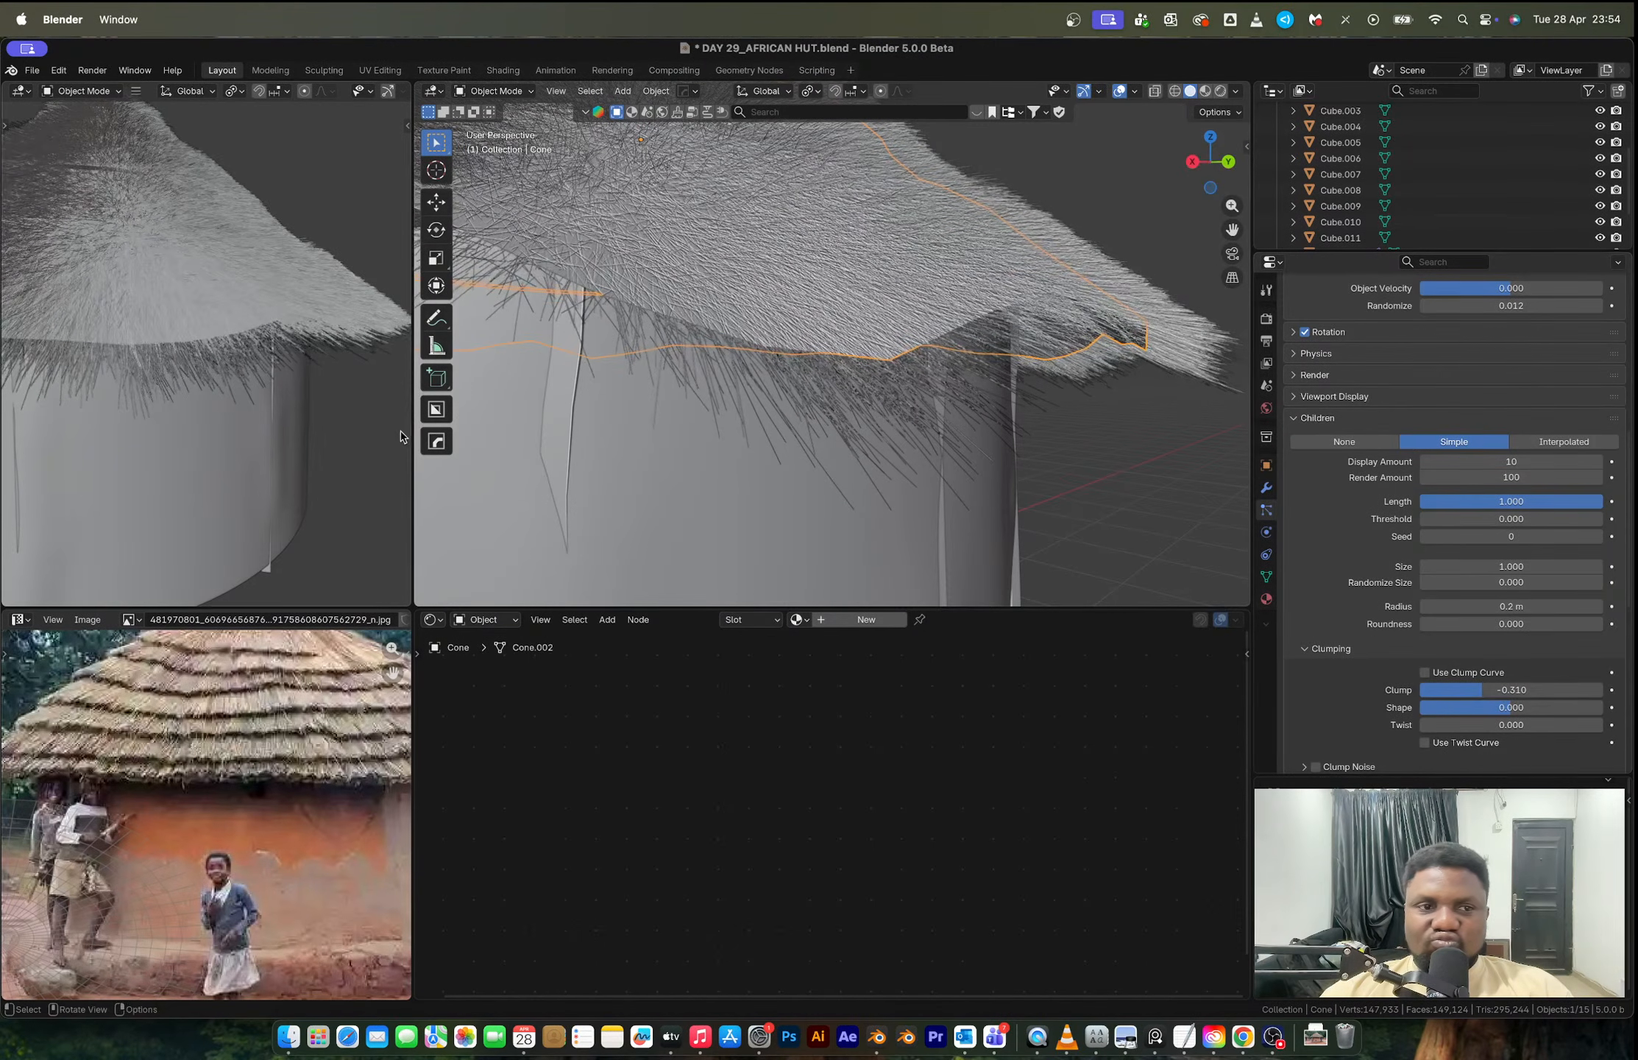
{"action": "scroll", "coordinate": [293, 418], "scroll_direction": "down", "scroll_amount": 8}
{"action": "scroll", "coordinate": [293, 419], "scroll_direction": "up", "scroll_amount": 8}
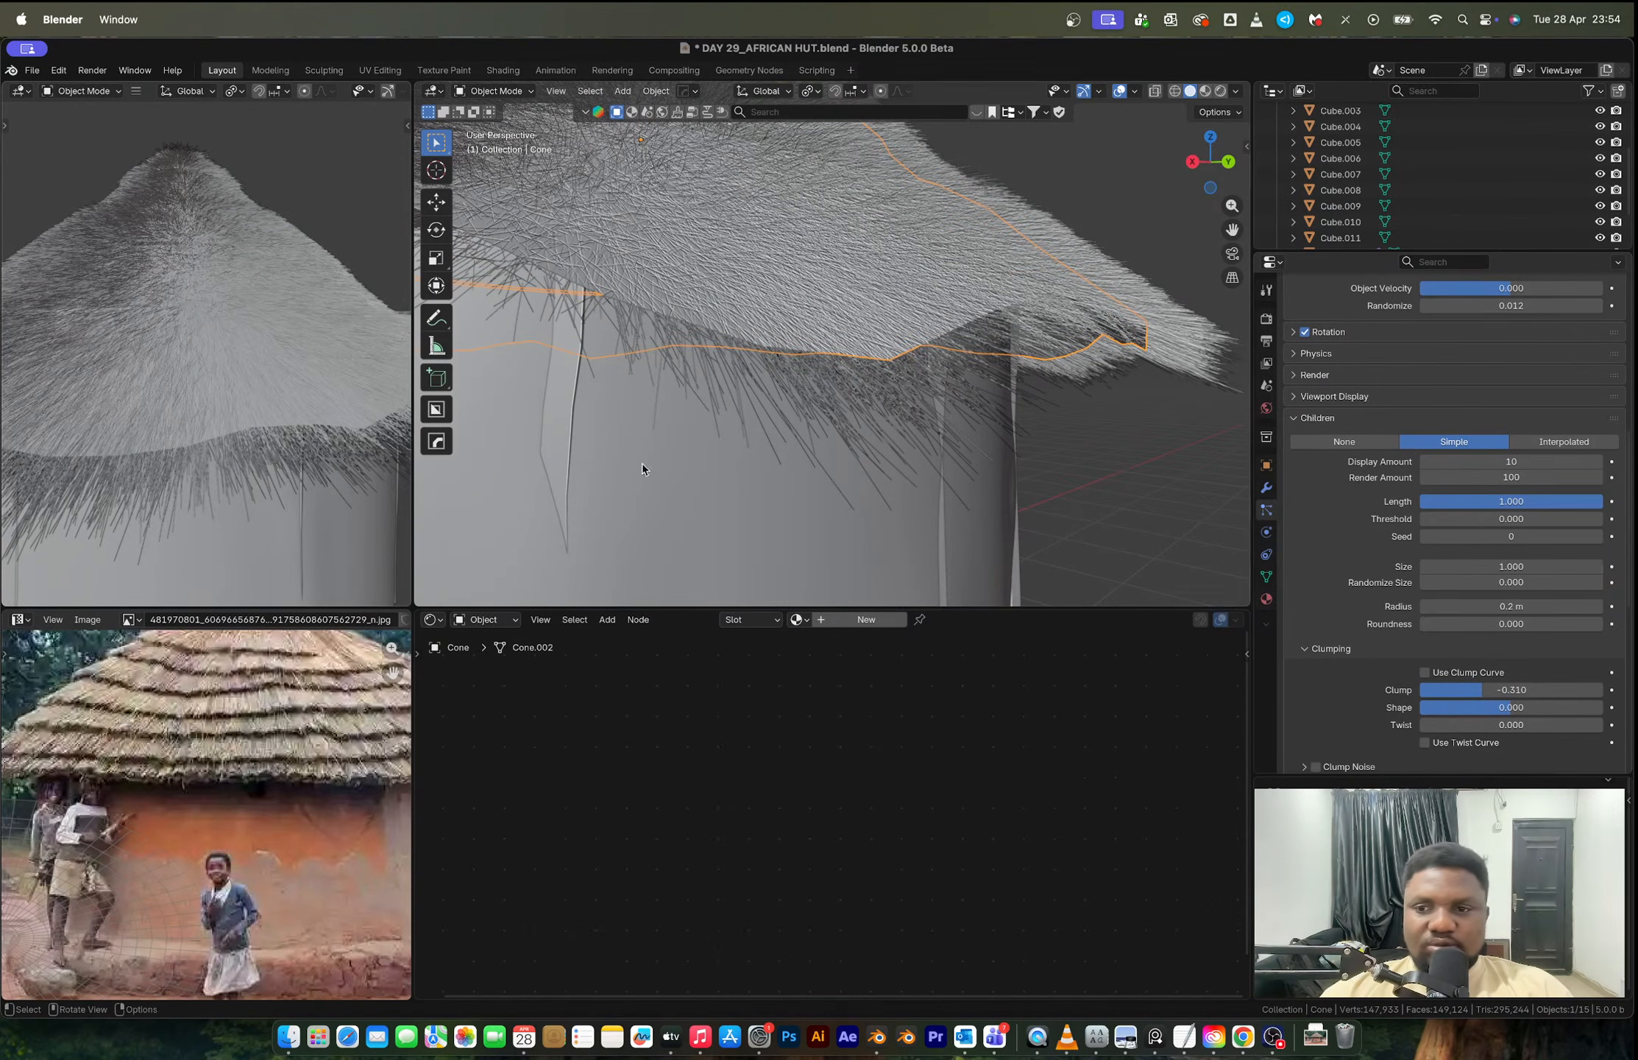
{"action": "left_click_drag", "start_coordinate": [1510, 690], "coordinate": [1478, 725]}
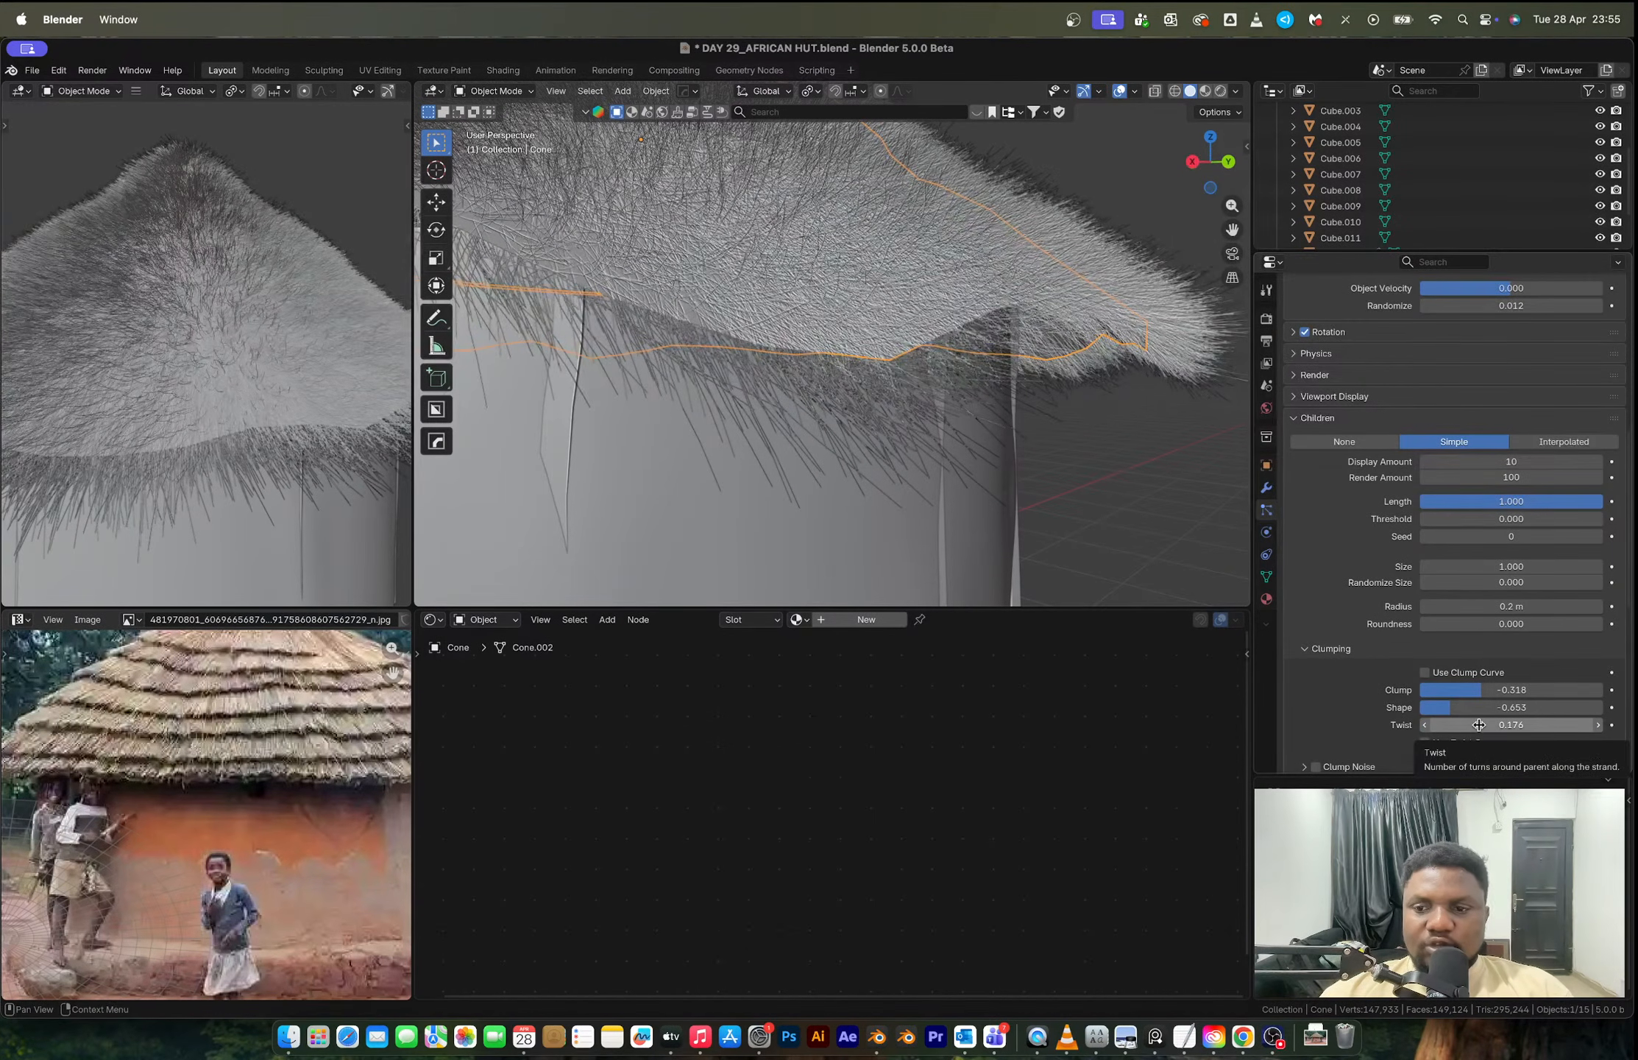
{"action": "key", "text": "BackSpace"}
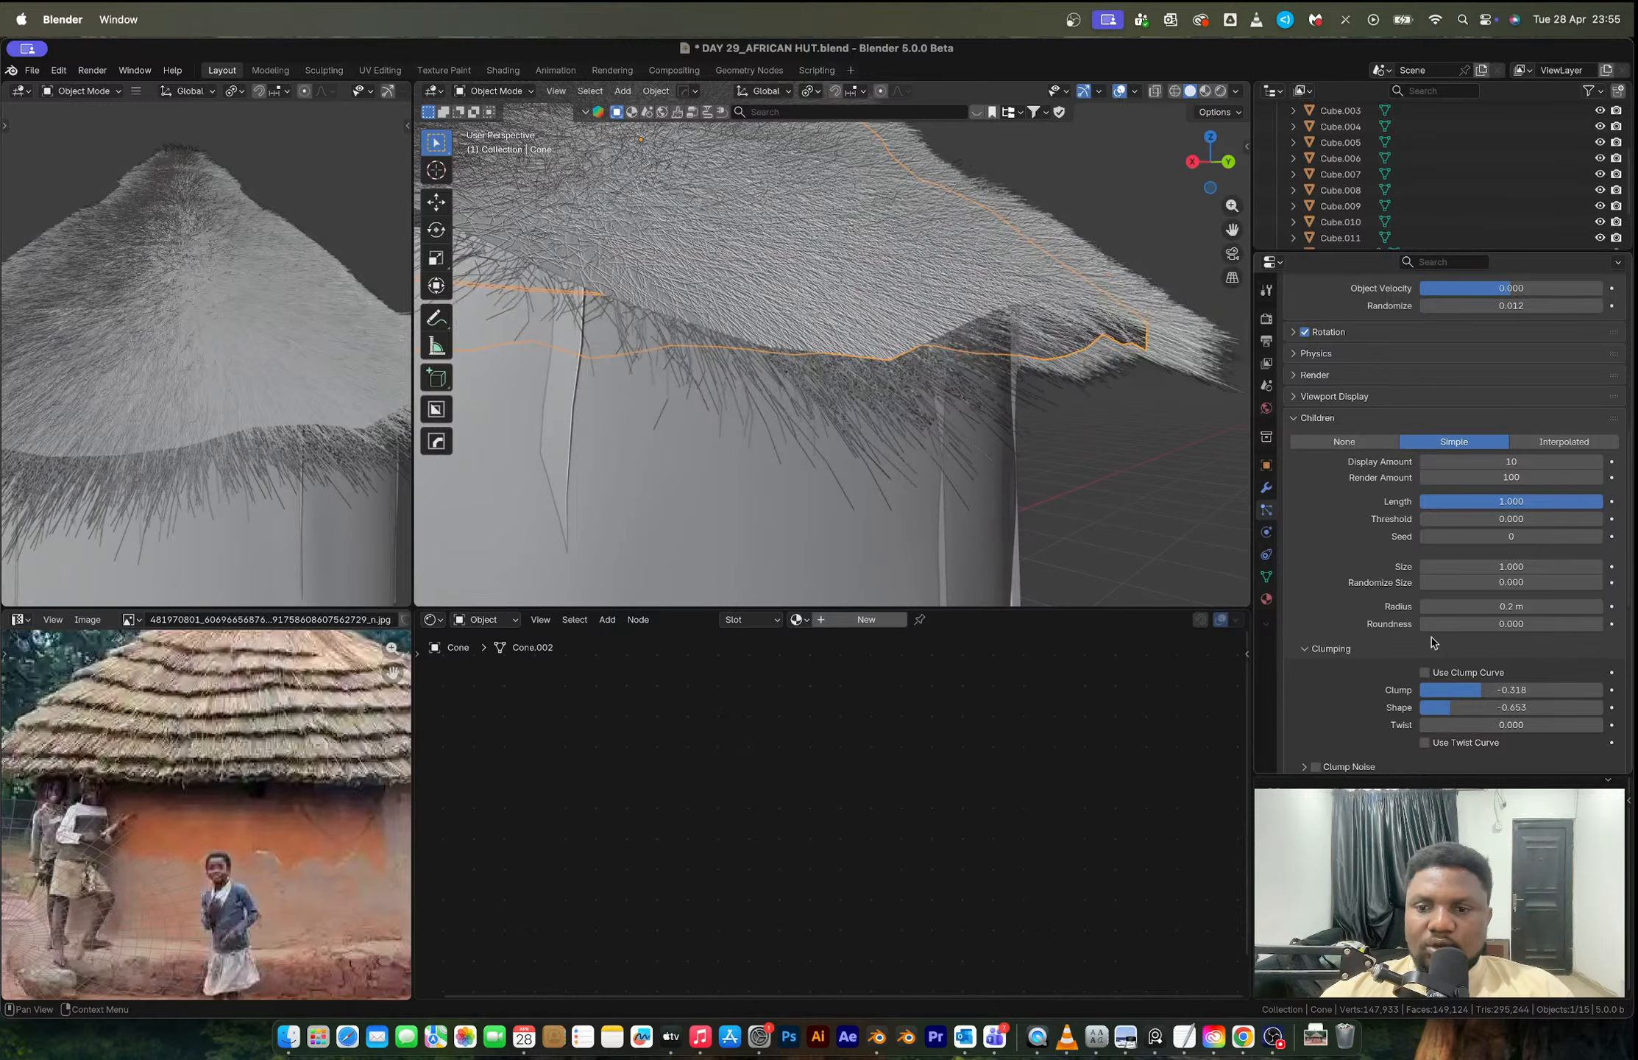
{"action": "left_click", "coordinate": [1330, 651]}
Step: Try the children's Uniform roughness and set the hair velocity's Randomize to 0
{"action": "scroll", "coordinate": [1376, 676], "scroll_direction": "down", "scroll_amount": 3}
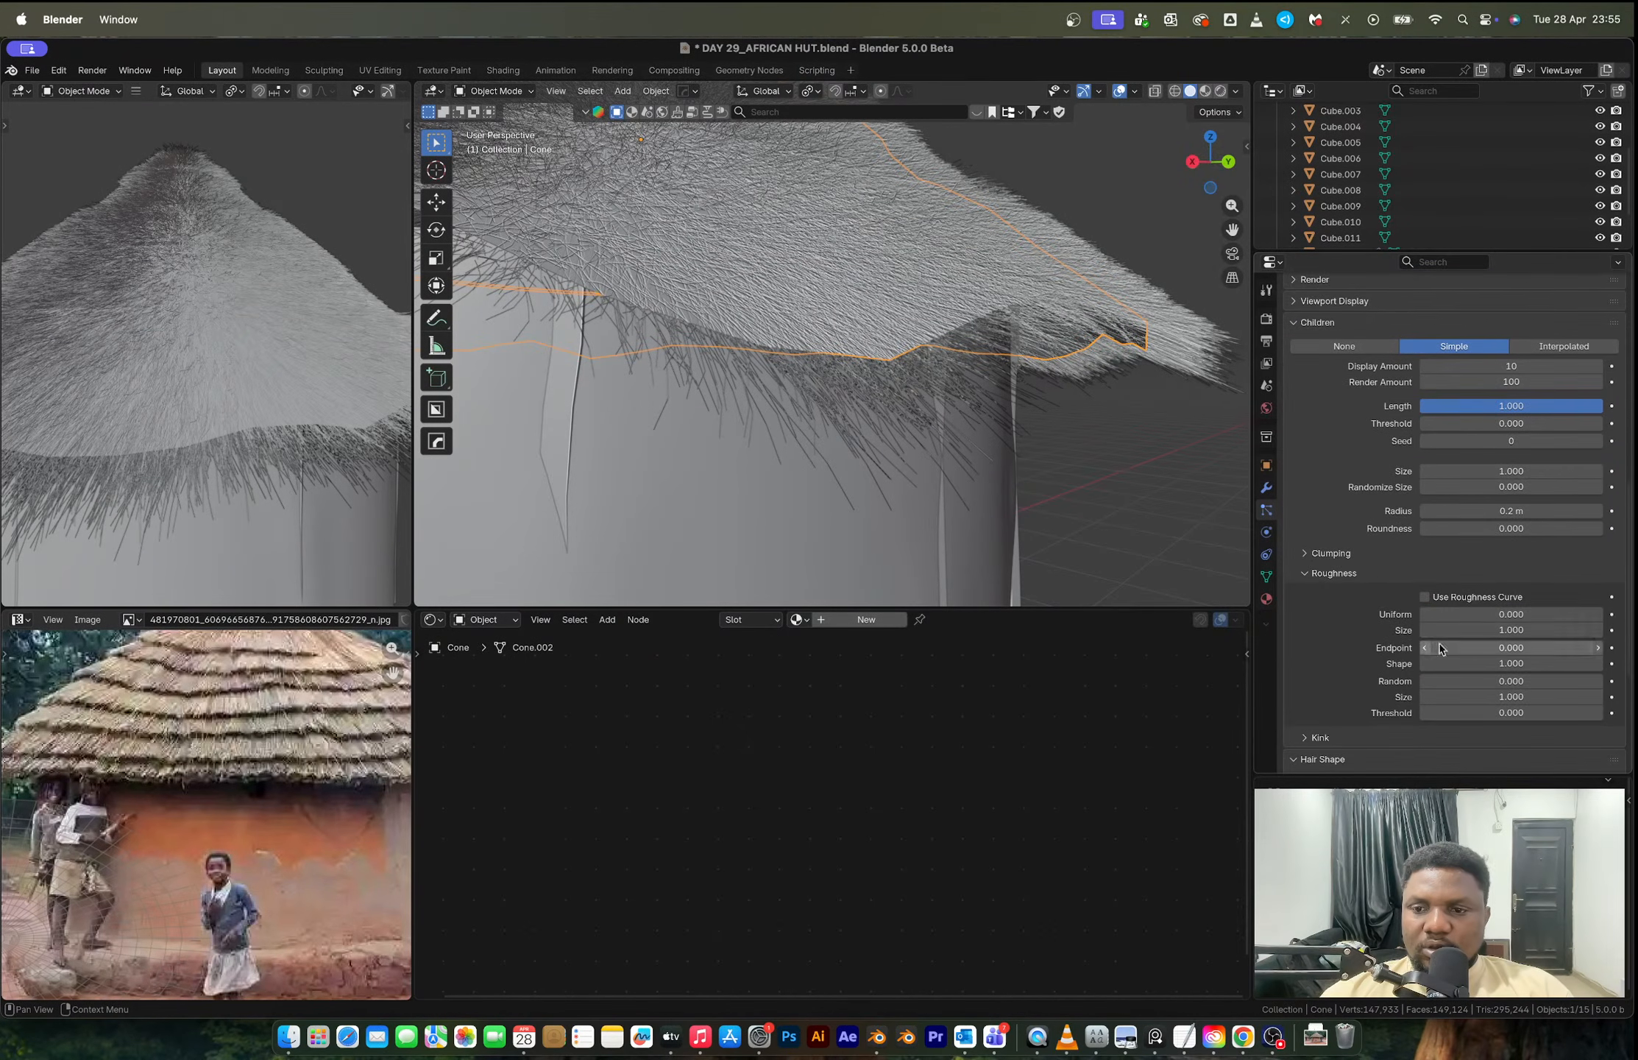
{"action": "left_click_drag", "start_coordinate": [1496, 616], "coordinate": [1486, 622]}
{"action": "scroll", "coordinate": [1380, 512], "scroll_direction": "up", "scroll_amount": 8}
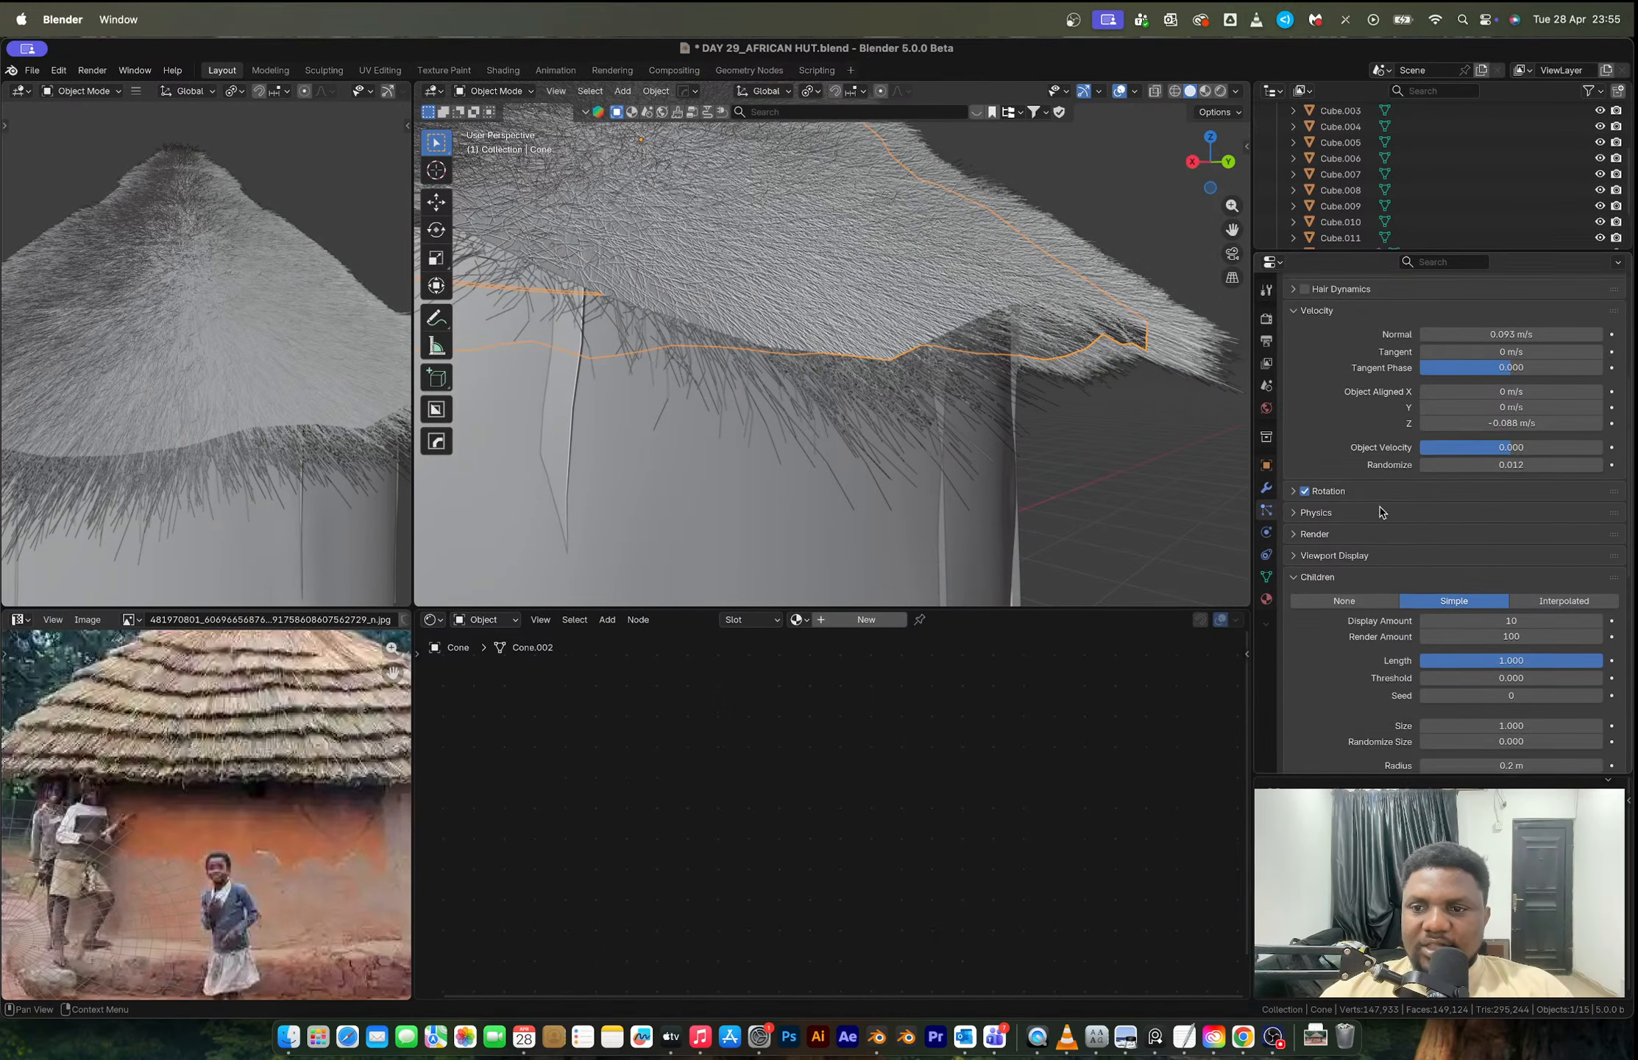
{"action": "scroll", "coordinate": [1379, 511], "scroll_direction": "up", "scroll_amount": 1}
{"action": "left_click_drag", "start_coordinate": [1532, 494], "coordinate": [1511, 495]}
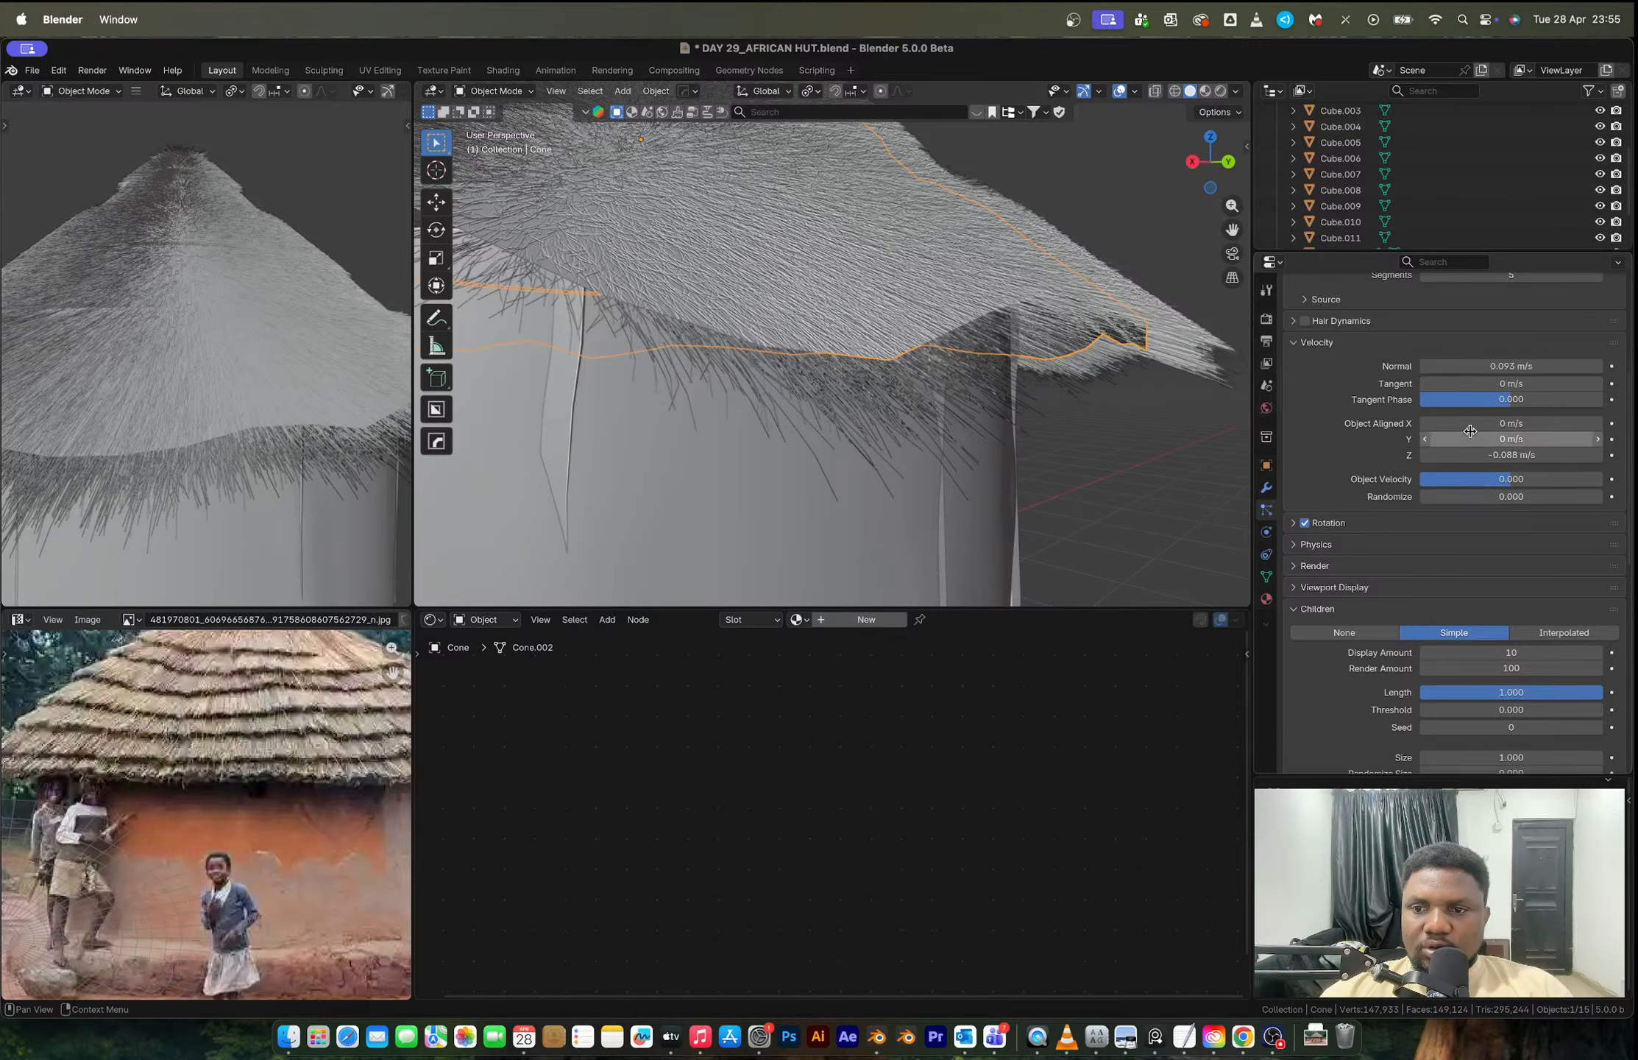
Step: Set the hair length to 0.256 m, normal velocity to 0.064 m/s and Z velocity to -0.064 m/s, checking the whole hut
{"action": "scroll", "coordinate": [1511, 495], "scroll_direction": "up", "scroll_amount": 5}
{"action": "left_click_drag", "start_coordinate": [1511, 416], "coordinate": [1485, 416]}
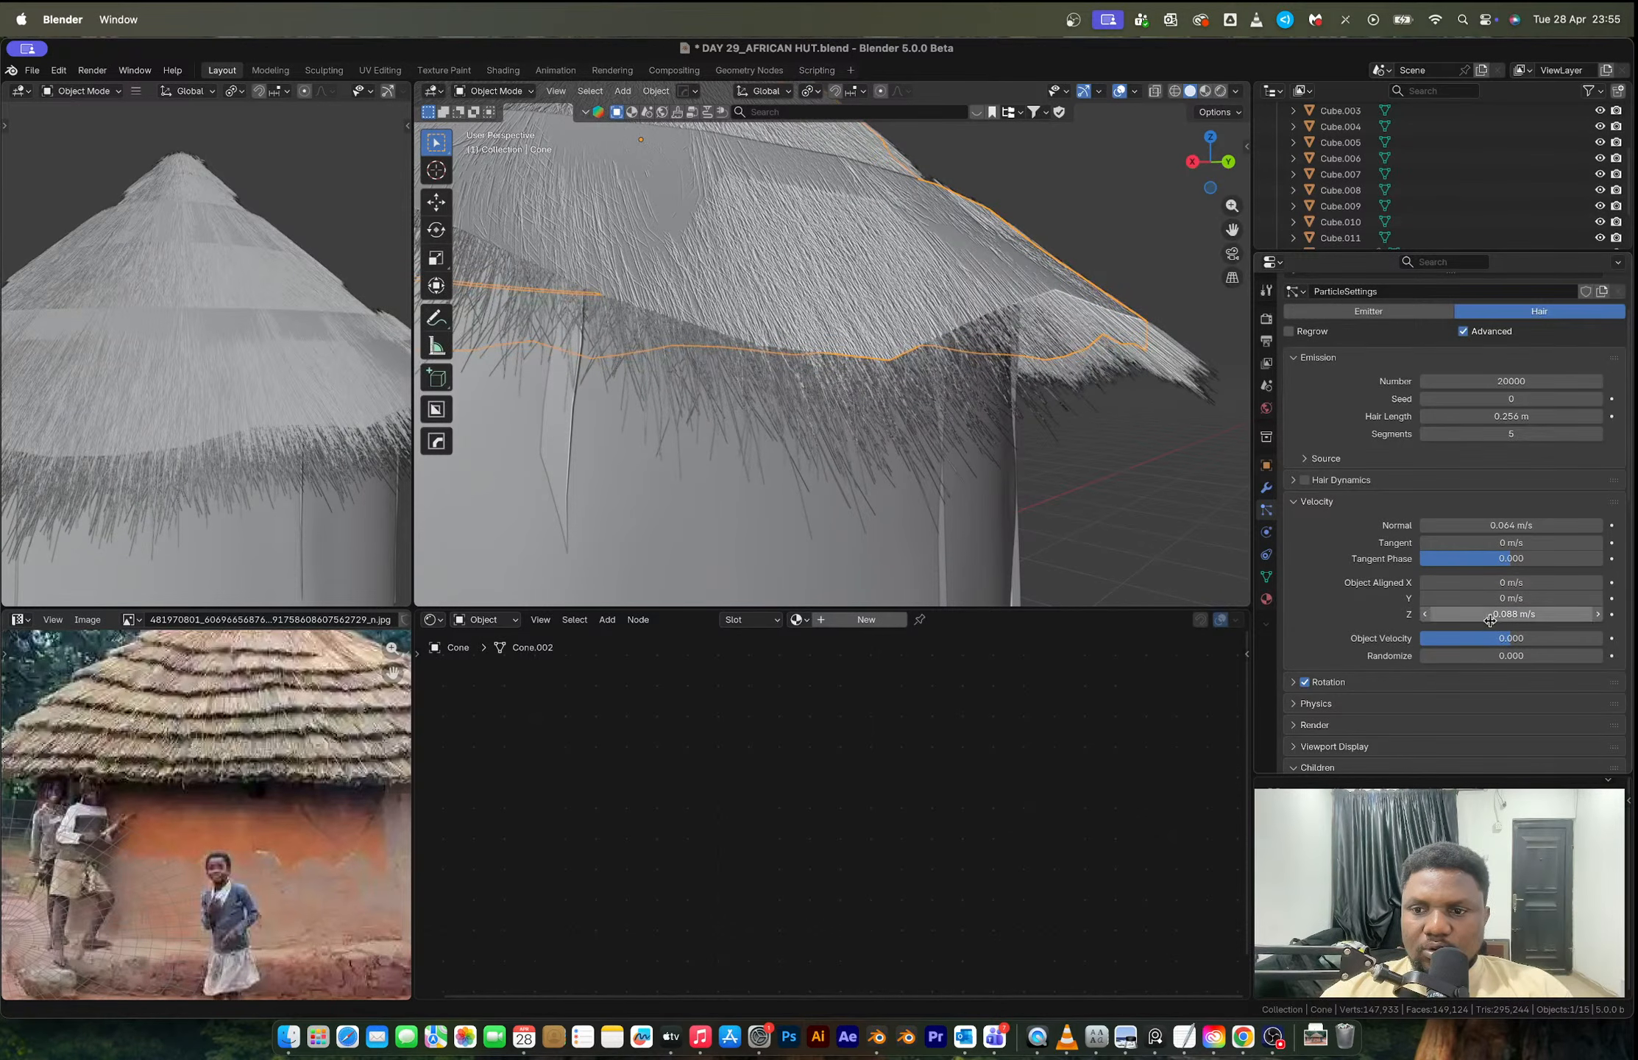
{"action": "left_click_drag", "start_coordinate": [1511, 614], "coordinate": [1521, 613]}
{"action": "scroll", "coordinate": [923, 321], "scroll_direction": "down", "scroll_amount": 4}
{"action": "middle_click_drag", "start_coordinate": [925, 322], "coordinate": [888, 355]}
{"action": "scroll", "coordinate": [888, 356], "scroll_direction": "up", "scroll_amount": 2}
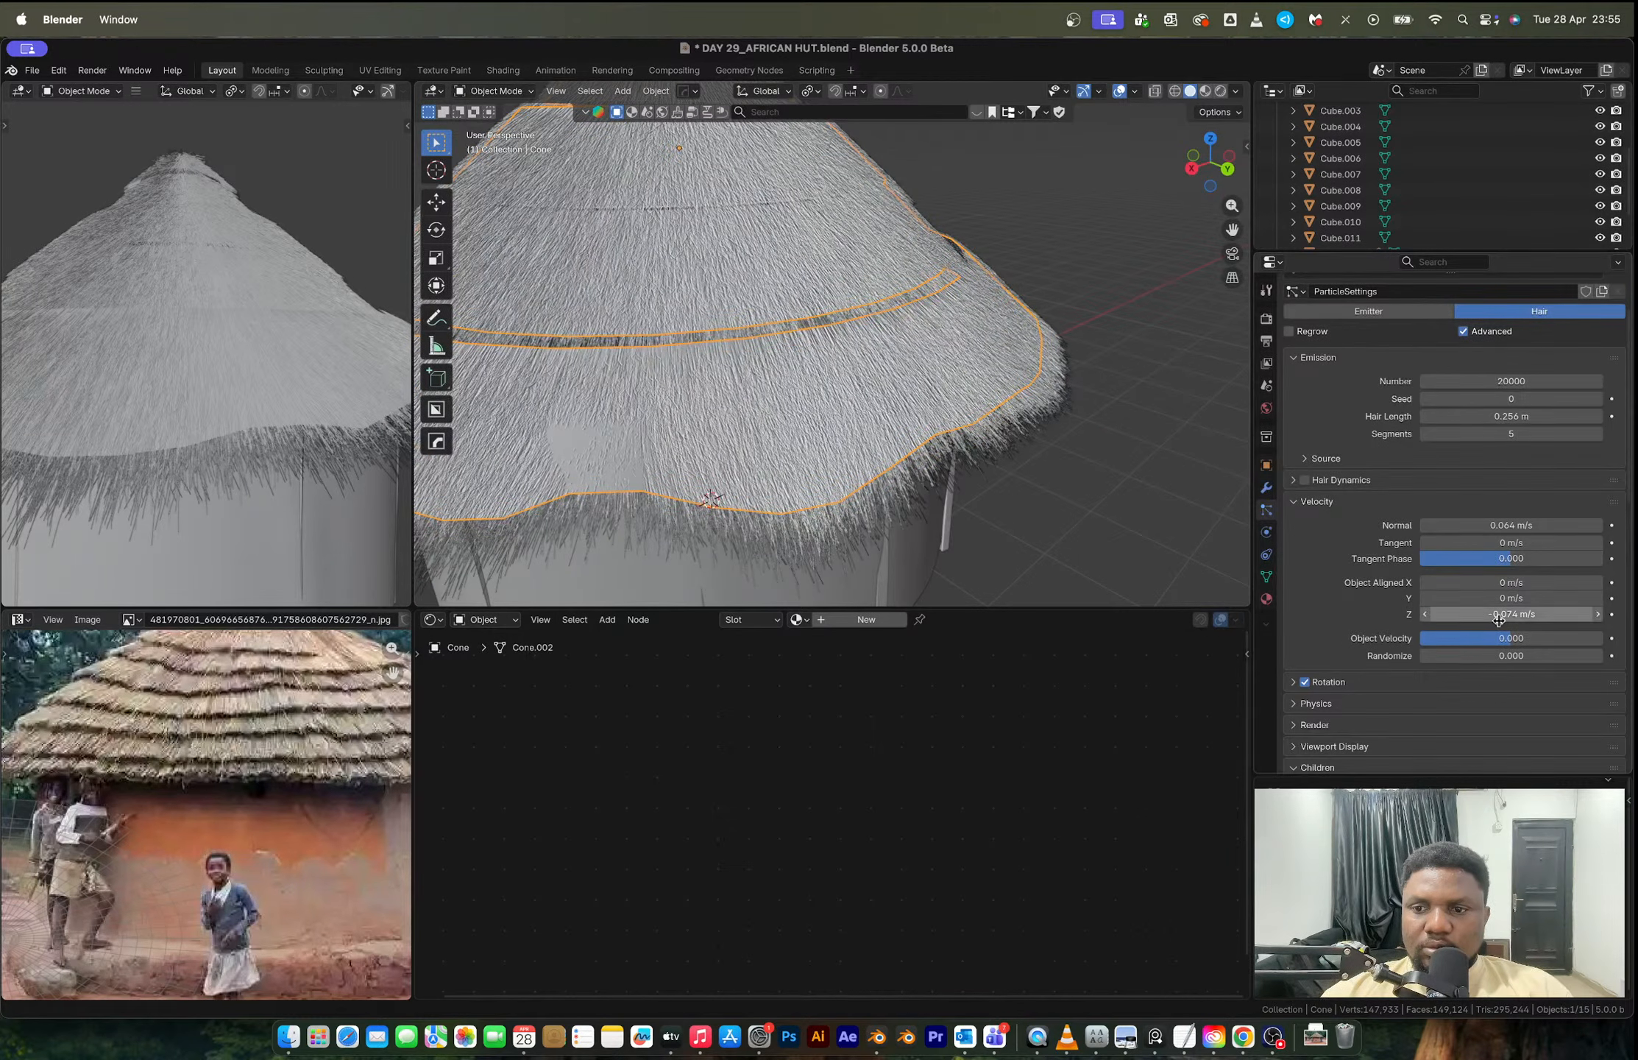
{"action": "left_click_drag", "start_coordinate": [1510, 614], "coordinate": [1521, 614]}
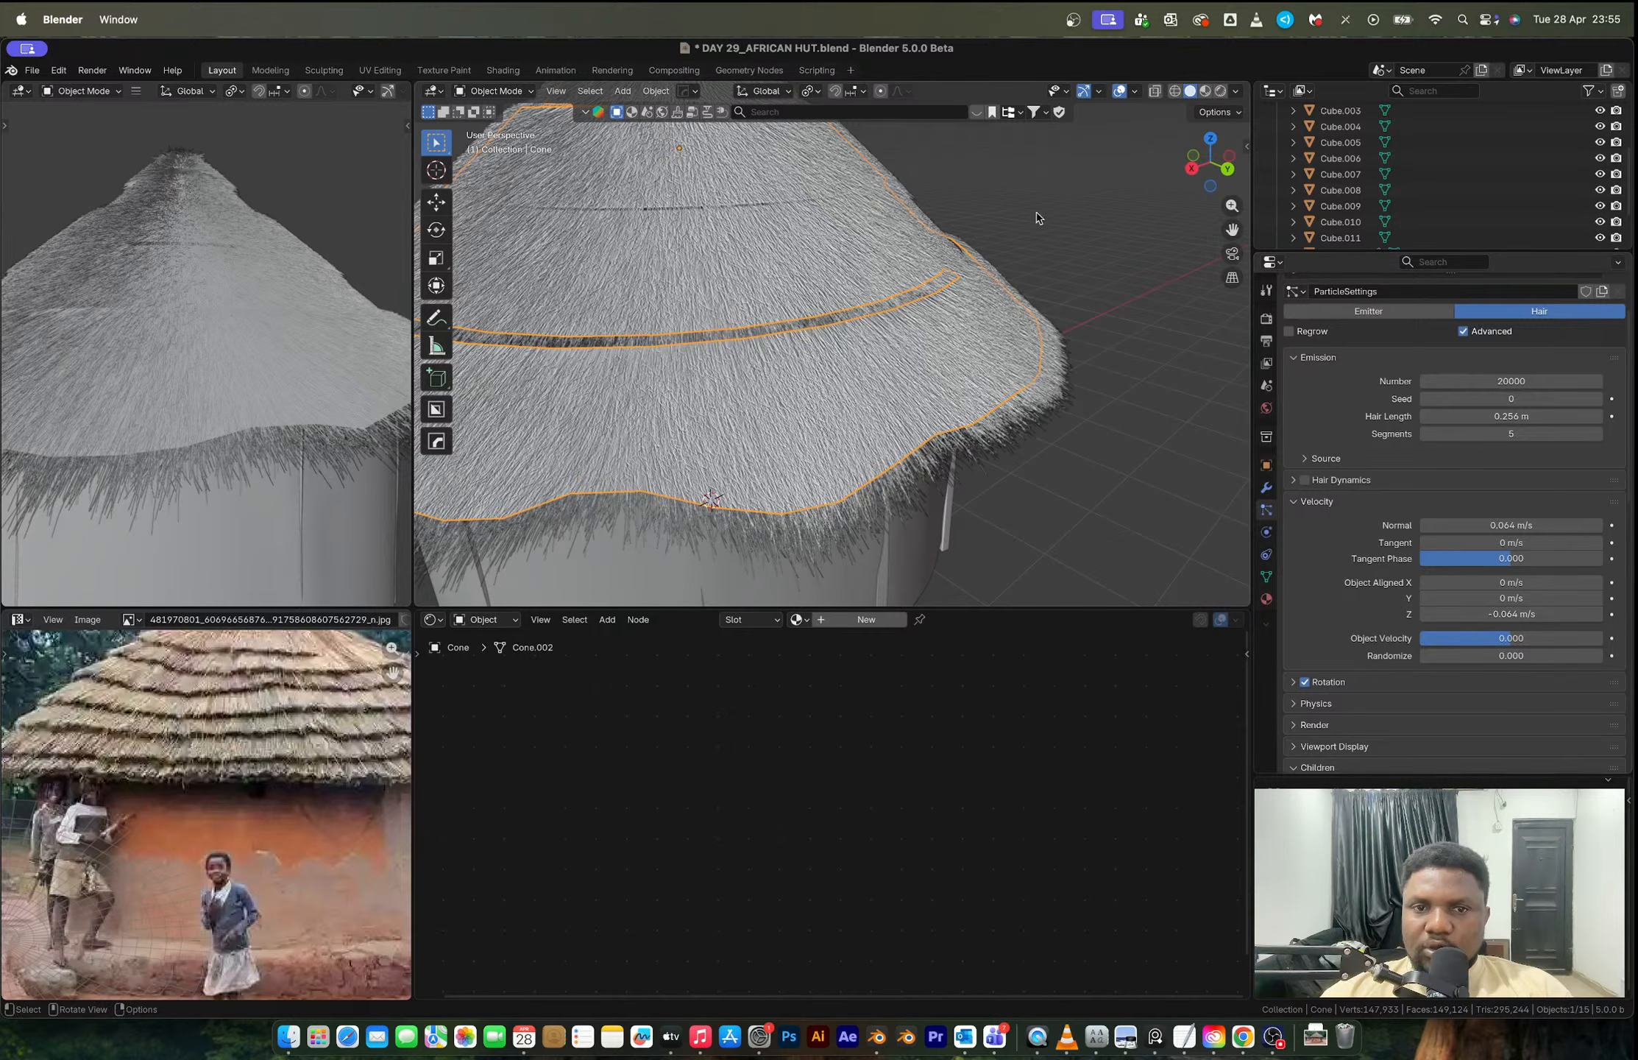
{"action": "scroll", "coordinate": [857, 355], "scroll_direction": "down", "scroll_amount": 5}
{"action": "middle_click_drag", "start_coordinate": [880, 349], "coordinate": [930, 336]}
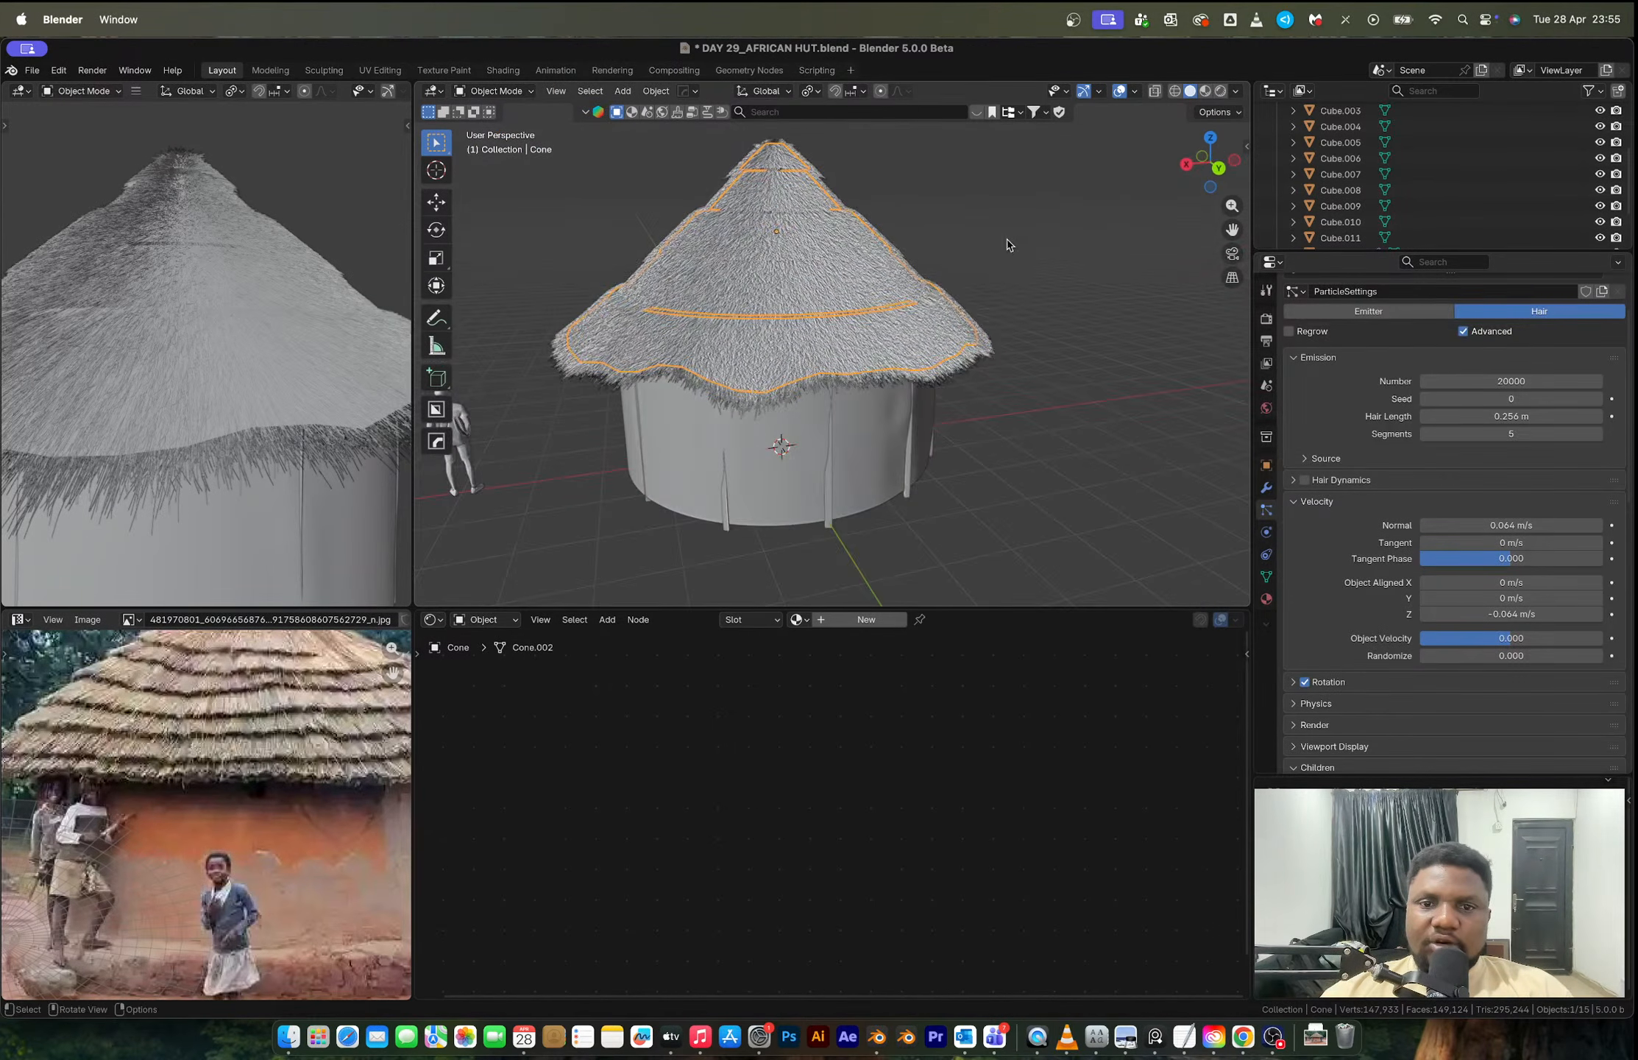
{"action": "middle_click_drag", "start_coordinate": [1009, 245], "coordinate": [1010, 372]}
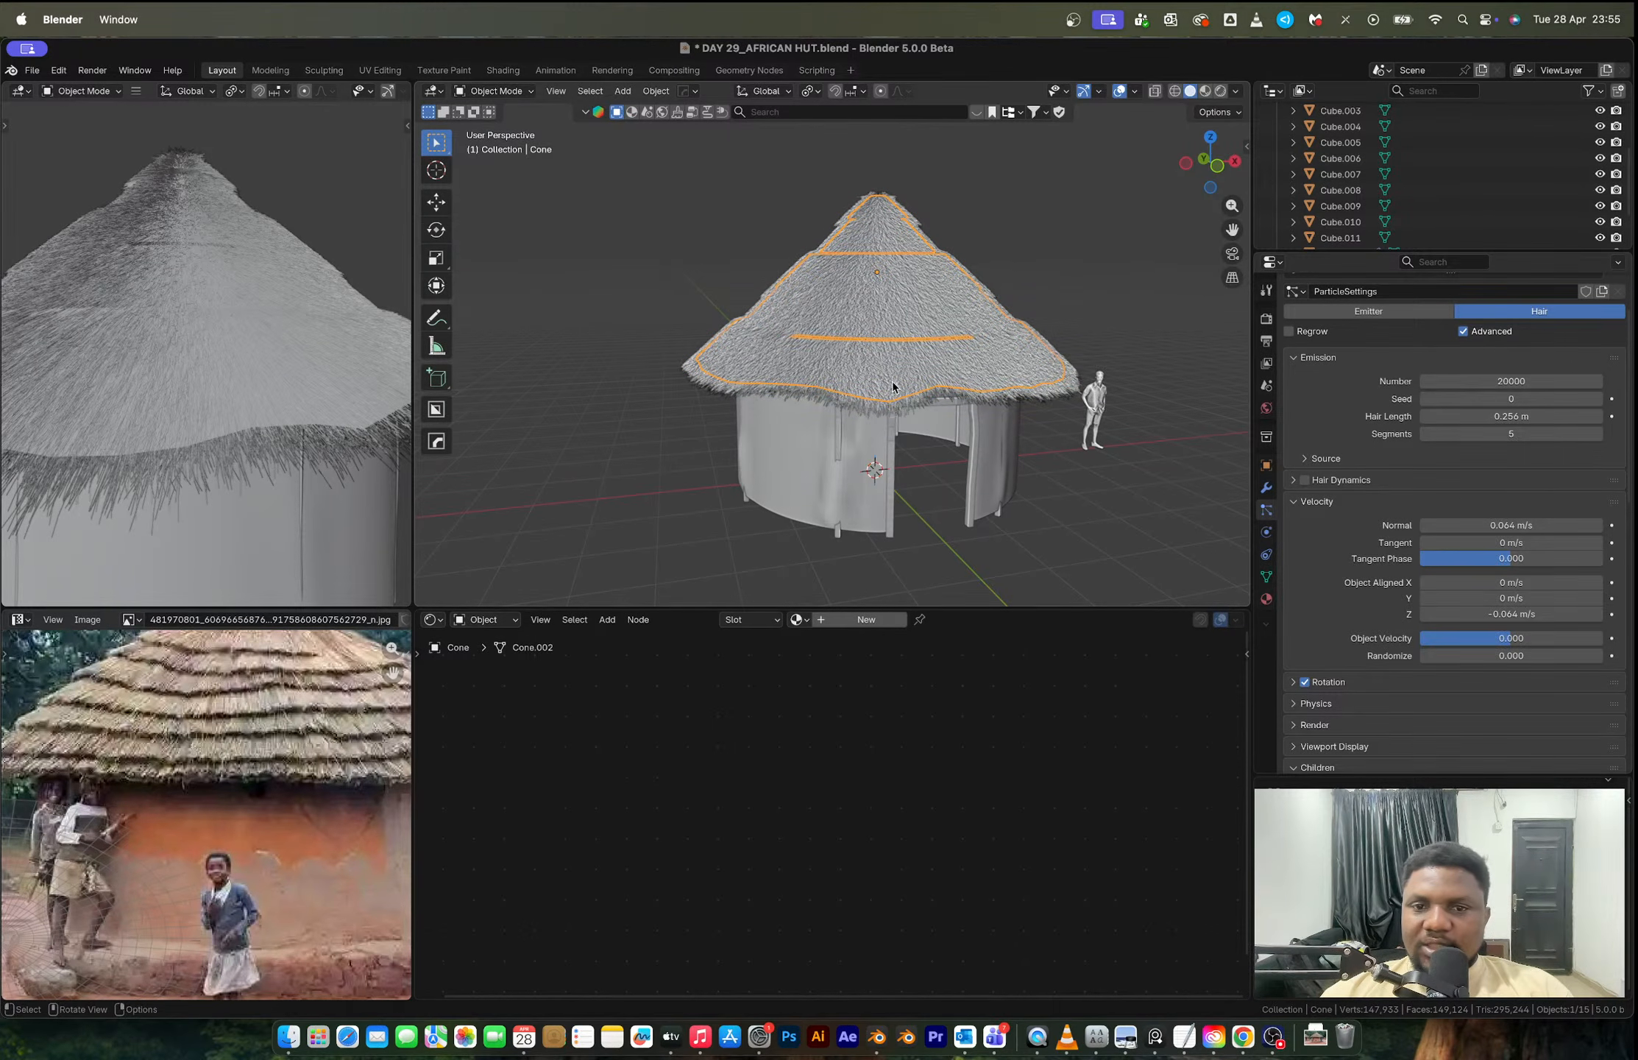
{"action": "middle_click_drag", "start_coordinate": [892, 380], "coordinate": [942, 323]}
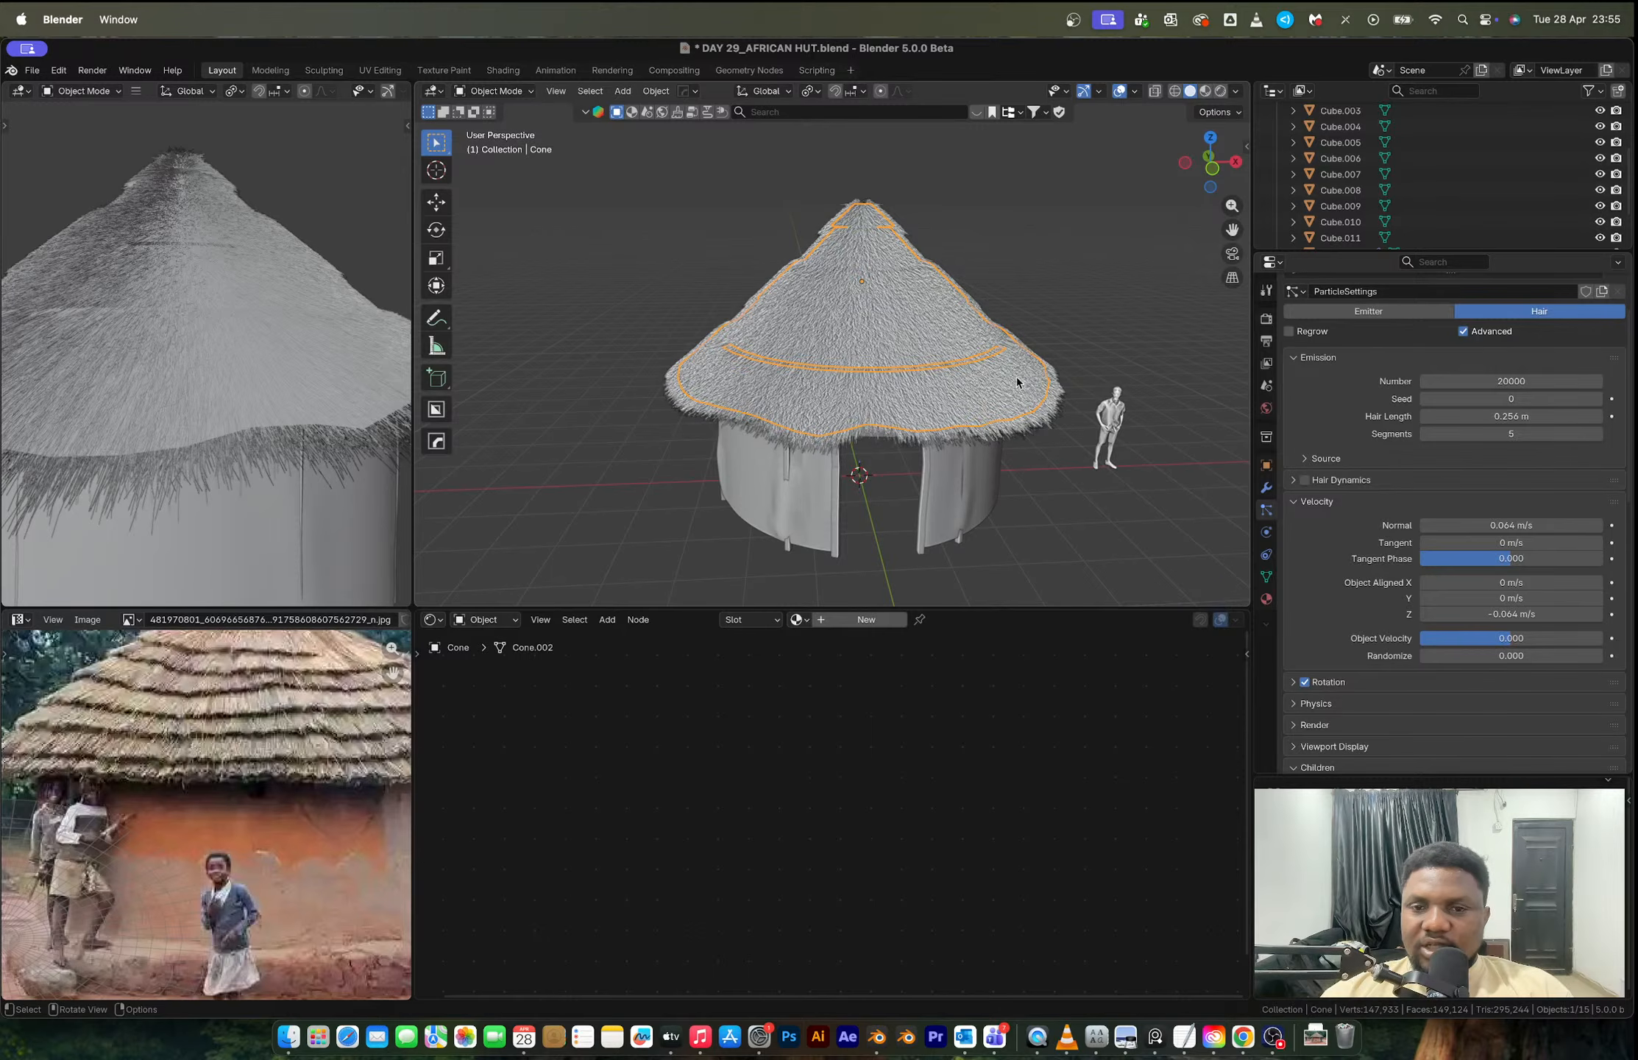
Step: Try applying the roof's ParticleSystem modifier and undo it
{"action": "scroll", "coordinate": [1293, 432], "scroll_direction": "up", "scroll_amount": 3}
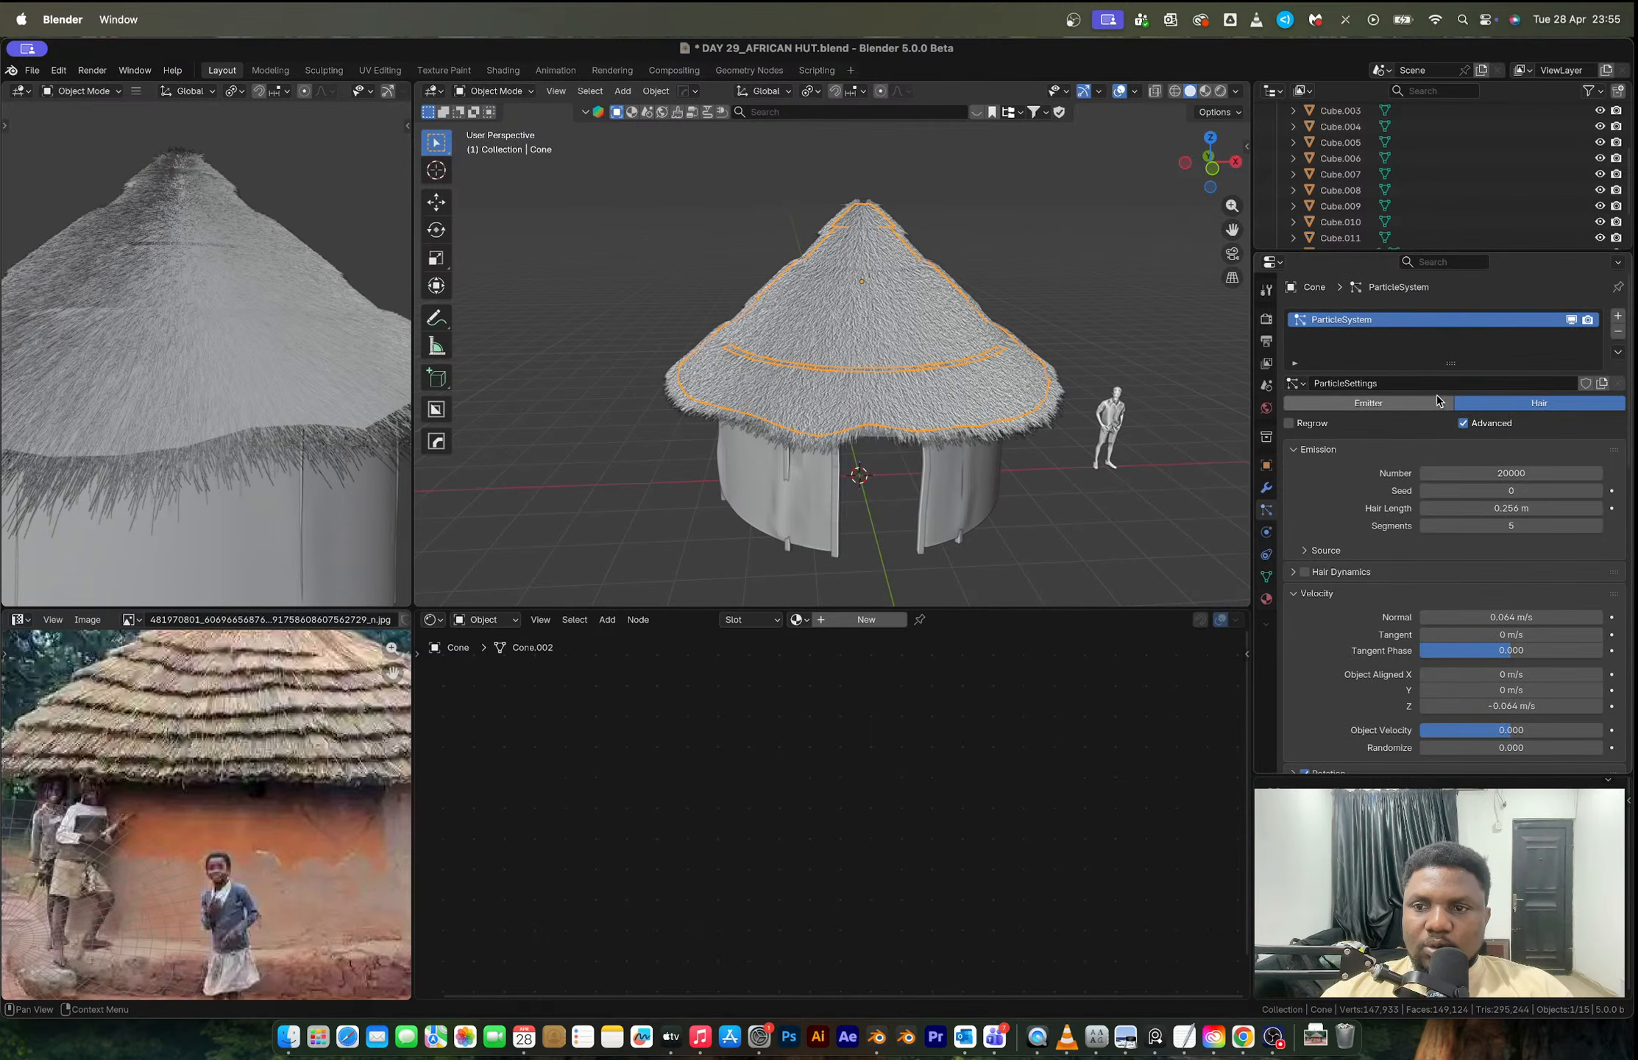
{"action": "left_click", "coordinate": [1266, 489]}
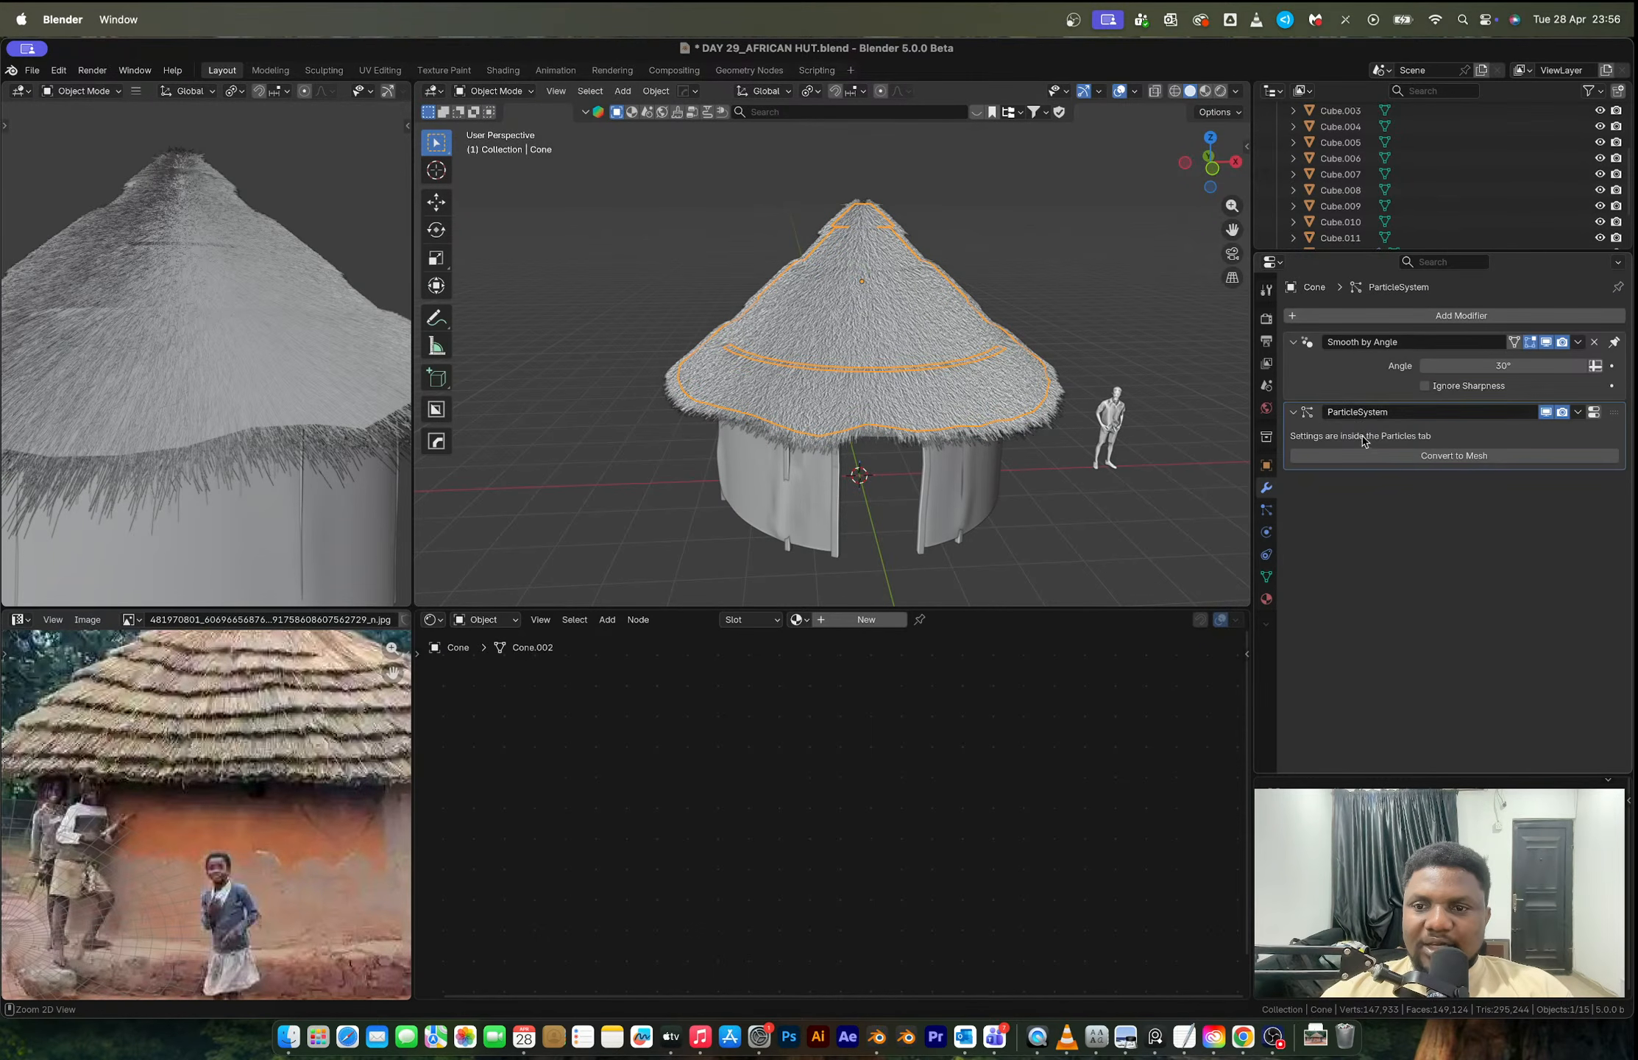
{"action": "key", "text": "ctrl+a"}
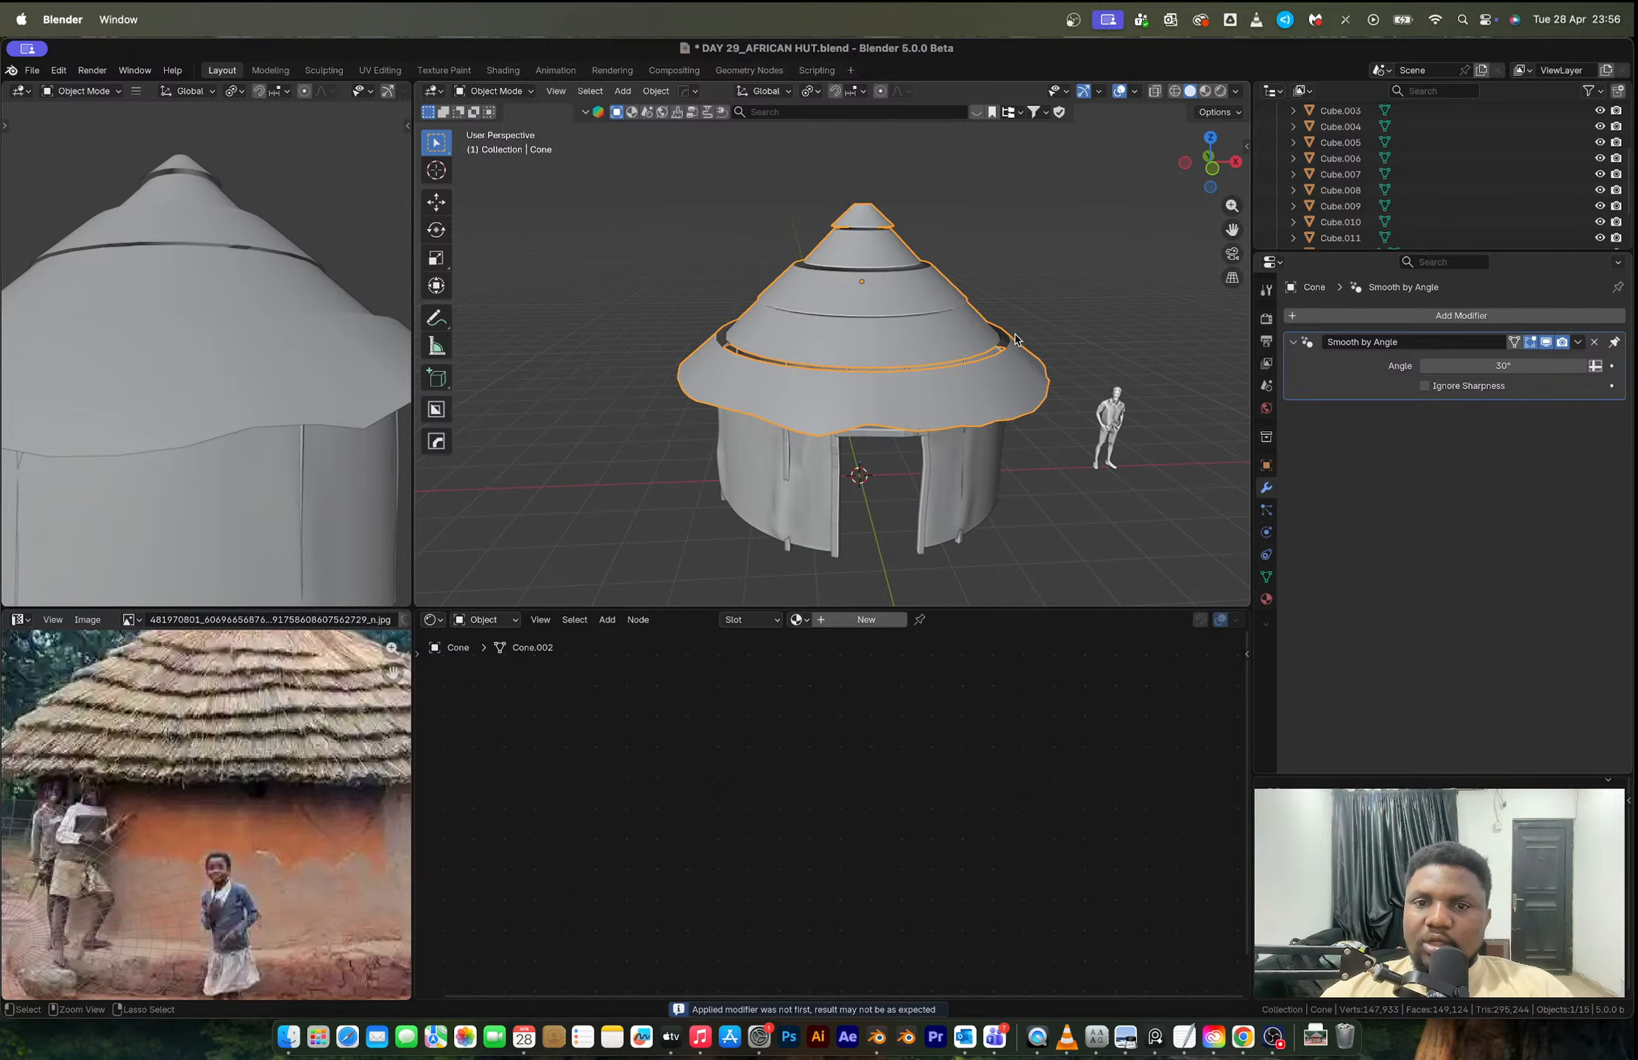
{"action": "key", "text": "ctrl+z"}
Step: Convert the roof's hair particle system to a mesh and inspect it around the hut
{"action": "left_click", "coordinate": [1389, 458]}
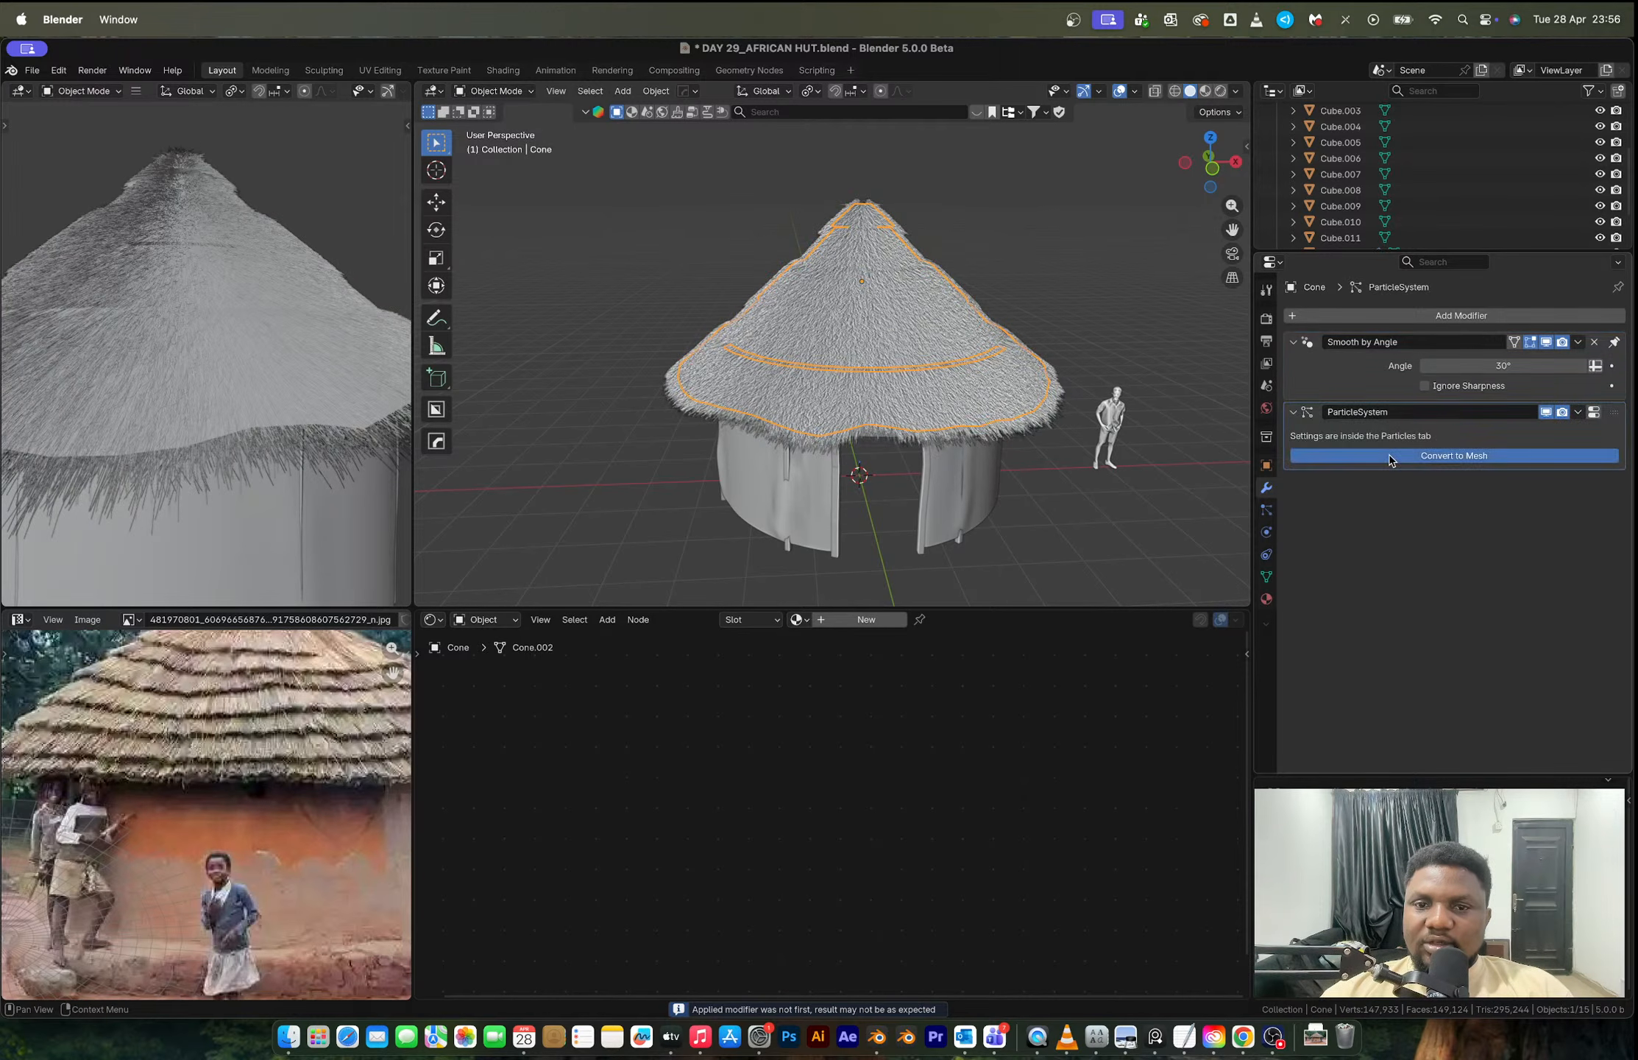
{"action": "key", "text": "ctrl+z"}
{"action": "middle_click_drag", "start_coordinate": [995, 285], "coordinate": [883, 320]}
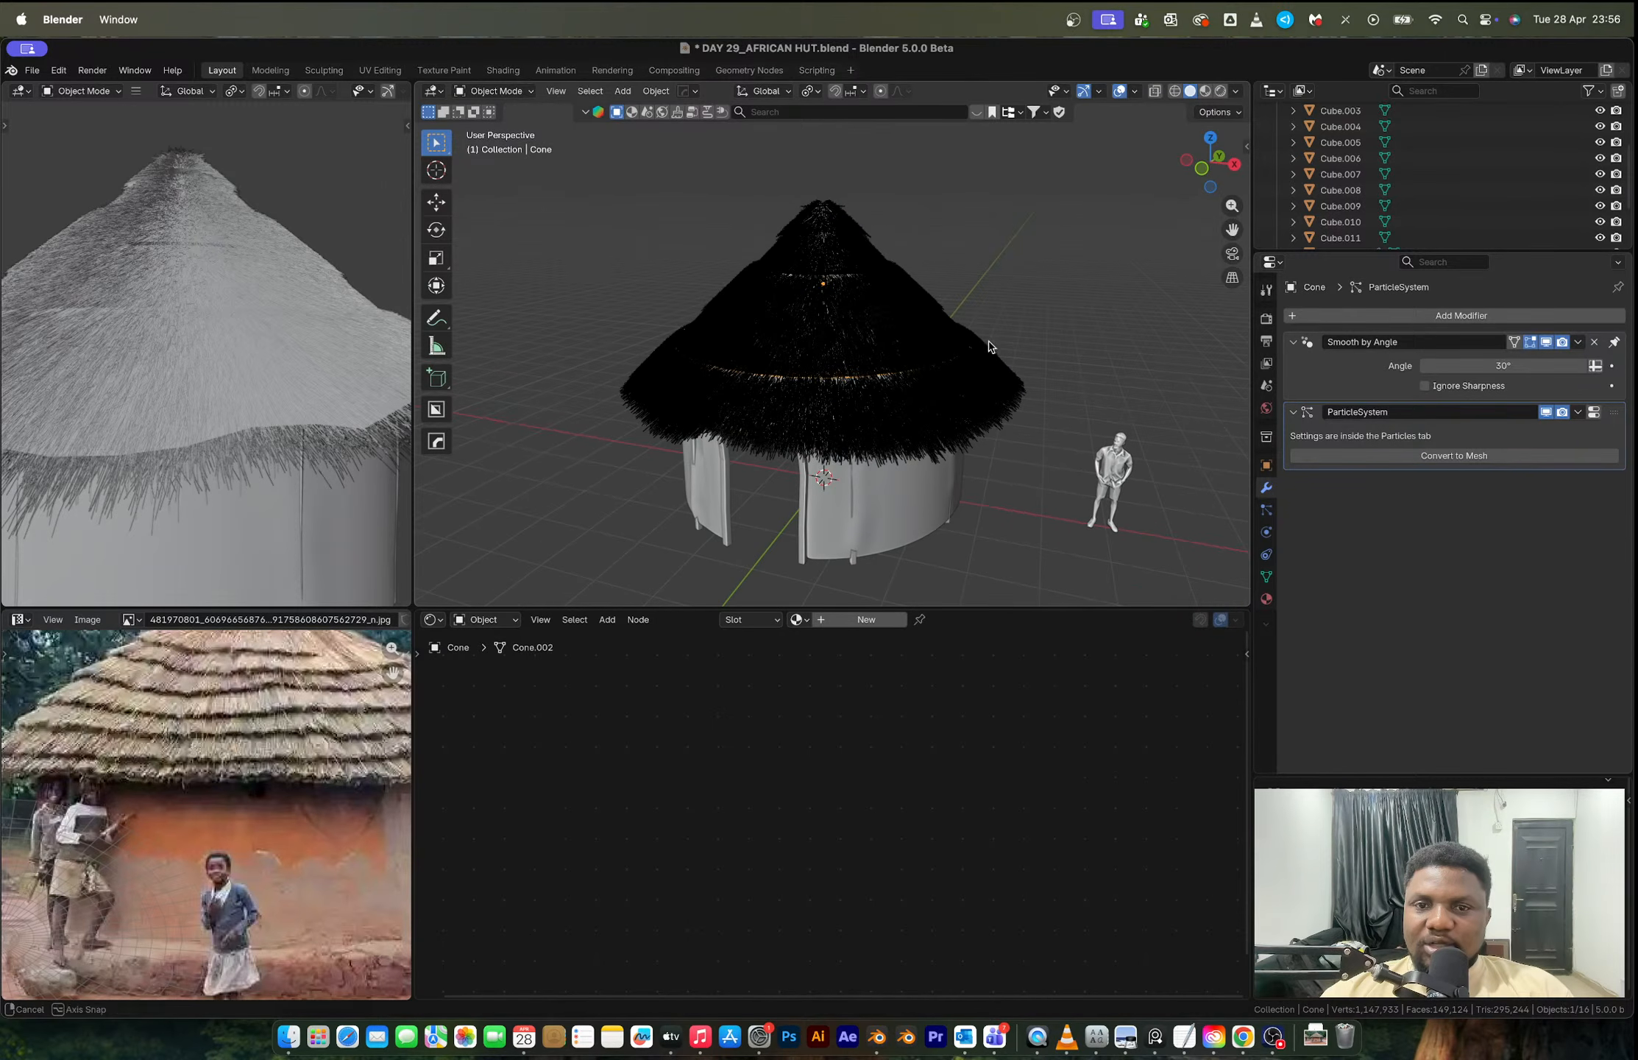
{"action": "middle_click_drag", "start_coordinate": [988, 346], "coordinate": [1045, 345]}
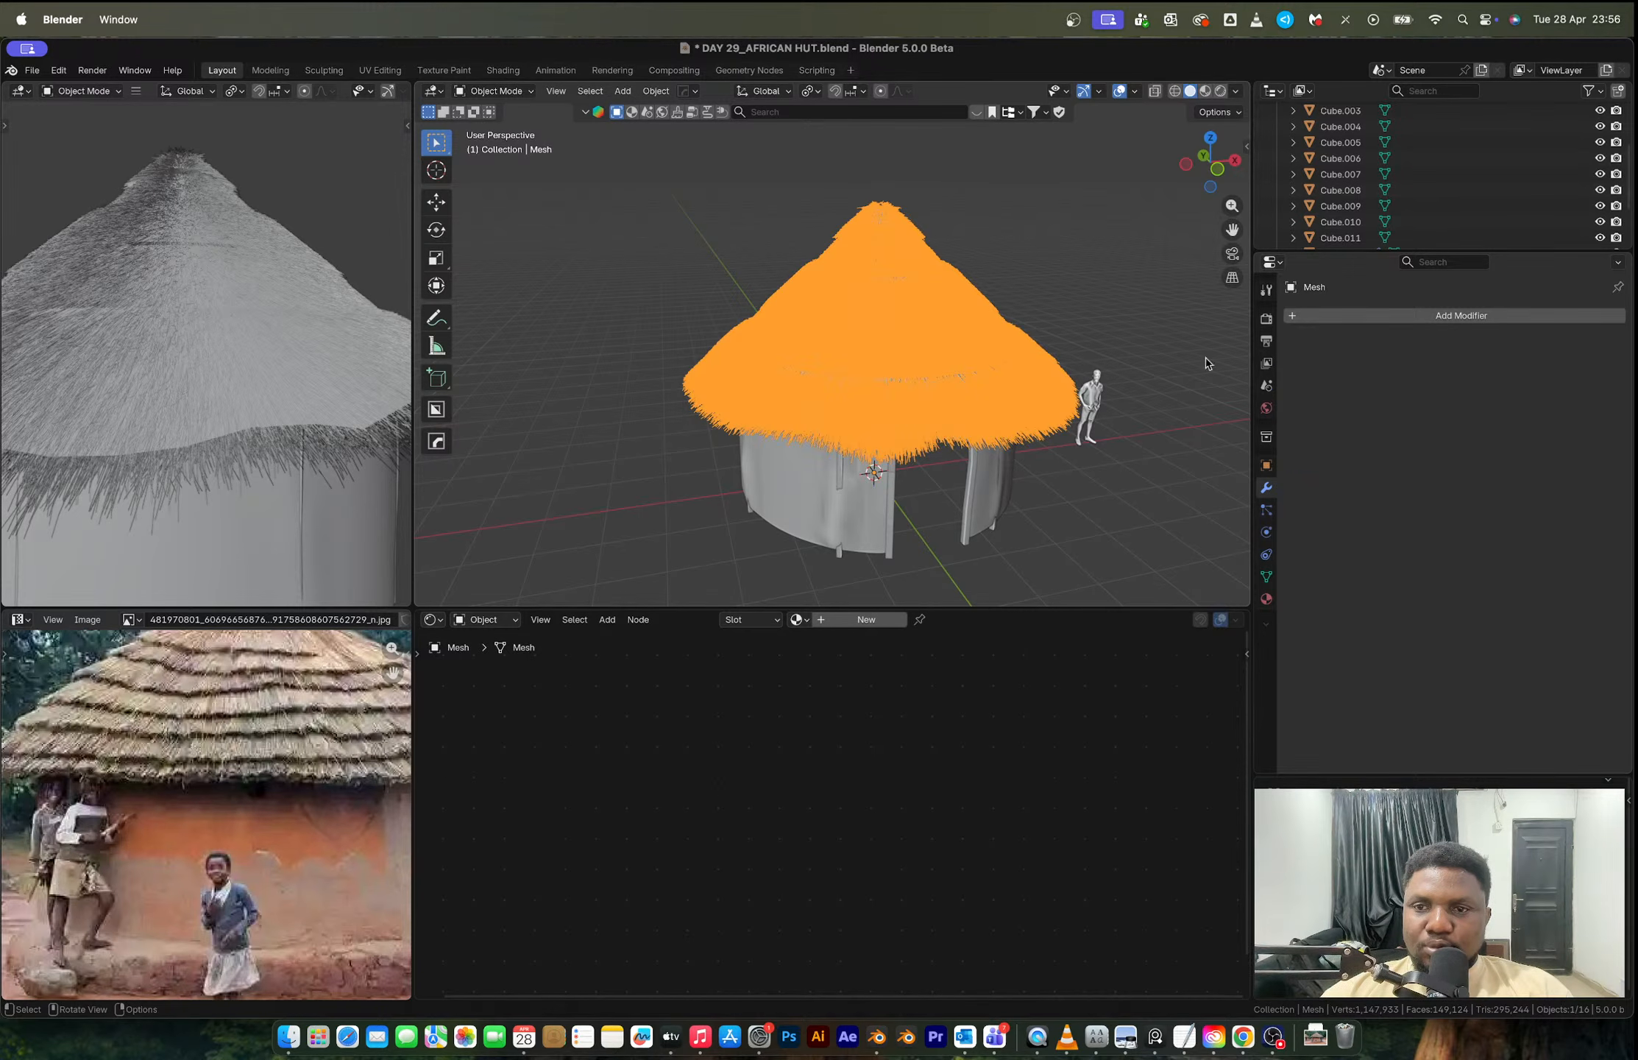
Step: Convert the roof cone's particle system to a second mesh and reselect the cone
{"action": "left_click", "coordinate": [955, 359]}
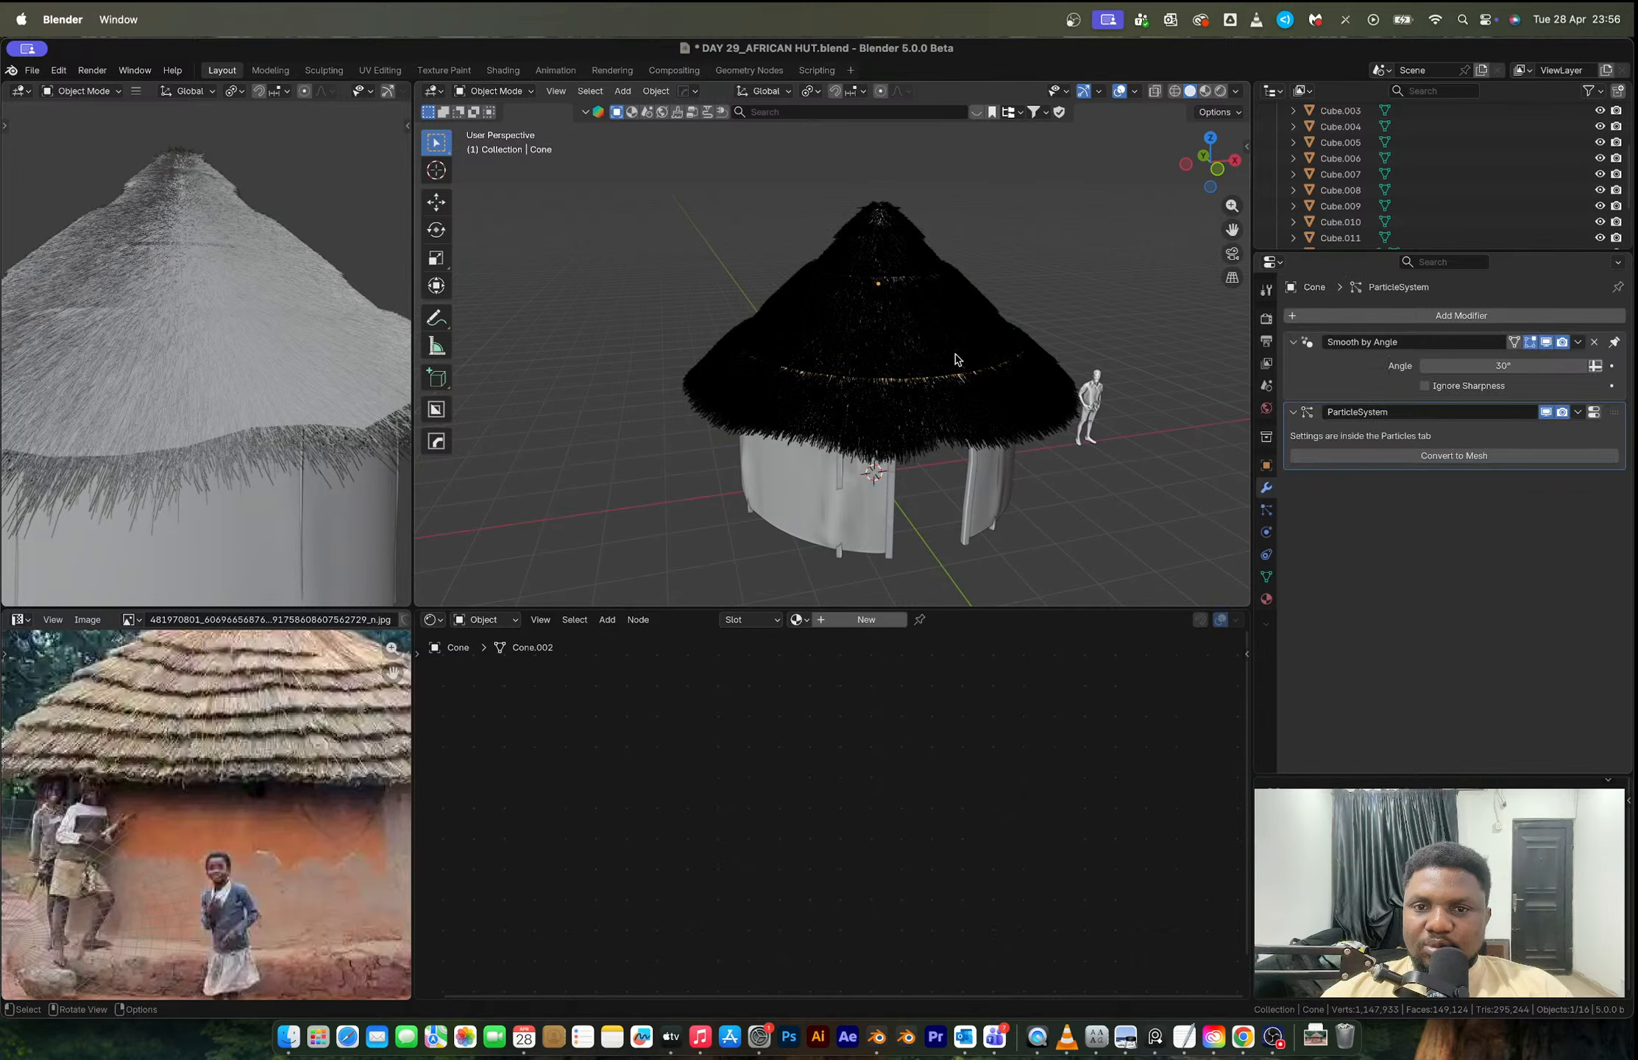
{"action": "left_click", "coordinate": [1488, 457]}
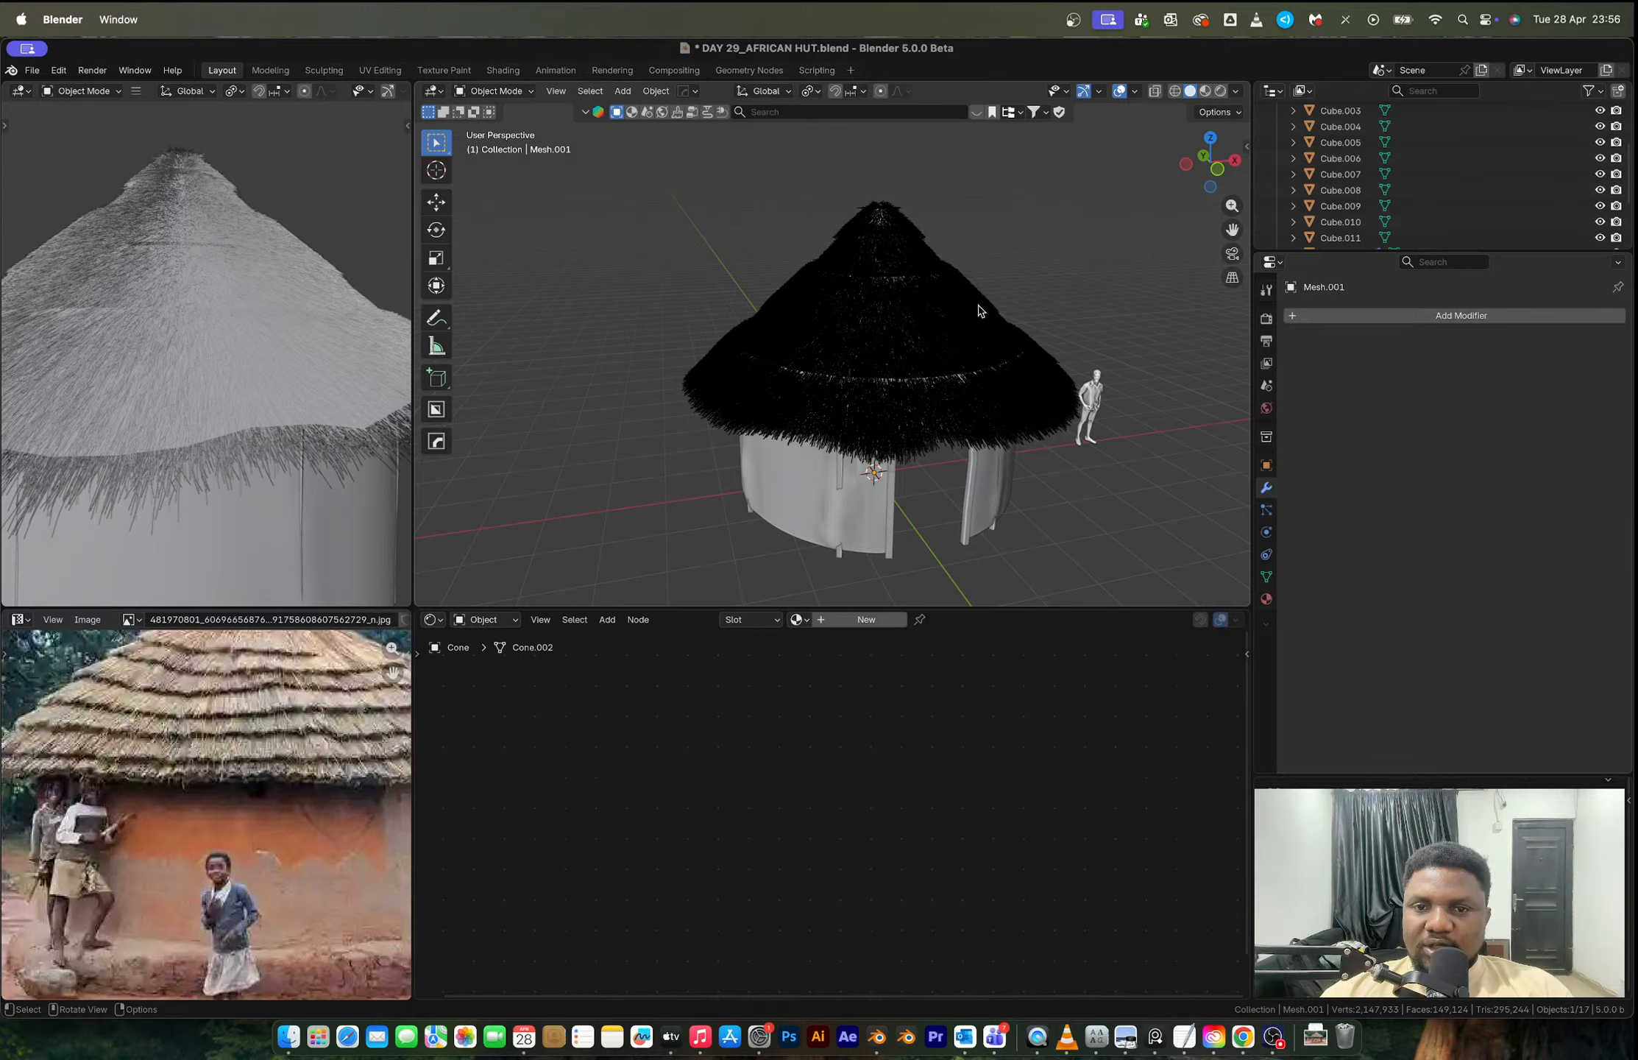
{"action": "left_click", "coordinate": [957, 356]}
Step: Preview the hut with the converted thatch meshes in Rendered shading
{"action": "middle_click_drag", "start_coordinate": [958, 356], "coordinate": [951, 327]}
{"action": "key", "text": "z"}
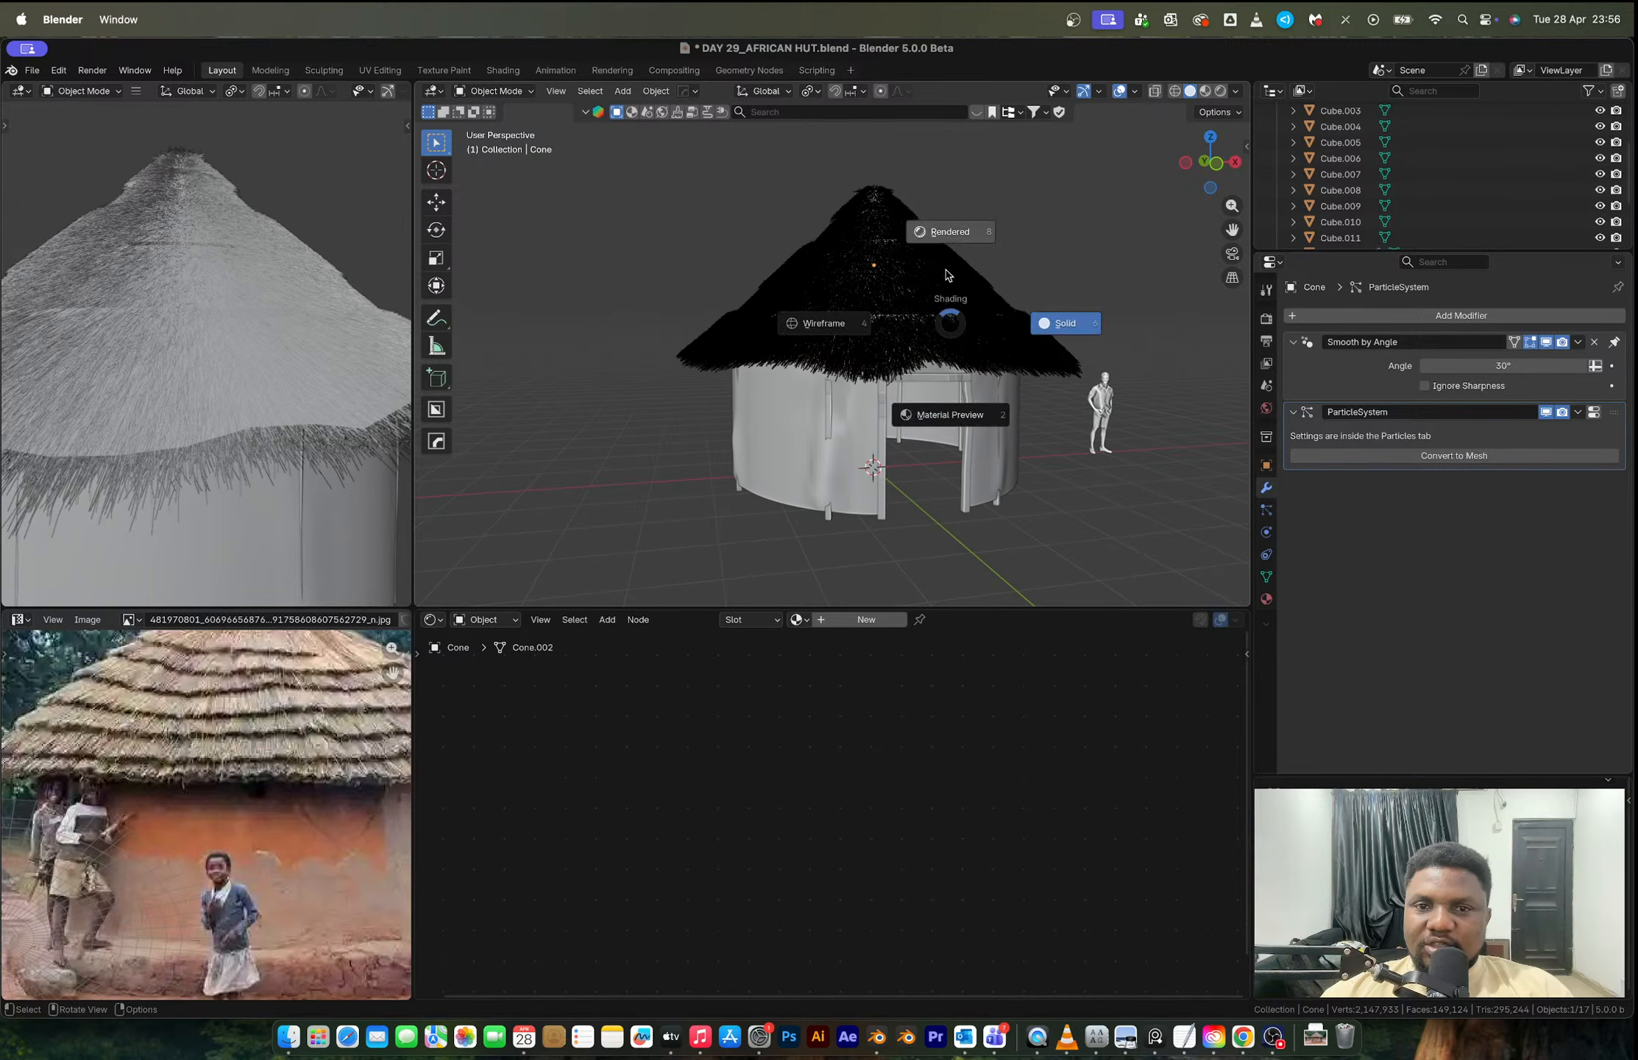
{"action": "left_click", "coordinate": [944, 241]}
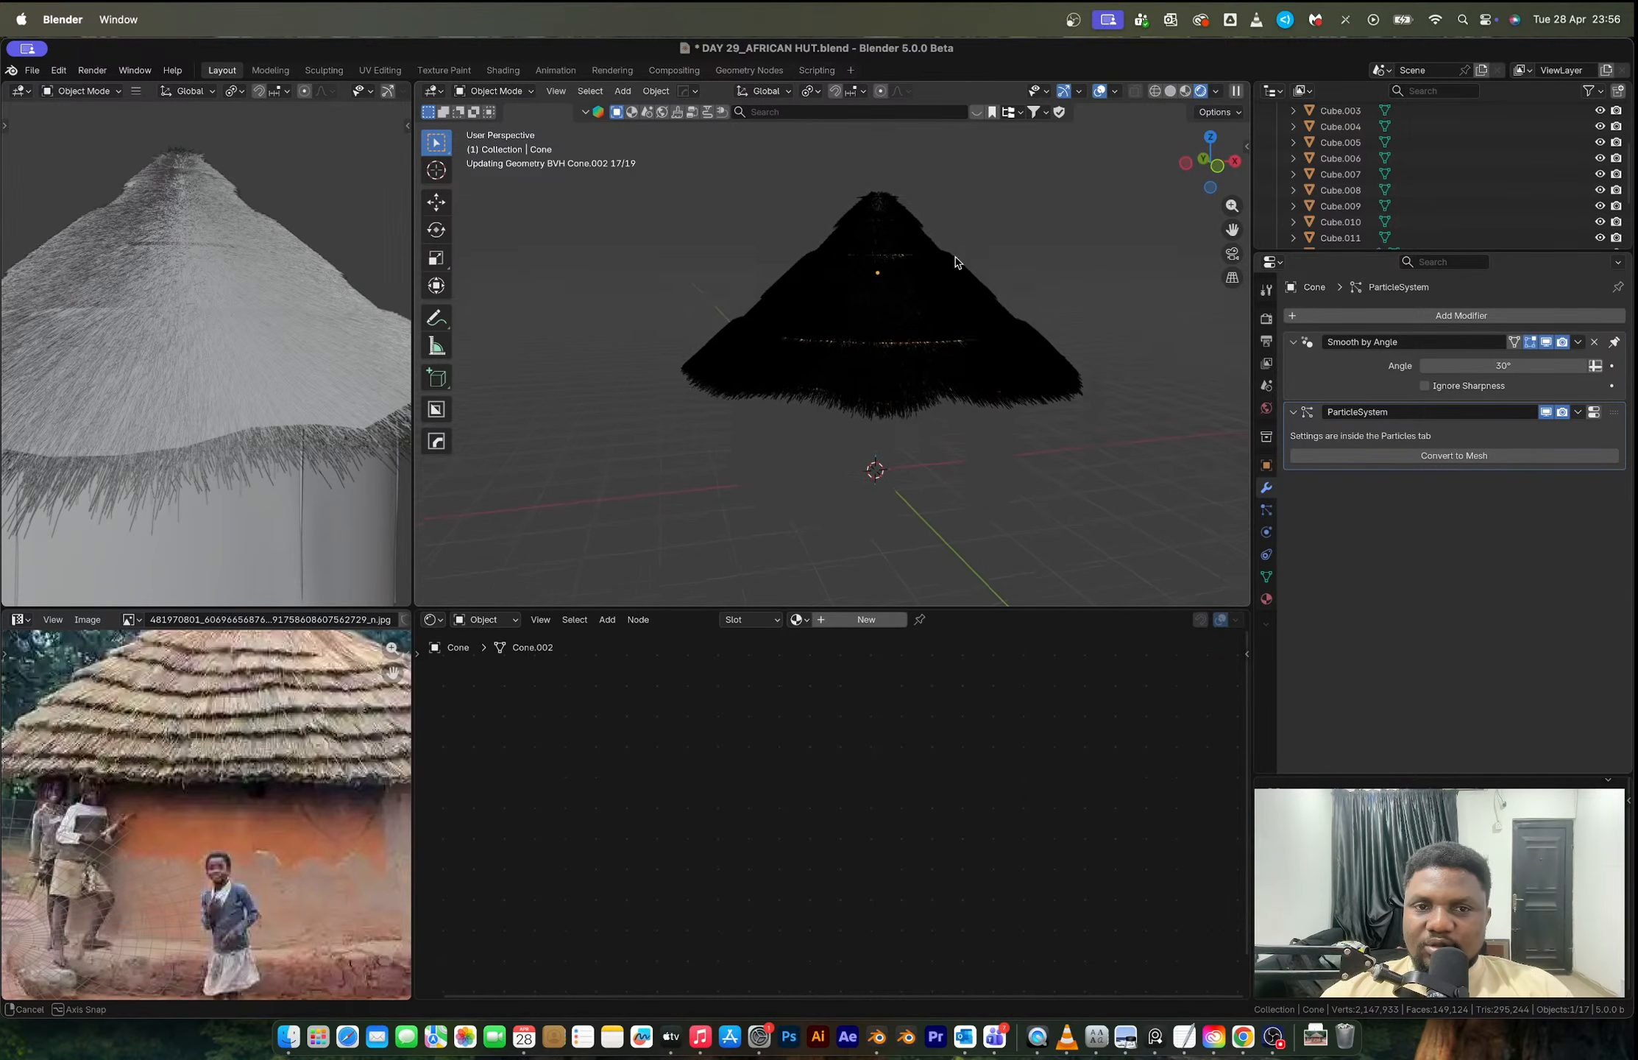
{"action": "middle_click_drag", "start_coordinate": [950, 249], "coordinate": [968, 276]}
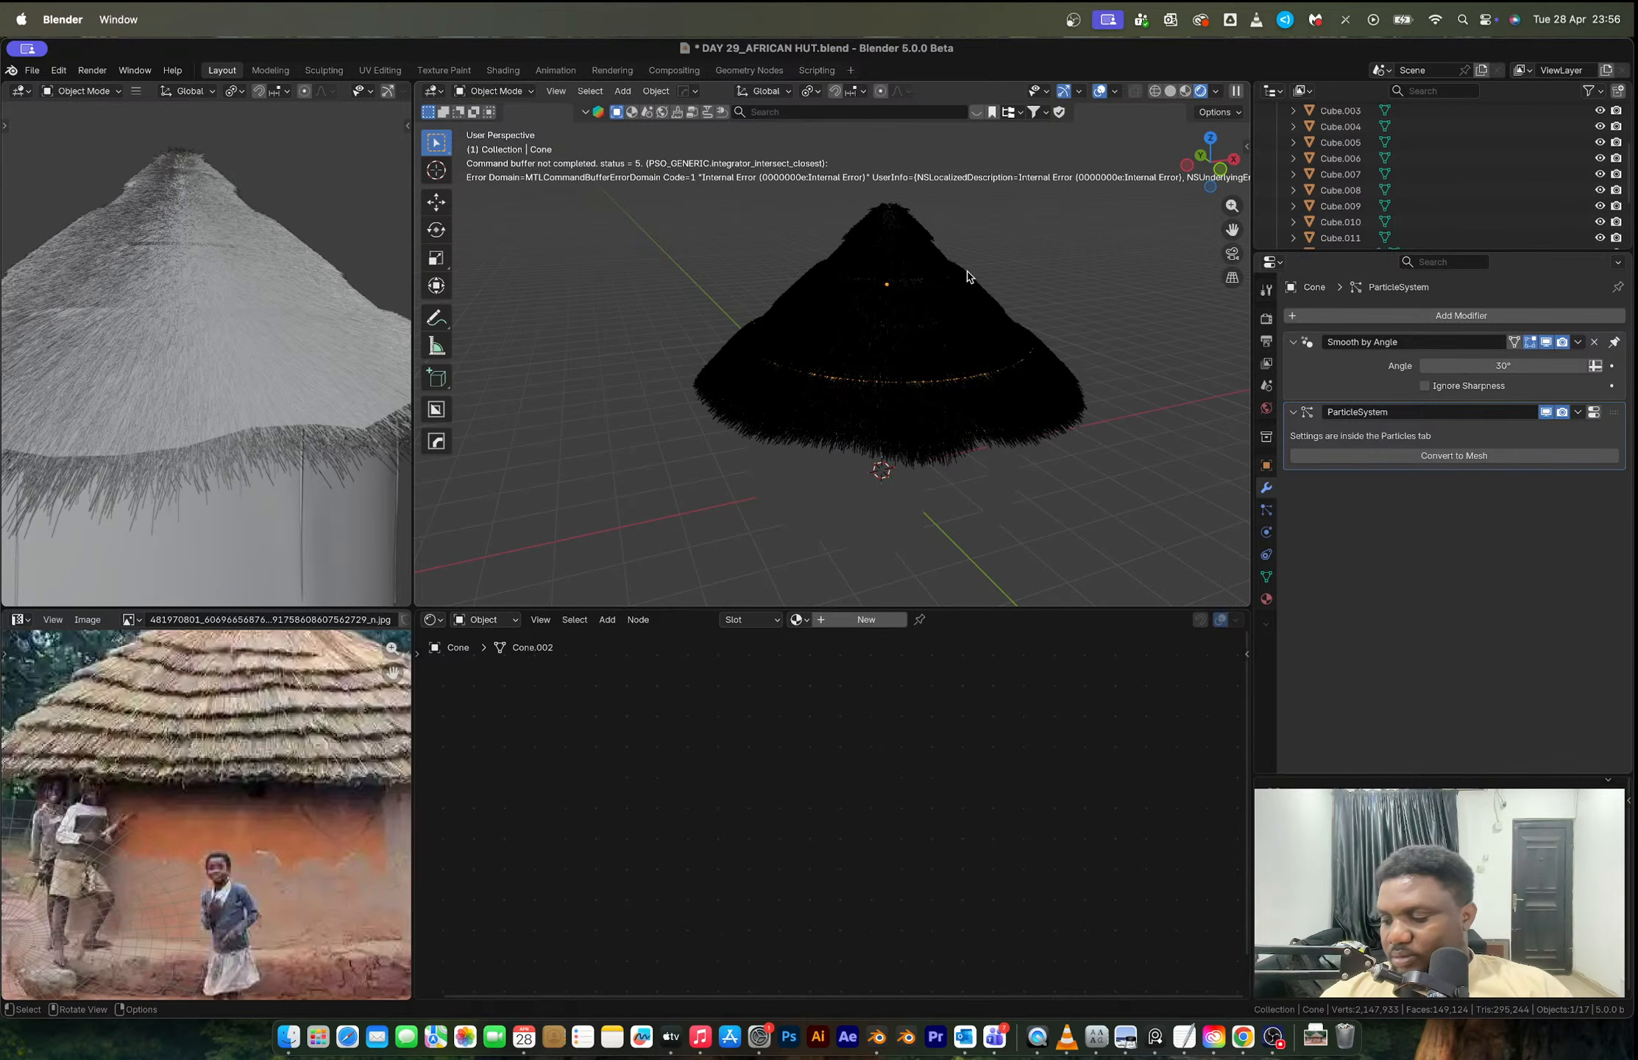
Step: Switch the viewport to Material Preview shading and inspect the hut's walls and thatched roof from several angles
{"action": "key", "text": "z"}
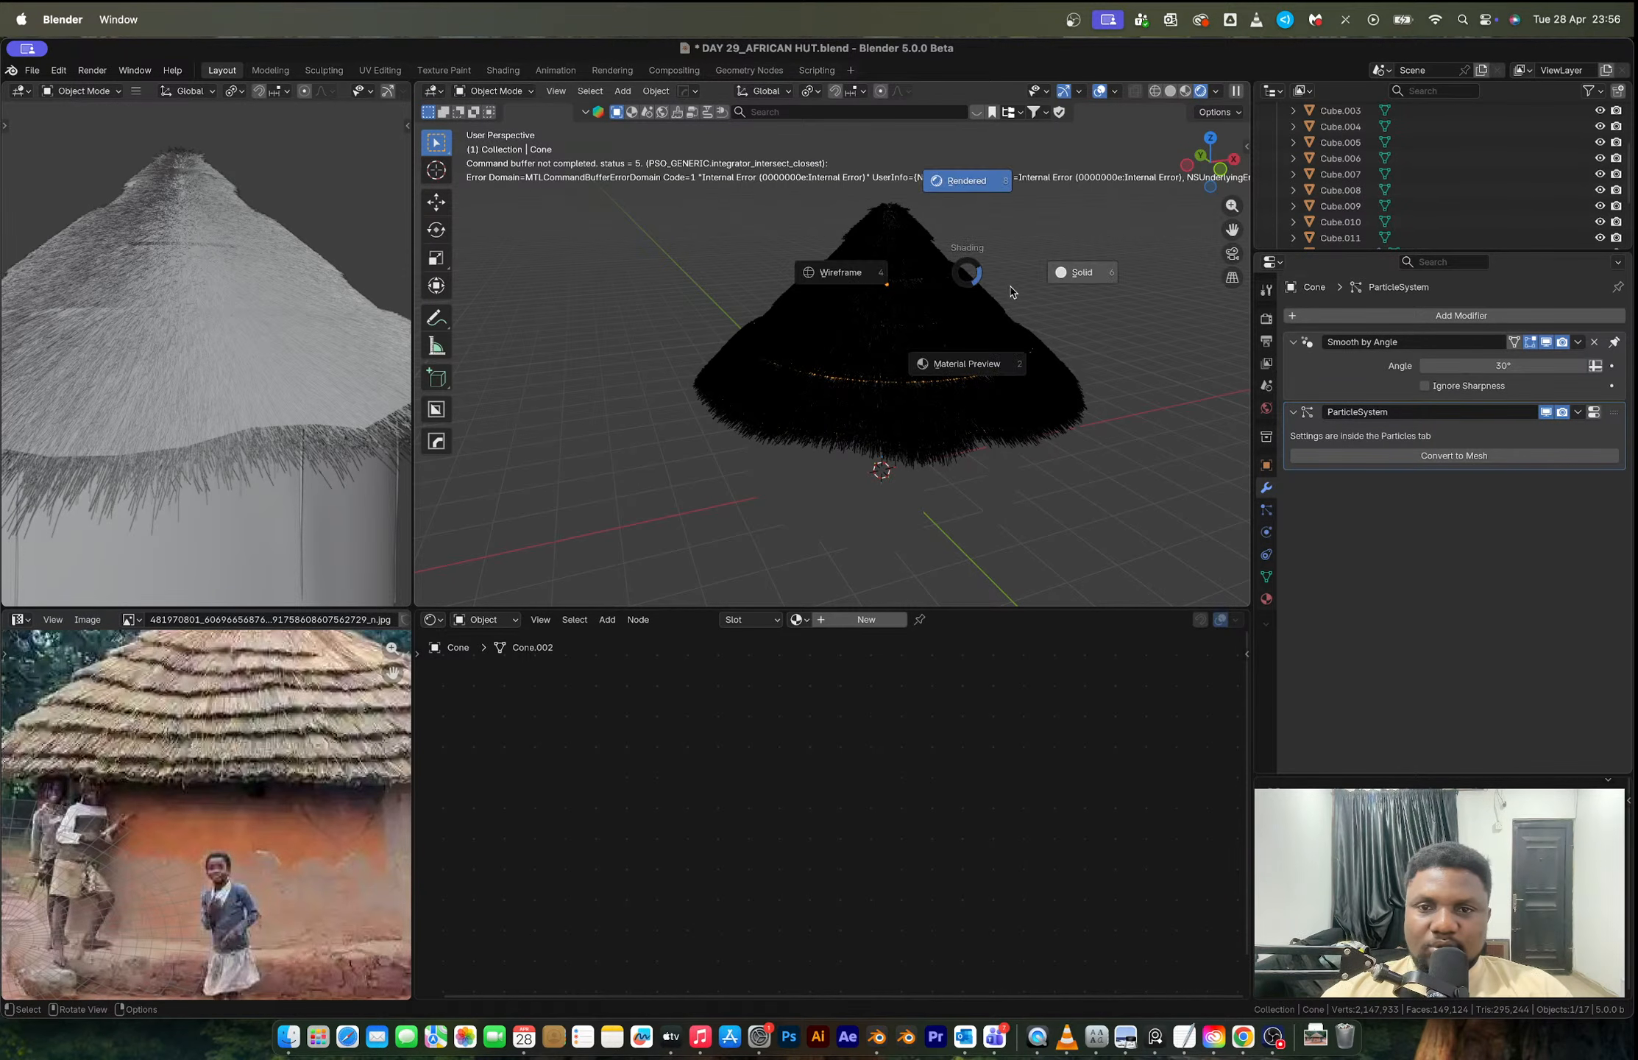
{"action": "left_click", "coordinate": [1075, 294]}
{"action": "middle_click_drag", "start_coordinate": [1083, 338], "coordinate": [1067, 382]}
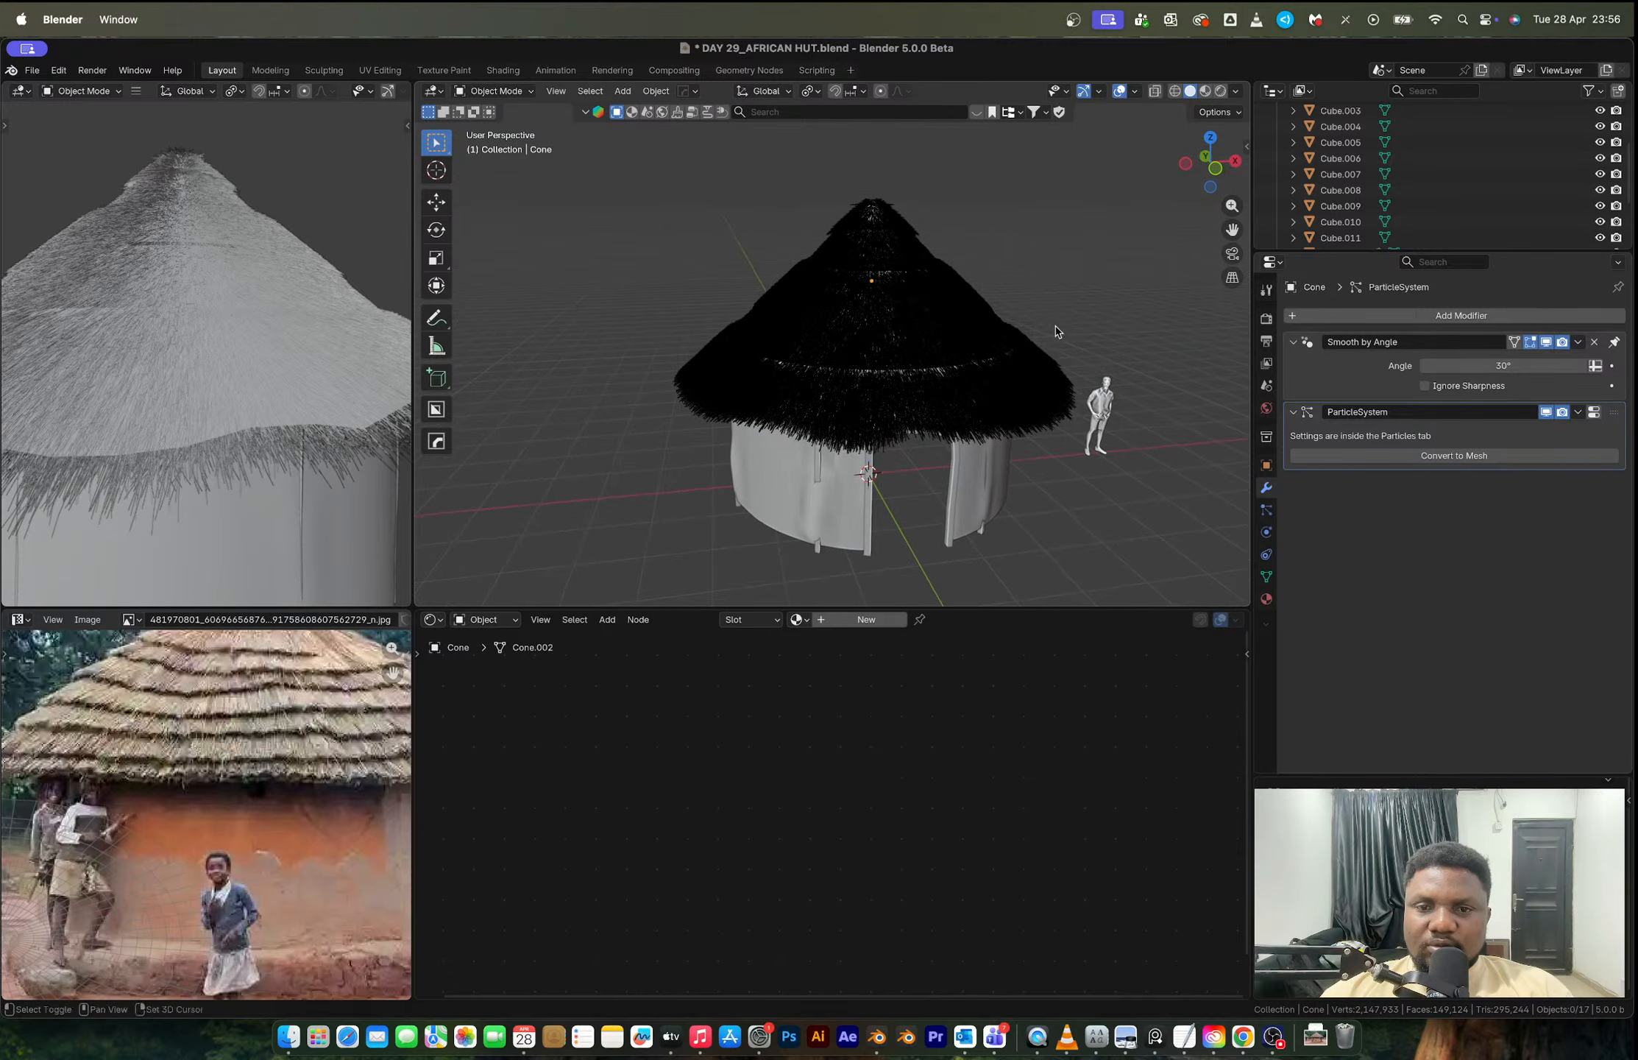
{"action": "key", "text": "z"}
{"action": "left_click", "coordinate": [1064, 450]}
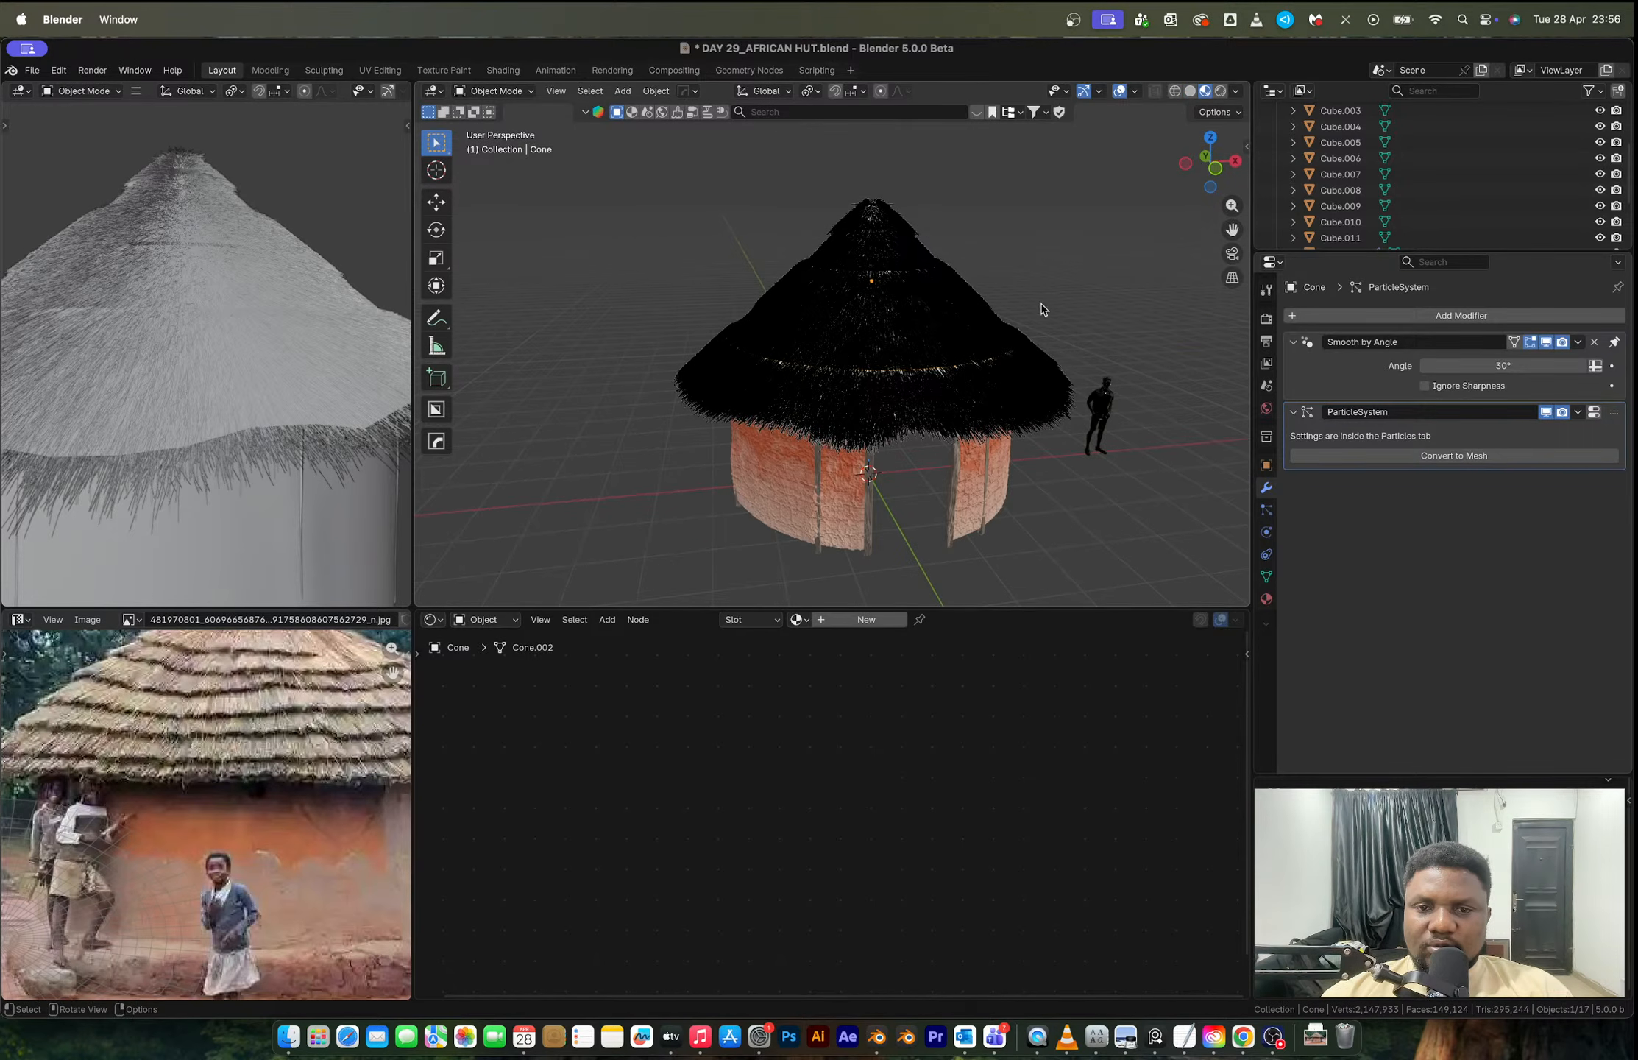
{"action": "middle_click_drag", "start_coordinate": [1042, 309], "coordinate": [1030, 335]}
{"action": "scroll", "coordinate": [947, 390], "scroll_direction": "up", "scroll_amount": 6}
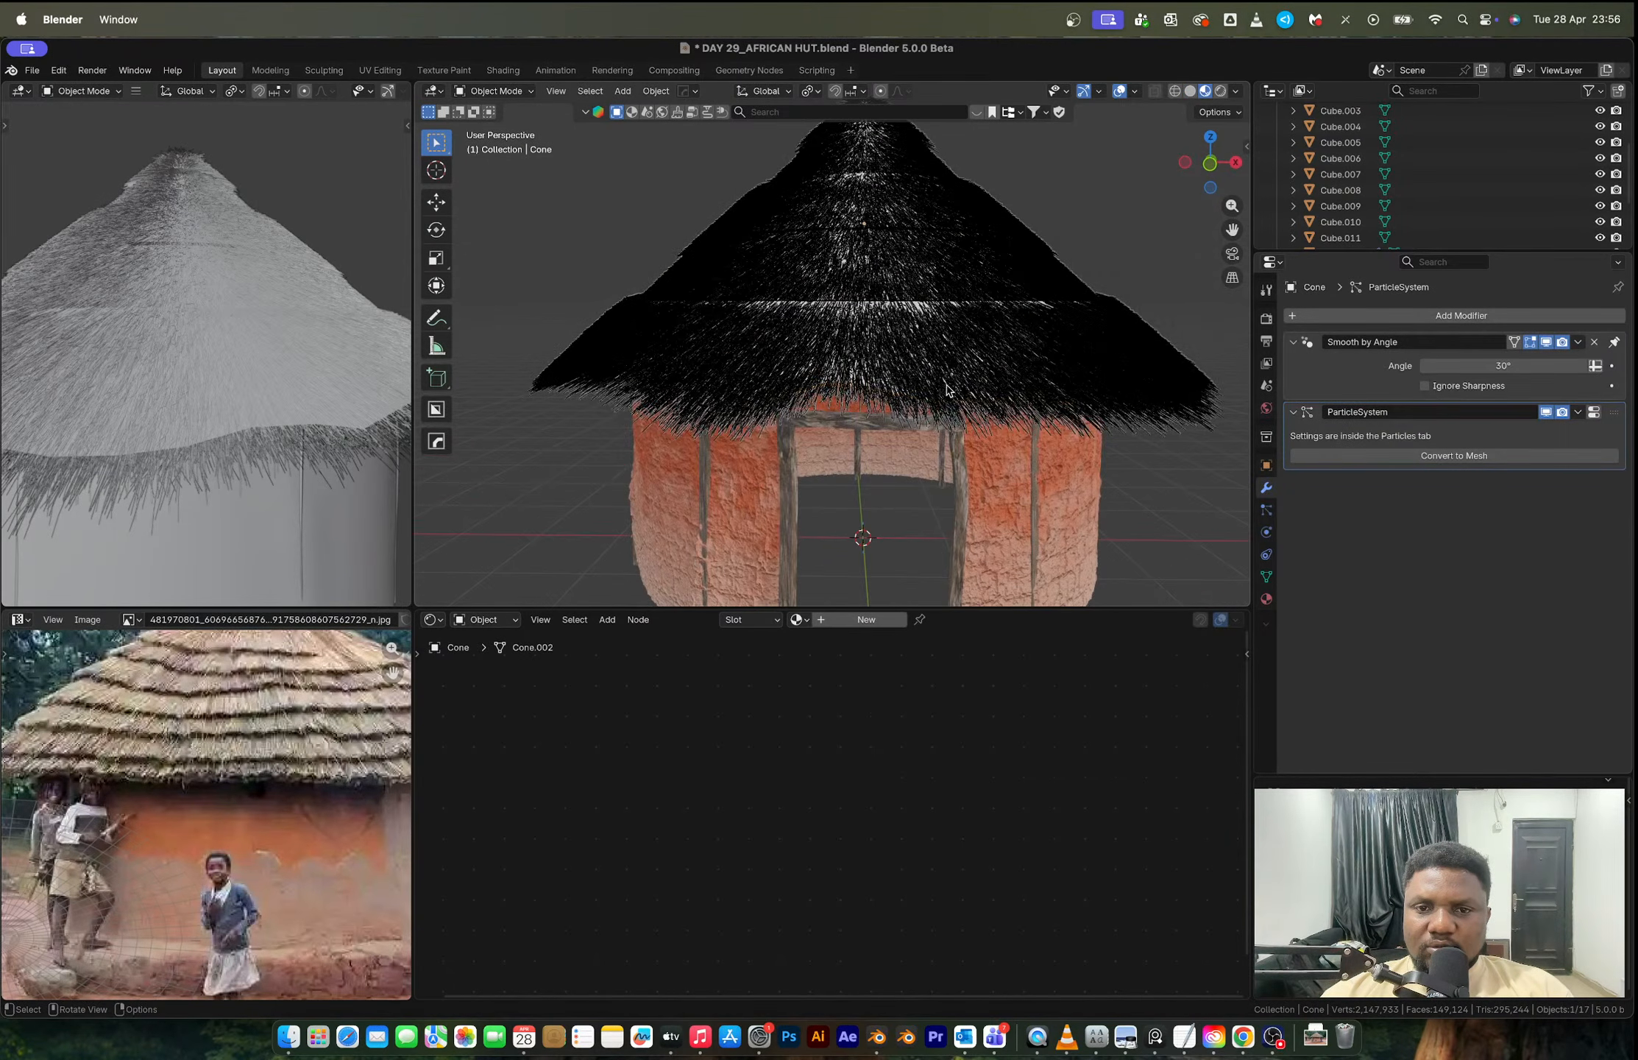
{"action": "mouse_move", "coordinate": [949, 385]}
{"action": "middle_mouse_down"}
{"action": "mouse_move", "coordinate": [1038, 394]}
{"action": "mouse_move", "coordinate": [942, 357]}
{"action": "middle_mouse_up"}
Step: Try converting the thatch strands with Visual Geometry to Mesh and undo the conversion
{"action": "key", "text": "ctrl+a"}
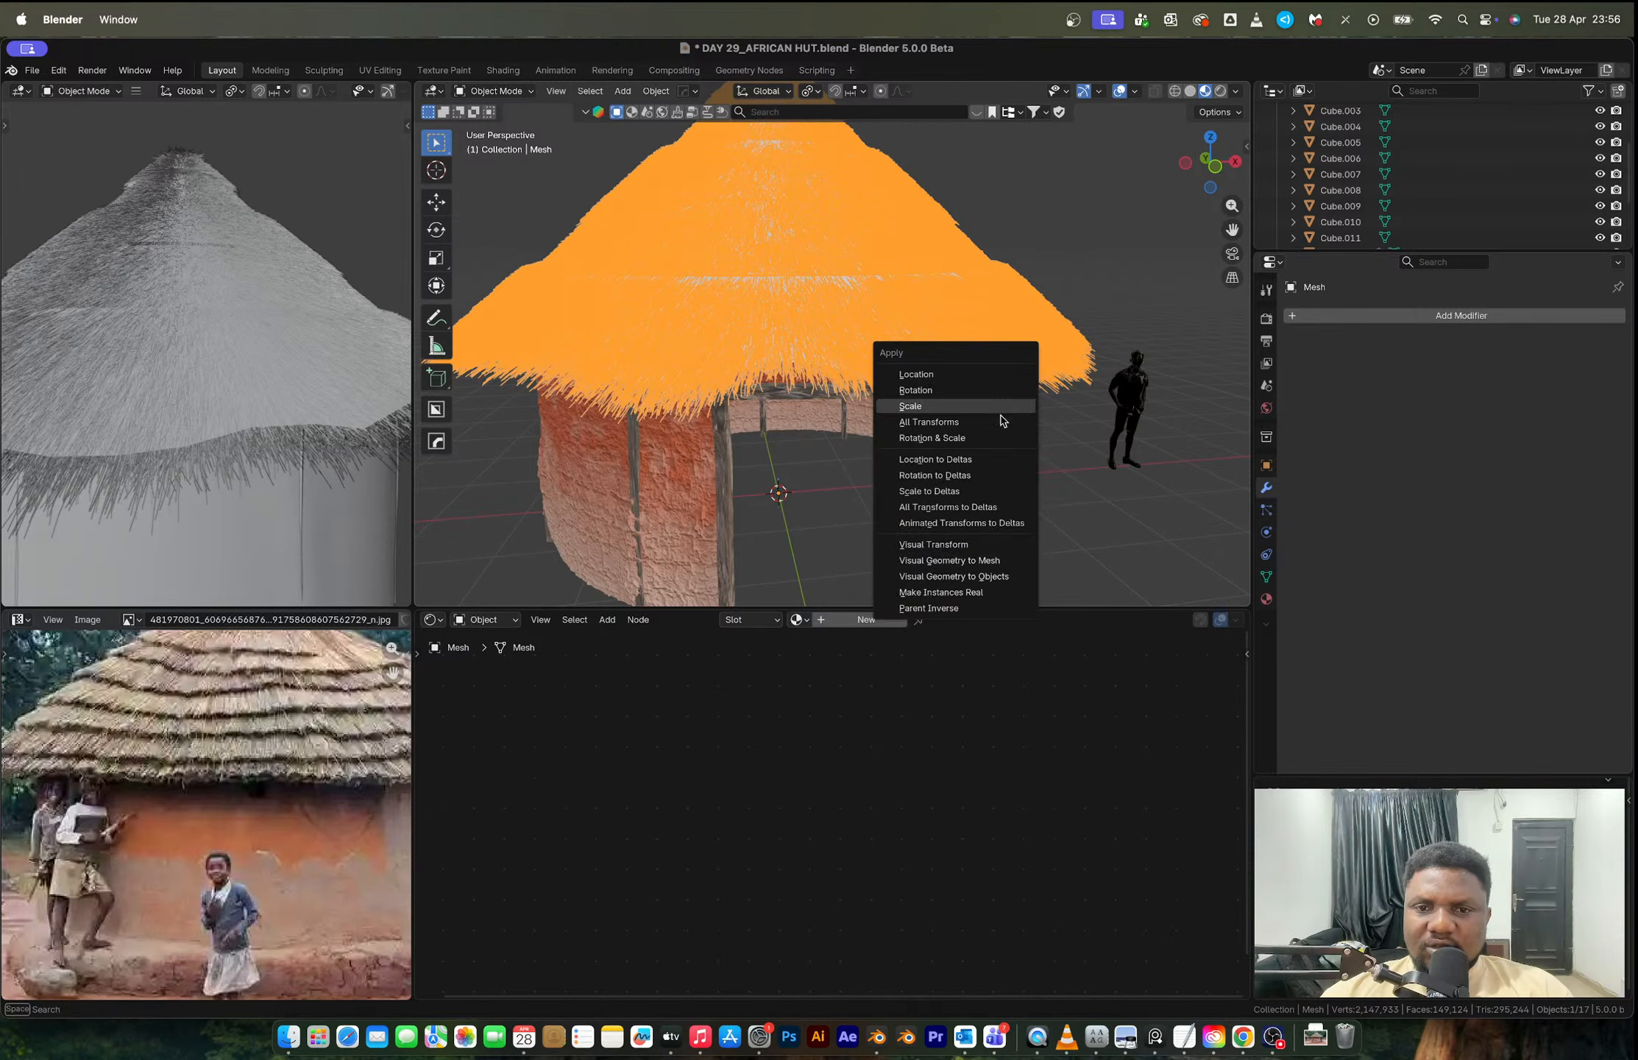
{"action": "key", "text": "Return"}
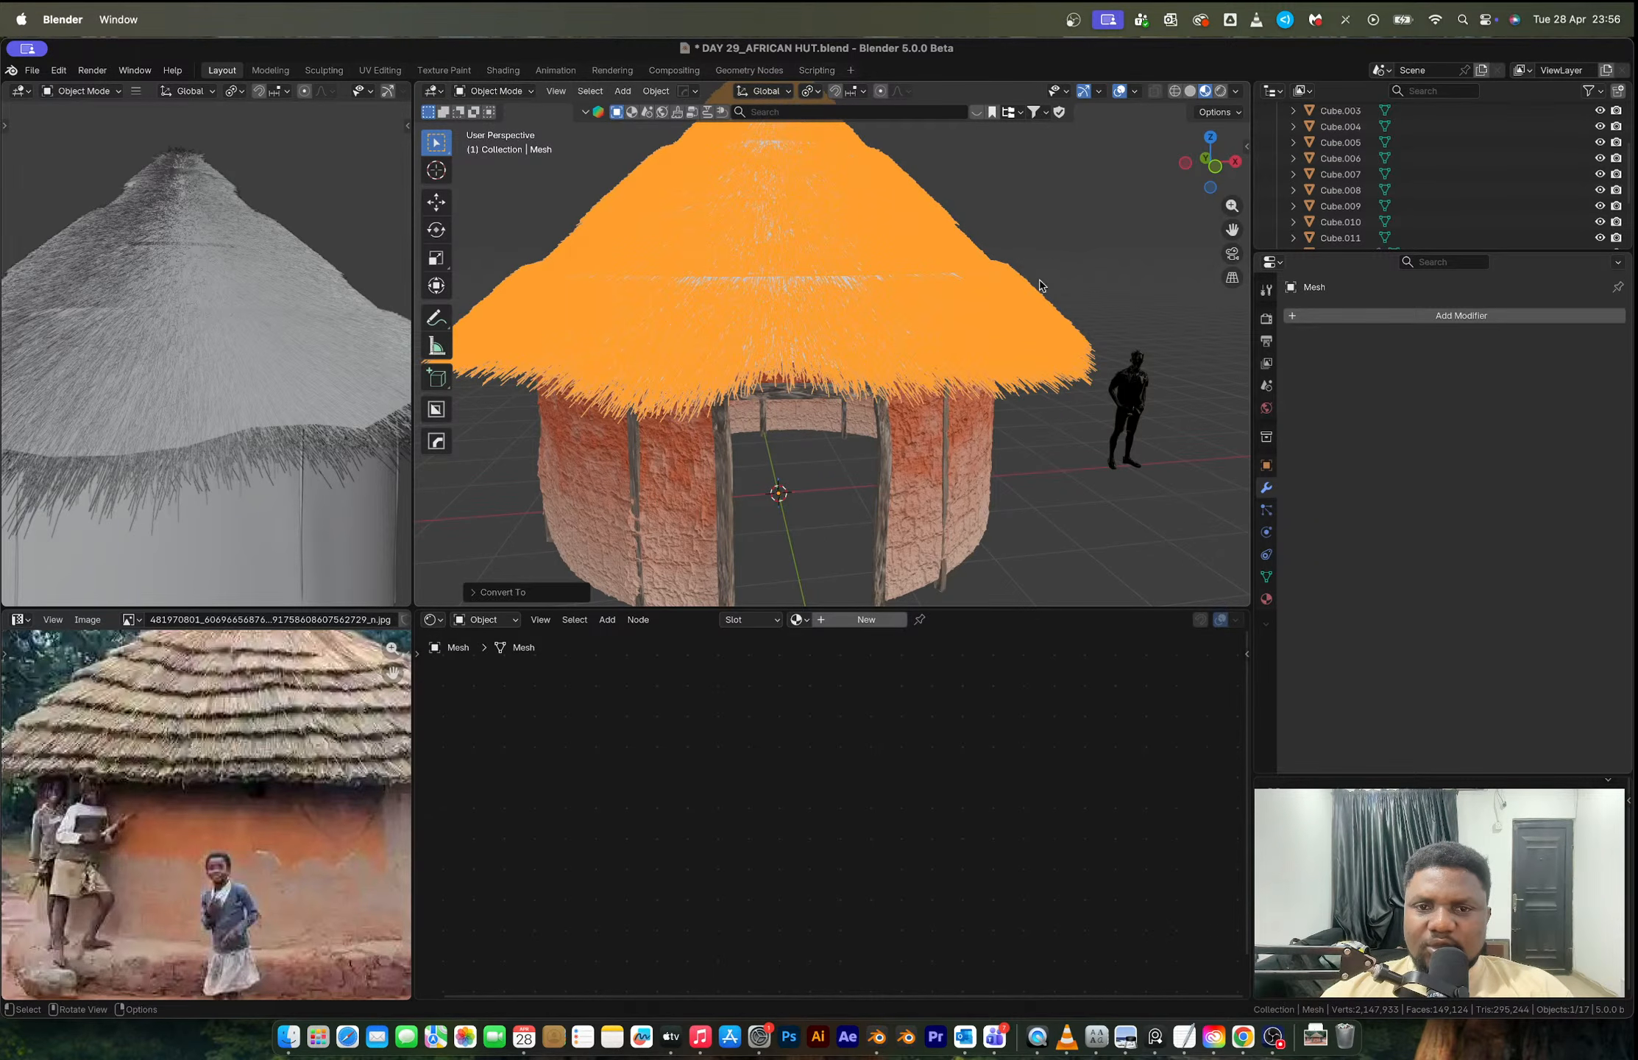
{"action": "key", "text": "ctrl+z"}
{"action": "scroll", "coordinate": [1040, 285], "scroll_direction": "up", "scroll_amount": 4}
{"action": "key", "text": "ctrl+shift+z"}
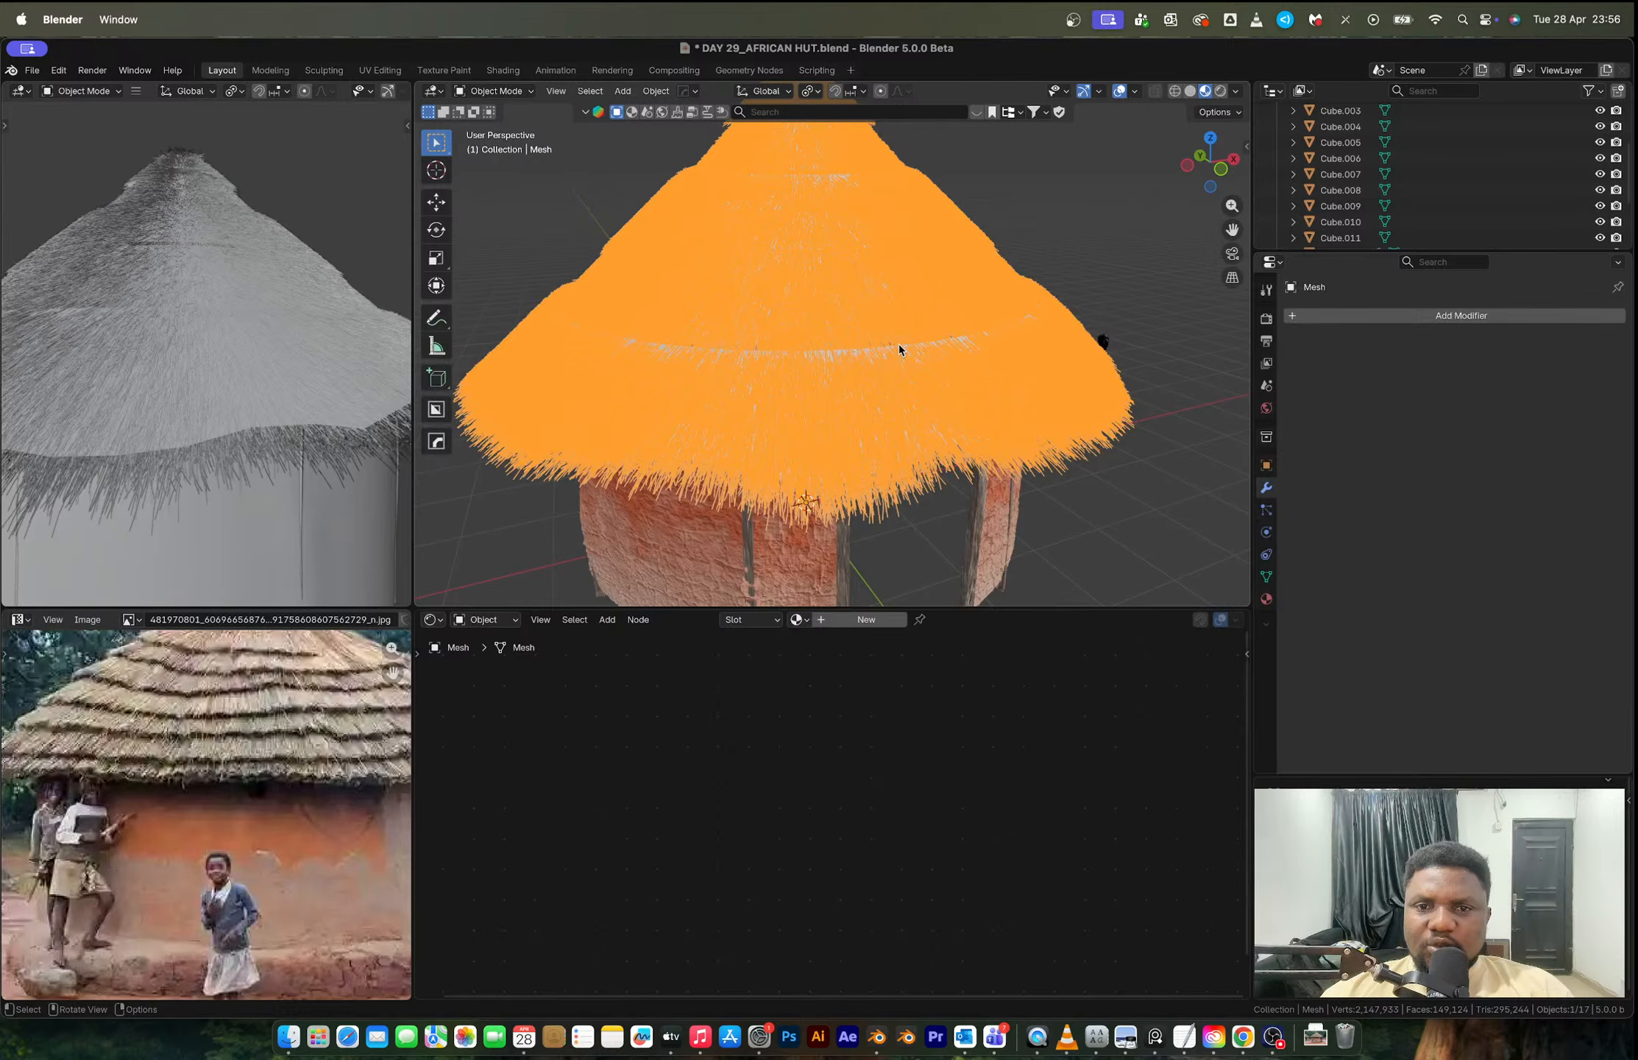
{"action": "key", "text": "ctrl+z"}
Step: Try deleting the roof cone and undo the deletion
{"action": "key", "text": "x"}
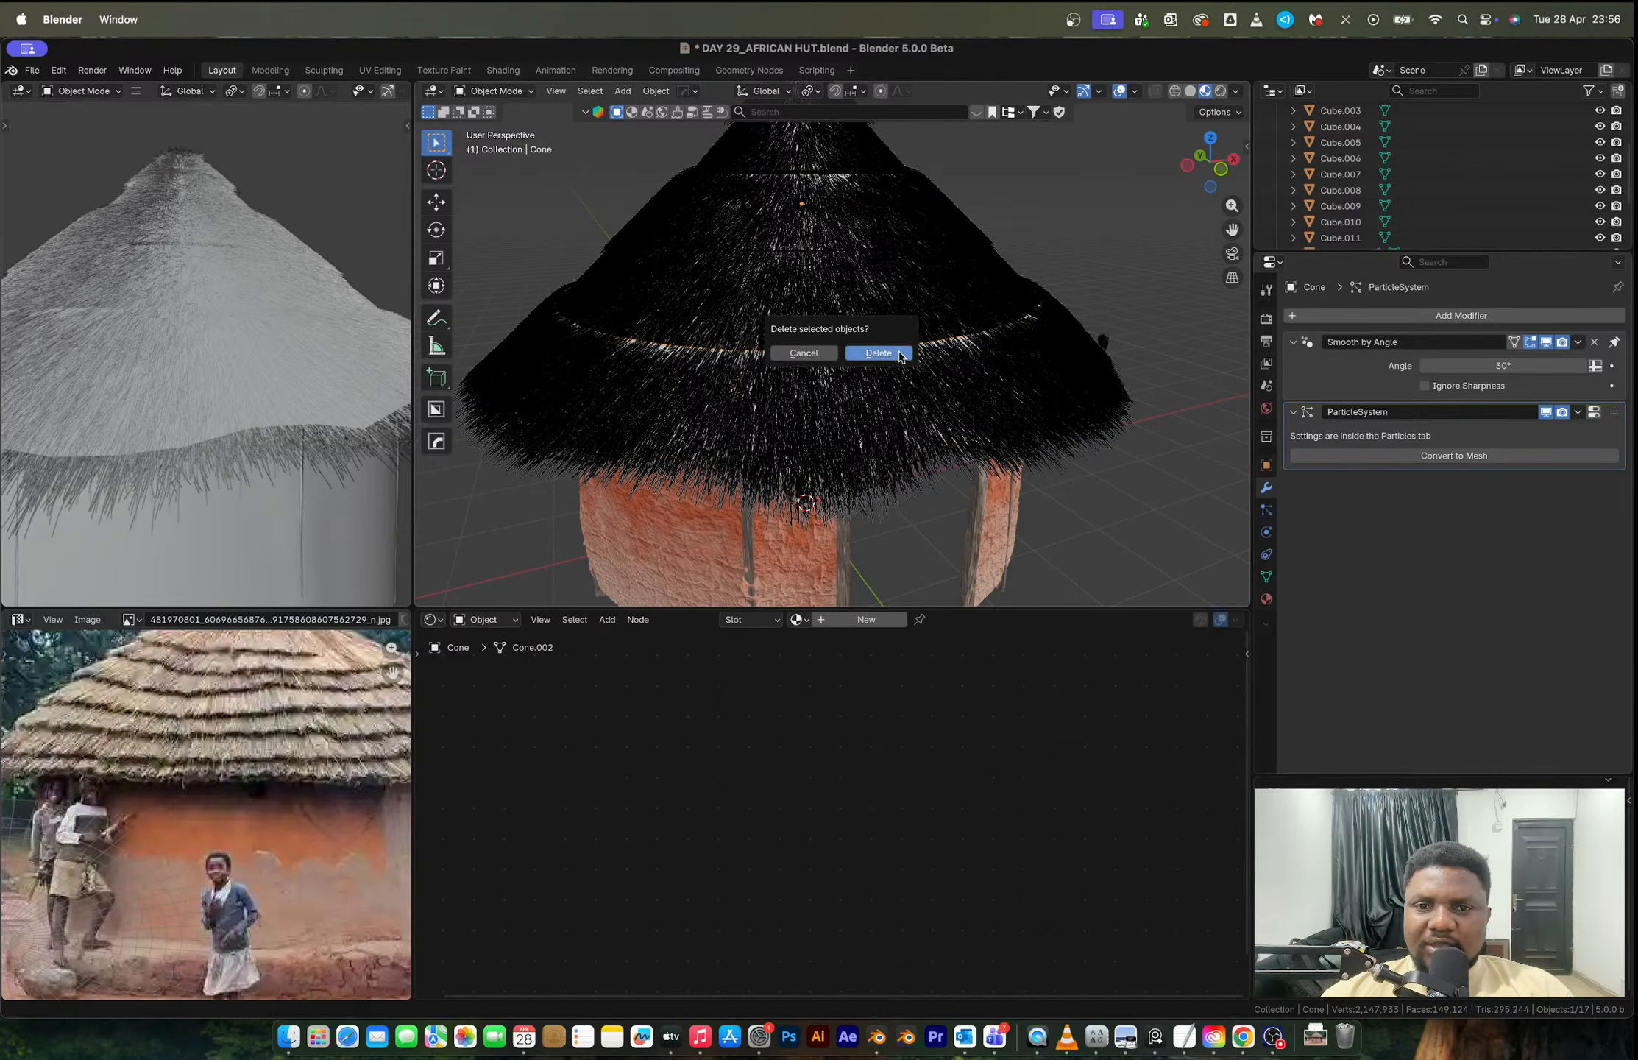
{"action": "left_click", "coordinate": [879, 354]}
{"action": "scroll", "coordinate": [907, 355], "scroll_direction": "down", "scroll_amount": 5}
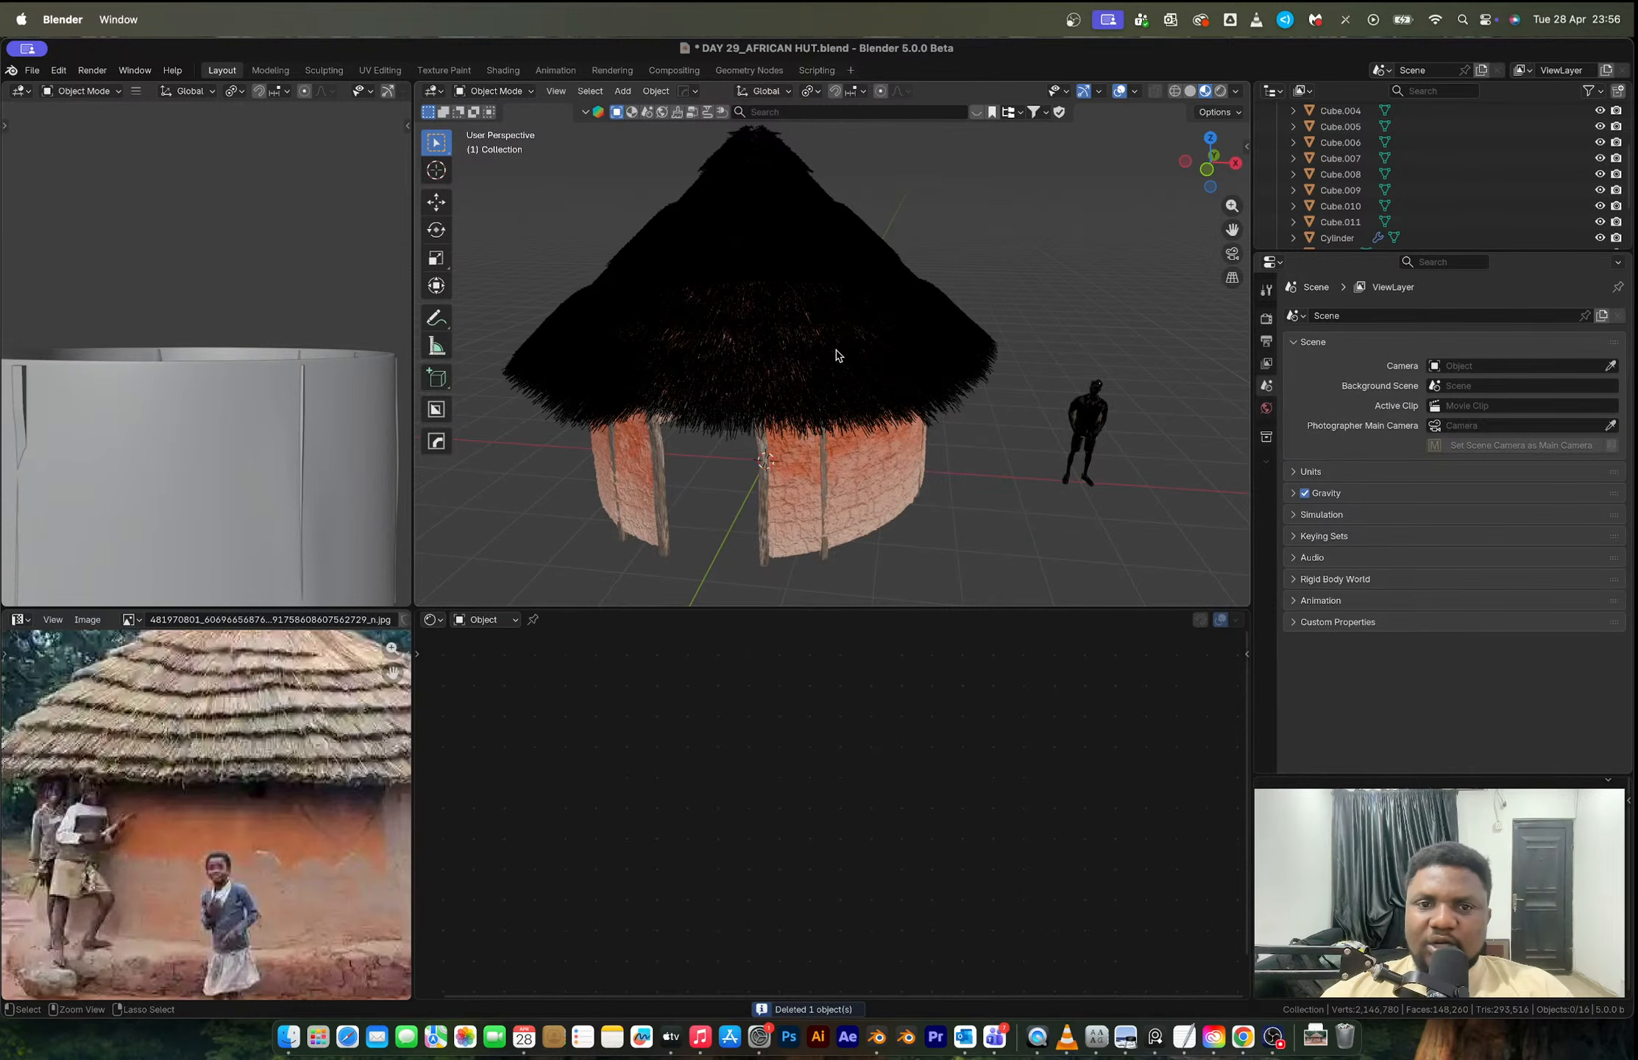
{"action": "key", "text": "ctrl+z"}
{"action": "middle_click_drag", "start_coordinate": [867, 355], "coordinate": [846, 383]}
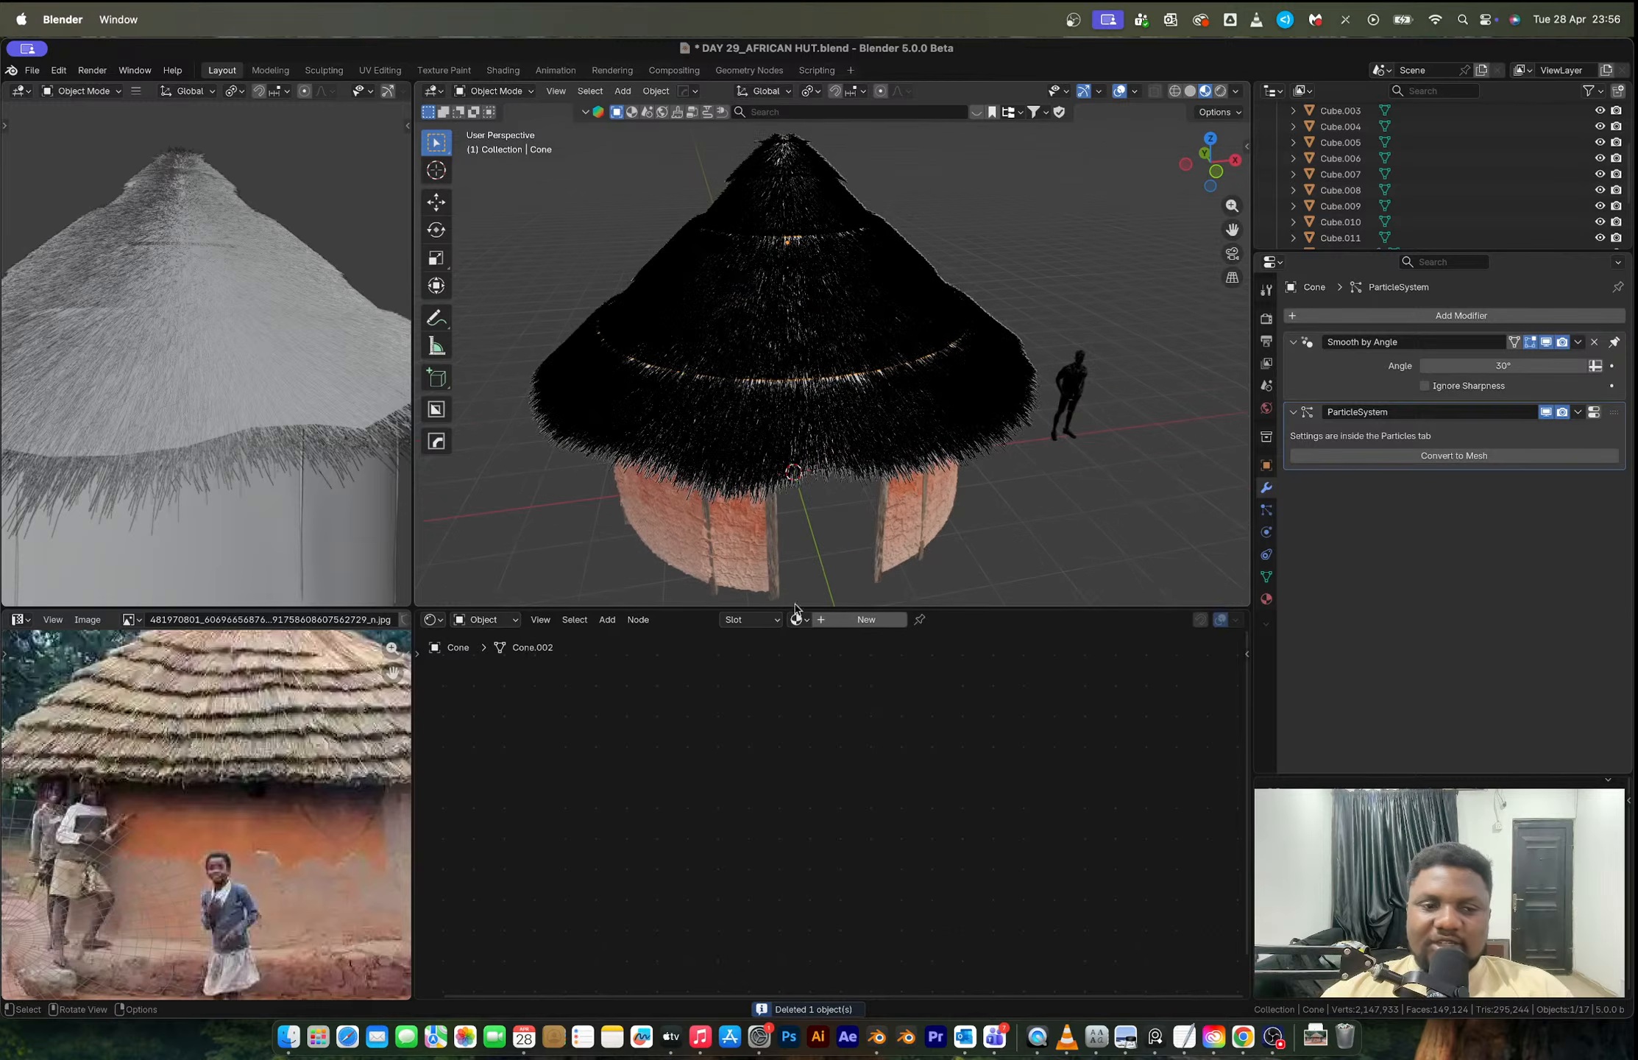
Step: Create a new material for the roof cone and unwrap its mesh with Project from View in the front view
{"action": "scroll", "coordinate": [206, 810], "scroll_direction": "down", "scroll_amount": 2}
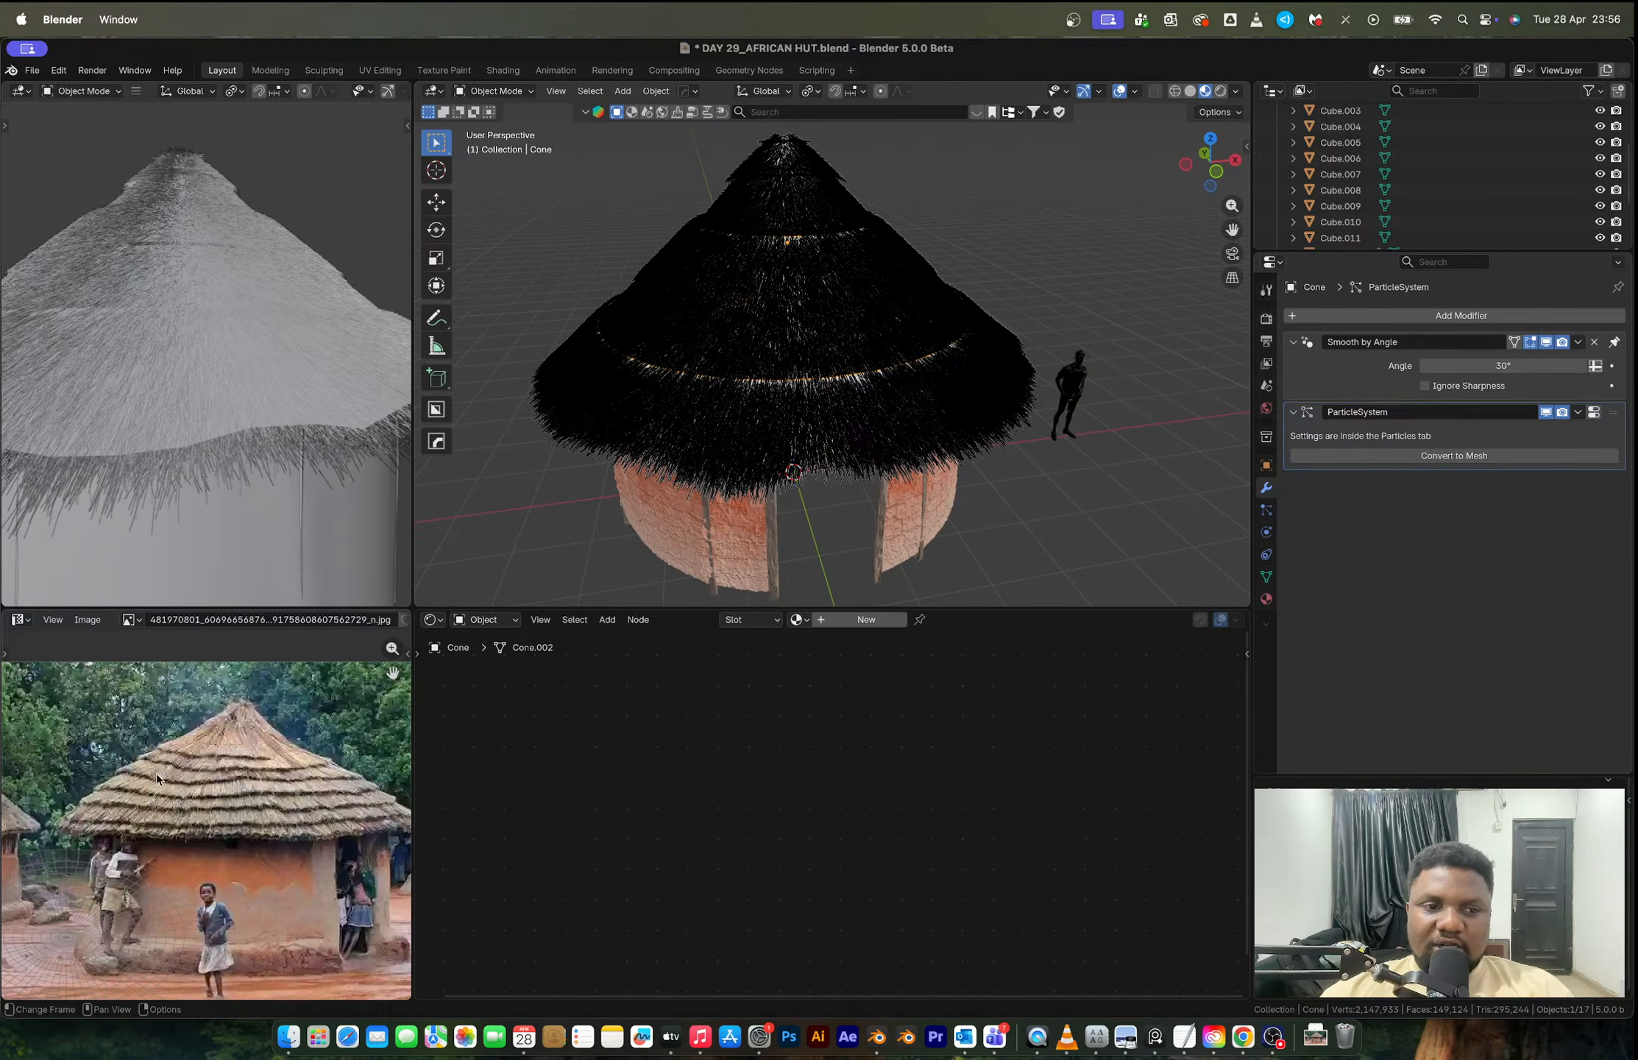
{"action": "left_click", "coordinate": [845, 622]}
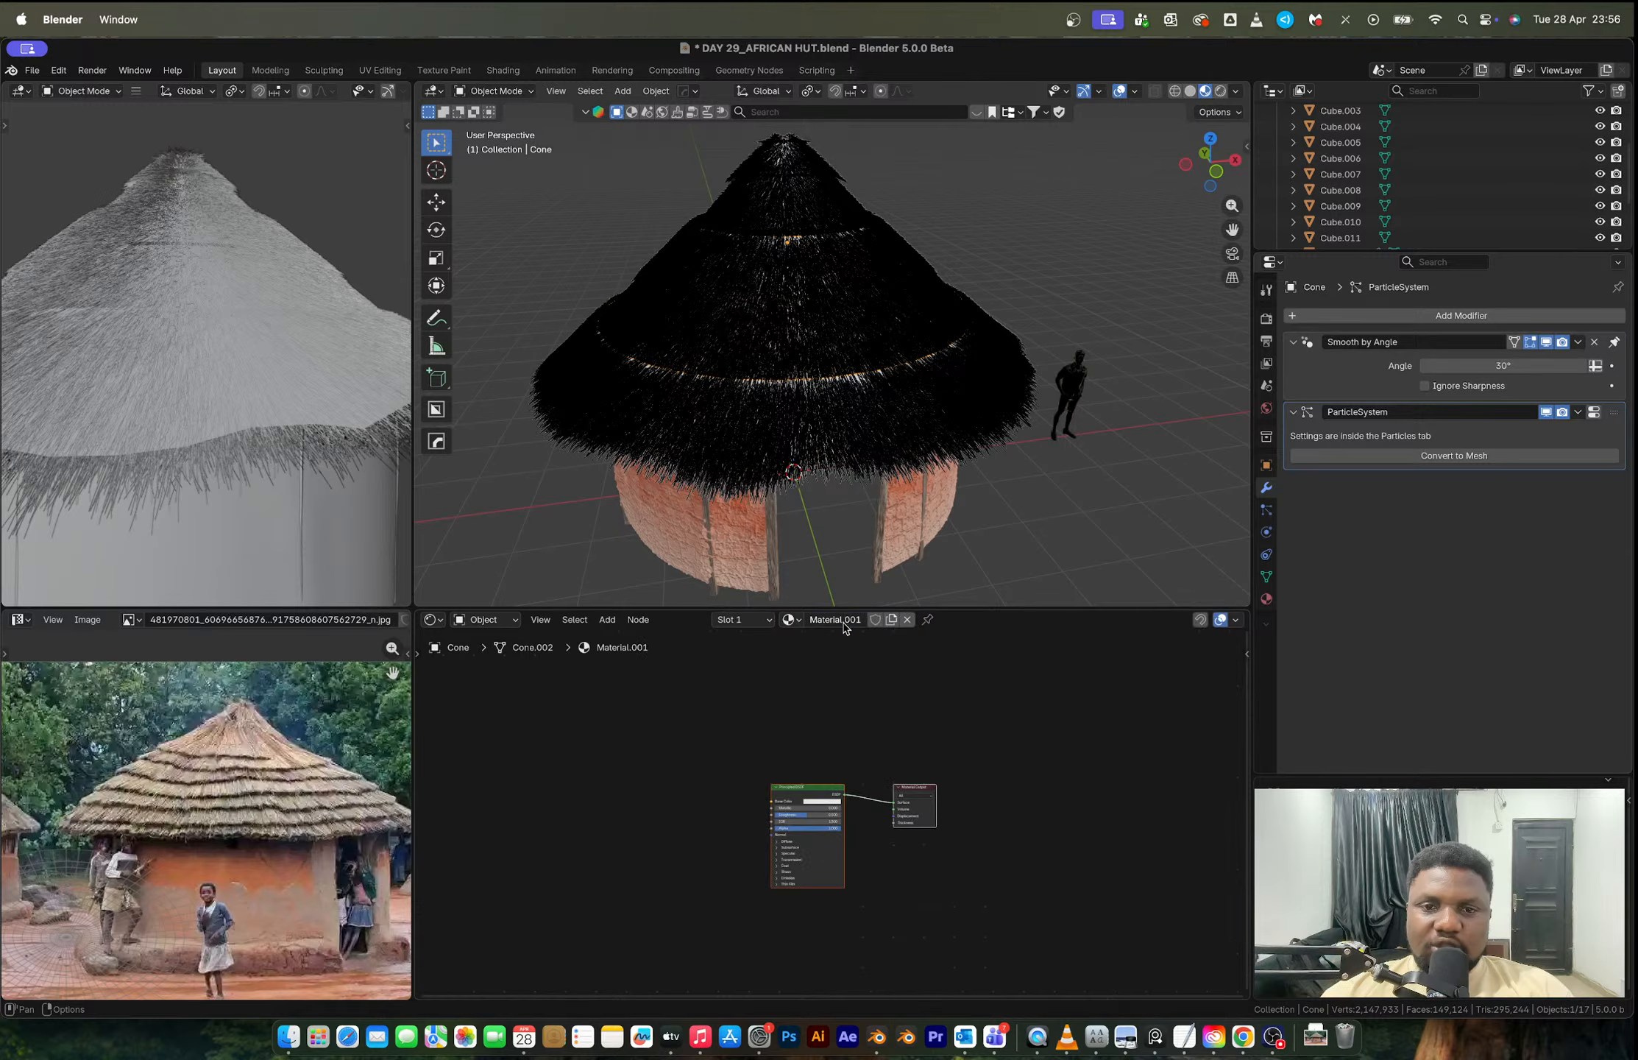
{"action": "left_click", "coordinate": [1217, 171]}
{"action": "key", "text": "Tab"}
{"action": "key", "text": "u"}
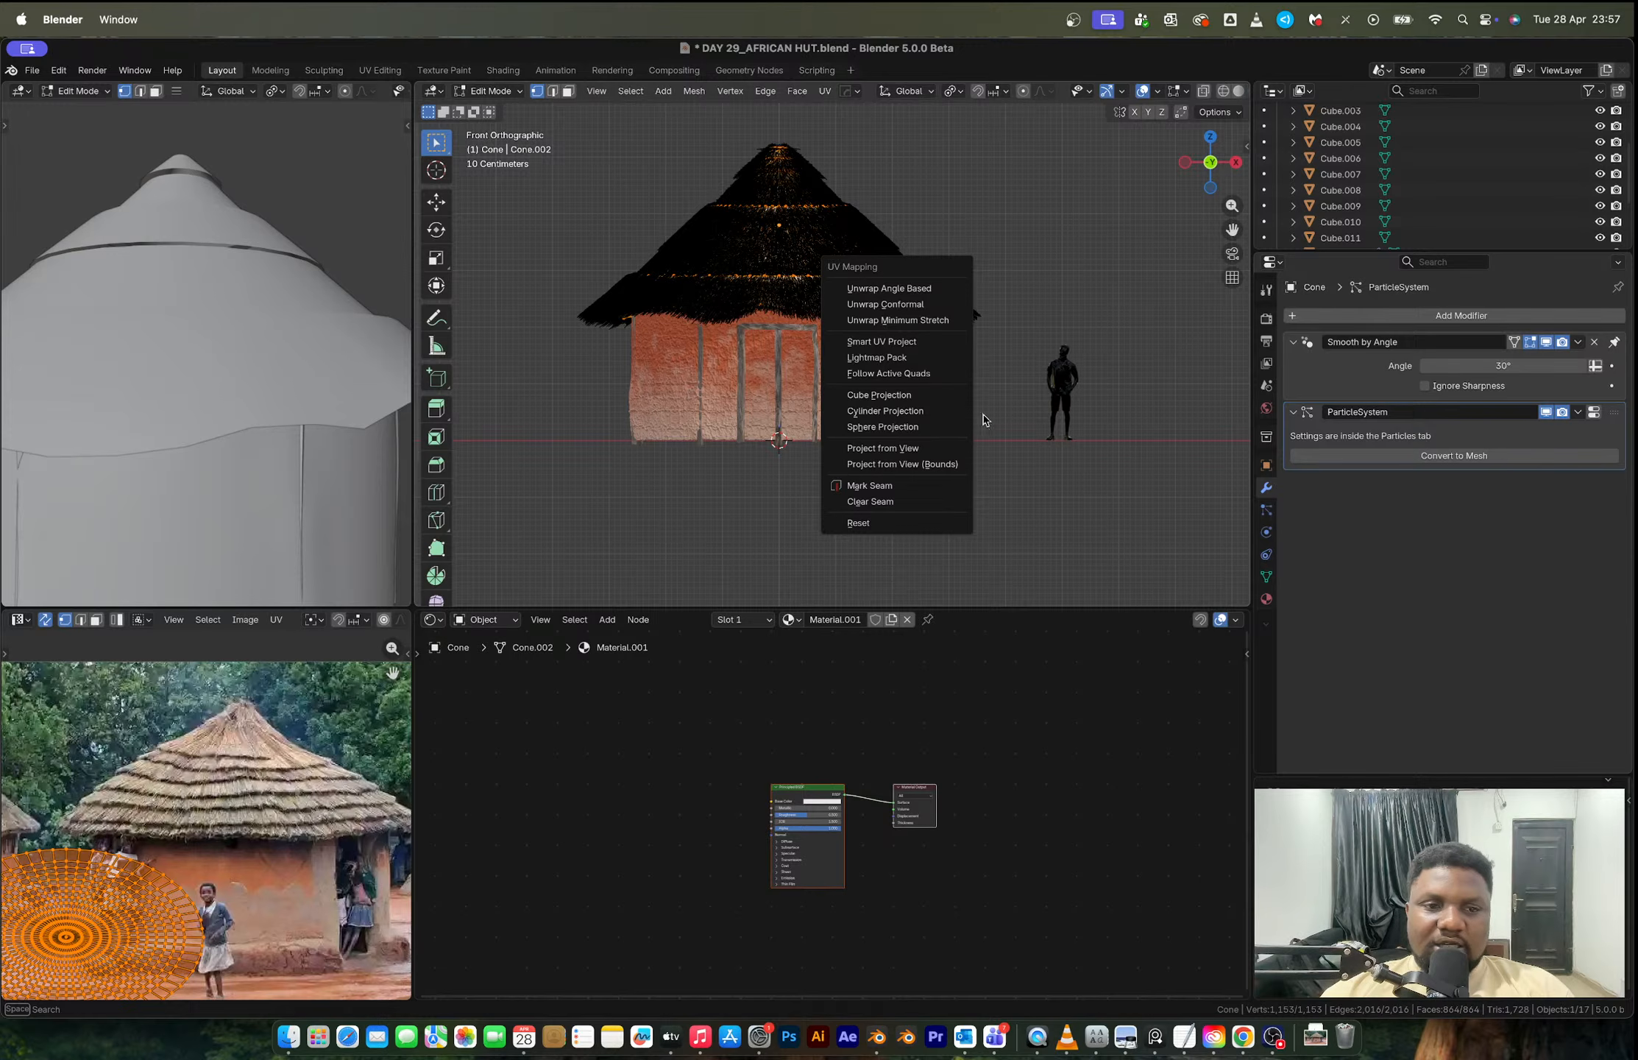
{"action": "left_click", "coordinate": [881, 448]}
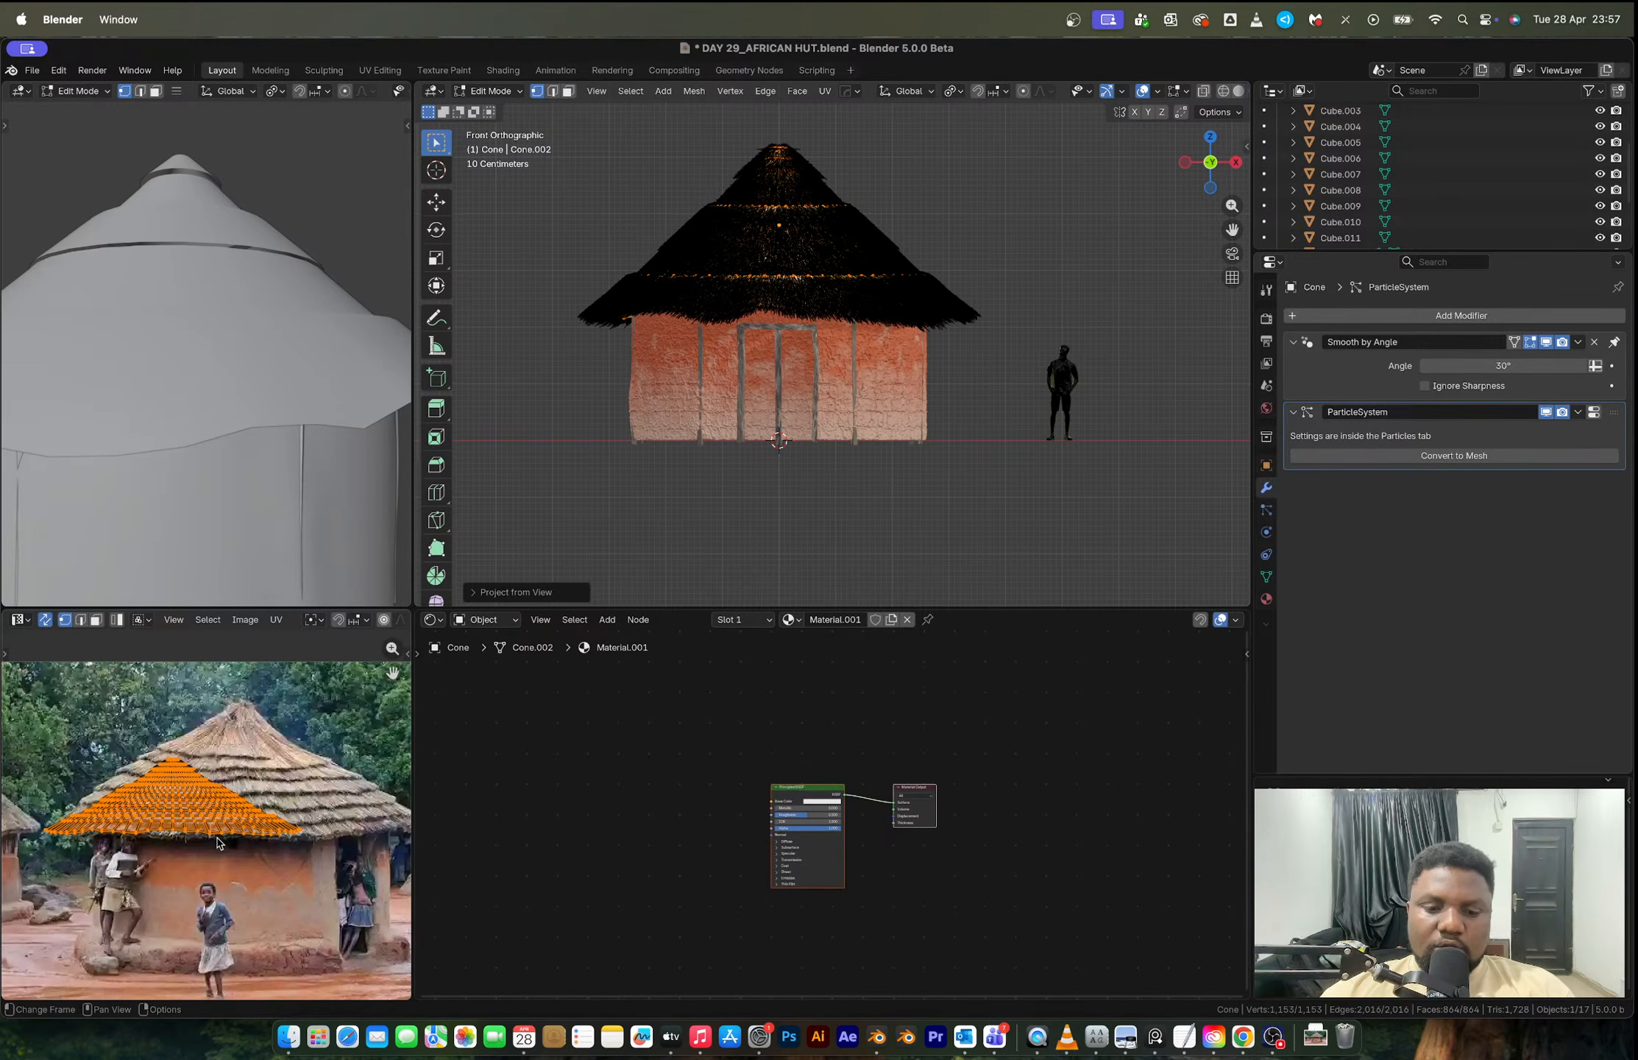
Step: Scale and move the roof cone's UVs to cover the thatched roof in the reference photo
{"action": "key", "text": "g"}
{"action": "left_click", "coordinate": [294, 831]}
{"action": "key", "text": "s"}
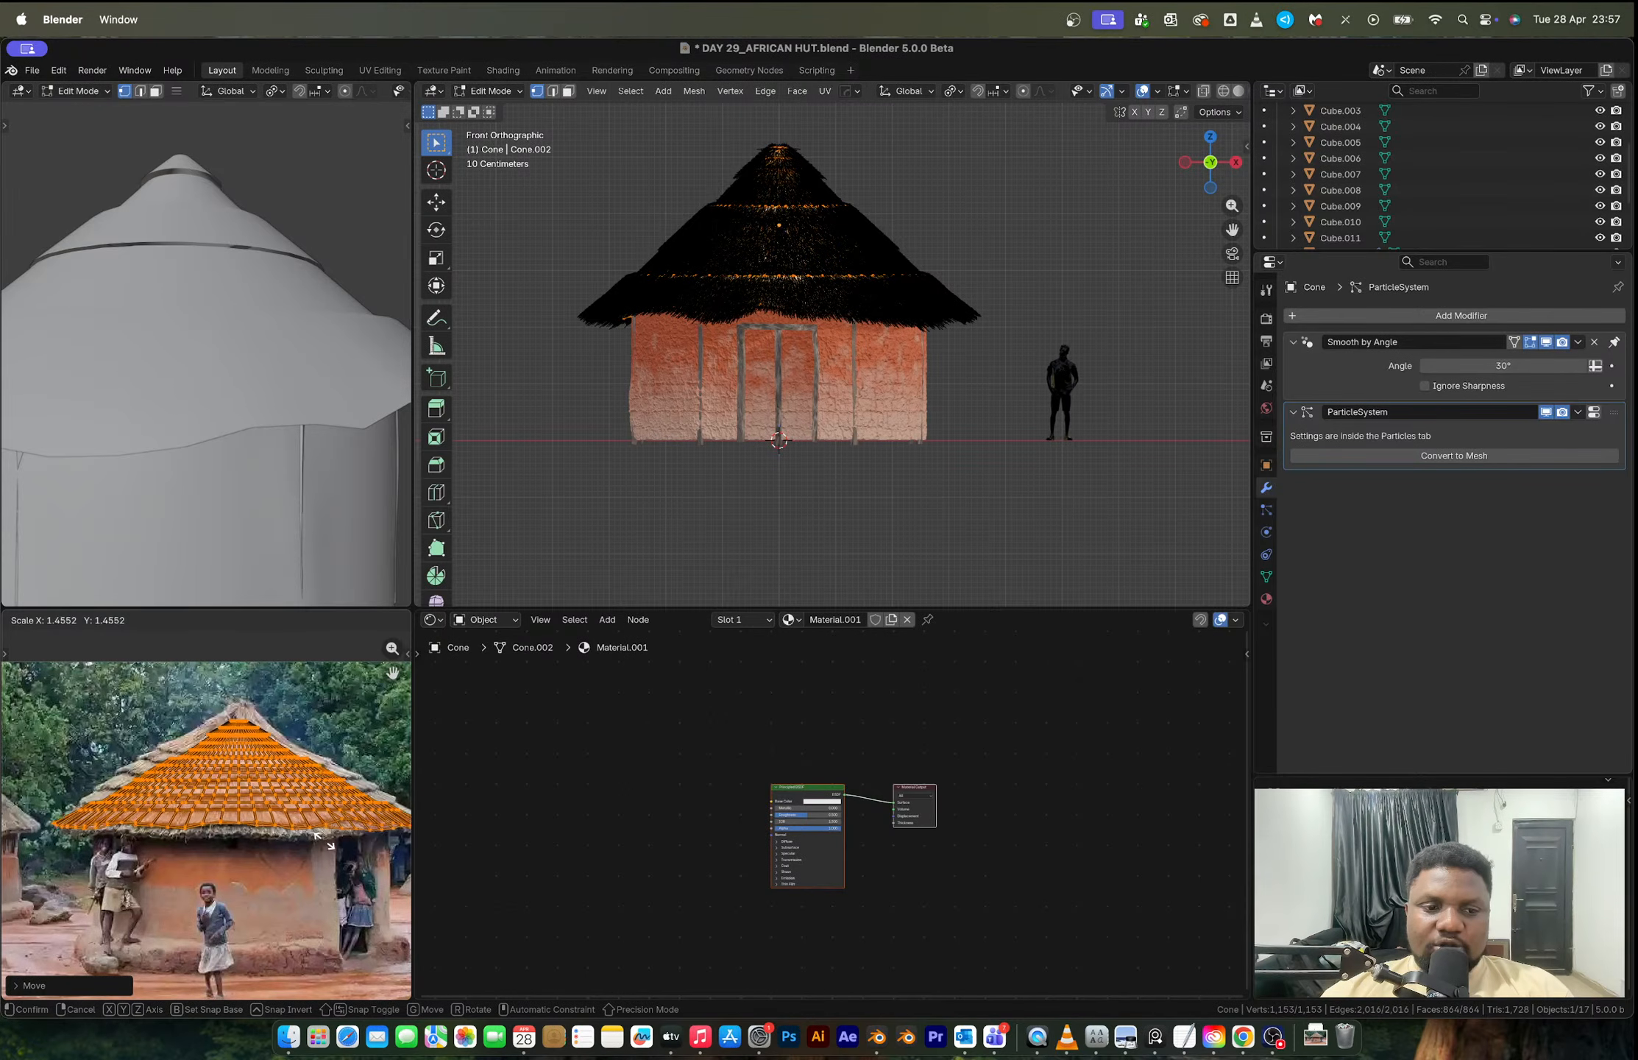
{"action": "left_click", "coordinate": [357, 832]}
{"action": "key", "text": "g"}
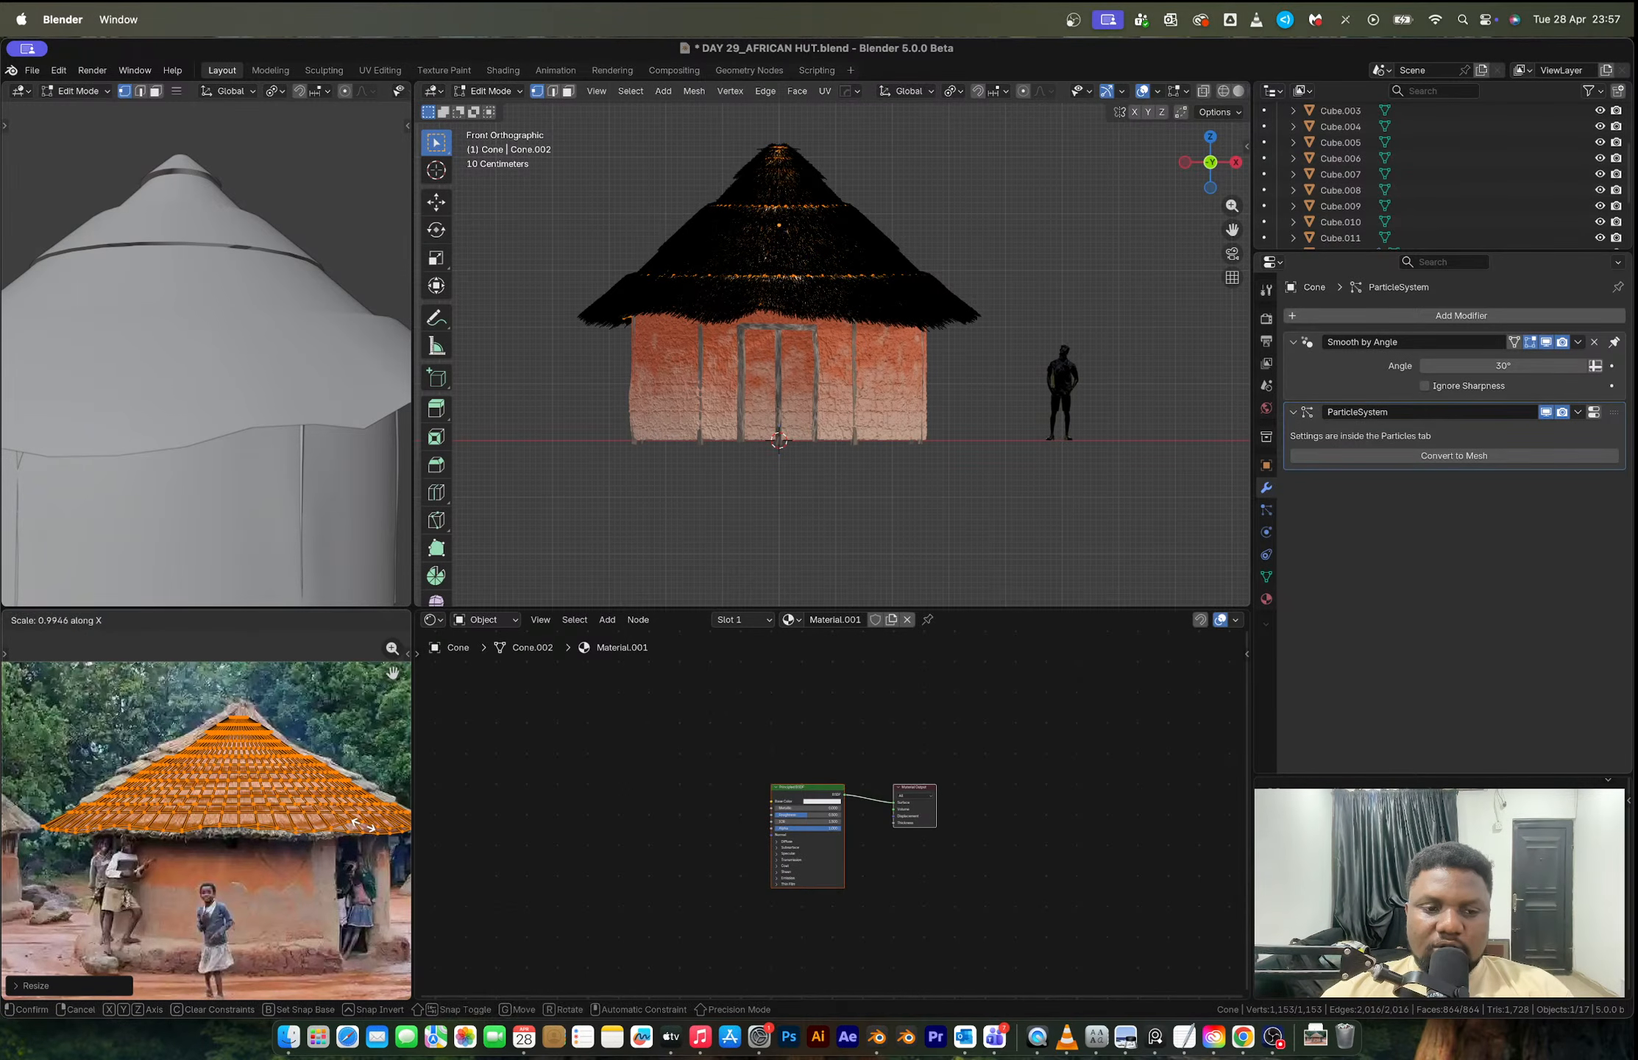
{"action": "left_click", "coordinate": [359, 828]}
{"action": "key", "text": "g"}
{"action": "left_click", "coordinate": [351, 824]}
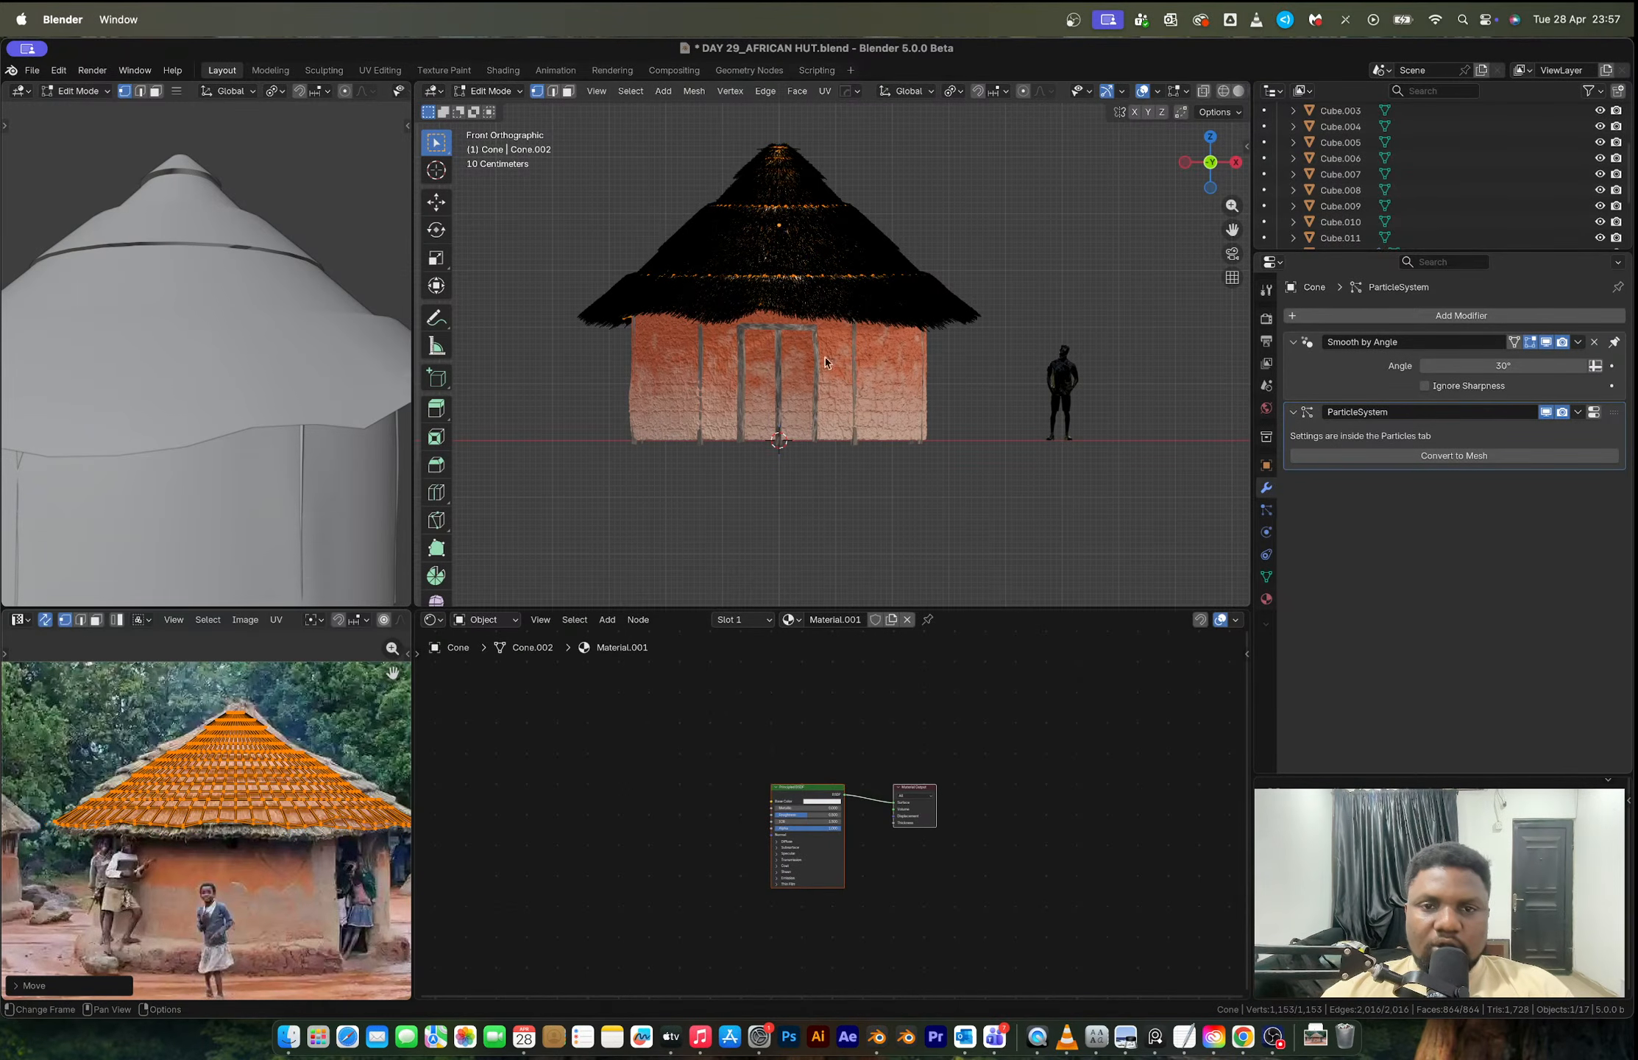
Step: Add the hut reference photo to the cone's material as an image texture and connect its Color to Base Color
{"action": "key", "text": "Tab"}
{"action": "middle_click_drag", "start_coordinate": [824, 363], "coordinate": [1030, 284]}
{"action": "left_click_drag", "start_coordinate": [125, 627], "coordinate": [666, 812]}
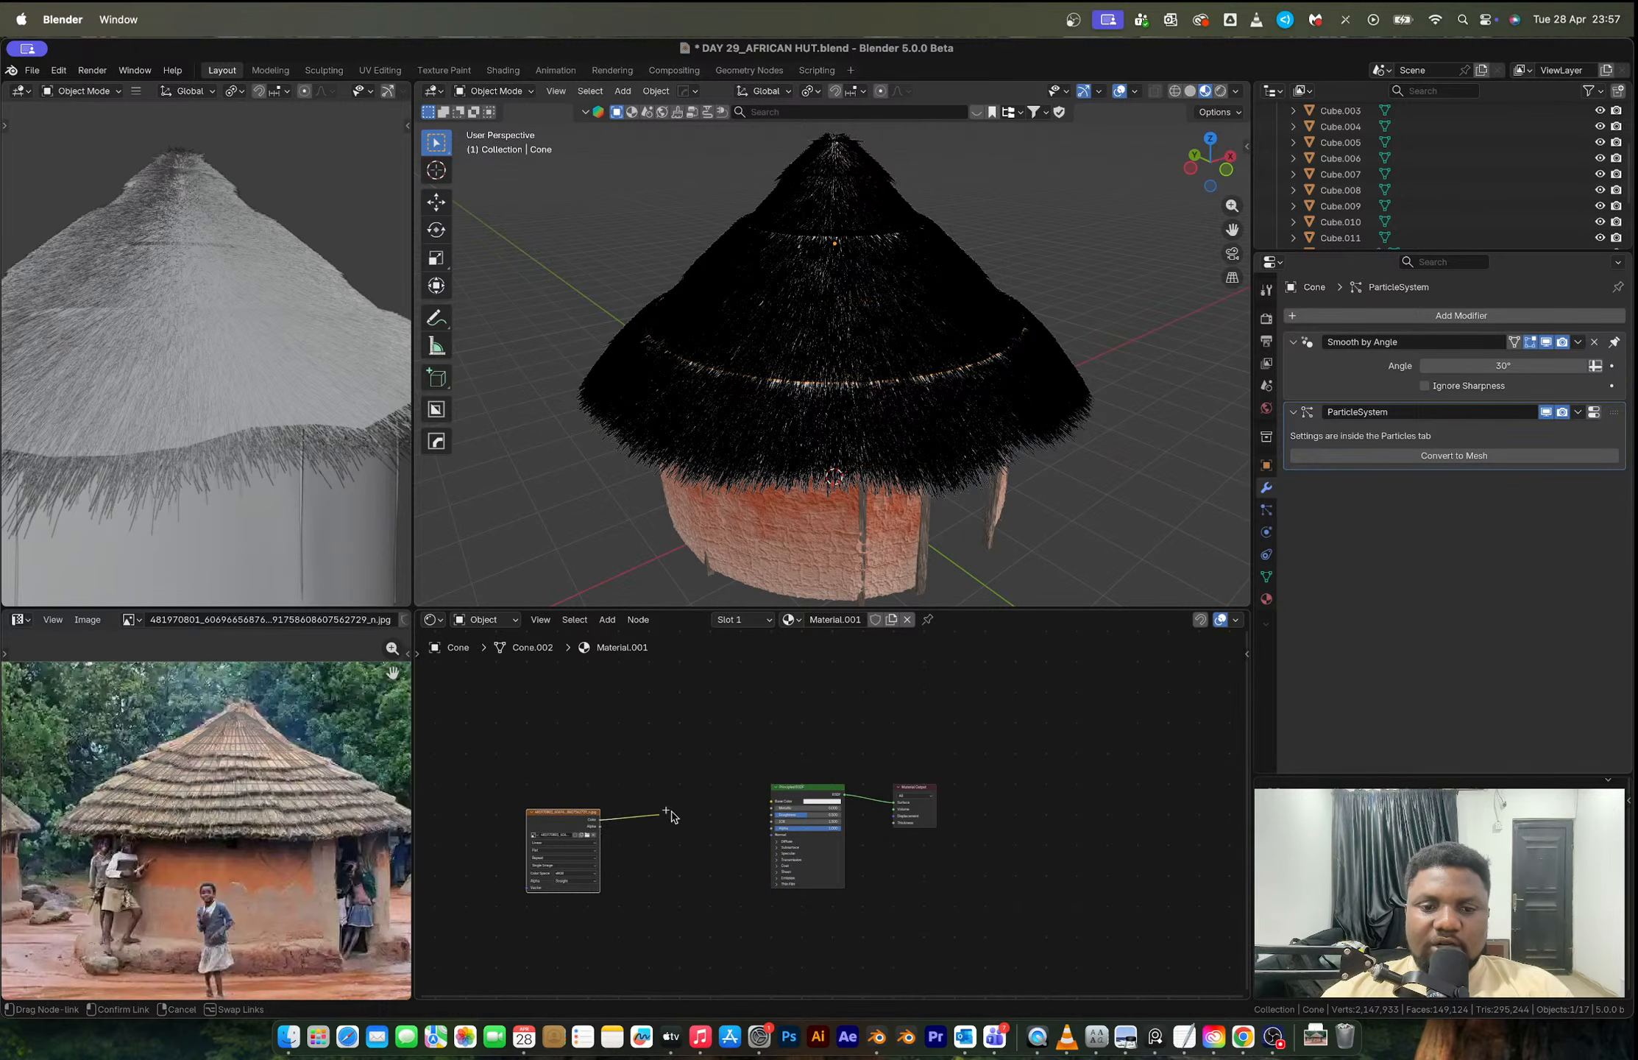
{"action": "left_click_drag", "start_coordinate": [966, 599], "coordinate": [1074, 544]}
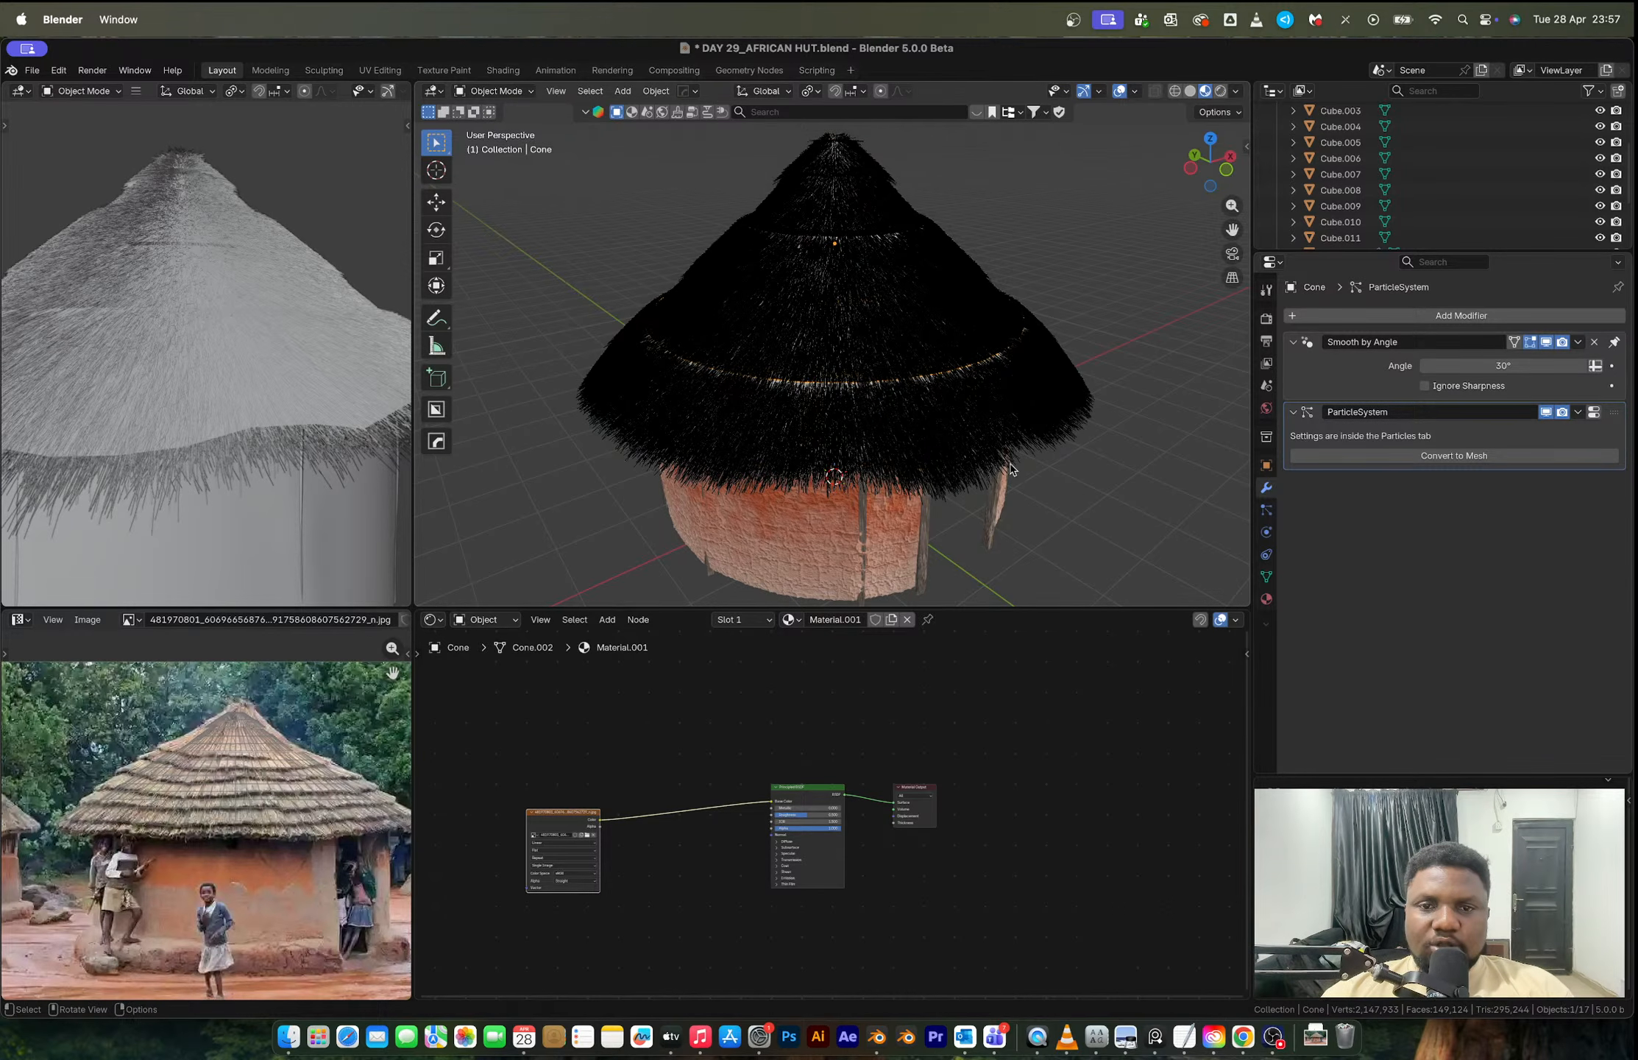
Step: Apply Visual Geometry to Mesh to the thatch strands and check their vertices in Edit Mode
{"action": "middle_click_drag", "start_coordinate": [1010, 468], "coordinate": [875, 334]}
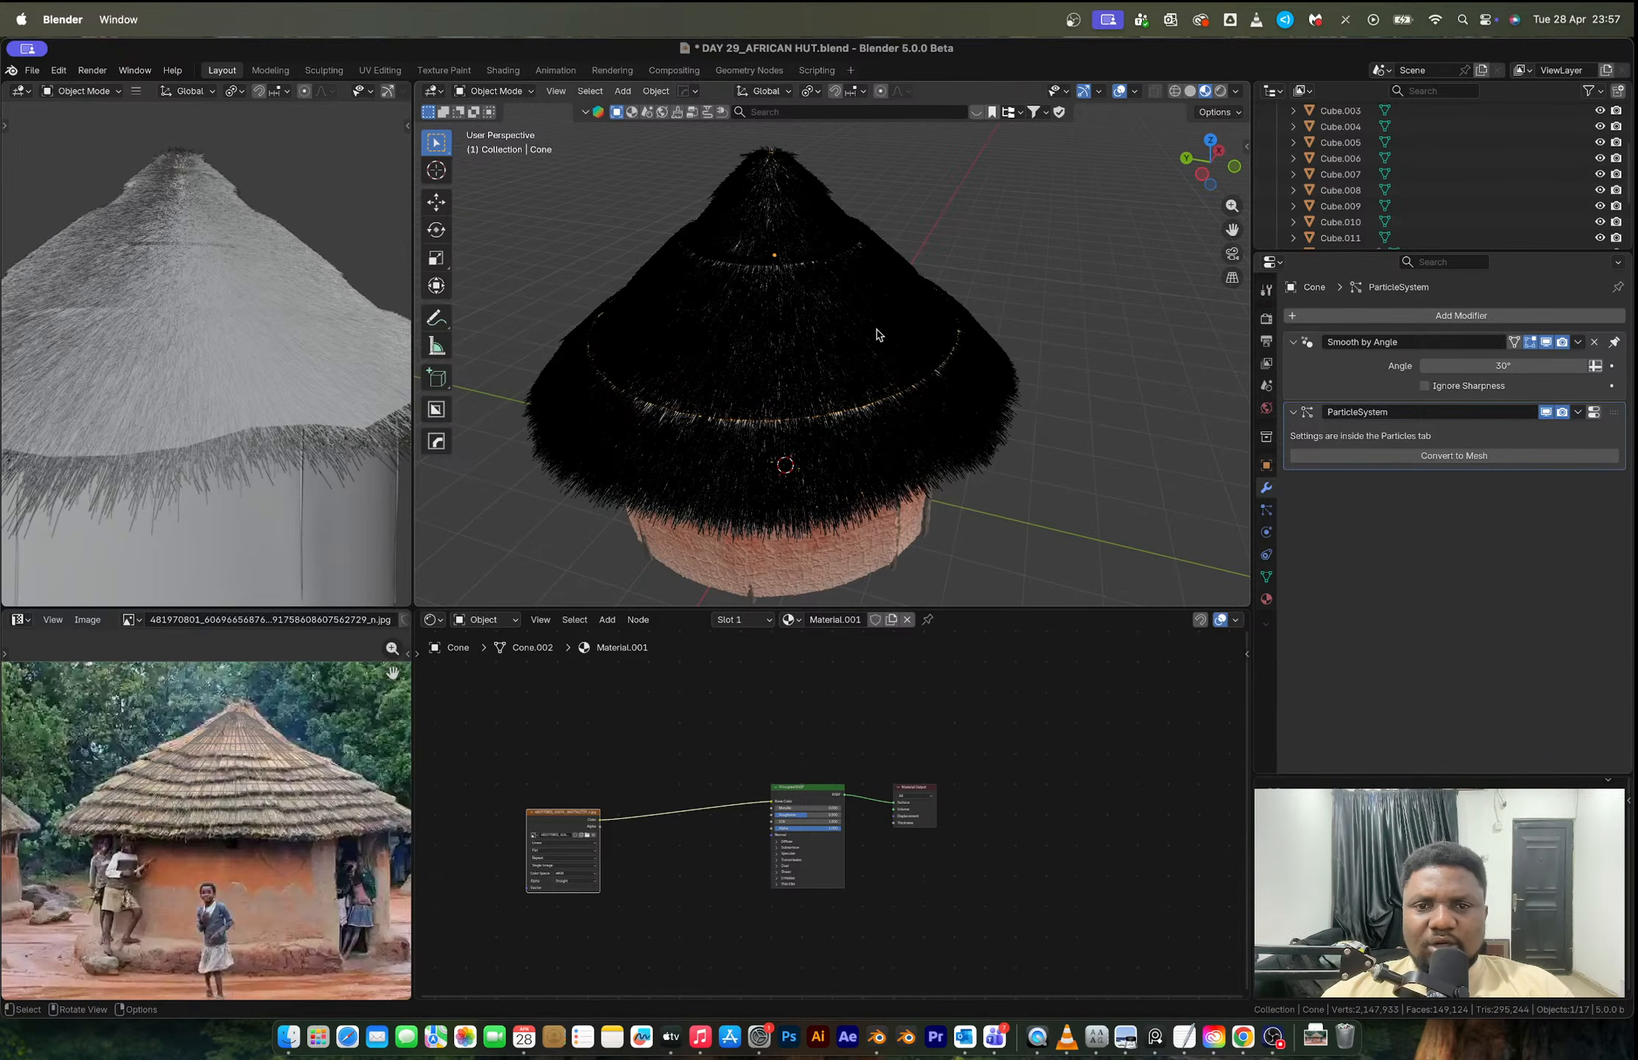
{"action": "scroll", "coordinate": [761, 382], "scroll_direction": "up", "scroll_amount": 2}
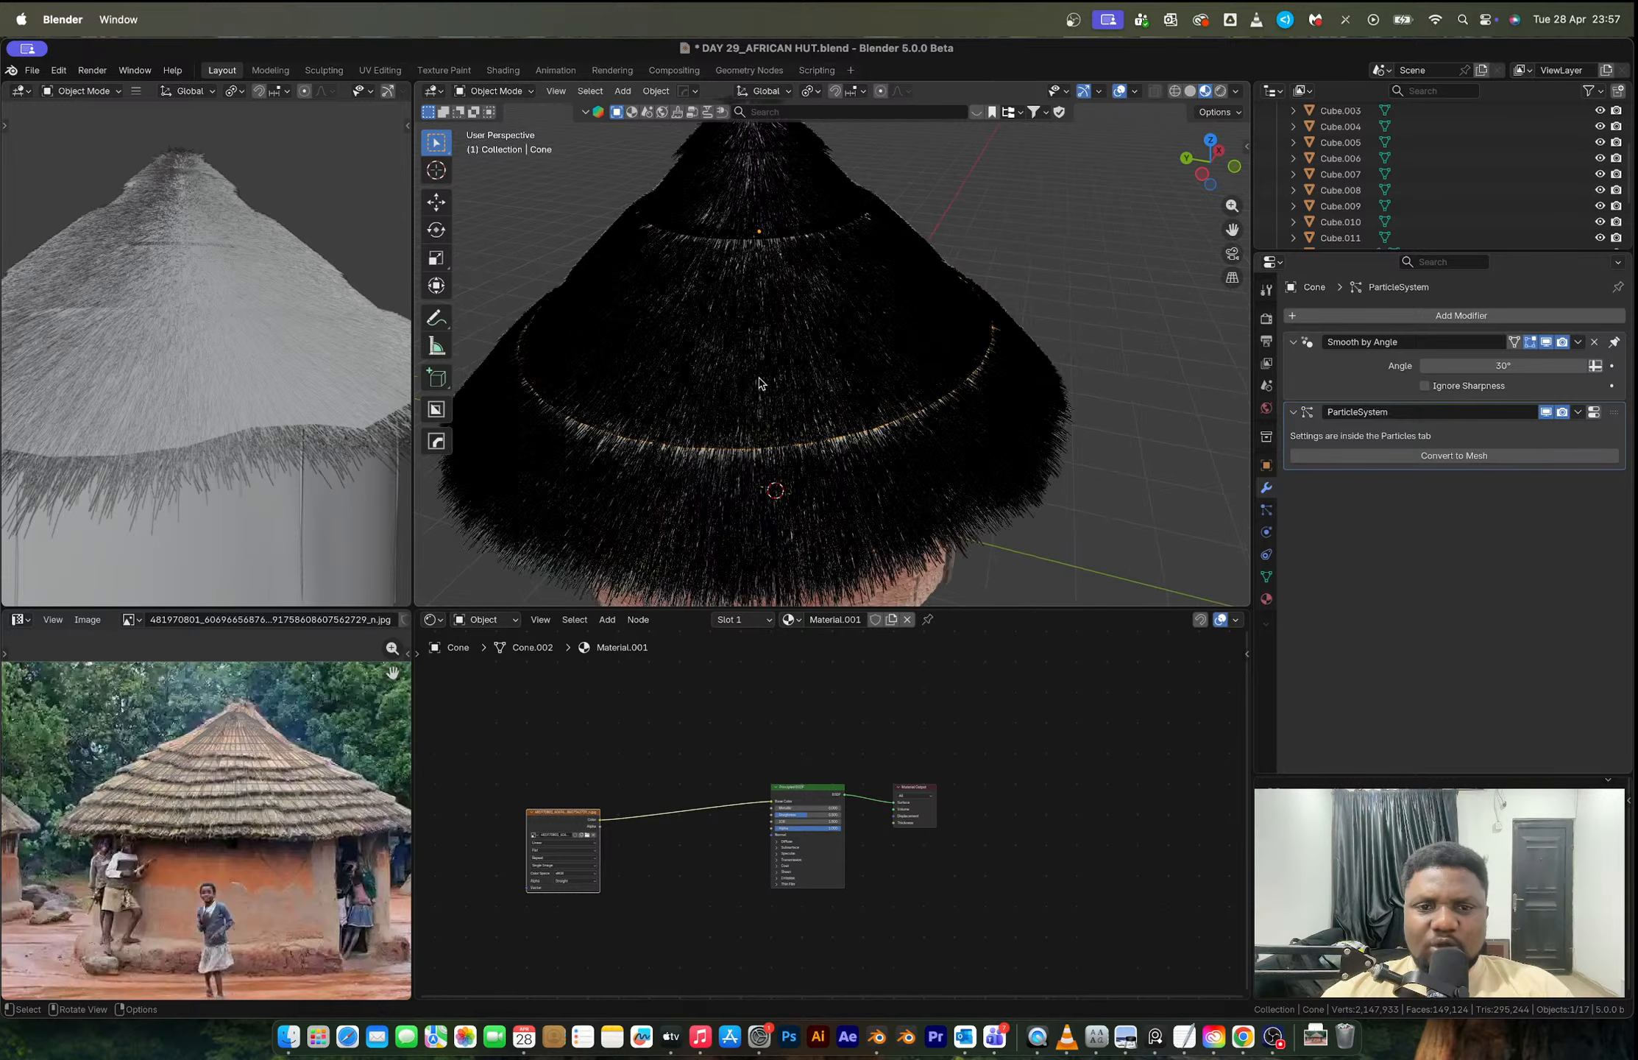
{"action": "middle_click_drag", "start_coordinate": [761, 382], "coordinate": [792, 301]}
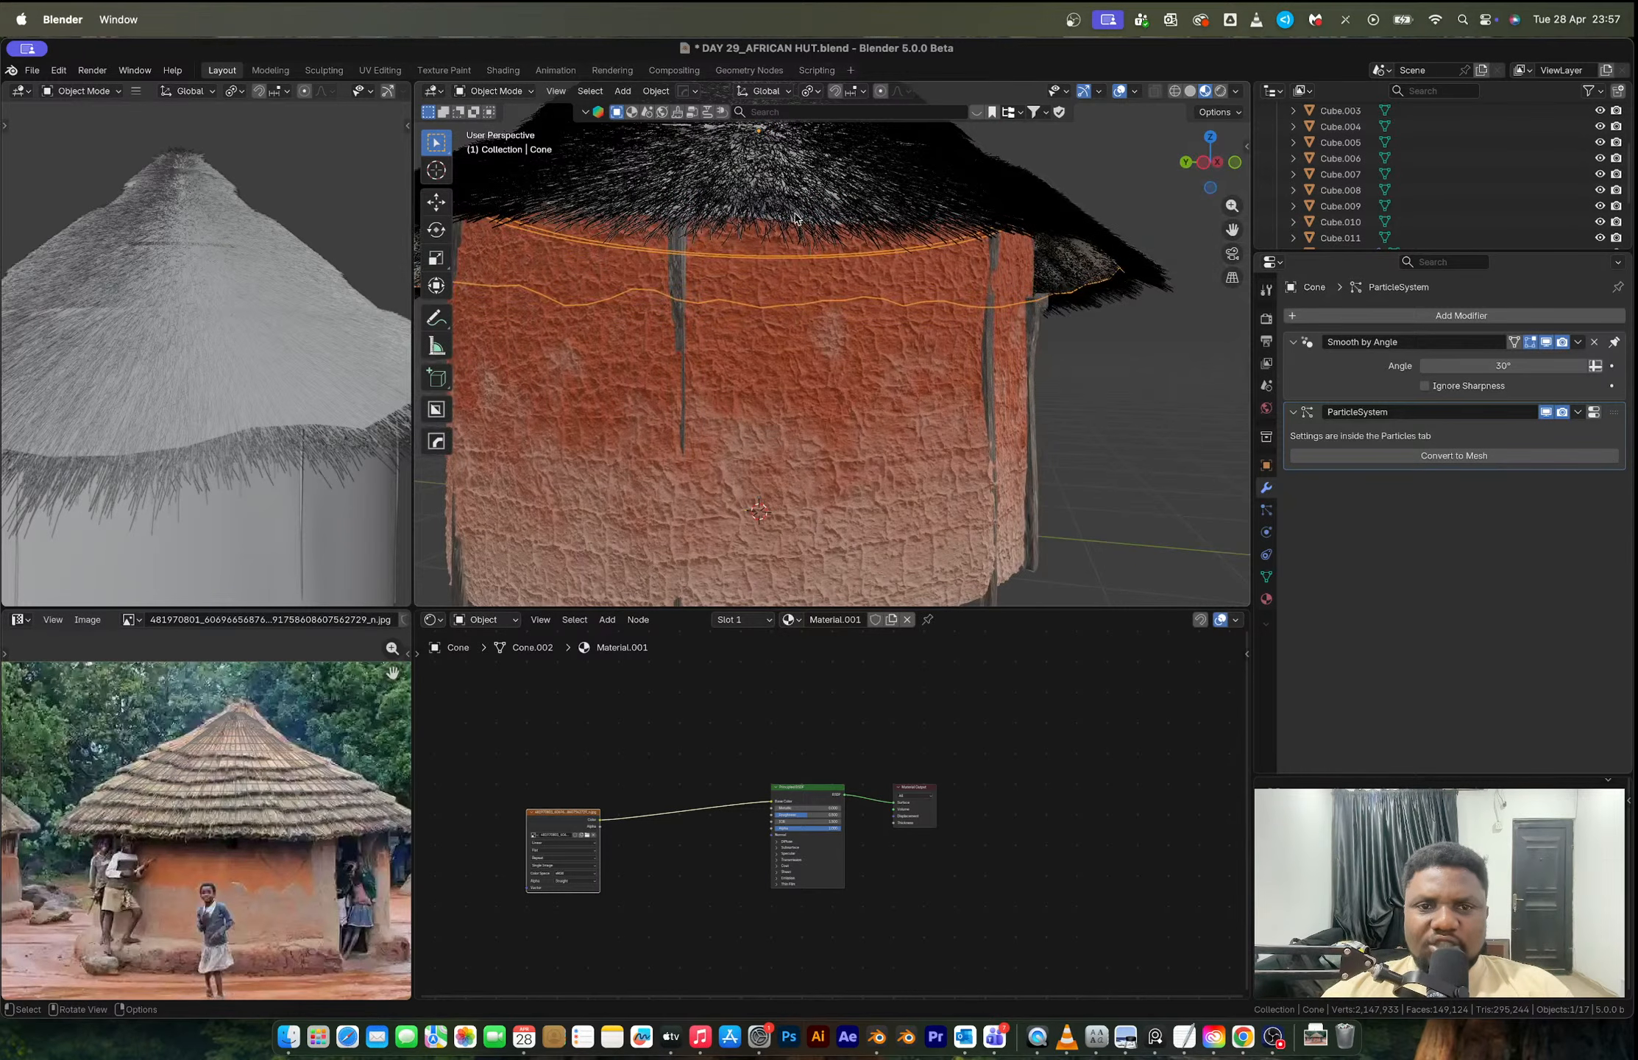
{"action": "left_click", "coordinate": [768, 230]}
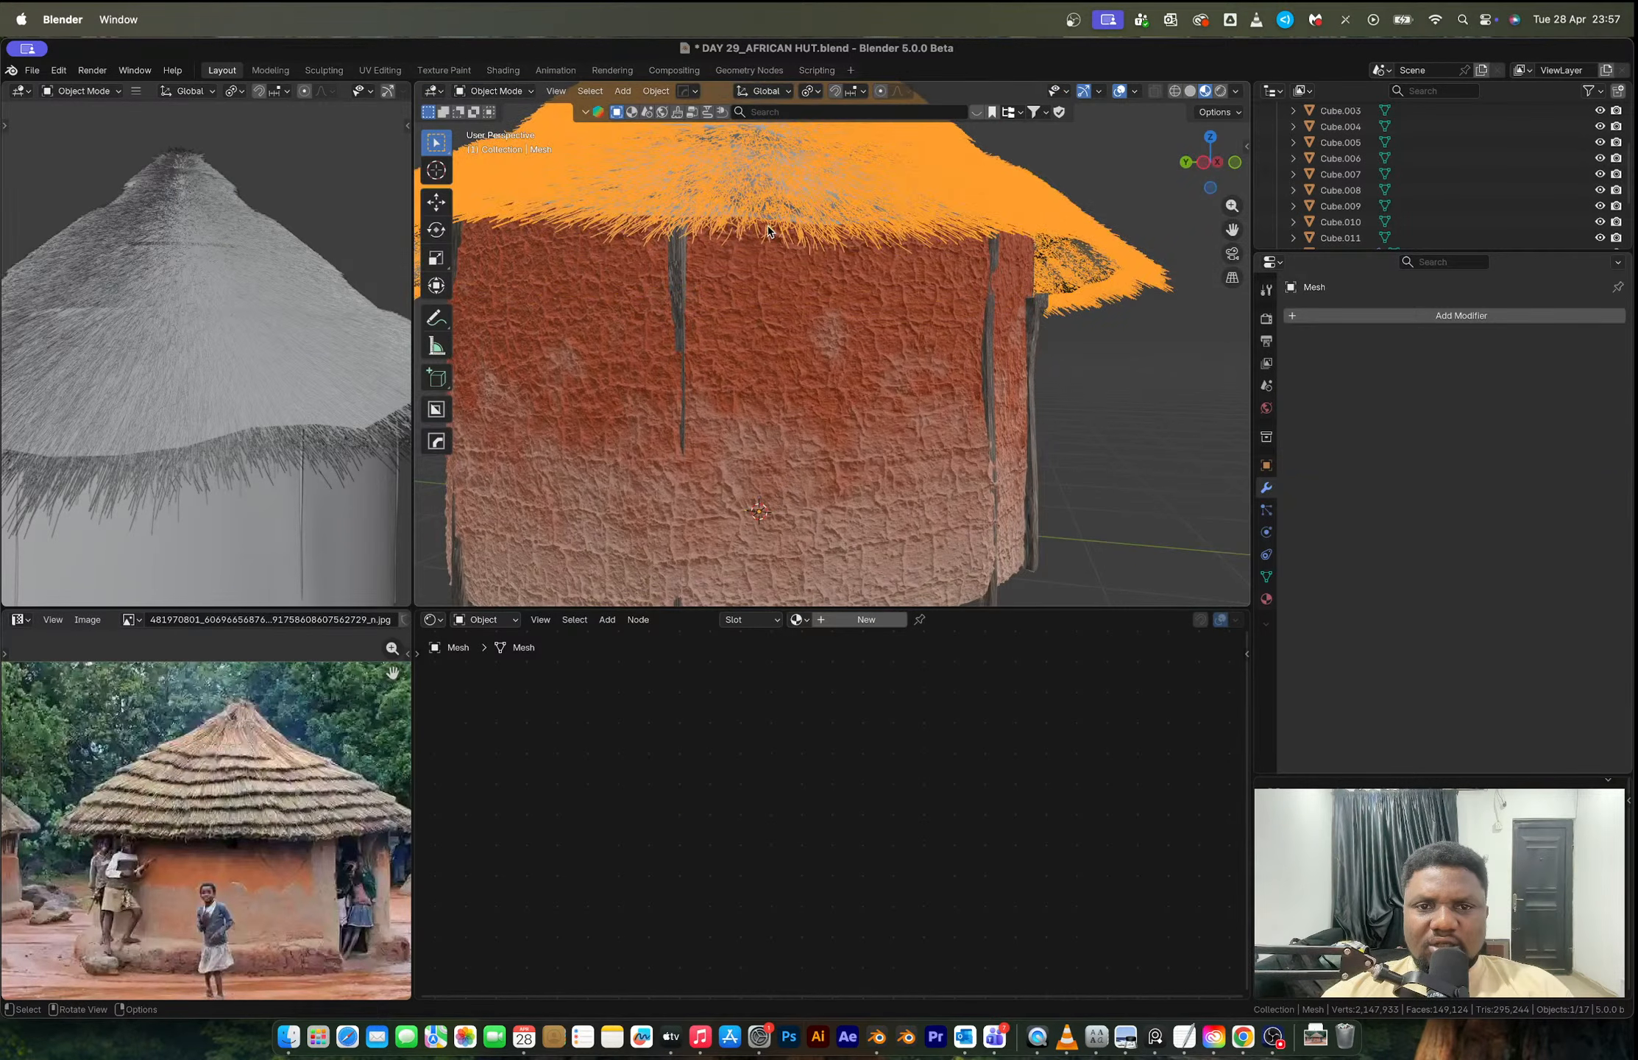
{"action": "middle_click_drag", "start_coordinate": [768, 230], "coordinate": [793, 329]}
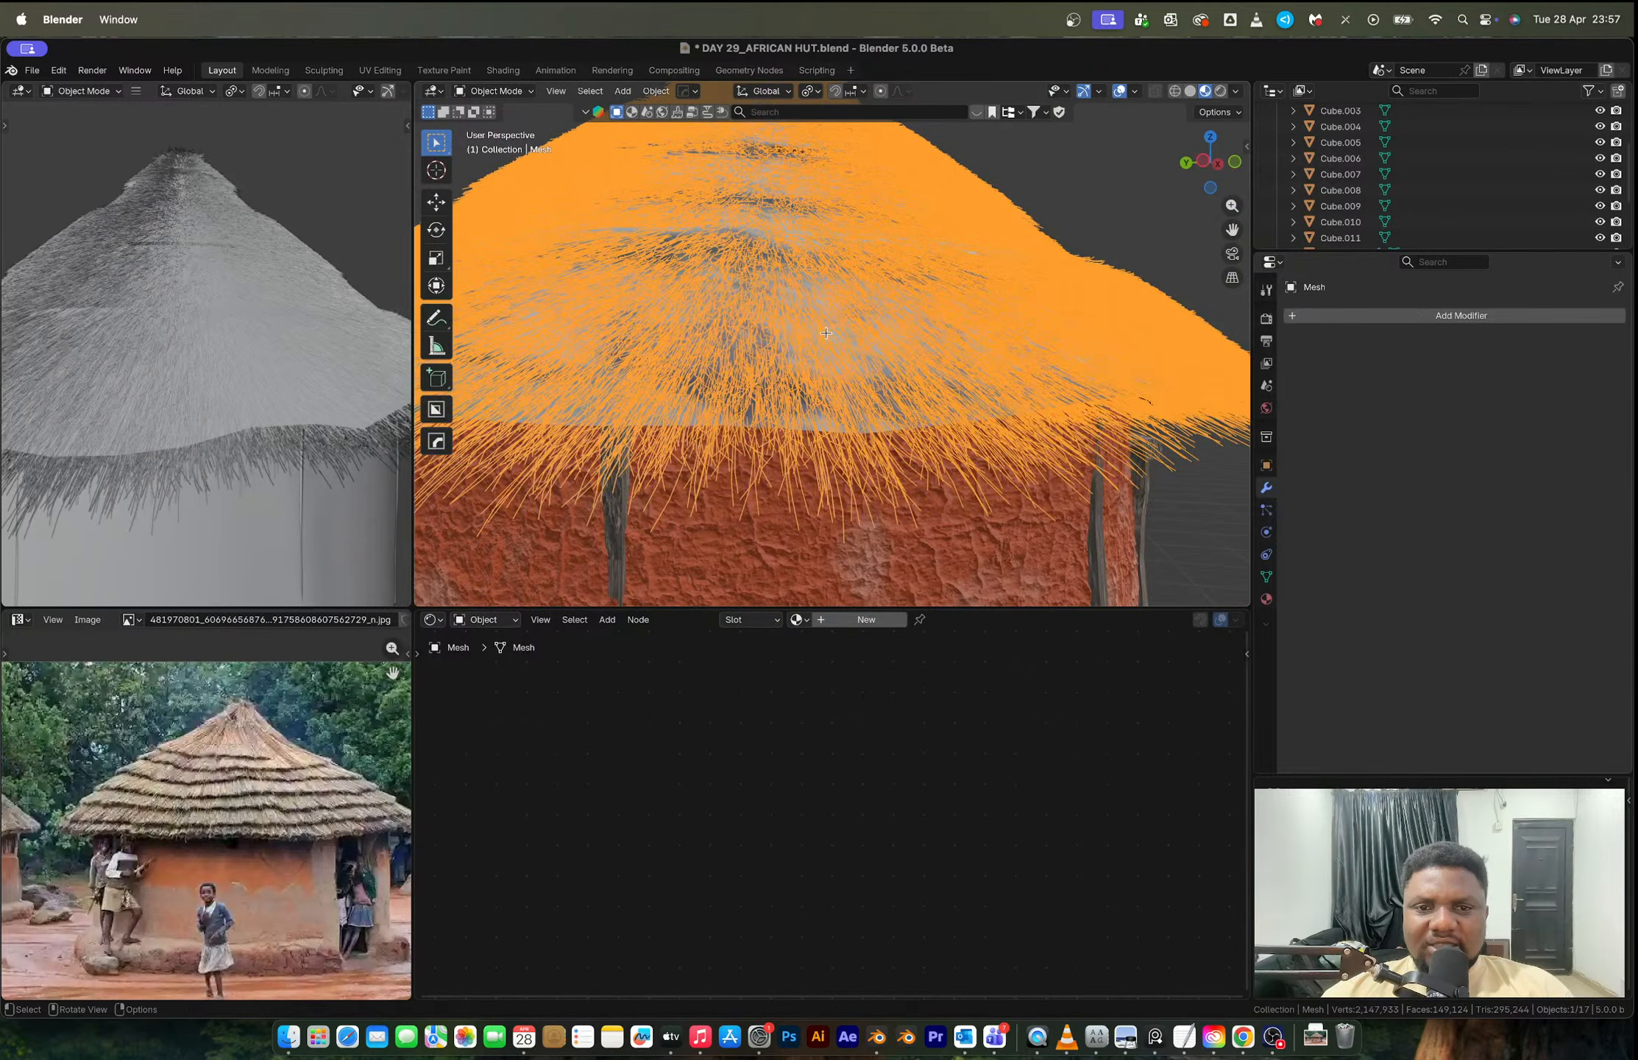
{"action": "key", "text": "Tab"}
{"action": "key", "text": "Tab"}
{"action": "key", "text": "ctrl+a"}
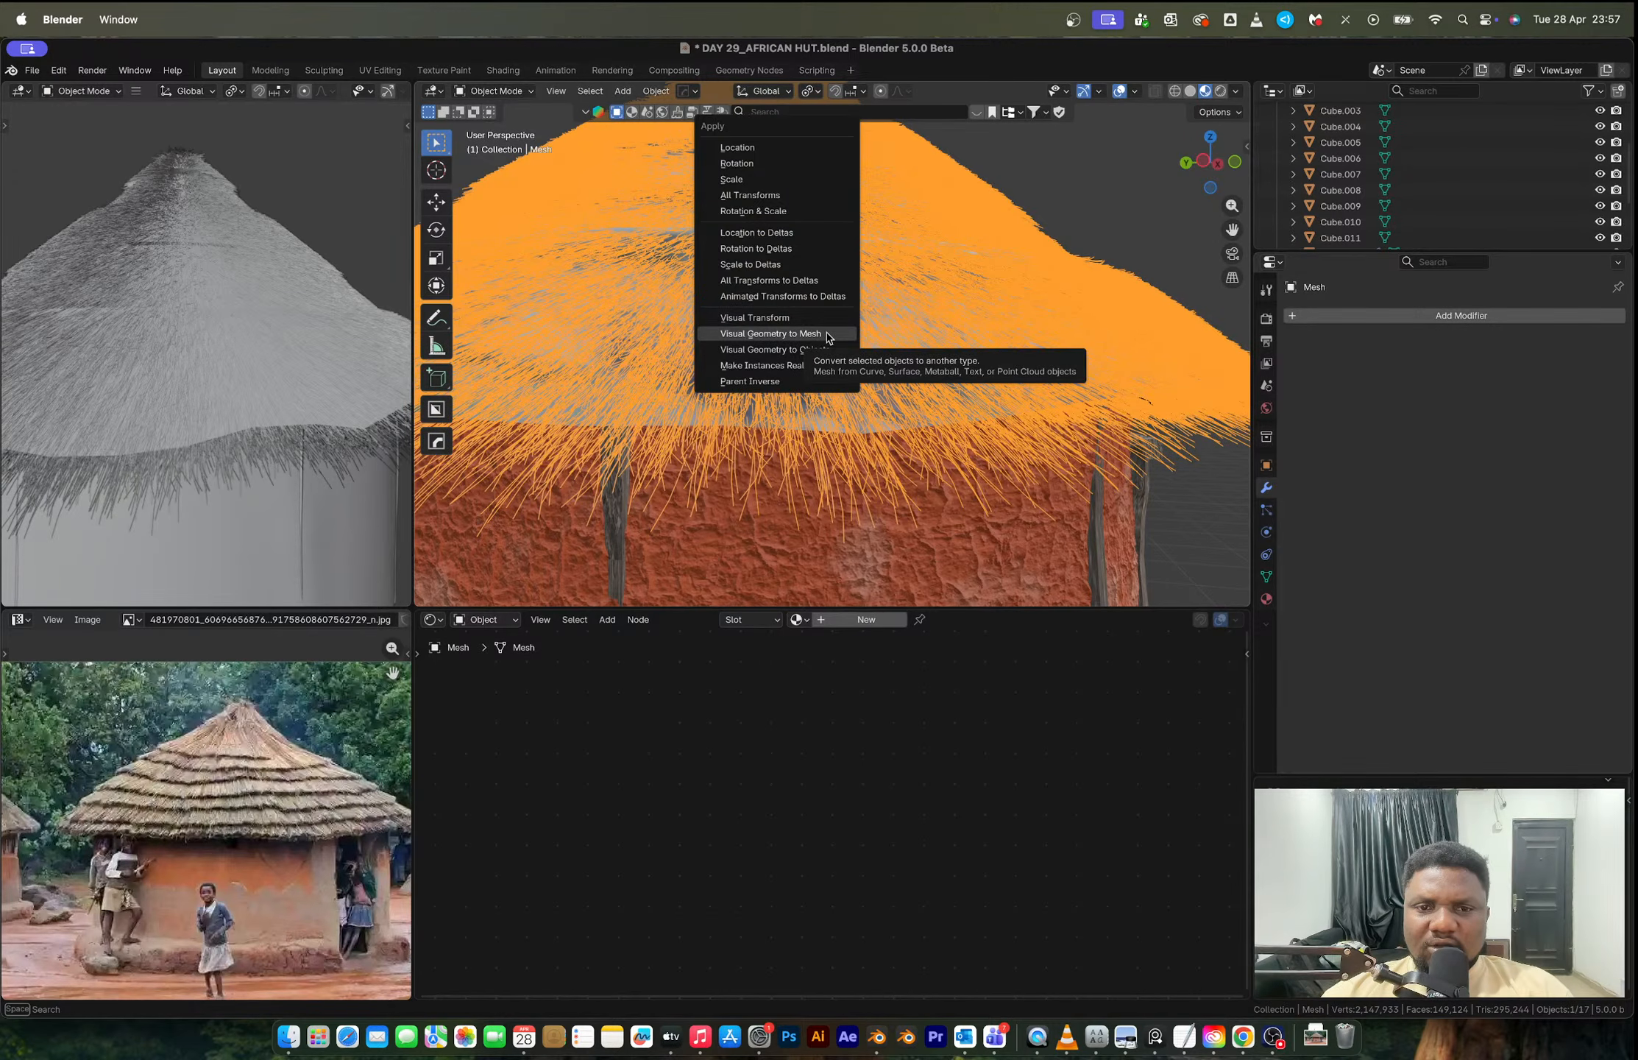
{"action": "left_click", "coordinate": [826, 335]}
{"action": "key", "text": "Tab"}
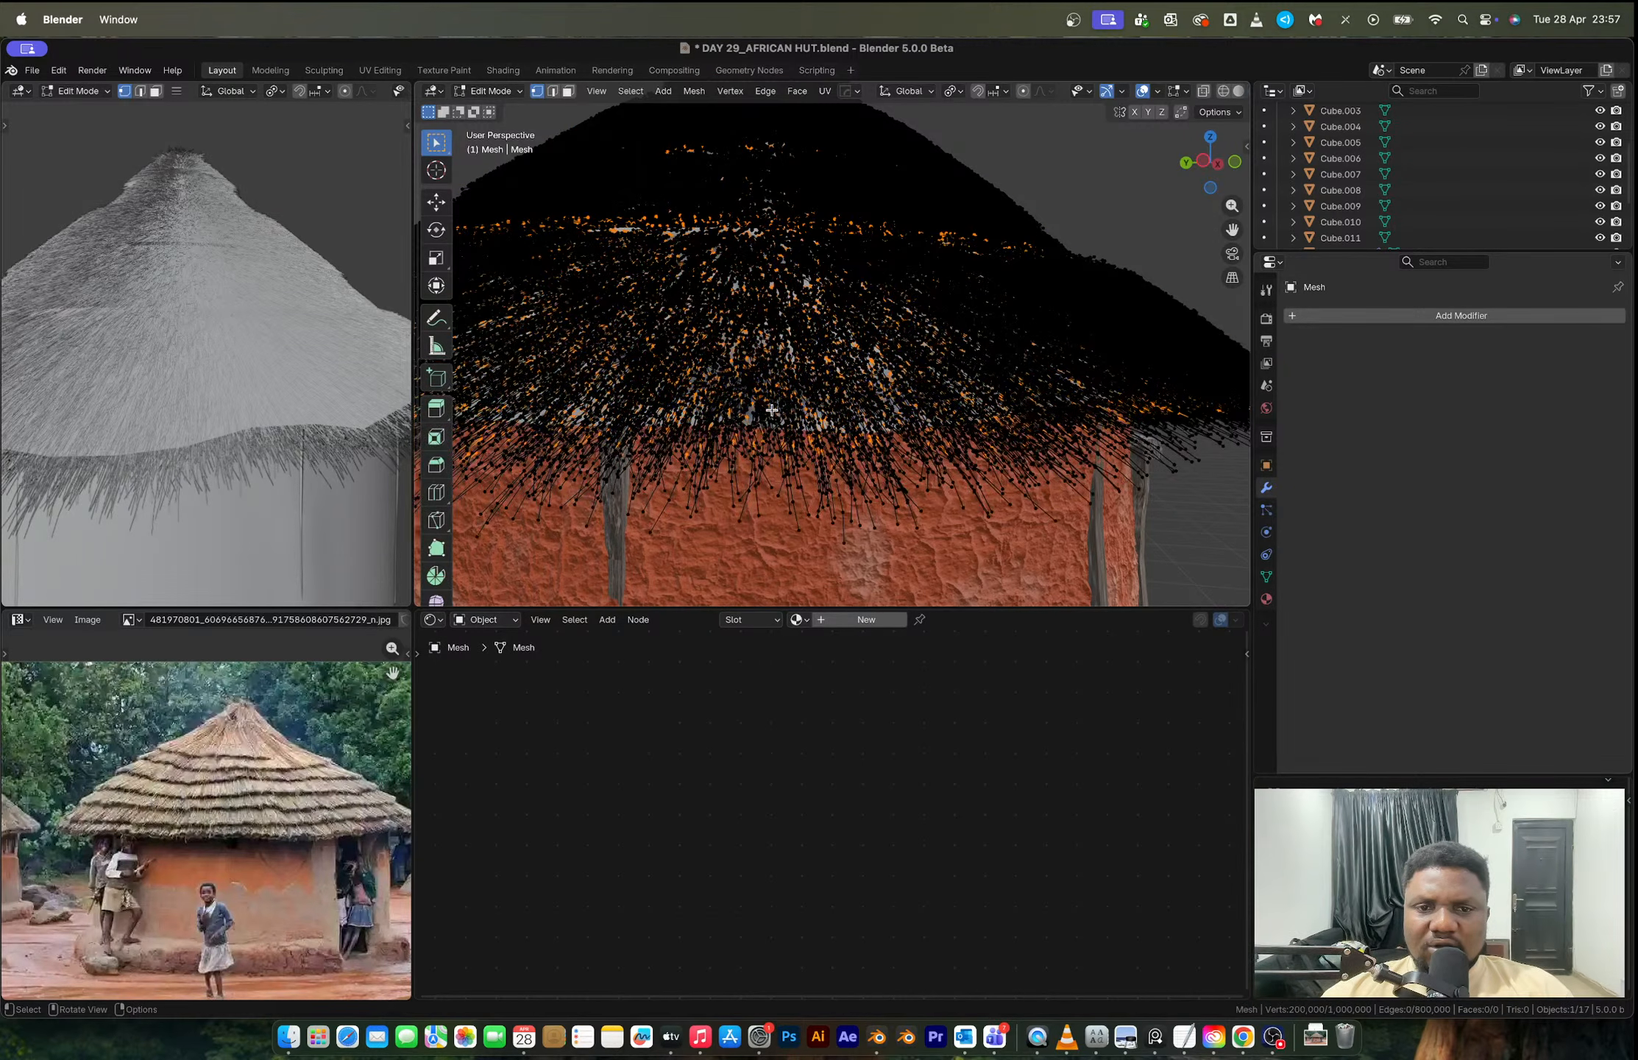
{"action": "key", "text": "Tab"}
Step: Try a Skin modifier on the thatch strand mesh and remove it
{"action": "left_click", "coordinate": [1331, 317]}
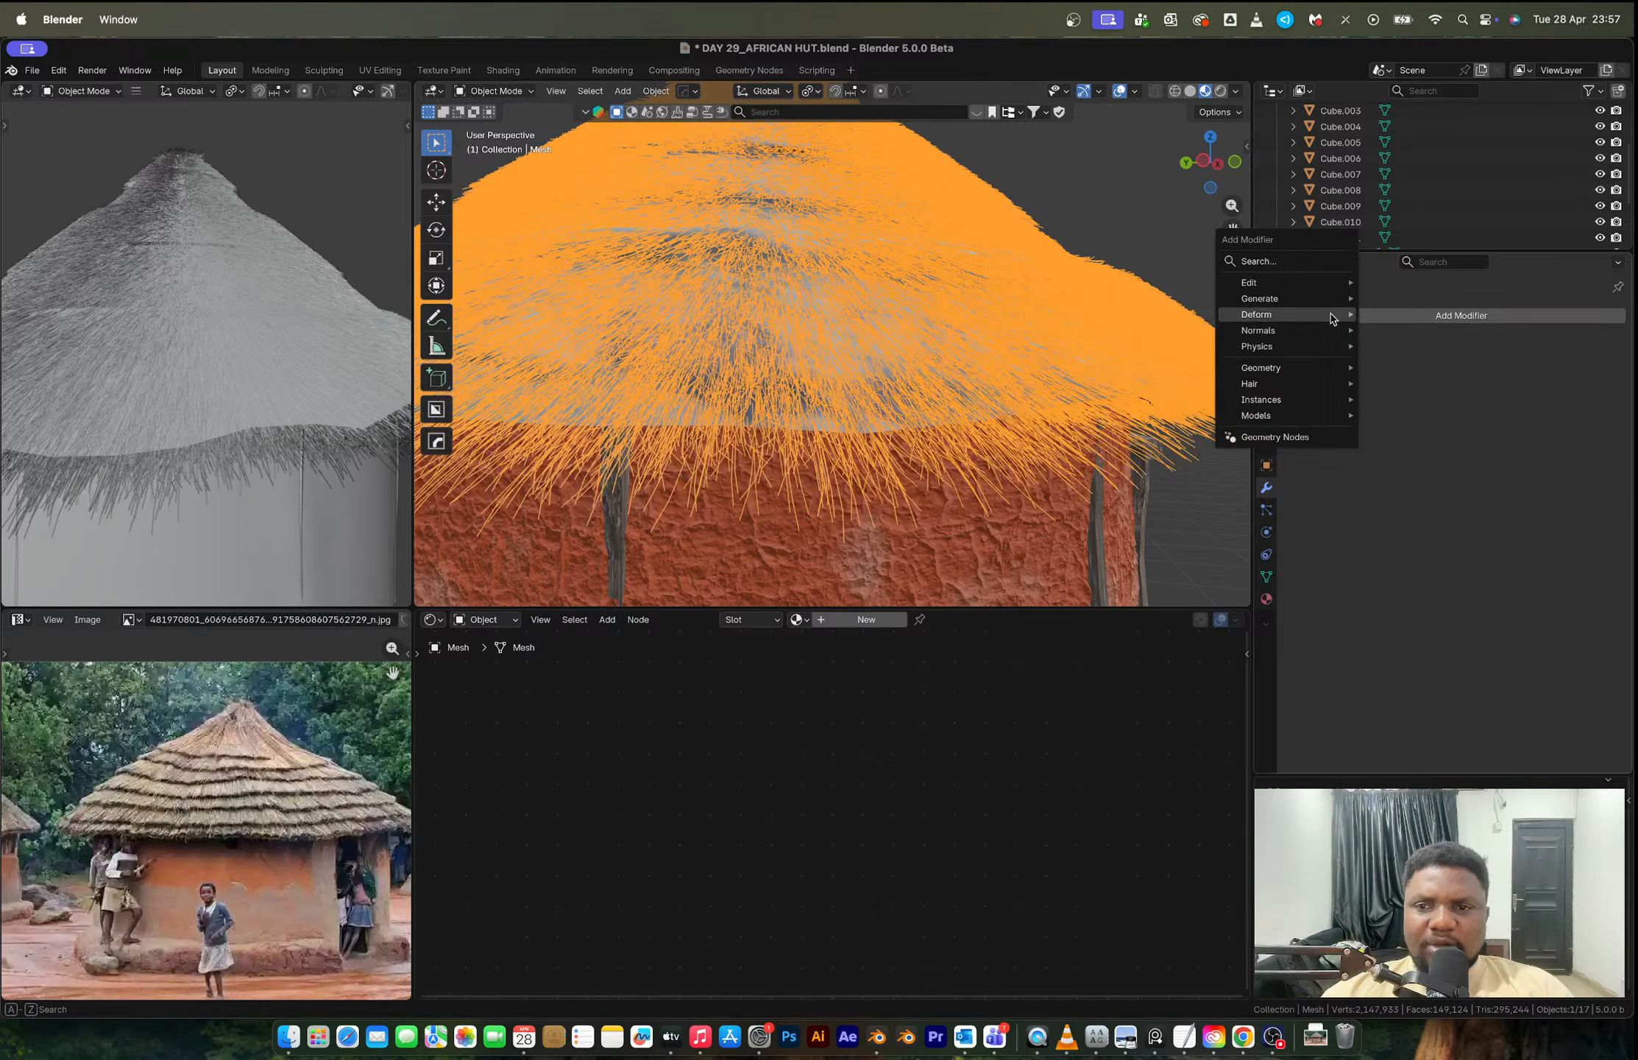
{"action": "mouse_move", "coordinate": [1327, 316]}
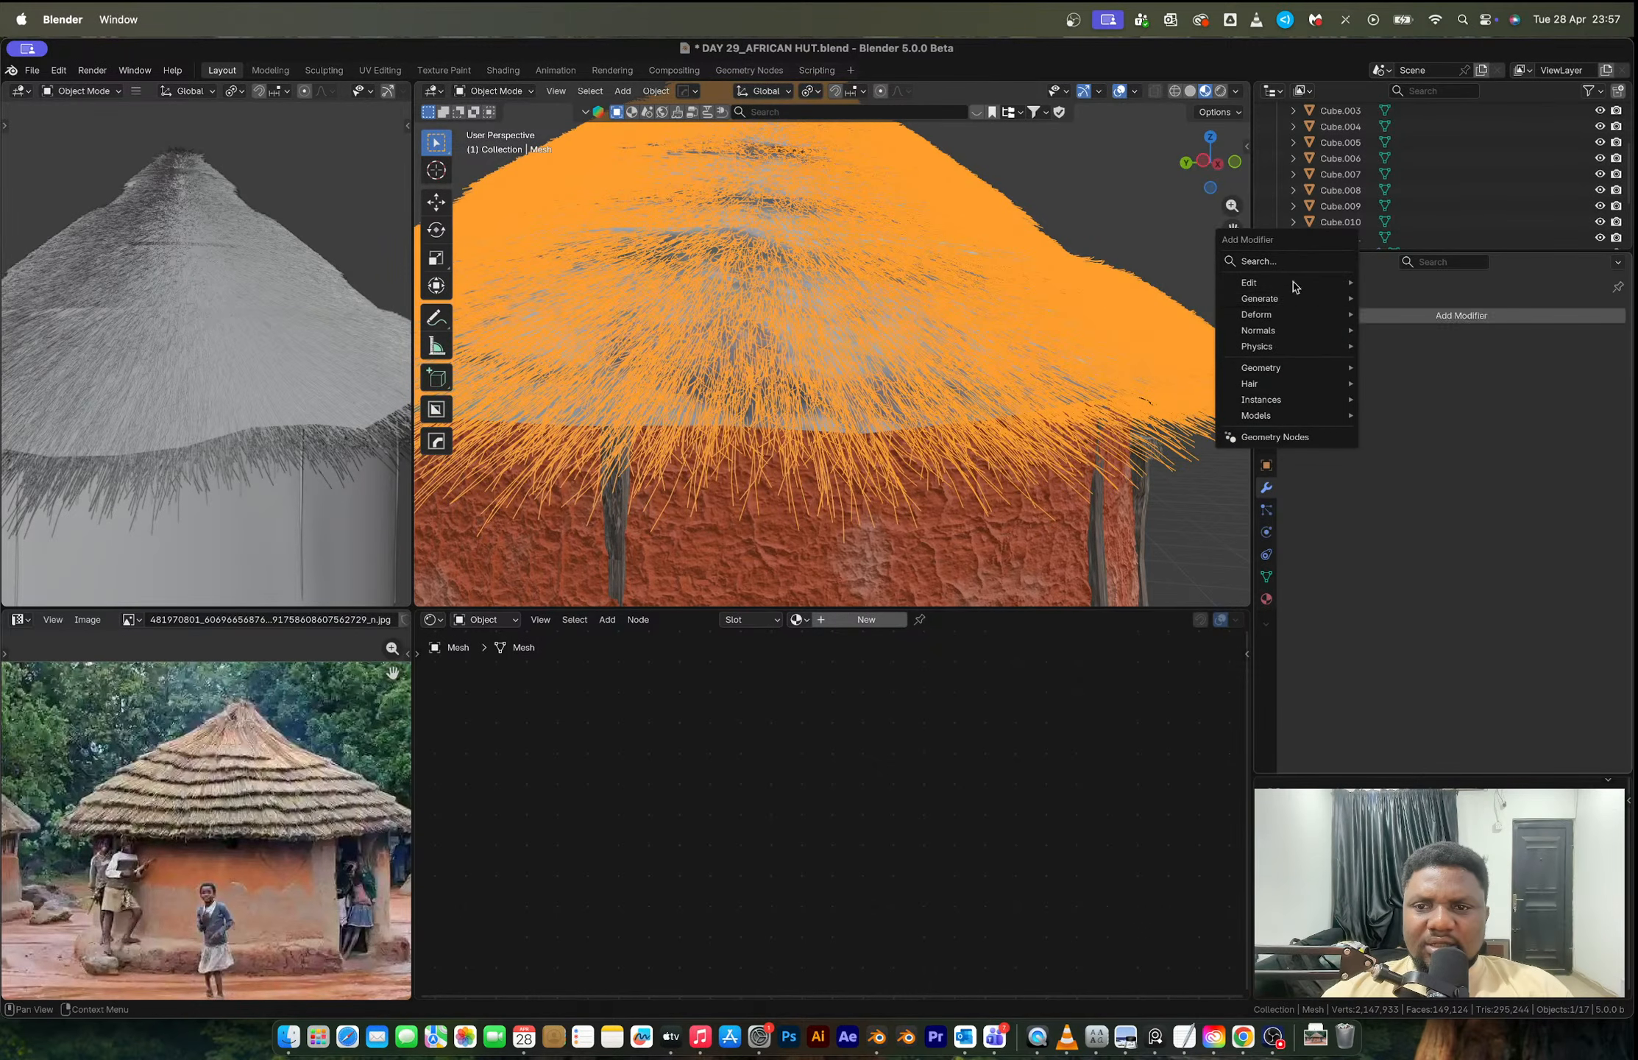
{"action": "left_click", "coordinate": [1283, 261]}
{"action": "type", "text": "skin"}
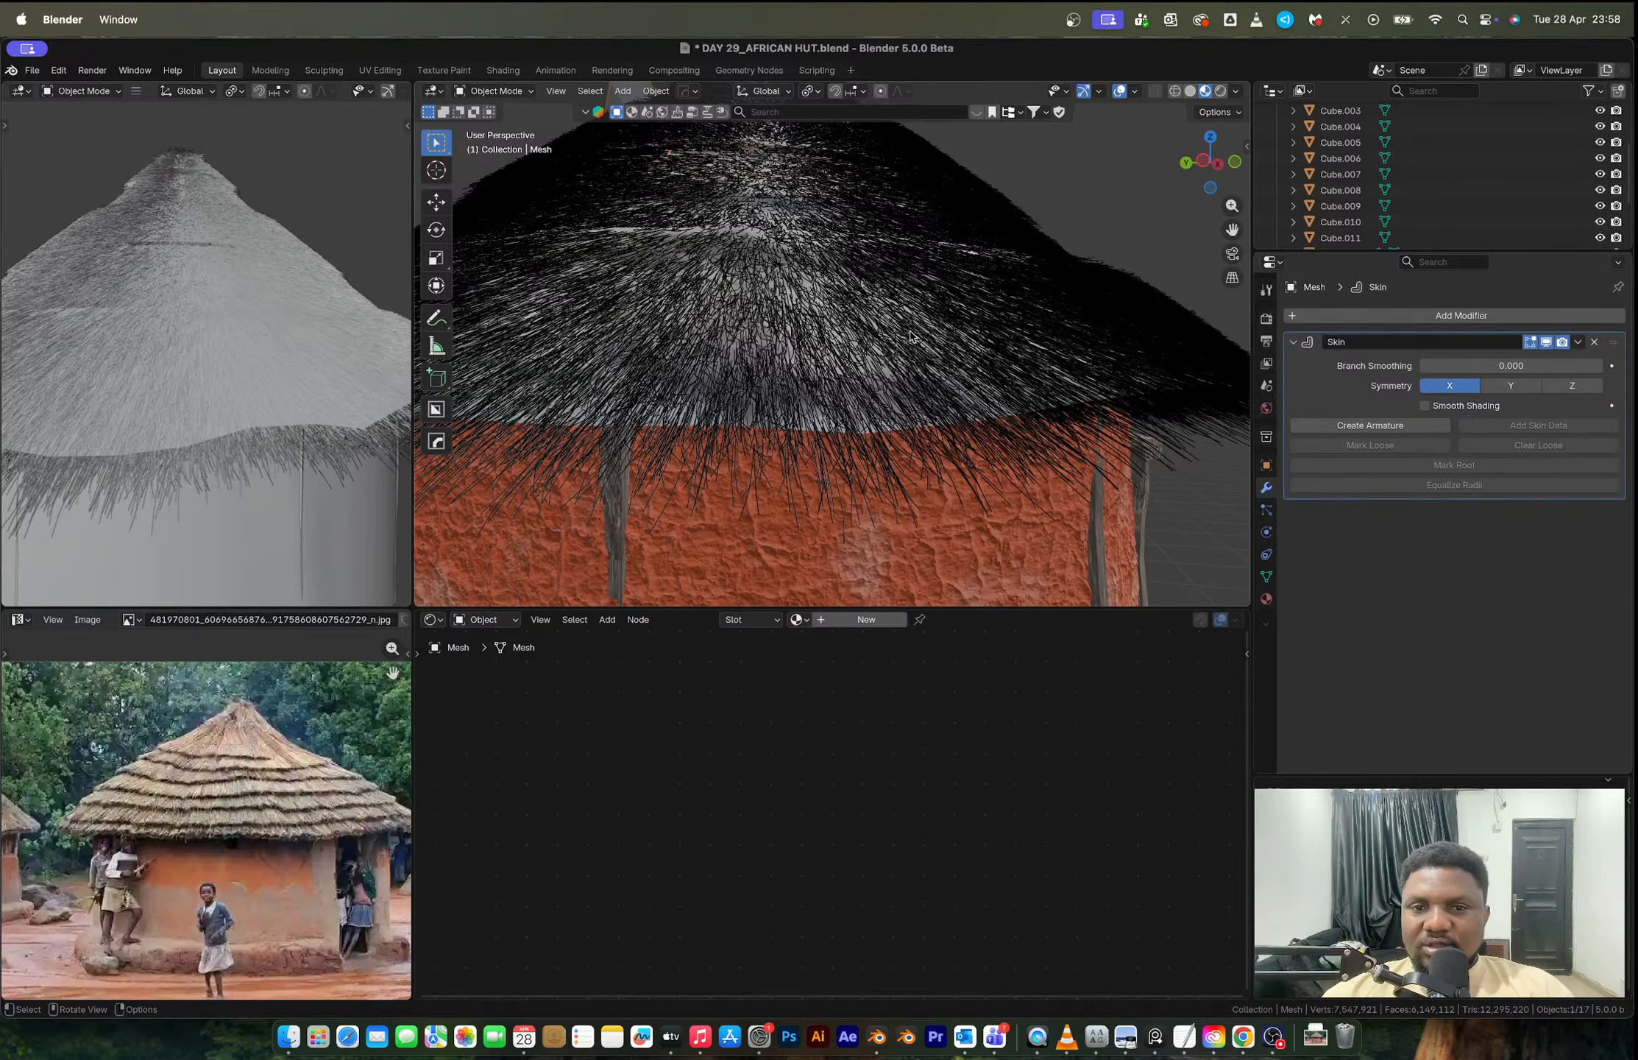
{"action": "middle_click_drag", "start_coordinate": [938, 345], "coordinate": [873, 341]}
{"action": "left_click", "coordinate": [1594, 341]}
{"action": "scroll", "coordinate": [978, 362], "scroll_direction": "up", "scroll_amount": 3}
{"action": "key", "text": "ctrl+a"}
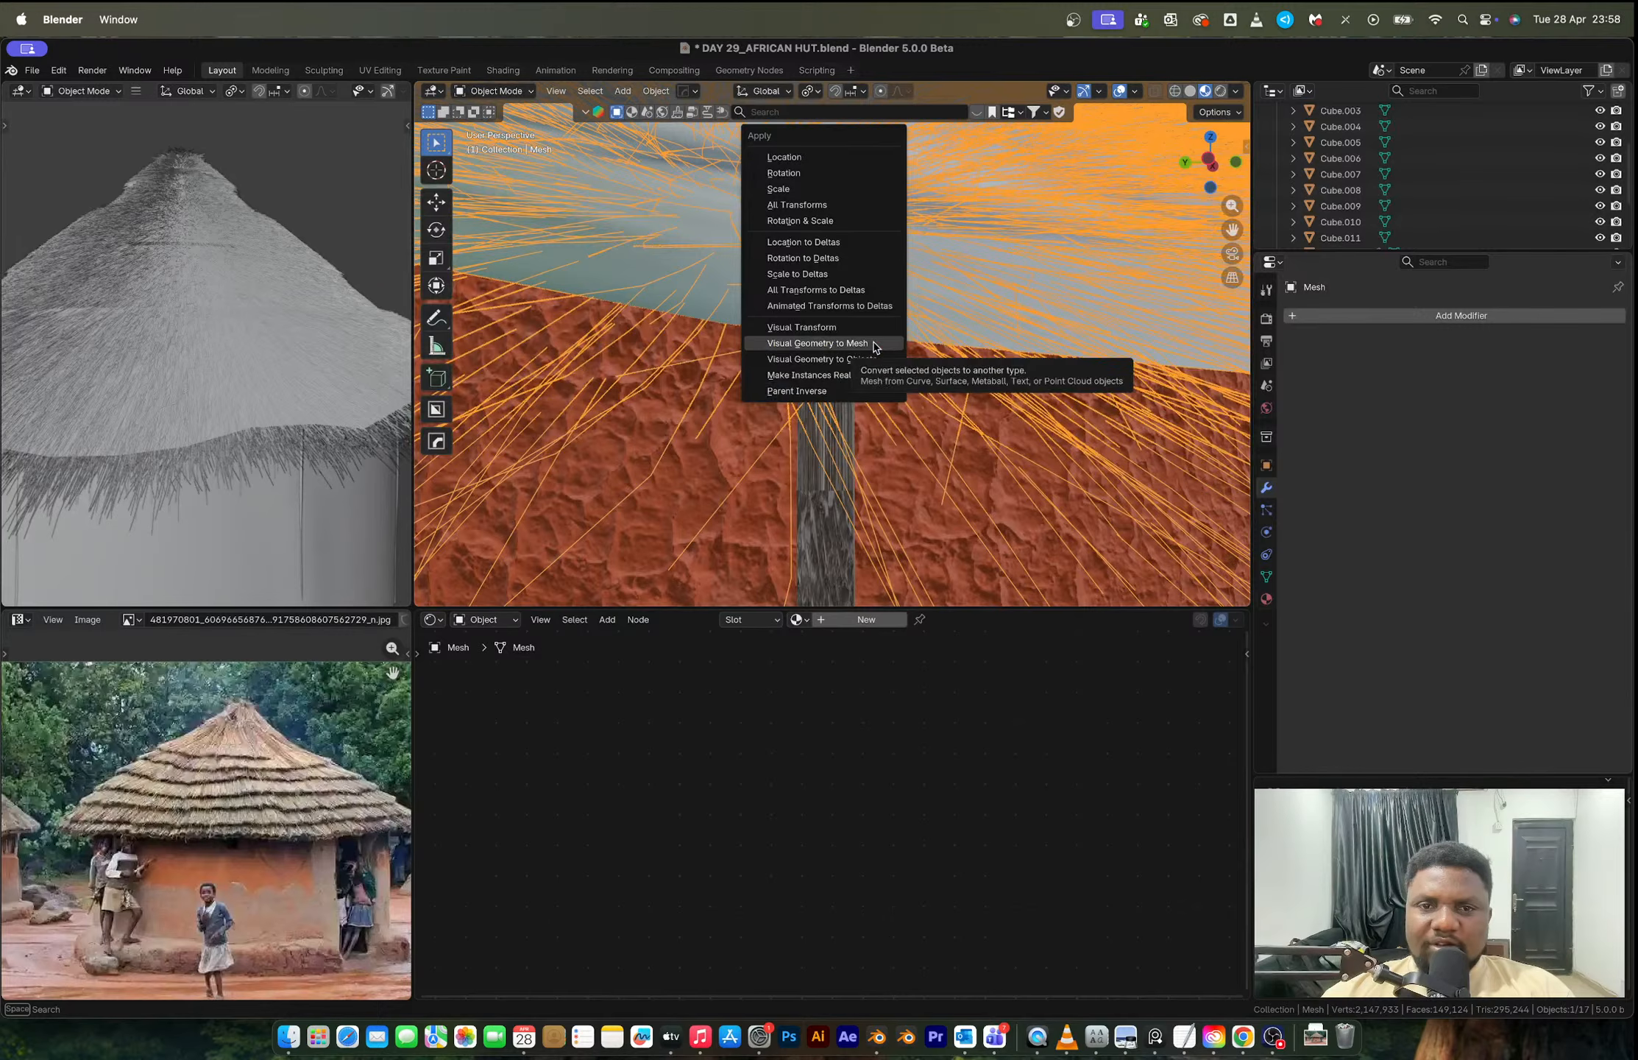
{"action": "key", "text": "Escape"}
{"action": "key", "text": "F3"}
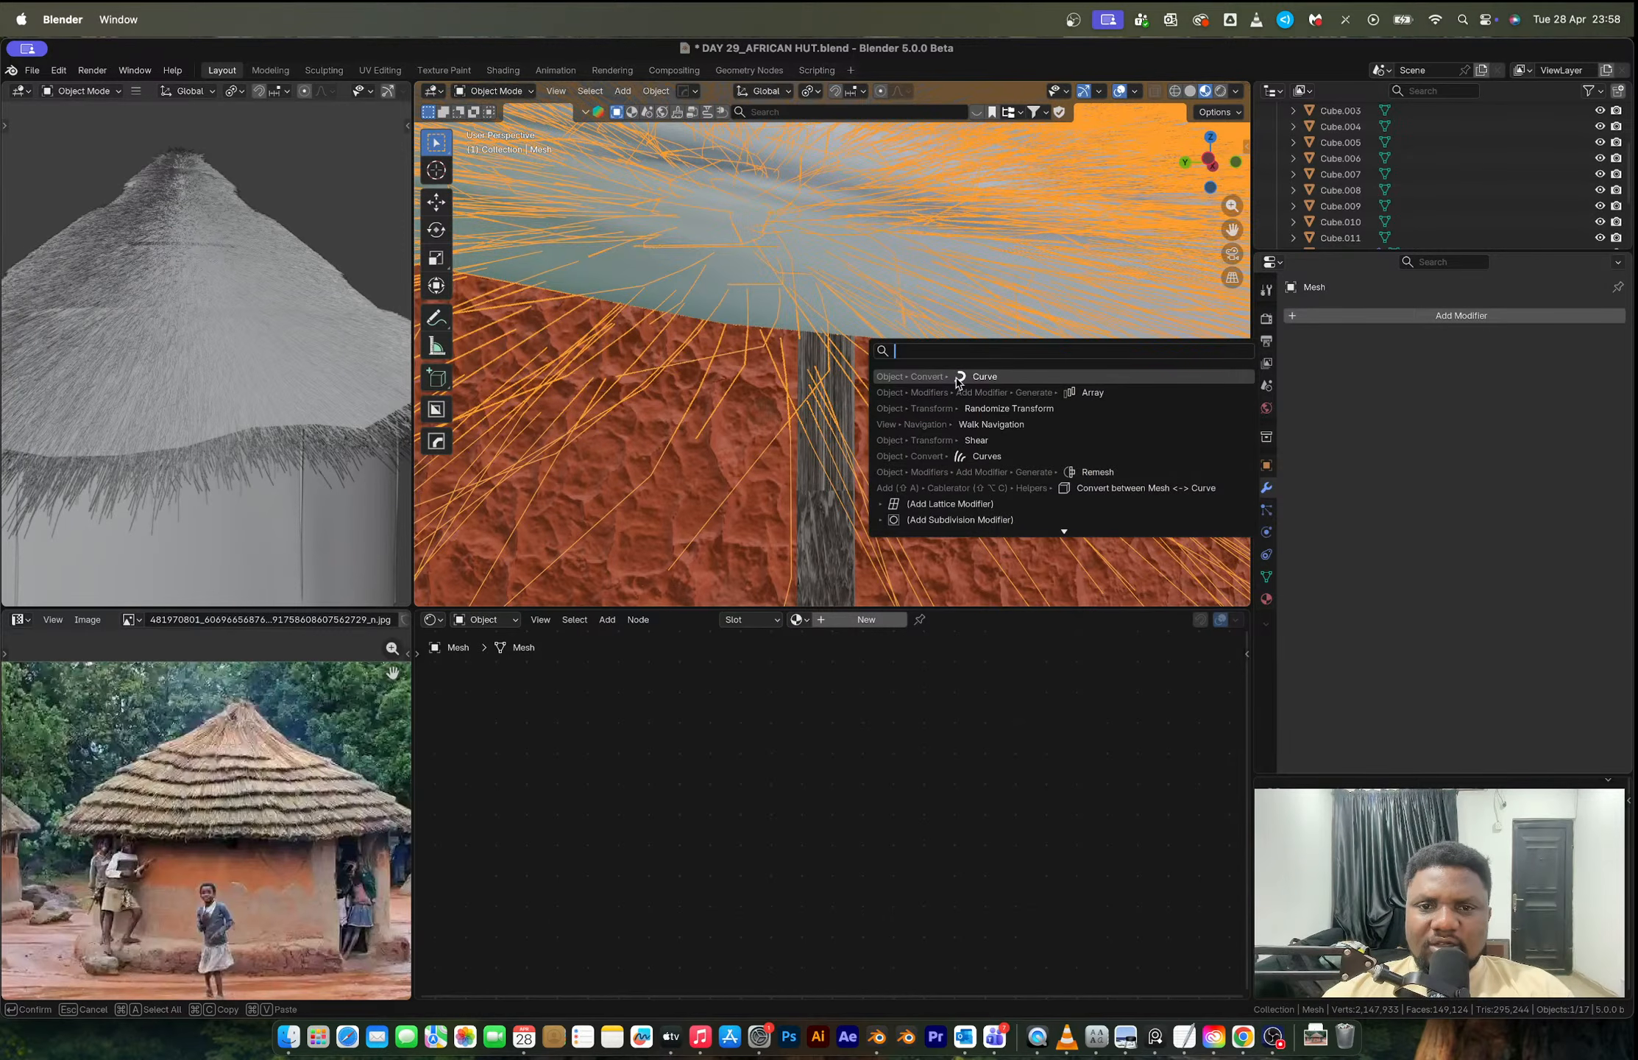
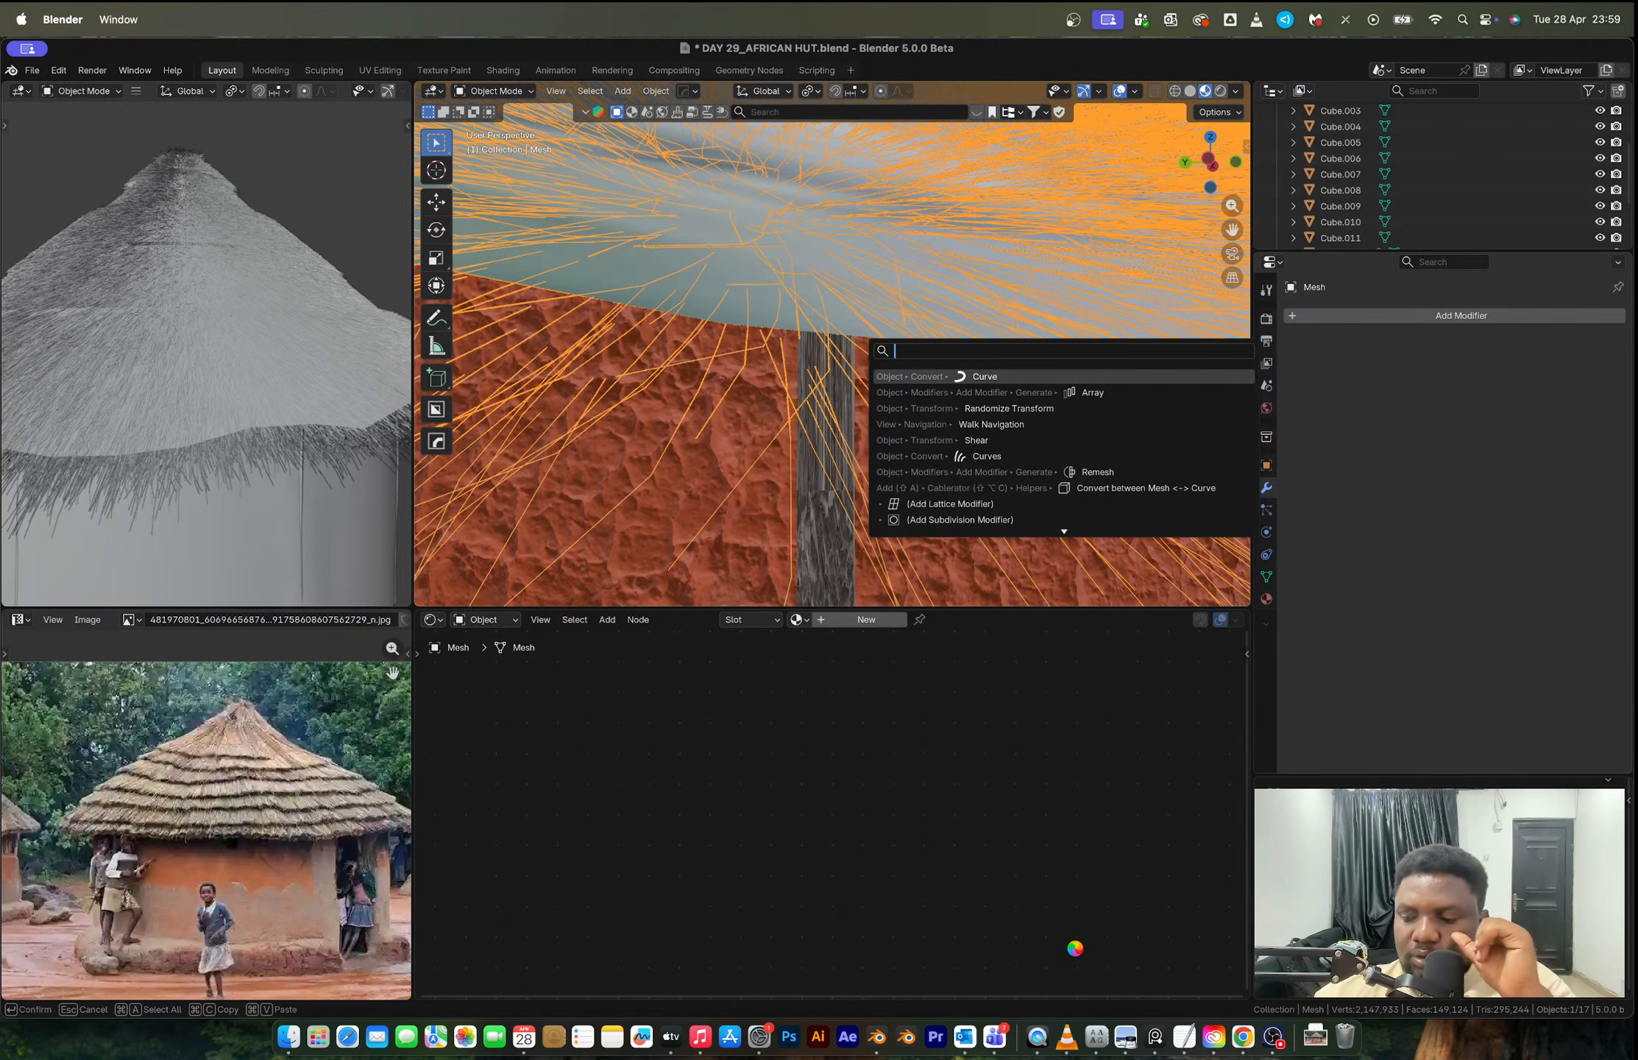
Step: Force quit the unresponsive Blender and launch it again
{"action": "right_click", "coordinate": [876, 1036]}
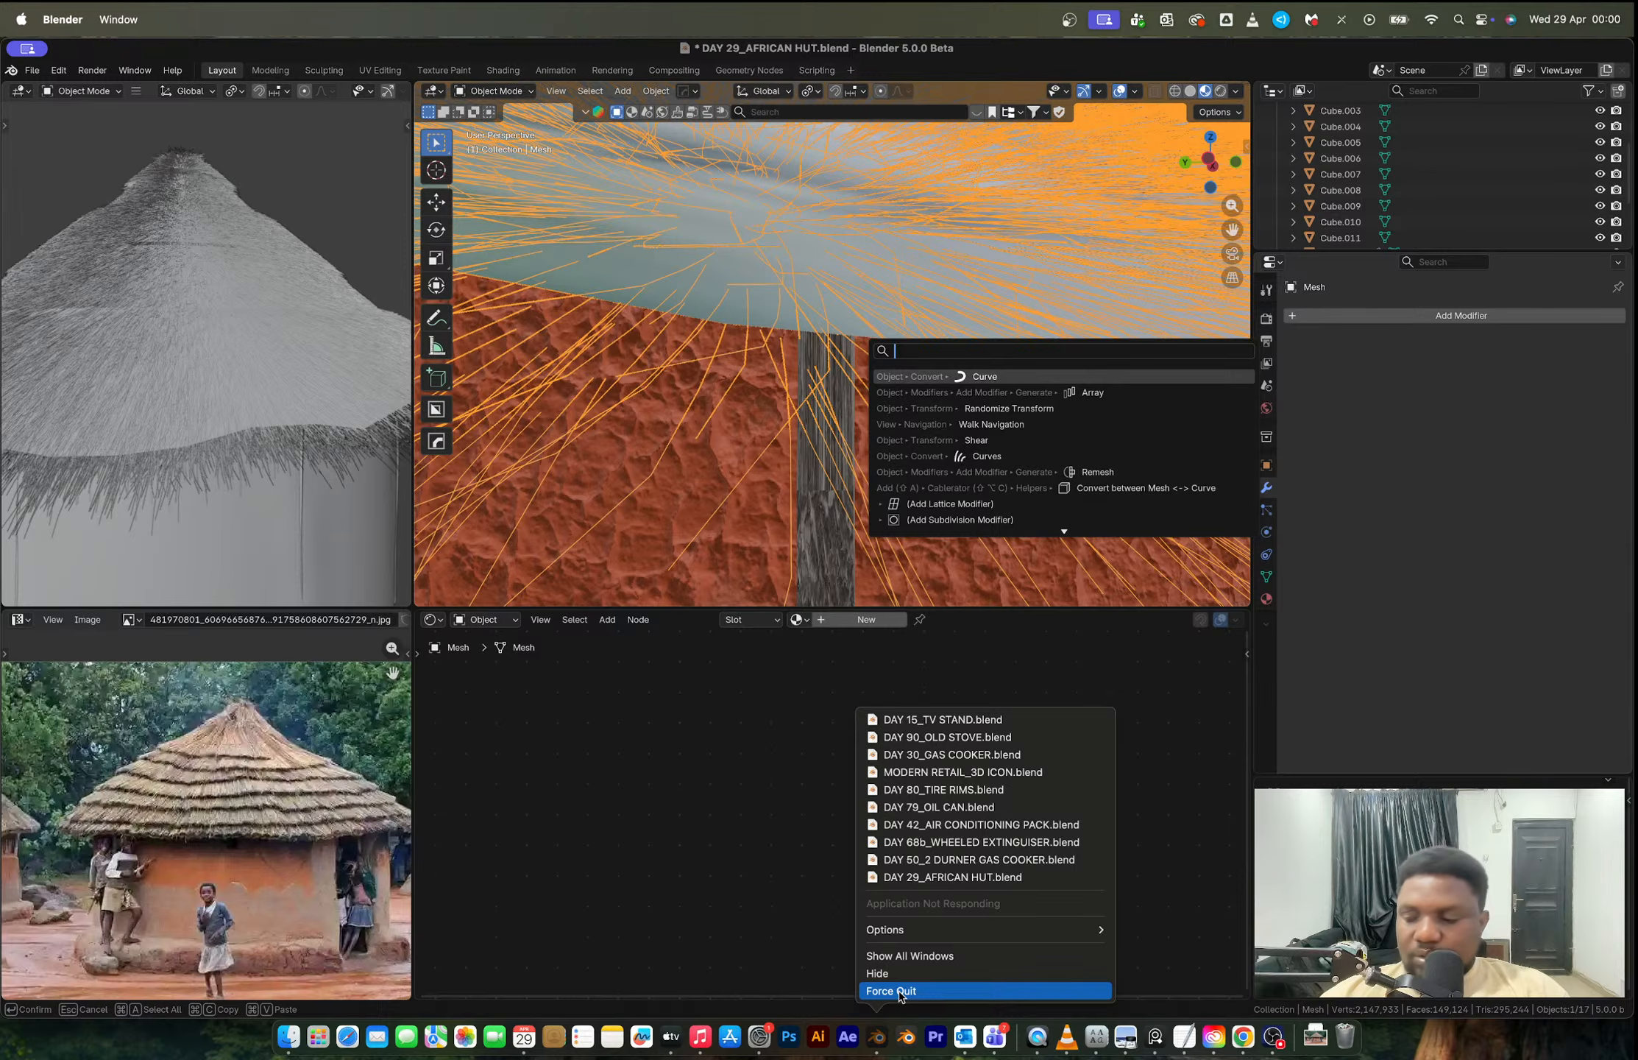
{"action": "left_click", "coordinate": [894, 991]}
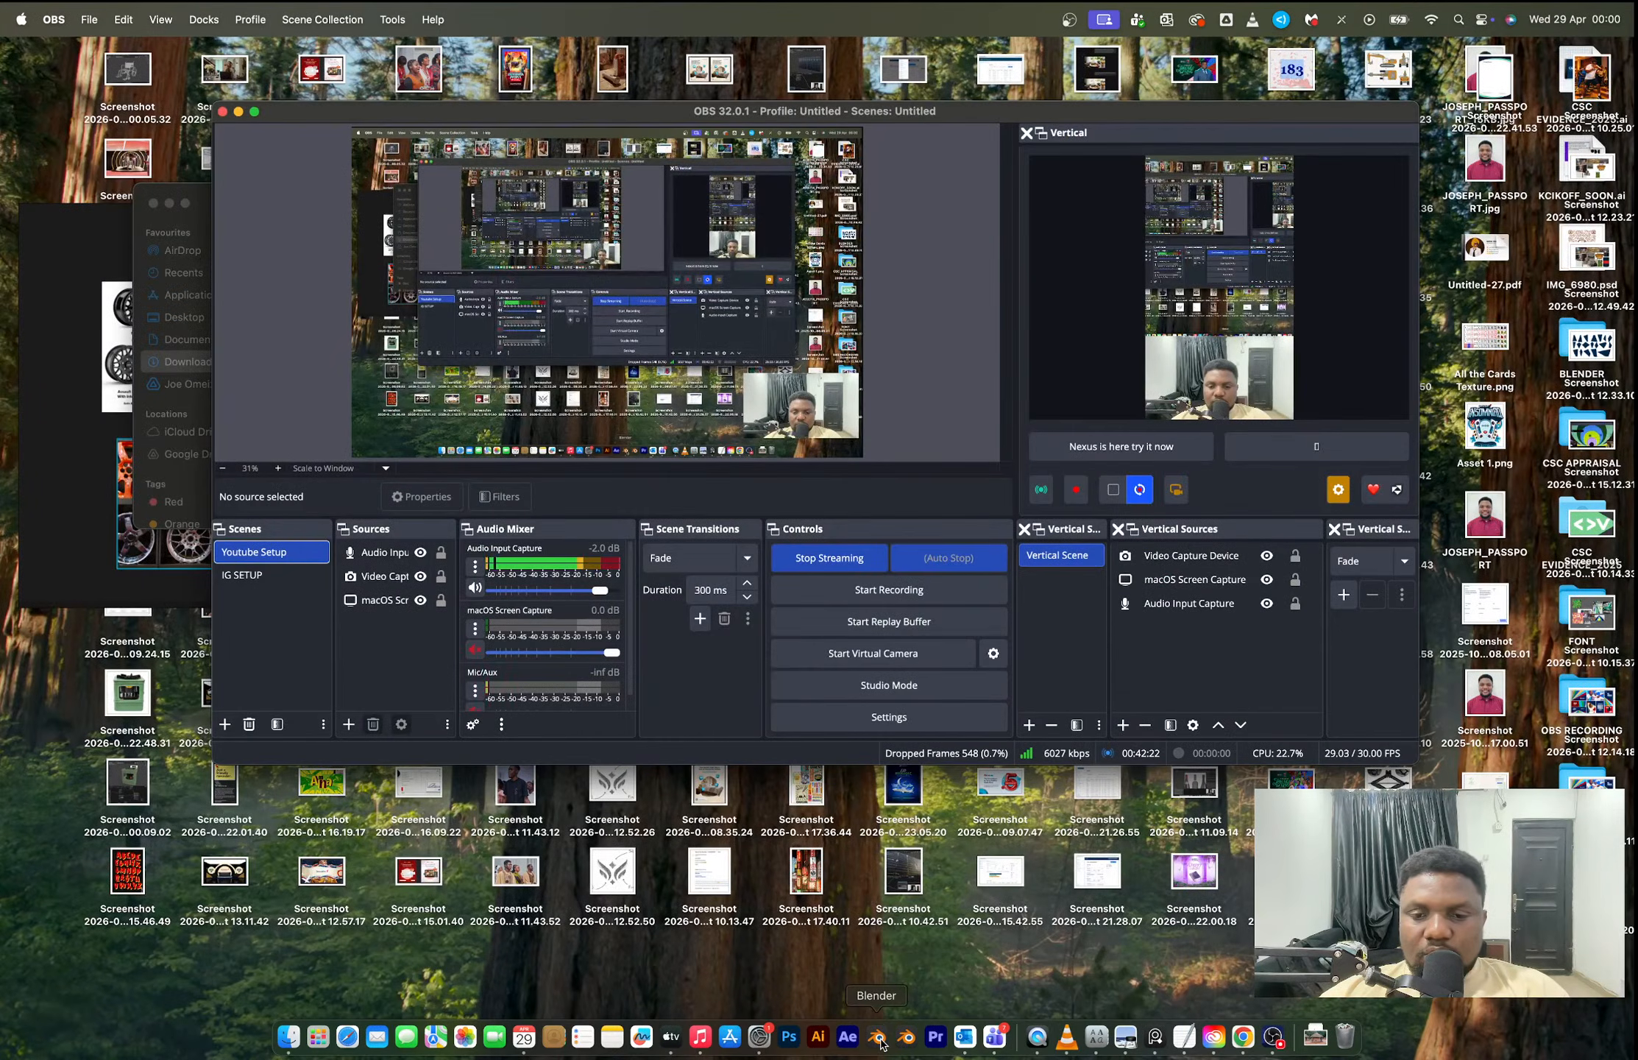
{"action": "left_click", "coordinate": [880, 1038]}
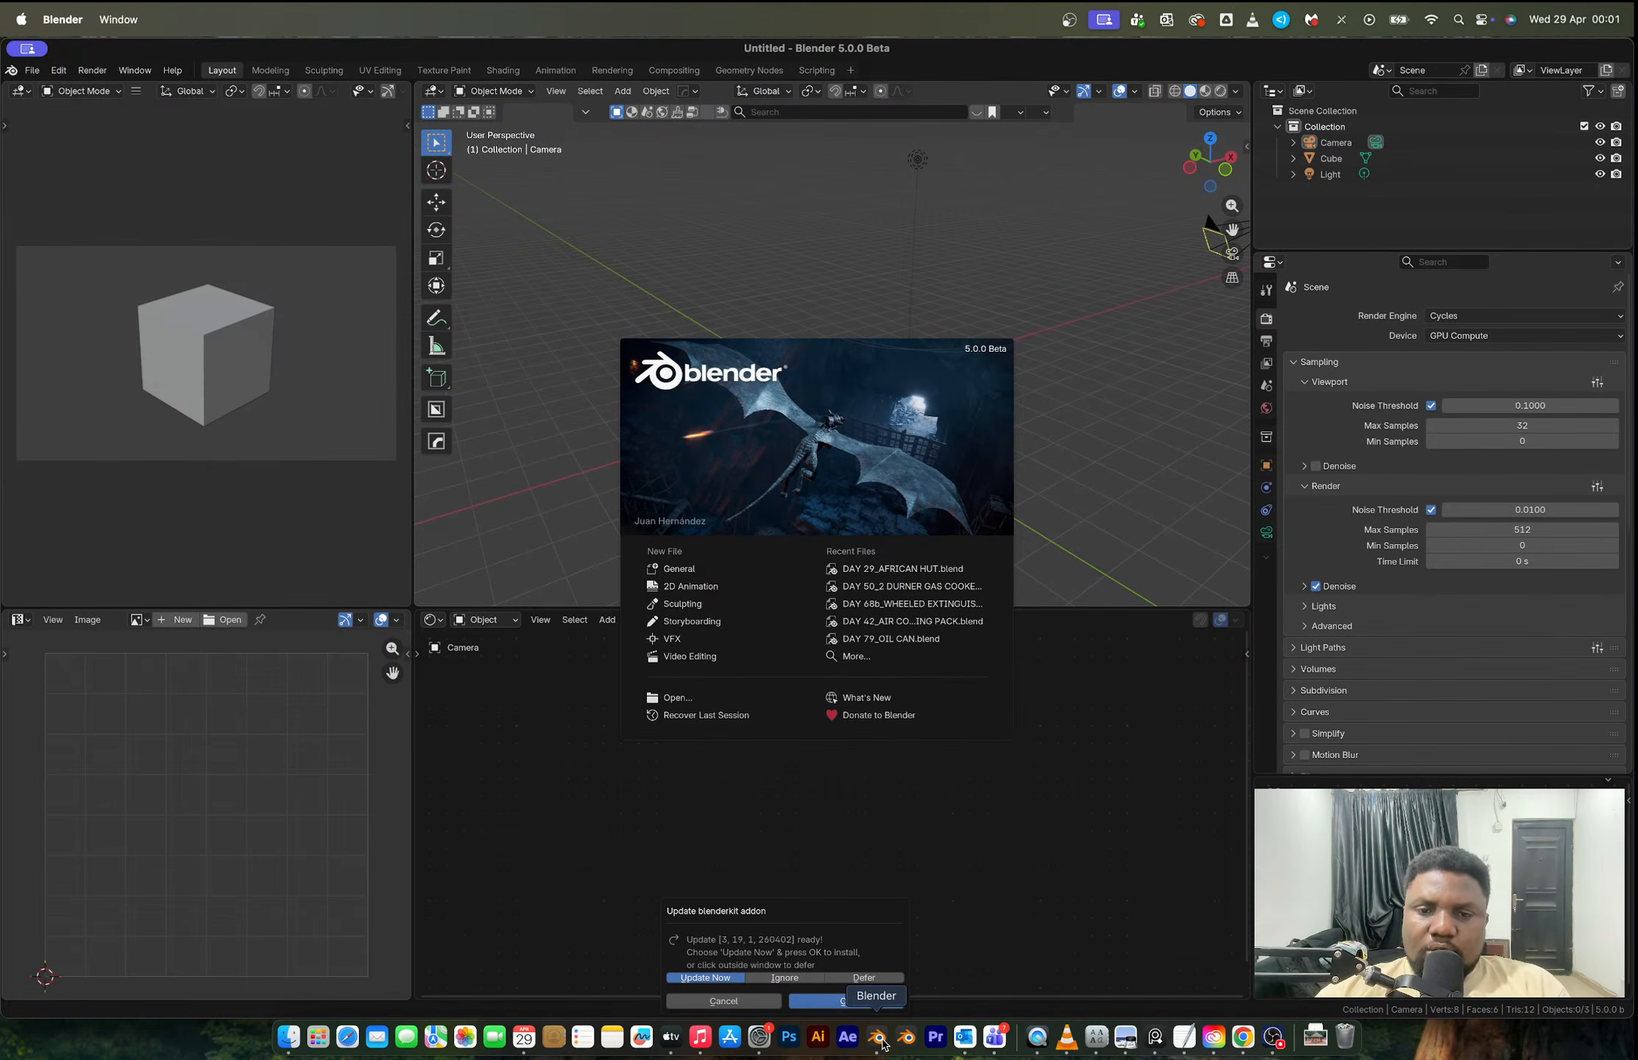
Step: Dismiss the start-up prompts and recover the auto-saved file DAY 29_AFRICAN HUT_39813_autosave.blend
{"action": "left_click", "coordinate": [519, 431]}
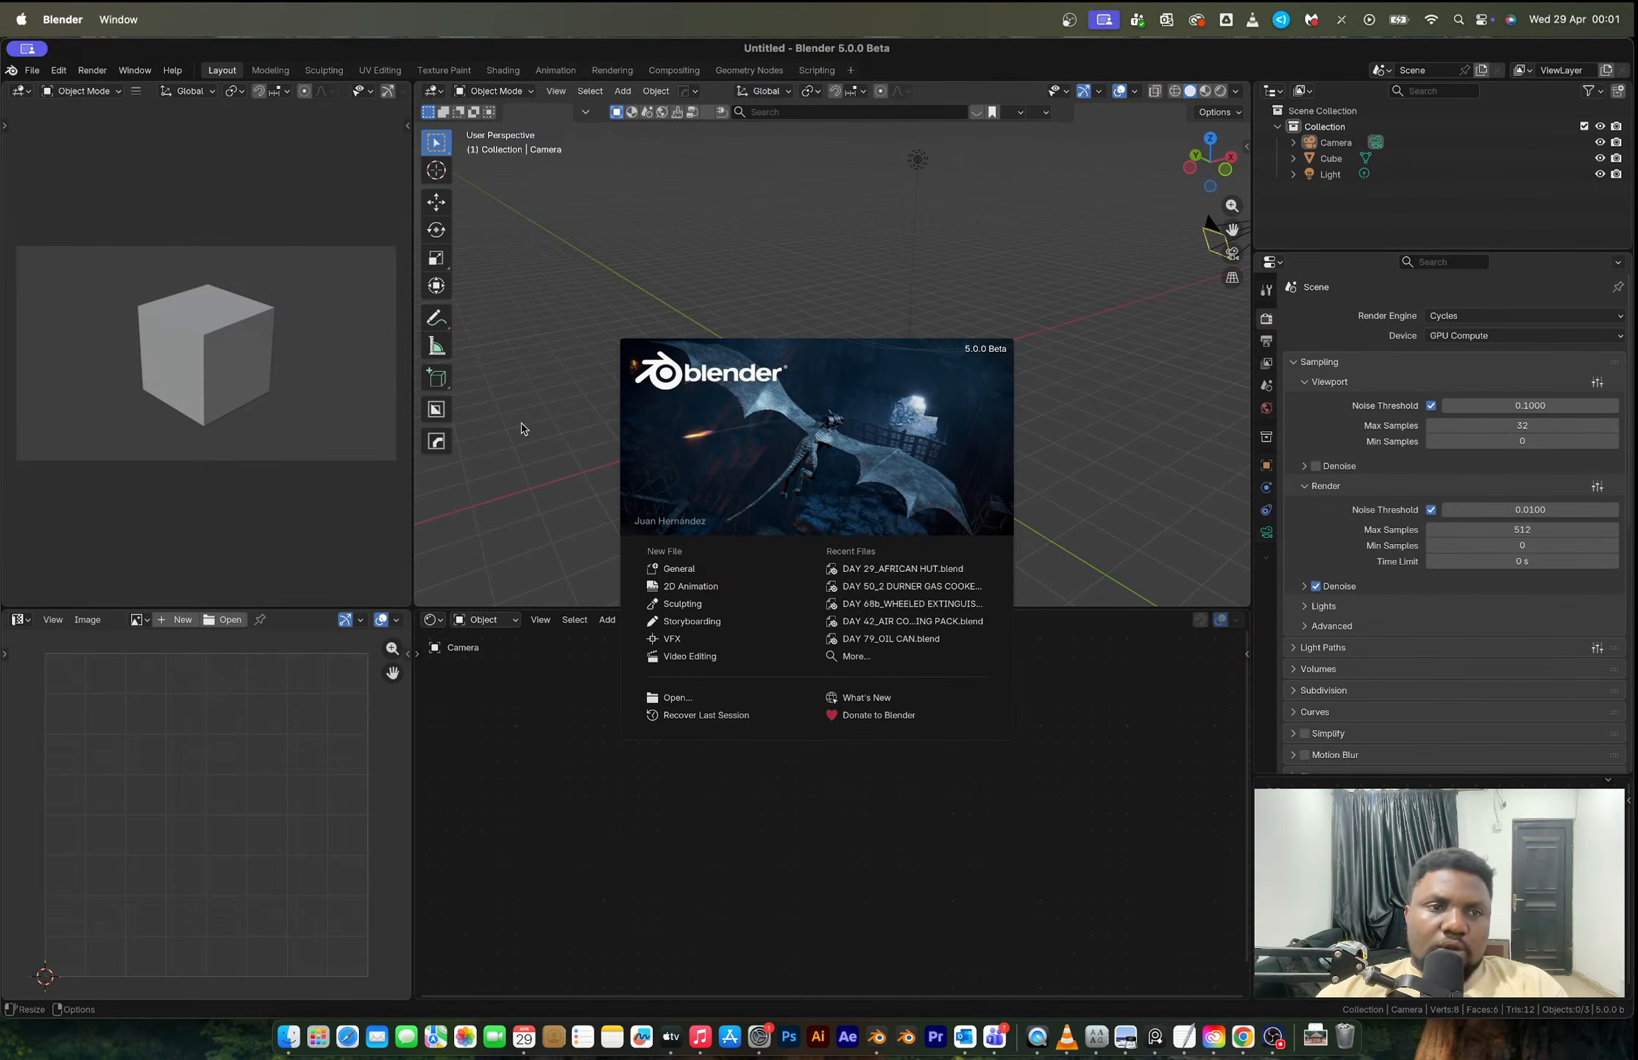
{"action": "left_click", "coordinate": [538, 251]}
{"action": "left_click", "coordinate": [32, 70]}
{"action": "mouse_move", "coordinate": [122, 159]}
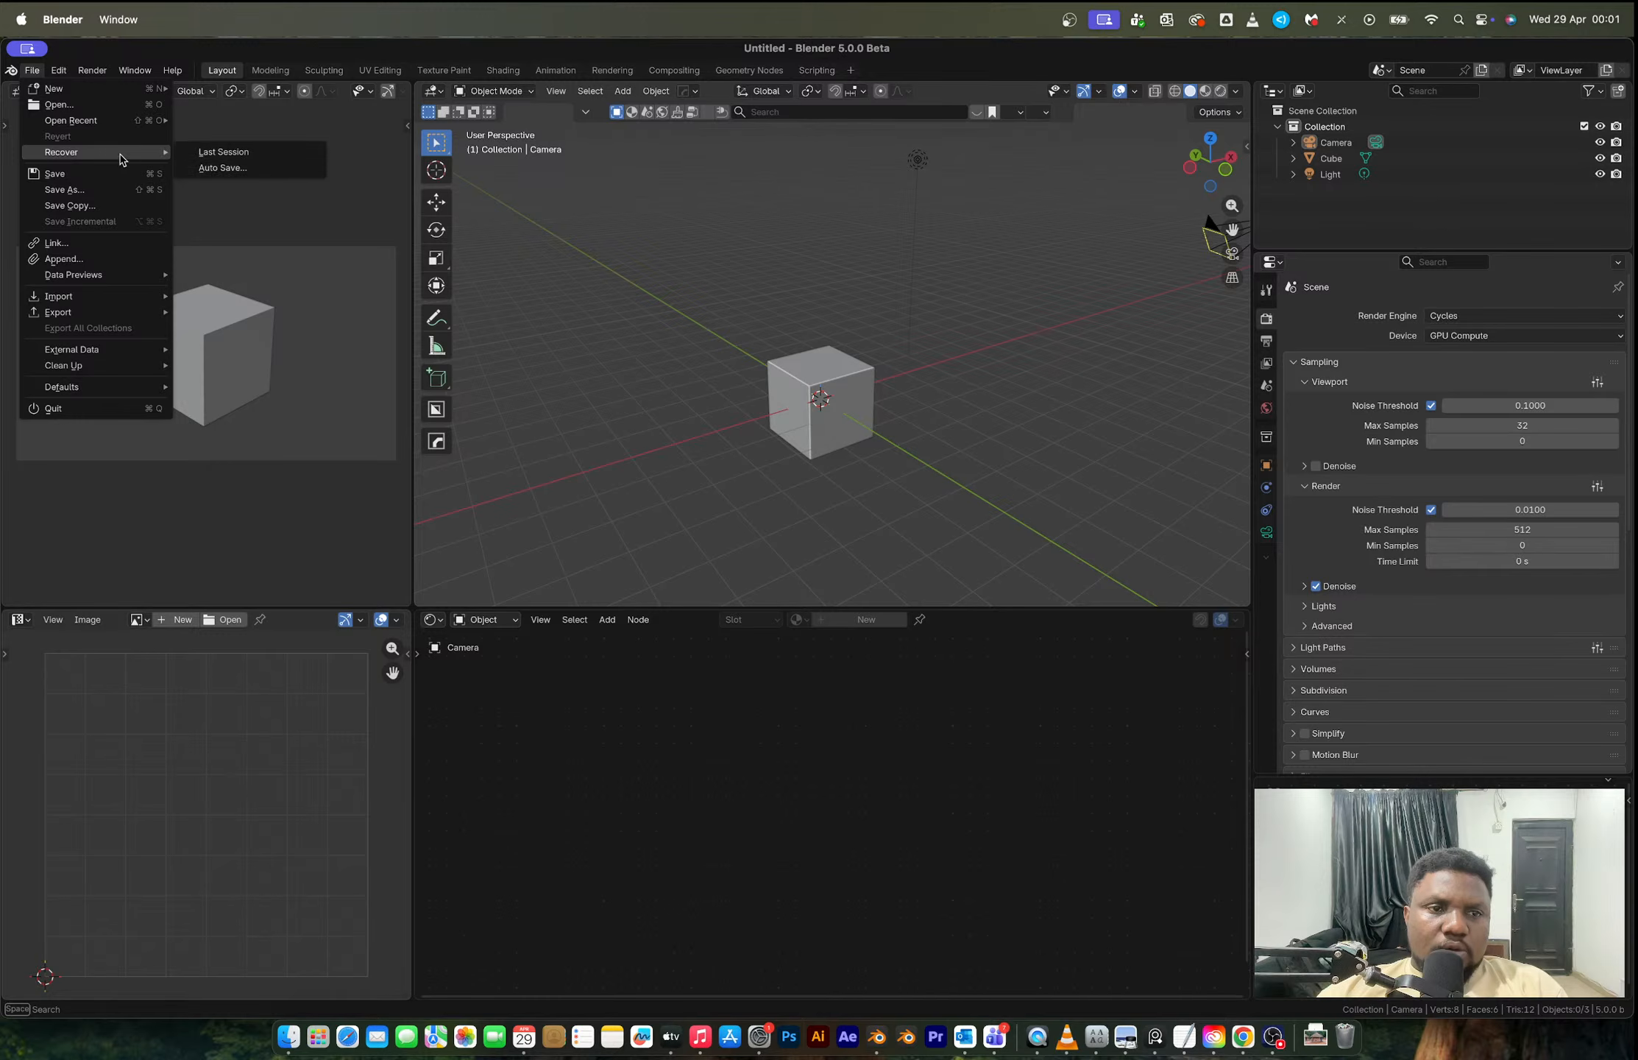
{"action": "left_click", "coordinate": [247, 167]}
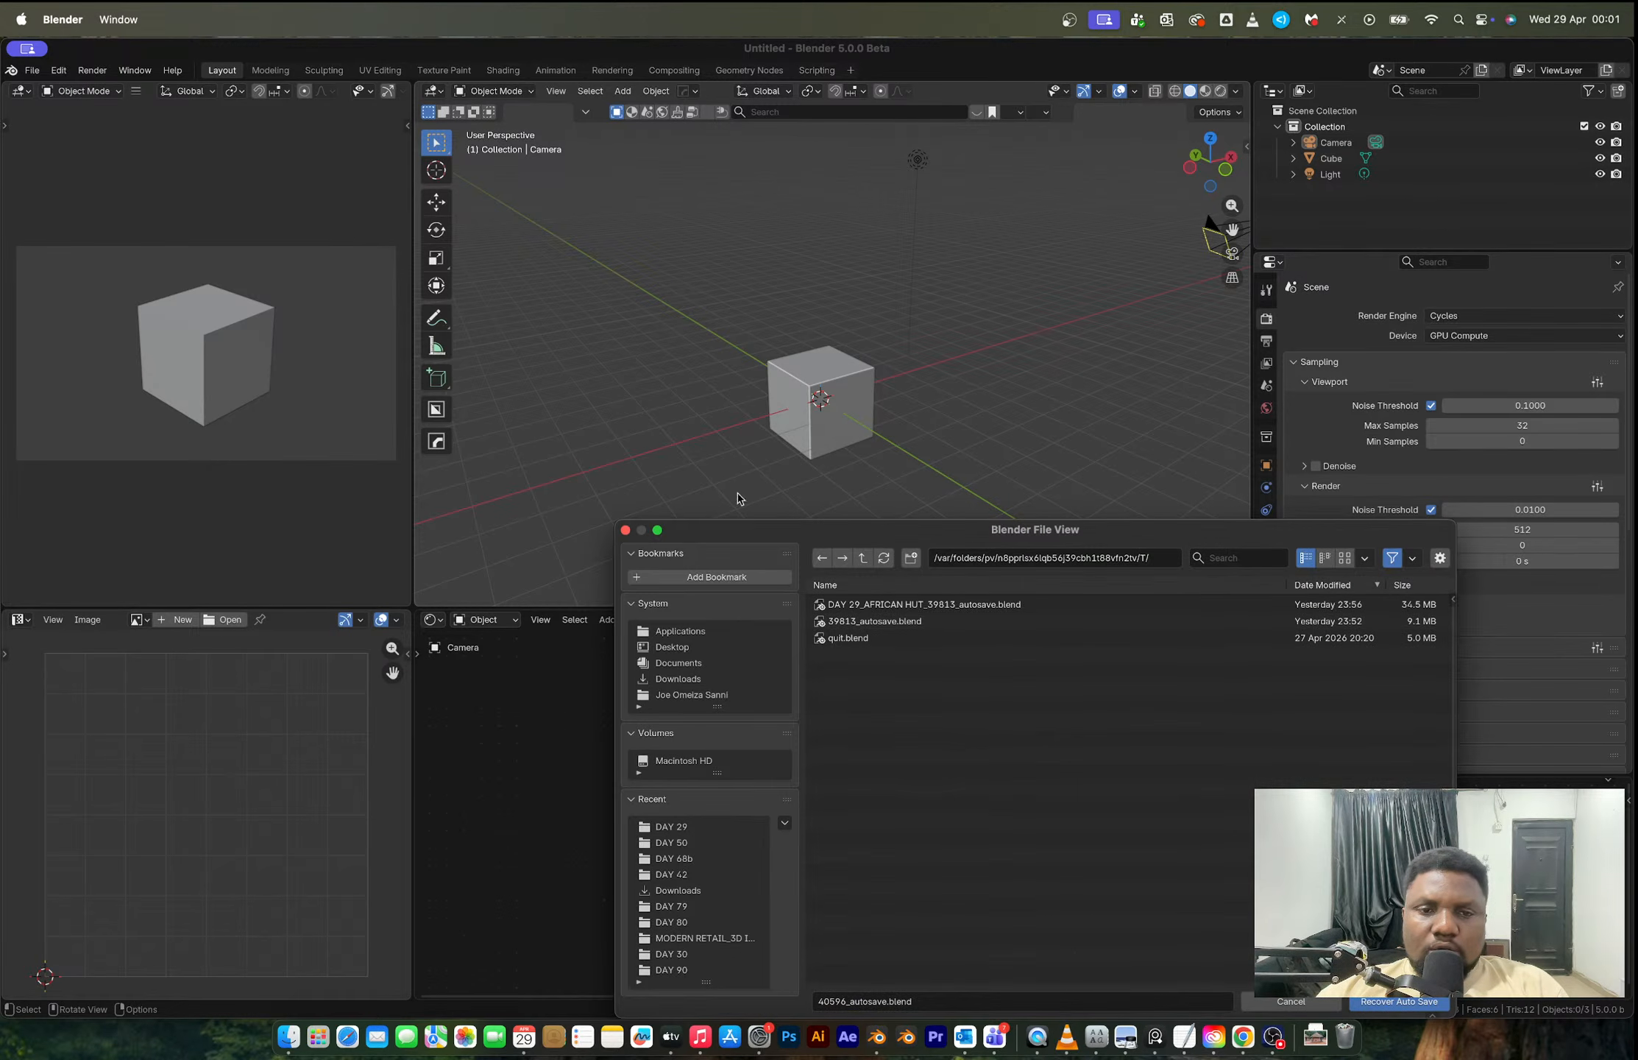
{"action": "double_click", "coordinate": [917, 604]}
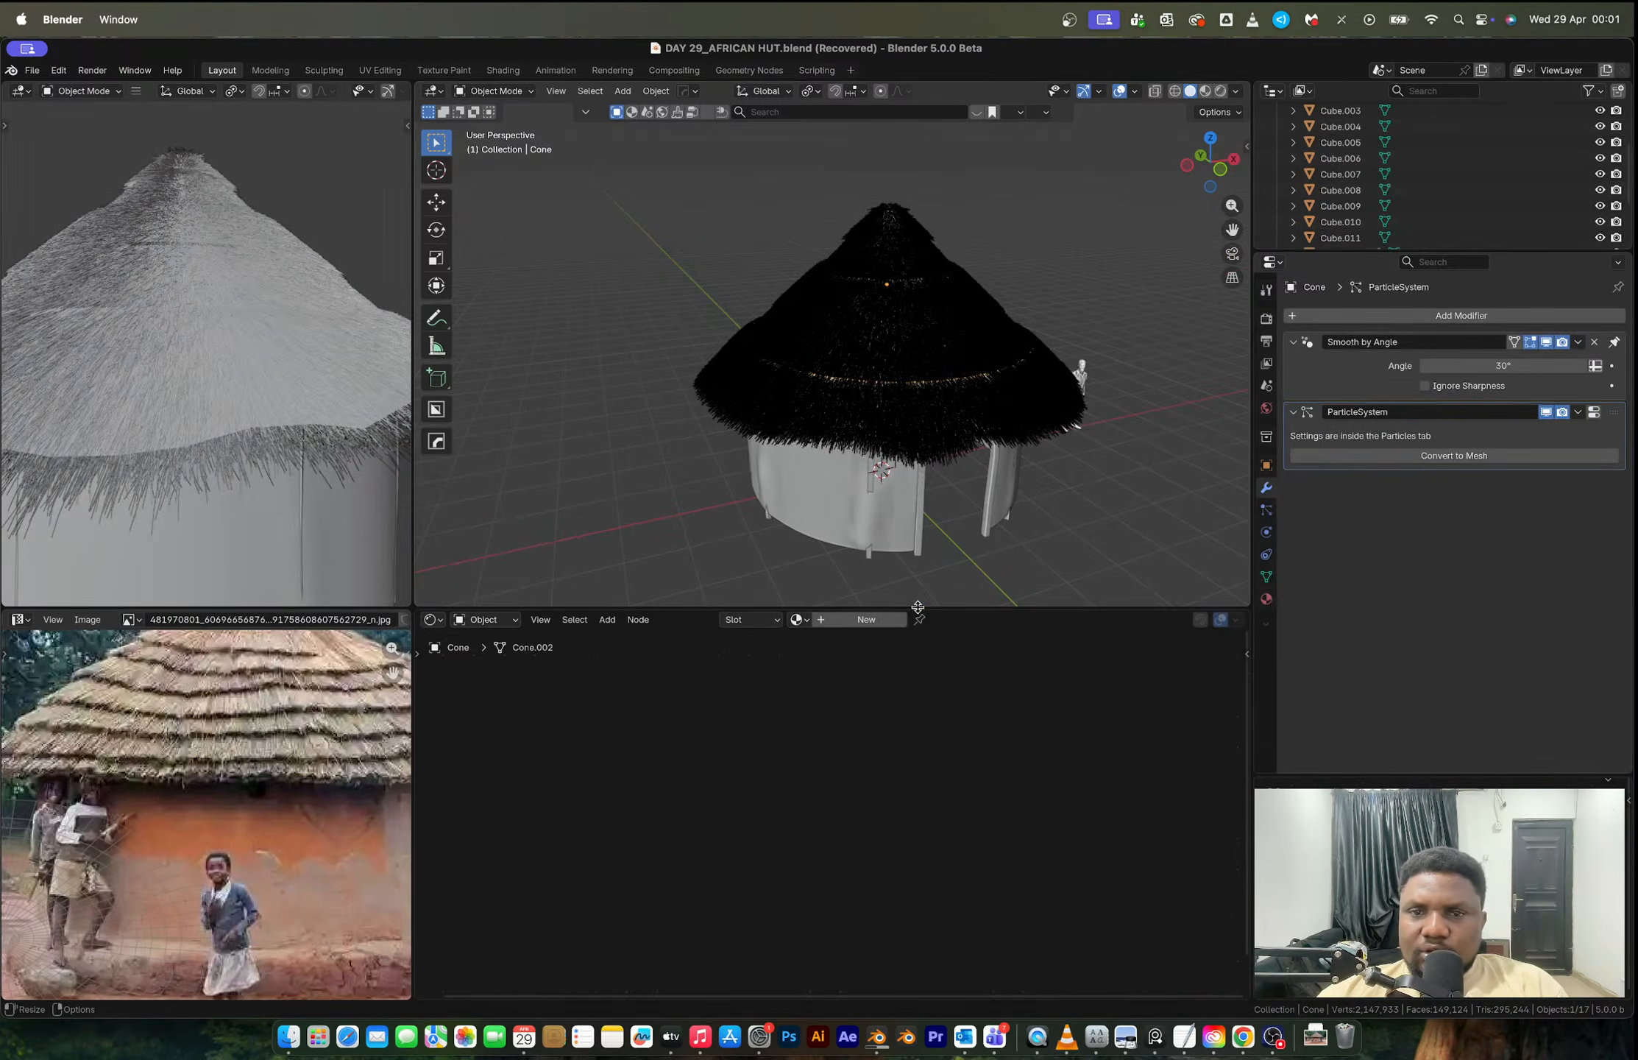
Step: Examine the recovered thatch strand mesh around the eaves and doorway, and check whether it has a particle system
{"action": "middle_click_drag", "start_coordinate": [925, 366], "coordinate": [839, 346]}
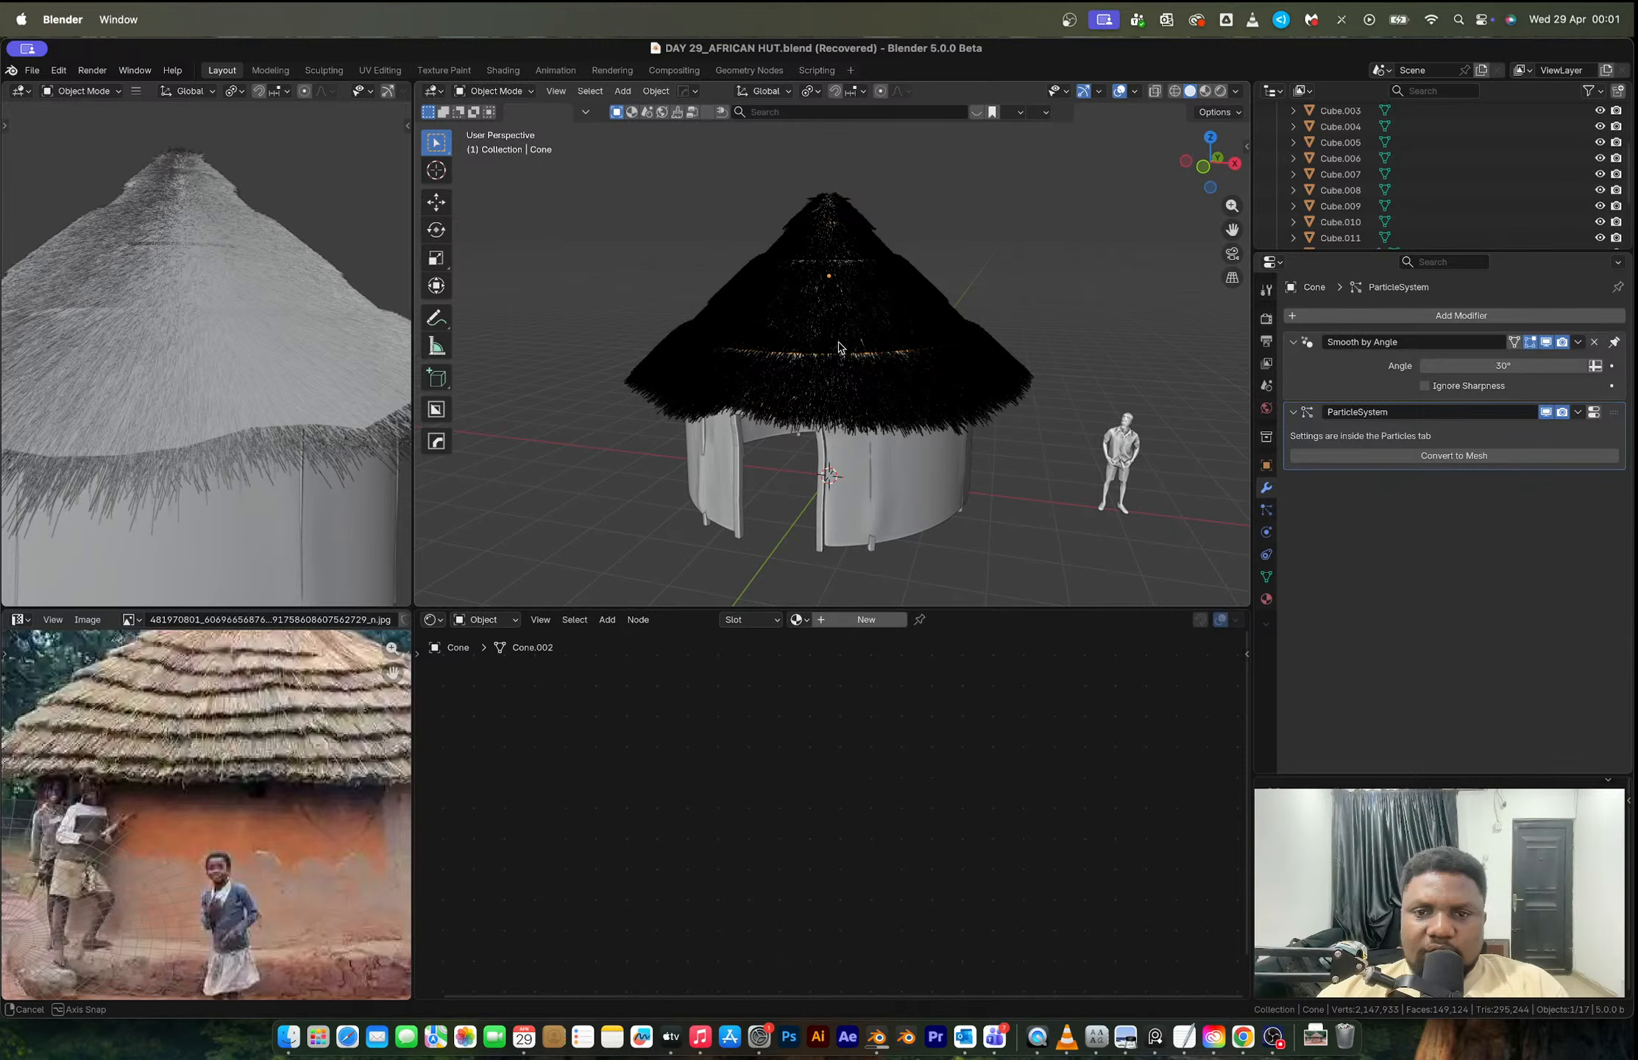
{"action": "middle_click_drag", "start_coordinate": [839, 346], "coordinate": [889, 369]}
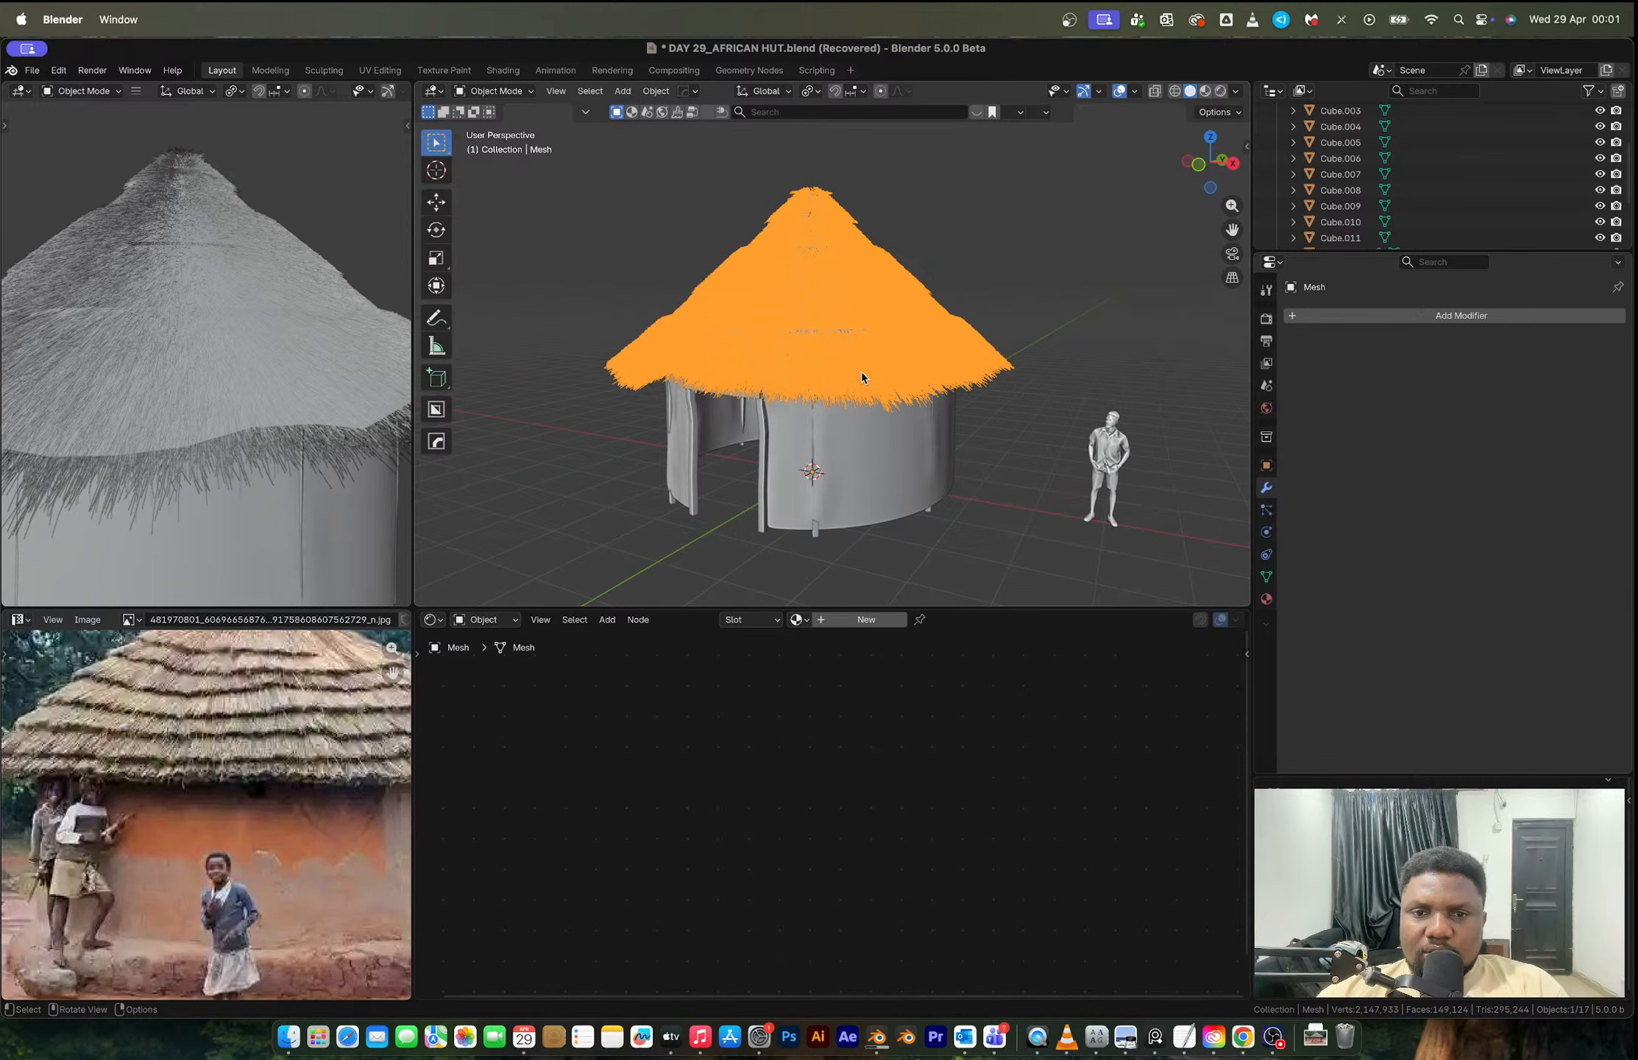
{"action": "scroll", "coordinate": [861, 371], "scroll_direction": "up", "scroll_amount": 3}
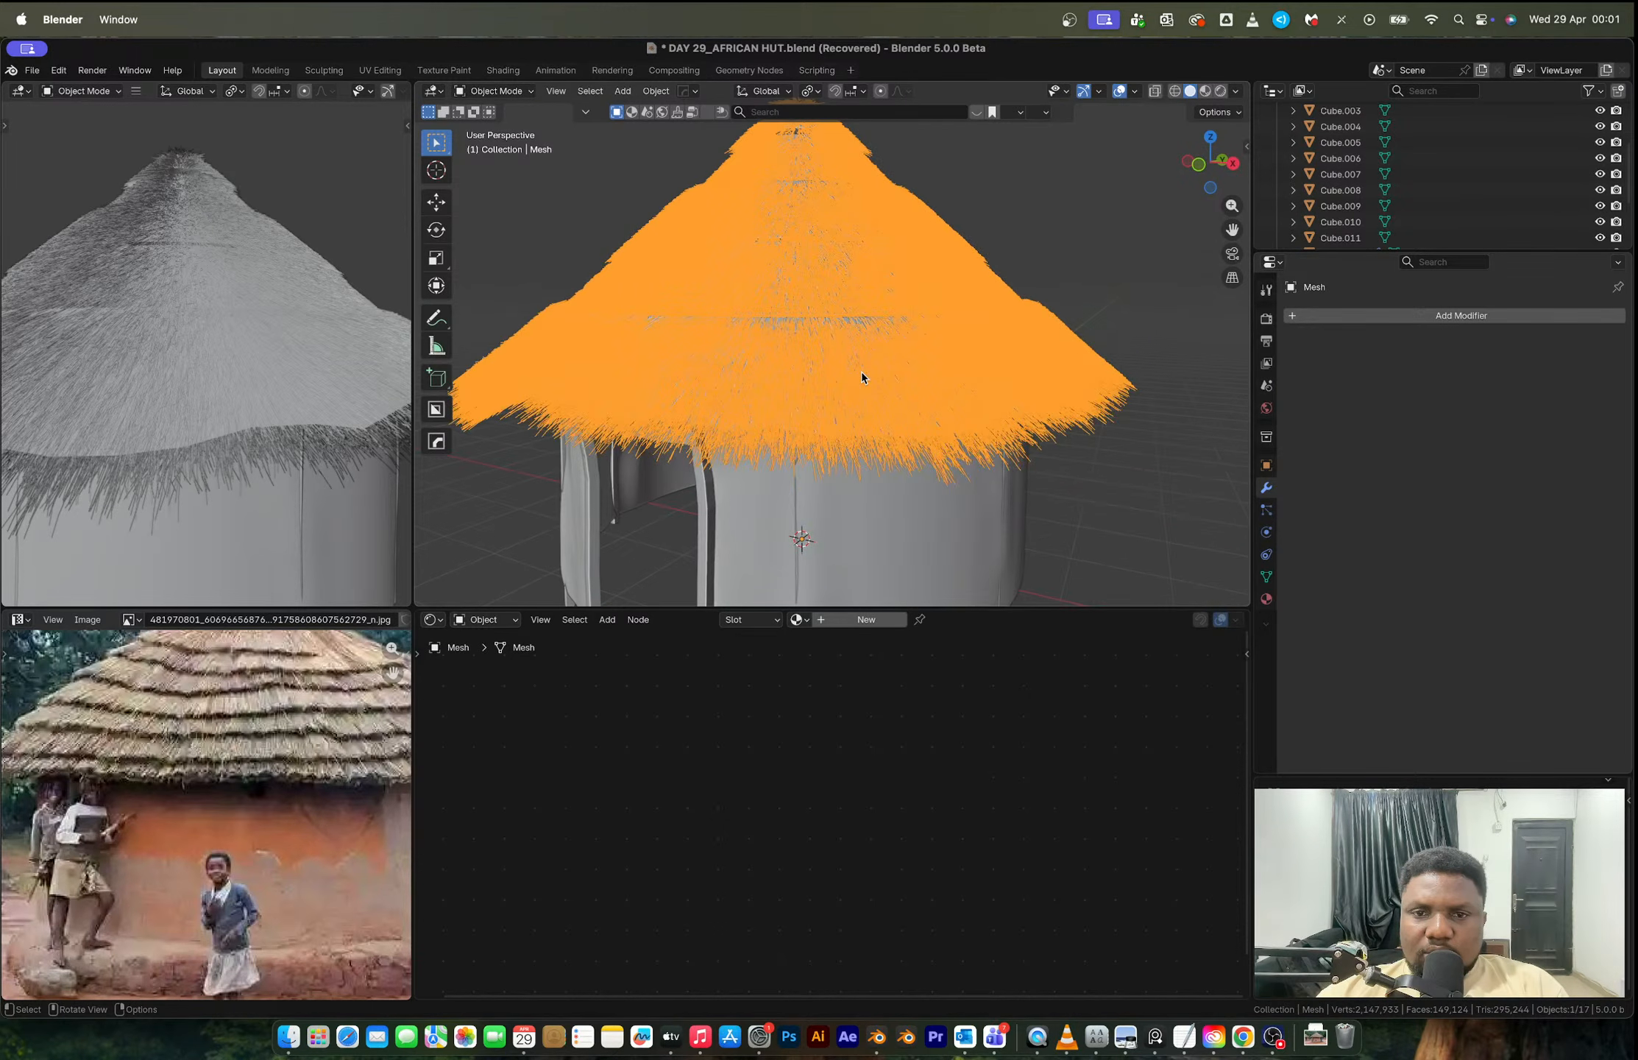
{"action": "scroll", "coordinate": [882, 361], "scroll_direction": "up", "scroll_amount": 3}
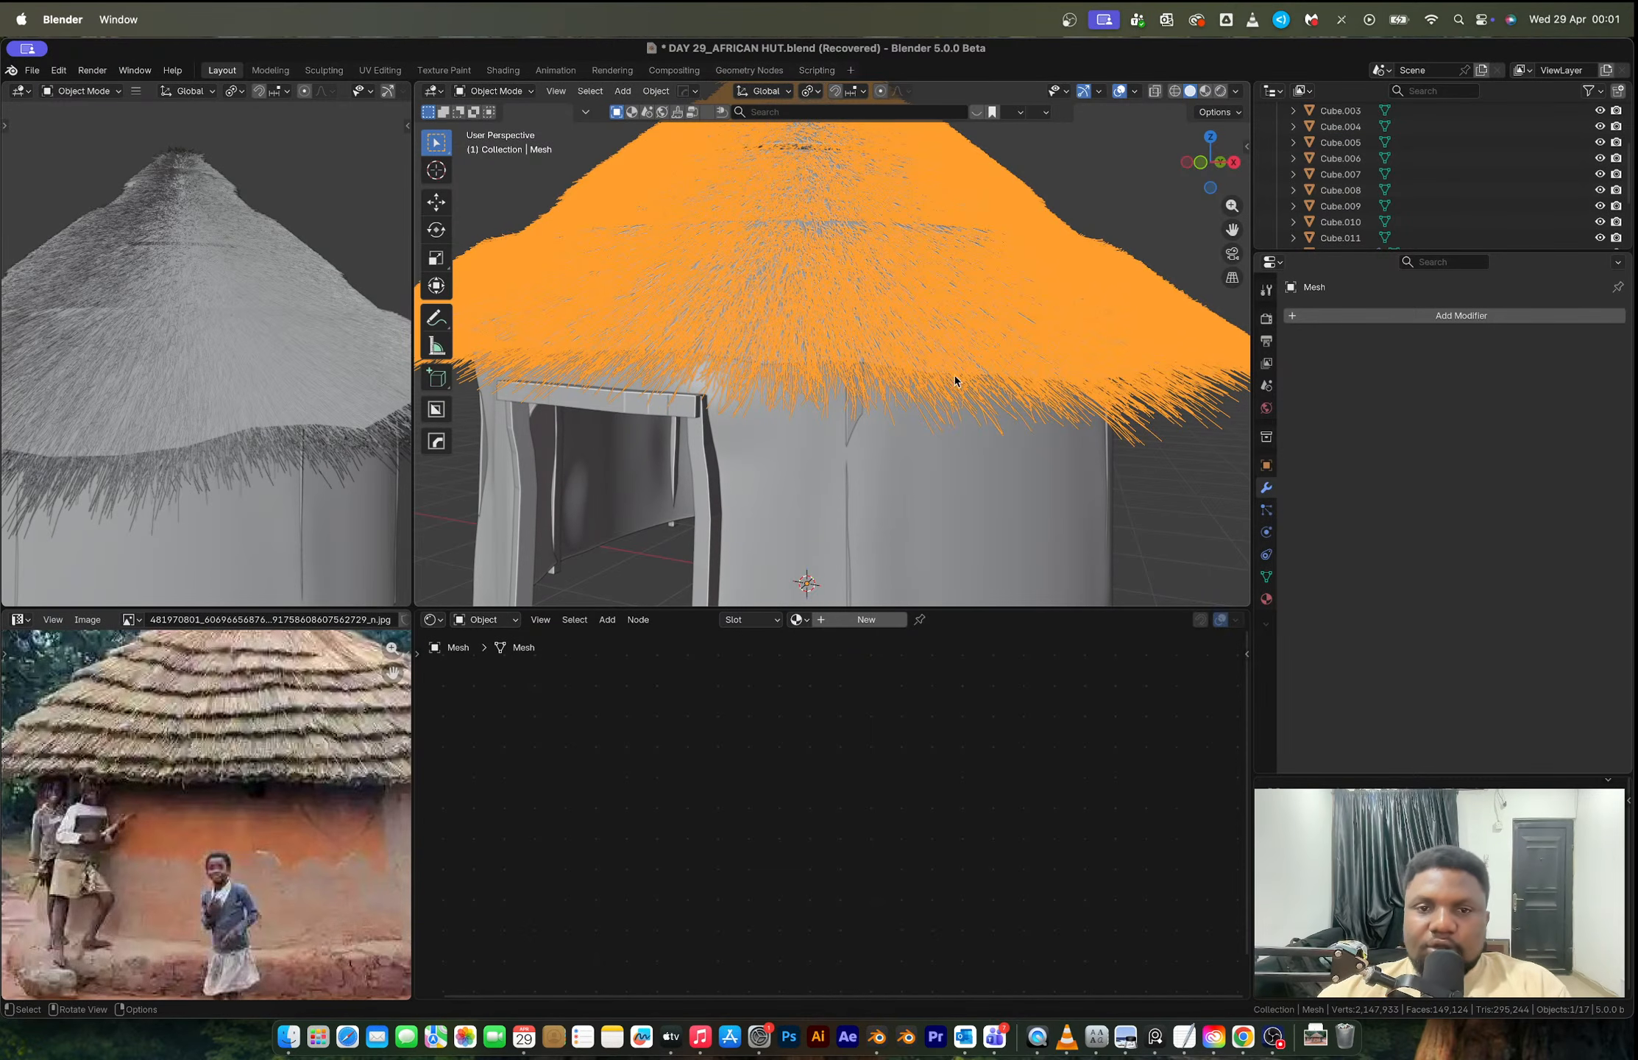
{"action": "scroll", "coordinate": [922, 368], "scroll_direction": "up", "scroll_amount": 3}
{"action": "scroll", "coordinate": [883, 350], "scroll_direction": "down", "scroll_amount": 2}
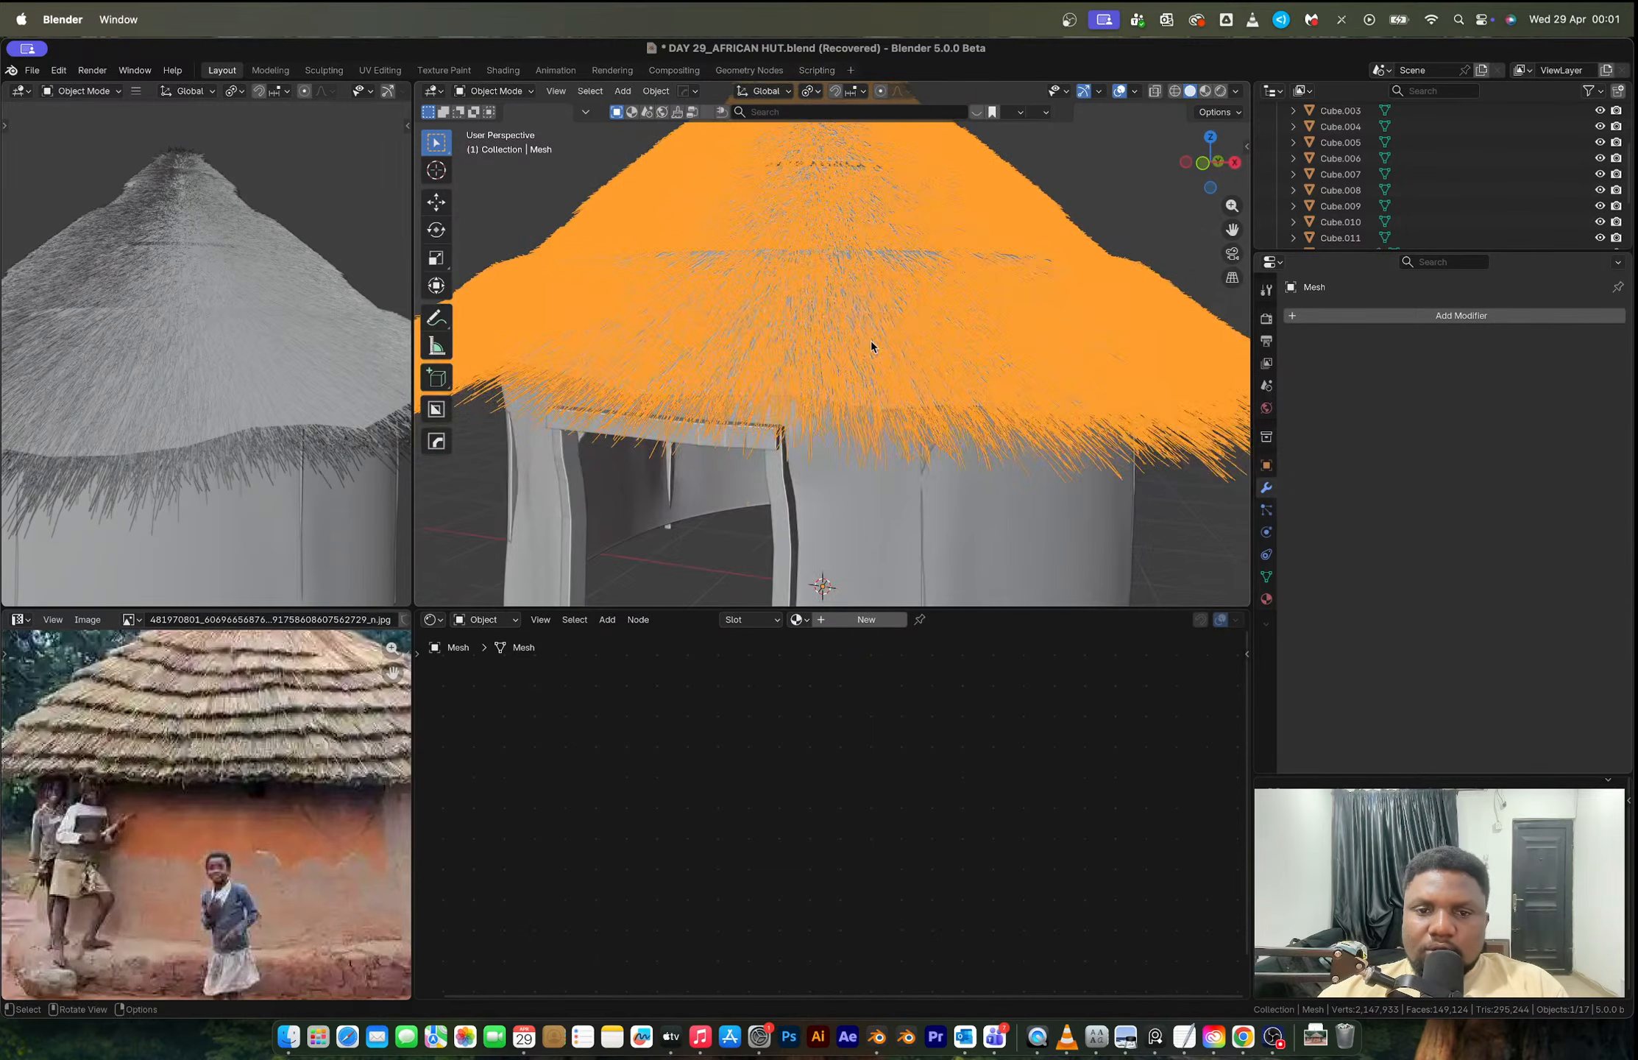
{"action": "key", "text": "Tab"}
{"action": "key", "text": "Tab"}
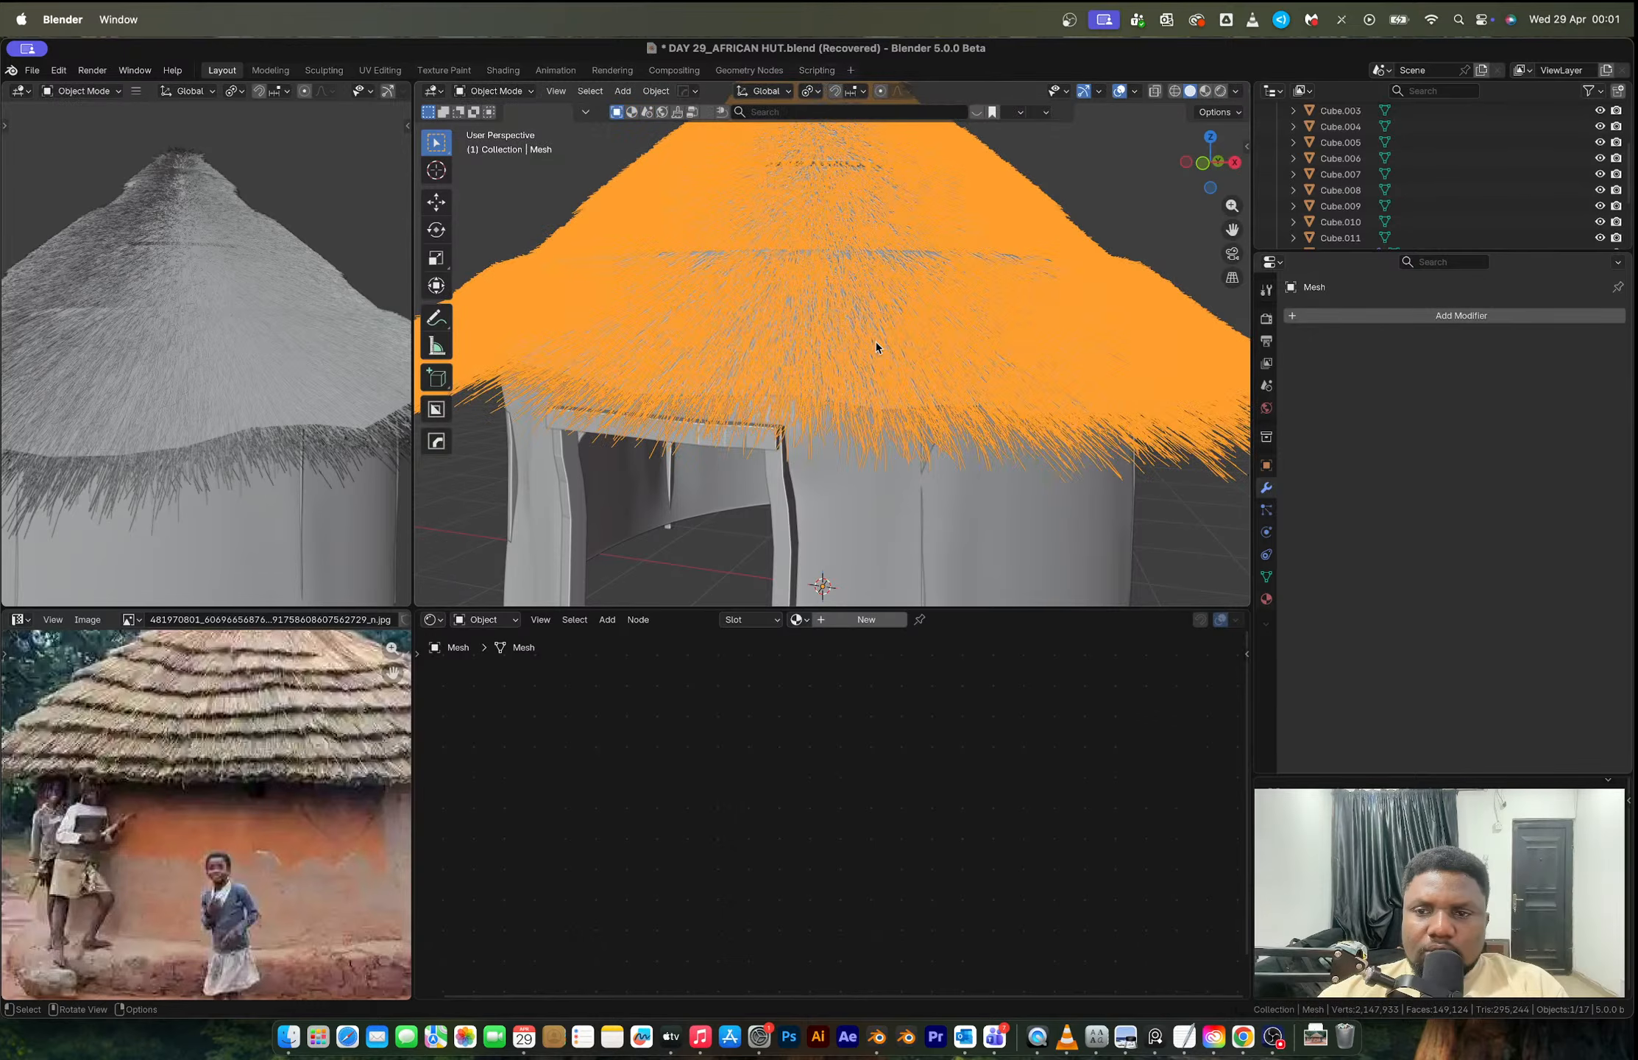
{"action": "left_click", "coordinate": [1267, 509]}
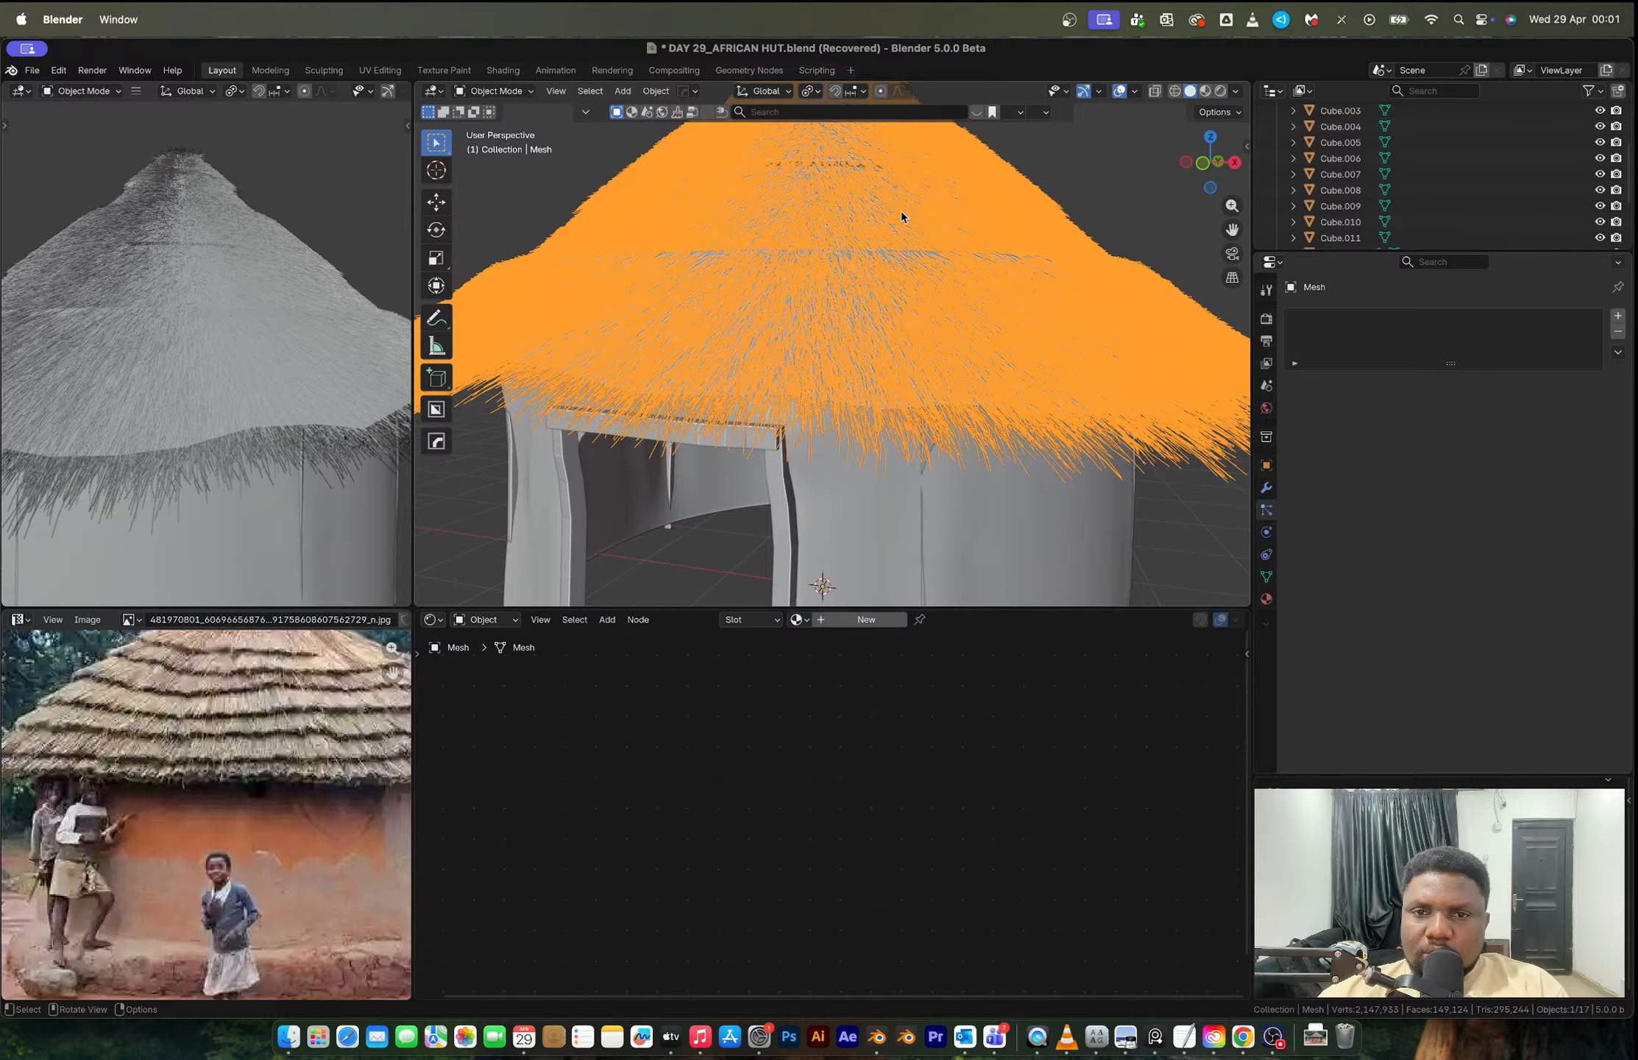
Step: Delete the two converted thatch strand meshes, keeping the roof cone that carries the hair particle system
{"action": "scroll", "coordinate": [900, 209], "scroll_direction": "down", "scroll_amount": 6}
{"action": "left_click", "coordinate": [1079, 263]}
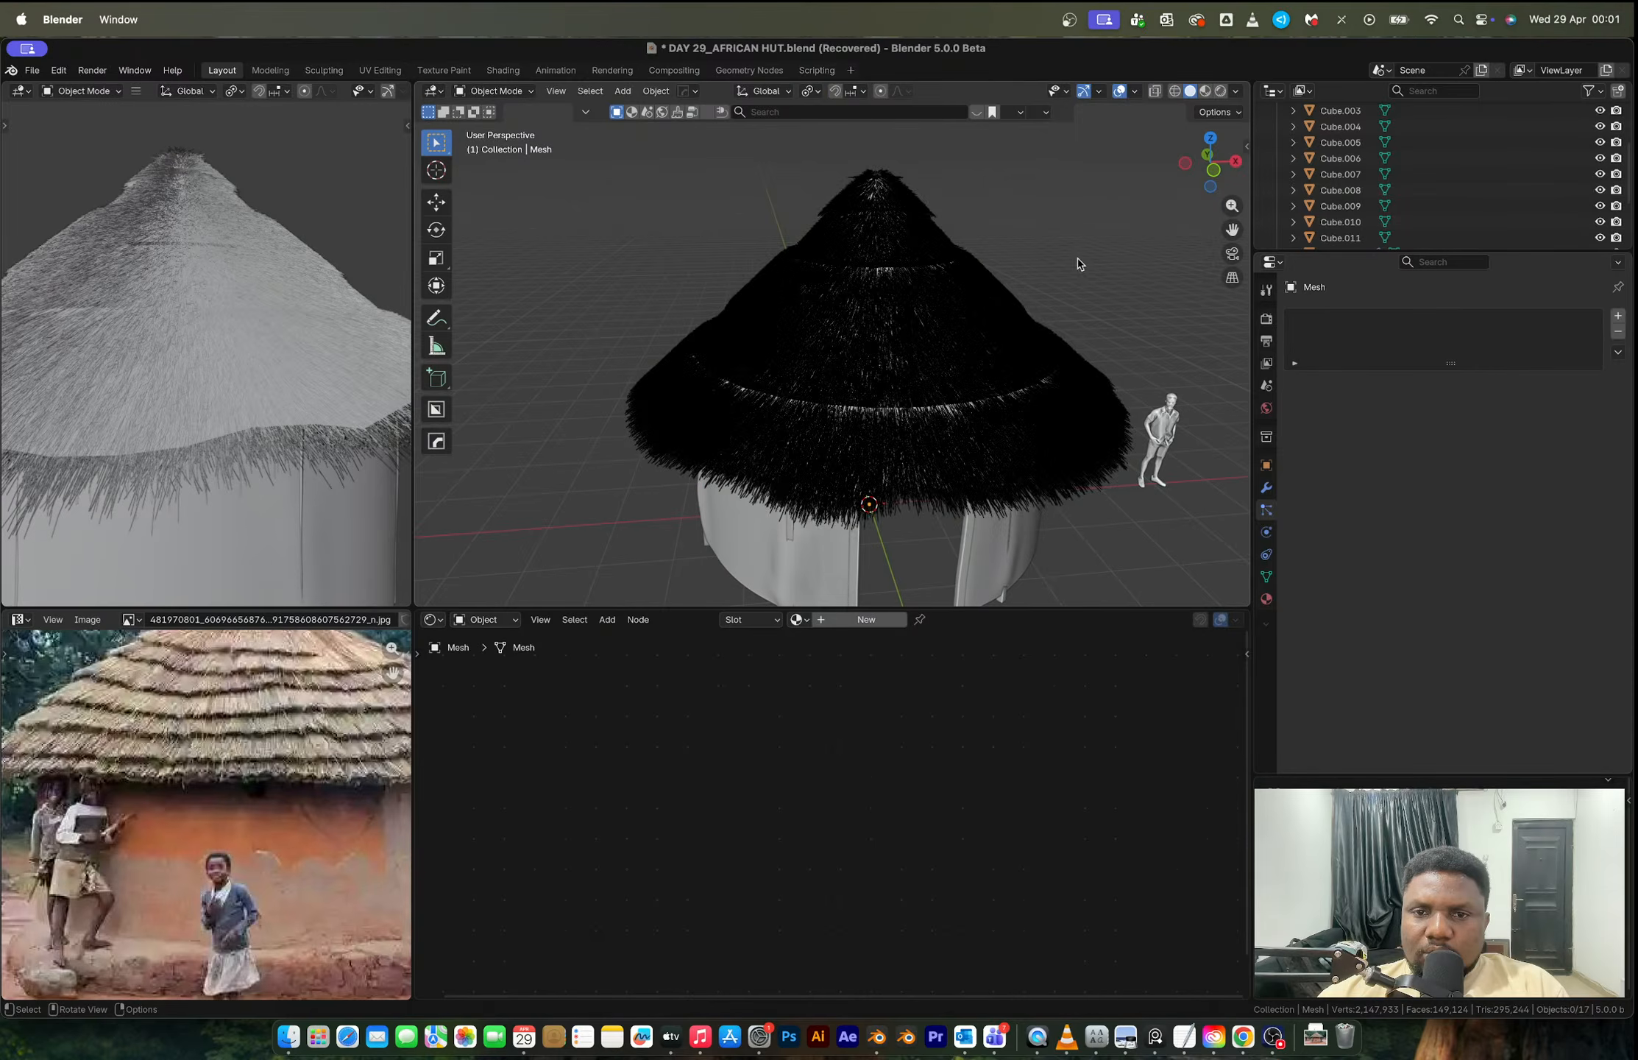
{"action": "left_click", "coordinate": [910, 263]}
{"action": "left_click", "coordinate": [875, 314]}
{"action": "left_click", "coordinate": [869, 376]}
{"action": "left_click", "coordinate": [870, 376]}
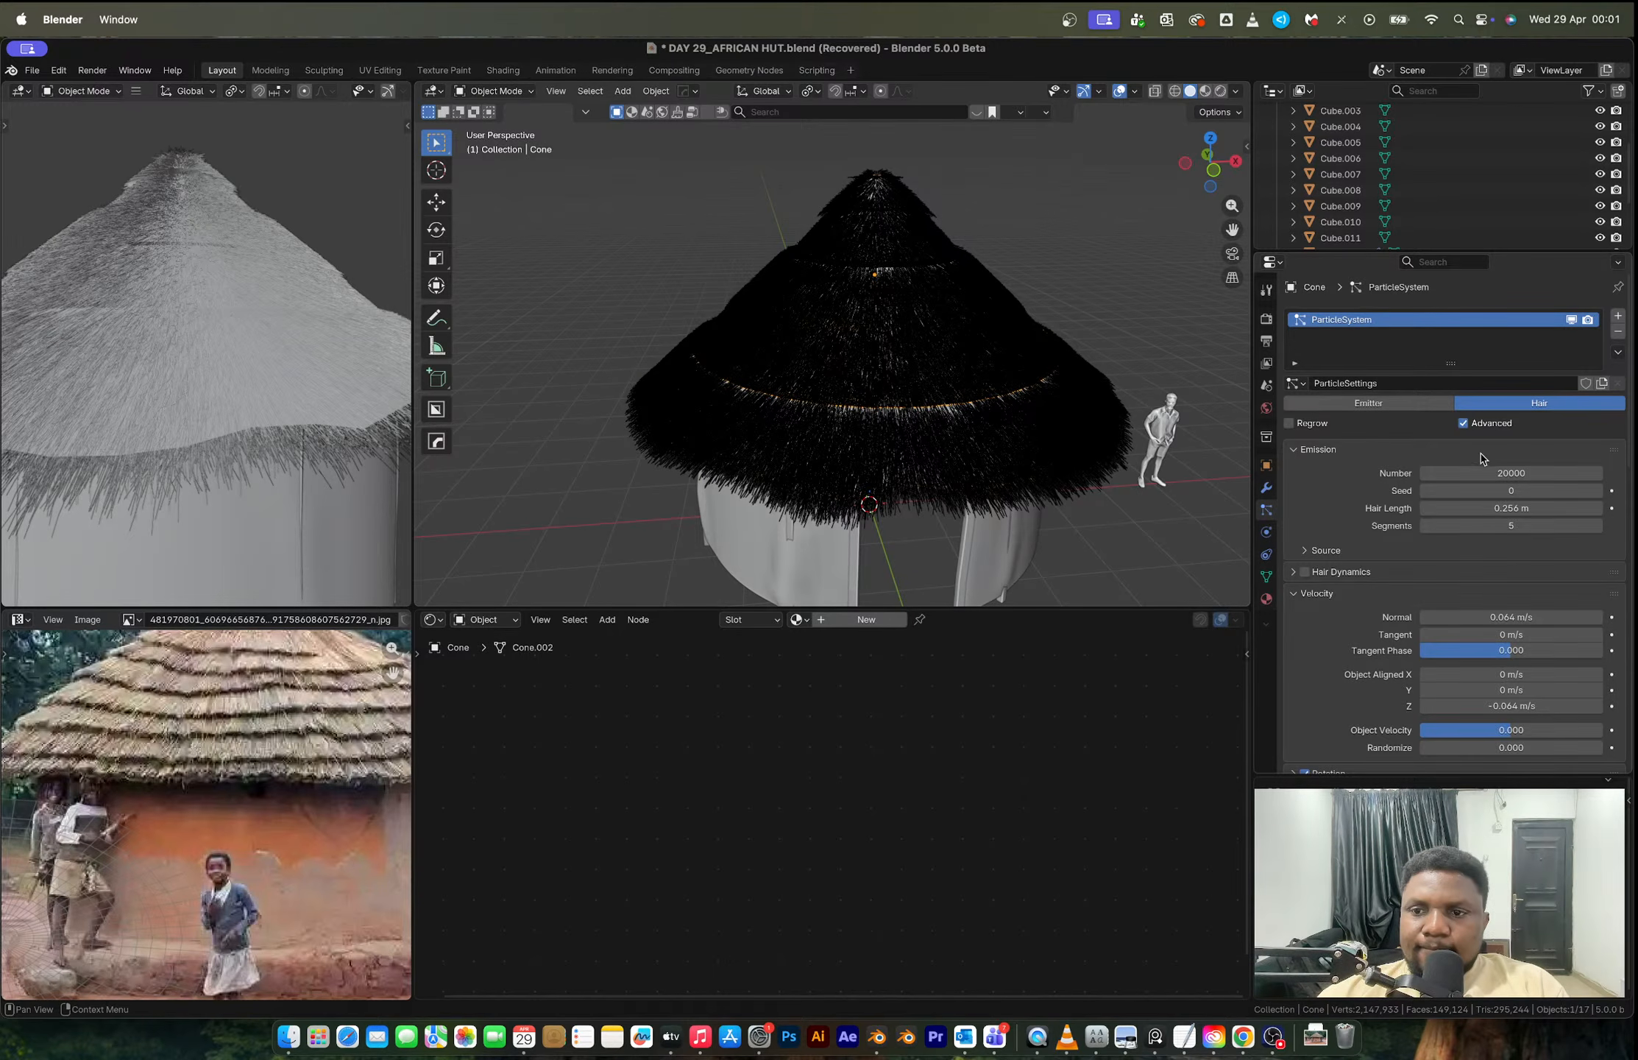
{"action": "key", "text": "x"}
{"action": "left_click", "coordinate": [1049, 445]}
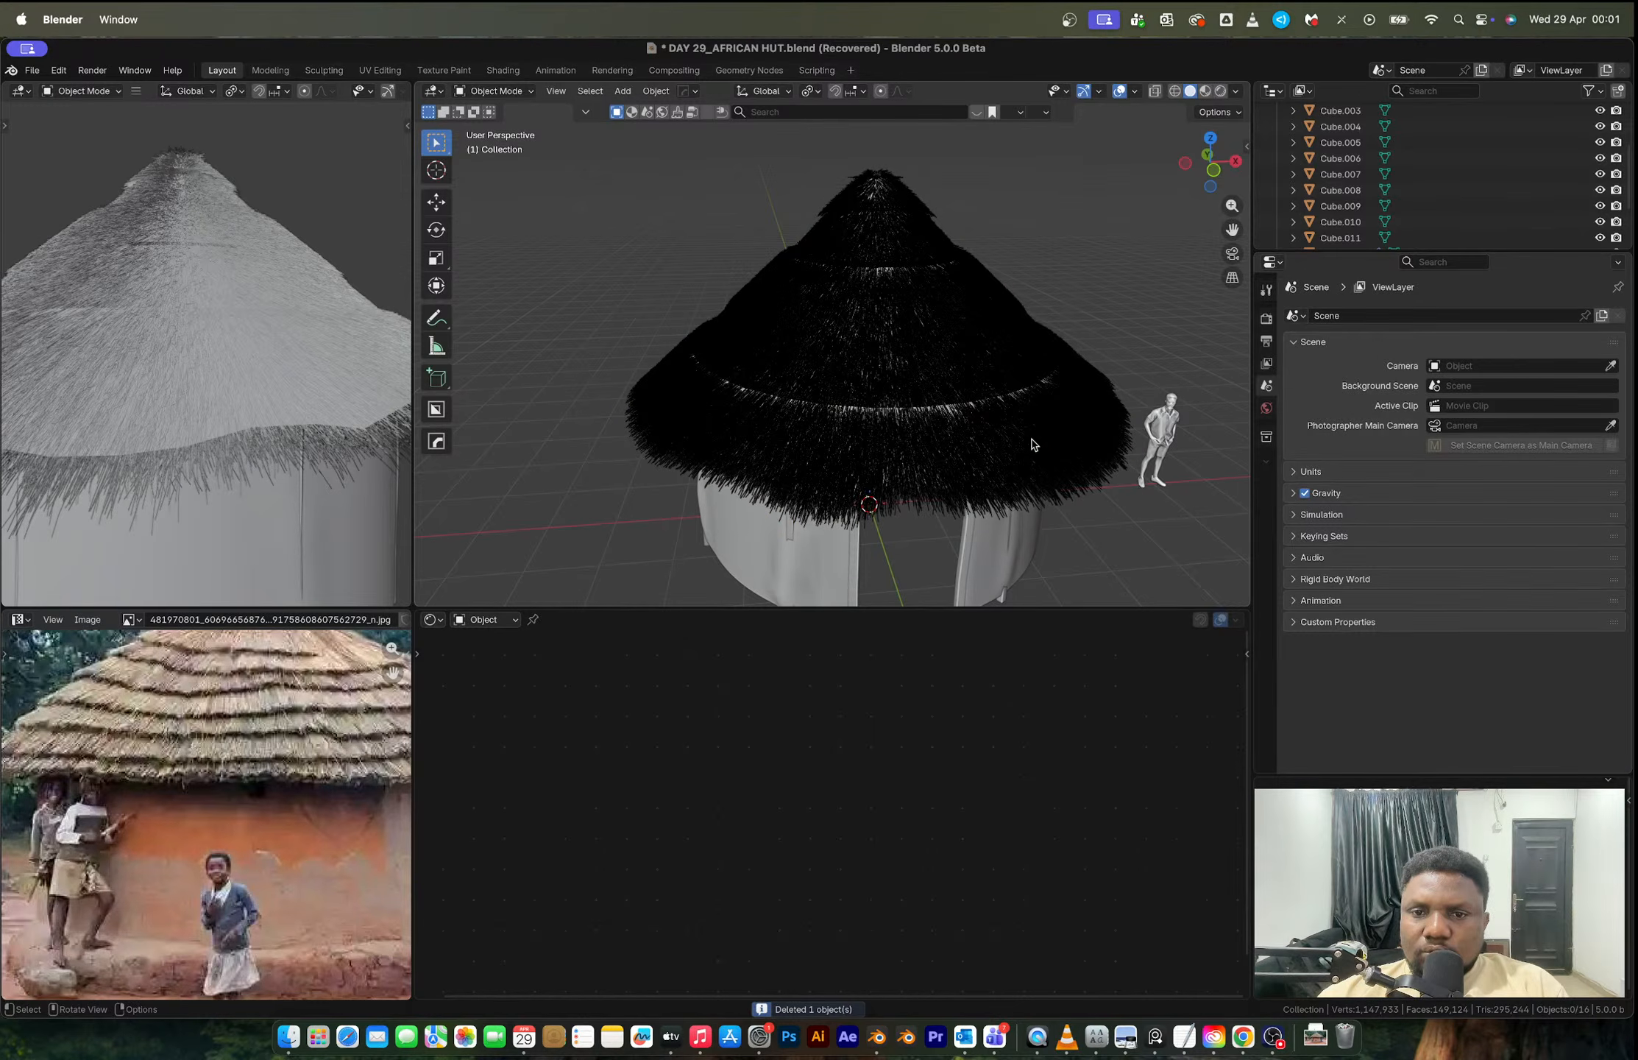
{"action": "left_click", "coordinate": [1034, 444]}
{"action": "key", "text": "x"}
{"action": "left_click", "coordinate": [1013, 441]}
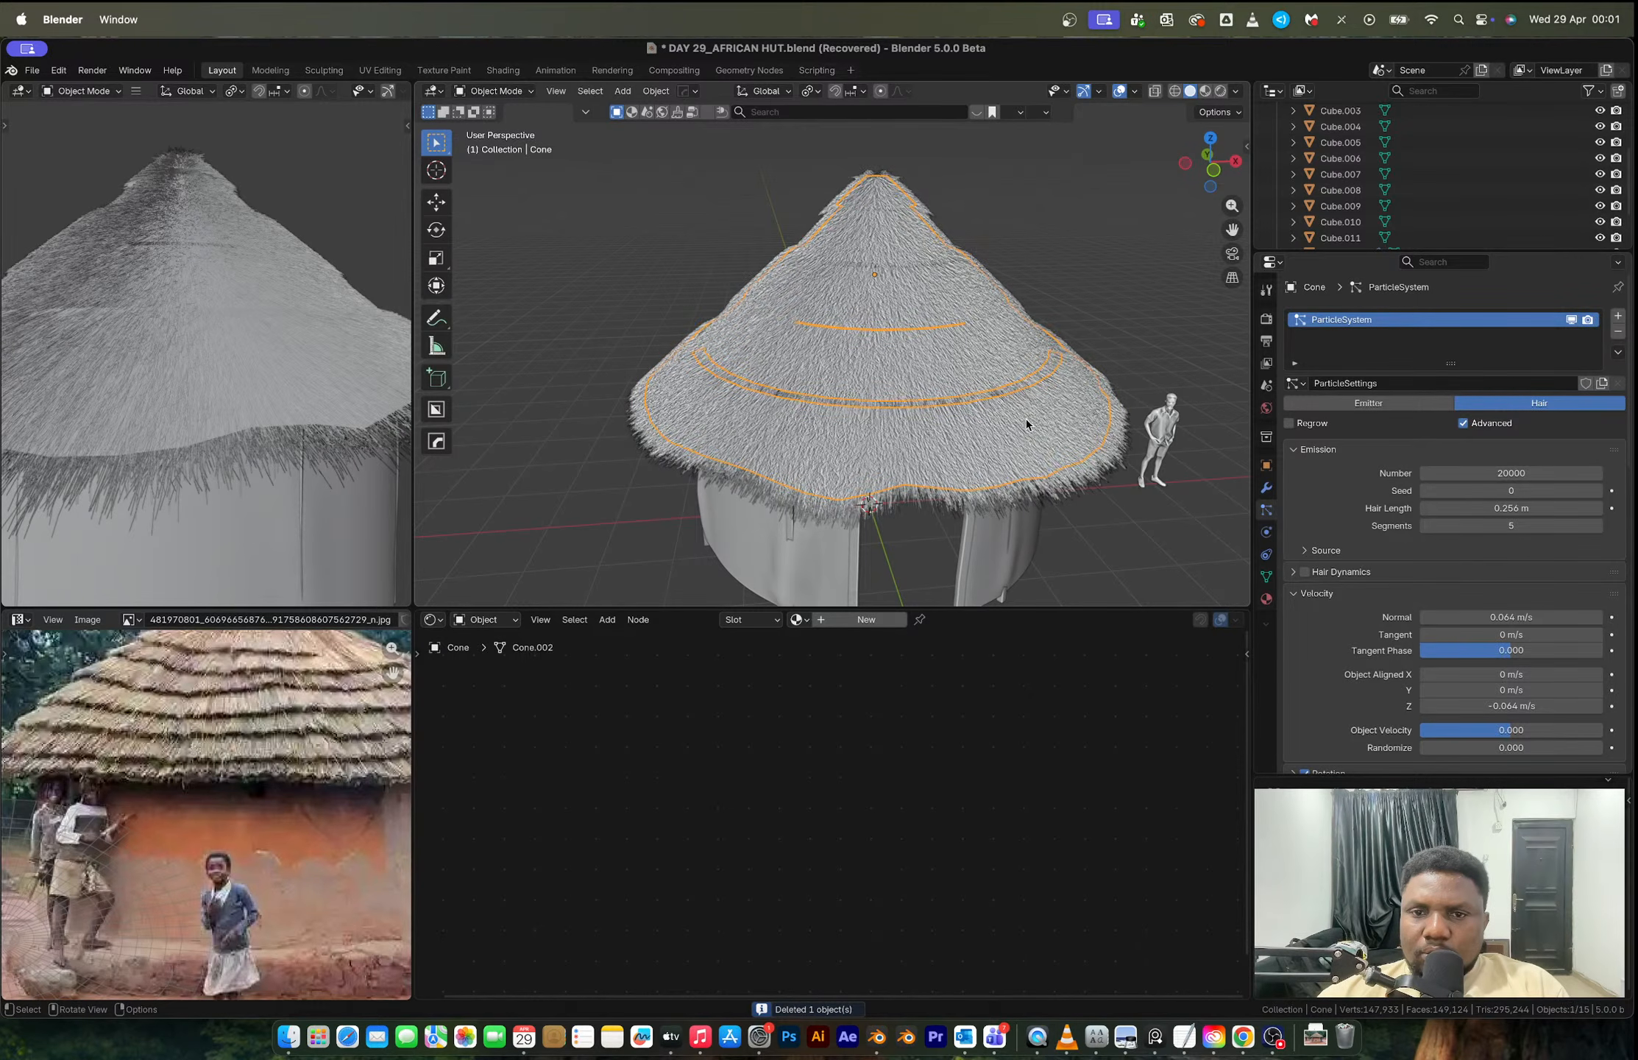
Step: Try rendering the roof cone's hair particles as Object, and set Render As back to Path
{"action": "scroll", "coordinate": [986, 410], "scroll_direction": "up", "scroll_amount": 6}
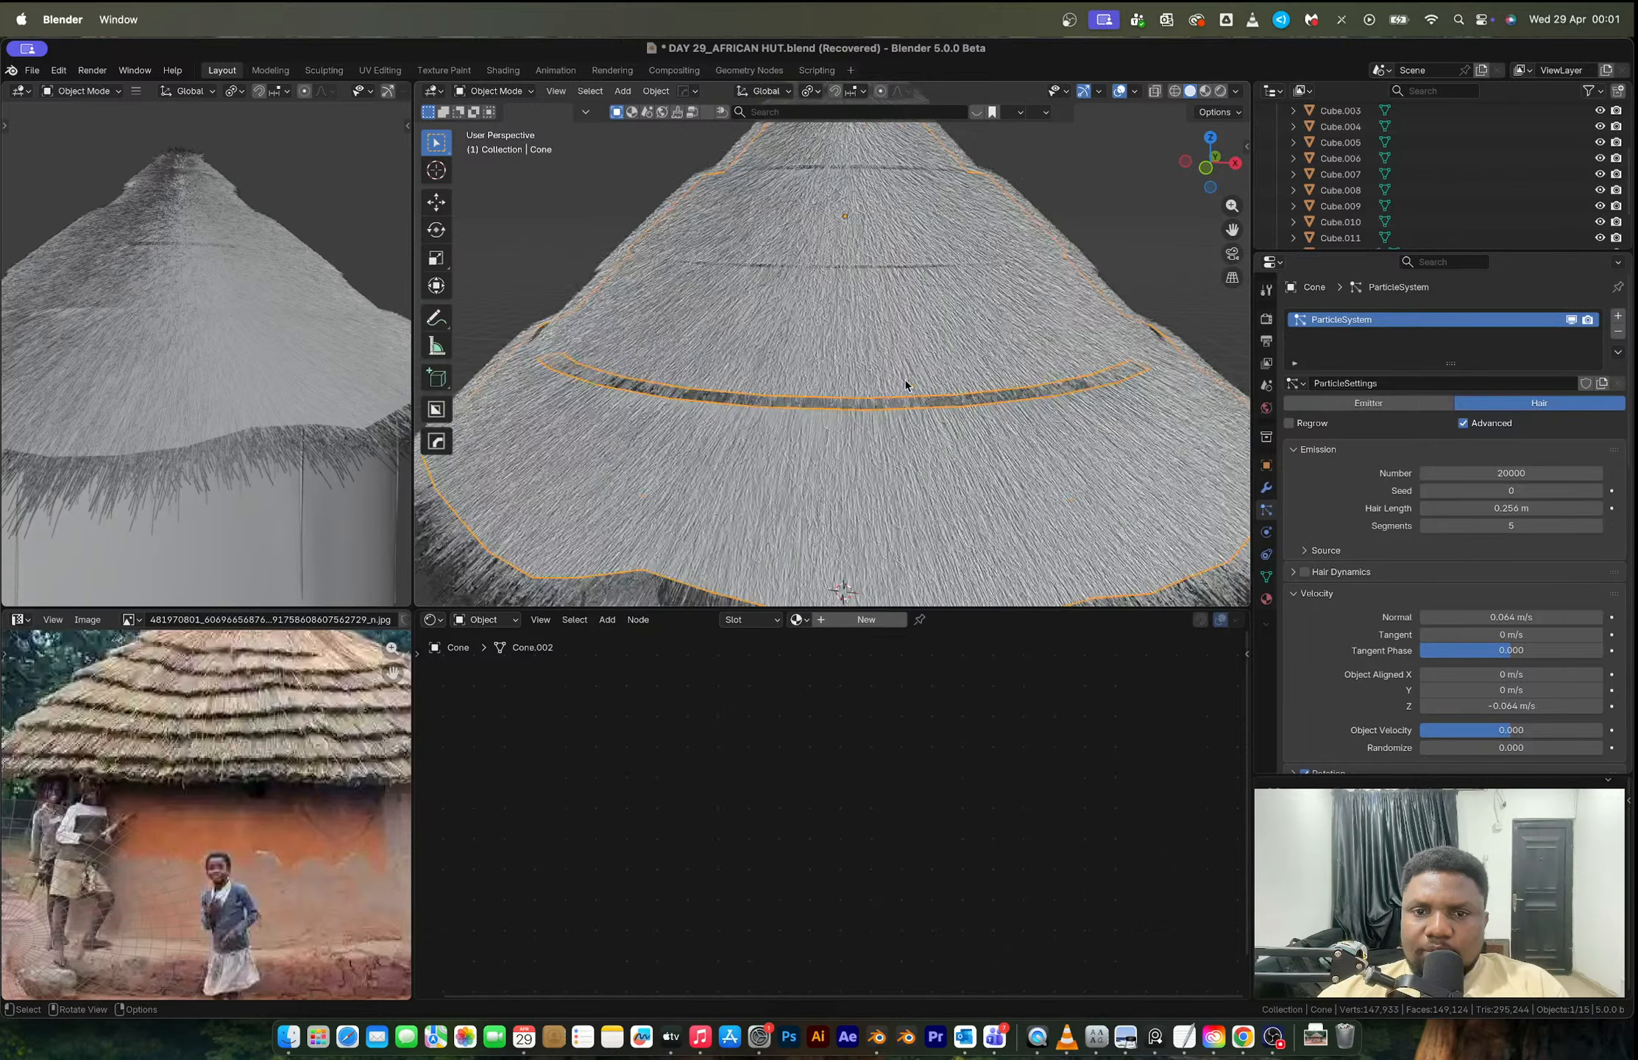
{"action": "middle_click_drag", "start_coordinate": [905, 381], "coordinate": [900, 349]}
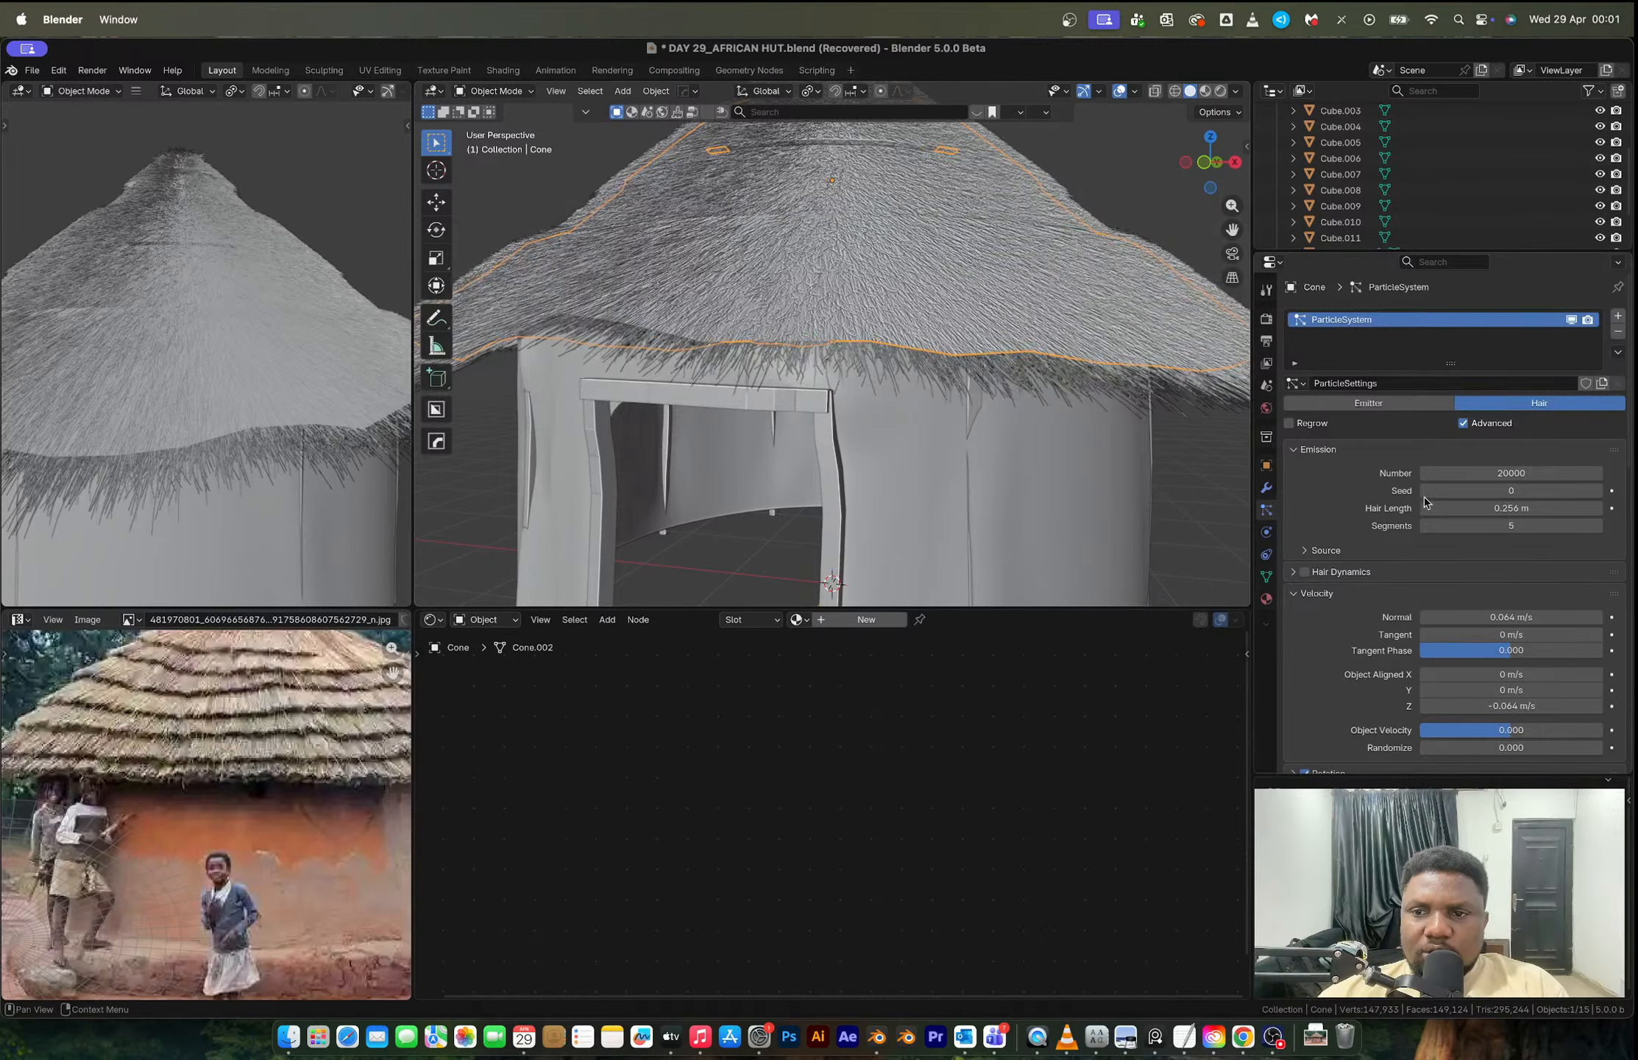
{"action": "left_click", "coordinate": [1302, 593]}
{"action": "left_click", "coordinate": [1310, 658]}
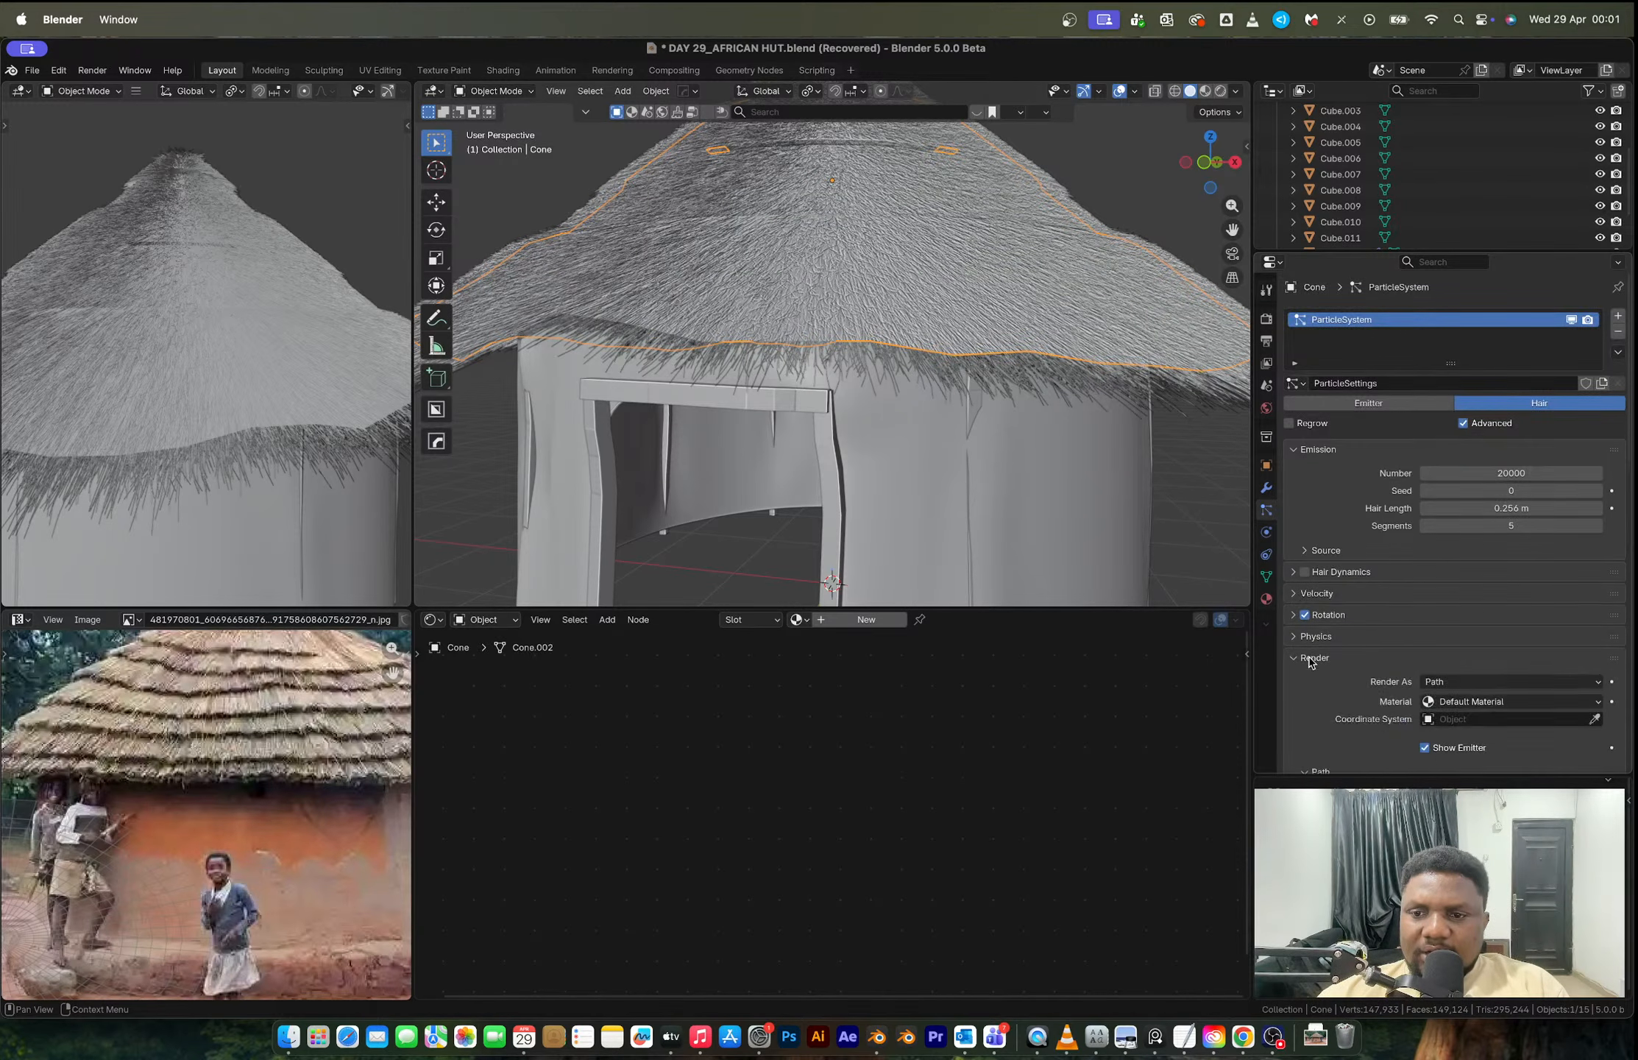
{"action": "scroll", "coordinate": [1310, 662], "scroll_direction": "down", "scroll_amount": 3}
{"action": "left_click", "coordinate": [1453, 587]}
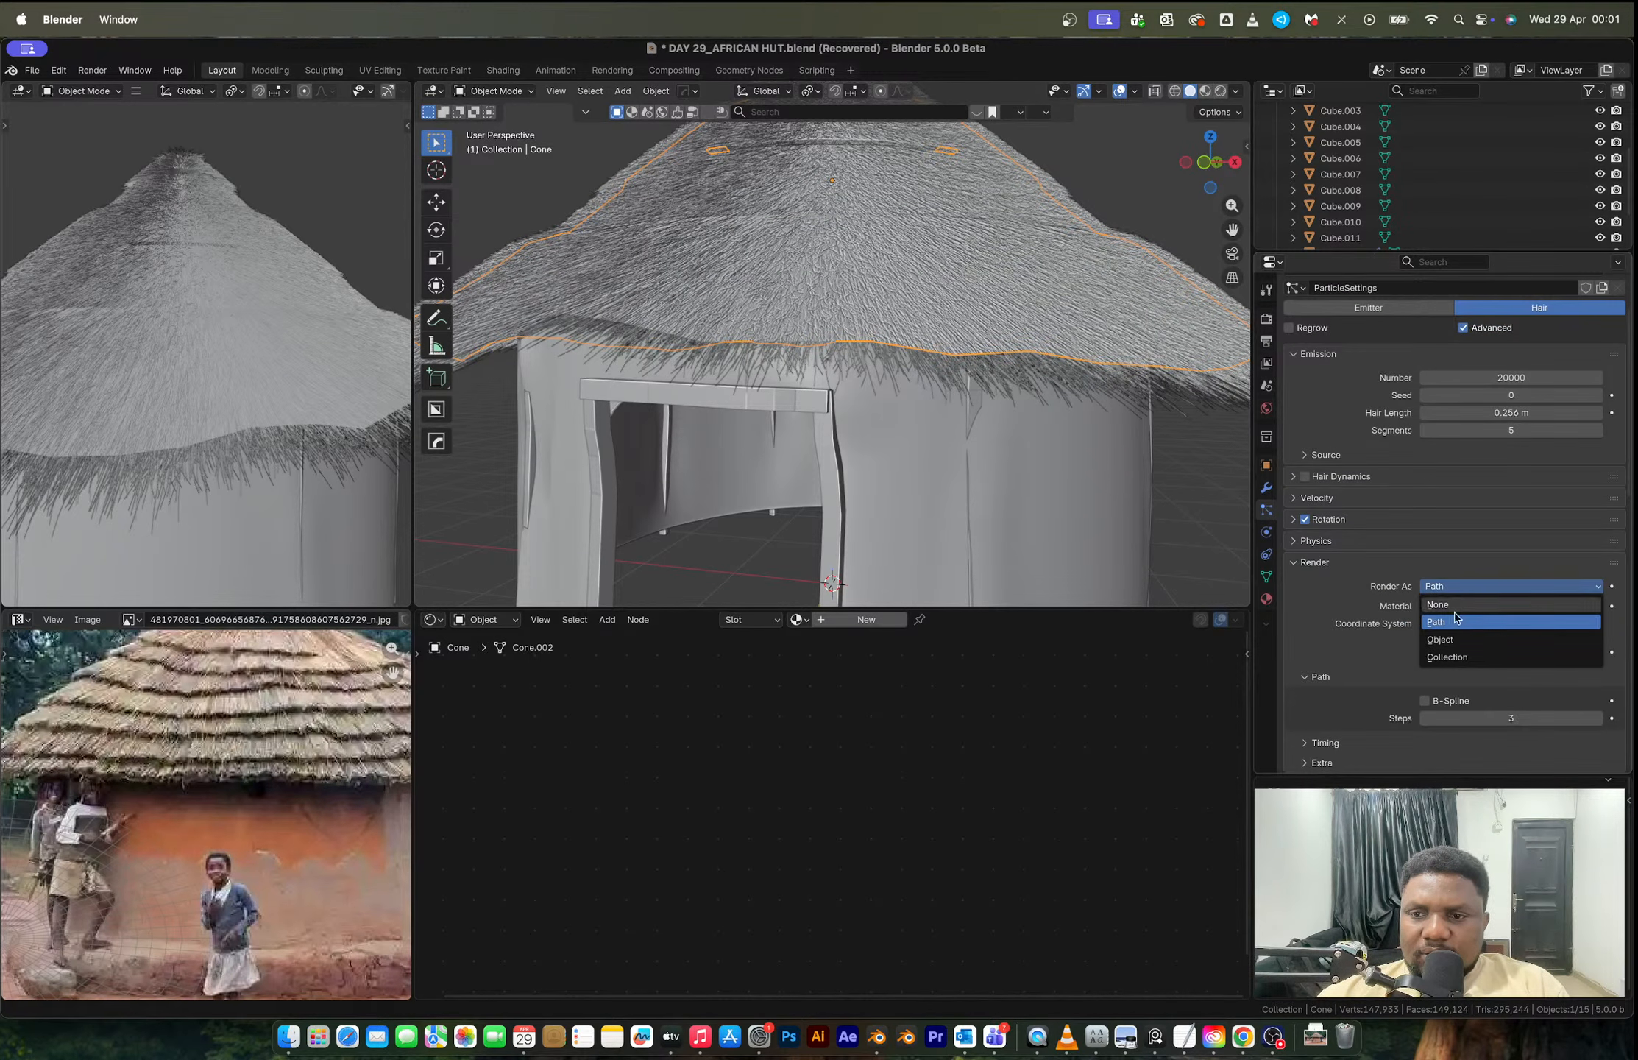
{"action": "left_click", "coordinate": [1441, 638]}
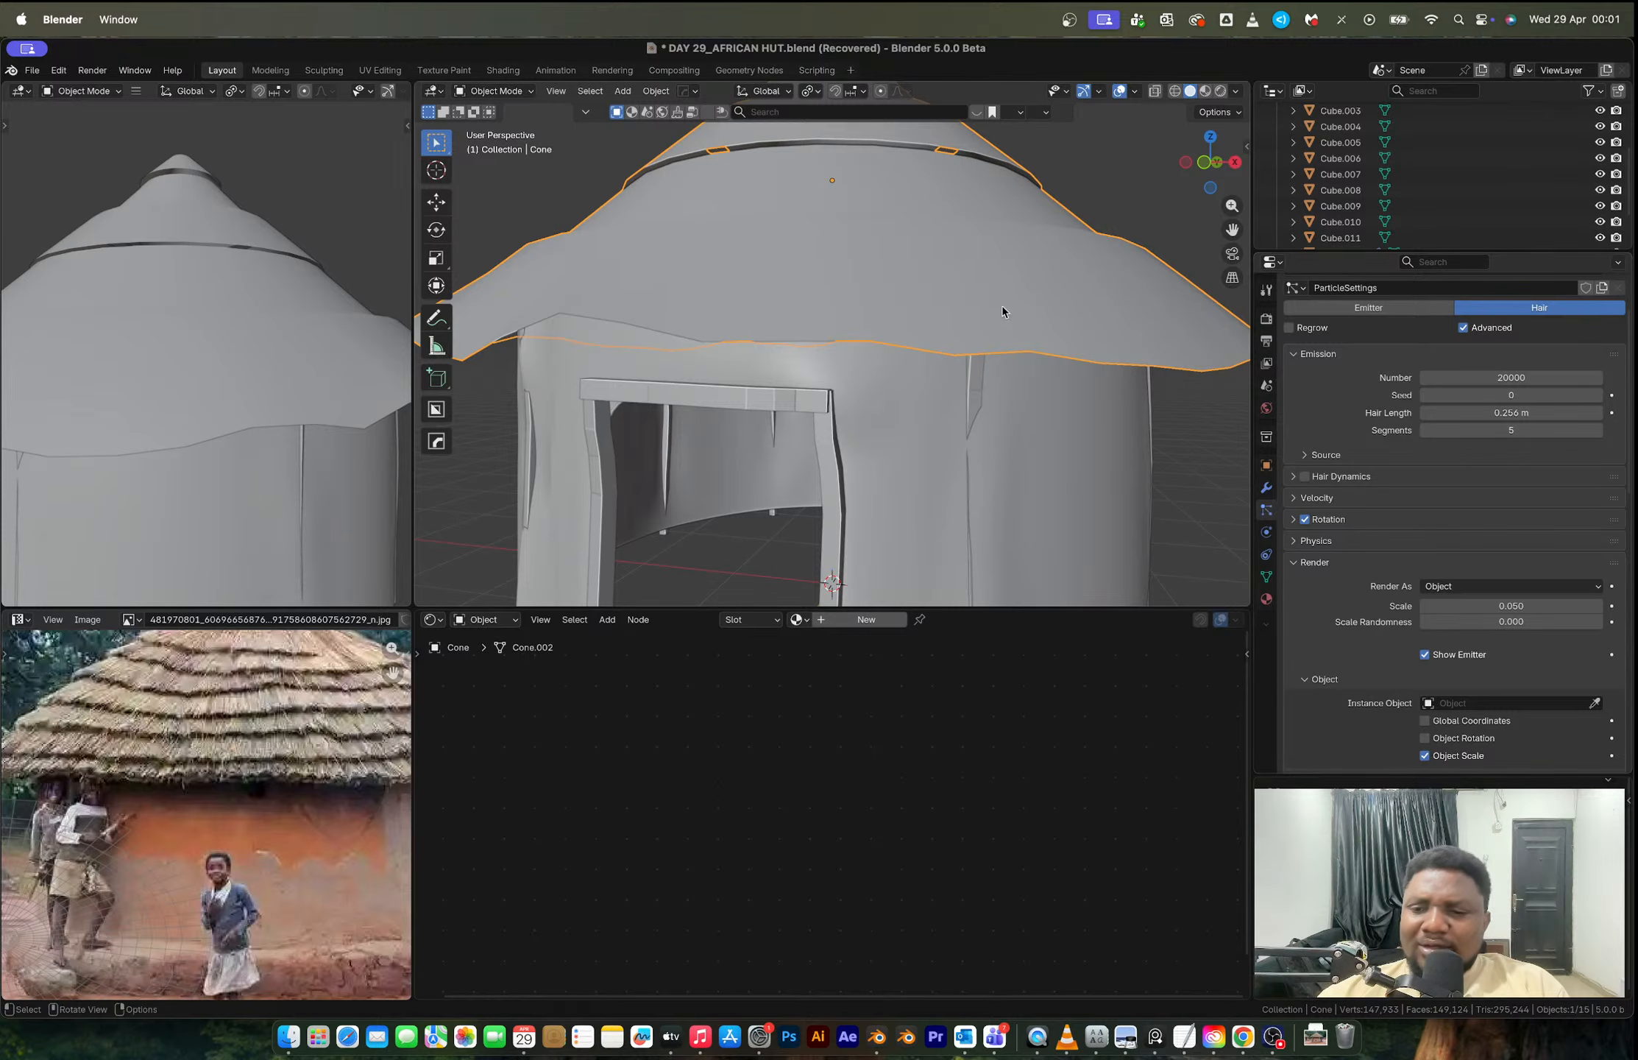
{"action": "left_click", "coordinate": [1471, 586]}
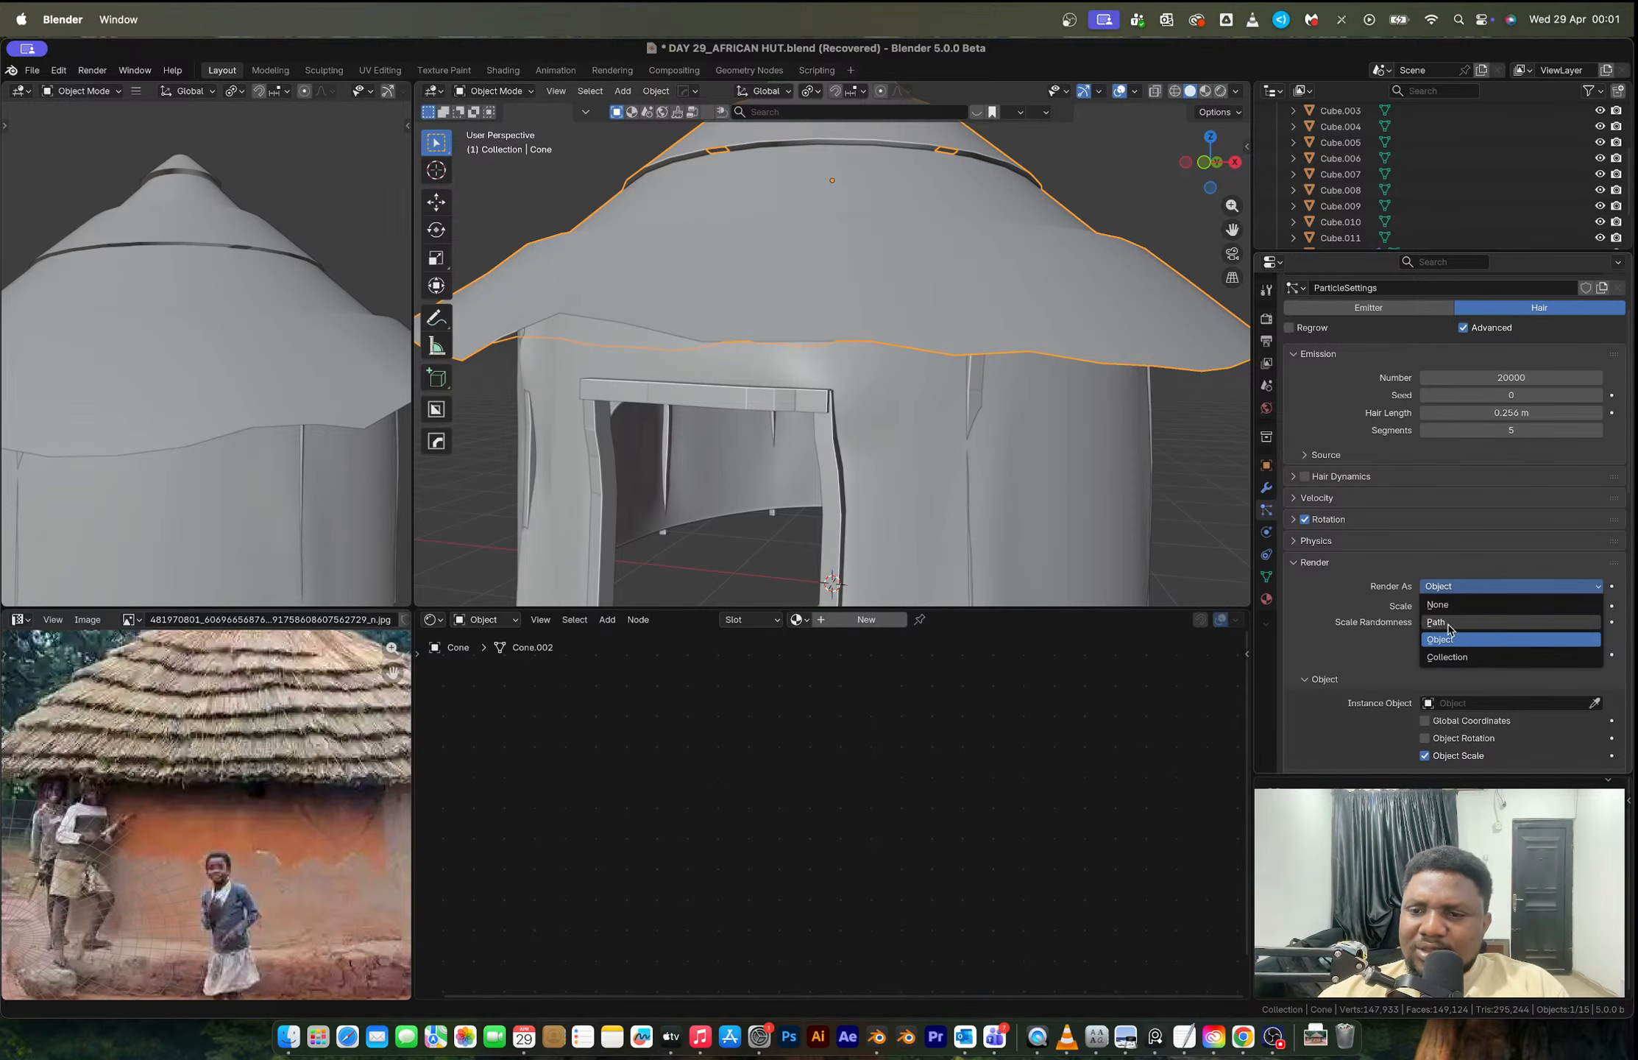
{"action": "left_click", "coordinate": [1442, 623]}
{"action": "left_click", "coordinate": [1456, 587]}
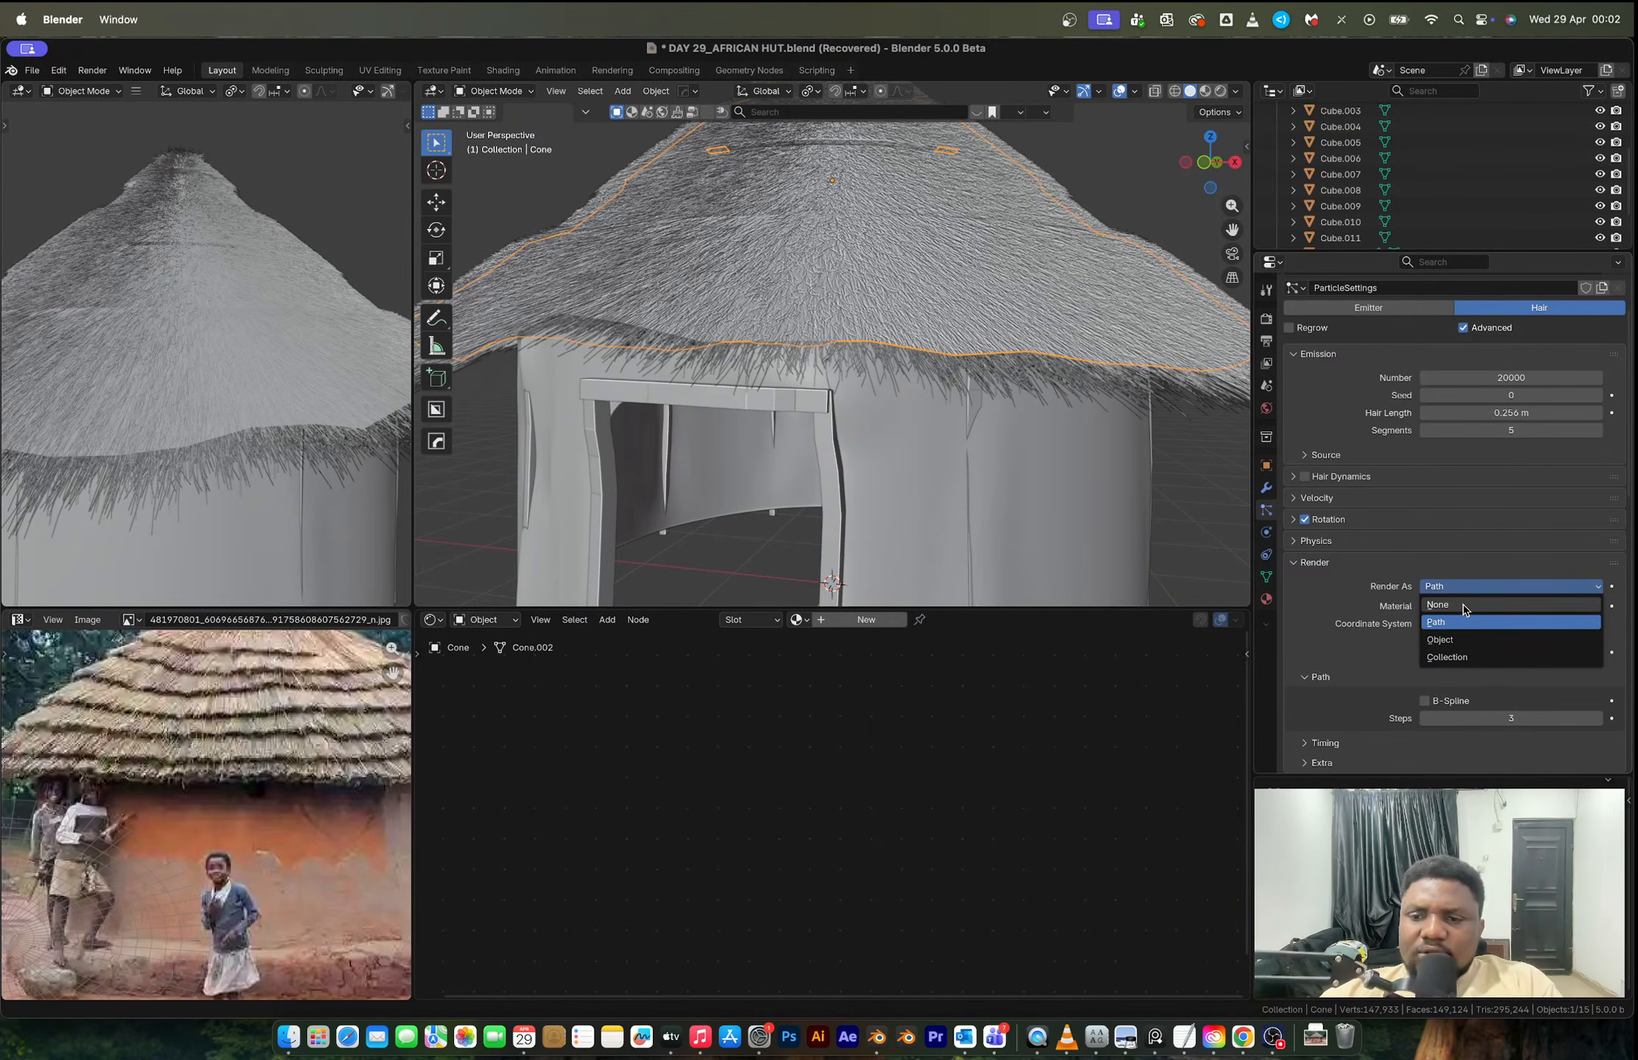
{"action": "left_click", "coordinate": [1468, 622]}
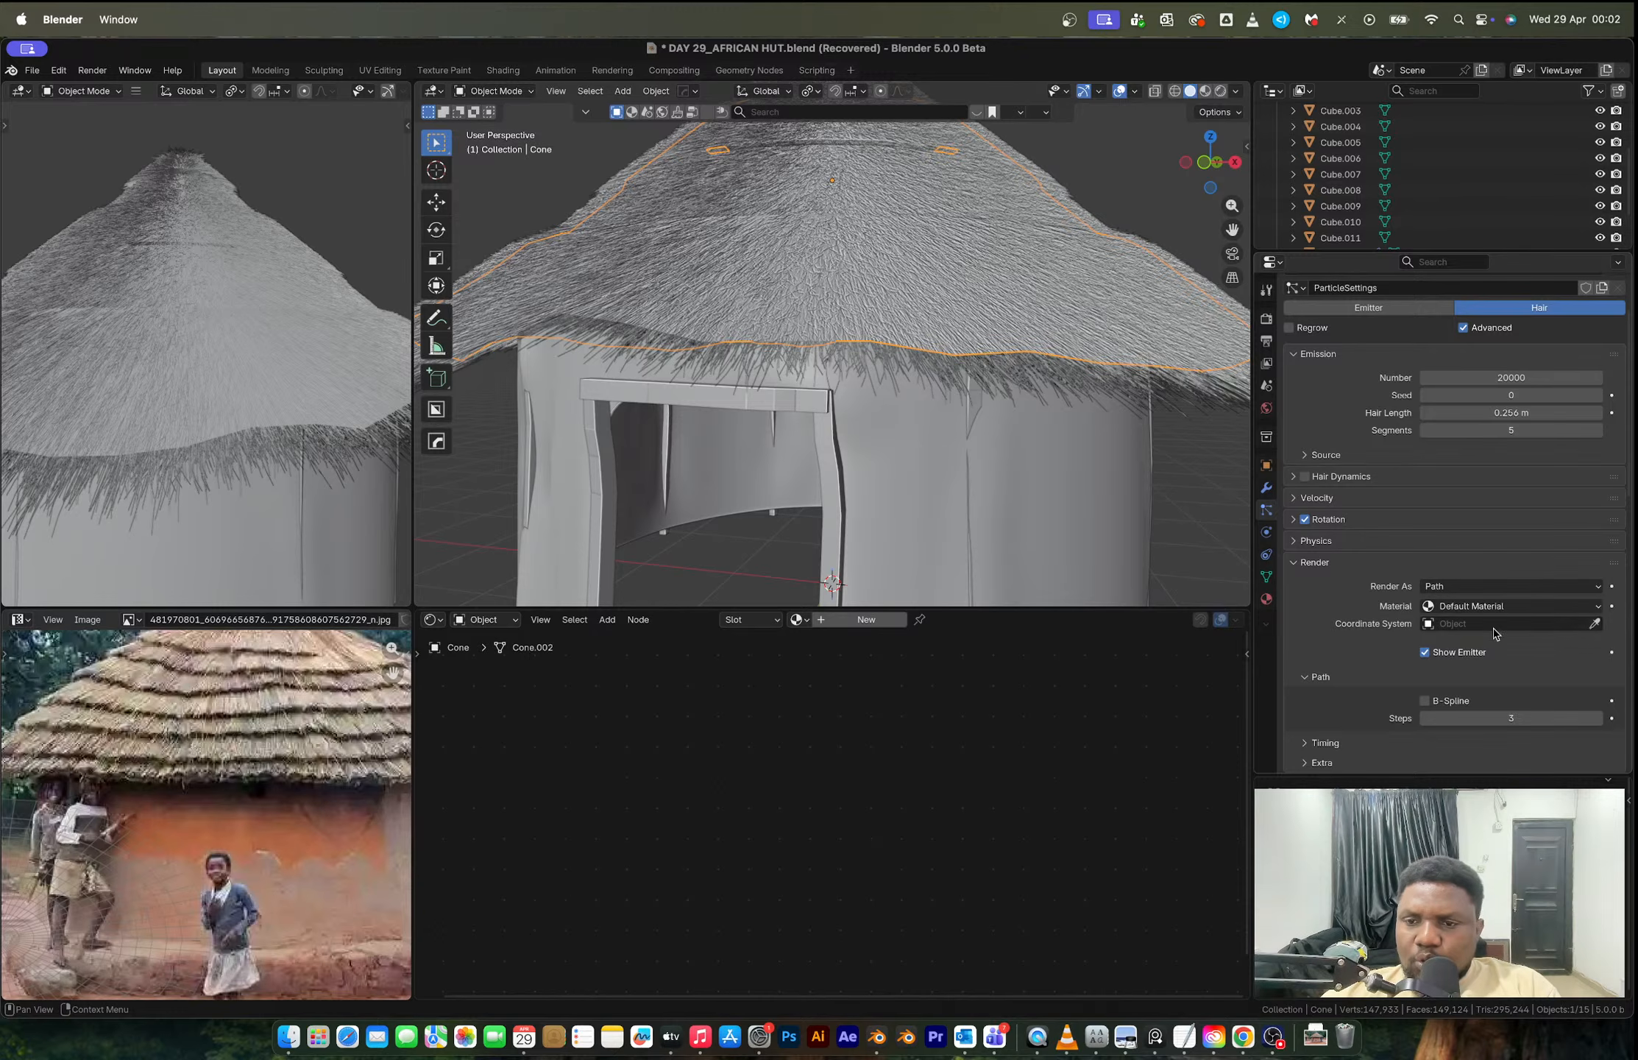
Step: Examine the hair strands on the roof up close and review the particle system's Children and Viewport Display settings
{"action": "left_click", "coordinate": [1315, 563]}
{"action": "left_click", "coordinate": [1317, 604]}
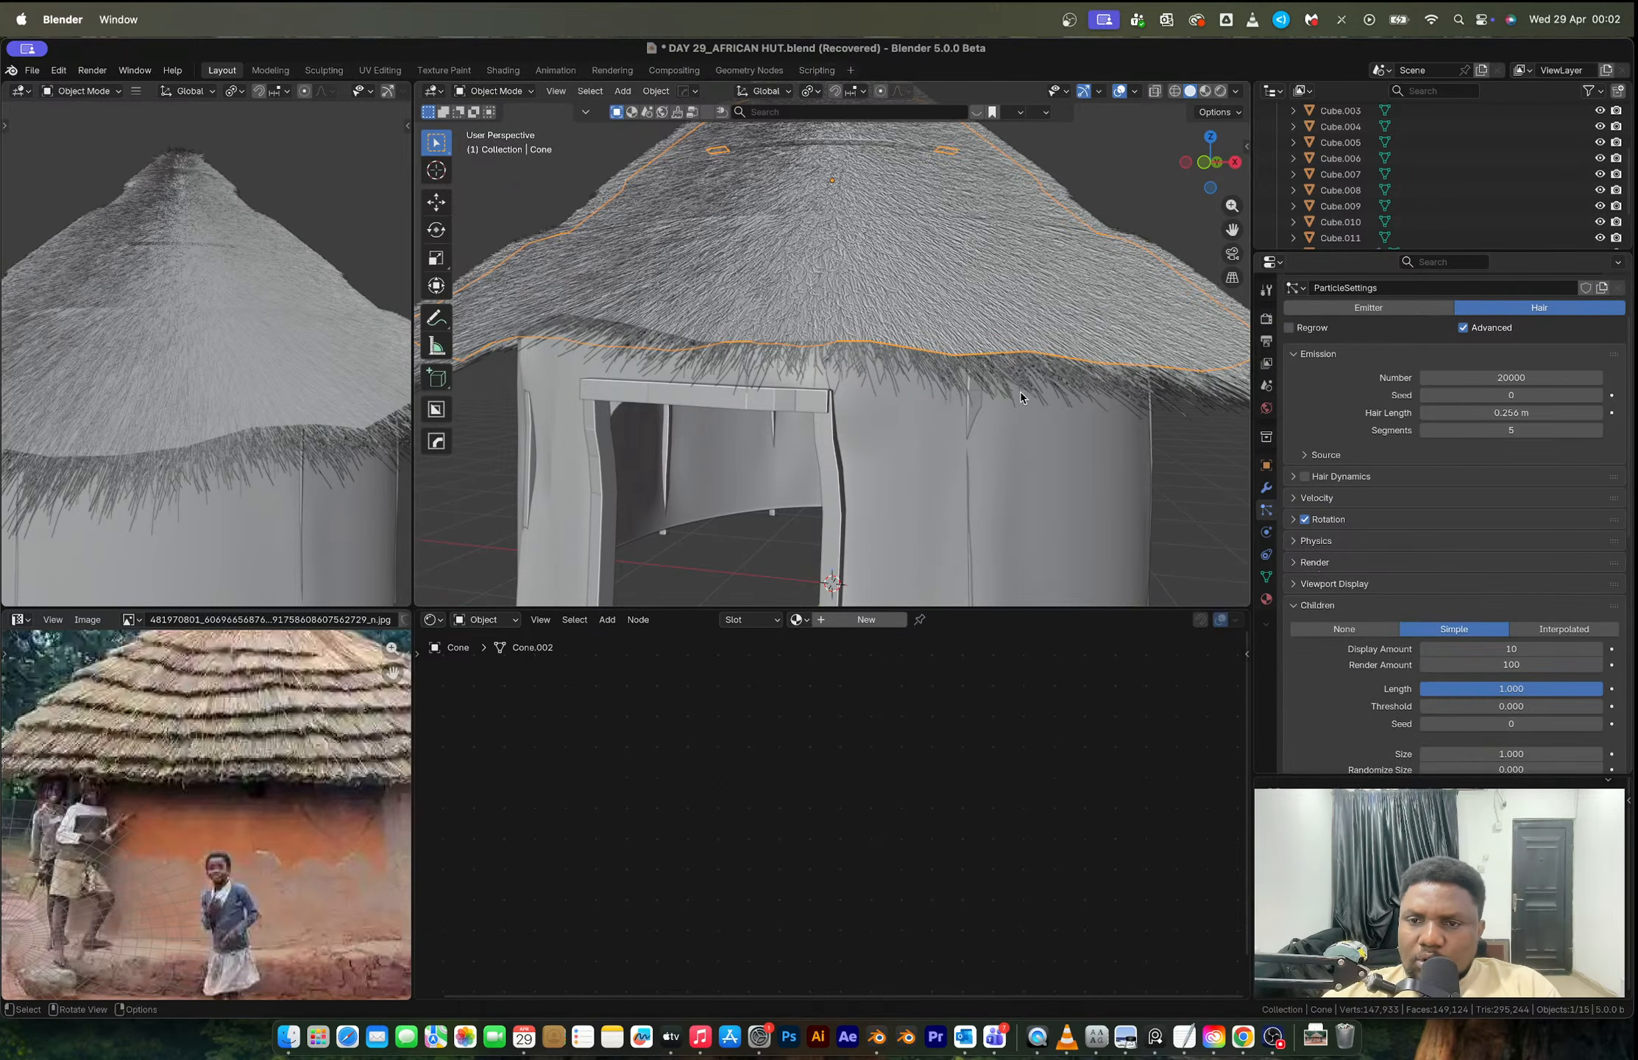
{"action": "middle_click_drag", "start_coordinate": [1020, 390], "coordinate": [1030, 436]}
{"action": "scroll", "coordinate": [957, 390], "scroll_direction": "up", "scroll_amount": 7}
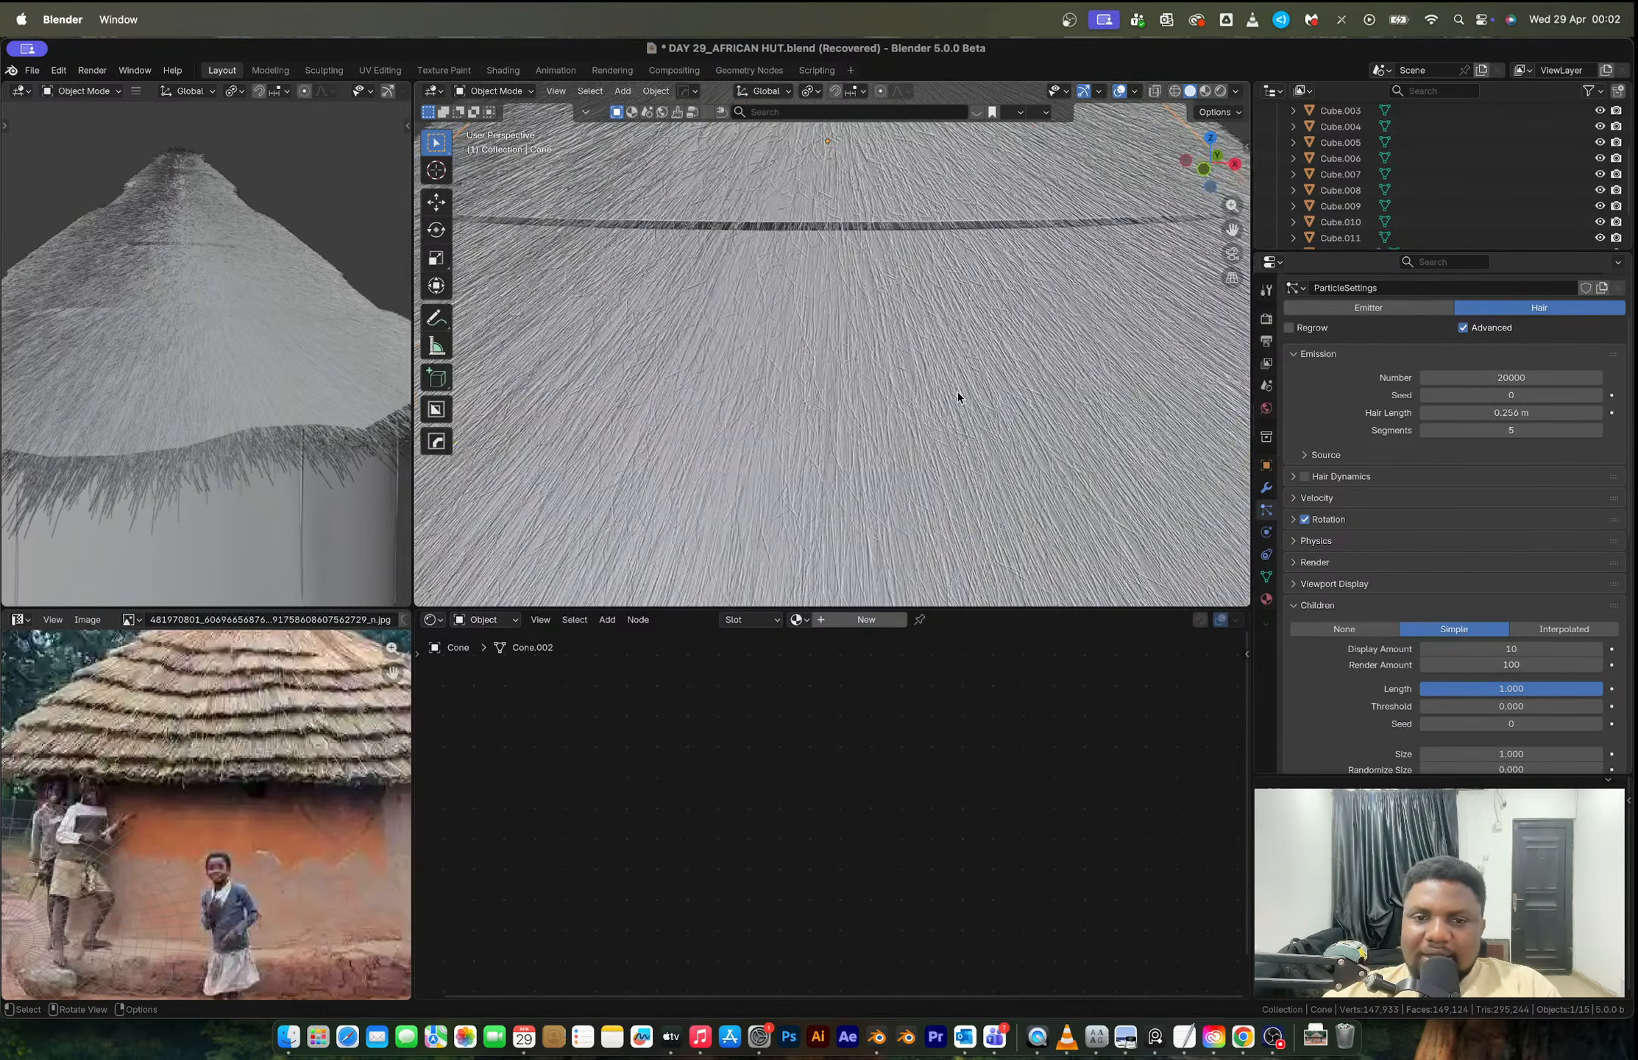
{"action": "middle_click_drag", "start_coordinate": [956, 390], "coordinate": [1079, 435]}
{"action": "scroll", "coordinate": [982, 392], "scroll_direction": "down", "scroll_amount": 7}
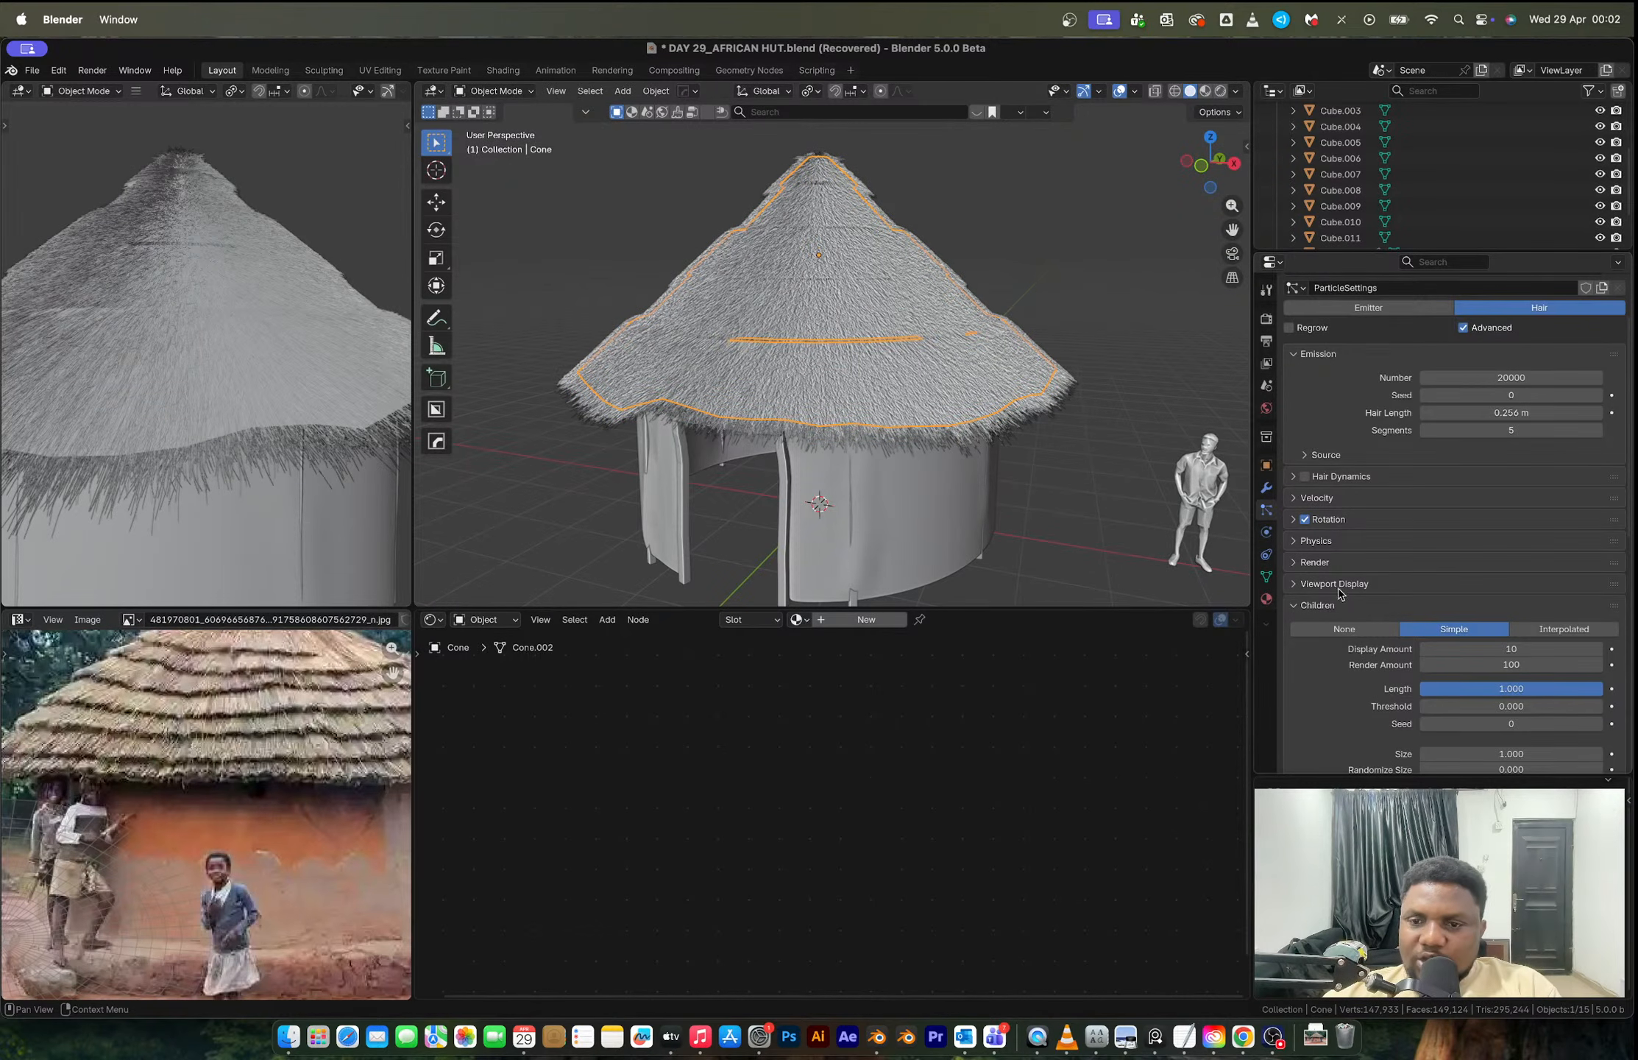
{"action": "left_click", "coordinate": [1312, 585]}
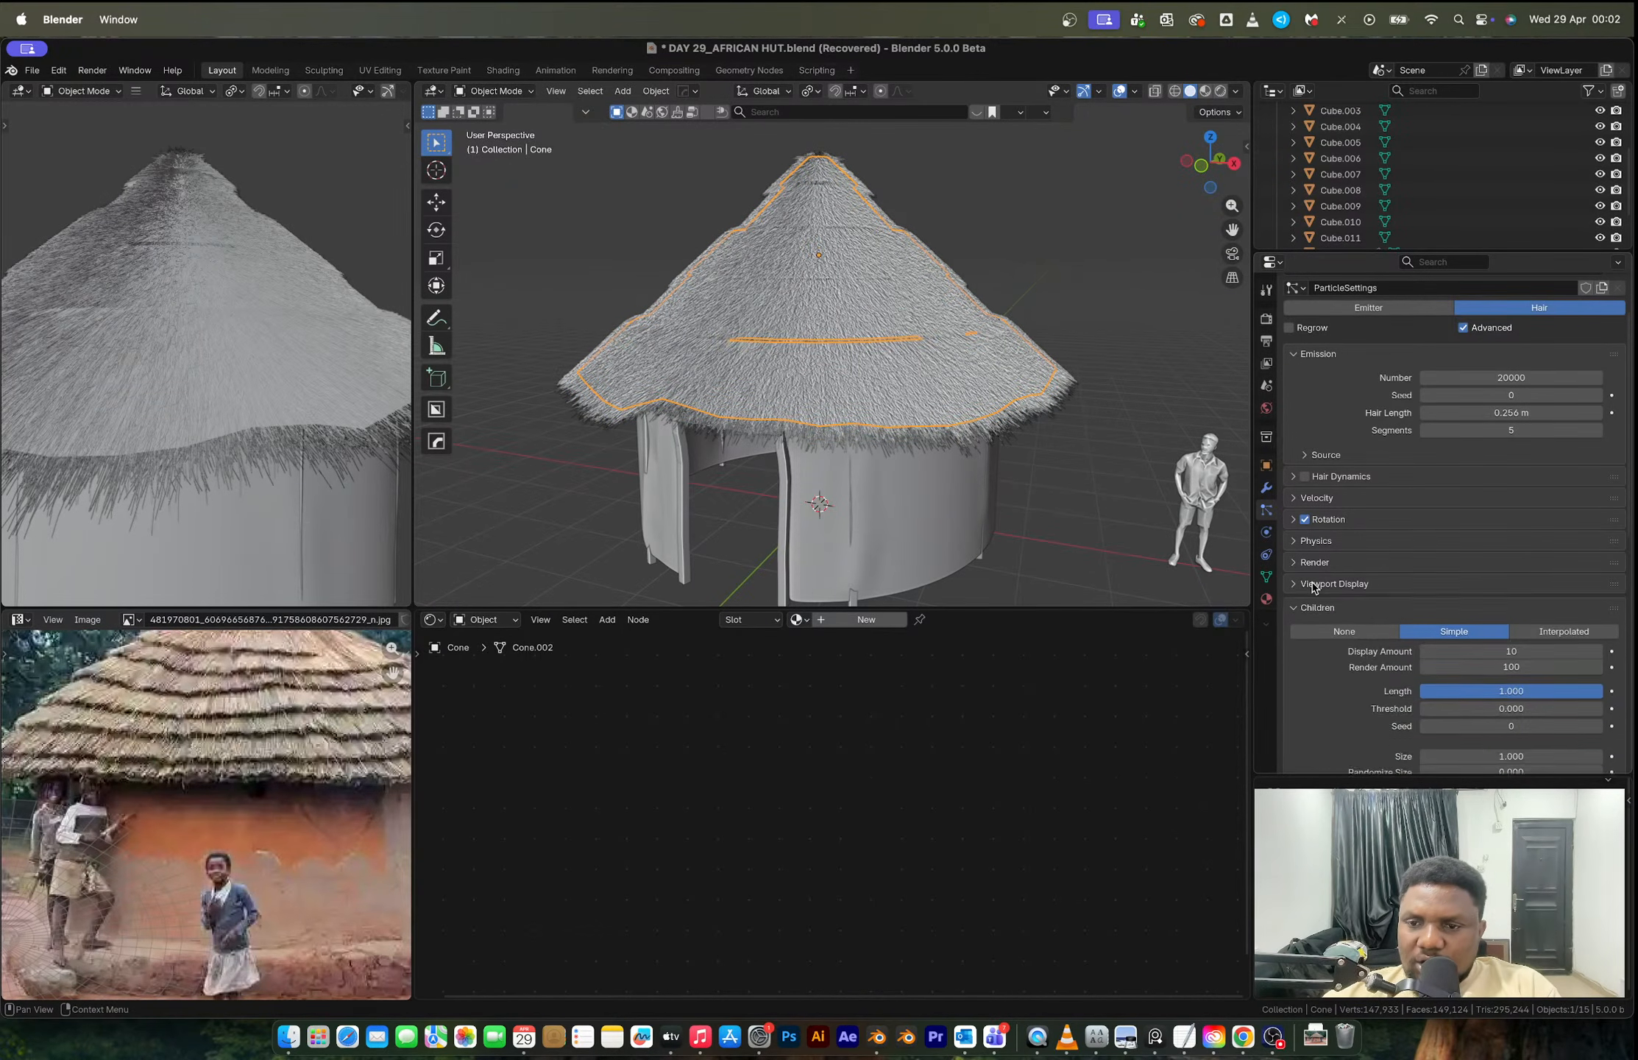
{"action": "left_click", "coordinate": [1312, 585]}
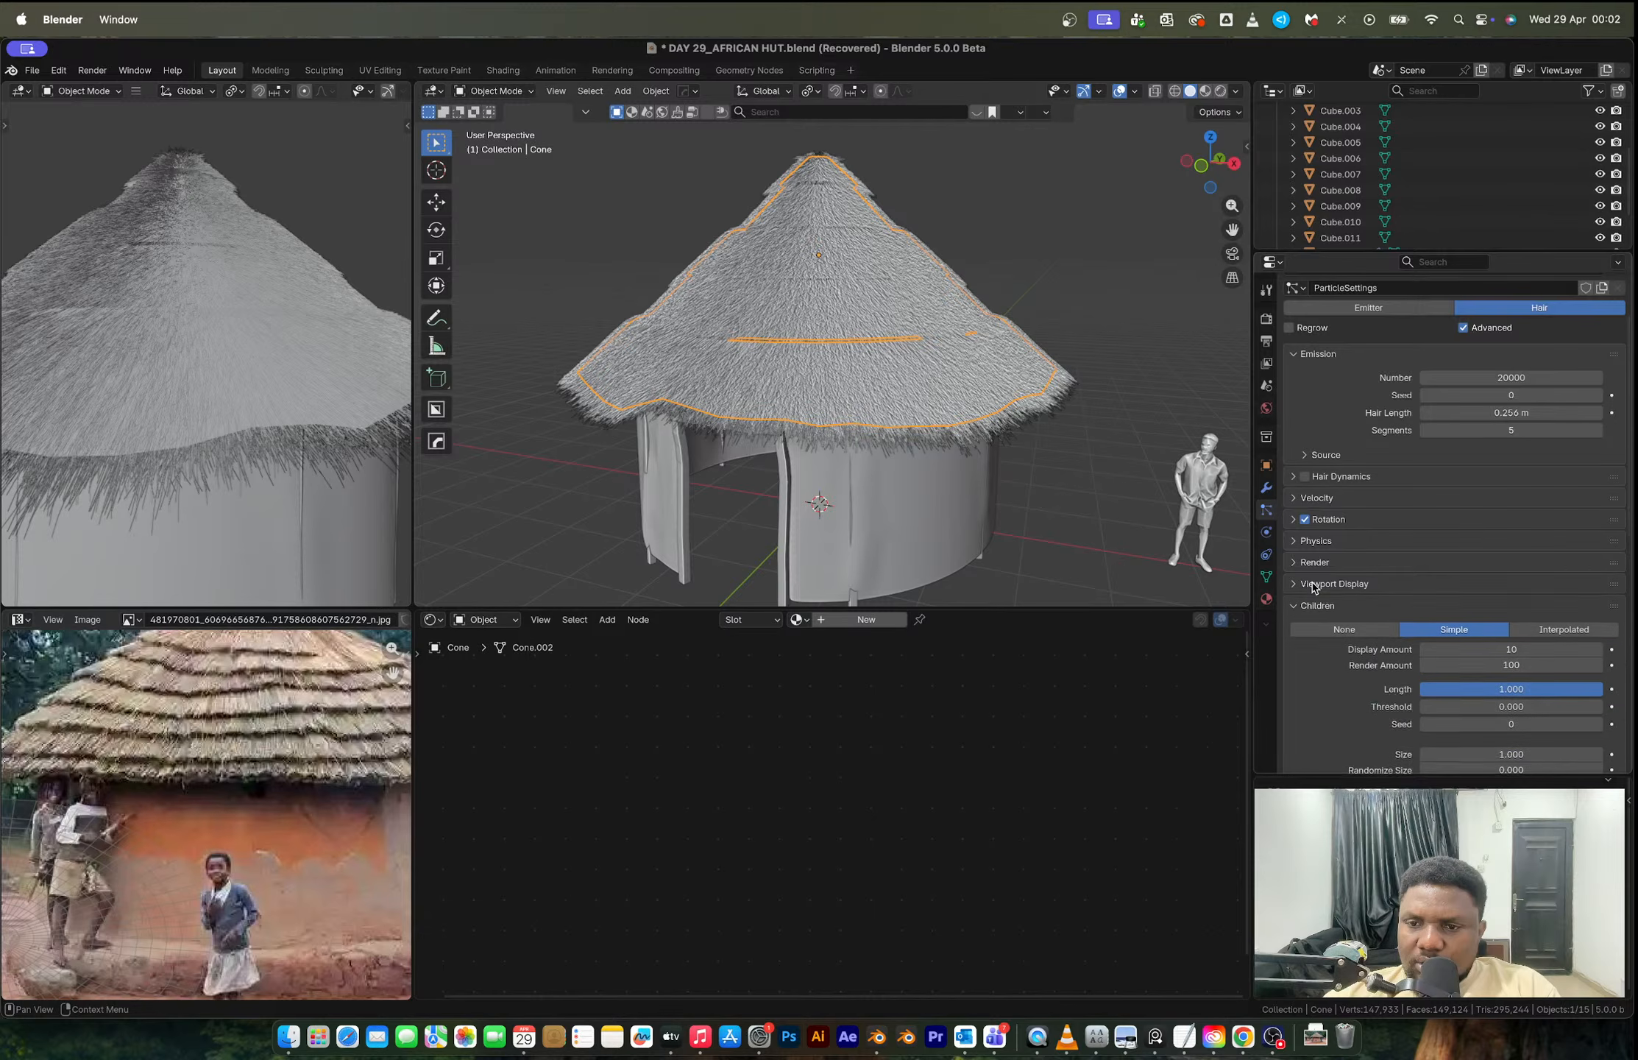
{"action": "left_click", "coordinate": [1315, 585]}
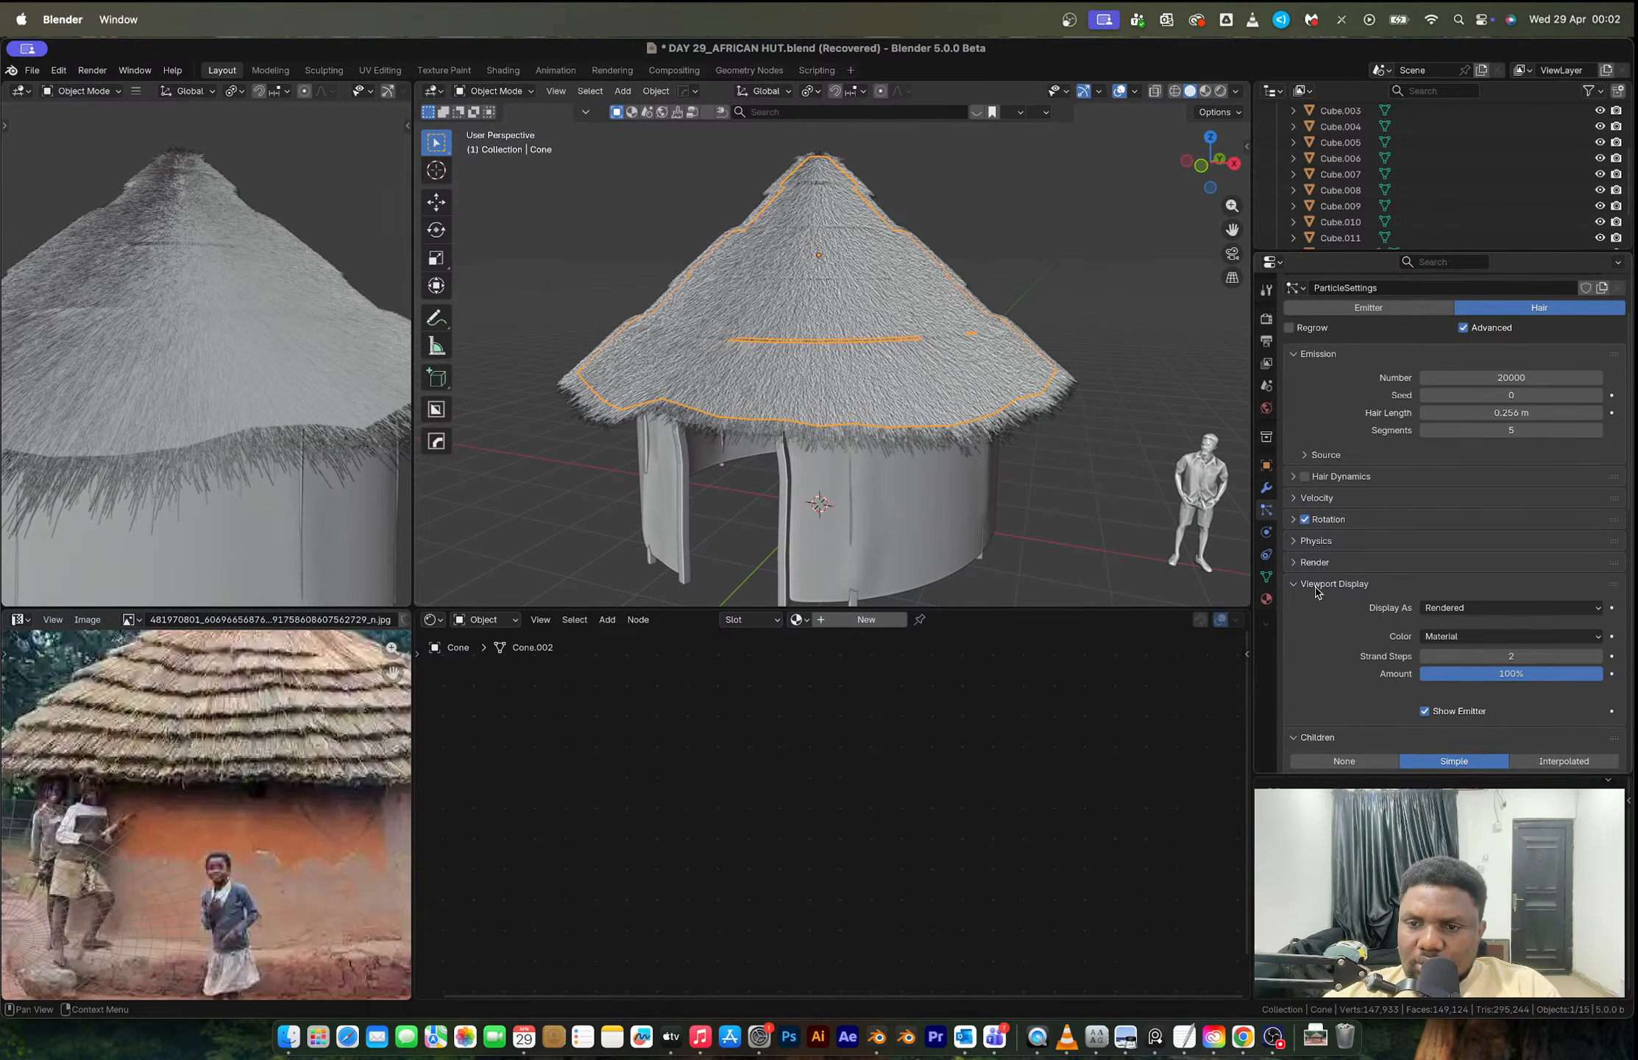
{"action": "left_click", "coordinate": [1315, 585]}
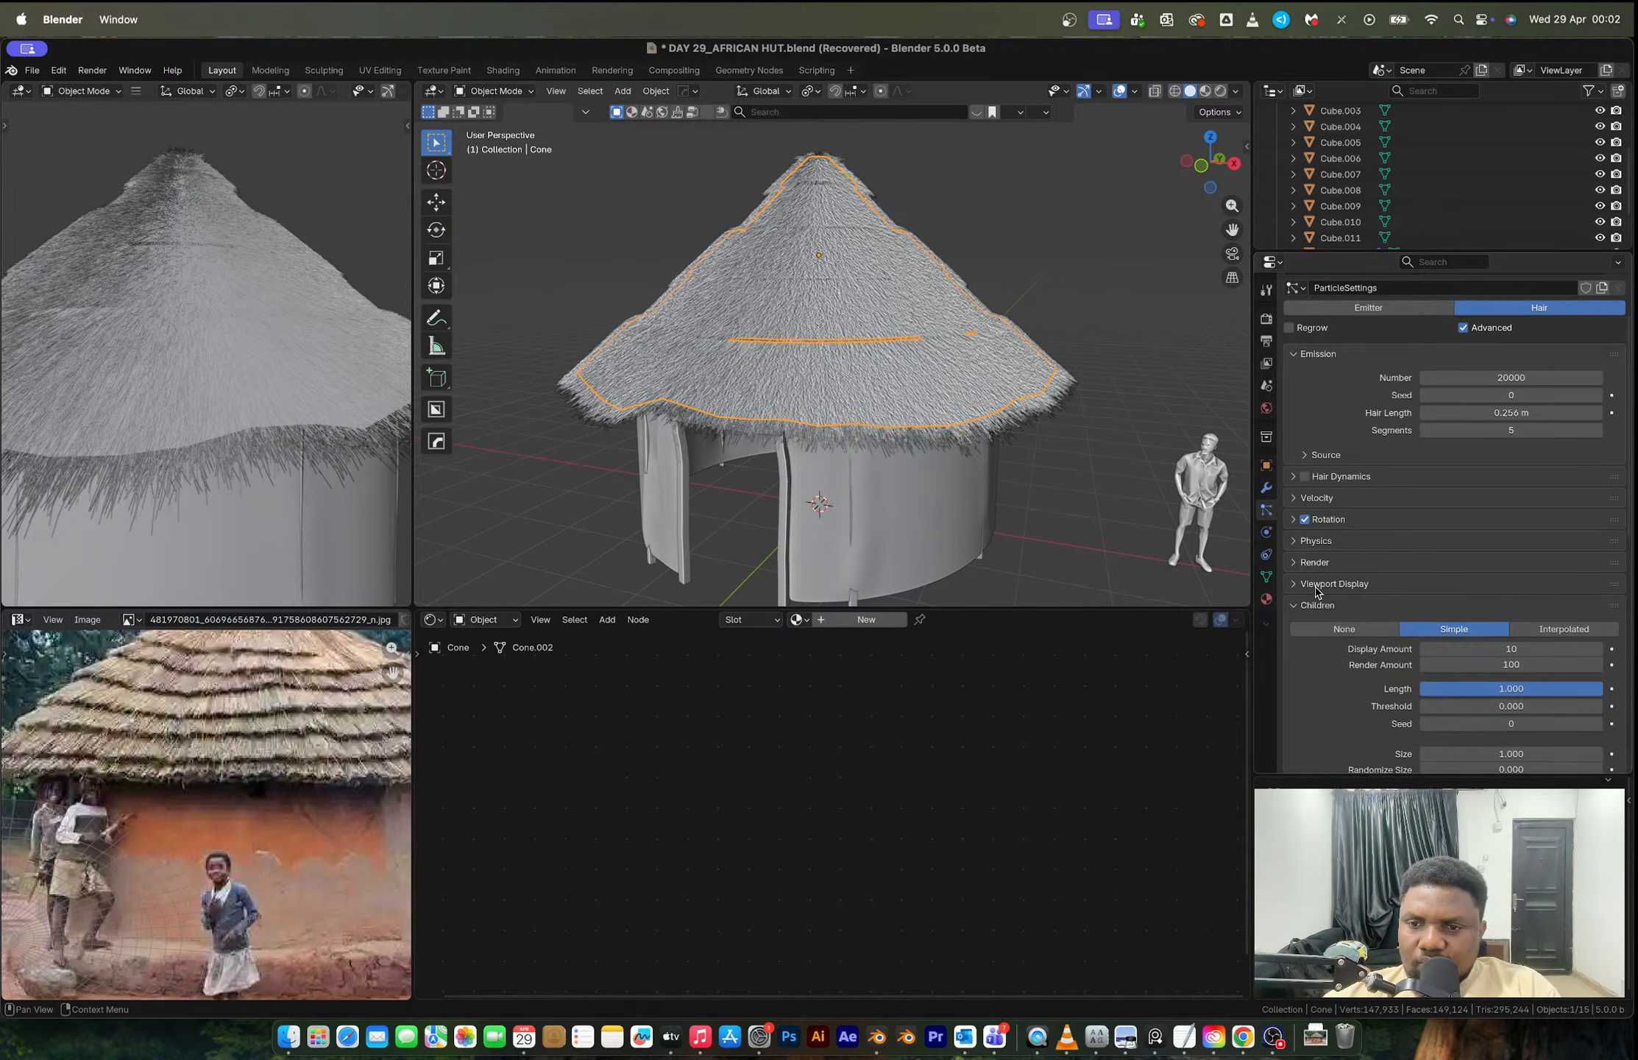
Step: Change the roof particles' child type to Interpolated and check the strands along the eaves
{"action": "scroll", "coordinate": [1387, 615], "scroll_direction": "down", "scroll_amount": 4}
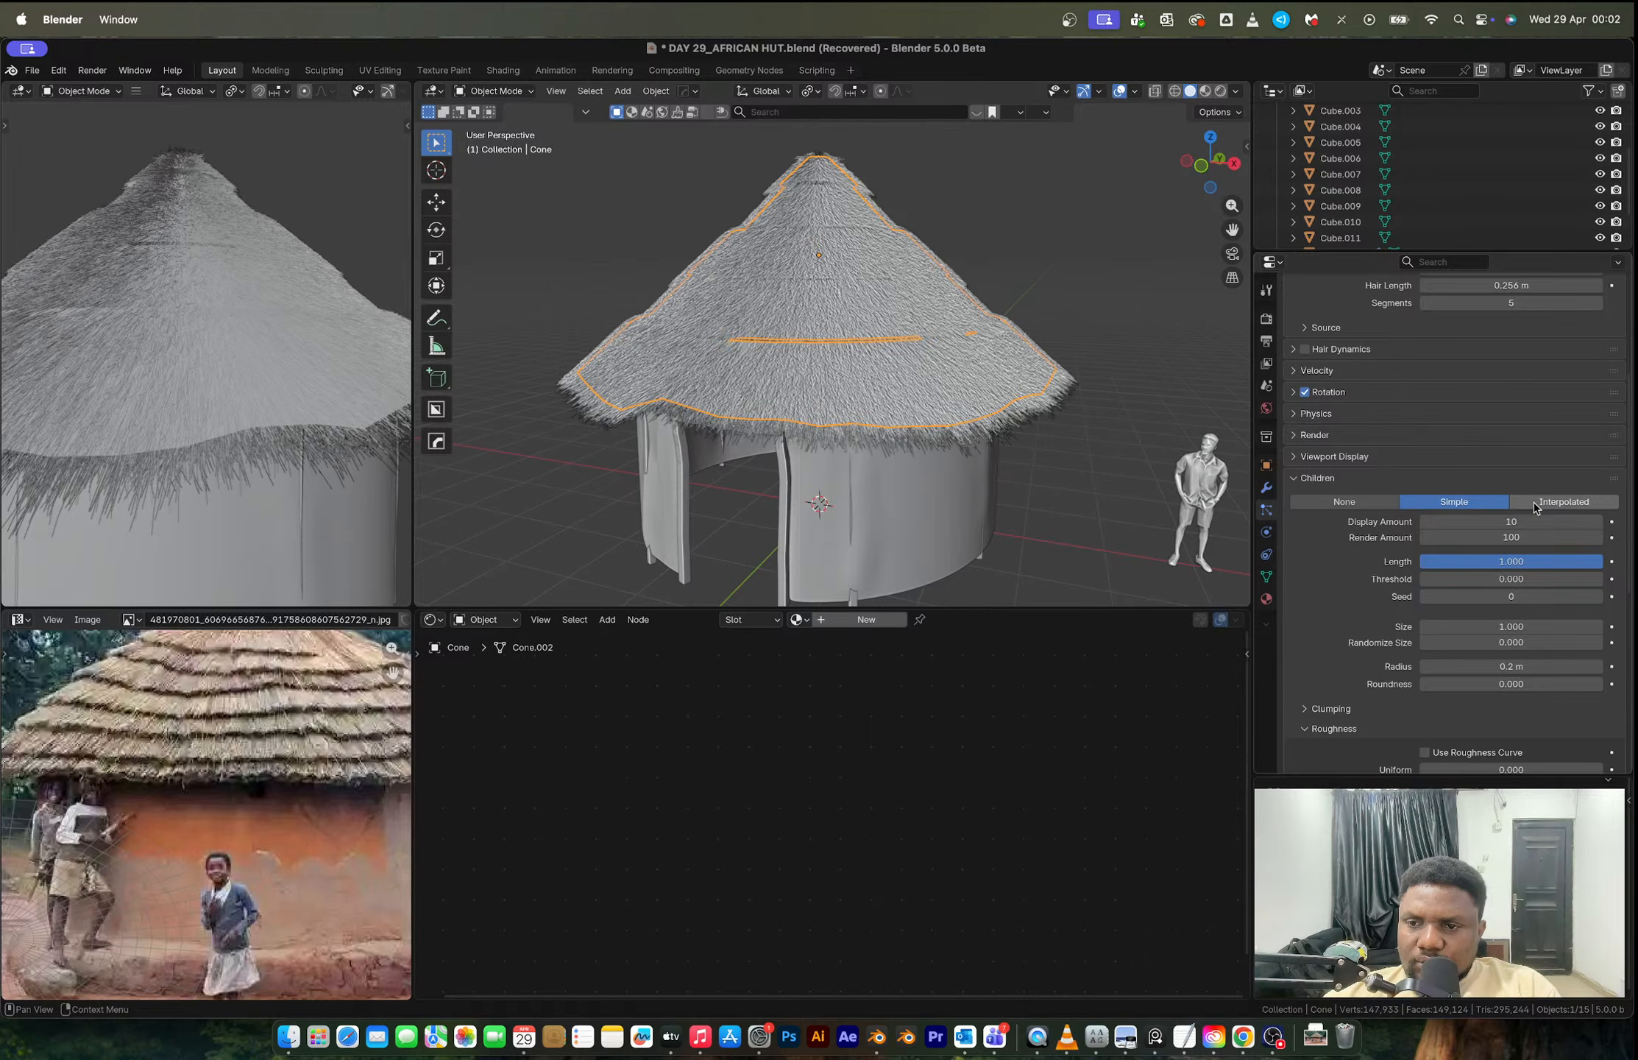
{"action": "left_click", "coordinate": [1533, 502]}
{"action": "scroll", "coordinate": [909, 410], "scroll_direction": "up", "scroll_amount": 3}
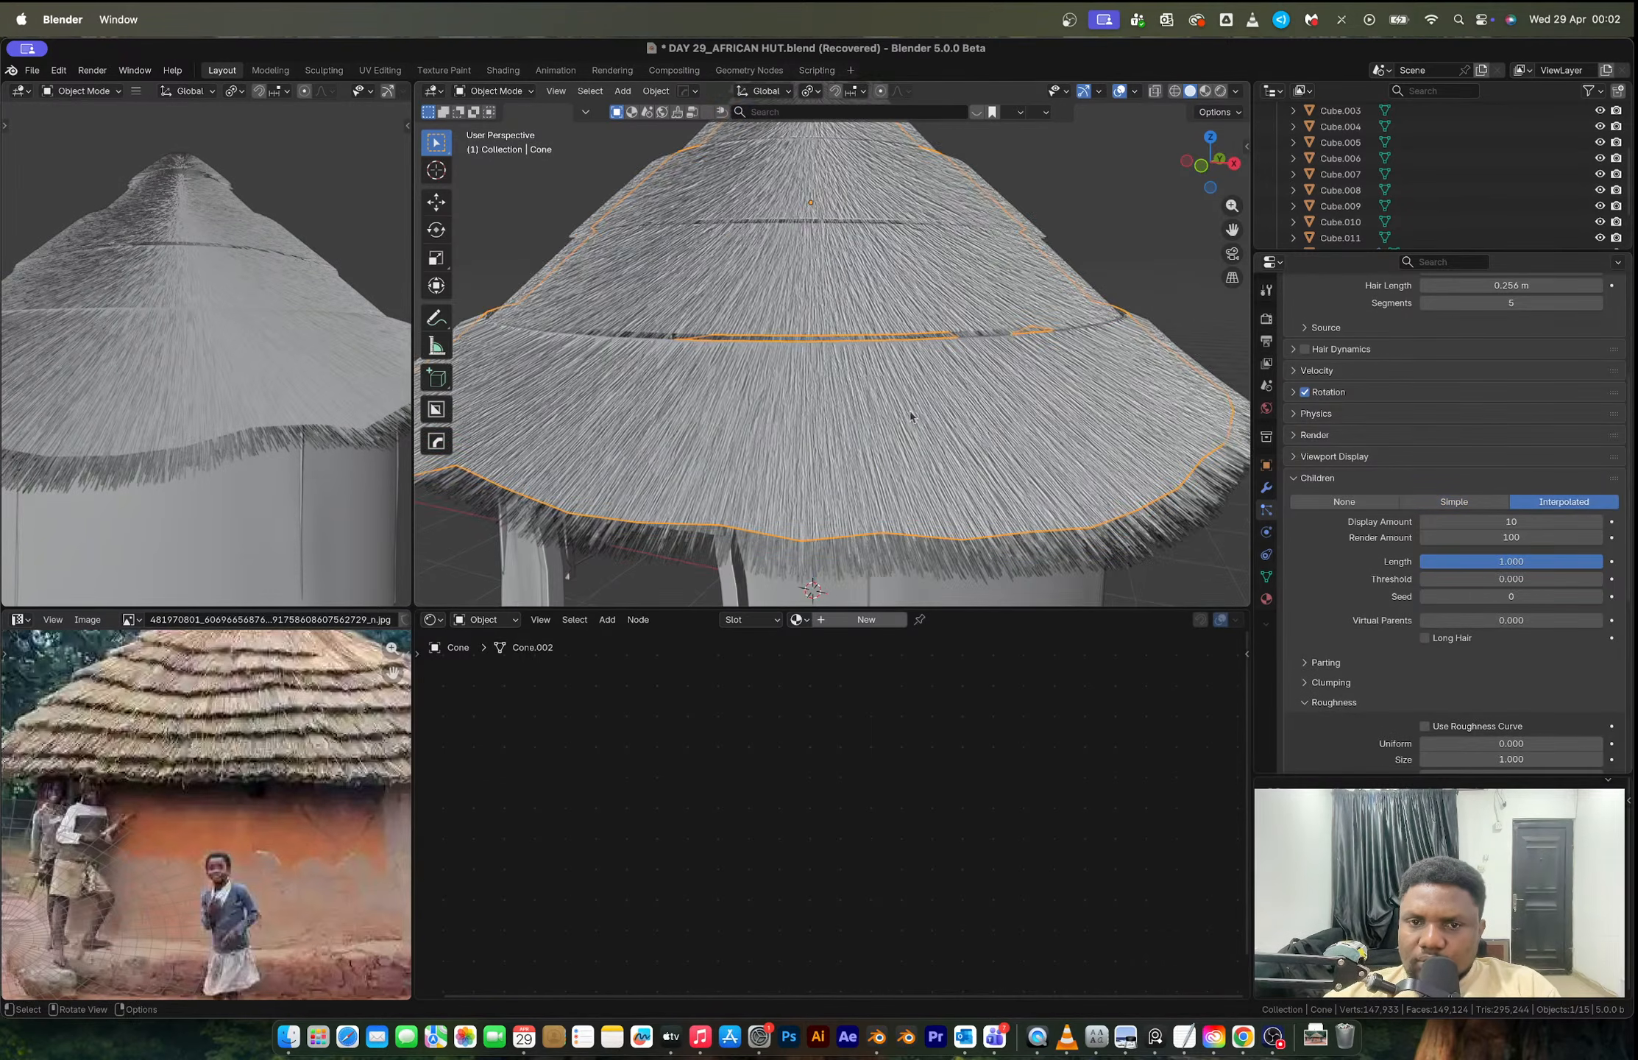
{"action": "middle_click_drag", "start_coordinate": [910, 410], "coordinate": [890, 384]}
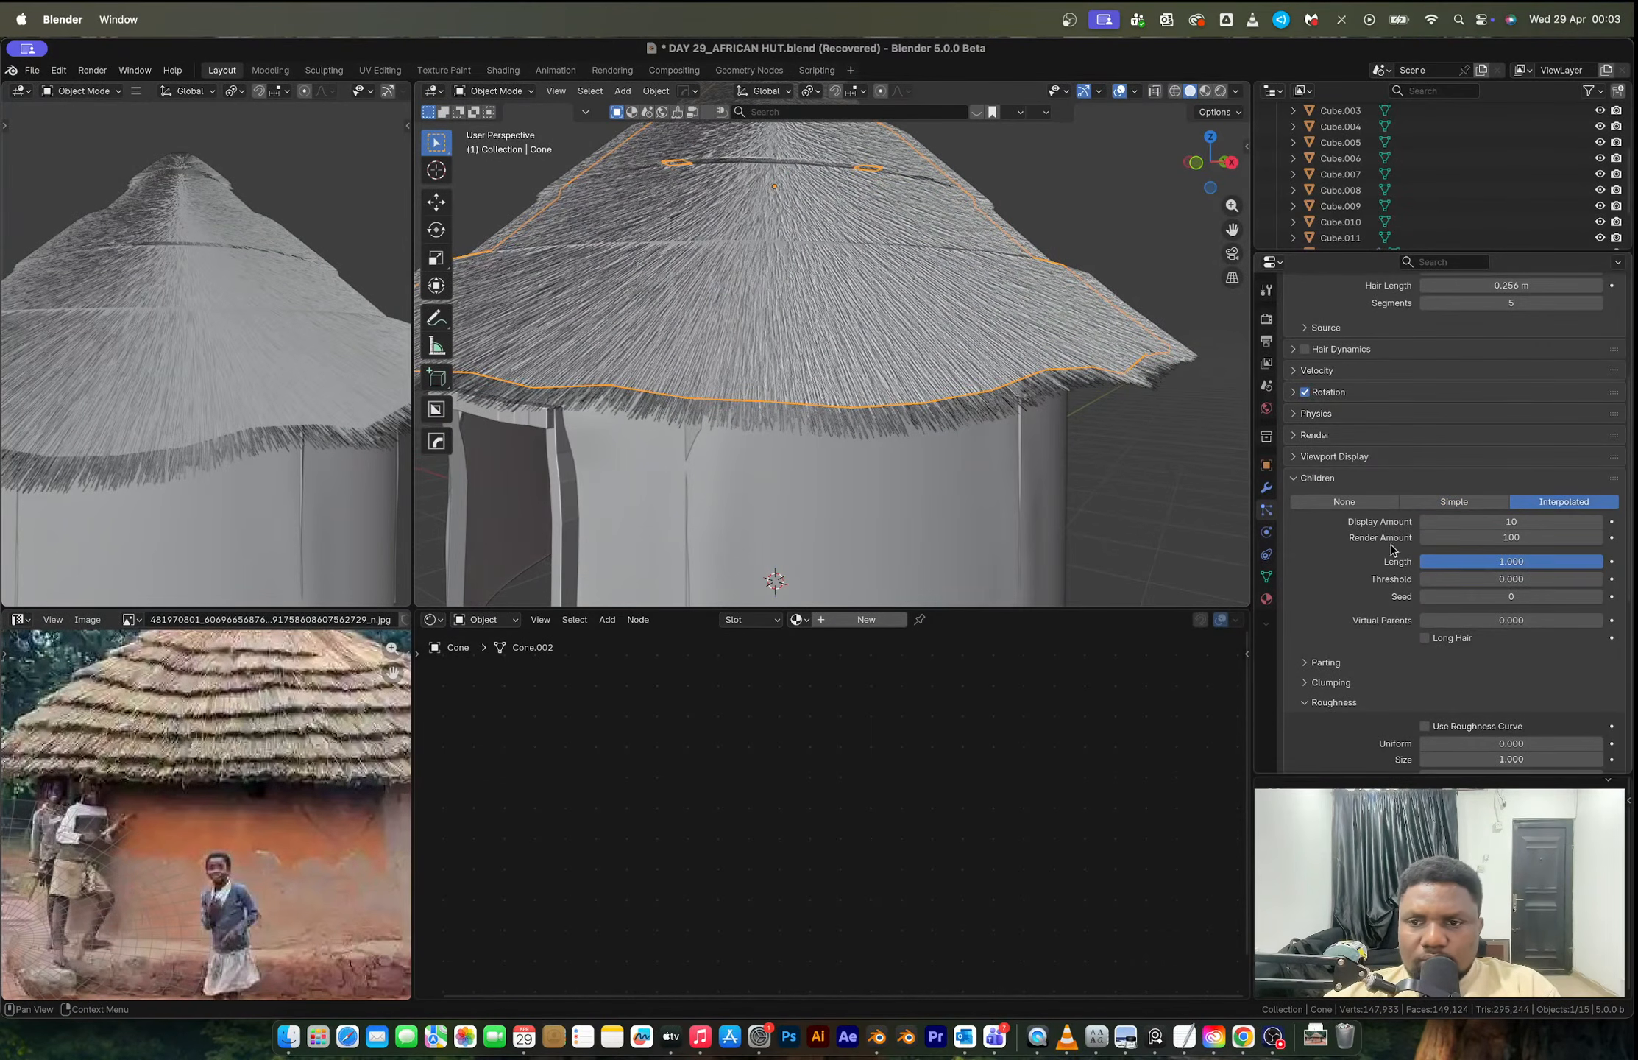
Step: Set the Strand Shape of the roof cone's hair to 1.000 and check the strands along the eaves
{"action": "left_click", "coordinate": [1316, 413]}
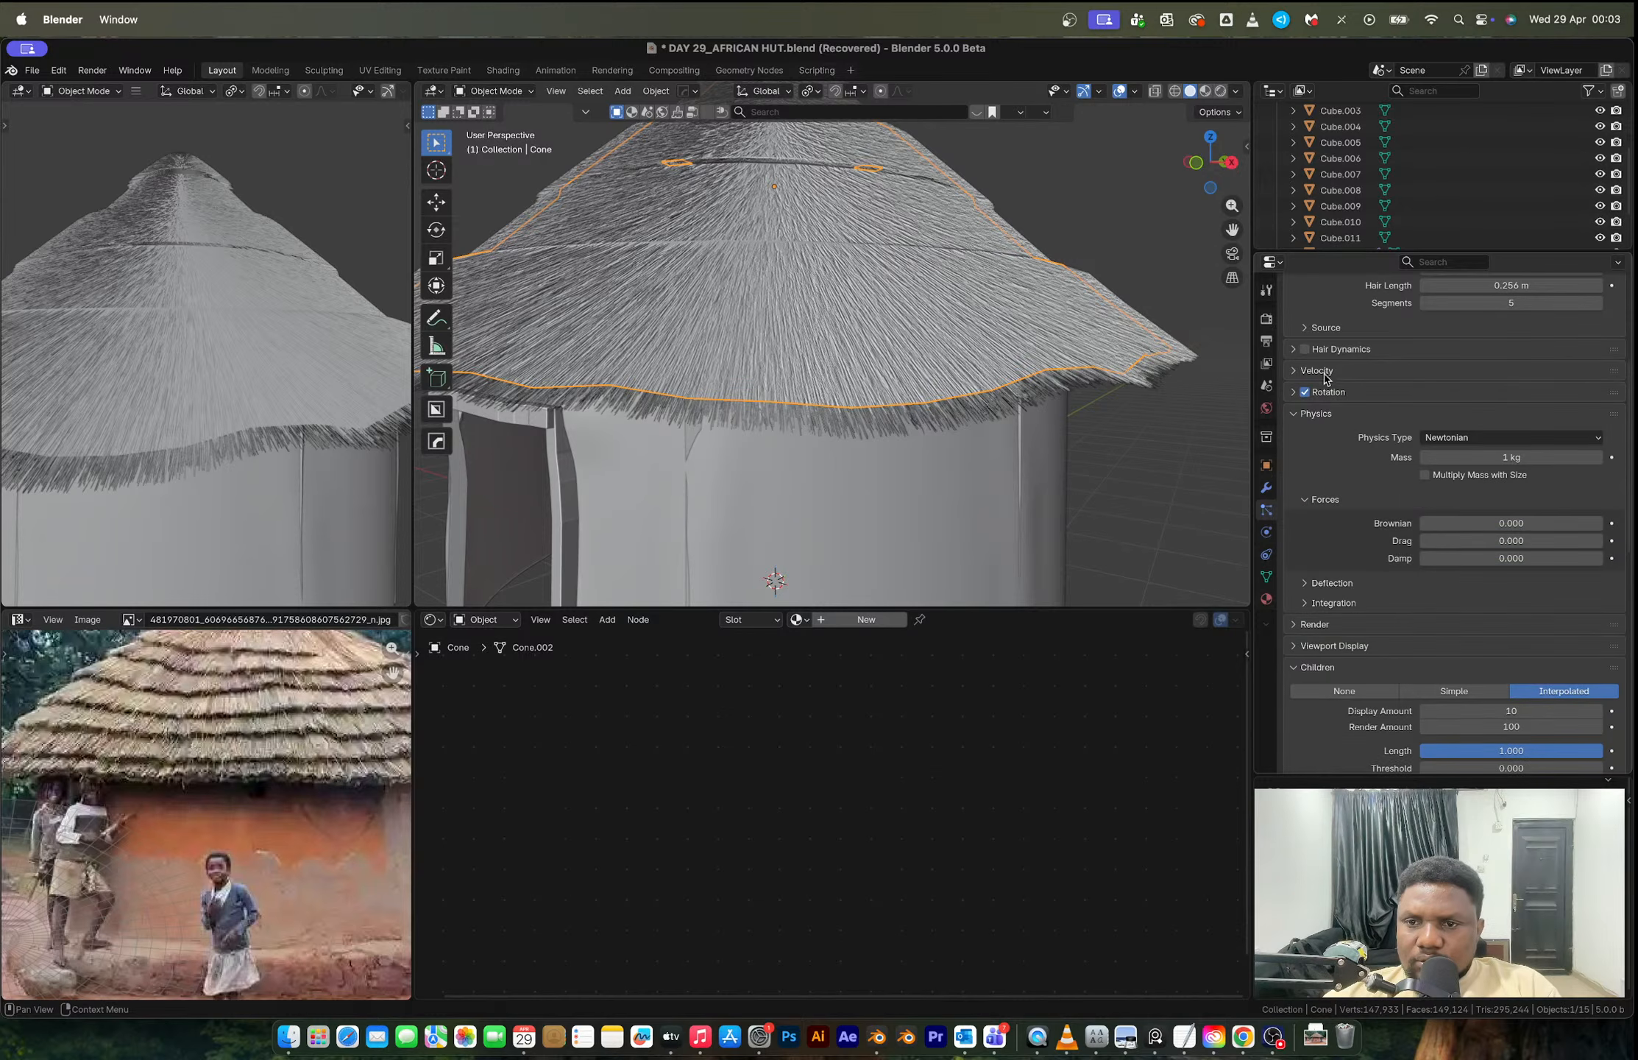
{"action": "left_click", "coordinate": [1316, 414]}
{"action": "left_click", "coordinate": [1319, 478]}
{"action": "left_click", "coordinate": [1323, 532]}
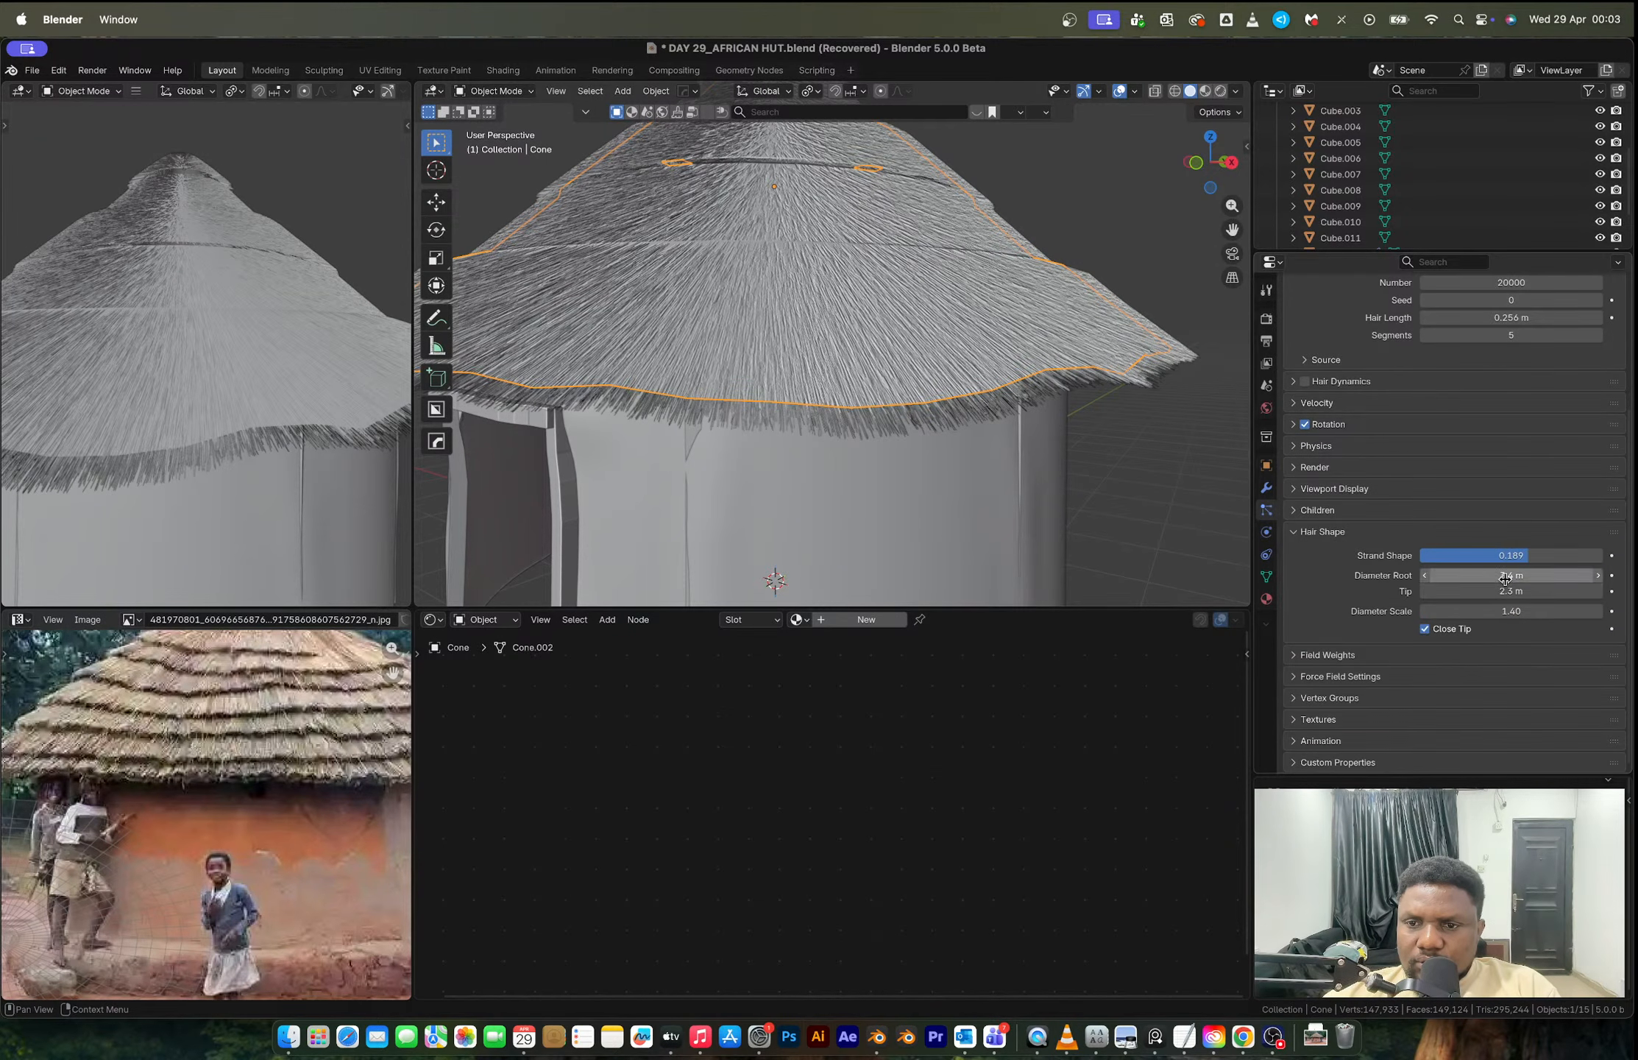
{"action": "left_click_drag", "start_coordinate": [1528, 554], "coordinate": [1601, 555]}
{"action": "scroll", "coordinate": [923, 307], "scroll_direction": "up", "scroll_amount": 4}
{"action": "scroll", "coordinate": [906, 303], "scroll_direction": "down", "scroll_amount": 2}
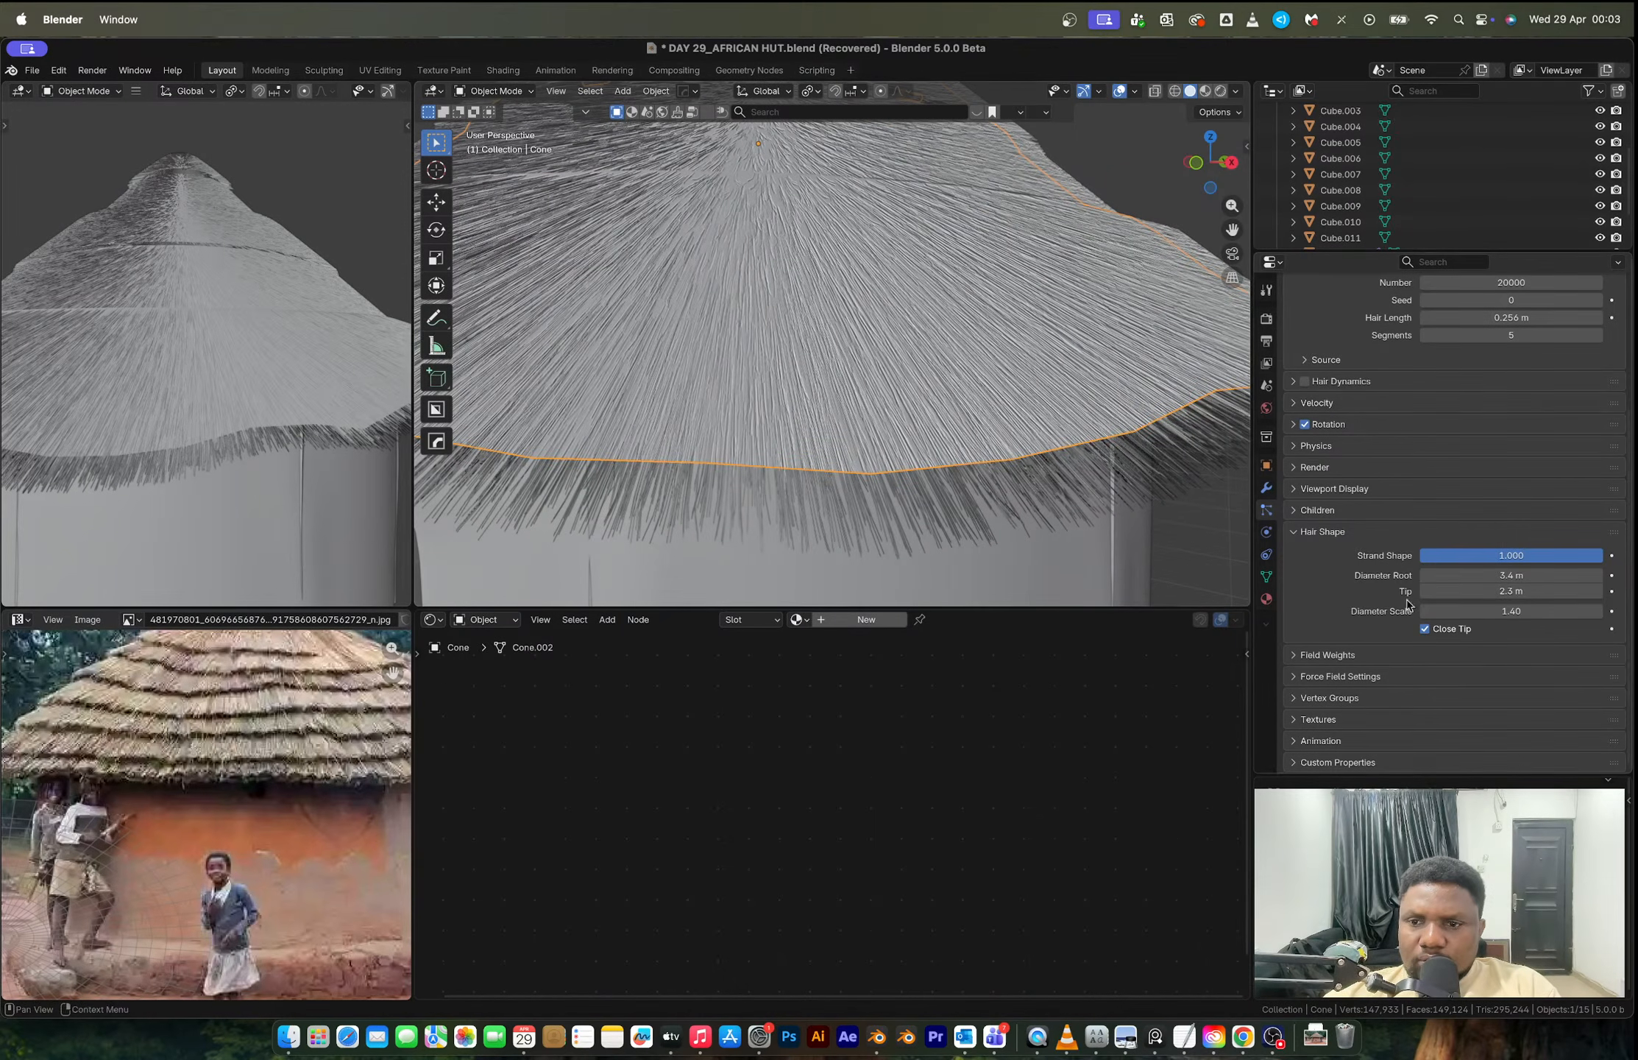
Step: Set the roof hair's Diameter Root to 1 m and Tip to 10 m, keeping Close Tip enabled
{"action": "left_click", "coordinate": [1446, 630]}
{"action": "left_click", "coordinate": [1426, 629]}
{"action": "left_click_drag", "start_coordinate": [1474, 577], "coordinate": [1443, 573]}
{"action": "middle_click_drag", "start_coordinate": [844, 377], "coordinate": [825, 441]}
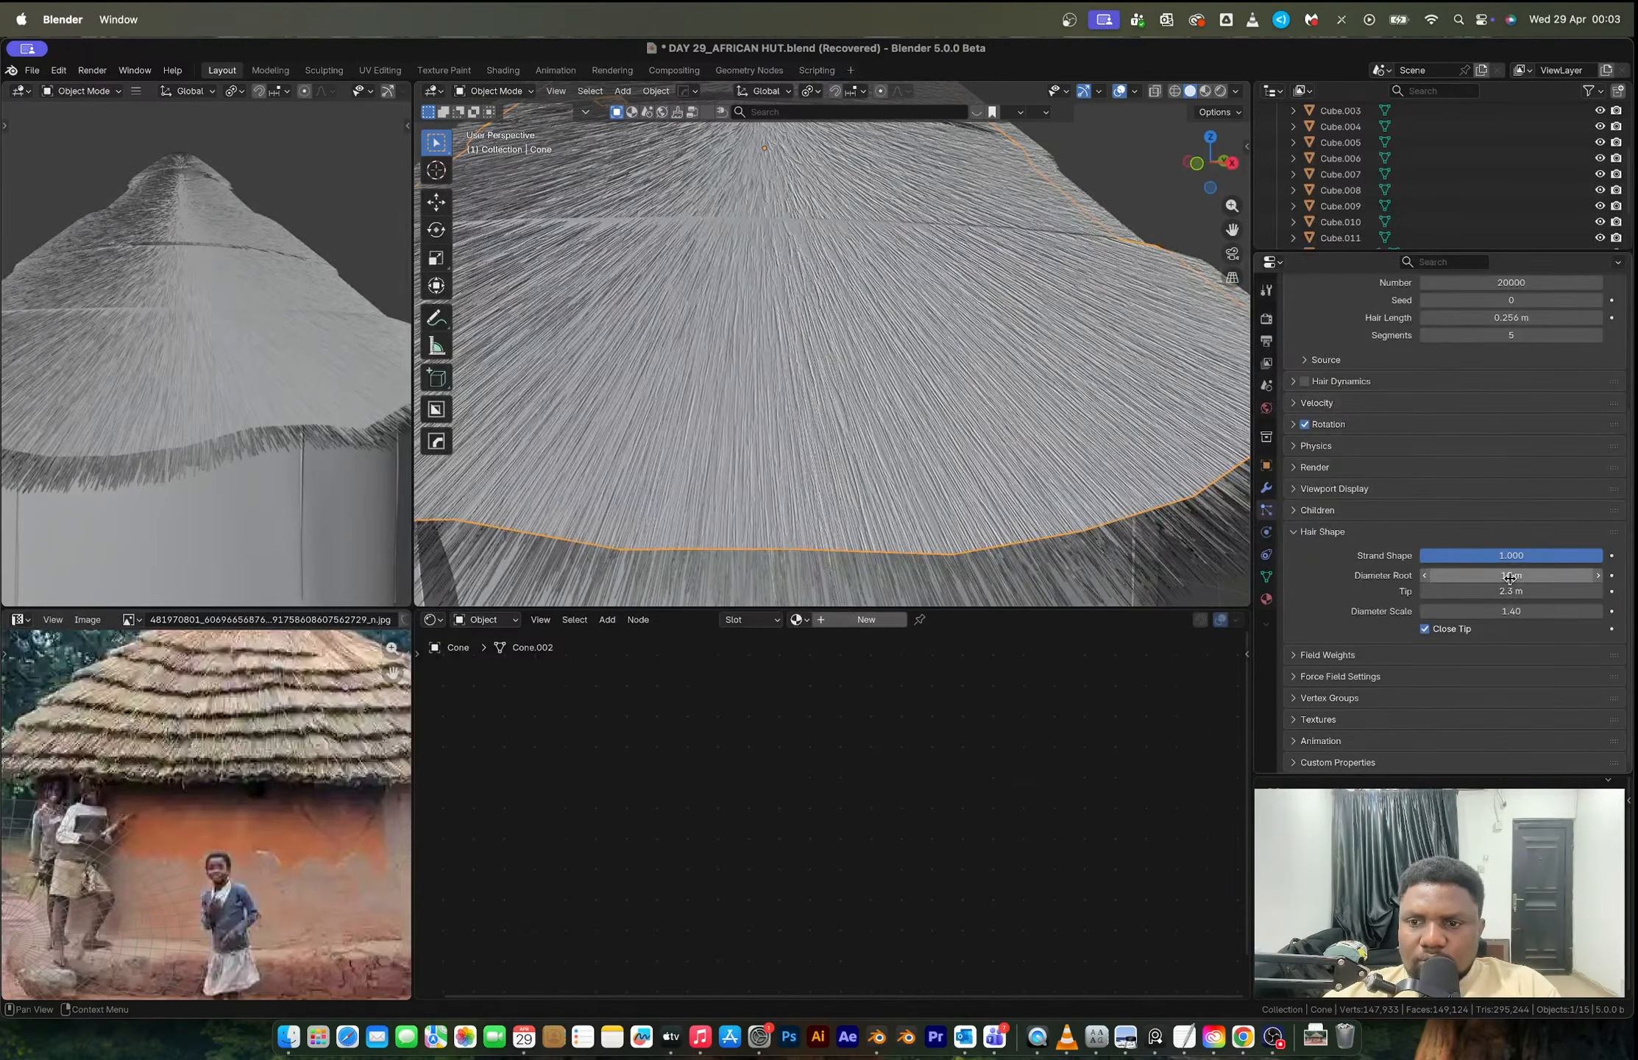
{"action": "left_click_drag", "start_coordinate": [1509, 577], "coordinate": [1450, 591]}
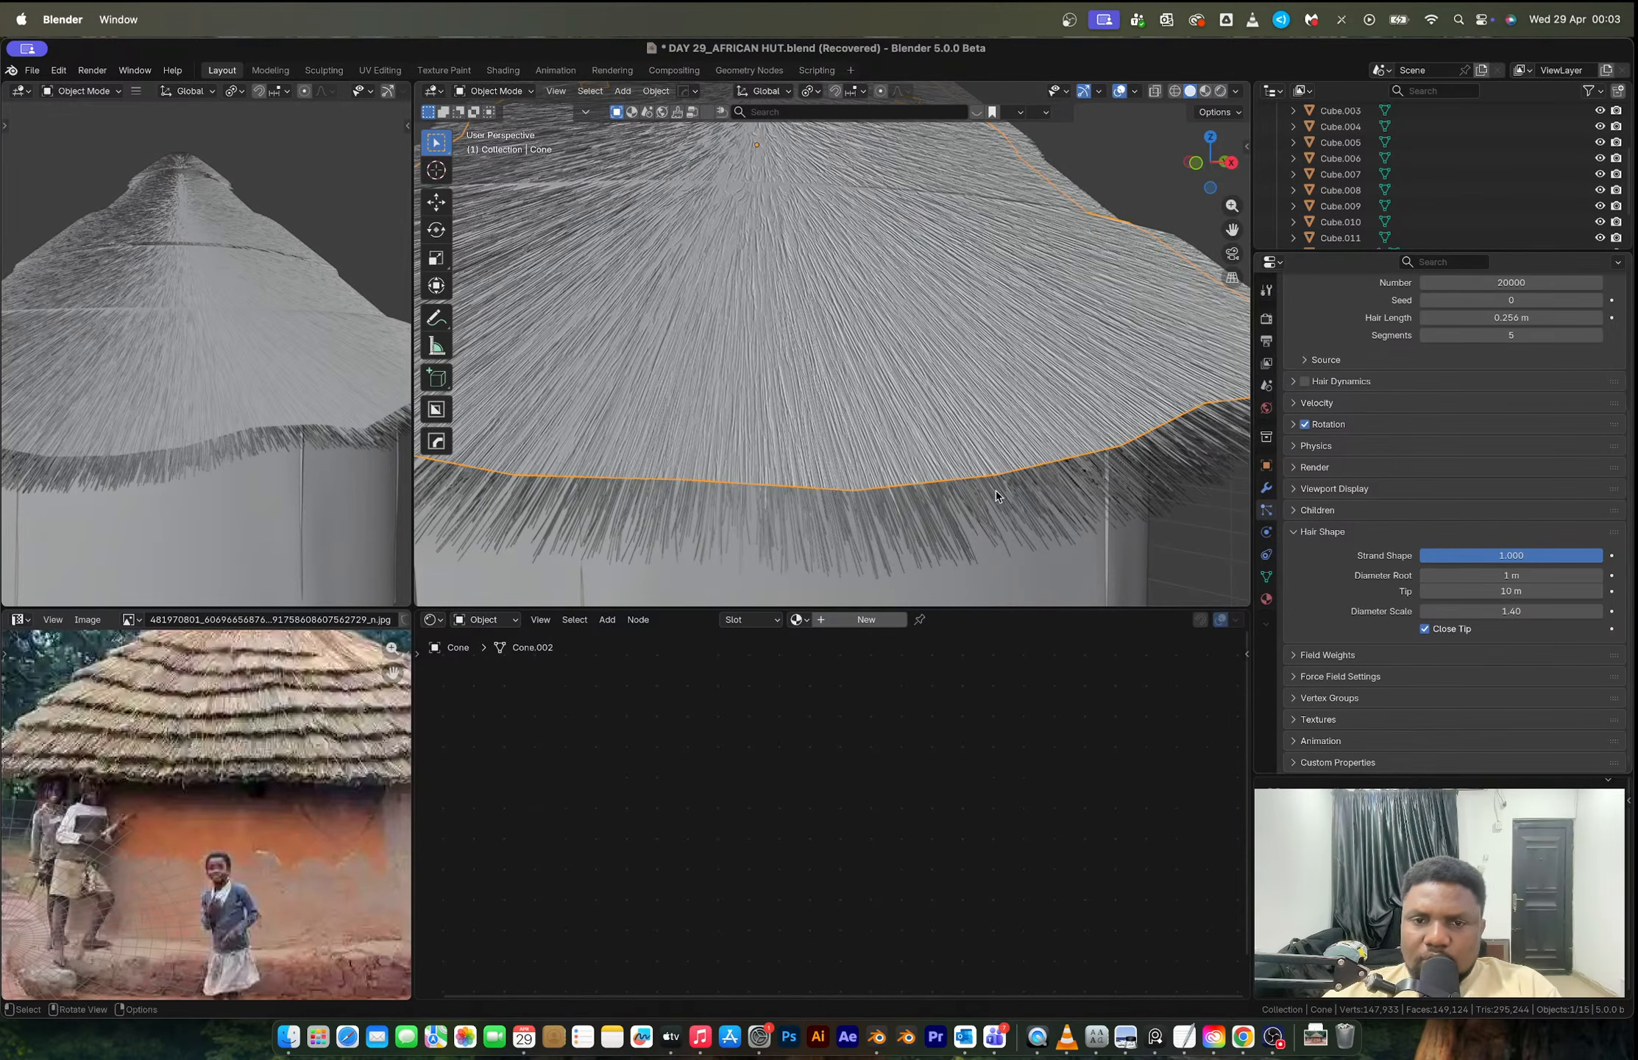
{"action": "middle_click_drag", "start_coordinate": [957, 441], "coordinate": [995, 480]}
{"action": "middle_click_drag", "start_coordinate": [875, 364], "coordinate": [869, 376]}
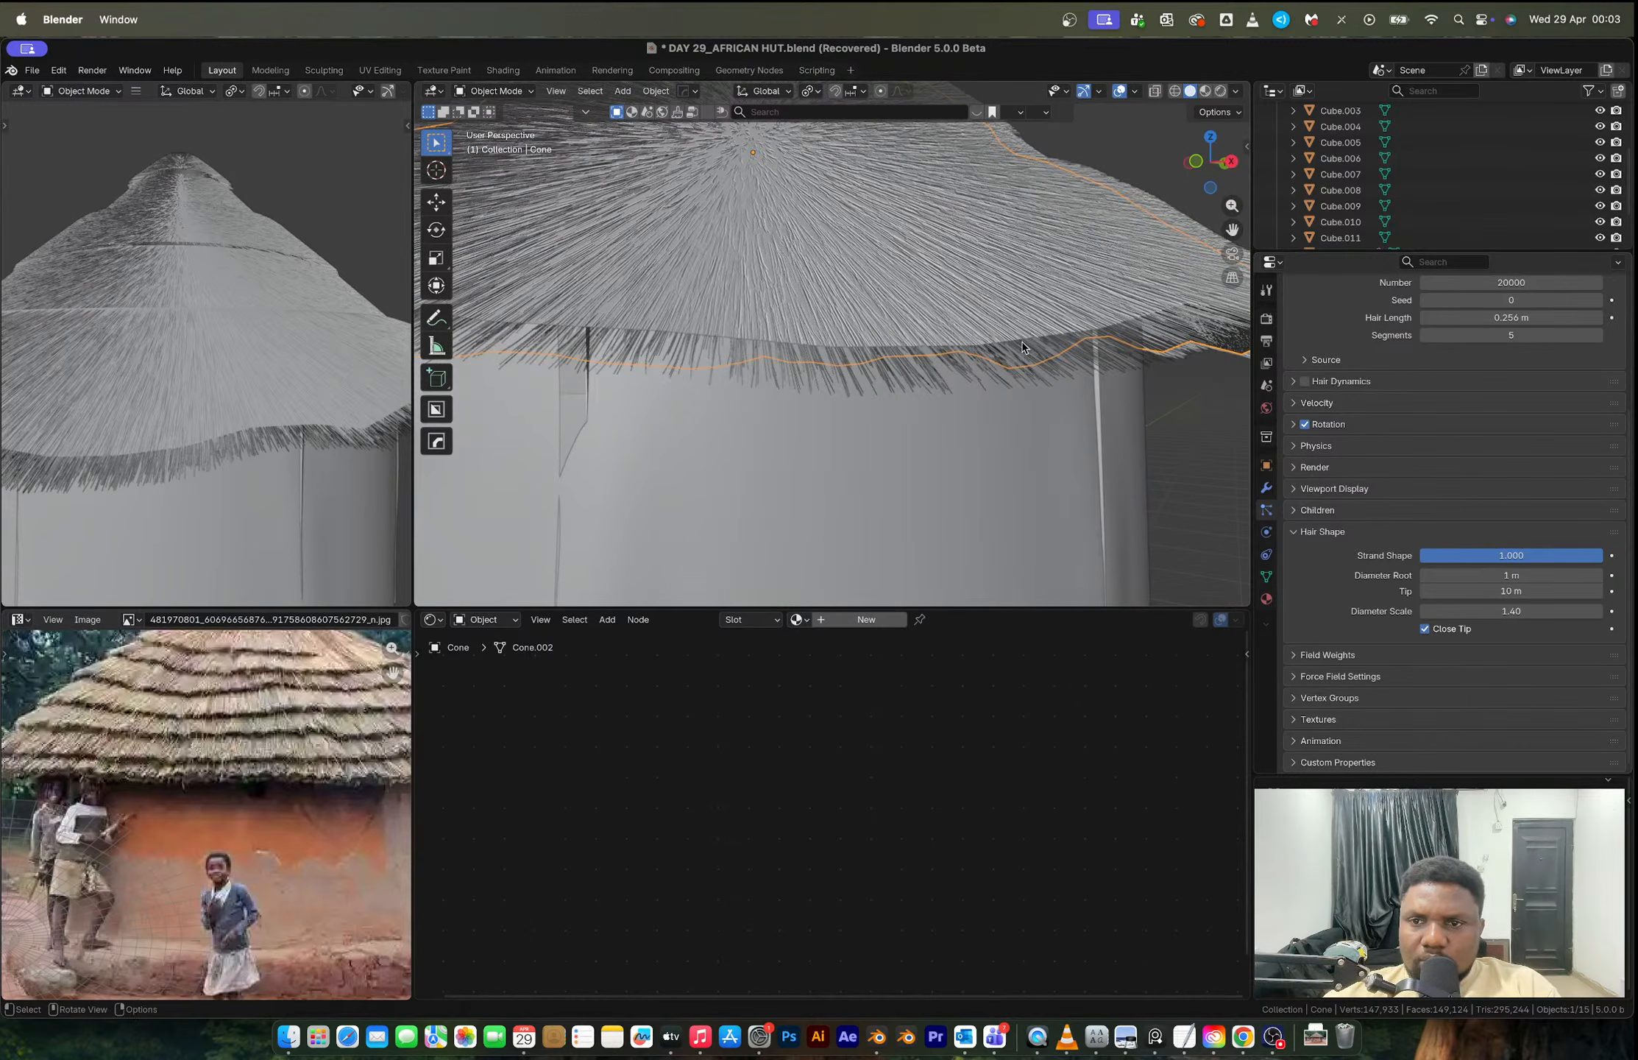
{"action": "scroll", "coordinate": [1013, 349], "scroll_direction": "down", "scroll_amount": 2}
{"action": "middle_click_drag", "start_coordinate": [1014, 349], "coordinate": [995, 360]}
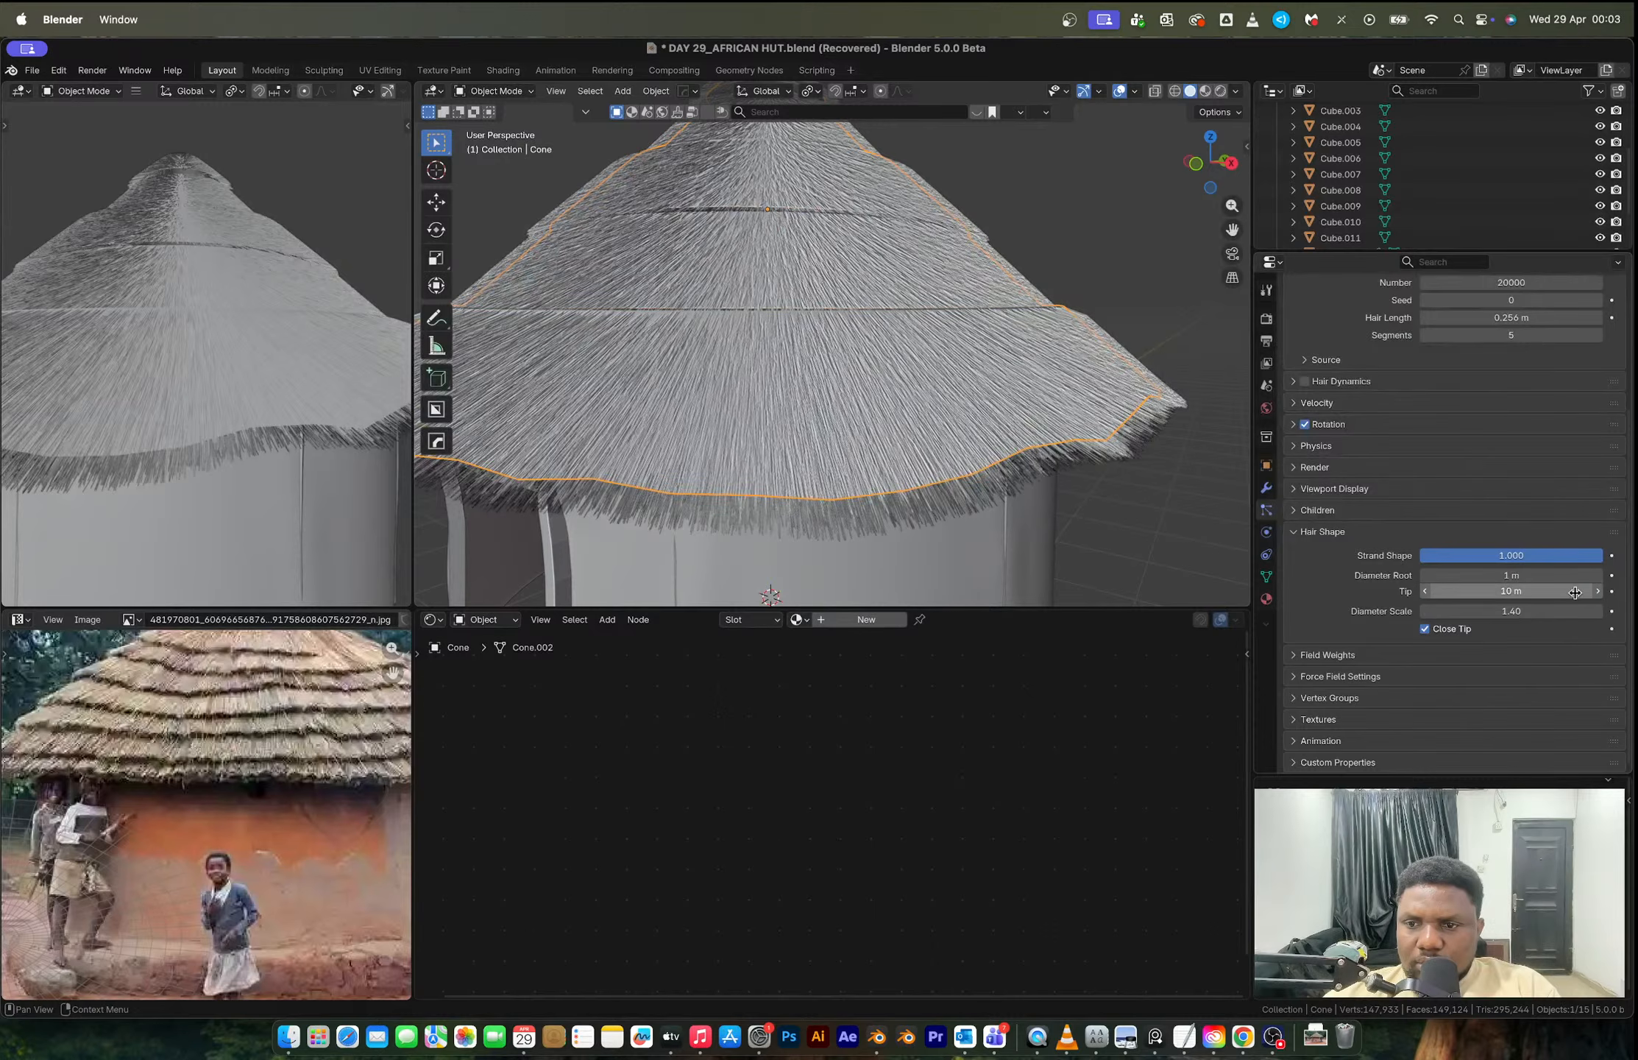
Step: Review the roof particle system's Children settings
{"action": "scroll", "coordinate": [1331, 538], "scroll_direction": "up", "scroll_amount": 4}
{"action": "left_click", "coordinate": [1333, 612]}
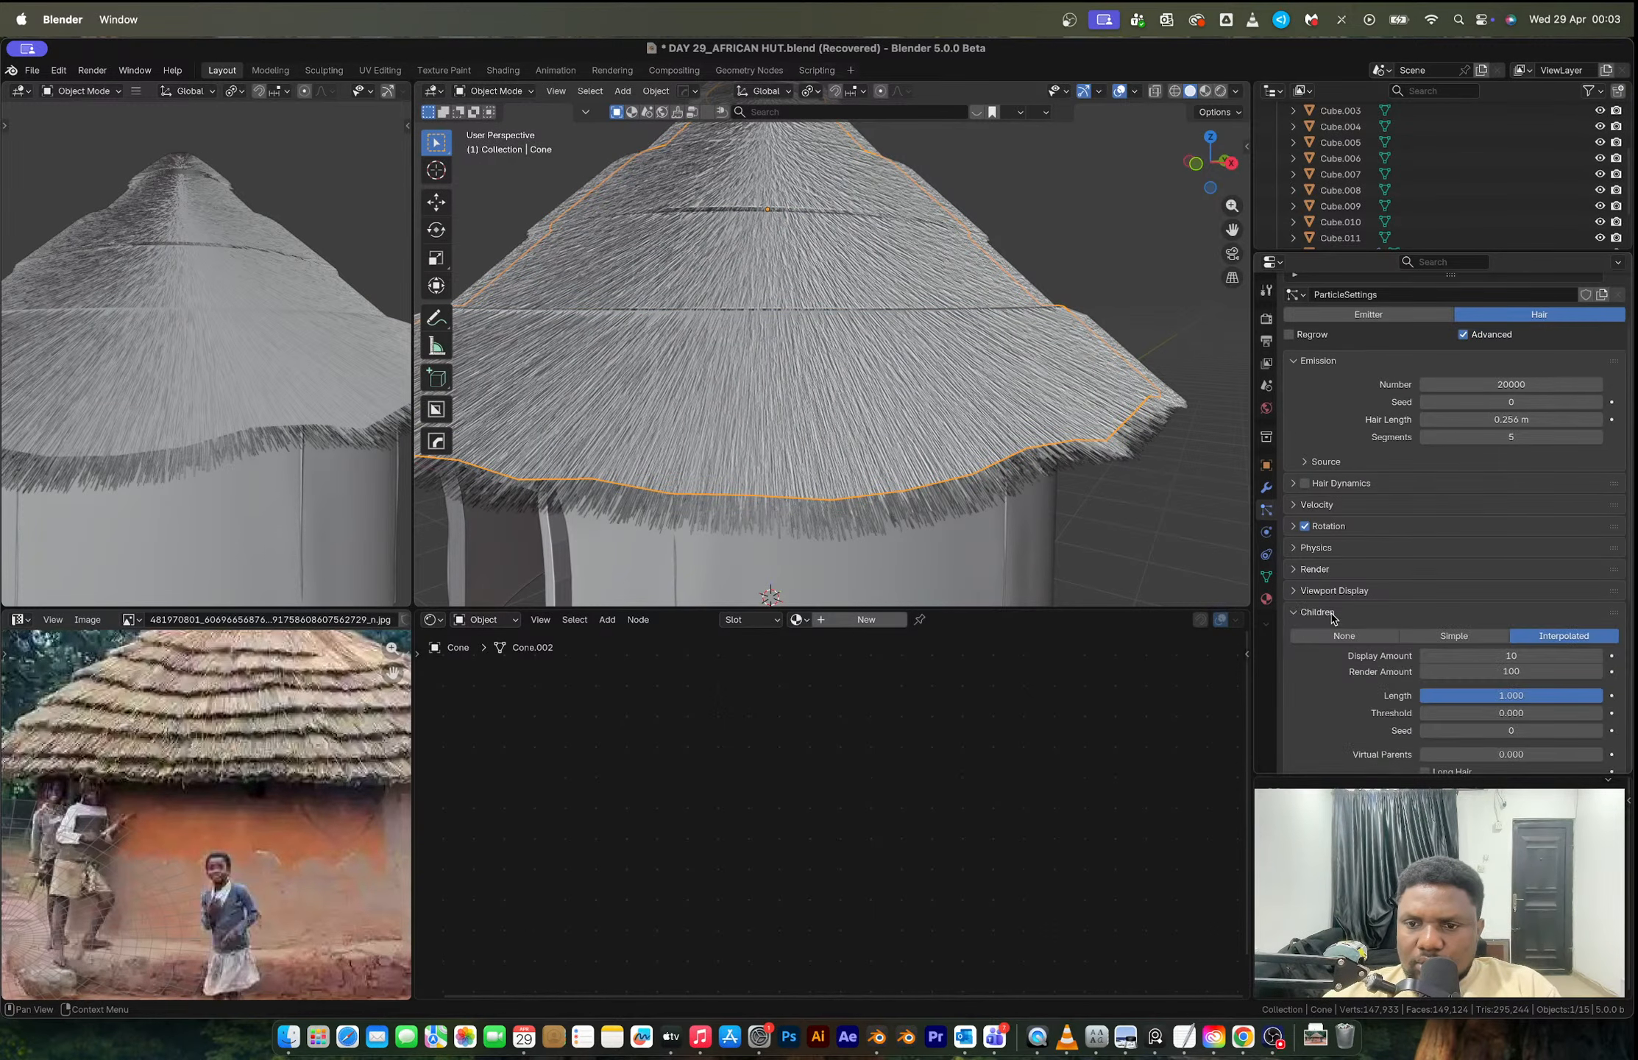
{"action": "scroll", "coordinate": [1459, 631], "scroll_direction": "down", "scroll_amount": 3}
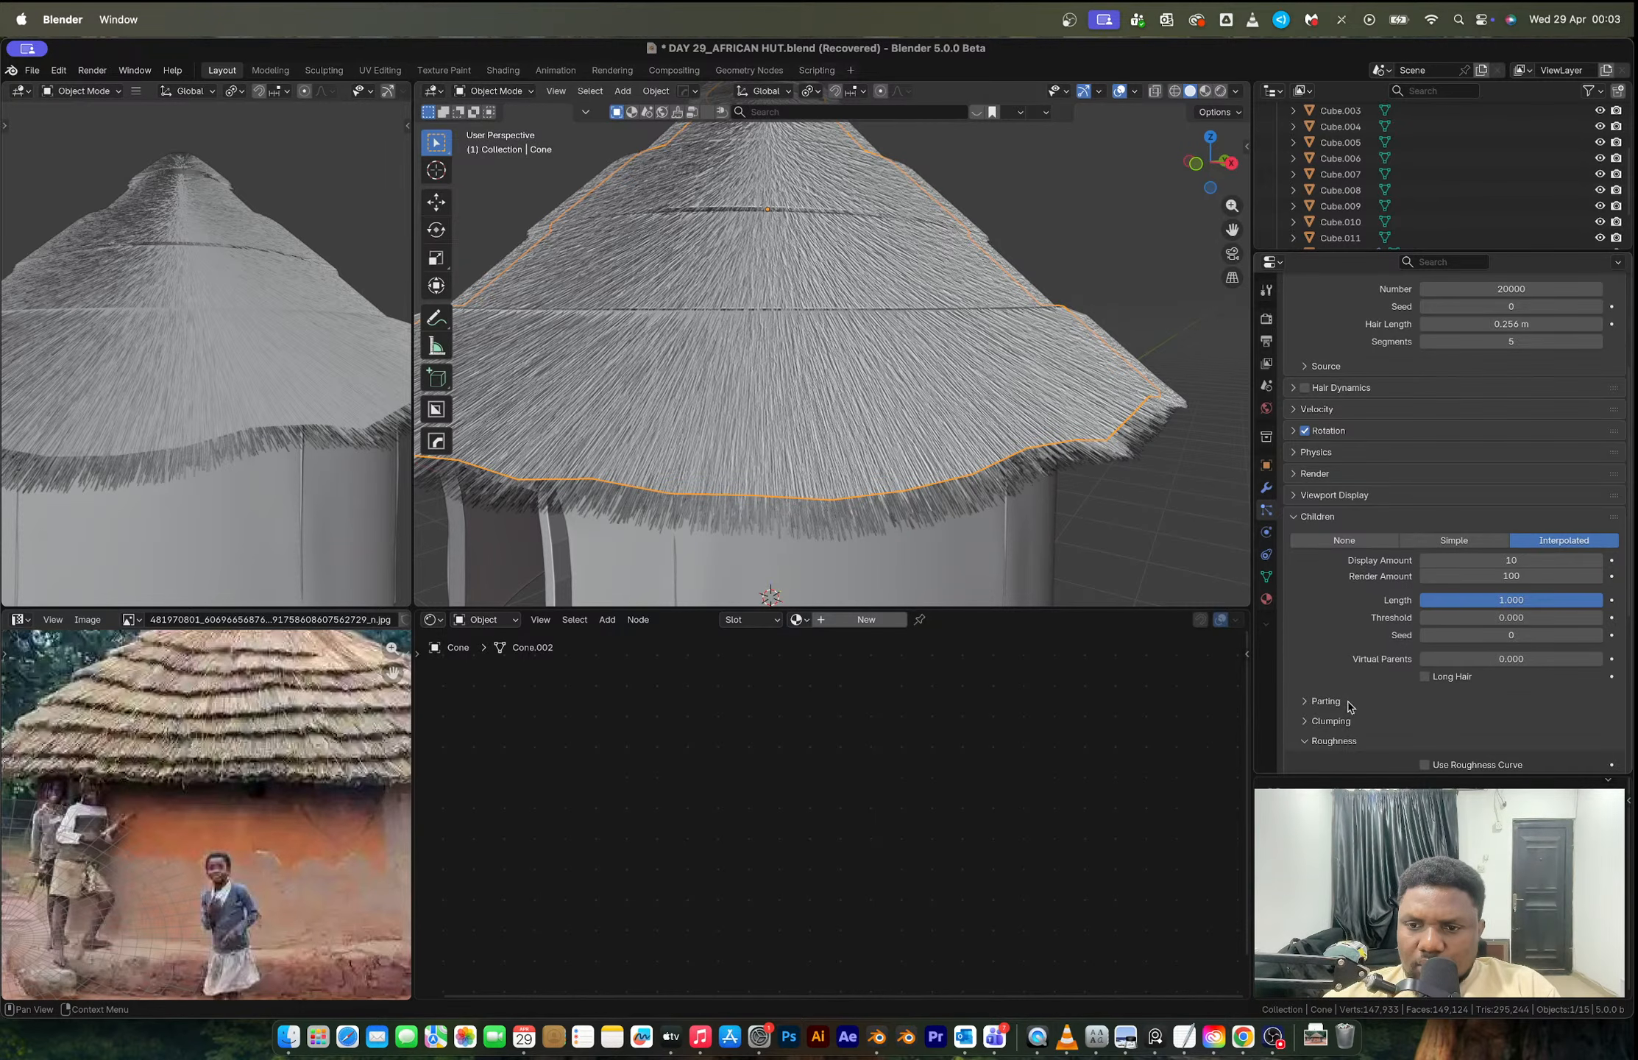
{"action": "scroll", "coordinate": [1350, 706], "scroll_direction": "down", "scroll_amount": 3}
{"action": "scroll", "coordinate": [1349, 705], "scroll_direction": "up", "scroll_amount": 4}
{"action": "scroll", "coordinate": [1325, 565], "scroll_direction": "up", "scroll_amount": 2}
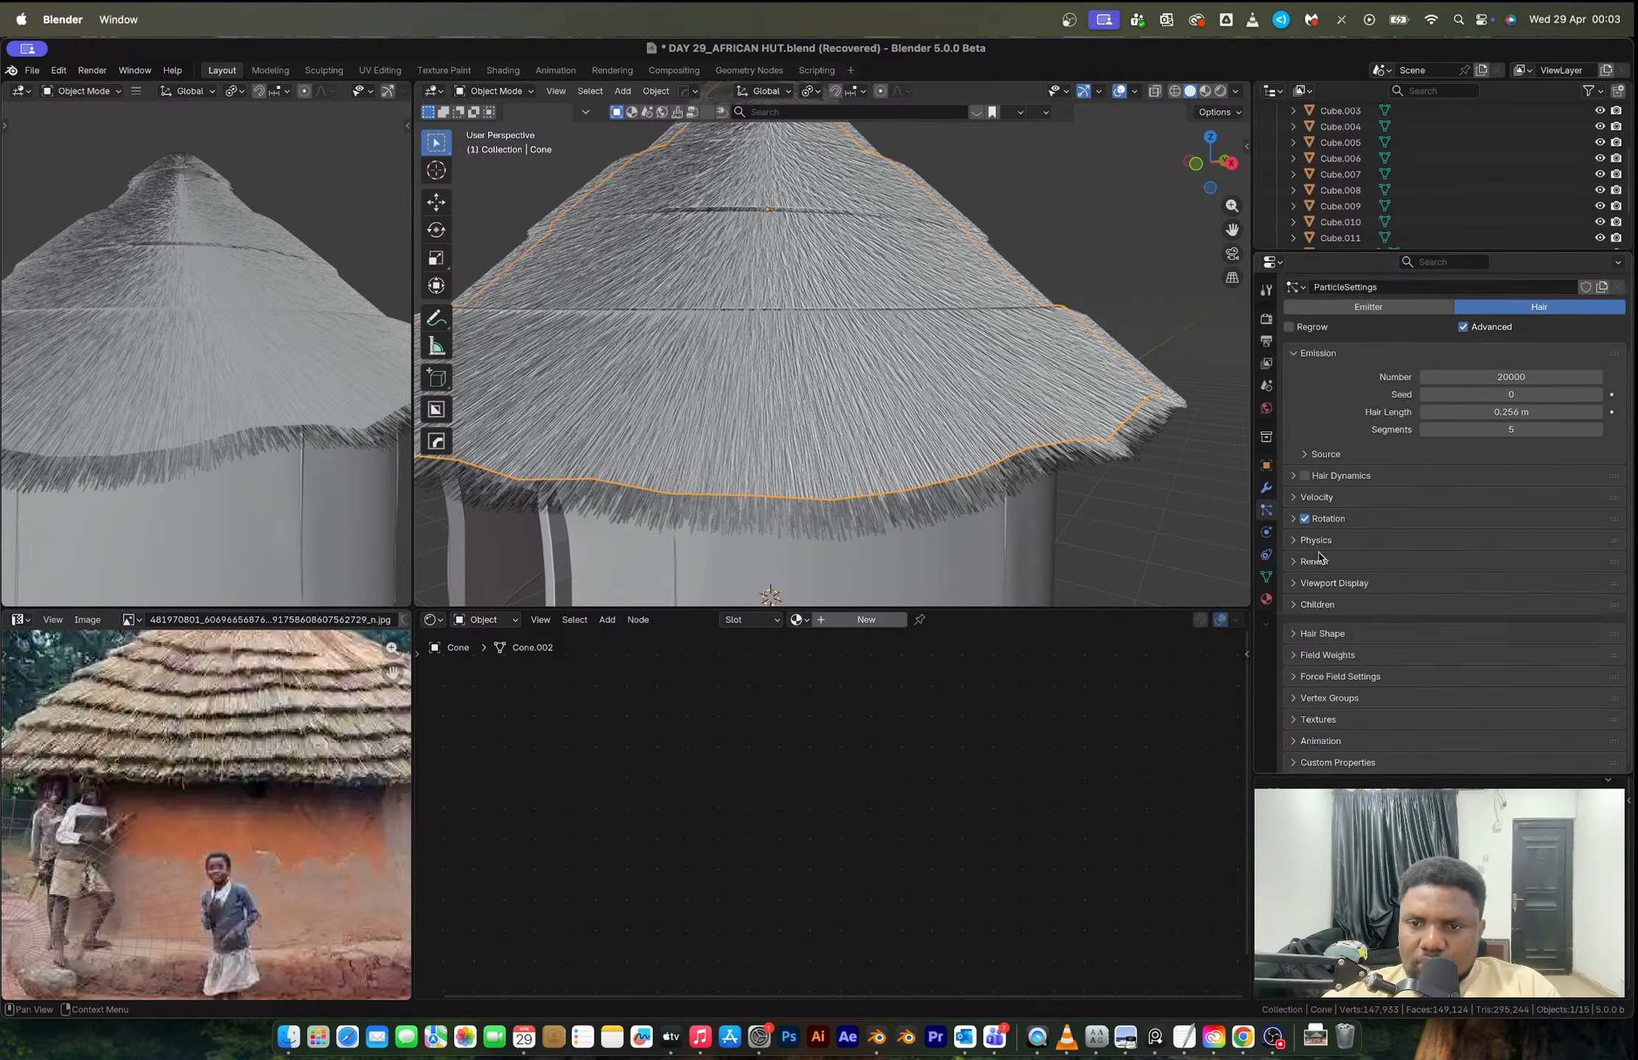
Step: Switch to Chrome and search the web for "how to render actual particlr hair into a mesh"
{"action": "key", "text": "ctrl+Right"}
{"action": "left_click", "coordinate": [1555, 55]}
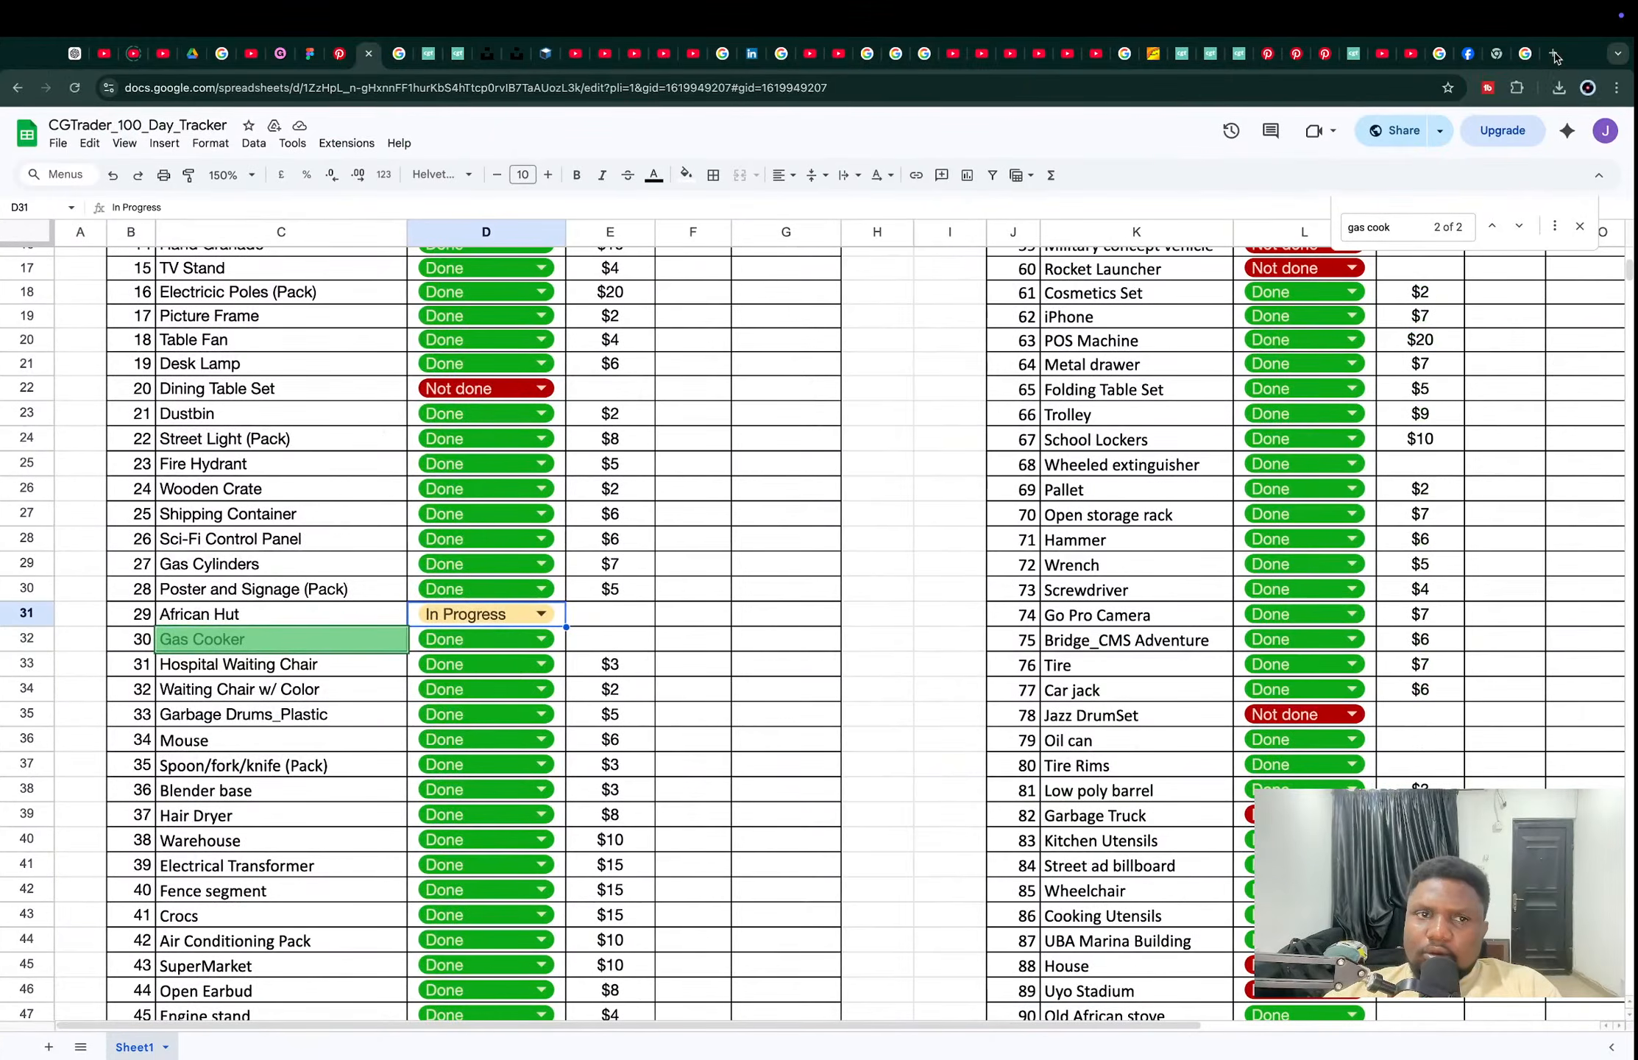
{"action": "type", "text": "how to r"}
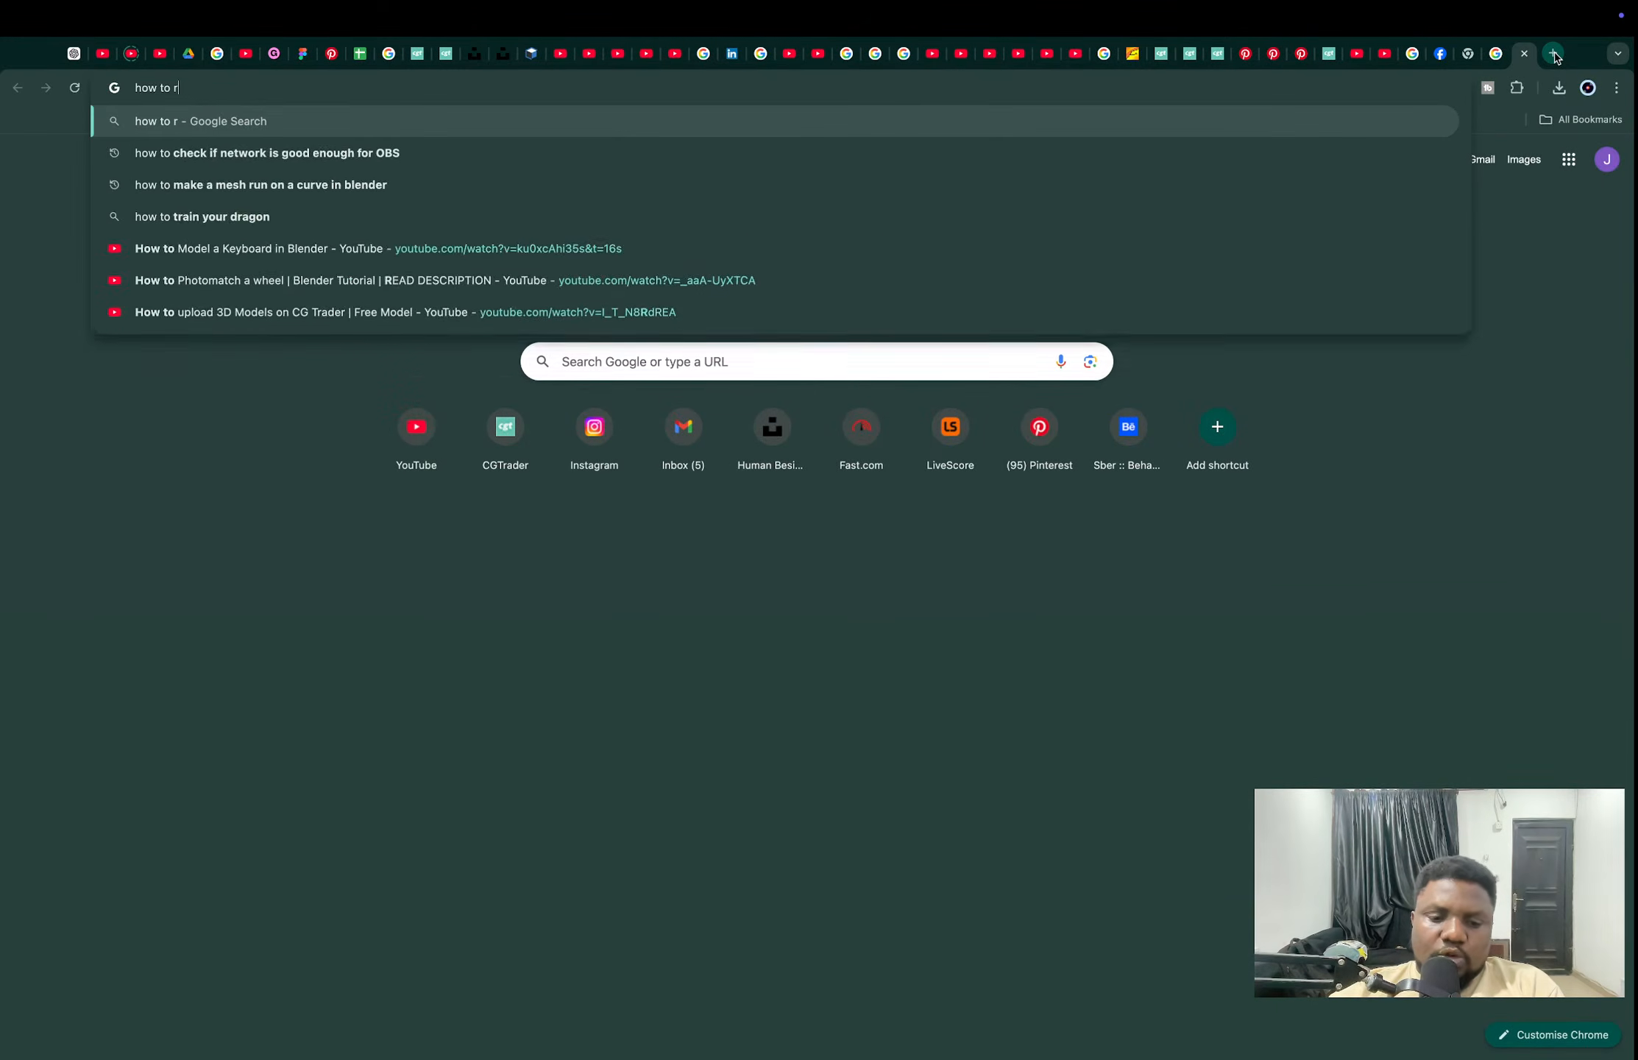
{"action": "type", "text": "ender actual partica"}
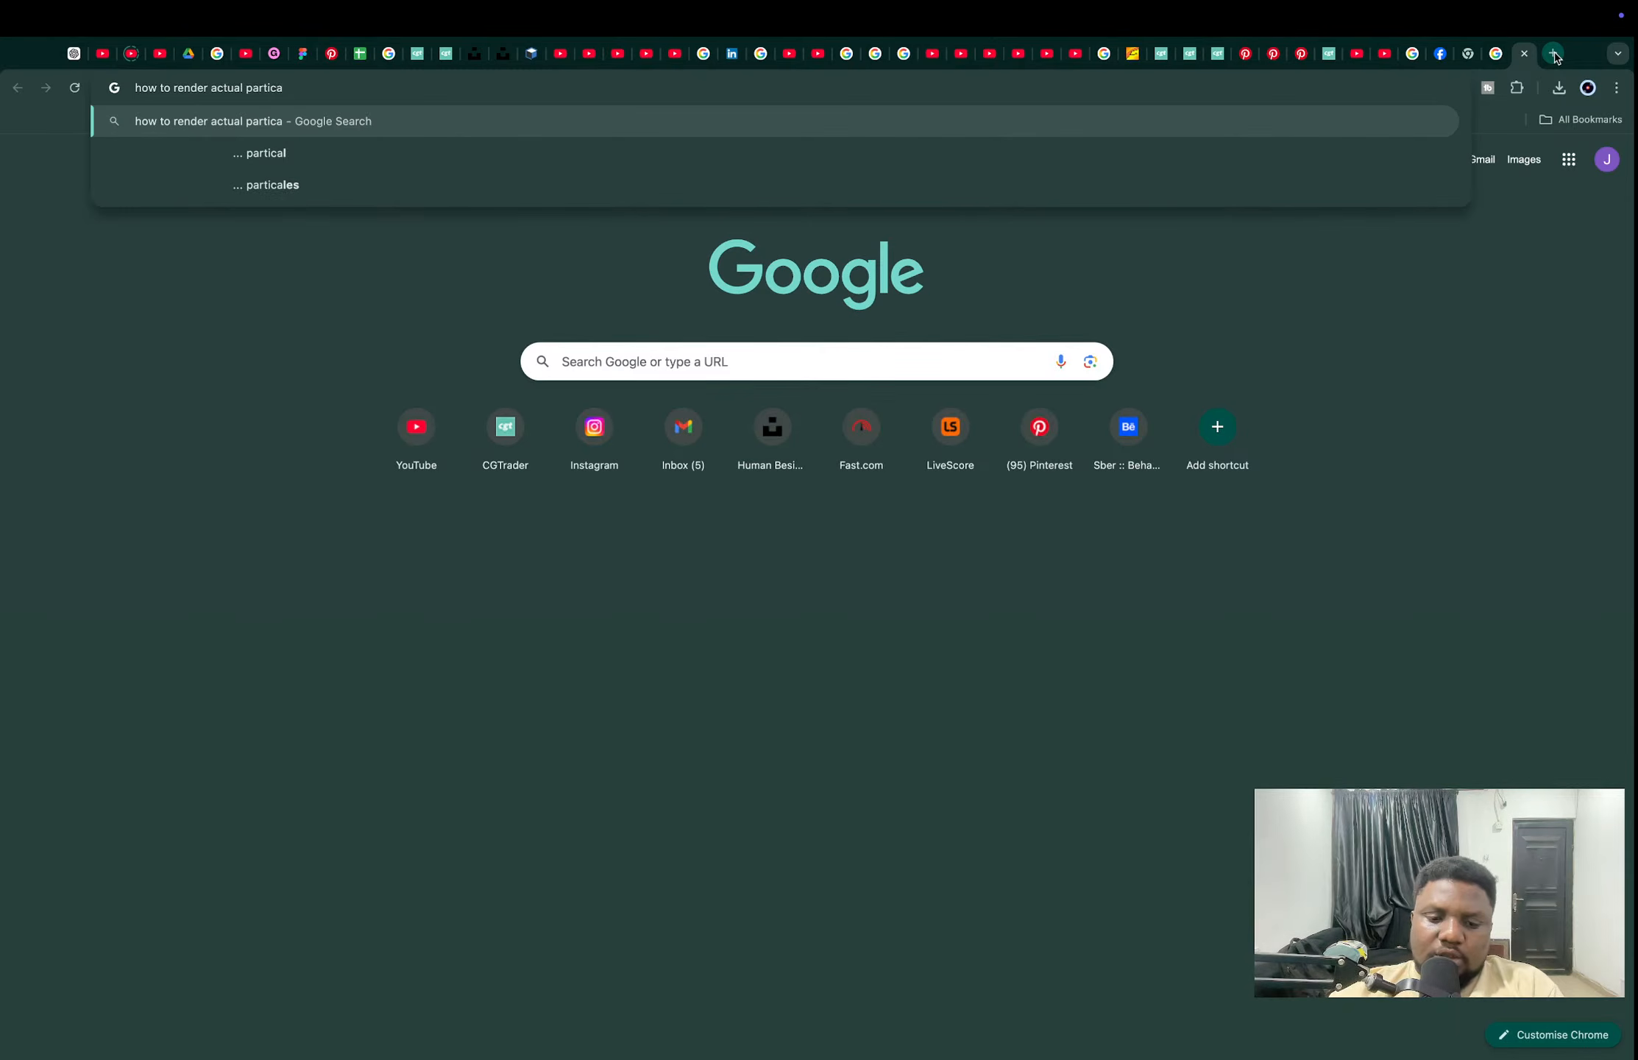
{"action": "key", "text": "BackSpace"}
{"action": "type", "text": "lr"}
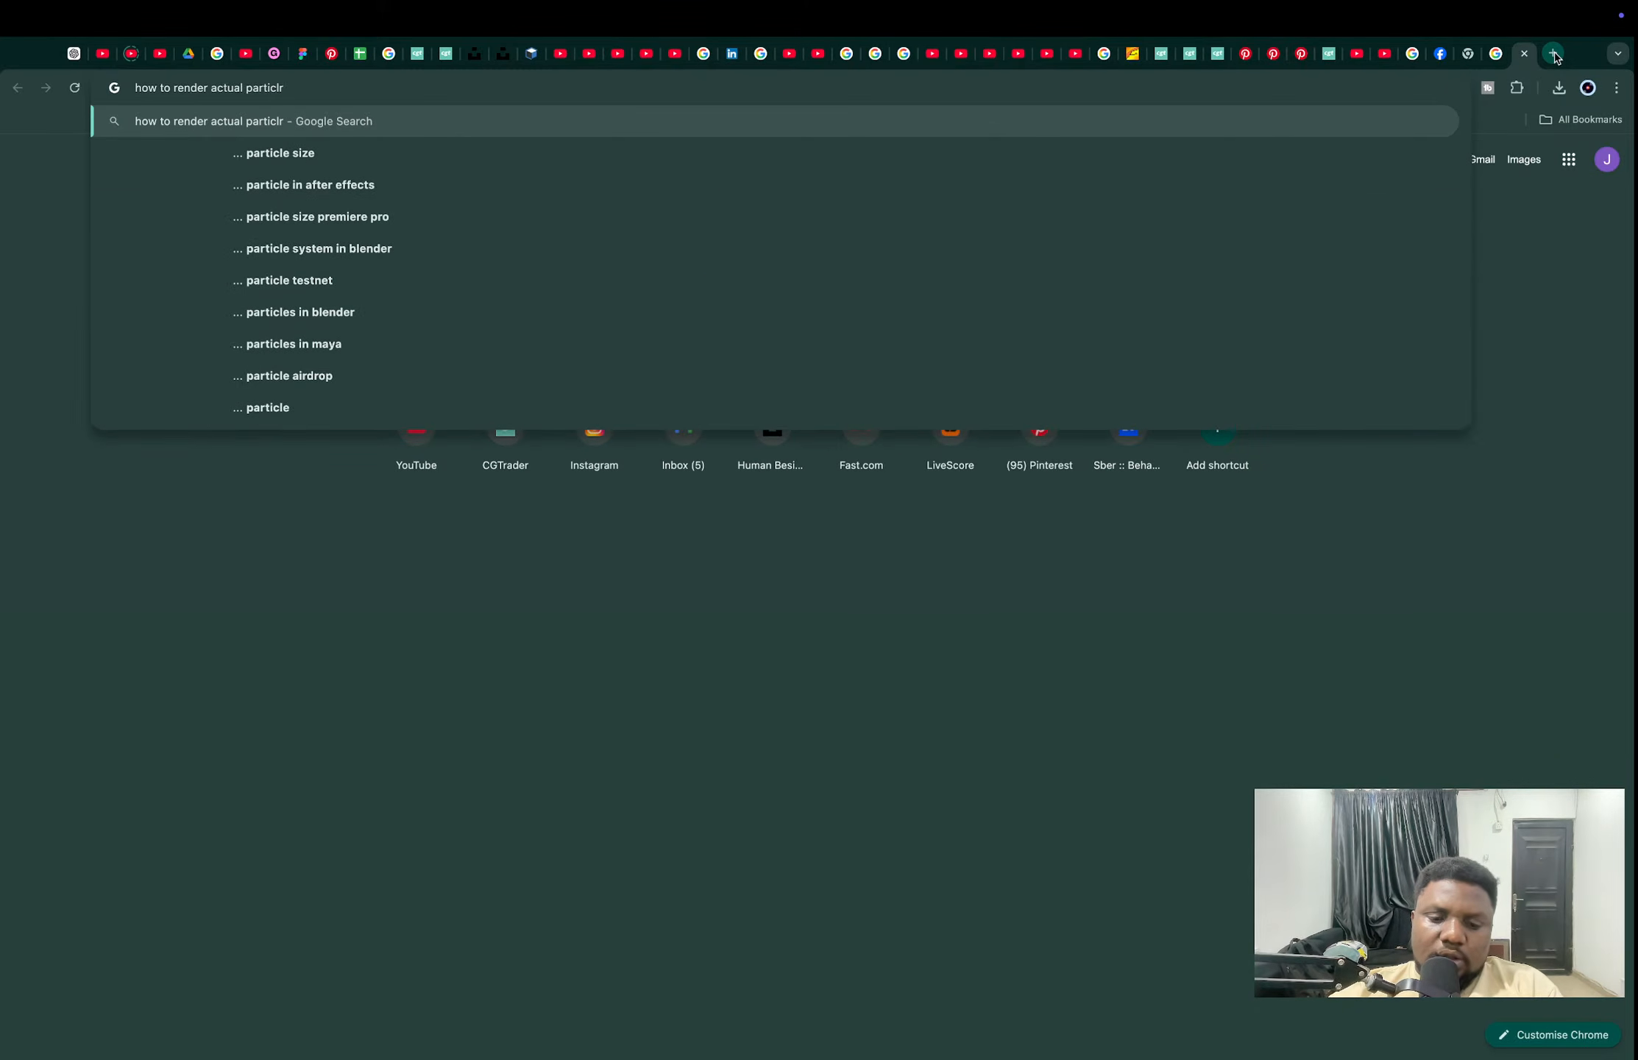
{"action": "type", "text": " hair into a me"}
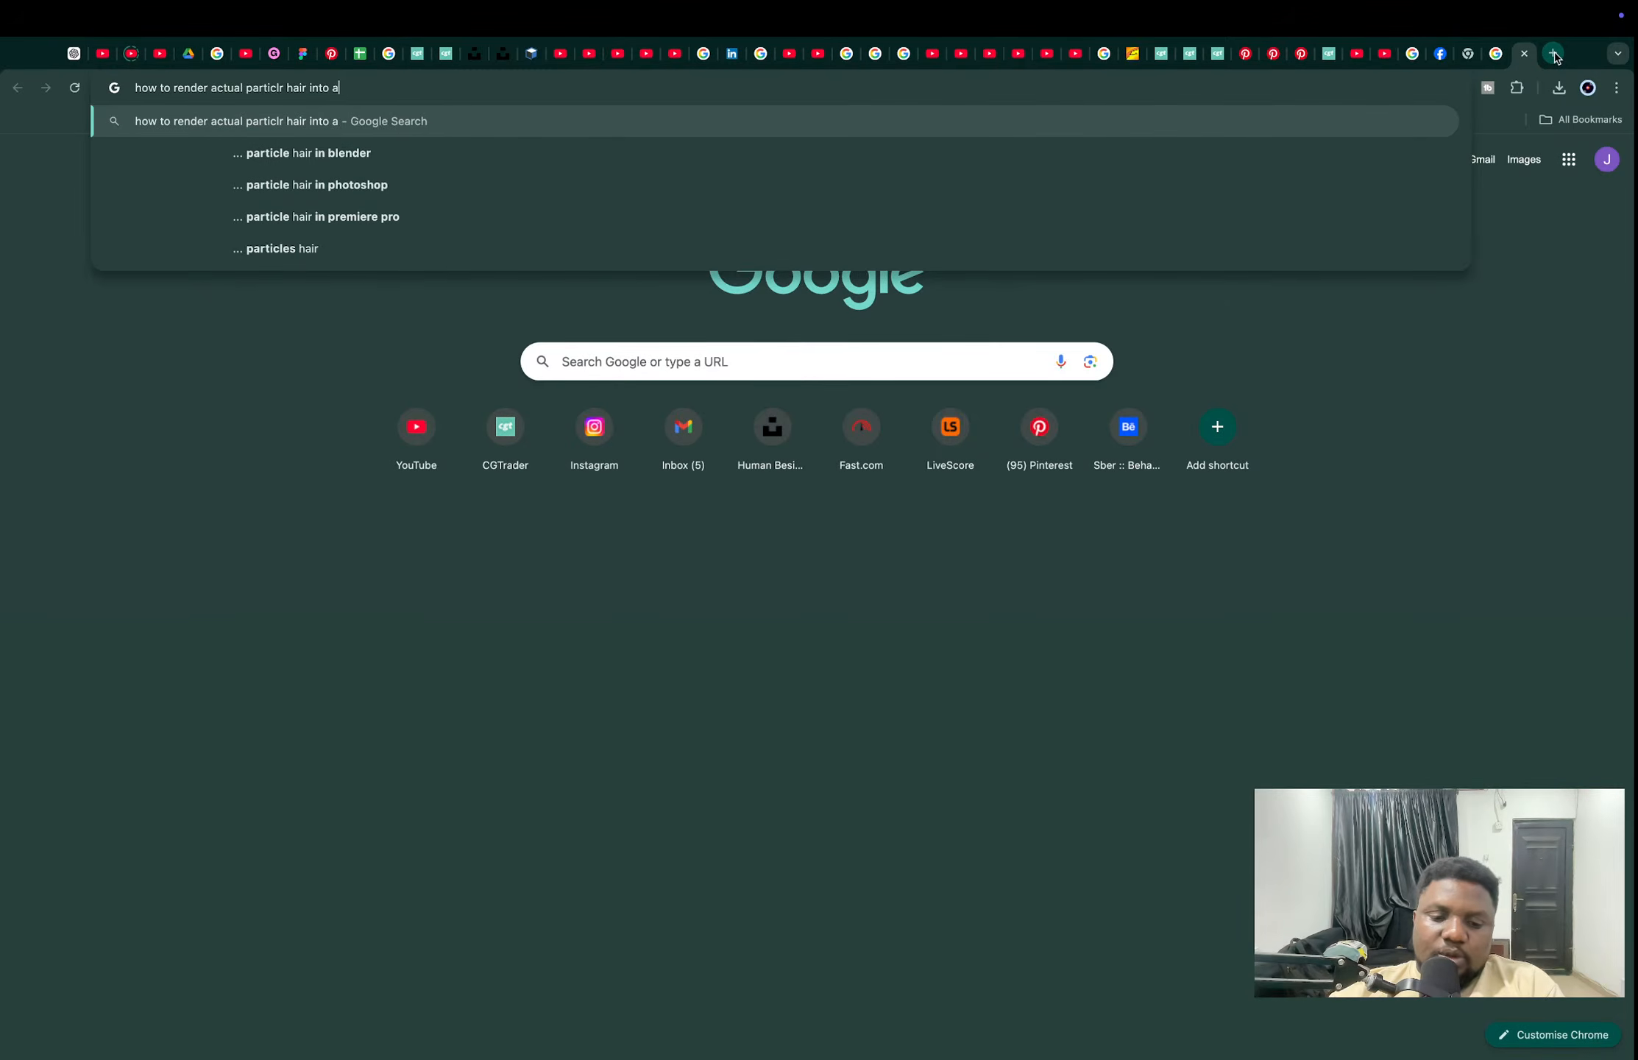
{"action": "type", "text": "sh"}
{"action": "key", "text": "Return"}
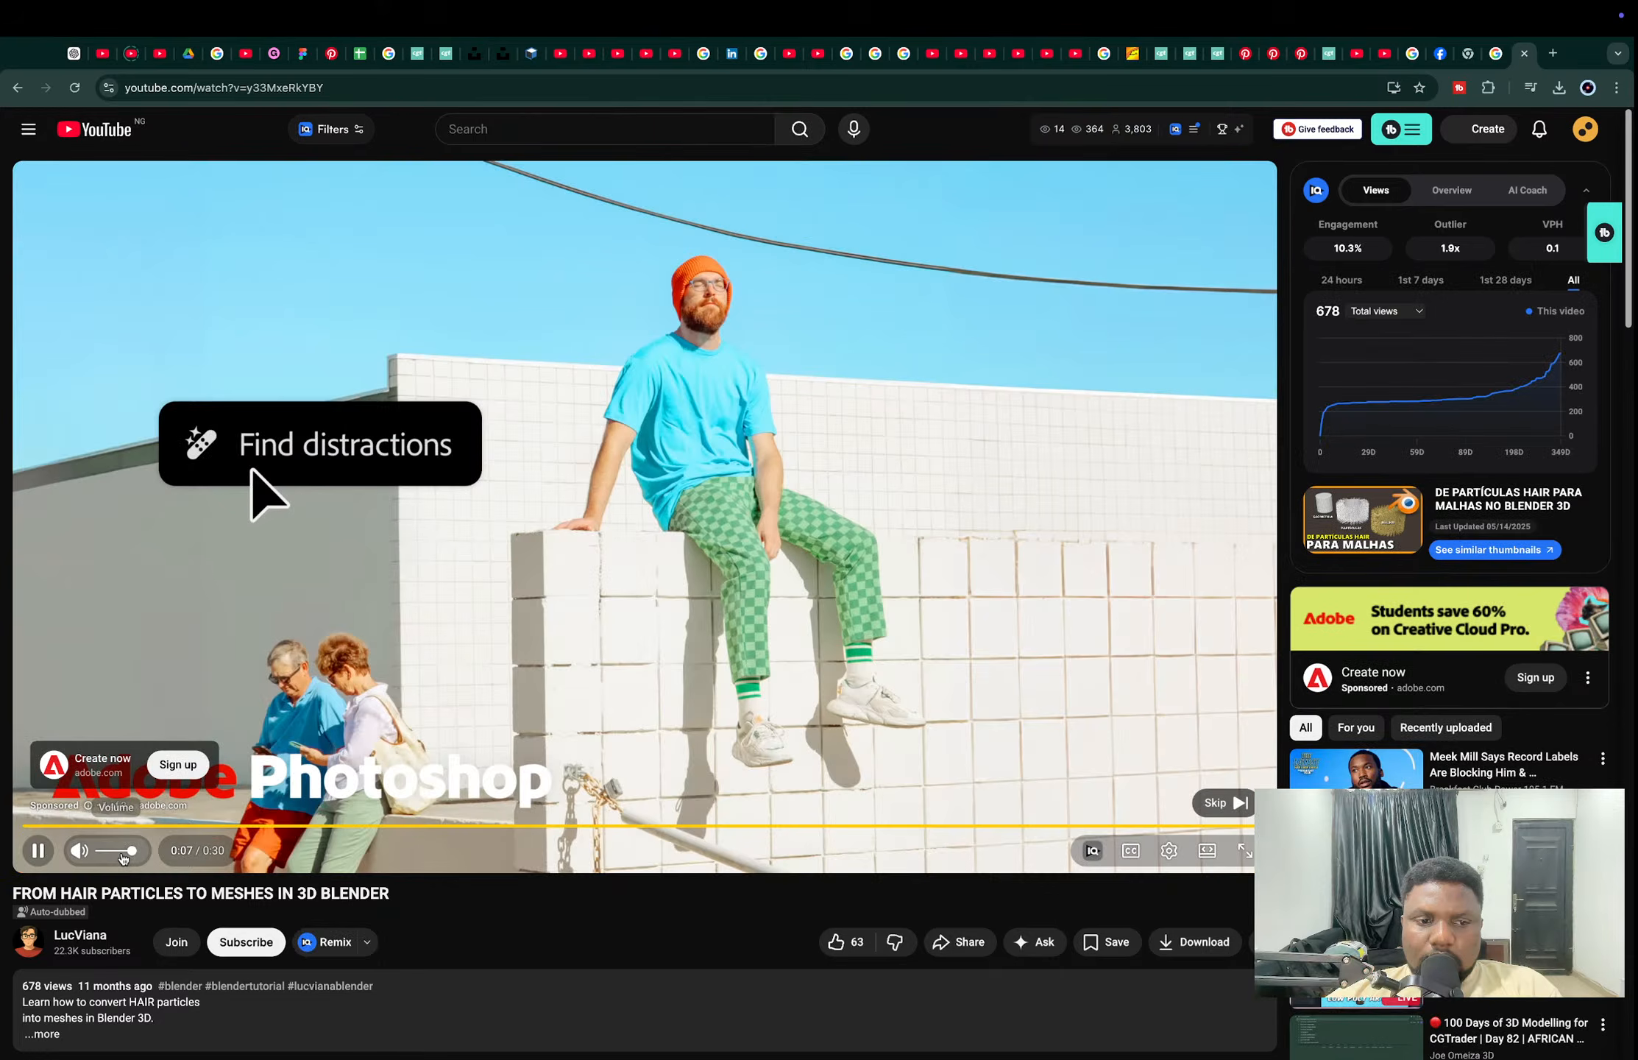
Step: Lower the volume, skip the ad, and skim the particle setup part of the "From Hair Particles to Meshes in 3D Blender" tutorial, muting its sound
{"action": "left_click", "coordinate": [121, 852]}
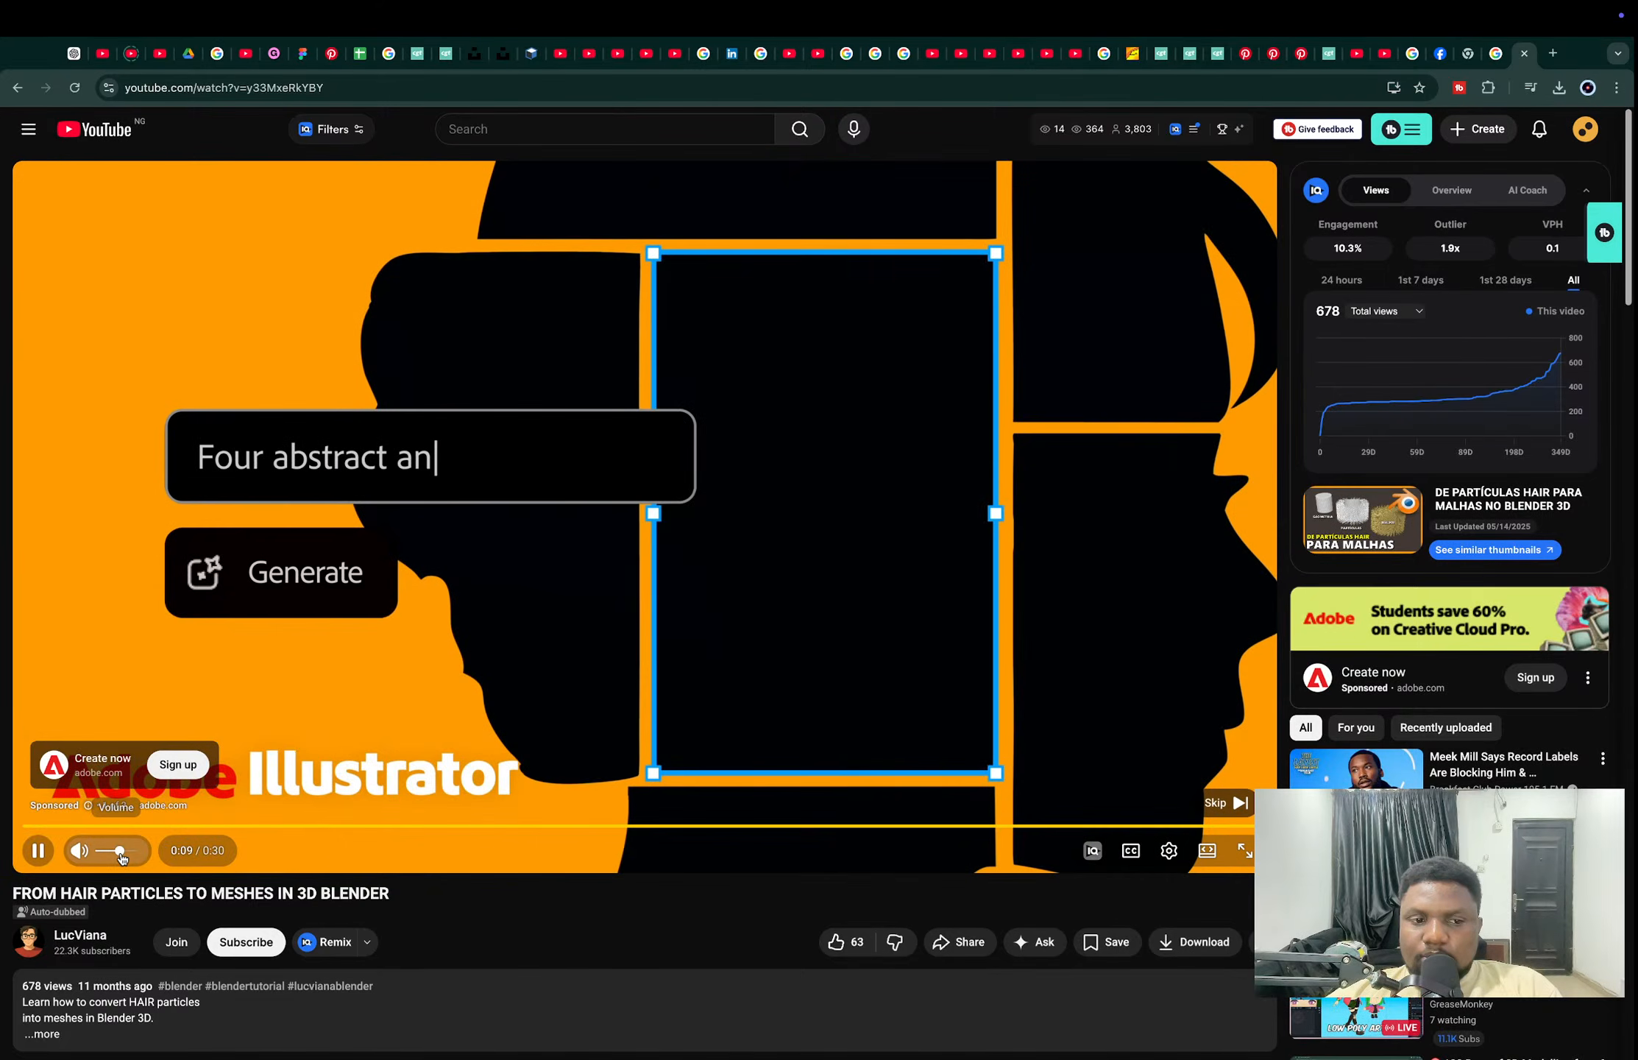
{"action": "left_click", "coordinate": [1229, 803]}
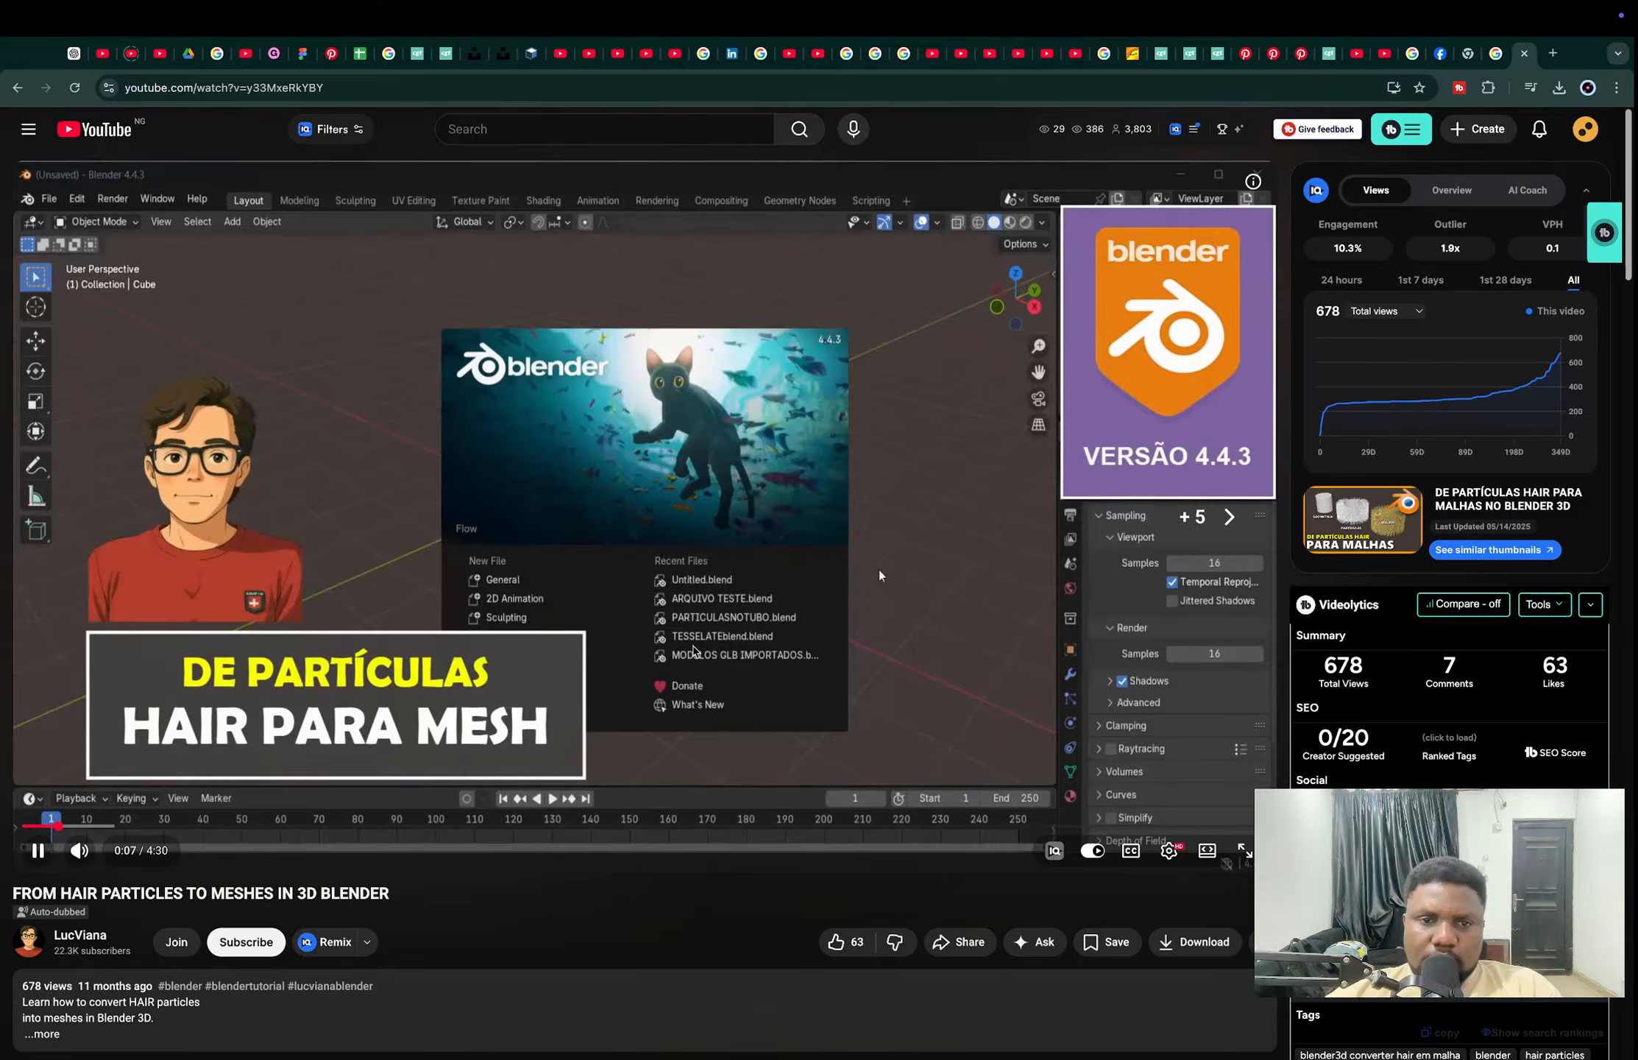
{"action": "key", "text": "Right"}
{"action": "key", "text": "Right"}
{"action": "key", "text": "Right"}
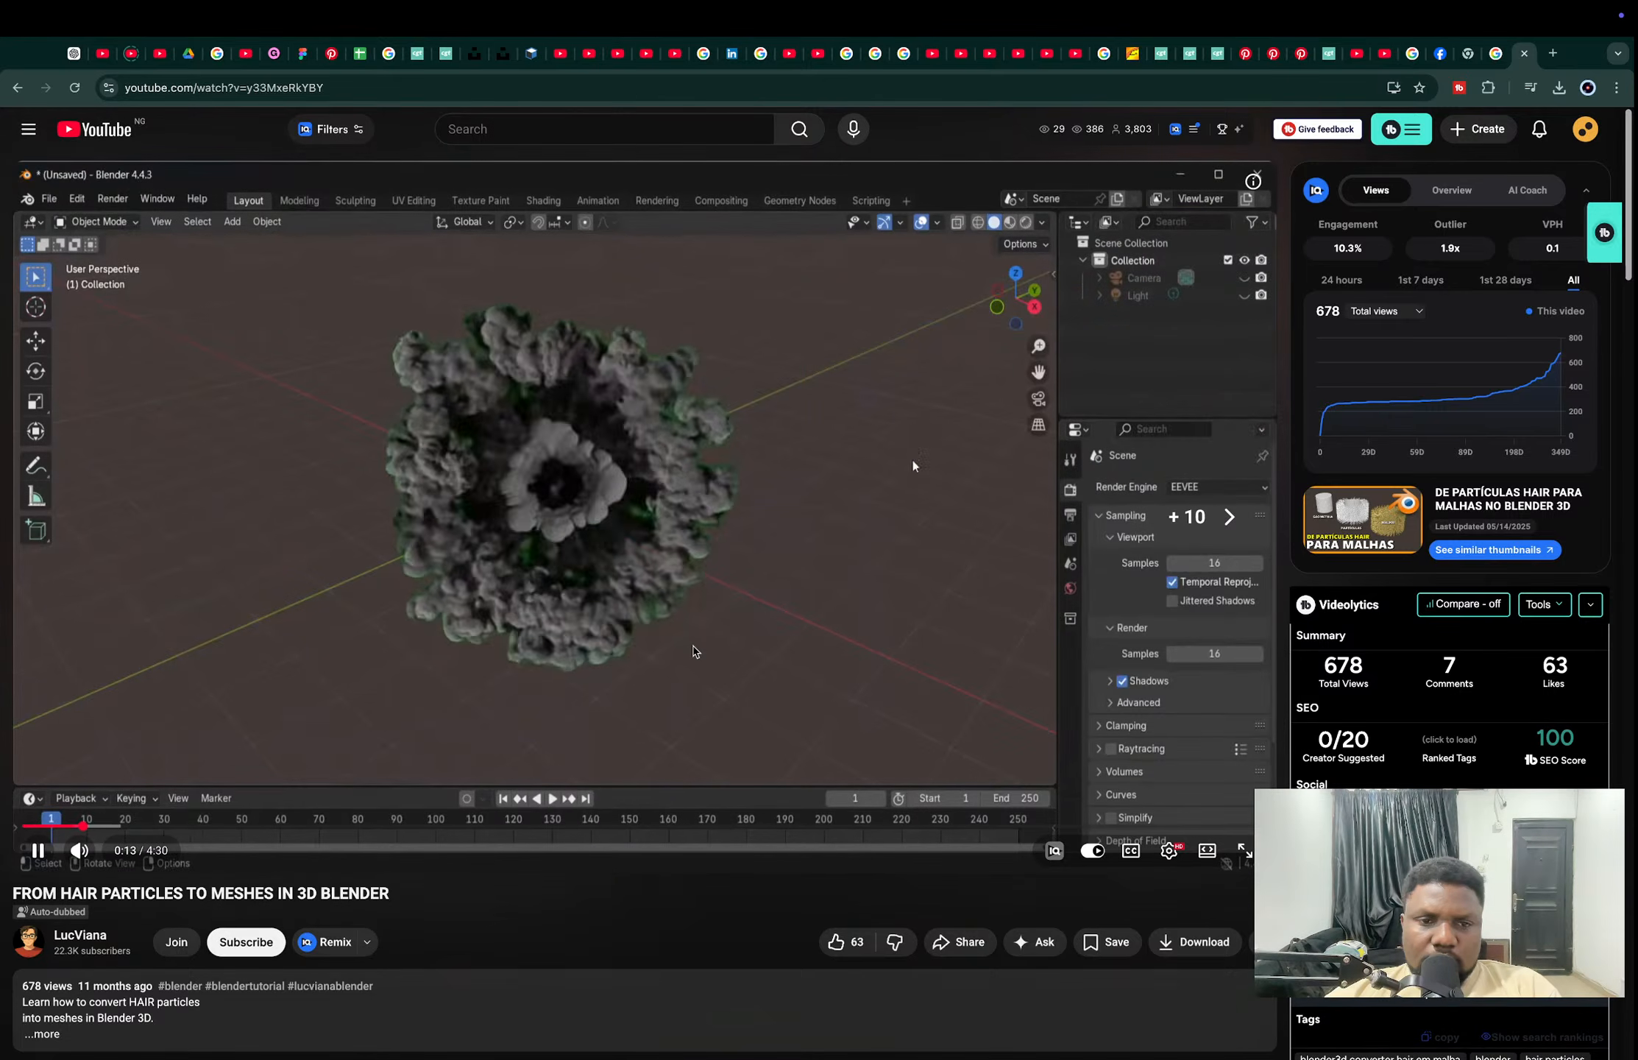
{"action": "key", "text": "Right"}
{"action": "key", "text": "Right"}
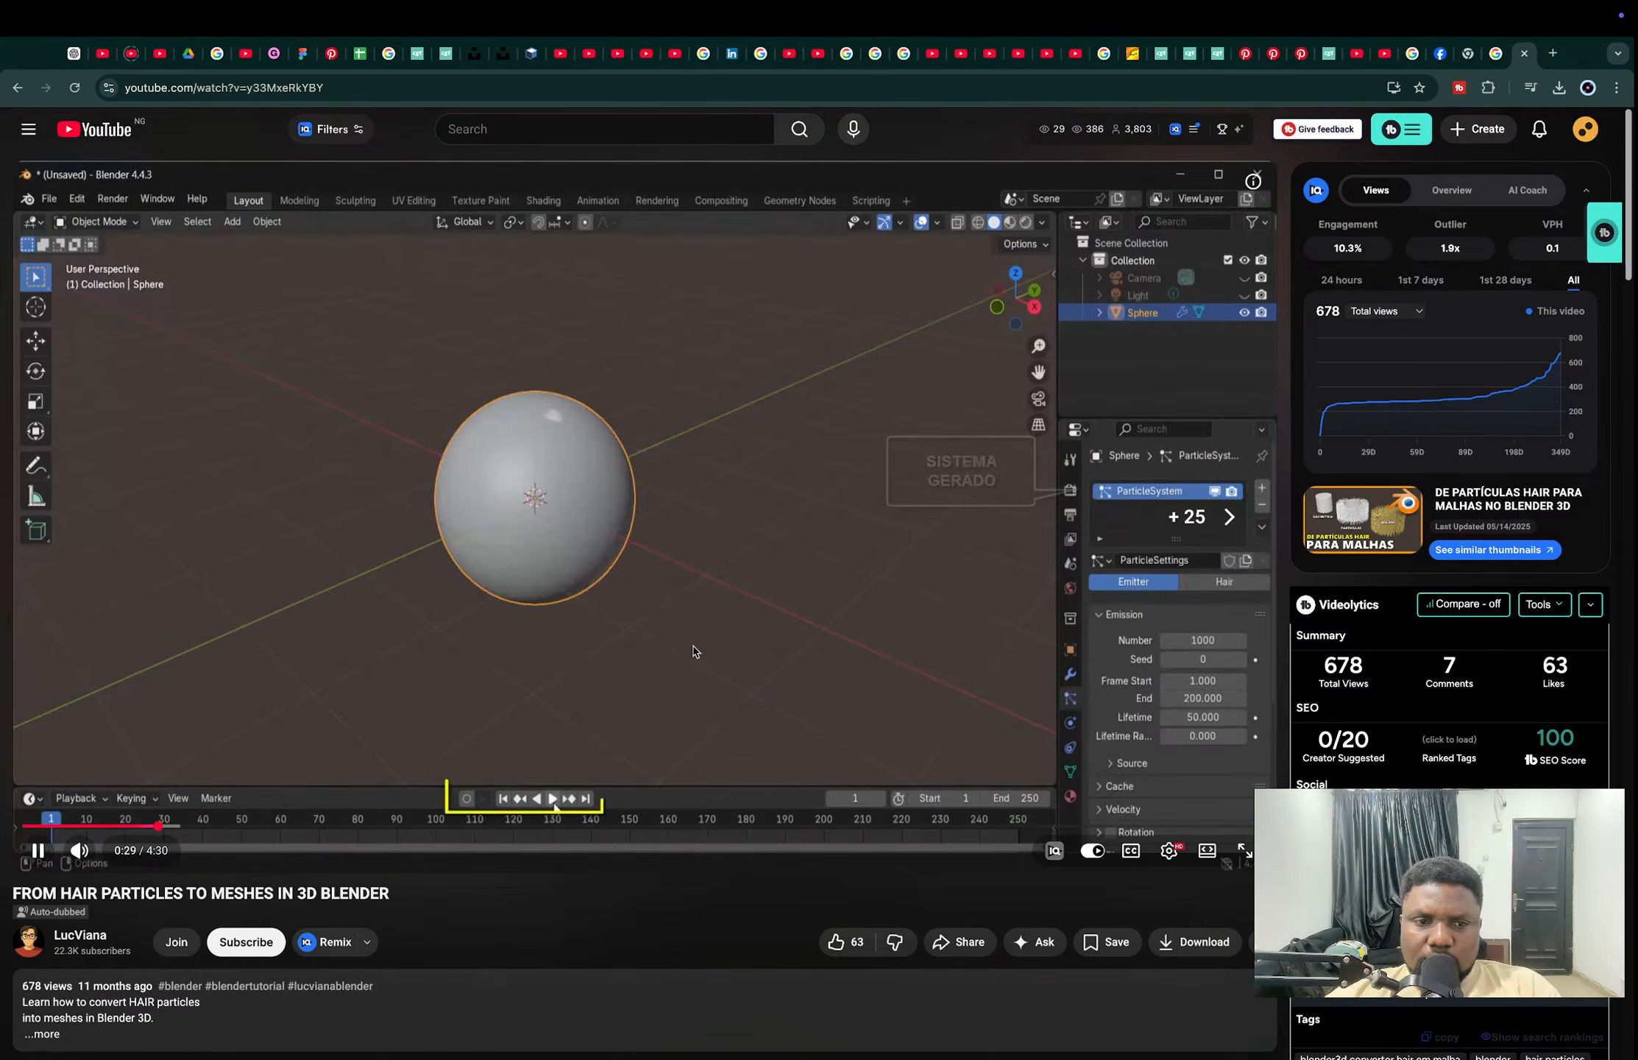
{"action": "key", "text": "Right"}
{"action": "key", "text": "Right"}
{"action": "key", "text": "Right"}
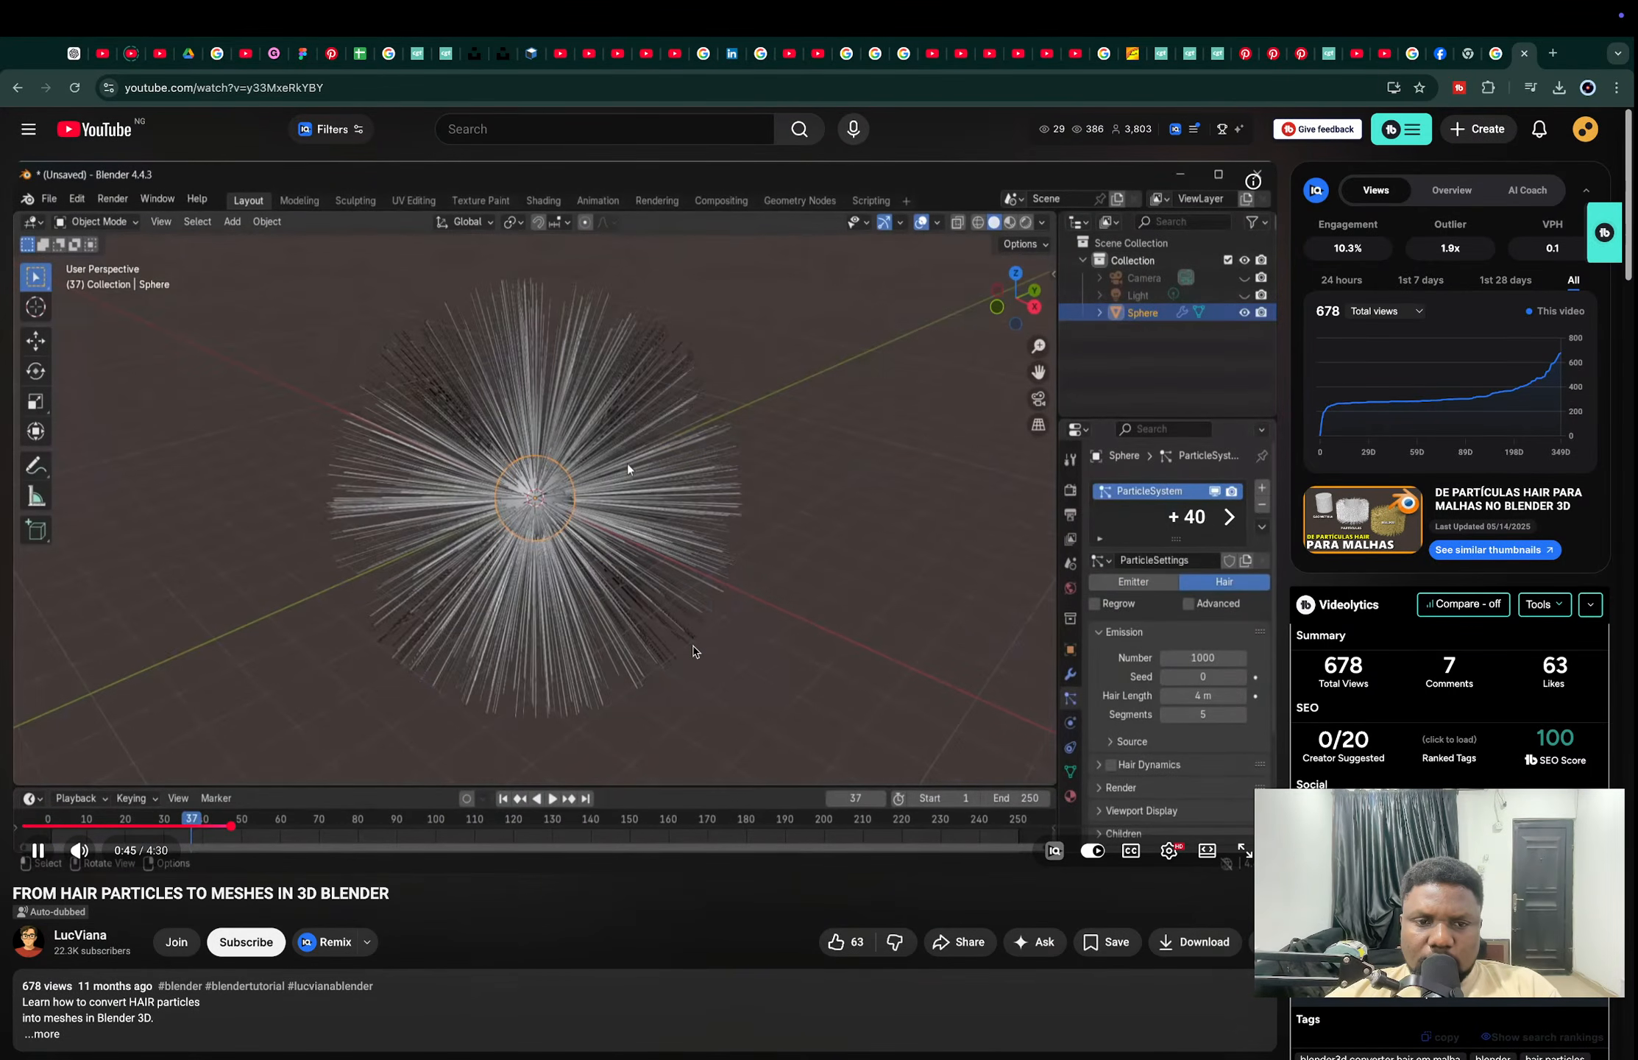
{"action": "key", "text": "Right"}
{"action": "key", "text": "m"}
{"action": "key", "text": "Right"}
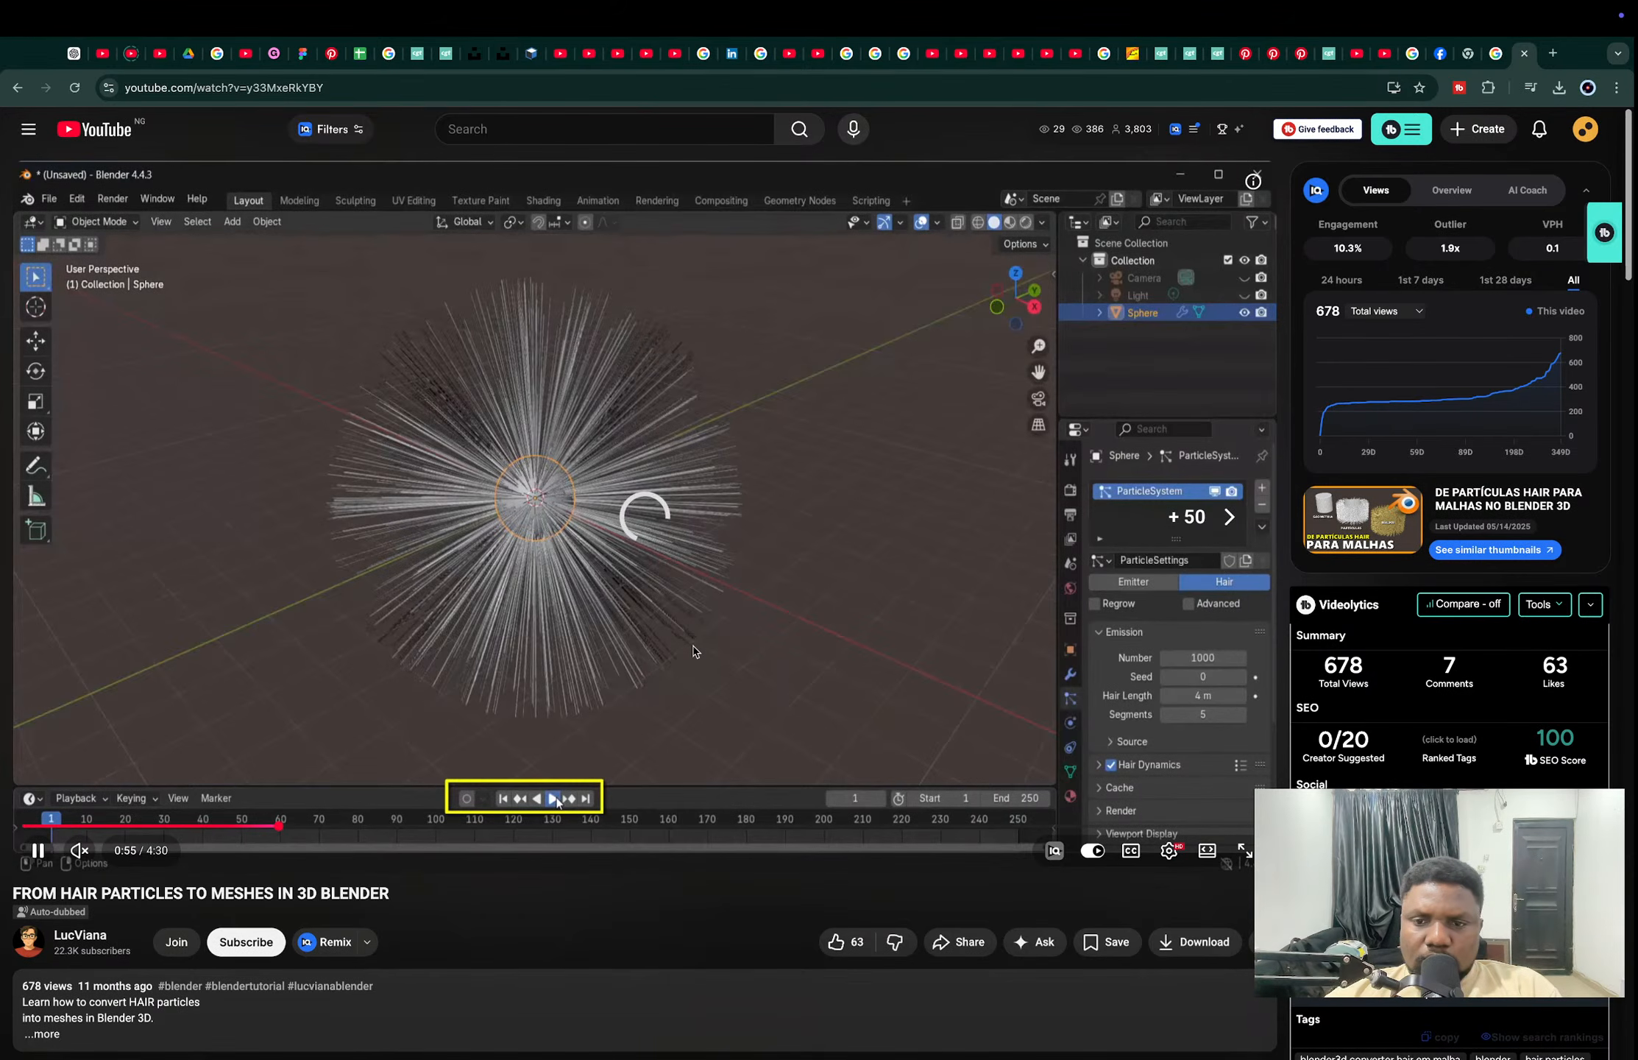
{"action": "key", "text": "Right"}
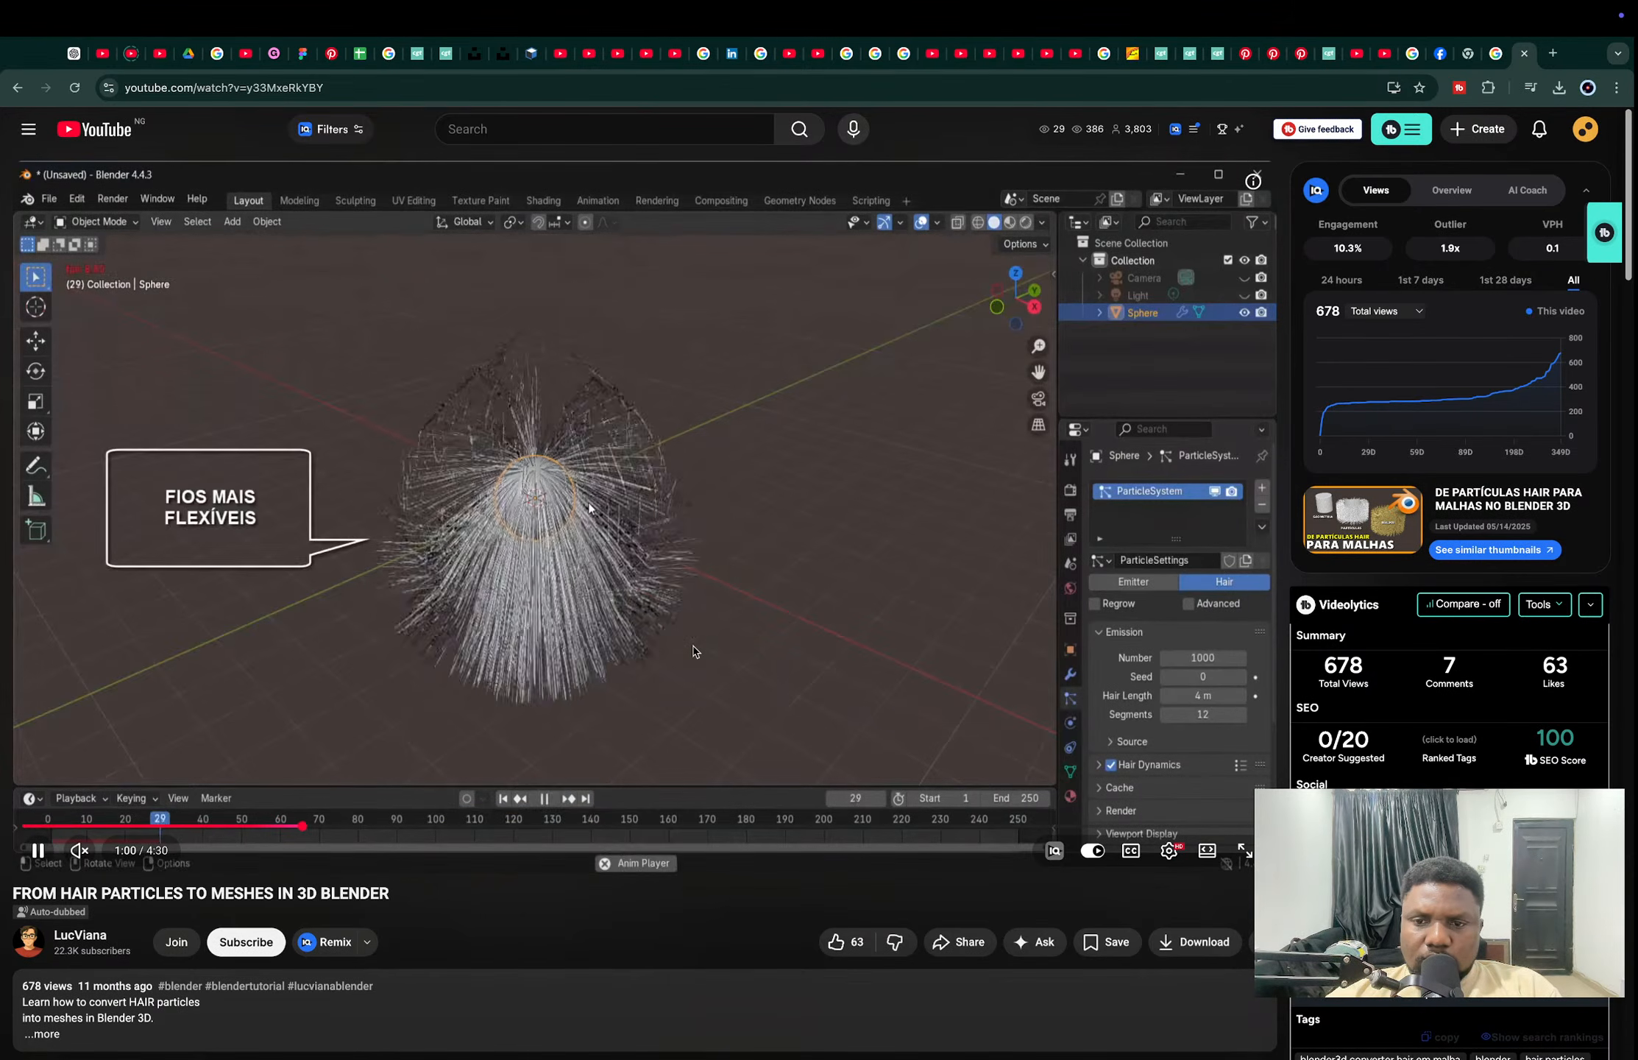
{"action": "key", "text": "Right"}
{"action": "key", "text": "Right"}
{"action": "key", "text": "Right"}
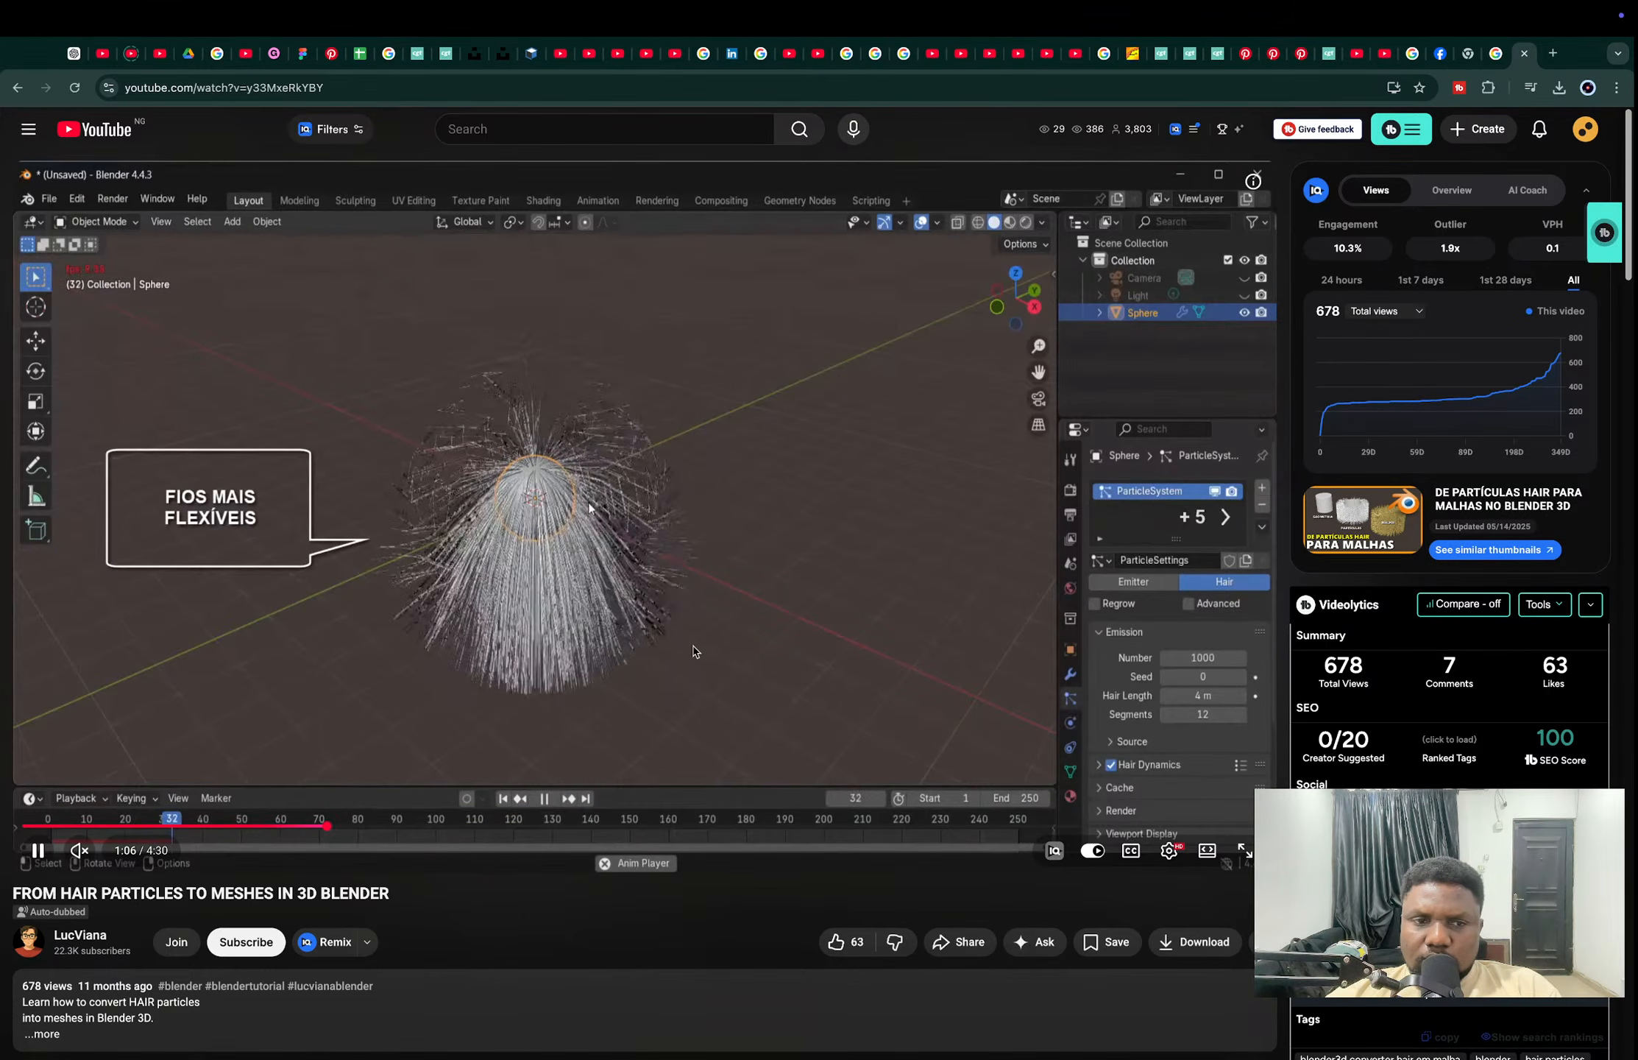
{"action": "key", "text": "Right"}
{"action": "key", "text": "Right"}
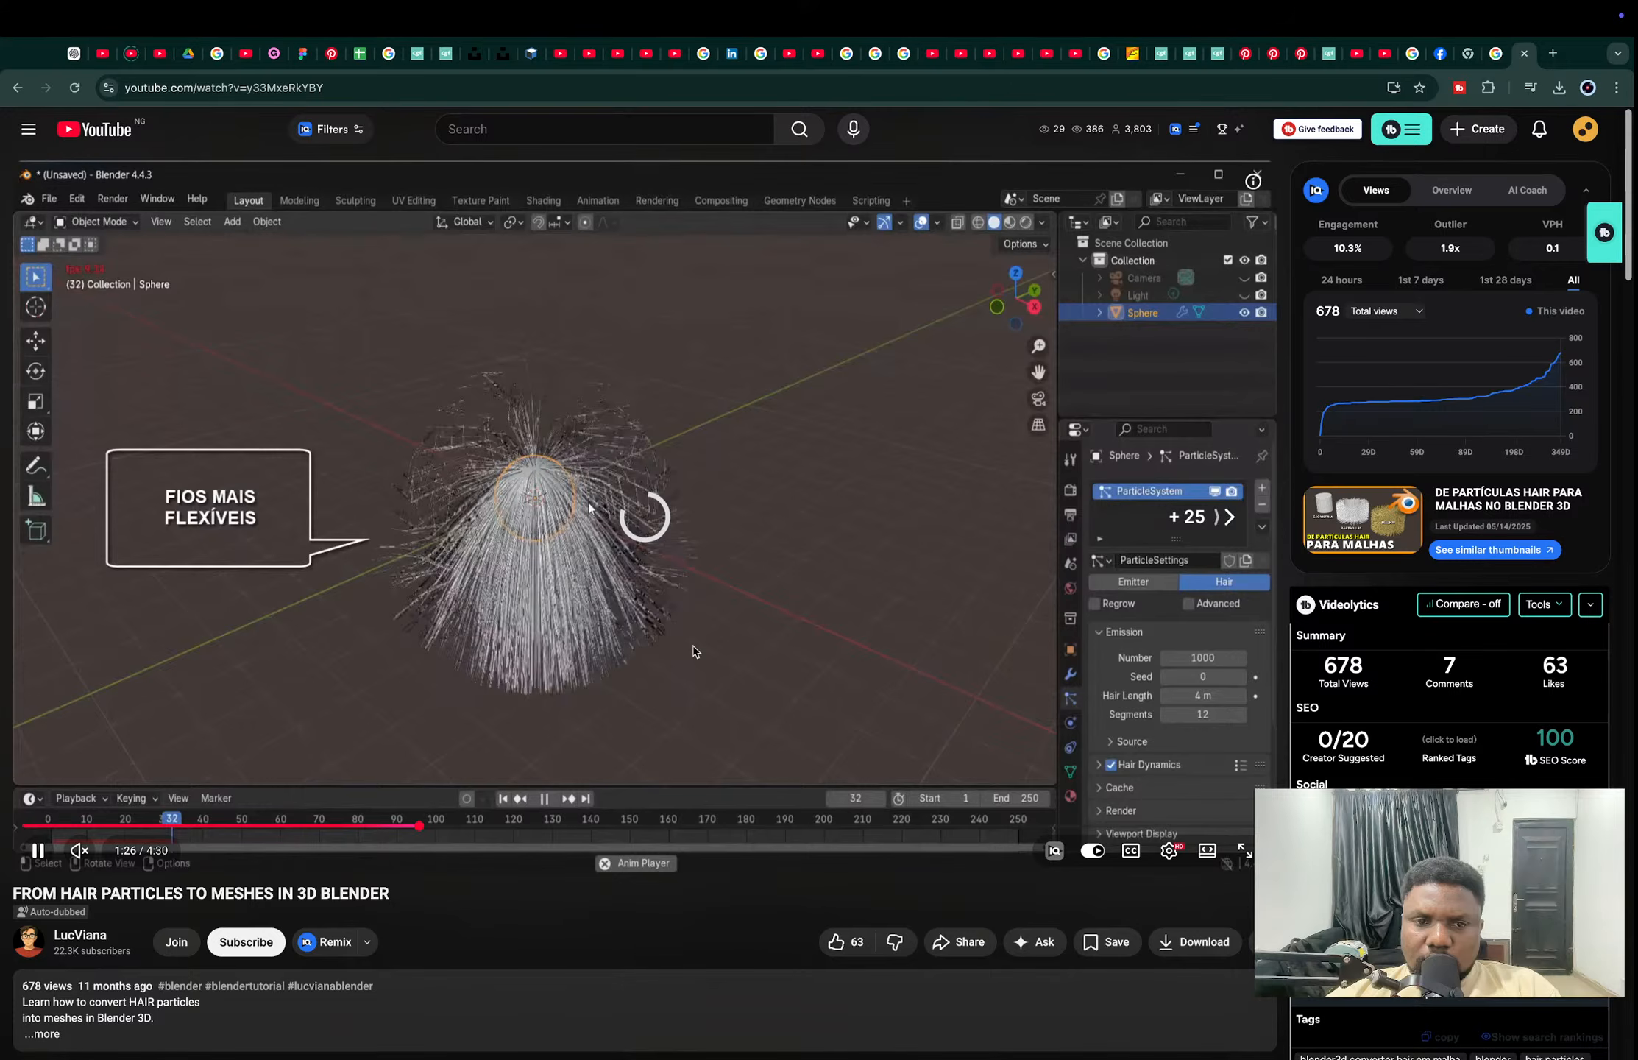
{"action": "key", "text": "Right"}
{"action": "key", "text": "Right"}
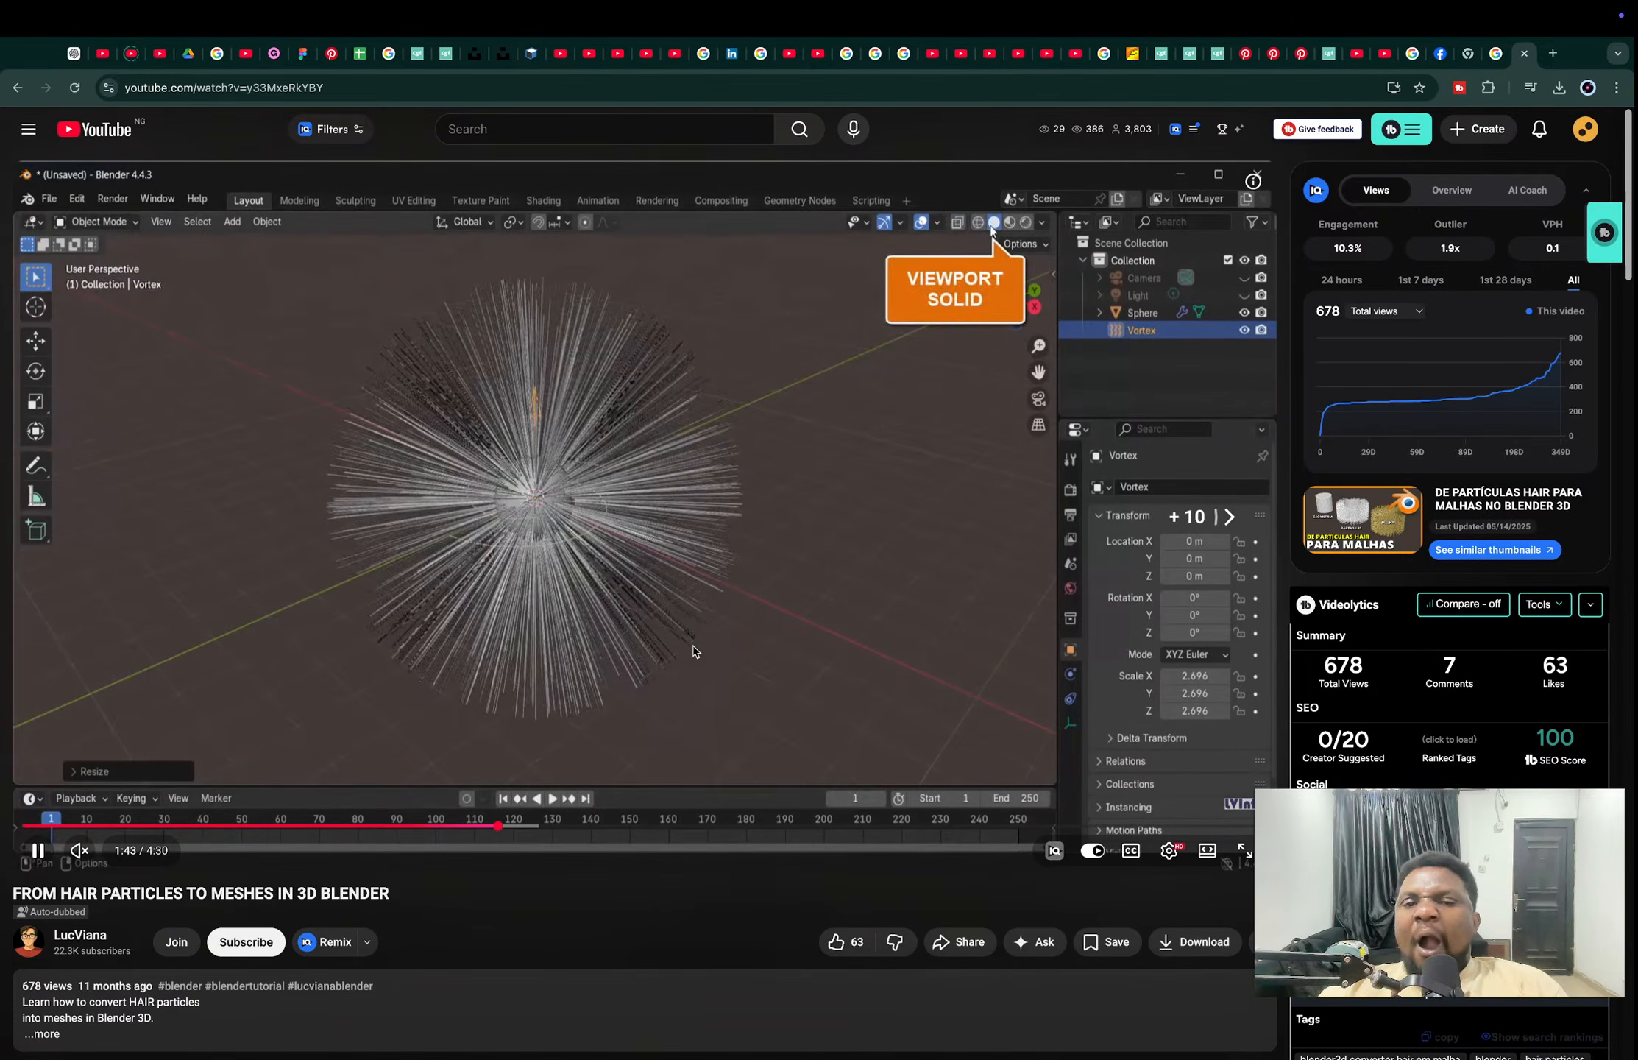
{"action": "key", "text": "Right"}
{"action": "key", "text": "Right"}
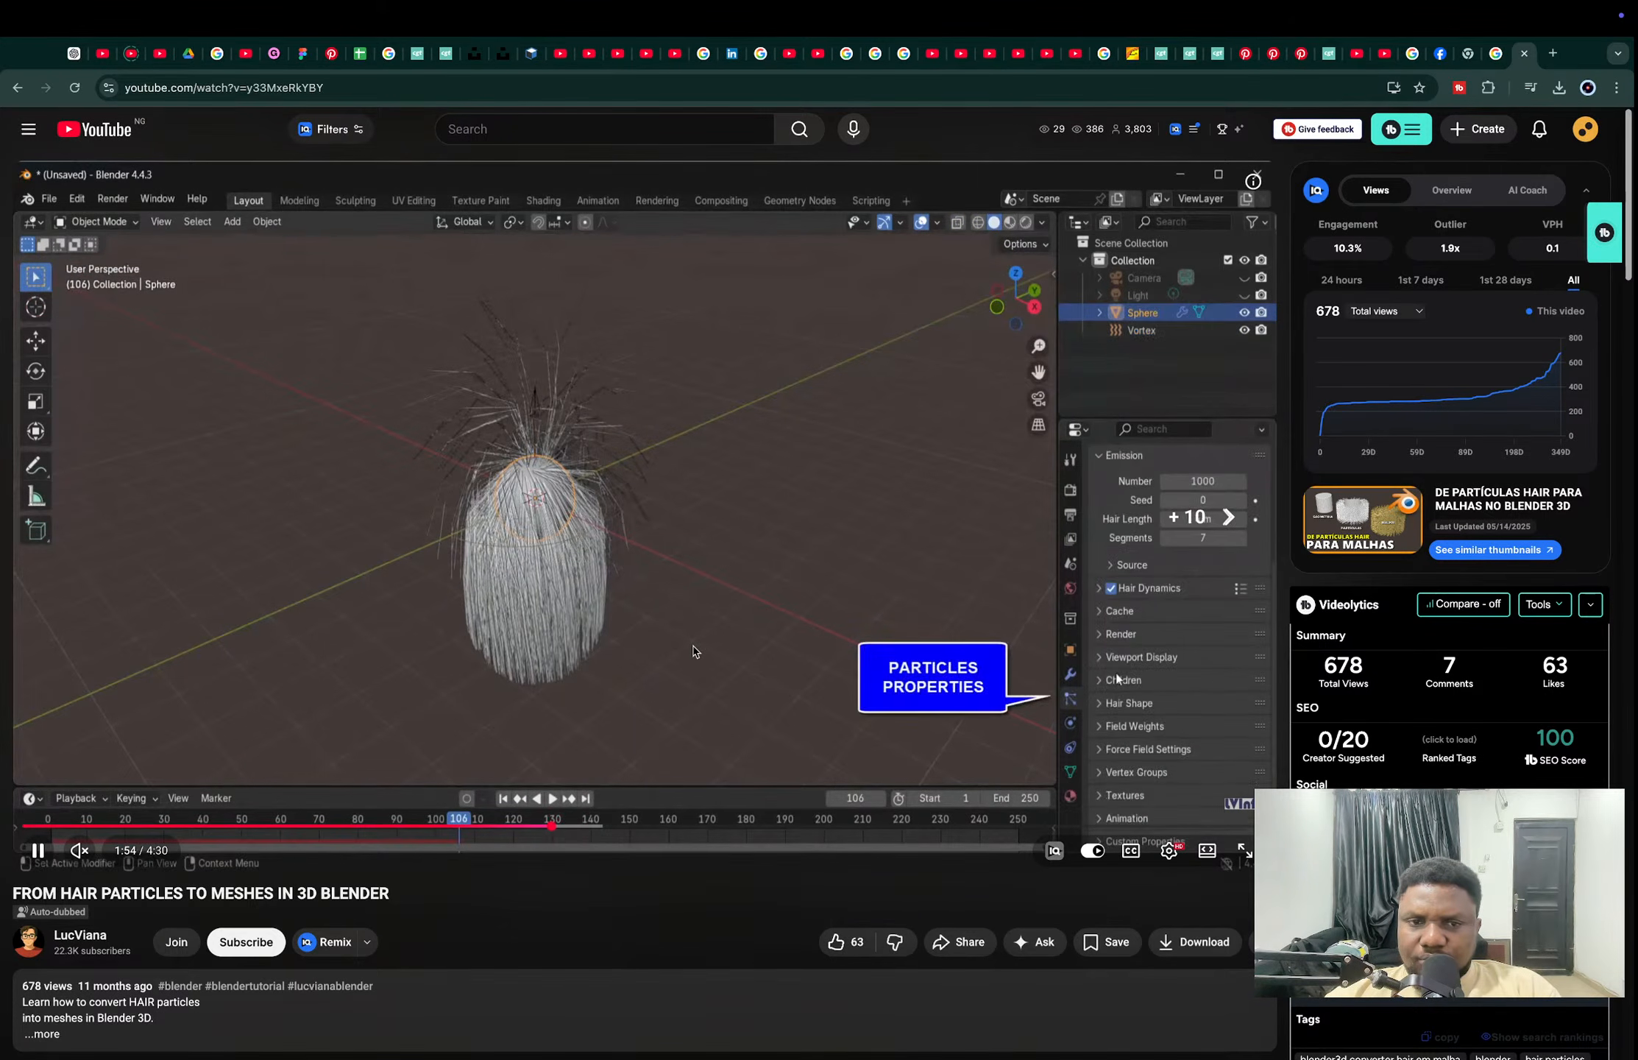
{"action": "key", "text": "Right"}
{"action": "key", "text": "Right"}
{"action": "key", "text": "Right"}
{"action": "key", "text": "Right"}
{"action": "key", "text": "Right"}
{"action": "key", "text": "Right"}
{"action": "key", "text": "Right"}
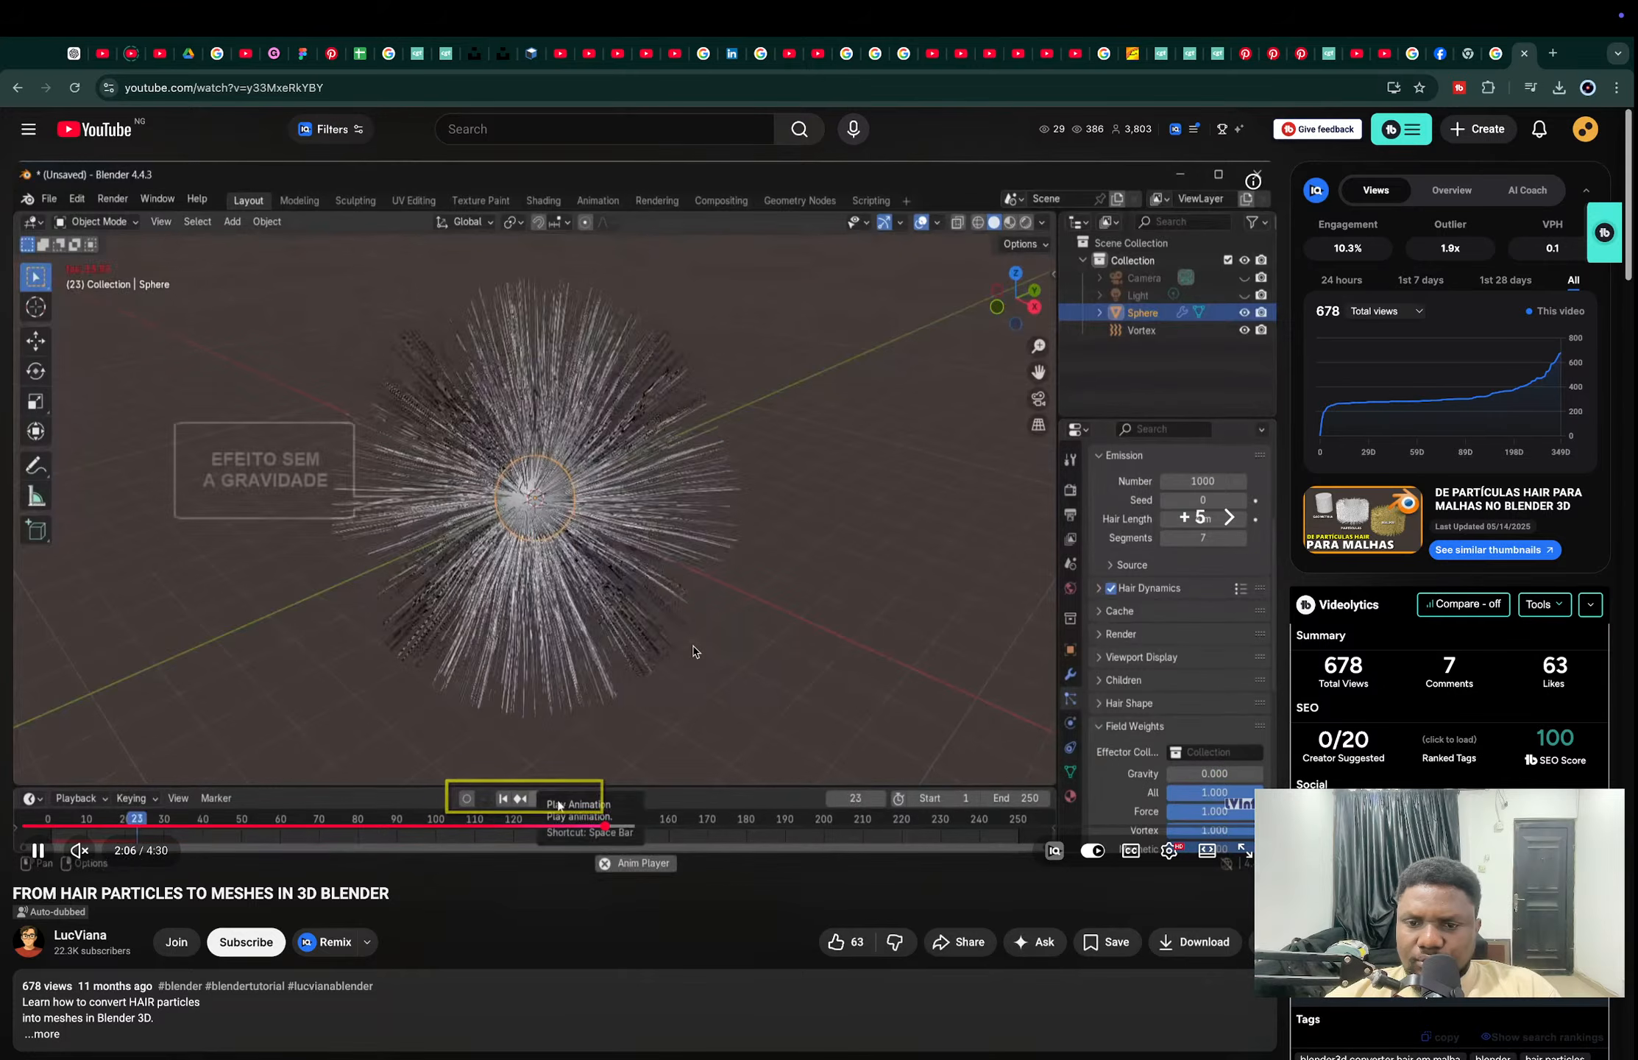
Step: Examine how the tutorial converts the hair particles into a mesh and a curve, up to its Object Data properties
{"action": "key", "text": "Right"}
{"action": "key", "text": "Right"}
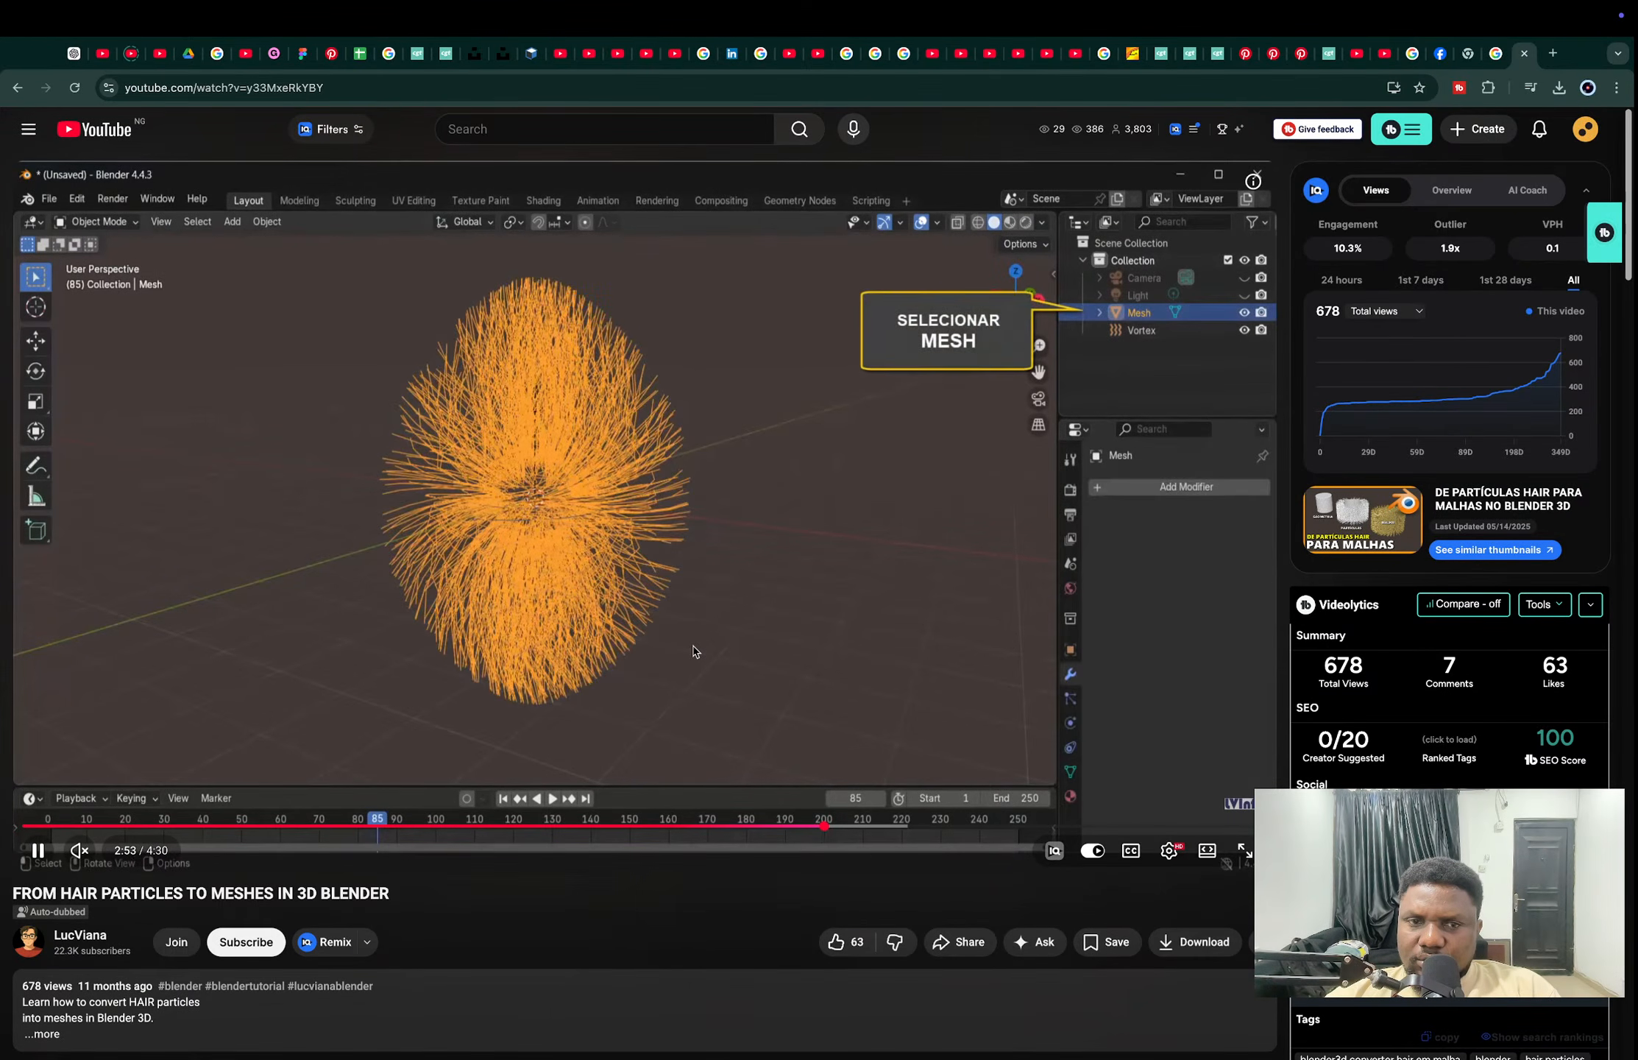
{"action": "key", "text": "Right"}
{"action": "key", "text": "Right"}
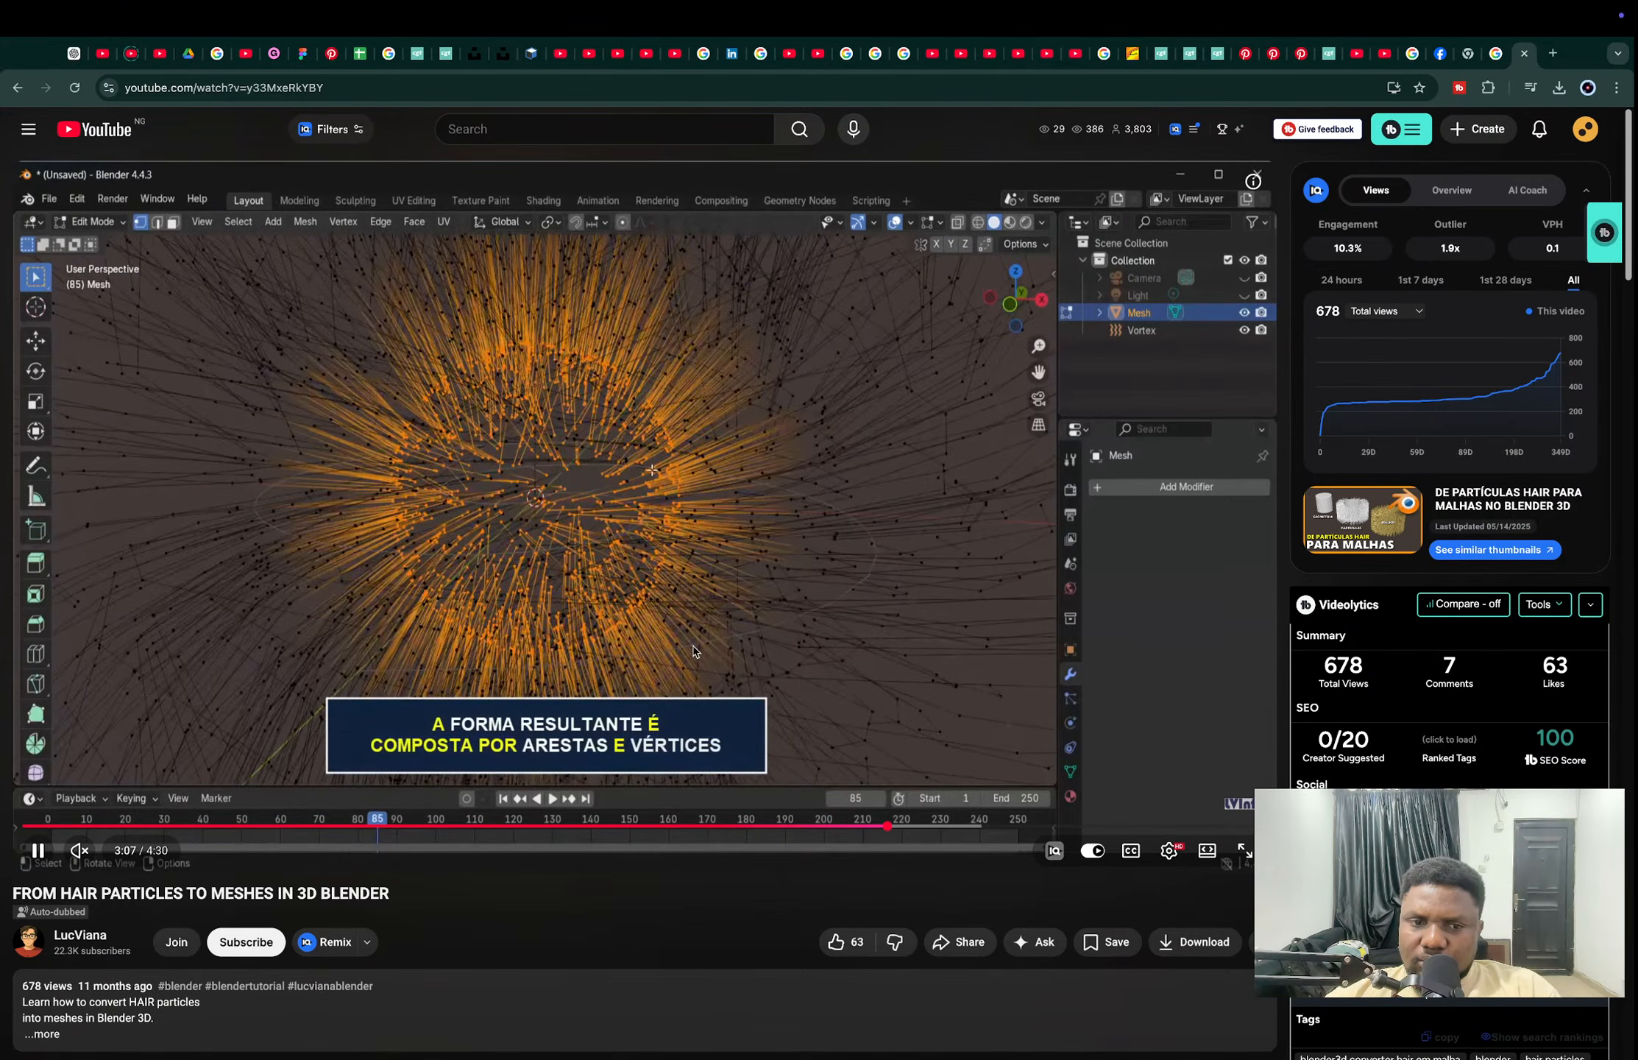
{"action": "key", "text": "Right"}
{"action": "key", "text": "Right"}
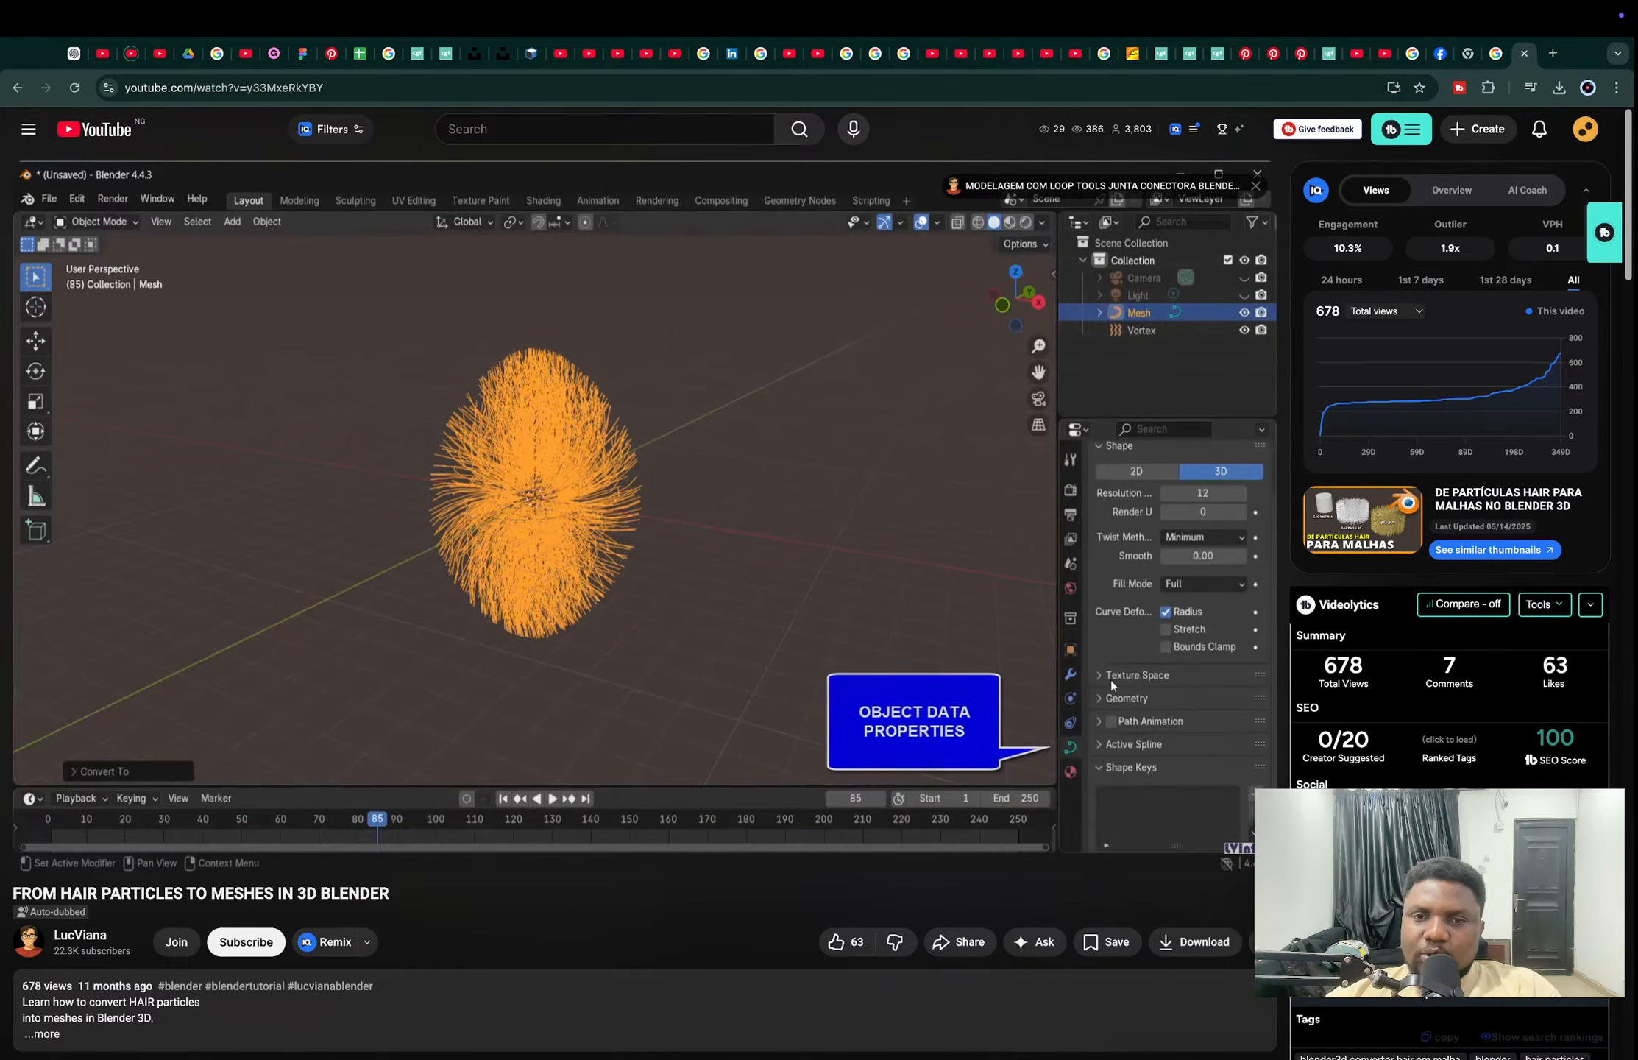
{"action": "left_click", "coordinate": [694, 650]}
Step: Switch back to Blender, convert the roof cone's ParticleSystem modifier to a mesh, and reselect the cone
{"action": "key", "text": "super+Tab"}
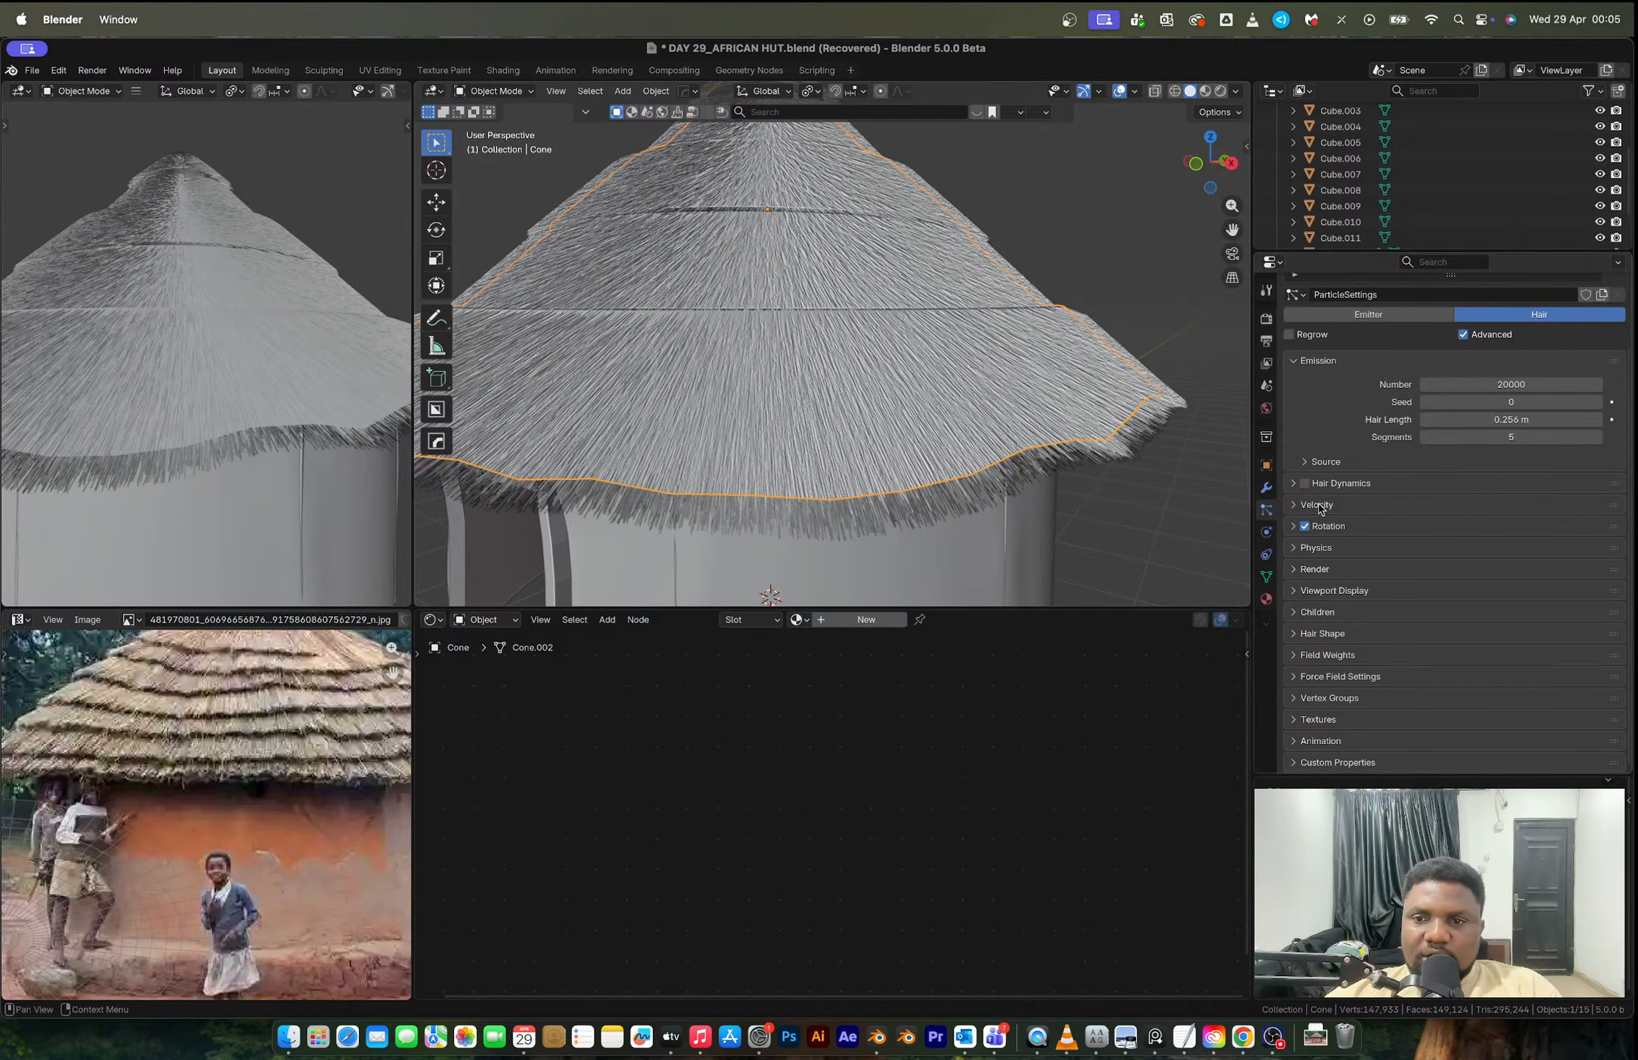
{"action": "left_click", "coordinate": [1267, 489]}
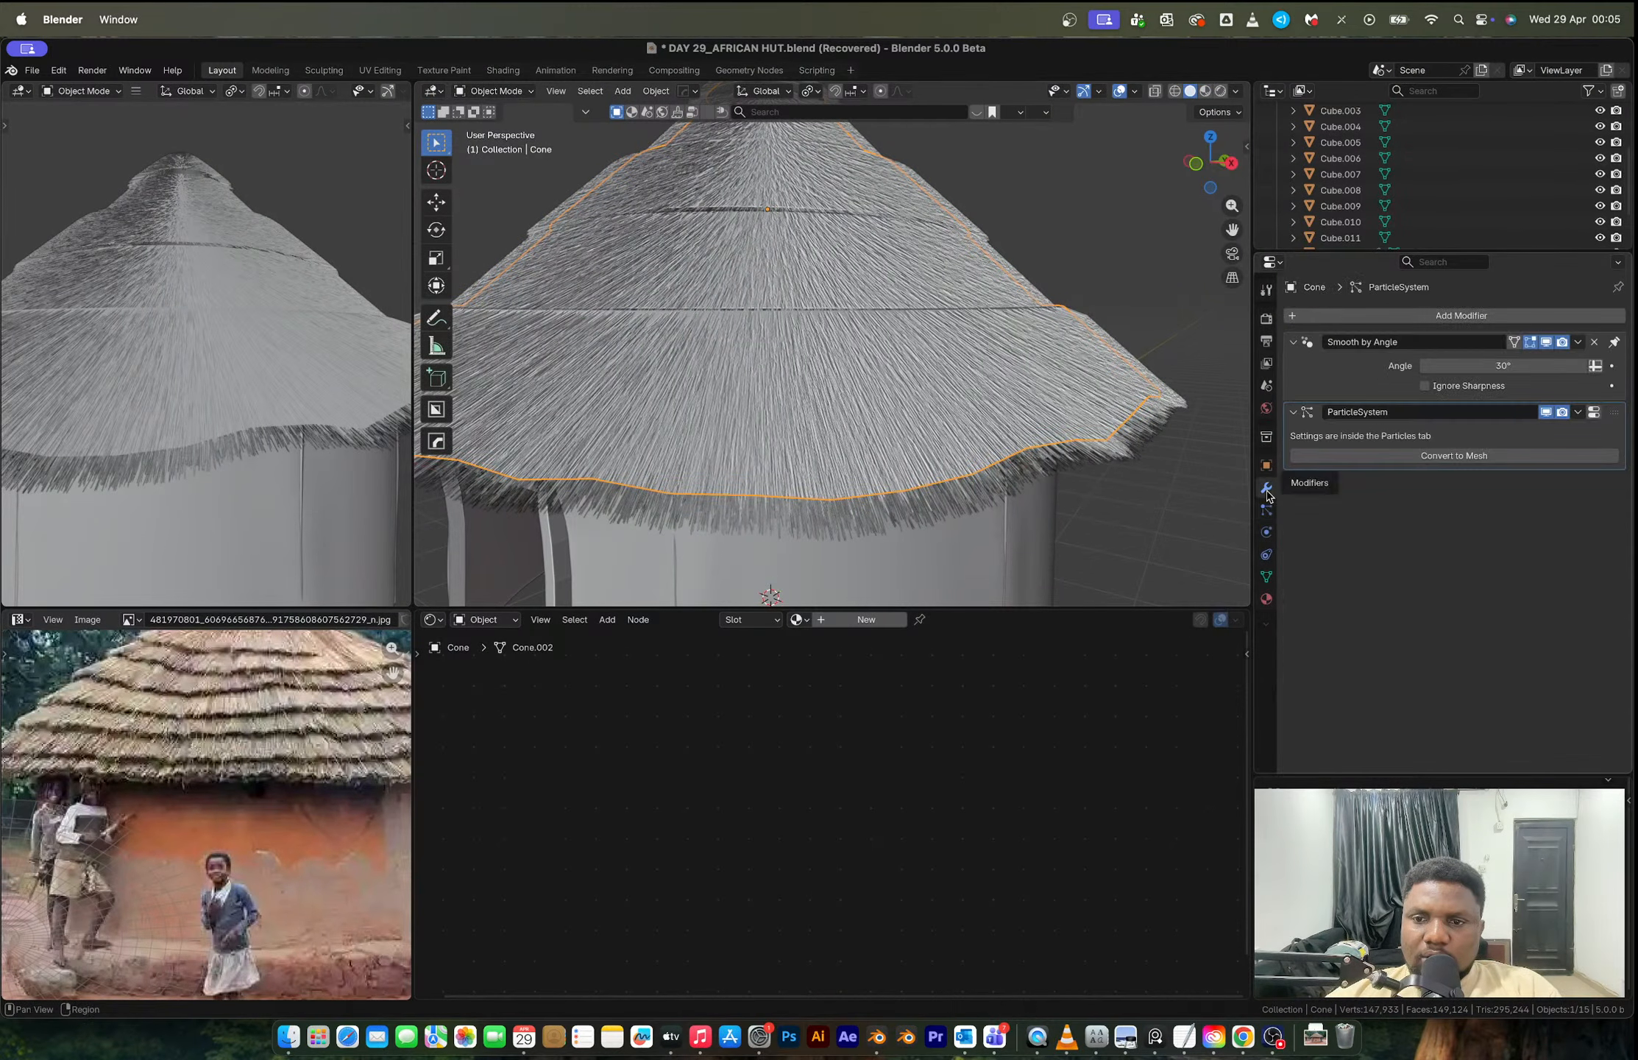
{"action": "left_click", "coordinate": [1407, 457]}
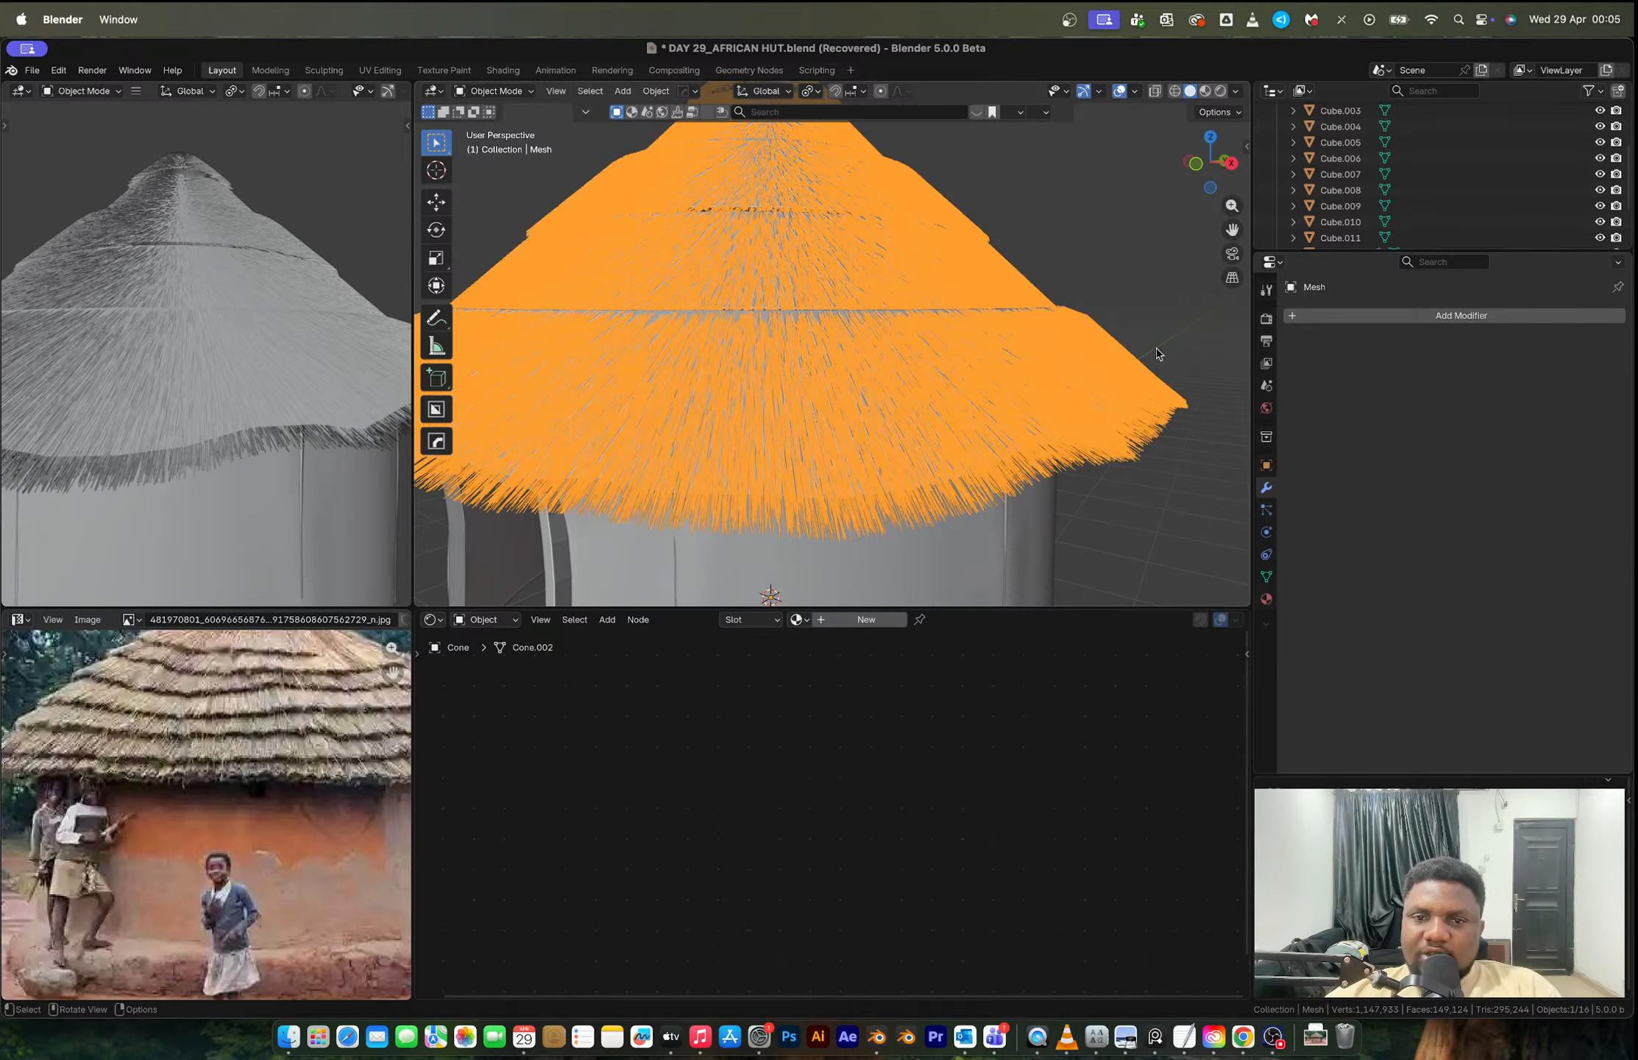
{"action": "left_click", "coordinate": [1138, 305]}
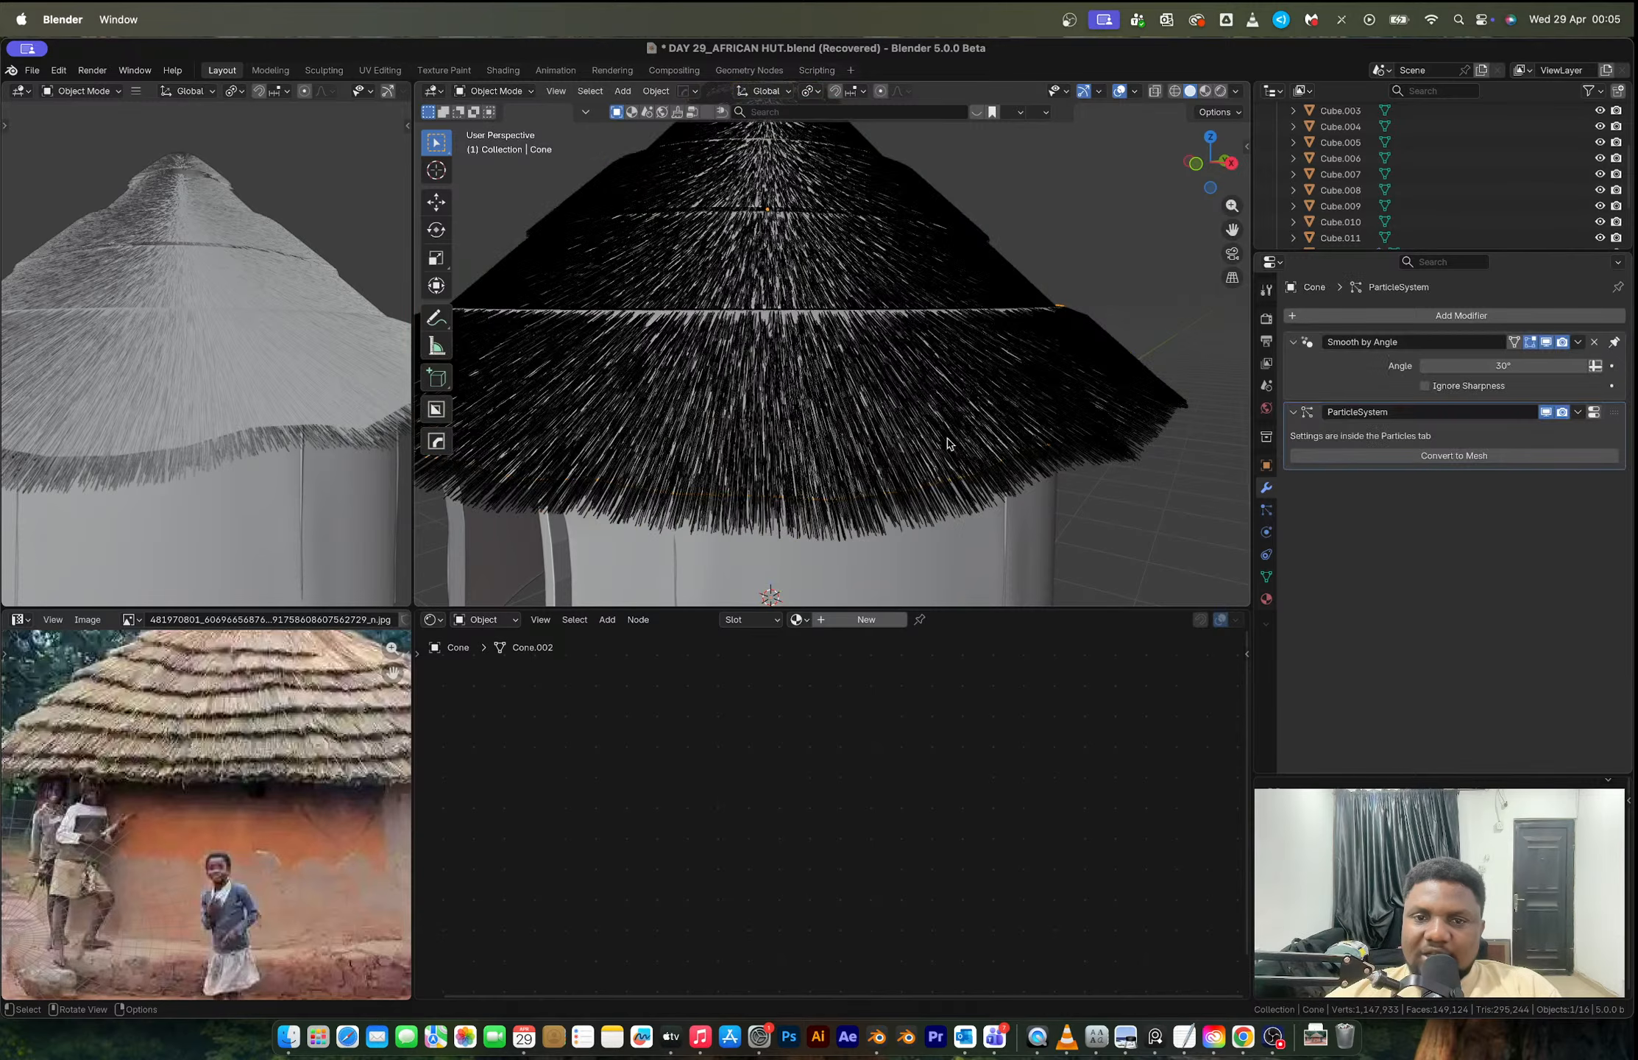
Step: Select the converted hair mesh covering the roof and save the file
{"action": "left_click", "coordinate": [962, 504]}
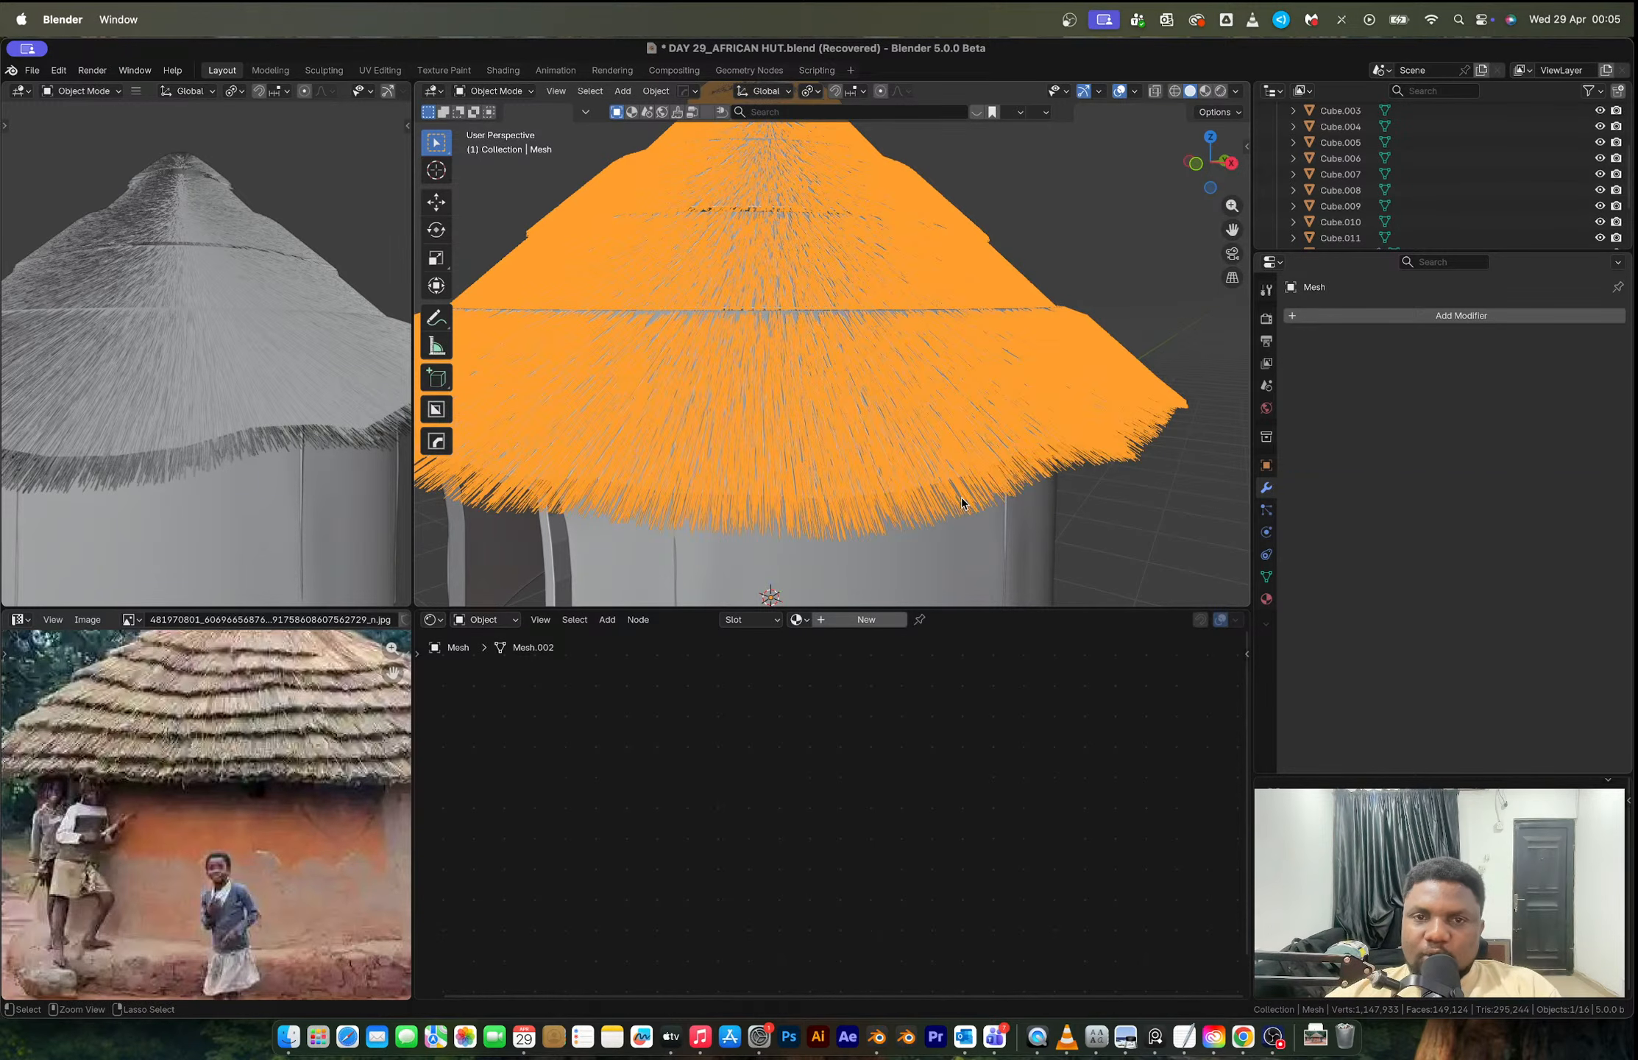
{"action": "key", "text": "ctrl+s"}
{"action": "middle_click_drag", "start_coordinate": [964, 508], "coordinate": [990, 453]}
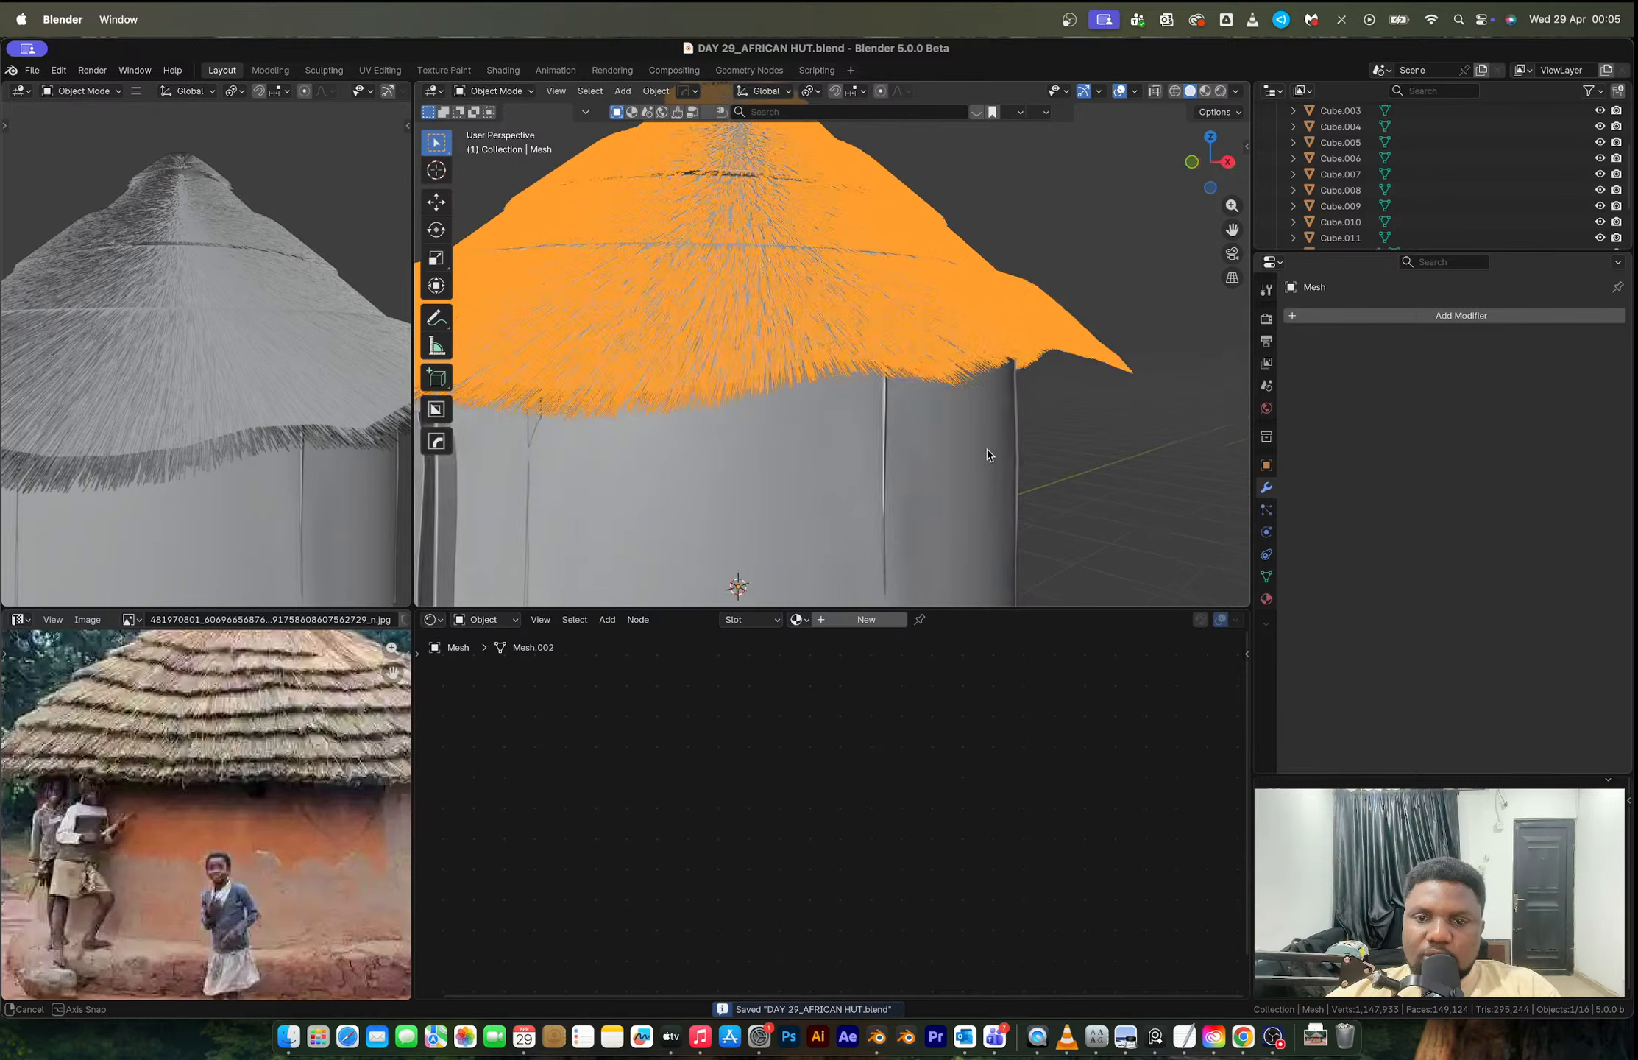
Step: Show the Object Data properties of the converted hair mesh
{"action": "key", "text": "z"}
{"action": "key", "text": "Escape"}
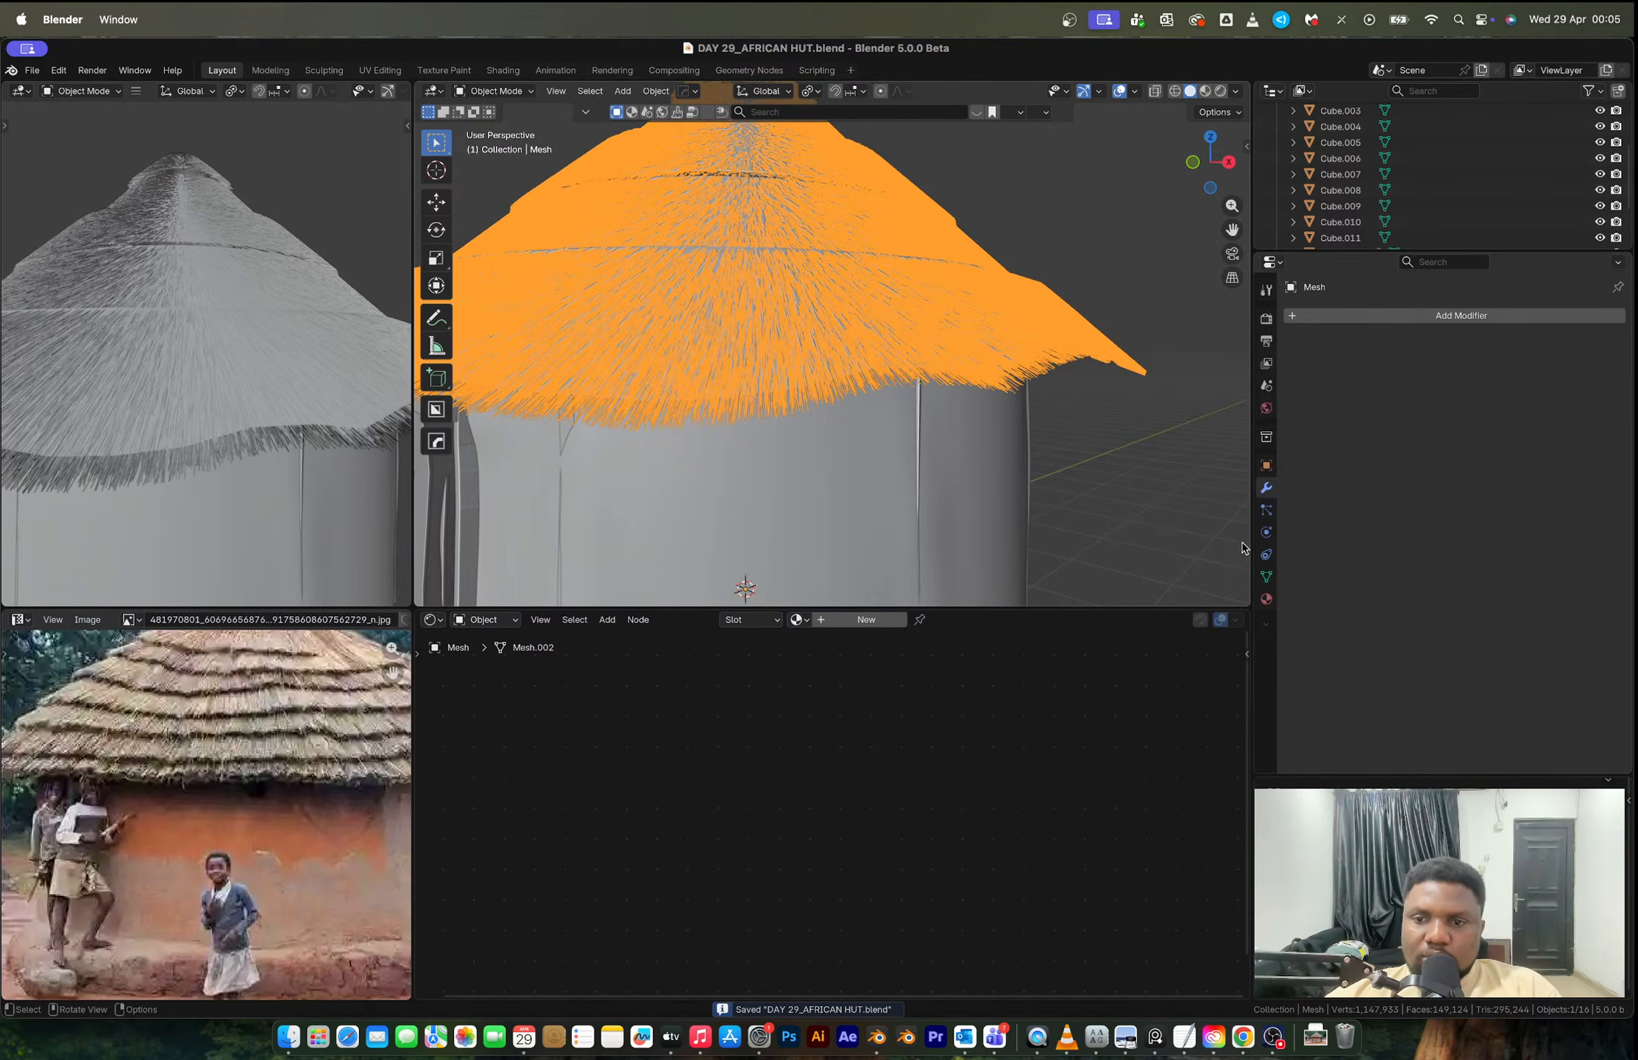
{"action": "left_click", "coordinate": [1266, 577]}
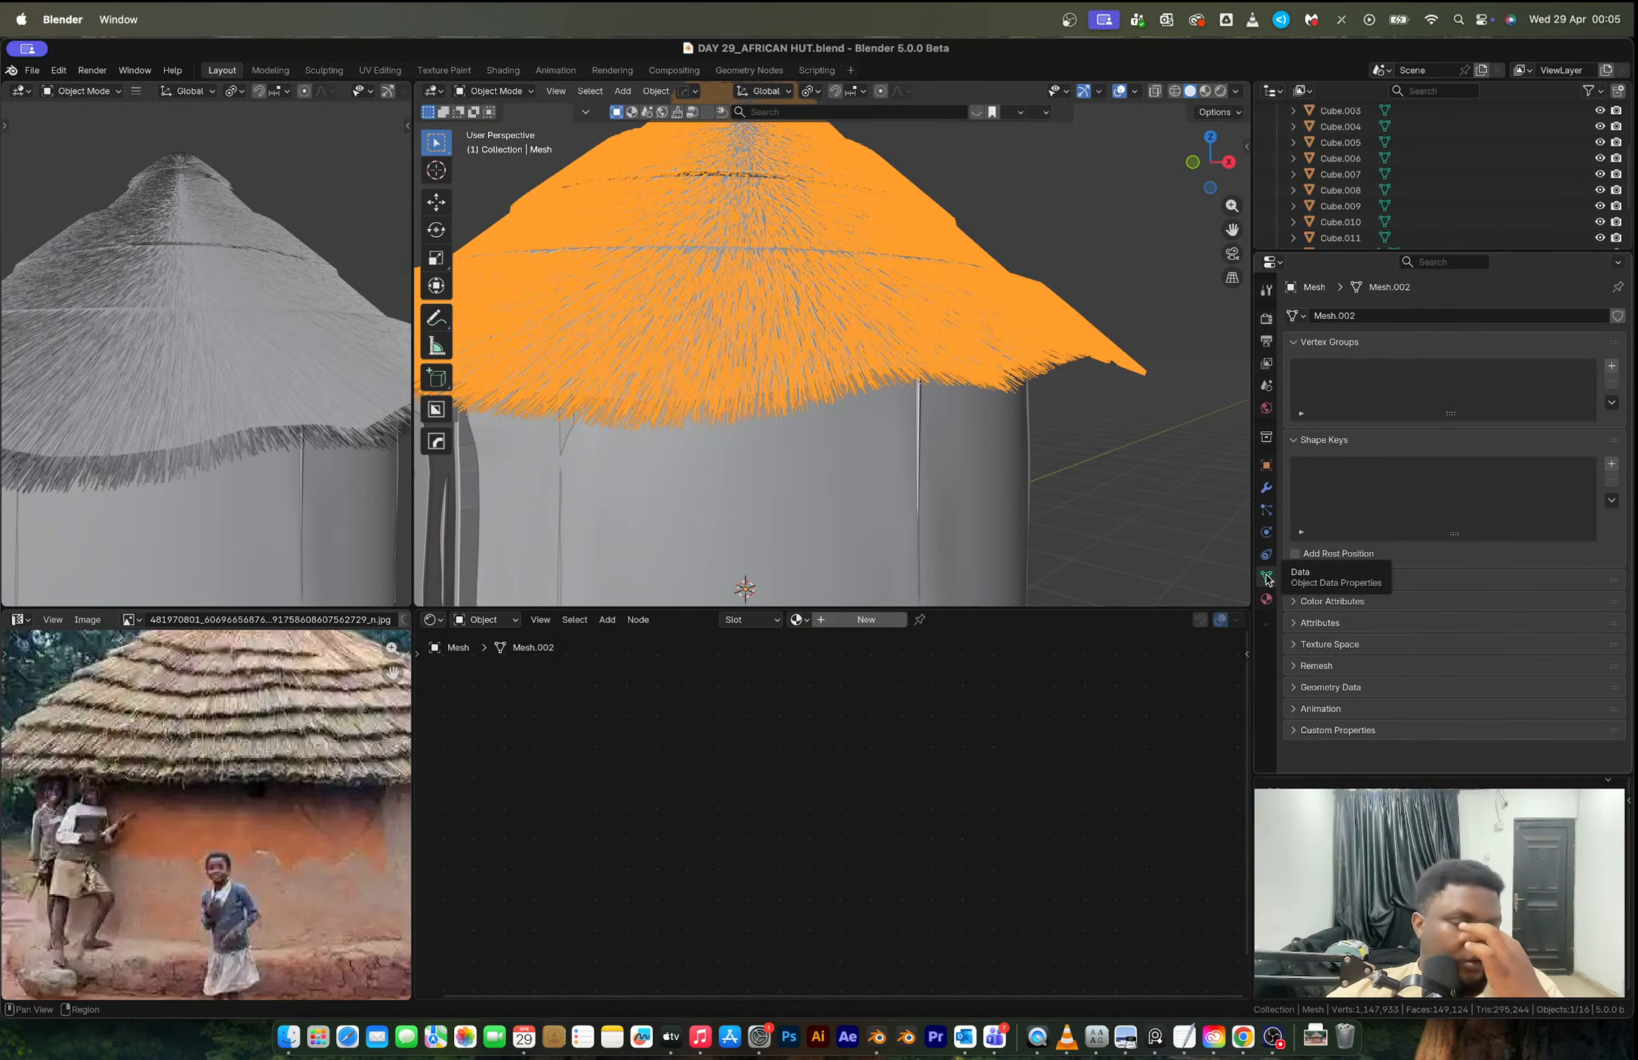
{"action": "middle_click_drag", "start_coordinate": [987, 360], "coordinate": [948, 386]}
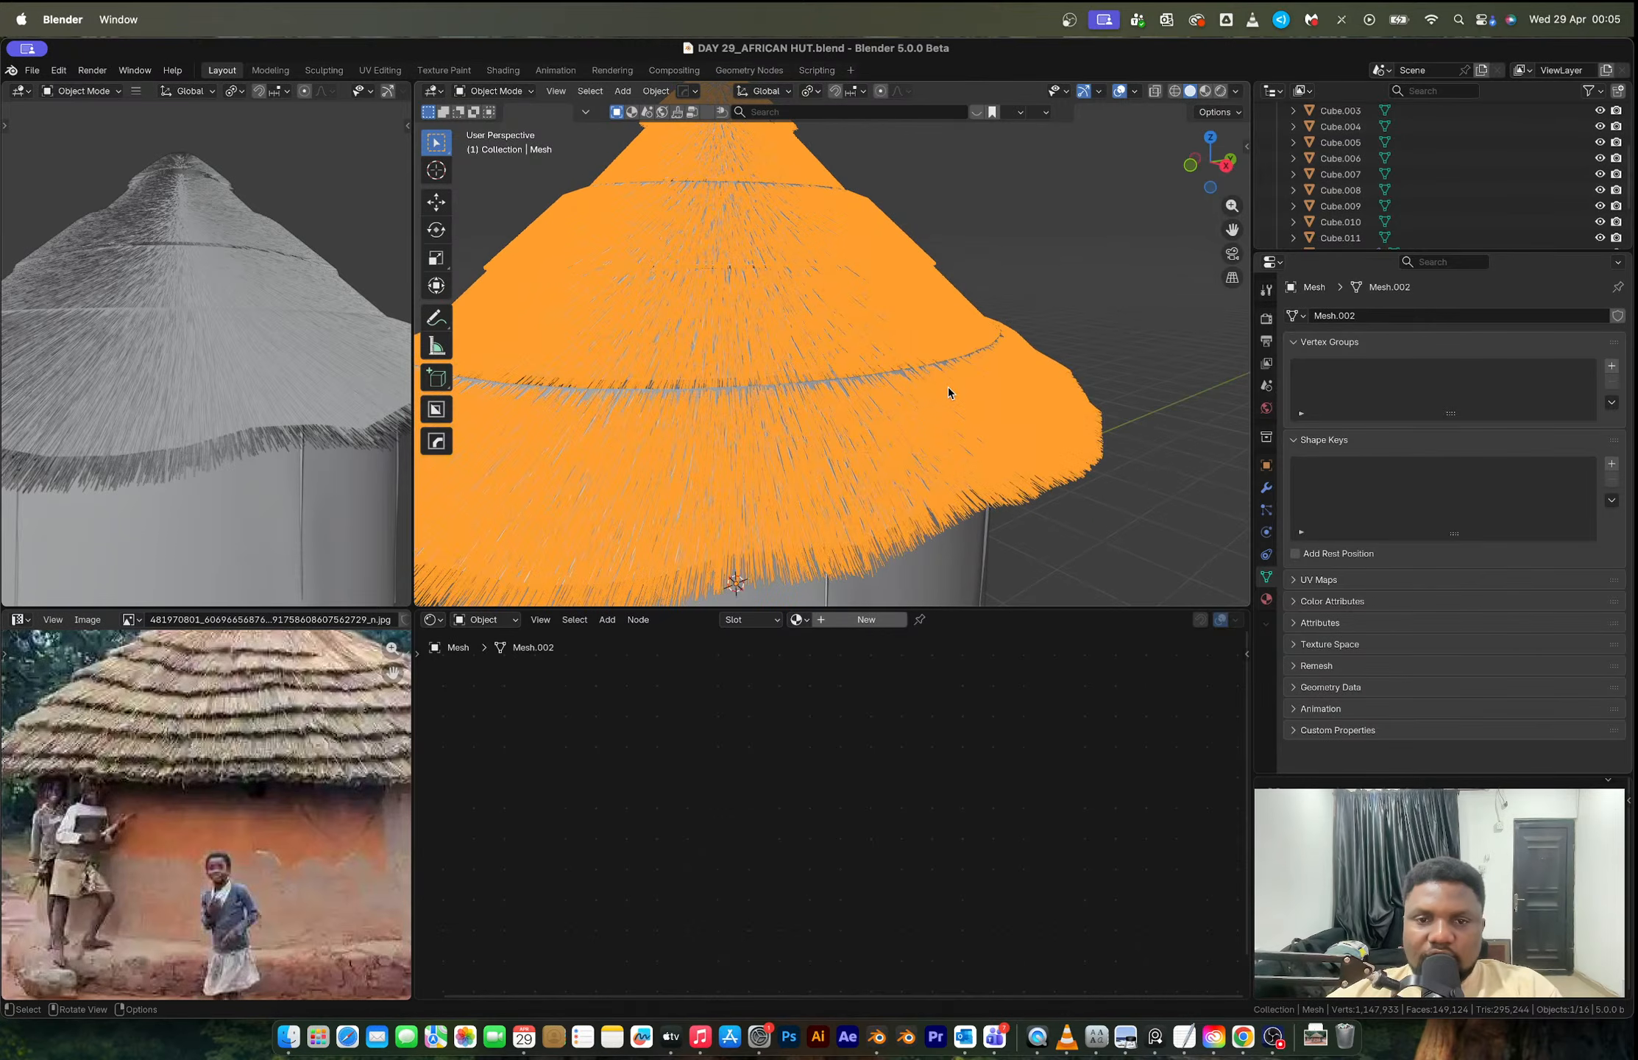
Step: Enter Edit Mode on the hair mesh and select all of its vertices
{"action": "key", "text": "Tab"}
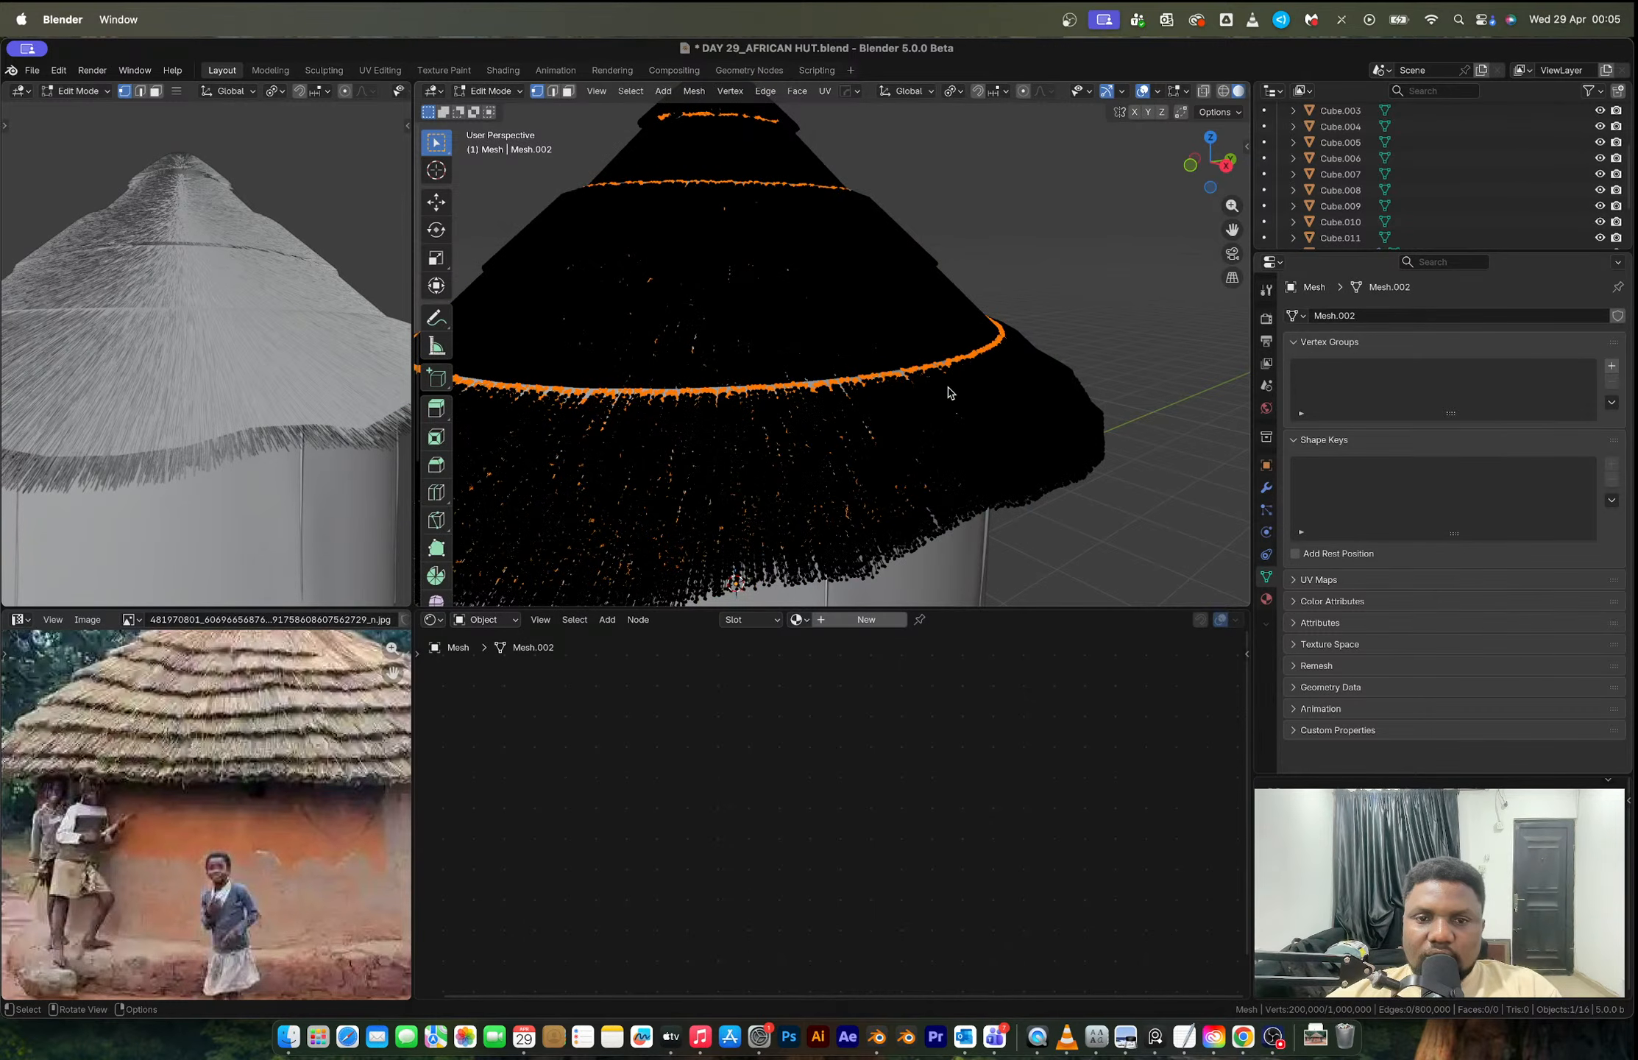
{"action": "key", "text": "a"}
{"action": "scroll", "coordinate": [885, 439], "scroll_direction": "up", "scroll_amount": 6}
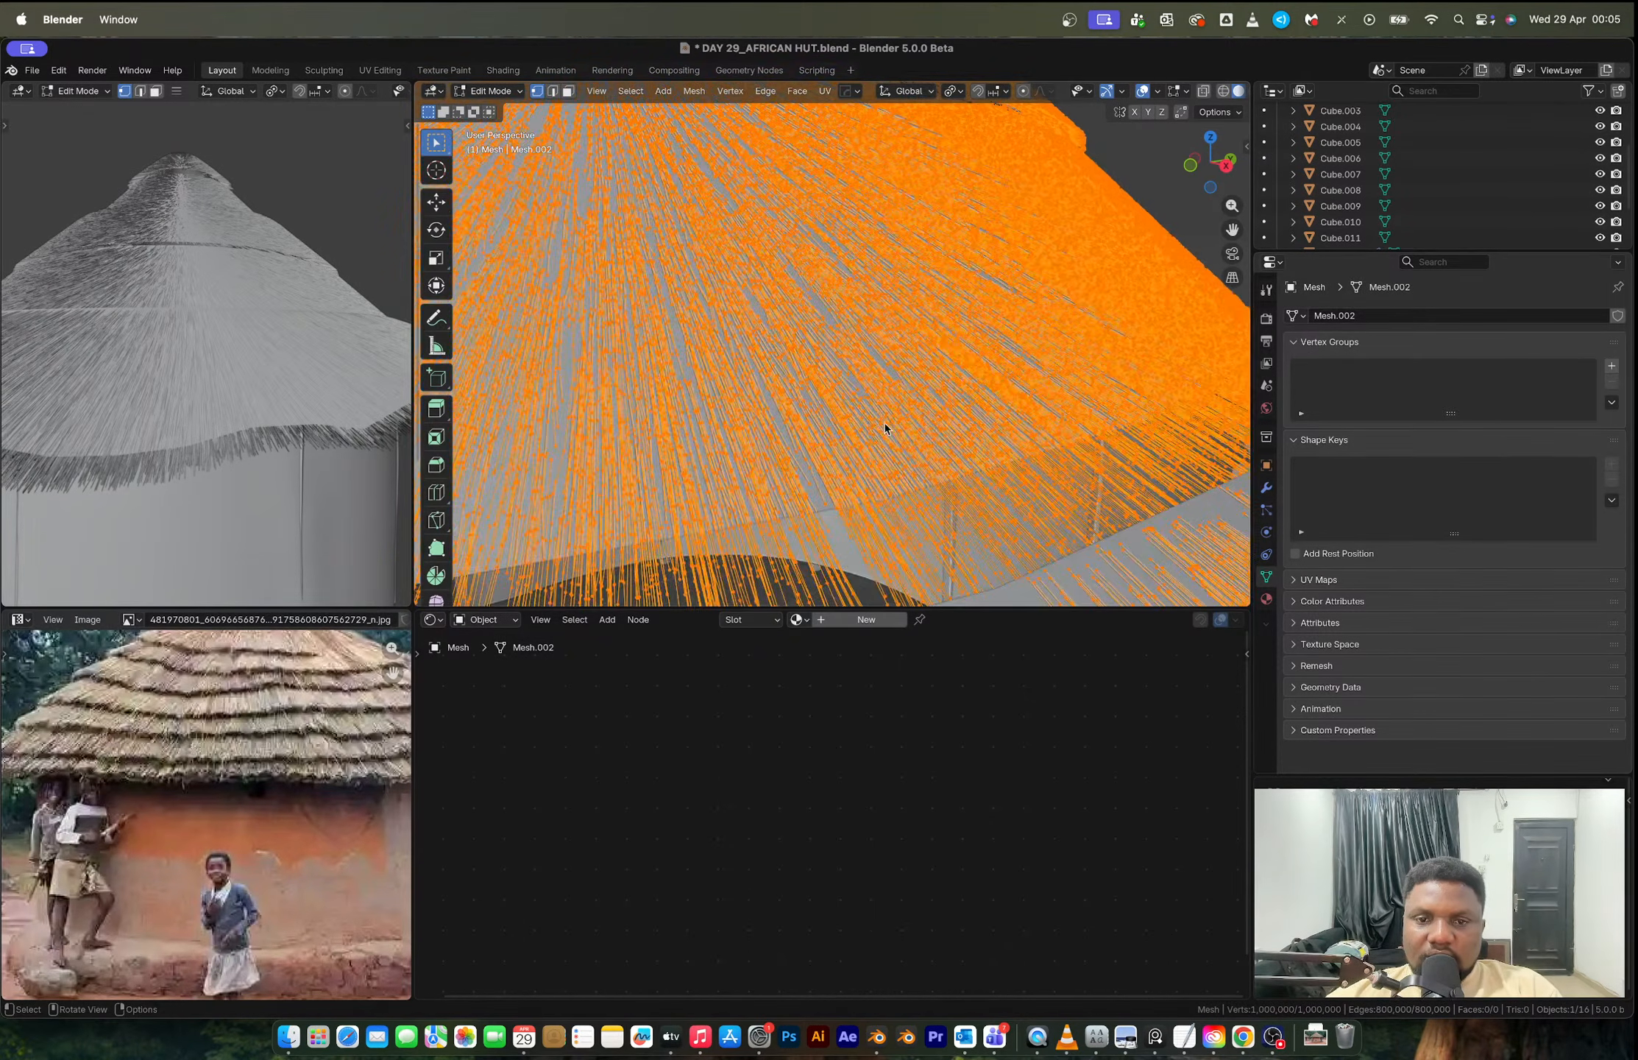
{"action": "middle_click_drag", "start_coordinate": [885, 429], "coordinate": [869, 424]}
{"action": "scroll", "coordinate": [869, 424], "scroll_direction": "down", "scroll_amount": 6}
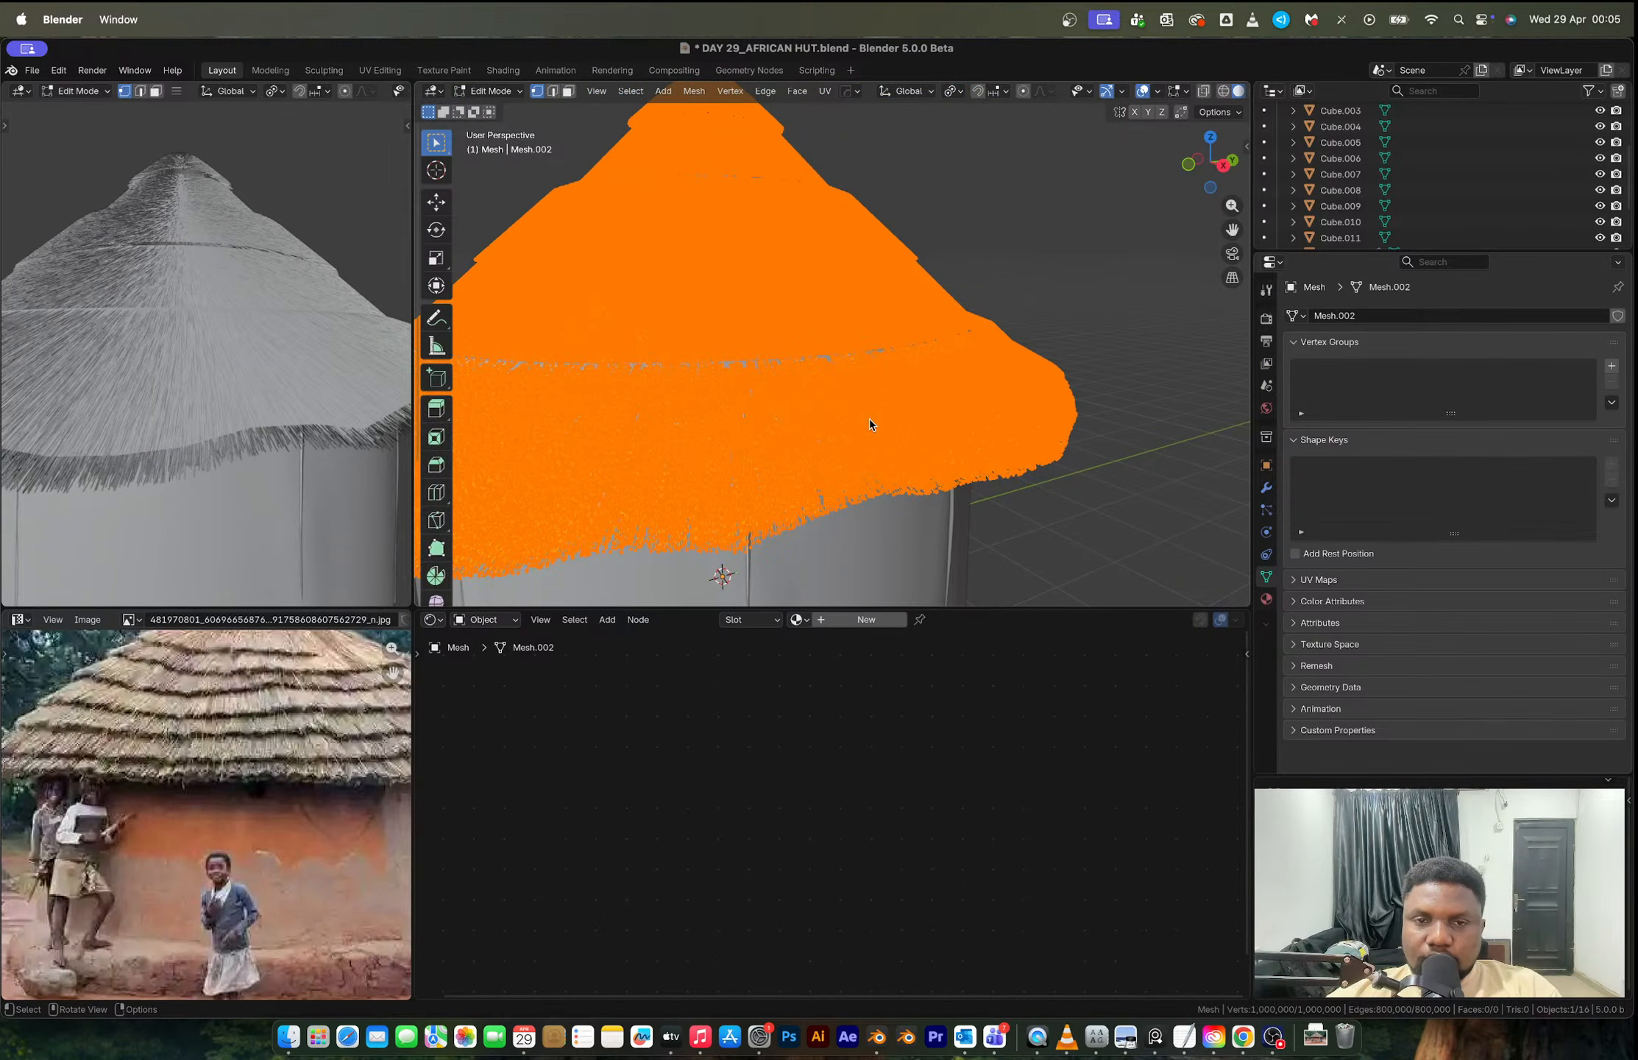
{"action": "key", "text": "Tab"}
{"action": "mouse_move", "coordinate": [869, 420]}
{"action": "middle_mouse_down"}
{"action": "mouse_move", "coordinate": [892, 421]}
{"action": "mouse_move", "coordinate": [892, 391]}
{"action": "mouse_move", "coordinate": [859, 405]}
{"action": "middle_mouse_up"}
{"action": "key", "text": "Tab"}
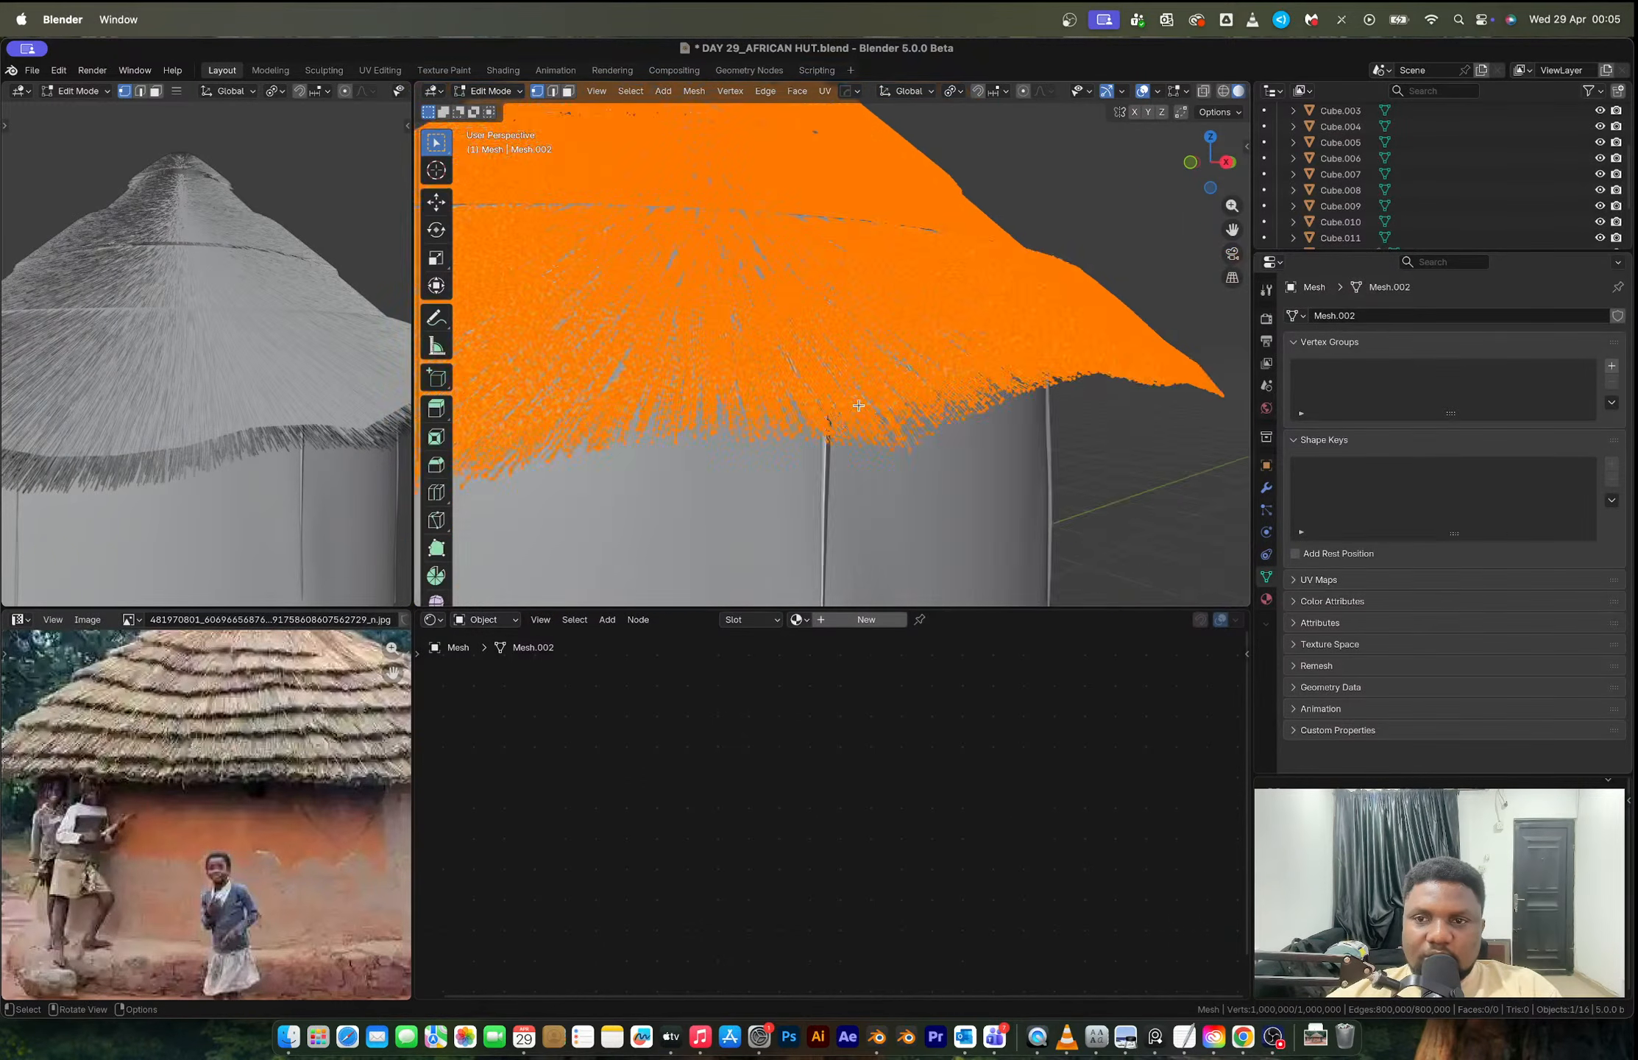
Step: Try to extrude the edges of all strands by about 0.17 m, and undo the extrusion
{"action": "key", "text": "alt+e"}
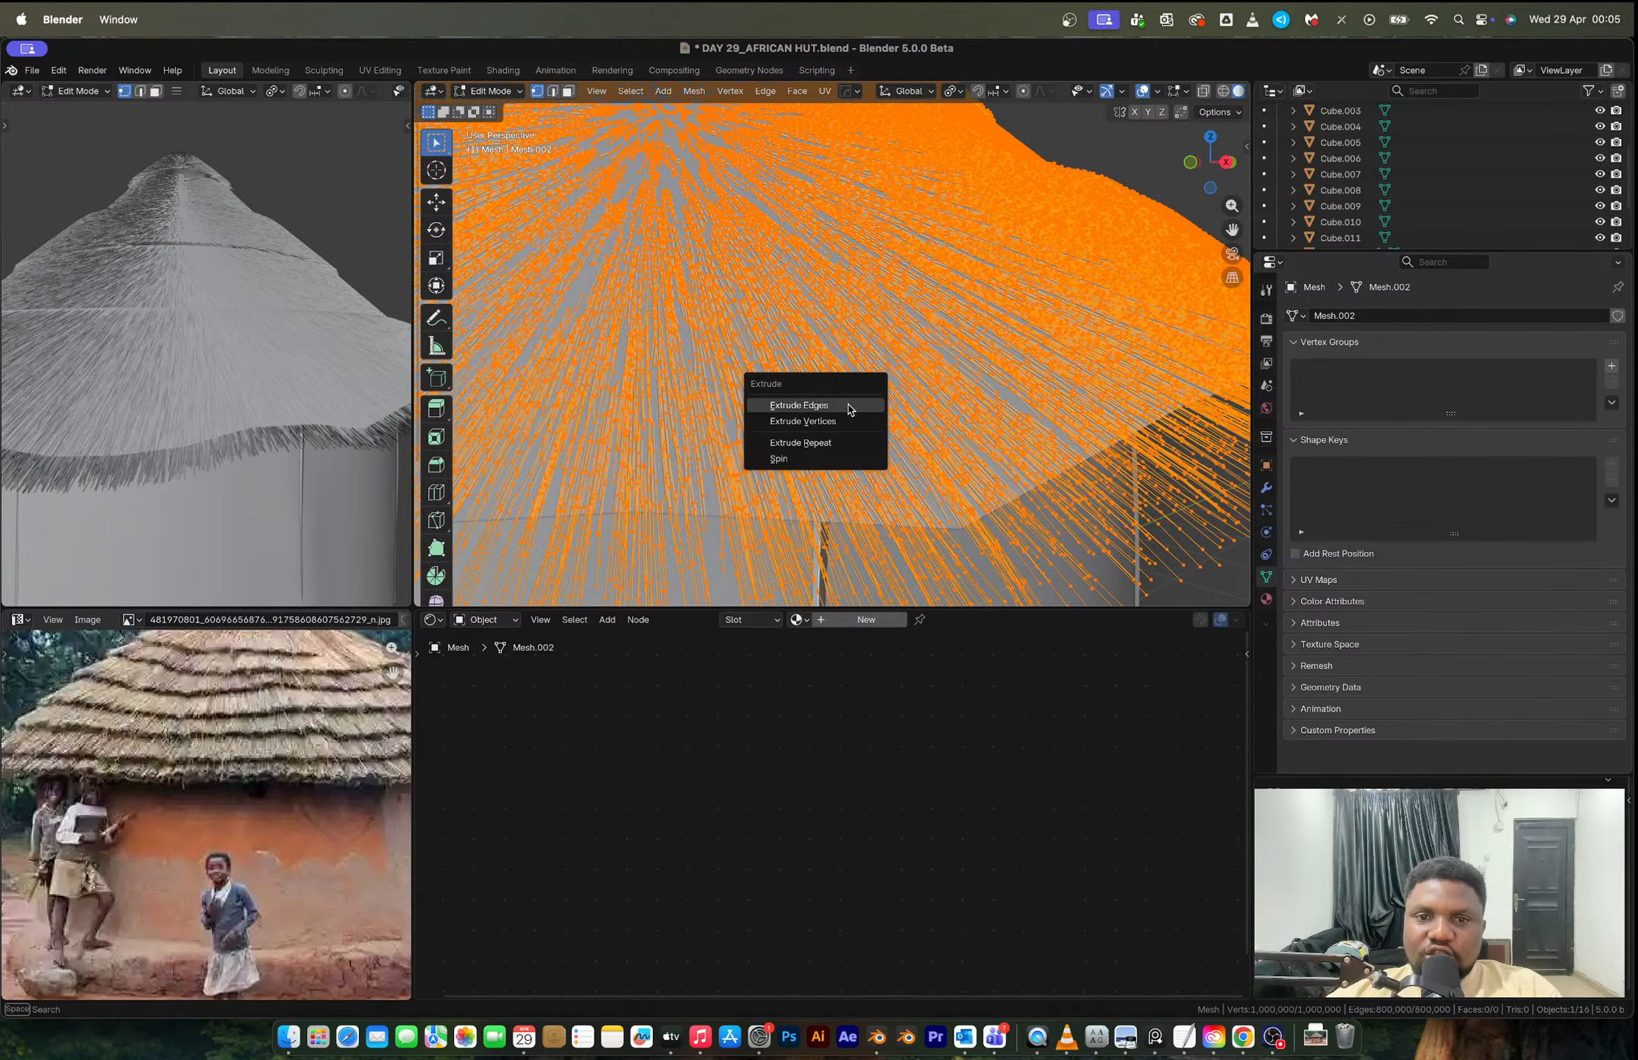
{"action": "left_click", "coordinate": [849, 402]}
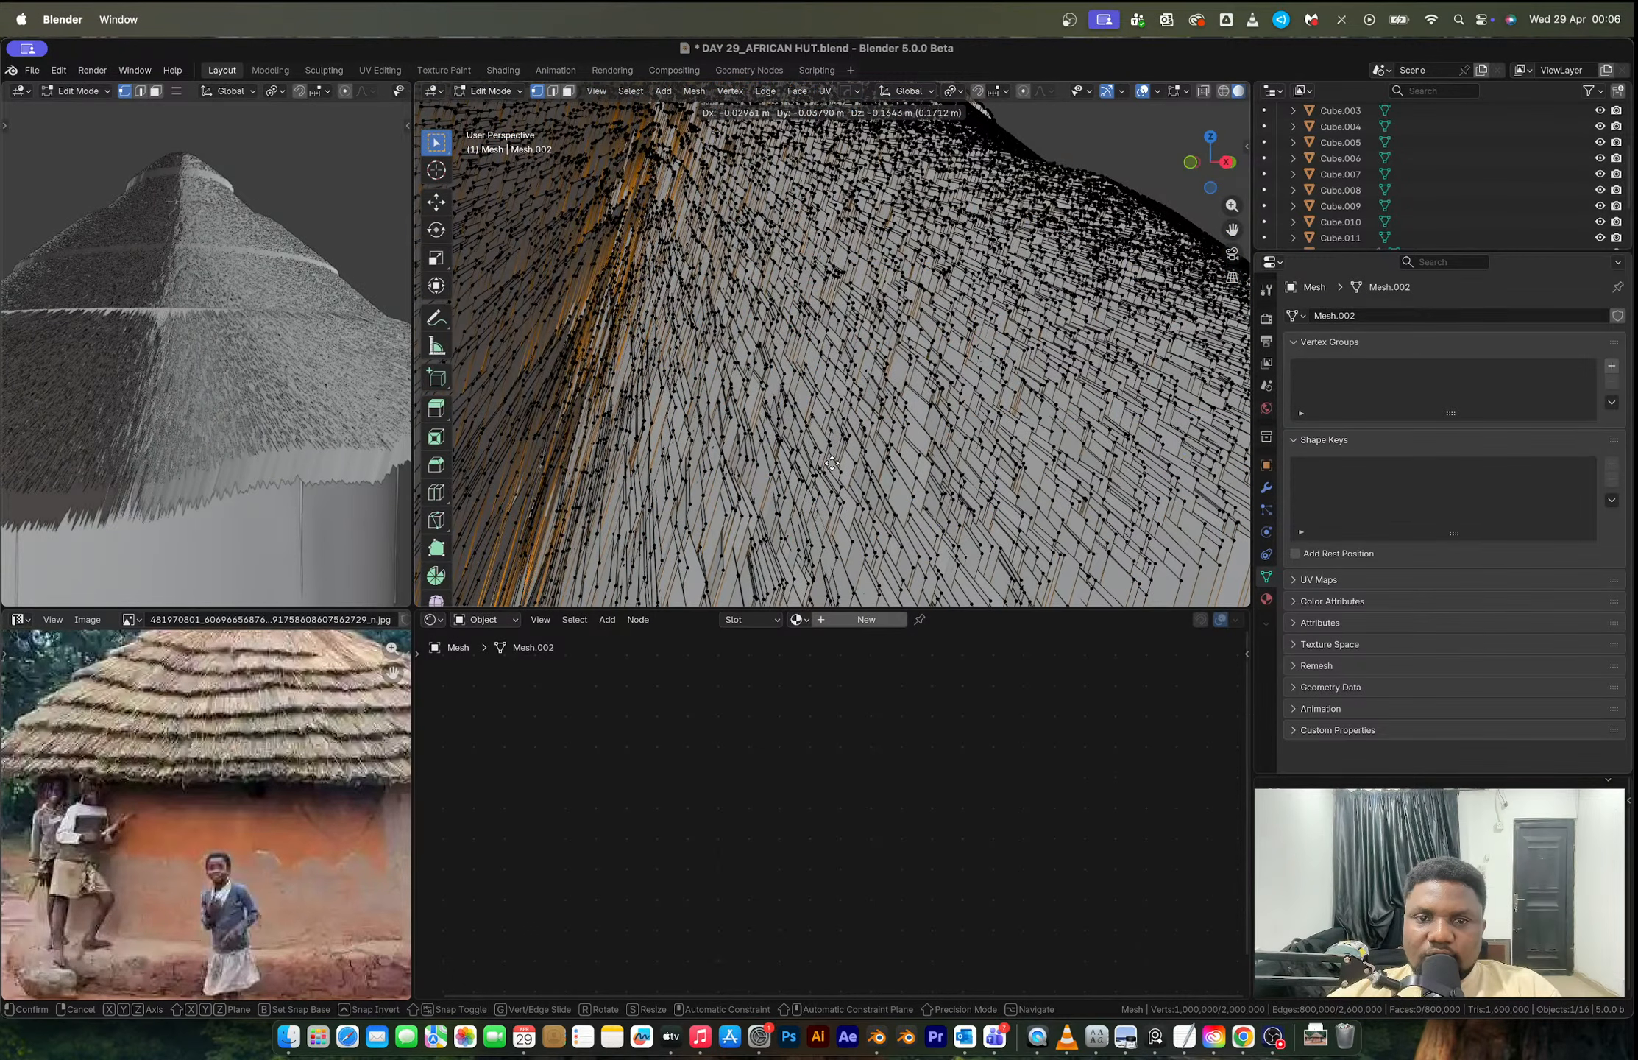
{"action": "left_click", "coordinate": [831, 471]}
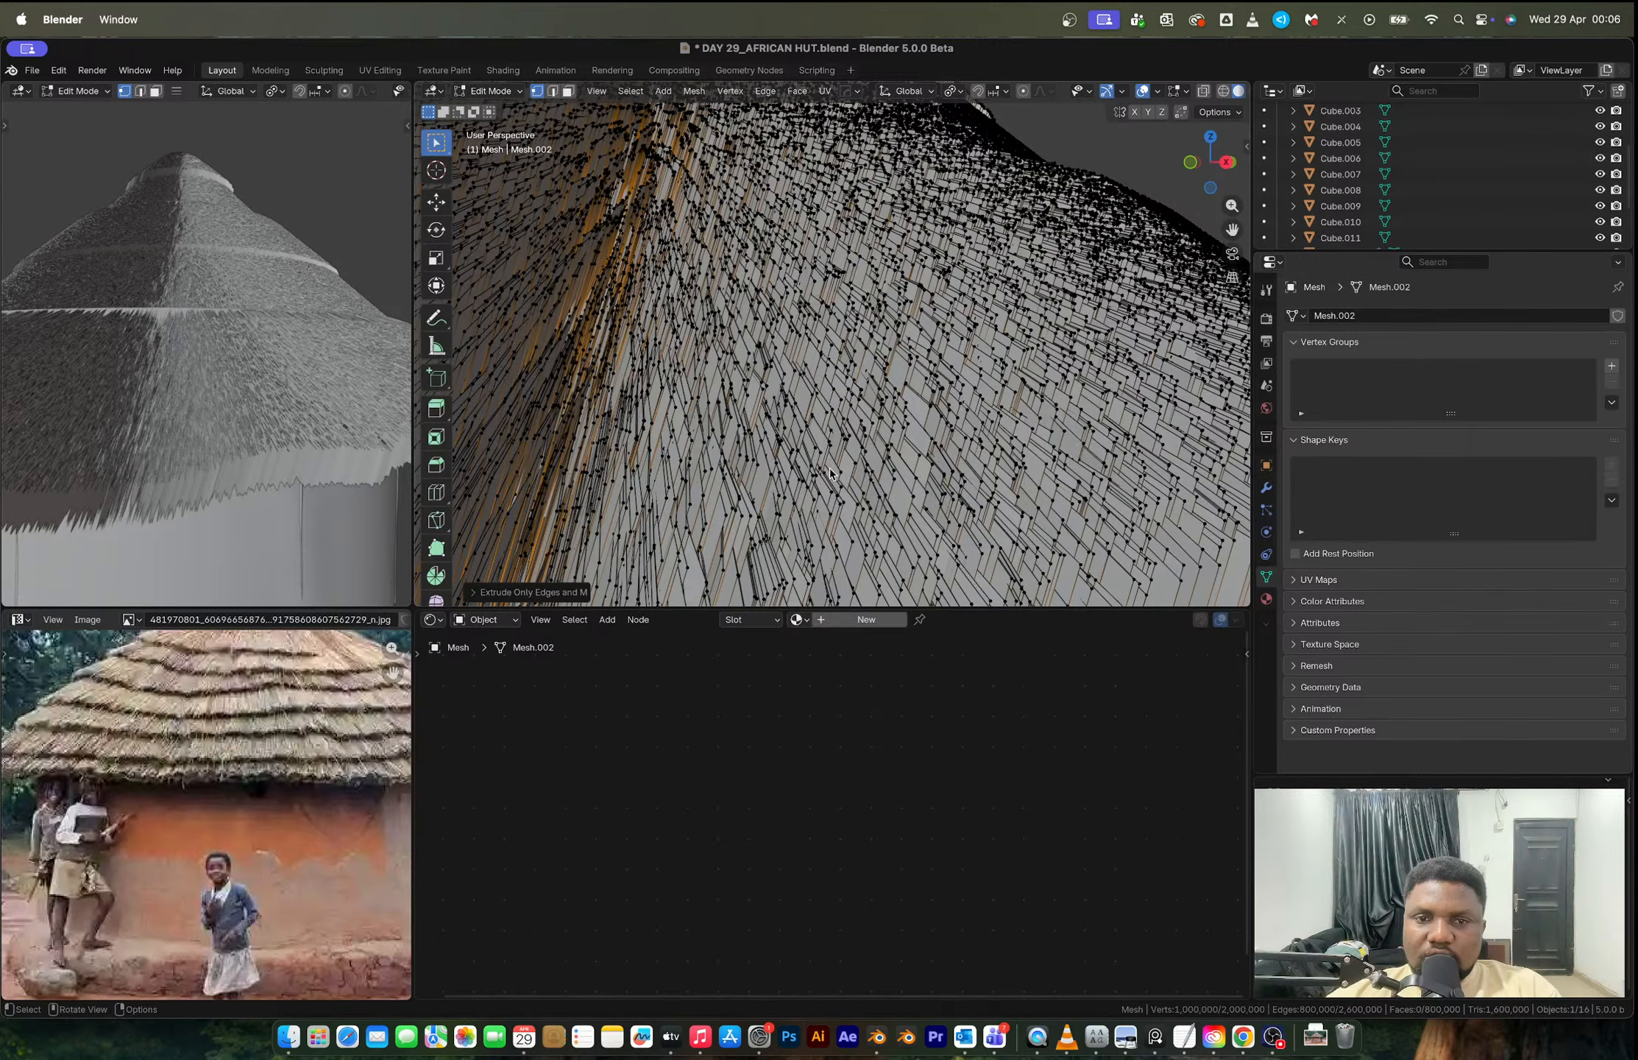
{"action": "scroll", "coordinate": [830, 472], "scroll_direction": "down", "scroll_amount": 10}
{"action": "scroll", "coordinate": [803, 414], "scroll_direction": "up", "scroll_amount": 6}
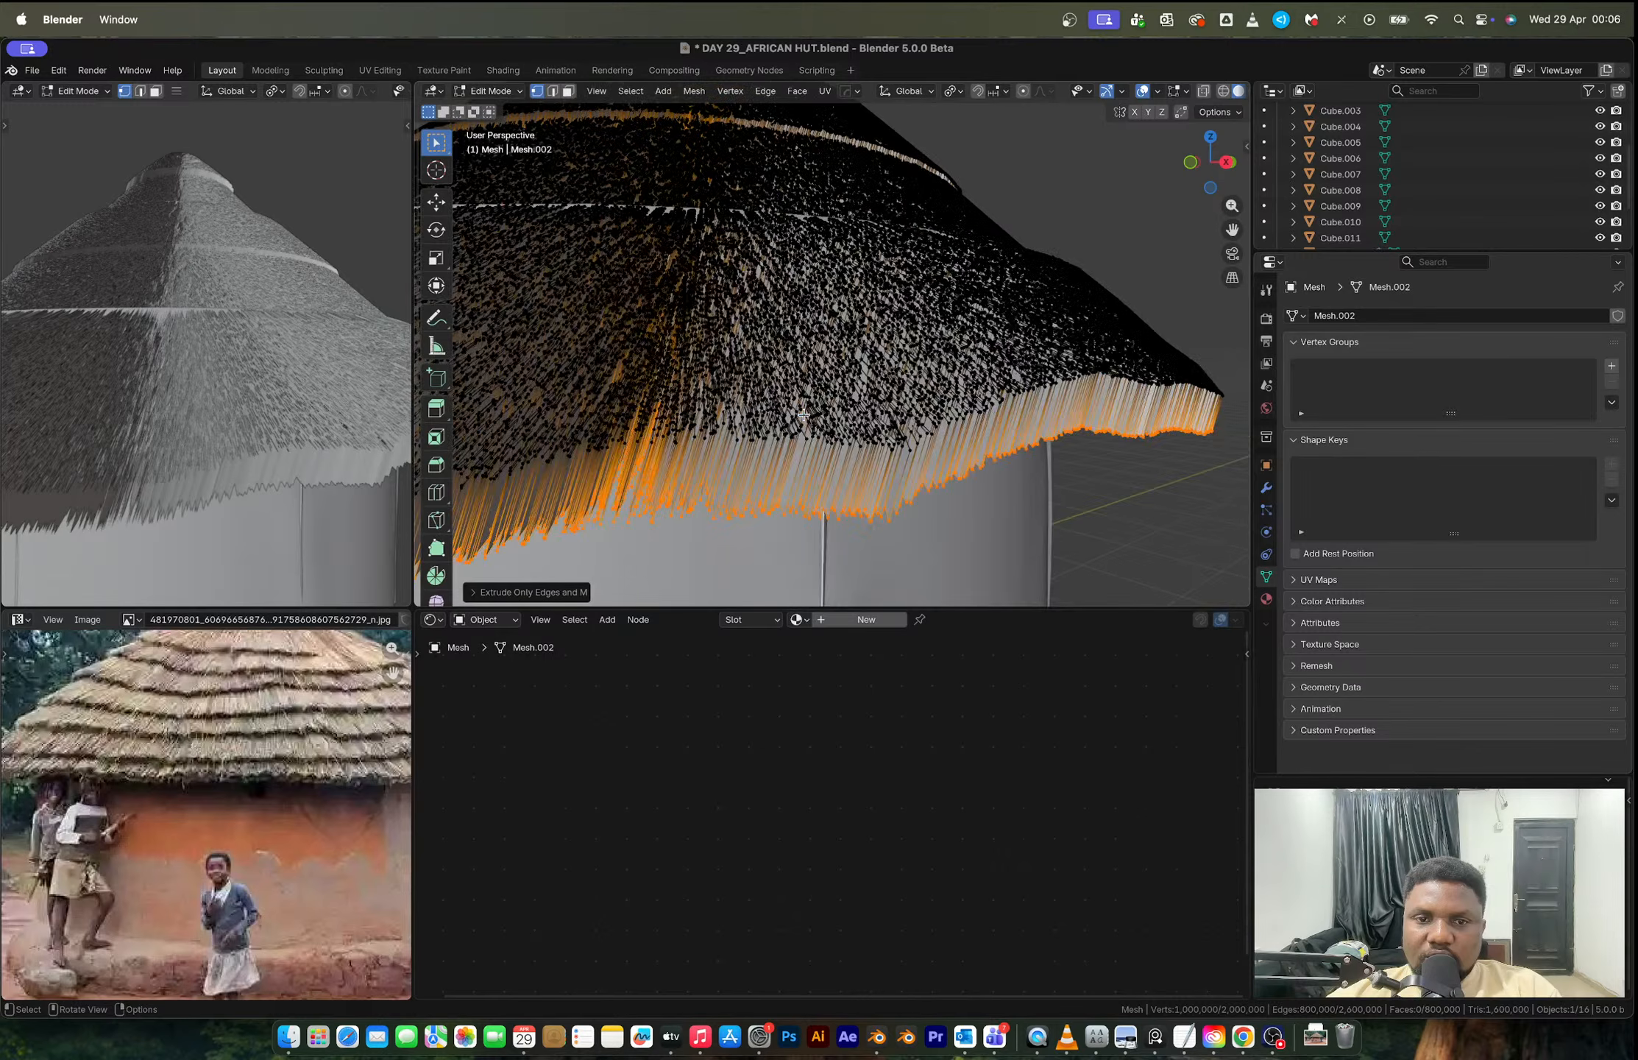
{"action": "middle_click_drag", "start_coordinate": [821, 404], "coordinate": [822, 334]}
{"action": "key", "text": "shift+h"}
Step: Try a much shorter, downward edge extrusion of all the strands, and undo it
{"action": "scroll", "coordinate": [821, 333], "scroll_direction": "up", "scroll_amount": 5}
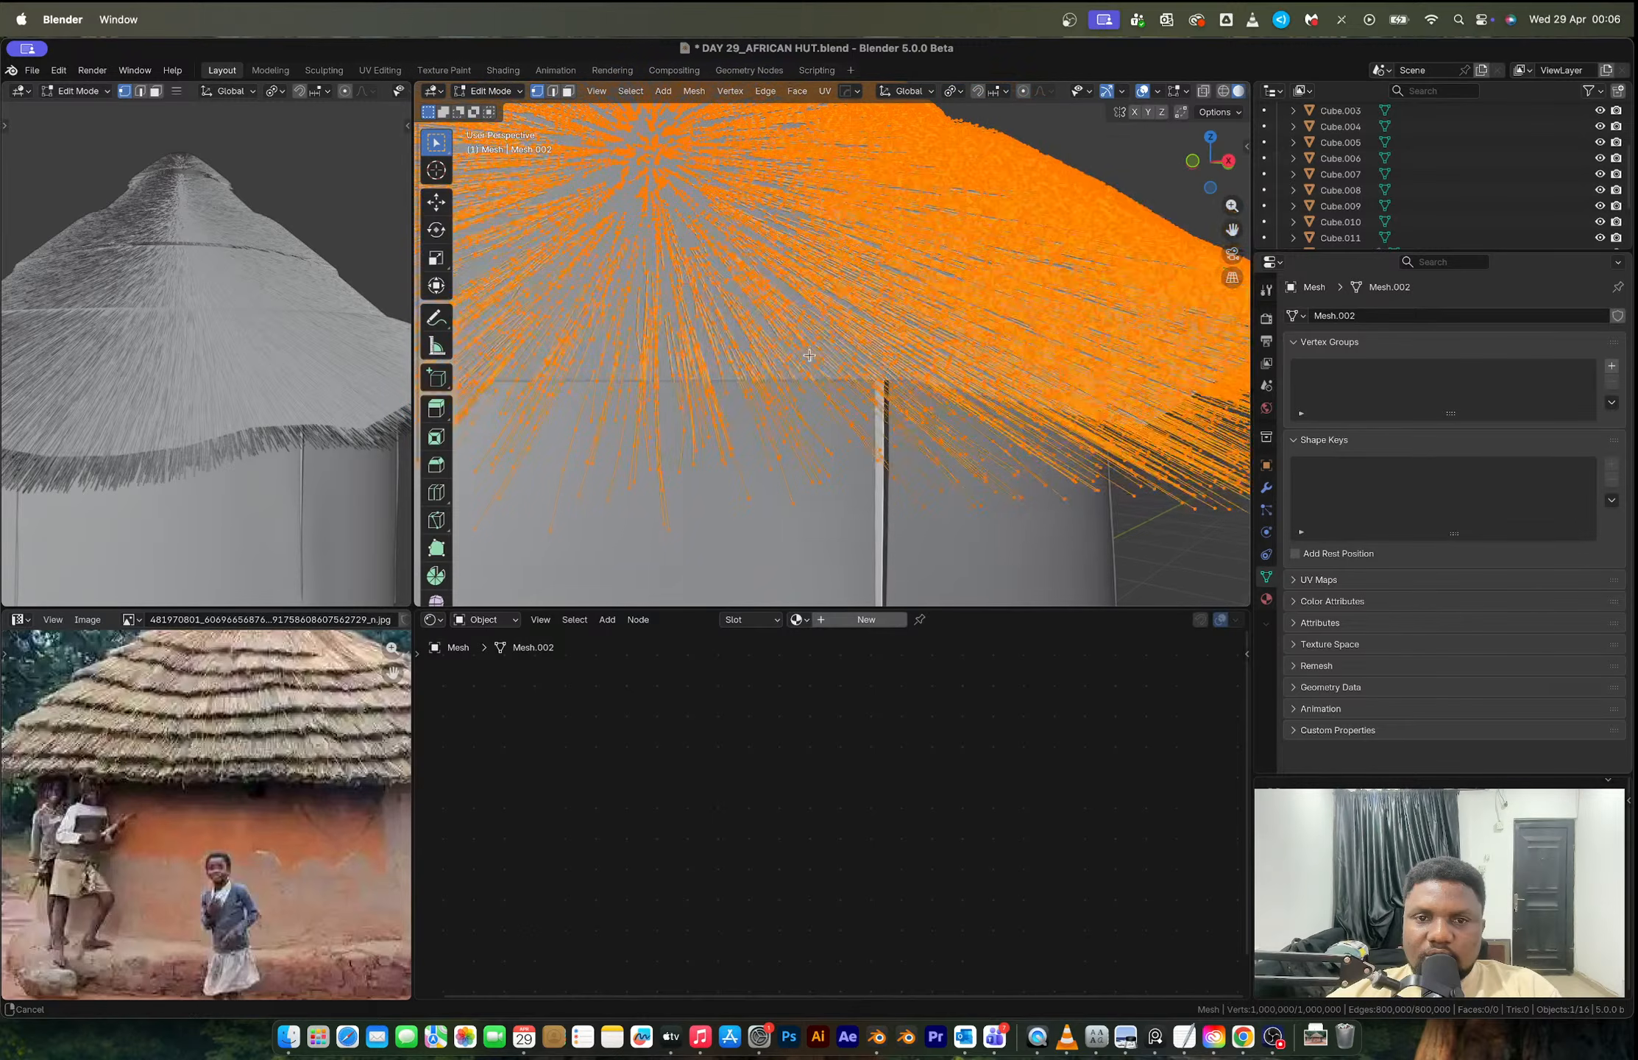
{"action": "key", "text": "alt+e"}
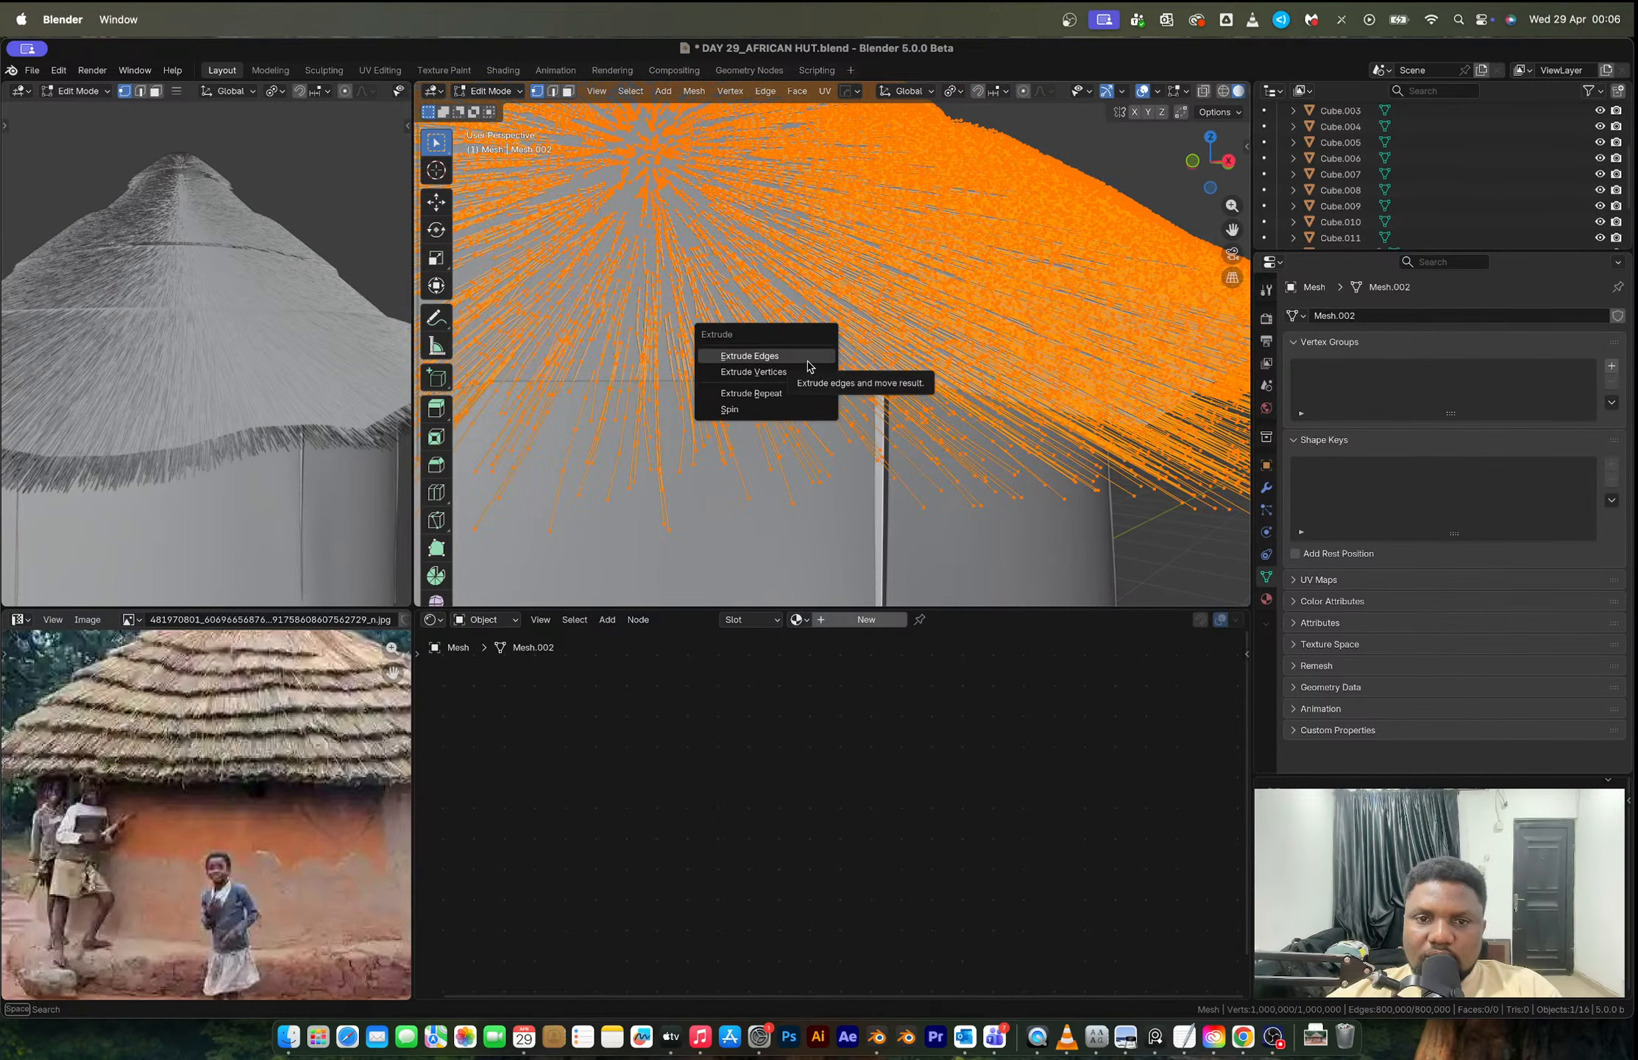
{"action": "left_click", "coordinate": [805, 371]}
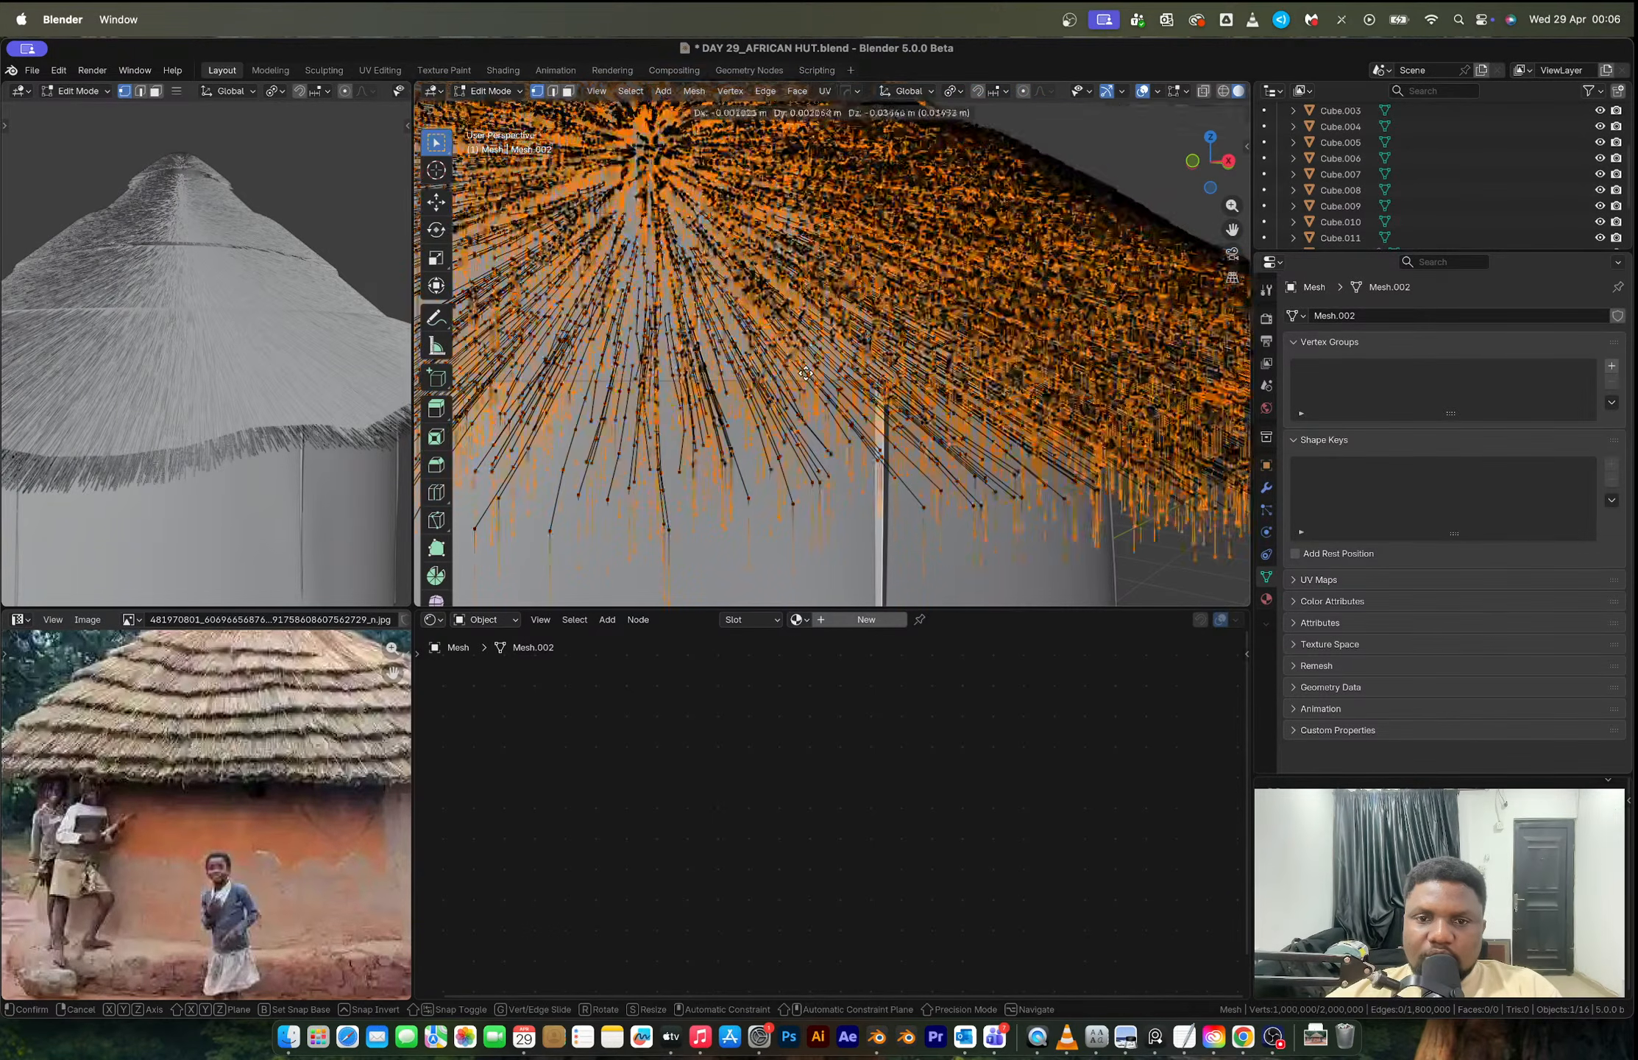
{"action": "left_click", "coordinate": [806, 378]}
{"action": "key", "text": "super+z"}
Step: Extrude the edges of all strands upward by about 0.005 m to turn them into narrow strips
{"action": "key", "text": "alt+e"}
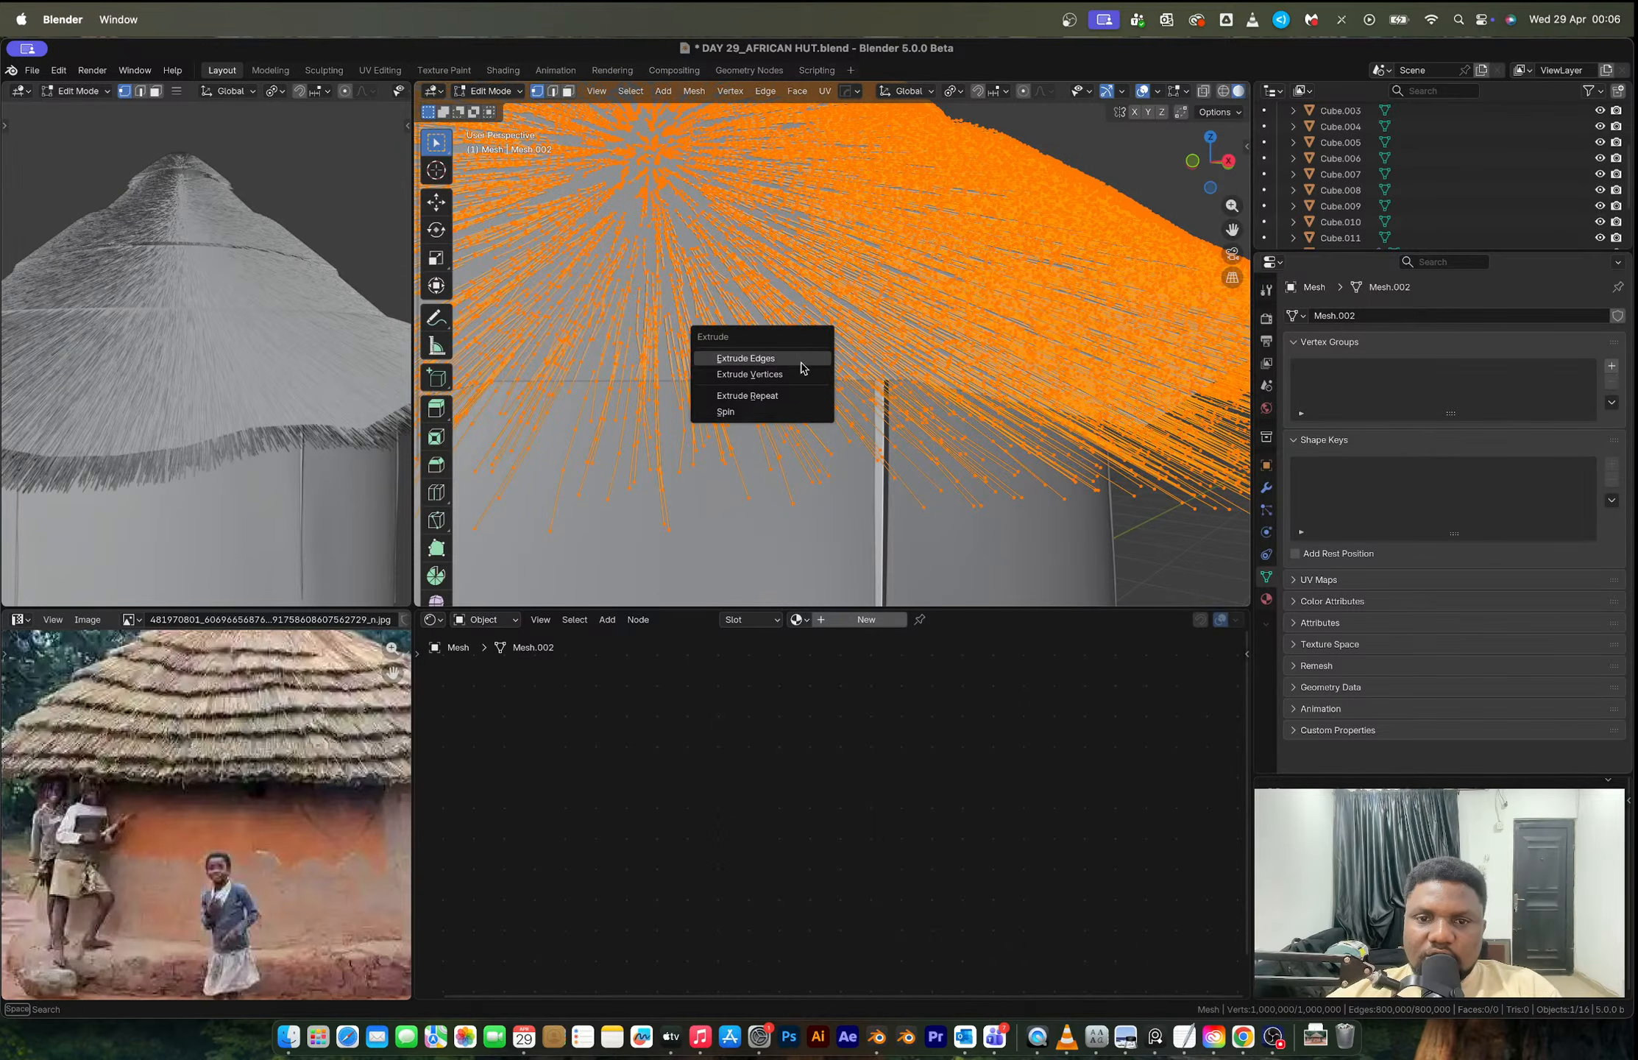
{"action": "left_click", "coordinate": [801, 362]}
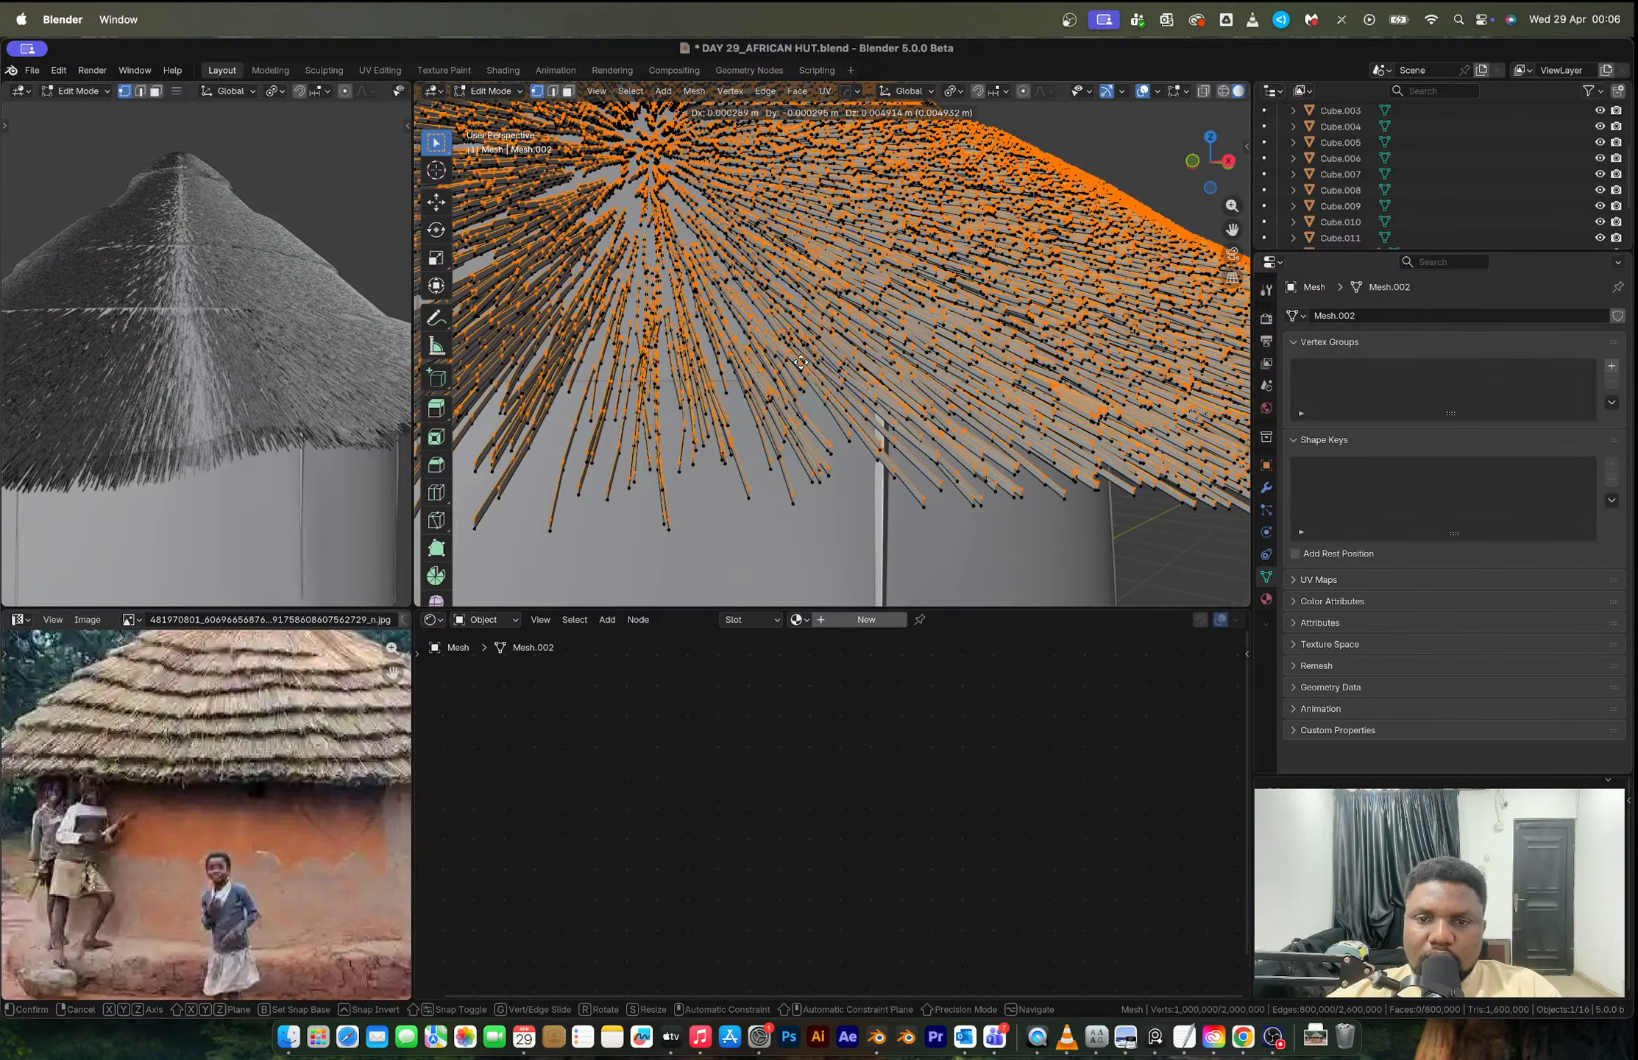
{"action": "left_click", "coordinate": [800, 362]}
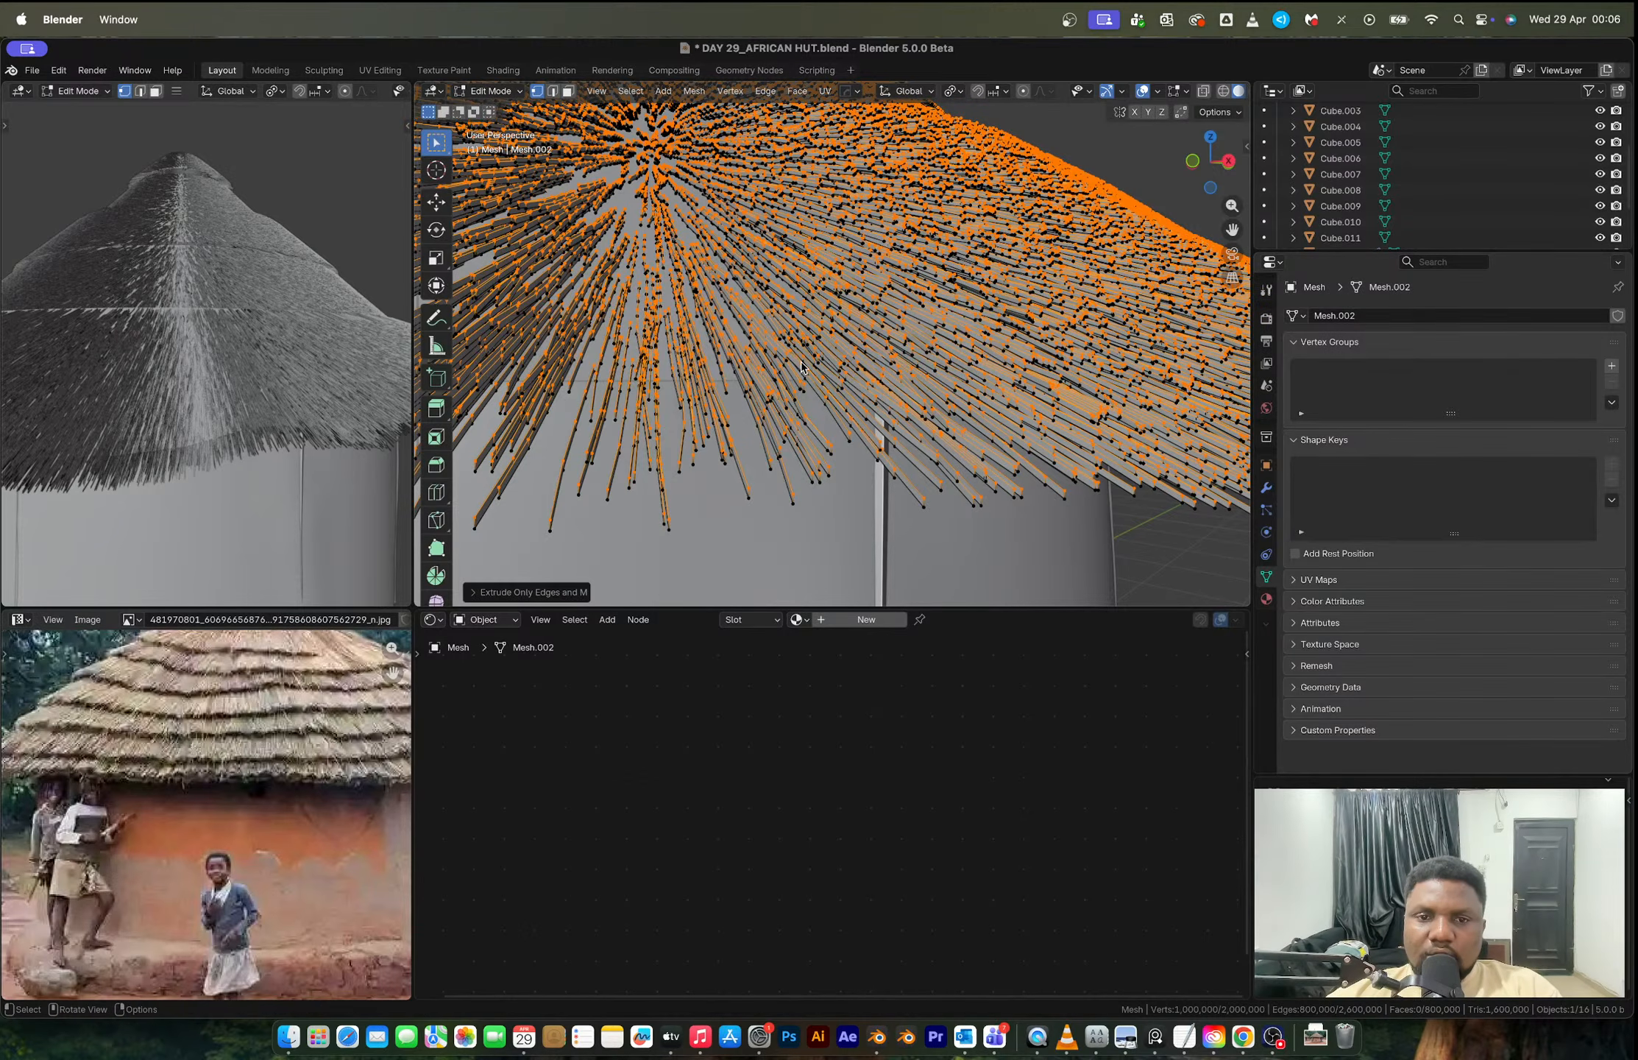
Step: Try to extrude all strip faces along their normals by about -0.024 m in face select mode, and undo it
{"action": "key", "text": "3"}
{"action": "key", "text": "a"}
{"action": "key", "text": "alt+e"}
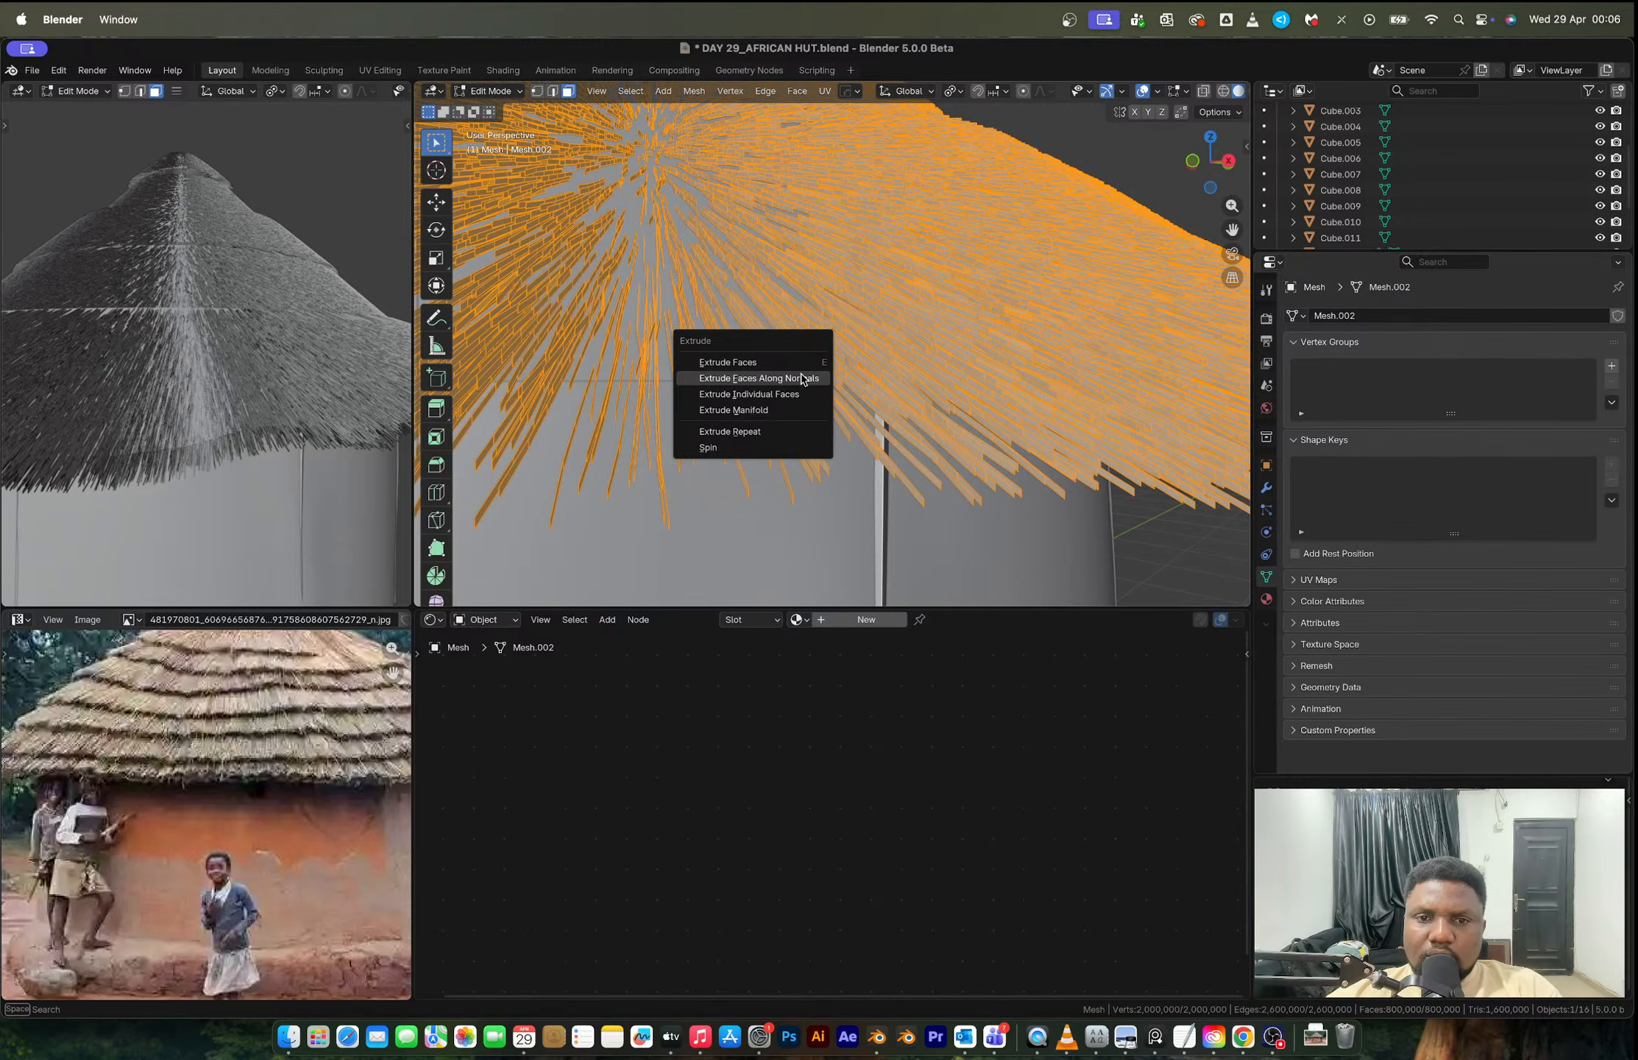
{"action": "left_click", "coordinate": [802, 377]}
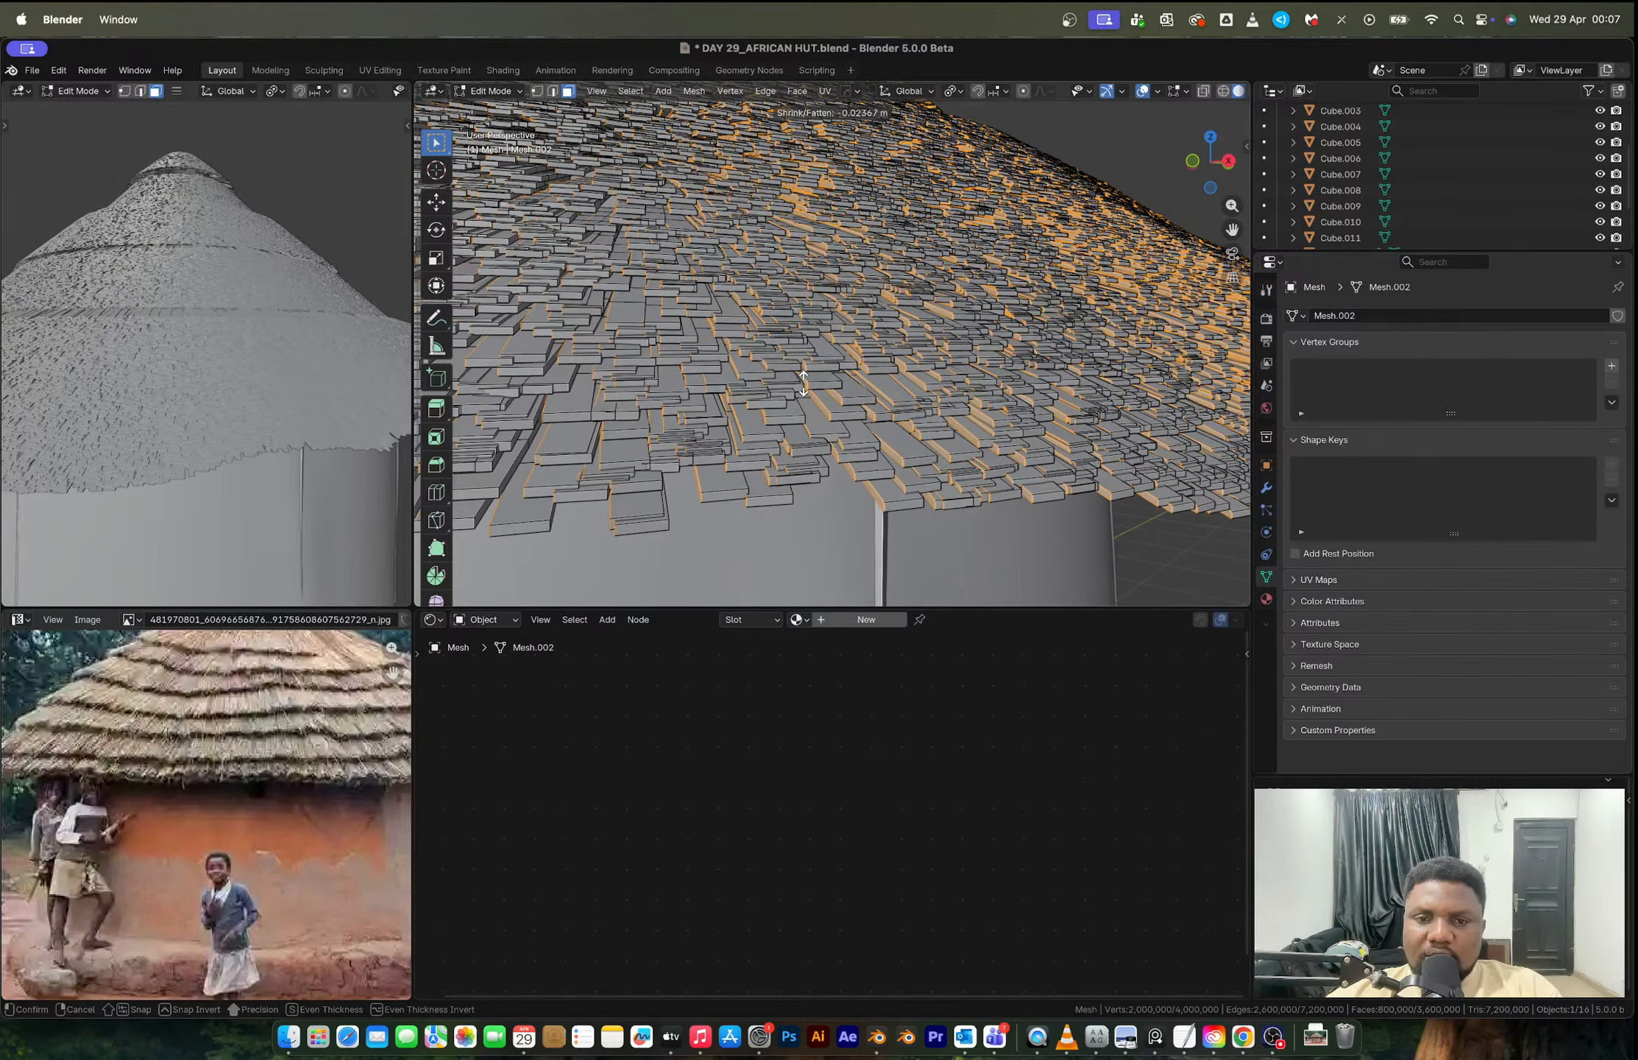
{"action": "left_click", "coordinate": [853, 392]}
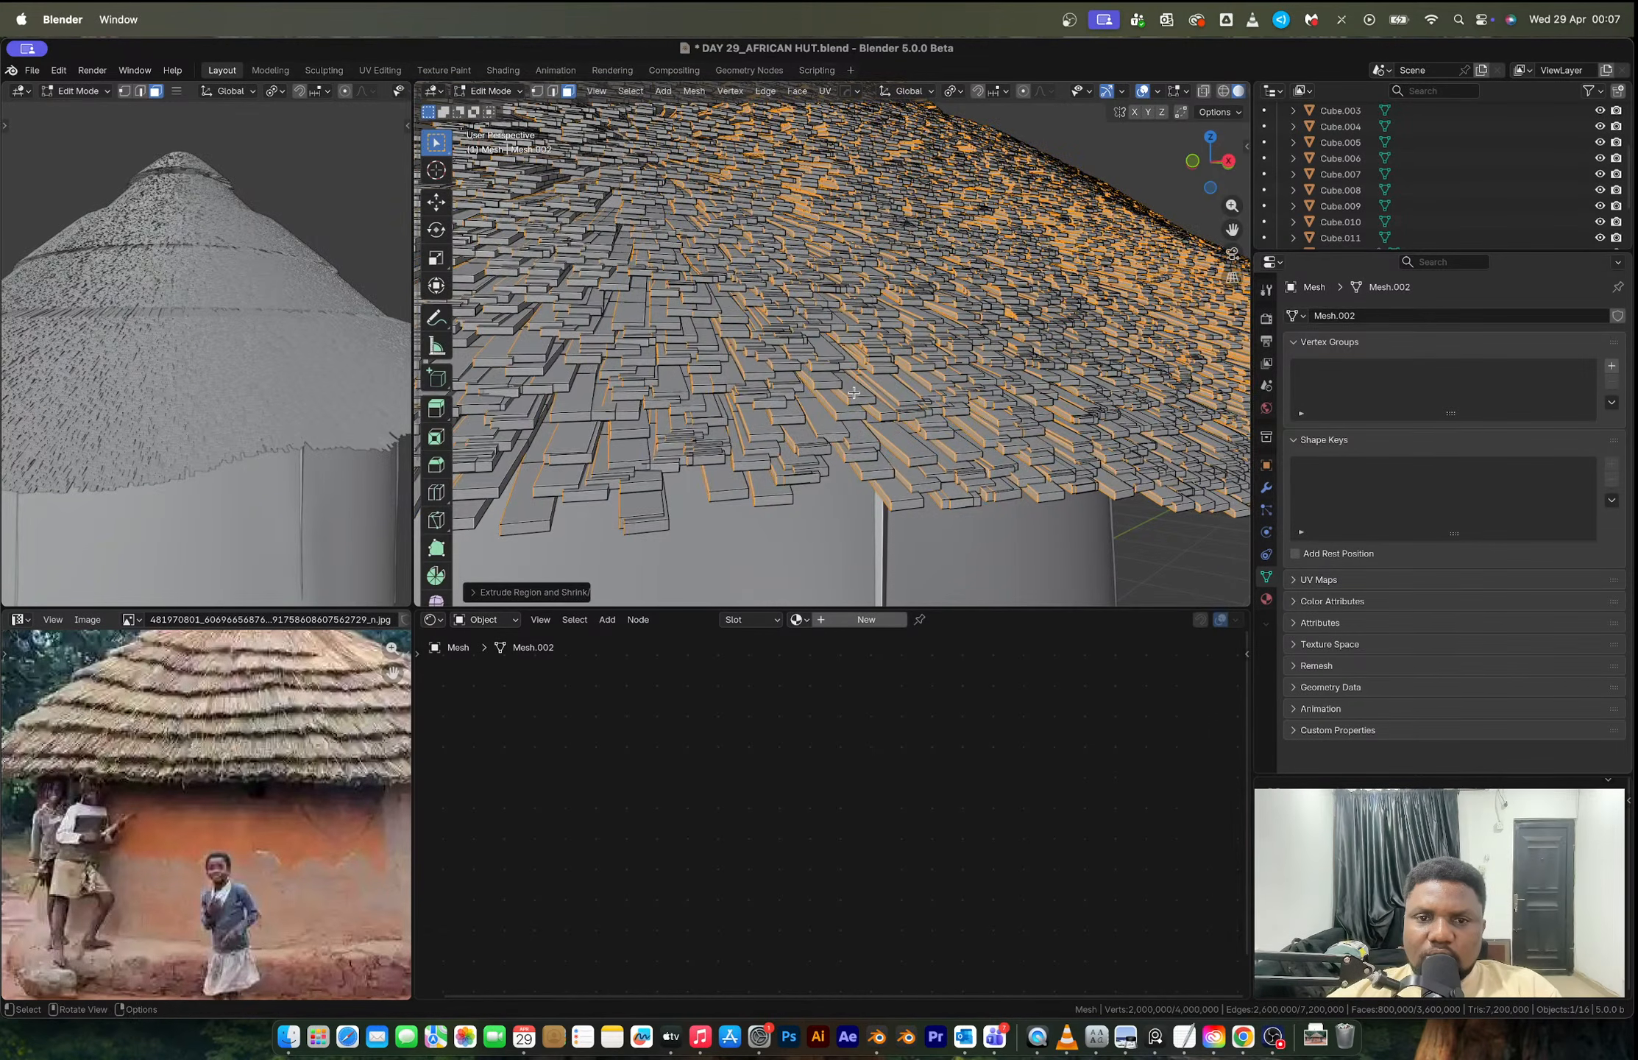
{"action": "key", "text": "super+z"}
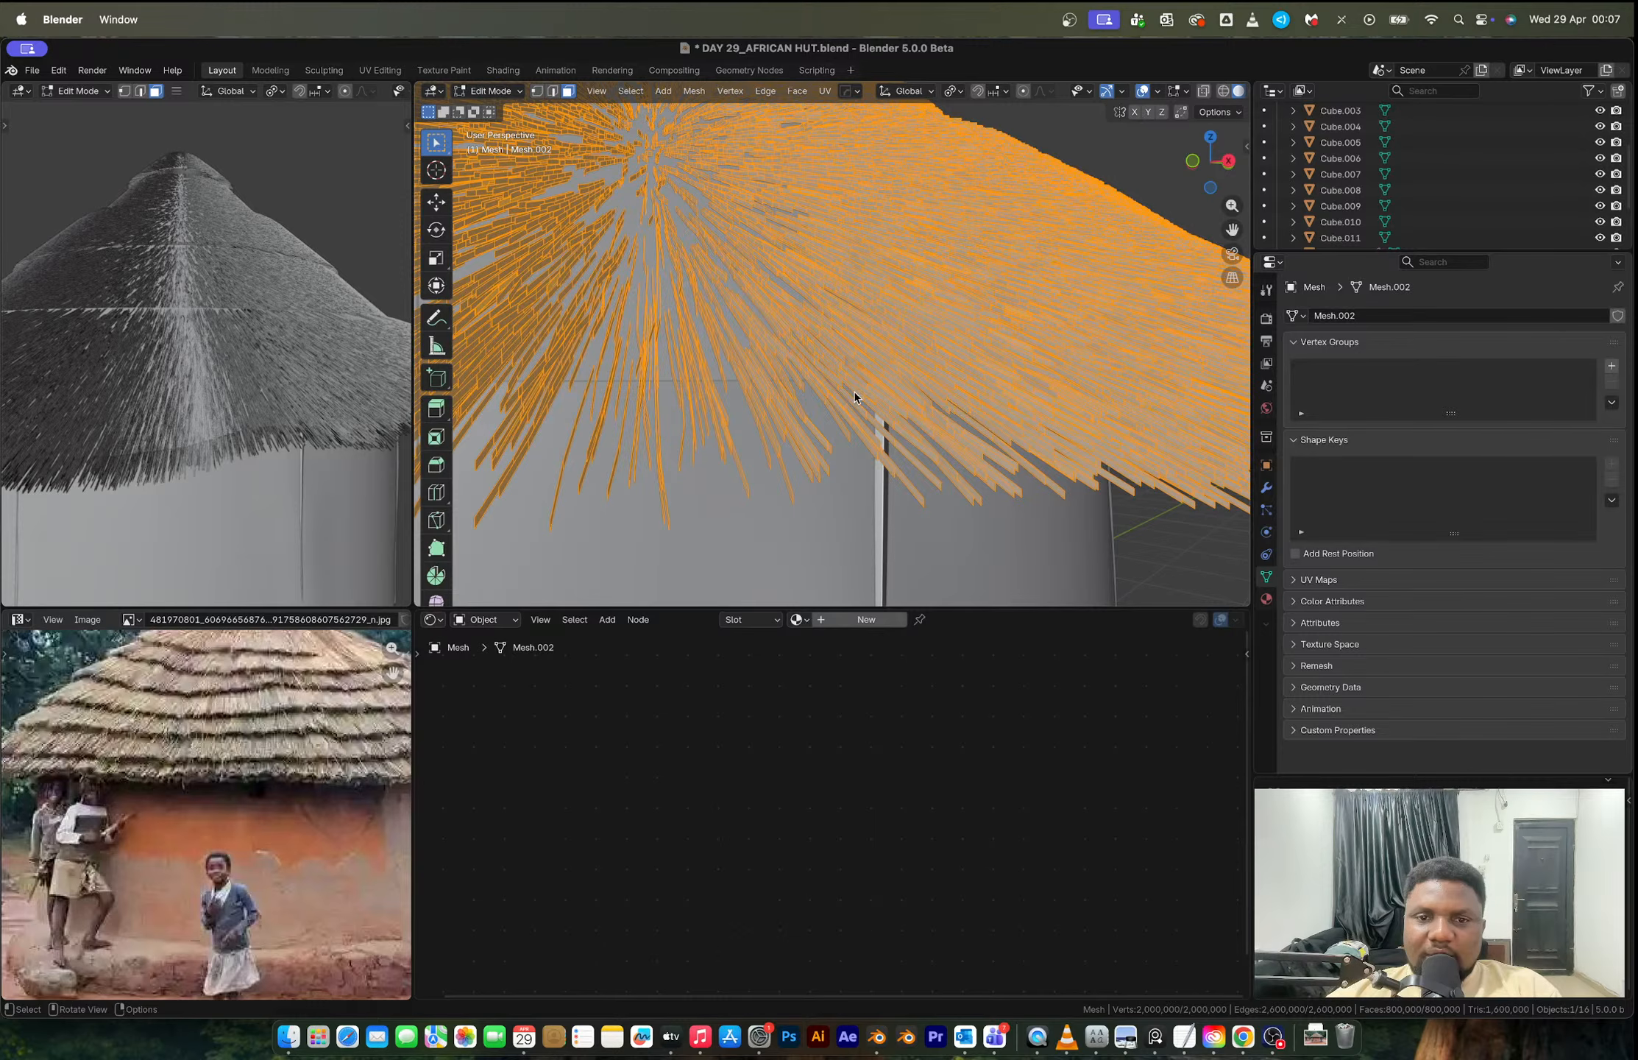
Step: Return to Object Mode, add a Solidify modifier to the strand mesh, and expand its settings
{"action": "key", "text": "Tab"}
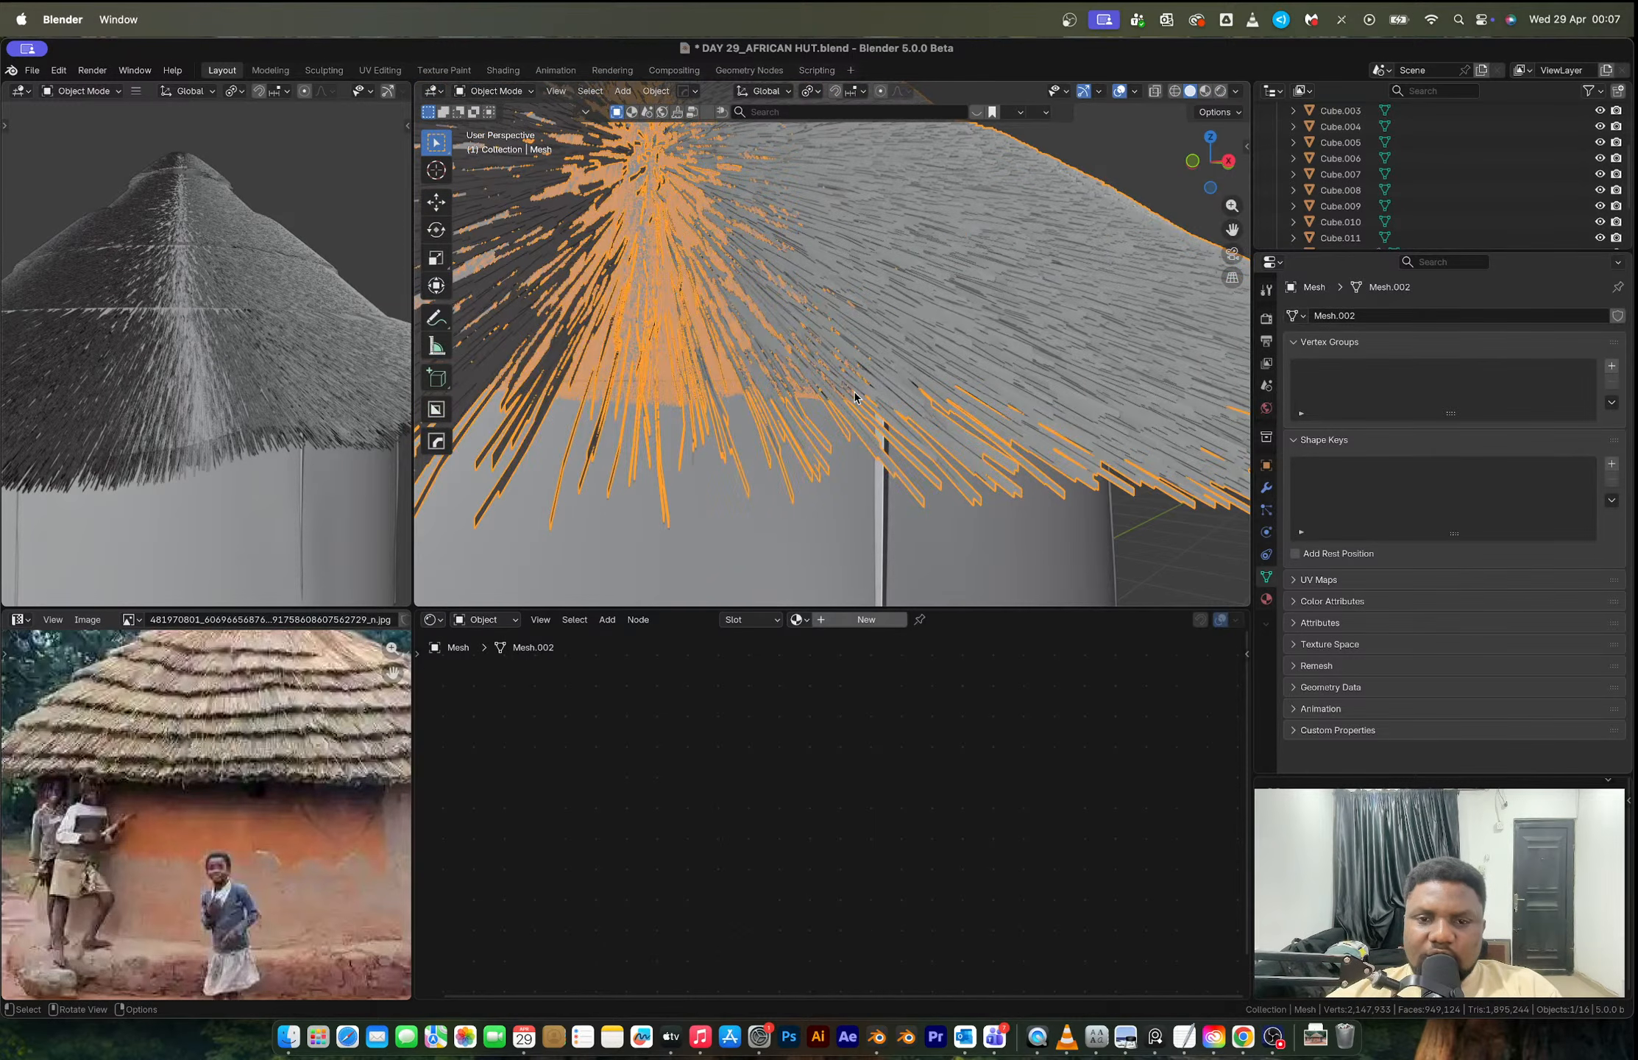
{"action": "key", "text": "q"}
{"action": "mouse_move", "coordinate": [839, 482]}
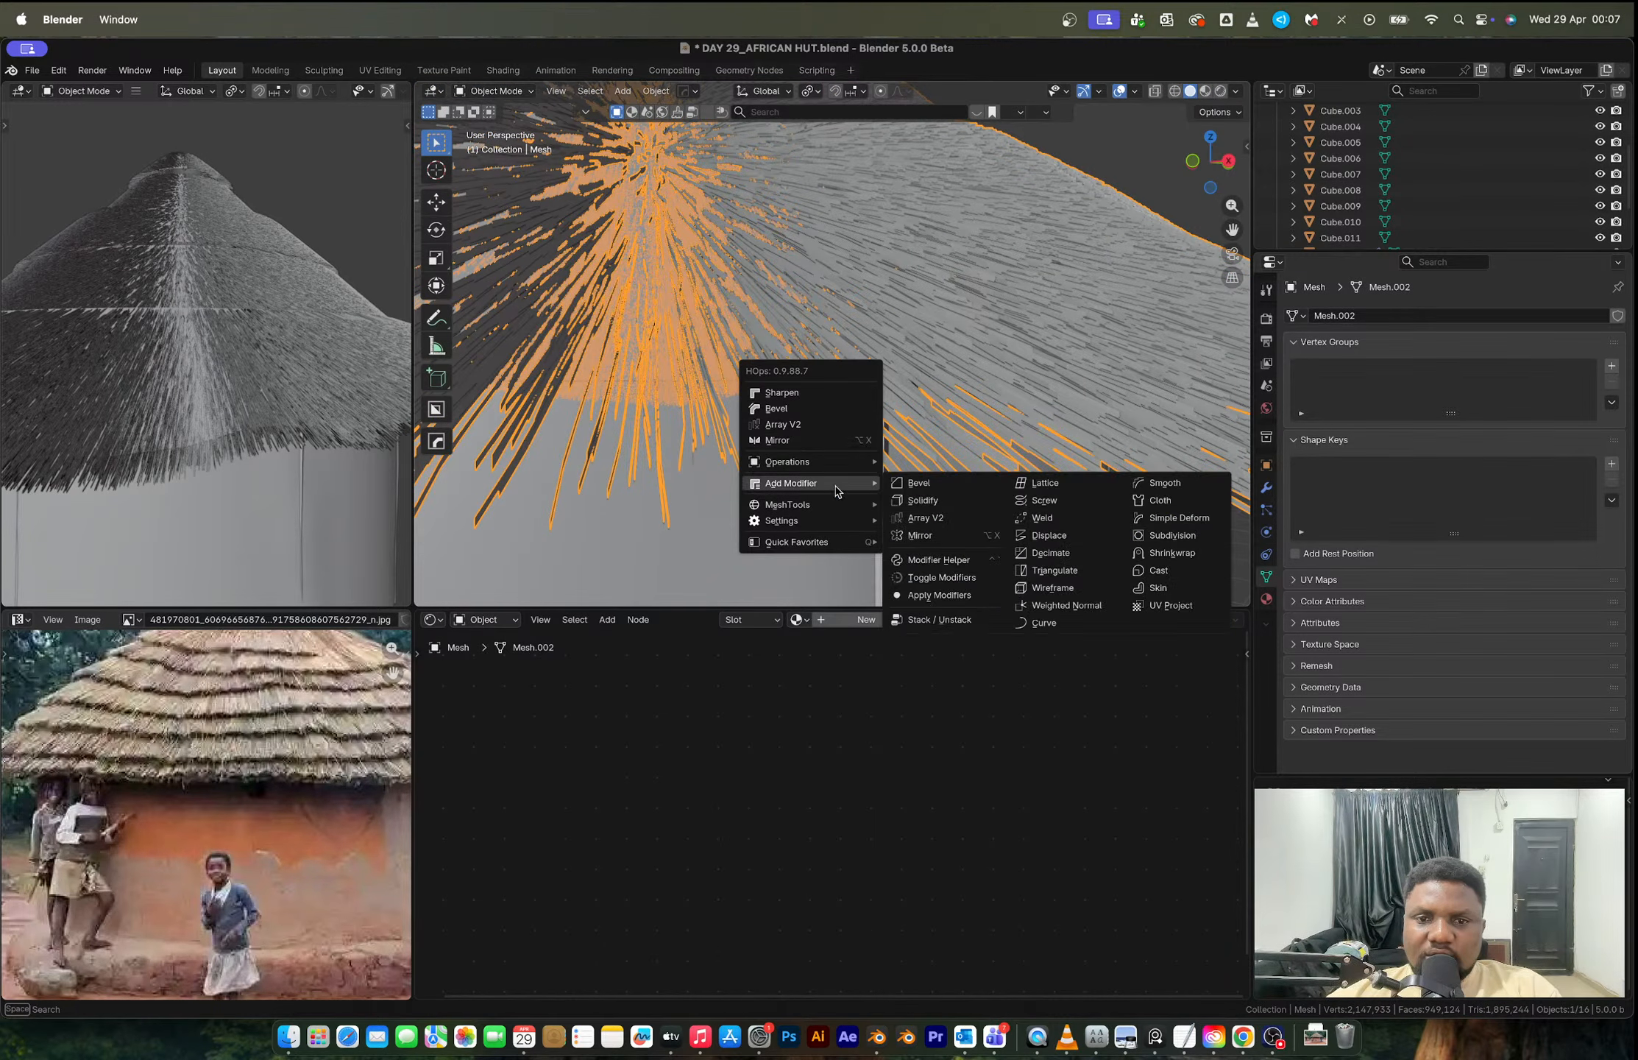
{"action": "left_click", "coordinate": [935, 500]}
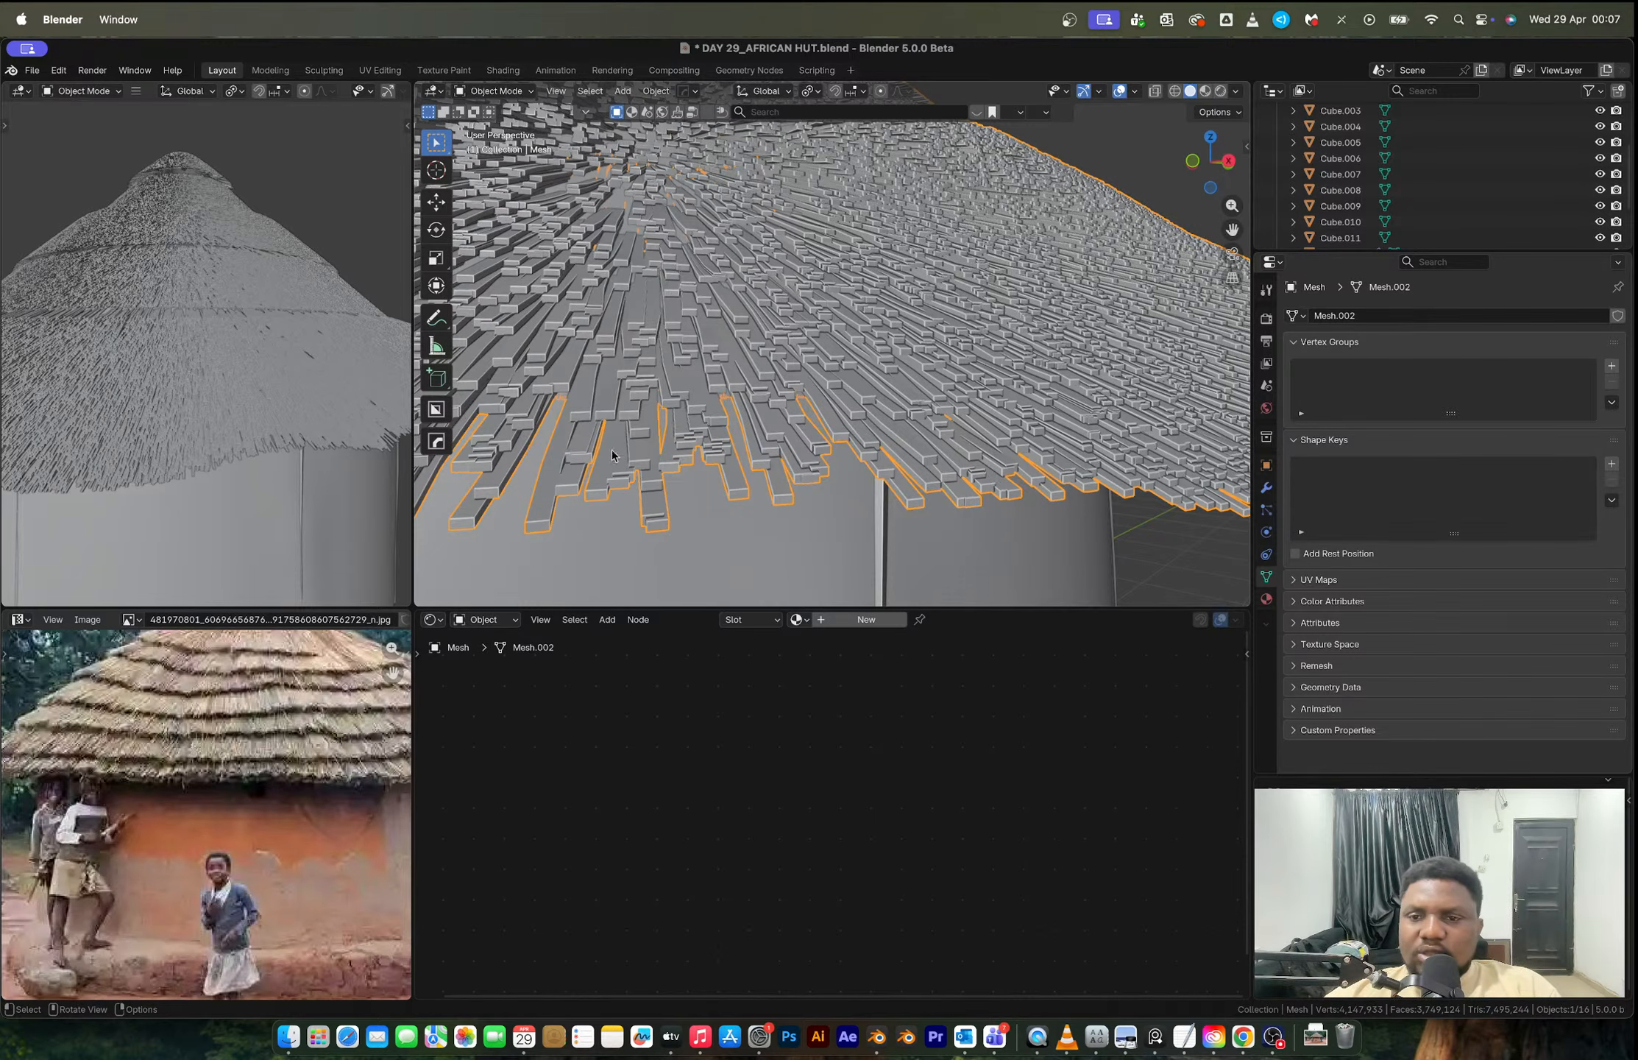
{"action": "left_click", "coordinate": [1266, 487]}
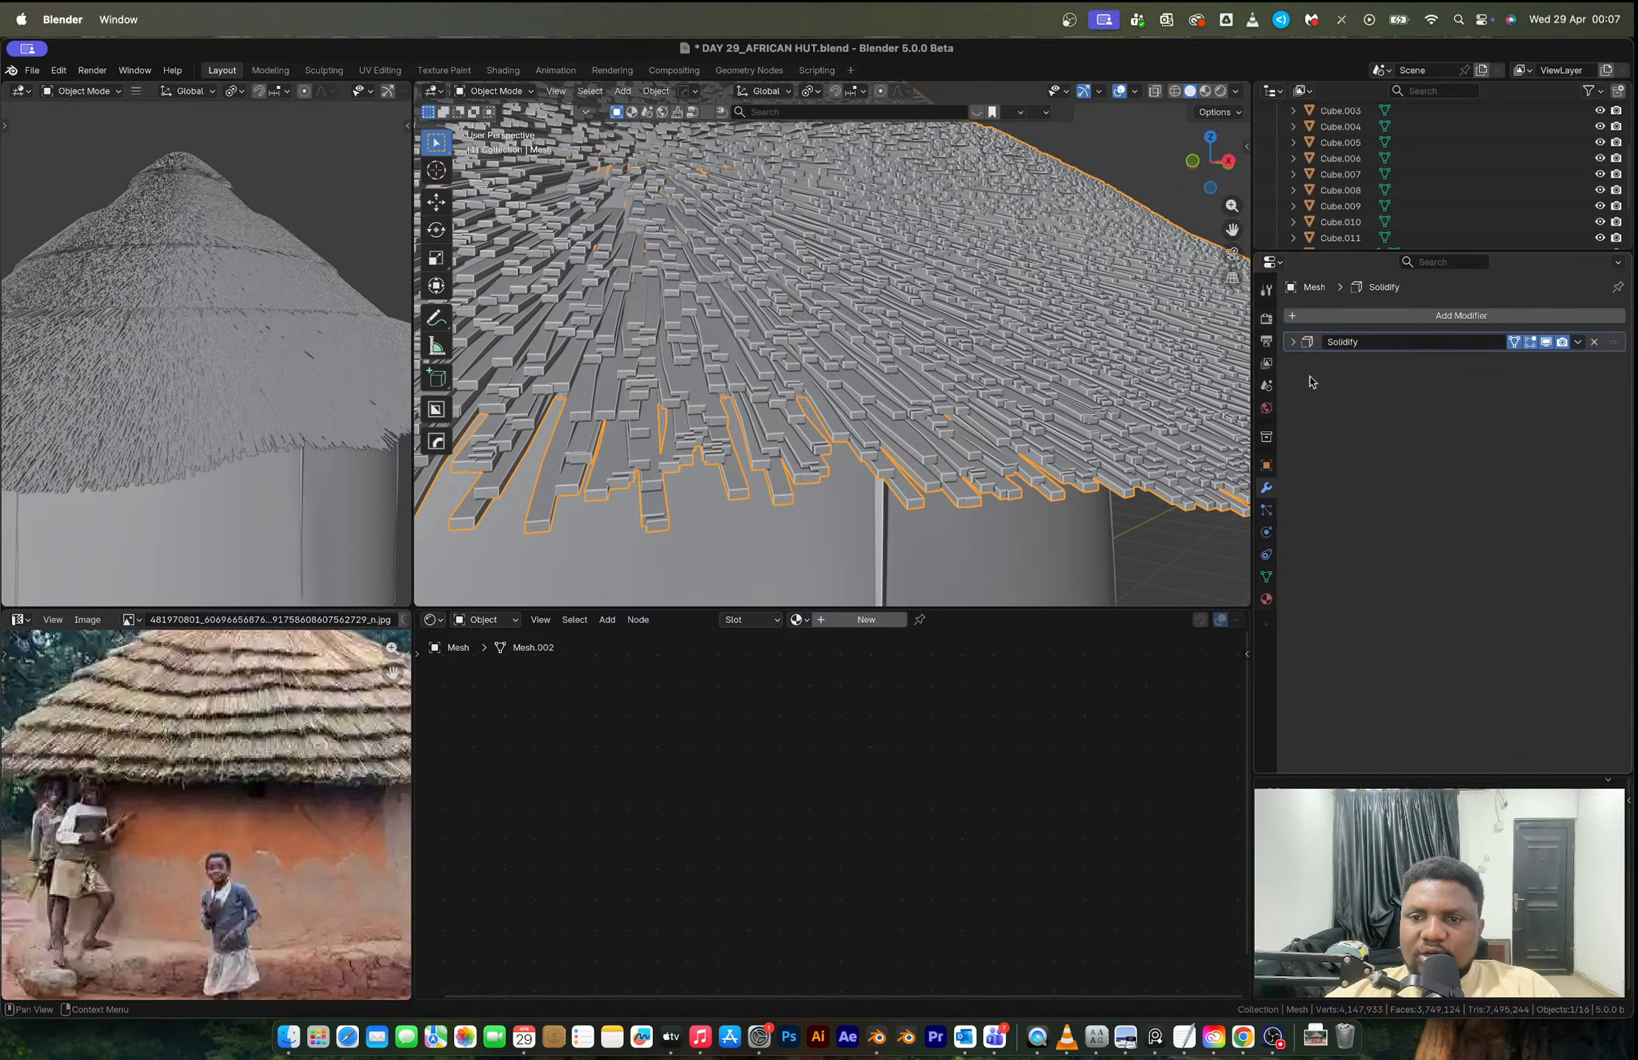
{"action": "left_click", "coordinate": [1294, 342]}
Step: Reduce the Solidify thickness to 0.005 m, and halve it again to 0.0025 m
{"action": "left_click", "coordinate": [1506, 385]}
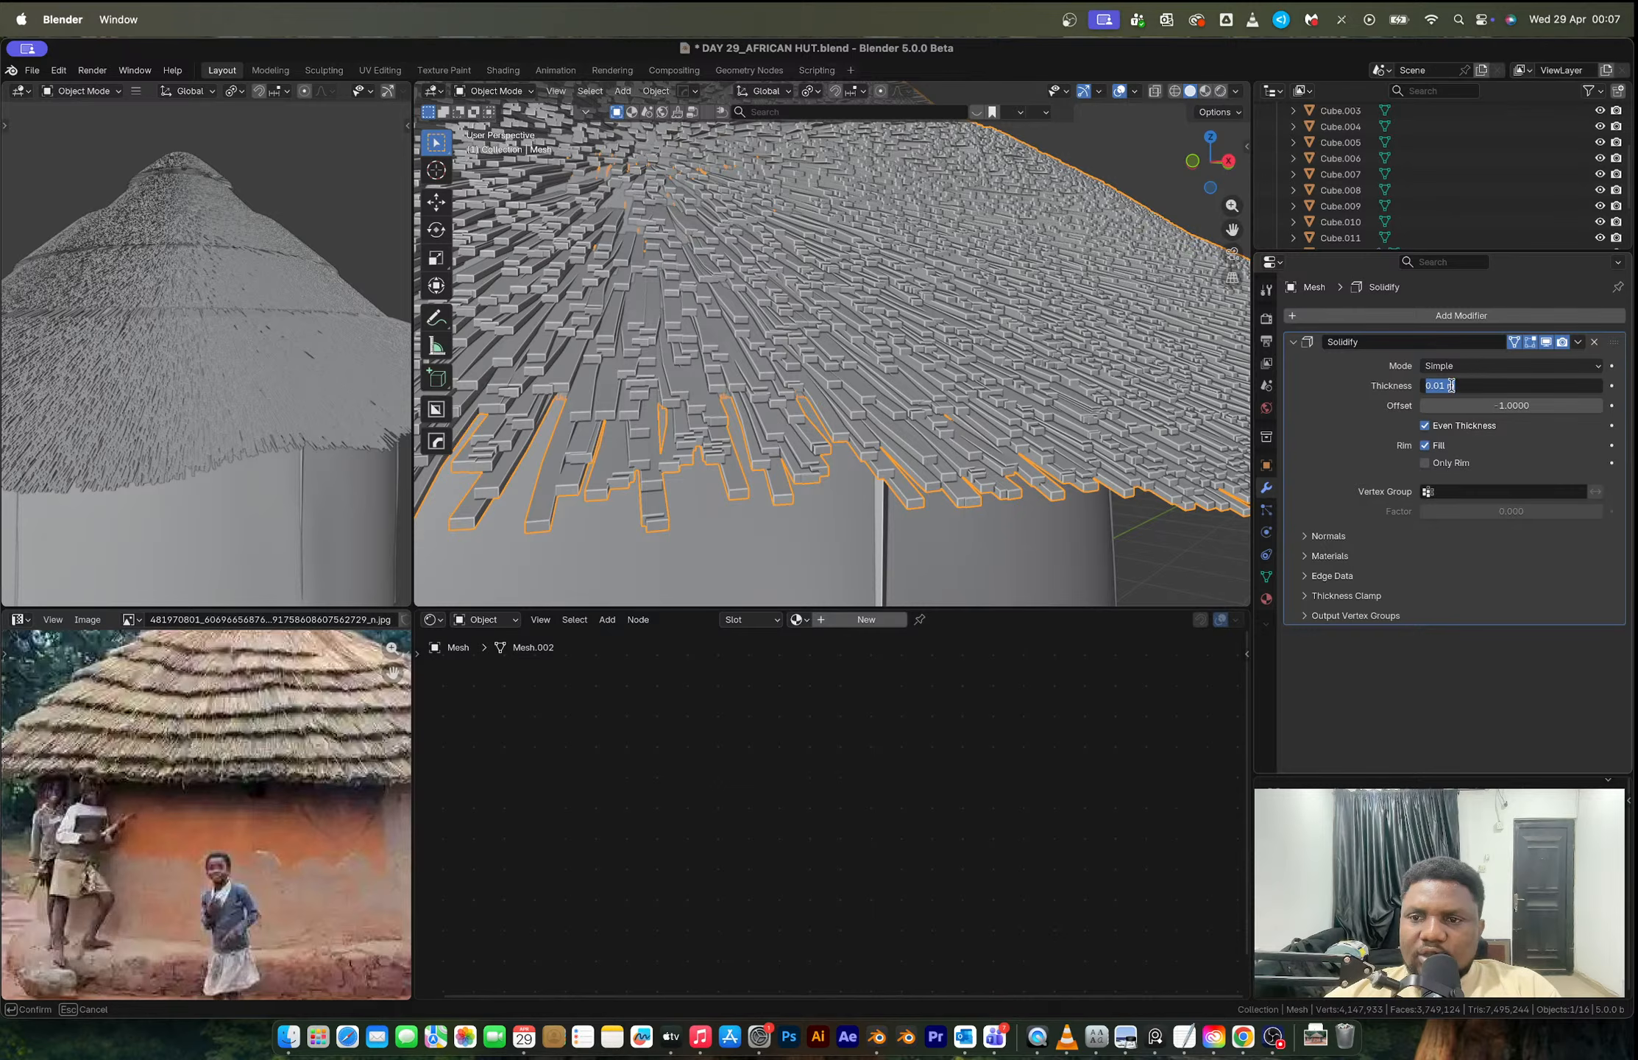
{"action": "left_click", "coordinate": [1448, 385]}
{"action": "type", "text": "/2"}
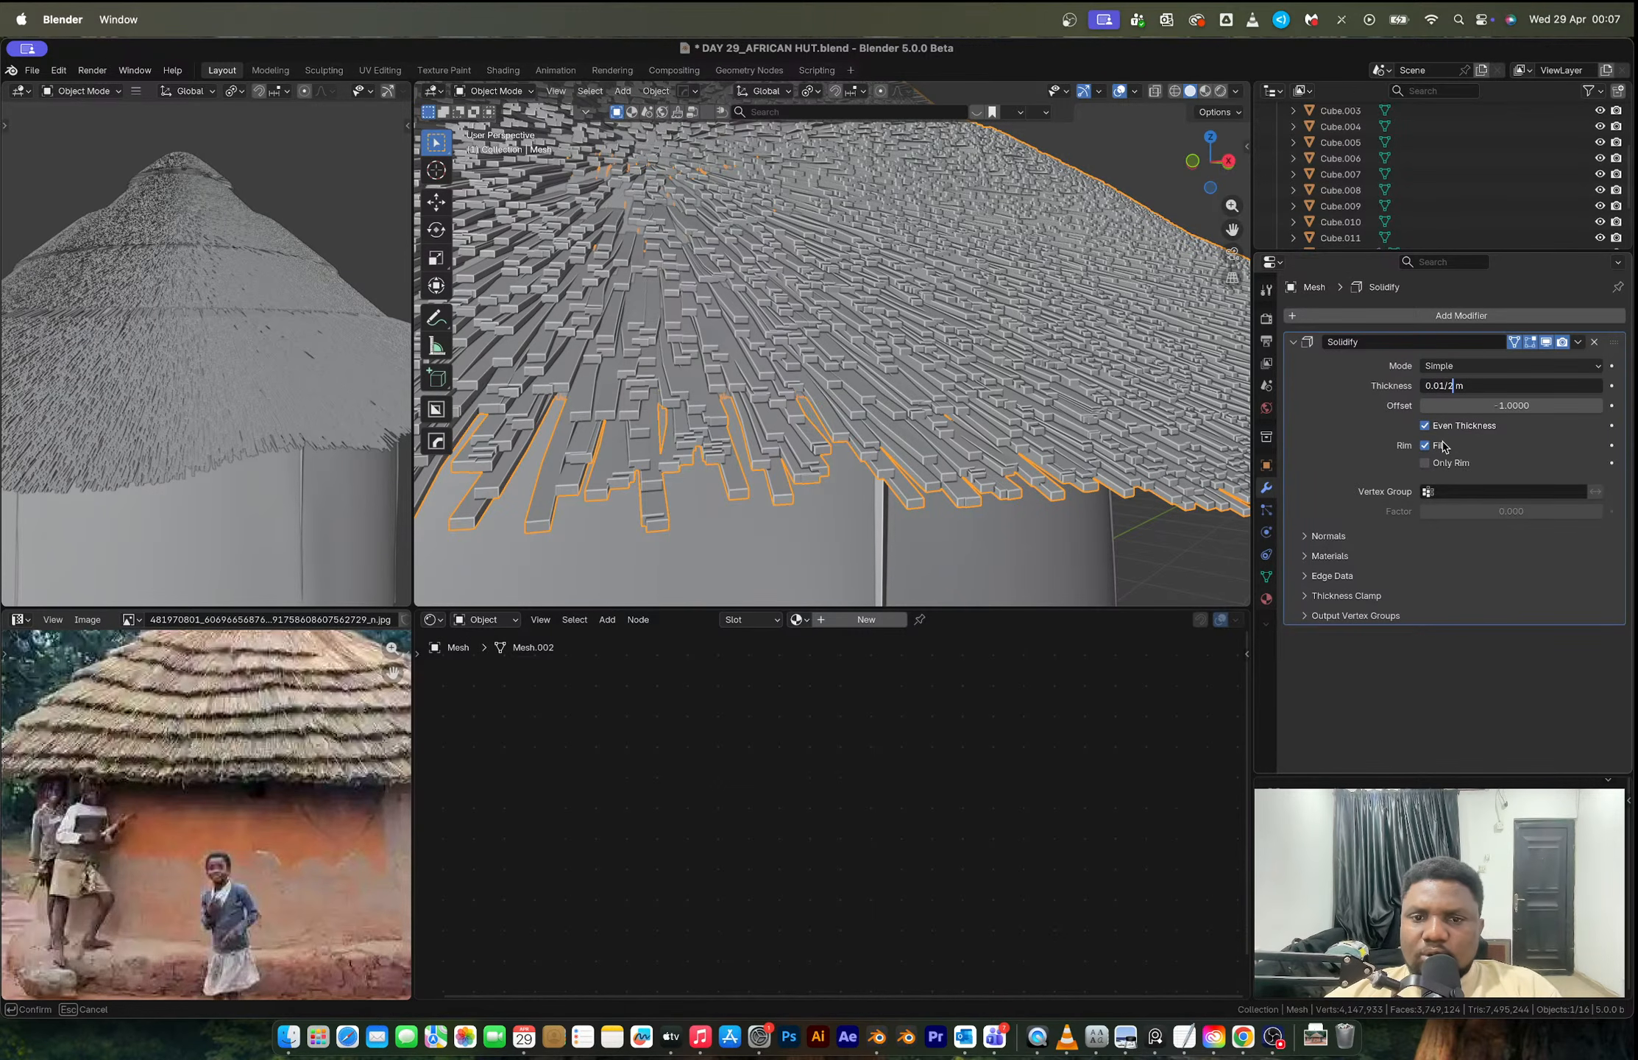
{"action": "key", "text": "Return"}
{"action": "left_click", "coordinate": [1449, 386]}
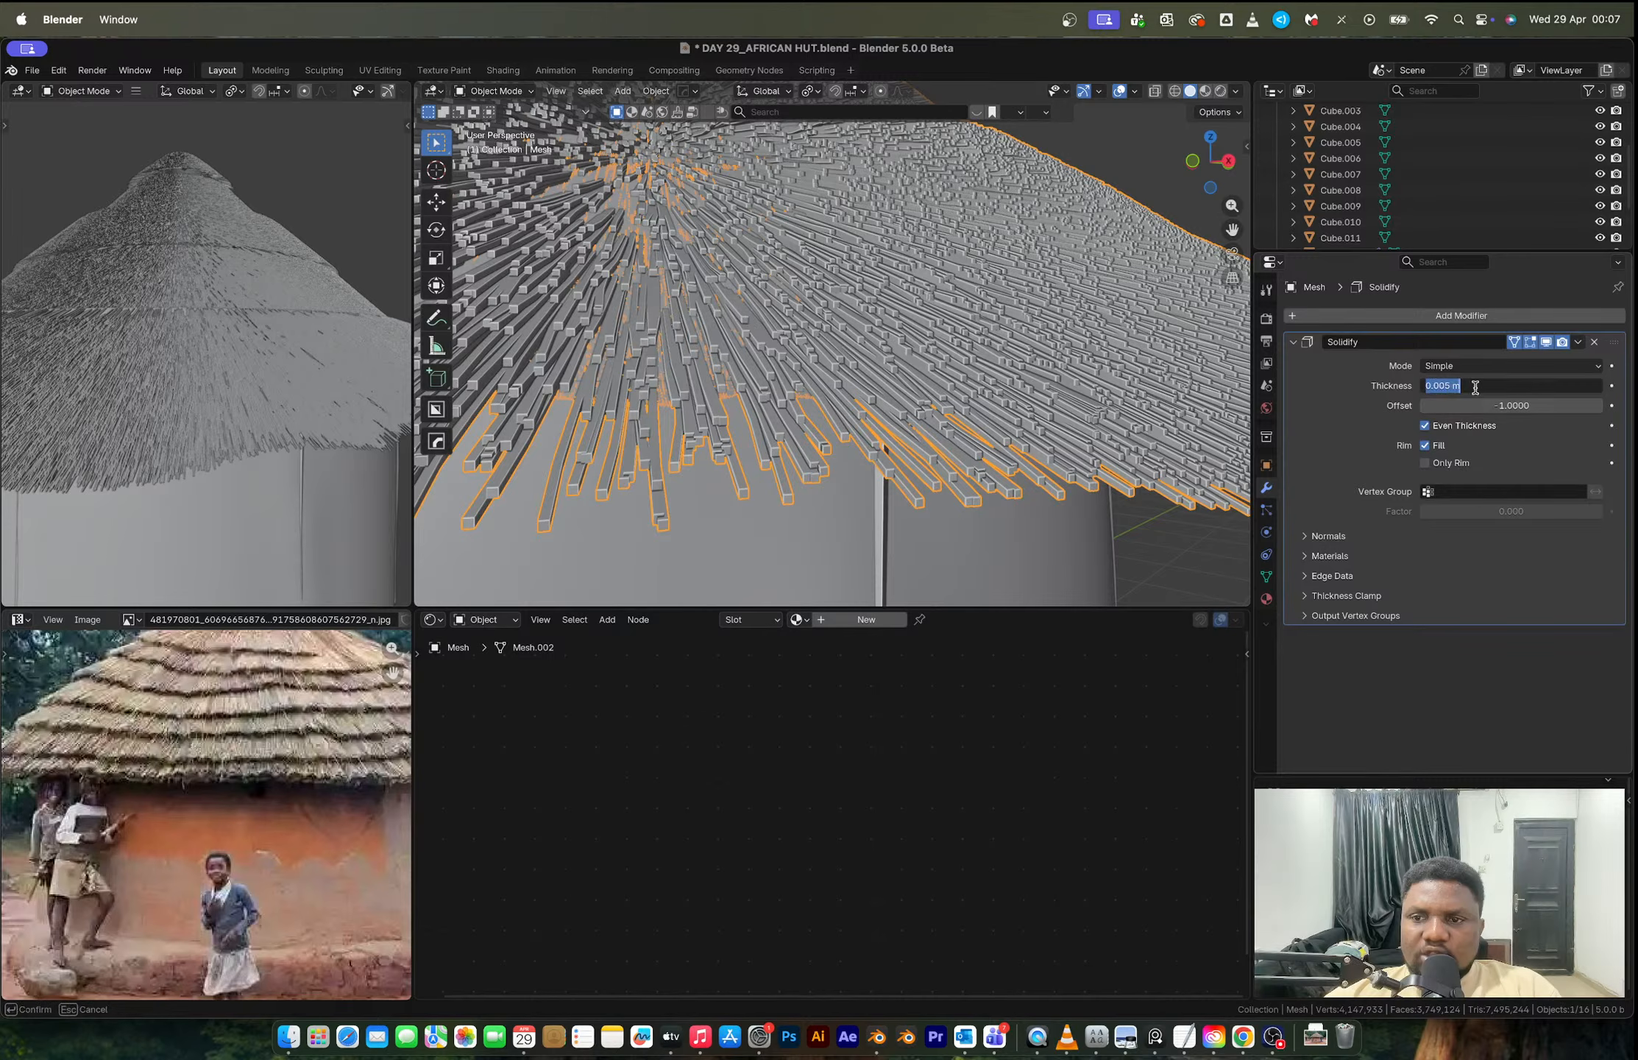
{"action": "left_click", "coordinate": [1447, 385]}
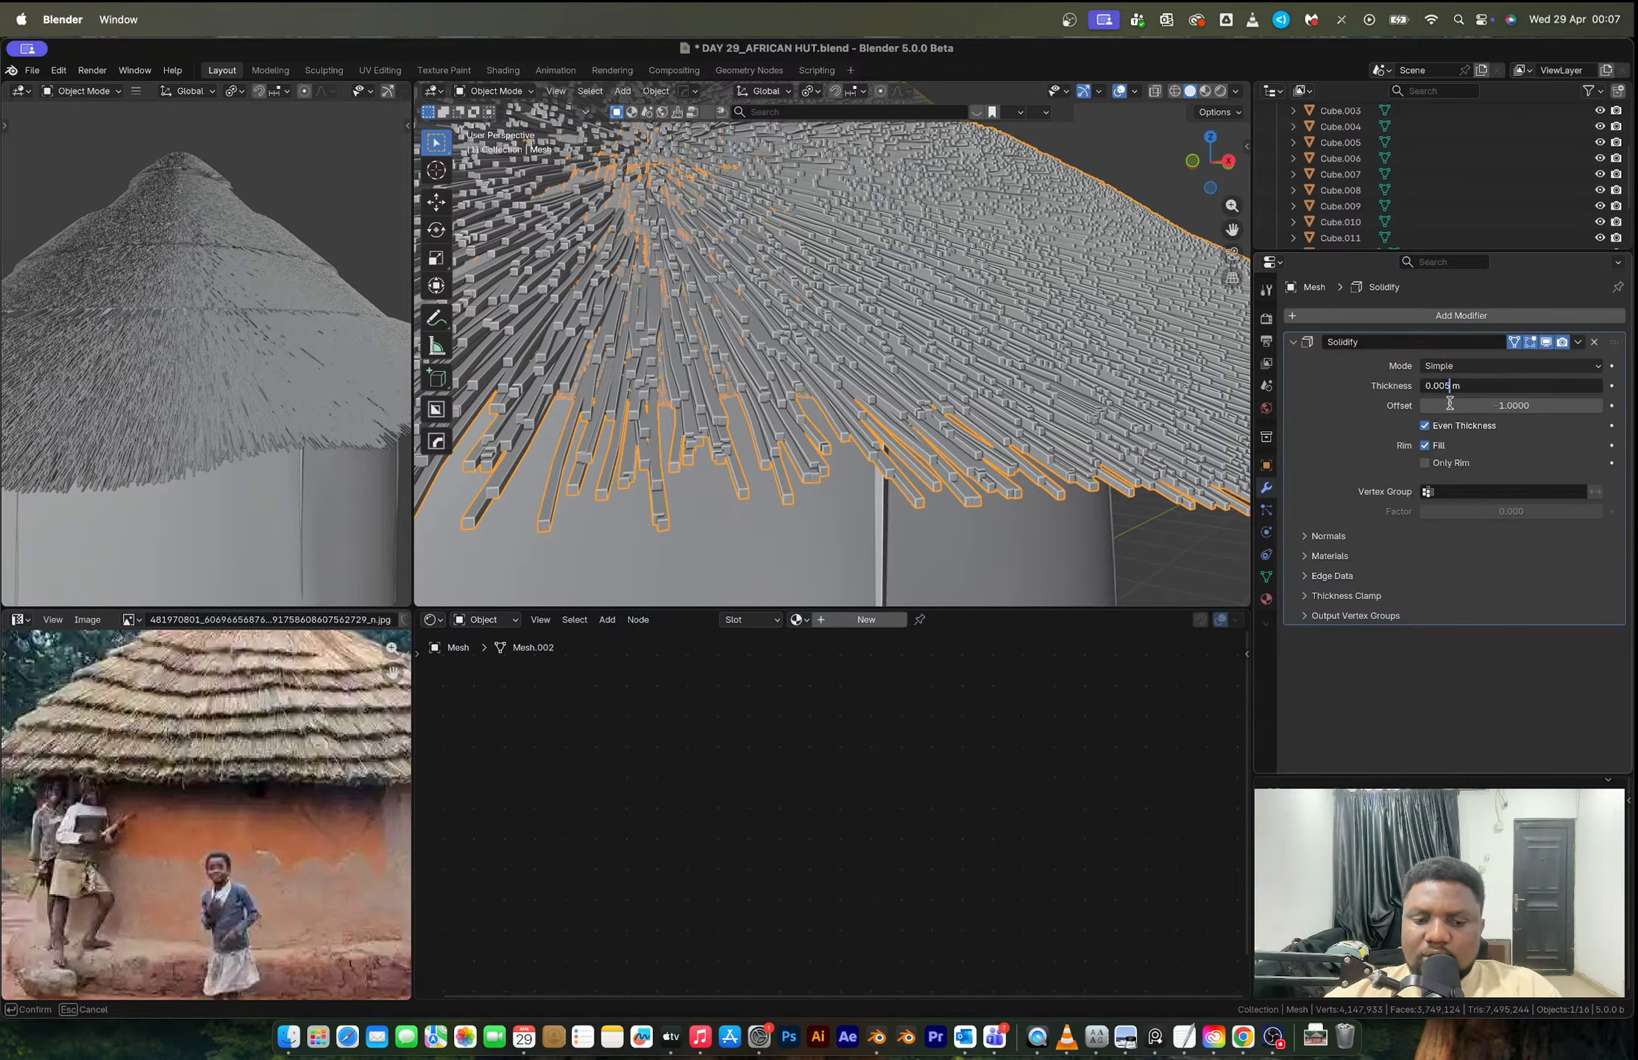
{"action": "type", "text": "/2"}
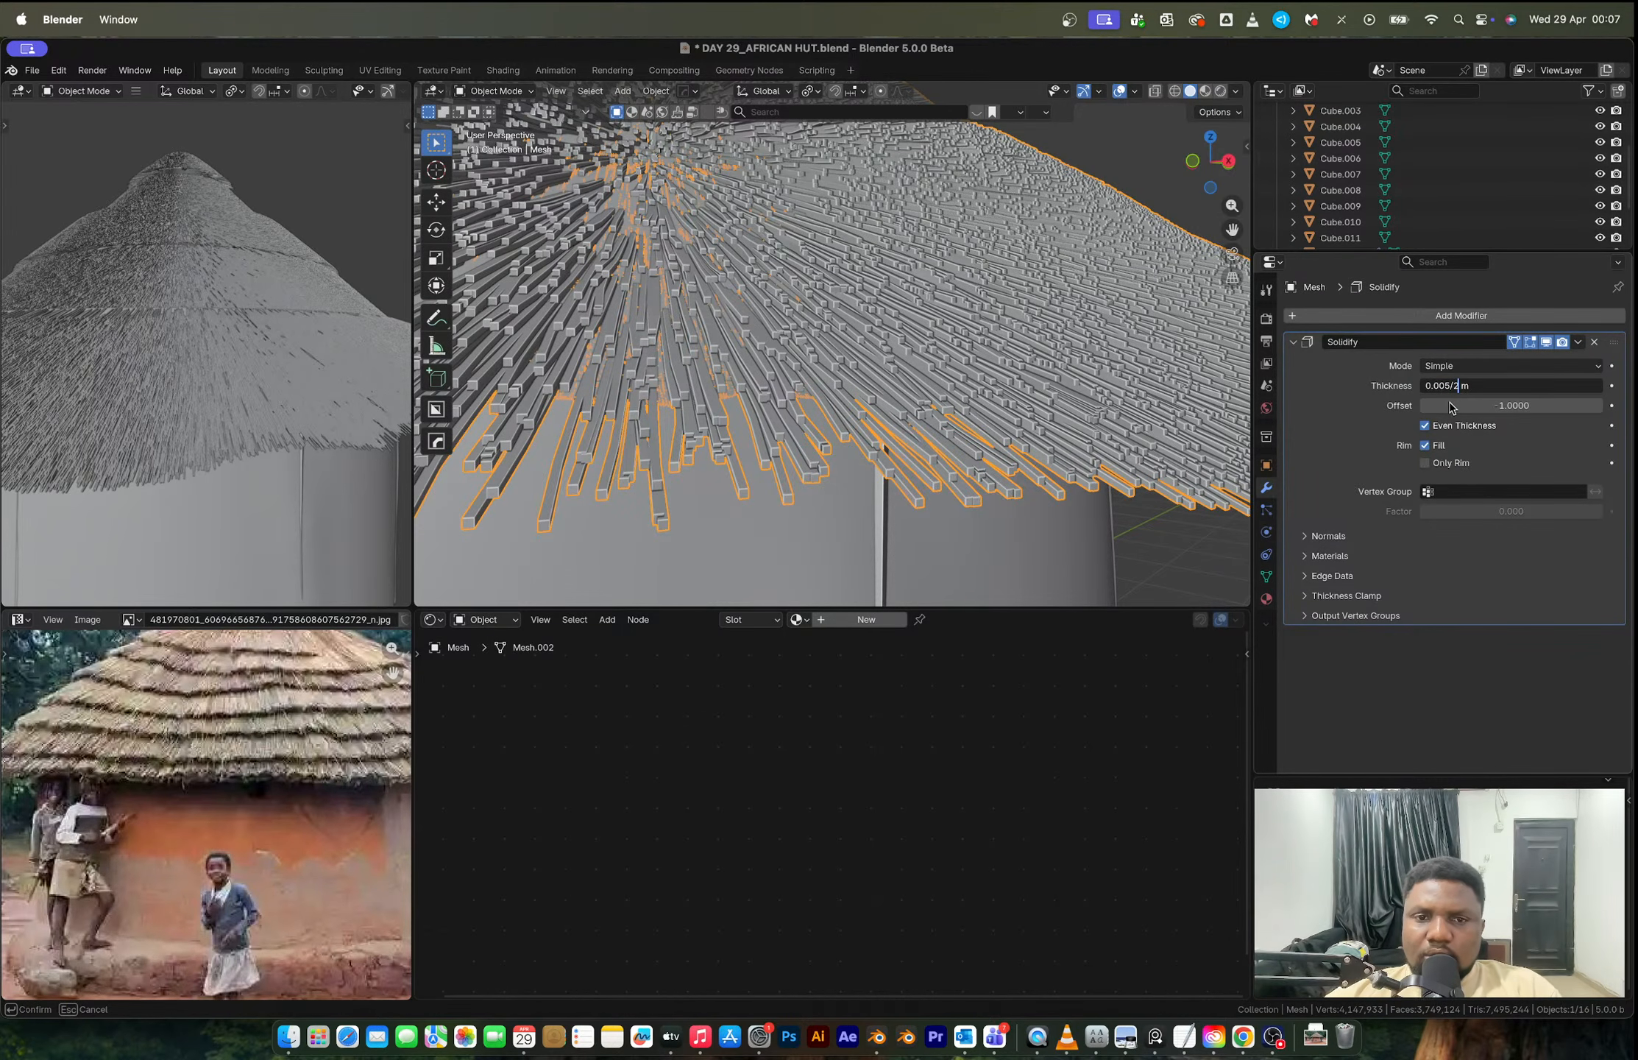
{"action": "key", "text": "Return"}
Step: Check the thinner strands around the roof and apply the Solidify modifier
{"action": "scroll", "coordinate": [953, 313], "scroll_direction": "down", "scroll_amount": 8}
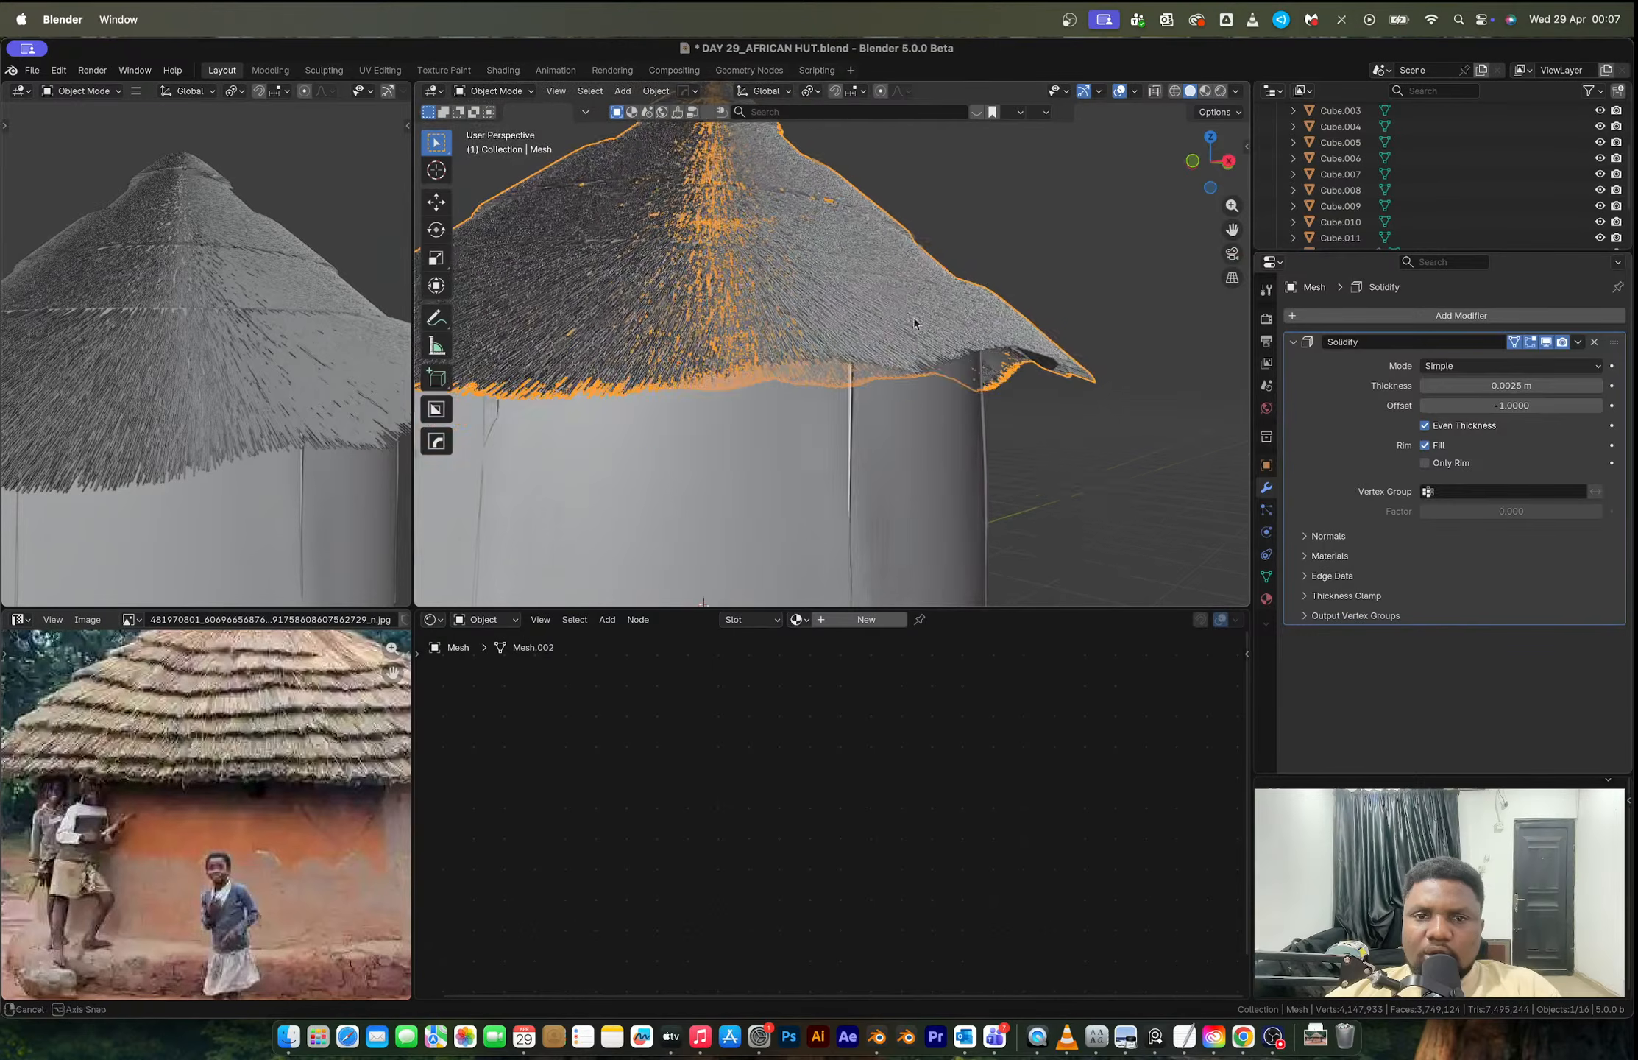
{"action": "mouse_move", "coordinate": [953, 313]}
{"action": "middle_mouse_down"}
{"action": "mouse_move", "coordinate": [956, 346]}
{"action": "mouse_move", "coordinate": [971, 316]}
{"action": "middle_mouse_up"}
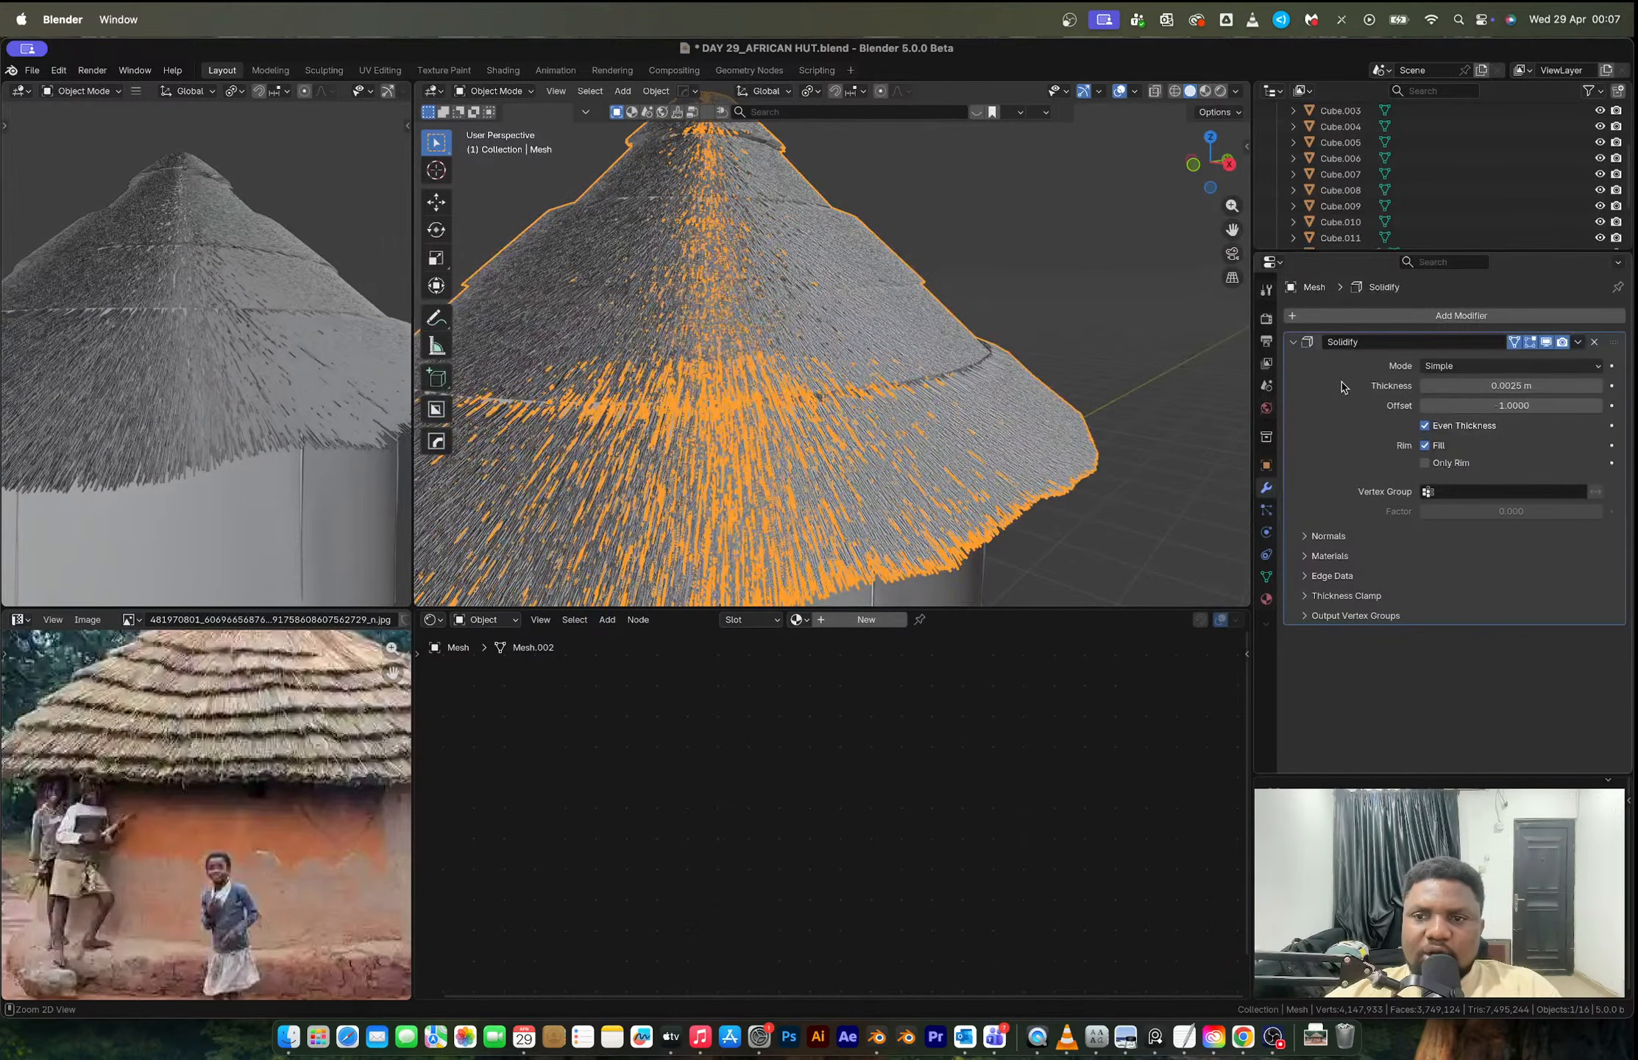
{"action": "key", "text": "ctrl+a"}
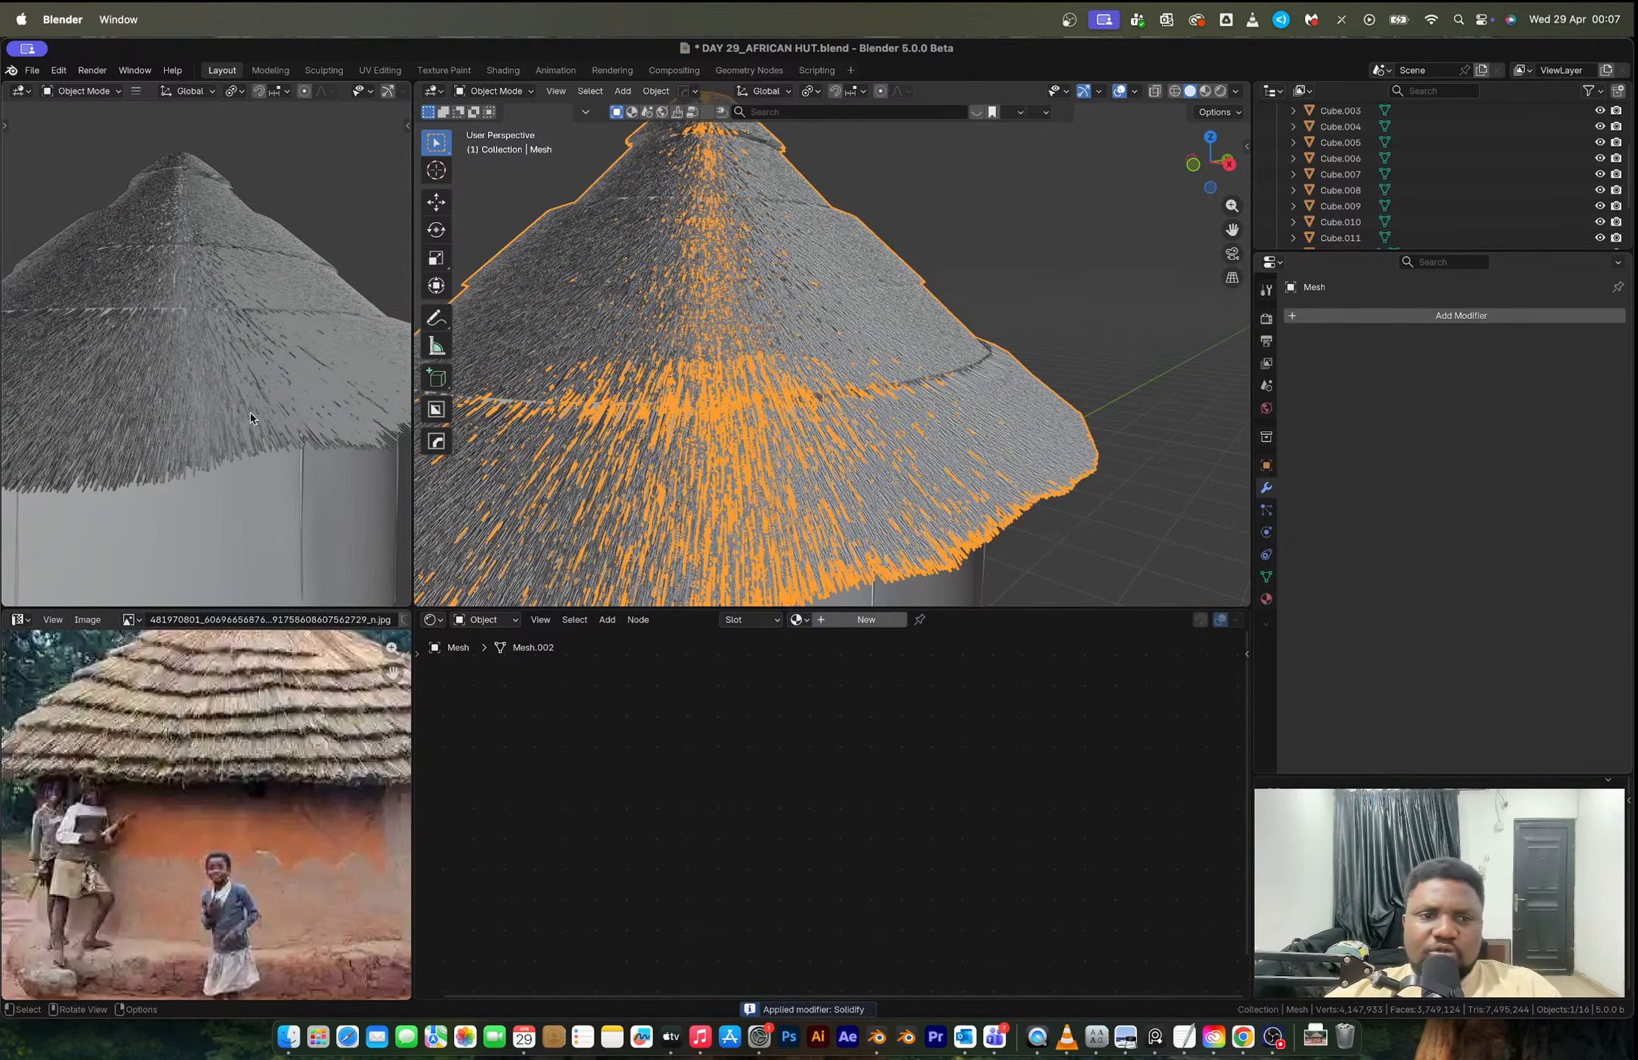
Step: Preview the thatch roof in rendered shading in the smaller viewport, and return that viewport to solid shading
{"action": "key", "text": "z"}
{"action": "left_click", "coordinate": [589, 353]}
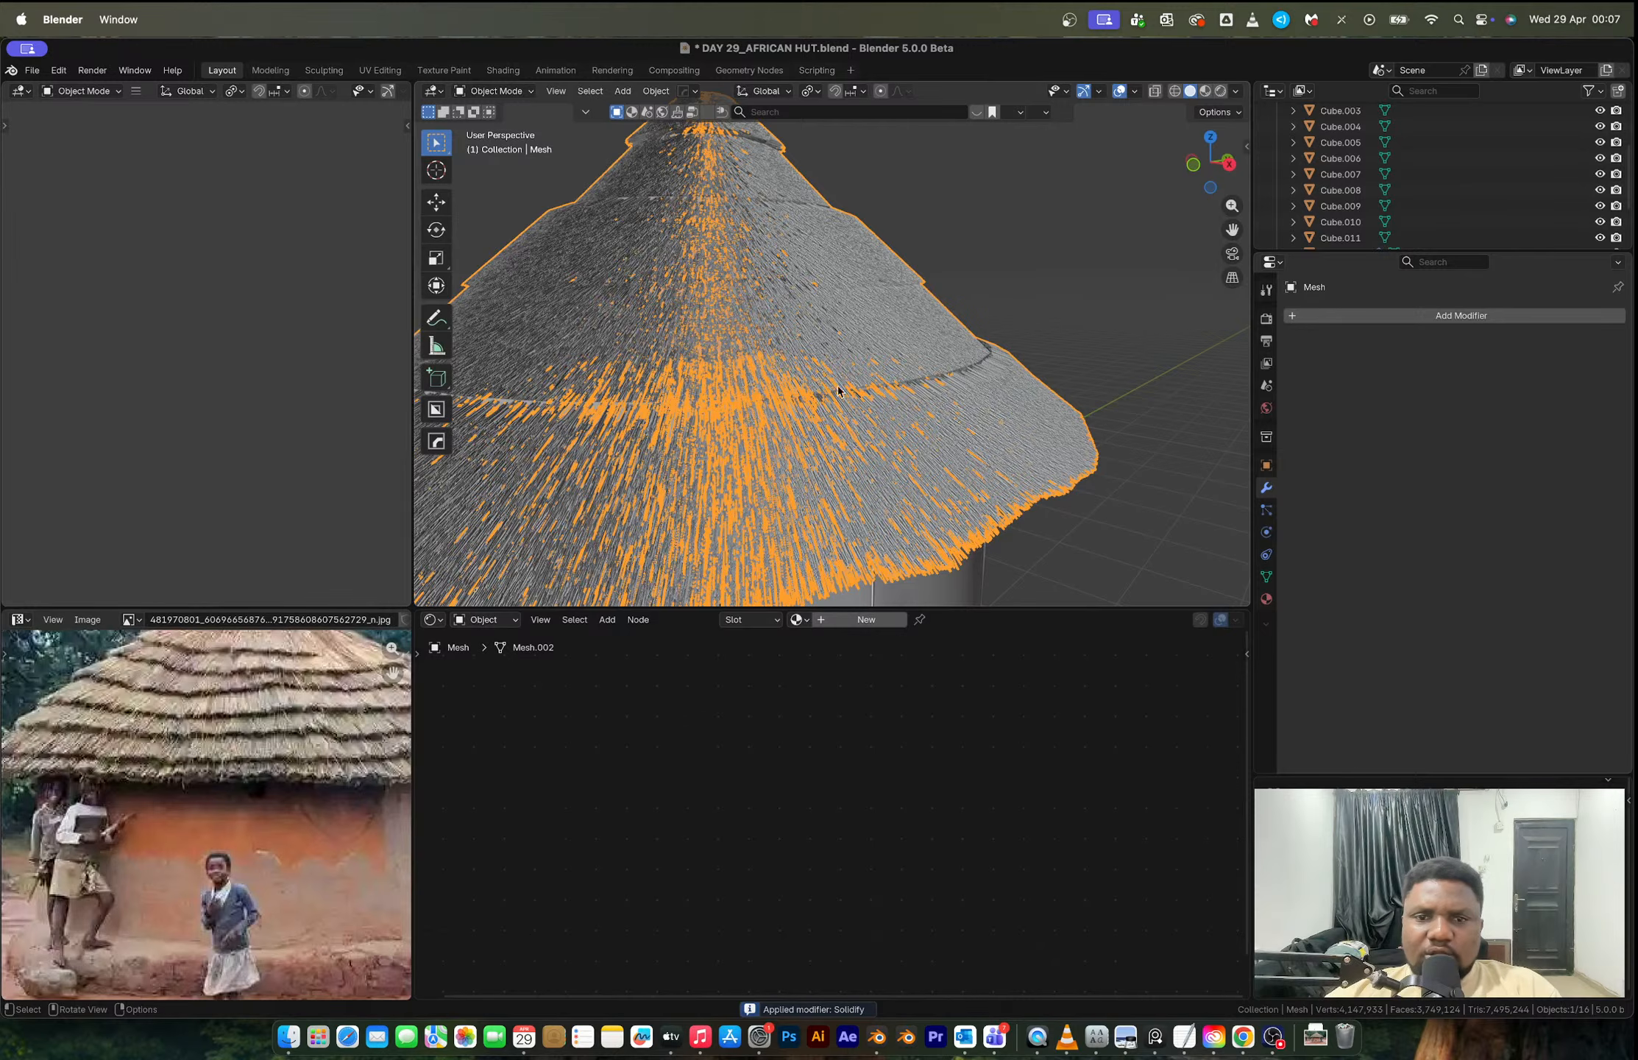
{"action": "middle_click_drag", "start_coordinate": [841, 387], "coordinate": [855, 399]}
{"action": "key", "text": "z"}
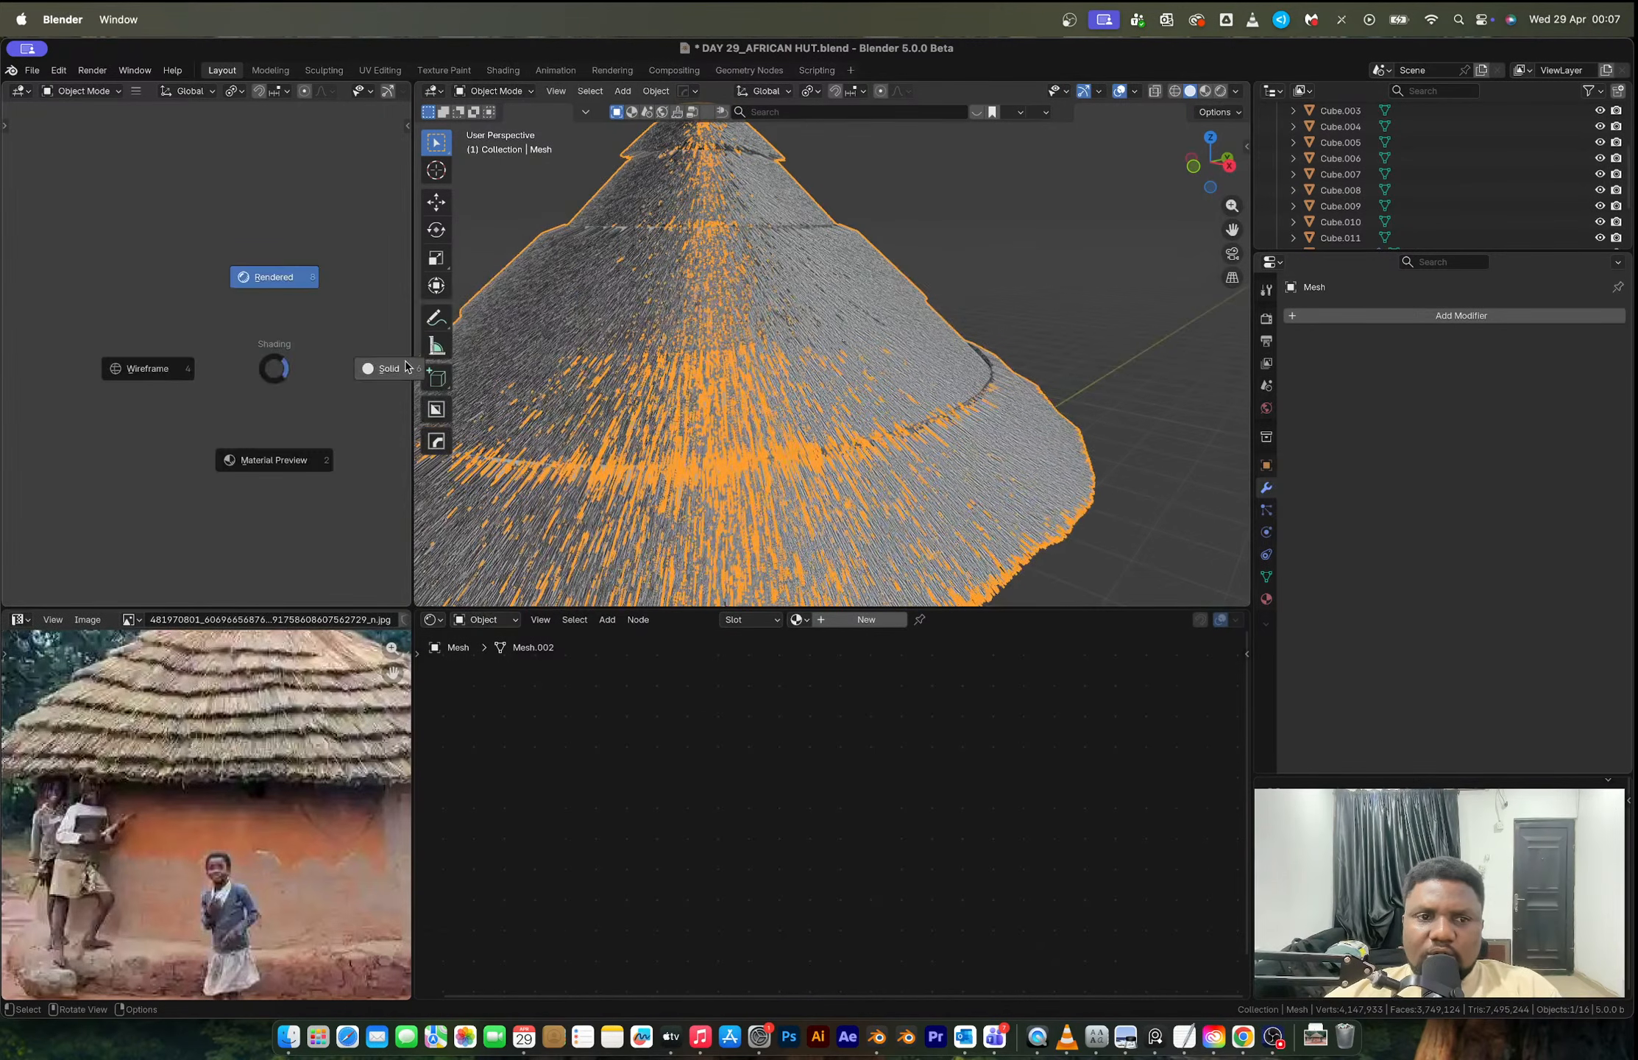
{"action": "left_click", "coordinate": [220, 380]}
Step: Switch the main viewport to Material Preview shading and view the whole hut from several sides
{"action": "key", "text": "z"}
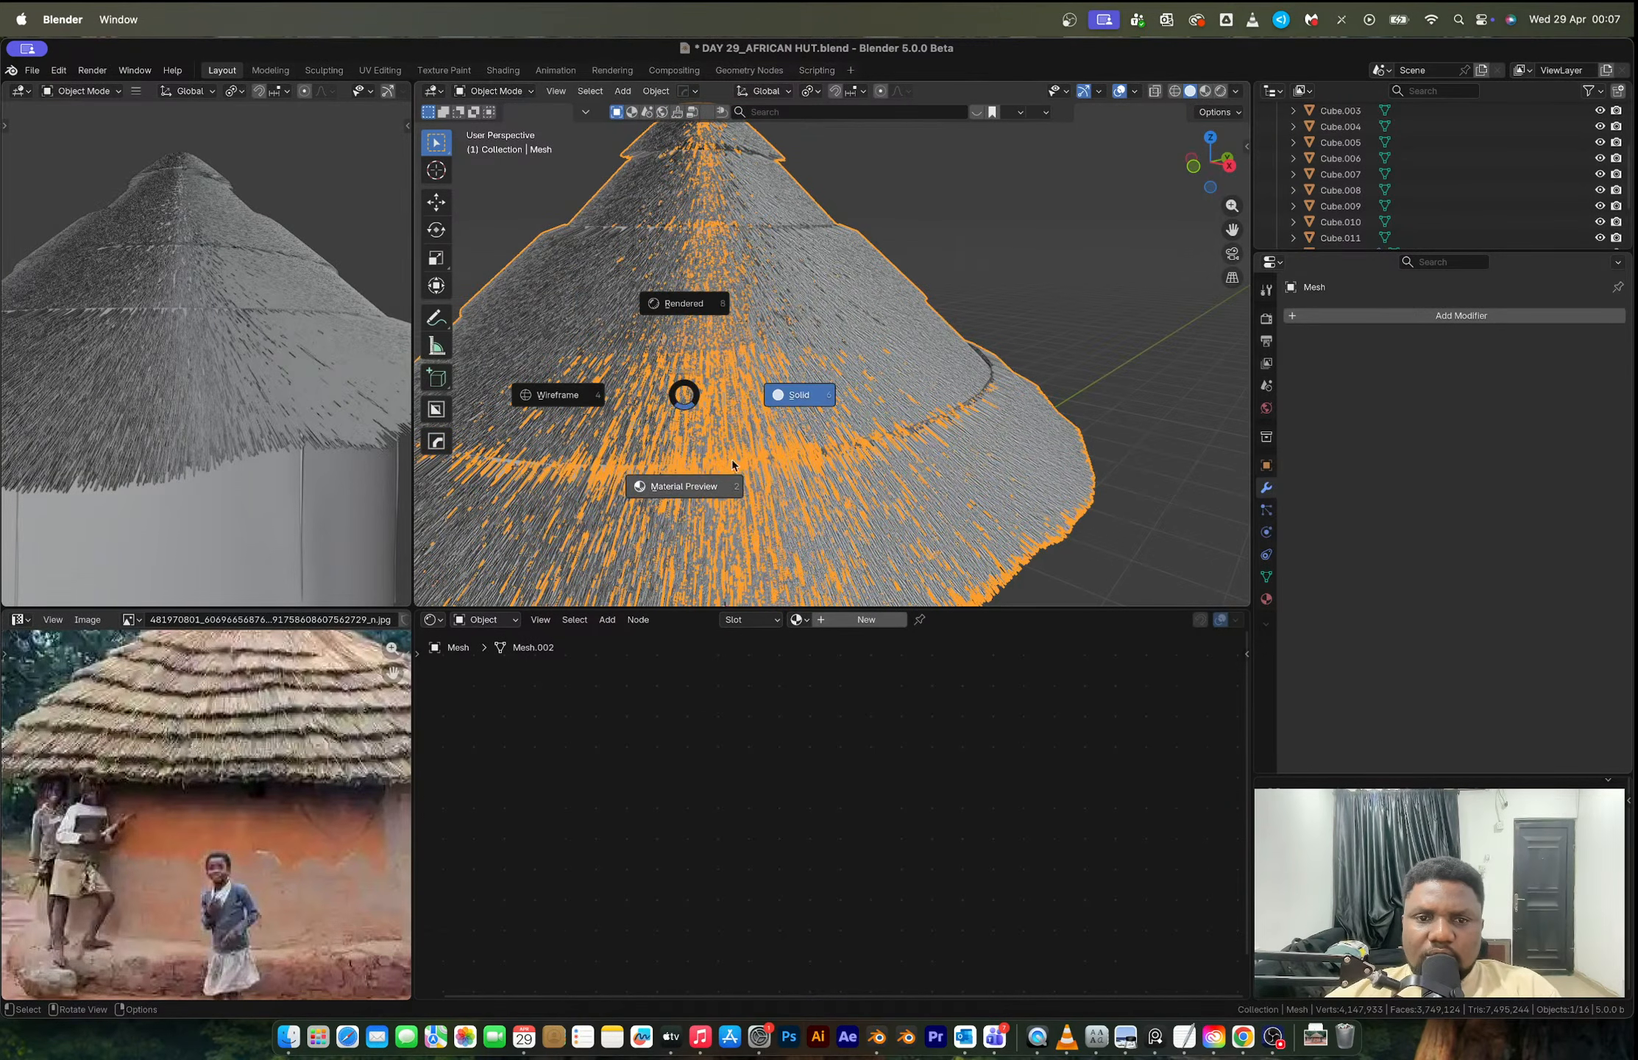
{"action": "left_click", "coordinate": [689, 482]}
{"action": "scroll", "coordinate": [808, 376], "scroll_direction": "down", "scroll_amount": 3}
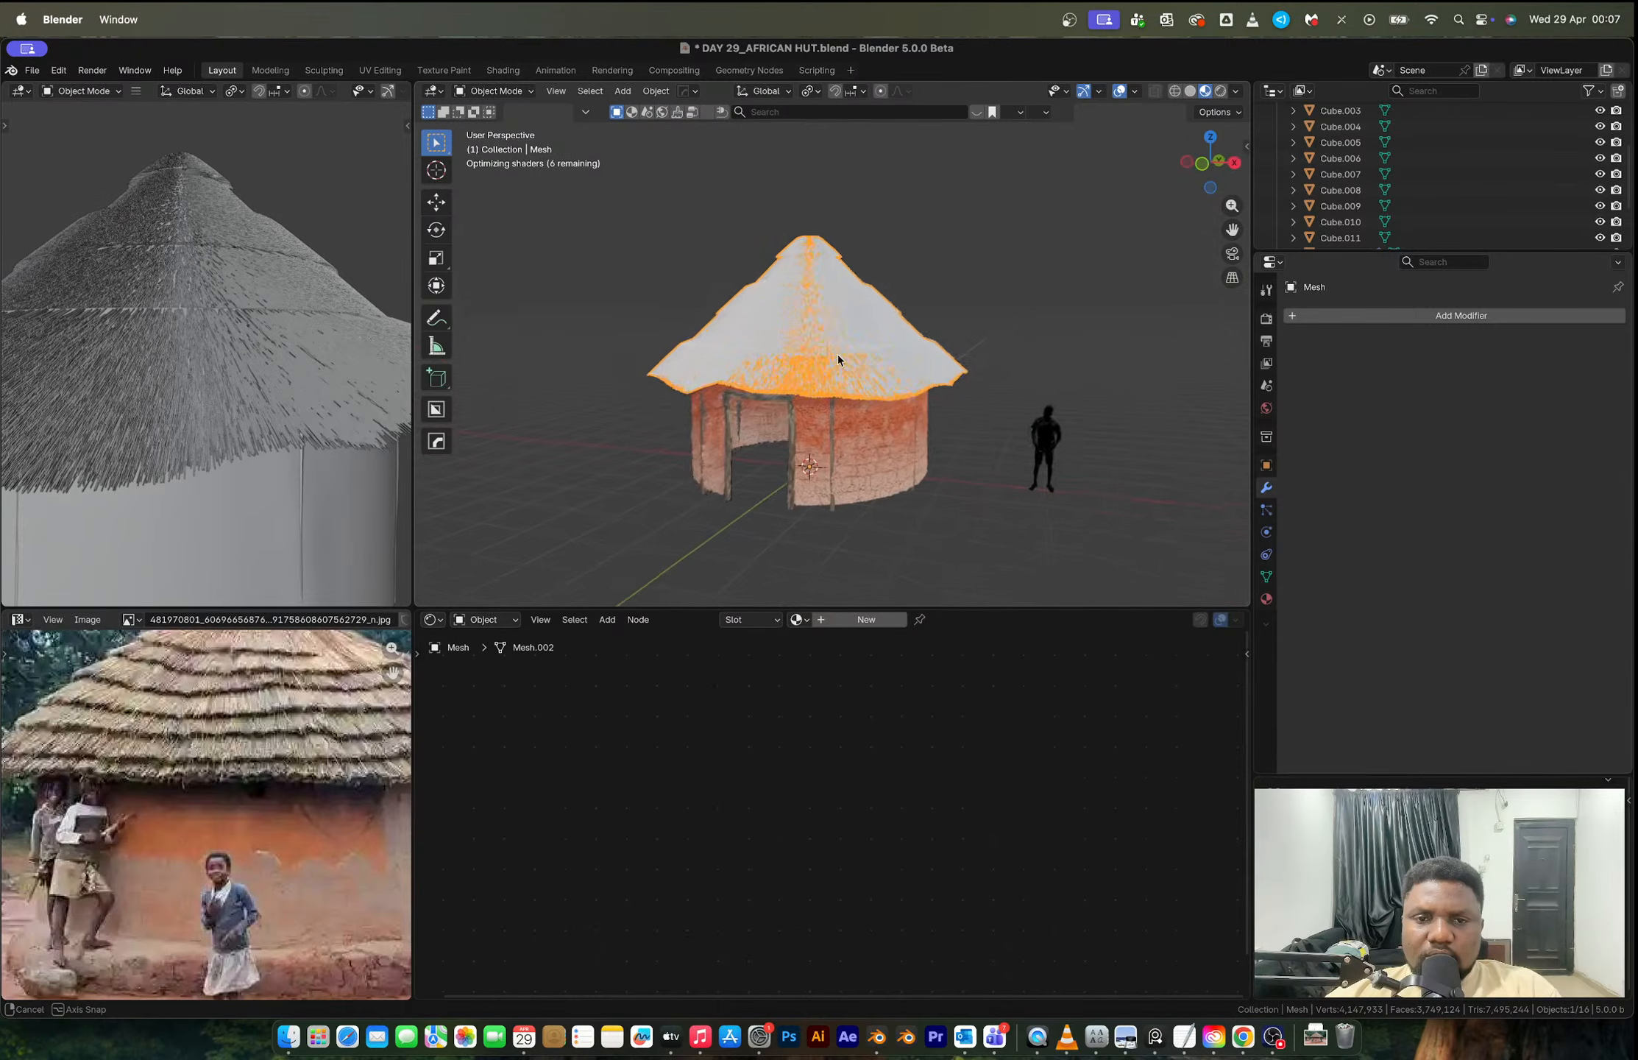
{"action": "mouse_move", "coordinate": [837, 358]}
{"action": "middle_mouse_down"}
{"action": "mouse_move", "coordinate": [913, 360]}
{"action": "mouse_move", "coordinate": [828, 374]}
{"action": "mouse_move", "coordinate": [842, 359]}
{"action": "middle_mouse_up"}
{"action": "scroll", "coordinate": [842, 358], "scroll_direction": "up", "scroll_amount": 6}
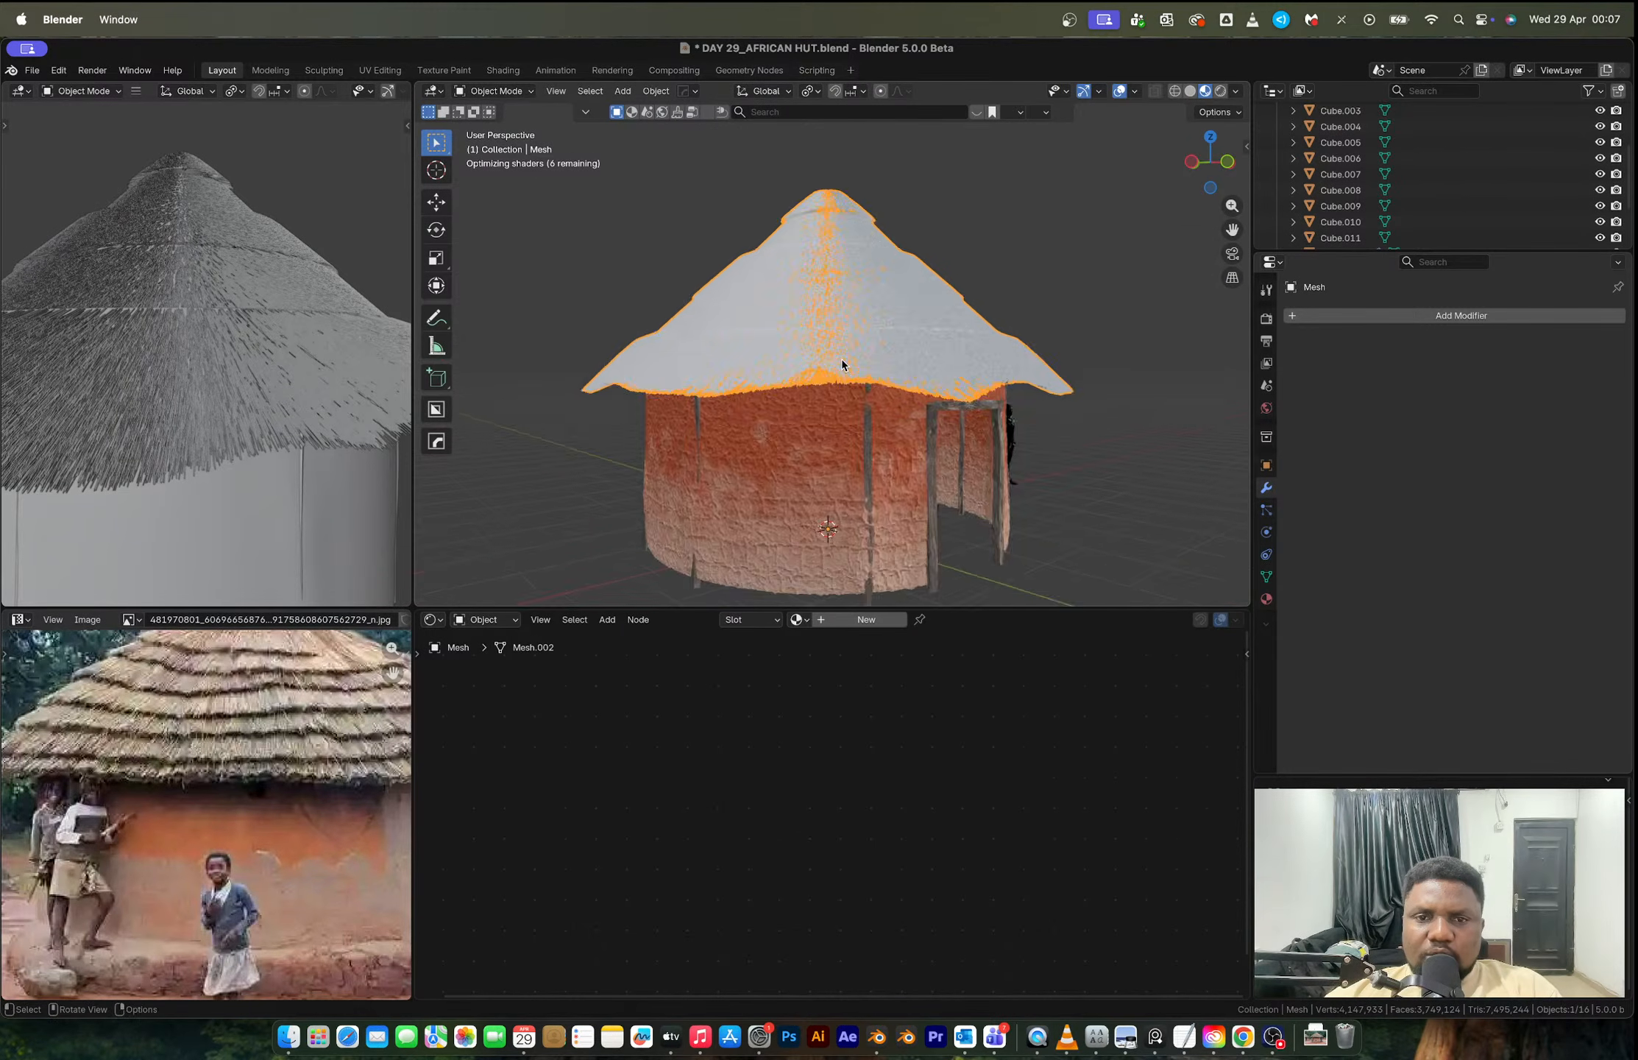
Step: Select the roof cone beneath the strands and enter Edit Mode on it in the back orthographic view
{"action": "left_click", "coordinate": [920, 336]}
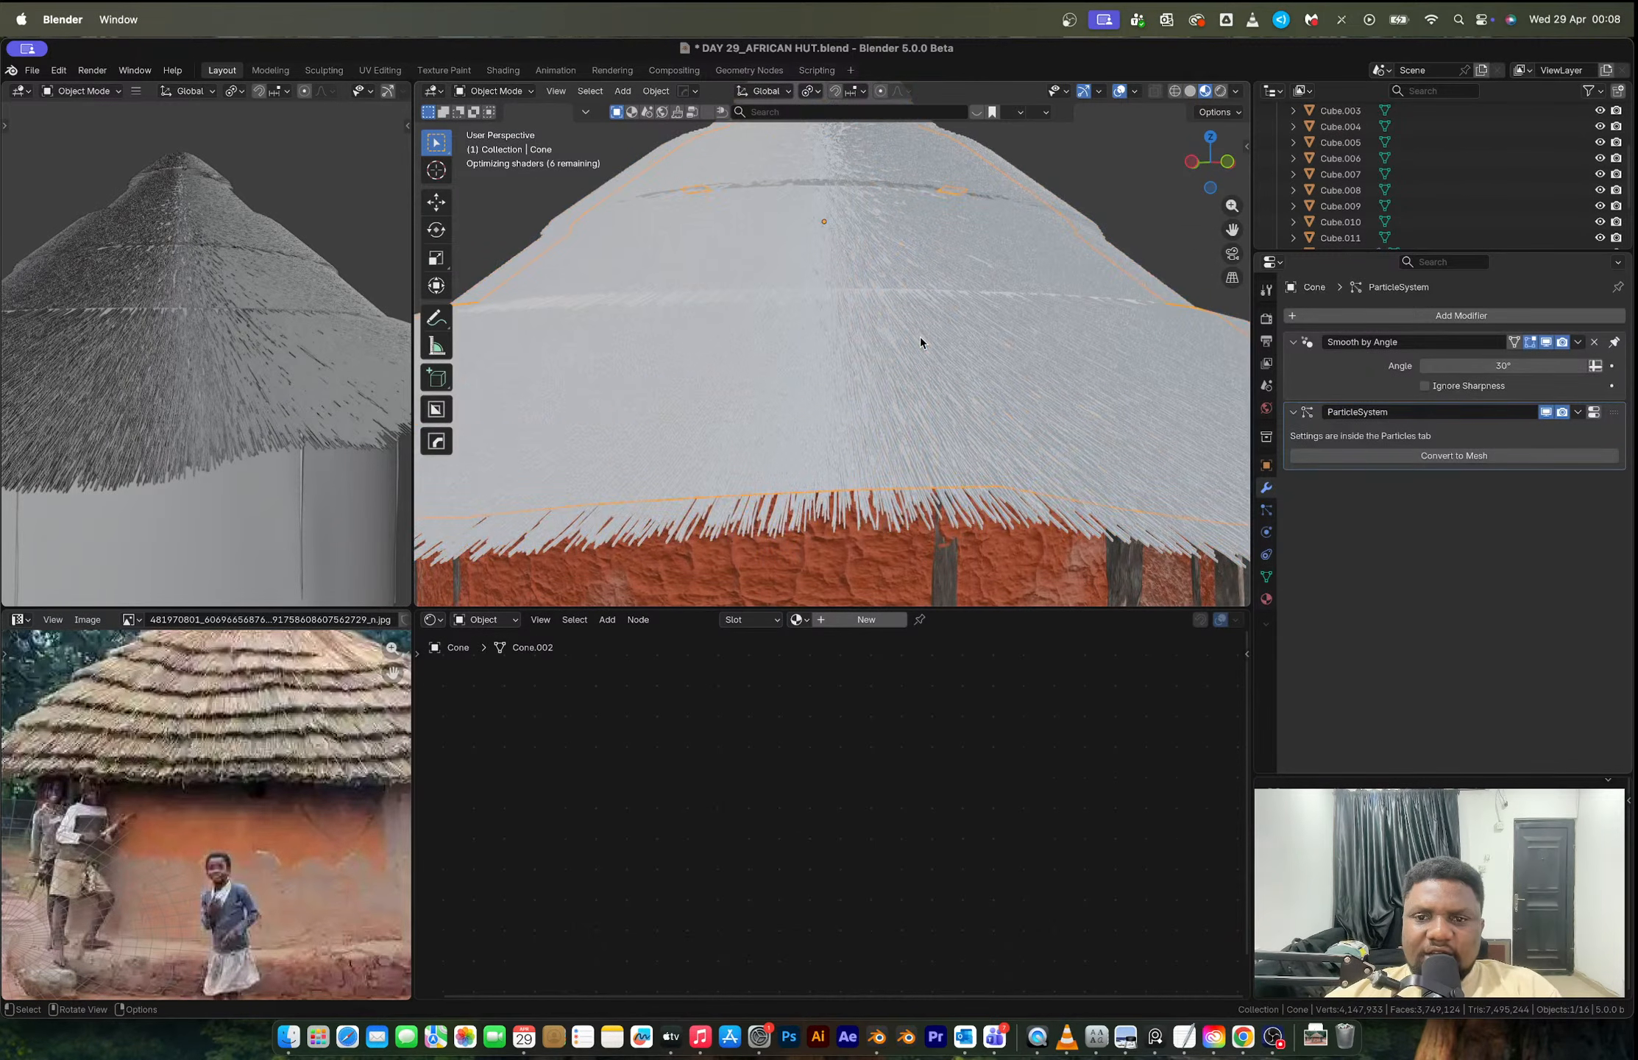
{"action": "scroll", "coordinate": [920, 336], "scroll_direction": "down", "scroll_amount": 8}
{"action": "key", "text": "Tab"}
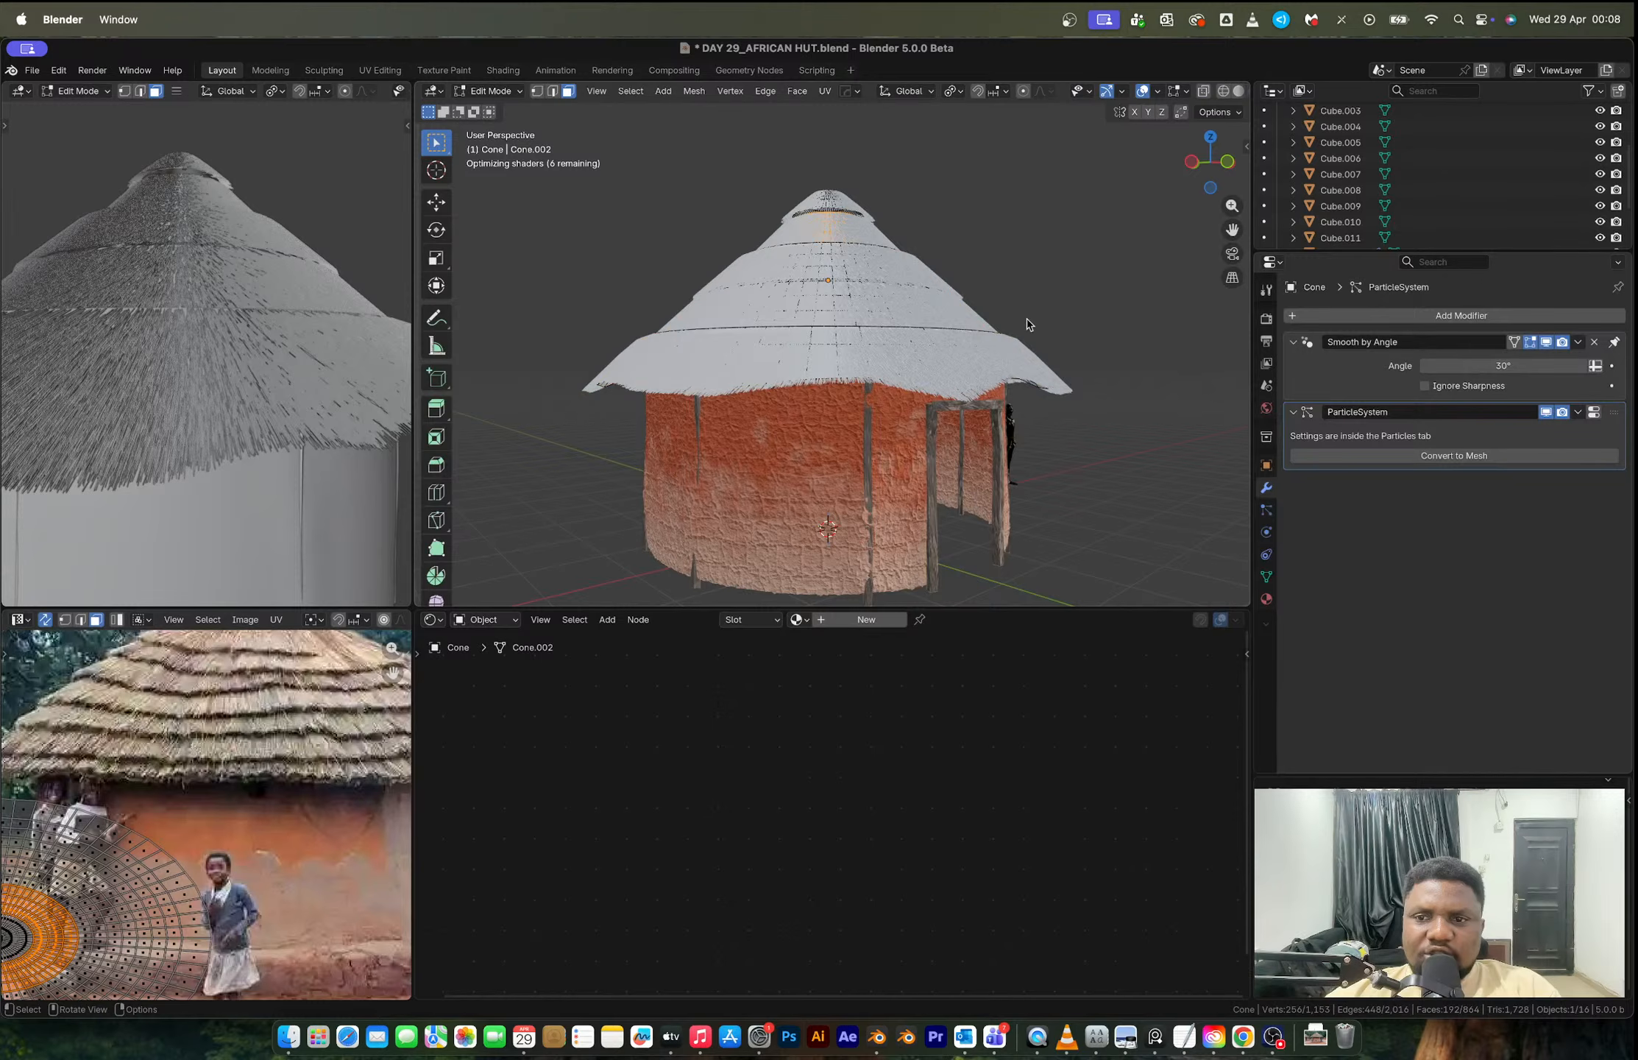
{"action": "key", "text": "Tab"}
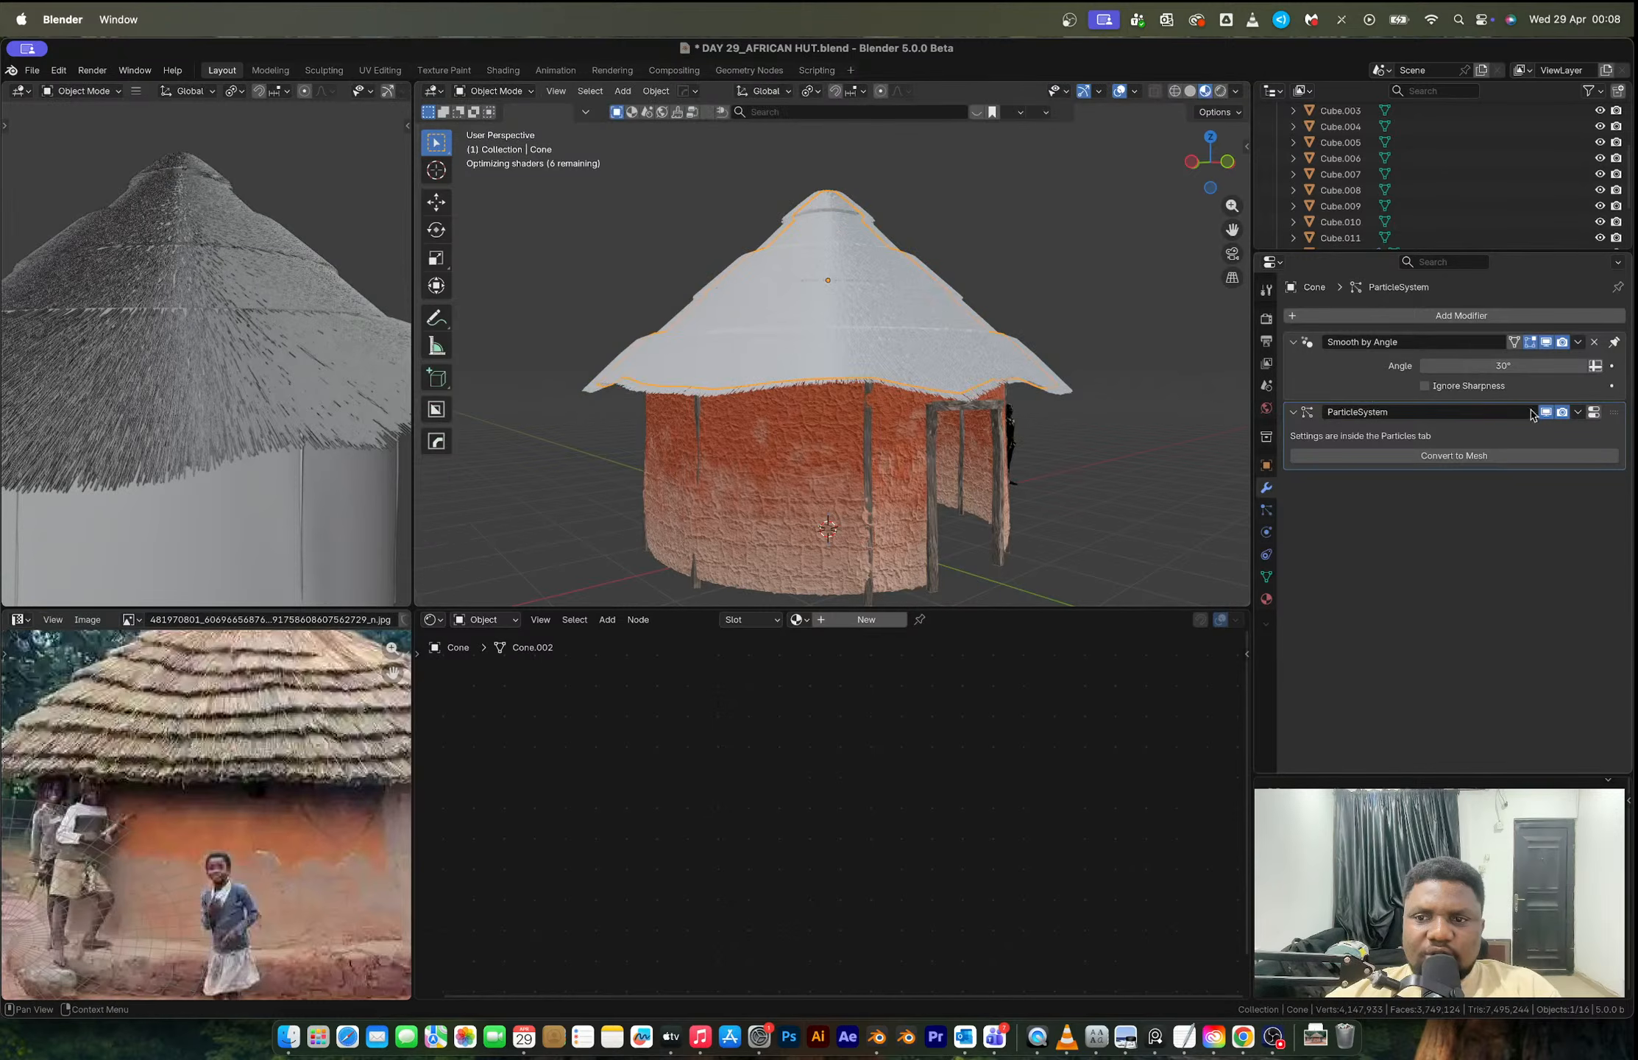
{"action": "left_click", "coordinate": [1194, 163]}
{"action": "scroll", "coordinate": [958, 300], "scroll_direction": "up", "scroll_amount": 2}
{"action": "scroll", "coordinate": [944, 303], "scroll_direction": "up", "scroll_amount": 2}
{"action": "key", "text": "Tab"}
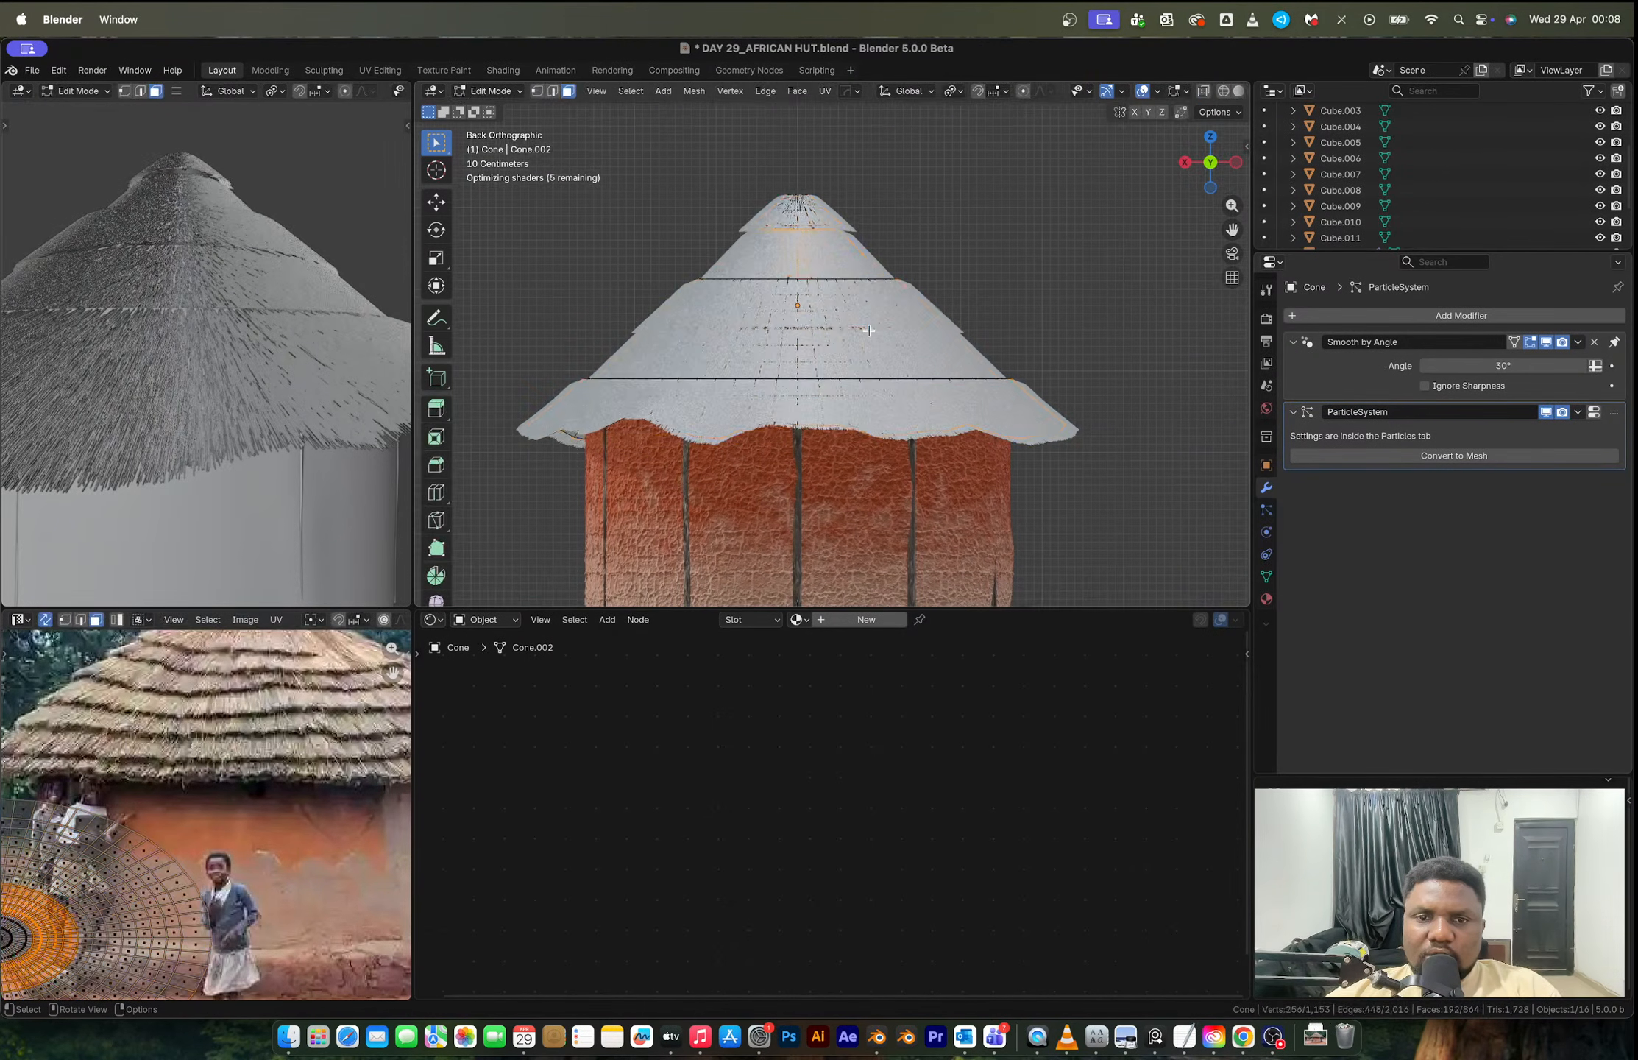
Step: Try Cube Projection on all the cone's faces, and replace it with a Project from View unwrap
{"action": "key", "text": "a"}
{"action": "key", "text": "u"}
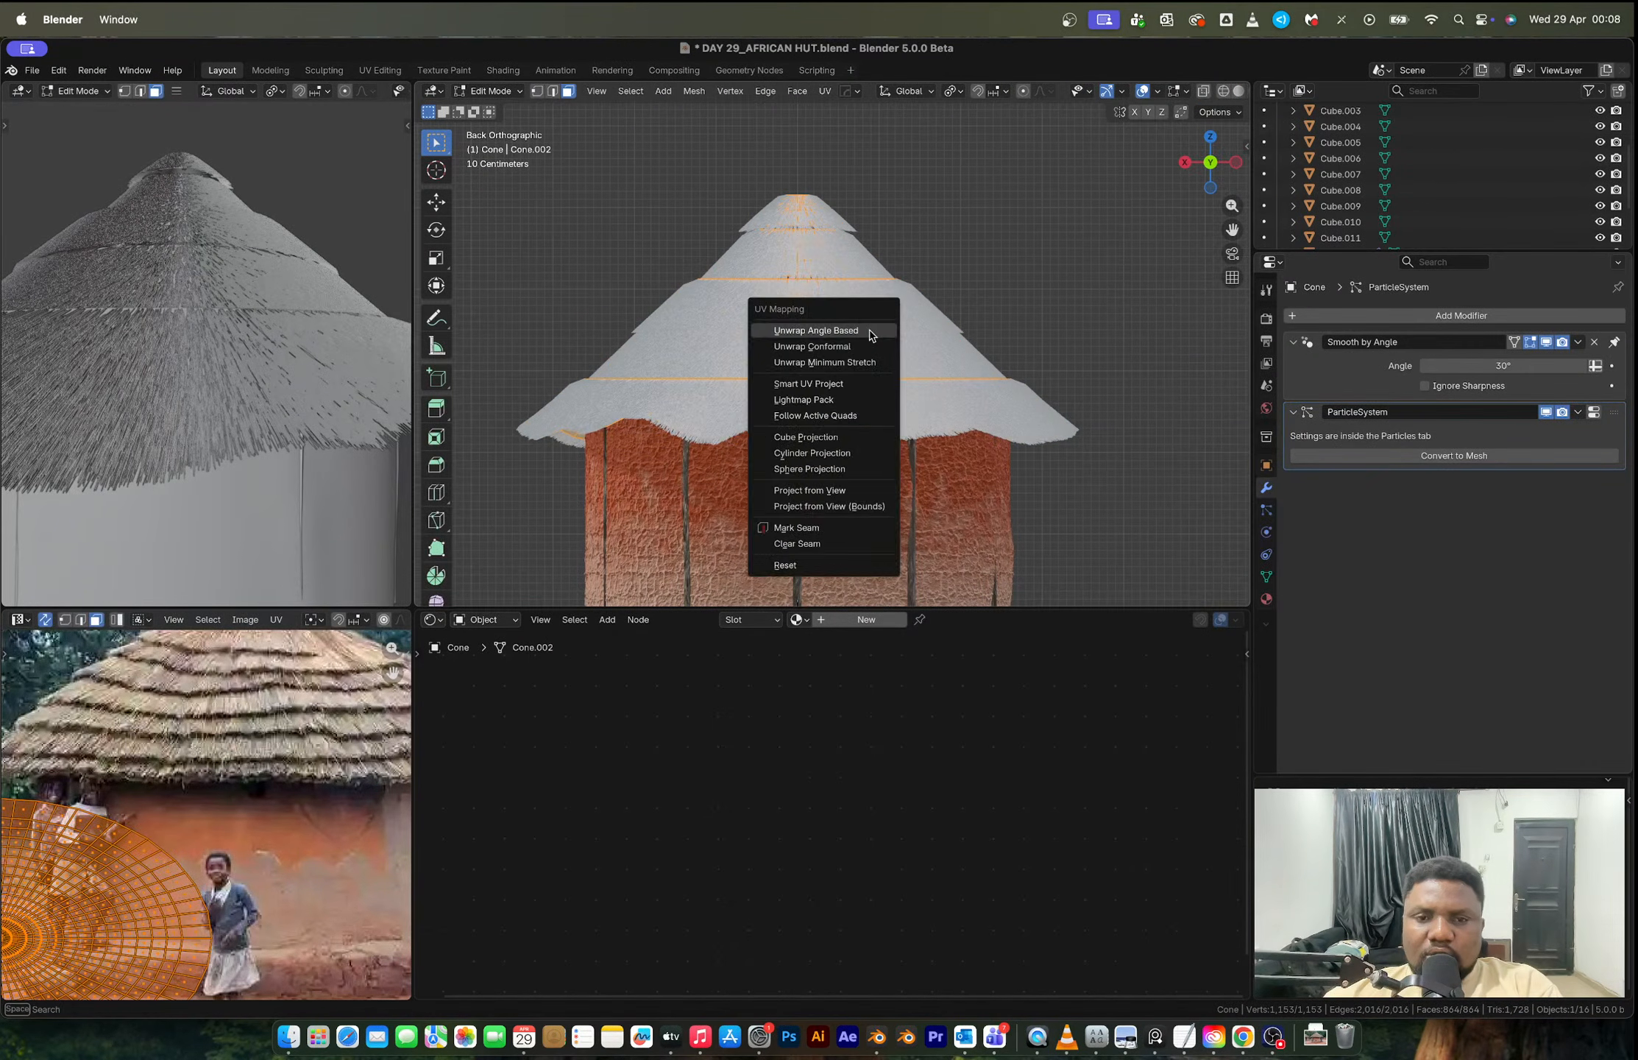
{"action": "left_click", "coordinate": [823, 439]}
{"action": "key", "text": "u"}
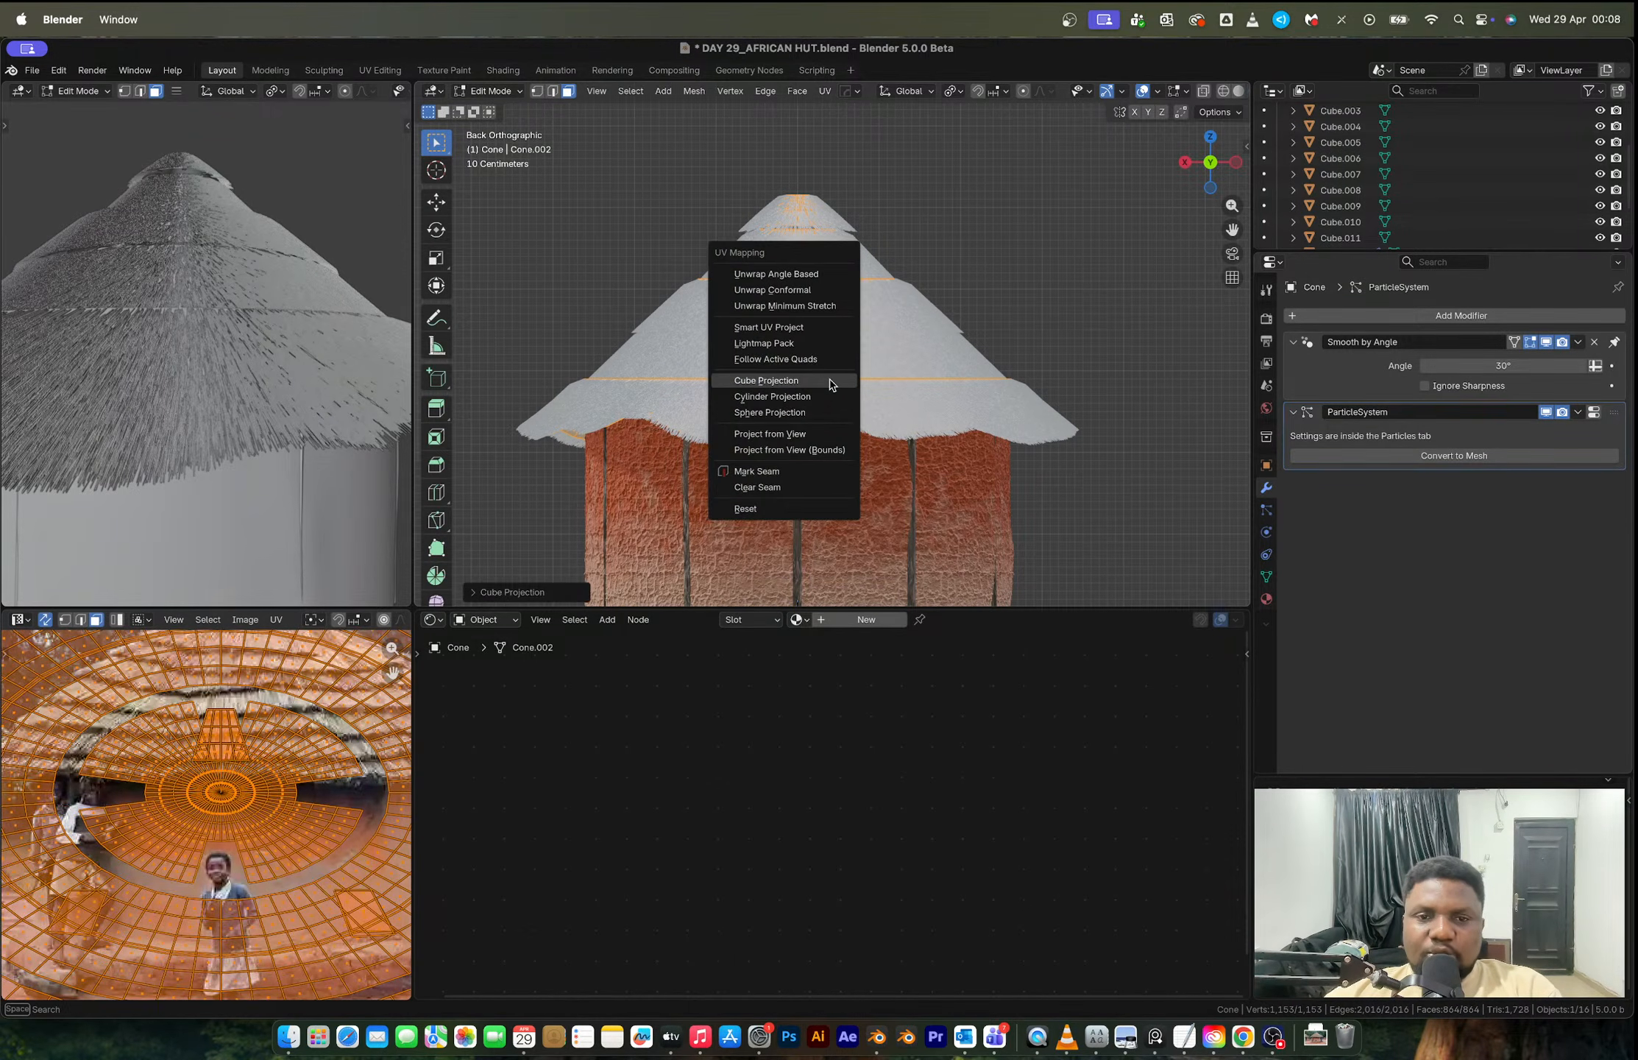
{"action": "left_click", "coordinate": [798, 434]}
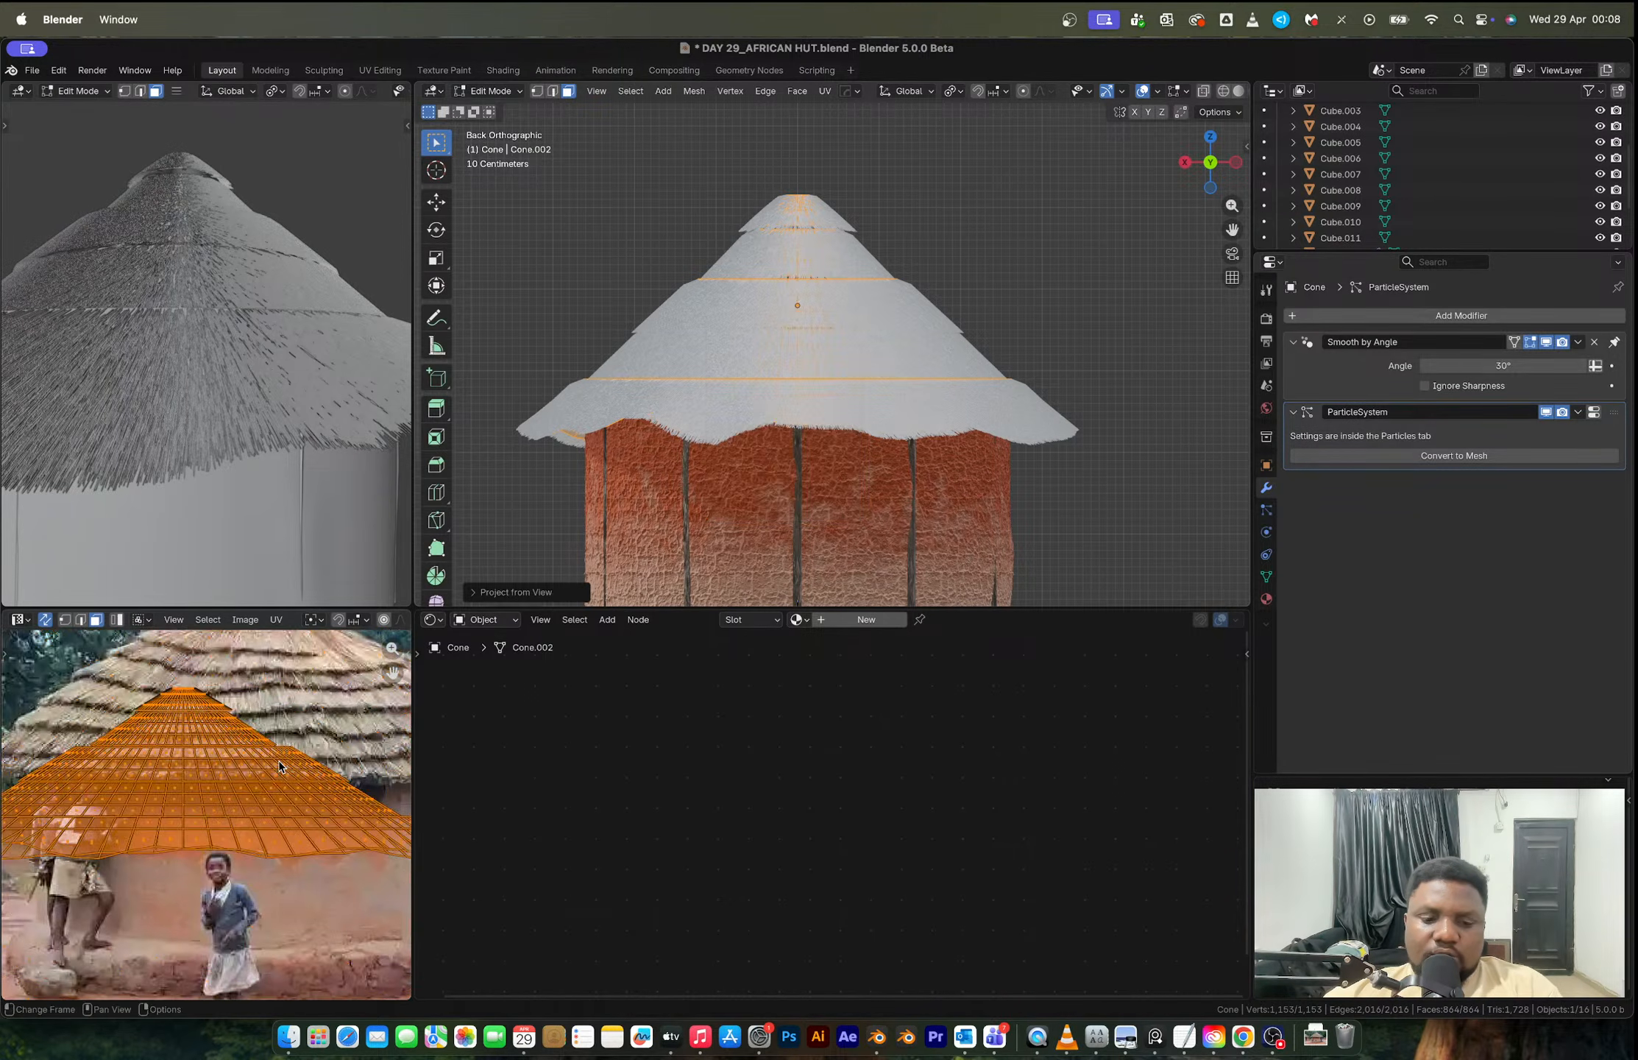
Step: Move the cone's UVs by about 0.094 horizontally and 0.172 vertically onto the photo's thatched roof, and return to Object Mode
{"action": "key", "text": "ctrl+space"}
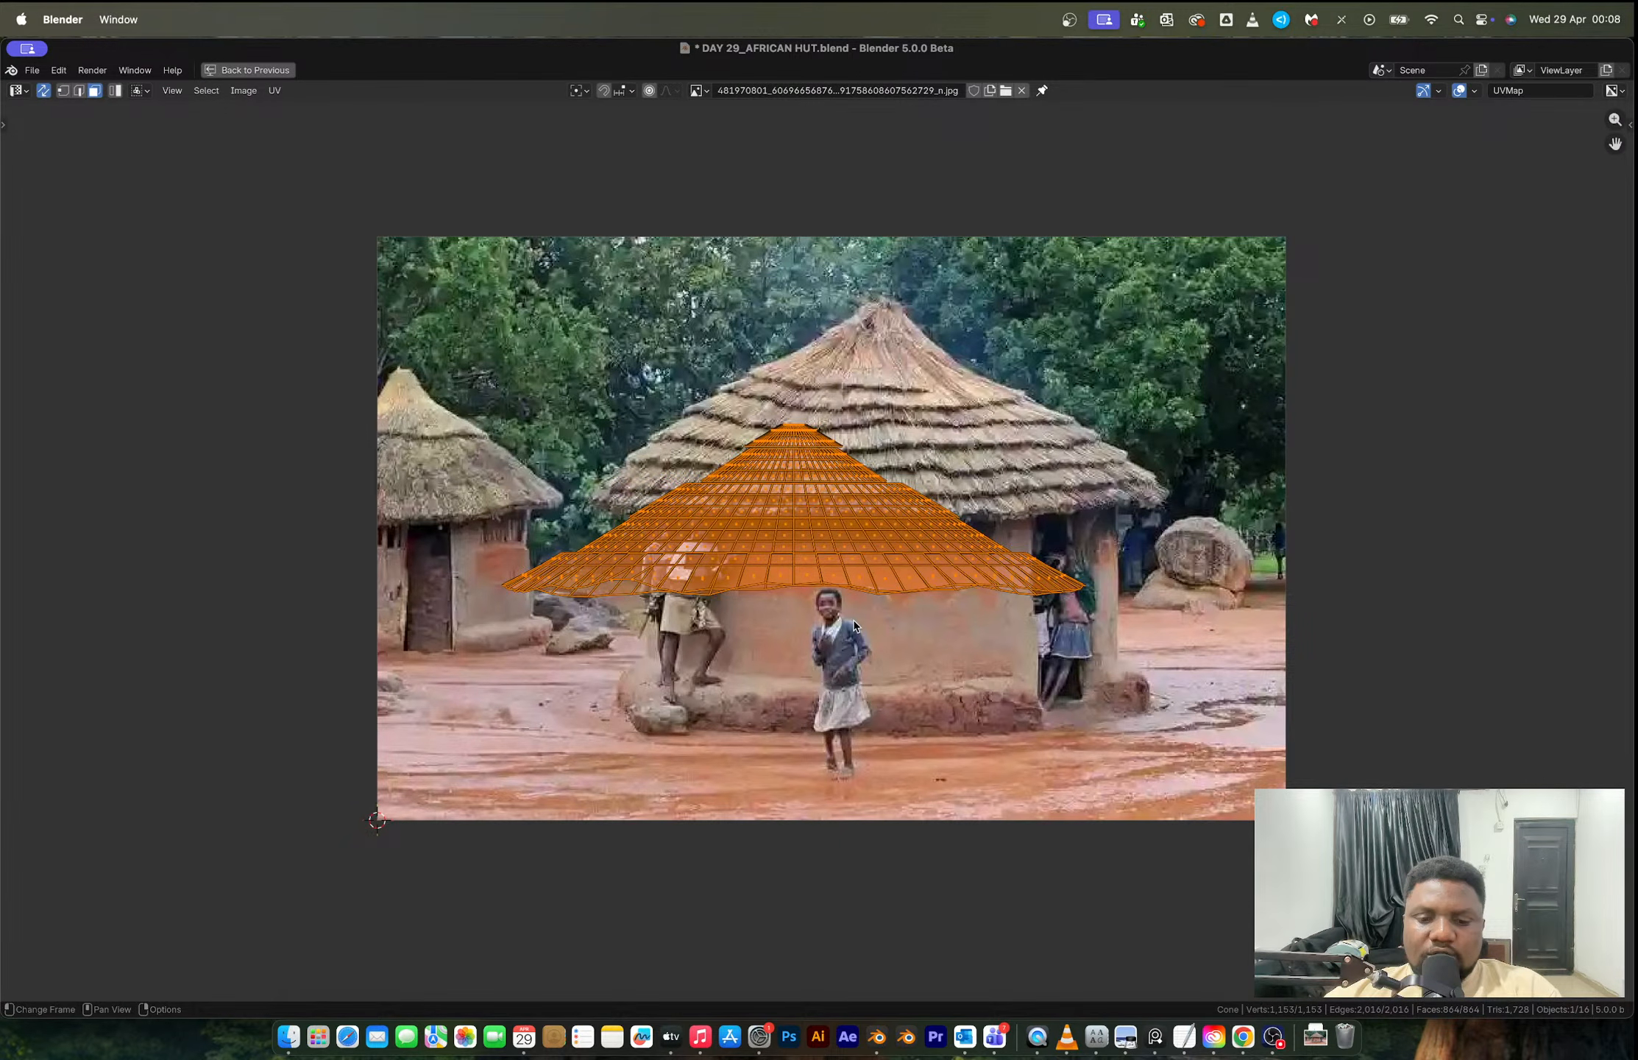
{"action": "key", "text": "g"}
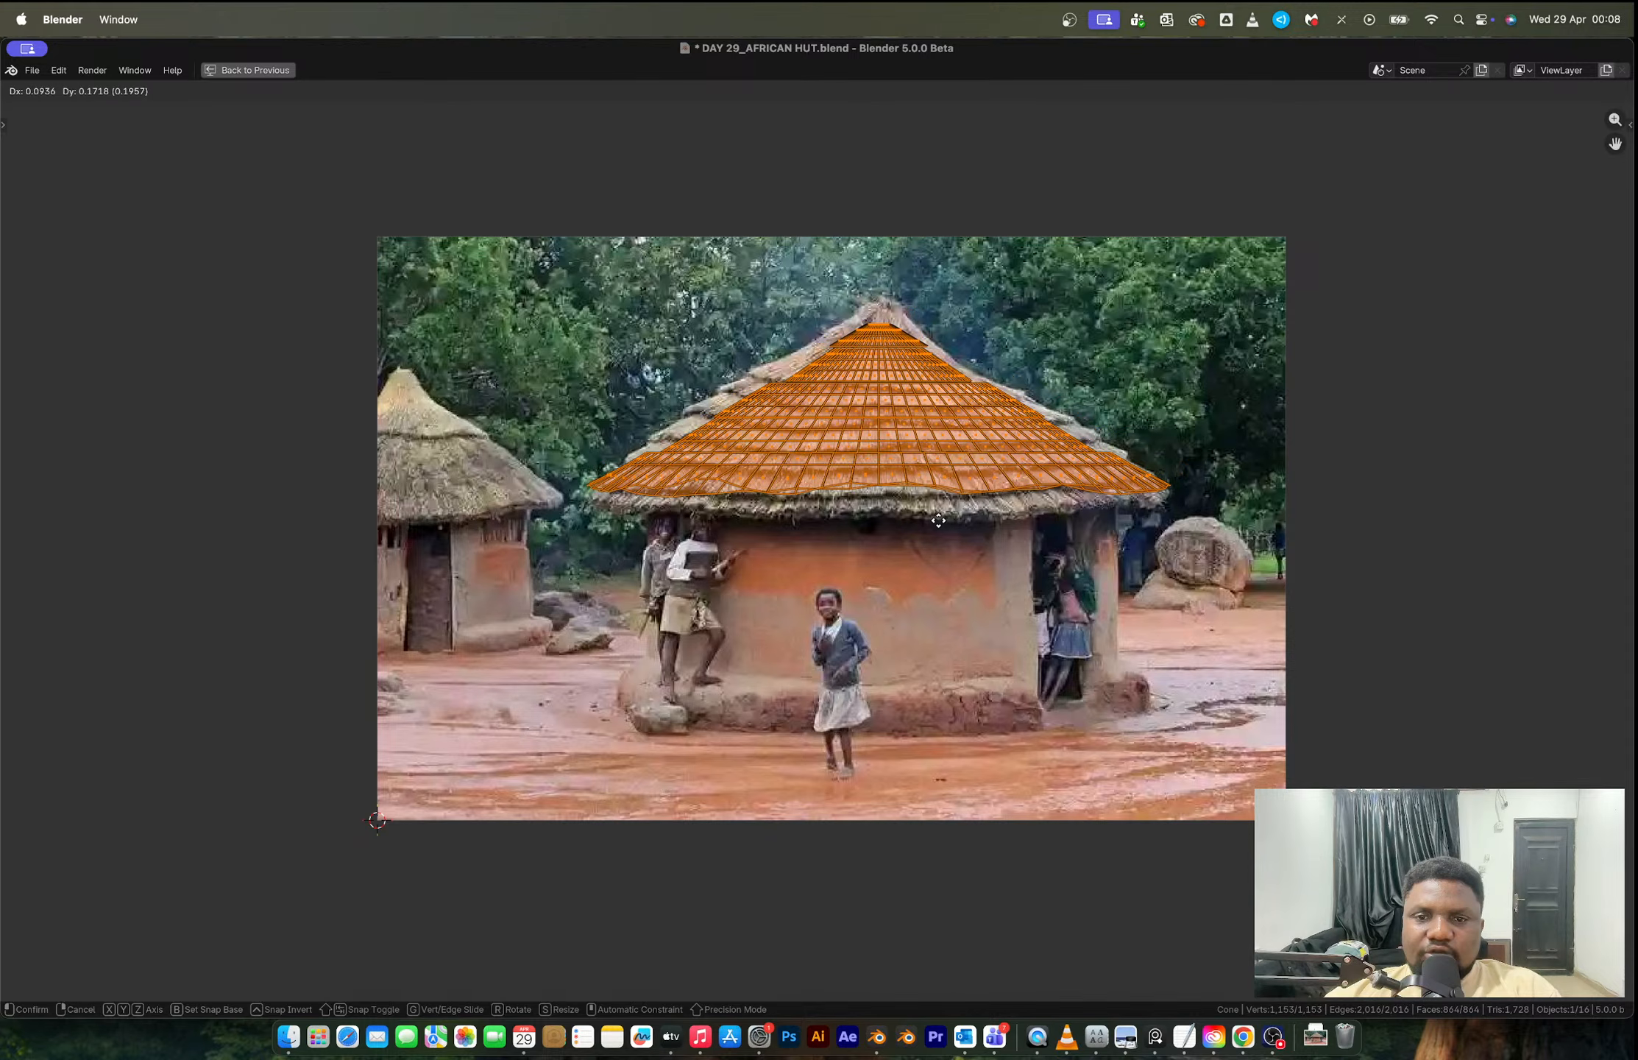
{"action": "left_click", "coordinate": [939, 521]}
{"action": "key", "text": "Tab"}
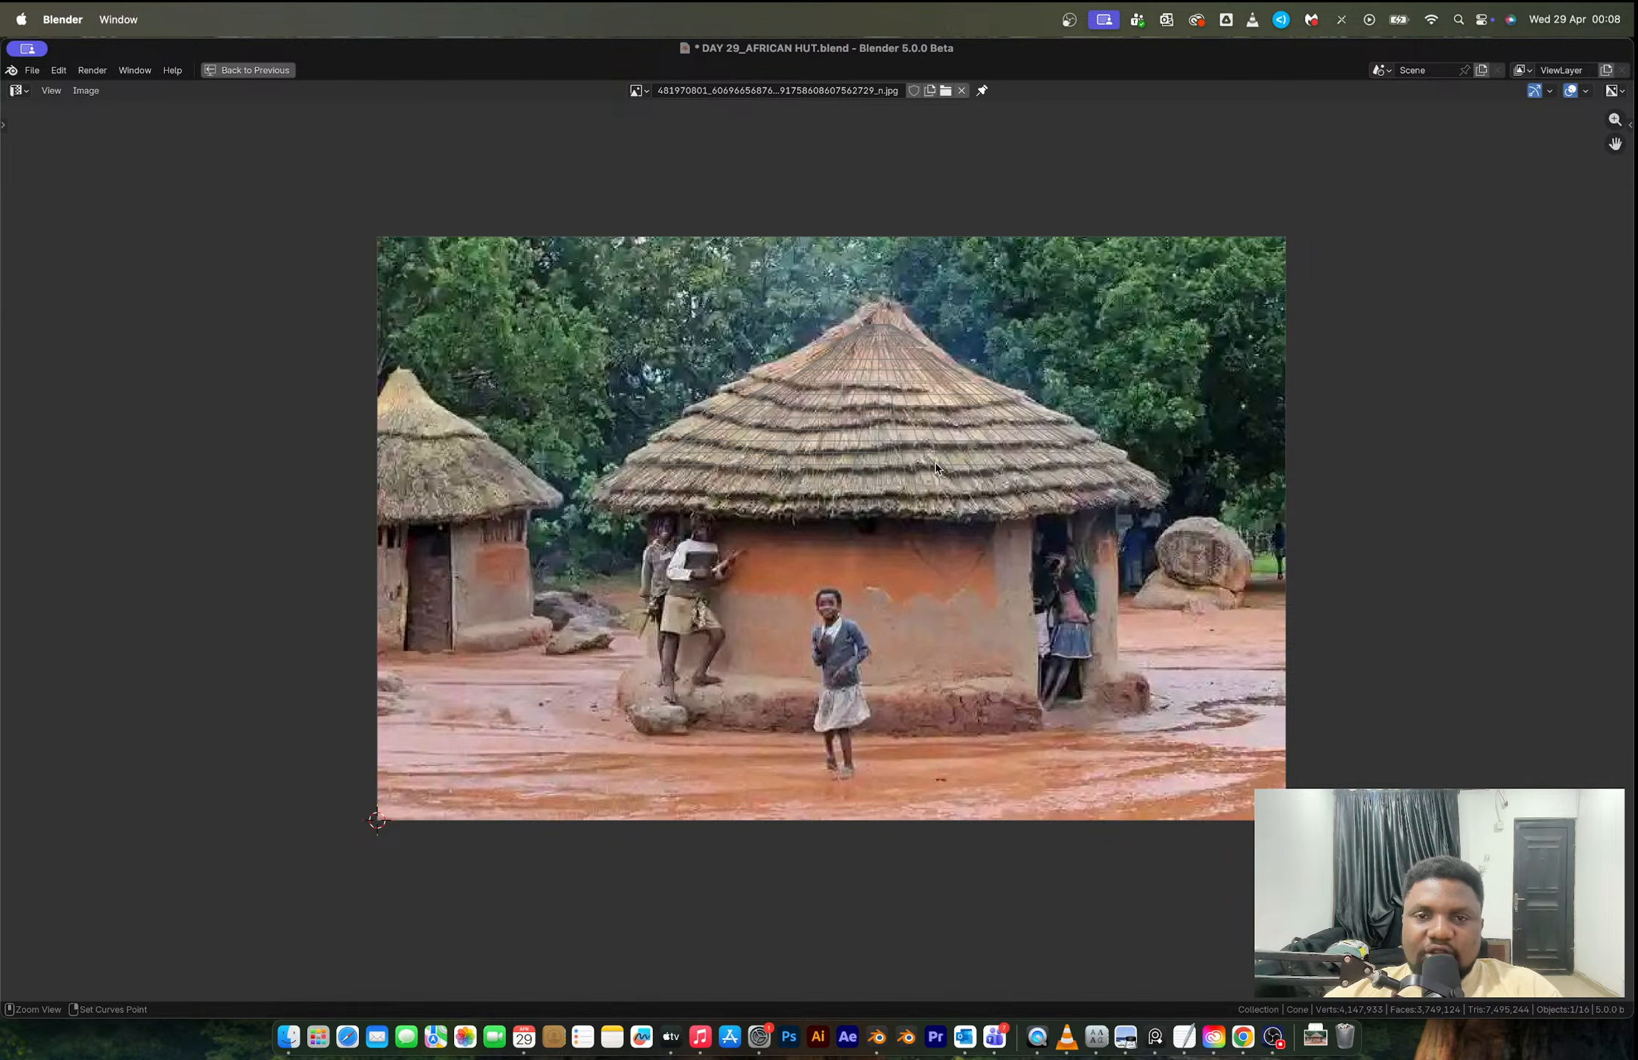
{"action": "key", "text": "ctrl+space"}
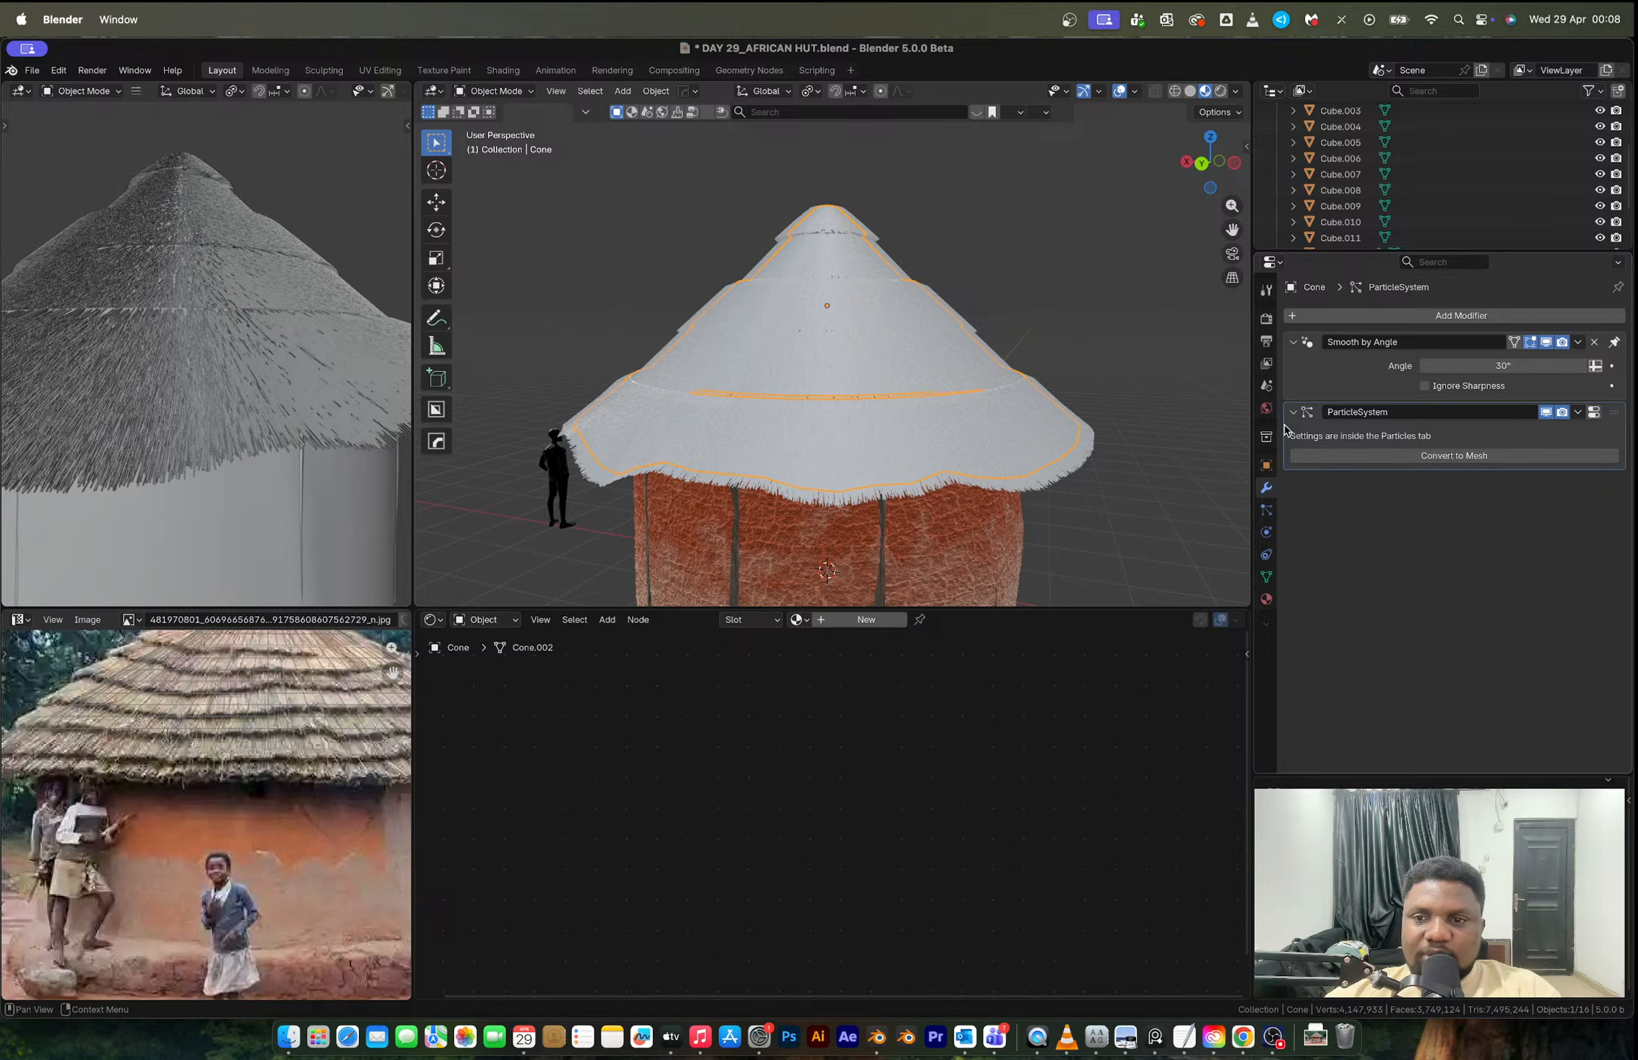
Step: Remove the hair particle system from the roof cone
{"action": "left_click", "coordinate": [1577, 413]}
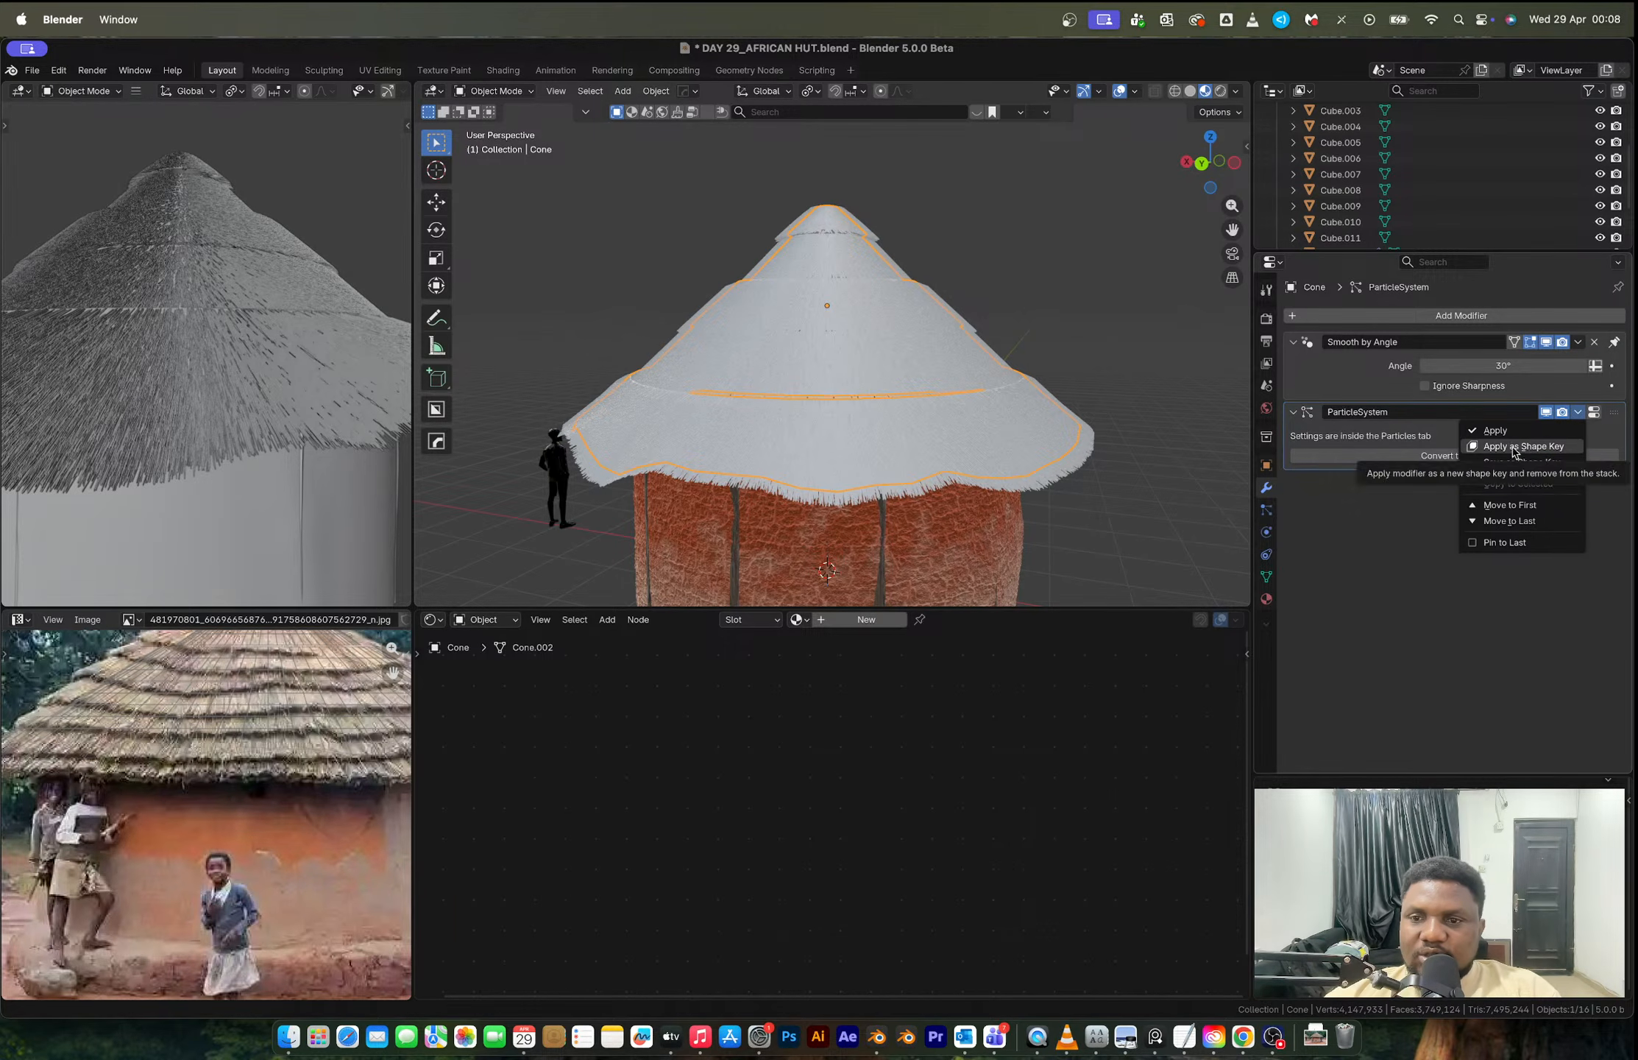
{"action": "left_click", "coordinate": [1267, 510]}
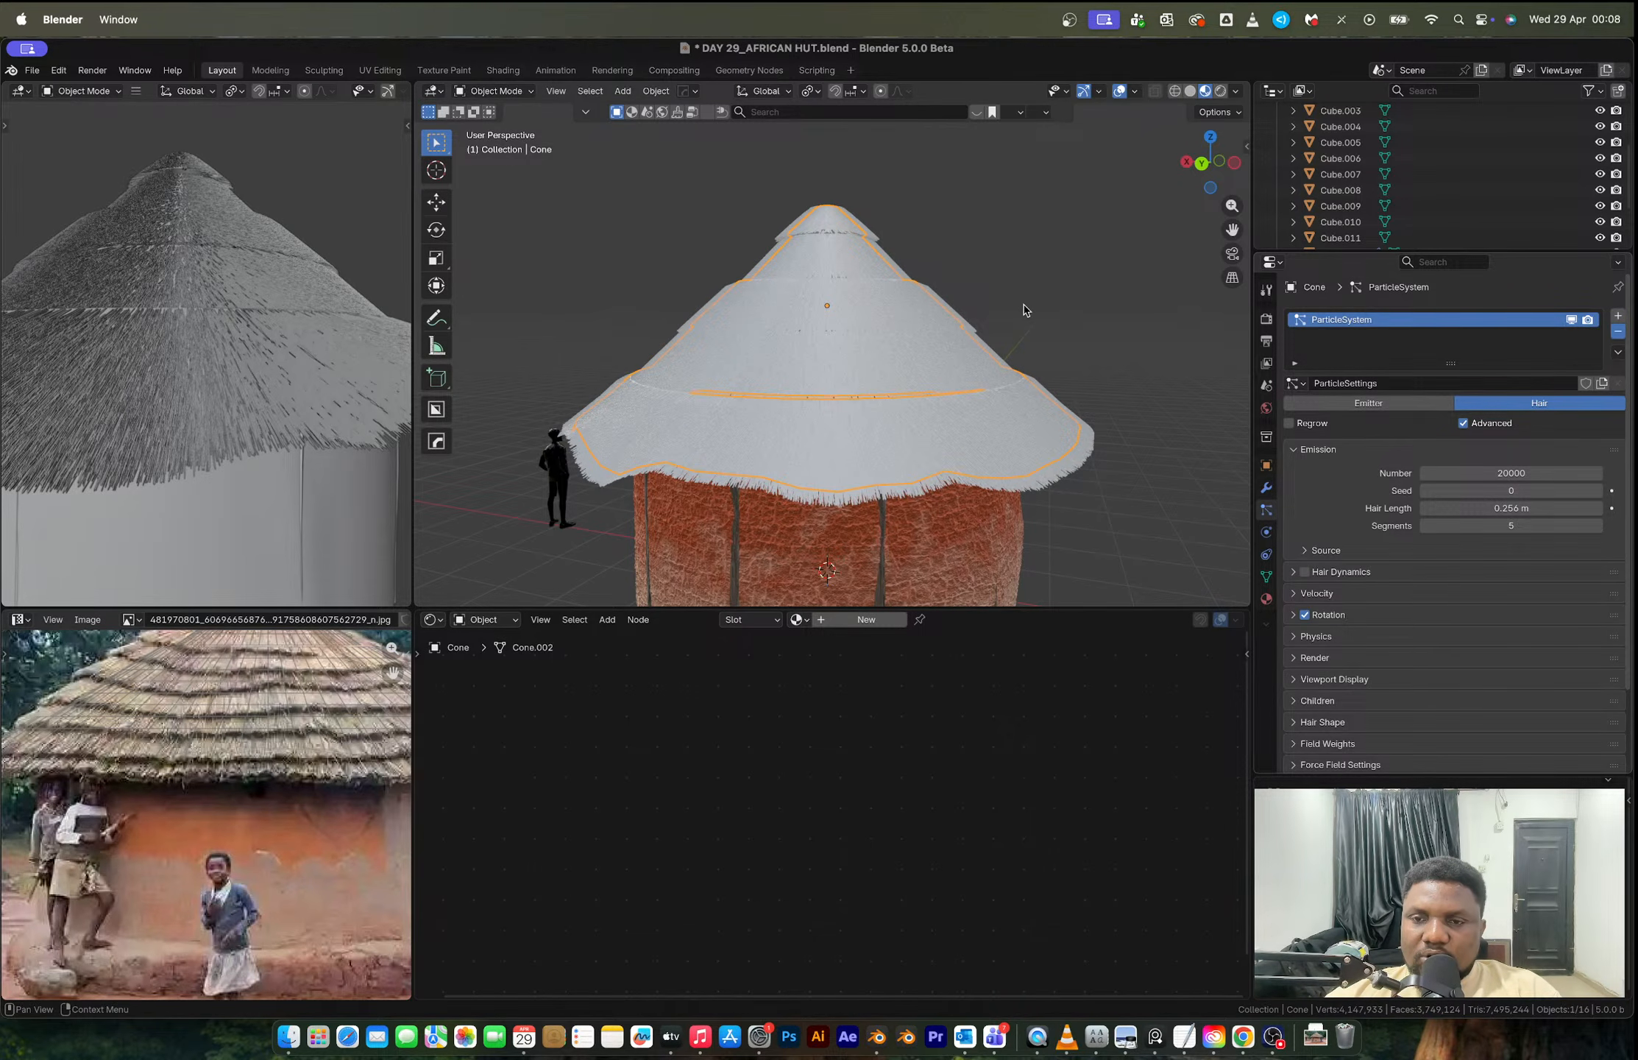
{"action": "key", "text": "ctrl+z"}
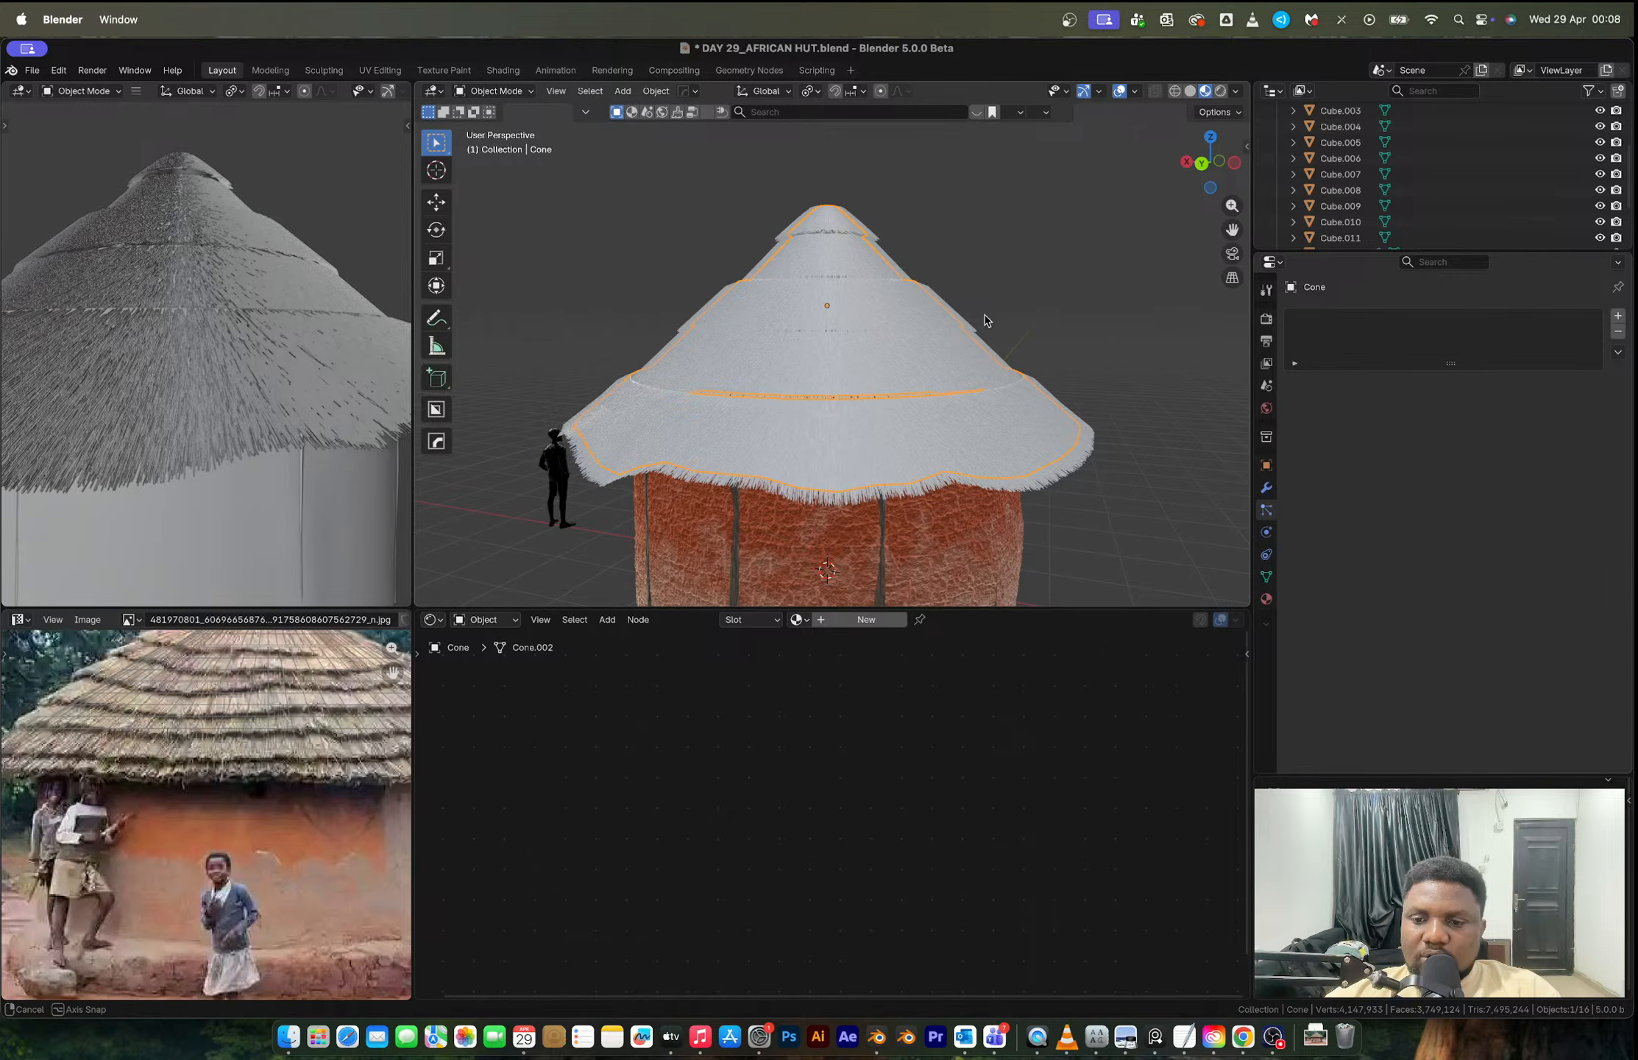
Step: Give the strand mesh a new material and sample its base color from the thatch in the reference photo
{"action": "middle_click_drag", "start_coordinate": [985, 321], "coordinate": [1031, 311]}
{"action": "left_click", "coordinate": [1031, 311]}
{"action": "left_click", "coordinate": [920, 480]}
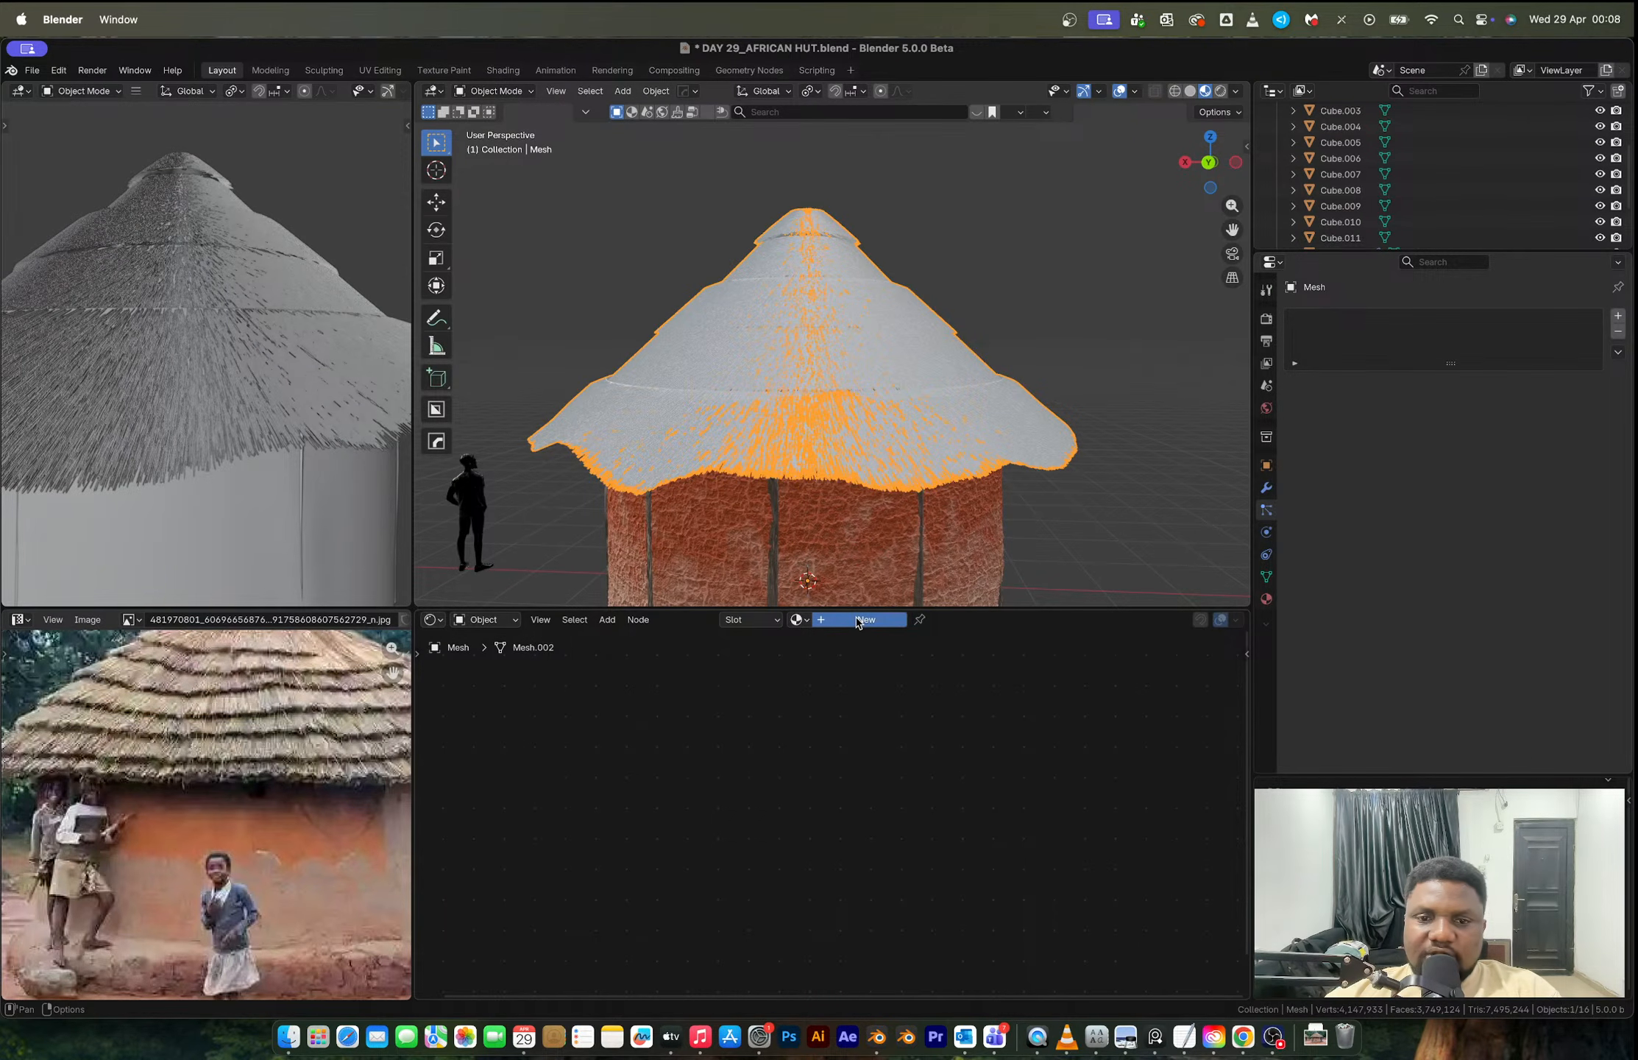
{"action": "left_click", "coordinate": [896, 645]}
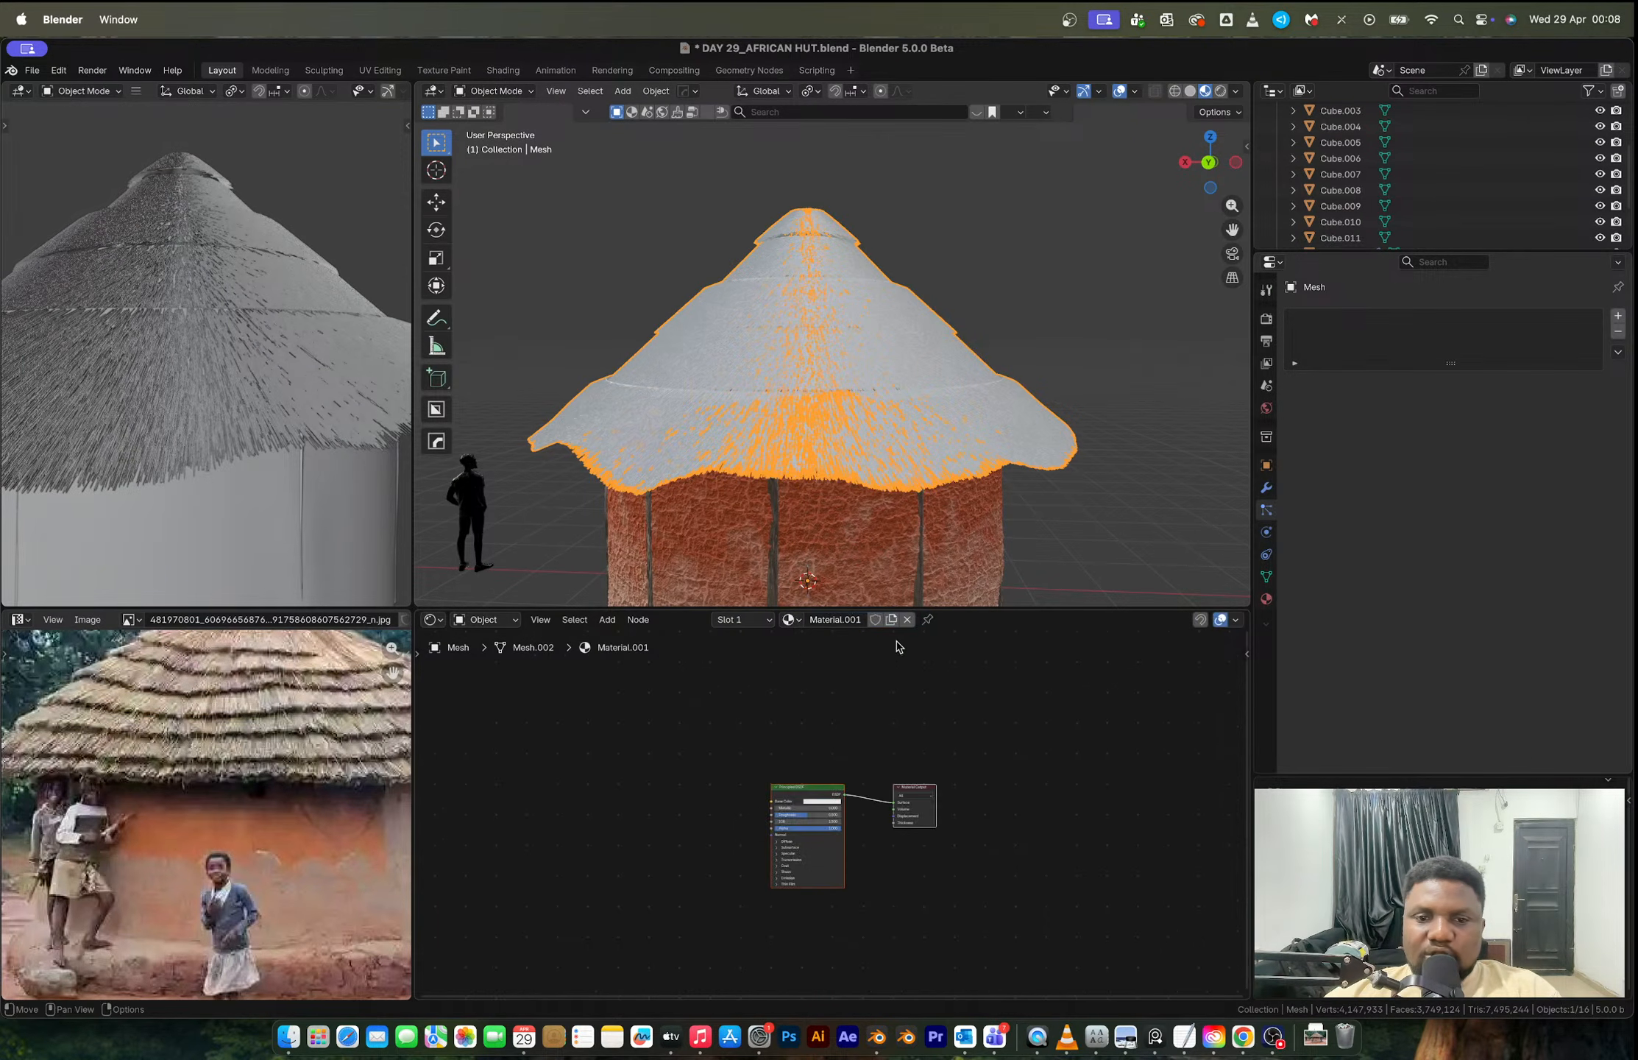
{"action": "scroll", "coordinate": [810, 807], "scroll_direction": "up", "scroll_amount": 4}
{"action": "left_click", "coordinate": [806, 780]}
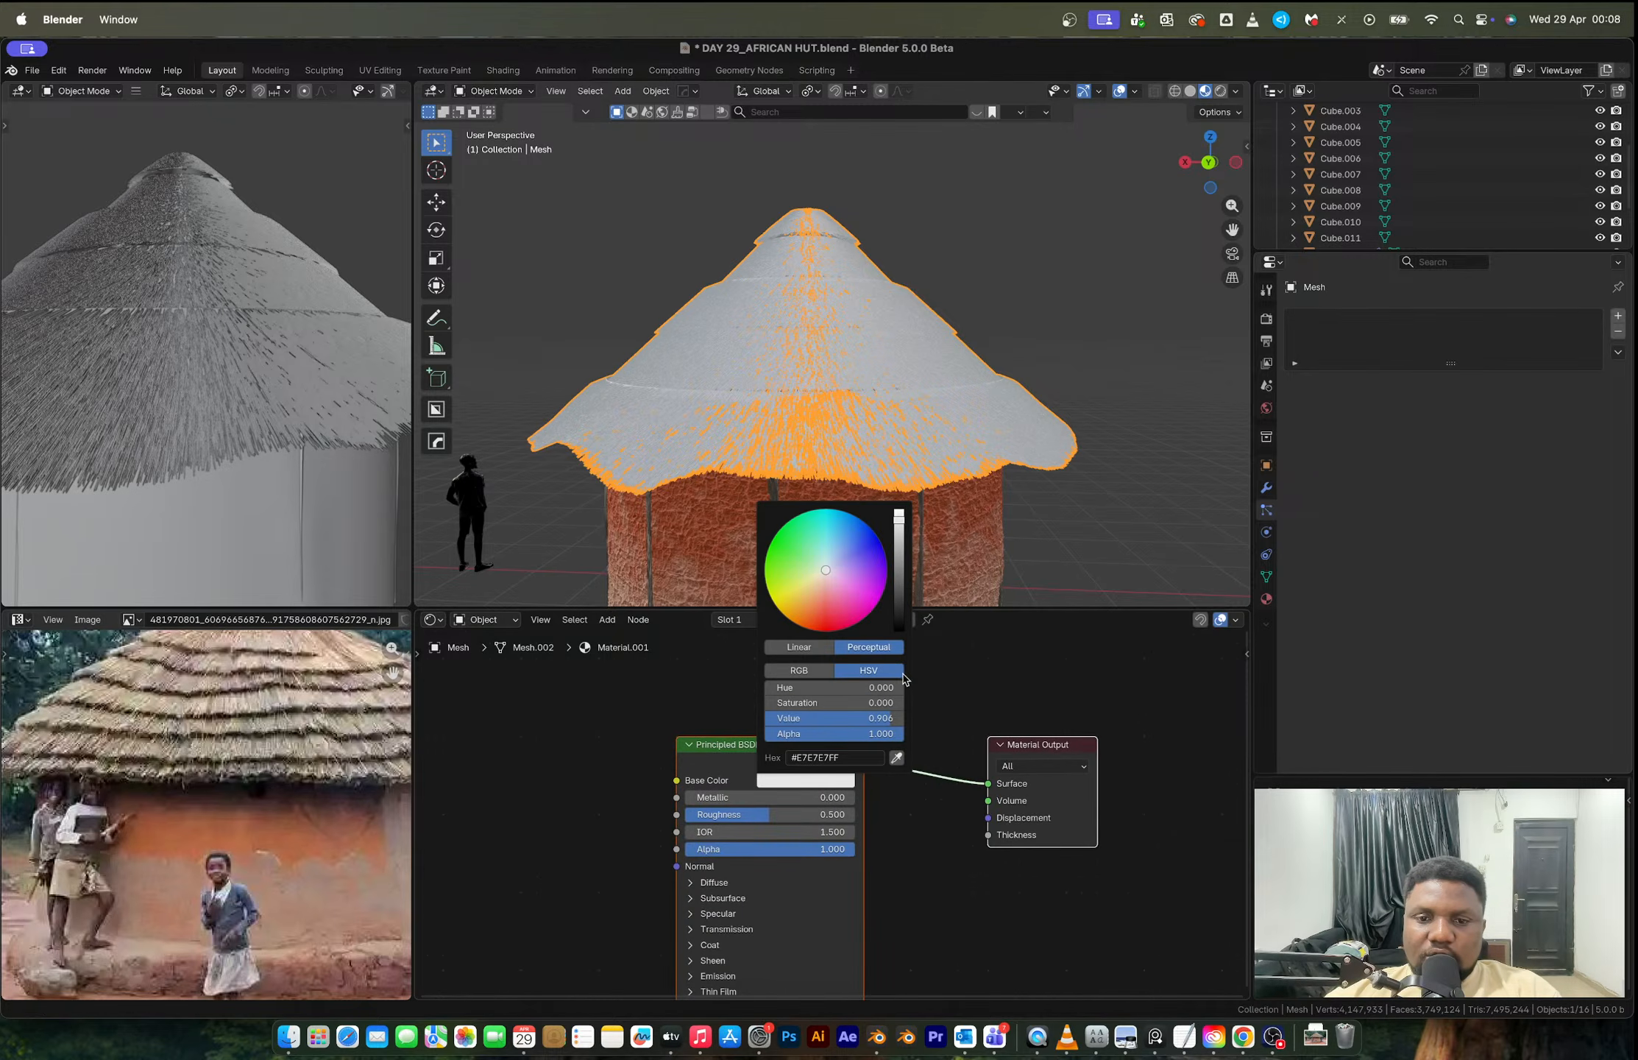
{"action": "left_click", "coordinate": [897, 759]}
{"action": "left_click", "coordinate": [348, 694]}
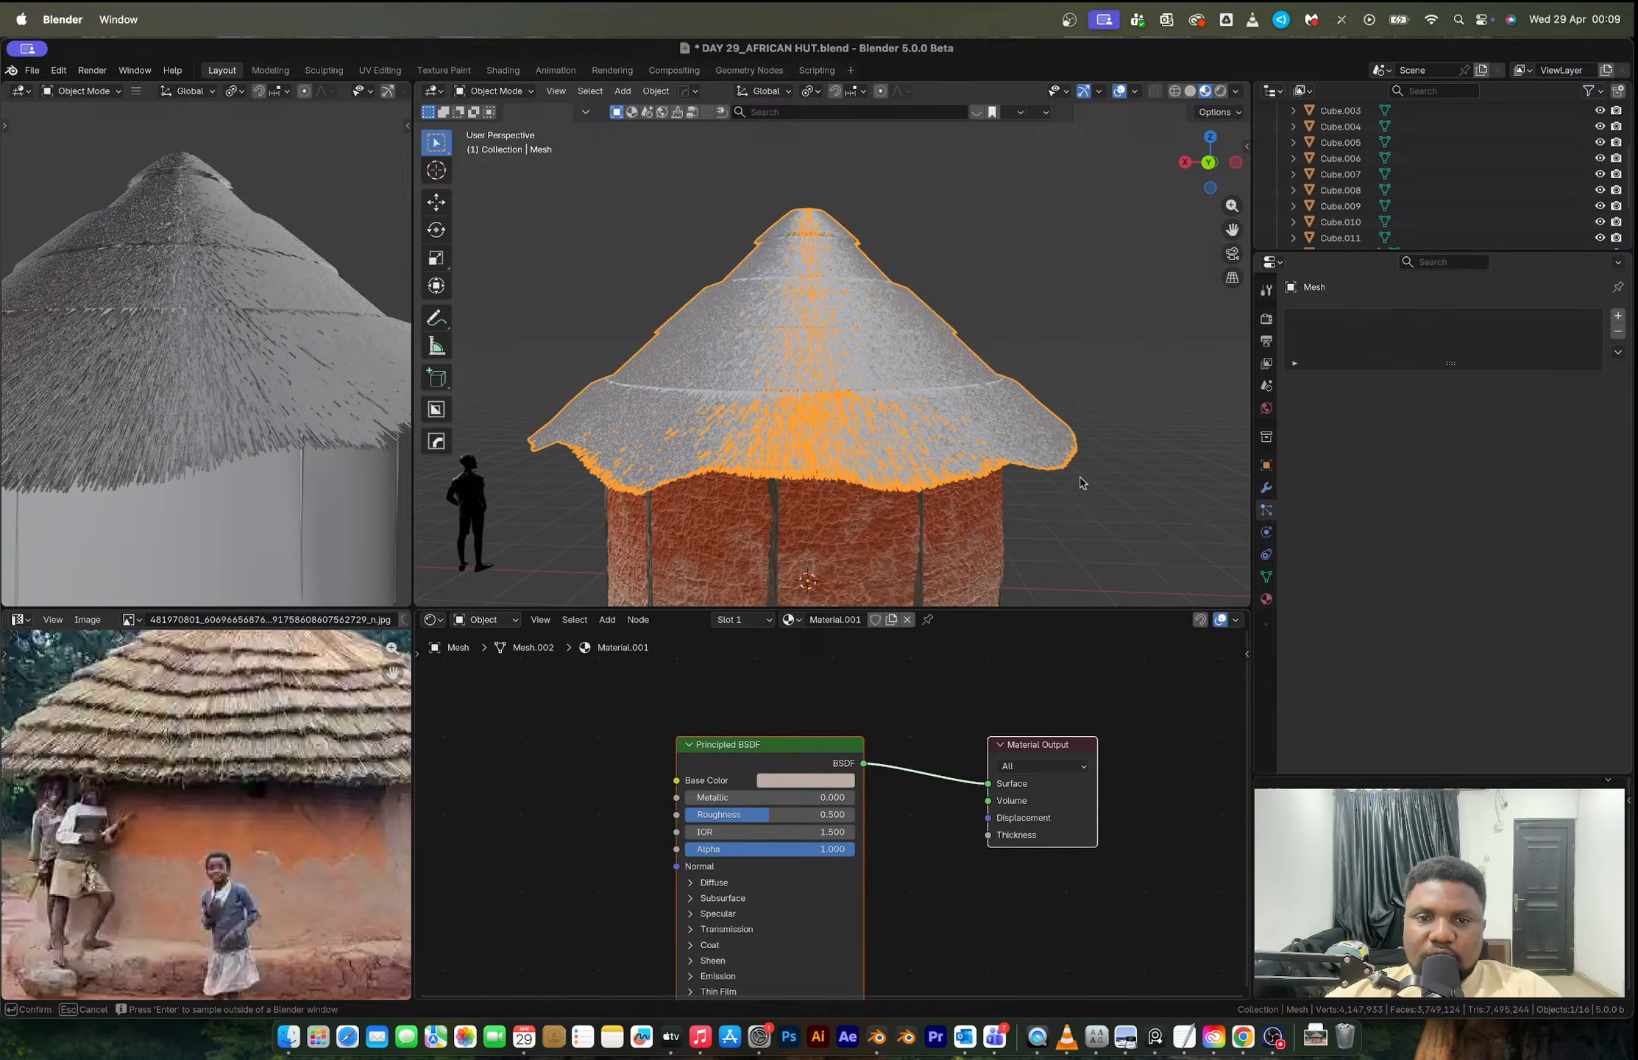
Step: Deselect the roof and strongly increase the saturation of the strand material's base color to a reddish brown
{"action": "left_click", "coordinate": [1130, 460]}
{"action": "middle_click_drag", "start_coordinate": [1074, 478], "coordinate": [1014, 498]}
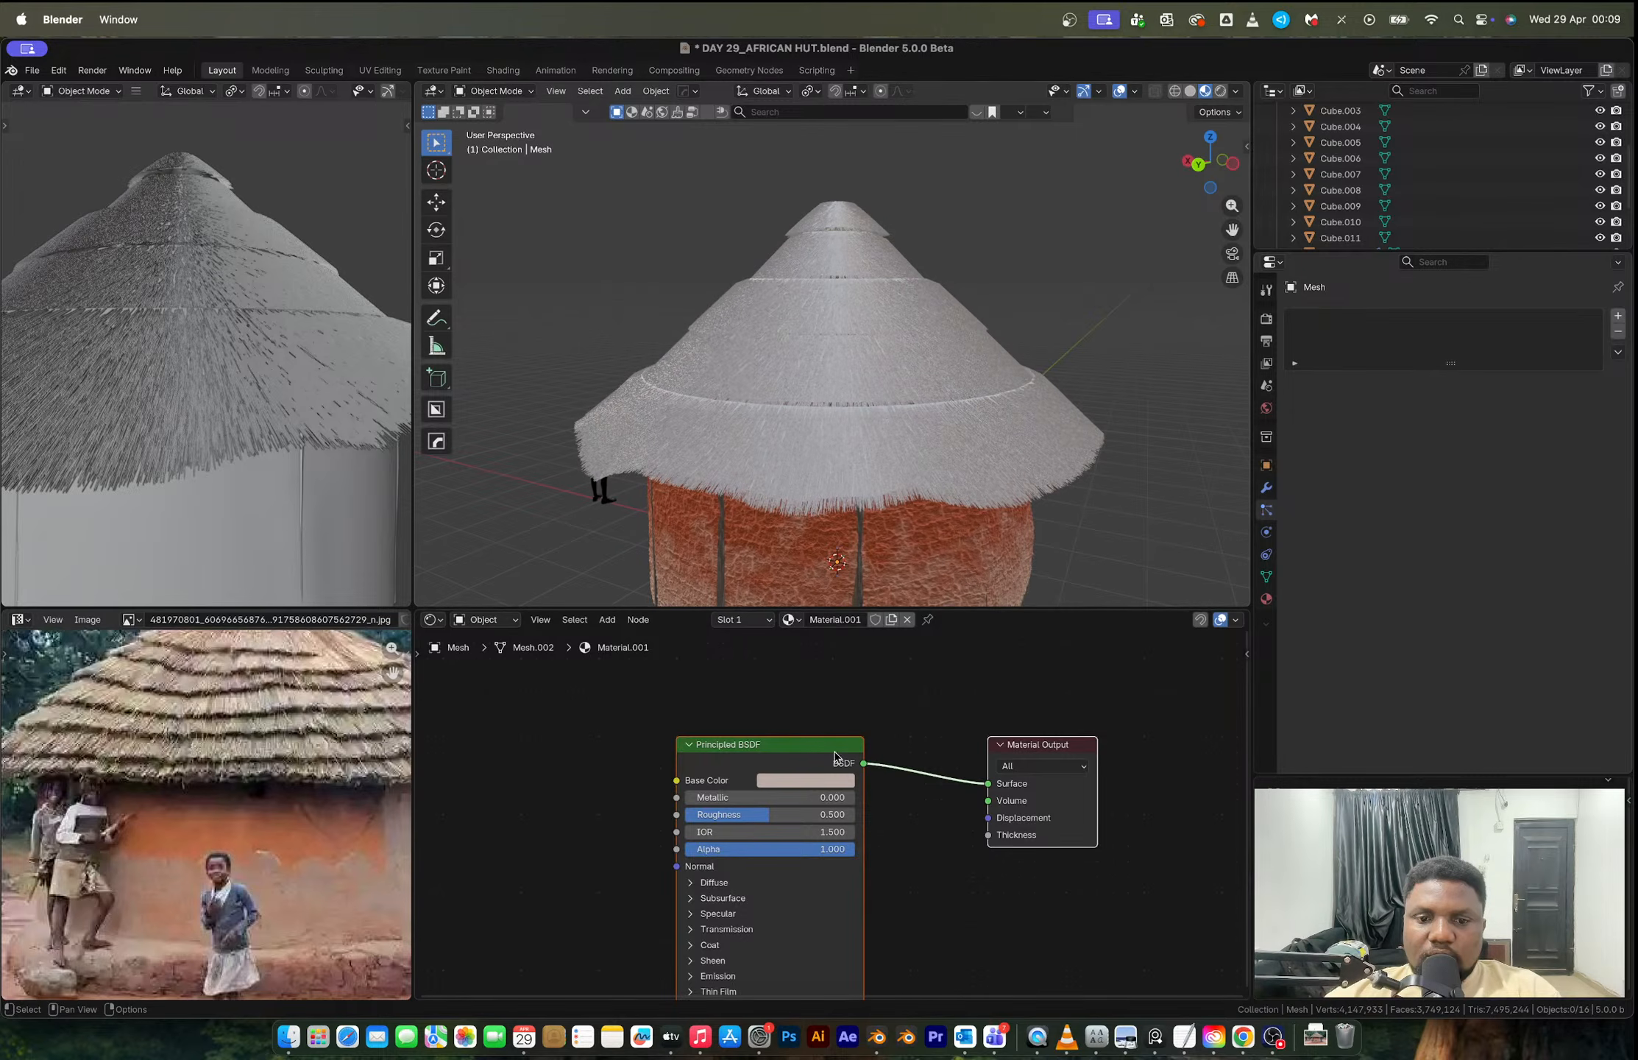
{"action": "left_click", "coordinate": [822, 782]}
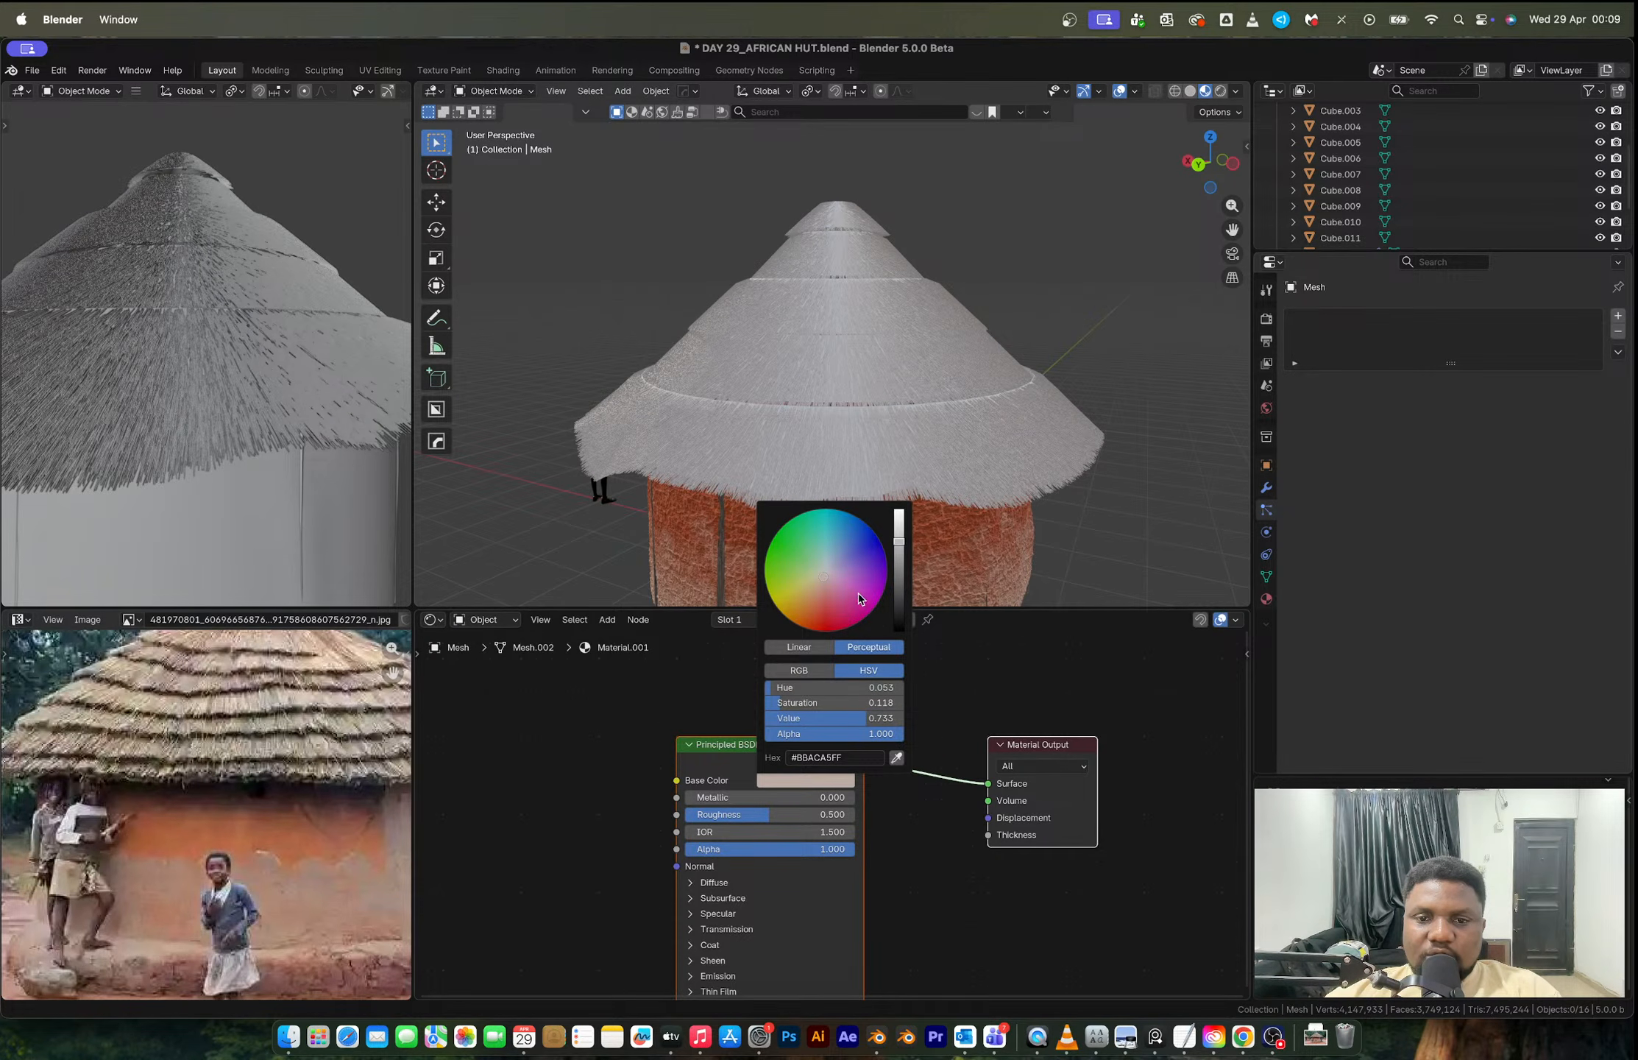
{"action": "left_click_drag", "start_coordinate": [831, 702], "coordinate": [892, 702]}
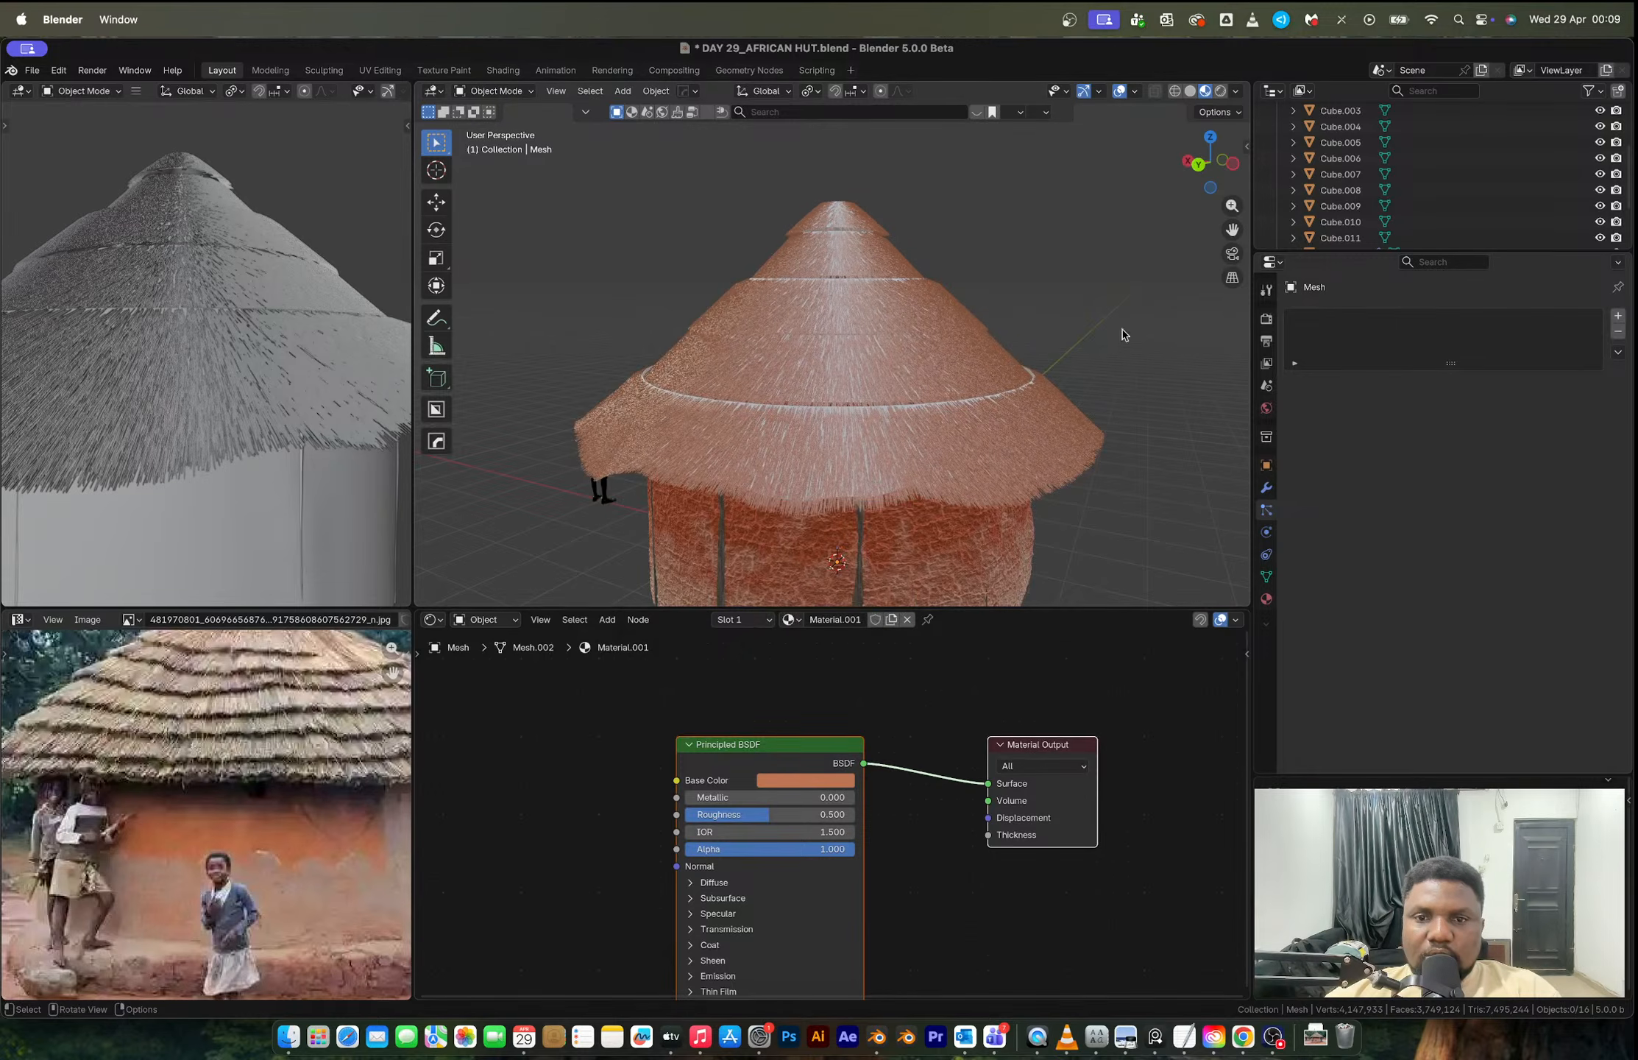
Step: Give the roof cone its own new material with the reference hut photo as an image texture feeding Base Color
{"action": "middle_click_drag", "start_coordinate": [1043, 387], "coordinate": [828, 487]}
{"action": "scroll", "coordinate": [889, 422], "scroll_direction": "up", "scroll_amount": 4}
{"action": "left_click", "coordinate": [828, 487]}
{"action": "left_click", "coordinate": [828, 488]}
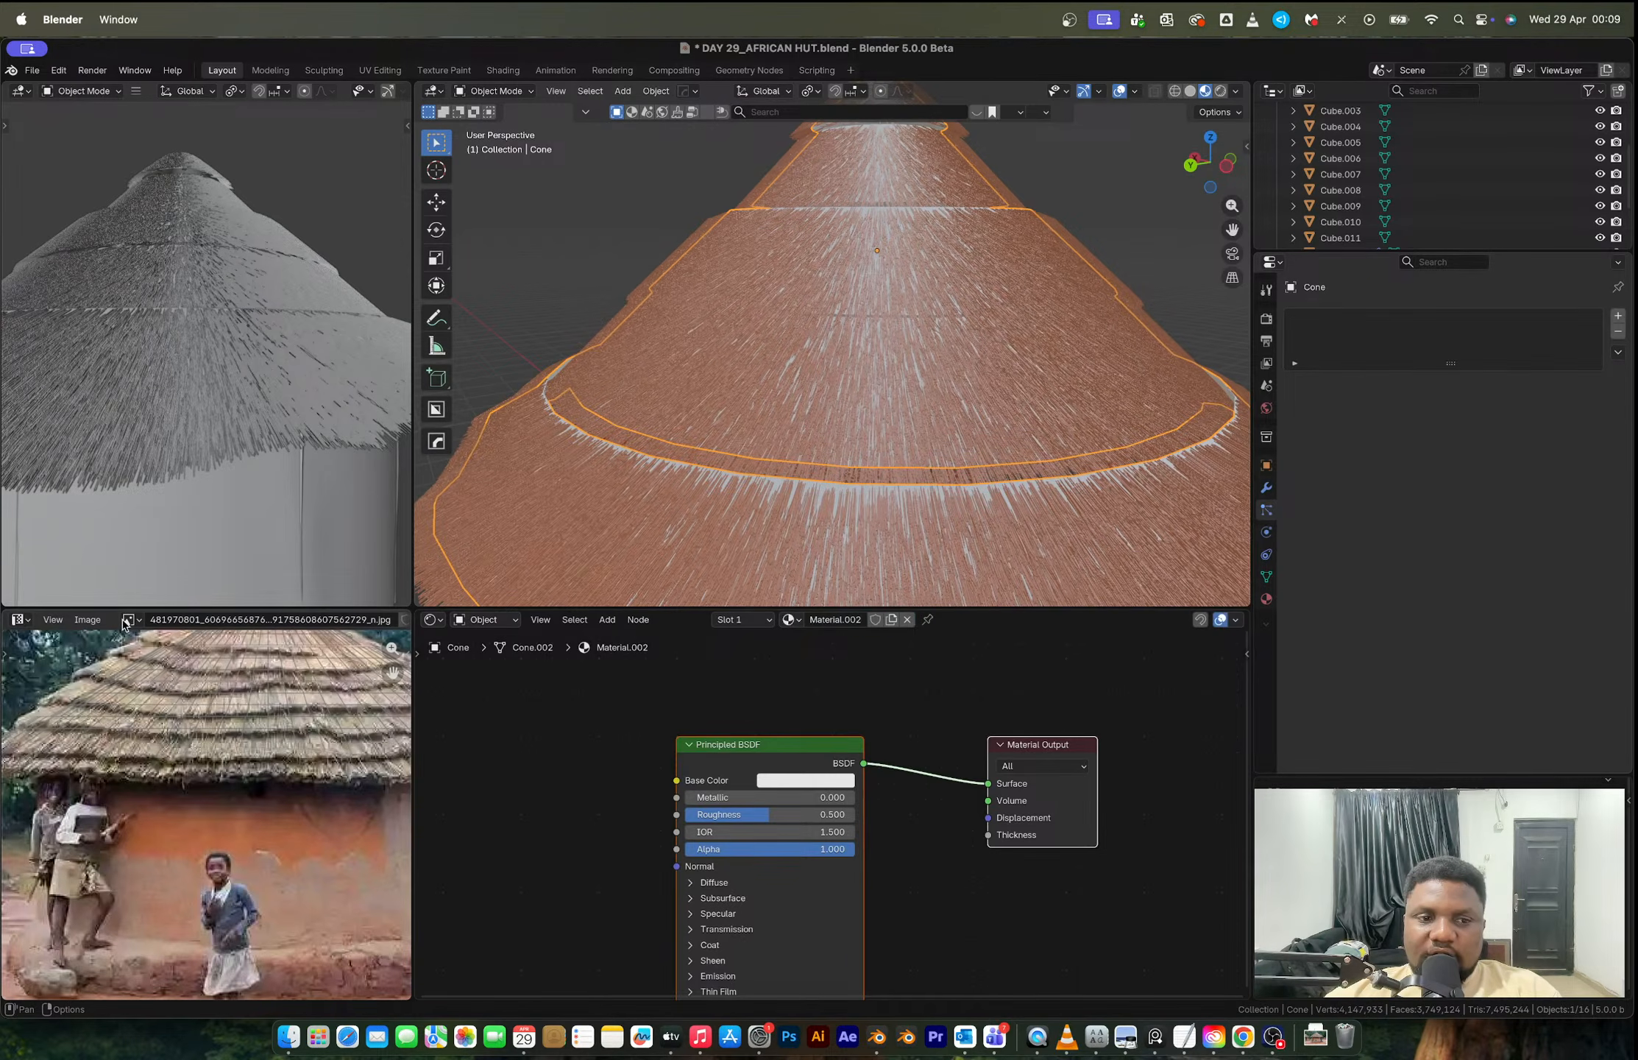
{"action": "left_click_drag", "start_coordinate": [125, 624], "coordinate": [451, 791]}
{"action": "left_click_drag", "start_coordinate": [597, 803], "coordinate": [700, 773]}
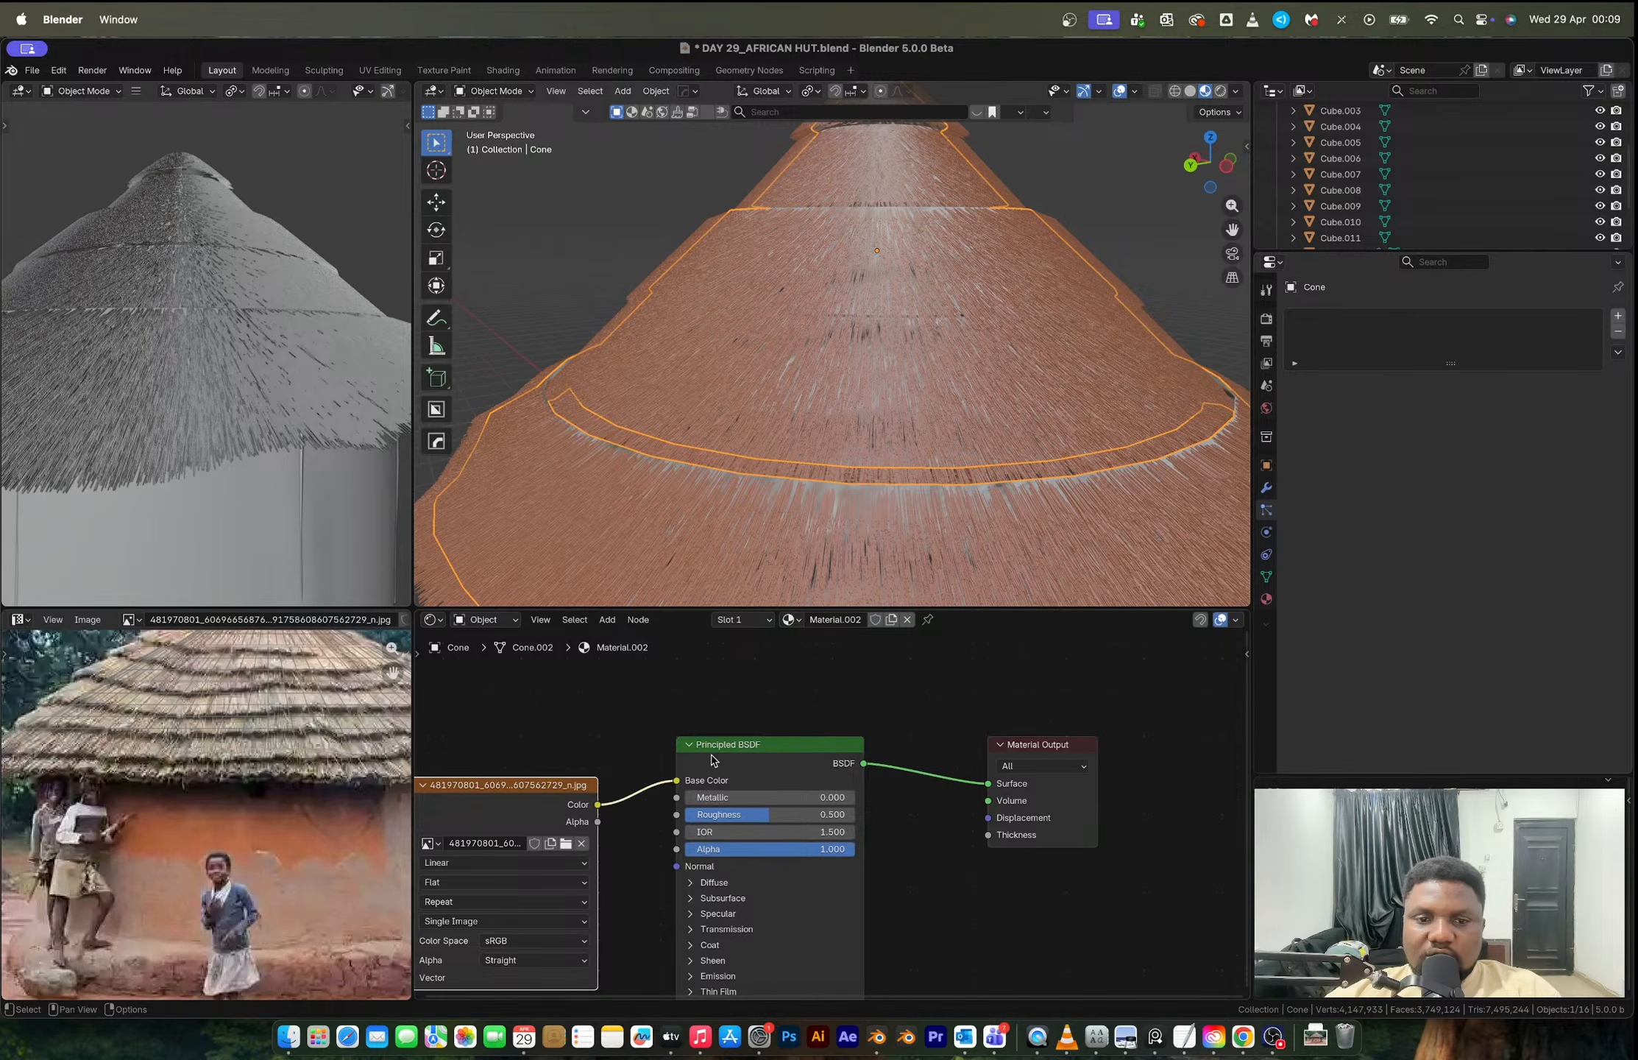
{"action": "scroll", "coordinate": [644, 774], "scroll_direction": "down", "scroll_amount": 2}
{"action": "key", "text": "Tab"}
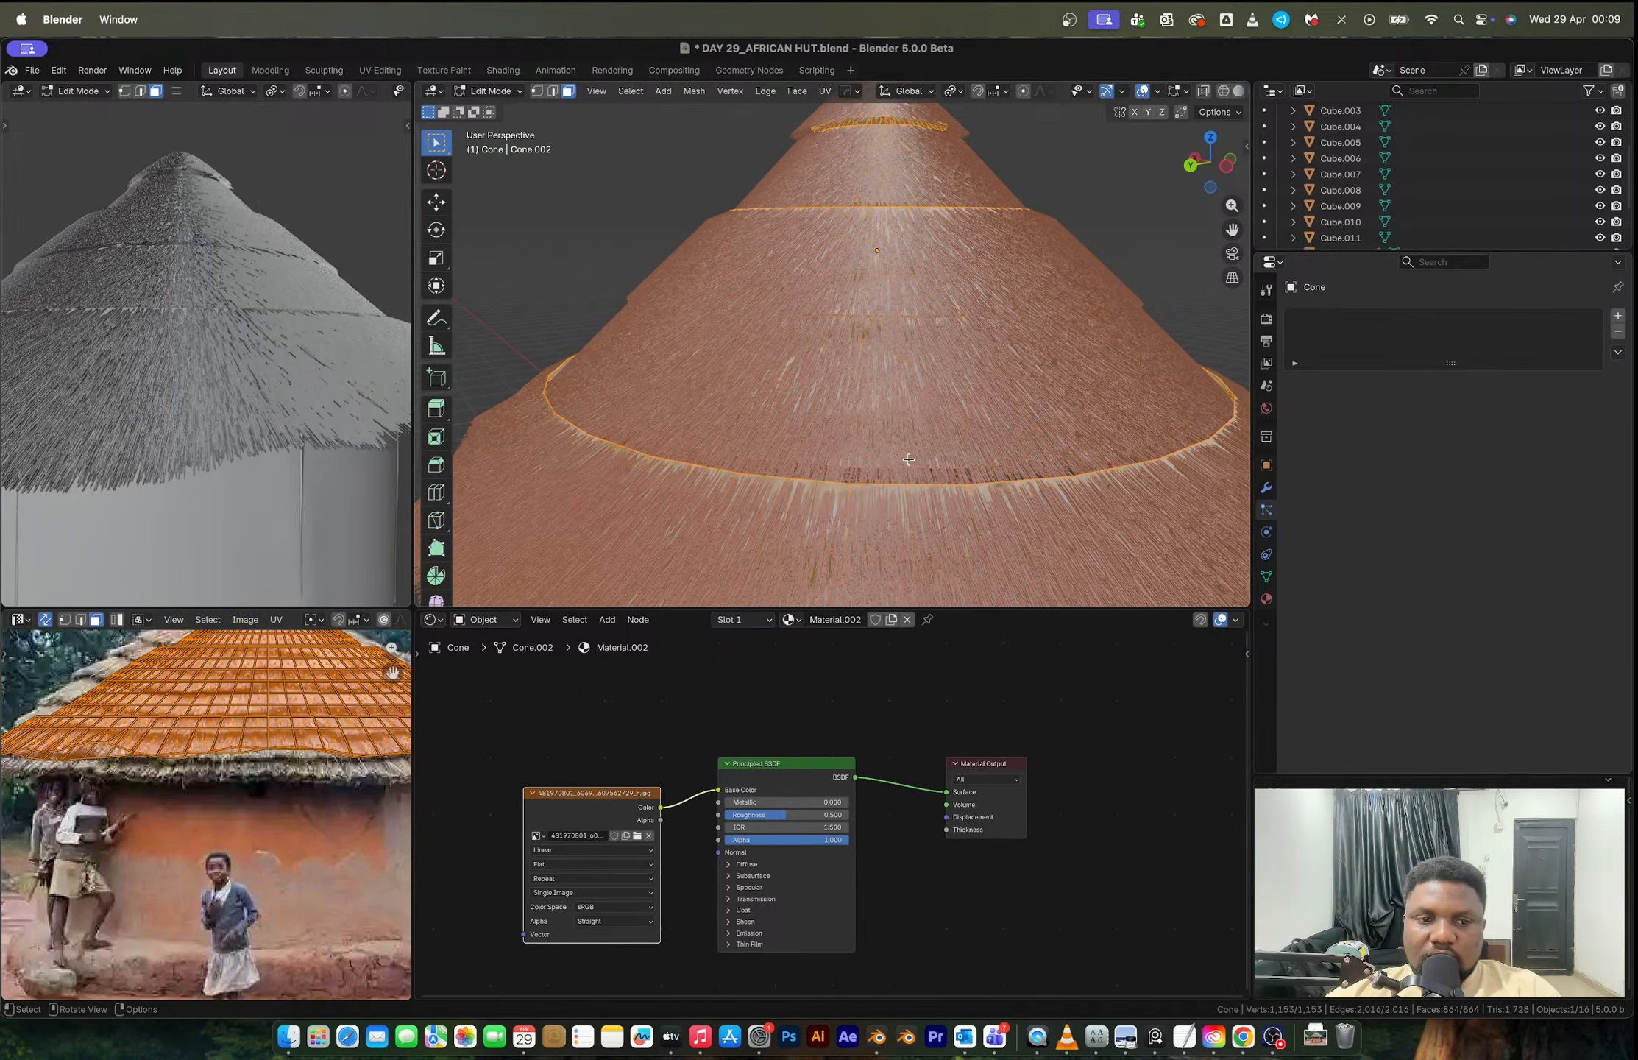
{"action": "key", "text": "Tab"}
Step: Insert an RGB Curves node between the cone material's image texture and the Principled BSDF
{"action": "middle_click_drag", "start_coordinate": [959, 649], "coordinate": [1116, 651]}
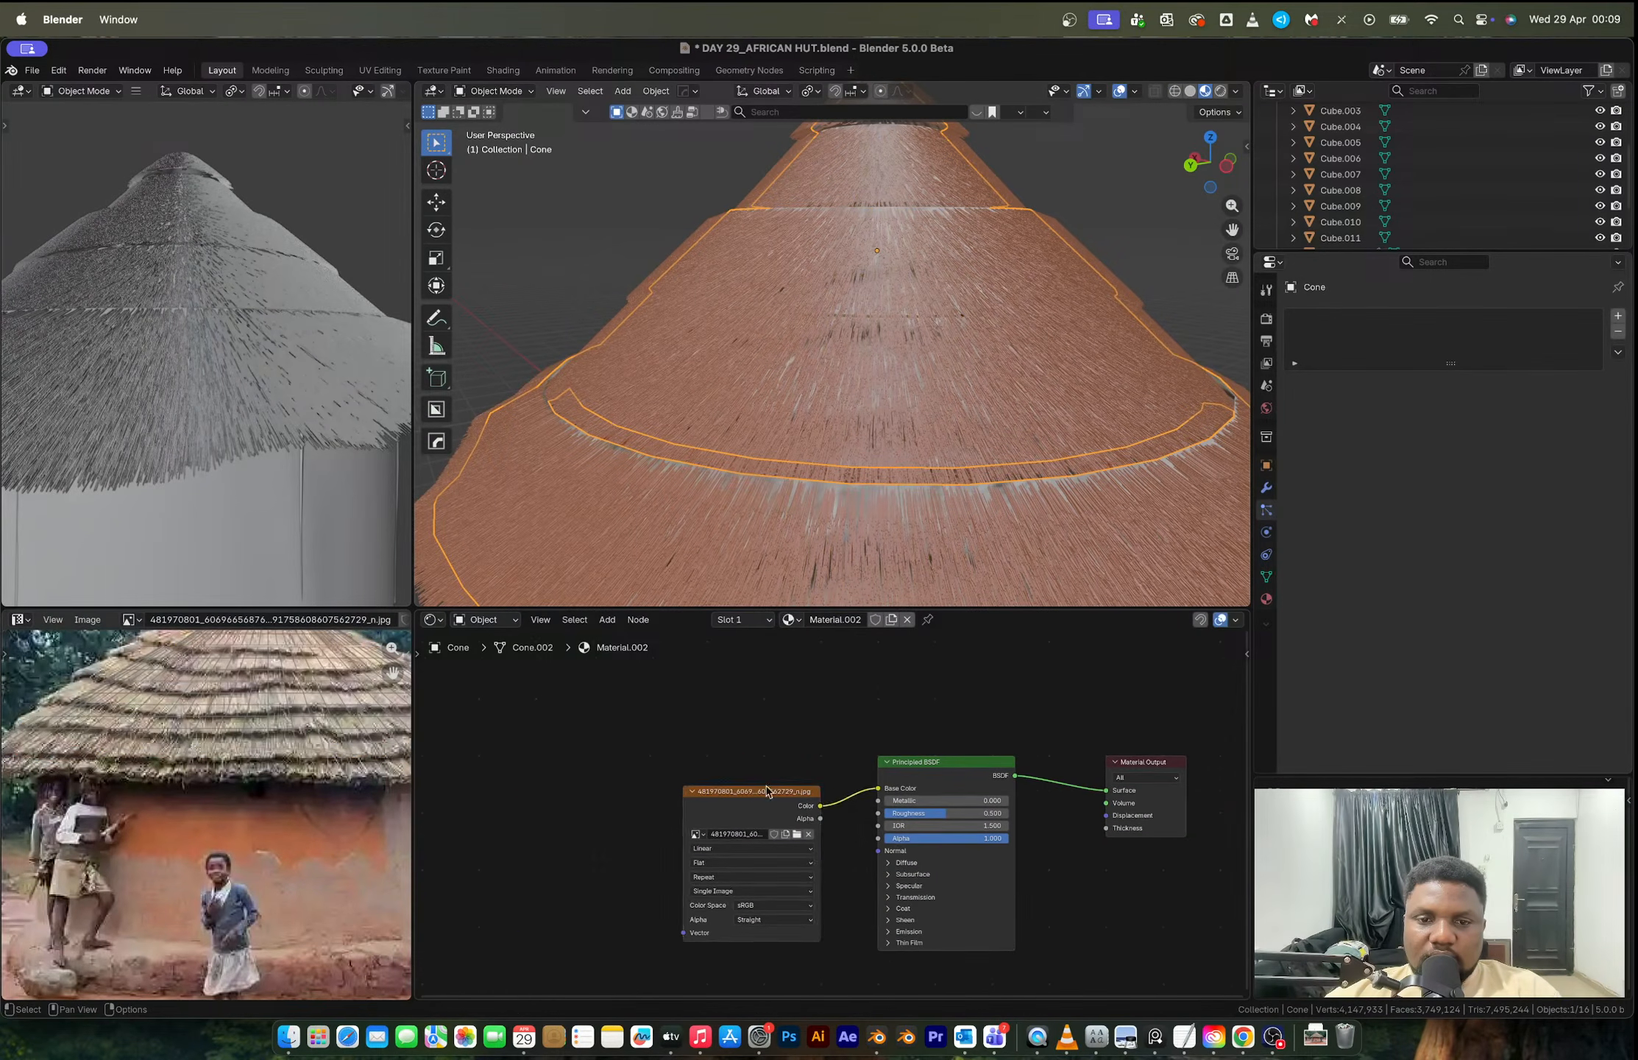
{"action": "left_click_drag", "start_coordinate": [759, 798], "coordinate": [563, 802]}
{"action": "key", "text": "shift+a"}
{"action": "type", "text": "curve"}
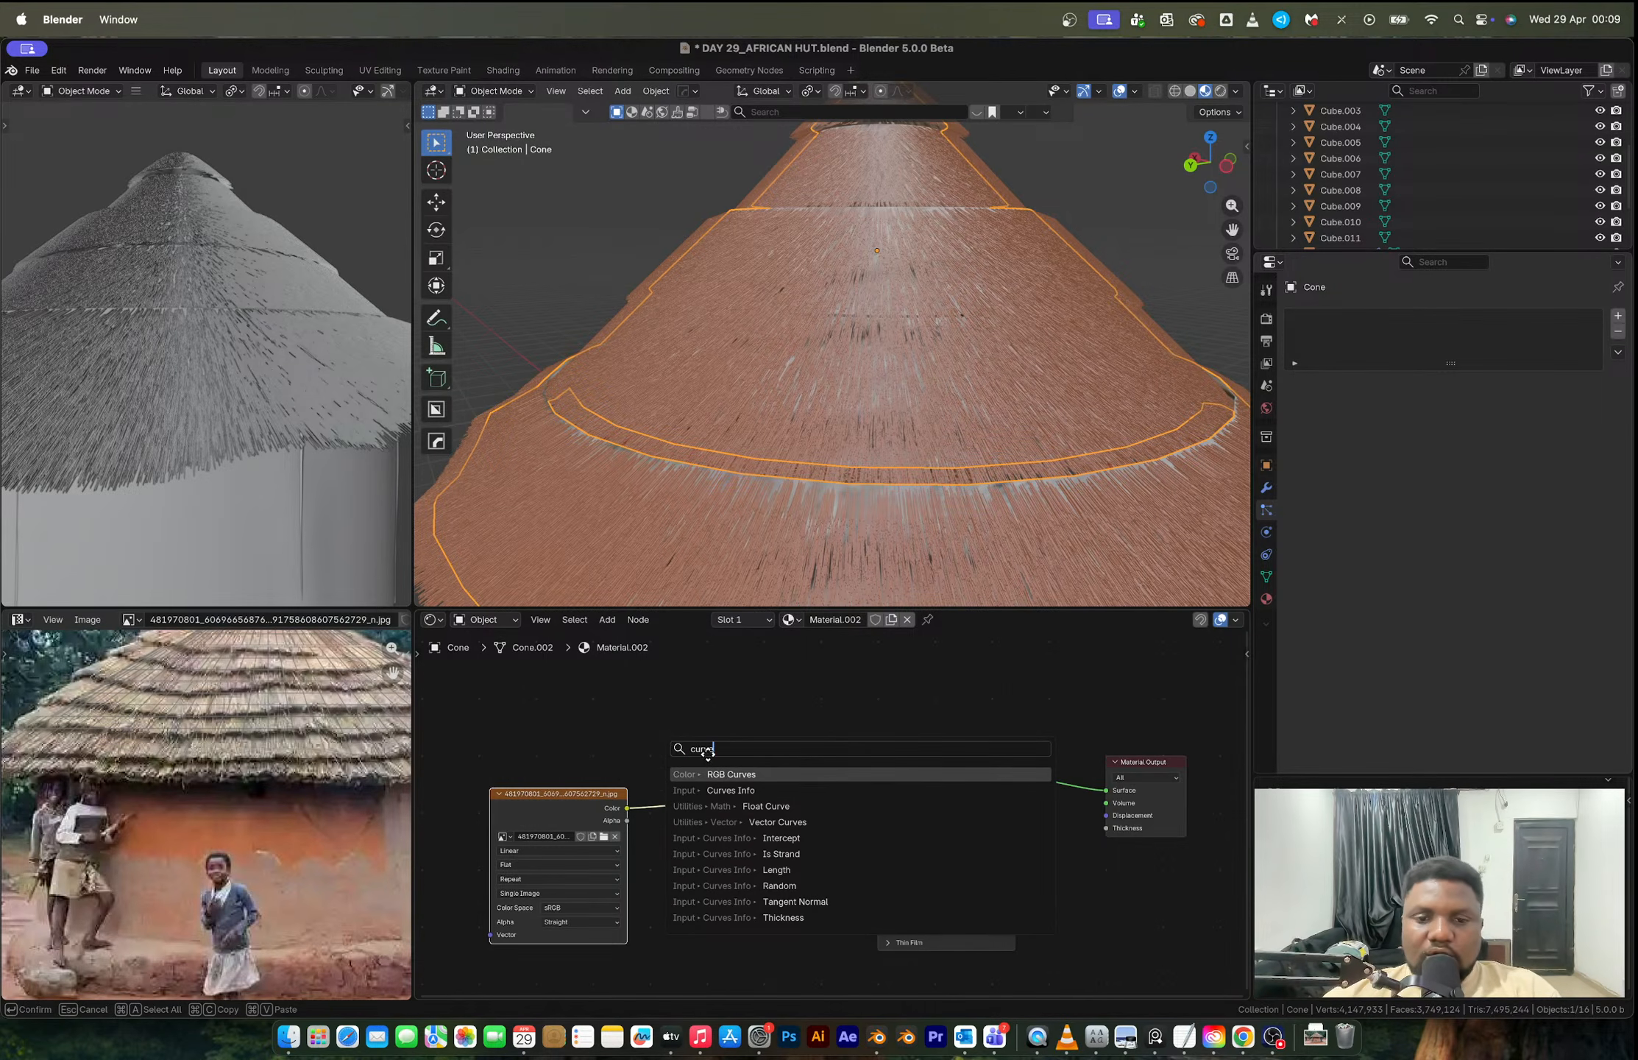
{"action": "key", "text": "Return"}
{"action": "left_click", "coordinate": [724, 718]}
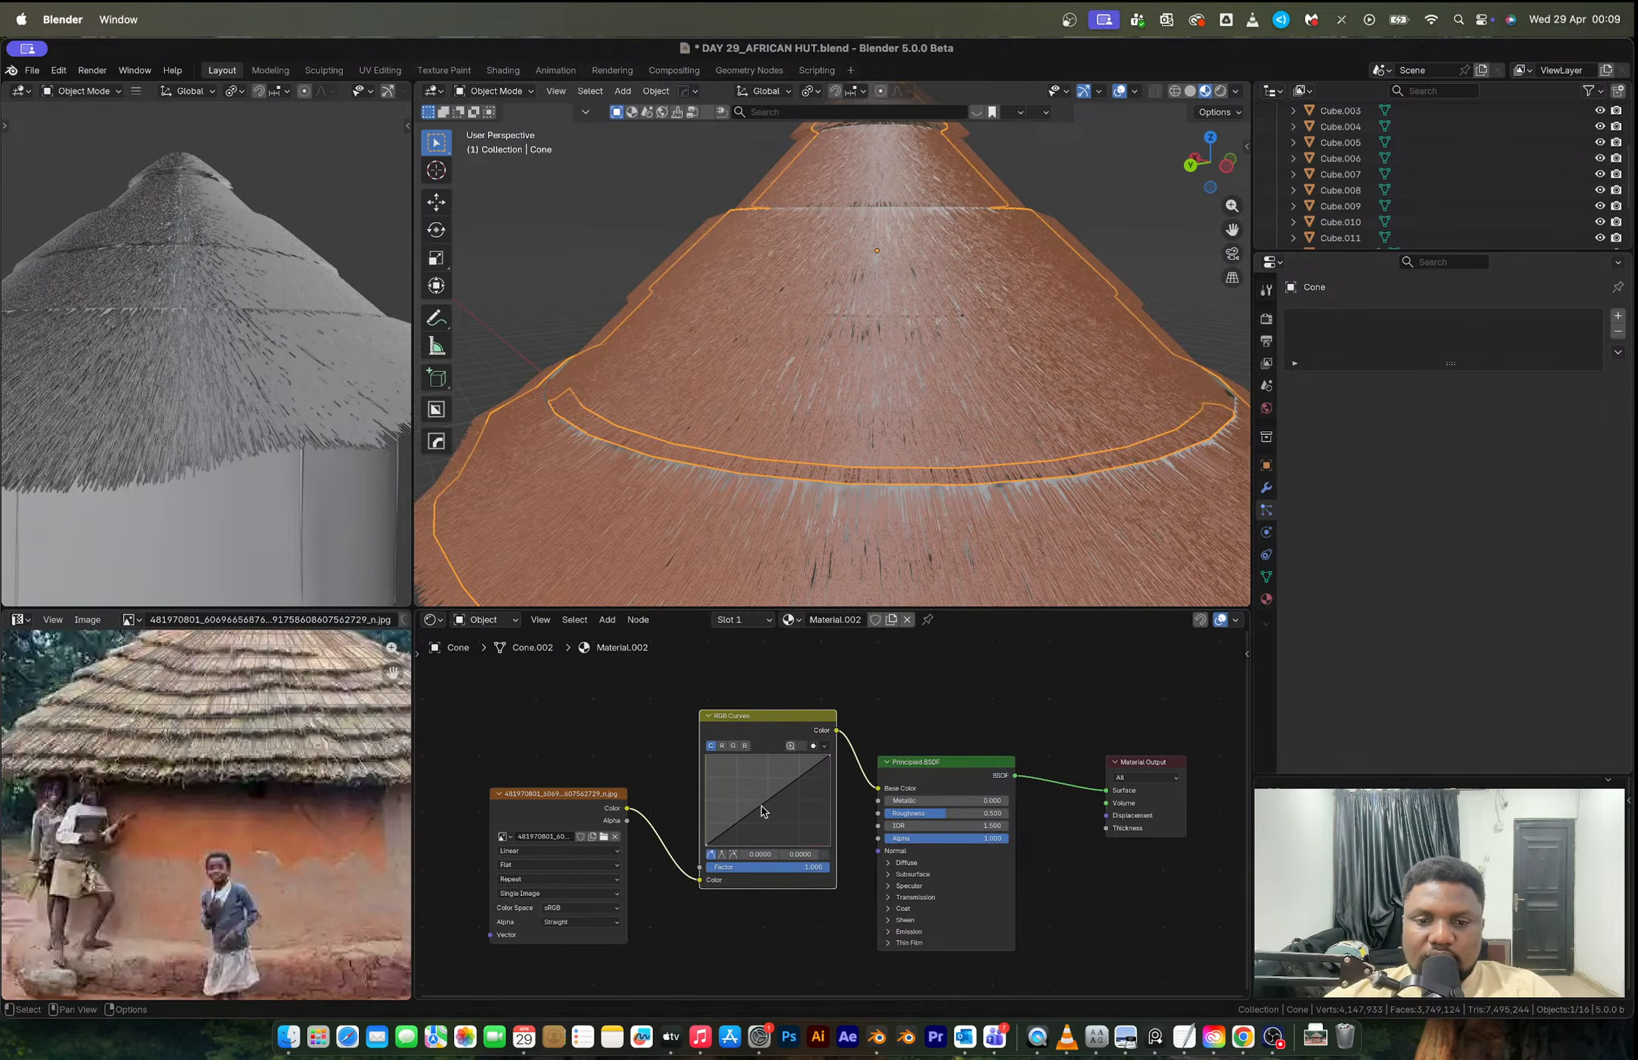
Step: Darken the cone's texture by pulling the RGB curve down at a point about 0.58, 0.32, and deselect the cone
{"action": "left_click_drag", "start_coordinate": [776, 795], "coordinate": [777, 817]}
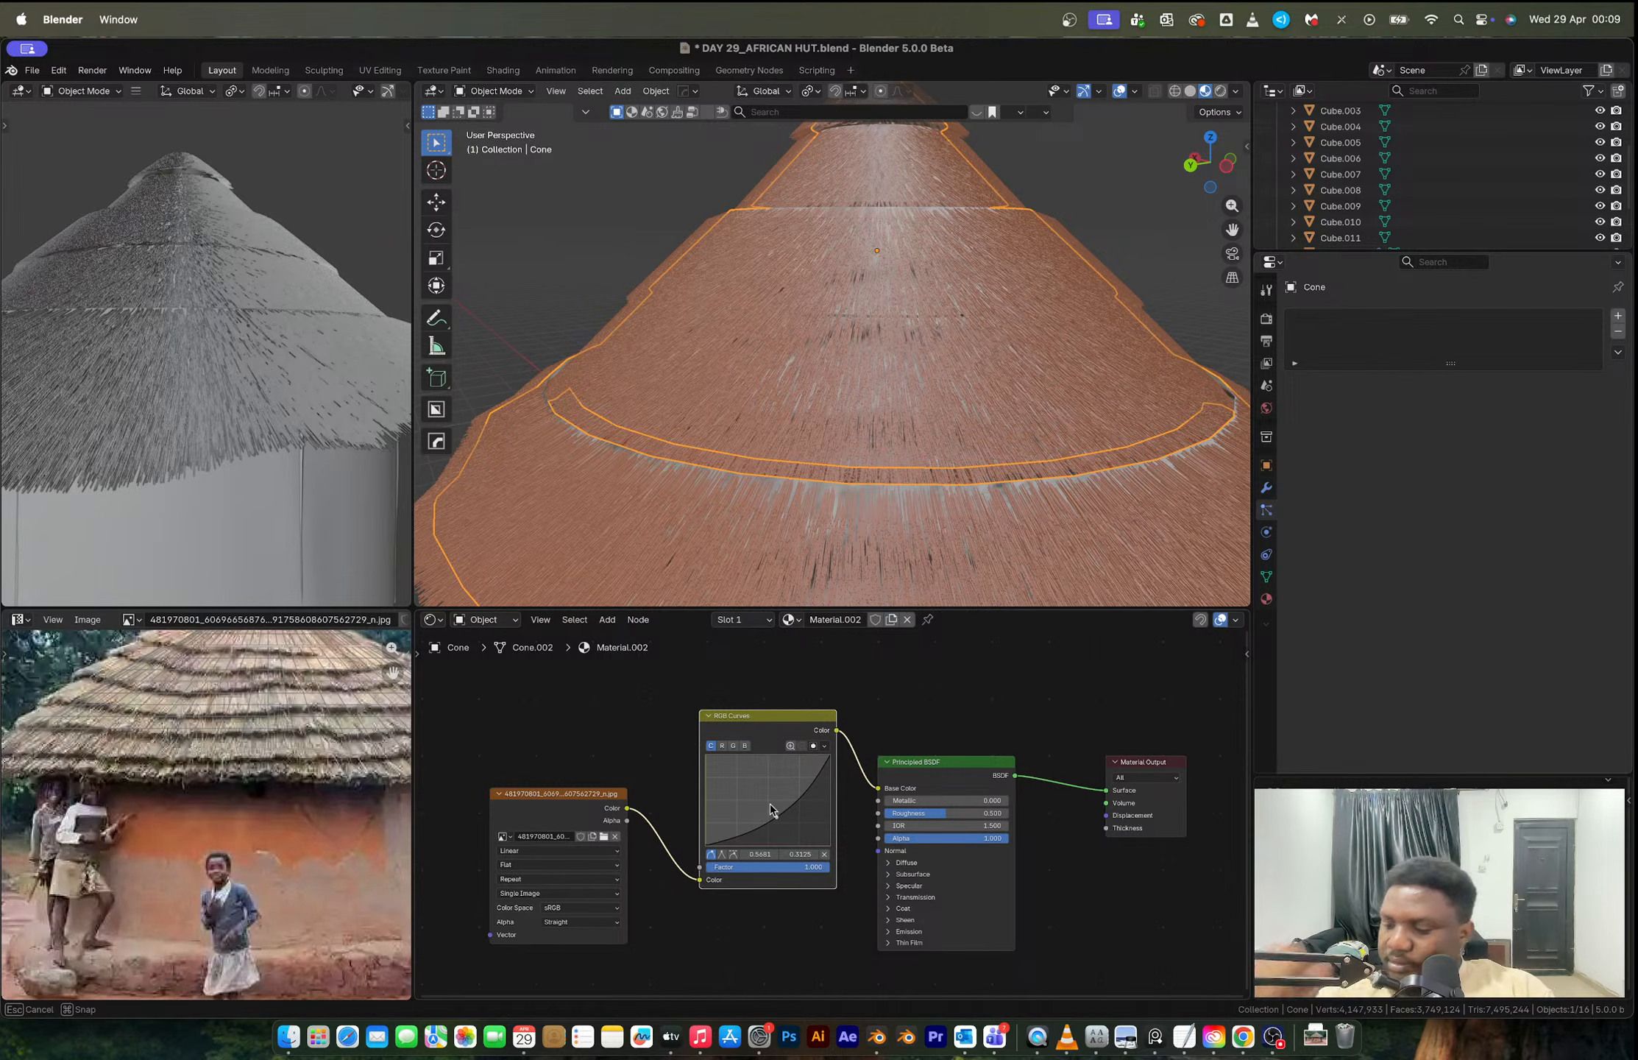
{"action": "left_click_drag", "start_coordinate": [770, 805], "coordinate": [779, 822]}
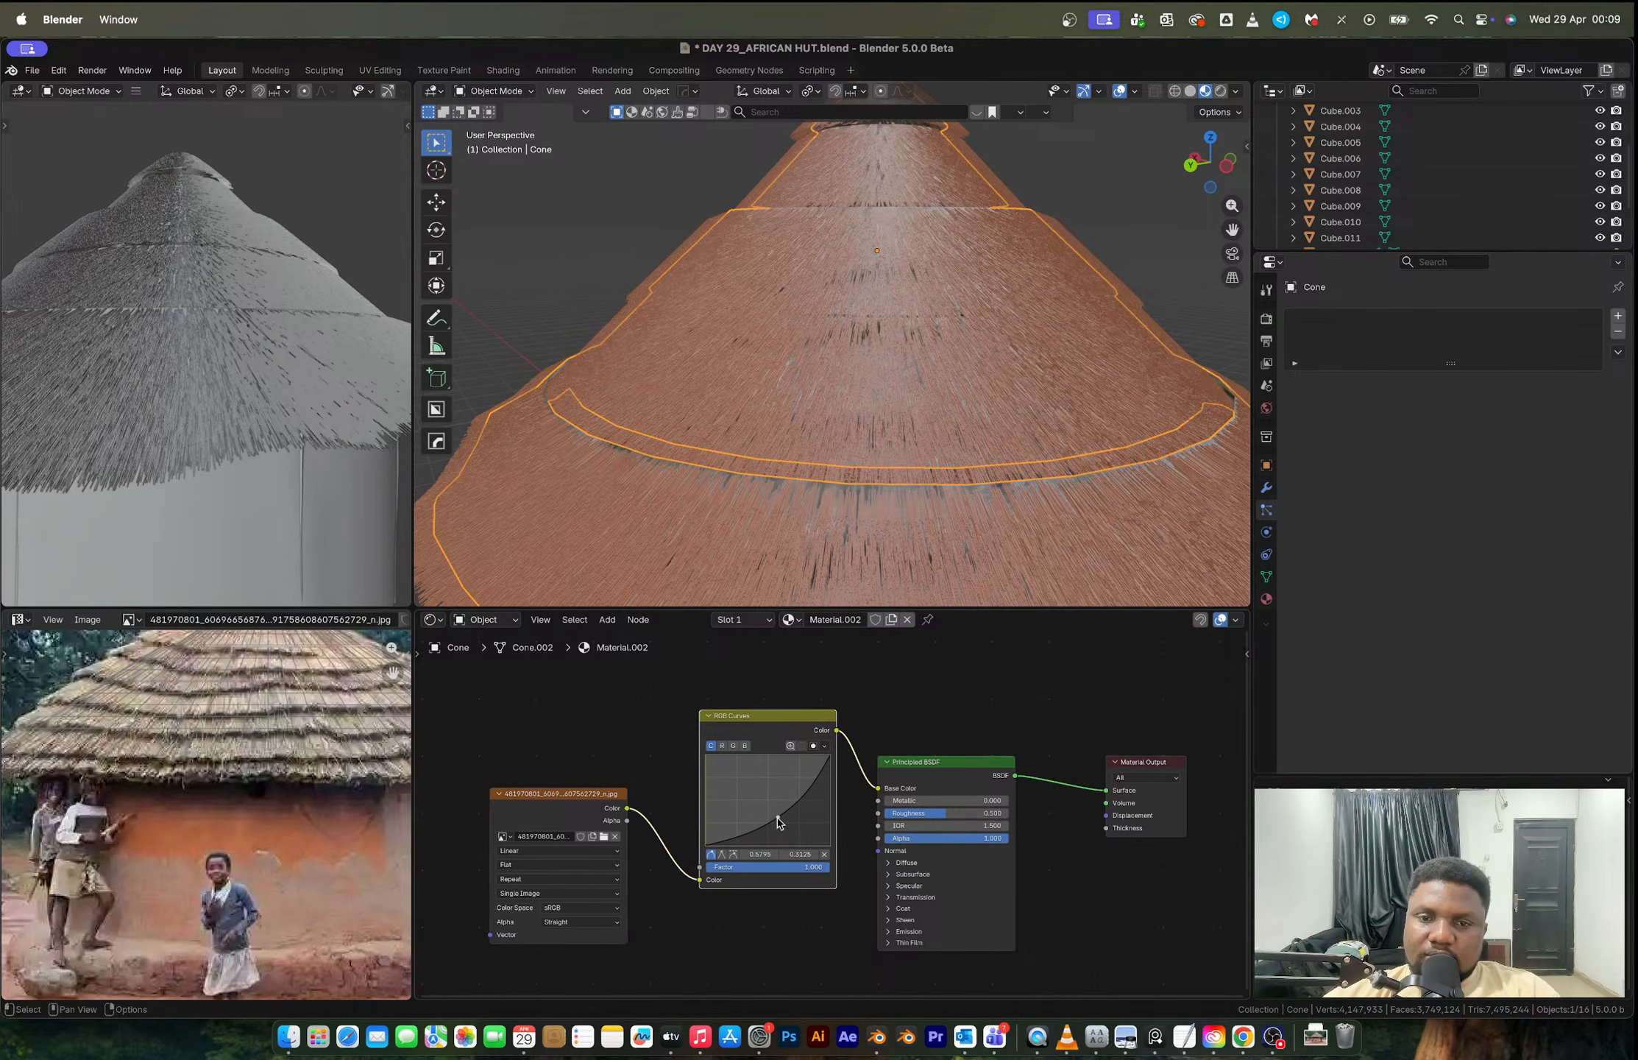
{"action": "left_click", "coordinate": [1049, 284]}
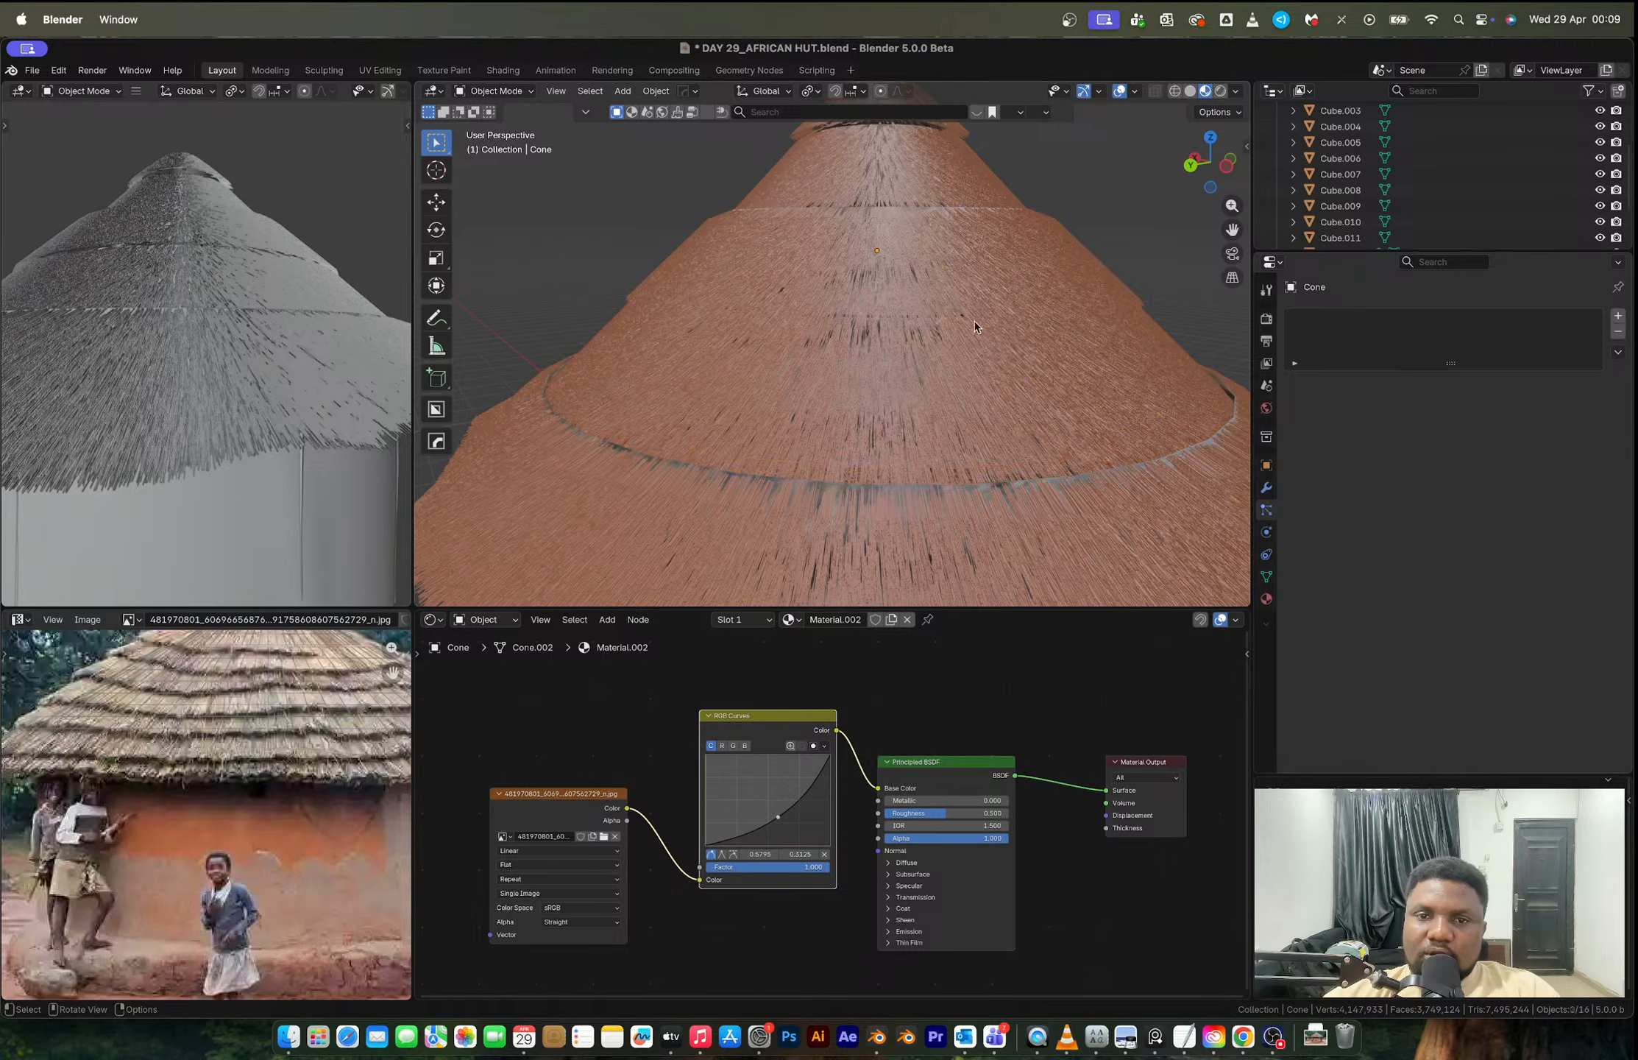
Step: Lower the saturation of the strand material's base color to a paler pinkish tan and deselect the roof strands
{"action": "scroll", "coordinate": [929, 438], "scroll_direction": "down", "scroll_amount": 5}
{"action": "middle_click_drag", "start_coordinate": [917, 438], "coordinate": [929, 454]}
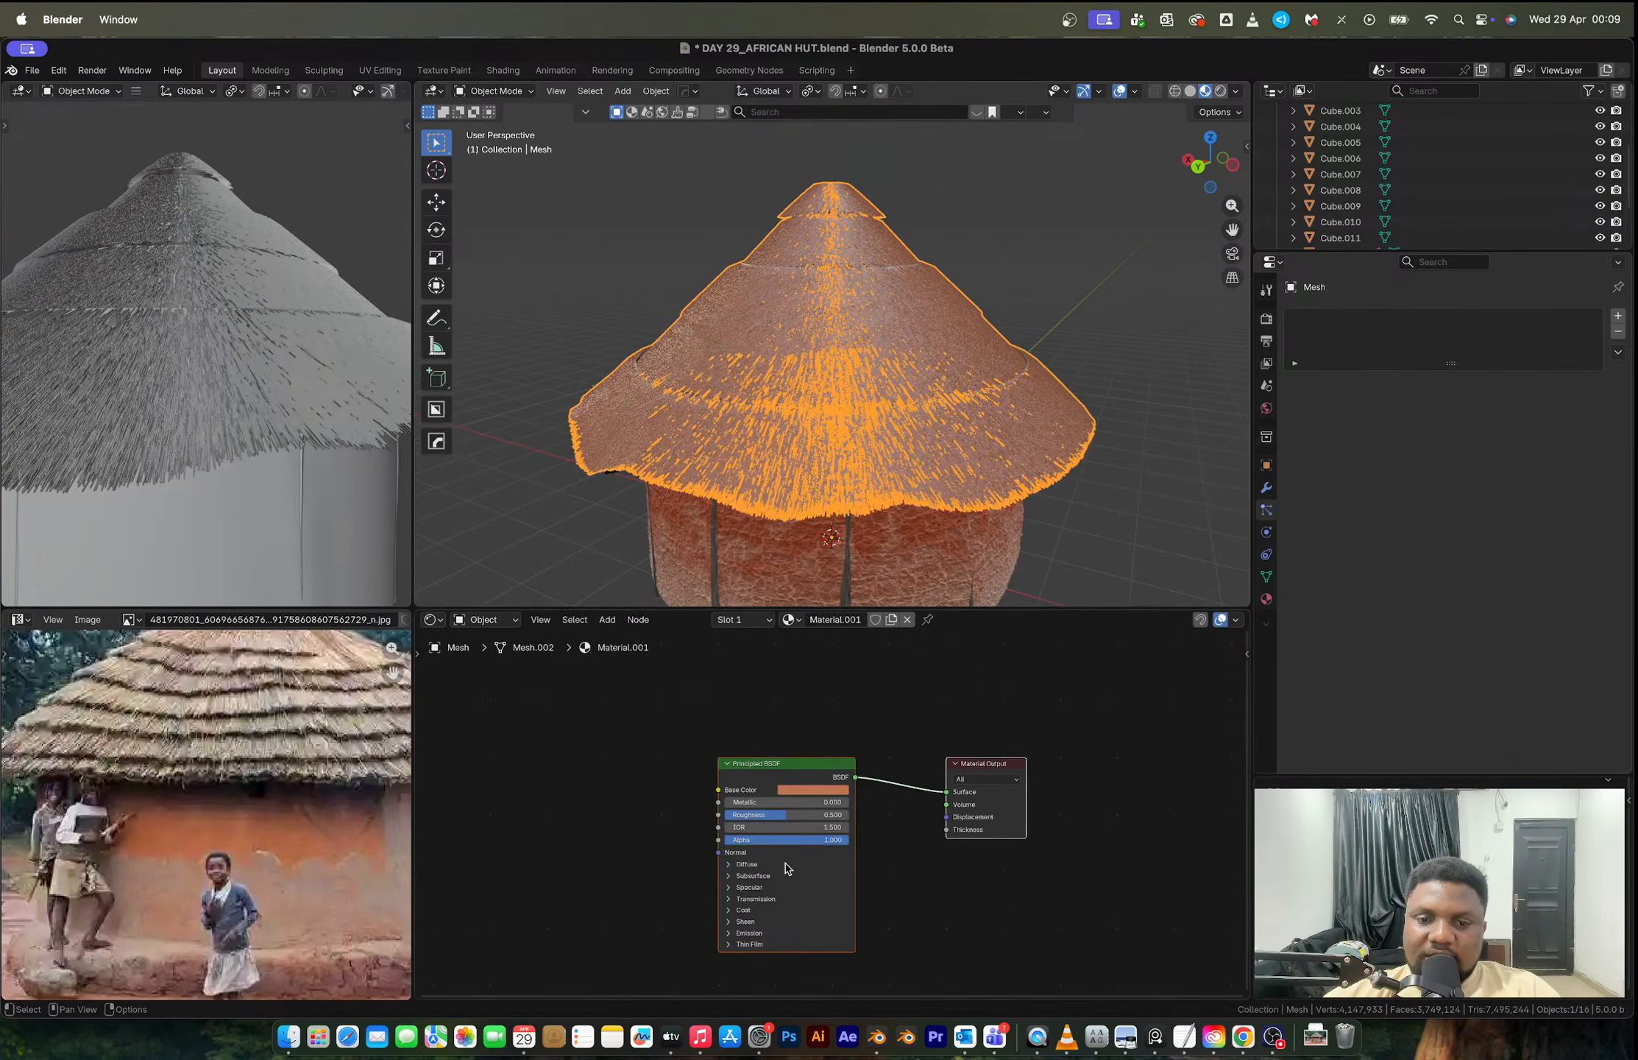
{"action": "scroll", "coordinate": [790, 783], "scroll_direction": "up", "scroll_amount": 3}
{"action": "left_click", "coordinate": [791, 774]}
{"action": "left_click_drag", "start_coordinate": [884, 684], "coordinate": [805, 683]}
{"action": "middle_click_drag", "start_coordinate": [939, 439], "coordinate": [939, 353]}
{"action": "left_click", "coordinate": [1004, 274]}
{"action": "scroll", "coordinate": [797, 339], "scroll_direction": "up", "scroll_amount": 5}
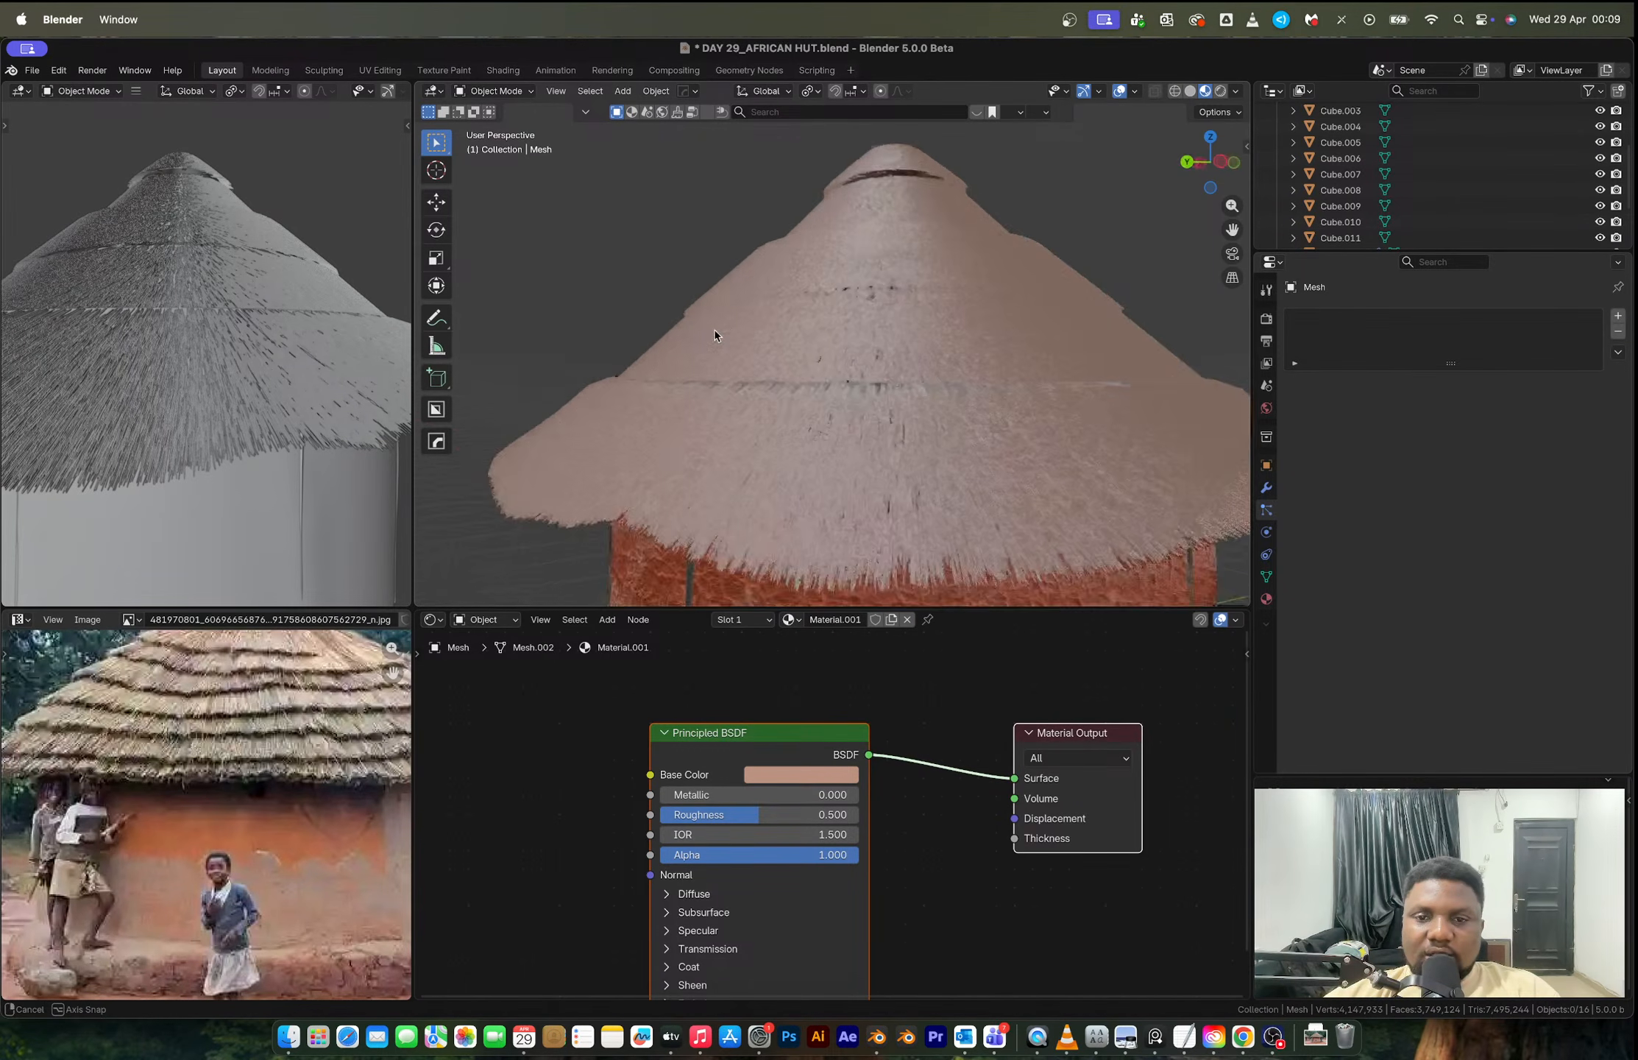
{"action": "scroll", "coordinate": [714, 328], "scroll_direction": "up", "scroll_amount": 4}
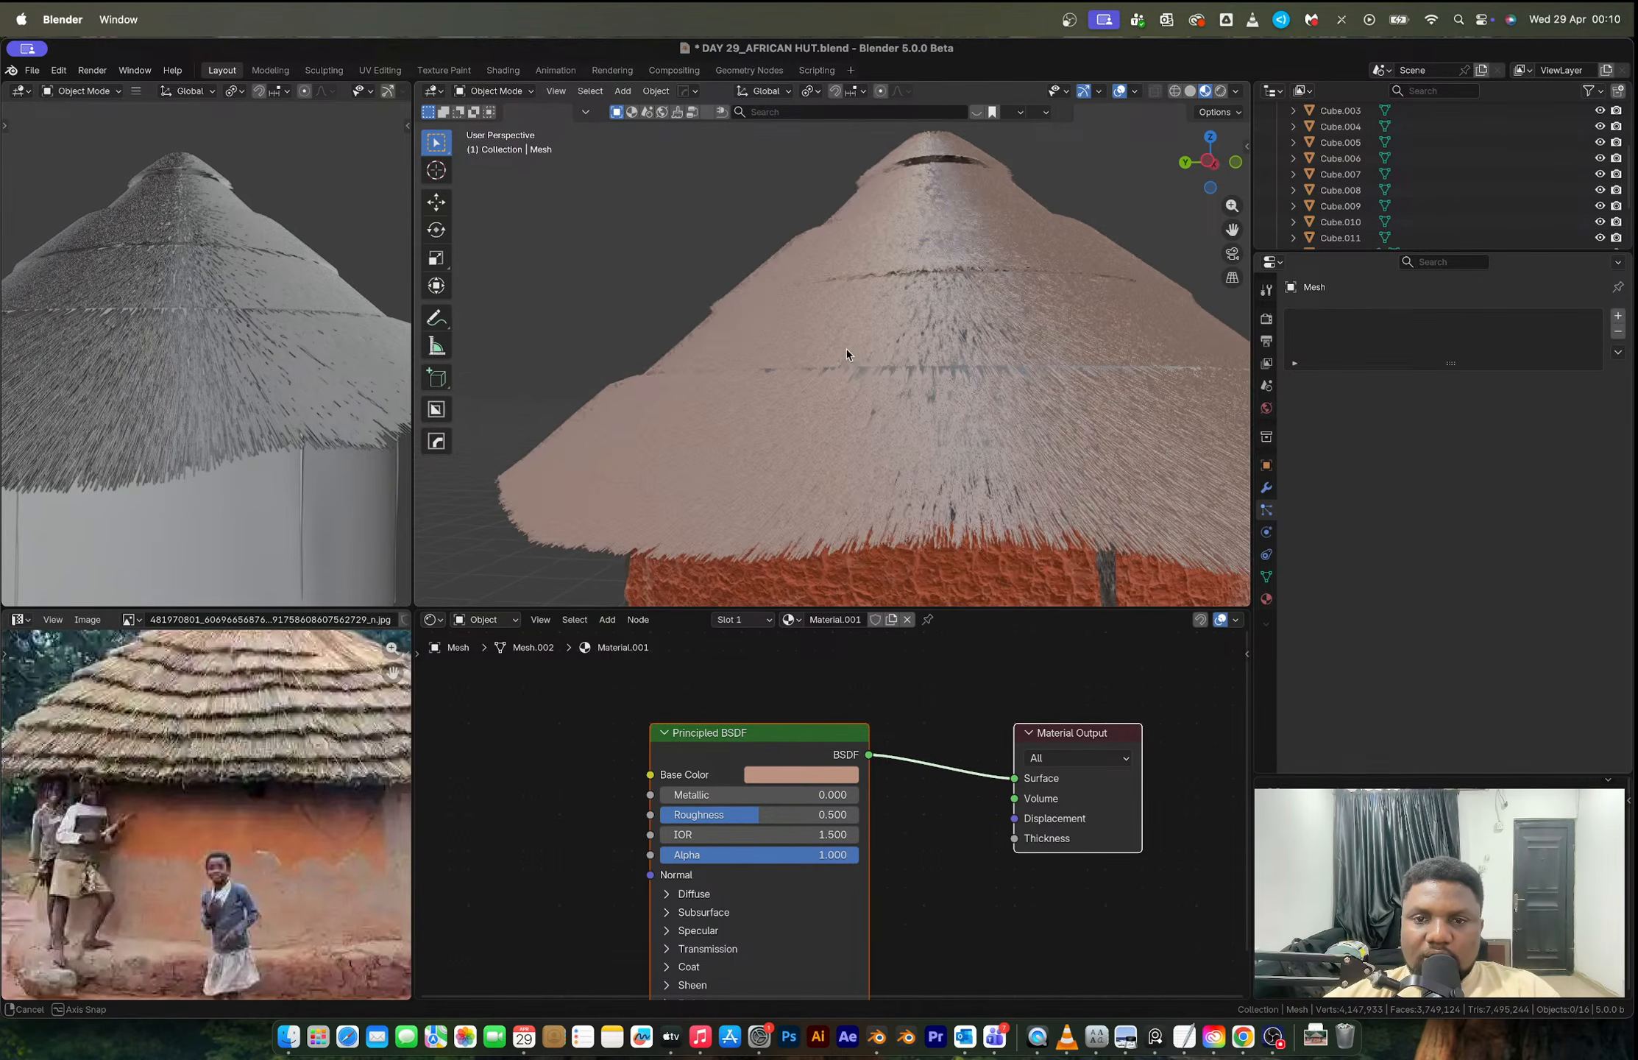
Step: Add a Noise Texture to the roof strands' material and connect its Factor to the Principled BSDF's Base Color
{"action": "left_click", "coordinate": [884, 425]}
{"action": "scroll", "coordinate": [884, 424], "scroll_direction": "down", "scroll_amount": 6}
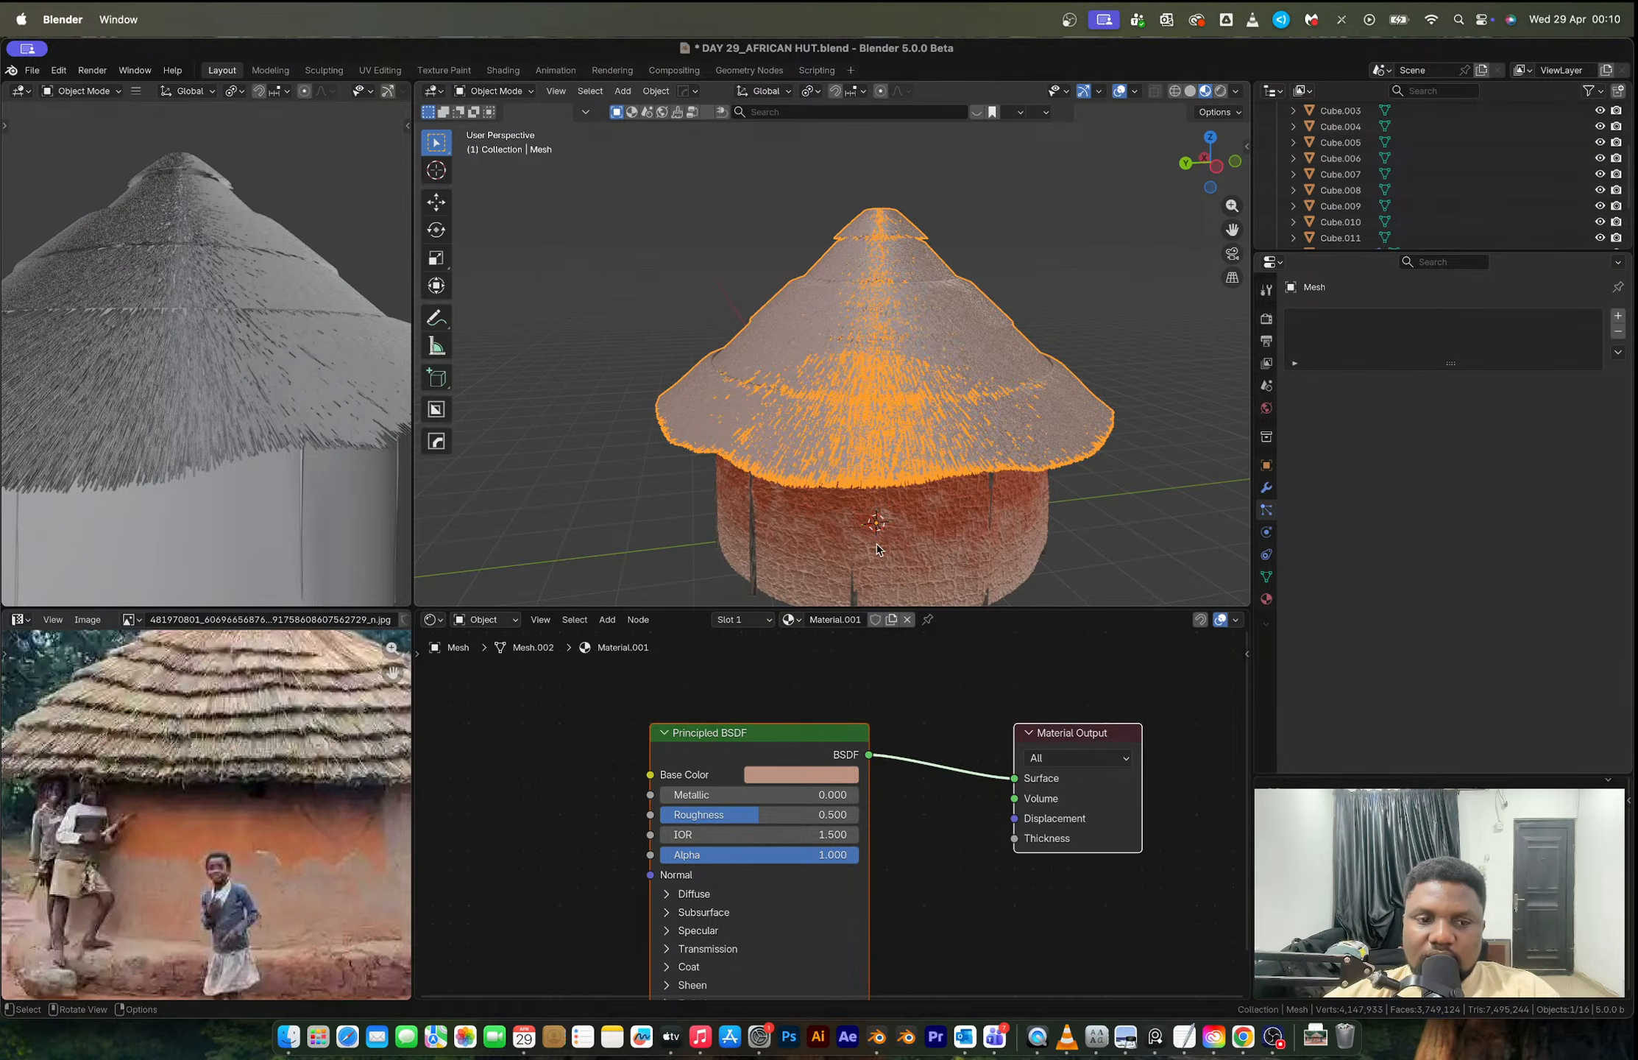
{"action": "middle_click_drag", "start_coordinate": [900, 403], "coordinate": [864, 400]}
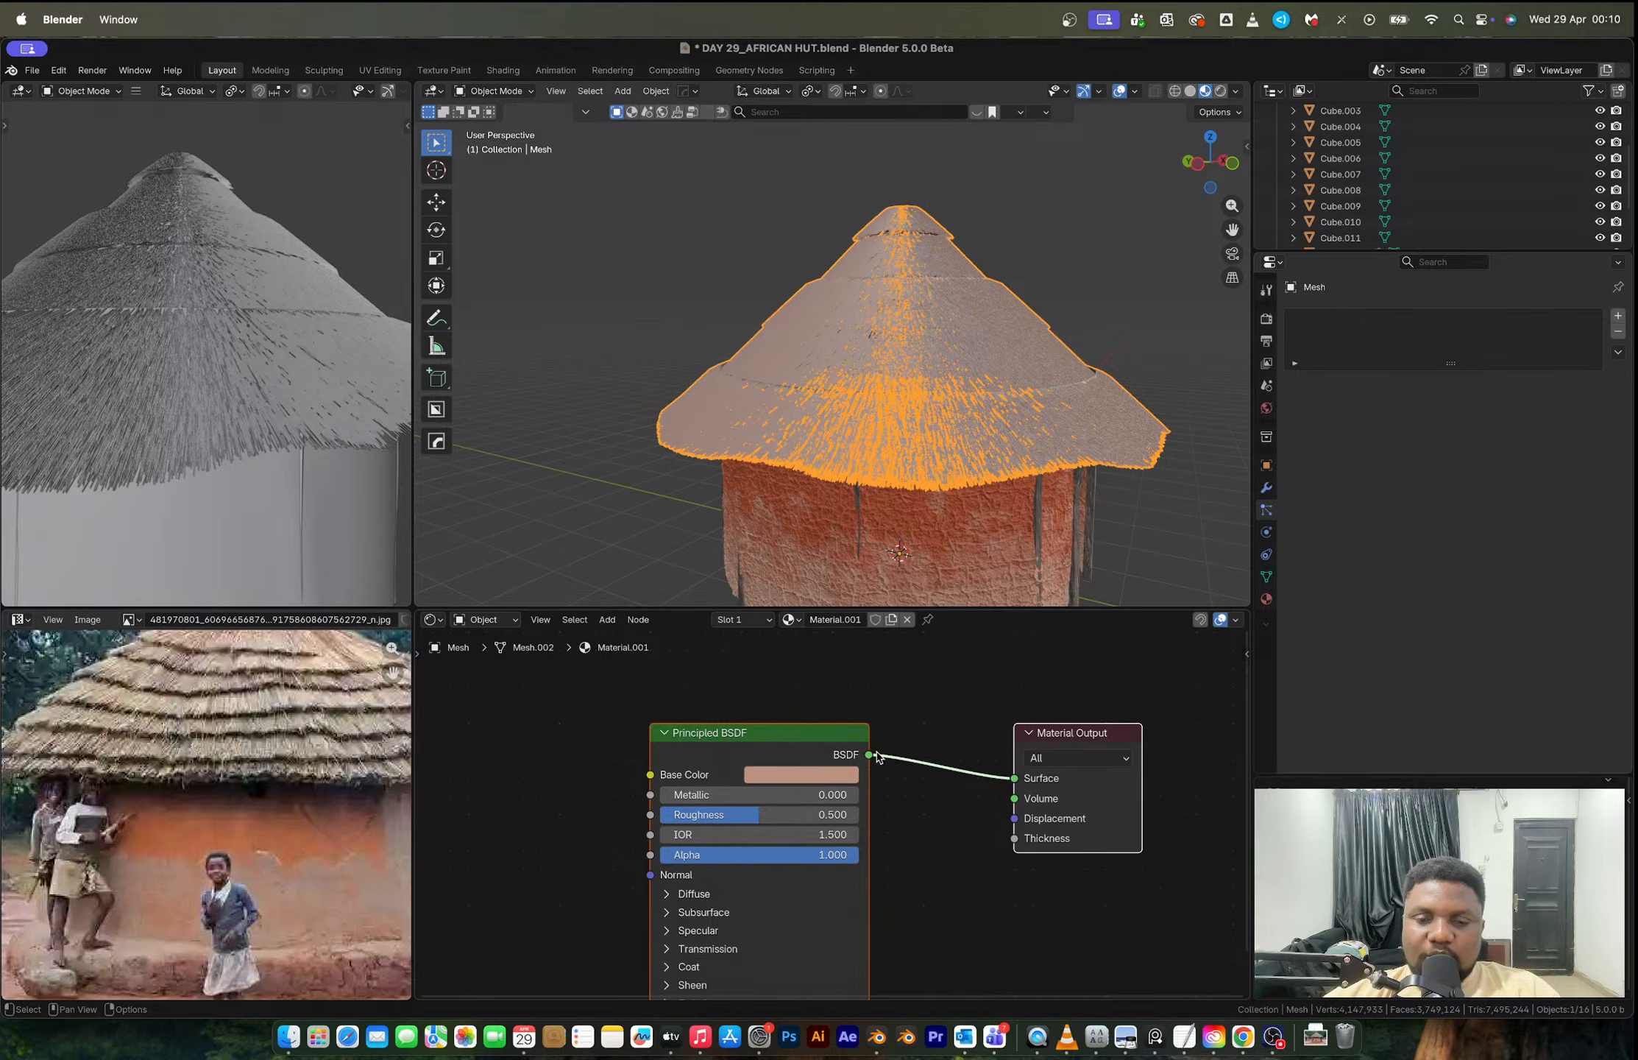
{"action": "middle_click_drag", "start_coordinate": [833, 739], "coordinate": [1088, 744]}
{"action": "key", "text": "shift+a"}
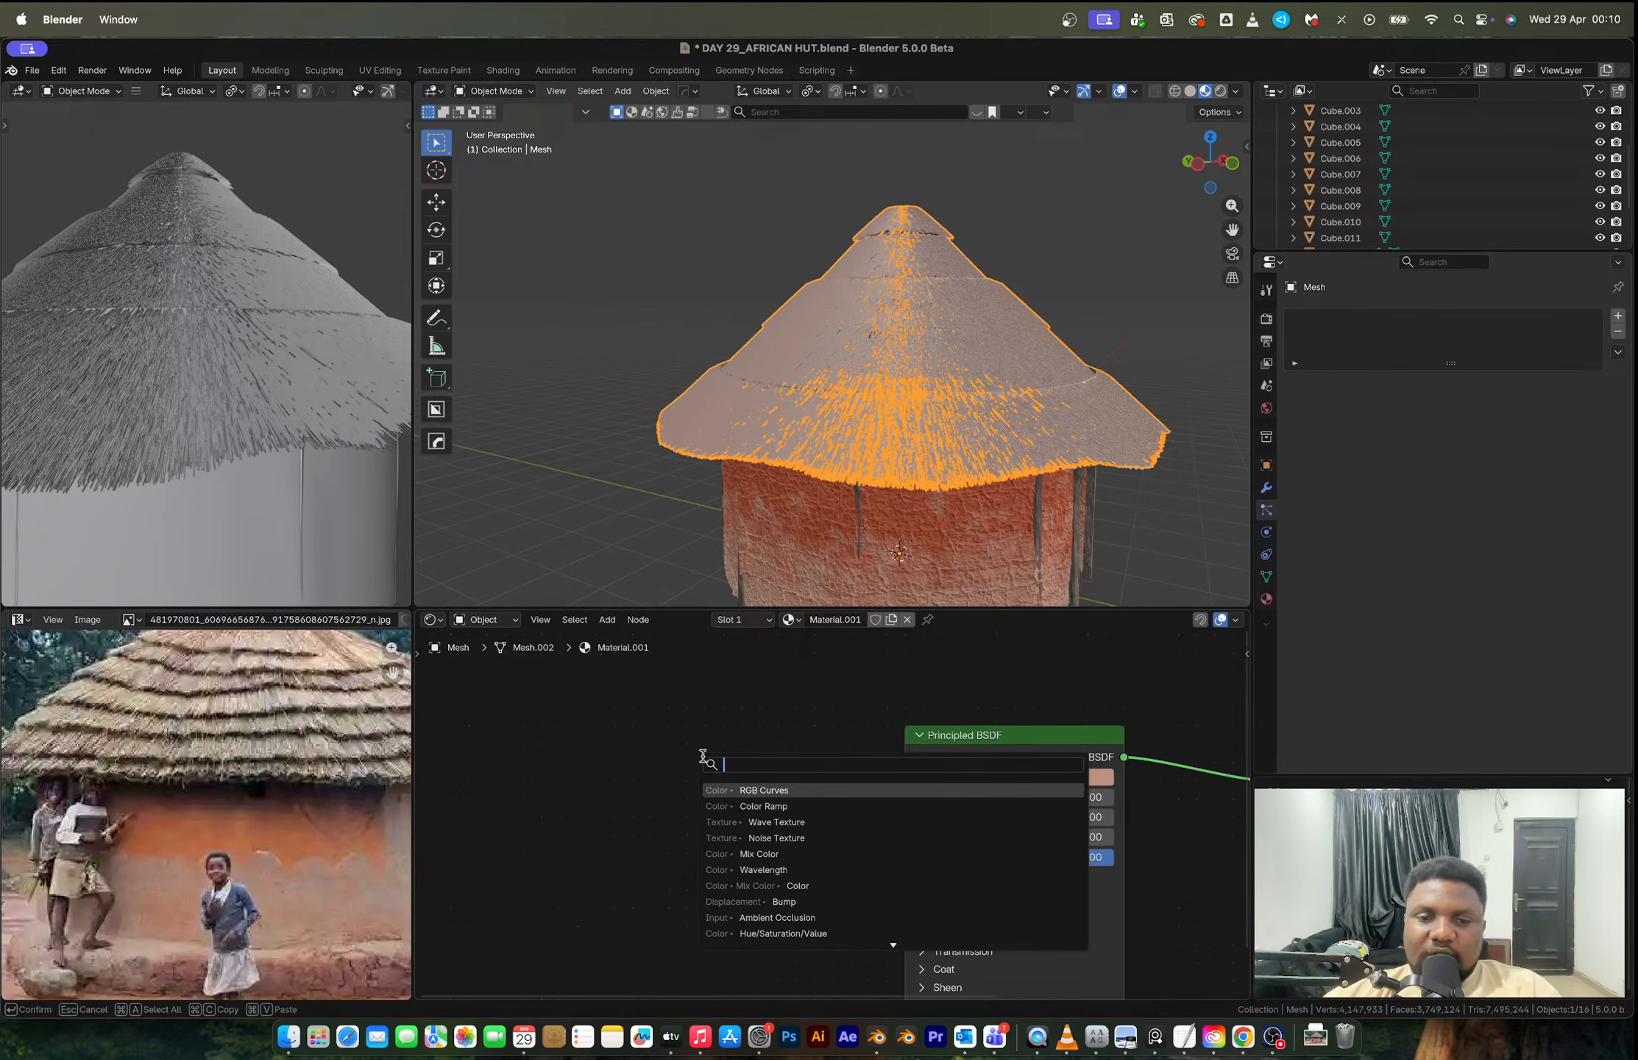
{"action": "type", "text": "no"}
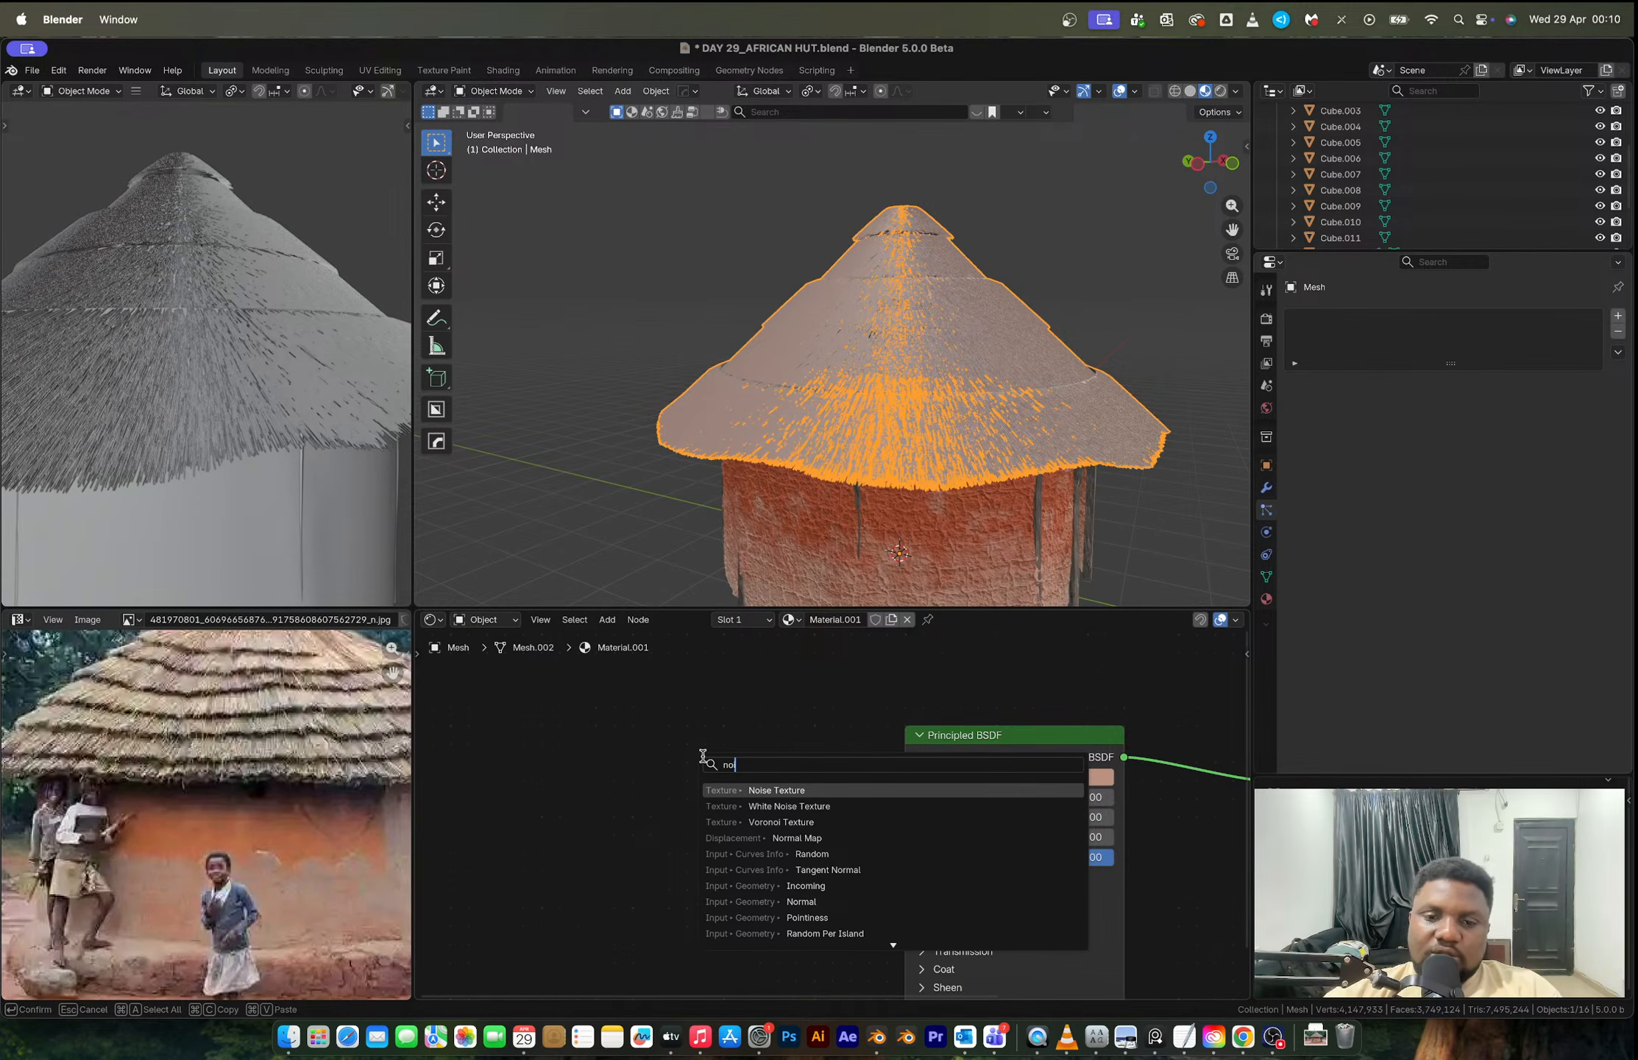
{"action": "key", "text": "Return"}
{"action": "left_click", "coordinate": [542, 745]}
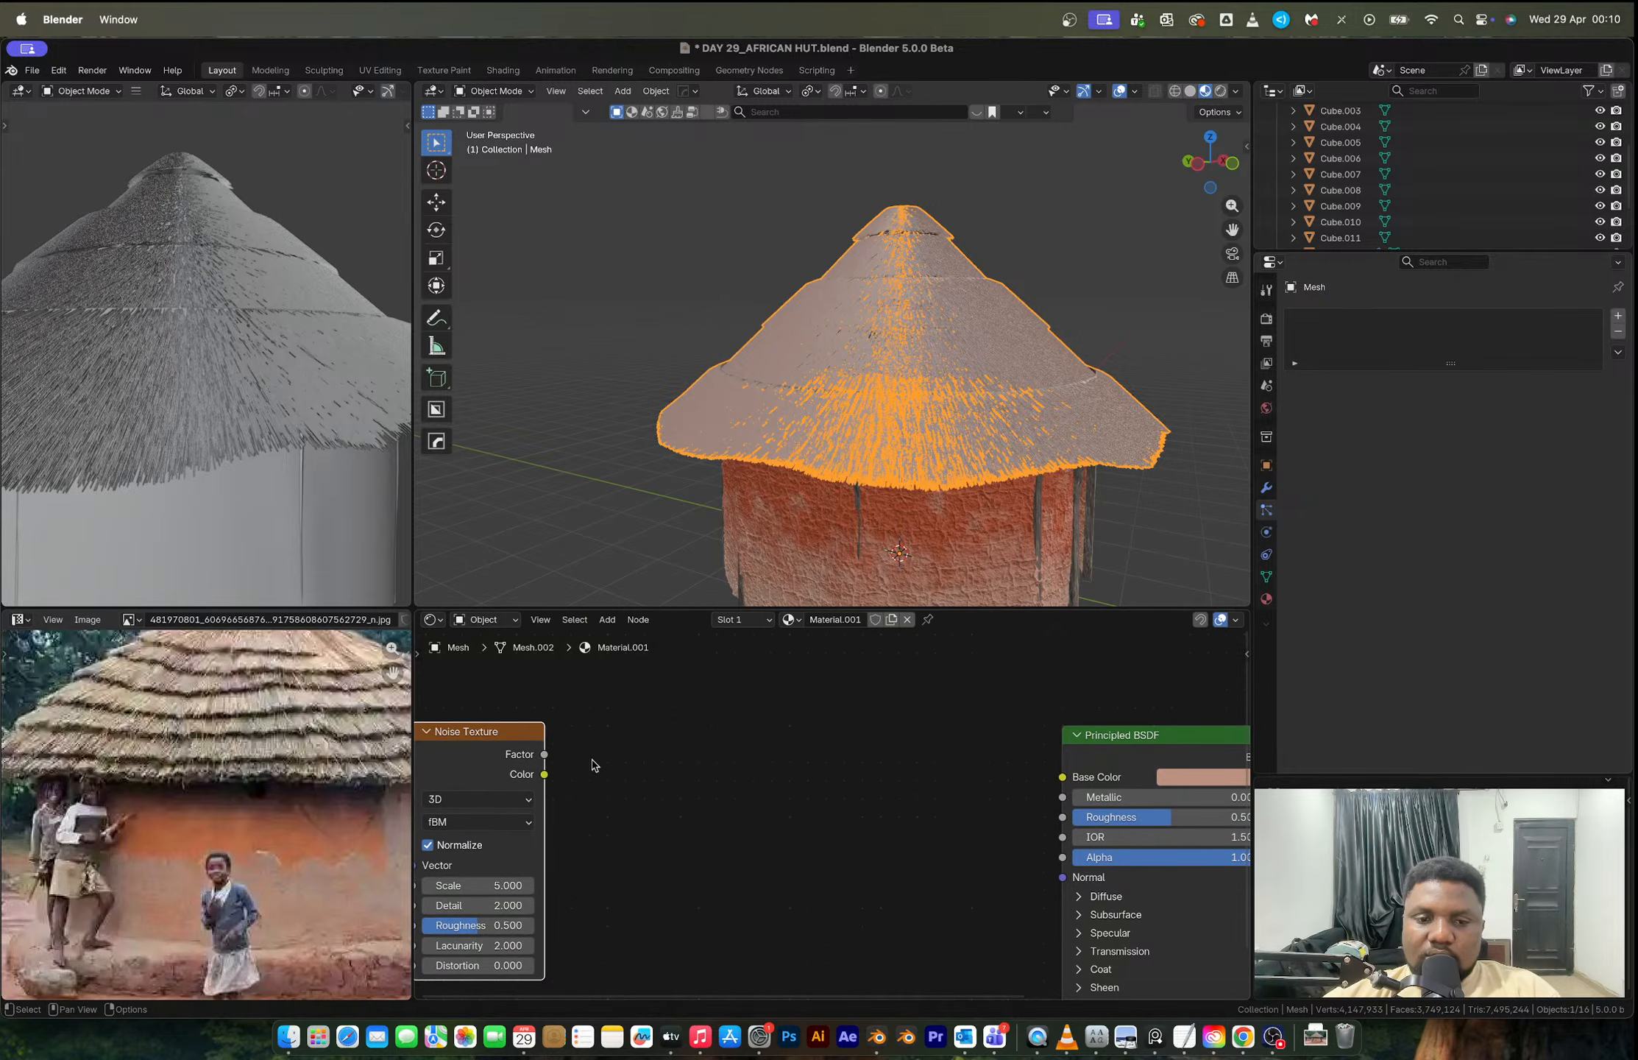
{"action": "left_click_drag", "start_coordinate": [544, 754], "coordinate": [1062, 777]}
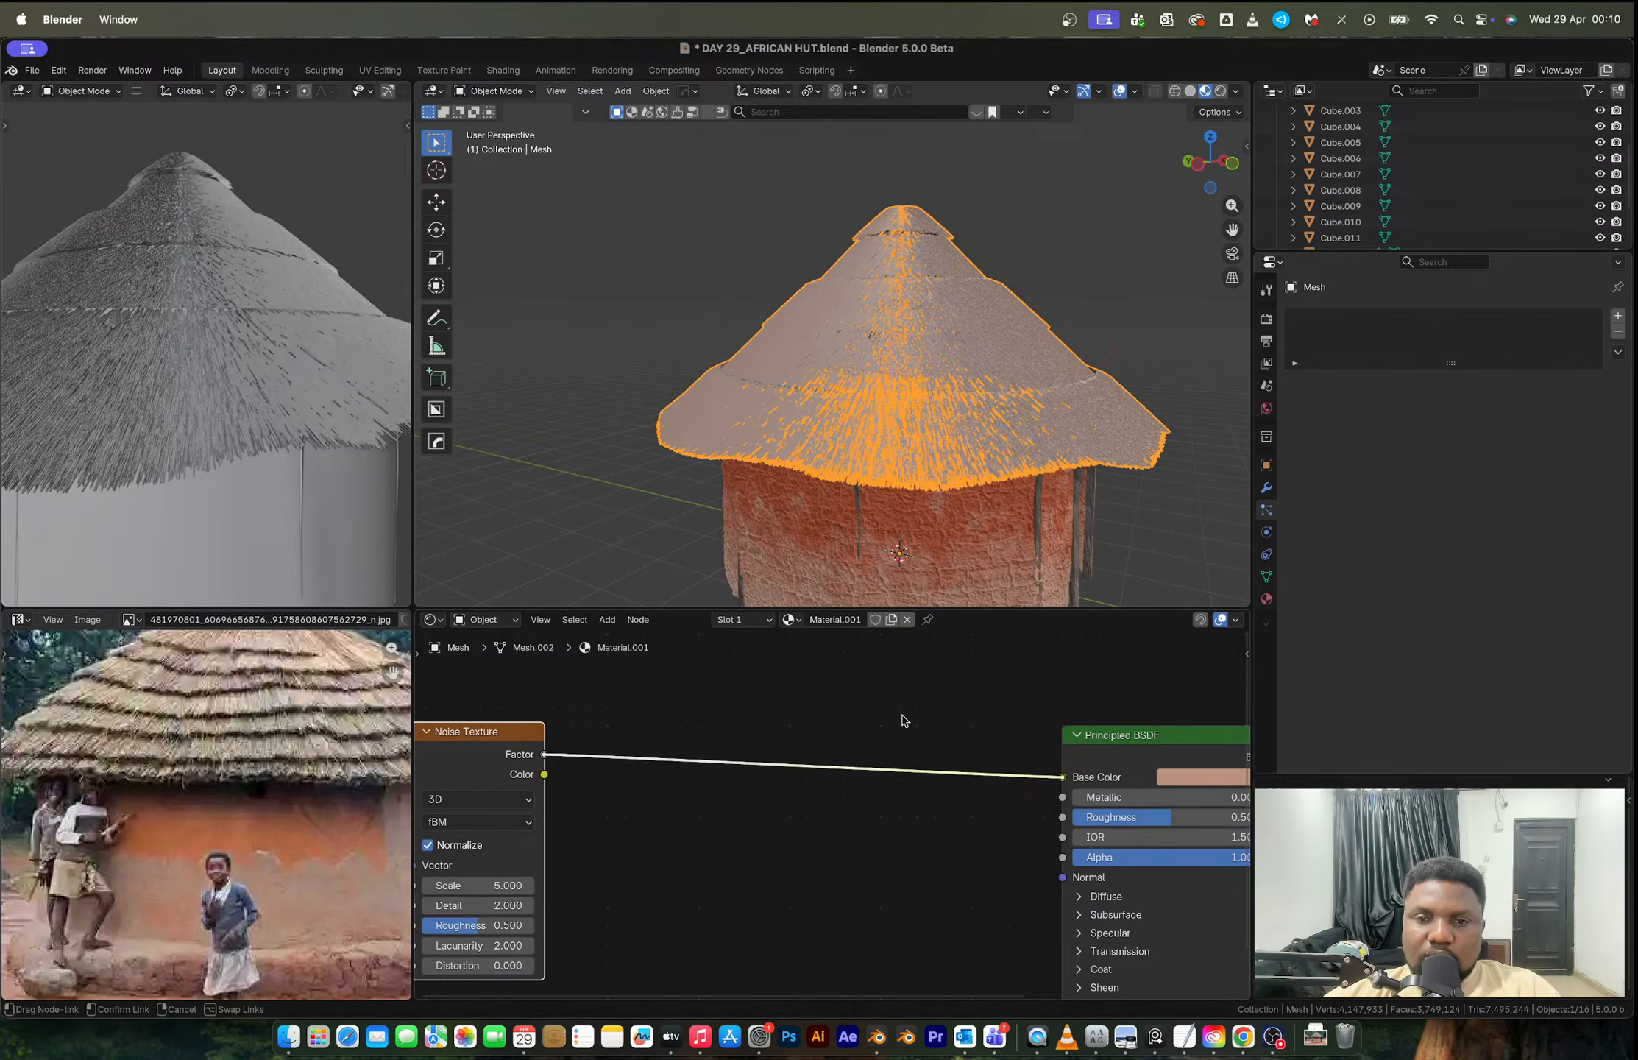
Step: Insert a Color Ramp node between the strand material's Noise Texture and the Principled BSDF
{"action": "key", "text": "shift+a"}
{"action": "type", "text": "color"}
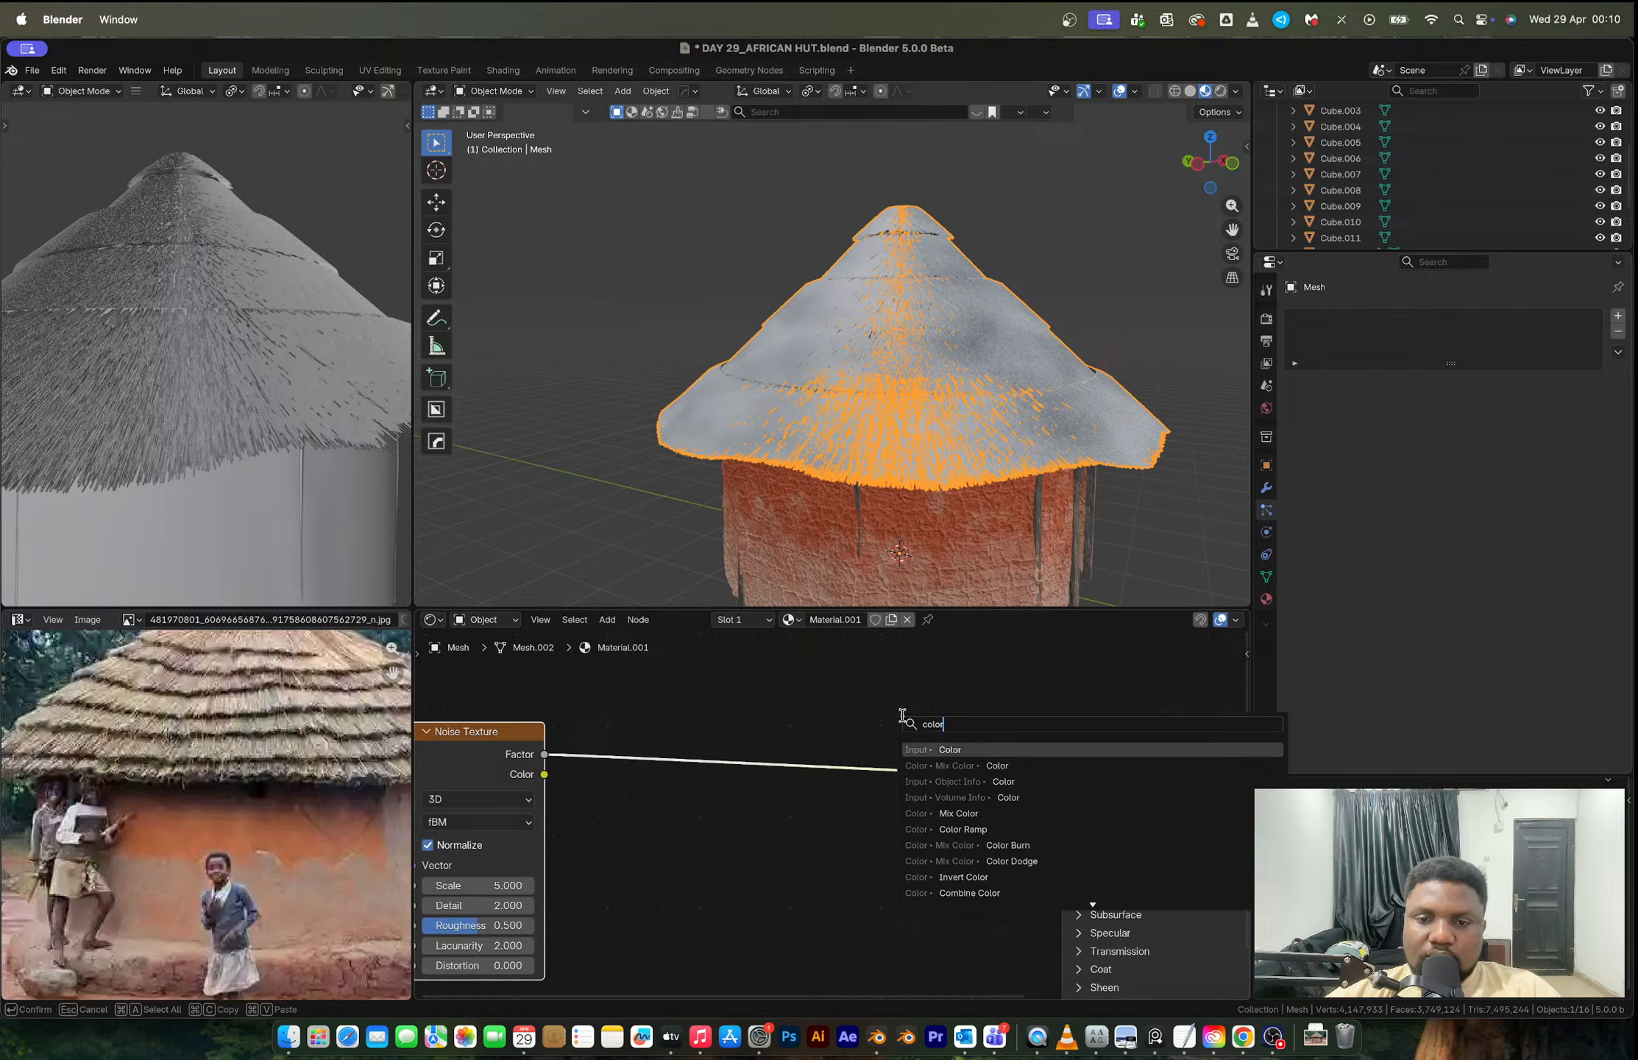
{"action": "type", "text": " ramp"}
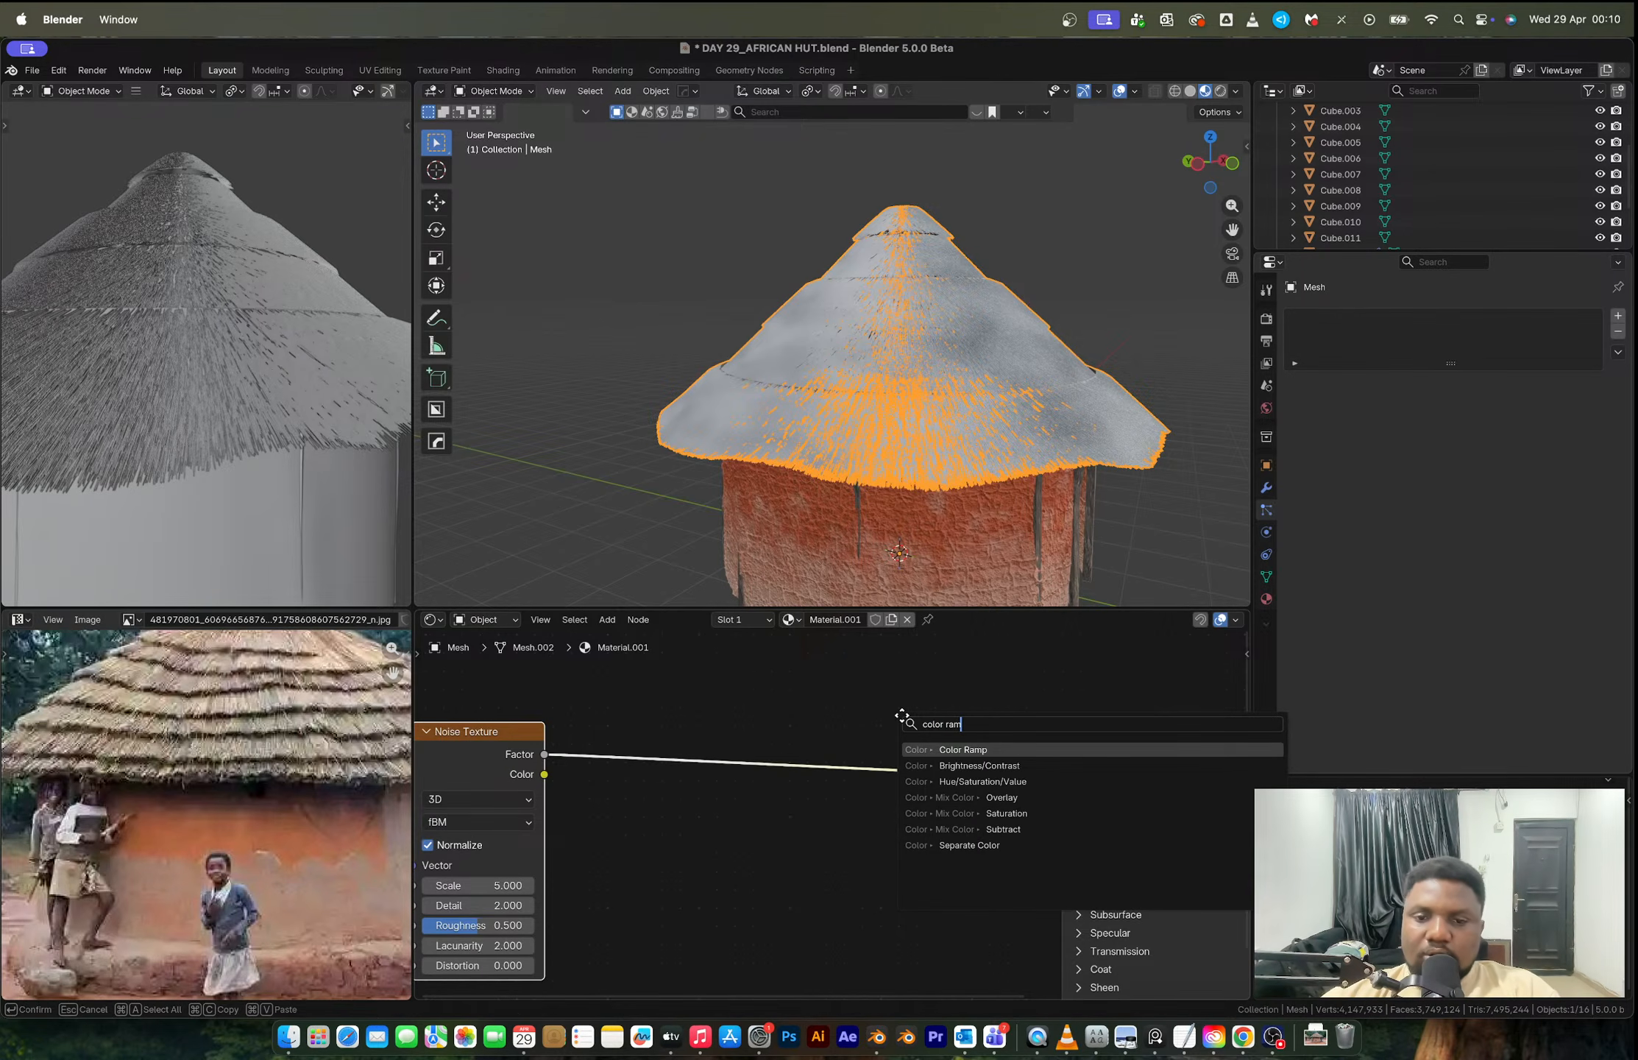
{"action": "key", "text": "Return"}
{"action": "left_click", "coordinate": [737, 712]}
Step: Check the hut in Rendered shading, saving the file before returning to Material Preview
{"action": "key", "text": "z"}
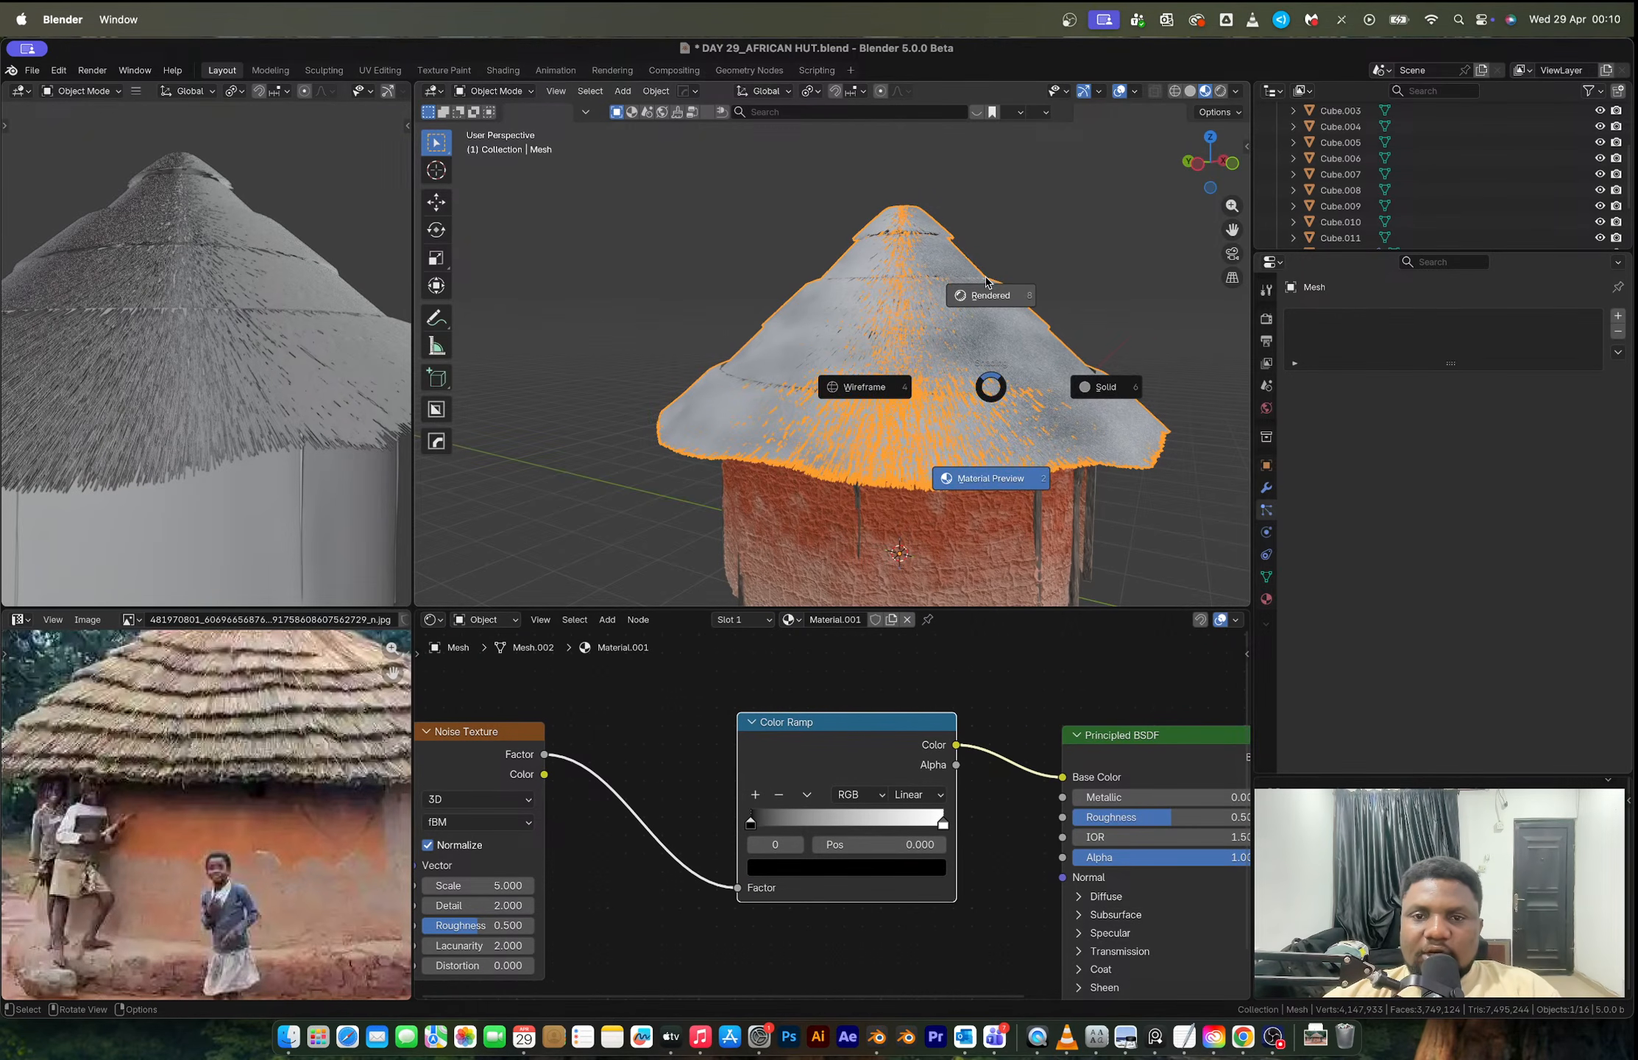
{"action": "left_click", "coordinate": [986, 282]}
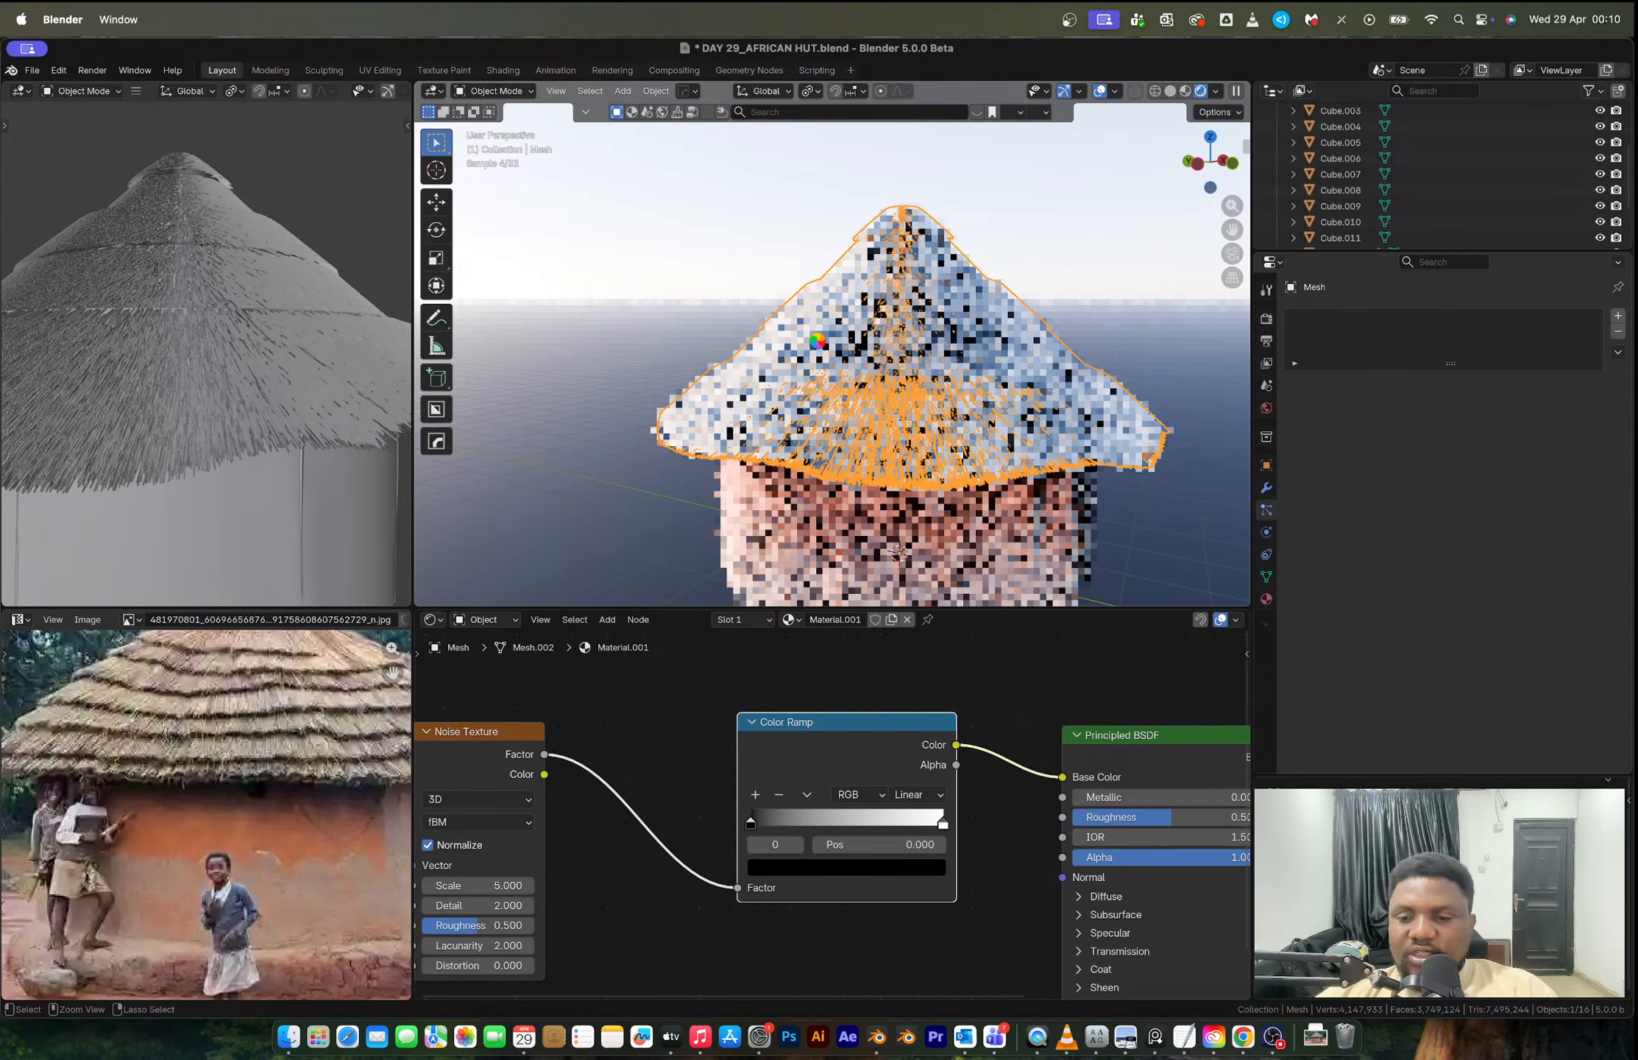
{"action": "key", "text": "super+s"}
{"action": "key", "text": "z"}
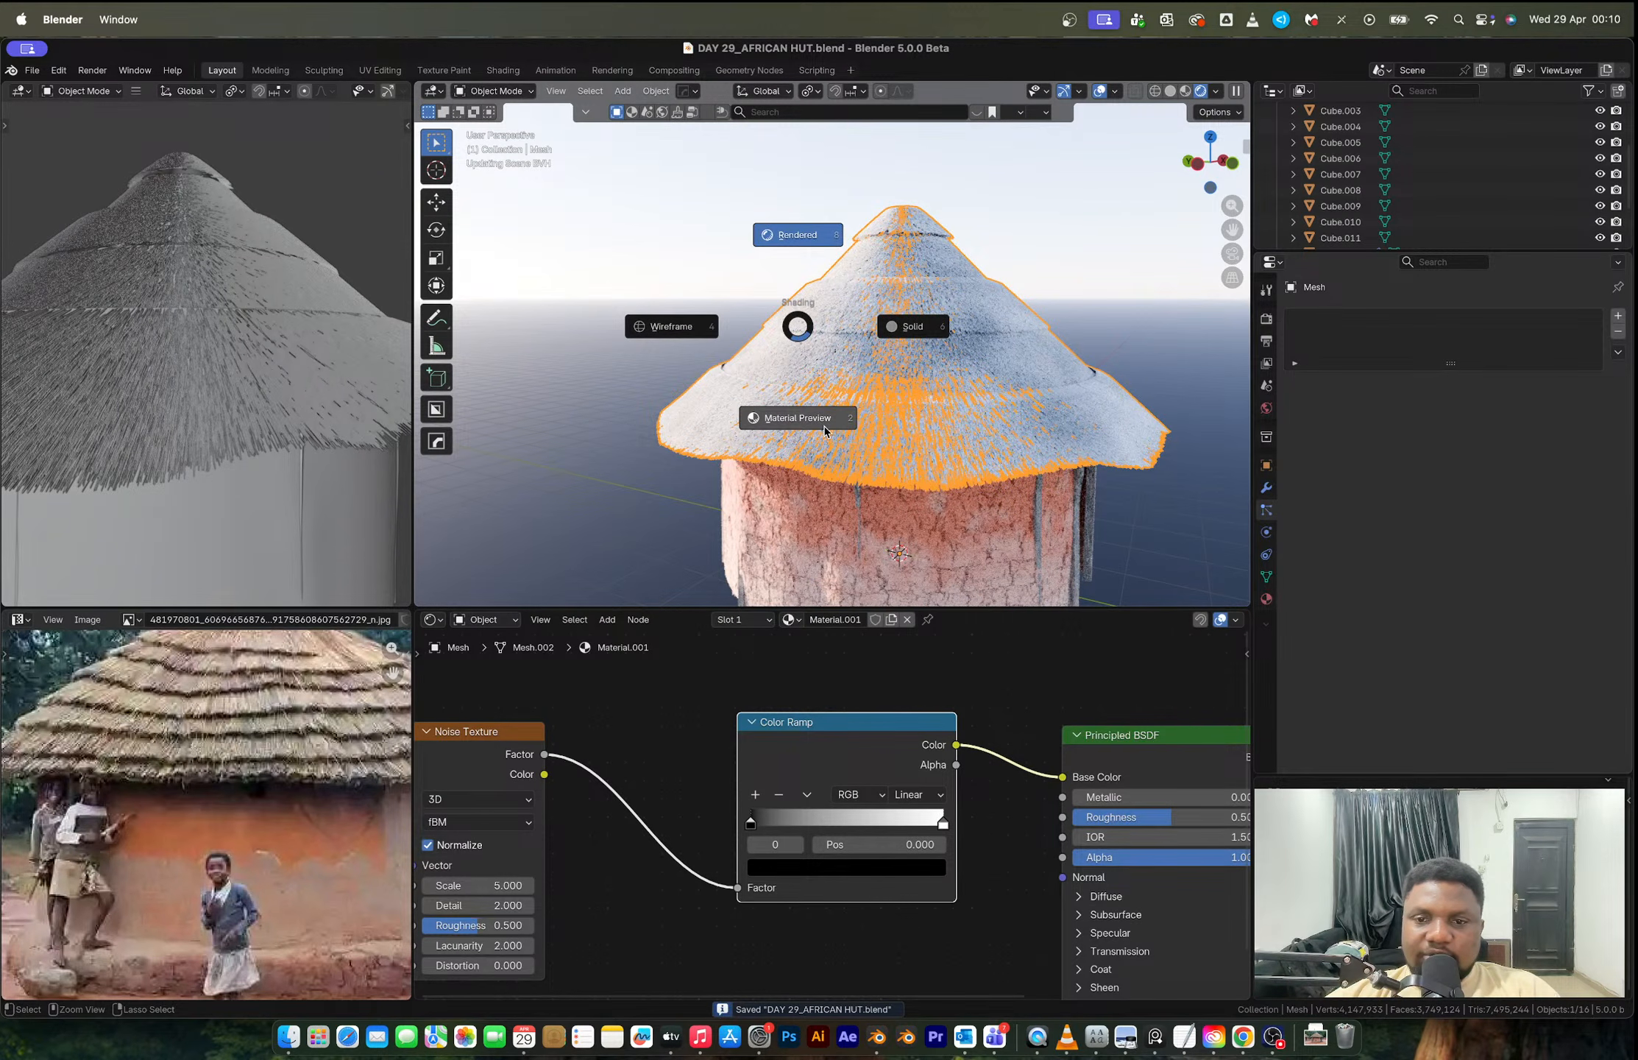
{"action": "left_click", "coordinate": [824, 431]}
{"action": "middle_click_drag", "start_coordinate": [940, 424], "coordinate": [928, 398], "text": "shift"}
Step: Increase the Color Ramp's contrast by moving its black stop to 0.505 and the white stop slightly inward
{"action": "left_click_drag", "start_coordinate": [804, 765], "coordinate": [830, 762]}
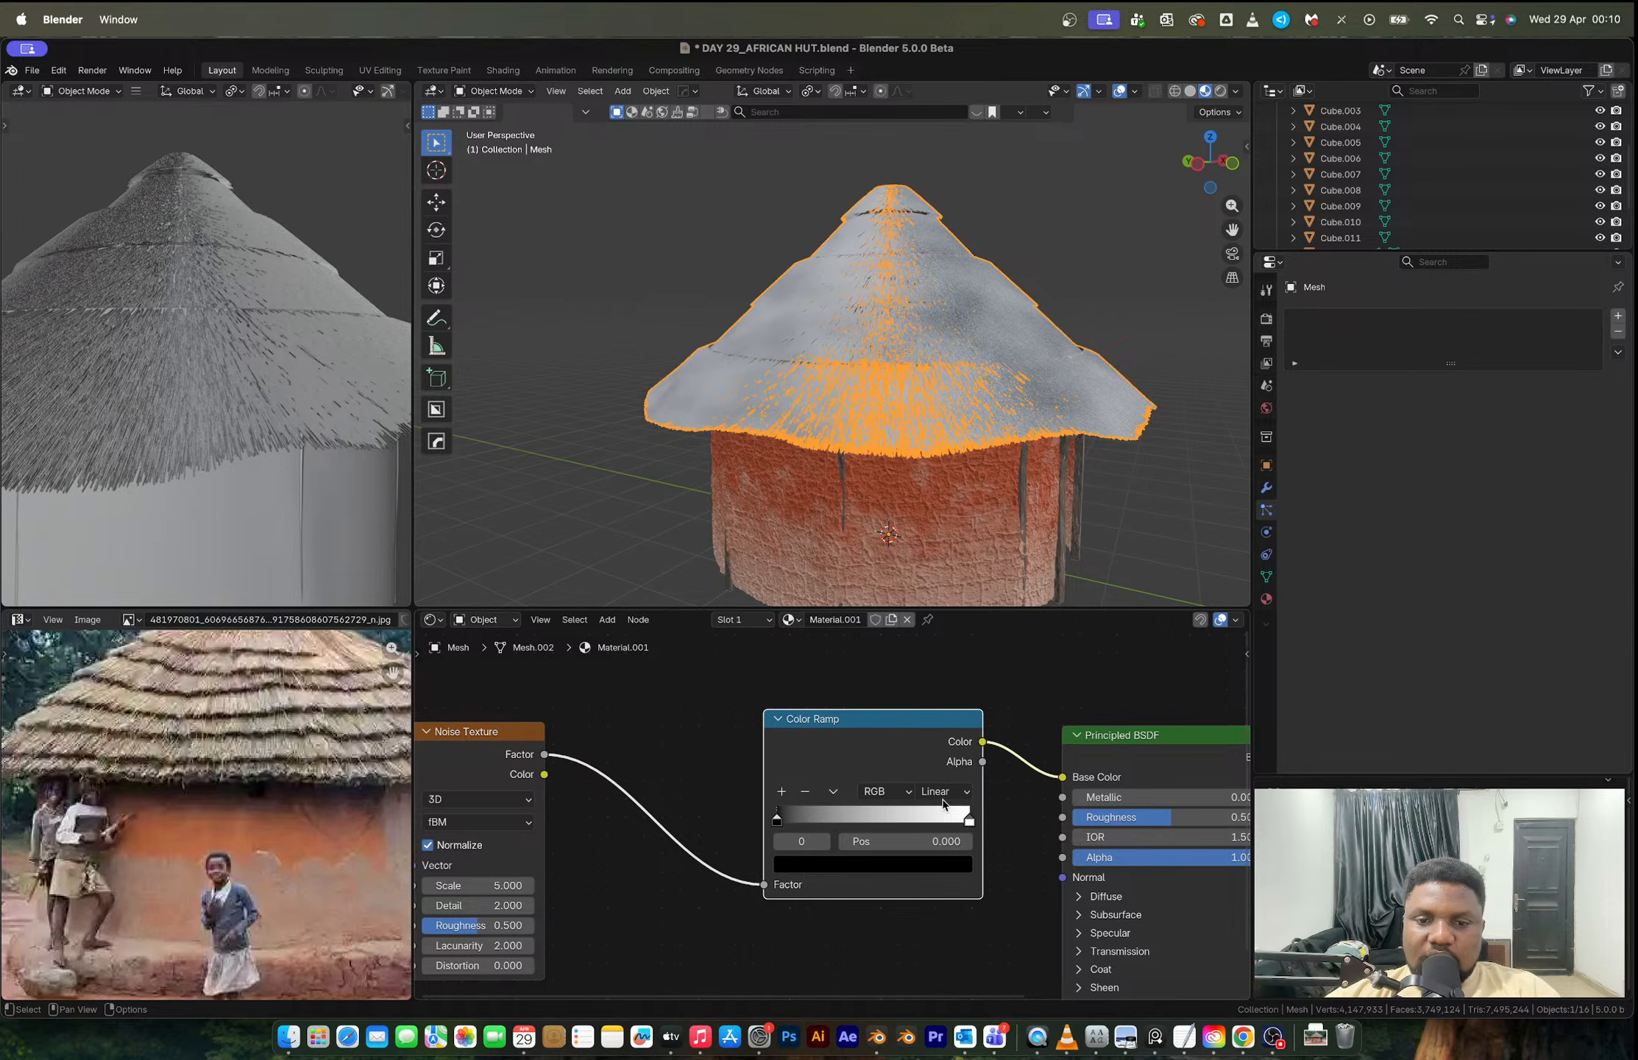
{"action": "left_click", "coordinate": [866, 823]}
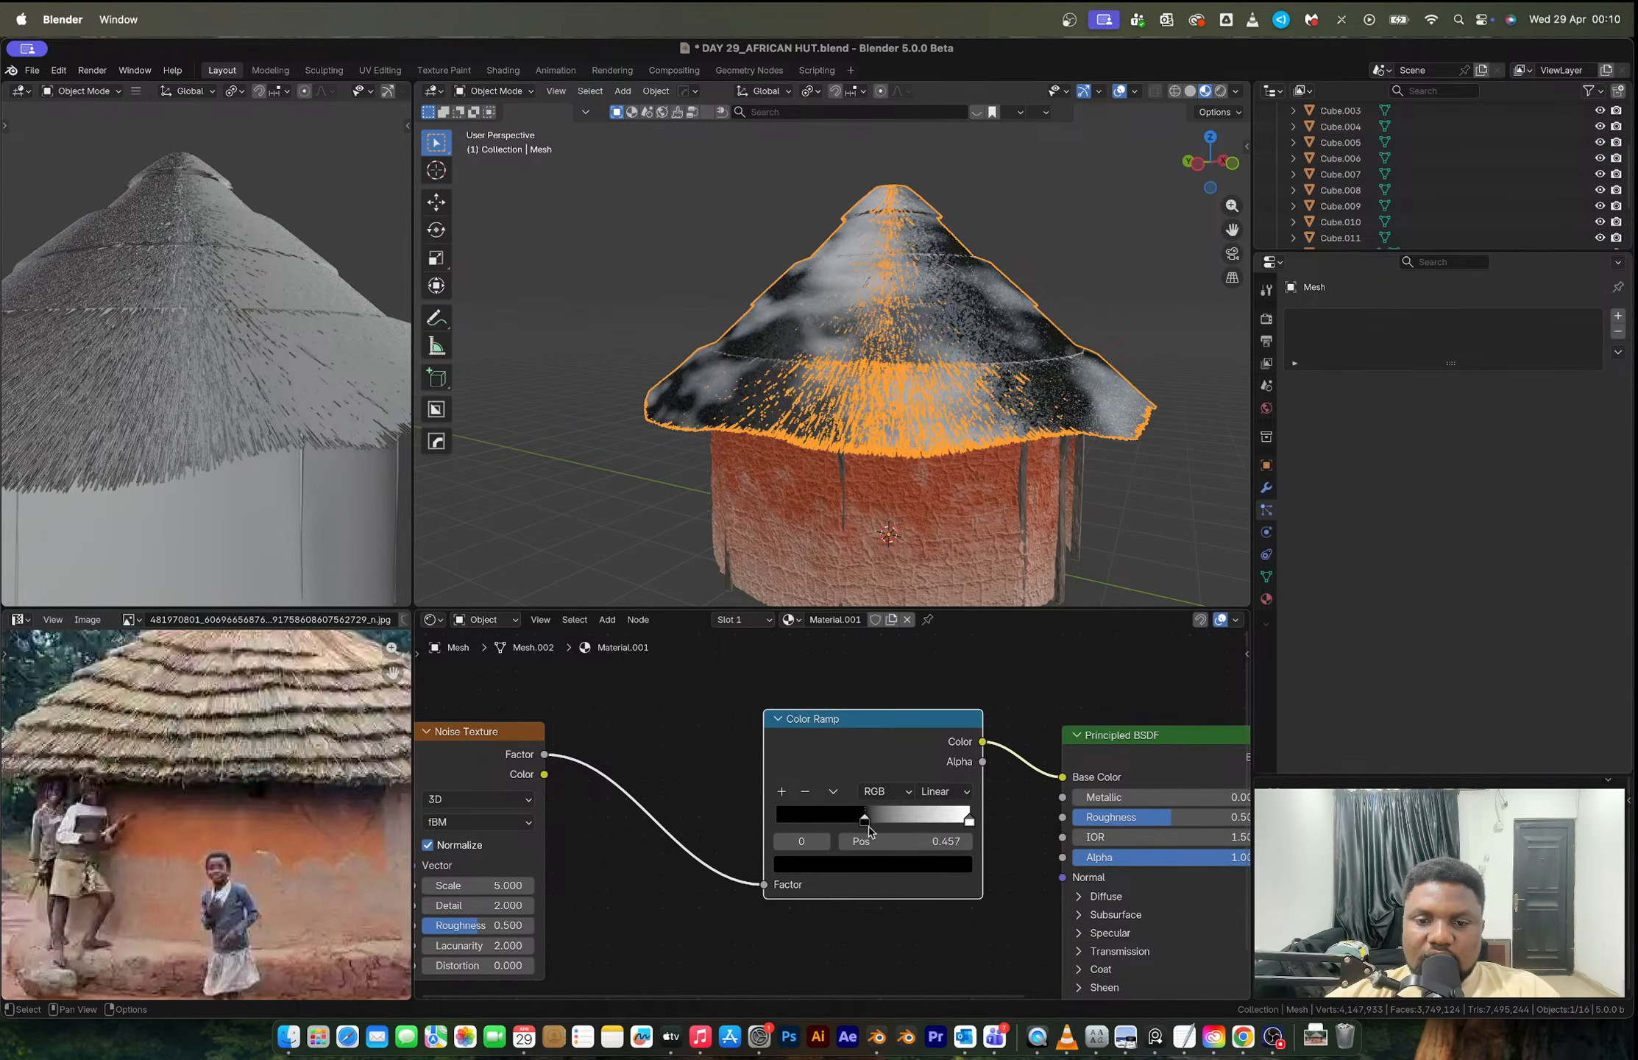
{"action": "left_click_drag", "start_coordinate": [969, 822], "coordinate": [878, 823]}
Step: Set the Noise Texture's Detail to 15 and its Roughness to 0.792
{"action": "scroll", "coordinate": [839, 728], "scroll_direction": "down", "scroll_amount": 2}
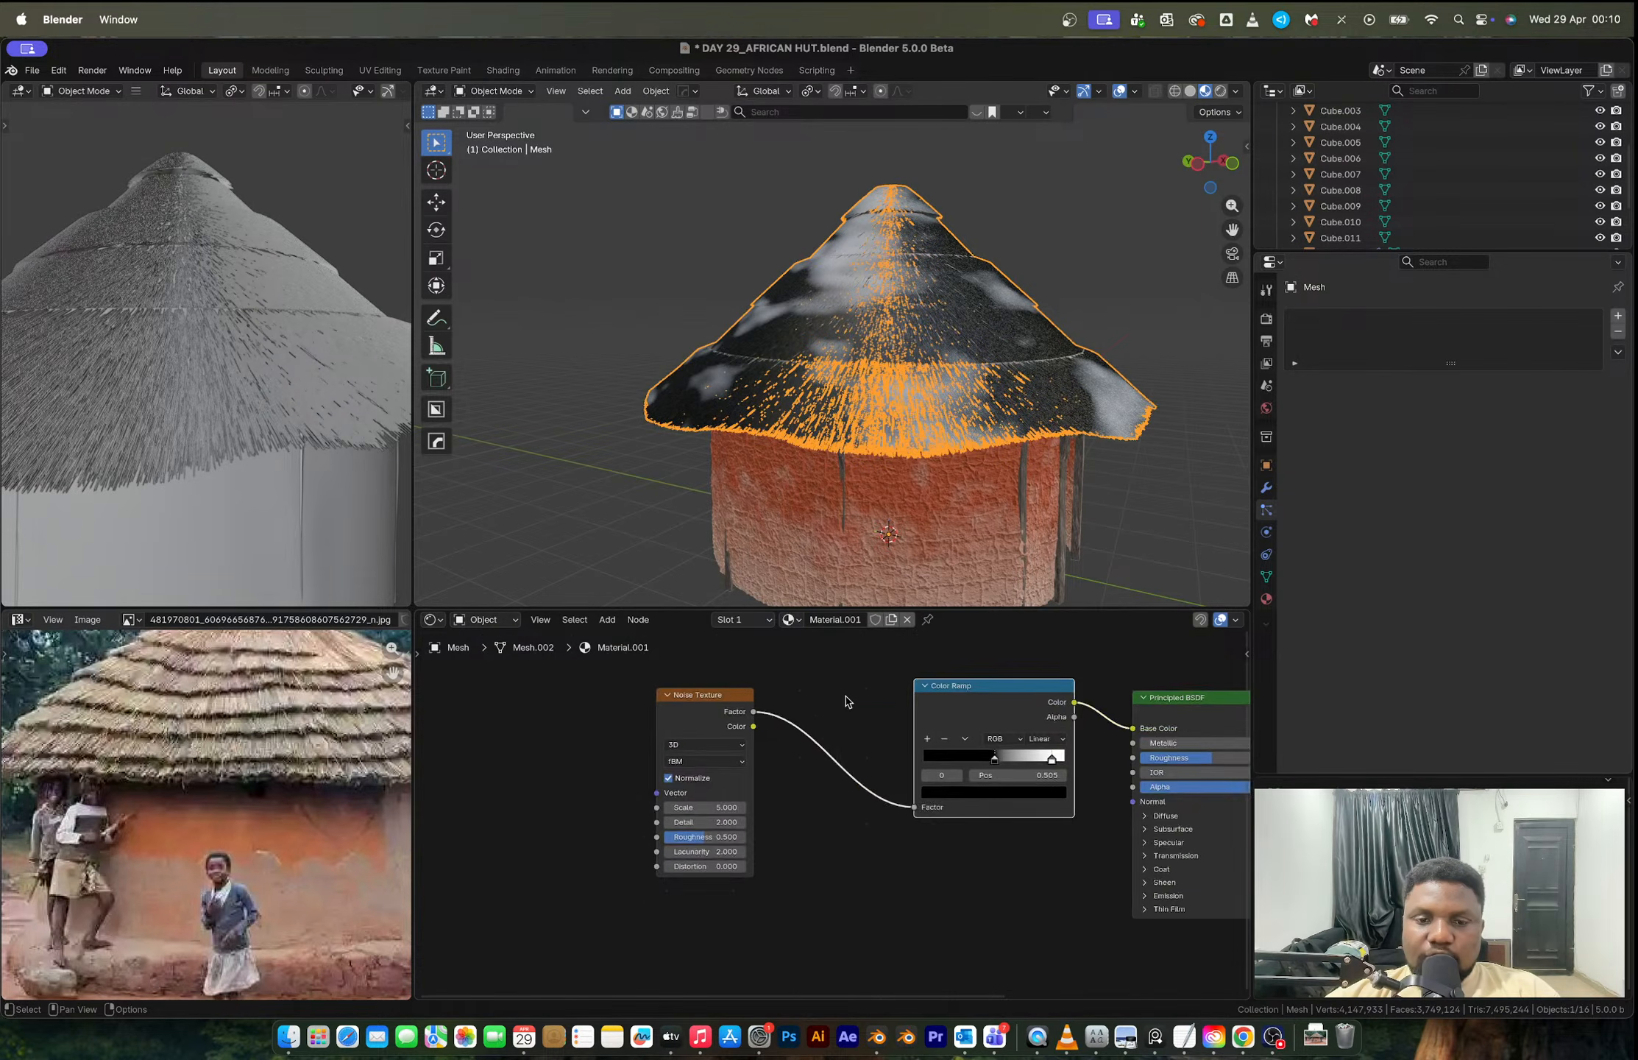
{"action": "scroll", "coordinate": [832, 736], "scroll_direction": "up", "scroll_amount": 5}
{"action": "left_click", "coordinate": [552, 831]}
{"action": "left_click_drag", "start_coordinate": [552, 831], "coordinate": [630, 831]}
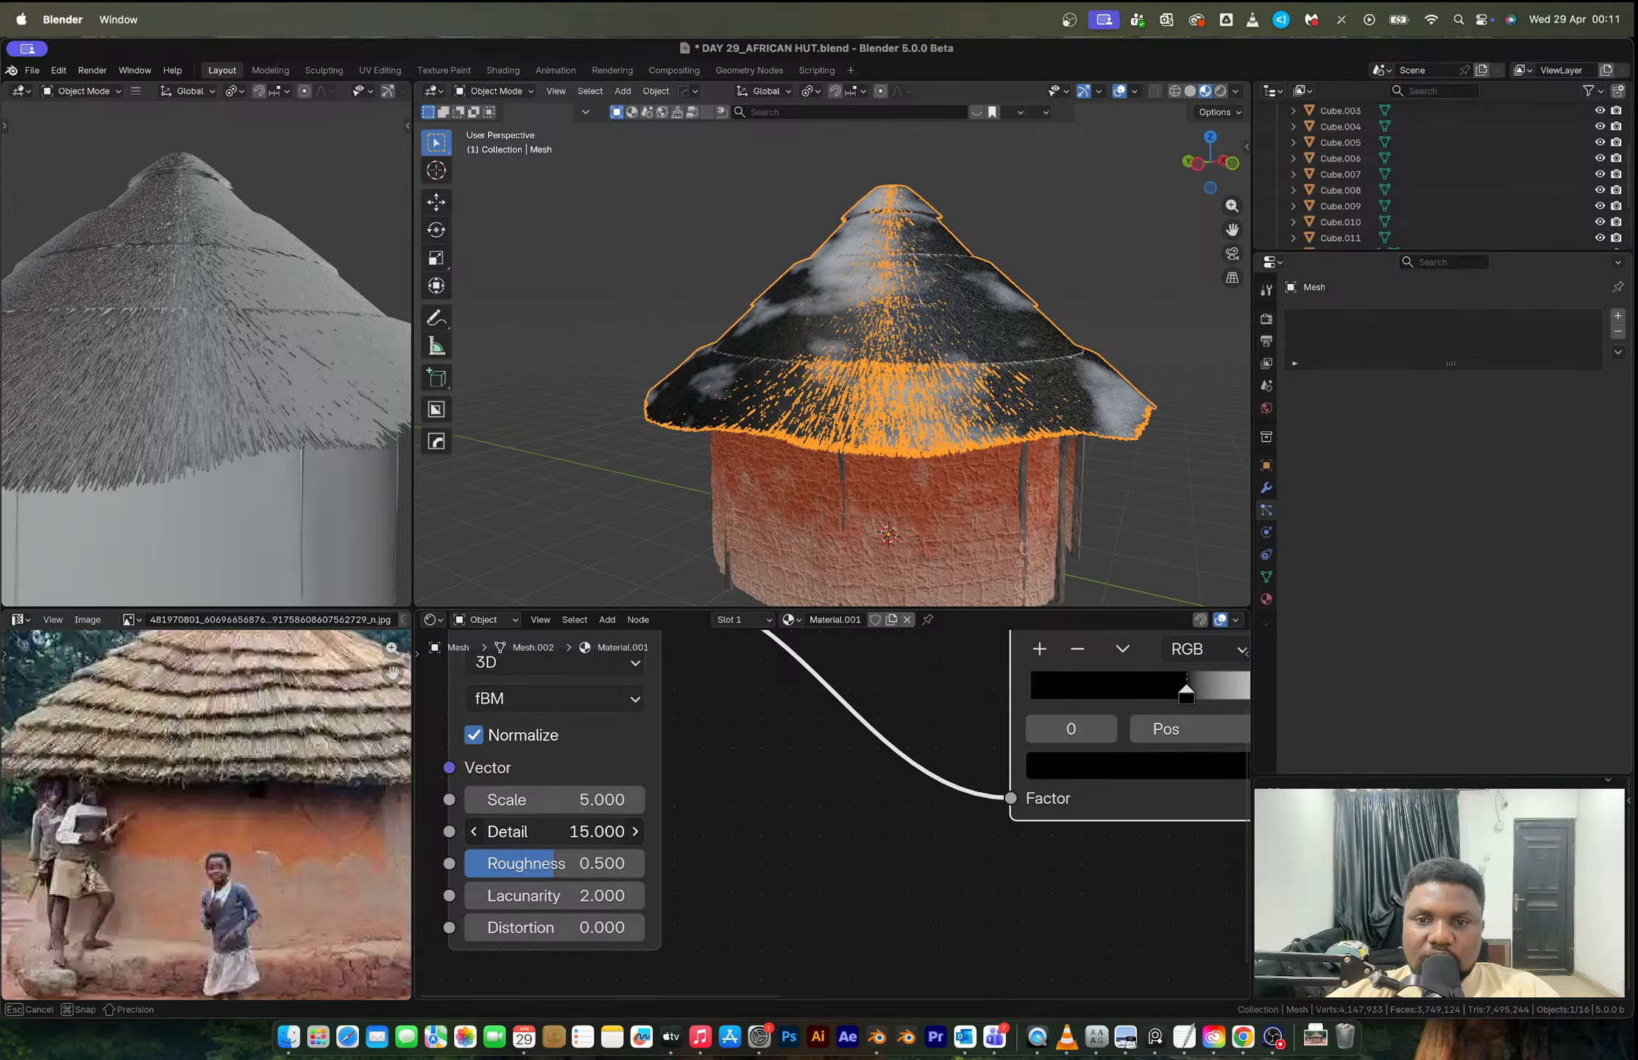
{"action": "left_click_drag", "start_coordinate": [552, 863], "coordinate": [607, 863]}
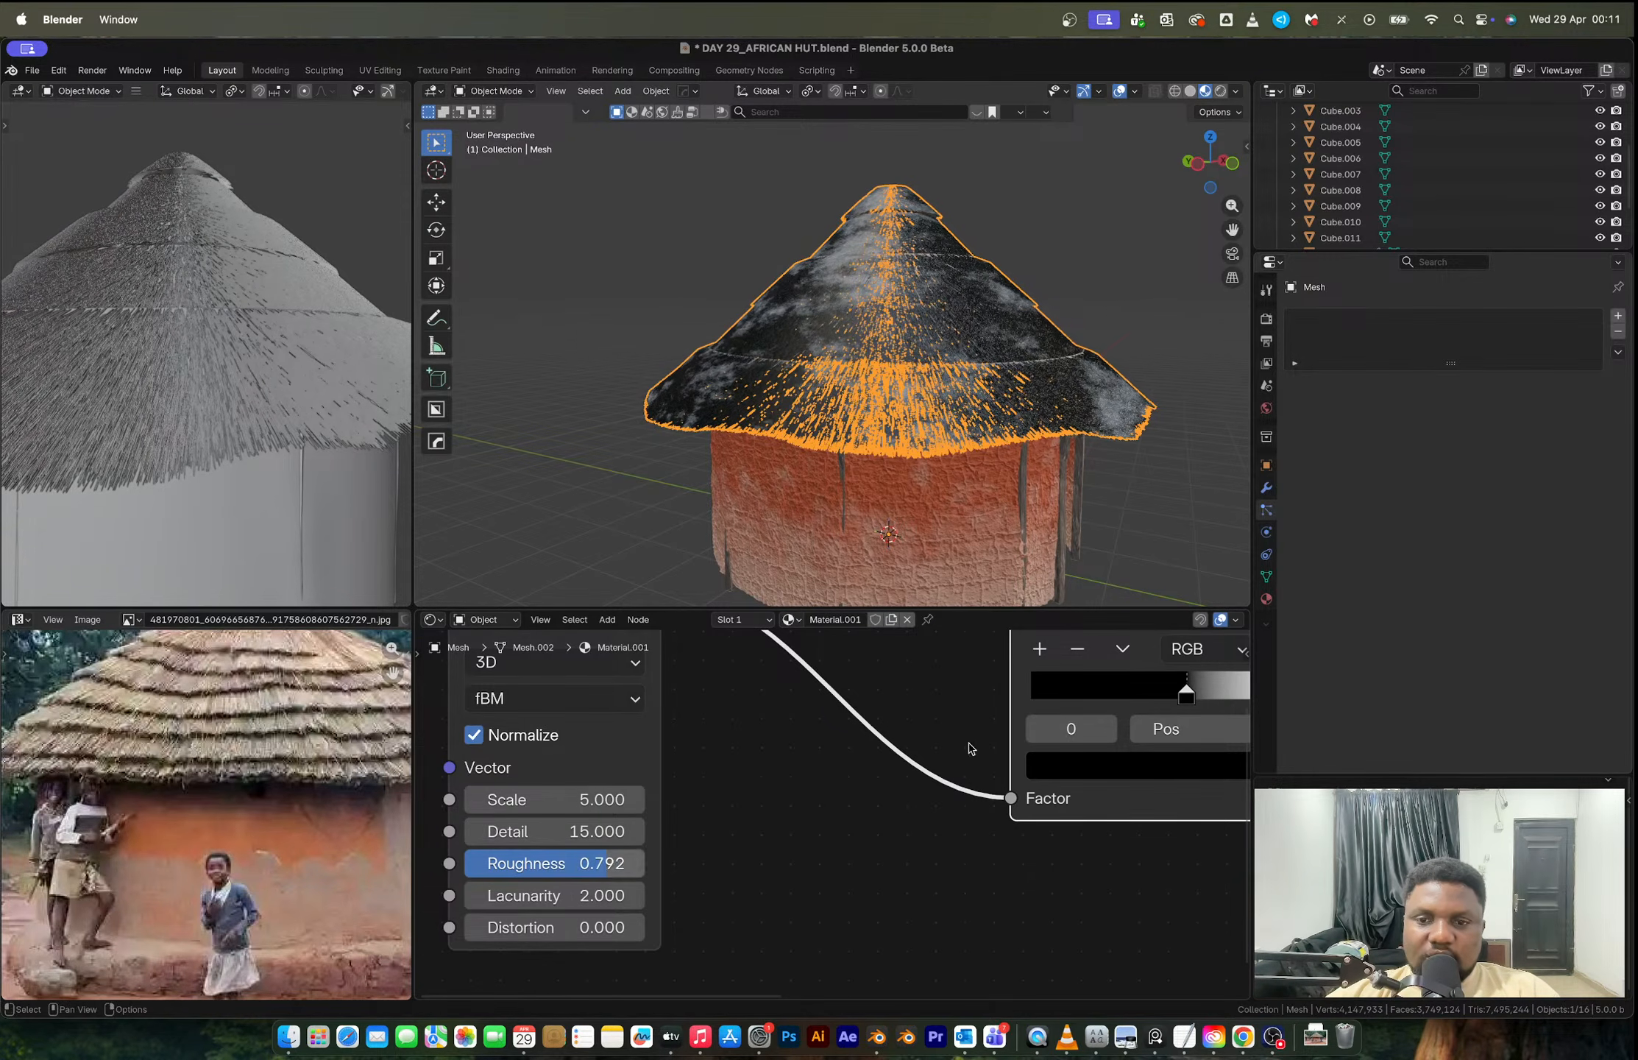
Step: Move the Color Ramp's white stop to position 0.752
{"action": "scroll", "coordinate": [972, 751], "scroll_direction": "right", "scroll_amount": 5}
{"action": "scroll", "coordinate": [972, 751], "scroll_direction": "up", "scroll_amount": 1}
{"action": "left_click_drag", "start_coordinate": [1133, 728], "coordinate": [1085, 736]}
{"action": "scroll", "coordinate": [1026, 805], "scroll_direction": "down", "scroll_amount": 2}
{"action": "scroll", "coordinate": [1026, 804], "scroll_direction": "right", "scroll_amount": 3}
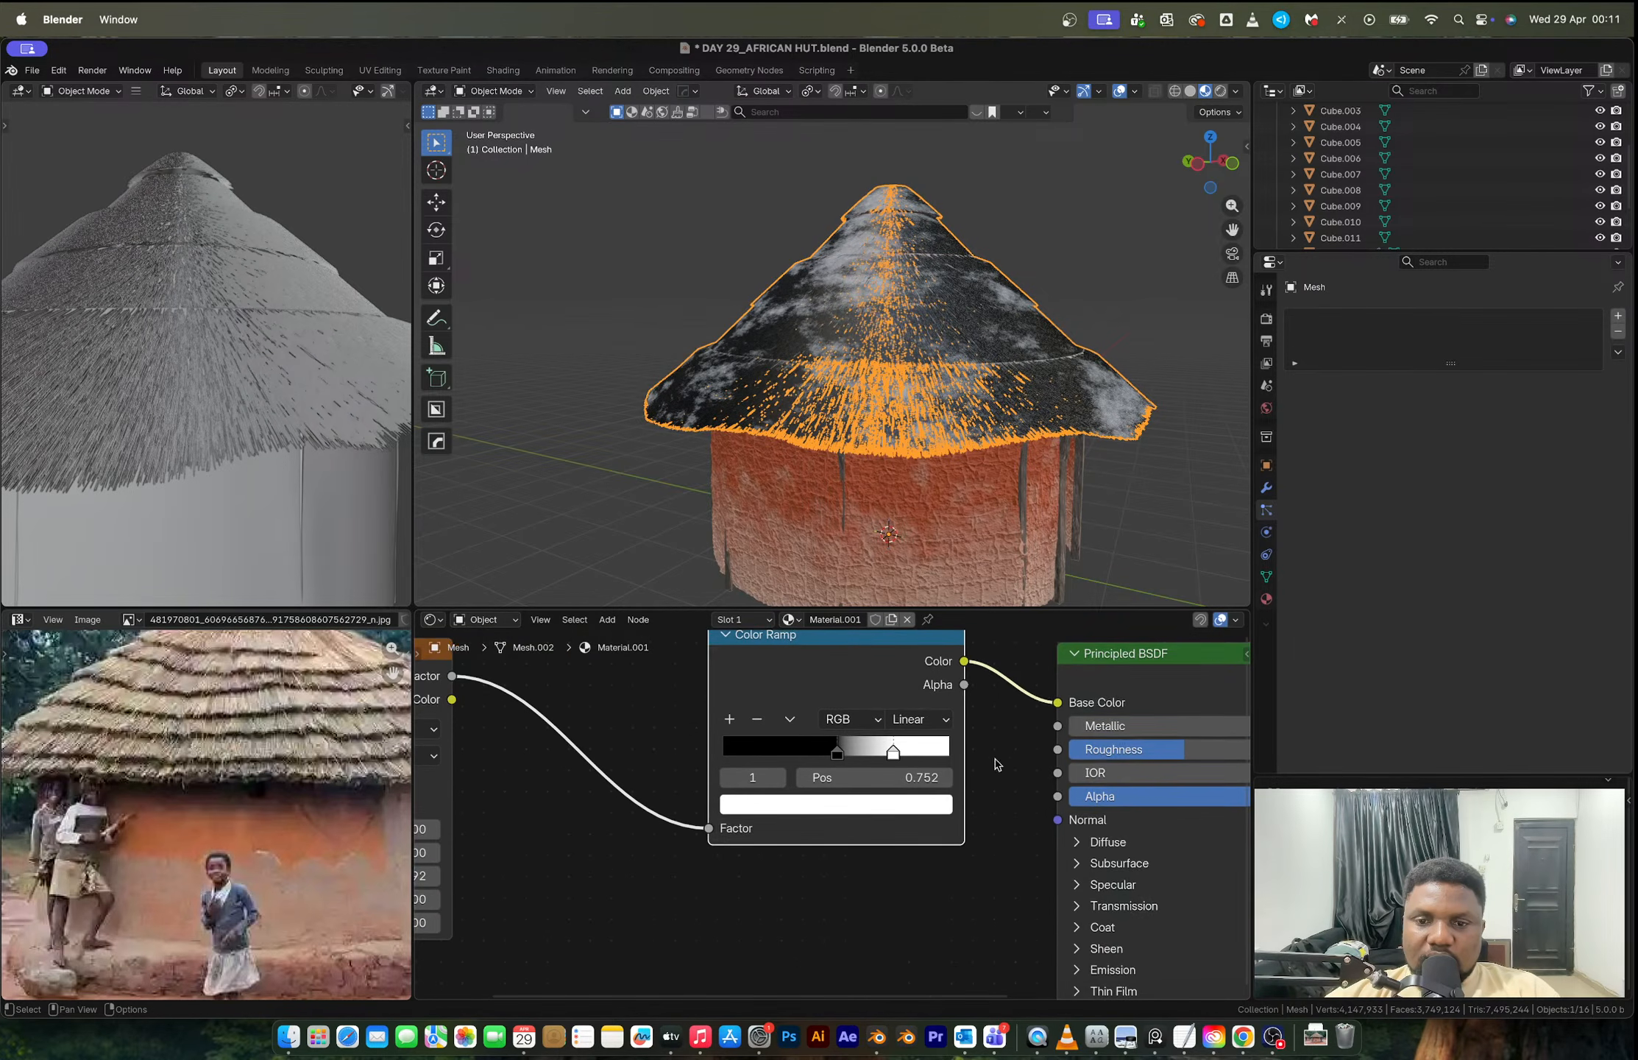
Step: Copy the Principled BSDF's pinkish tan base color onto both Color Ramp stops, keeping the ramp connected to Base Color
{"action": "left_click_drag", "start_coordinate": [964, 661], "coordinate": [1037, 710]}
{"action": "scroll", "coordinate": [979, 697], "scroll_direction": "down", "scroll_amount": 1}
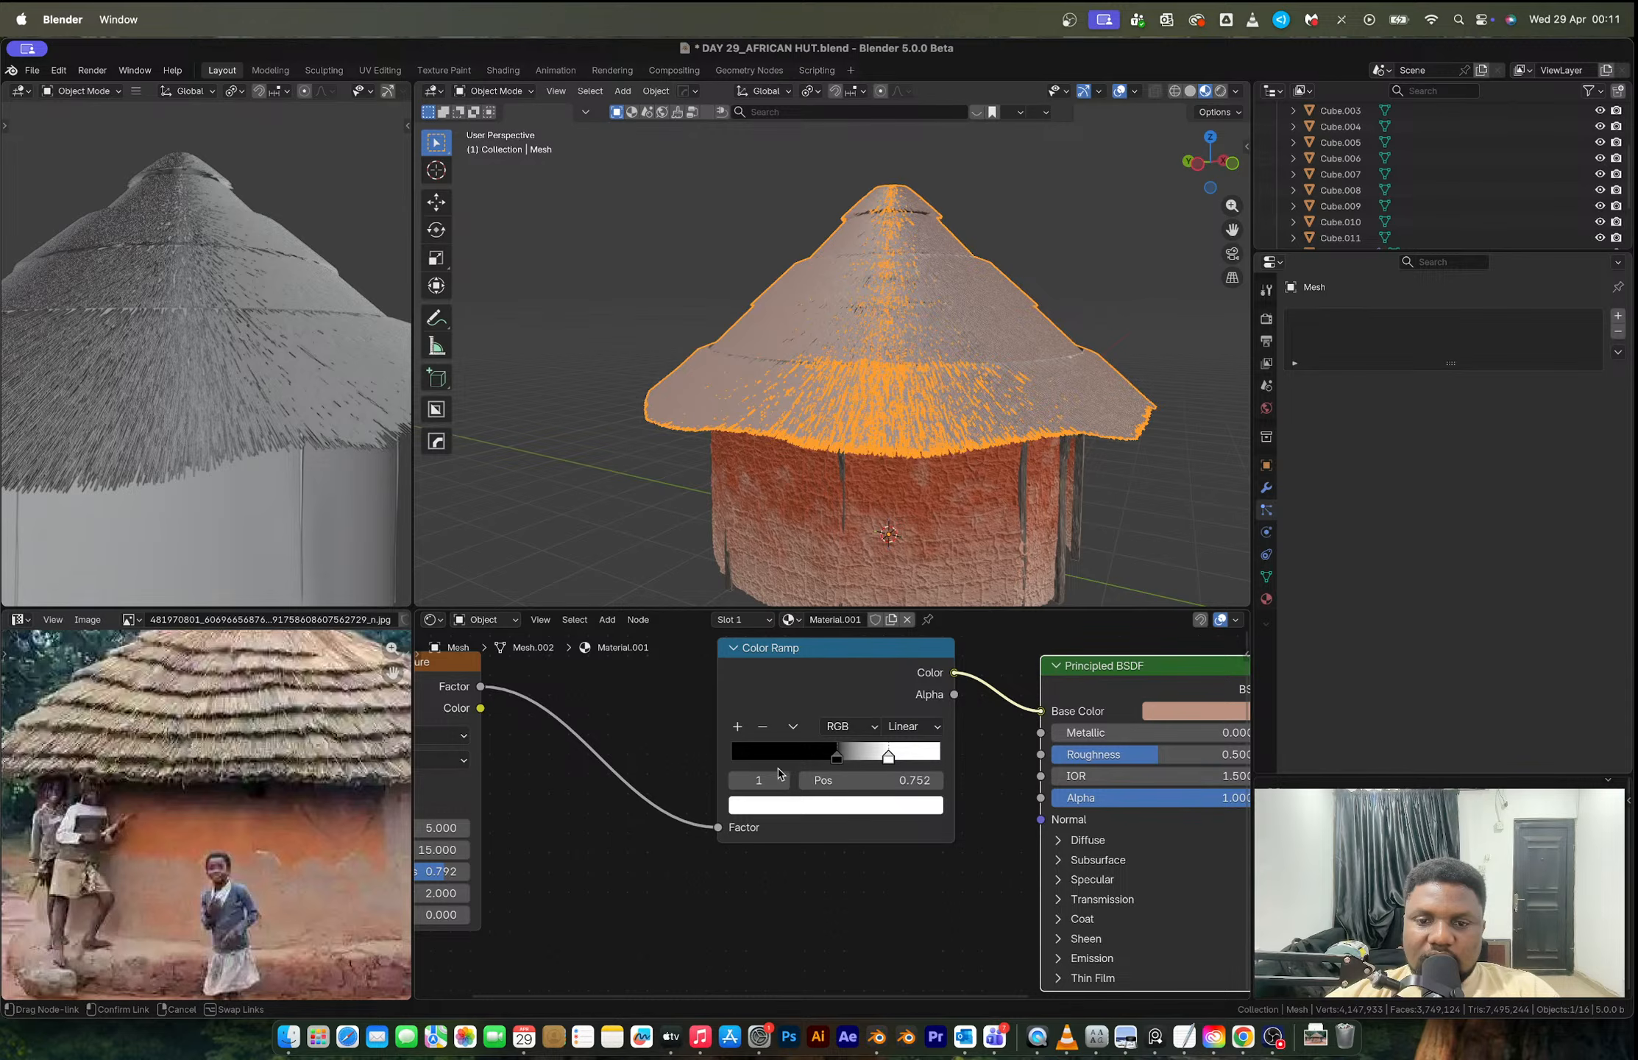
{"action": "left_click_drag", "start_coordinate": [791, 760], "coordinate": [821, 760]}
{"action": "left_click", "coordinate": [834, 754]}
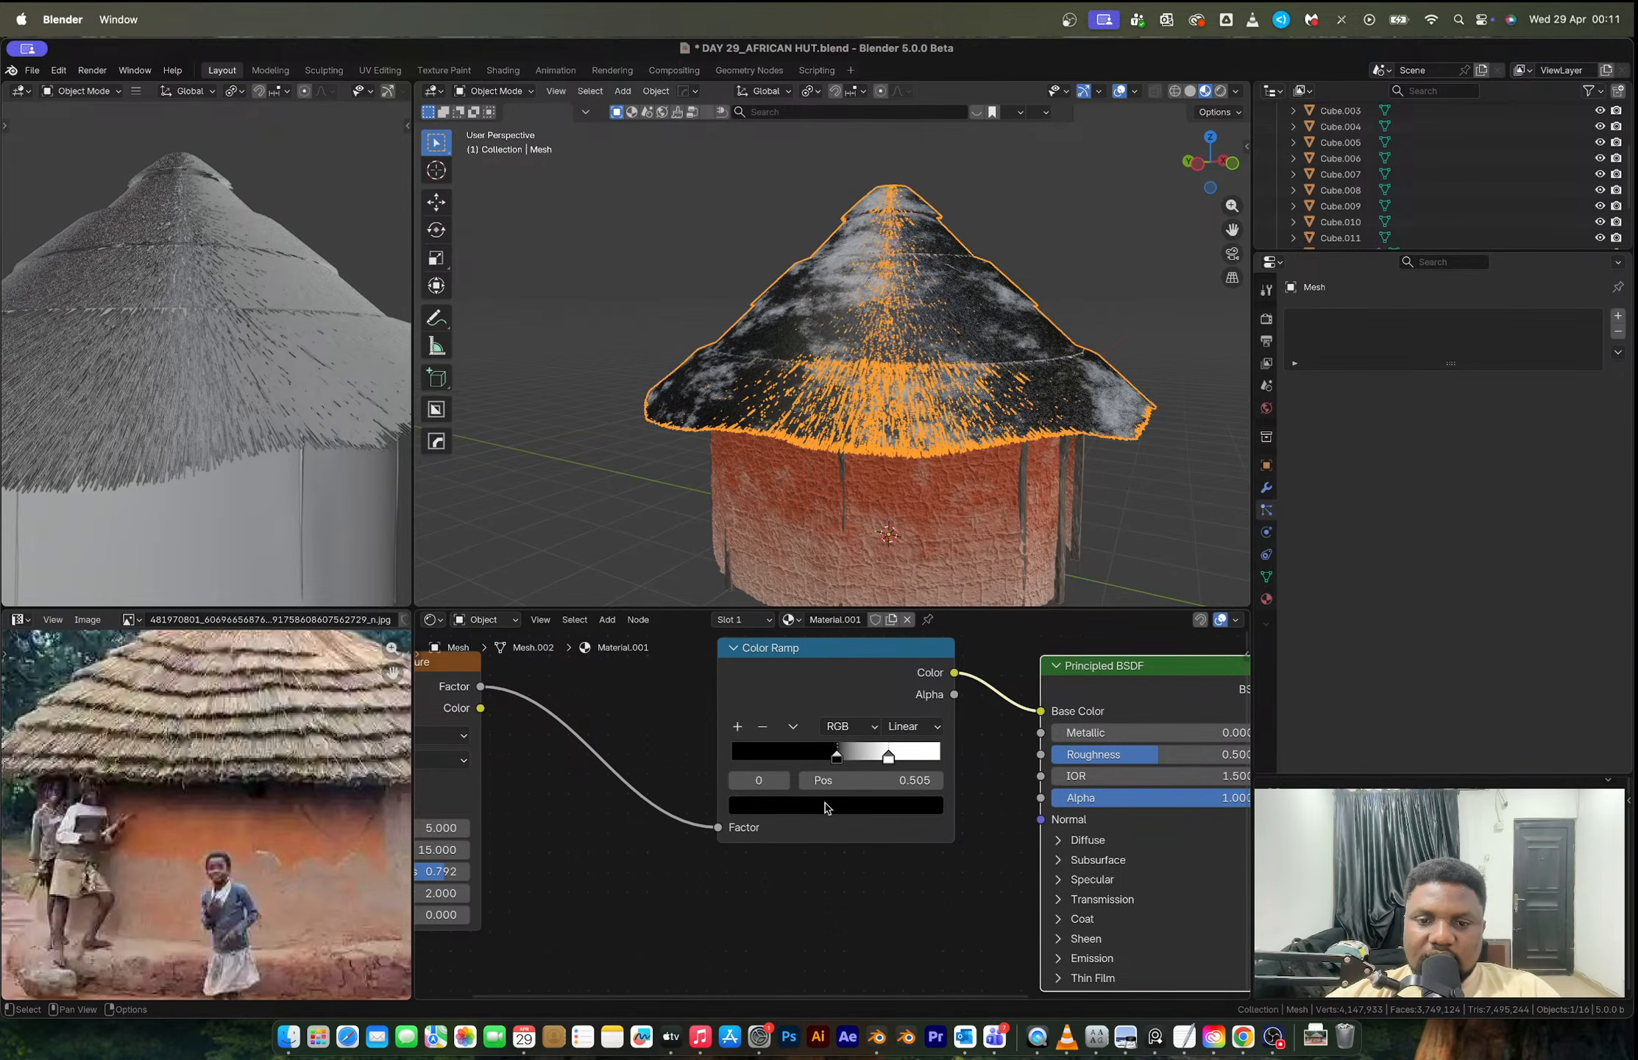
{"action": "key", "text": "ctrl+v"}
{"action": "left_click", "coordinate": [889, 757]}
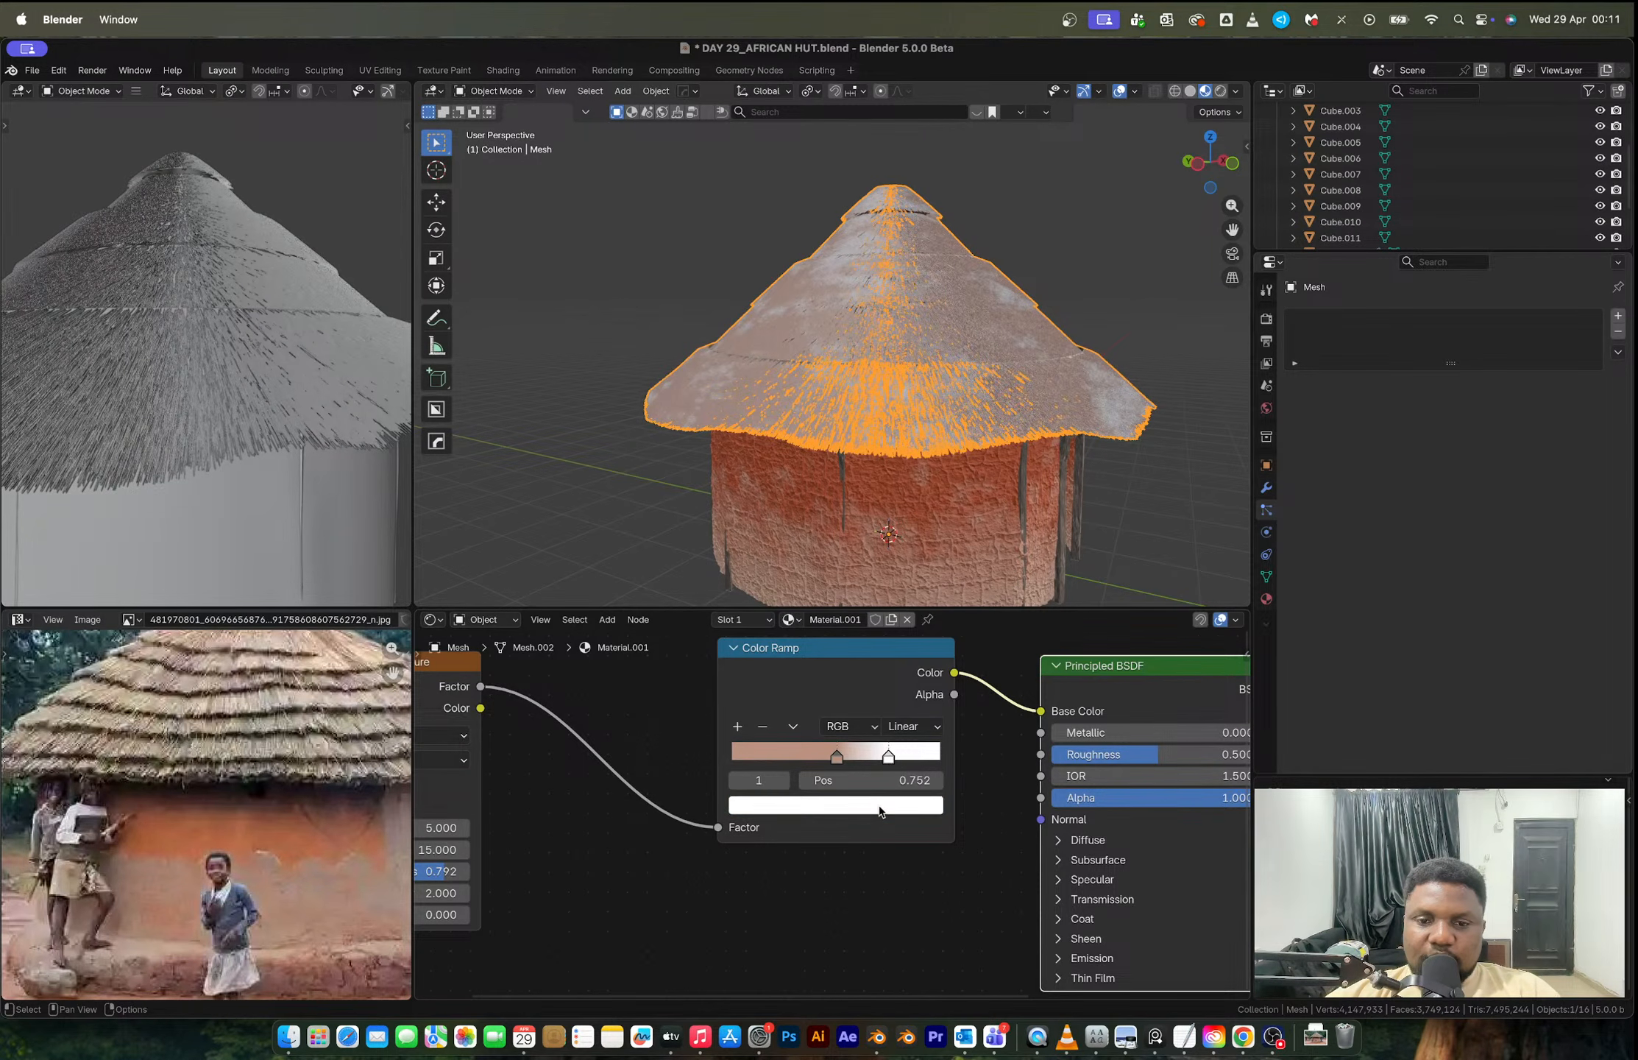
{"action": "key", "text": "ctrl+v"}
Step: Change the second Color Ramp stop to light gray with saturation 0.007 and value 0.796
{"action": "scroll", "coordinate": [880, 370], "scroll_direction": "up", "scroll_amount": 6}
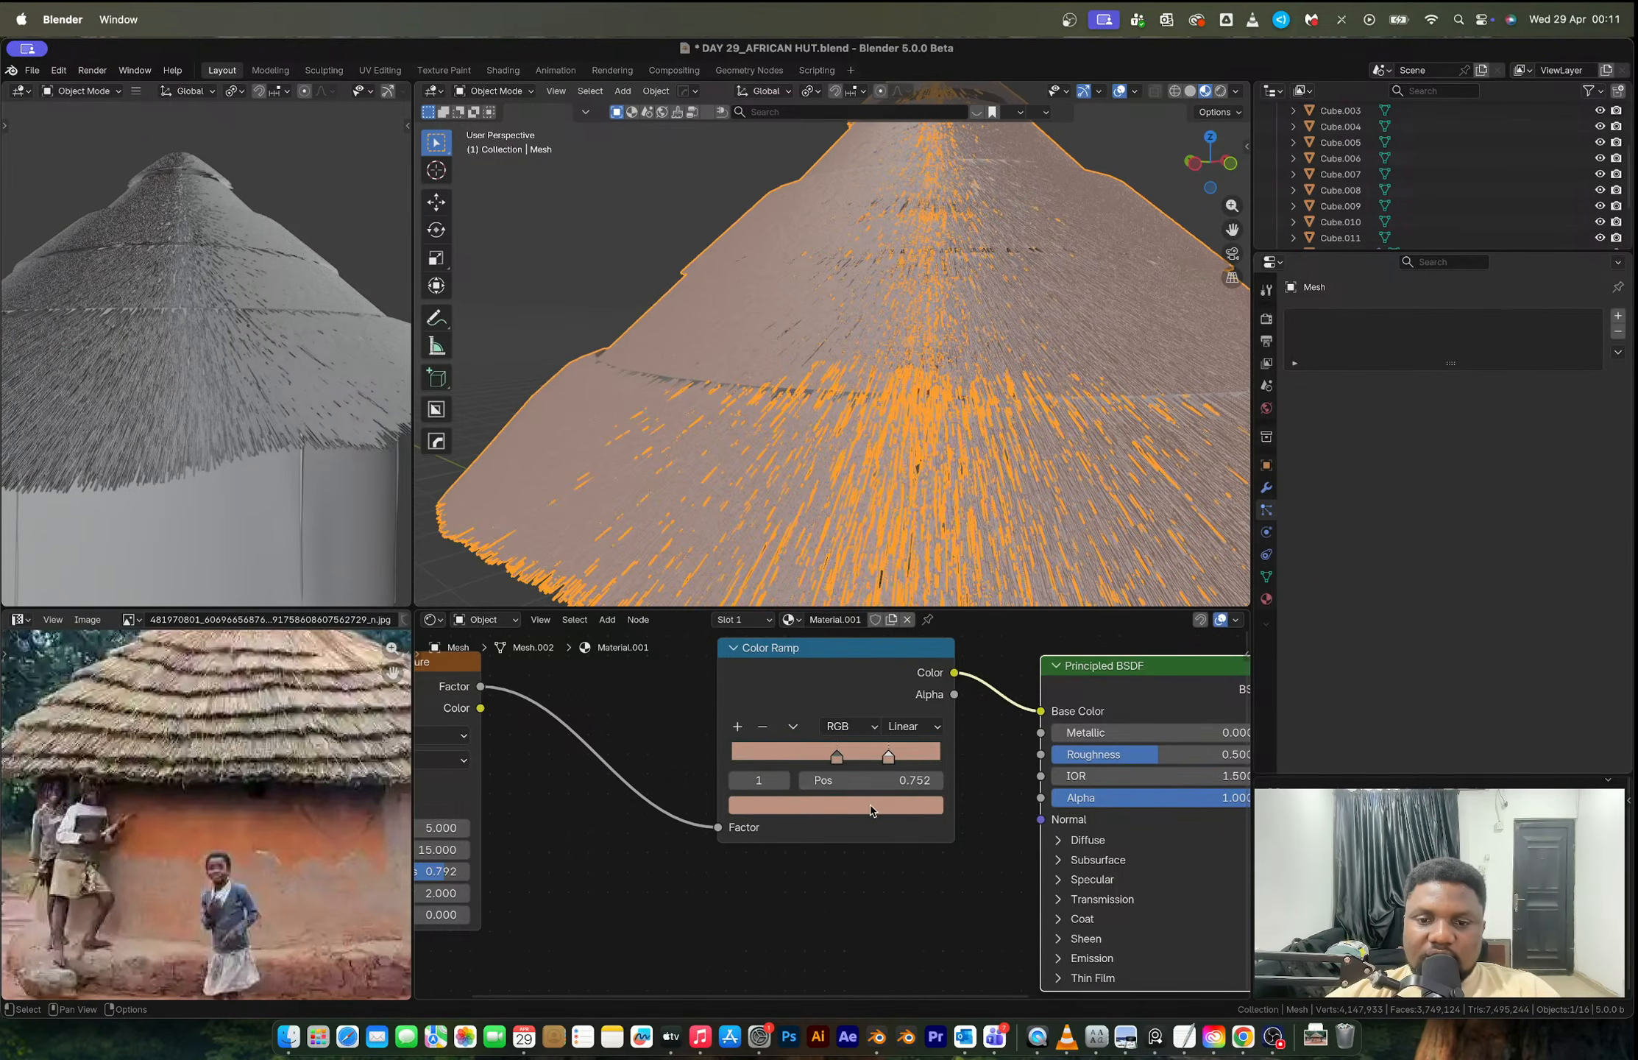
{"action": "left_click", "coordinate": [835, 805]}
{"action": "left_click_drag", "start_coordinate": [787, 706], "coordinate": [844, 727]}
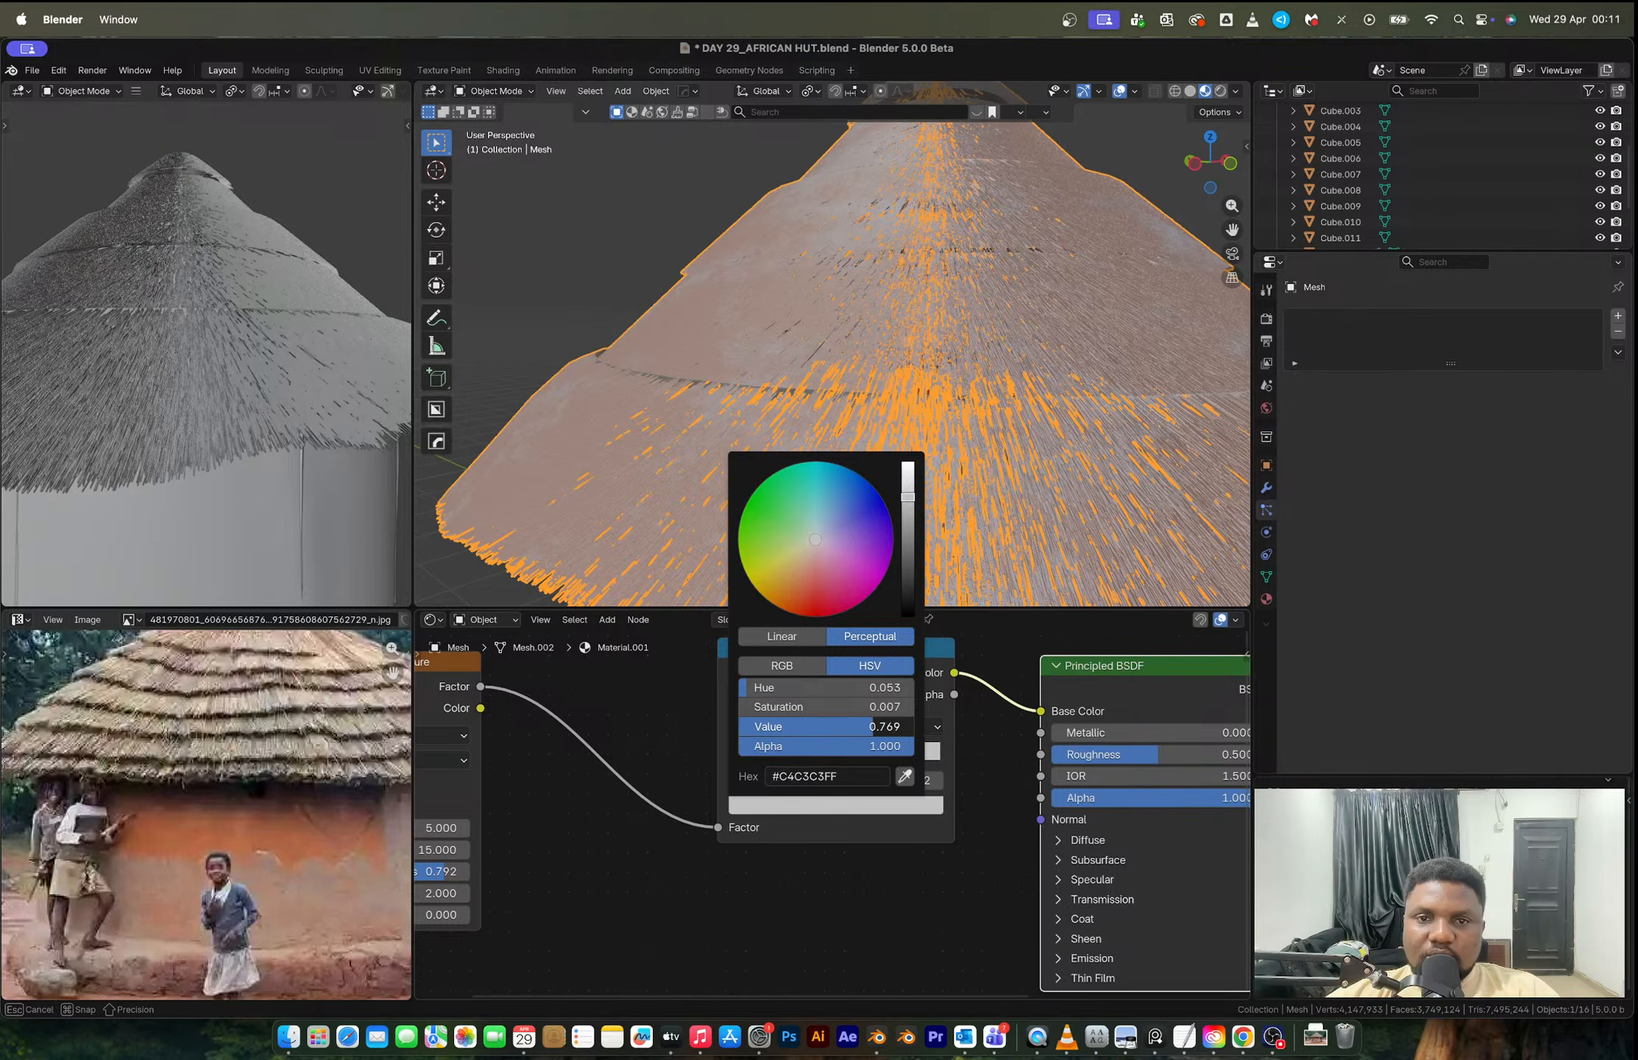
{"action": "left_click_drag", "start_coordinate": [845, 728], "coordinate": [845, 728]}
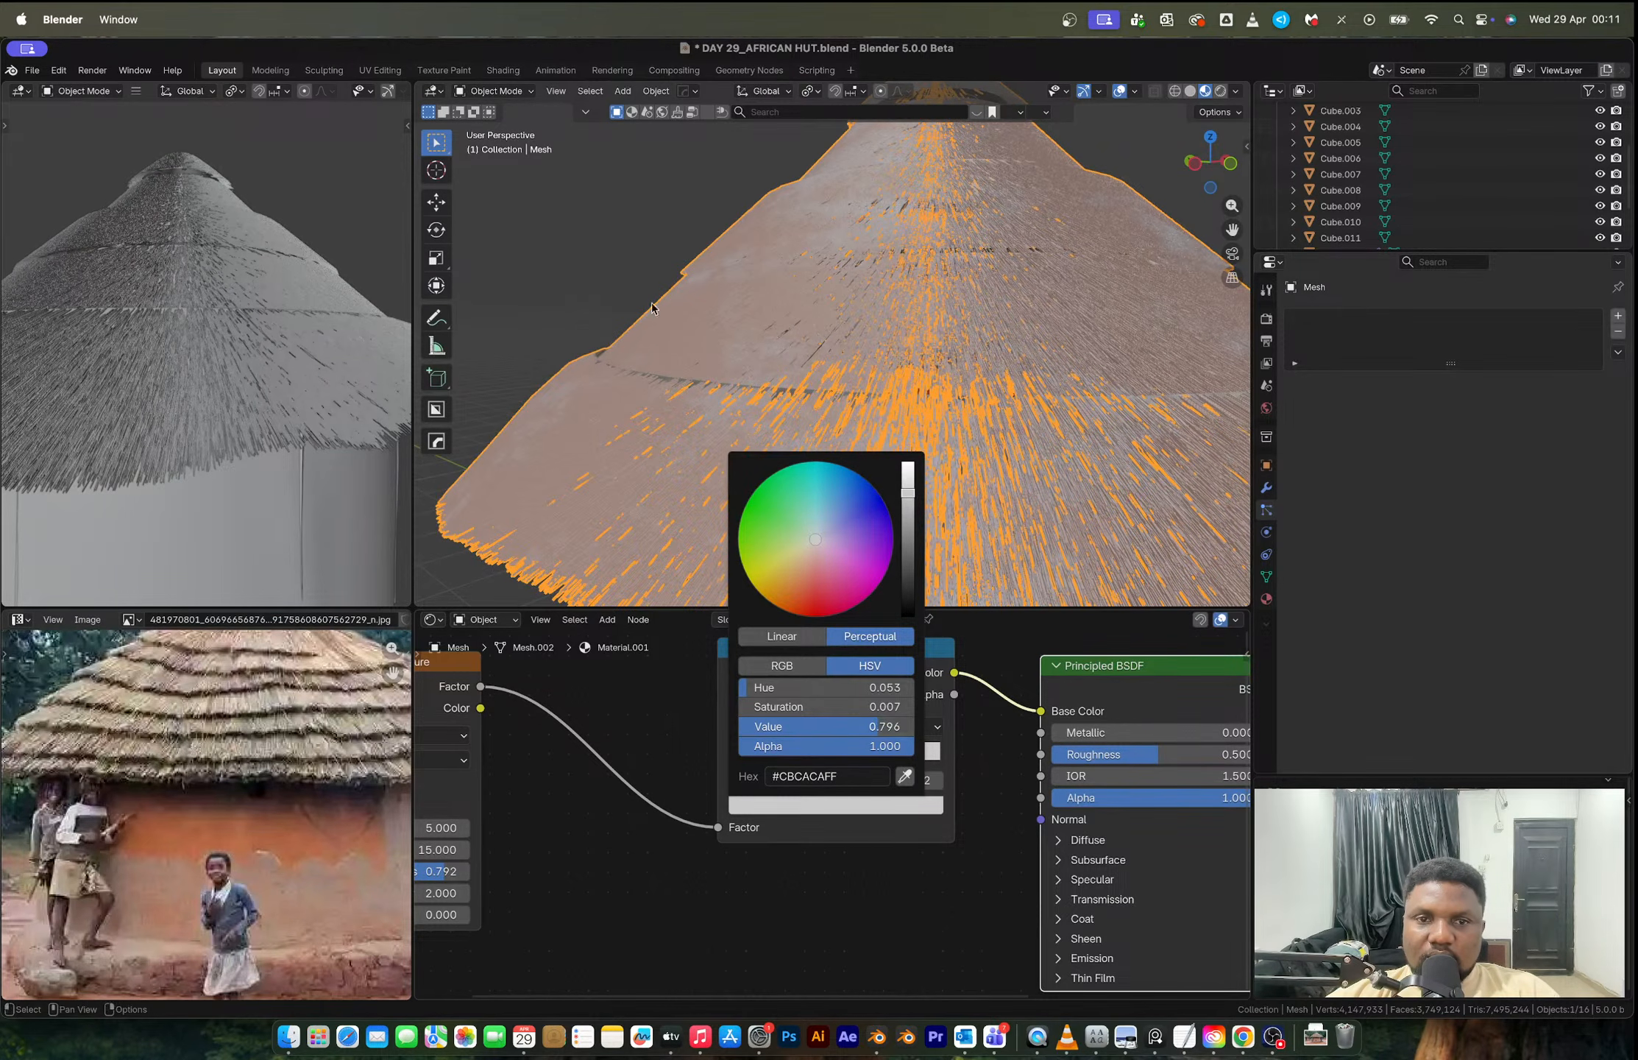
Step: Deselect the roof strands to inspect the mottled coloring around the hut, and save the file
{"action": "scroll", "coordinate": [805, 403], "scroll_direction": "down", "scroll_amount": 8}
{"action": "middle_click_drag", "start_coordinate": [805, 404], "coordinate": [919, 309]}
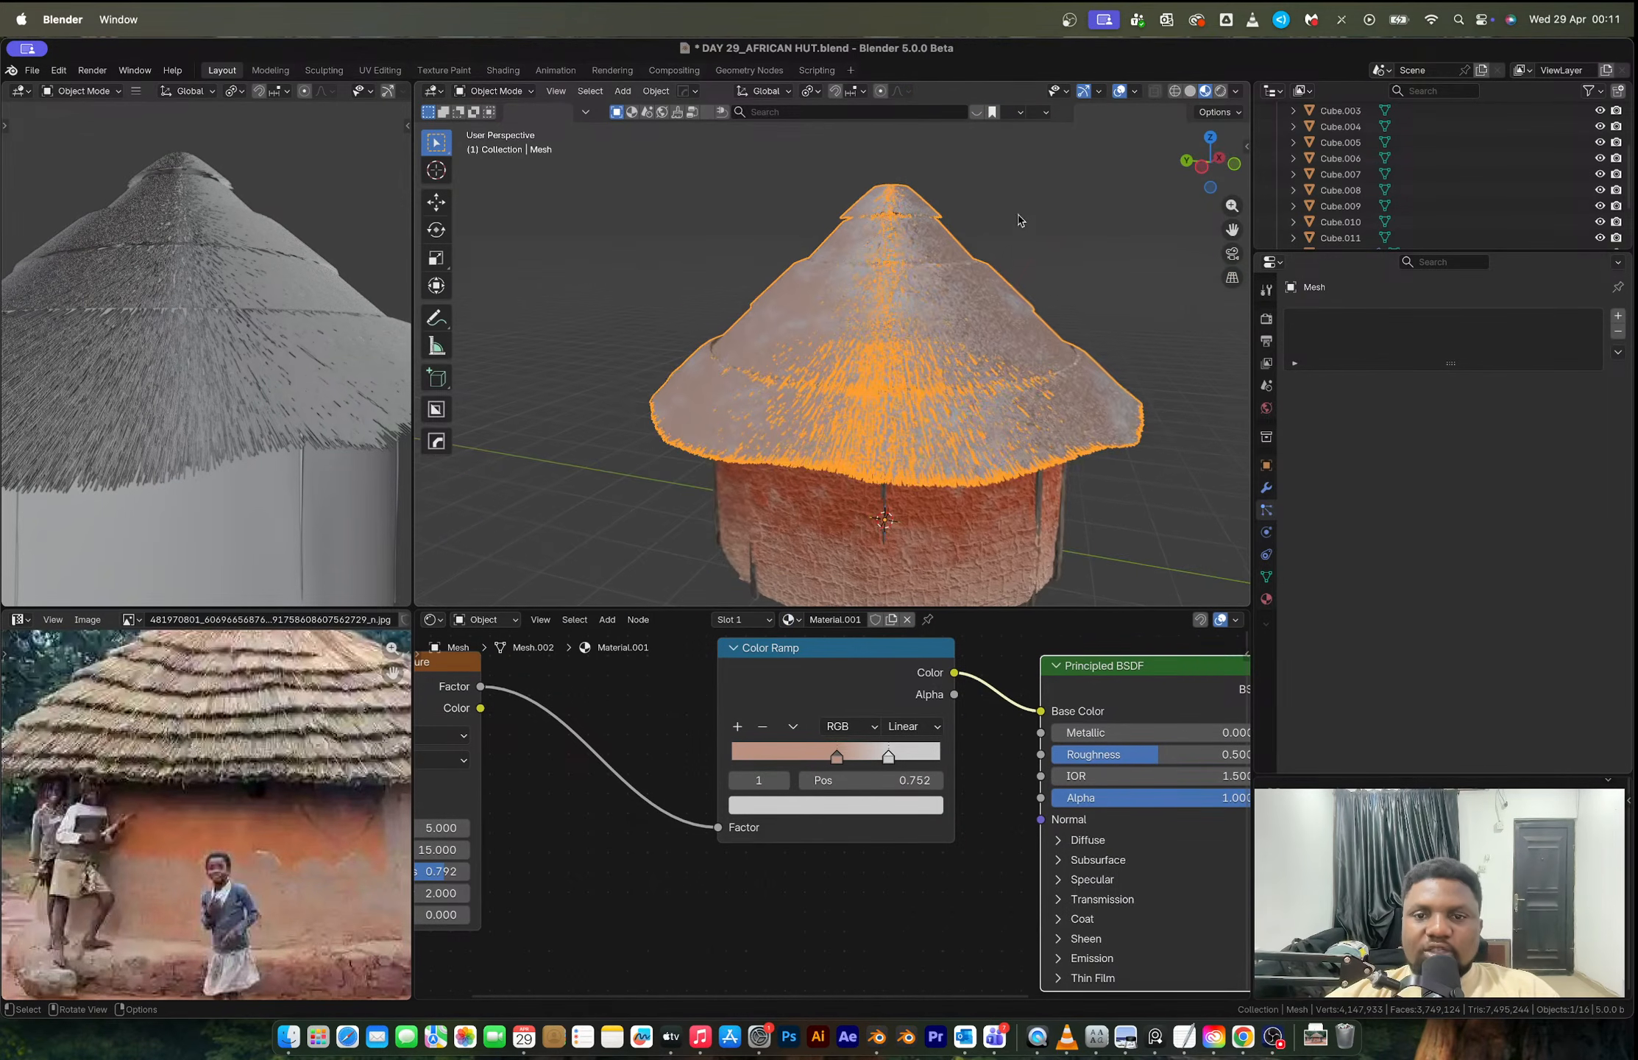
{"action": "left_click", "coordinate": [1045, 214]}
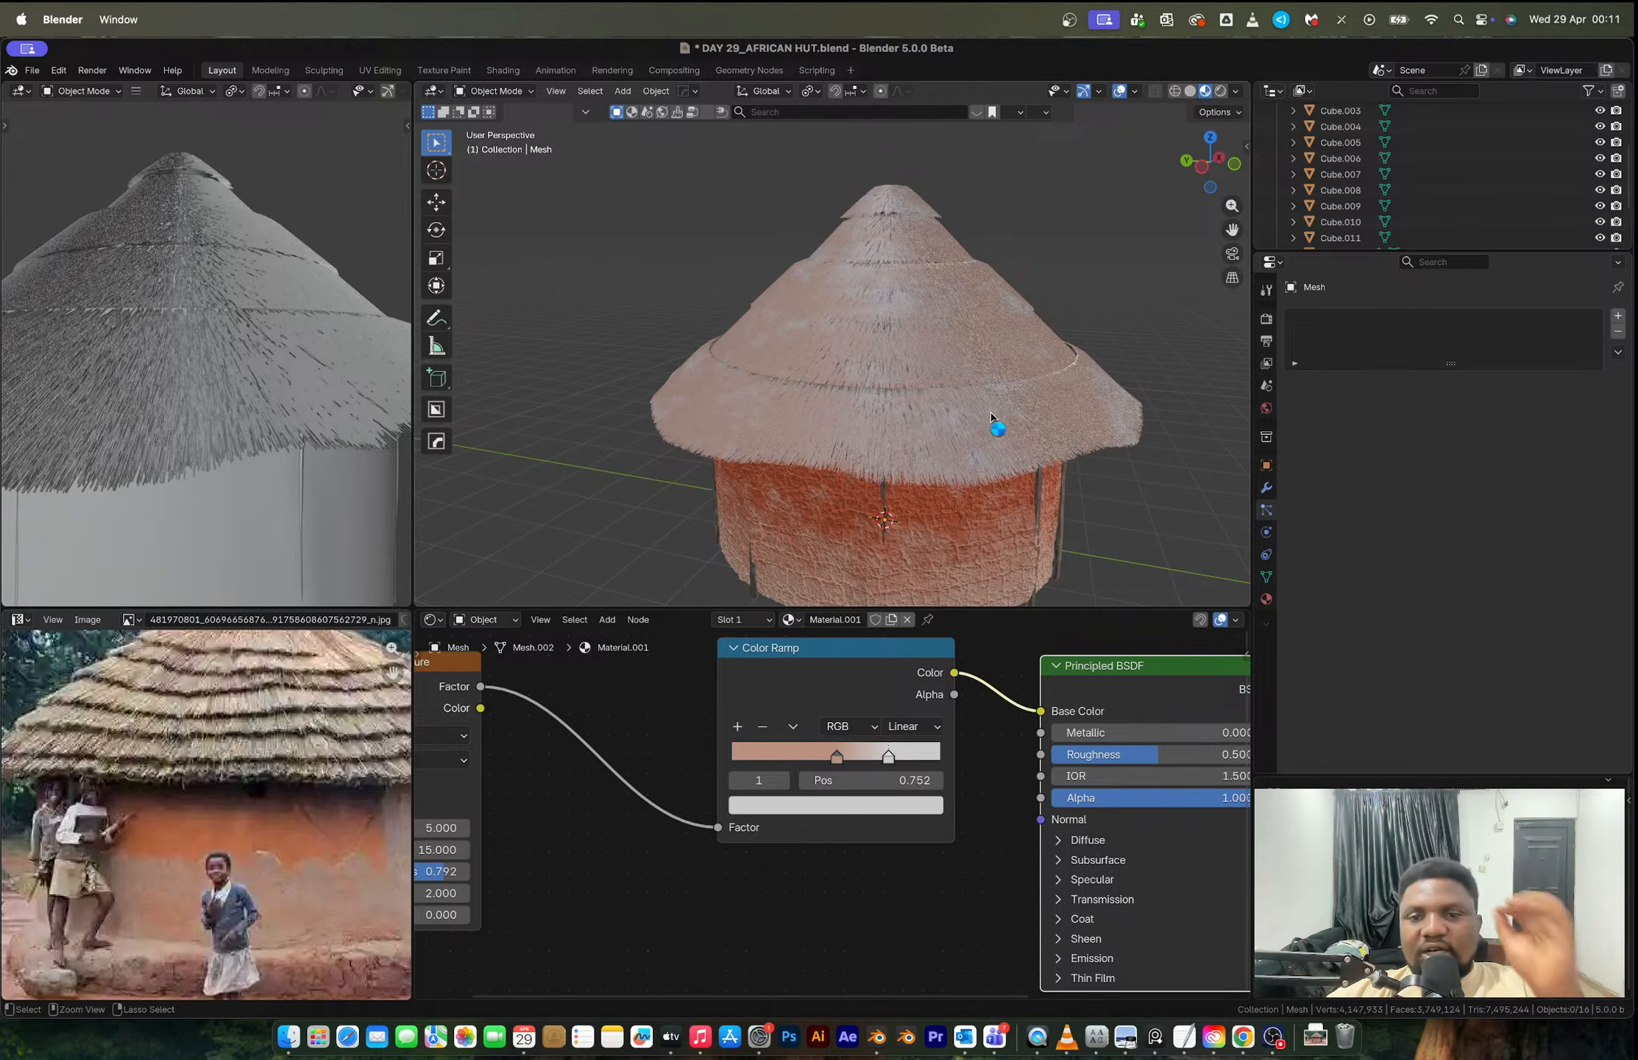
{"action": "middle_click_drag", "start_coordinate": [989, 411], "coordinate": [985, 589]}
{"action": "key", "text": "super+s"}
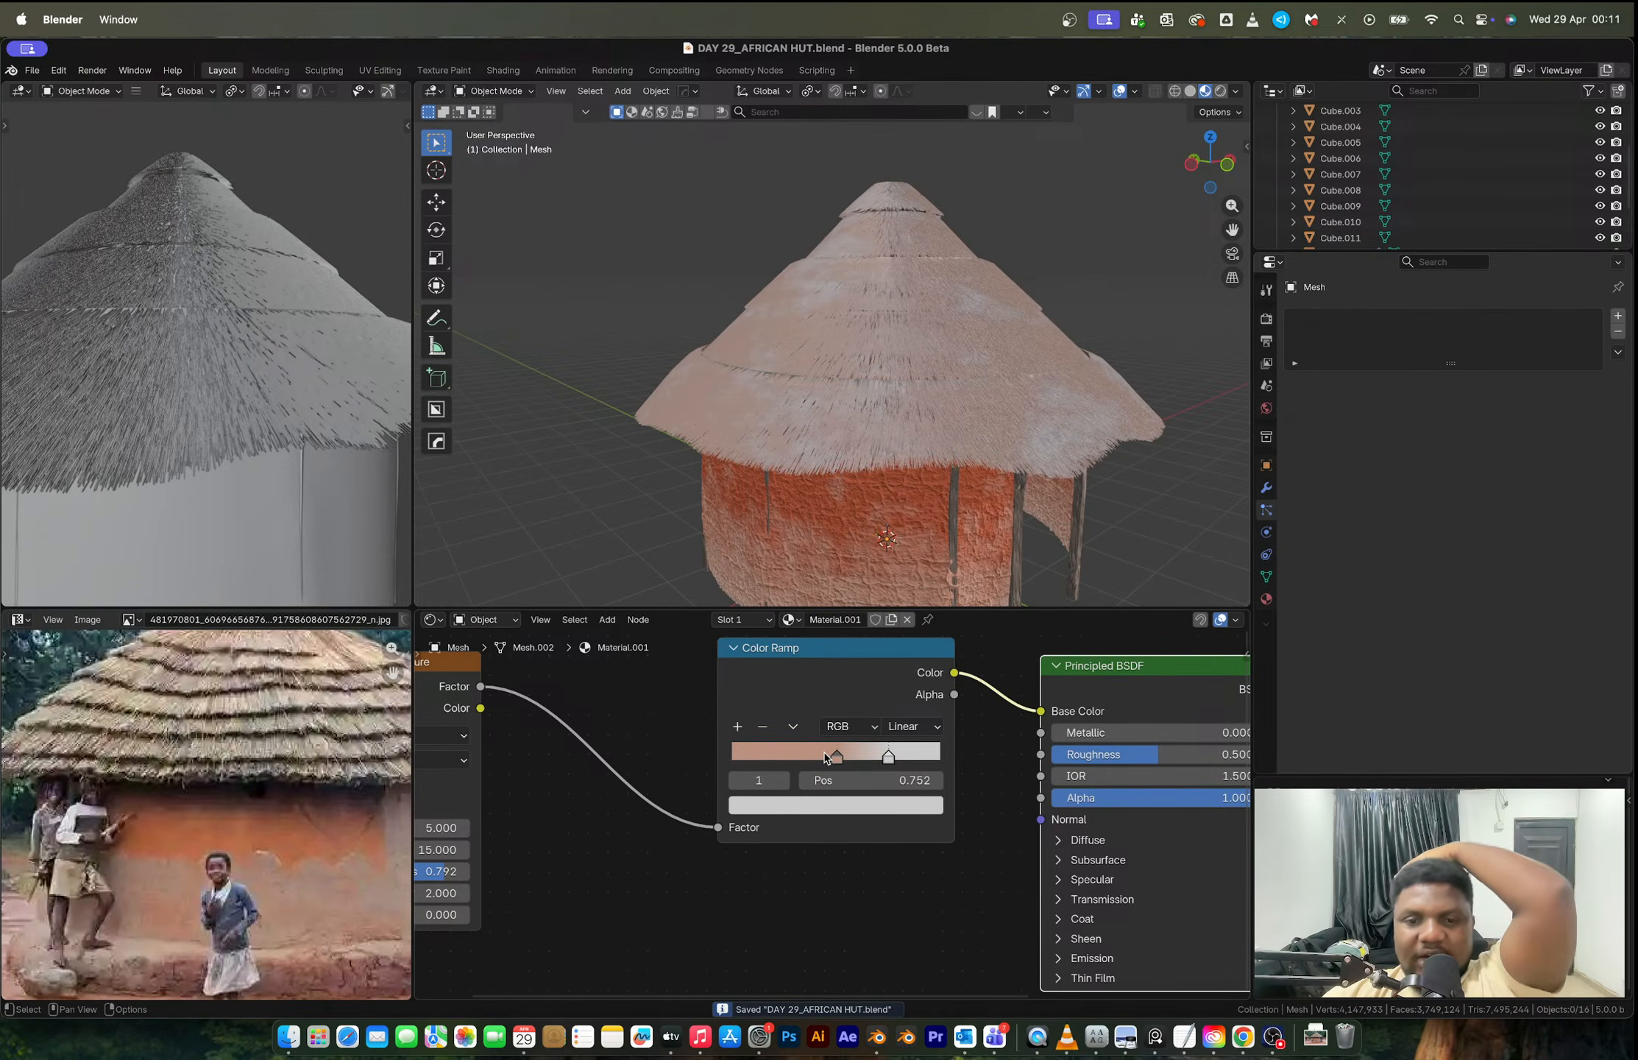
Step: Select the roof strands and color the first Color Ramp stop by sampling the light thatch in the reference photo
{"action": "left_click", "coordinate": [938, 450]}
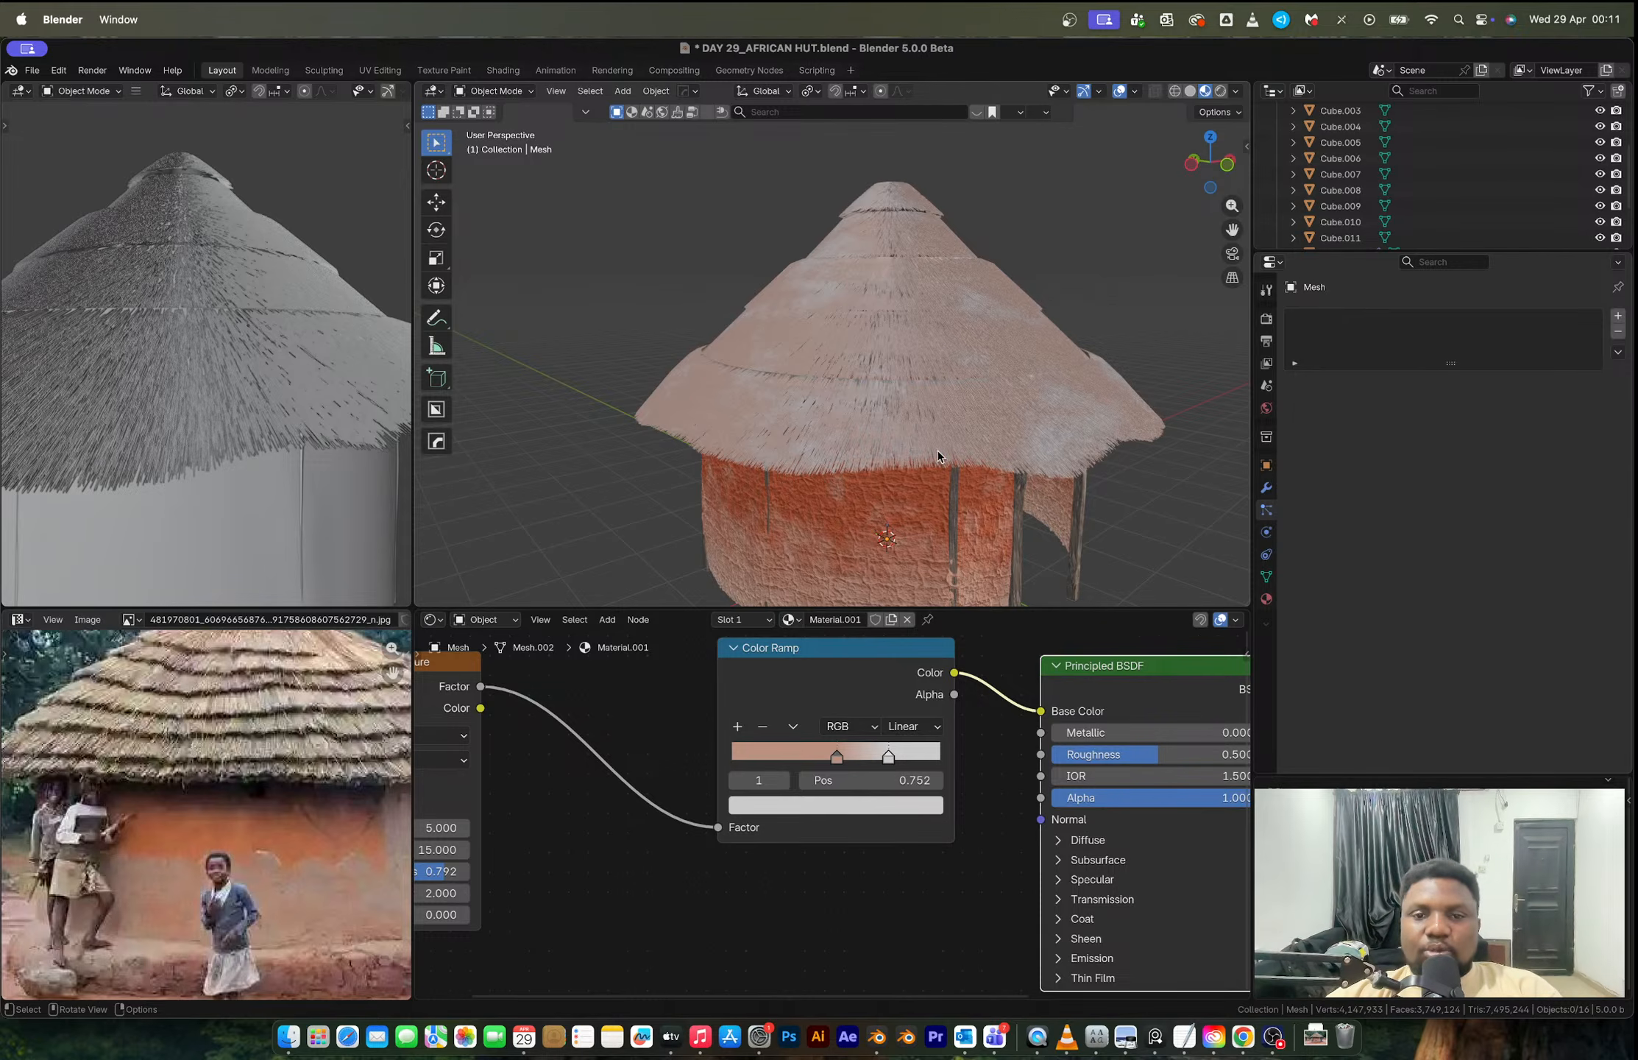
{"action": "scroll", "coordinate": [938, 451], "scroll_direction": "up", "scroll_amount": 8}
{"action": "mouse_move", "coordinate": [945, 427]}
{"action": "middle_mouse_down"}
{"action": "mouse_move", "coordinate": [941, 398]}
{"action": "mouse_move", "coordinate": [960, 401]}
{"action": "middle_mouse_up"}
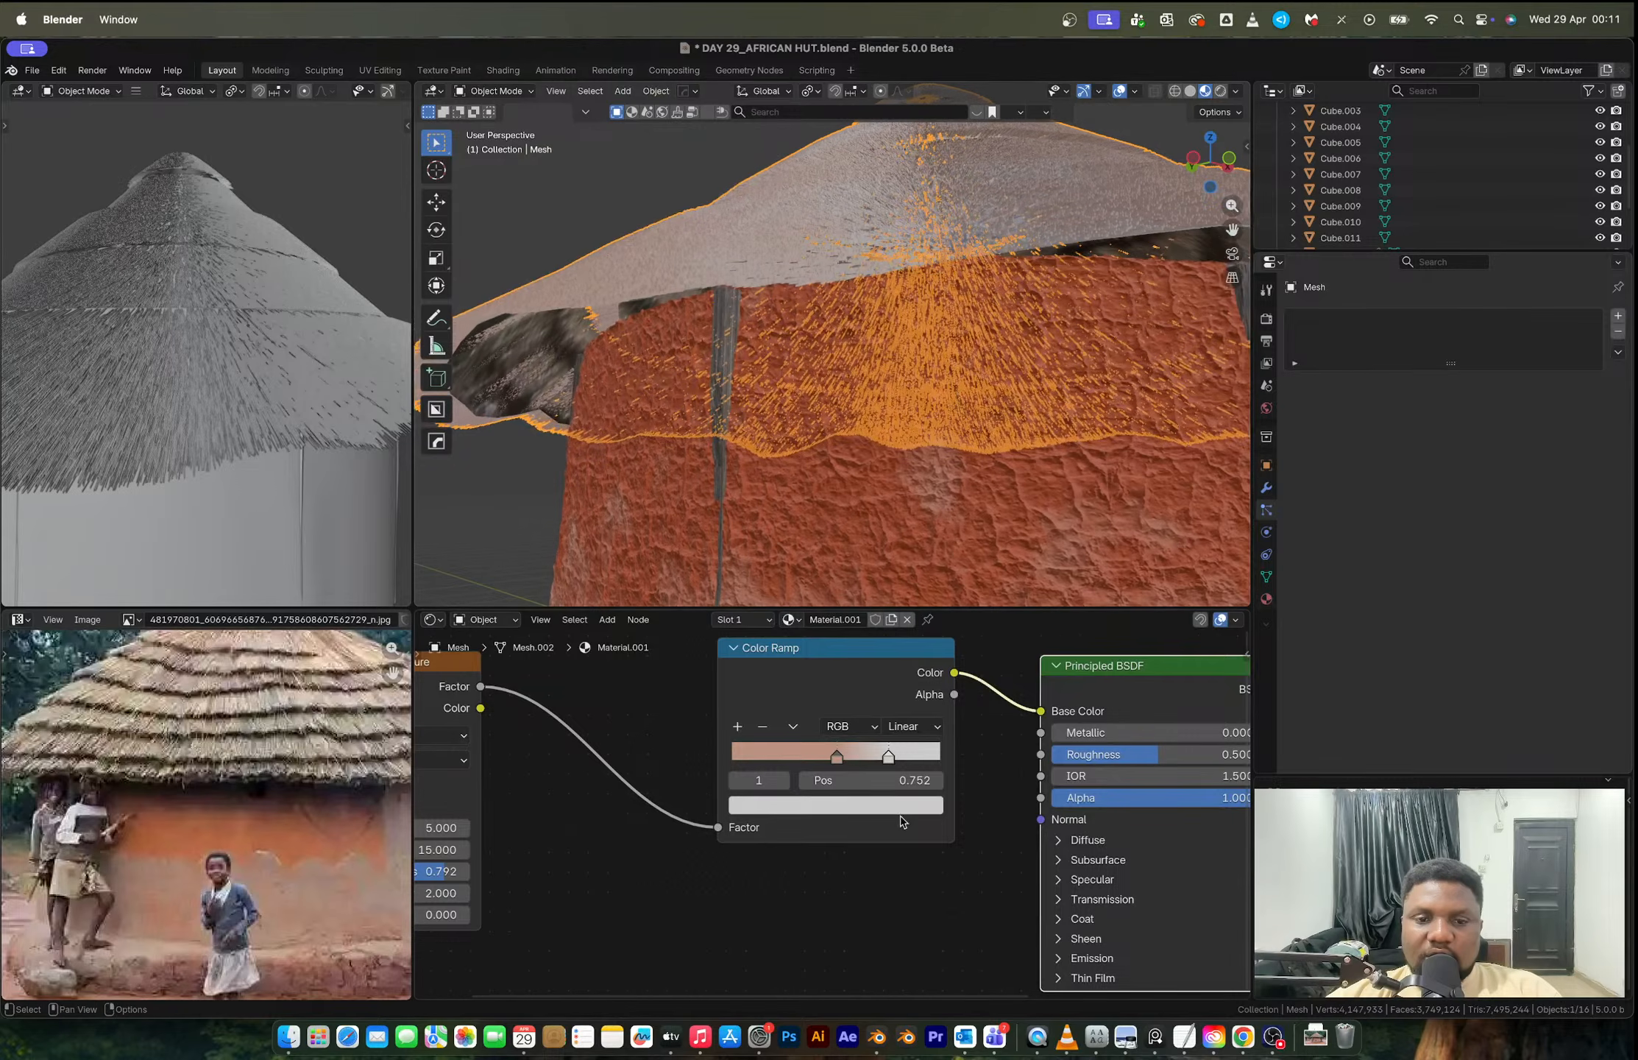
{"action": "left_click", "coordinate": [834, 753]}
{"action": "left_click", "coordinate": [842, 808]}
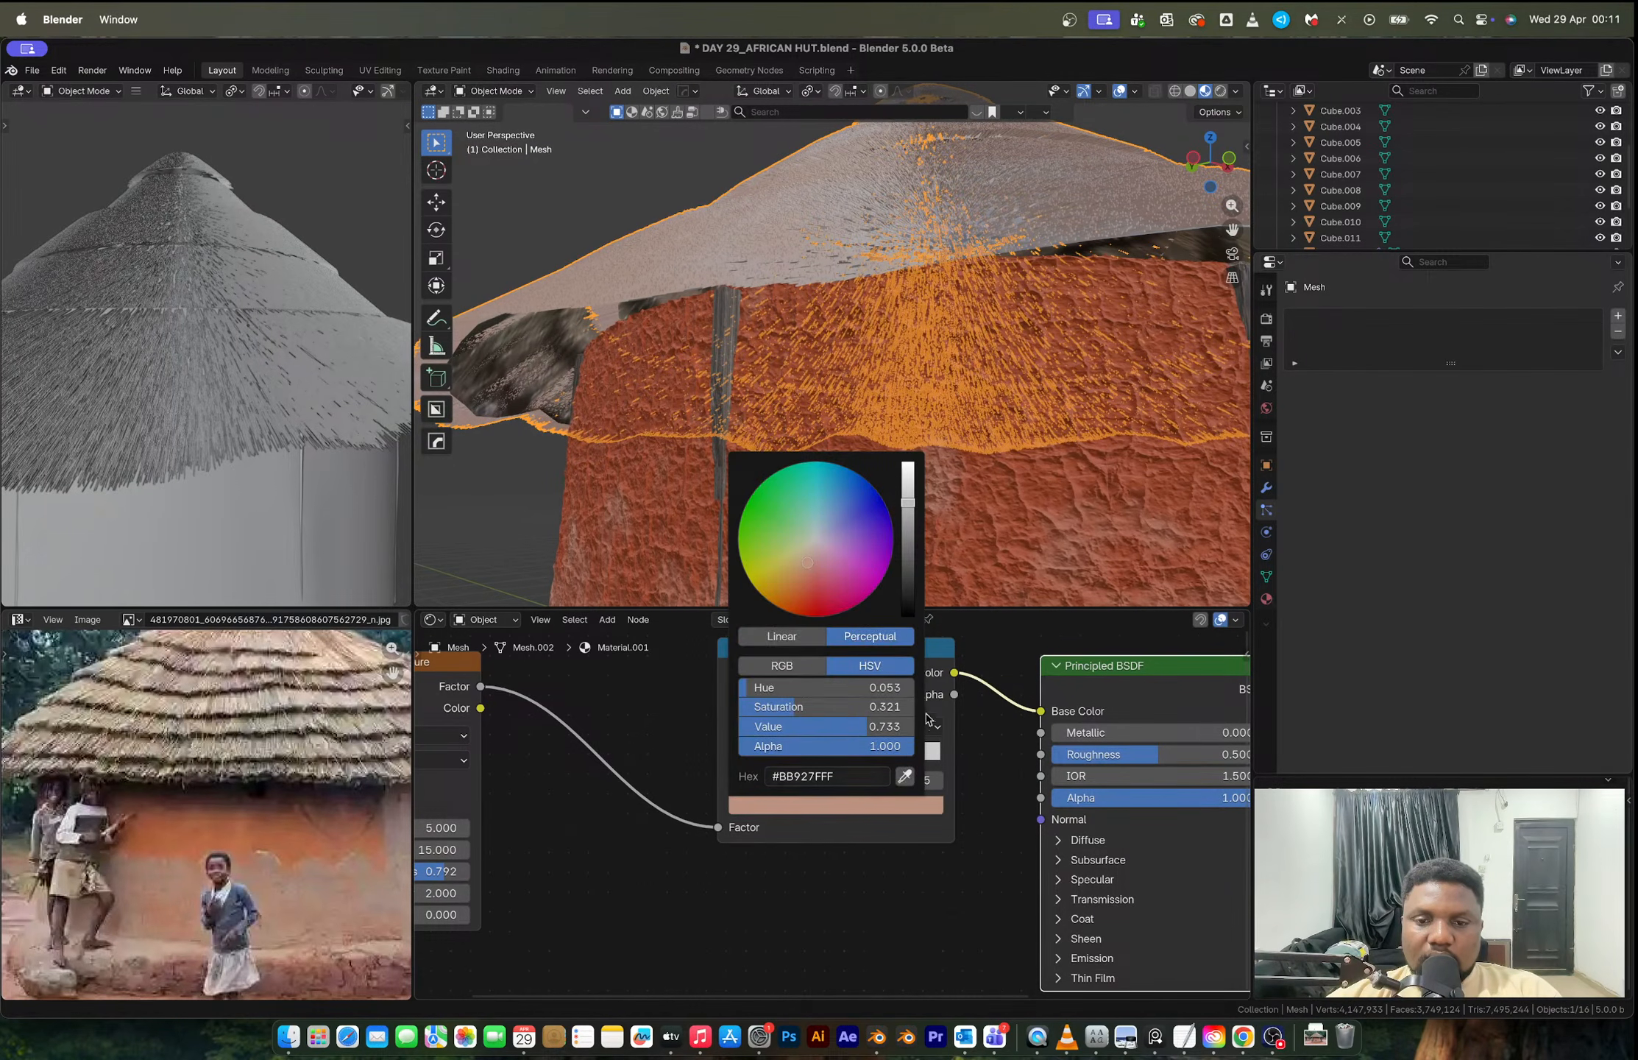
{"action": "left_click", "coordinate": [906, 777]}
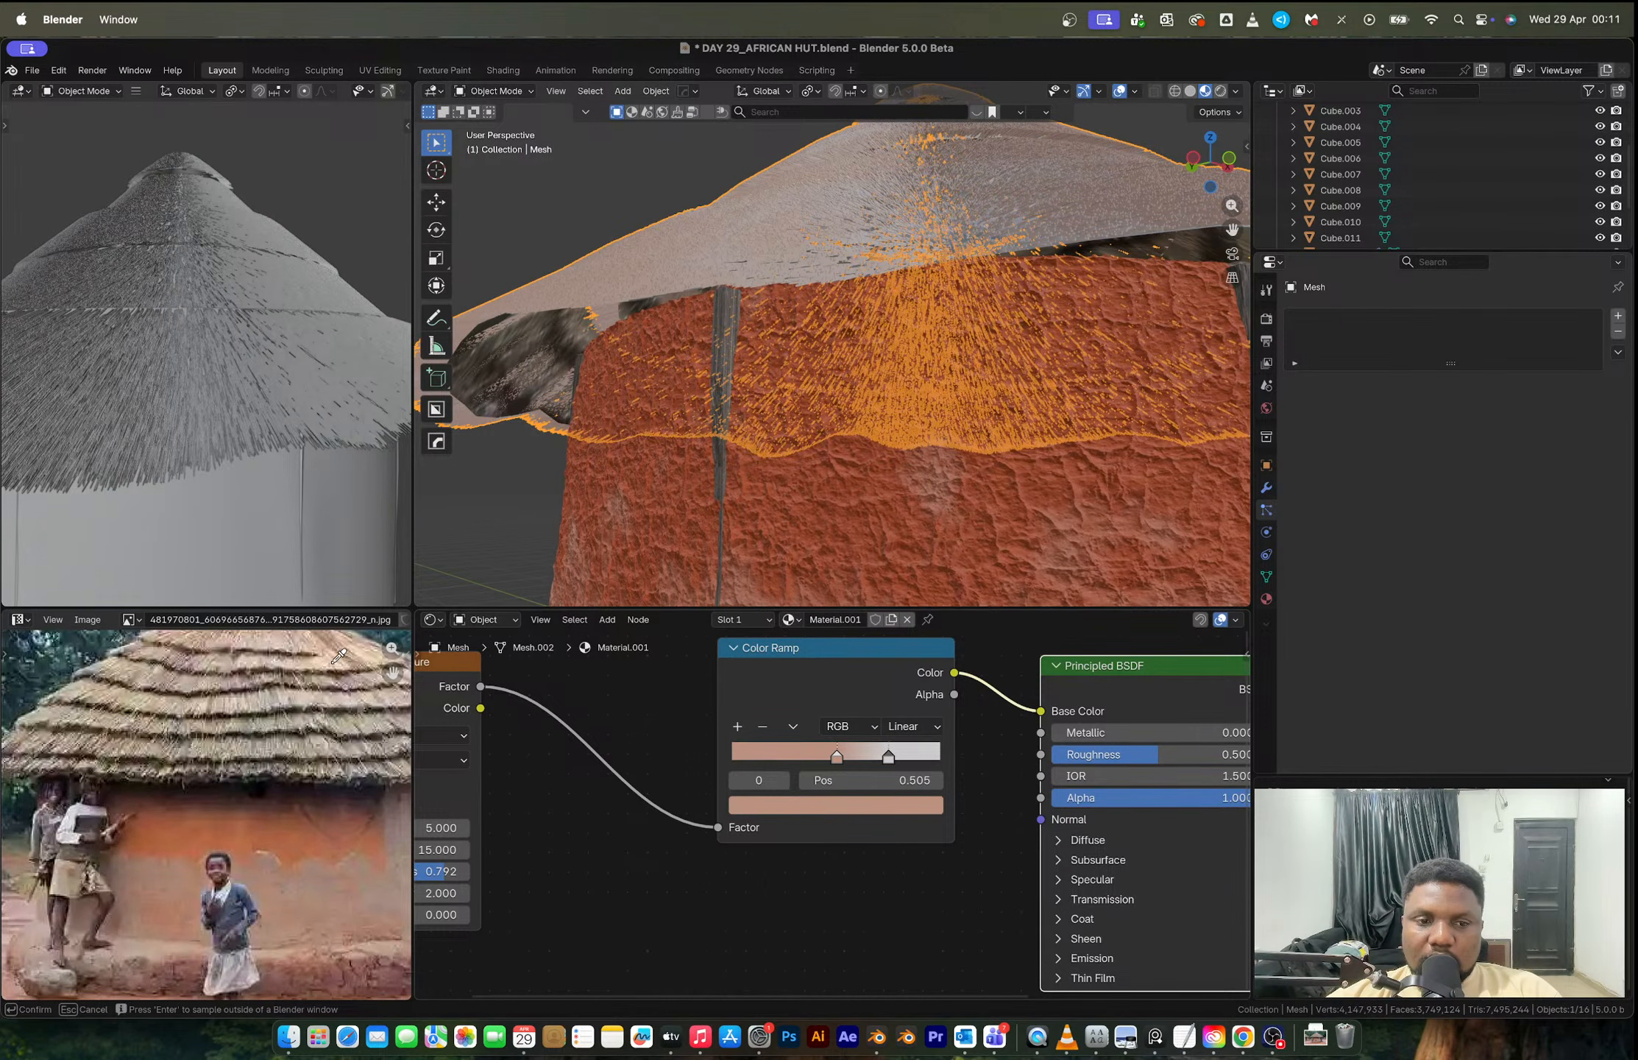
{"action": "left_click", "coordinate": [340, 652]}
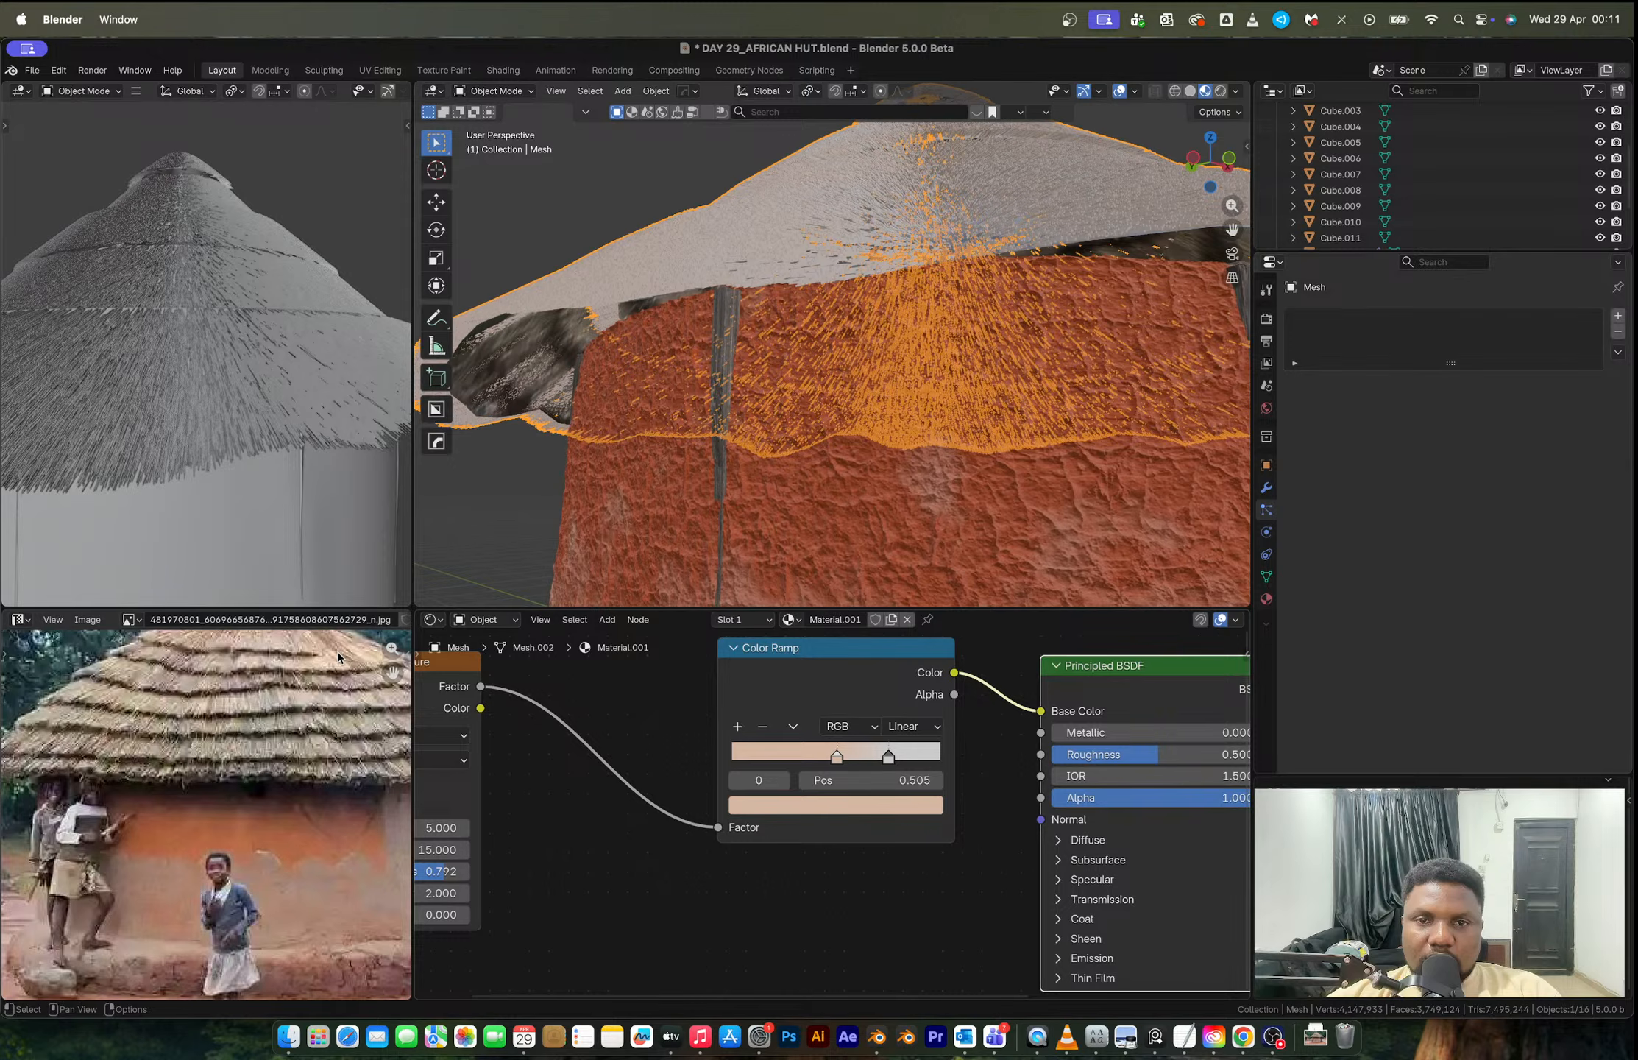
Step: Try to recolor the first Color Ramp stop by sampling a lighter thatch tone near the roof peak in the reference photo
{"action": "left_click", "coordinate": [835, 806]}
{"action": "left_click", "coordinate": [904, 776]}
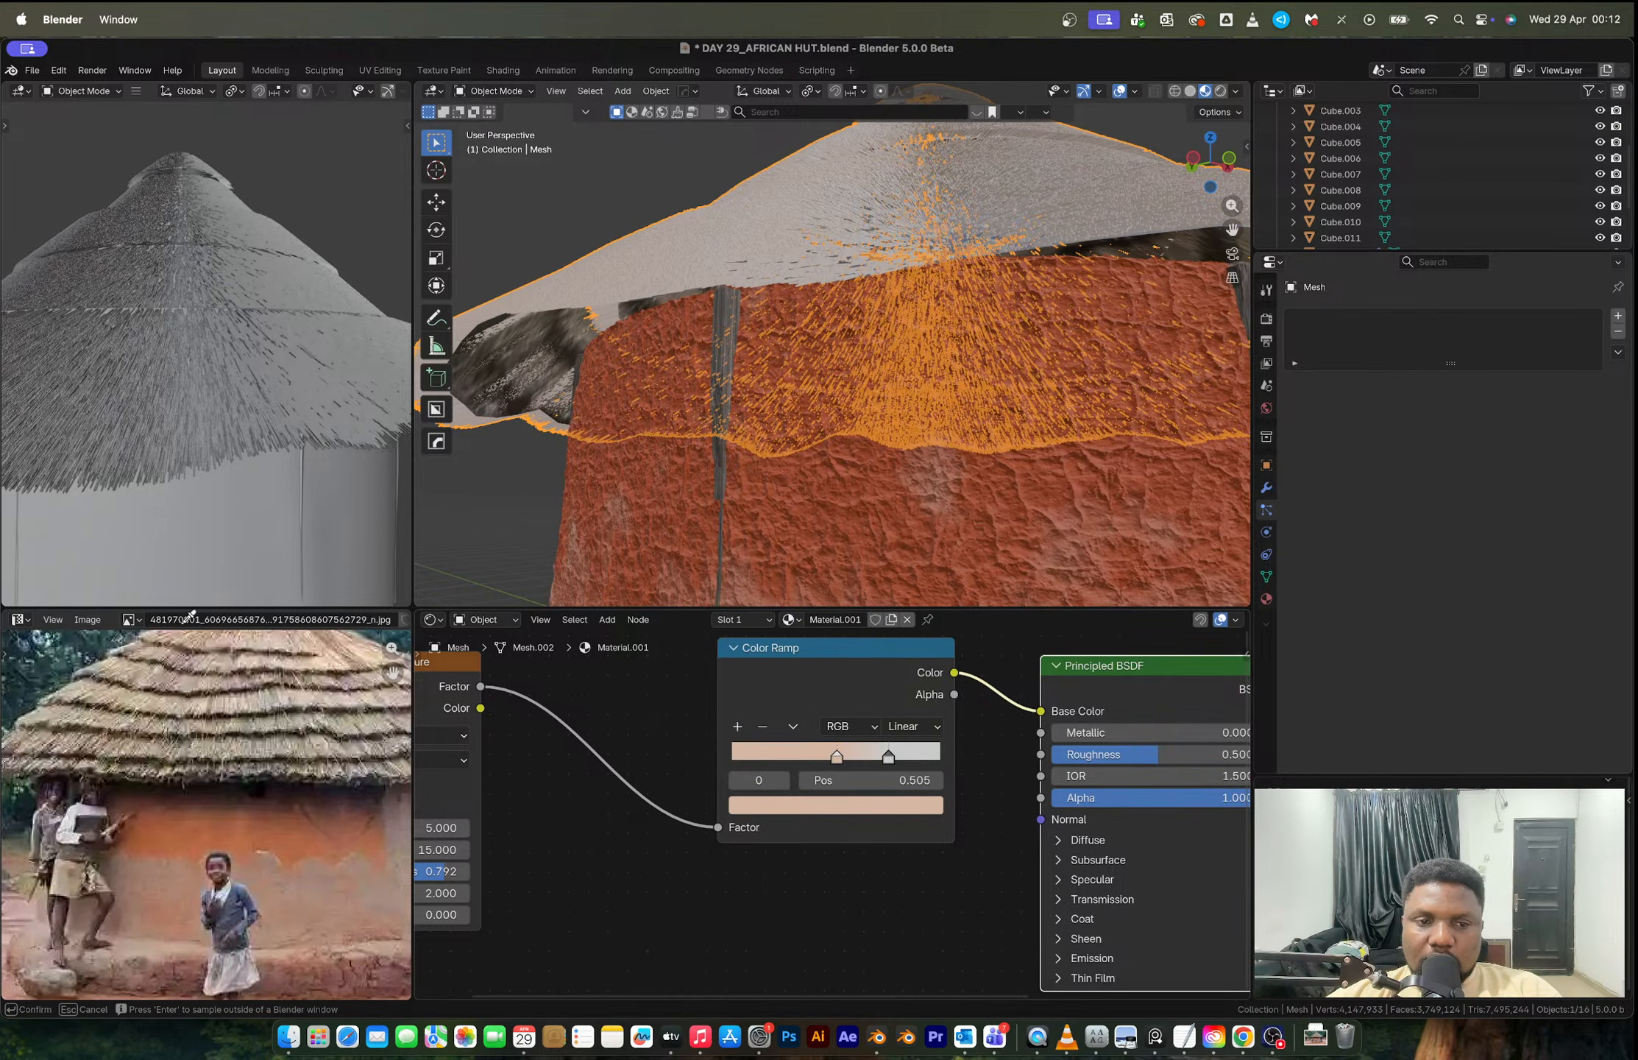
{"action": "left_click", "coordinate": [286, 644]}
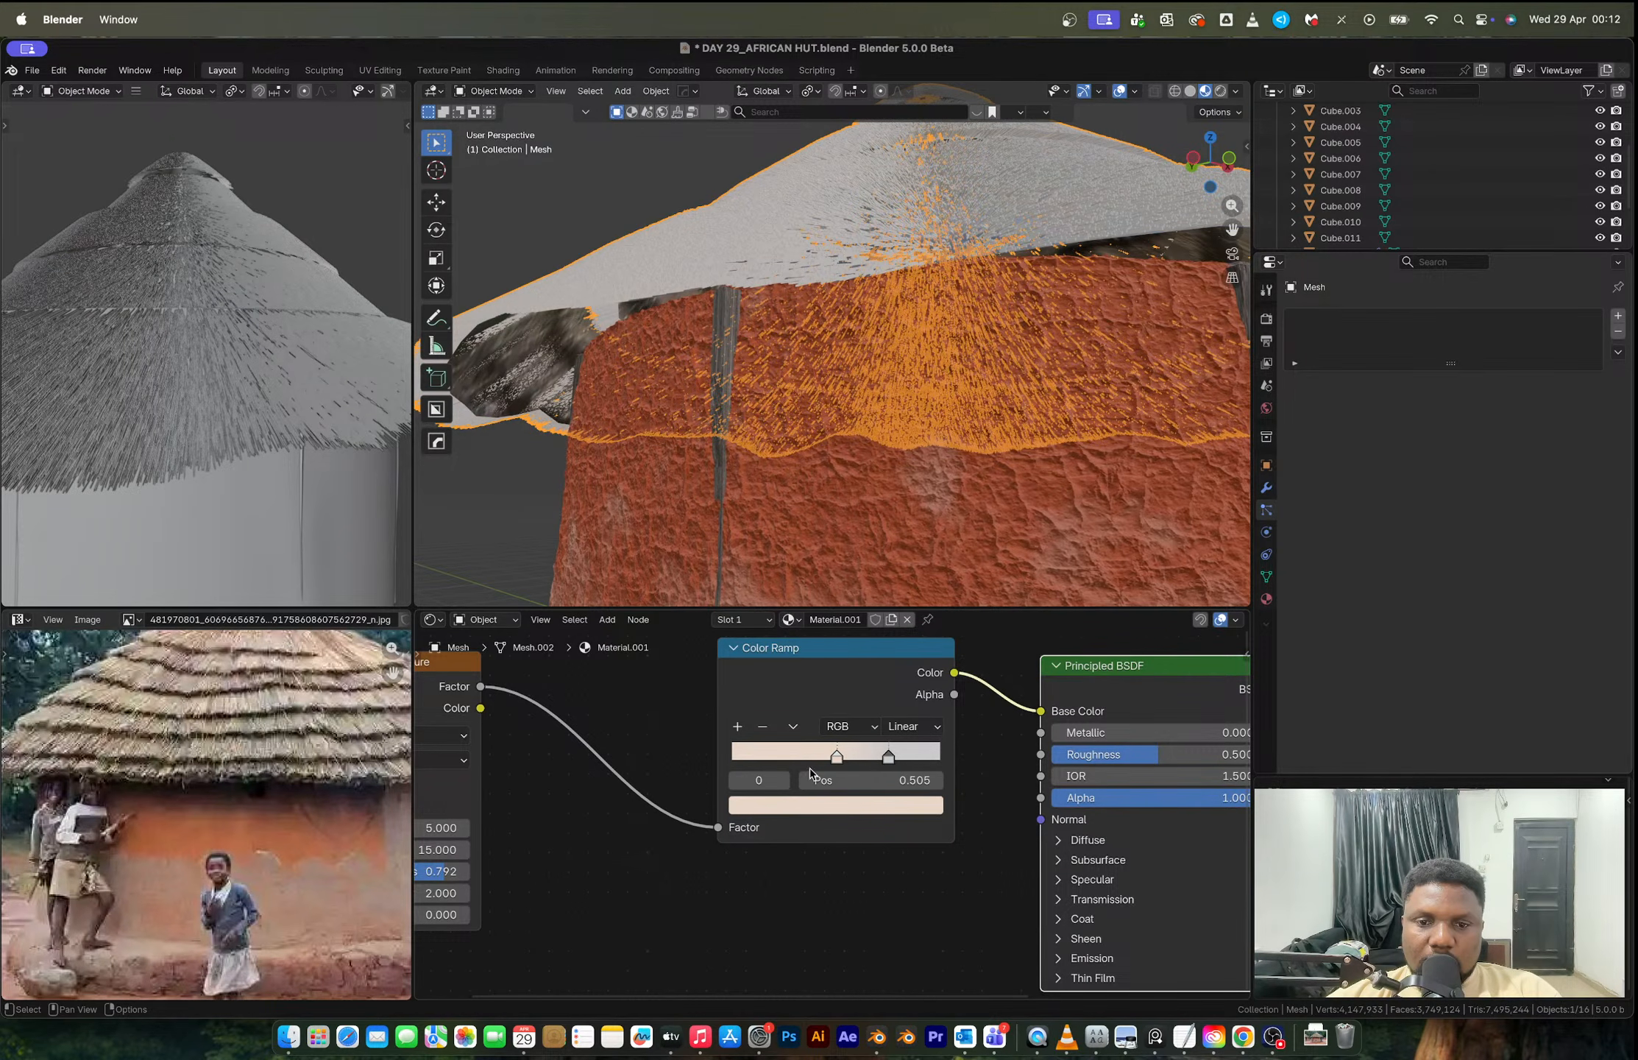
Step: Raise the saturation of the first Color Ramp stop's tan color, and deselect the roof strands to inspect the thatch coloring
{"action": "left_click", "coordinate": [840, 803]}
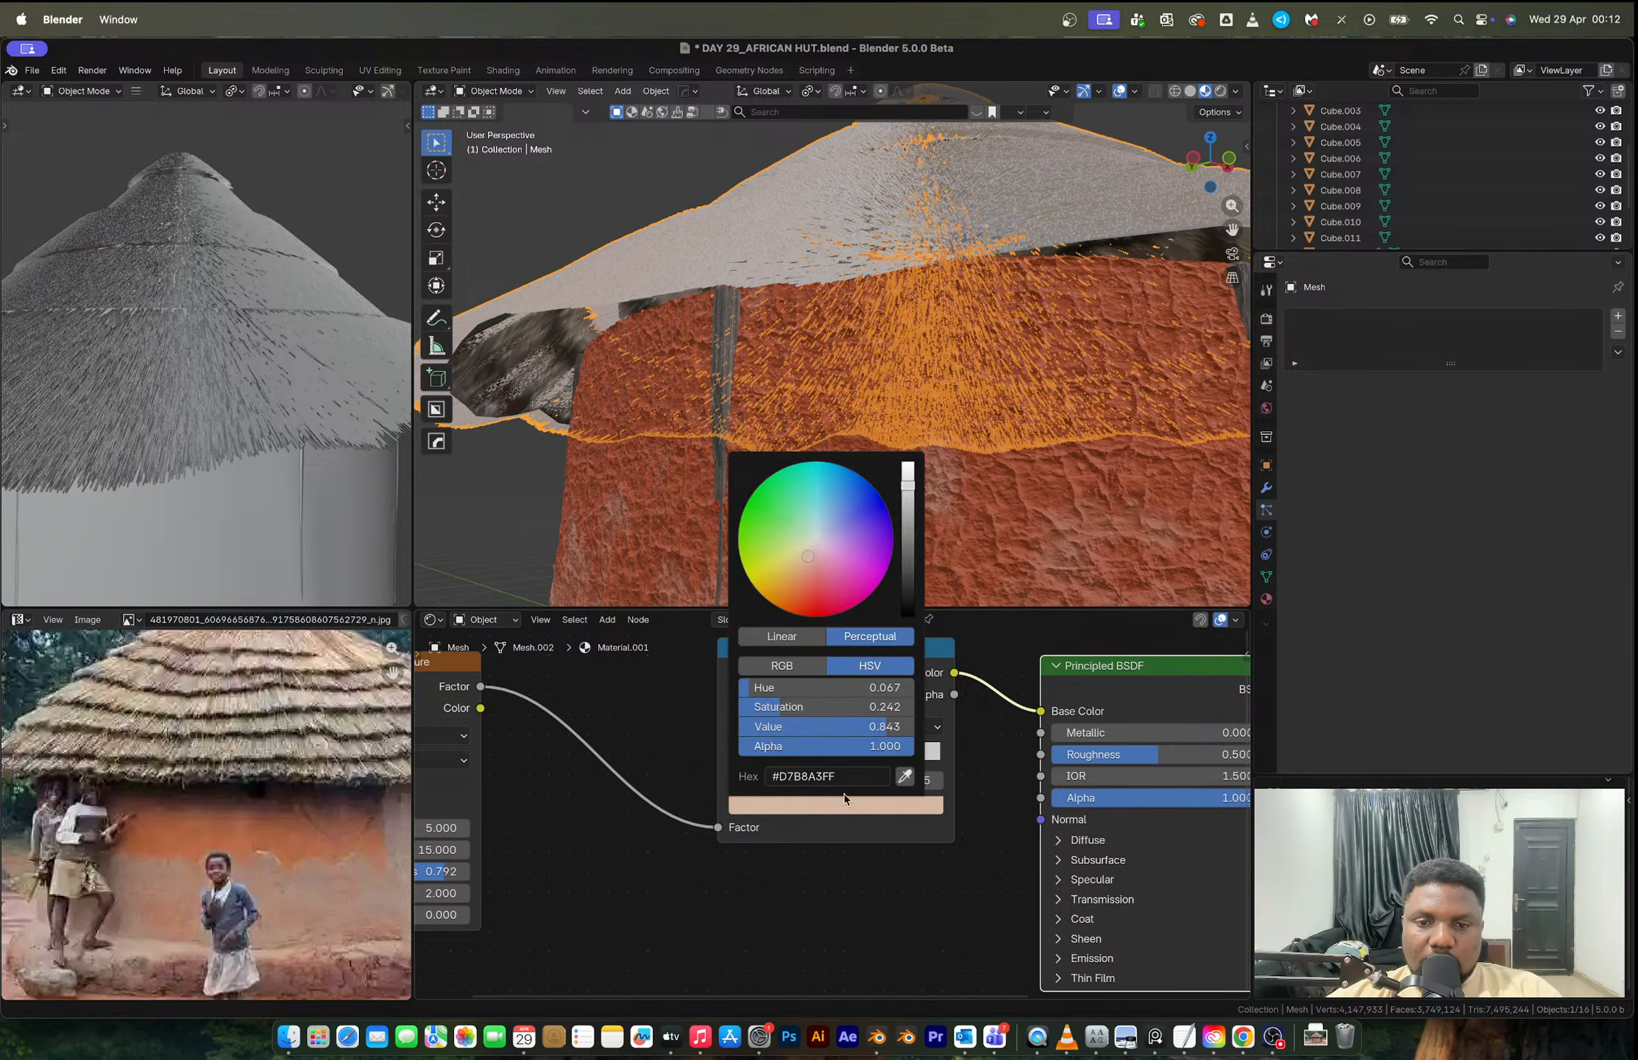
{"action": "left_click_drag", "start_coordinate": [822, 705], "coordinate": [831, 705]}
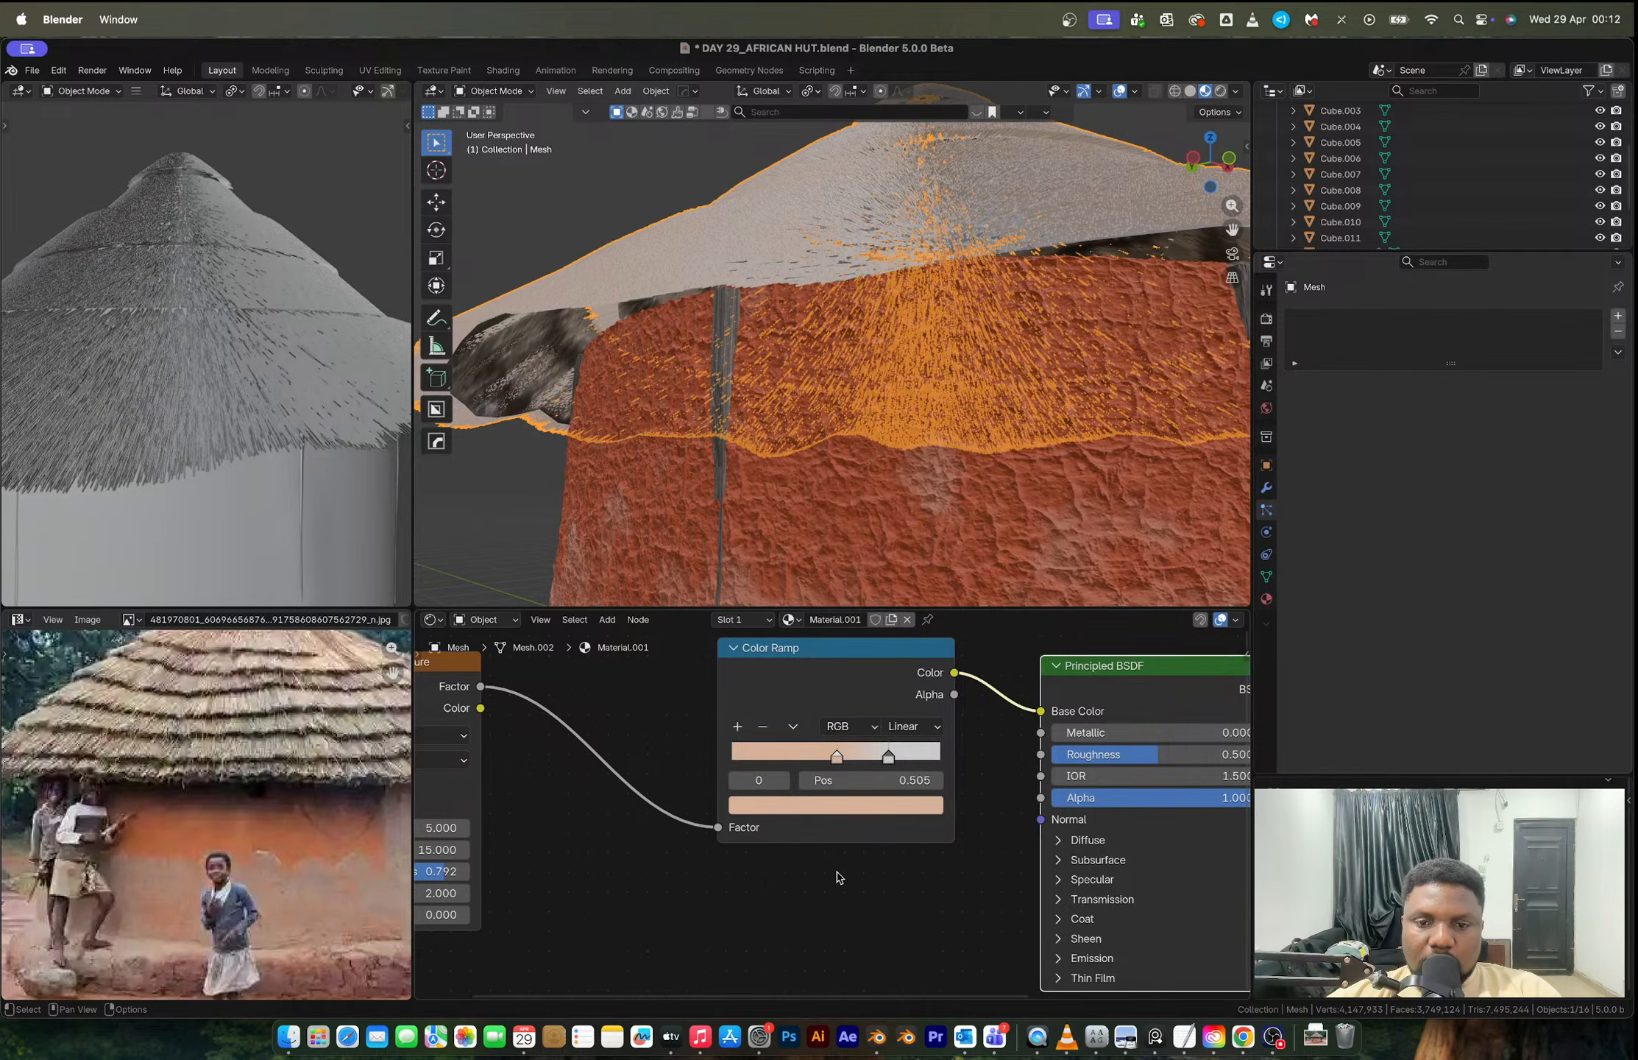
{"action": "scroll", "coordinate": [844, 449], "scroll_direction": "down", "scroll_amount": 5}
{"action": "middle_click_drag", "start_coordinate": [844, 448], "coordinate": [946, 353]}
{"action": "left_click", "coordinate": [677, 276]}
{"action": "scroll", "coordinate": [728, 381], "scroll_direction": "down", "scroll_amount": 5}
{"action": "scroll", "coordinate": [911, 251], "scroll_direction": "up", "scroll_amount": 8}
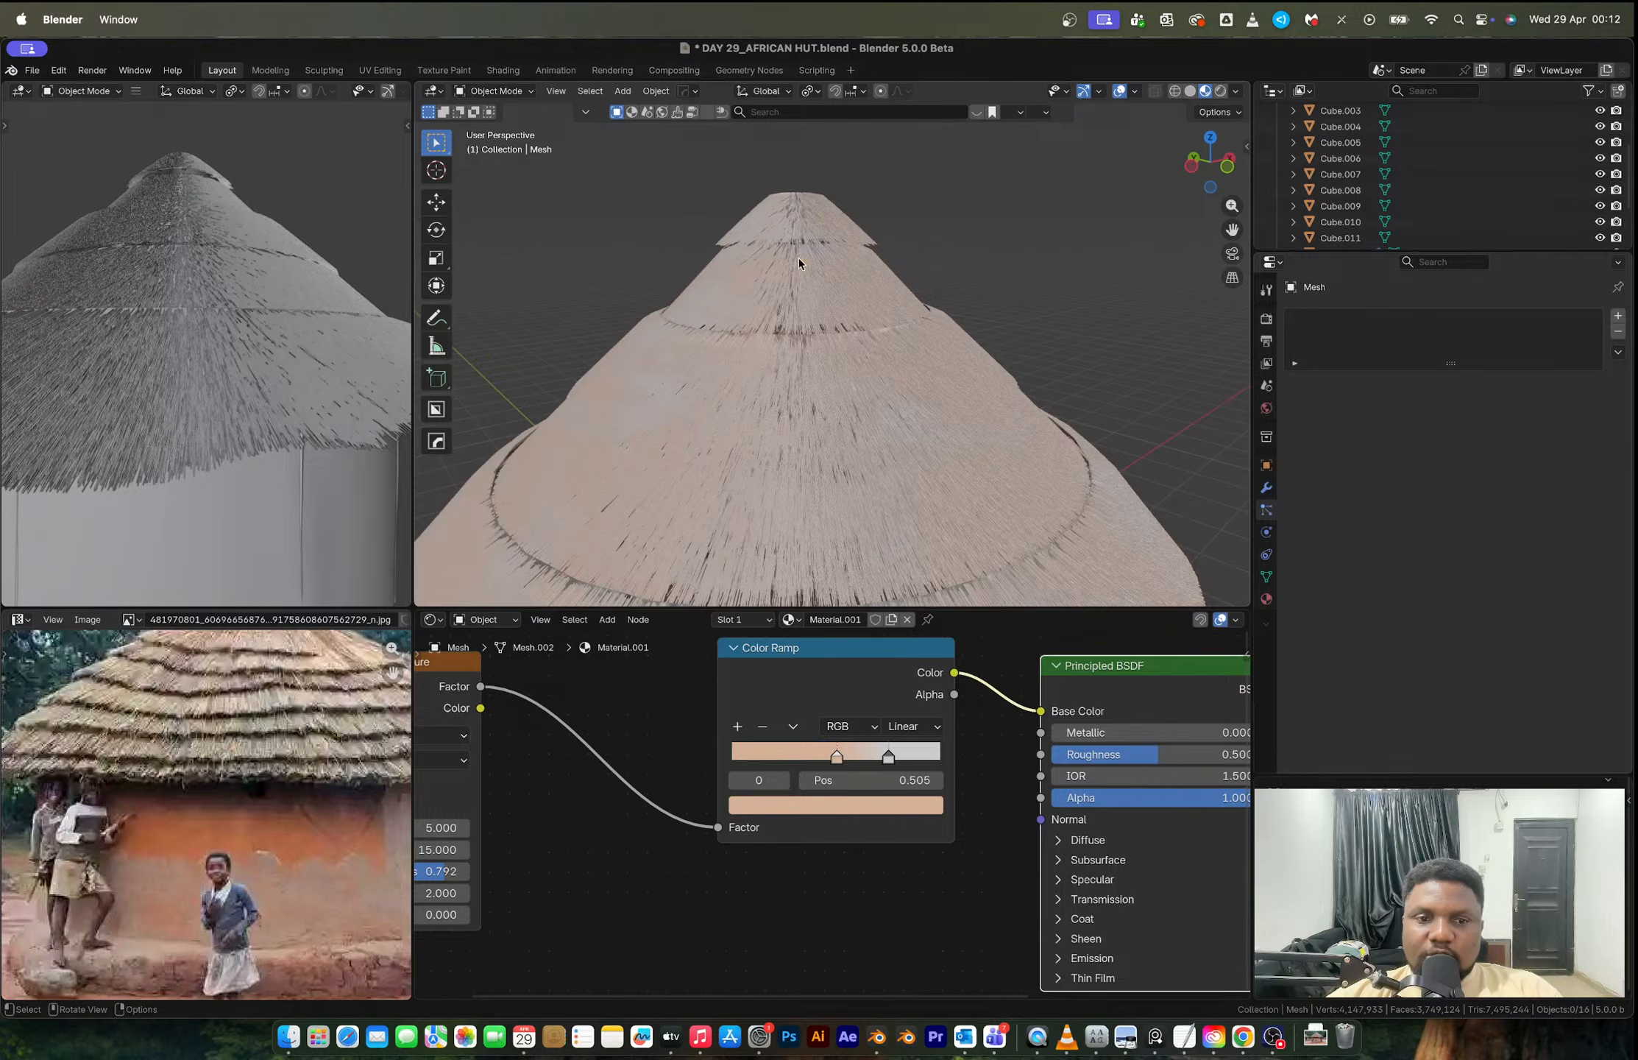
Step: Select the roof strands, clear their whole geometry selection in Edit Mode, and return to Object Mode
{"action": "left_click", "coordinate": [797, 301]}
{"action": "scroll", "coordinate": [797, 302], "scroll_direction": "up", "scroll_amount": 3}
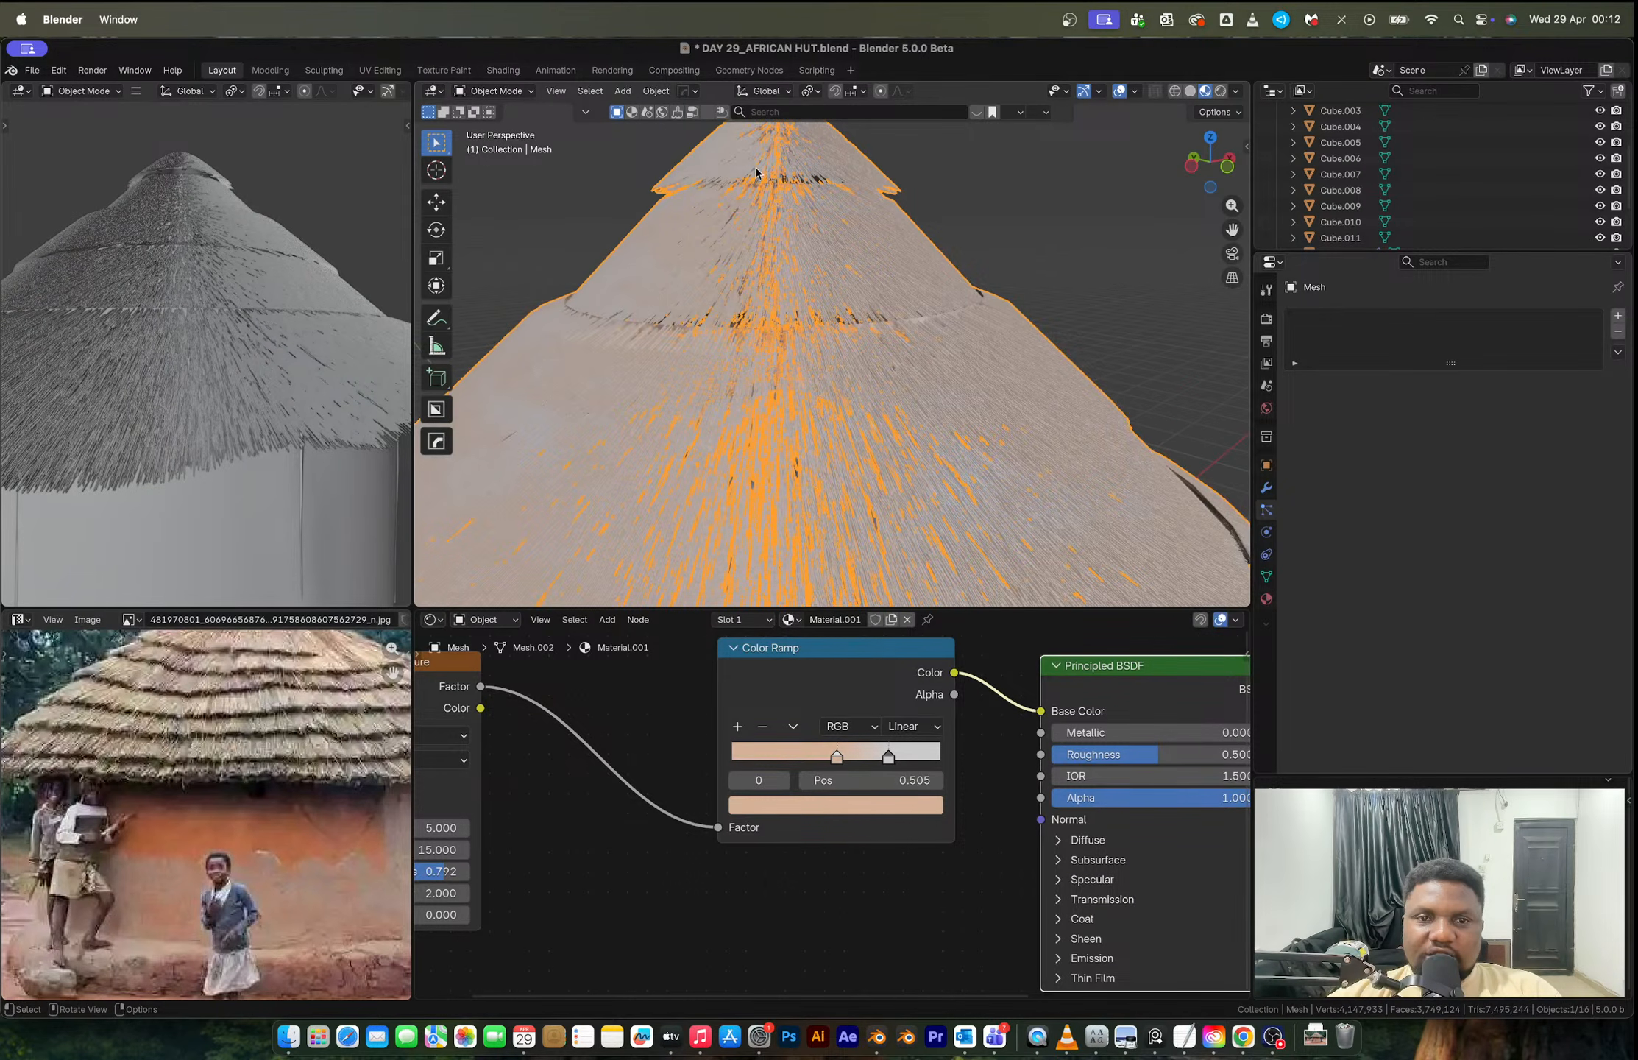
{"action": "middle_click_drag", "start_coordinate": [733, 222], "coordinate": [808, 332]}
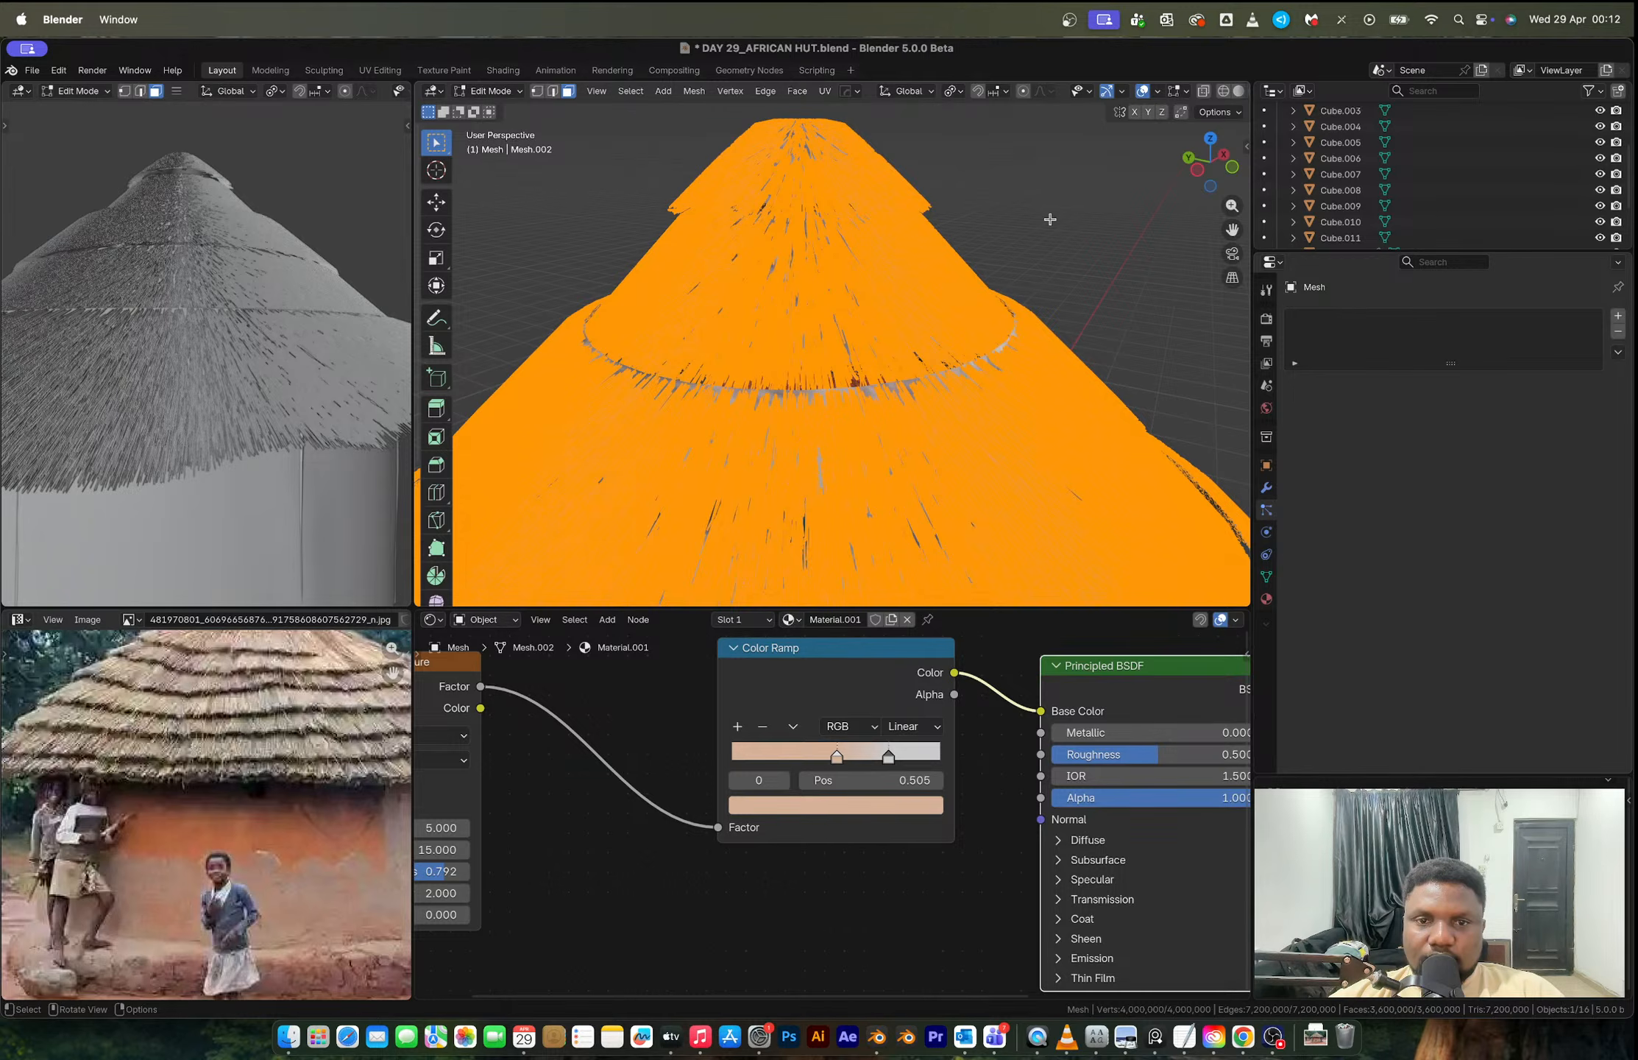
{"action": "key", "text": "alt+a"}
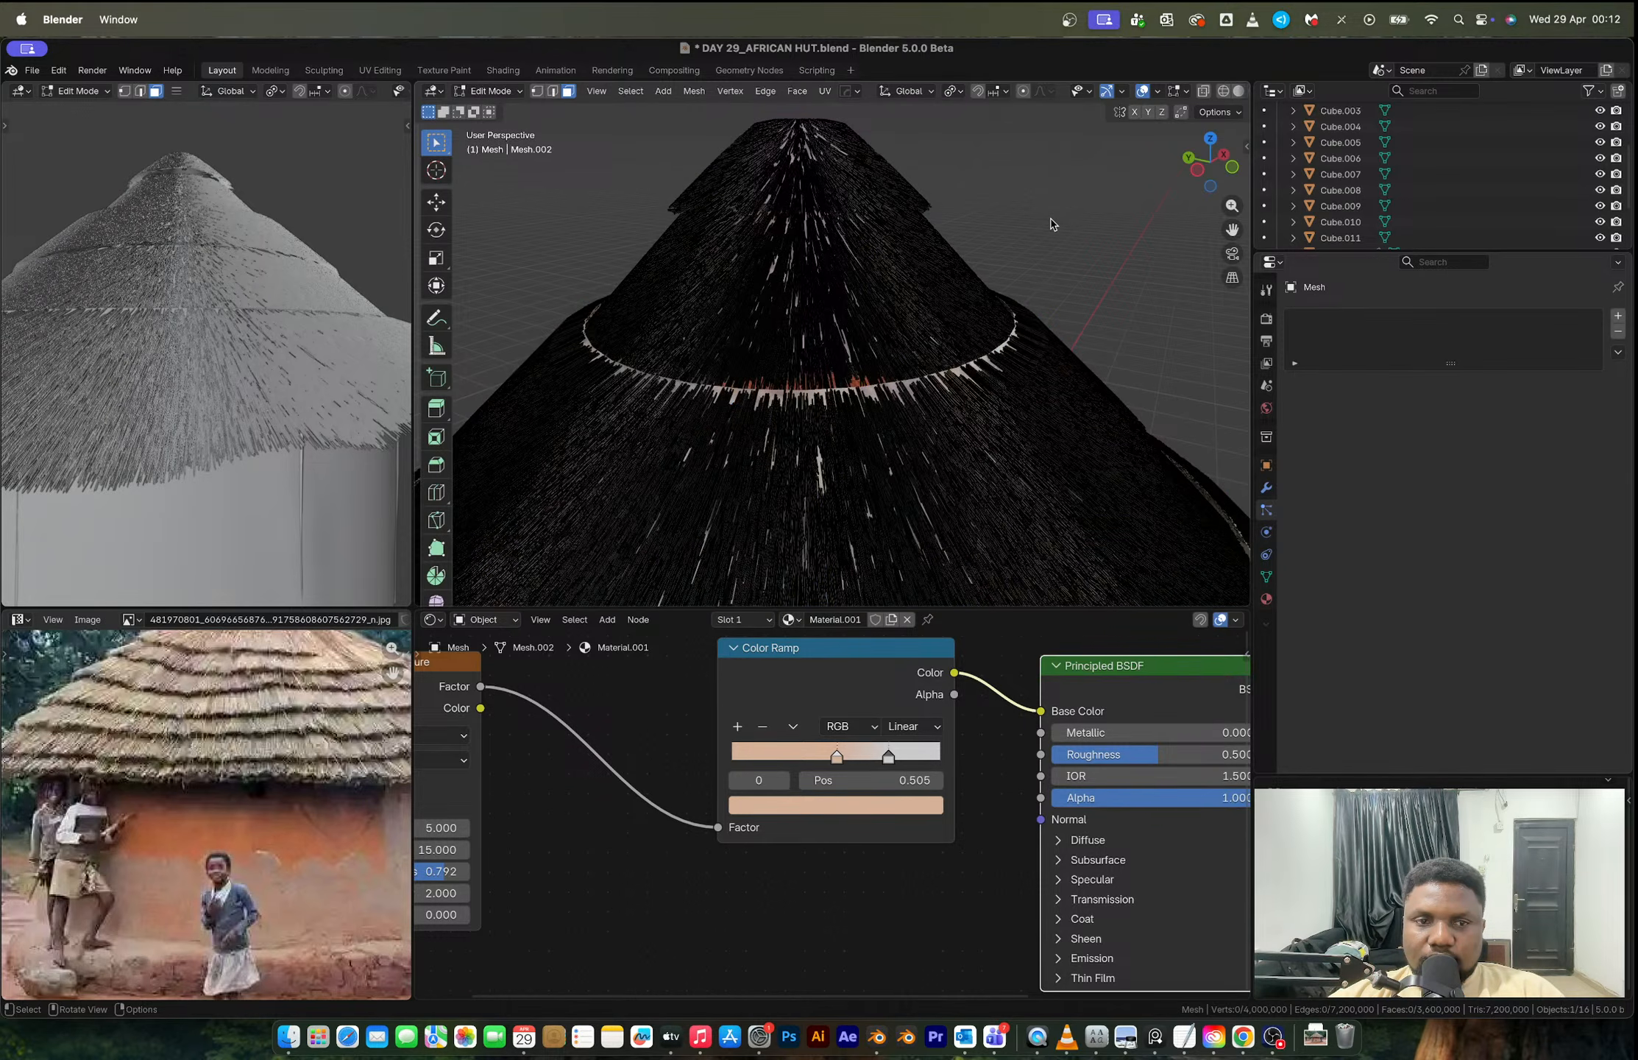
{"action": "key", "text": "Tab"}
Step: Deselect the roof strands and save the file, then switch to OBS
{"action": "left_click", "coordinate": [1062, 256]}
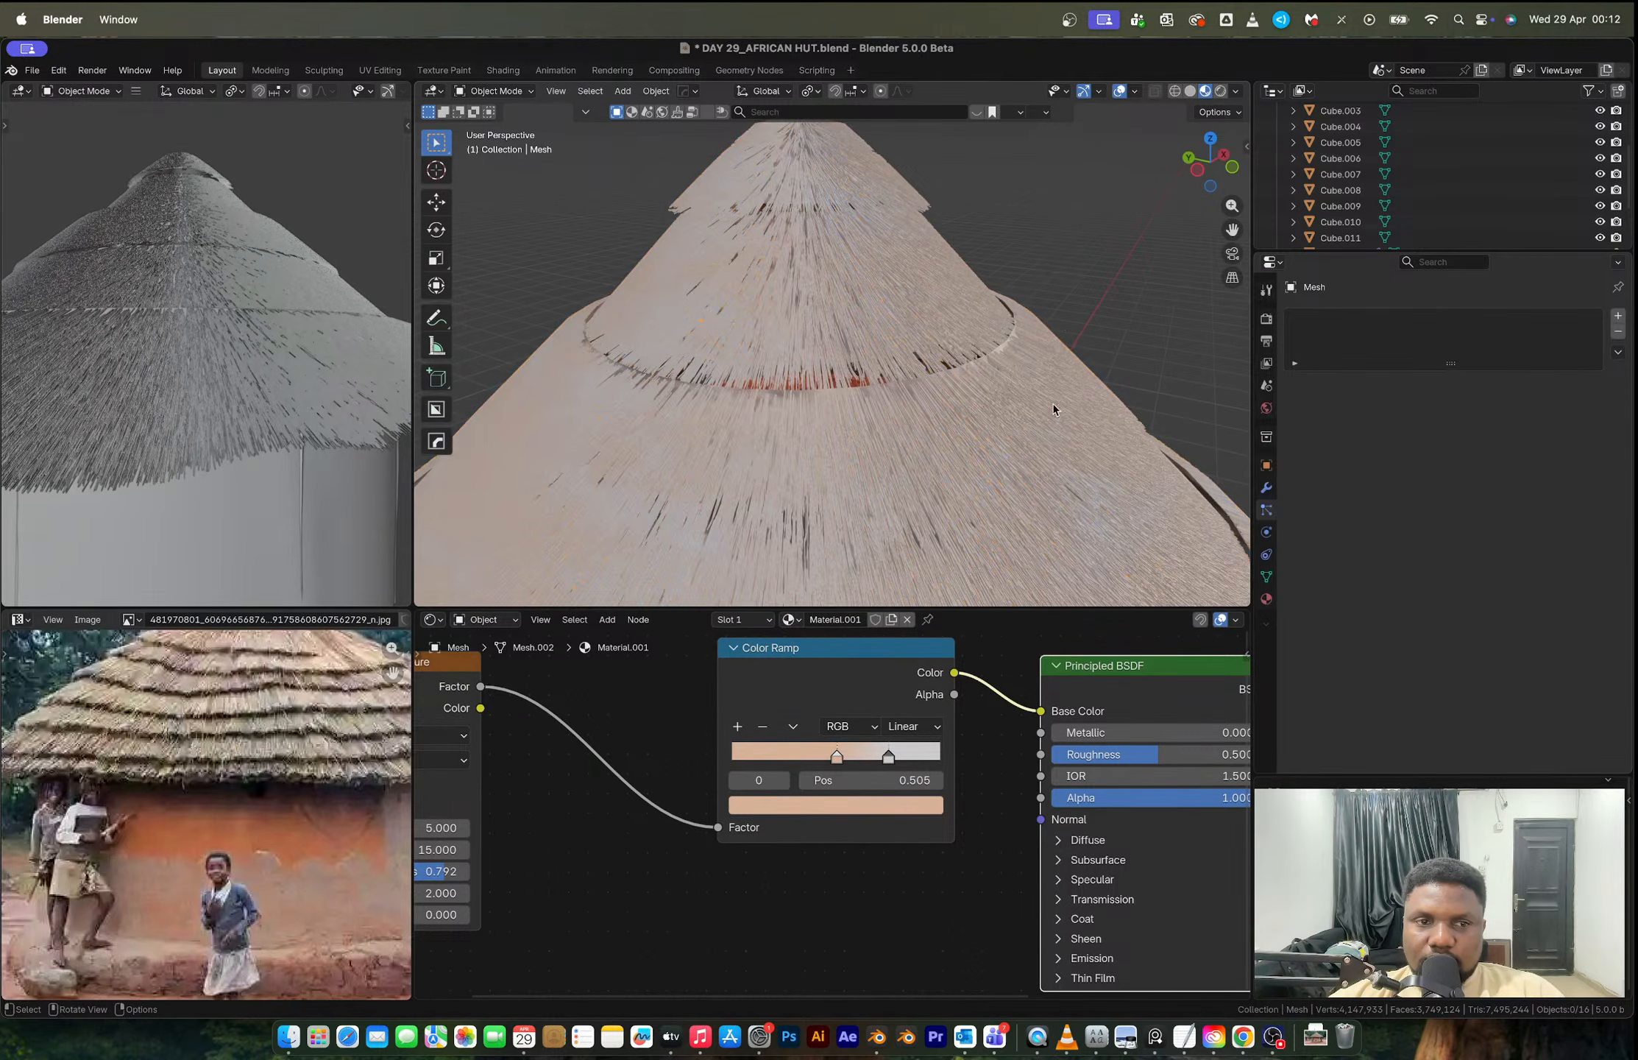
{"action": "scroll", "coordinate": [1052, 408], "scroll_direction": "down", "scroll_amount": 8}
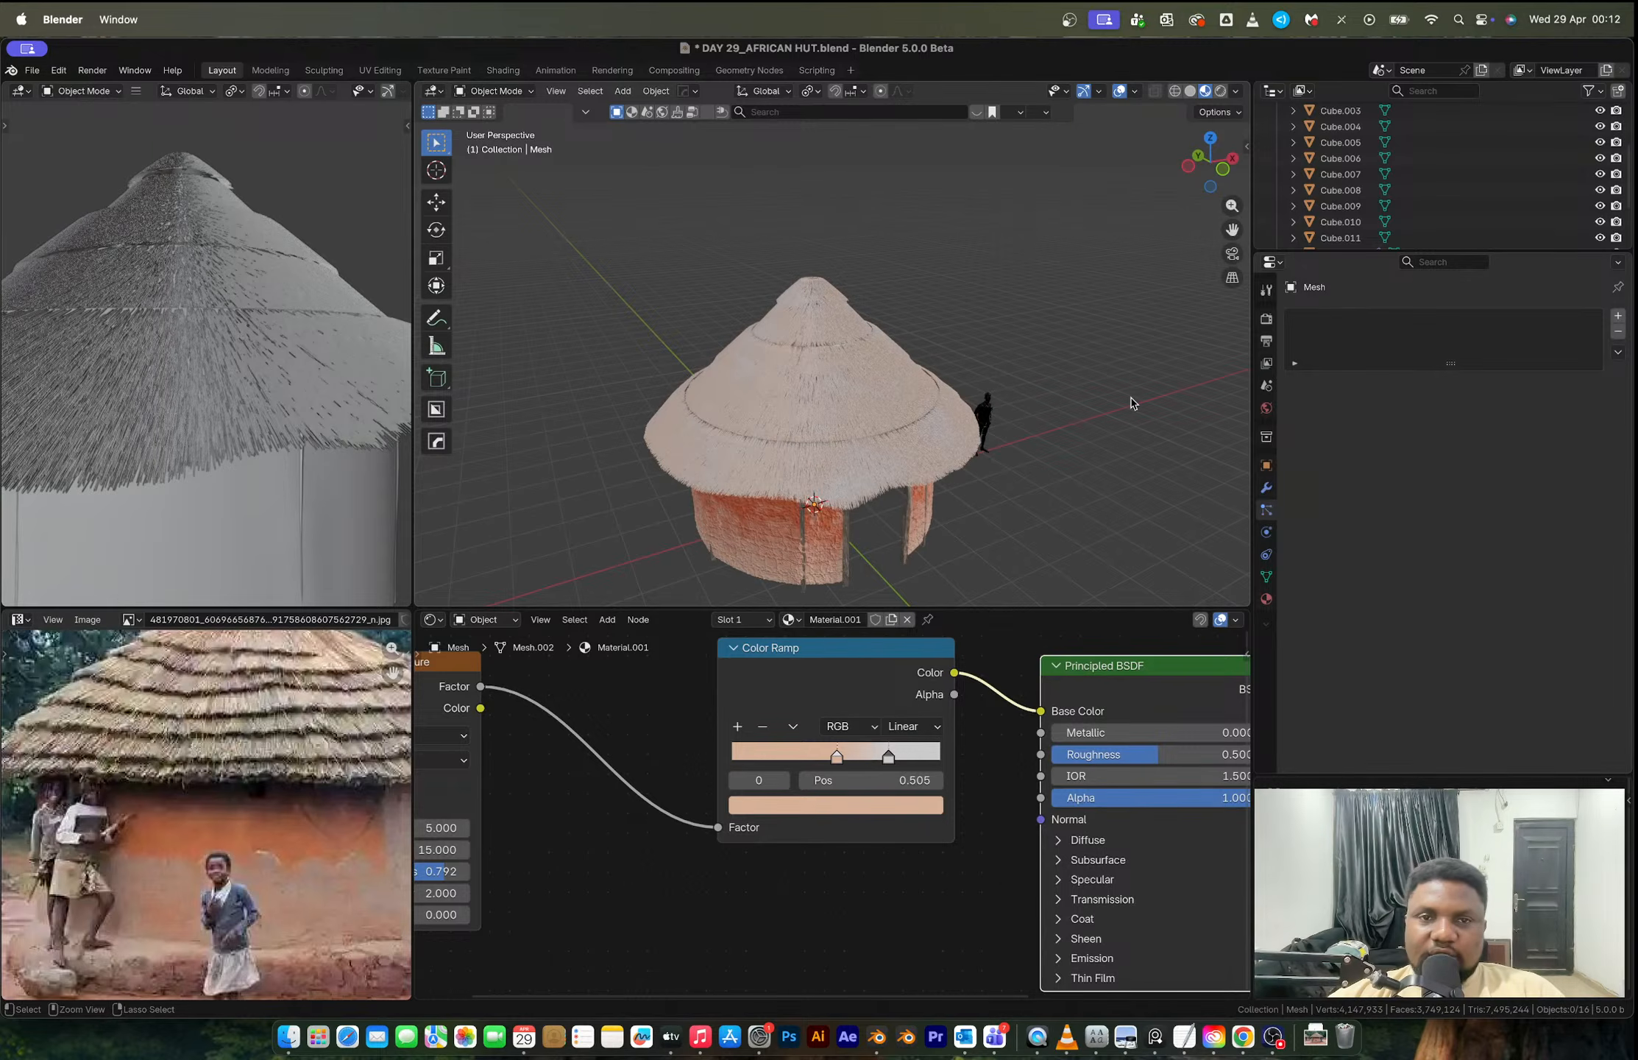
{"action": "key", "text": "super+s"}
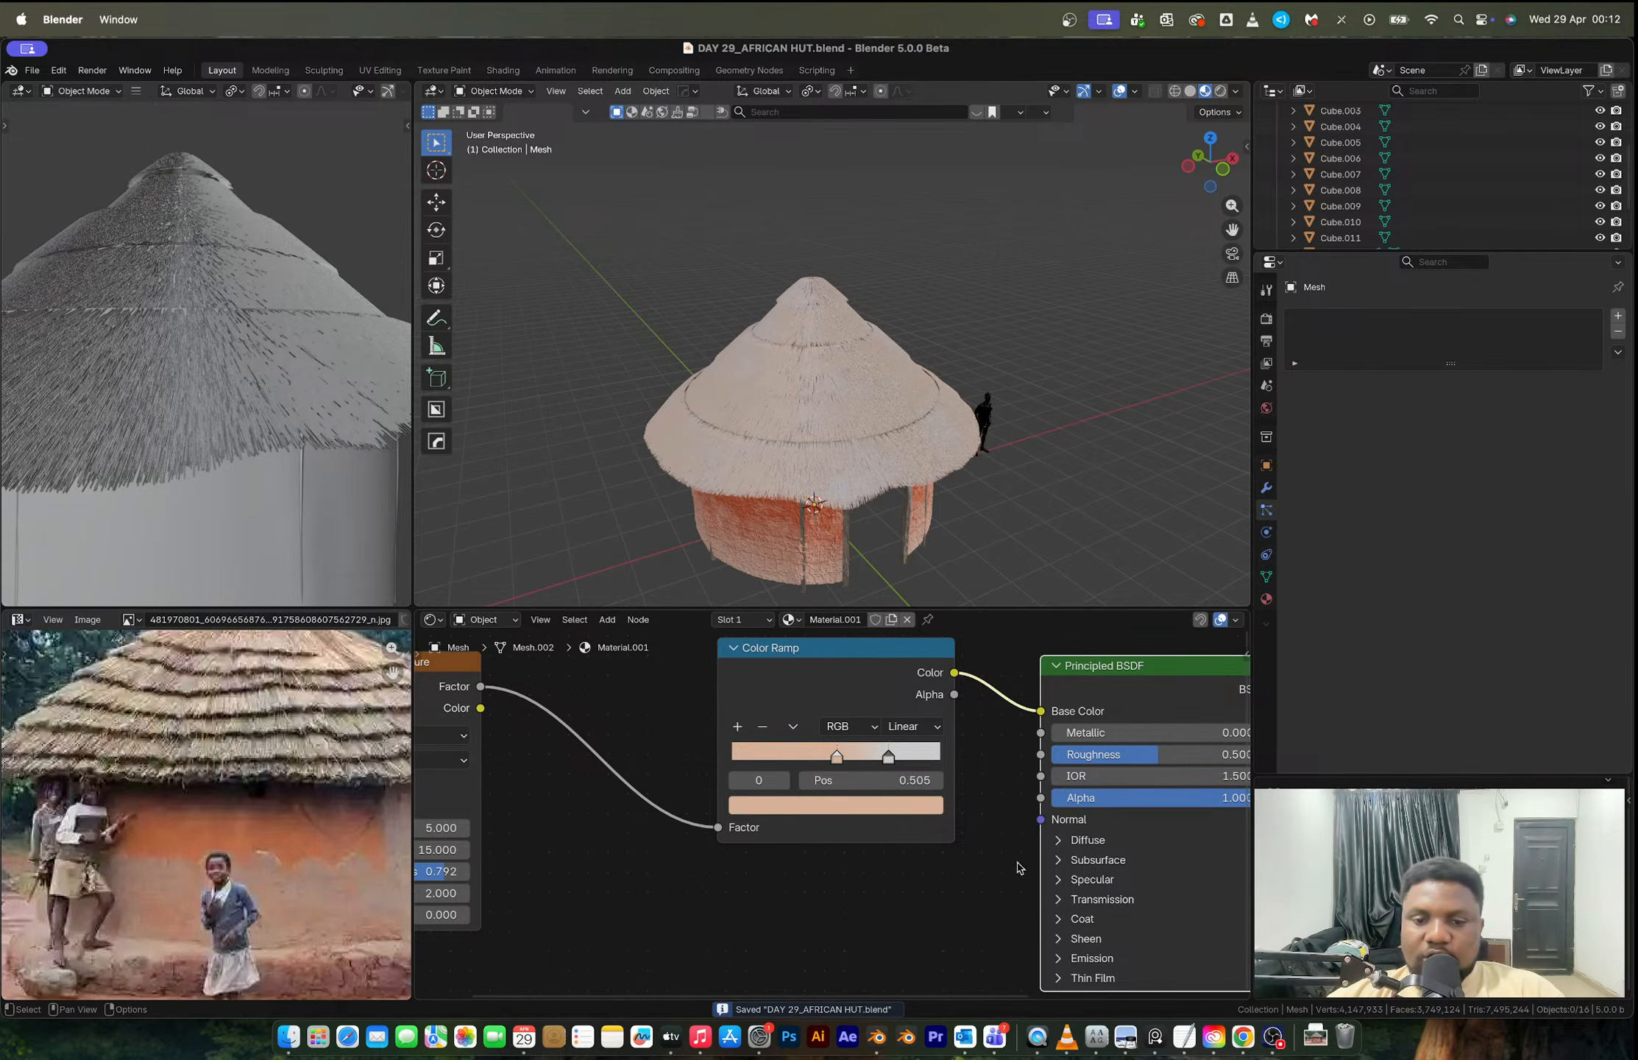
{"action": "left_click", "coordinate": [1274, 1037]}
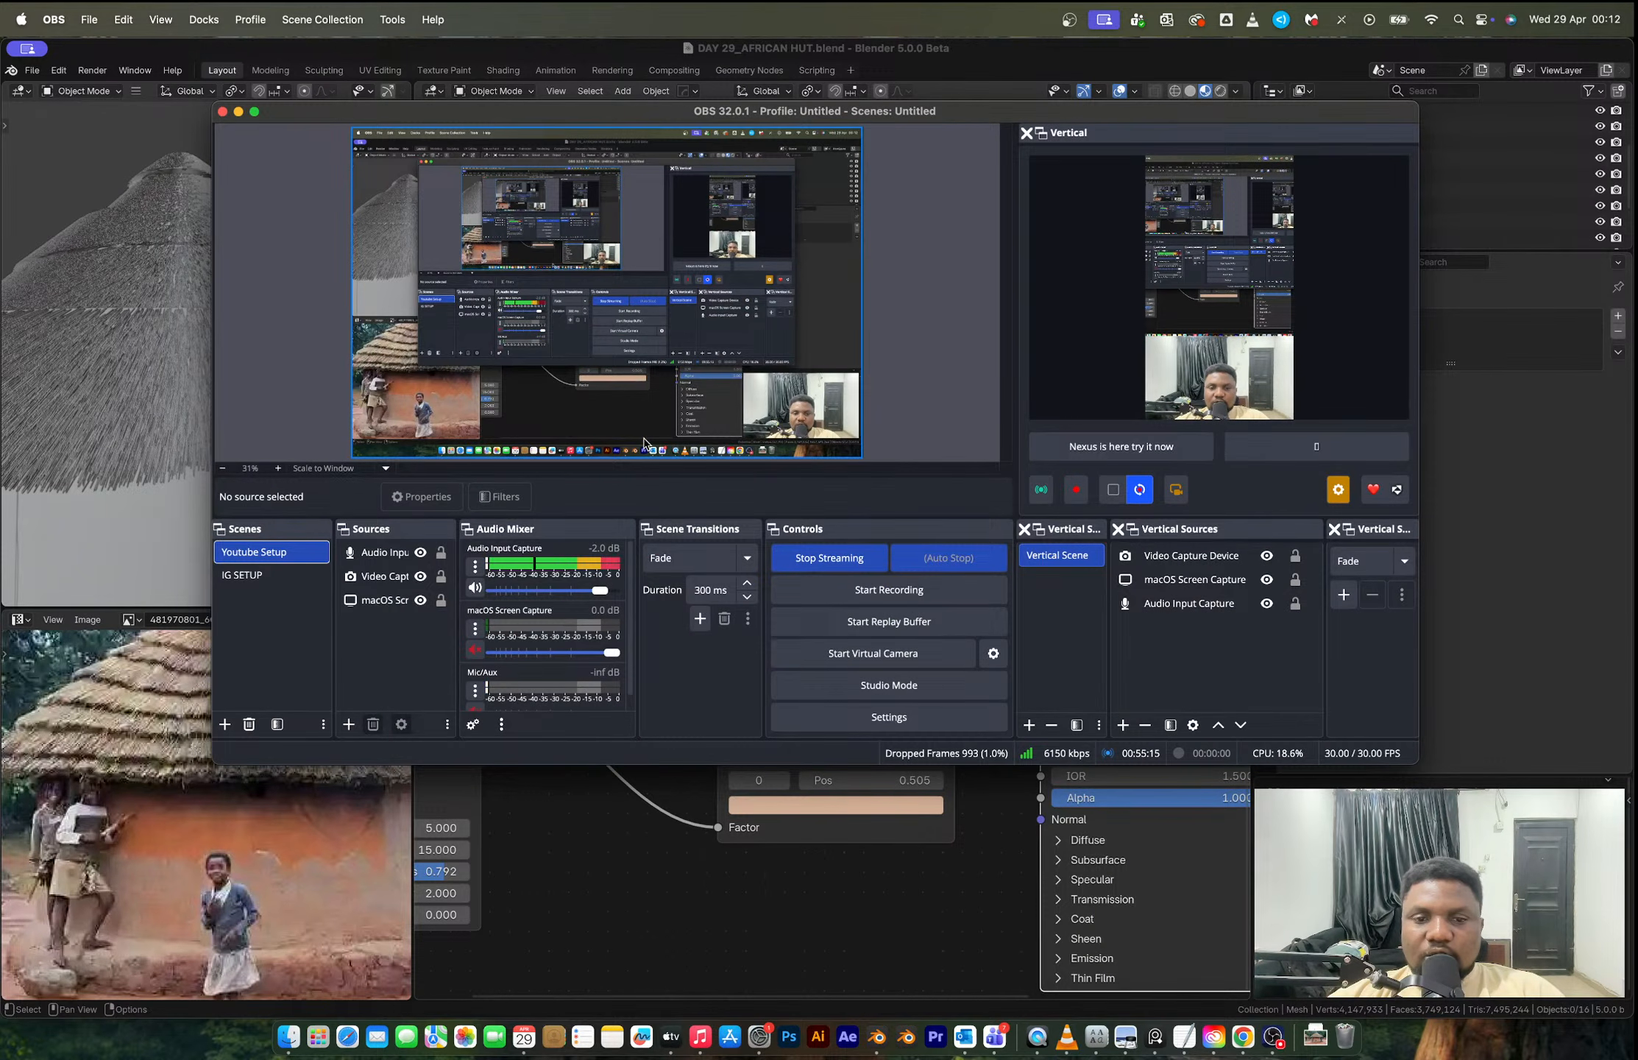